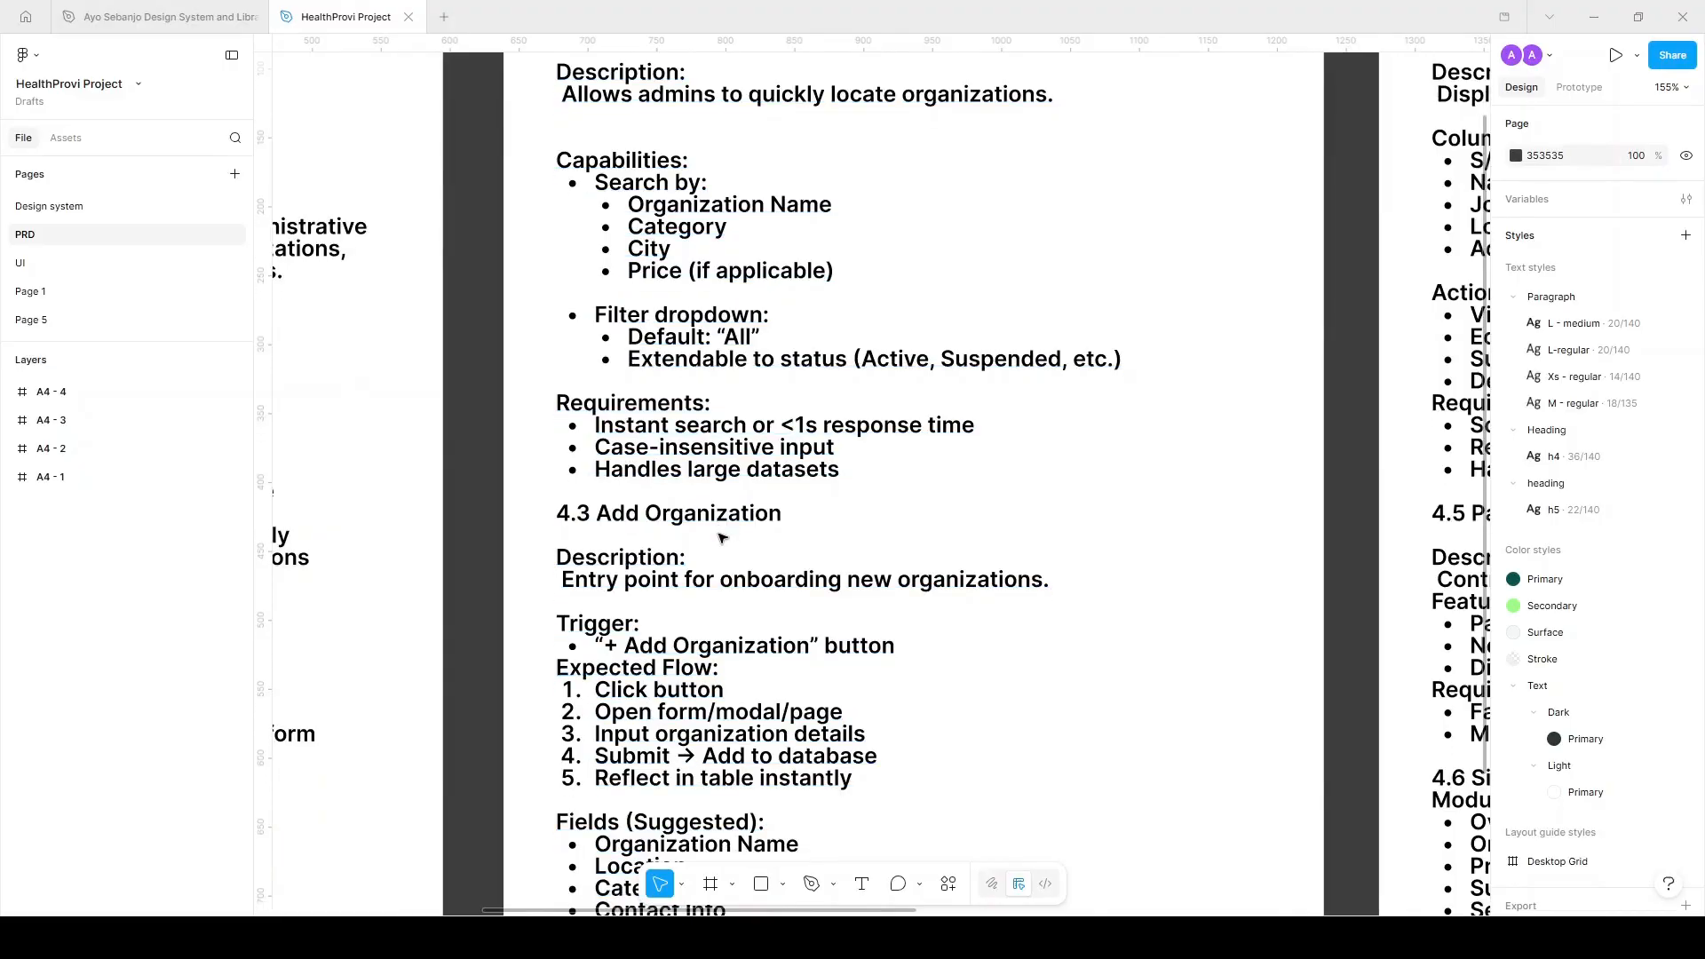
{"action": "scroll", "coordinate": [691, 471], "scroll_direction": "down", "scroll_amount": 1}
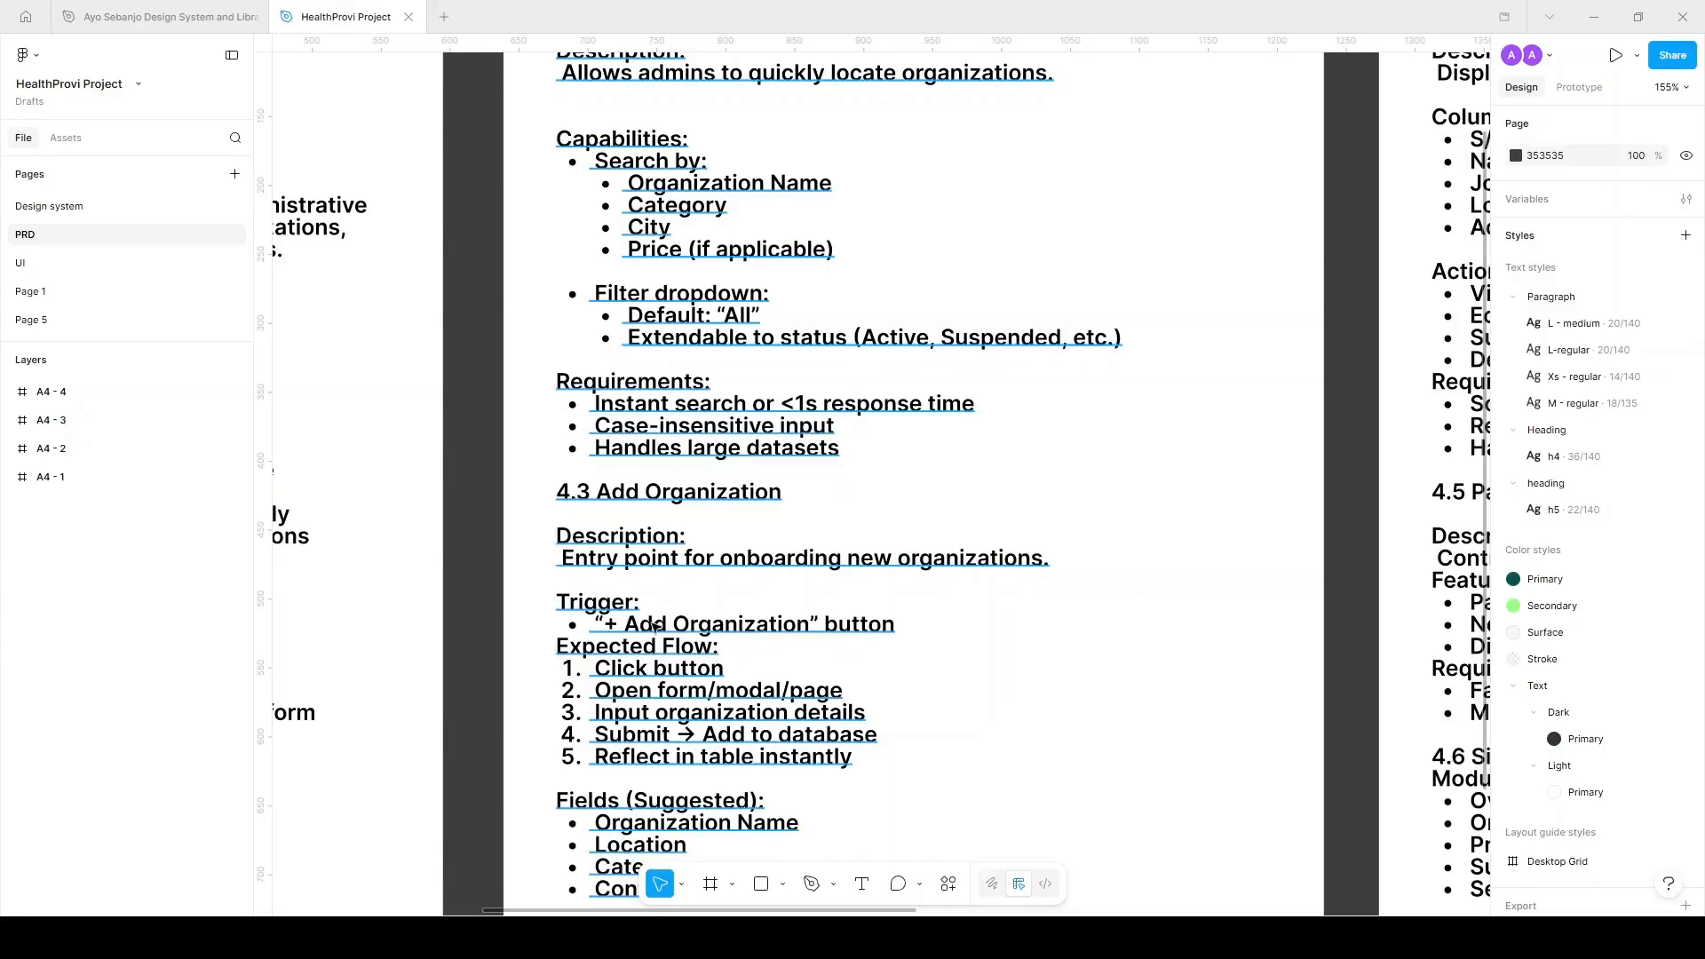
Browse the canvas, then go via the UI page to the Design system page with the HealthProvi logo.
{"action": "scroll", "coordinate": [744, 636], "scroll_direction": "down", "scroll_amount": 5}
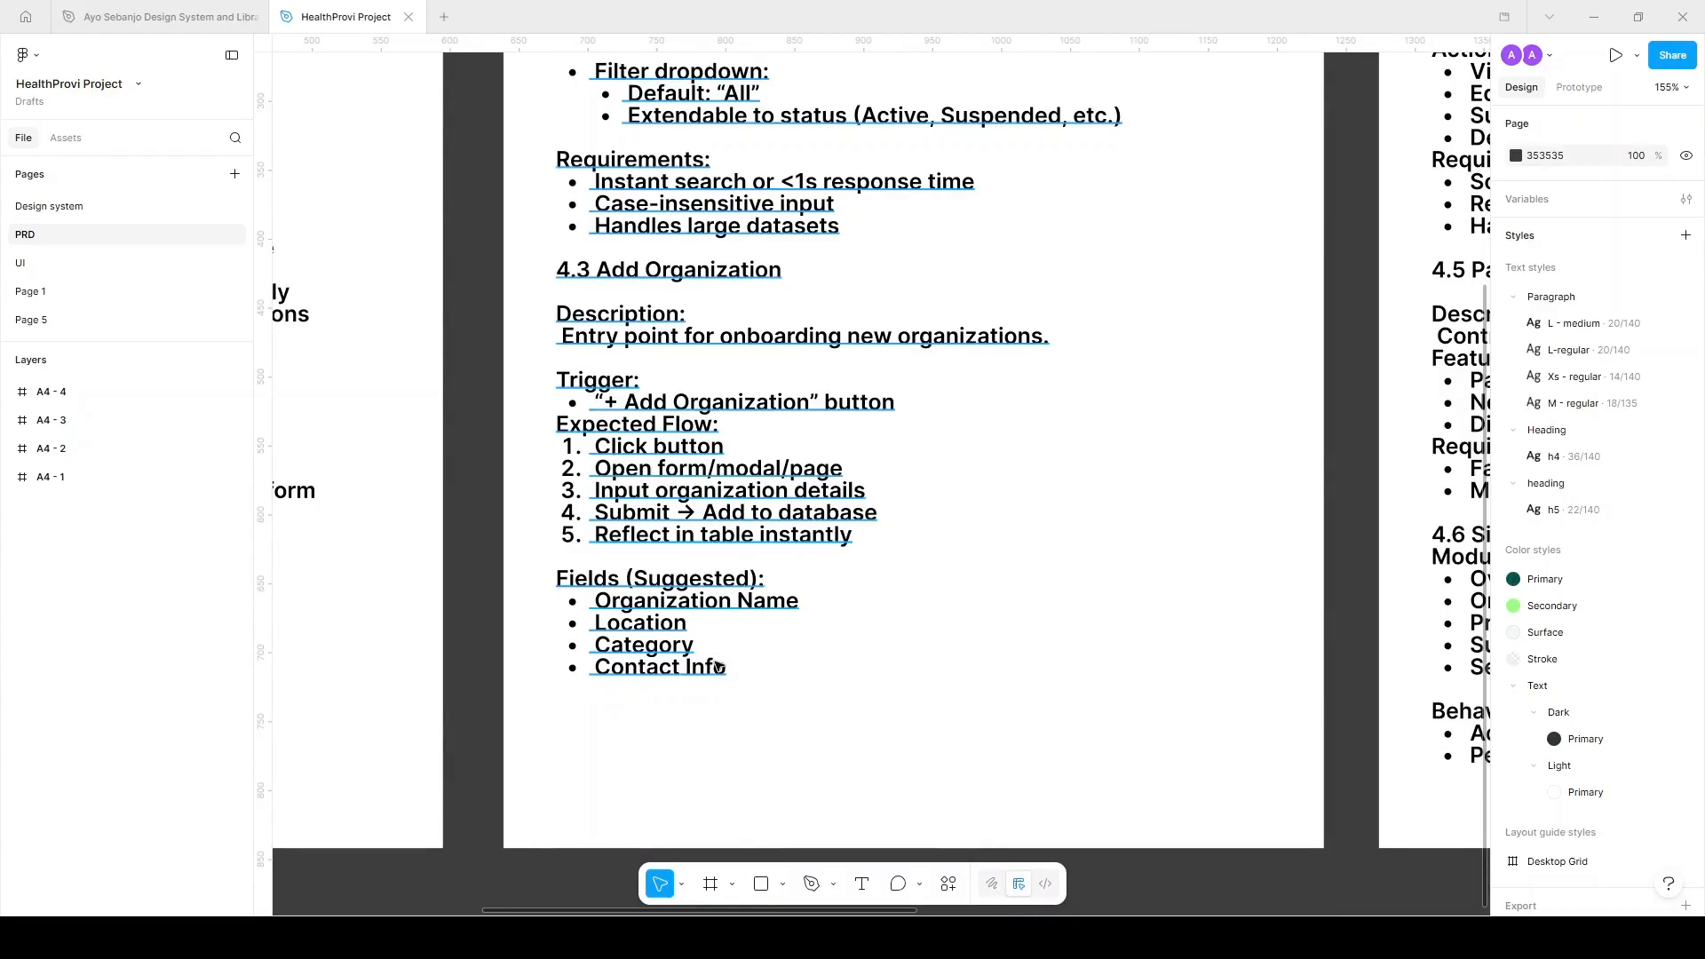
{"action": "scroll", "coordinate": [690, 639], "scroll_direction": "down", "scroll_amount": 3}
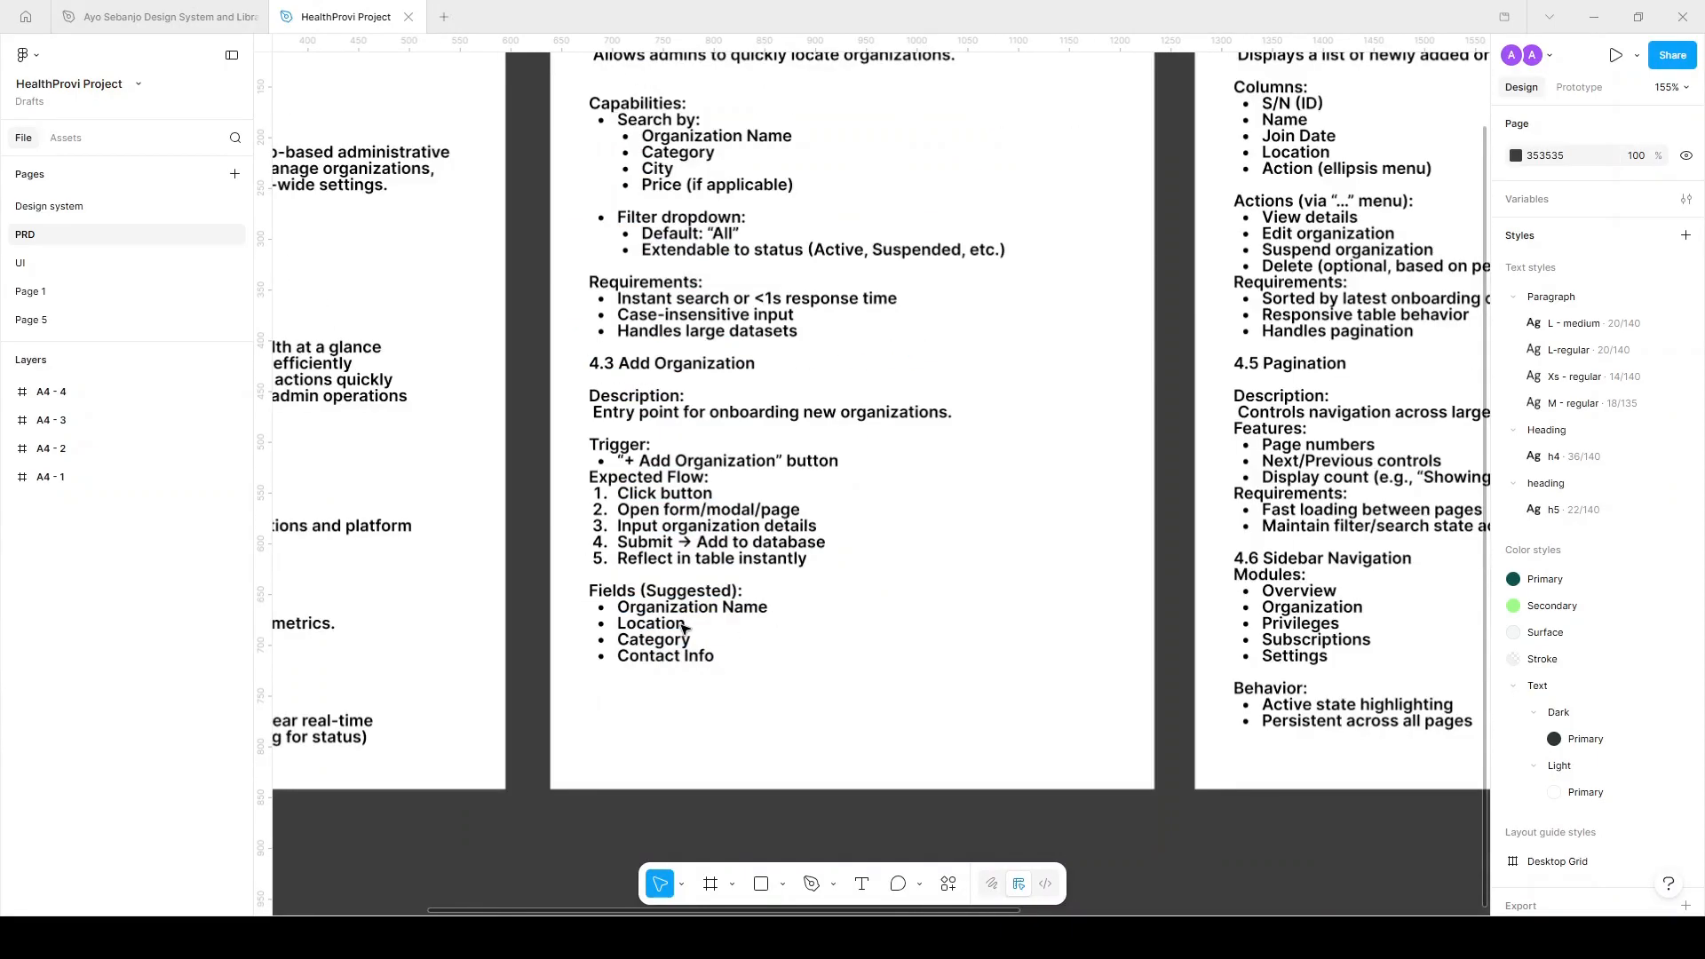
{"action": "scroll", "coordinate": [689, 629], "scroll_direction": "up", "scroll_amount": 1}
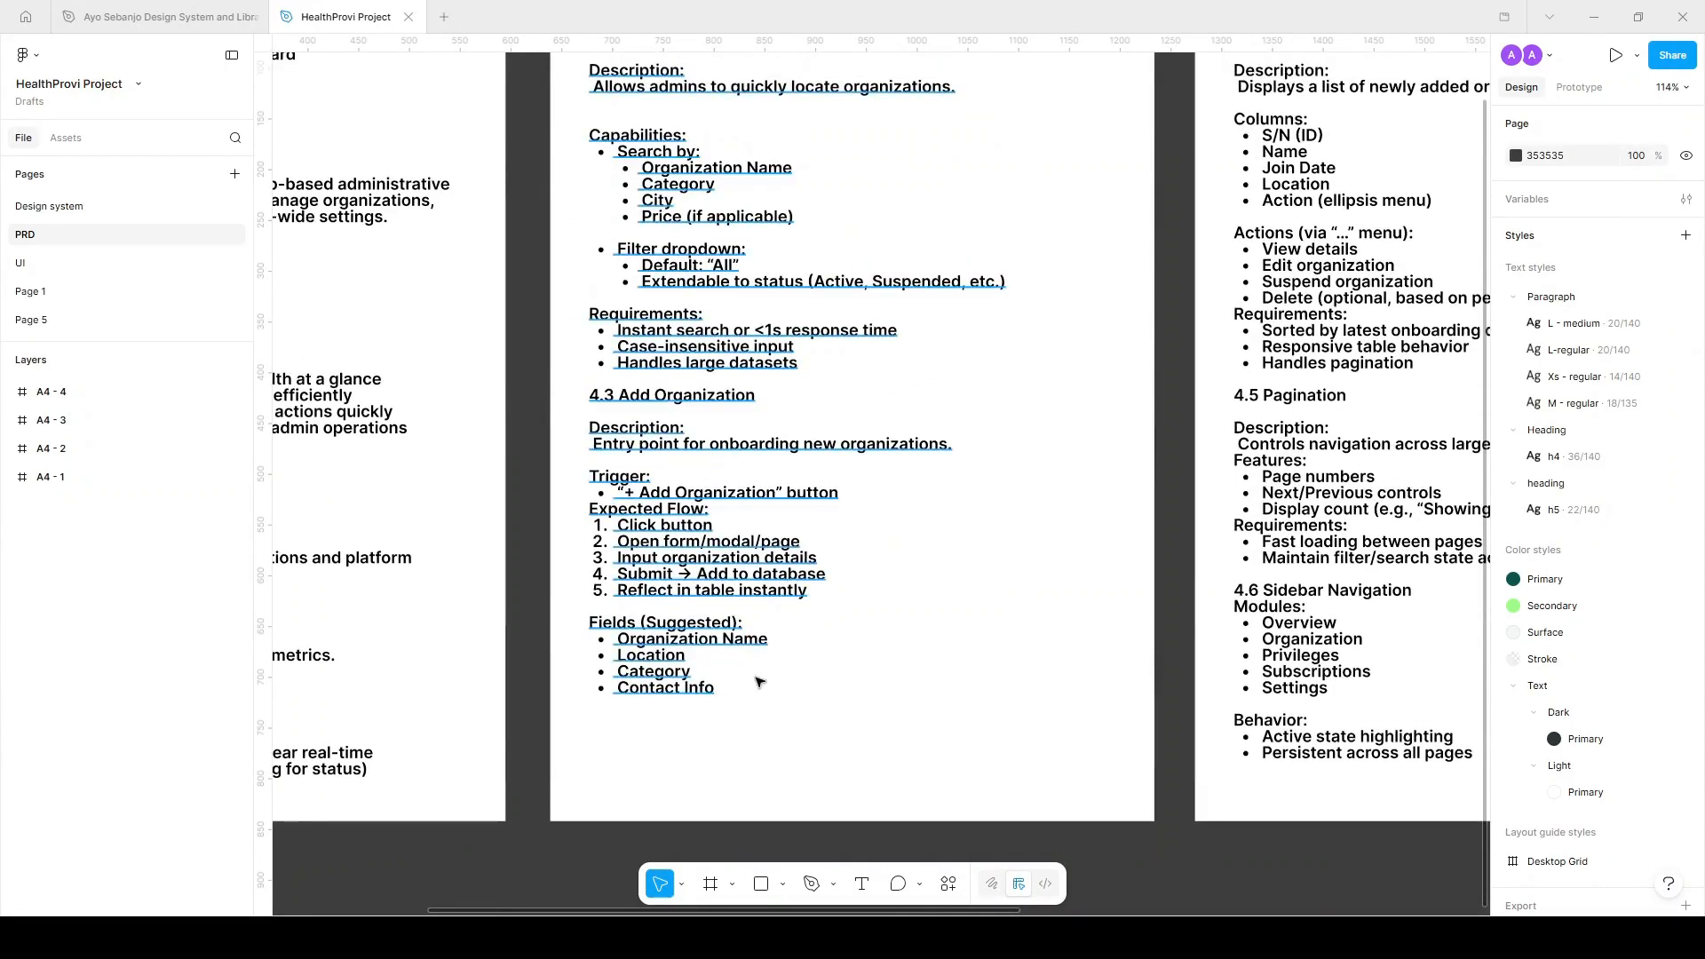
{"action": "scroll", "coordinate": [778, 695], "scroll_direction": "up", "scroll_amount": 2}
{"action": "scroll", "coordinate": [778, 695], "scroll_direction": "up", "scroll_amount": 3}
{"action": "scroll", "coordinate": [684, 750], "scroll_direction": "right", "scroll_amount": 6}
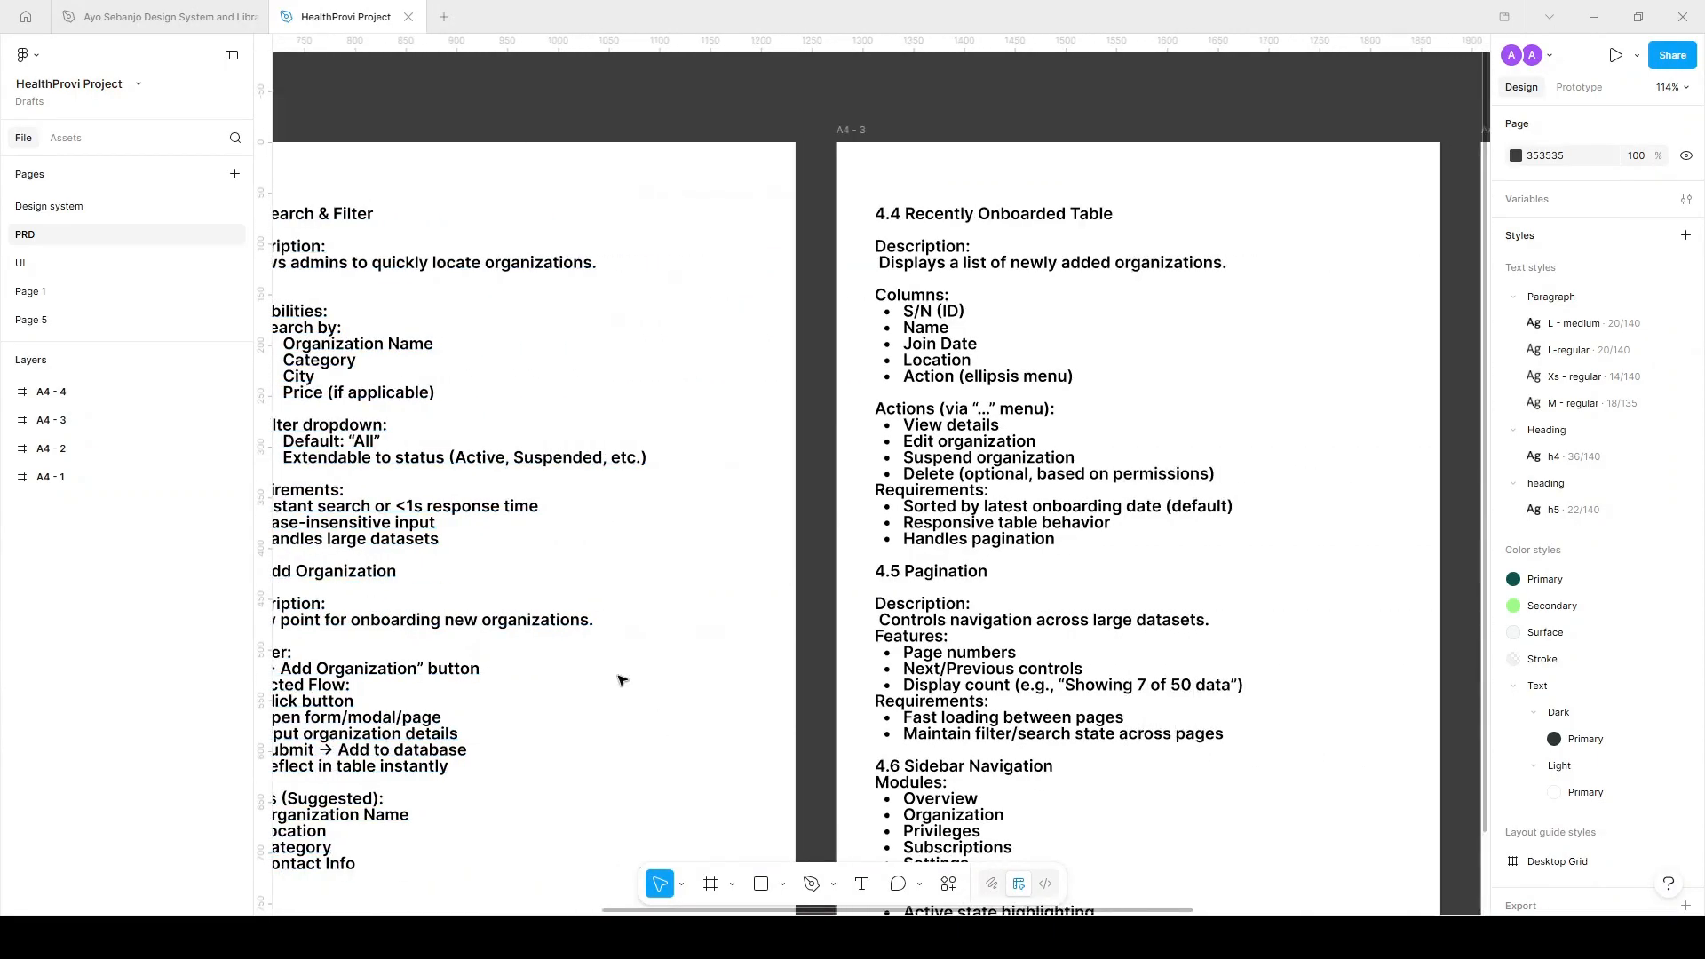
{"action": "scroll", "coordinate": [811, 507], "scroll_direction": "right", "scroll_amount": 4}
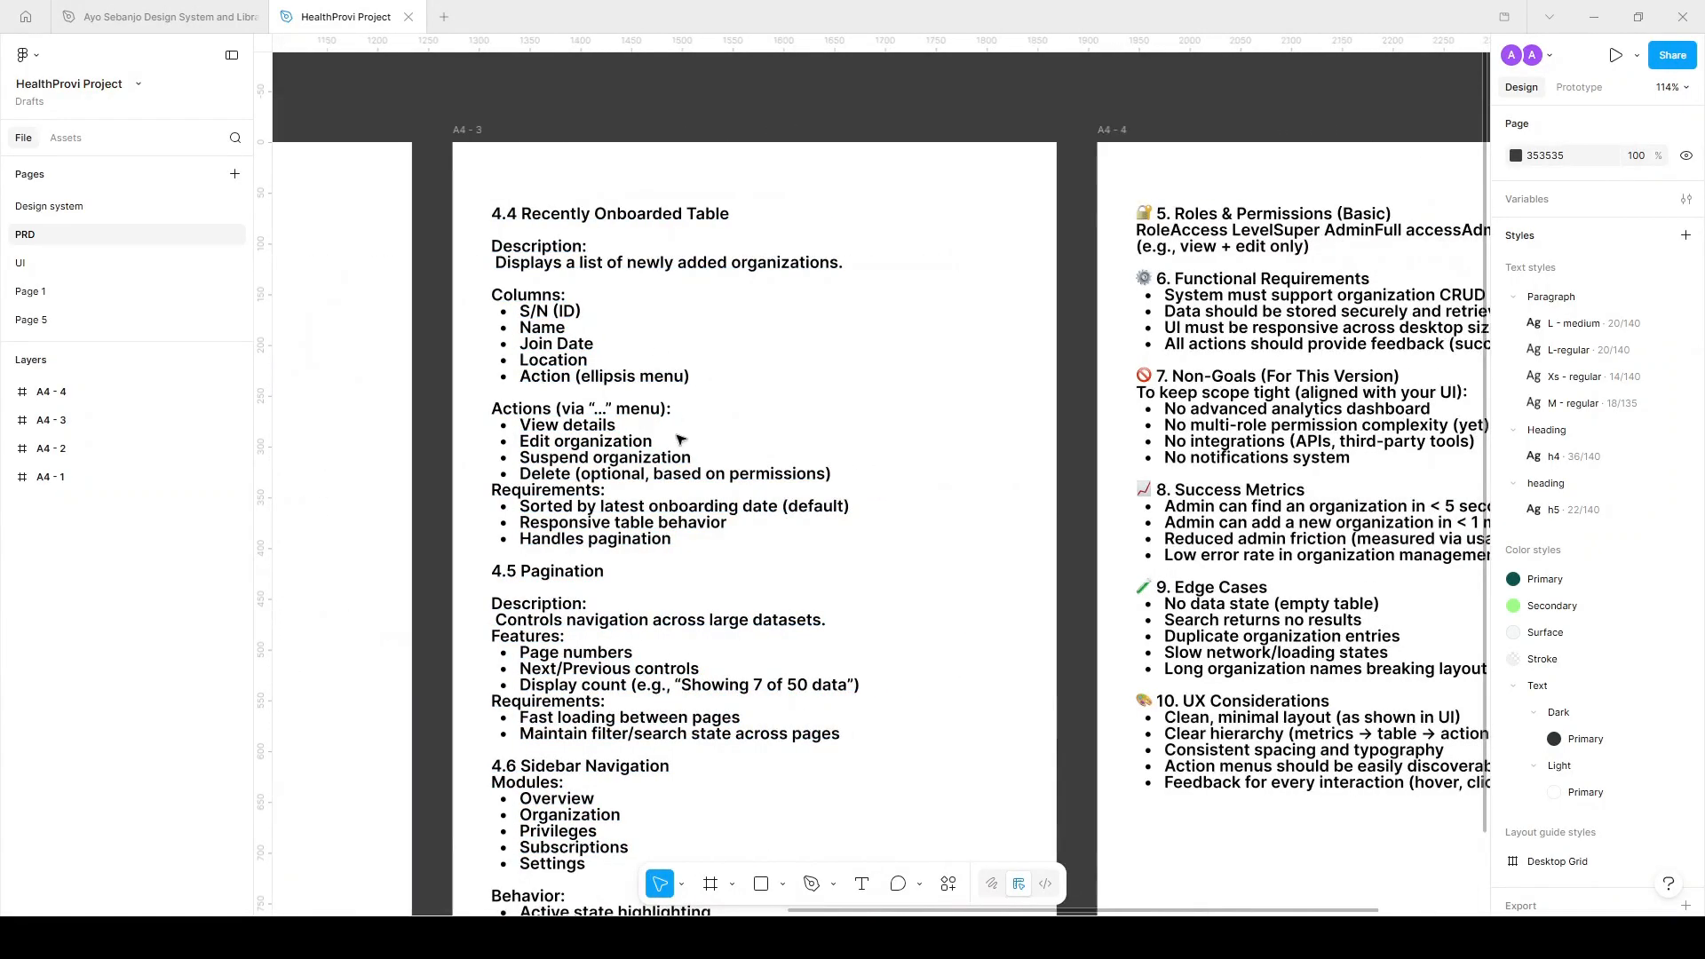
{"action": "scroll", "coordinate": [787, 486], "scroll_direction": "left", "scroll_amount": 5}
{"action": "scroll", "coordinate": [788, 486], "scroll_direction": "right", "scroll_amount": 3}
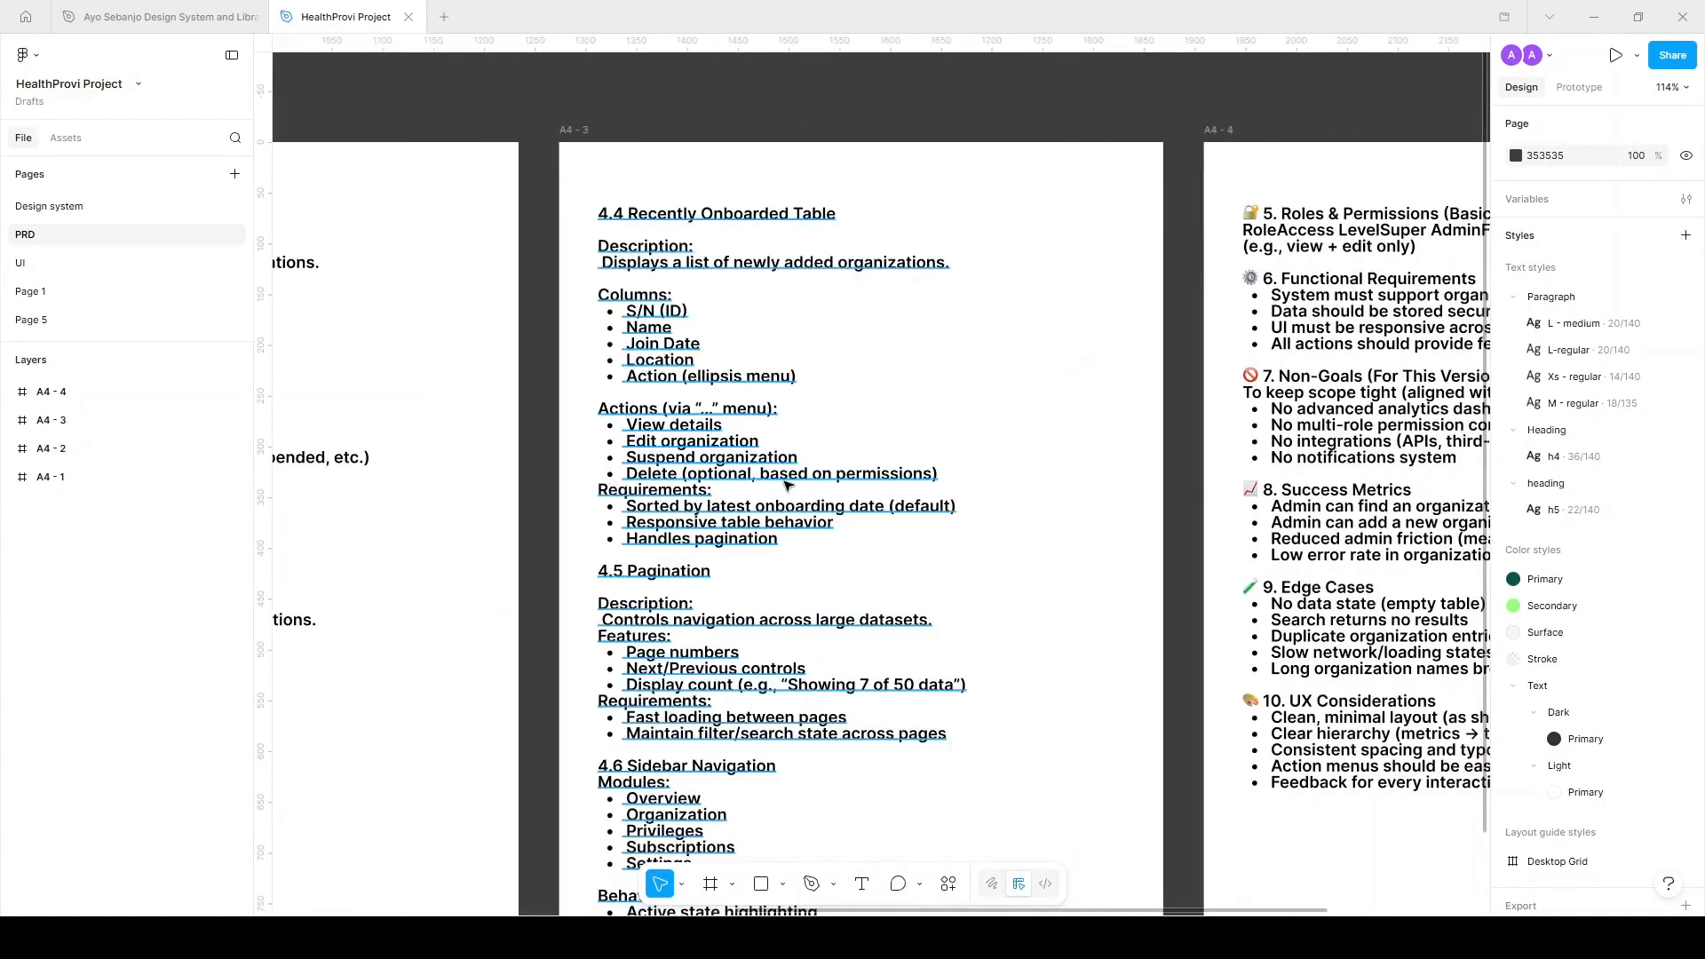
{"action": "scroll", "coordinate": [788, 486], "scroll_direction": "down", "scroll_amount": 1}
{"action": "scroll", "coordinate": [788, 485], "scroll_direction": "right", "scroll_amount": 4}
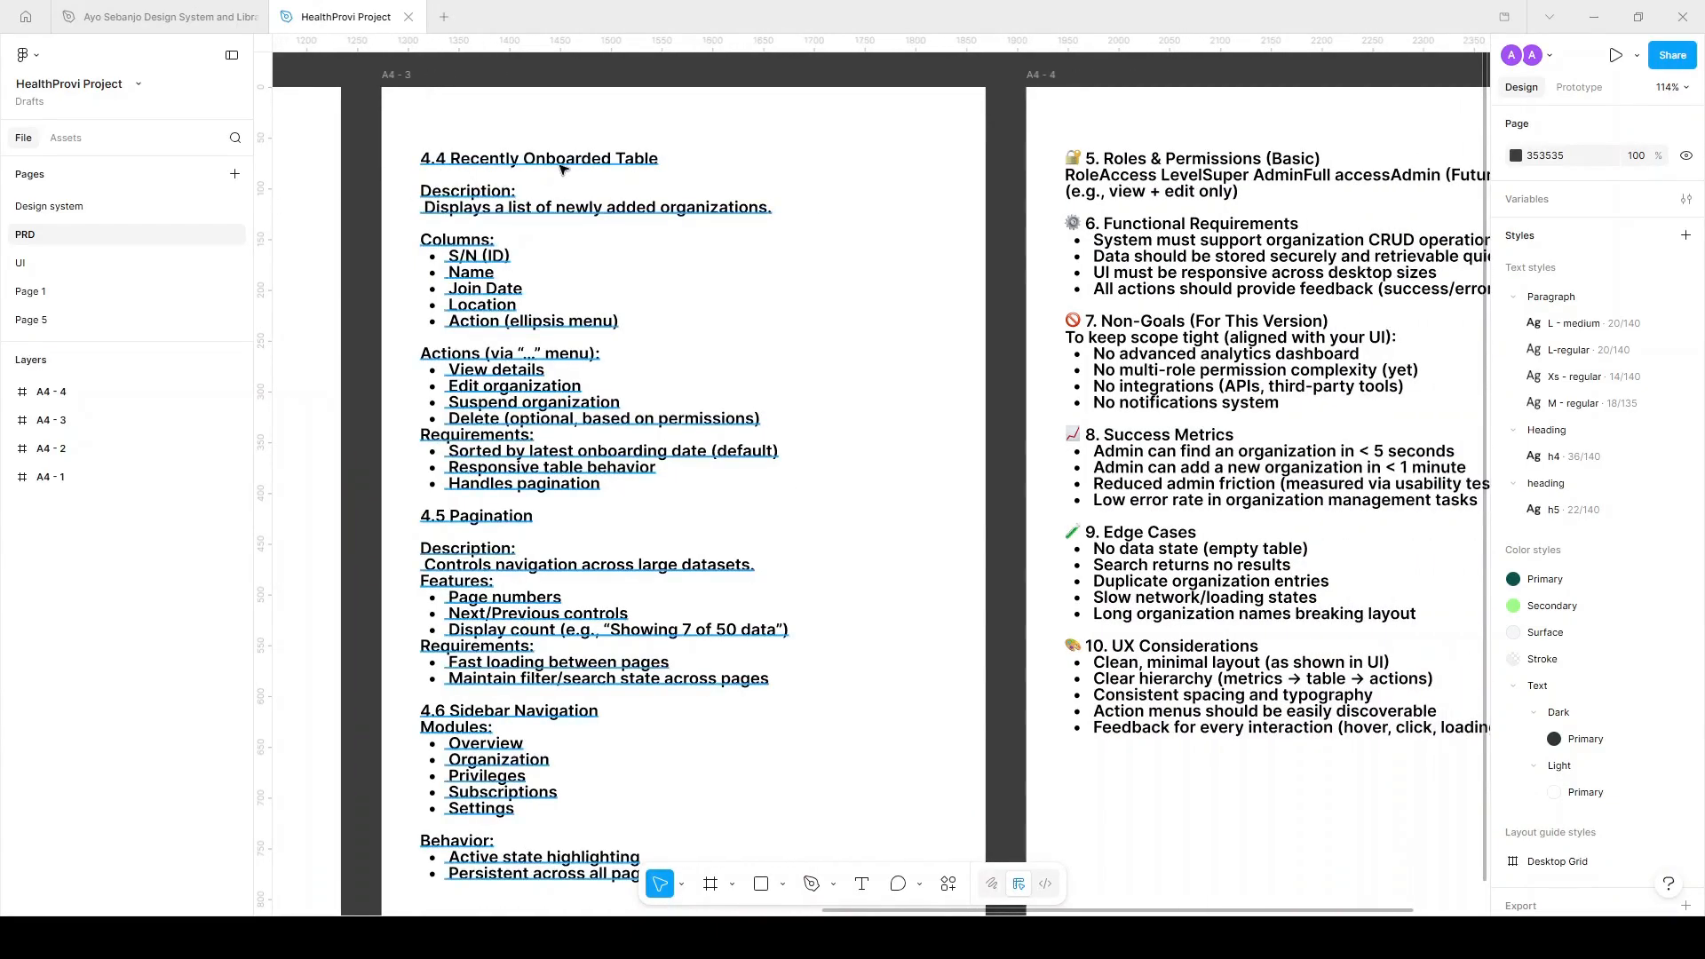
{"action": "scroll", "coordinate": [570, 170], "scroll_direction": "left", "scroll_amount": 2}
{"action": "scroll", "coordinate": [569, 170], "scroll_direction": "up", "scroll_amount": 1}
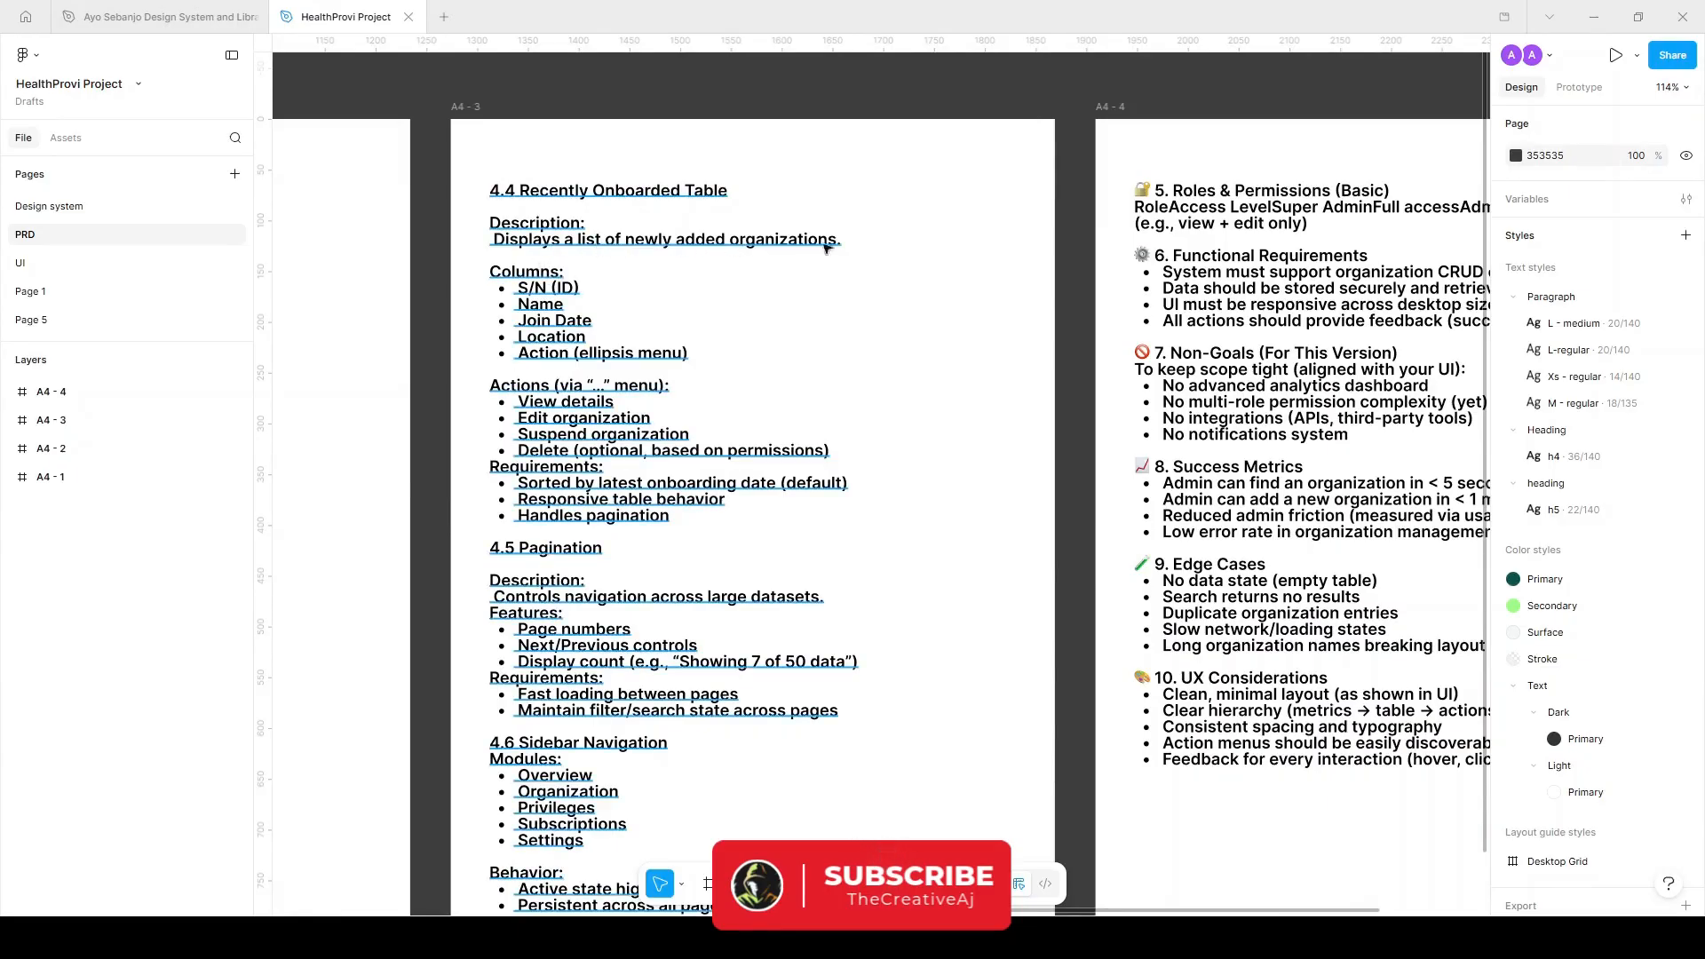
{"action": "scroll", "coordinate": [782, 247], "scroll_direction": "down", "scroll_amount": 1}
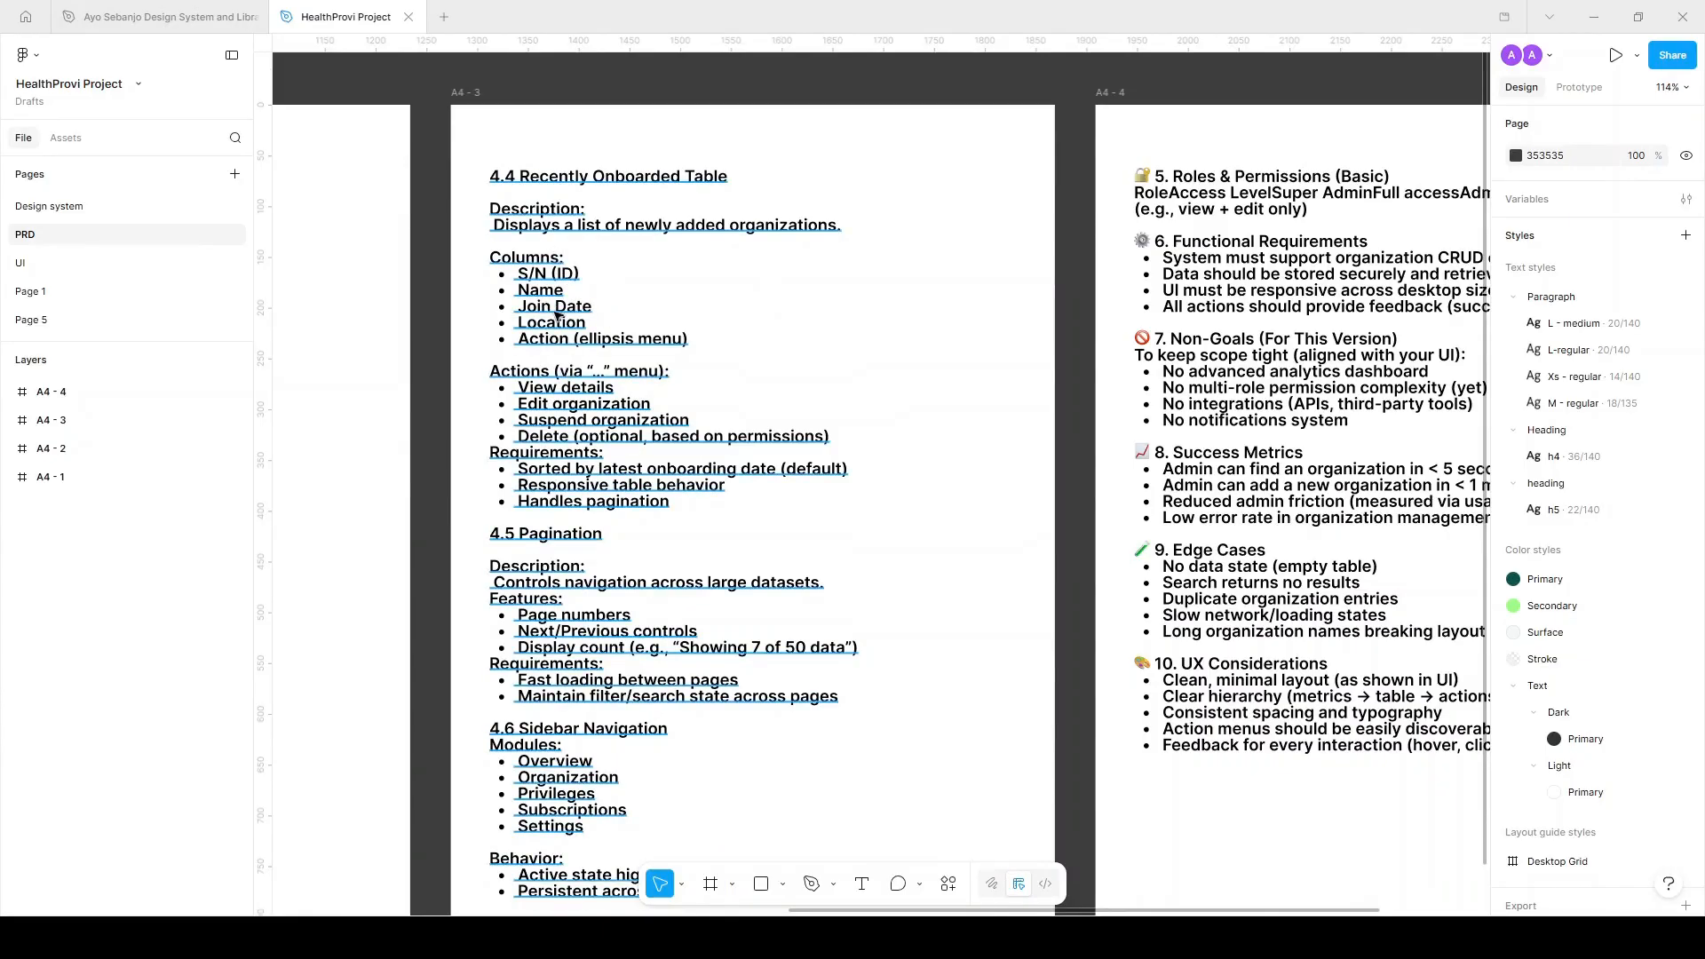
{"action": "scroll", "coordinate": [550, 302], "scroll_direction": "down", "scroll_amount": 3}
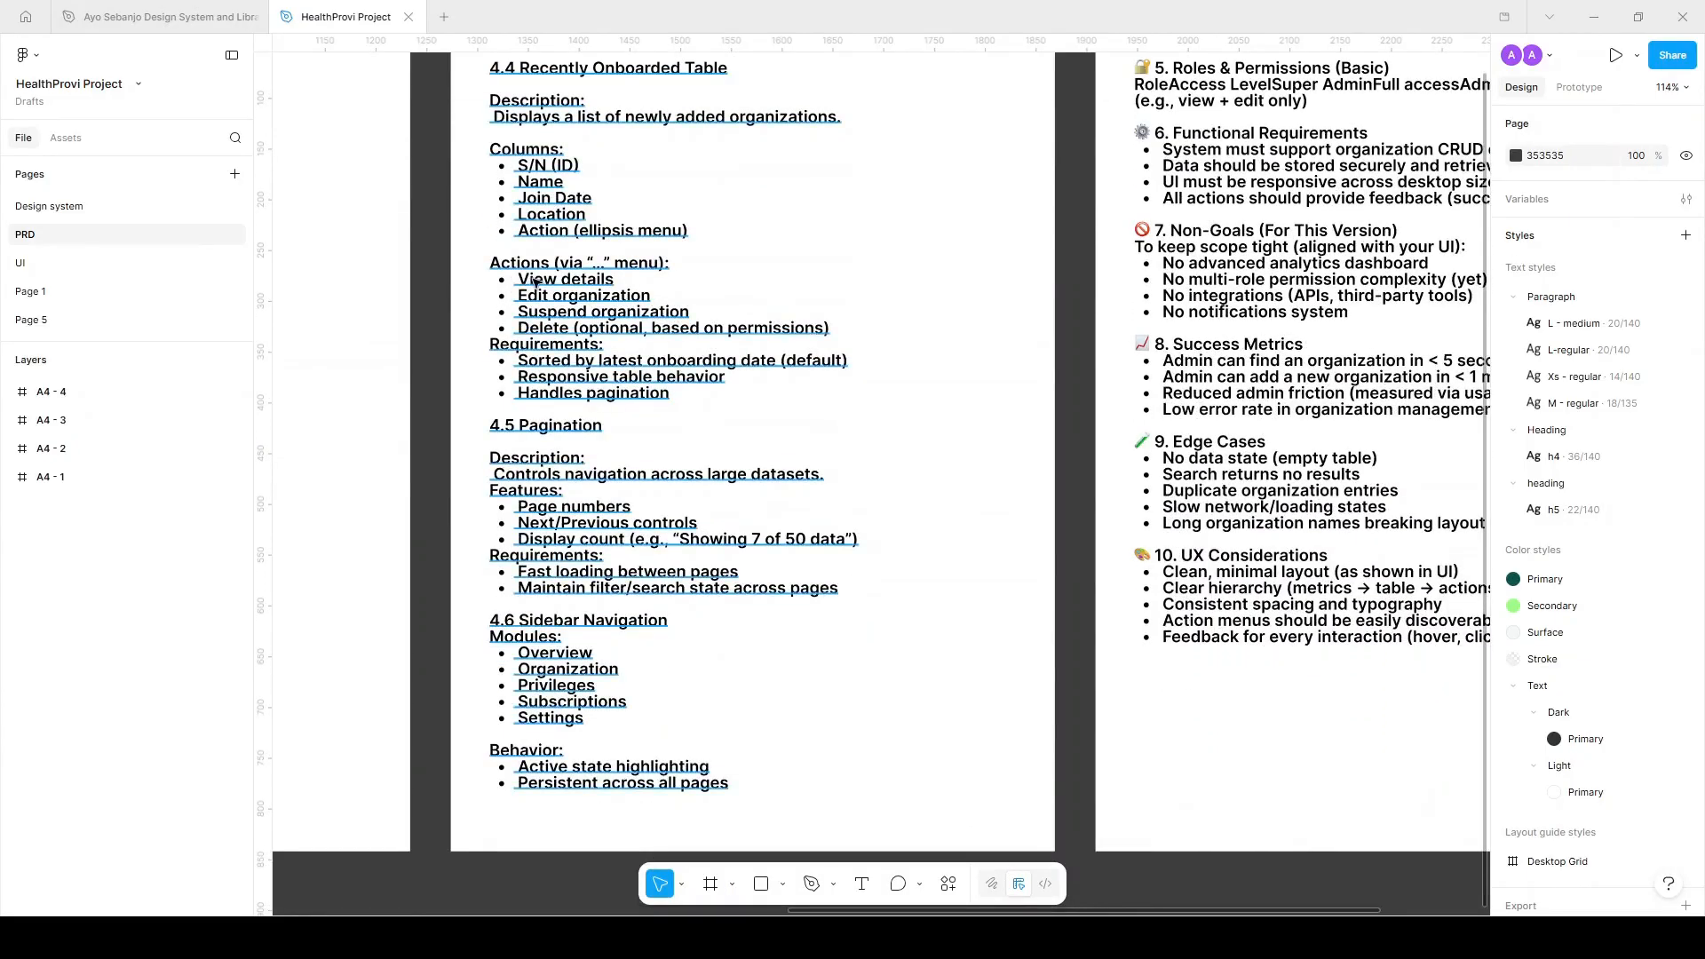
{"action": "scroll", "coordinate": [535, 283], "scroll_direction": "down", "scroll_amount": 1}
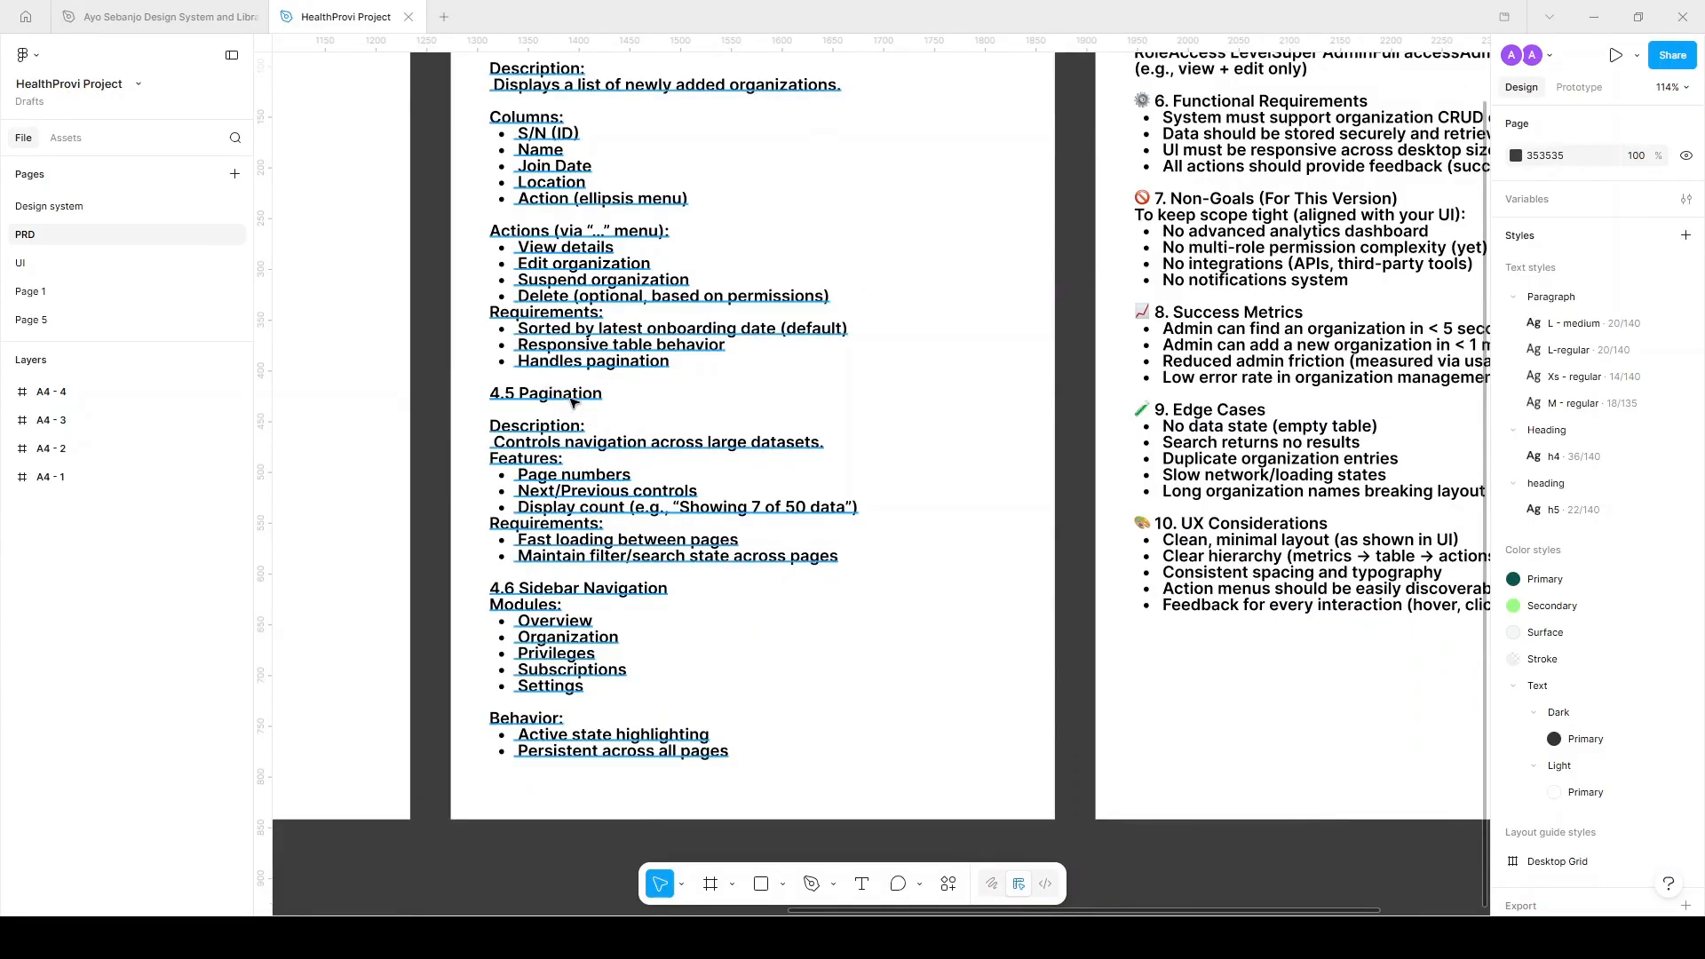
{"action": "scroll", "coordinate": [572, 401], "scroll_direction": "up", "scroll_amount": 2}
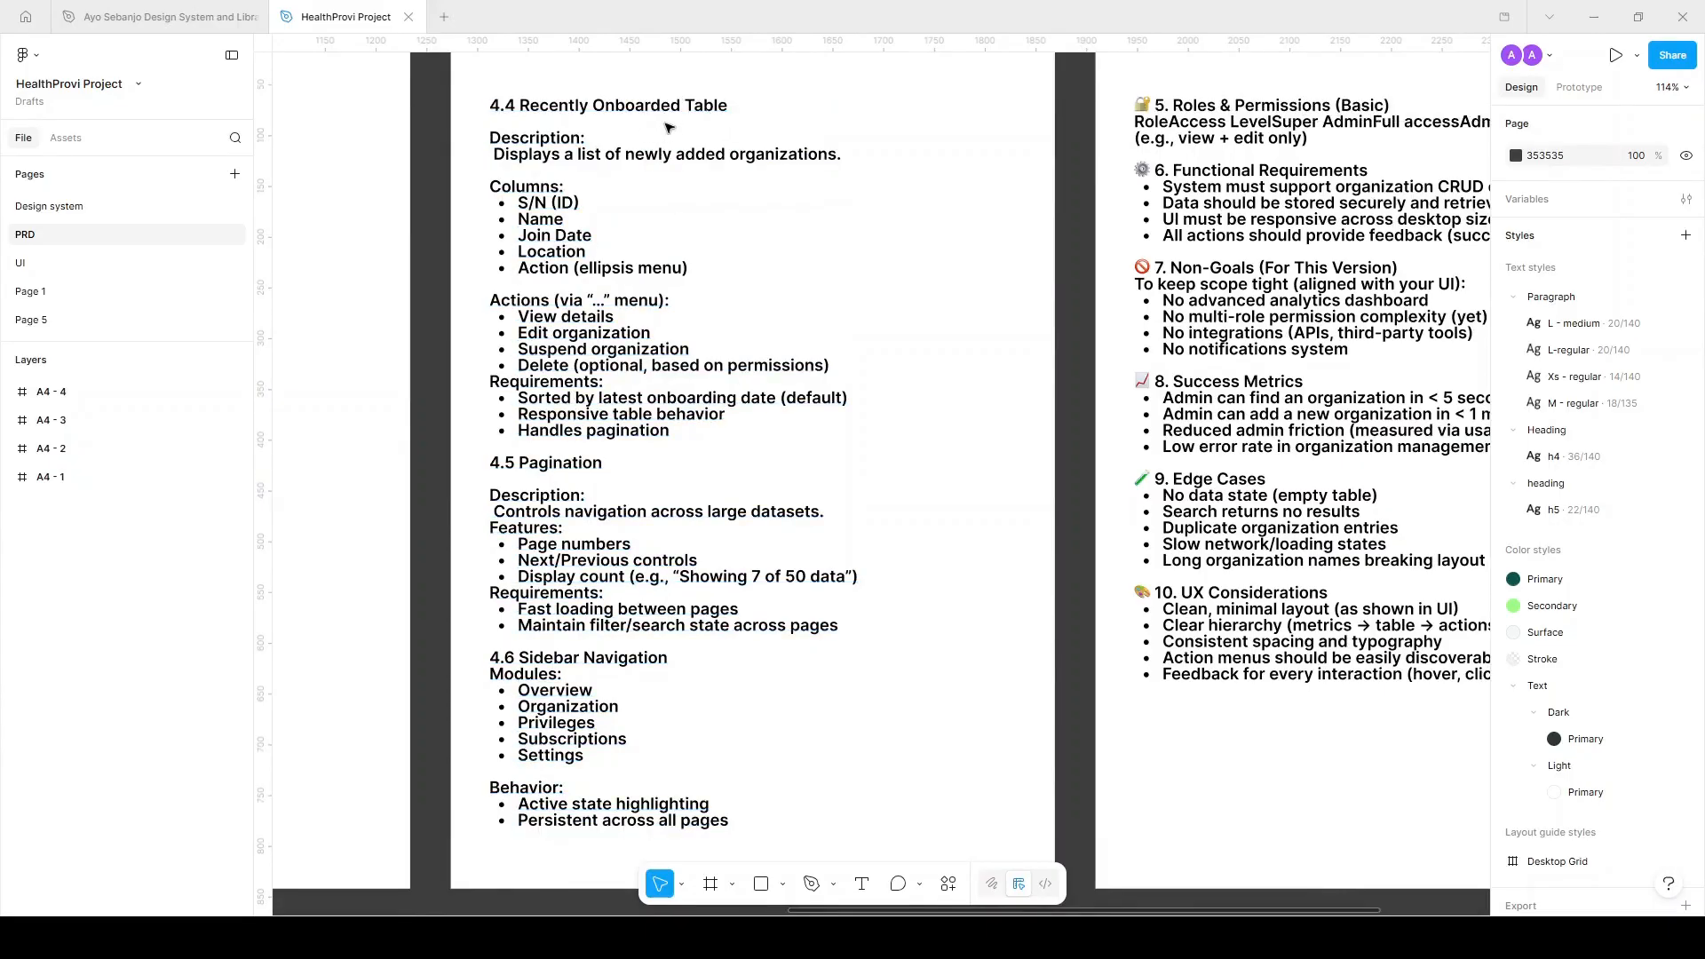
{"action": "scroll", "coordinate": [633, 463], "scroll_direction": "down", "scroll_amount": 1}
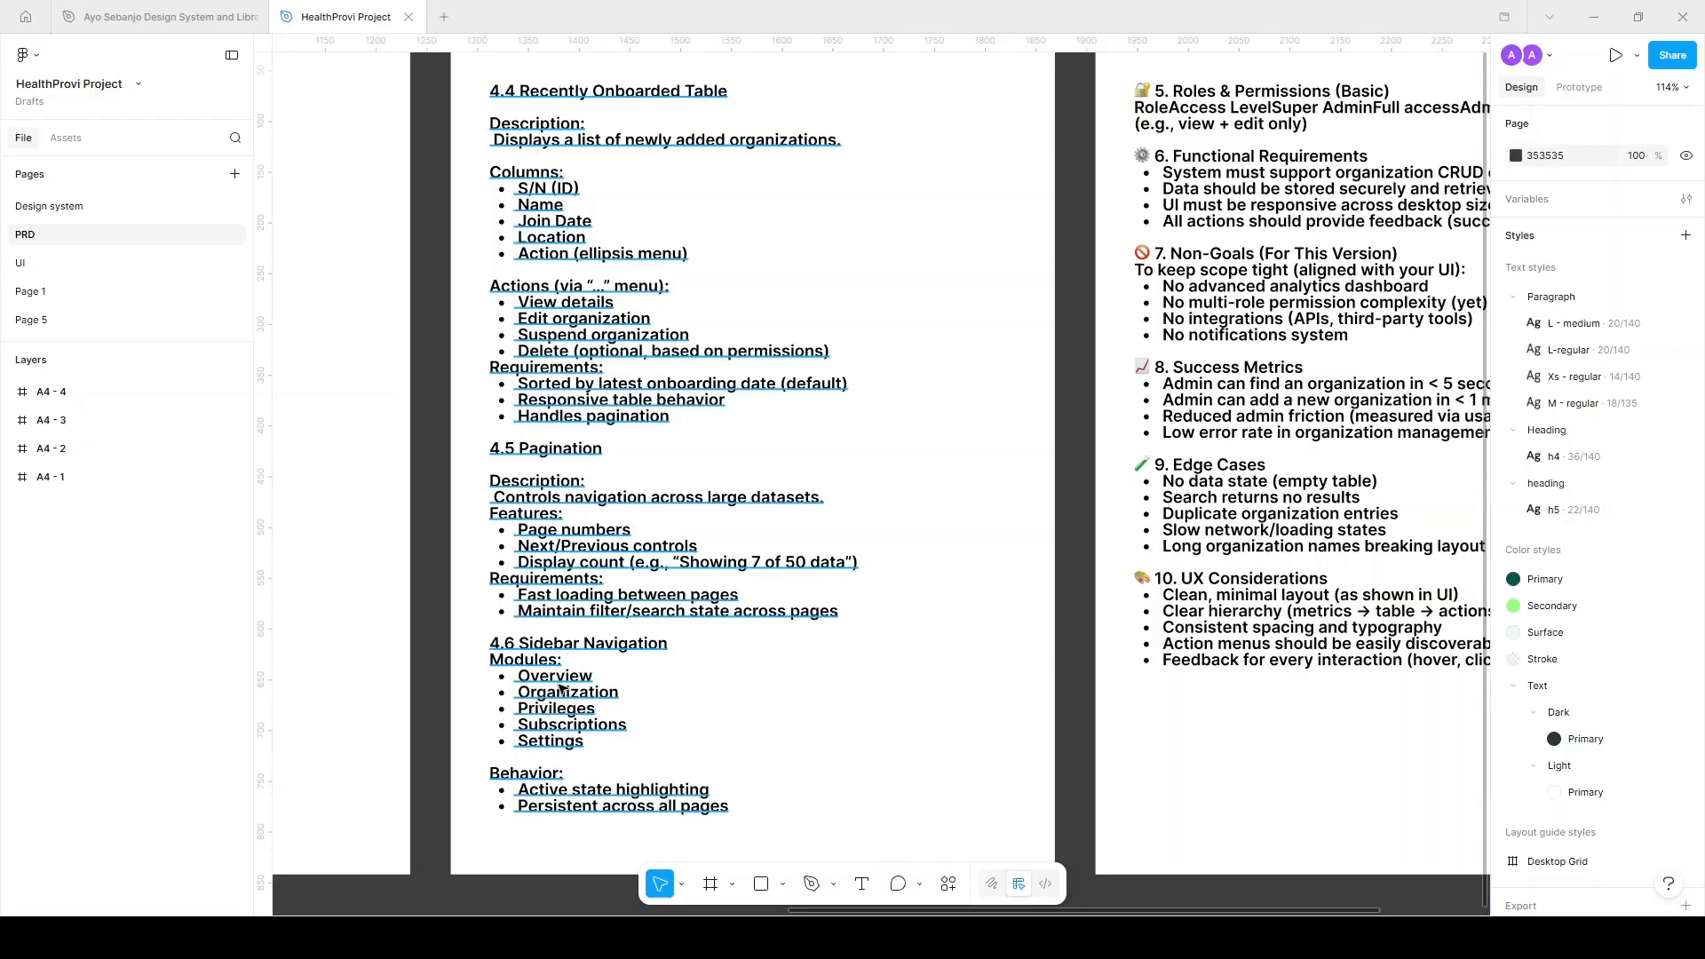
{"action": "scroll", "coordinate": [565, 689], "scroll_direction": "down", "scroll_amount": 1}
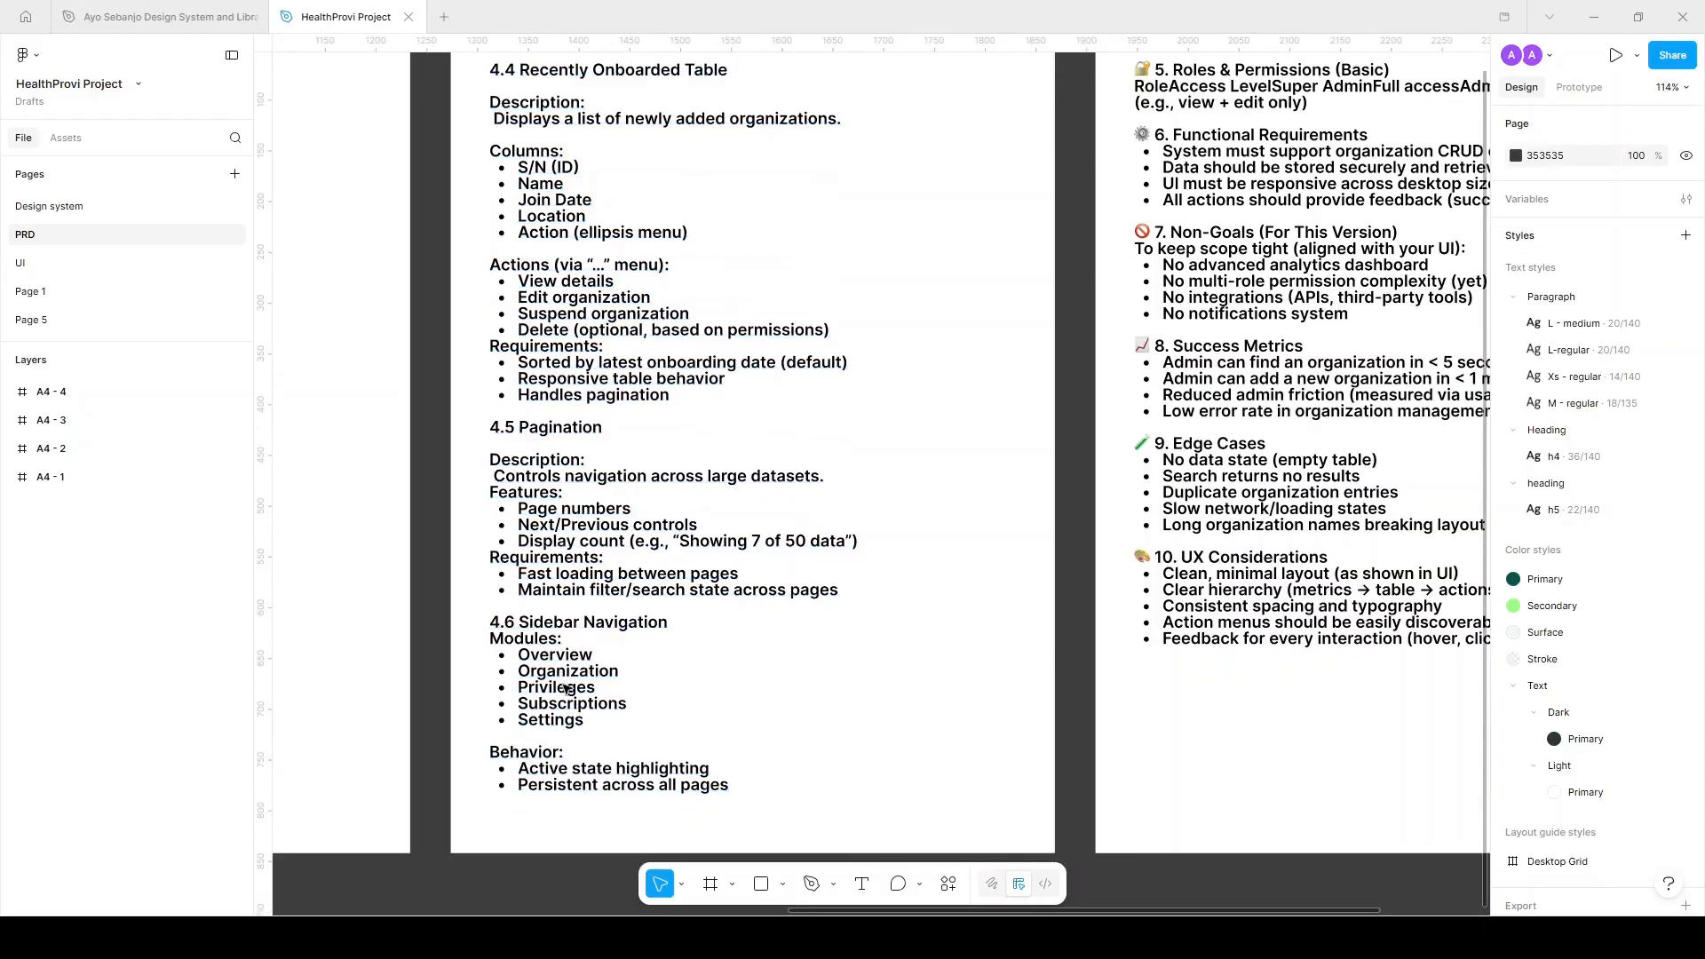
{"action": "scroll", "coordinate": [552, 687], "scroll_direction": "up", "scroll_amount": 1, "text": "ctrl"}
{"action": "scroll", "coordinate": [552, 687], "scroll_direction": "up", "scroll_amount": 6, "text": "ctrl"}
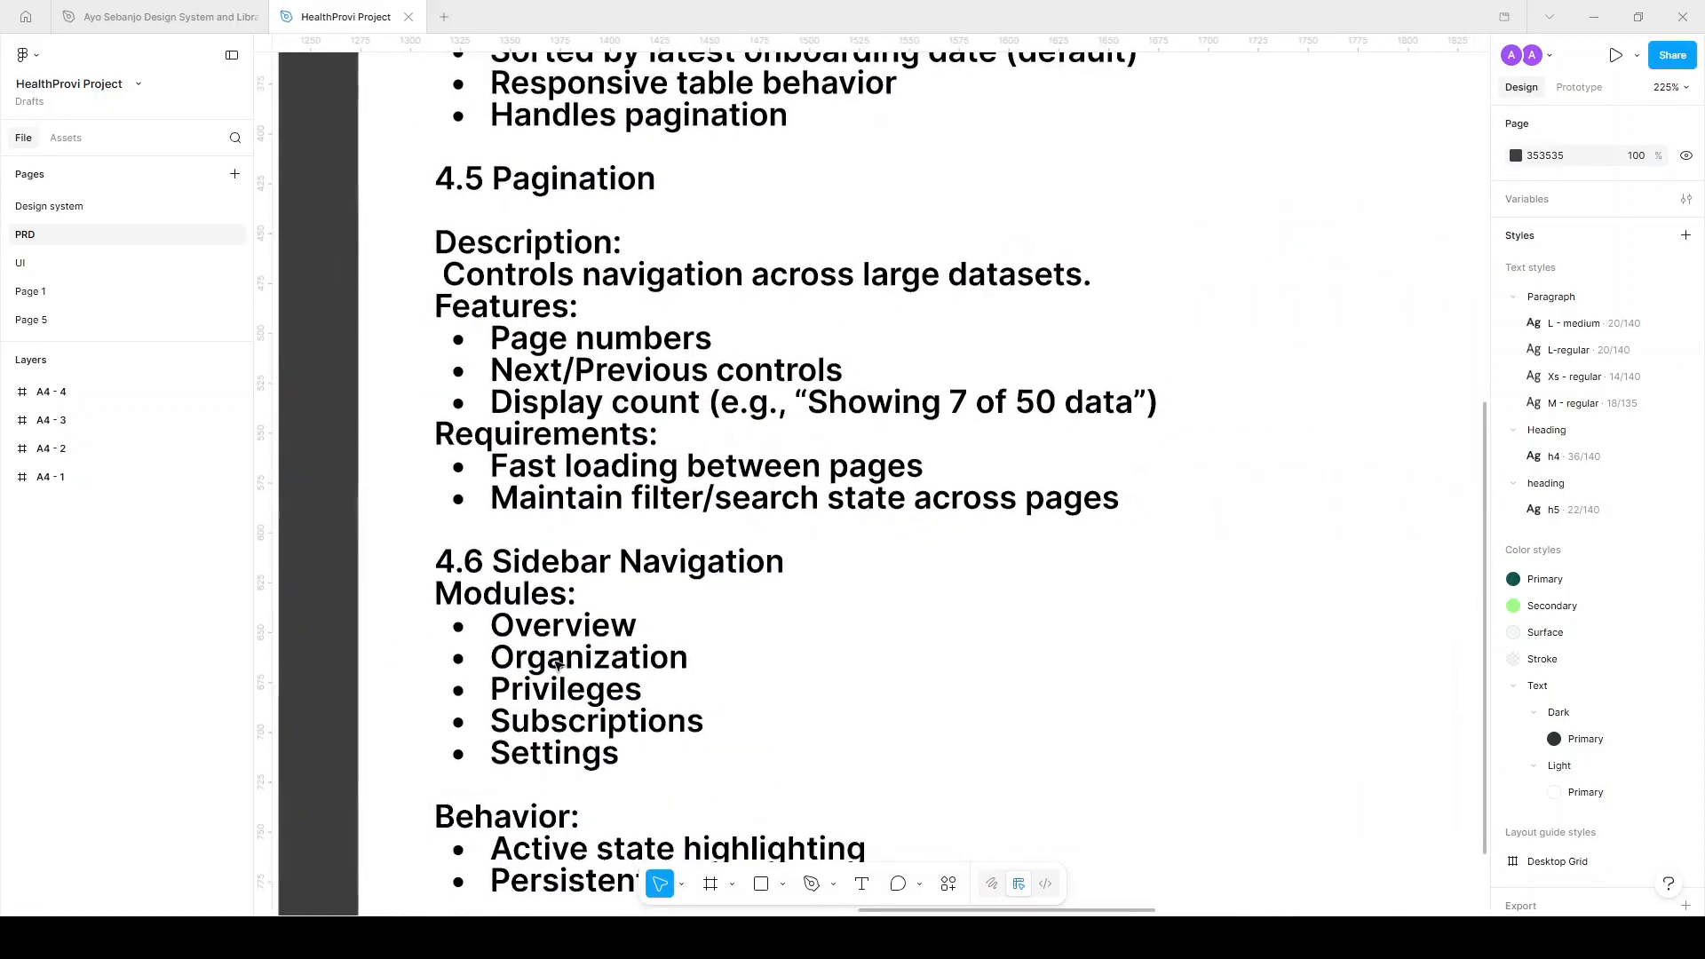
{"action": "scroll", "coordinate": [598, 749], "scroll_direction": "down", "scroll_amount": 7, "text": "ctrl"}
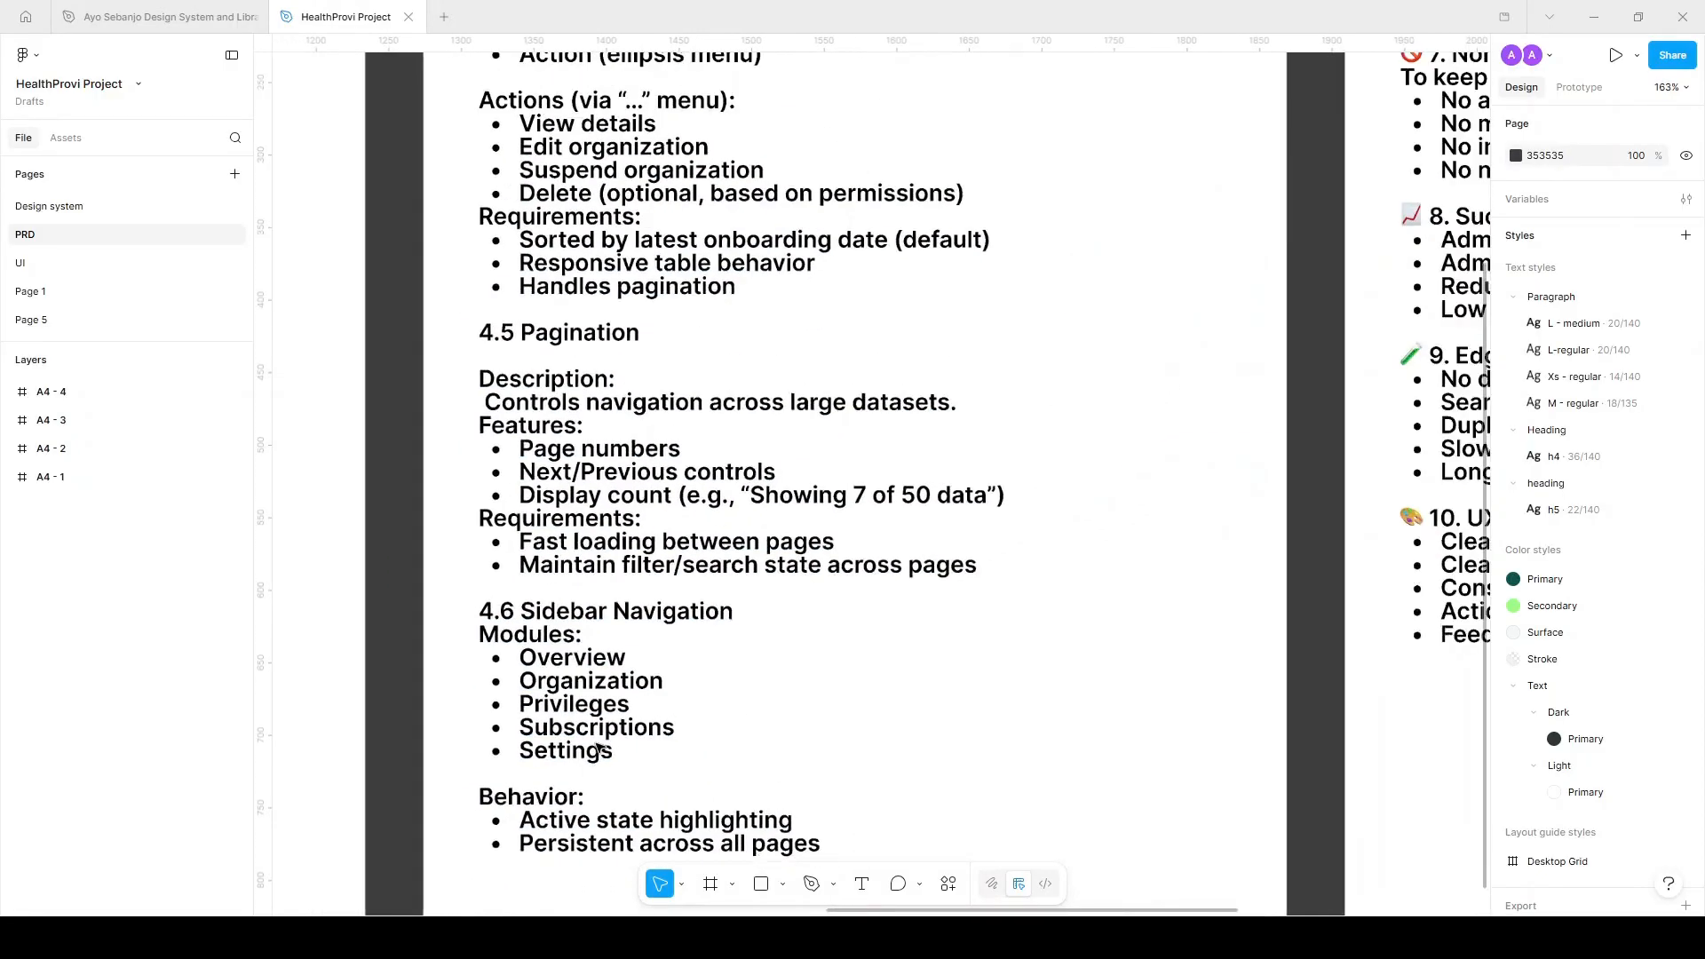
{"action": "scroll", "coordinate": [598, 746], "scroll_direction": "right", "scroll_amount": 5}
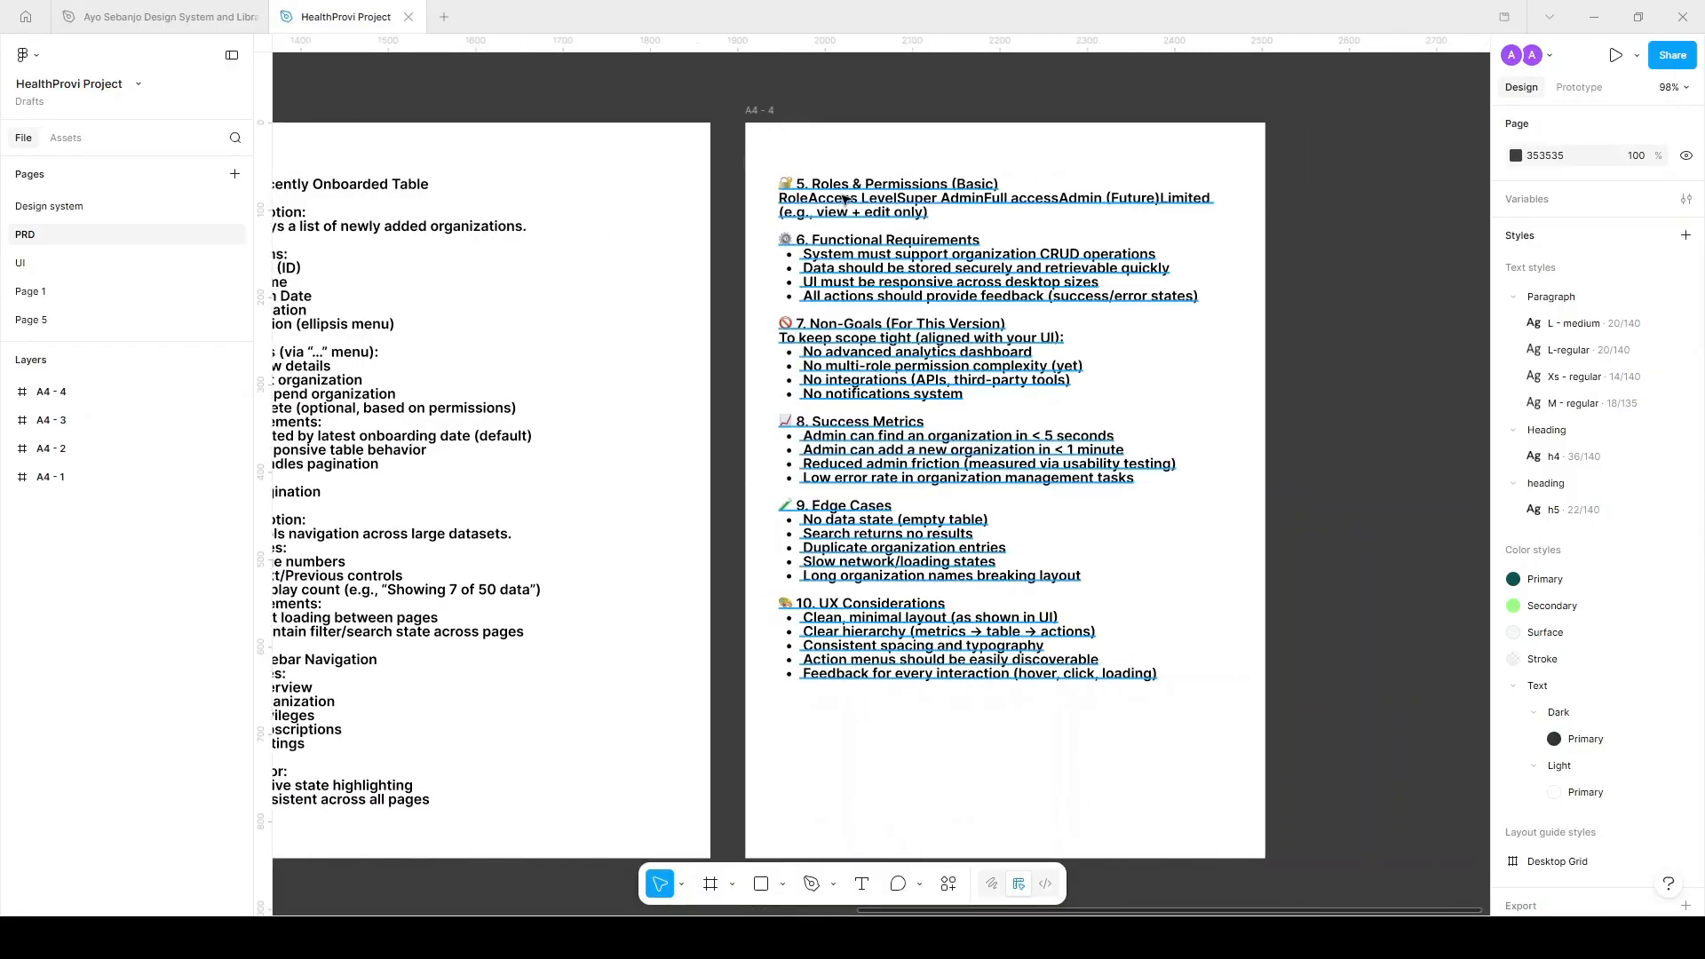
{"action": "scroll", "coordinate": [937, 253], "scroll_direction": "up", "scroll_amount": 3, "text": "ctrl"}
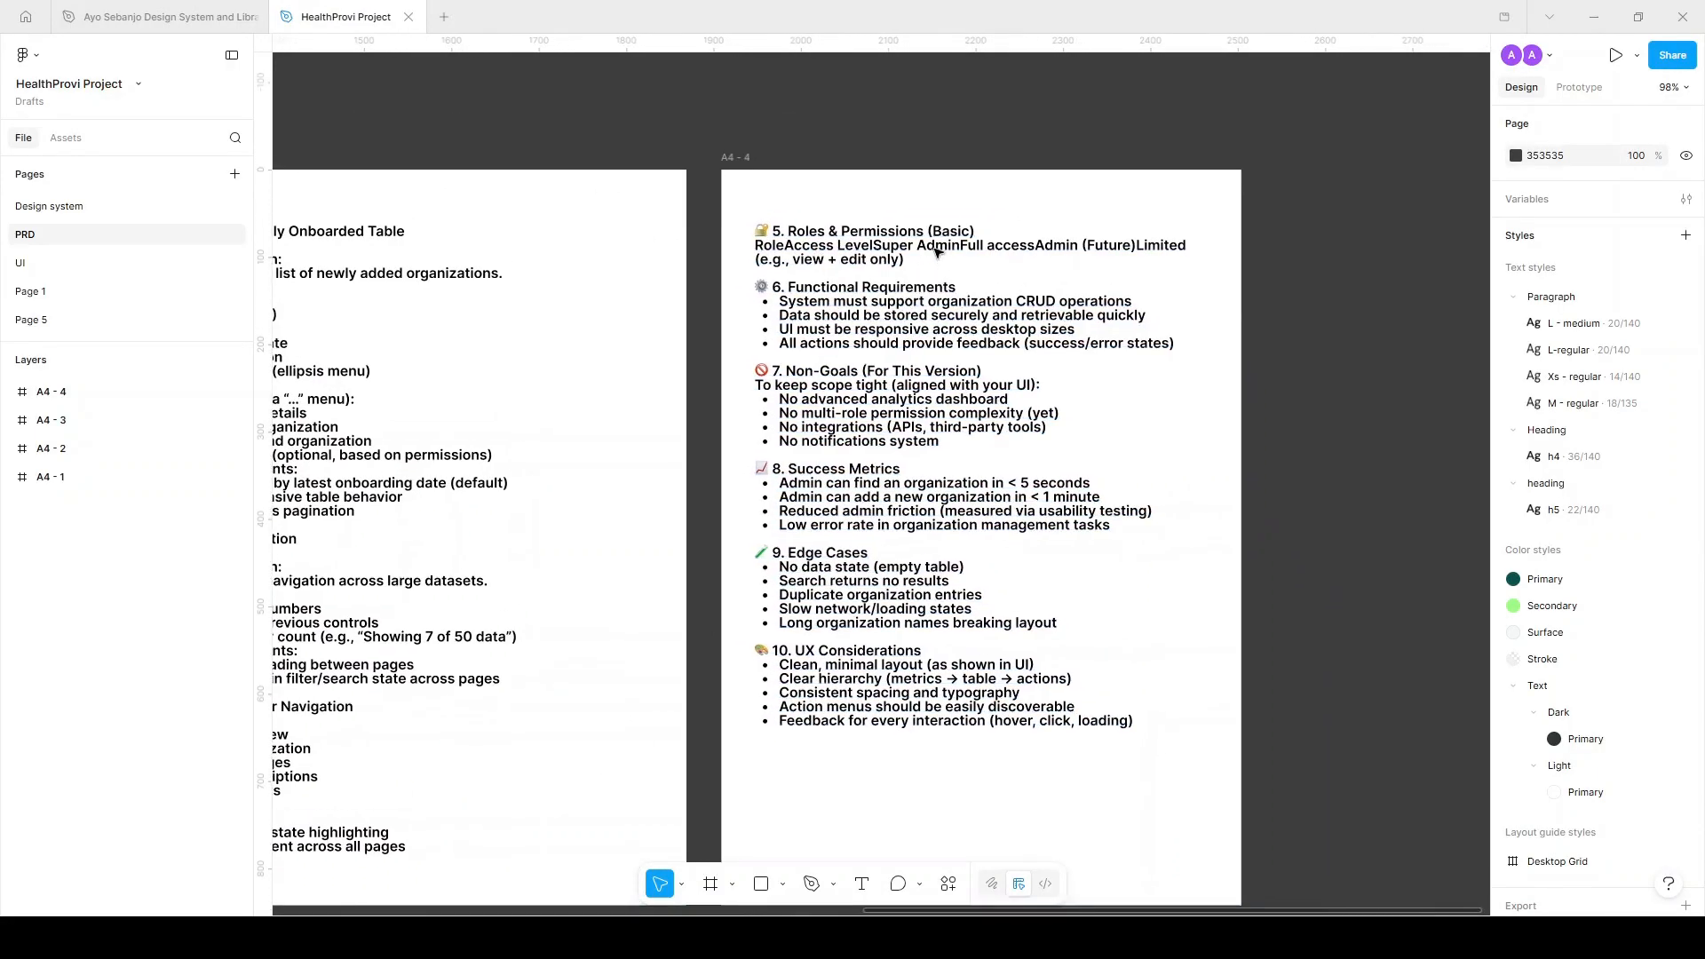
{"action": "scroll", "coordinate": [937, 252], "scroll_direction": "right", "scroll_amount": 3}
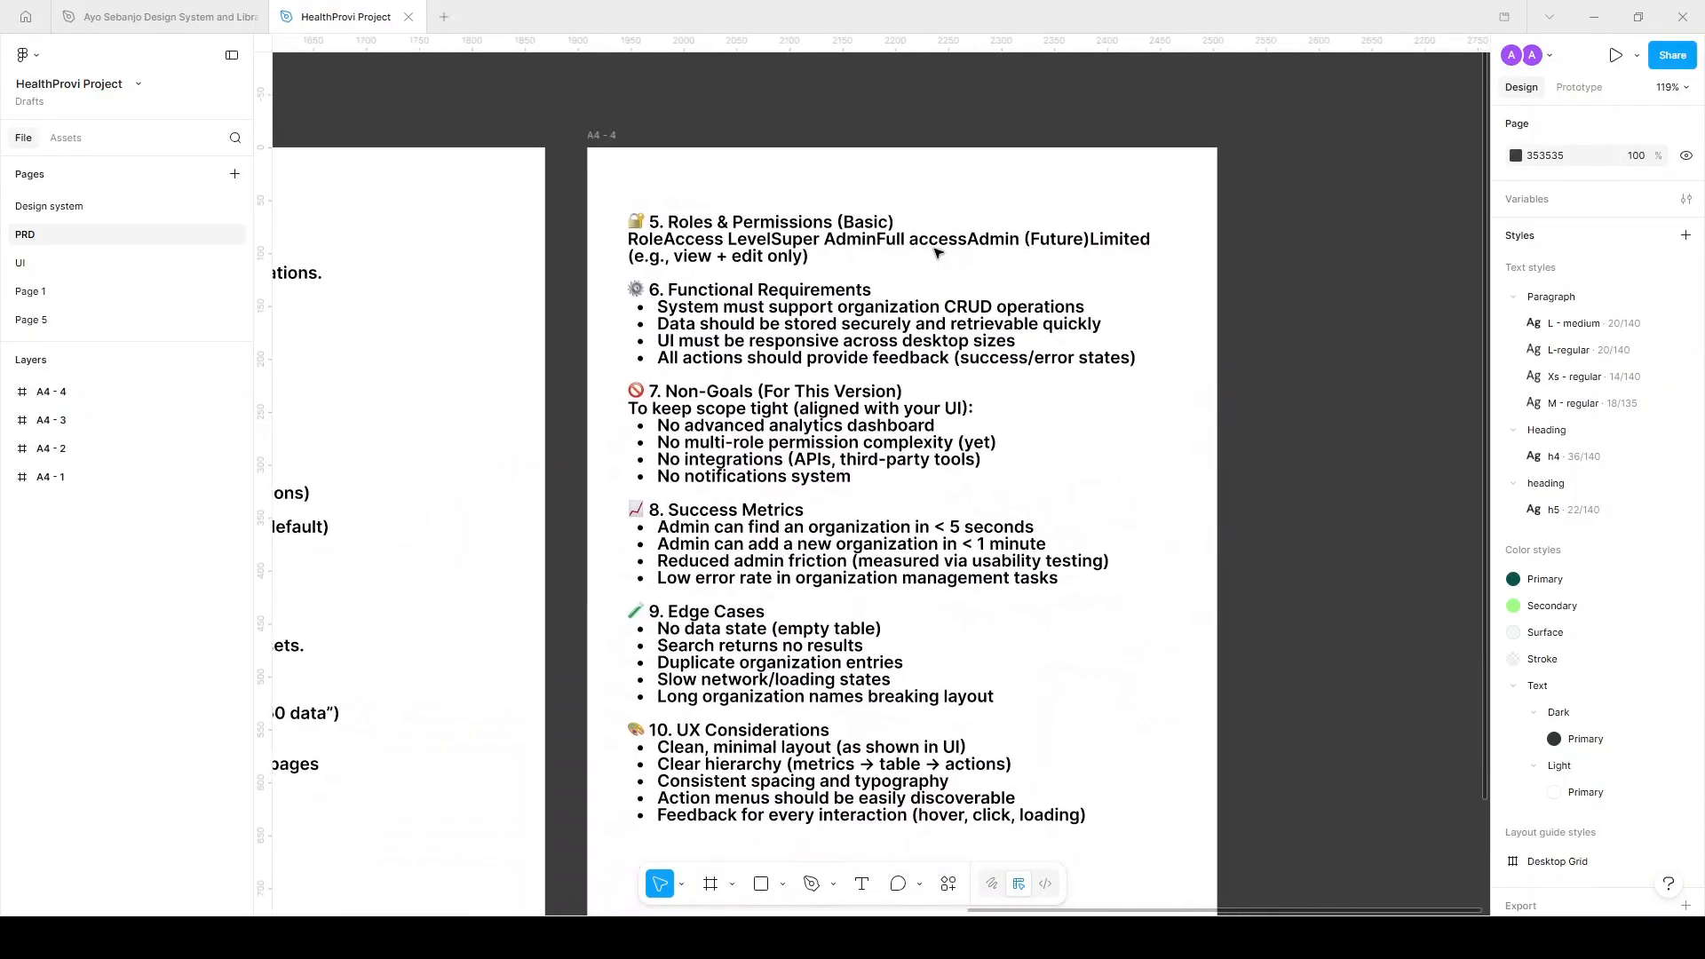
{"action": "scroll", "coordinate": [937, 253], "scroll_direction": "left", "scroll_amount": 3}
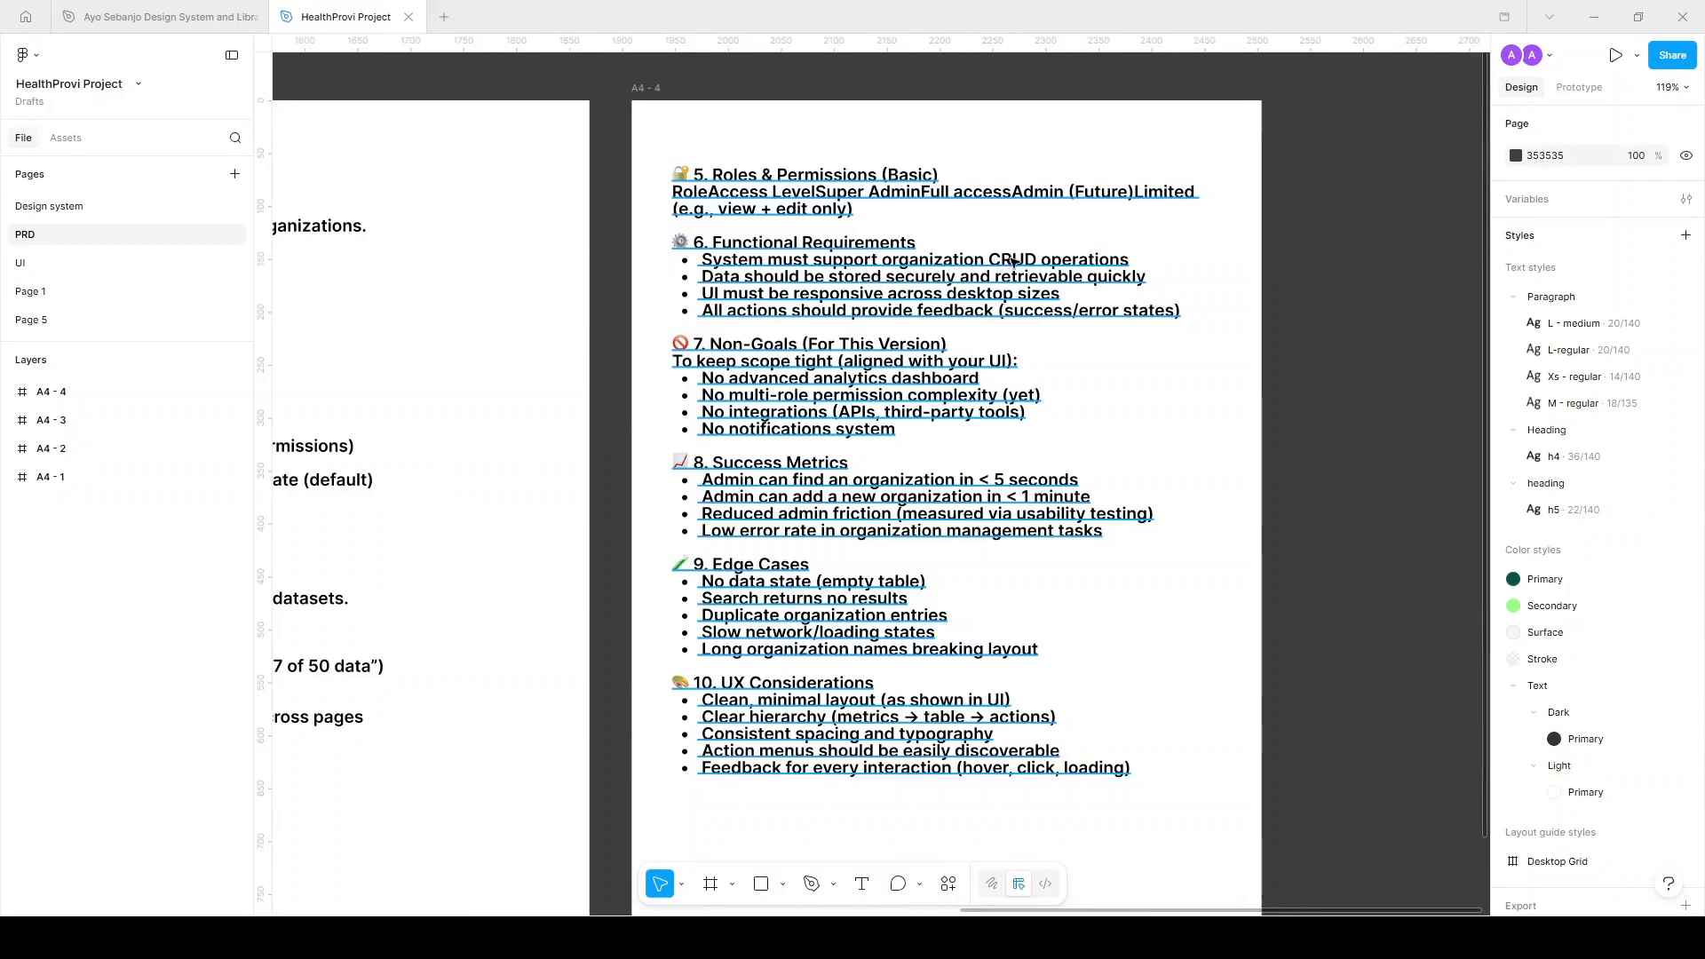
{"action": "scroll", "coordinate": [1060, 257], "scroll_direction": "left", "scroll_amount": 3}
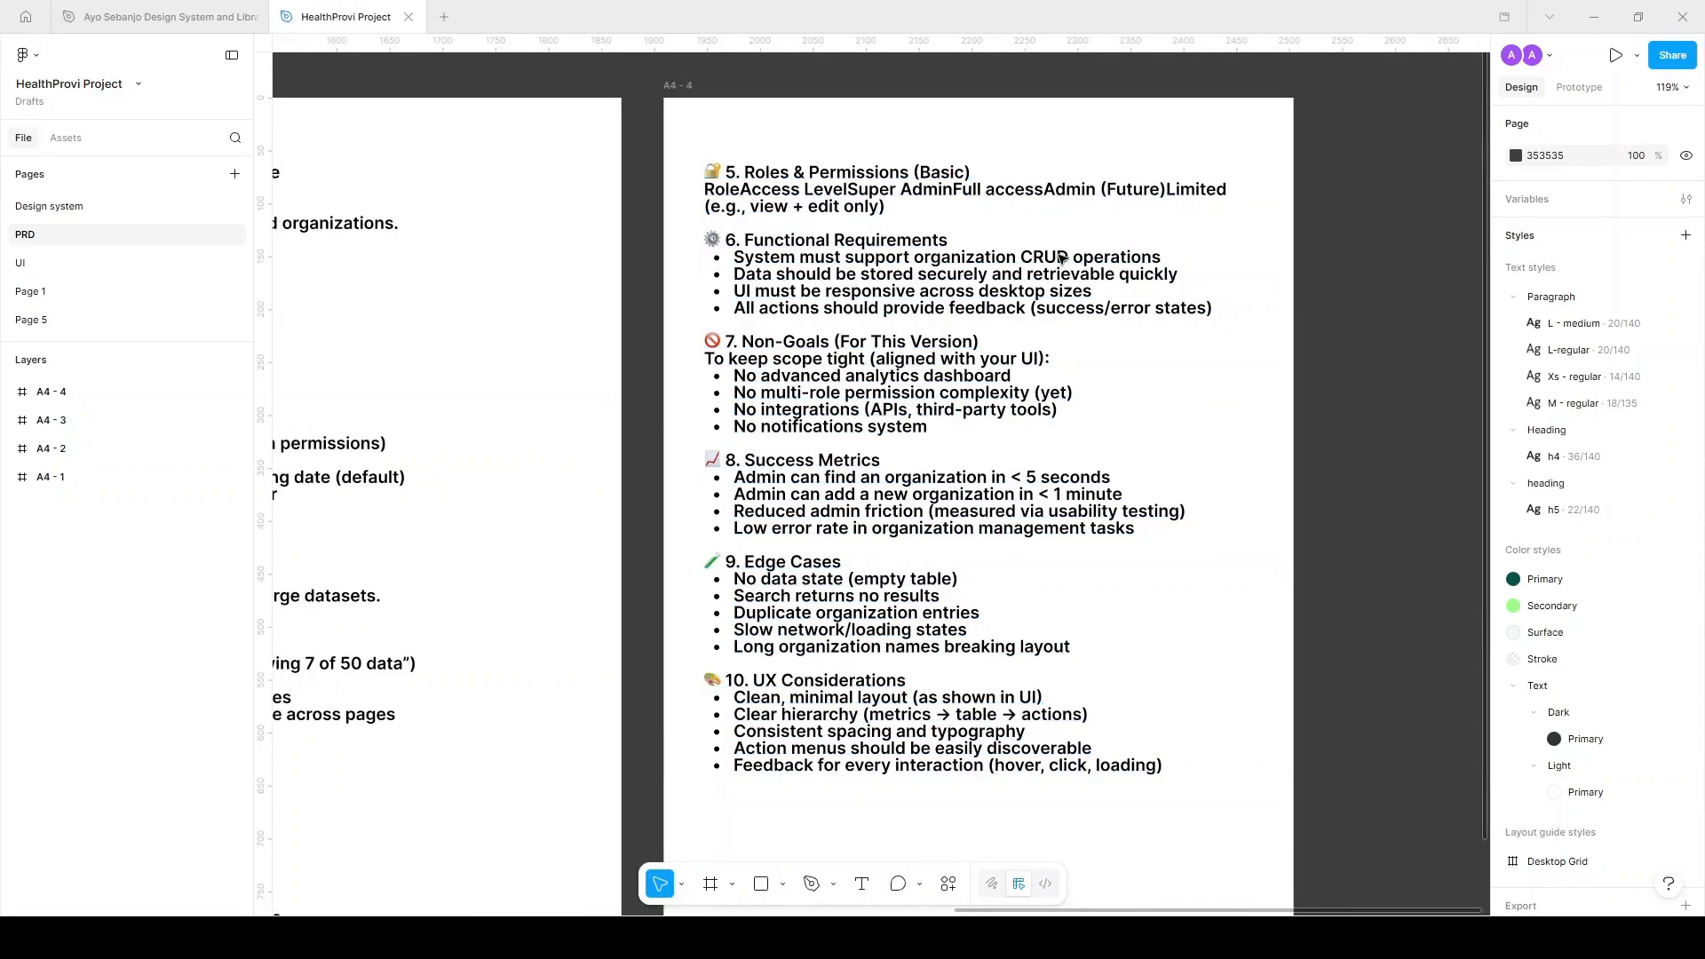
{"action": "scroll", "coordinate": [1059, 257], "scroll_direction": "left", "scroll_amount": 4}
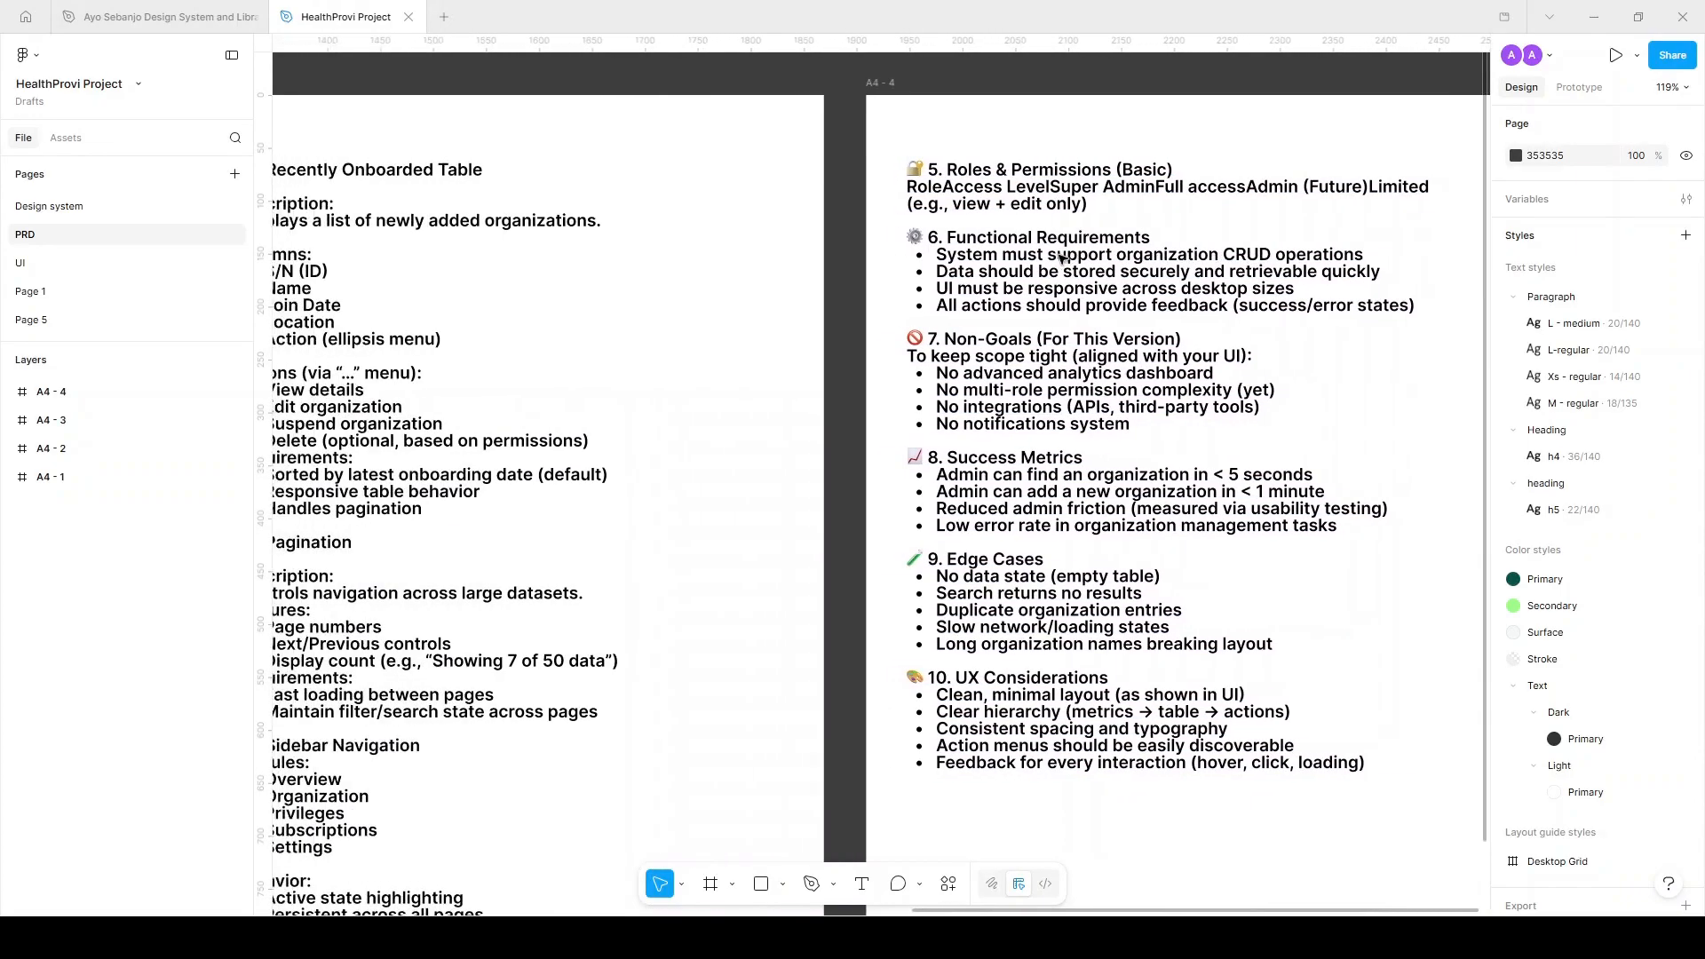
{"action": "scroll", "coordinate": [1060, 257], "scroll_direction": "down", "scroll_amount": 3}
{"action": "scroll", "coordinate": [1059, 257], "scroll_direction": "left", "scroll_amount": 10}
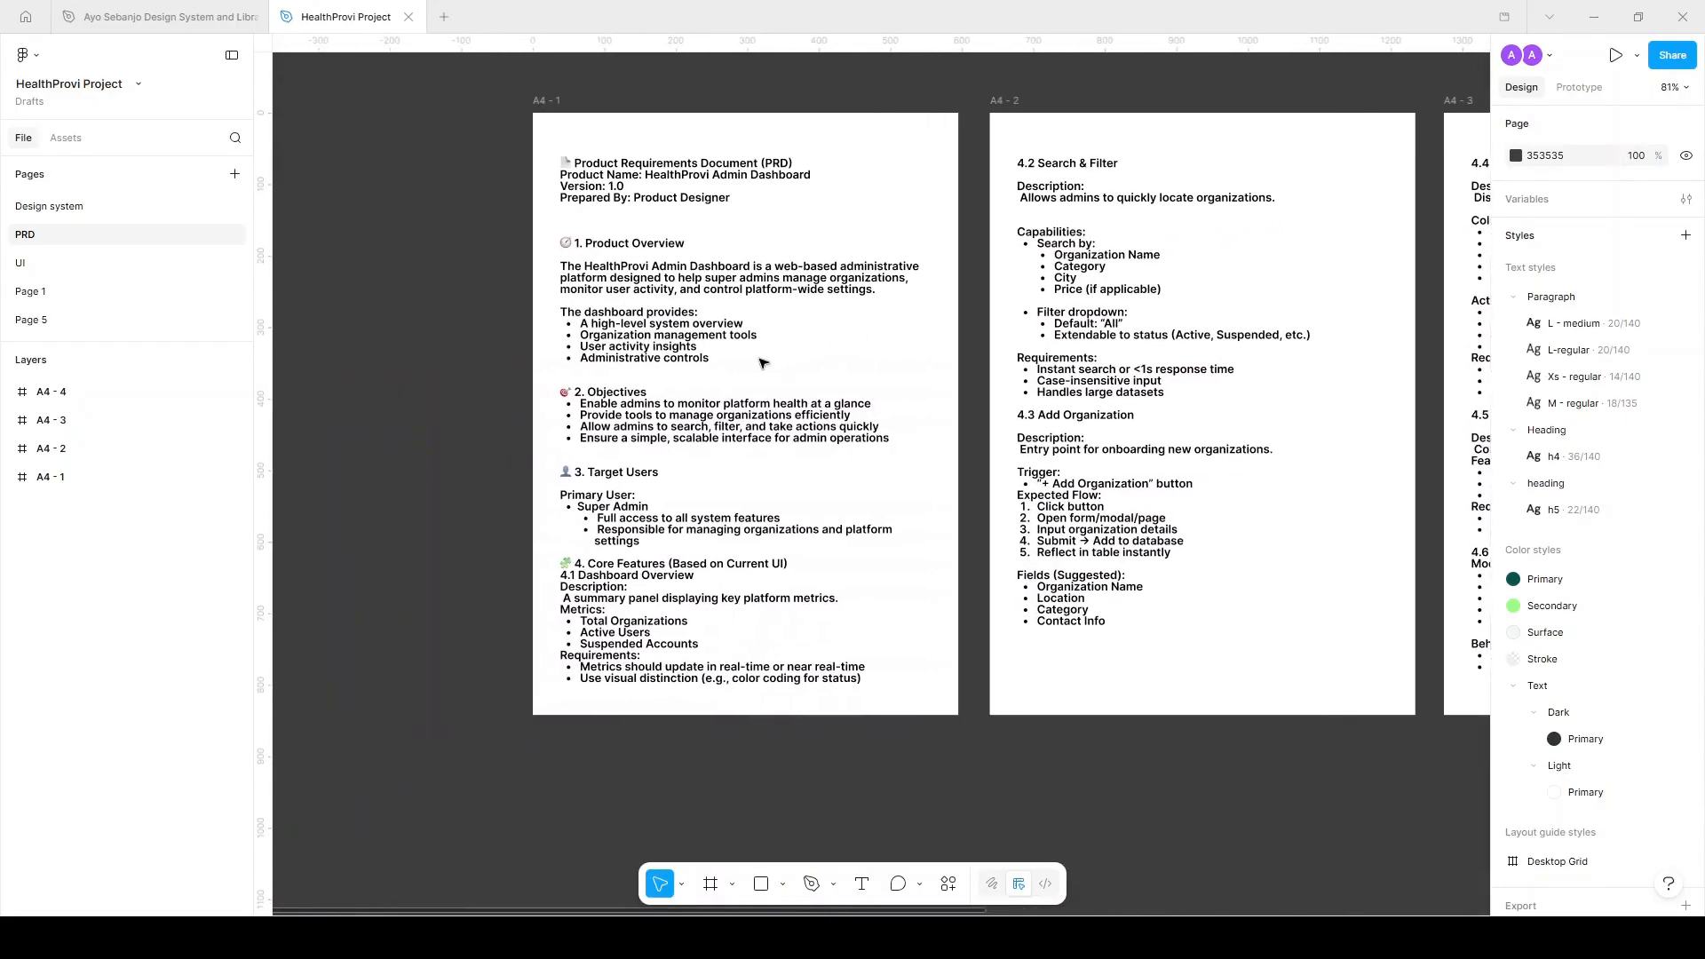
{"action": "scroll", "coordinate": [763, 362], "scroll_direction": "up", "scroll_amount": 4}
{"action": "scroll", "coordinate": [762, 362], "scroll_direction": "down", "scroll_amount": 1}
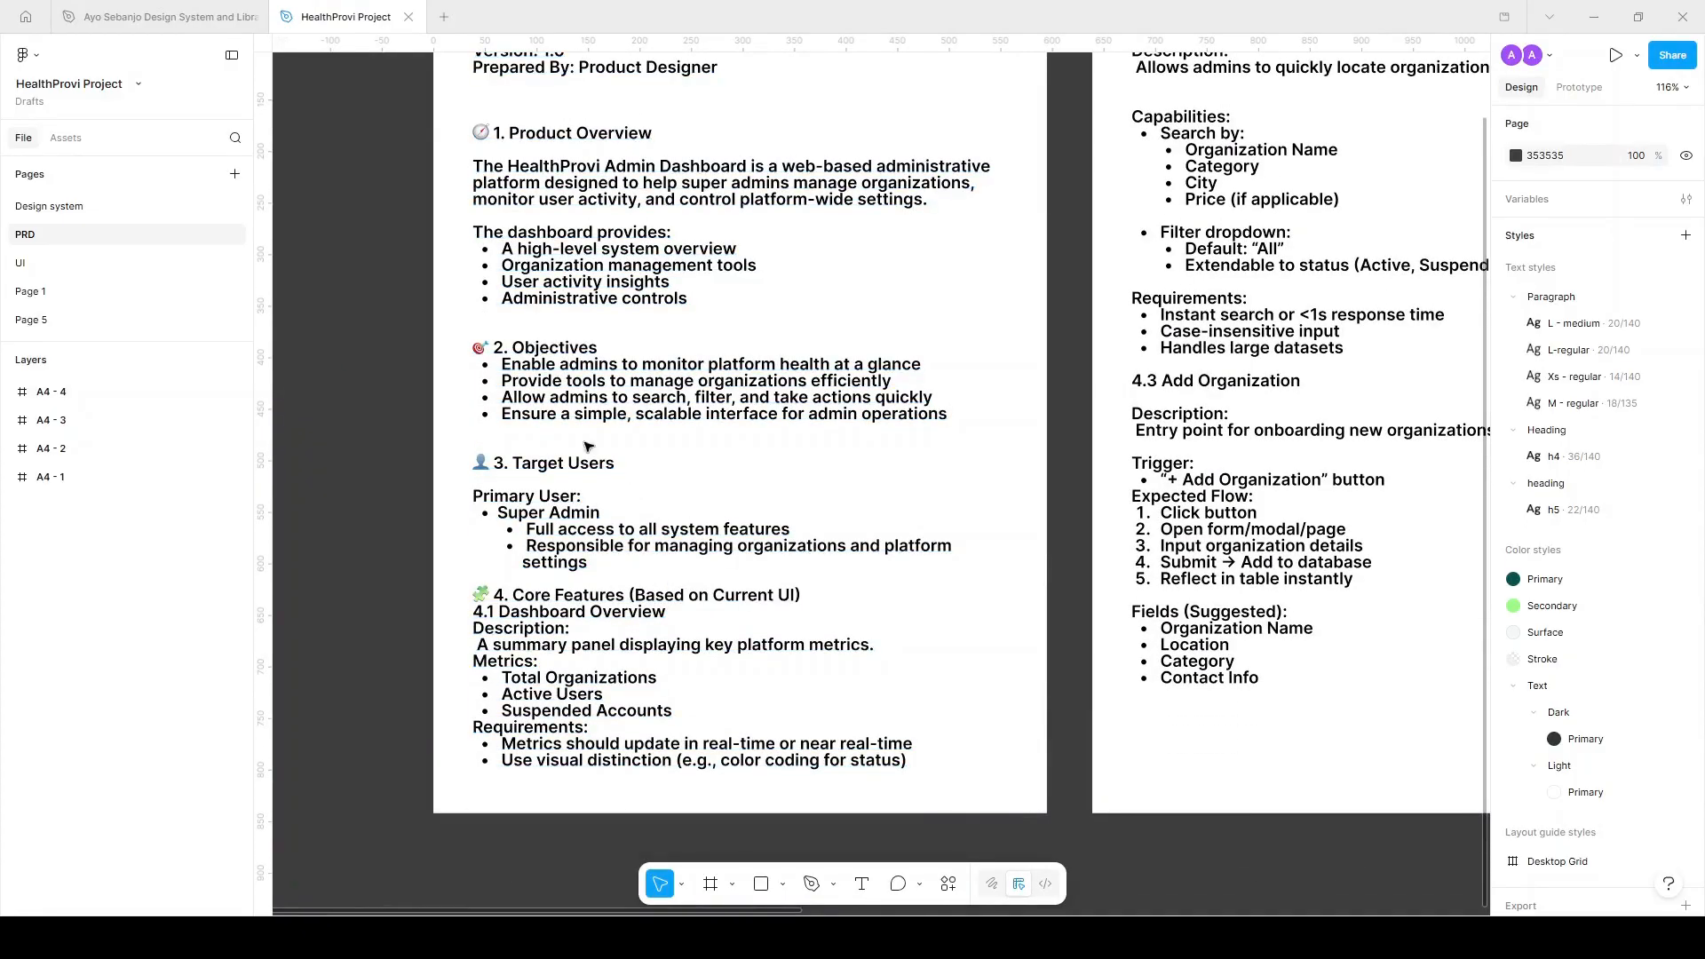
{"action": "left_click", "coordinate": [68, 272]}
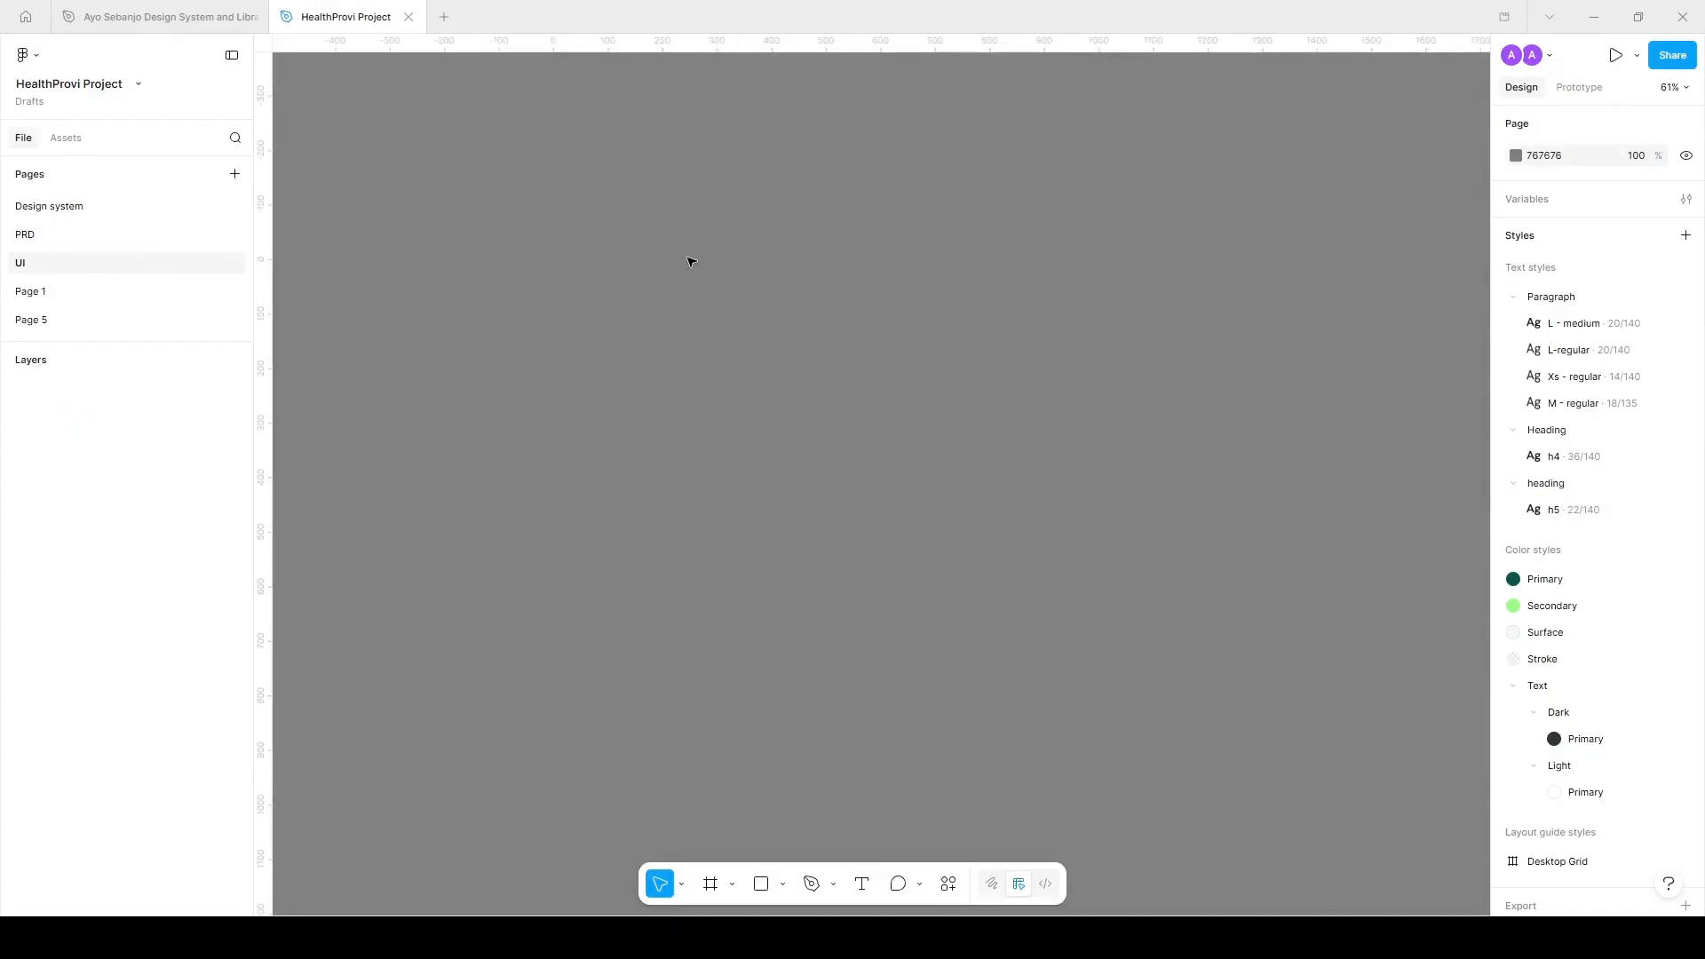
{"action": "left_click", "coordinate": [93, 217]}
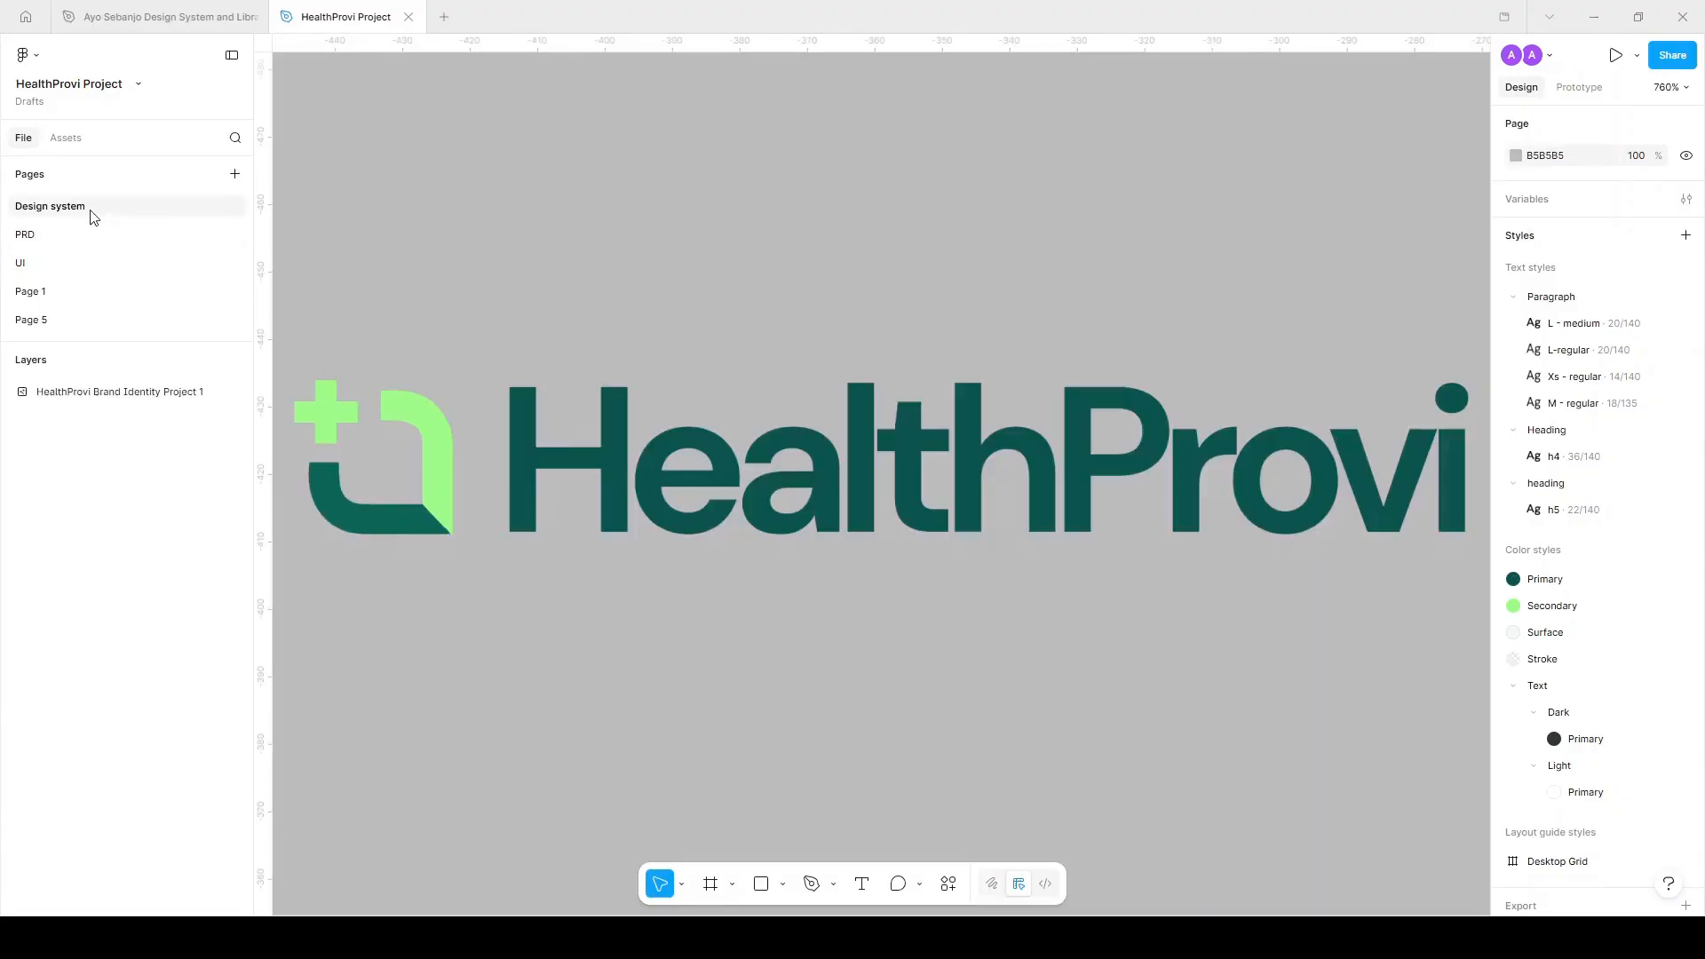
Draw an 18×18 frame below the HealthProvi logo and duplicate it into a row.
{"action": "left_click", "coordinate": [527, 423]}
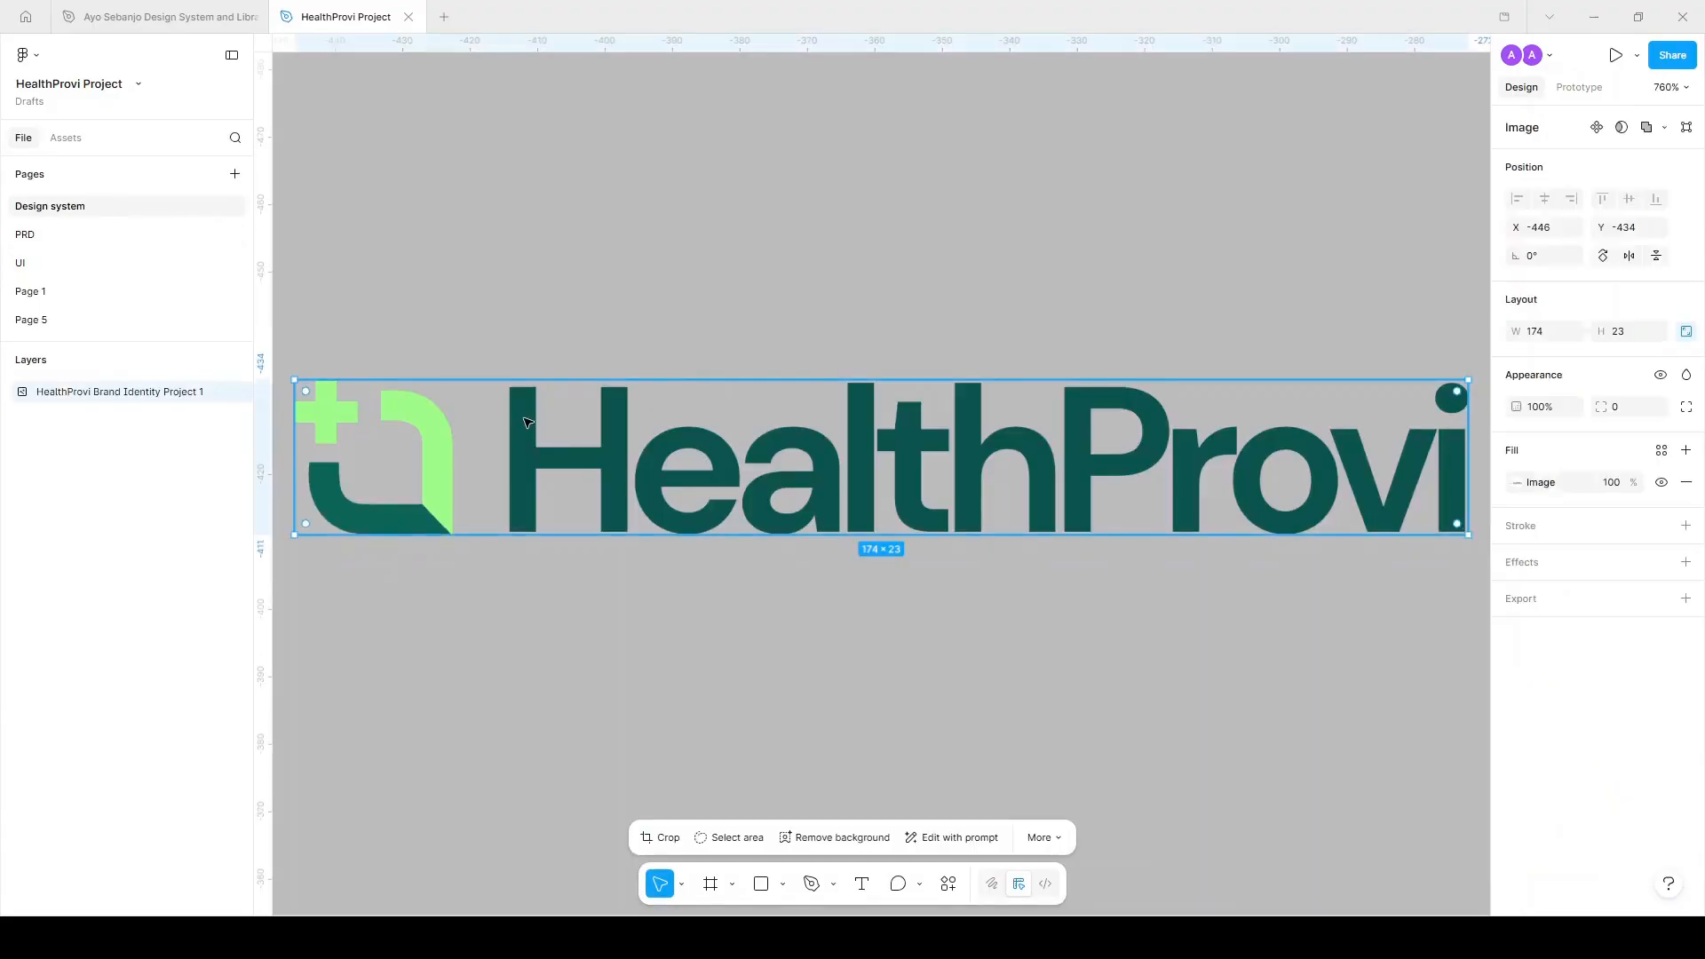
{"action": "scroll", "coordinate": [671, 397], "scroll_direction": "down", "scroll_amount": 3}
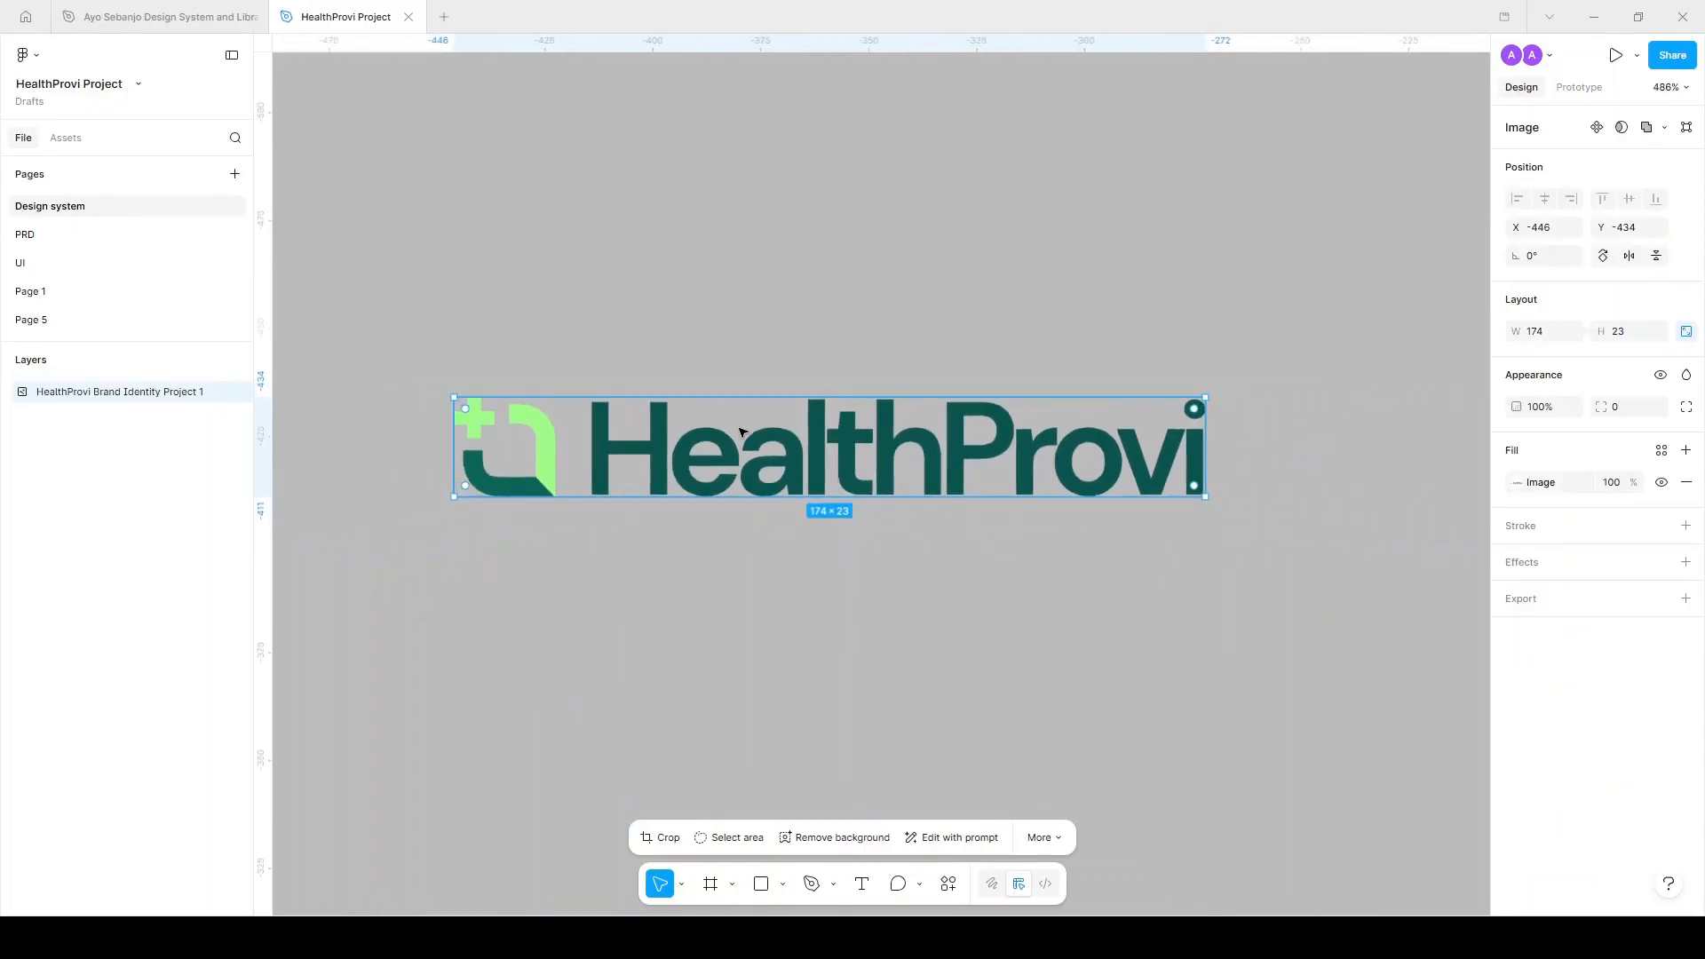
{"action": "left_click", "coordinate": [654, 556]}
{"action": "key", "text": "f"}
{"action": "left_click_drag", "start_coordinate": [471, 557], "coordinate": [613, 611]}
{"action": "key", "text": "ctrl+d"}
{"action": "key", "text": "ctrl+d"}
{"action": "key", "text": "ctrl+d"}
{"action": "key", "text": "ctrl+d"}
{"action": "key", "text": "ctrl+d"}
{"action": "key", "text": "ctrl+d"}
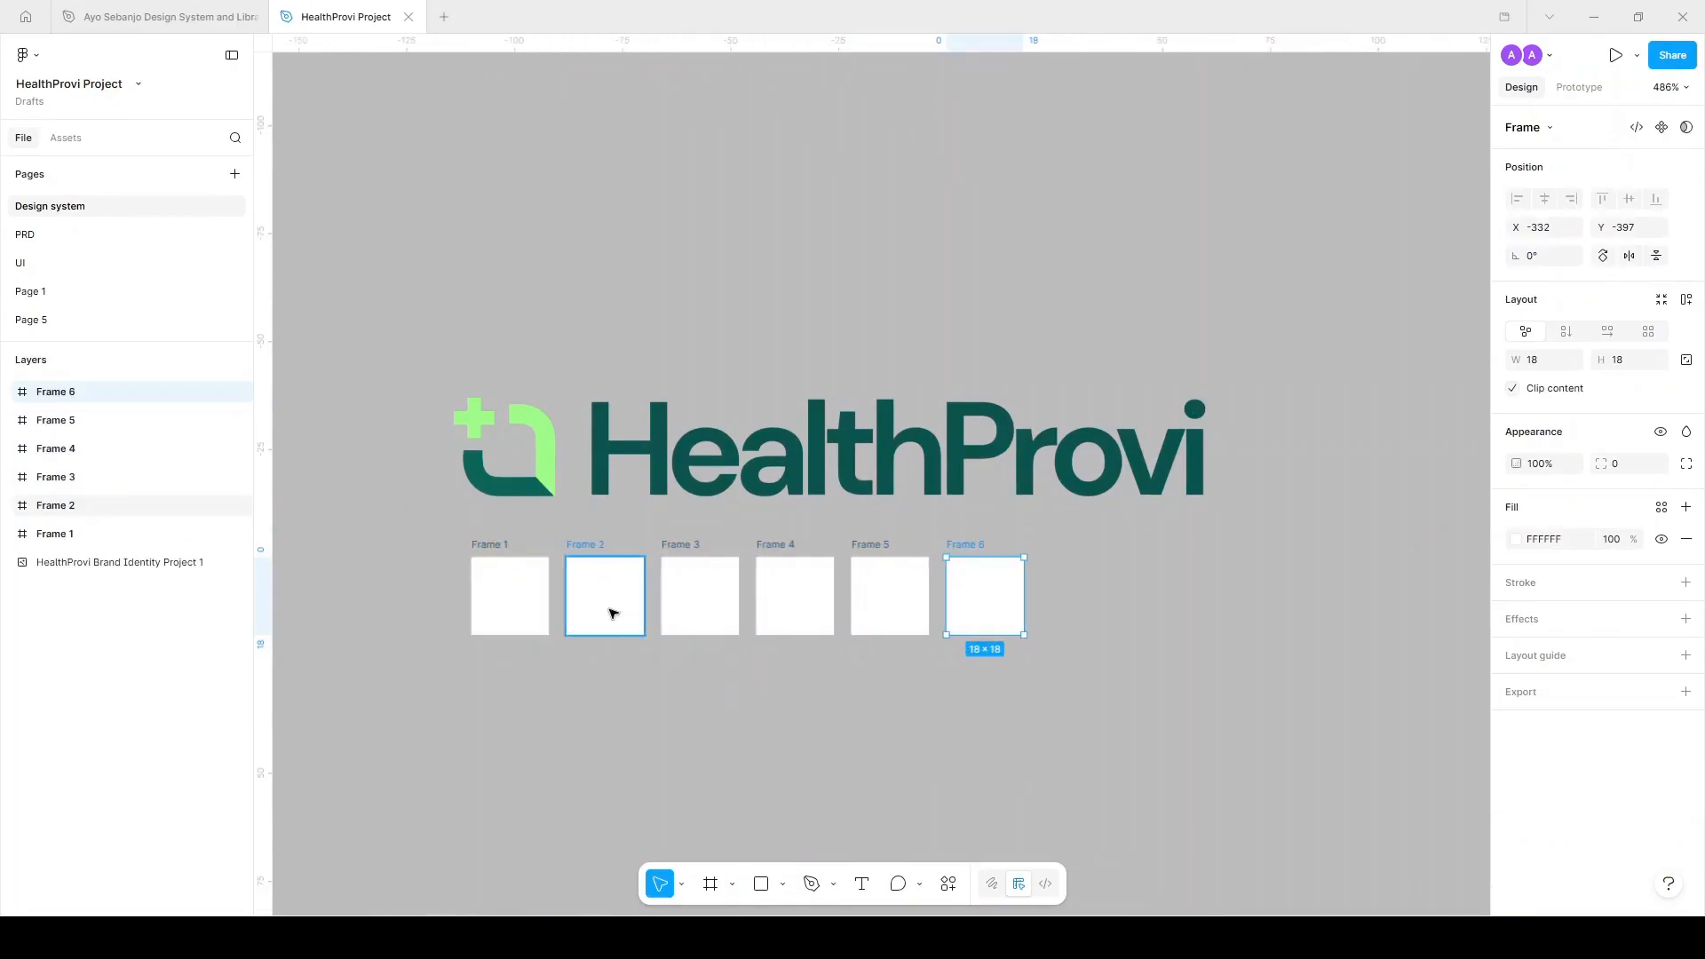
Fill Frame 1 with the logo's dark green and Frame 2 with its light green.
{"action": "scroll", "coordinate": [500, 599], "scroll_direction": "up", "scroll_amount": 3}
{"action": "left_click", "coordinate": [522, 601]}
{"action": "key", "text": "i"}
{"action": "left_click", "coordinate": [752, 347]}
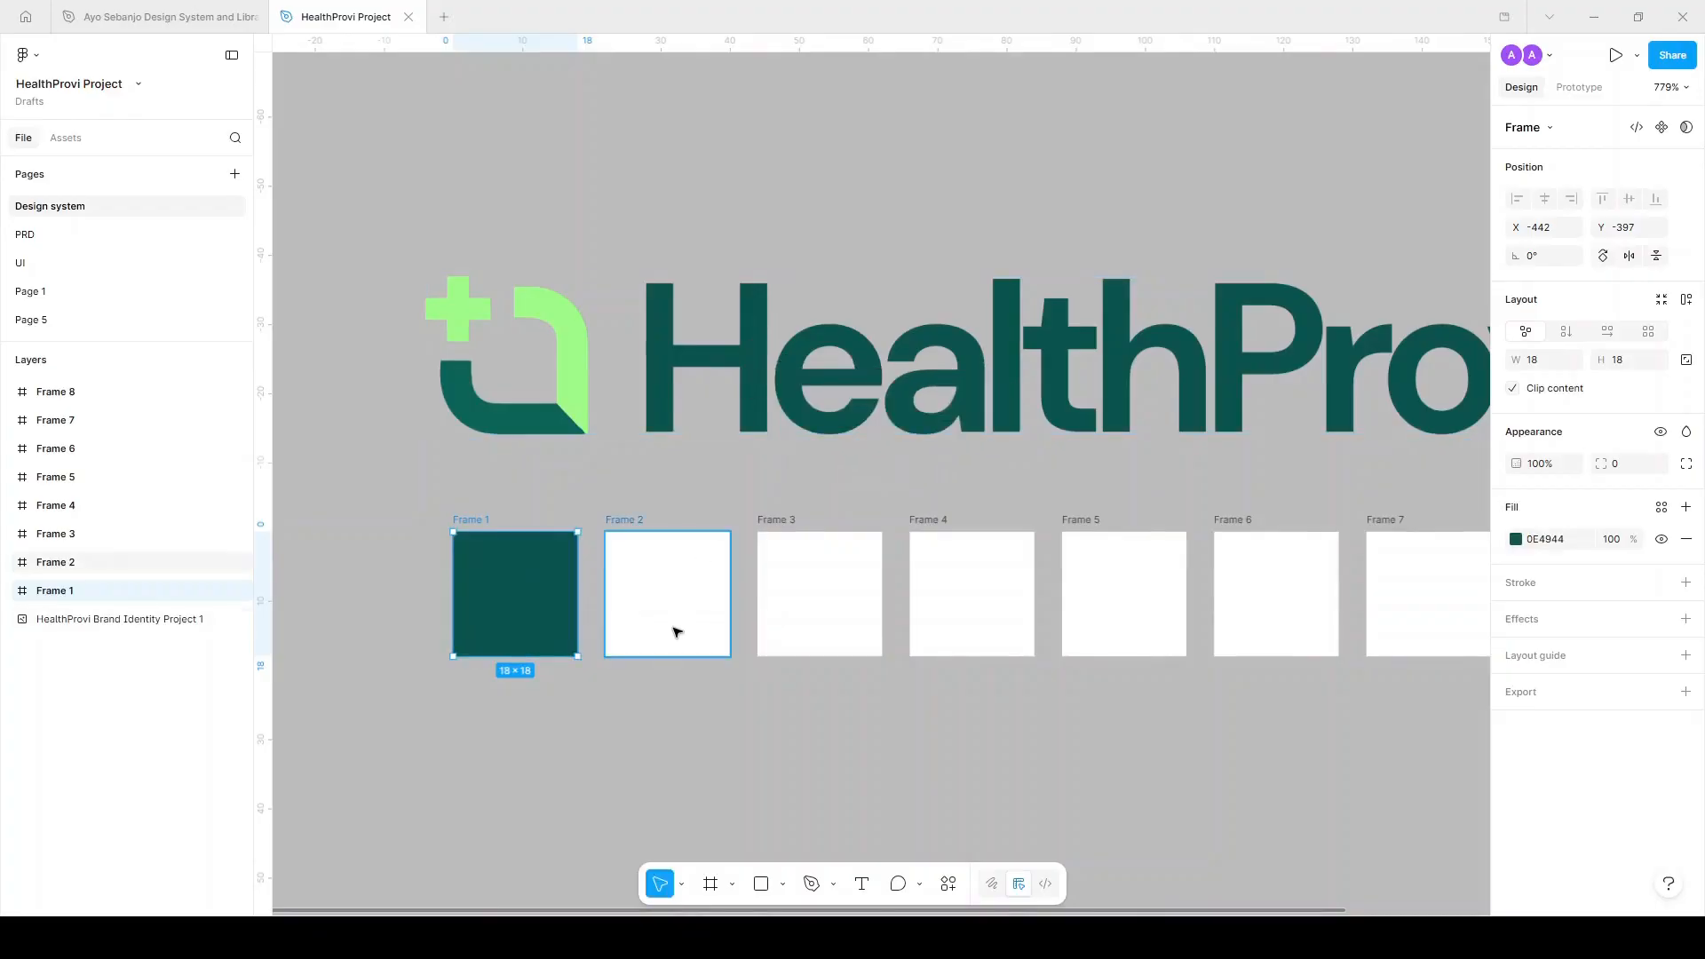
{"action": "left_click", "coordinate": [674, 631]}
{"action": "key", "text": "i"}
{"action": "left_click", "coordinate": [577, 356]}
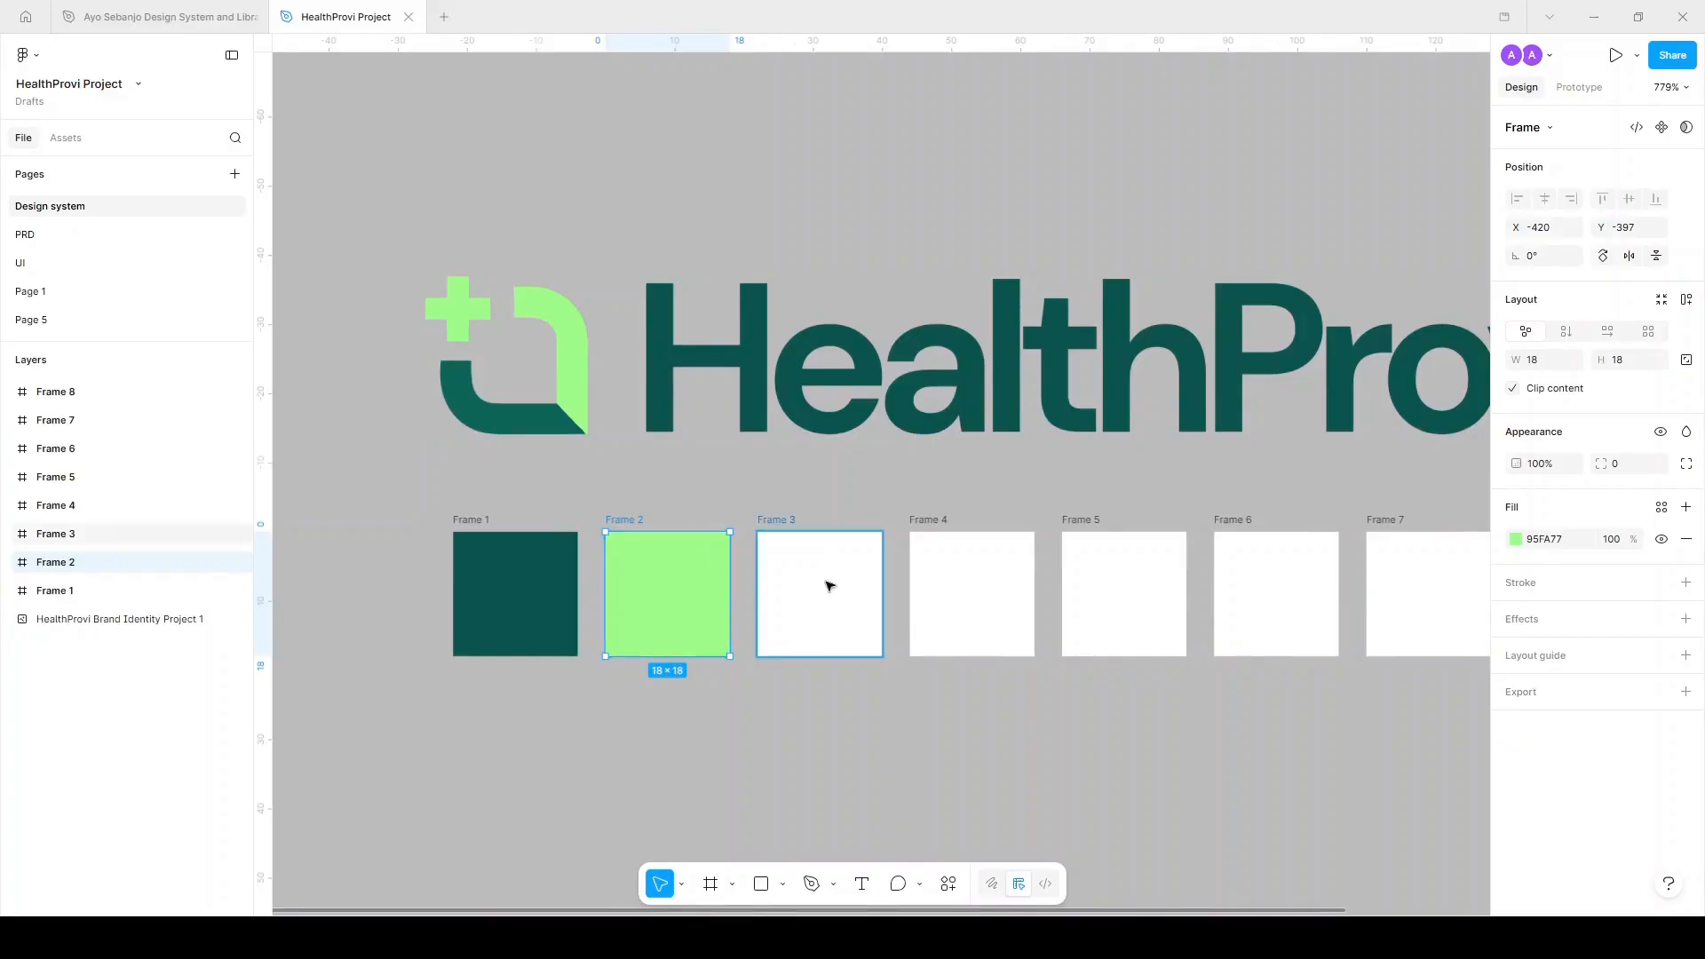
Fill Frame 3 with the dark green, then lower its HSL saturation to a near-black grey.
{"action": "left_click", "coordinate": [799, 599]}
{"action": "scroll", "coordinate": [838, 609], "scroll_direction": "right", "scroll_amount": 3}
{"action": "key", "text": "i"}
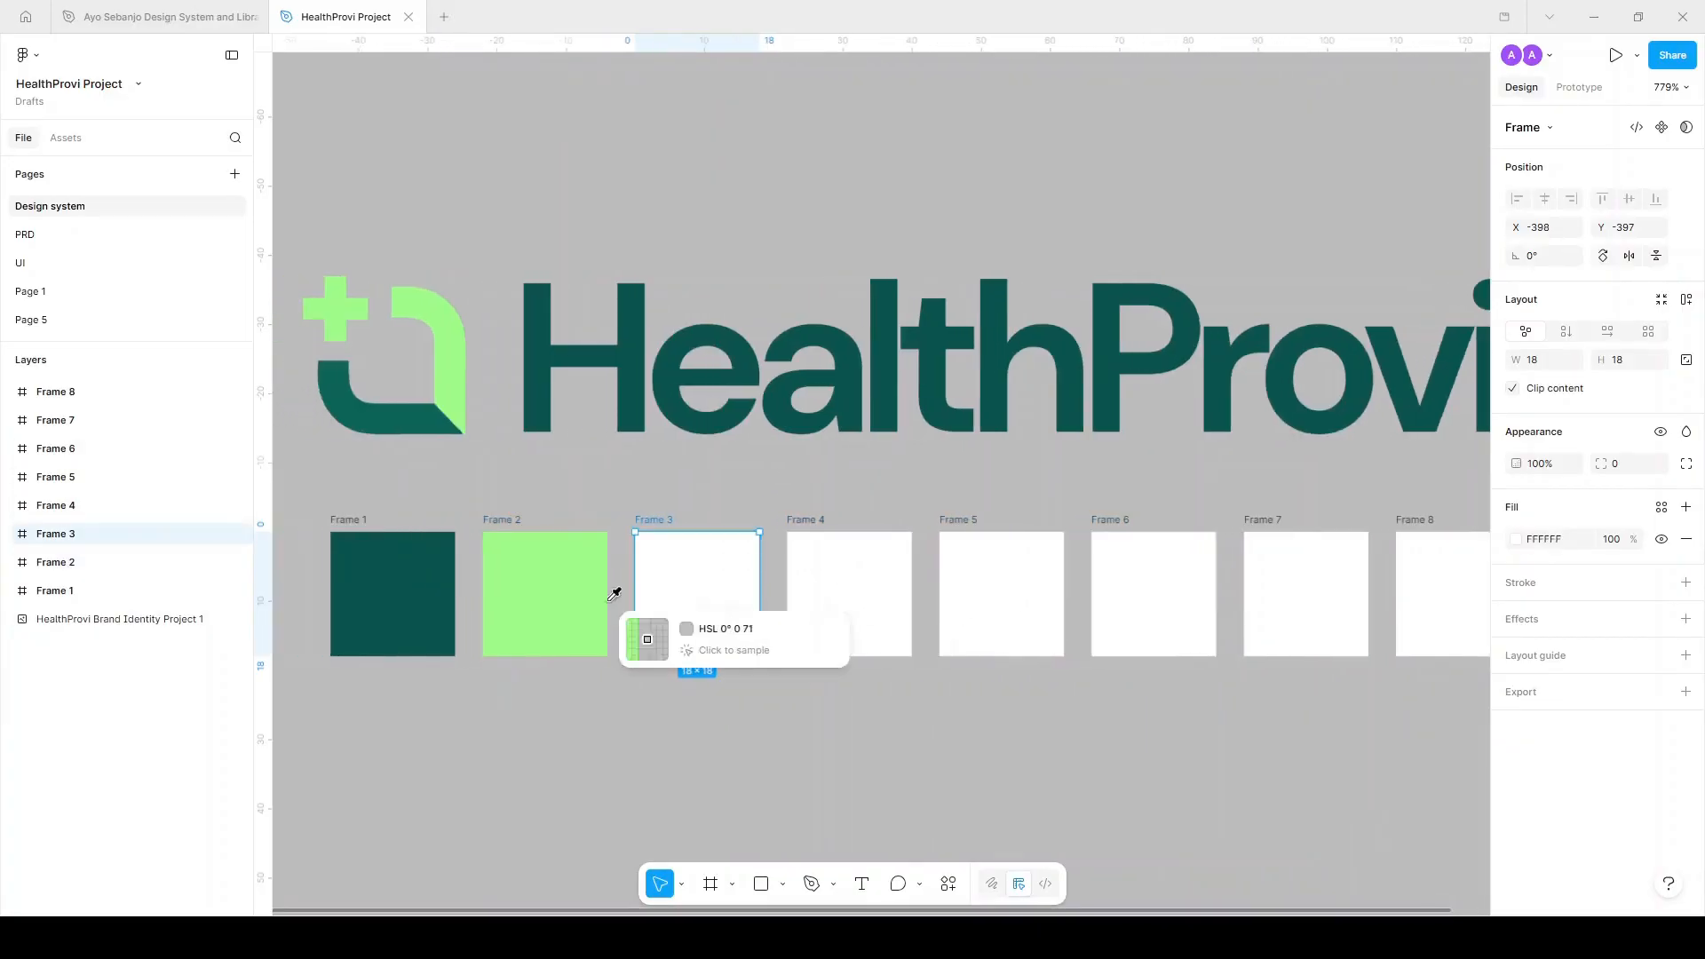
{"action": "left_click", "coordinate": [453, 609]}
{"action": "left_click", "coordinate": [1516, 540]}
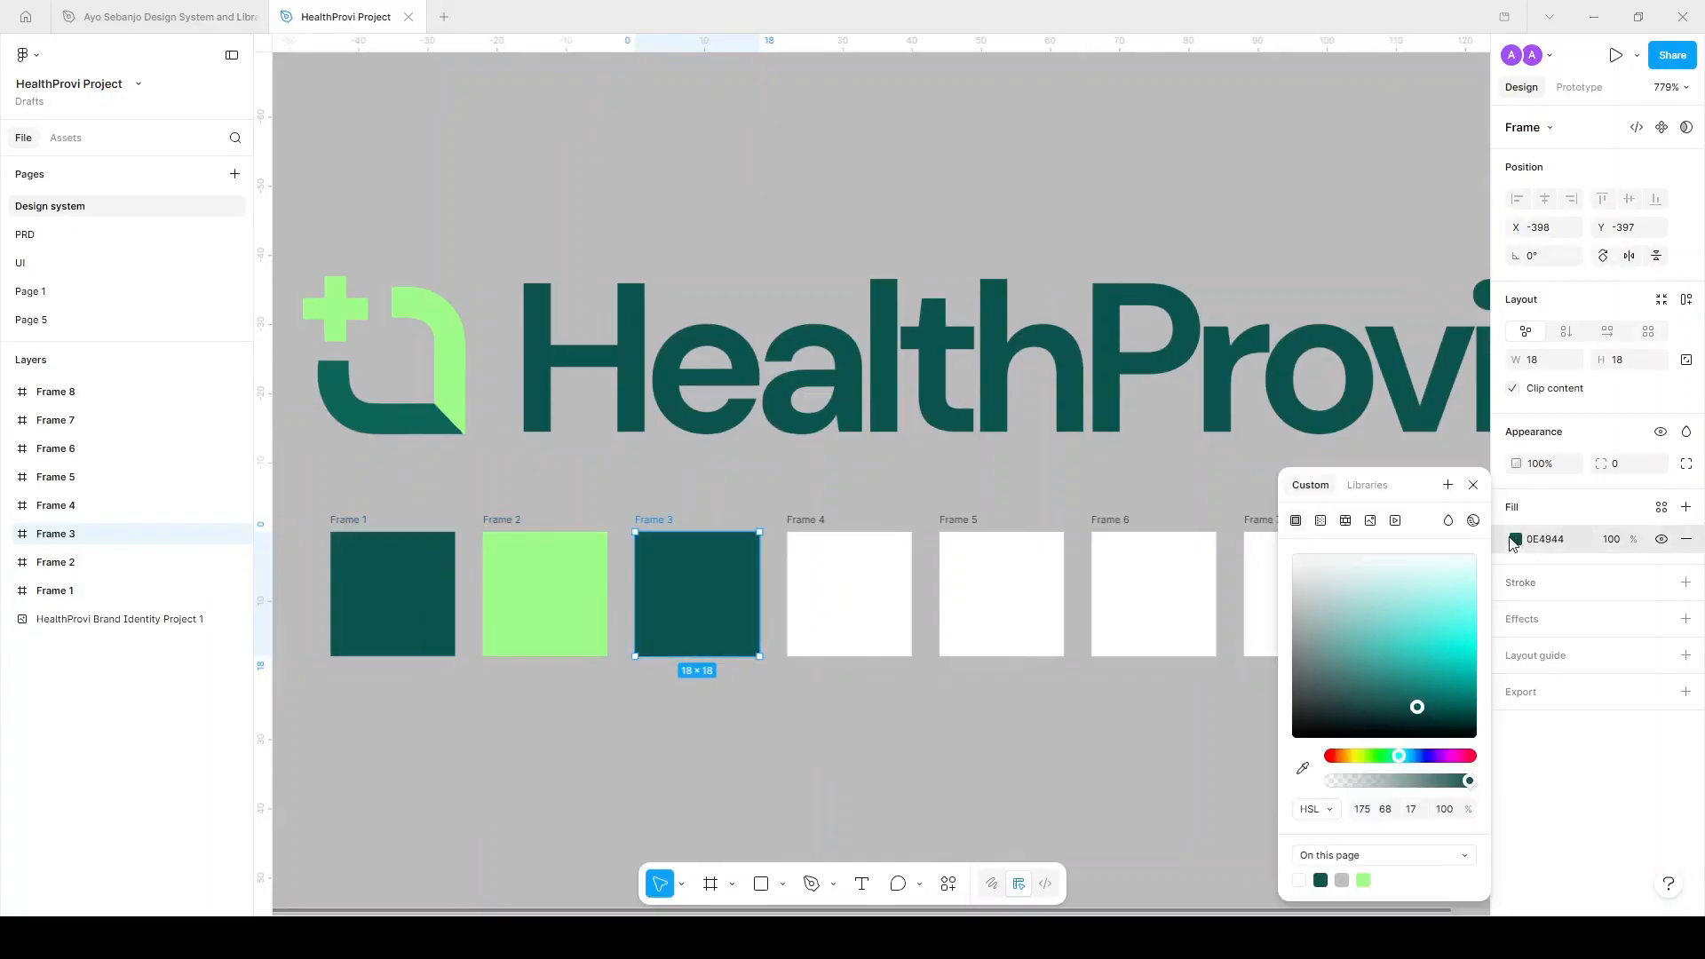
{"action": "left_click", "coordinate": [1412, 809]}
{"action": "left_click", "coordinate": [1387, 810]}
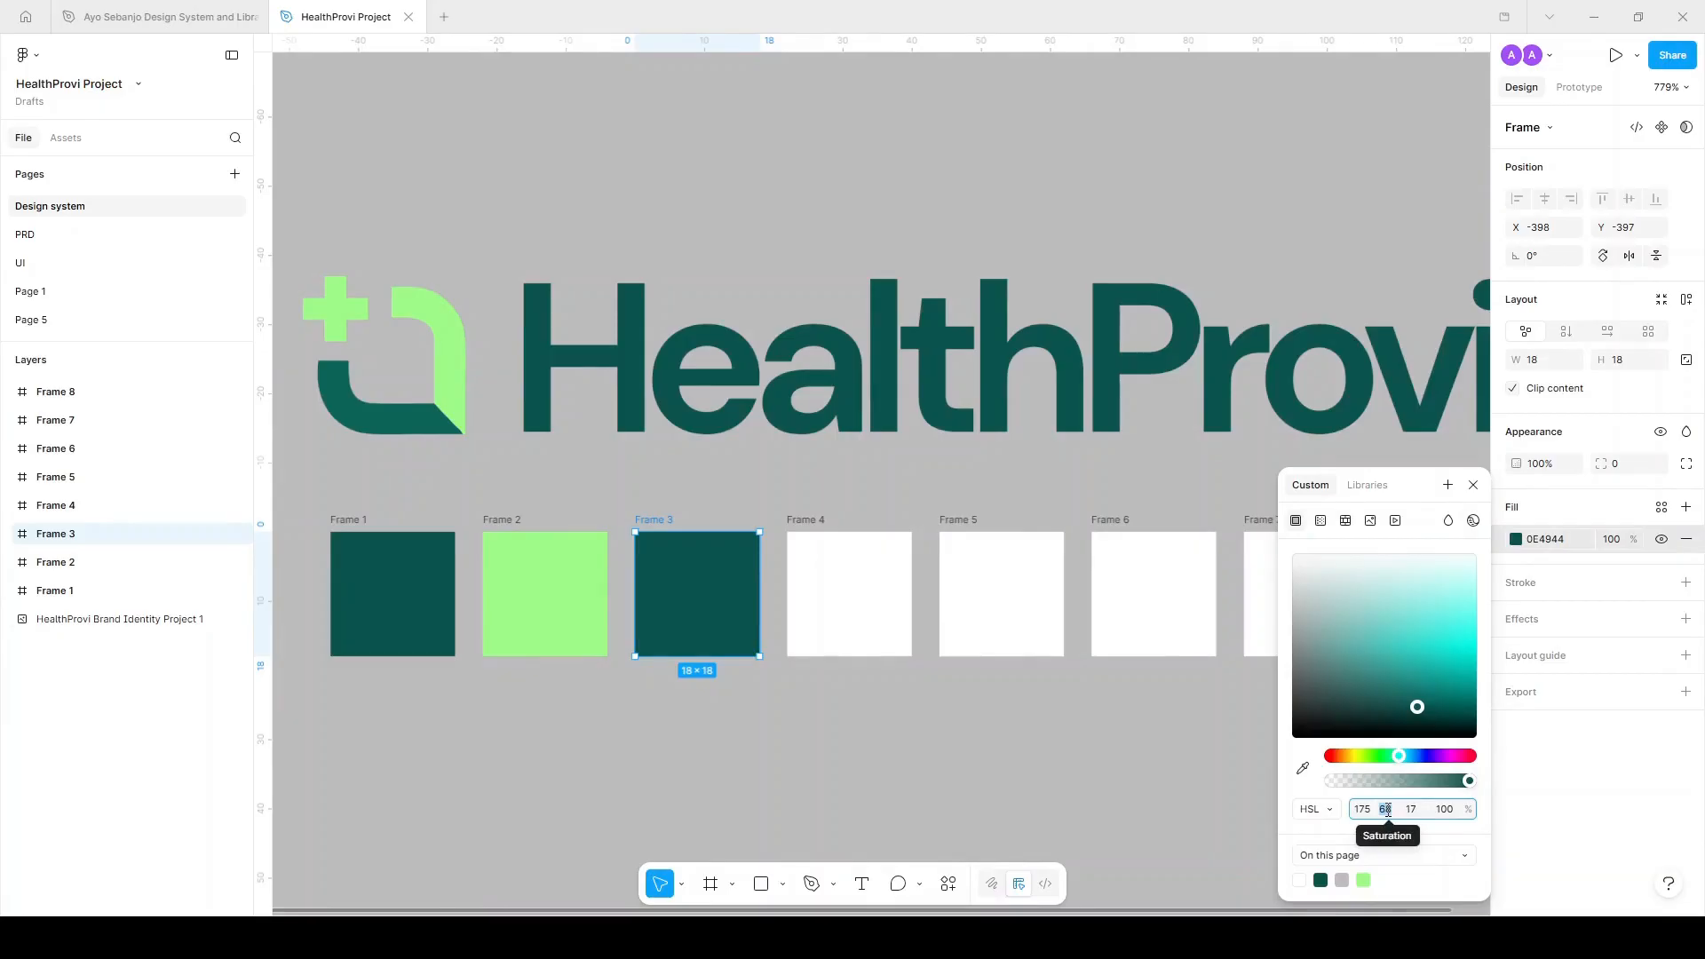
{"action": "key", "text": "Down"}
{"action": "key", "text": "Down"}
{"action": "key", "text": "Down"}
{"action": "key", "text": "Down"}
{"action": "key", "text": "Down"}
{"action": "key", "text": "Down"}
{"action": "key", "text": "Down"}
{"action": "key", "text": "Down"}
{"action": "key", "text": "Down"}
{"action": "key", "text": "Down"}
{"action": "key", "text": "Down"}
{"action": "key", "text": "Down"}
{"action": "key", "text": "Down"}
{"action": "key", "text": "Down"}
{"action": "key", "text": "Down"}
{"action": "key", "text": "Down"}
{"action": "key", "text": "Down"}
{"action": "key", "text": "Down"}
{"action": "key", "text": "Down"}
{"action": "key", "text": "Down"}
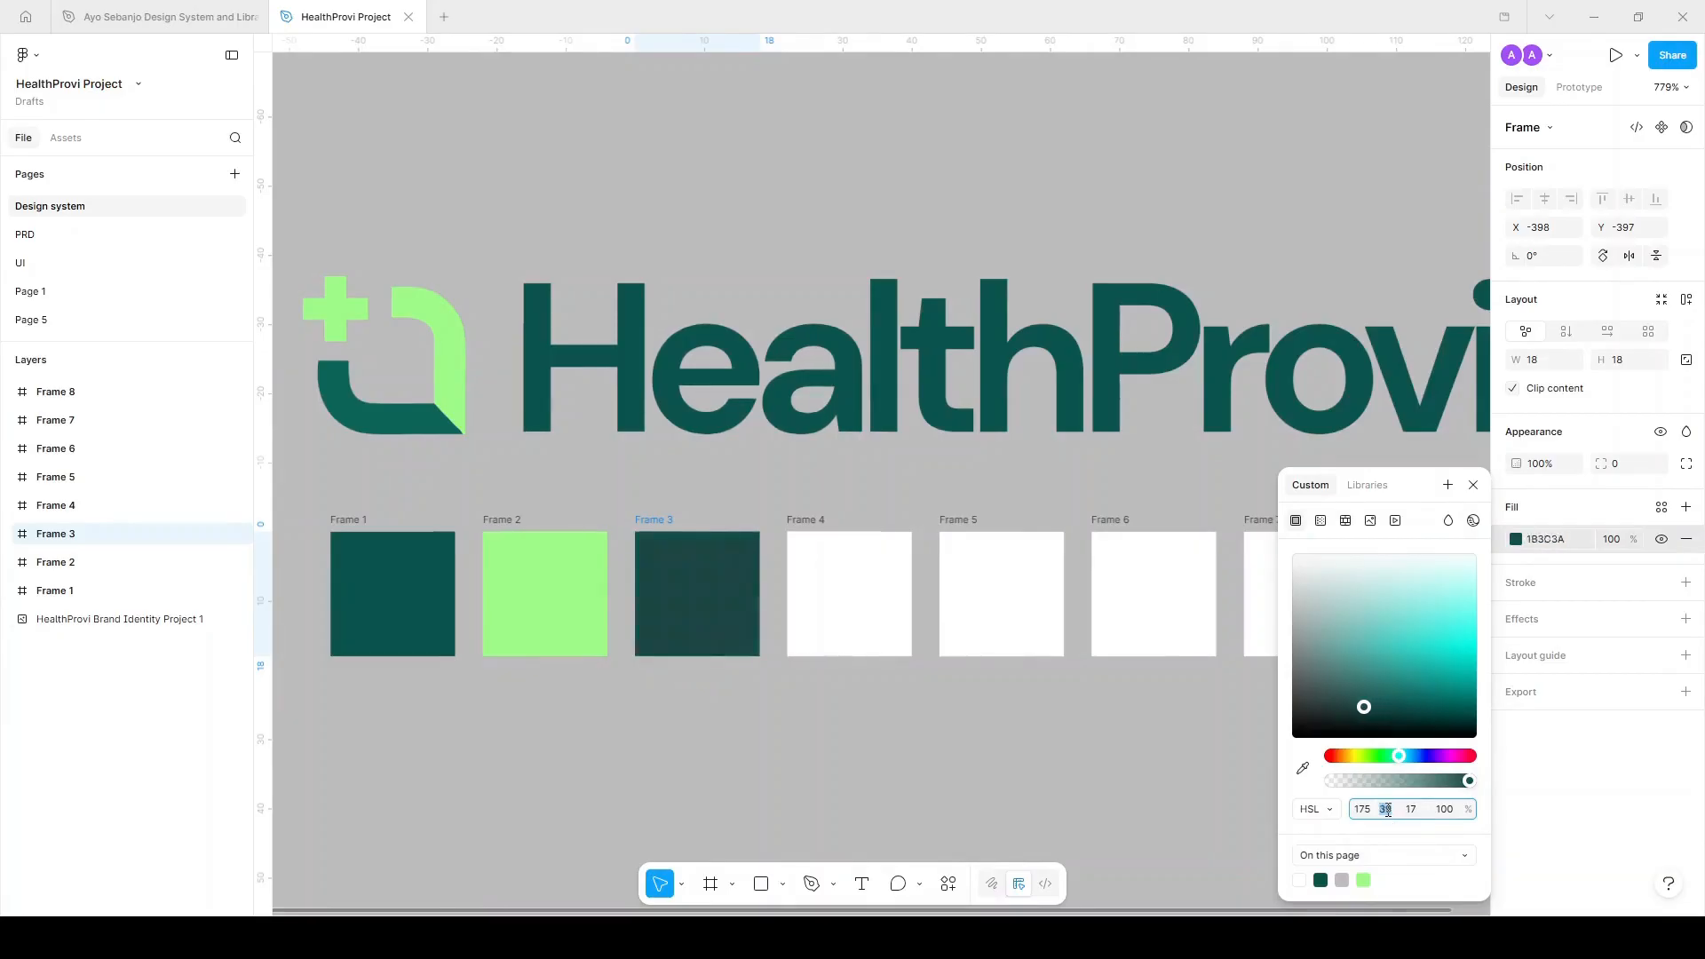
{"action": "key", "text": "Down"}
{"action": "key", "text": "Down"}
{"action": "key", "text": "Down"}
{"action": "key", "text": "Down"}
{"action": "key", "text": "Down"}
{"action": "key", "text": "Down"}
{"action": "key", "text": "Down"}
{"action": "key", "text": "Down"}
{"action": "key", "text": "Down"}
{"action": "key", "text": "Down"}
{"action": "key", "text": "Down"}
{"action": "key", "text": "Down"}
{"action": "key", "text": "Down"}
{"action": "key", "text": "Down"}
{"action": "key", "text": "Down"}
{"action": "key", "text": "Down"}
{"action": "key", "text": "Down"}
{"action": "key", "text": "Down"}
{"action": "key", "text": "Down"}
{"action": "key", "text": "Down"}
{"action": "key", "text": "Down"}
{"action": "key", "text": "Down"}
{"action": "key", "text": "Down"}
{"action": "key", "text": "Down"}
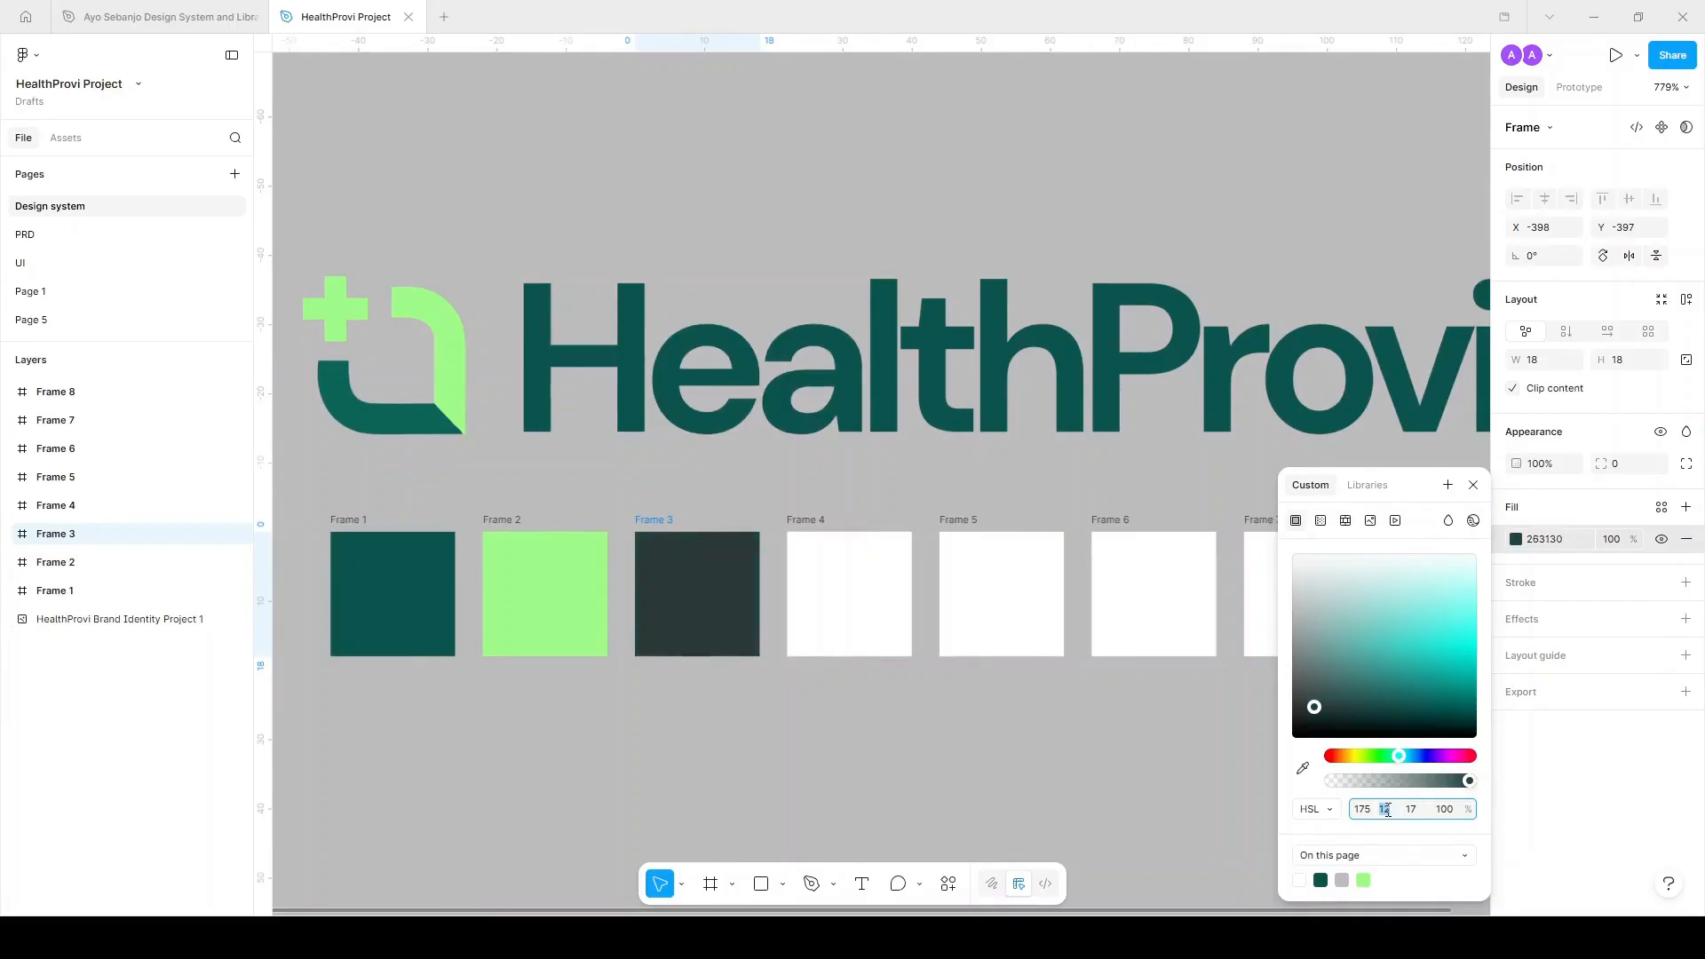
{"action": "key", "text": "Down"}
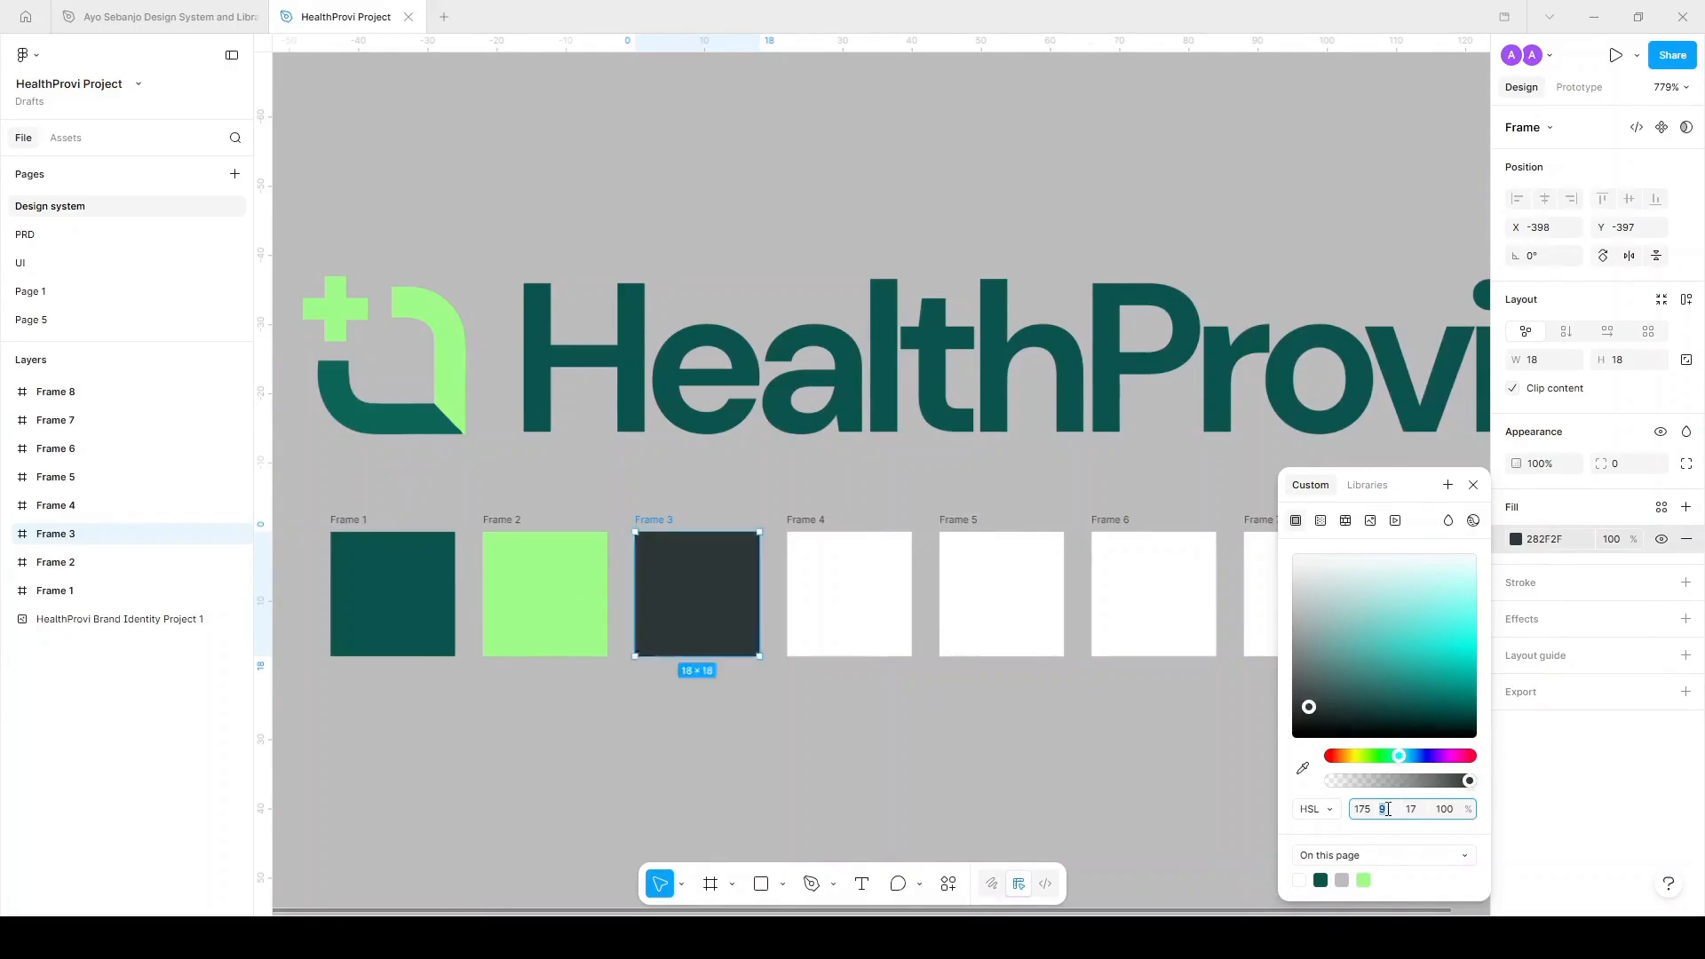
{"action": "left_click", "coordinate": [864, 507]}
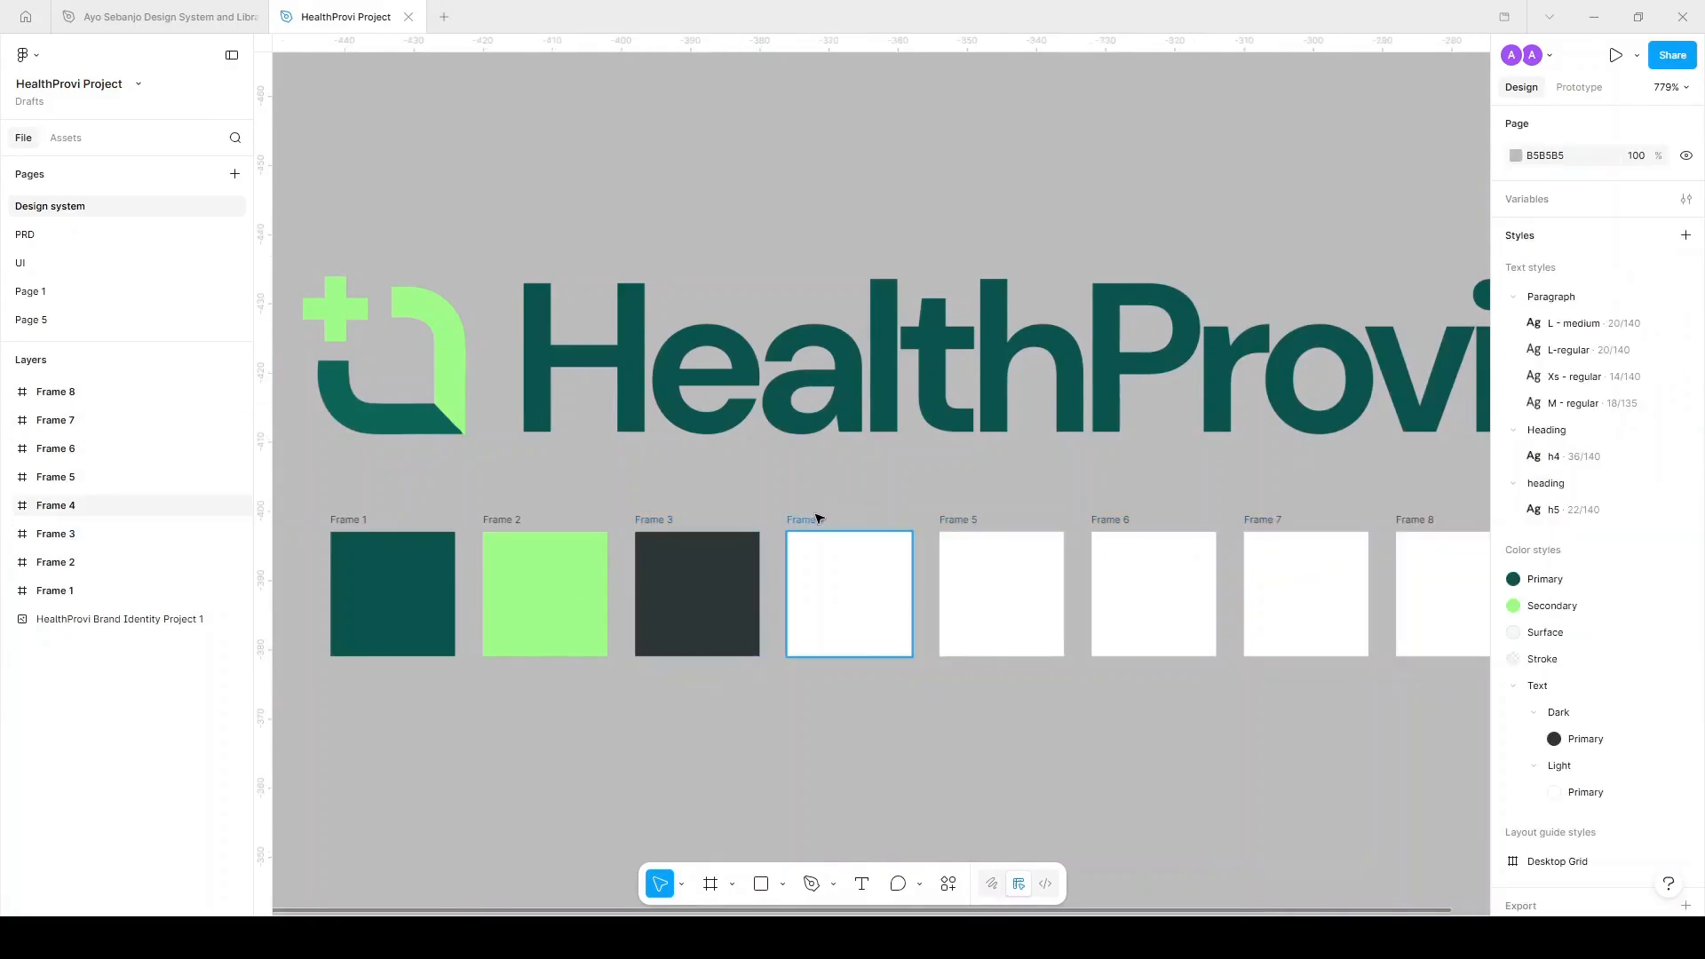
{"action": "left_click", "coordinate": [819, 515]}
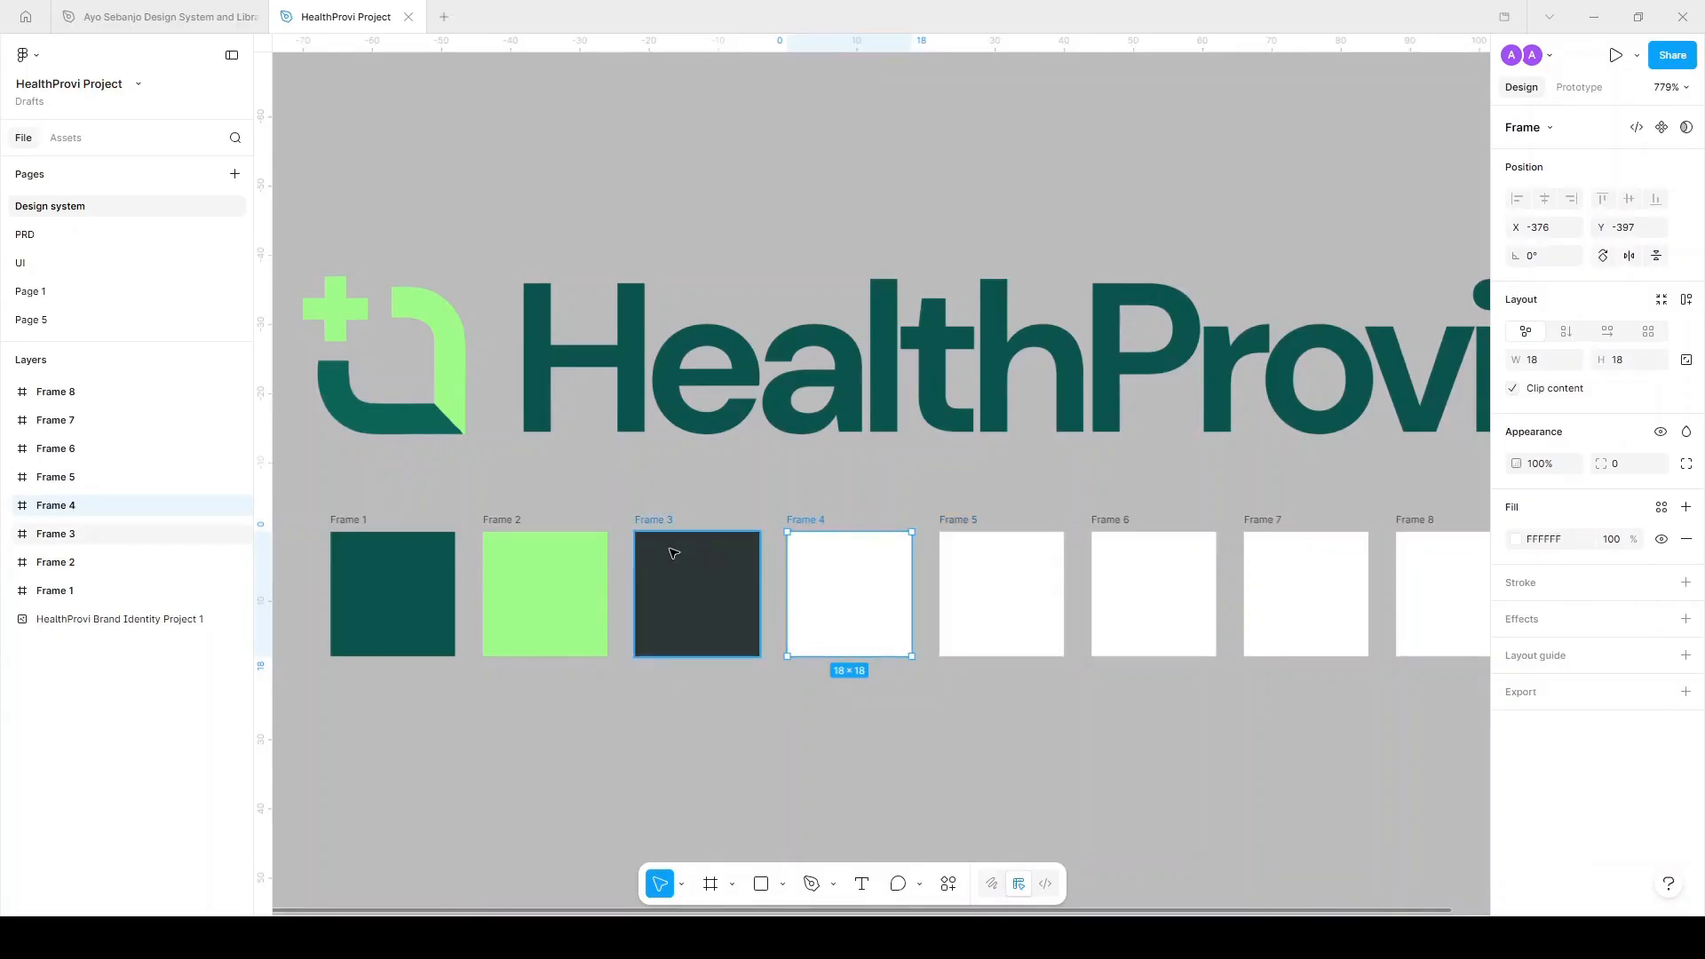
{"action": "left_click", "coordinate": [674, 555]}
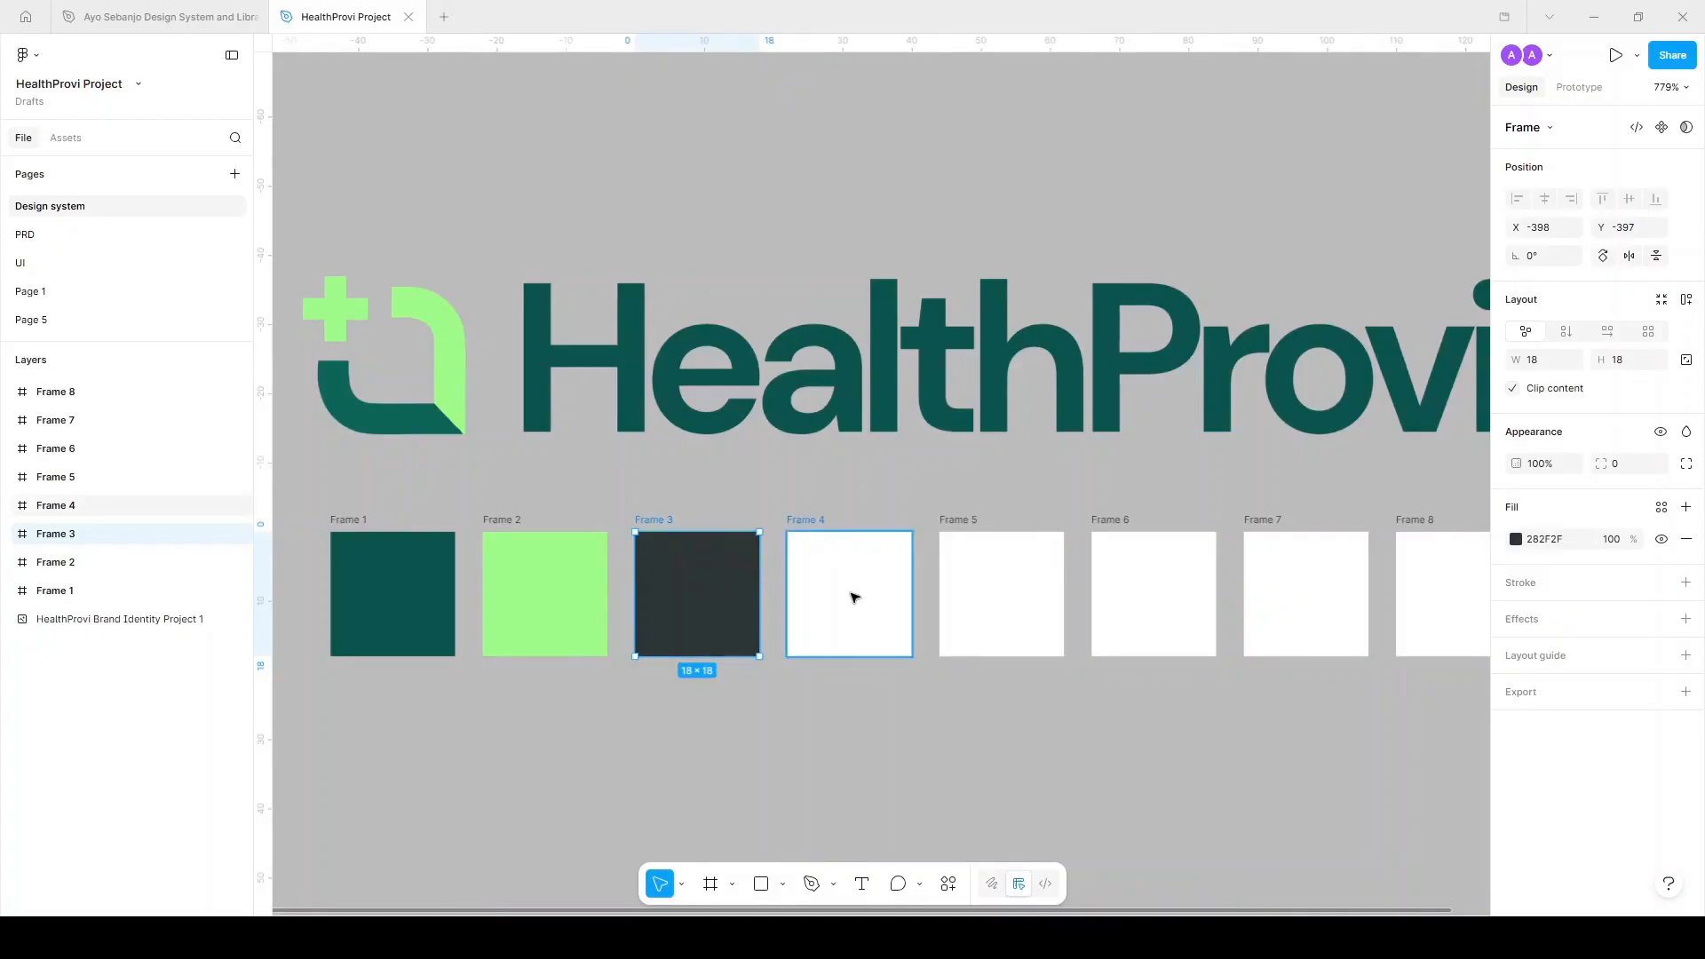
Give Frame 5 a pale EEF6F6 hex fill.
{"action": "scroll", "coordinate": [986, 578], "scroll_direction": "right", "scroll_amount": 3}
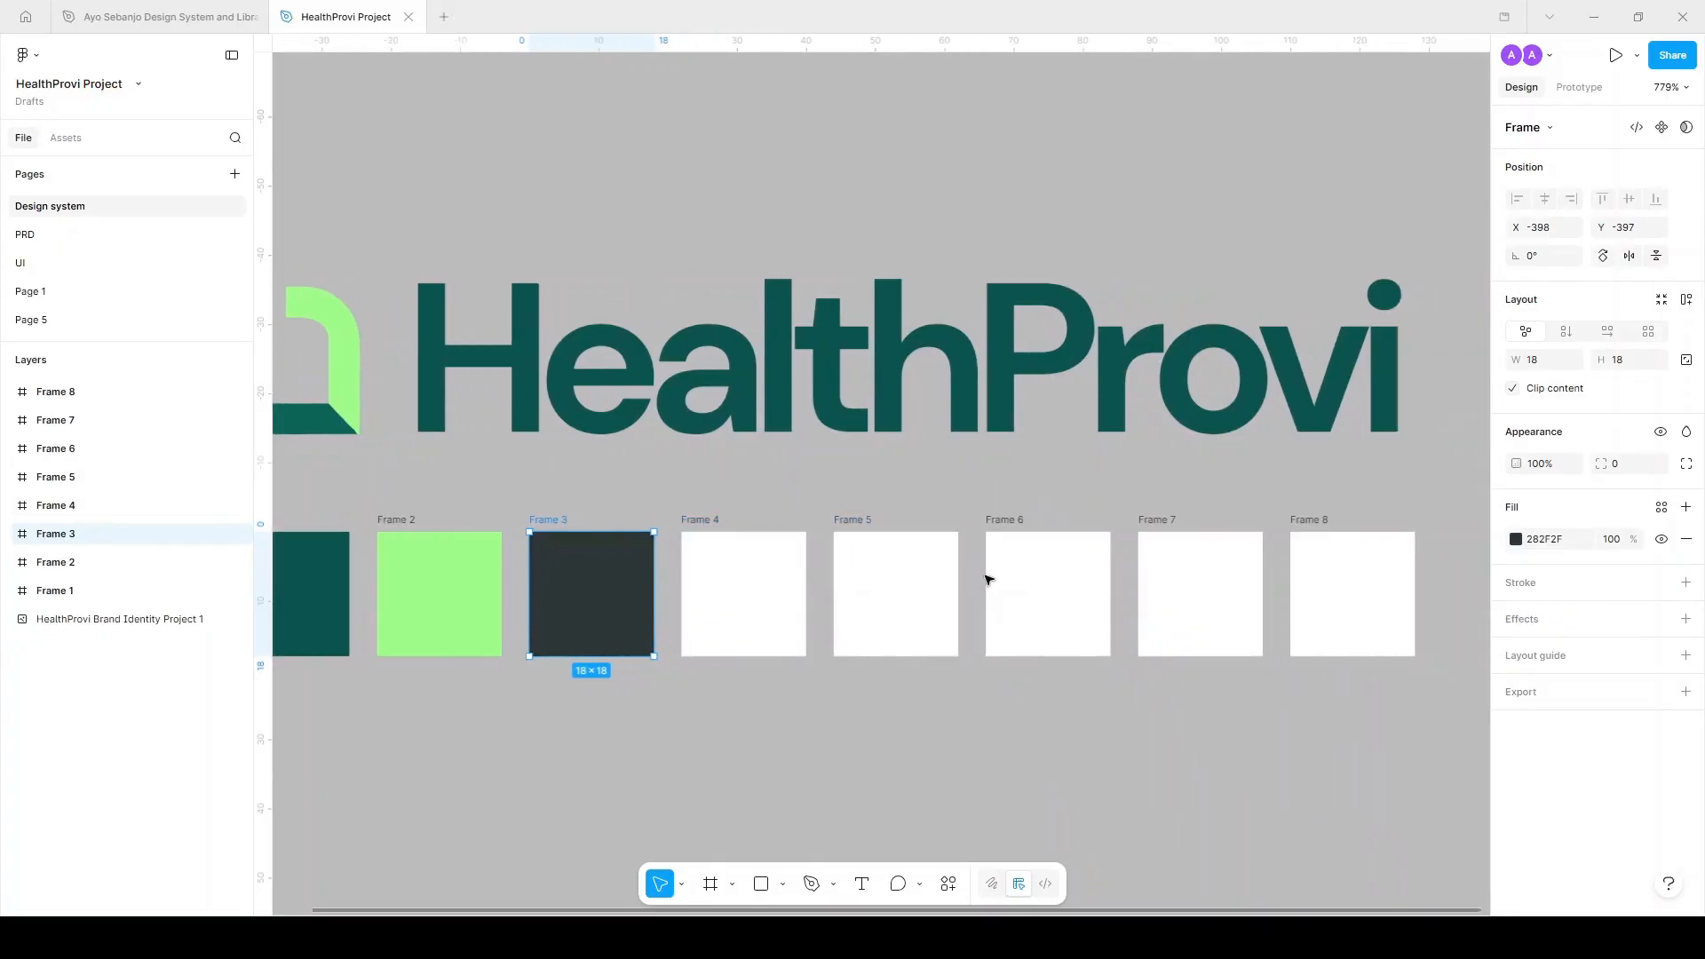
{"action": "scroll", "coordinate": [986, 578], "scroll_direction": "right", "scroll_amount": 2}
{"action": "left_click", "coordinate": [791, 521]}
{"action": "scroll", "coordinate": [793, 520], "scroll_direction": "left", "scroll_amount": 4}
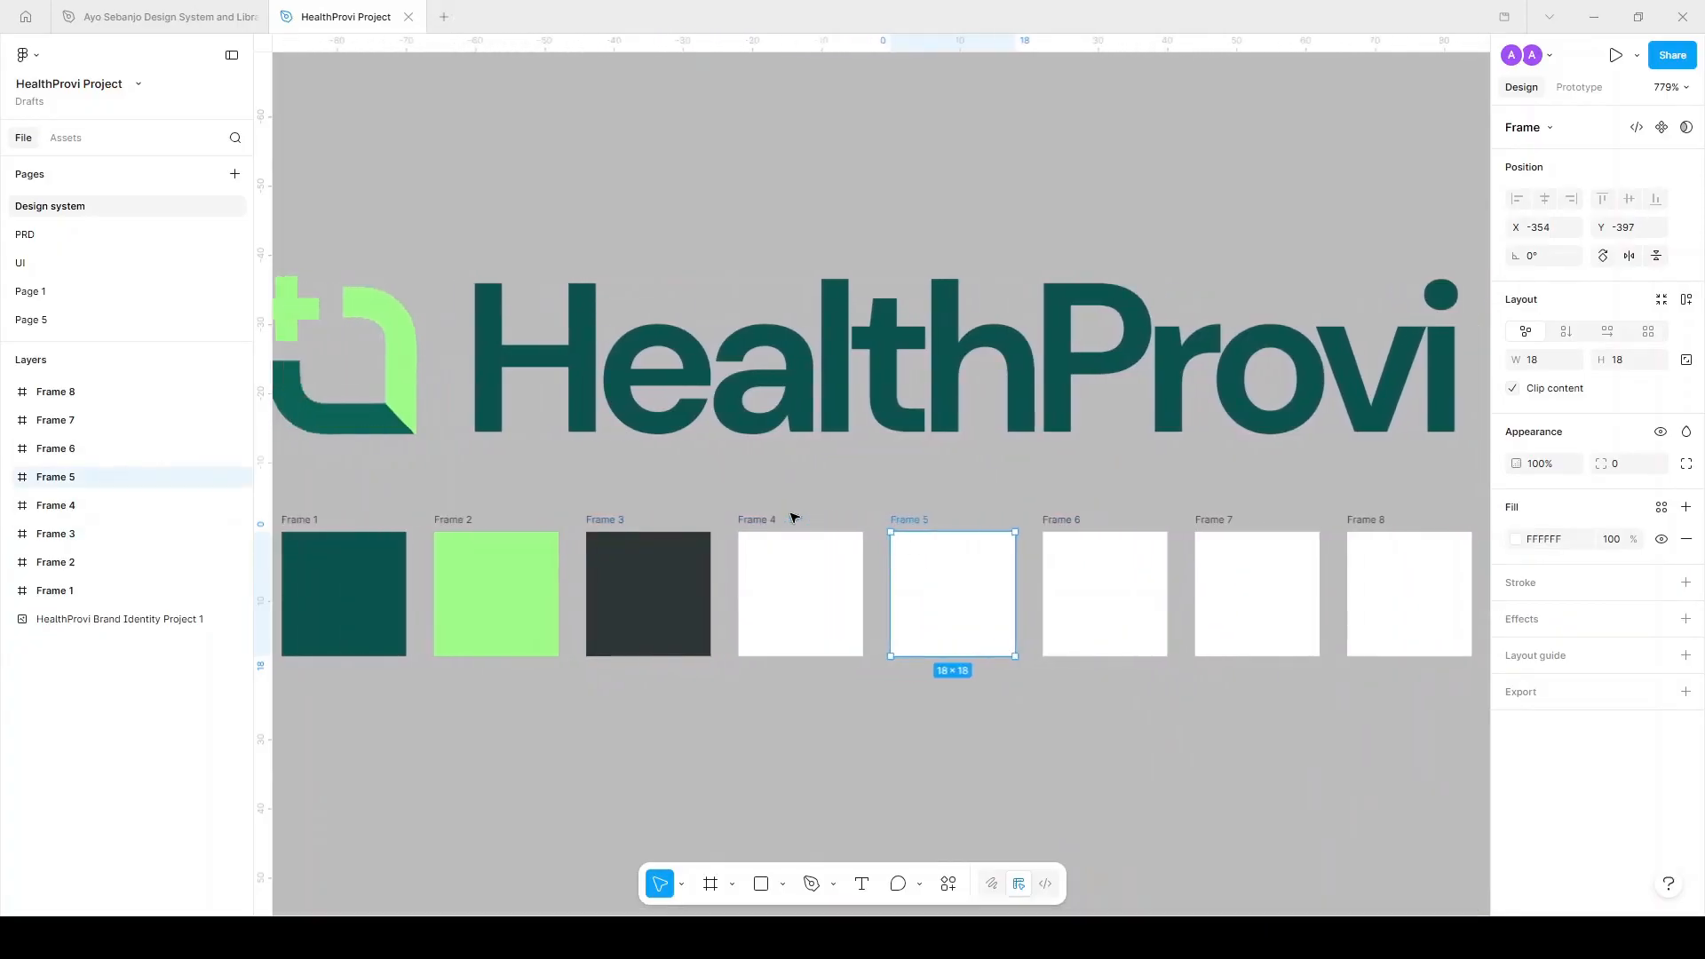
{"action": "scroll", "coordinate": [792, 520], "scroll_direction": "left", "scroll_amount": 3}
{"action": "left_click", "coordinate": [1543, 539]}
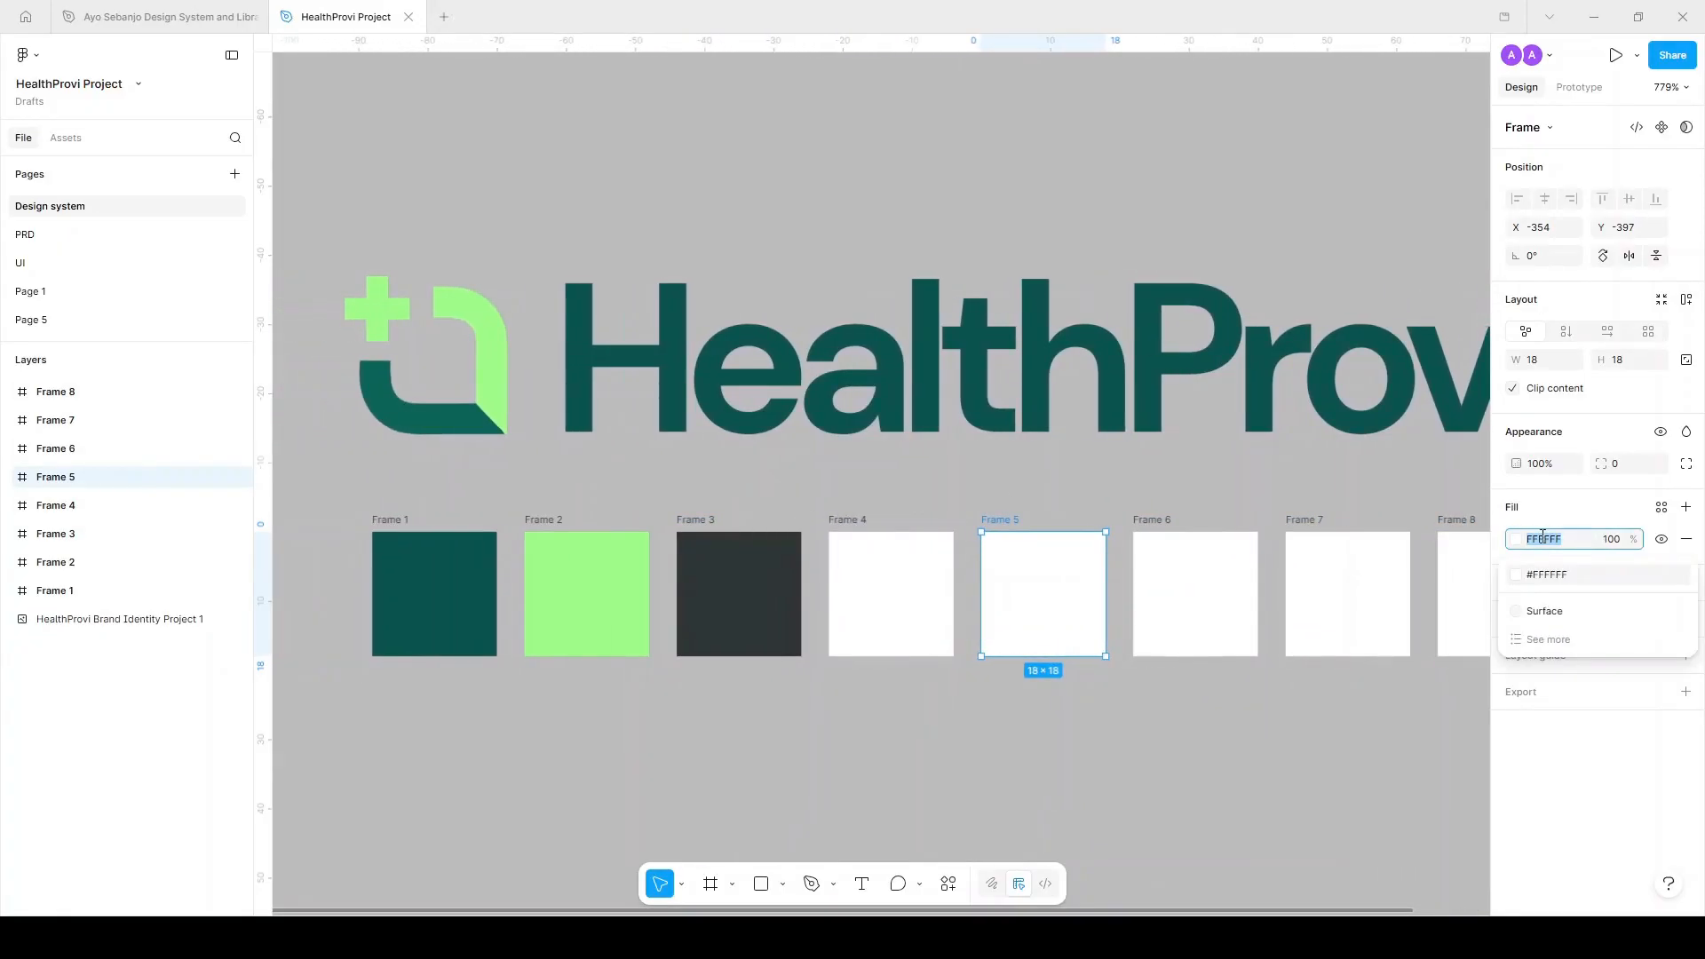
{"action": "type", "text": "e"}
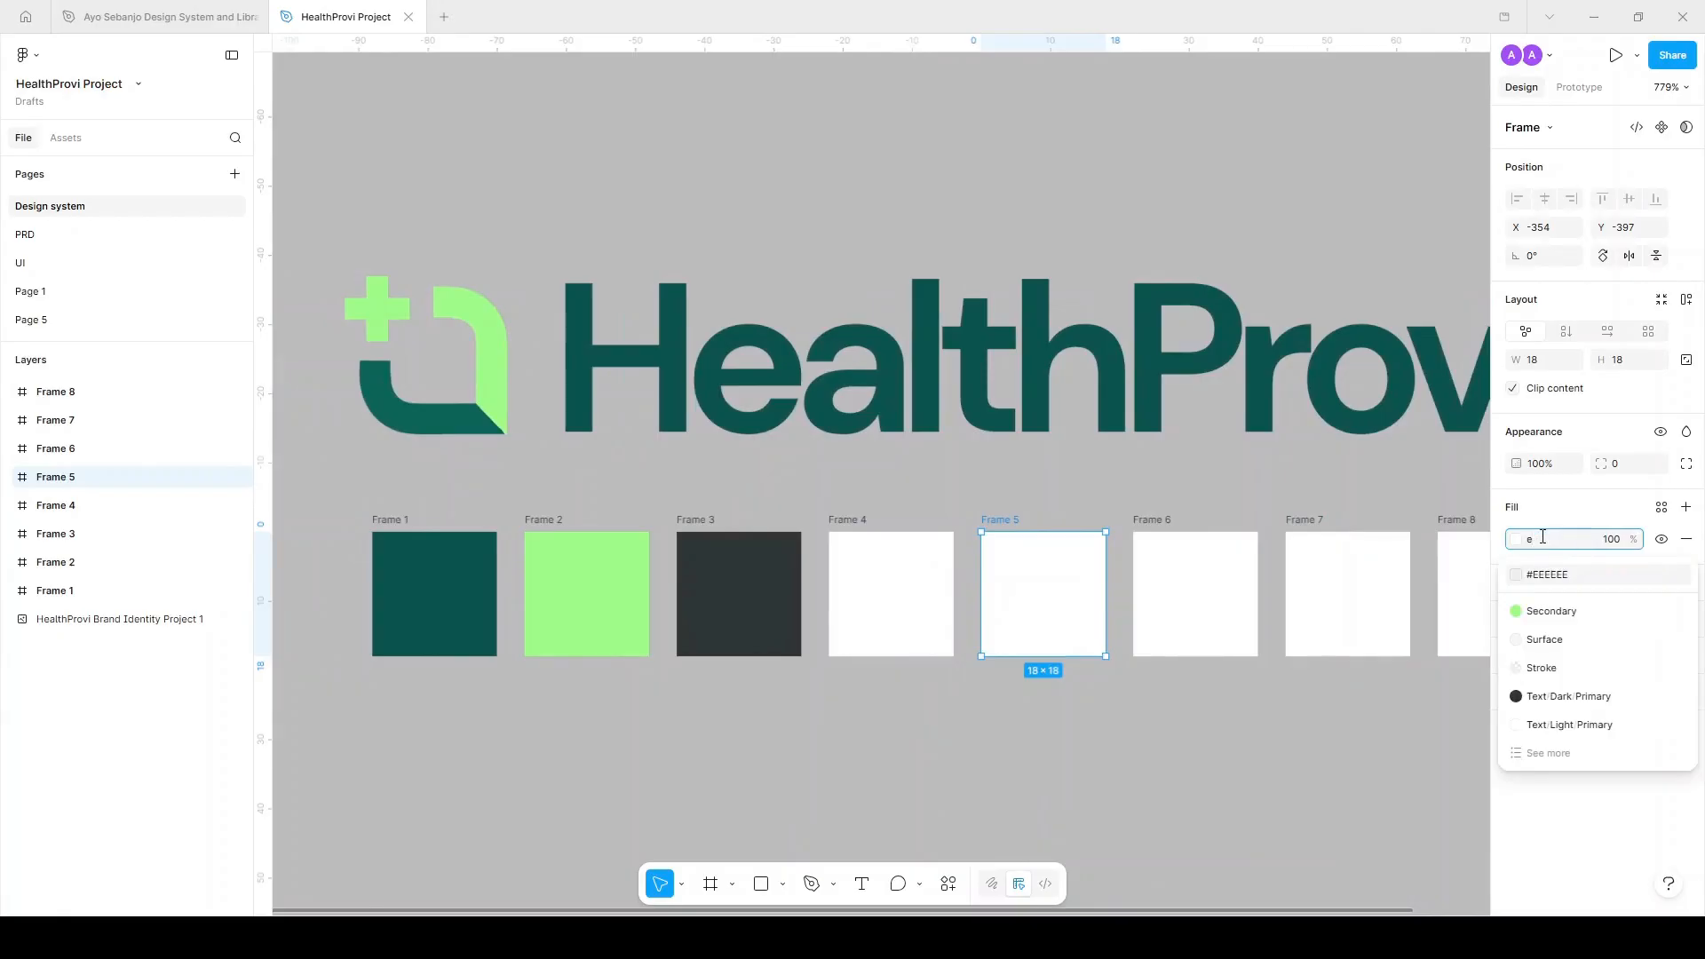
{"action": "type", "text": "ef6"}
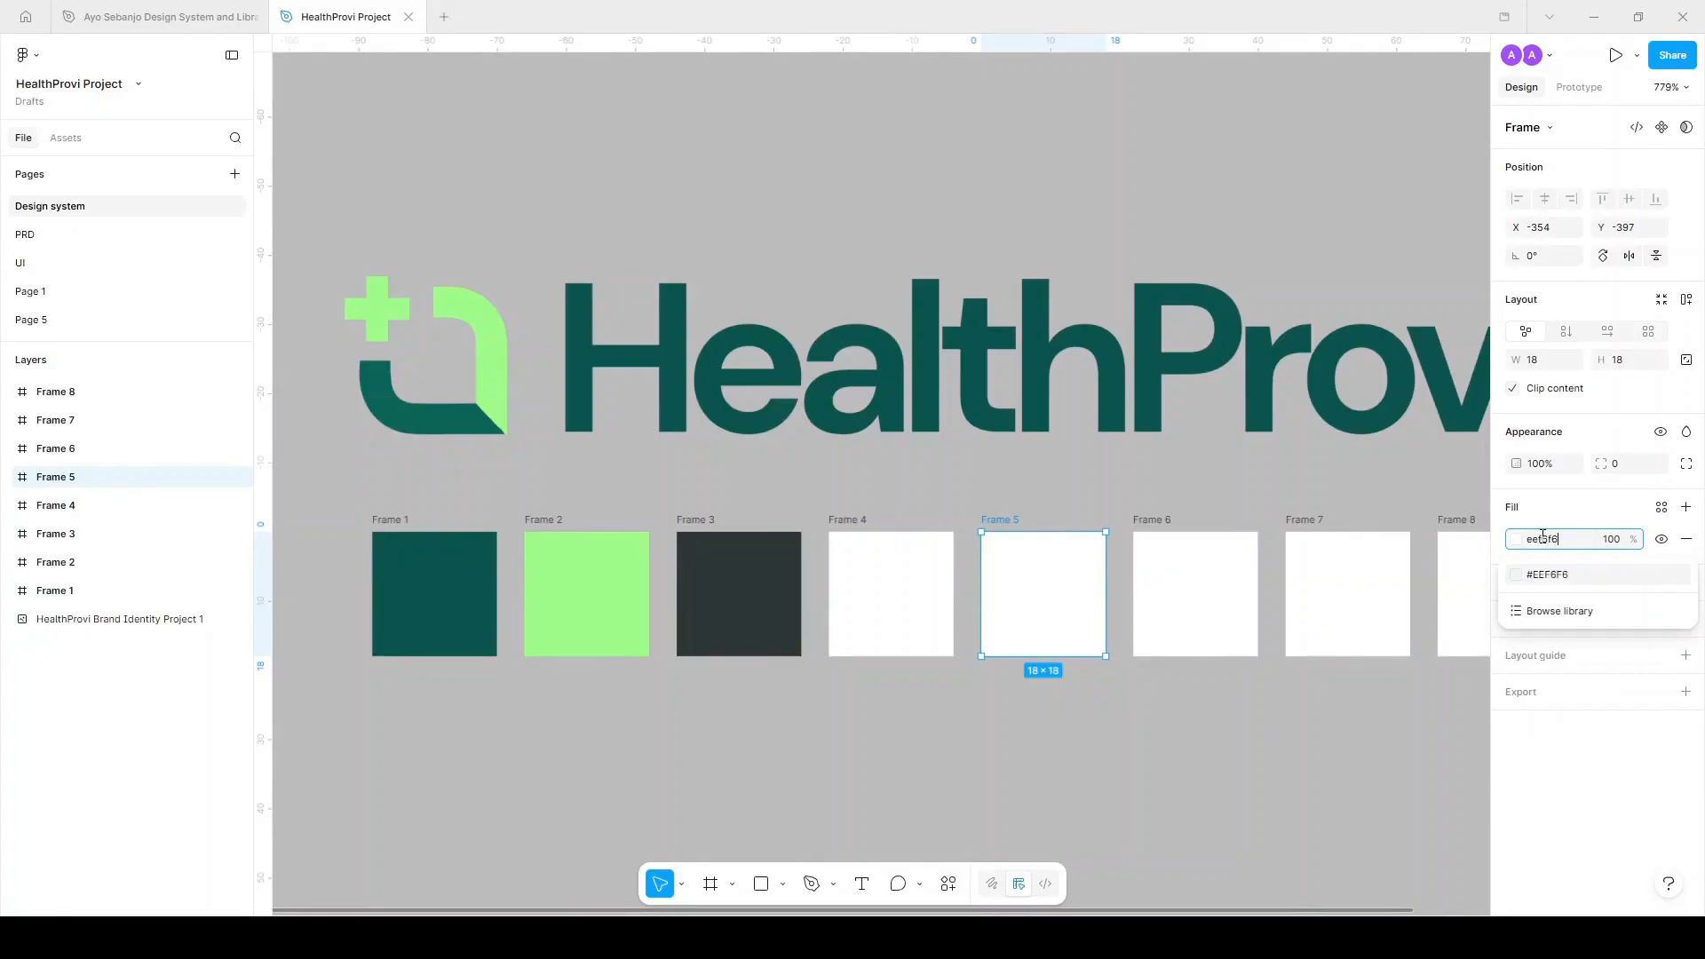
{"action": "key", "text": "Return"}
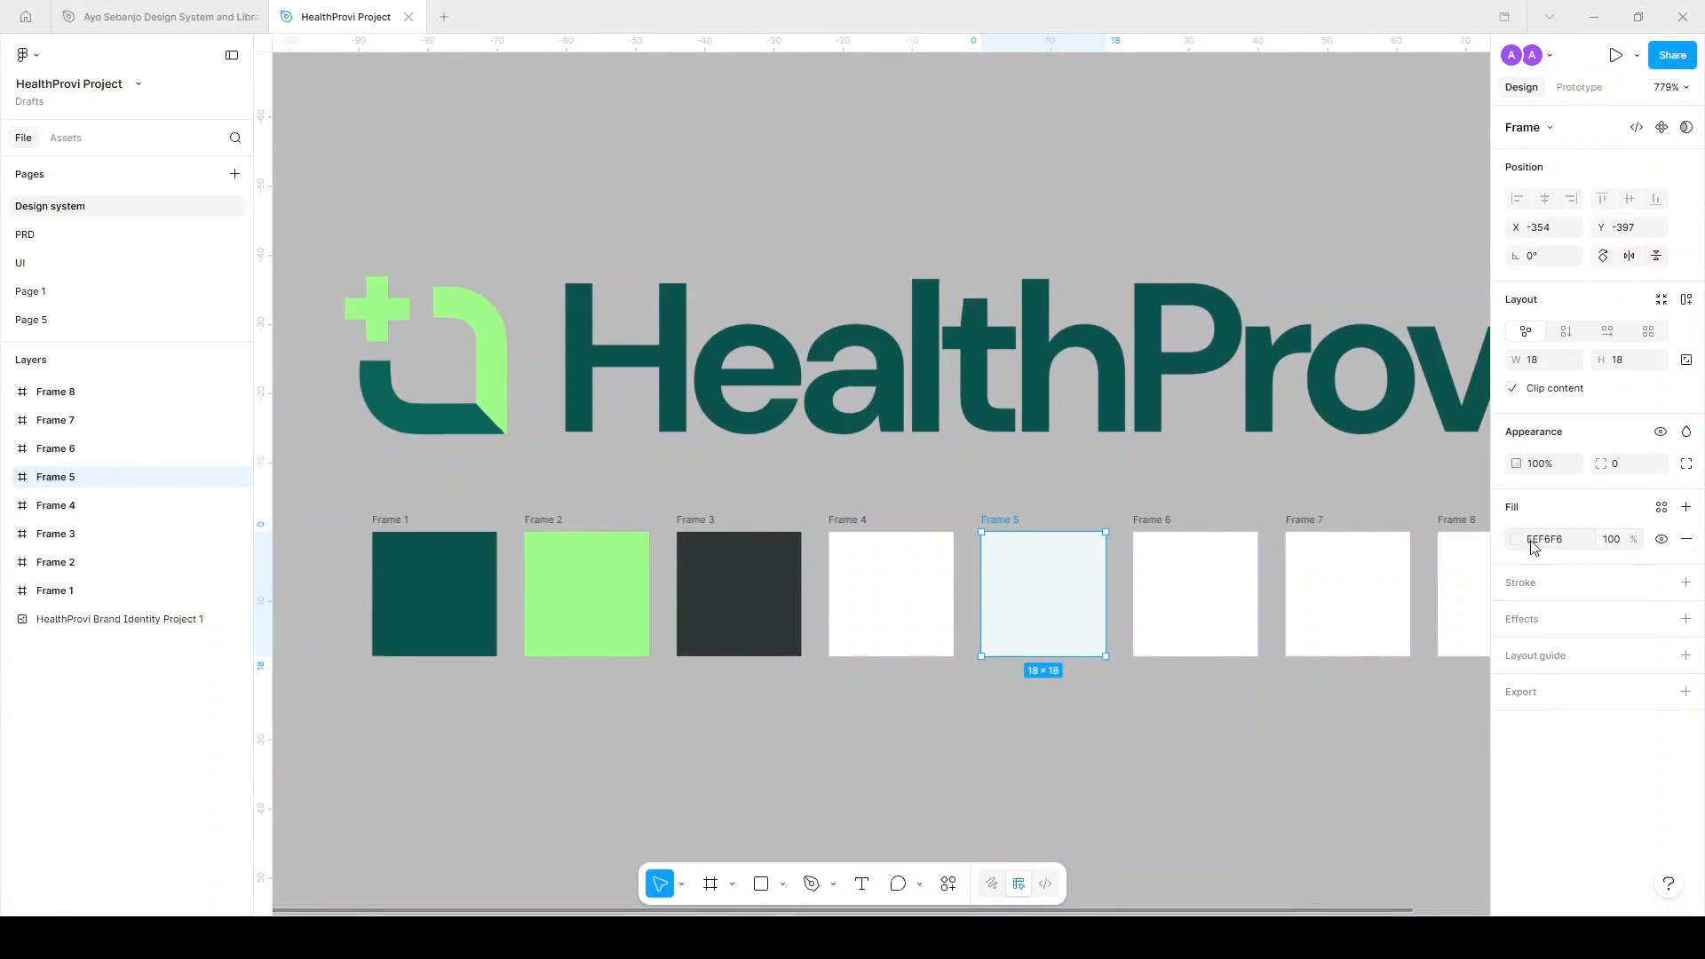
Correct Frame 5's fill hex to EEF1F1.
{"action": "scroll", "coordinate": [1122, 613], "scroll_direction": "up", "scroll_amount": 5}
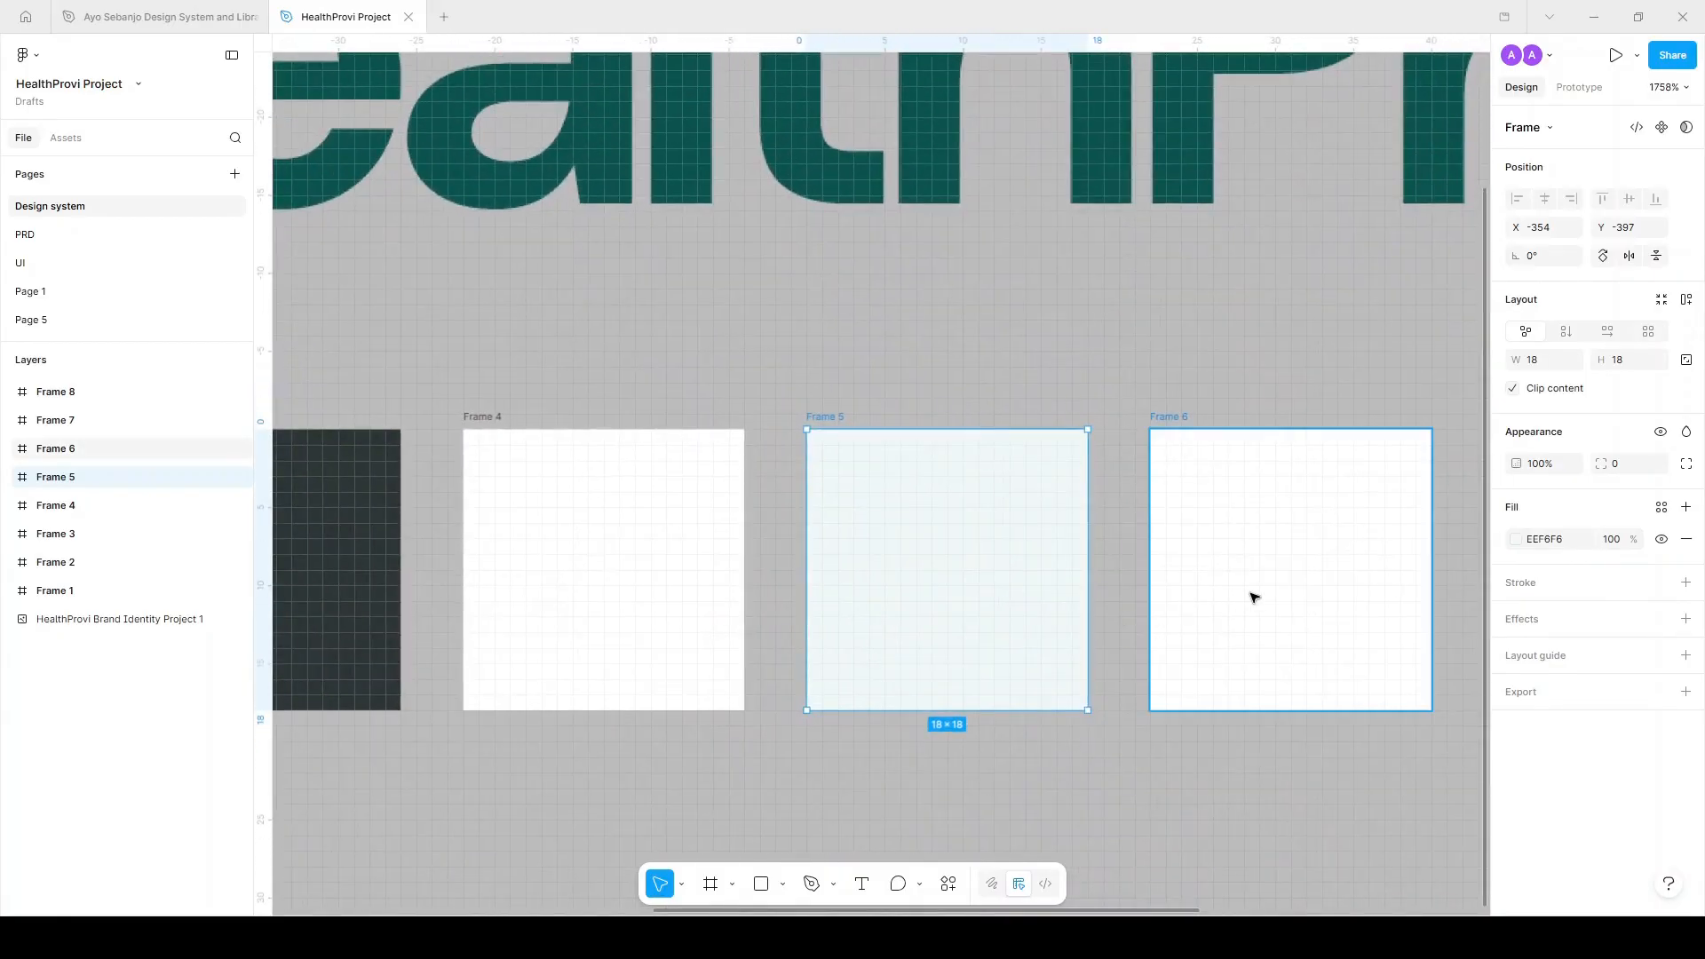
{"action": "left_click", "coordinate": [1538, 539]}
{"action": "left_click", "coordinate": [1553, 541]}
{"action": "key", "text": "BackSpace"}
{"action": "type", "text": "1"}
{"action": "key", "text": "Right"}
{"action": "key", "text": "BackSpace"}
{"action": "type", "text": "1"}
{"action": "key", "text": "Return"}
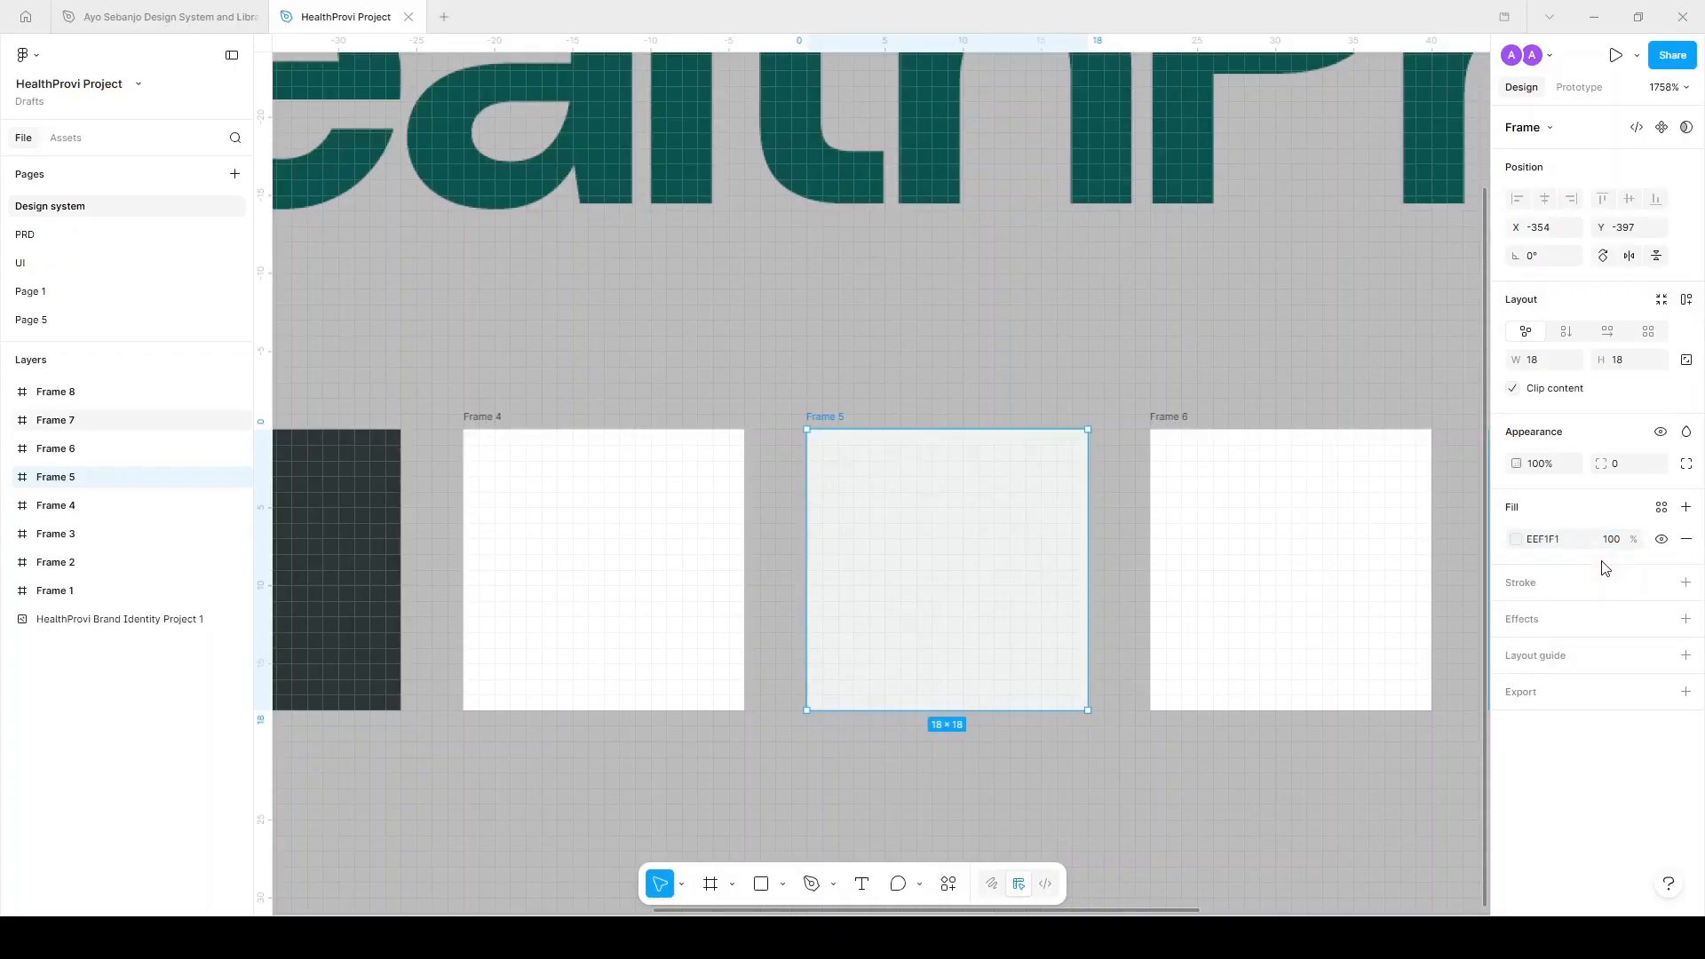
Set Frame 6's fill to black 000000 at 8% opacity.
{"action": "scroll", "coordinate": [1169, 379], "scroll_direction": "down", "scroll_amount": 2}
{"action": "scroll", "coordinate": [1143, 360], "scroll_direction": "right", "scroll_amount": 2}
{"action": "left_click", "coordinate": [1025, 389]}
{"action": "left_click", "coordinate": [1009, 392]}
{"action": "scroll", "coordinate": [1018, 426], "scroll_direction": "down", "scroll_amount": 1}
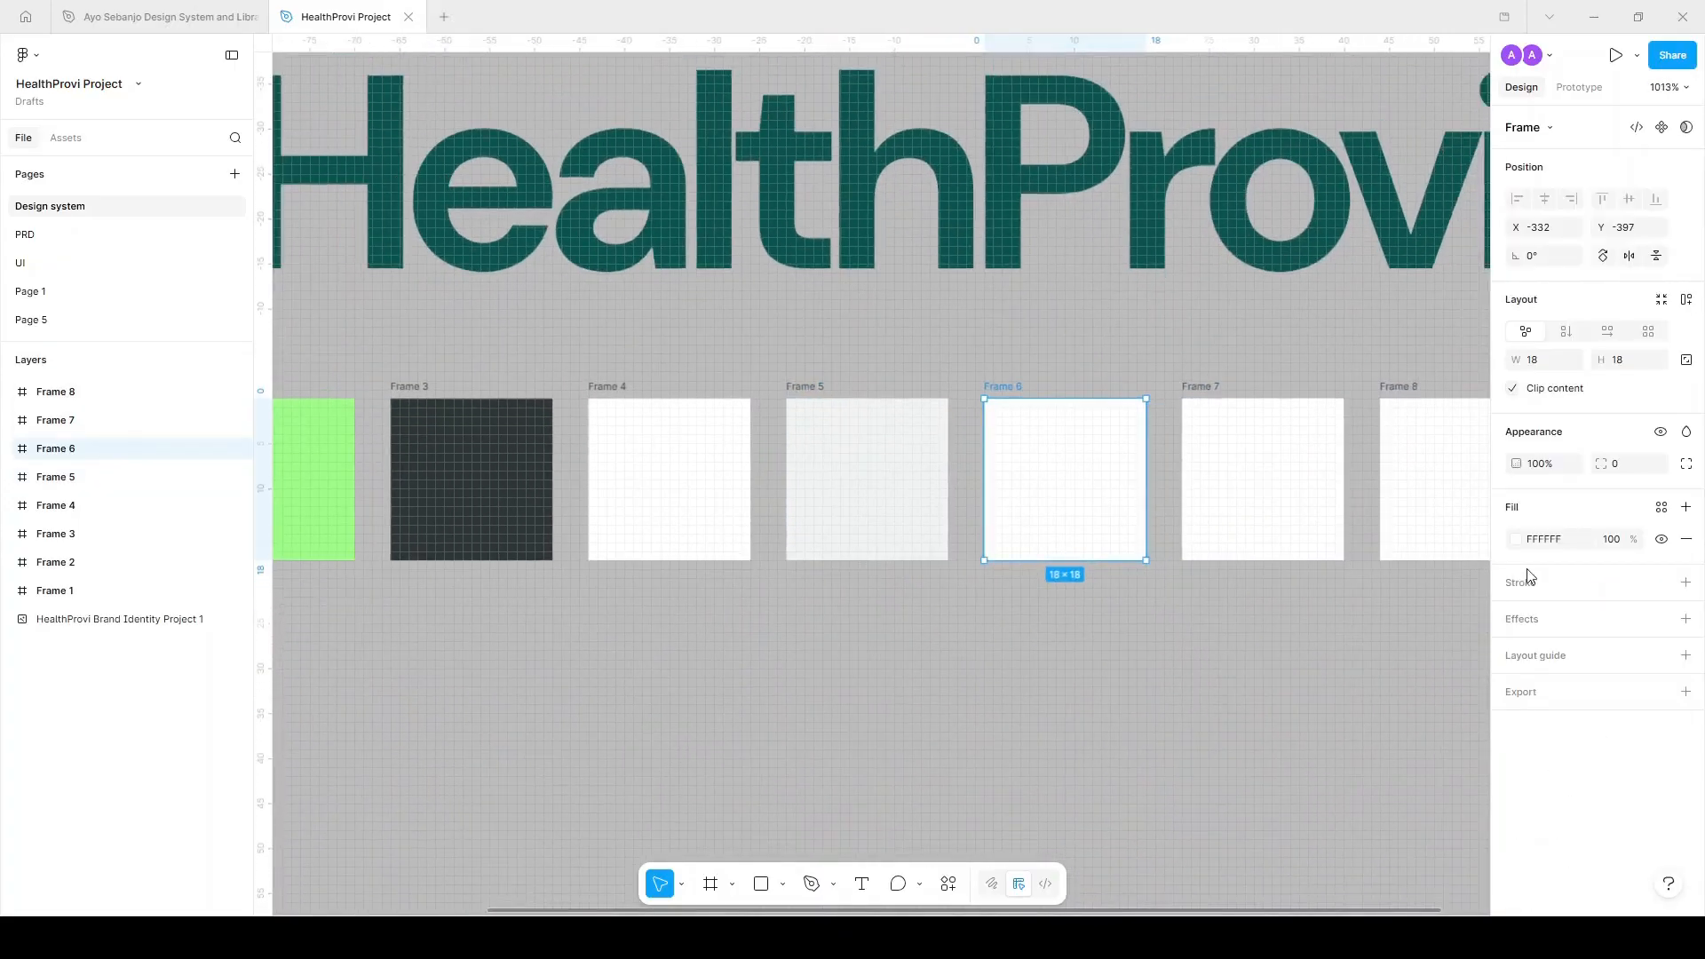
{"action": "left_click", "coordinate": [1516, 539]}
{"action": "left_click", "coordinate": [1369, 688]}
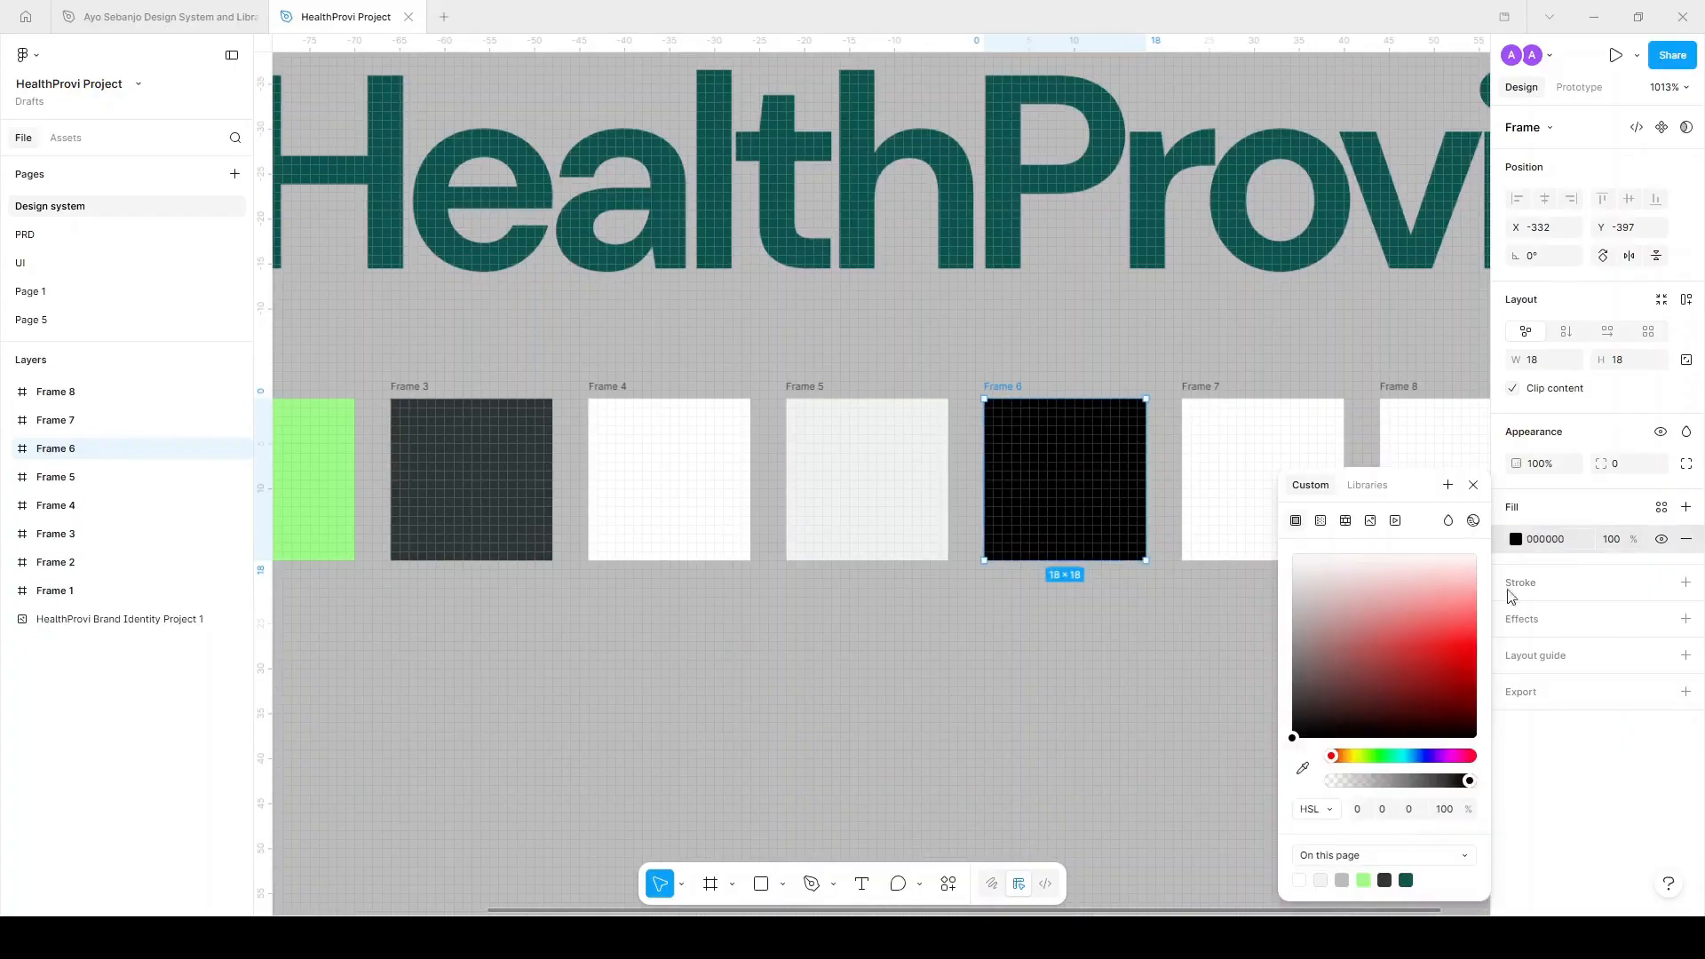
{"action": "left_click", "coordinate": [1631, 542]}
{"action": "key", "text": "ctrl+a"}
{"action": "type", "text": "8"}
{"action": "key", "text": "Return"}
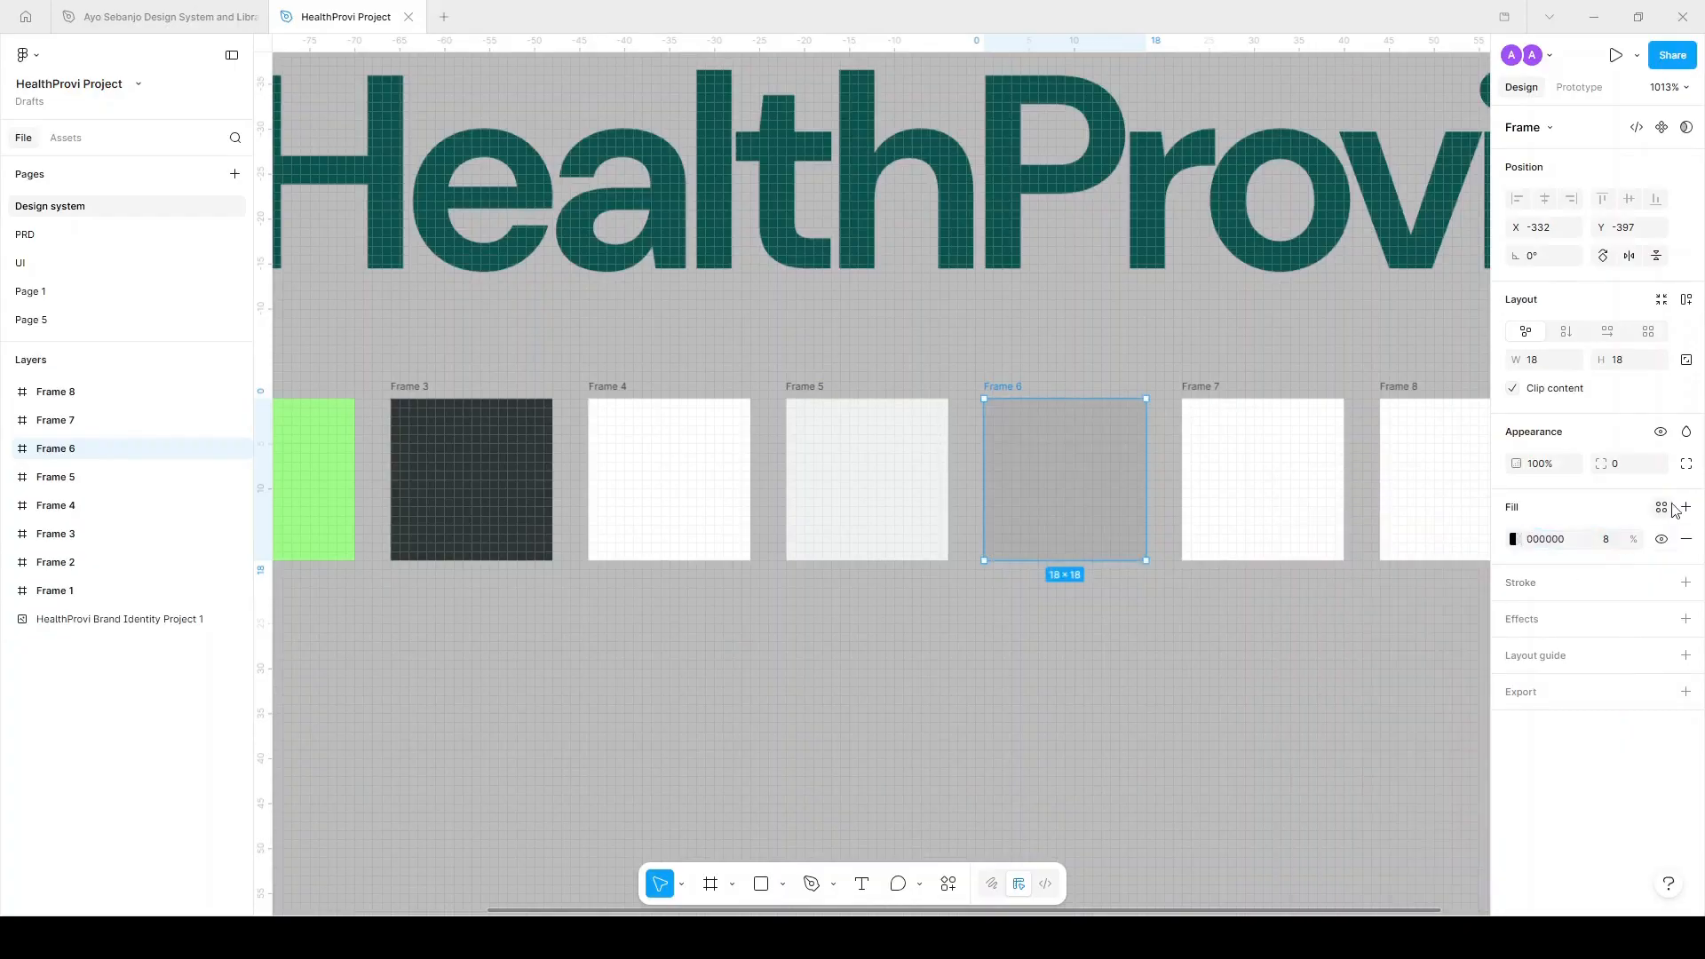
{"action": "left_click", "coordinate": [1238, 369]}
{"action": "scroll", "coordinate": [1237, 370], "scroll_direction": "down", "scroll_amount": 5}
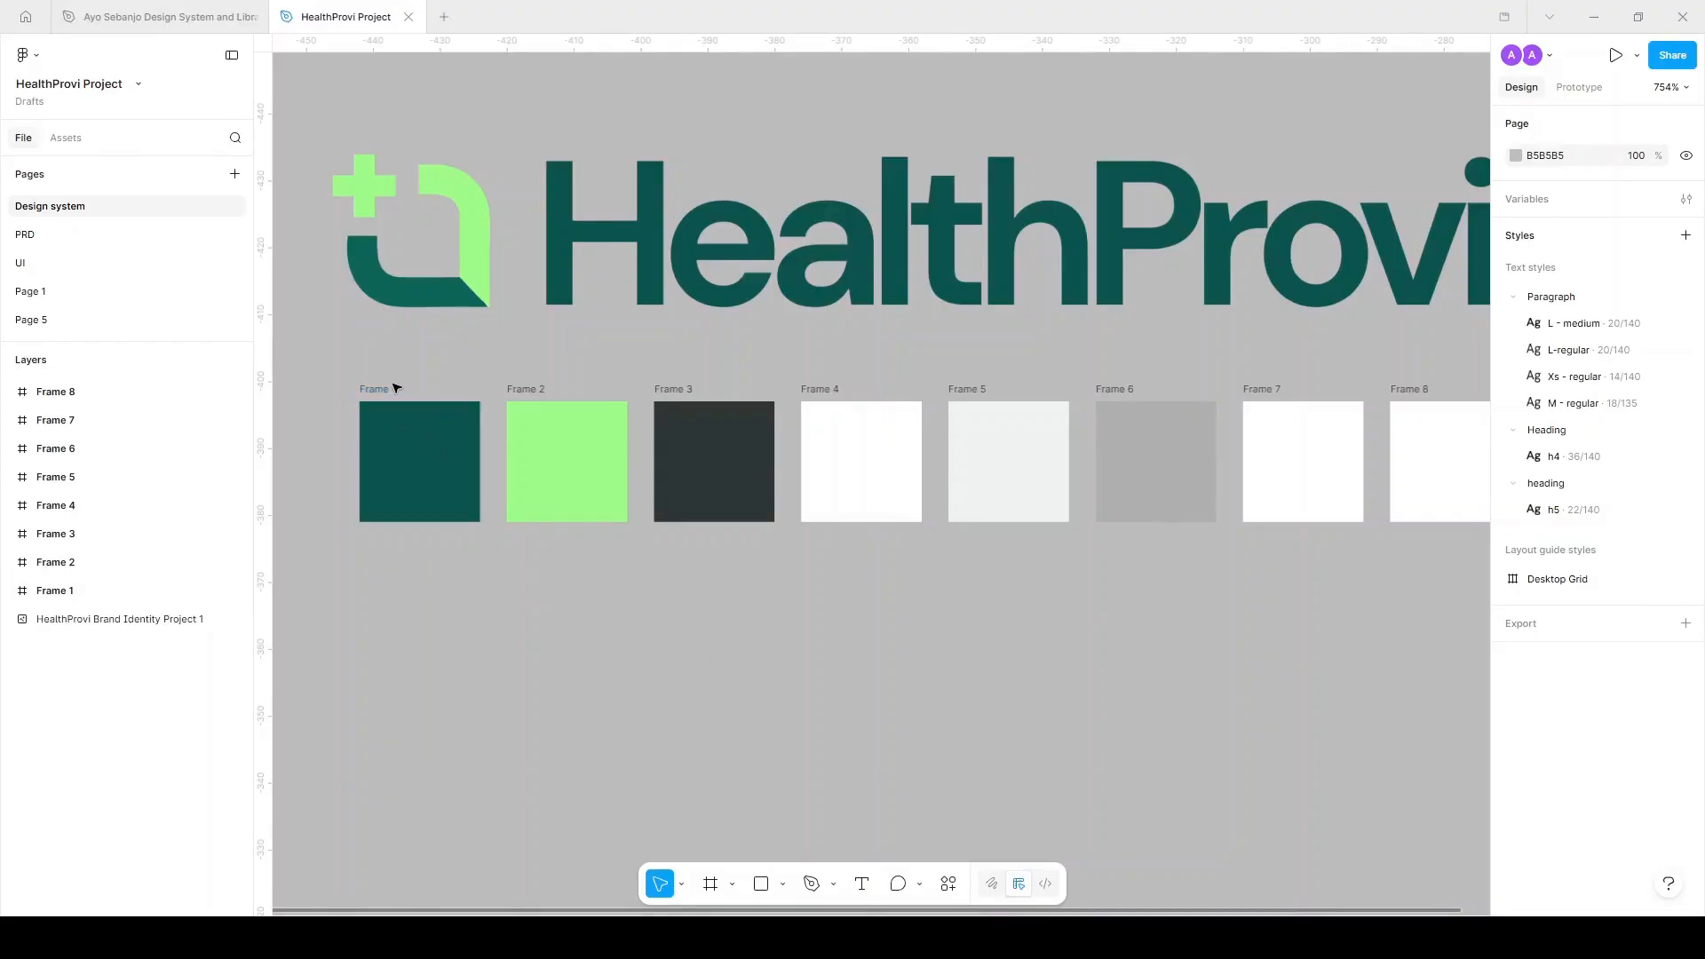
Save Frame 1's dark-green fill as the Primary colour style.
{"action": "left_click", "coordinate": [392, 390]}
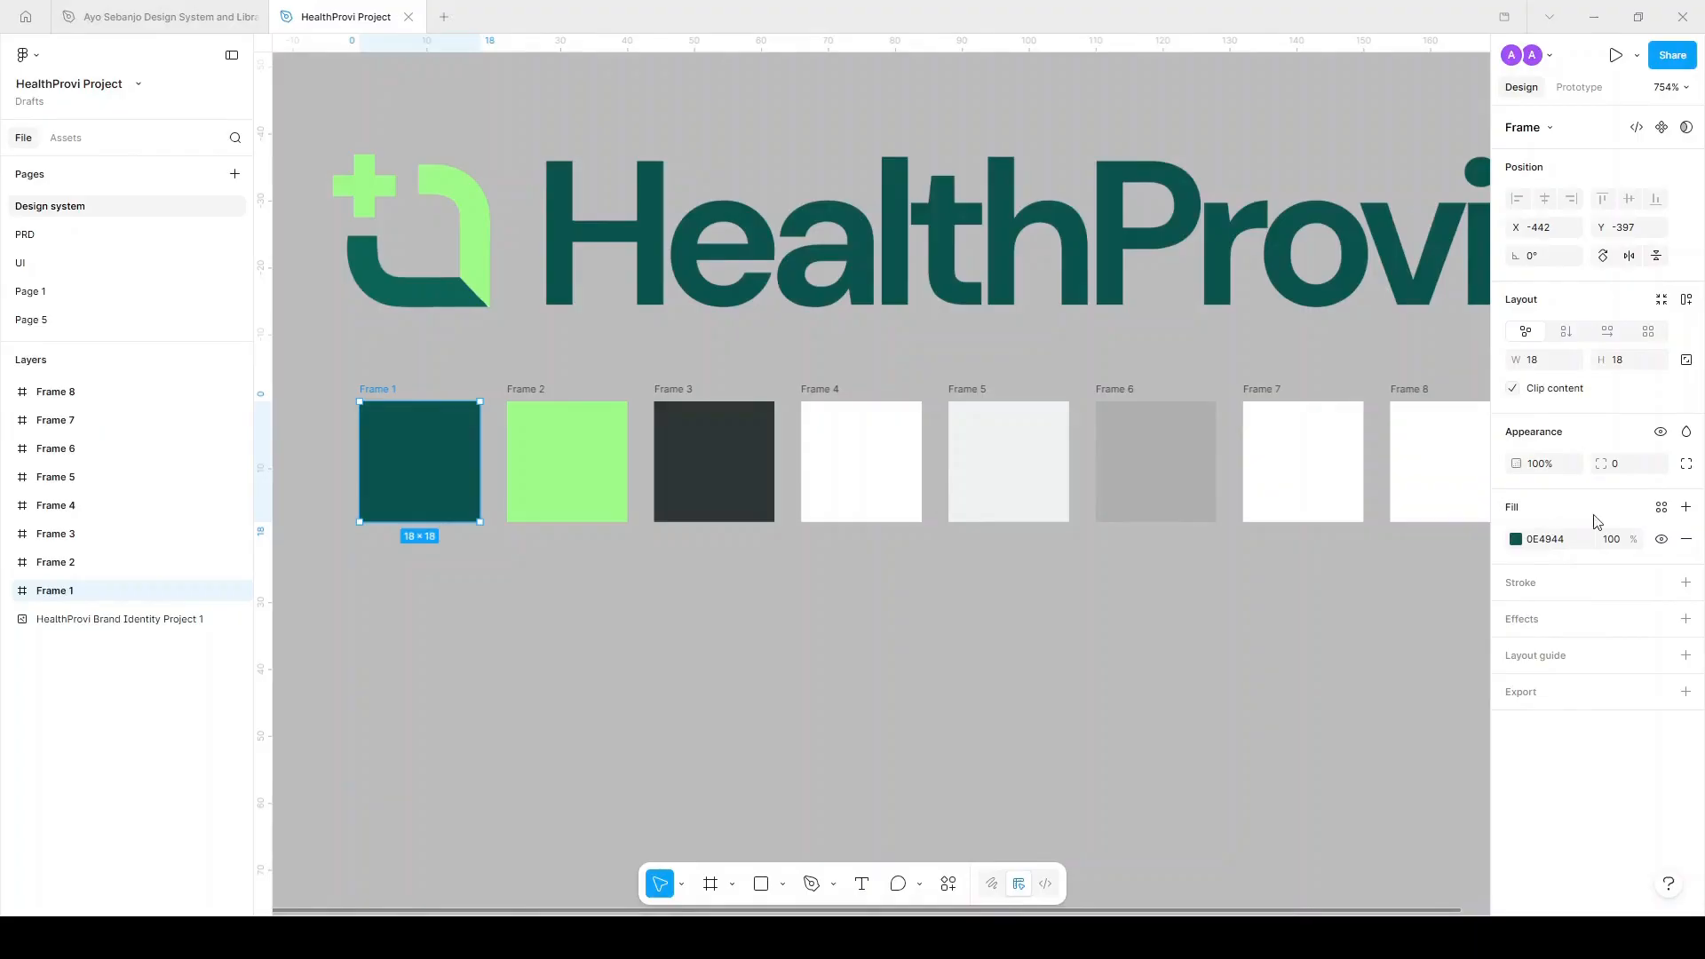
{"action": "left_click", "coordinate": [1662, 509]}
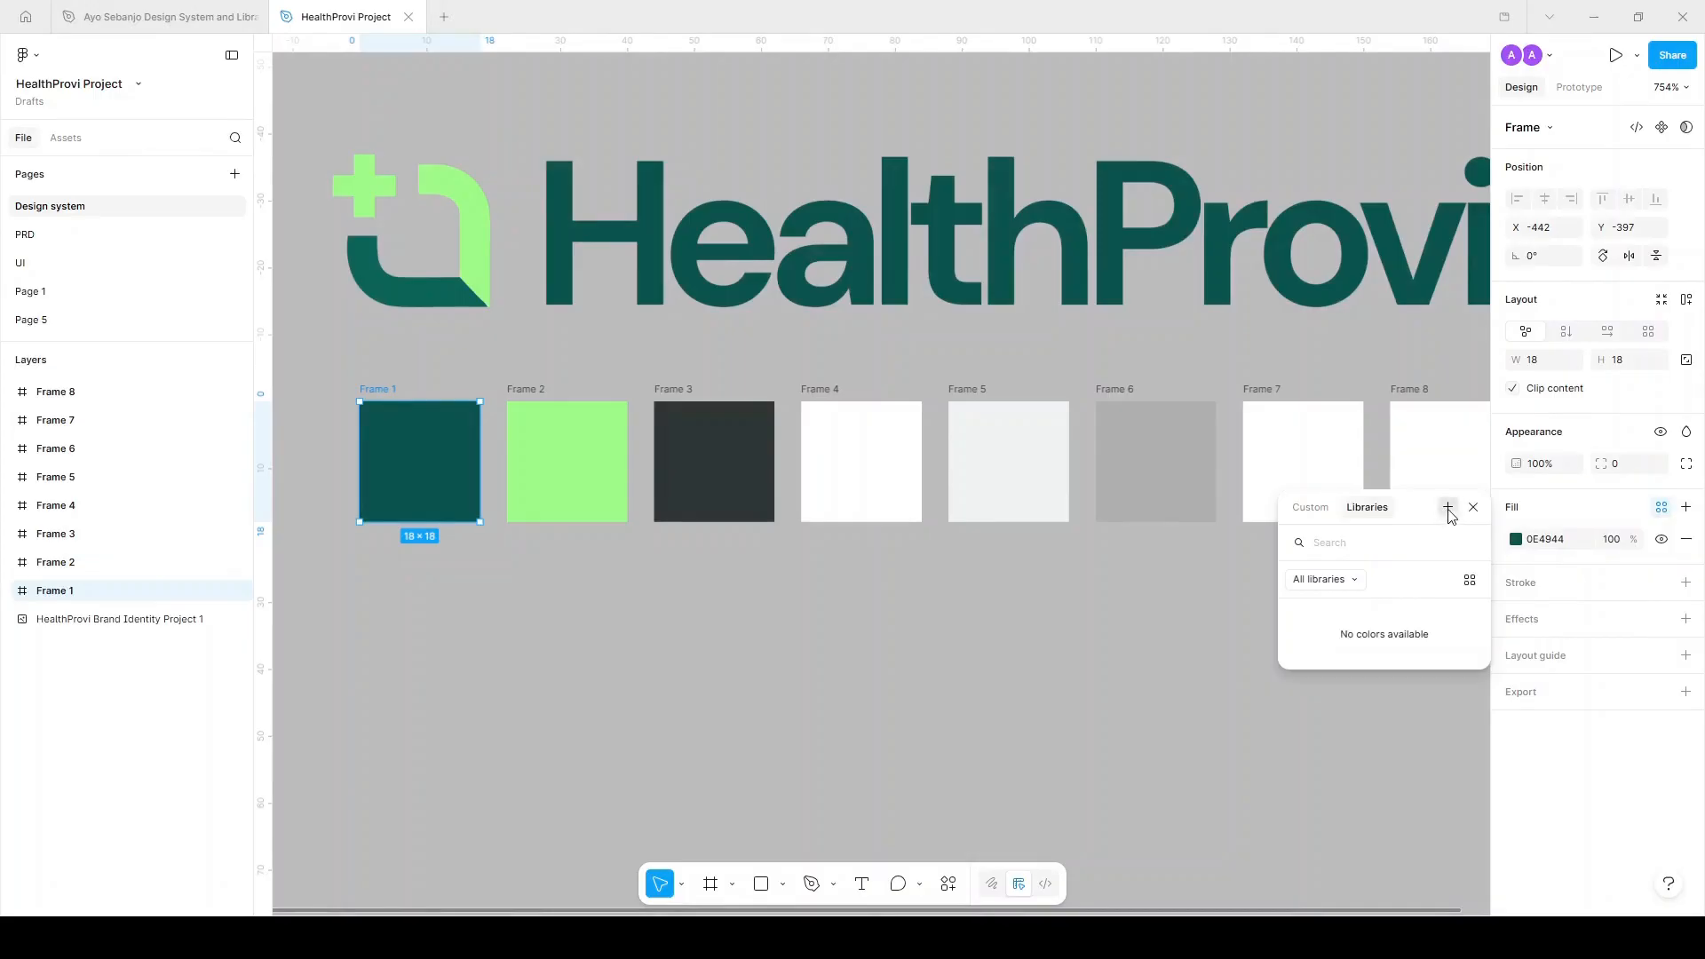
{"action": "left_click", "coordinate": [1448, 513]}
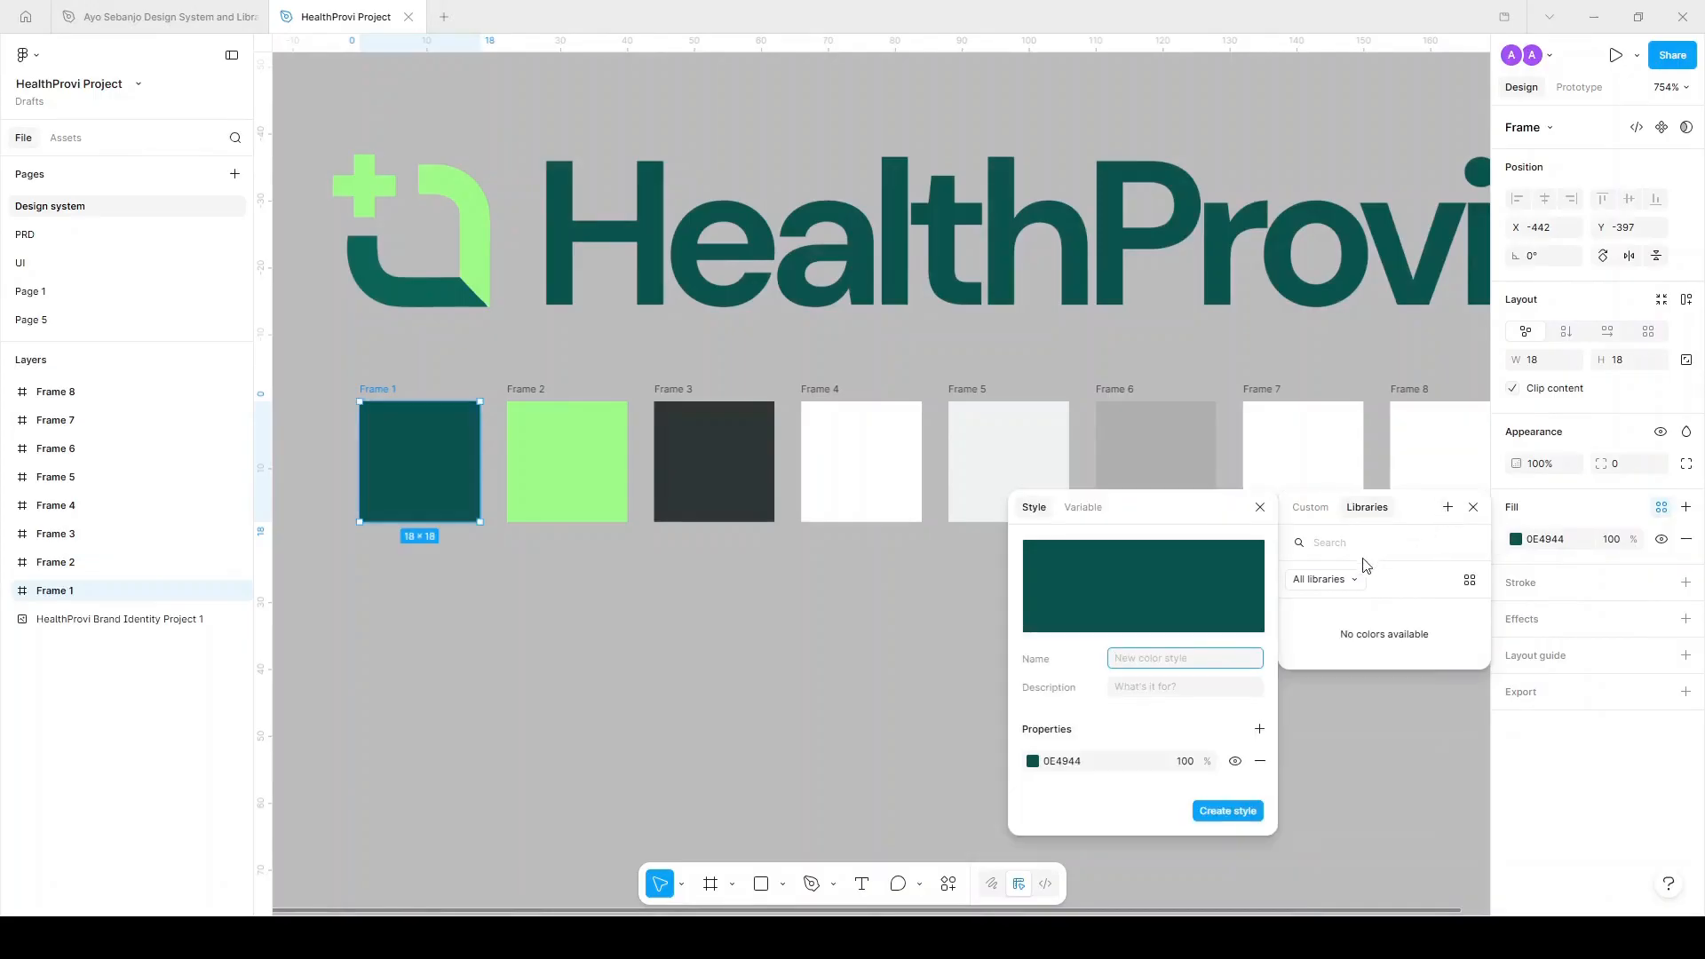
{"action": "type", "text": "Primary"}
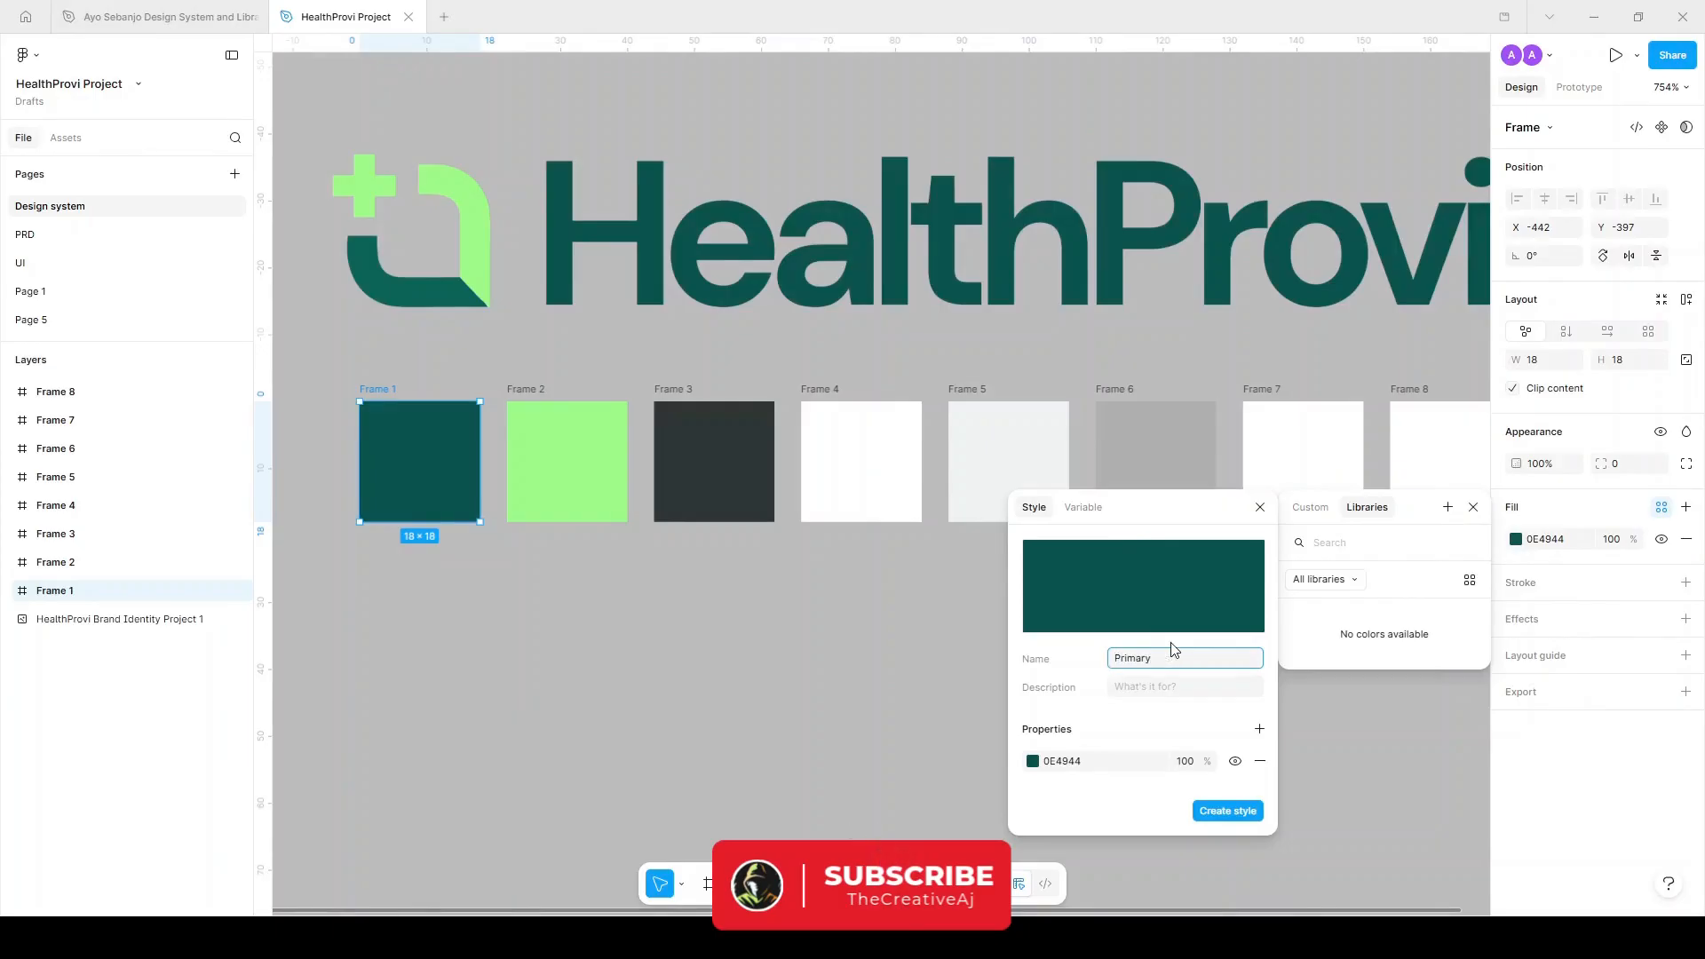
{"action": "left_click", "coordinate": [1234, 811]}
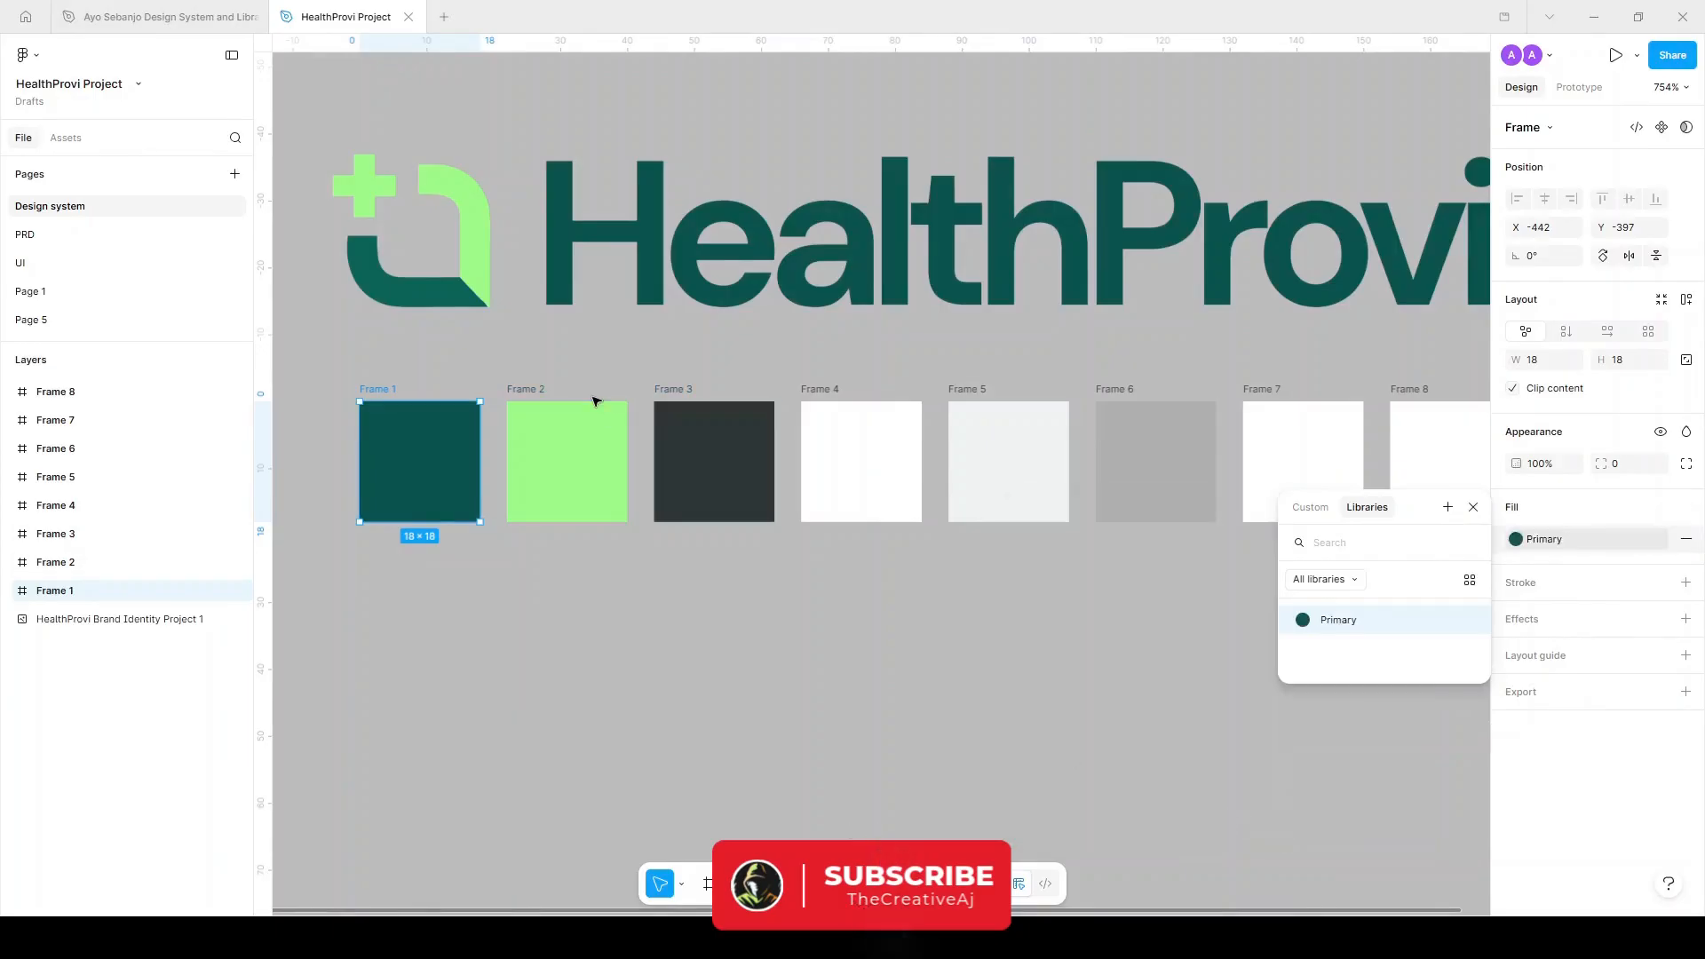
Save Frame 2's light-green fill as the Secondary colour style.
{"action": "left_click", "coordinate": [560, 448]}
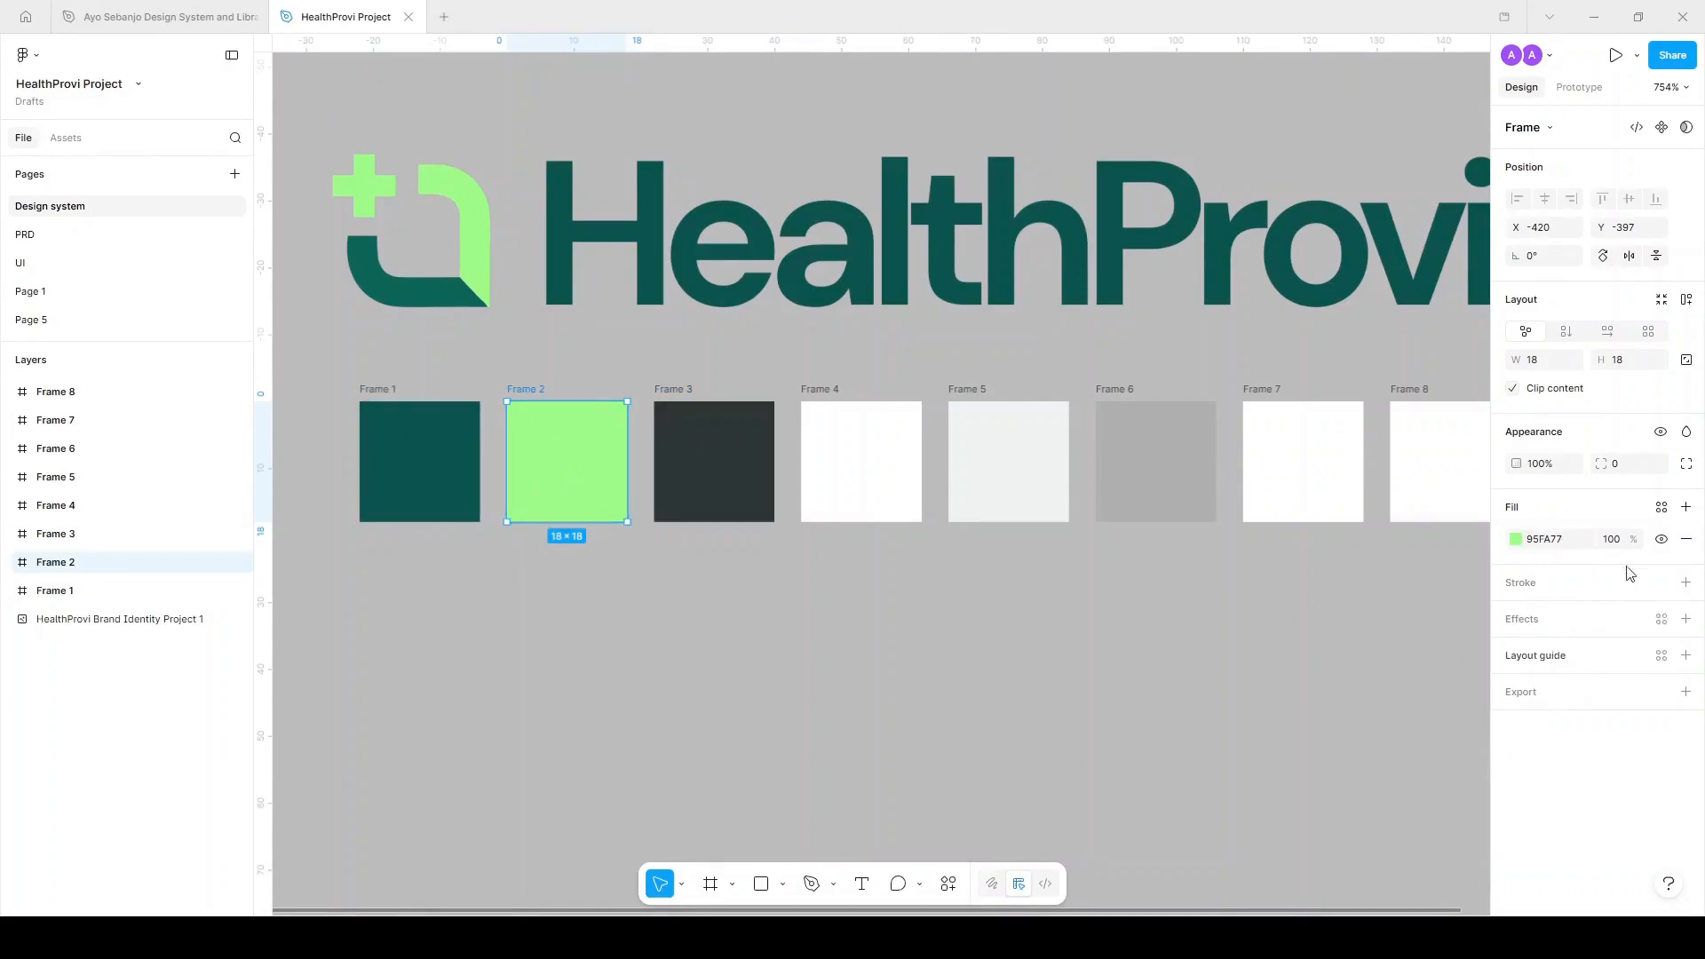
{"action": "left_click", "coordinate": [1662, 507]}
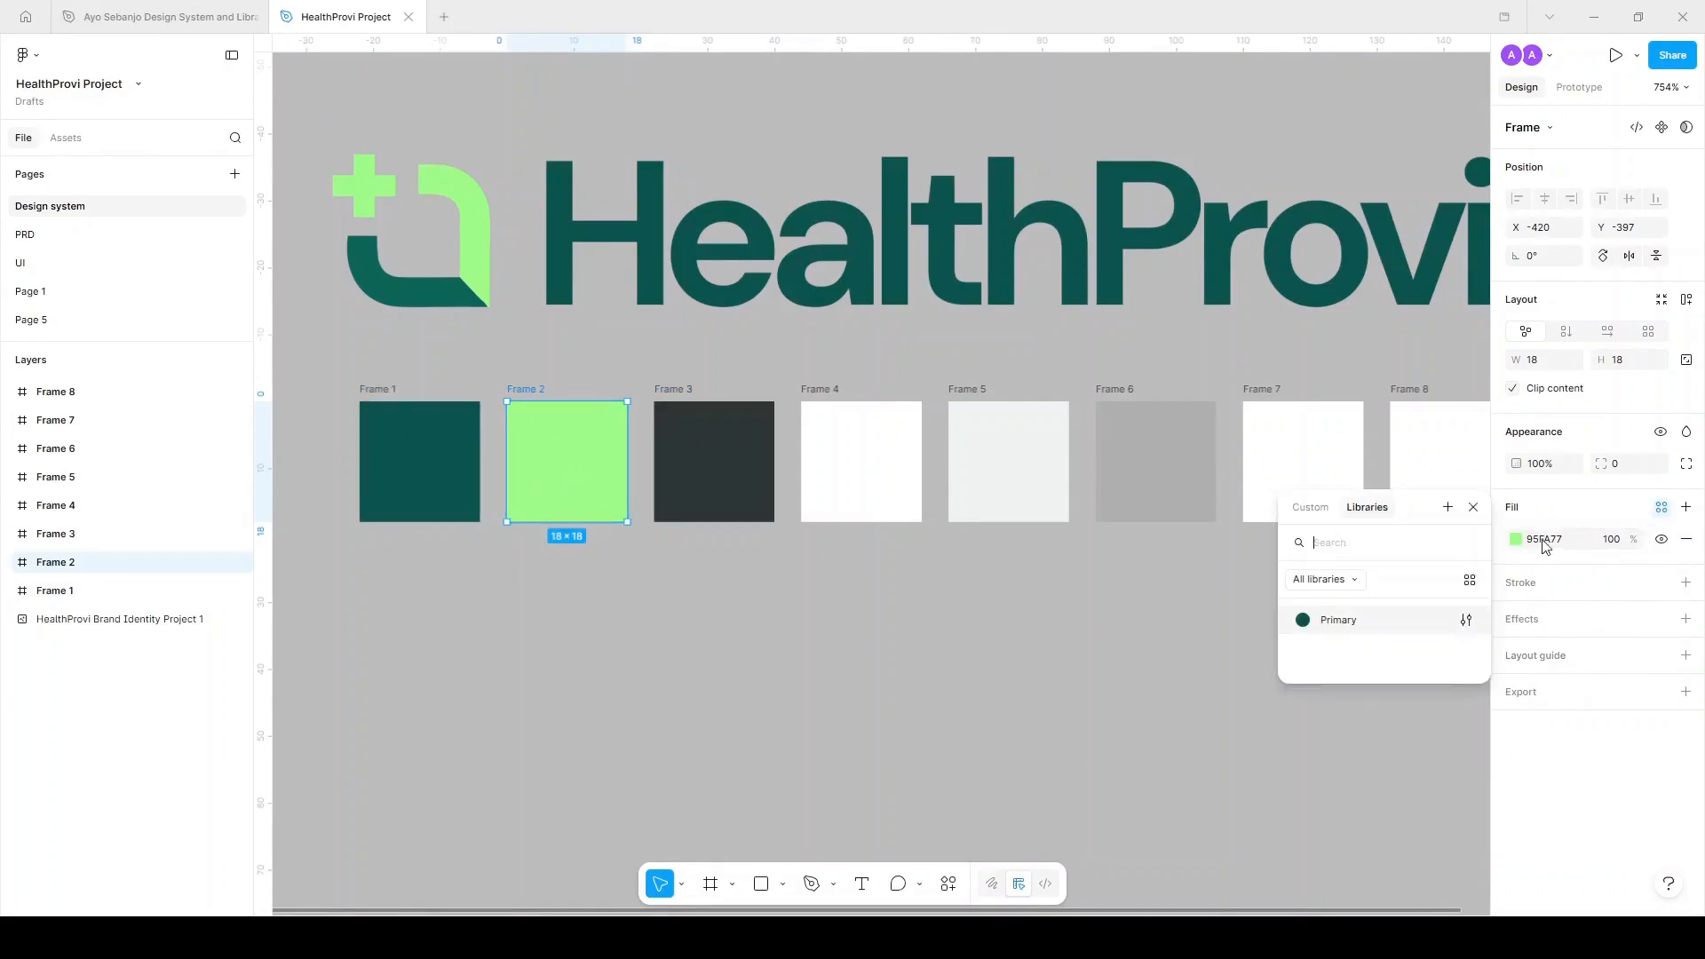
{"action": "left_click", "coordinate": [1448, 507]}
{"action": "type", "text": "Secondary"}
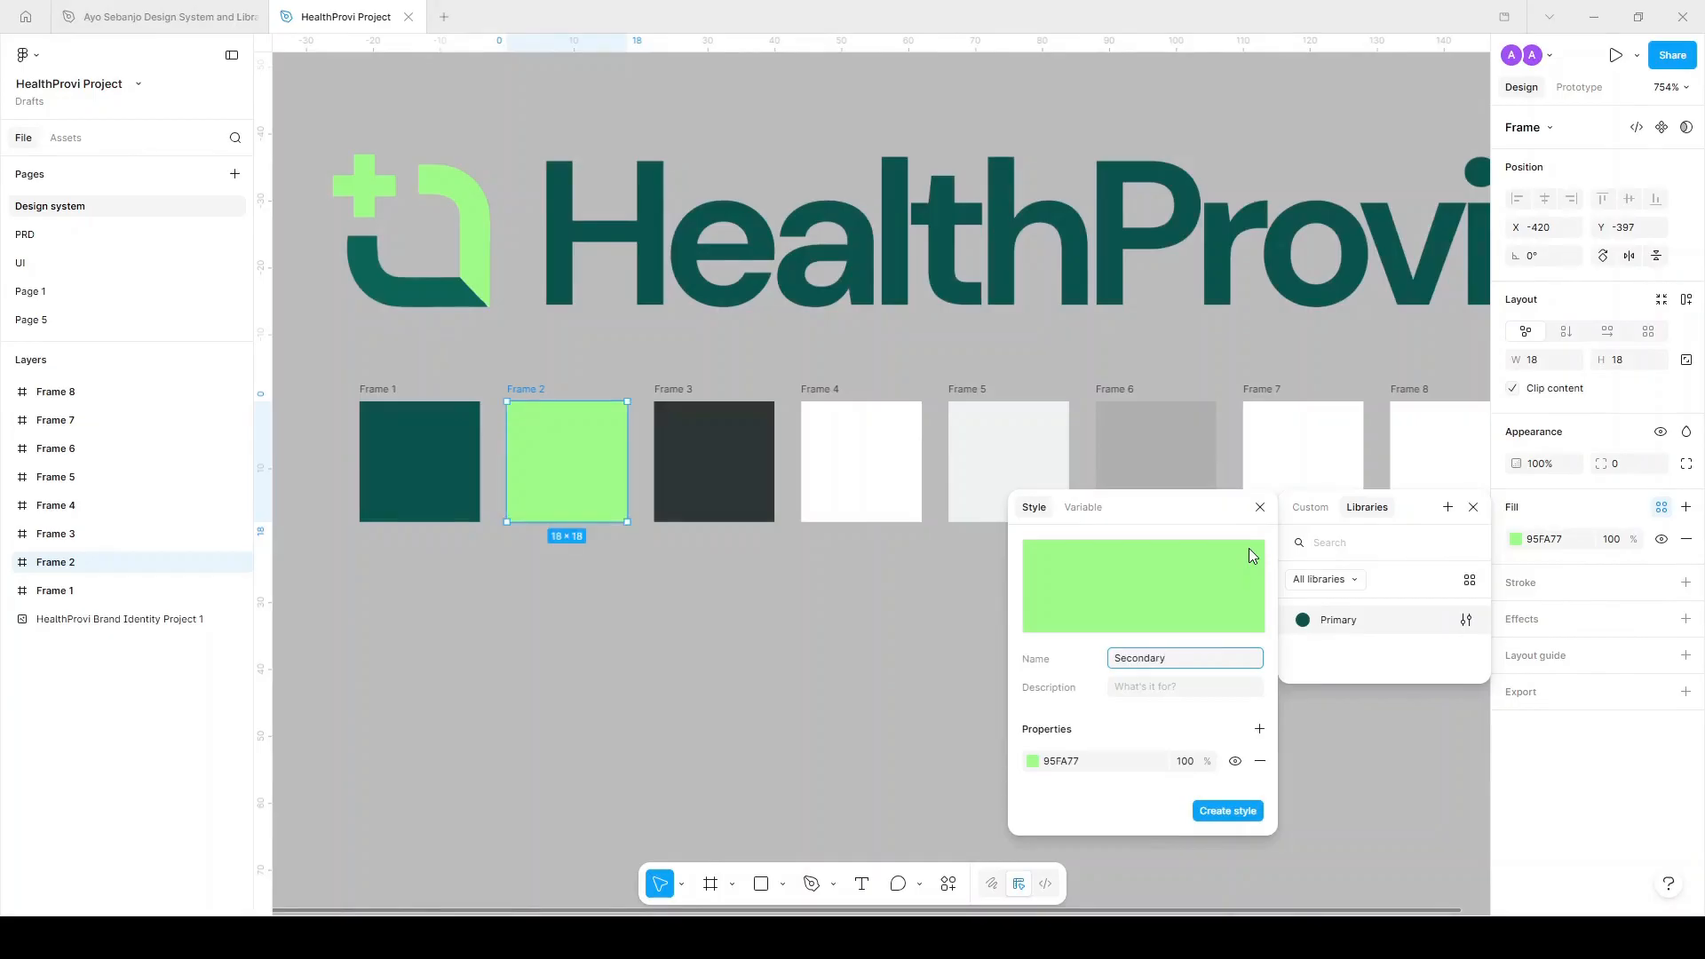
{"action": "left_click", "coordinate": [1154, 691]}
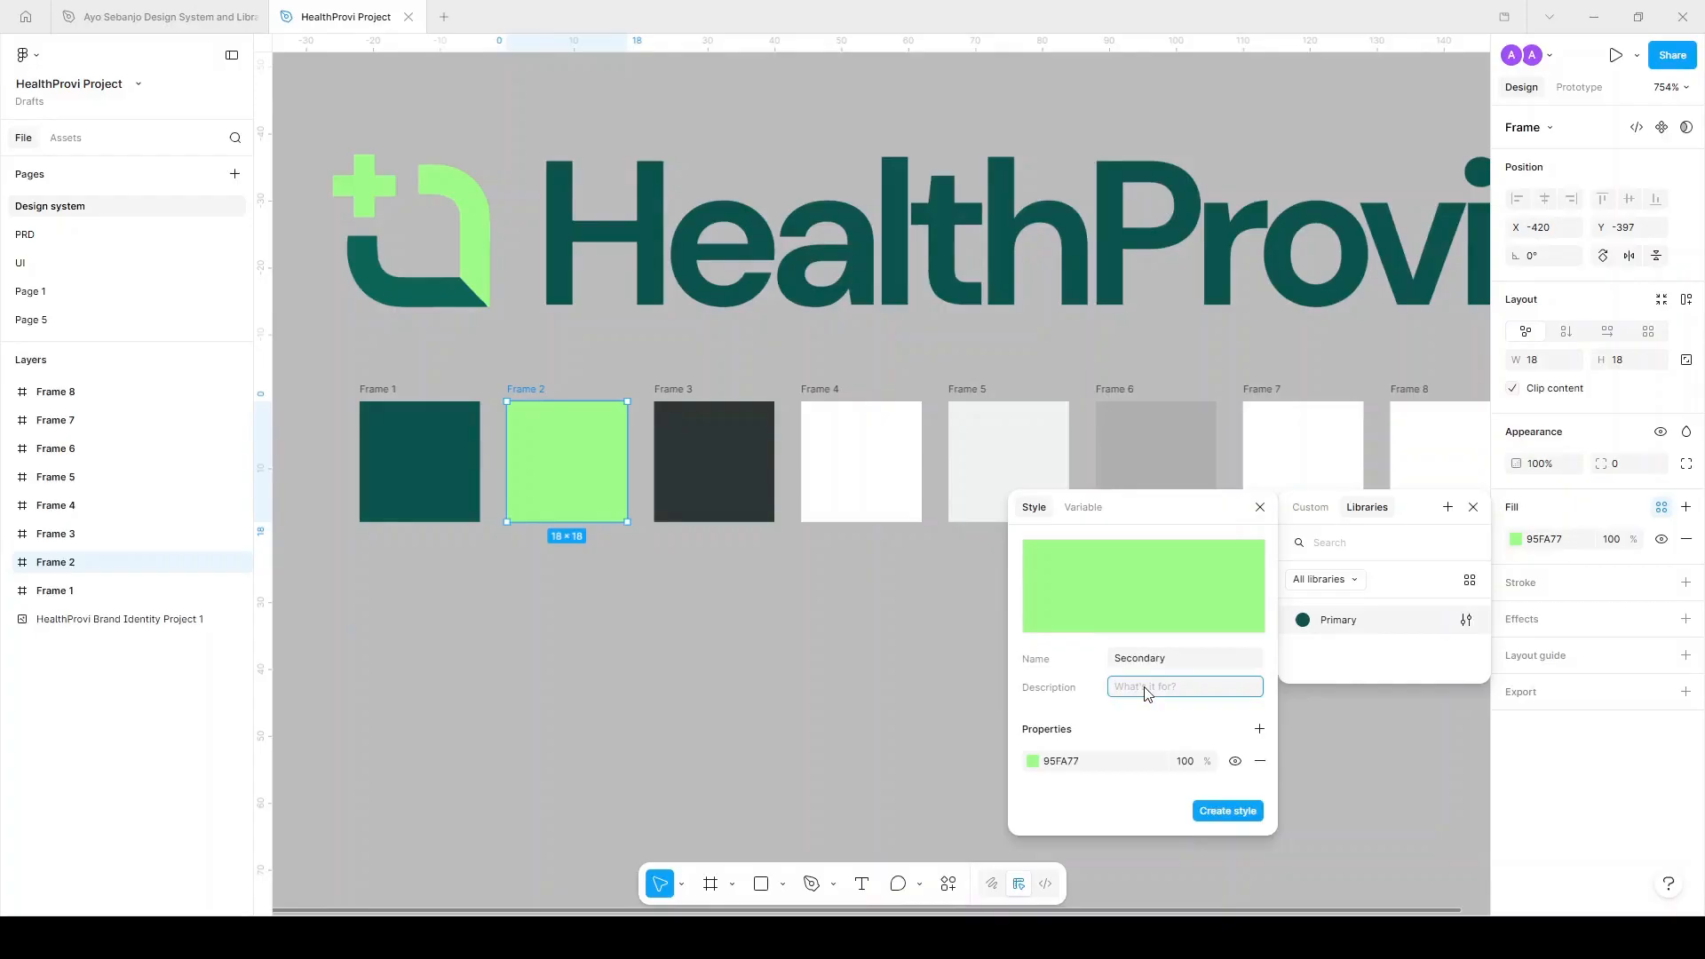
{"action": "left_click", "coordinate": [1213, 812]}
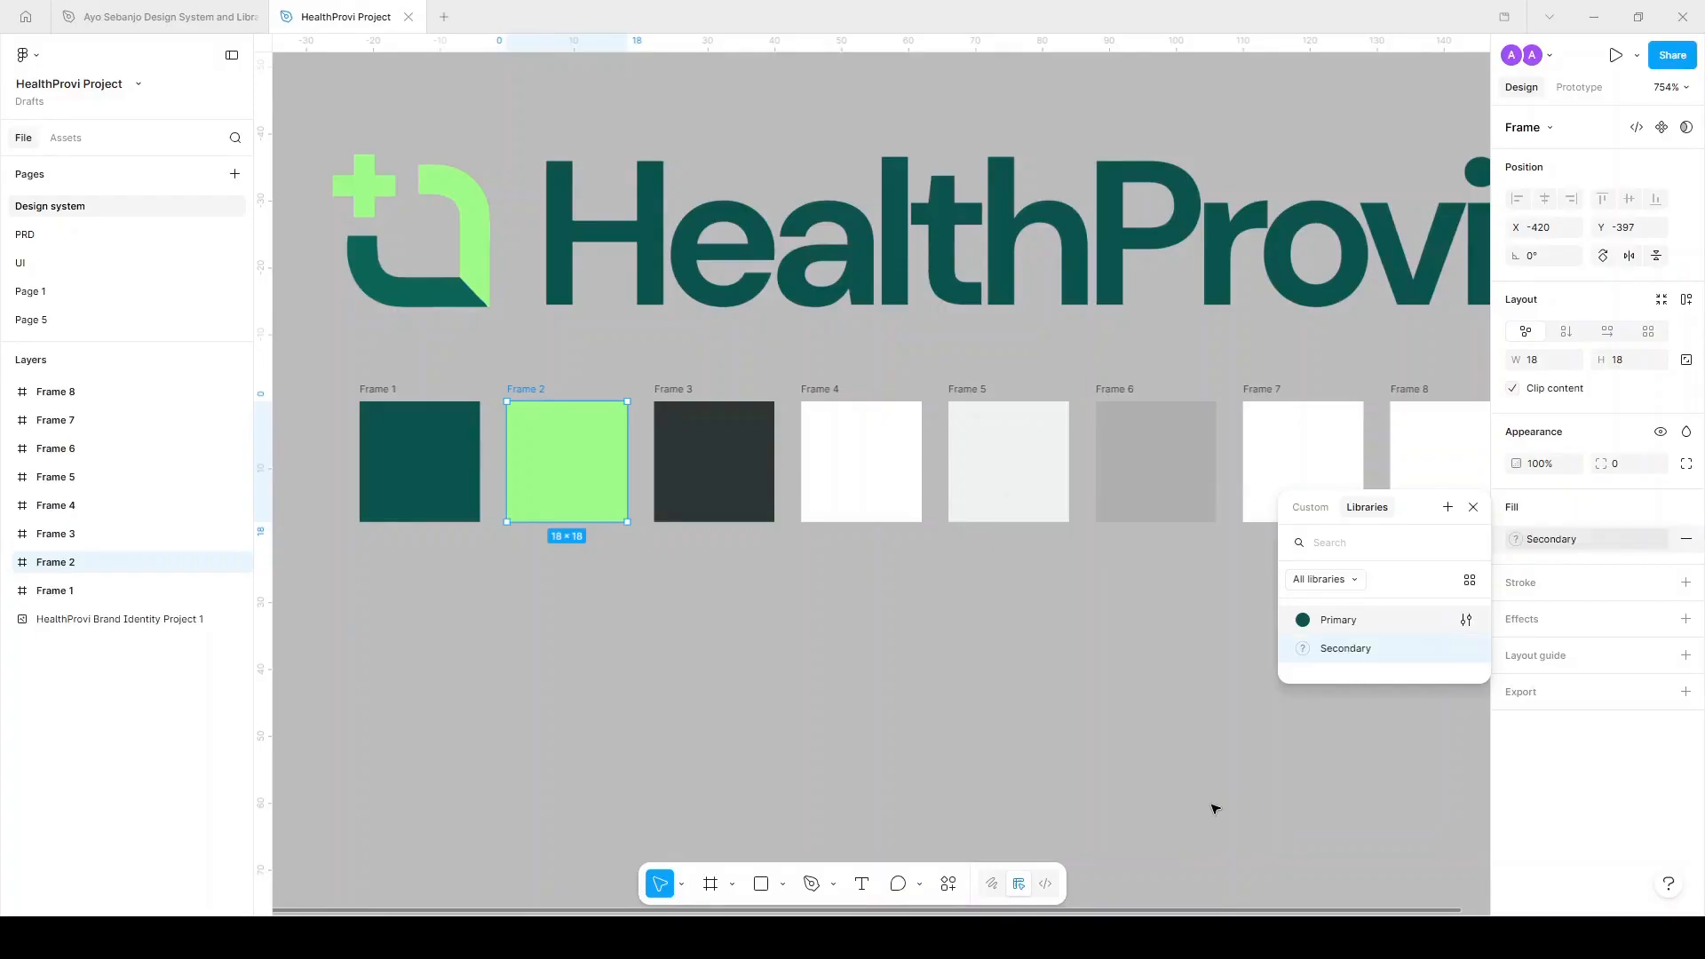
{"action": "left_click", "coordinate": [693, 411]}
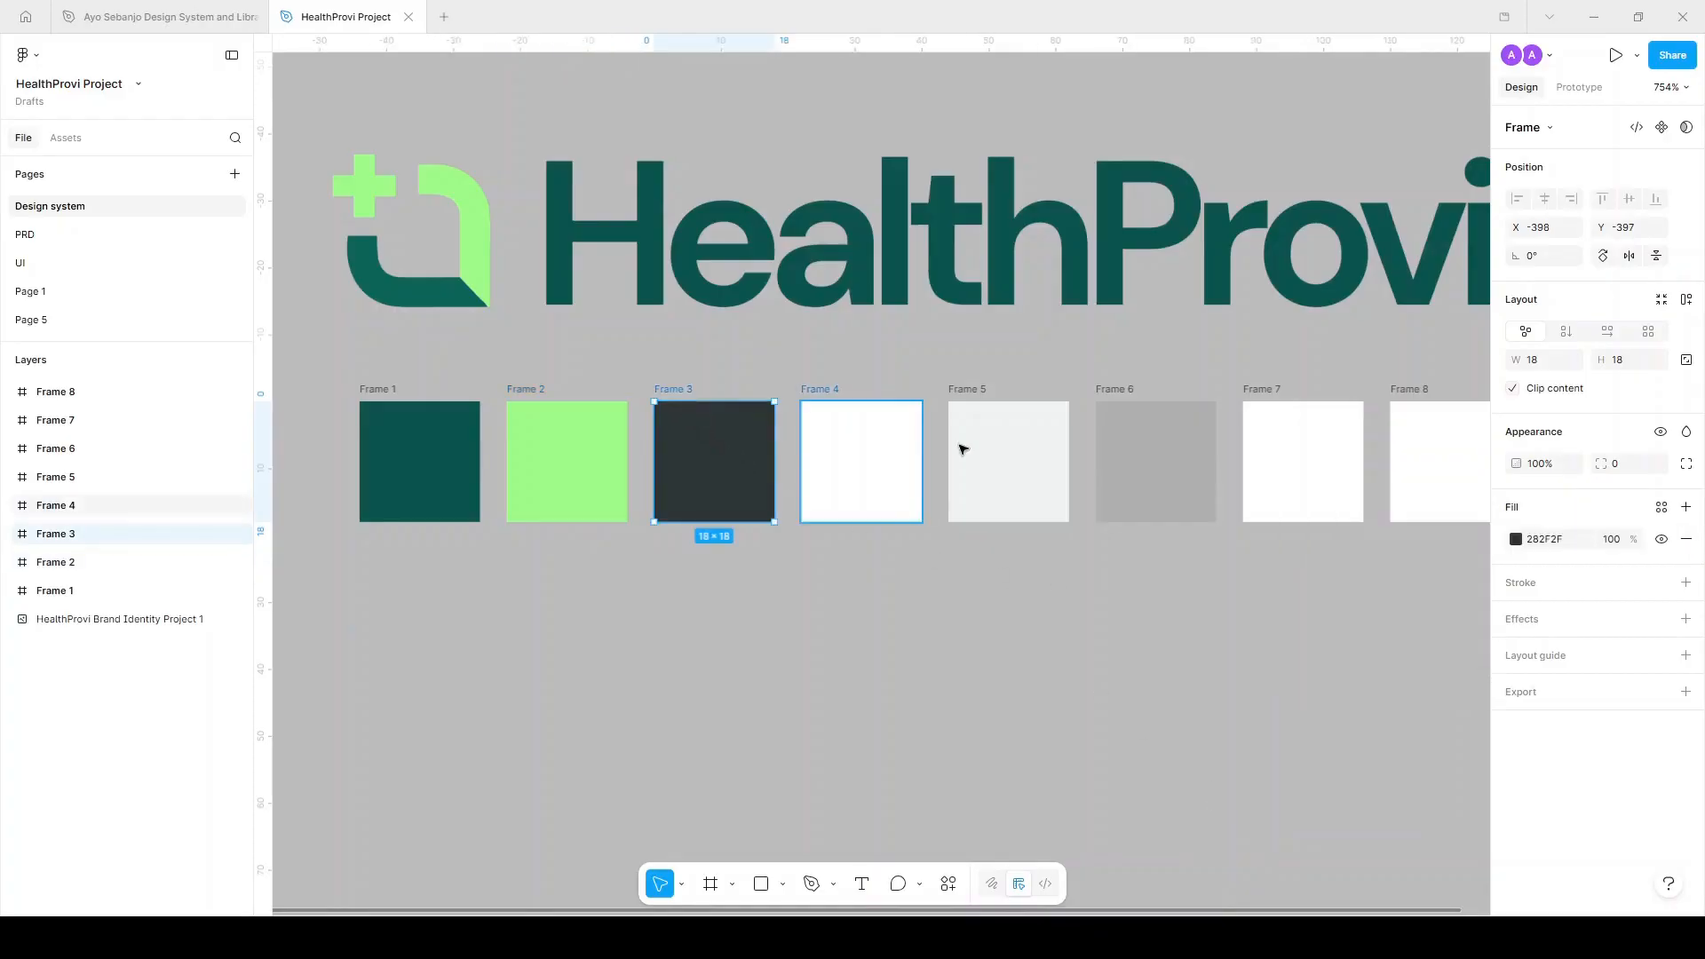
Save Frame 3's dark fill as Text/Dark/Primary and Frame 4's white as Text/Light/Priamary.
{"action": "left_click", "coordinate": [1661, 507]}
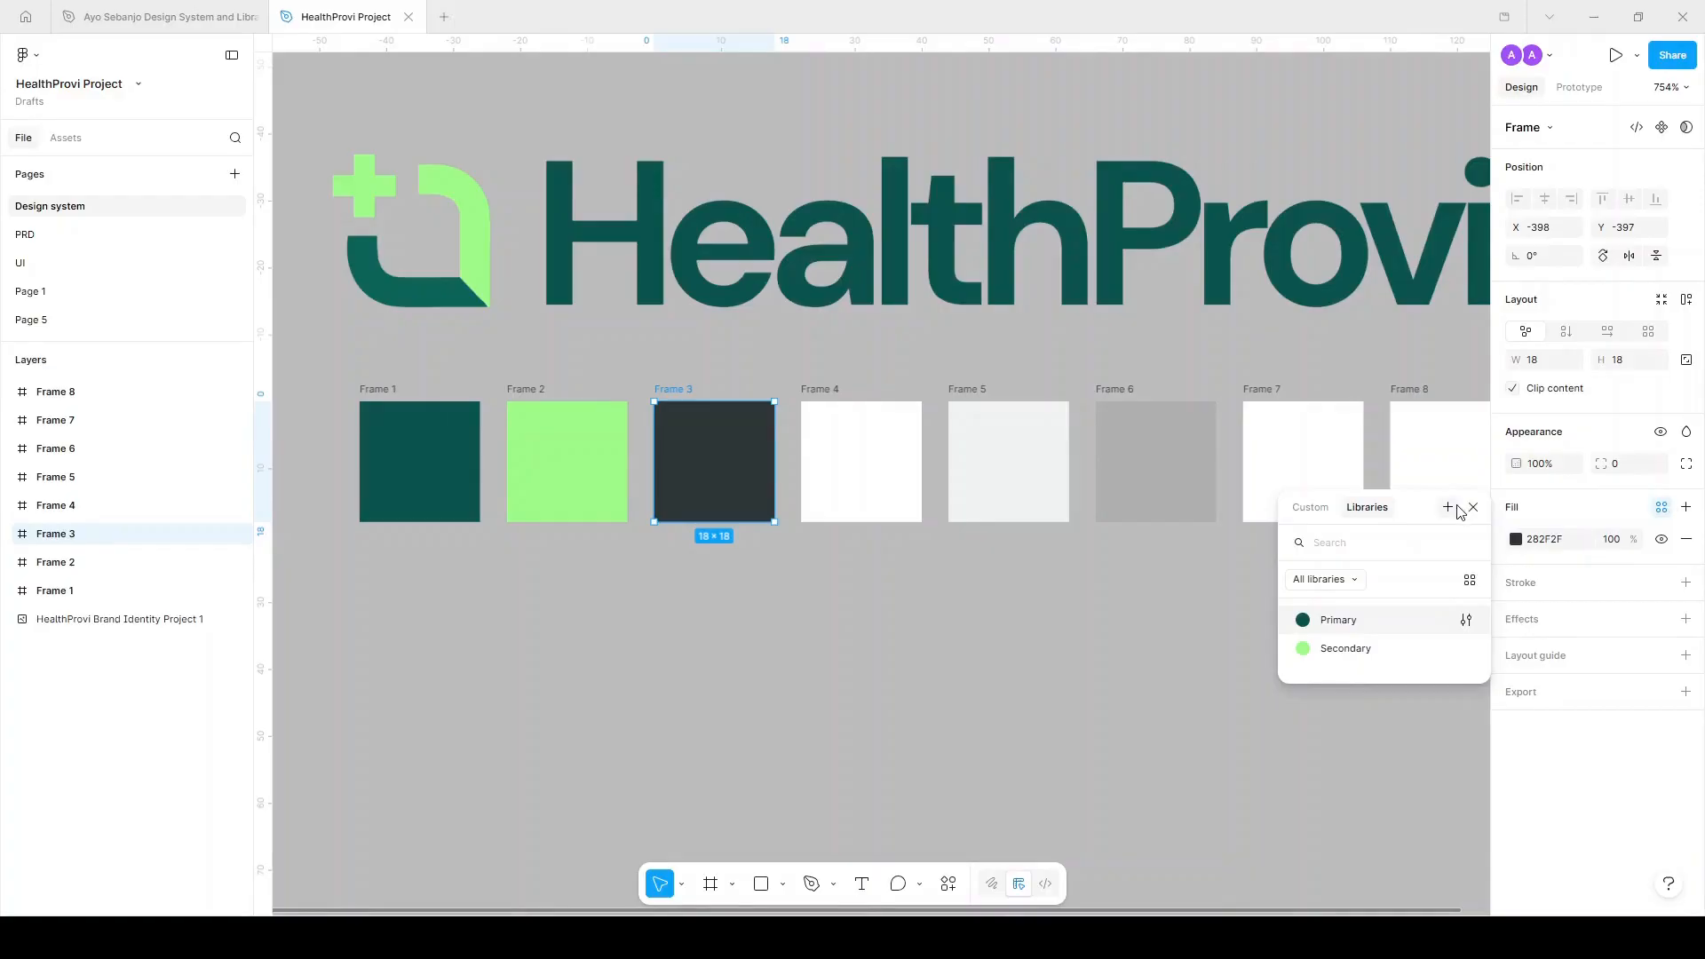
{"action": "left_click", "coordinate": [1447, 508]}
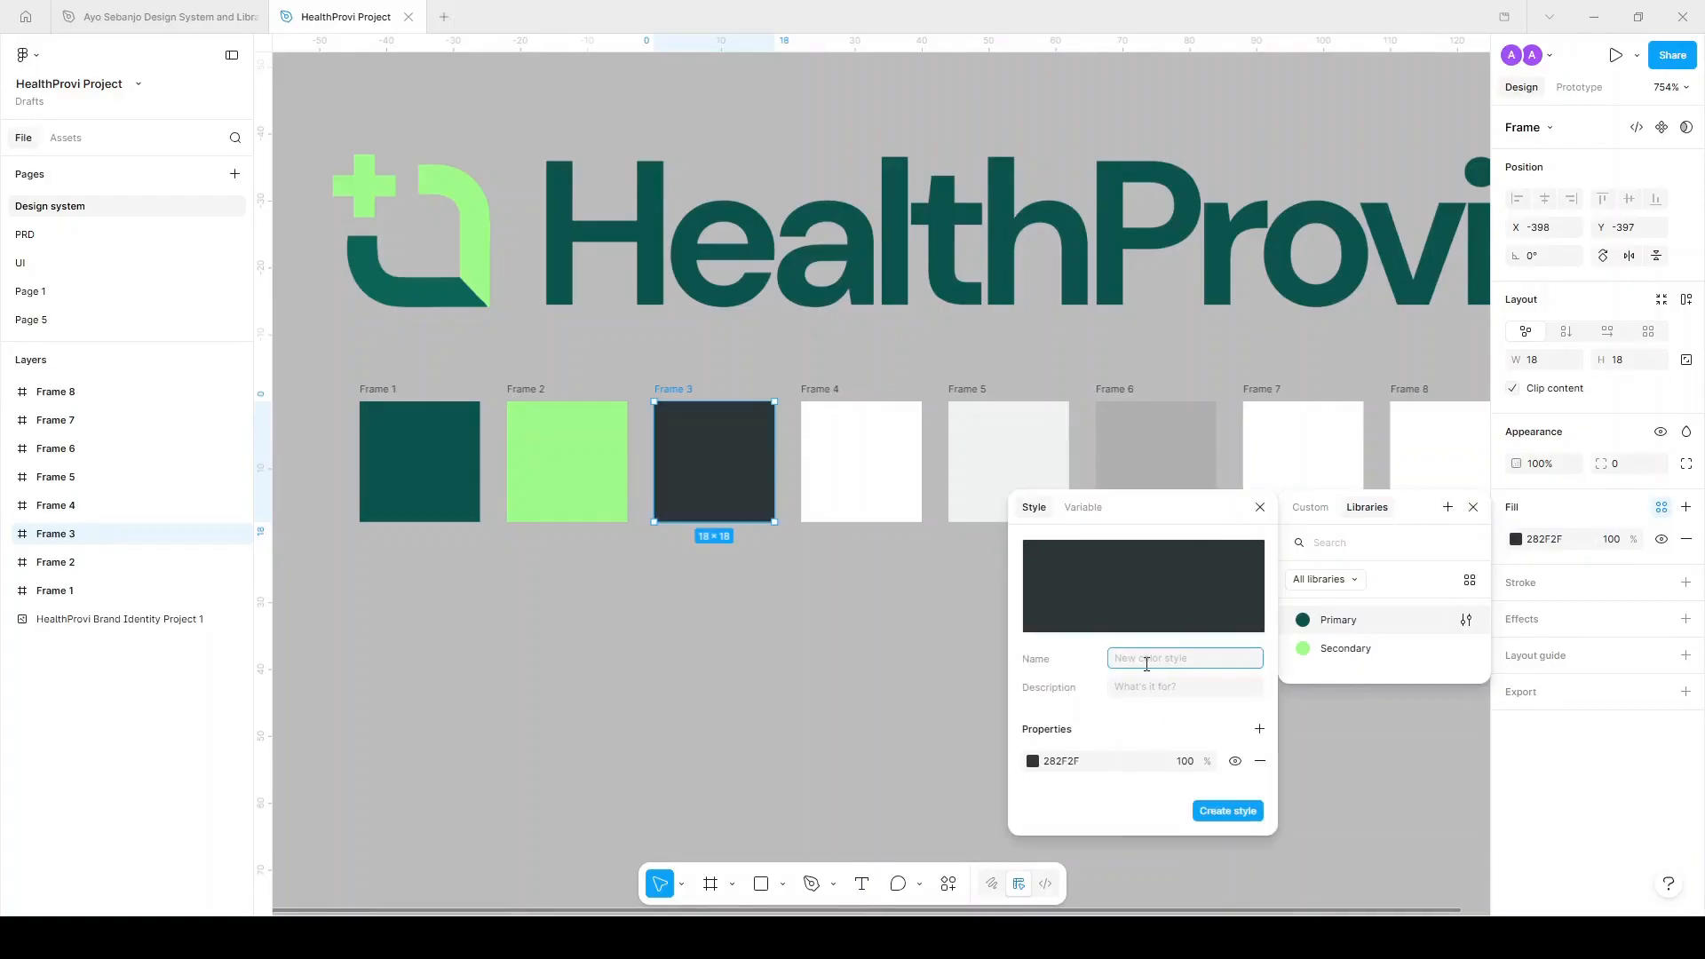
{"action": "type", "text": "Text/Dark/Primary"}
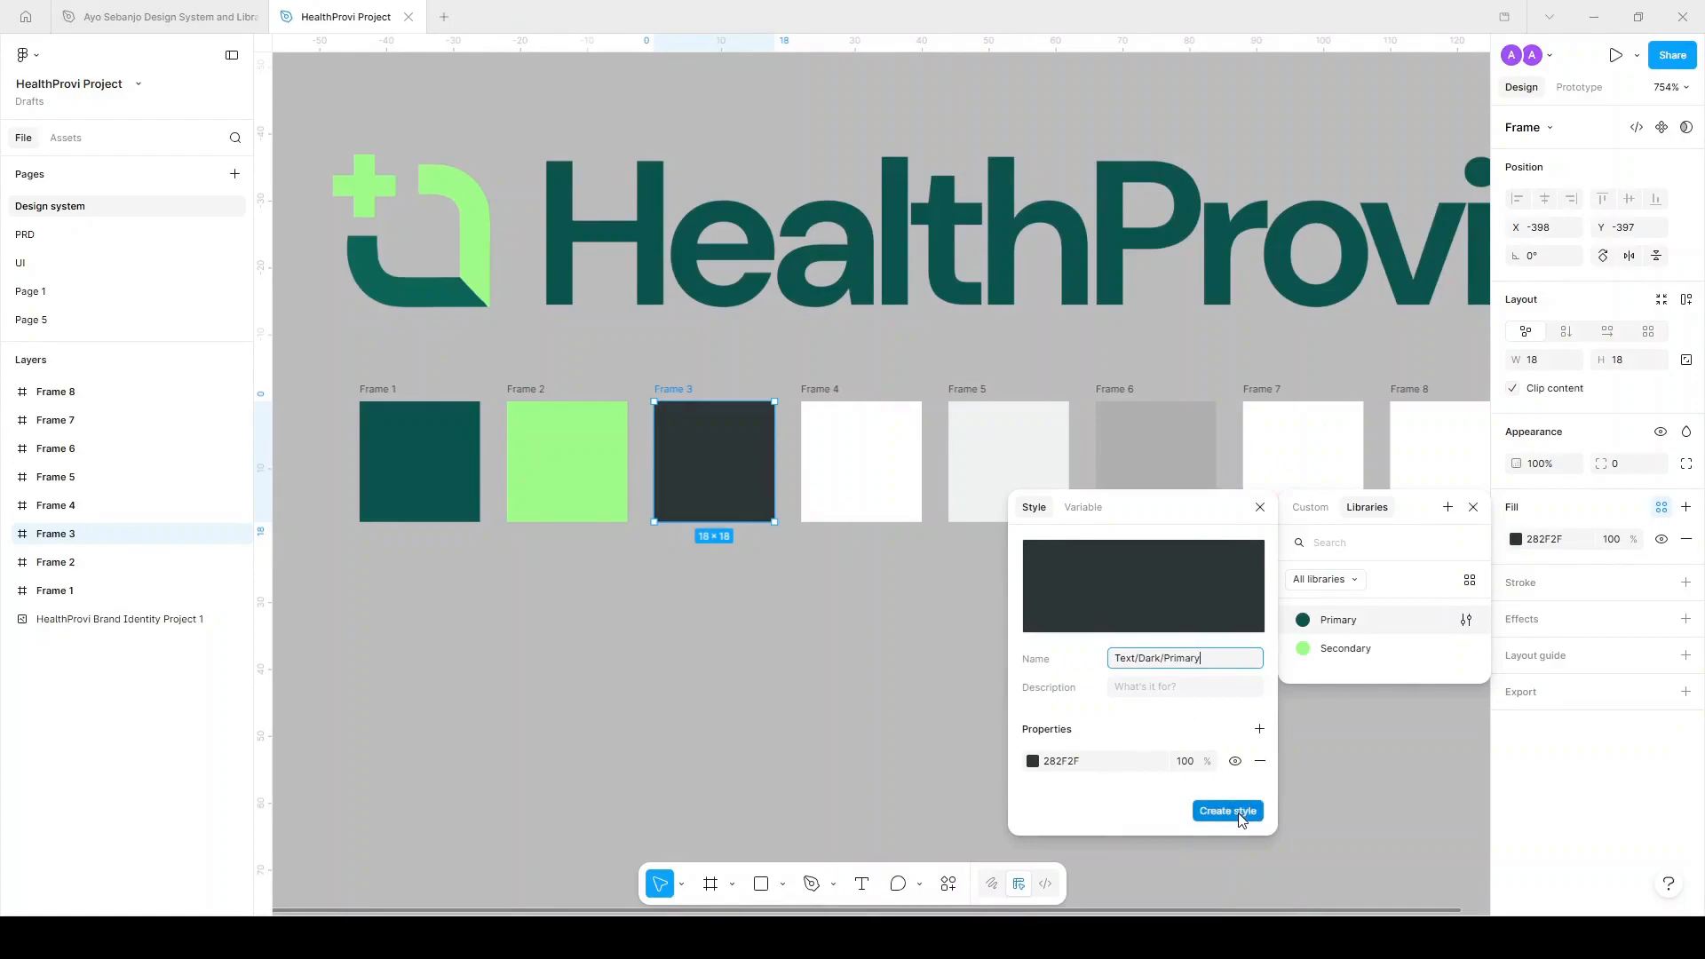
{"action": "left_click", "coordinate": [1240, 812]}
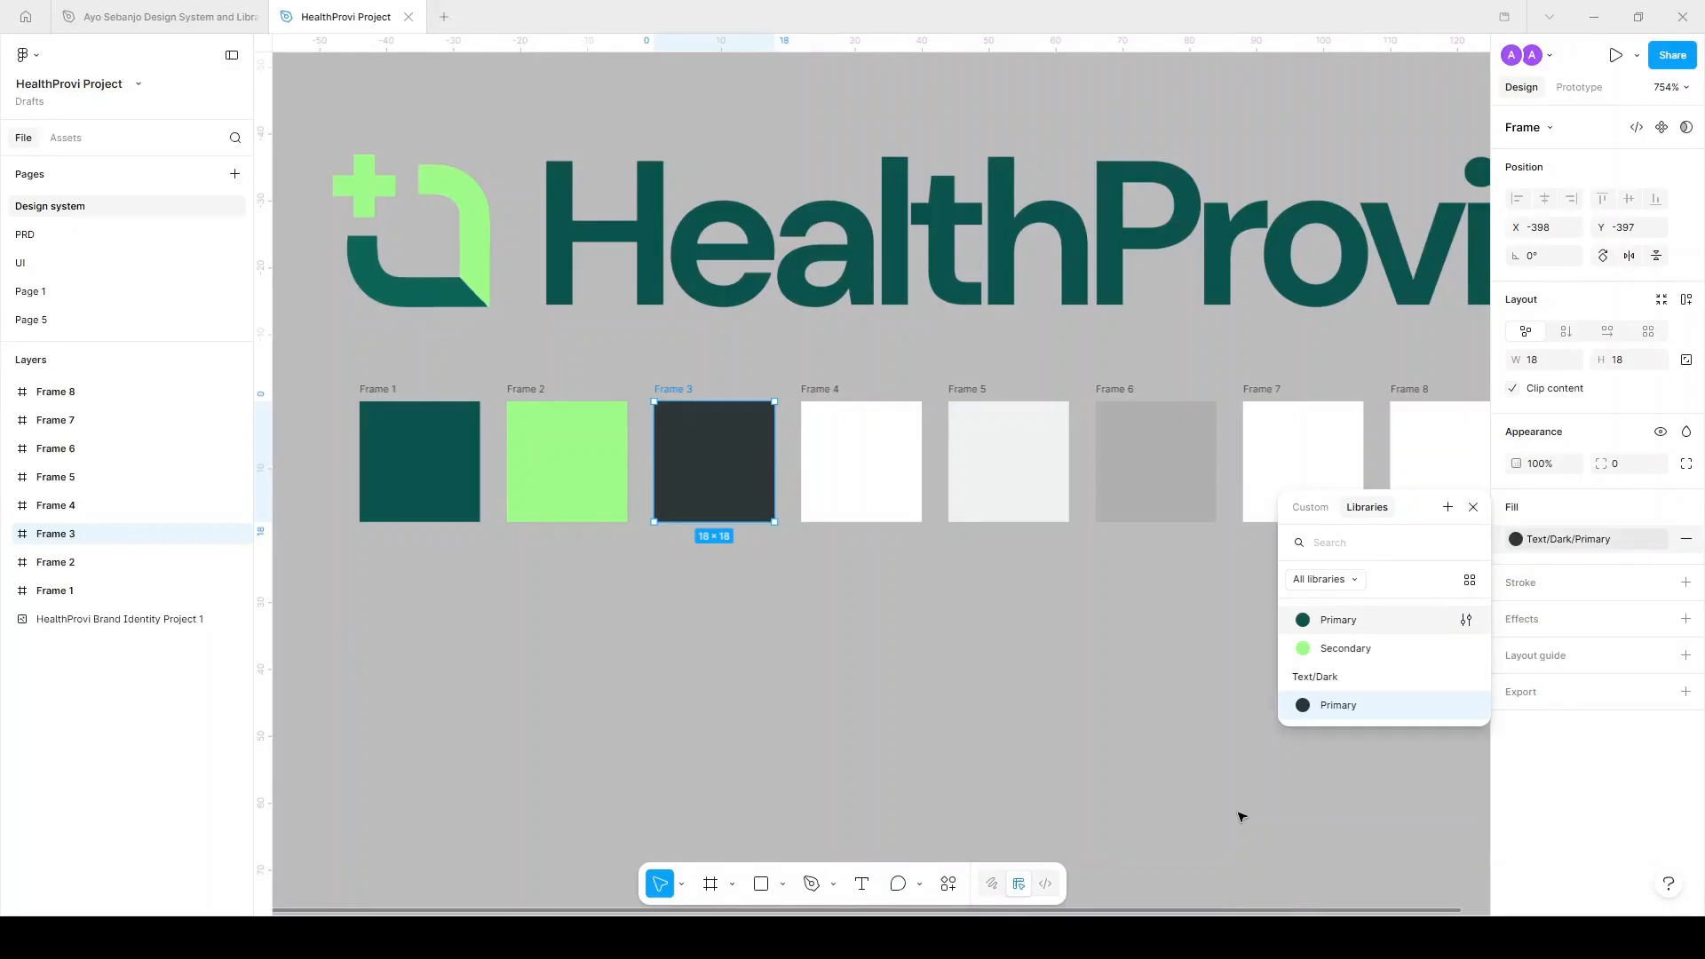
{"action": "left_click", "coordinate": [840, 393]}
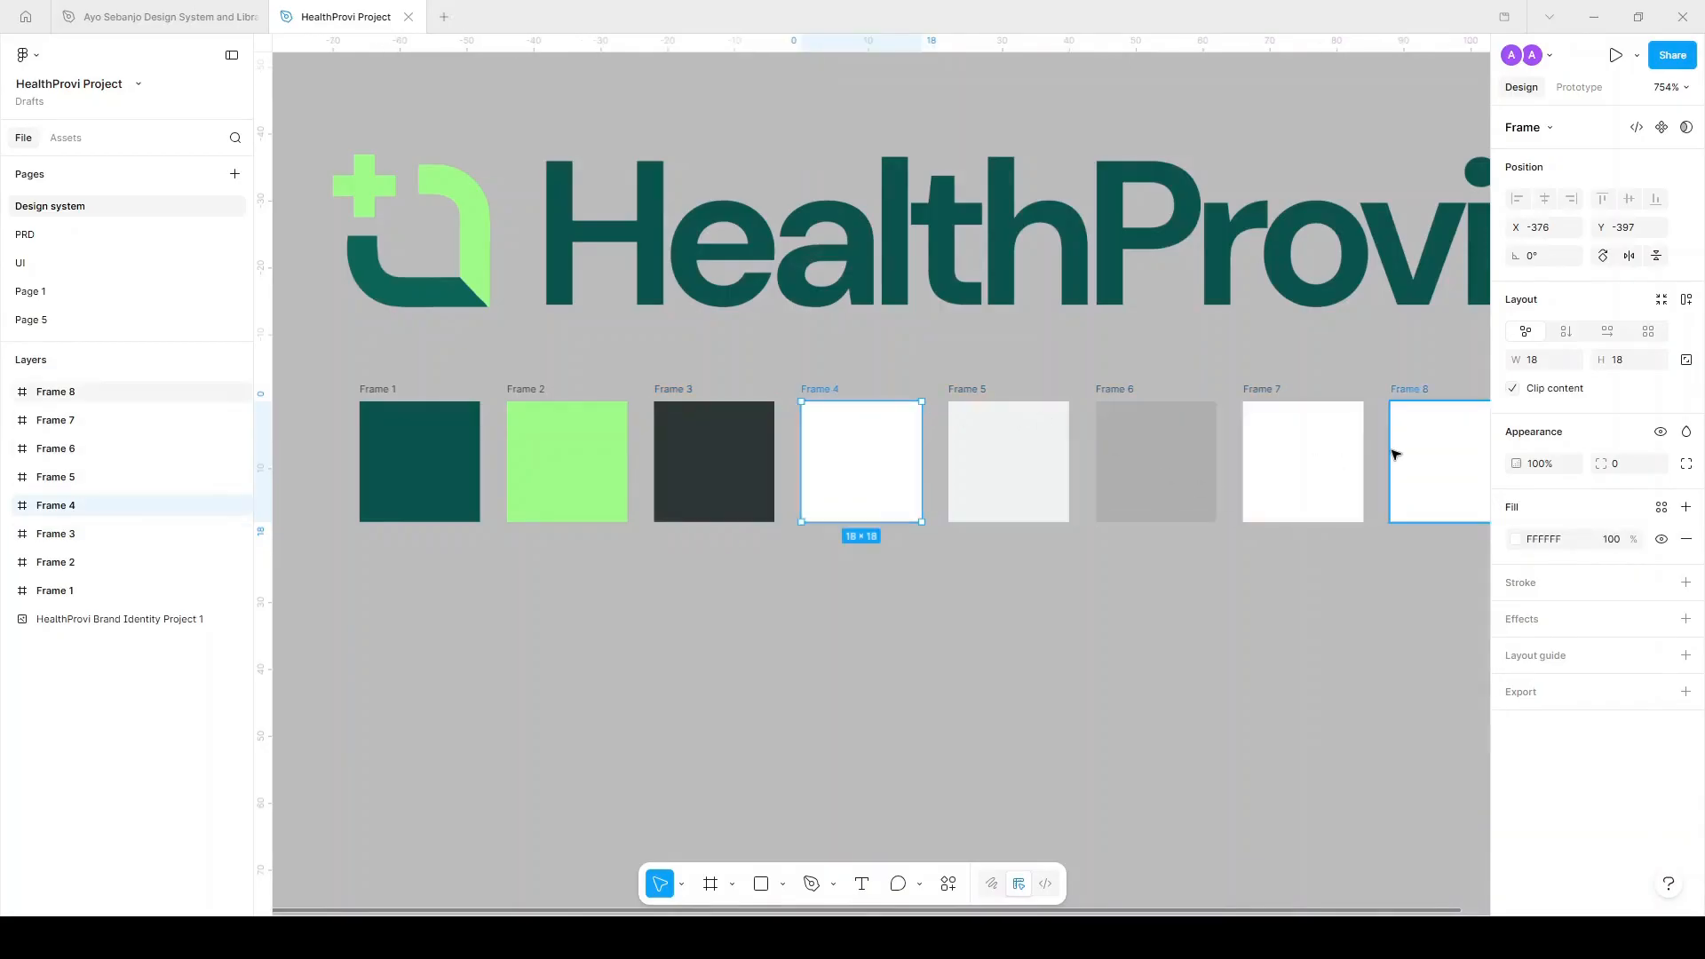
{"action": "left_click", "coordinate": [1662, 507]}
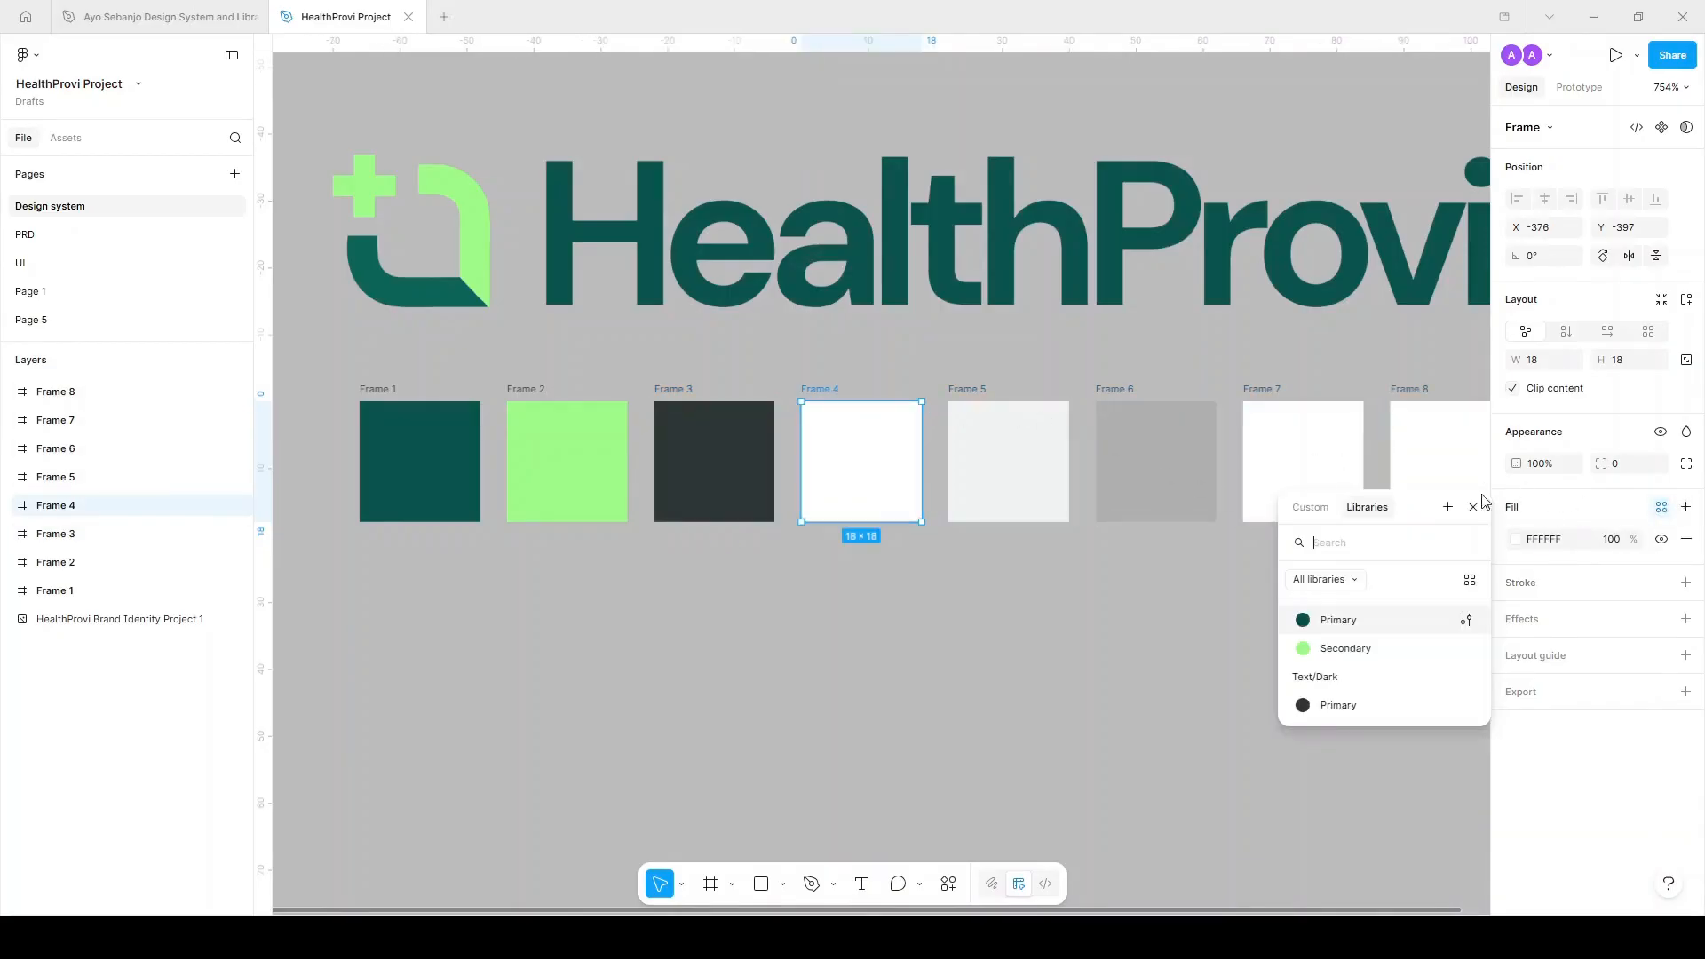
{"action": "left_click", "coordinate": [1448, 507]}
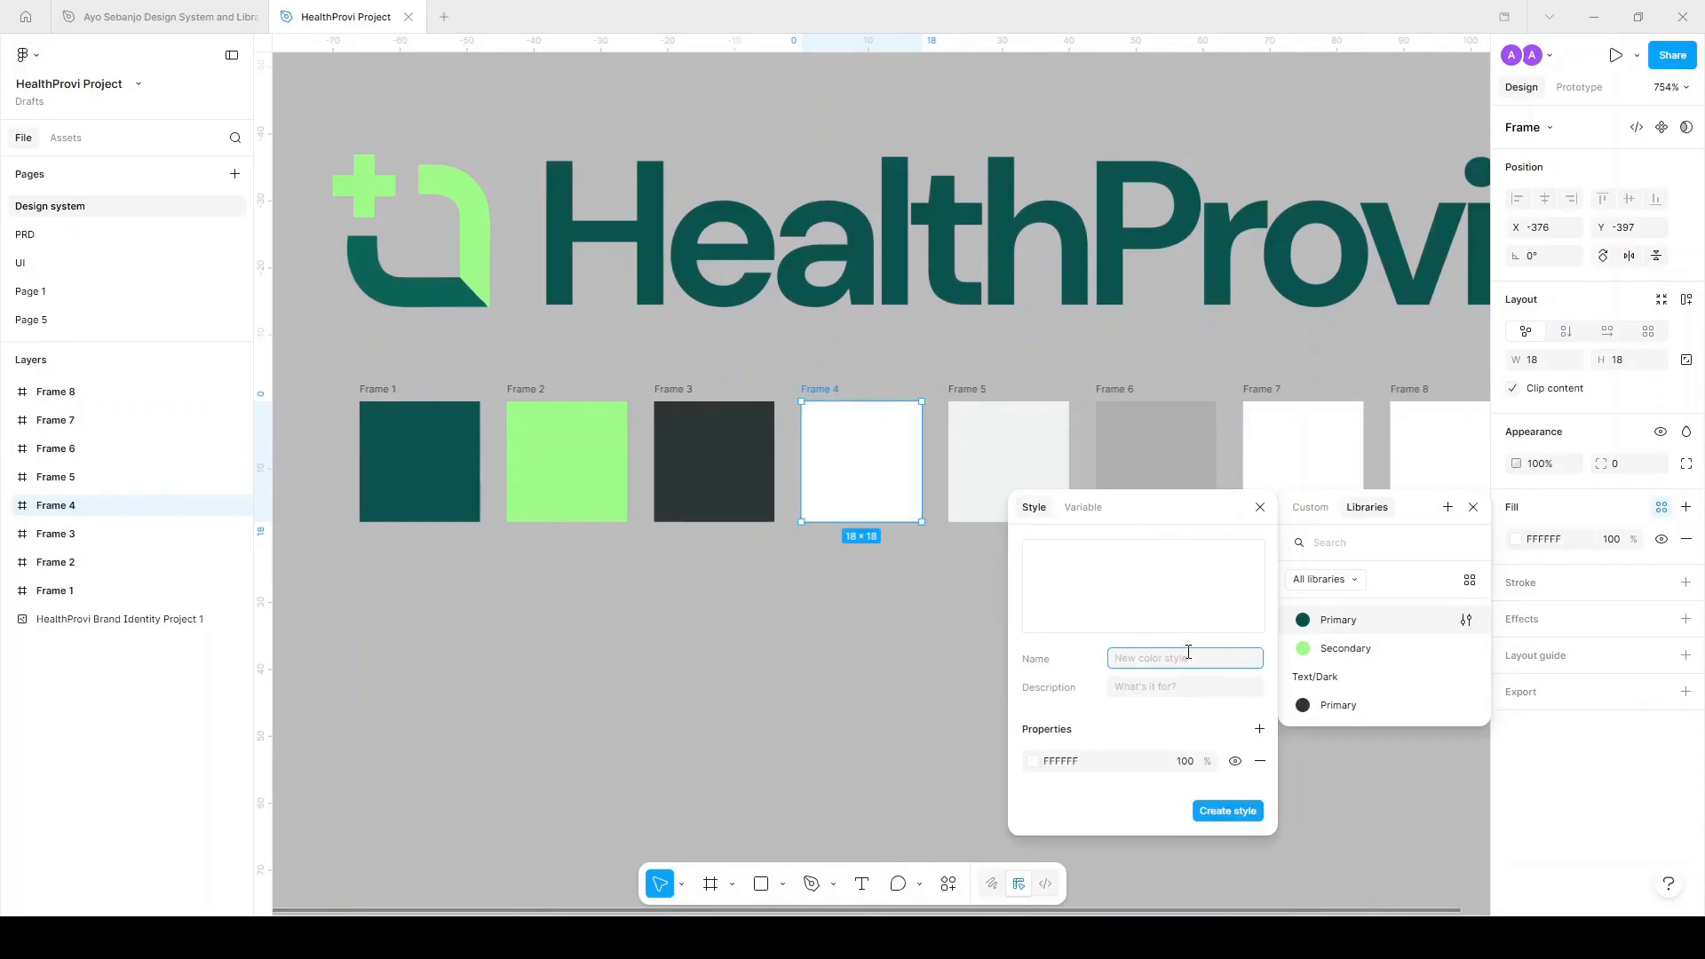
{"action": "type", "text": "Text/Light/Priamary"}
{"action": "left_click", "coordinate": [1231, 812]}
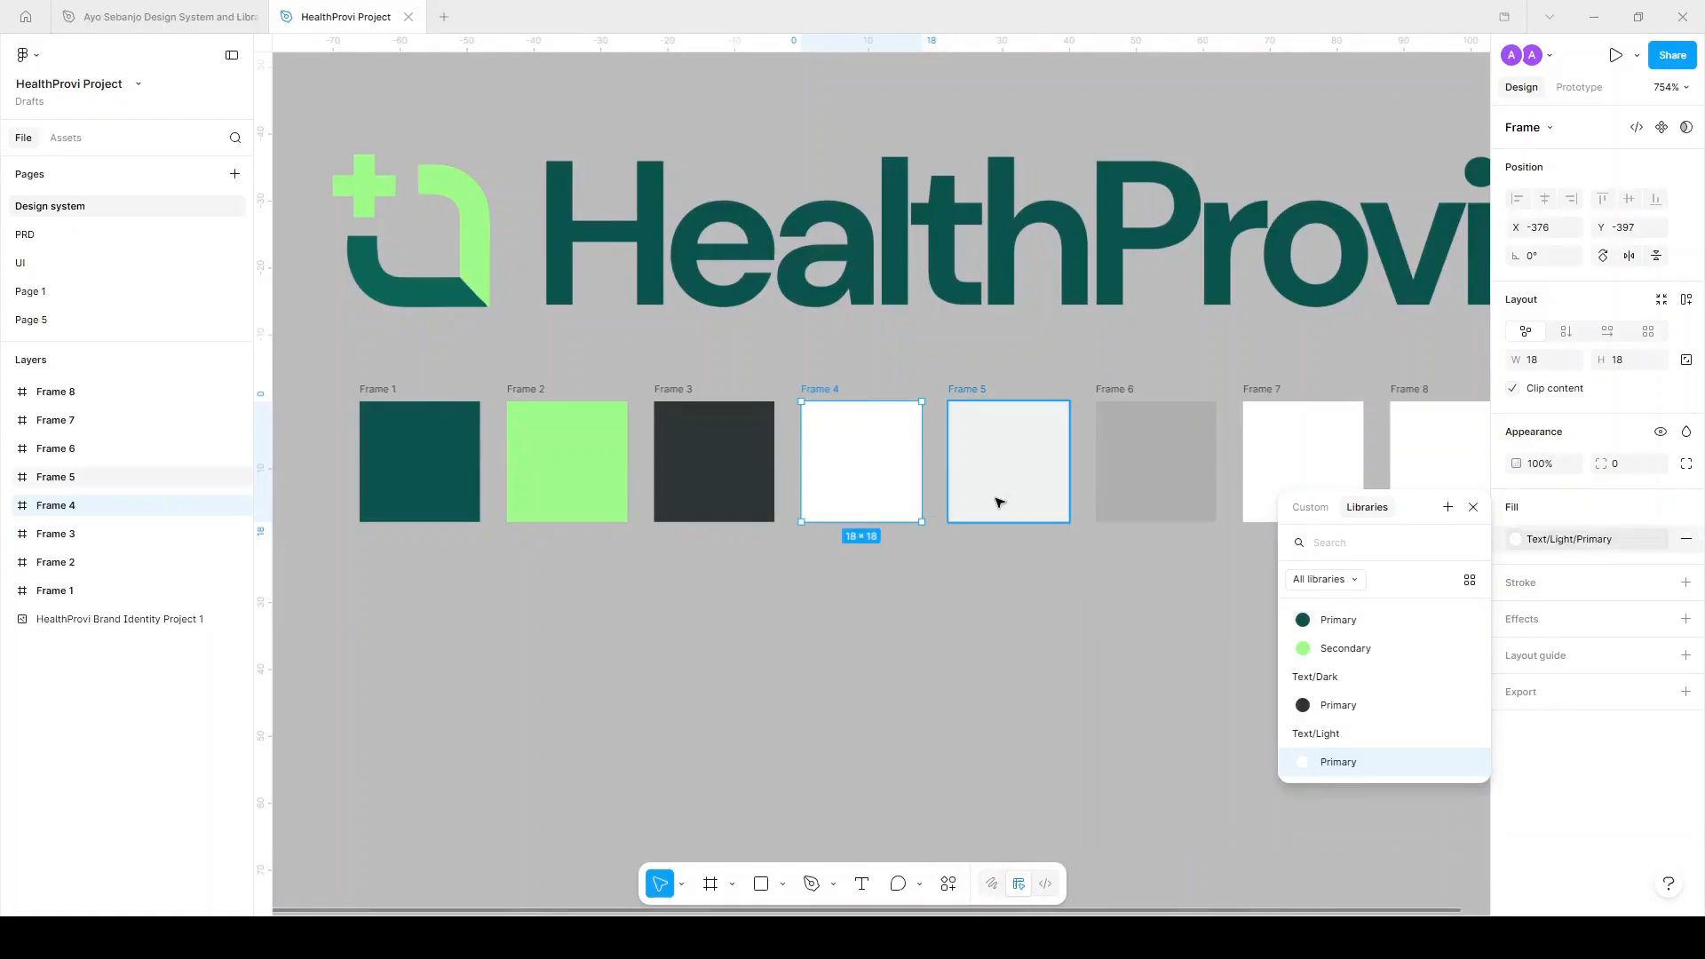
Save Frame 5's off-white fill as the Surface style and Frame 6's faint grey as Stroke.
{"action": "left_click", "coordinate": [1000, 421]}
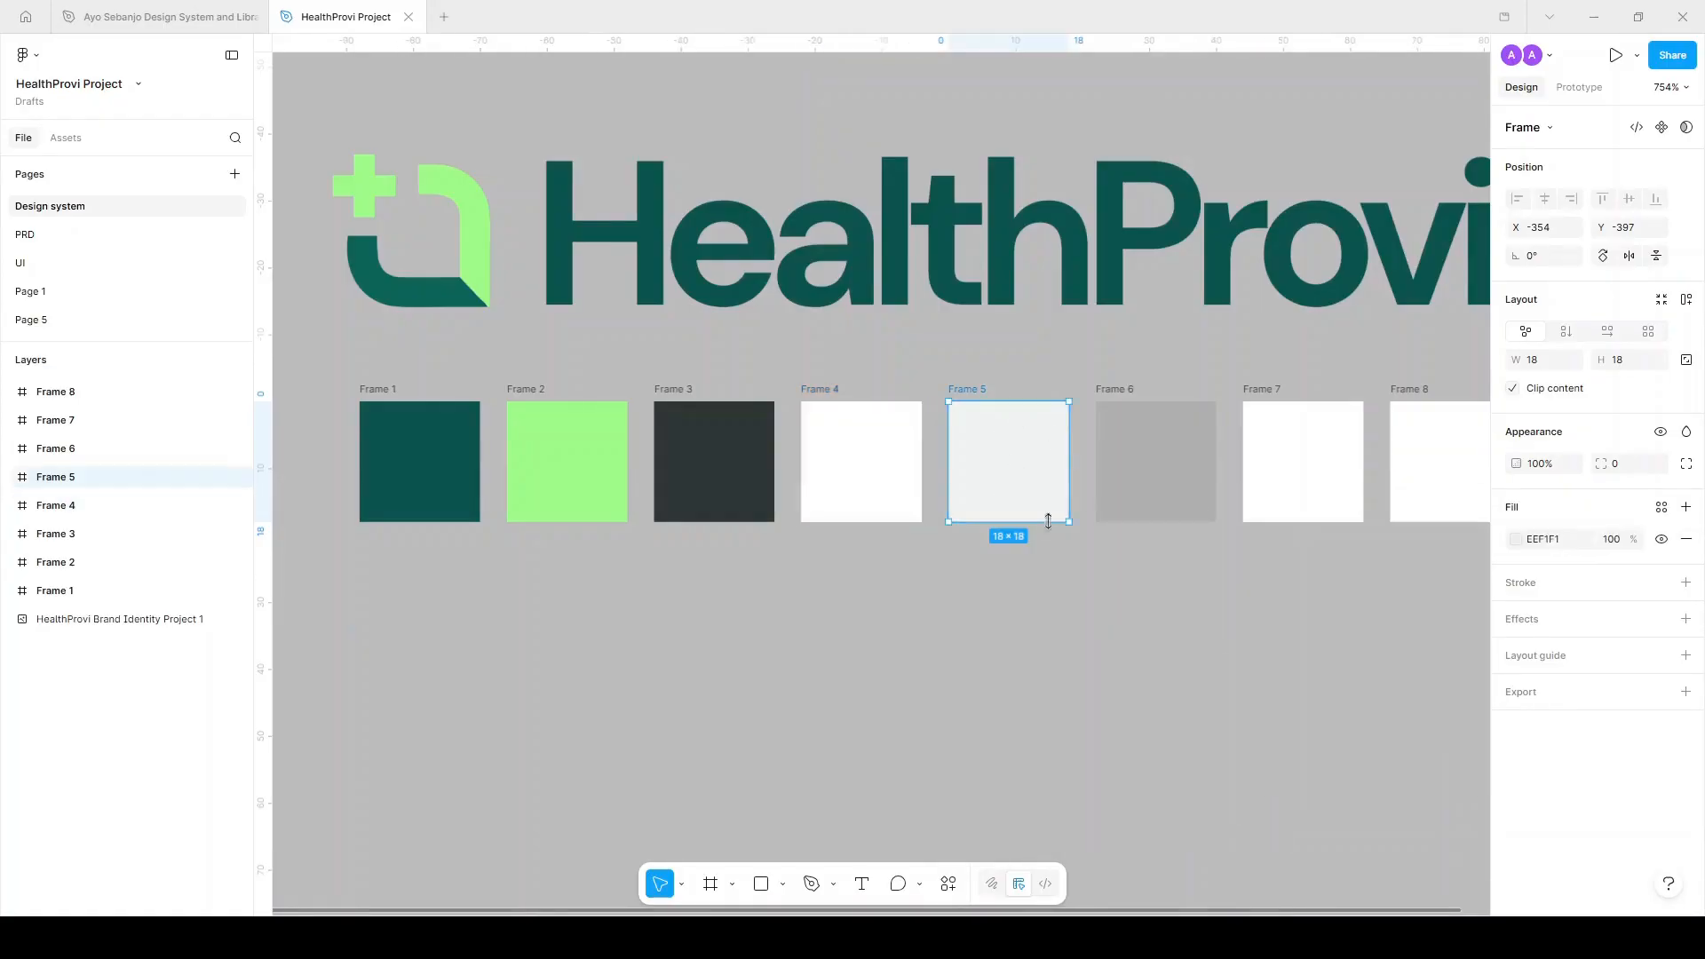
{"action": "left_click", "coordinate": [1661, 507]}
{"action": "left_click", "coordinate": [1448, 507]}
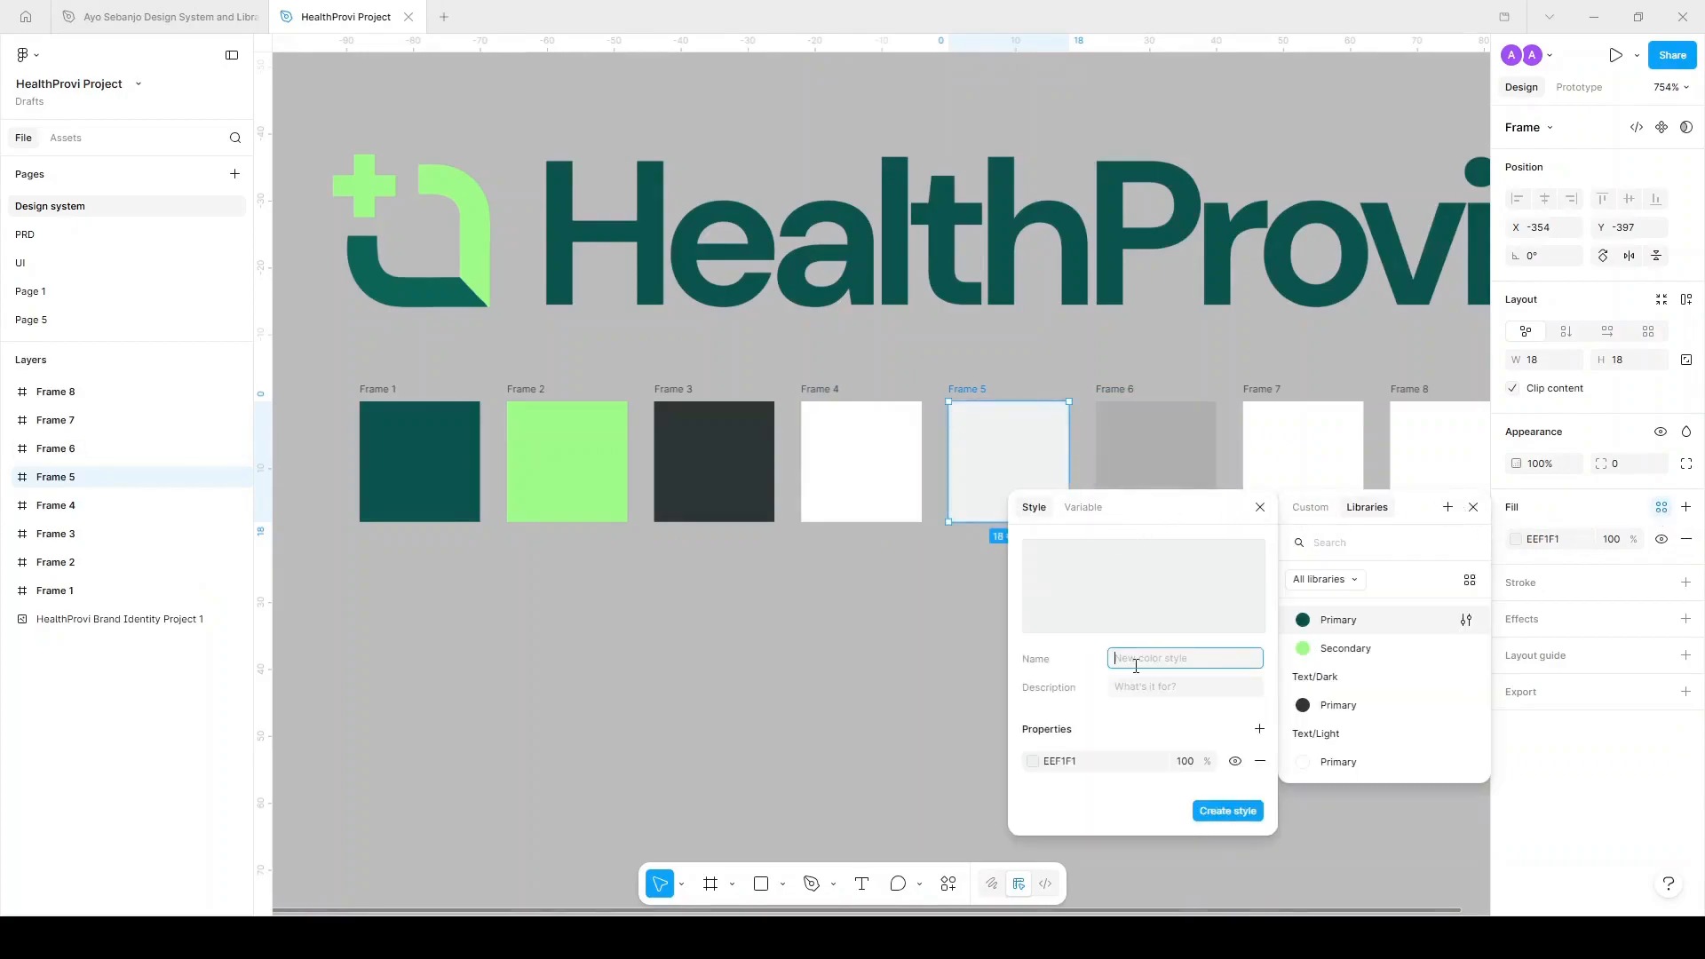
{"action": "type", "text": "Surface"}
{"action": "left_click", "coordinate": [1215, 812]}
{"action": "left_click", "coordinate": [1143, 396]}
{"action": "left_click", "coordinate": [1146, 407]}
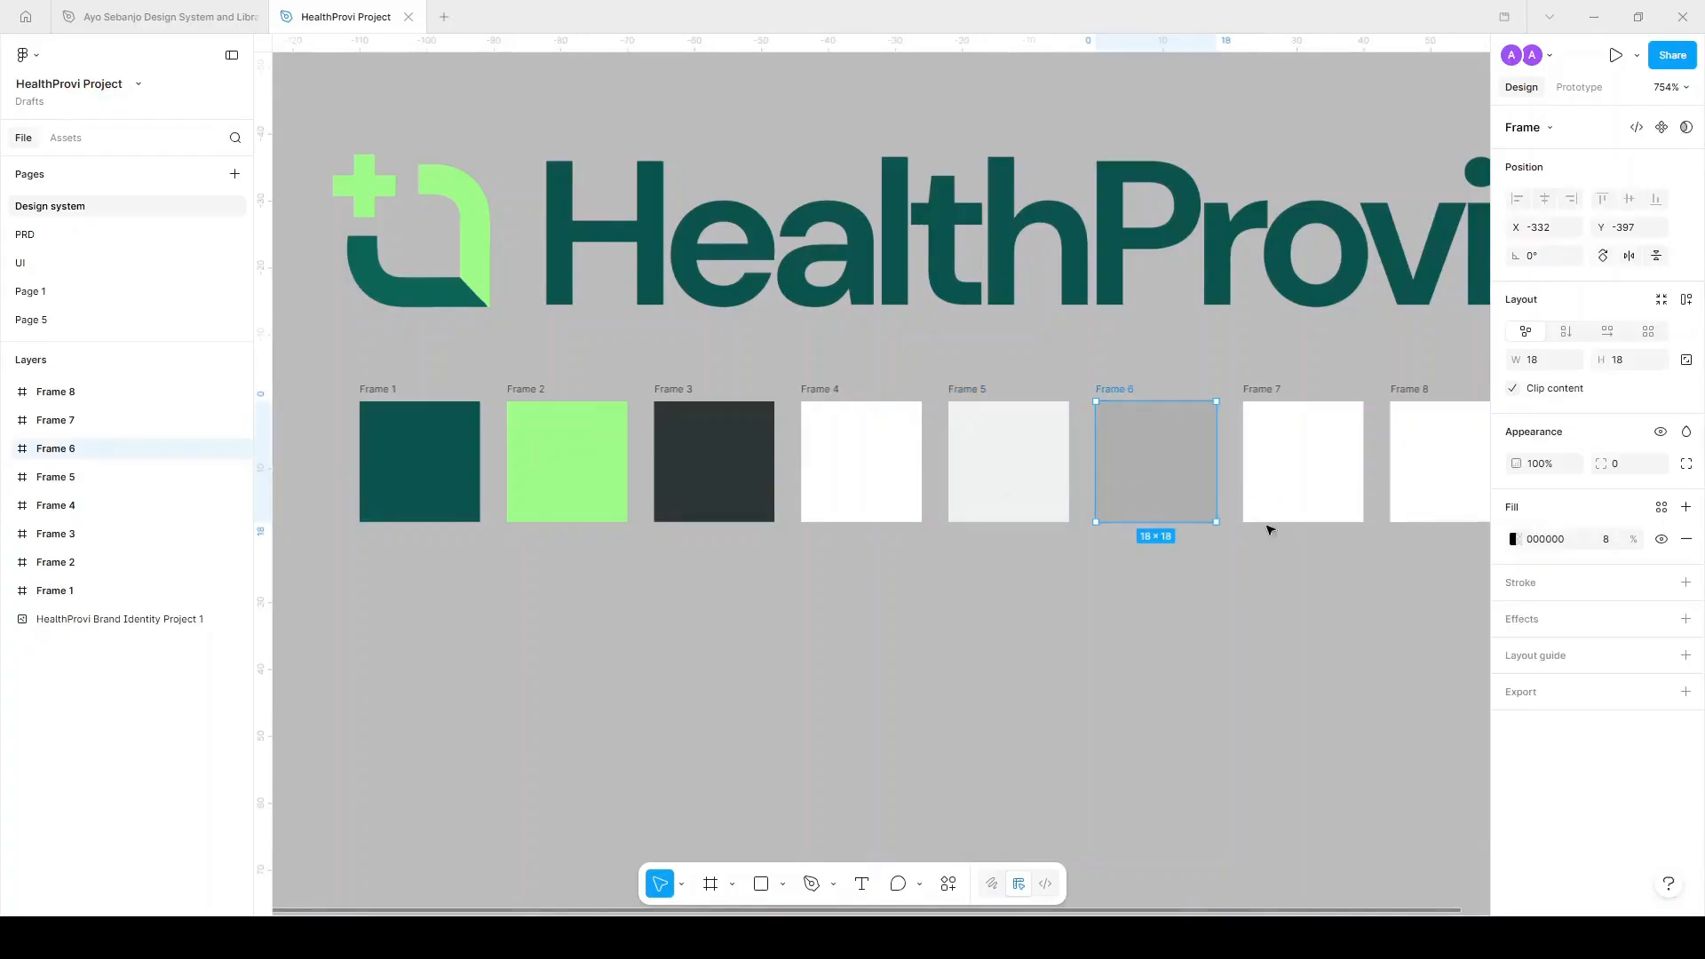
{"action": "left_click", "coordinate": [1662, 508]}
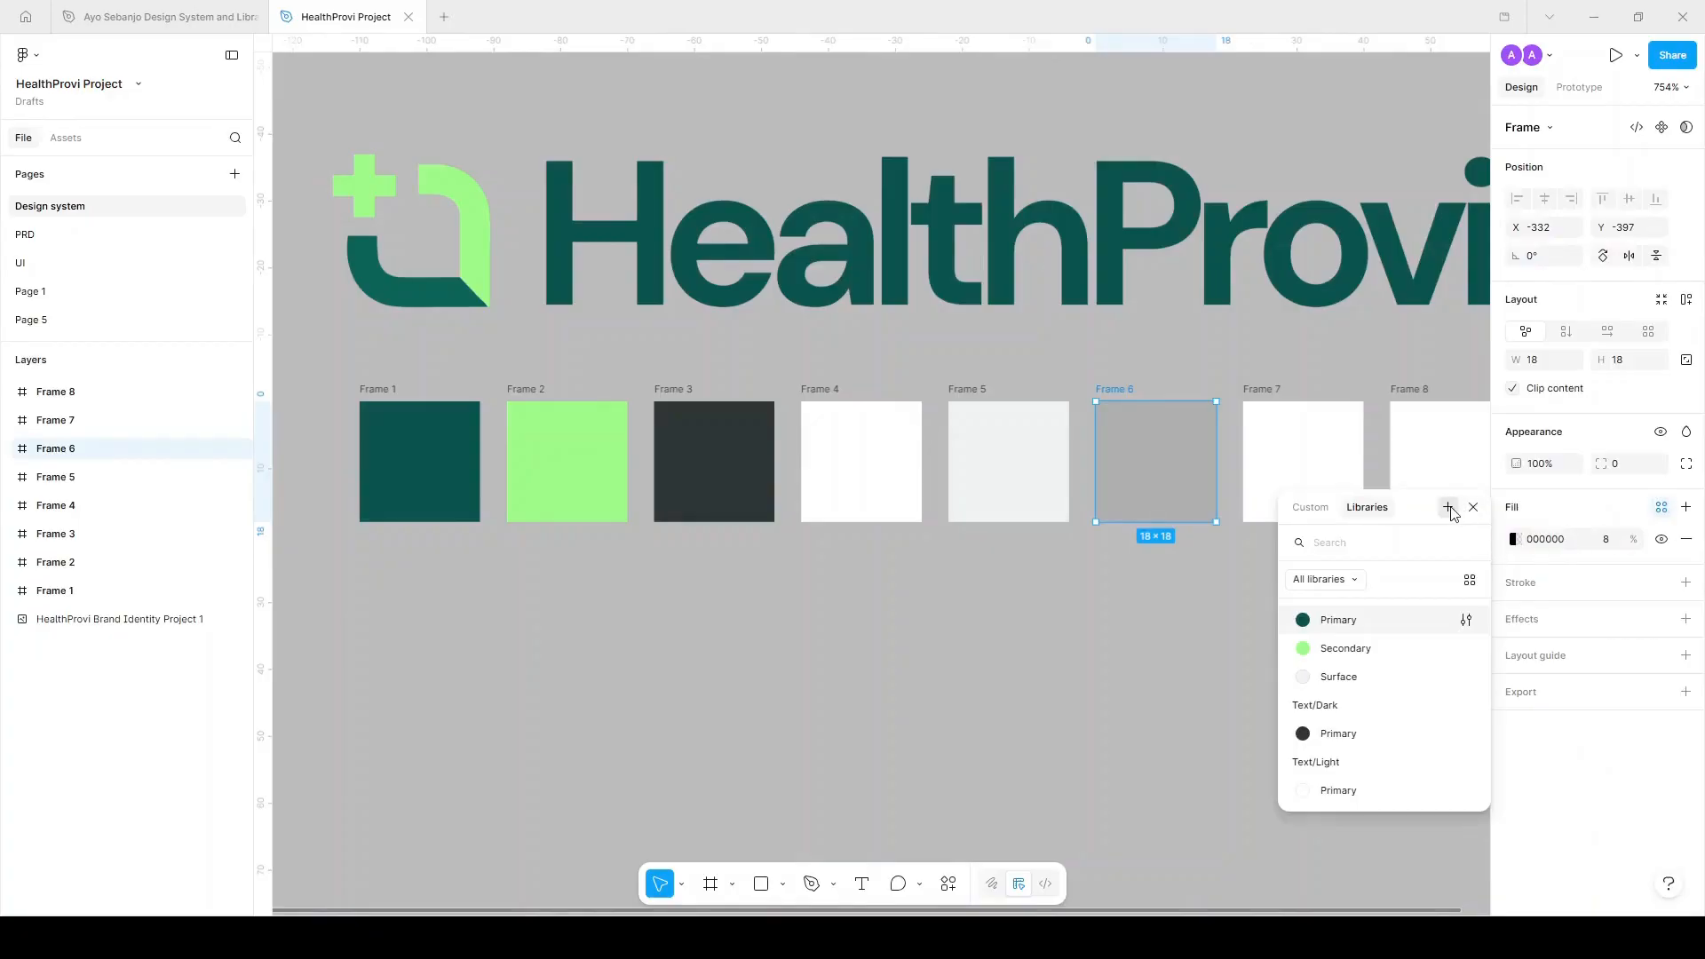
{"action": "left_click", "coordinate": [1448, 508]}
{"action": "type", "text": "S"}
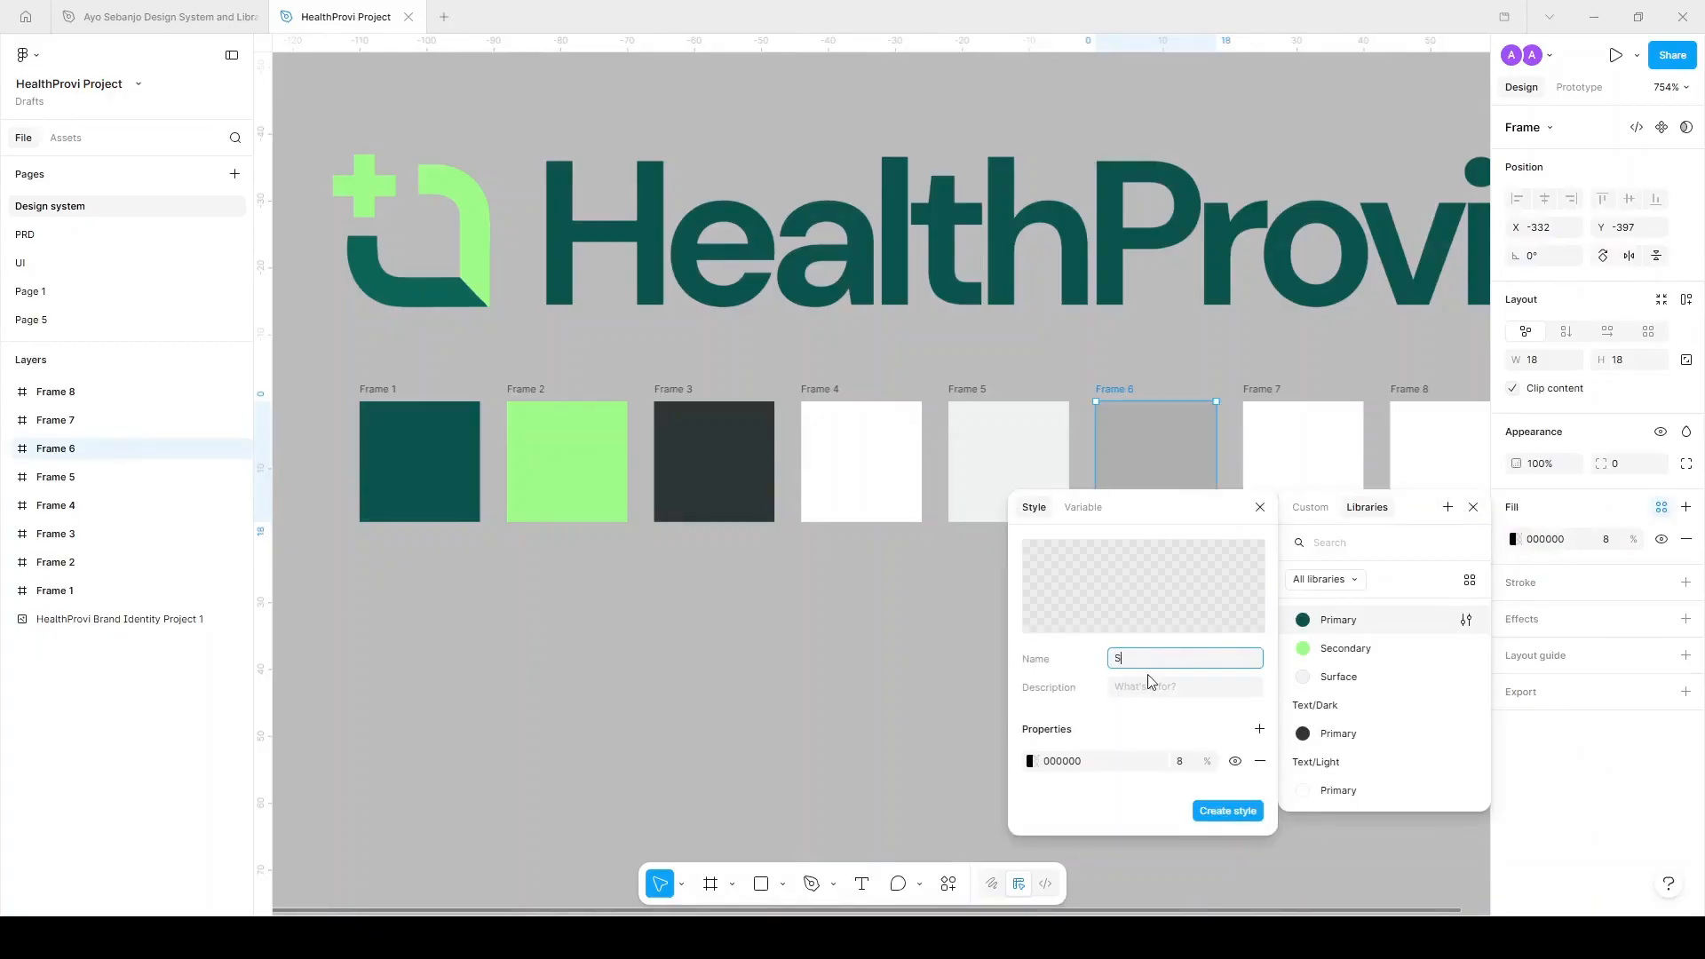
{"action": "type", "text": "troke"}
{"action": "left_click", "coordinate": [1228, 811]}
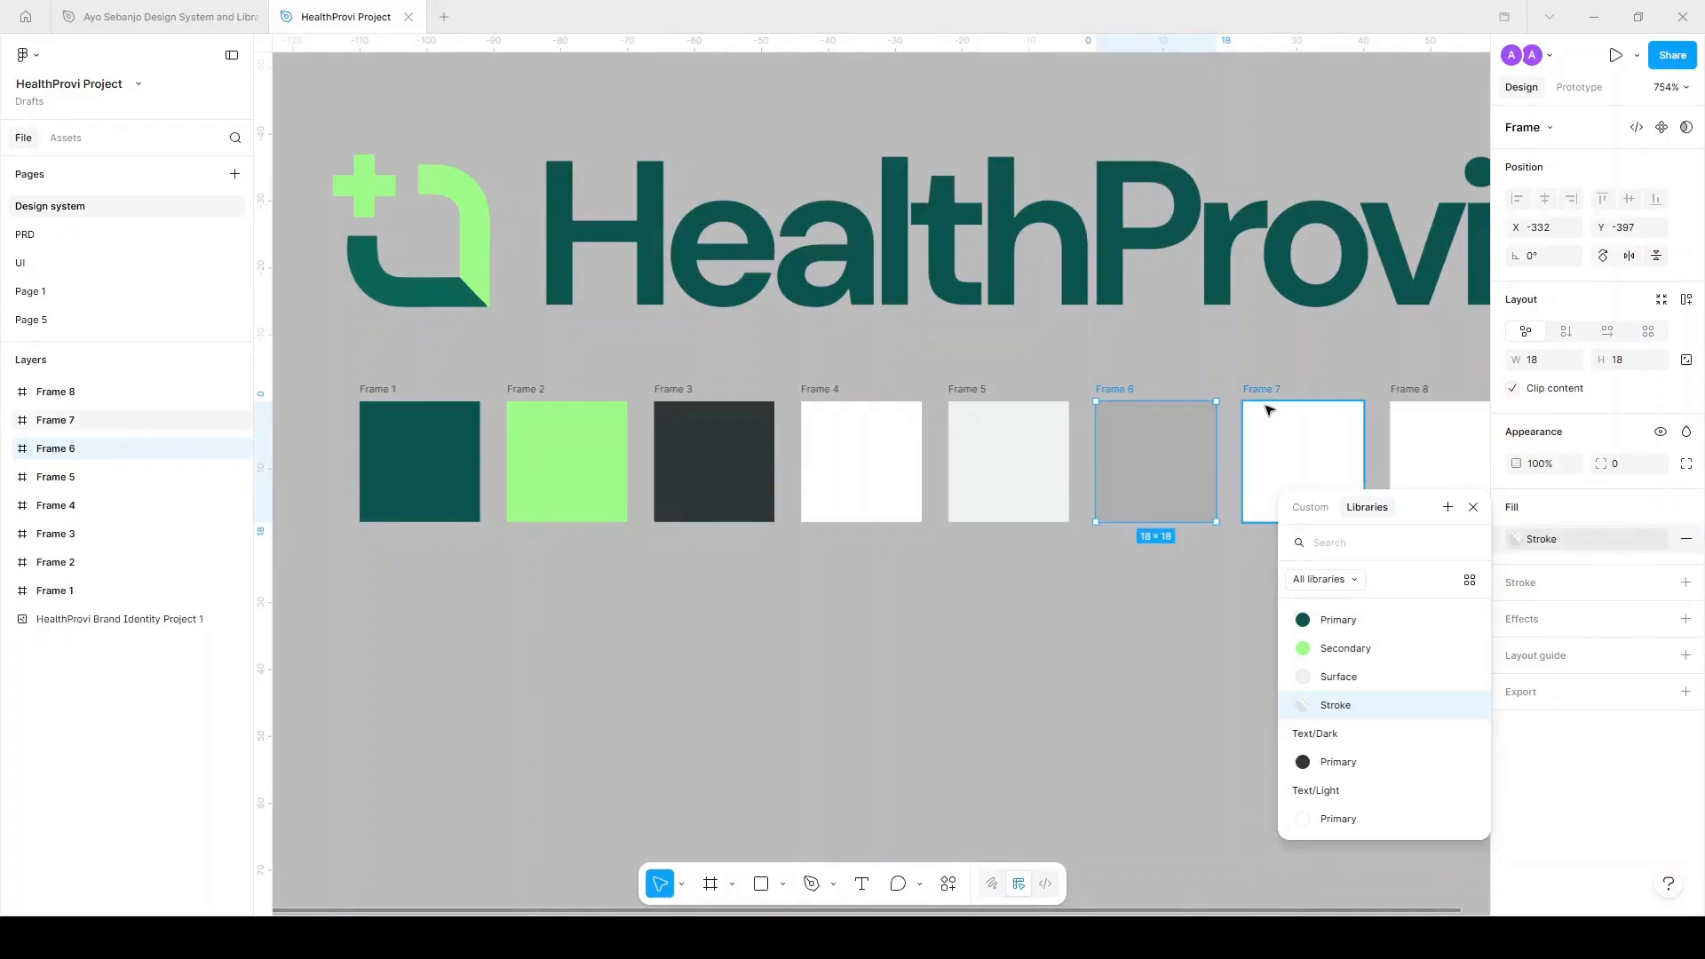
{"action": "scroll", "coordinate": [1263, 408], "scroll_direction": "right", "scroll_amount": 5}
{"action": "left_click", "coordinate": [891, 415]}
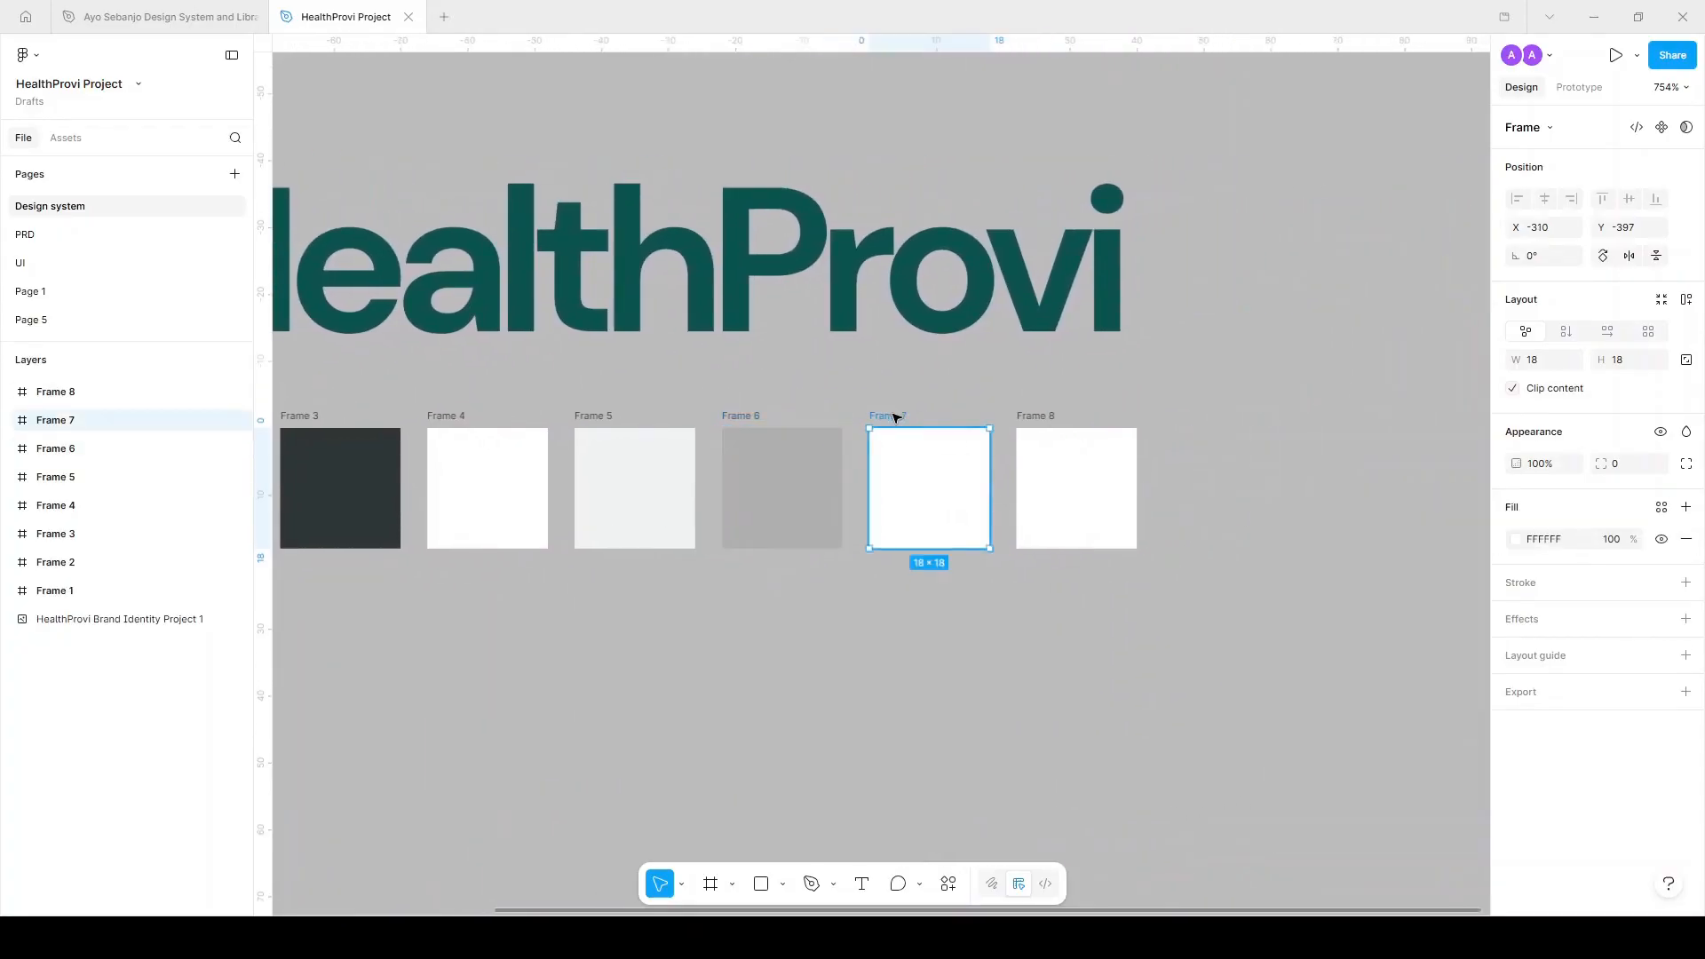
Copy Frame 3's dark colour onto the Frame 7 swatch.
{"action": "left_click", "coordinate": [1030, 431]}
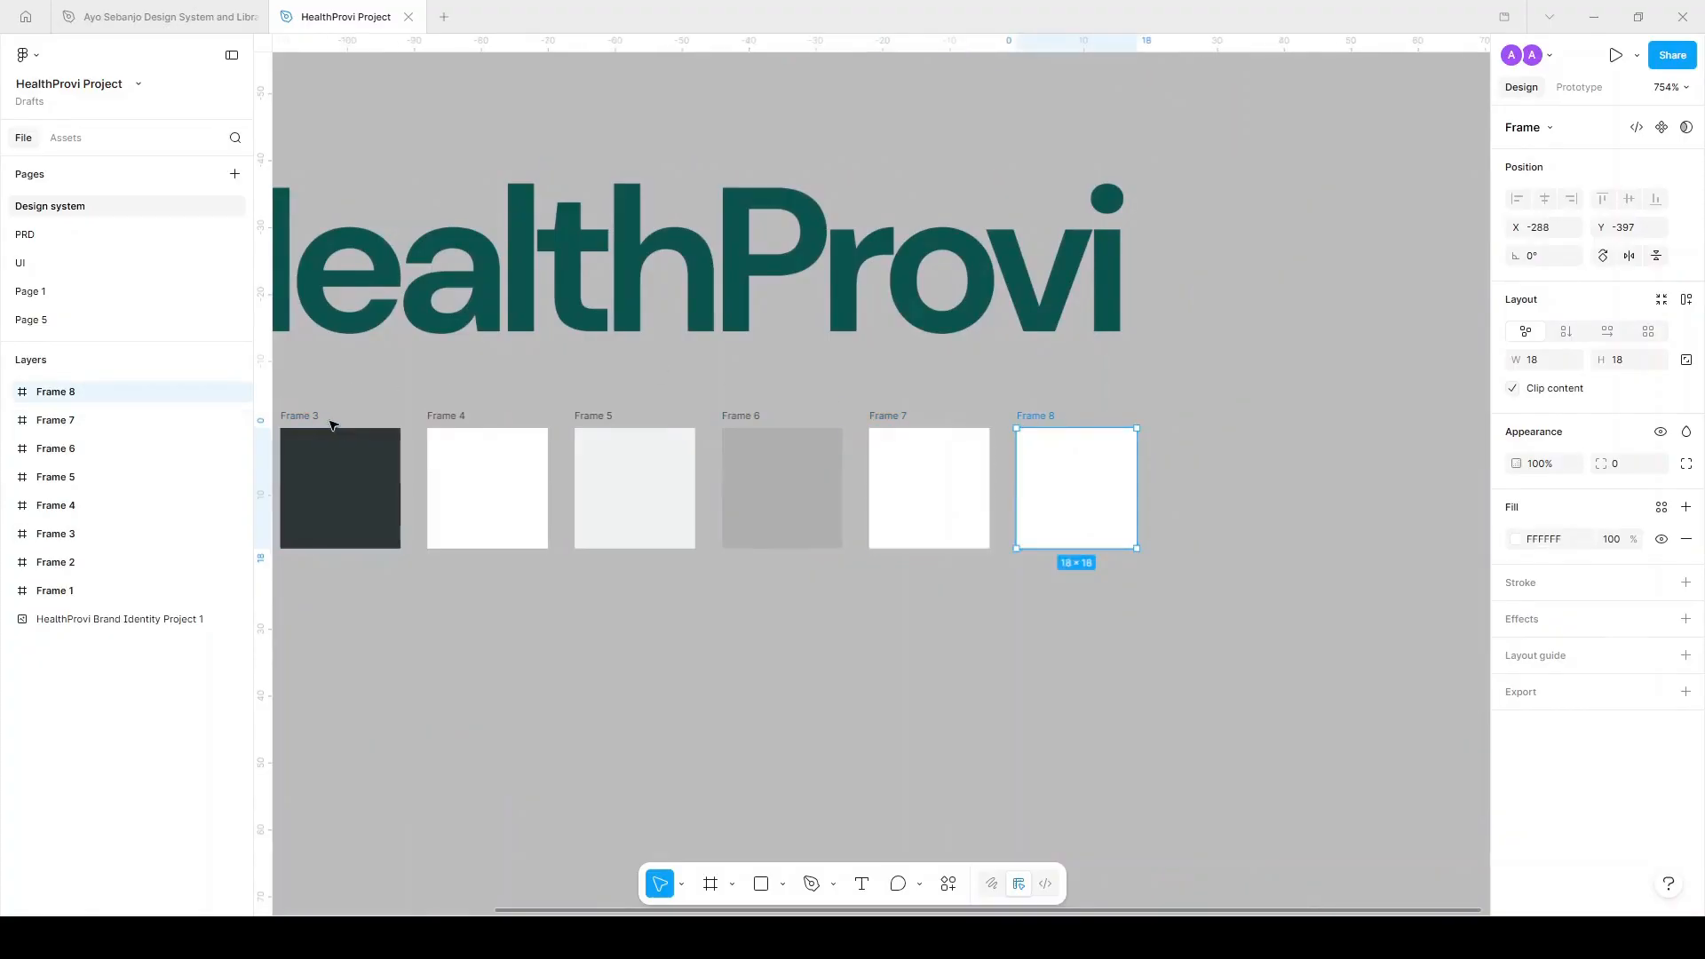
{"action": "left_click", "coordinate": [906, 423]}
{"action": "scroll", "coordinate": [996, 464], "scroll_direction": "left", "scroll_amount": 5}
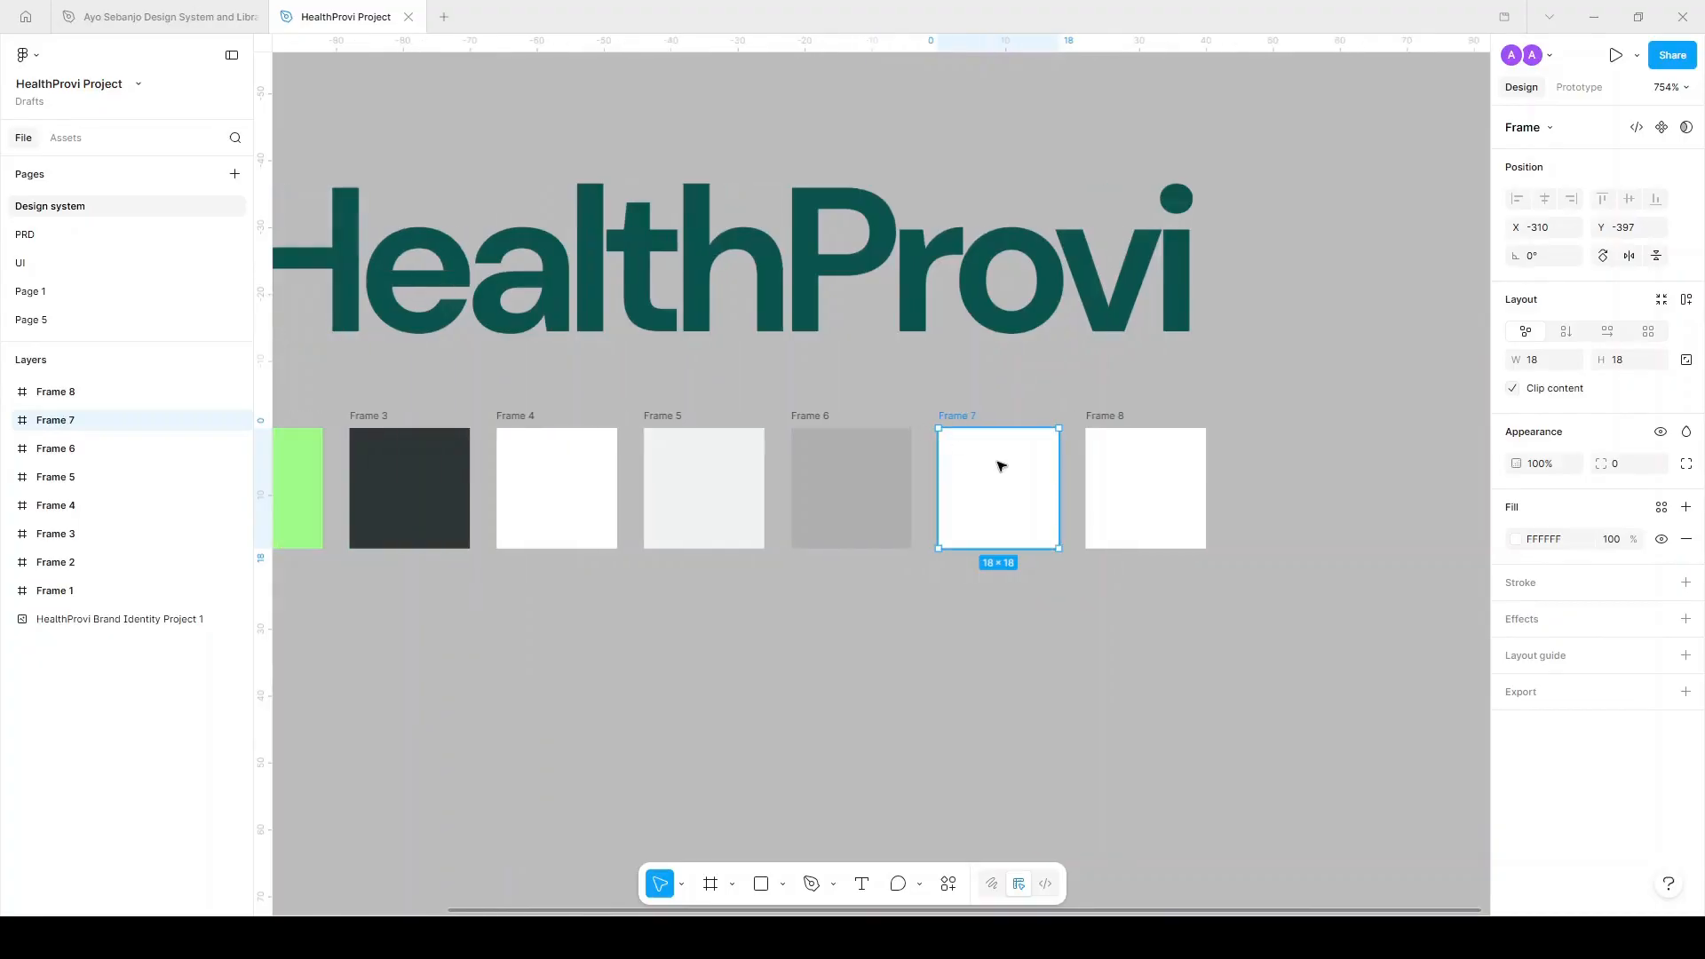
{"action": "key", "text": "i"}
{"action": "left_click", "coordinate": [607, 476]}
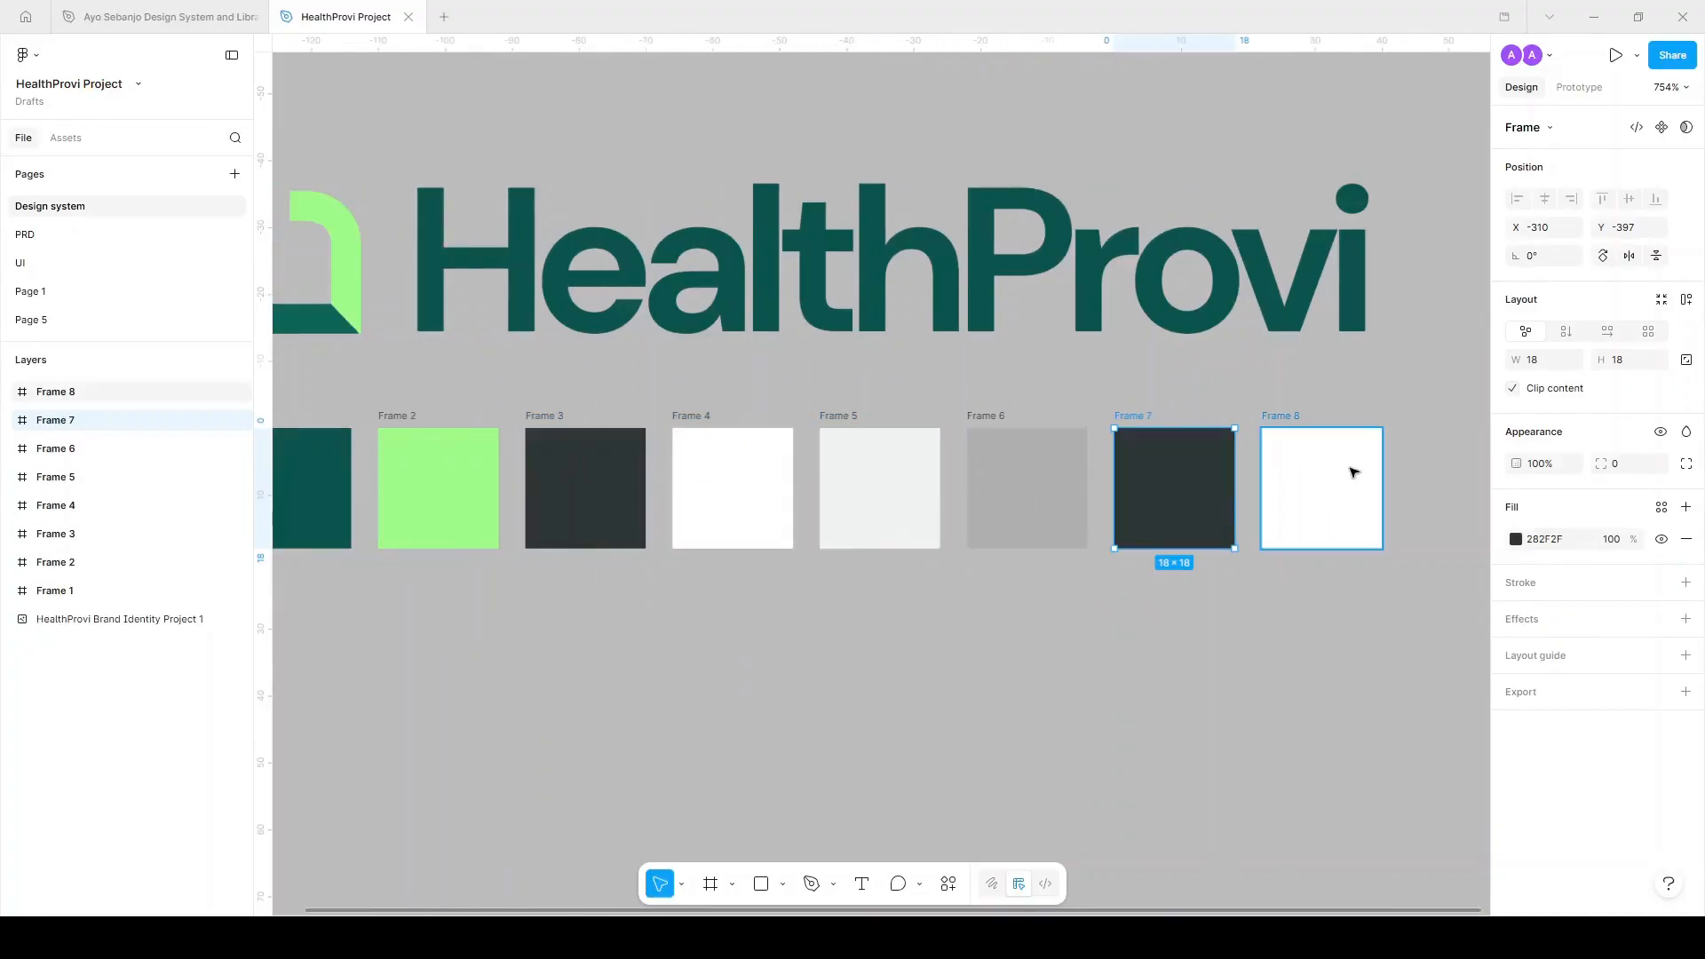
Adjust Frame 7's fill opacity, trying 40% and 65% before settling on 58%.
{"action": "left_click", "coordinate": [1625, 543]}
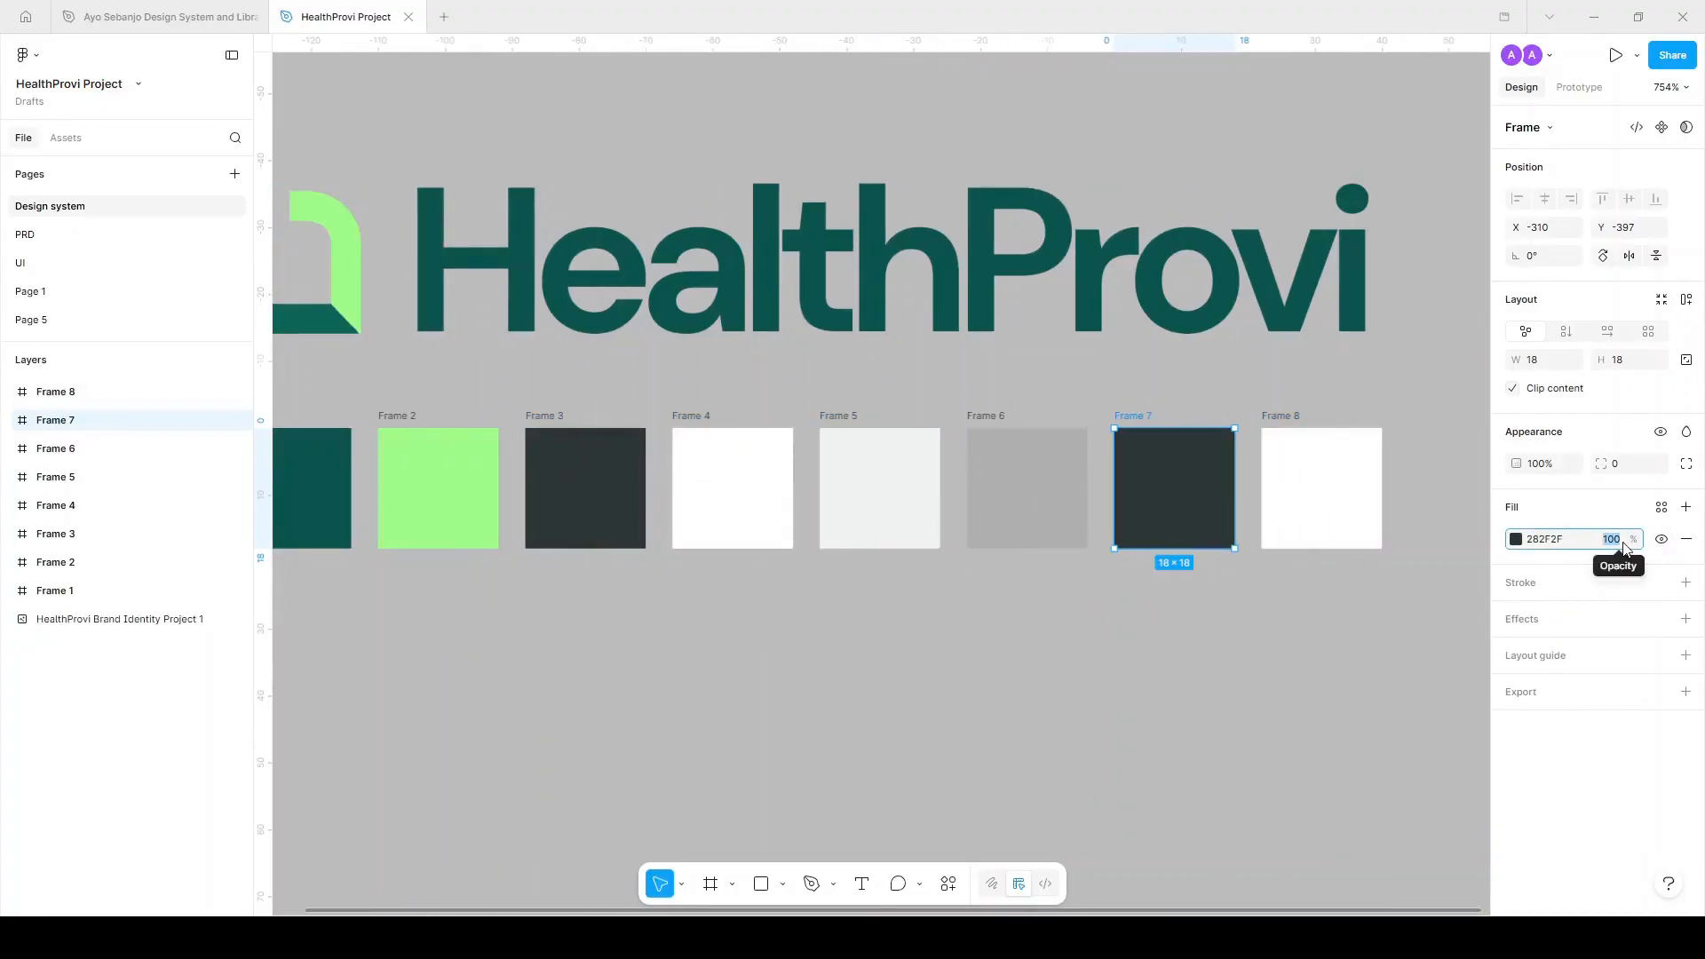
{"action": "type", "text": "40"}
{"action": "key", "text": "Return"}
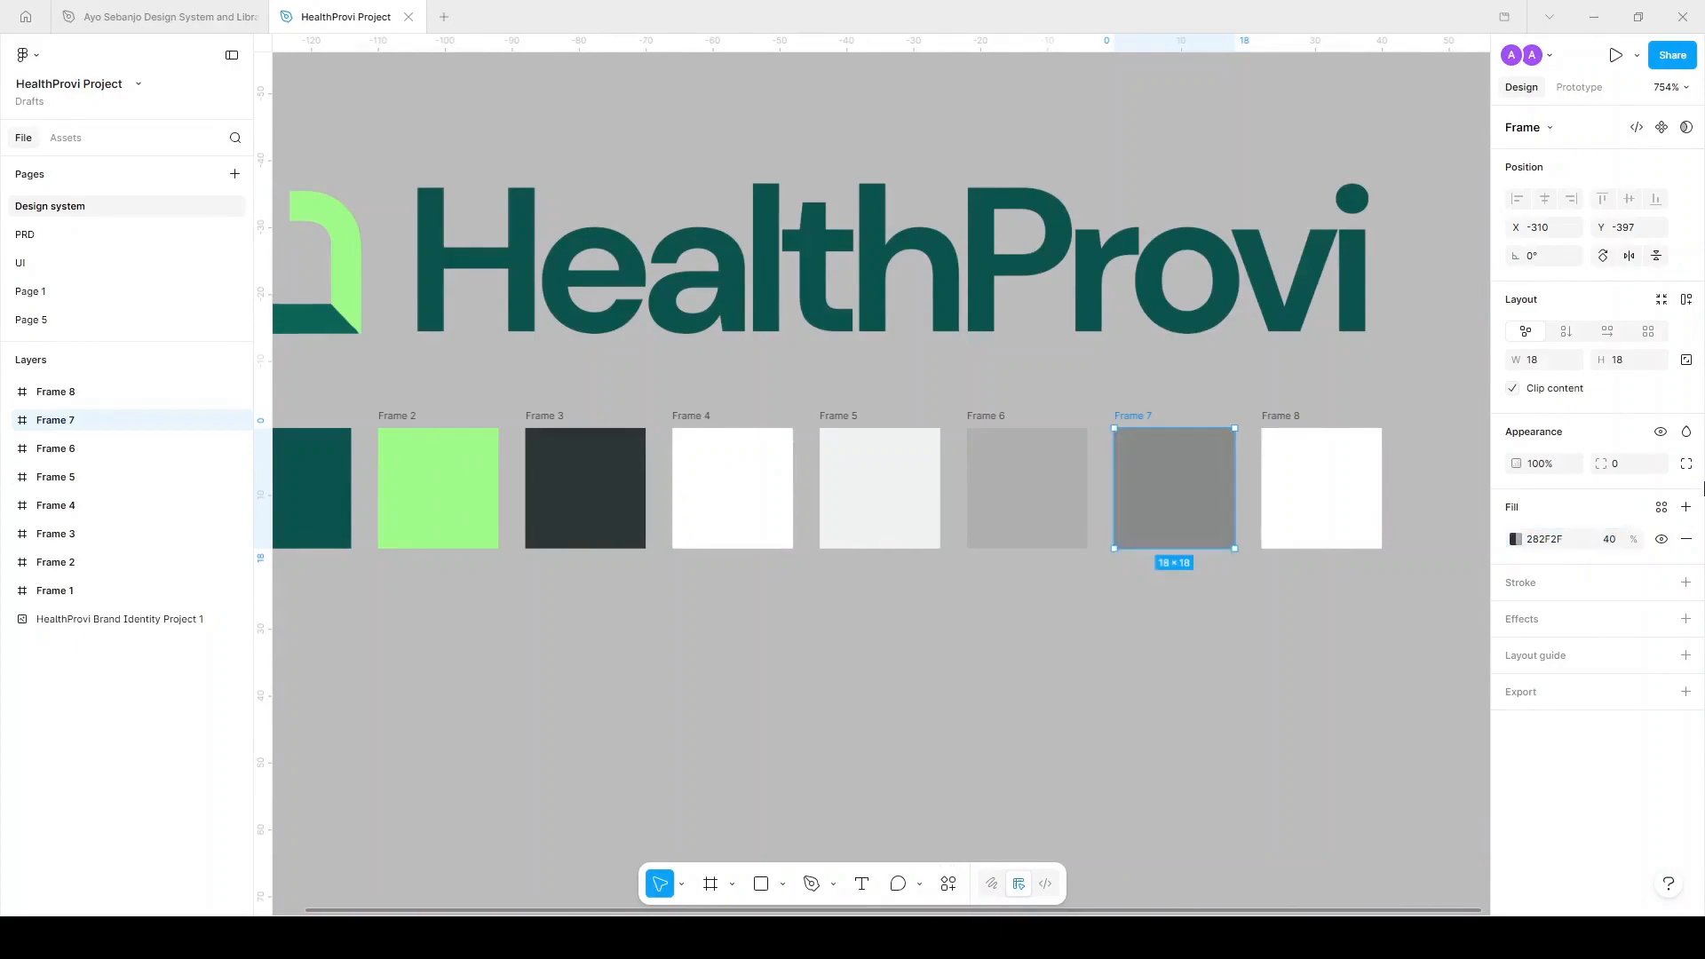
{"action": "left_click", "coordinate": [1613, 541]}
{"action": "type", "text": "65"}
{"action": "key", "text": "Return"}
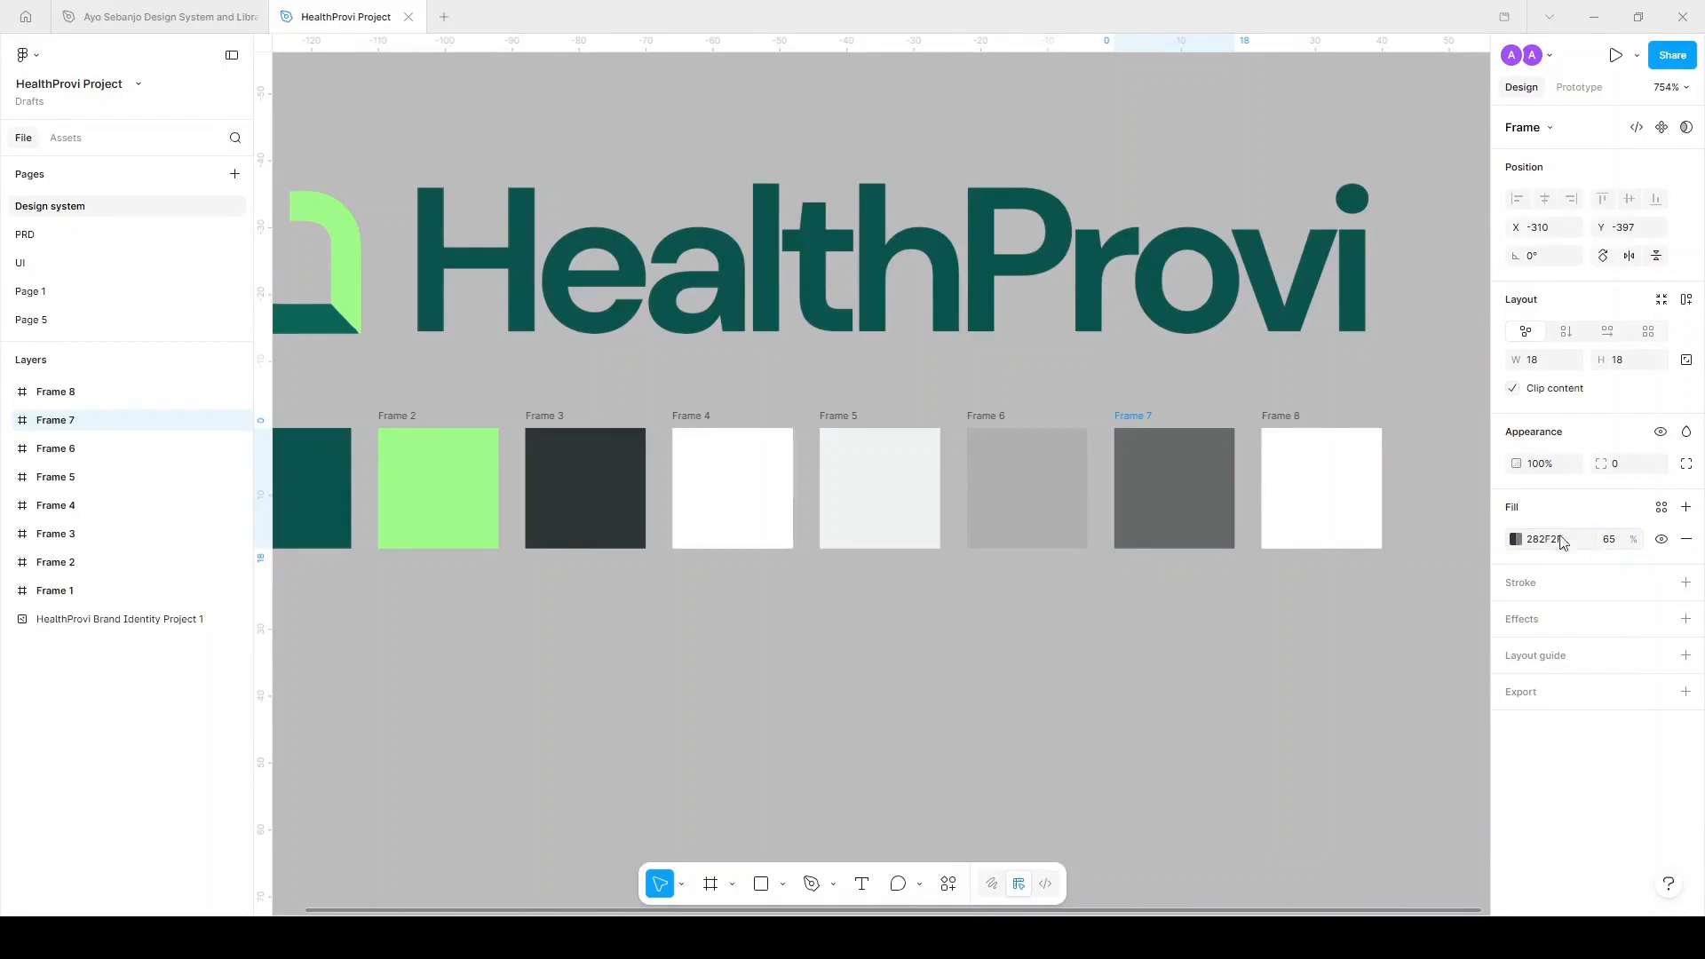
{"action": "left_click", "coordinate": [1624, 545]}
{"action": "type", "text": "58"}
{"action": "key", "text": "Return"}
Save Frame 7's grey as a Text/Light/Secondary colour style.
{"action": "left_click", "coordinate": [1662, 507]}
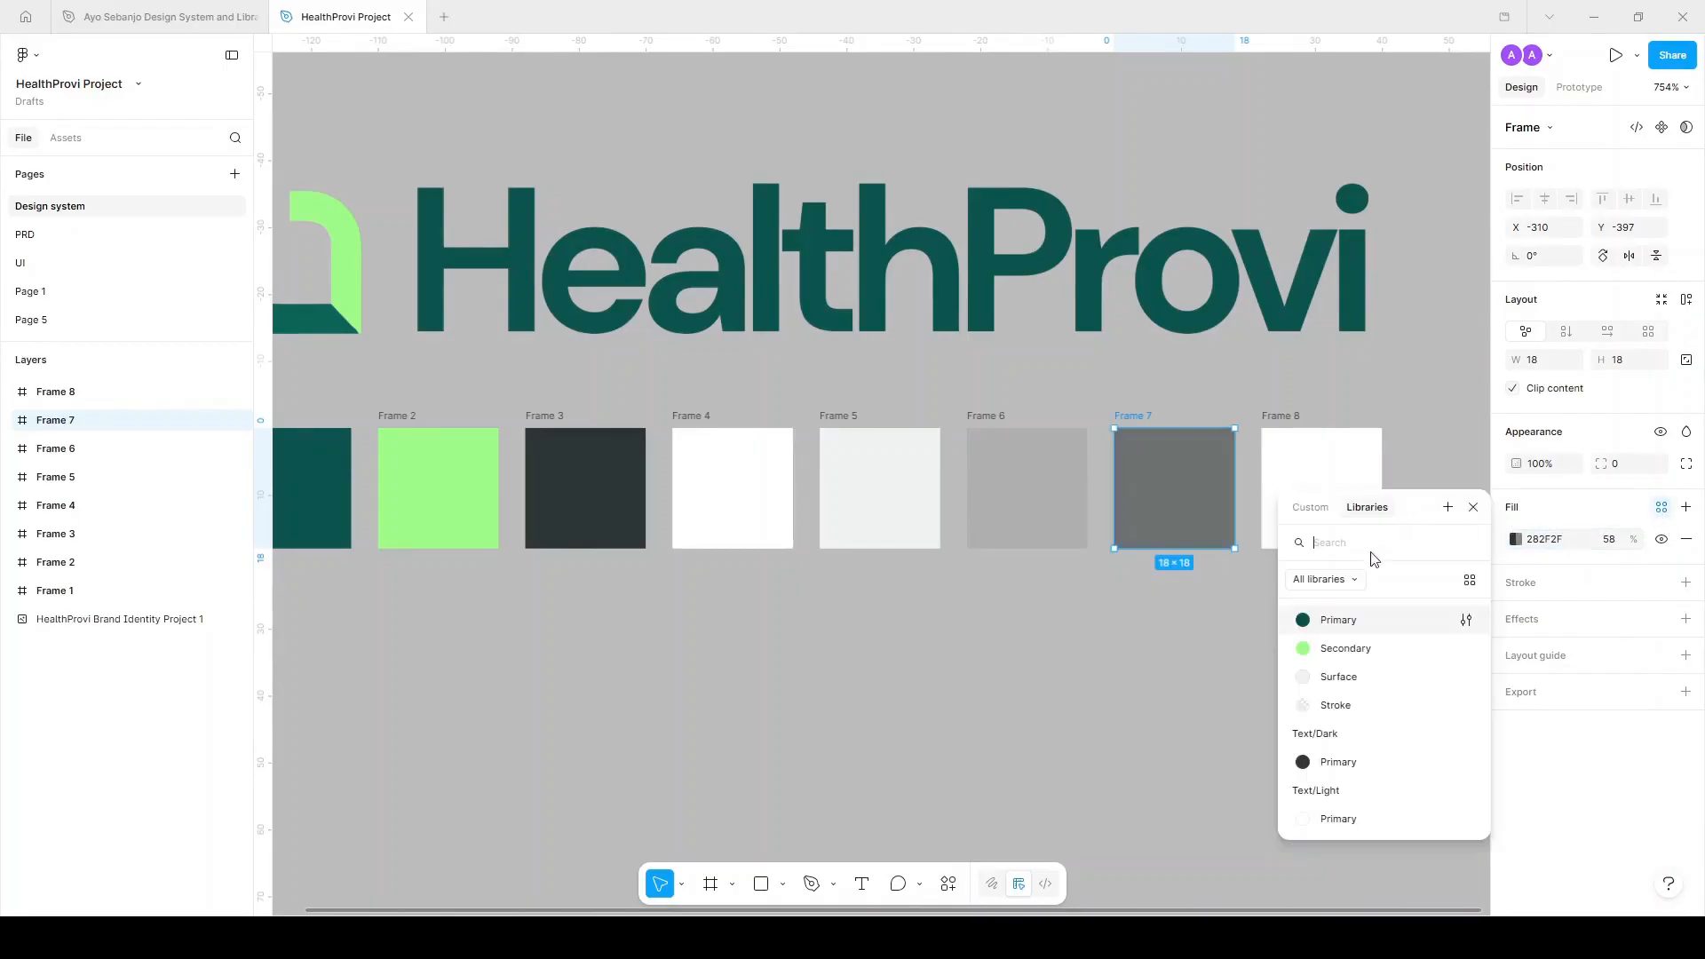
{"action": "left_click", "coordinate": [1448, 507]}
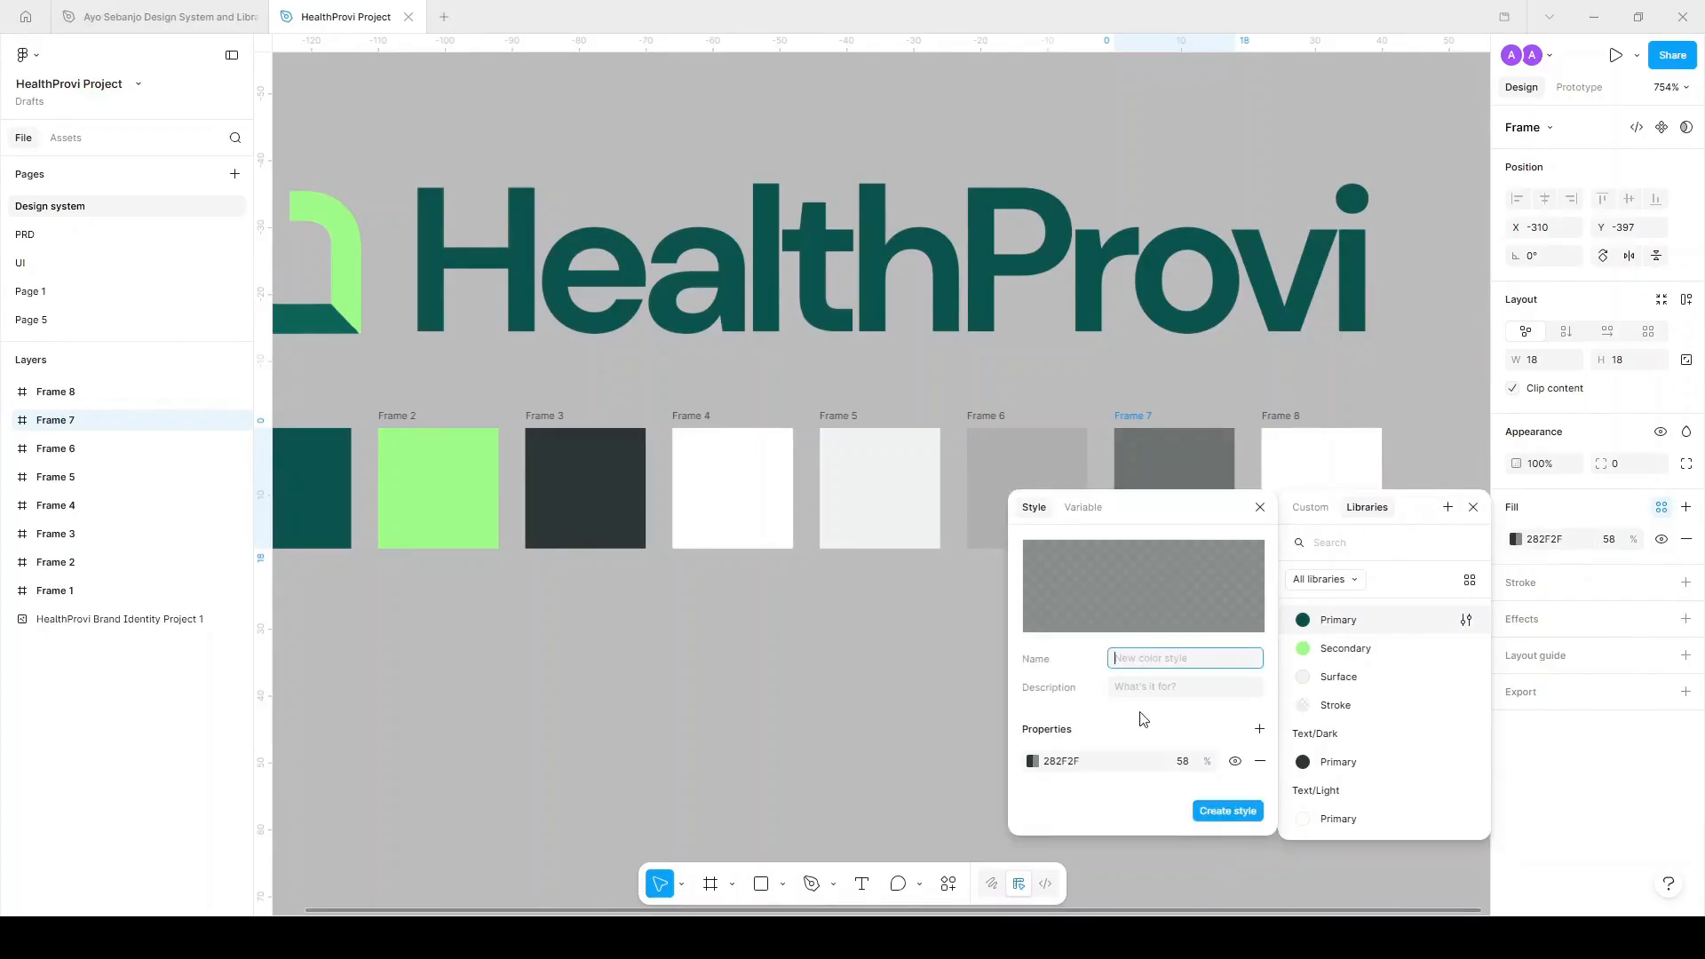
{"action": "type", "text": "Text/Light/Secondary"}
{"action": "left_click", "coordinate": [1244, 812]}
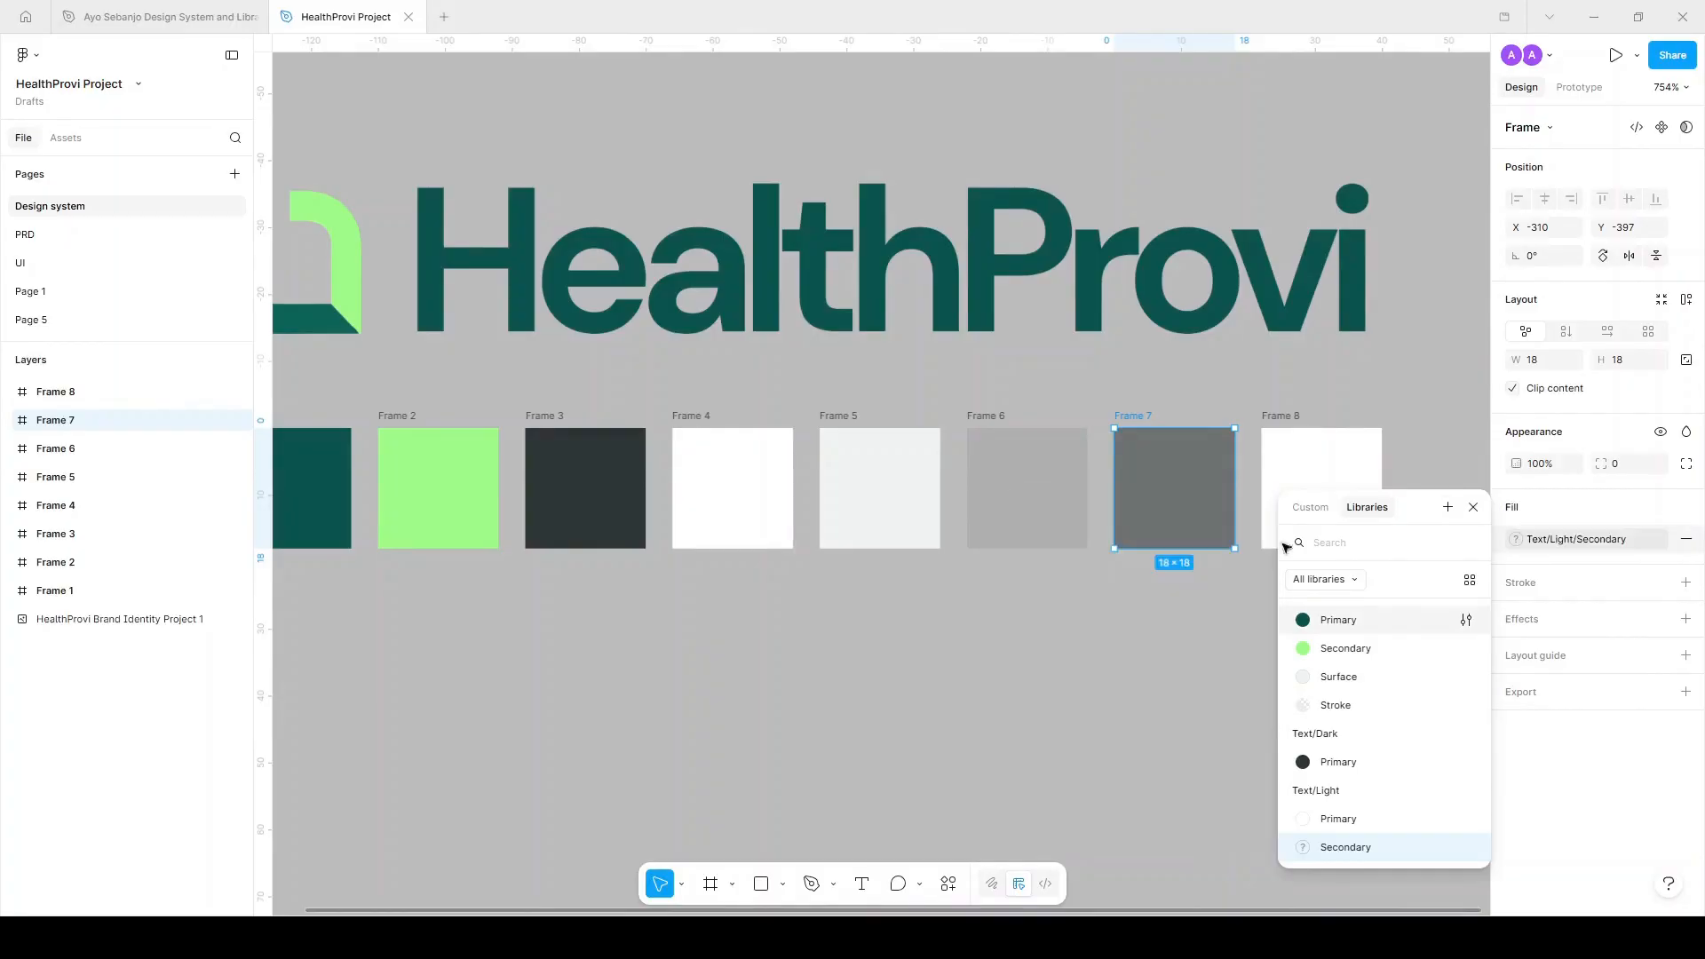
{"action": "left_click", "coordinate": [1287, 408]}
Fill Frame 8 with Frame 7's grey at 50% opacity.
{"action": "left_click", "coordinate": [1279, 430]}
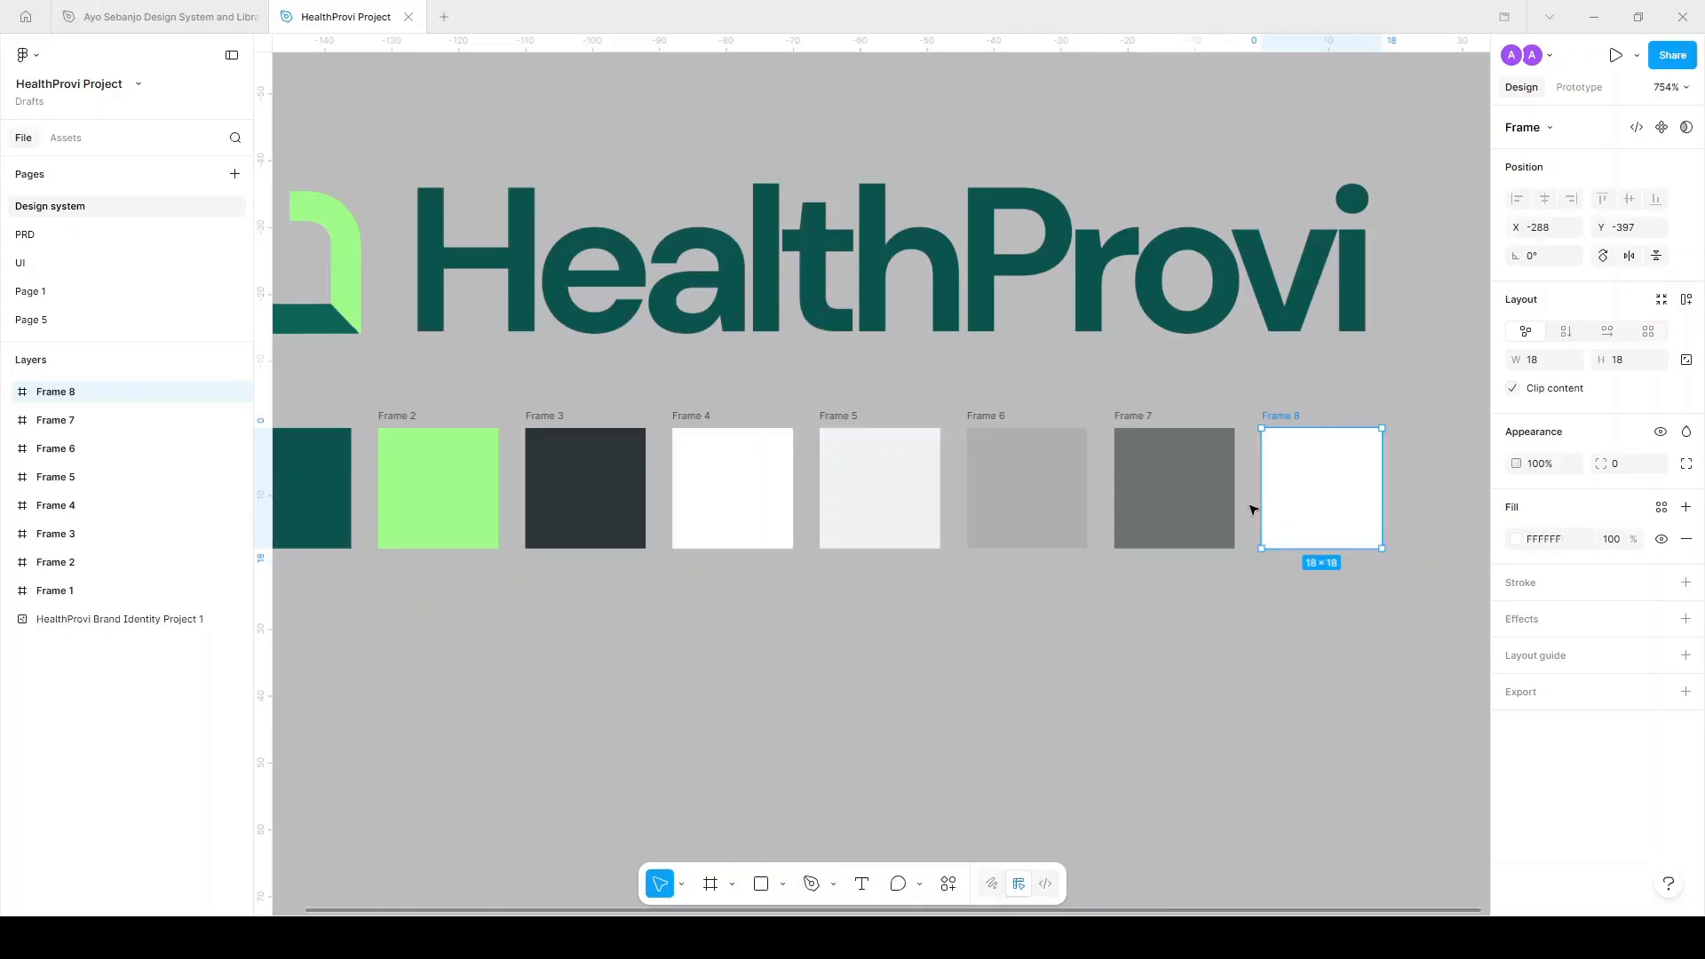
{"action": "key", "text": "i"}
{"action": "left_click", "coordinate": [1181, 511]}
{"action": "left_click", "coordinate": [1612, 539]}
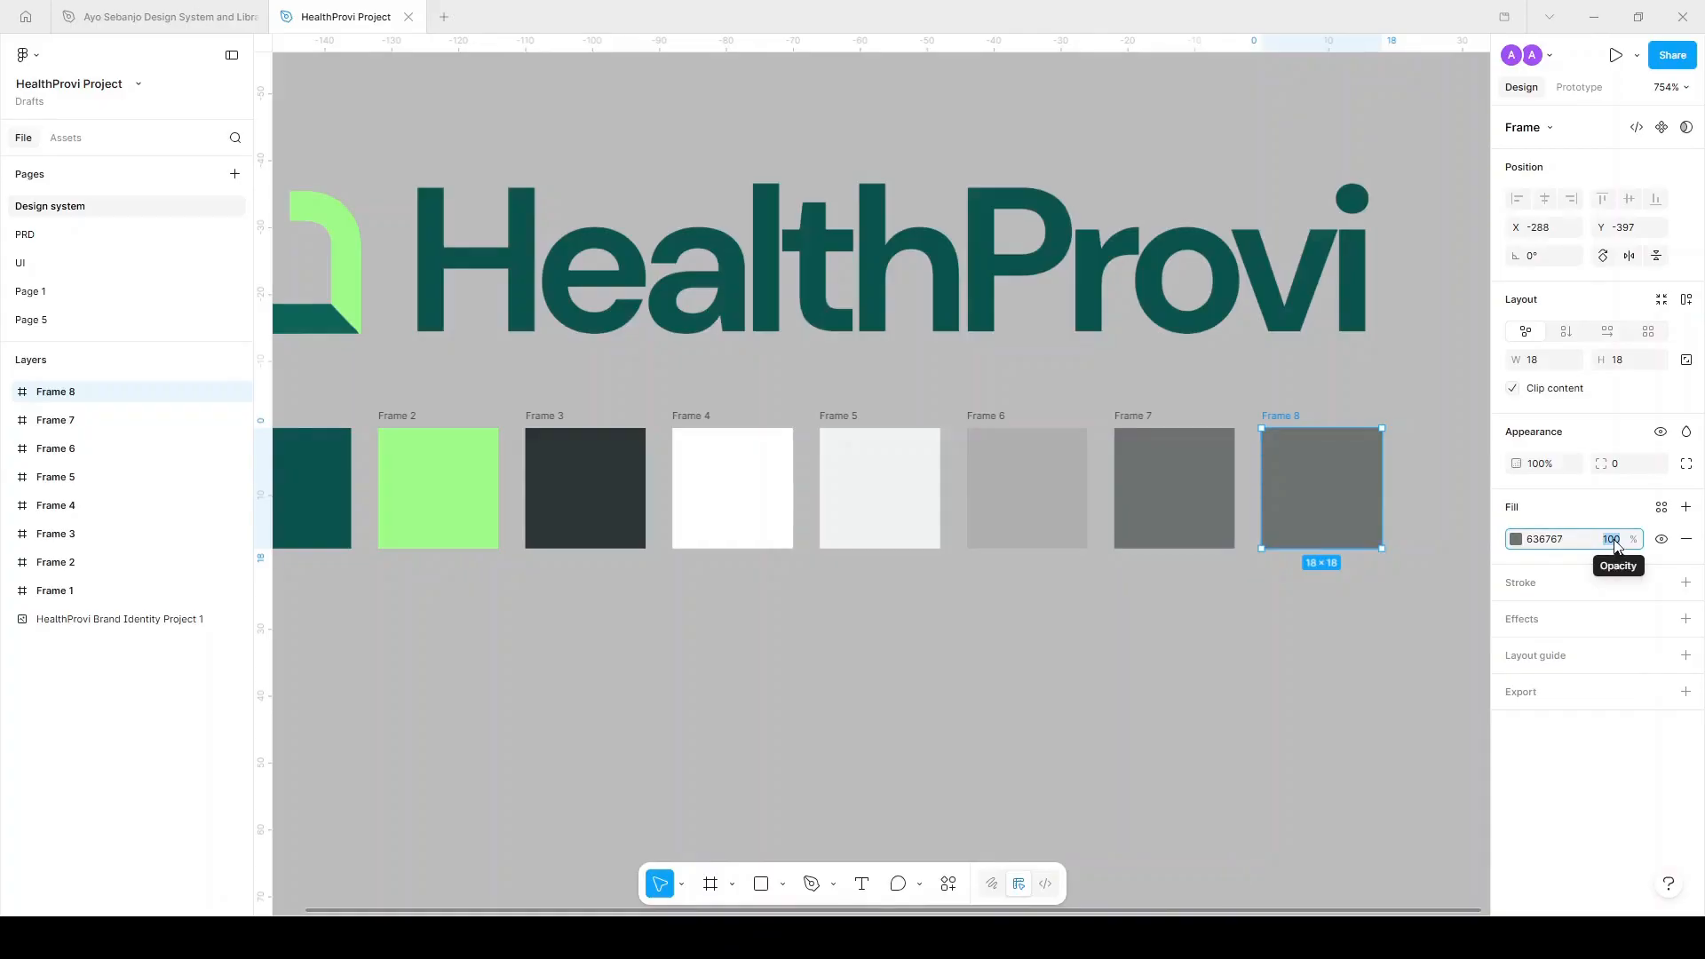
{"action": "type", "text": "50"}
{"action": "key", "text": "Return"}
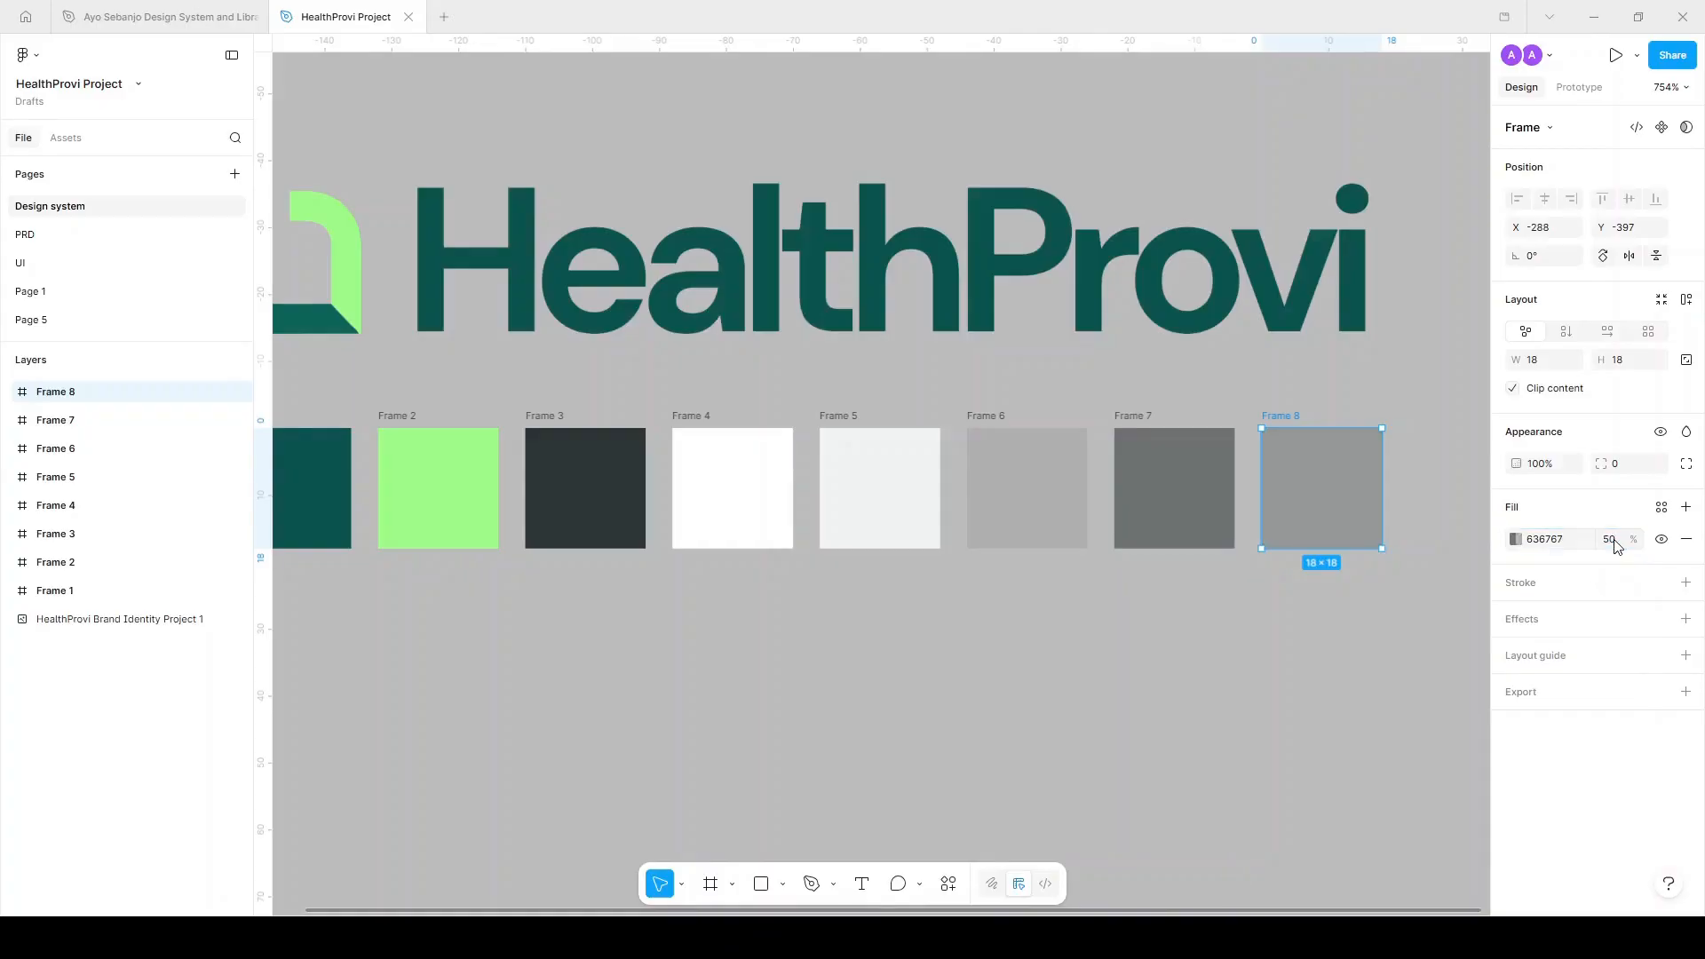
Save Frame 8's grey as Text/Light/Secondary, described 'To used for placeholders'.
{"action": "left_click", "coordinate": [1661, 508]}
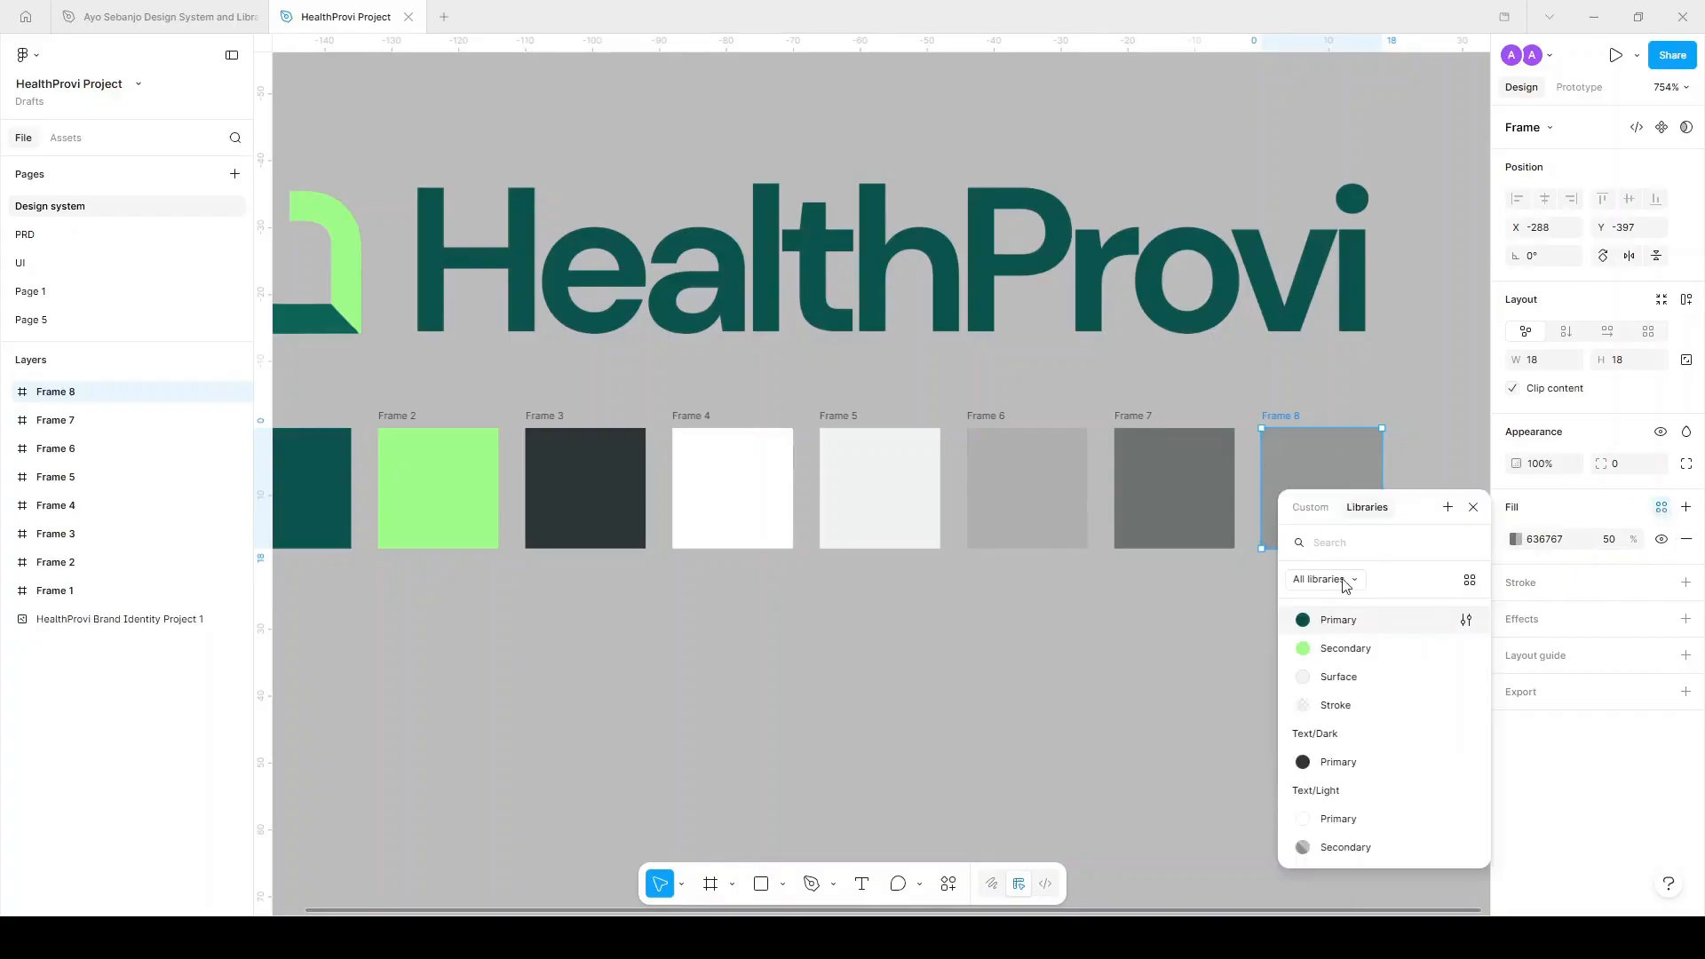
{"action": "left_click", "coordinate": [1449, 508]}
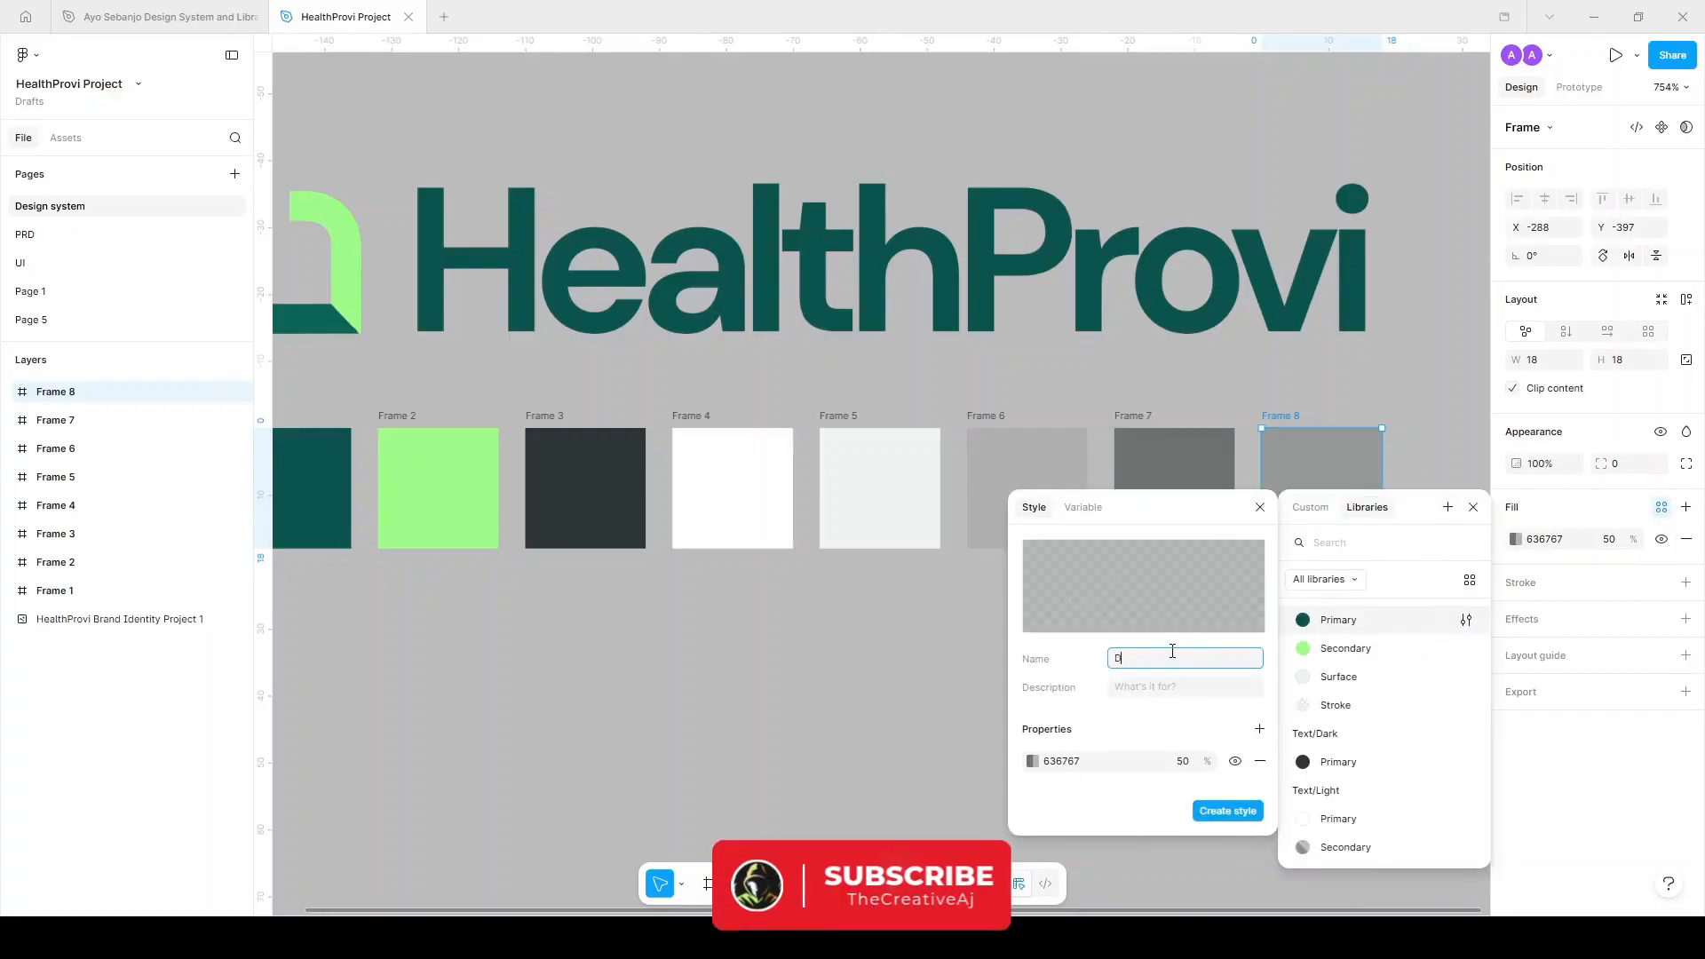
{"action": "type", "text": "Text/Light/Secondary"}
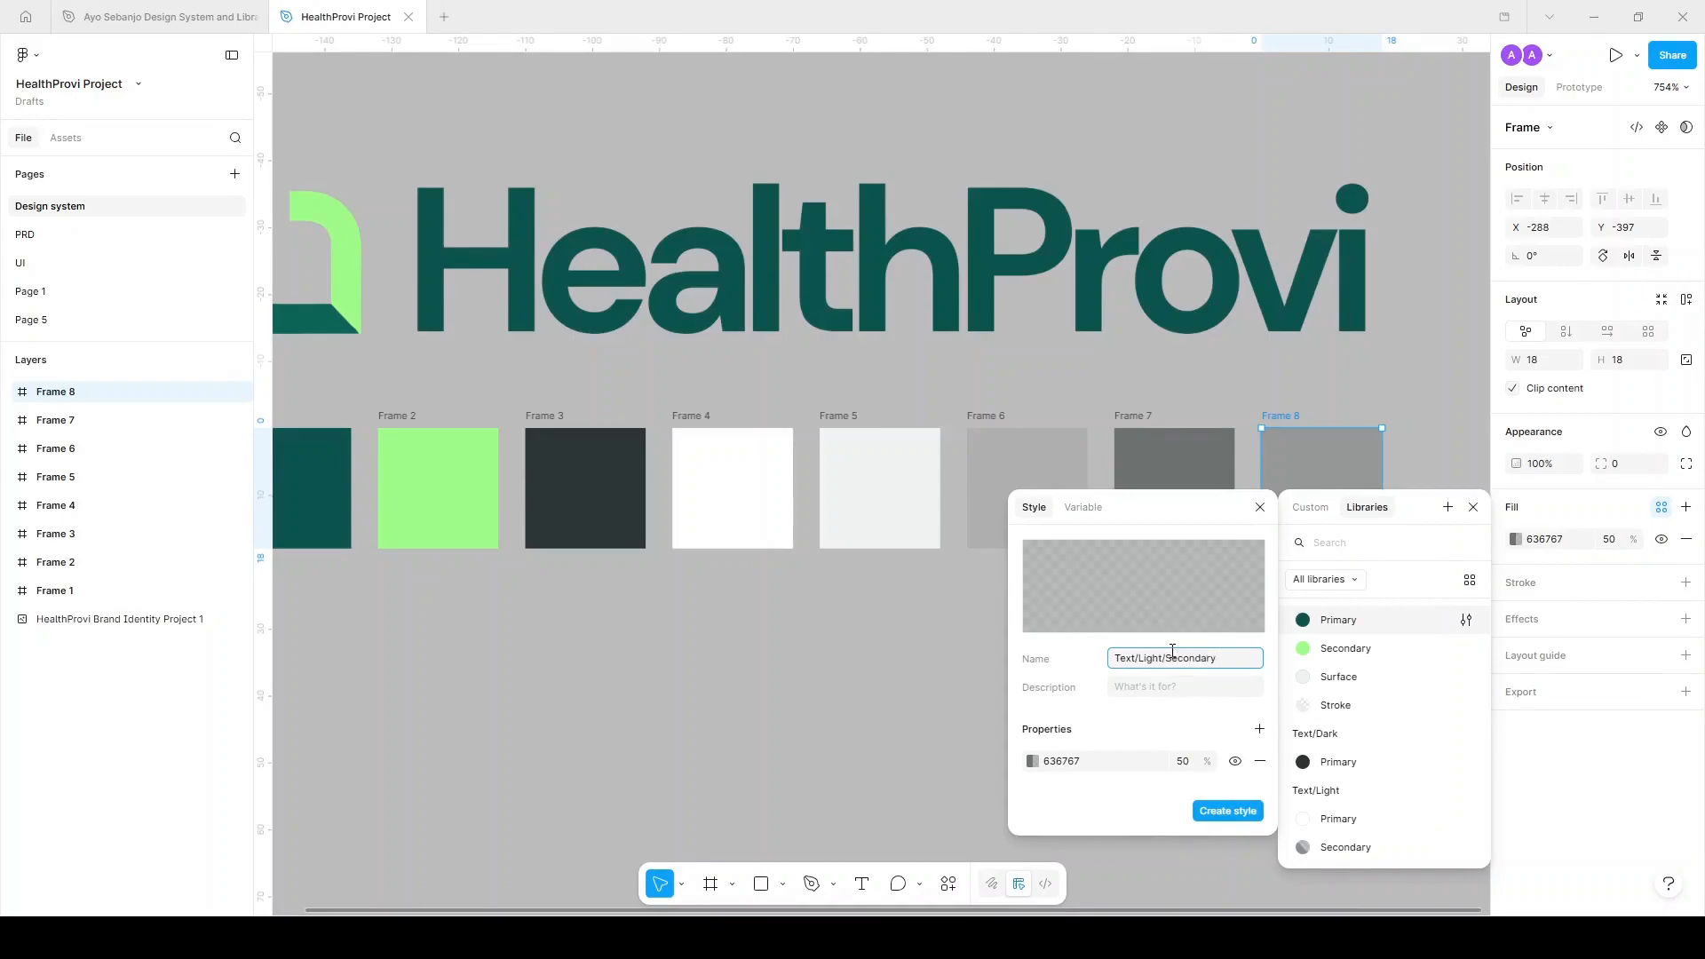
{"action": "left_click", "coordinate": [1156, 687]}
{"action": "type", "text": "To used for placeholders"}
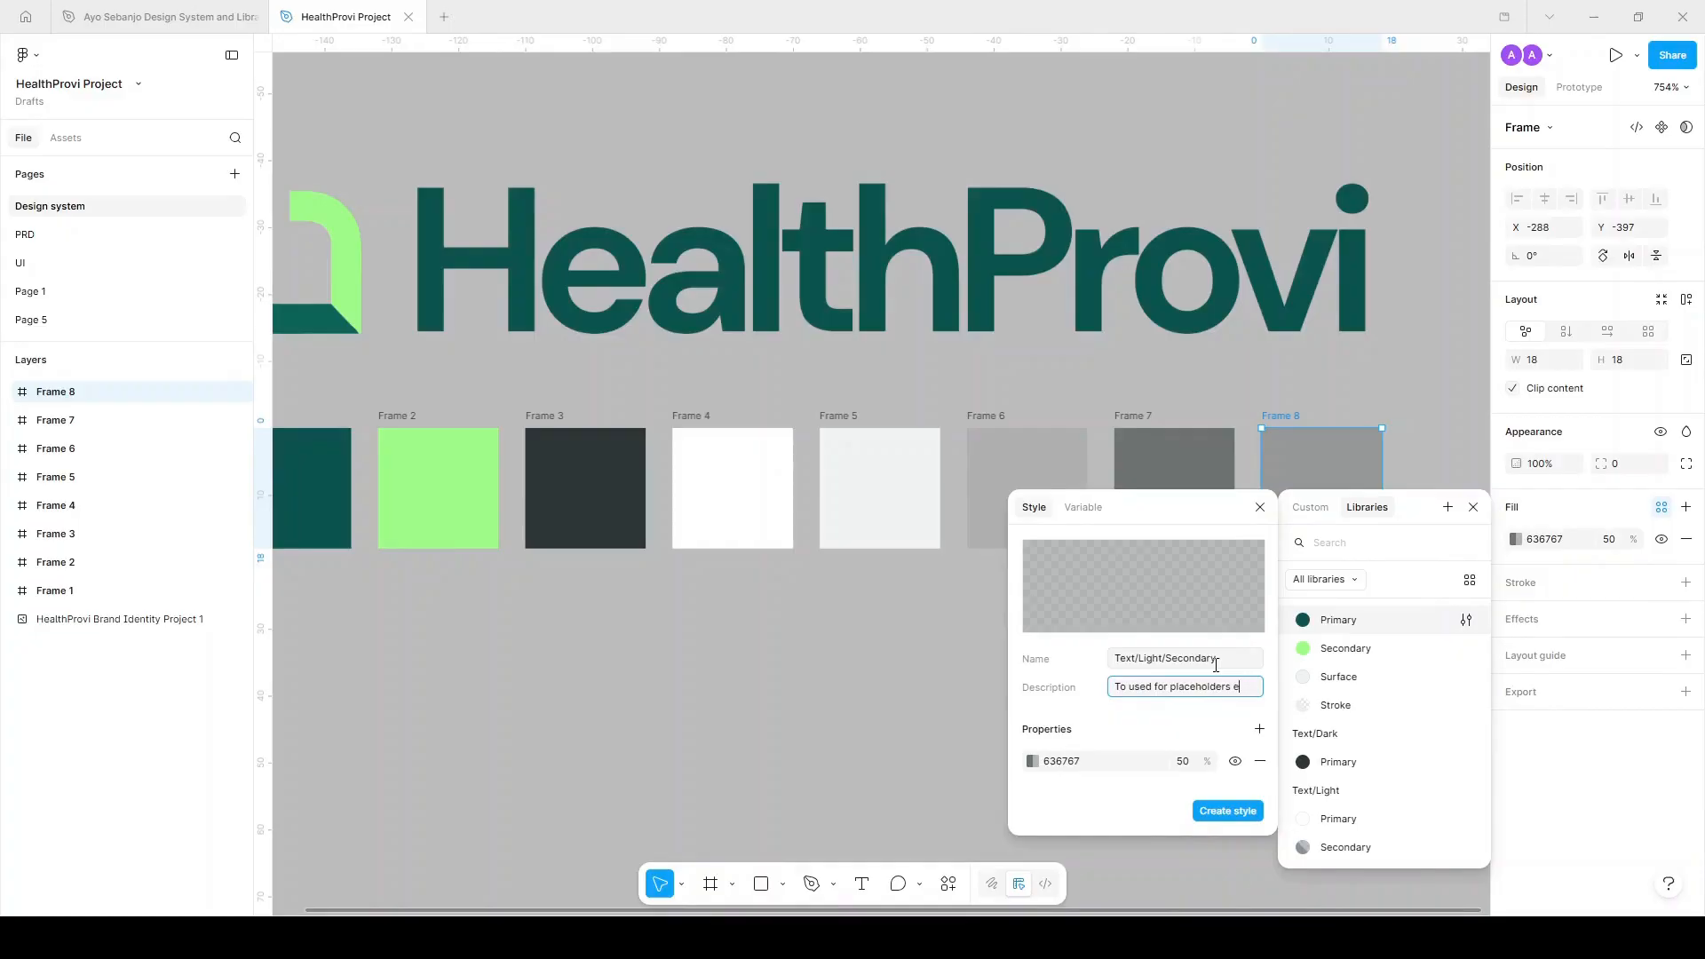
{"action": "left_click", "coordinate": [1239, 808]}
{"action": "left_click", "coordinate": [1194, 601]}
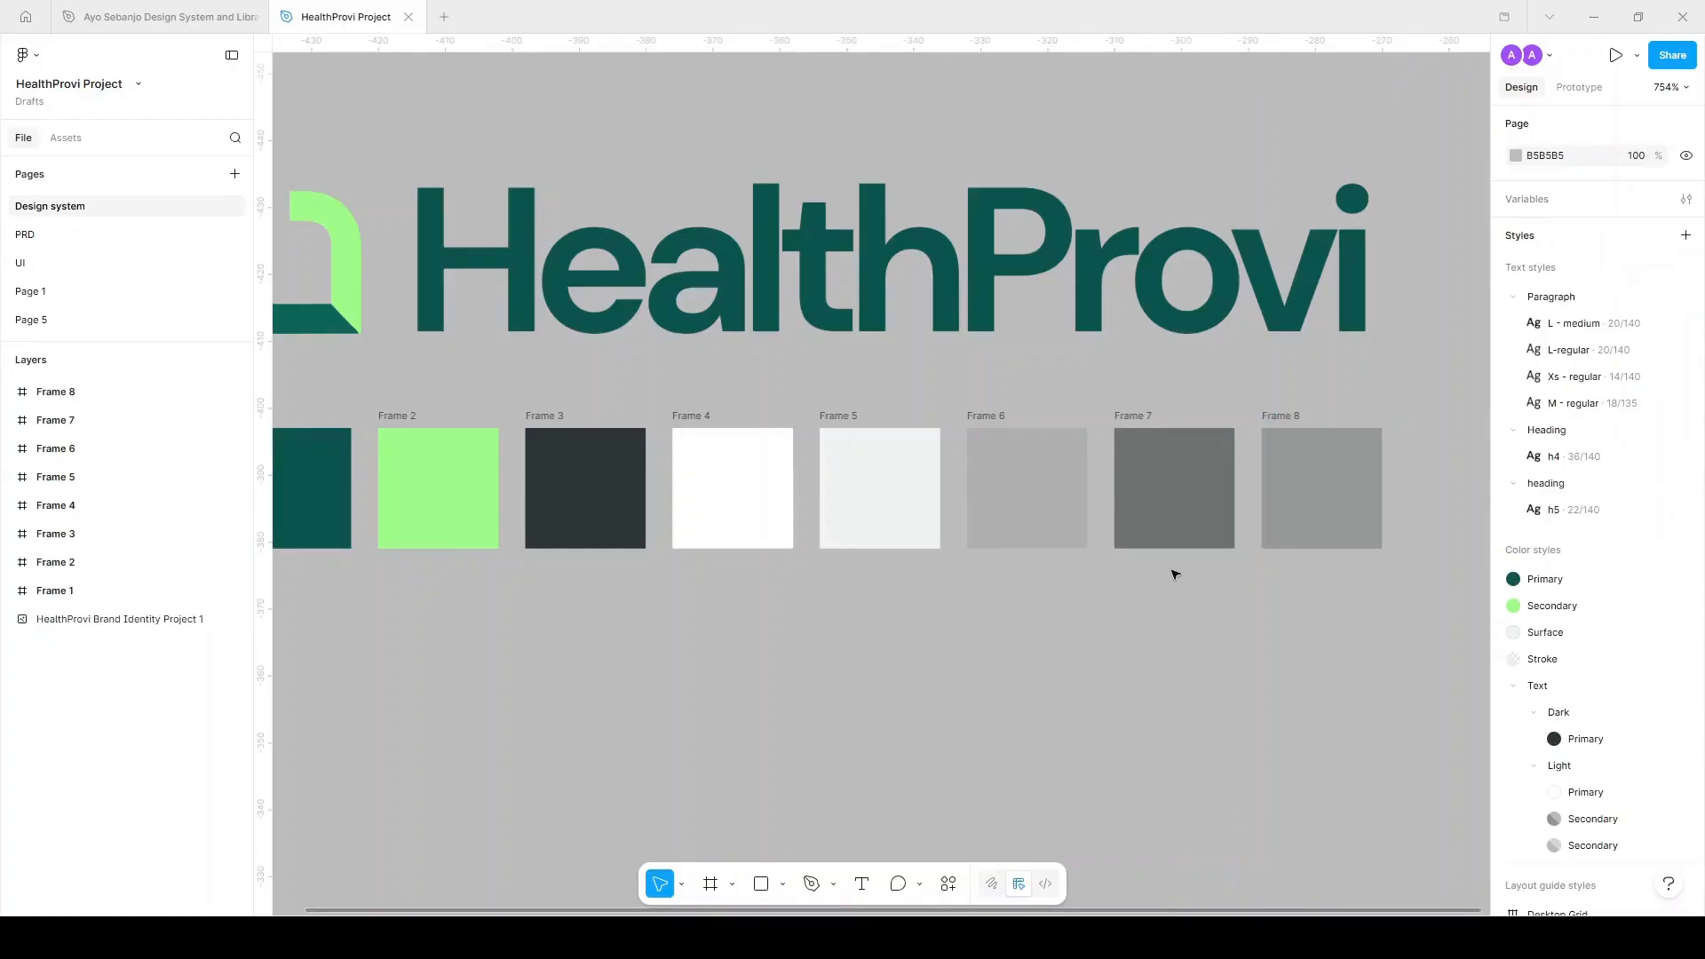
Rename the Dark and Light text style groups to 'Dark theme' and 'Light theme'.
{"action": "scroll", "coordinate": [1172, 571], "scroll_direction": "down", "scroll_amount": 3}
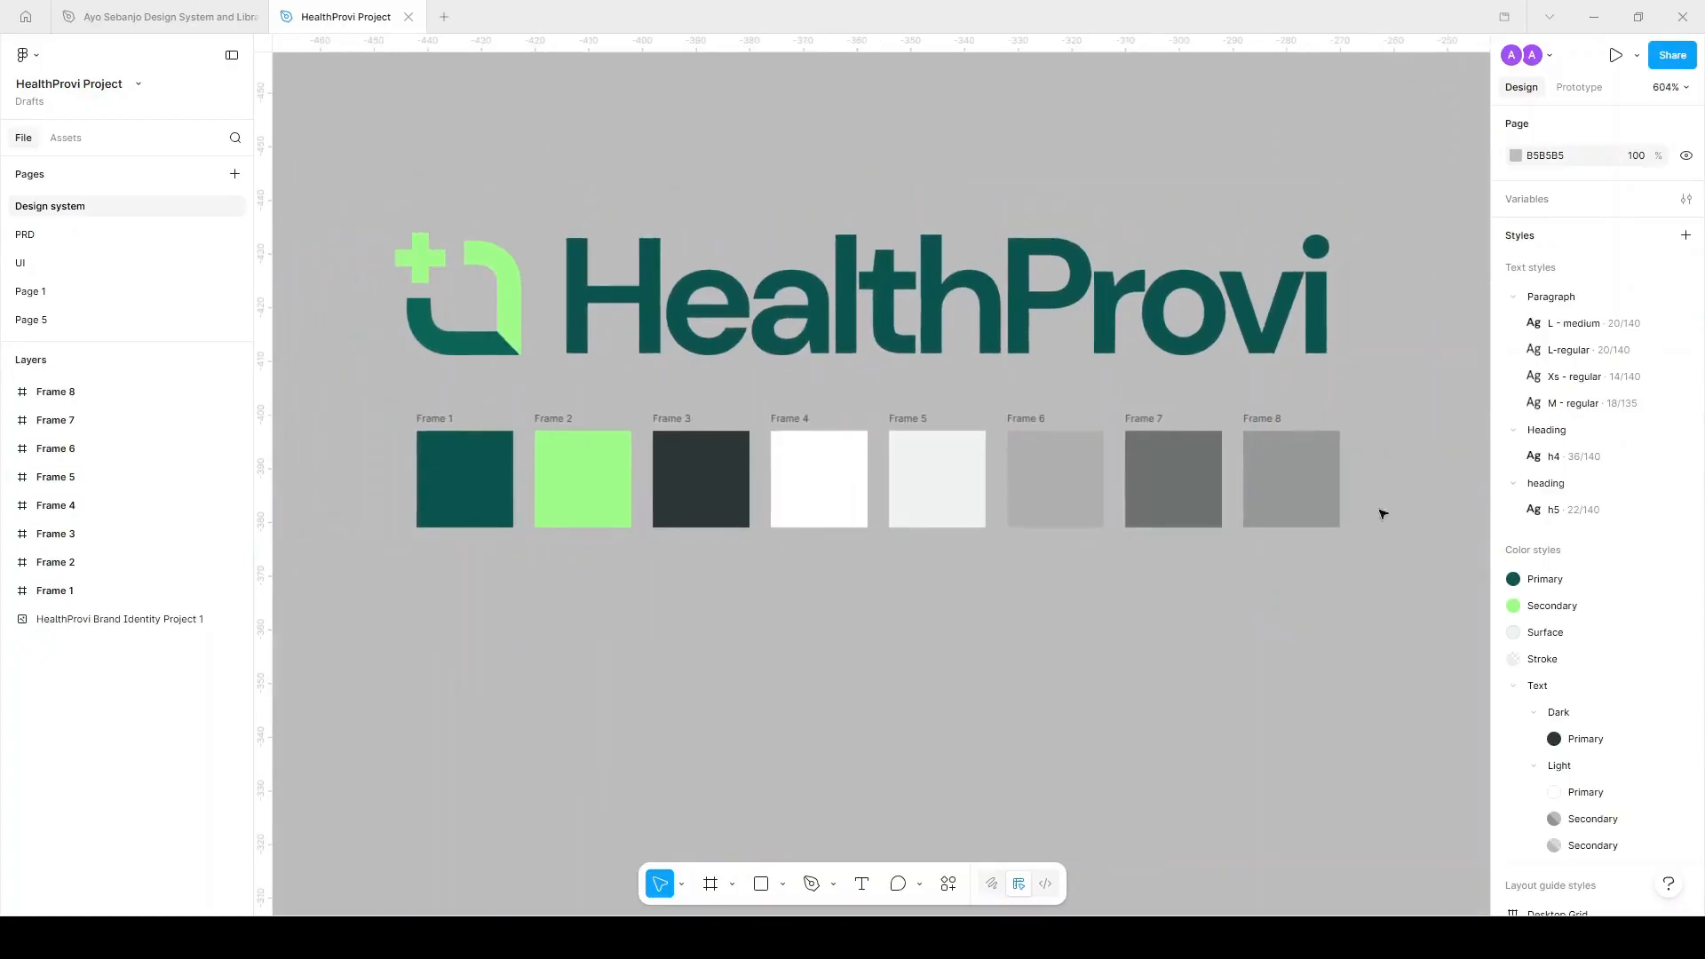
{"action": "scroll", "coordinate": [1572, 595], "scroll_direction": "down", "scroll_amount": 2}
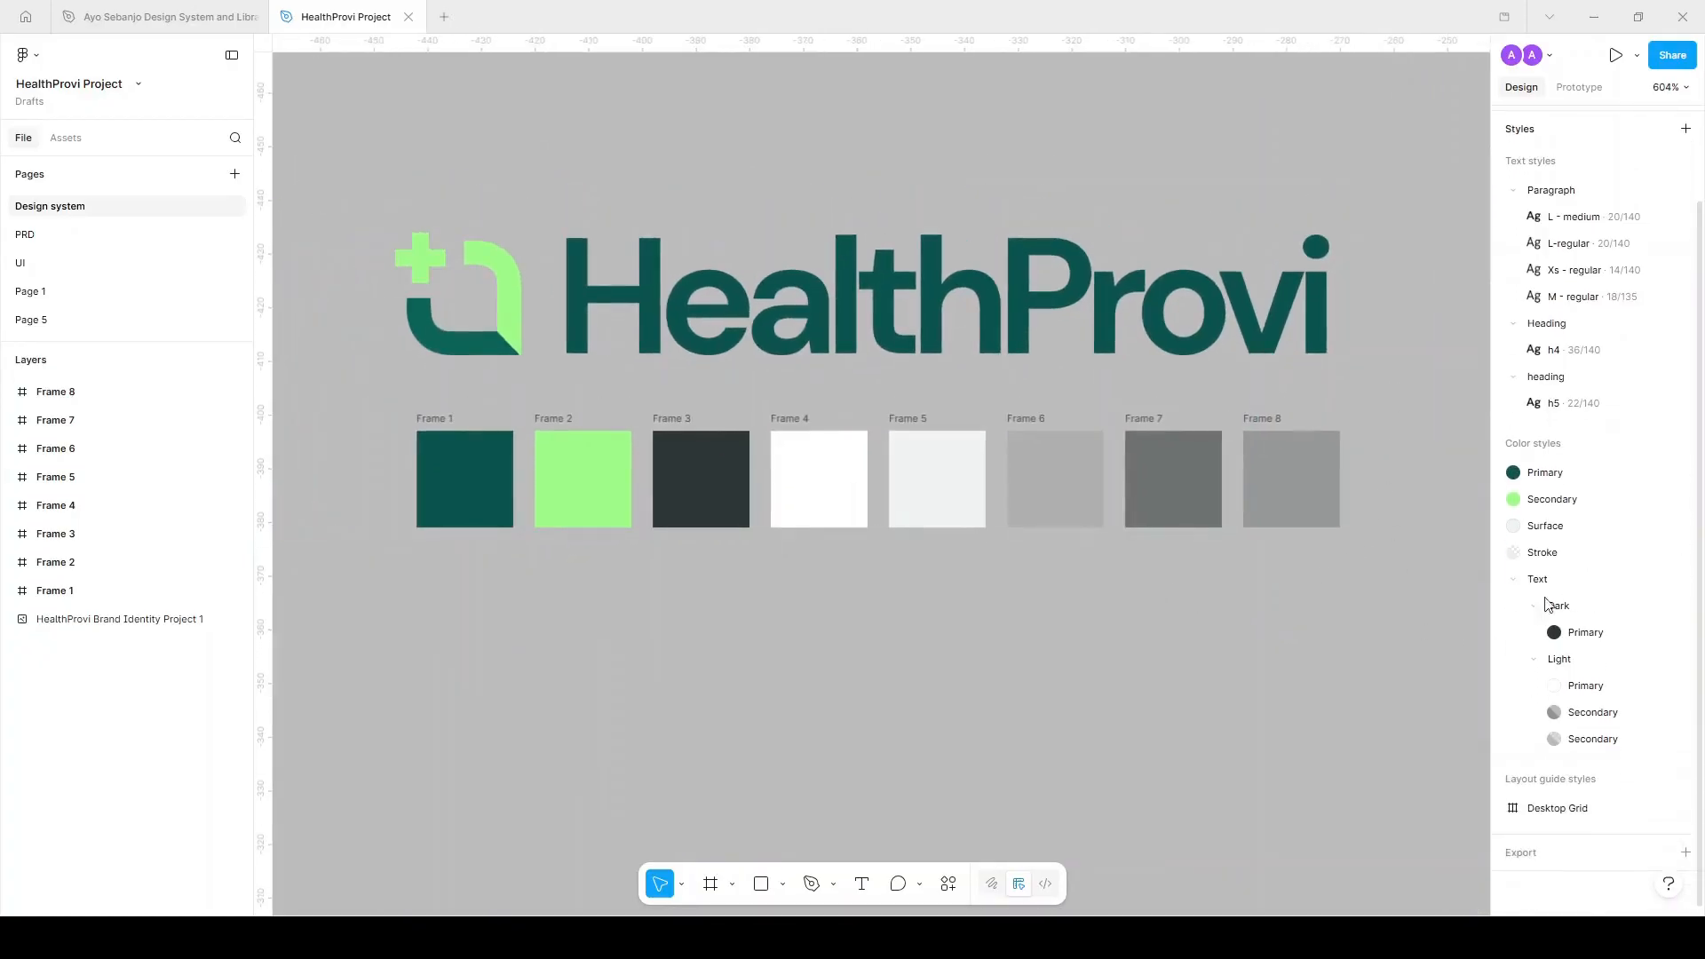
{"action": "scroll", "coordinate": [1089, 631], "scroll_direction": "down", "scroll_amount": 5}
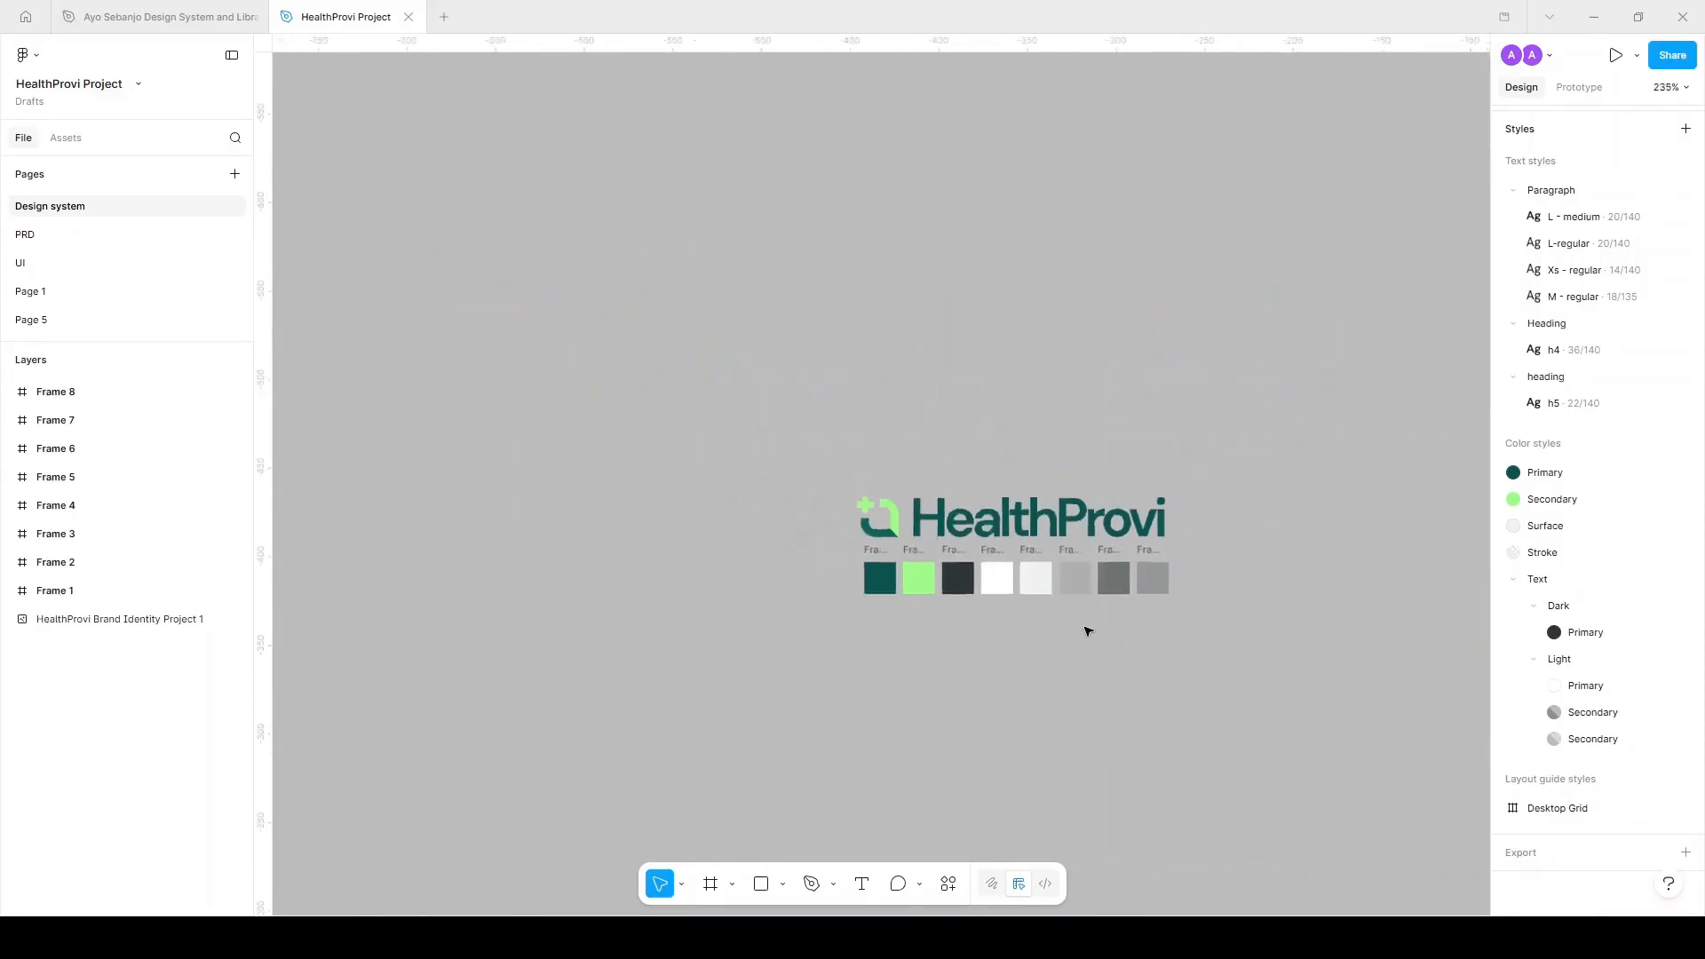
{"action": "scroll", "coordinate": [1181, 680], "scroll_direction": "up", "scroll_amount": 4}
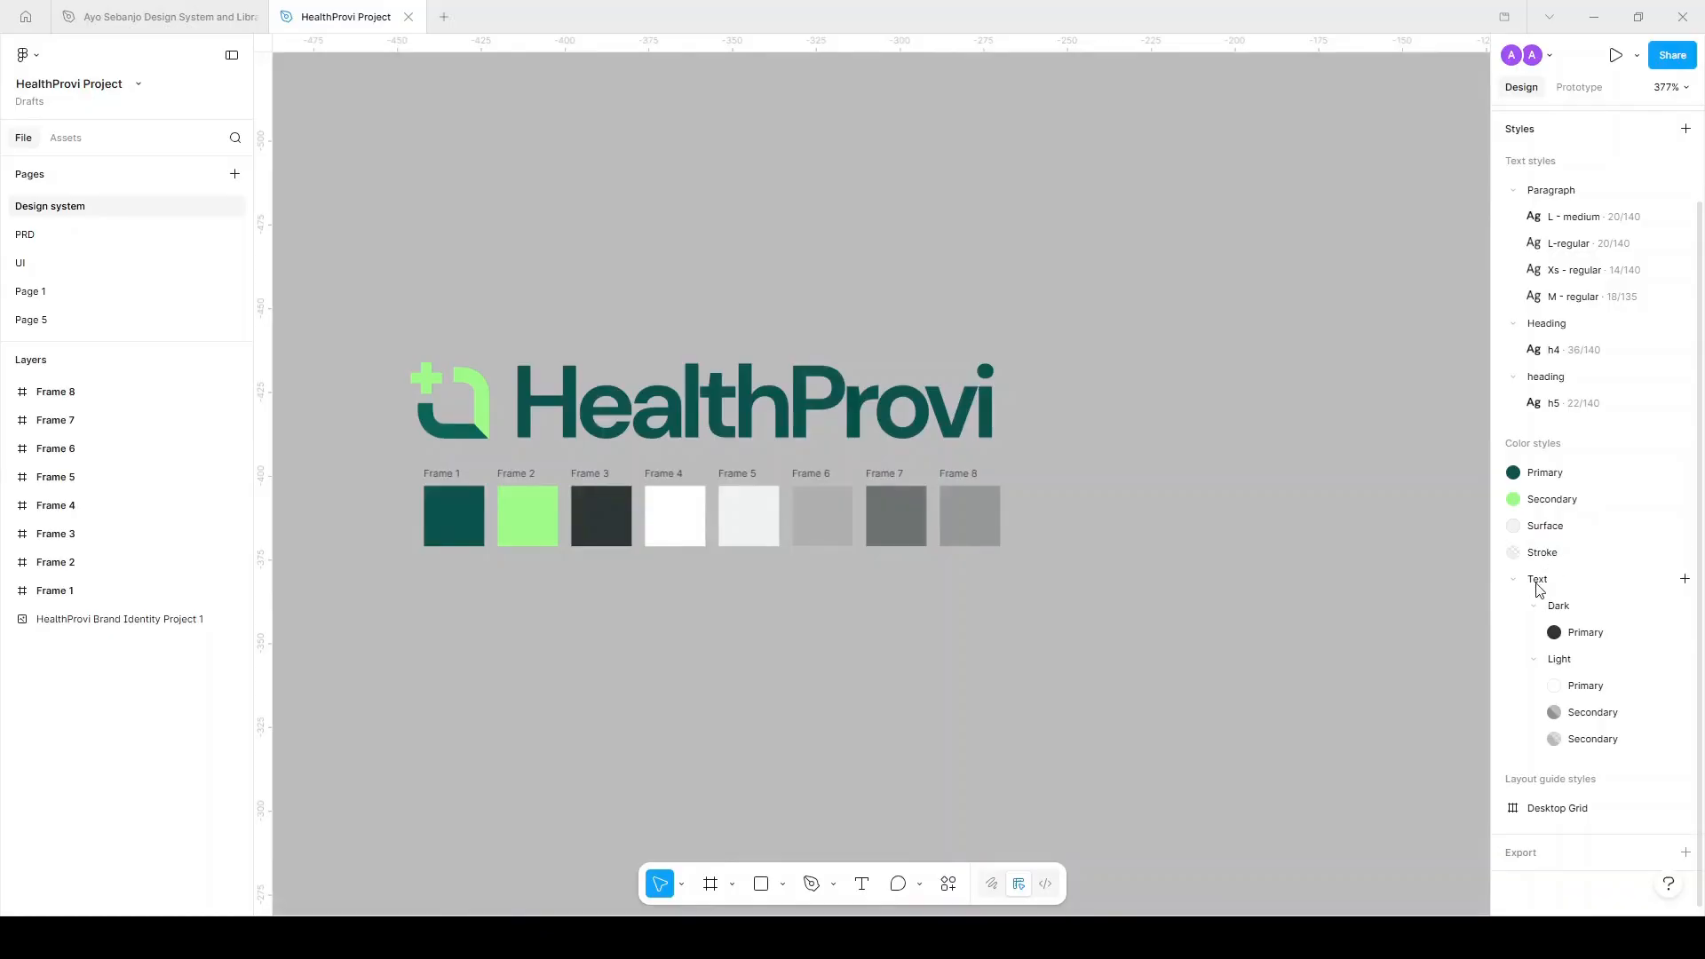
{"action": "double_click", "coordinate": [1570, 613]}
{"action": "left_click", "coordinate": [1578, 613]}
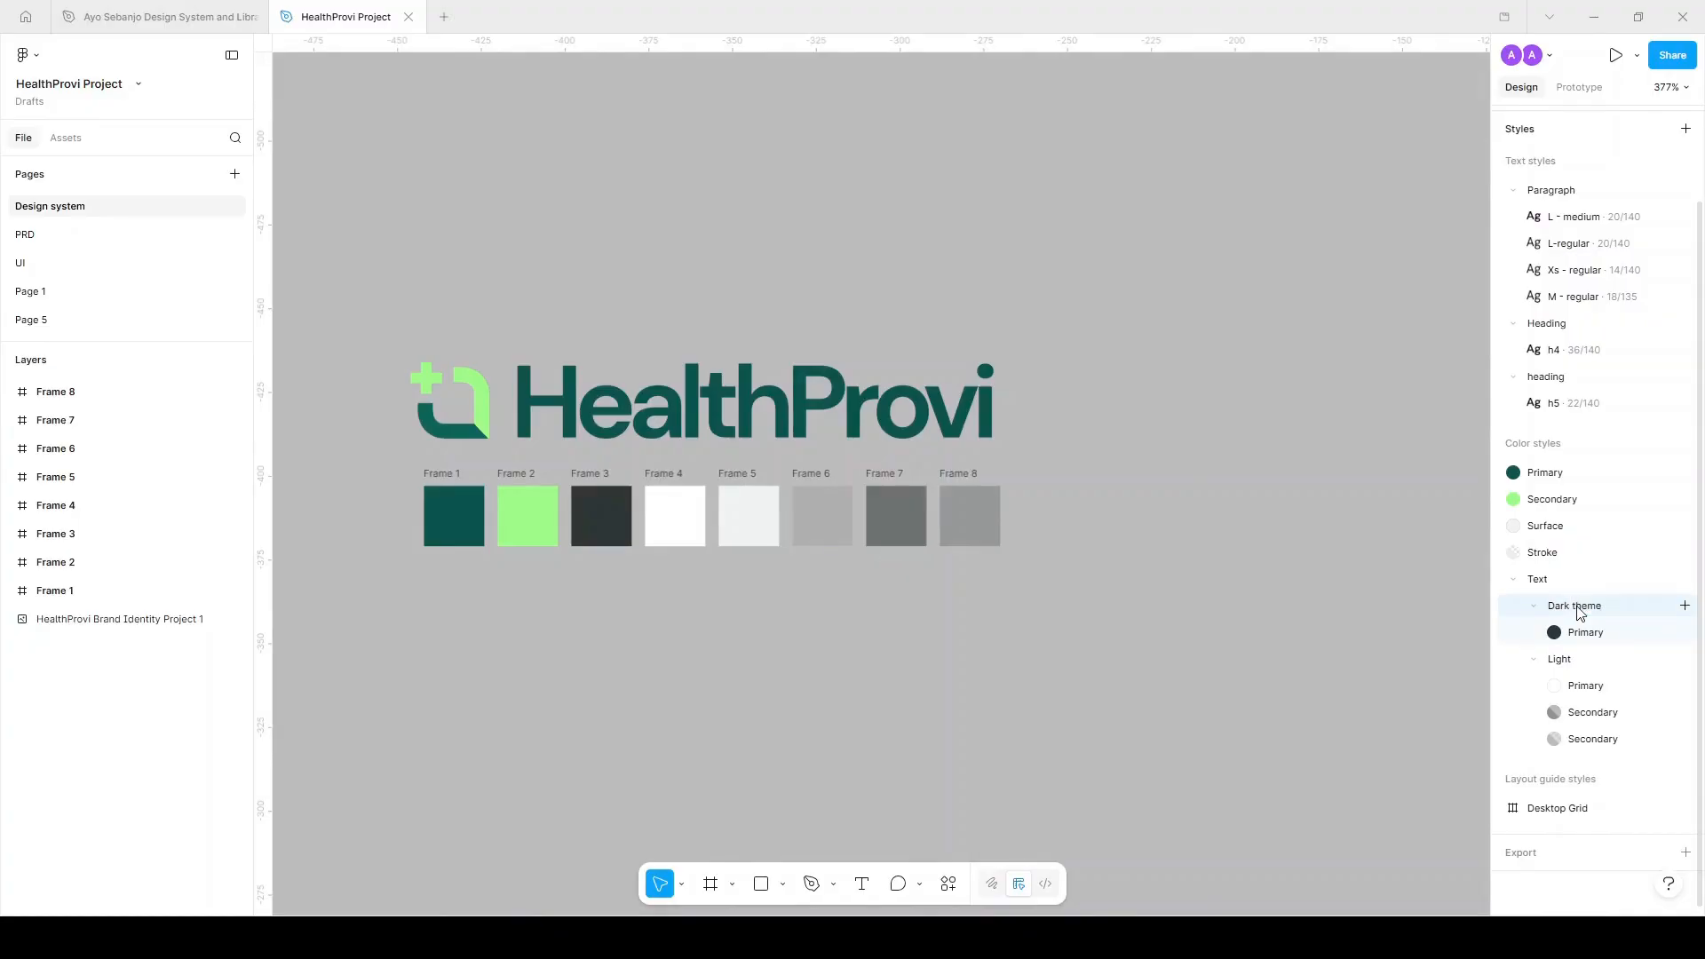
{"action": "double_click", "coordinate": [1611, 666]}
{"action": "left_click", "coordinate": [1602, 668]}
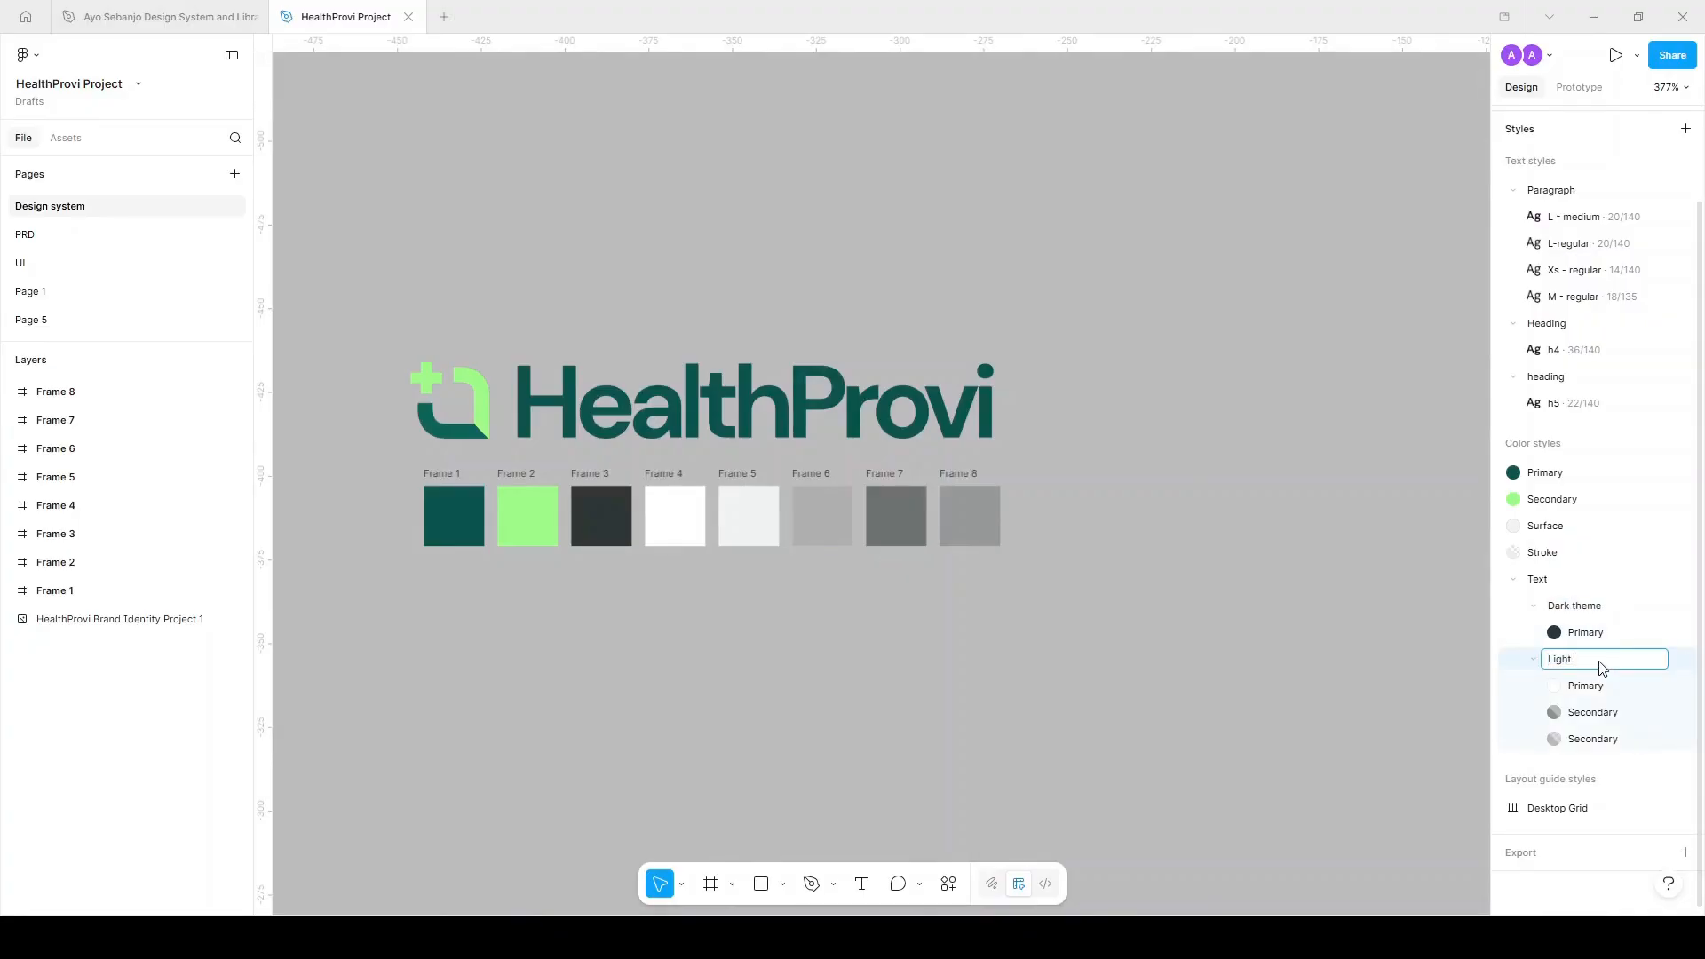
{"action": "key", "text": "Return"}
Collapse the Light theme, Dark theme and Text style groups.
{"action": "left_click", "coordinate": [1534, 659]}
{"action": "left_click", "coordinate": [1534, 606]}
{"action": "left_click", "coordinate": [1515, 582]}
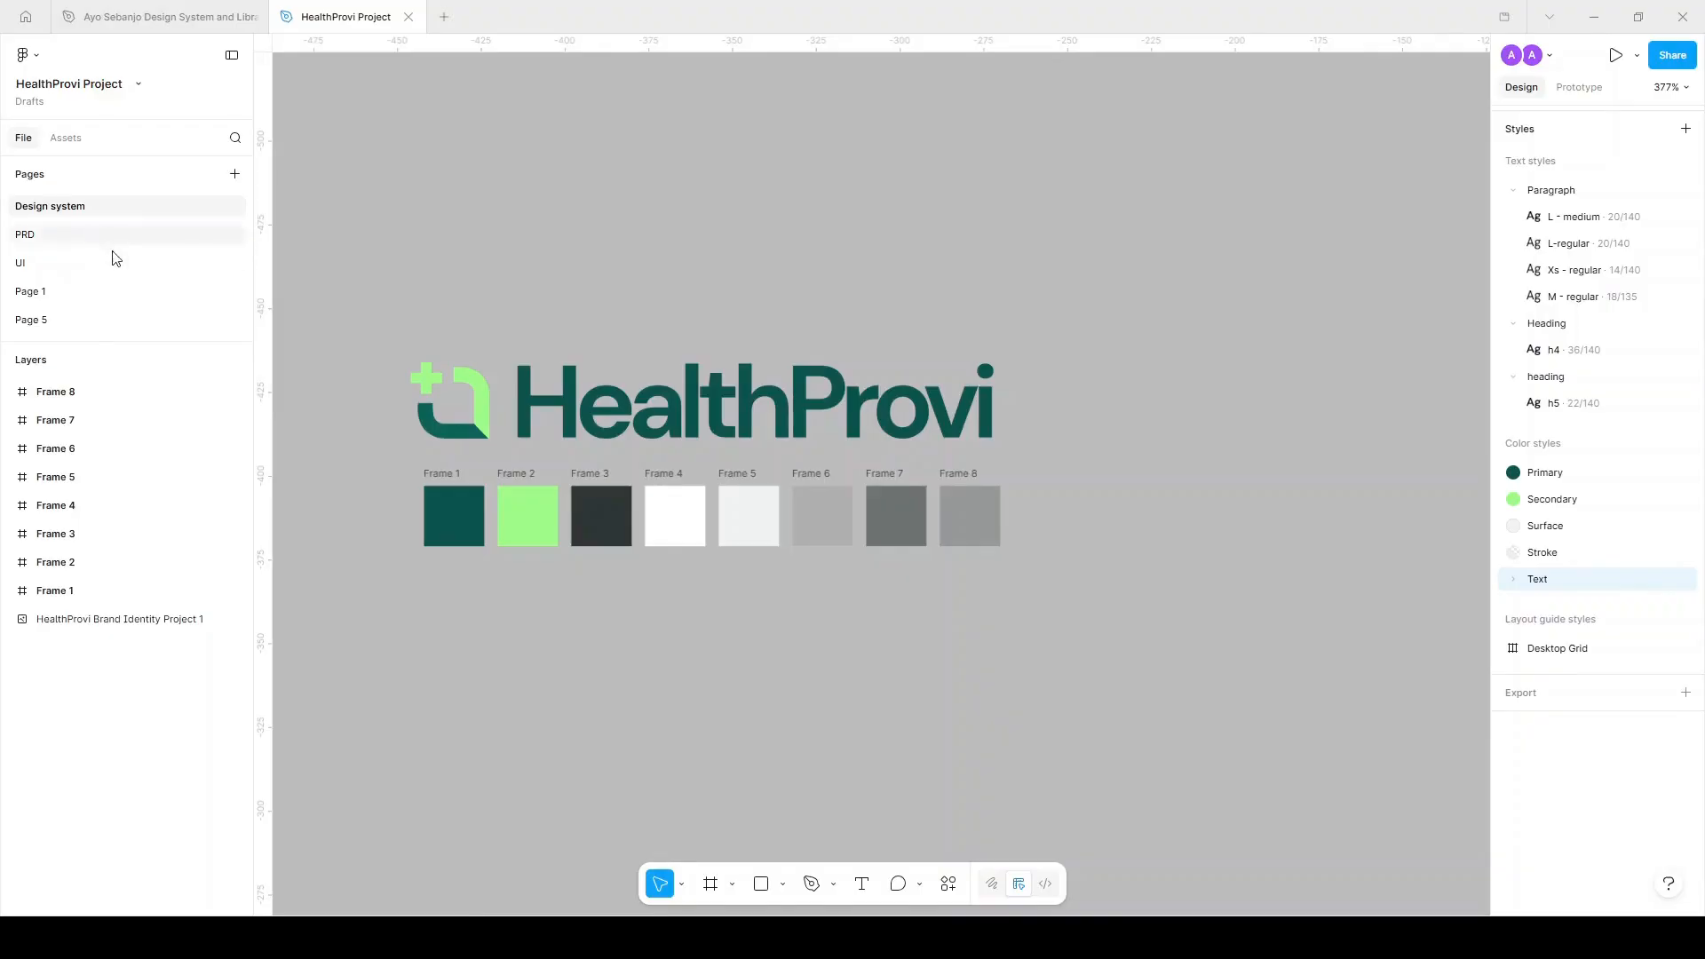
On the UI page, add a 1440×1024 Desktop frame and shift it left.
{"action": "left_click", "coordinate": [73, 237]}
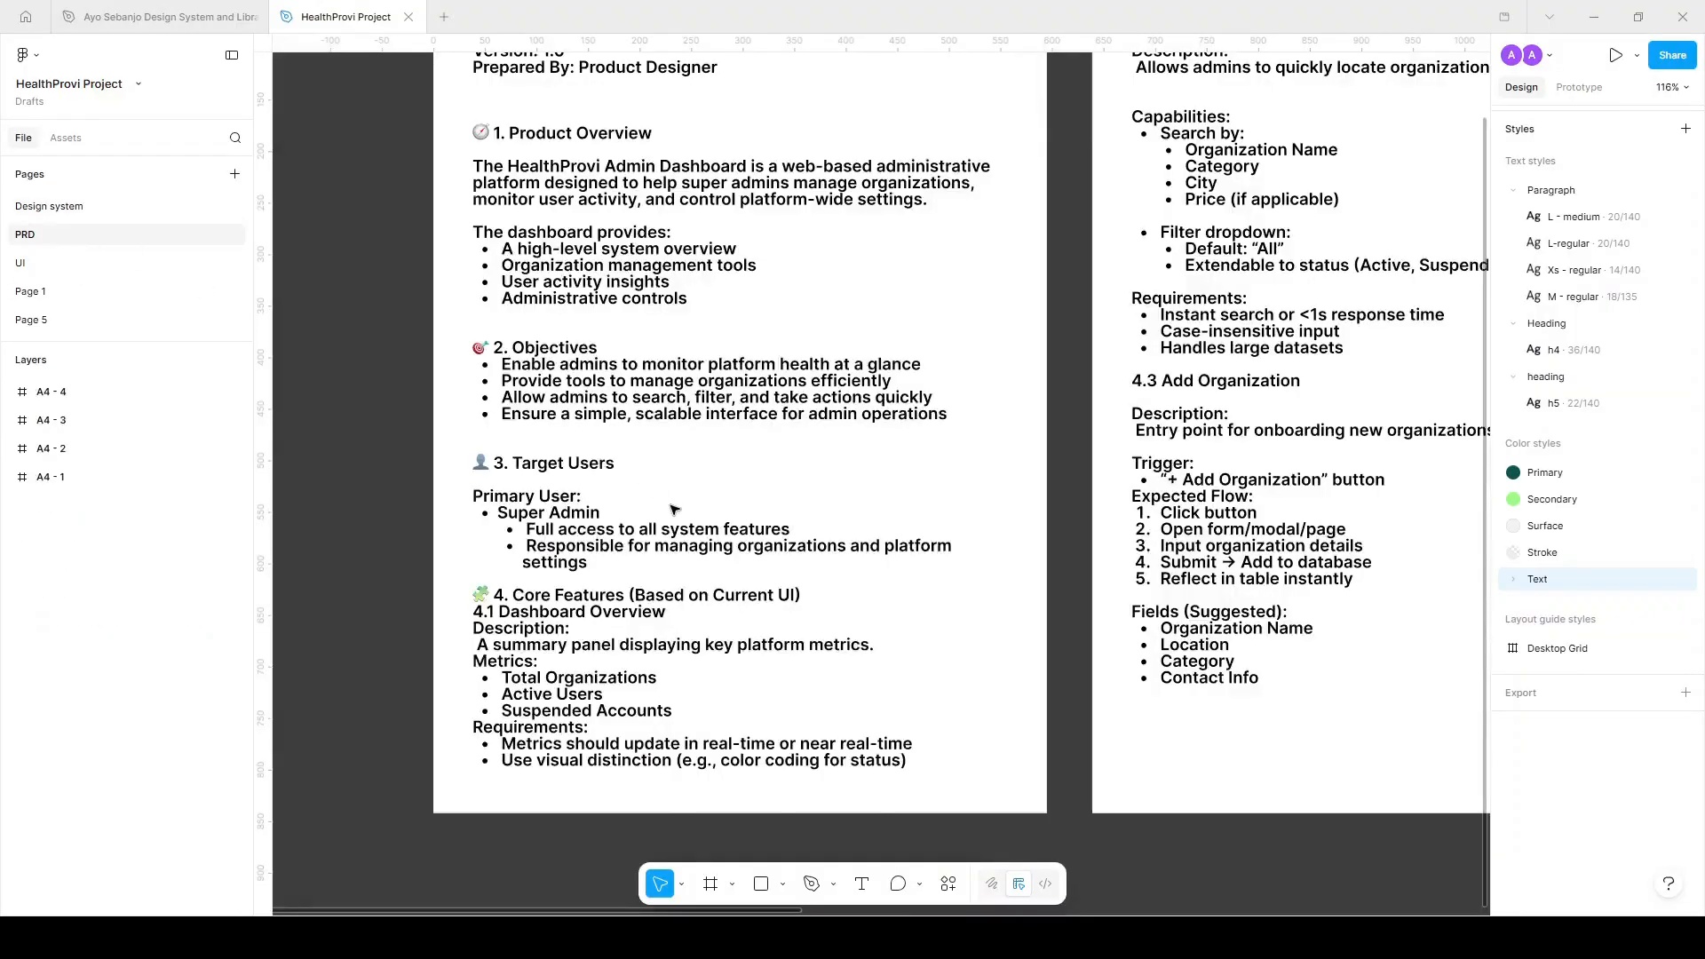
{"action": "scroll", "coordinate": [673, 507], "scroll_direction": "up", "scroll_amount": 3}
{"action": "scroll", "coordinate": [672, 507], "scroll_direction": "down", "scroll_amount": 6}
{"action": "scroll", "coordinate": [672, 507], "scroll_direction": "up", "scroll_amount": 5}
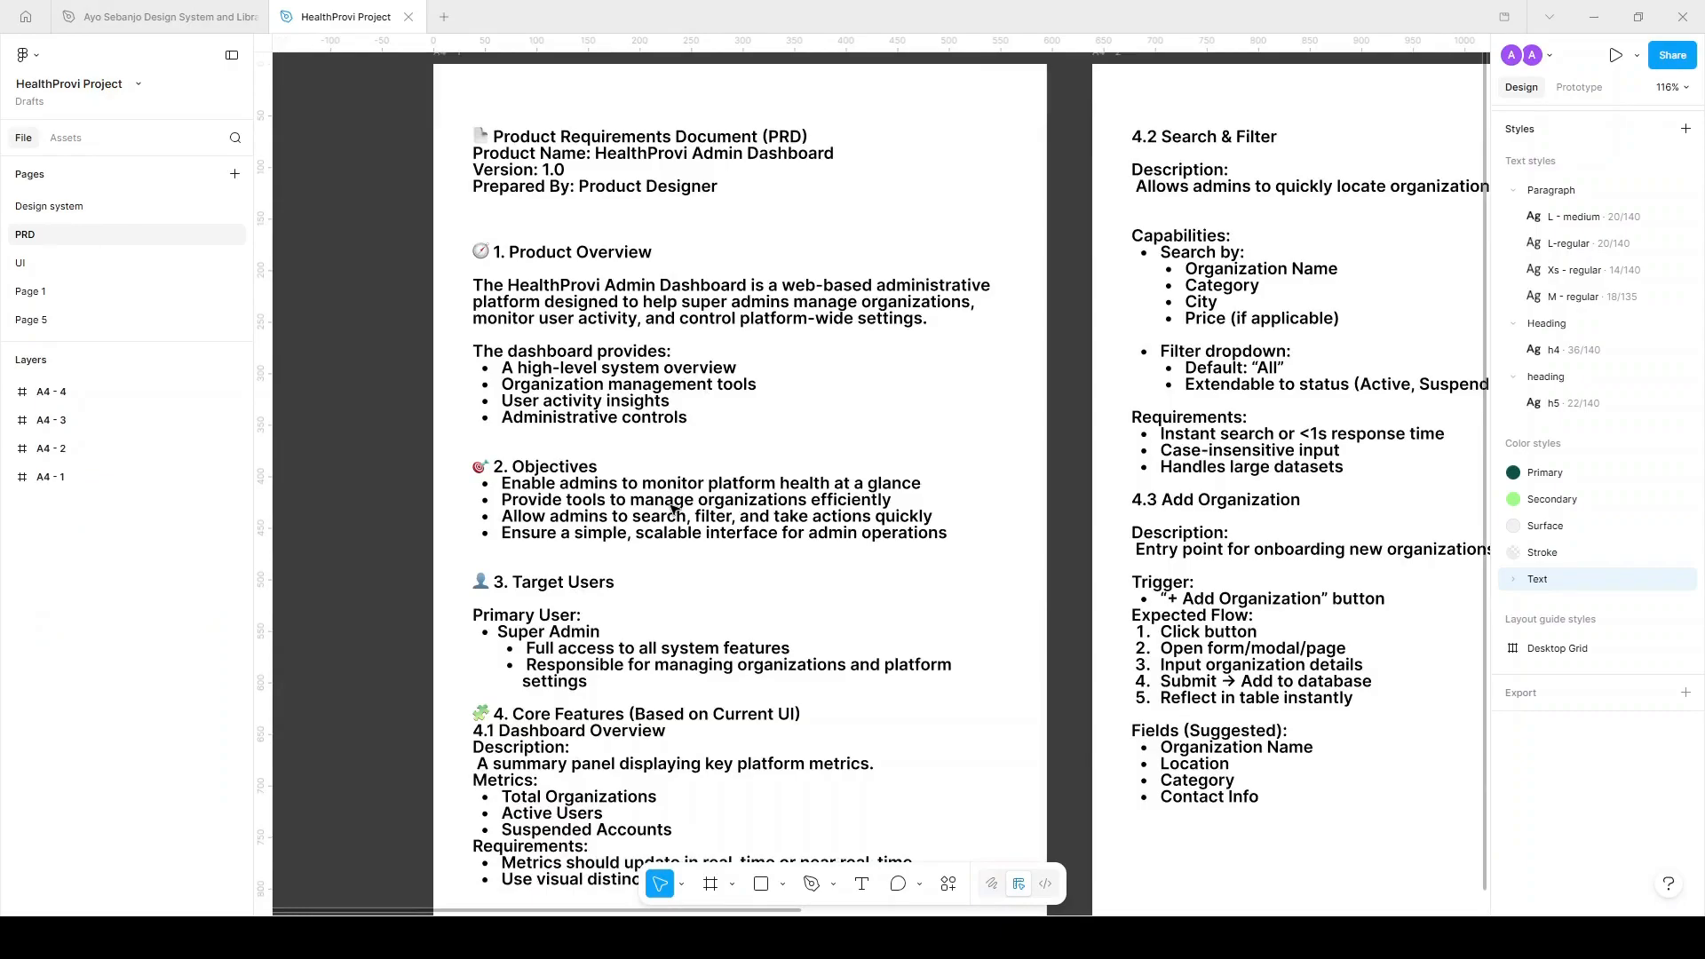
{"action": "left_click", "coordinate": [86, 262]}
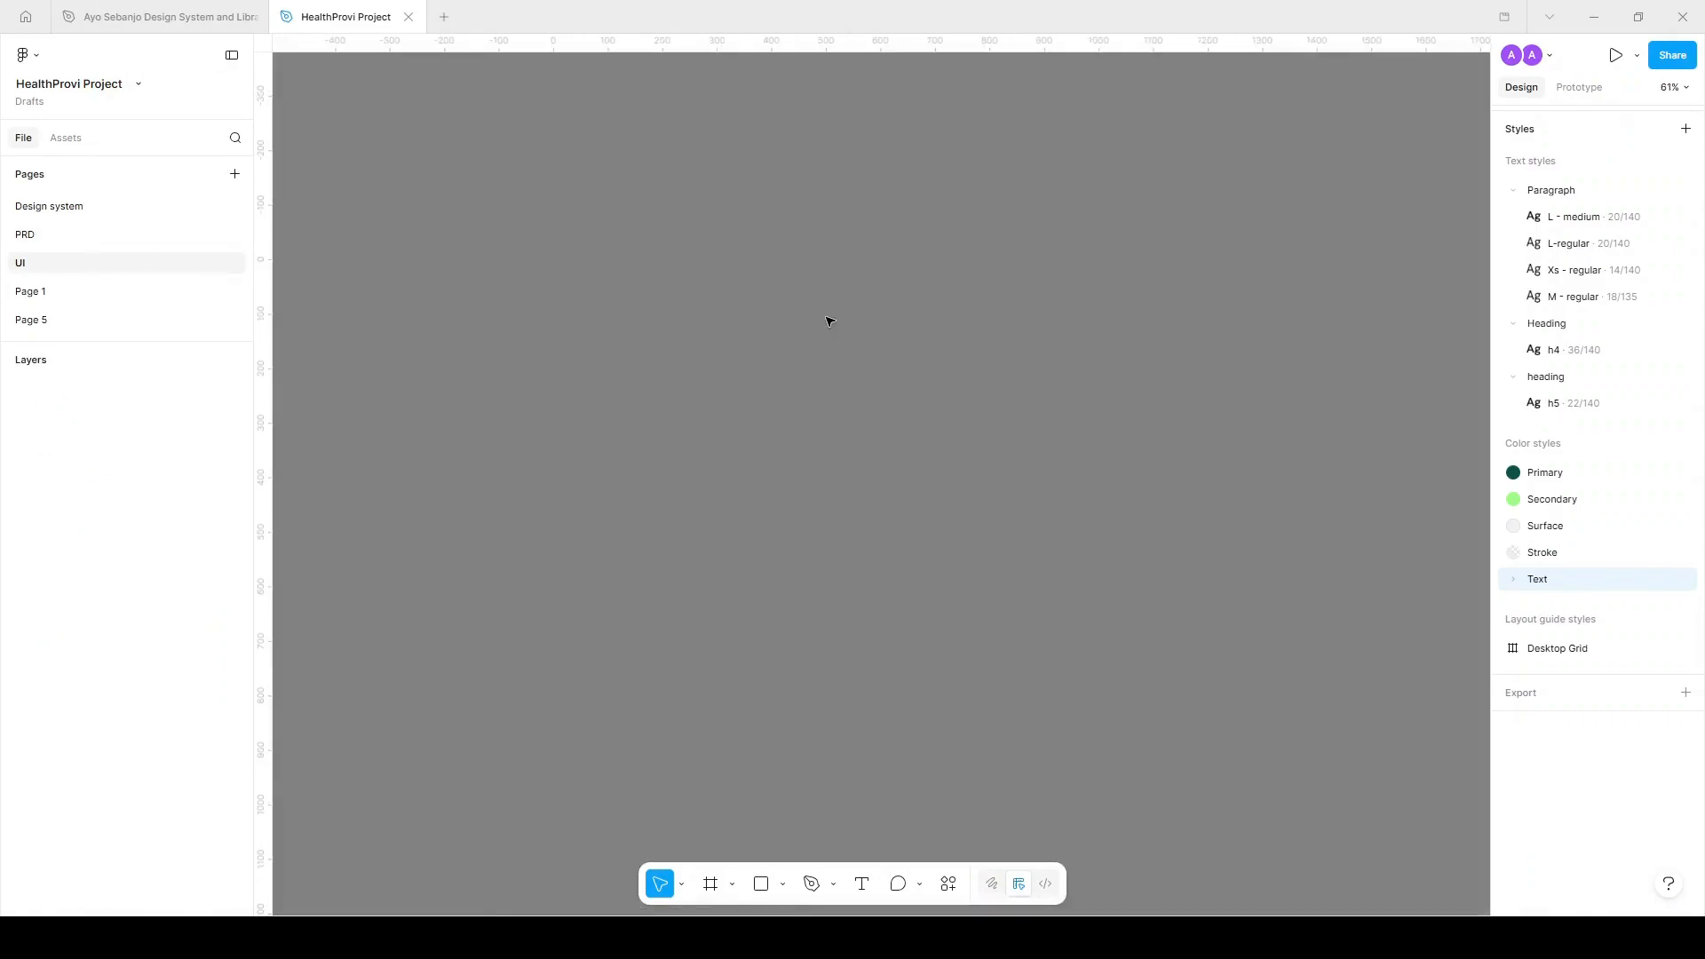
{"action": "scroll", "coordinate": [860, 332], "scroll_direction": "down", "scroll_amount": 2}
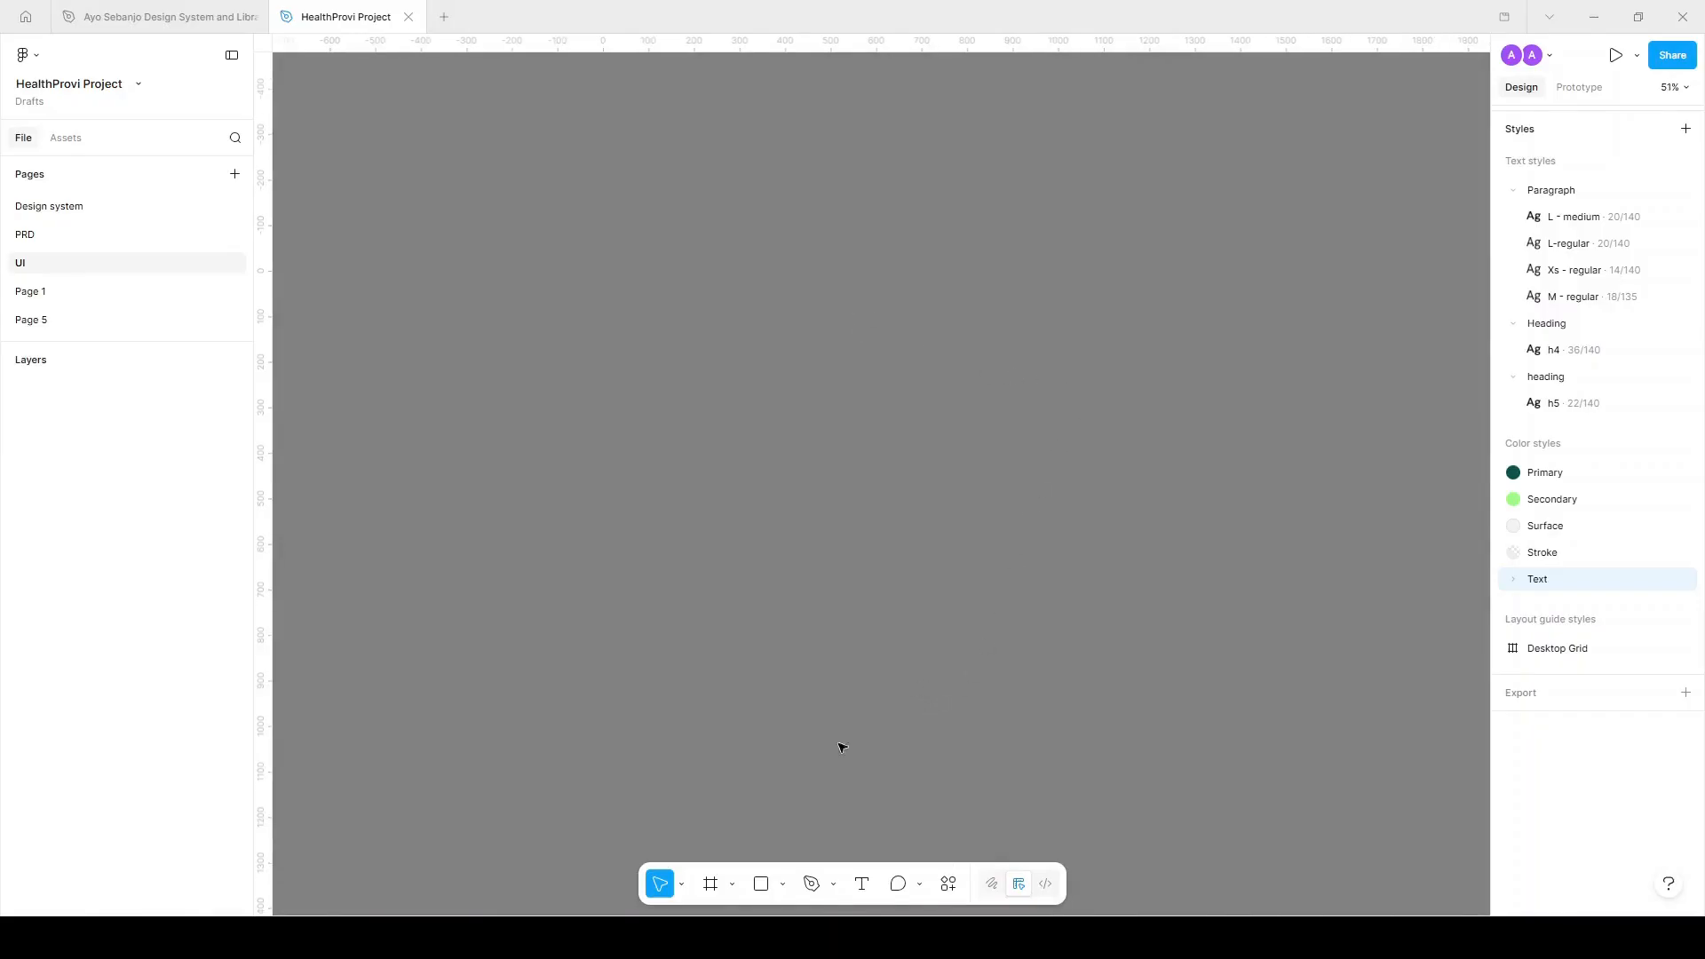
{"action": "left_click", "coordinate": [711, 883]}
{"action": "left_click", "coordinate": [1521, 244]}
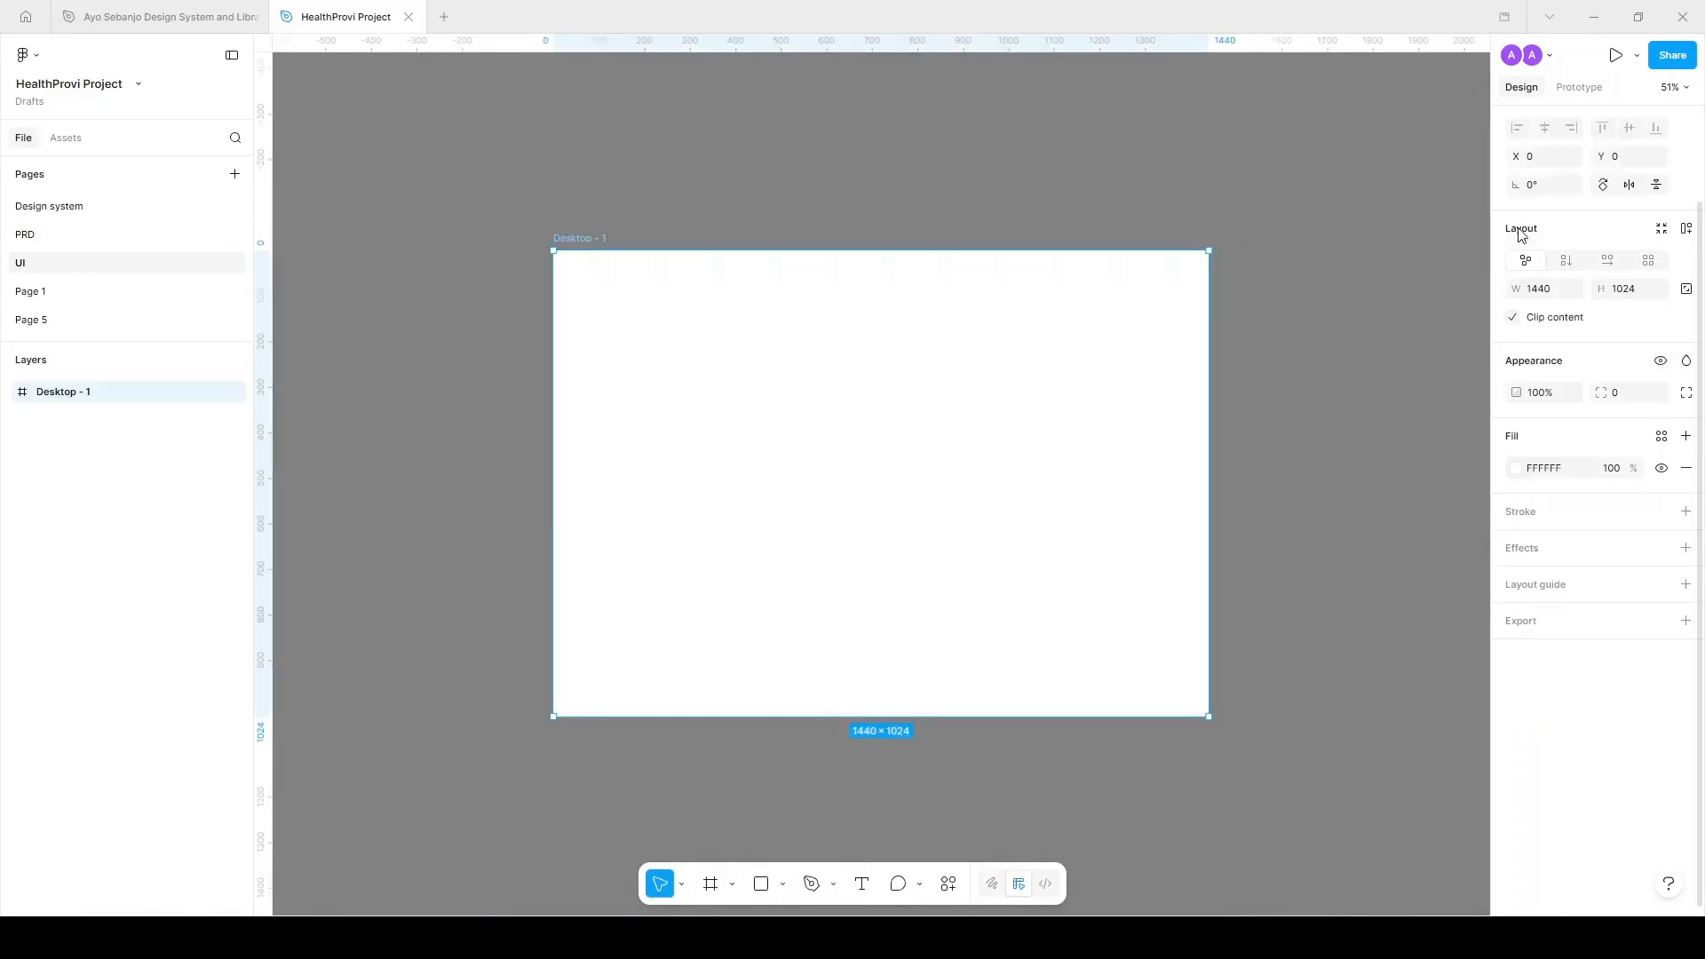
{"action": "left_click_drag", "start_coordinate": [1063, 430], "coordinate": [626, 426]}
{"action": "scroll", "coordinate": [952, 423], "scroll_direction": "down", "scroll_amount": 4}
{"action": "key", "text": "ctrl+z"}
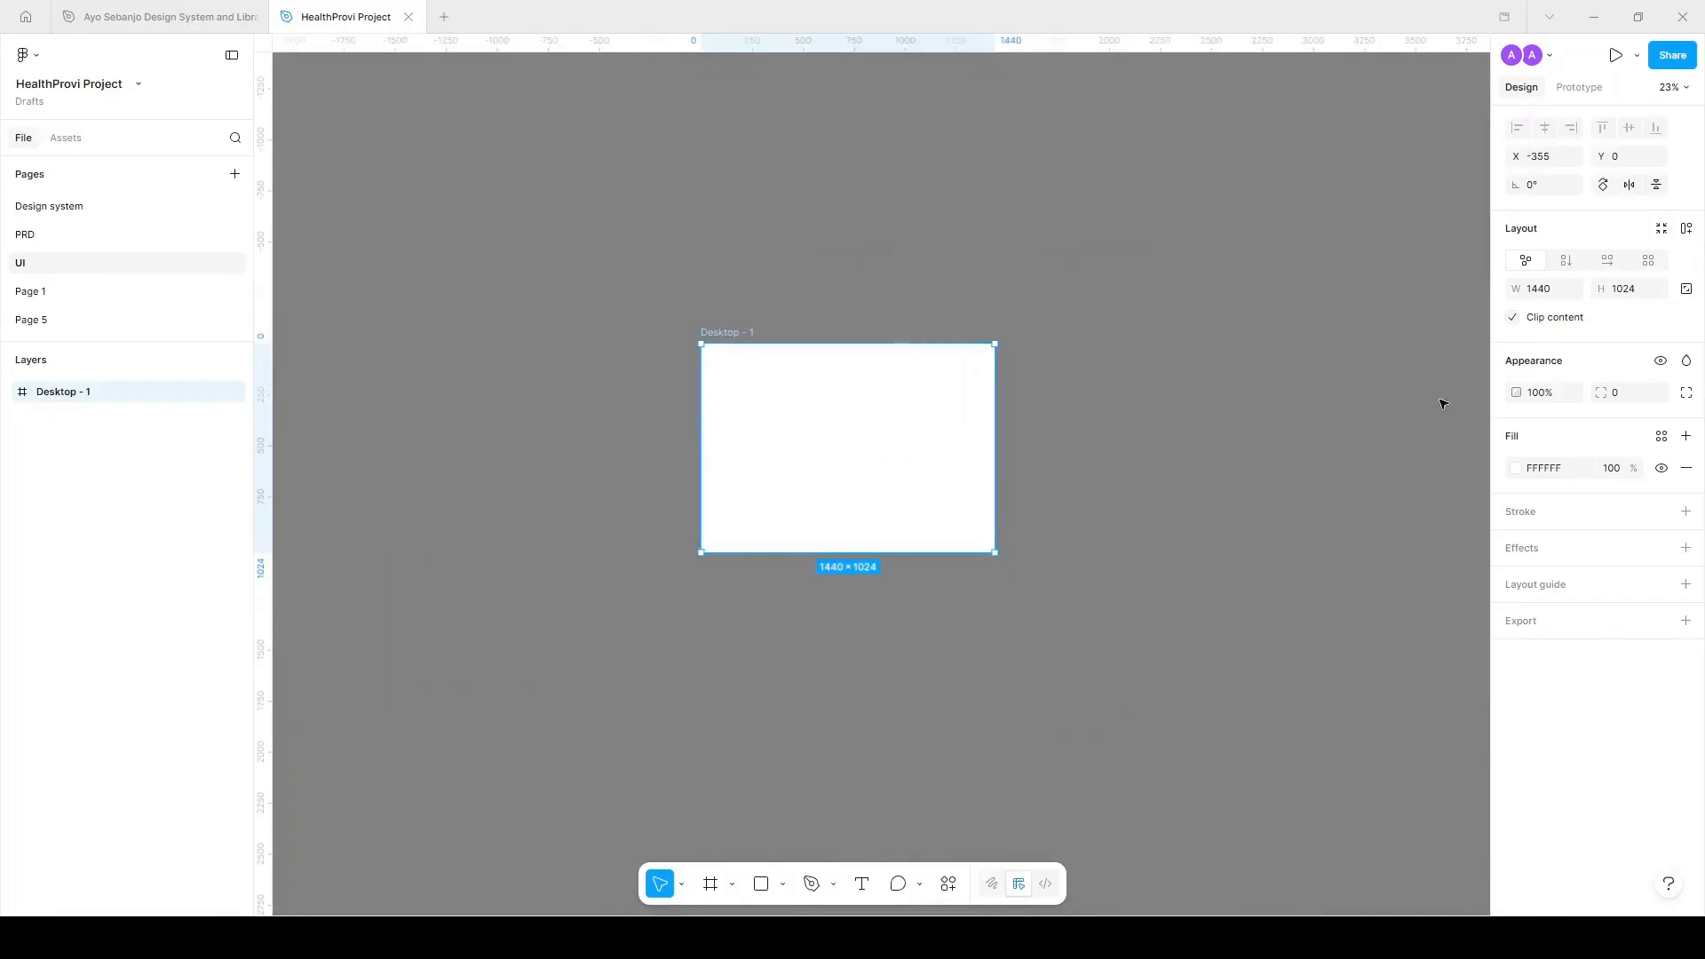
{"action": "left_click", "coordinate": [1312, 462]}
Add a 1440×1024 Wireframe frame placed left of Desktop - 1.
{"action": "left_click", "coordinate": [709, 884]}
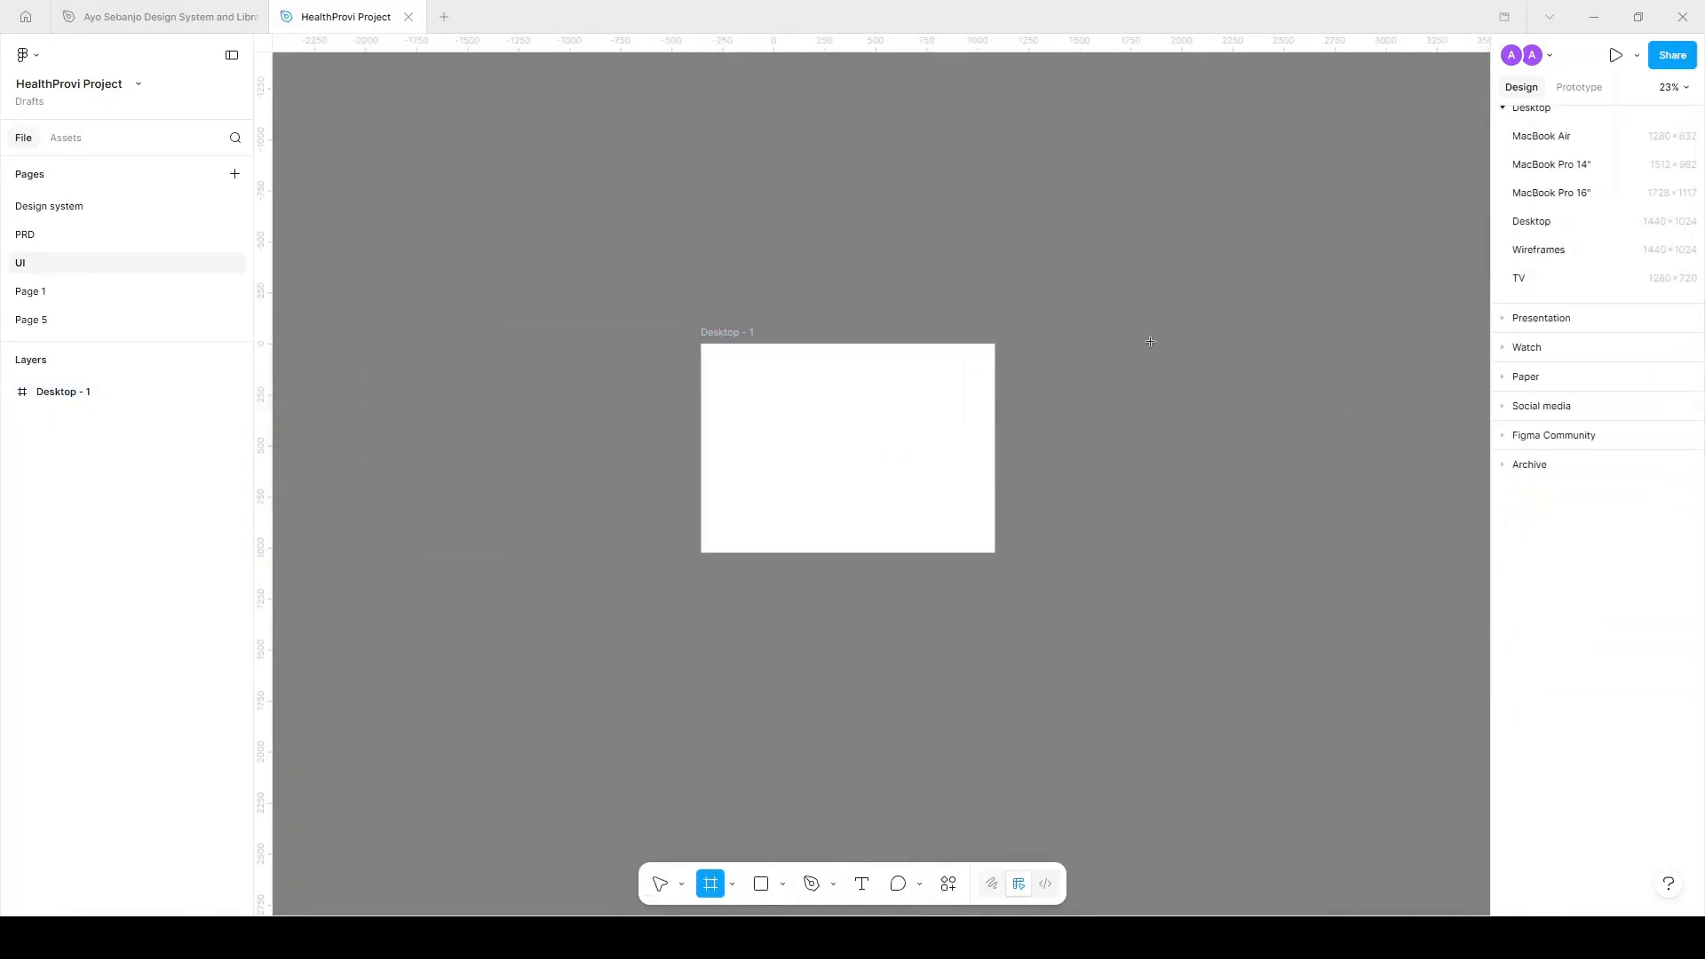
{"action": "left_click", "coordinate": [1564, 253]}
{"action": "left_click_drag", "start_coordinate": [1174, 529], "coordinate": [565, 484]}
{"action": "scroll", "coordinate": [755, 445], "scroll_direction": "left", "scroll_amount": 3}
{"action": "scroll", "coordinate": [711, 393], "scroll_direction": "up", "scroll_amount": 5}
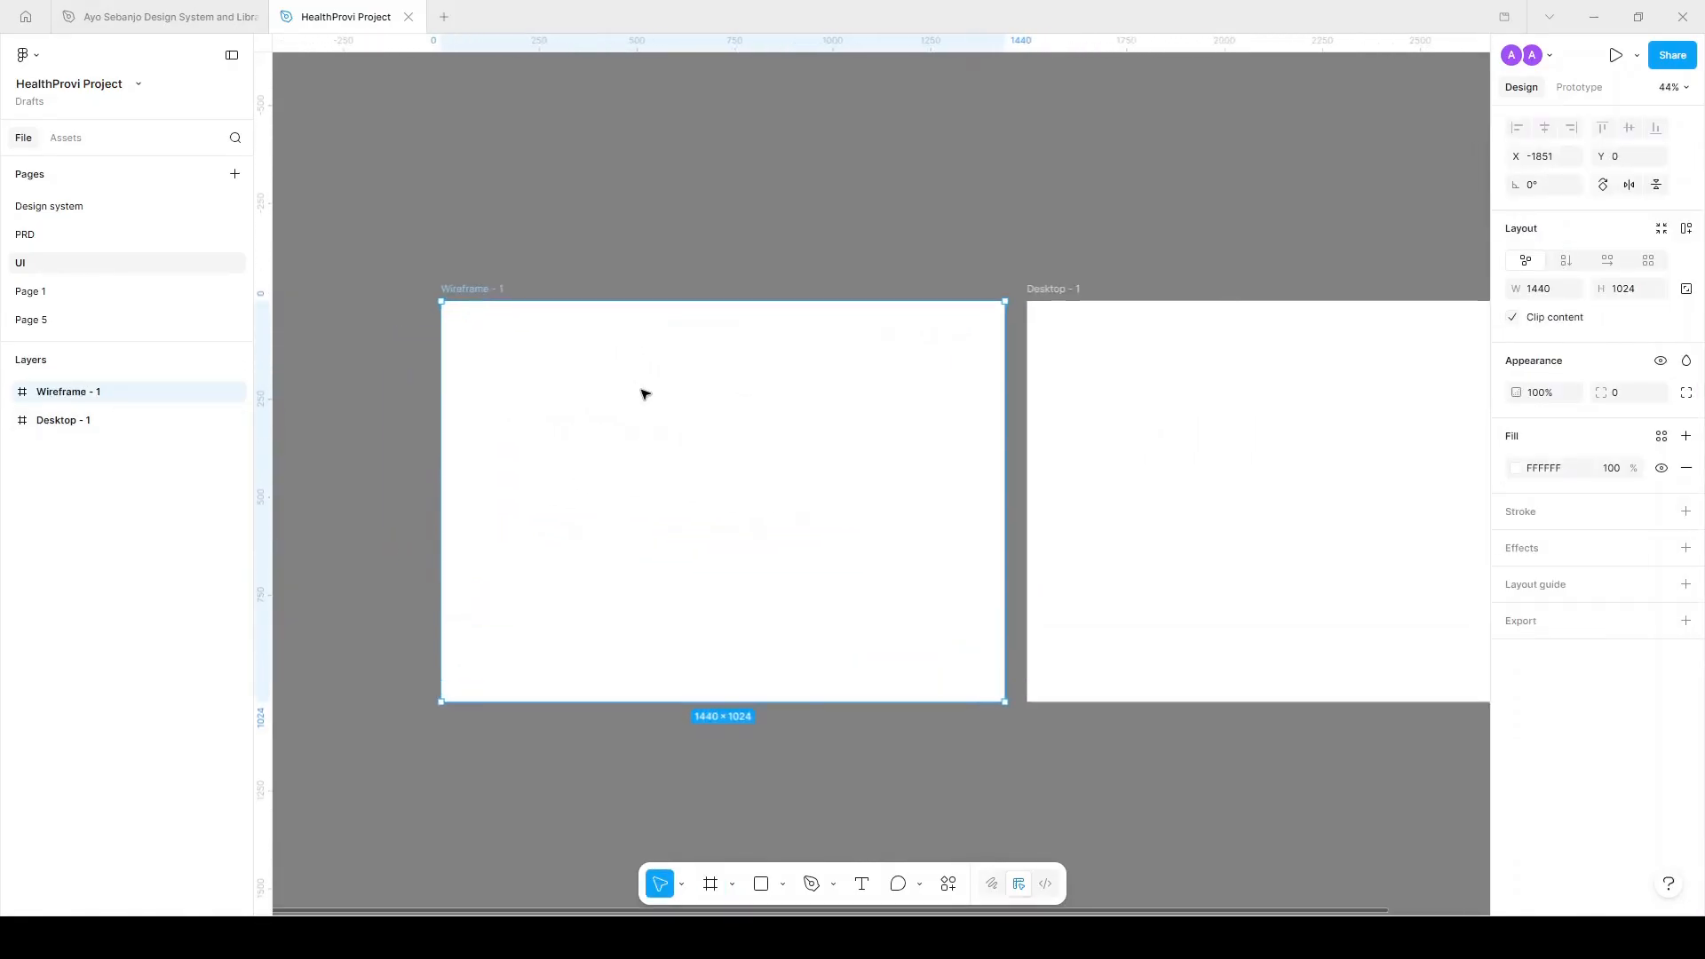
{"action": "left_click_drag", "start_coordinate": [255, 404], "coordinate": [215, 405]}
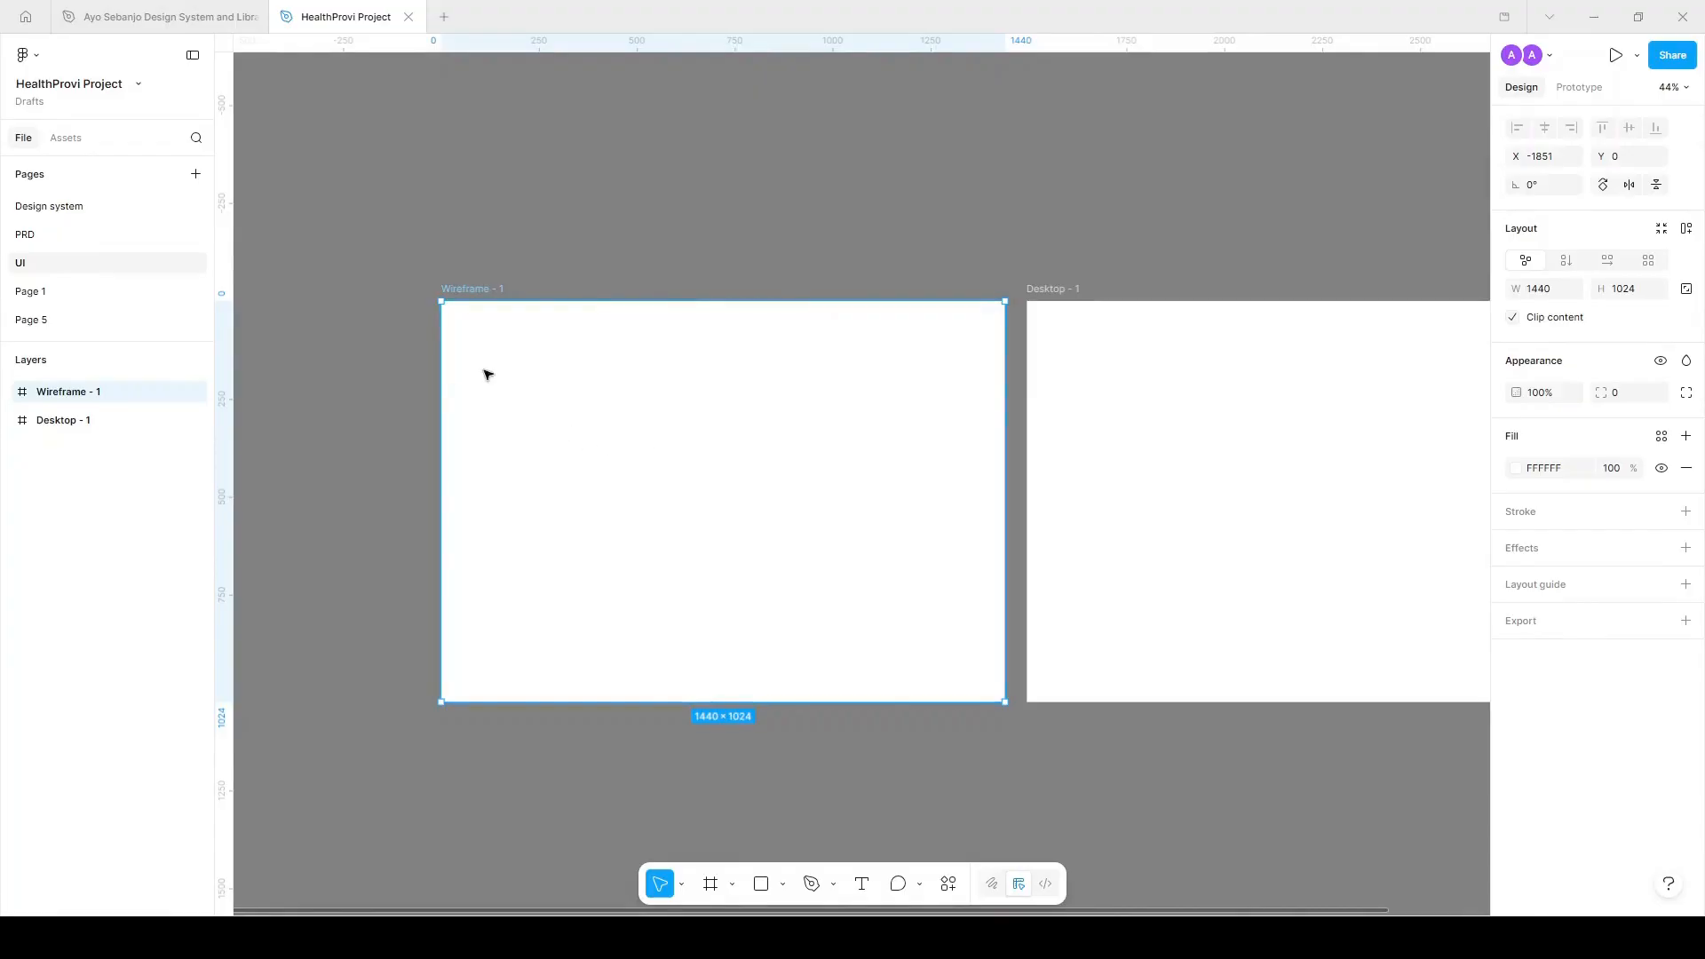
Draw a sidebar frame down Wireframe - 1's left edge, filled light pink EDE5E5.
{"action": "key", "text": "f"}
{"action": "left_click_drag", "start_coordinate": [441, 302], "coordinate": [553, 702]}
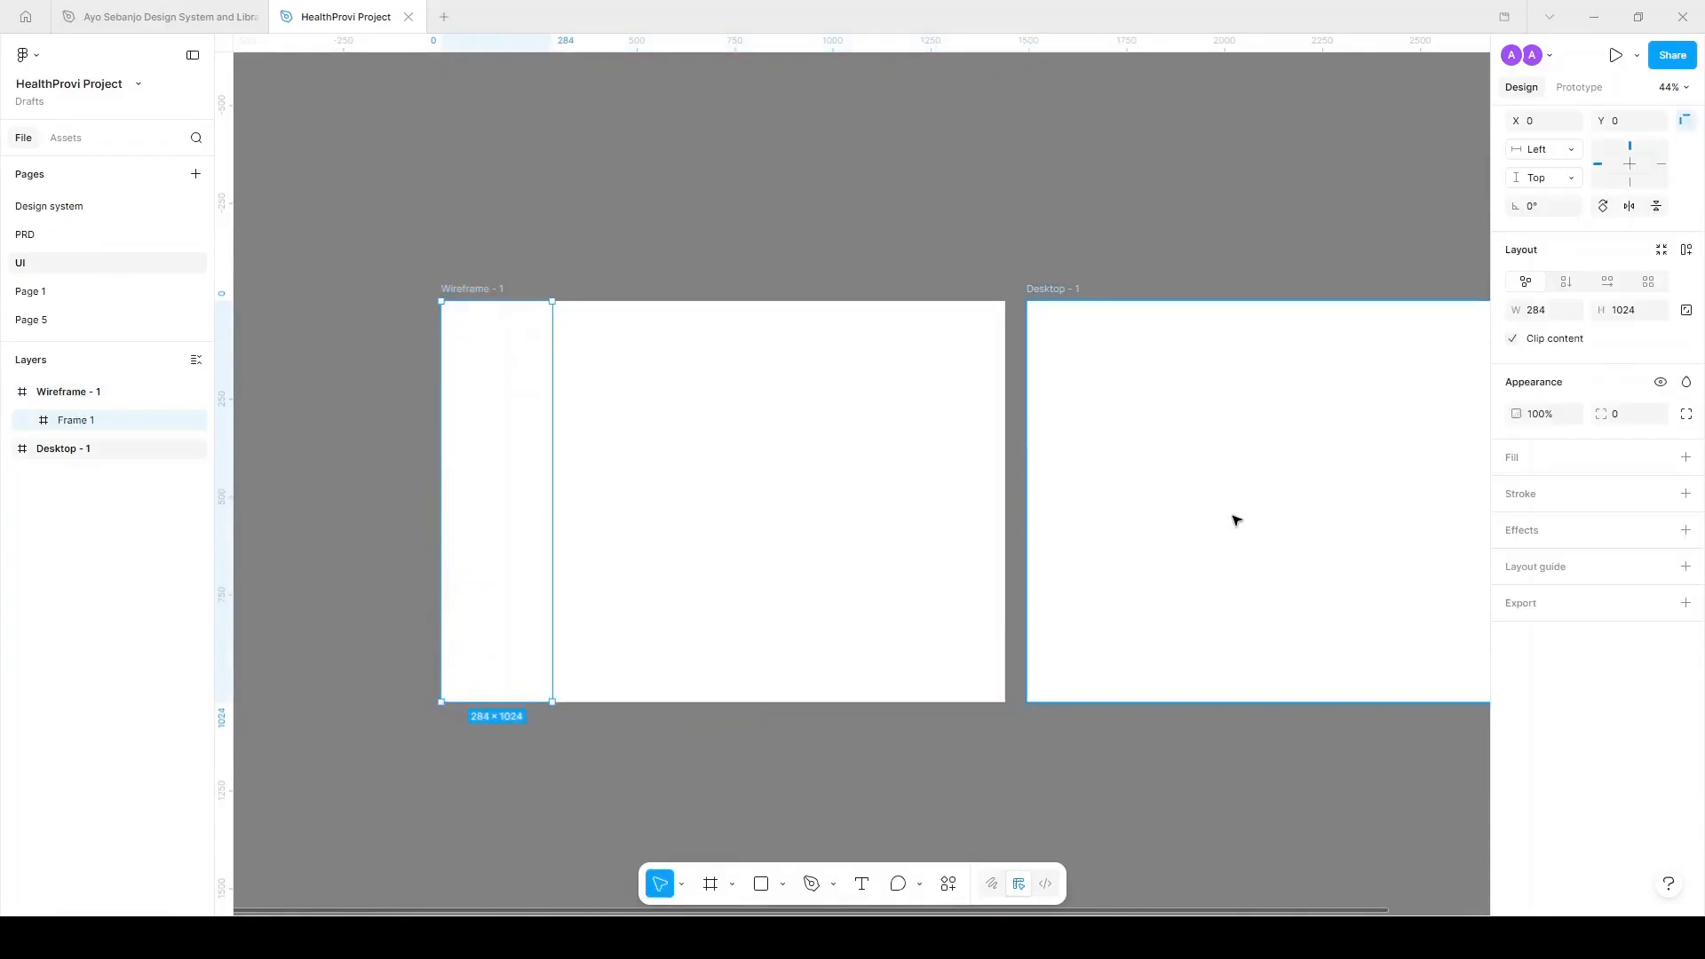
{"action": "left_click", "coordinate": [1685, 458]}
{"action": "left_click_drag", "start_coordinate": [1382, 573], "coordinate": [1325, 569]}
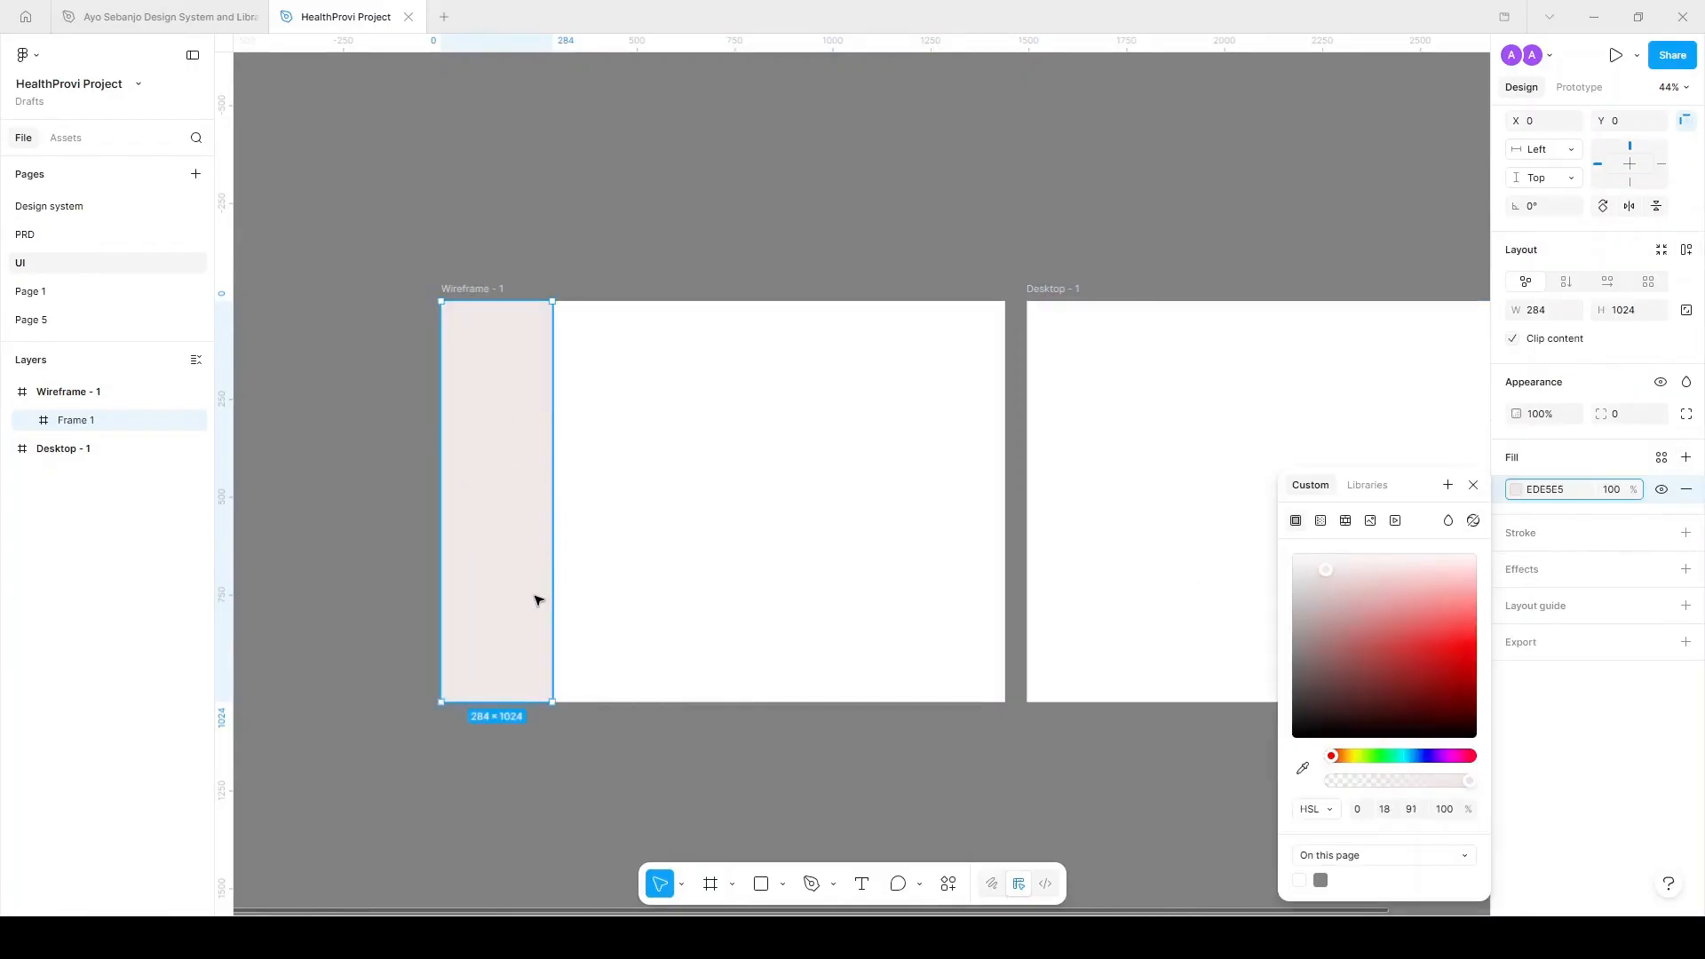
{"action": "left_click", "coordinate": [684, 457]}
Draw a 76-high header text box beside the sidebar, then discard it.
{"action": "key", "text": "t"}
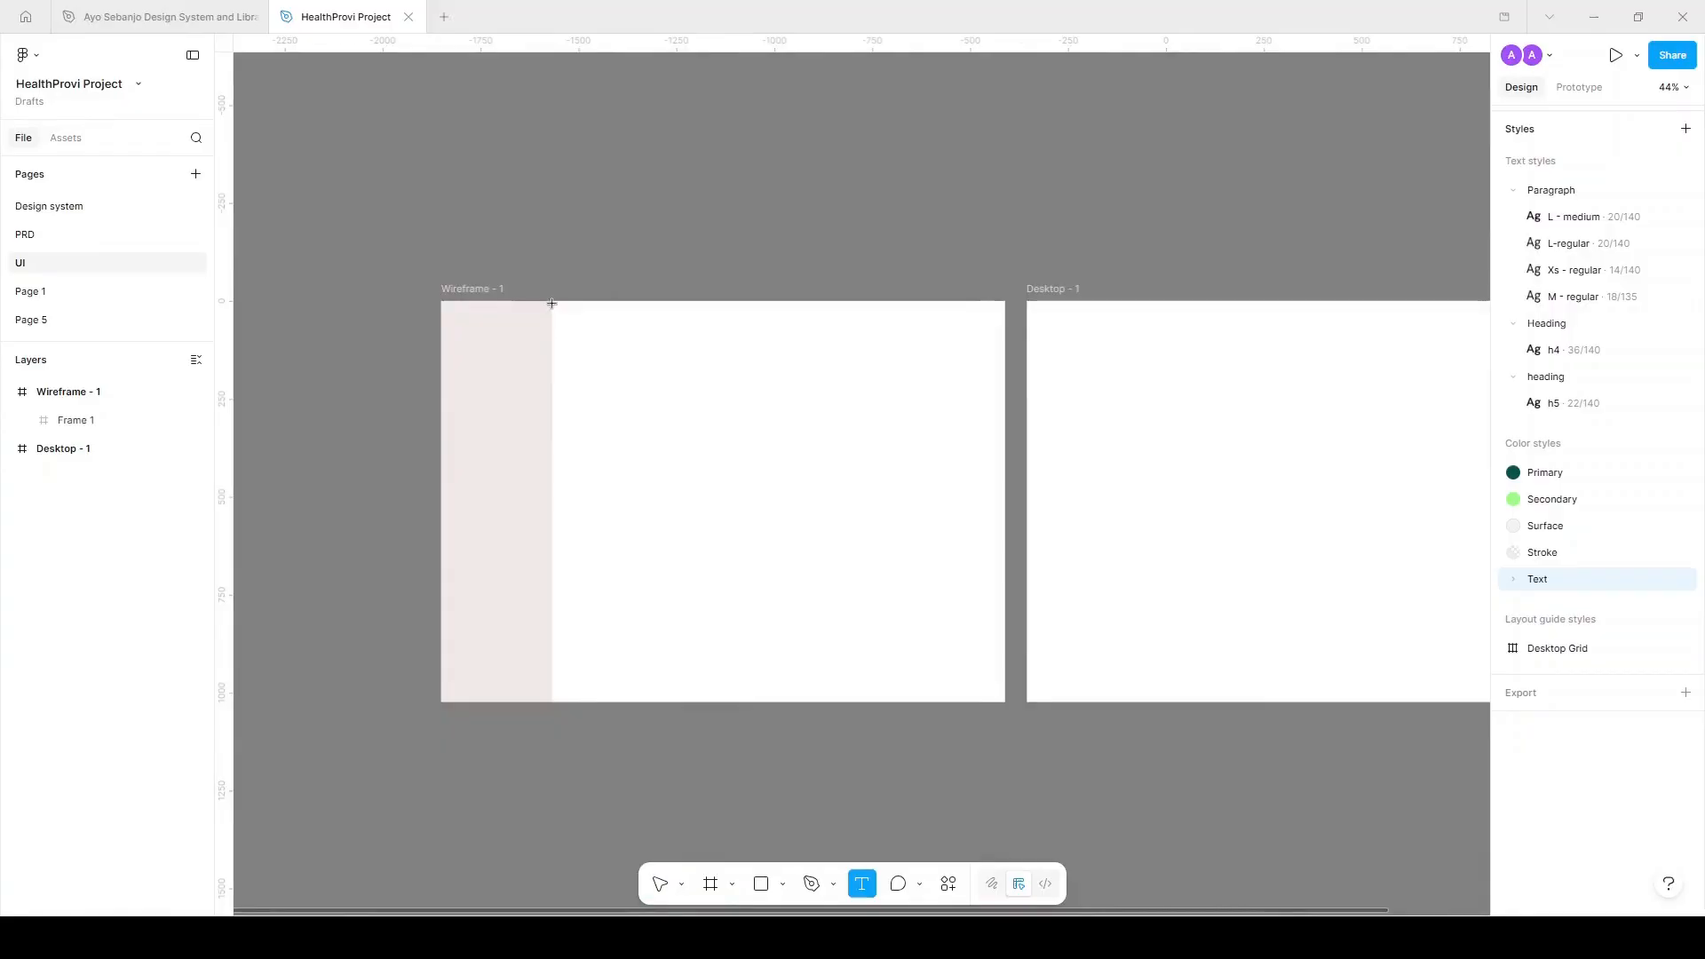
{"action": "left_click_drag", "start_coordinate": [551, 301], "coordinate": [1005, 333]}
{"action": "left_click", "coordinate": [1640, 422]}
{"action": "type", "text": "76"}
{"action": "key", "text": "Return"}
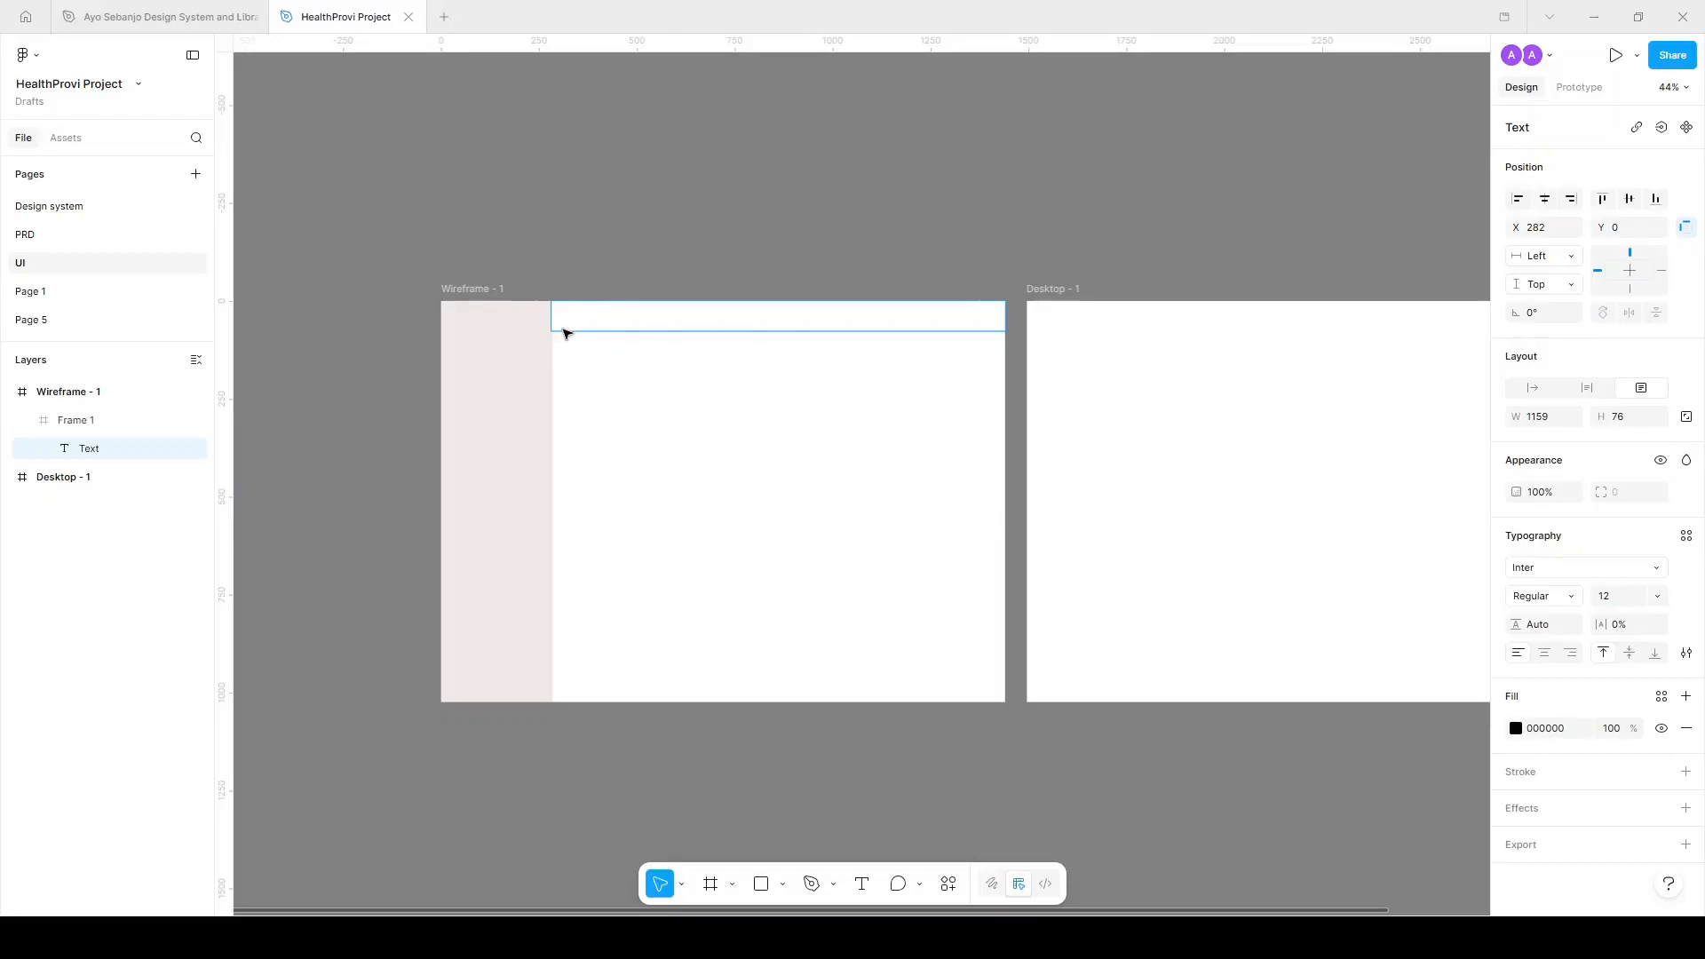
{"action": "key", "text": "Escape"}
Draw Frame 2 as a header bar across the top, filled muted pink C1AEAE.
{"action": "key", "text": "f"}
{"action": "left_click_drag", "start_coordinate": [557, 301], "coordinate": [1005, 333]}
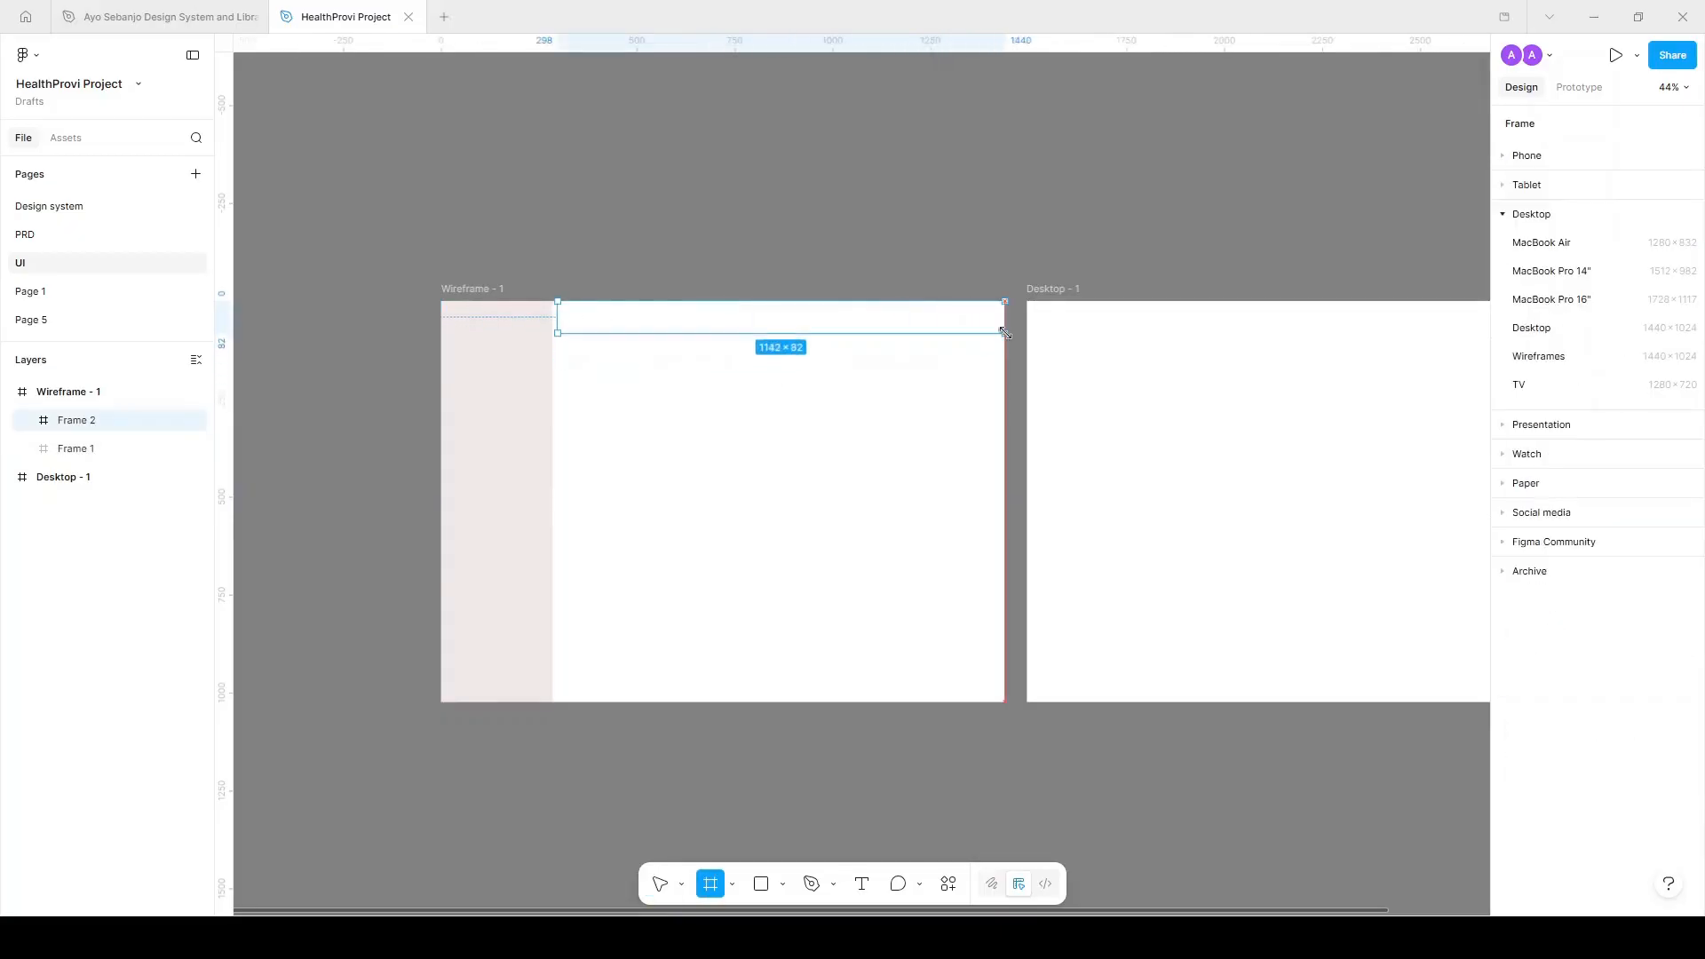
{"action": "left_click", "coordinate": [1517, 596]}
{"action": "left_click", "coordinate": [1337, 607]}
{"action": "left_click_drag", "start_coordinate": [1337, 608], "coordinate": [1317, 605]}
{"action": "left_click_drag", "start_coordinate": [557, 318], "coordinate": [760, 702]}
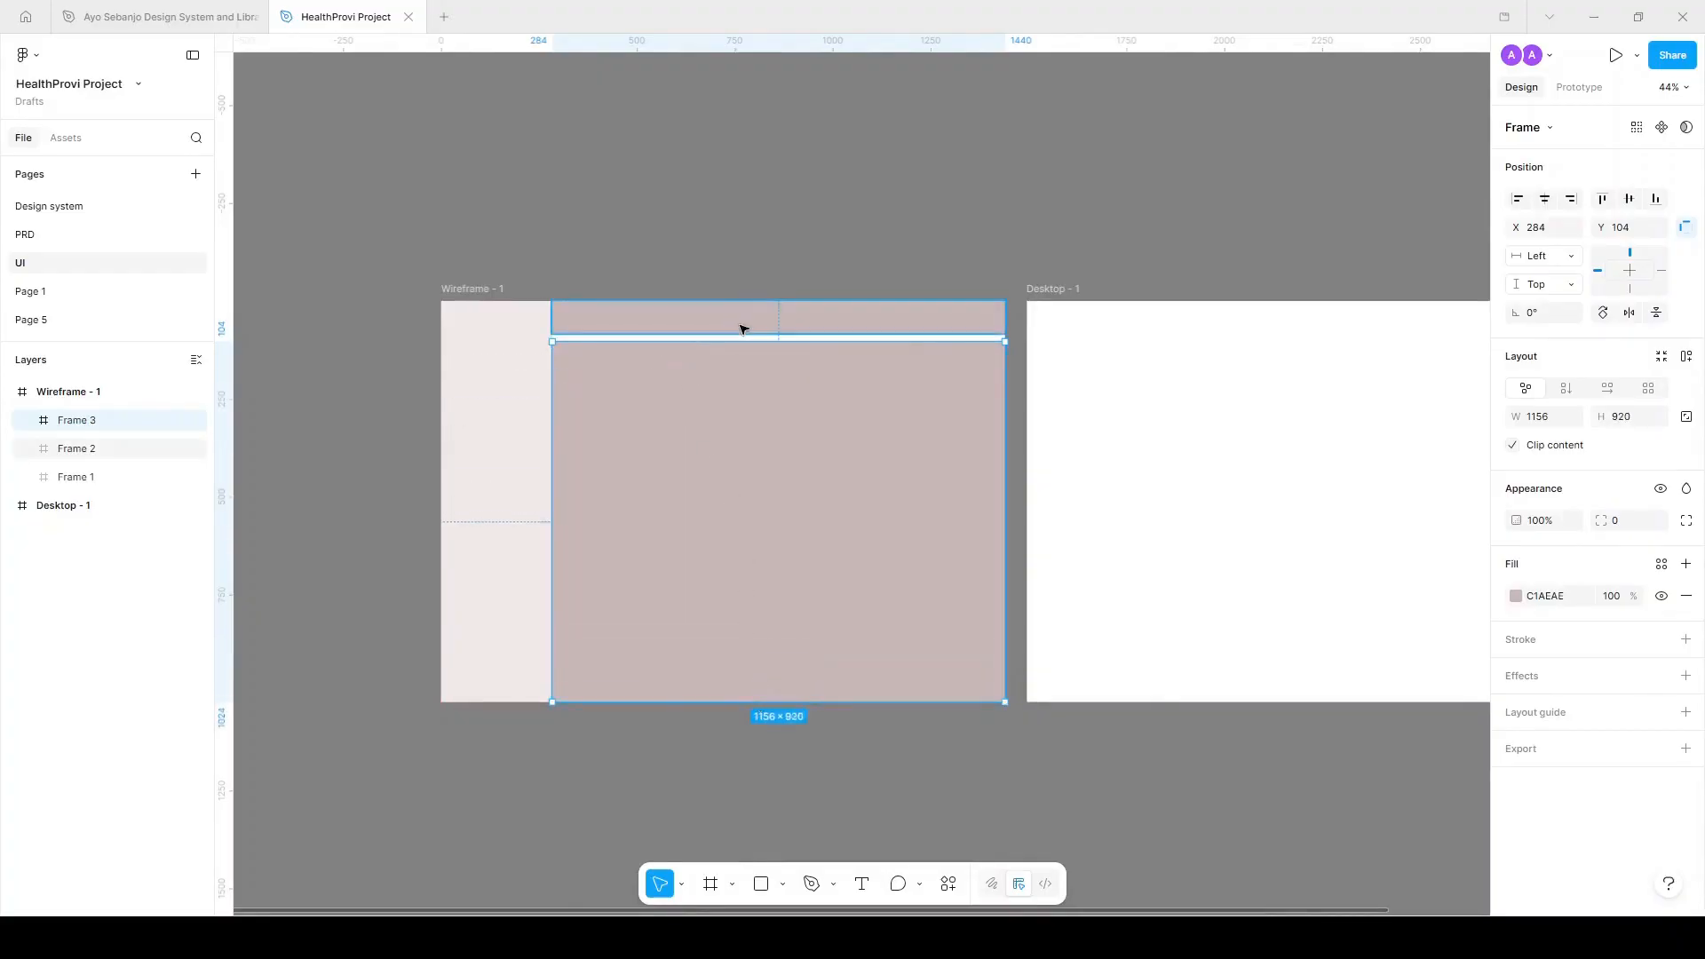
Extend Frame 3 up to the header and recolour it beige C1BAAE.
{"action": "left_click_drag", "start_coordinate": [742, 341], "coordinate": [742, 334]}
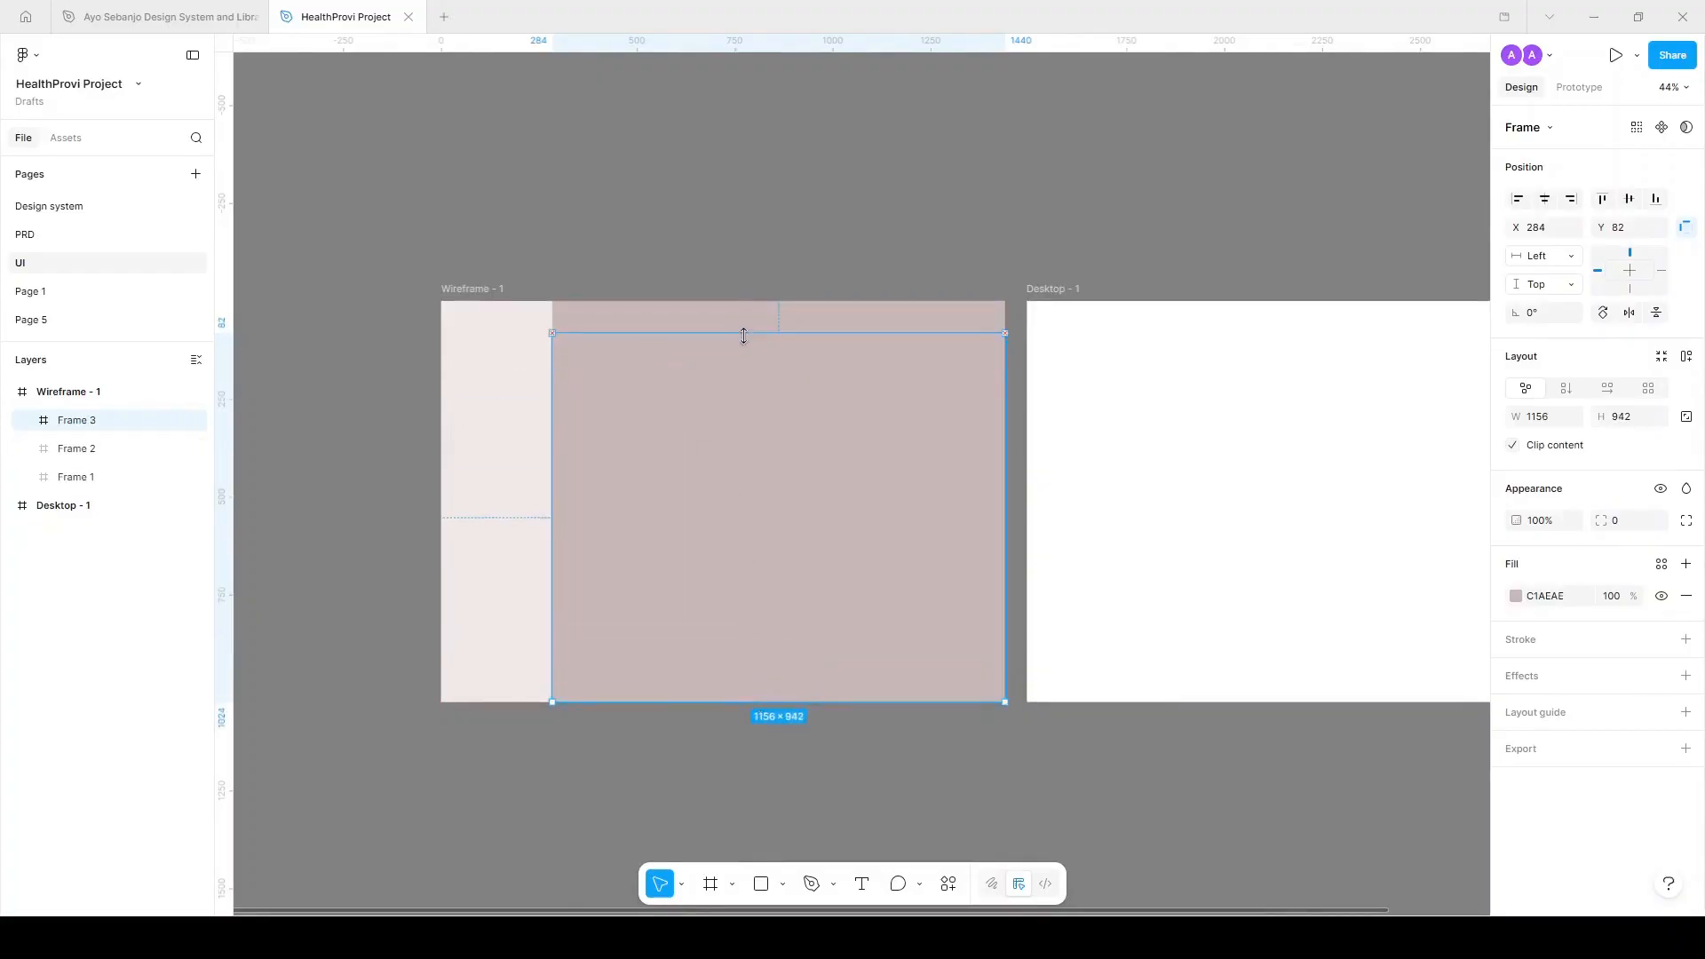
{"action": "left_click", "coordinate": [1524, 602]}
{"action": "left_click", "coordinate": [1334, 758]}
{"action": "mouse_move", "coordinate": [1345, 771]}
{"action": "left_mouse_down"}
{"action": "mouse_move", "coordinate": [1405, 764]}
{"action": "mouse_move", "coordinate": [1347, 759]}
{"action": "left_mouse_up"}
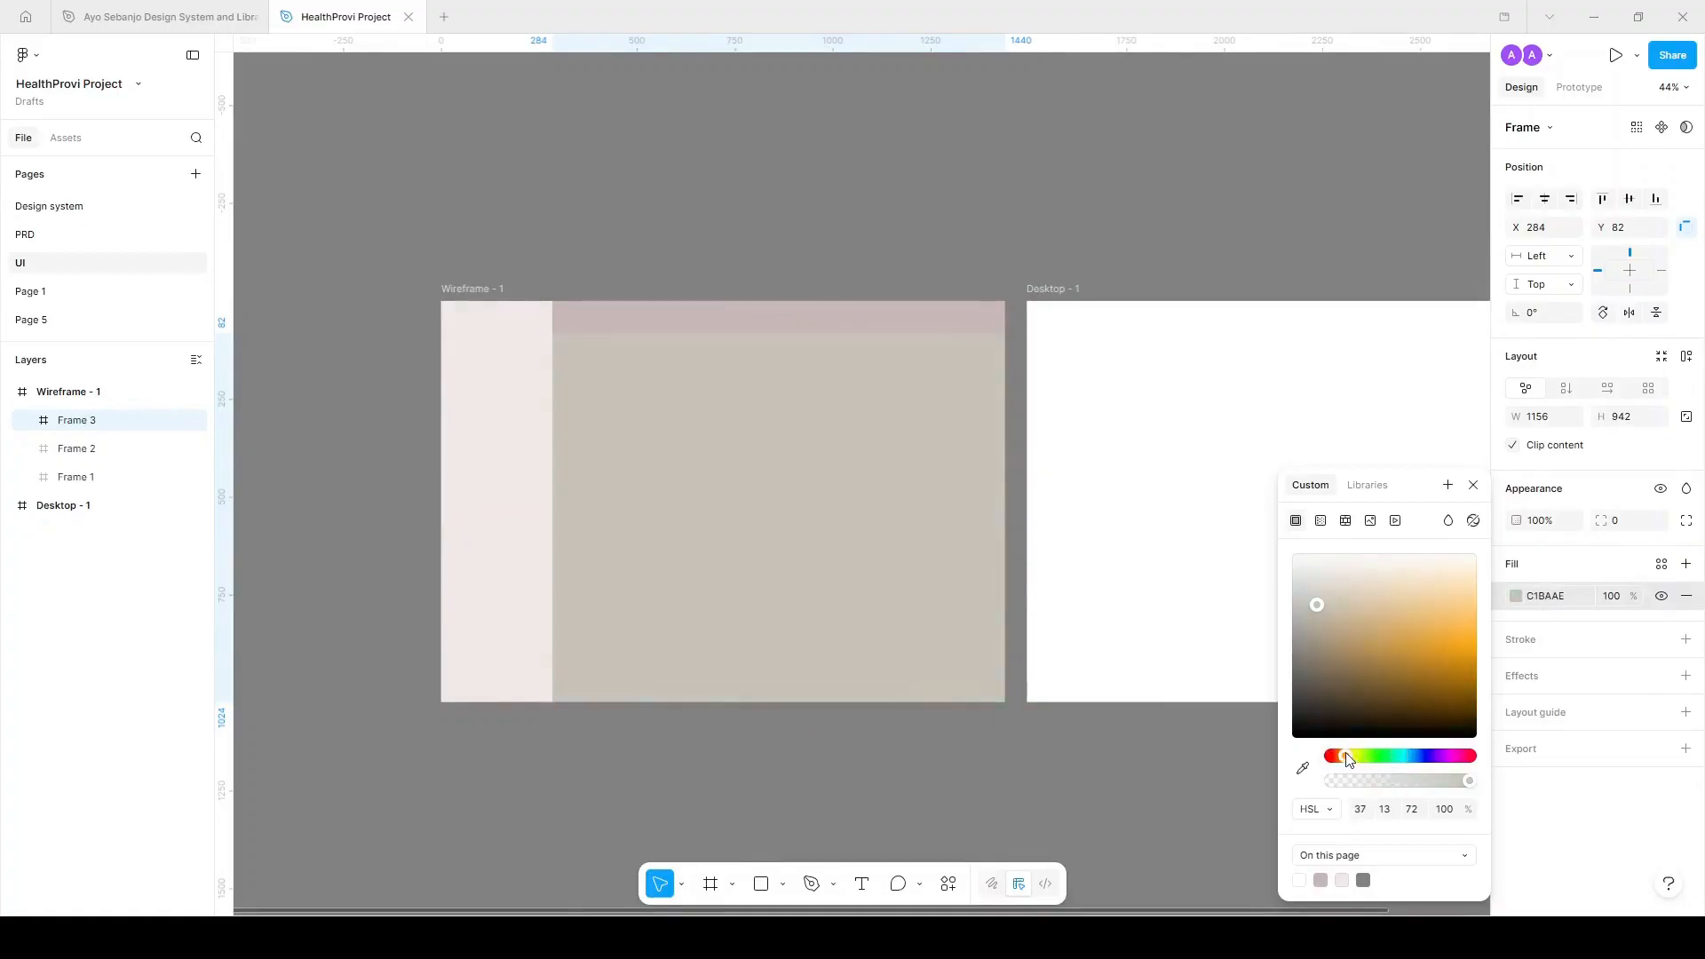
{"action": "left_click", "coordinate": [918, 228]}
{"action": "scroll", "coordinate": [803, 343], "scroll_direction": "up", "scroll_amount": 5}
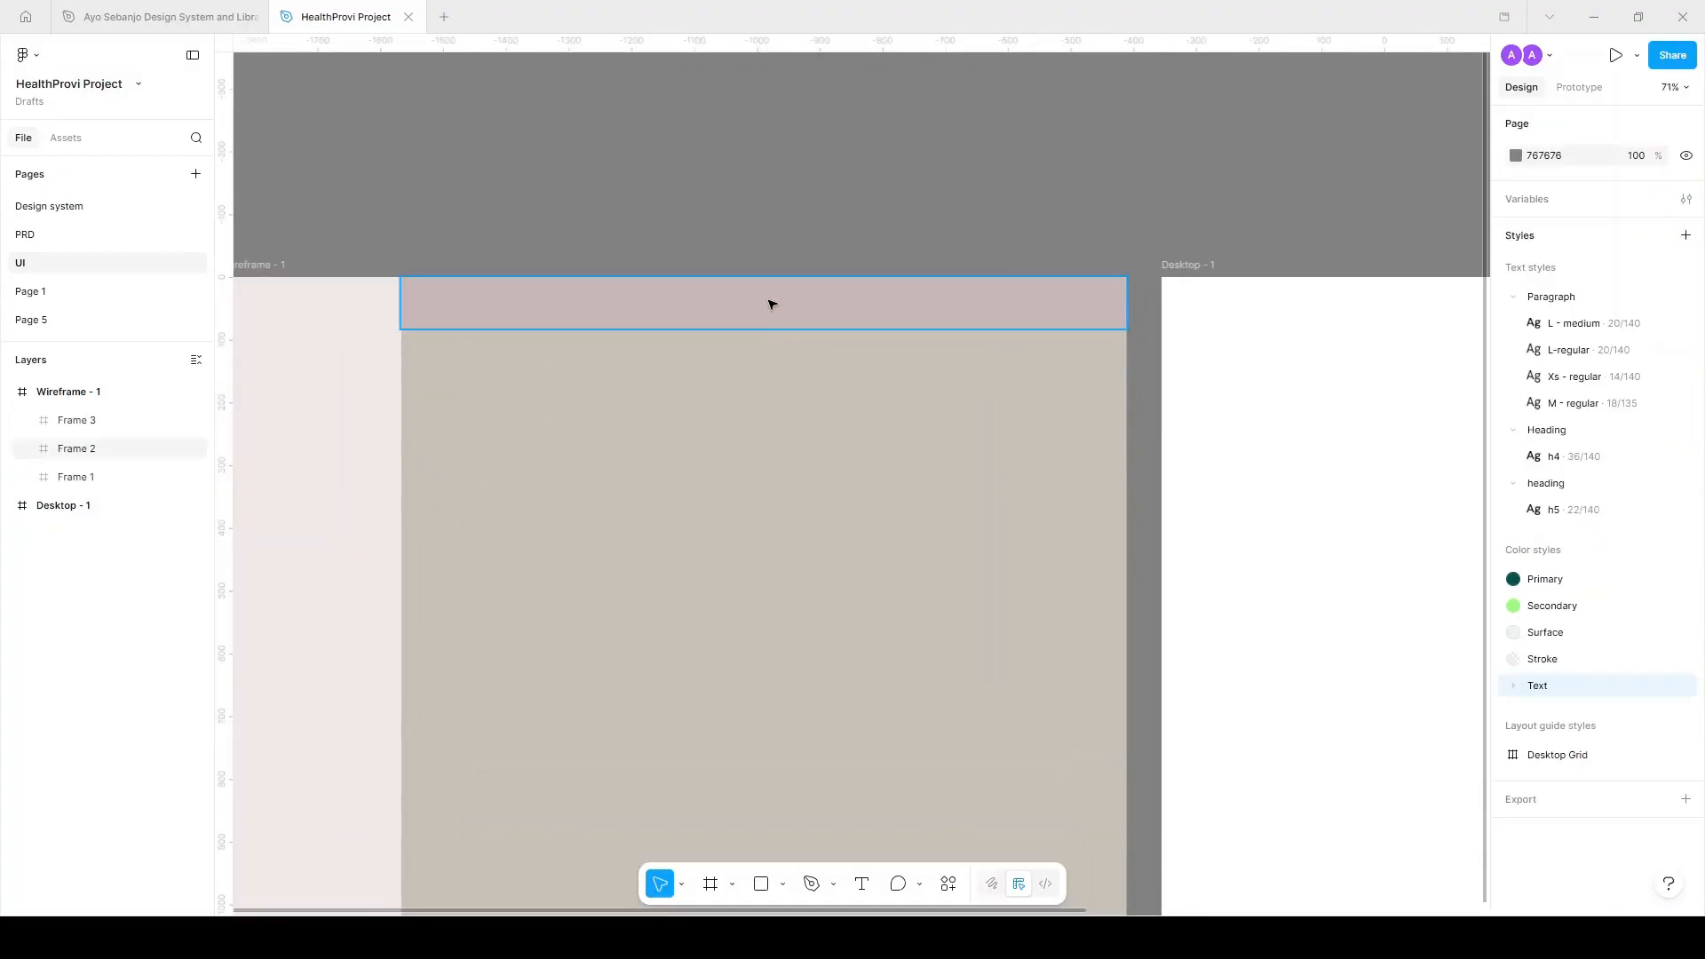
{"action": "left_click", "coordinate": [771, 305]}
{"action": "scroll", "coordinate": [838, 328], "scroll_direction": "down", "scroll_amount": 5}
{"action": "left_click", "coordinate": [998, 147]}
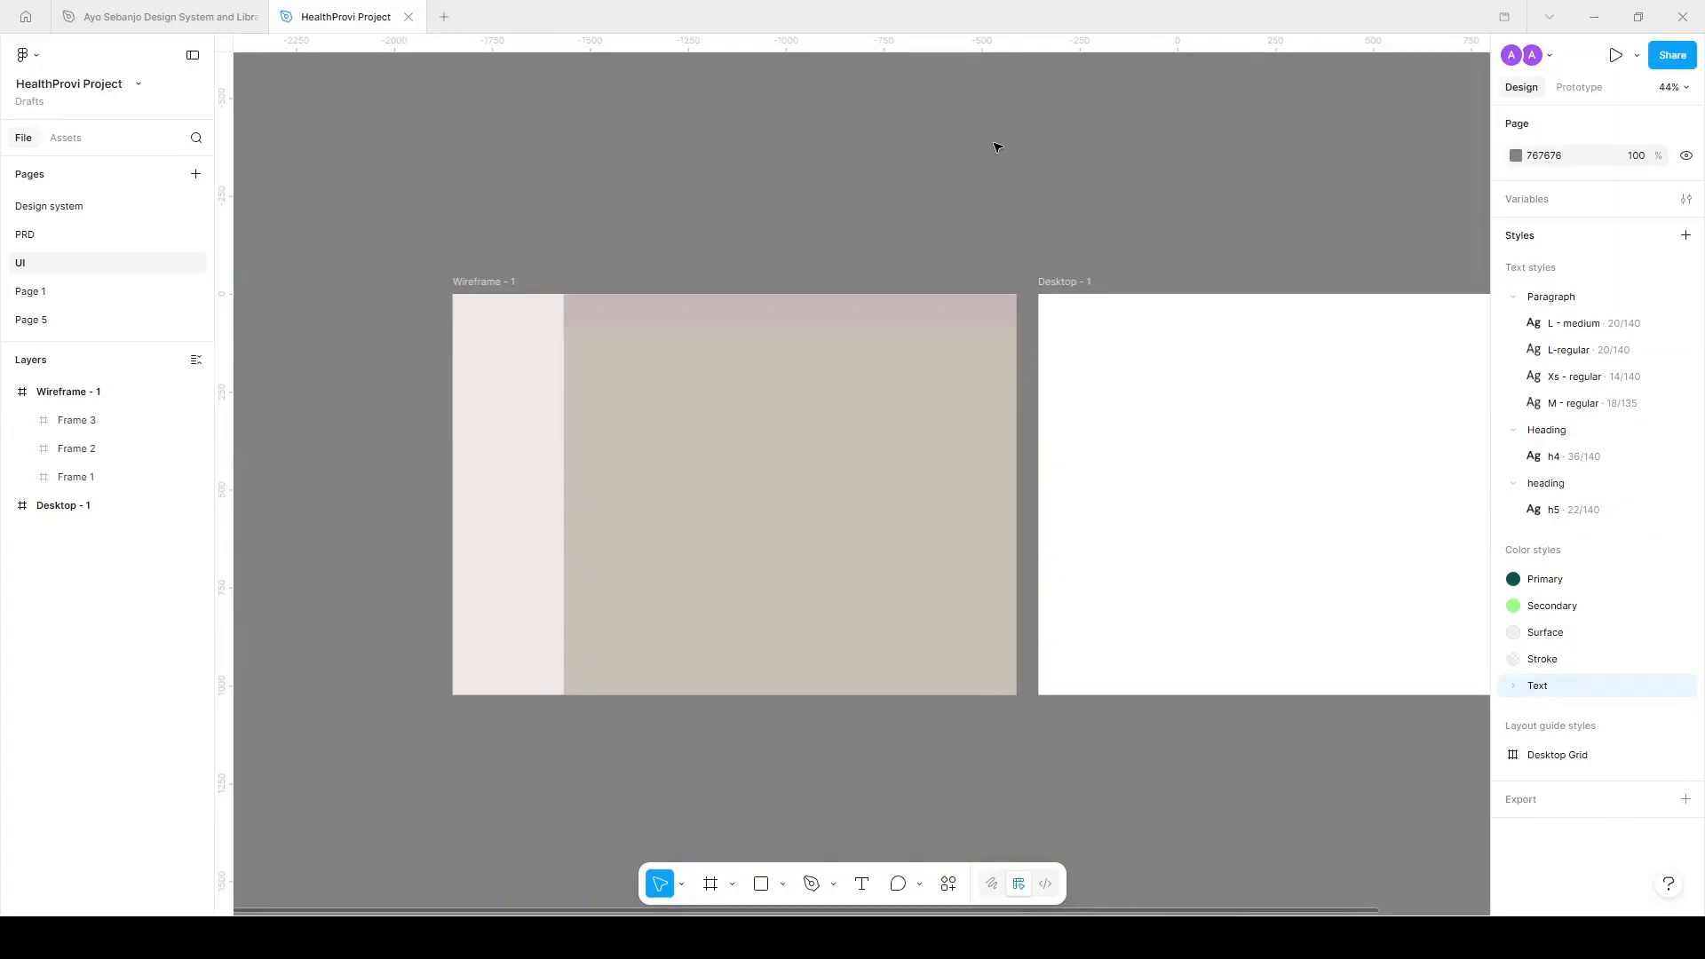
{"action": "scroll", "coordinate": [514, 384], "scroll_direction": "up", "scroll_amount": 3}
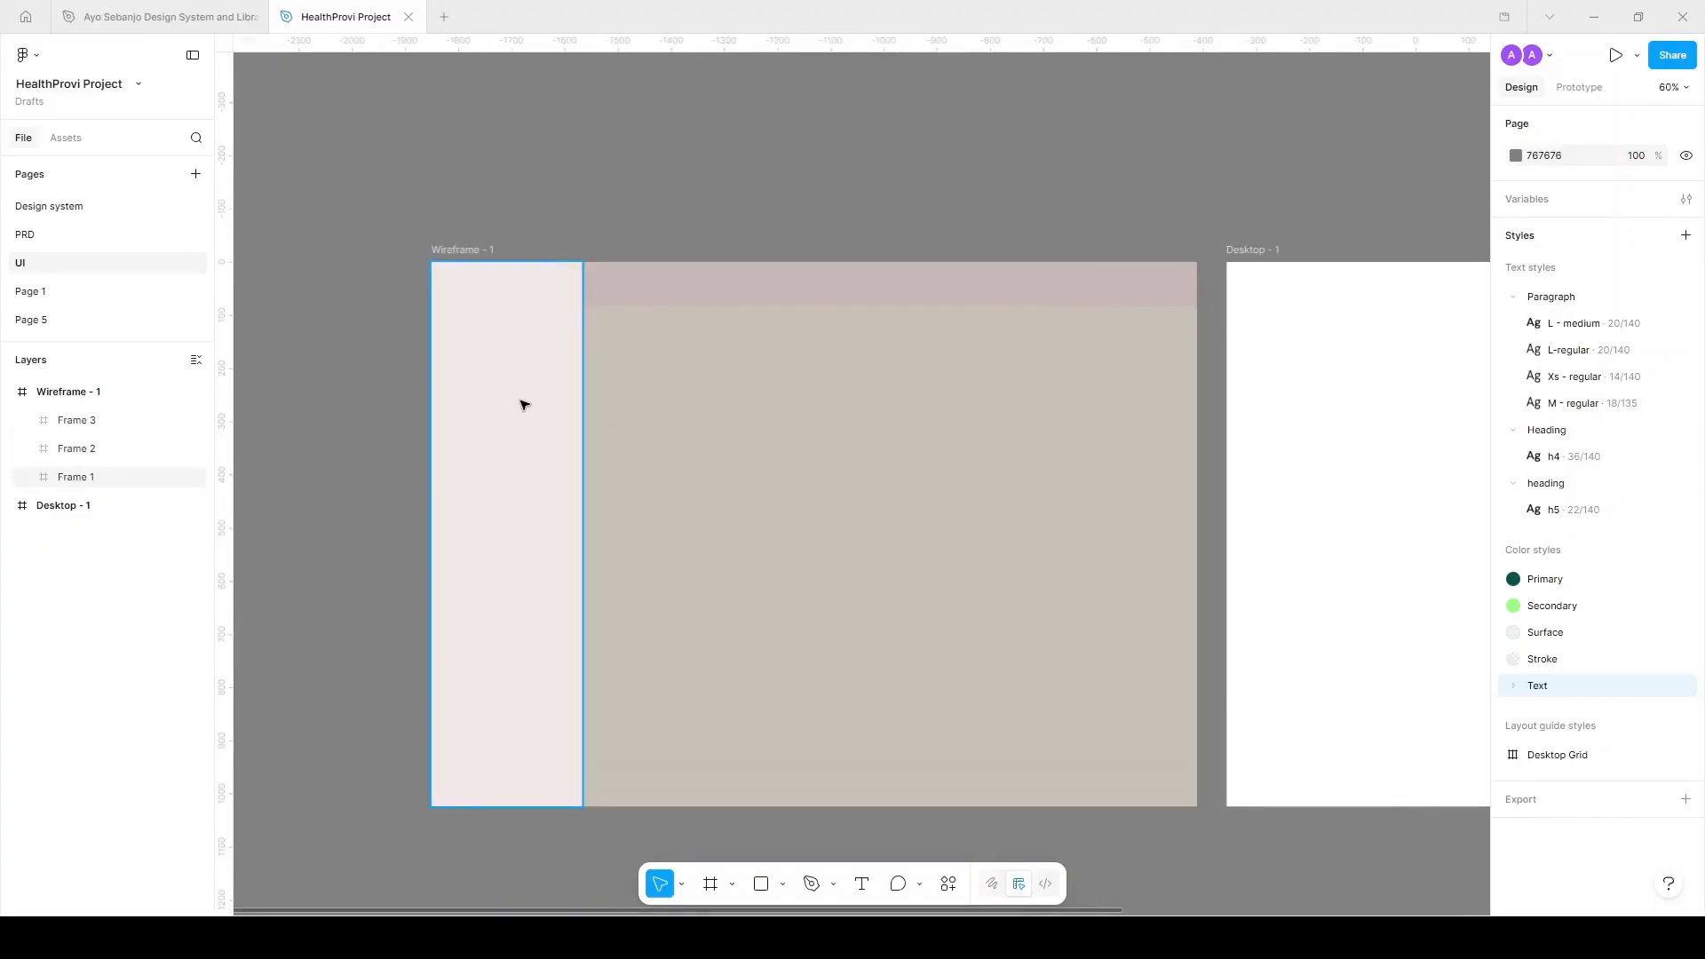
Draw a 229×57 grey 969191 logo block at the top of the sidebar.
{"action": "left_click", "coordinate": [471, 343]}
{"action": "key", "text": "f"}
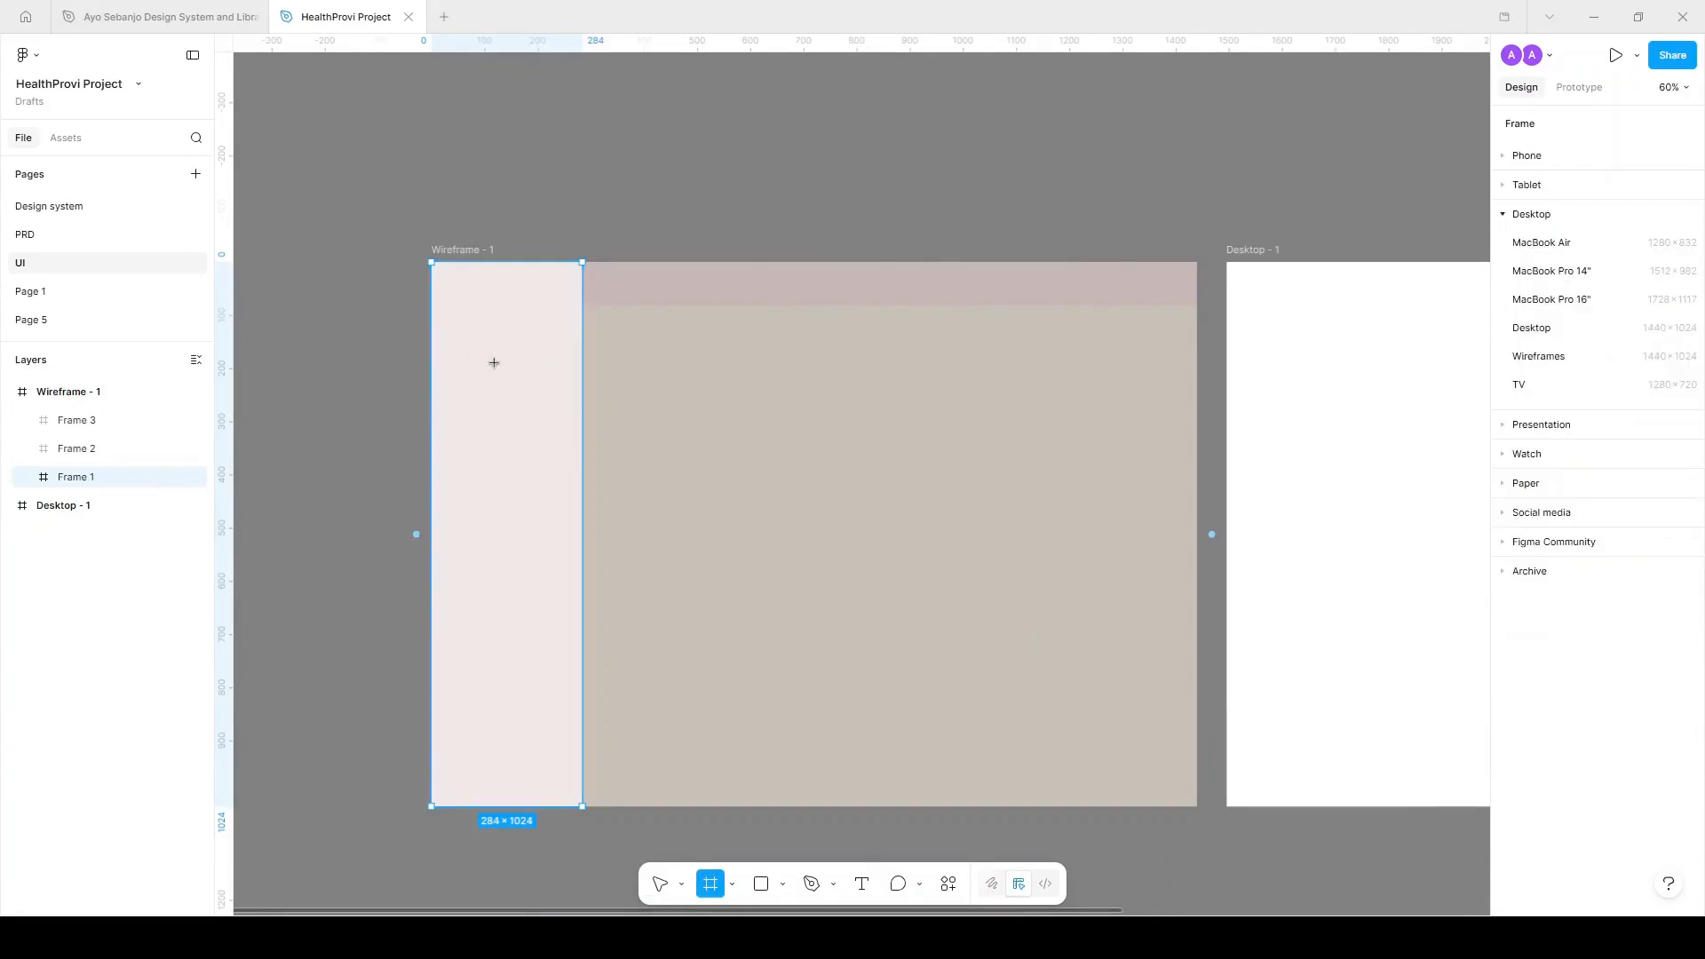
{"action": "left_click_drag", "start_coordinate": [446, 287], "coordinate": [517, 308]}
{"action": "left_click_drag", "start_coordinate": [564, 316], "coordinate": [569, 317]}
{"action": "left_click", "coordinate": [1686, 565]}
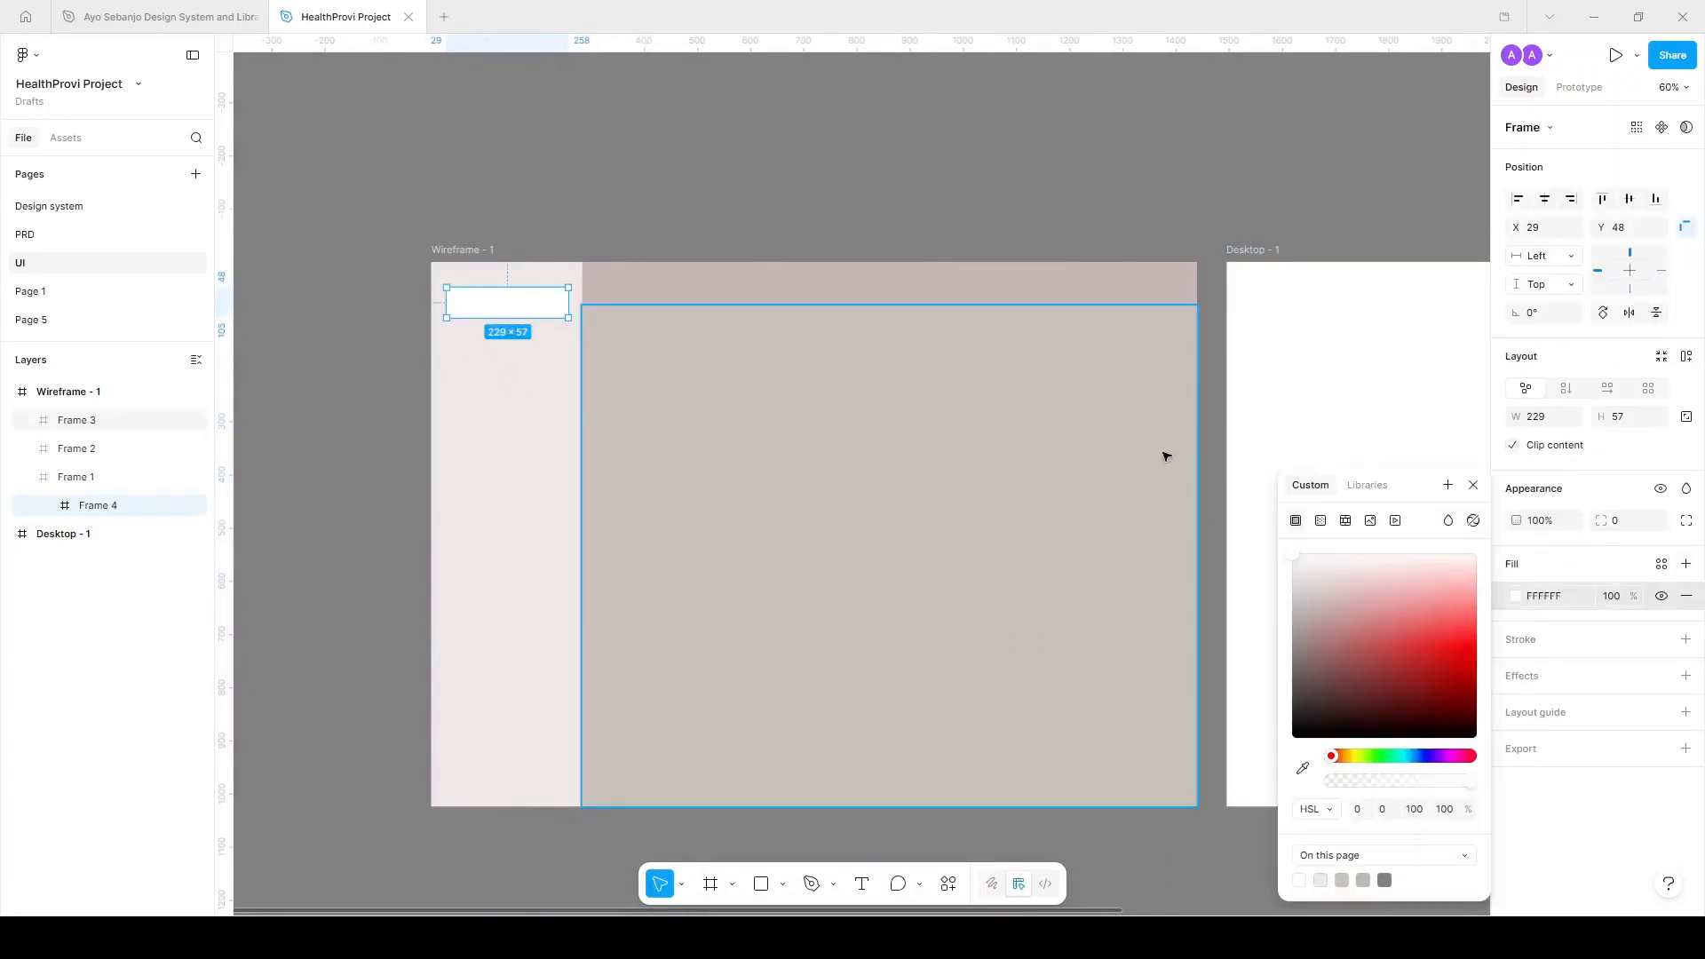
{"action": "left_click", "coordinate": [1298, 631]}
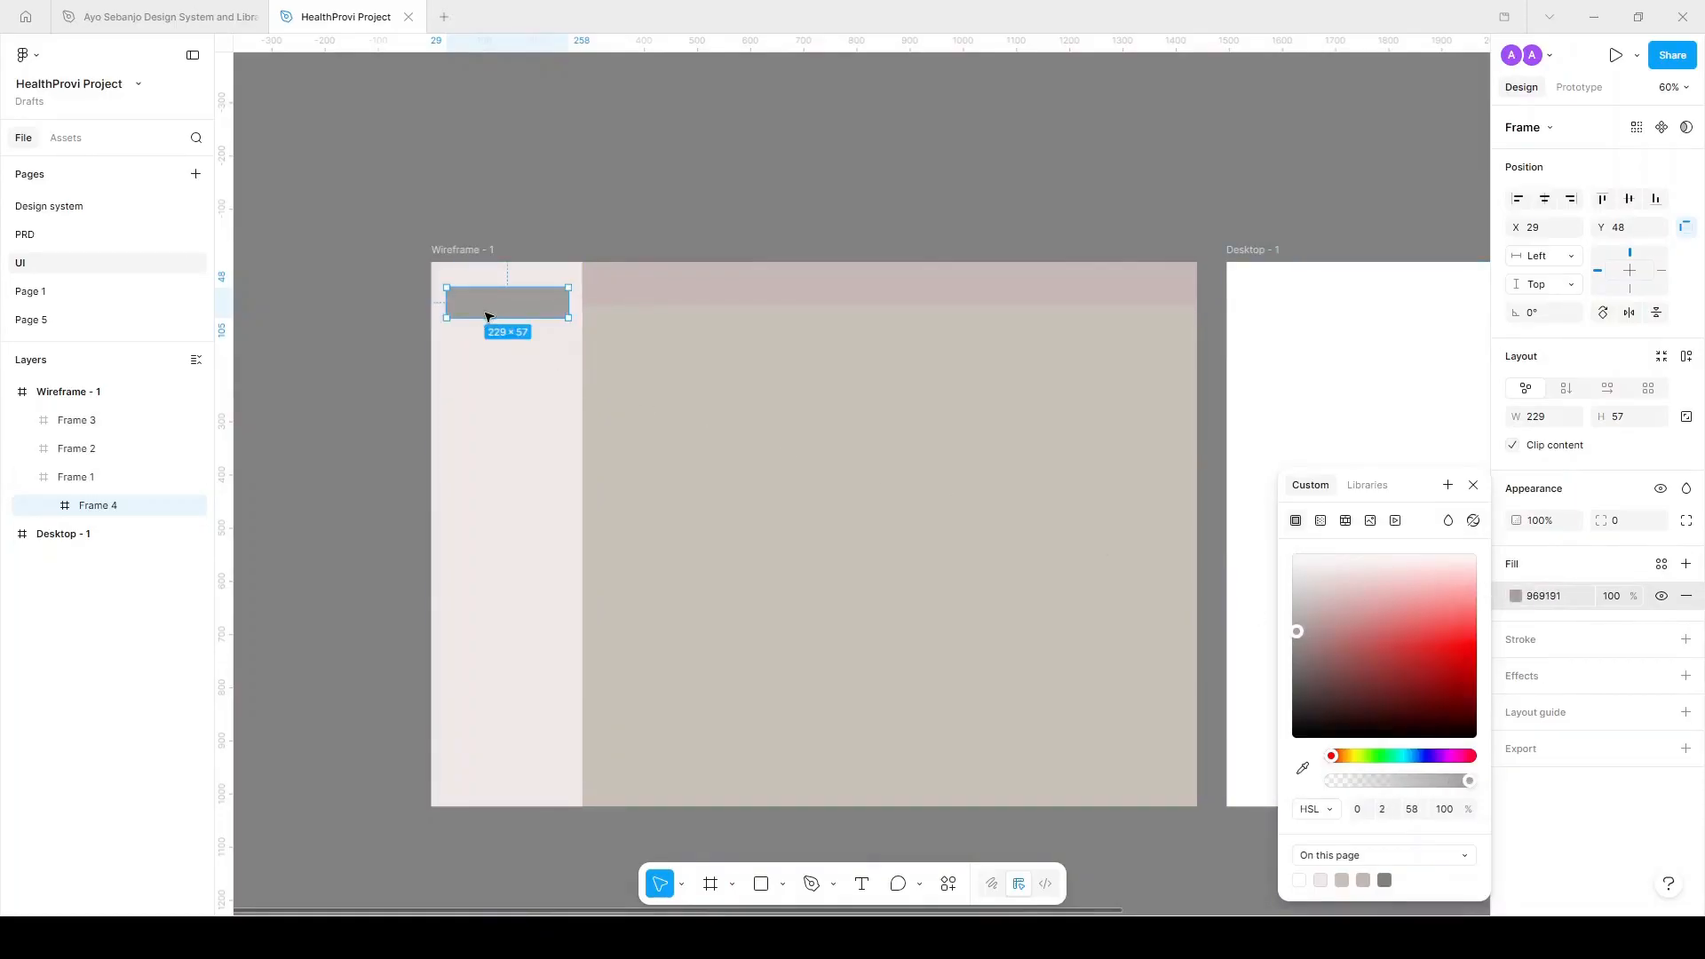
{"action": "left_click_drag", "start_coordinate": [507, 303], "coordinate": [522, 653]}
{"action": "key", "text": "ctrl+z"}
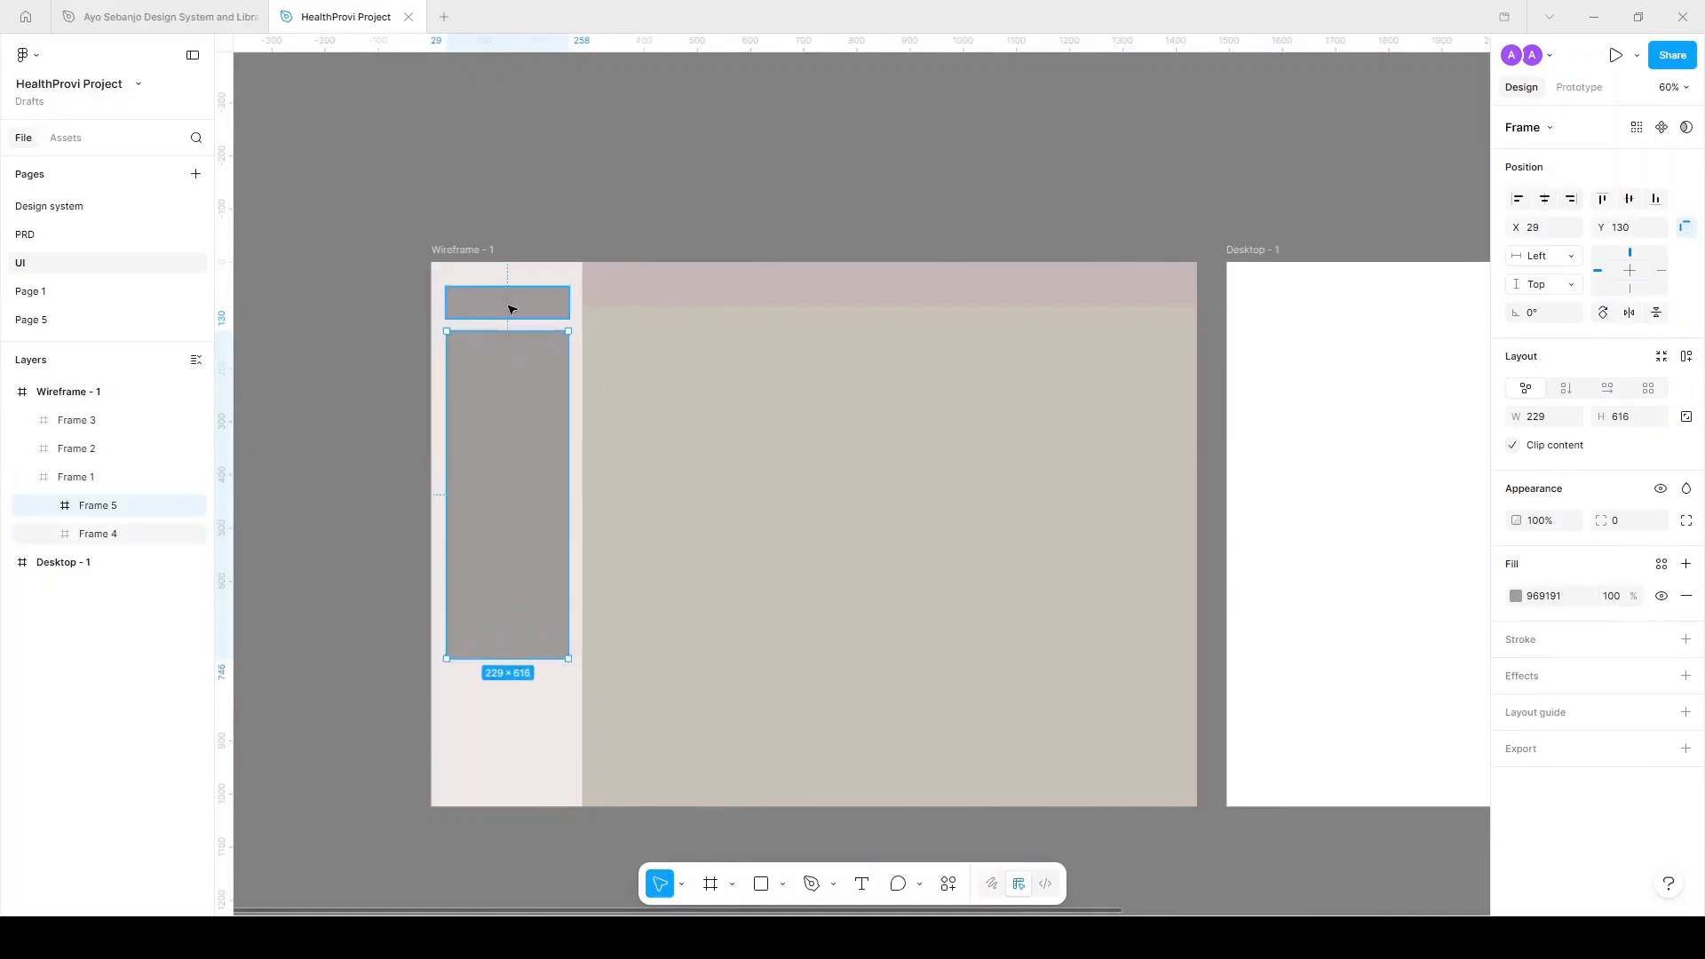
Stack seven light E6E0E0 menu items below the logo using Ctrl+D.
{"action": "scroll", "coordinate": [419, 453], "scroll_direction": "up", "scroll_amount": 5}
{"action": "left_click", "coordinate": [568, 218]}
{"action": "left_click_drag", "start_coordinate": [586, 216], "coordinate": [587, 307]}
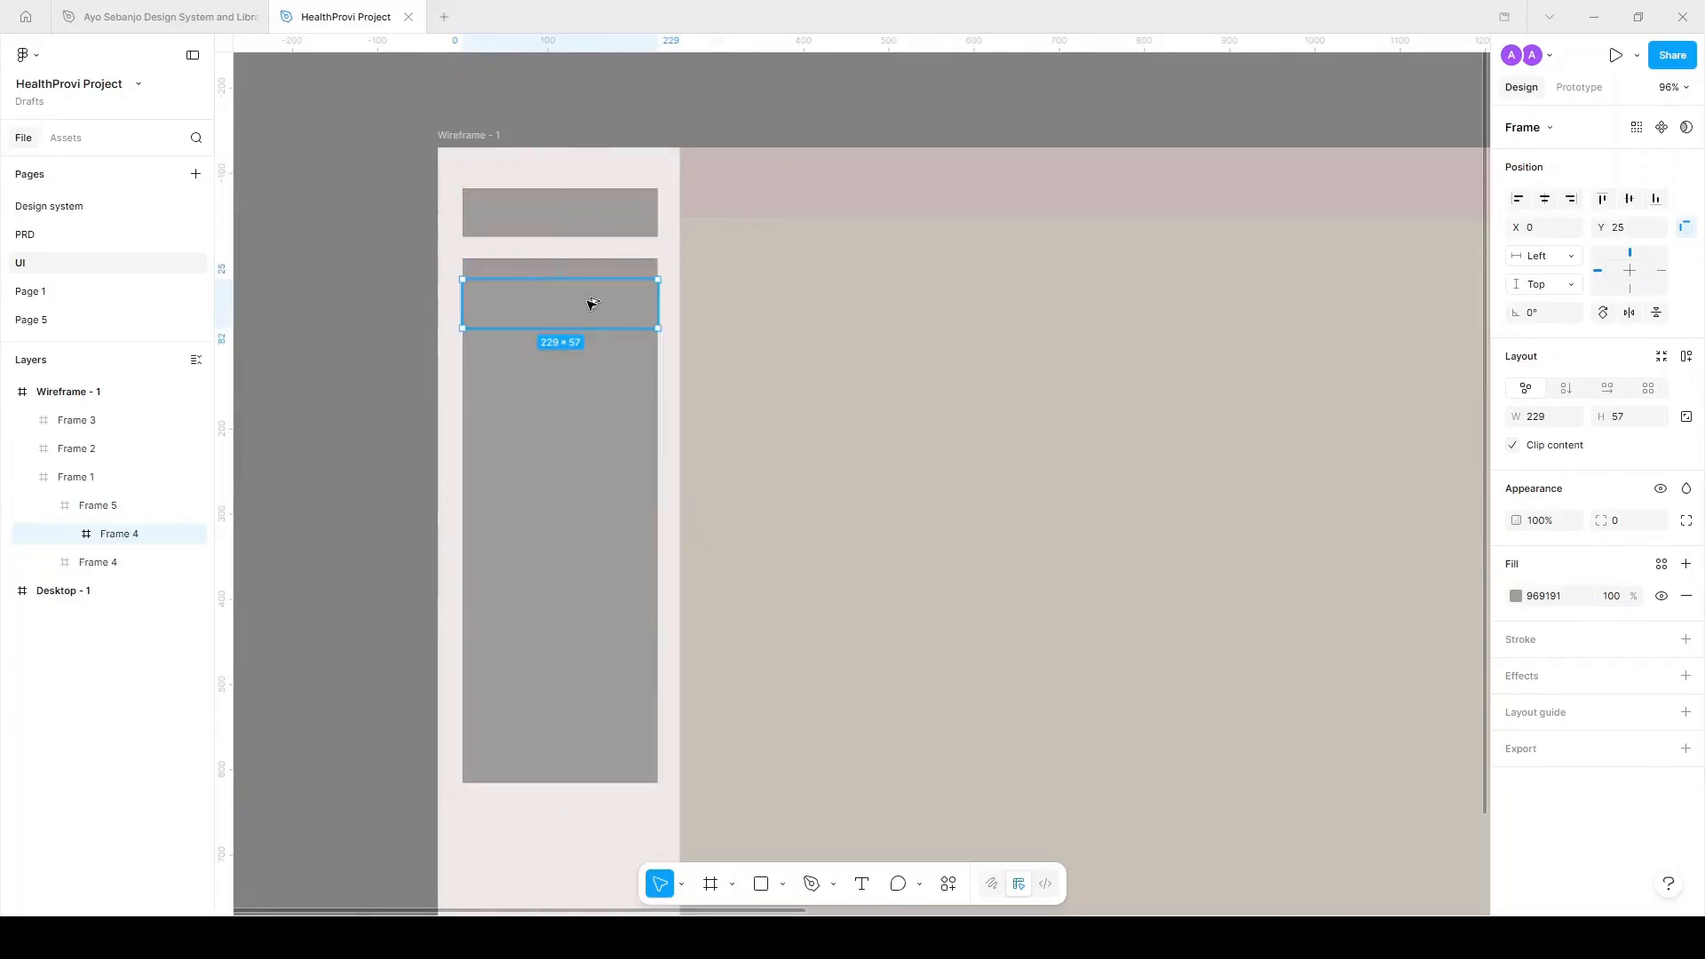
{"action": "left_click", "coordinate": [1523, 596]}
{"action": "left_click_drag", "start_coordinate": [1339, 578], "coordinate": [1310, 574]}
{"action": "left_click_drag", "start_coordinate": [657, 301], "coordinate": [629, 368]}
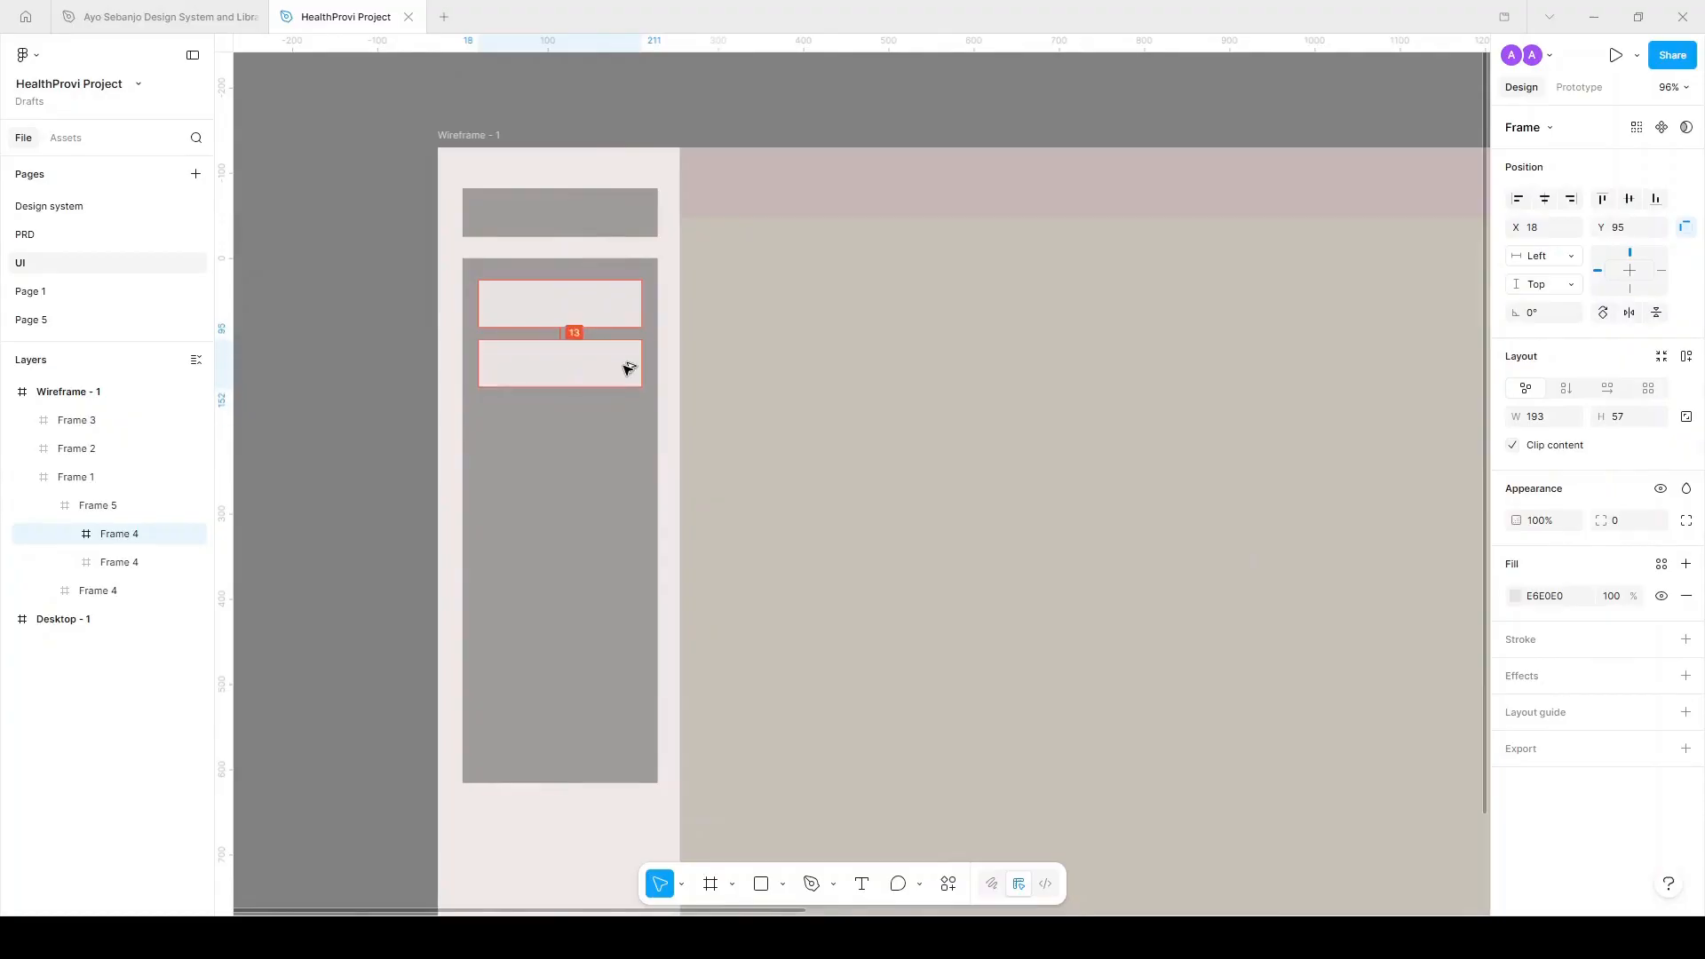
{"action": "key", "text": "ctrl+d"}
{"action": "key", "text": "ctrl+d"}
{"action": "key", "text": "ctrl+d"}
{"action": "key", "text": "ctrl+d"}
{"action": "key", "text": "ctrl+d"}
{"action": "scroll", "coordinate": [628, 481], "scroll_direction": "down", "scroll_amount": 3}
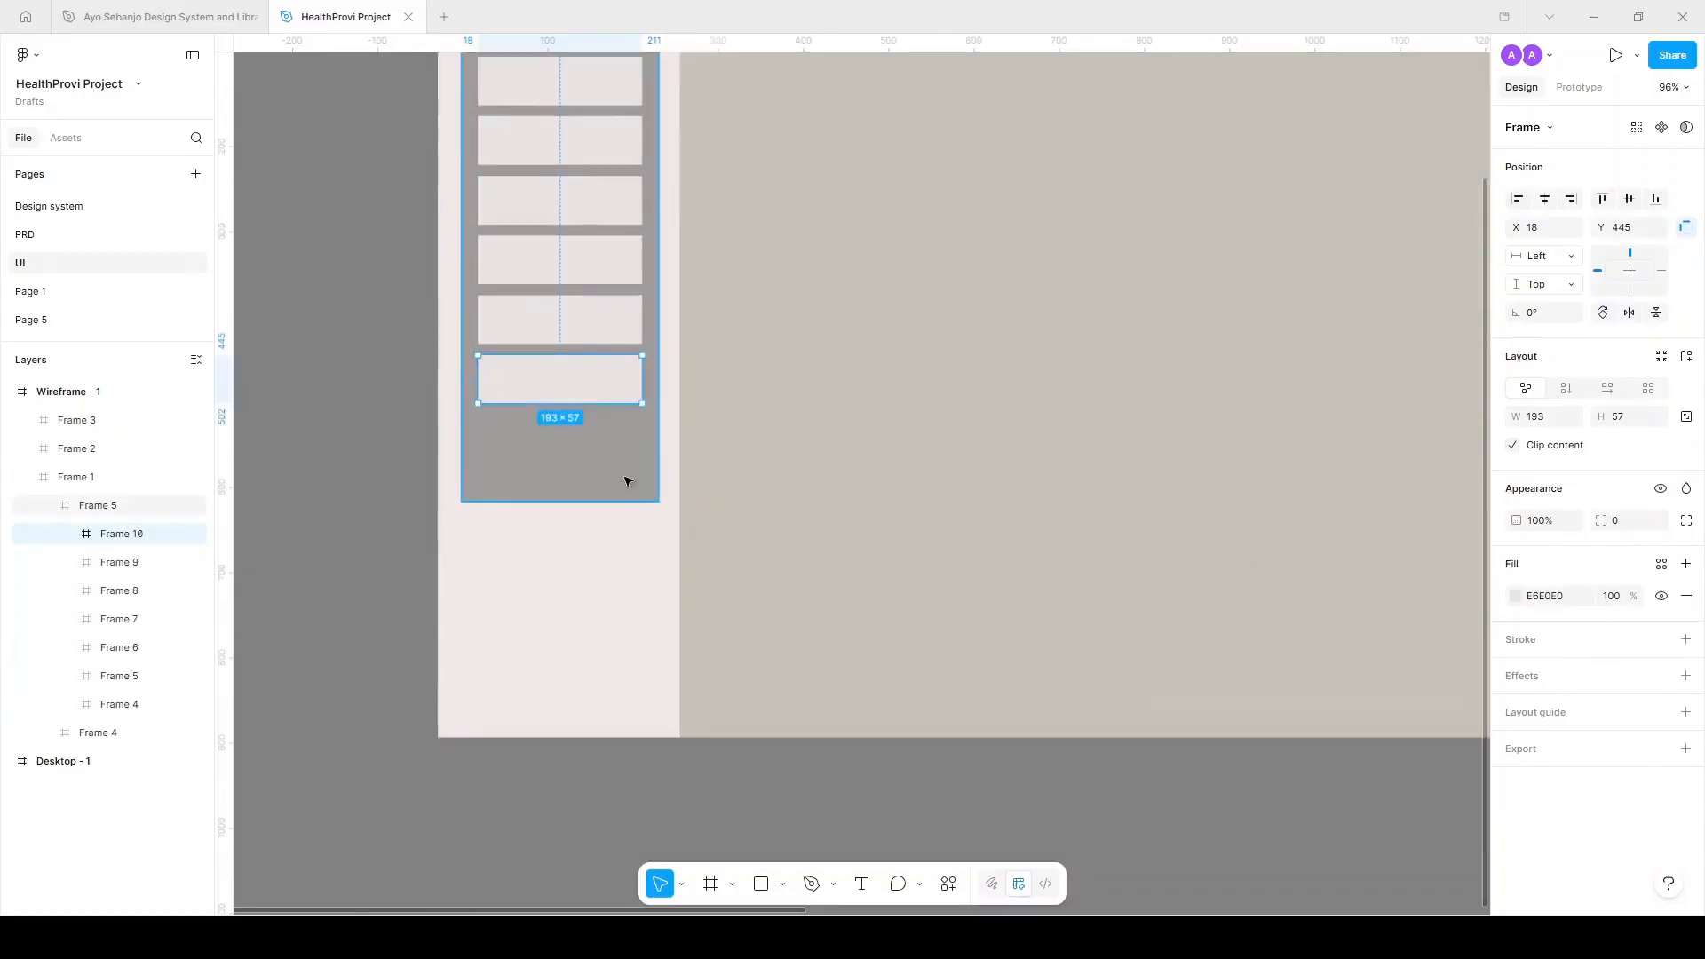
{"action": "scroll", "coordinate": [628, 480], "scroll_direction": "down", "scroll_amount": 3}
{"action": "scroll", "coordinate": [628, 480], "scroll_direction": "down", "scroll_amount": 5}
{"action": "left_click", "coordinate": [709, 544]}
{"action": "scroll", "coordinate": [626, 373], "scroll_direction": "up", "scroll_amount": 3}
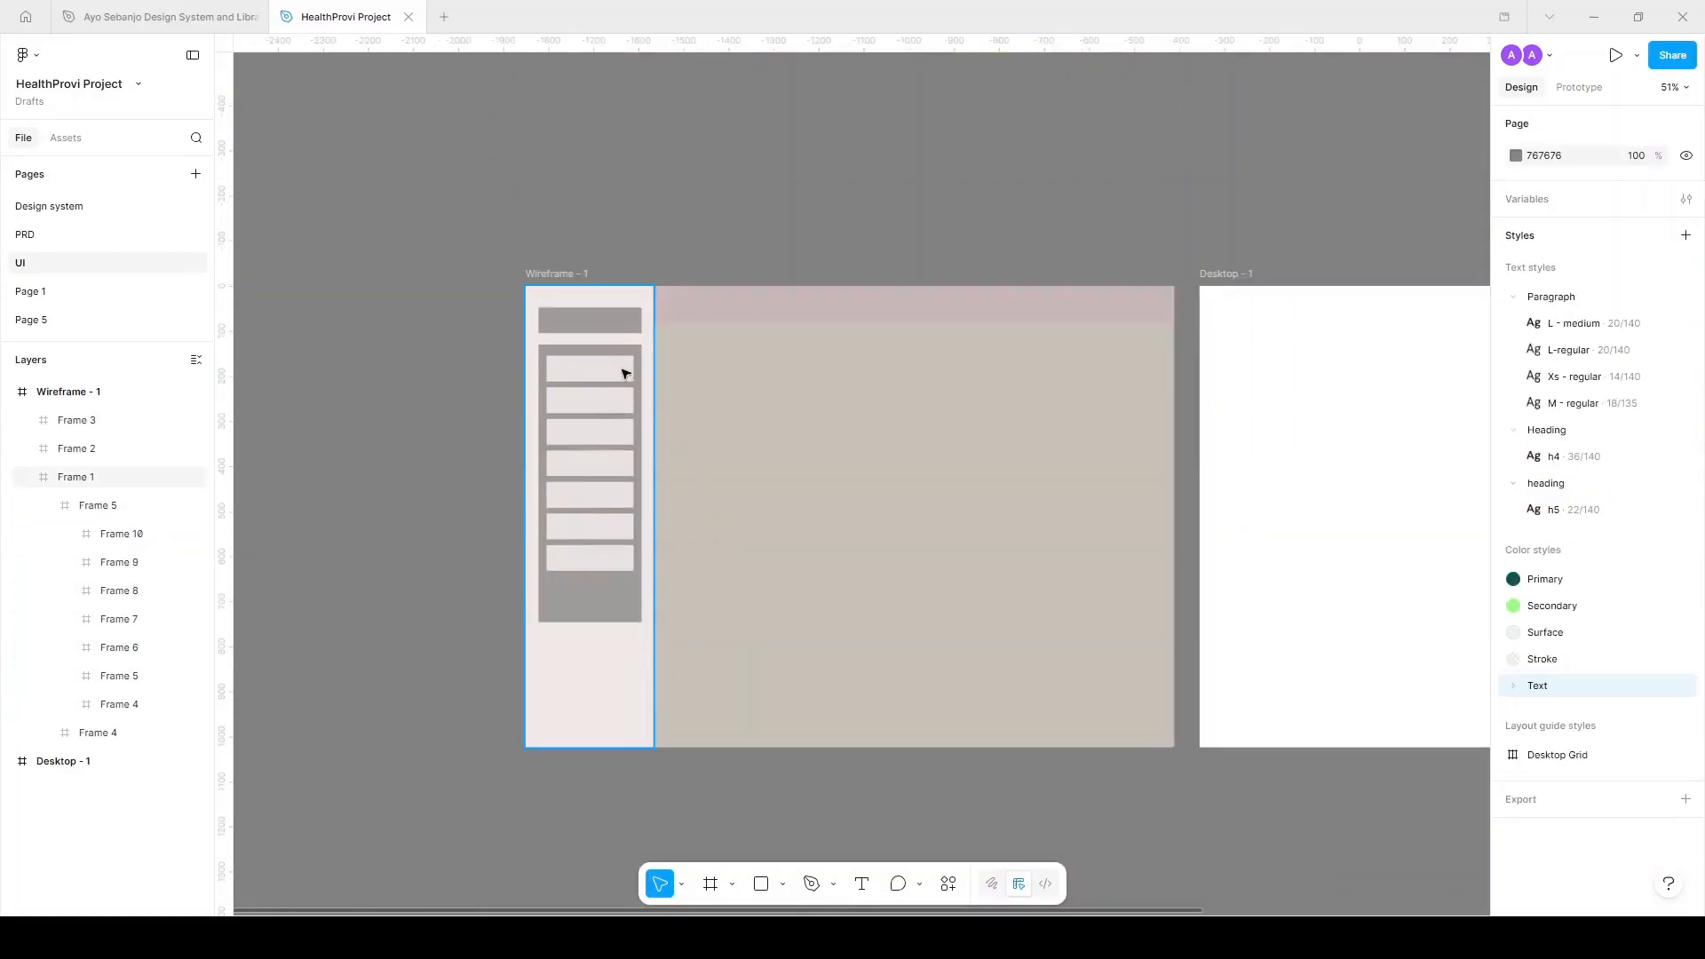
Add a light 458×57 search bar to the header with corner radius 100.
{"action": "left_click", "coordinate": [615, 327]}
{"action": "left_click_drag", "start_coordinate": [919, 326], "coordinate": [1100, 313]}
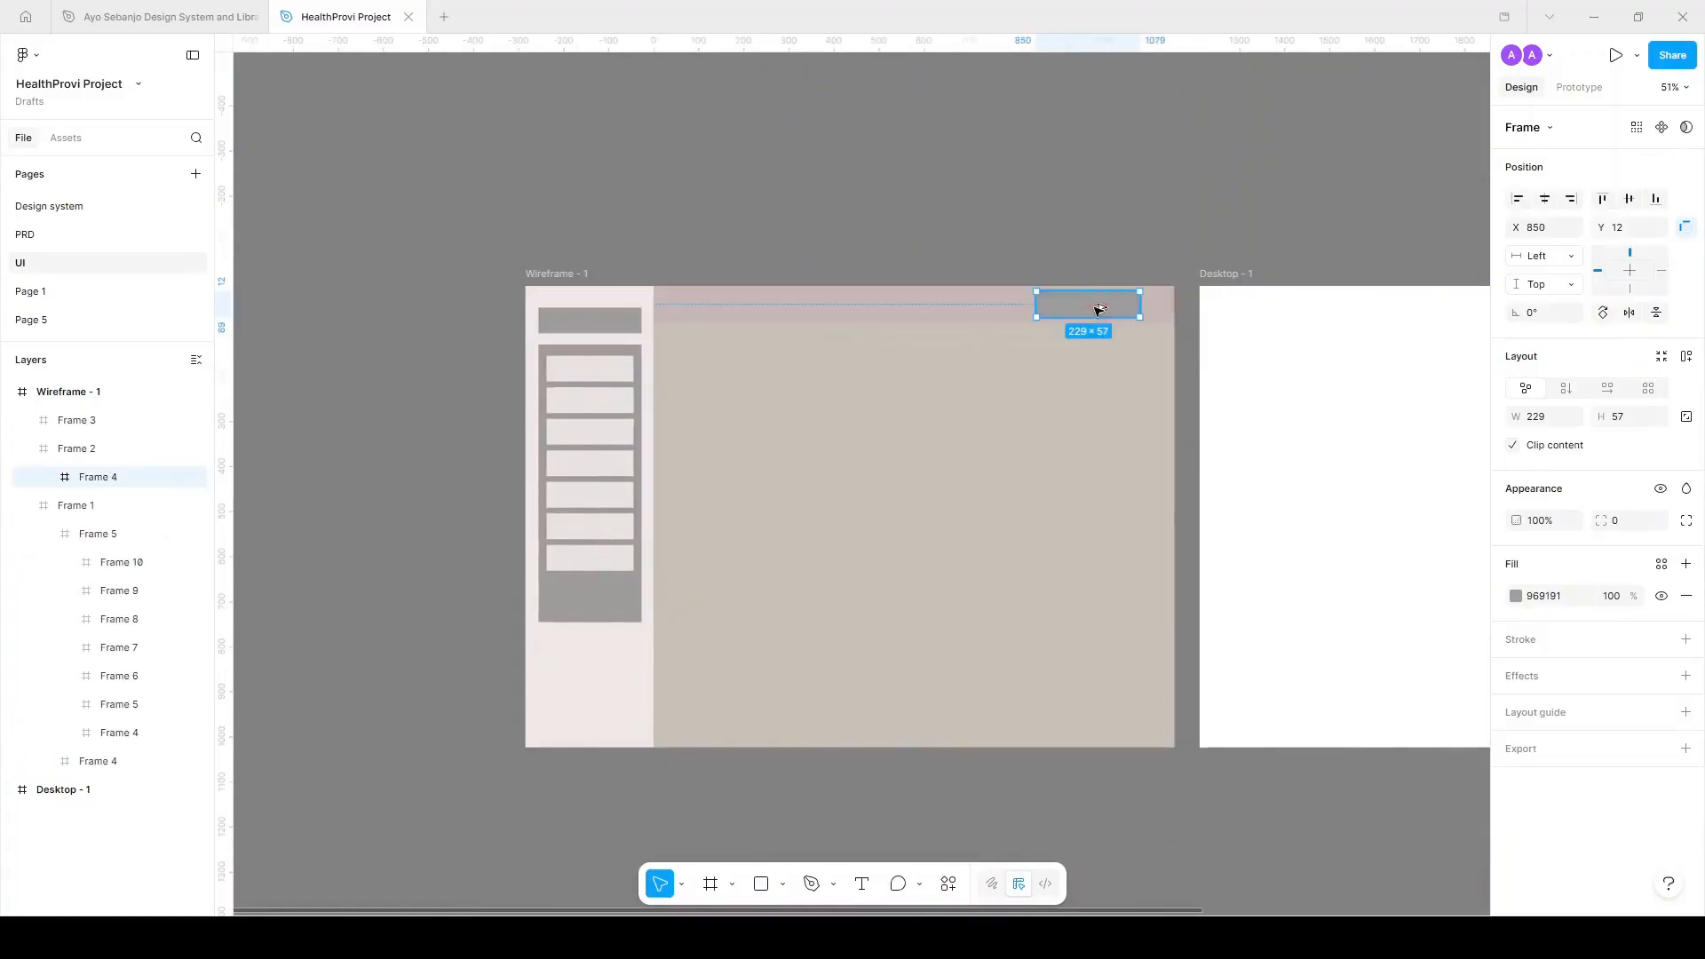
{"action": "scroll", "coordinate": [1180, 307], "scroll_direction": "up", "scroll_amount": 3}
{"action": "key", "text": "i"}
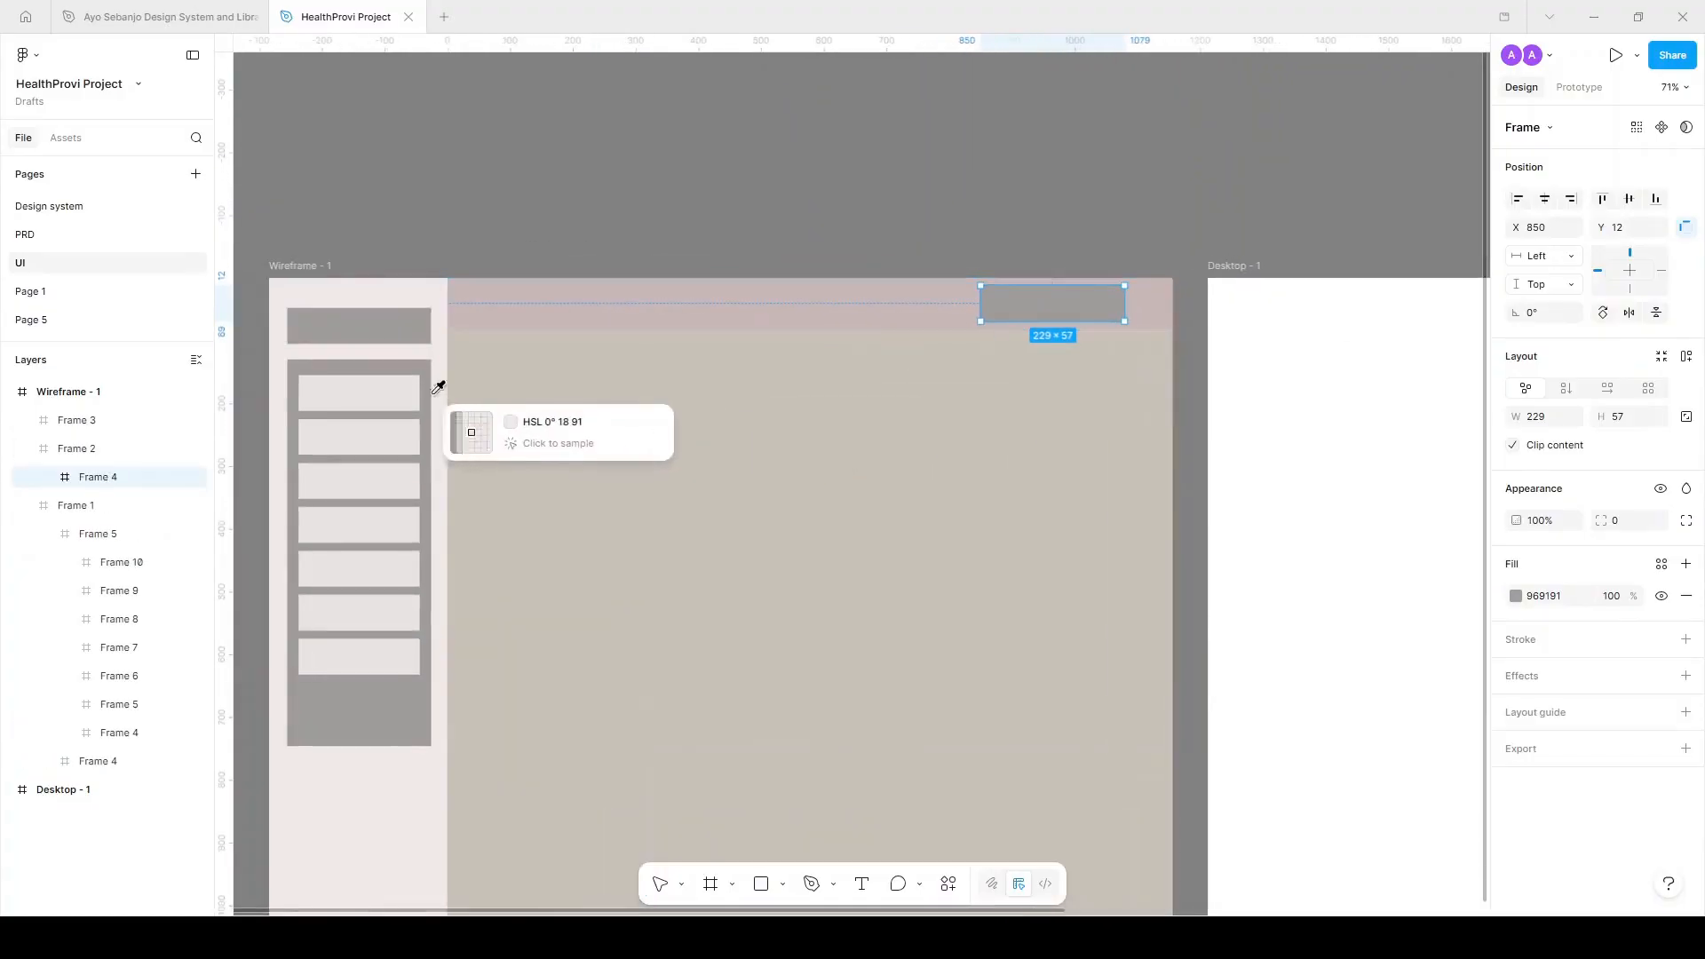
{"action": "left_click", "coordinate": [364, 389]}
{"action": "scroll", "coordinate": [1099, 313], "scroll_direction": "up", "scroll_amount": 3}
{"action": "scroll", "coordinate": [1103, 315], "scroll_direction": "up", "scroll_amount": 2}
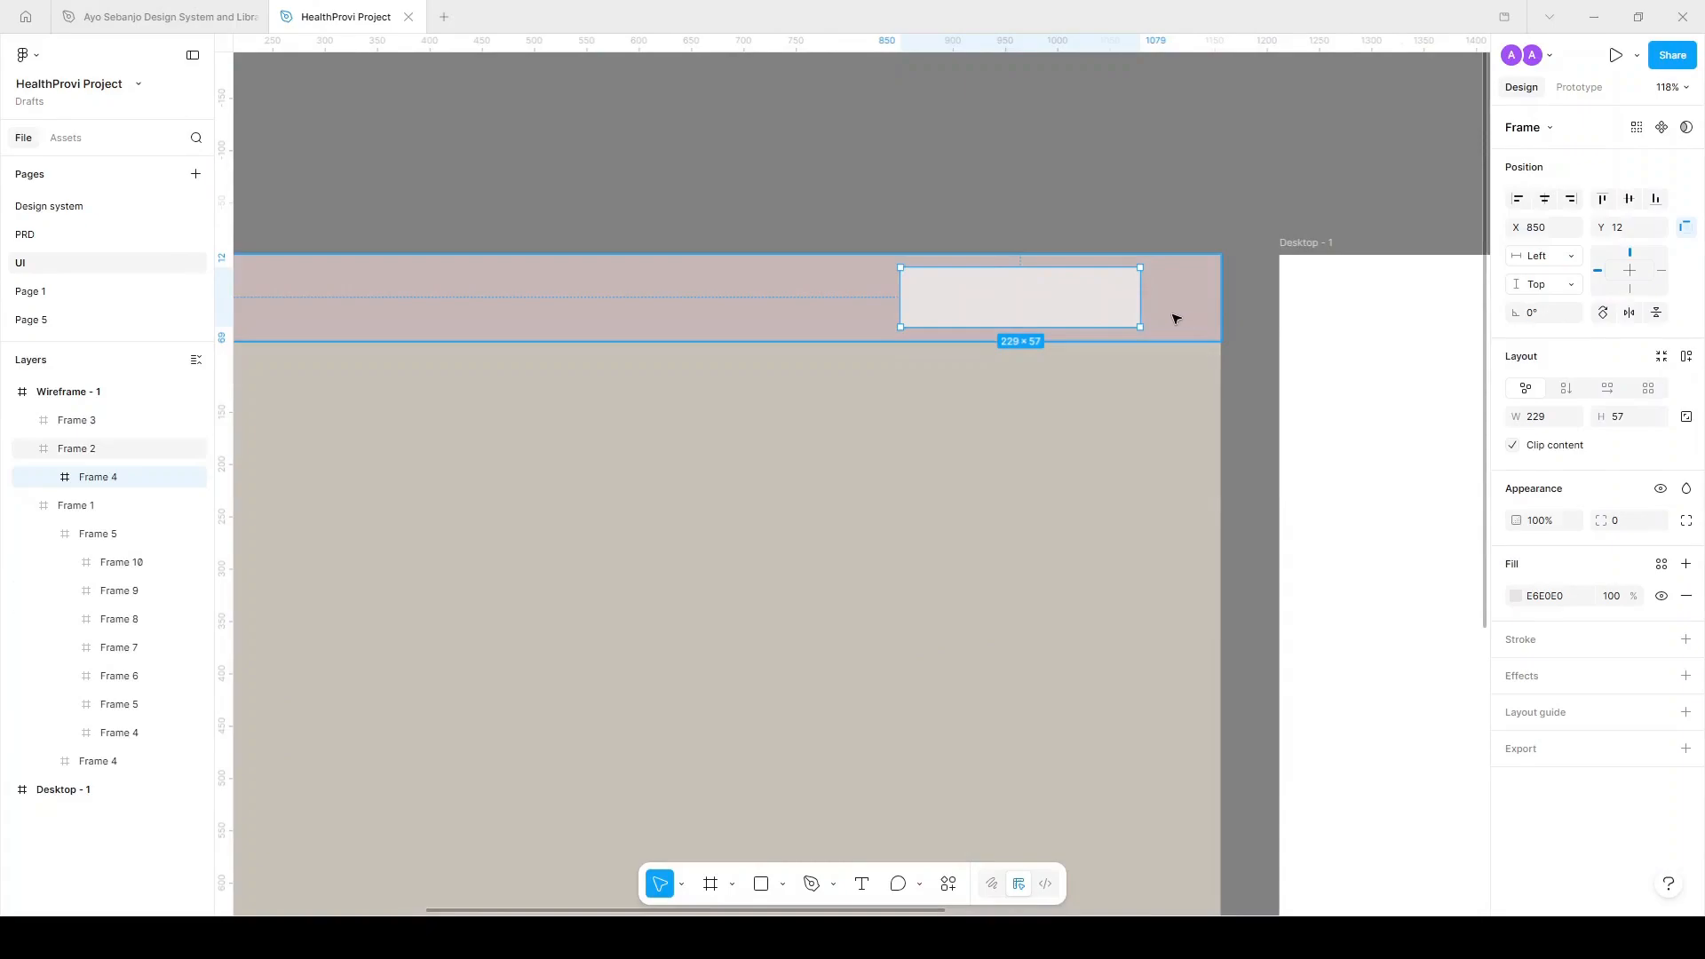
{"action": "left_click_drag", "start_coordinate": [902, 304], "coordinate": [507, 298]}
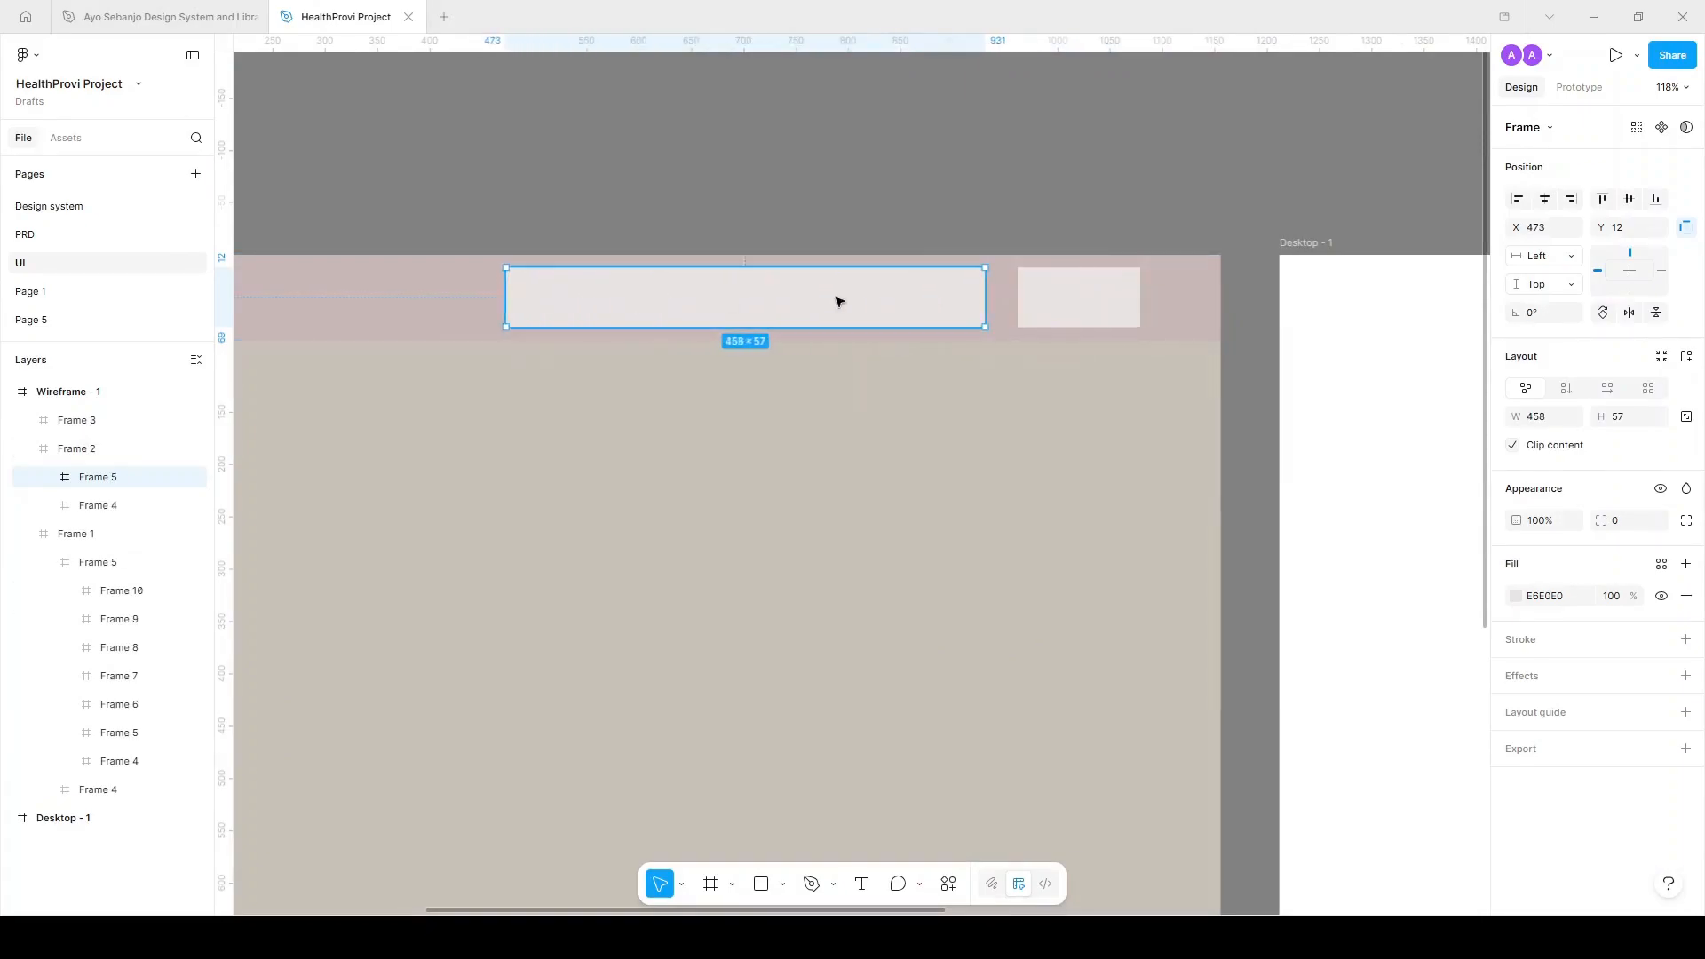
{"action": "left_click", "coordinate": [1632, 524]}
{"action": "type", "text": "100"}
{"action": "key", "text": "Return"}
{"action": "scroll", "coordinate": [1391, 464], "scroll_direction": "down", "scroll_amount": 5, "text": "ctrl"}
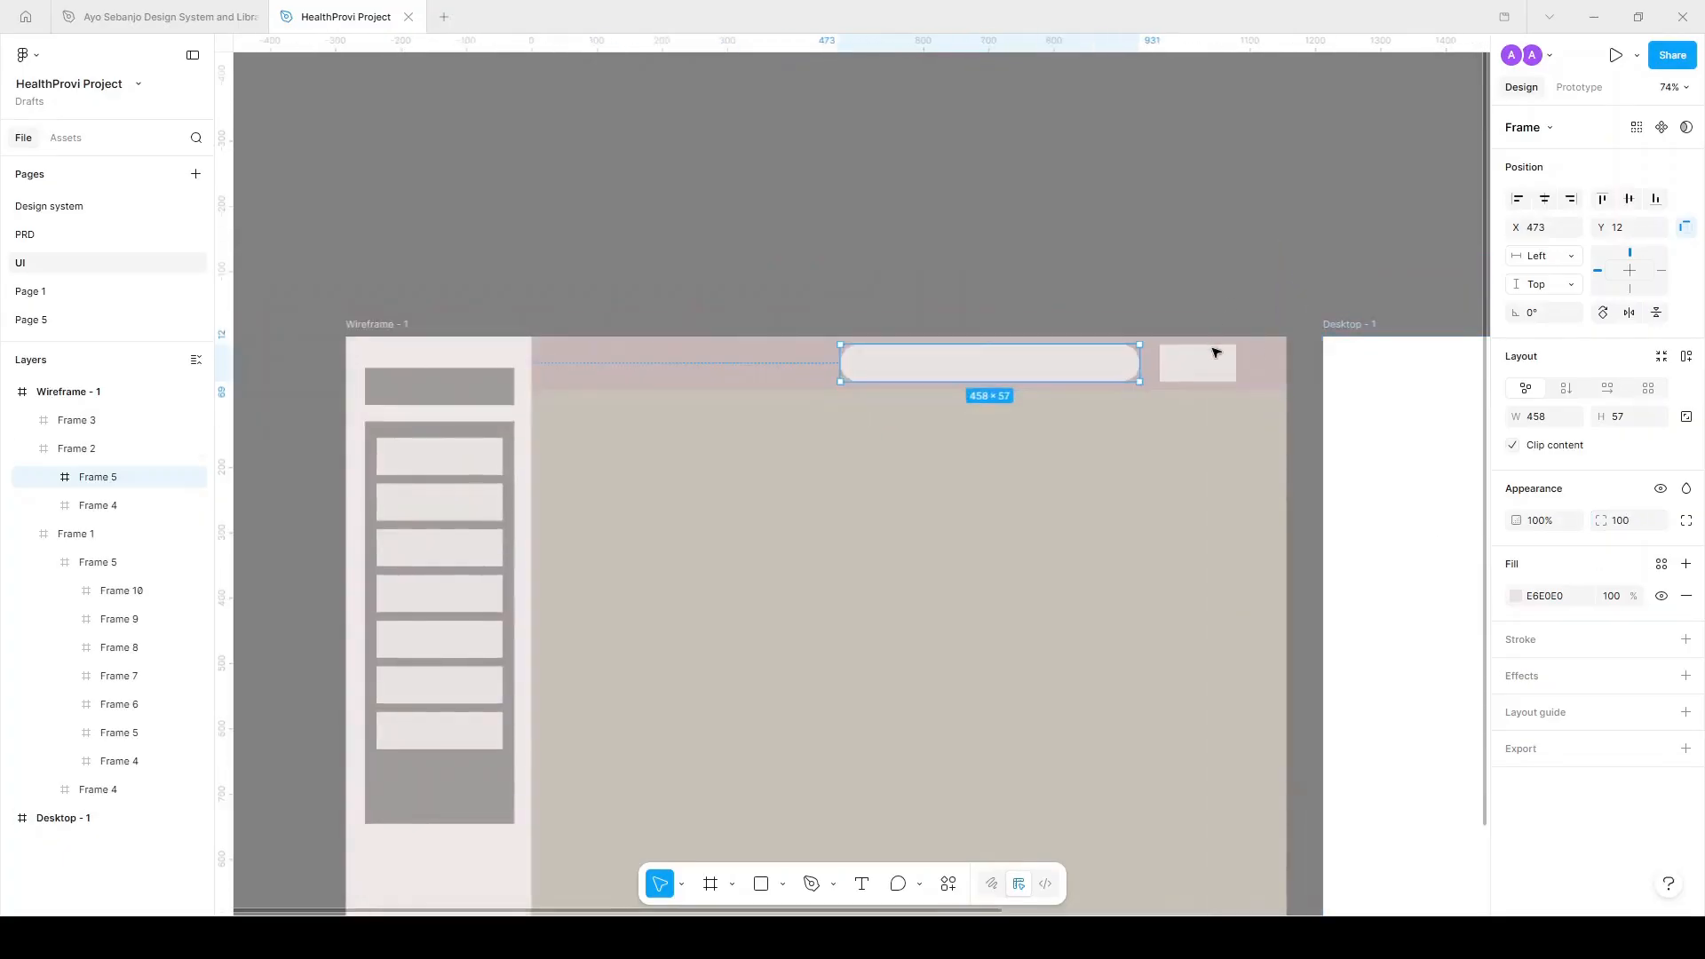
Give the header button and the seven sidebar menu items corner radius 7.
{"action": "left_click", "coordinate": [1217, 348]}
{"action": "left_click", "coordinate": [521, 503], "text": "shift"}
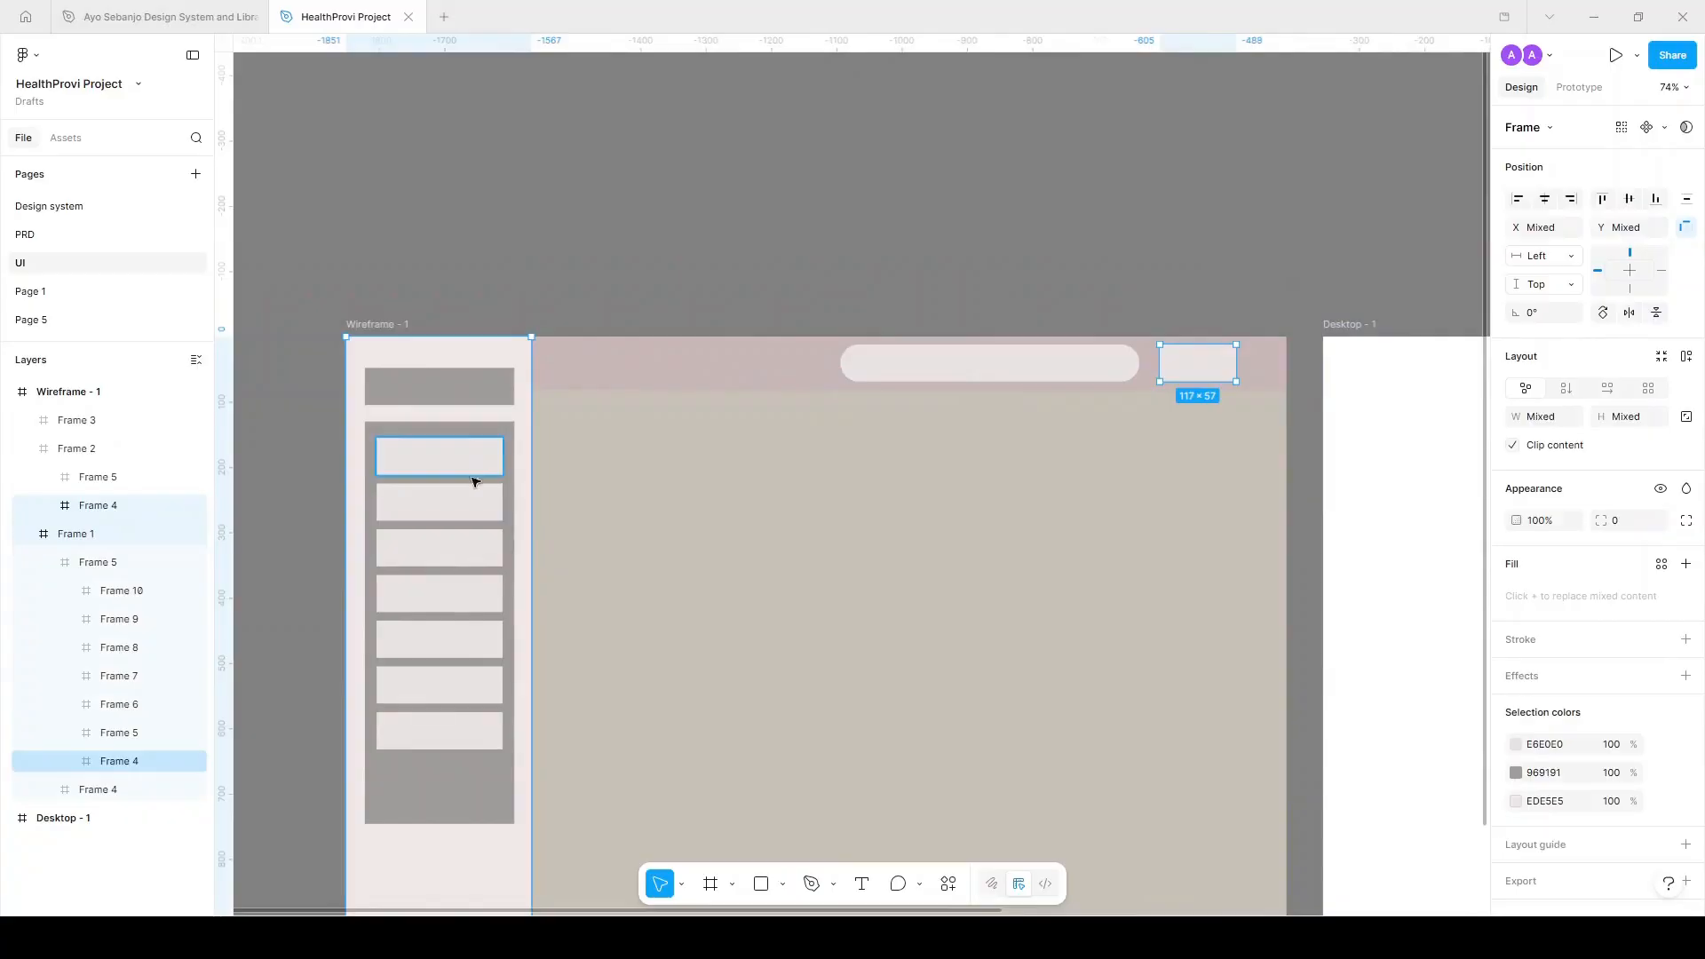
{"action": "left_click", "coordinate": [473, 468], "text": "ctrl+shift"}
{"action": "left_click", "coordinate": [477, 503], "text": "ctrl+shift"}
{"action": "left_click", "coordinate": [479, 556], "text": "ctrl+shift"}
{"action": "left_click", "coordinate": [470, 629], "text": "ctrl+shift"}
{"action": "left_click", "coordinate": [460, 608], "text": "ctrl+shift"}
{"action": "left_click", "coordinate": [463, 685], "text": "ctrl+shift"}
{"action": "left_click", "coordinate": [468, 725], "text": "ctrl+shift"}
{"action": "left_click", "coordinate": [1623, 531]}
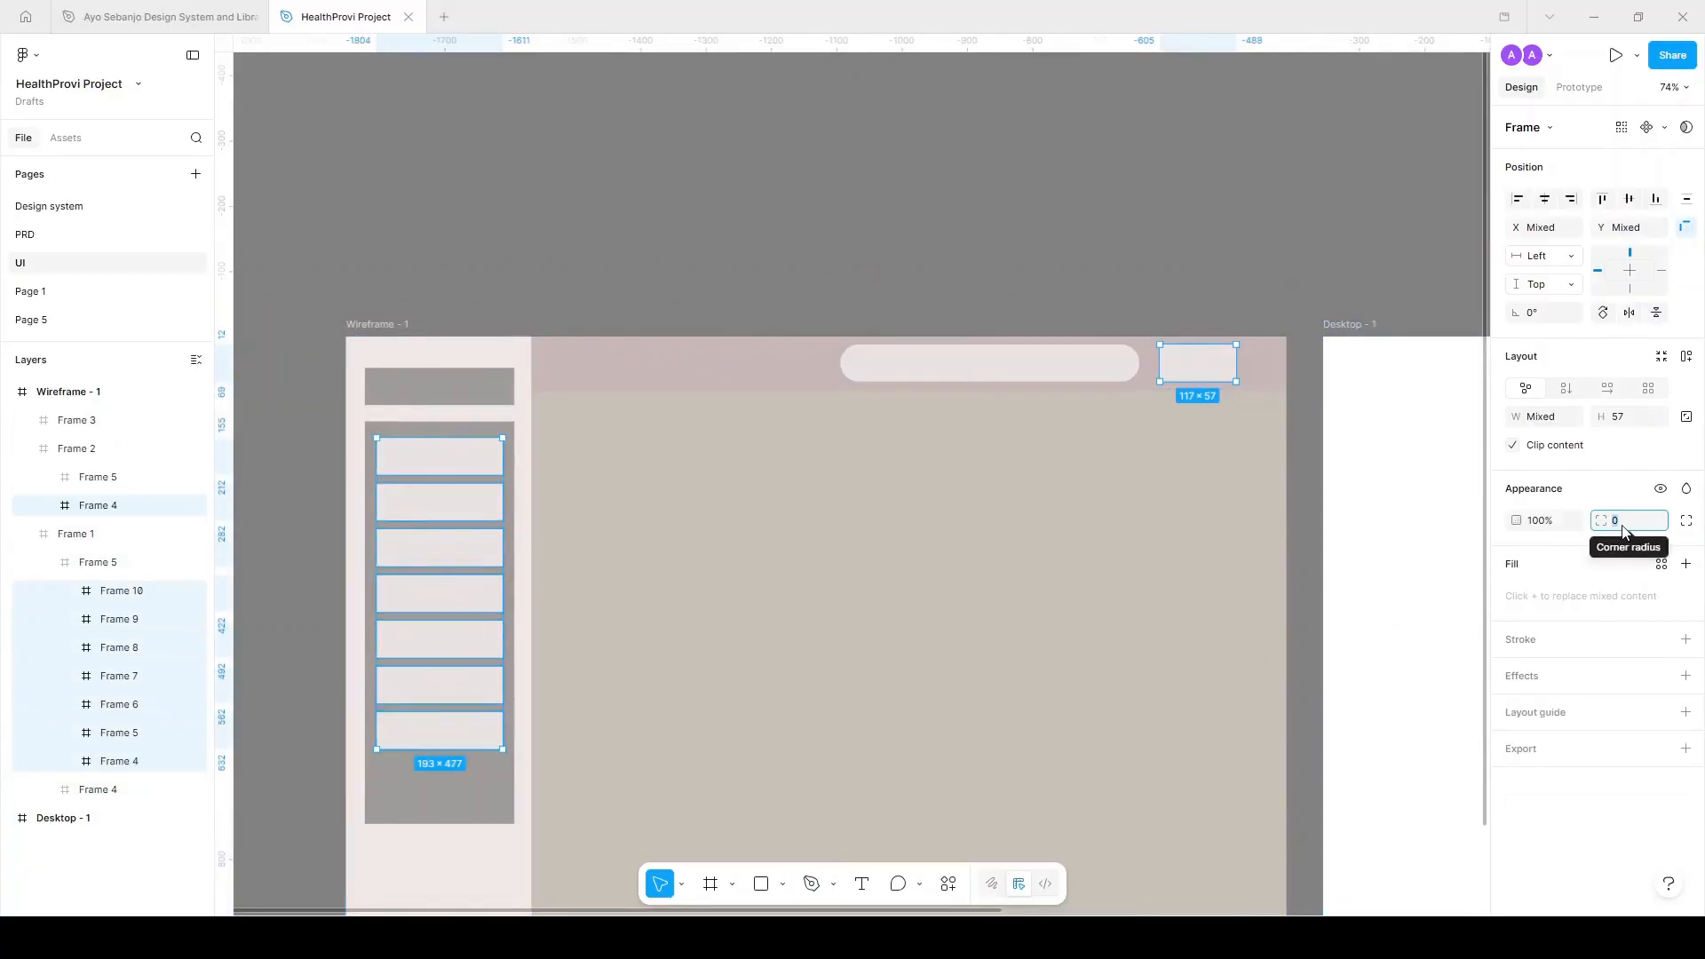
{"action": "type", "text": "6"}
{"action": "key", "text": "Return"}
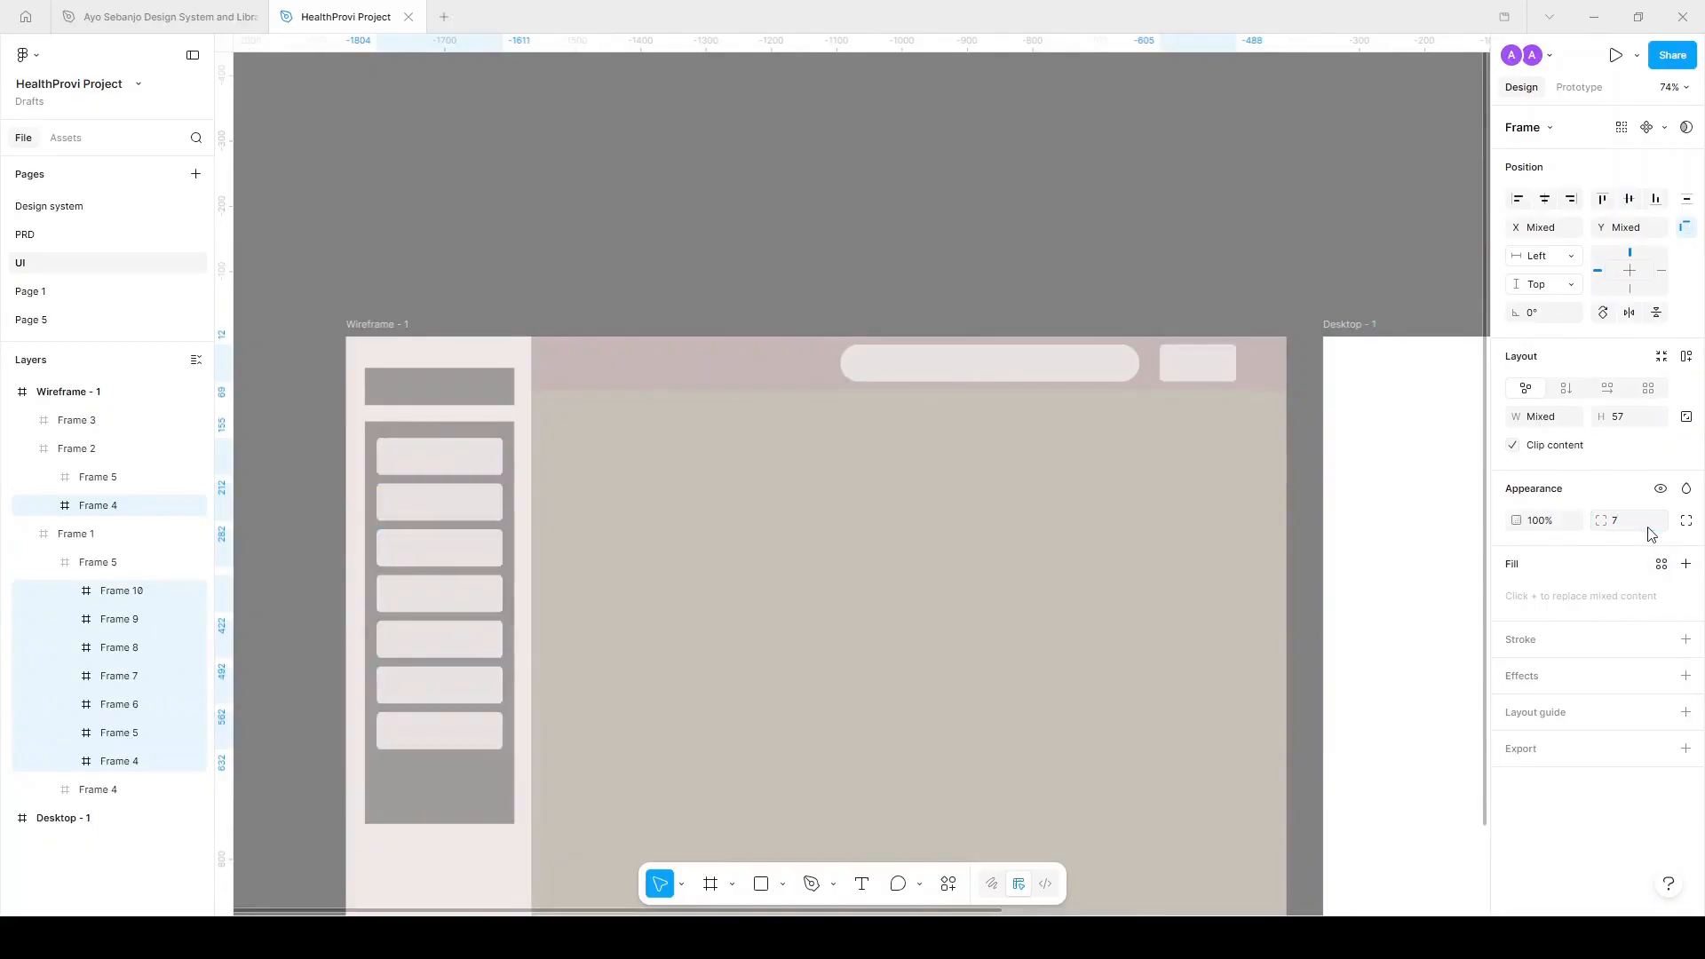
{"action": "left_click", "coordinate": [1168, 248]}
{"action": "scroll", "coordinate": [1168, 248], "scroll_direction": "down", "scroll_amount": 5}
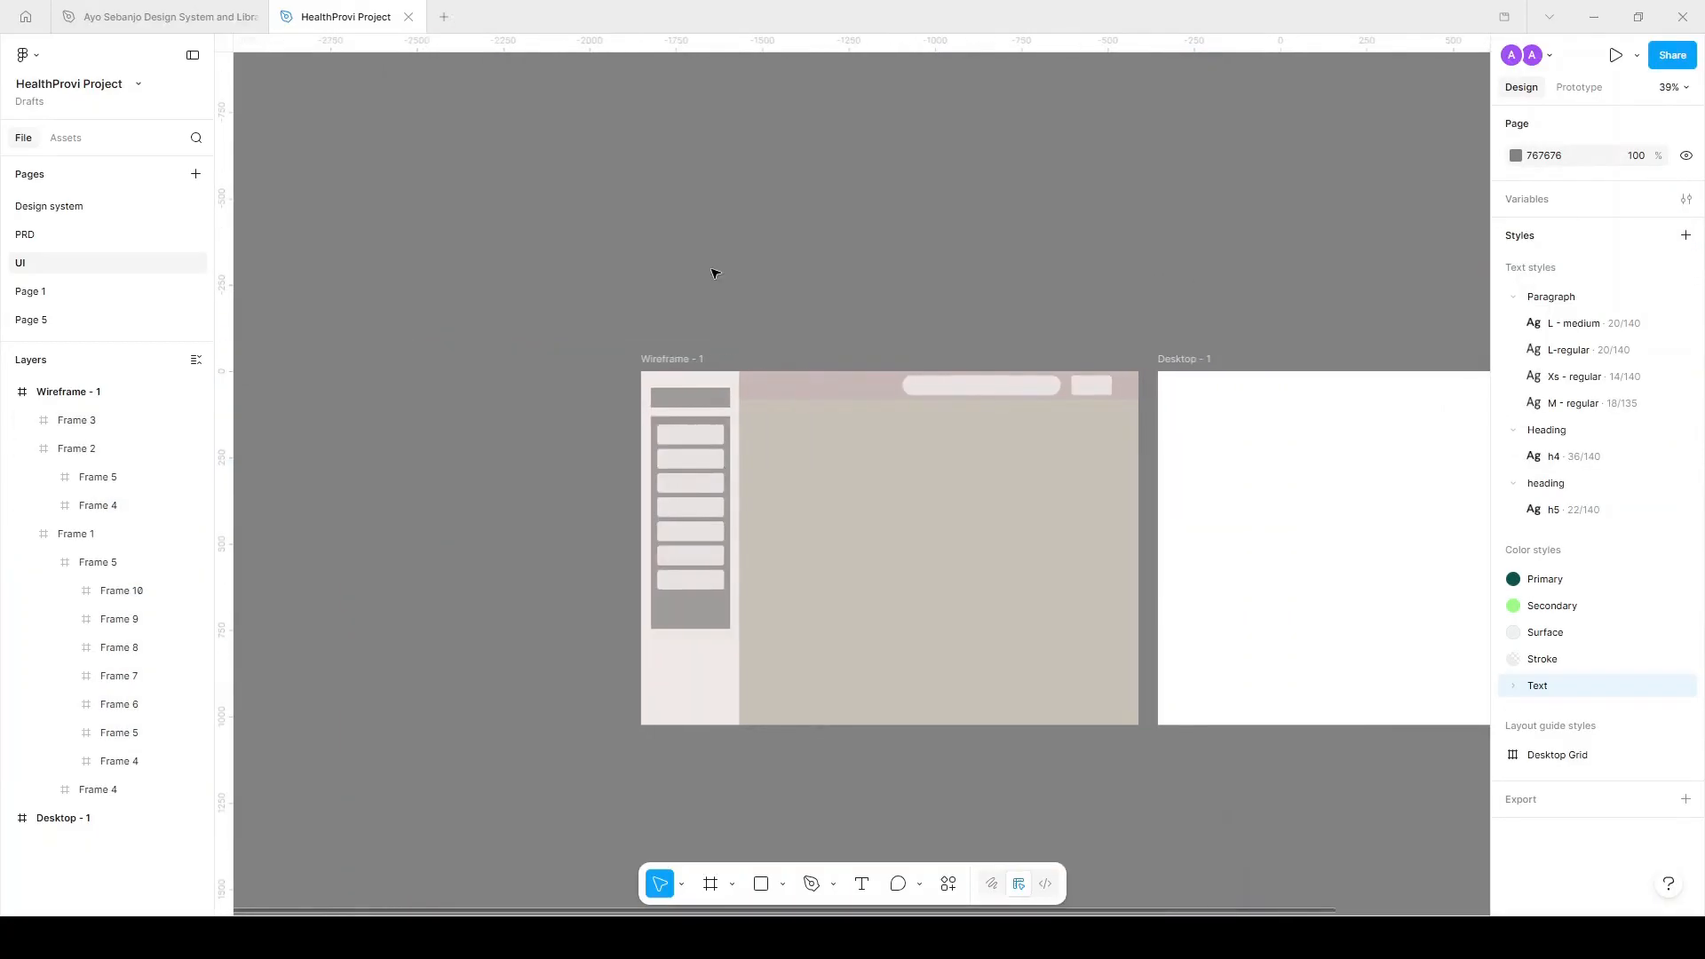
{"action": "left_click", "coordinate": [89, 234]}
{"action": "scroll", "coordinate": [584, 495], "scroll_direction": "down", "scroll_amount": 4}
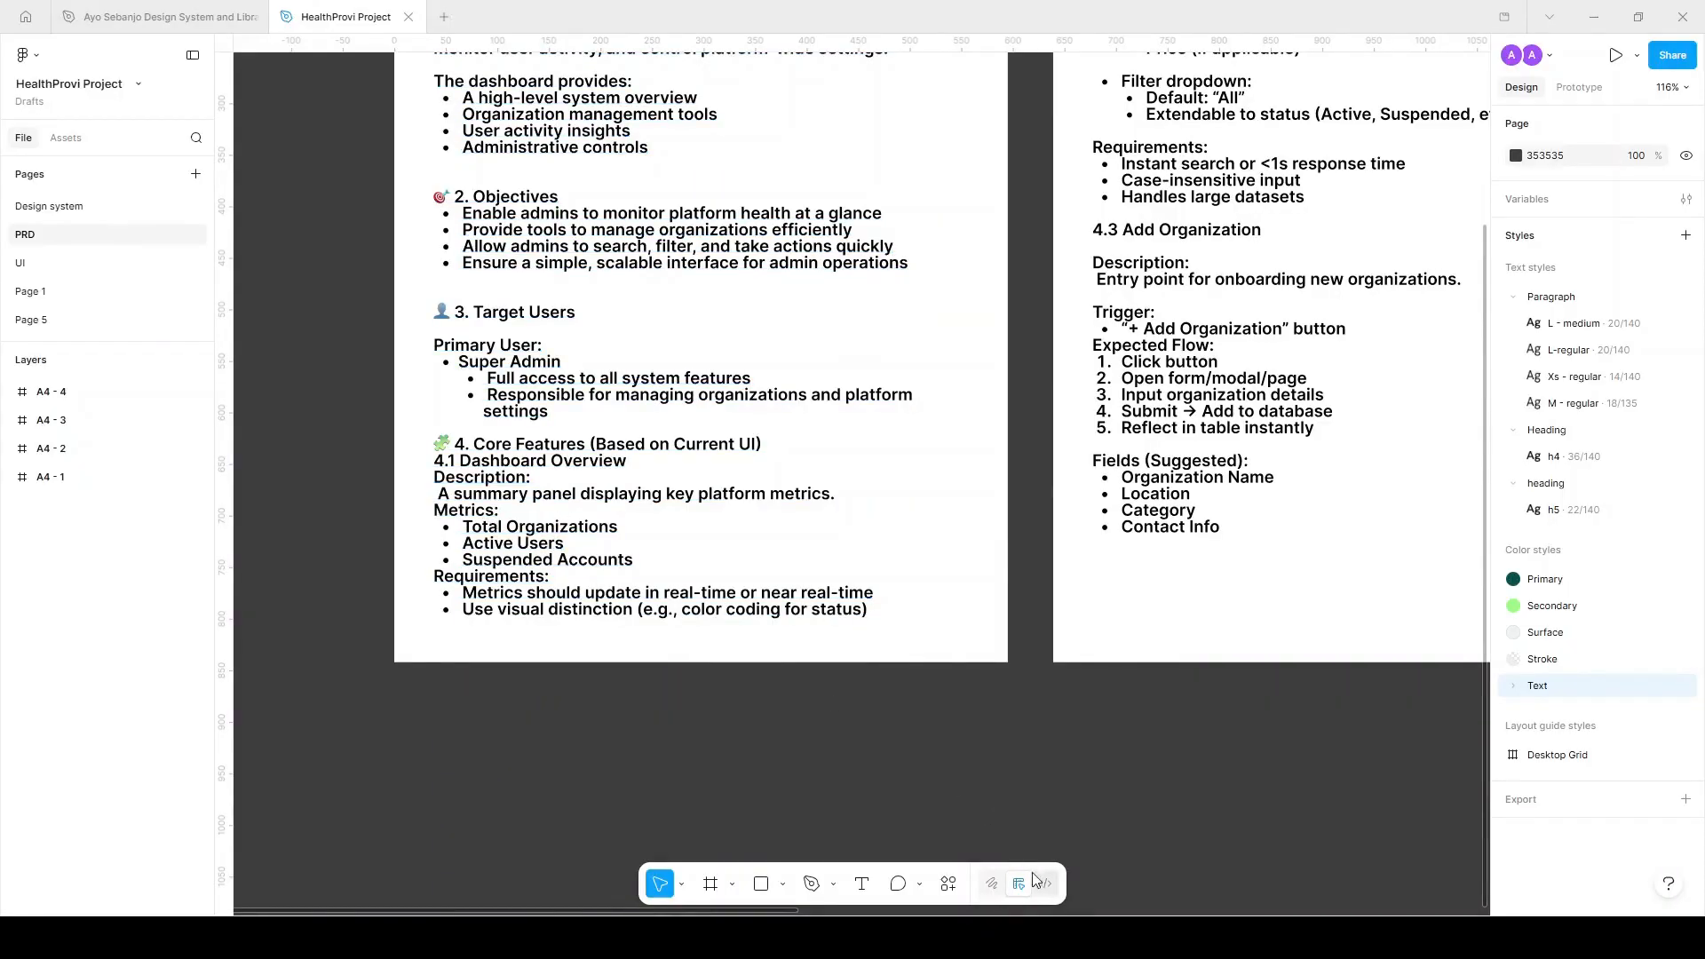
{"action": "left_click", "coordinate": [555, 562]}
{"action": "left_click_drag", "start_coordinate": [652, 563], "coordinate": [477, 529]}
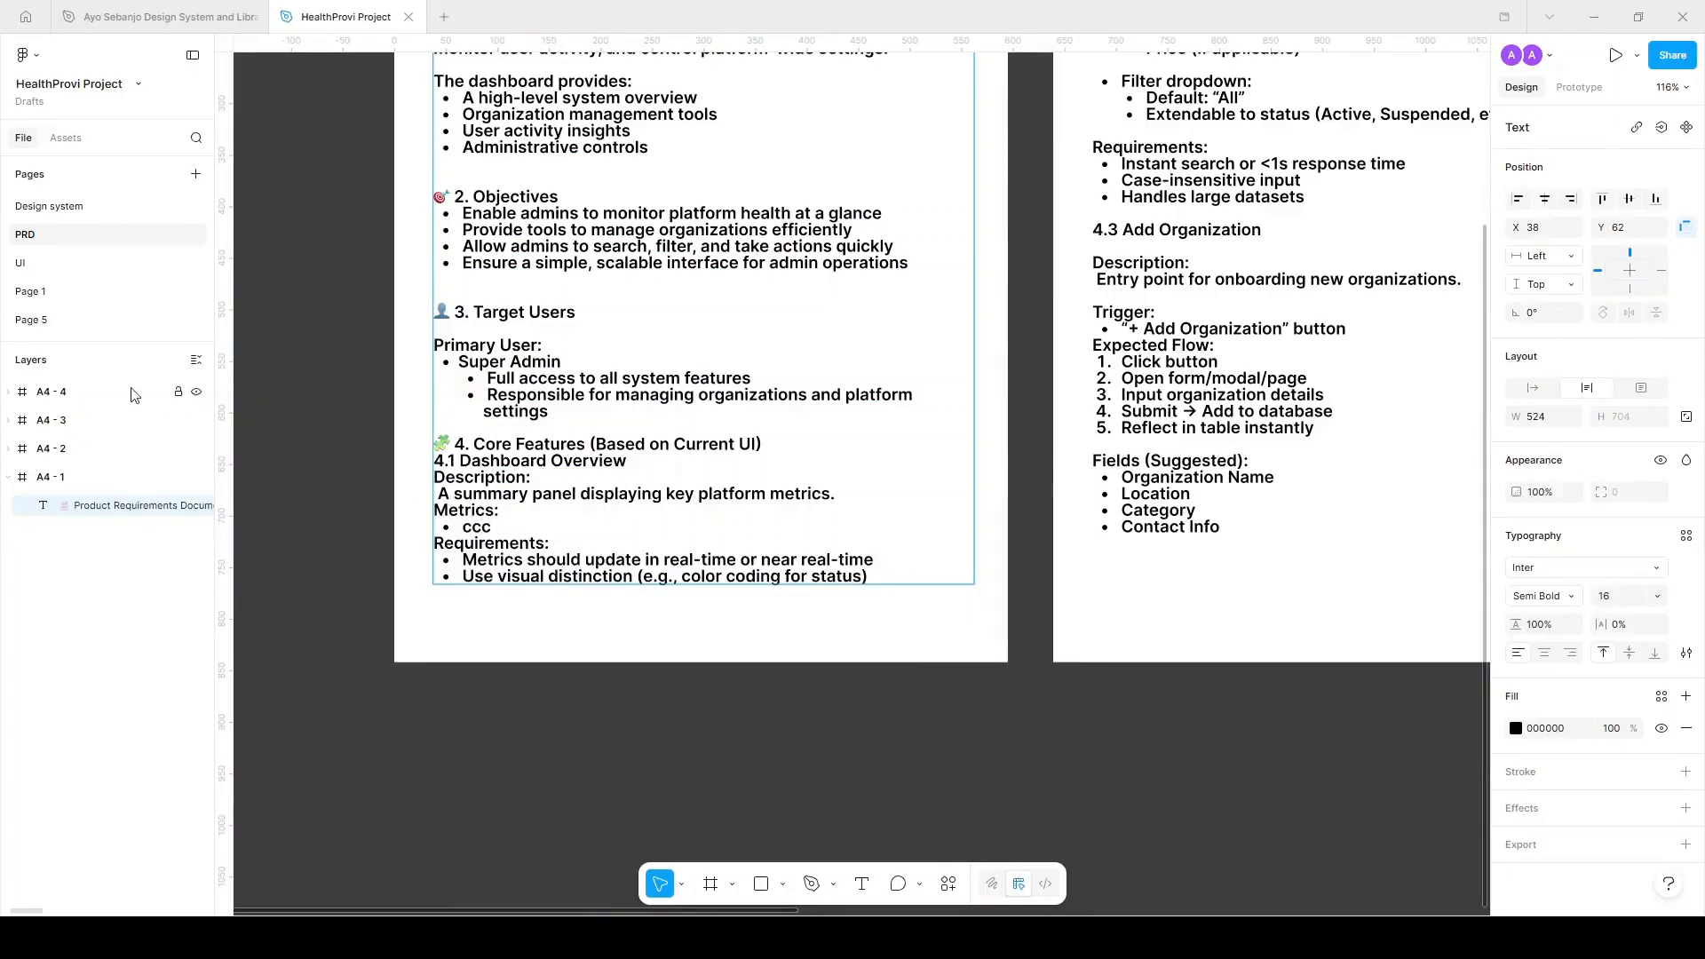
{"action": "left_click", "coordinate": [35, 263]}
{"action": "scroll", "coordinate": [994, 436], "scroll_direction": "up", "scroll_amount": 3}
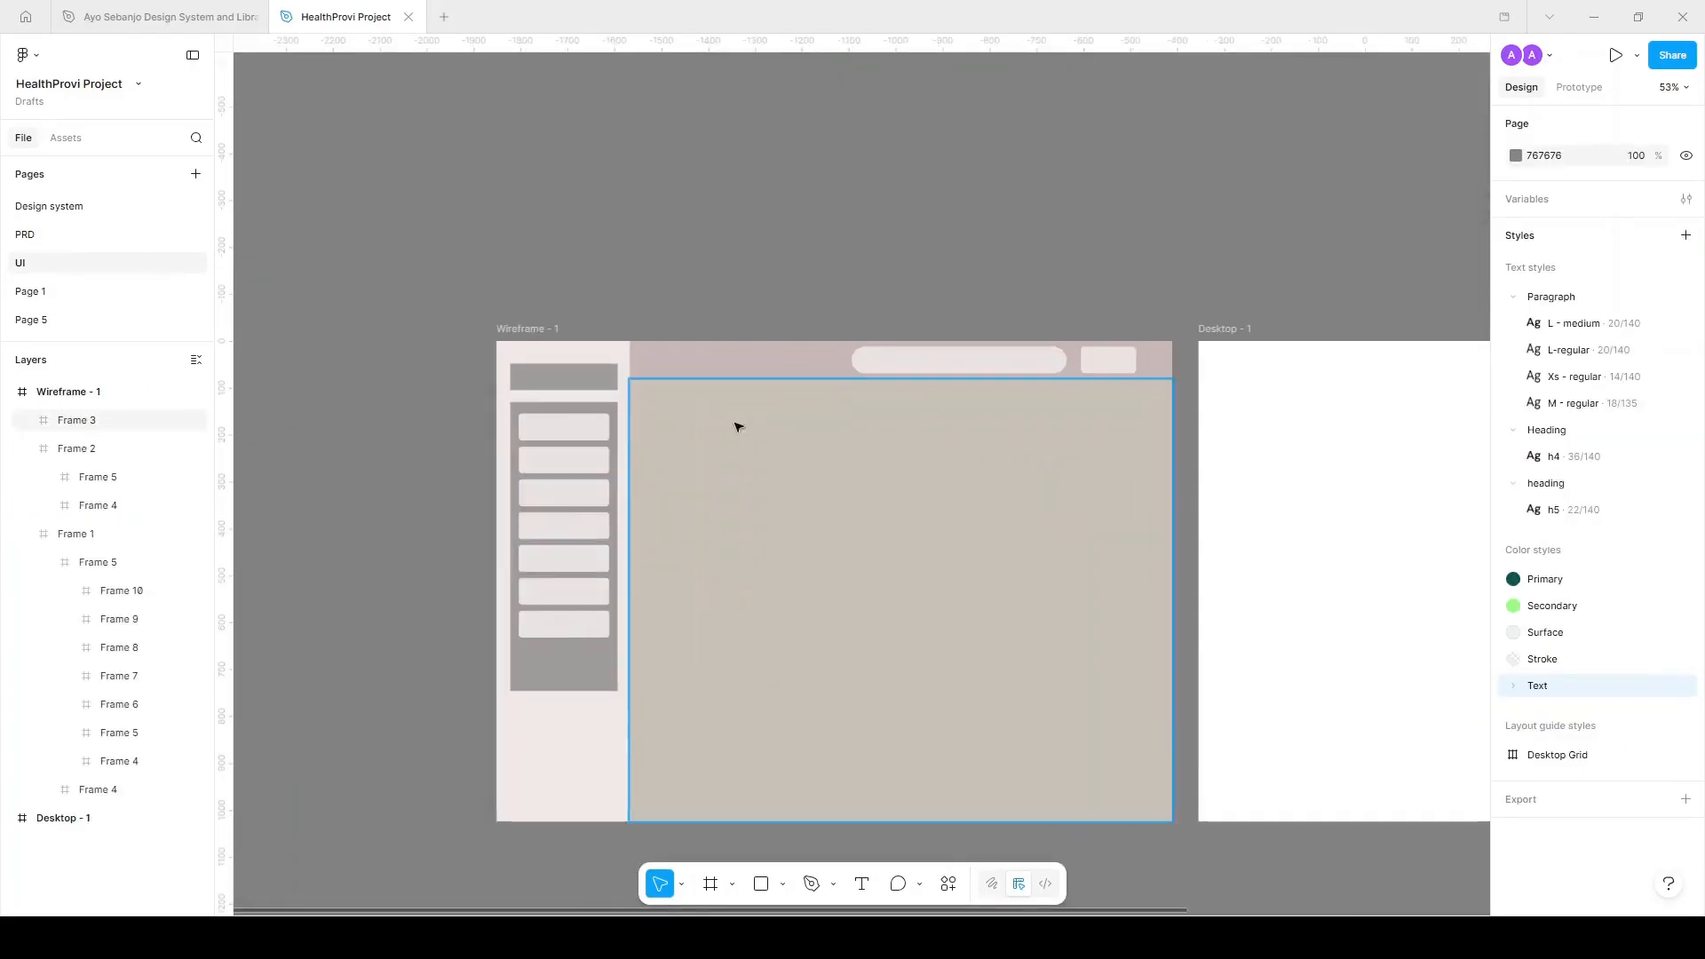
Copy a light box into the content area as a card and duplicate it into a row of three.
{"action": "left_click", "coordinate": [597, 433], "text": "ctrl"}
{"action": "left_click_drag", "start_coordinate": [560, 429], "coordinate": [1024, 465]}
{"action": "scroll", "coordinate": [726, 438], "scroll_direction": "up", "scroll_amount": 3}
{"action": "key", "text": "ctrl+d"}
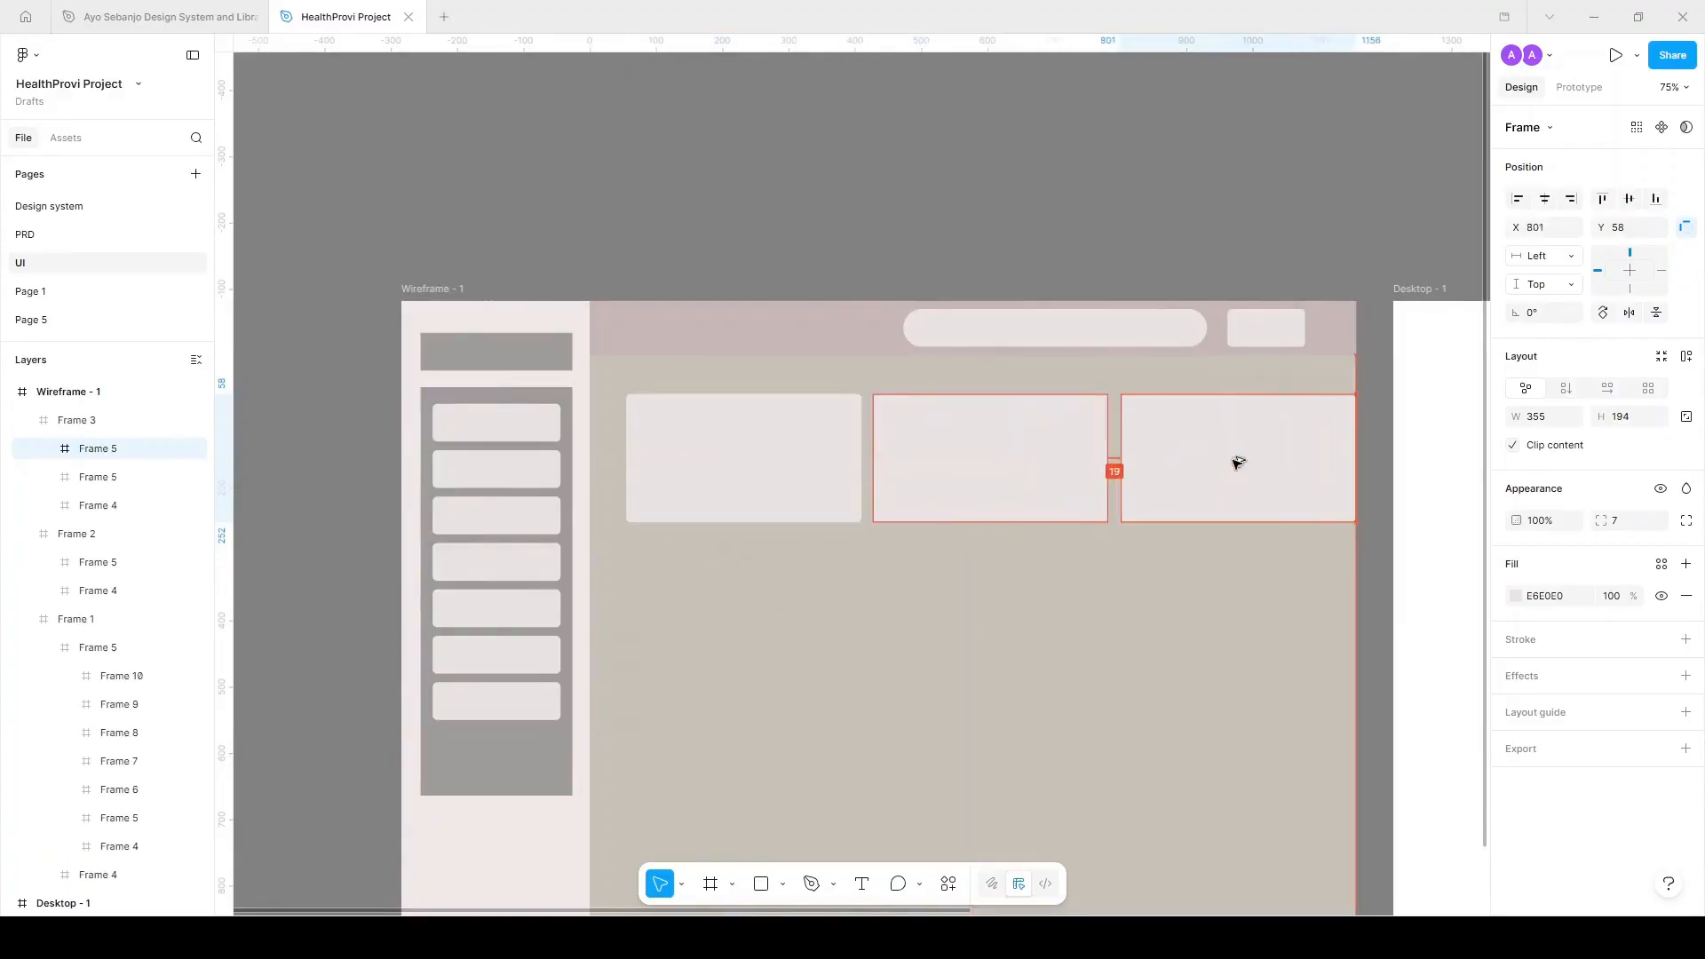
{"action": "key", "text": "ctrl+a"}
{"action": "left_click_drag", "start_coordinate": [1351, 451], "coordinate": [1307, 456]}
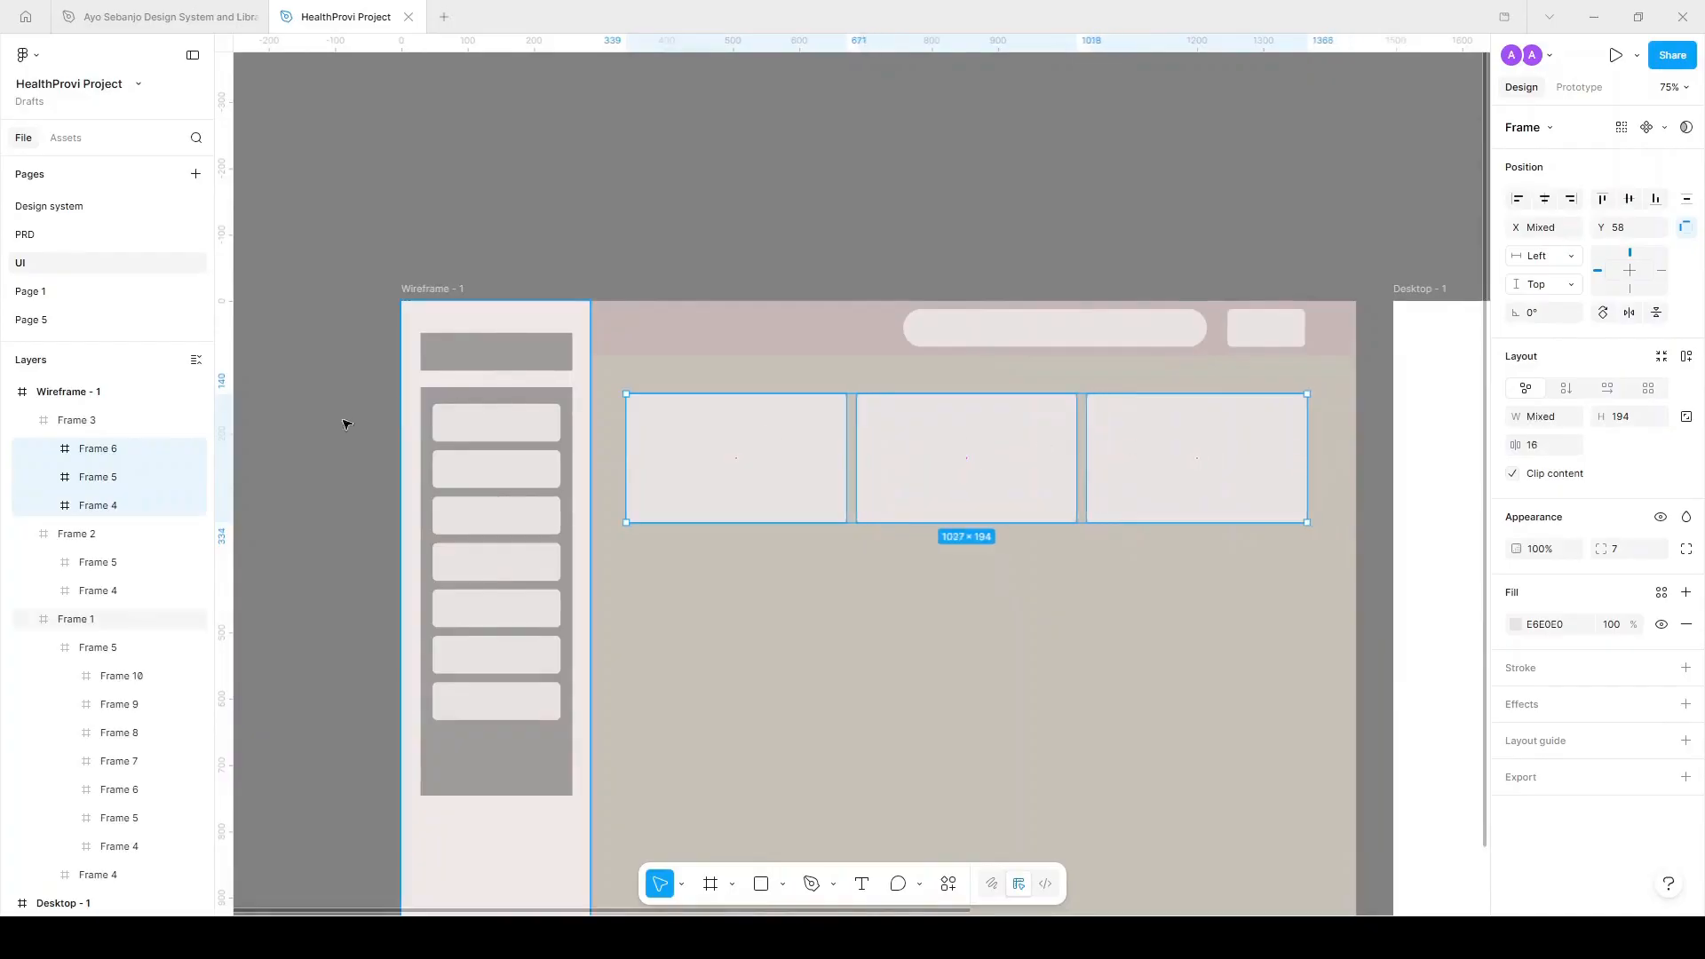
Move the three-card row lower and slightly left in the wireframe.
{"action": "left_click", "coordinate": [76, 239]}
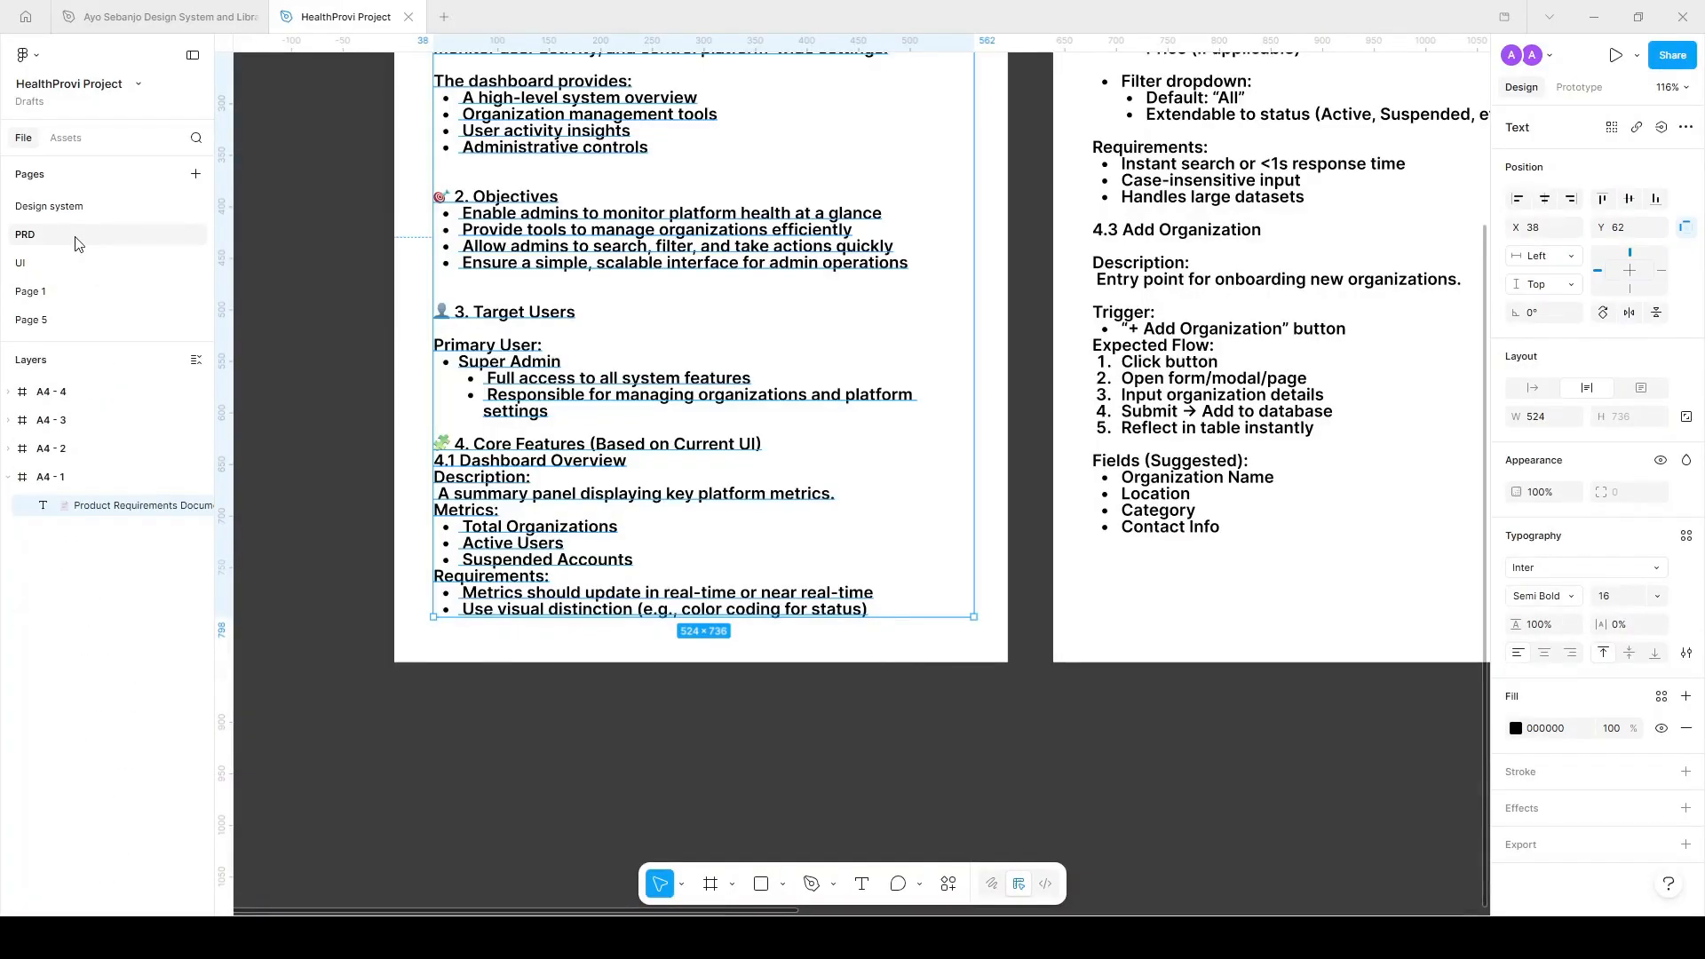
{"action": "left_click", "coordinate": [78, 263]}
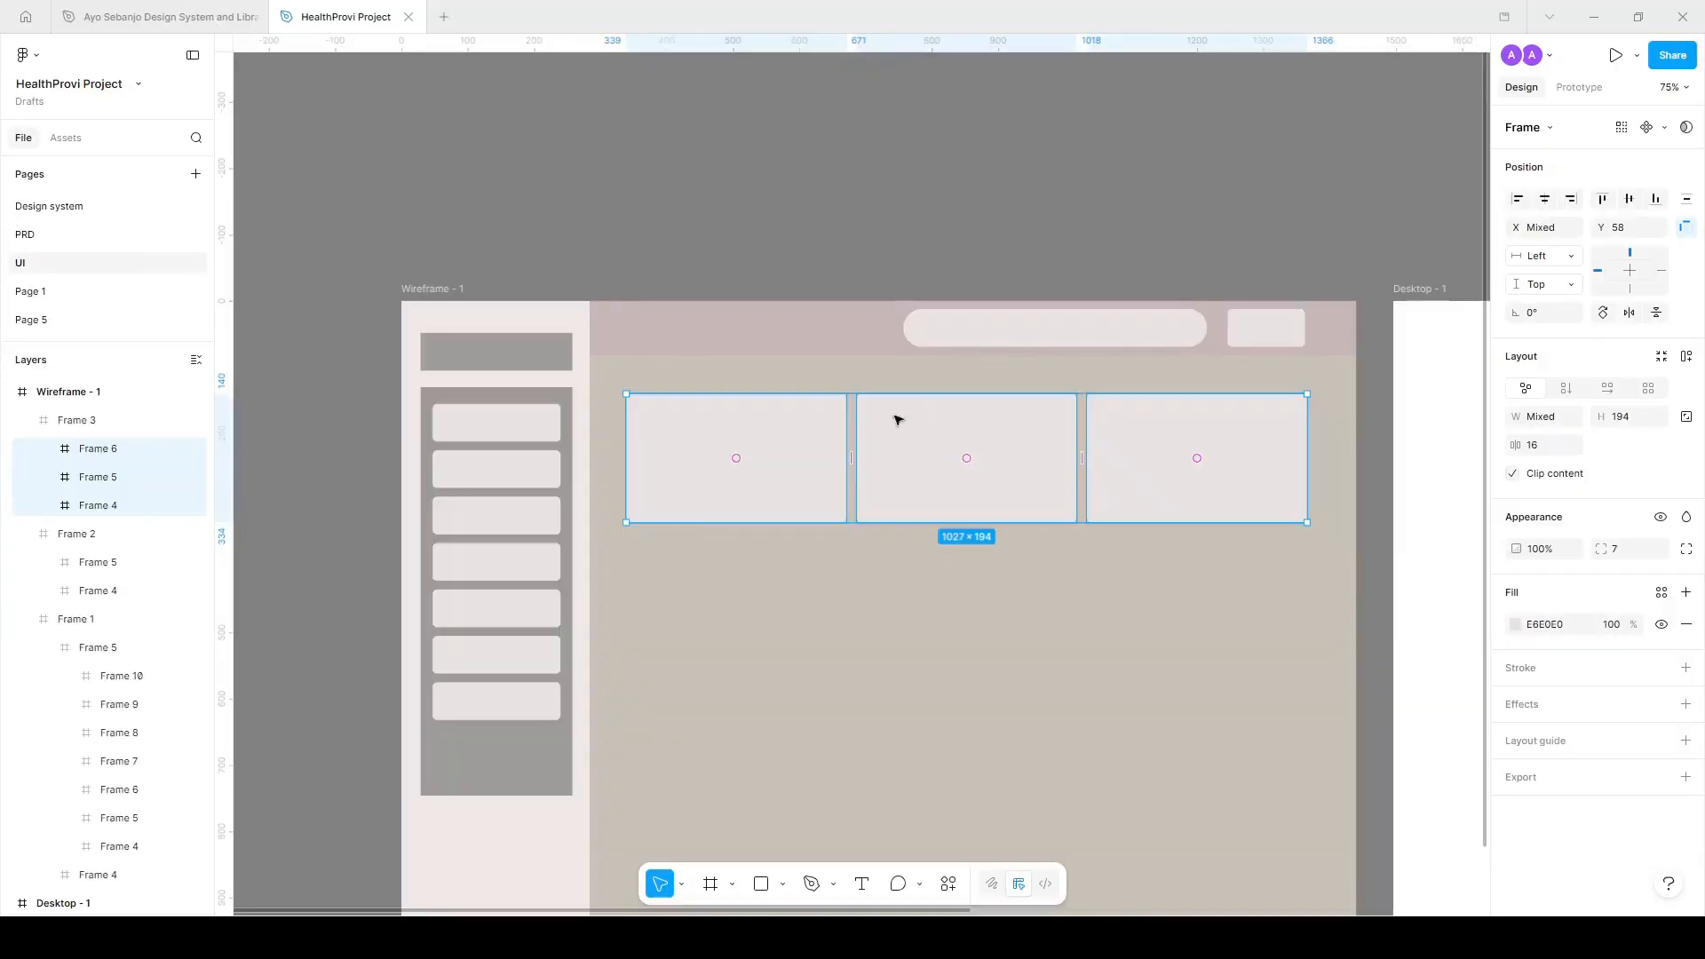
{"action": "left_click_drag", "start_coordinate": [769, 454], "coordinate": [772, 471]}
{"action": "left_click_drag", "start_coordinate": [1020, 486], "coordinate": [1009, 483]}
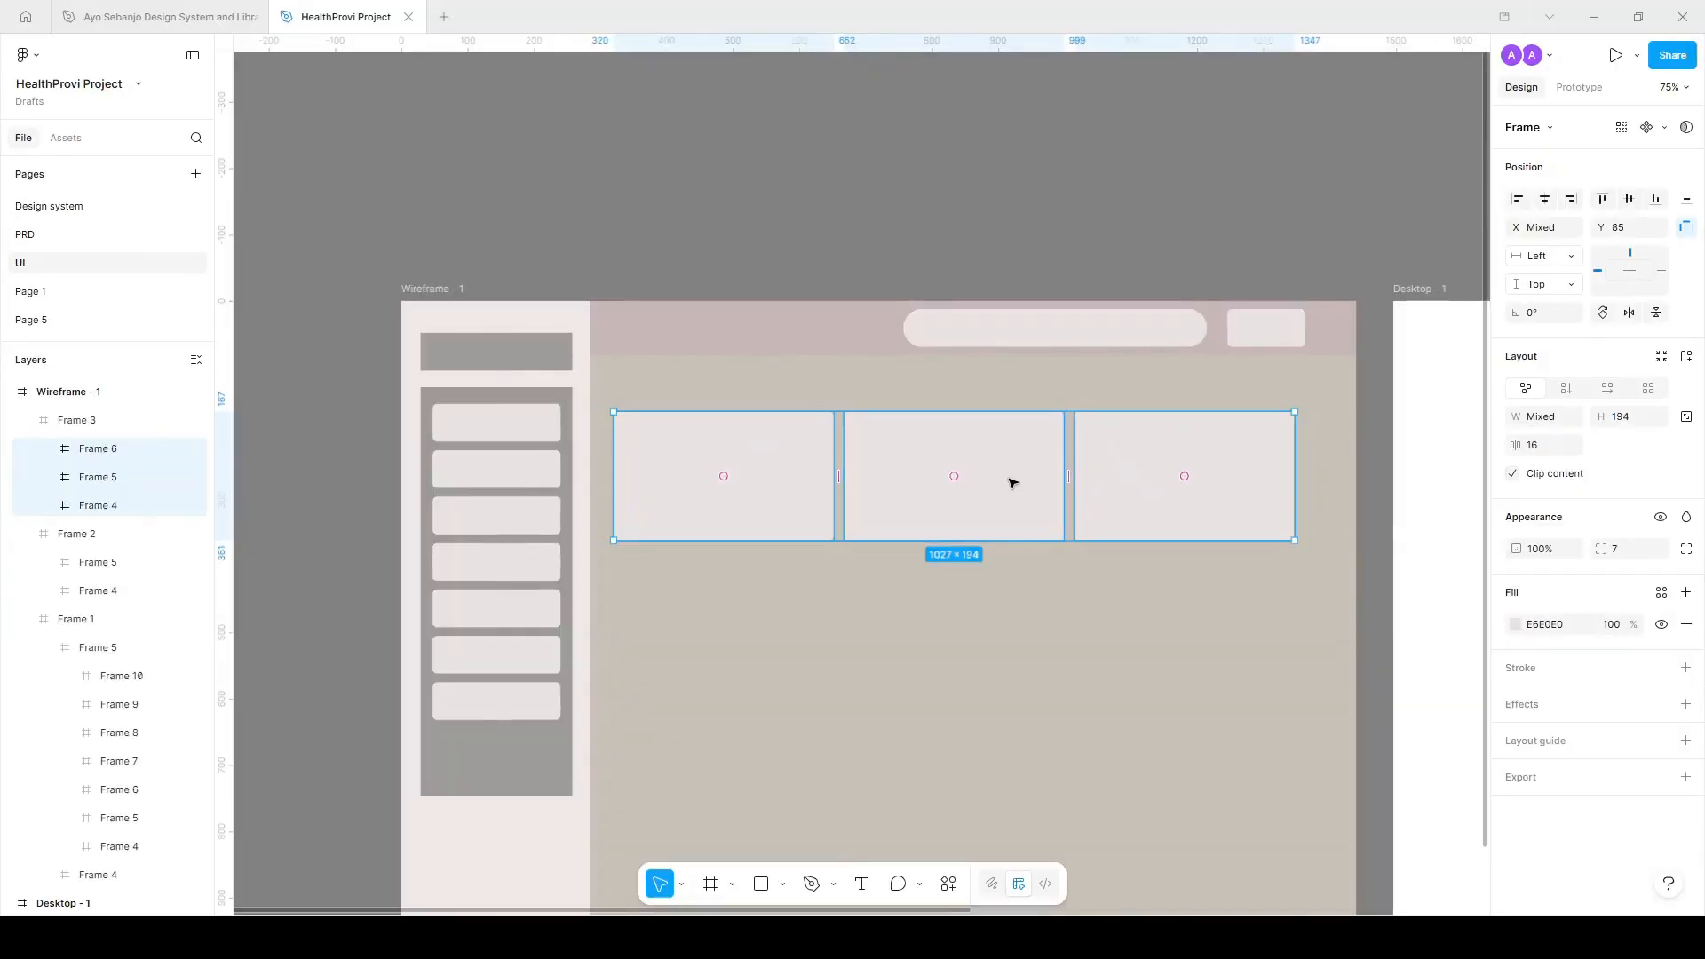
{"action": "scroll", "coordinate": [1008, 481], "scroll_direction": "down", "scroll_amount": 2}
Duplicate the first card below the row and widen it to 1027×454.
{"action": "left_click", "coordinate": [799, 456]}
{"action": "scroll", "coordinate": [799, 454], "scroll_direction": "up", "scroll_amount": 3}
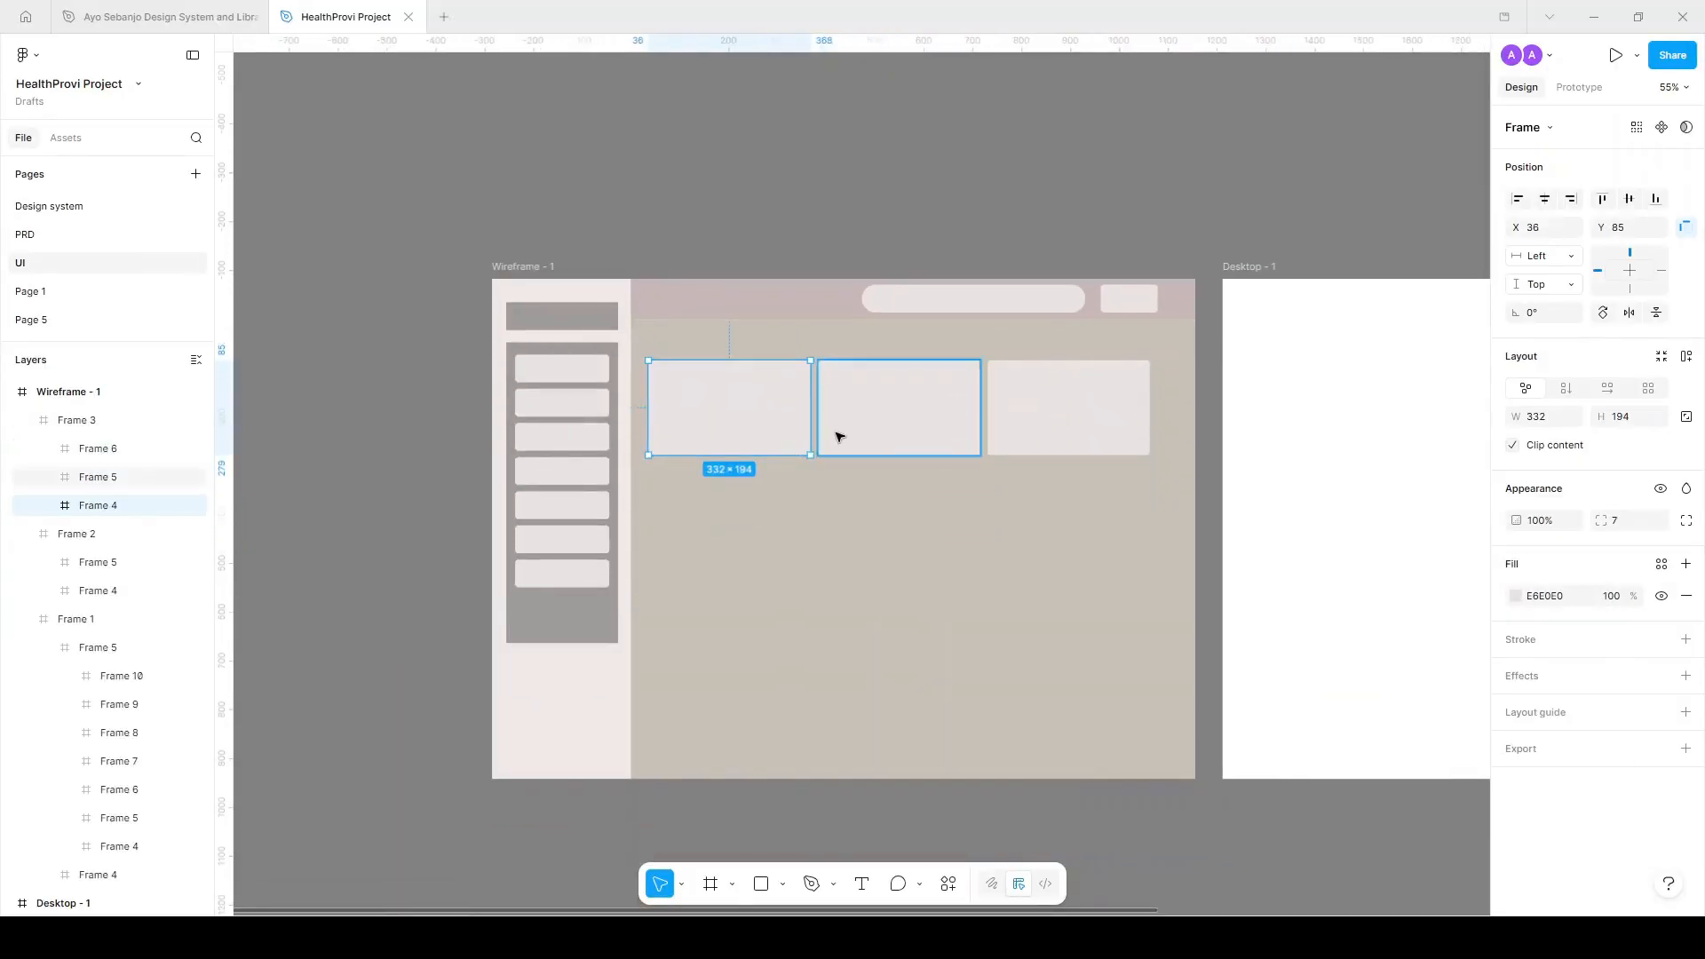
{"action": "left_click_drag", "start_coordinate": [743, 392], "coordinate": [750, 798], "text": "alt"}
{"action": "left_click_drag", "start_coordinate": [805, 657], "coordinate": [1213, 657]}
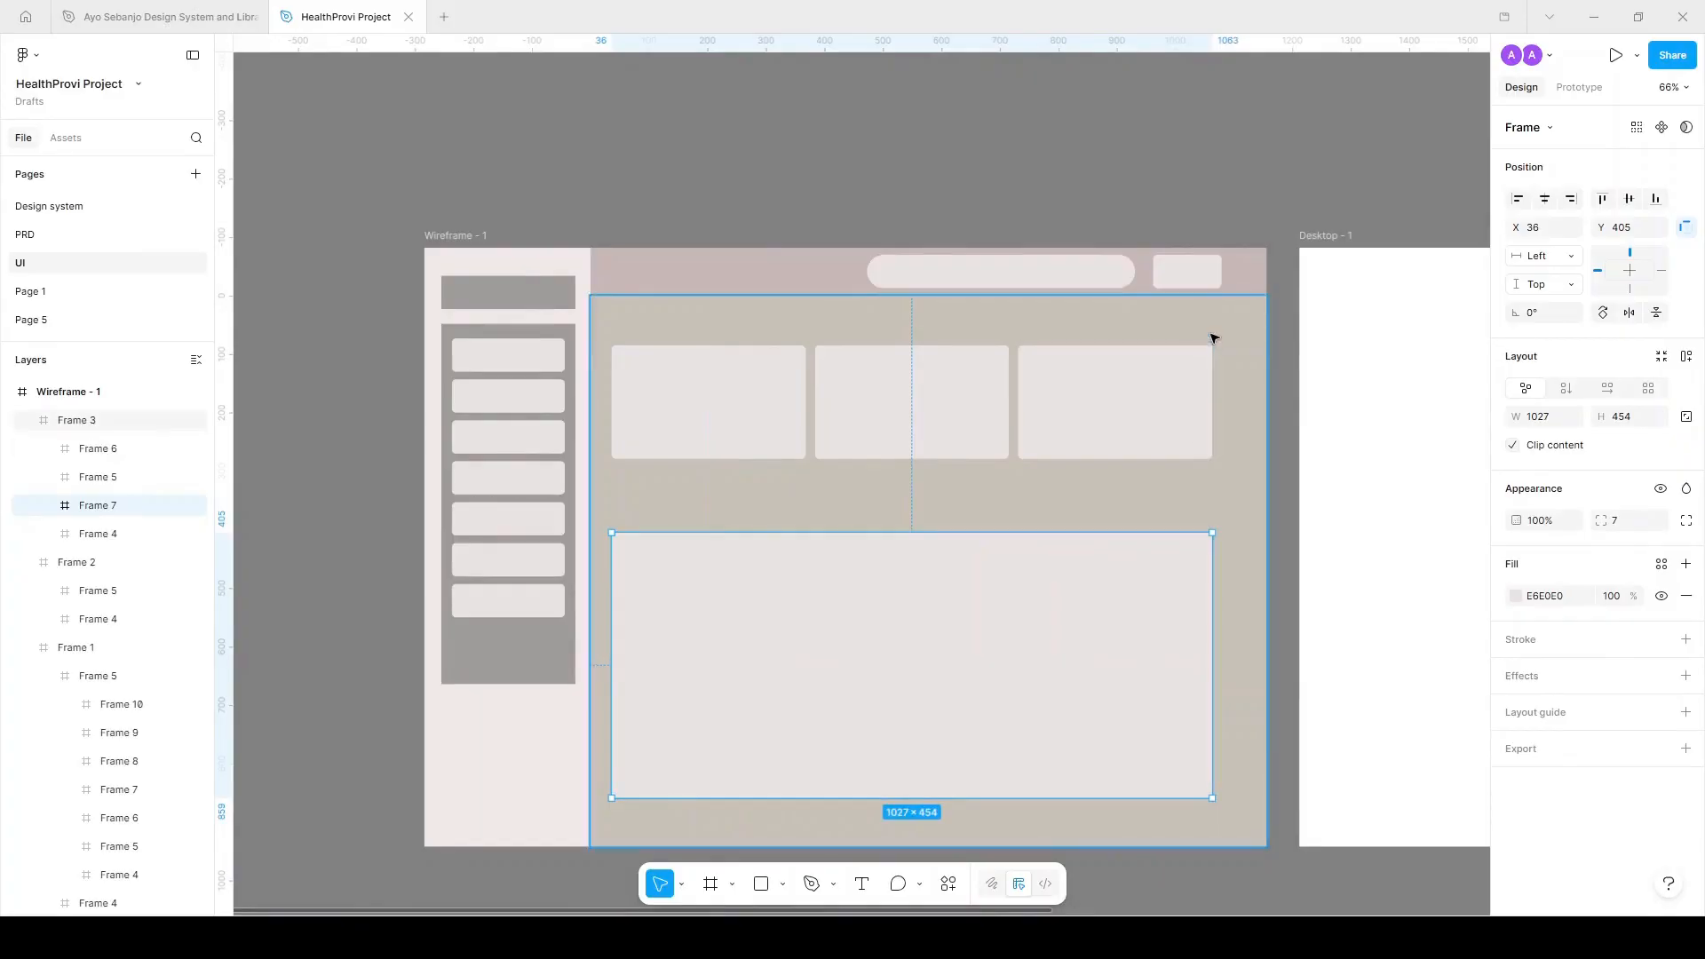
Copy a grey box into the panel as a B8B8B8 row and duplicate it into several rows.
{"action": "left_click", "coordinate": [519, 298]}
{"action": "left_click_drag", "start_coordinate": [517, 296], "coordinate": [1230, 575], "text": "alt"}
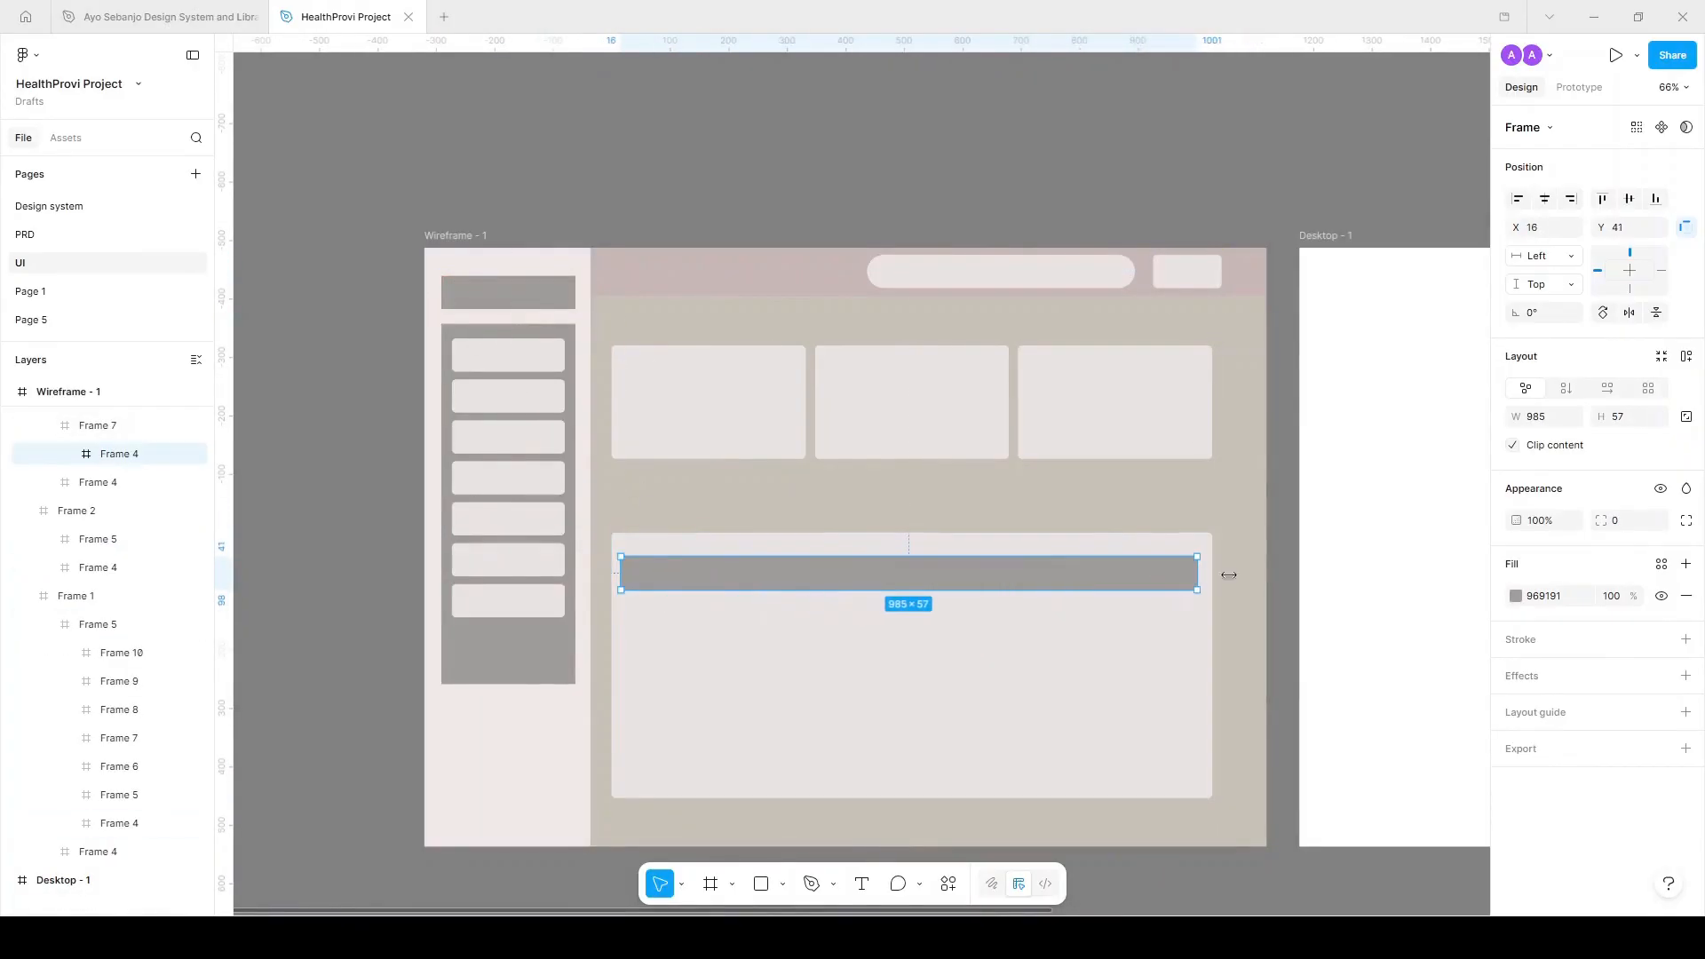
{"action": "left_click", "coordinate": [1518, 599]}
{"action": "left_click_drag", "start_coordinate": [1299, 629], "coordinate": [1289, 611]}
{"action": "left_click_drag", "start_coordinate": [1012, 579], "coordinate": [1008, 613]}
{"action": "key", "text": "ctrl+d"}
{"action": "key", "text": "ctrl+d"}
{"action": "key", "text": "ctrl+d"}
{"action": "key", "text": "ctrl+d"}
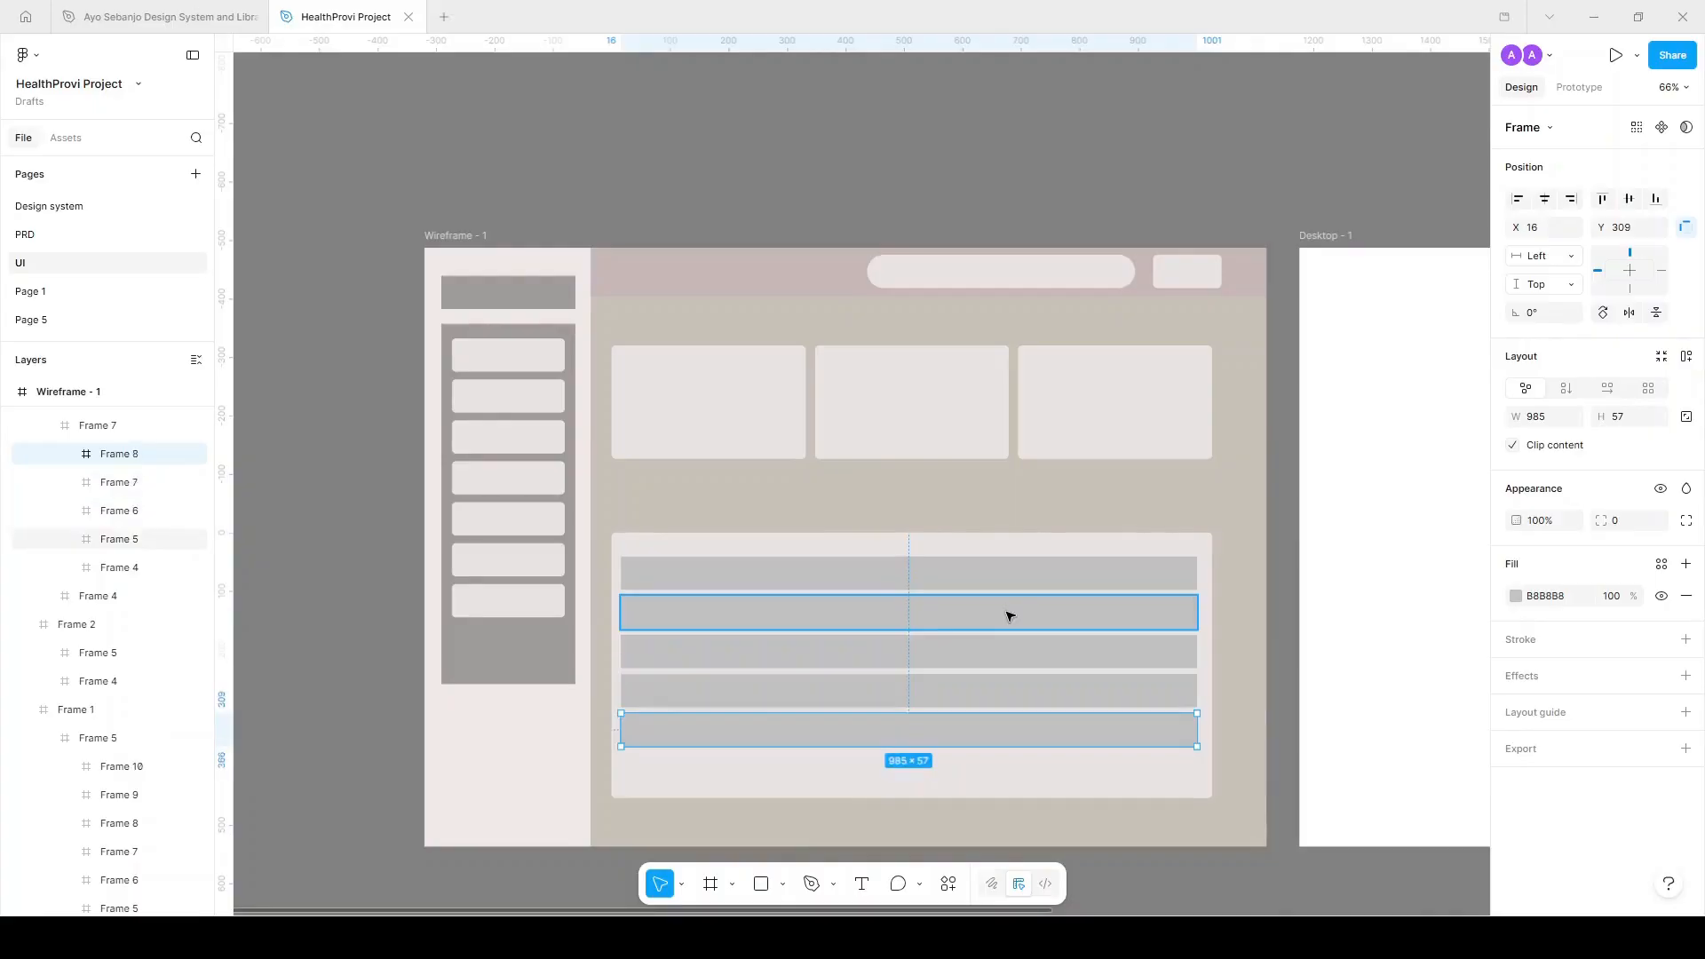
Make the panel taller and add a bottom row with a CCCCCC fill.
{"action": "key", "text": "Escape"}
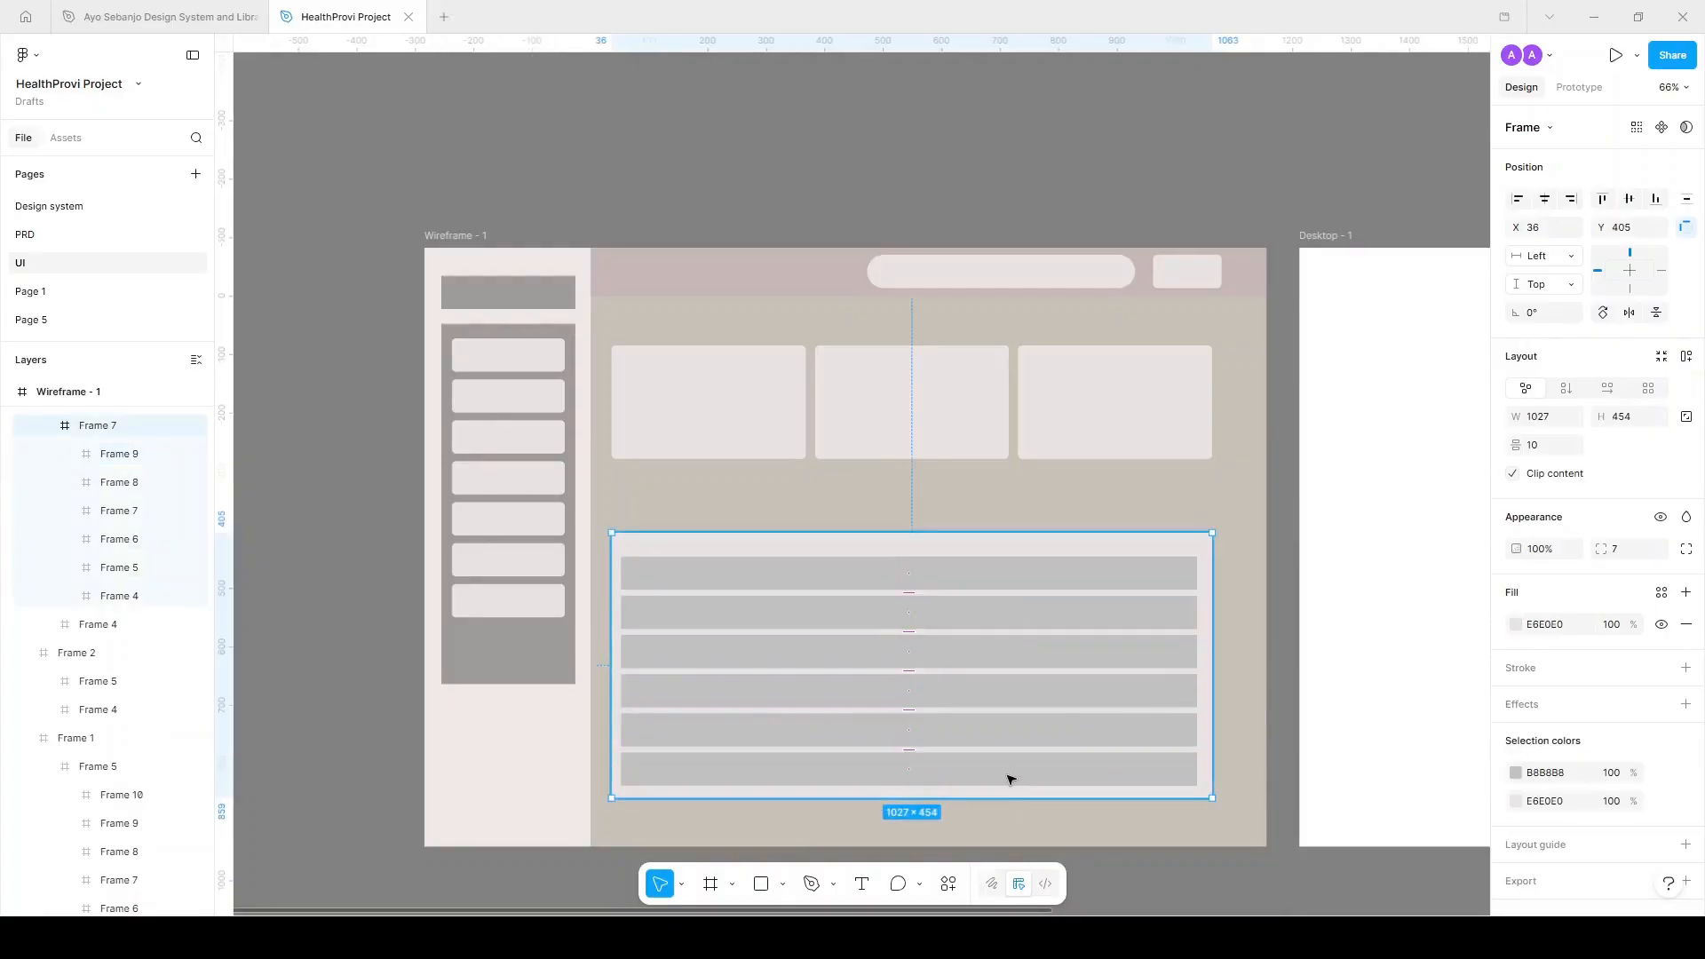
{"action": "left_click_drag", "start_coordinate": [1007, 799], "coordinate": [1012, 849]}
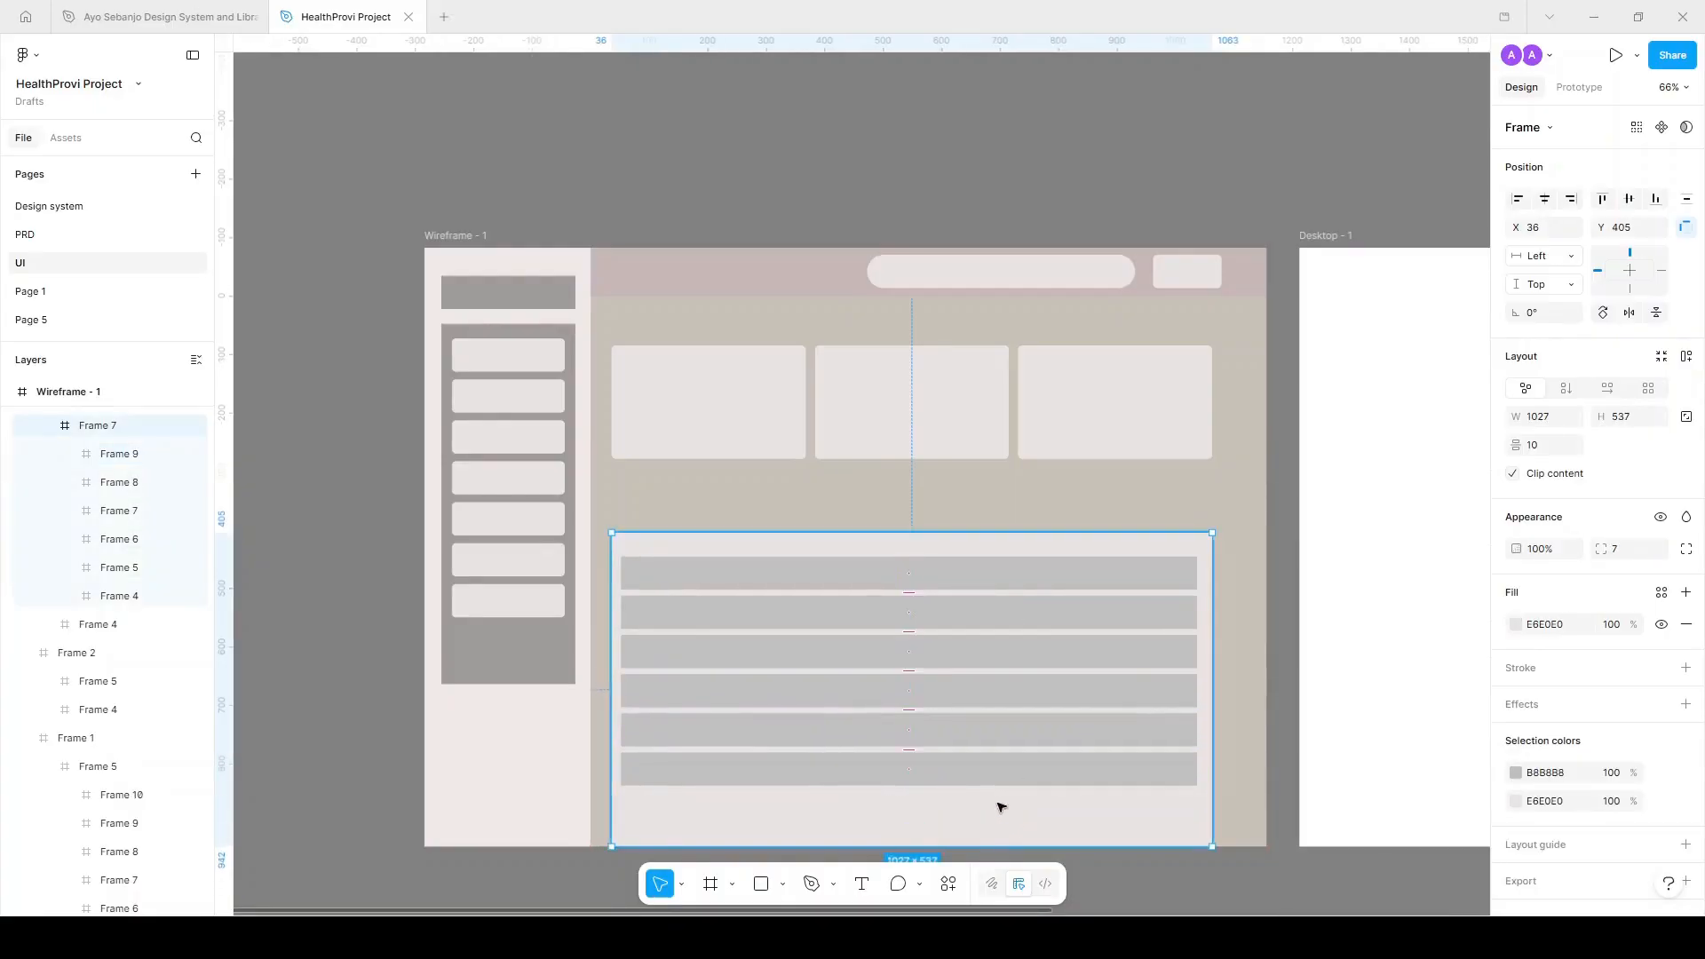
{"action": "left_click_drag", "start_coordinate": [993, 783], "coordinate": [998, 825]}
{"action": "left_click", "coordinate": [1516, 597]}
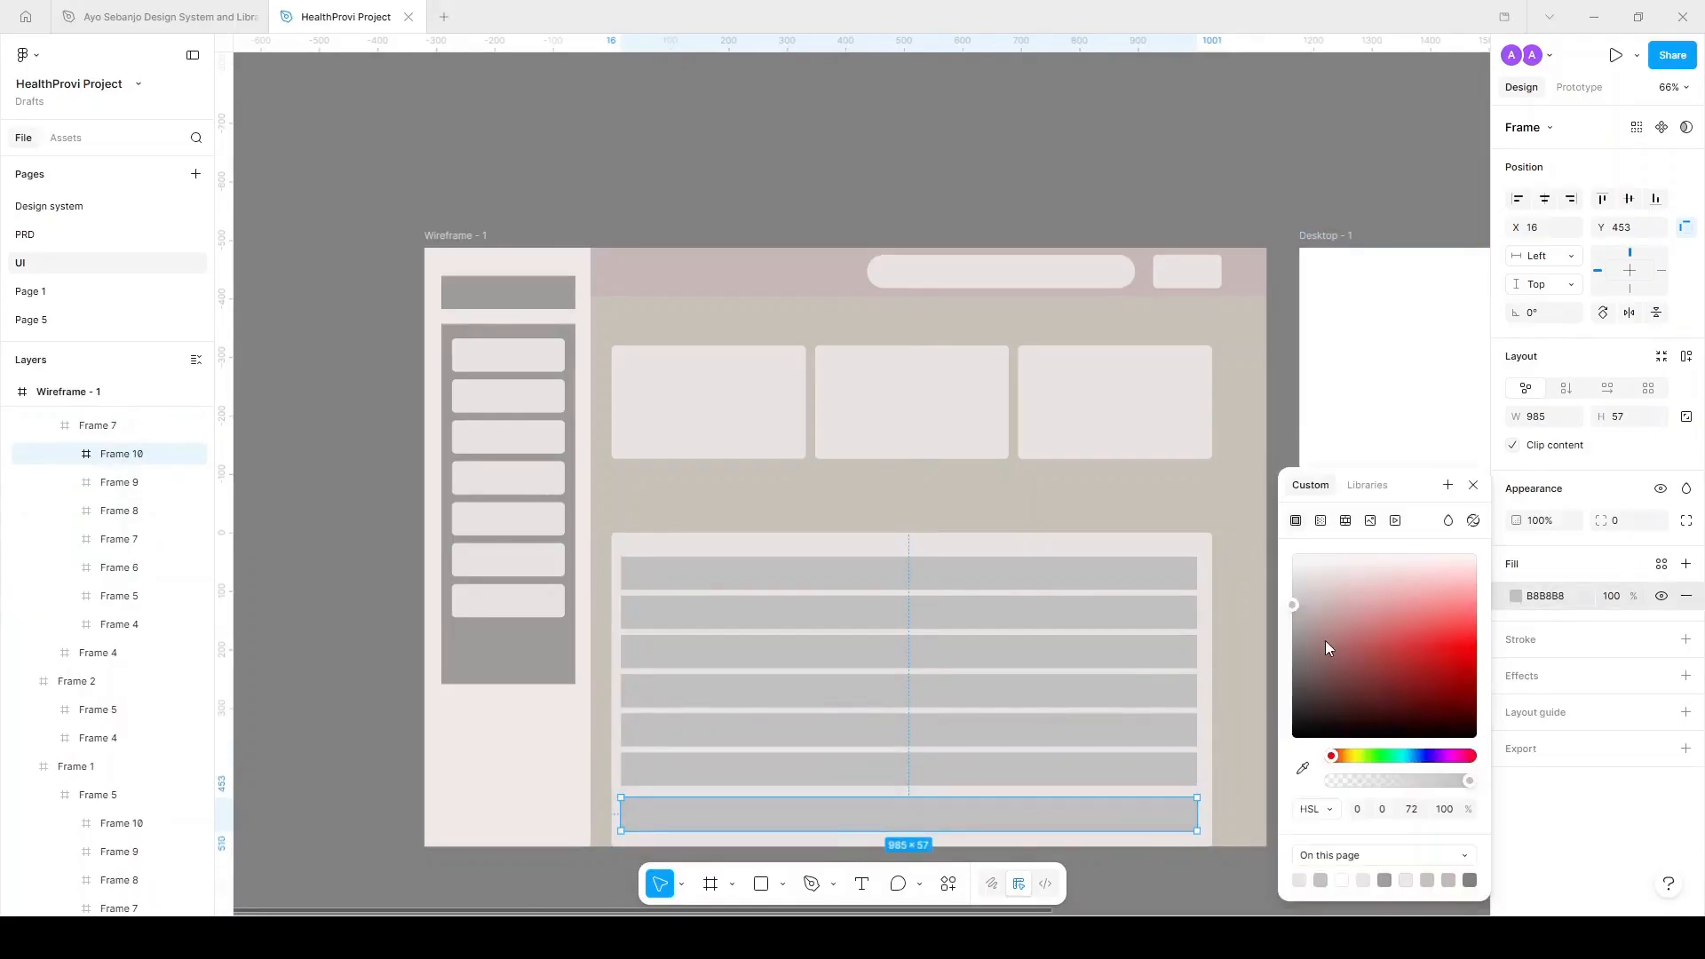
{"action": "left_click_drag", "start_coordinate": [1329, 642], "coordinate": [1291, 639]}
{"action": "left_click", "coordinate": [1662, 596]}
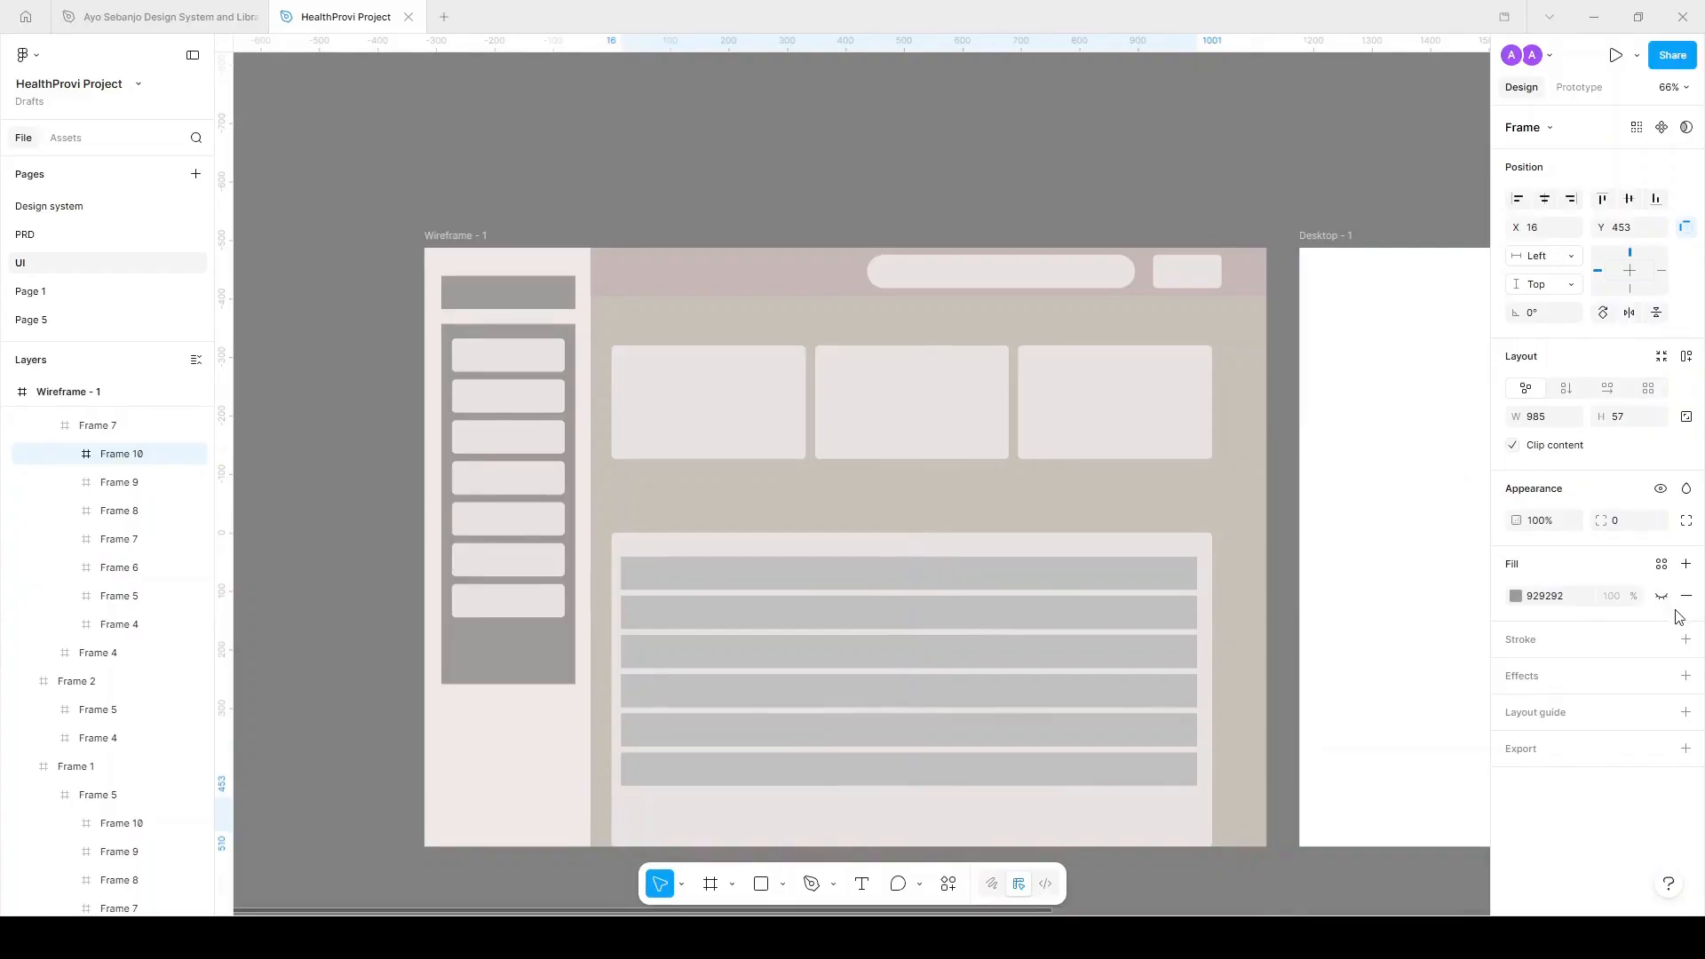
{"action": "left_click", "coordinate": [1565, 597]}
{"action": "type", "text": "c"}
{"action": "key", "text": "Return"}
Give the bottom row a black outline and hide its fill.
{"action": "left_click", "coordinate": [1686, 640]}
{"action": "left_click", "coordinate": [1563, 676]}
{"action": "key", "text": "Return"}
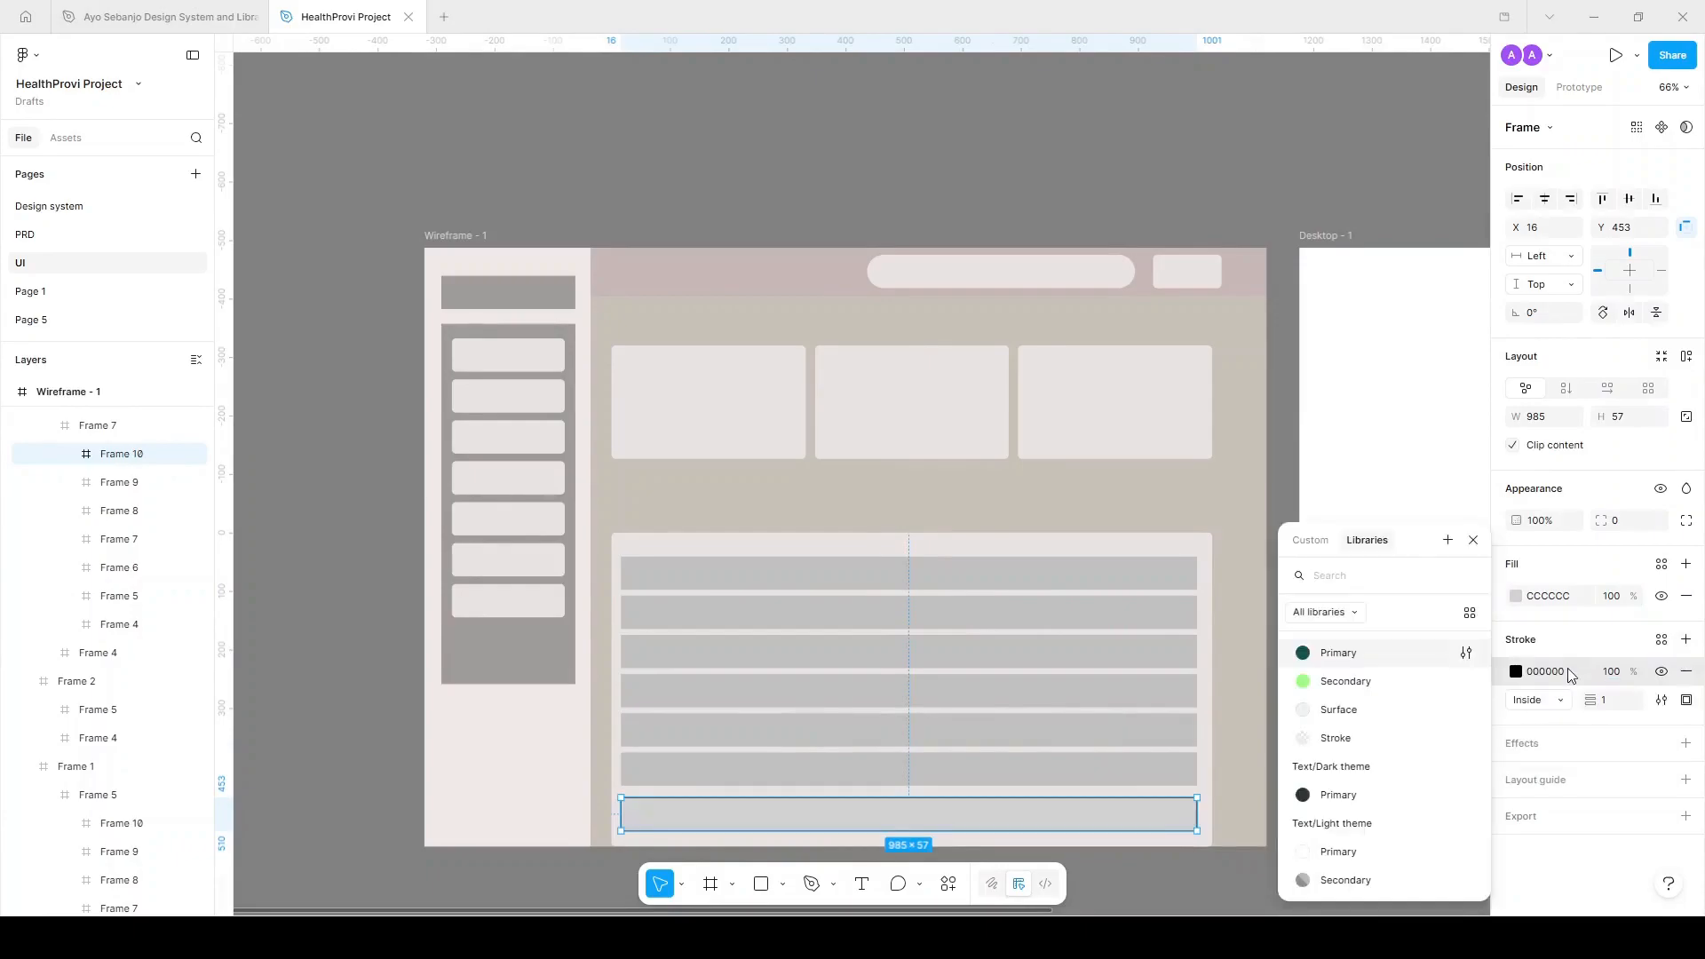
{"action": "left_click", "coordinate": [1568, 673]}
{"action": "left_click", "coordinate": [1666, 597]}
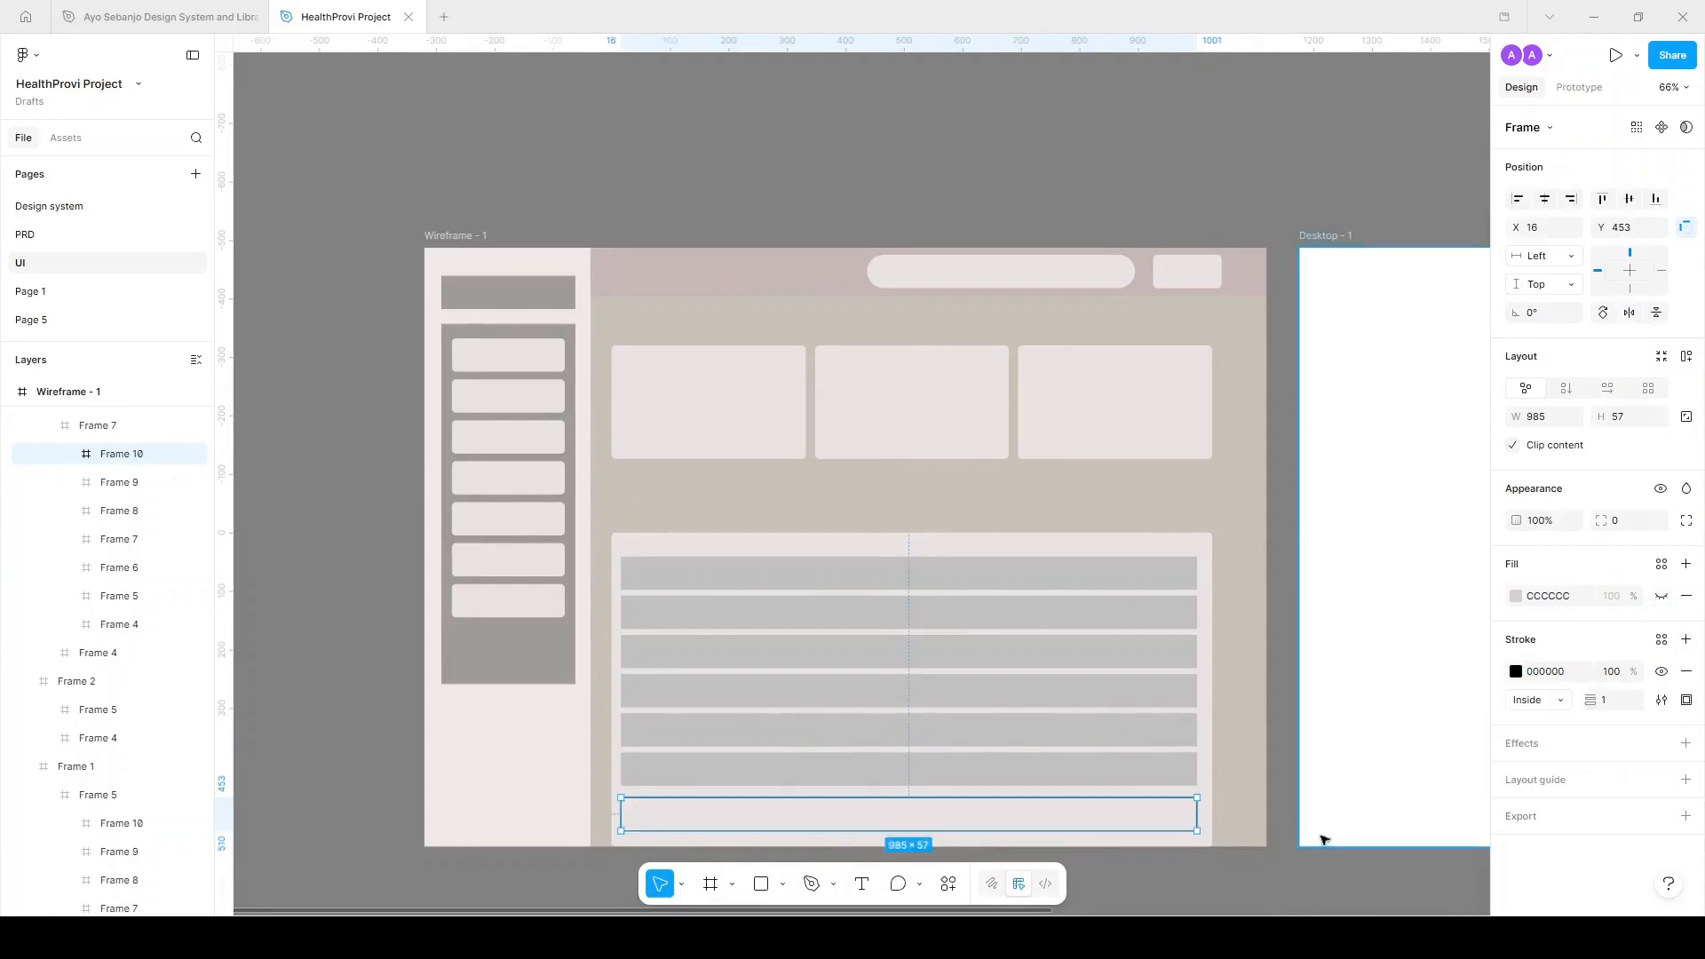
{"action": "left_click", "coordinate": [1283, 828]}
Move the table panel up slightly.
{"action": "left_click", "coordinate": [1058, 551]}
{"action": "left_click_drag", "start_coordinate": [1084, 545], "coordinate": [1089, 513]}
{"action": "scroll", "coordinate": [1027, 342], "scroll_direction": "down", "scroll_amount": 4}
{"action": "scroll", "coordinate": [675, 266], "scroll_direction": "right", "scroll_amount": 1}
{"action": "scroll", "coordinate": [675, 267], "scroll_direction": "up", "scroll_amount": 3}
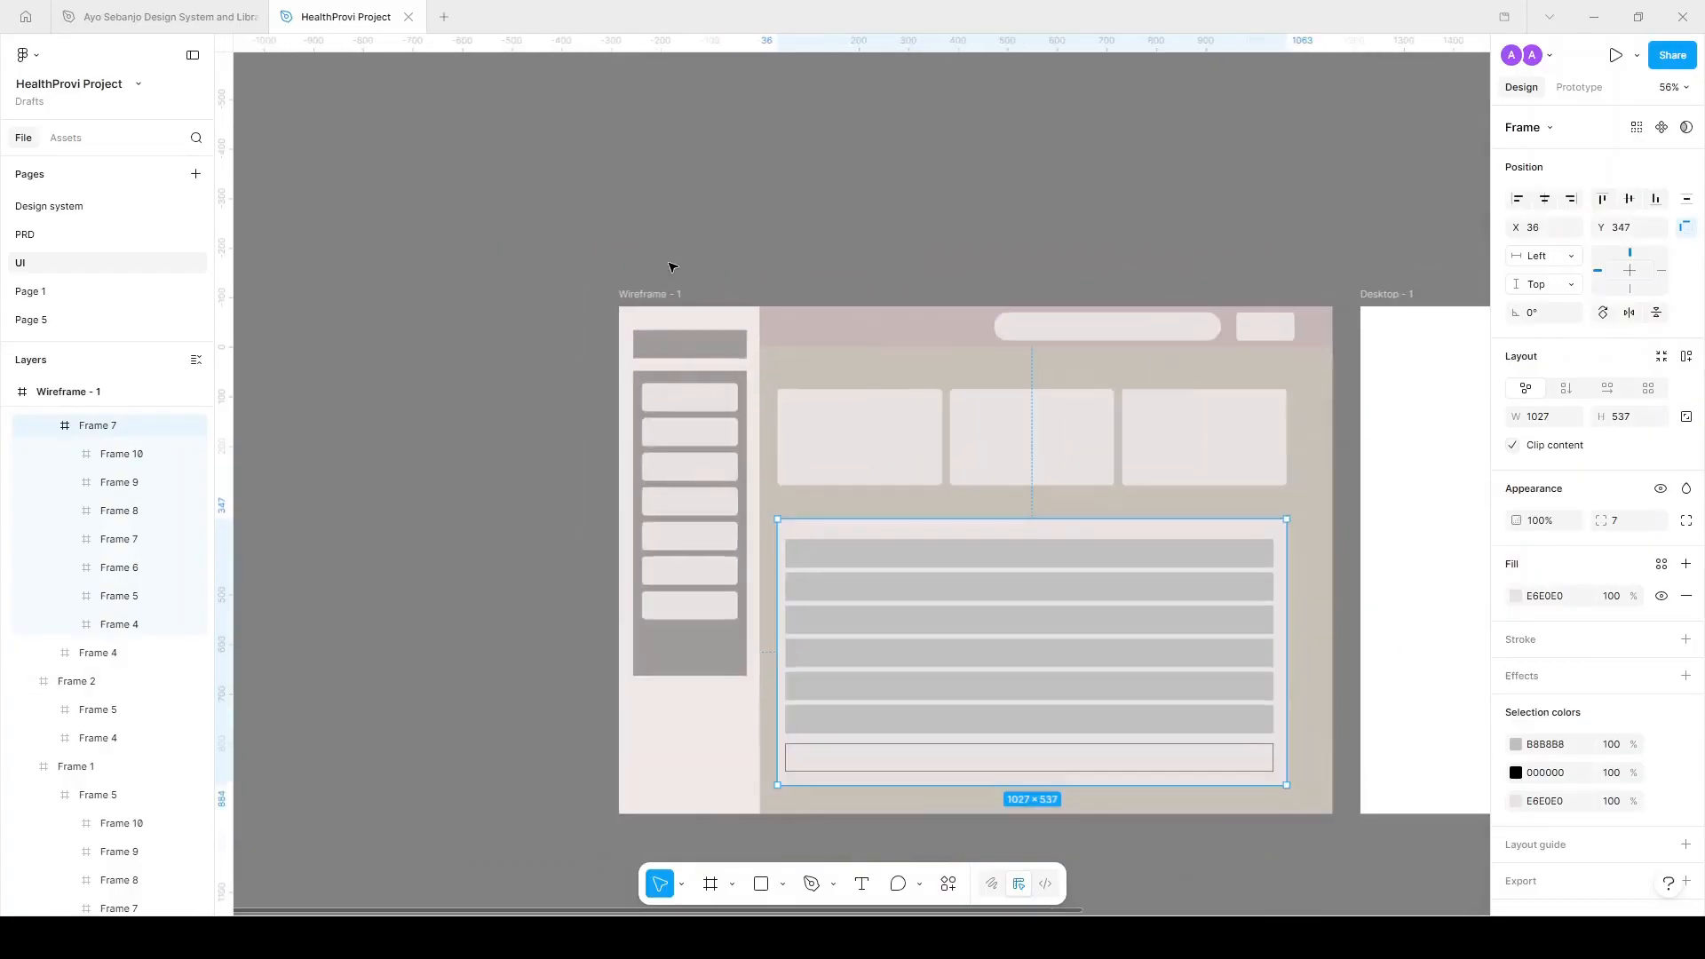
{"action": "scroll", "coordinate": [675, 266], "scroll_direction": "right", "scroll_amount": 2}
{"action": "scroll", "coordinate": [675, 267], "scroll_direction": "down", "scroll_amount": 1}
{"action": "scroll", "coordinate": [675, 266], "scroll_direction": "down", "scroll_amount": 2}
{"action": "scroll", "coordinate": [675, 266], "scroll_direction": "right", "scroll_amount": 1}
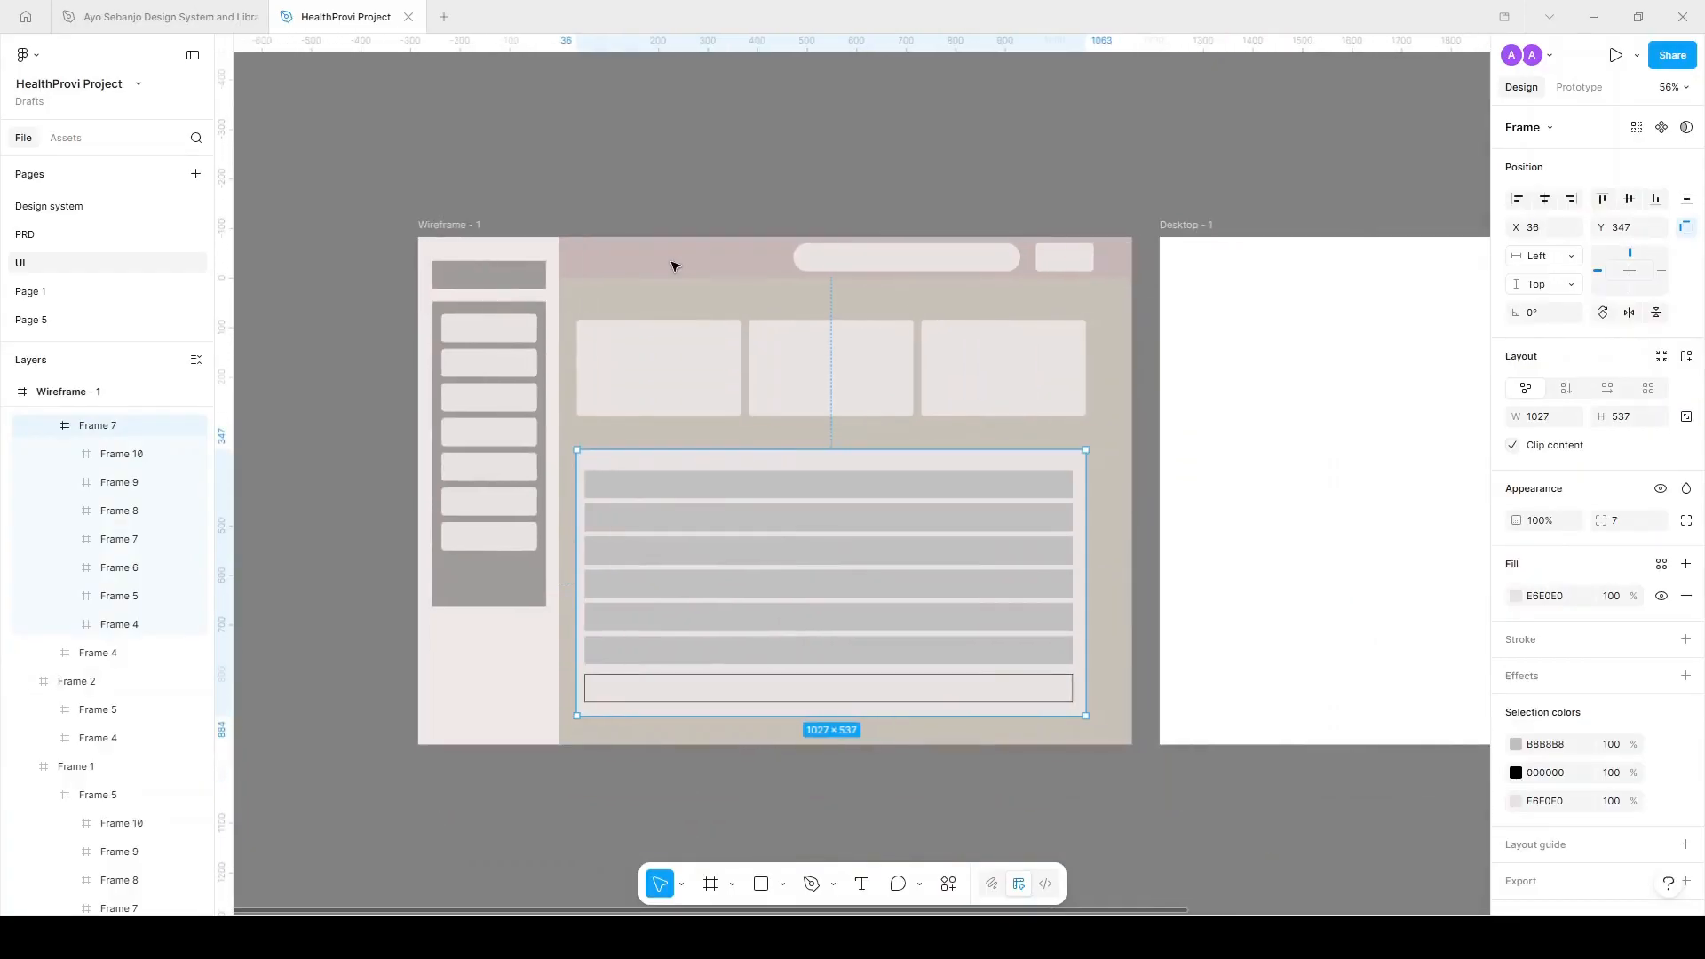
On the PRD page, select the 4.1 Dashboard Overview section text.
{"action": "left_click", "coordinate": [705, 208]}
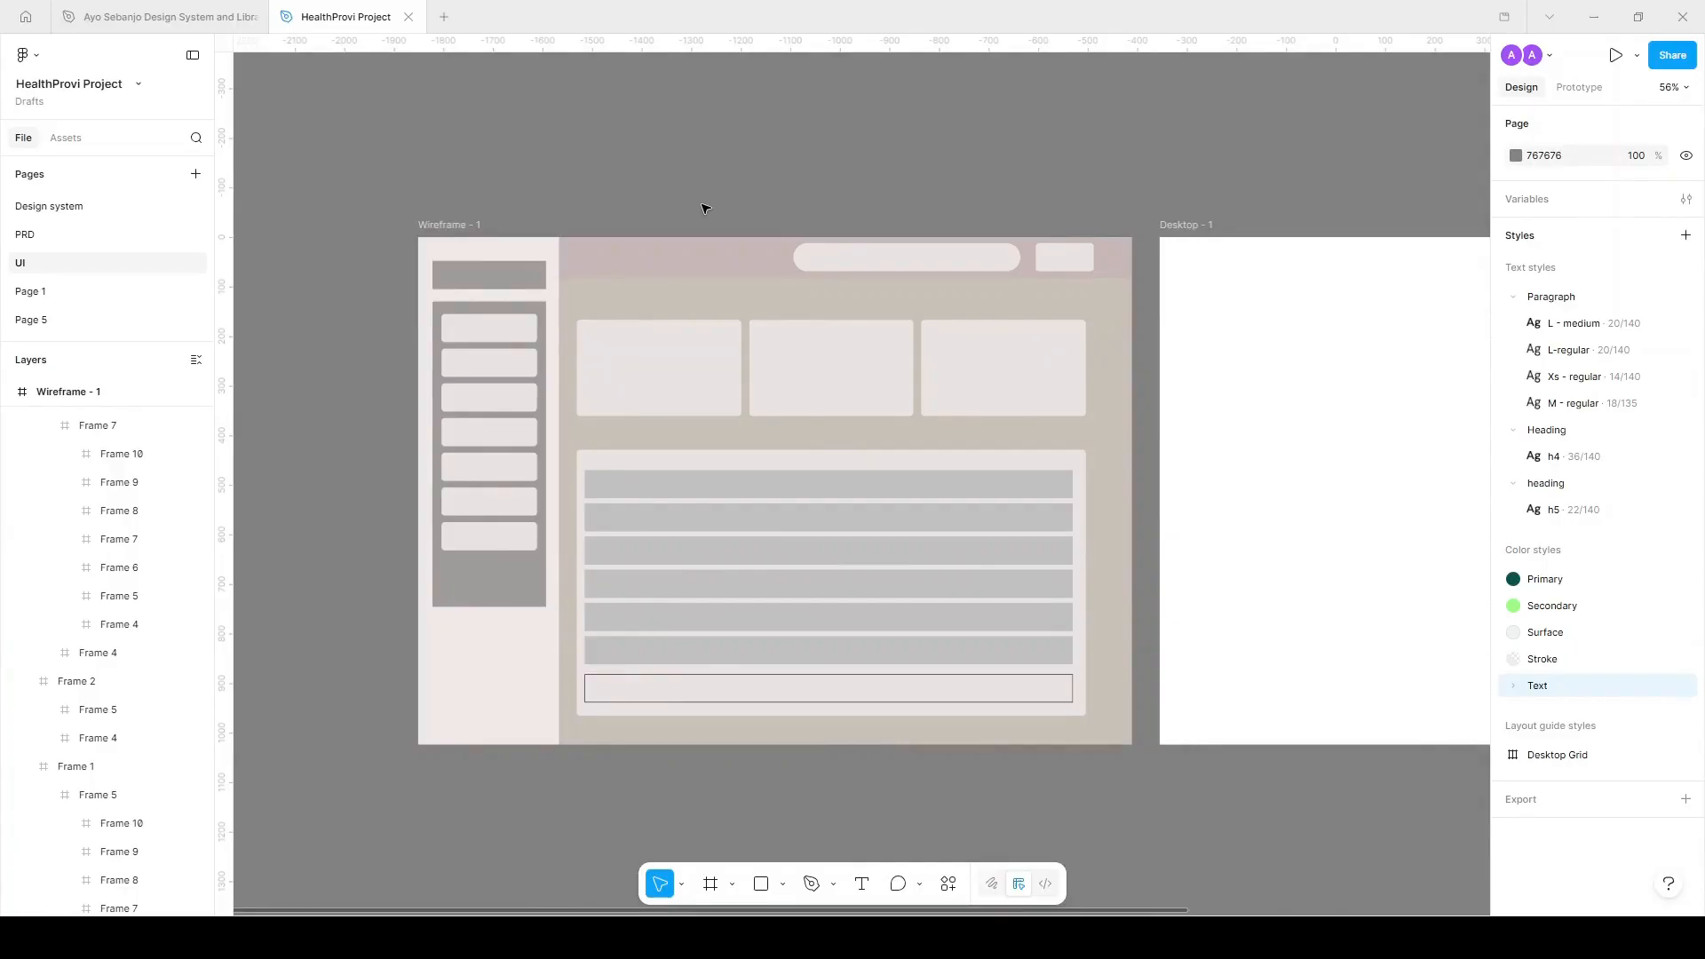
{"action": "left_click", "coordinate": [80, 235]}
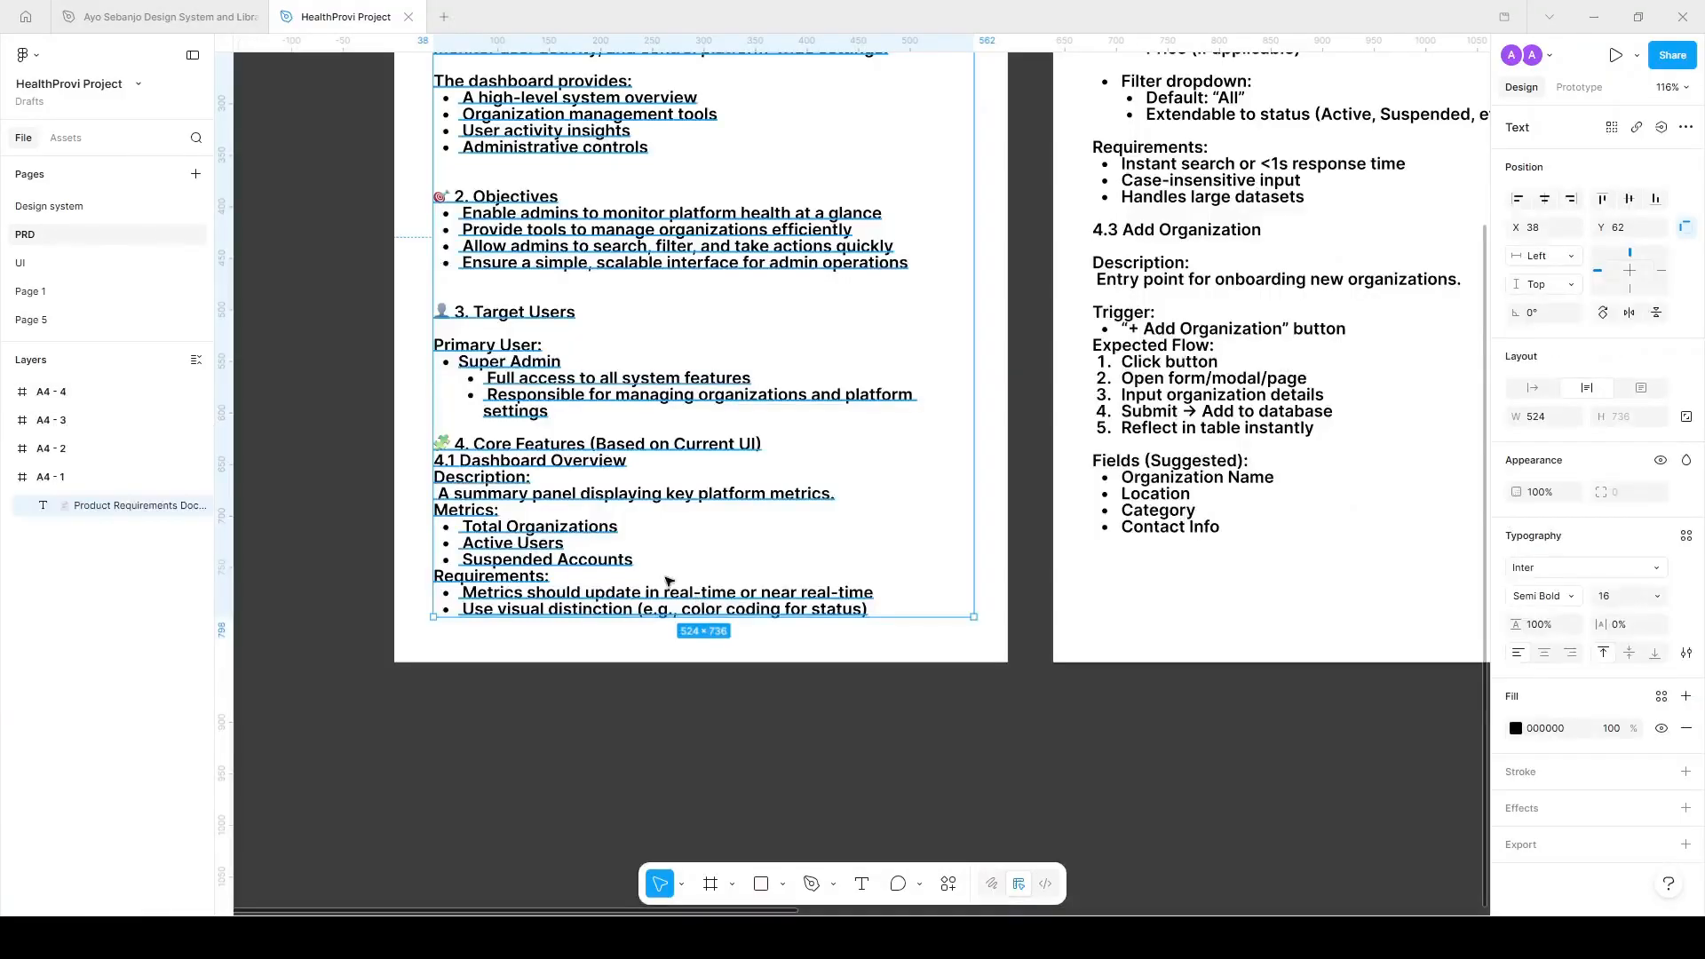
{"action": "left_click", "coordinate": [595, 738]}
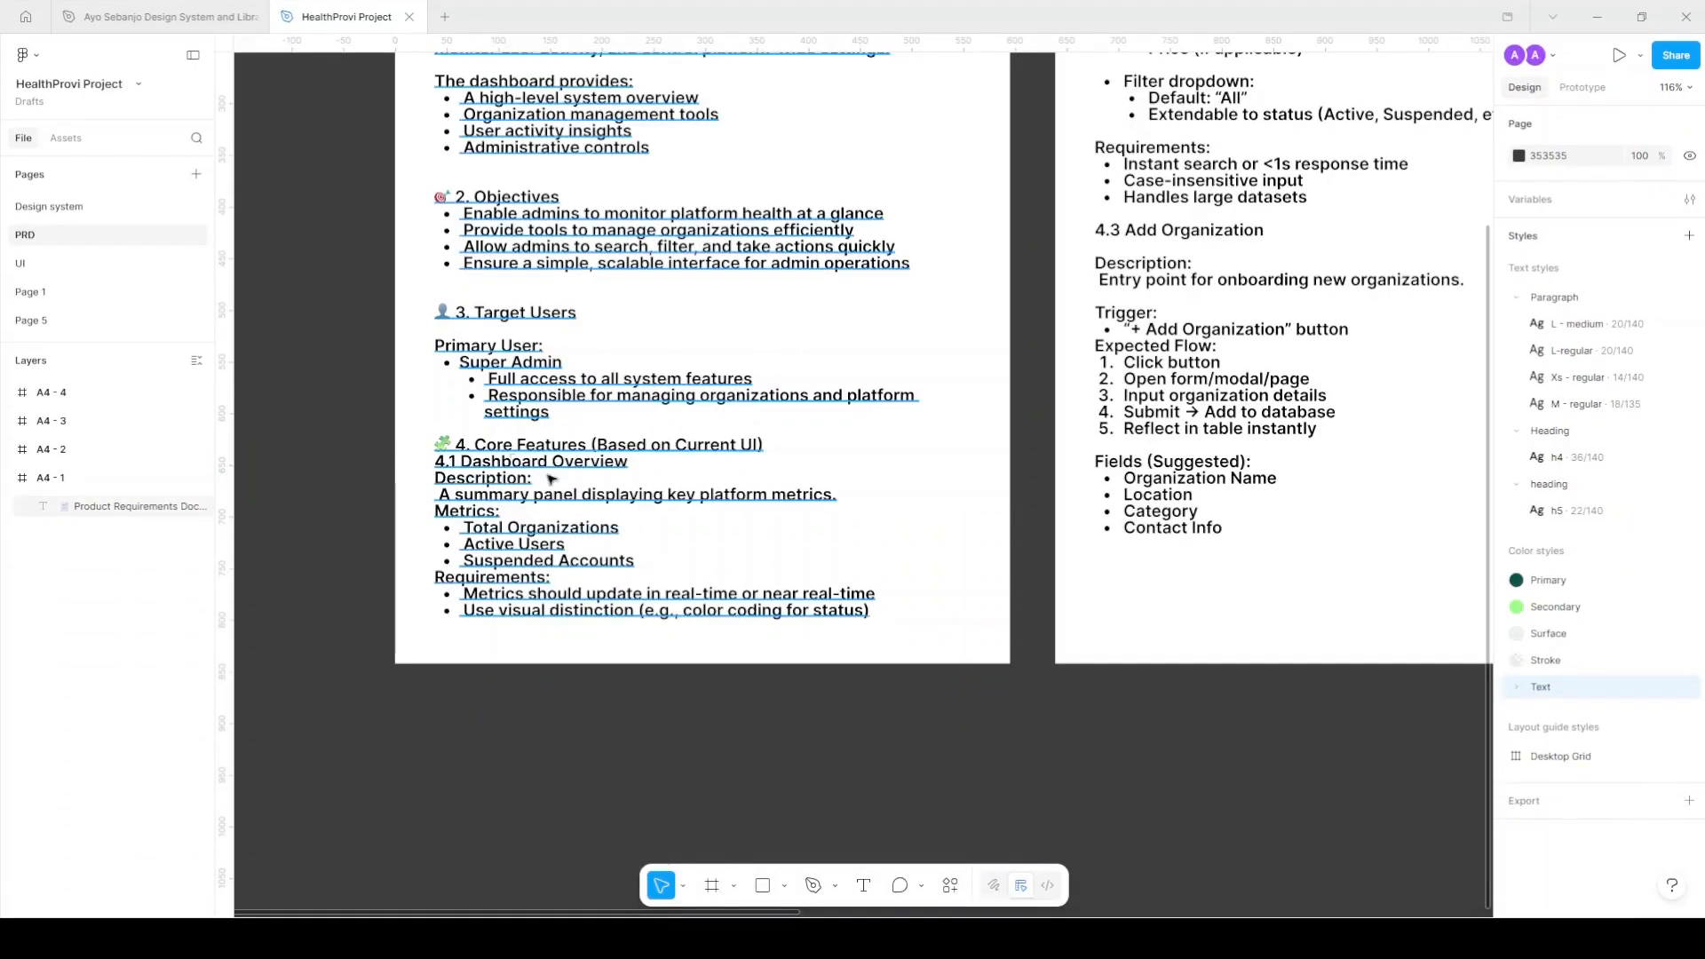
{"action": "left_click", "coordinate": [466, 459]}
{"action": "double_click", "coordinate": [465, 460]}
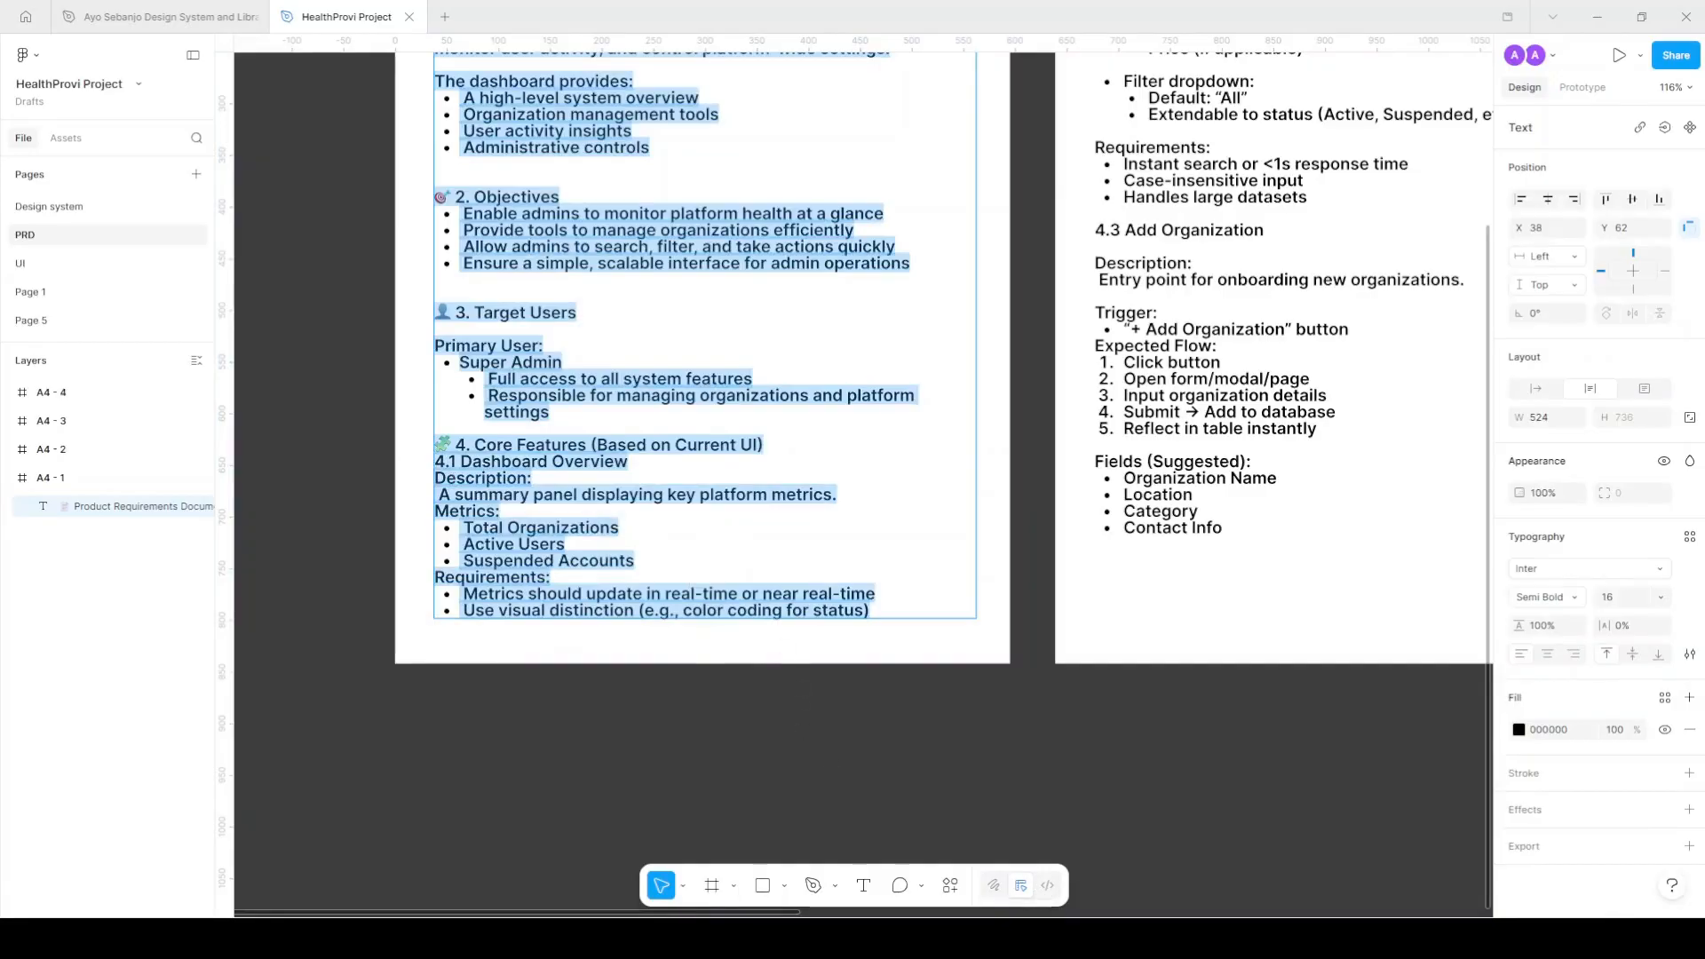
{"action": "left_click", "coordinate": [504, 481]}
{"action": "left_click_drag", "start_coordinate": [439, 462], "coordinate": [885, 609]}
{"action": "key", "text": "ctrl+c"}
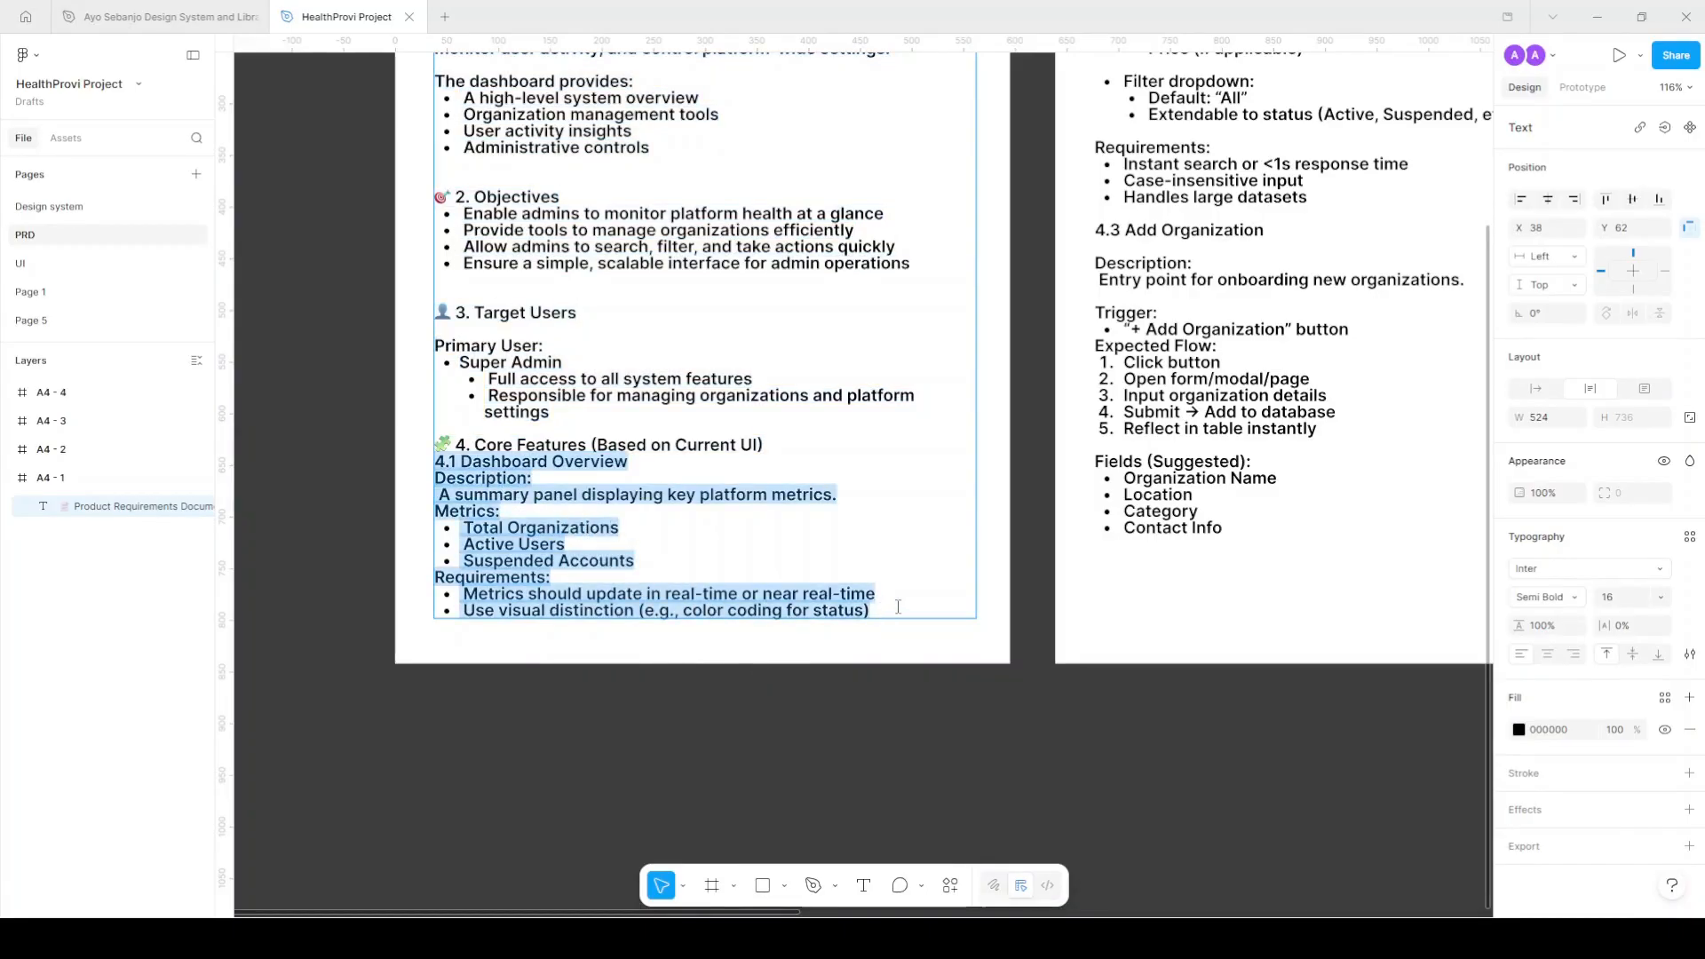
Copy the selected overview section and go back to the UI page.
{"action": "scroll", "coordinate": [932, 611], "scroll_direction": "up", "scroll_amount": 5}
{"action": "scroll", "coordinate": [932, 611], "scroll_direction": "down", "scroll_amount": 1, "text": "ctrl"}
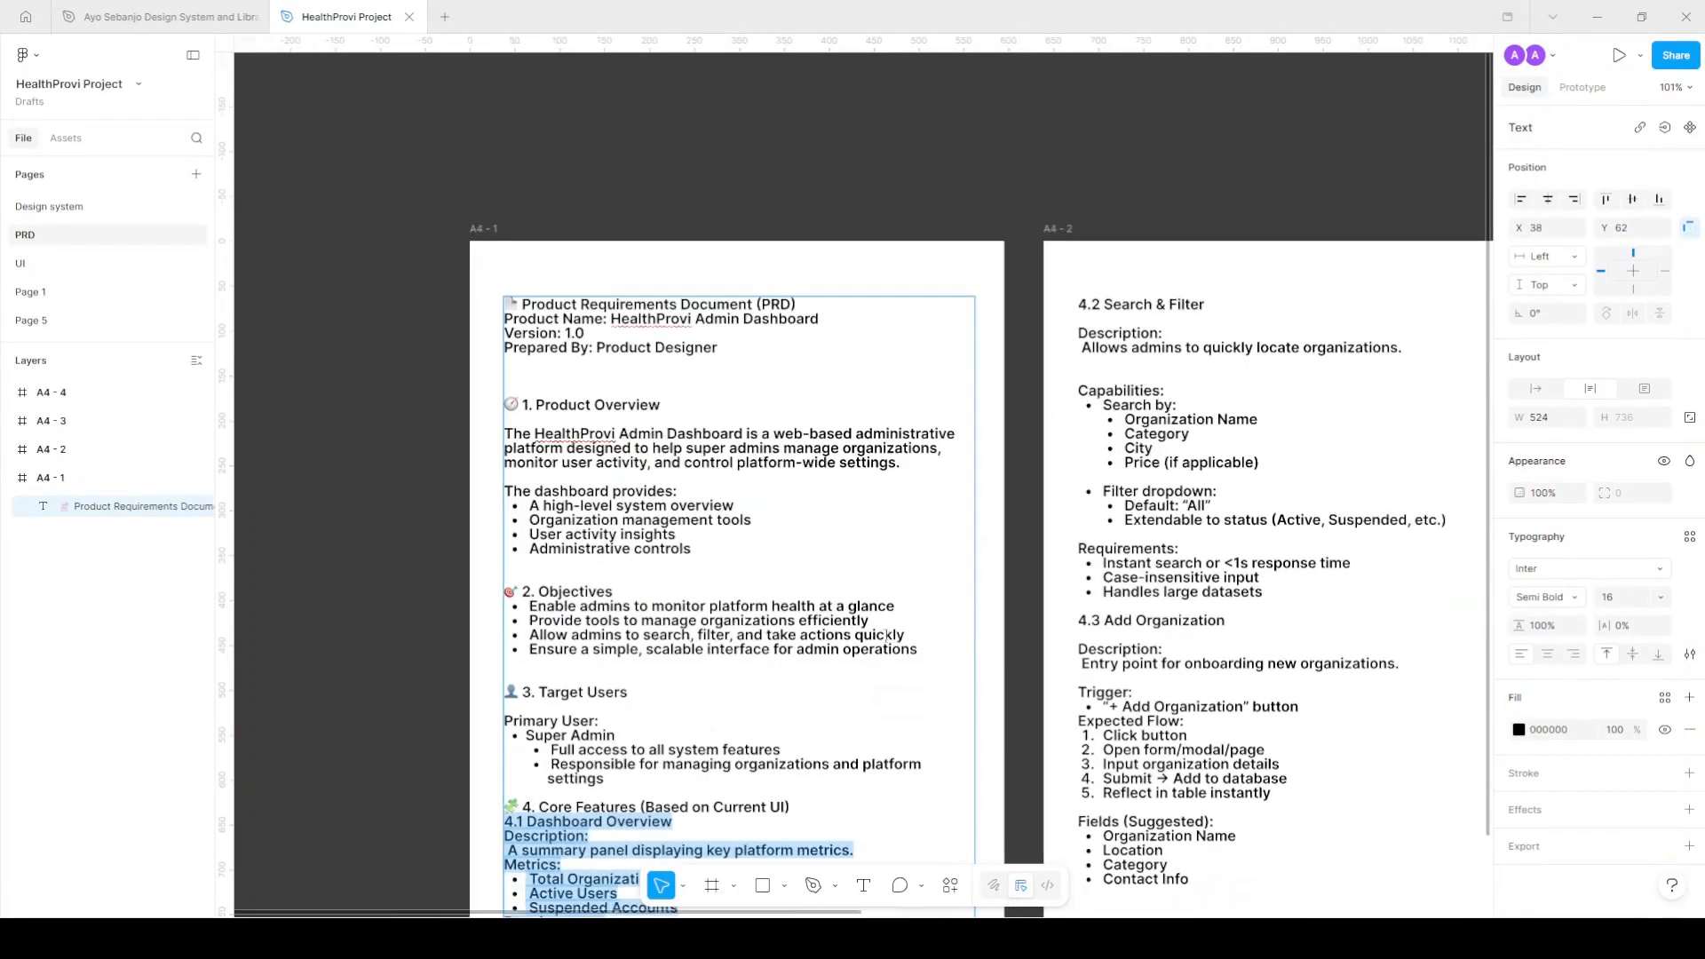
{"action": "scroll", "coordinate": [793, 606], "scroll_direction": "right", "scroll_amount": 2}
{"action": "scroll", "coordinate": [793, 606], "scroll_direction": "down", "scroll_amount": 2}
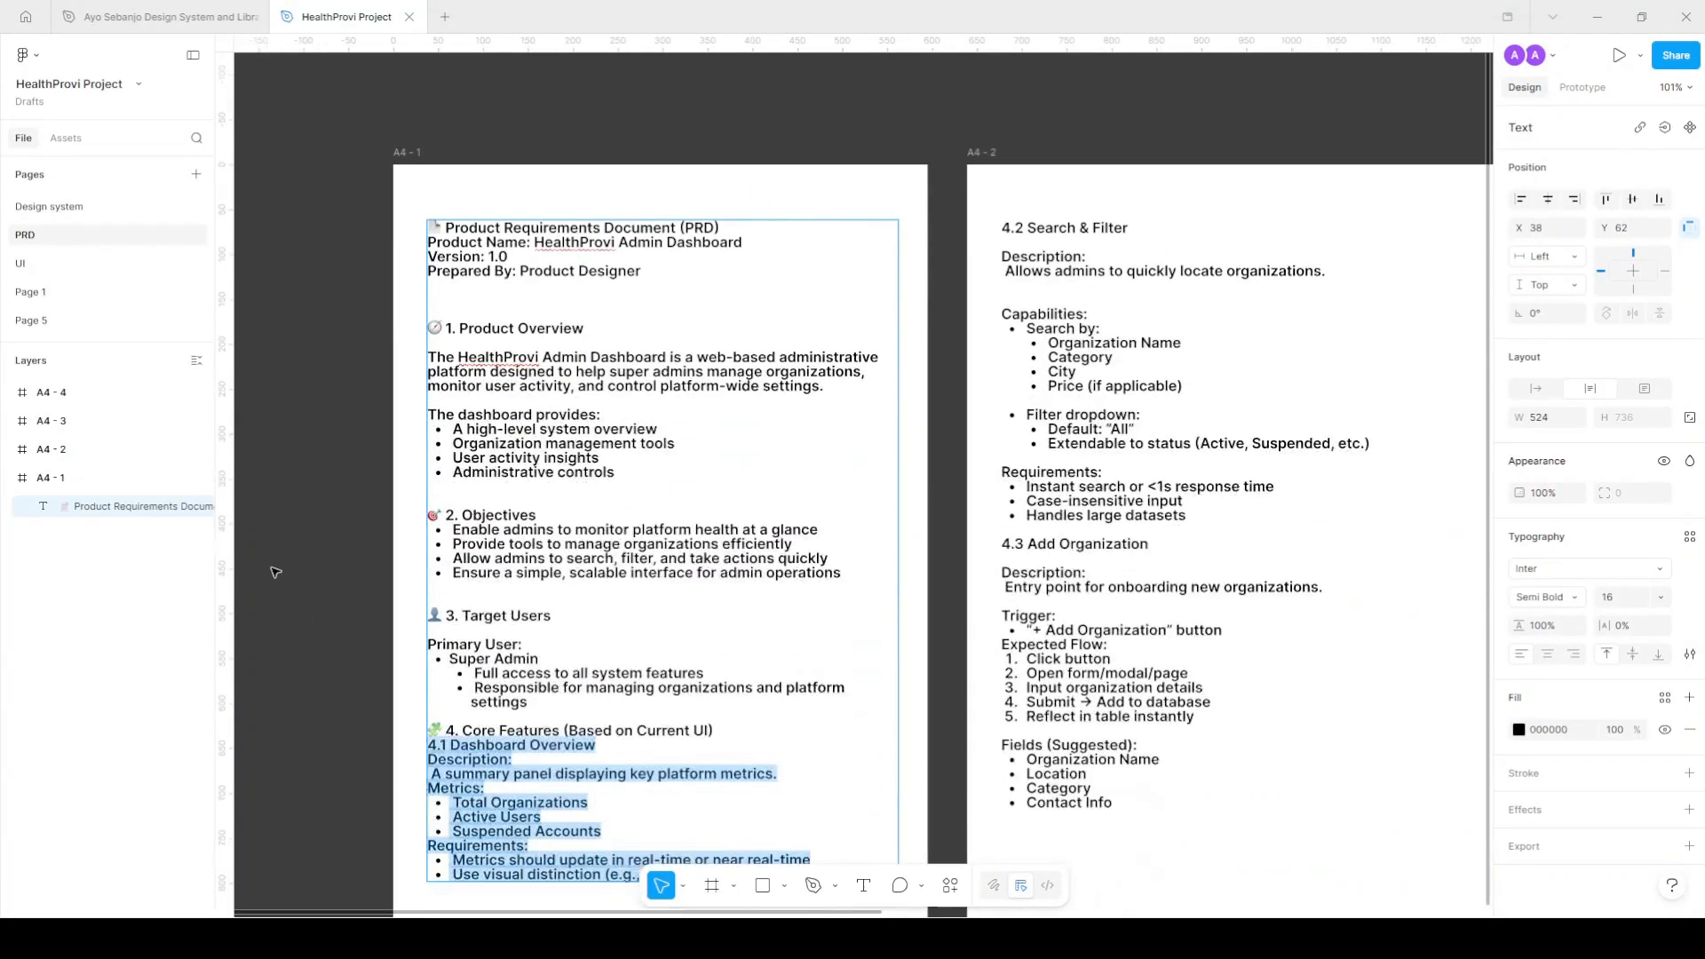
{"action": "key", "text": "Escape"}
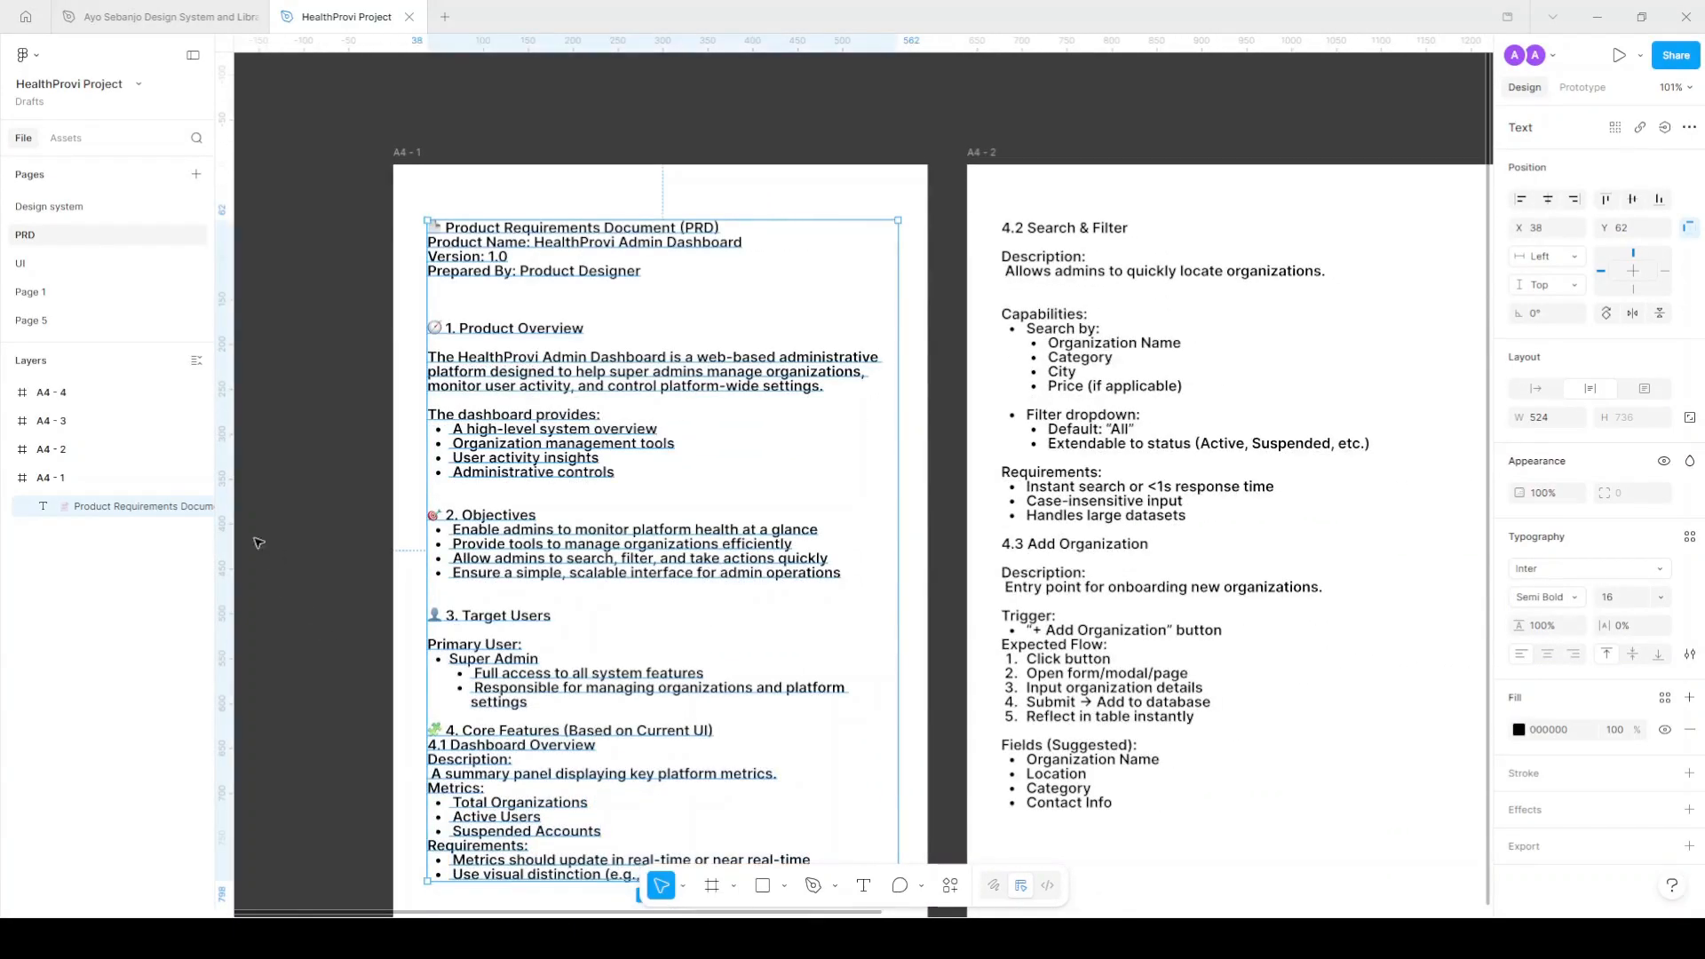
{"action": "left_click", "coordinate": [46, 265]}
{"action": "scroll", "coordinate": [941, 171], "scroll_direction": "right", "scroll_amount": 4}
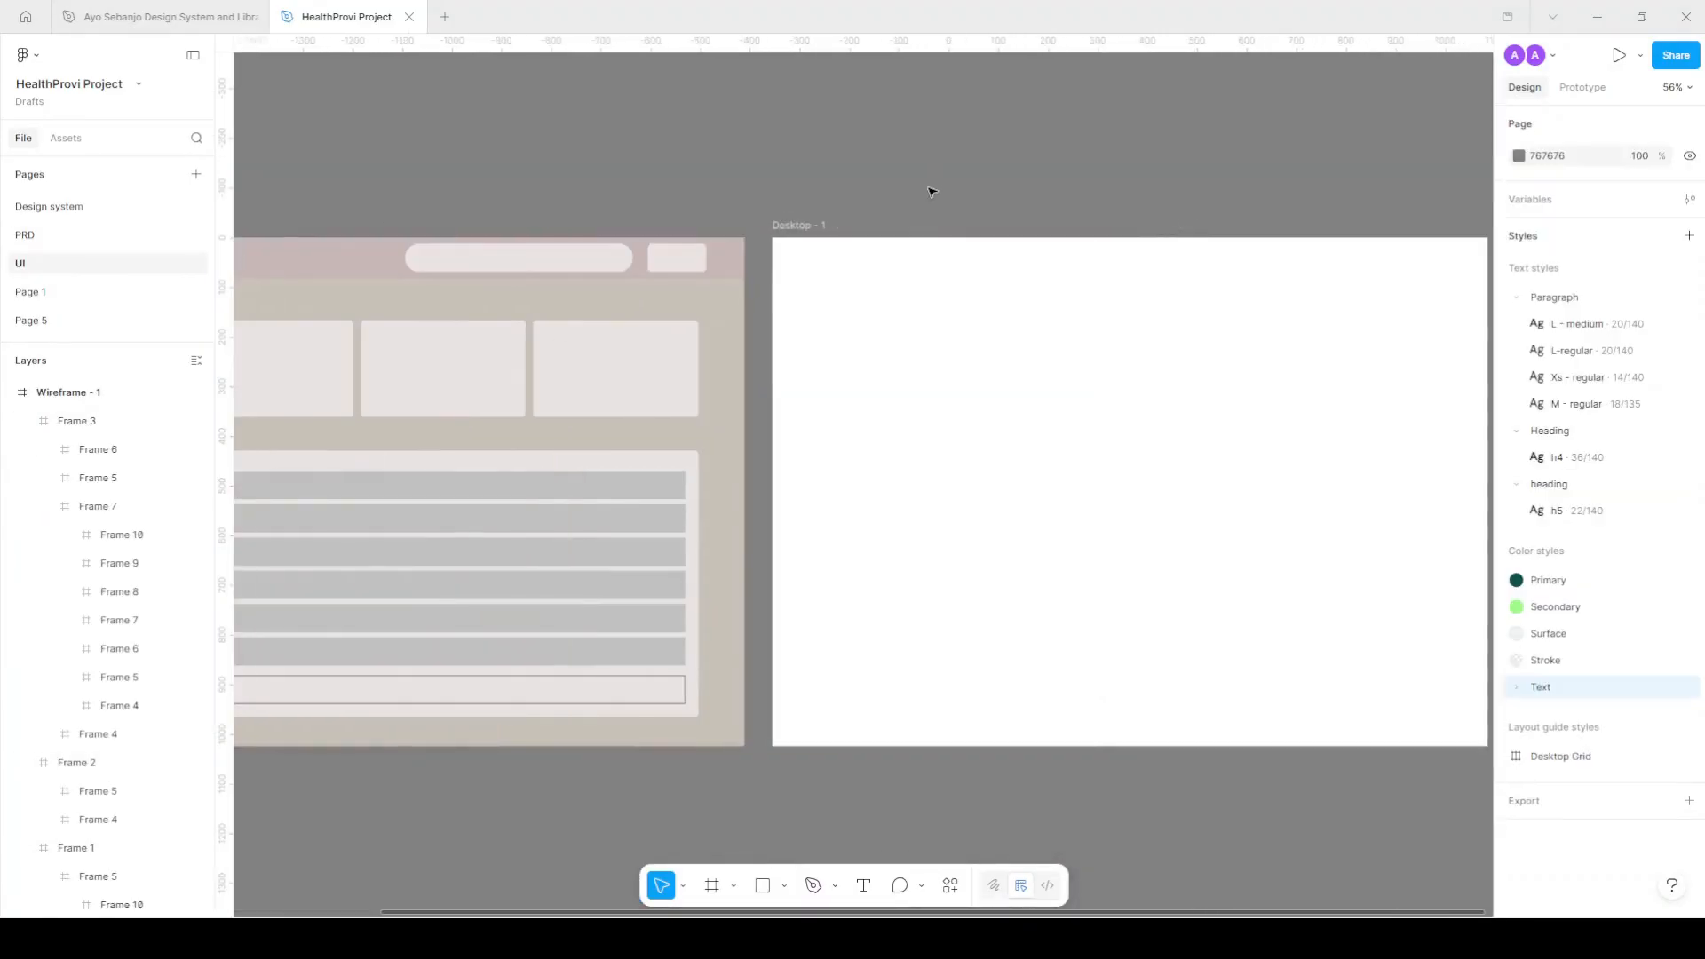
Paste the 4.1 Dashboard Overview text and place it above the desktop frame.
{"action": "scroll", "coordinate": [932, 191], "scroll_direction": "down", "scroll_amount": 3, "text": "ctrl"}
{"action": "scroll", "coordinate": [934, 189], "scroll_direction": "up", "scroll_amount": 1}
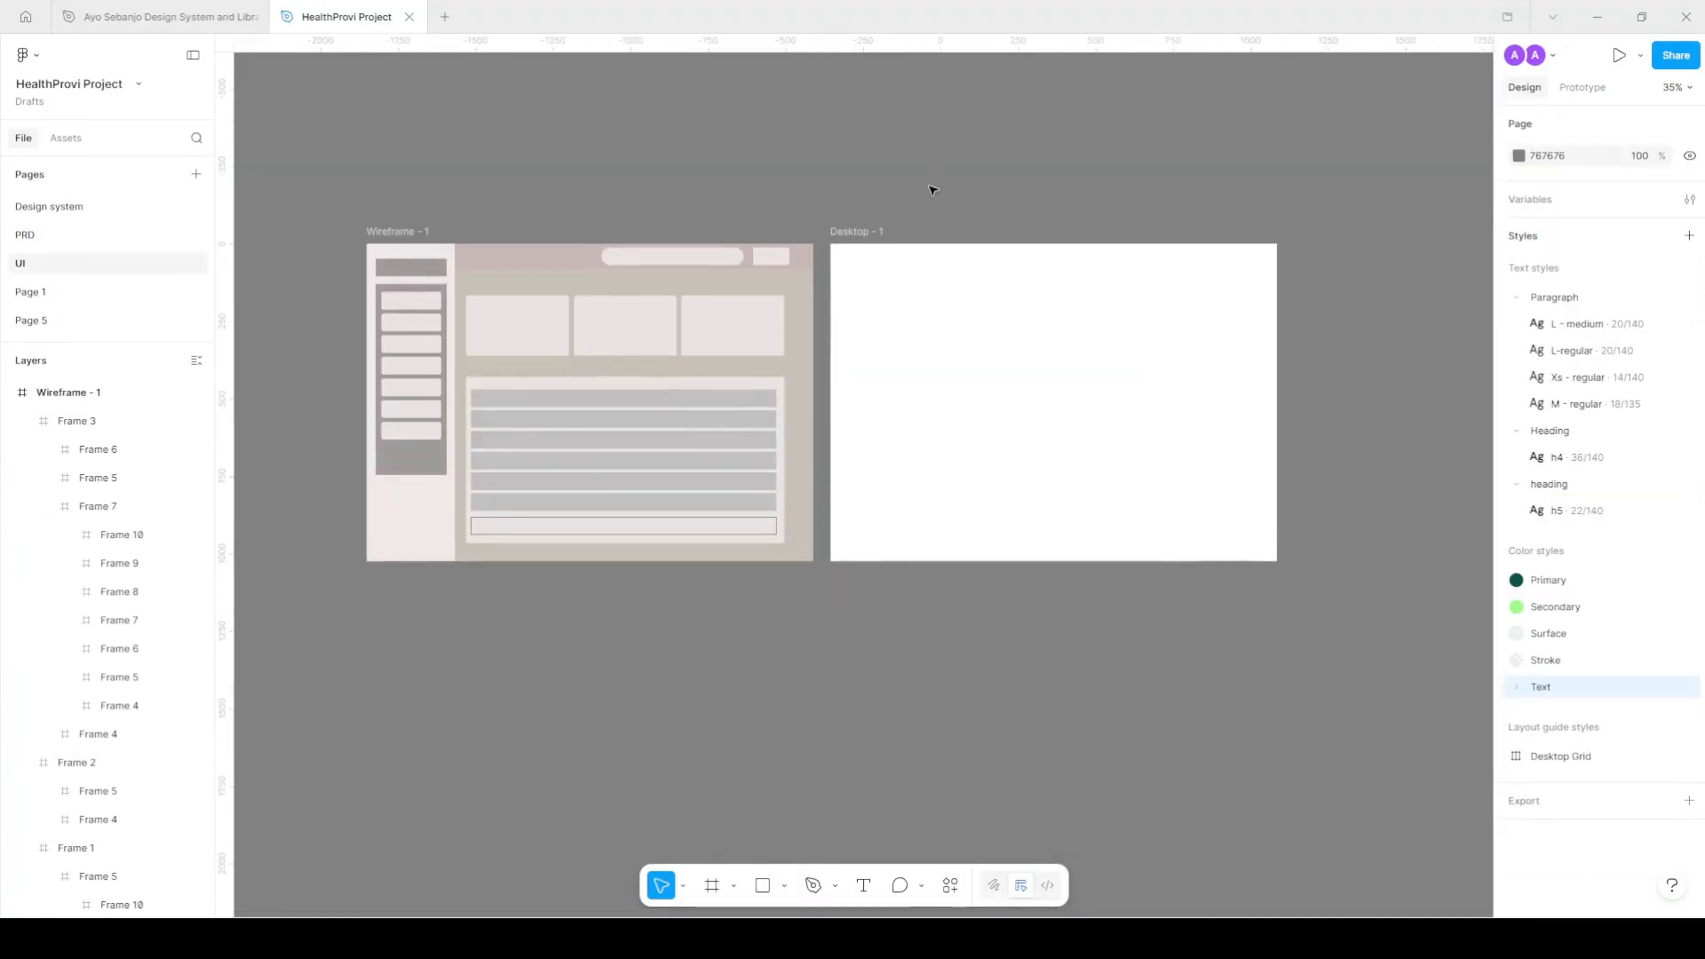
{"action": "key", "text": "ctrl+v"}
{"action": "left_click_drag", "start_coordinate": [864, 476], "coordinate": [987, 295]}
{"action": "key", "text": "ctrl+z"}
{"action": "left_click_drag", "start_coordinate": [821, 473], "coordinate": [880, 174]}
{"action": "scroll", "coordinate": [926, 148], "scroll_direction": "up", "scroll_amount": 2, "text": "ctrl"}
{"action": "scroll", "coordinate": [928, 169], "scroll_direction": "left", "scroll_amount": 5}
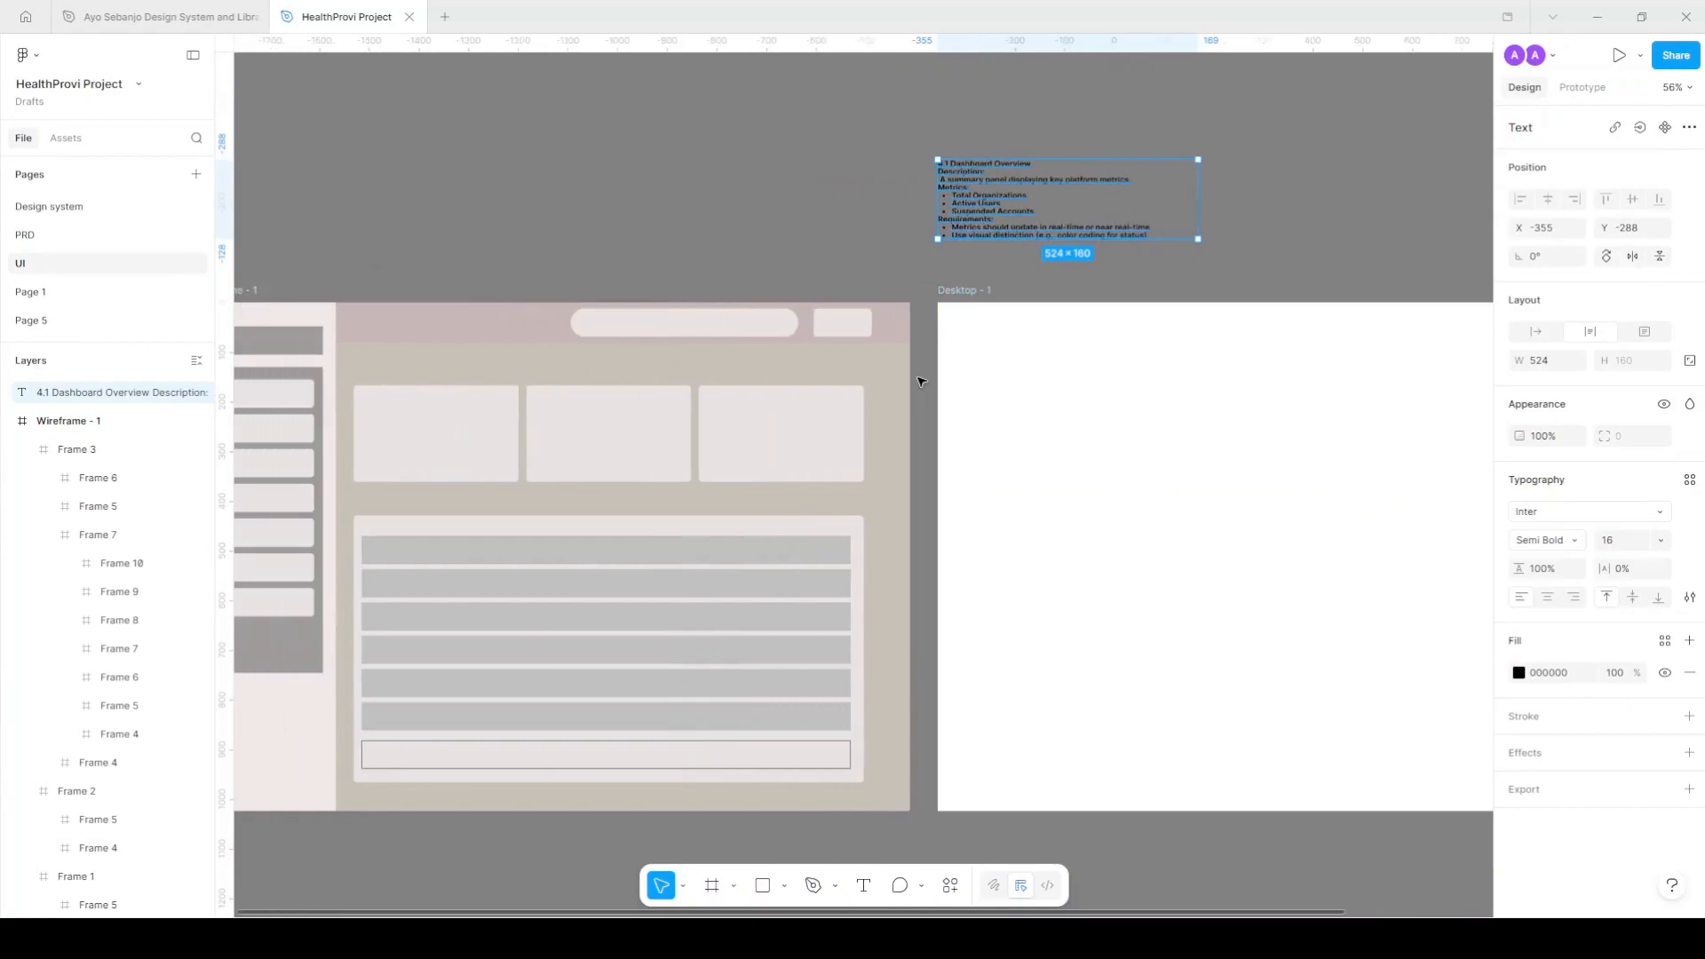
{"action": "scroll", "coordinate": [933, 373], "scroll_direction": "down", "scroll_amount": 1, "text": "ctrl"}
Rename the Desktop - 1 frame to 'Admin - overview'.
{"action": "left_click", "coordinate": [976, 370]}
{"action": "key", "text": "f"}
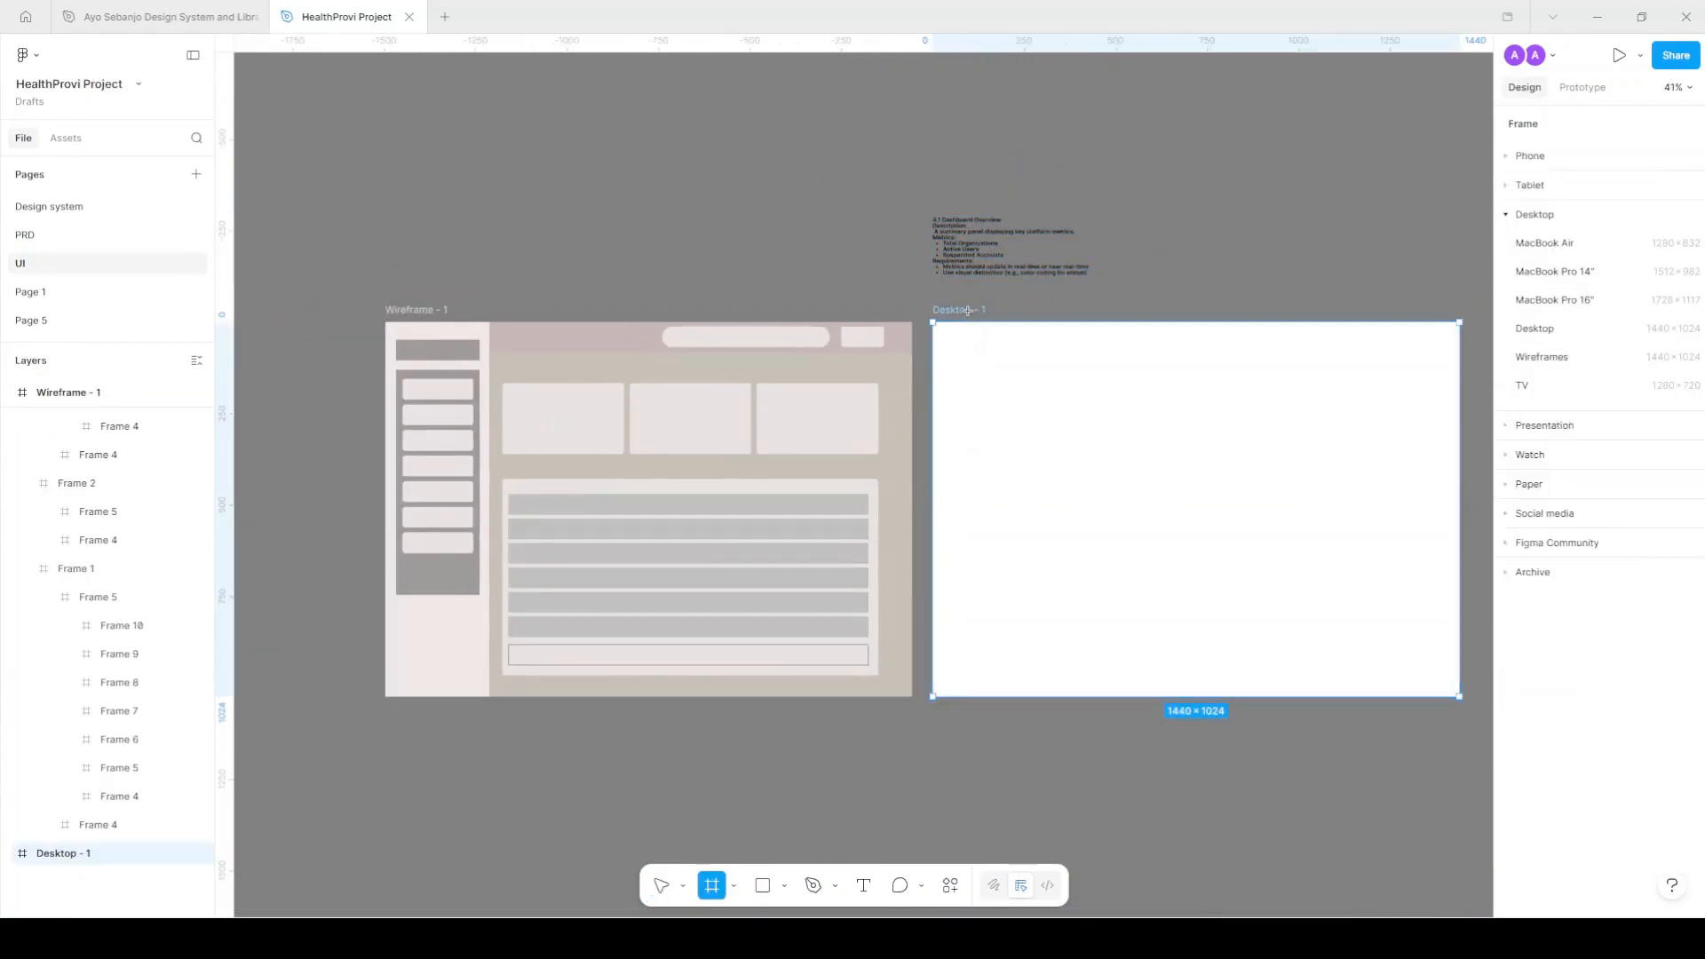
{"action": "left_click", "coordinate": [968, 310]}
{"action": "key", "text": "ctrl+z"}
{"action": "double_click", "coordinate": [978, 309]}
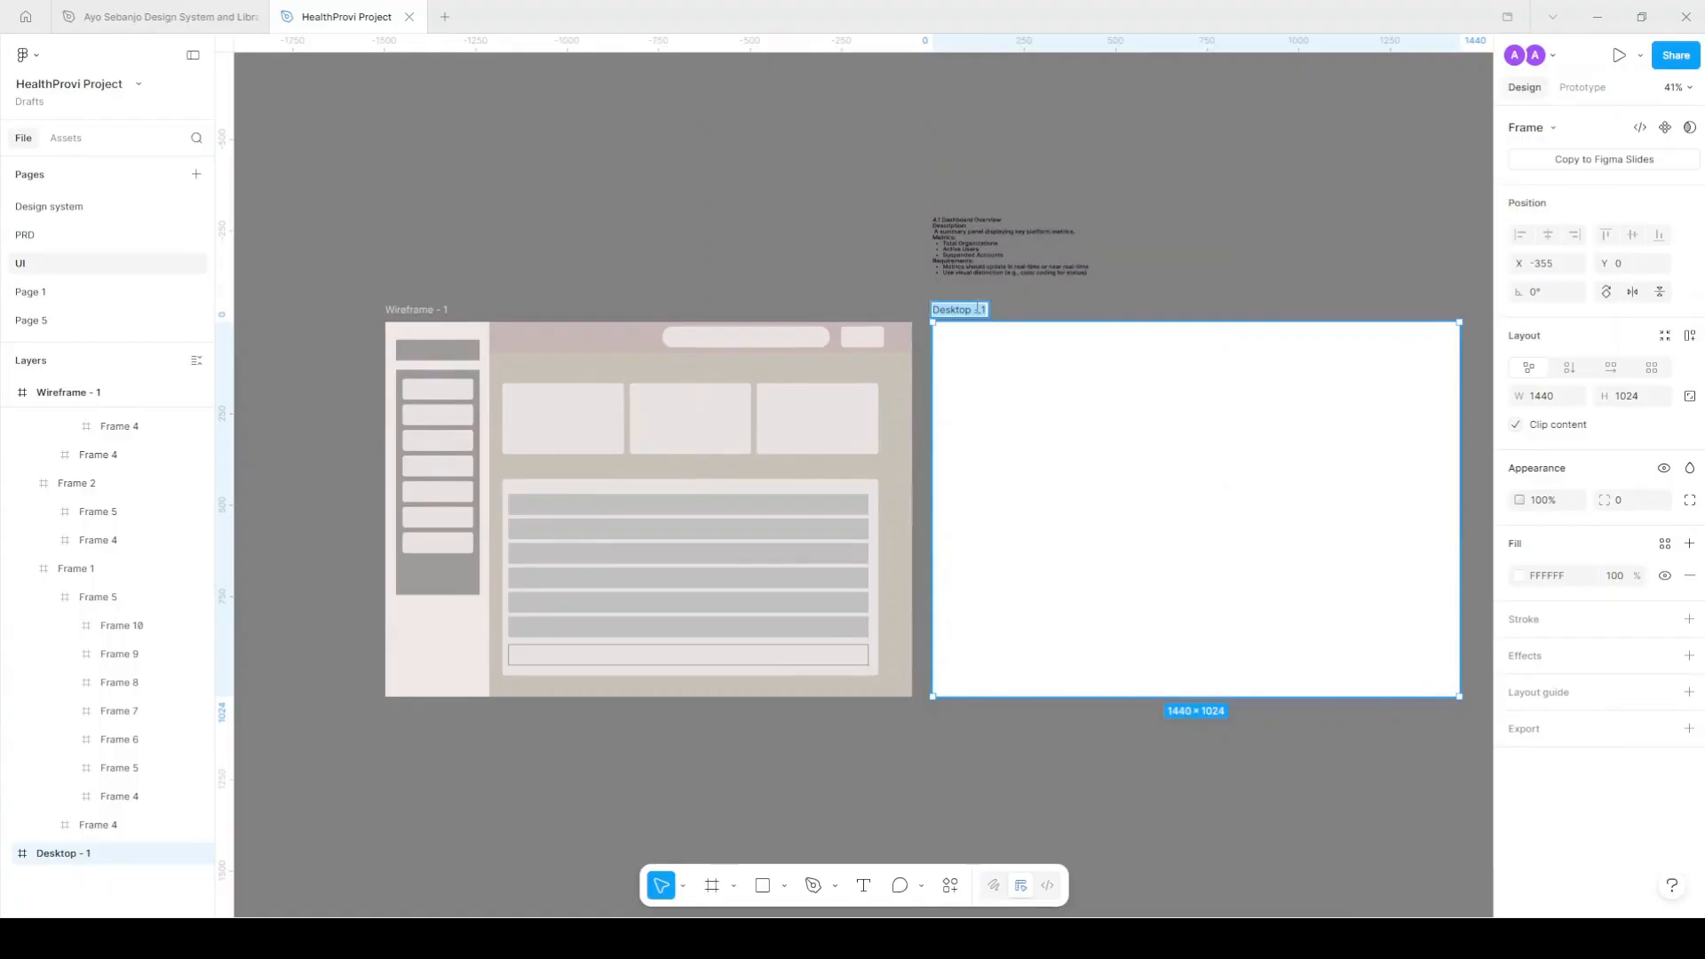
{"action": "type", "text": "A"}
{"action": "key", "text": "Return"}
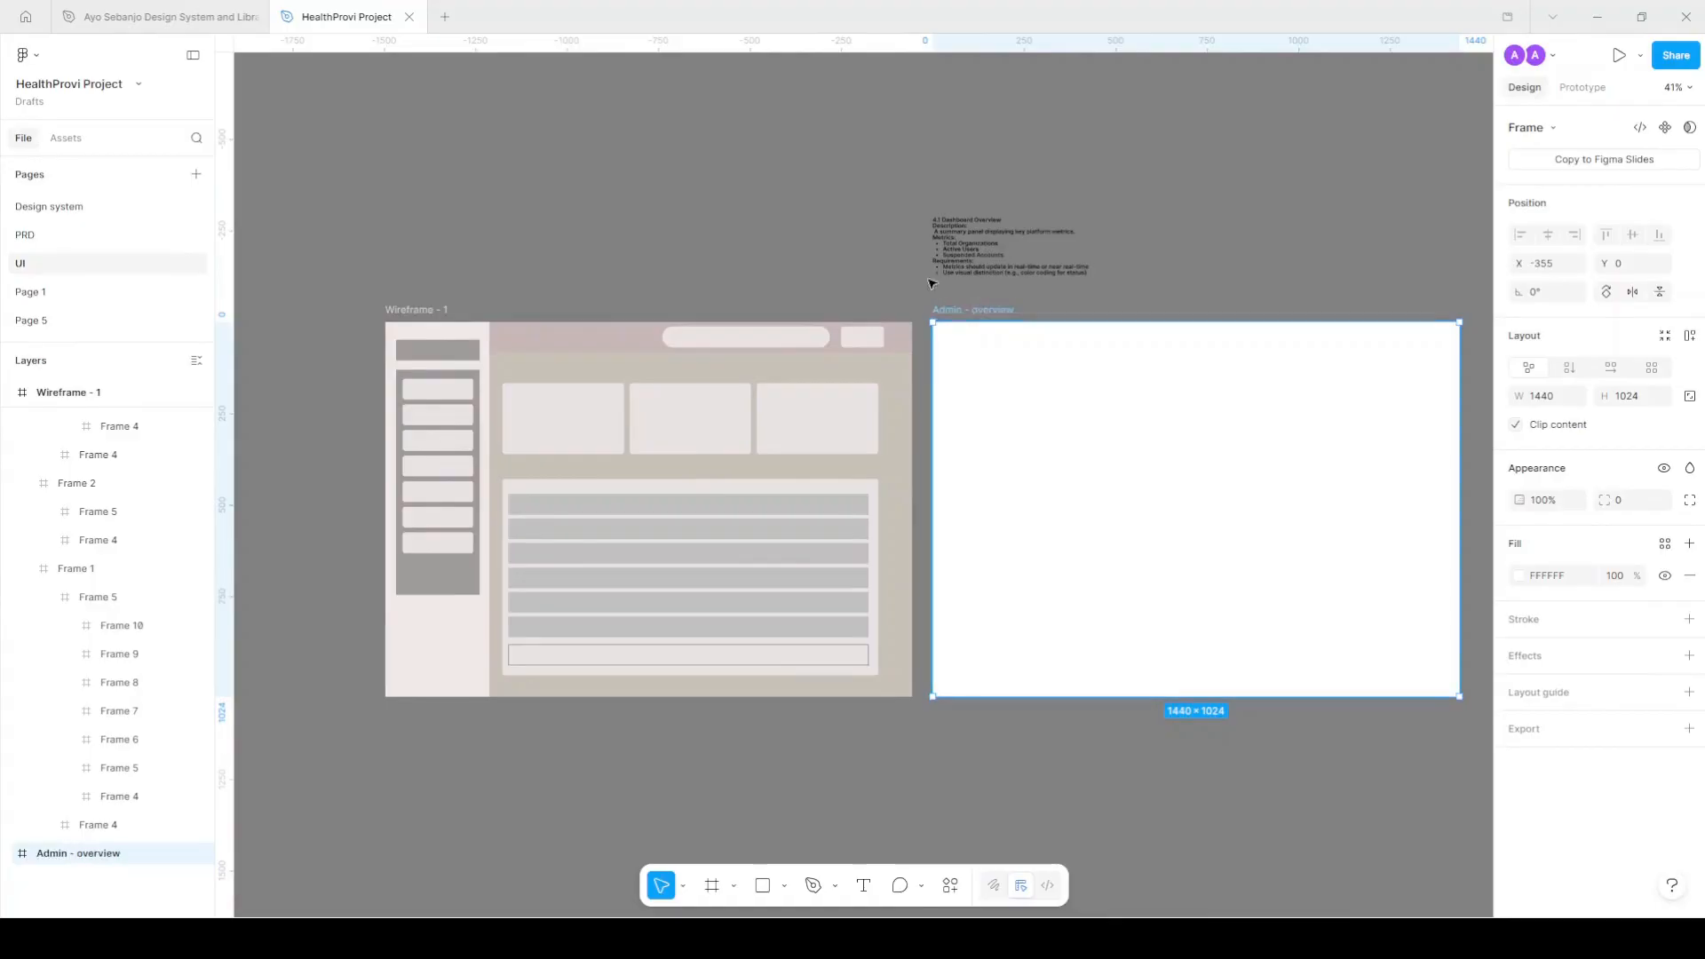
{"action": "scroll", "coordinate": [932, 283], "scroll_direction": "right", "scroll_amount": 2}
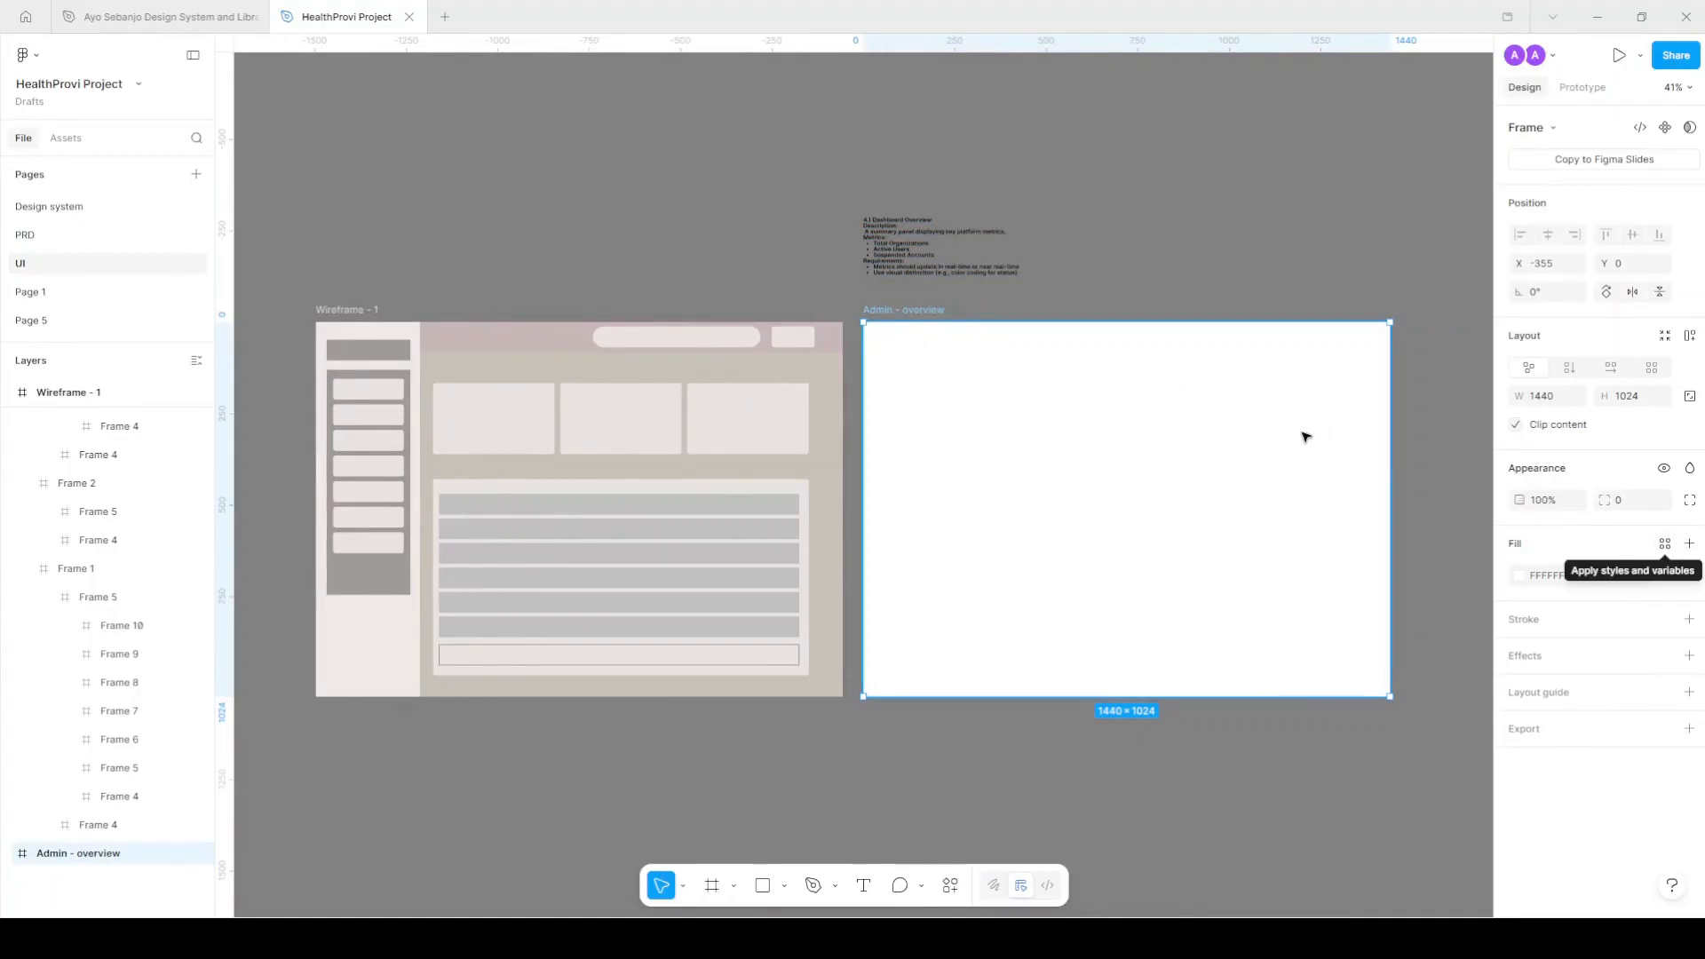
Fill the Admin - overview frame with the Surface colour style.
{"action": "scroll", "coordinate": [1378, 488], "scroll_direction": "up", "scroll_amount": 1}
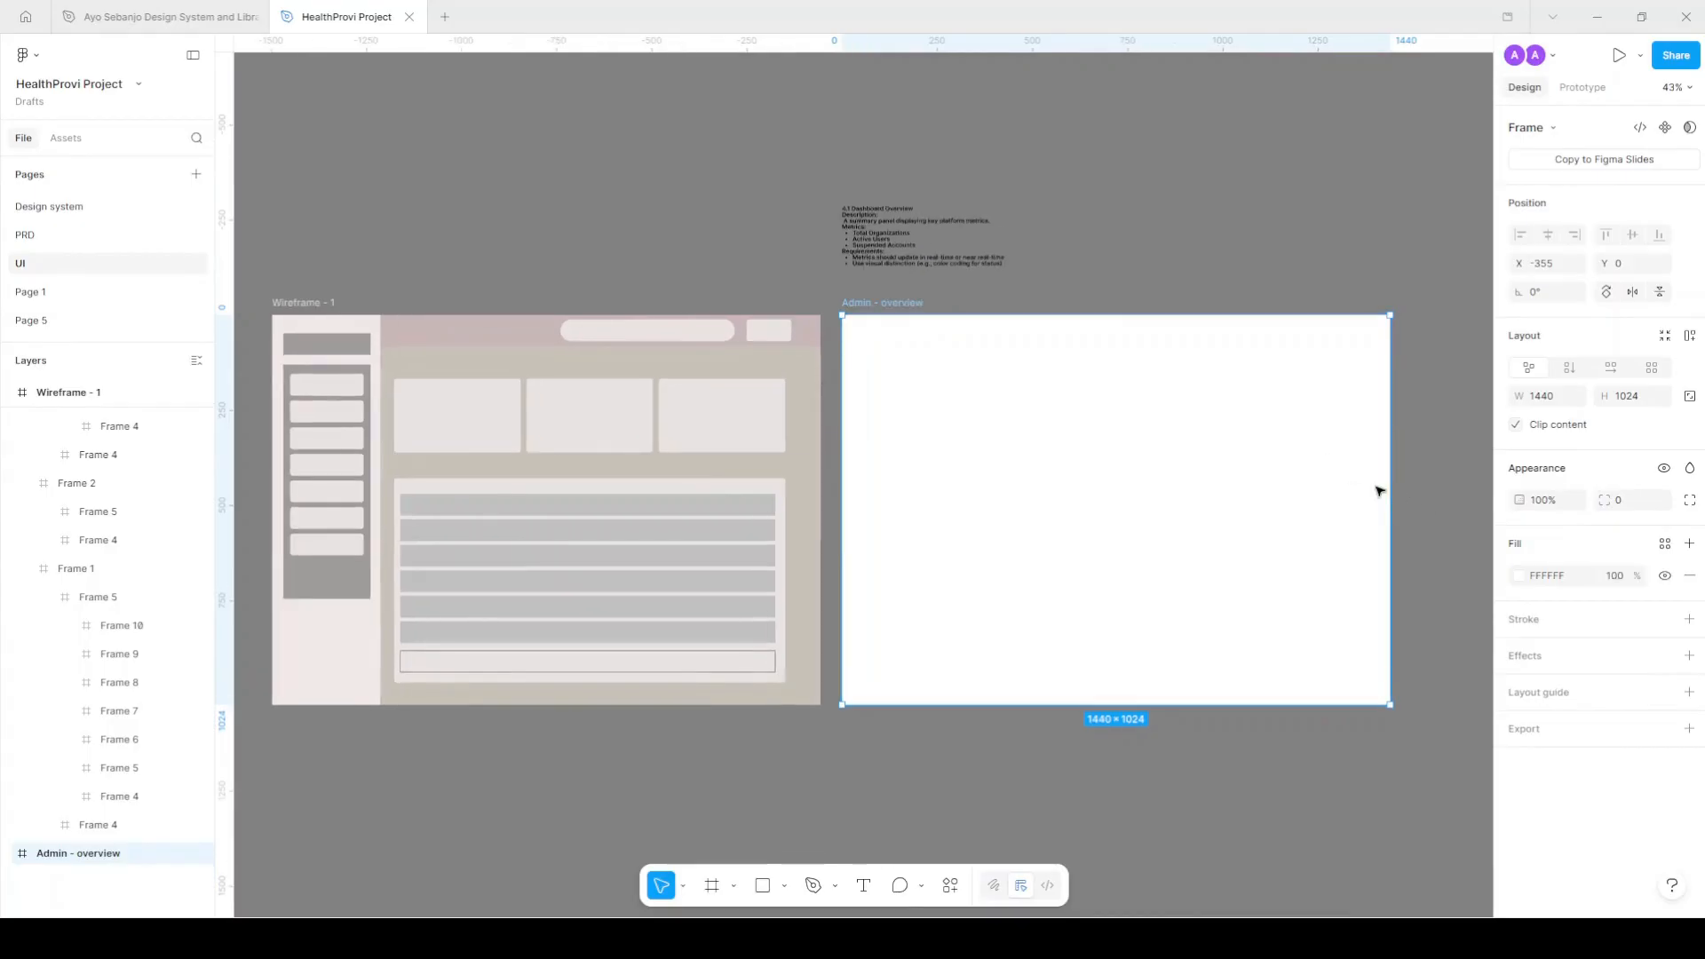
{"action": "left_click", "coordinate": [1666, 544]}
{"action": "left_click", "coordinate": [1359, 721]}
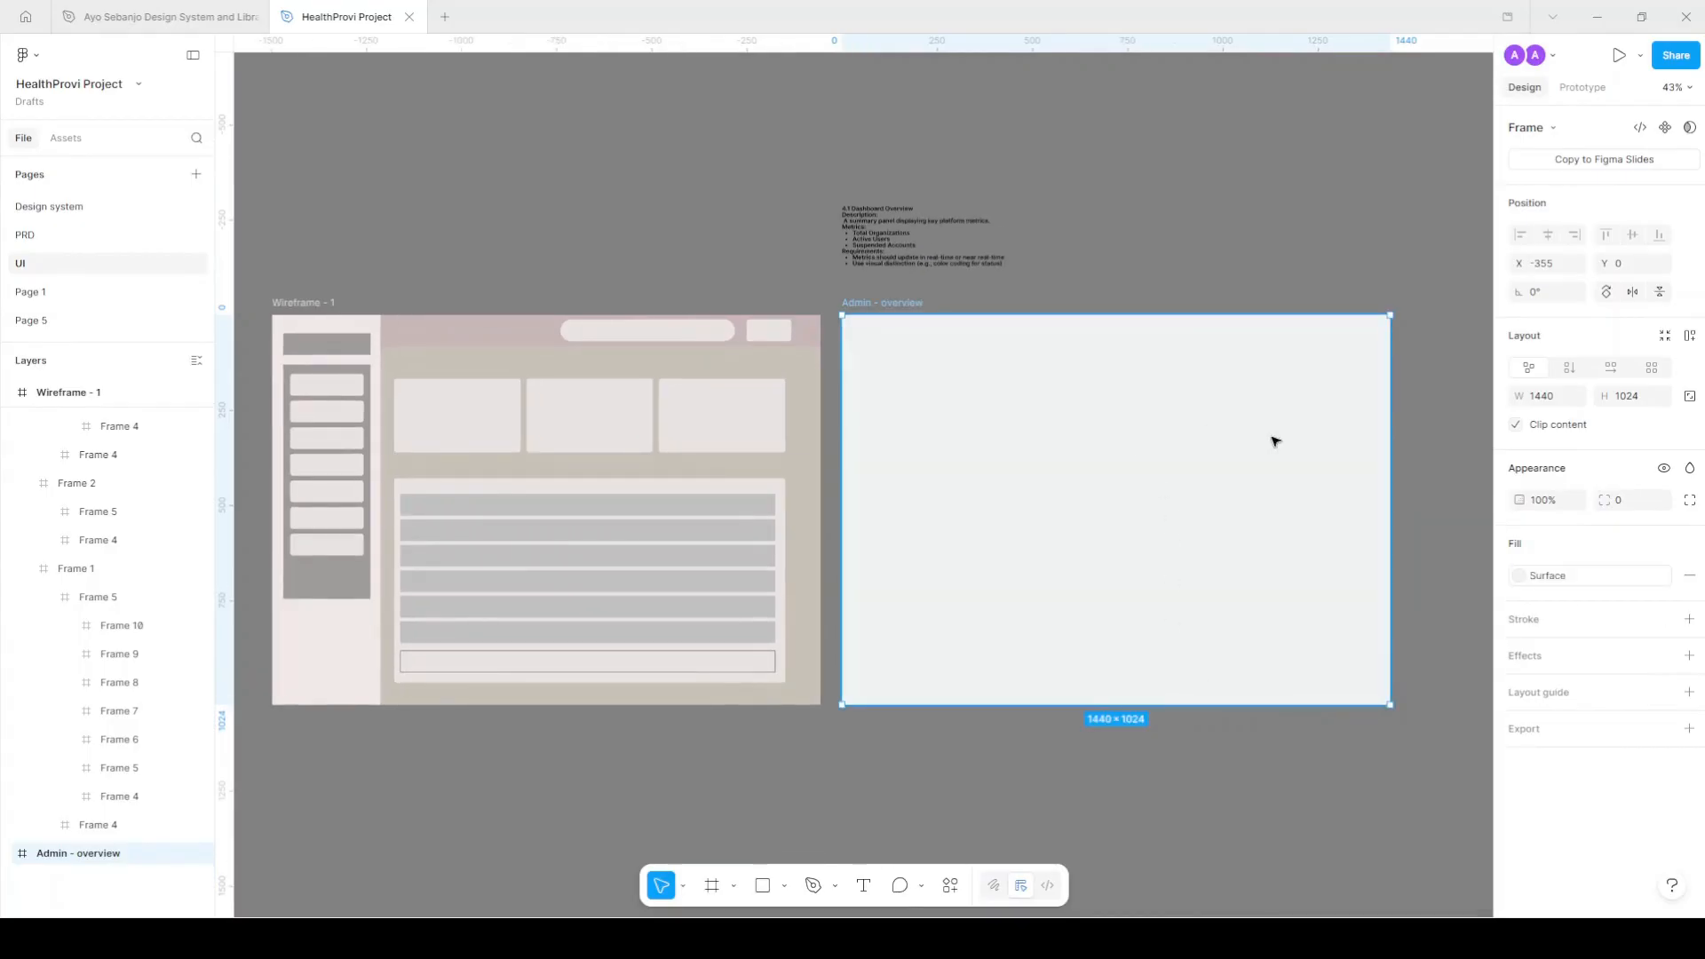
{"action": "left_click", "coordinate": [1156, 297]}
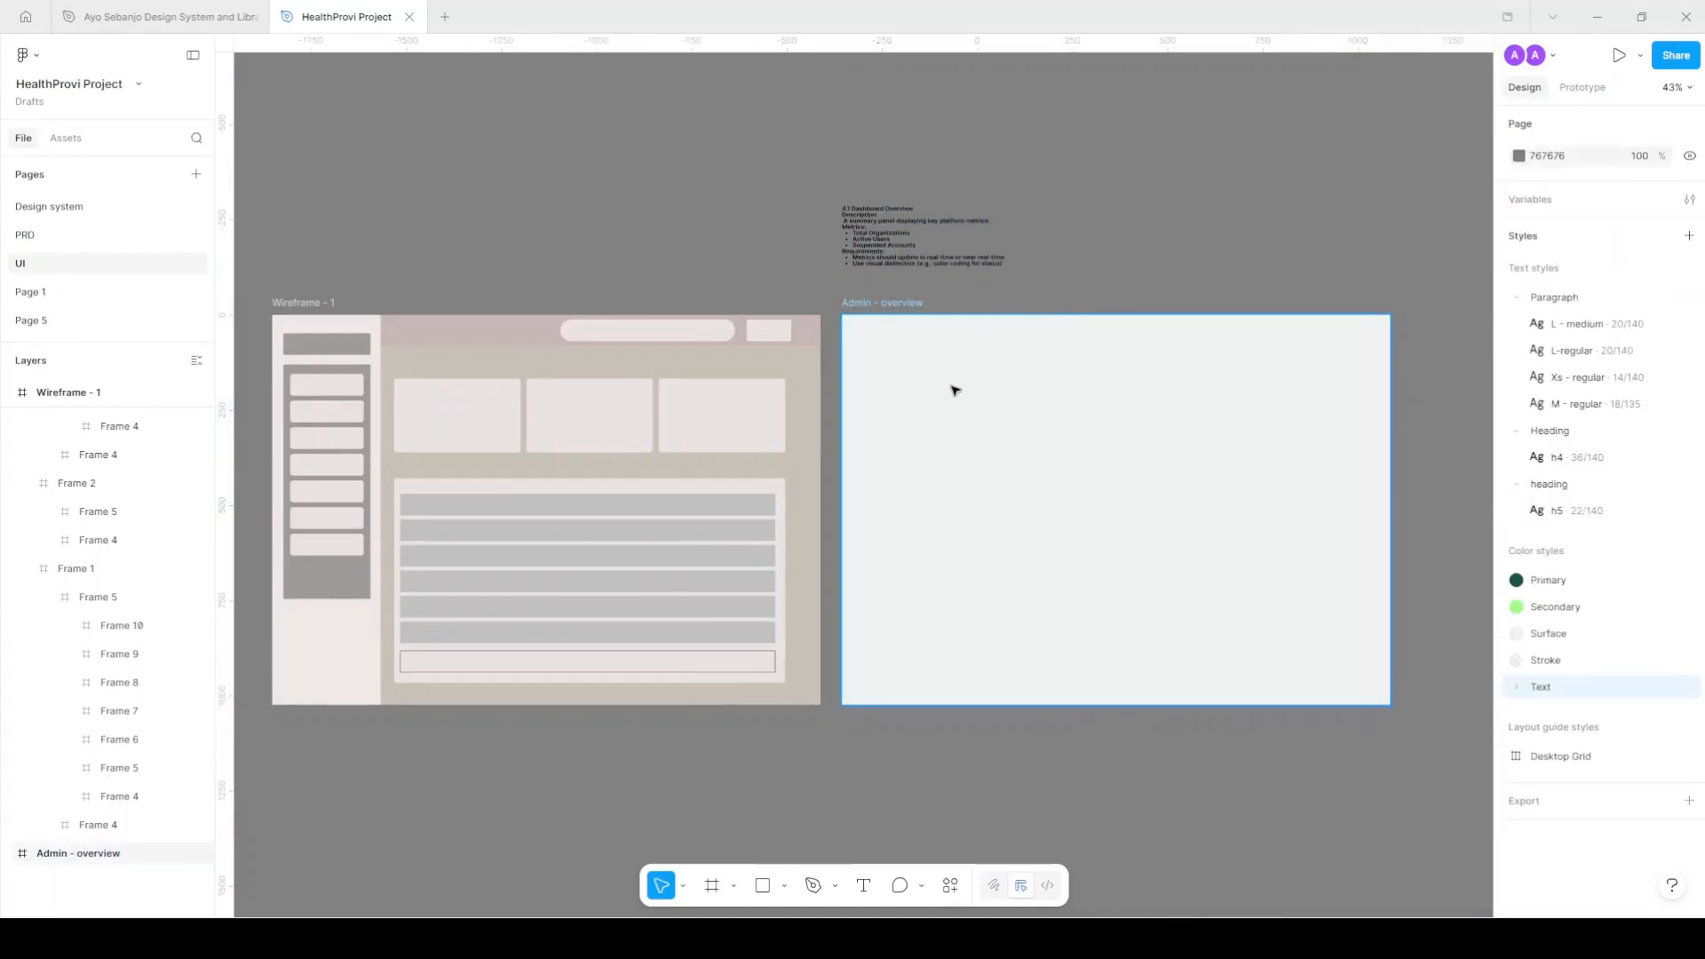
Draw a 236×1024 frame along the left edge filled with Text/Light theme/Primary.
{"action": "key", "text": "f"}
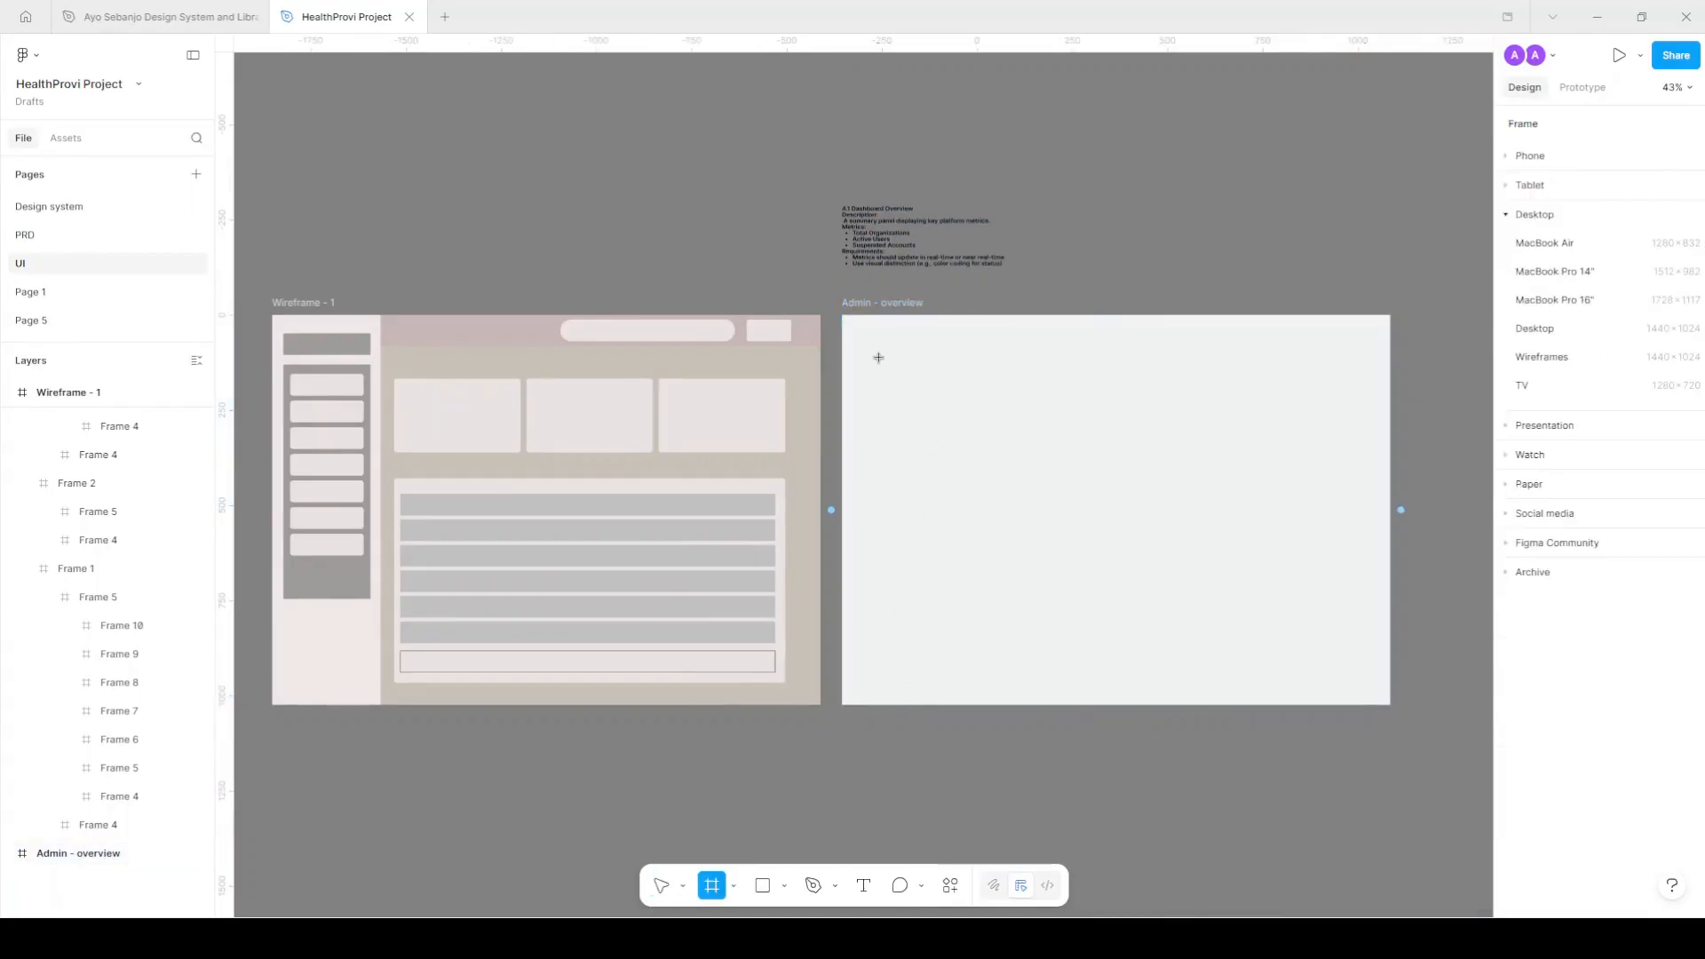
{"action": "left_click_drag", "start_coordinate": [849, 329], "coordinate": [932, 704]}
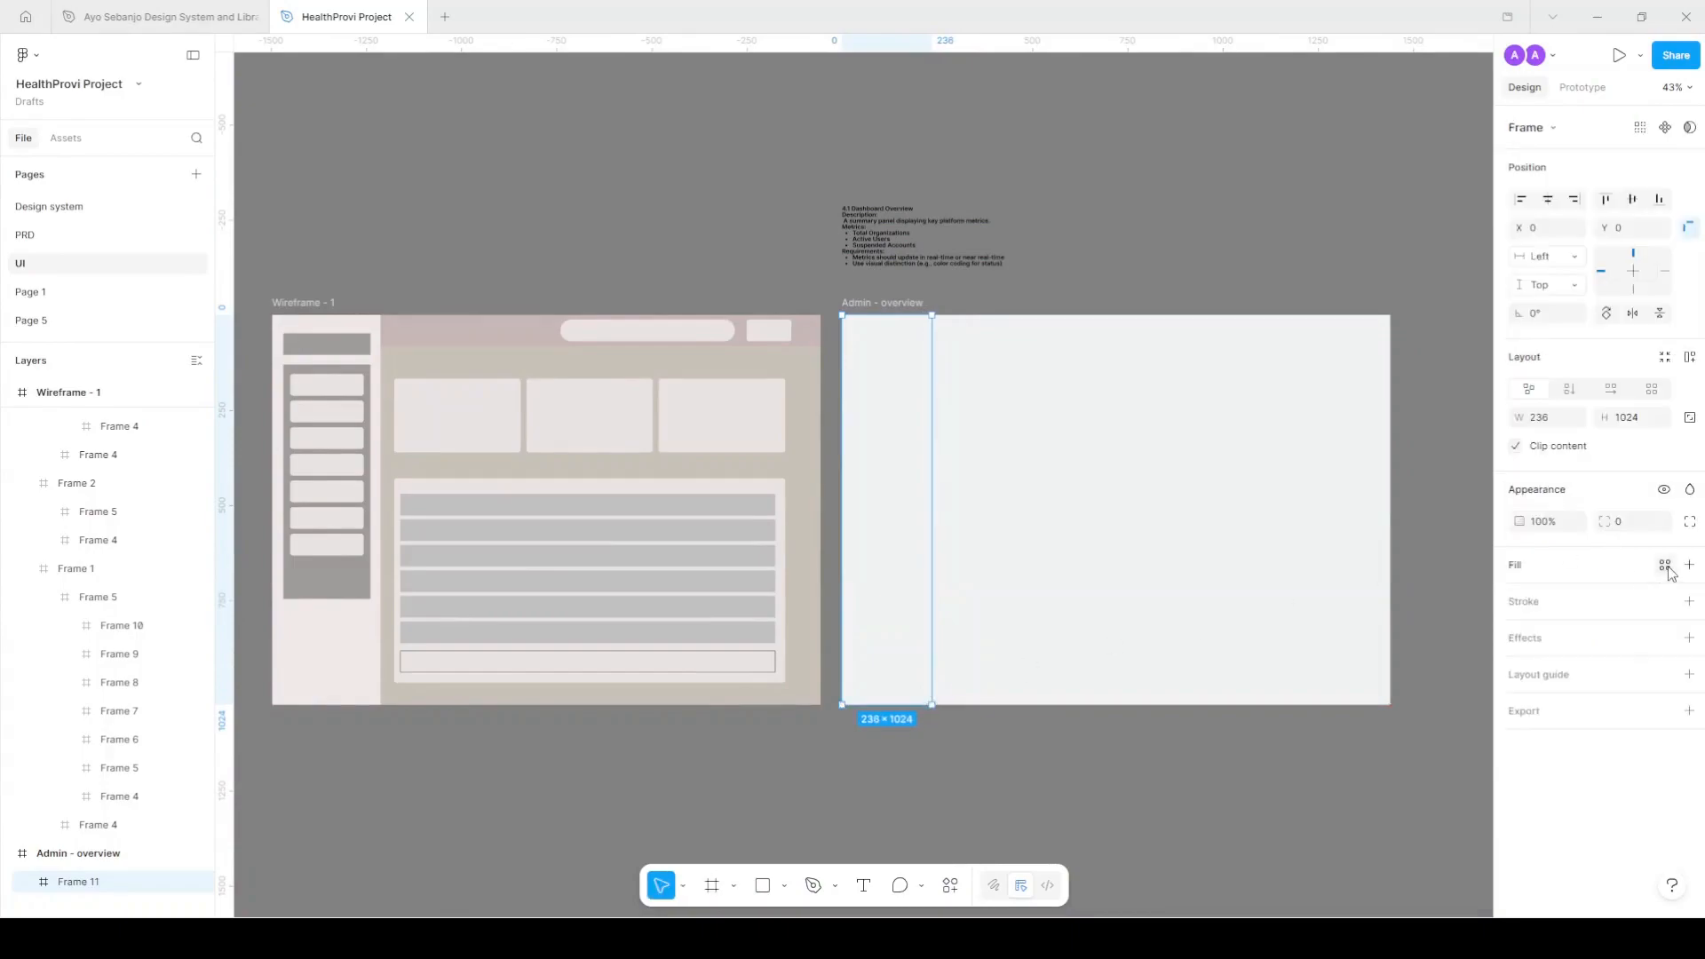
{"action": "left_click", "coordinate": [1666, 565]}
{"action": "scroll", "coordinate": [1256, 835], "scroll_direction": "down", "scroll_amount": 3}
{"action": "scroll", "coordinate": [1165, 655], "scroll_direction": "up", "scroll_amount": 2}
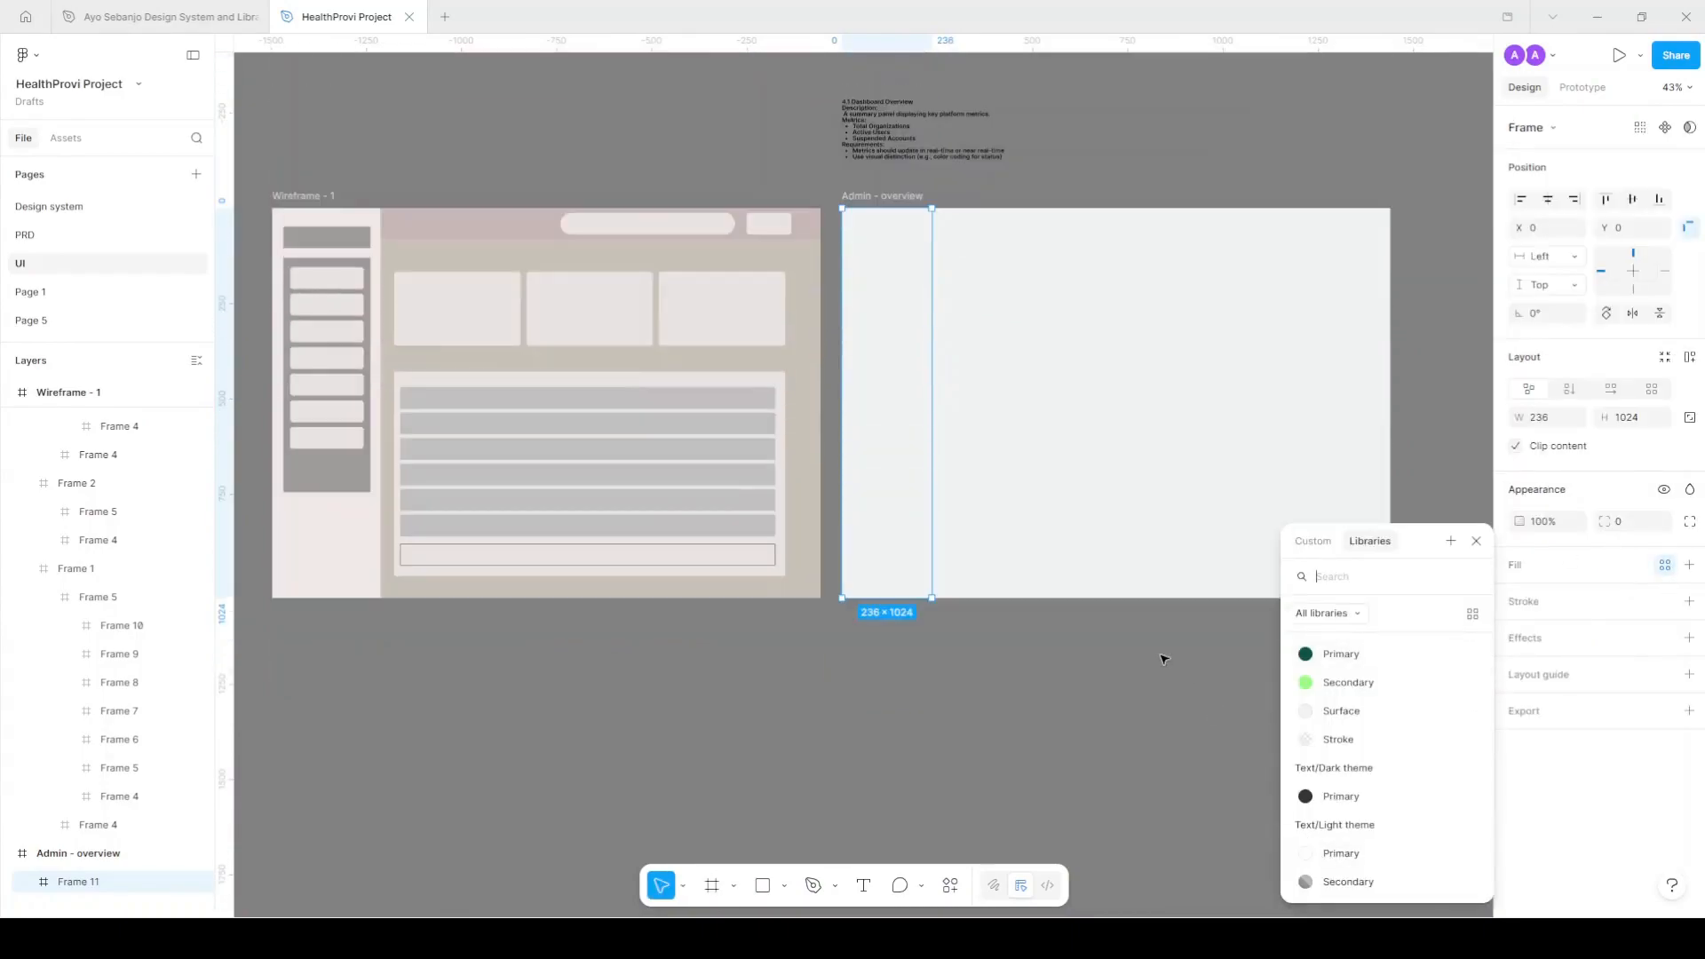
{"action": "left_click", "coordinate": [1366, 854]}
{"action": "left_click", "coordinate": [1028, 179]}
{"action": "left_click", "coordinate": [920, 280]}
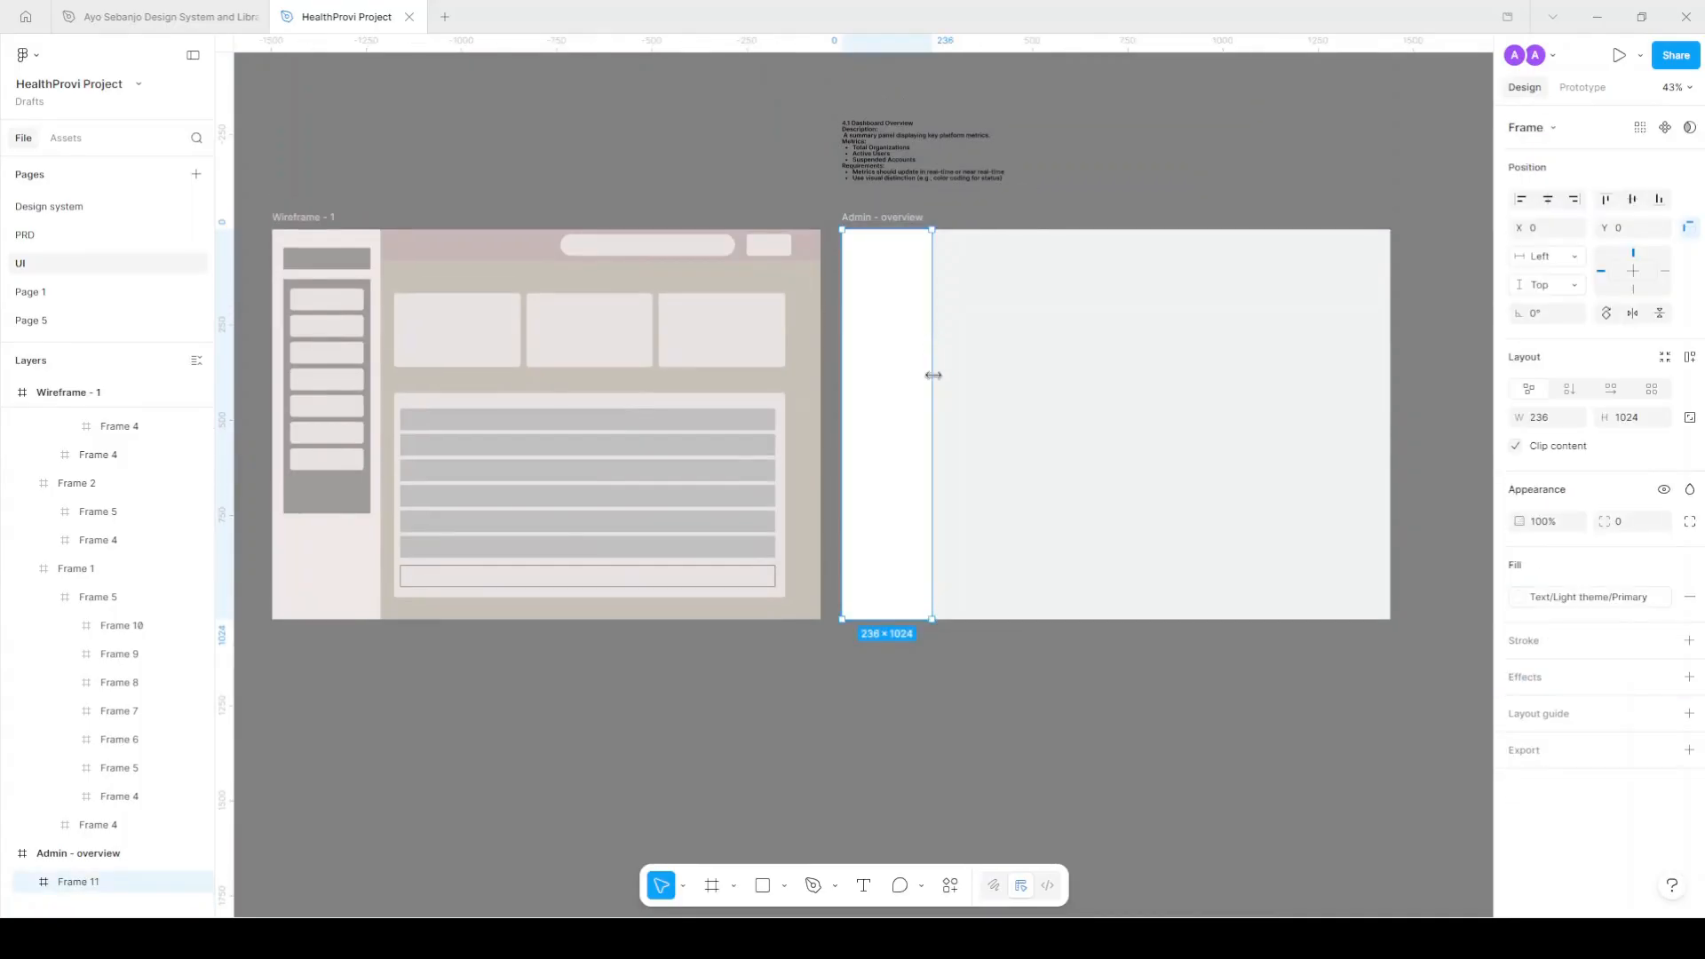
Name the new left-edge frame 'sidebar'.
{"action": "scroll", "coordinate": [935, 385], "scroll_direction": "up", "scroll_amount": 3}
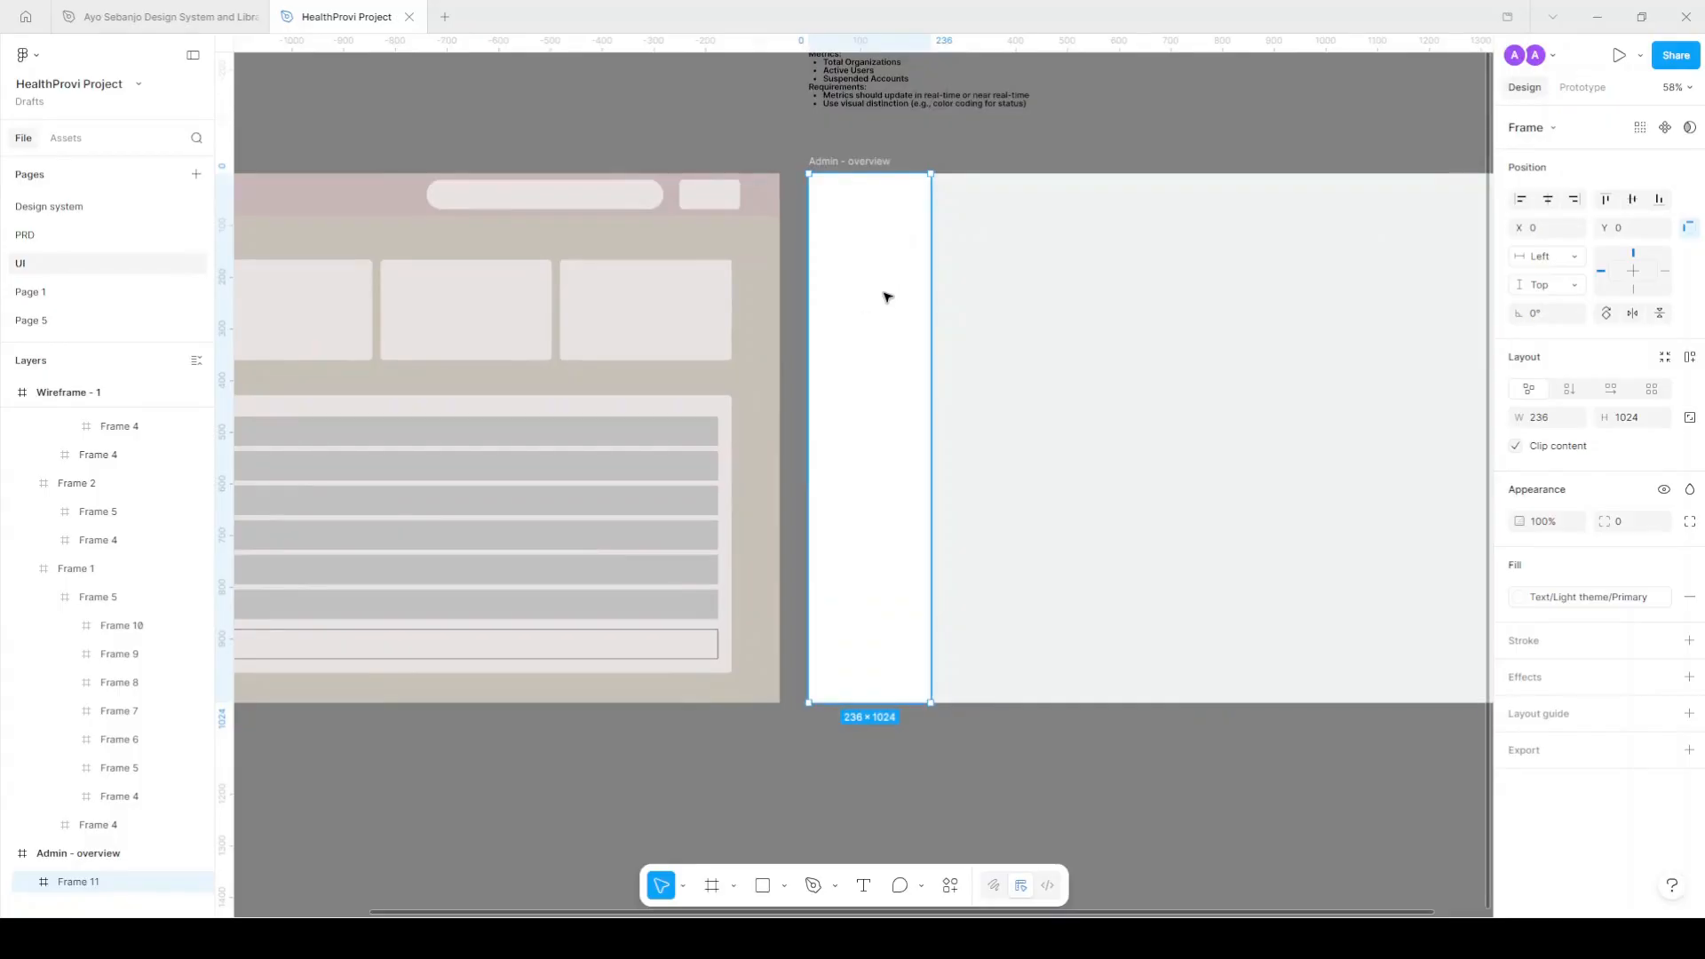
{"action": "double_click", "coordinate": [80, 882]}
{"action": "type", "text": "a"}
{"action": "type", "text": "ideb"}
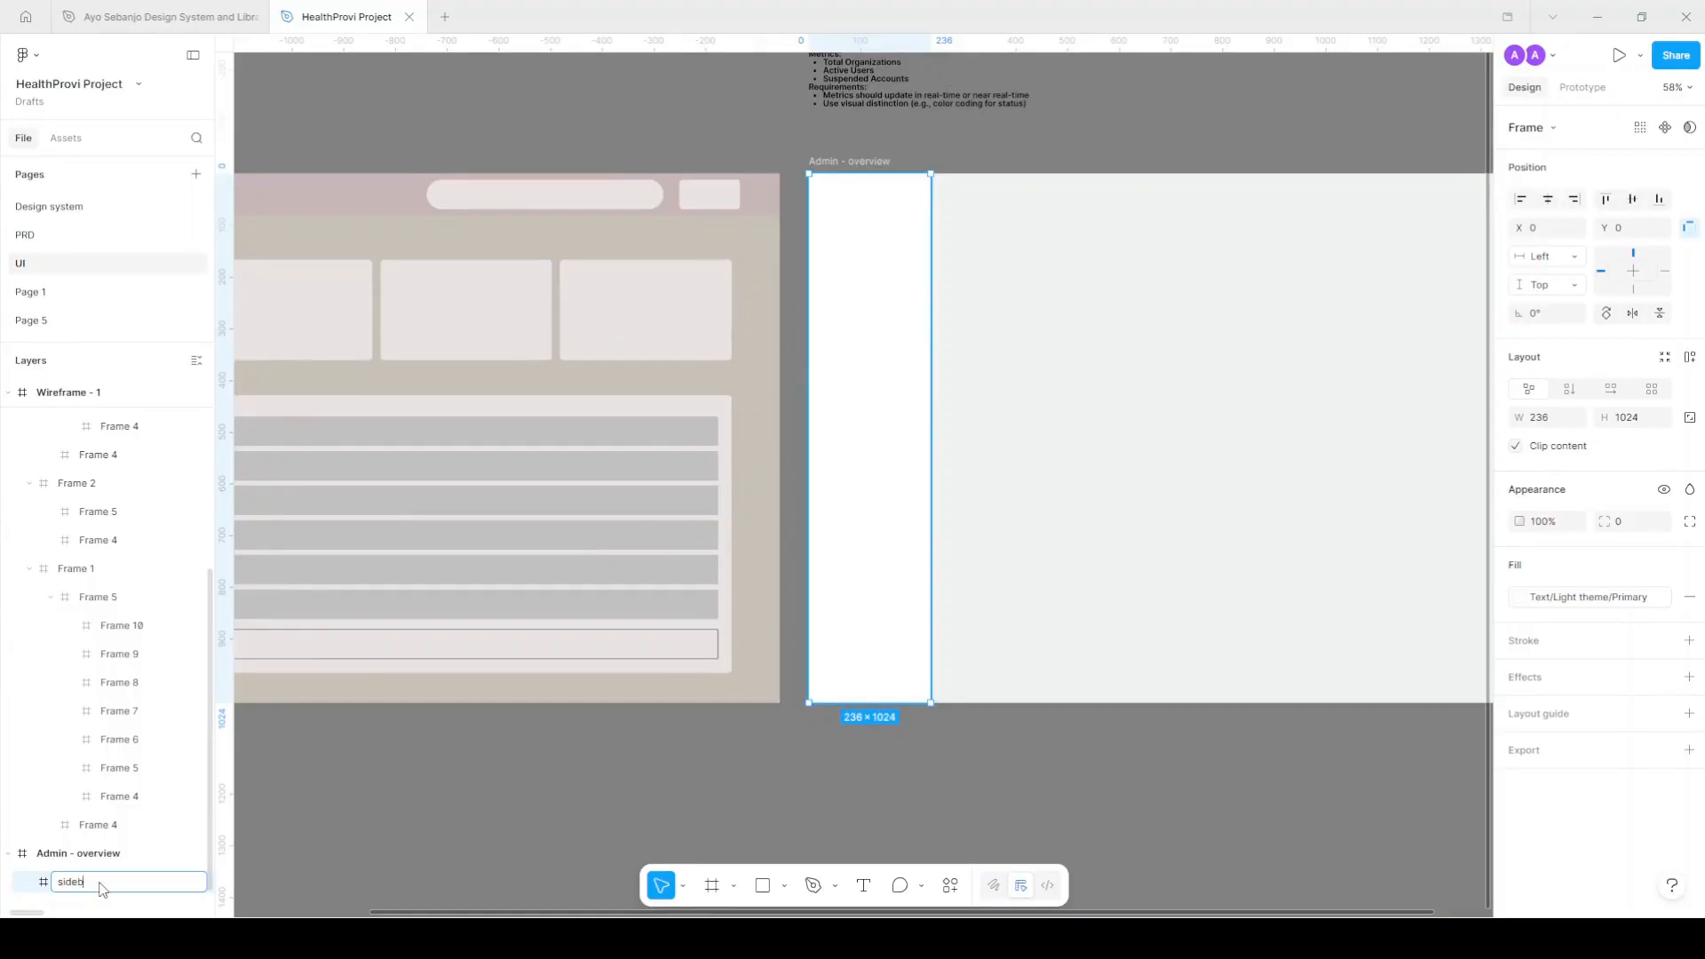
{"action": "type", "text": "ar"}
{"action": "key", "text": "Return"}
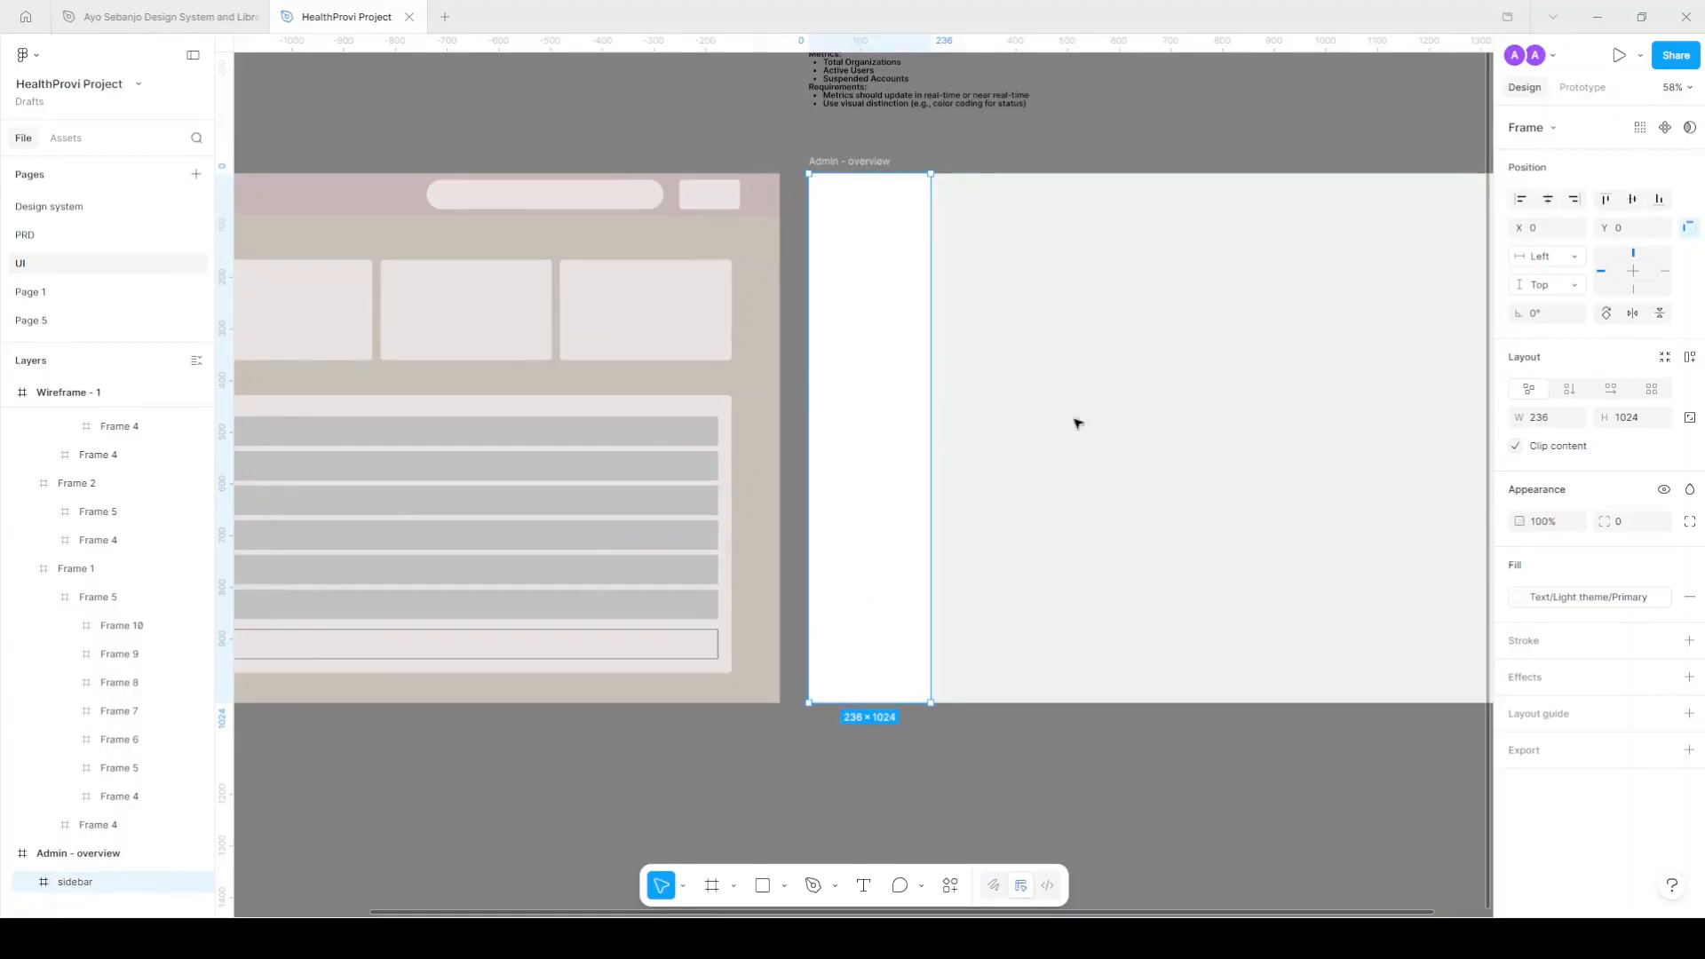
{"action": "scroll", "coordinate": [905, 333], "scroll_direction": "down", "scroll_amount": 3}
{"action": "scroll", "coordinate": [1101, 298], "scroll_direction": "right", "scroll_amount": 2}
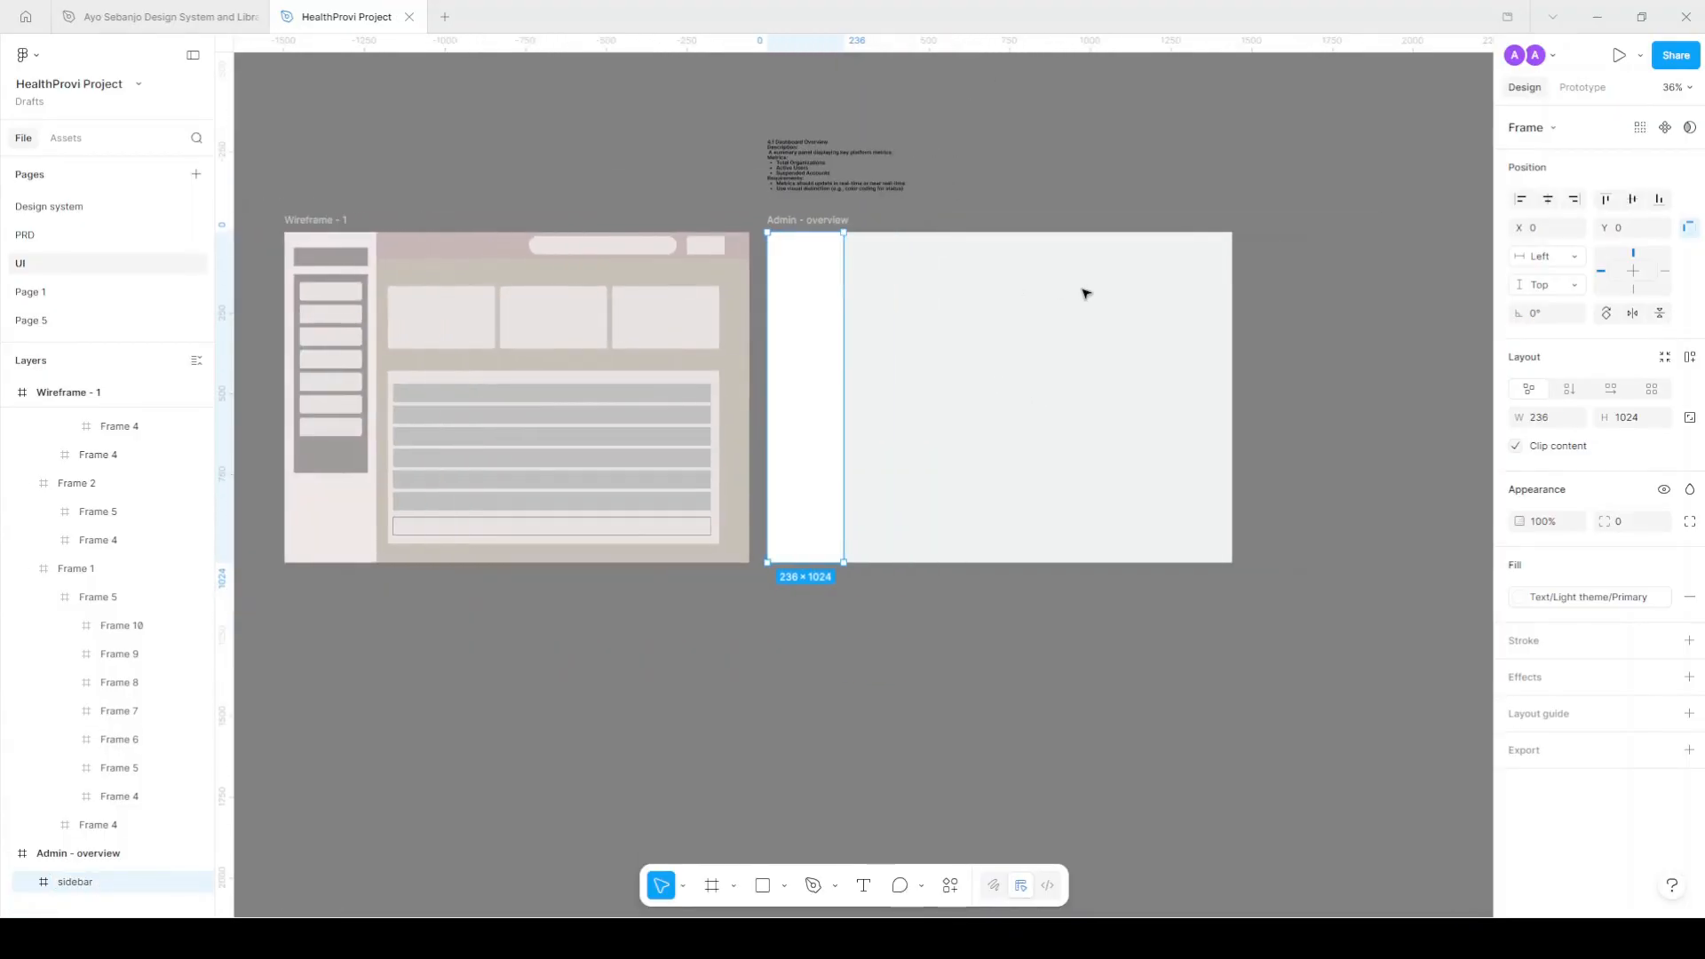
{"action": "scroll", "coordinate": [1191, 215], "scroll_direction": "up", "scroll_amount": 2}
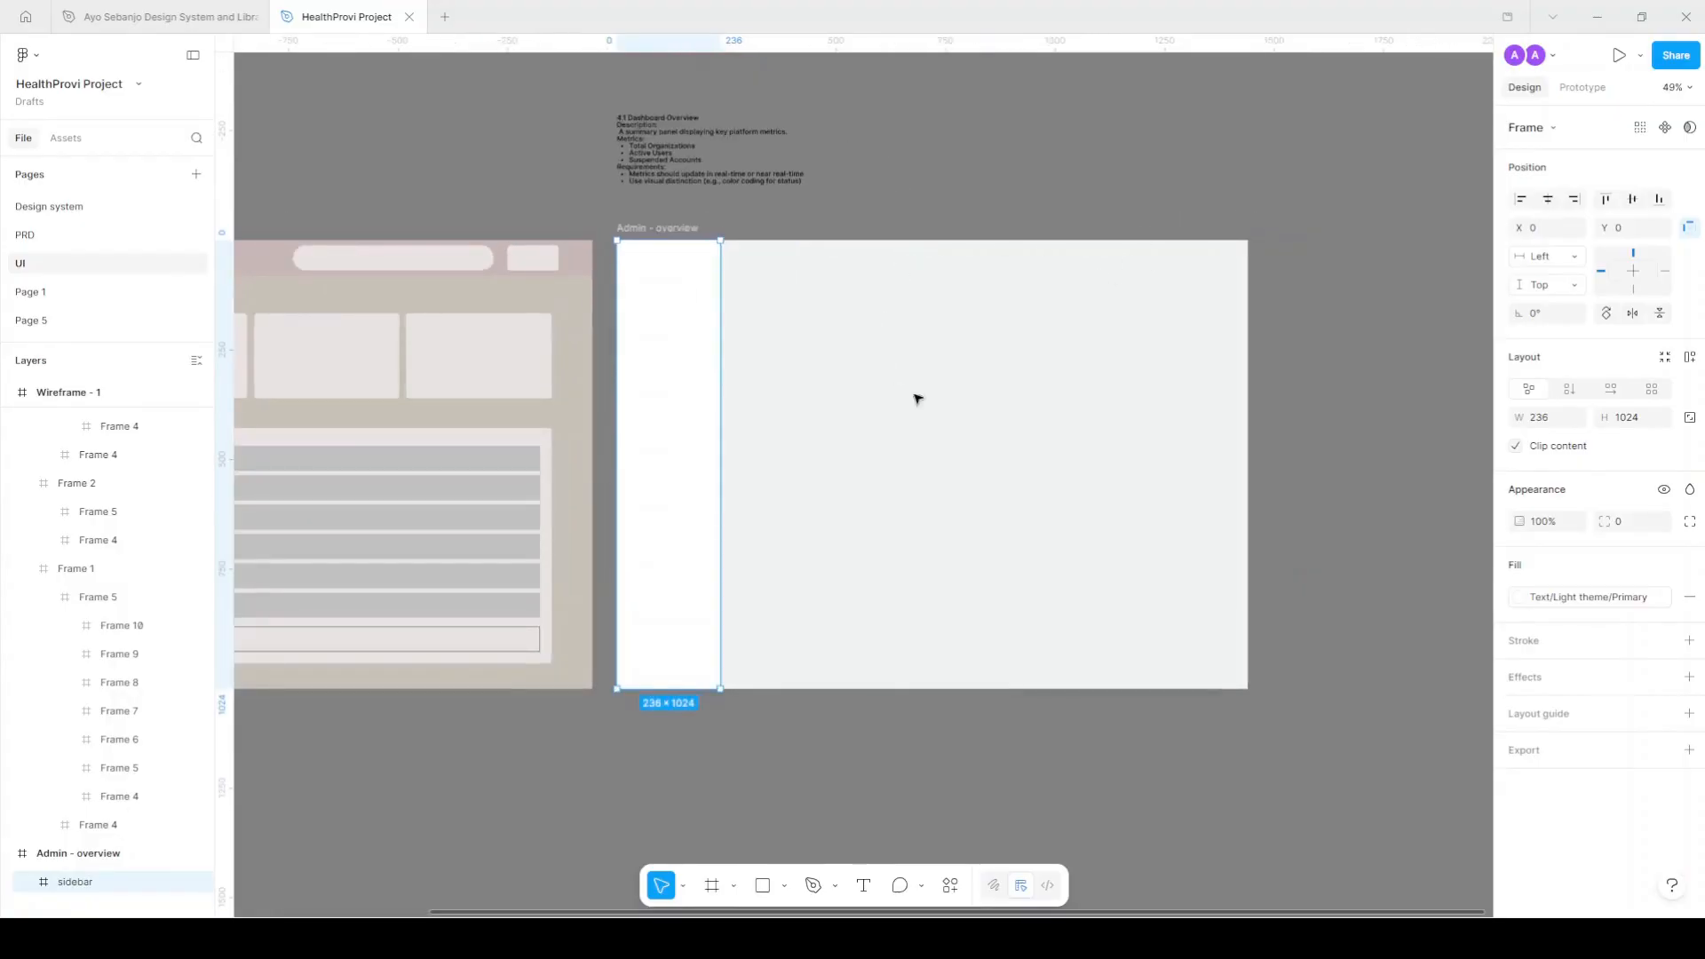
{"action": "left_click", "coordinate": [712, 887]}
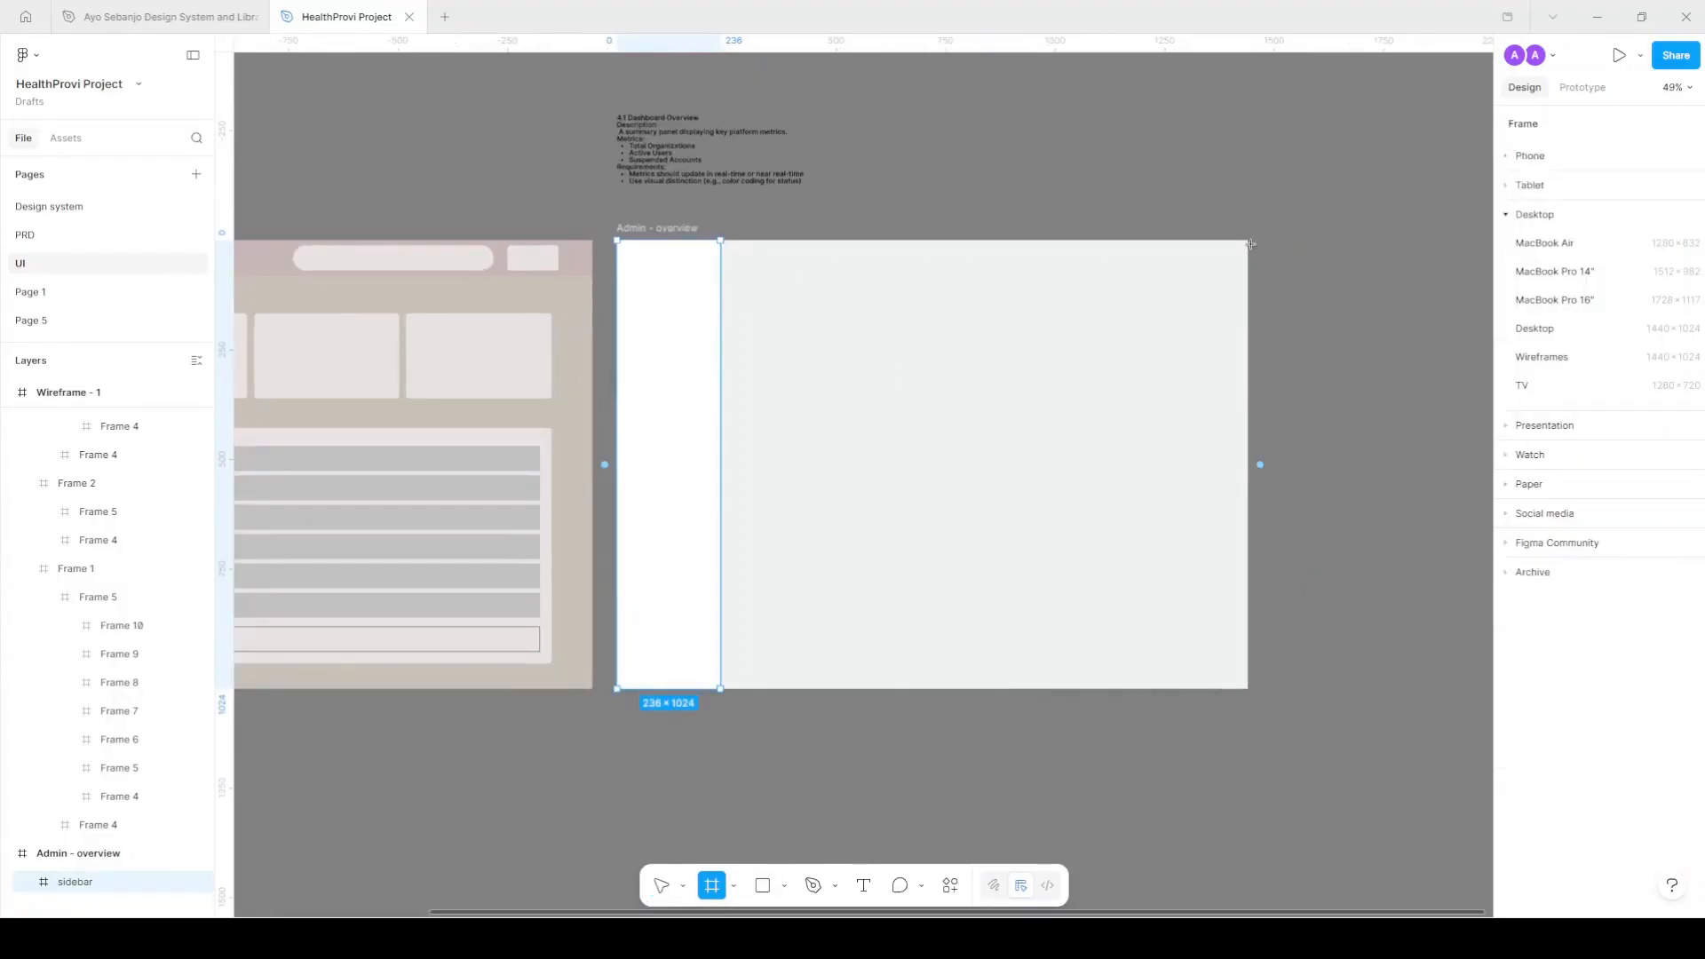
Draw a 1204×87 header frame across the top, filled with Text/Light theme/Primary.
{"action": "left_click_drag", "start_coordinate": [1248, 240], "coordinate": [720, 278]}
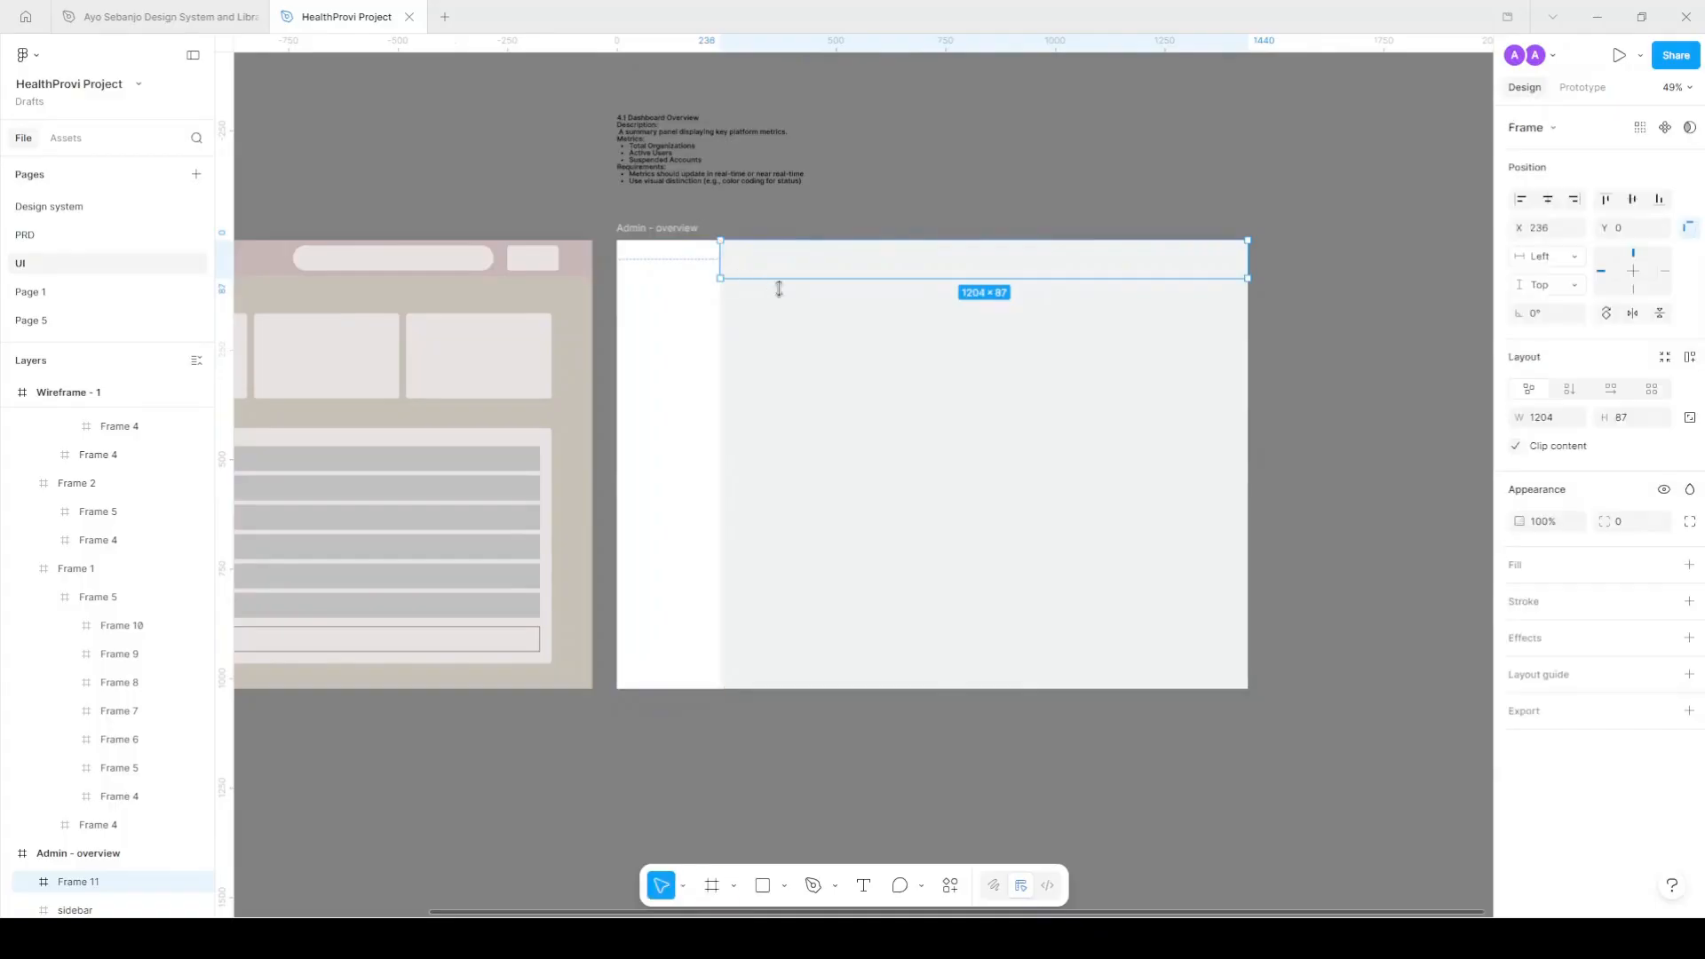
{"action": "left_click", "coordinate": [1664, 565]}
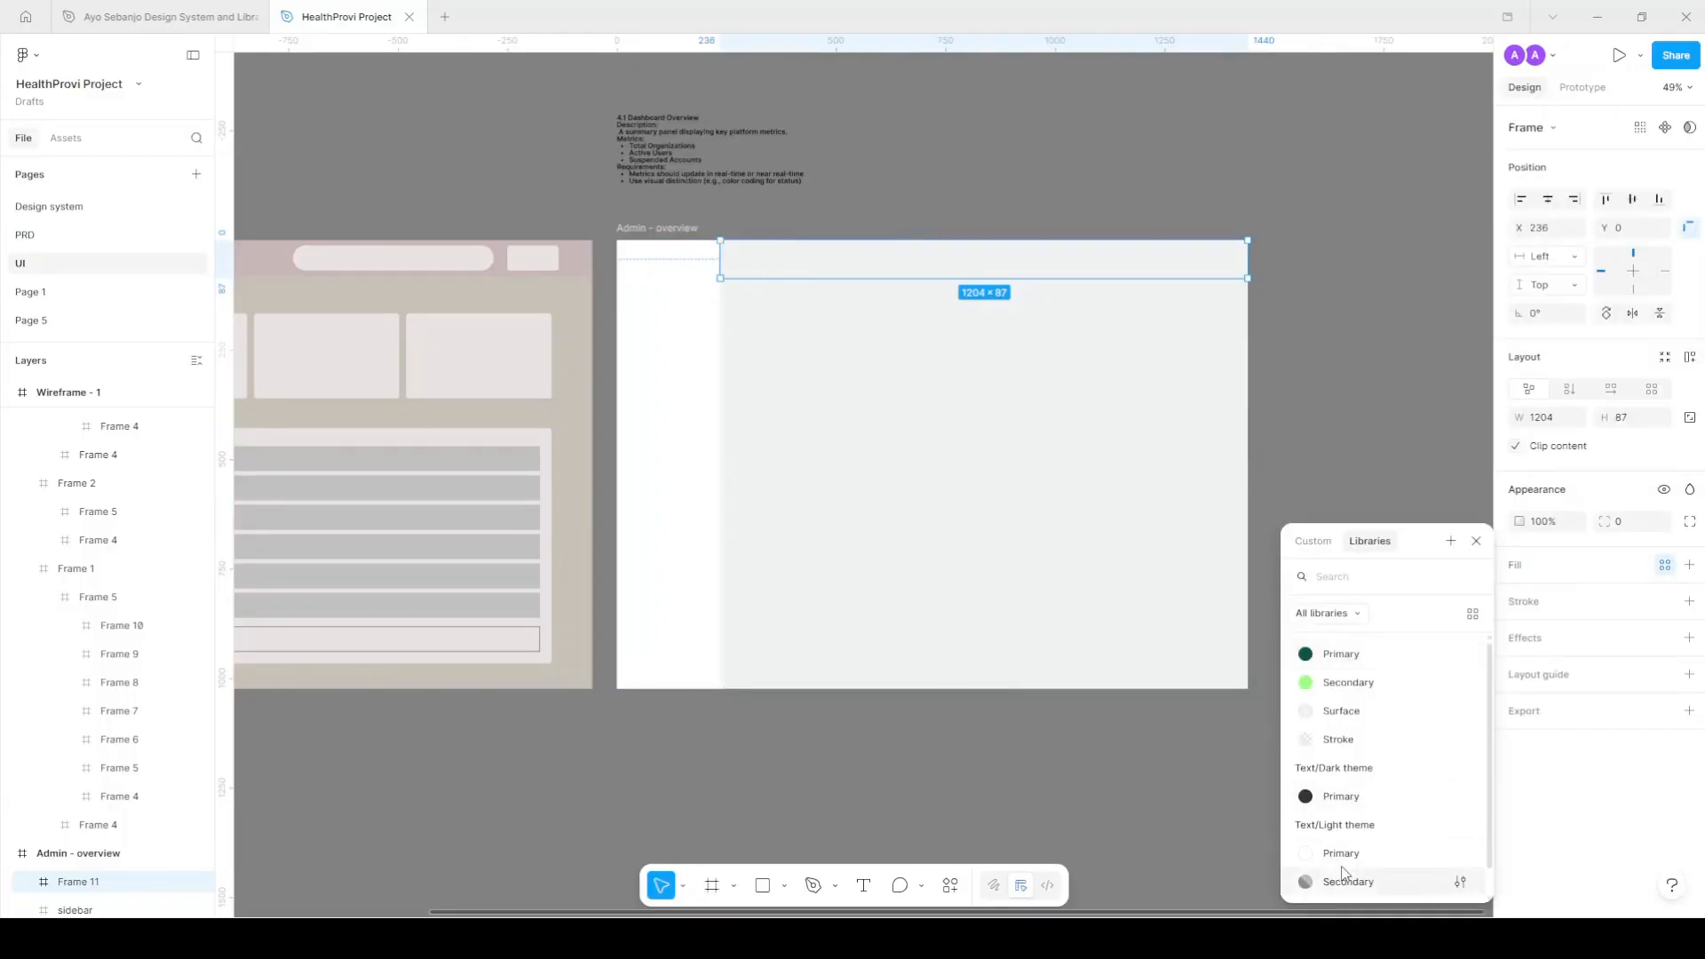
{"action": "left_click", "coordinate": [1368, 852]}
{"action": "left_click", "coordinate": [1303, 300]}
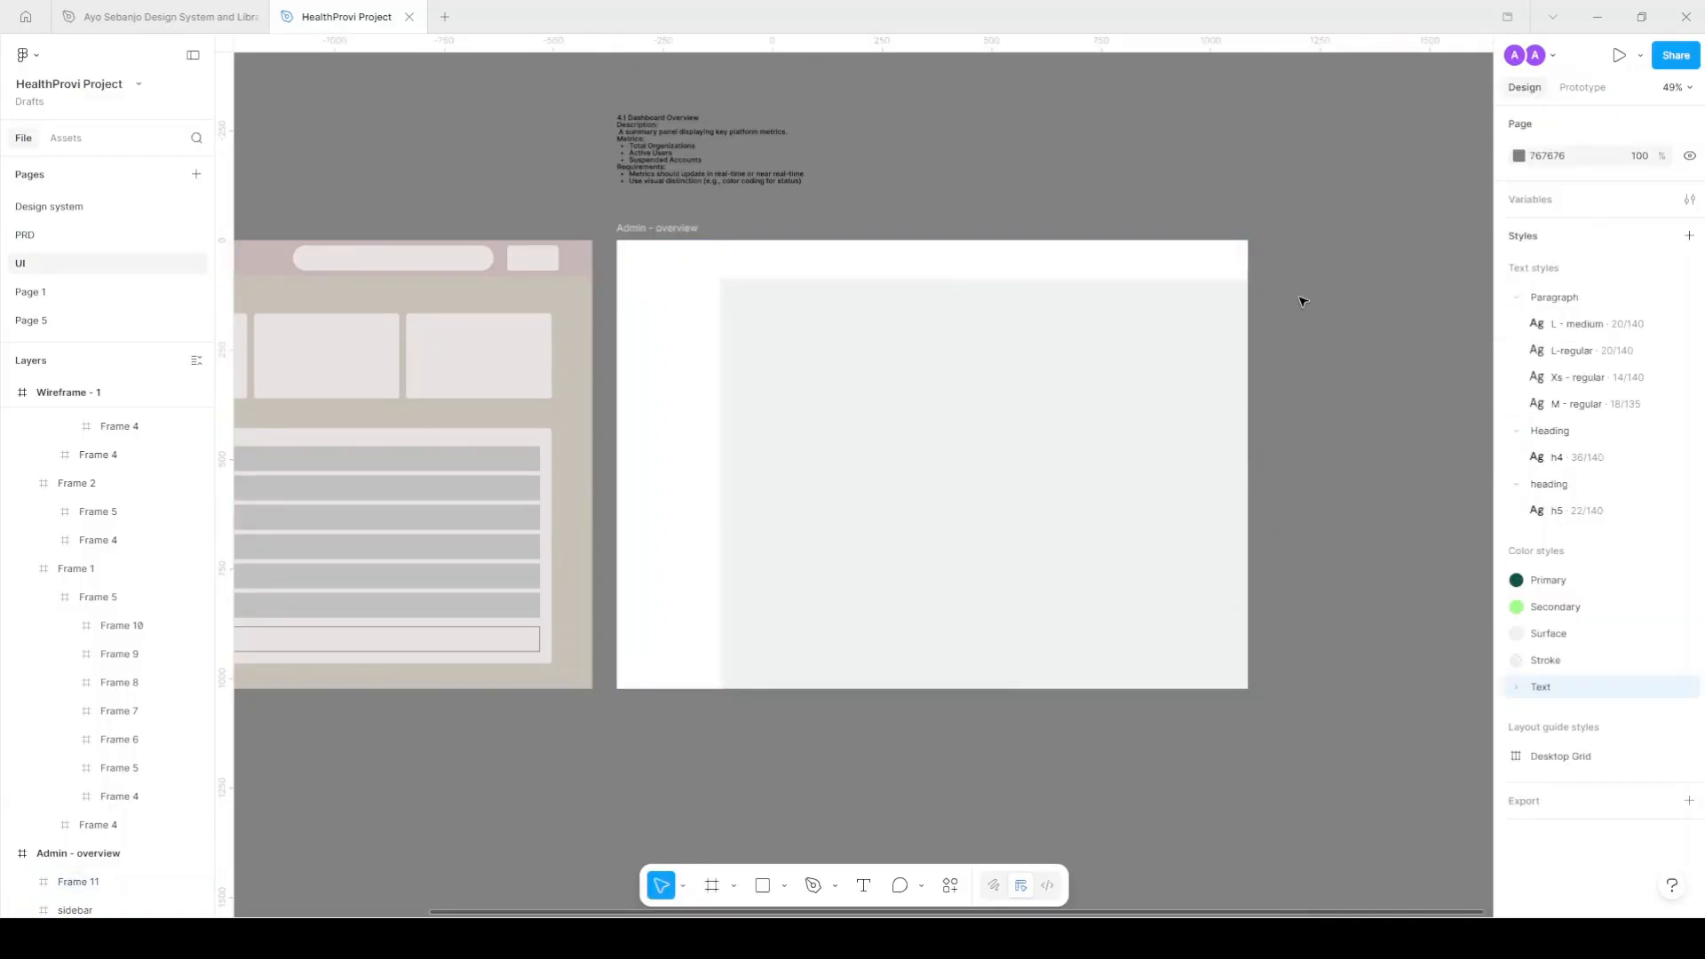
{"action": "left_click", "coordinate": [1091, 262]}
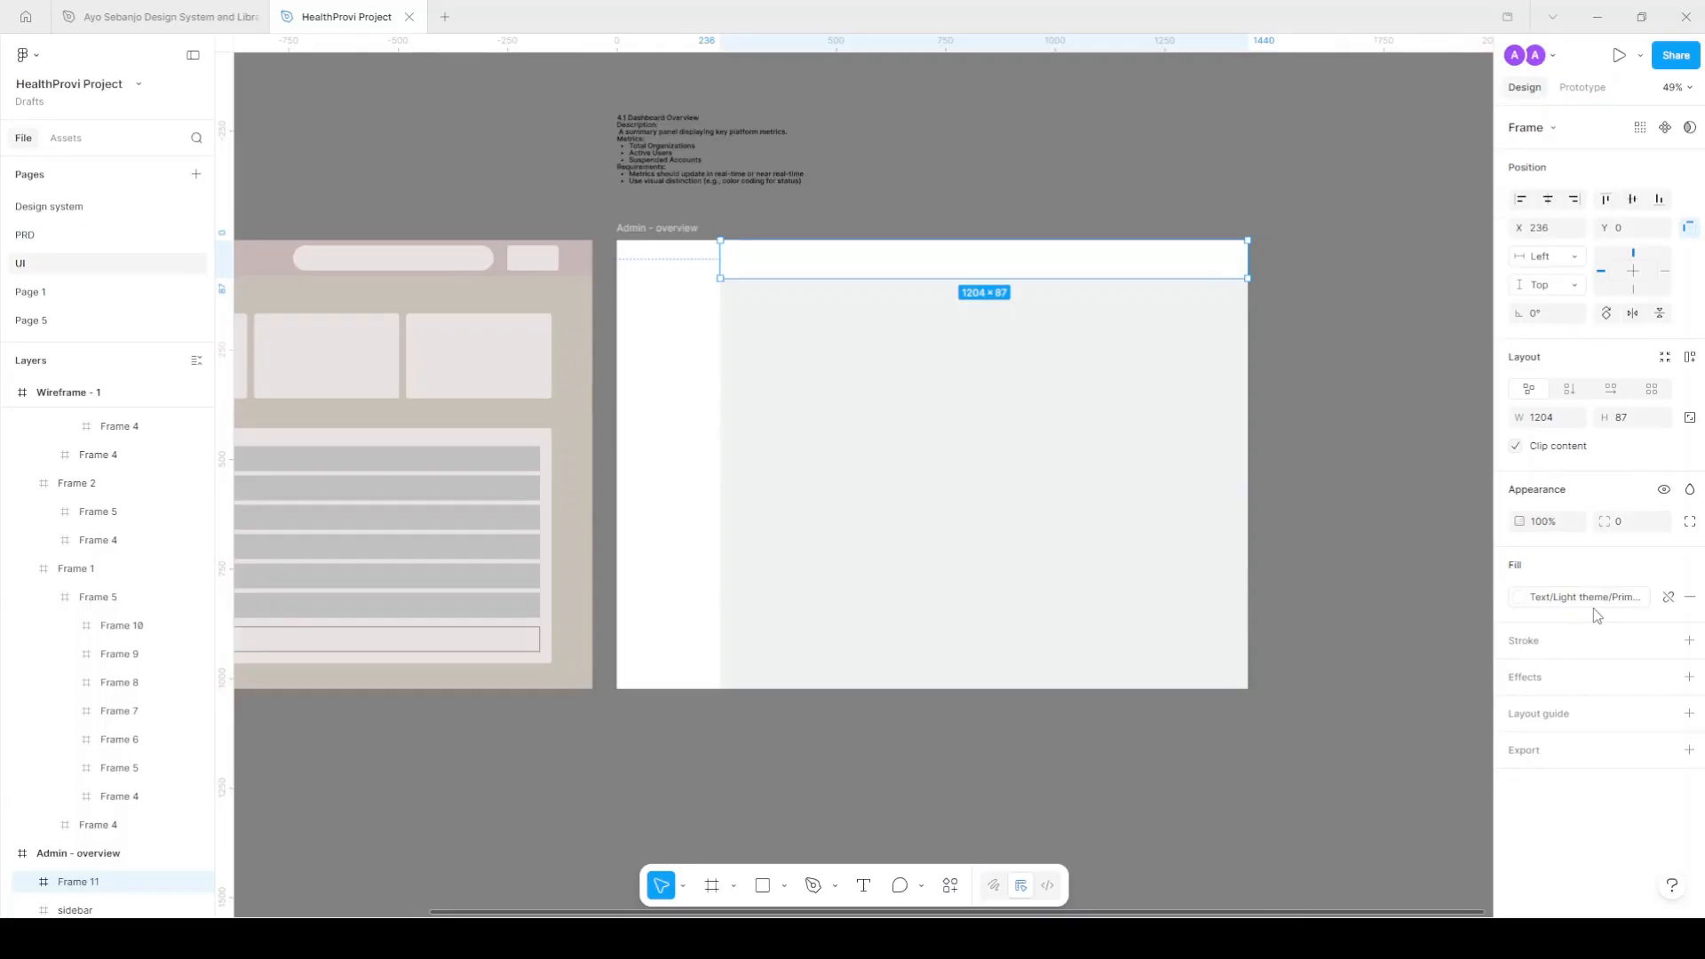
Detach the header fill and save it as a new 'Surface/On' colour style.
{"action": "left_click", "coordinate": [1674, 604]}
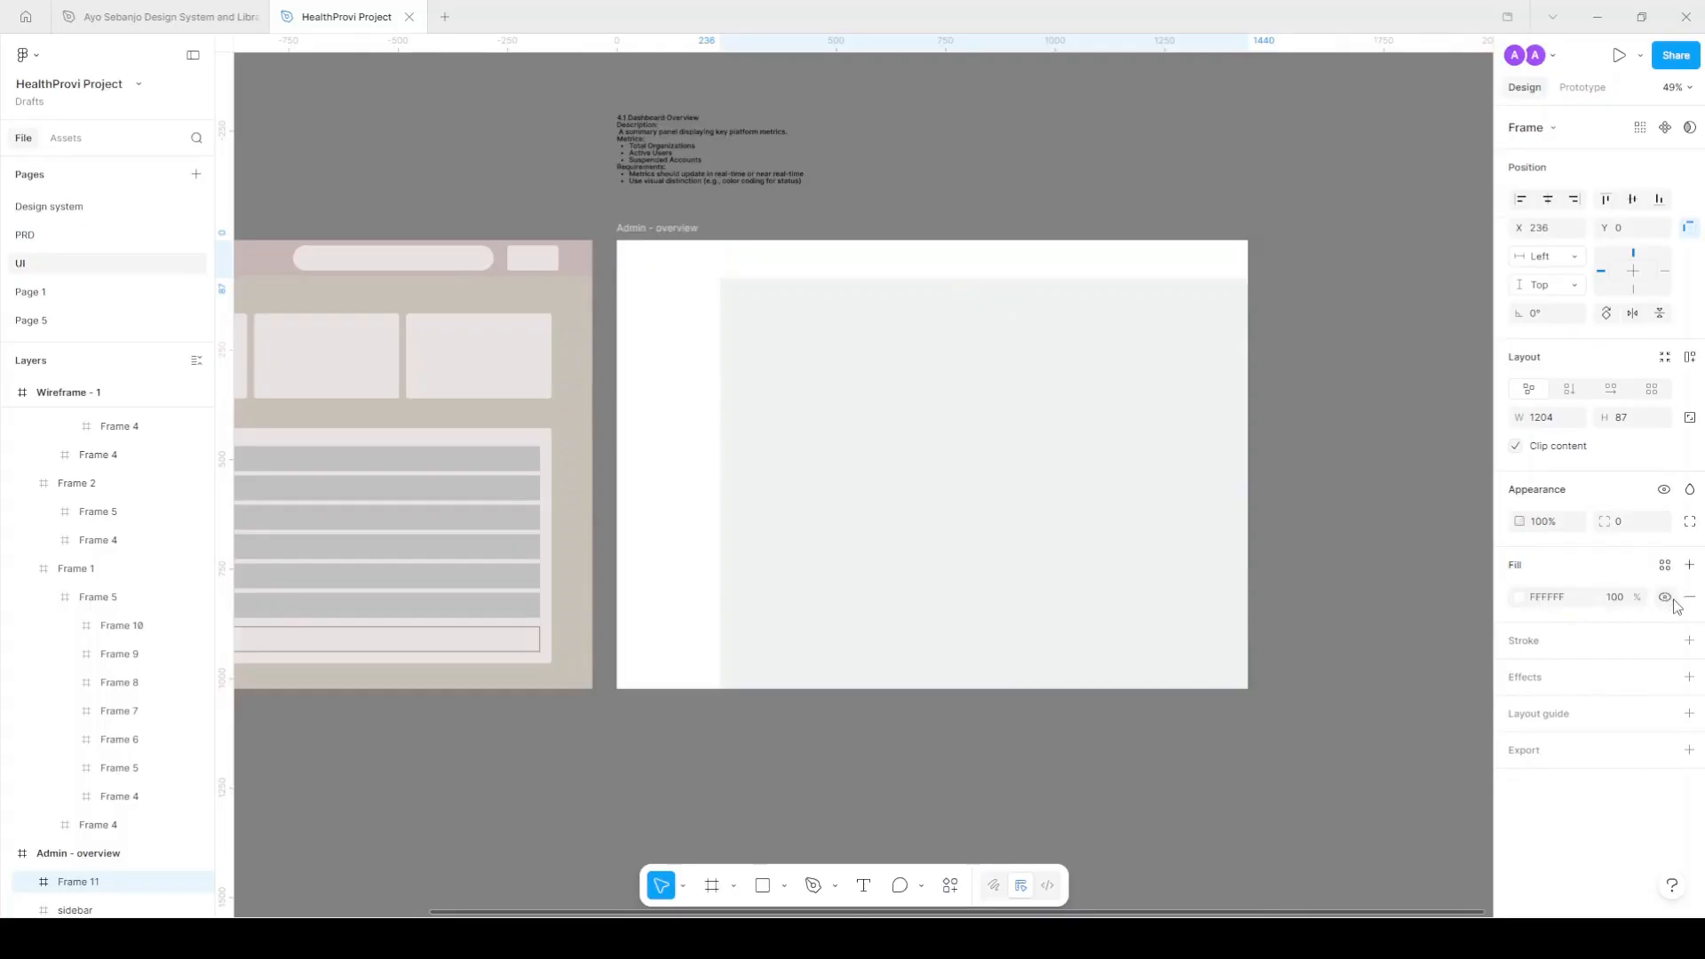
{"action": "left_click", "coordinate": [1661, 569]}
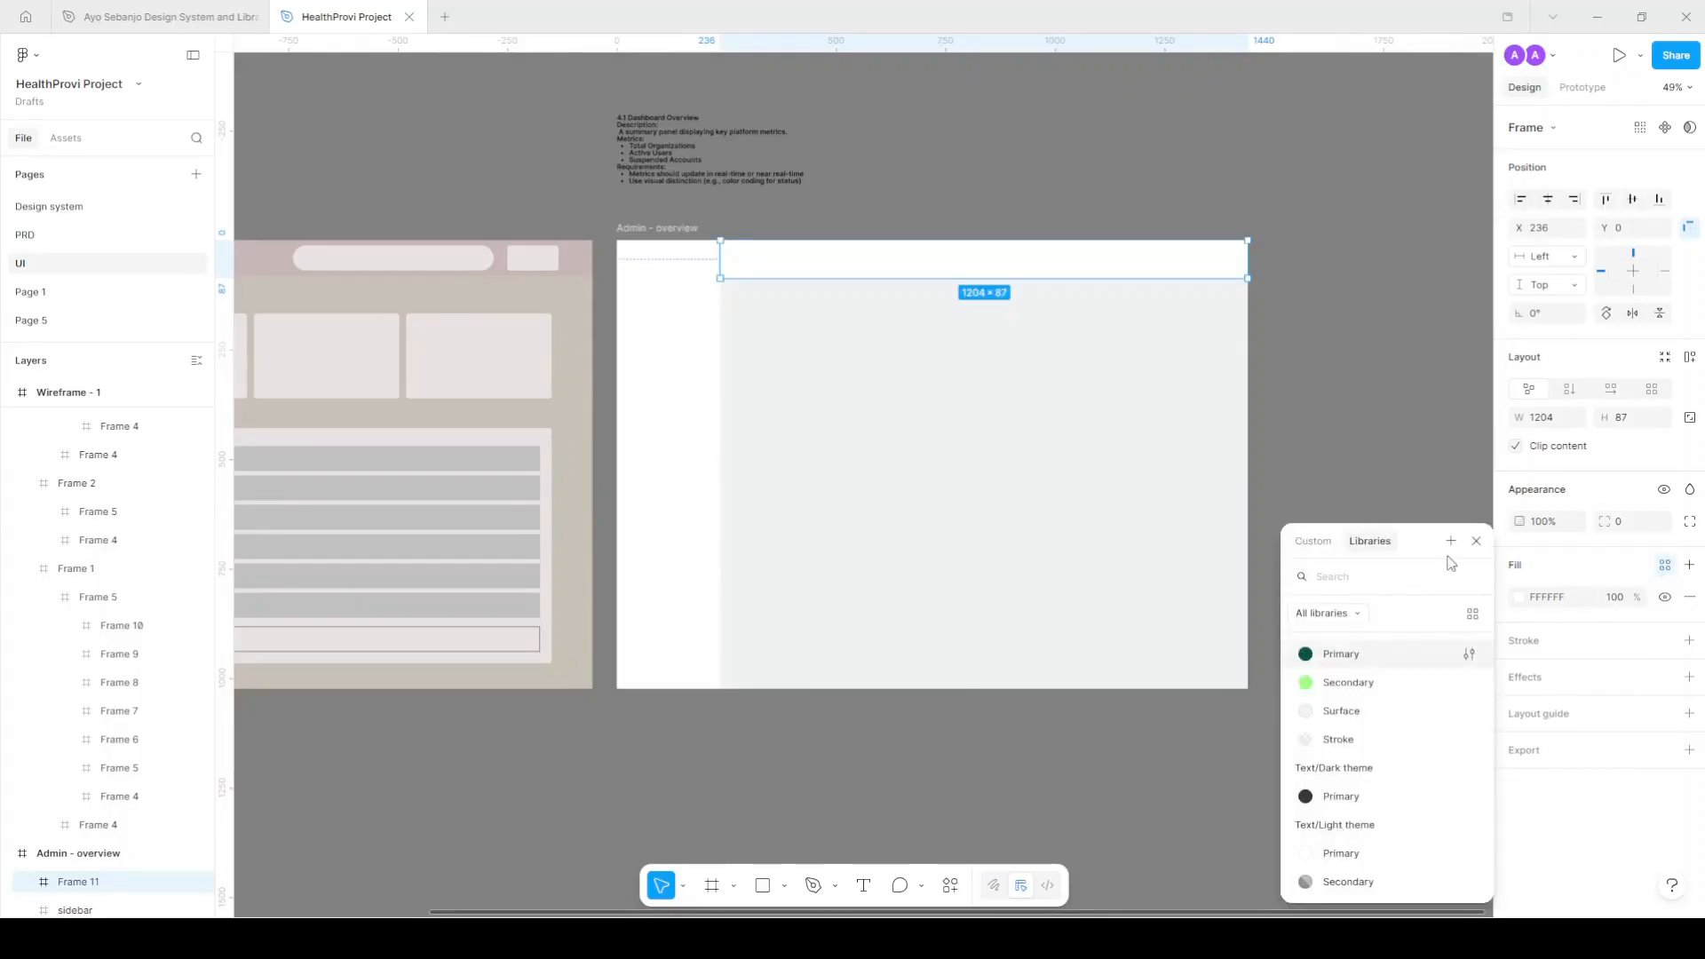
{"action": "left_click", "coordinate": [1622, 582]}
{"action": "key", "text": "ctrl+z"}
{"action": "mouse_move", "coordinate": [1667, 603]}
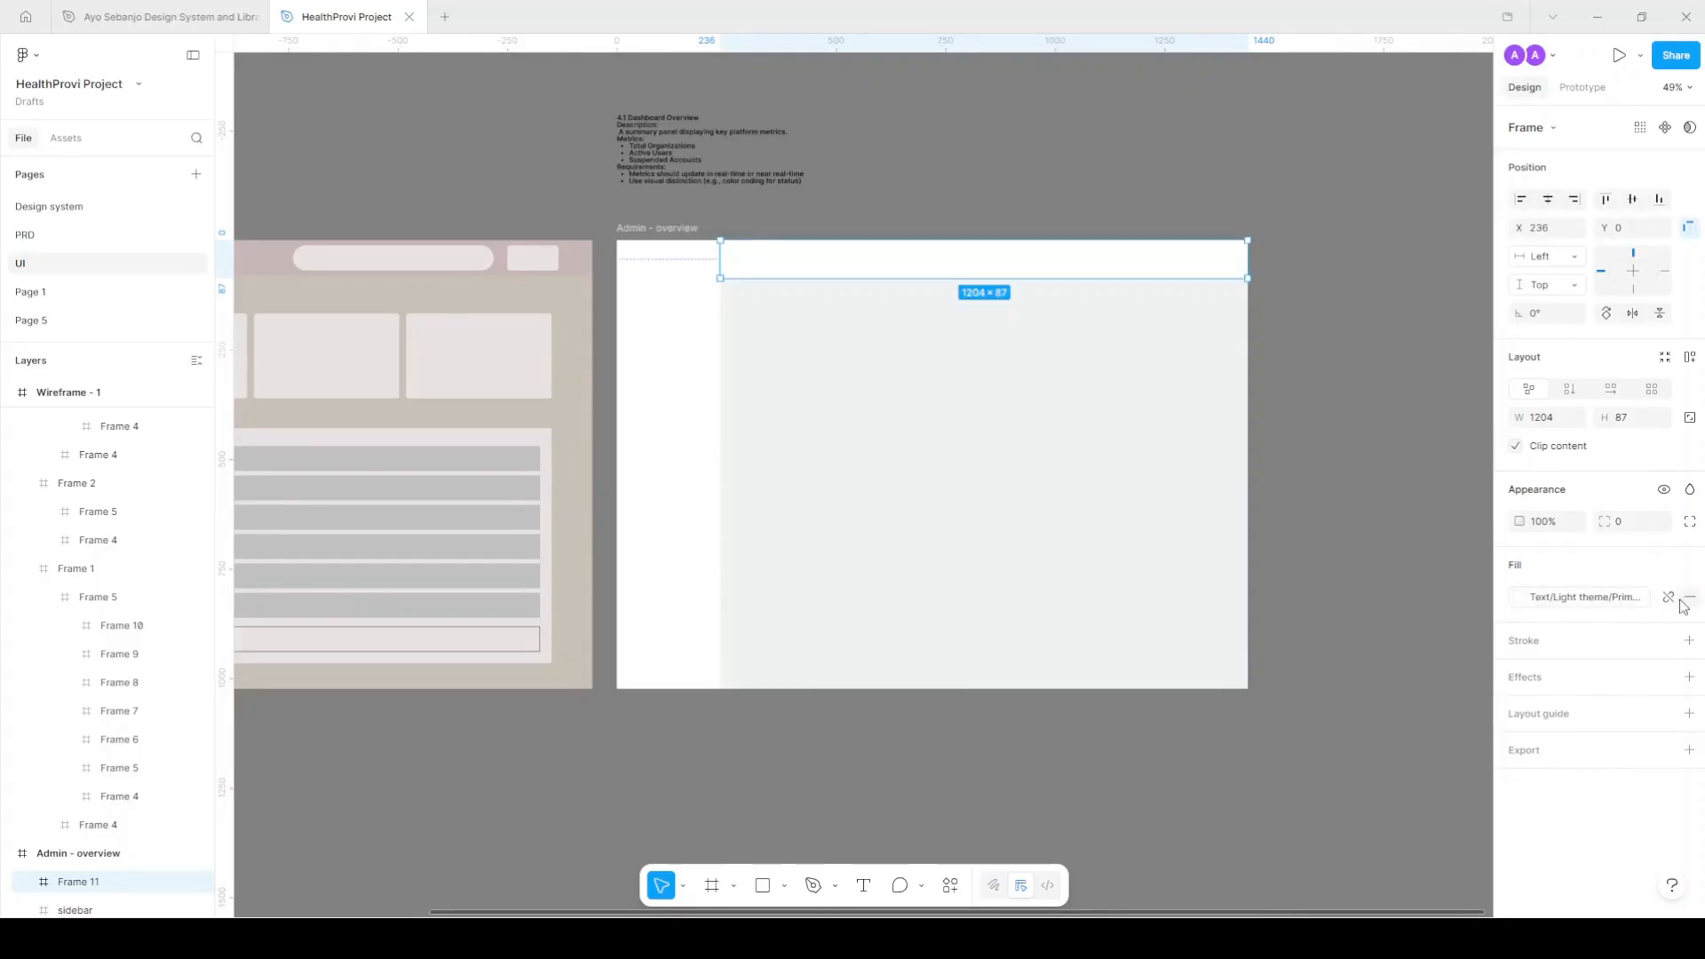
{"action": "left_click", "coordinate": [1669, 601]}
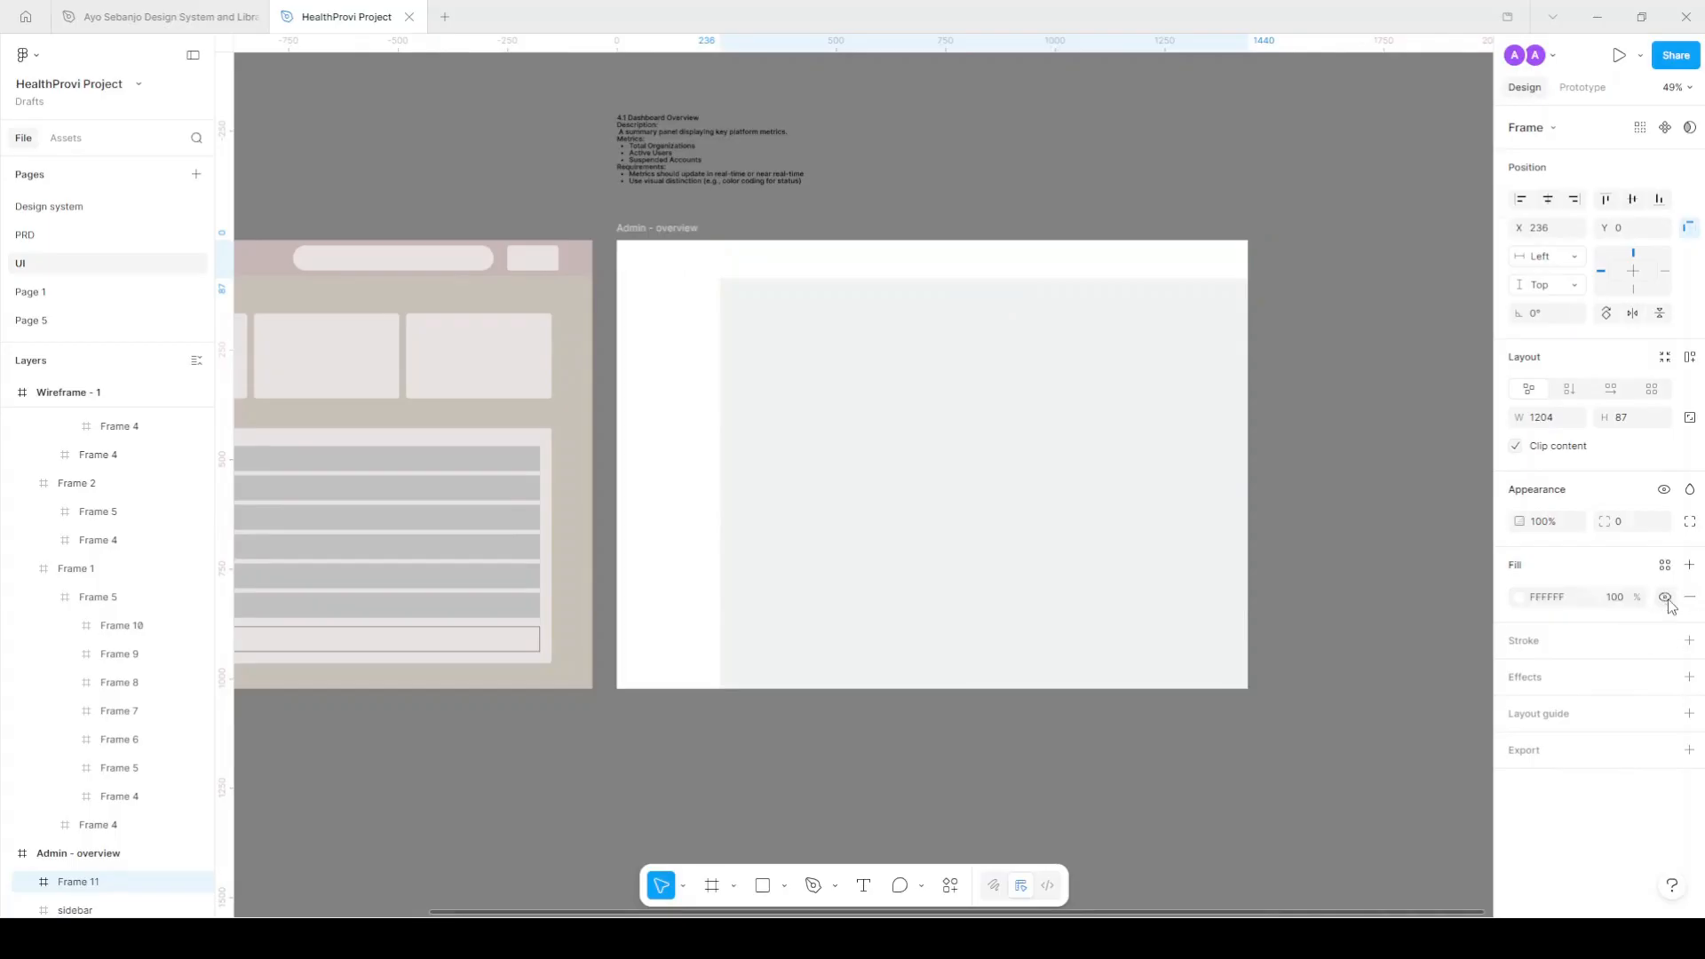
{"action": "left_click", "coordinate": [1665, 566]}
{"action": "left_click", "coordinate": [1451, 541]}
{"action": "left_click", "coordinate": [1036, 542]}
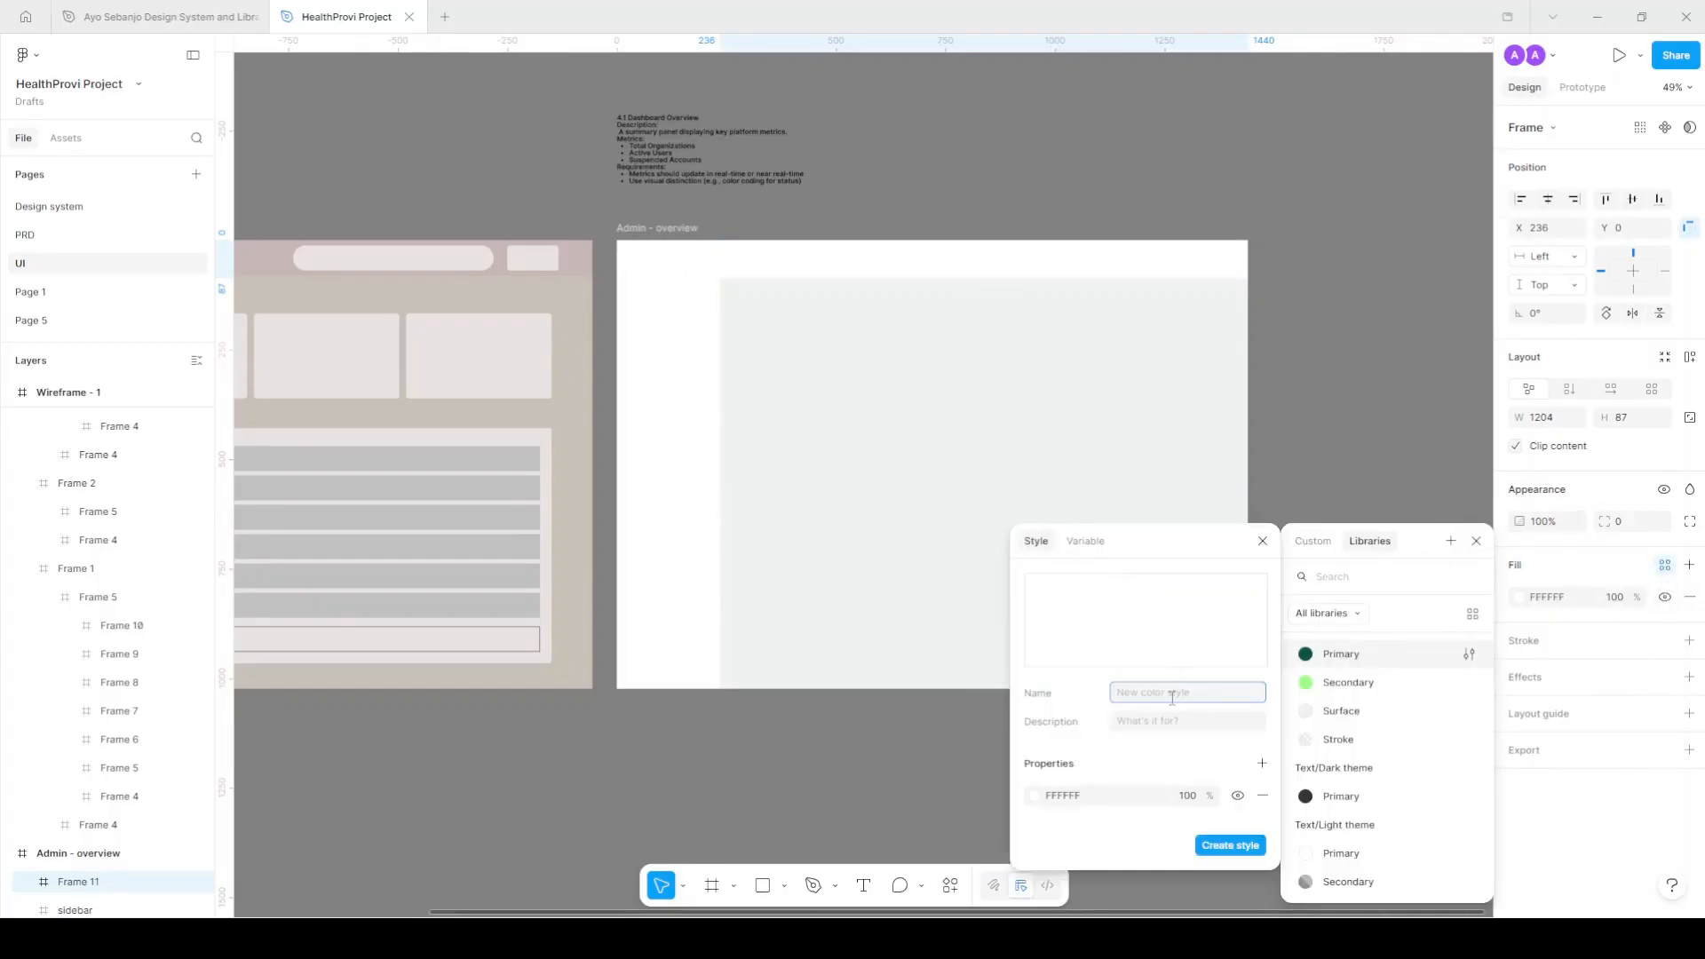
{"action": "type", "text": "Surface/On"}
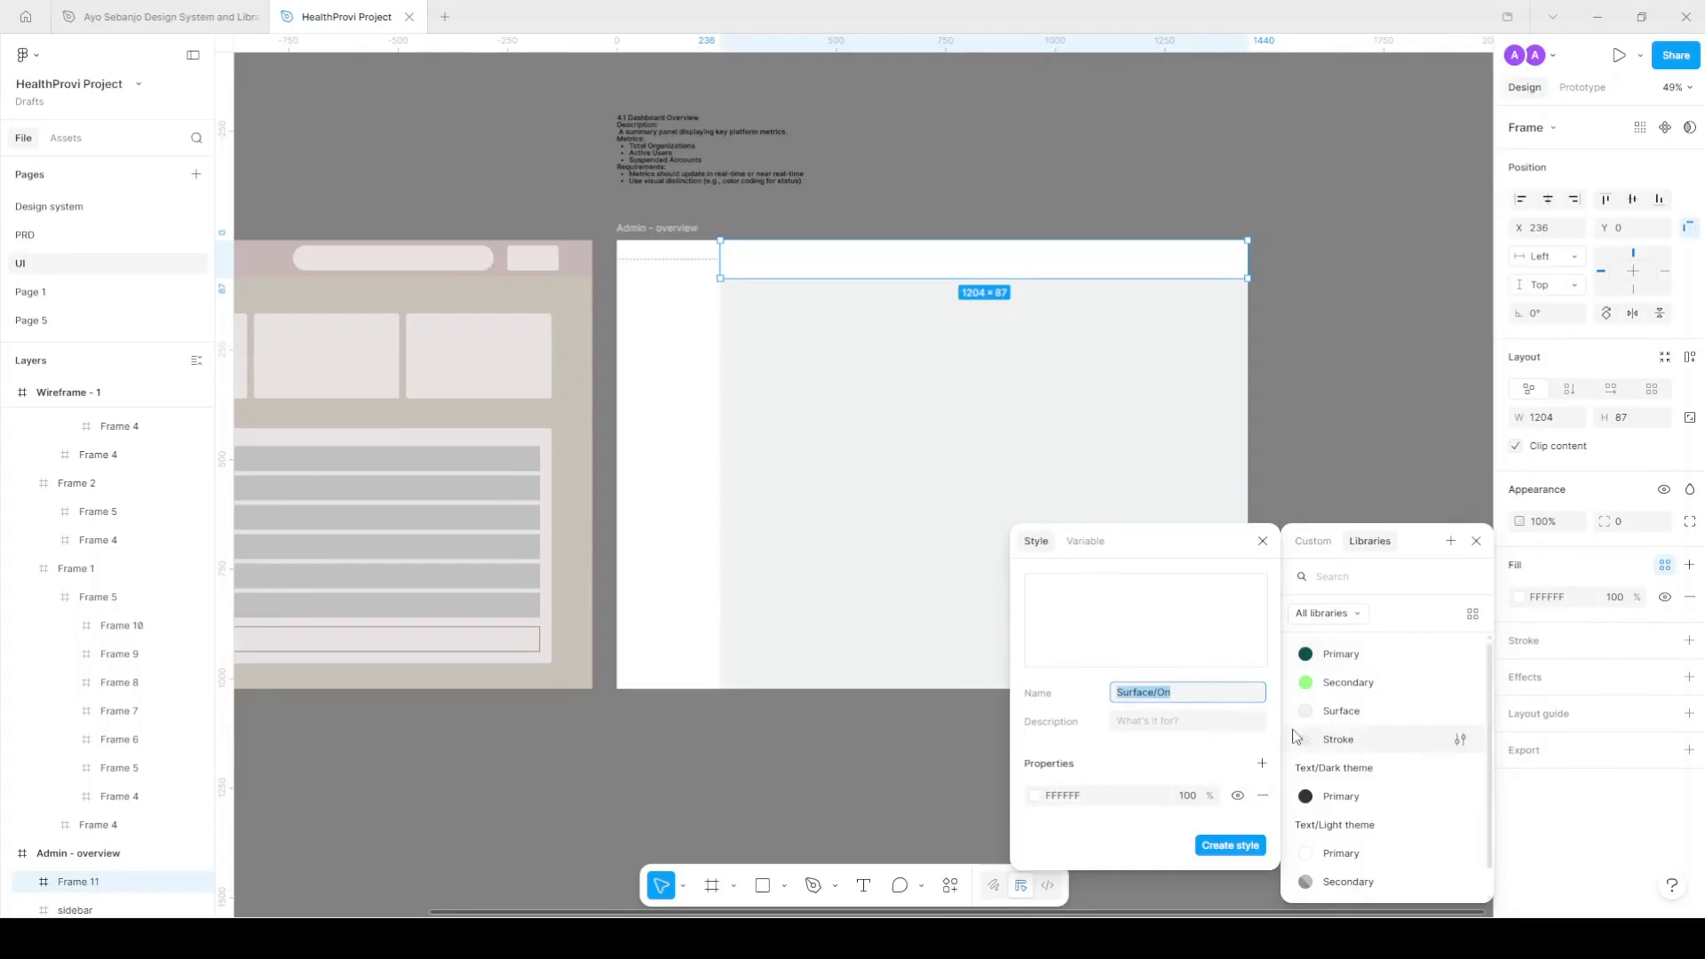
{"action": "left_click", "coordinate": [1231, 845]}
{"action": "left_click", "coordinate": [1349, 408]}
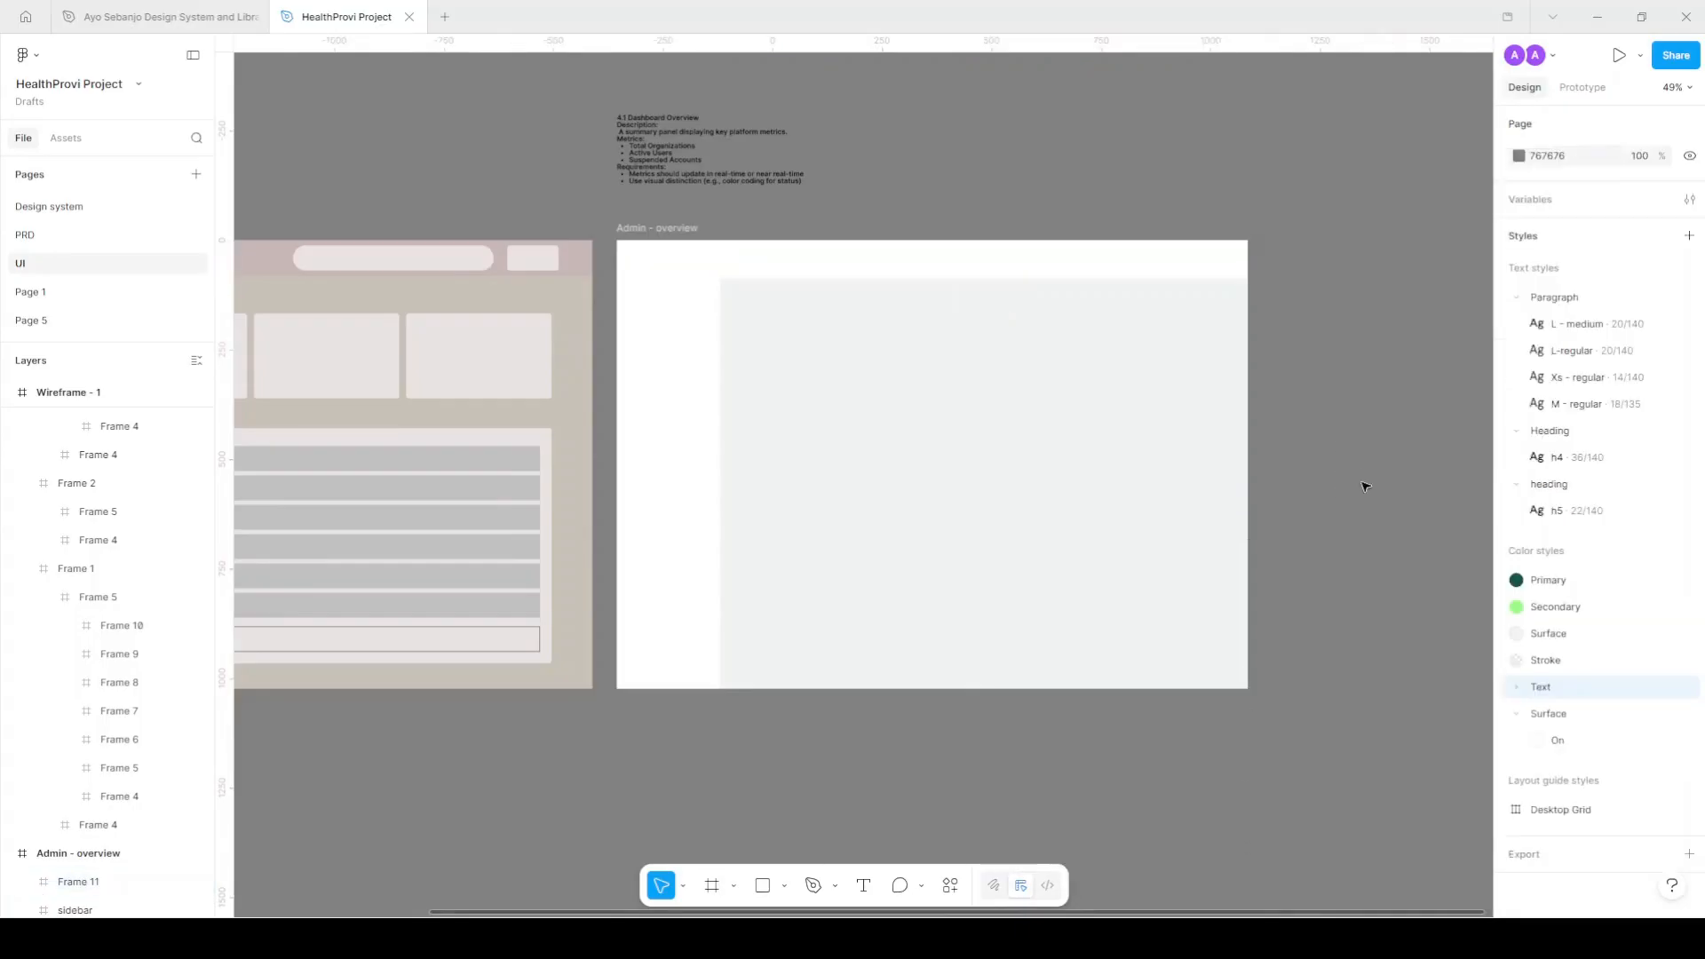
Rename the Surface style to 'Surface/Primary' and the On style to 'Secondary'.
{"action": "double_click", "coordinate": [1552, 635]}
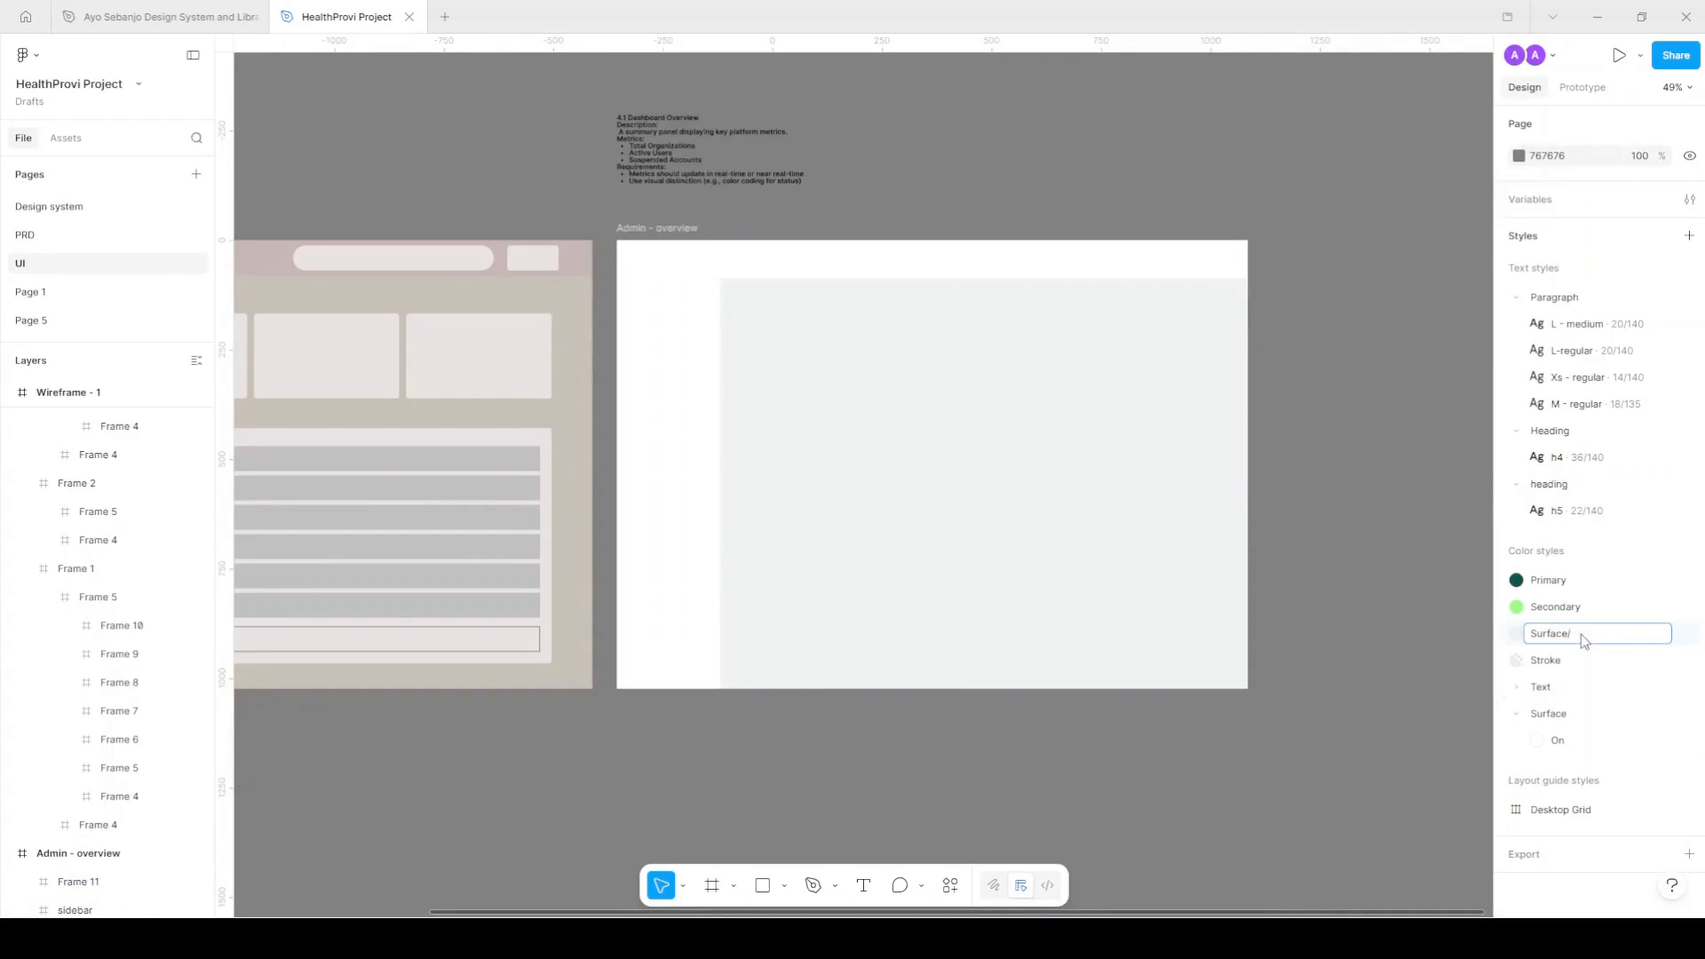
{"action": "type", "text": "/Primary"}
{"action": "key", "text": "Return"}
{"action": "double_click", "coordinate": [1569, 745]}
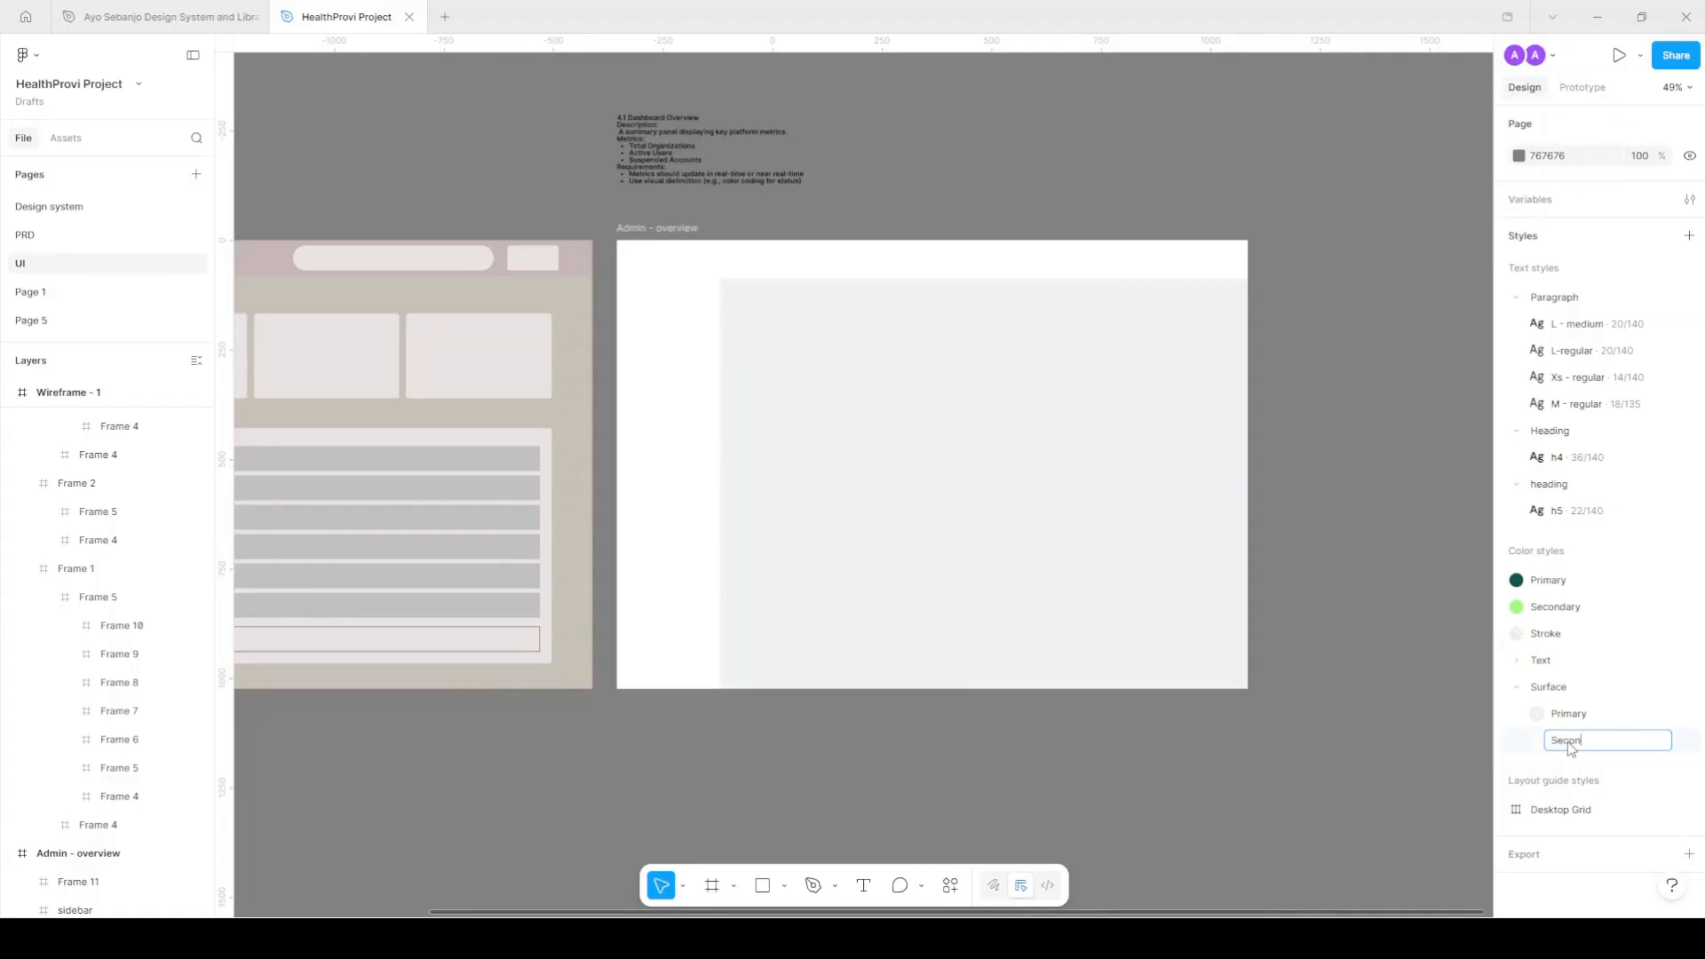
{"action": "key", "text": "Return"}
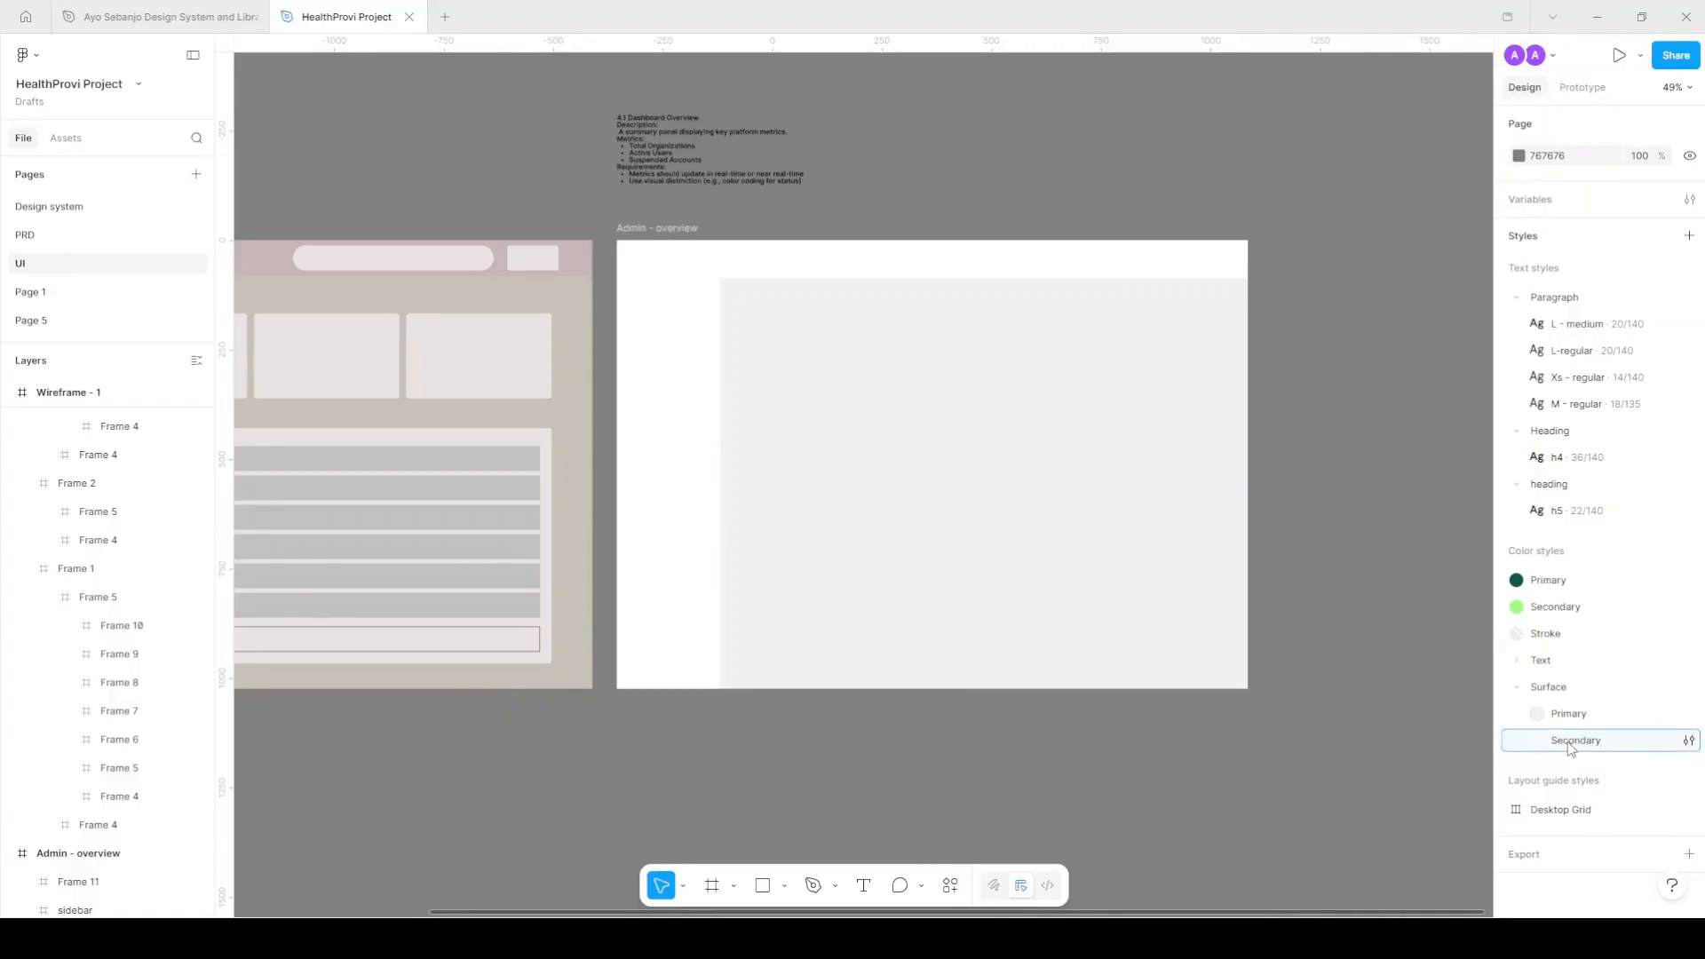
{"action": "left_click", "coordinate": [710, 365]}
Replace the sidebar frame's fill with the Surface/Secondary colour style.
{"action": "left_click", "coordinate": [1588, 594]}
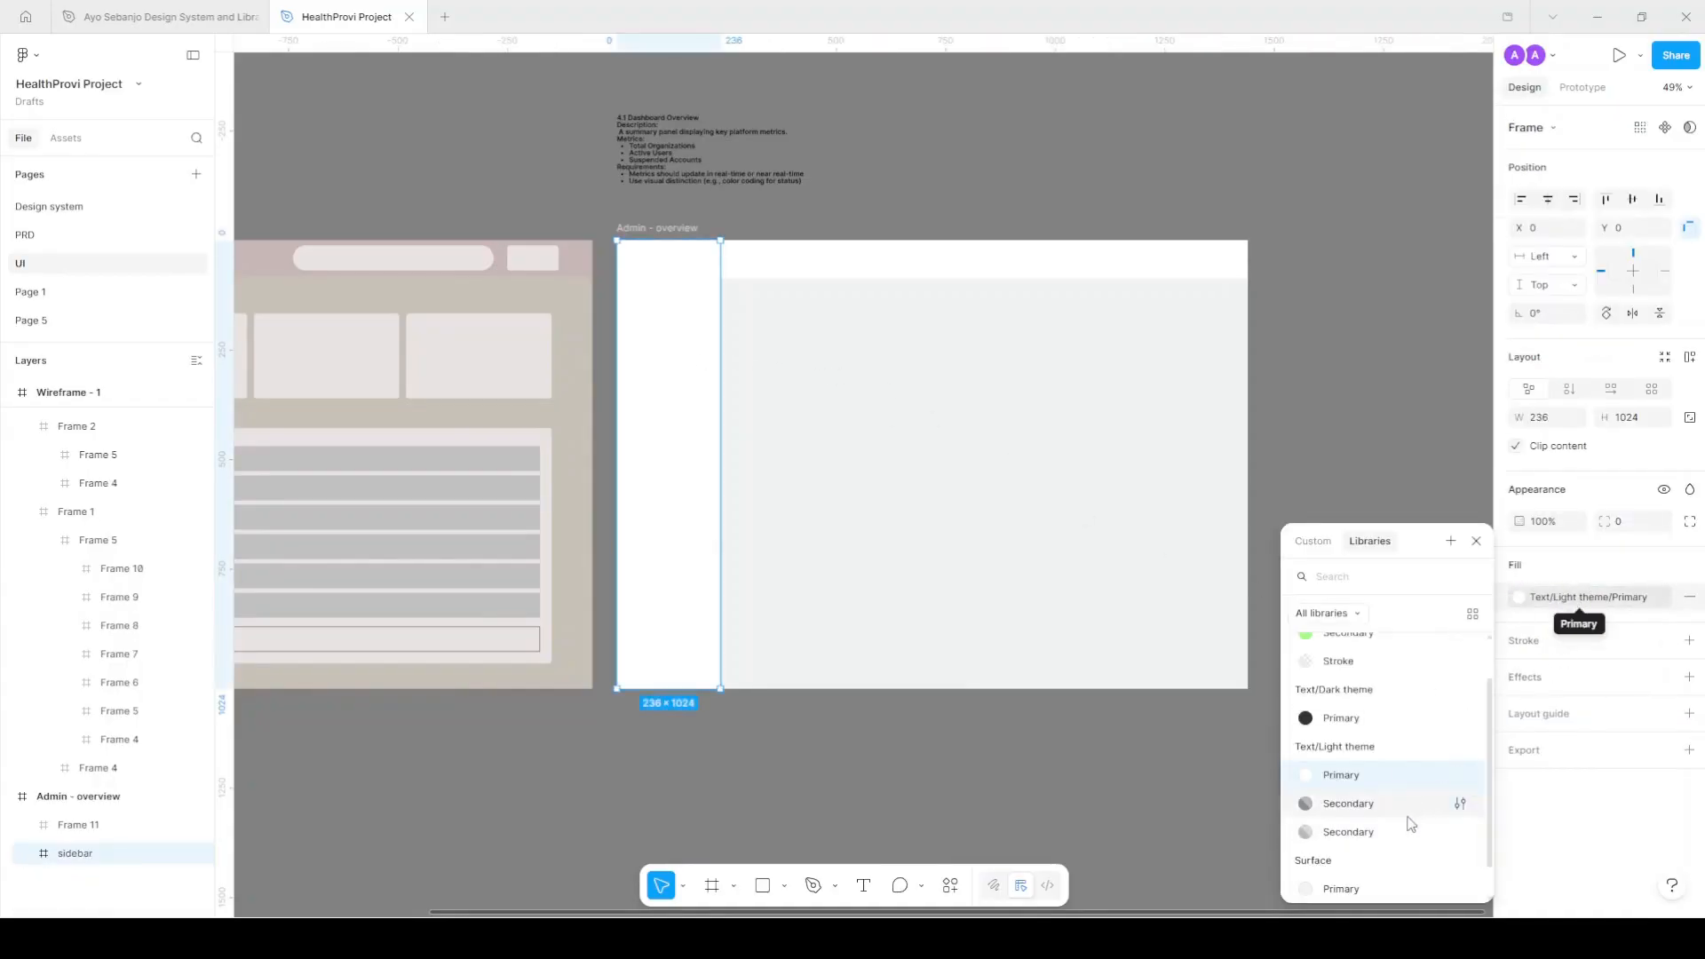
{"action": "scroll", "coordinate": [1414, 853], "scroll_direction": "down", "scroll_amount": 1}
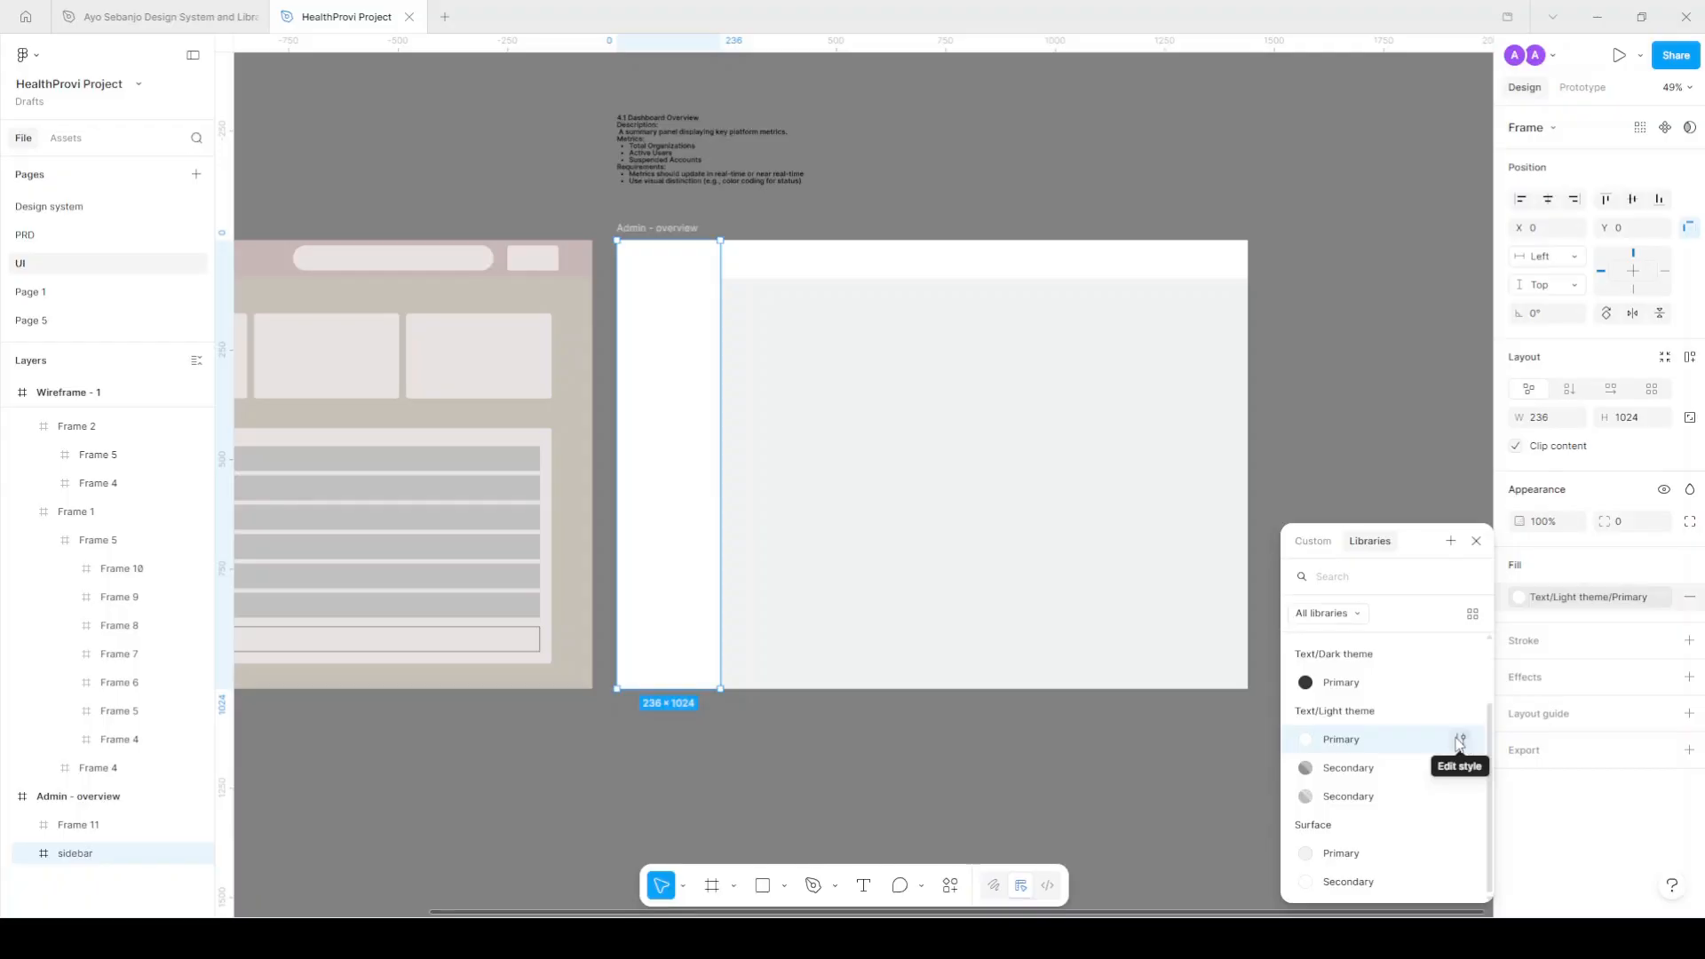
{"action": "left_click", "coordinate": [1388, 884]}
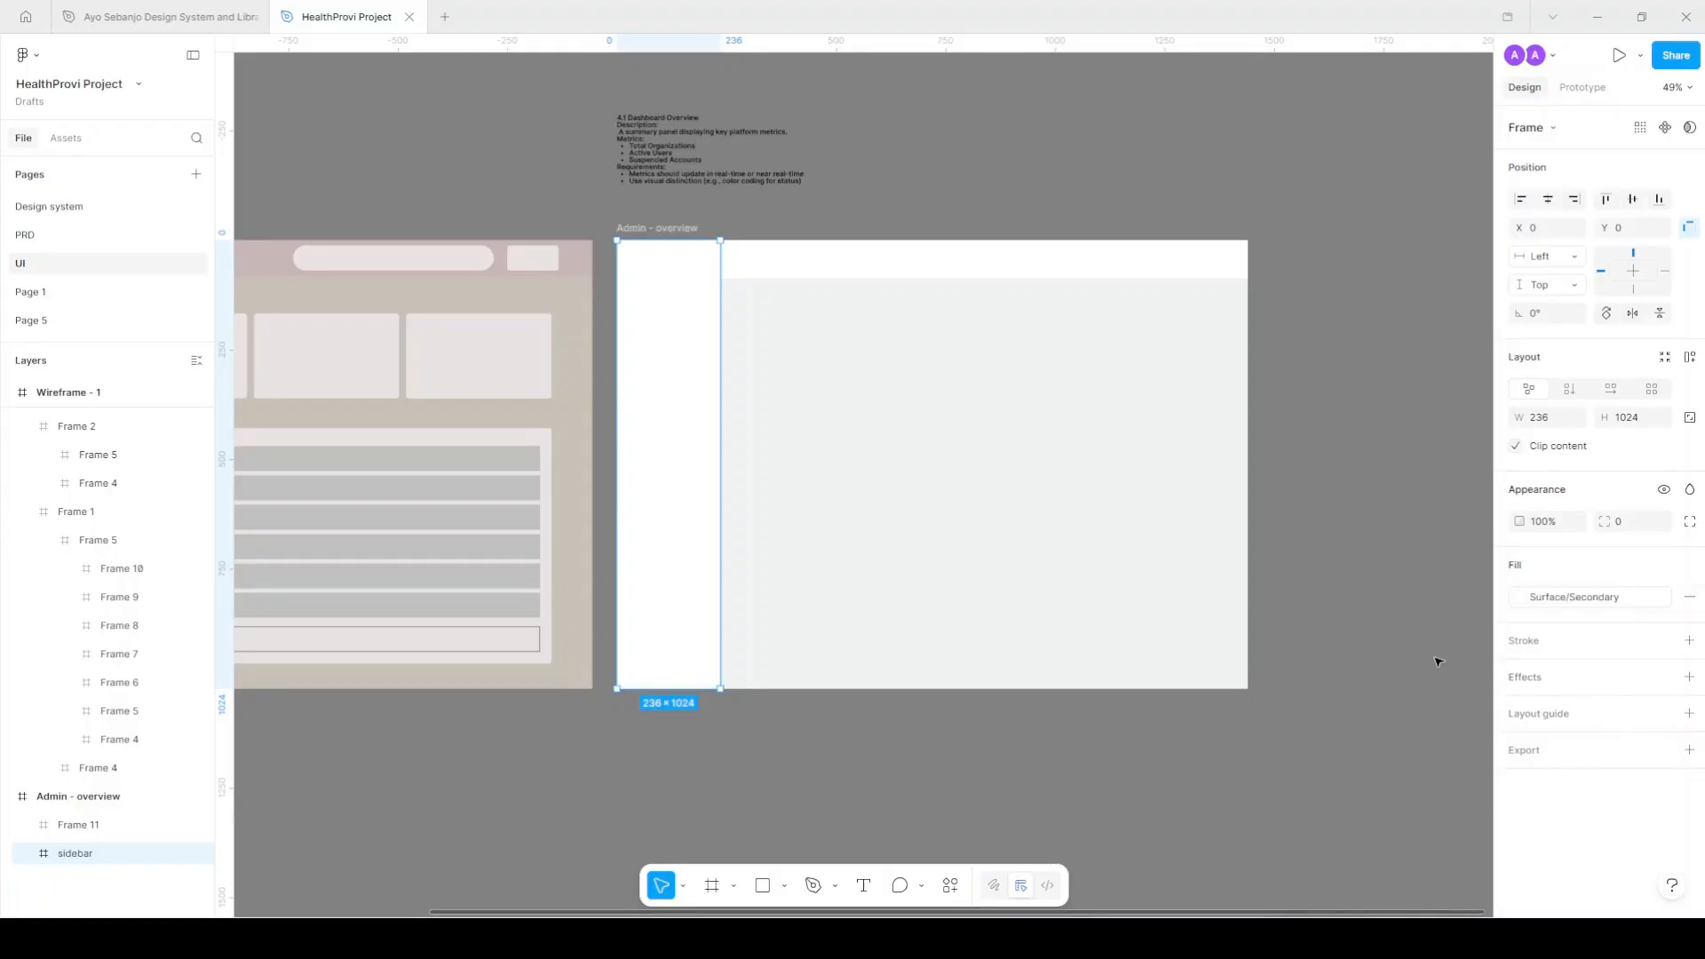
{"action": "left_click", "coordinate": [1280, 575]}
{"action": "left_click", "coordinate": [995, 278]}
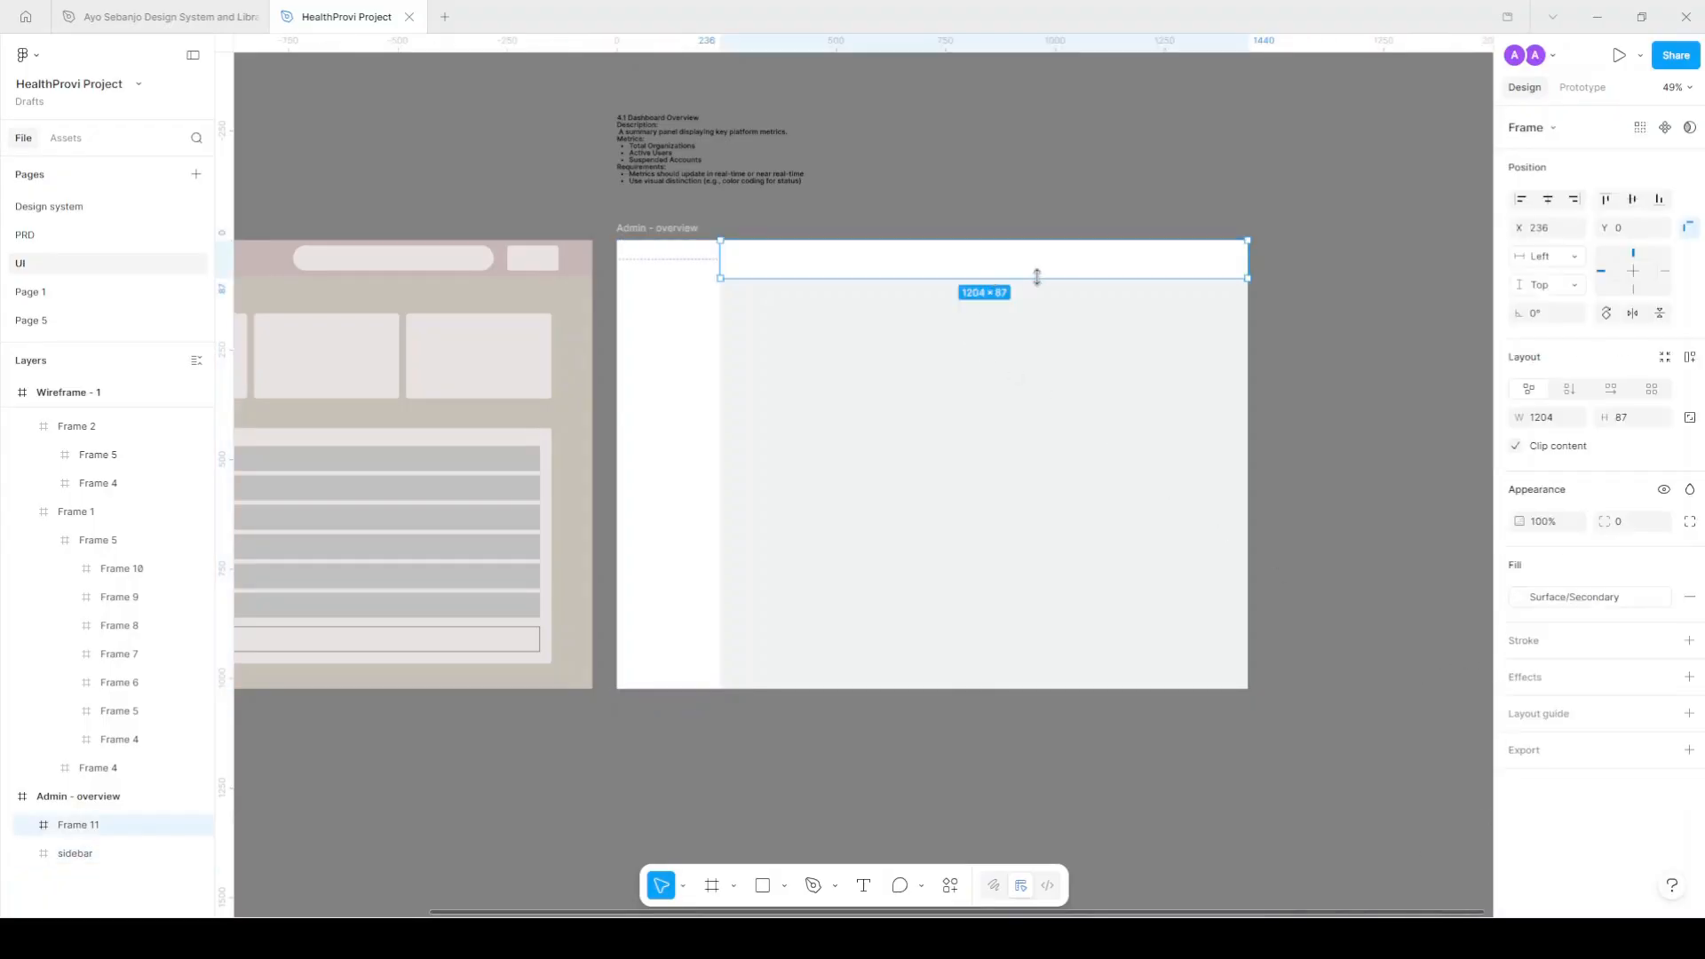
{"action": "left_click", "coordinate": [689, 376]}
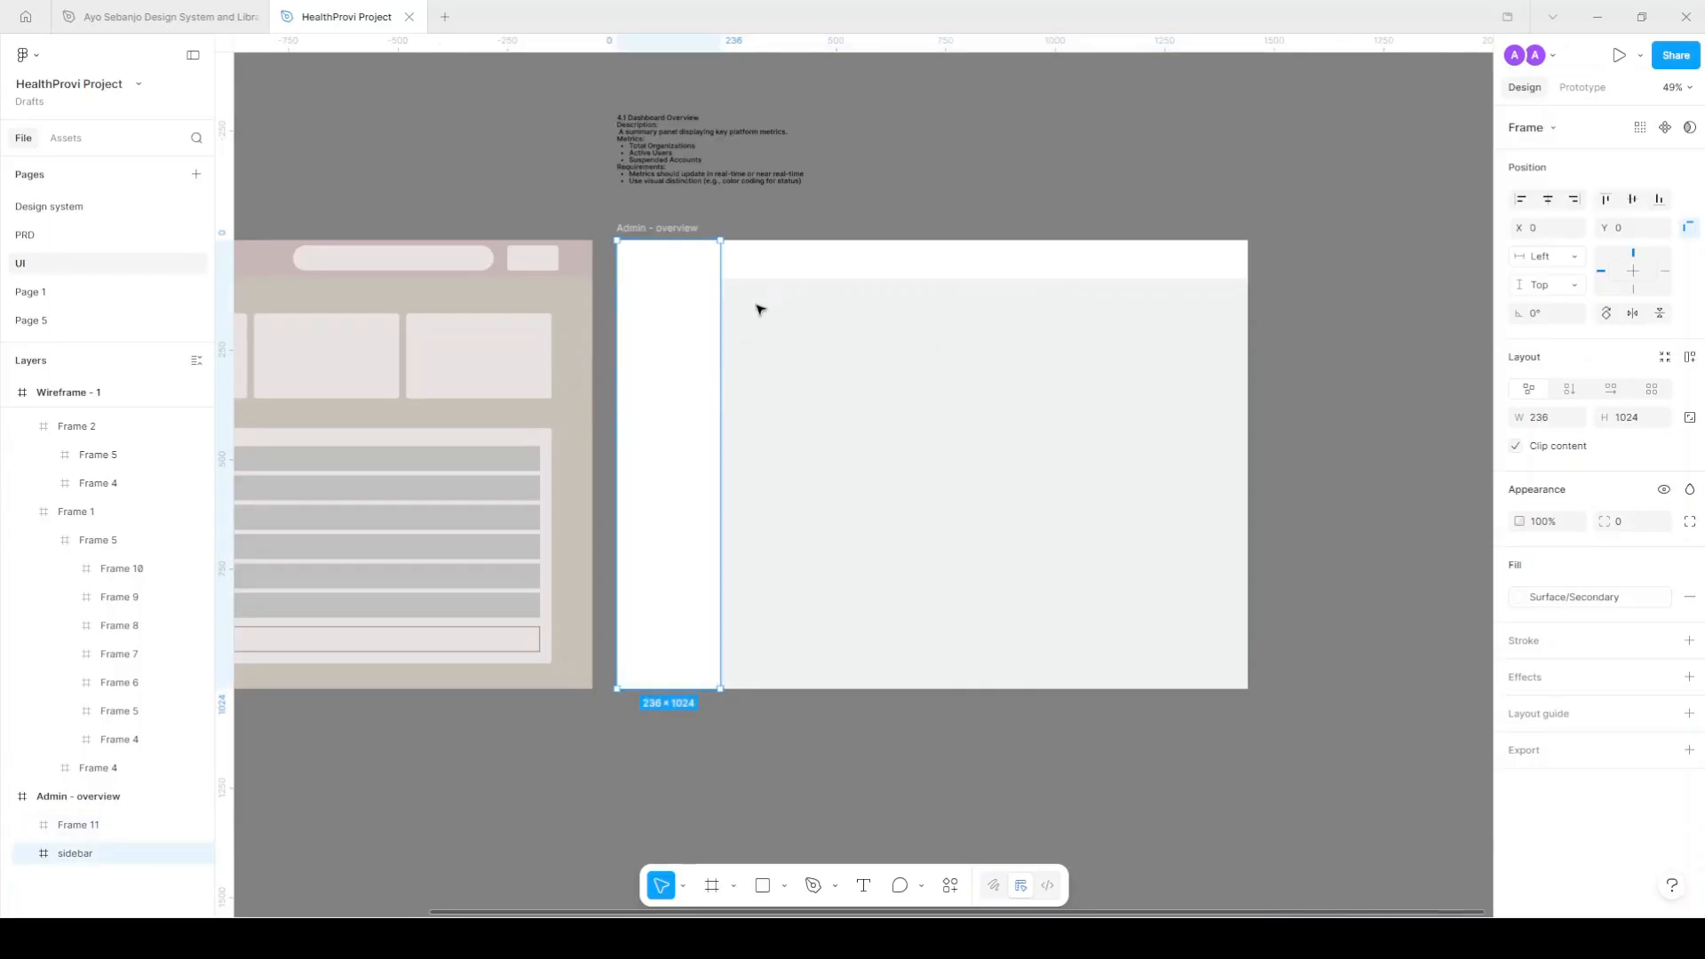
{"action": "scroll", "coordinate": [735, 293], "scroll_direction": "up", "scroll_amount": 3}
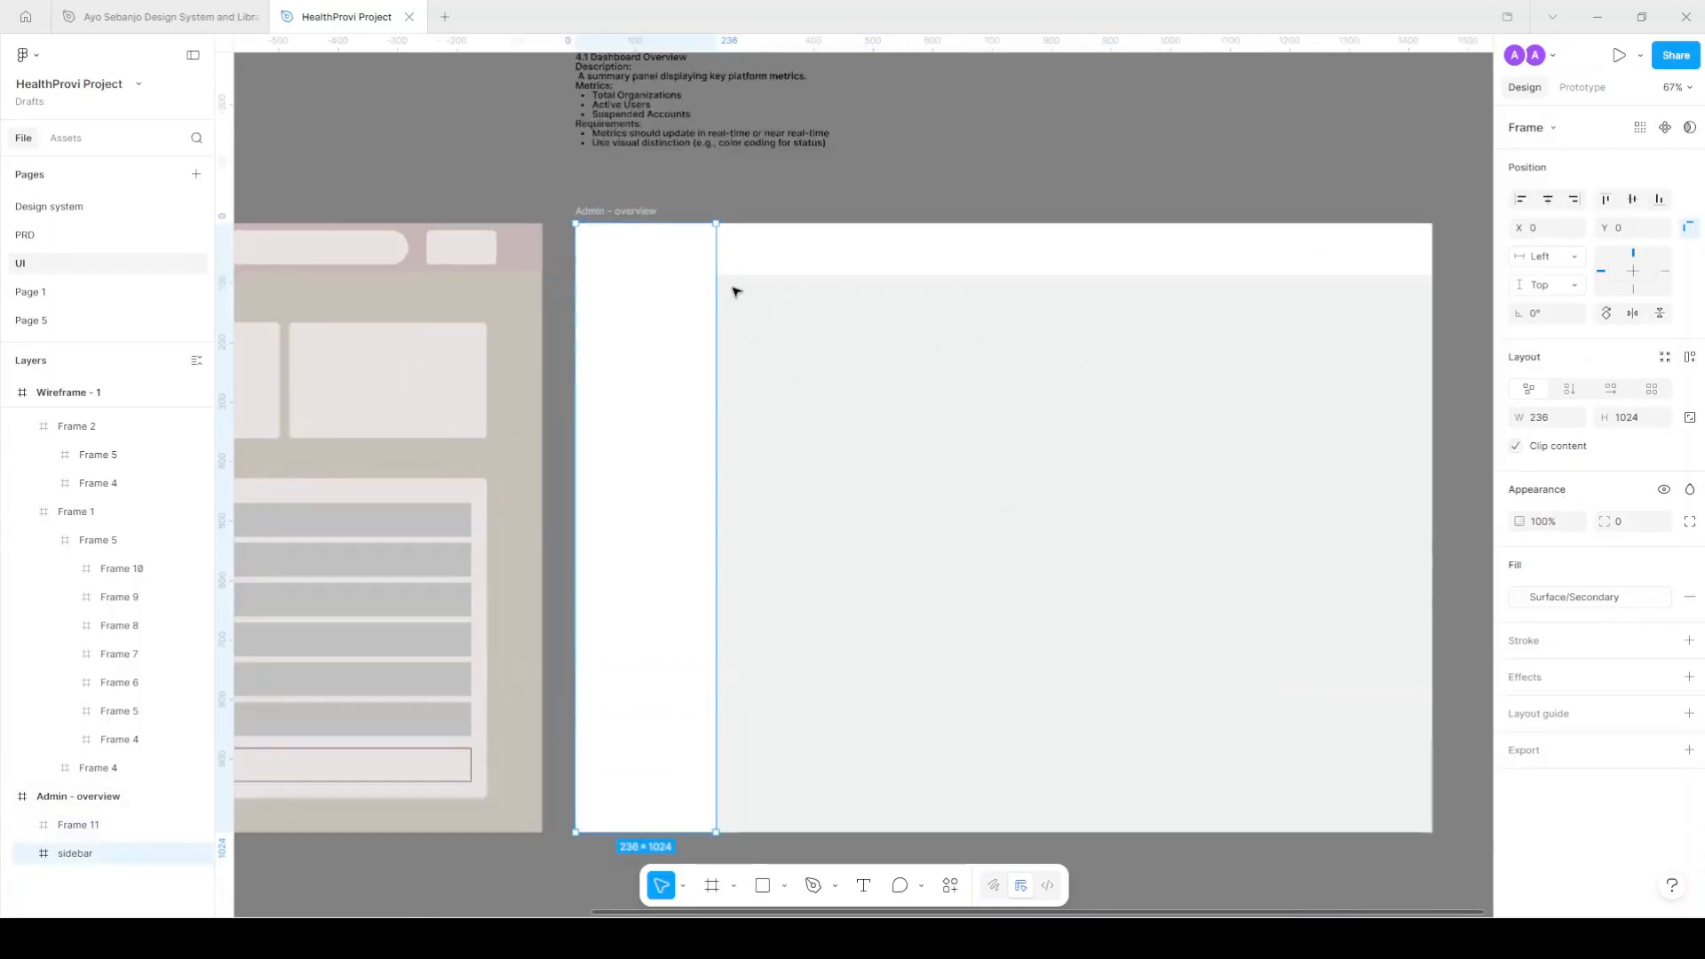
On the Design system page, duplicate the HealthProvi logo and shrink the copy.
{"action": "left_click", "coordinate": [64, 138]}
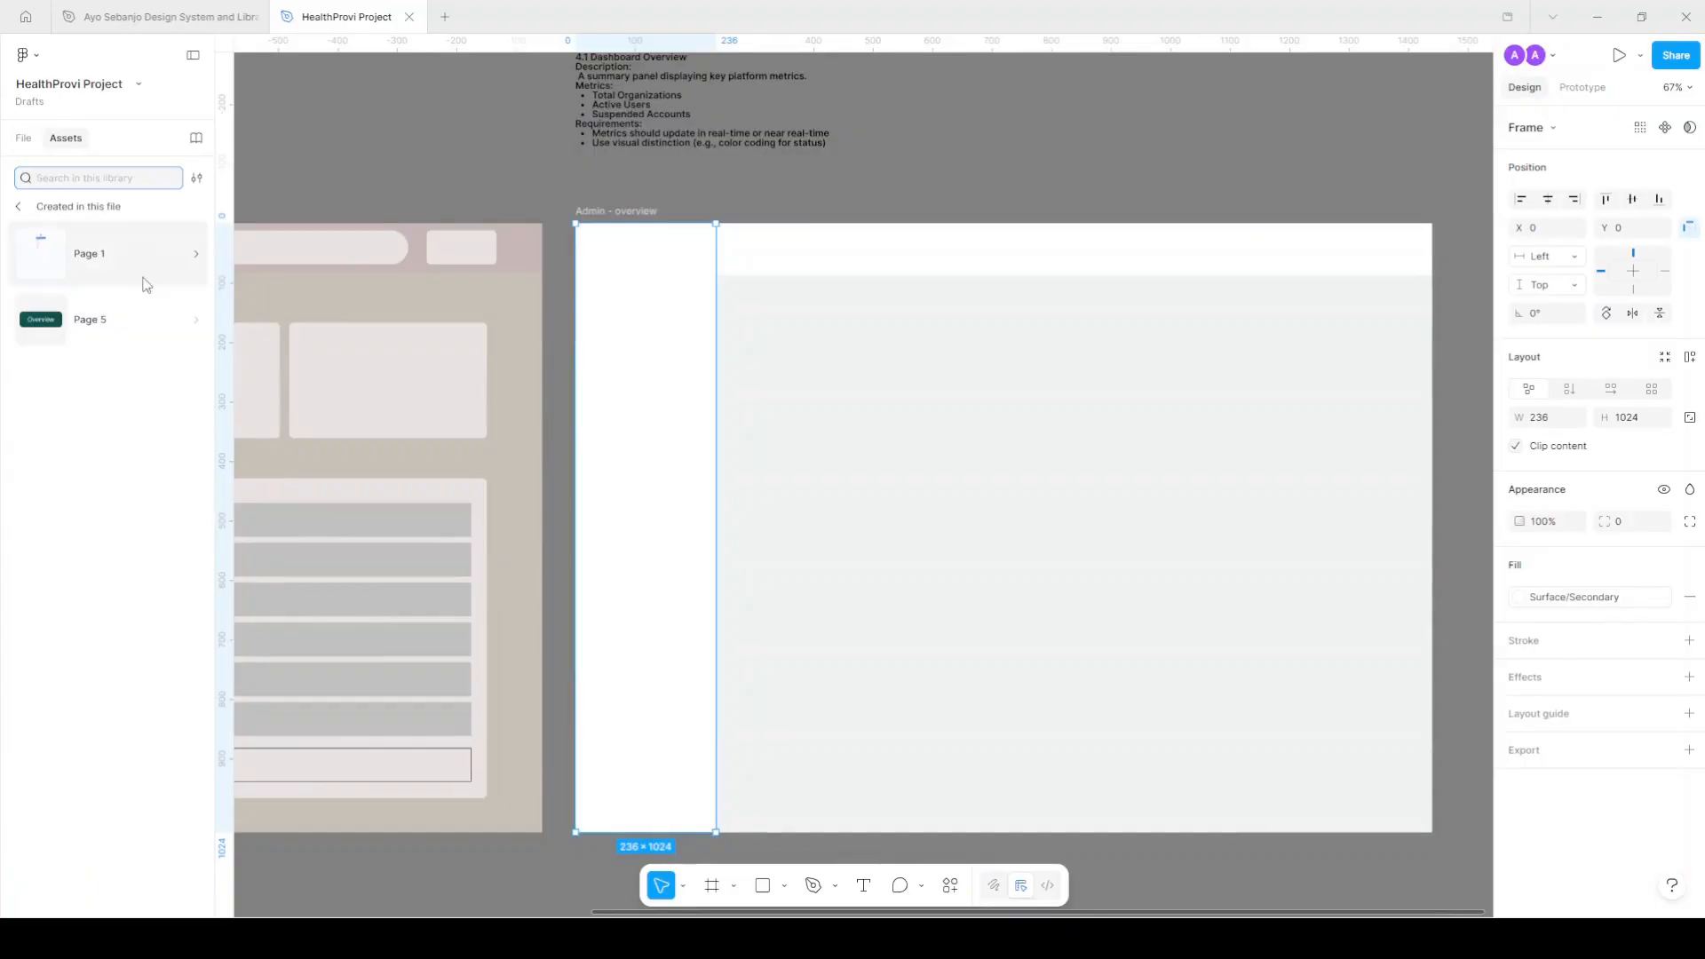
{"action": "left_click", "coordinate": [249, 216]}
{"action": "left_click", "coordinate": [38, 208]}
{"action": "left_click", "coordinate": [25, 138]}
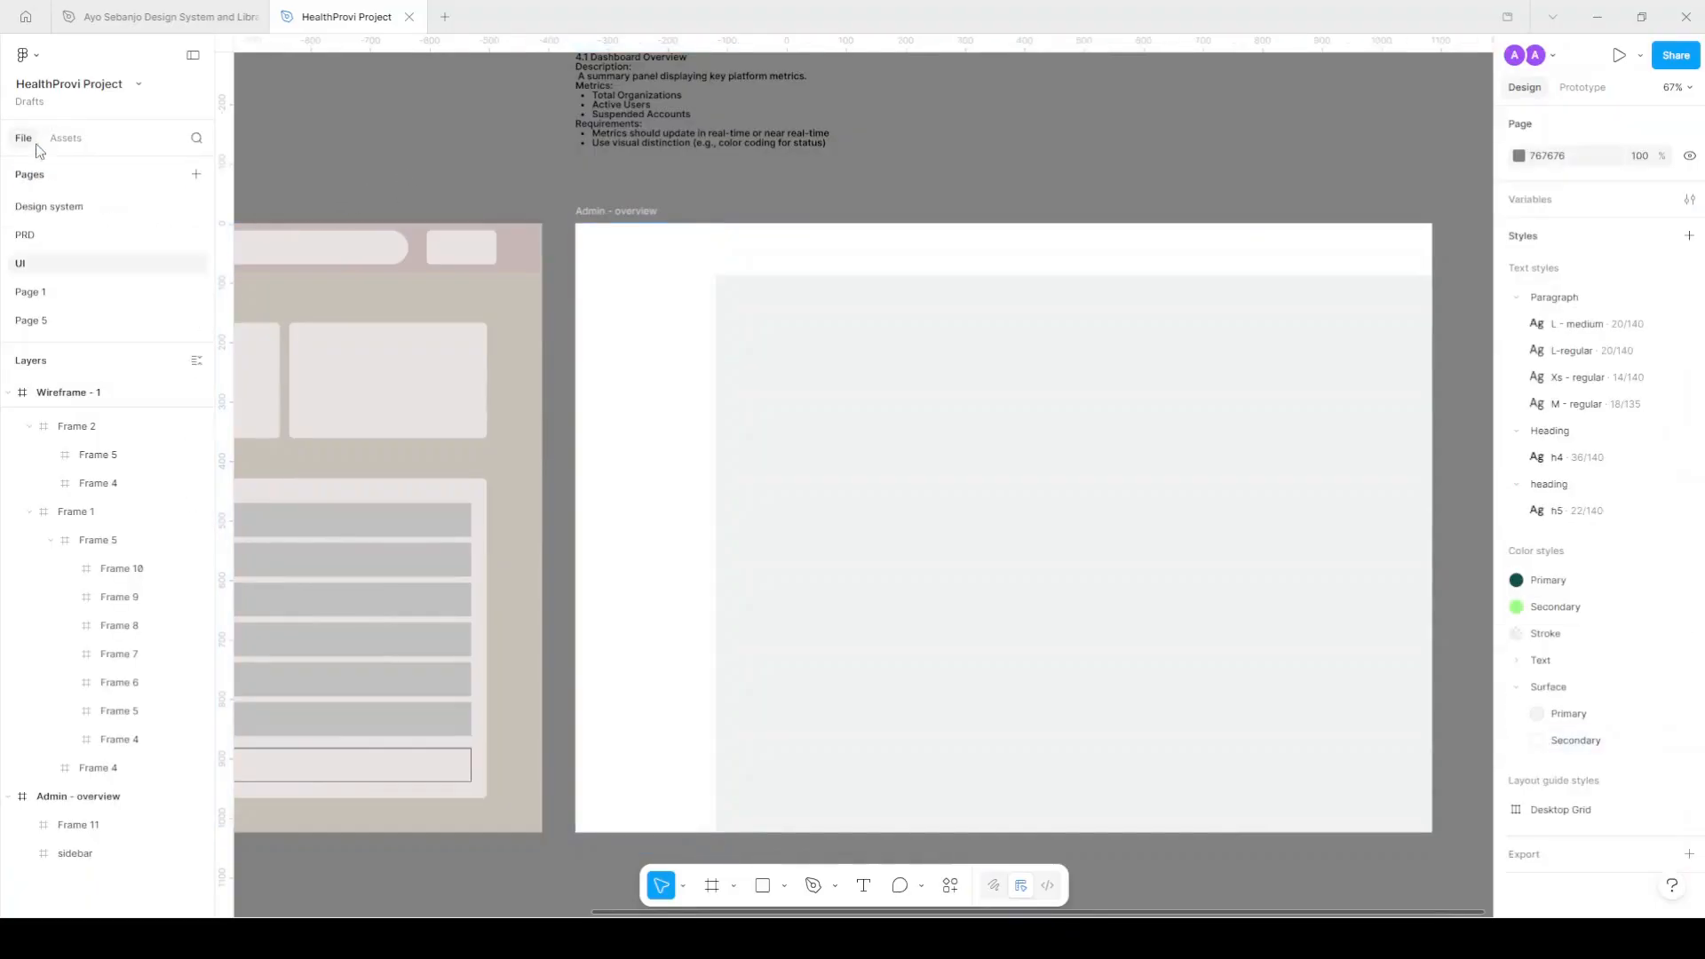
{"action": "left_click", "coordinate": [53, 213]}
{"action": "left_click_drag", "start_coordinate": [699, 373], "coordinate": [695, 226]}
{"action": "scroll", "coordinate": [477, 218], "scroll_direction": "up", "scroll_amount": 3}
{"action": "left_click_drag", "start_coordinate": [1125, 319], "coordinate": [447, 322]}
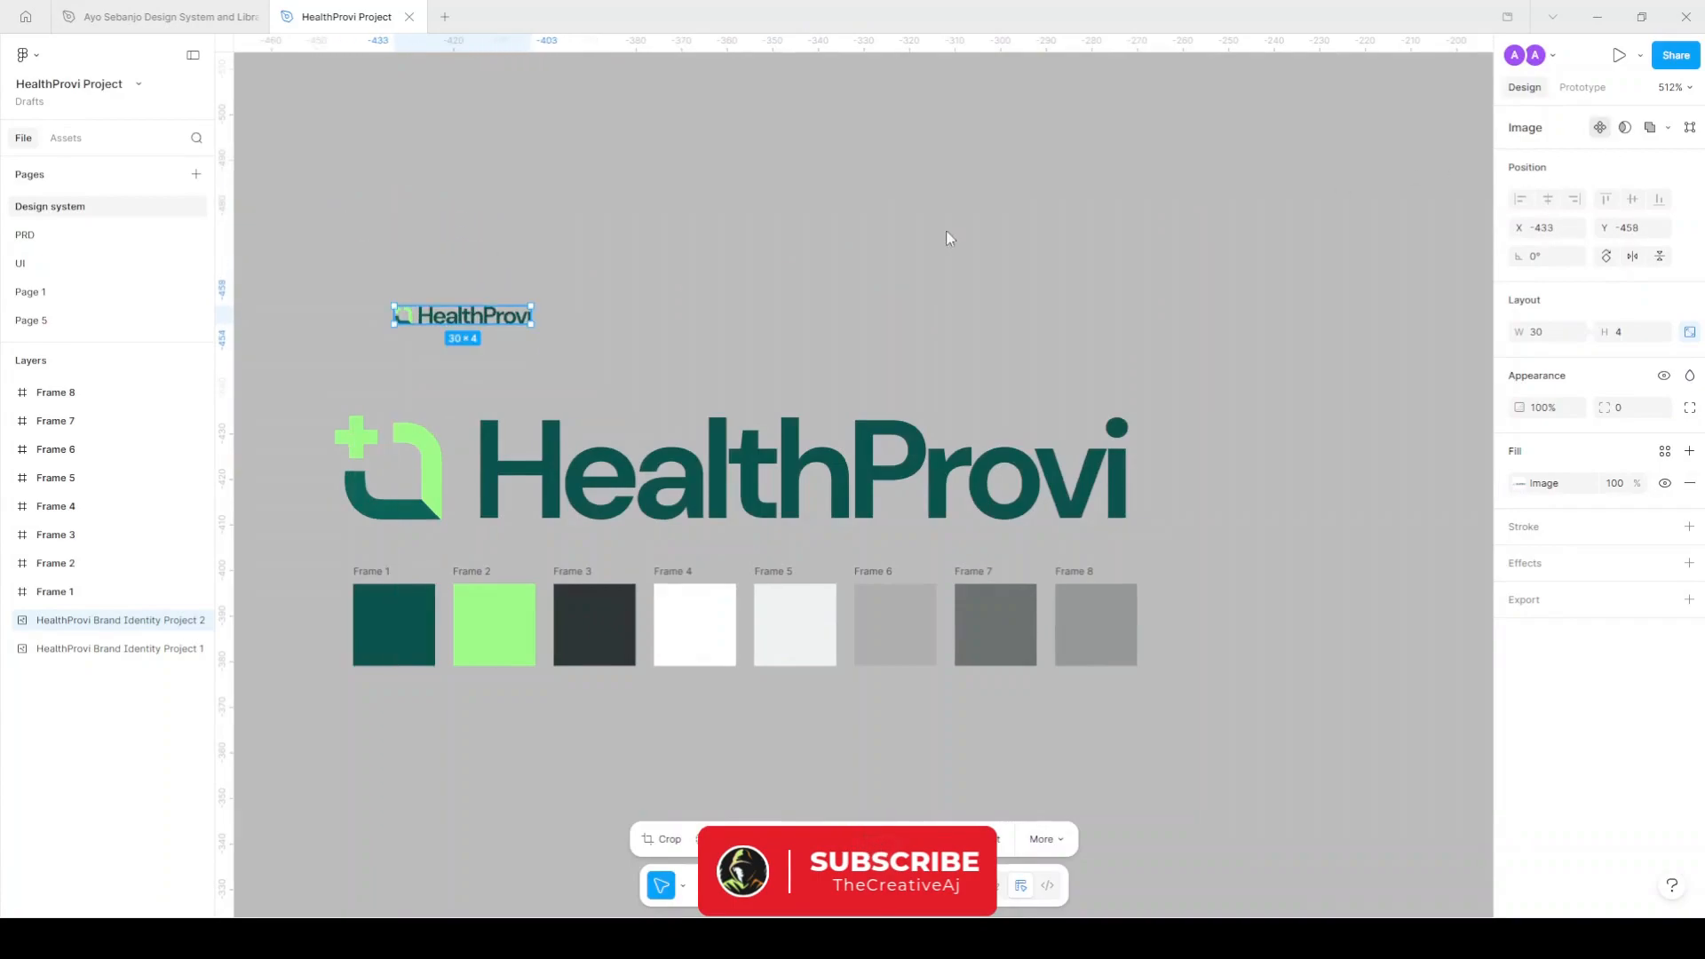
Turn the duplicated logo into a component named 'Brand'.
{"action": "key", "text": "ctrl+alt+k"}
{"action": "scroll", "coordinate": [429, 305], "scroll_direction": "up", "scroll_amount": 2}
{"action": "double_click", "coordinate": [438, 294]}
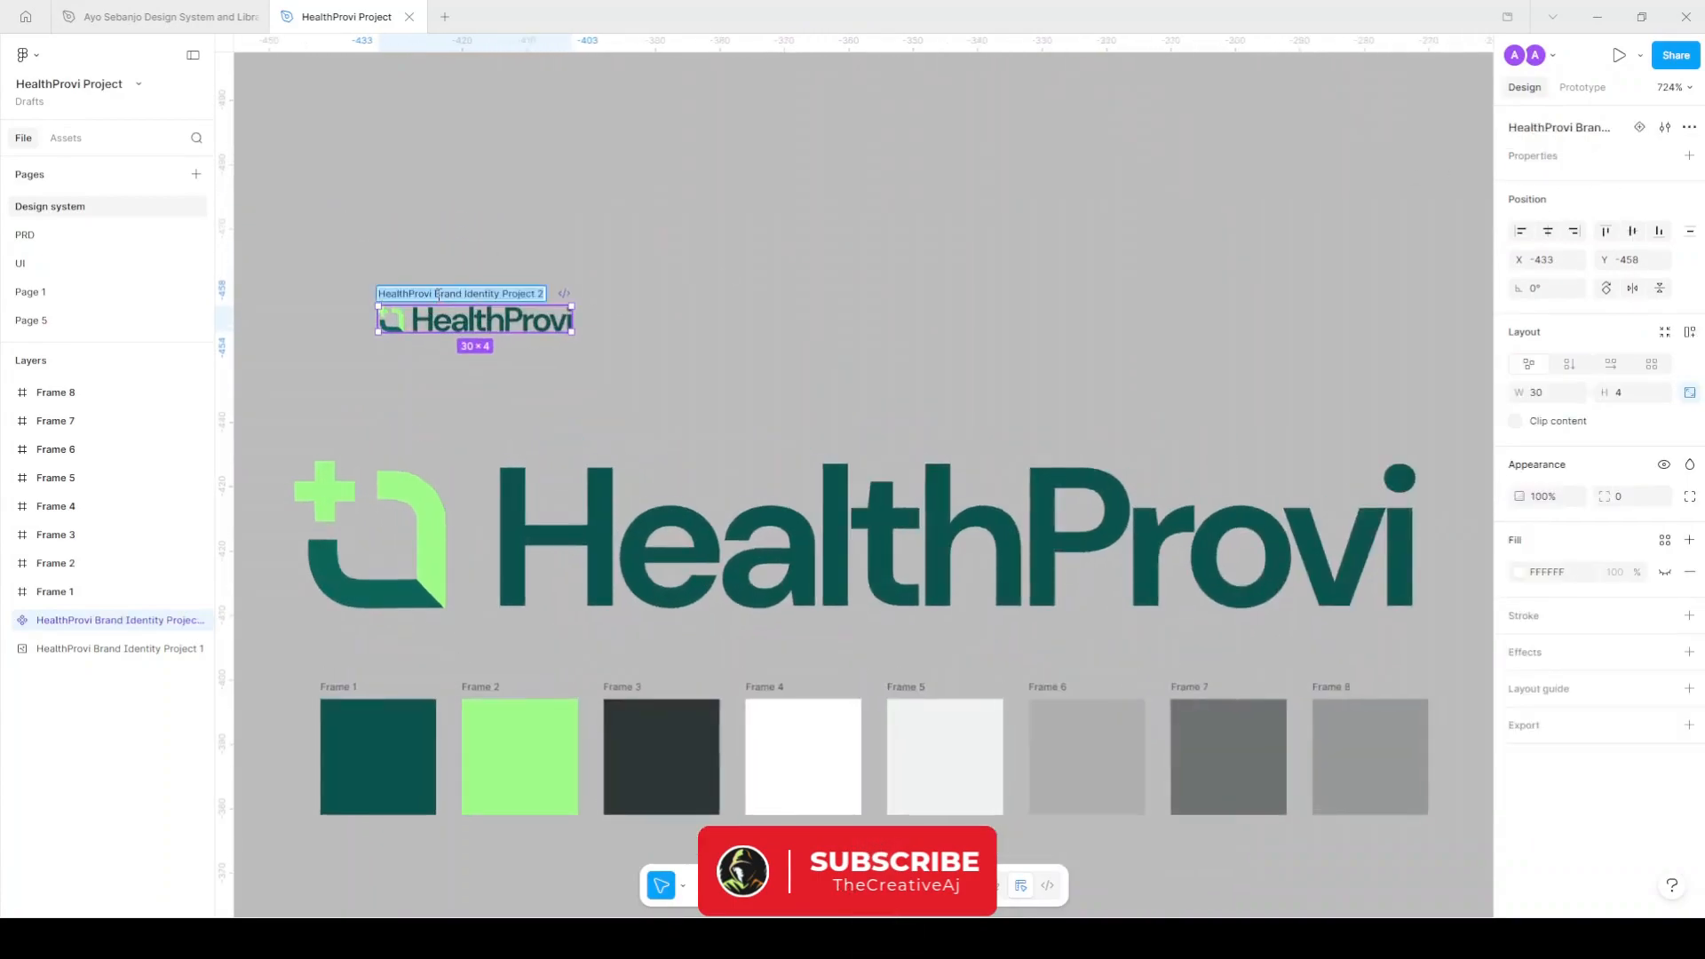
{"action": "type", "text": "Brand"}
{"action": "key", "text": "Return"}
Place a Brand component instance from the file's assets into the Admin - overview frame.
{"action": "left_click", "coordinate": [115, 264]}
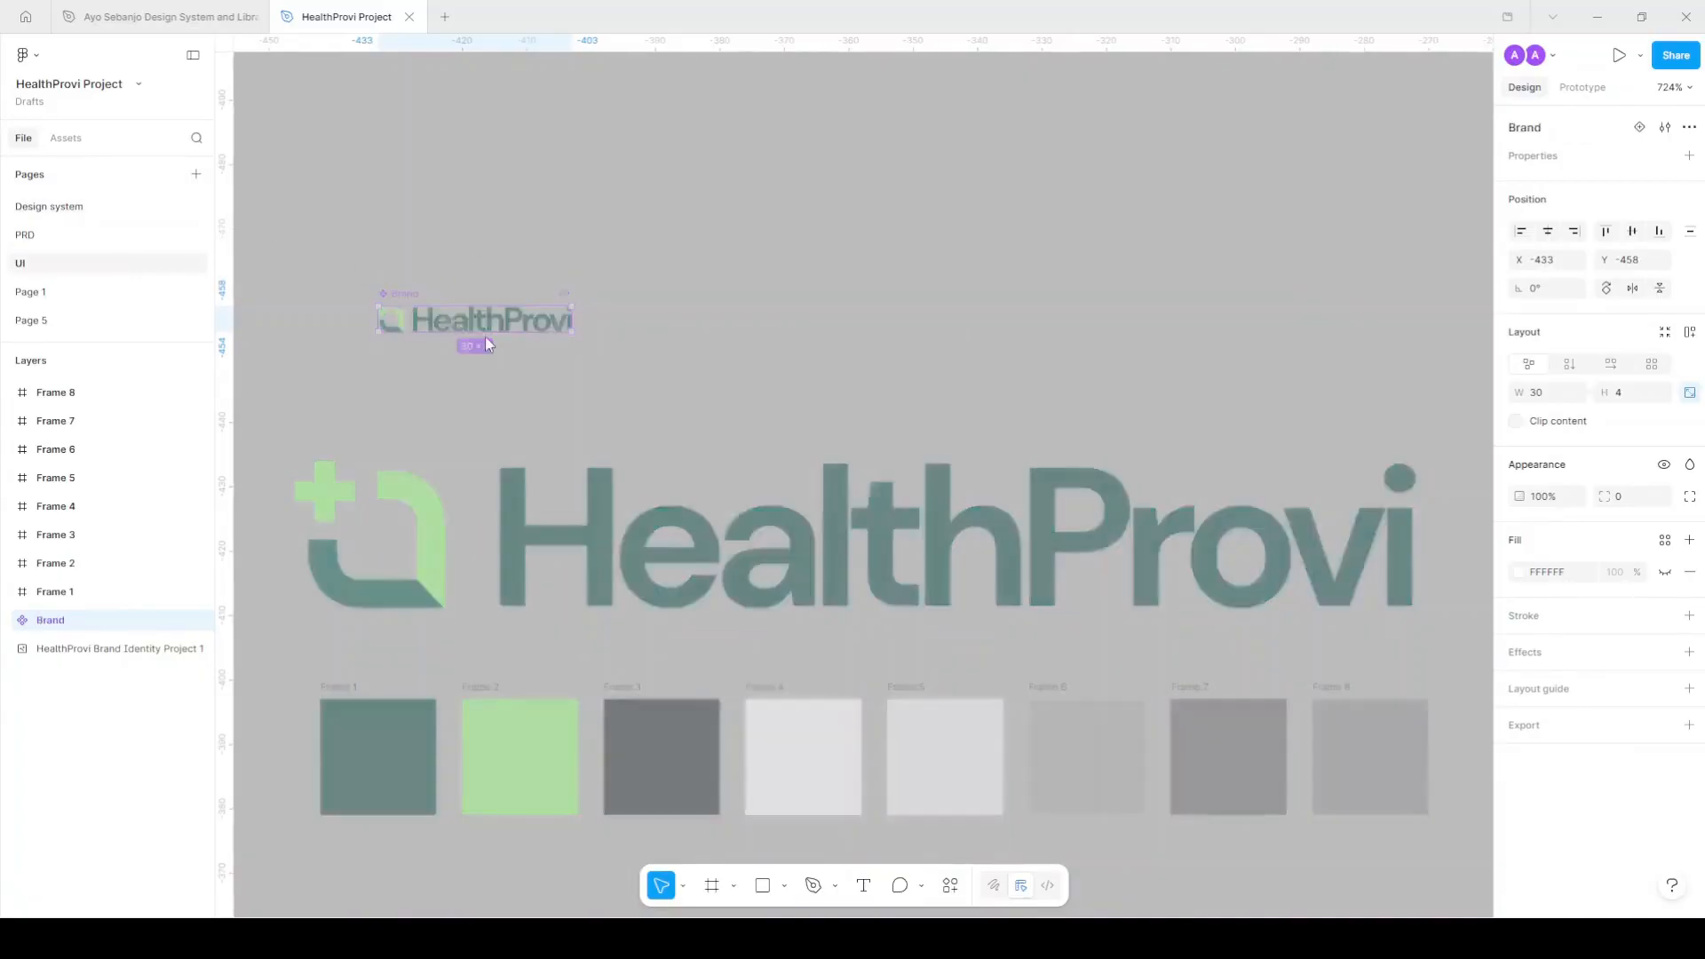
{"action": "left_click", "coordinate": [67, 139]}
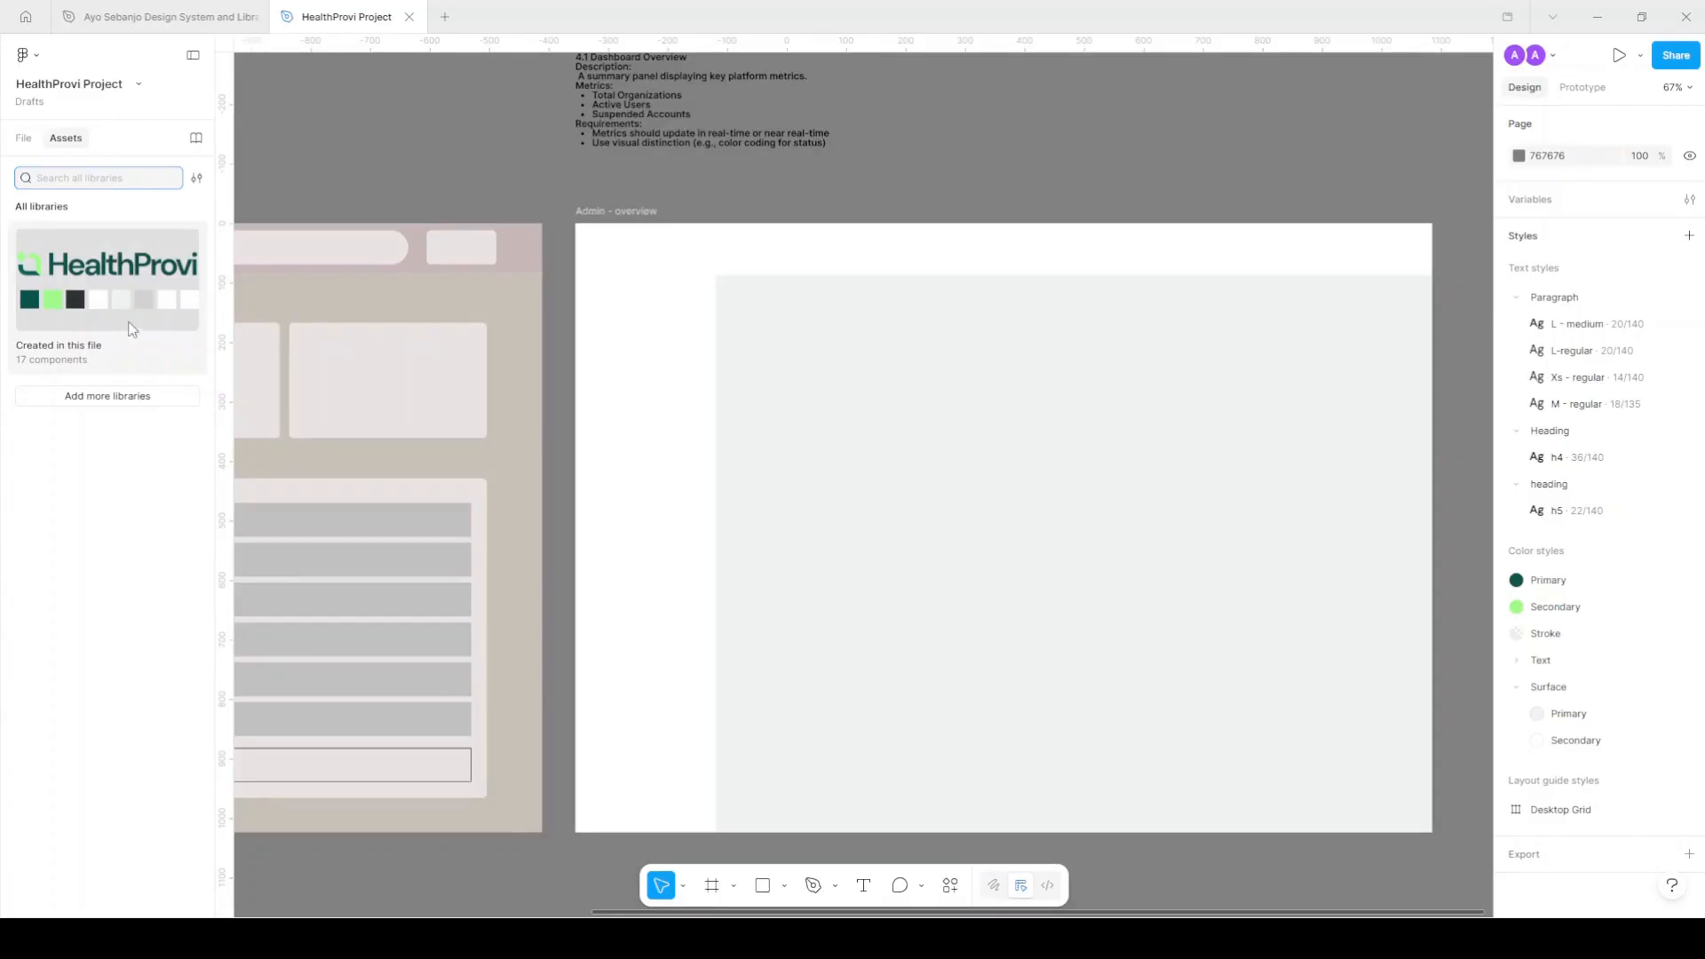
{"action": "left_click", "coordinate": [106, 317]}
{"action": "left_click", "coordinate": [98, 258]}
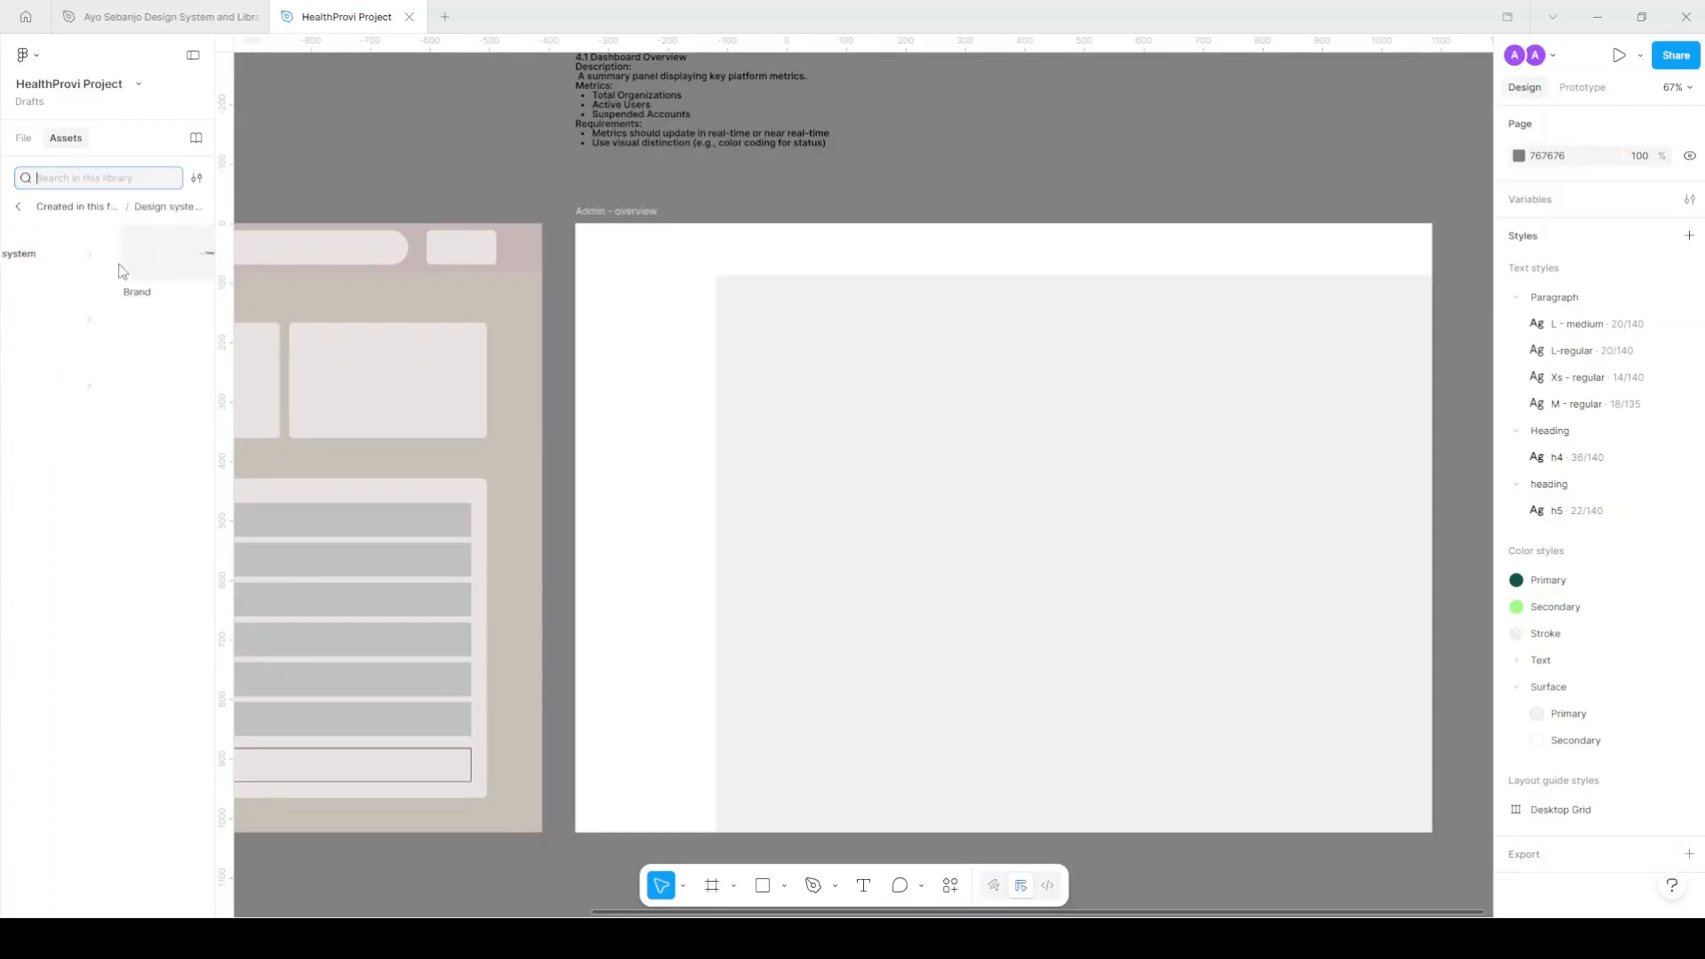
{"action": "left_click_drag", "start_coordinate": [128, 258], "coordinate": [977, 298]}
{"action": "scroll", "coordinate": [632, 260], "scroll_direction": "up", "scroll_amount": 1}
{"action": "scroll", "coordinate": [632, 261], "scroll_direction": "up", "scroll_amount": 5}
Resize the Brand logo to 187×25 at the sidebar's top left (X 25, Y 55).
{"action": "left_click_drag", "start_coordinate": [774, 277], "coordinate": [682, 277]}
{"action": "scroll", "coordinate": [752, 274], "scroll_direction": "down", "scroll_amount": 1}
{"action": "scroll", "coordinate": [750, 273], "scroll_direction": "down", "scroll_amount": 2}
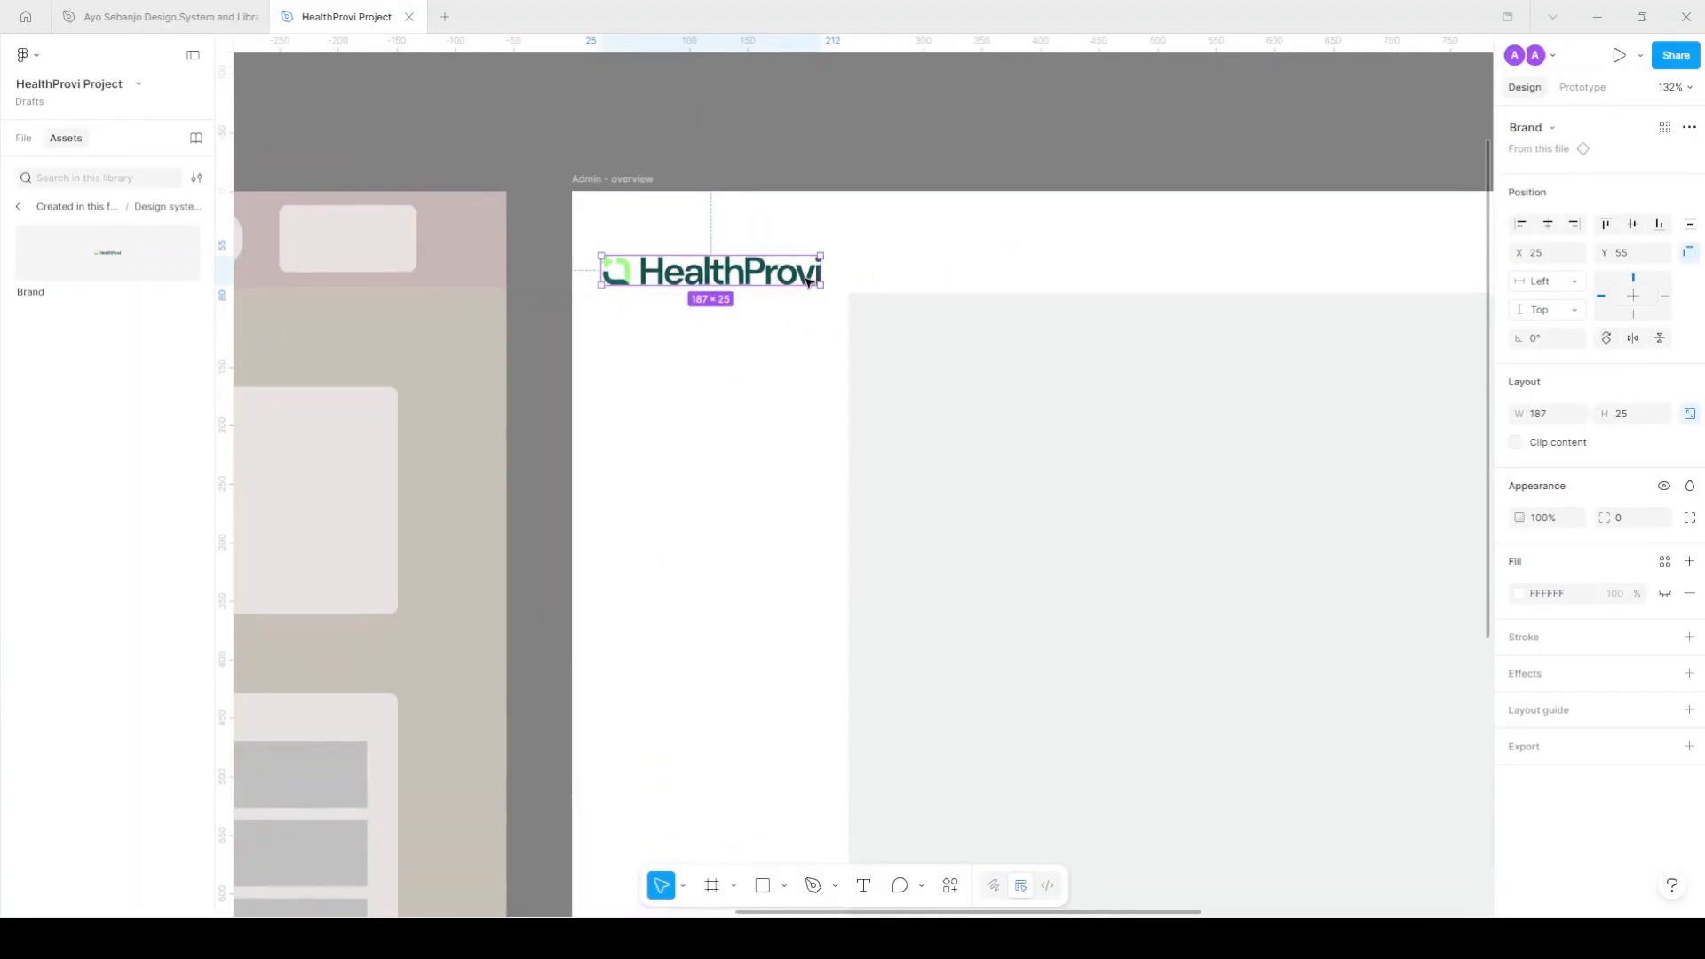
{"action": "scroll", "coordinate": [800, 257], "scroll_direction": "down", "scroll_amount": 3}
{"action": "scroll", "coordinate": [789, 258], "scroll_direction": "up", "scroll_amount": 2}
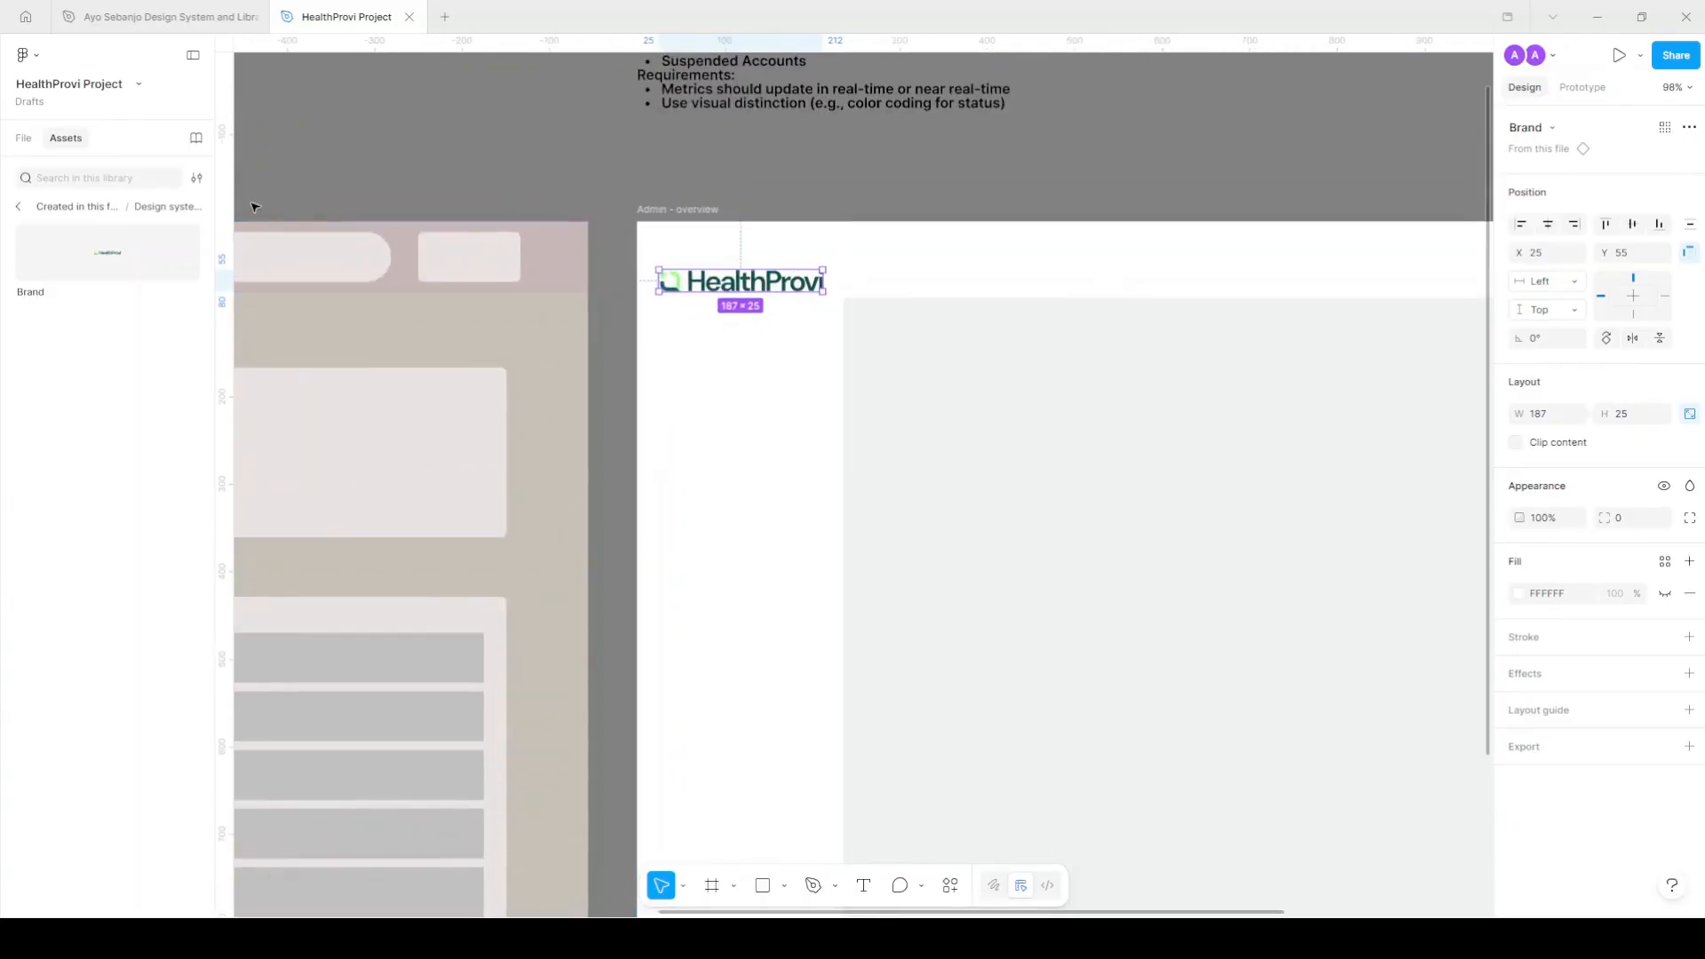
{"action": "left_click", "coordinate": [18, 208]}
{"action": "left_click", "coordinate": [20, 210]}
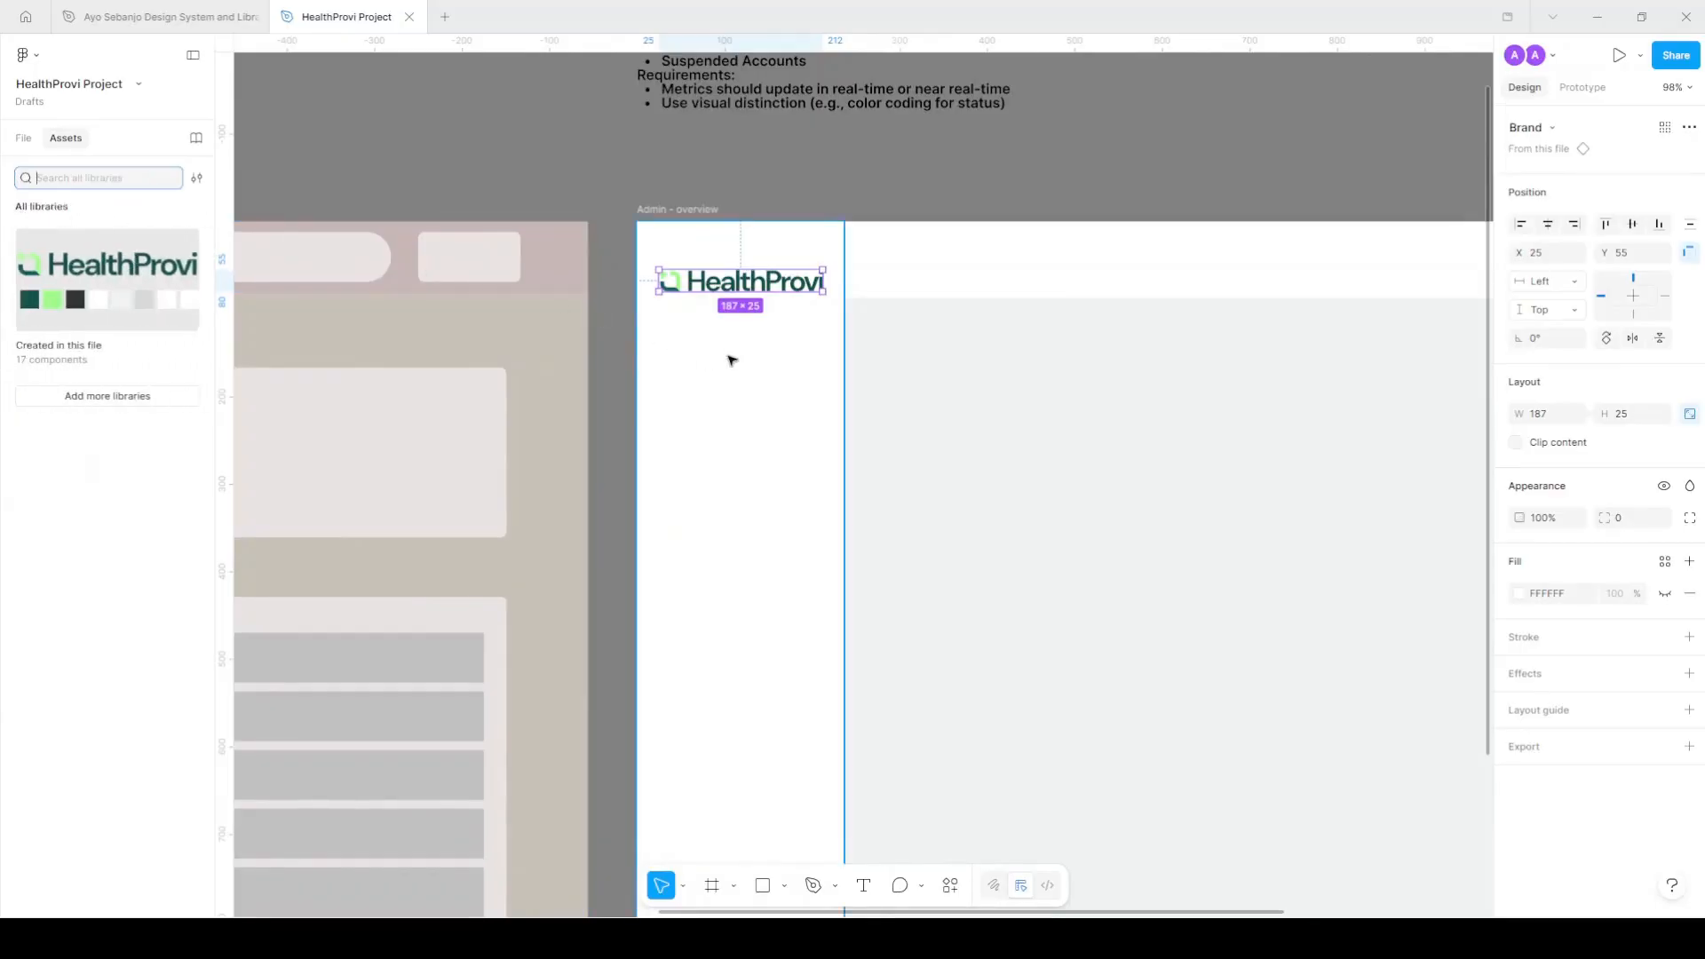
{"action": "left_click", "coordinate": [38, 140]}
{"action": "scroll", "coordinate": [1077, 399], "scroll_direction": "up", "scroll_amount": 5}
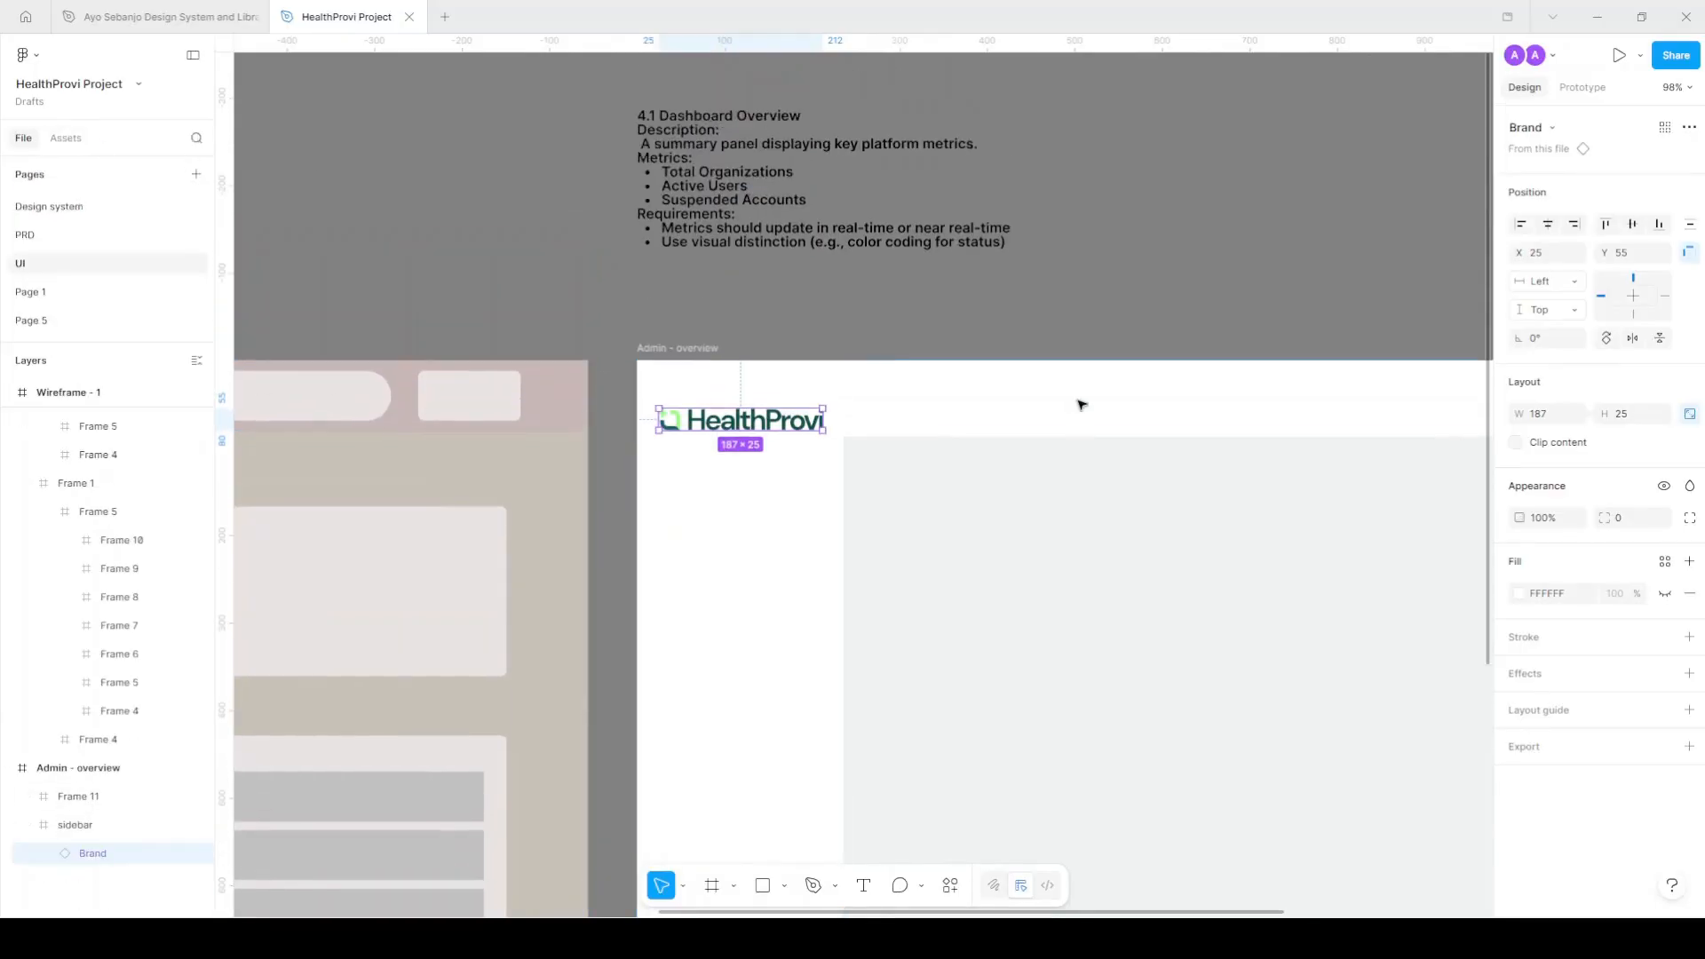
{"action": "left_click", "coordinate": [675, 195]}
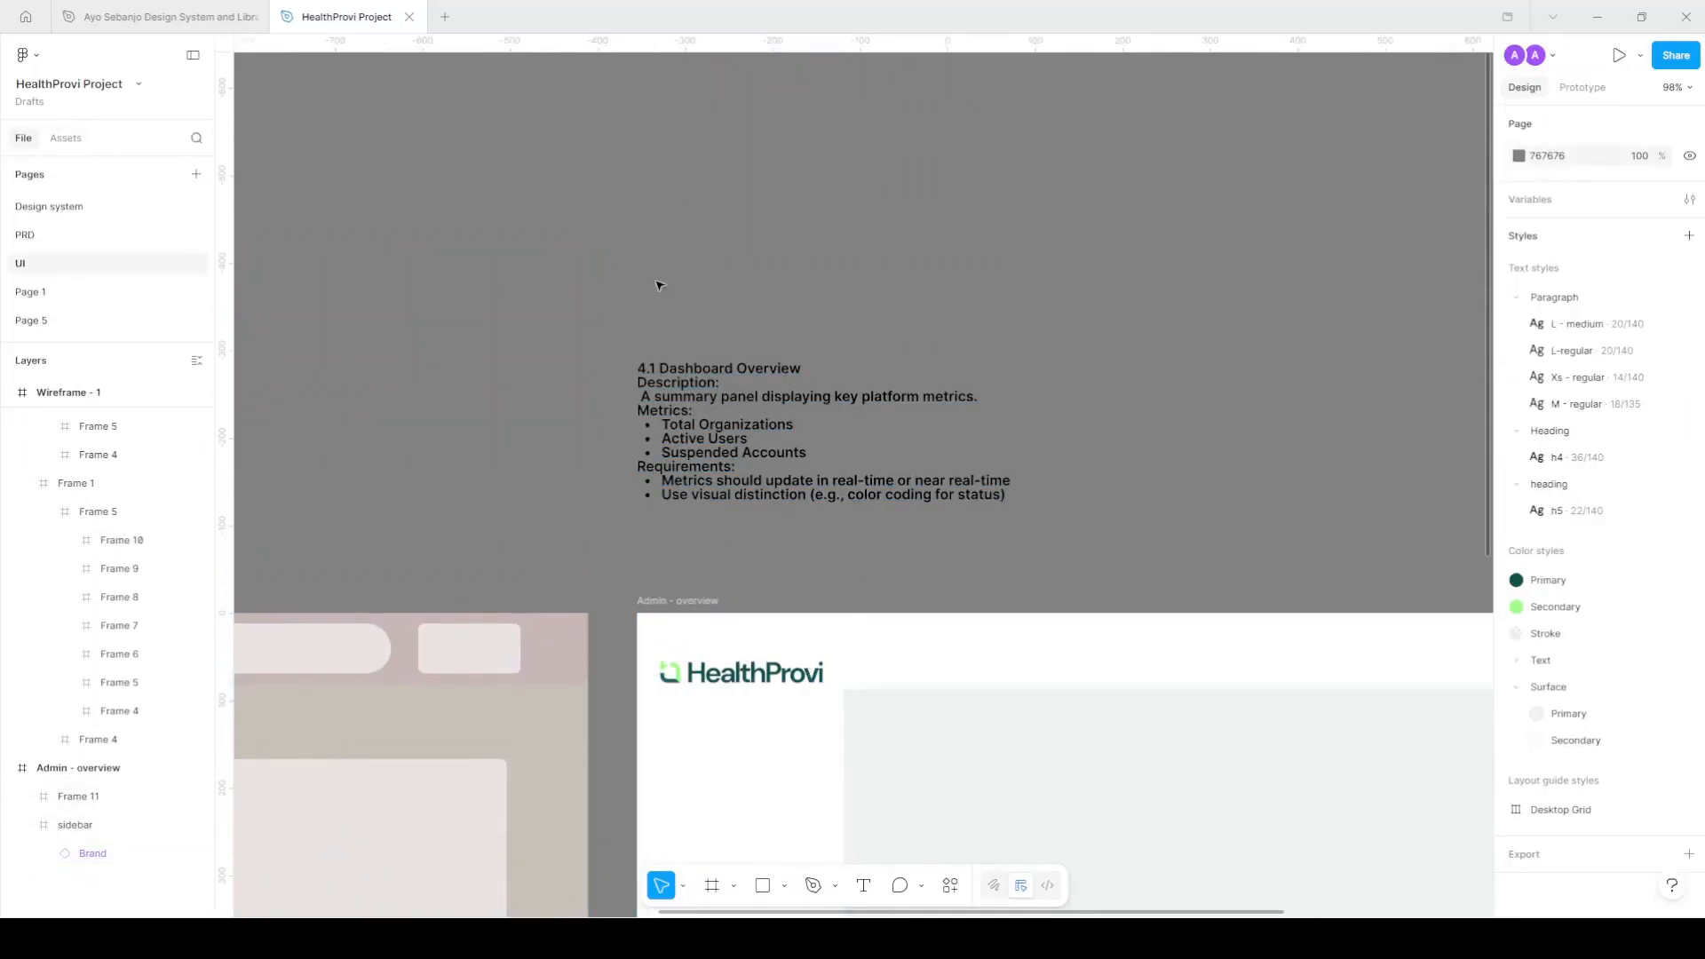
Add a 'Sidebar Menu' text label on the canvas.
{"action": "key", "text": "t"}
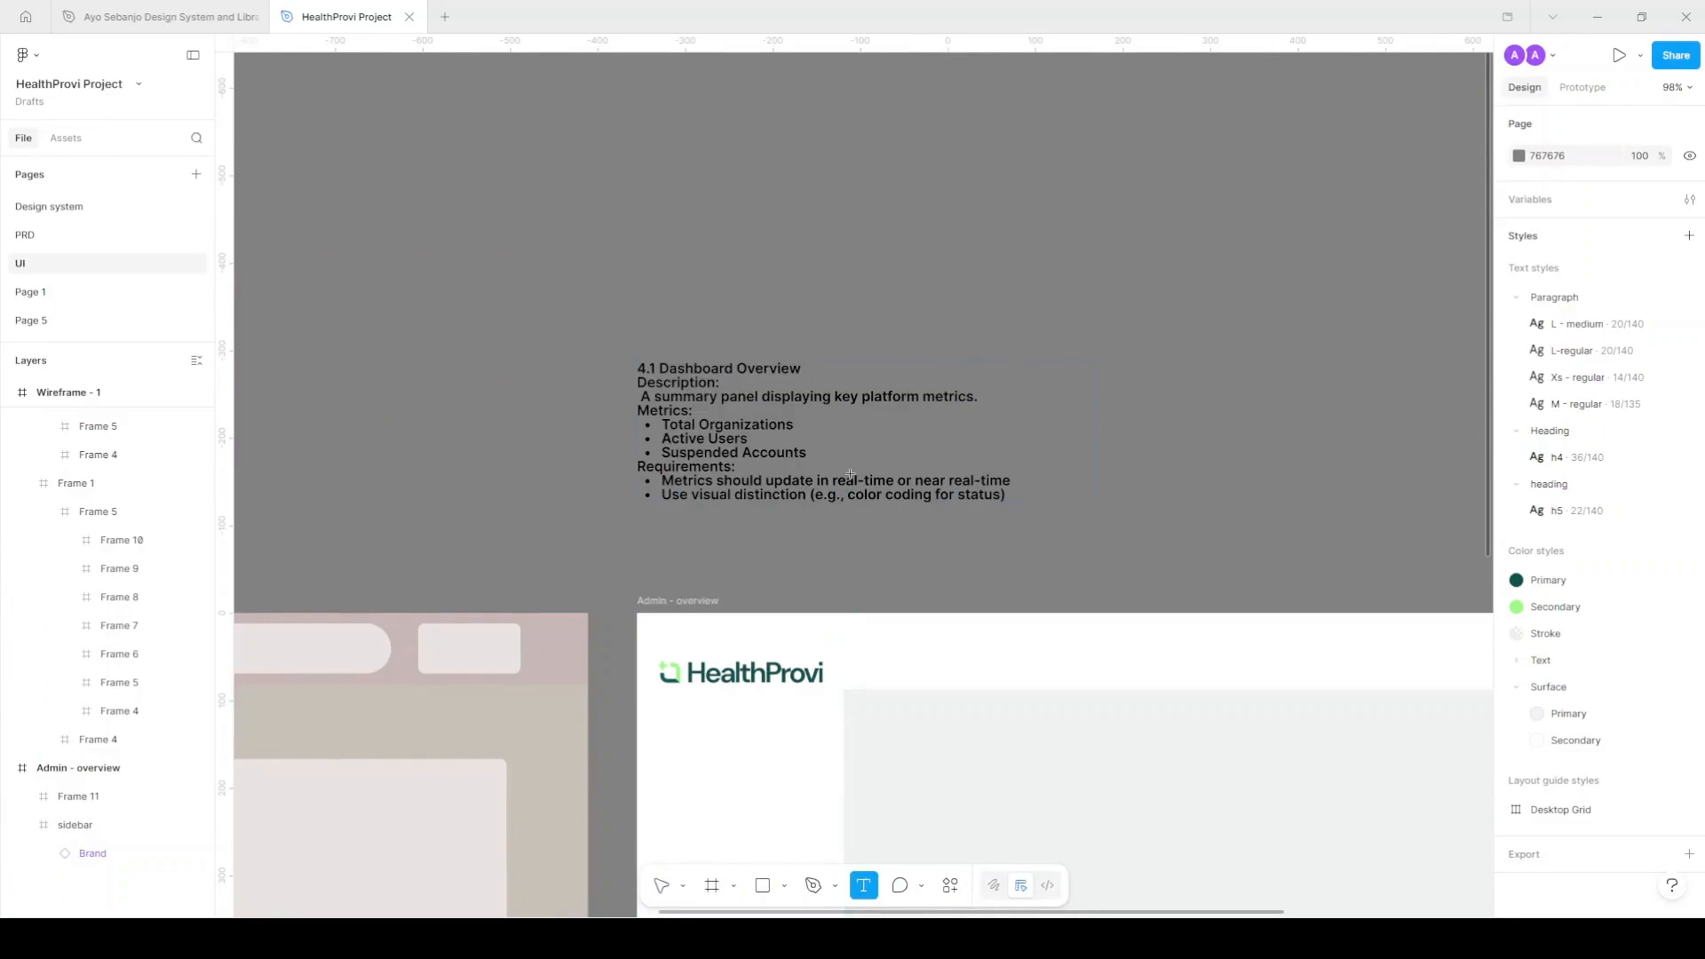
{"action": "left_click", "coordinate": [834, 259]}
{"action": "type", "text": "Sidebar"}
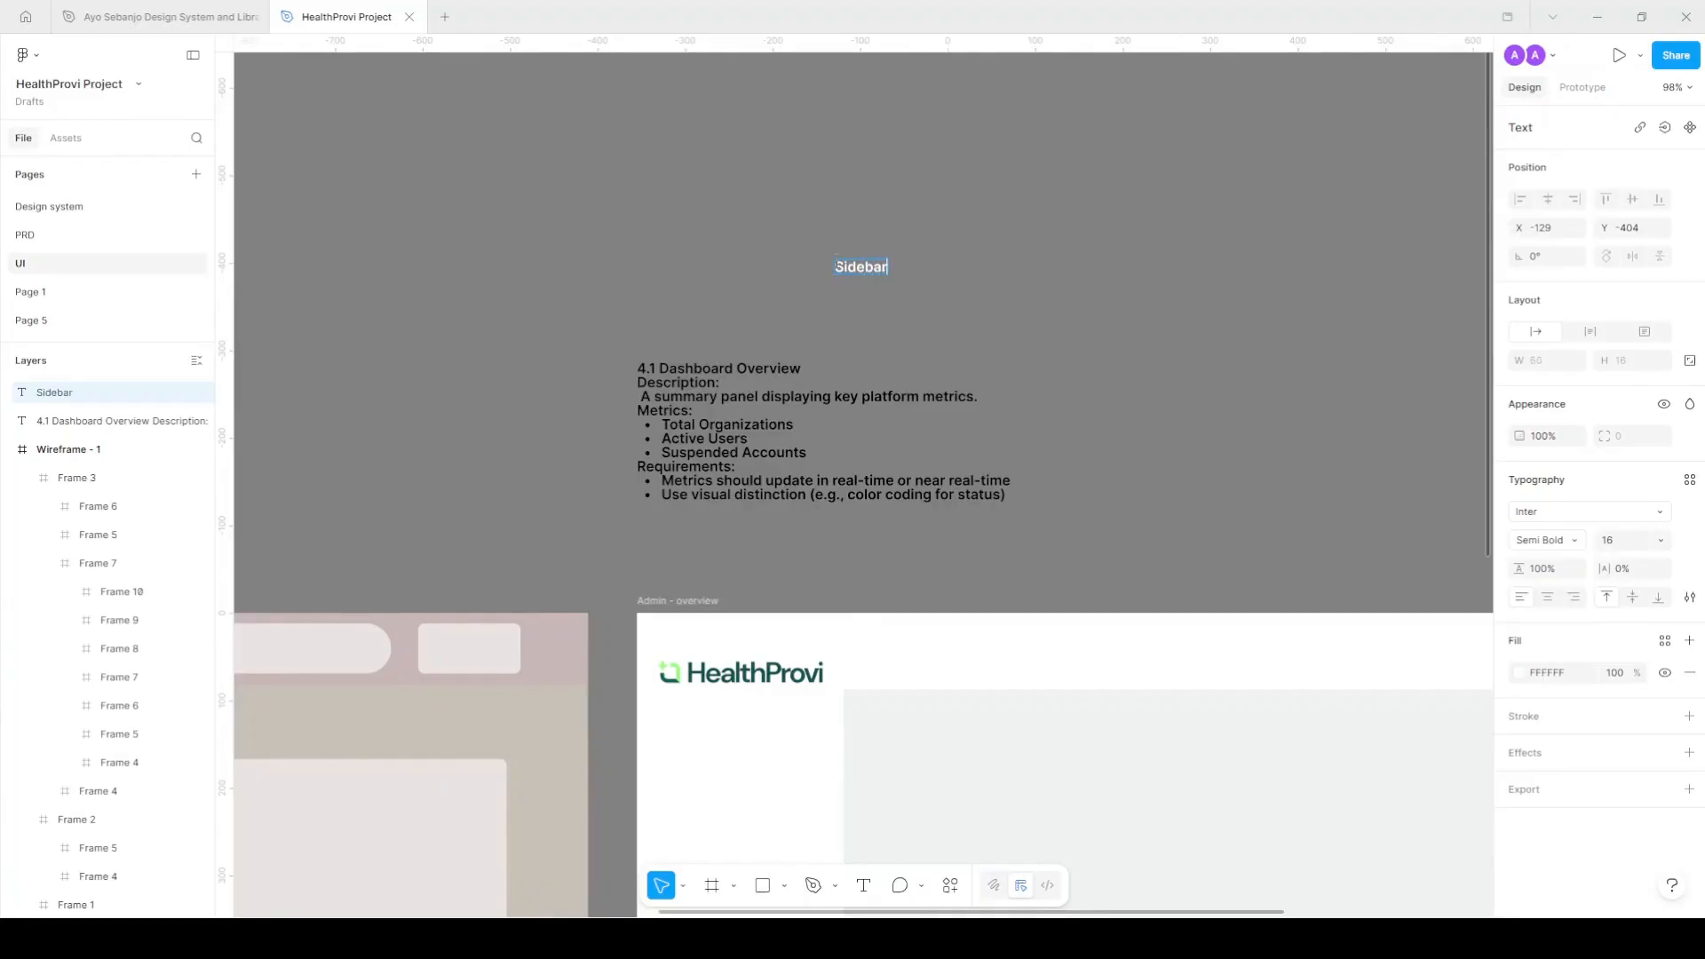
{"action": "type", "text": " Menu"}
{"action": "key", "text": "Escape"}
Apply the Paragraph/M - regular text style to the label and nudge it into place.
{"action": "left_click", "coordinate": [1628, 515]}
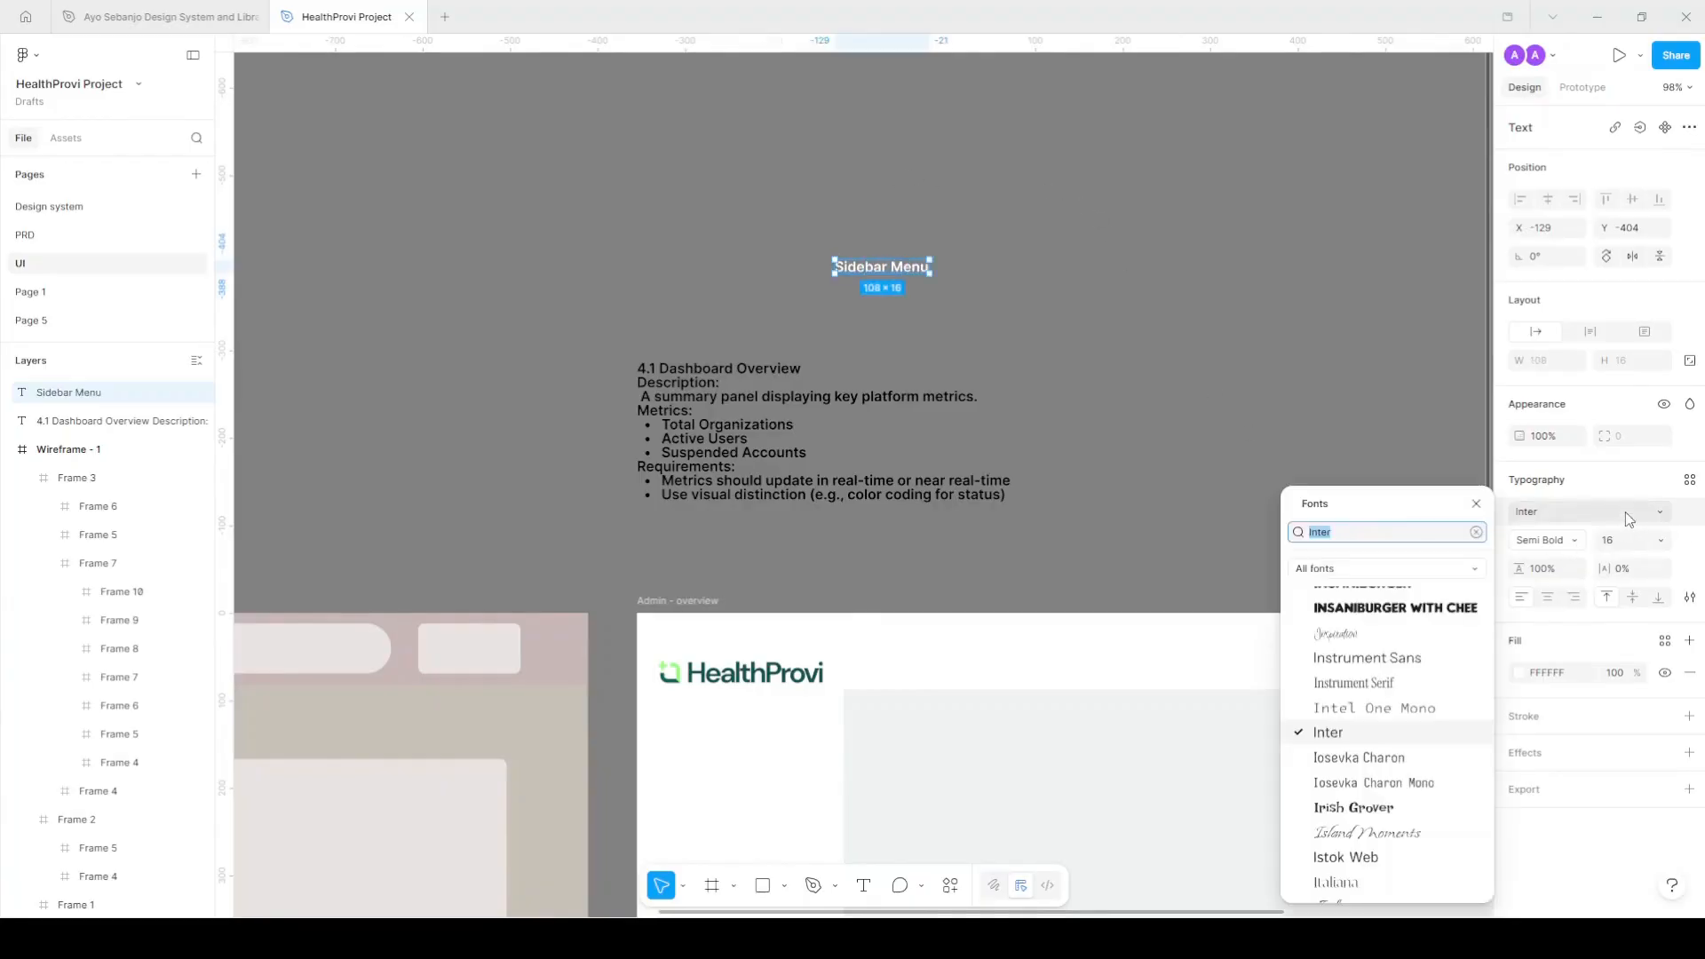
{"action": "key", "text": "Escape"}
{"action": "left_click", "coordinate": [1691, 480]}
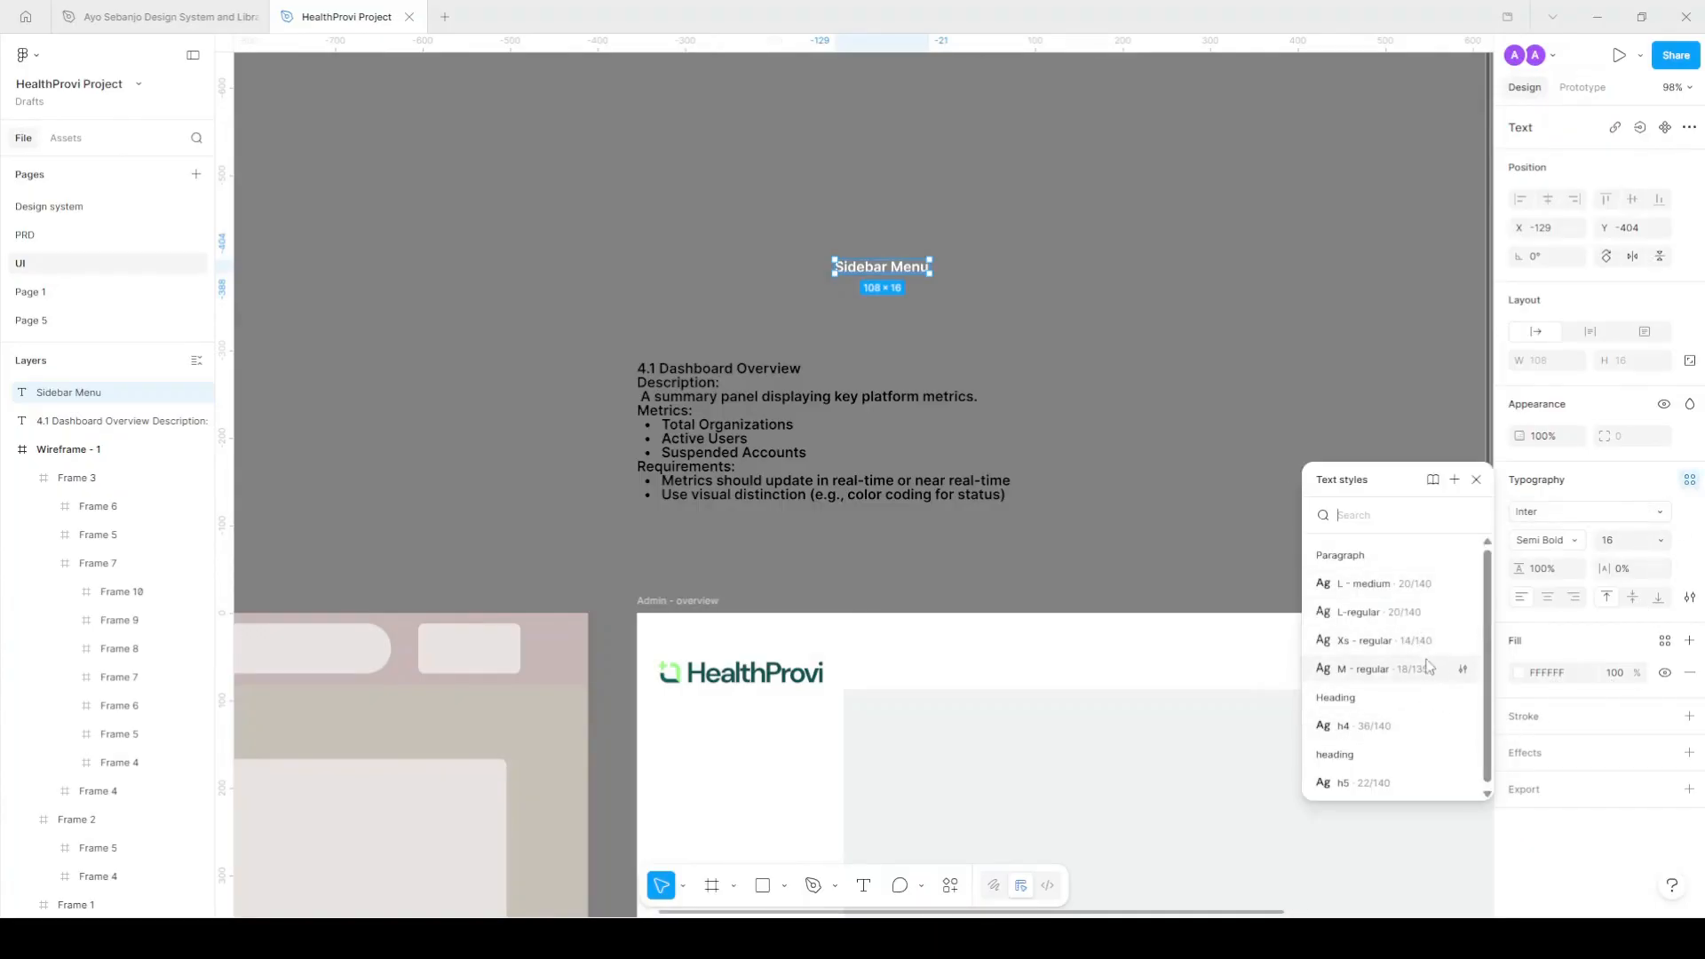
{"action": "left_click", "coordinate": [1386, 669]}
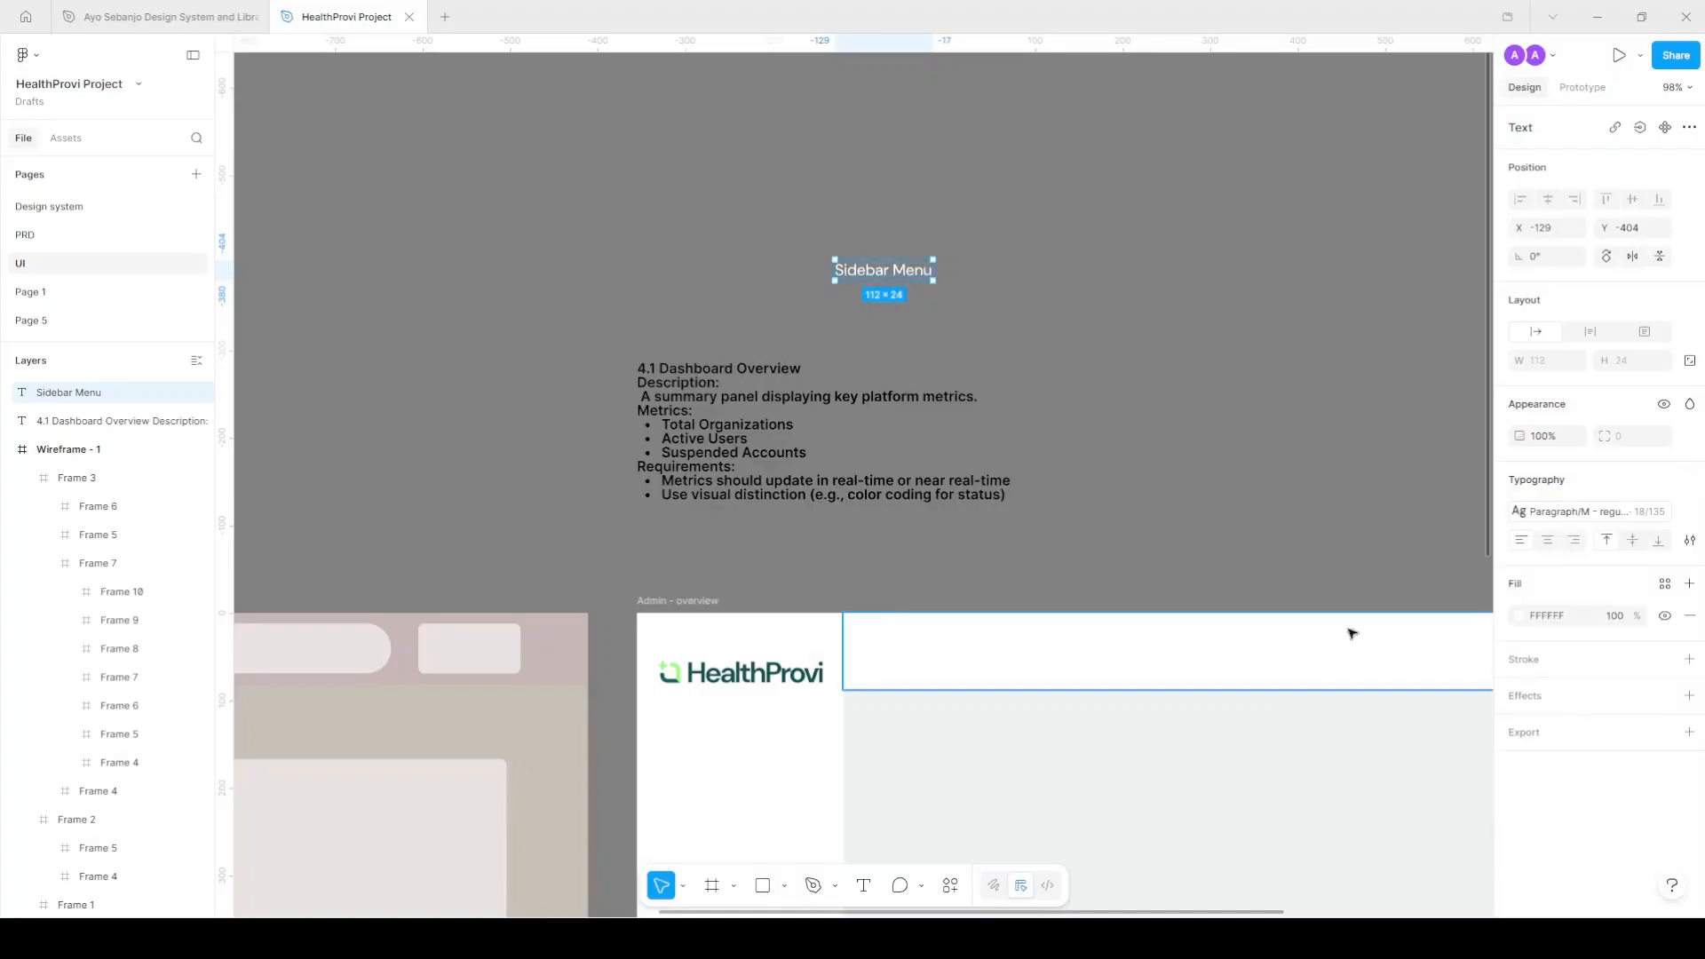
{"action": "scroll", "coordinate": [949, 266], "scroll_direction": "up", "scroll_amount": 5}
{"action": "left_click", "coordinate": [968, 278]}
{"action": "left_click_drag", "start_coordinate": [915, 277], "coordinate": [906, 335]}
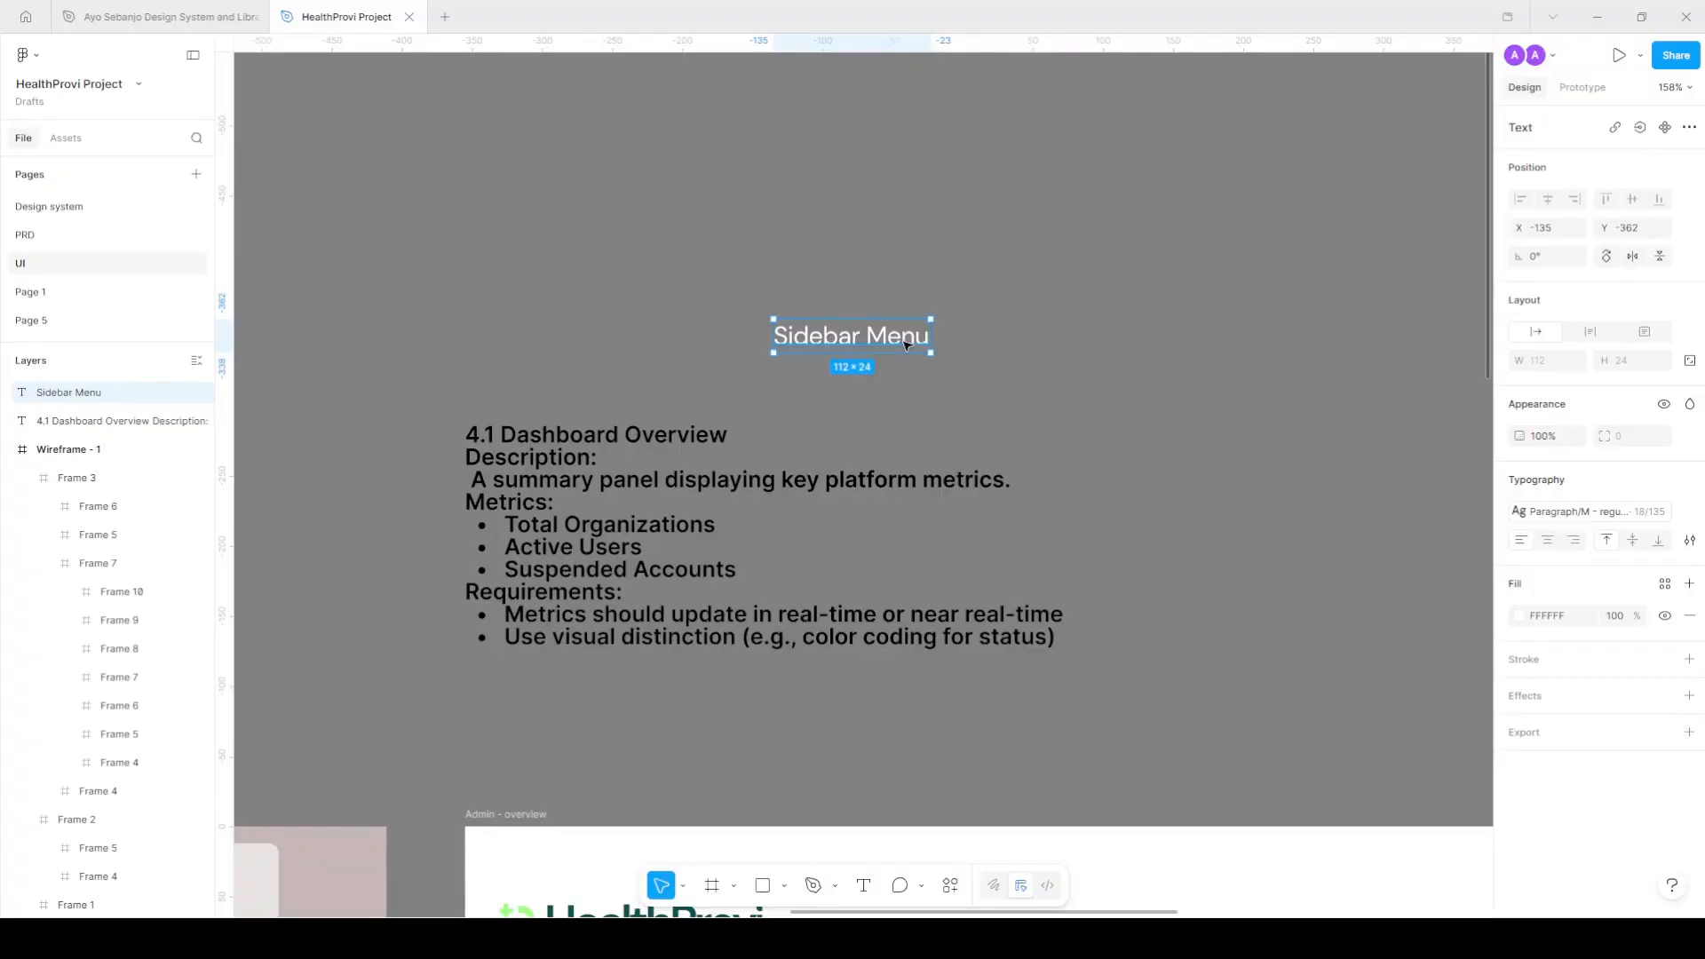
Wrap the label in an auto-layout frame and rename the frame 'nav'.
{"action": "key", "text": "shift+a"}
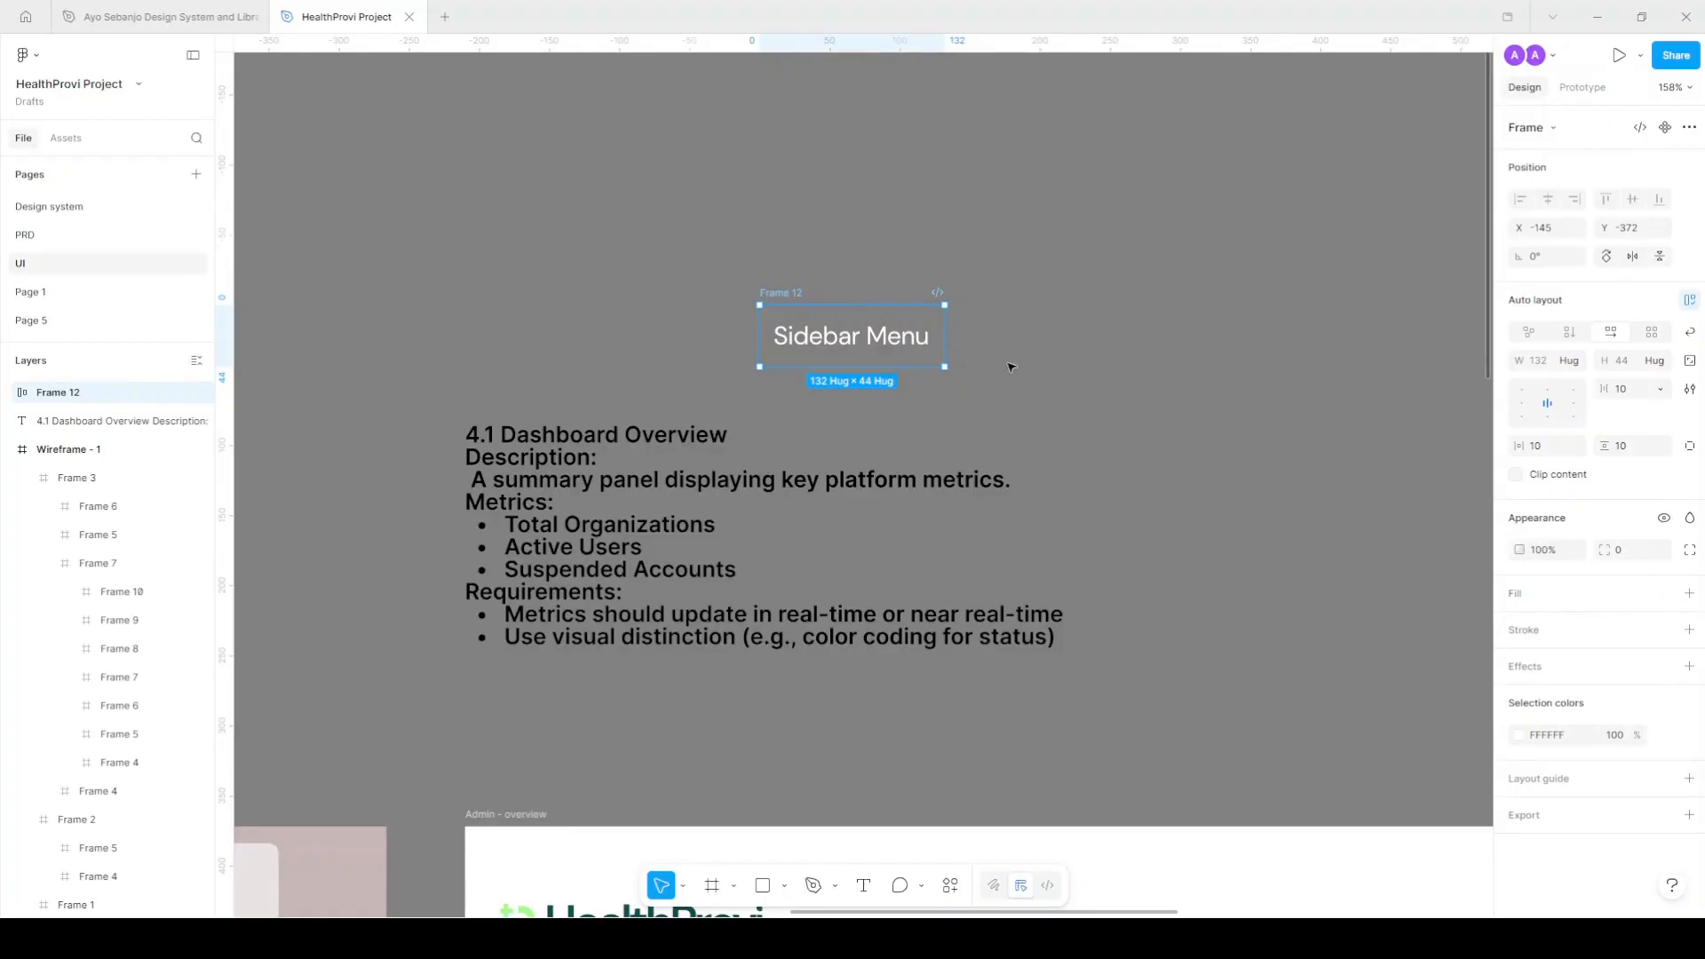
{"action": "double_click", "coordinate": [783, 294]}
{"action": "type", "text": "S"}
{"action": "key", "text": "BackSpace"}
{"action": "type", "text": "nav/def"}
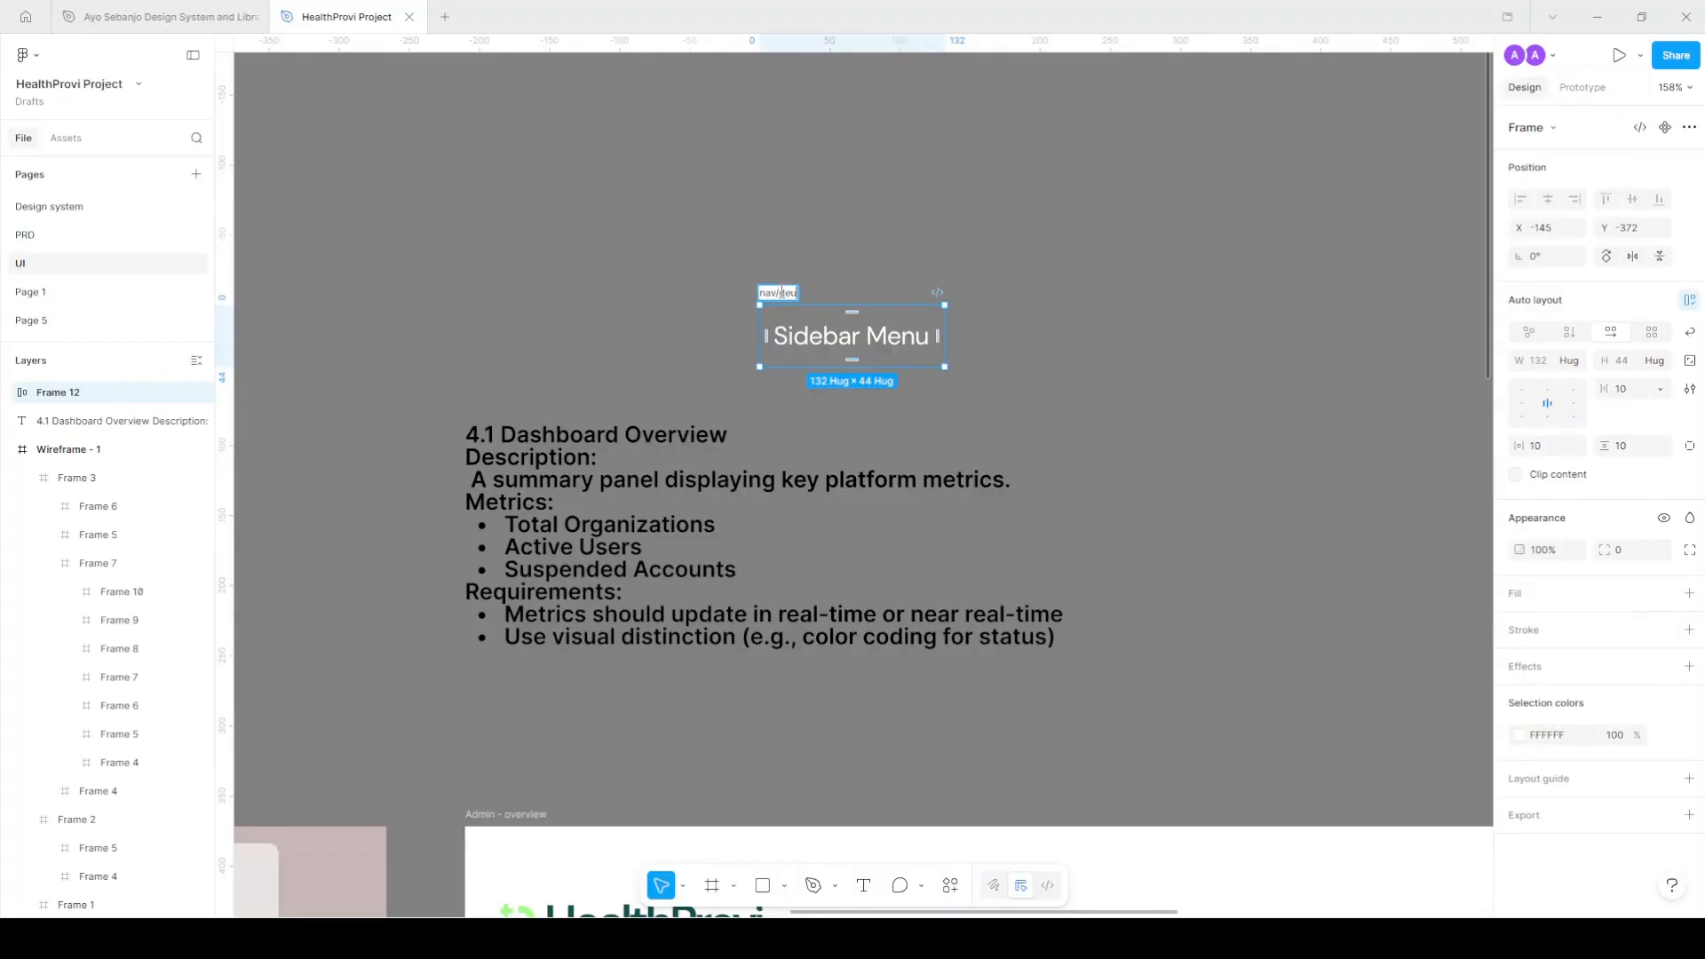
Rename the Sidebar Menu frame to nav/state=default and convert it into a component.
{"action": "key", "text": "BackSpace"}
{"action": "key", "text": "BackSpace"}
{"action": "key", "text": "BackSpace"}
{"action": "type", "text": "state=default"}
{"action": "key", "text": "Return"}
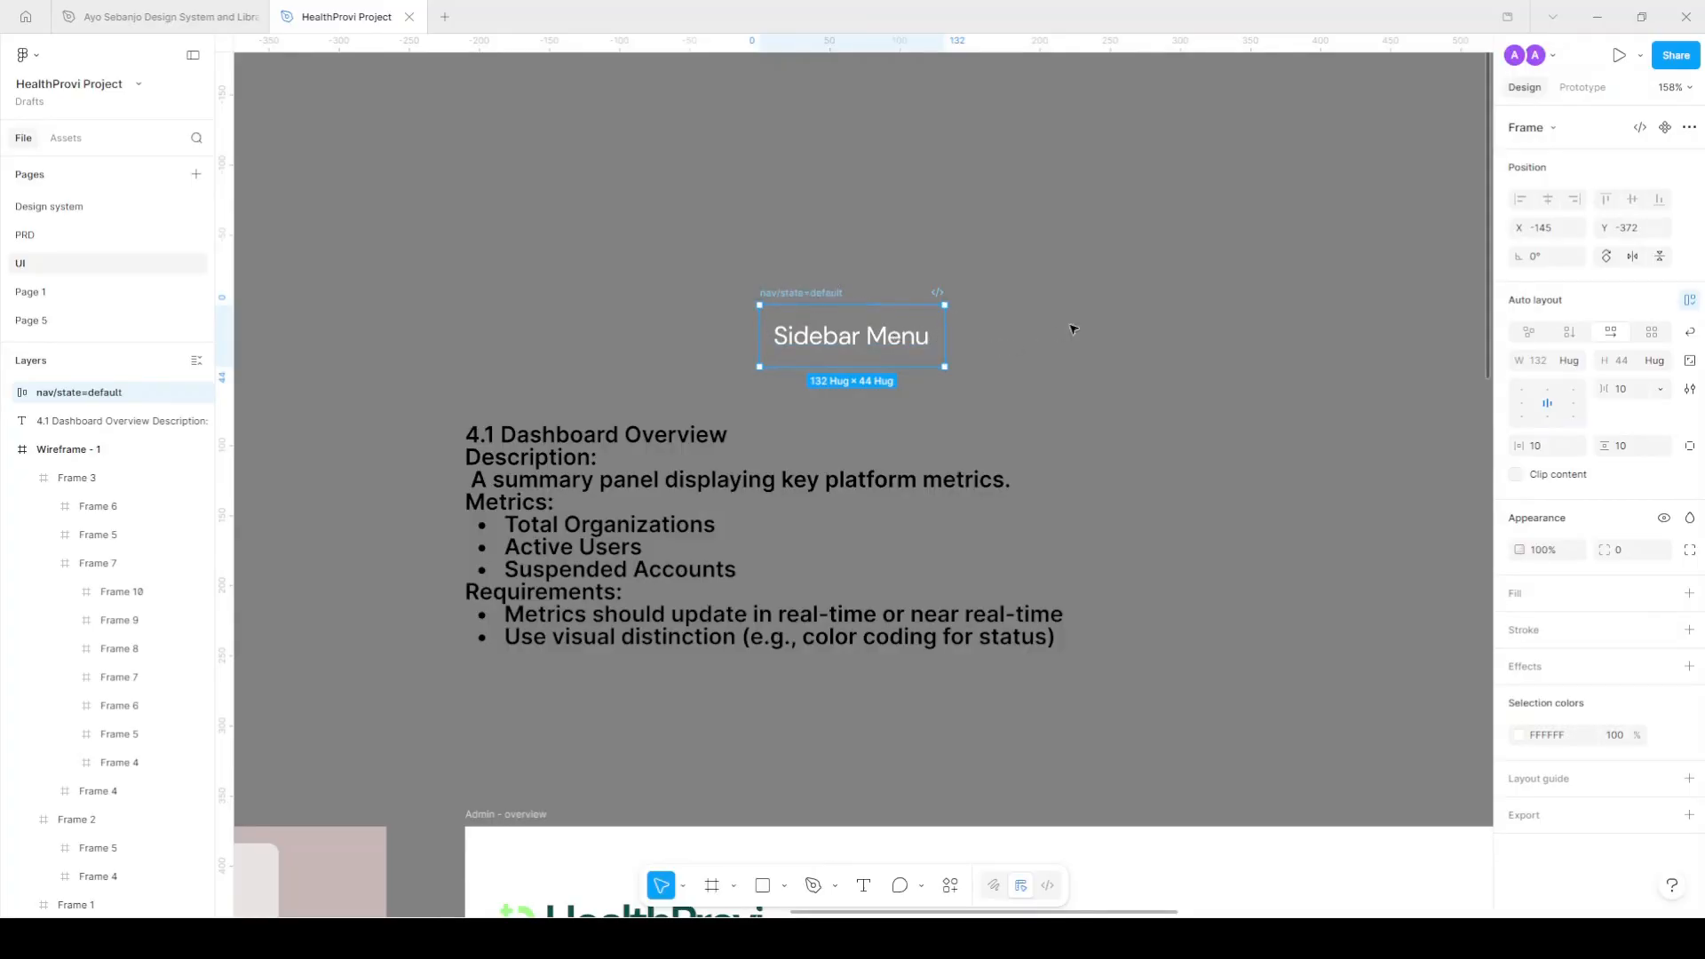
{"action": "left_click", "coordinate": [1665, 127]}
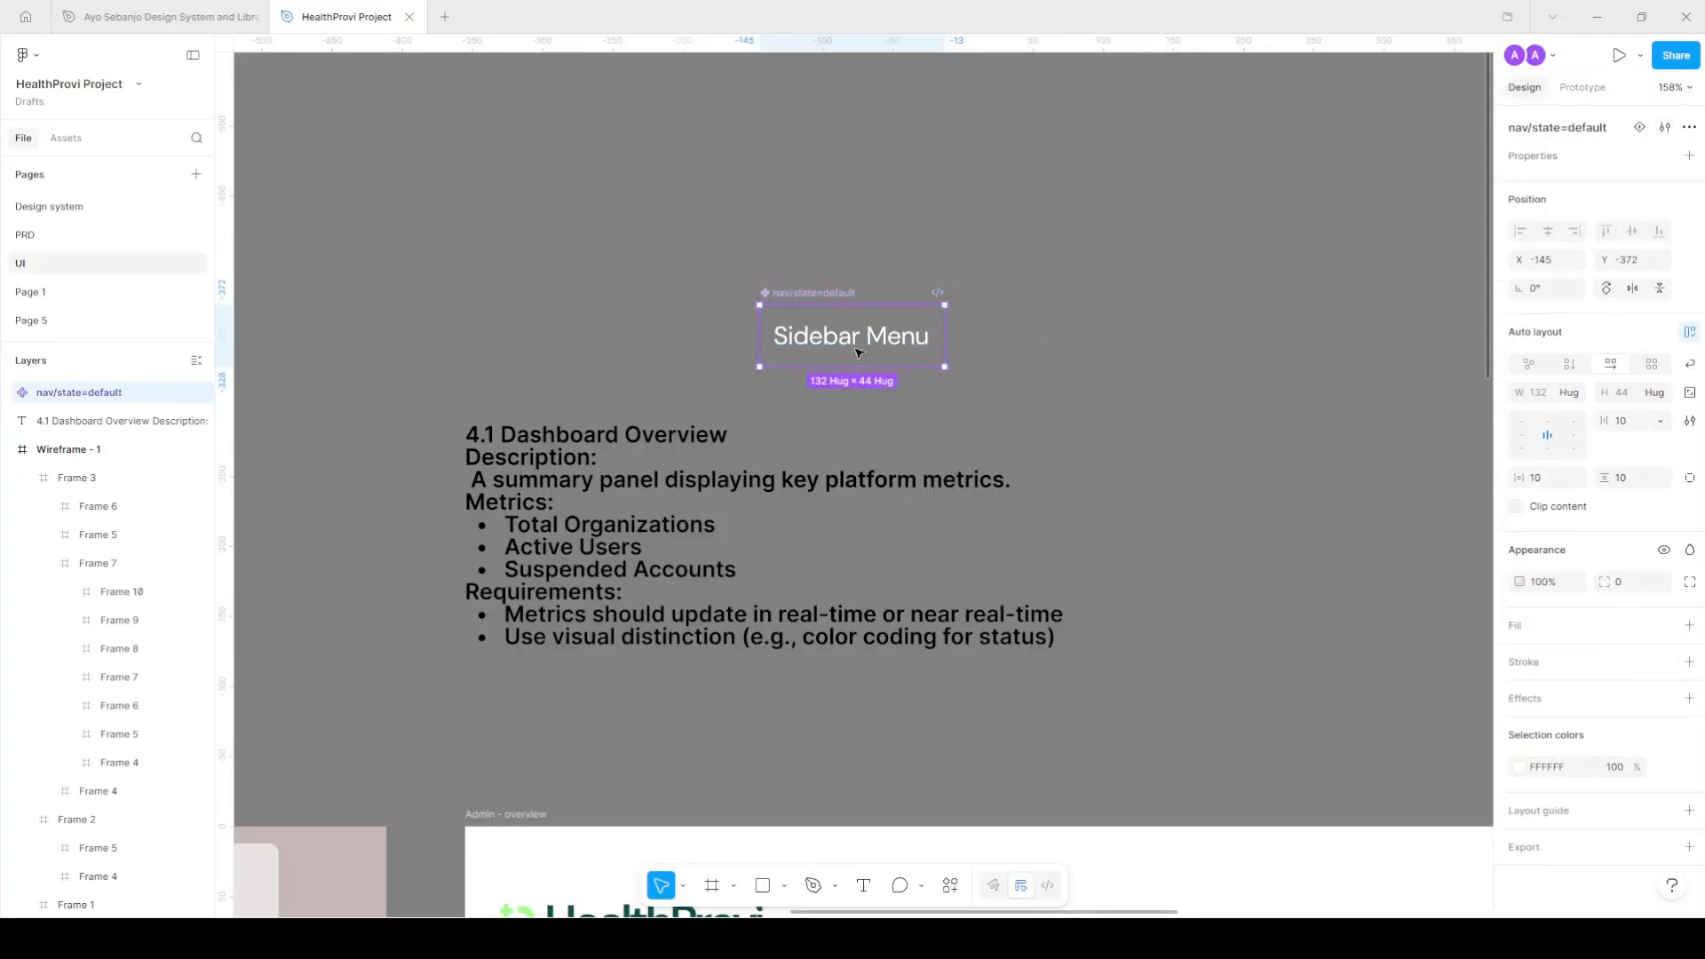
Add a second variant to the Sidebar Menu component.
{"action": "left_click", "coordinate": [1642, 130]}
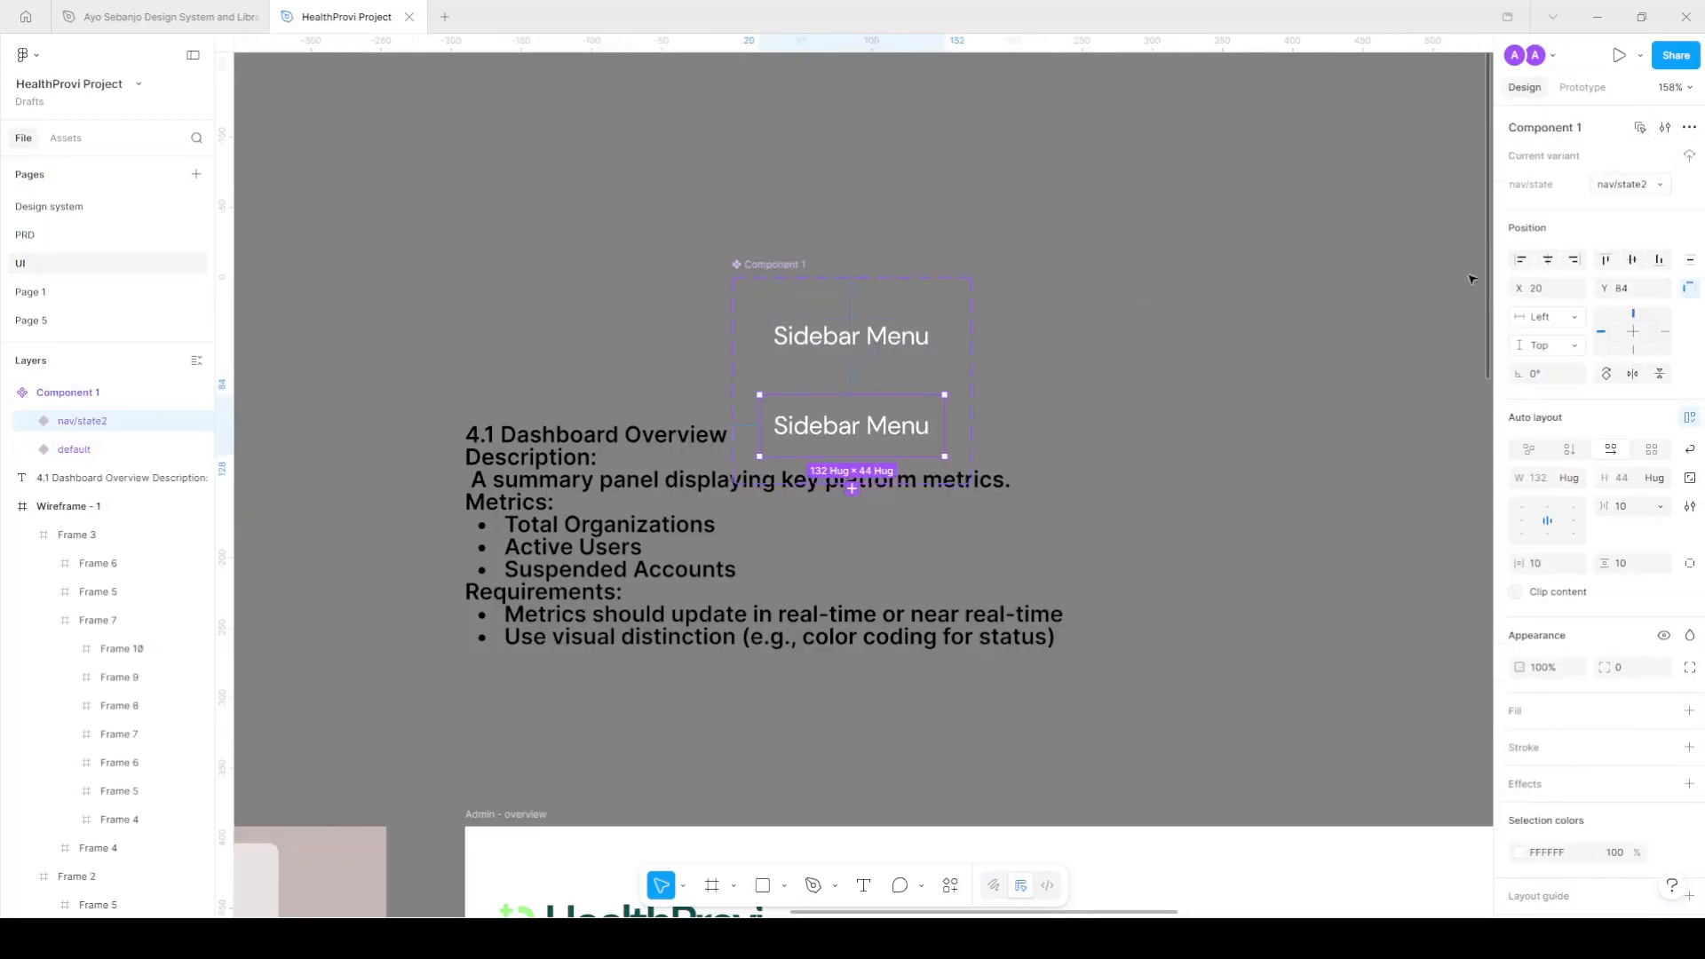
{"action": "left_click", "coordinate": [1626, 186]}
{"action": "double_click", "coordinate": [1631, 190]}
{"action": "triple_click", "coordinate": [1631, 191]}
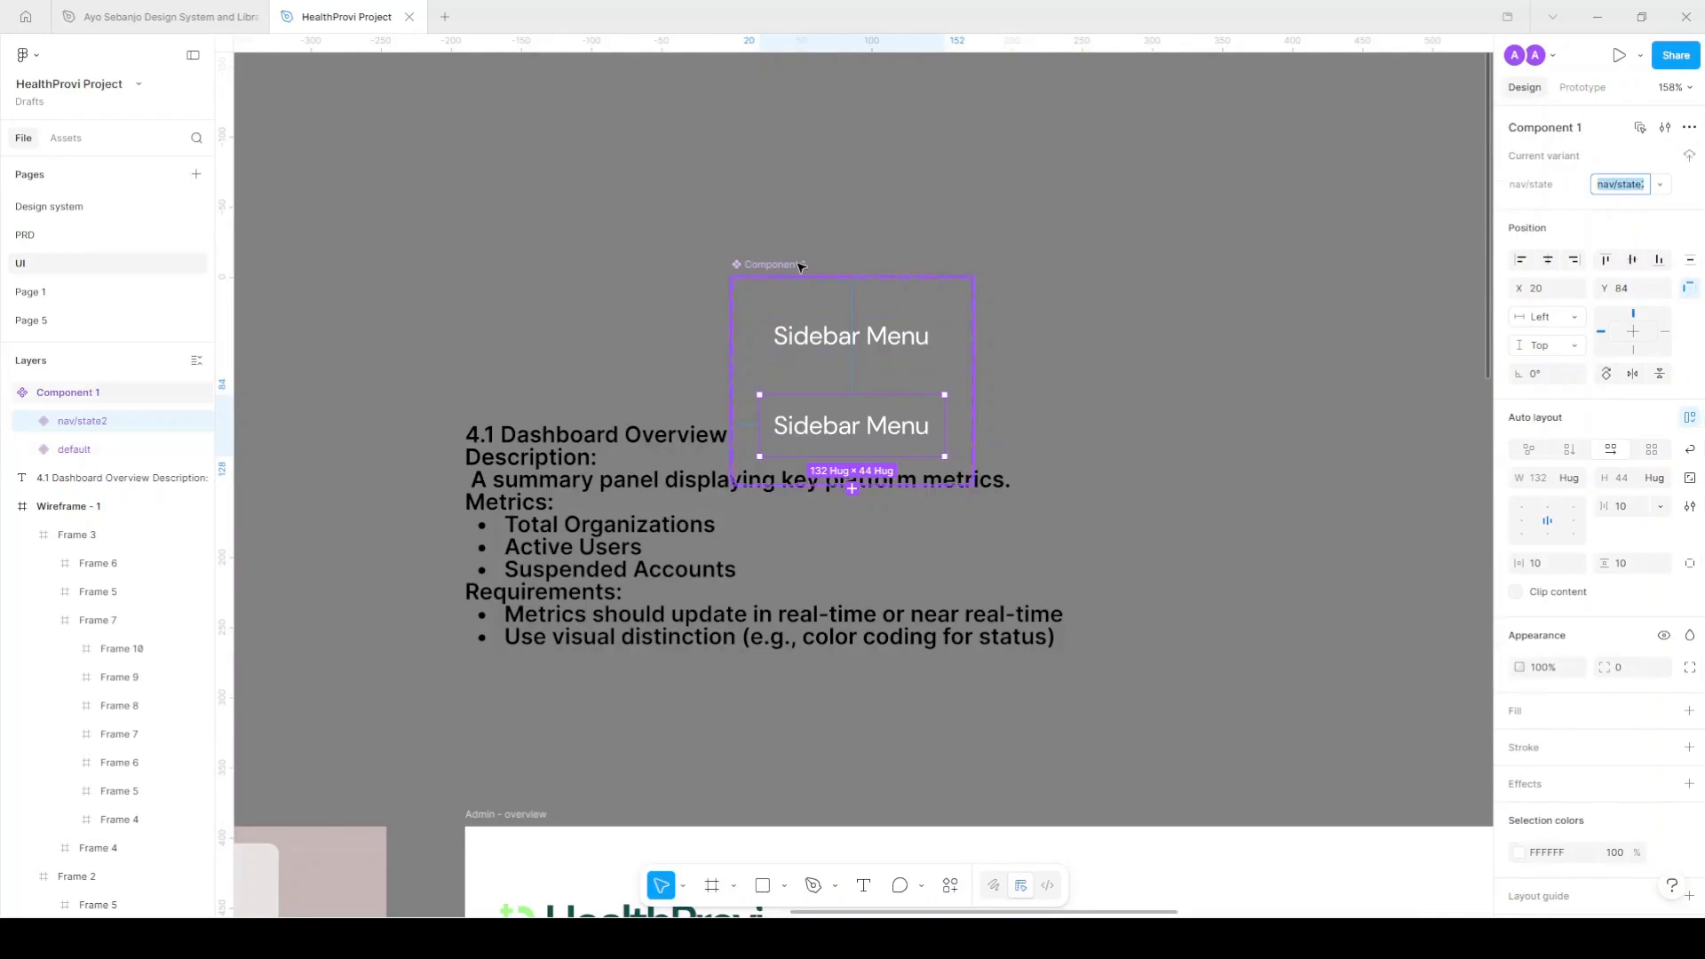
{"action": "double_click", "coordinate": [1628, 185]}
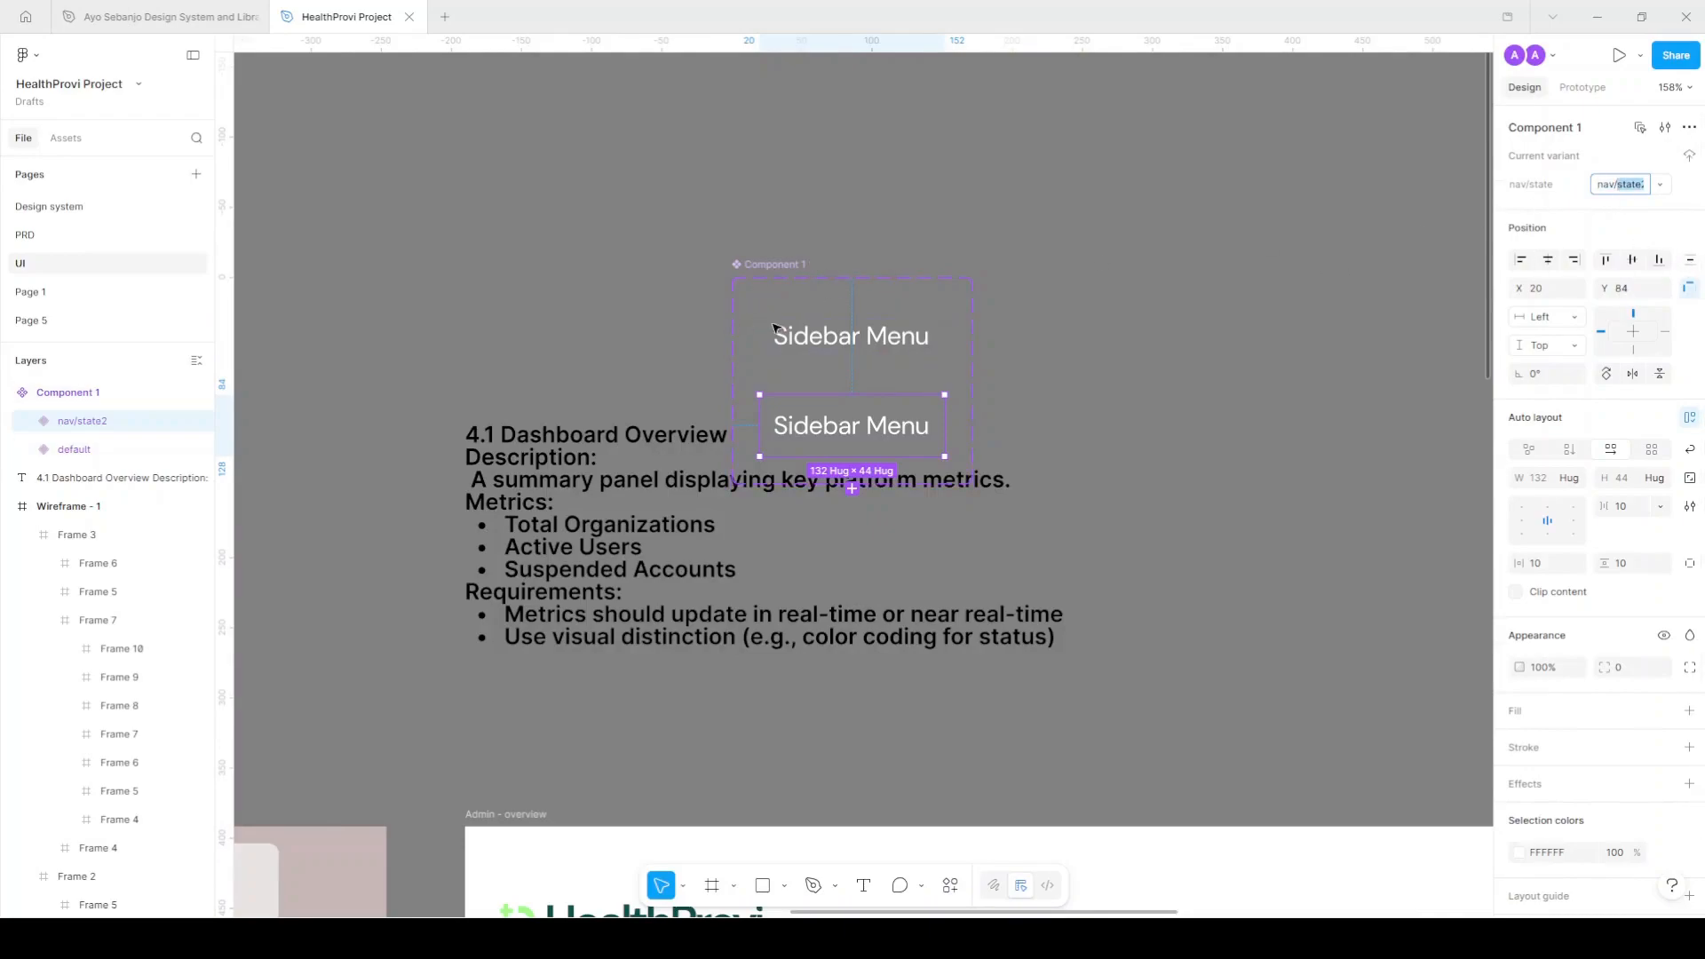
Rename the second variant, replacing the slash after nav with a comma.
{"action": "left_click", "coordinate": [75, 449]}
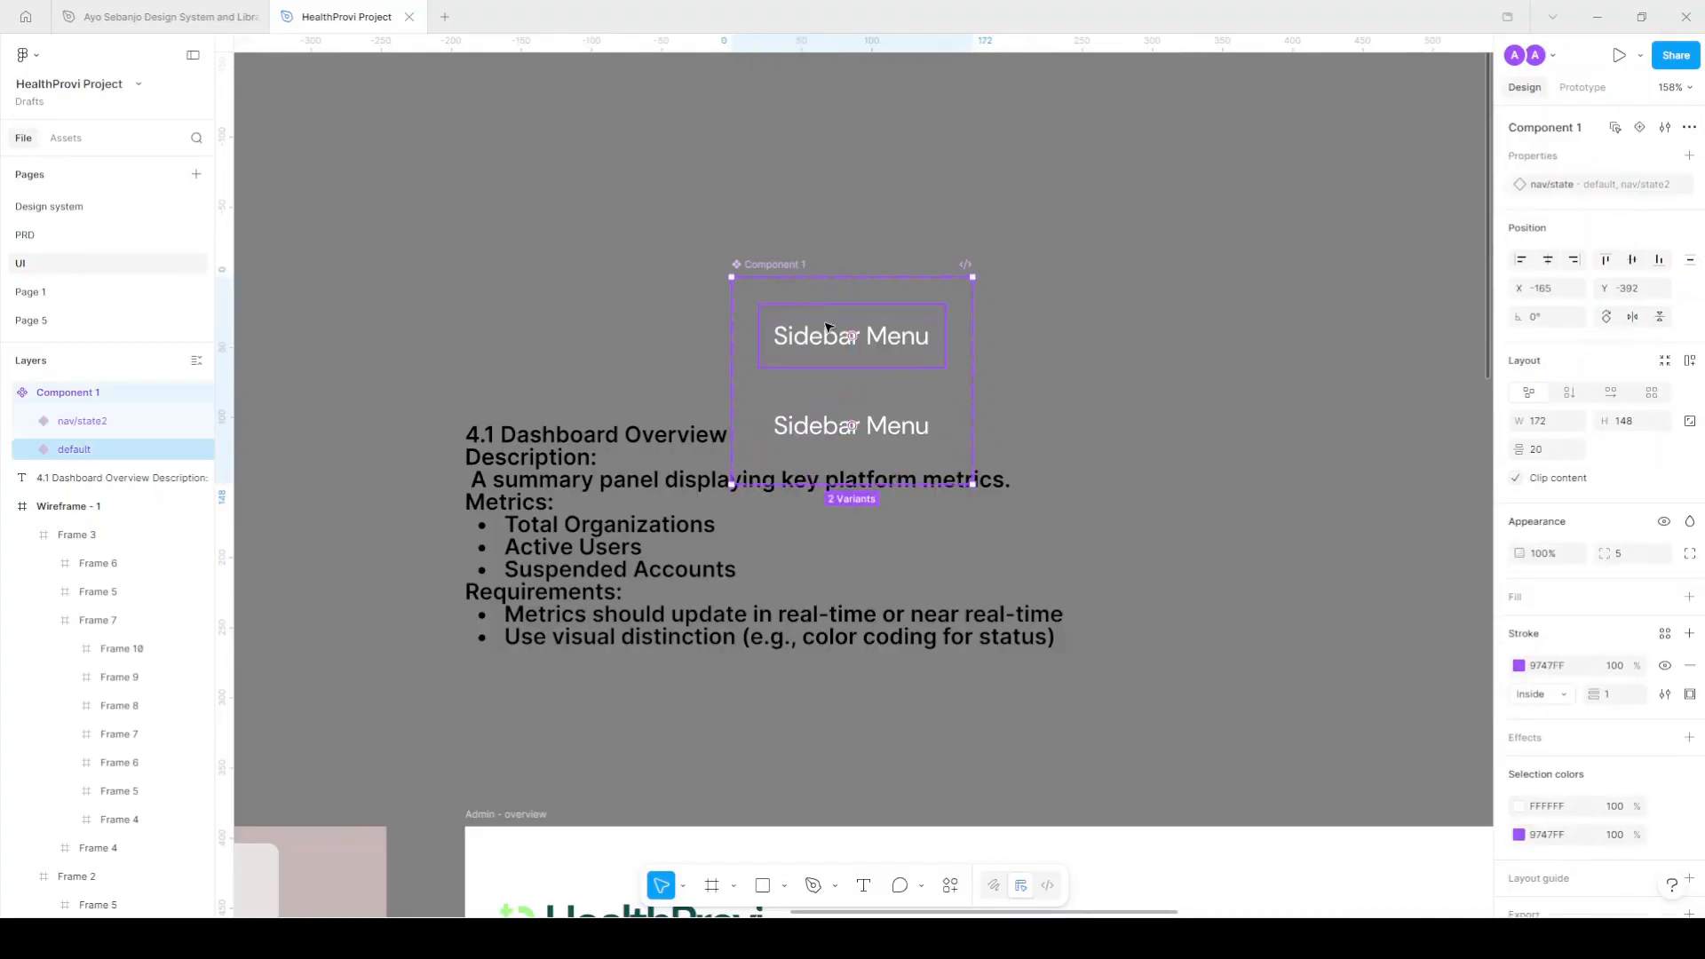
{"action": "double_click", "coordinate": [87, 423]}
{"action": "left_click", "coordinate": [83, 427]}
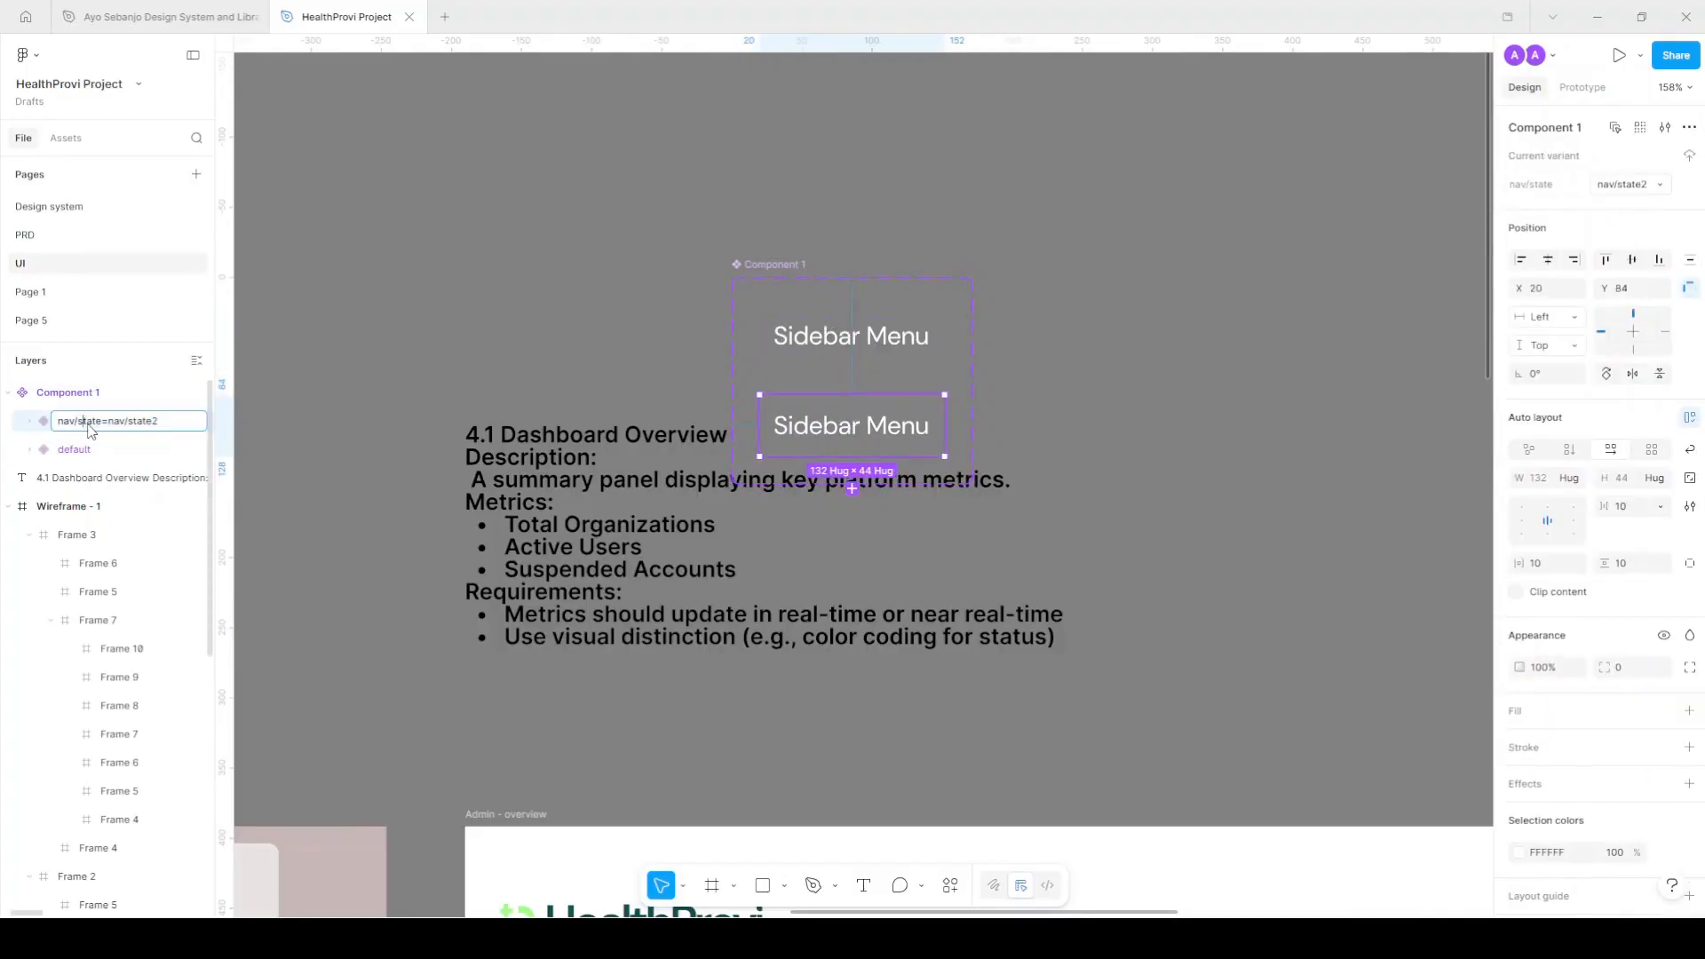
{"action": "key", "text": "BackSpace"}
{"action": "type", "text": ","}
{"action": "key", "text": "BackSpace"}
{"action": "key", "text": "BackSpace"}
{"action": "key", "text": "BackSpace"}
{"action": "key", "text": "BackSpace"}
{"action": "key", "text": "Return"}
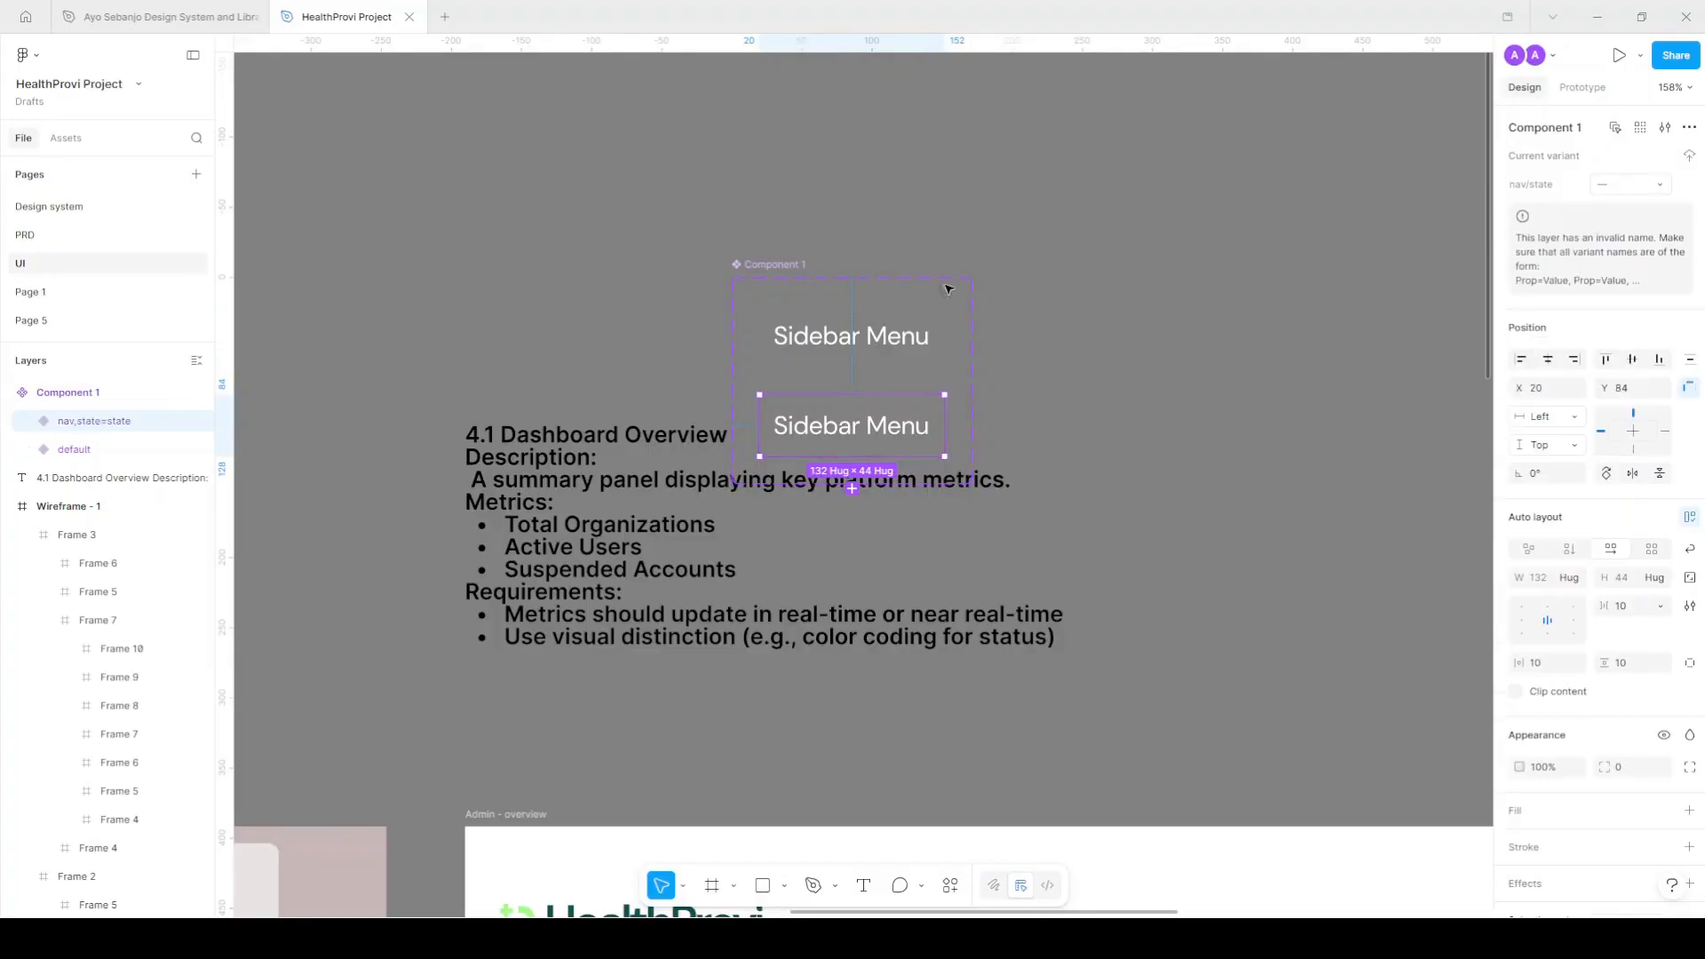
Rename the default variant to nav,state=default and move the component set higher.
{"action": "left_click", "coordinate": [82, 450]}
{"action": "double_click", "coordinate": [82, 450]}
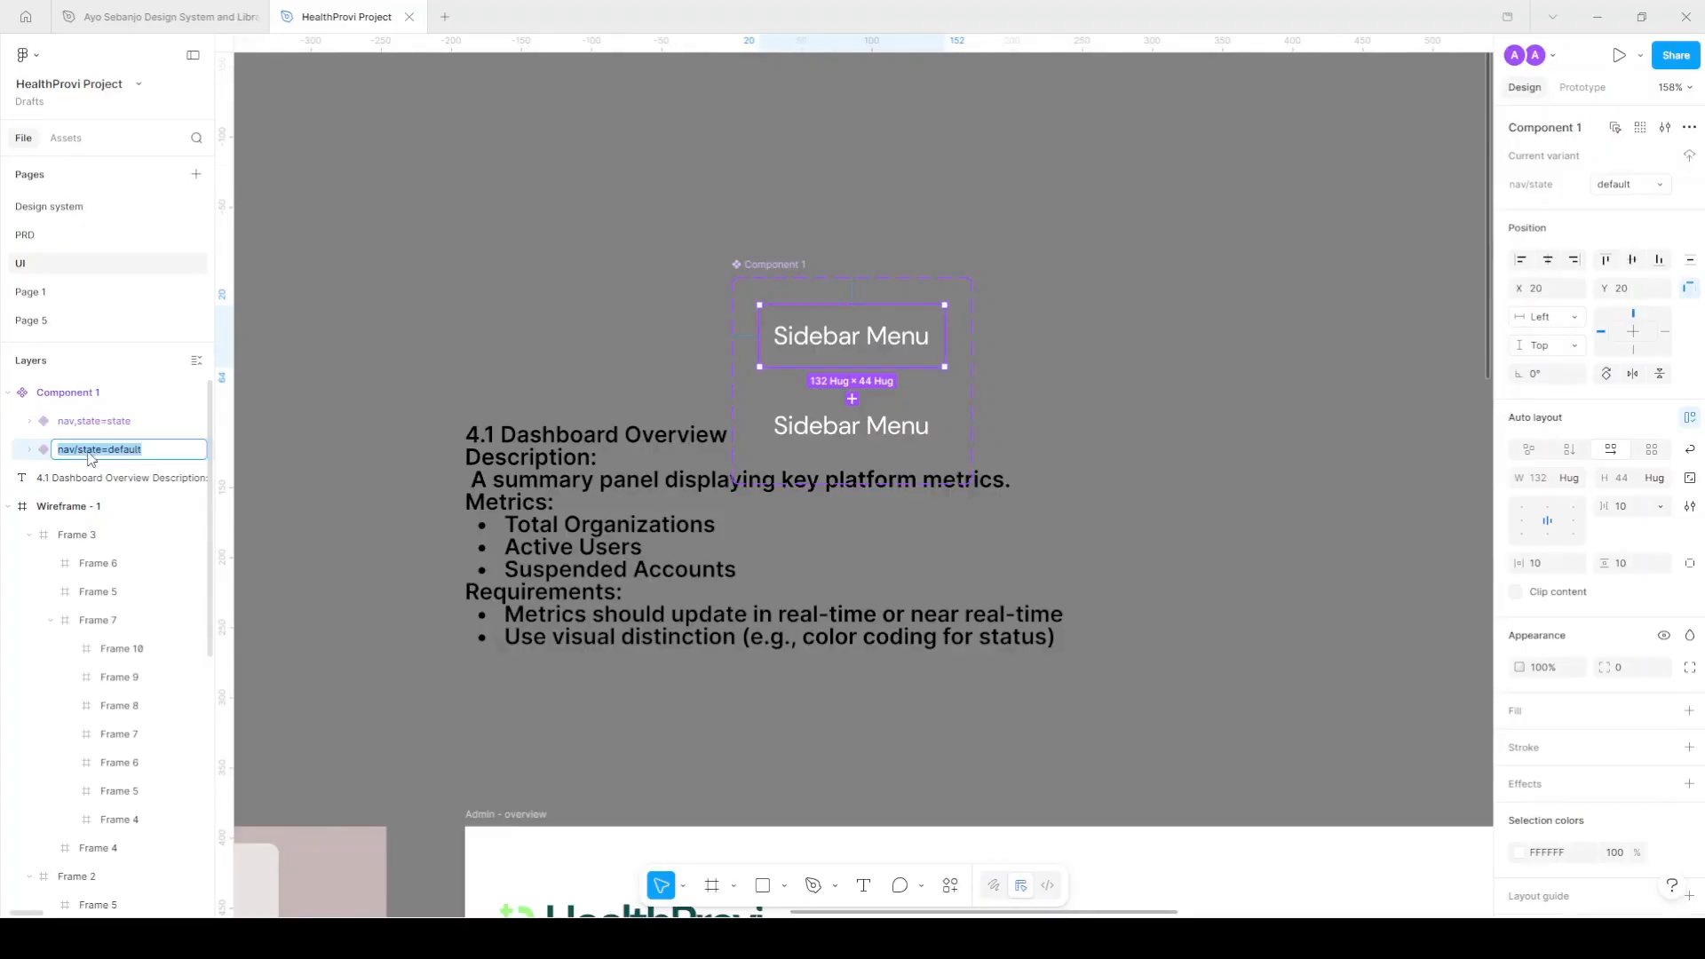
{"action": "left_click", "coordinate": [84, 453]}
{"action": "key", "text": "BackSpace"}
{"action": "type", "text": ","}
{"action": "key", "text": "Return"}
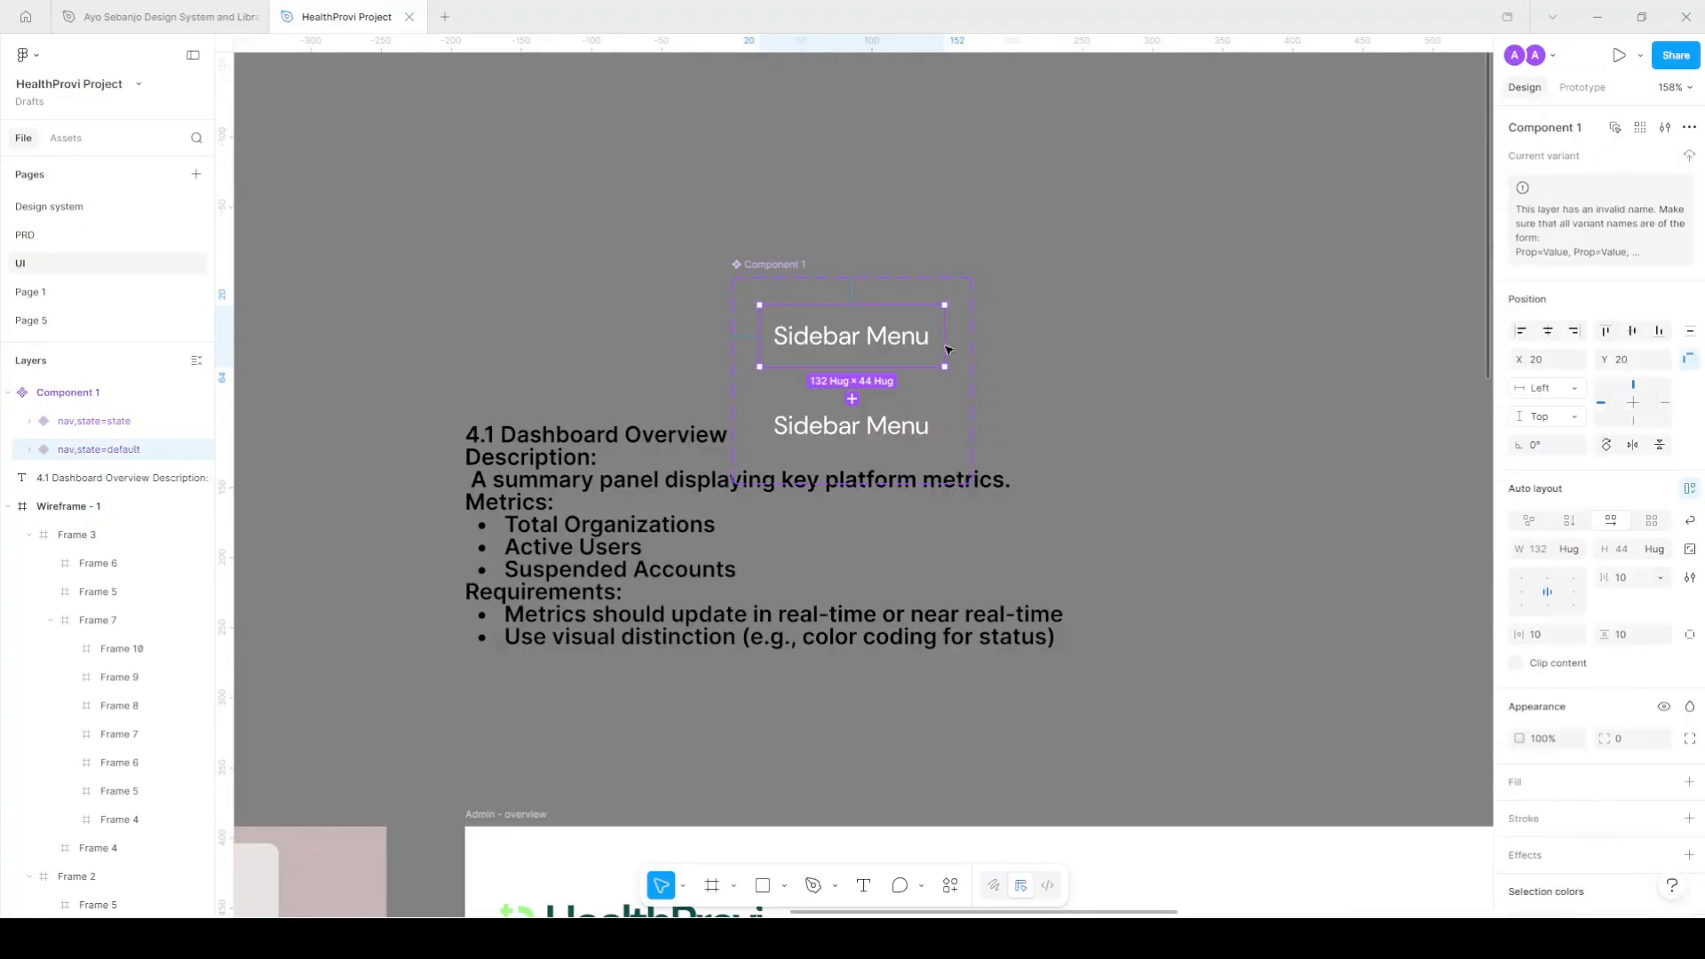
{"action": "left_click", "coordinate": [897, 415]}
{"action": "left_click_drag", "start_coordinate": [791, 264], "coordinate": [793, 116]}
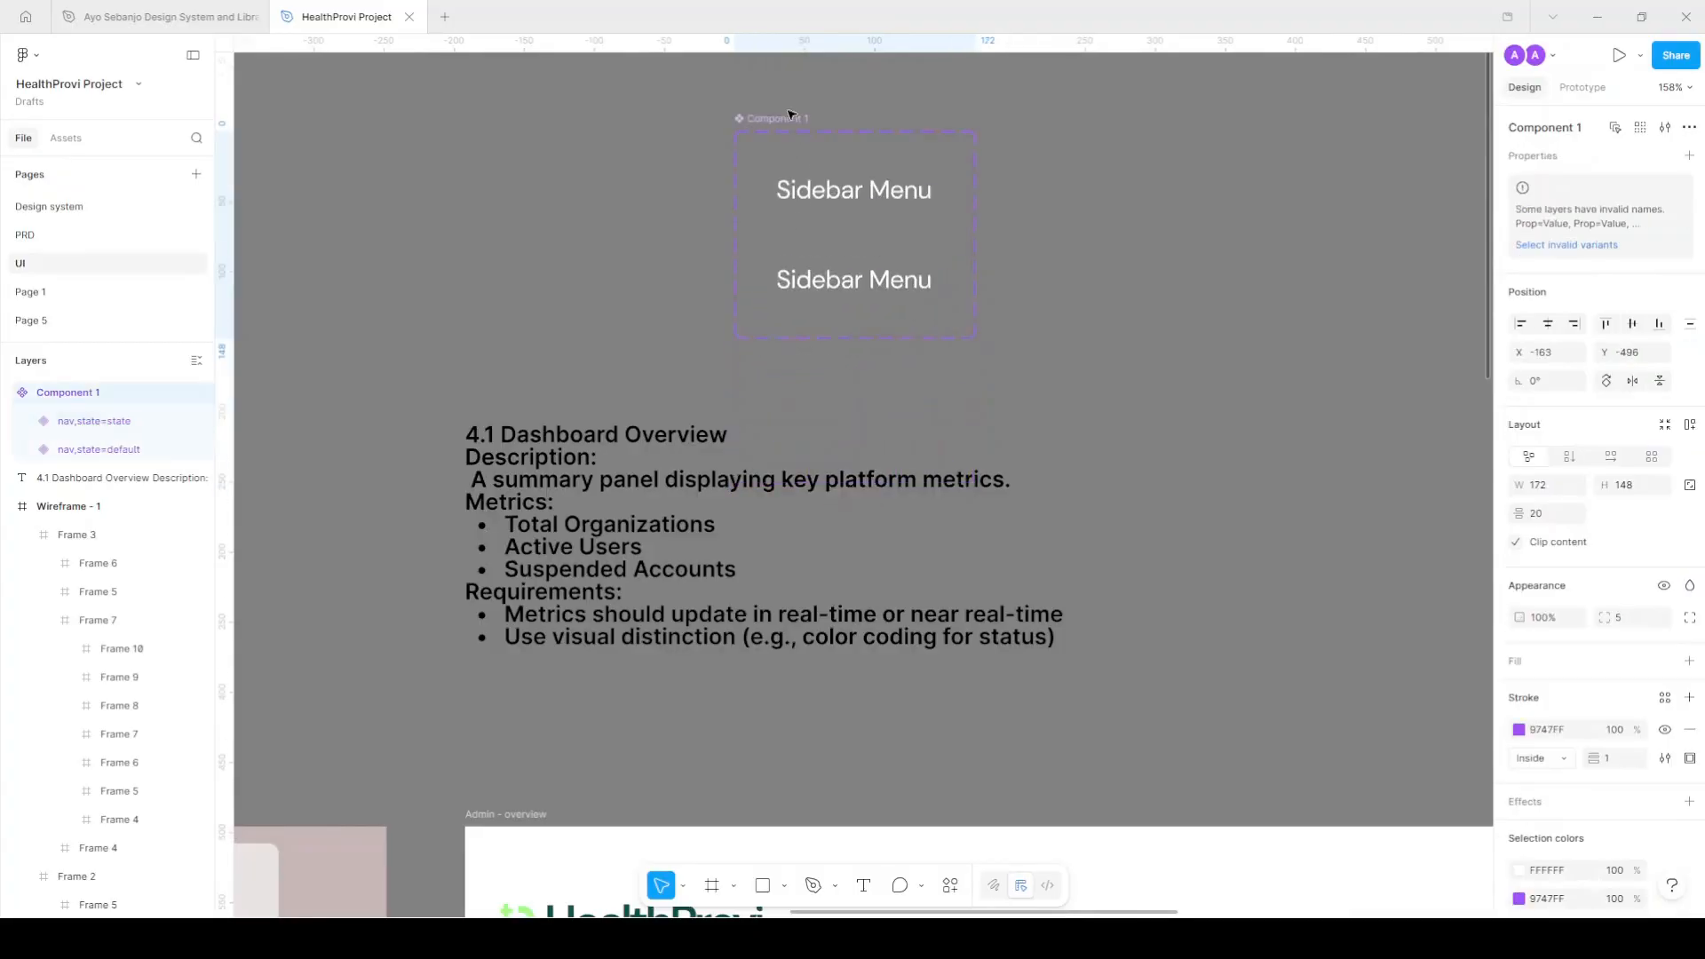
Rename the upper variant to nav,state=hover.
{"action": "left_click", "coordinate": [892, 214]}
{"action": "double_click", "coordinate": [114, 423]}
{"action": "left_click", "coordinate": [135, 423]}
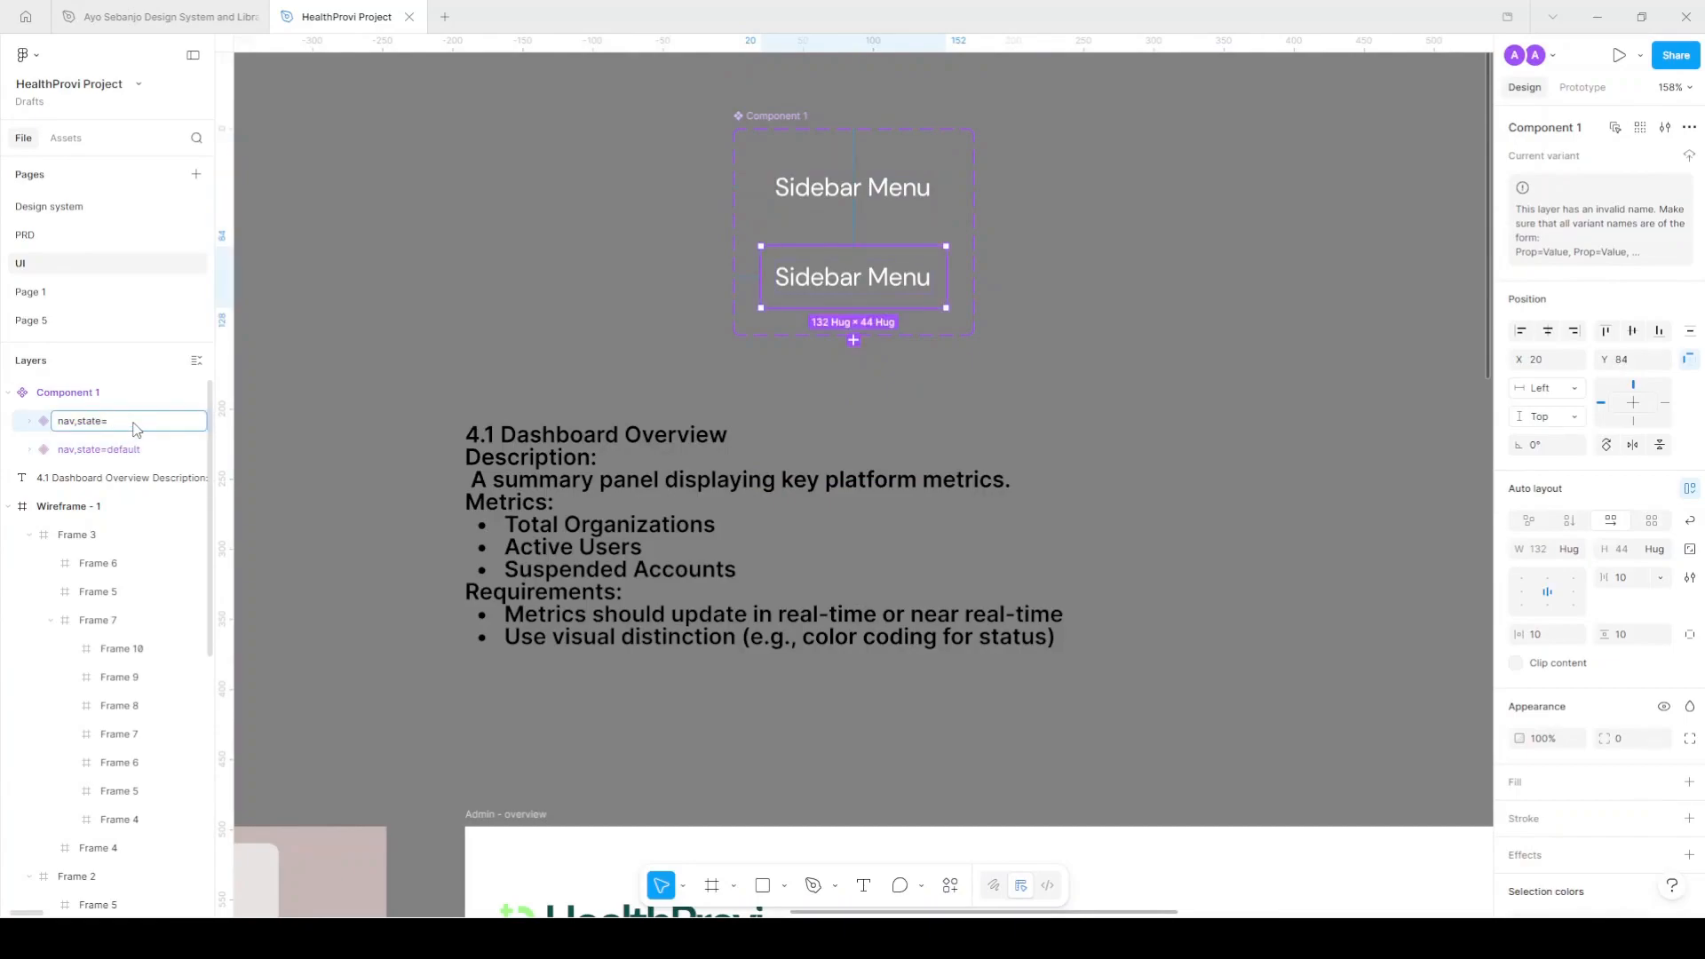
{"action": "type", "text": "hover"}
{"action": "key", "text": "Return"}
{"action": "left_click", "coordinate": [115, 448]}
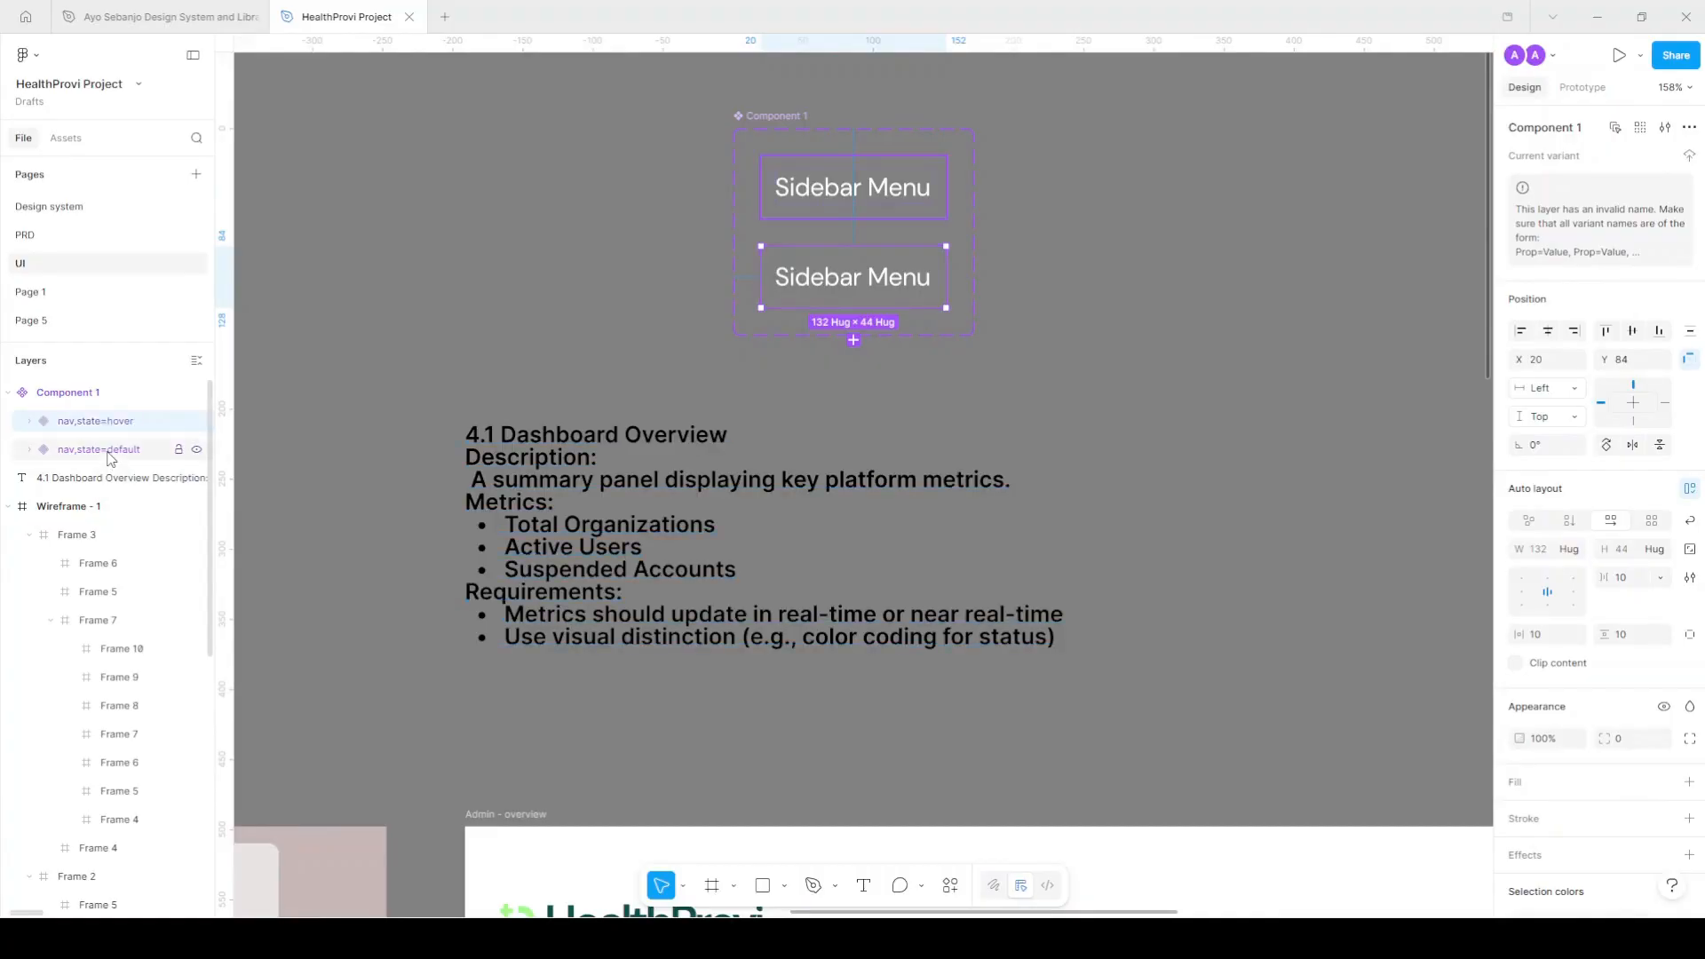
{"action": "double_click", "coordinate": [114, 449]}
{"action": "left_click", "coordinate": [133, 421]}
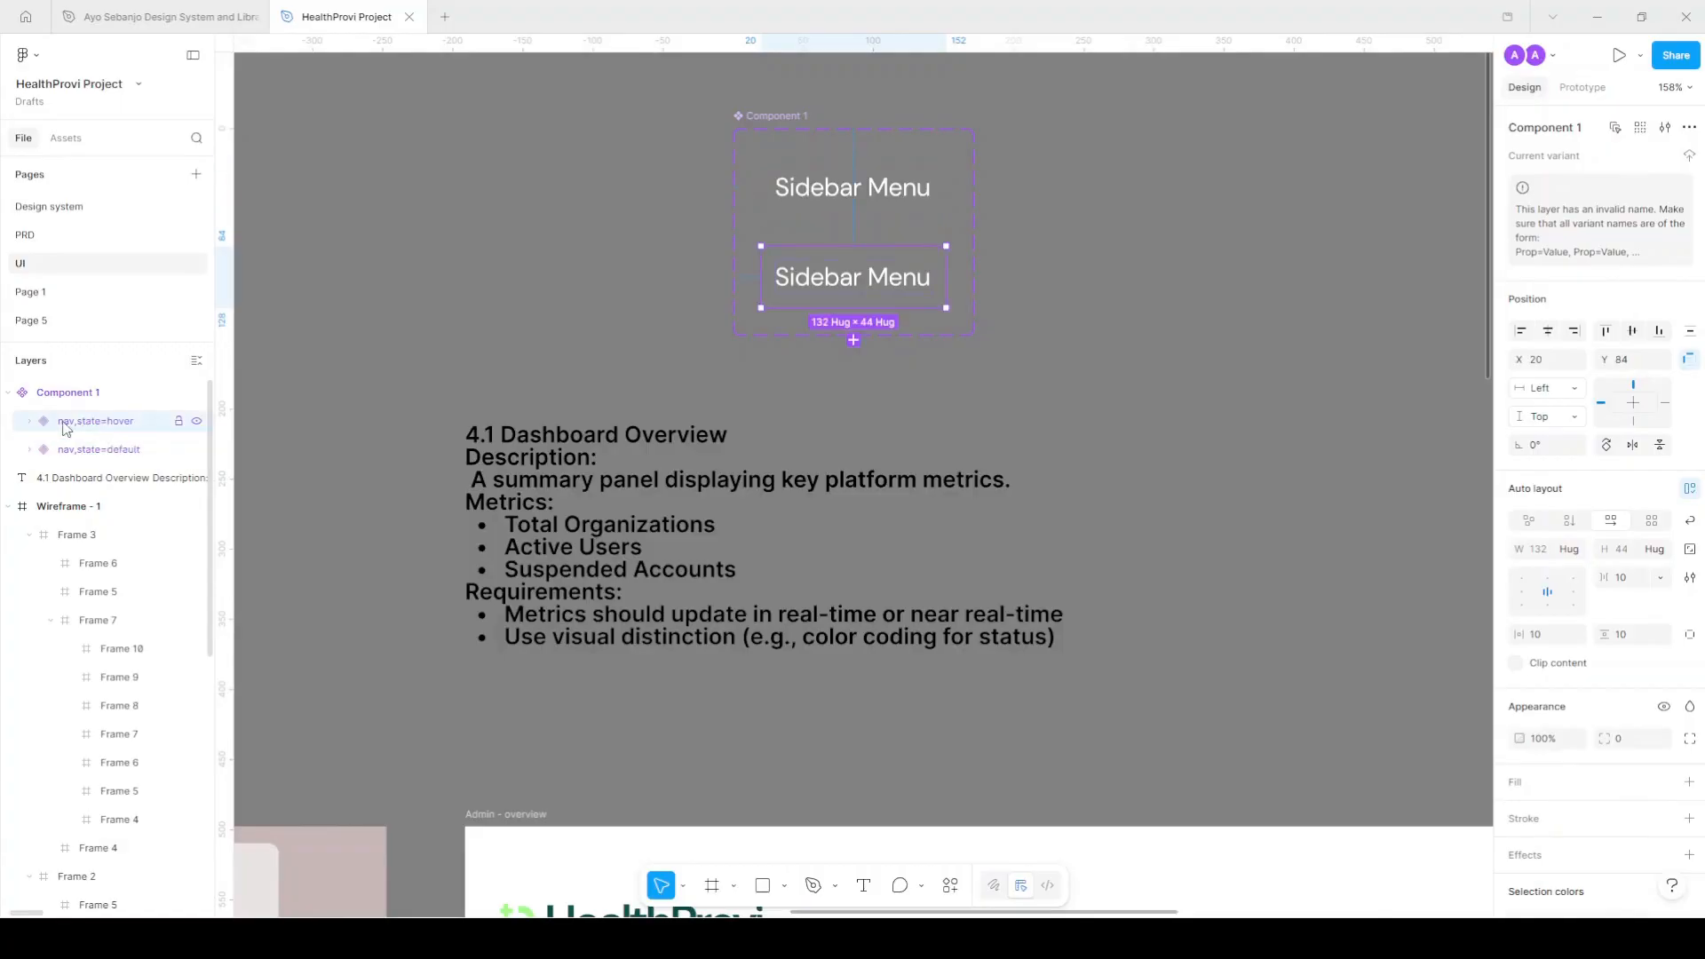
{"action": "left_click", "coordinate": [1390, 262]}
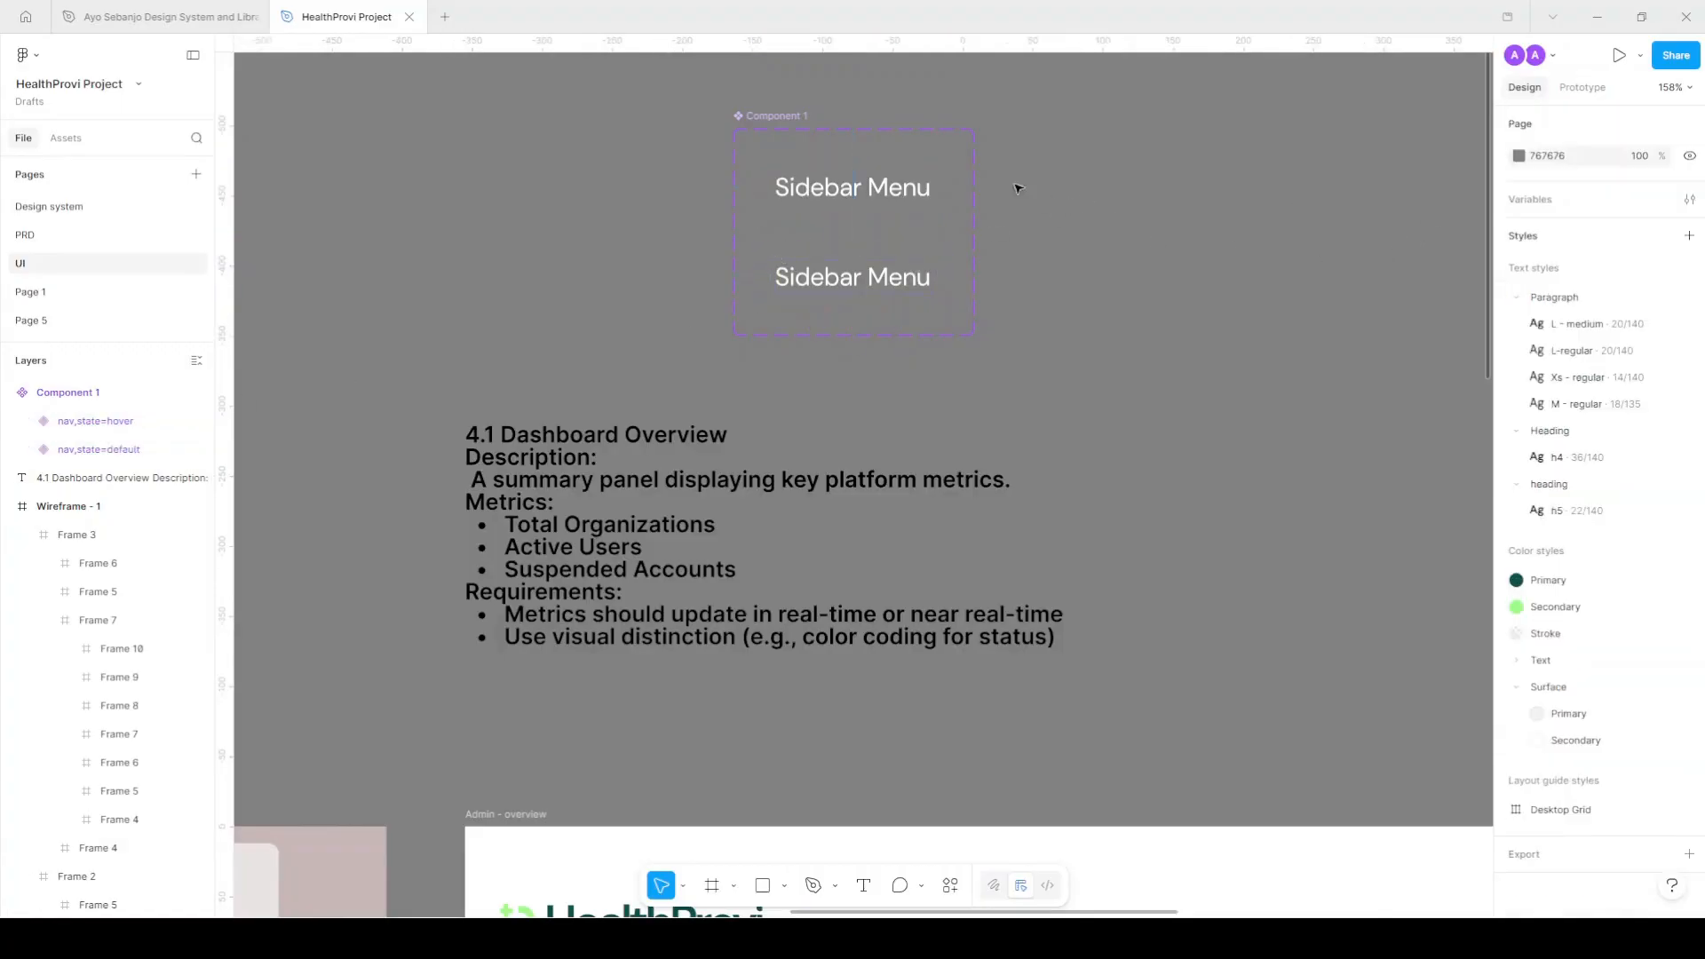
Select the invalid variants and prefix the hover variant's name with 'property='.
{"action": "left_click", "coordinate": [782, 116]}
{"action": "left_click", "coordinate": [1569, 247]}
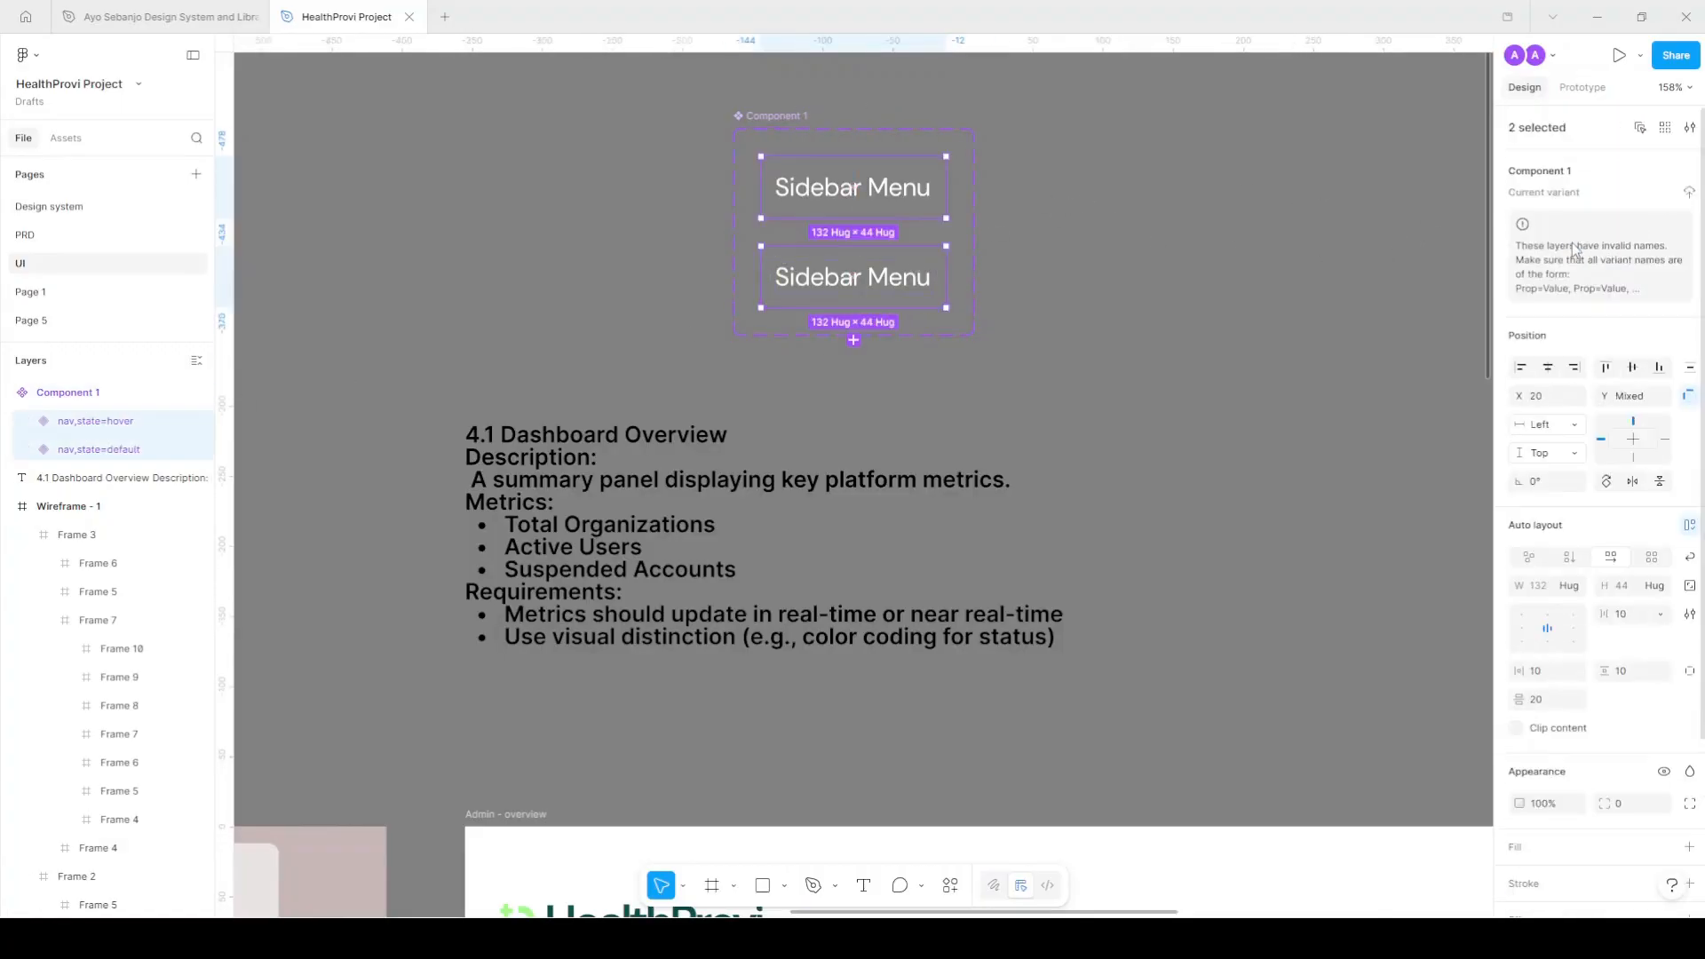
{"action": "left_click", "coordinate": [98, 426]}
{"action": "double_click", "coordinate": [97, 422]}
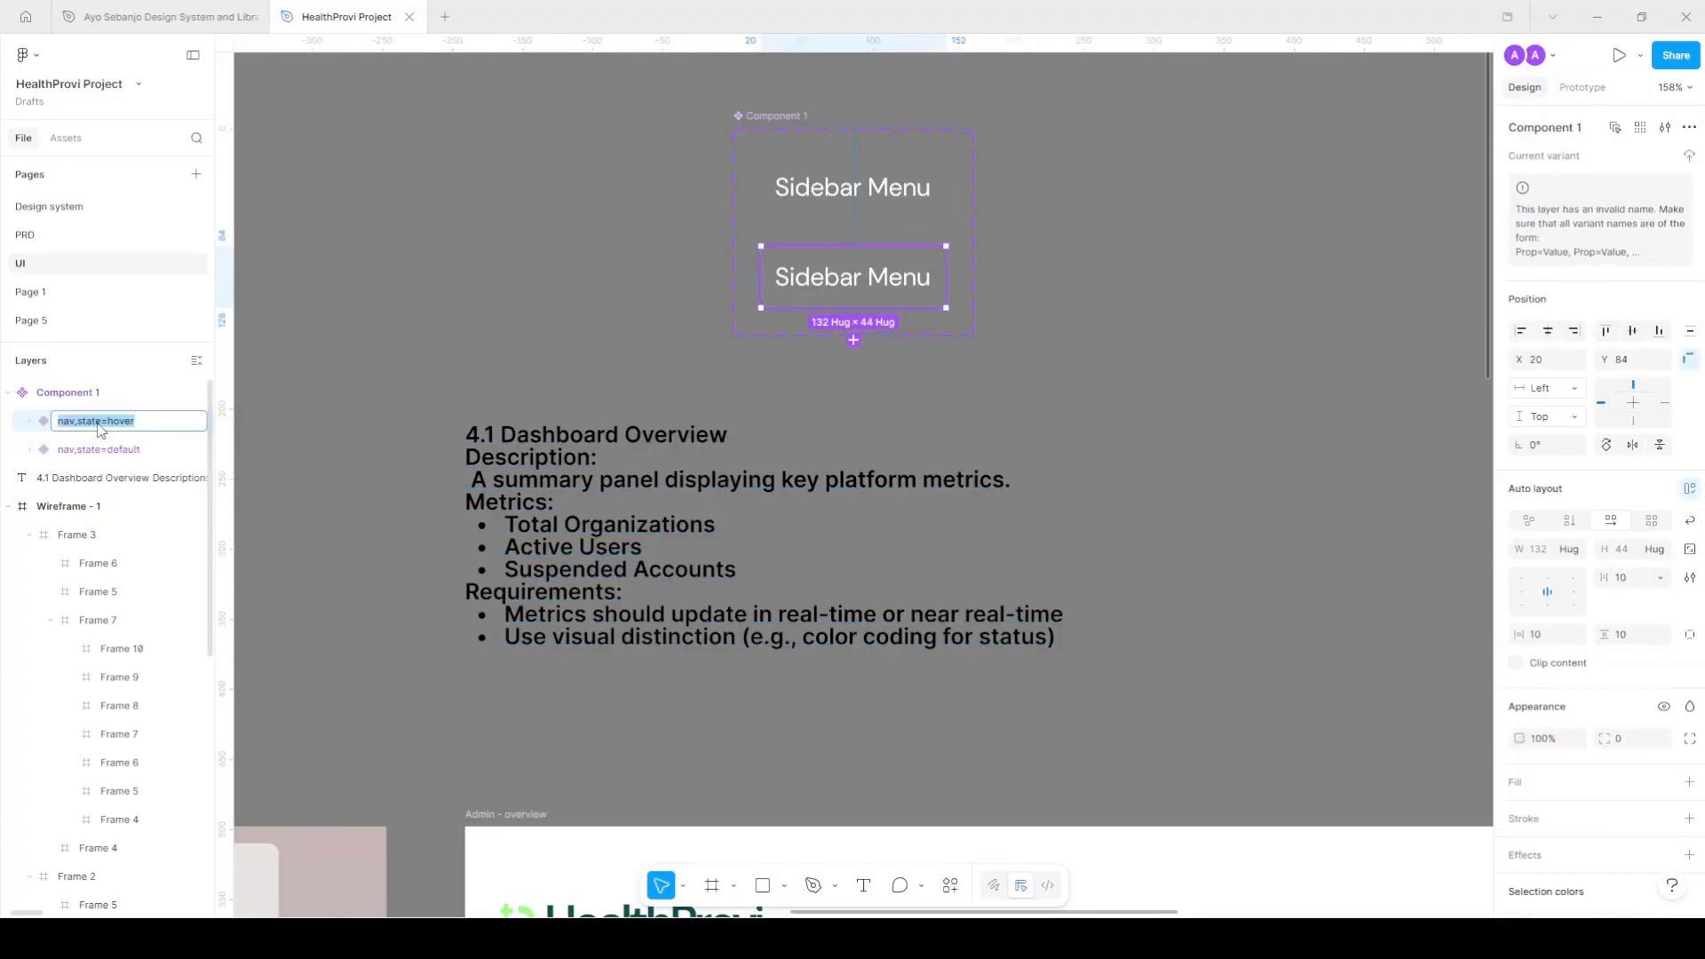
{"action": "left_click", "coordinate": [79, 423]}
{"action": "type", "text": "property="}
{"action": "key", "text": "Return"}
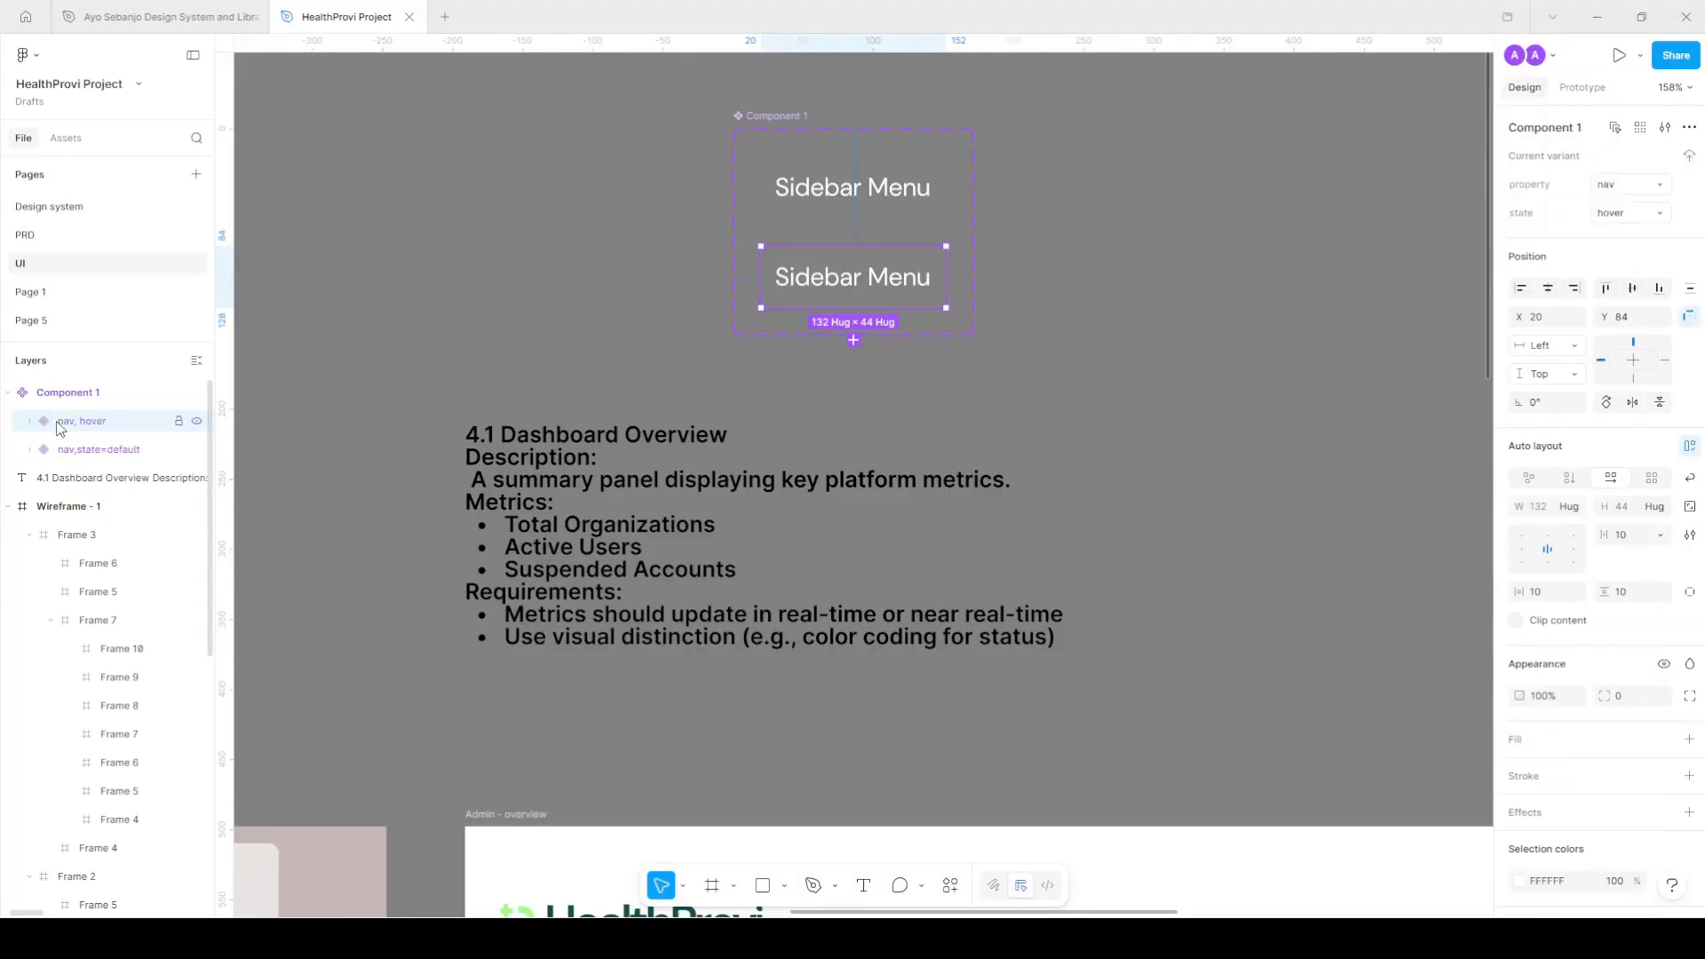
Set the default variant's property to nav with state value 'default'.
{"action": "left_click", "coordinate": [107, 450]}
{"action": "left_click", "coordinate": [1650, 185]}
{"action": "left_click", "coordinate": [1619, 205]}
{"action": "left_click", "coordinate": [1659, 213]}
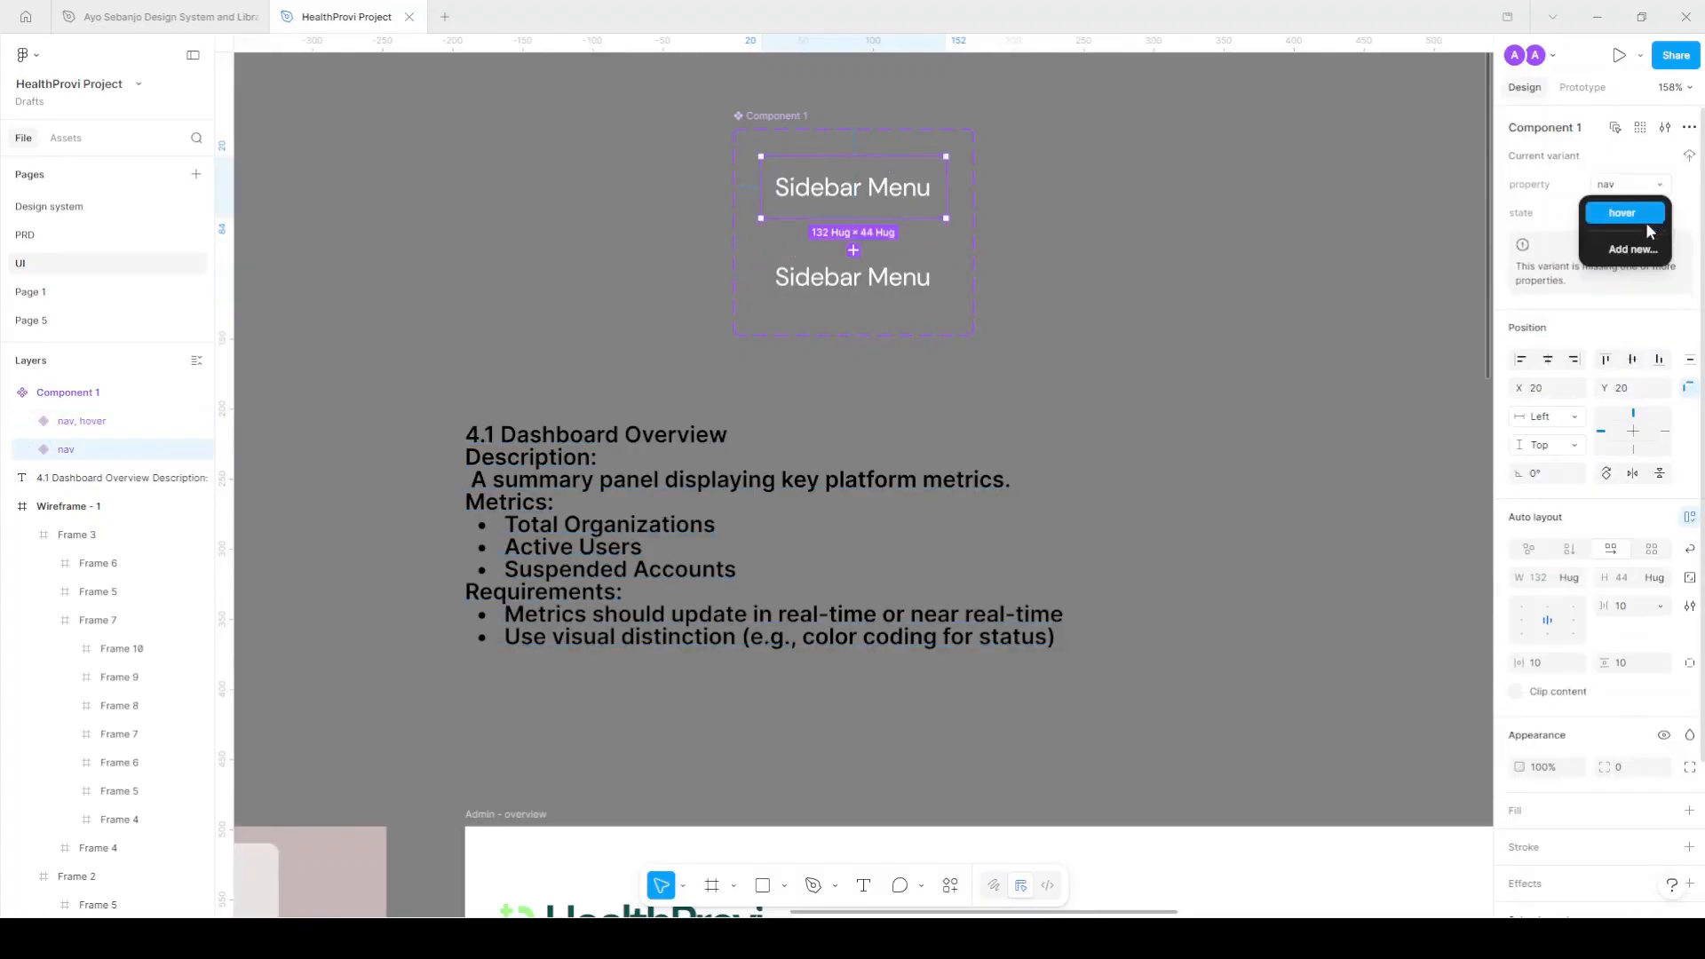
{"action": "left_click", "coordinate": [1625, 250]}
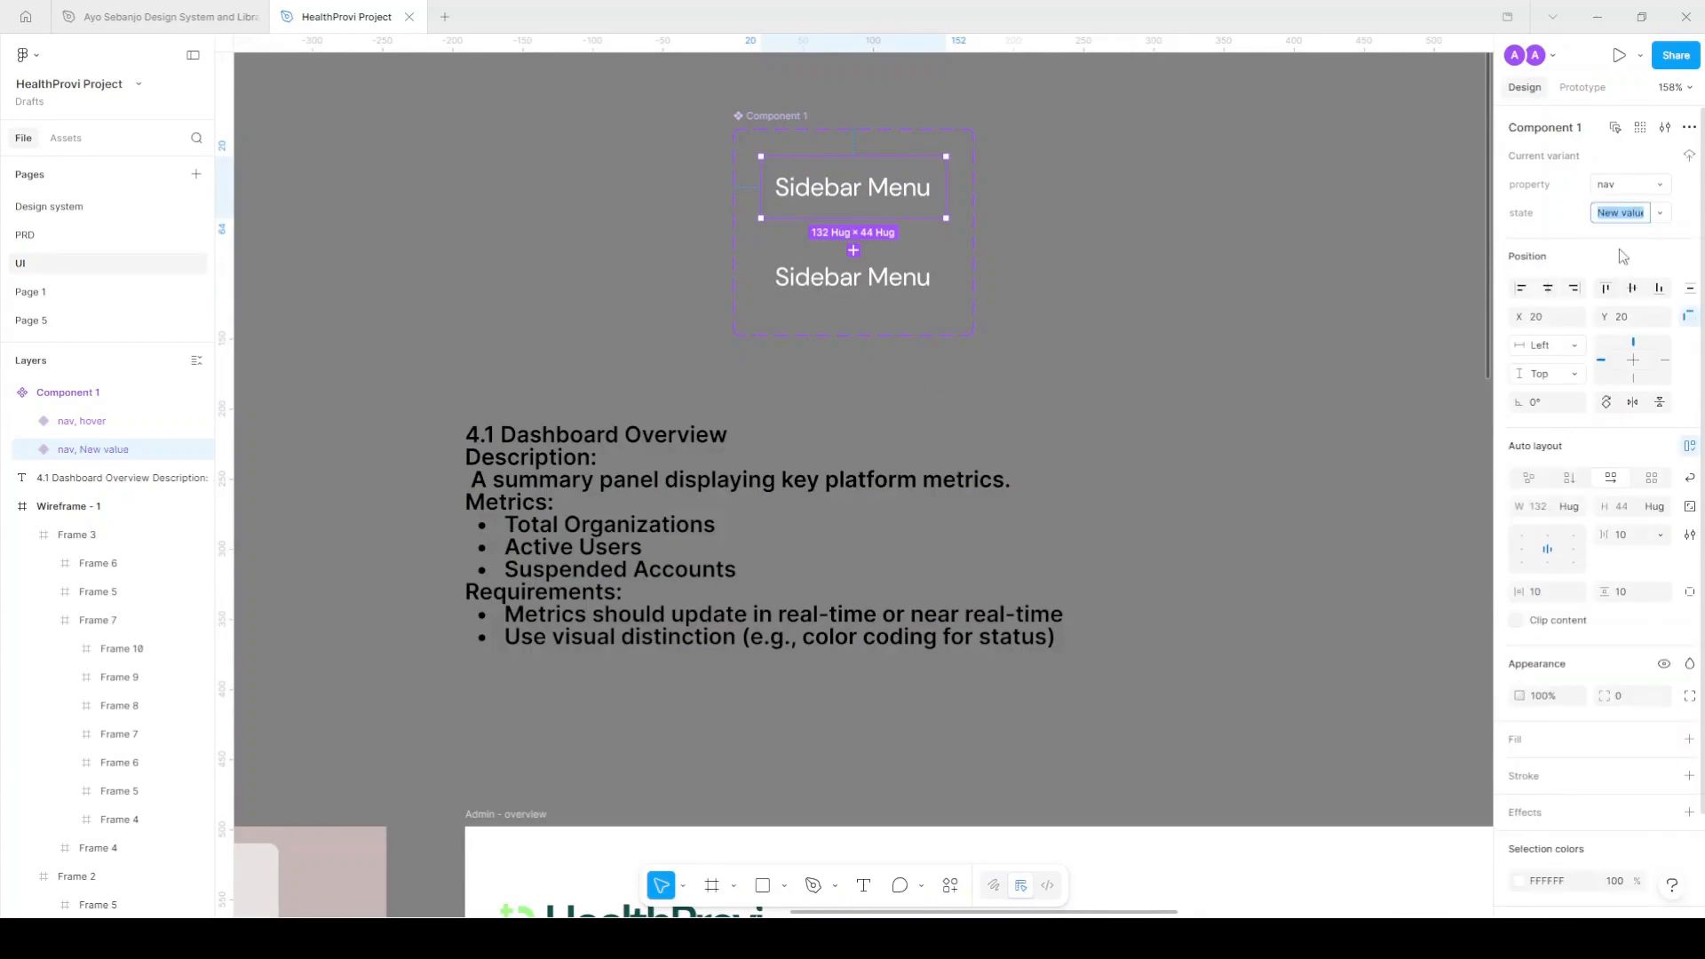
{"action": "type", "text": "default"}
{"action": "key", "text": "Return"}
Add a third Sidebar Menu variant with state 'active' and select all three variants.
{"action": "left_click", "coordinate": [906, 309]}
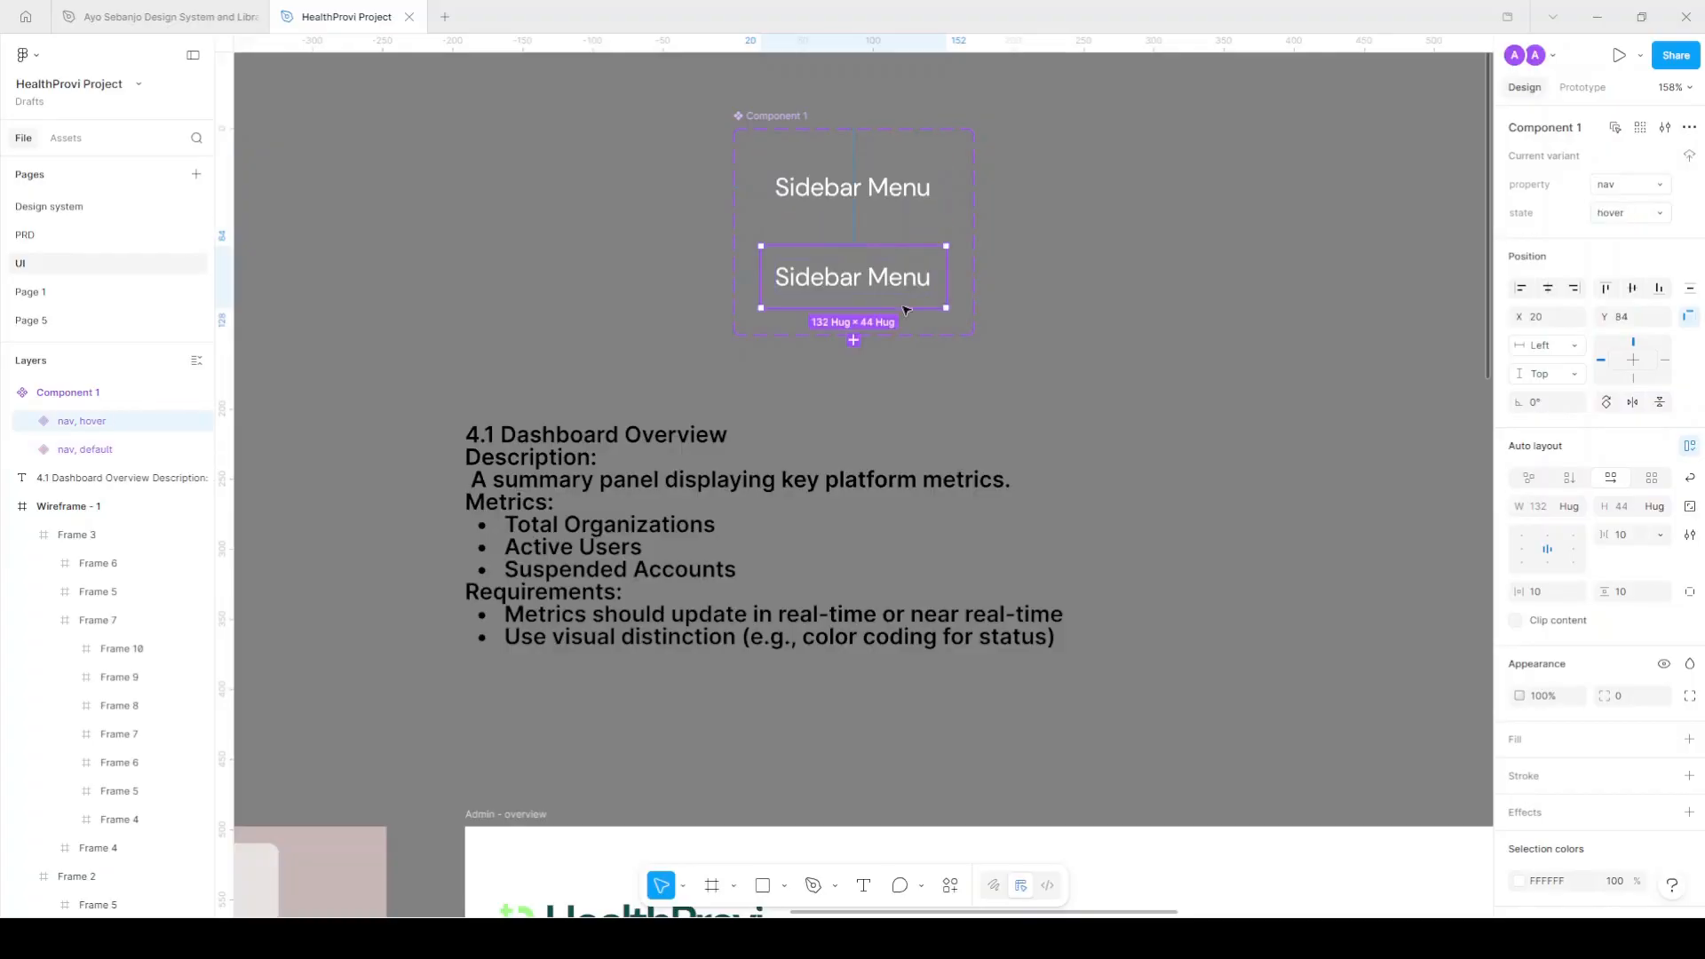
{"action": "left_click", "coordinate": [854, 342]}
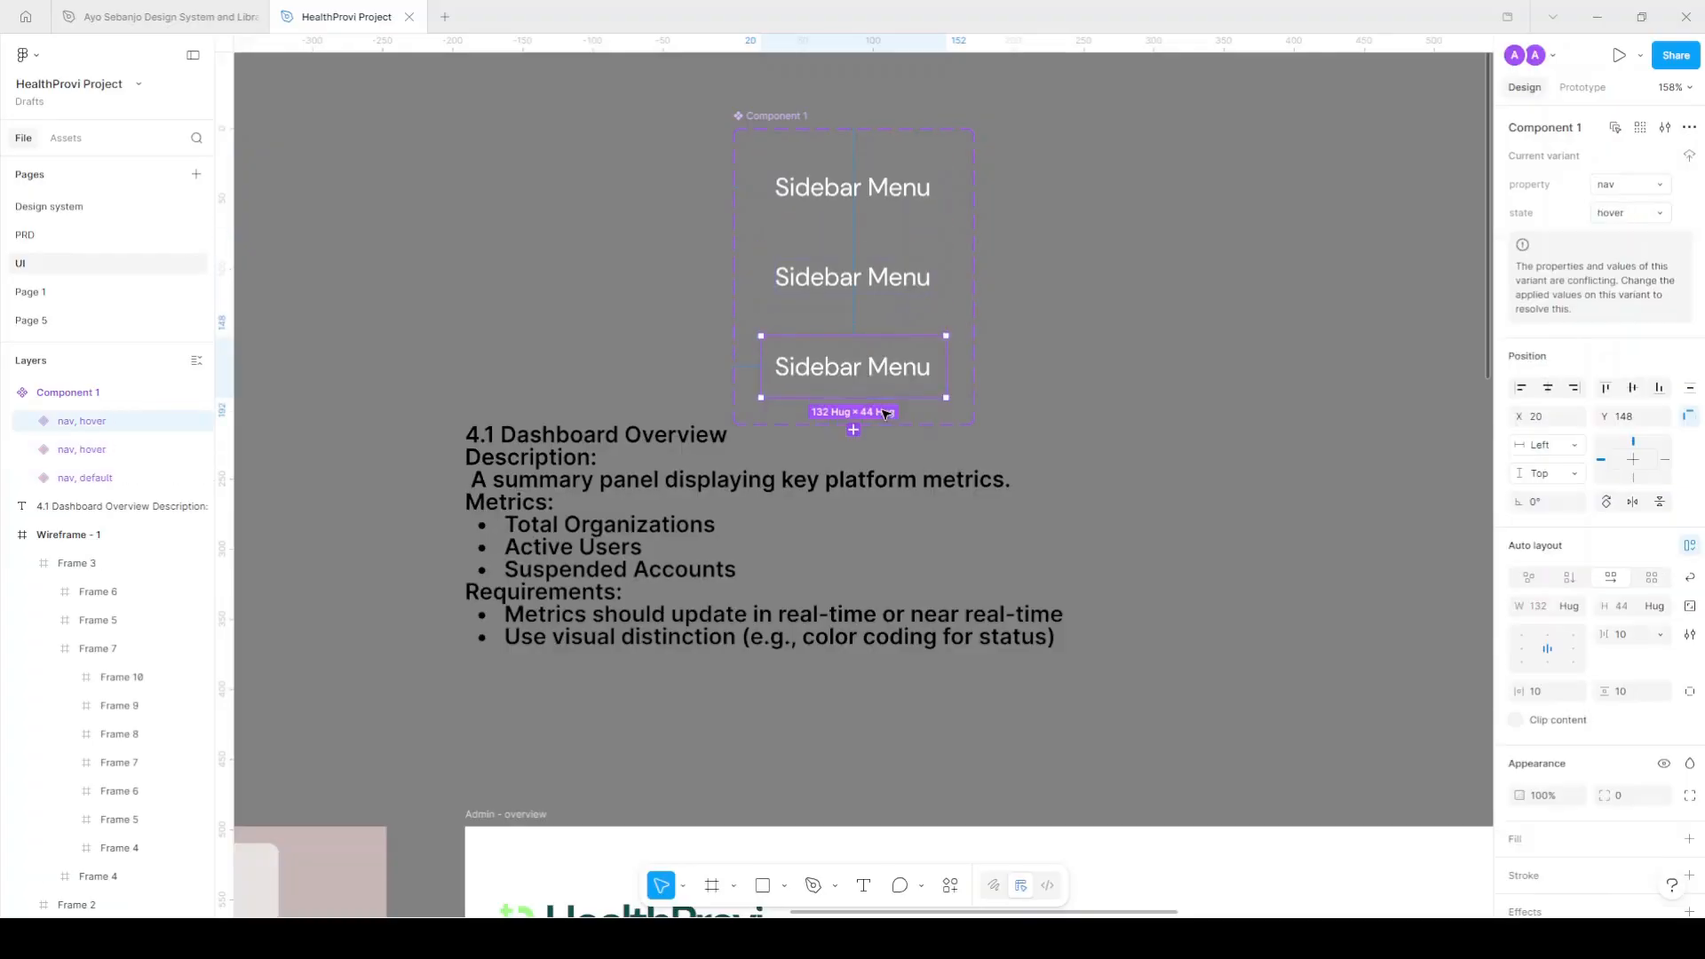
{"action": "left_click", "coordinate": [1622, 218]}
{"action": "type", "text": "ac"}
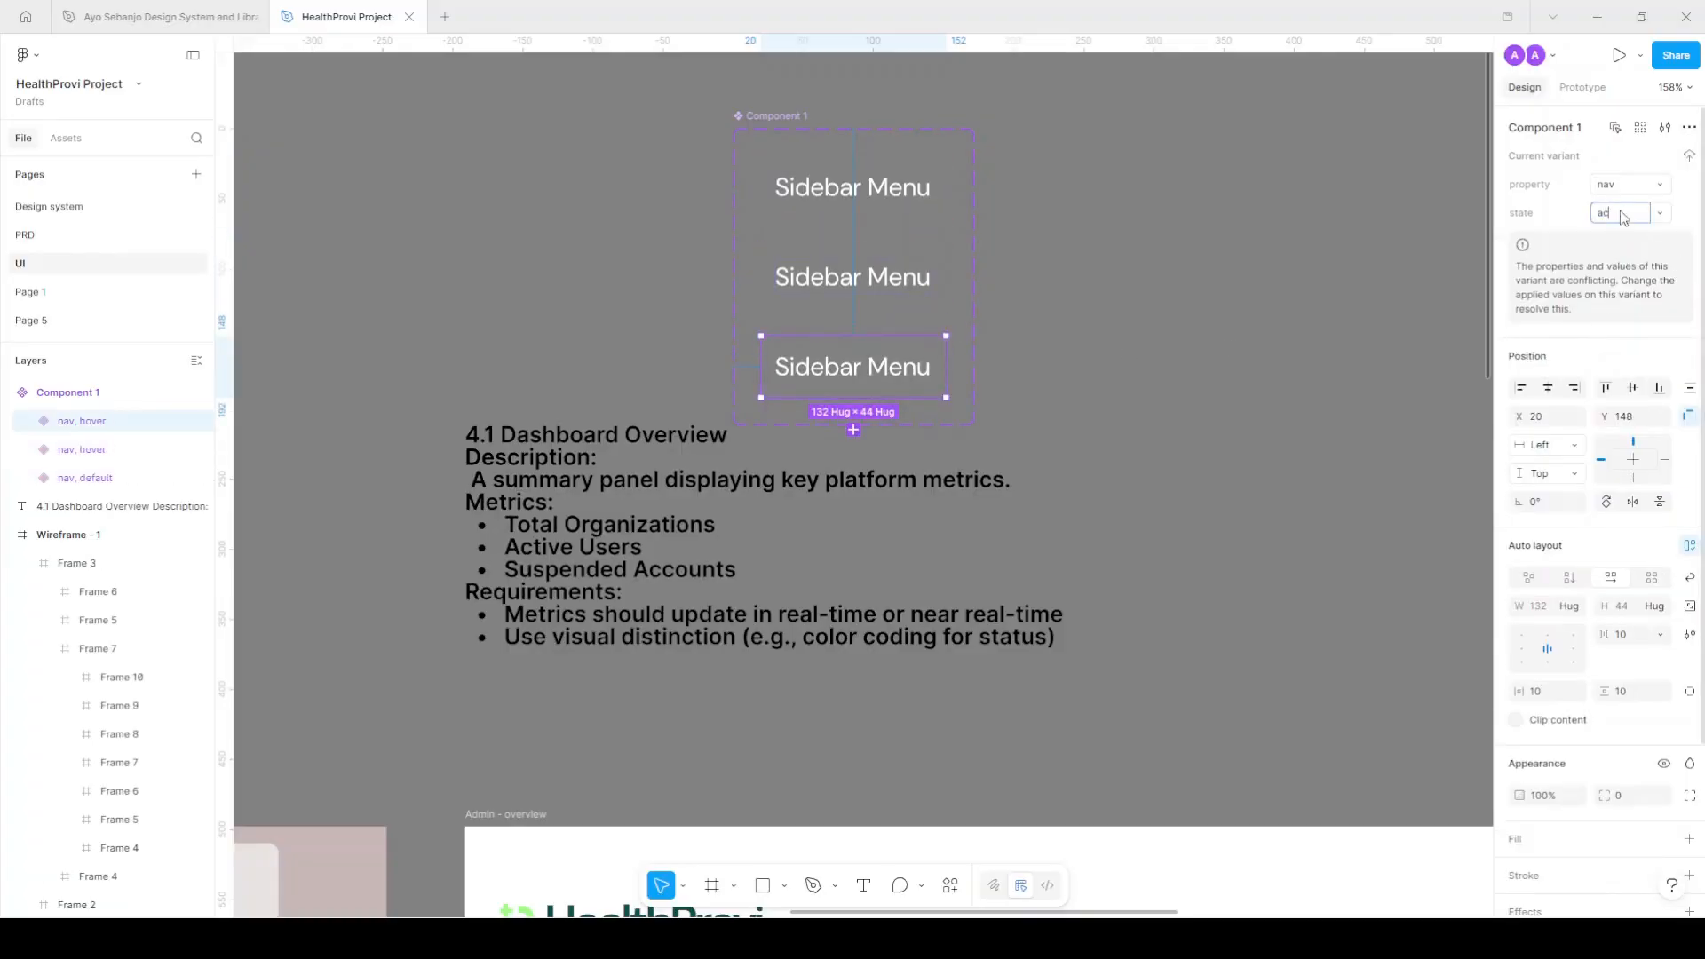
{"action": "type", "text": "tive"}
{"action": "key", "text": "Return"}
{"action": "left_click", "coordinate": [783, 216]}
{"action": "left_click", "coordinate": [930, 284], "text": "shift"}
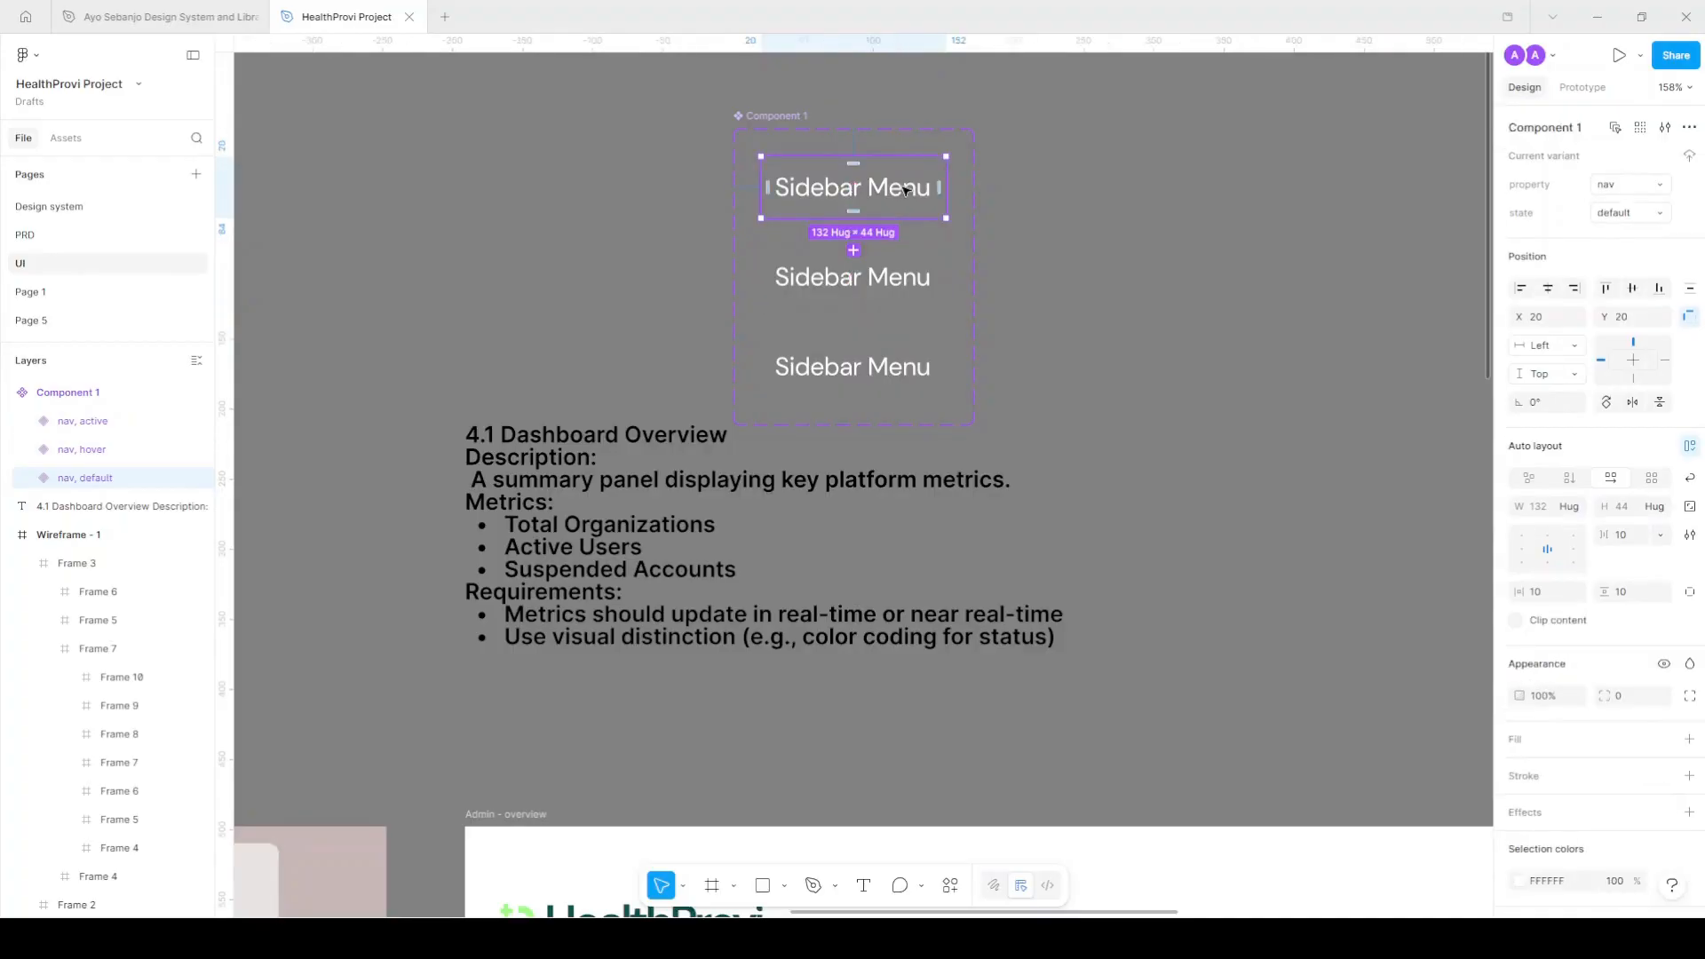
{"action": "left_click", "coordinate": [919, 367], "text": "shift"}
Fill the default variant with Surface/Primary and apply the Text/Dark Primary colour.
{"action": "scroll", "coordinate": [919, 367], "scroll_direction": "right", "scroll_amount": 2}
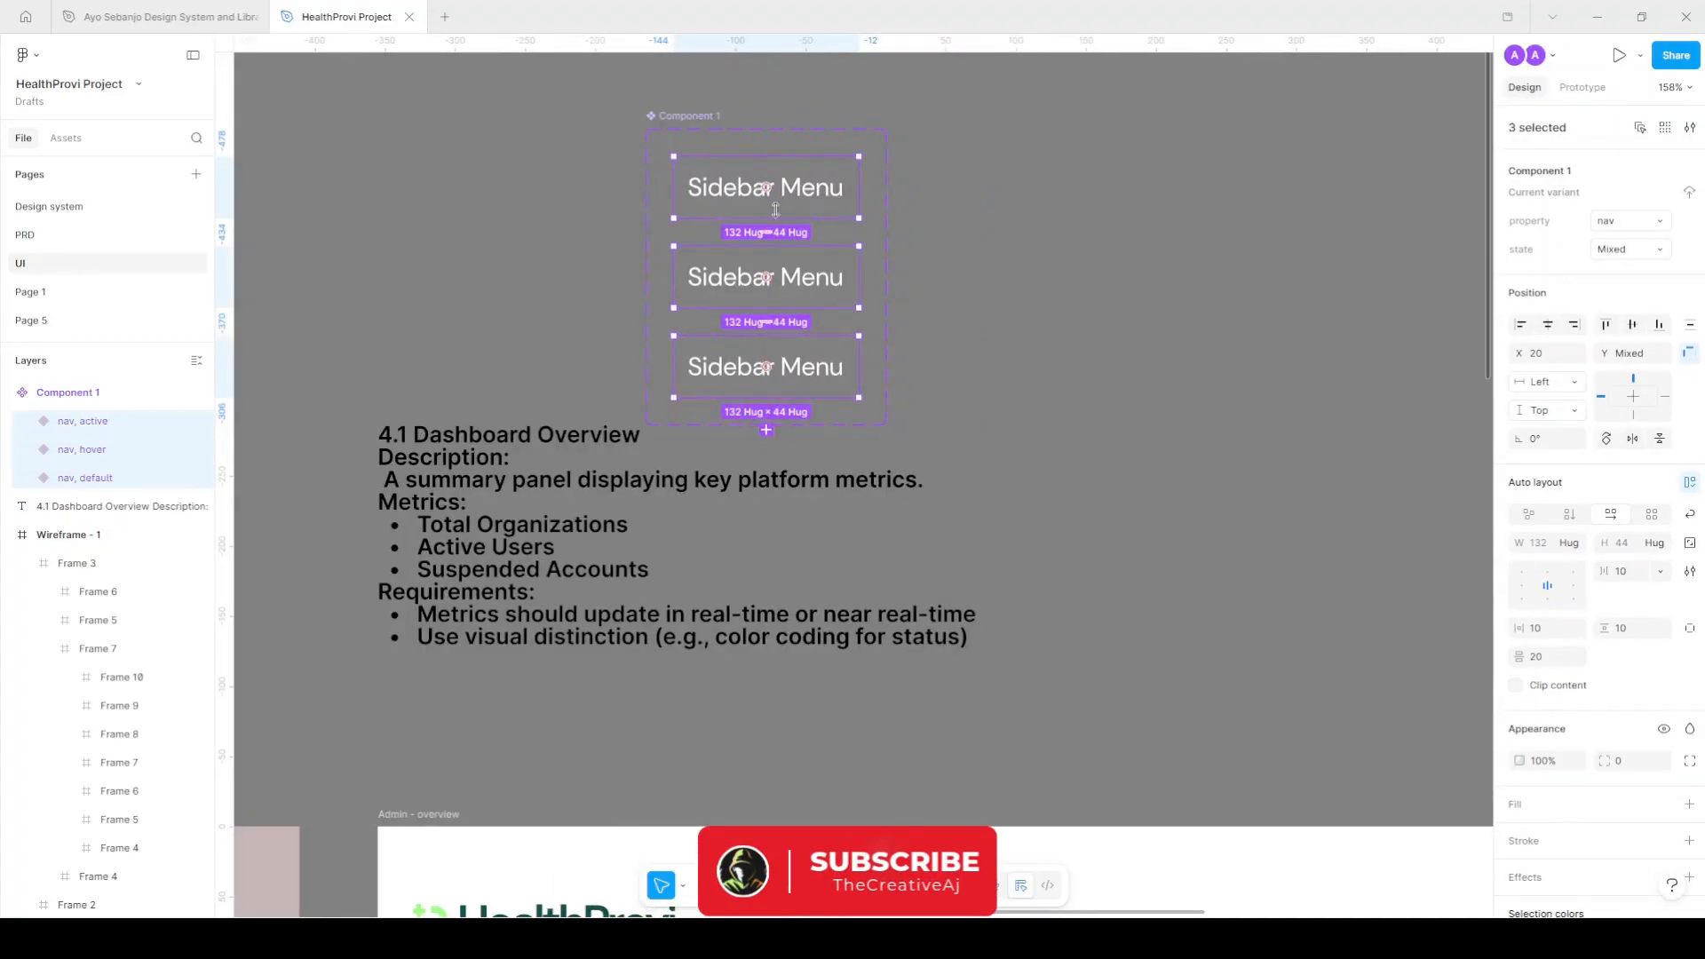
{"action": "left_click", "coordinate": [838, 197]}
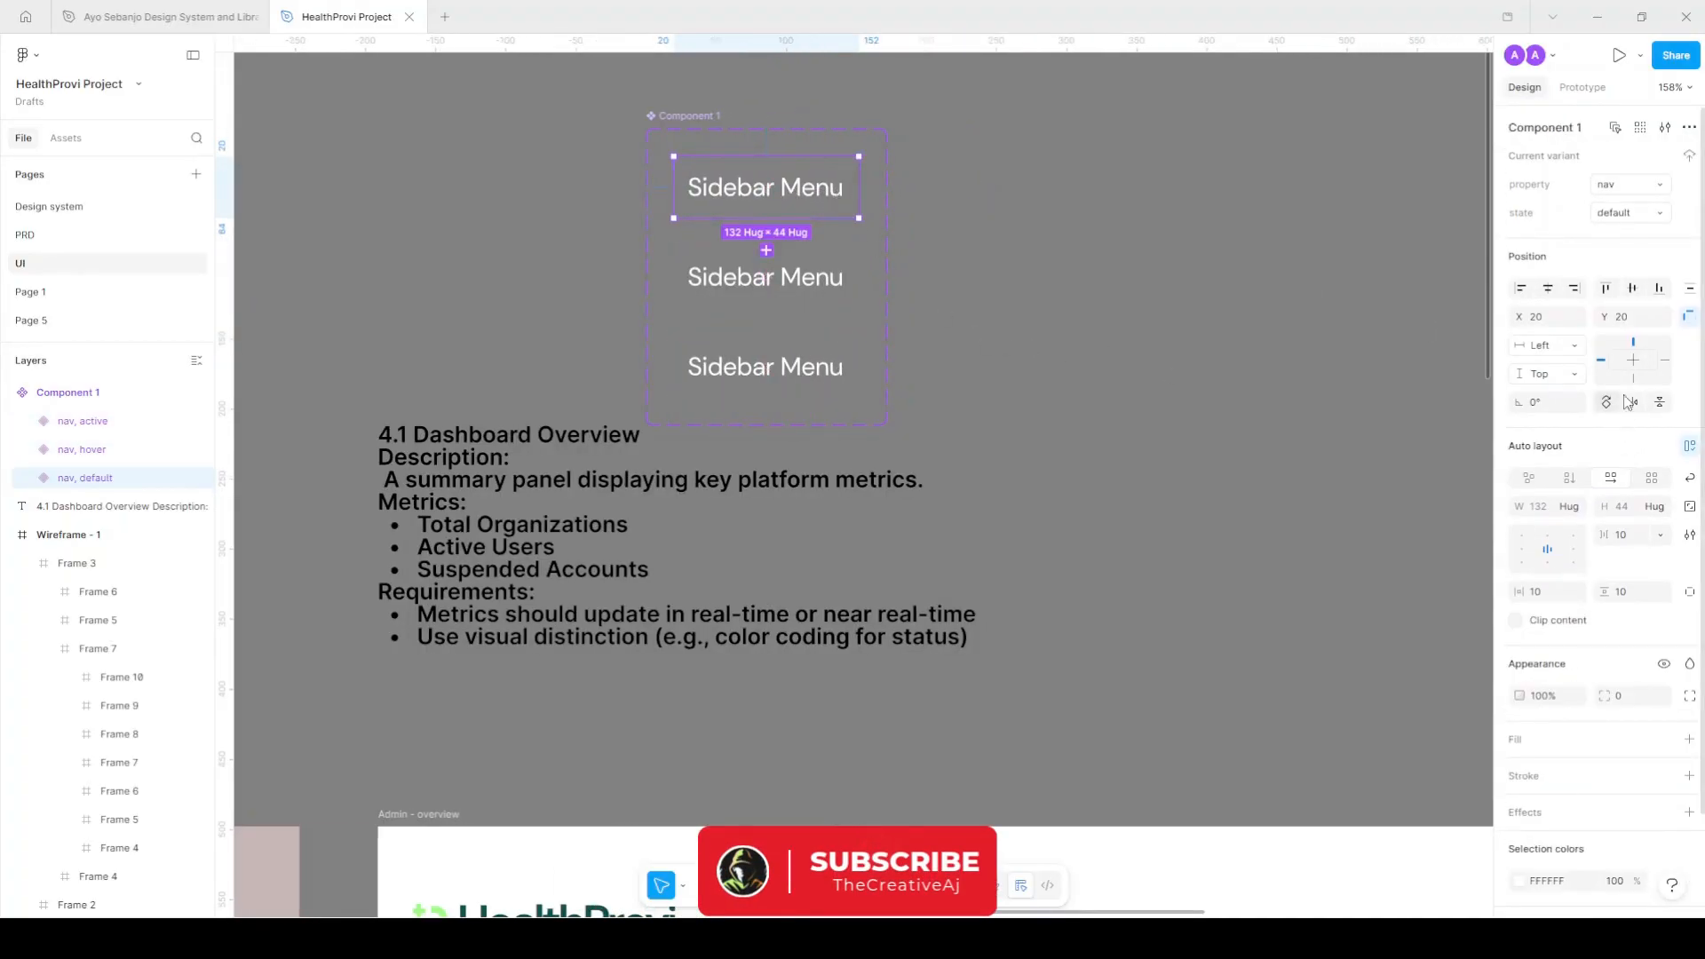
{"action": "key", "text": "Tab"}
{"action": "key", "text": "Tab"}
{"action": "key", "text": "Tab"}
{"action": "left_click", "coordinate": [1664, 739]}
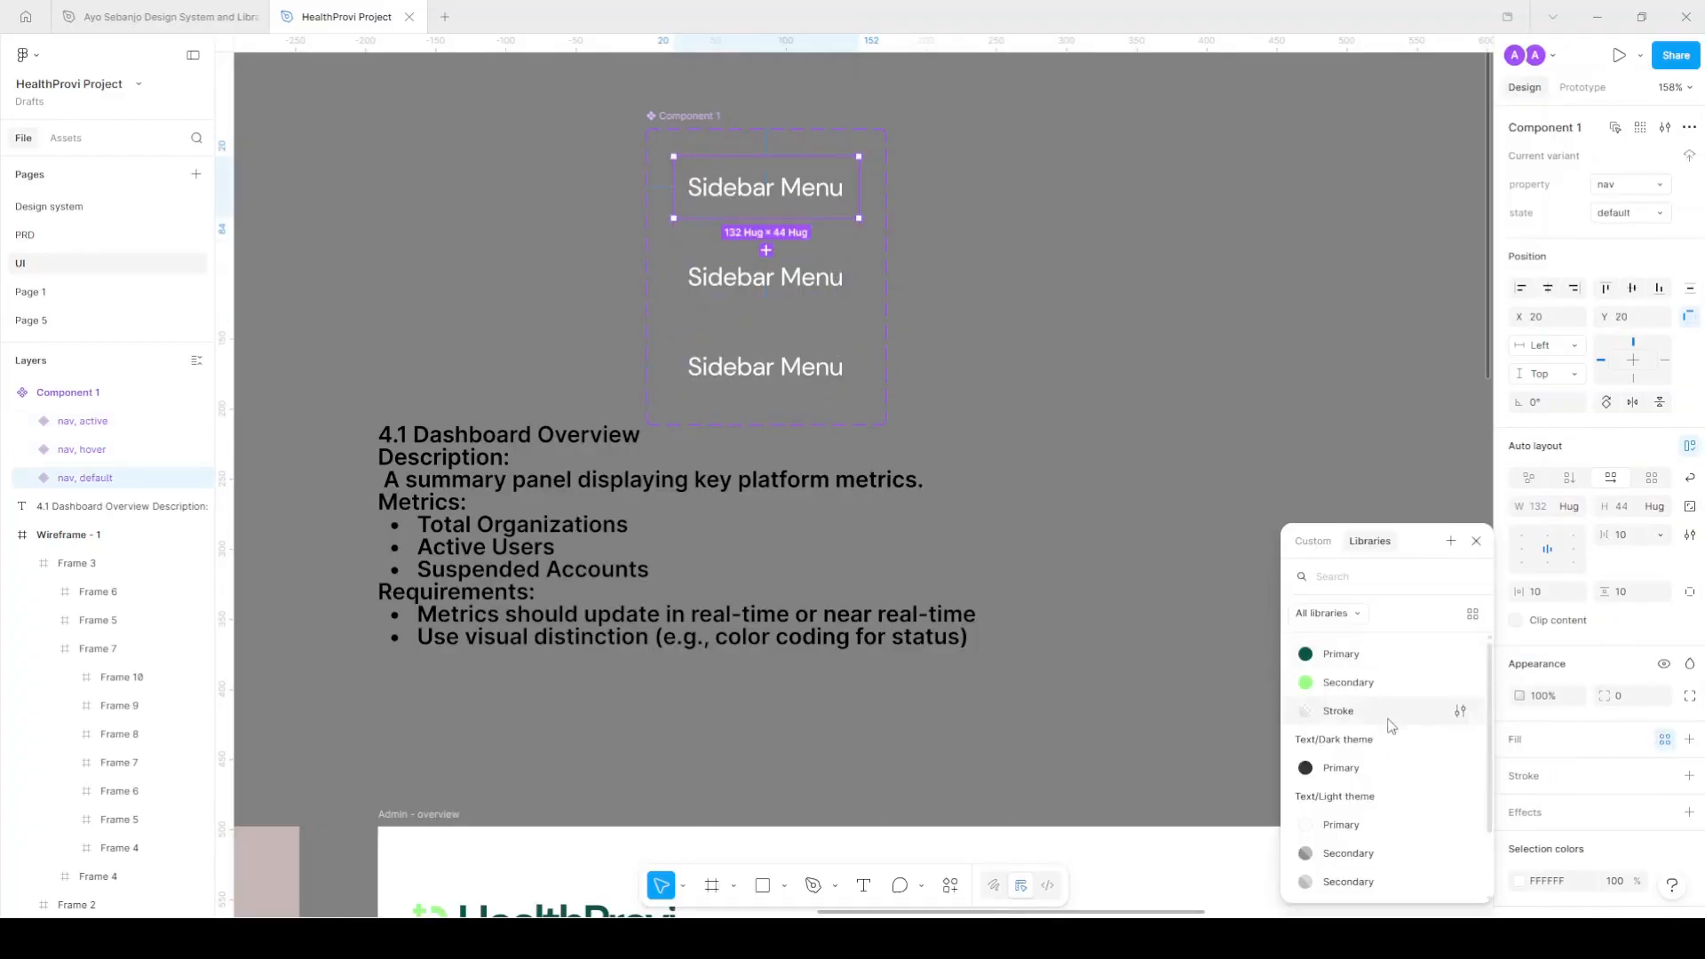
{"action": "scroll", "coordinate": [1379, 822], "scroll_direction": "down", "scroll_amount": 2}
{"action": "left_click", "coordinate": [1379, 851]}
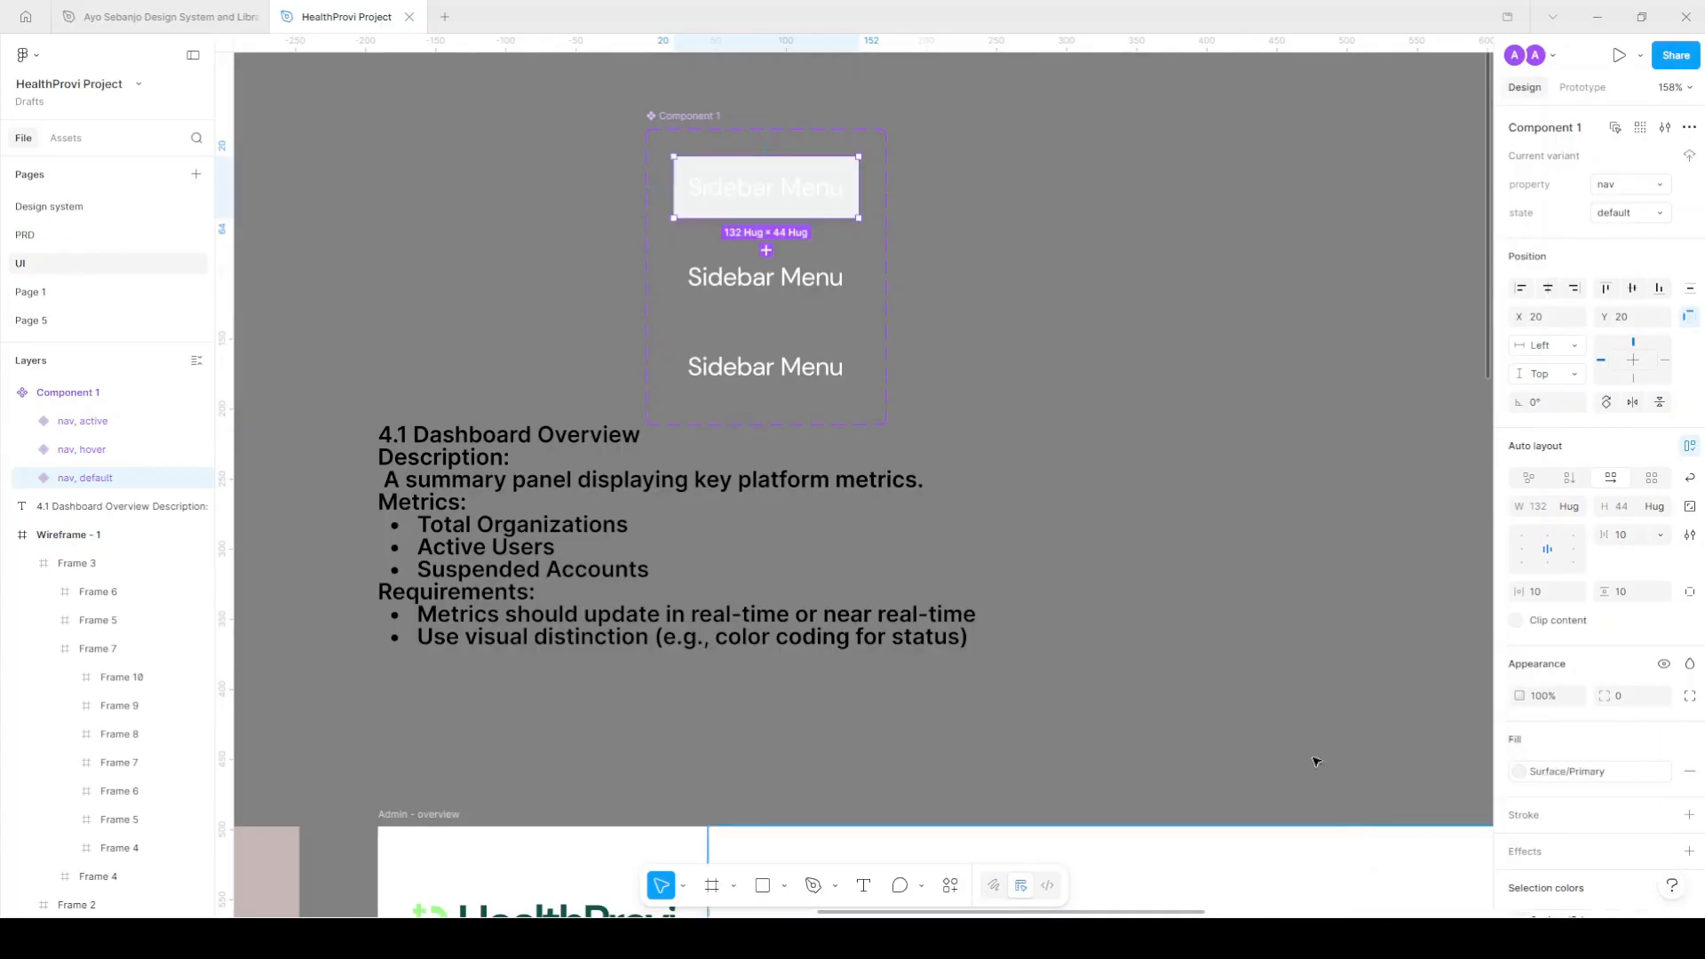
{"action": "scroll", "coordinate": [1621, 749], "scroll_direction": "down", "scroll_amount": 3}
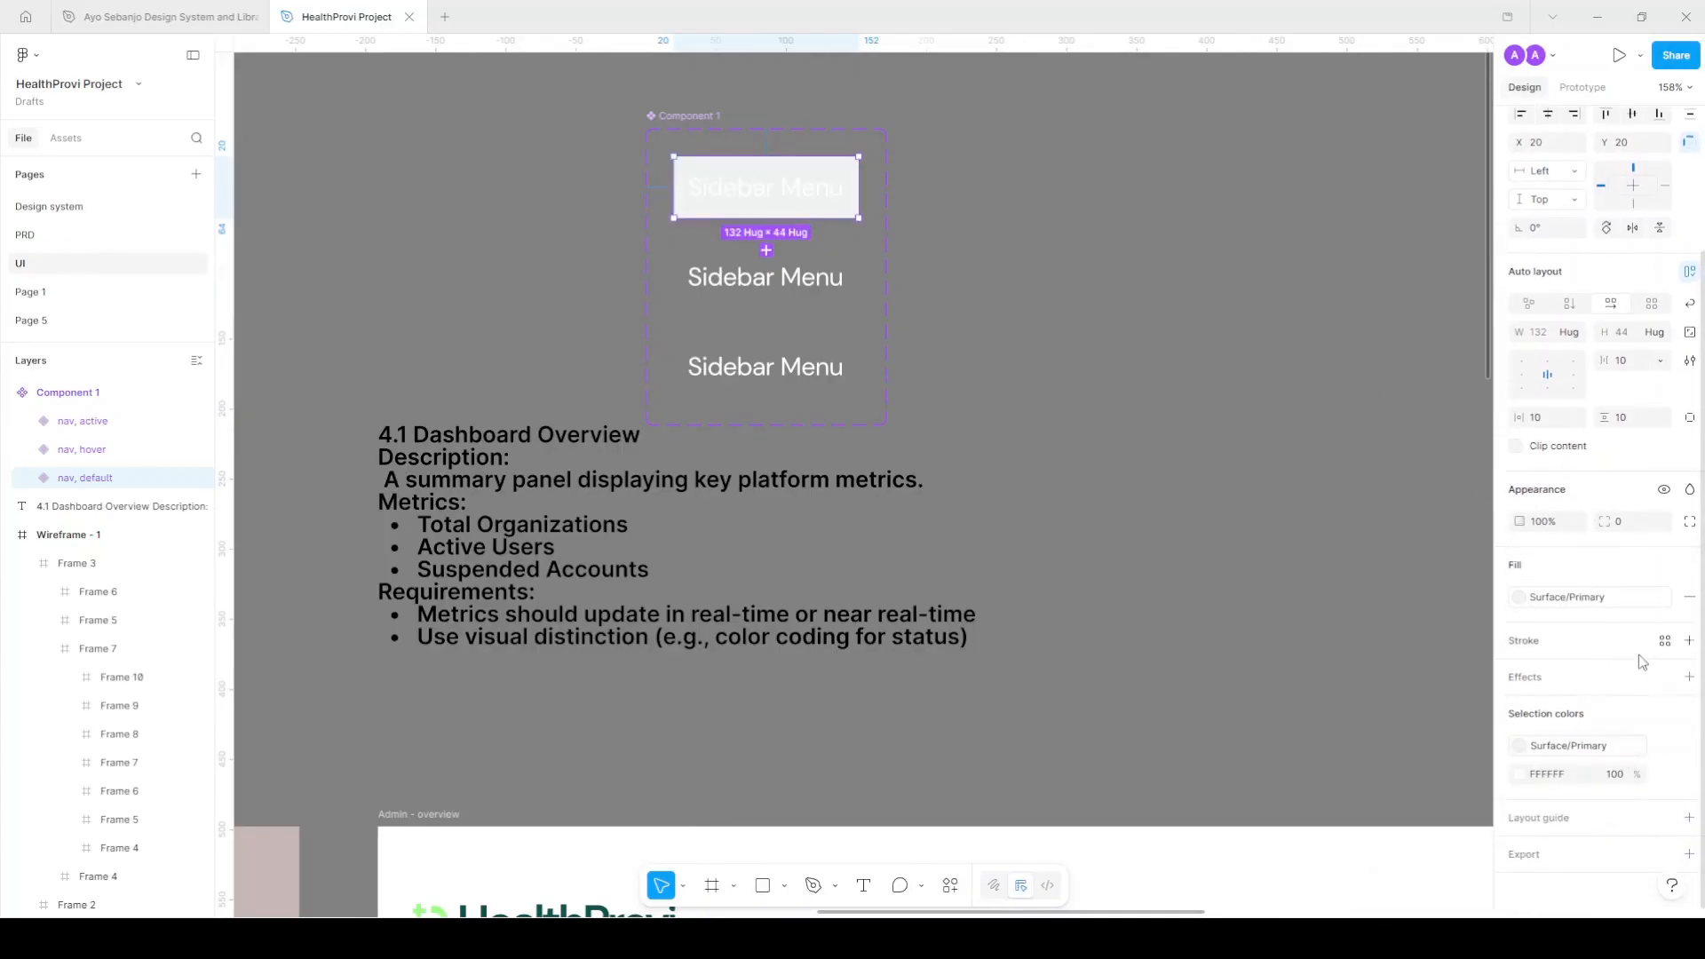
{"action": "left_click", "coordinate": [1668, 777]}
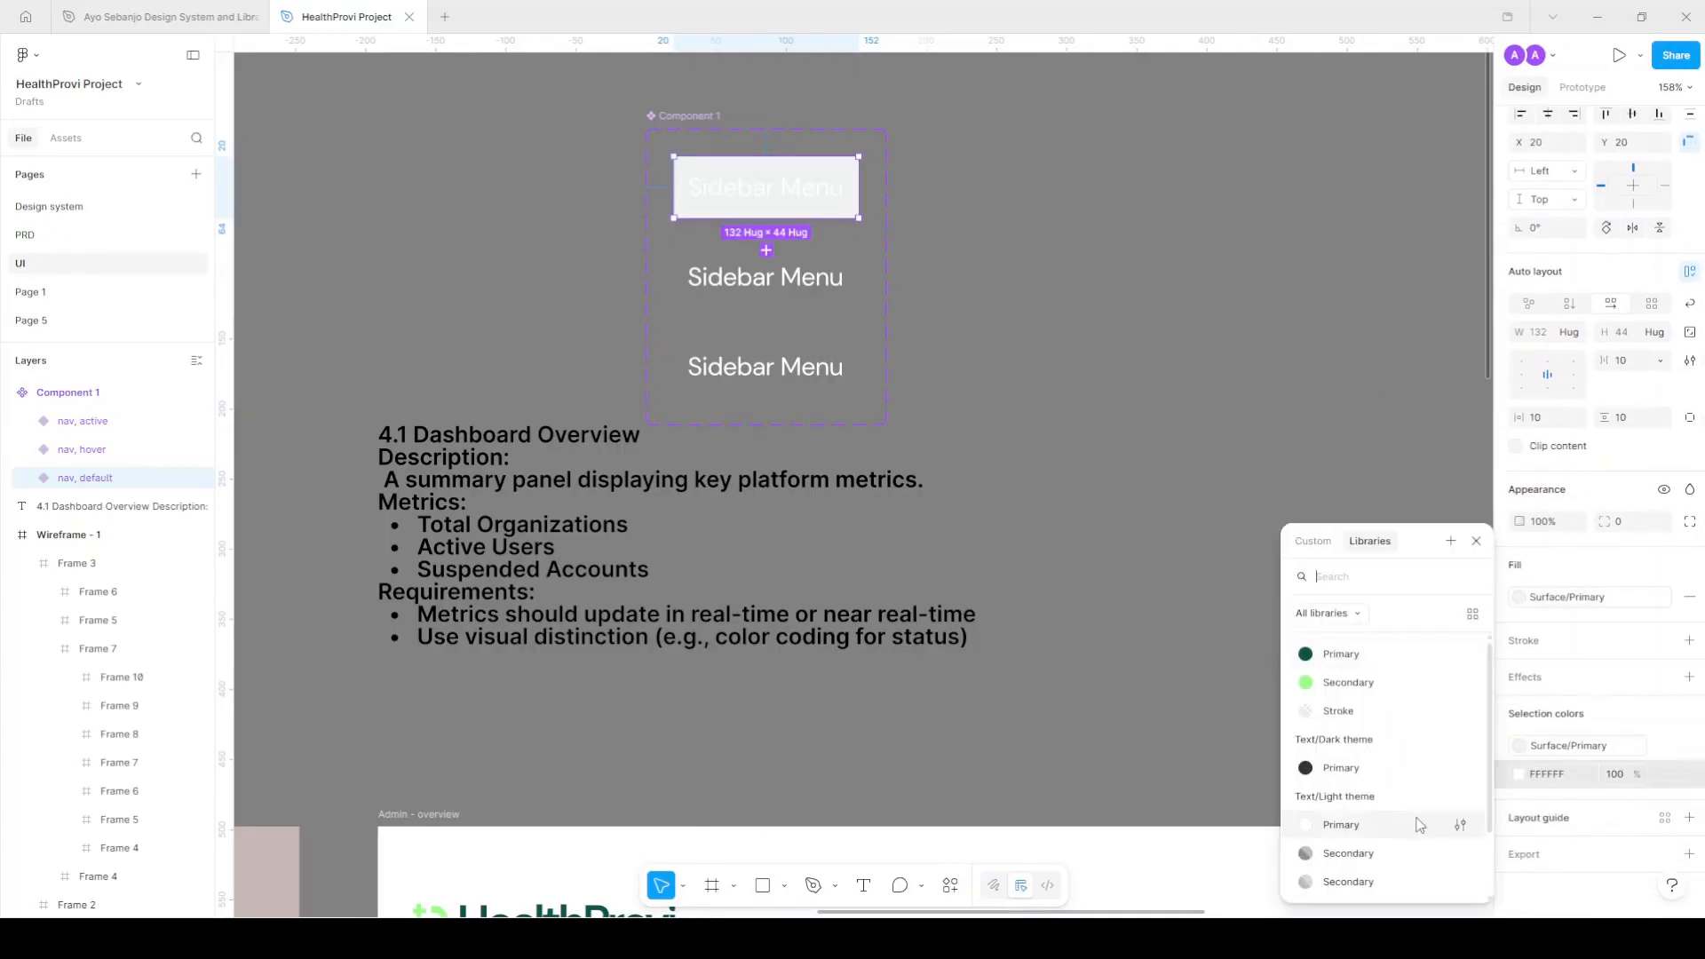
{"action": "left_click", "coordinate": [1387, 768]}
{"action": "scroll", "coordinate": [811, 160], "scroll_direction": "up", "scroll_amount": 3}
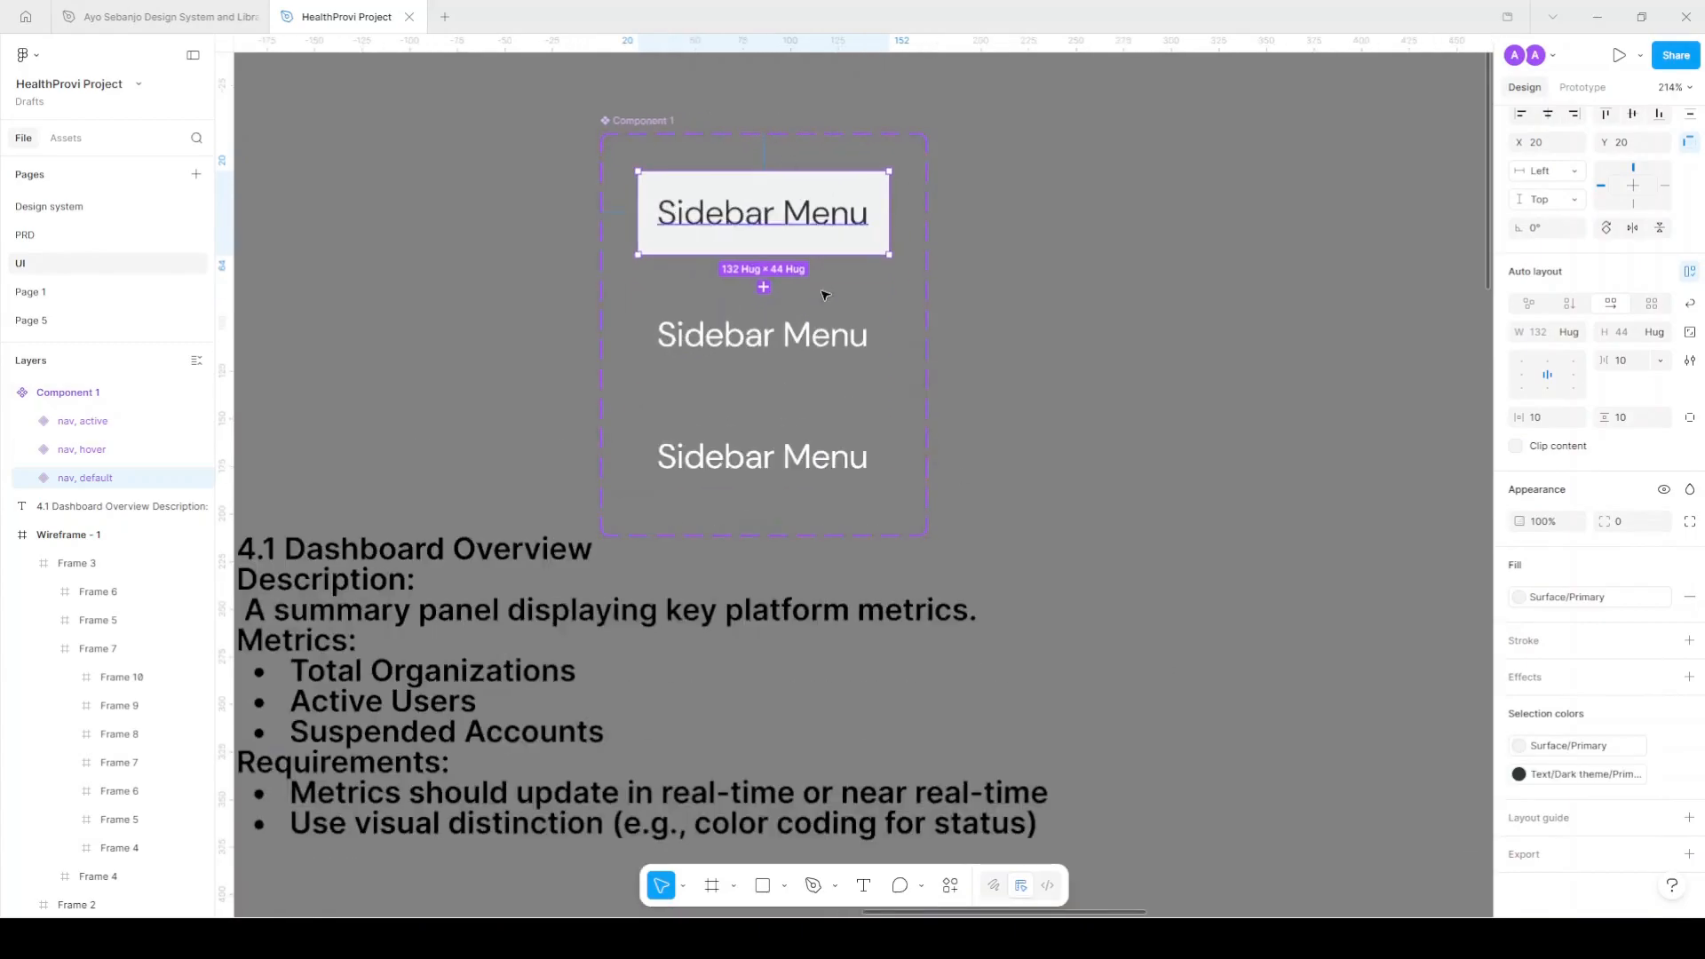
Give the hover variant the green Secondary fill and dark Primary text.
{"action": "left_click", "coordinate": [811, 343]}
{"action": "scroll", "coordinate": [1543, 270], "scroll_direction": "up", "scroll_amount": 2}
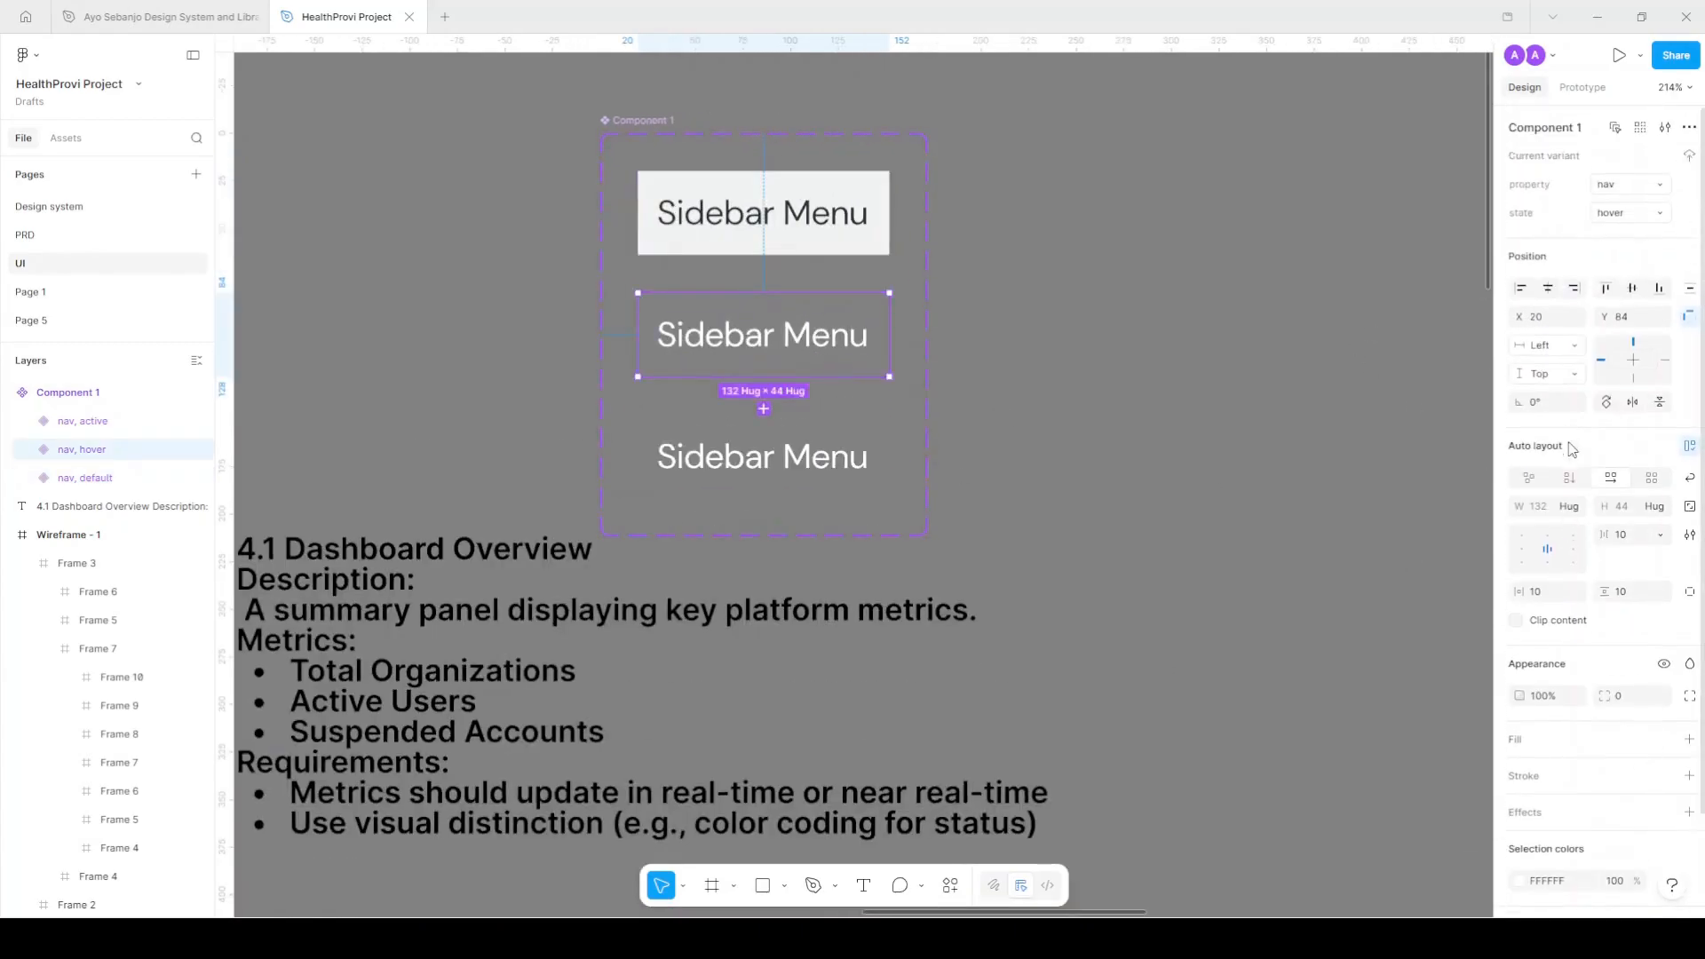
{"action": "left_click", "coordinate": [1667, 746]}
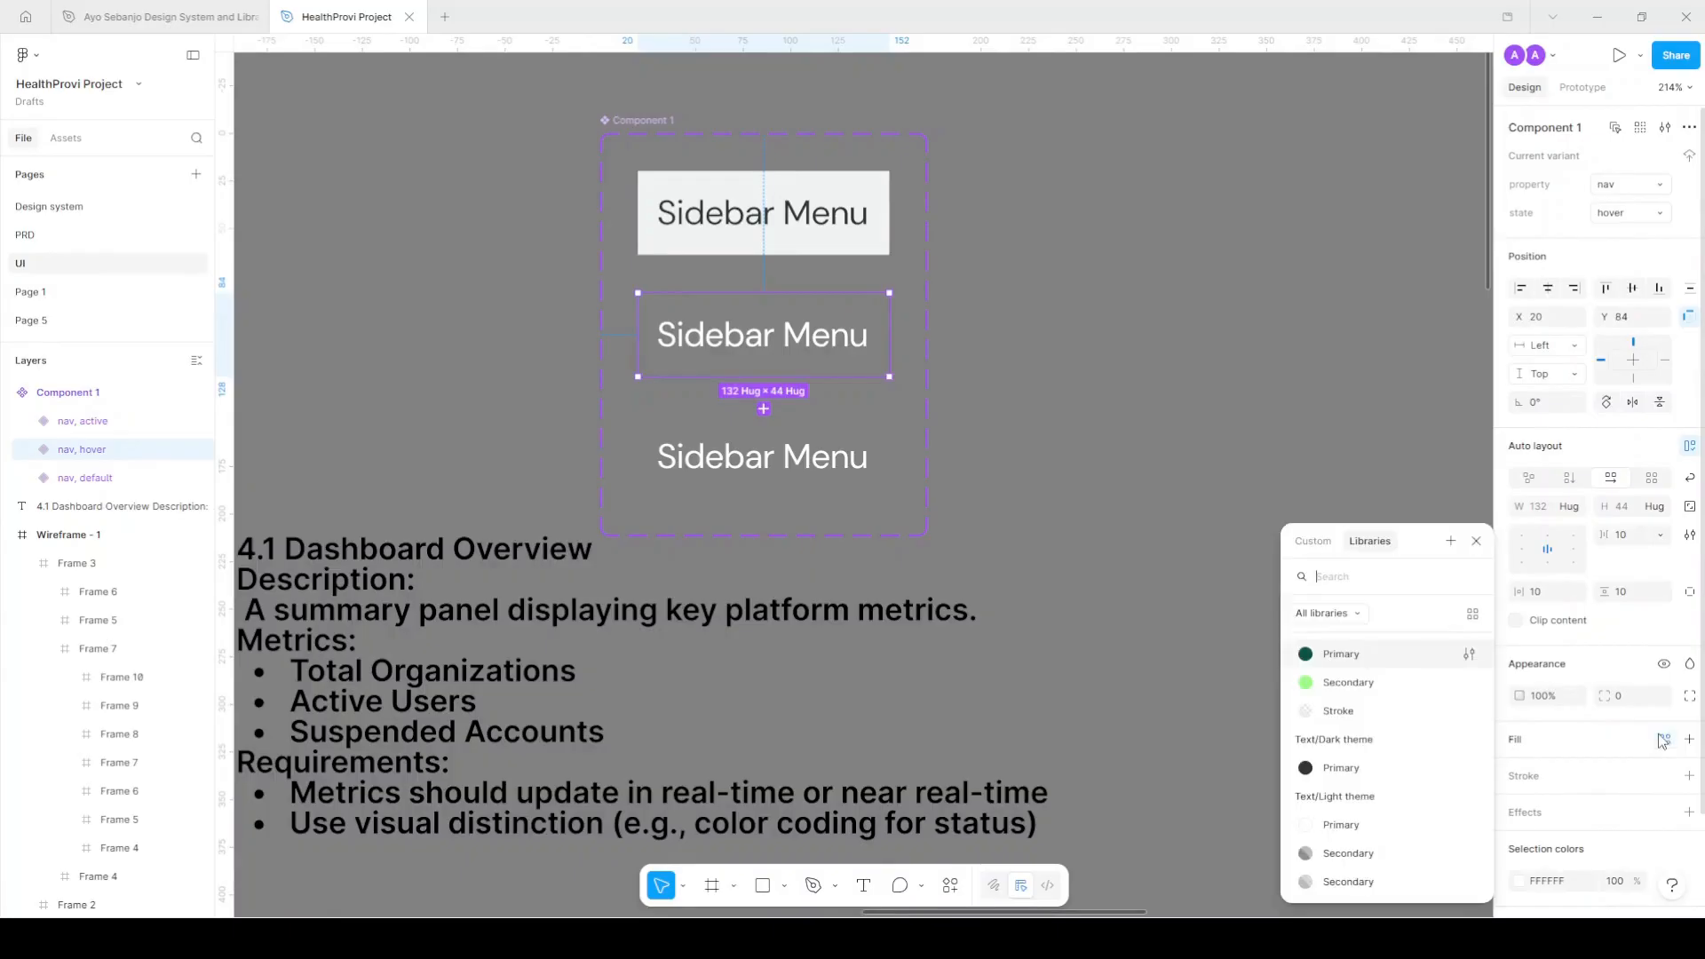
{"action": "left_click", "coordinate": [1380, 689]}
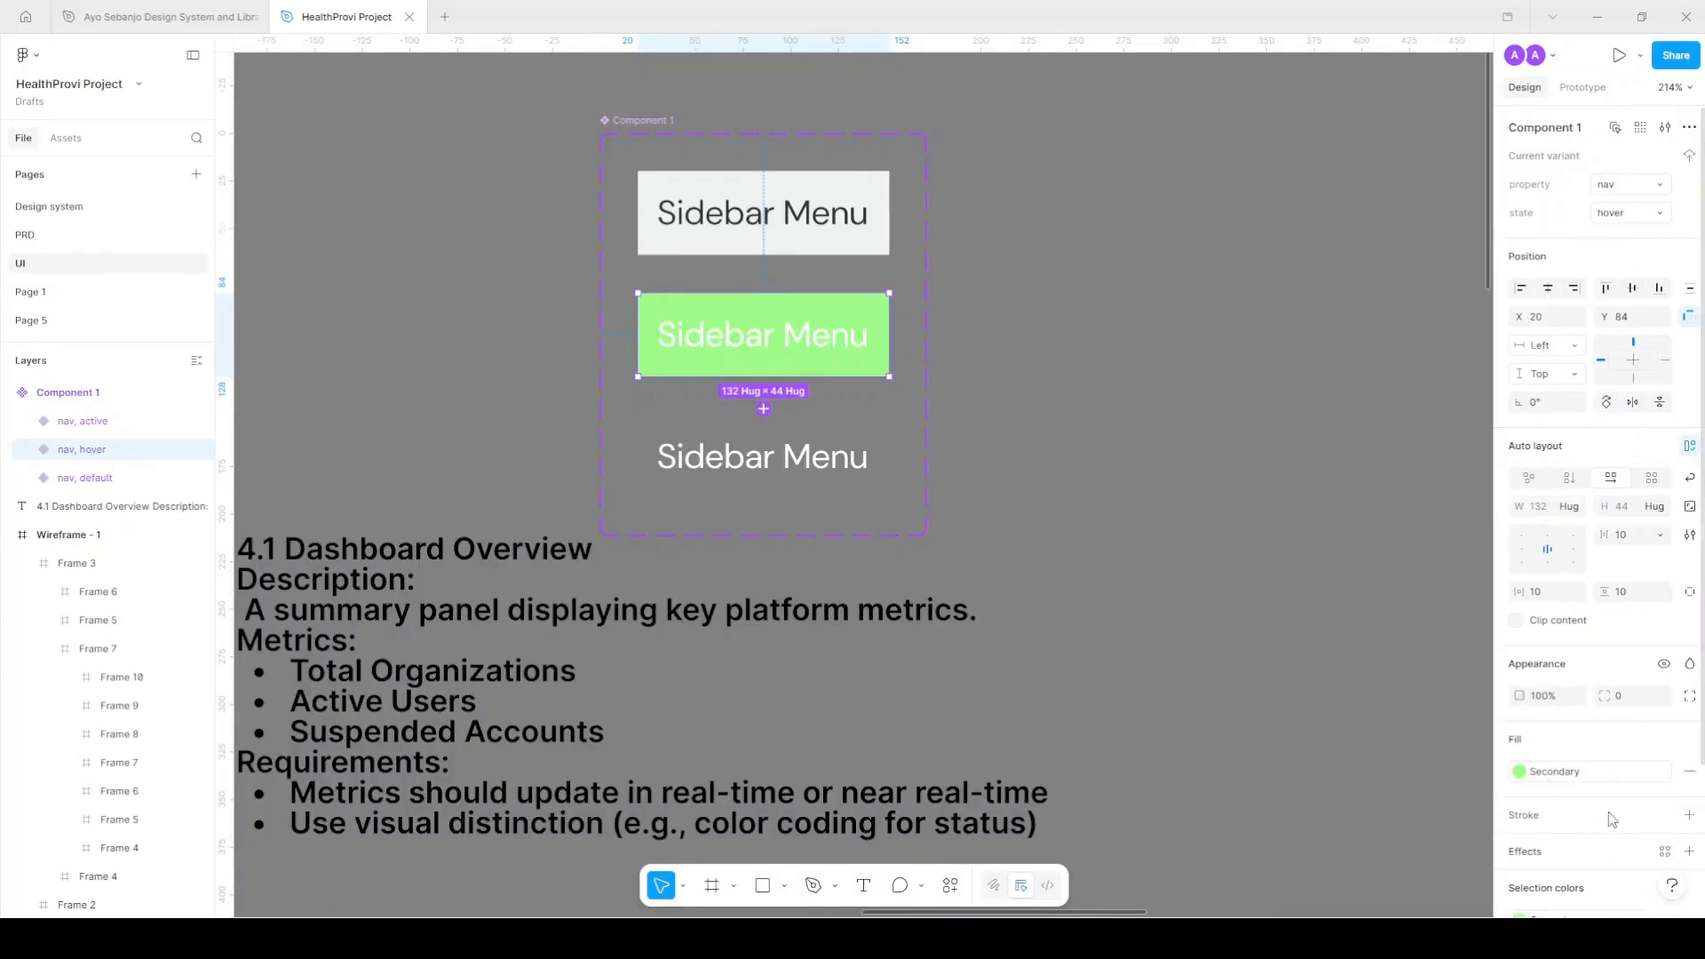
{"action": "scroll", "coordinate": [1608, 817], "scroll_direction": "down", "scroll_amount": 3}
{"action": "left_click", "coordinate": [1664, 774]}
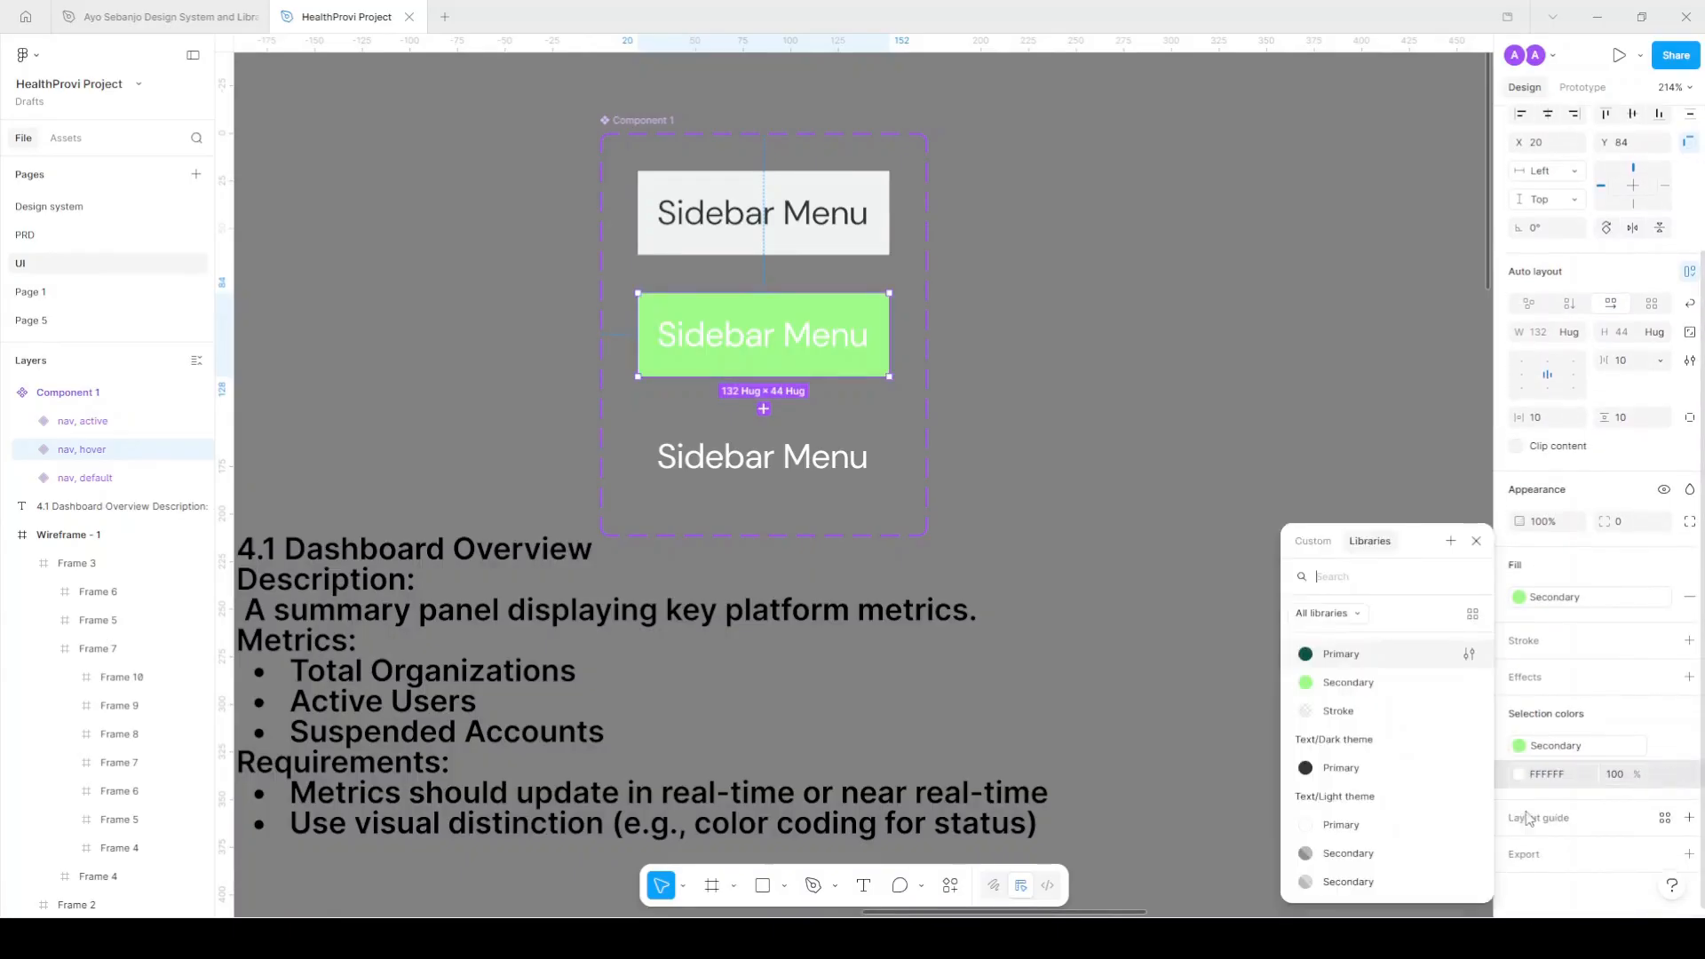
{"action": "left_click", "coordinate": [1341, 767]}
{"action": "key", "text": "Tab"}
Fill the active variant with the dark green Primary colour.
{"action": "mouse_move", "coordinate": [1665, 781]}
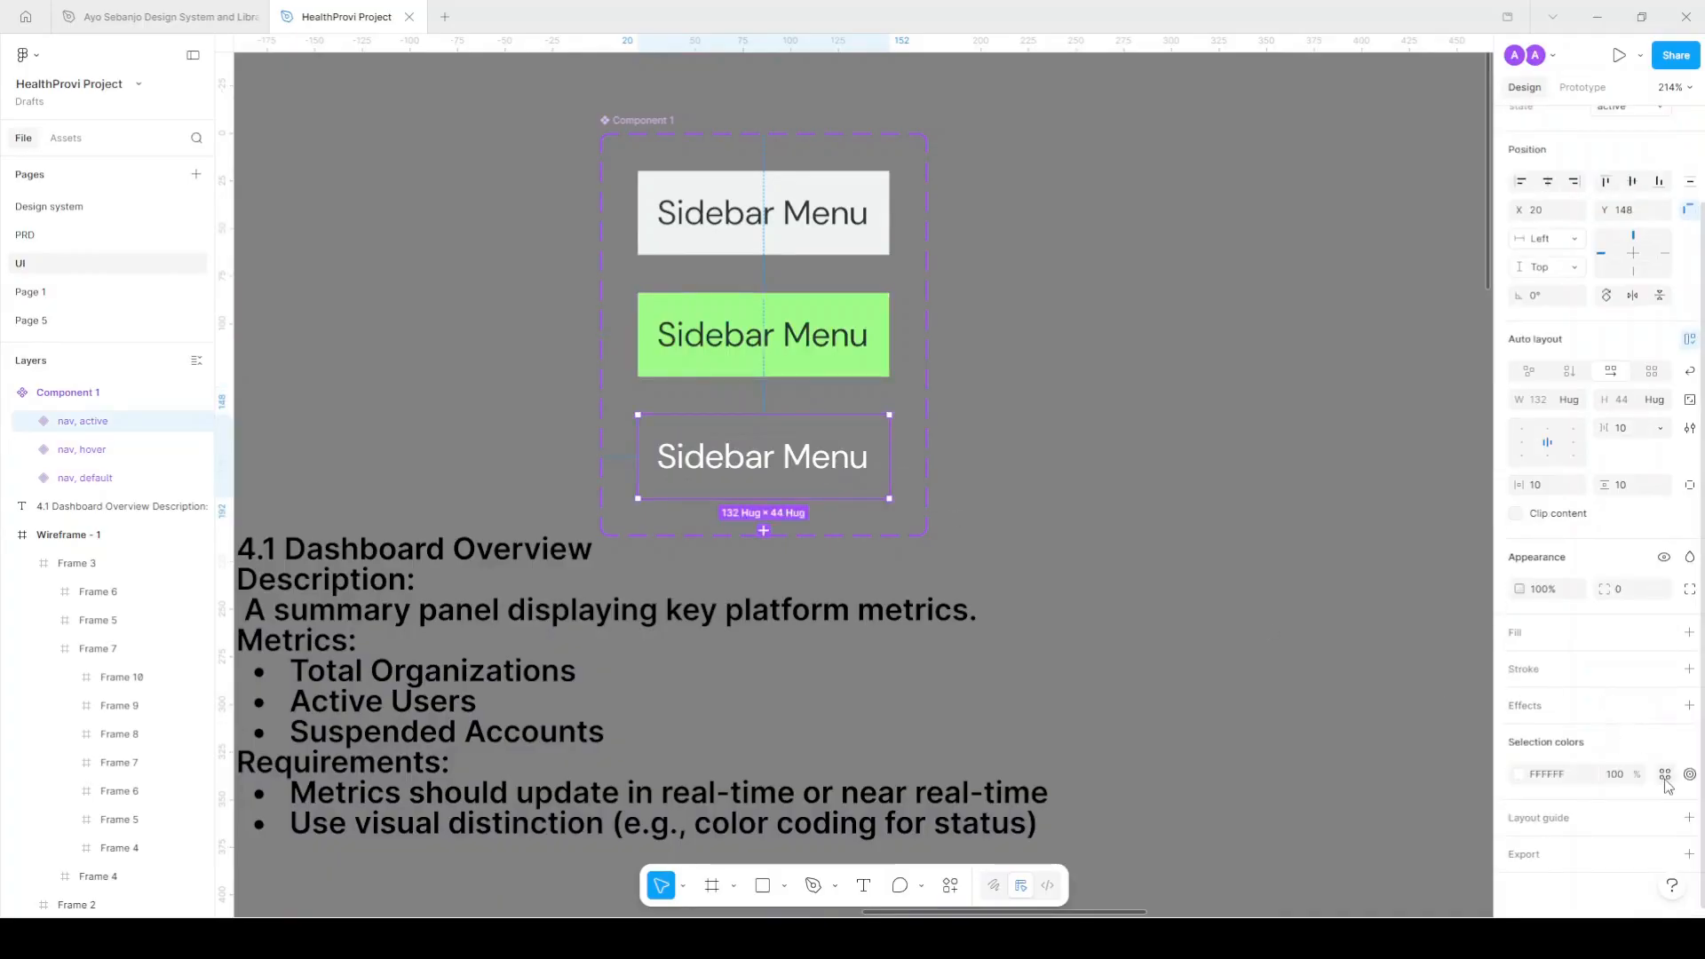
{"action": "left_click", "coordinate": [1665, 774]}
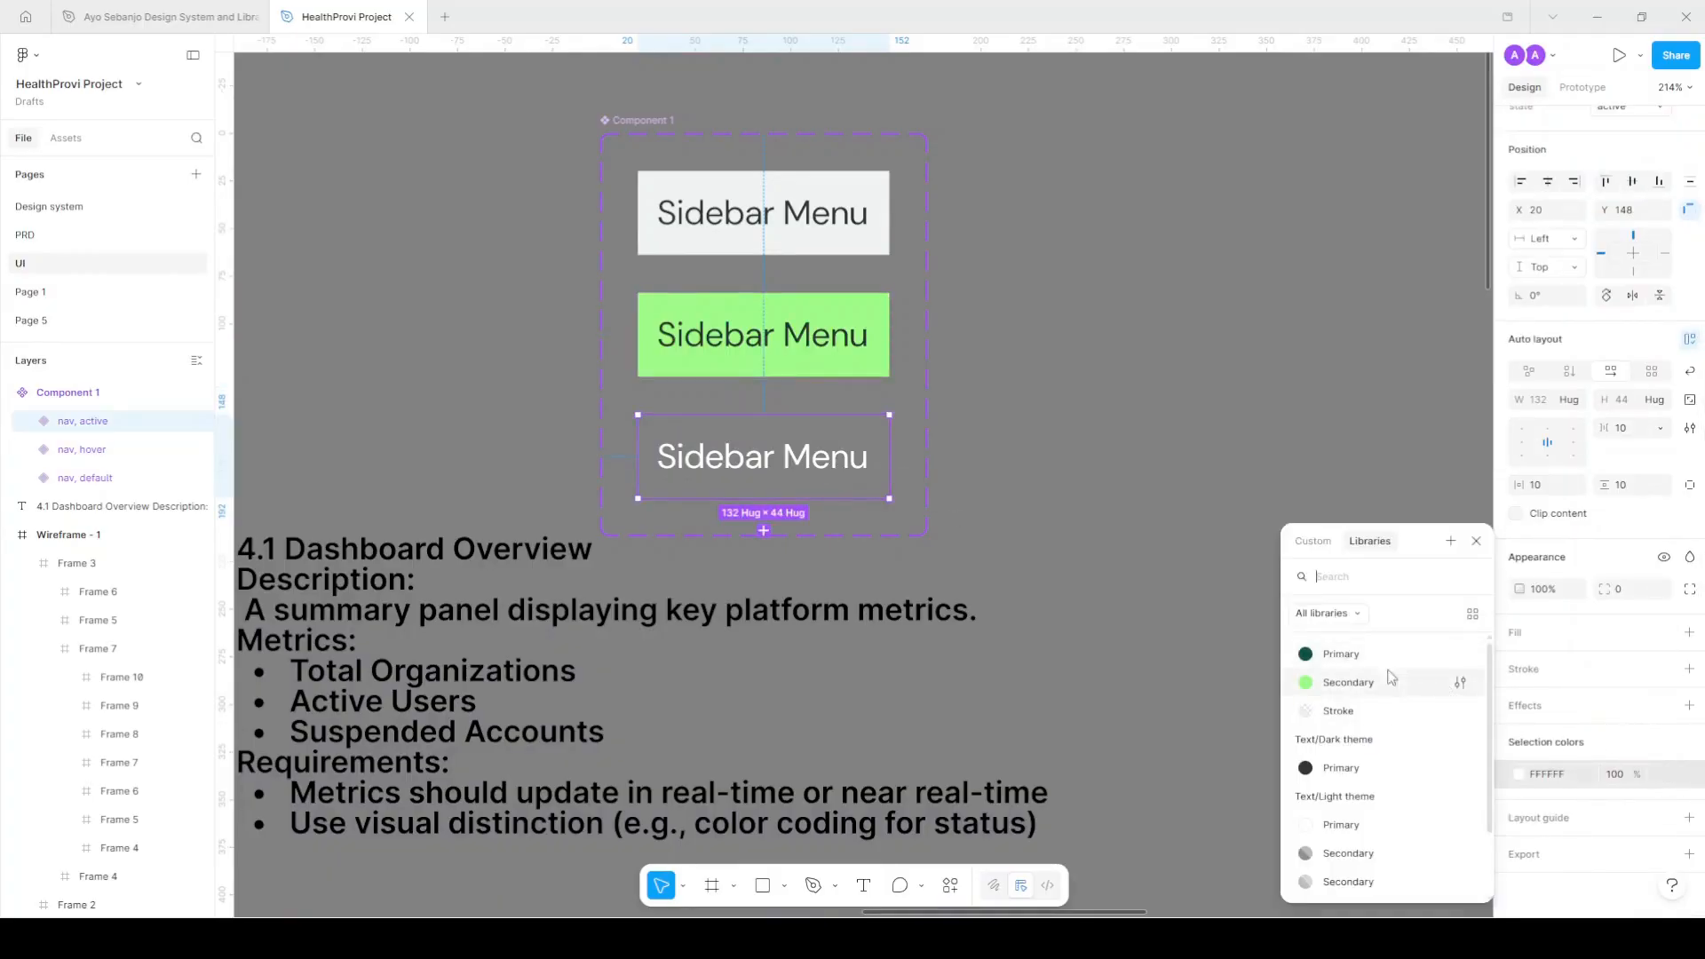
{"action": "left_click", "coordinate": [1394, 653]}
{"action": "key", "text": "ctrl+z"}
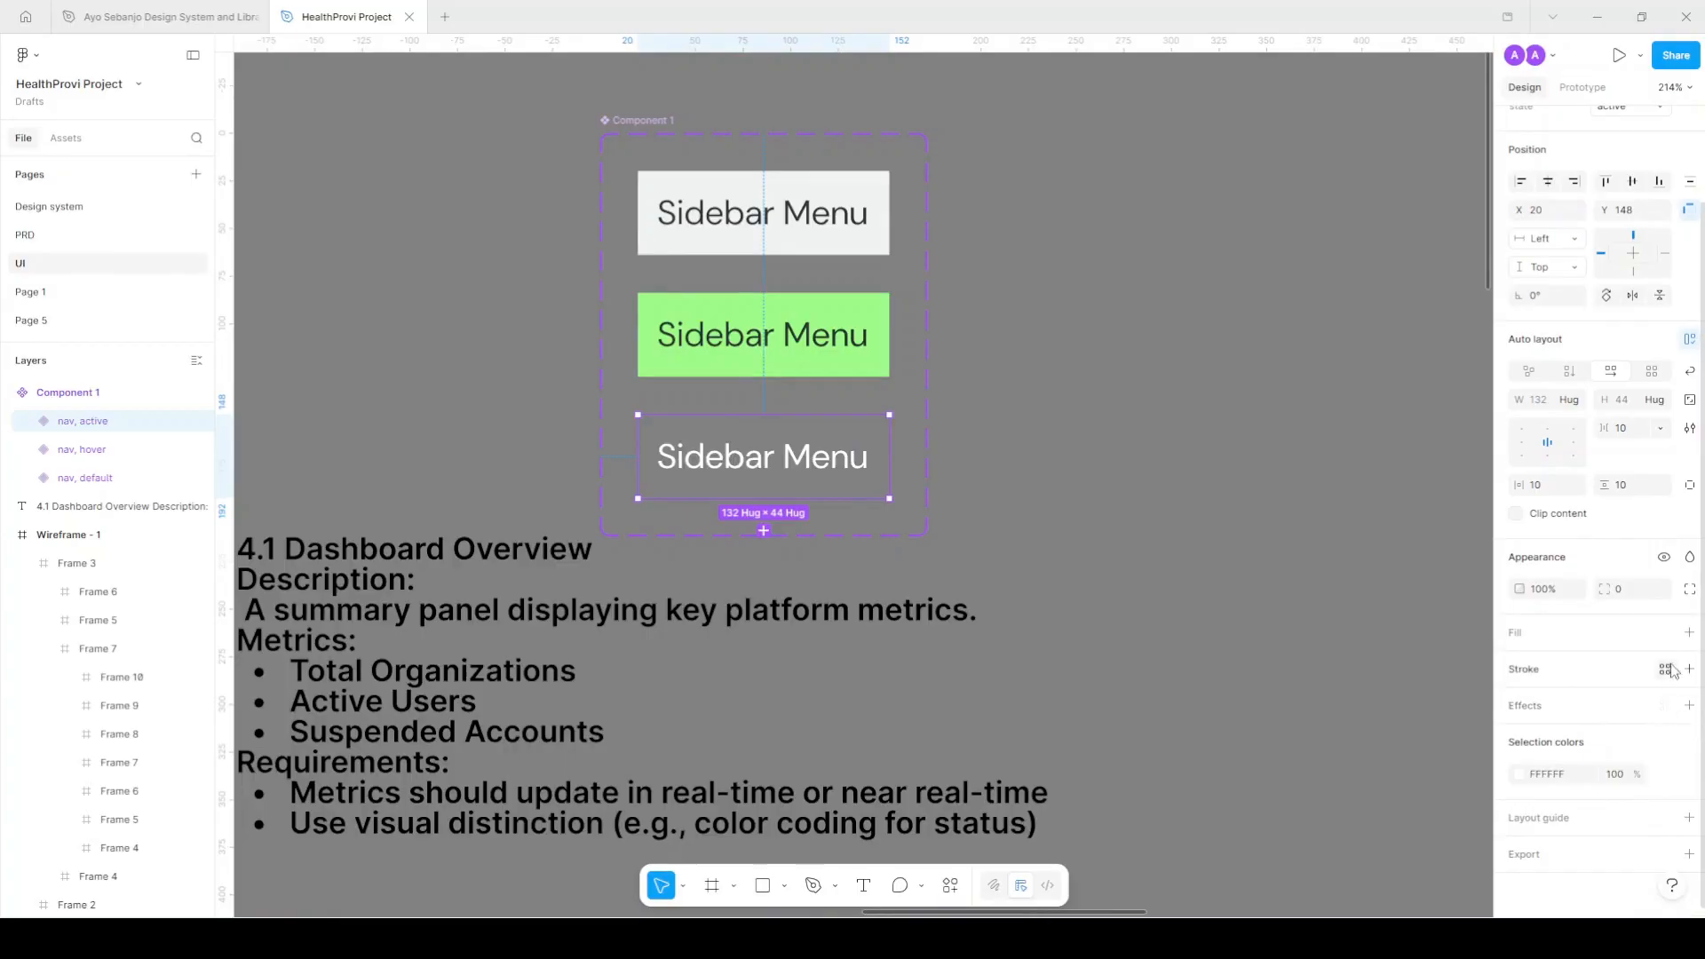
{"action": "left_click", "coordinate": [1666, 633]}
{"action": "left_click", "coordinate": [1385, 653]}
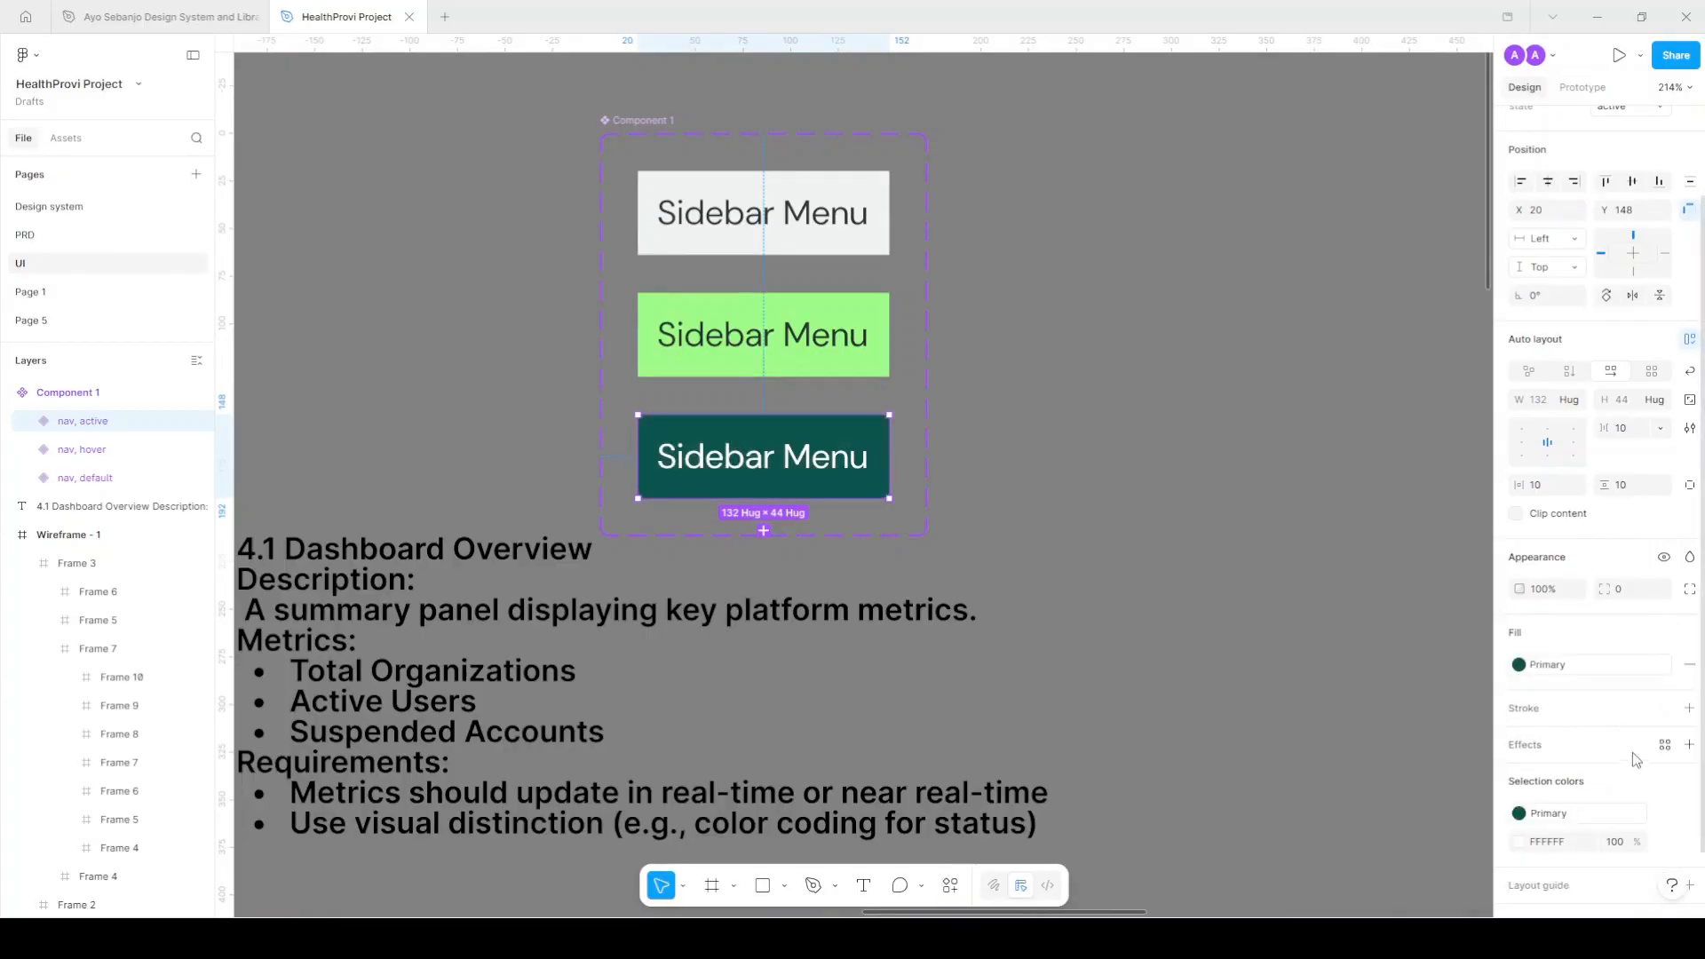
{"action": "scroll", "coordinate": [937, 489], "scroll_direction": "down", "scroll_amount": 3}
{"action": "scroll", "coordinate": [990, 504], "scroll_direction": "down", "scroll_amount": 2}
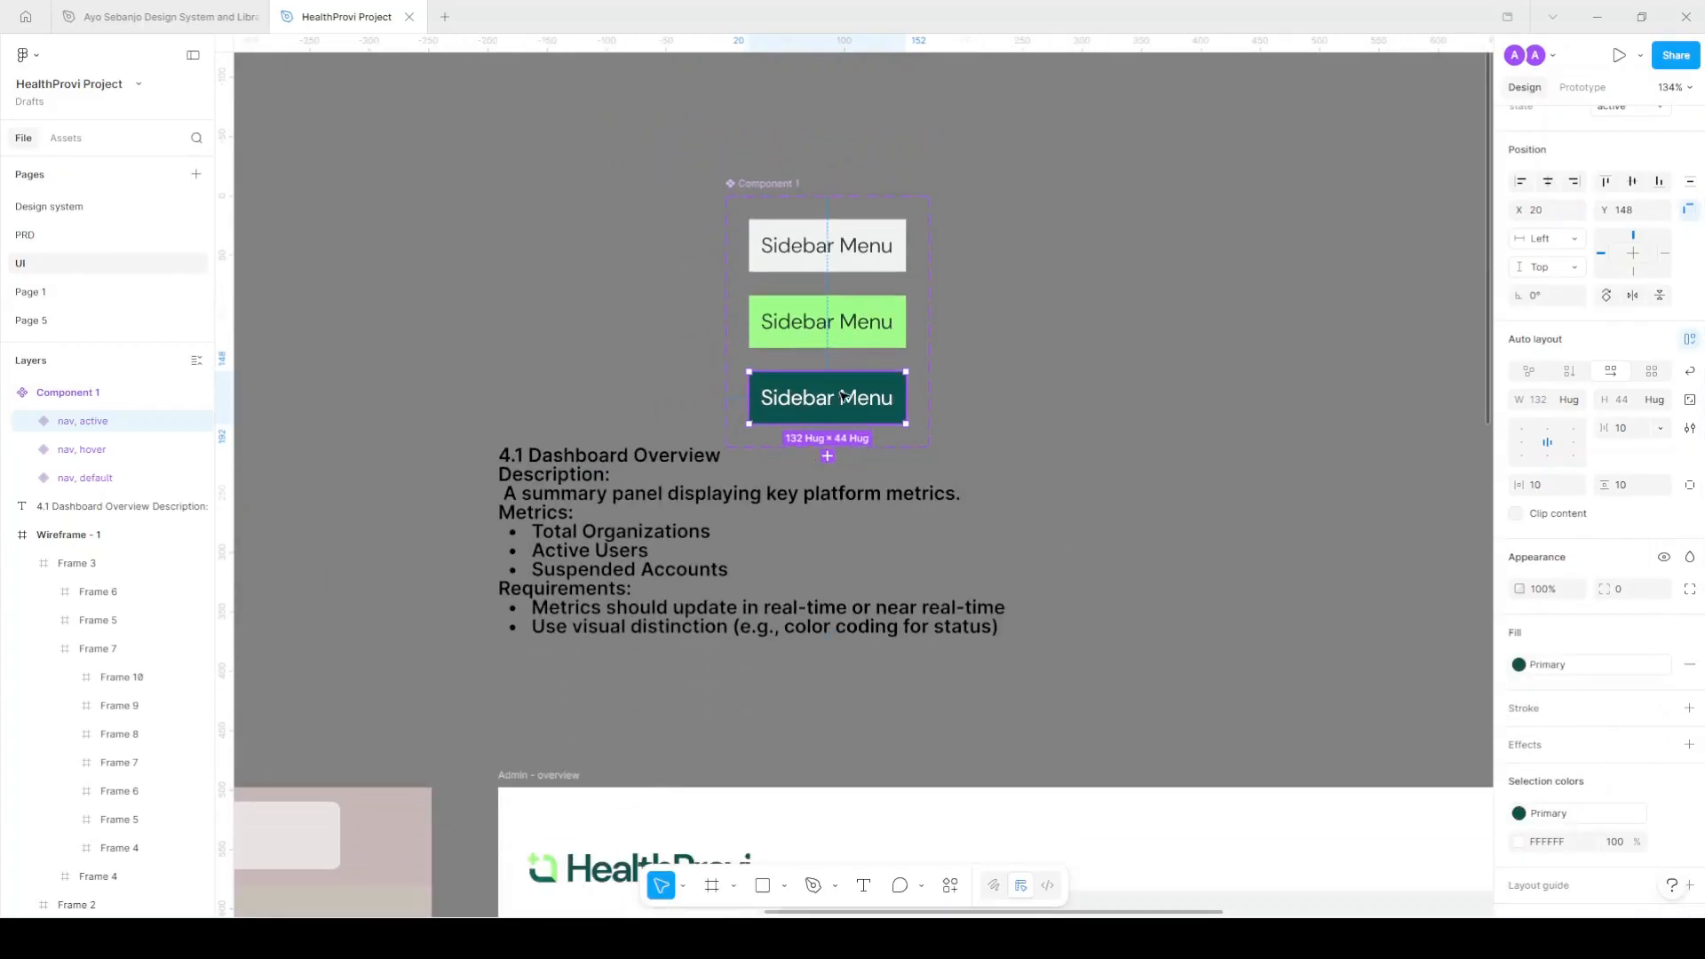
{"action": "scroll", "coordinate": [871, 395], "scroll_direction": "up", "scroll_amount": 3}
Round the corners of all three variants to a radius of 7.
{"action": "left_click", "coordinate": [870, 297], "text": "shift"}
{"action": "left_click", "coordinate": [886, 211], "text": "shift"}
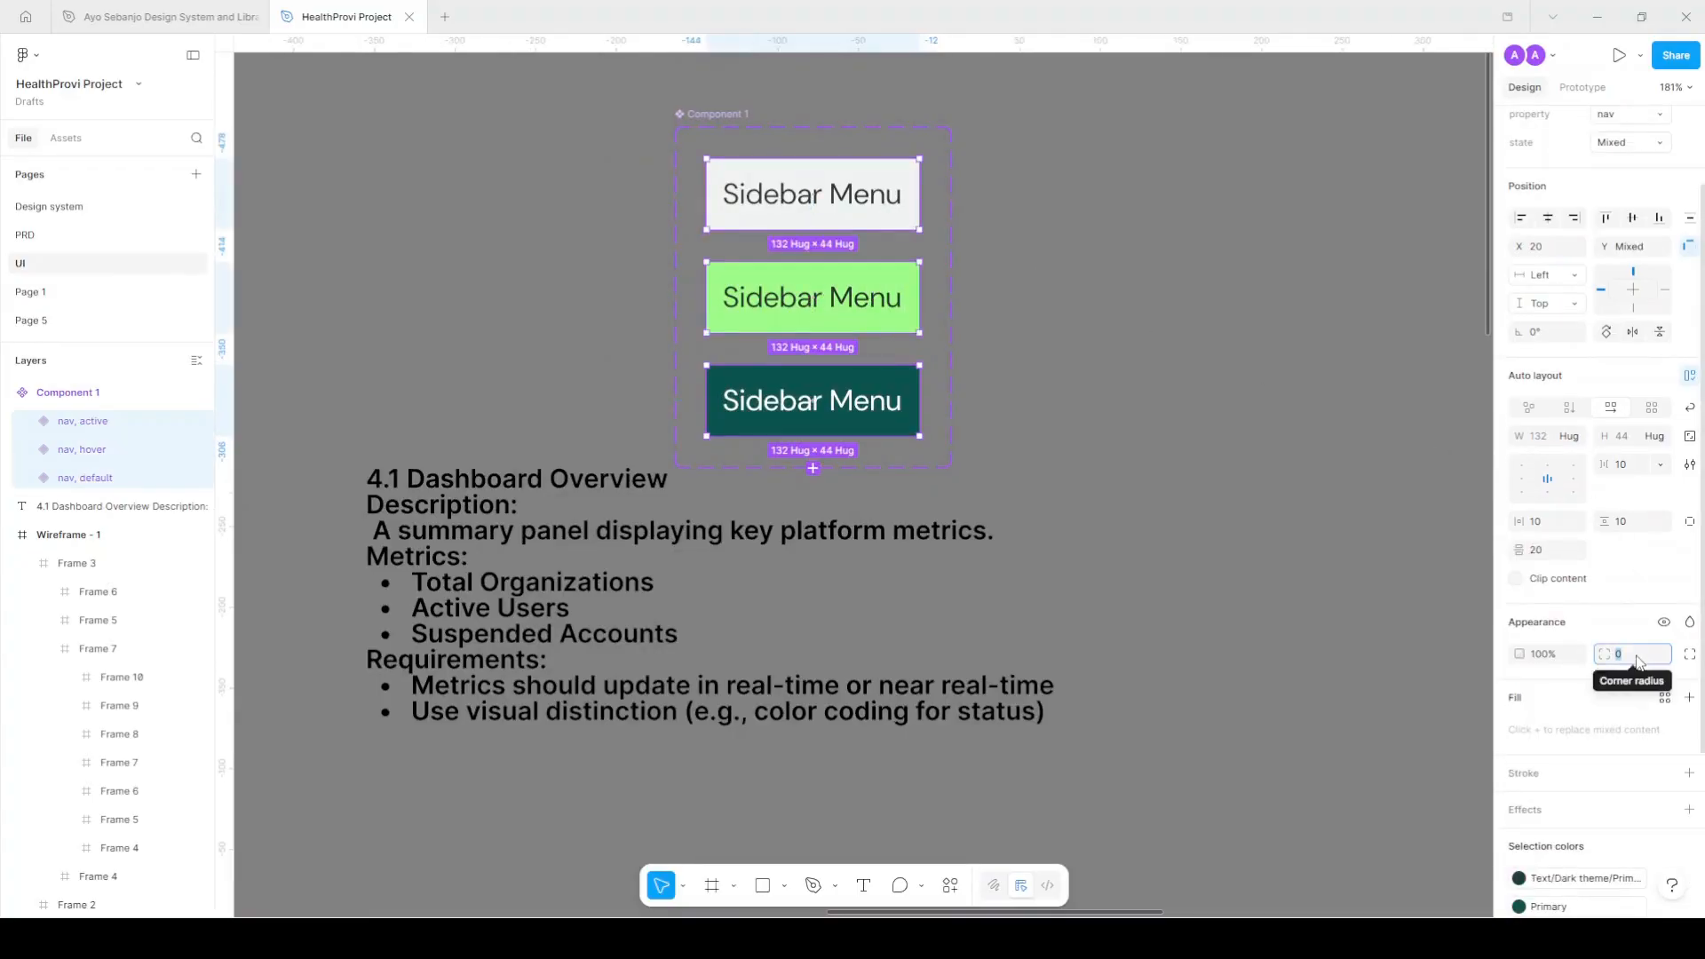
{"action": "key", "text": "Return"}
{"action": "scroll", "coordinate": [1185, 286], "scroll_direction": "down", "scroll_amount": 4}
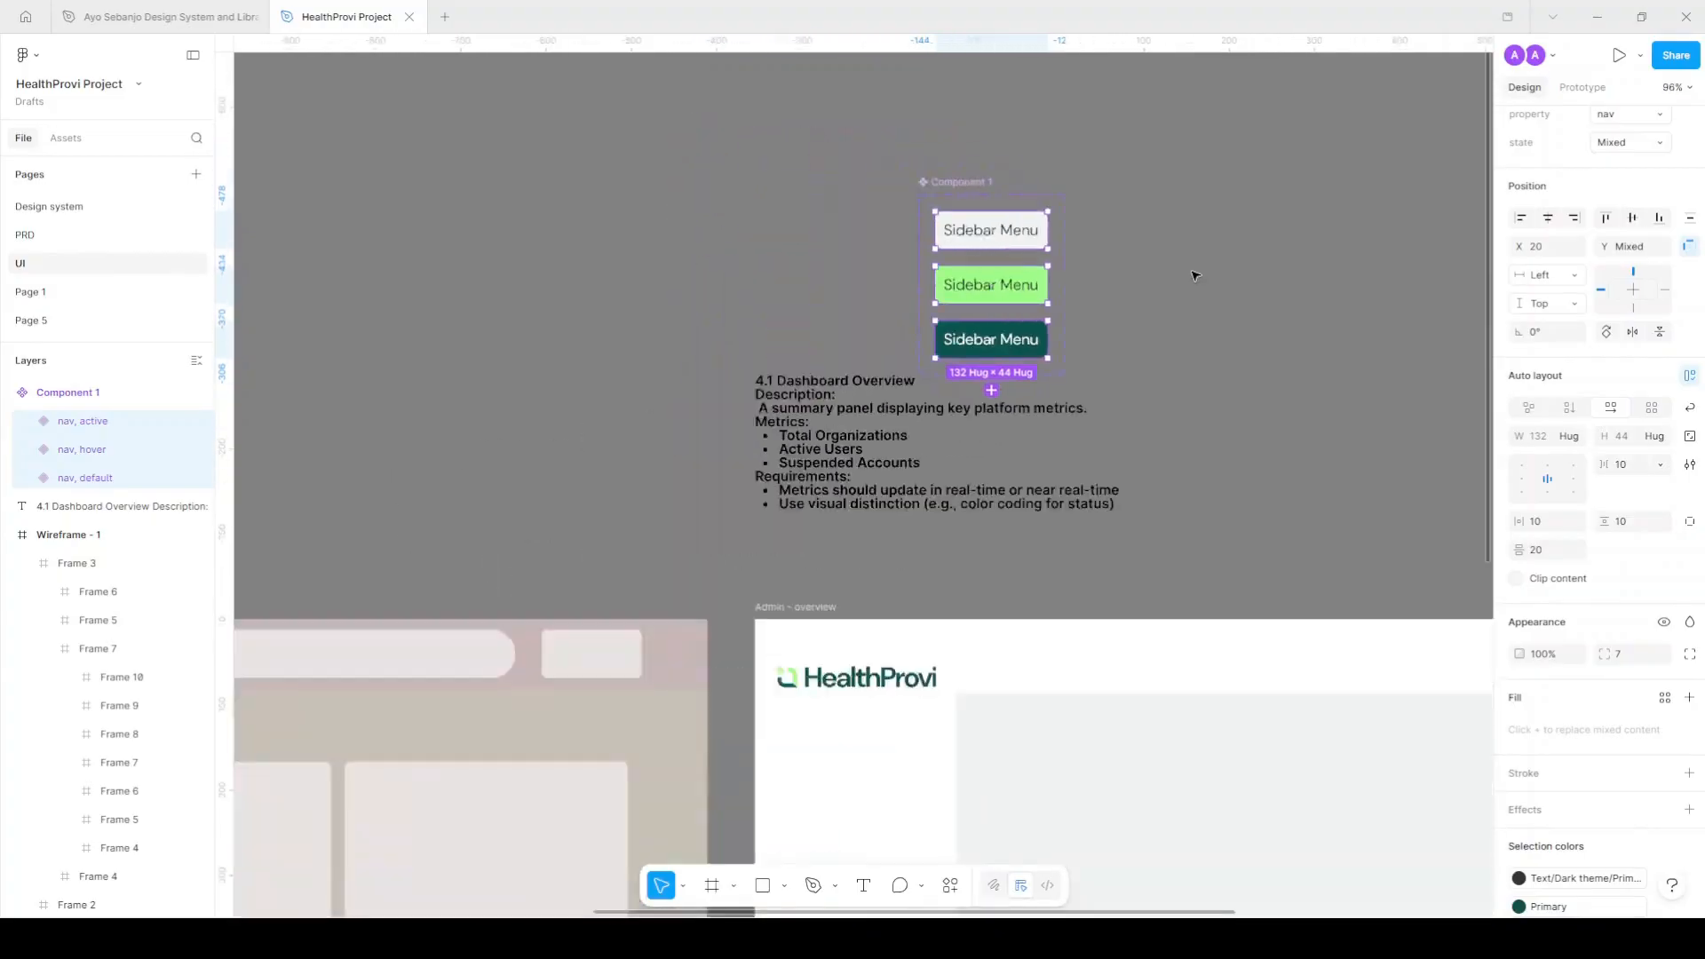
{"action": "left_click", "coordinate": [1084, 318]}
Rename the variant set to 'Navigation'.
{"action": "scroll", "coordinate": [981, 240], "scroll_direction": "right", "scroll_amount": 1}
{"action": "left_click", "coordinate": [977, 233]}
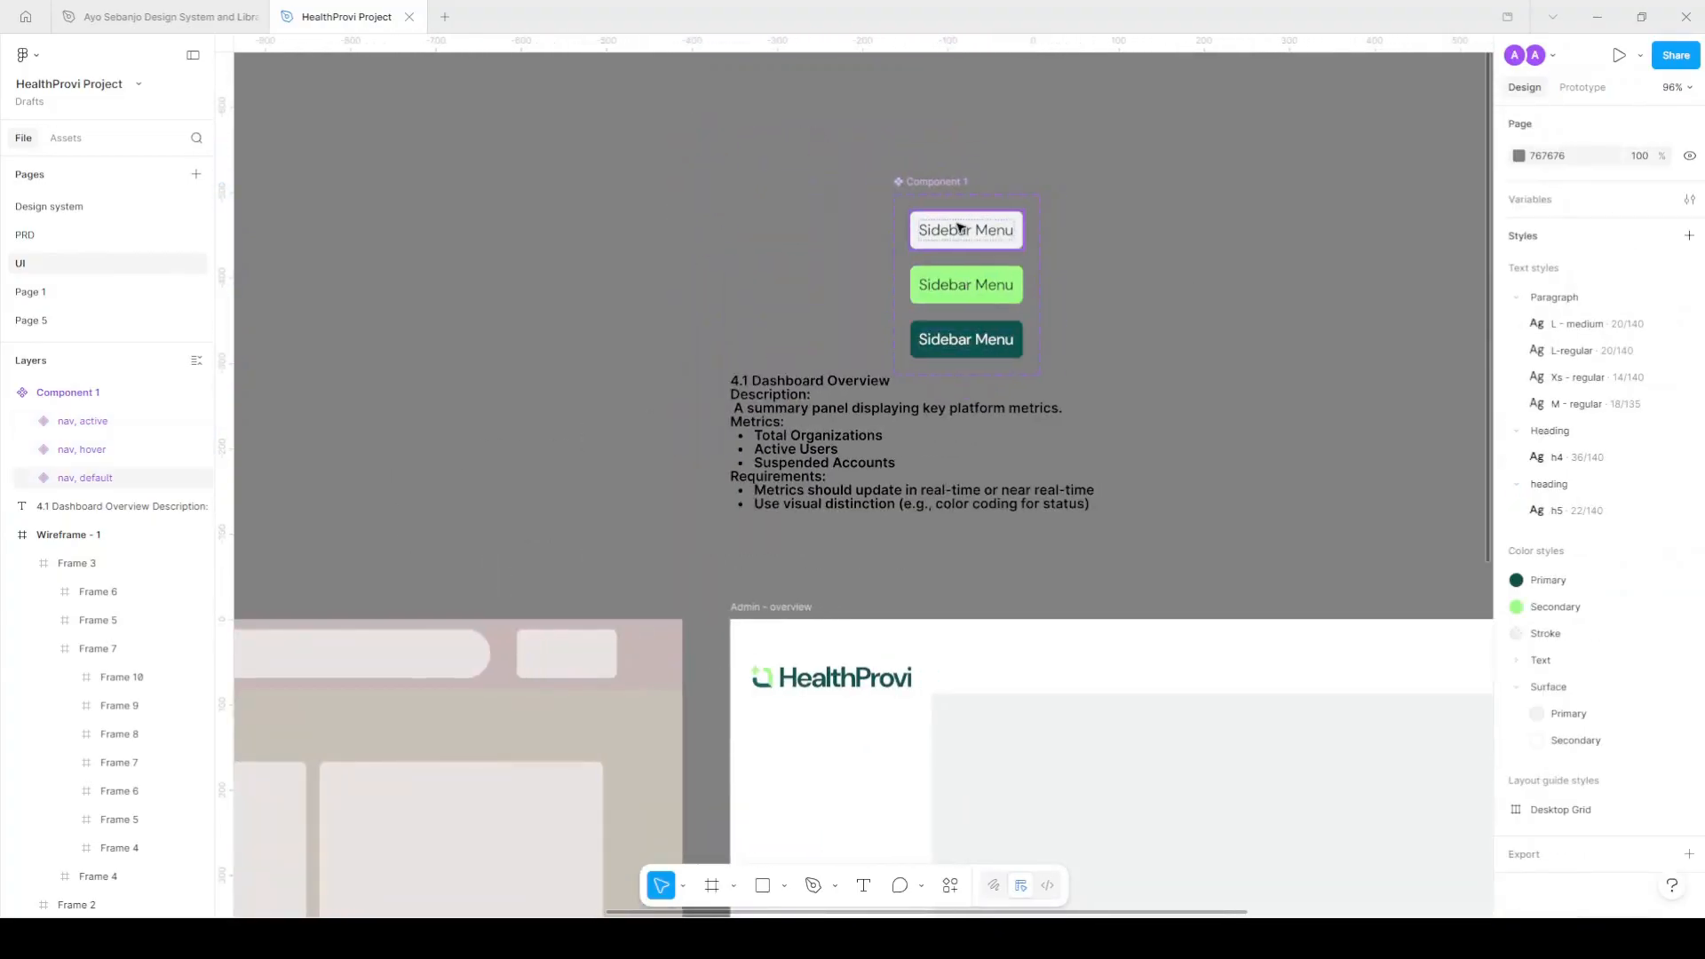
{"action": "left_click", "coordinate": [938, 180]}
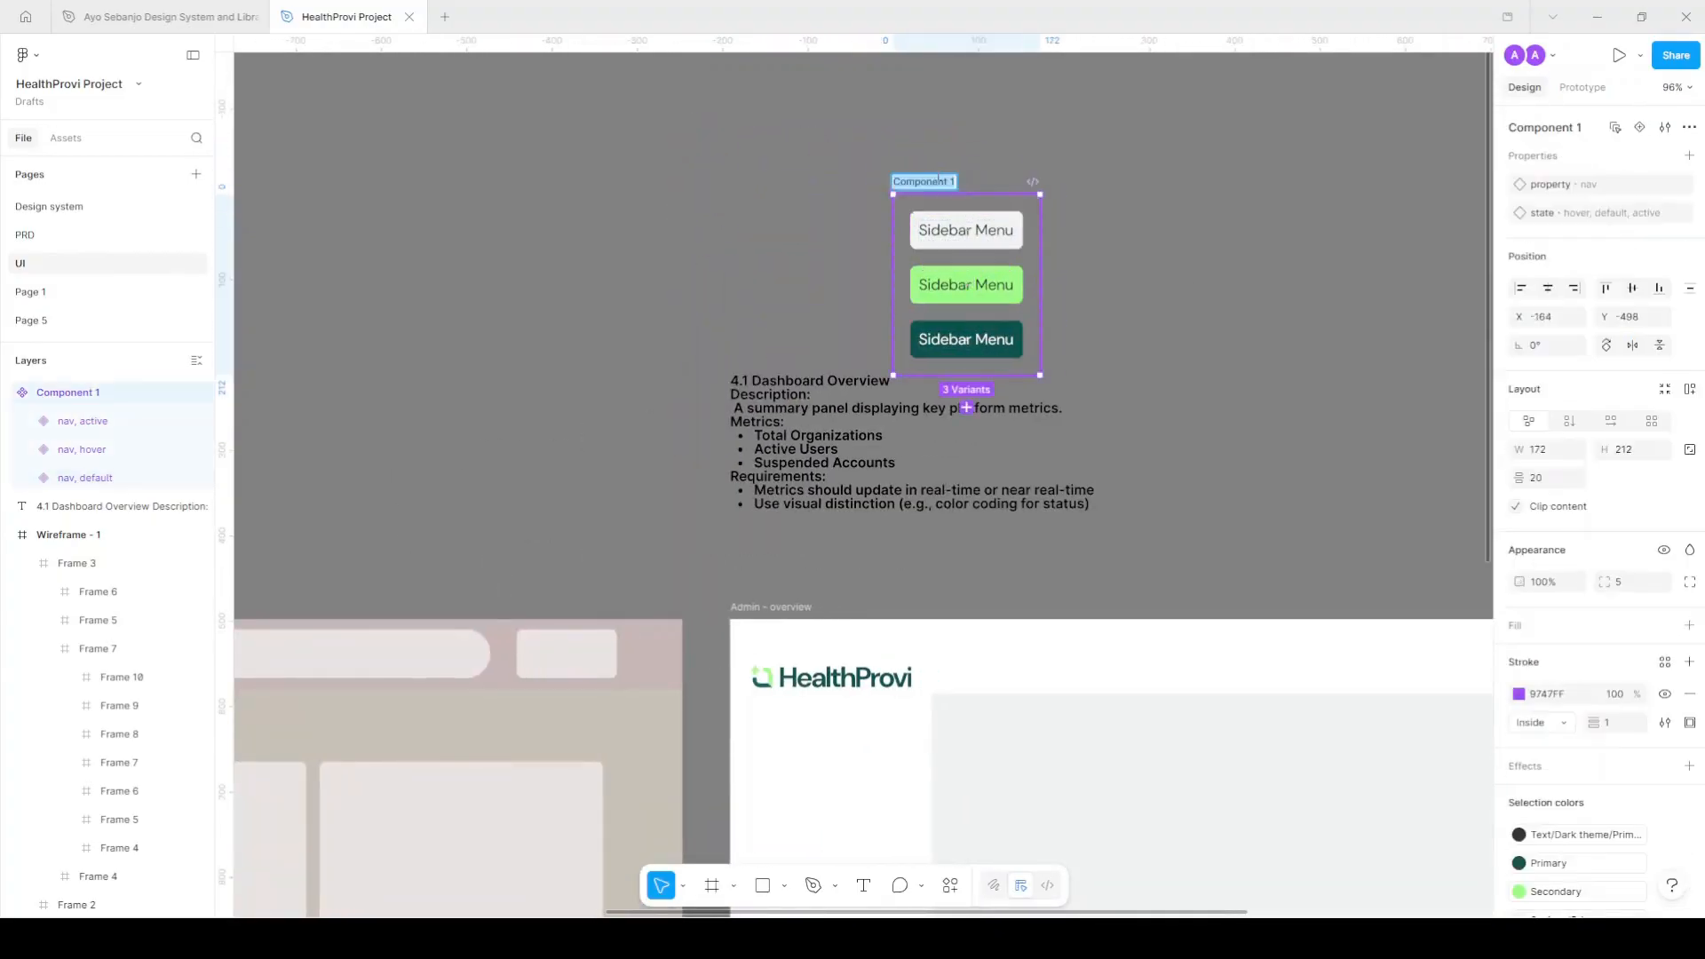
{"action": "type", "text": "Navigation"}
{"action": "key", "text": "Return"}
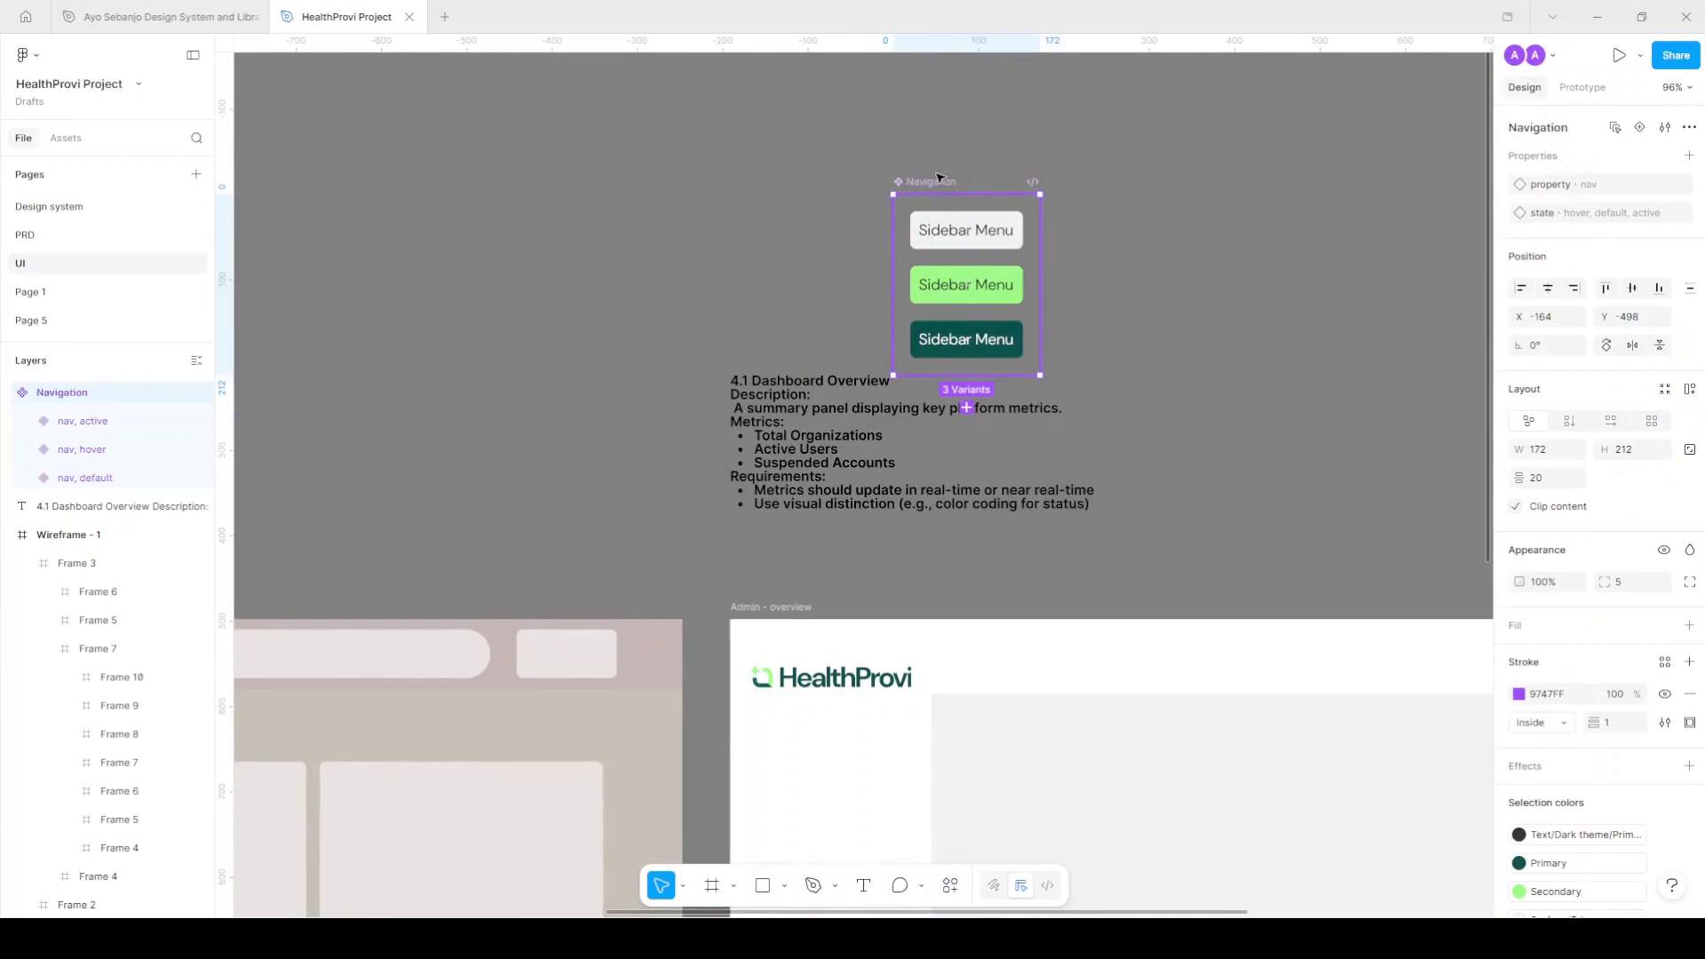
Place a Navigation instance labelled 'Overview' in the Admin - overview sidebar, then view the PRD page.
{"action": "left_click", "coordinate": [1013, 237]}
{"action": "scroll", "coordinate": [1014, 234], "scroll_direction": "down", "scroll_amount": 1}
{"action": "left_click_drag", "start_coordinate": [982, 164], "coordinate": [842, 686]}
{"action": "scroll", "coordinate": [844, 685], "scroll_direction": "down", "scroll_amount": 4}
{"action": "scroll", "coordinate": [832, 404], "scroll_direction": "up", "scroll_amount": 3}
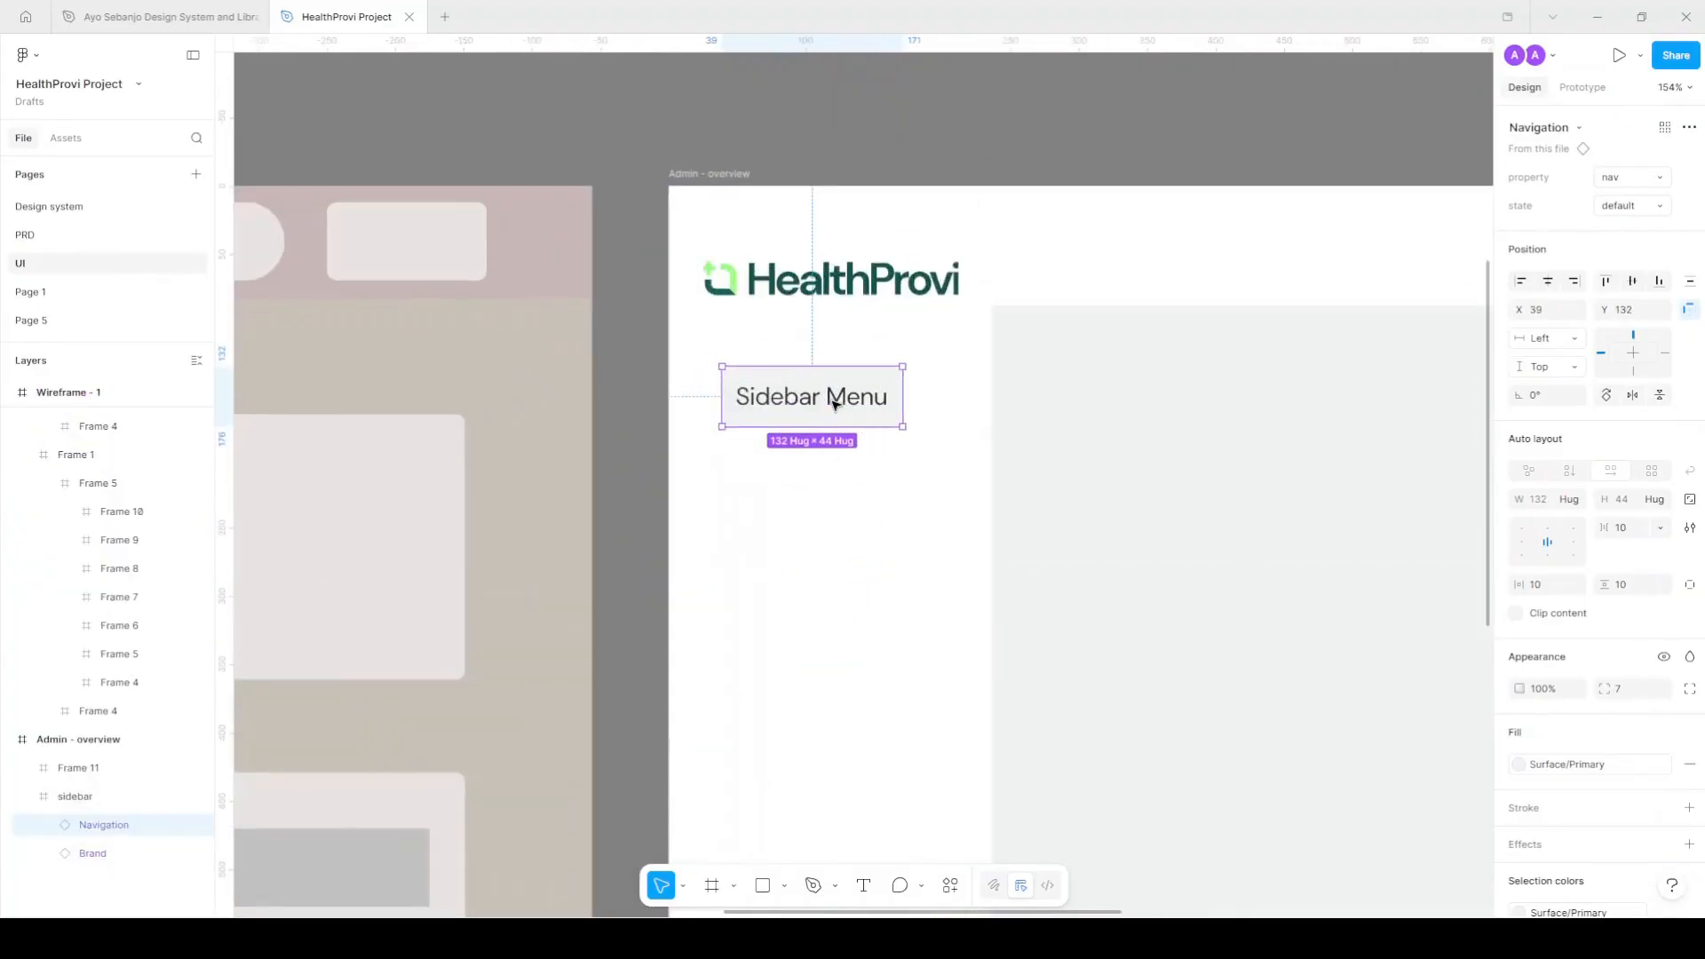
{"action": "left_click", "coordinate": [942, 468]}
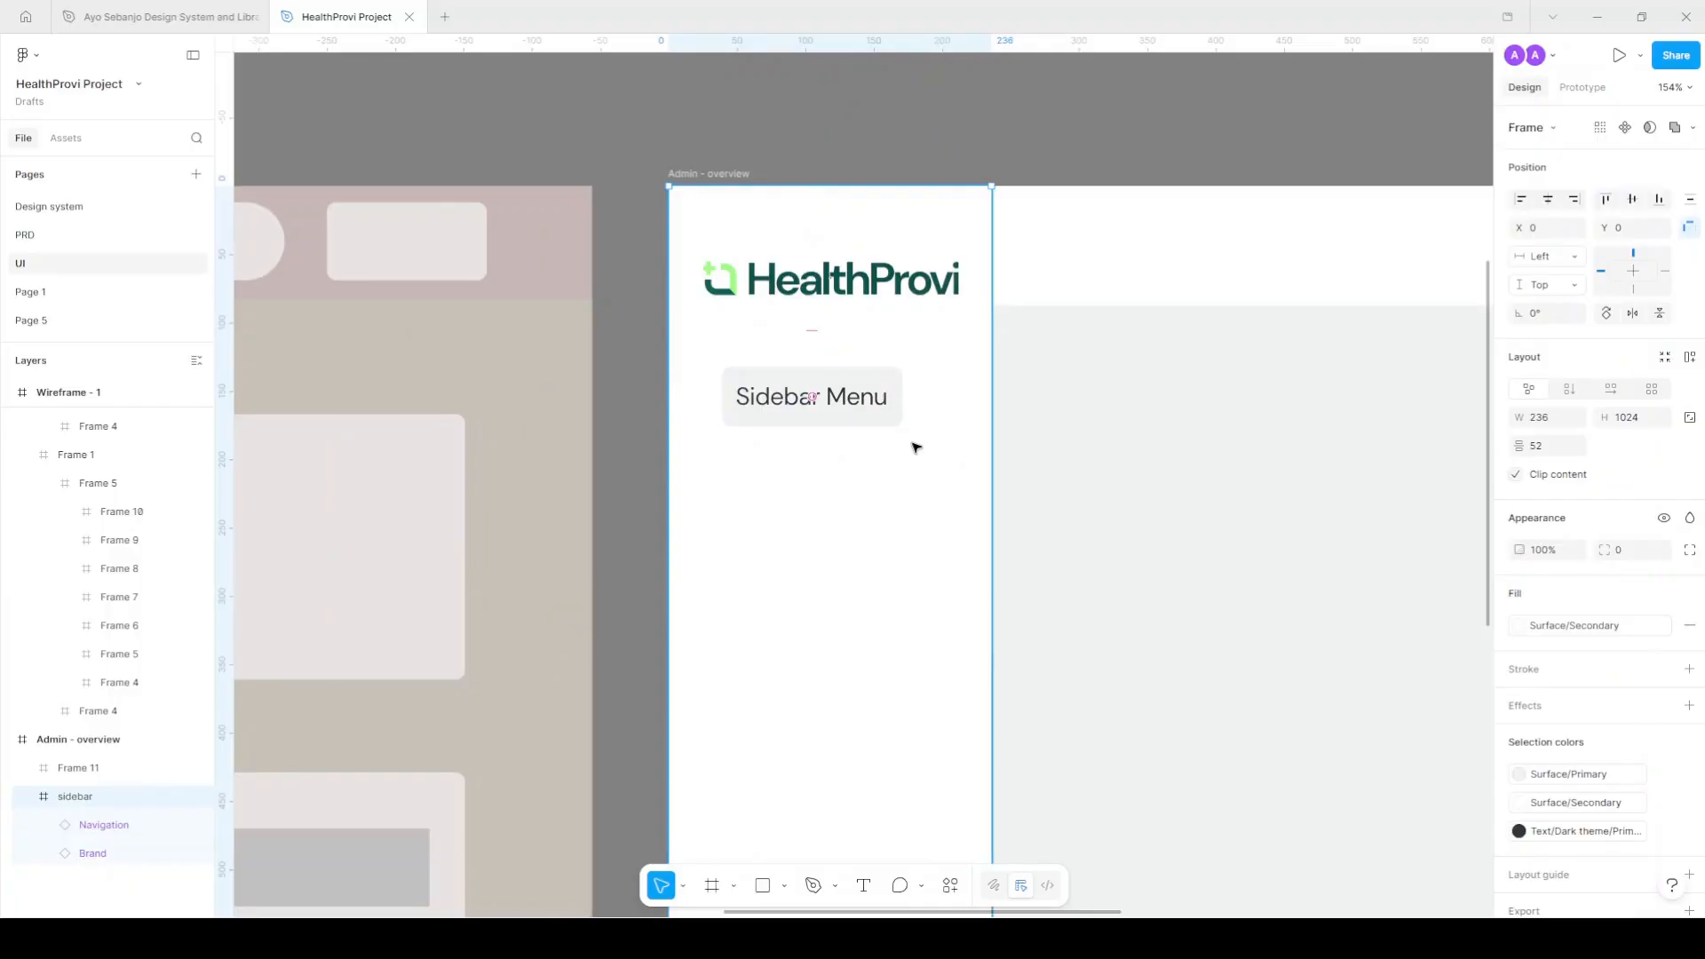
{"action": "double_click", "coordinate": [844, 399]}
{"action": "type", "text": "Overview"}
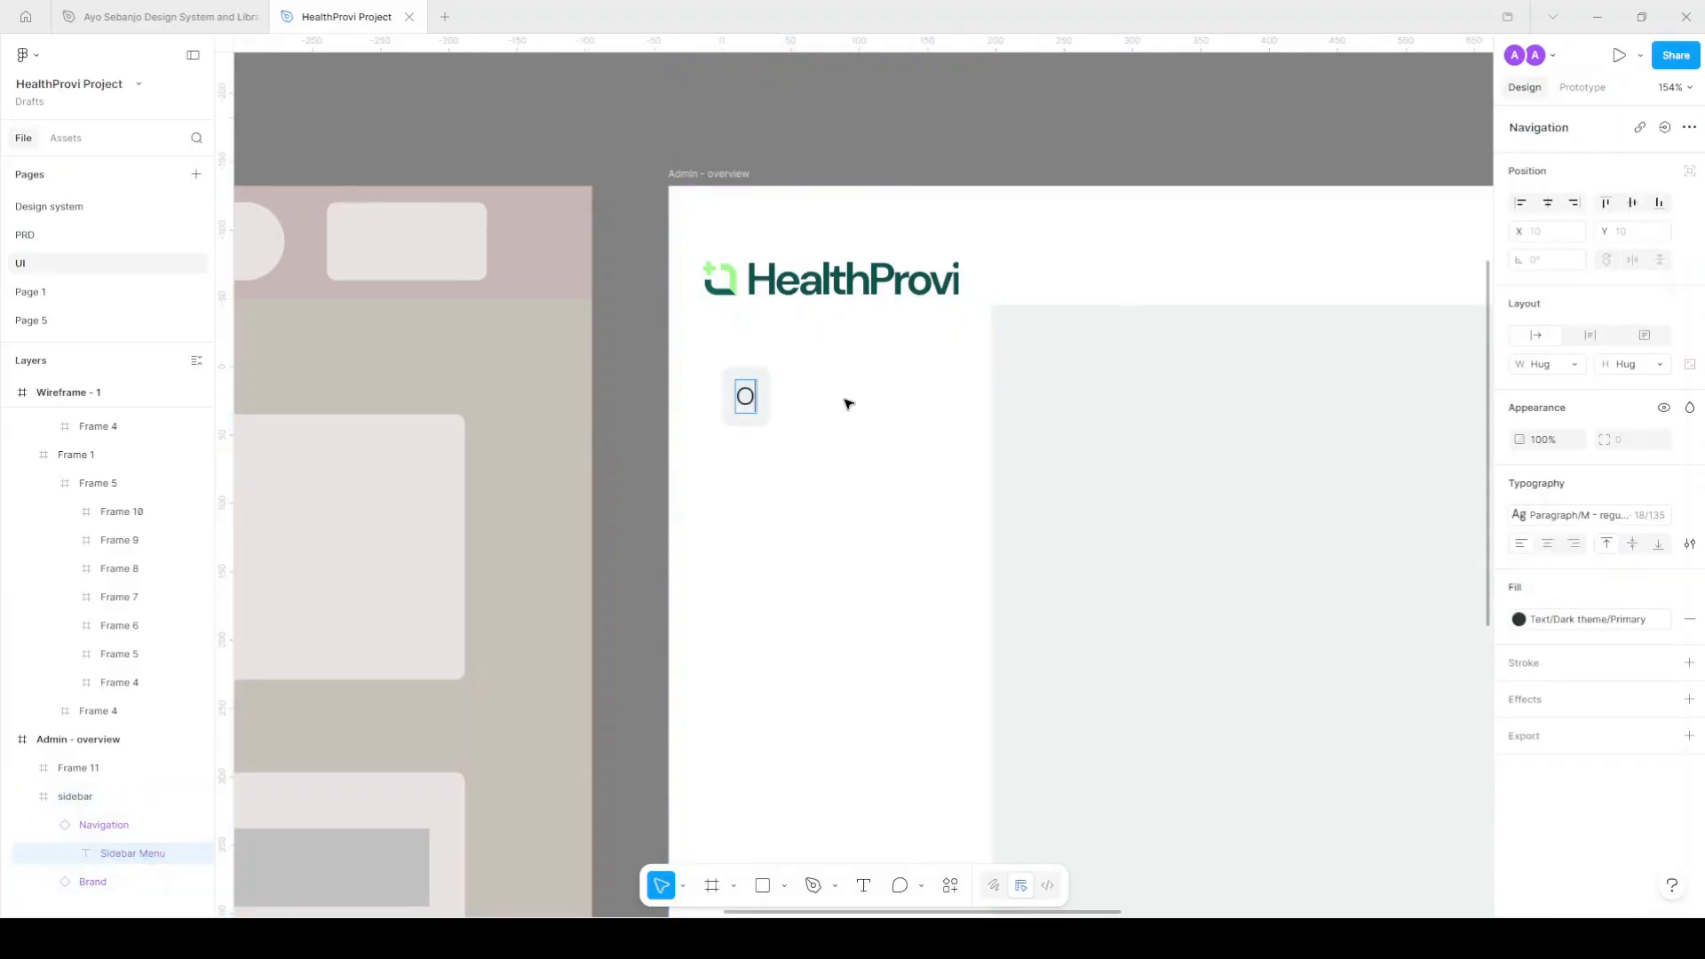
{"action": "key", "text": "Escape"}
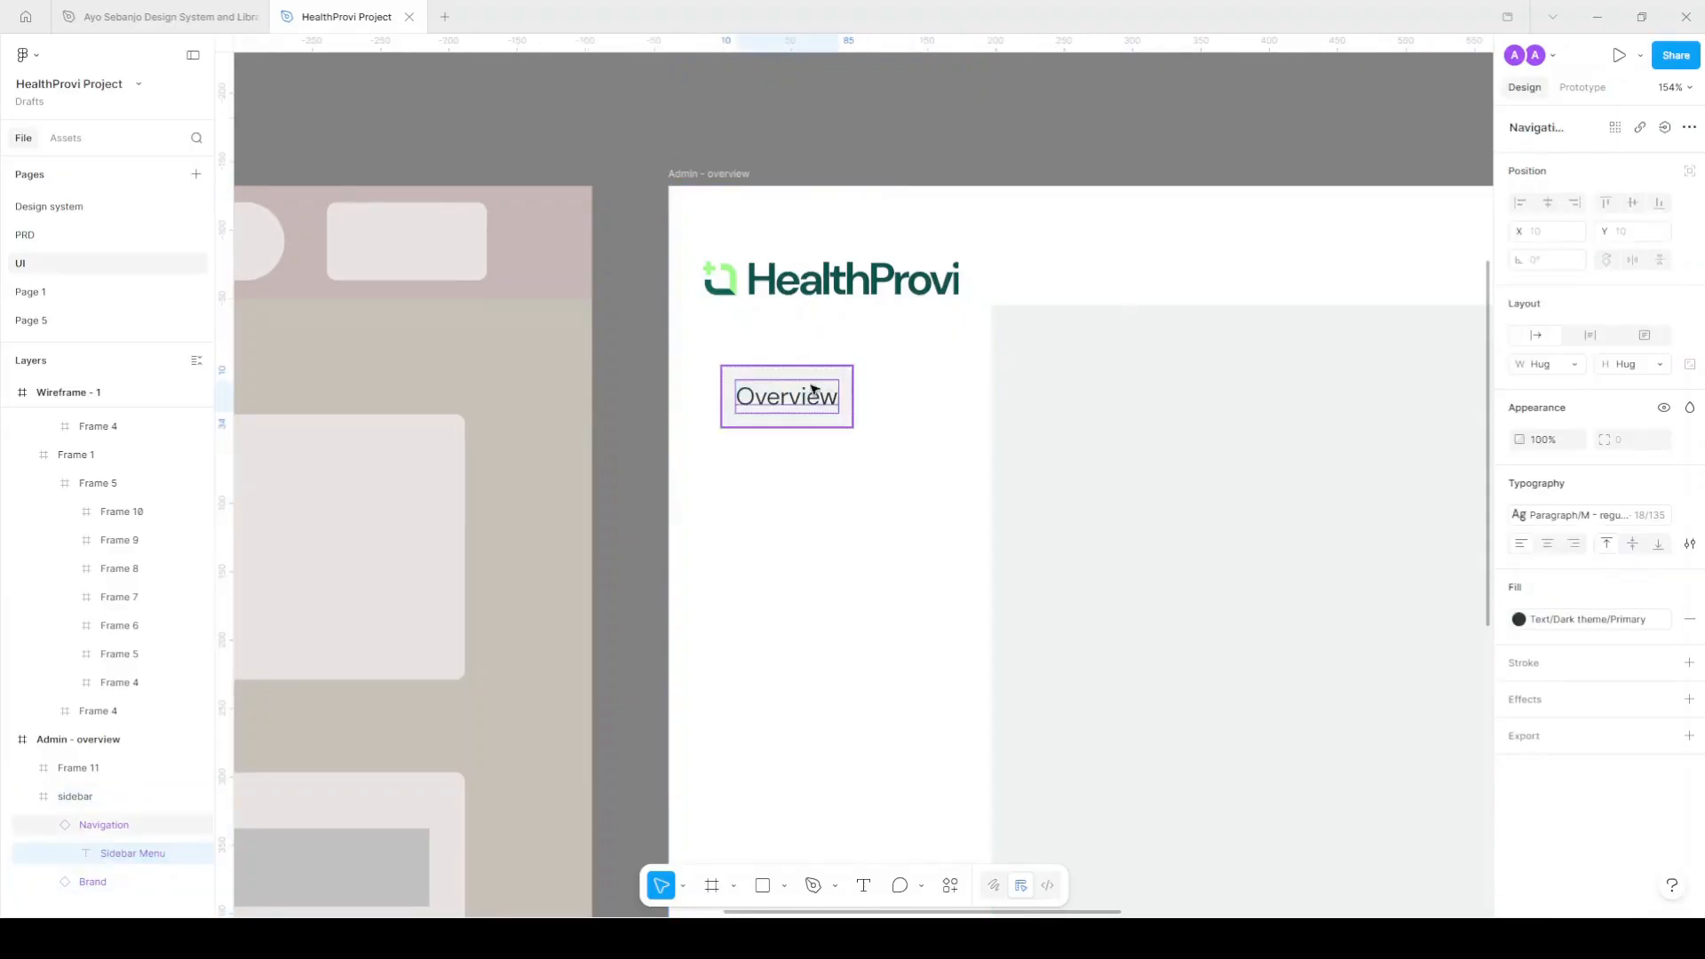
{"action": "left_click", "coordinate": [65, 237]}
{"action": "left_click", "coordinate": [970, 237]}
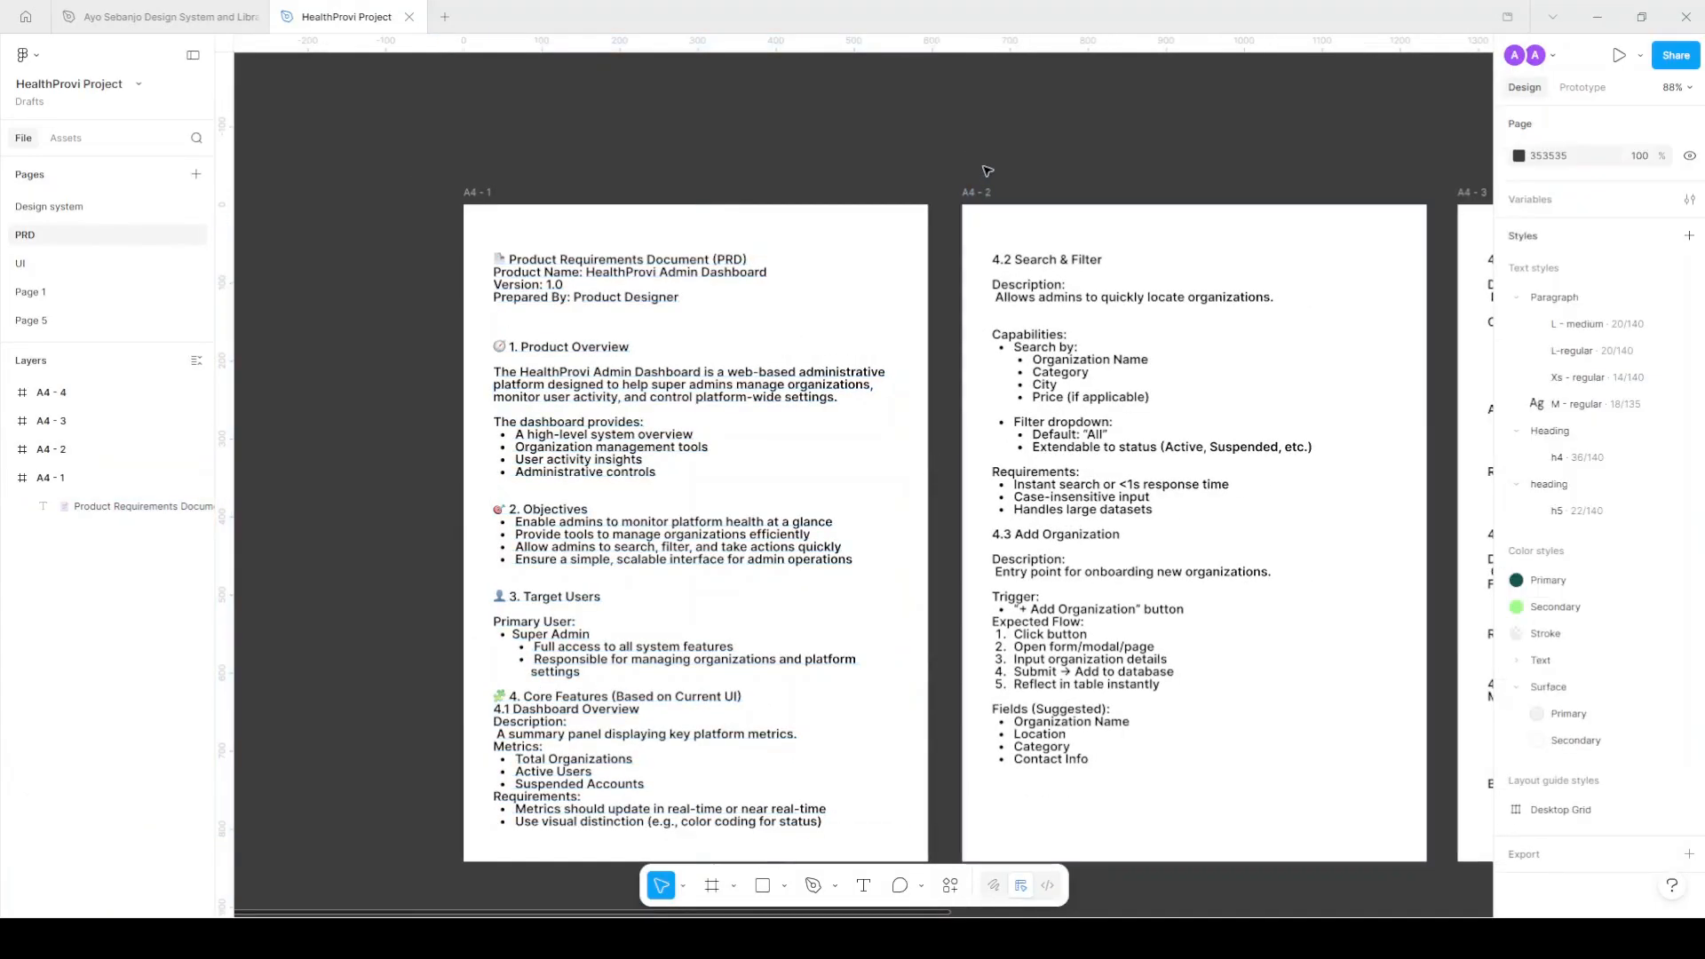
Select the Overview through Settings module list in PRD section 4.6.
{"action": "scroll", "coordinate": [986, 173], "scroll_direction": "right", "scroll_amount": 3}
{"action": "scroll", "coordinate": [891, 839], "scroll_direction": "left", "scroll_amount": 3}
{"action": "scroll", "coordinate": [799, 800], "scroll_direction": "down", "scroll_amount": 1}
{"action": "scroll", "coordinate": [716, 775], "scroll_direction": "right", "scroll_amount": 6}
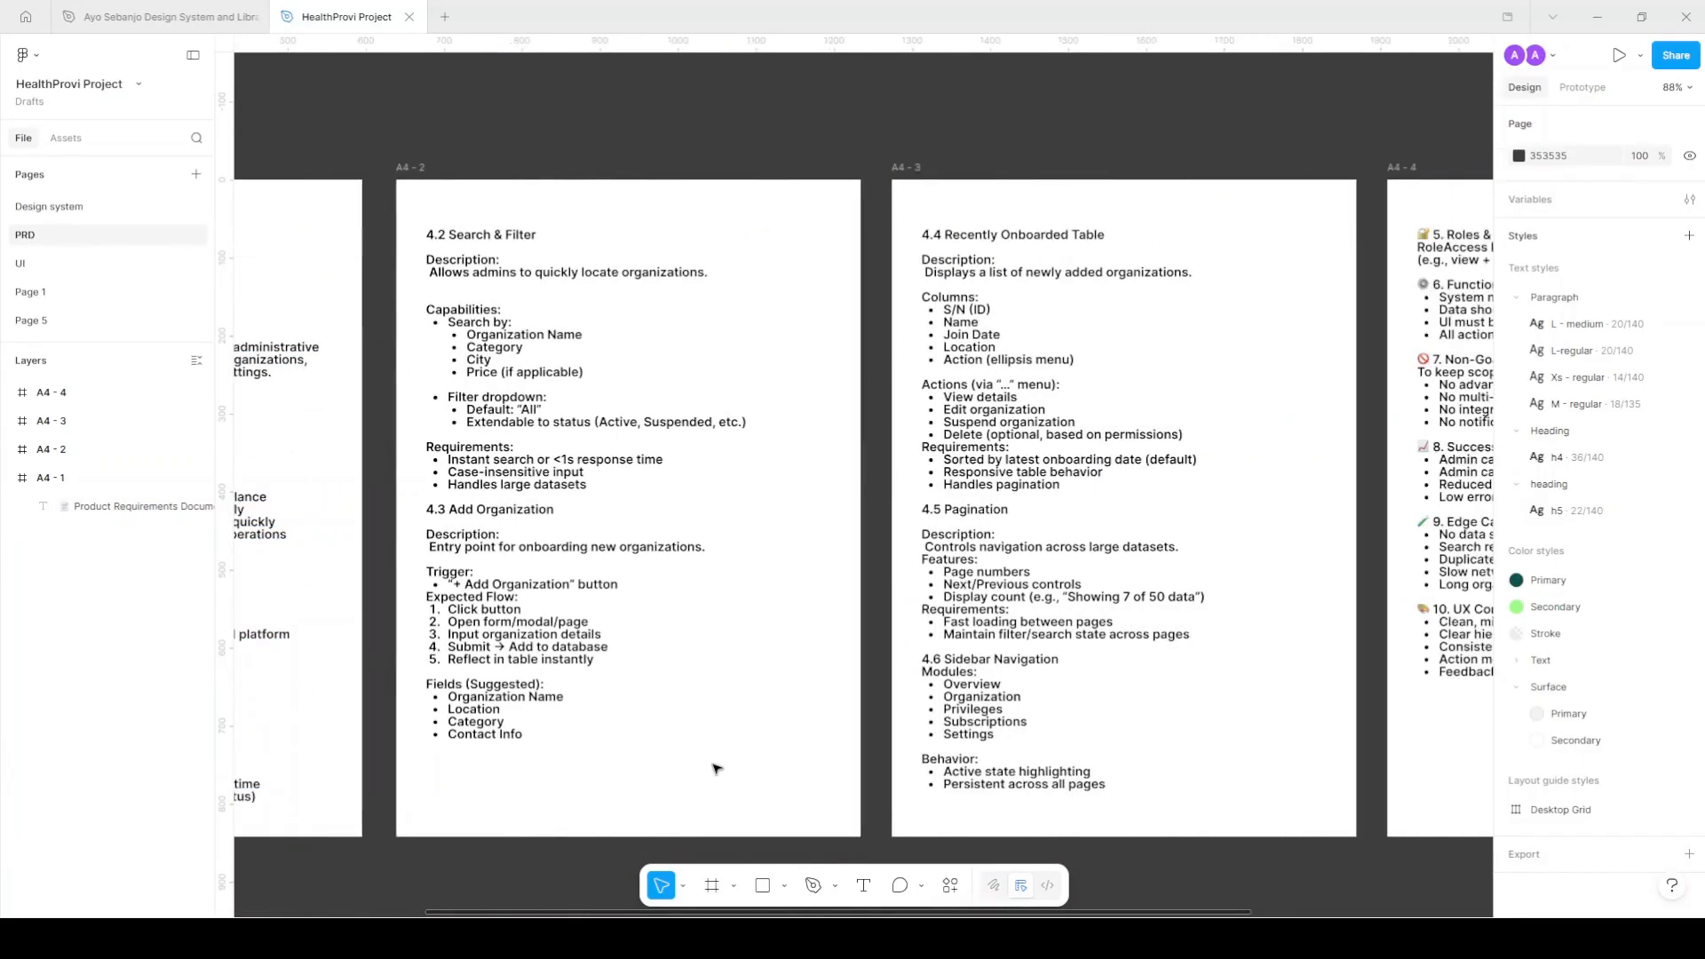
{"action": "scroll", "coordinate": [982, 741], "scroll_direction": "up", "scroll_amount": 8}
{"action": "double_click", "coordinate": [882, 521]}
{"action": "left_click", "coordinate": [883, 520]}
{"action": "left_click_drag", "start_coordinate": [817, 497], "coordinate": [1071, 710]}
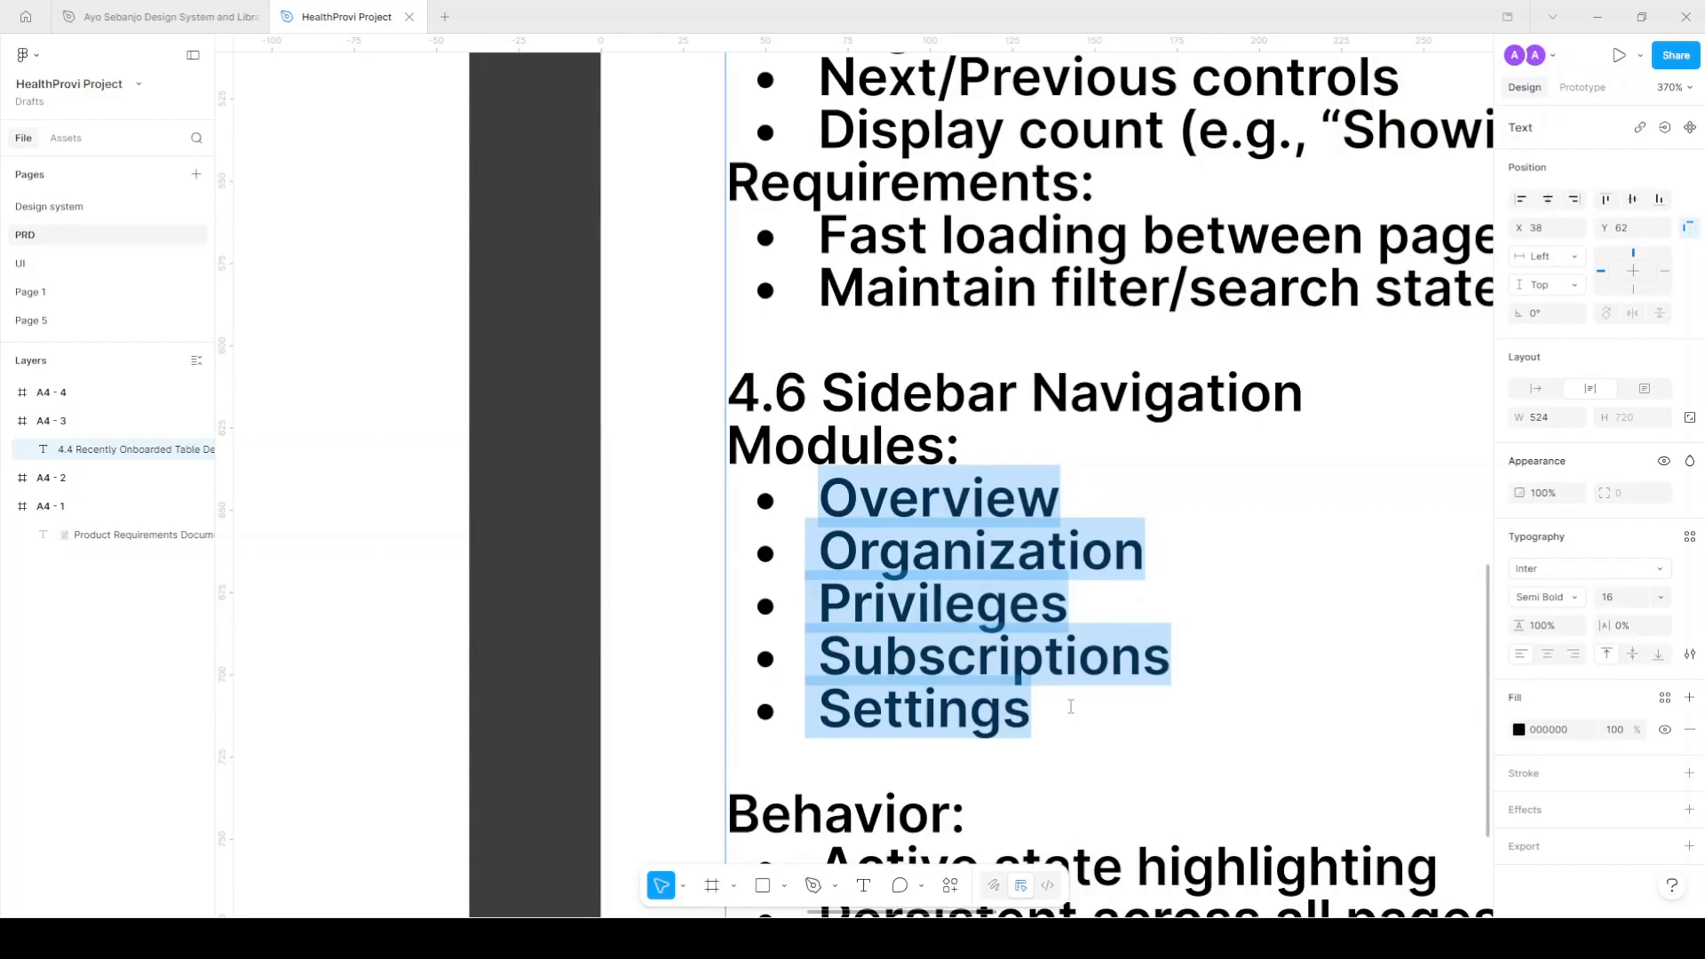
Back on the UI page, duplicate the Overview navigation item just below itself.
{"action": "left_click", "coordinate": [96, 263]}
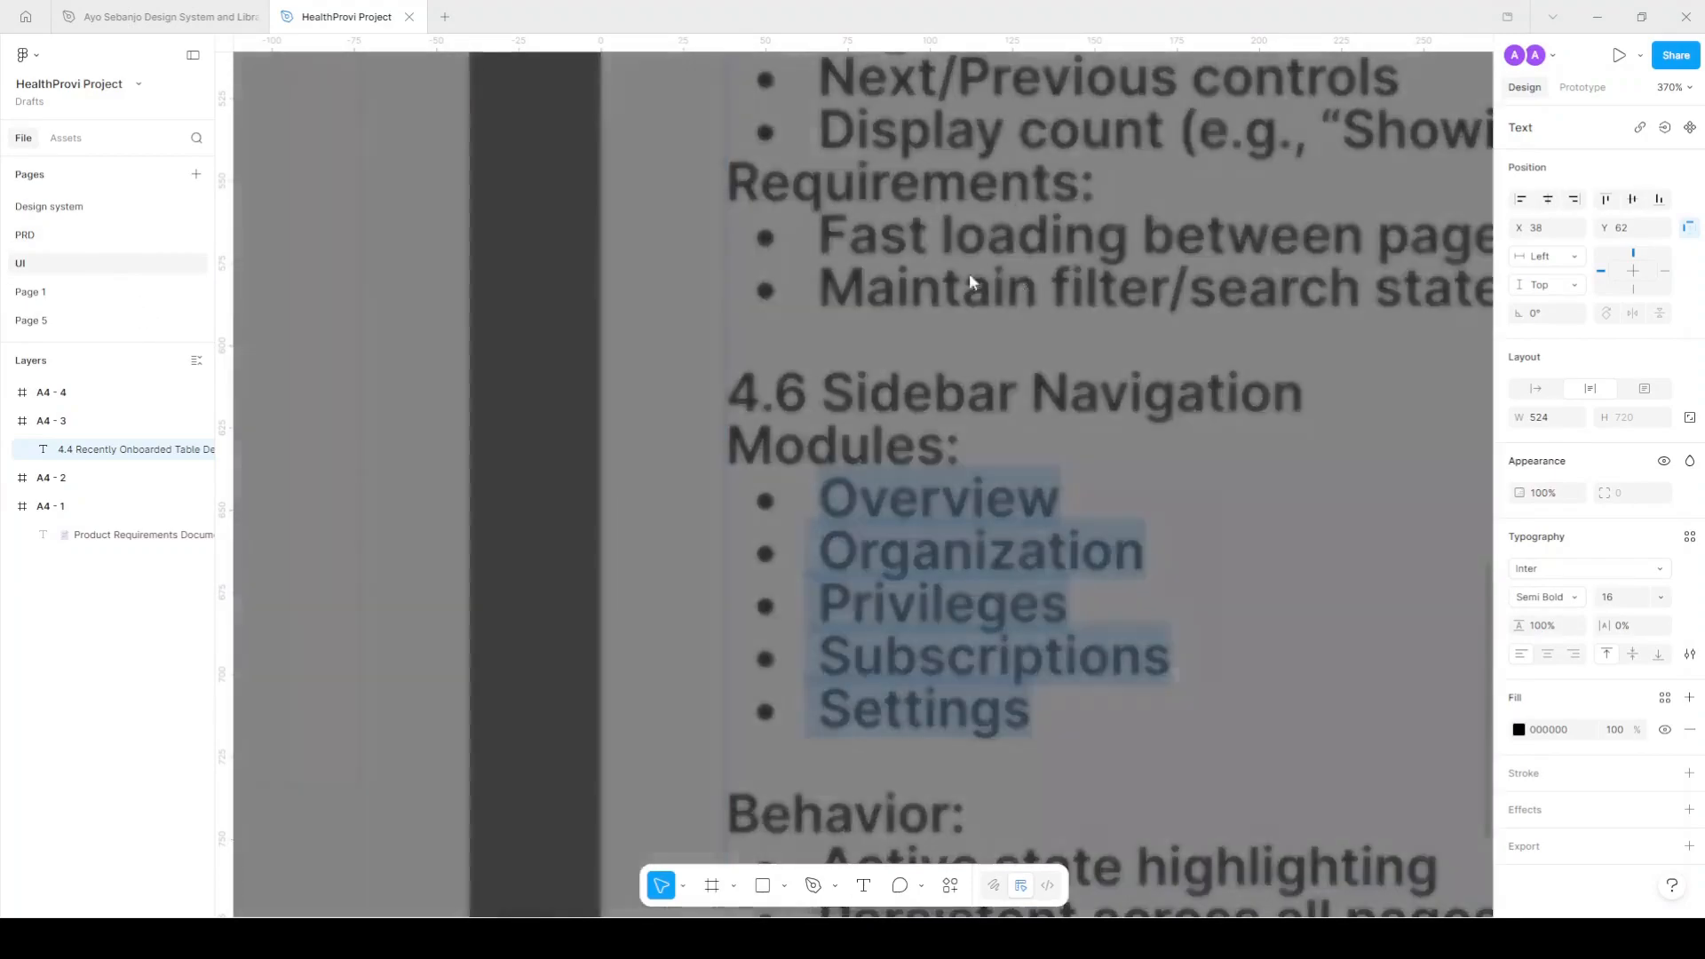
{"action": "left_click", "coordinate": [837, 374]}
{"action": "left_click_drag", "start_coordinate": [803, 389], "coordinate": [810, 466], "text": "alt"}
Add two more Overview copies and relabel the second item Organization.
{"action": "key", "text": "ctrl+d"}
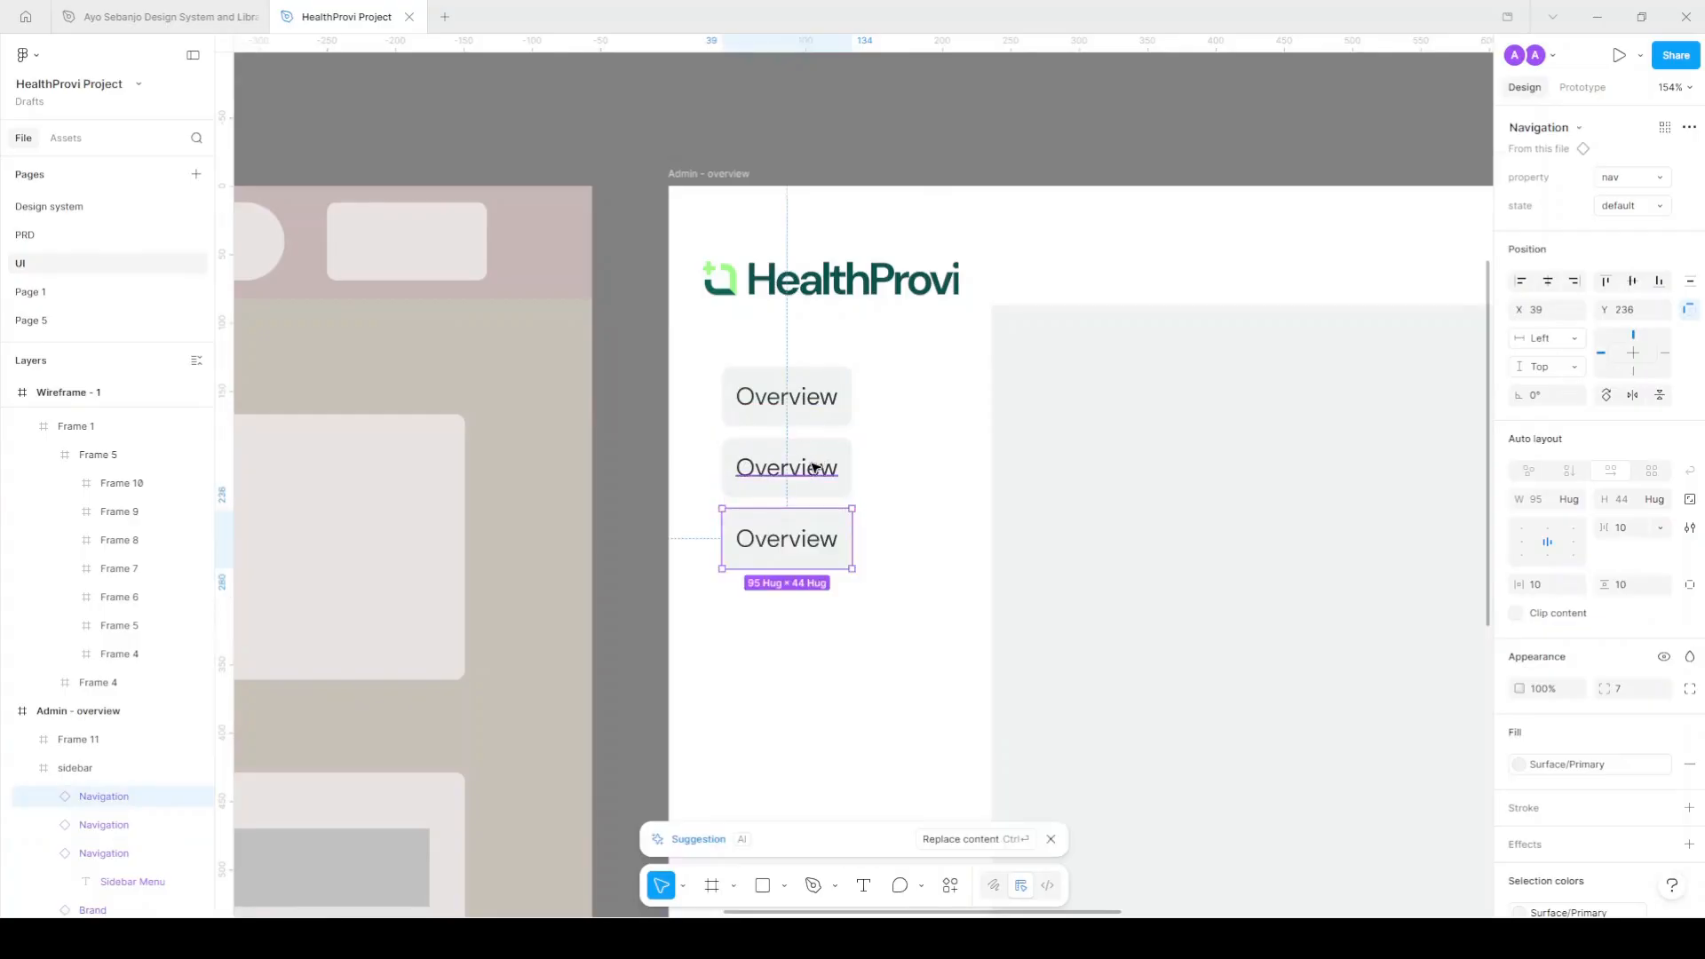
{"action": "key", "text": "ctrl+d"}
{"action": "key", "text": "ctrl+d"}
{"action": "scroll", "coordinate": [810, 466], "scroll_direction": "down", "scroll_amount": 3}
{"action": "left_click", "coordinate": [809, 289]}
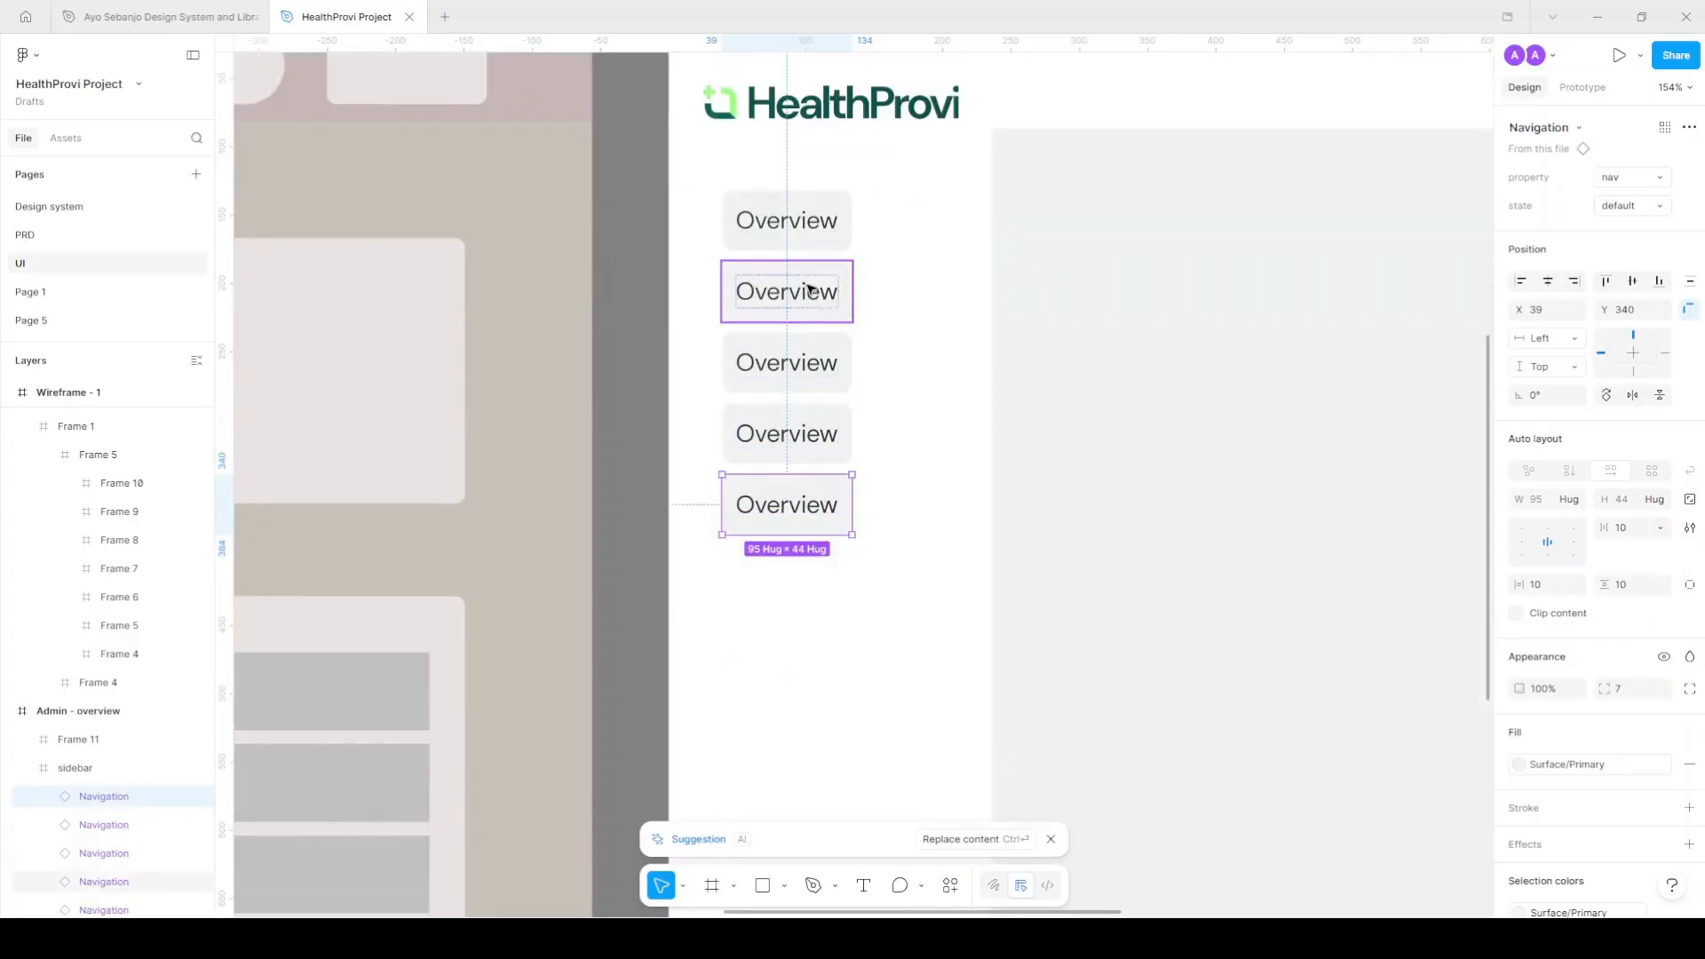
{"action": "double_click", "coordinate": [809, 286]}
{"action": "key", "text": "ctrl+v"}
{"action": "left_click_drag", "start_coordinate": [853, 291], "coordinate": [705, 294]}
{"action": "key", "text": "BackSpace"}
{"action": "key", "text": "Delete"}
{"action": "key", "text": "Delete"}
{"action": "left_click_drag", "start_coordinate": [745, 309], "coordinate": [872, 408]}
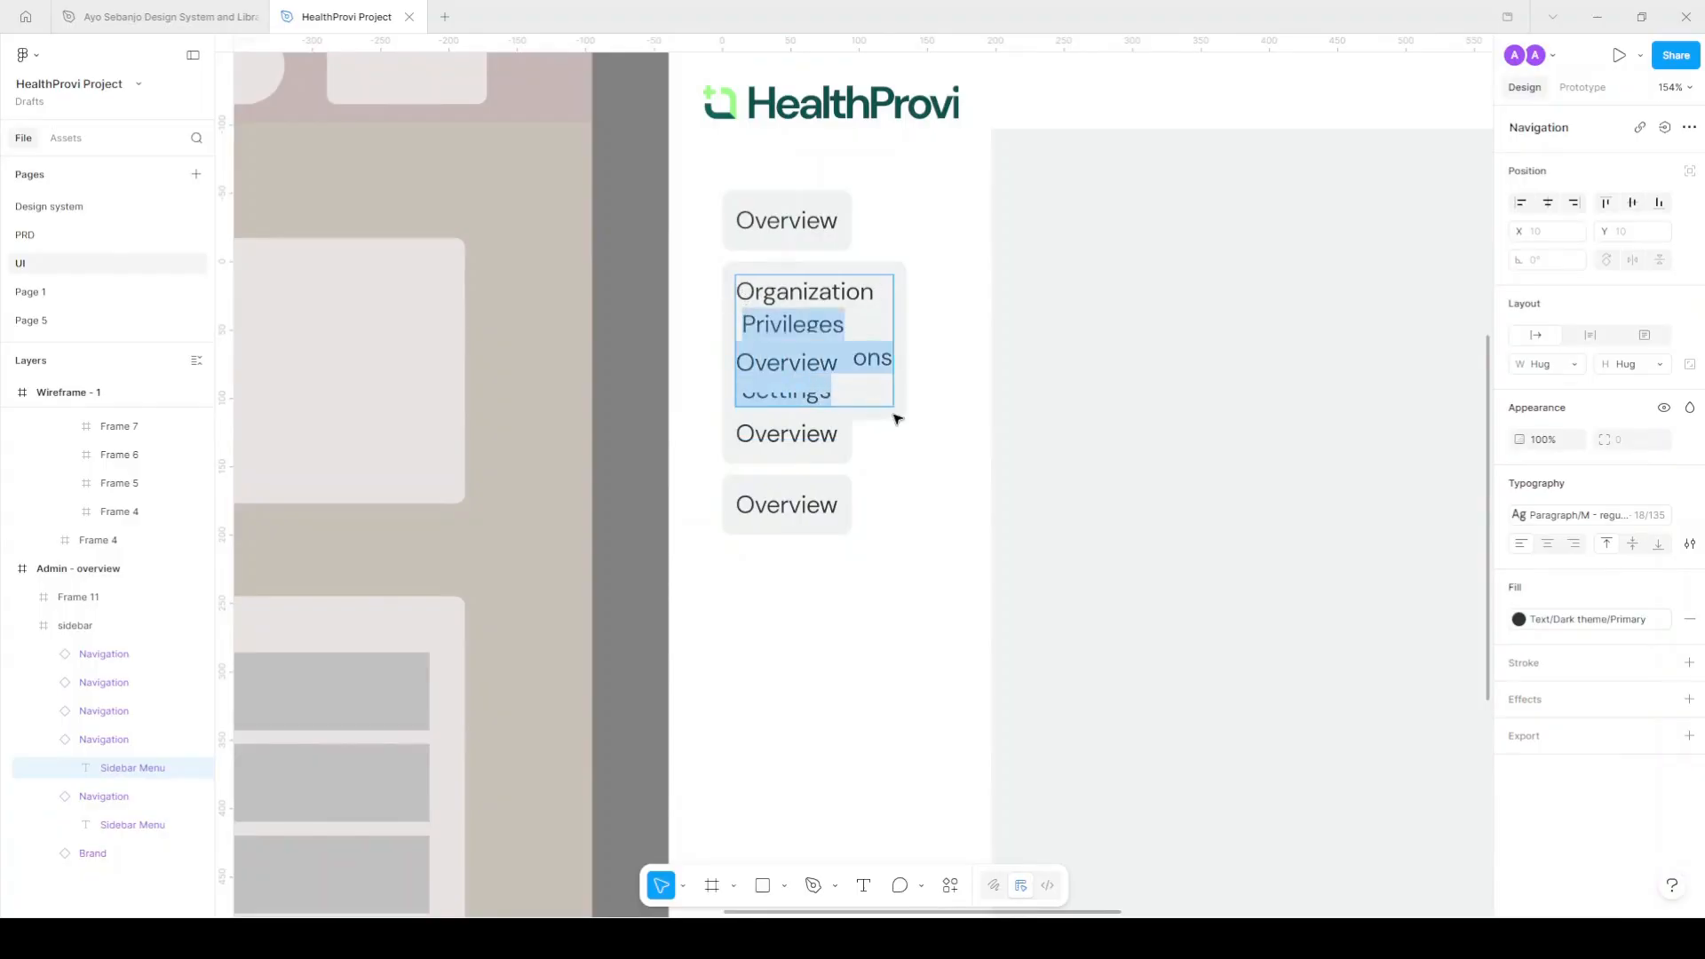
{"action": "key", "text": "BackSpace"}
{"action": "key", "text": "BackSpace"}
Relabel the third navigation item Privileges.
{"action": "double_click", "coordinate": [803, 362]}
{"action": "key", "text": "ctrl+a"}
{"action": "type", "text": "Privileges   Subscriptions Overview"}
{"action": "left_click_drag", "start_coordinate": [849, 362], "coordinate": [880, 444]}
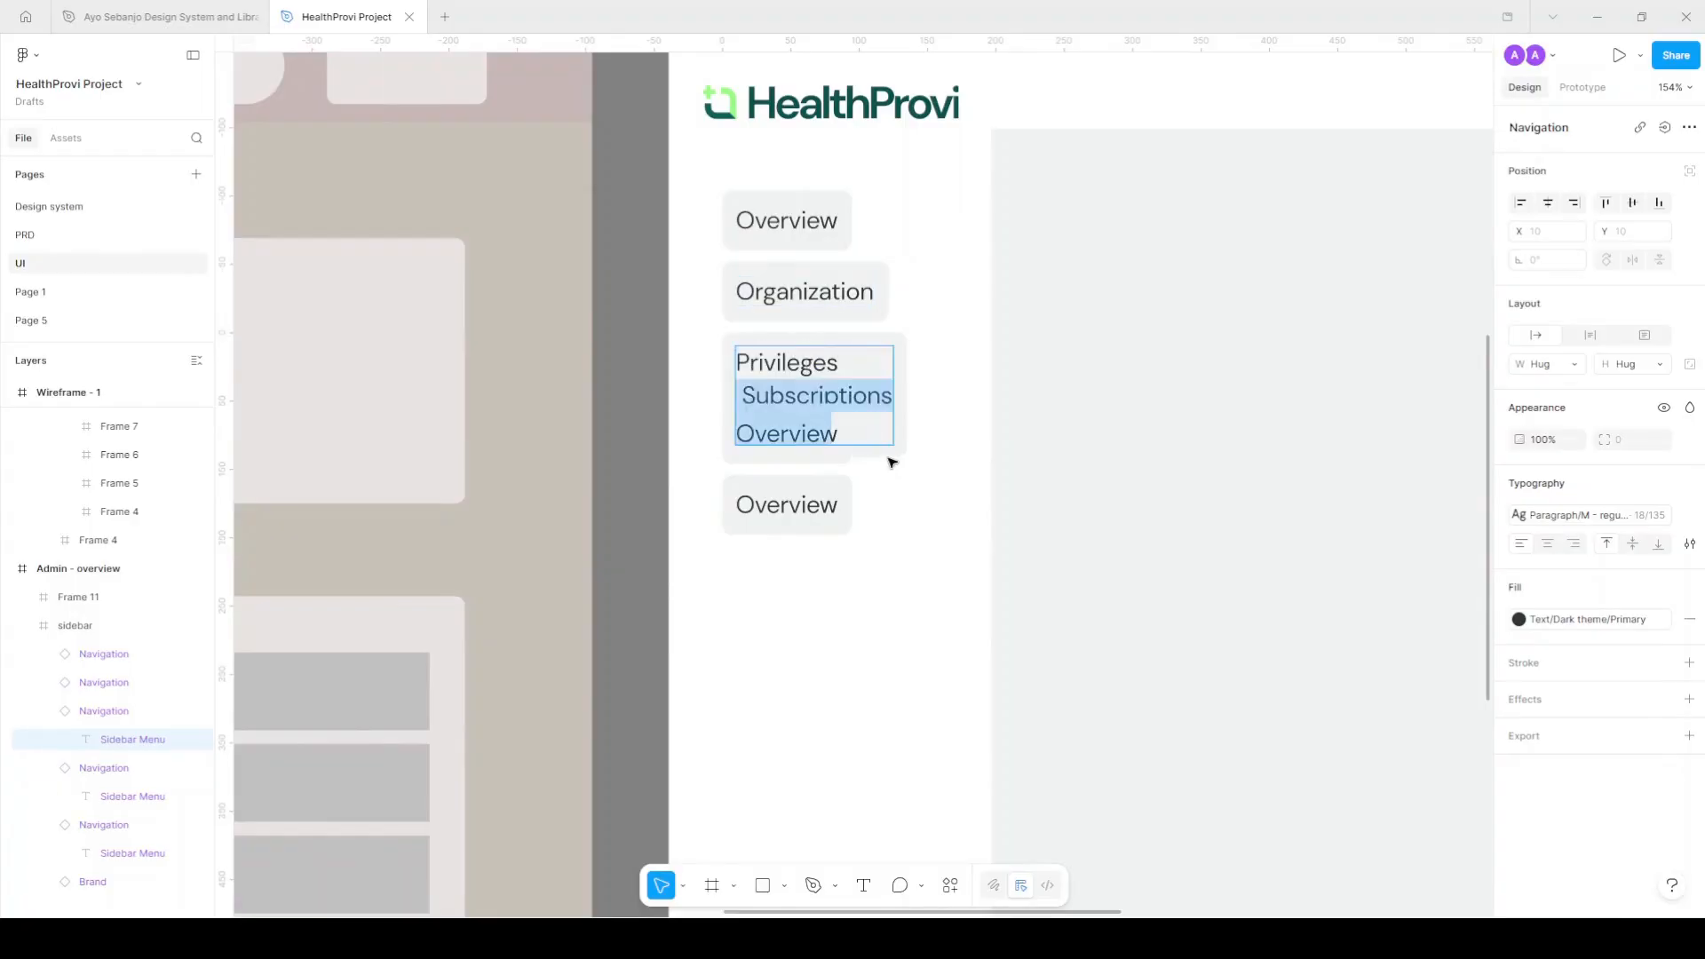
{"action": "key", "text": "BackSpace"}
Relabel the fourth navigation item Subscriptions.
{"action": "double_click", "coordinate": [803, 429]}
{"action": "type", "text": "Subscriptions  Settings"}
{"action": "left_click", "coordinate": [810, 430]}
{"action": "key", "text": "Delete"}
{"action": "key", "text": "Delete"}
{"action": "left_click_drag", "start_coordinate": [831, 467], "coordinate": [749, 471]}
{"action": "key", "text": "ctrl+c"}
{"action": "key", "text": "BackSpace"}
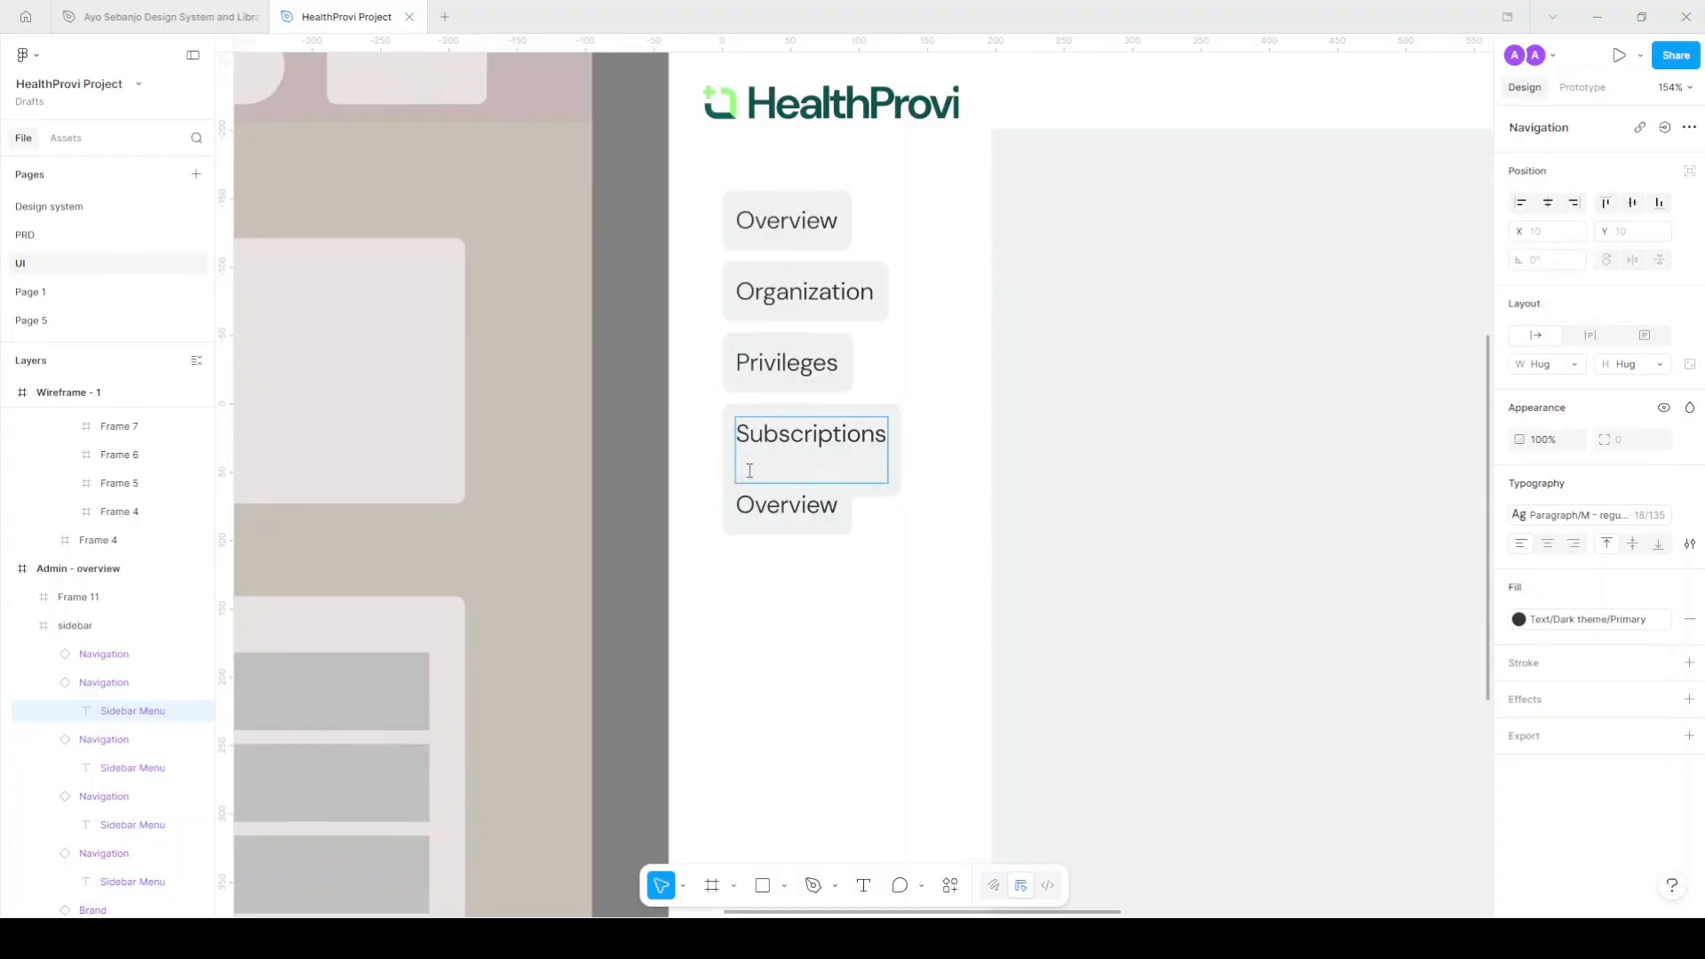
{"action": "key", "text": "BackSpace"}
Relabel the fifth navigation item Settings and select the sidebar frame.
{"action": "left_click", "coordinate": [784, 504]}
{"action": "double_click", "coordinate": [784, 504]}
{"action": "key", "text": "ctrl+v"}
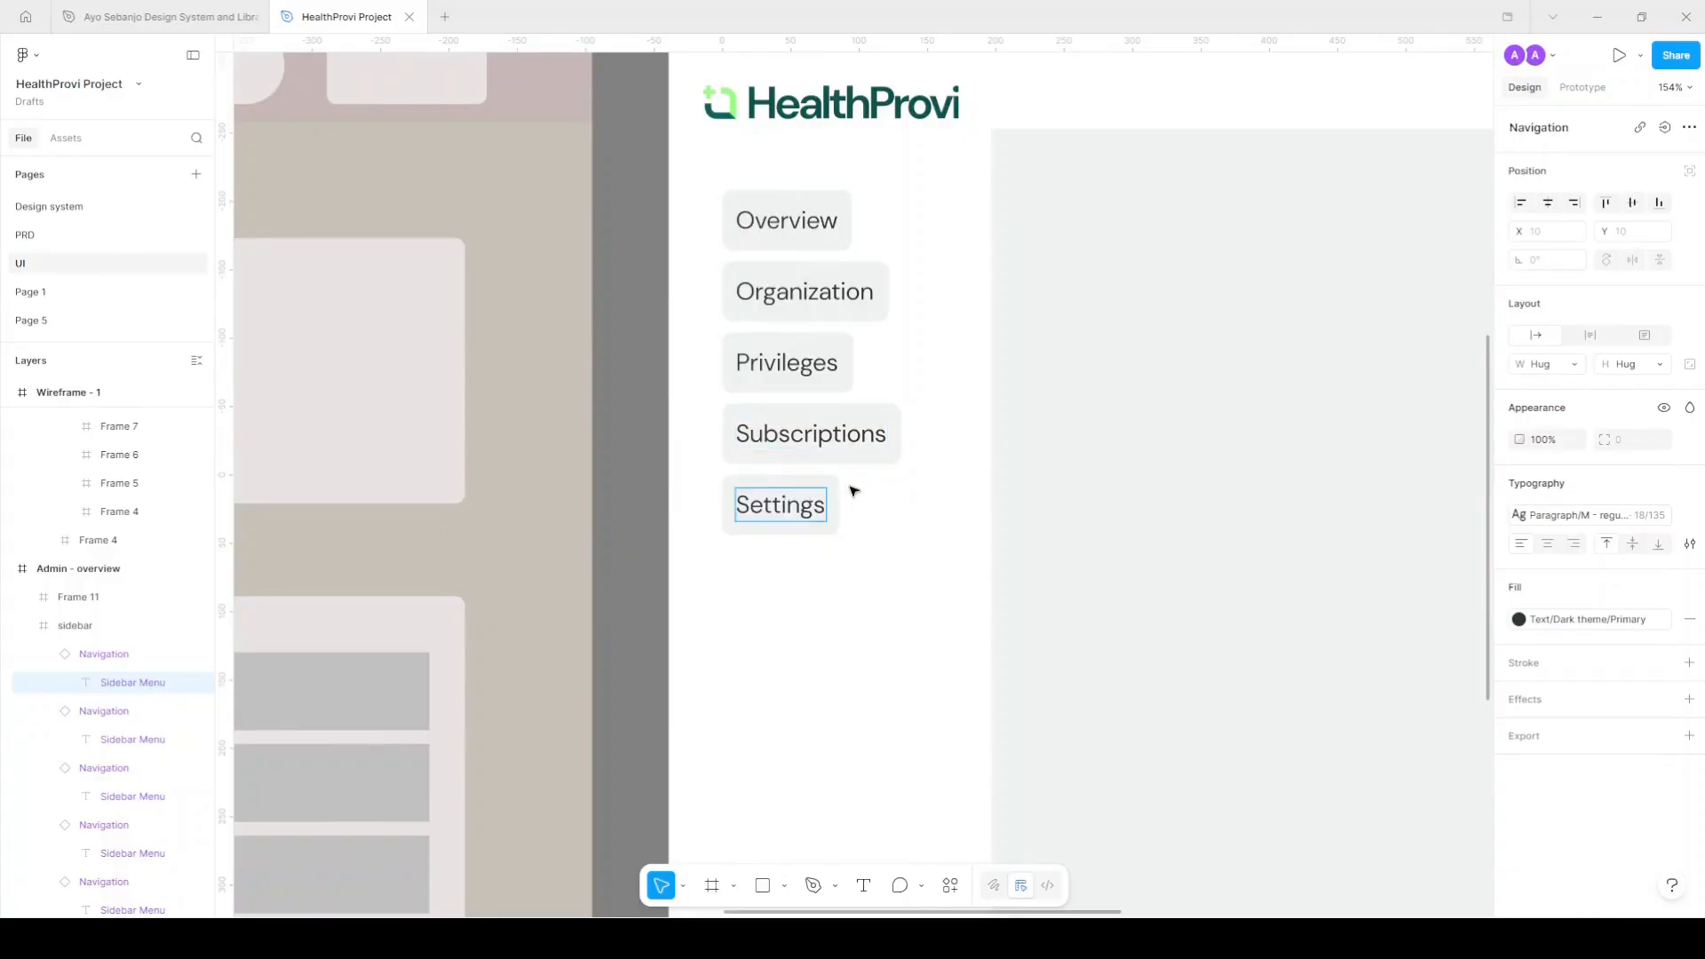
{"action": "left_click", "coordinate": [961, 410]}
{"action": "scroll", "coordinate": [936, 379], "scroll_direction": "down", "scroll_amount": 5}
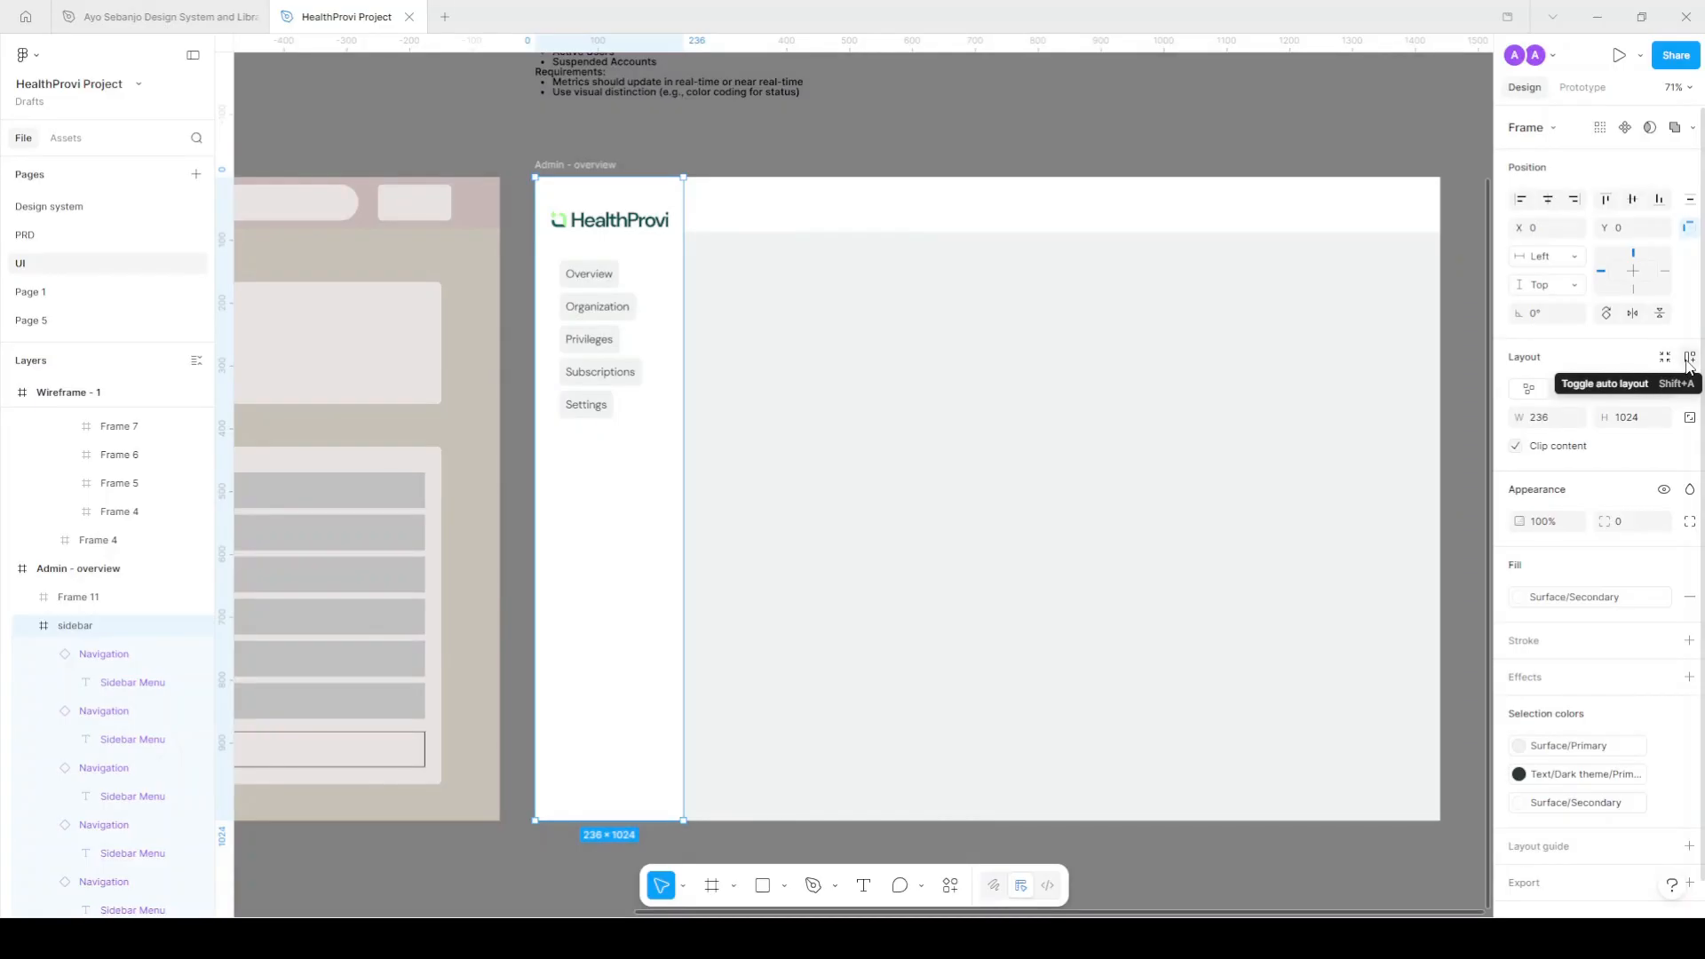
{"action": "left_click", "coordinate": [1690, 360]}
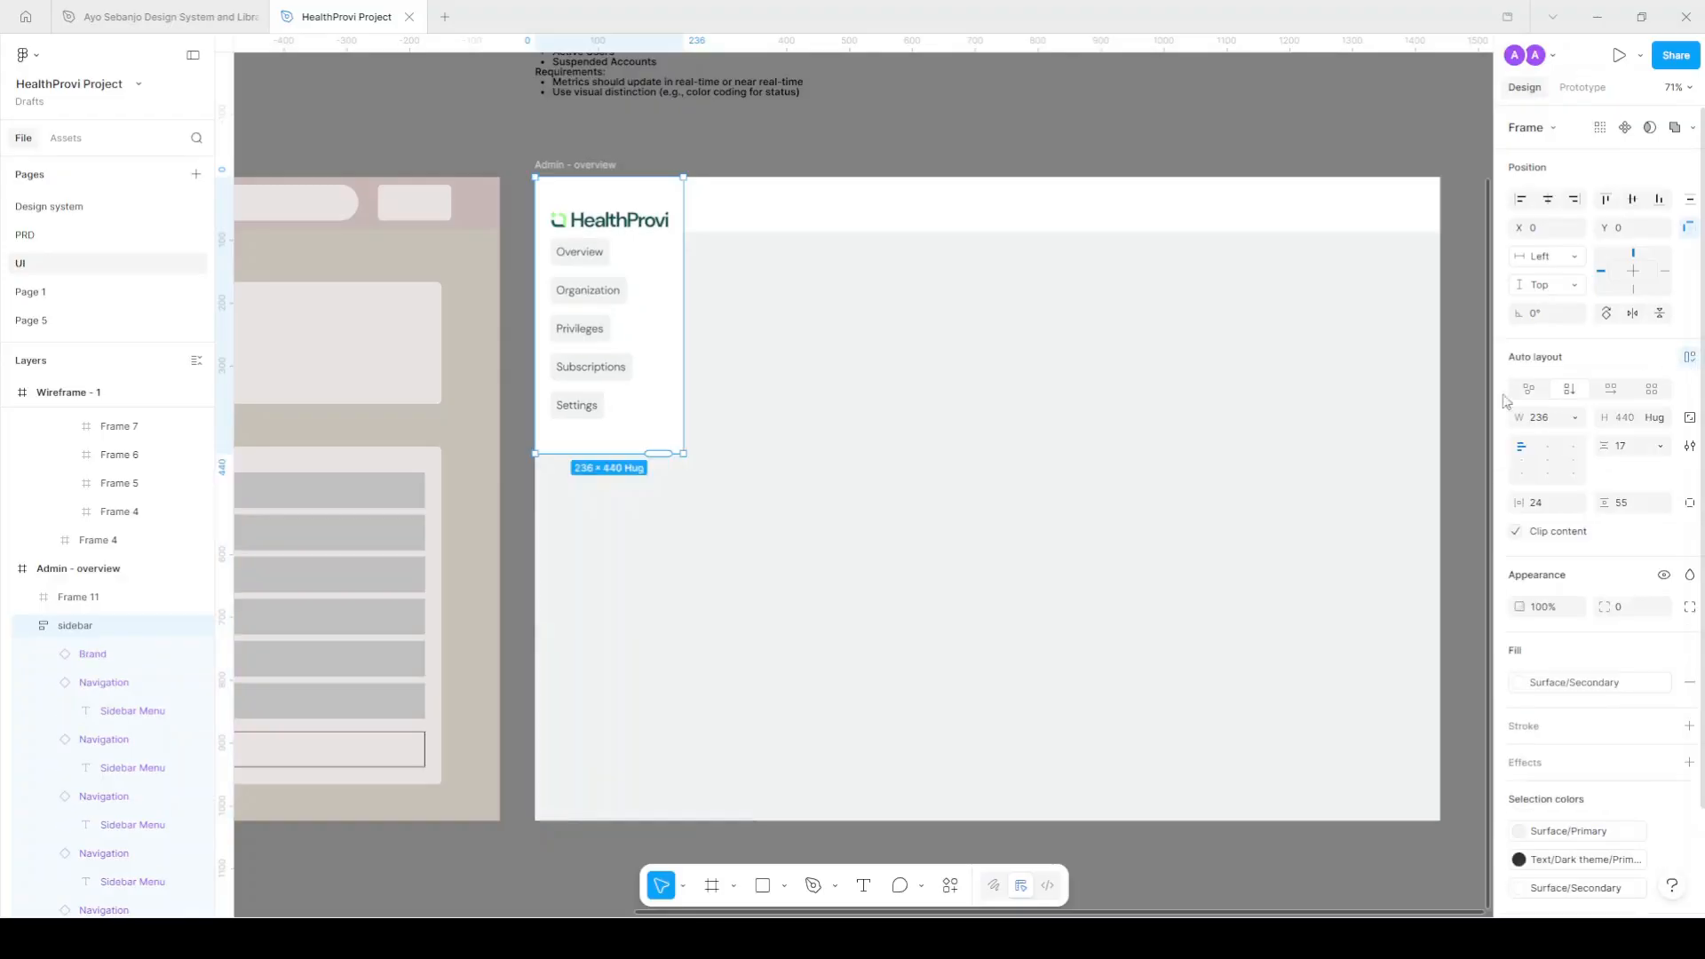
{"action": "left_click_drag", "start_coordinate": [661, 455], "coordinate": [601, 822]}
{"action": "key", "text": "ctrl+z"}
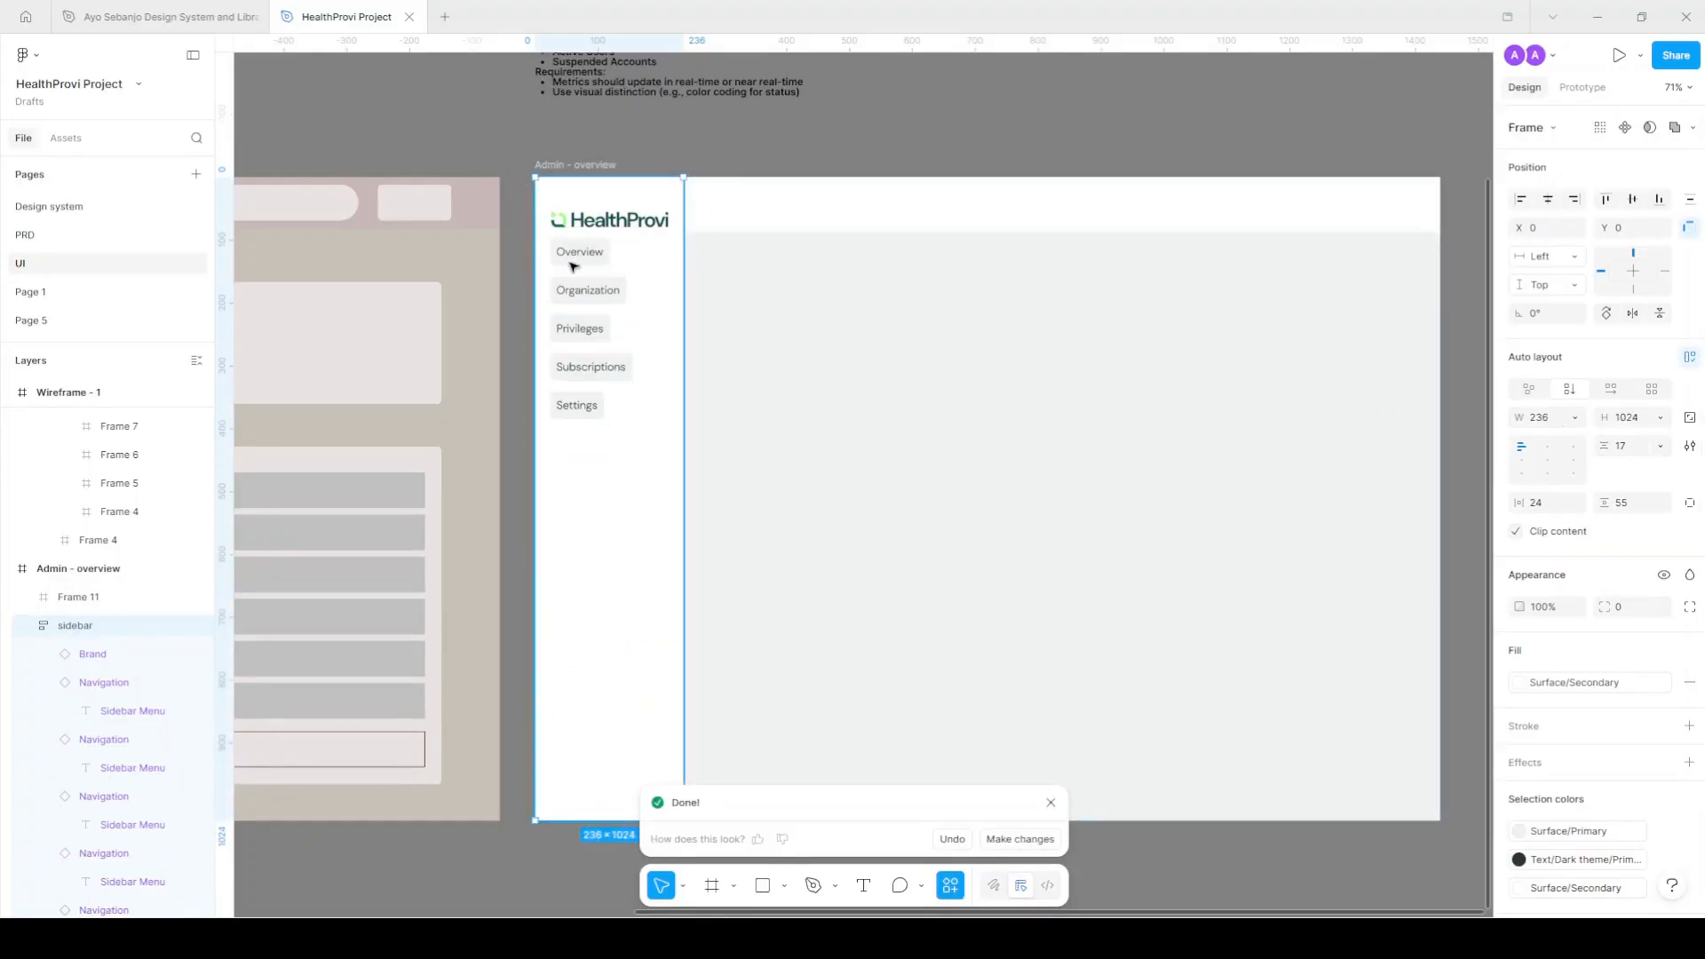
{"action": "scroll", "coordinate": [618, 254], "scroll_direction": "up", "scroll_amount": 5}
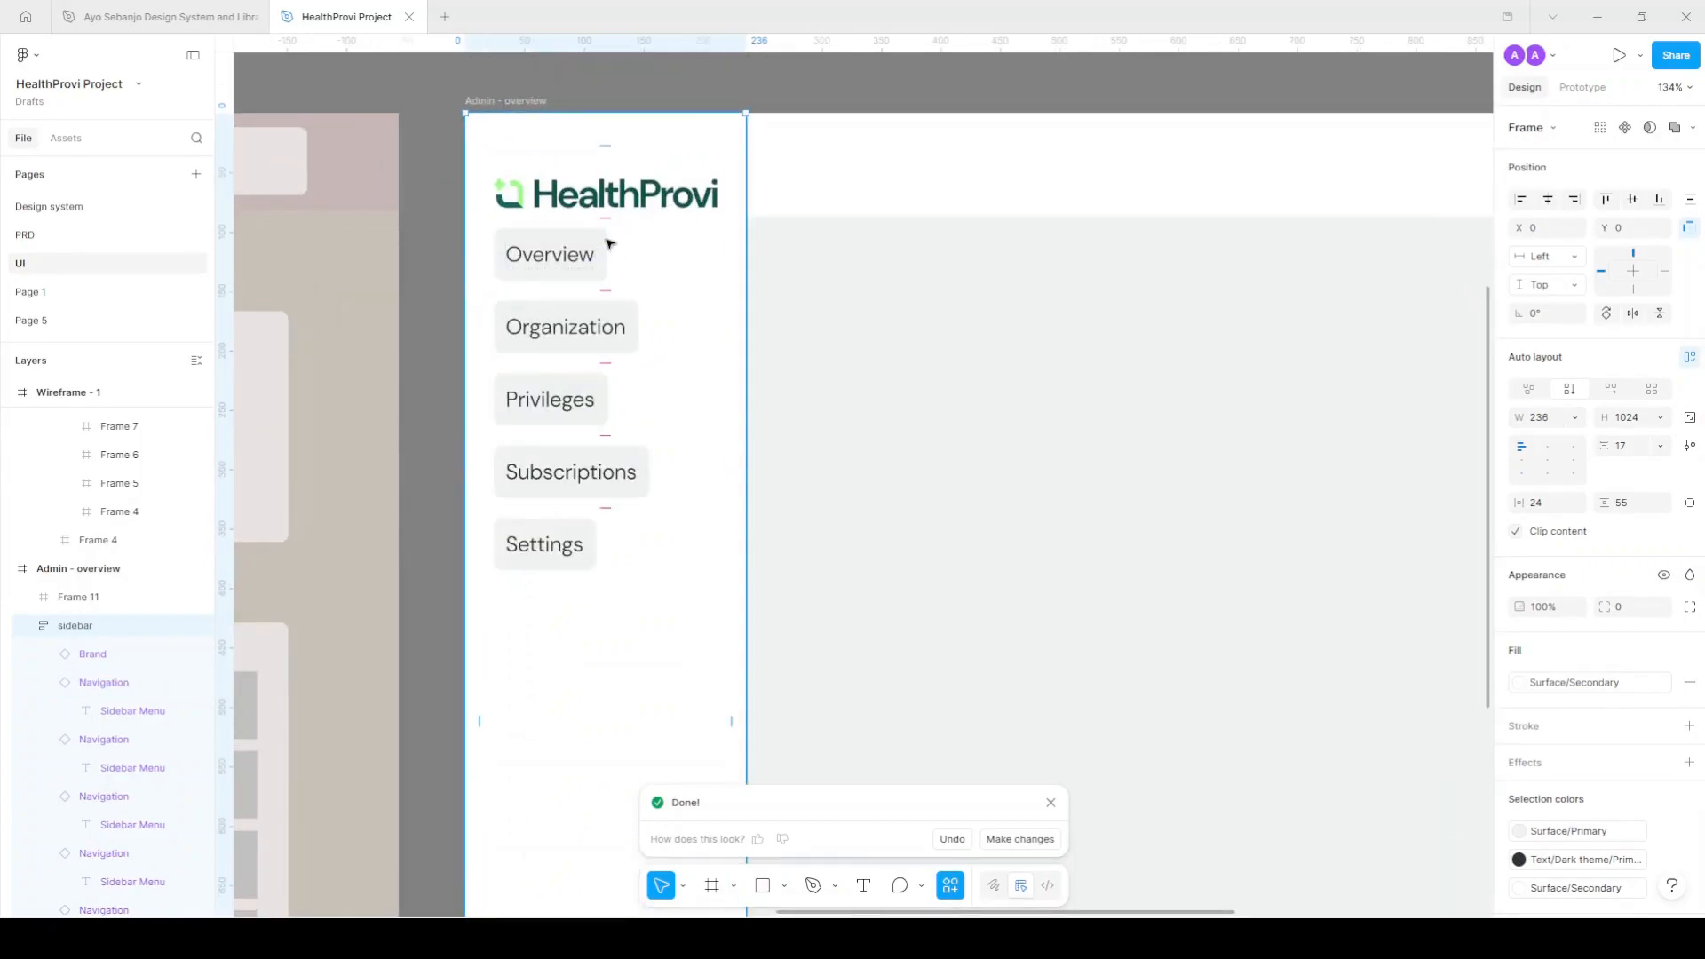
{"action": "scroll", "coordinate": [618, 256], "scroll_direction": "up", "scroll_amount": 2}
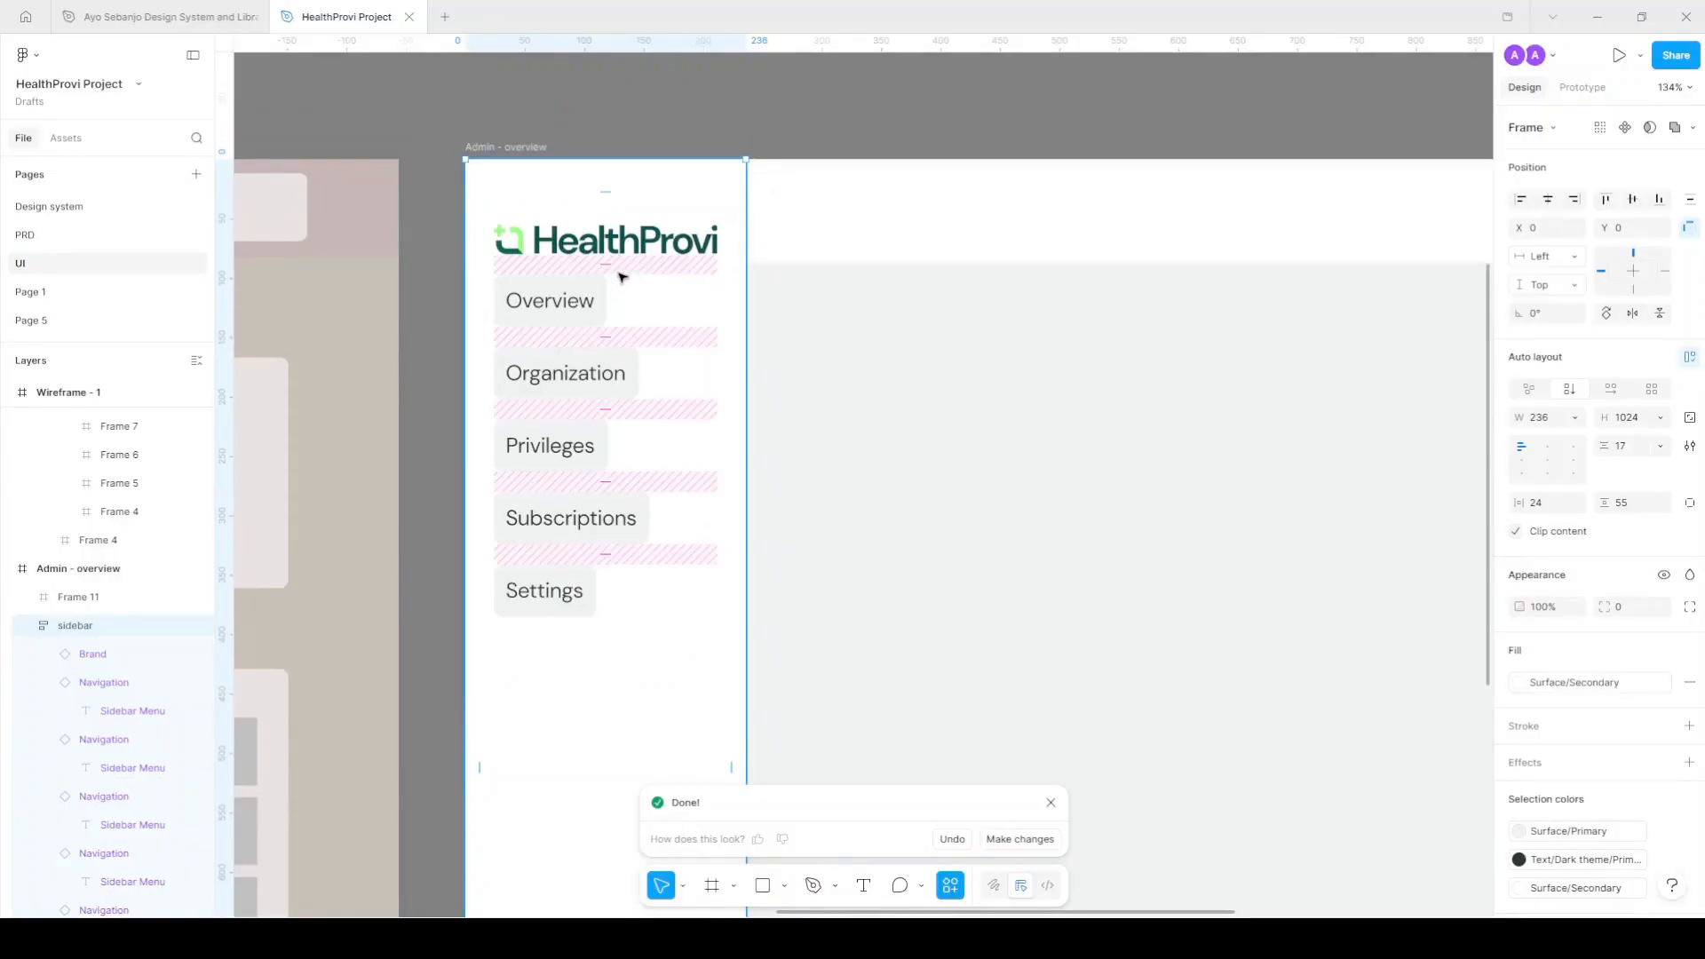
Wrap the five menu items in a full-width auto-layout group with a 6 gap.
{"action": "left_click", "coordinate": [597, 297]}
{"action": "left_click", "coordinate": [569, 373], "text": "shift"}
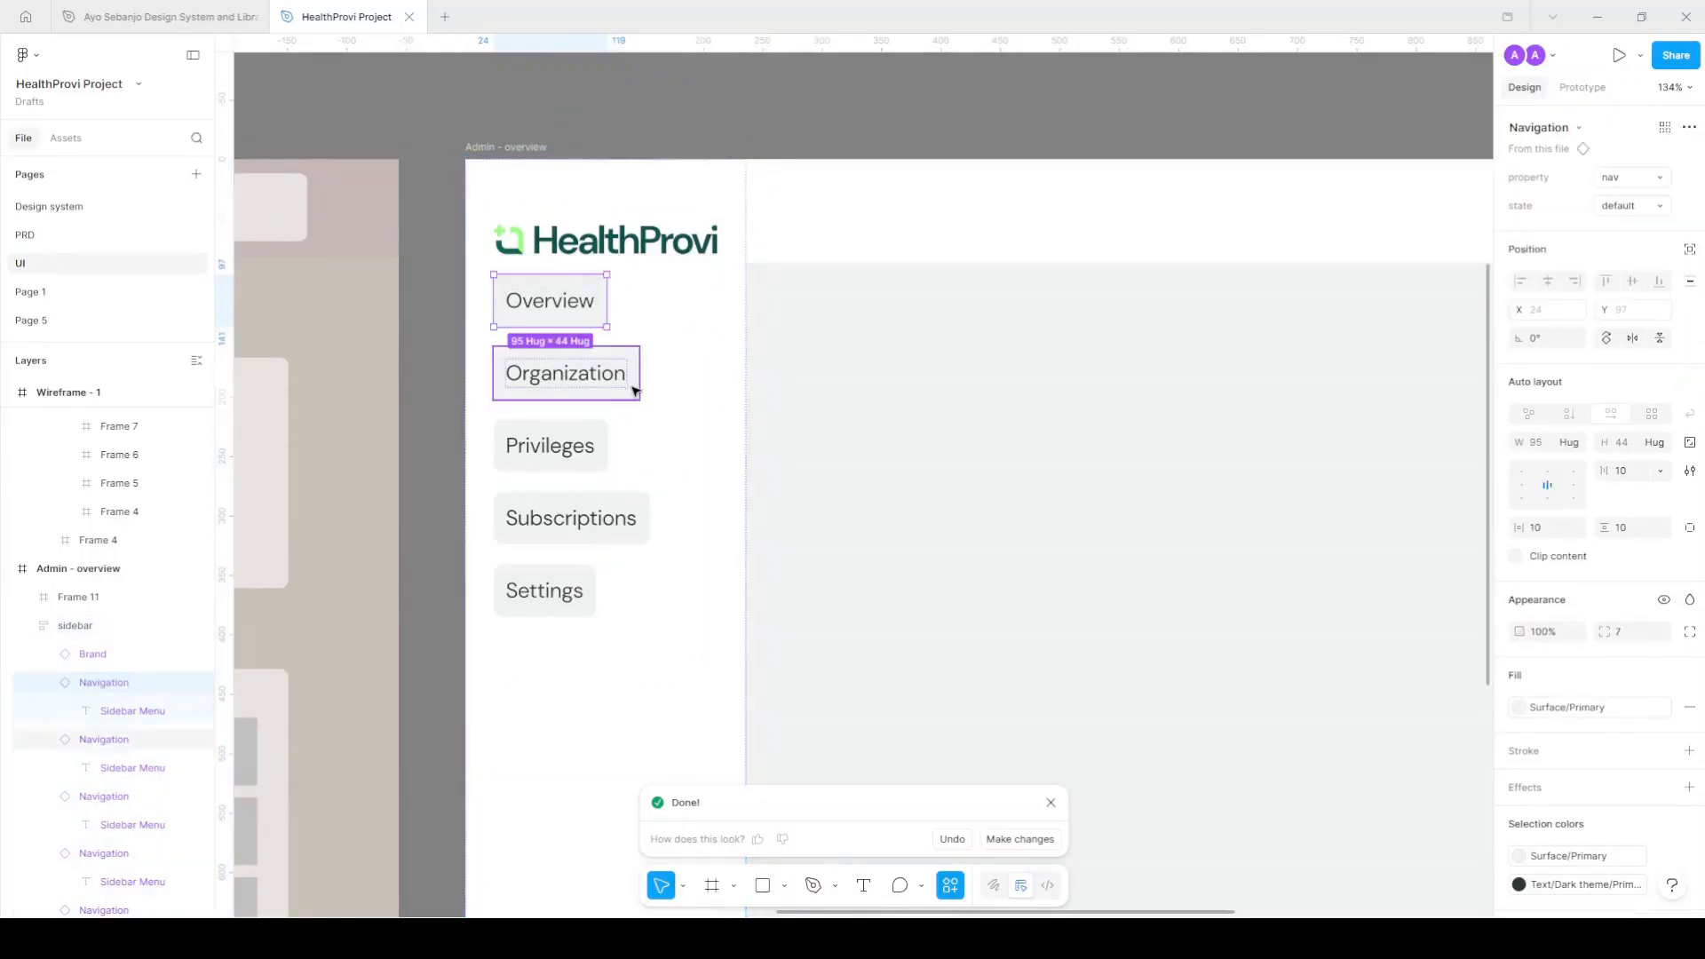
{"action": "left_click", "coordinate": [570, 447], "text": "shift"}
{"action": "left_click", "coordinate": [612, 518], "text": "shift"}
{"action": "left_click", "coordinate": [569, 591], "text": "shift"}
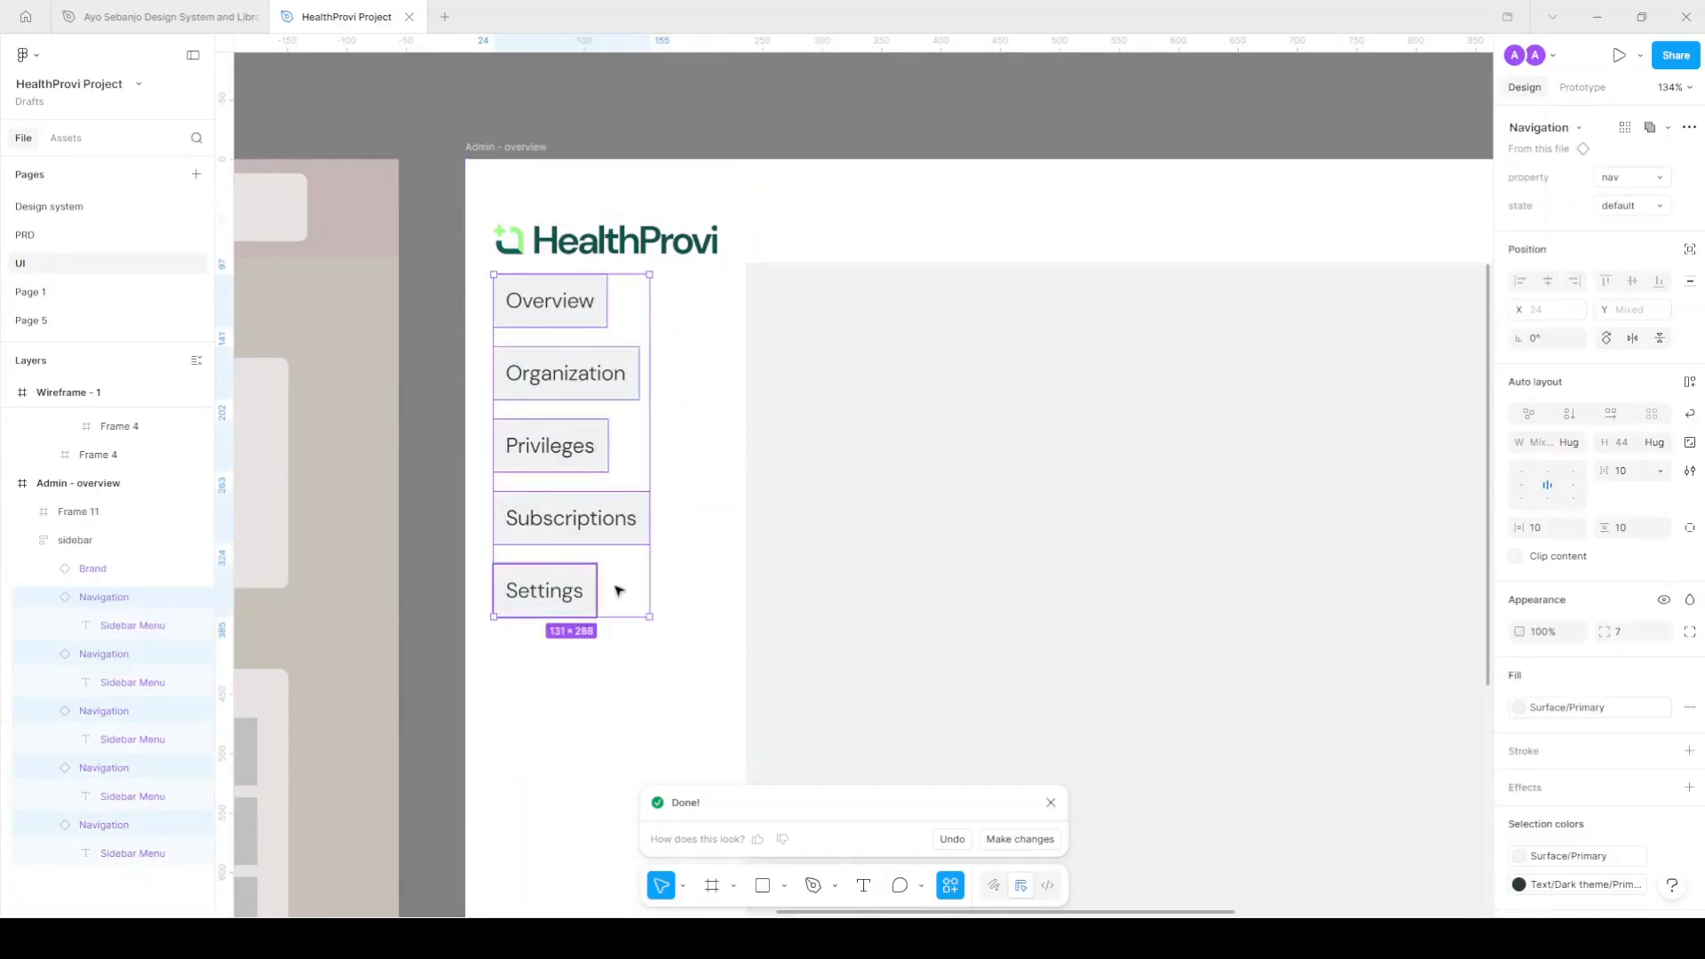
{"action": "key", "text": "shift+a"}
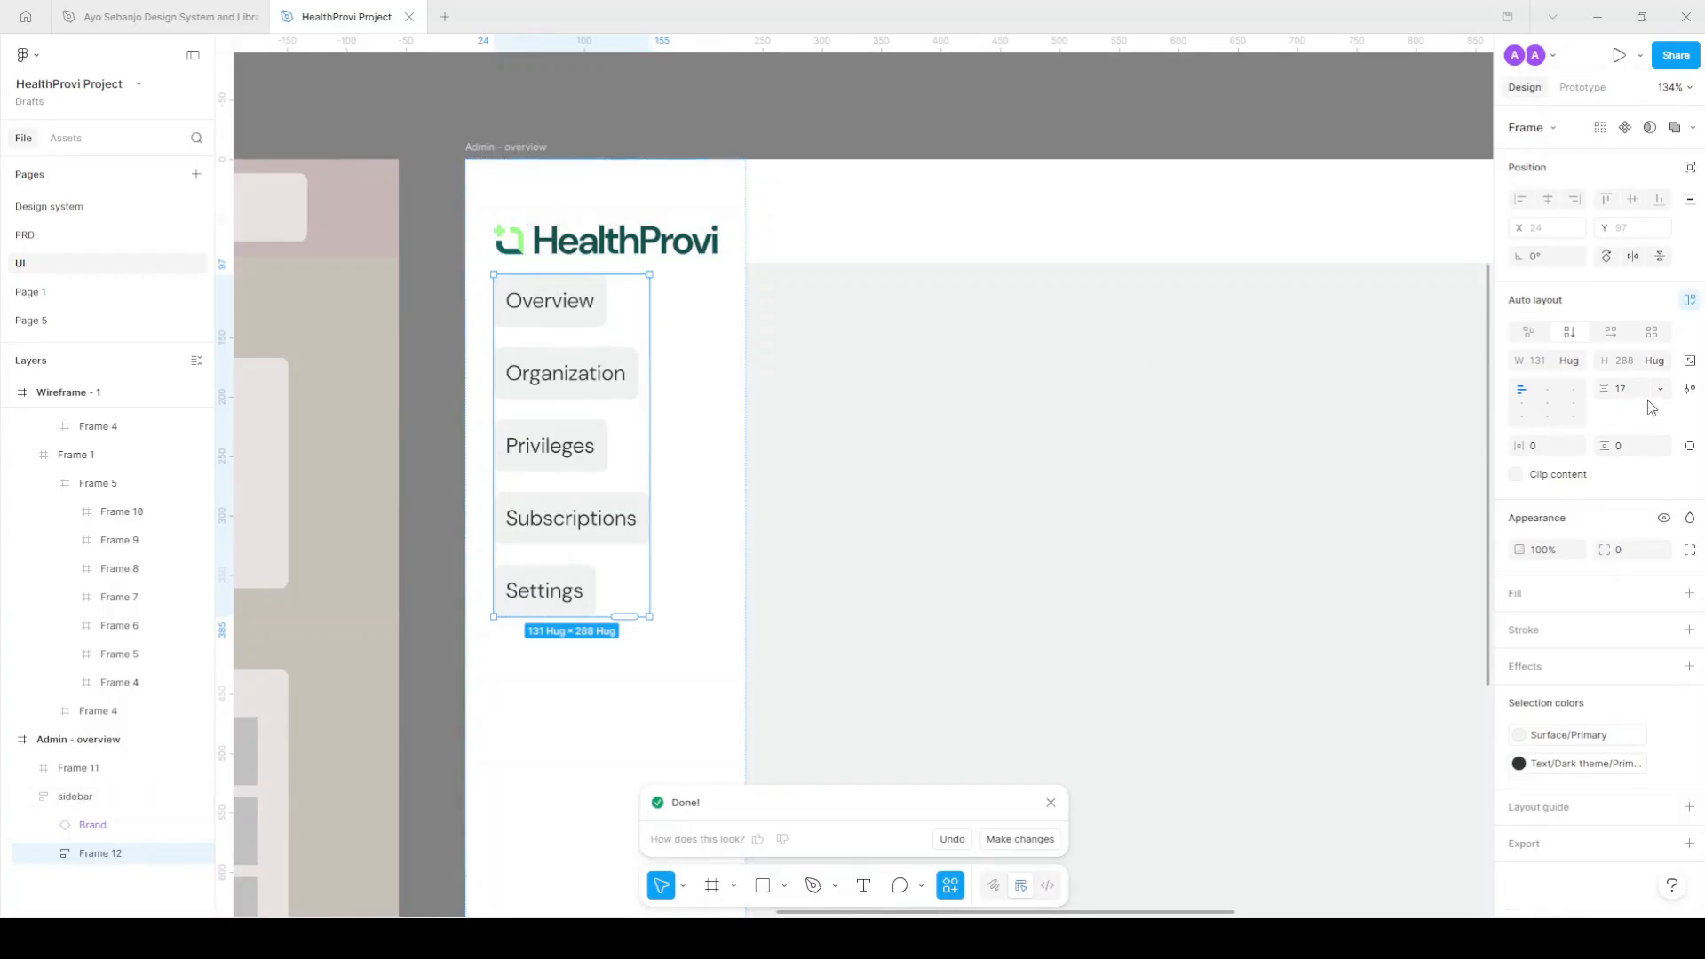
{"action": "left_click", "coordinate": [1569, 361]}
{"action": "left_click", "coordinate": [1552, 382]}
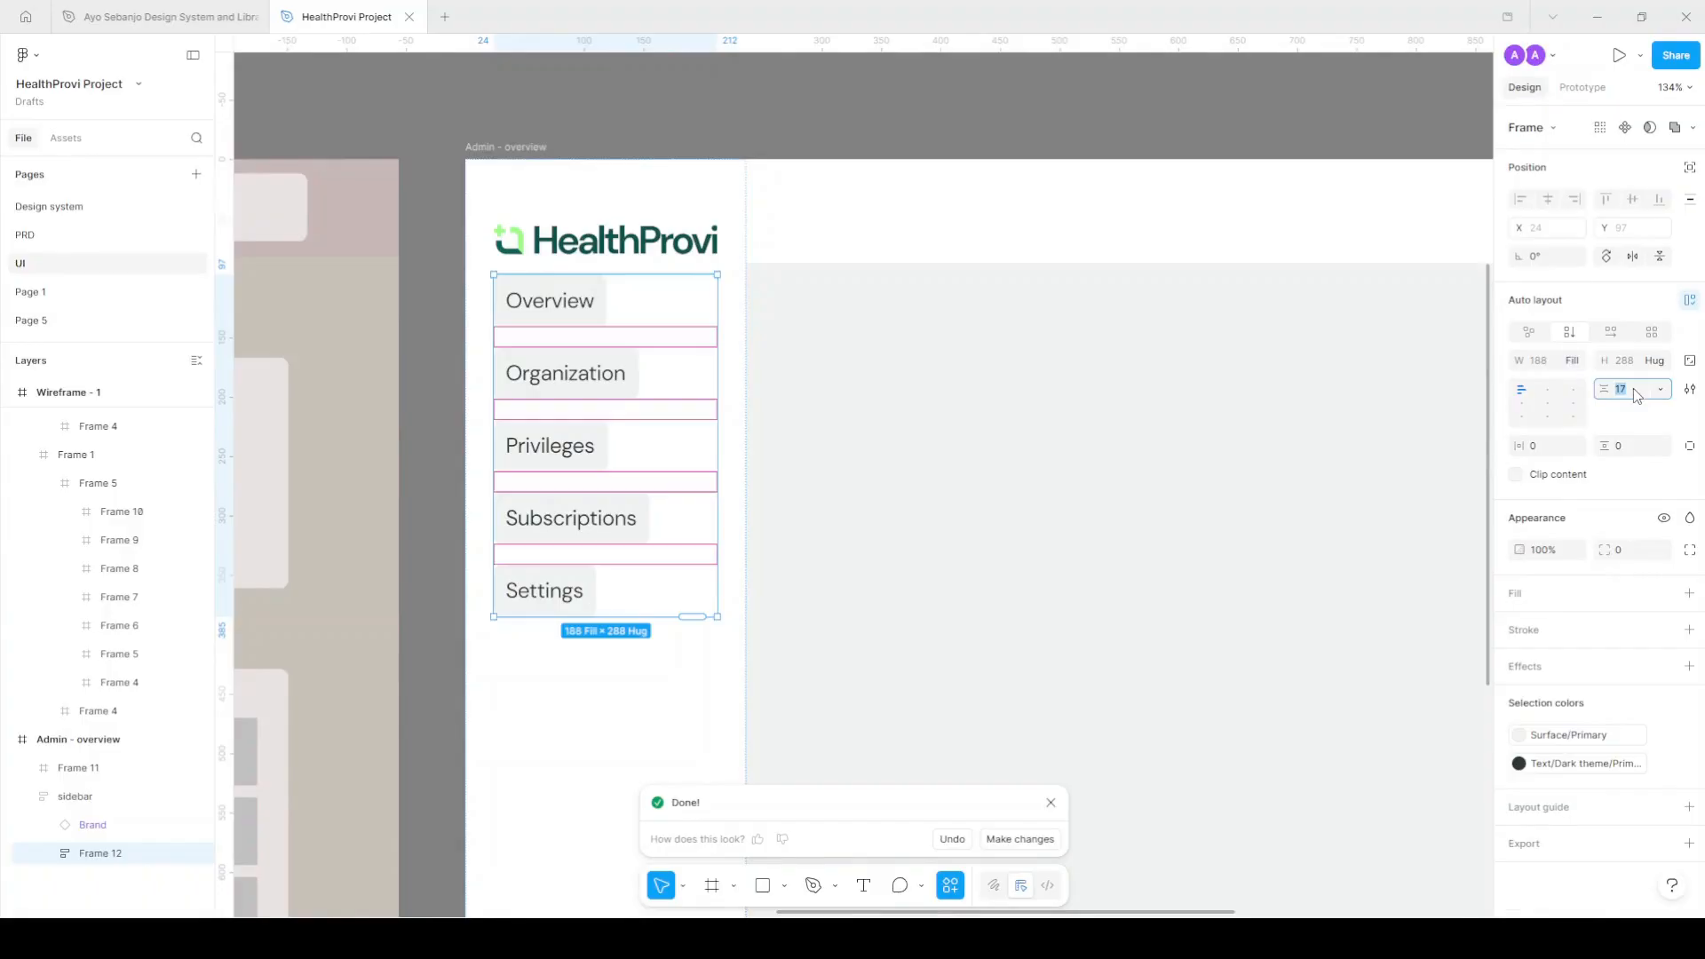
{"action": "key", "text": "Return"}
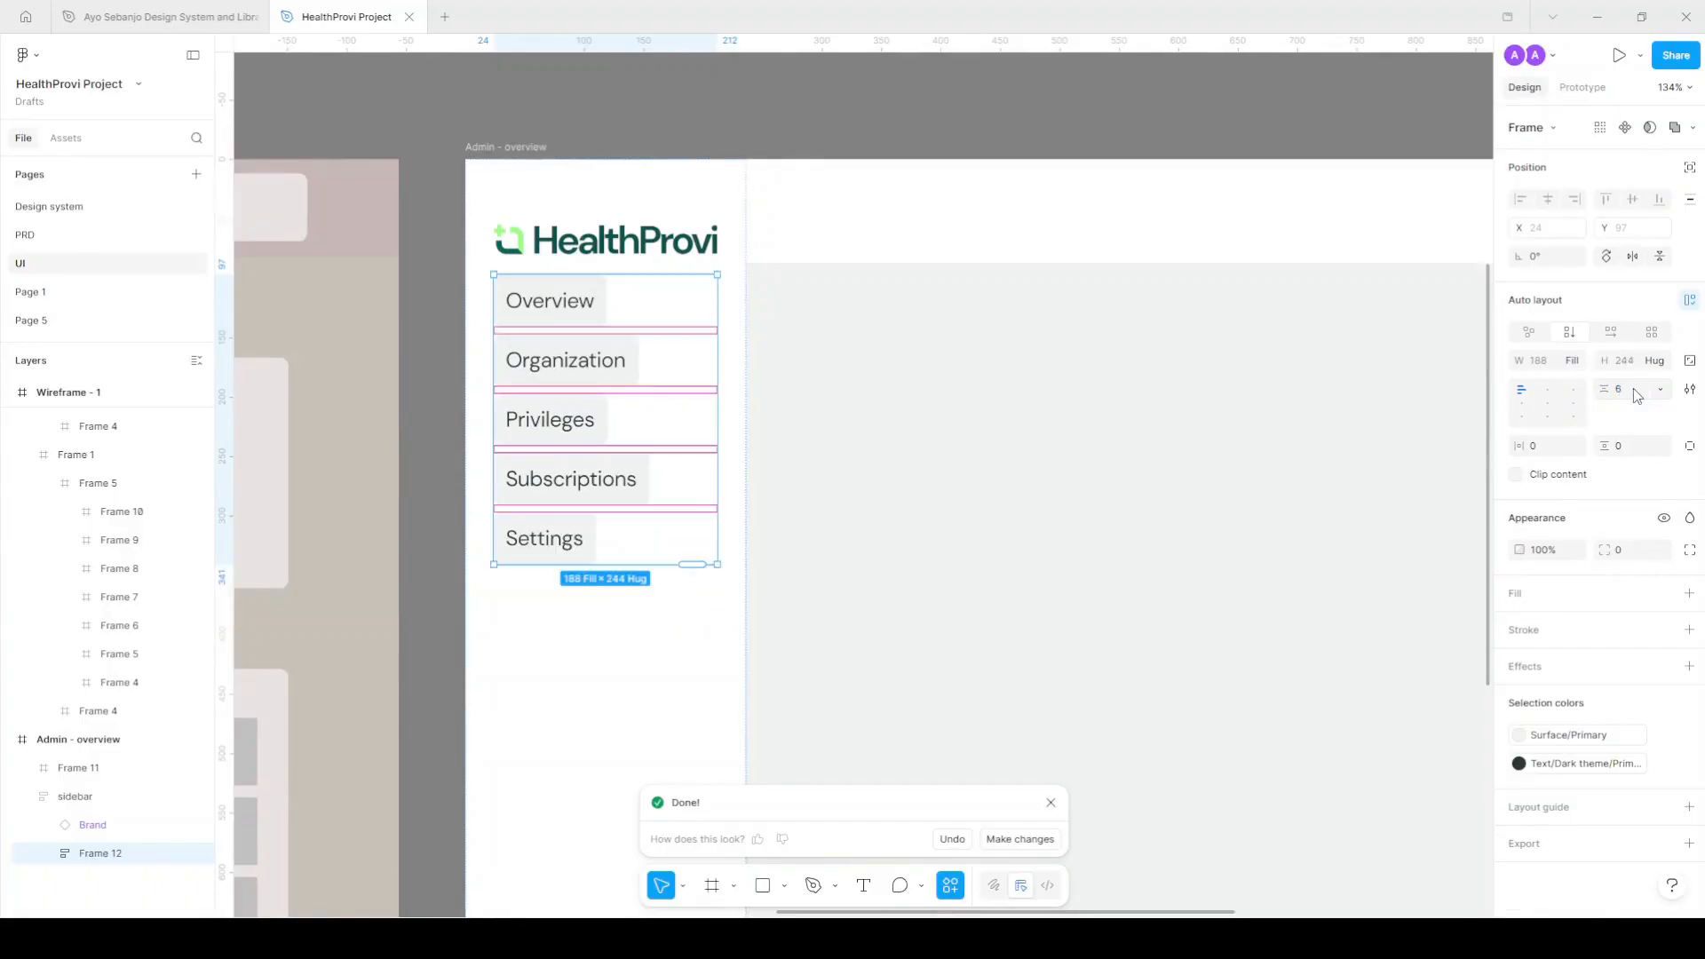
Give the sidebar 40 spacing, 40 top padding and 48 bottom padding.
{"action": "left_click", "coordinate": [731, 199]}
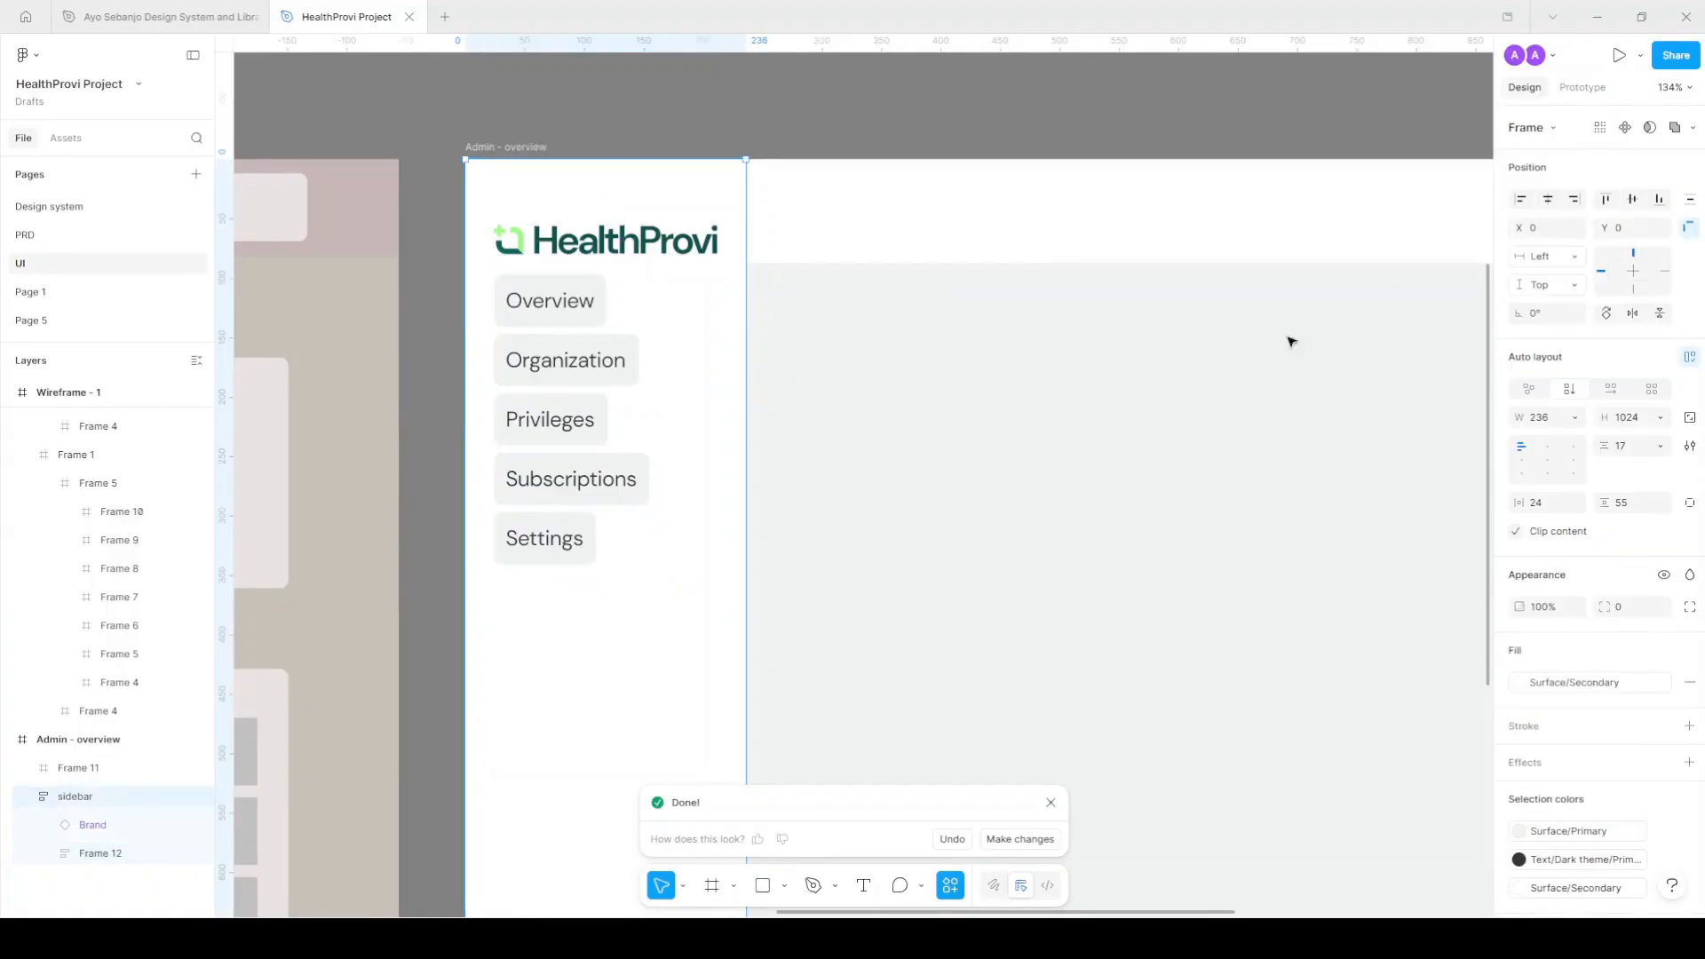
{"action": "left_click", "coordinate": [1629, 450]}
{"action": "type", "text": "40"}
{"action": "key", "text": "Return"}
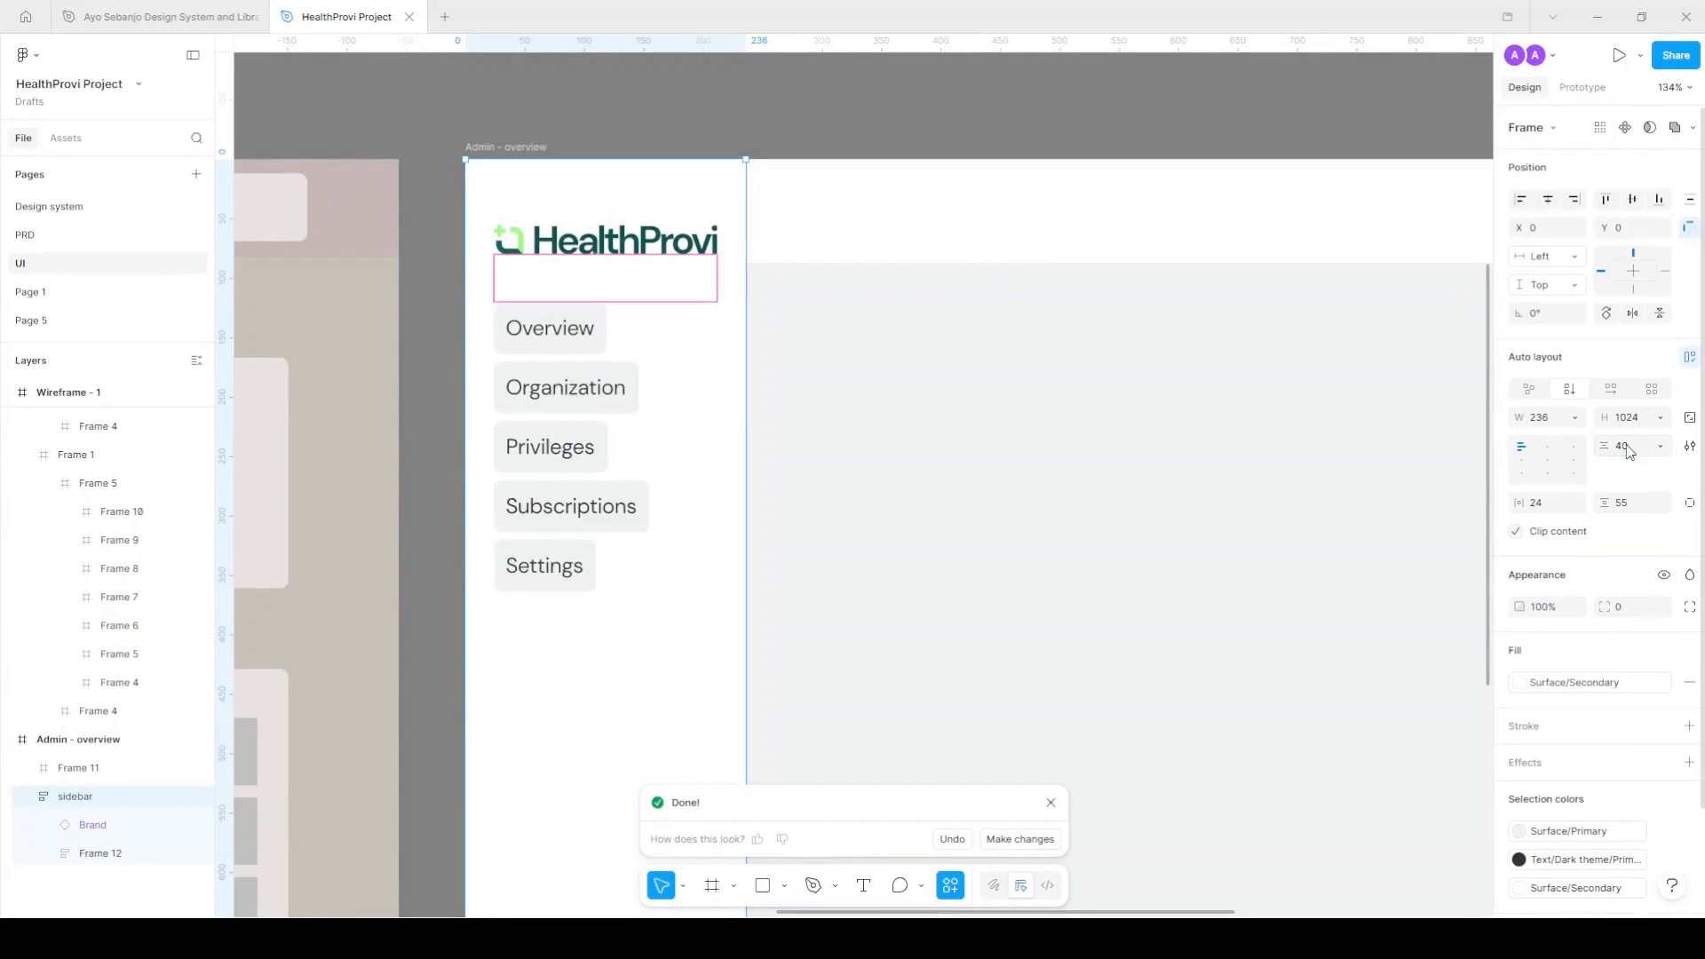
{"action": "left_click", "coordinate": [1637, 504]}
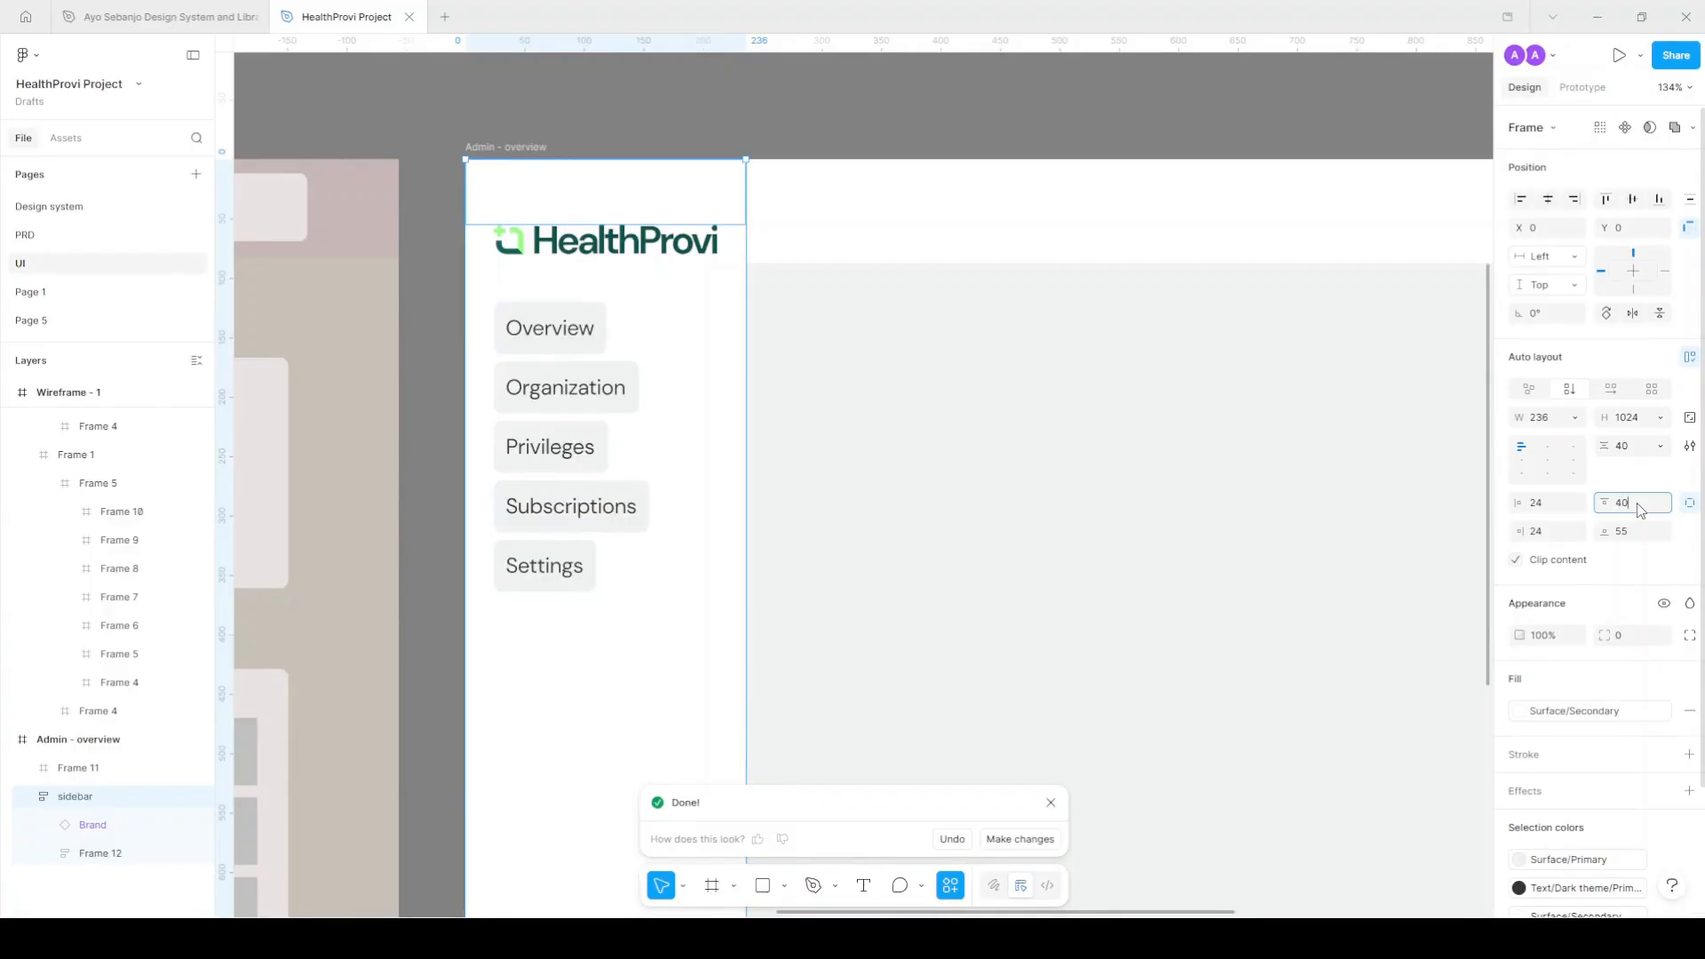
{"action": "type", "text": "40"}
{"action": "key", "text": "Return"}
{"action": "left_click", "coordinate": [1645, 536]}
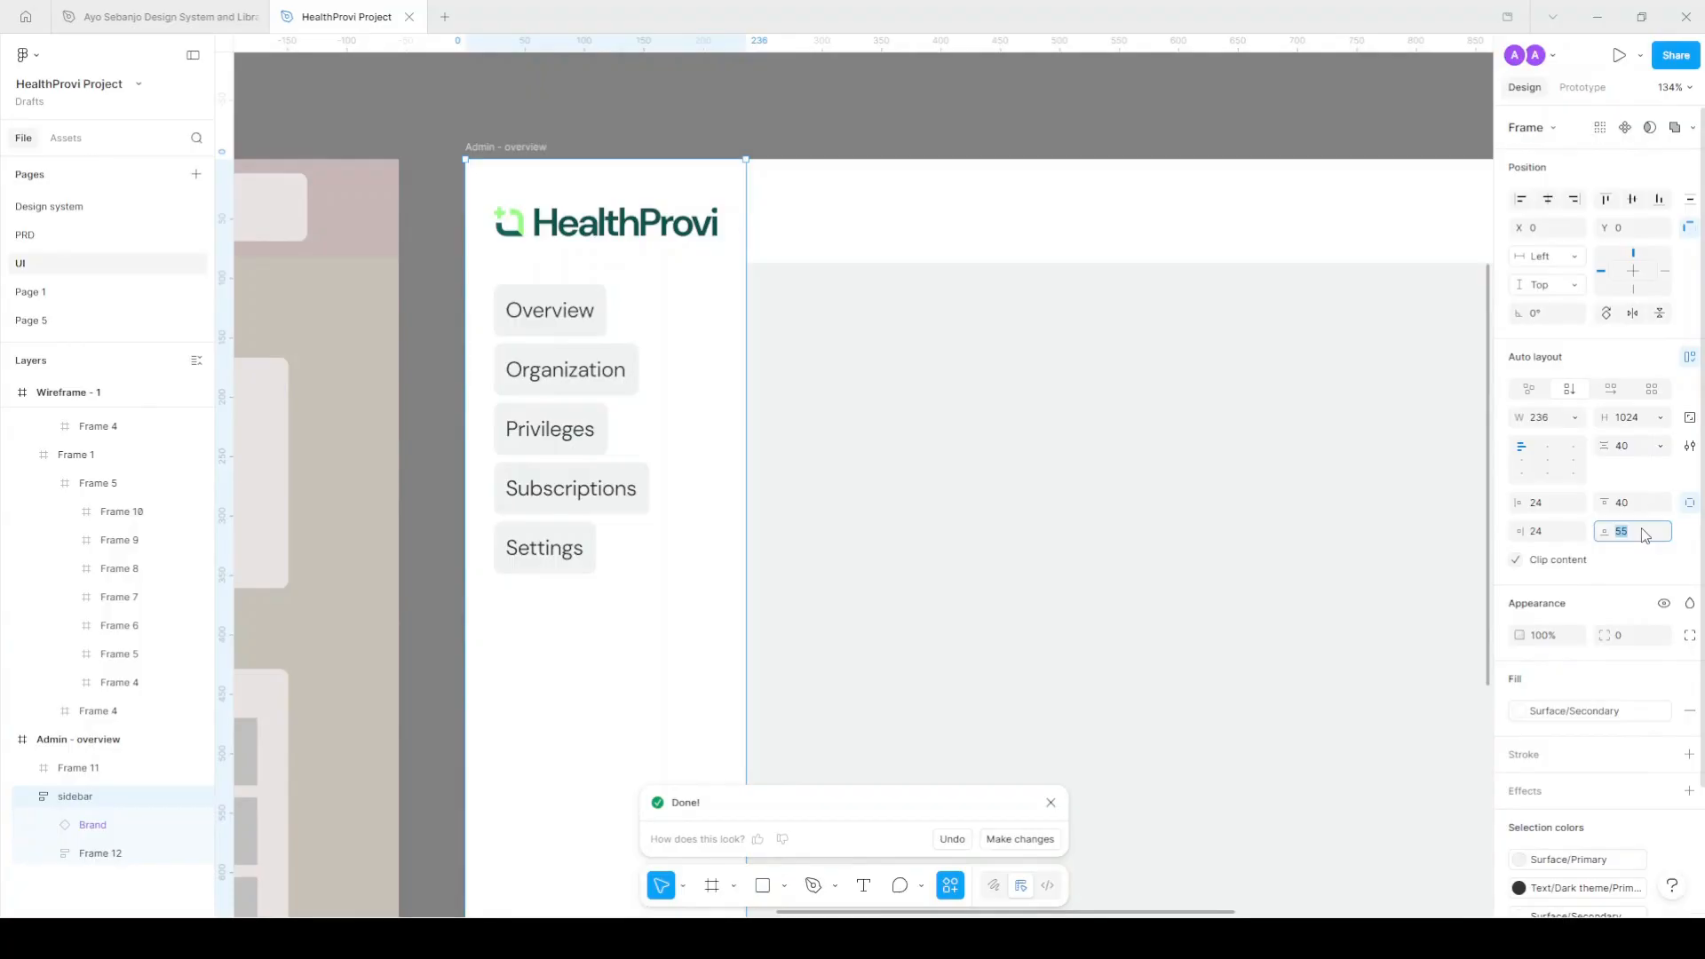
{"action": "type", "text": "48"}
{"action": "key", "text": "Return"}
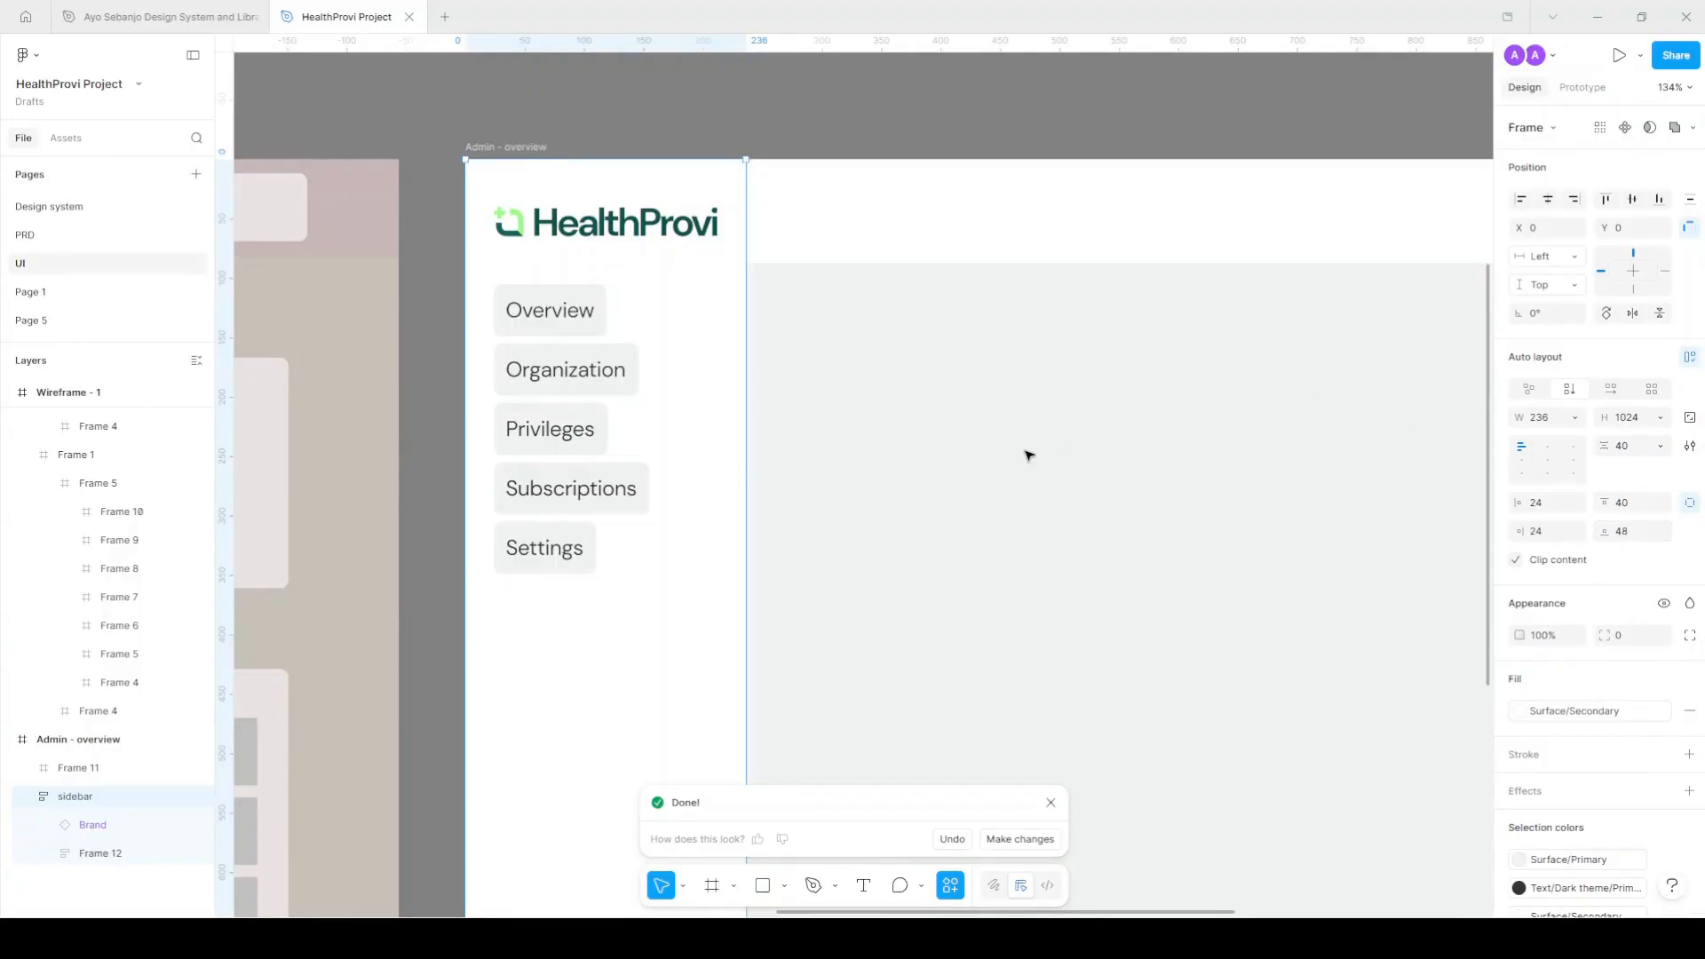
{"action": "scroll", "coordinate": [1008, 536], "scroll_direction": "down", "scroll_amount": 8}
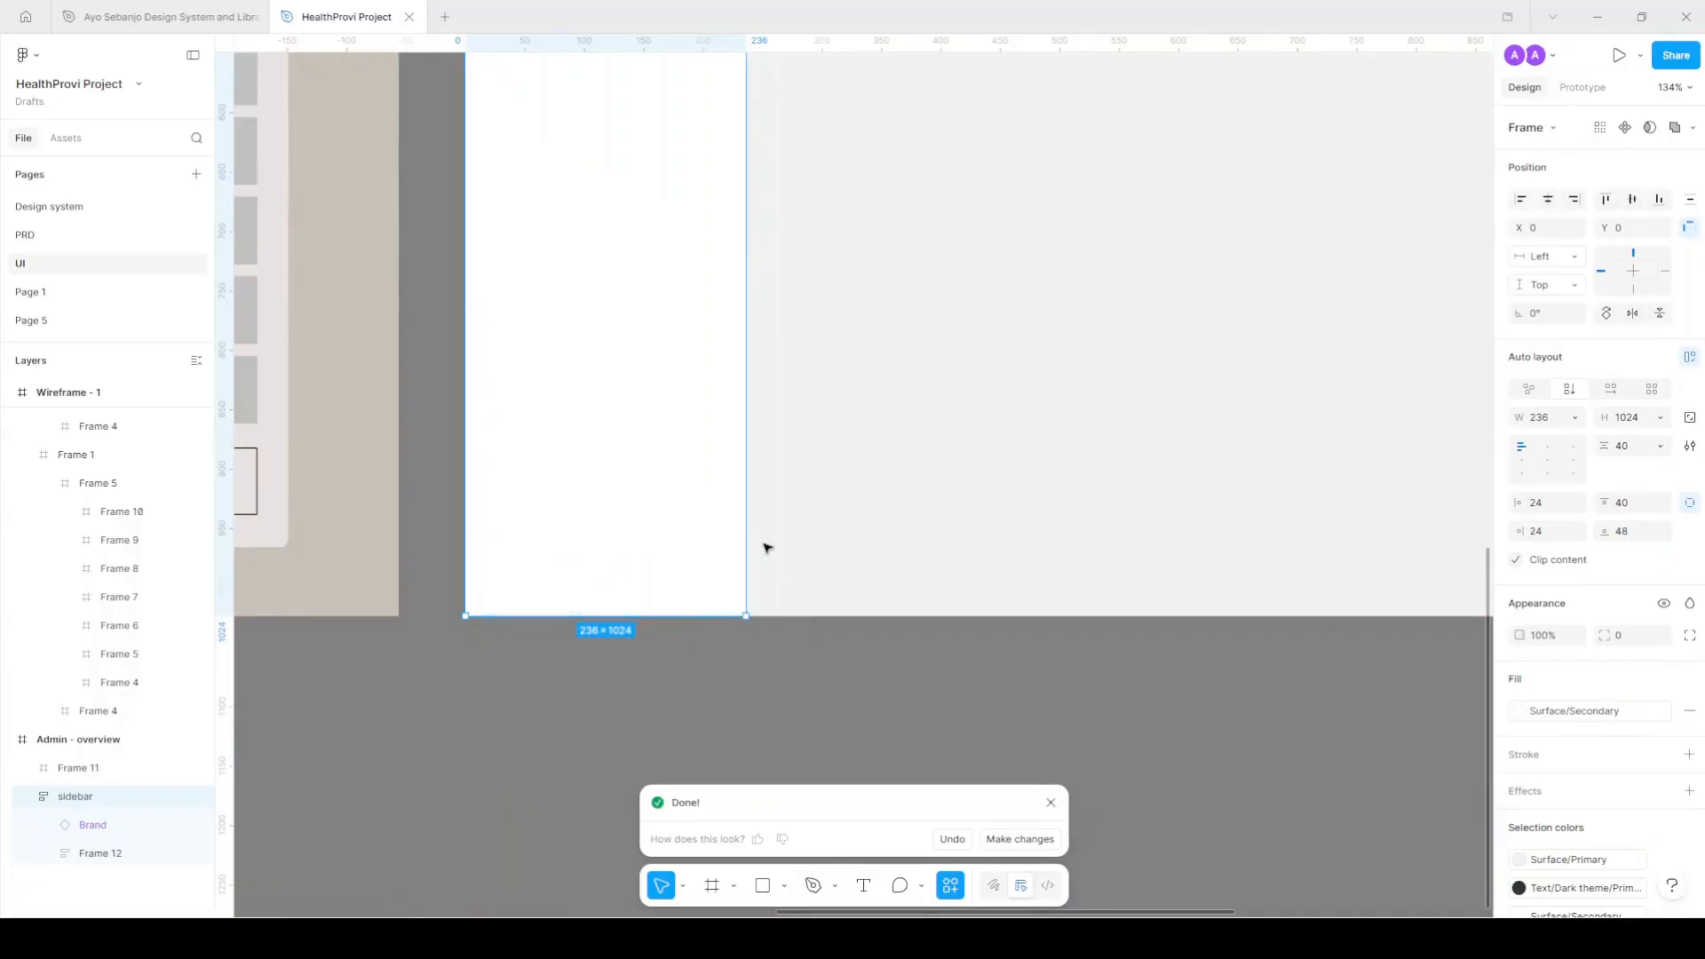
{"action": "scroll", "coordinate": [671, 445], "scroll_direction": "up", "scroll_amount": 8}
Set all five menu items to Fill container width with left-aligned labels.
{"action": "scroll", "coordinate": [676, 293], "scroll_direction": "up", "scroll_amount": 2}
{"action": "left_click", "coordinate": [599, 271], "text": "ctrl"}
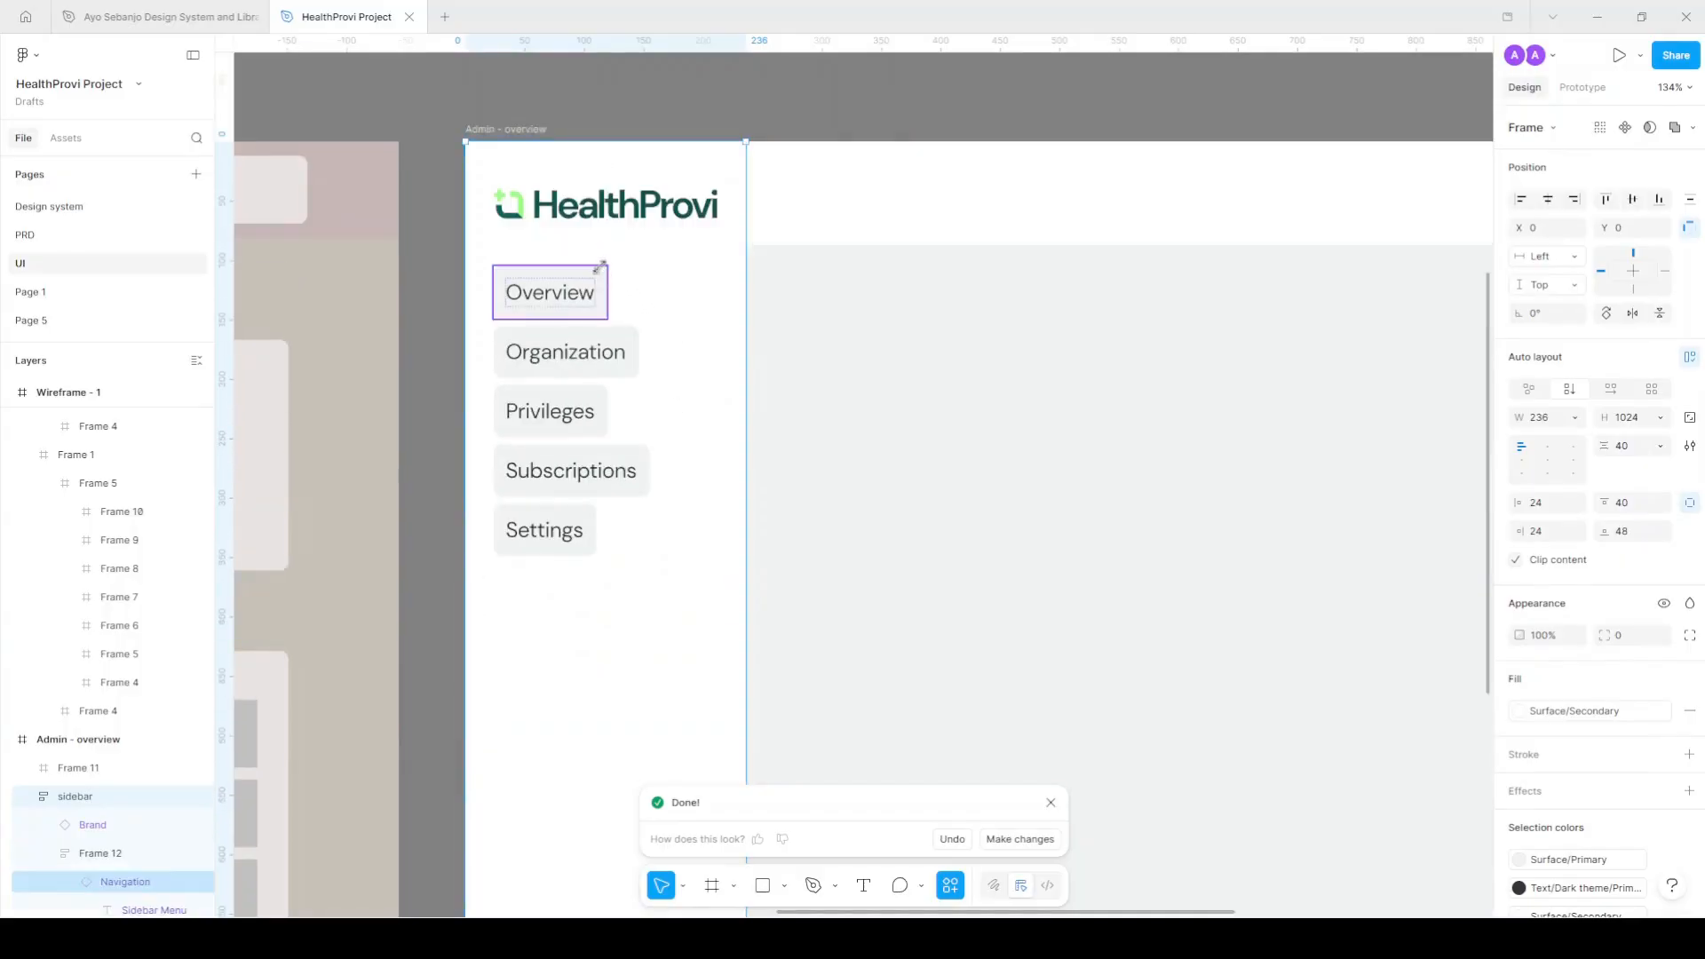
{"action": "left_click", "coordinate": [623, 357], "text": "shift"}
{"action": "left_click", "coordinate": [600, 404], "text": "shift"}
{"action": "left_click", "coordinate": [624, 471], "text": "shift"}
{"action": "left_click", "coordinate": [595, 533], "text": "shift"}
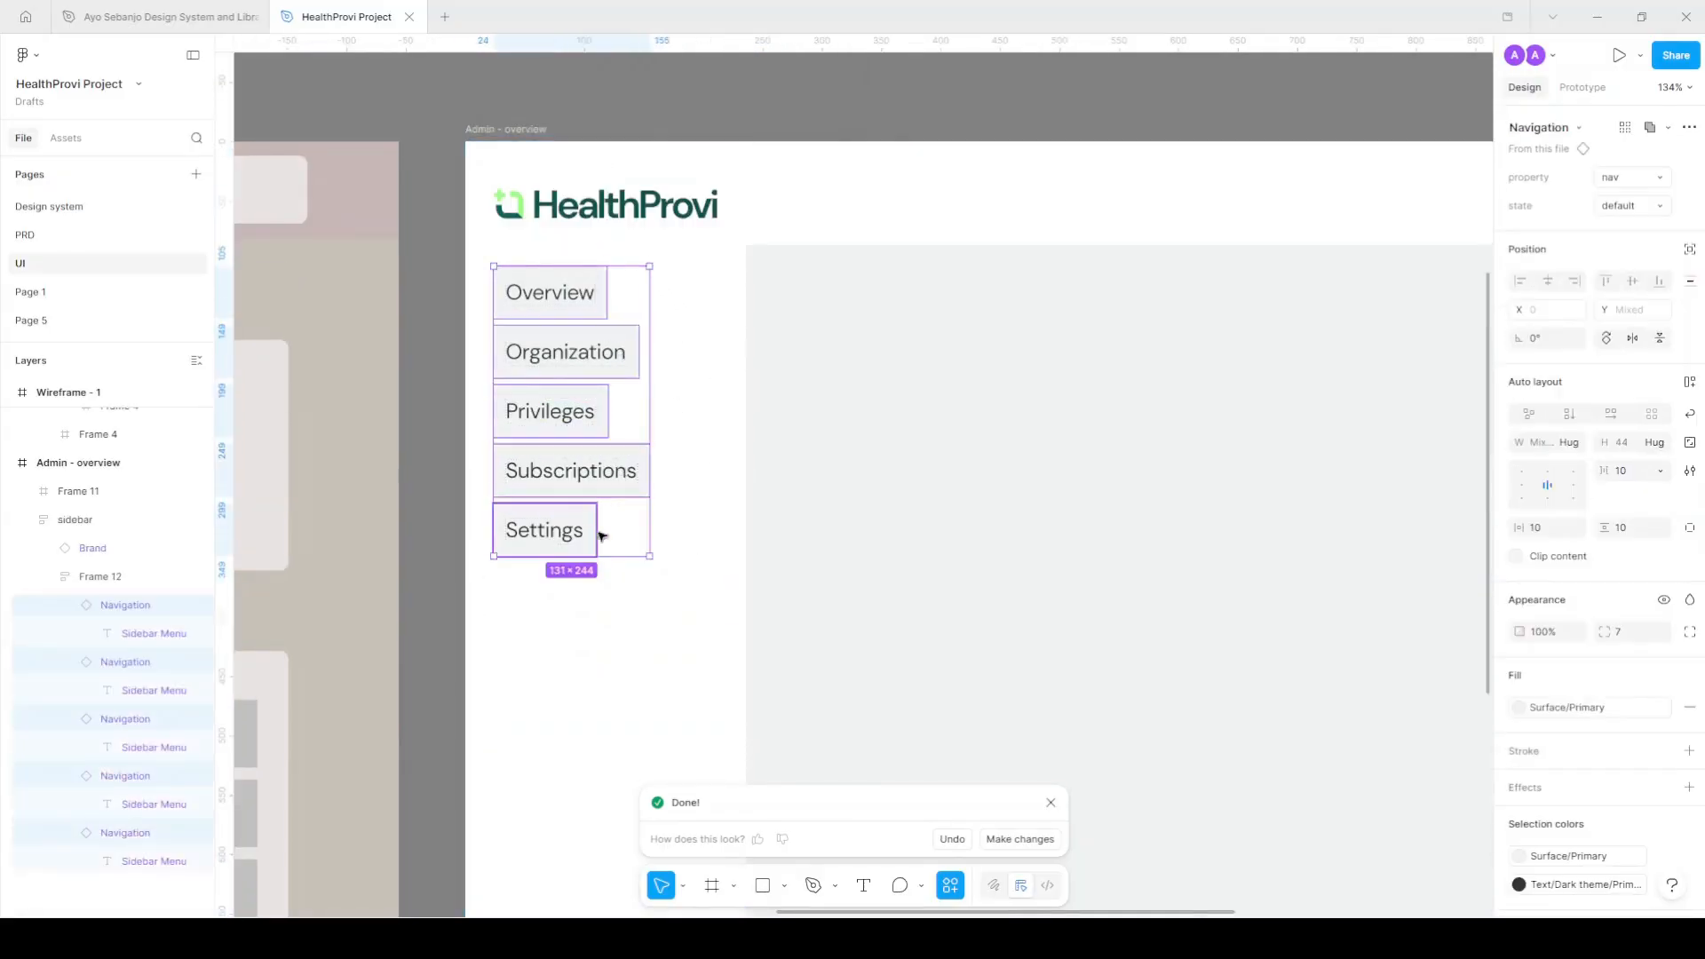
{"action": "left_click", "coordinate": [1577, 444]}
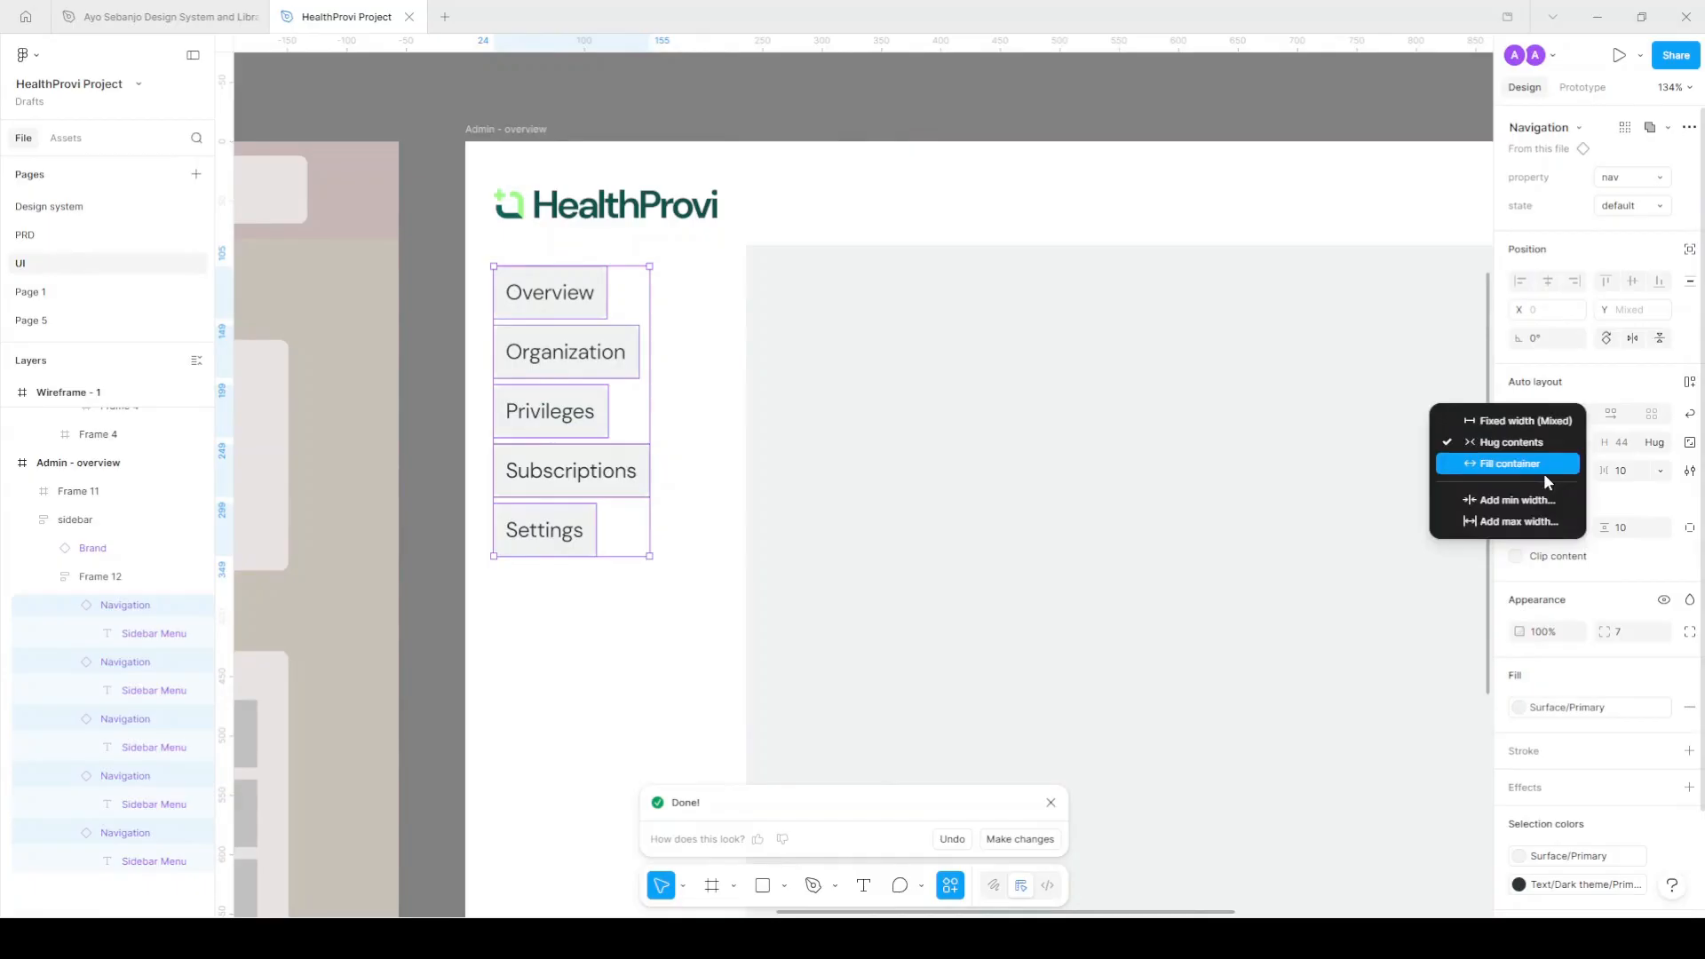
{"action": "left_click", "coordinate": [1547, 469]}
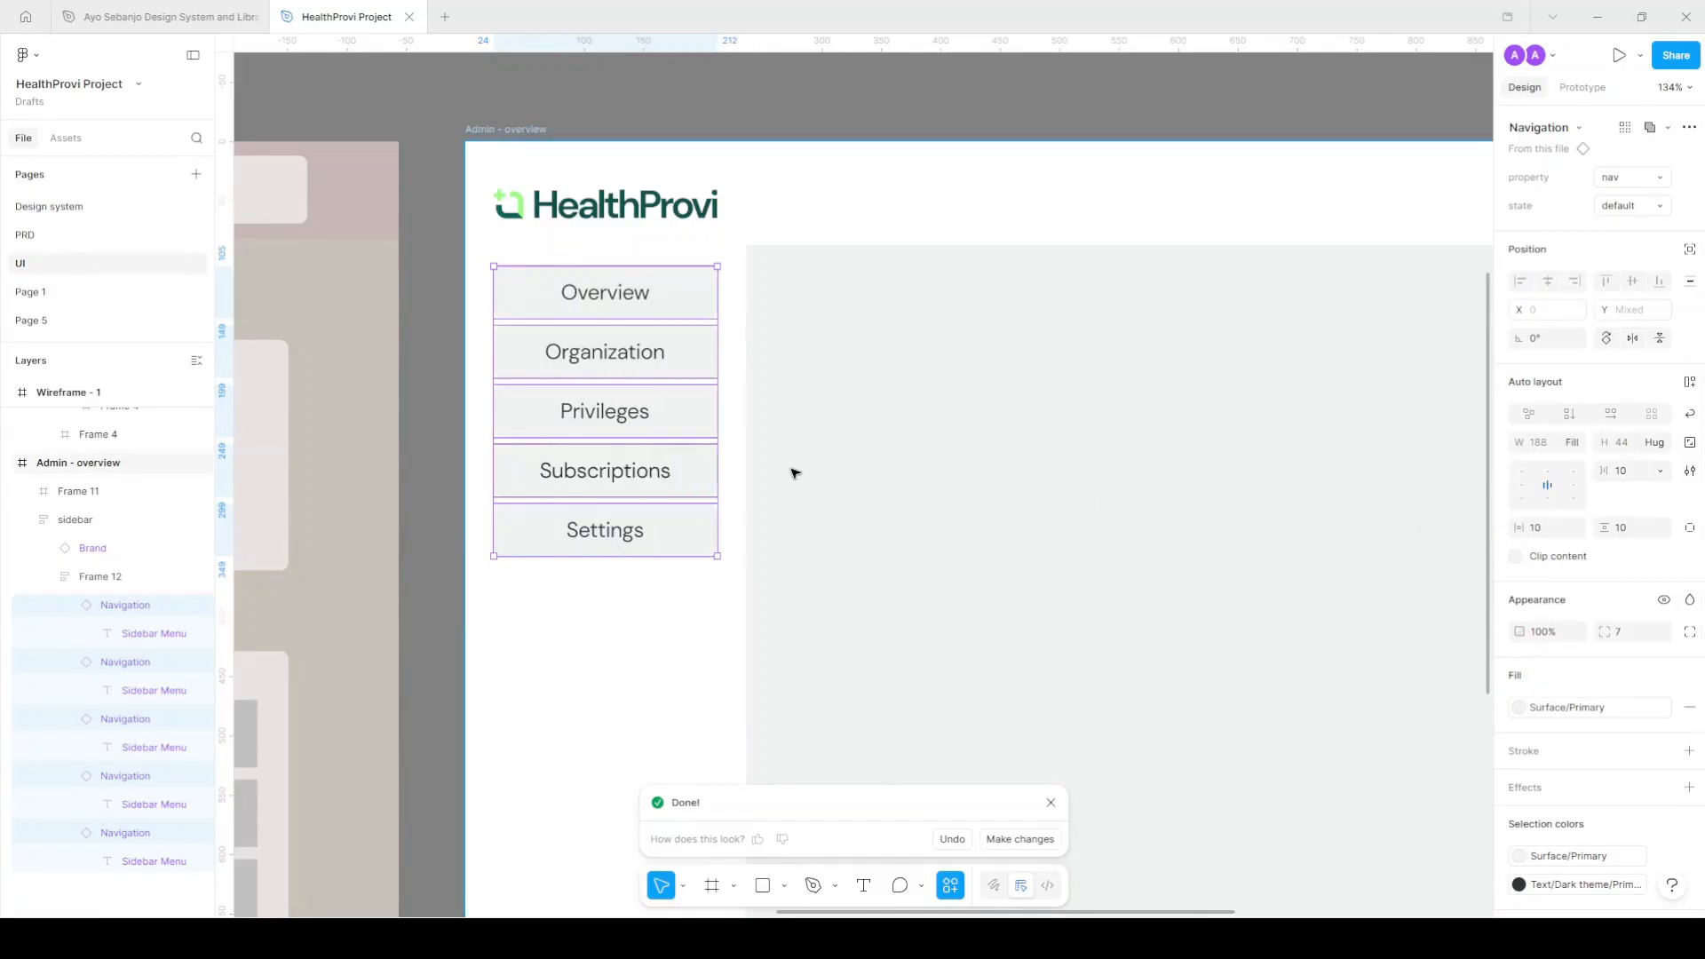
{"action": "scroll", "coordinate": [791, 472], "scroll_direction": "down", "scroll_amount": 3}
{"action": "left_click", "coordinate": [1521, 485]}
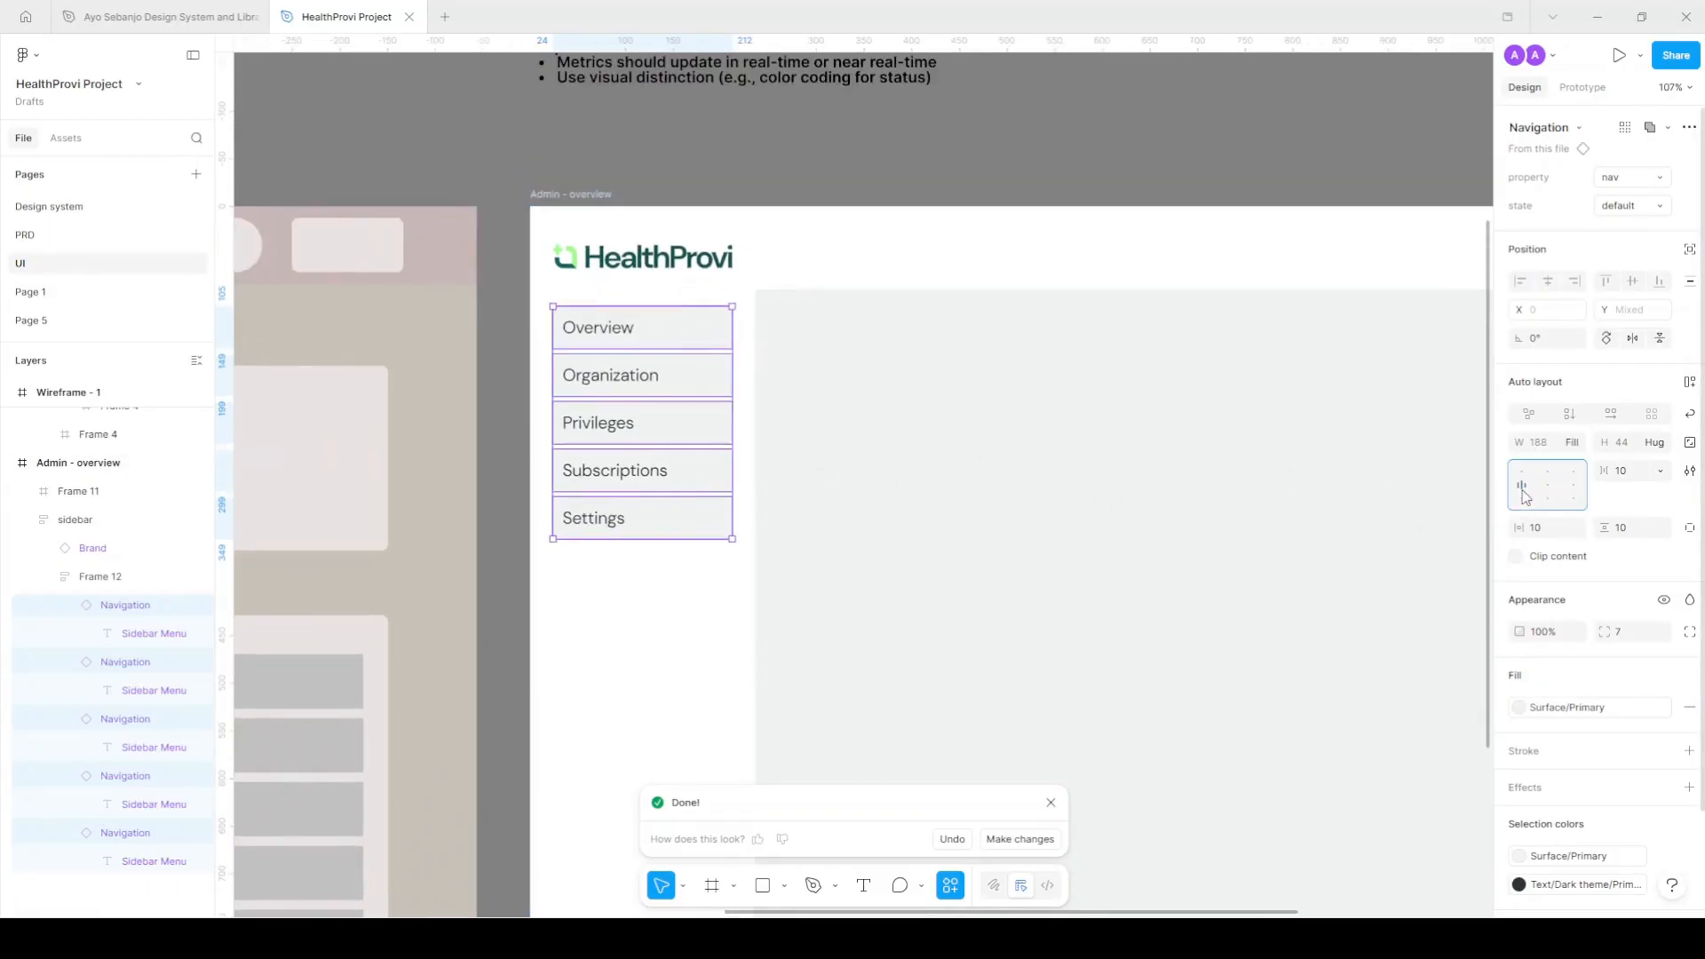
Set the sidebar's horizontal padding to 16.
{"action": "scroll", "coordinate": [760, 400], "scroll_direction": "down", "scroll_amount": 2}
{"action": "scroll", "coordinate": [659, 379], "scroll_direction": "right", "scroll_amount": 1}
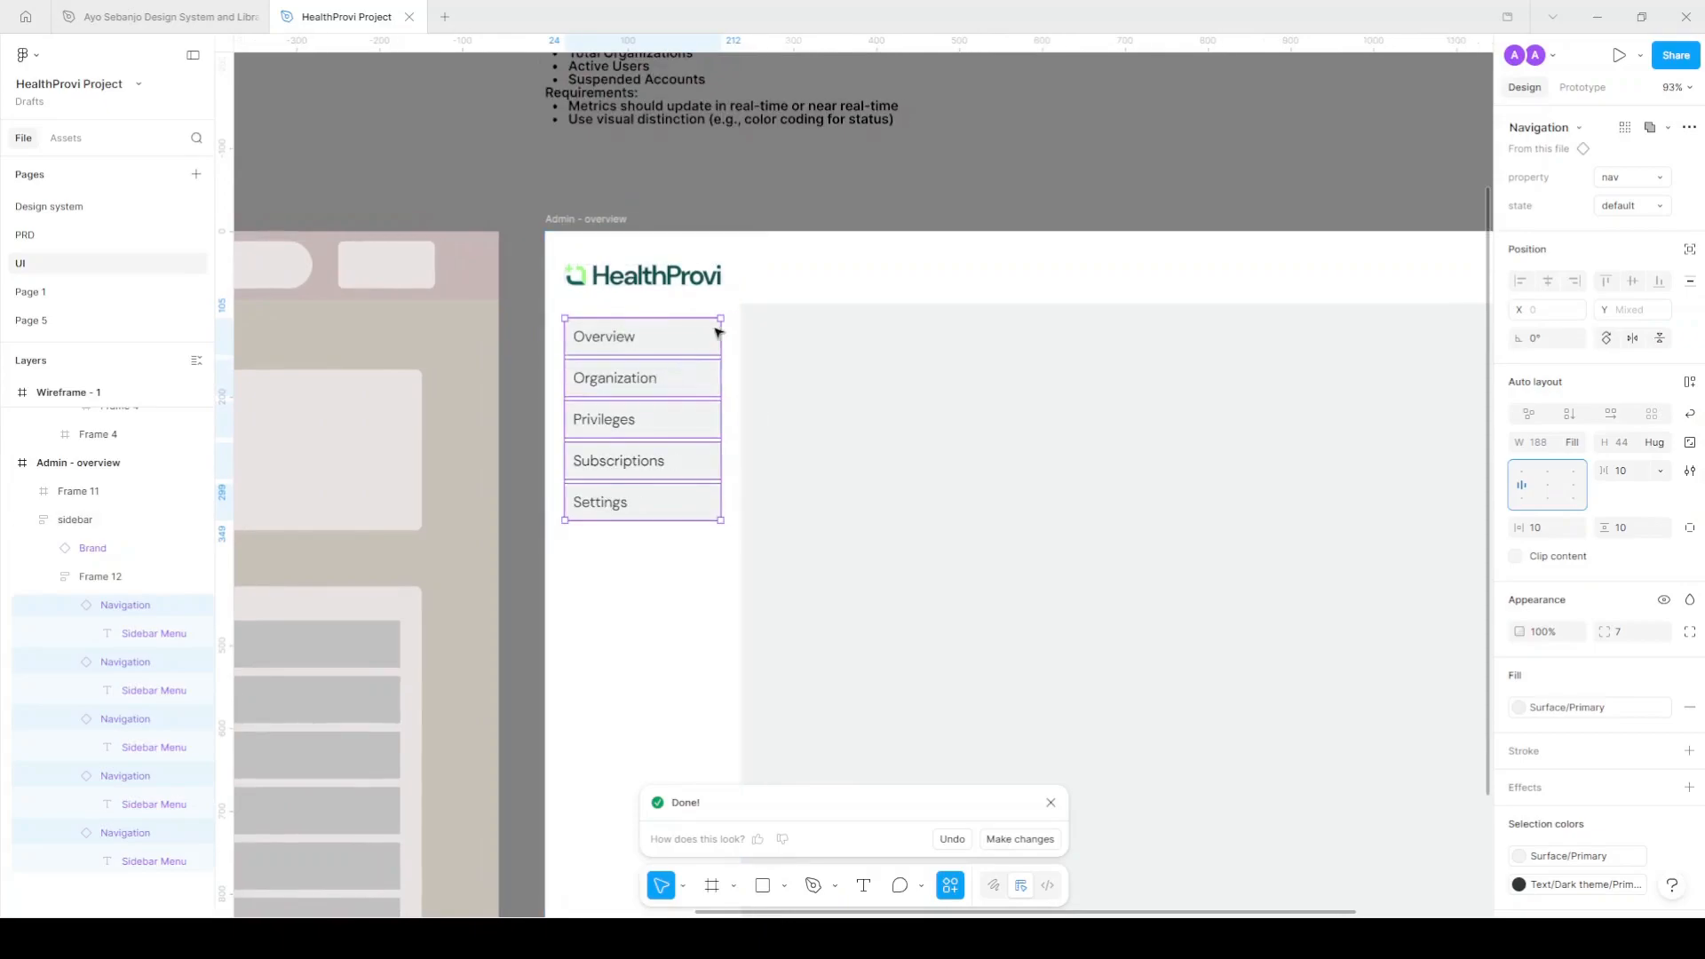
{"action": "left_click", "coordinate": [723, 308]}
{"action": "left_click", "coordinate": [723, 360]}
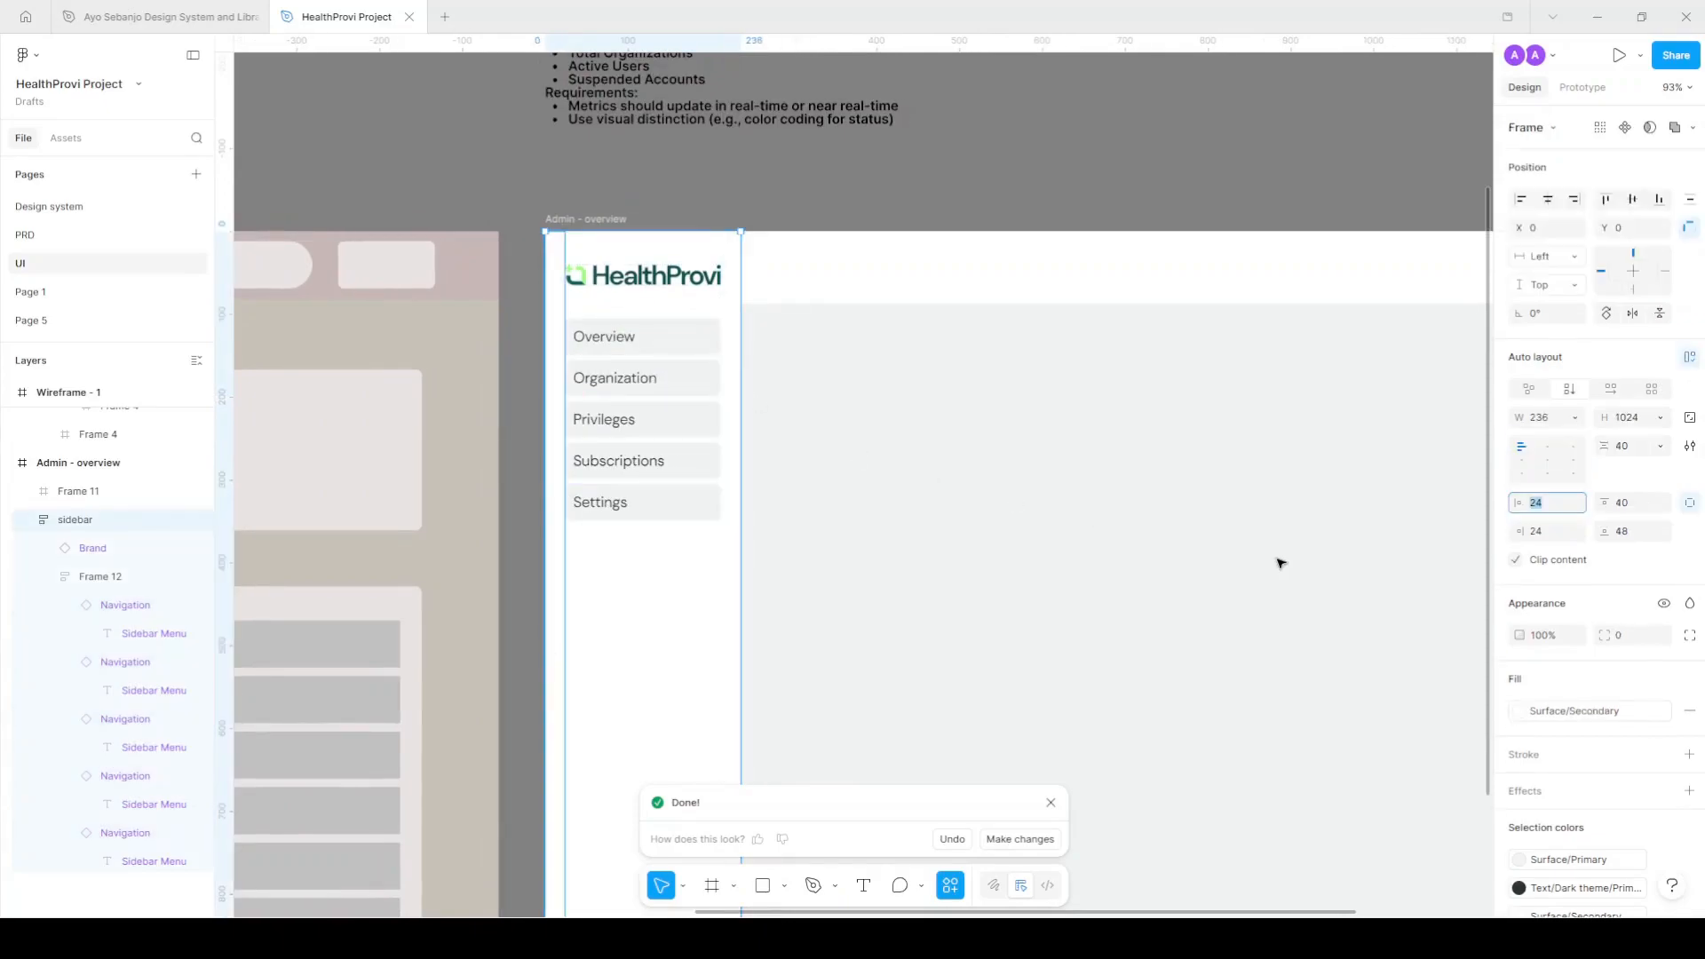
{"action": "left_click", "coordinate": [1552, 506]}
{"action": "type", "text": "16"}
{"action": "key", "text": "Return"}
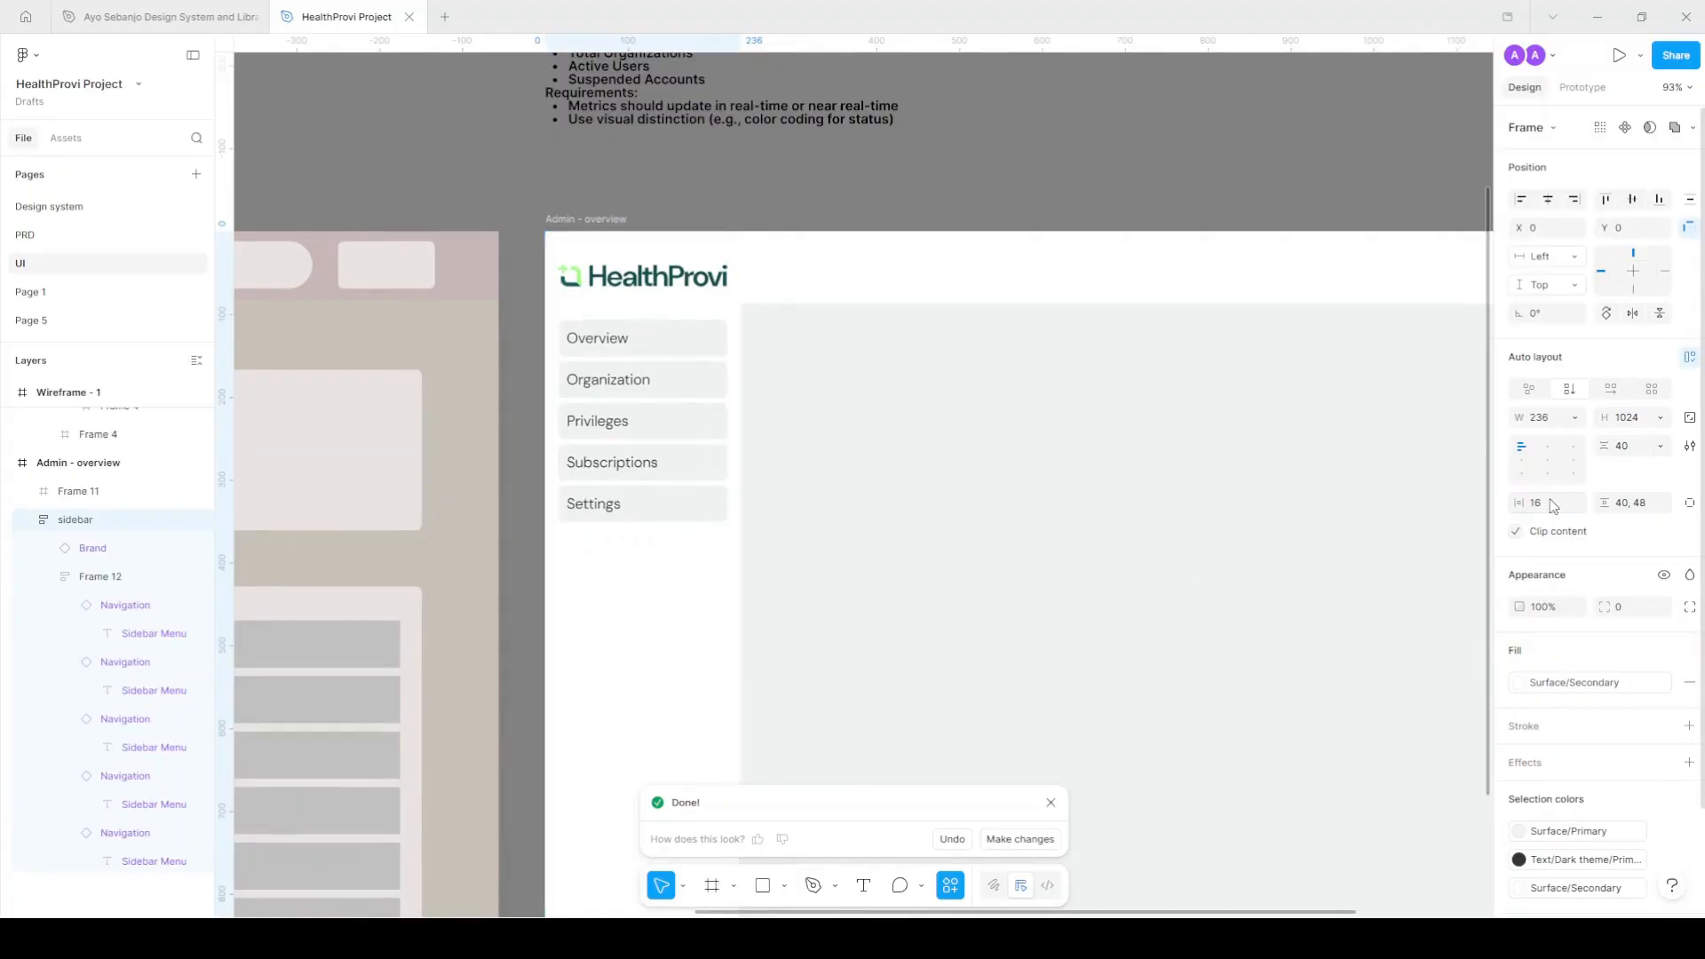
{"action": "left_click", "coordinate": [832, 181]}
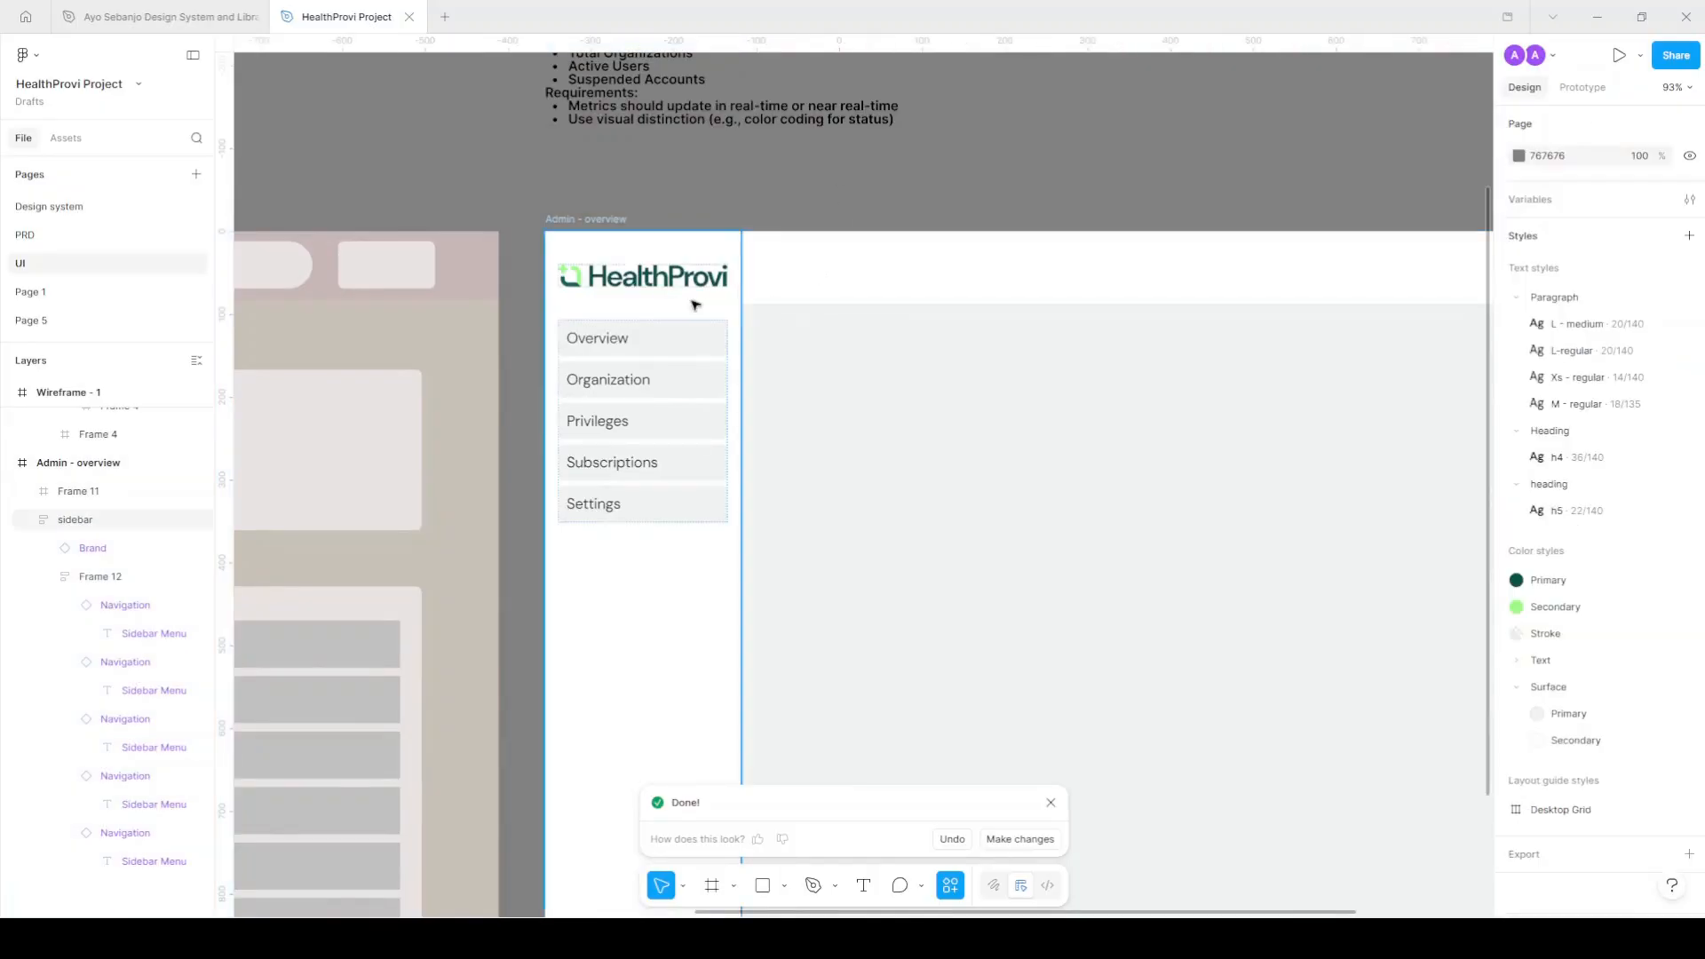
{"action": "left_click", "coordinate": [689, 345]}
Fill the menu group with the Surface/Secondary colour style.
{"action": "key", "text": "Escape"}
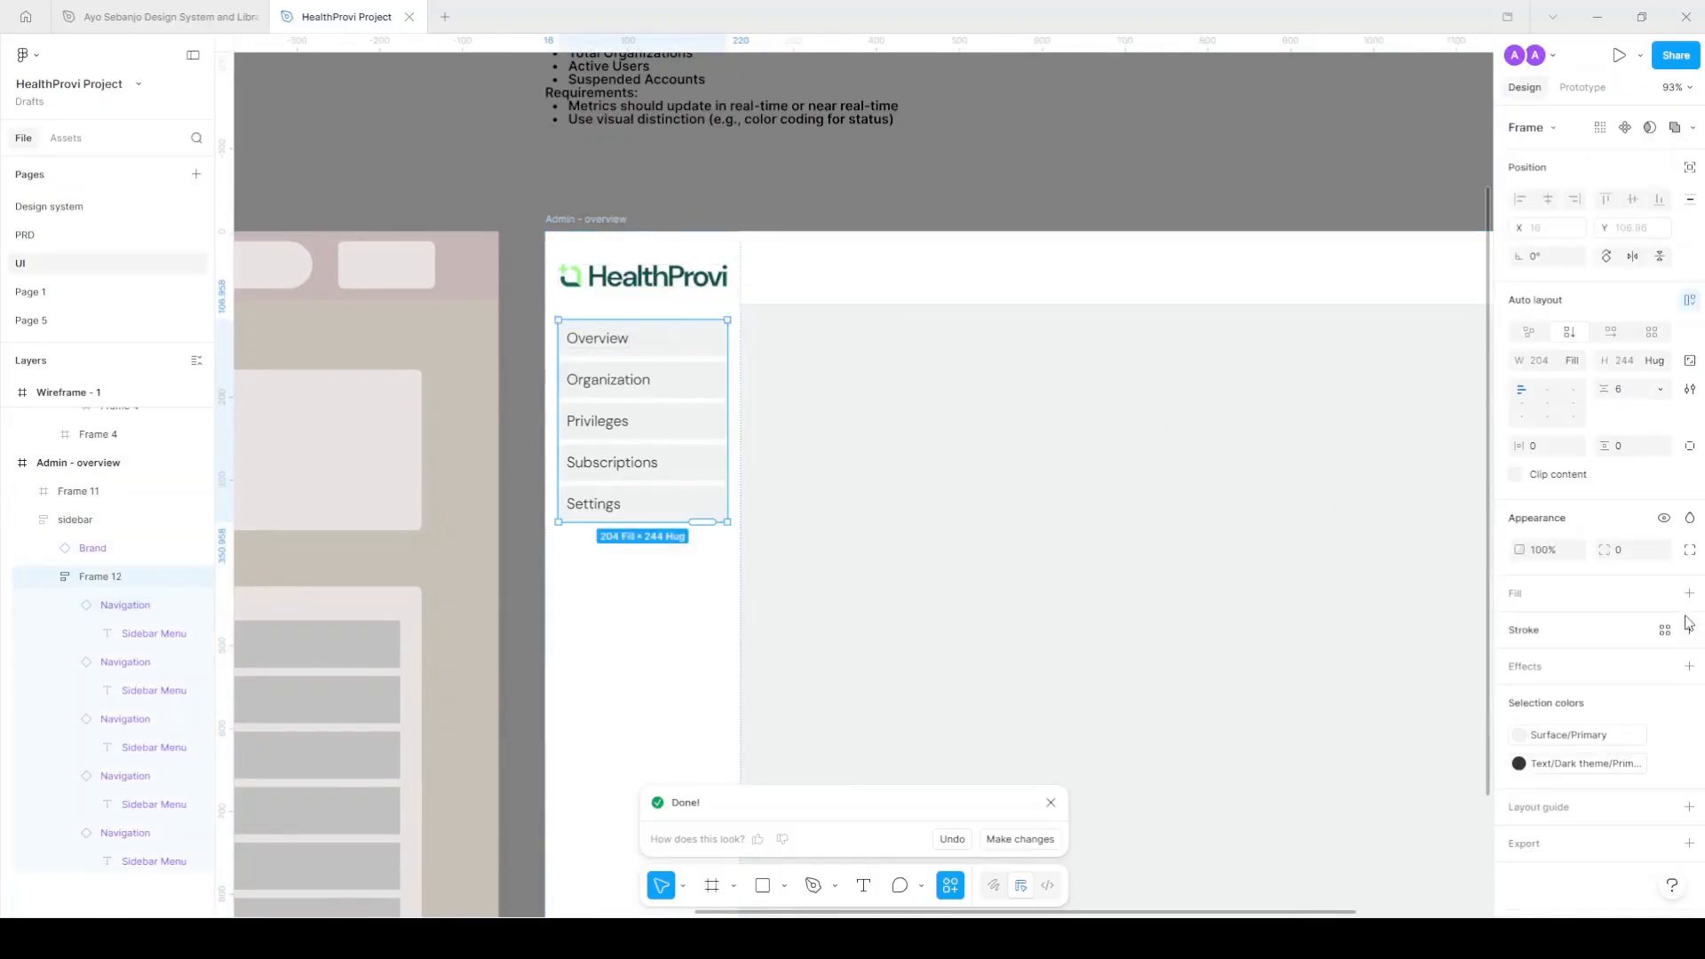
{"action": "left_click", "coordinate": [1664, 594]}
{"action": "left_click", "coordinate": [1369, 875]}
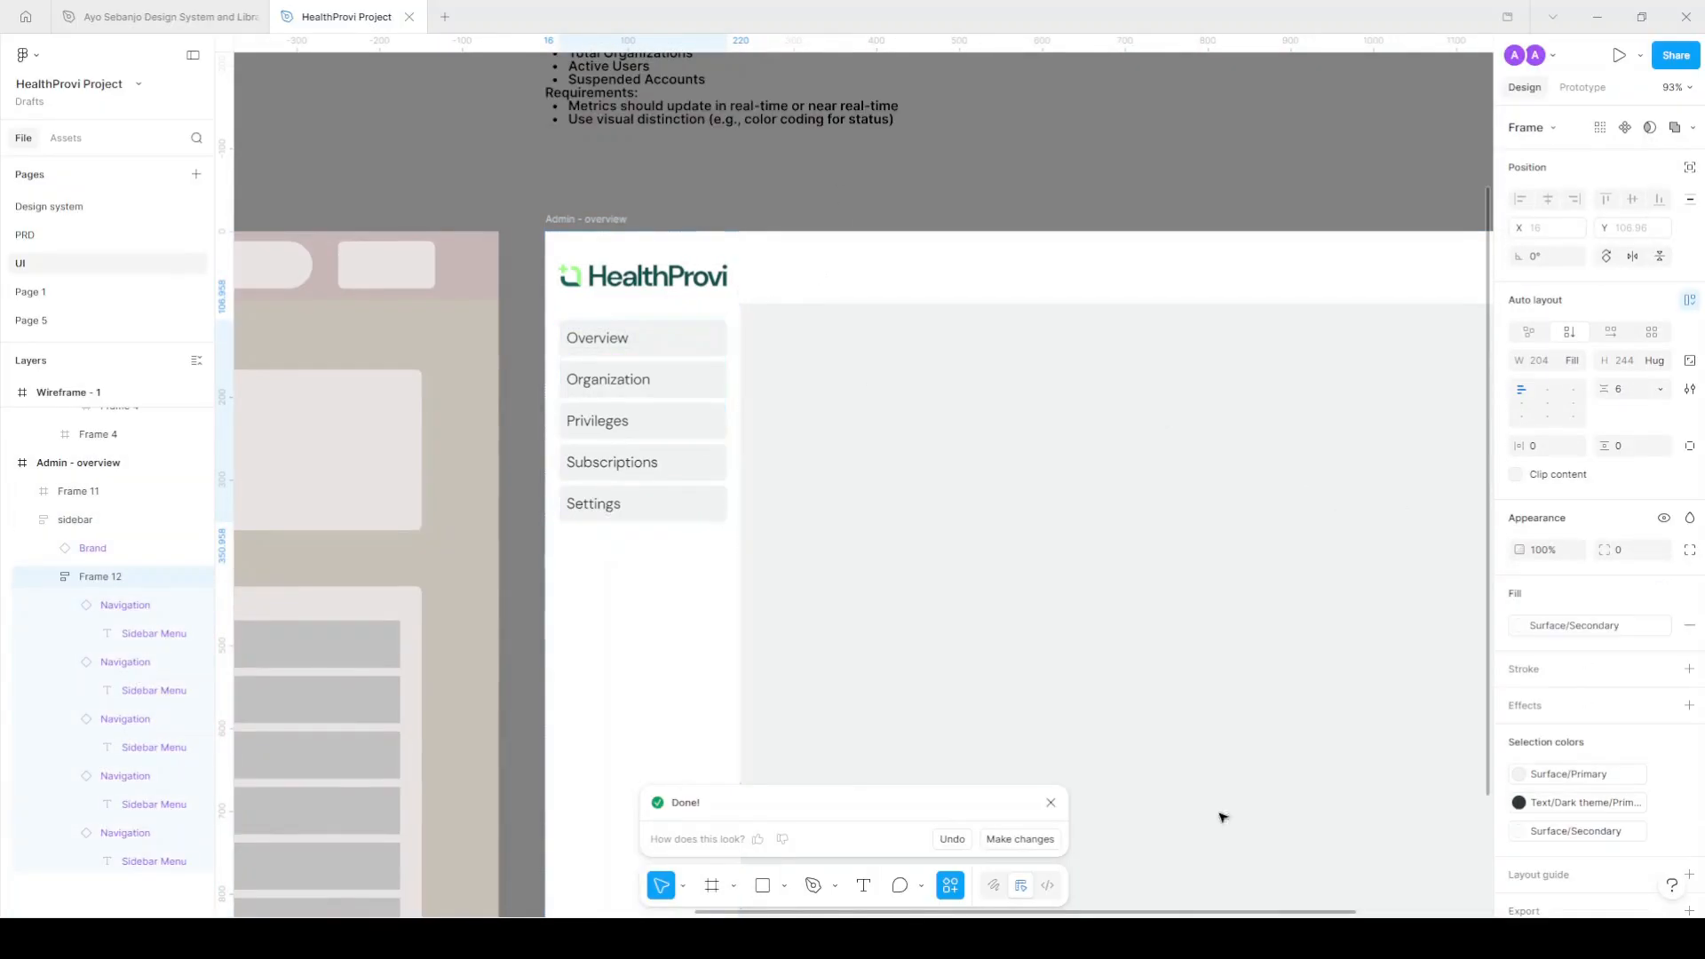
Set the Overview menu item's state to active.
{"action": "left_click", "coordinate": [693, 354]}
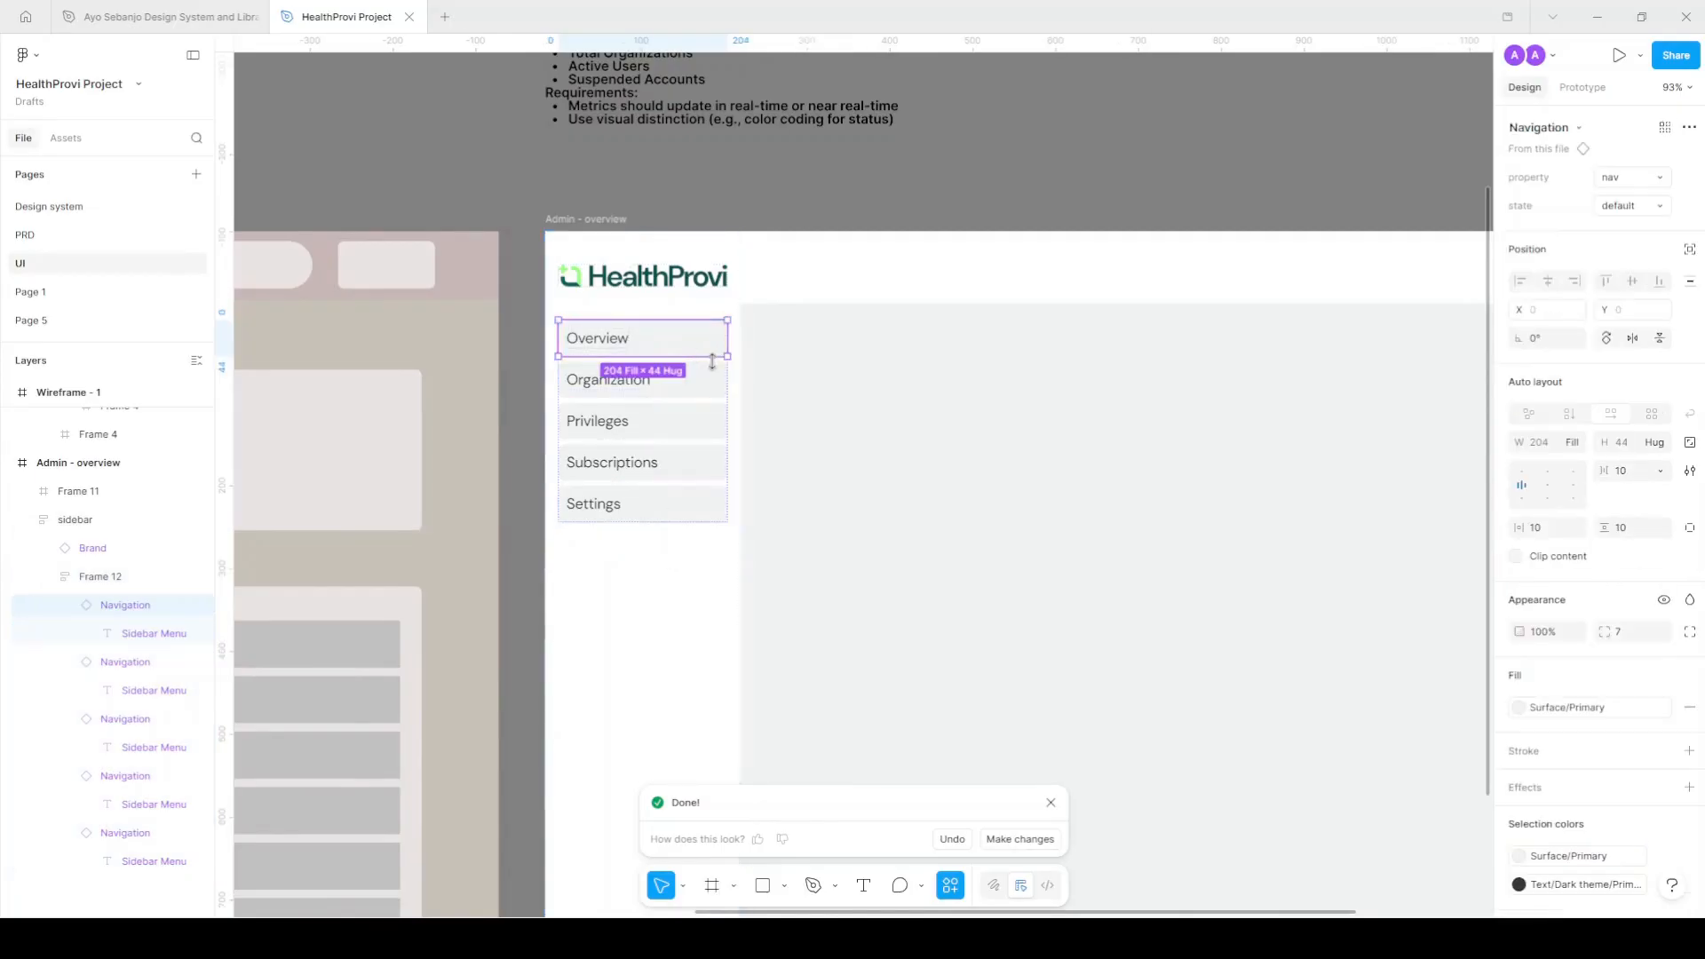
{"action": "scroll", "coordinate": [711, 369], "scroll_direction": "down", "scroll_amount": 3}
{"action": "scroll", "coordinate": [577, 351], "scroll_direction": "up", "scroll_amount": 2}
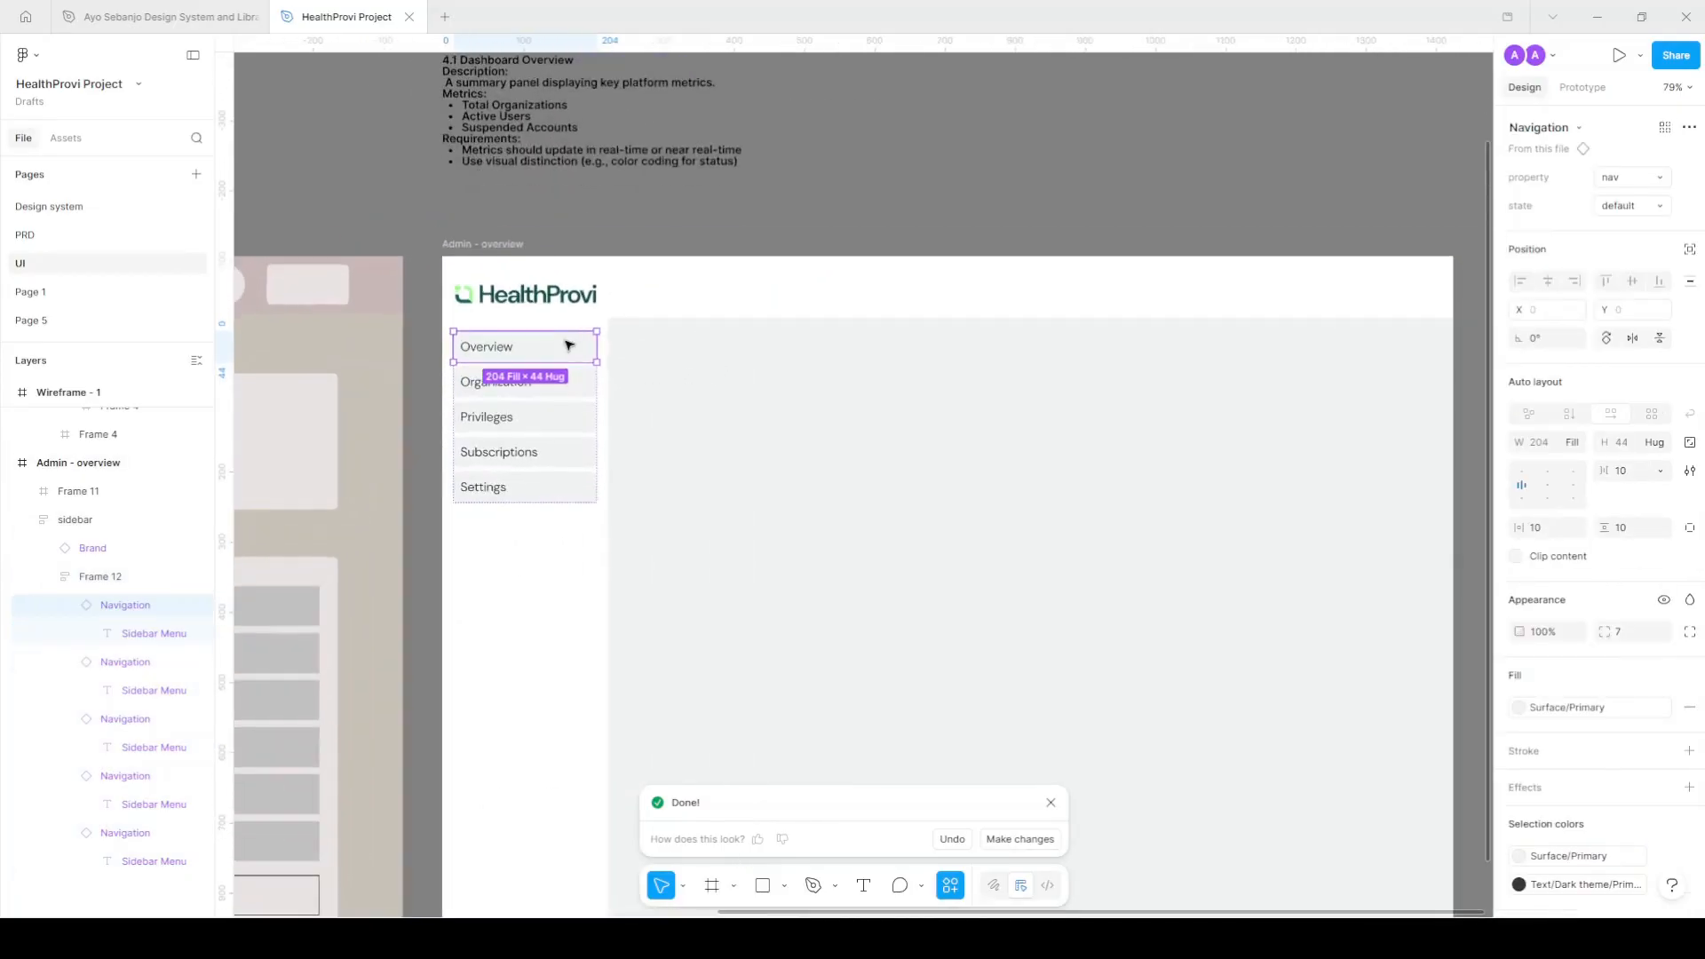
{"action": "left_click", "coordinate": [1658, 206]}
{"action": "left_click", "coordinate": [1629, 227]}
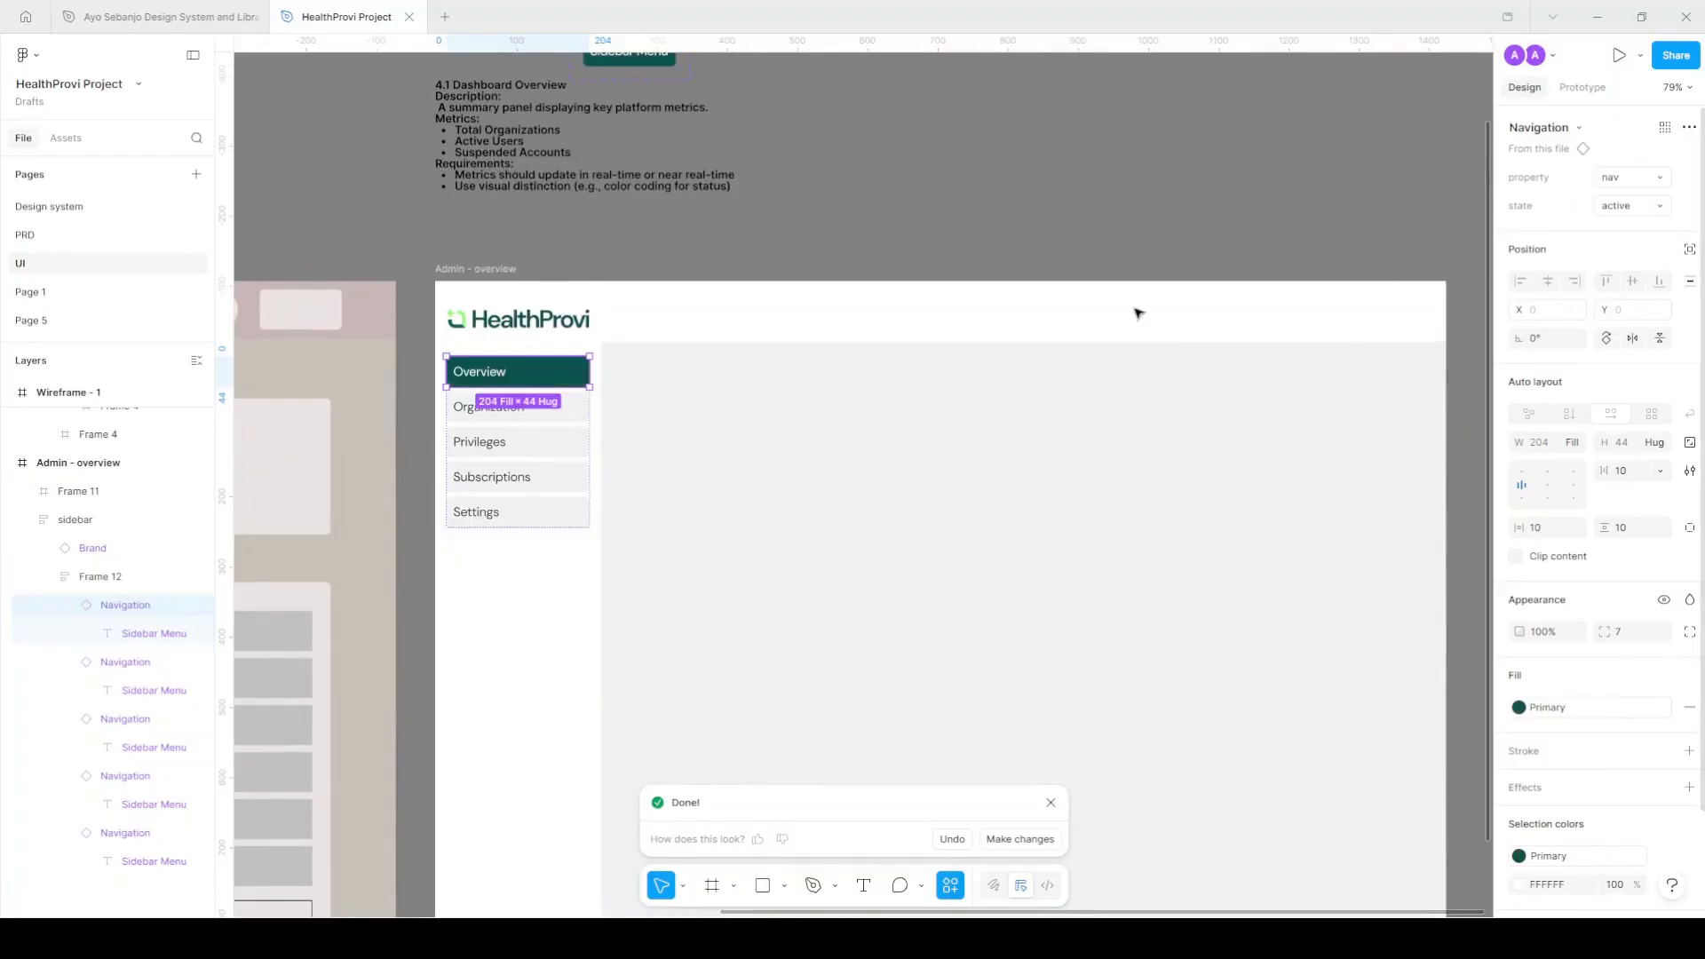
Check the sidebar, top bar and requirements text, then select the Organization label.
{"action": "left_click", "coordinate": [804, 257]}
{"action": "scroll", "coordinate": [804, 257], "scroll_direction": "up", "scroll_amount": 1}
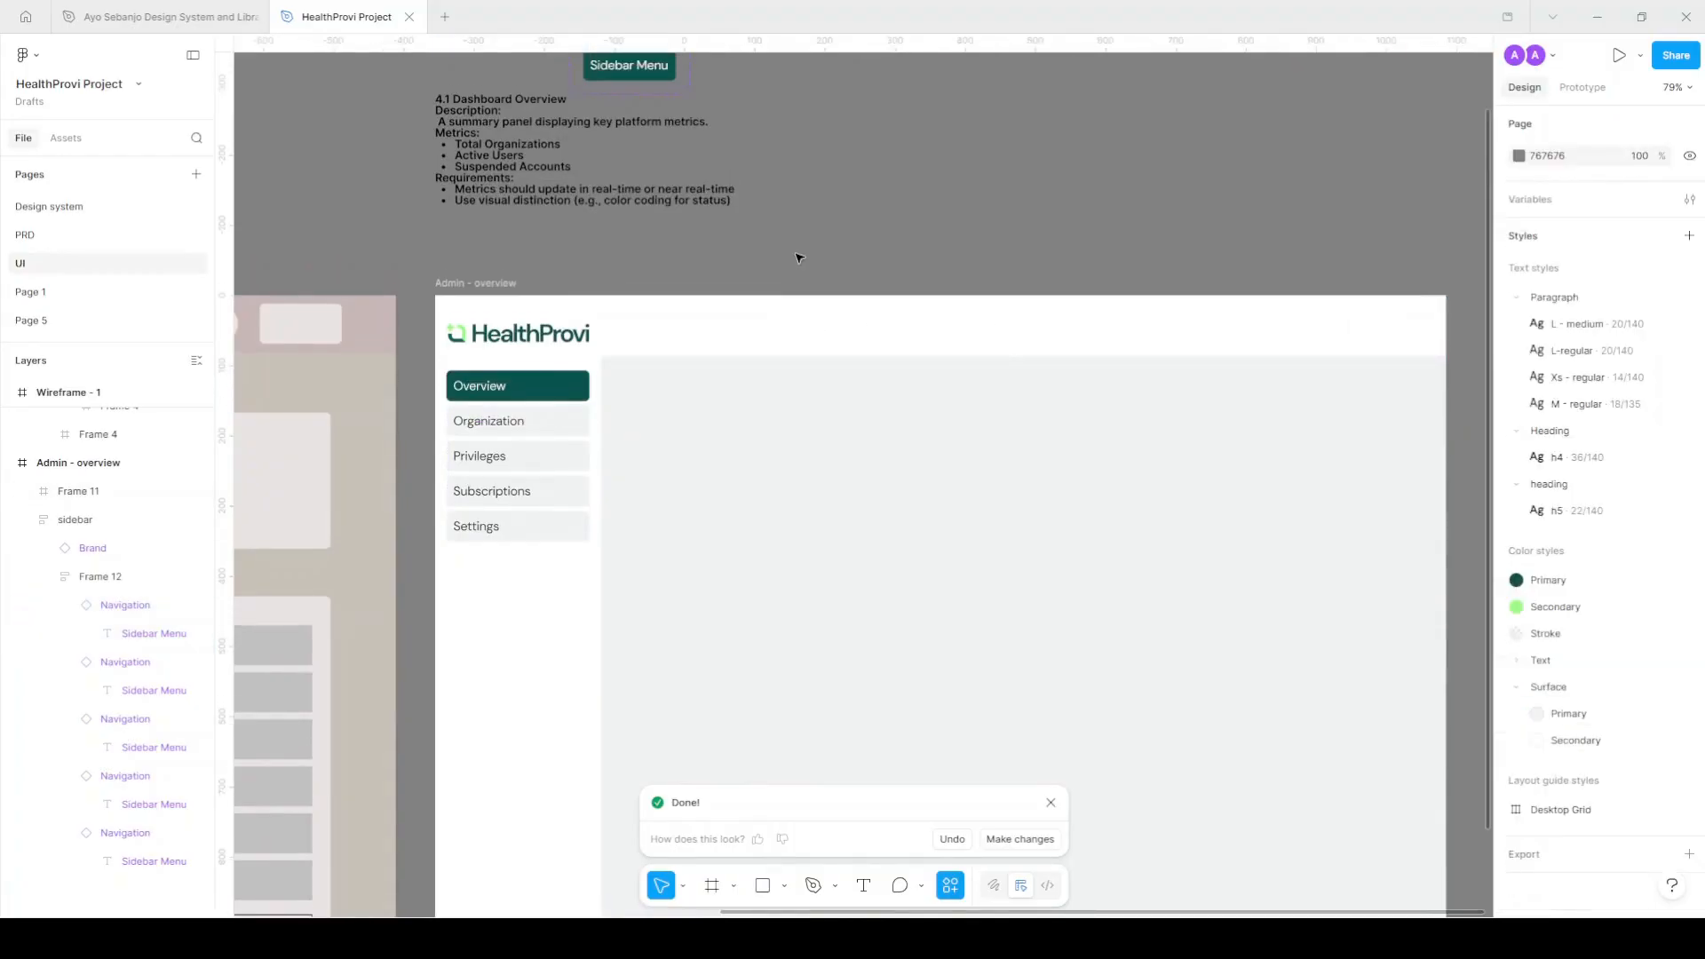
{"action": "left_click", "coordinate": [587, 369]}
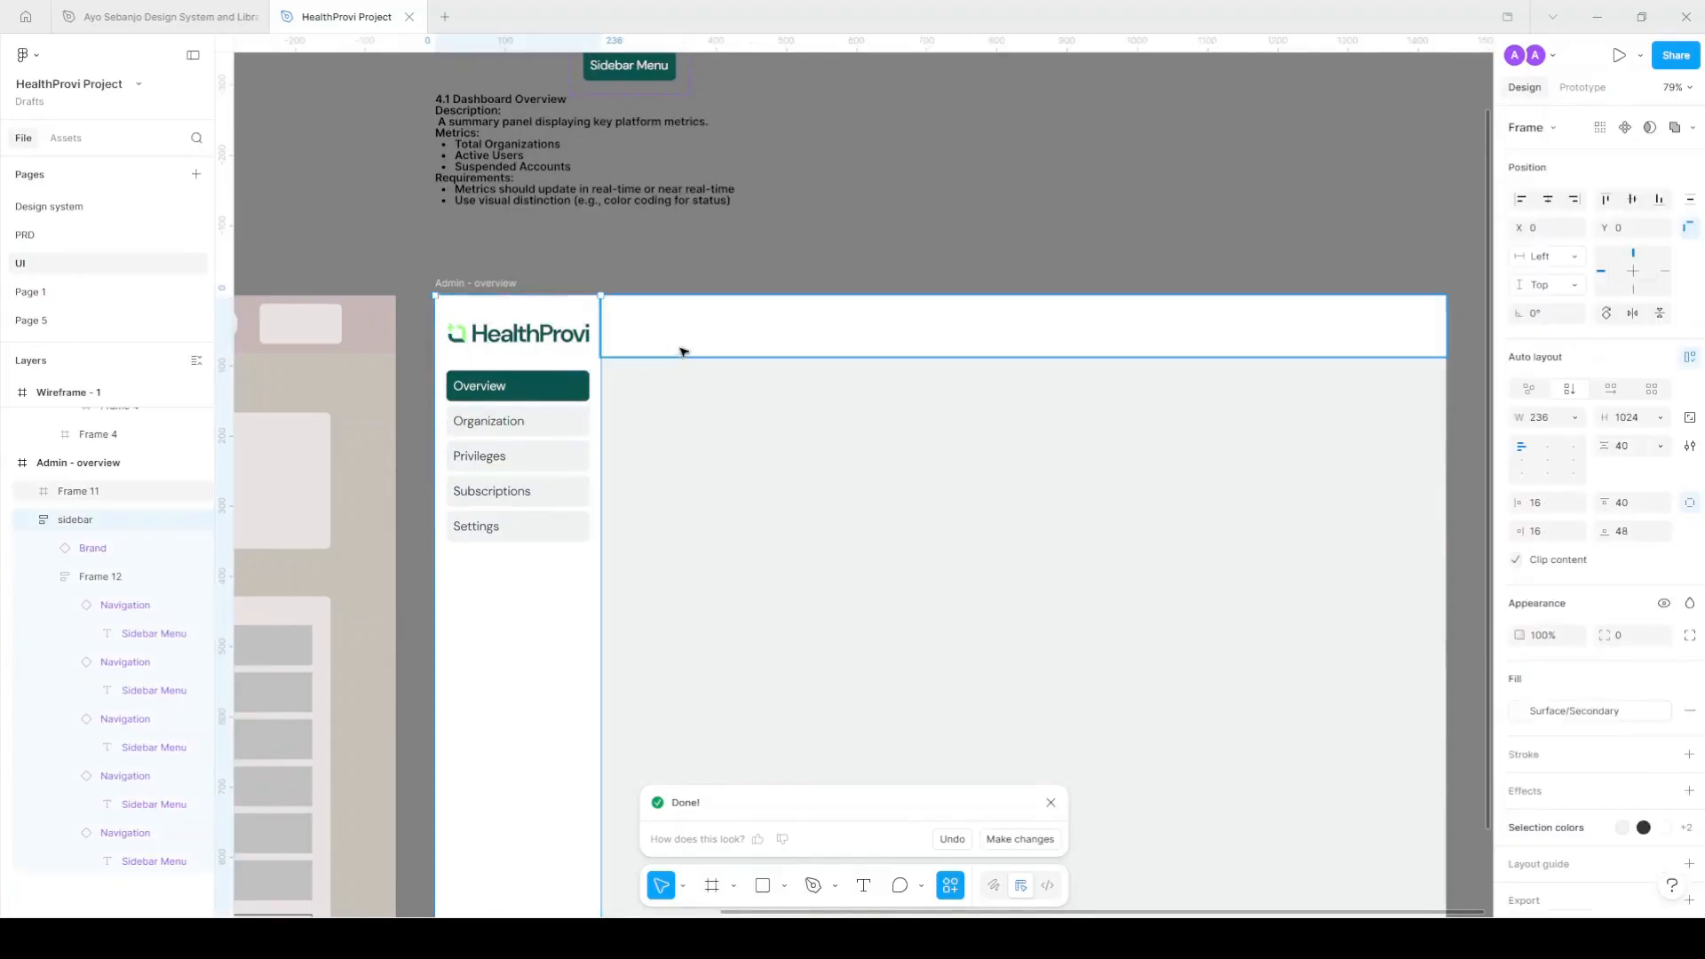
{"action": "left_click", "coordinate": [781, 270]}
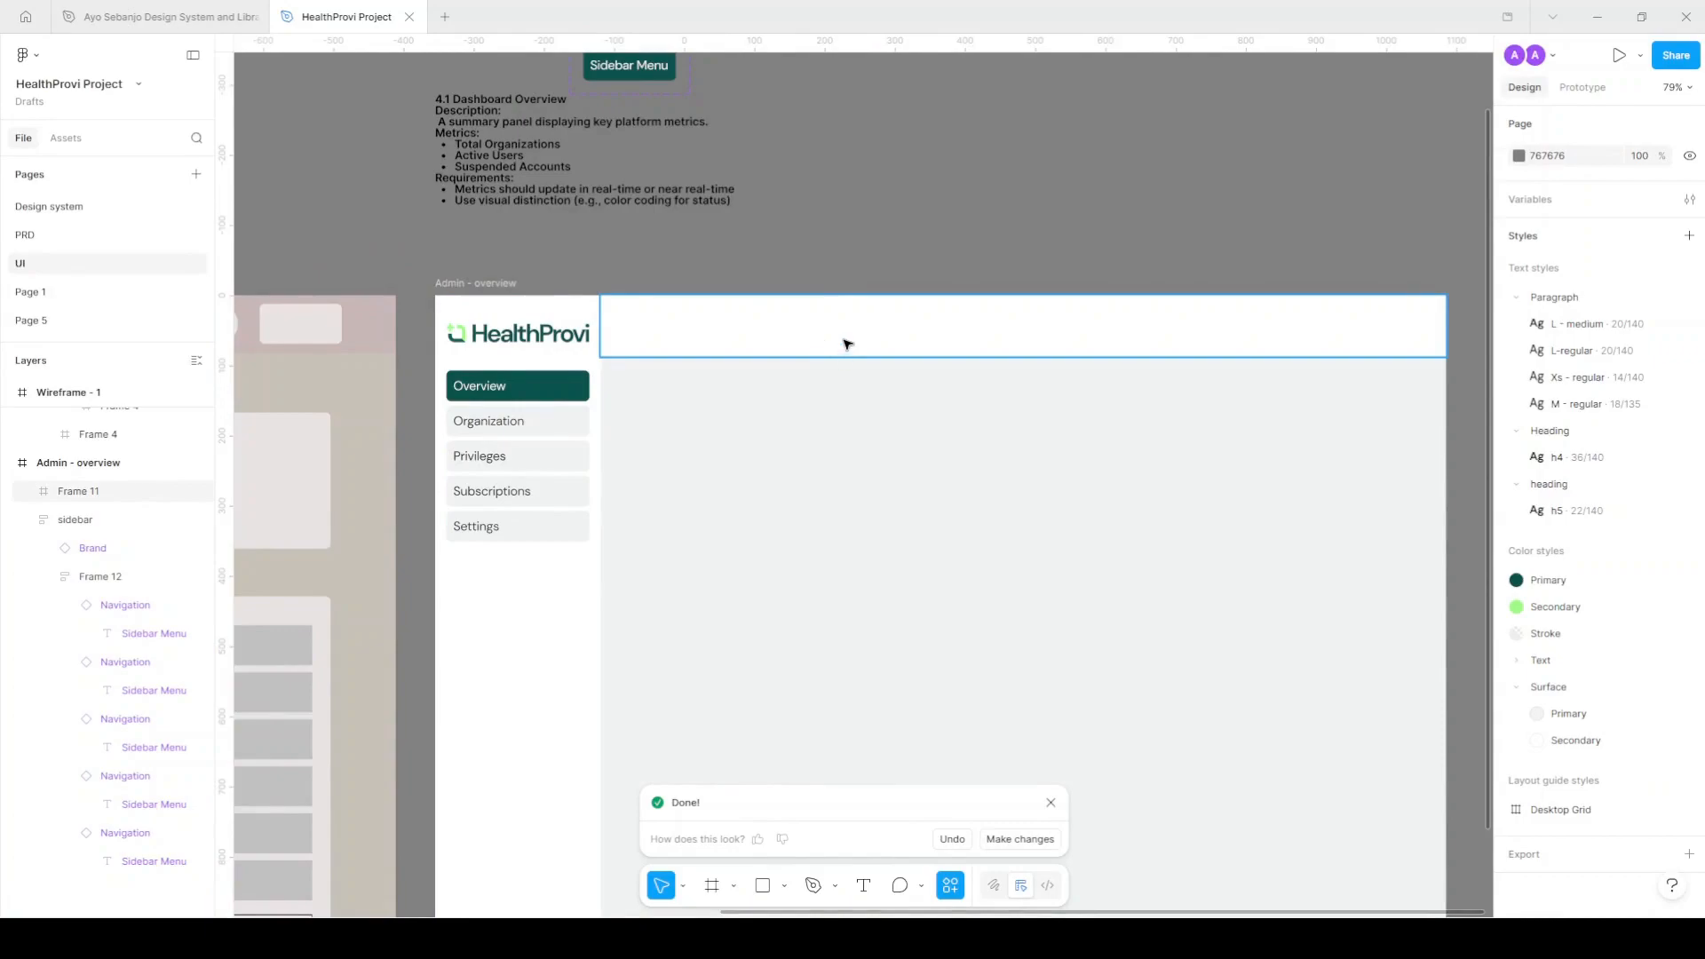
{"action": "left_click", "coordinate": [780, 344]}
{"action": "scroll", "coordinate": [865, 308], "scroll_direction": "up", "scroll_amount": 3}
{"action": "left_click", "coordinate": [1021, 314]}
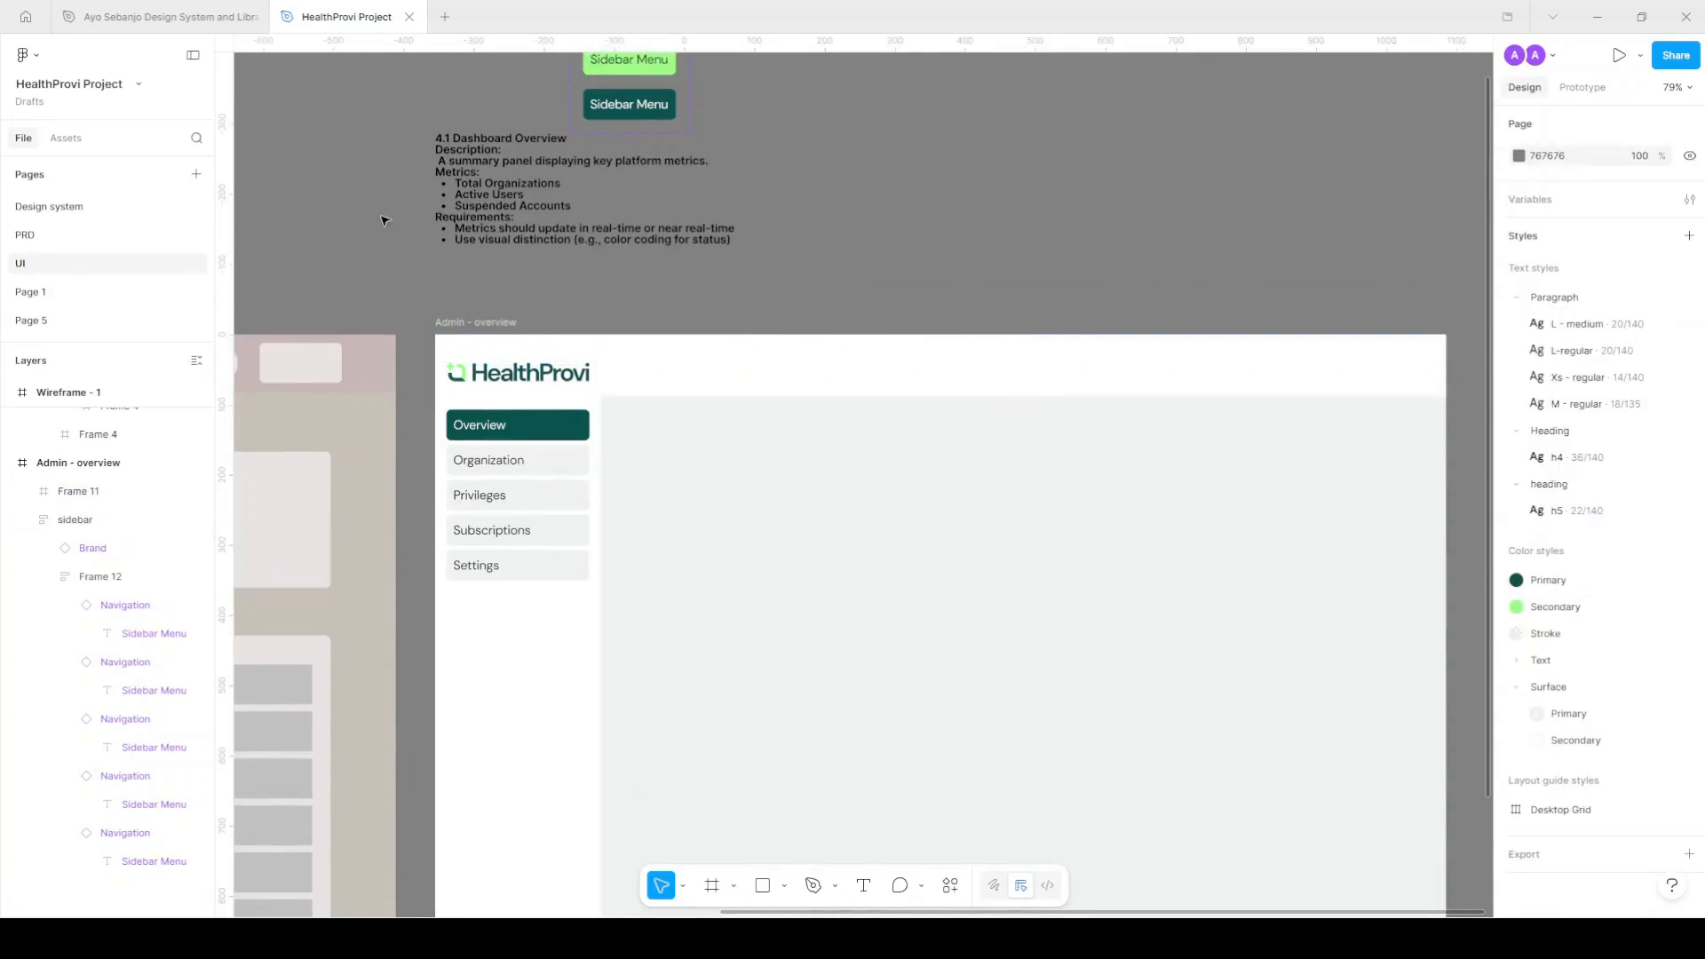
{"action": "left_click", "coordinate": [496, 200]}
{"action": "left_click", "coordinate": [489, 460], "text": "ctrl"}
Copy the Organization label into the top bar and change it to the user's name.
{"action": "left_click_drag", "start_coordinate": [1164, 395], "coordinate": [1325, 355]}
{"action": "scroll", "coordinate": [1371, 375], "scroll_direction": "up", "scroll_amount": 3}
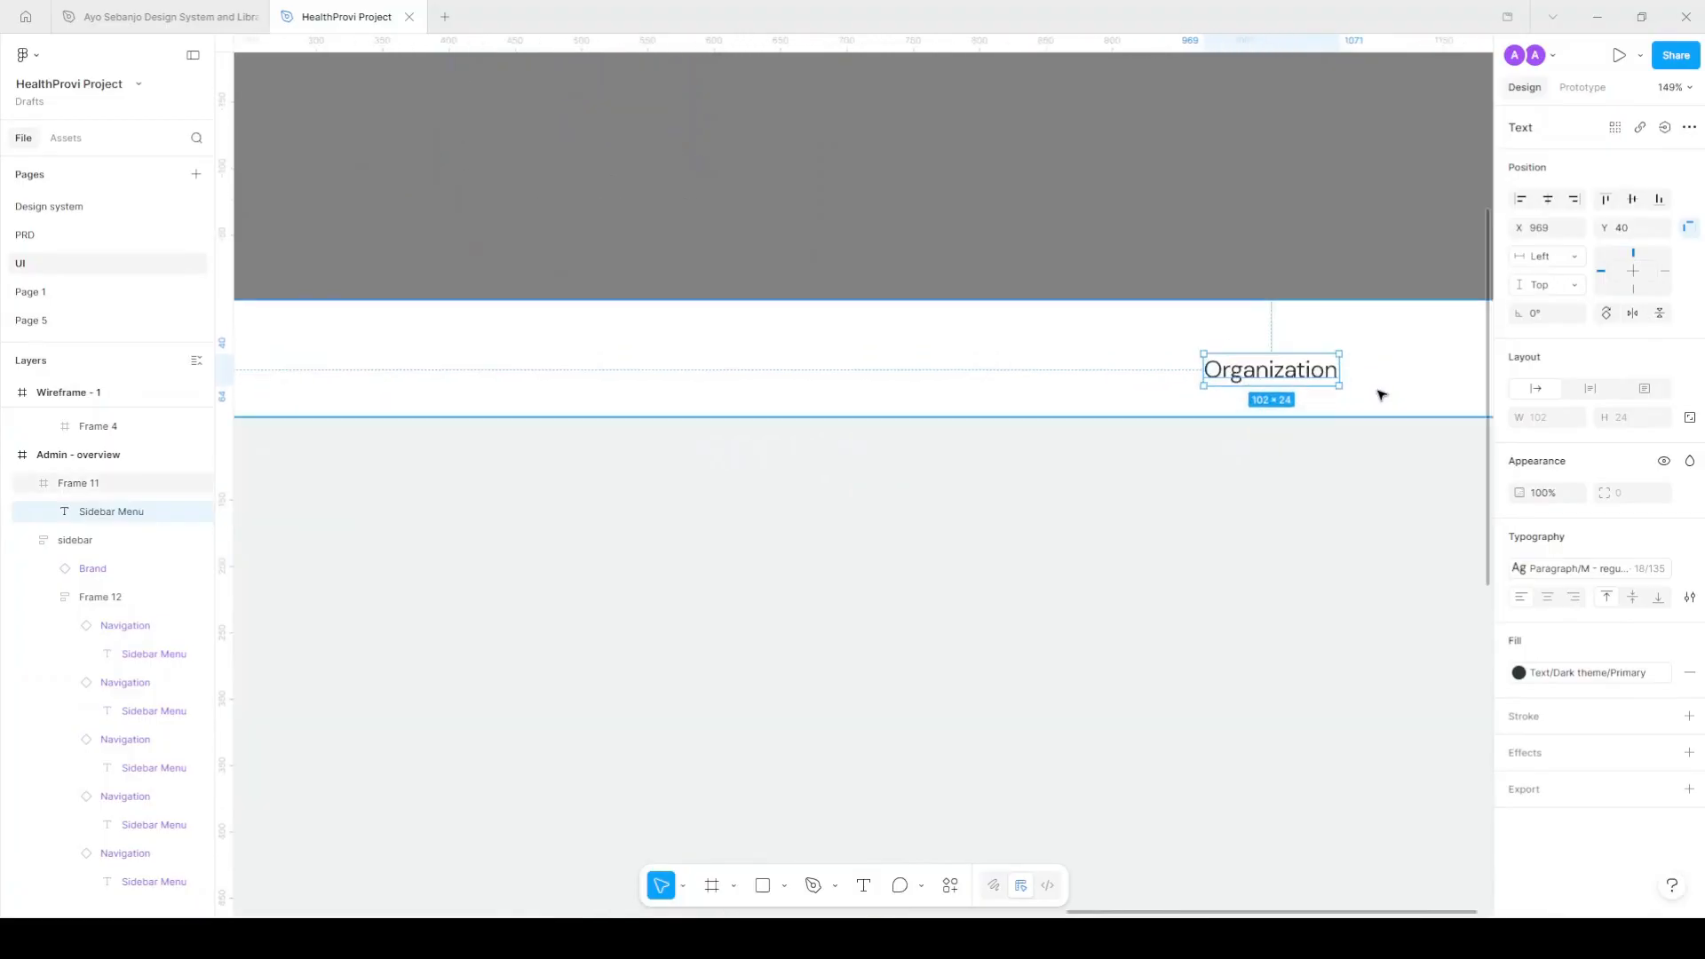
{"action": "double_click", "coordinate": [1313, 373]}
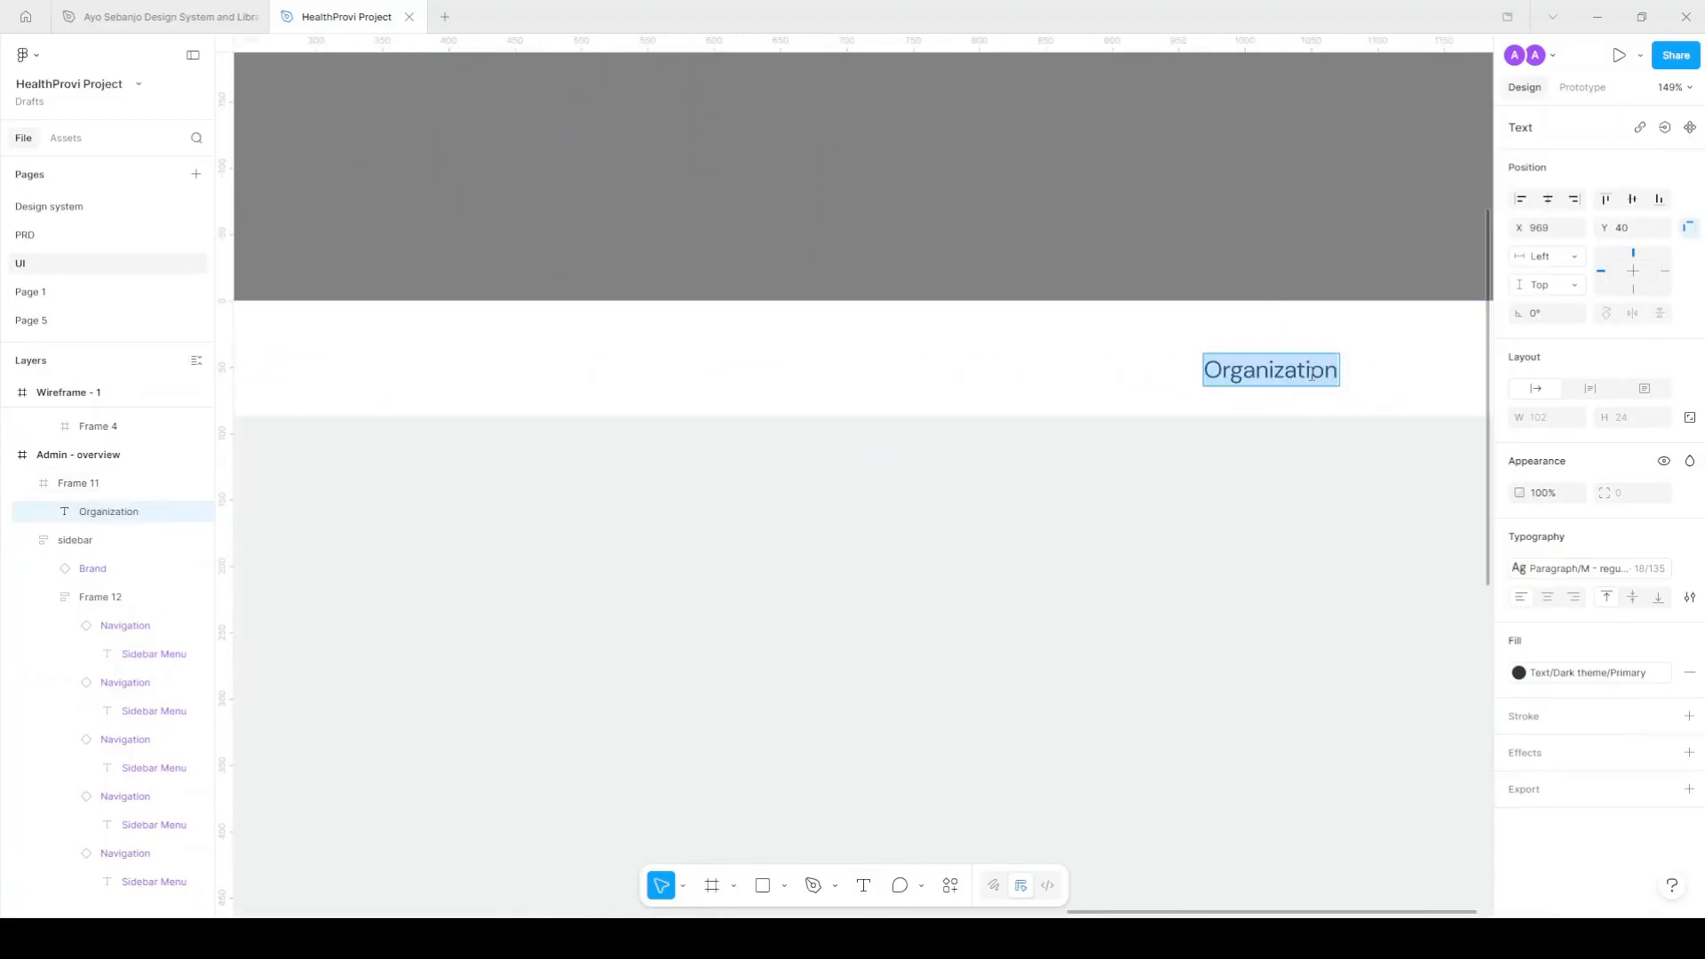
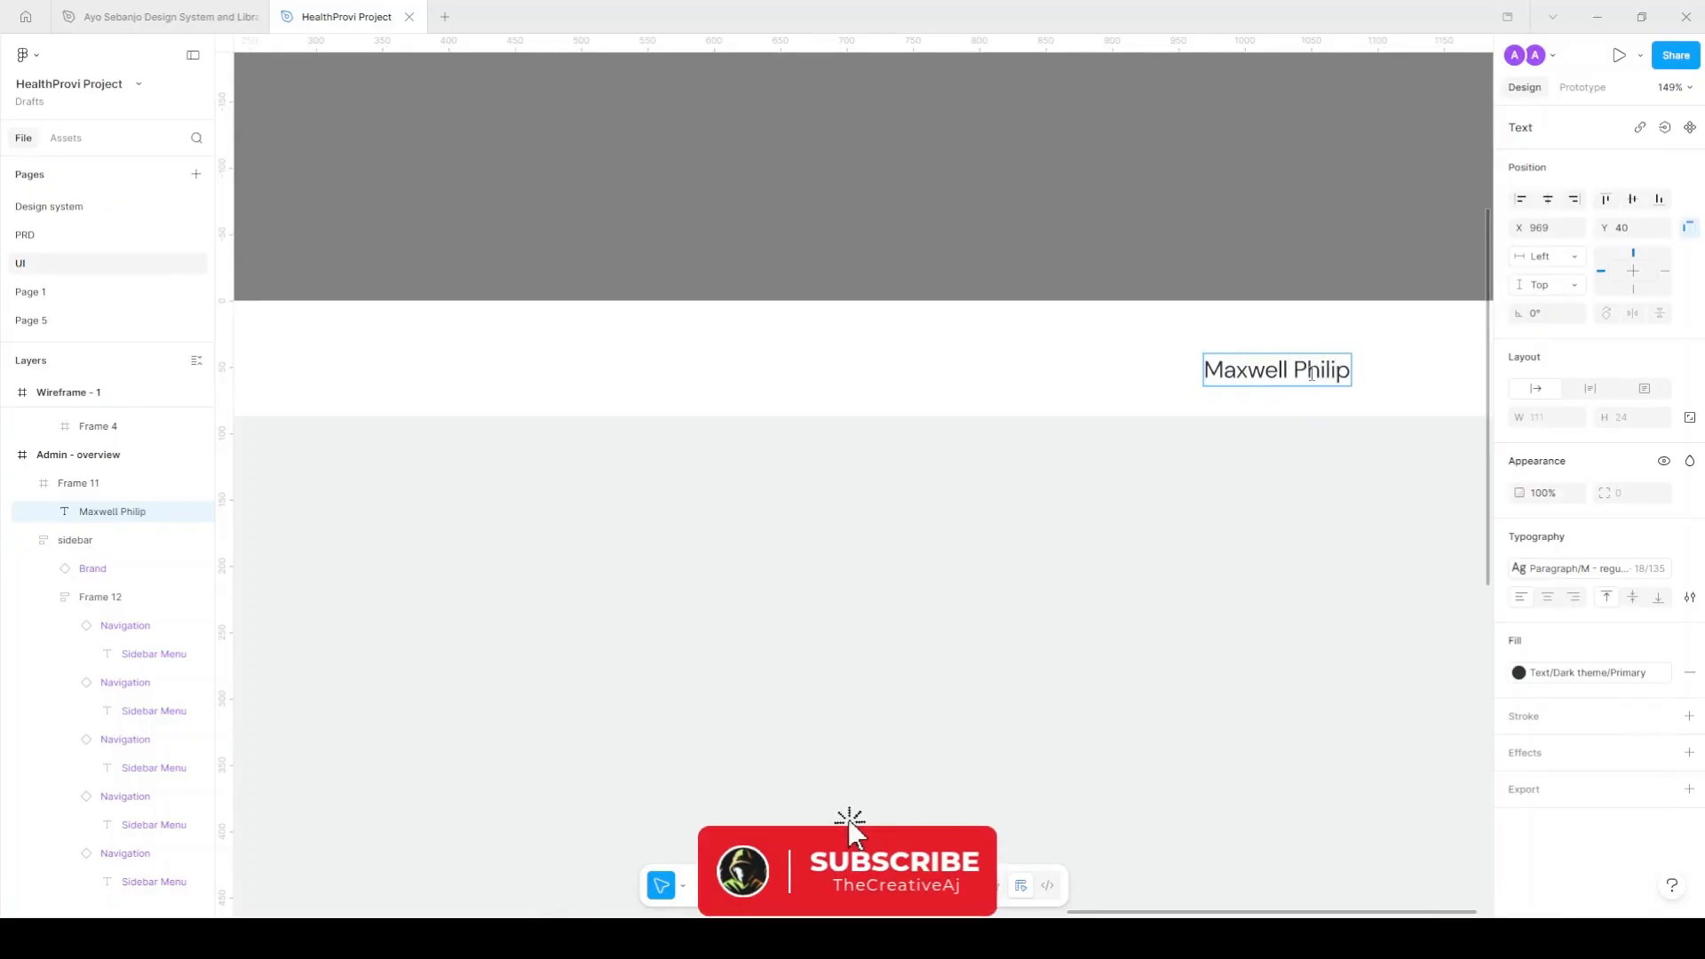
{"action": "key", "text": "Escape"}
Duplicate the name below it and change the copy to Super Admin.
{"action": "scroll", "coordinate": [1243, 368], "scroll_direction": "up", "scroll_amount": 5}
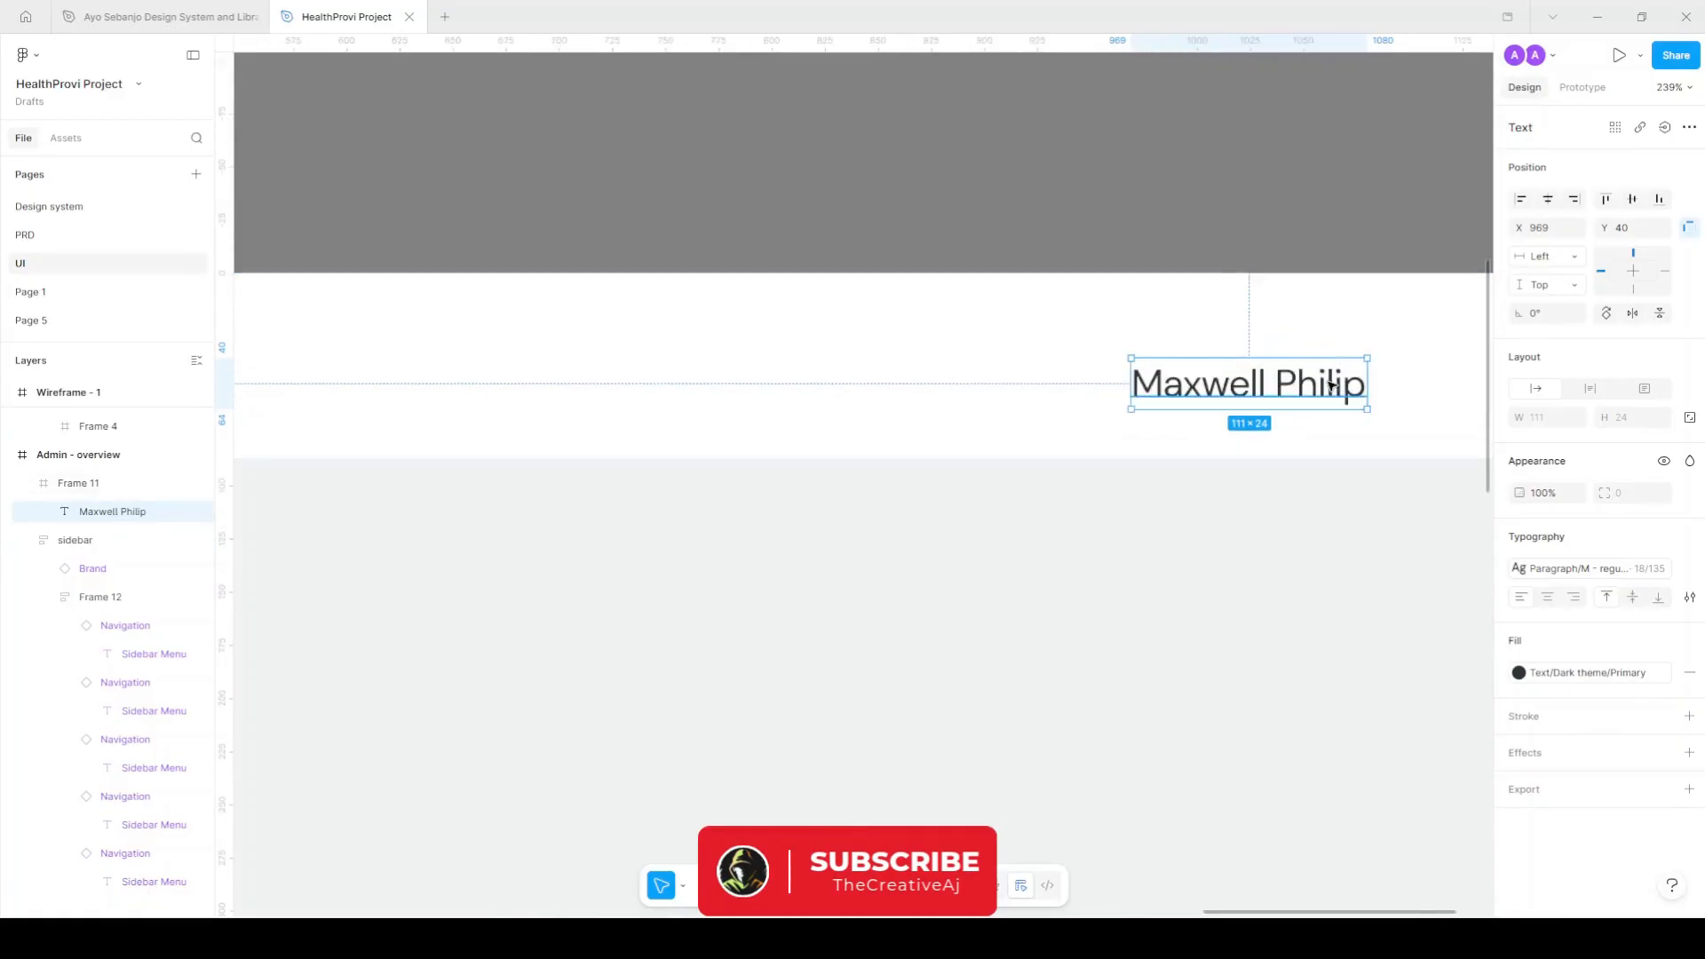
{"action": "scroll", "coordinate": [1203, 381], "scroll_direction": "right", "scroll_amount": 5}
{"action": "scroll", "coordinate": [863, 379], "scroll_direction": "up", "scroll_amount": 5}
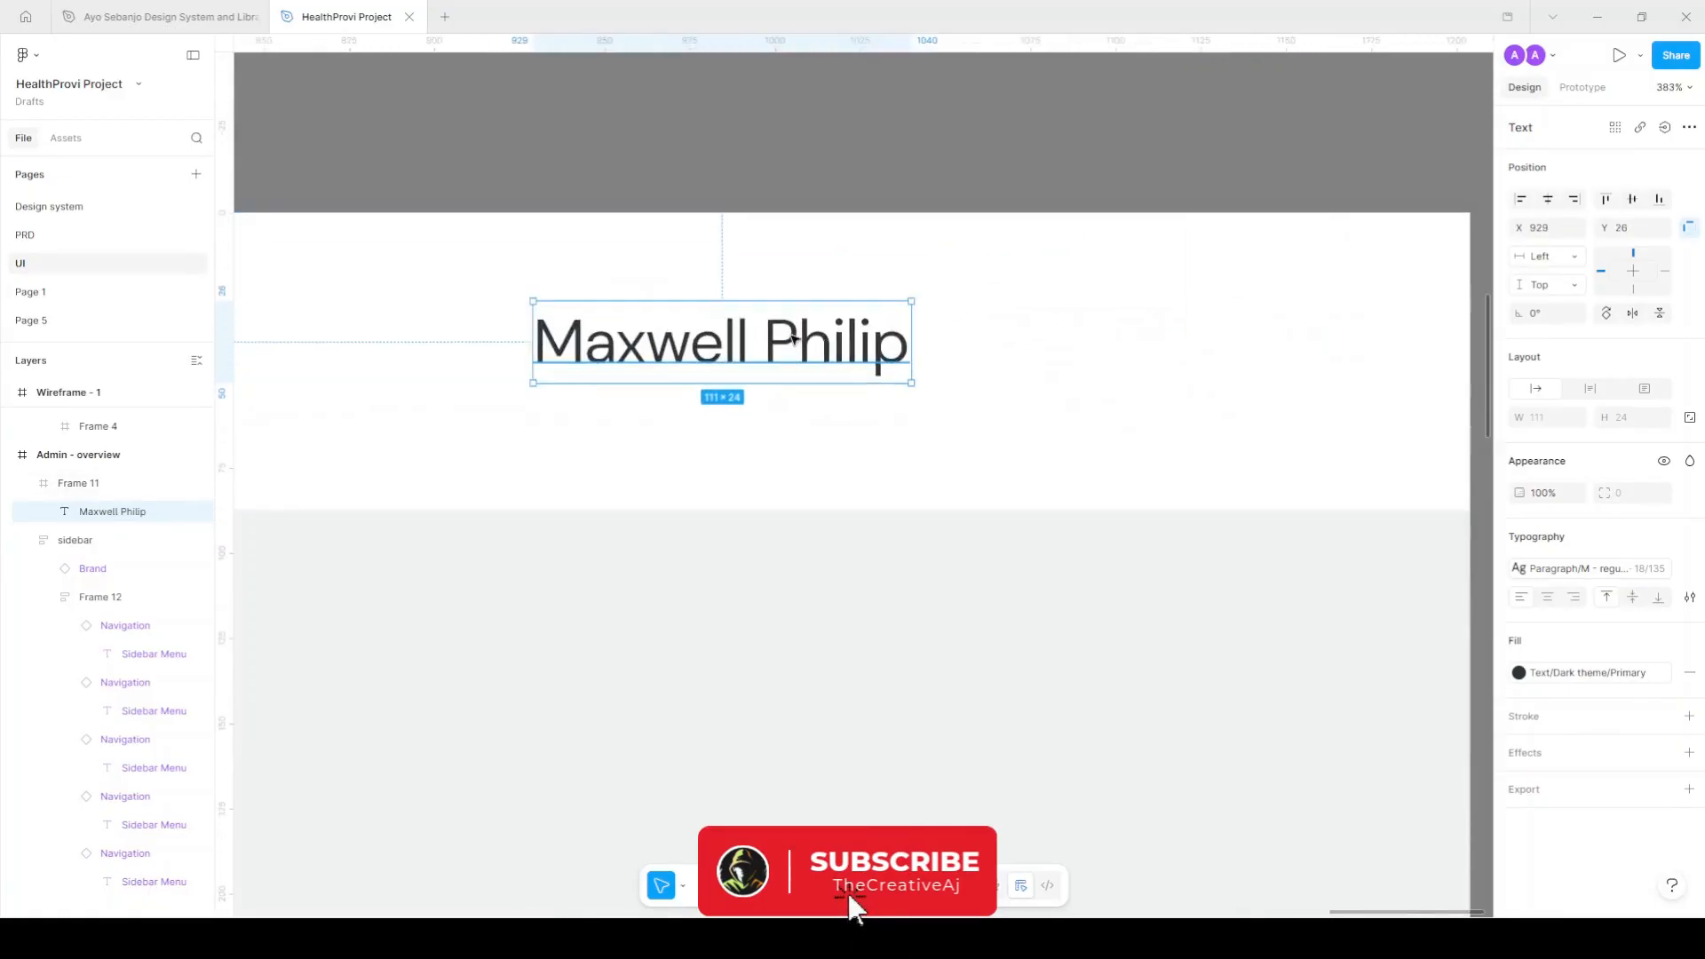
{"action": "left_click_drag", "start_coordinate": [793, 342], "coordinate": [793, 441], "text": "alt"}
{"action": "double_click", "coordinate": [793, 442]}
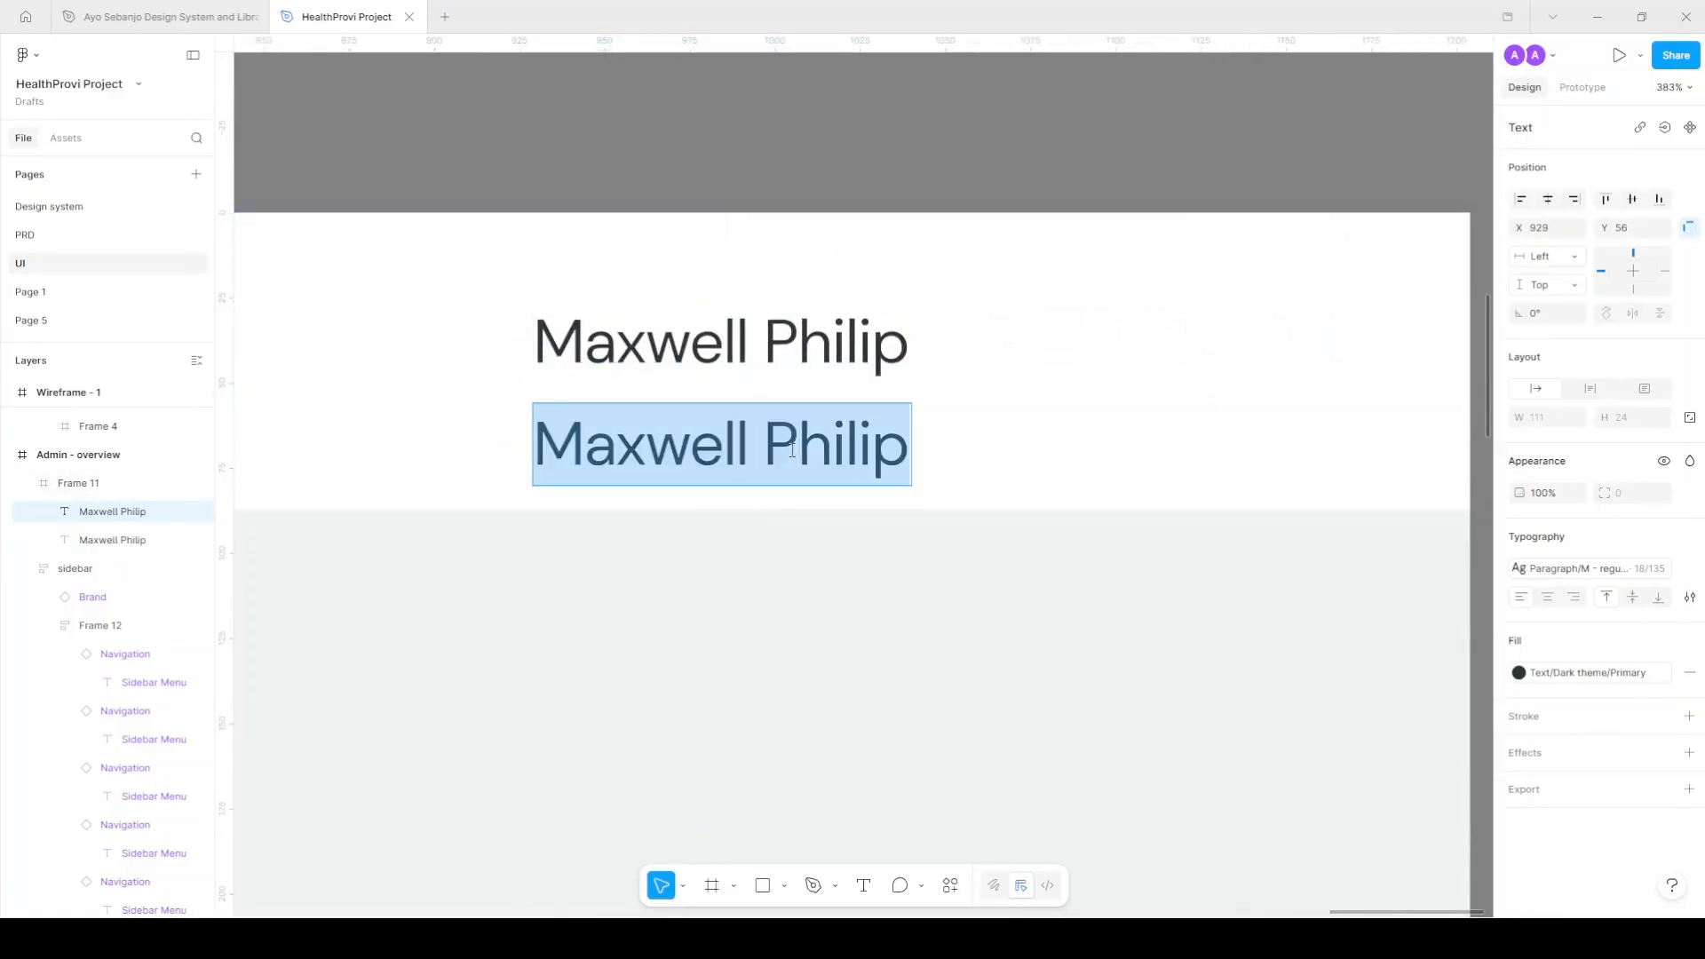
{"action": "type", "text": "SuperA"}
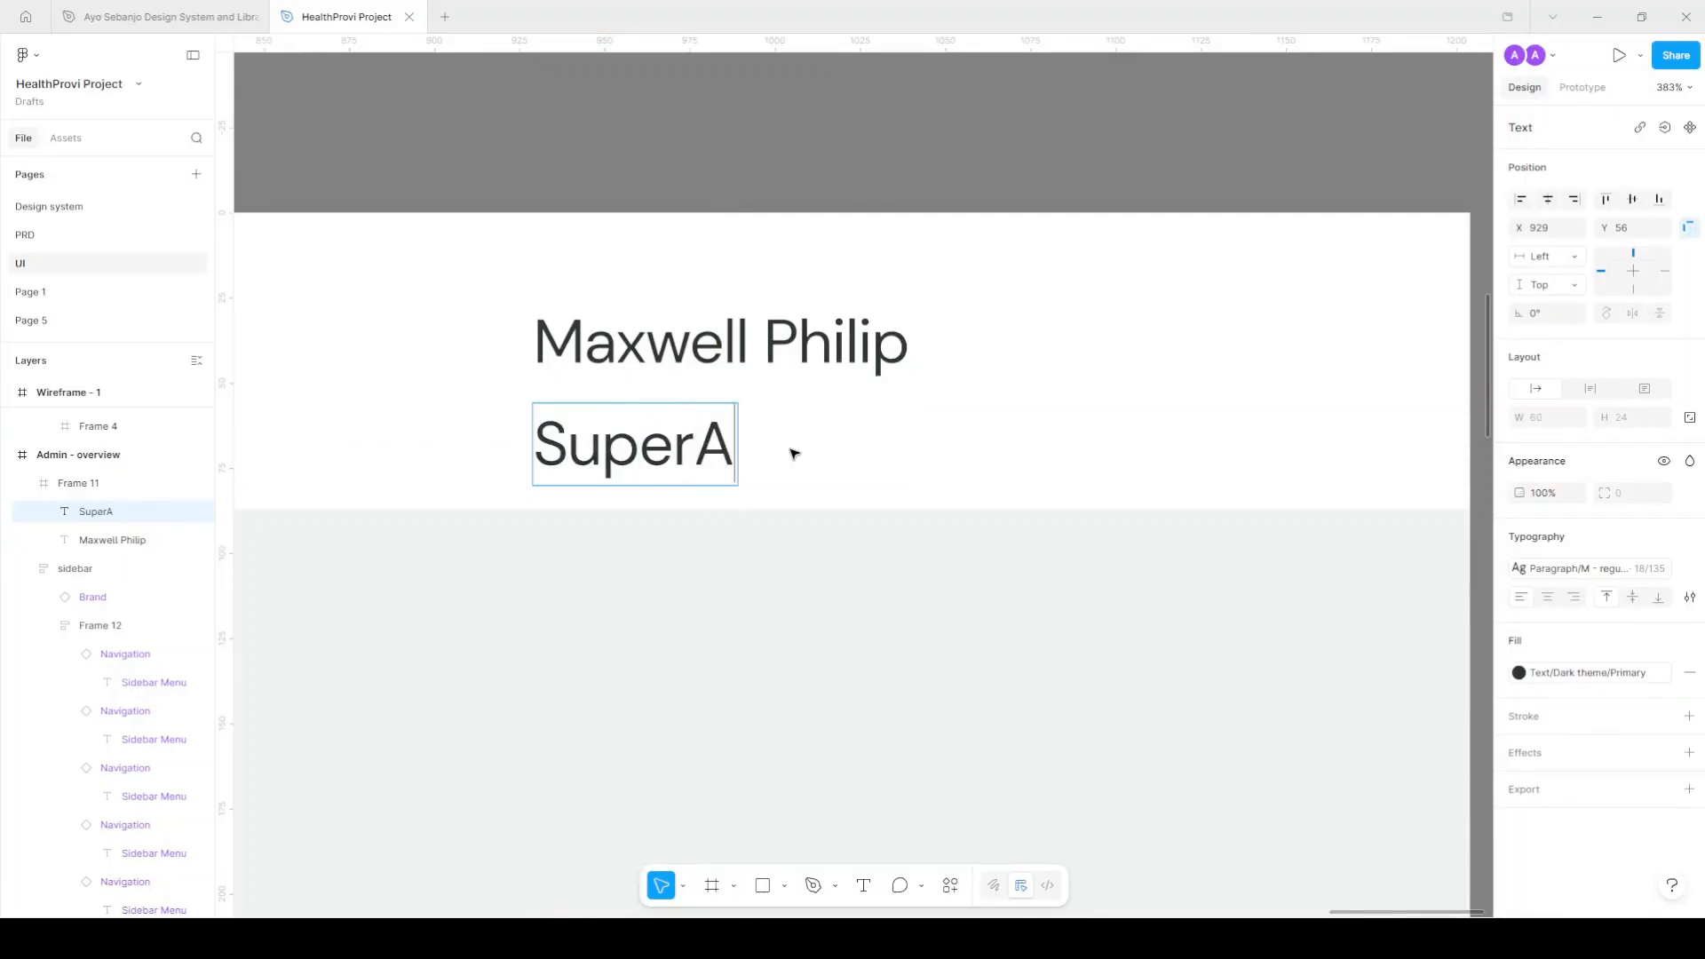
{"action": "type", "text": "dmin"}
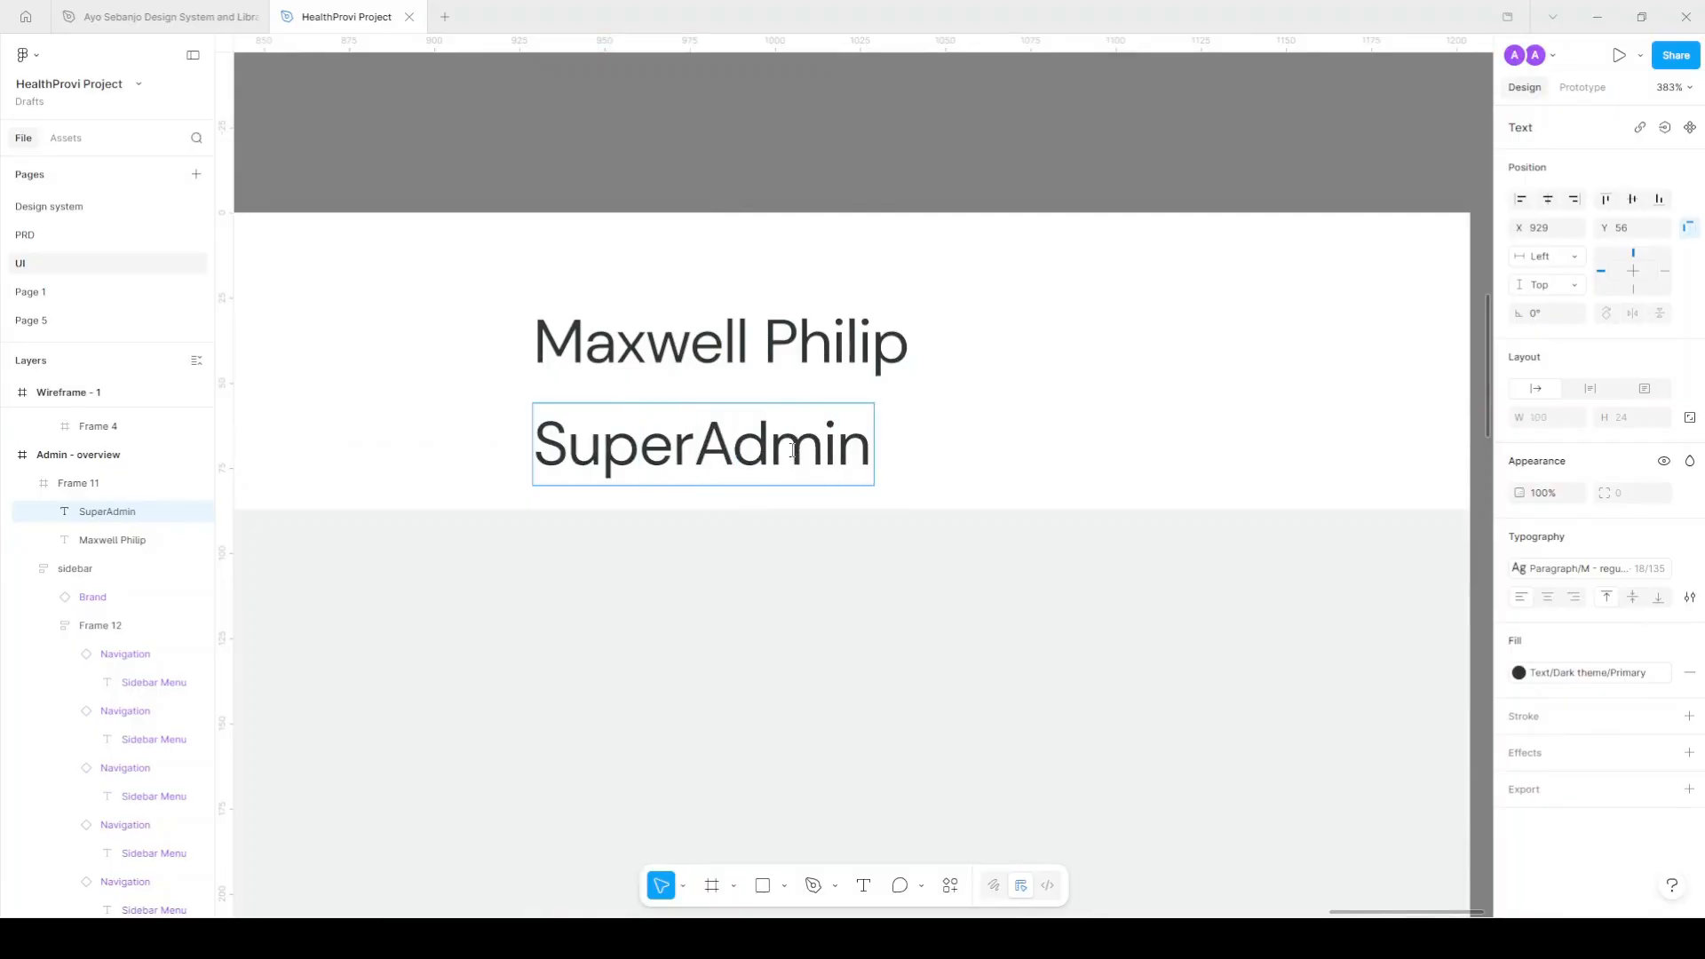
{"action": "key", "text": "Left"}
{"action": "key", "text": "Left"}
{"action": "key", "text": "Left"}
{"action": "key", "text": "Left"}
{"action": "key", "text": "Left"}
{"action": "key", "text": "Escape"}
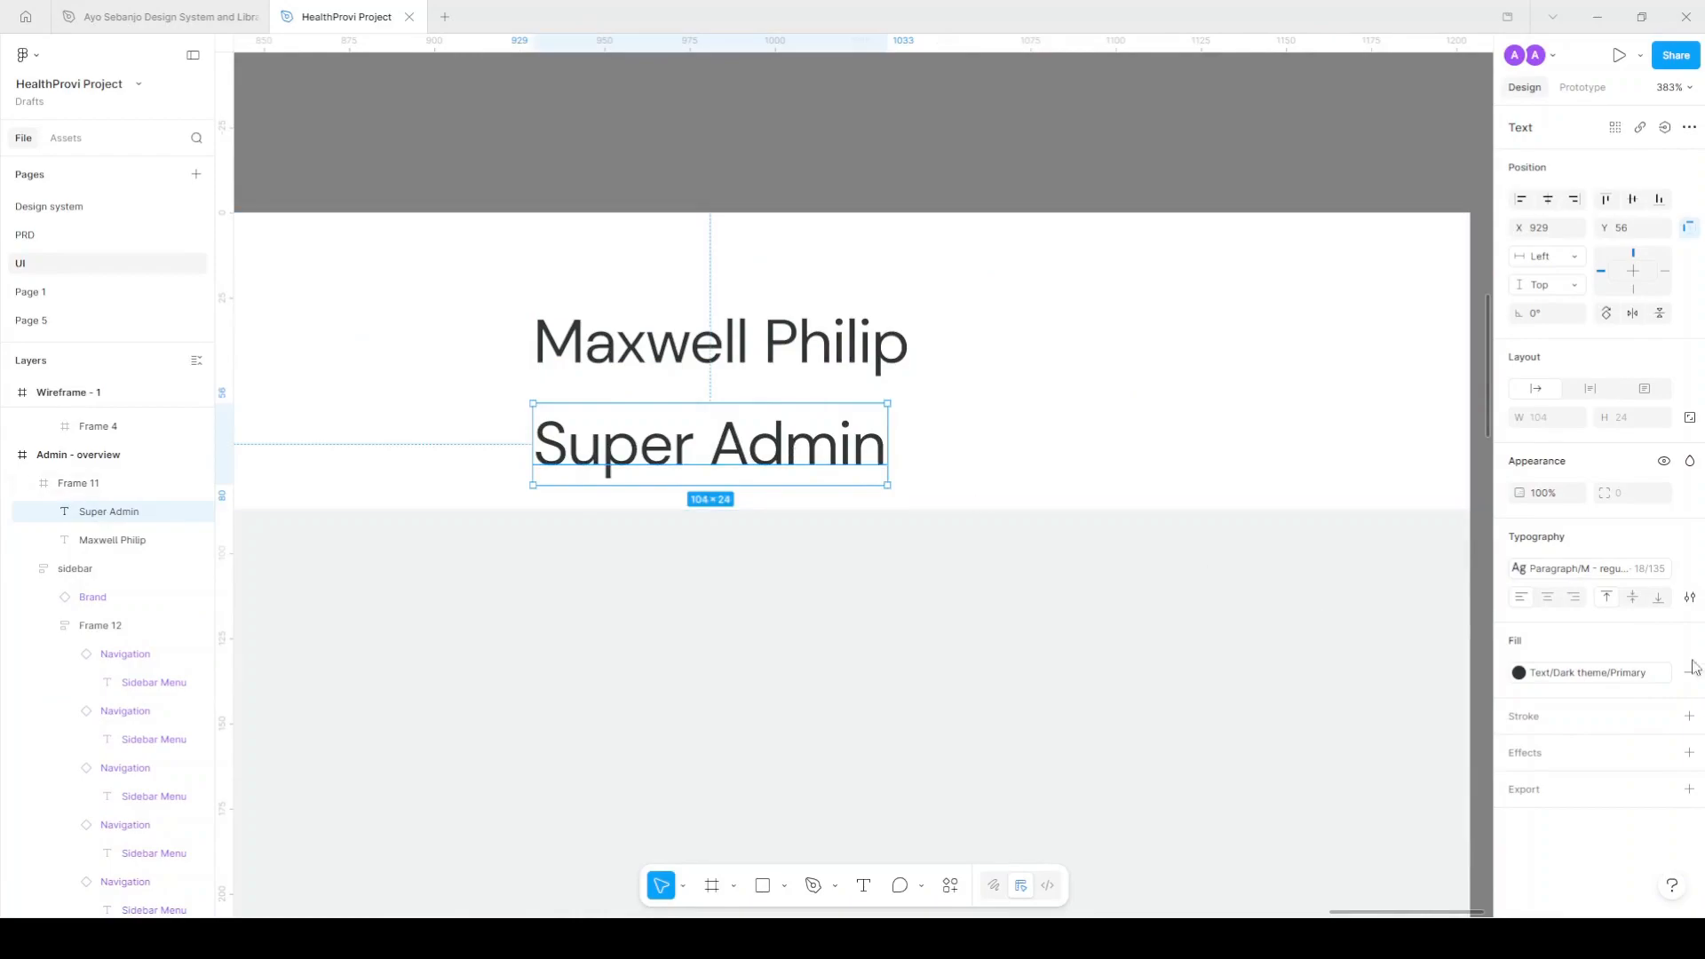
Style Super Admin as Paragraph/Xs - regular in the light Secondary grey.
{"action": "left_click", "coordinate": [1650, 576]}
{"action": "left_click", "coordinate": [1430, 741]}
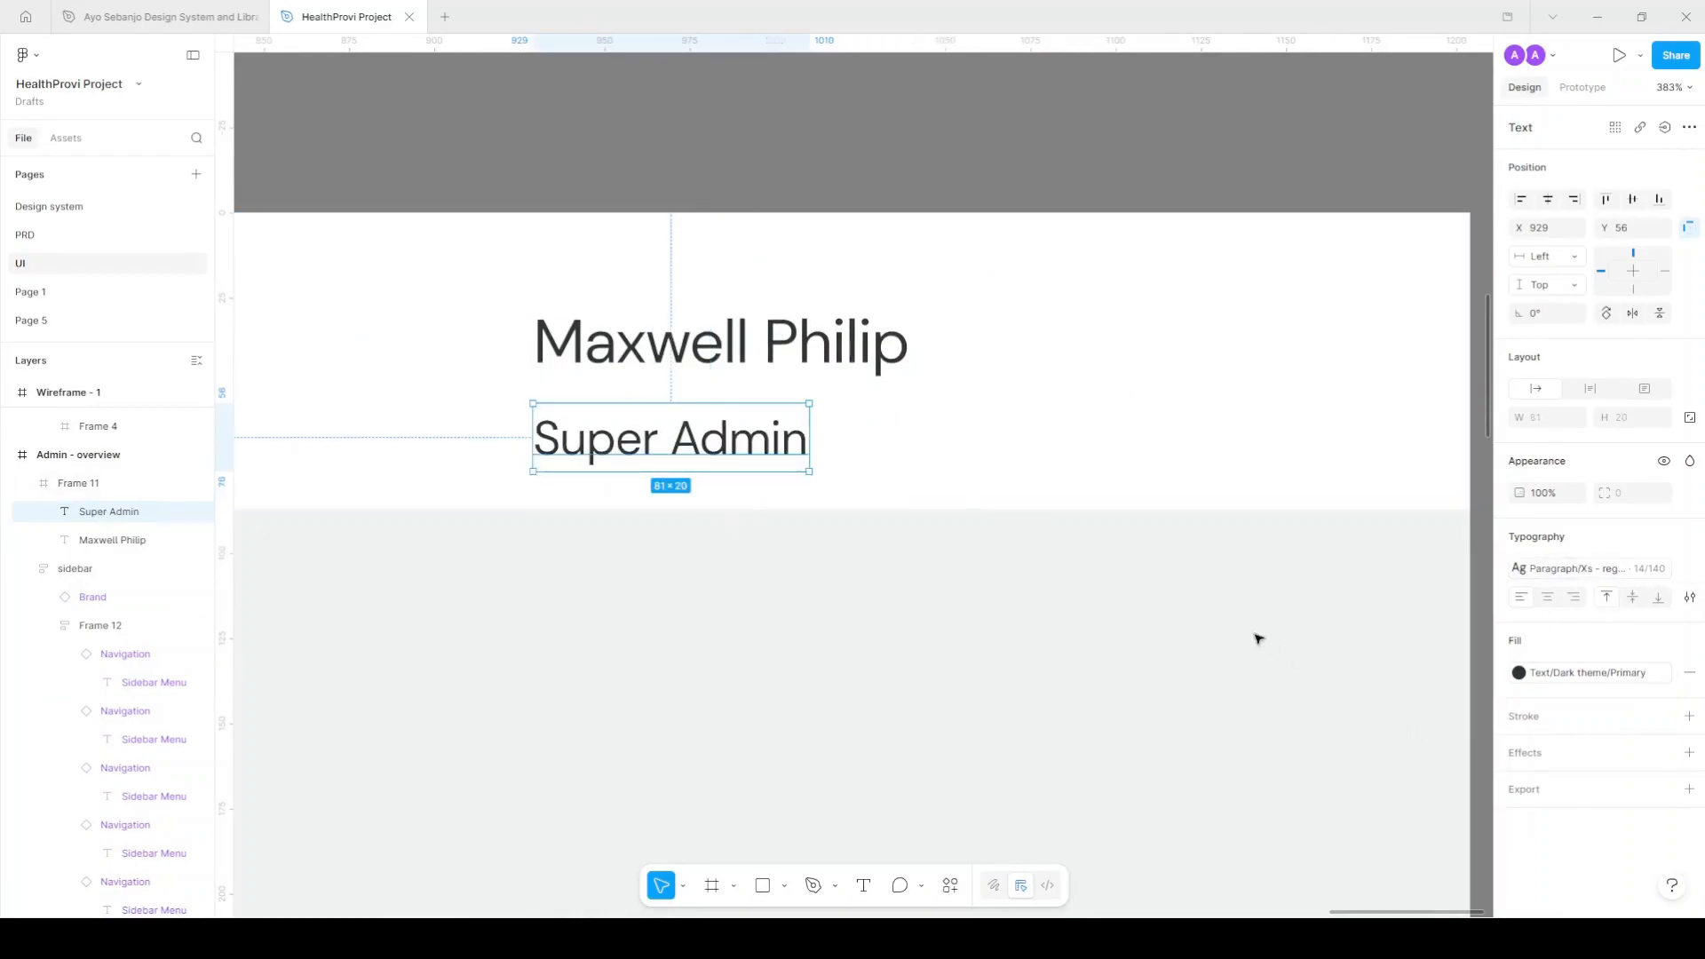
{"action": "left_click", "coordinate": [1633, 672]}
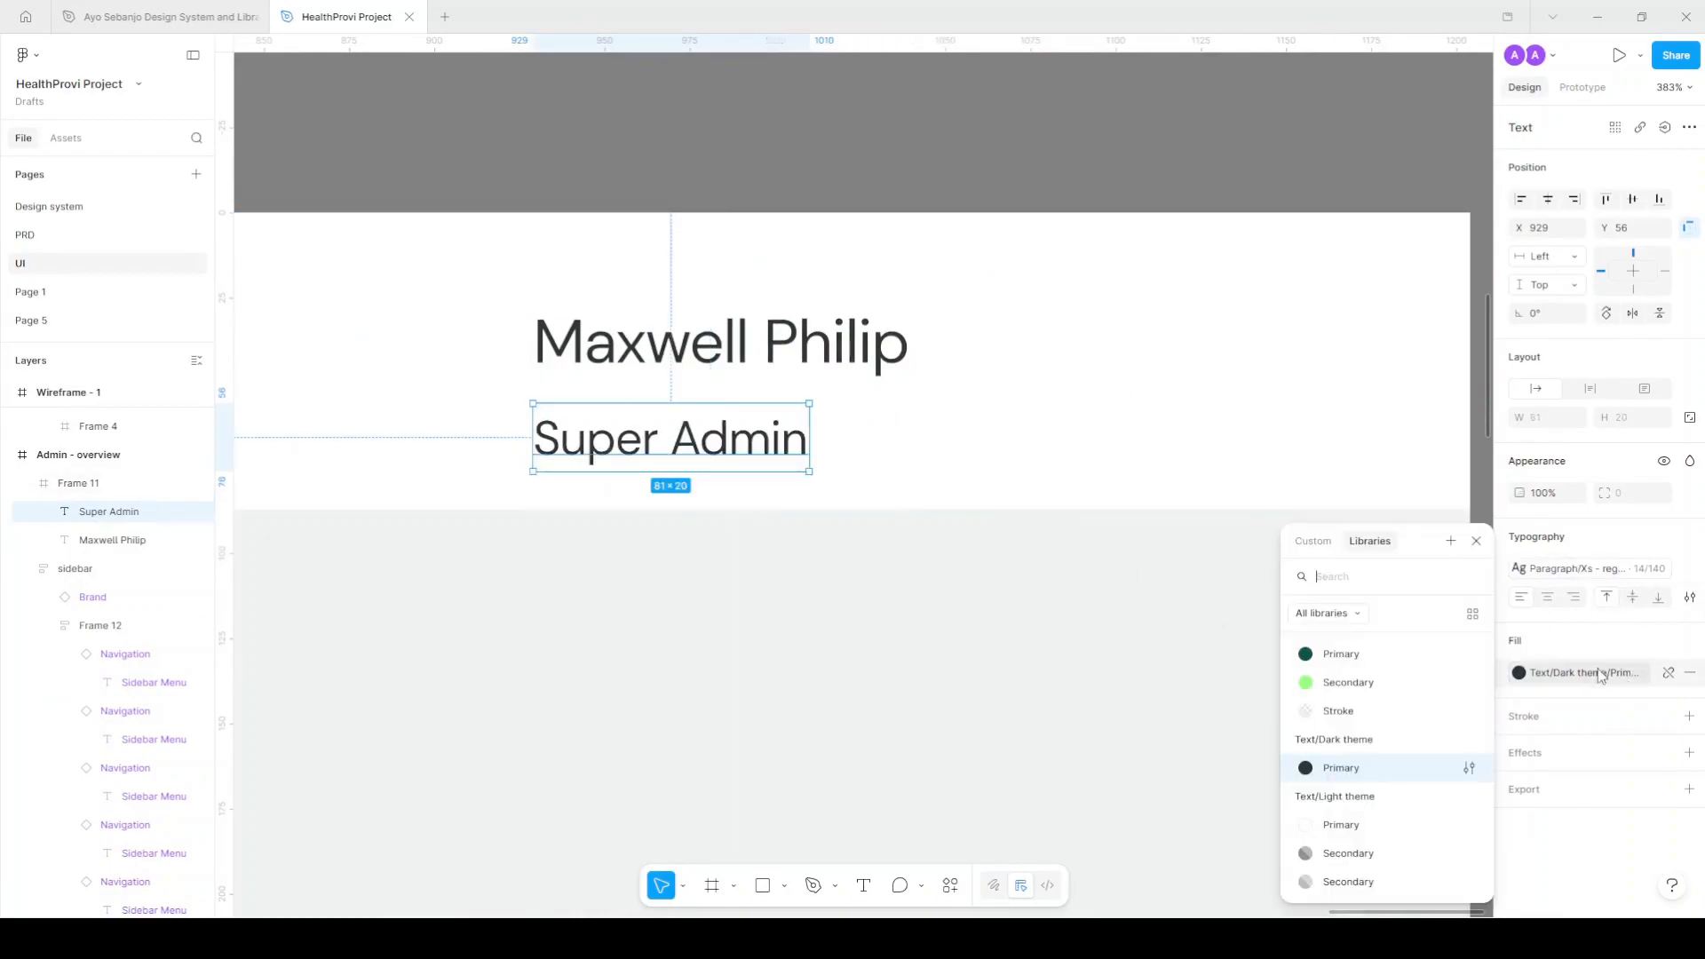
{"action": "left_click", "coordinate": [1360, 858]}
Select the name and Super Admin labels together and fill their group with Surface/Secondary.
{"action": "left_click", "coordinate": [799, 346]}
{"action": "scroll", "coordinate": [834, 427], "scroll_direction": "down", "scroll_amount": 5}
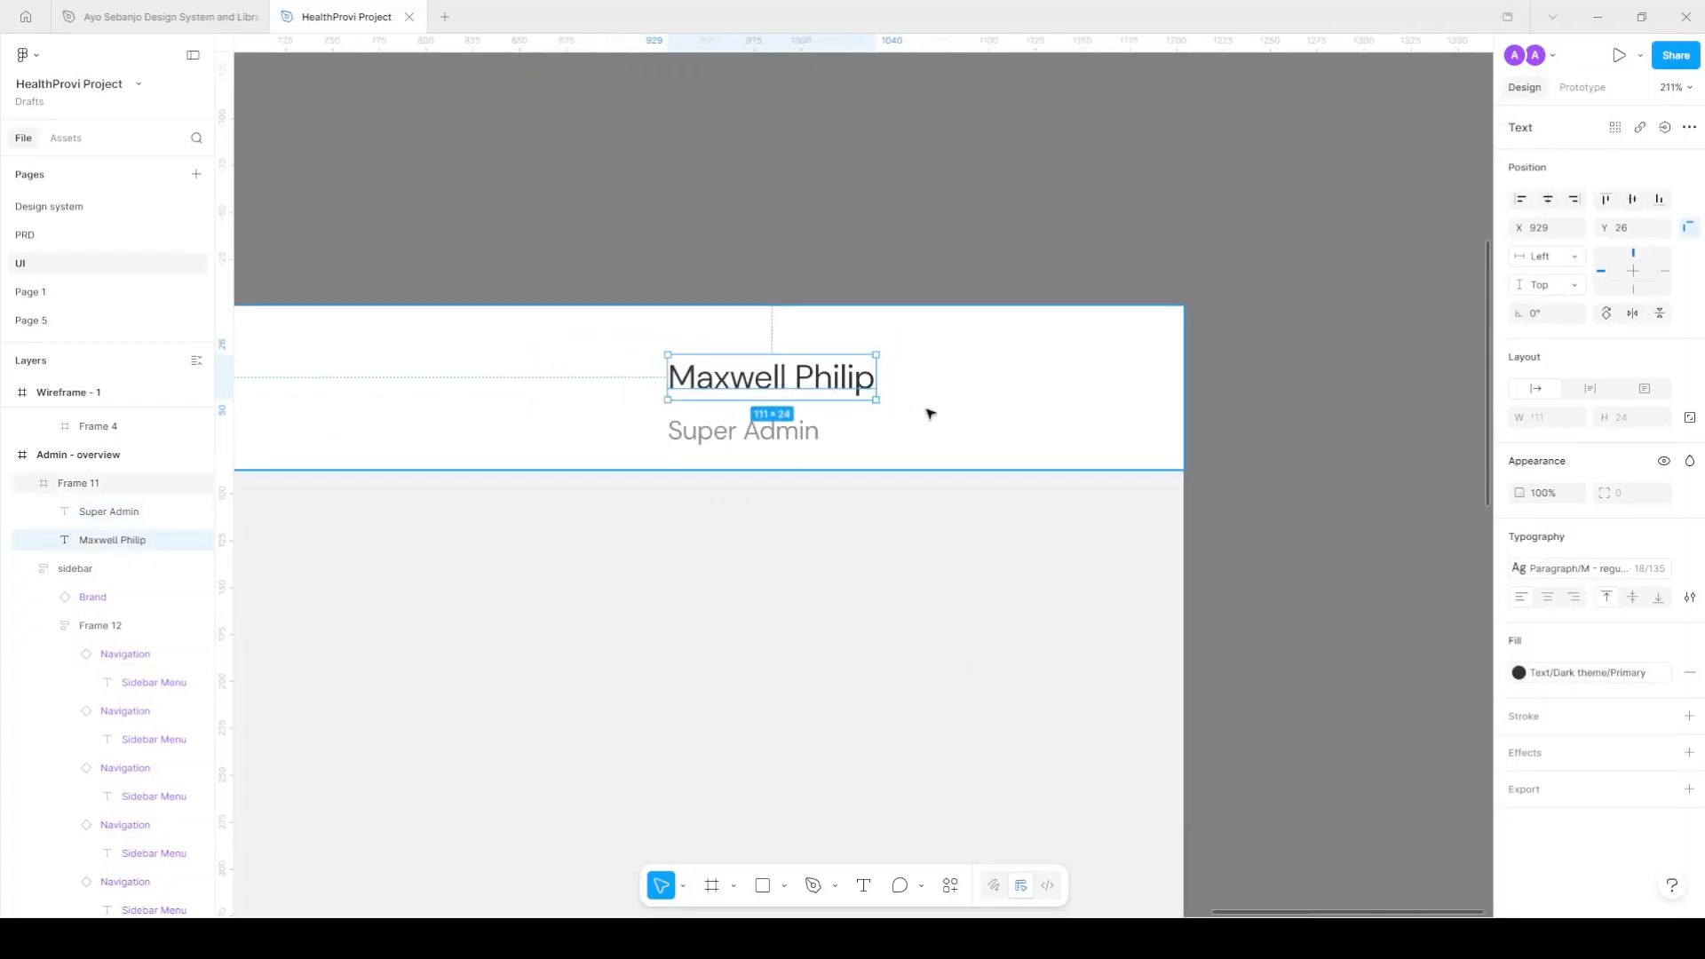
{"action": "left_click", "coordinate": [746, 435], "text": "shift"}
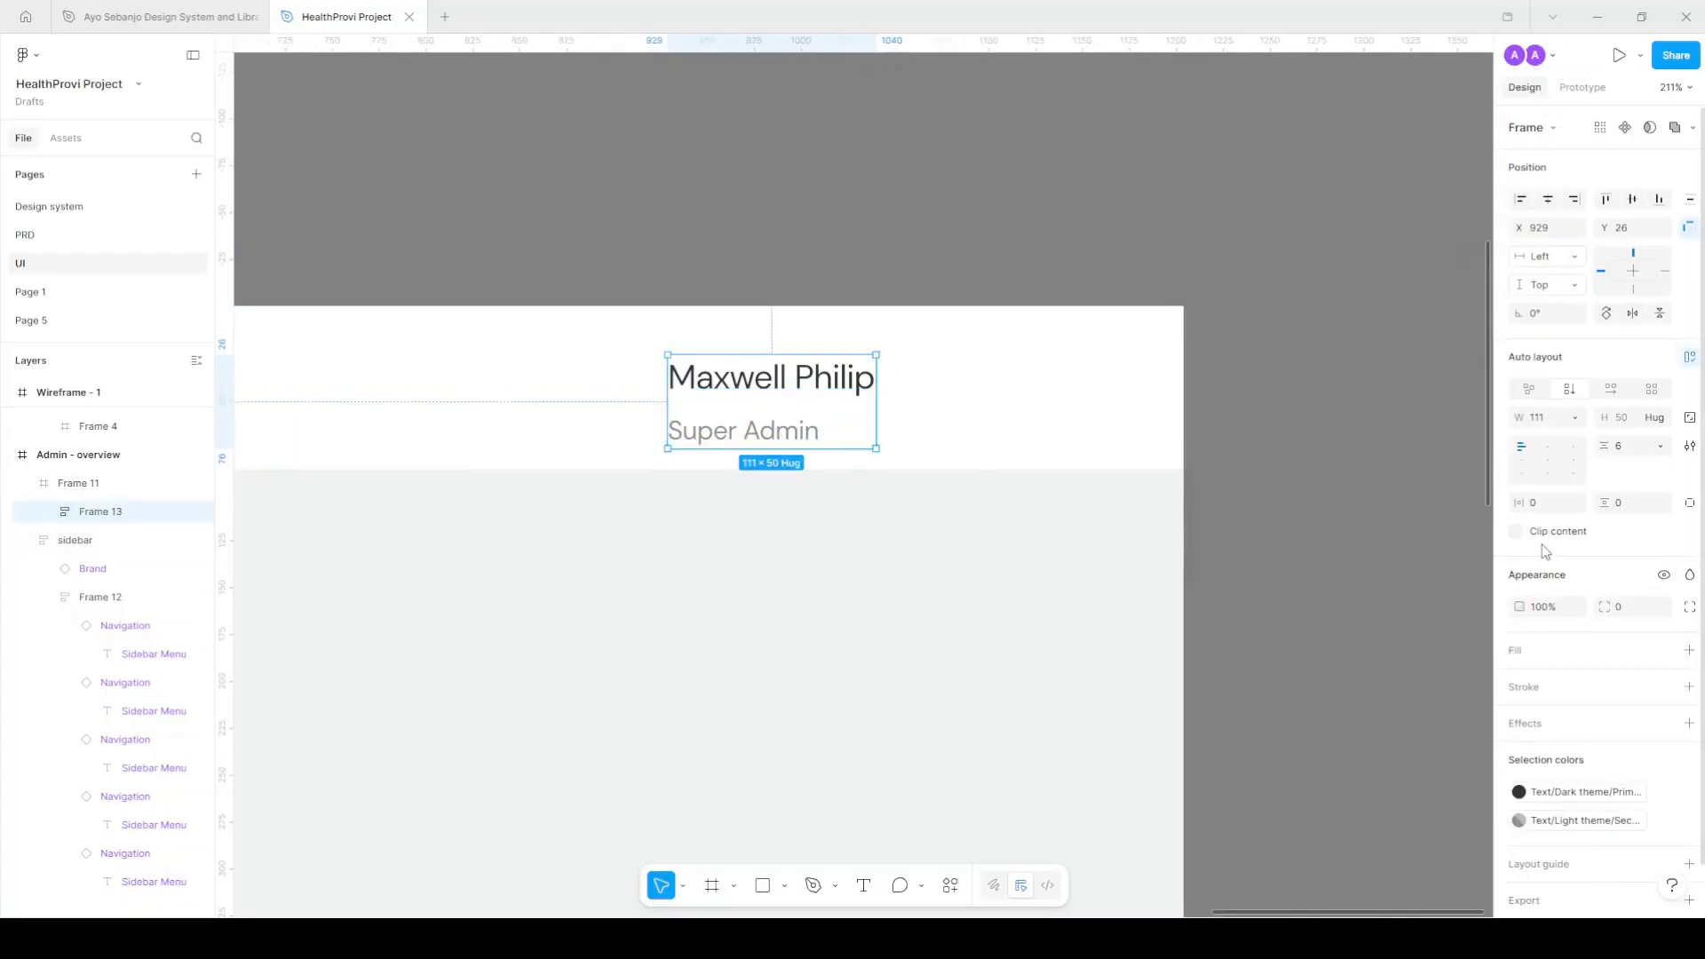
{"action": "left_click", "coordinate": [1666, 650]}
{"action": "scroll", "coordinate": [1357, 836], "scroll_direction": "down", "scroll_amount": 3}
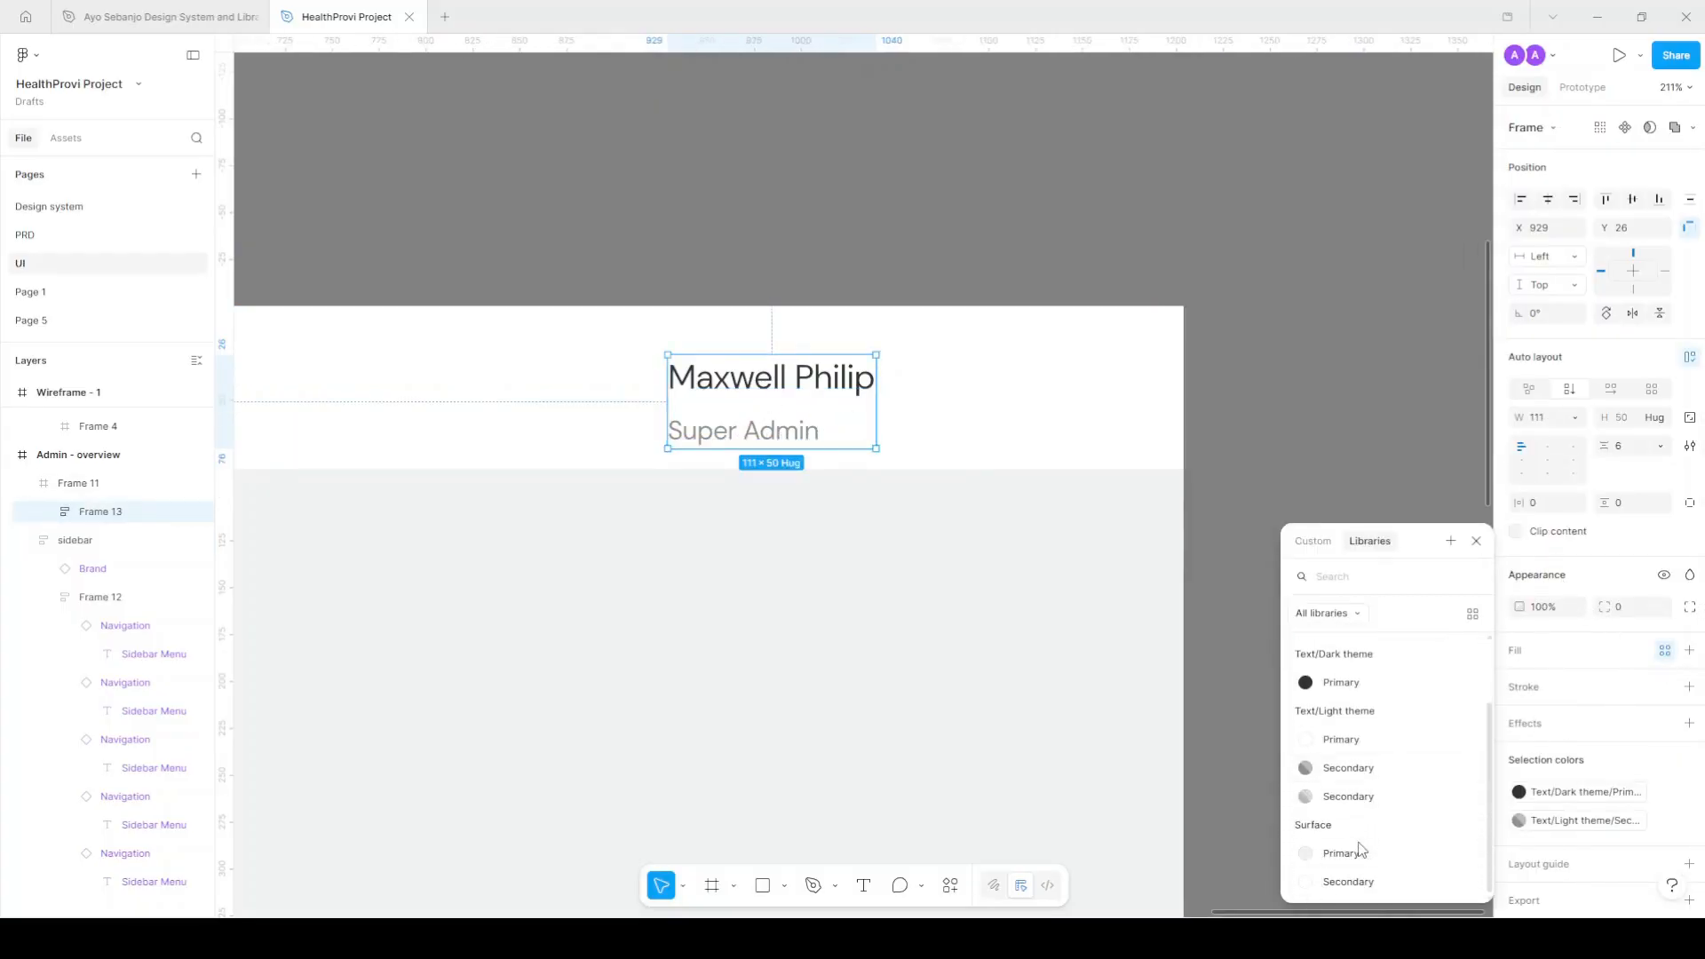
{"action": "left_click", "coordinate": [1357, 882]}
Rename the new group layer 'user' and the top bar frame 'topArea'.
{"action": "double_click", "coordinate": [149, 511]}
{"action": "type", "text": "user"}
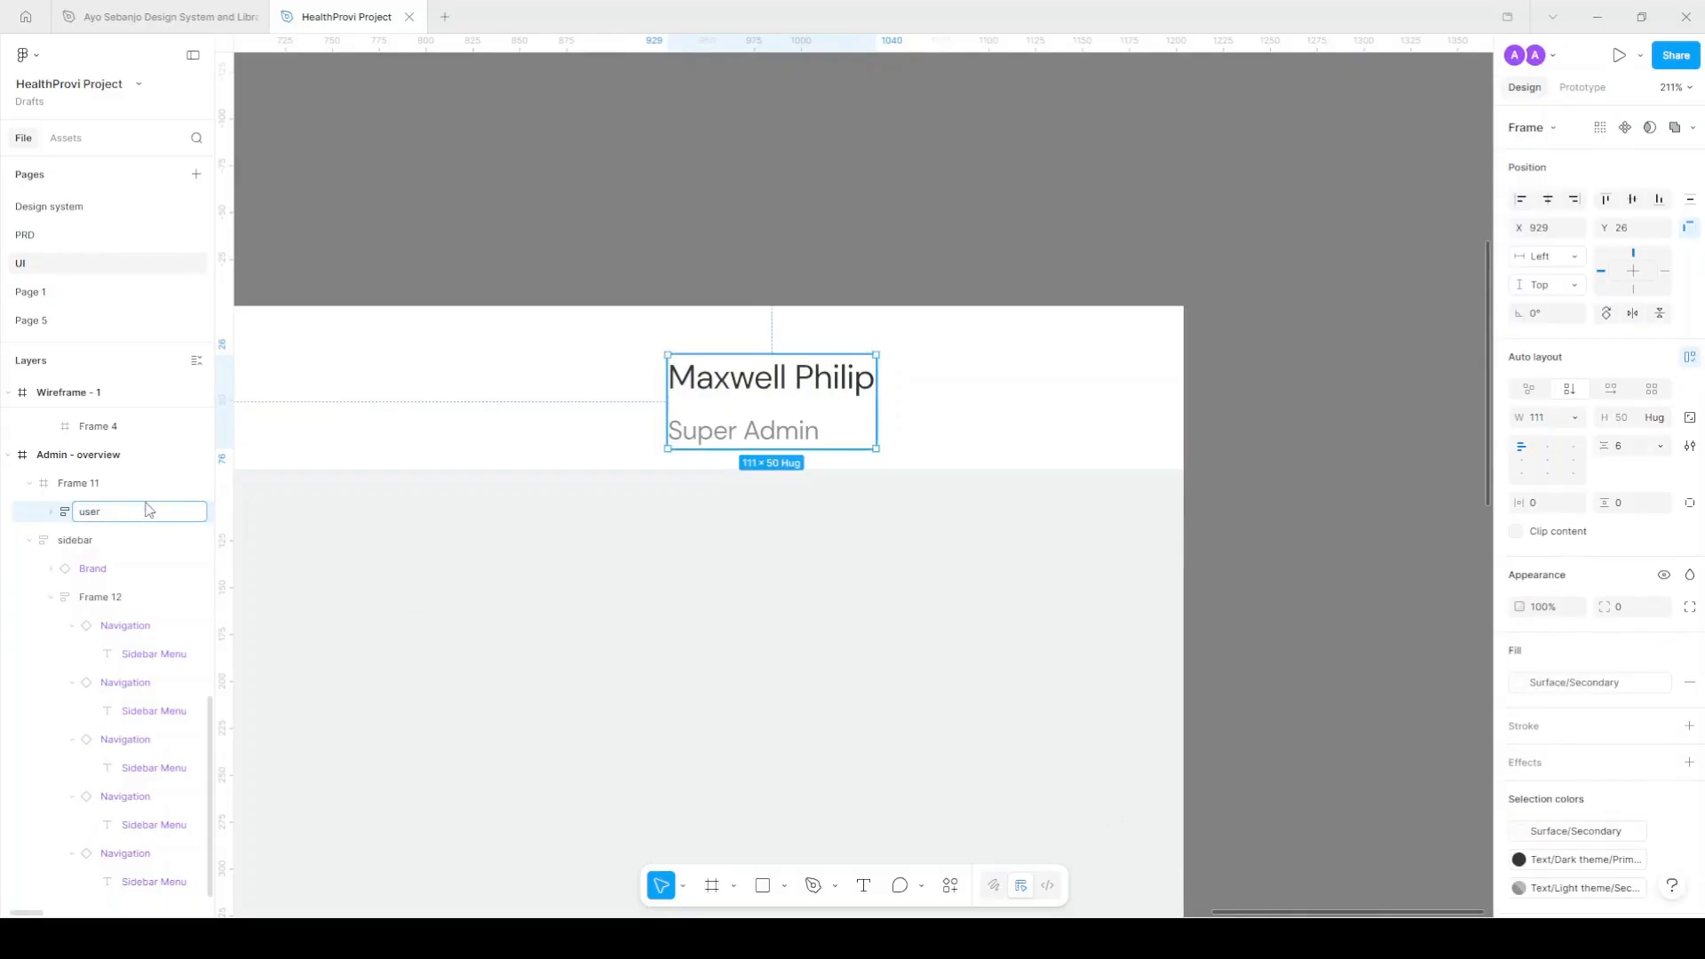
{"action": "key", "text": "Return"}
{"action": "left_click", "coordinate": [98, 484]}
{"action": "double_click", "coordinate": [99, 485]}
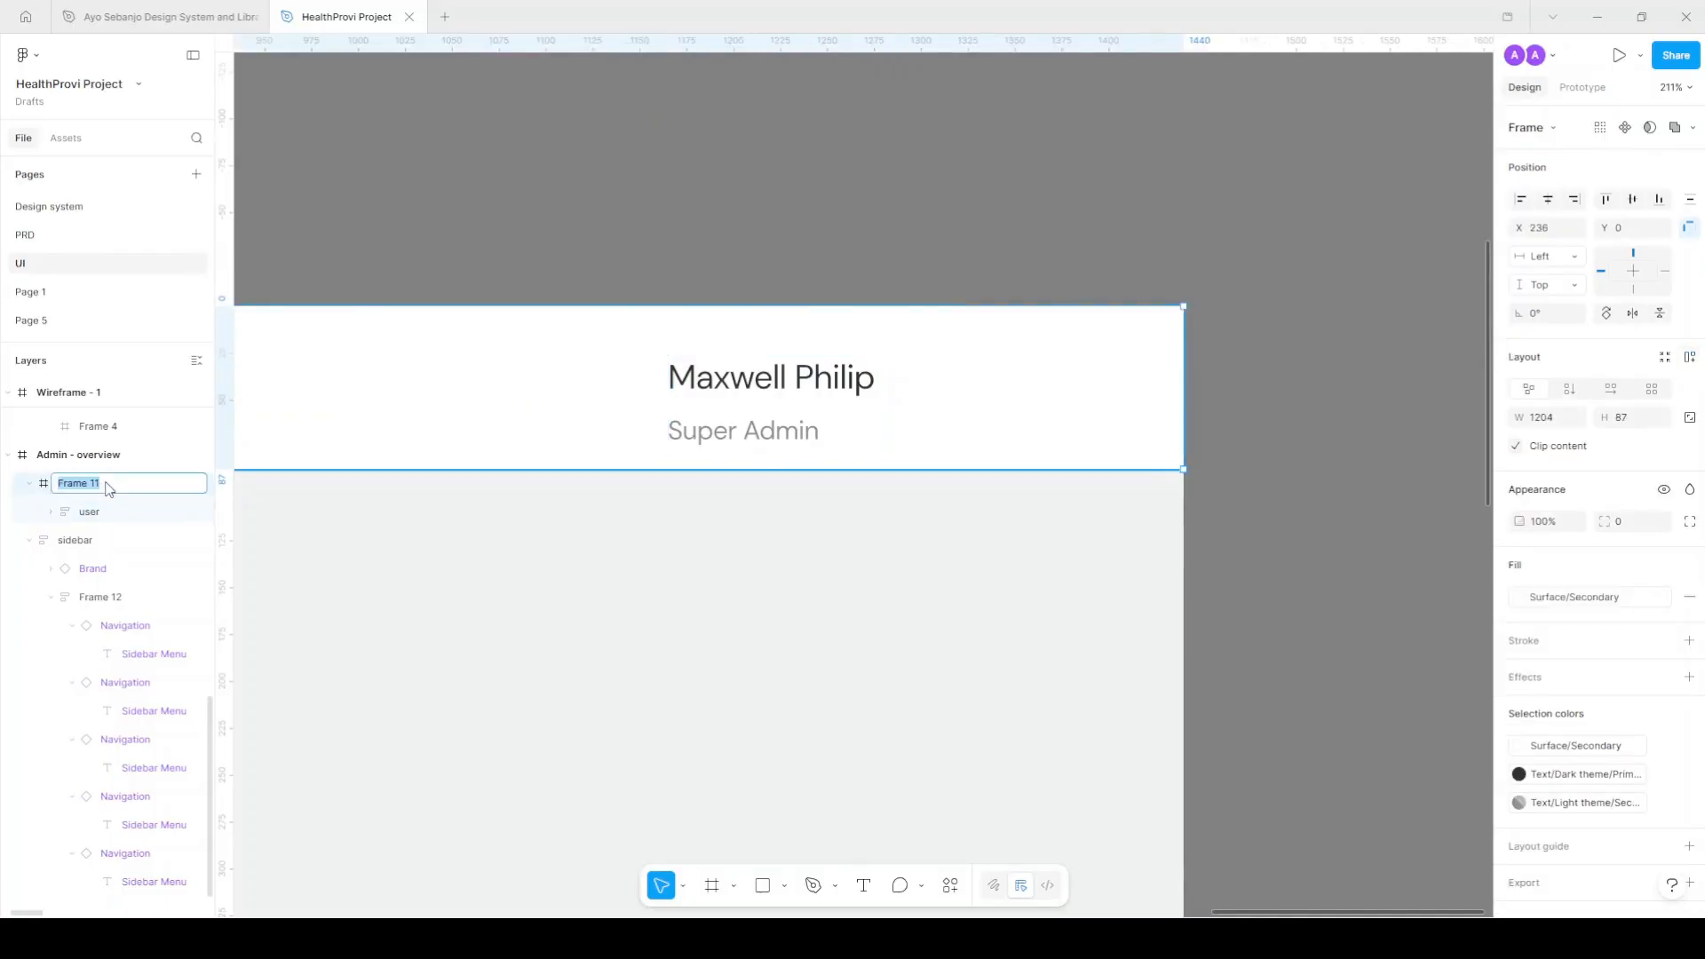
{"action": "type", "text": "top"}
{"action": "key", "text": "Return"}
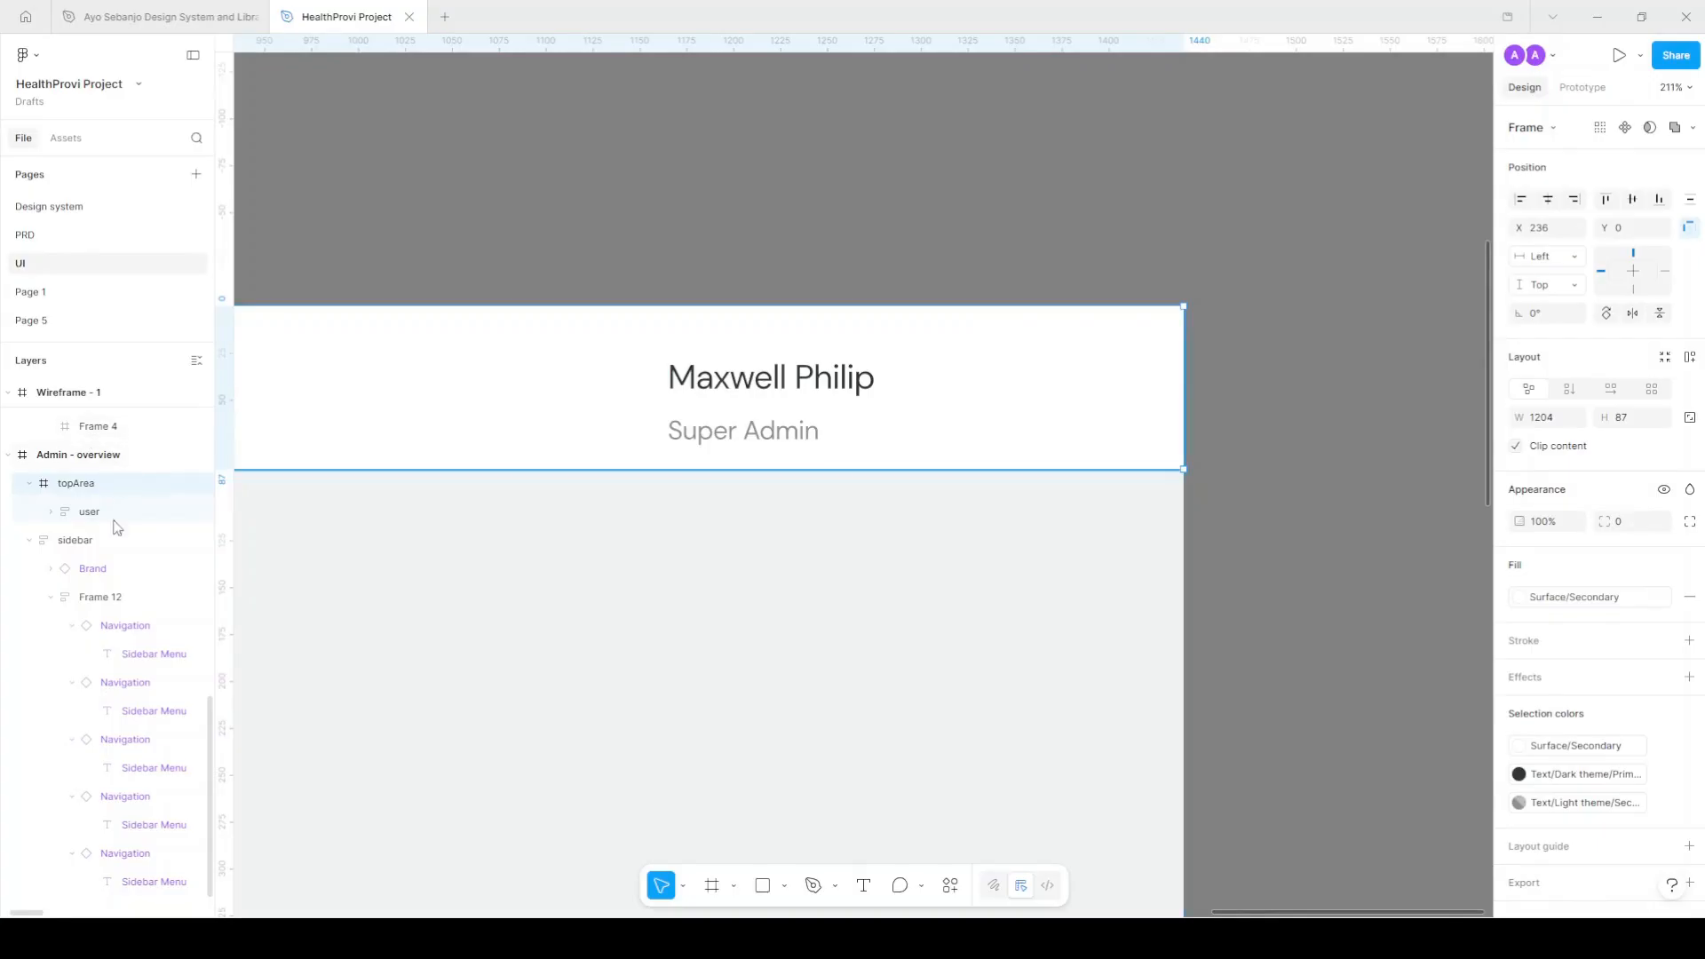
{"action": "scroll", "coordinate": [734, 453], "scroll_direction": "down", "scroll_amount": 5}
{"action": "scroll", "coordinate": [777, 480], "scroll_direction": "left", "scroll_amount": 10}
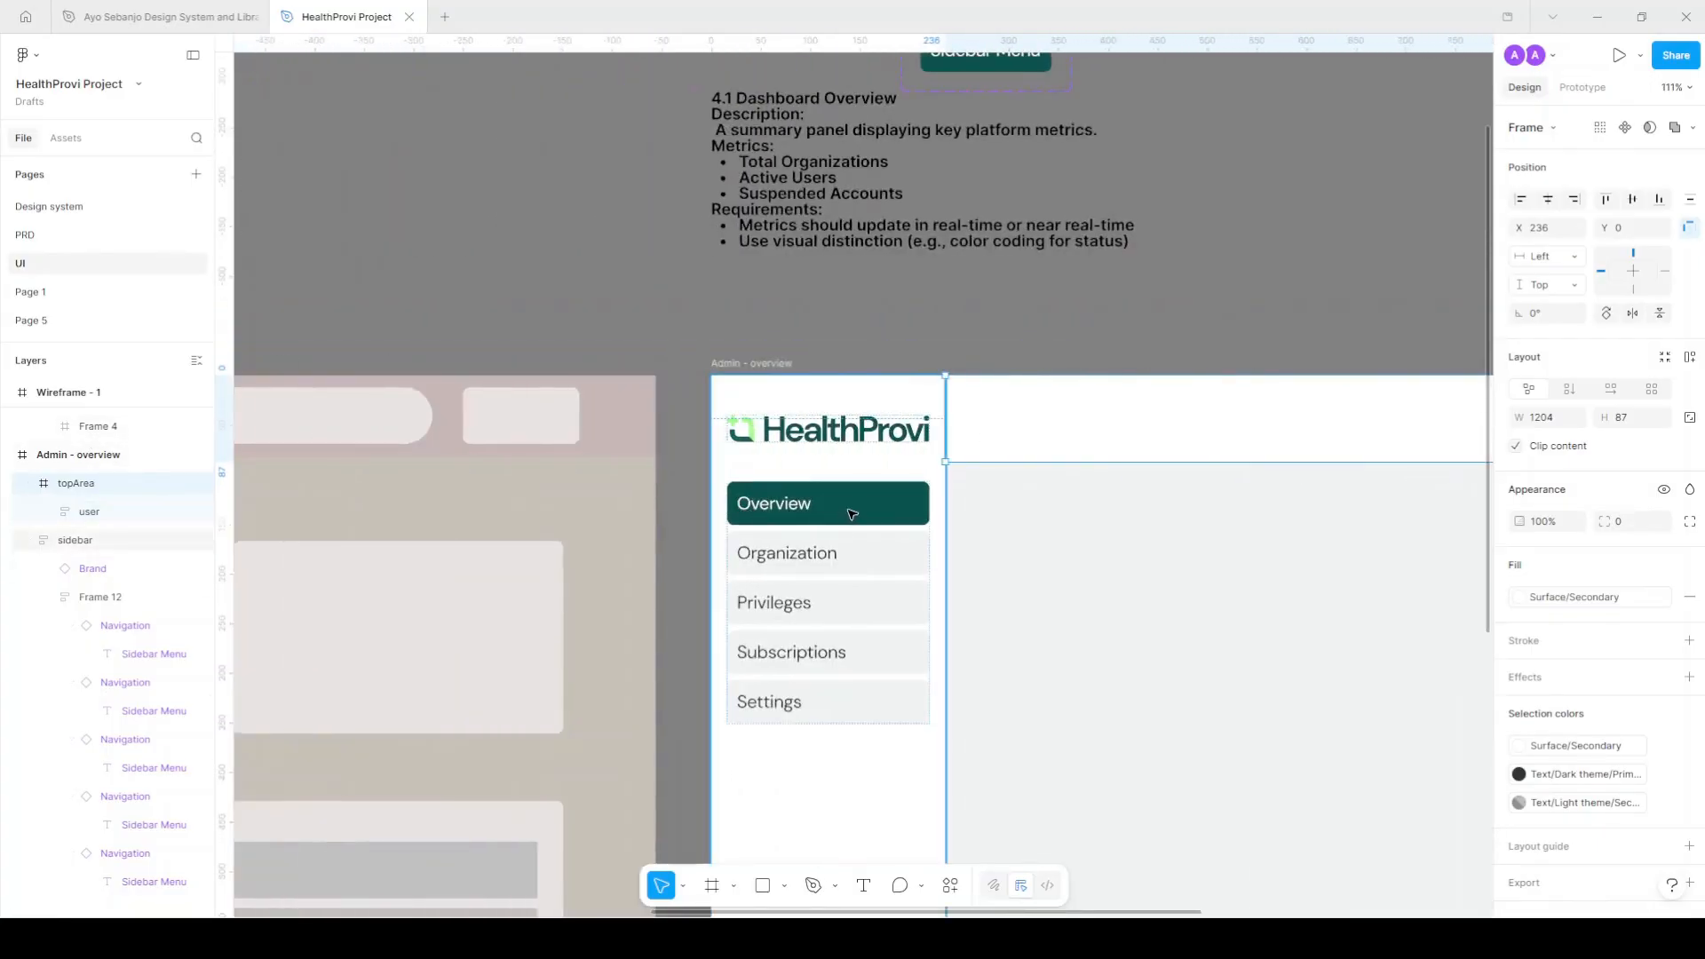
Rename the navigation column layer sidebarCol, then change it to sidebarTopCol.
{"action": "left_click", "coordinate": [78, 597]}
{"action": "double_click", "coordinate": [101, 599]}
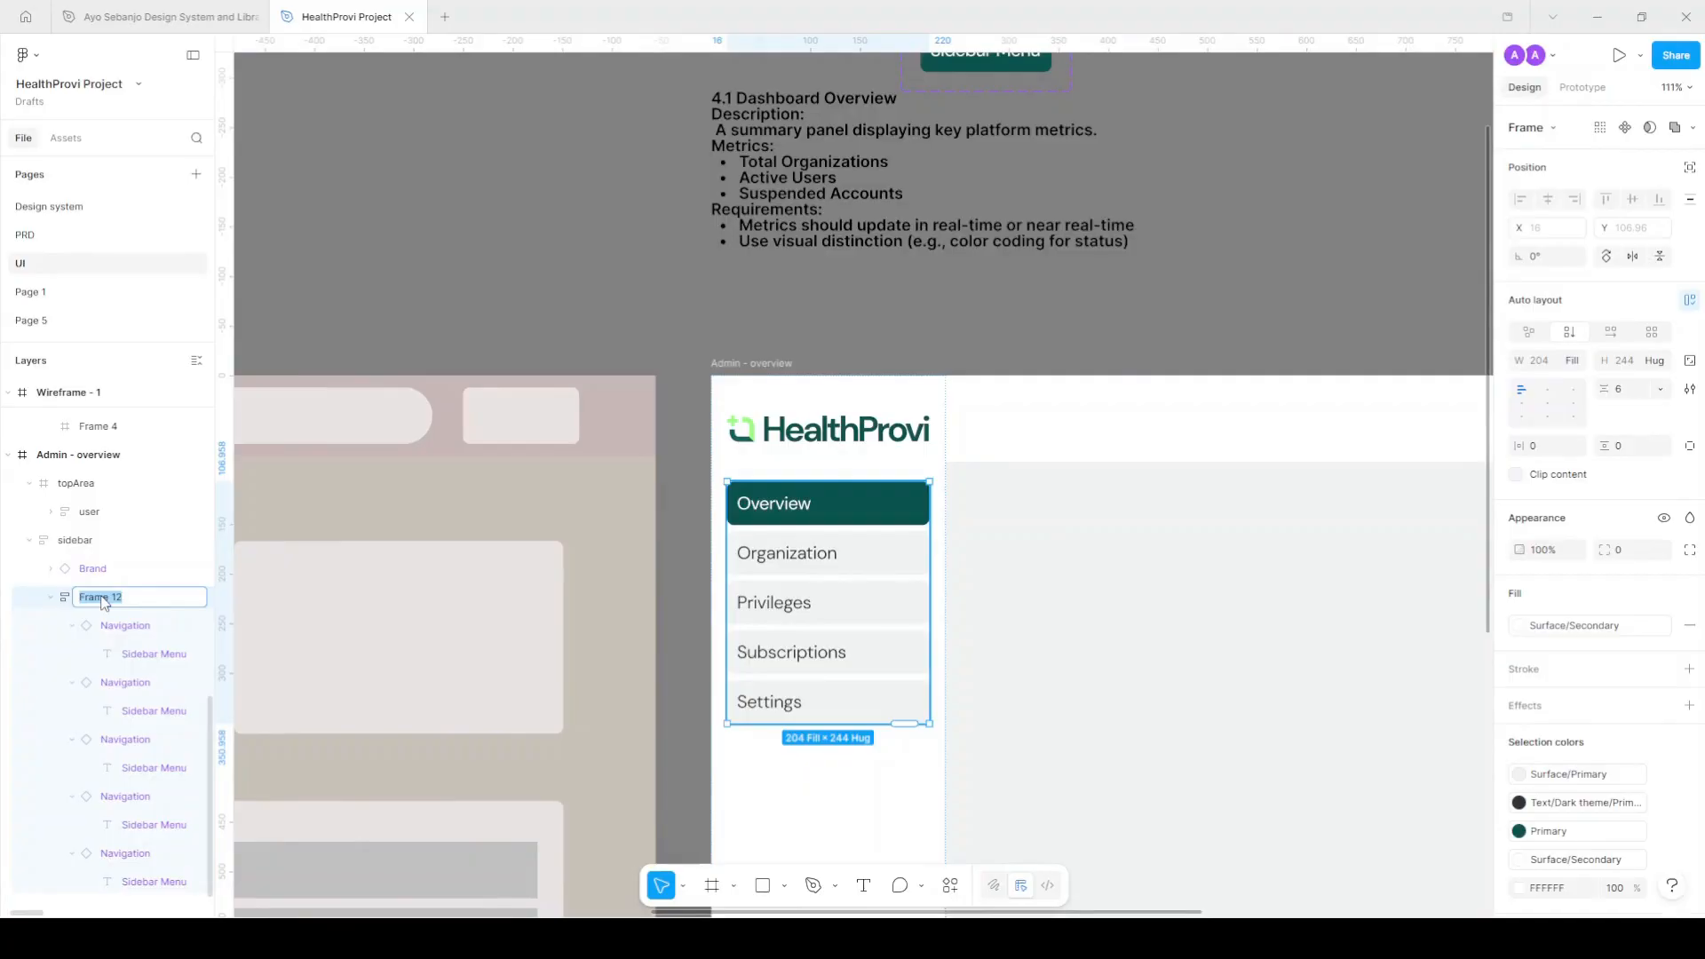
{"action": "type", "text": "sid"}
{"action": "key", "text": "Return"}
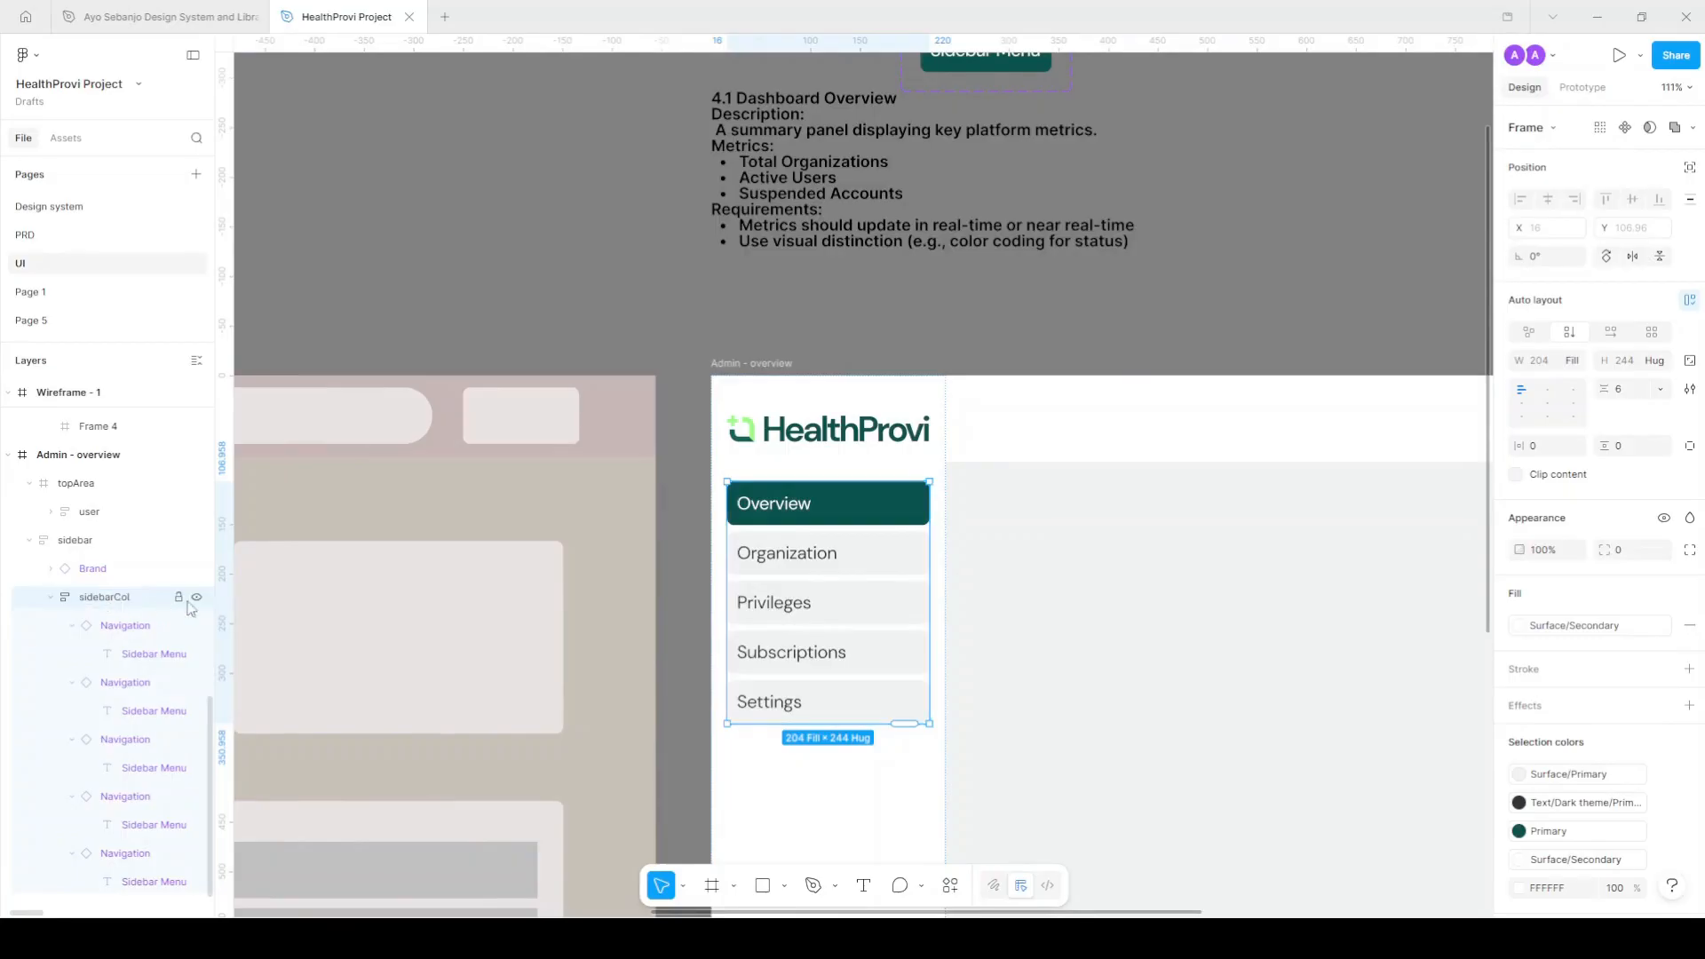
{"action": "scroll", "coordinate": [998, 329], "scroll_direction": "down", "scroll_amount": 4}
{"action": "scroll", "coordinate": [998, 334], "scroll_direction": "right", "scroll_amount": 5}
{"action": "scroll", "coordinate": [1094, 382], "scroll_direction": "up", "scroll_amount": 1}
{"action": "scroll", "coordinate": [1094, 382], "scroll_direction": "up", "scroll_amount": 2}
{"action": "double_click", "coordinate": [105, 598]}
{"action": "left_click", "coordinate": [115, 599]}
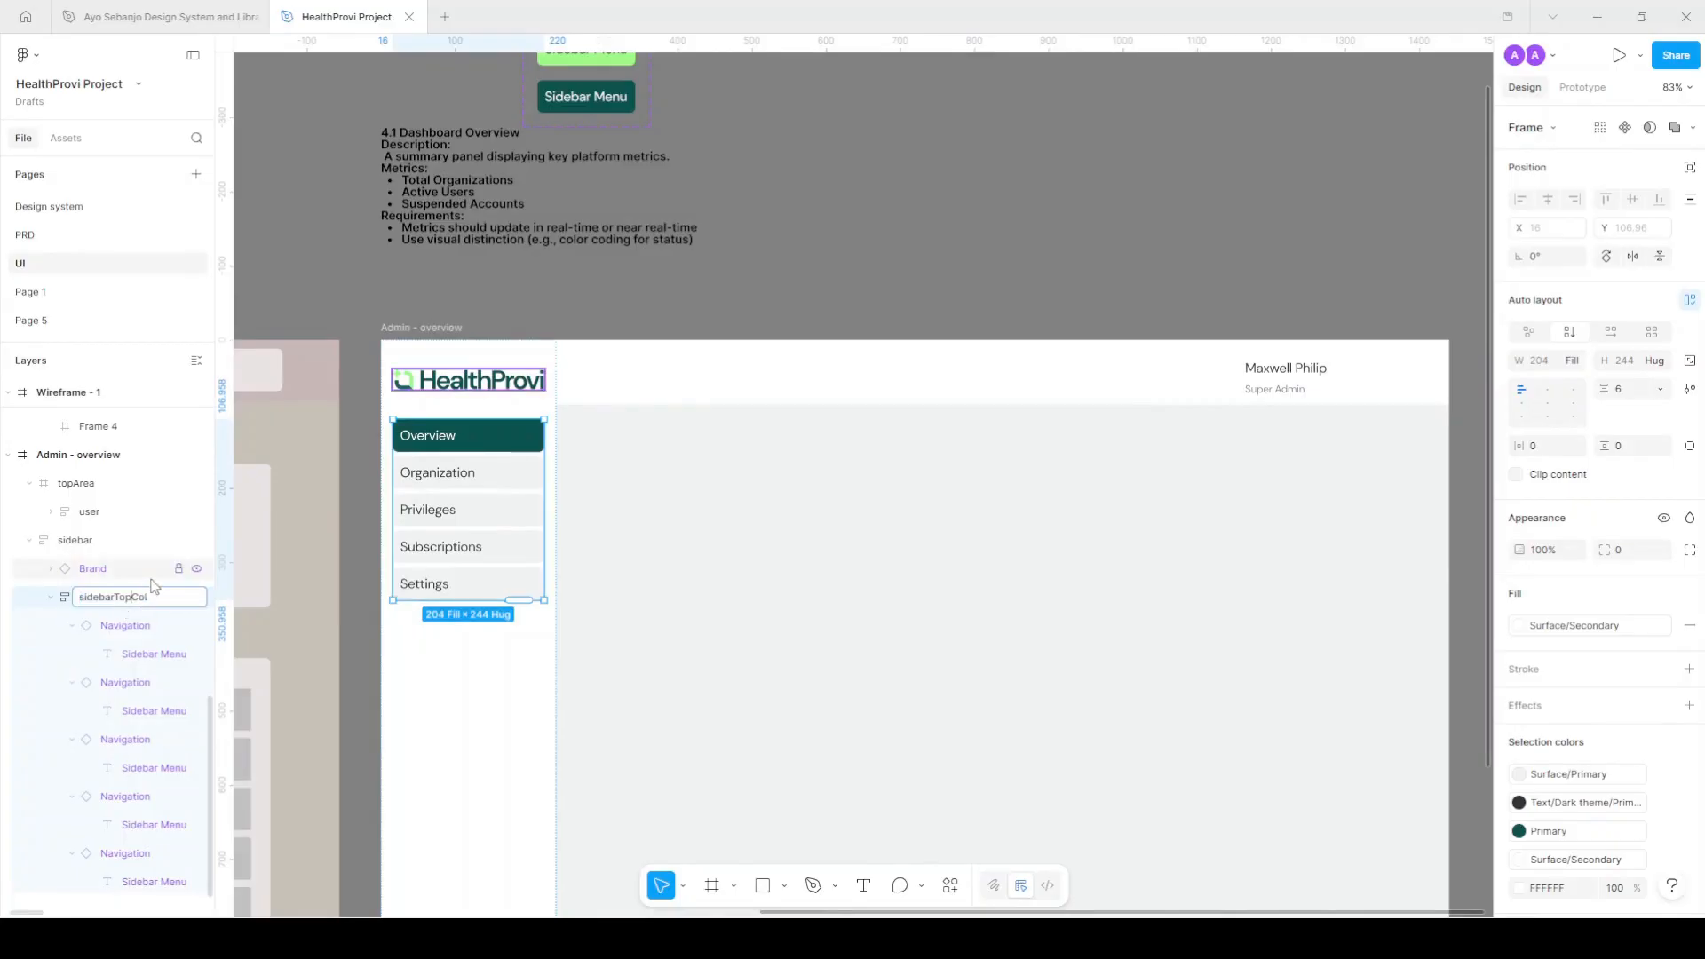
{"action": "type", "text": "Top"}
{"action": "key", "text": "Return"}
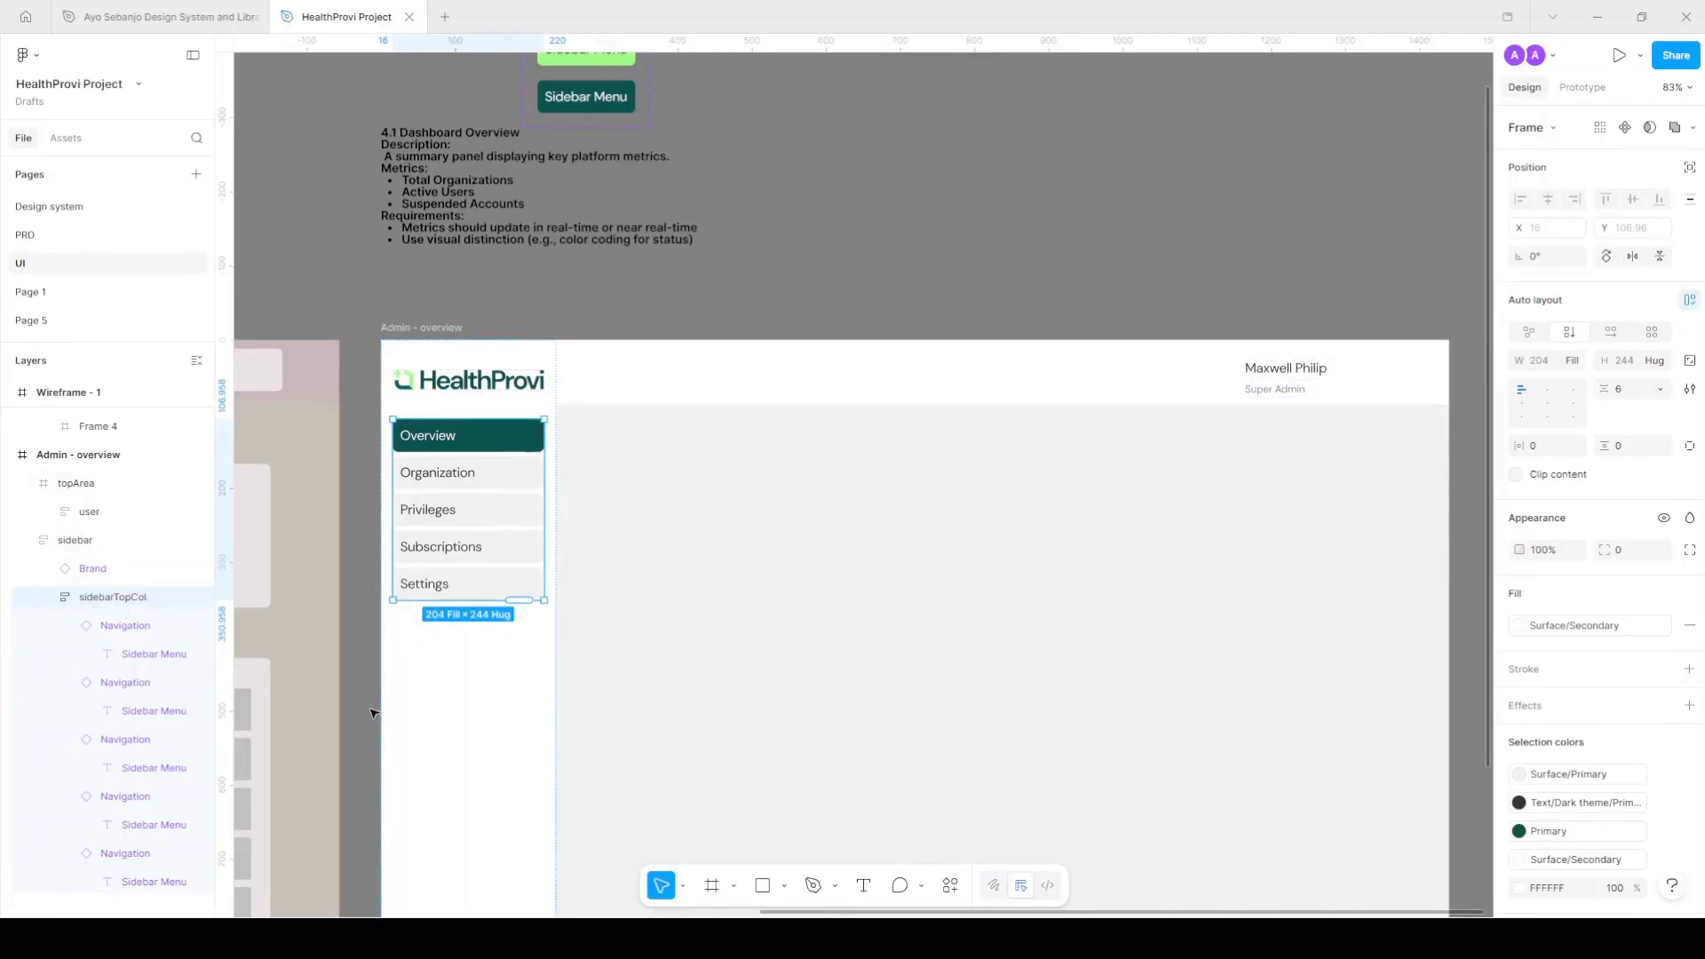
Remove an accidental duplicate of the navigation column, then select the user name text.
{"action": "left_click", "coordinate": [495, 534]}
{"action": "key", "text": "ctrl+d"}
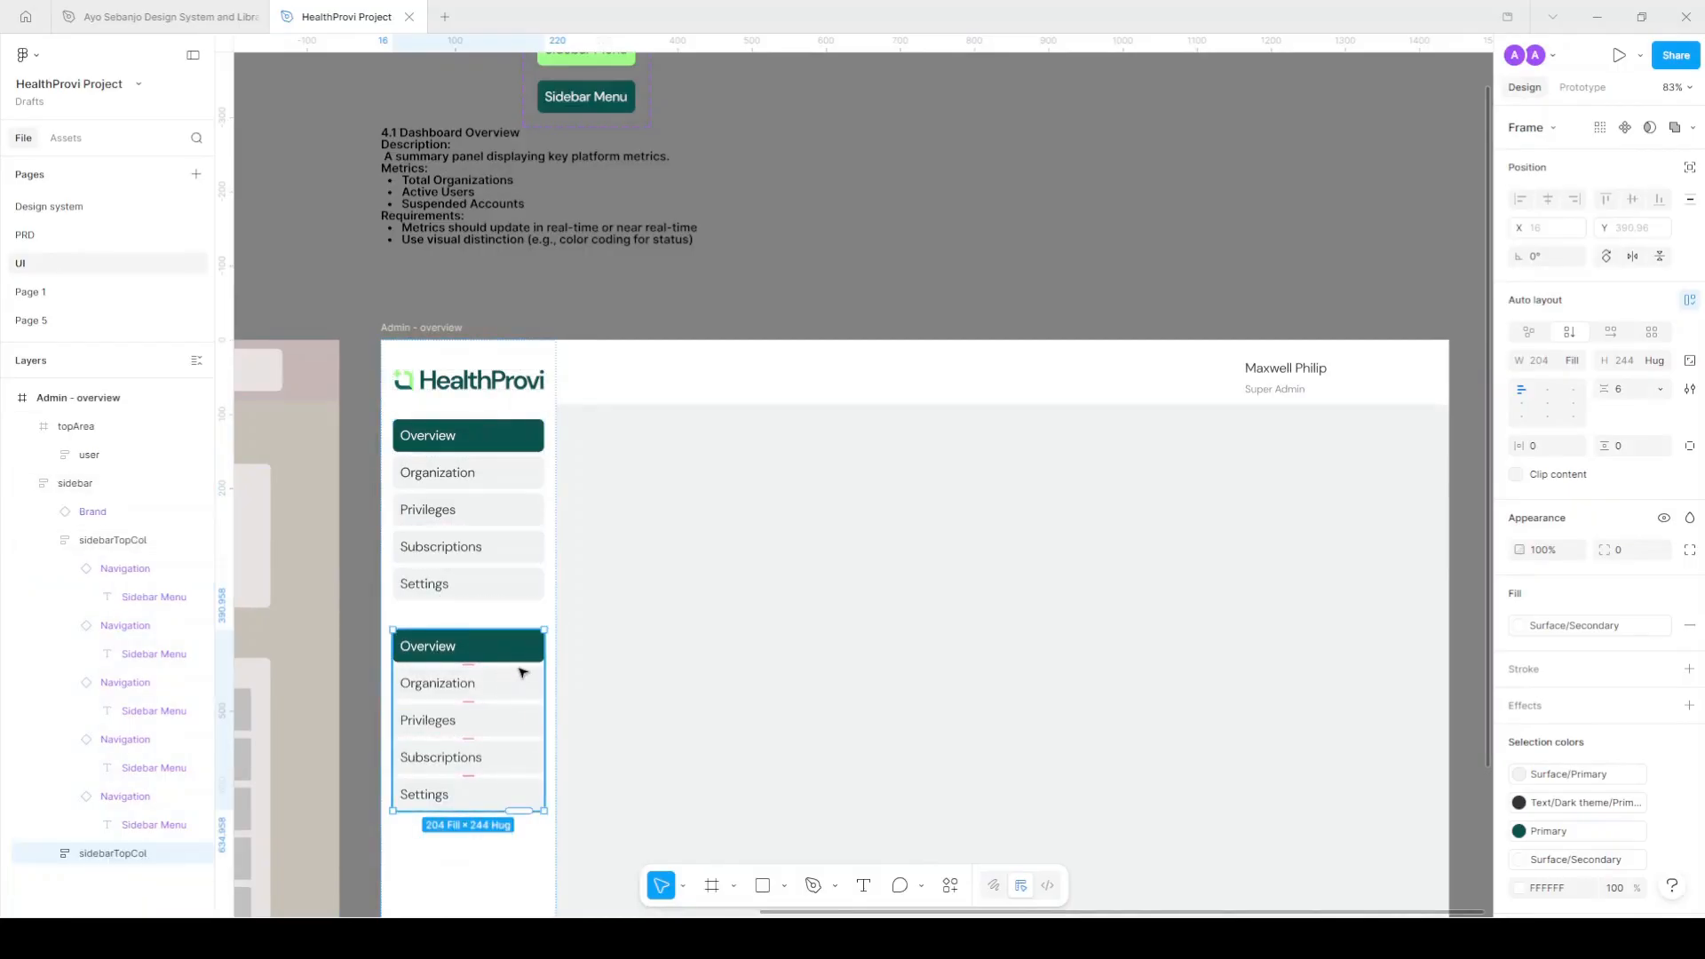
{"action": "key", "text": "Delete"}
{"action": "left_click", "coordinate": [1319, 378]}
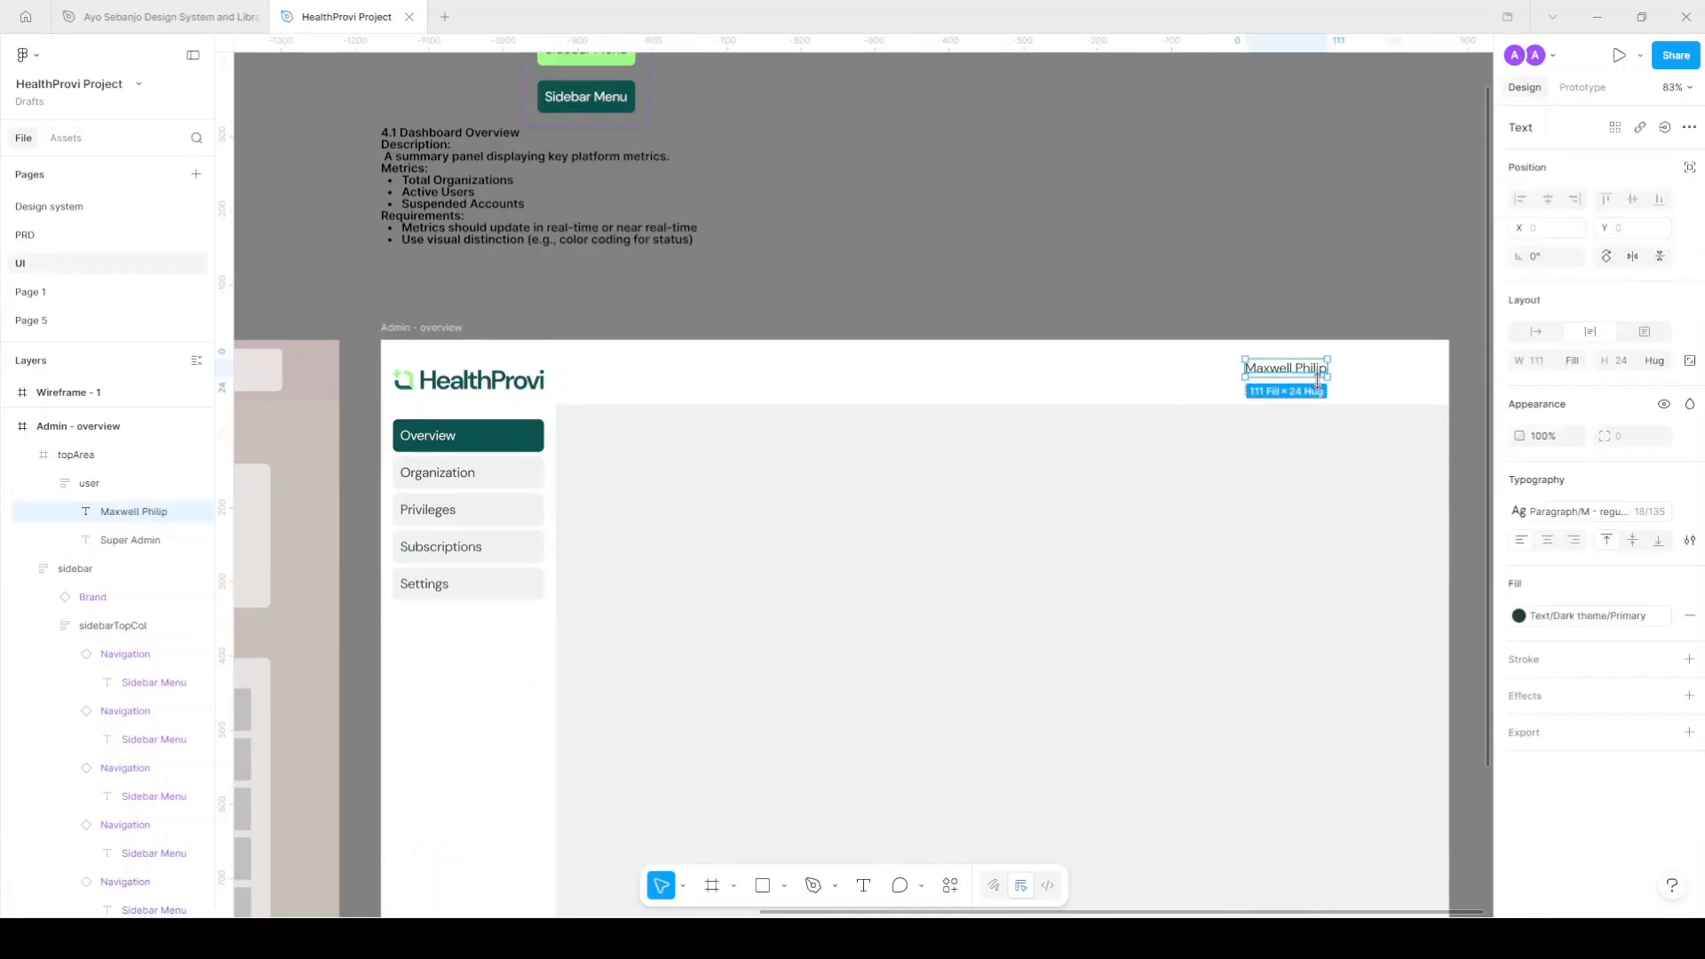
Set the spacing between the user name and Super Admin role to 0.
{"action": "scroll", "coordinate": [1319, 377], "scroll_direction": "up", "scroll_amount": 6}
{"action": "key", "text": "Escape"}
{"action": "left_click", "coordinate": [1629, 448]}
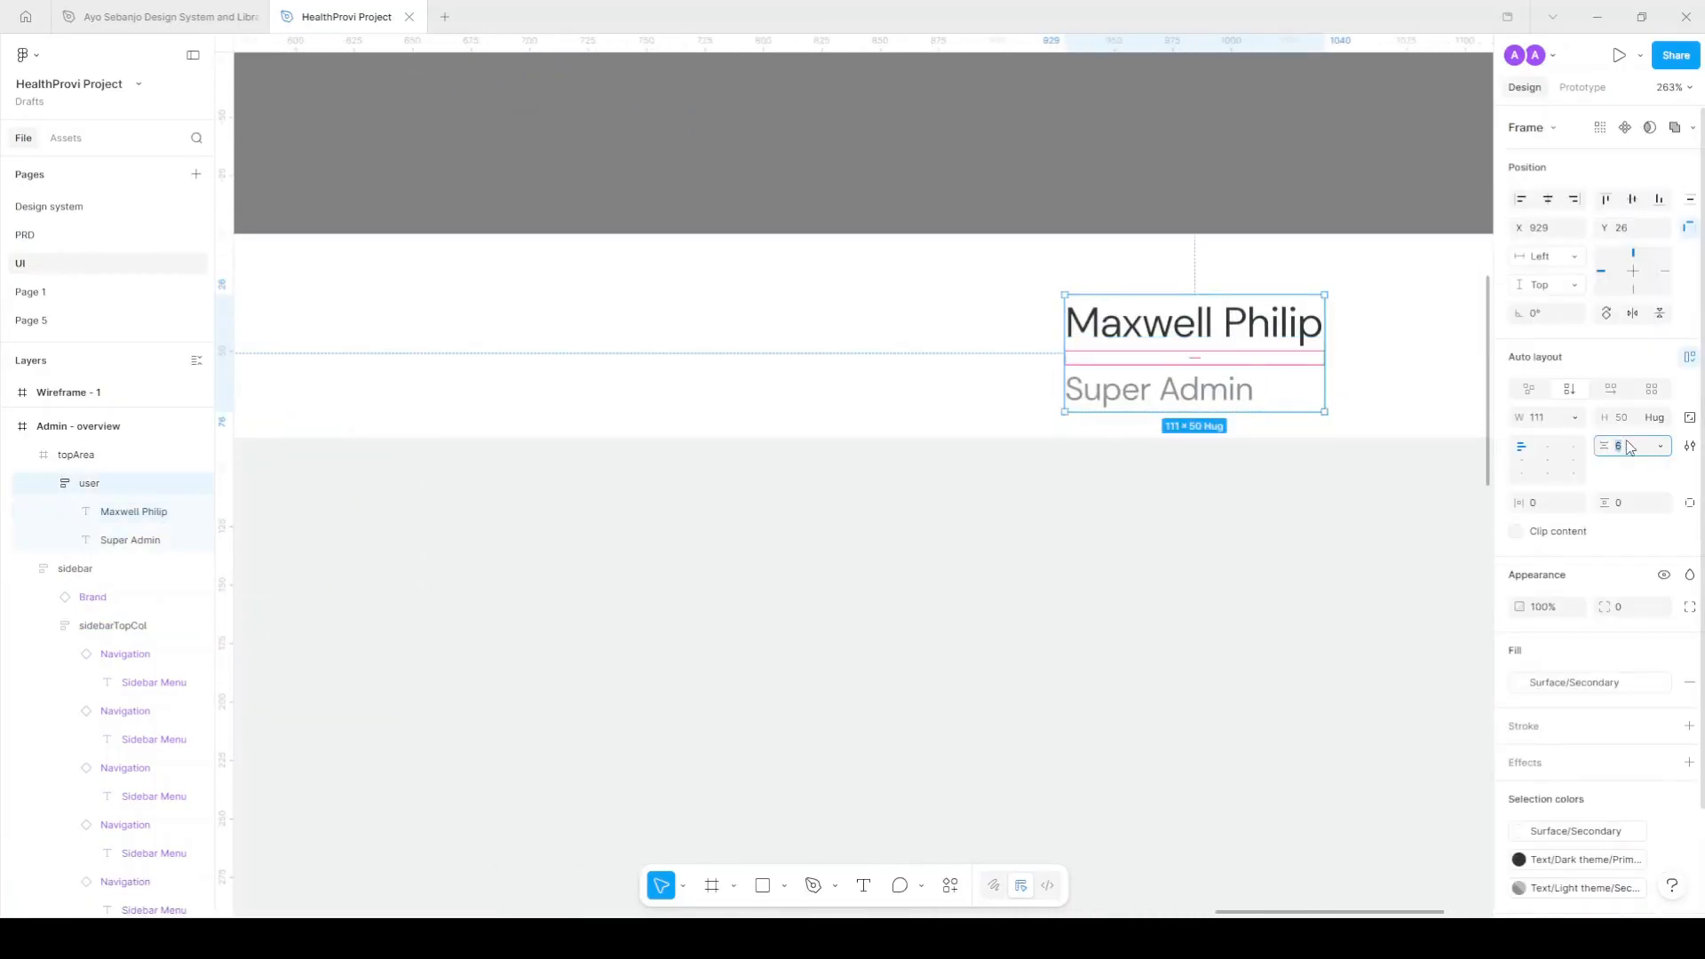
{"action": "type", "text": "2"}
{"action": "key", "text": "Return"}
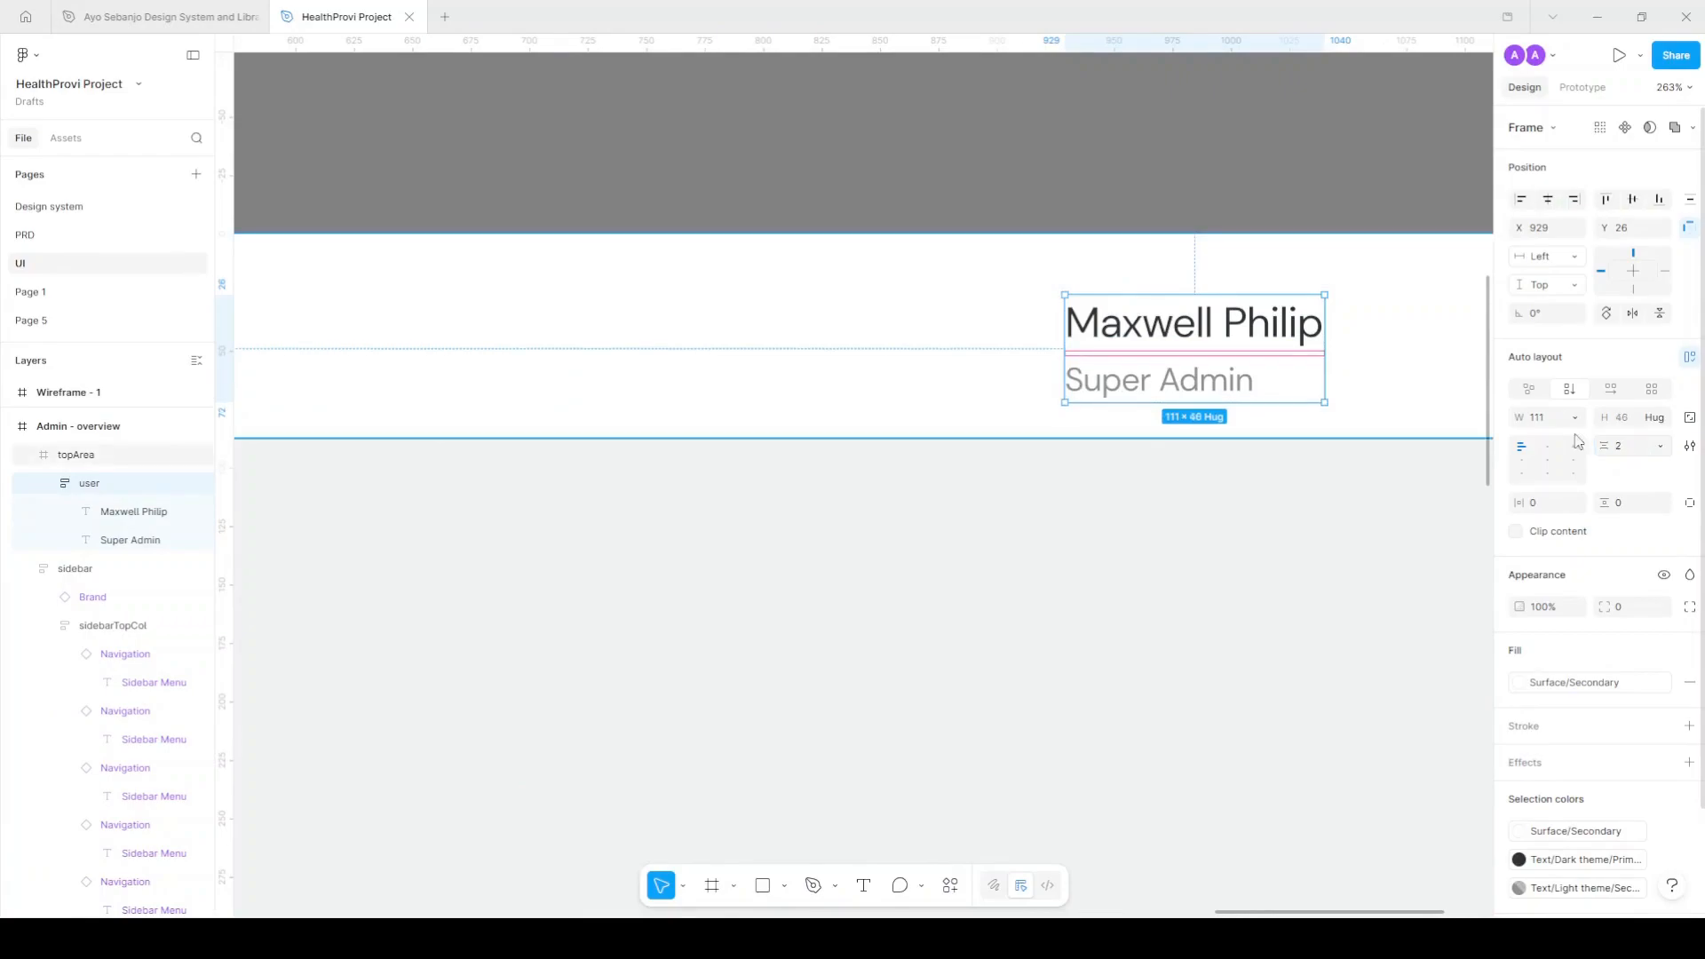
{"action": "scroll", "coordinate": [1075, 350], "scroll_direction": "down", "scroll_amount": 2}
{"action": "left_click", "coordinate": [1626, 448]}
{"action": "type", "text": "0"}
{"action": "key", "text": "Return"}
{"action": "scroll", "coordinate": [1051, 351], "scroll_direction": "down", "scroll_amount": 5}
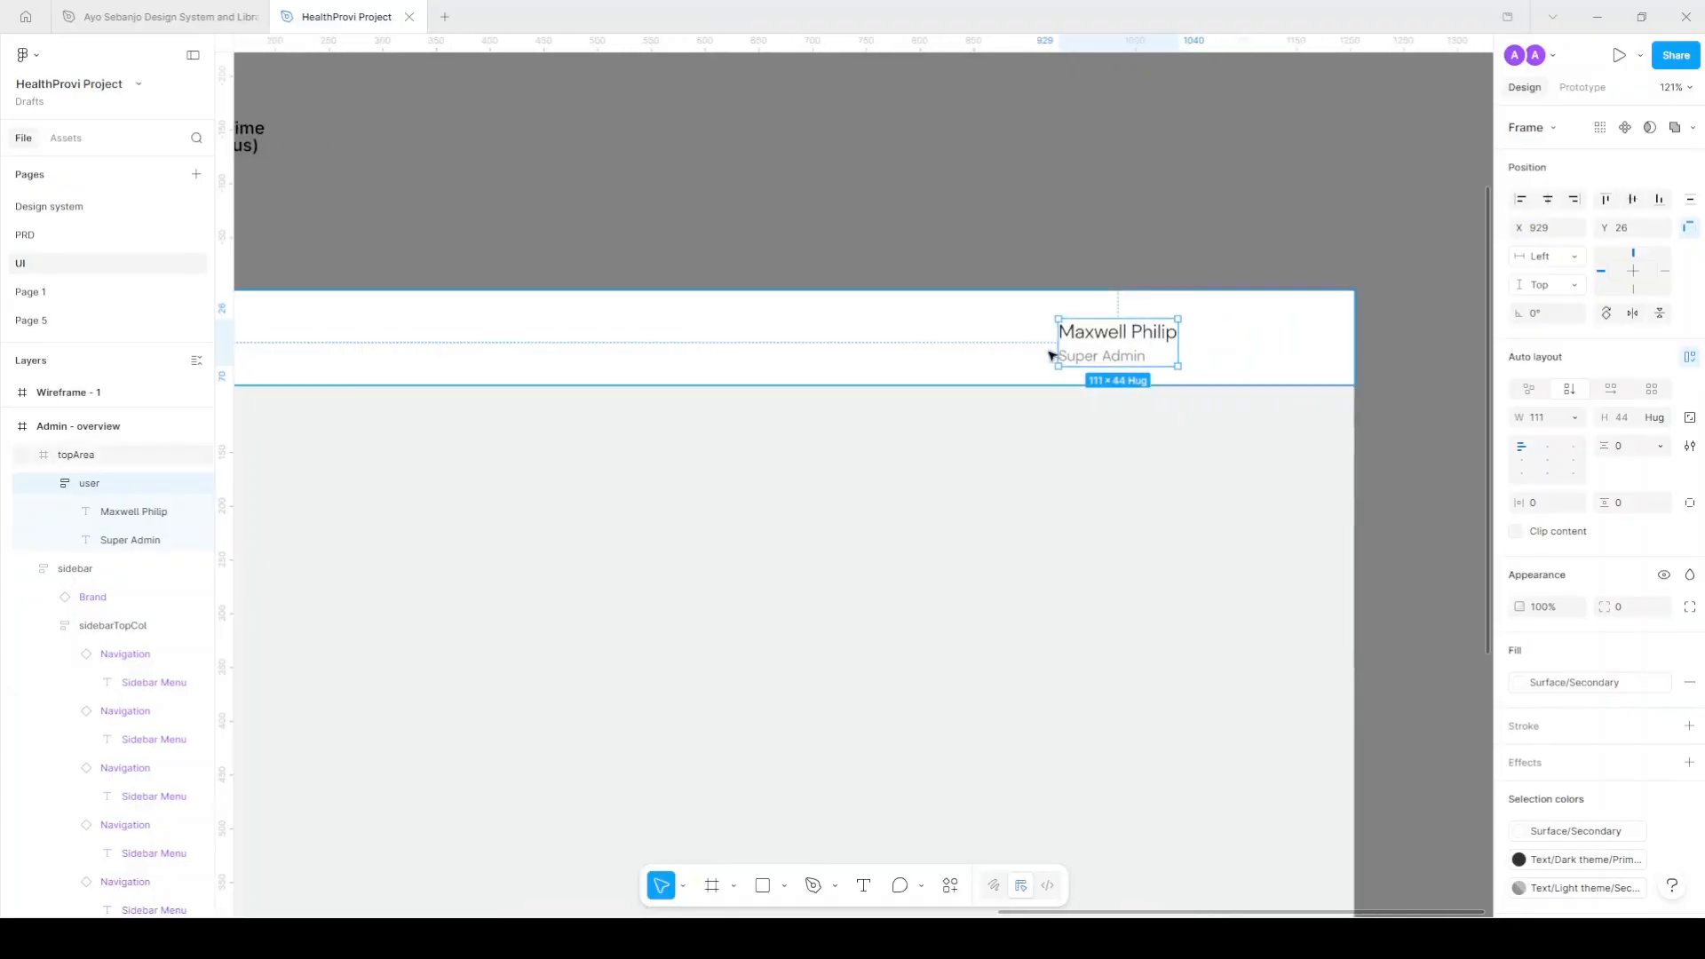
Place an arrow-down icon from the Page 5 components beside the user name.
{"action": "left_click", "coordinate": [574, 252]}
{"action": "left_click", "coordinate": [58, 140]}
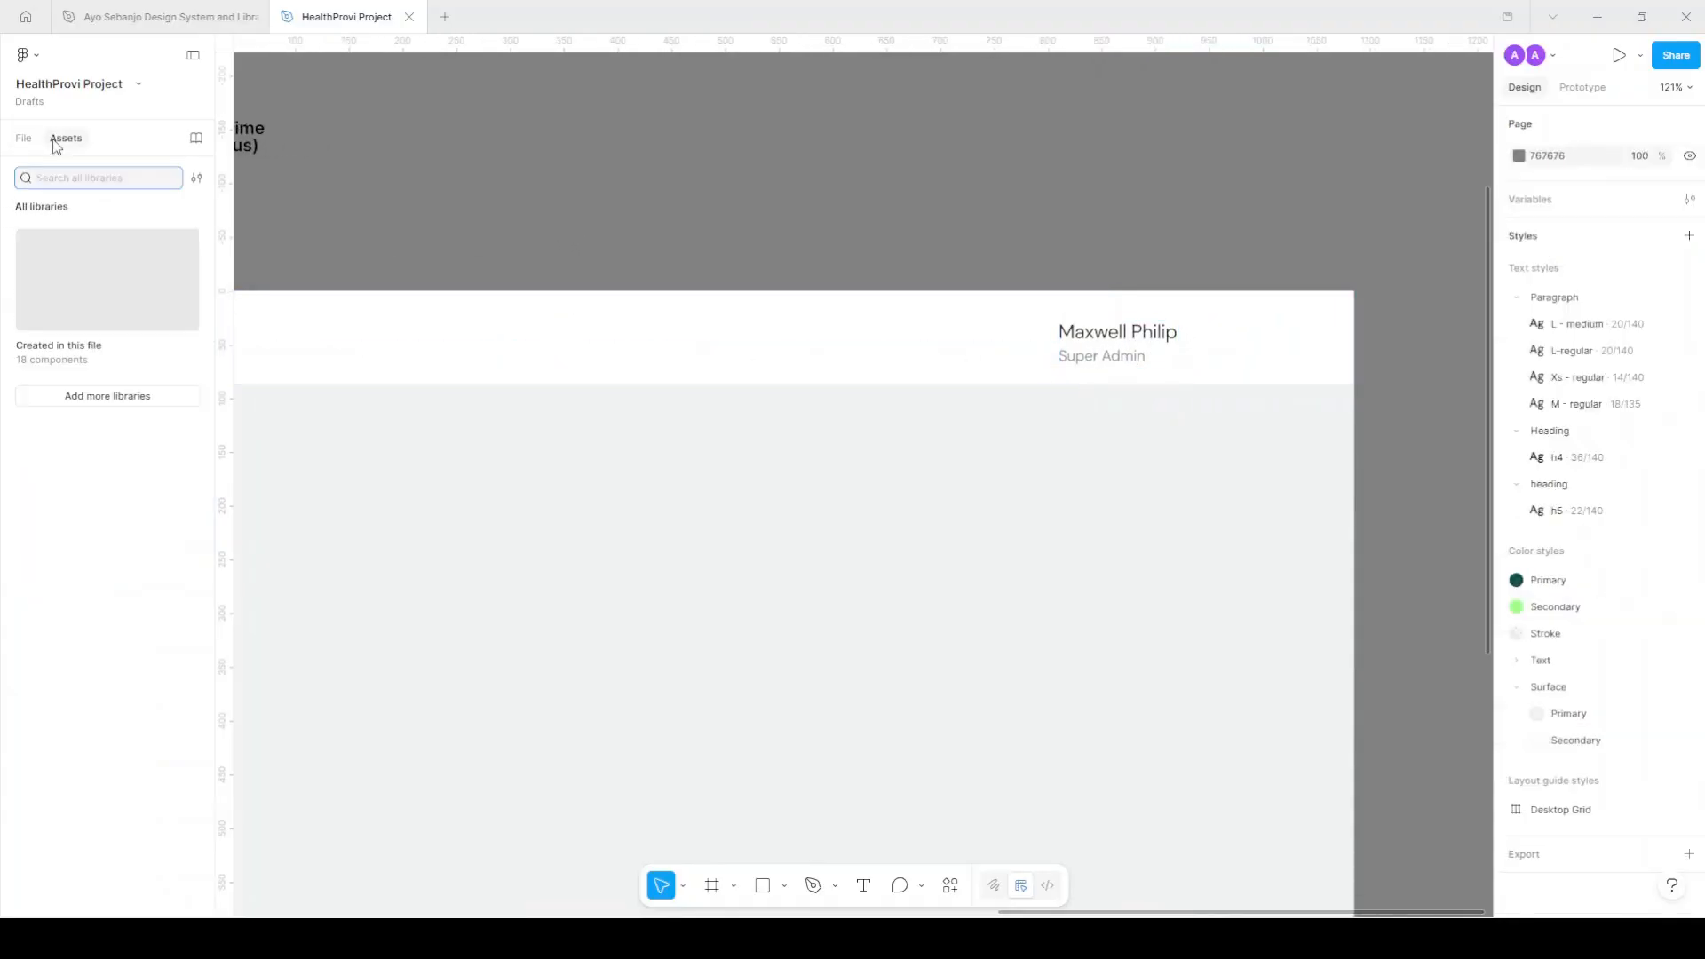
{"action": "left_click", "coordinate": [86, 335]}
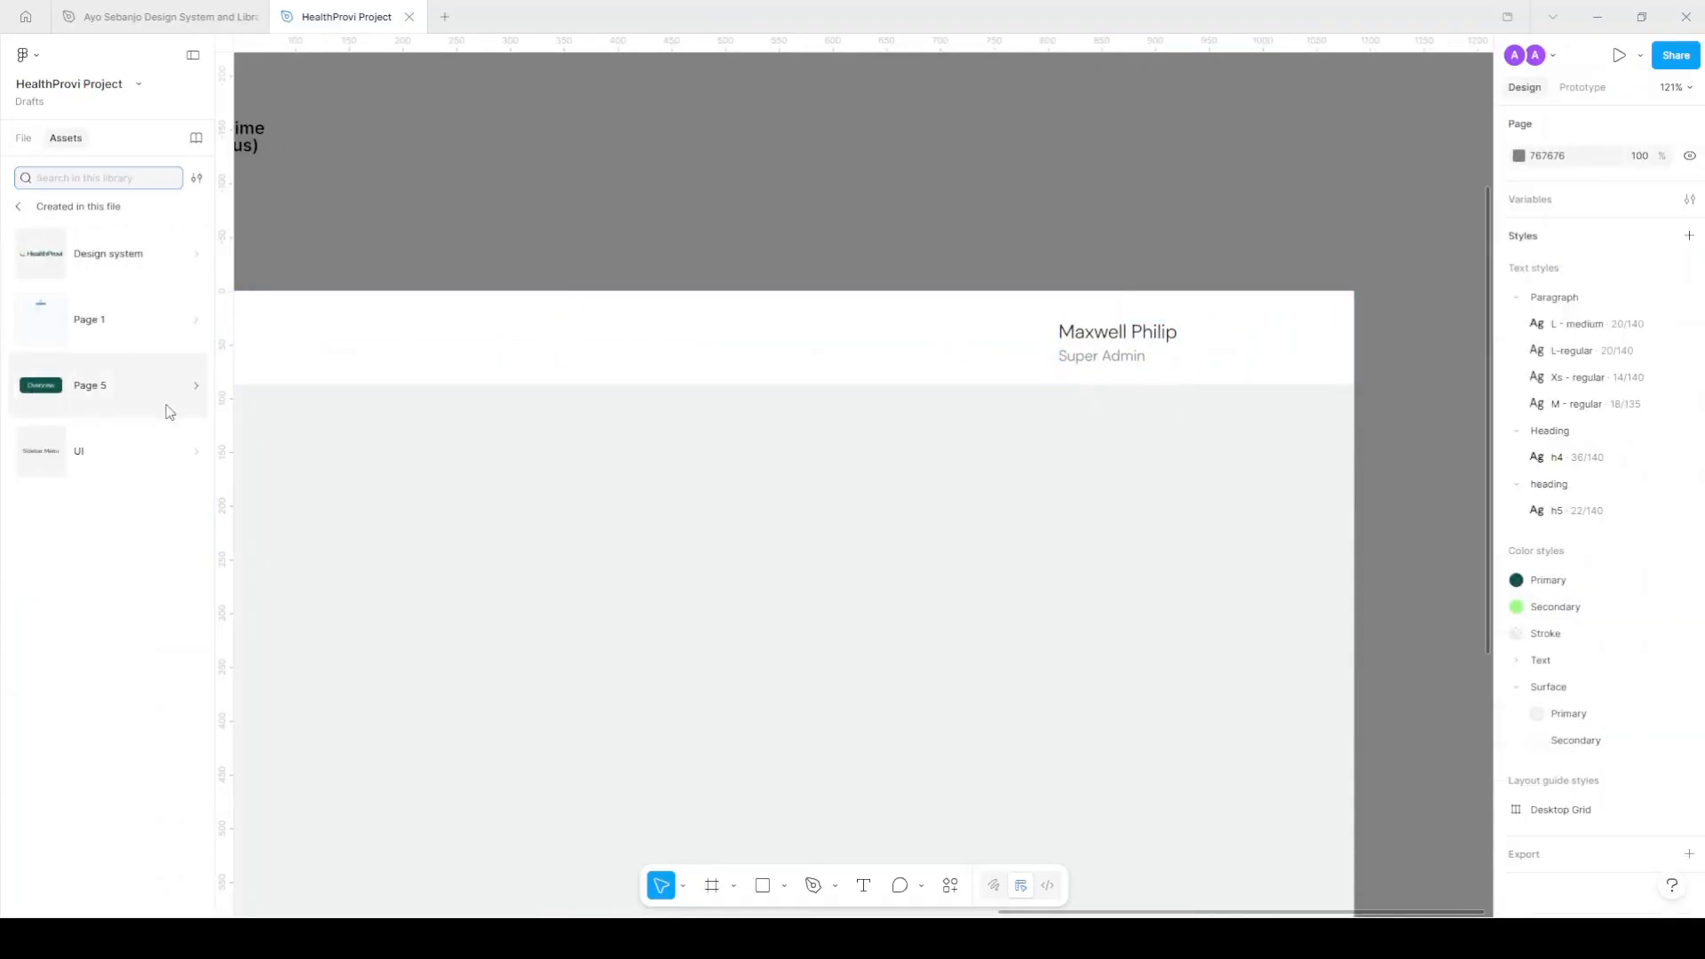
{"action": "left_click", "coordinate": [91, 404]}
{"action": "scroll", "coordinate": [62, 572], "scroll_direction": "down", "scroll_amount": 6}
{"action": "left_click_drag", "start_coordinate": [62, 572], "coordinate": [1202, 350]}
Wrap the user group and arrow in an auto-layout frame and bring up its fill styles.
{"action": "scroll", "coordinate": [1211, 337], "scroll_direction": "up", "scroll_amount": 5}
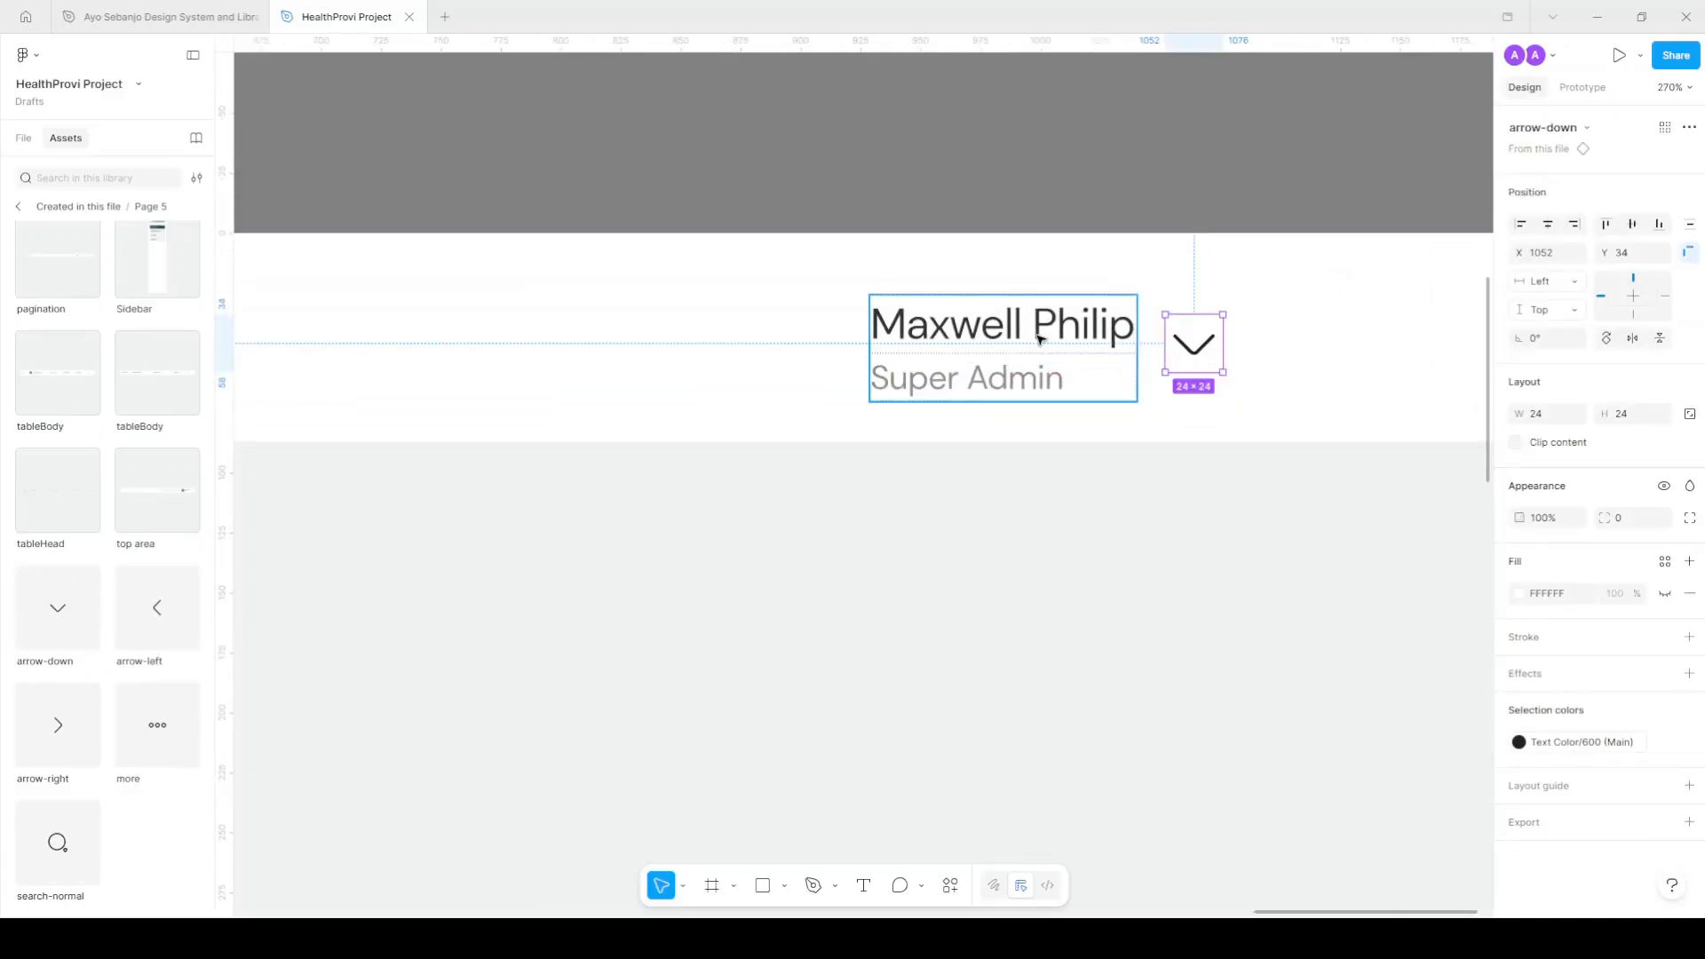
{"action": "scroll", "coordinate": [1039, 338], "scroll_direction": "right", "scroll_amount": 3}
{"action": "left_click", "coordinate": [776, 350], "text": "shift"}
{"action": "key", "text": "shift+a"}
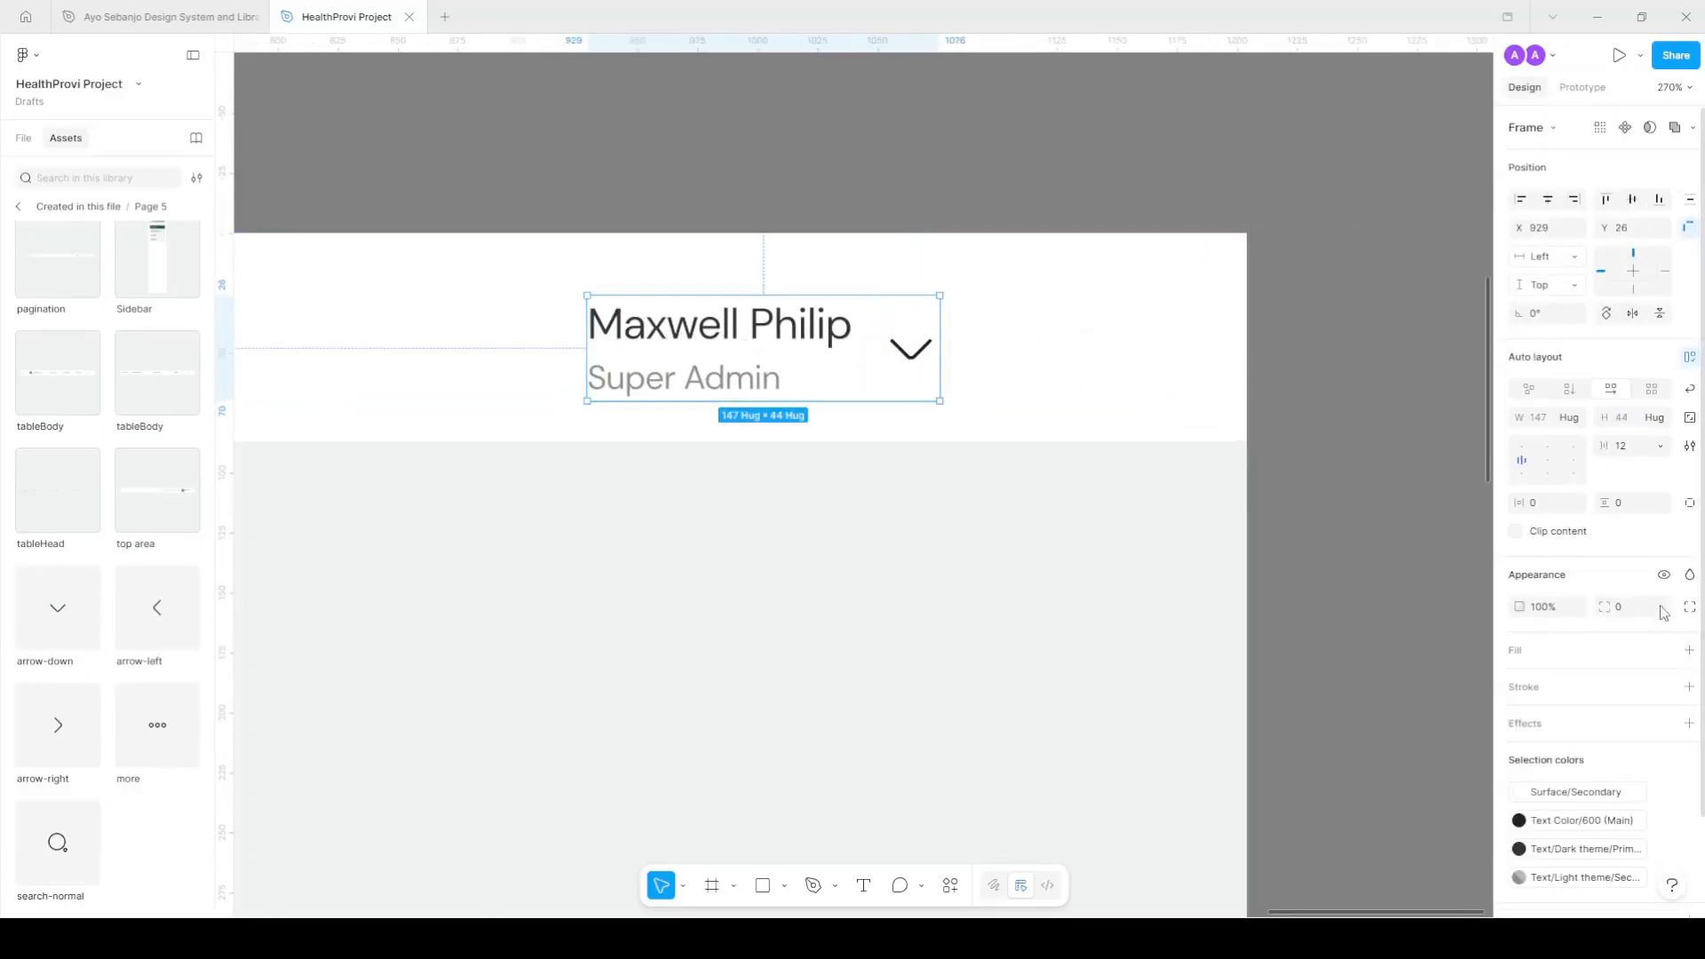
{"action": "left_click", "coordinate": [1666, 651]}
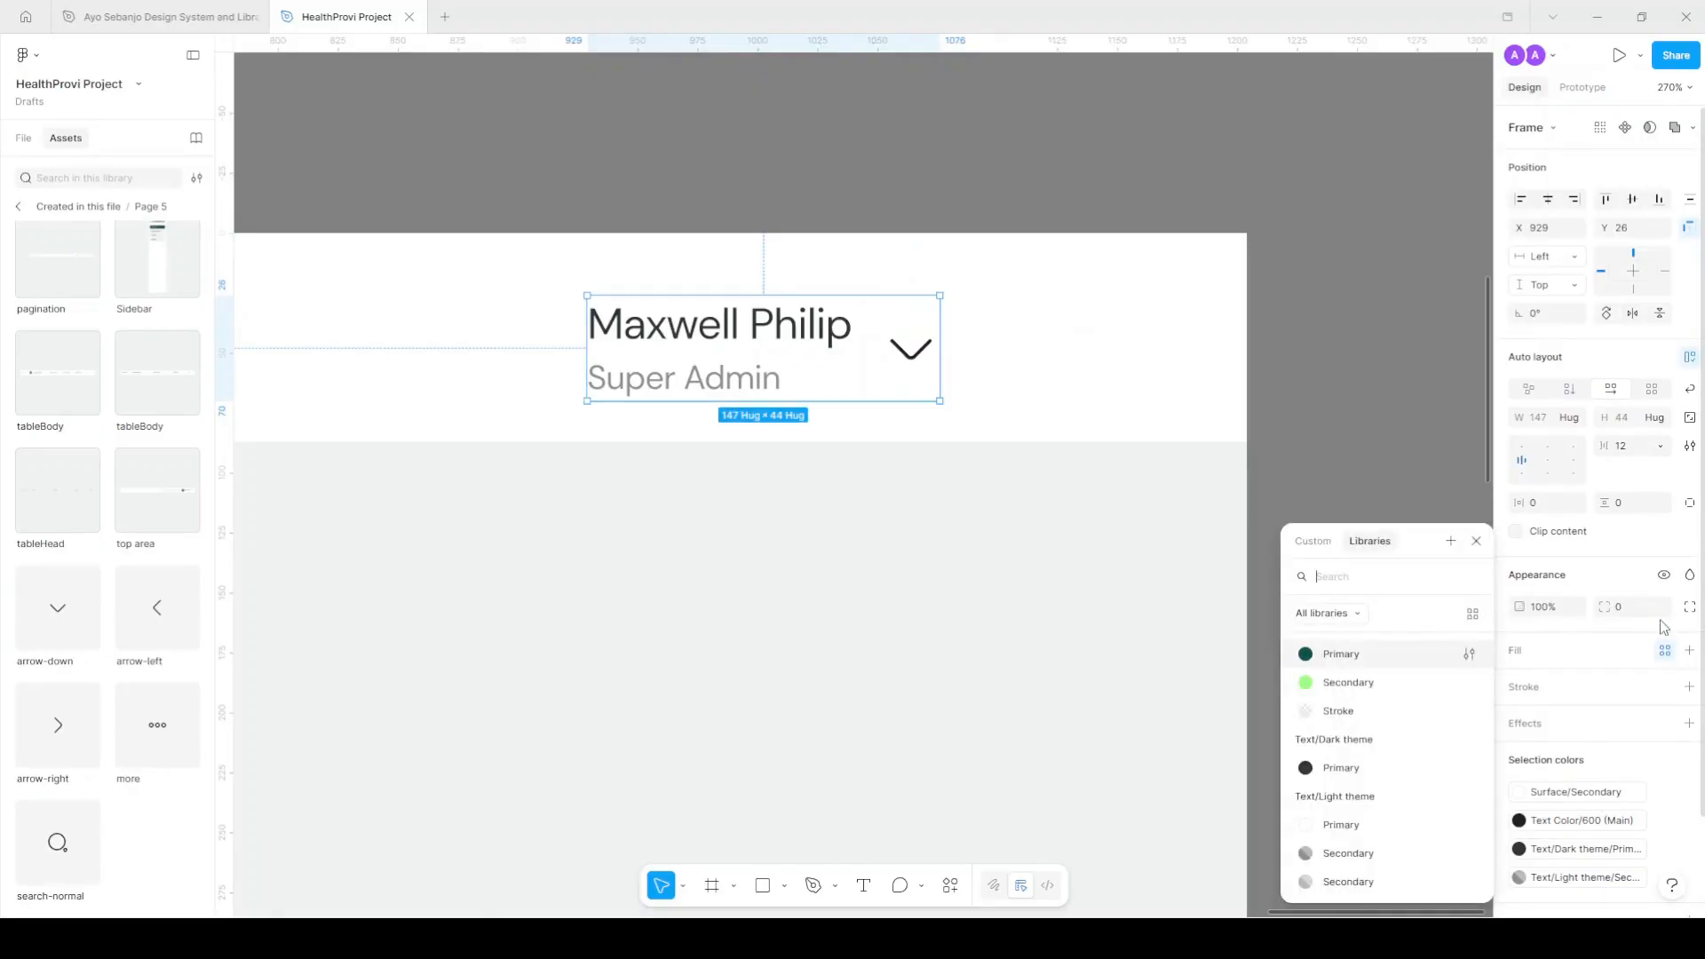
Give the user card frame a Surface/Secondary fill style.
{"action": "scroll", "coordinate": [1403, 812], "scroll_direction": "down", "scroll_amount": 3}
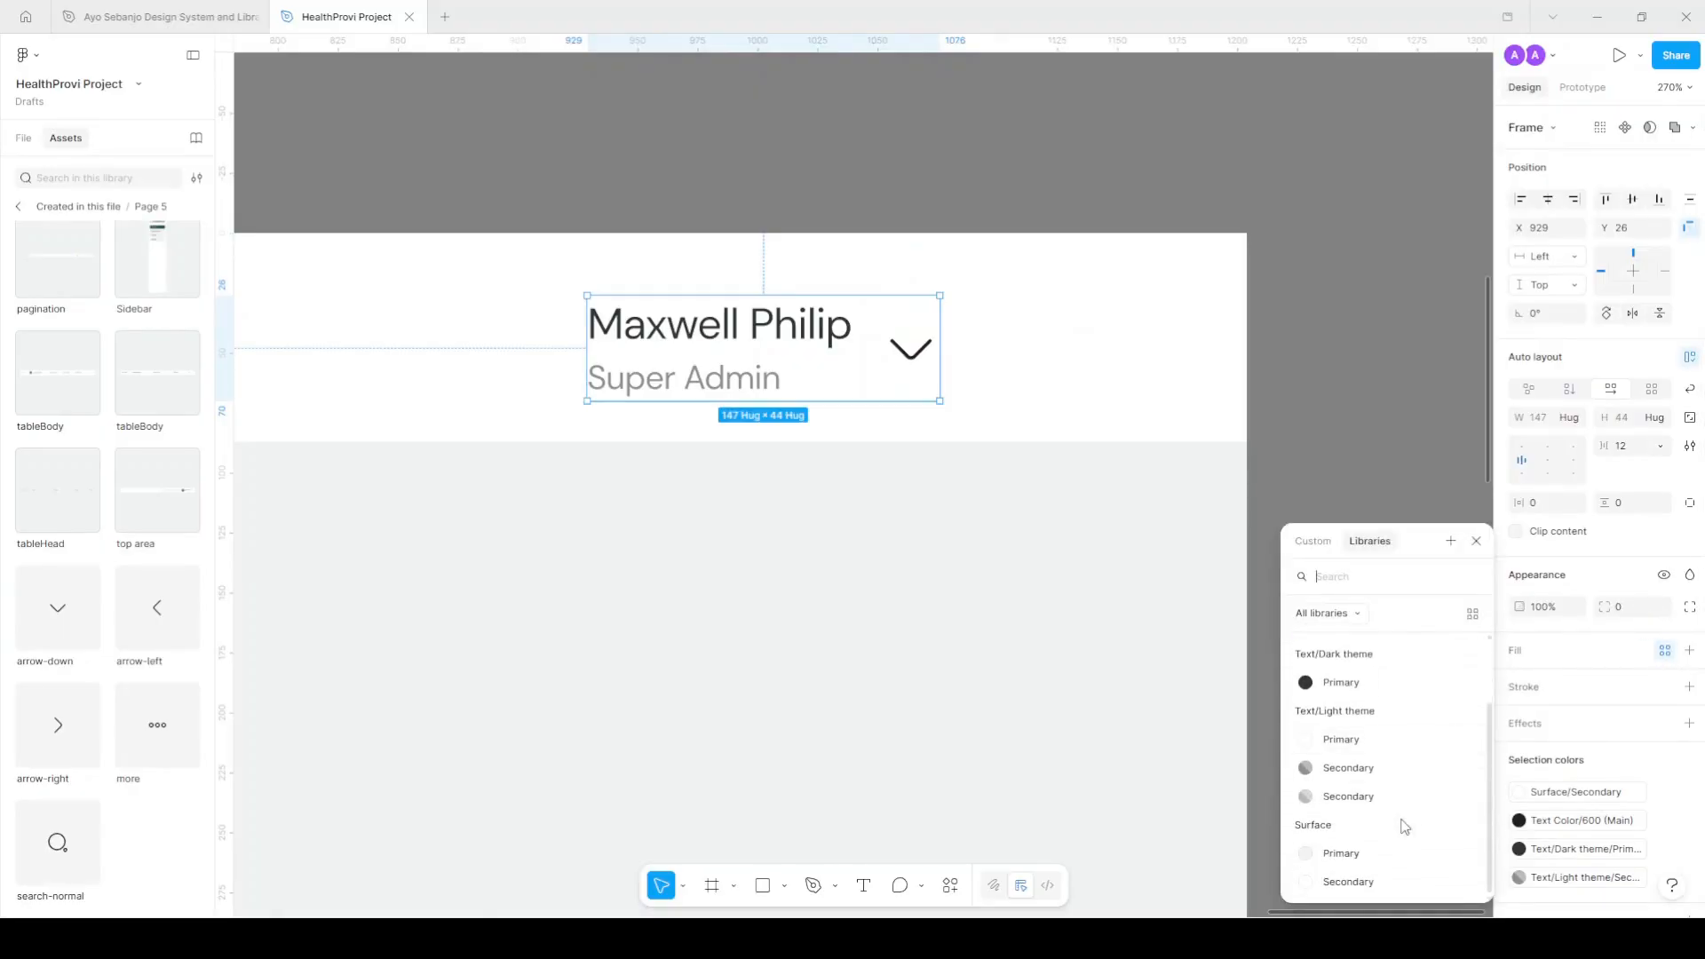
{"action": "left_click", "coordinate": [1363, 855]}
{"action": "left_click", "coordinate": [1363, 855]}
{"action": "left_click", "coordinate": [798, 325]}
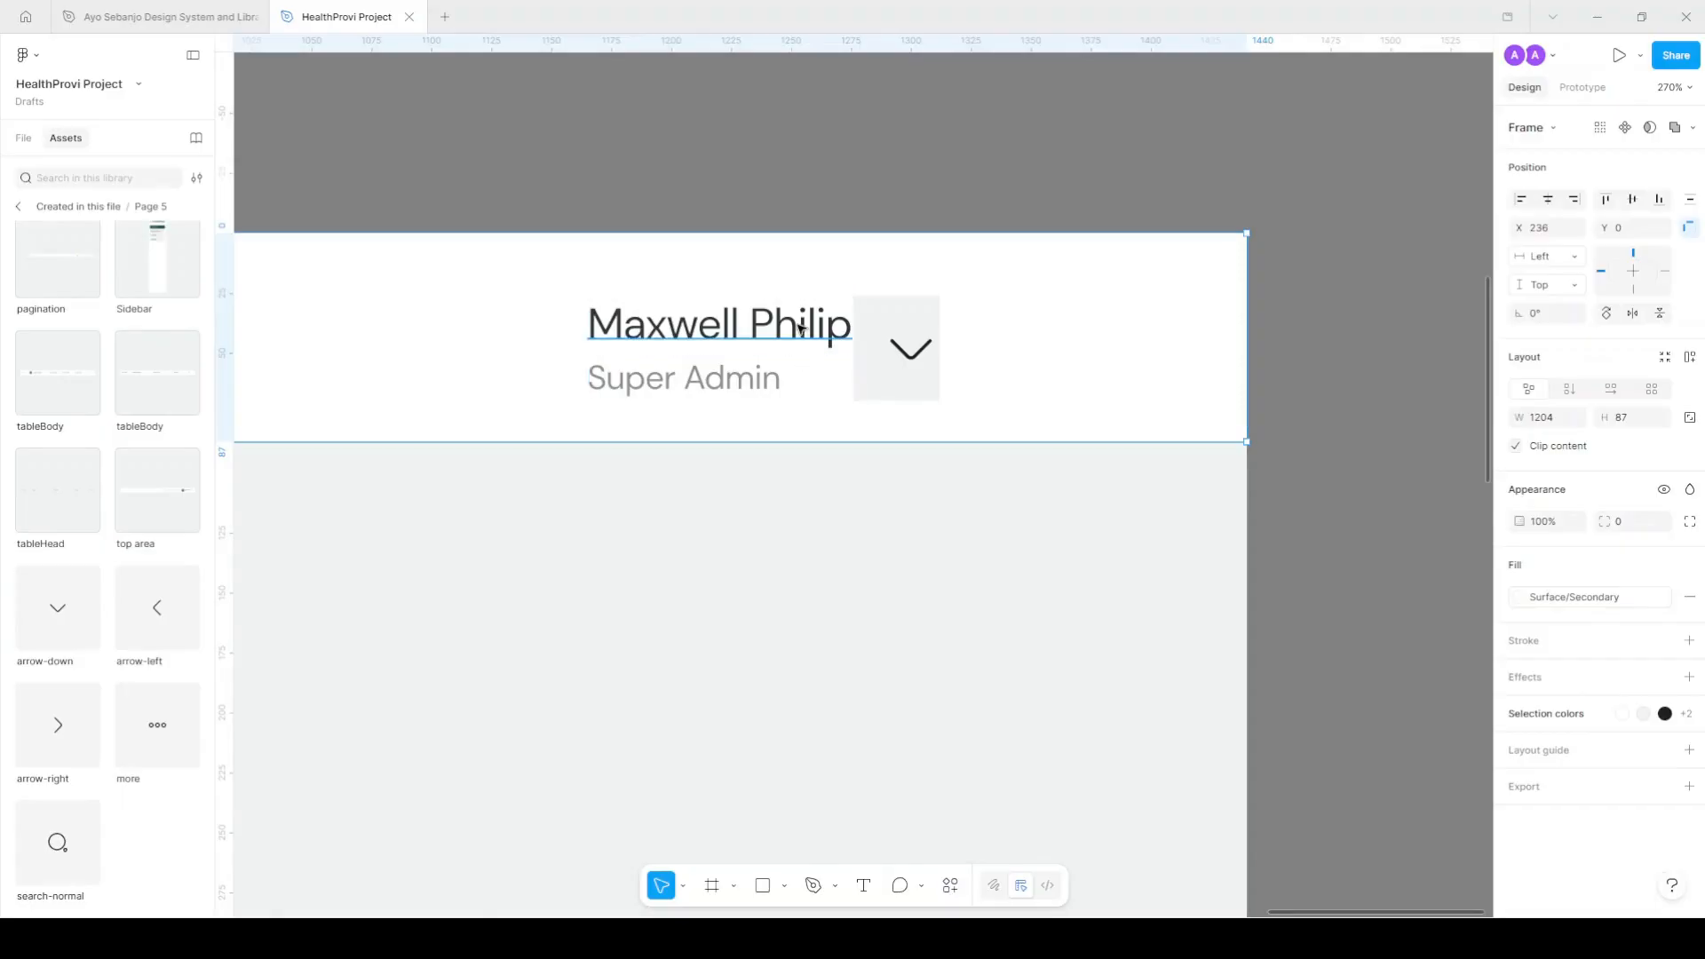
{"action": "left_click", "coordinate": [797, 327], "text": "ctrl"}
{"action": "key", "text": "Escape"}
{"action": "key", "text": "Escape"}
{"action": "scroll", "coordinate": [1590, 844], "scroll_direction": "down", "scroll_amount": 2}
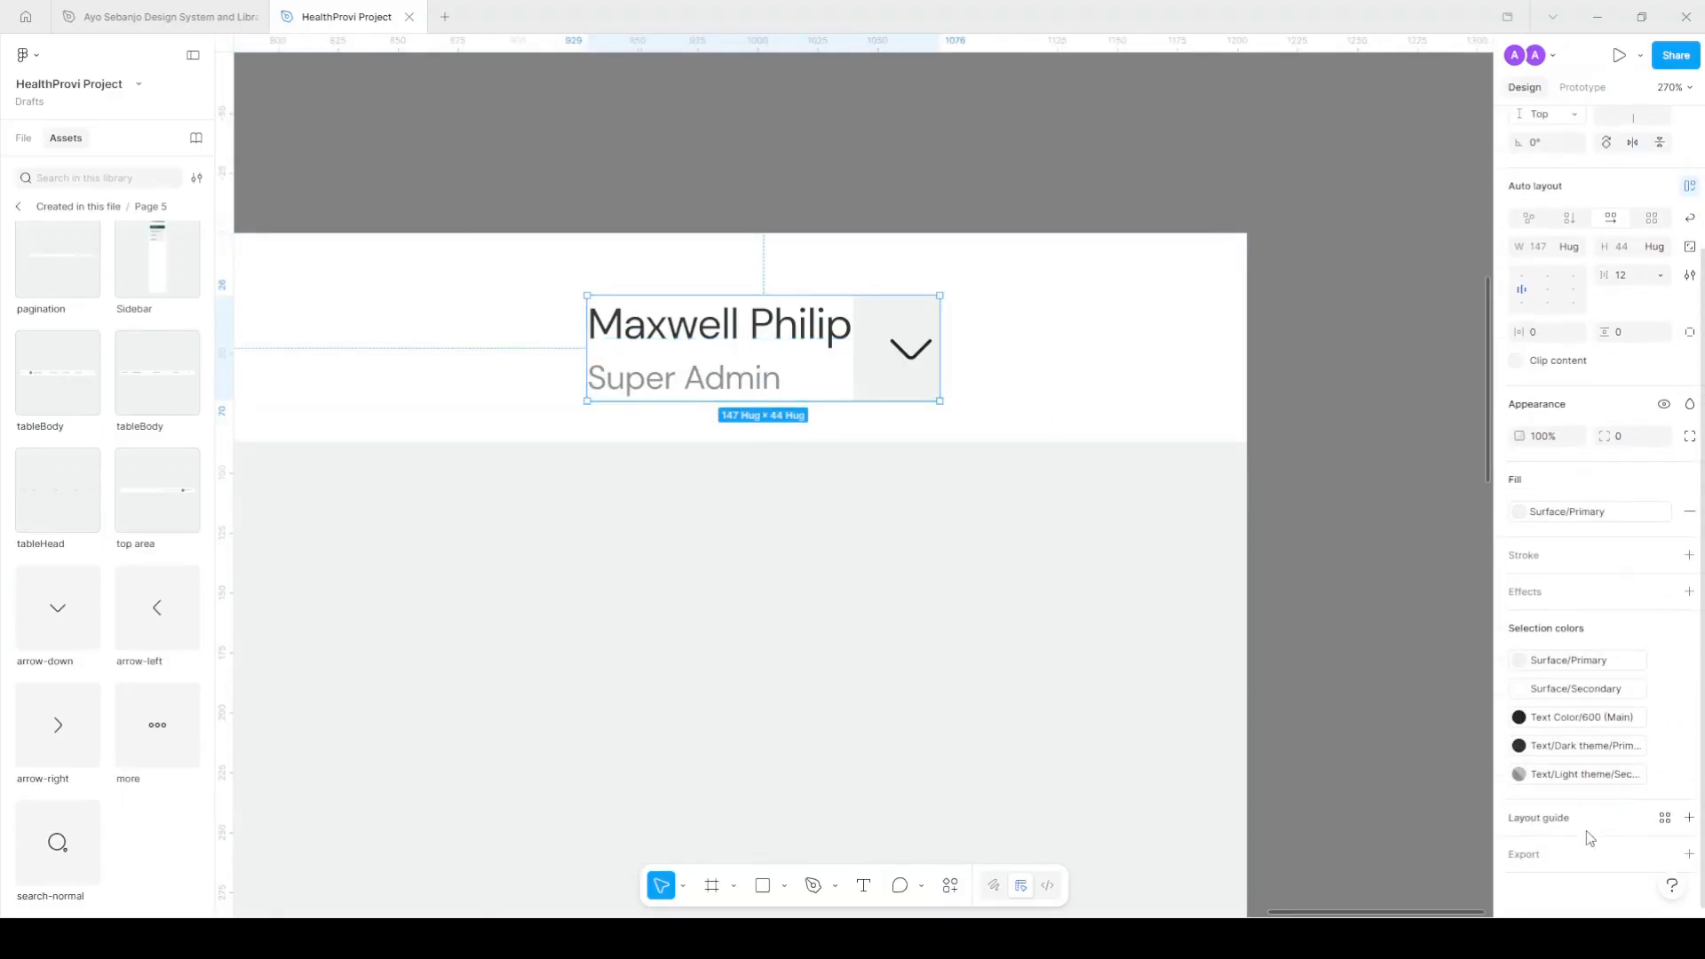
{"action": "left_click", "coordinate": [1575, 669]}
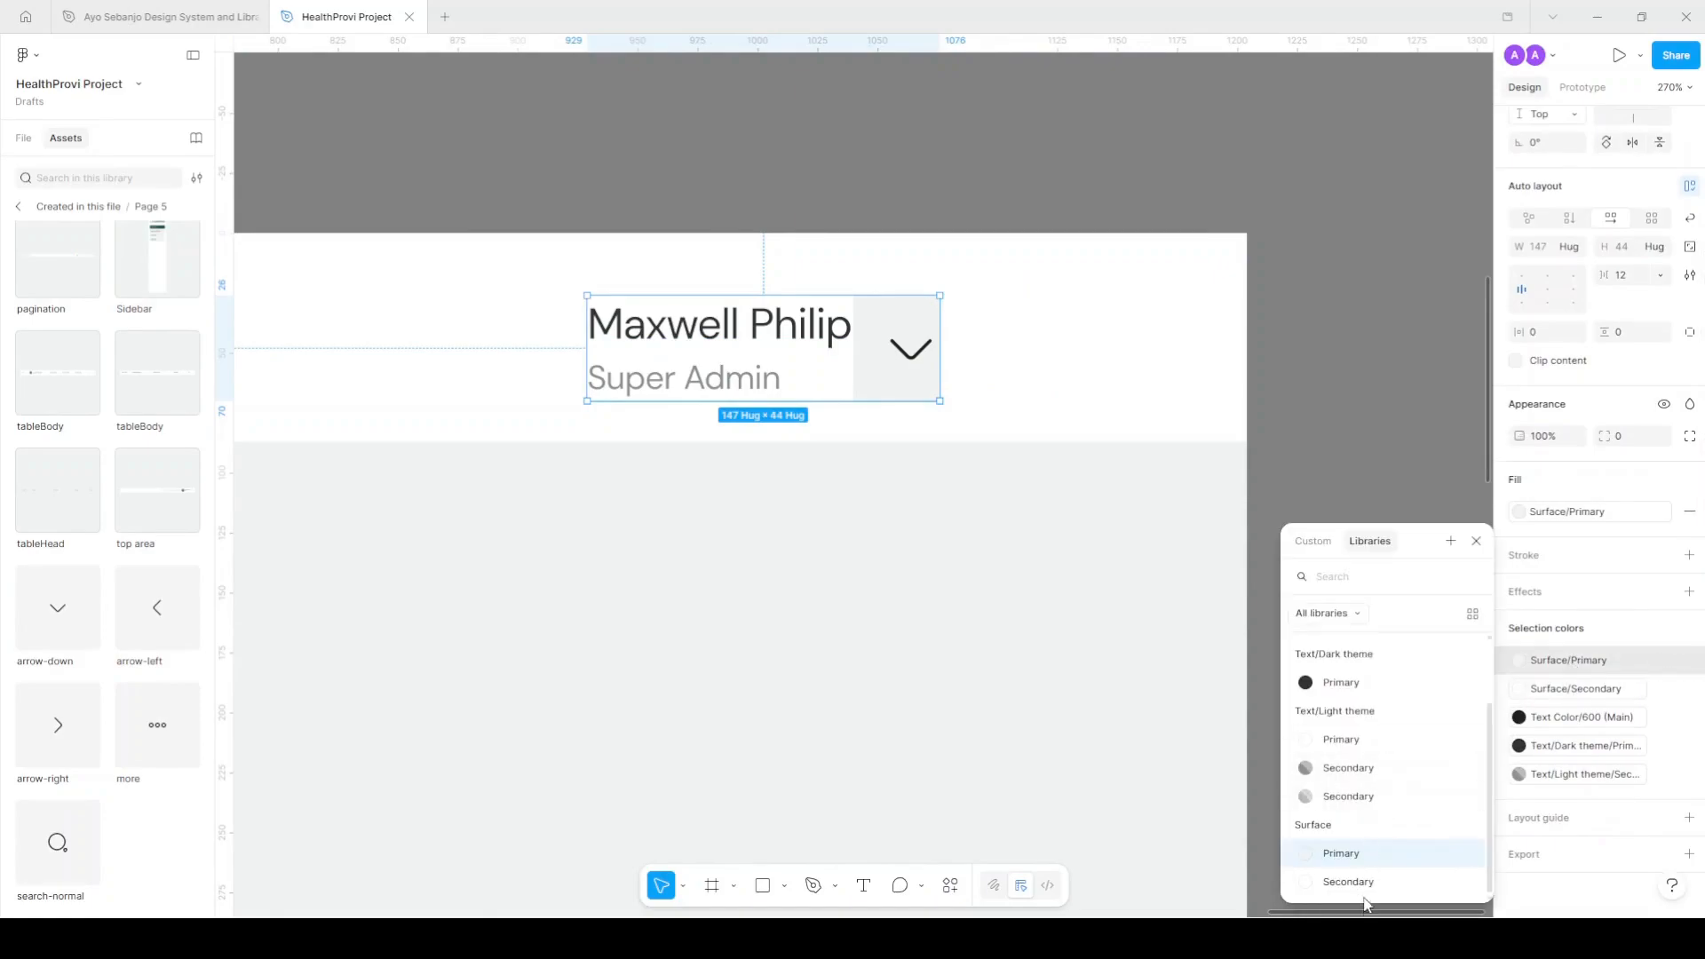
{"action": "left_click", "coordinate": [1390, 881]}
Set the text-to-arrow spacing to 4 and switch to the design system file.
{"action": "scroll", "coordinate": [973, 330], "scroll_direction": "down", "scroll_amount": 1}
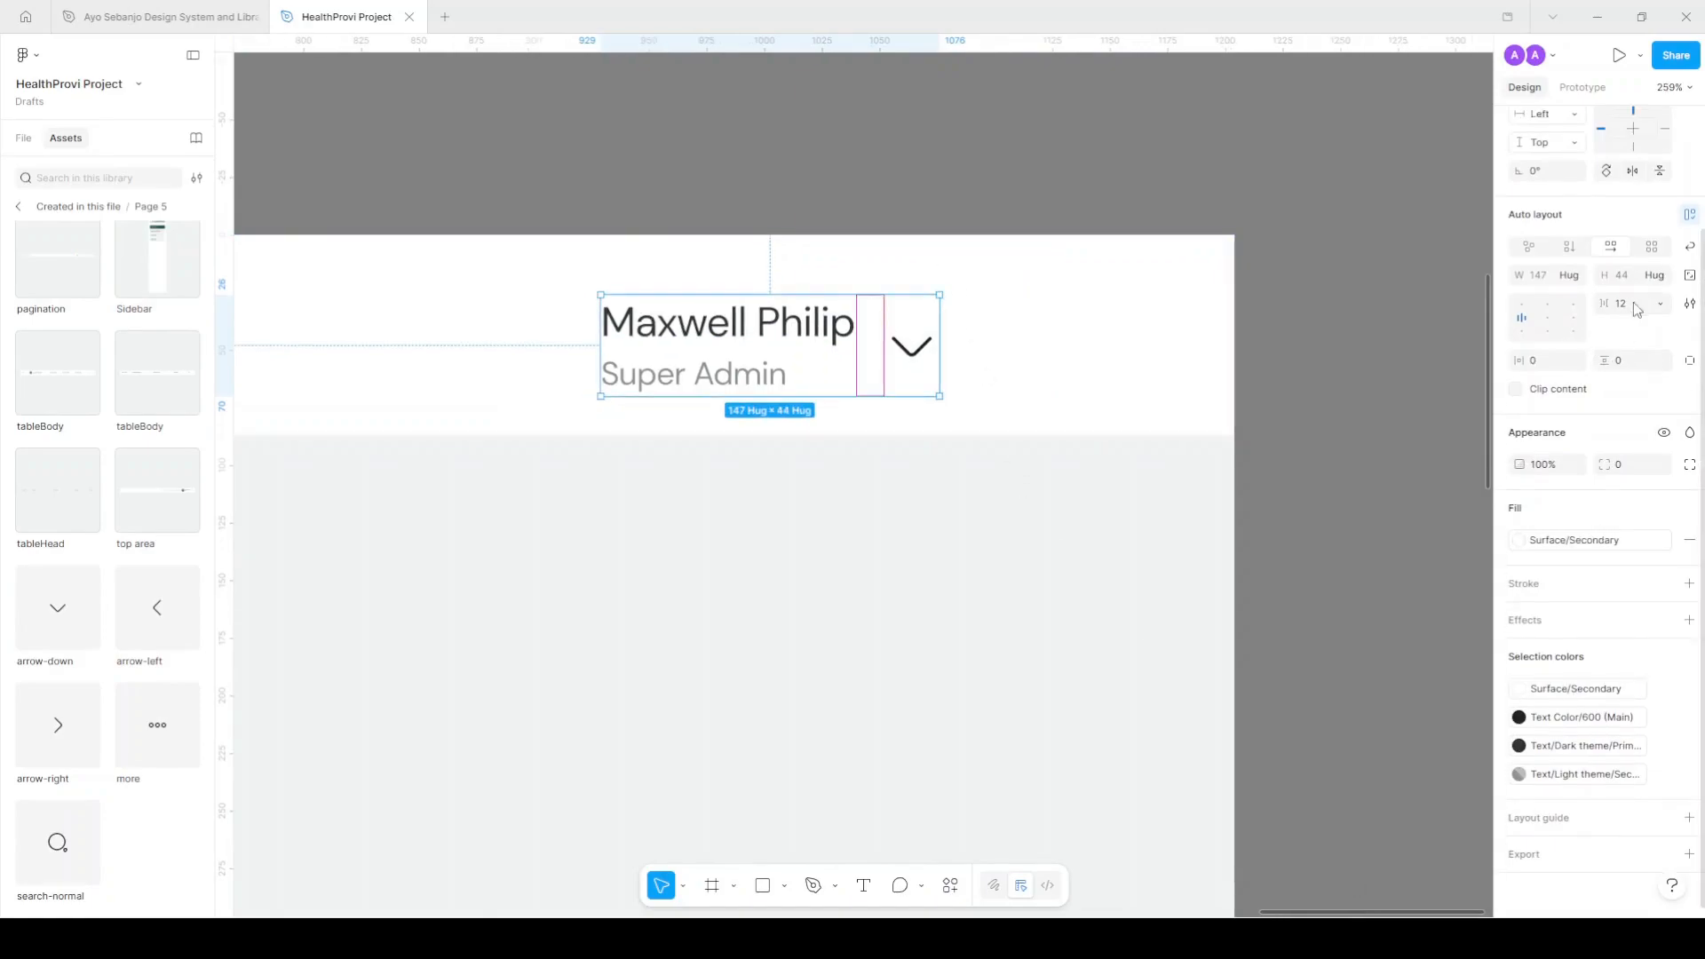
{"action": "type", "text": "4"}
{"action": "key", "text": "Return"}
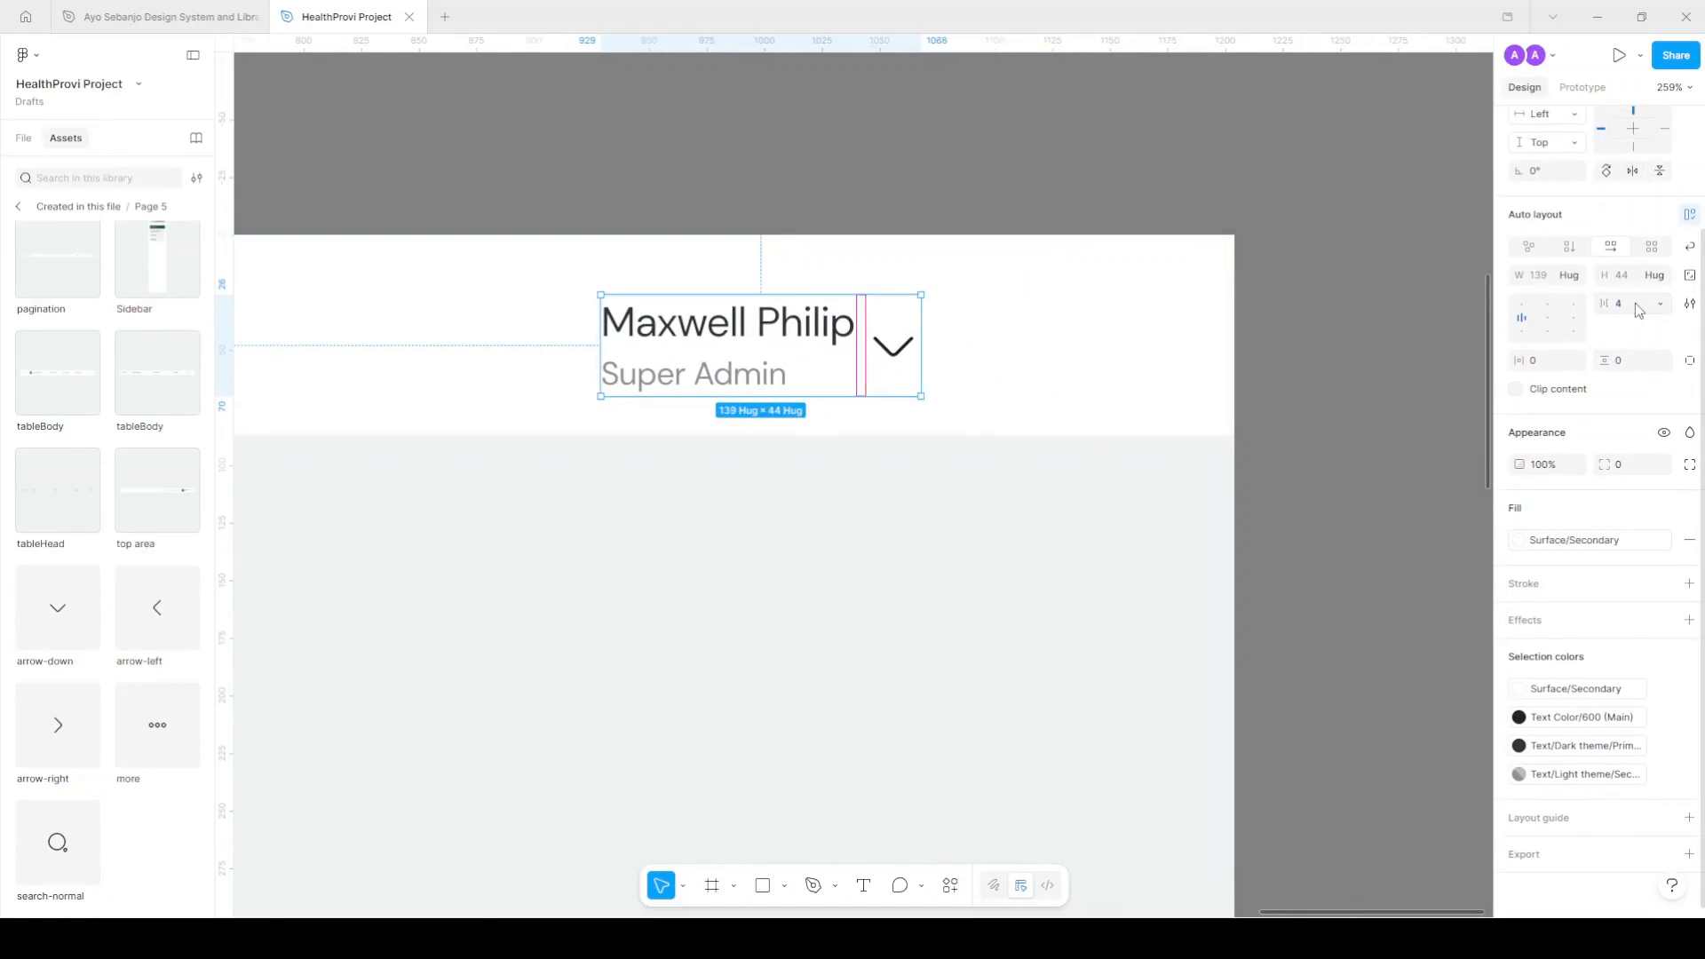
{"action": "scroll", "coordinate": [866, 286], "scroll_direction": "down", "scroll_amount": 3}
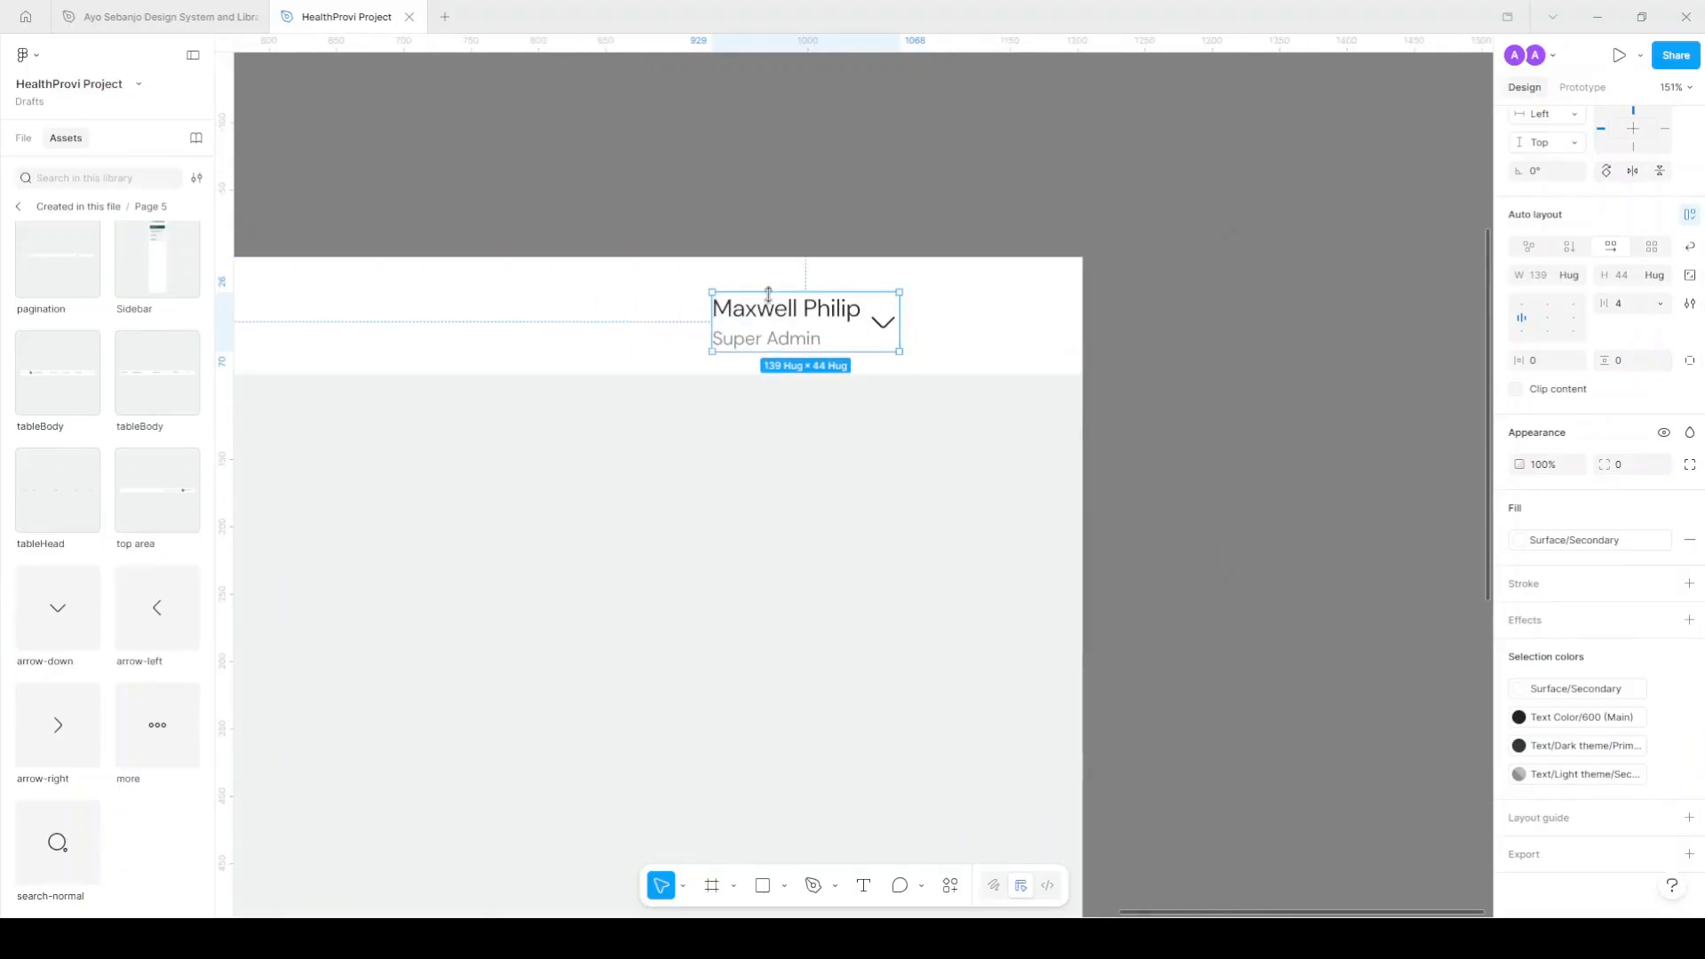
{"action": "scroll", "coordinate": [769, 291], "scroll_direction": "up", "scroll_amount": 1}
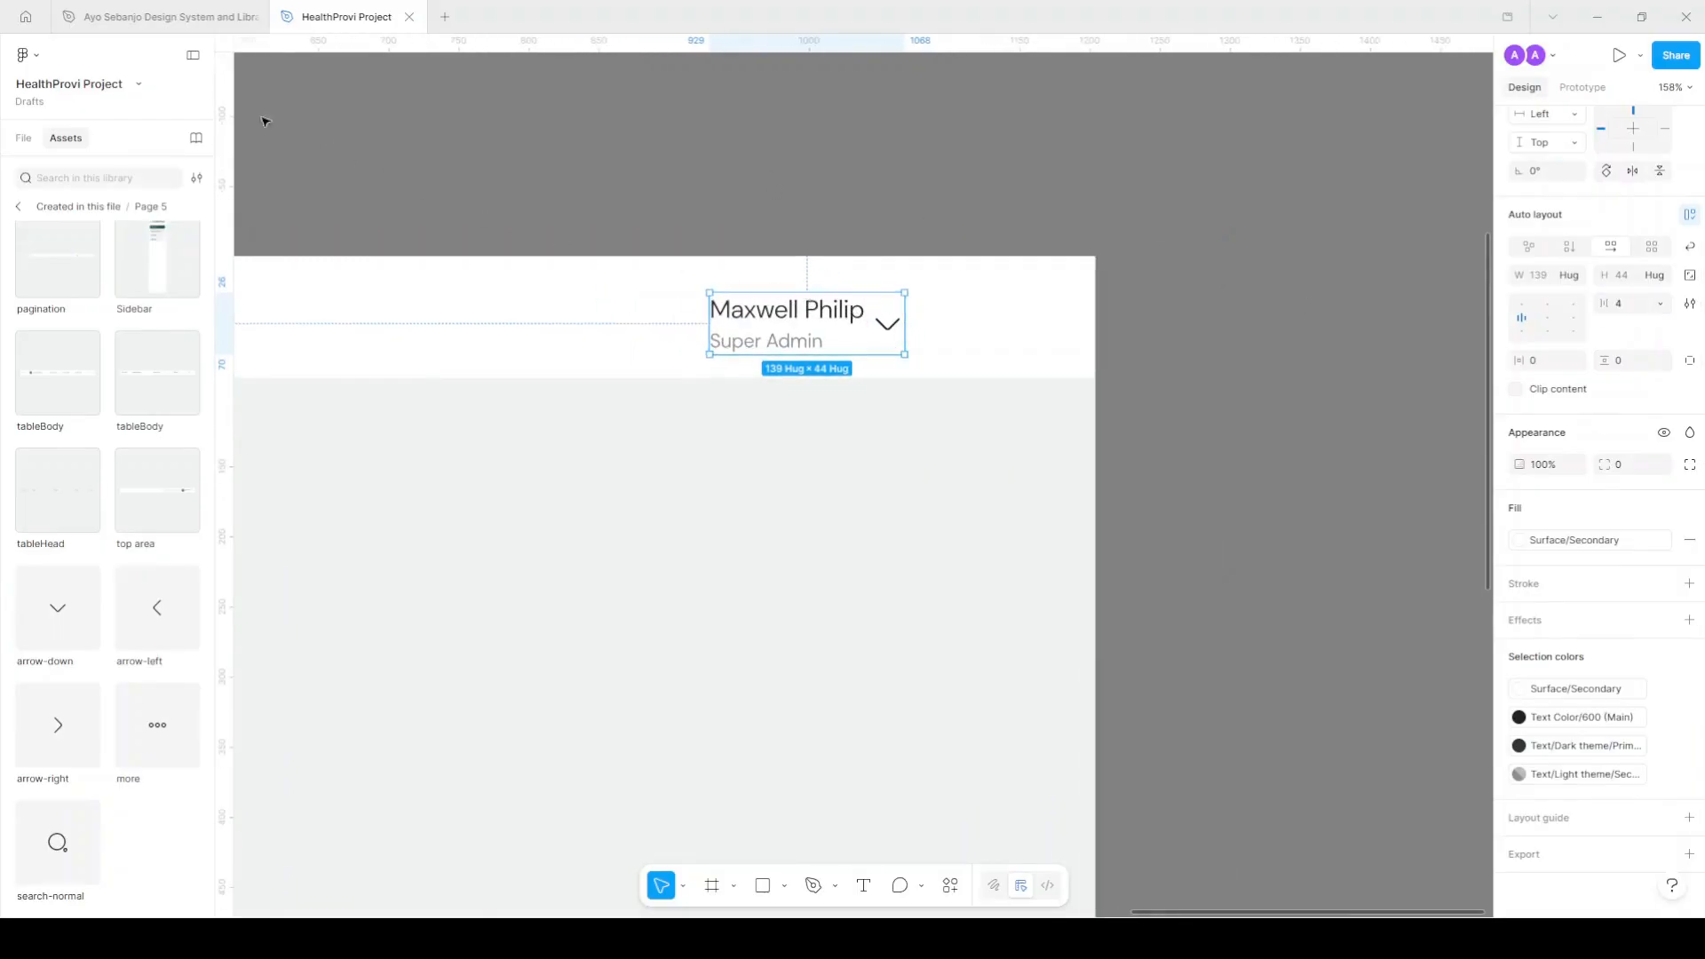
{"action": "left_click", "coordinate": [184, 25]}
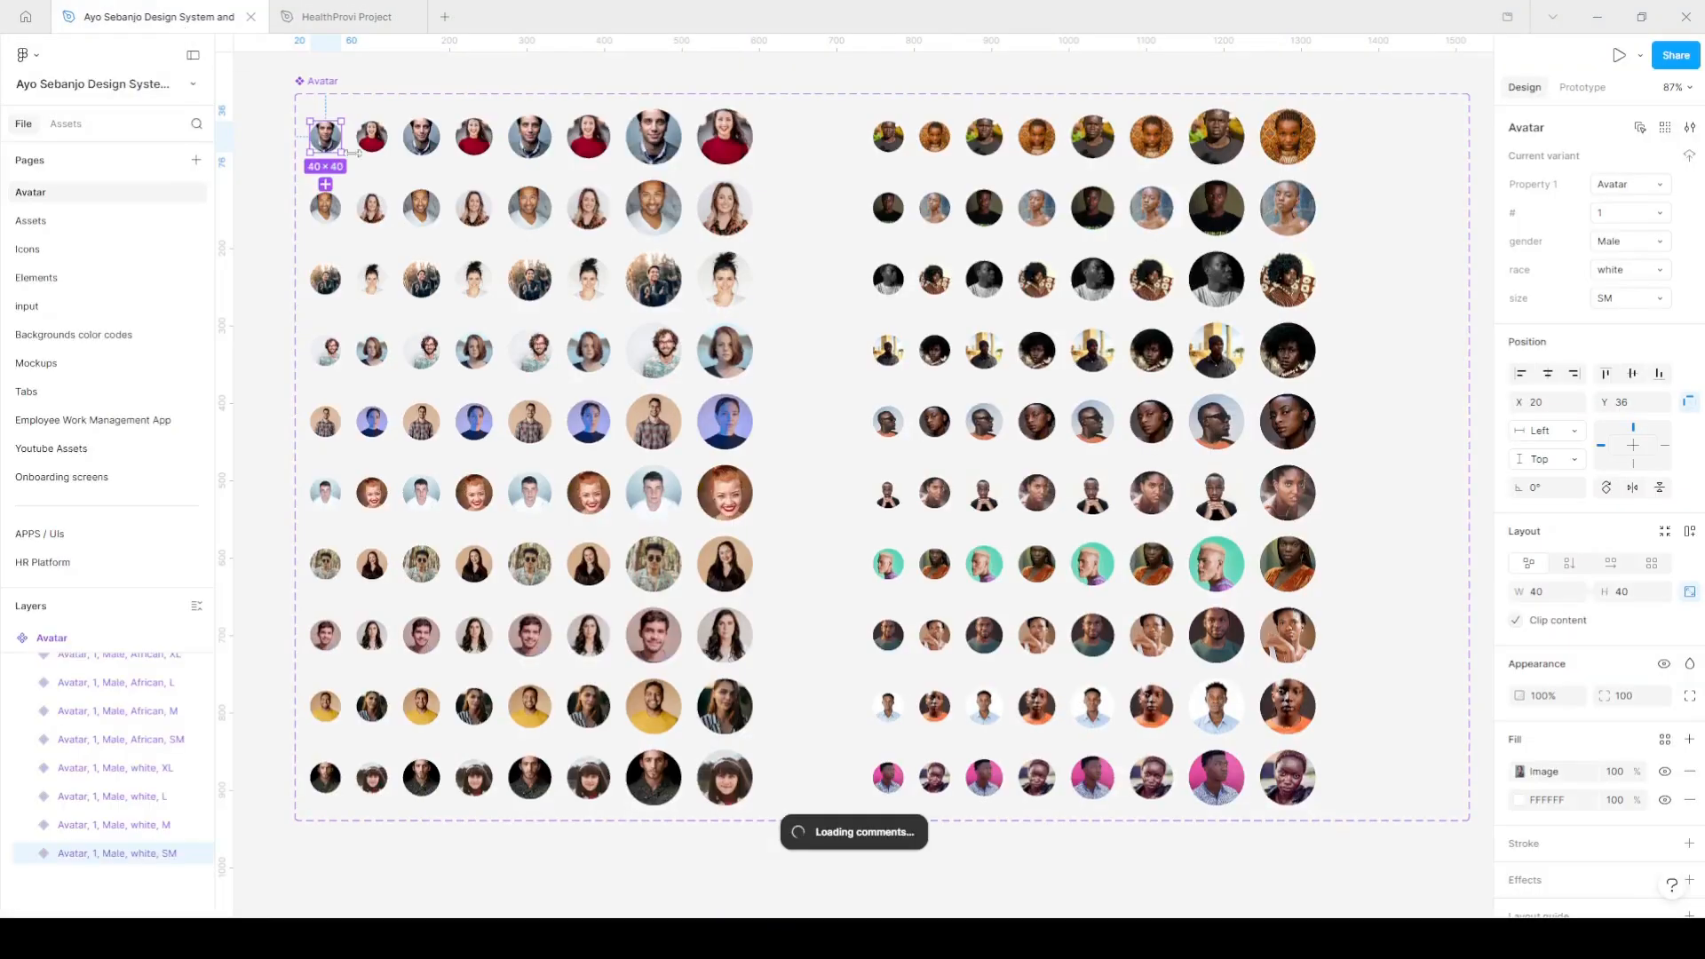
Add a size-M avatar from the design system at the left of the user card.
{"action": "left_click", "coordinate": [888, 136]}
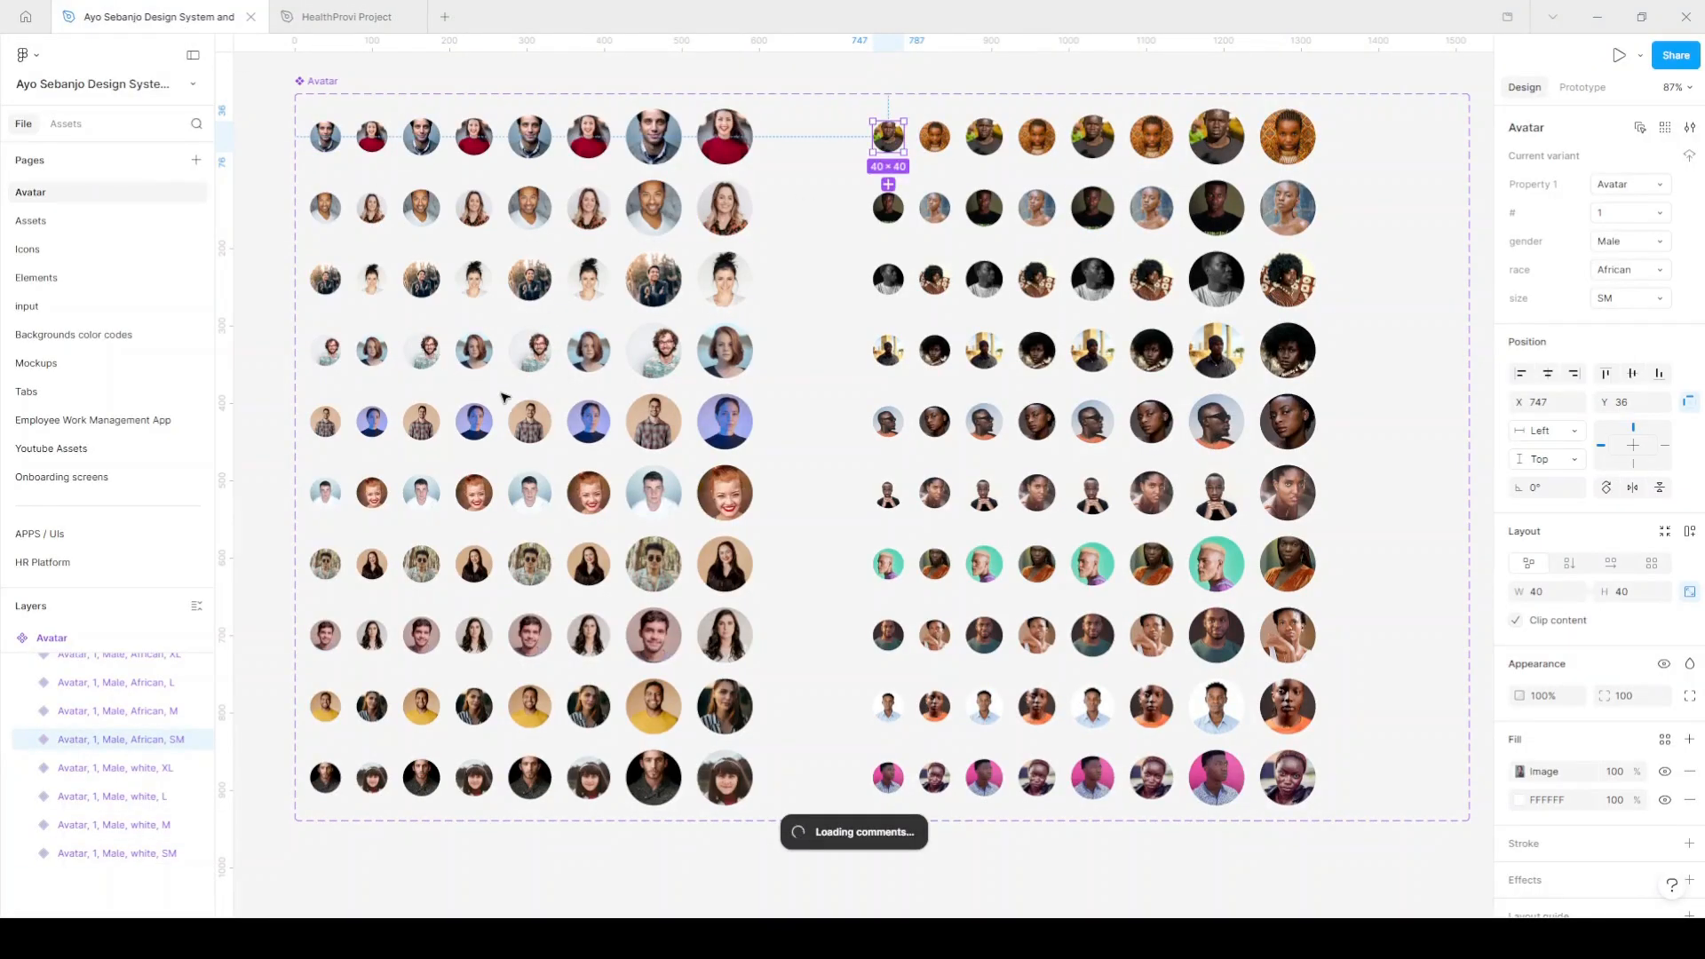
{"action": "key", "text": "shift+i"}
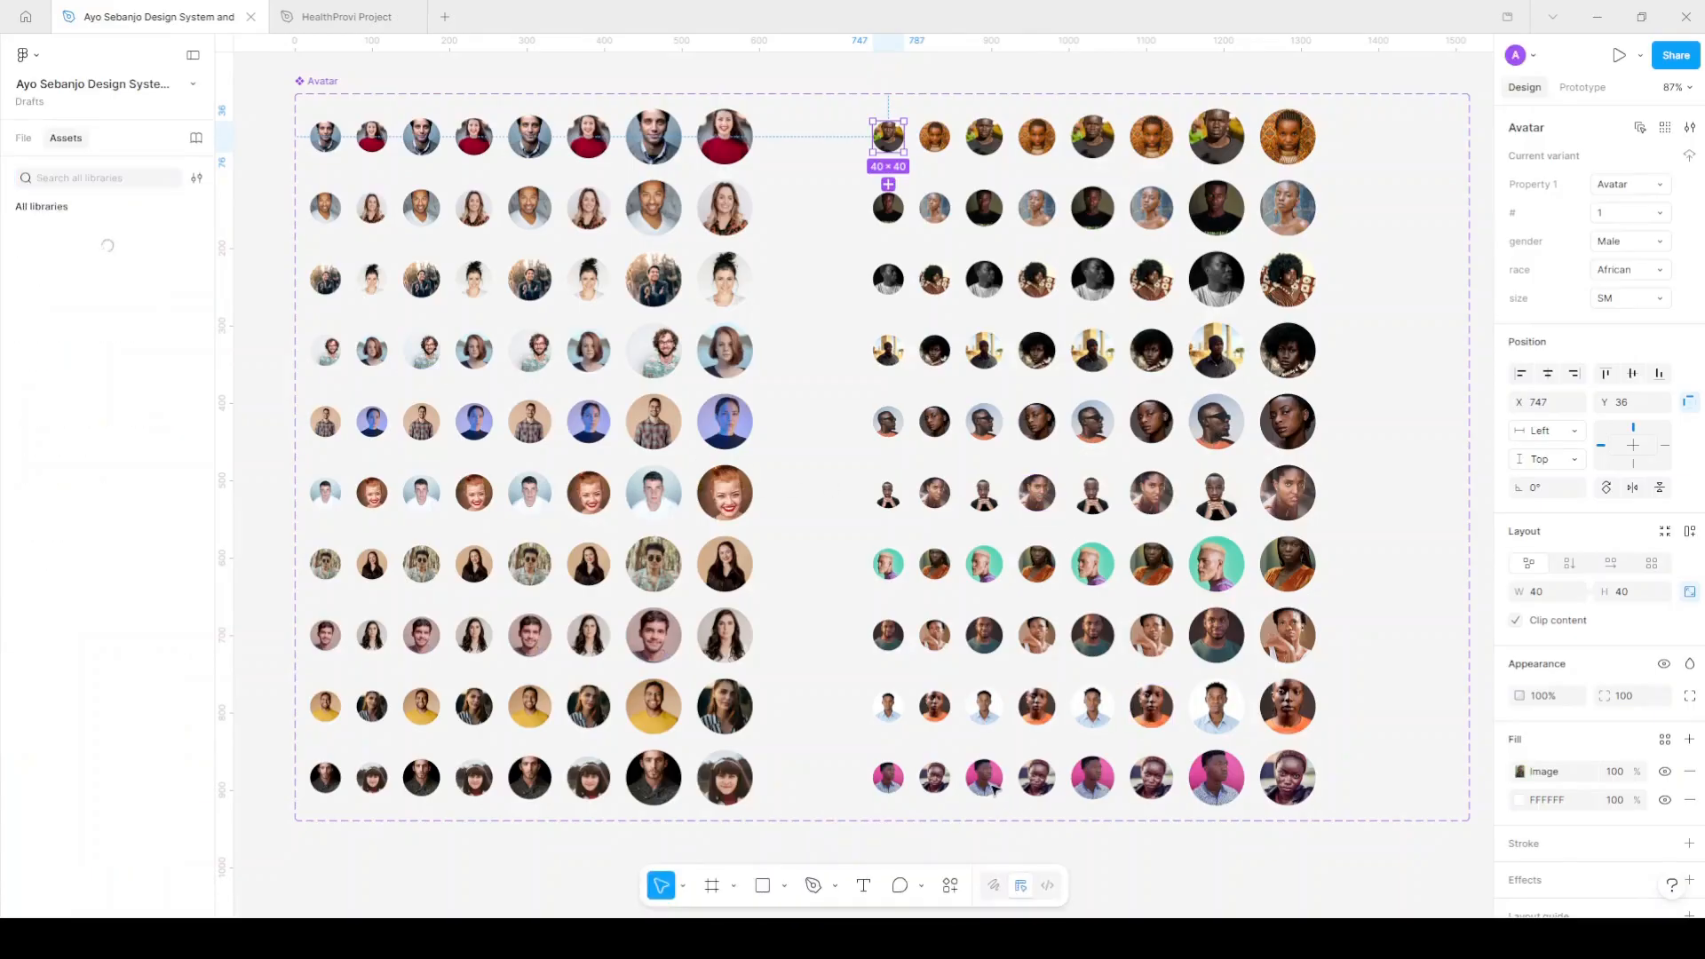
{"action": "left_click", "coordinate": [532, 702]}
{"action": "left_click", "coordinate": [333, 16]}
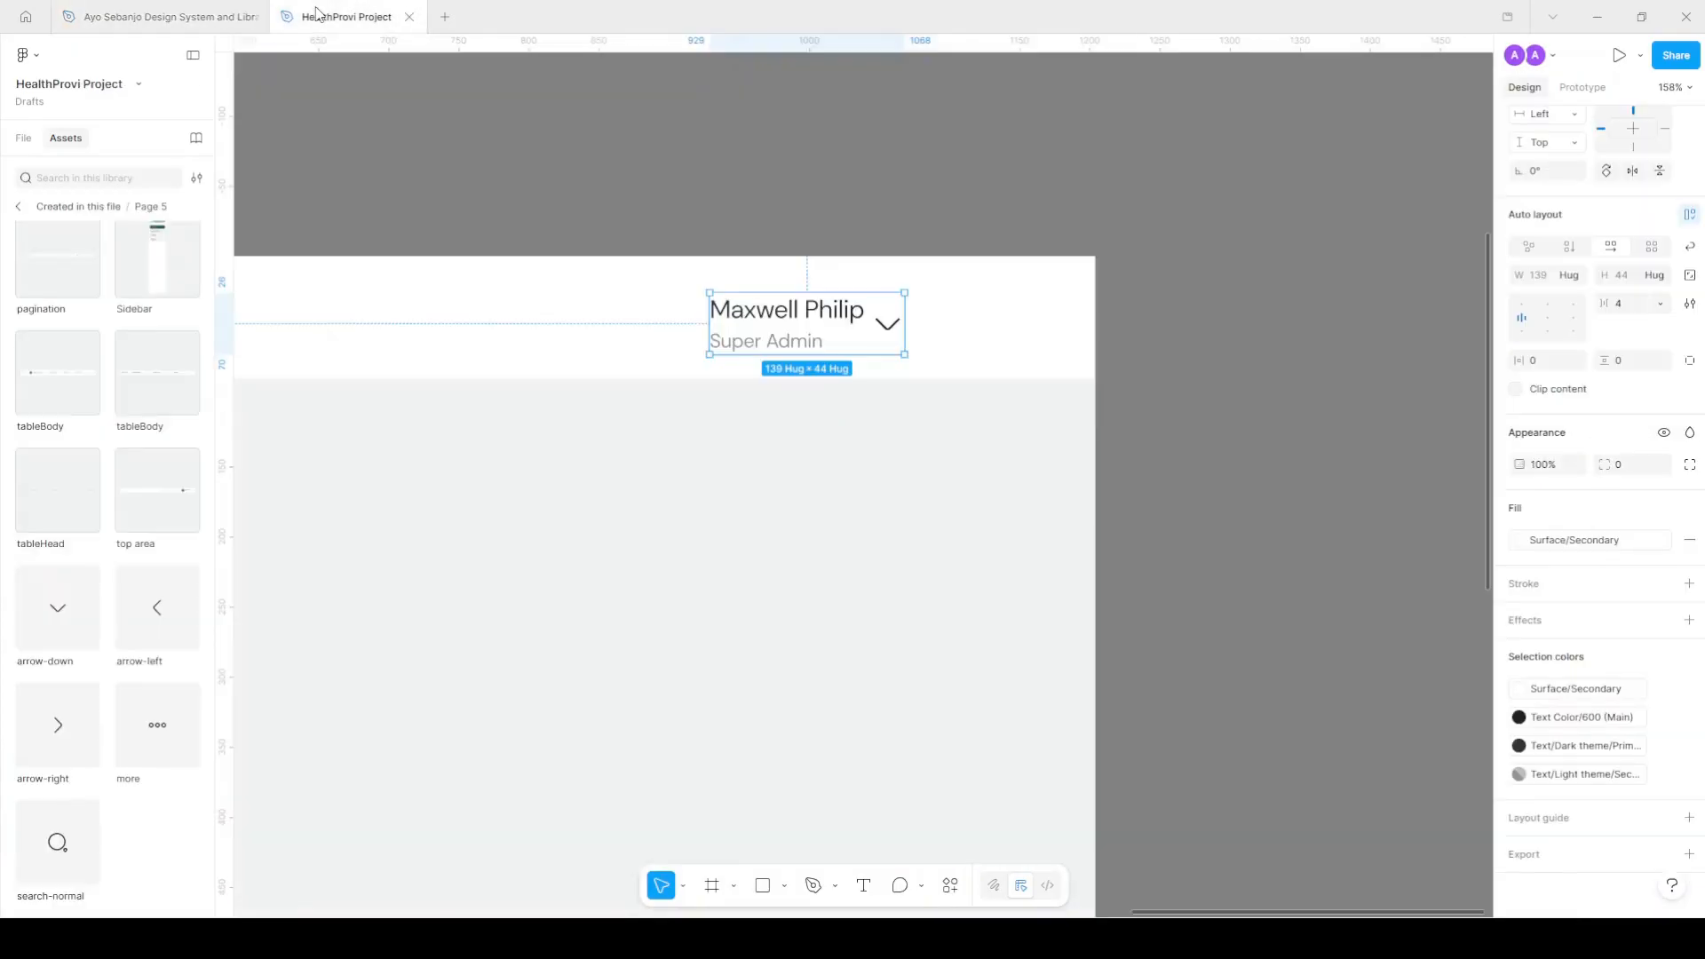
{"action": "left_click", "coordinate": [860, 277]}
{"action": "double_click", "coordinate": [858, 334]}
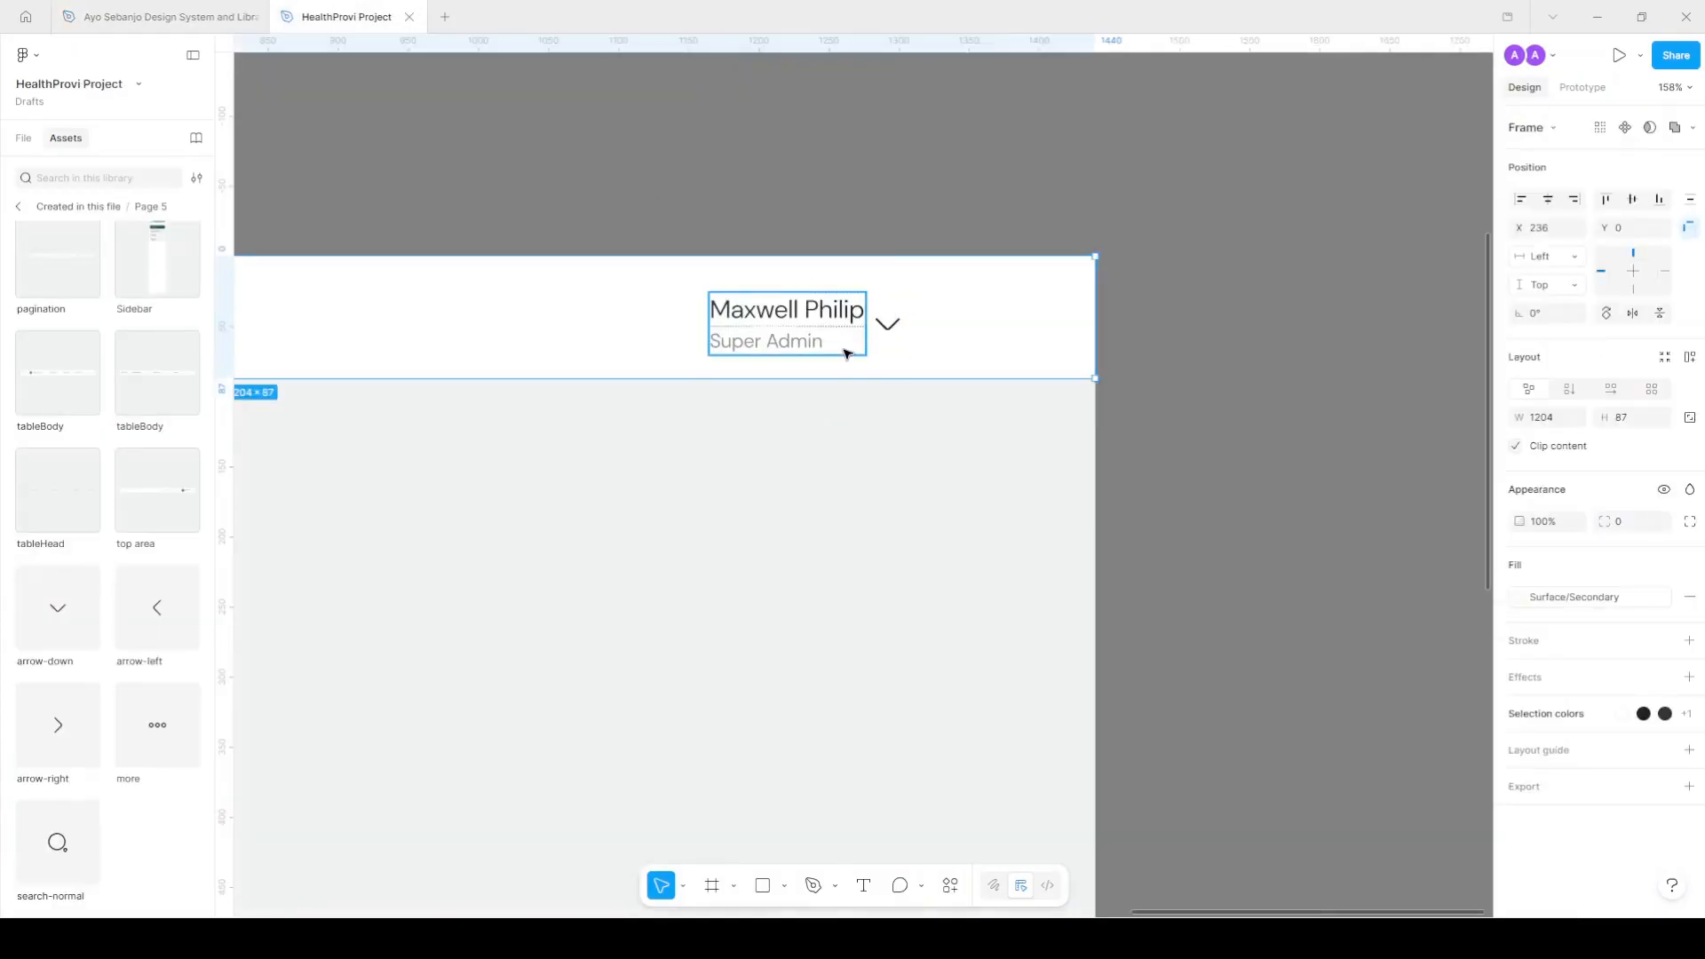
{"action": "left_click", "coordinate": [886, 352]}
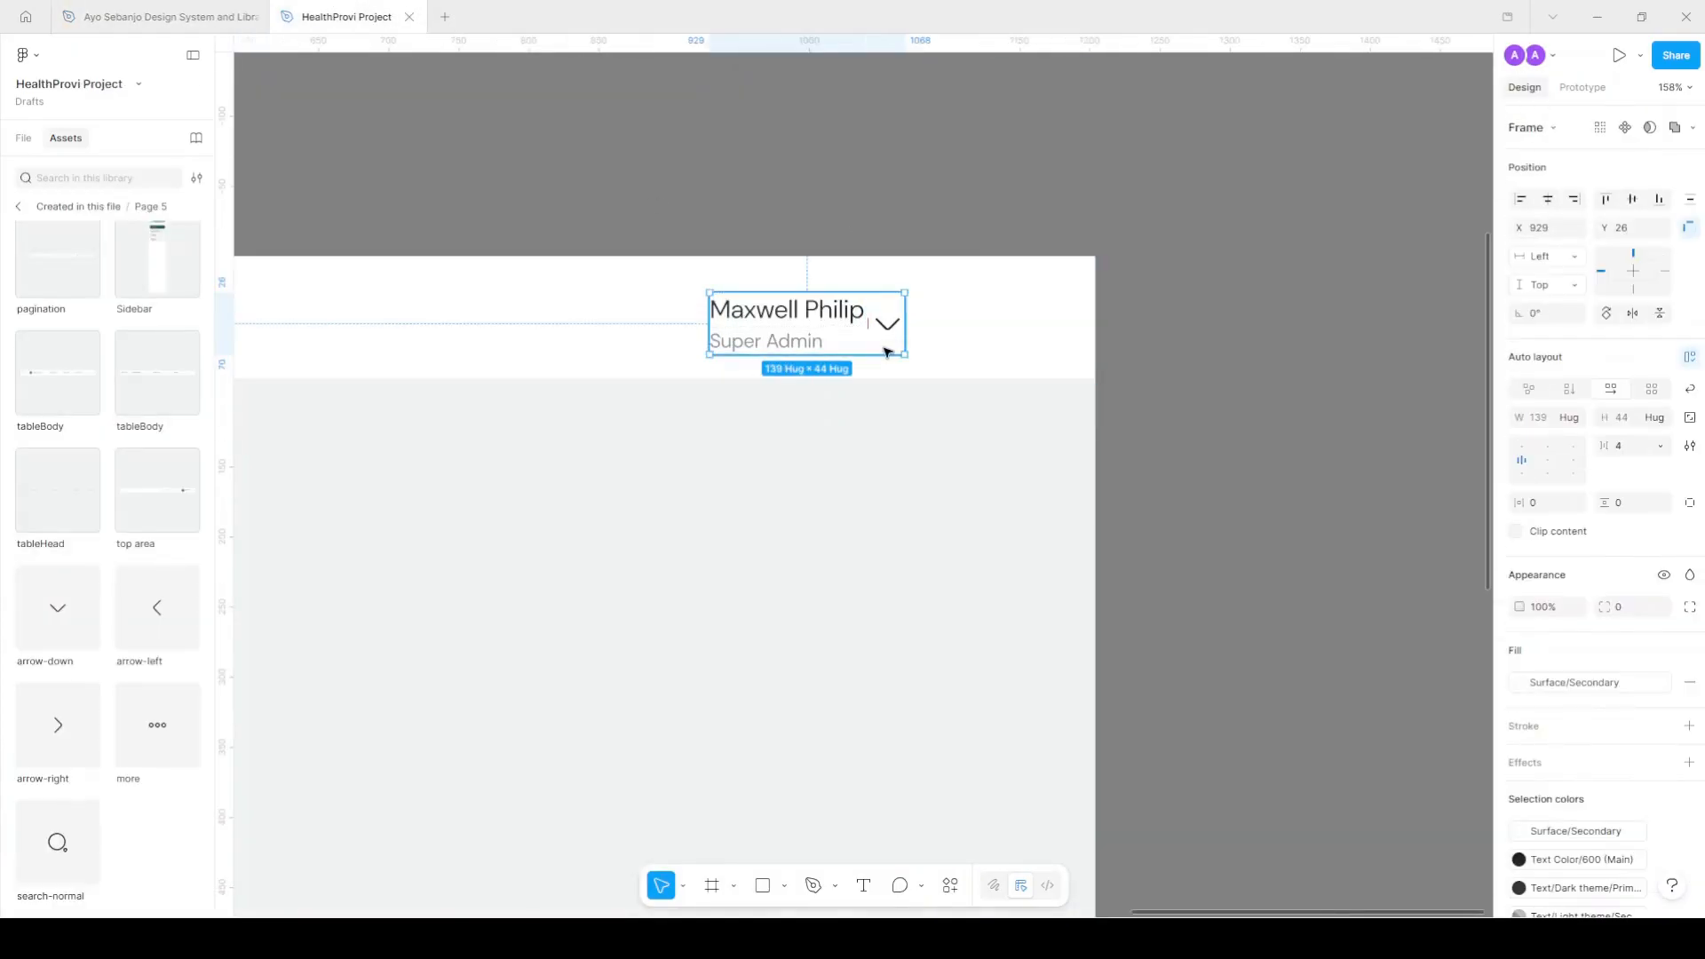
{"action": "key", "text": "ctrl+v"}
{"action": "scroll", "coordinate": [772, 329], "scroll_direction": "up", "scroll_amount": 3}
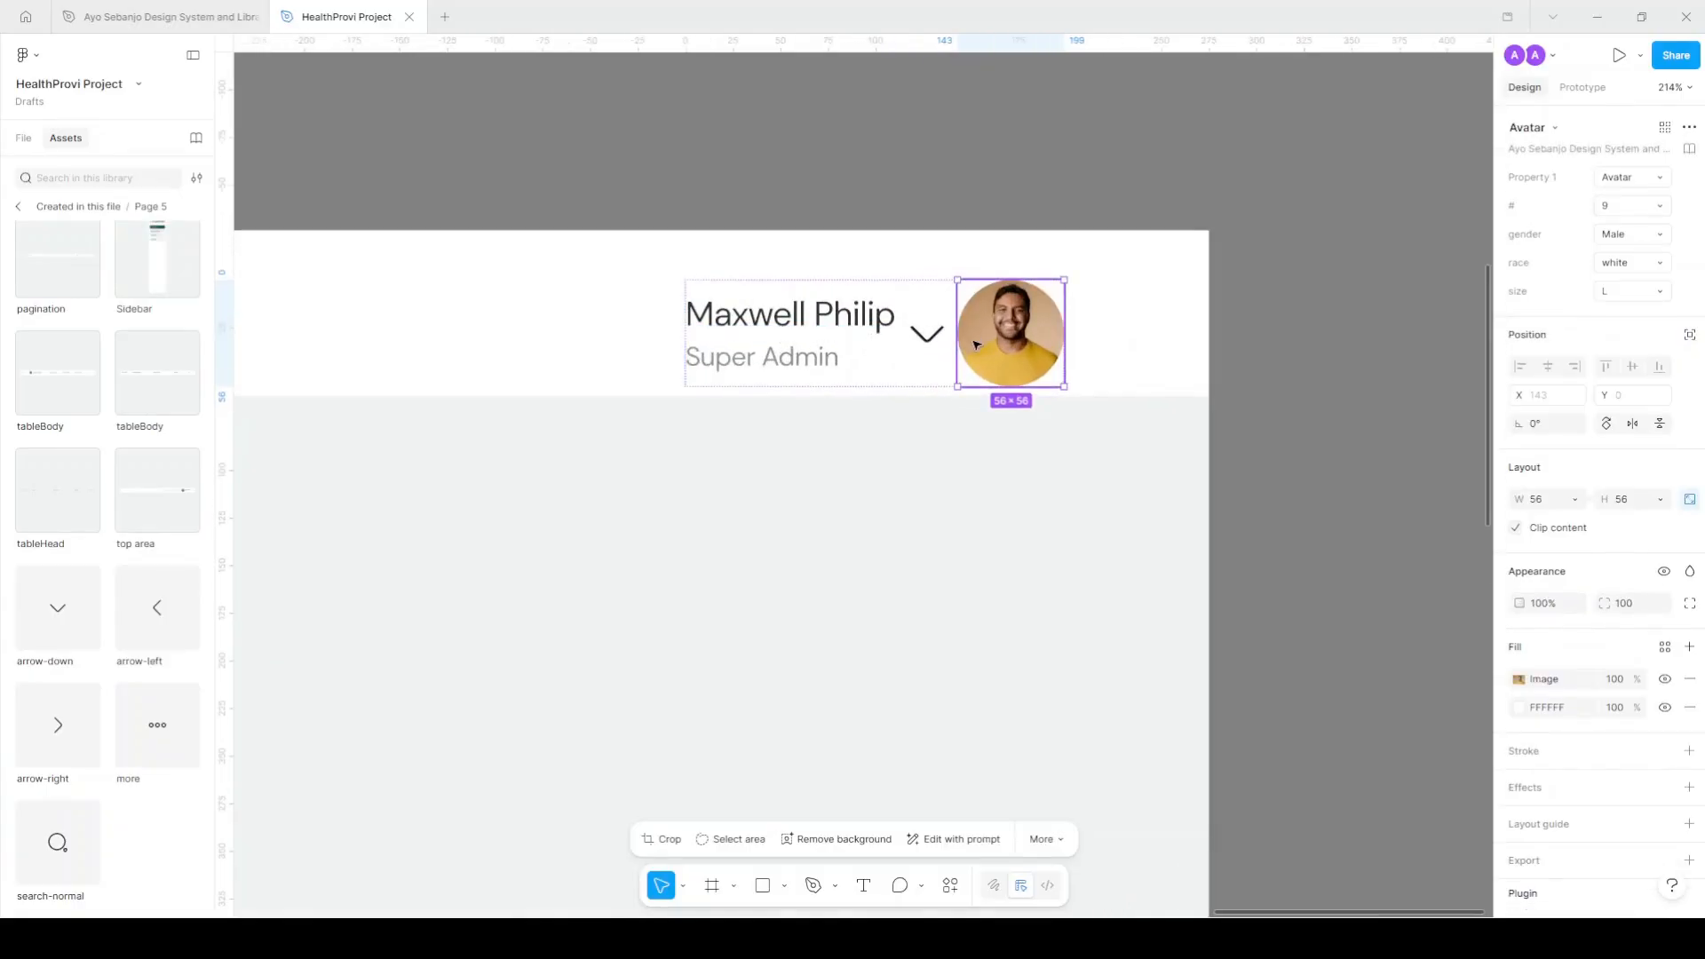
{"action": "key", "text": "Left"}
{"action": "left_click", "coordinate": [1657, 291]}
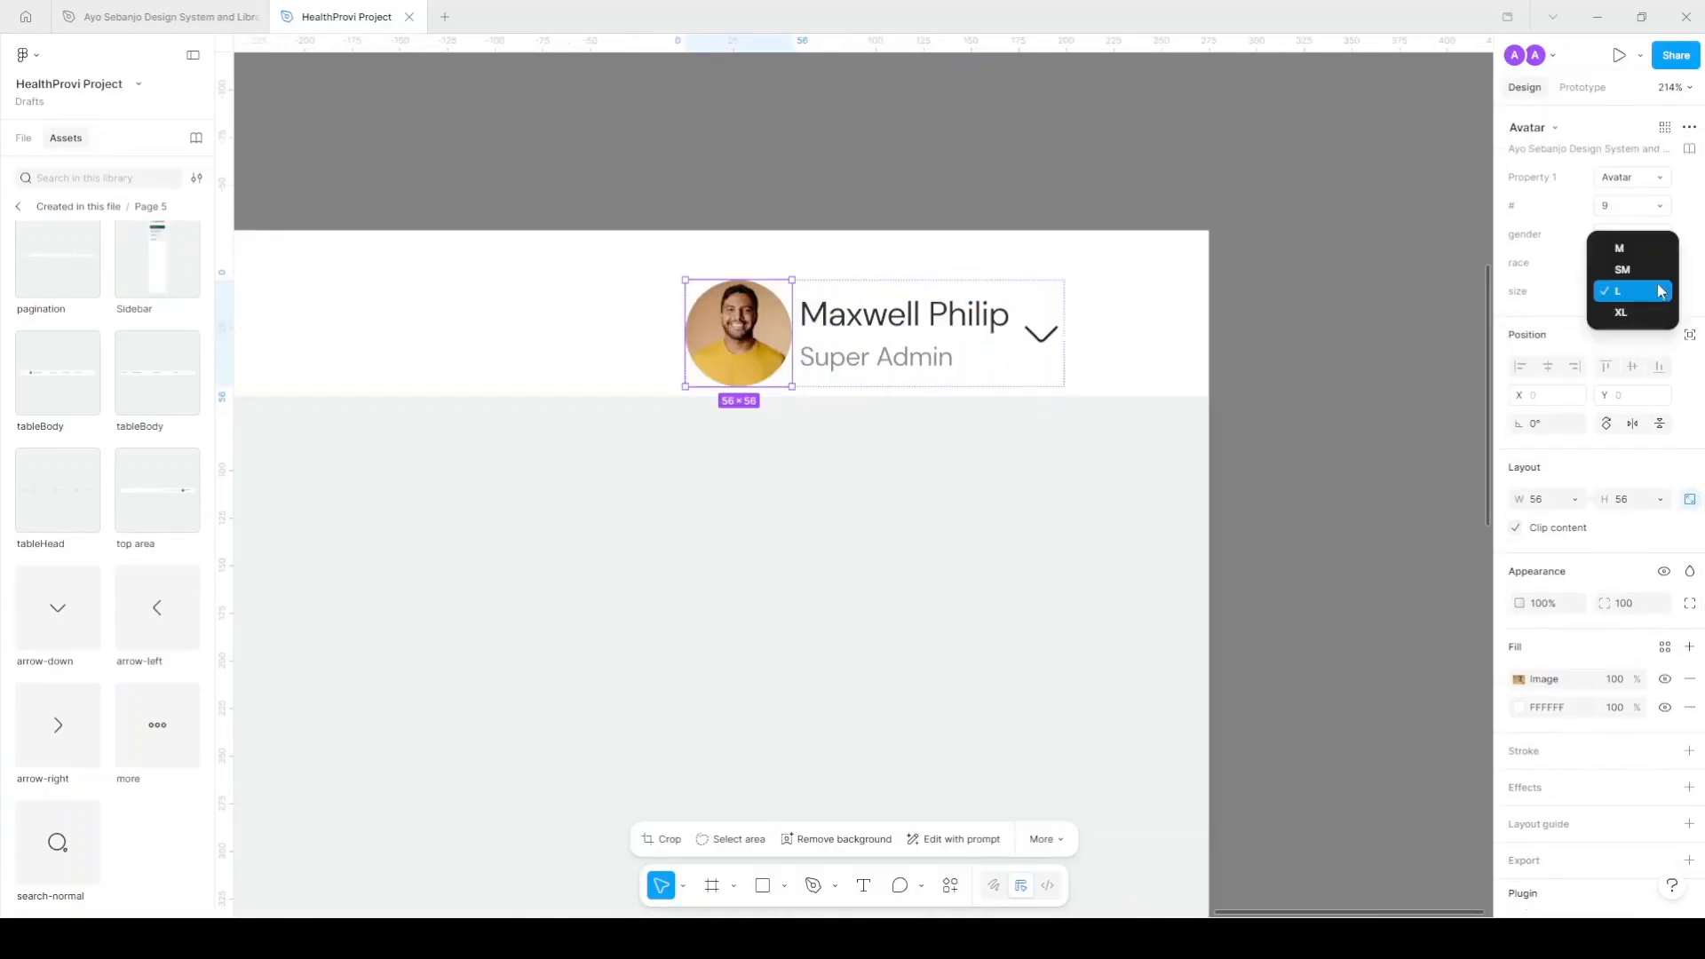
{"action": "left_click", "coordinate": [1649, 251]}
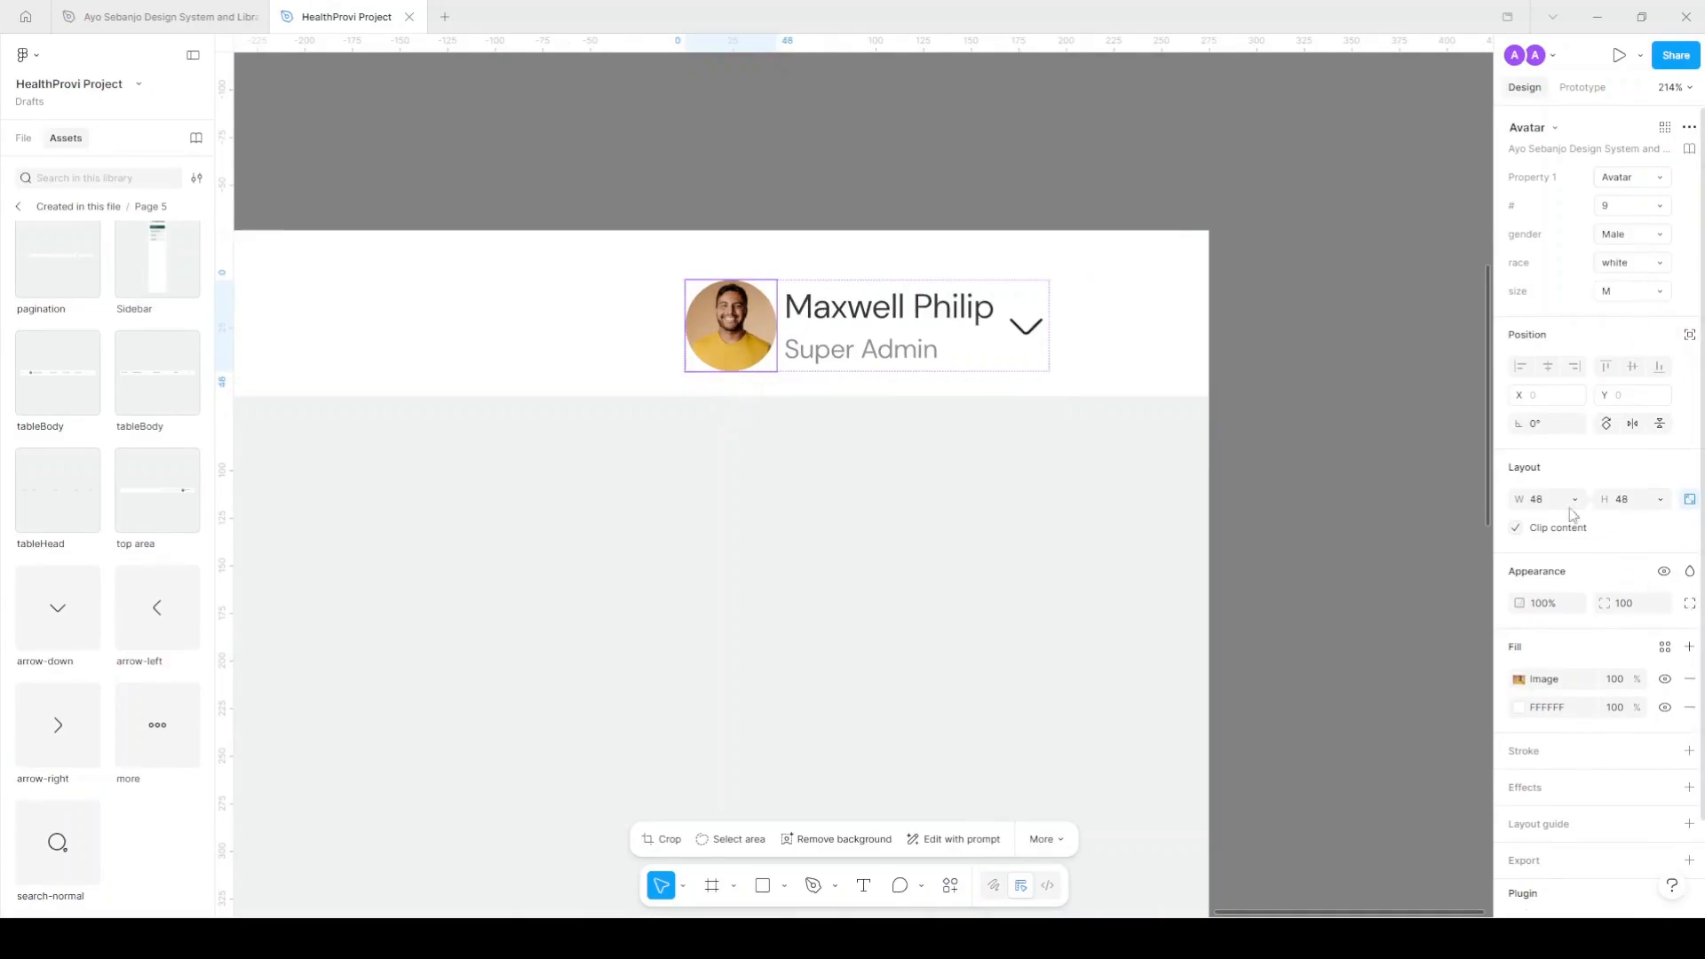
Centre the 191 × 48 user card vertically within the header bar.
{"action": "left_click", "coordinate": [1016, 290]}
{"action": "scroll", "coordinate": [1016, 290], "scroll_direction": "down", "scroll_amount": 2}
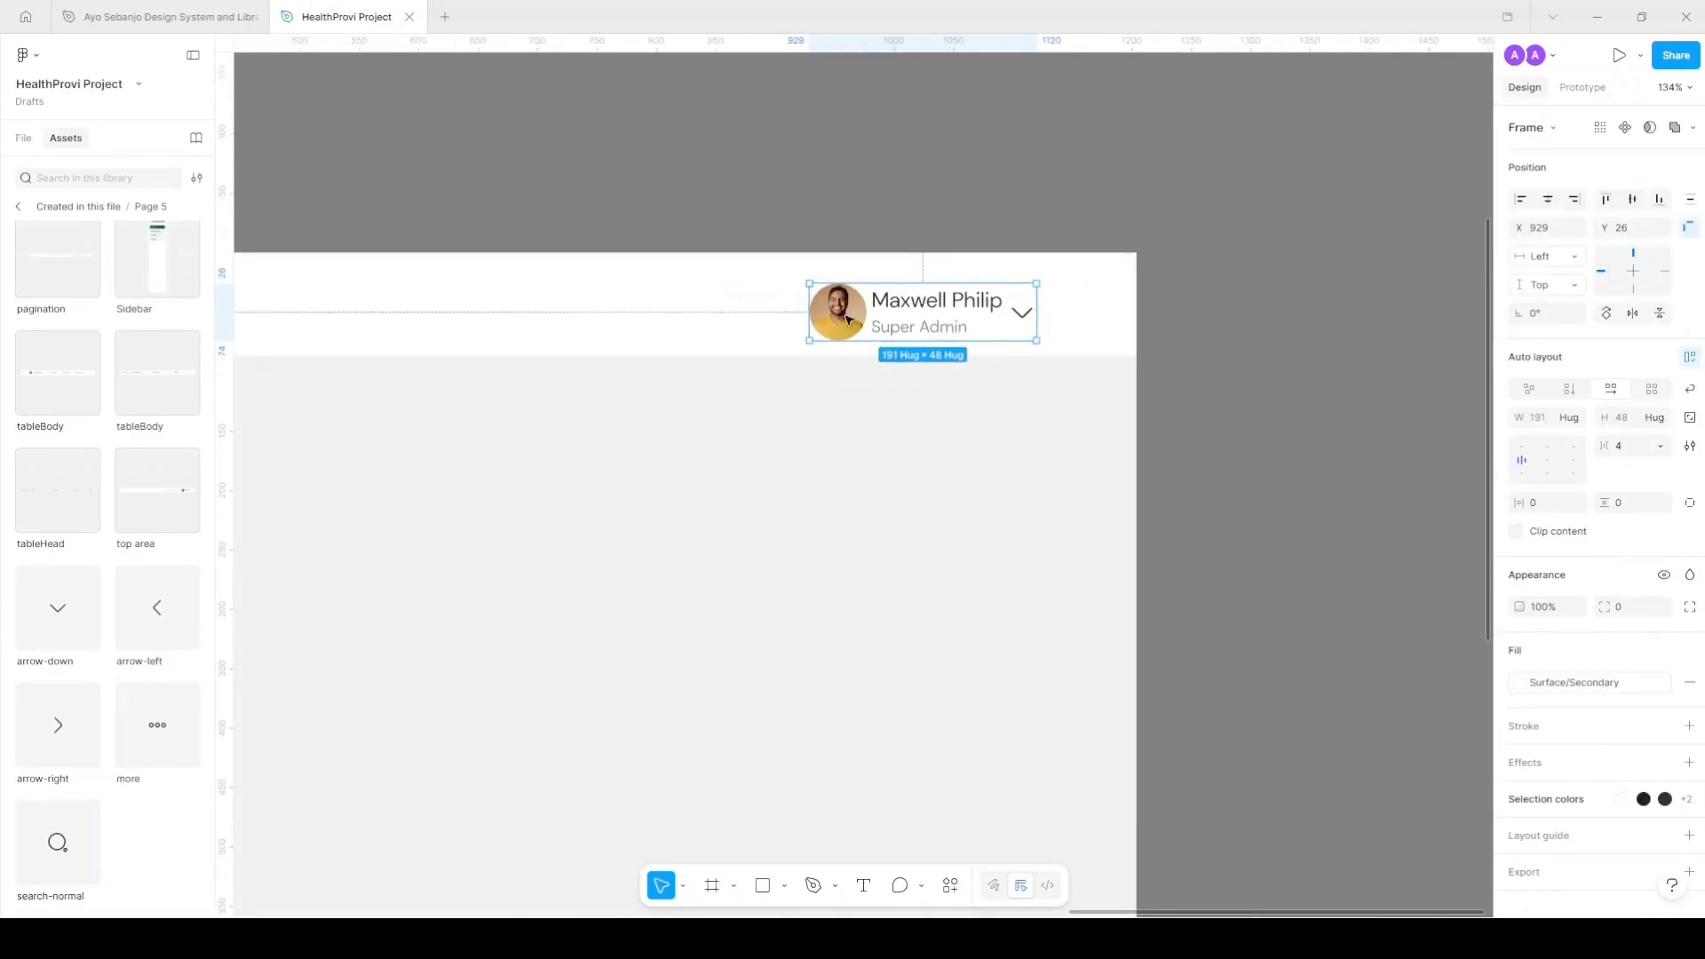
{"action": "scroll", "coordinate": [948, 331], "scroll_direction": "down", "scroll_amount": 2}
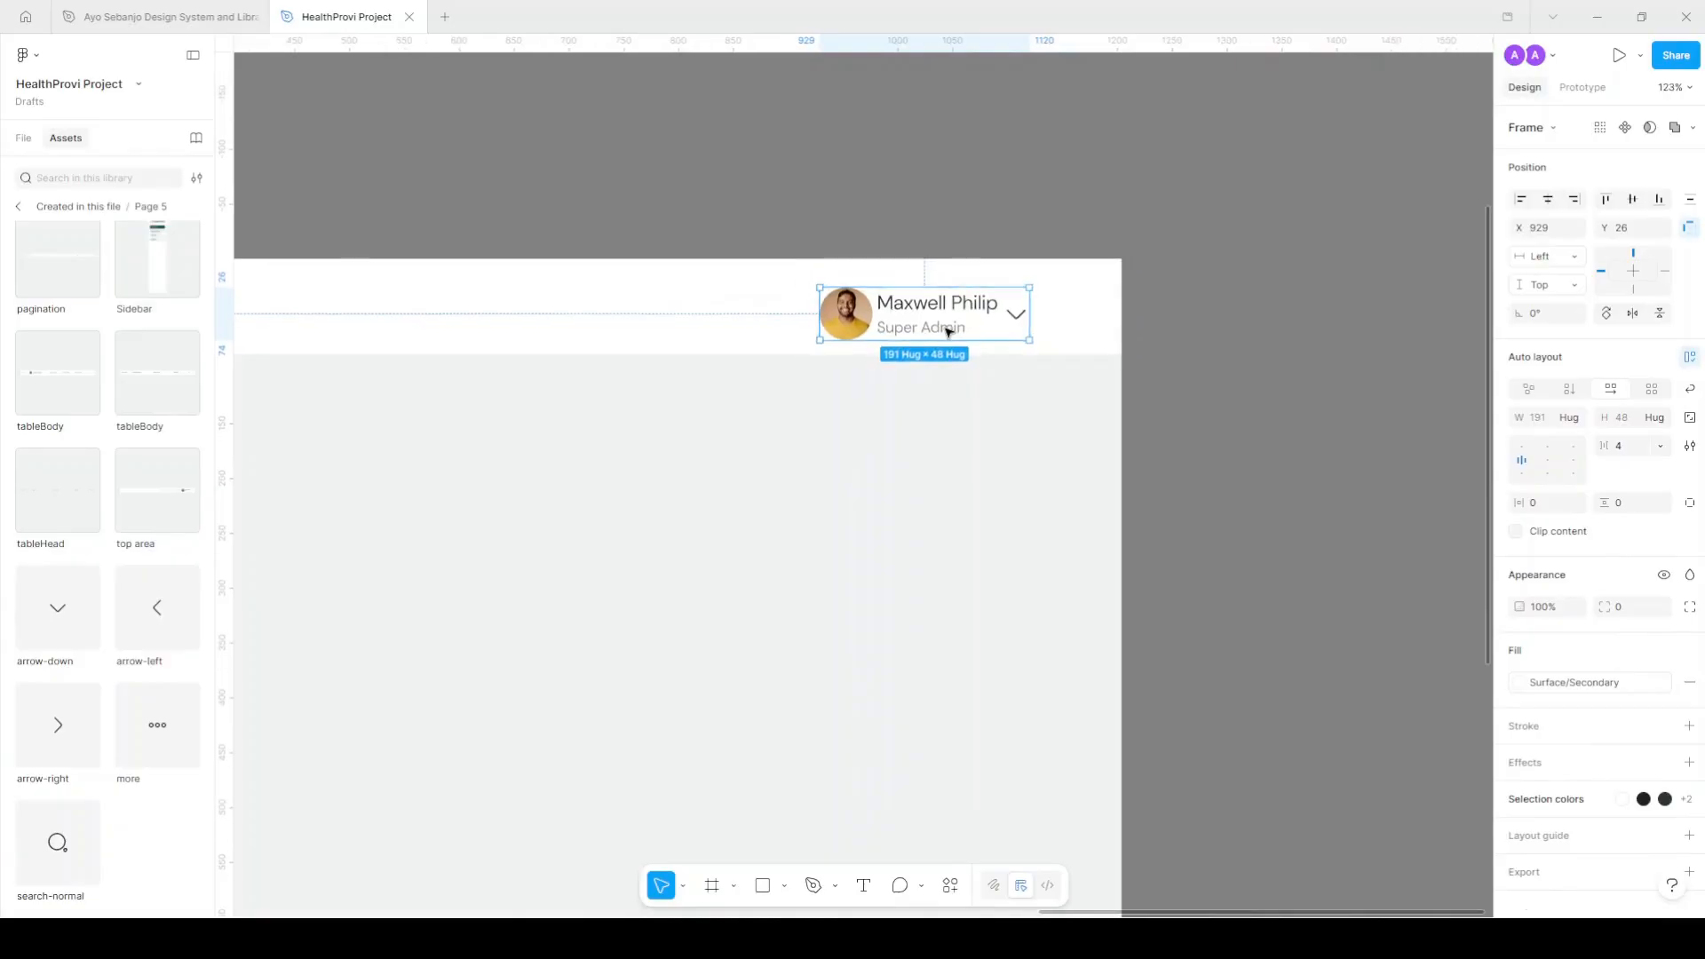
{"action": "left_click", "coordinate": [1633, 199]}
{"action": "scroll", "coordinate": [1155, 298], "scroll_direction": "left", "scroll_amount": 3}
{"action": "left_click", "coordinate": [1316, 355]}
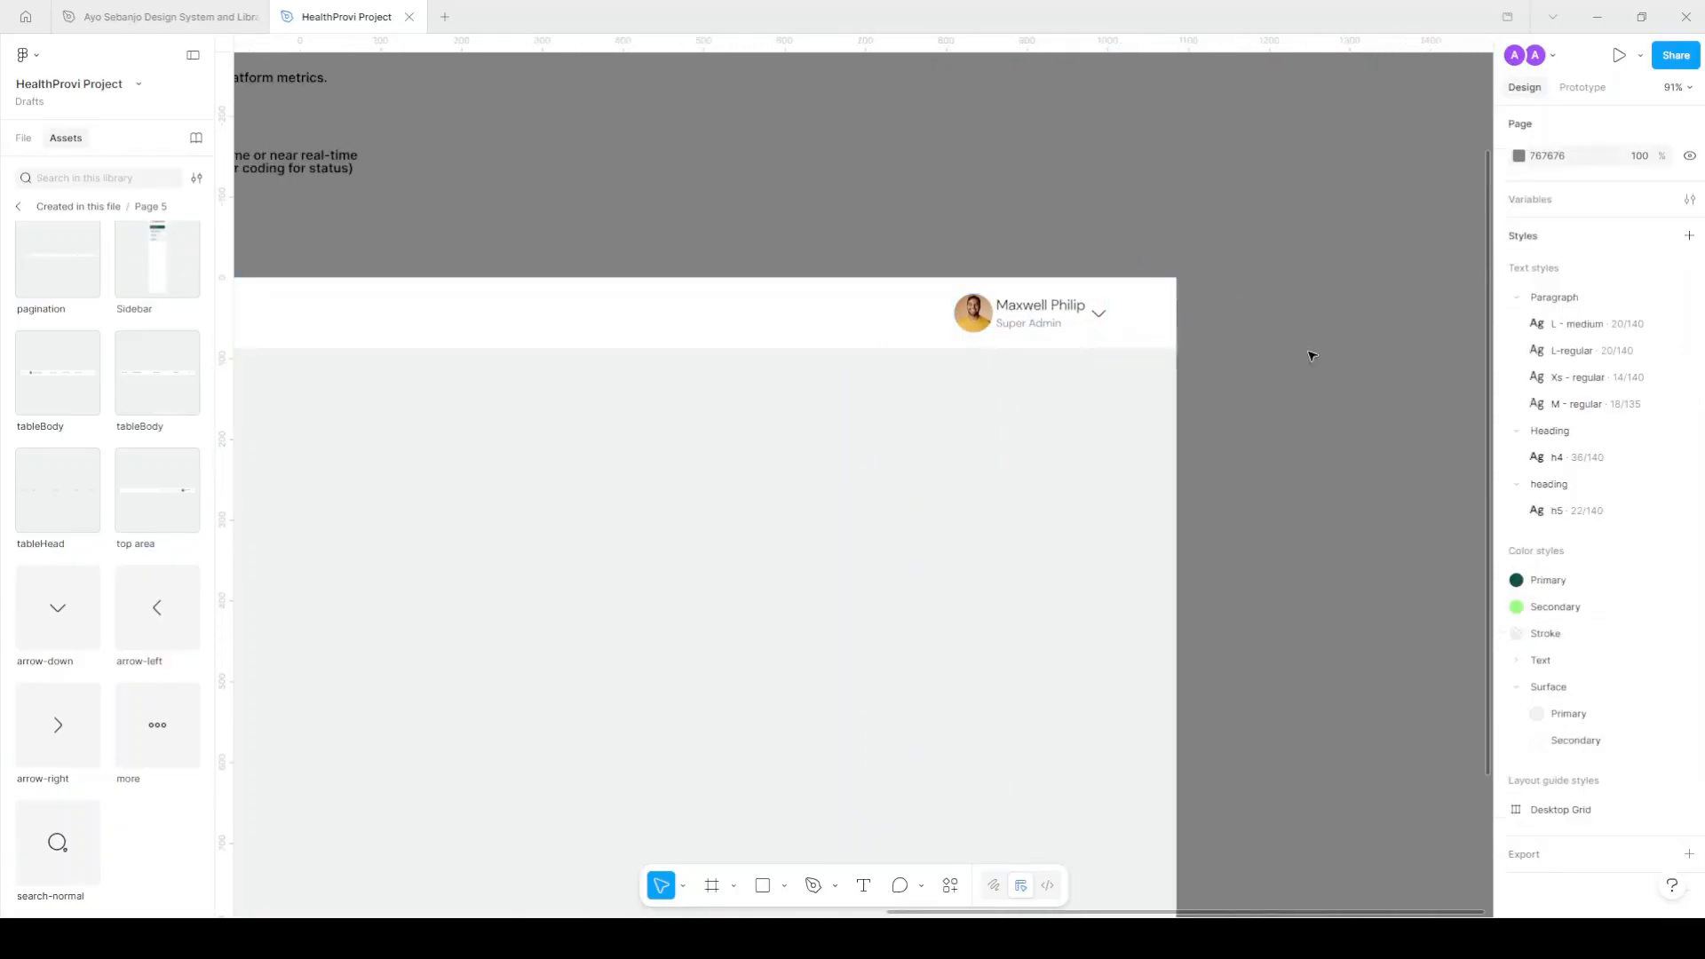
{"action": "scroll", "coordinate": [898, 300], "scroll_direction": "left", "scroll_amount": 4}
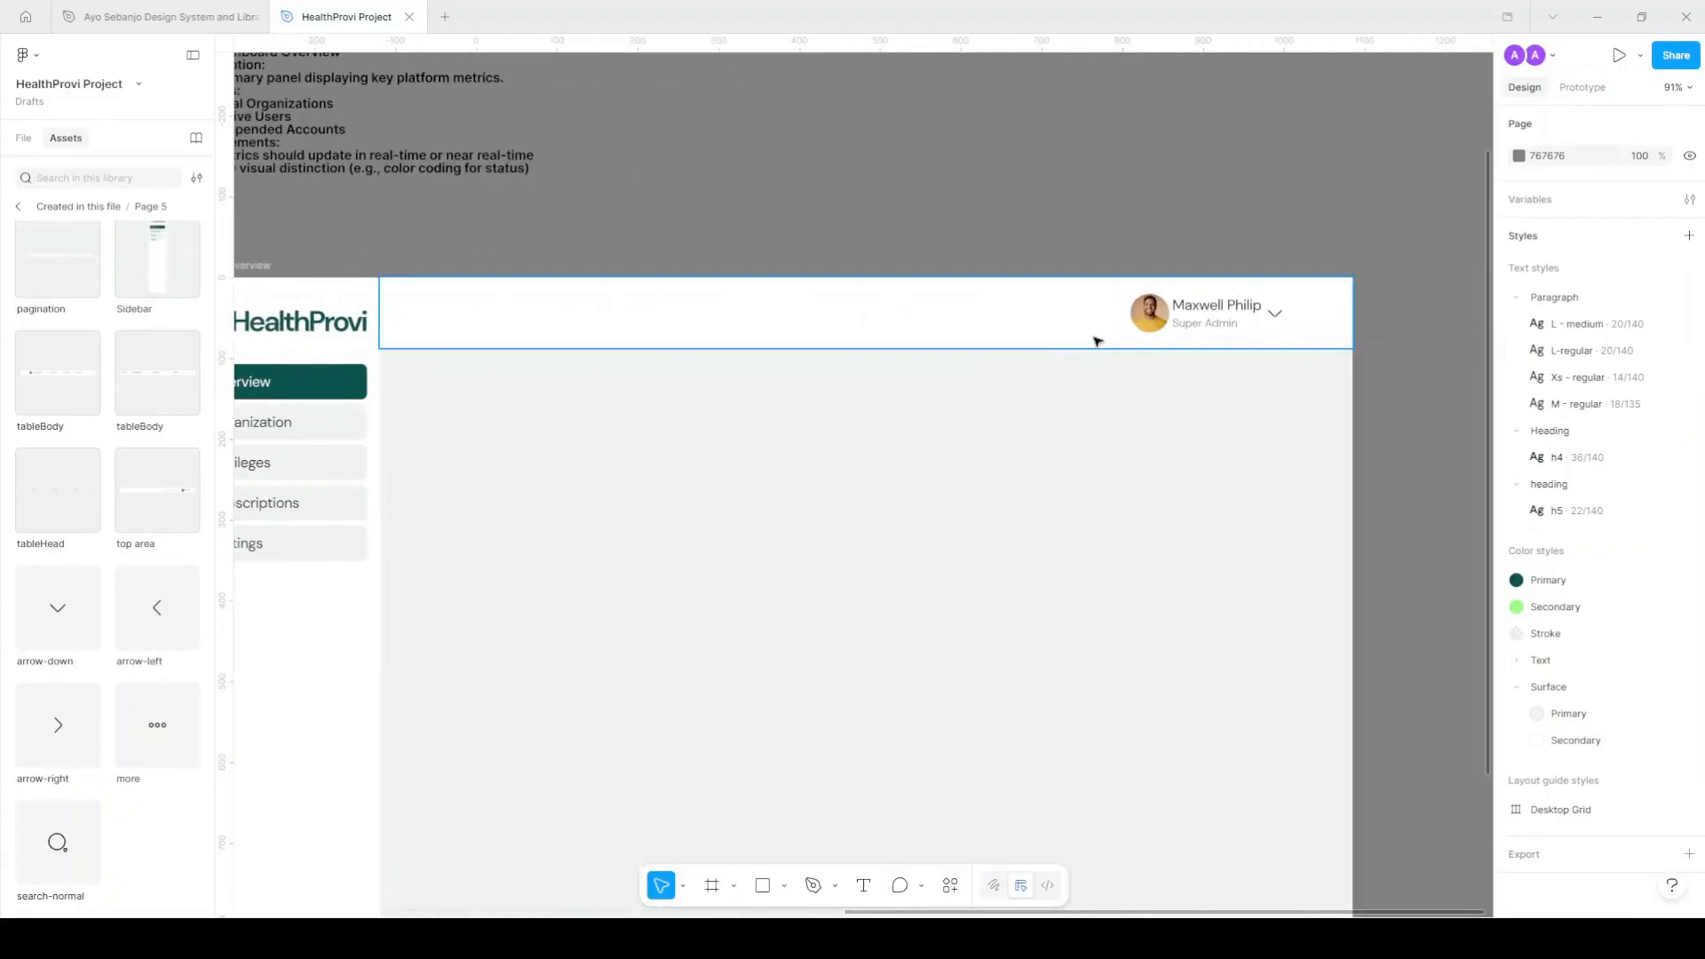
Duplicate the Super Admin text to the left of the user card.
{"action": "left_click", "coordinate": [1201, 335]}
{"action": "left_click_drag", "start_coordinate": [1201, 335], "coordinate": [1111, 321]}
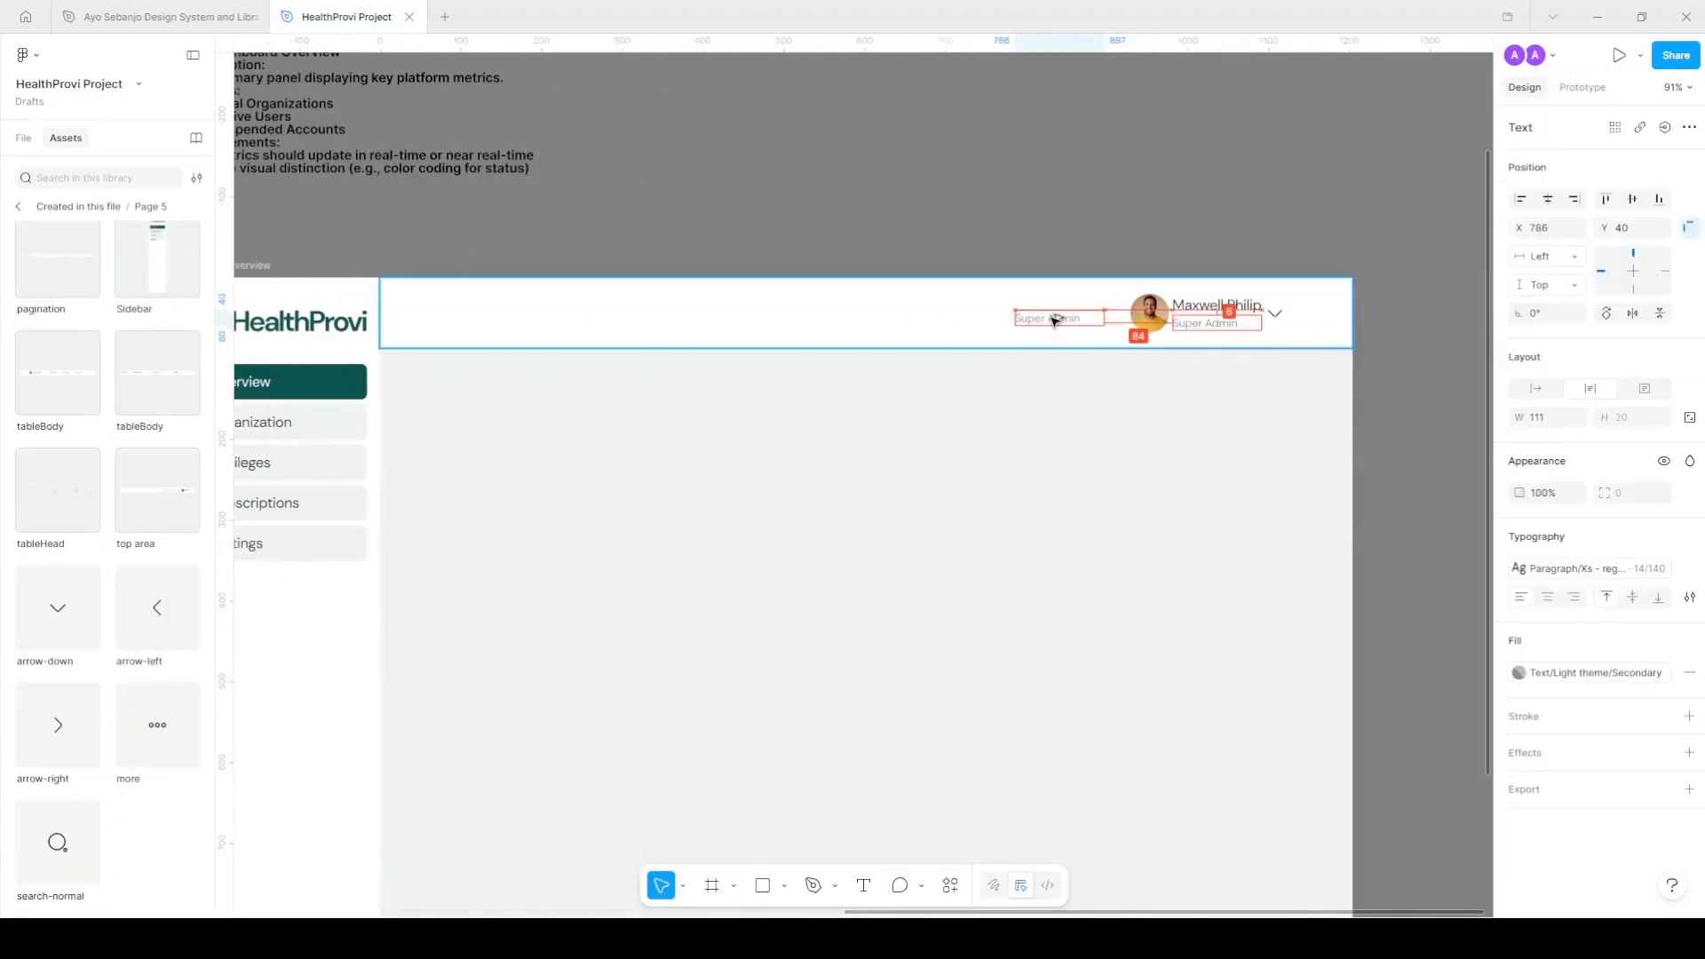
{"action": "scroll", "coordinate": [1113, 320], "scroll_direction": "up", "scroll_amount": 5}
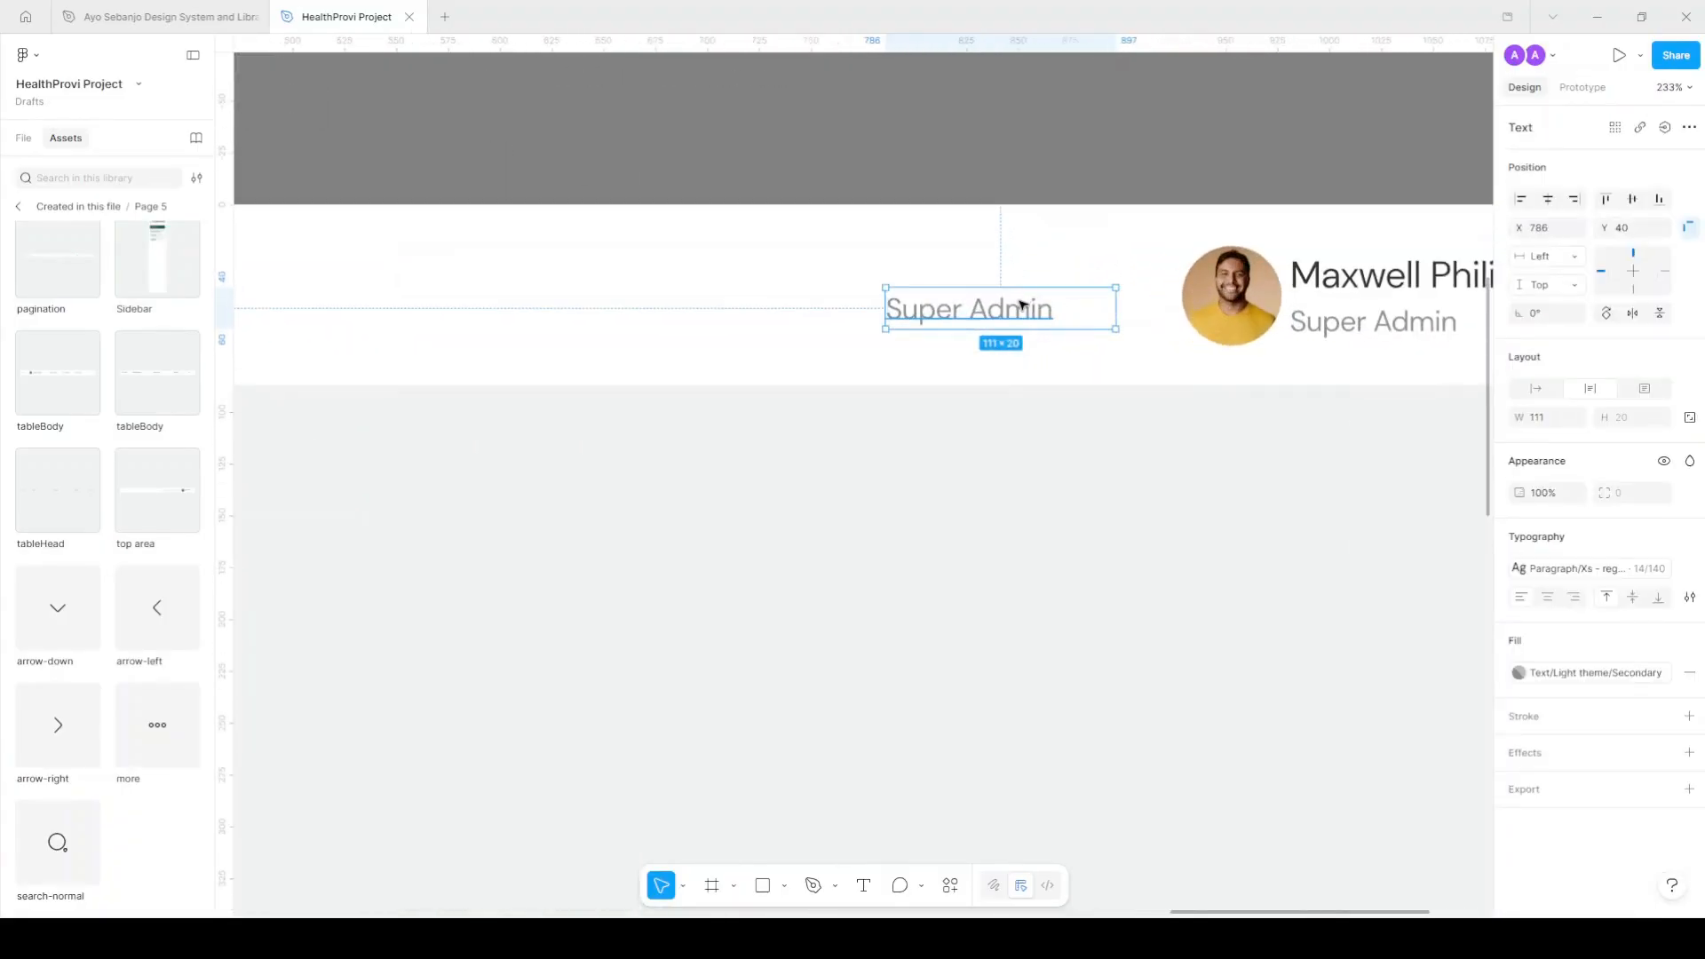
{"action": "scroll", "coordinate": [1018, 302], "scroll_direction": "down", "scroll_amount": 3}
Copy the 'Search by' list lines from the PRD page's 4.2 Search & Filter section.
{"action": "left_click", "coordinate": [24, 138]}
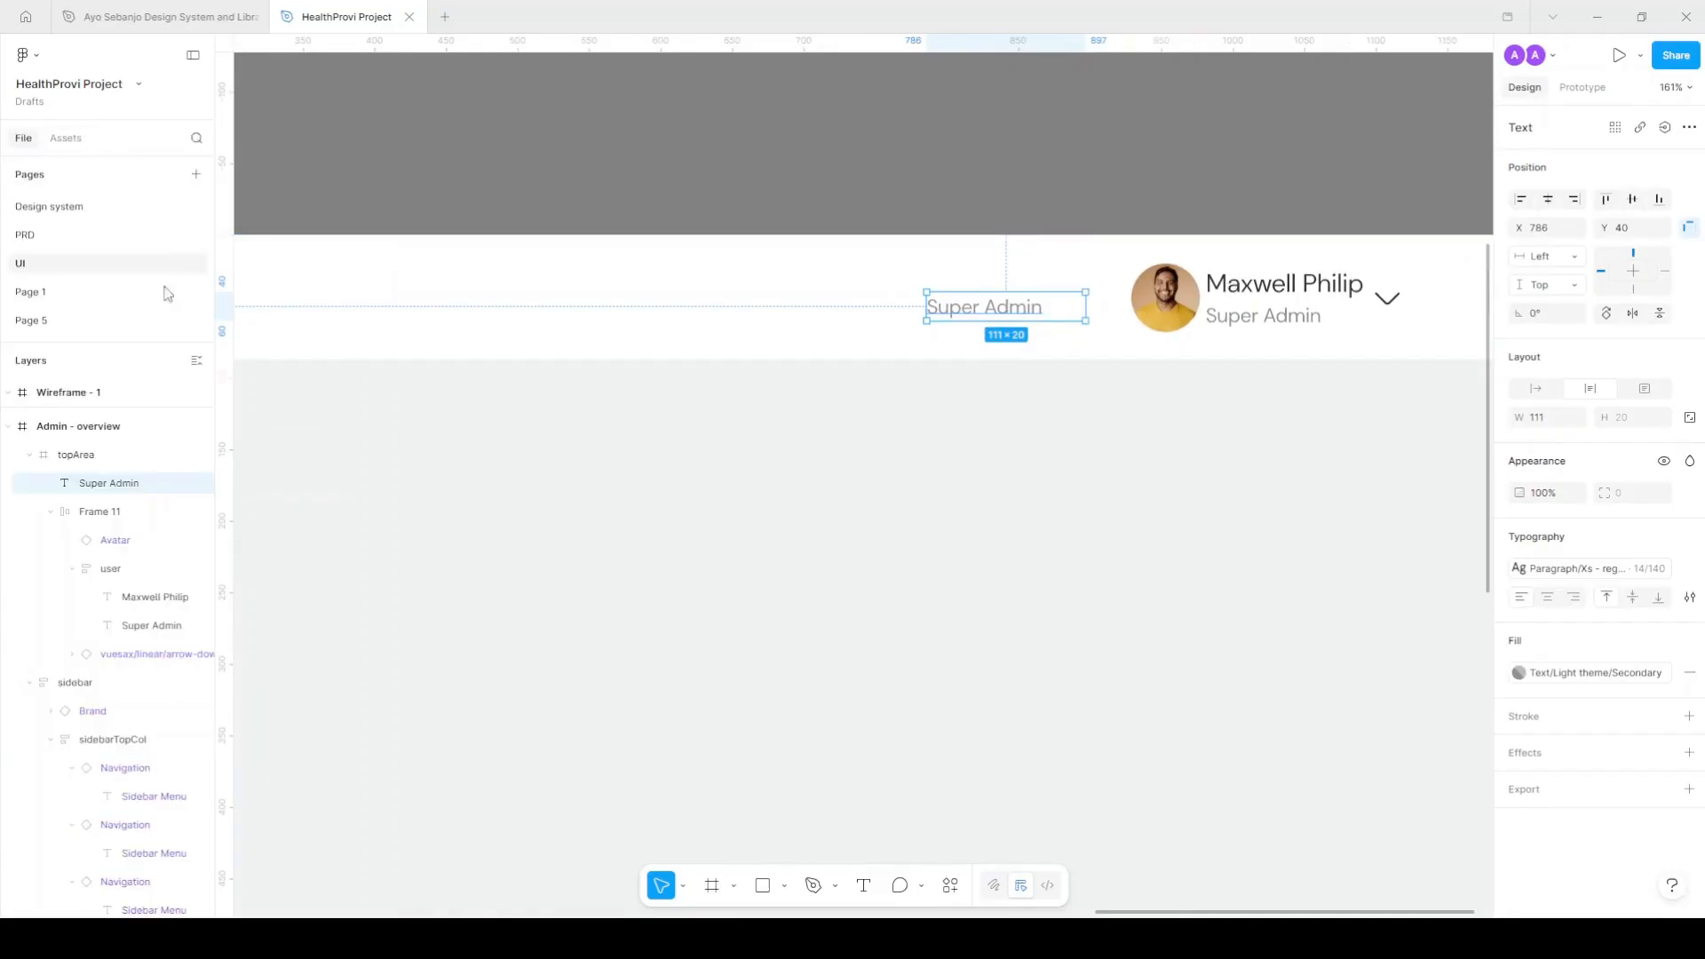
{"action": "left_click", "coordinate": [77, 235]}
{"action": "scroll", "coordinate": [793, 277], "scroll_direction": "down", "scroll_amount": 4}
{"action": "scroll", "coordinate": [844, 267], "scroll_direction": "up", "scroll_amount": 4}
{"action": "scroll", "coordinate": [974, 269], "scroll_direction": "up", "scroll_amount": 3}
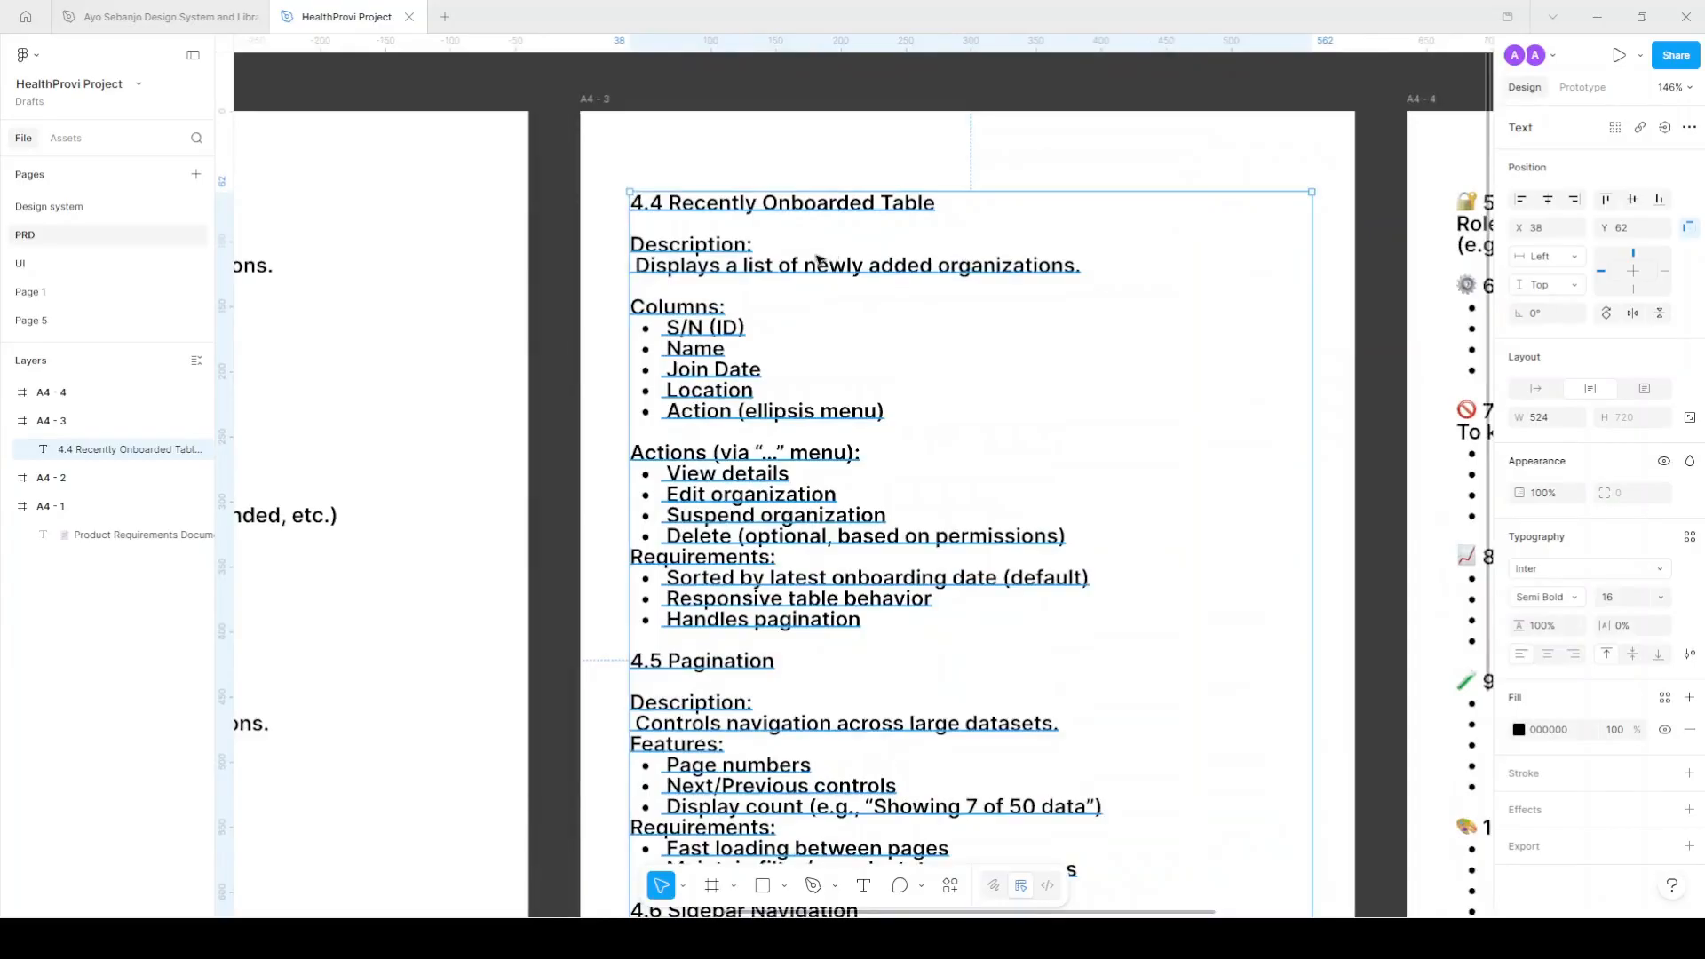
{"action": "scroll", "coordinate": [811, 258], "scroll_direction": "down", "scroll_amount": 3}
{"action": "scroll", "coordinate": [629, 251], "scroll_direction": "up", "scroll_amount": 5}
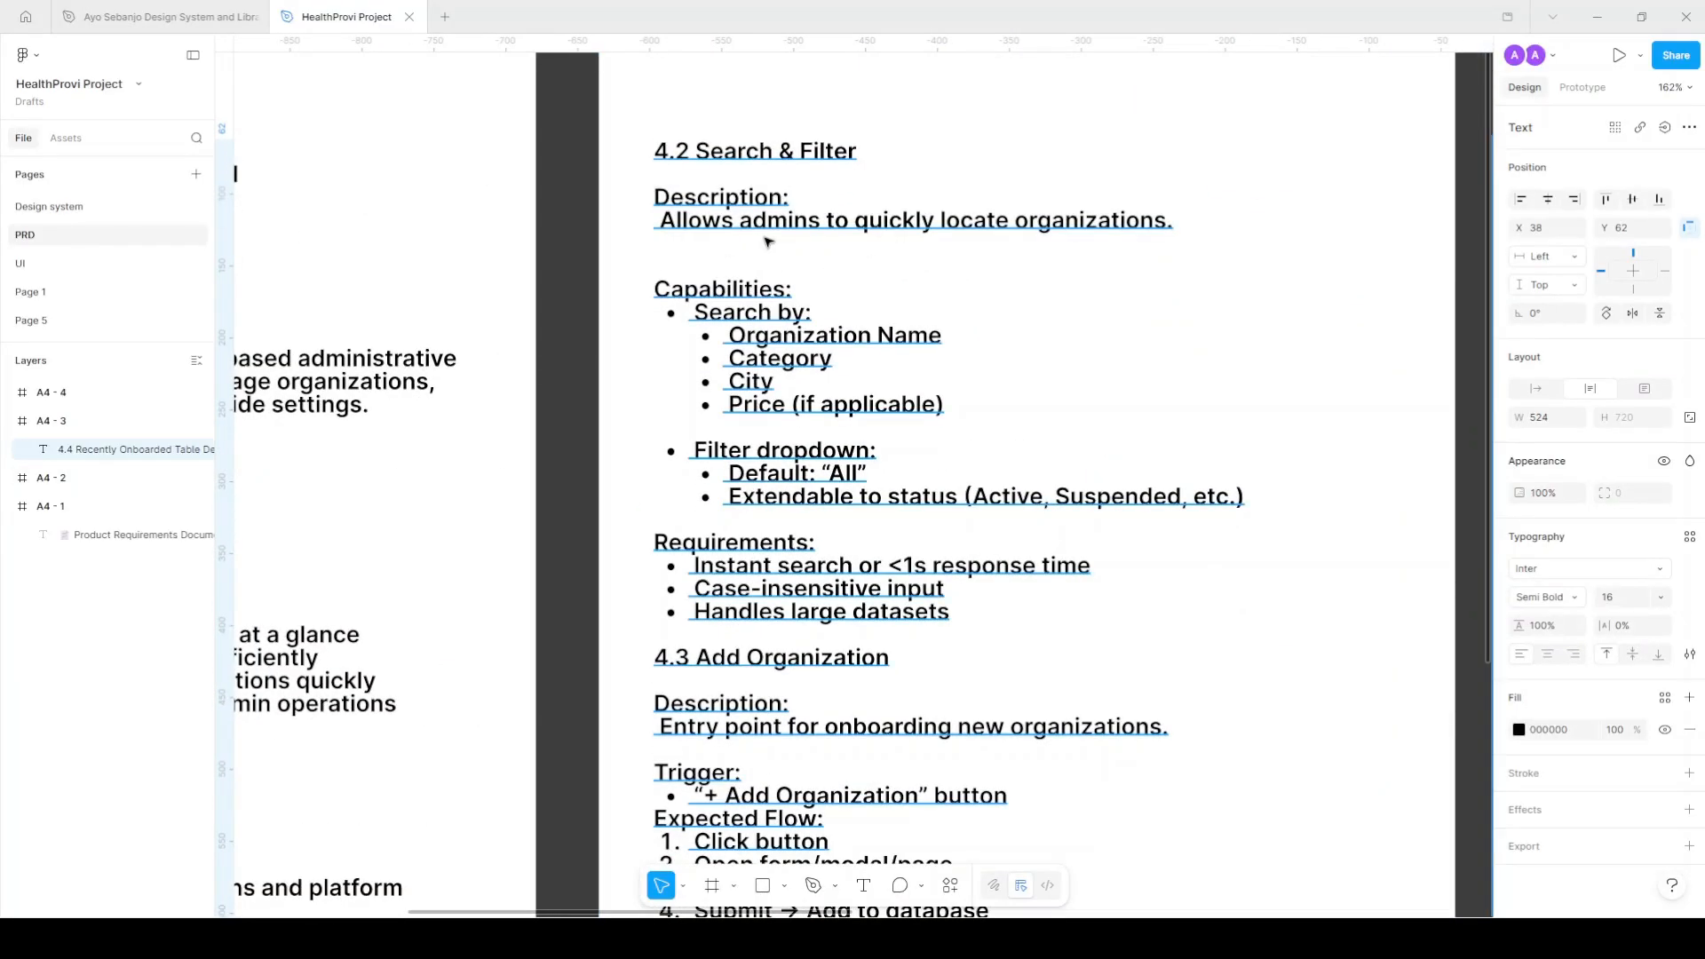
{"action": "scroll", "coordinate": [769, 238], "scroll_direction": "down", "scroll_amount": 1}
{"action": "double_click", "coordinate": [783, 327]}
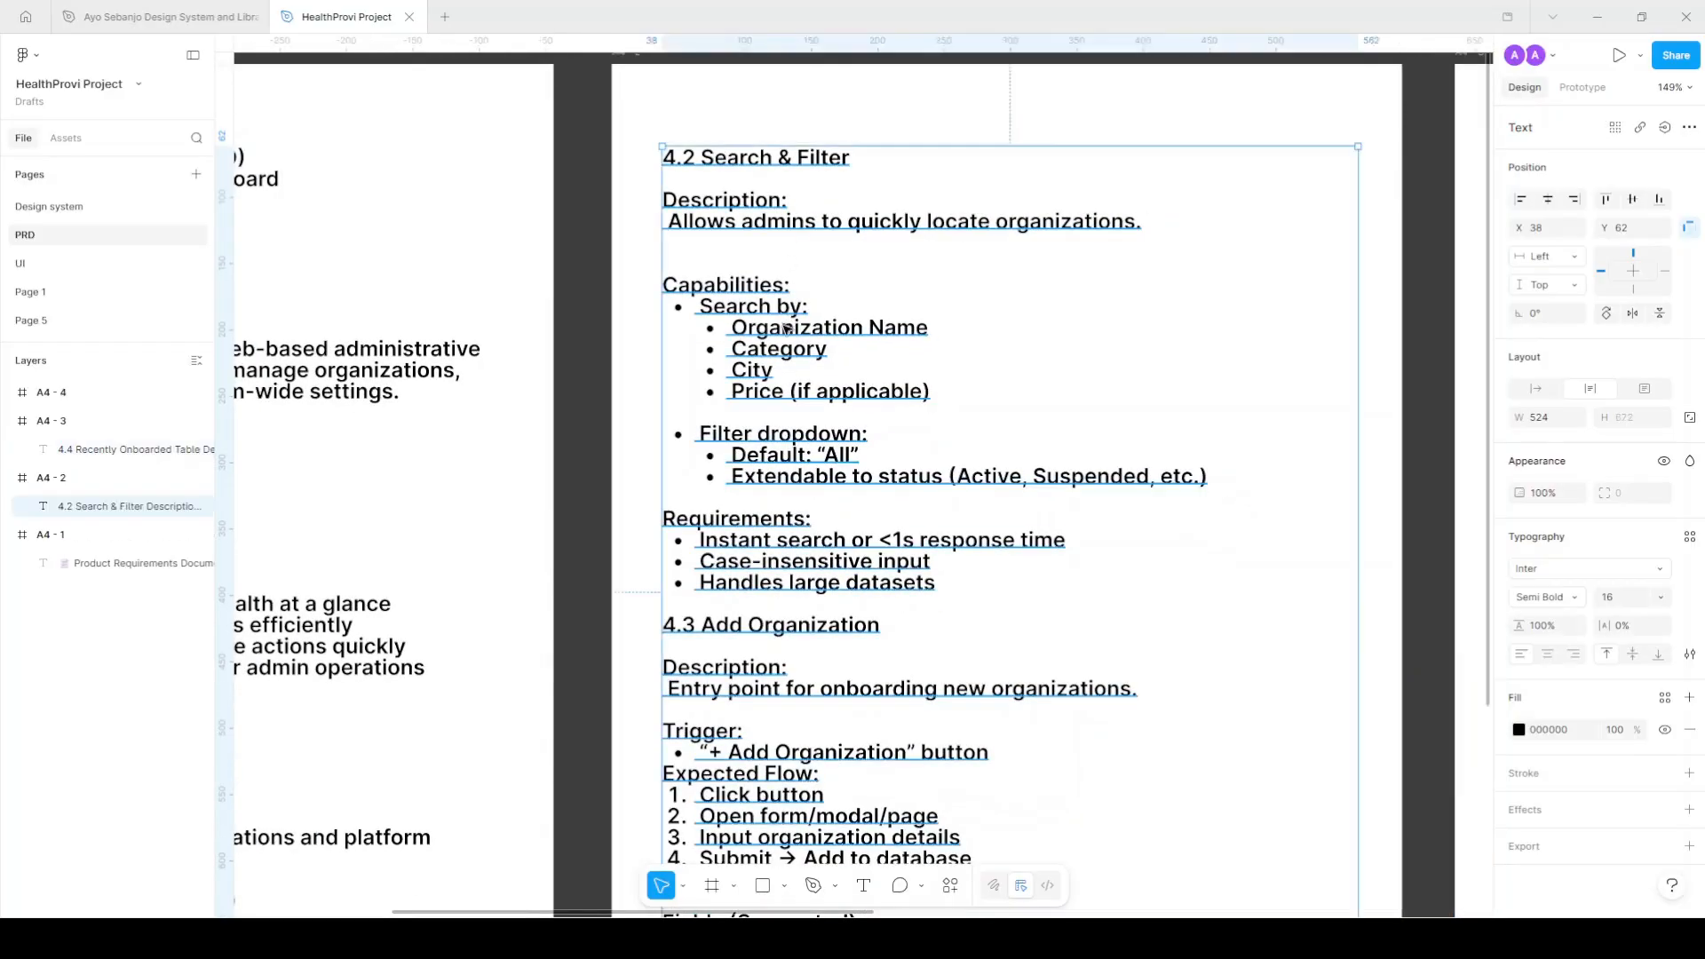
{"action": "left_click_drag", "start_coordinate": [699, 307], "coordinate": [939, 402]}
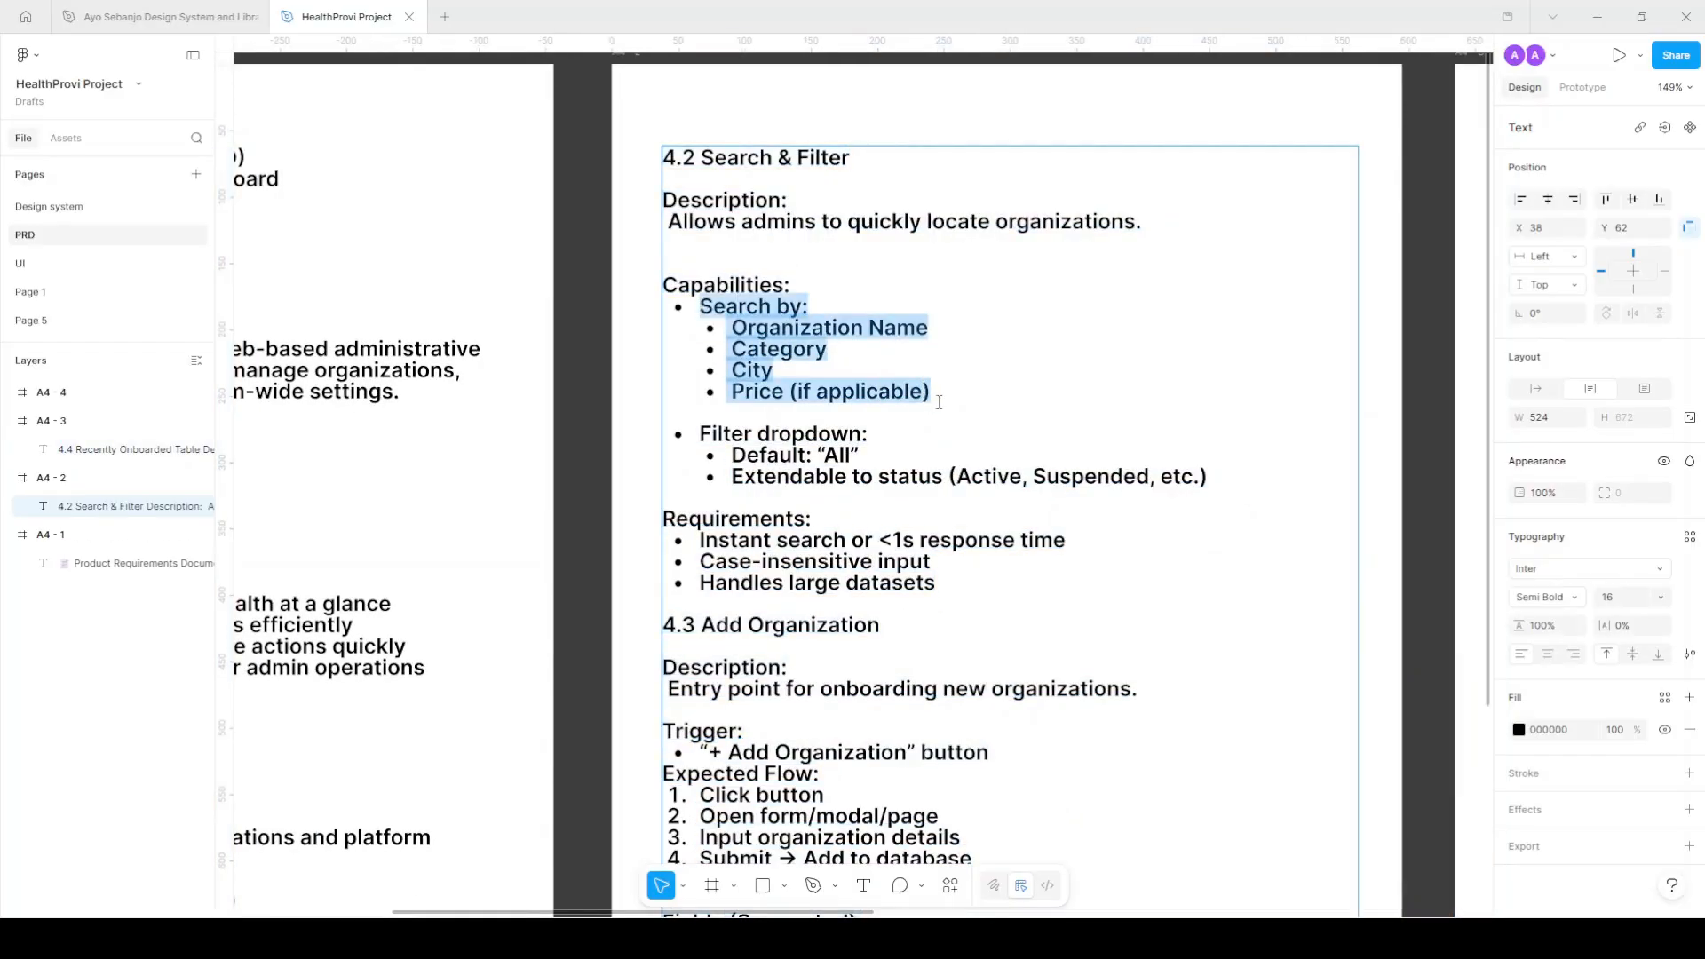
Paste the Search by list into the duplicated text on the UI page.
{"action": "left_click", "coordinate": [54, 263]}
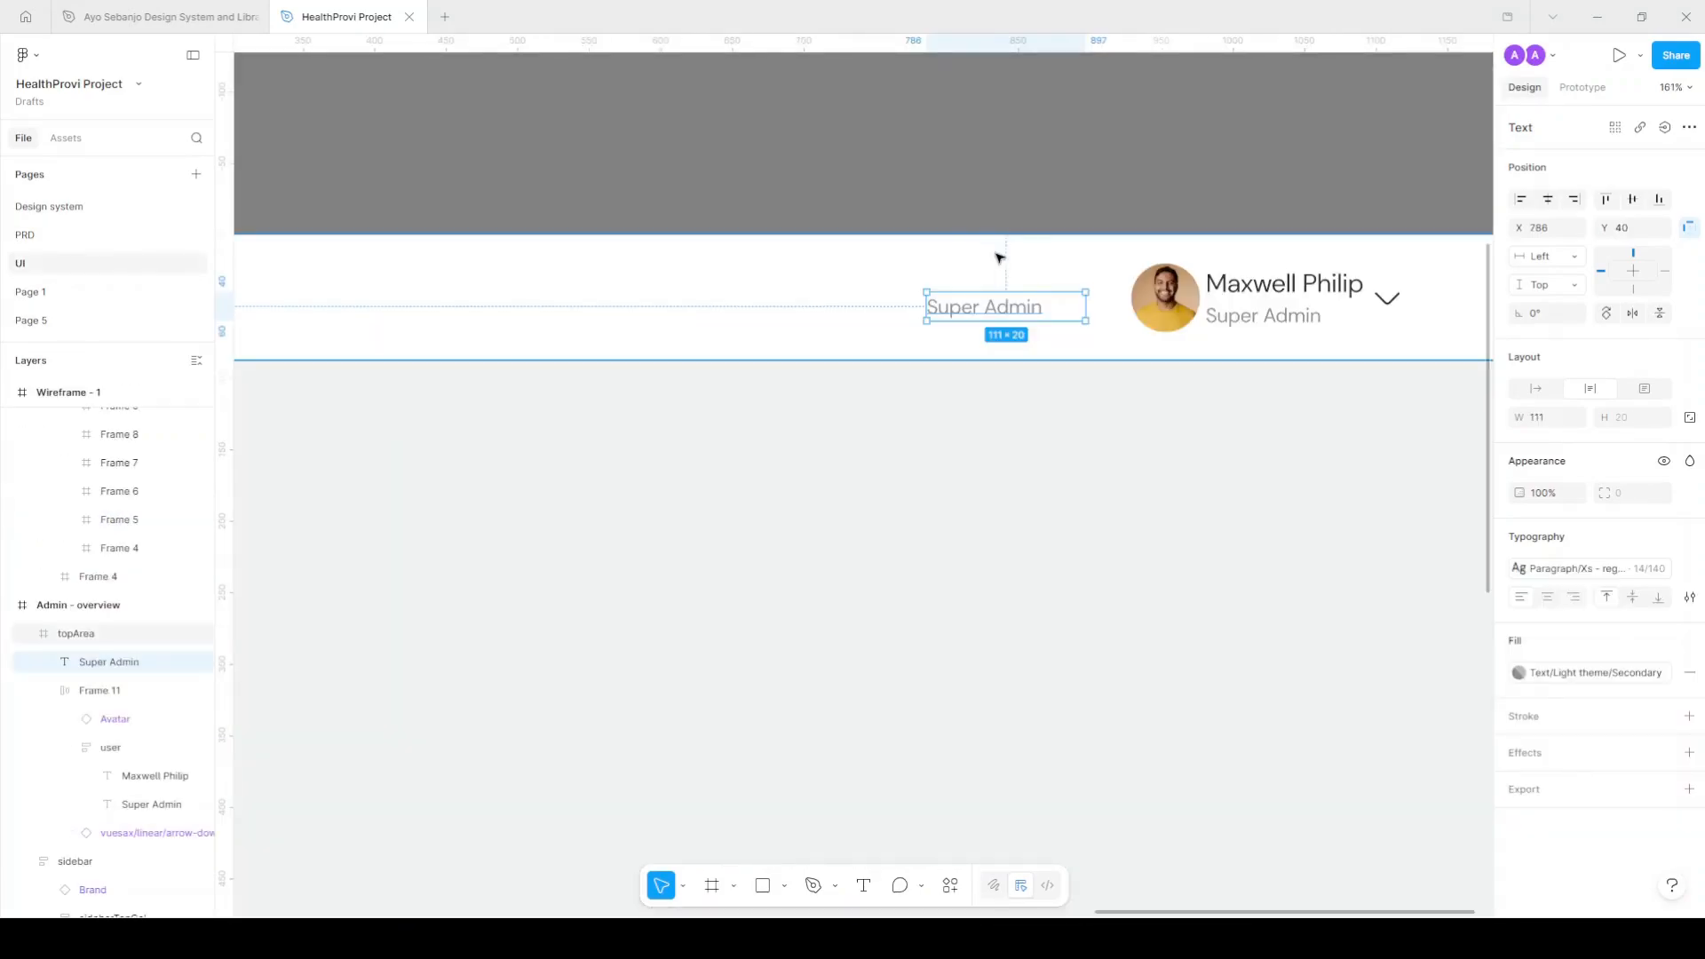
{"action": "double_click", "coordinate": [1021, 307]}
{"action": "key", "text": "ctrl+v"}
{"action": "left_click_drag", "start_coordinate": [1035, 307], "coordinate": [894, 305]}
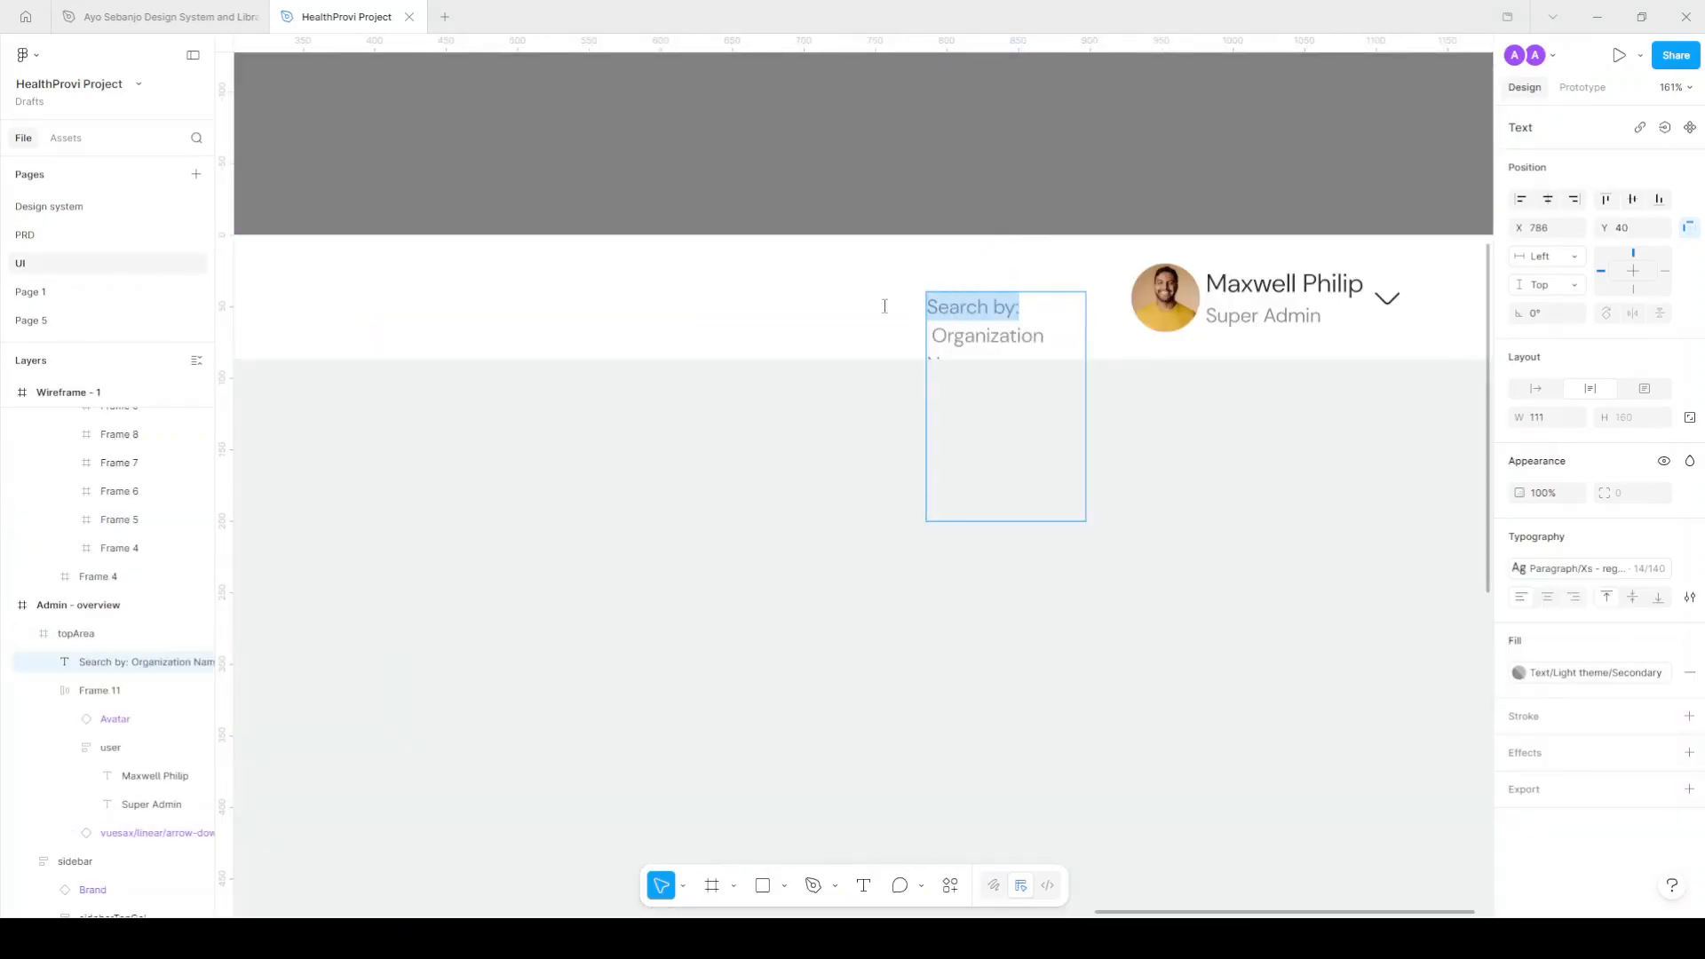
Retype the colon after 'Search by' and move the hint text up and left.
{"action": "left_click", "coordinate": [1026, 305]}
{"action": "key", "text": "BackSpace"}
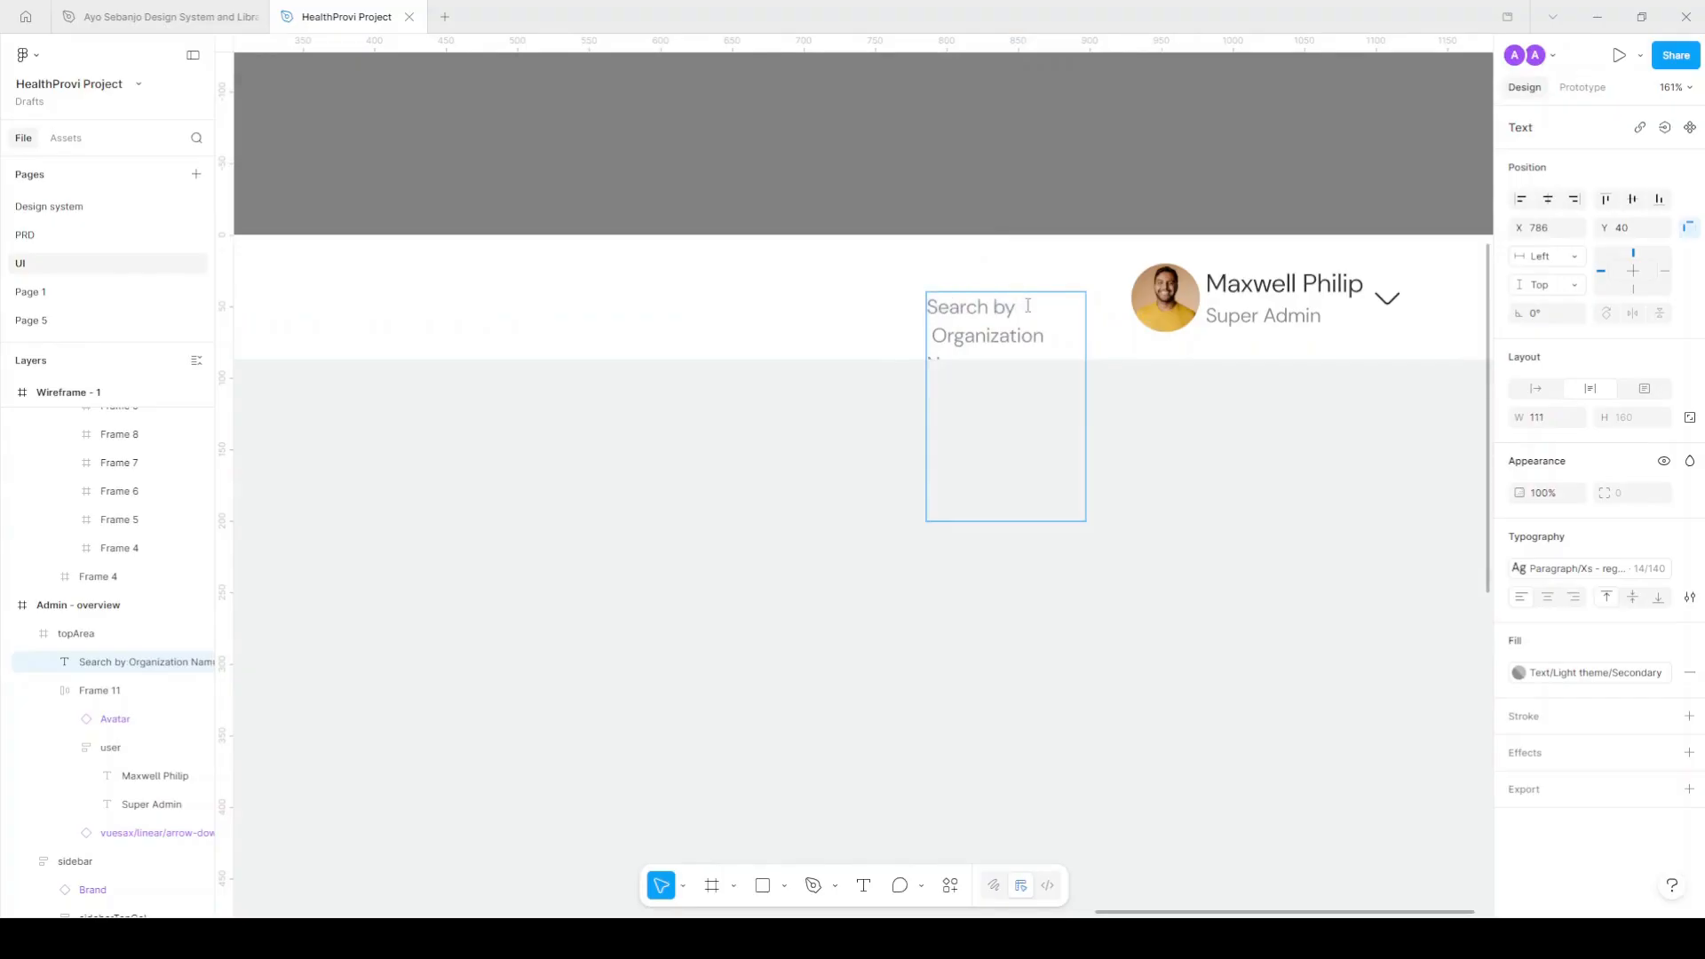
{"action": "type", "text": ":"}
{"action": "key", "text": "Escape"}
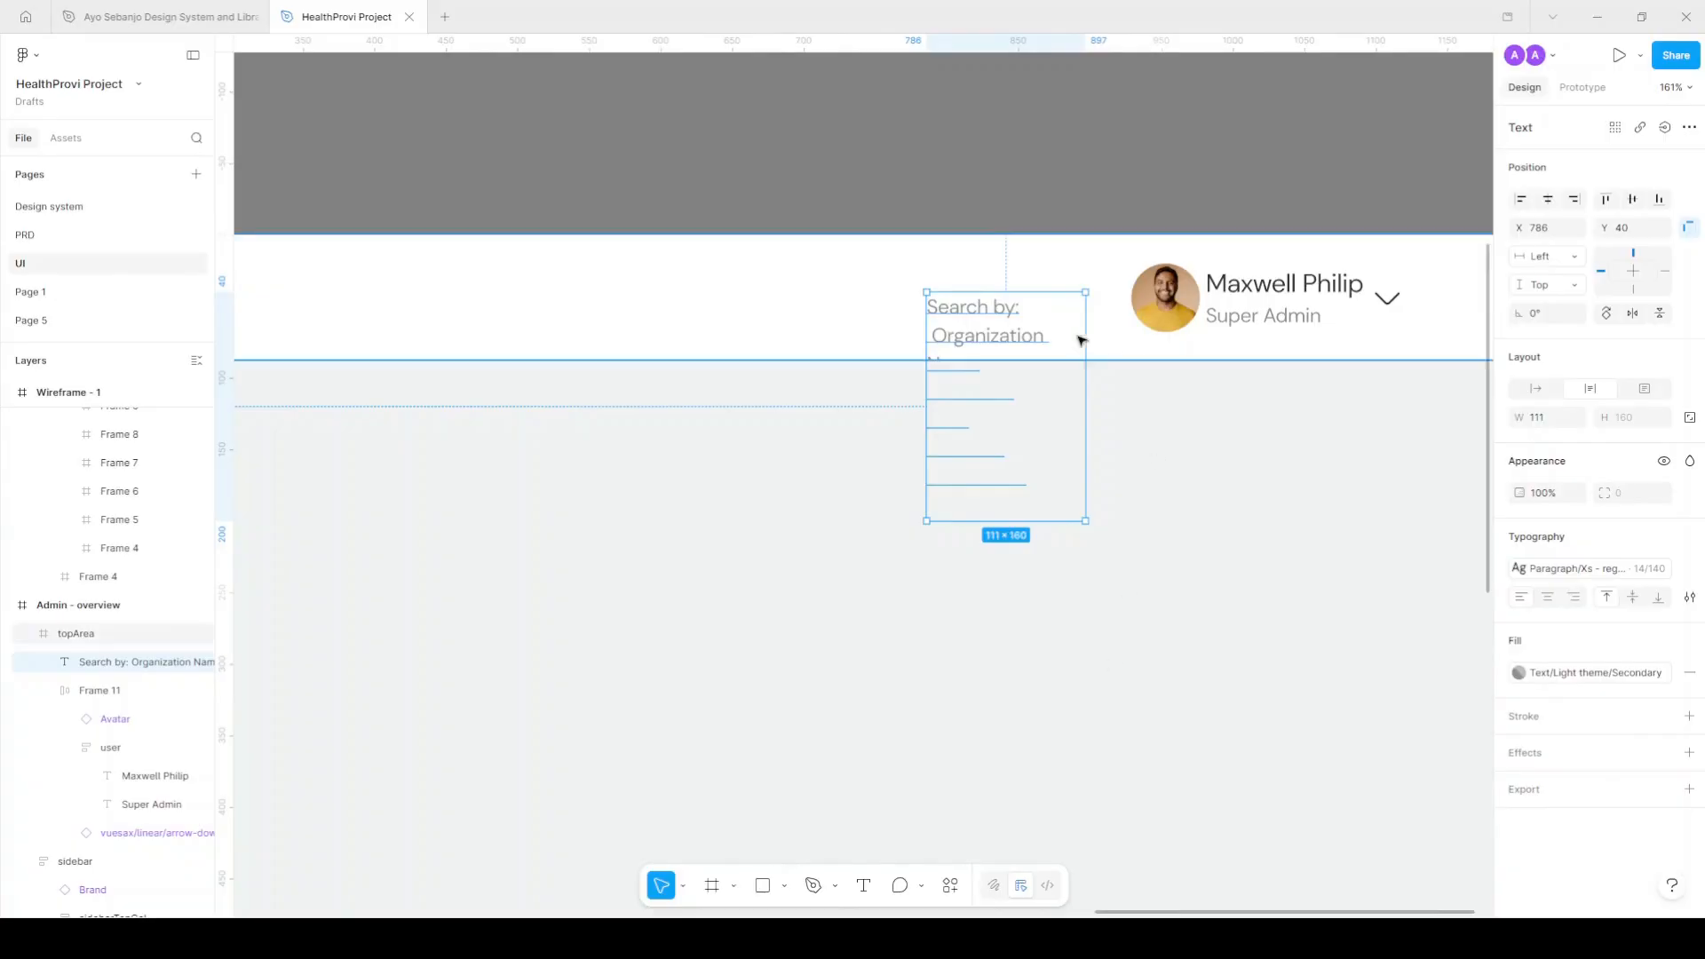
{"action": "left_click_drag", "start_coordinate": [1035, 320], "coordinate": [856, 287]}
{"action": "scroll", "coordinate": [888, 284], "scroll_direction": "up", "scroll_amount": 4}
Join Organization and Name with a comma and widen the text box to 280.
{"action": "key", "text": "Return"}
{"action": "left_click", "coordinate": [920, 324]}
{"action": "key", "text": "Delete"}
{"action": "key", "text": "Delete"}
{"action": "type", "text": ","}
{"action": "key", "text": "Delete"}
{"action": "type", "text": "Name"}
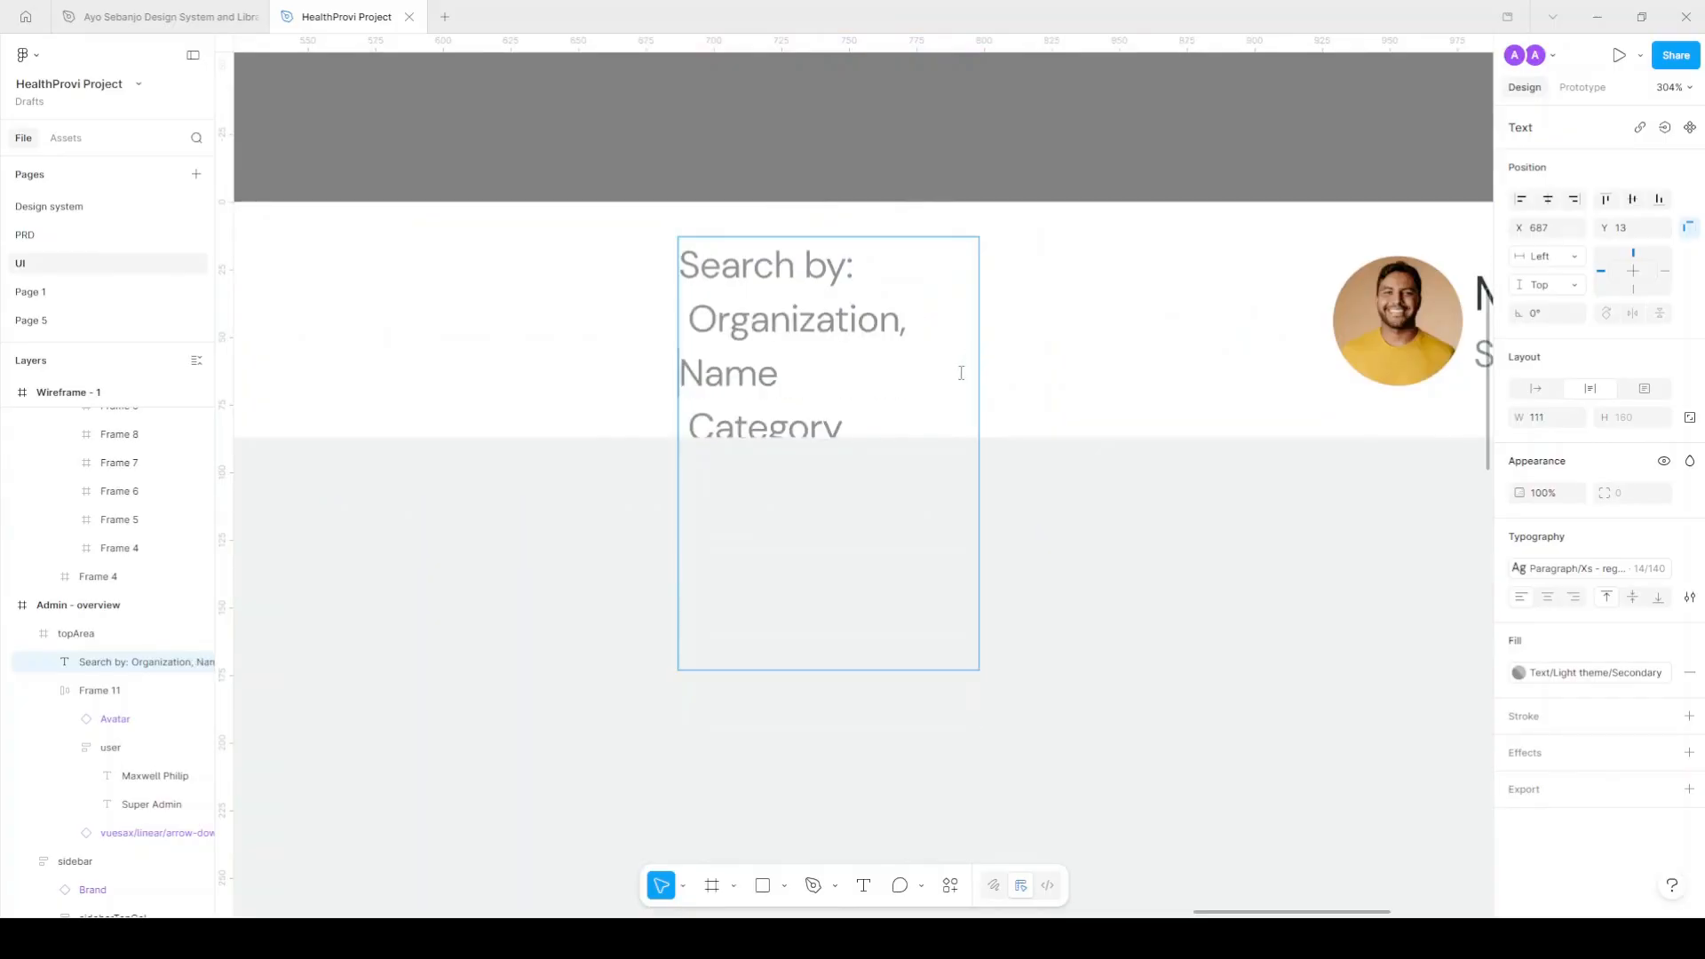
{"action": "left_click_drag", "start_coordinate": [979, 346], "coordinate": [1437, 347]}
Join Category, City and Price onto the same line, deleting '(if applicable)'.
{"action": "double_click", "coordinate": [1017, 322]}
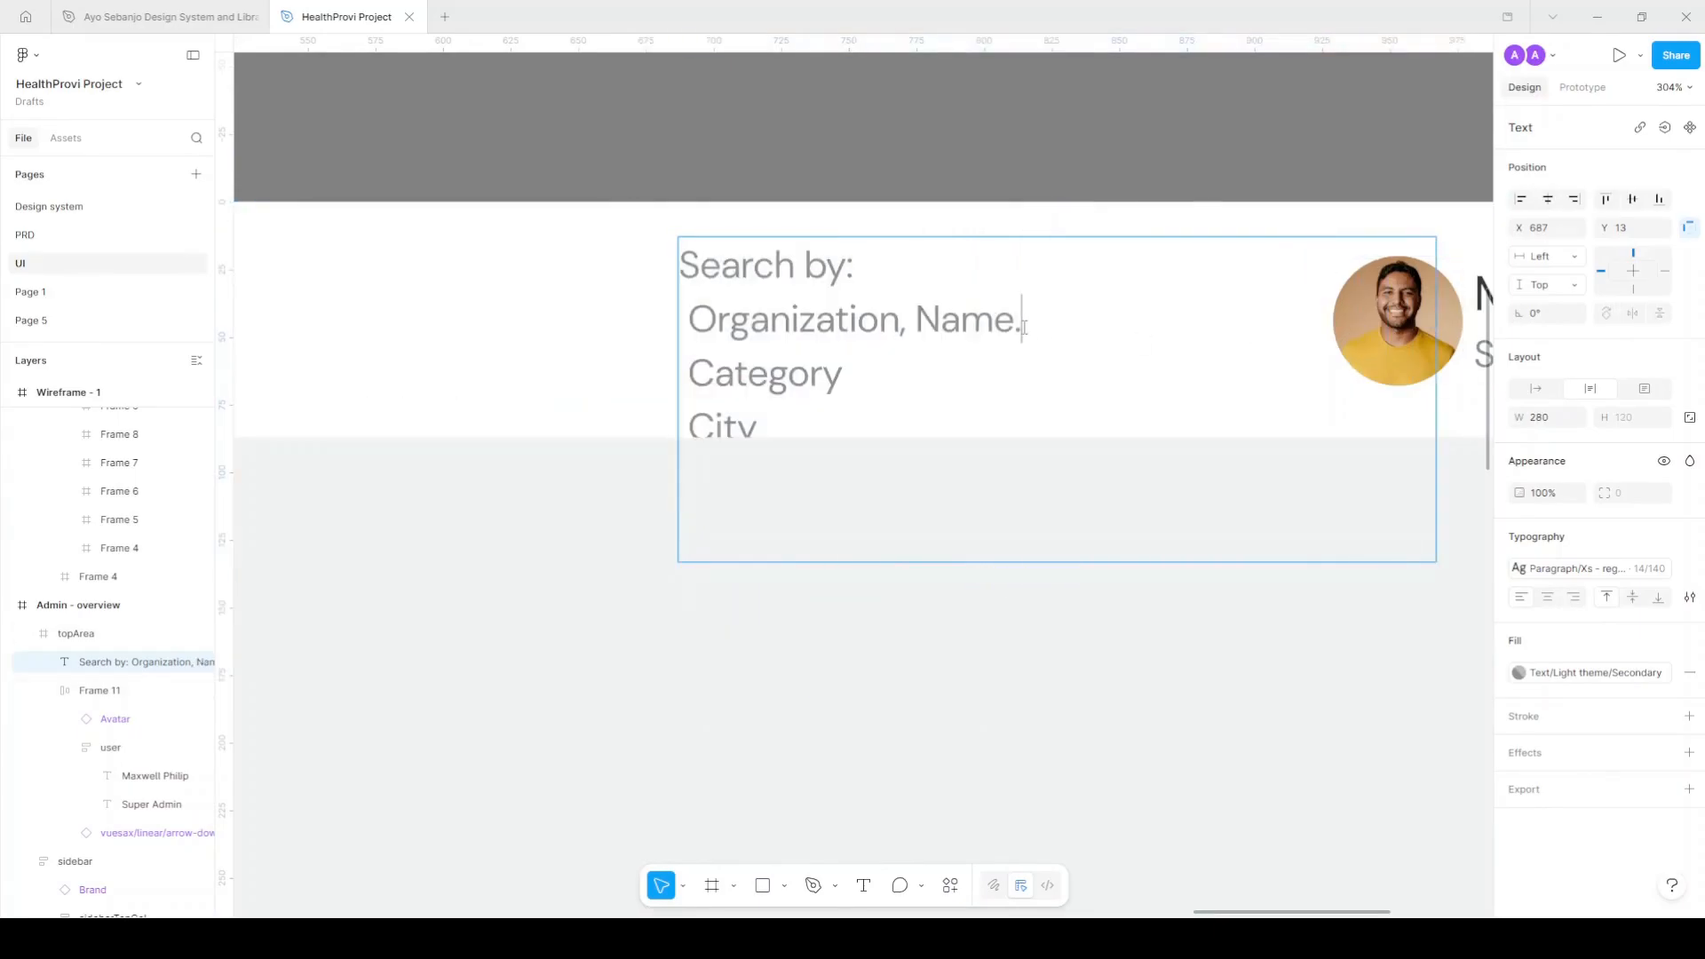
{"action": "key", "text": "Delete"}
{"action": "type", "text": ","}
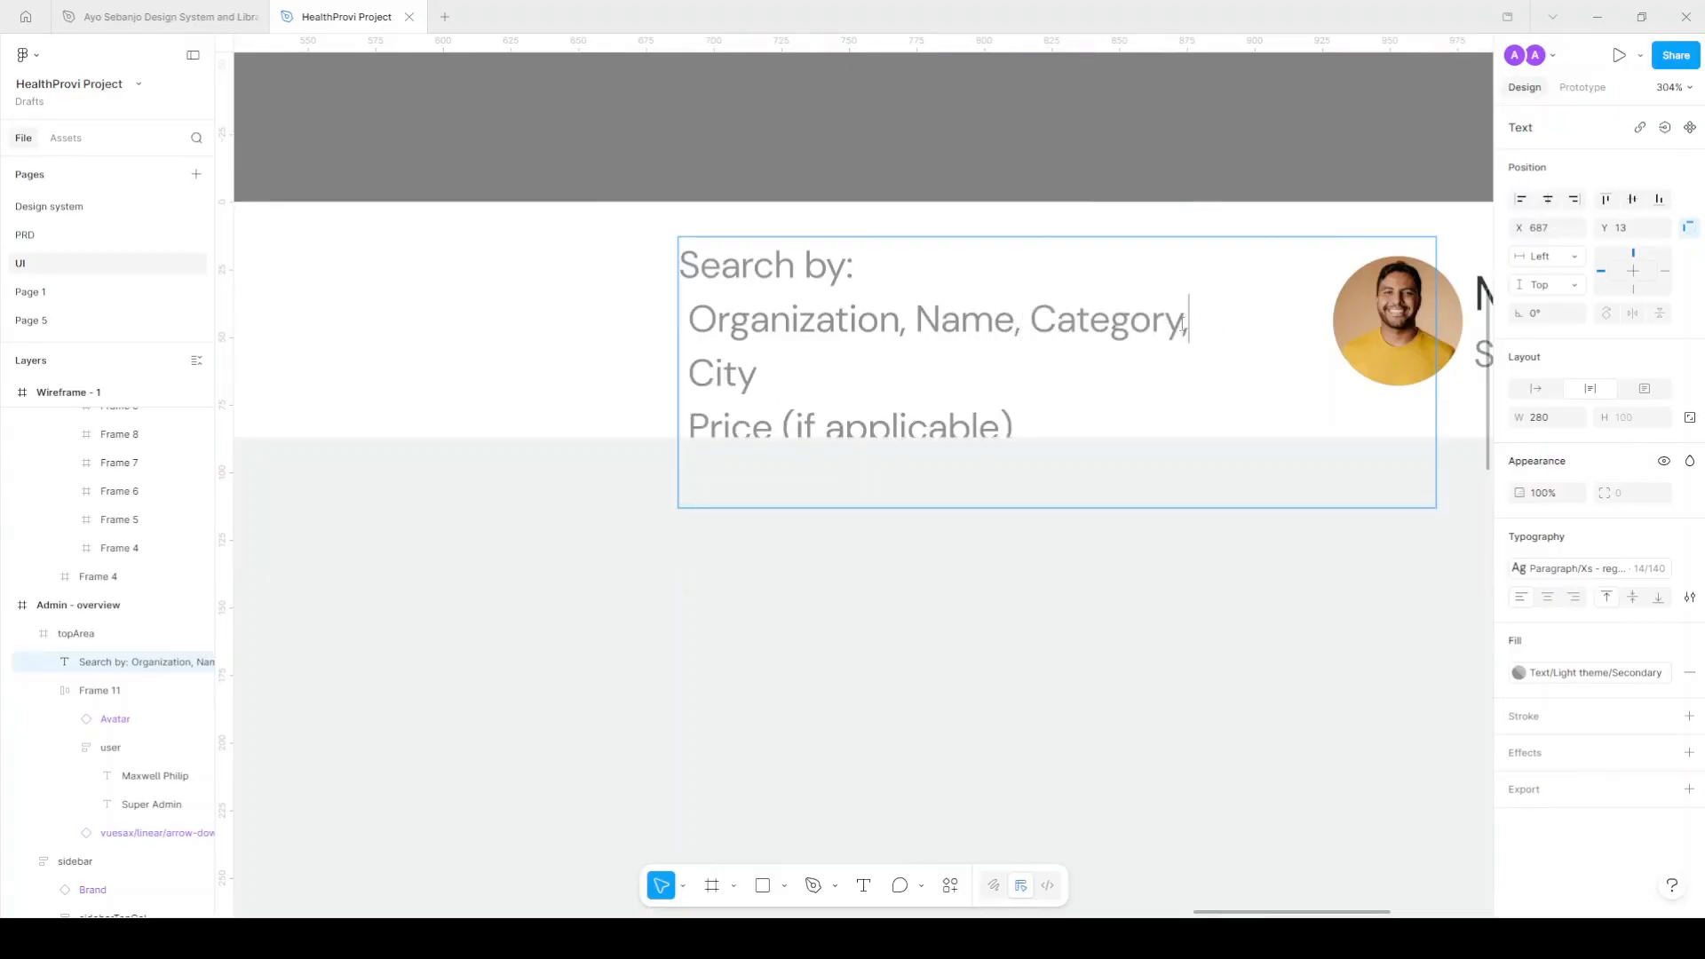
{"action": "key", "text": "Delete"}
{"action": "left_click_drag", "start_coordinate": [1034, 373], "coordinate": [680, 386]}
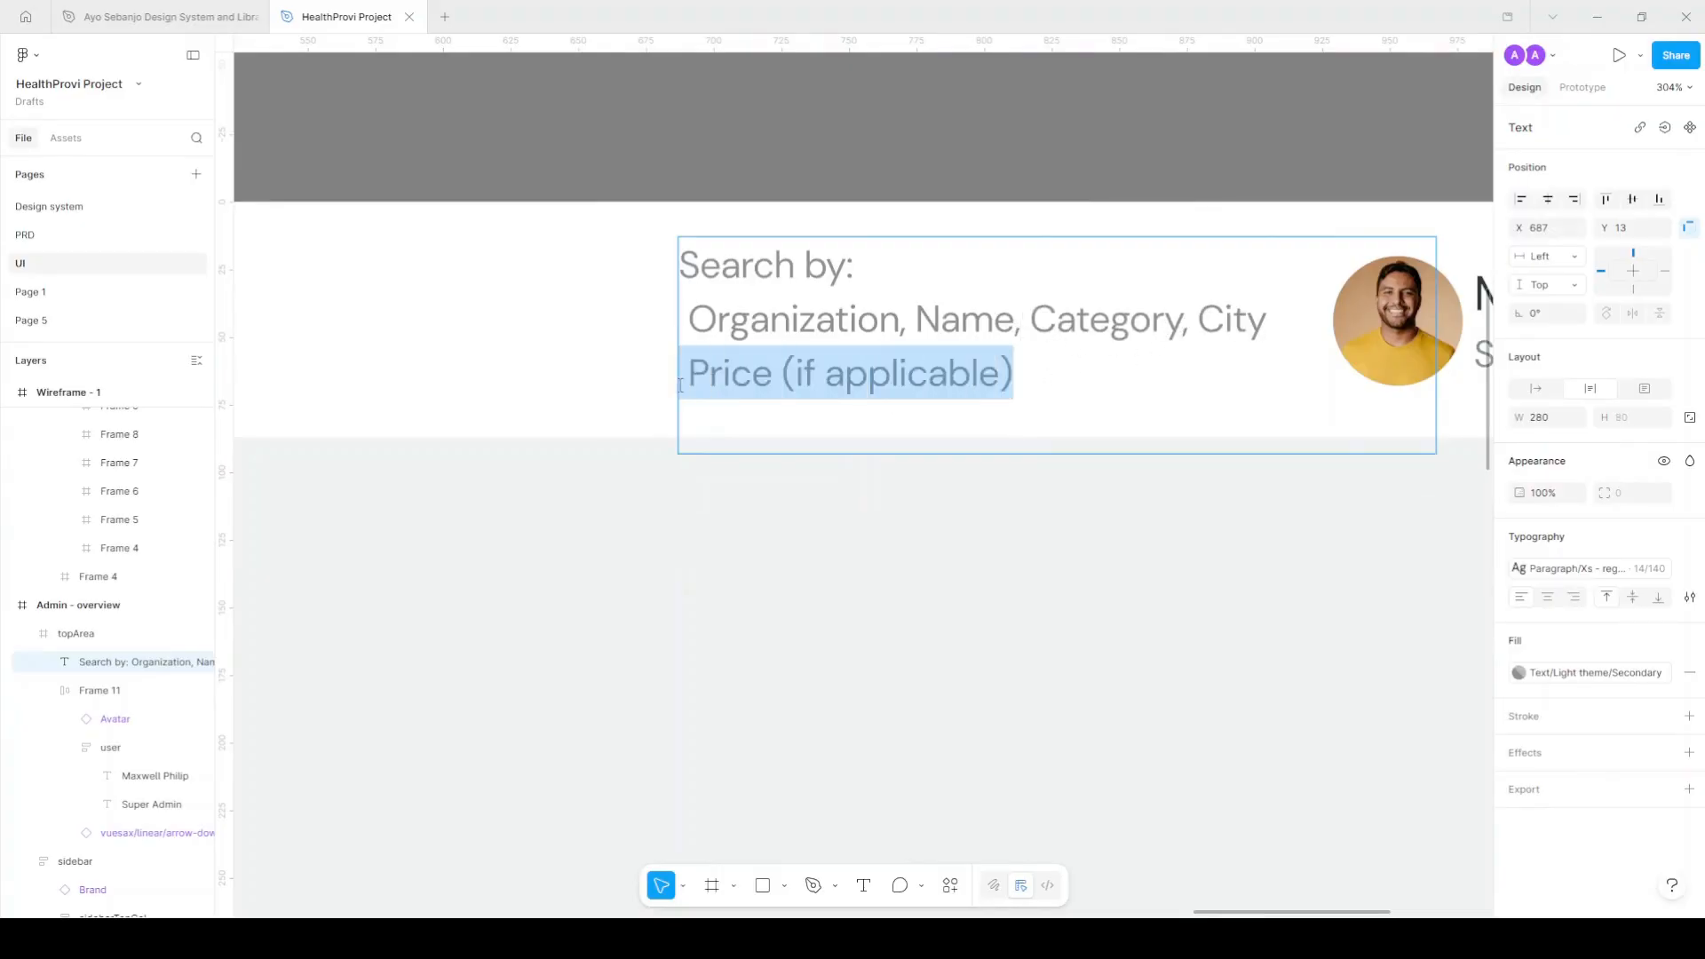
{"action": "left_click_drag", "start_coordinate": [1046, 373], "coordinate": [771, 373]}
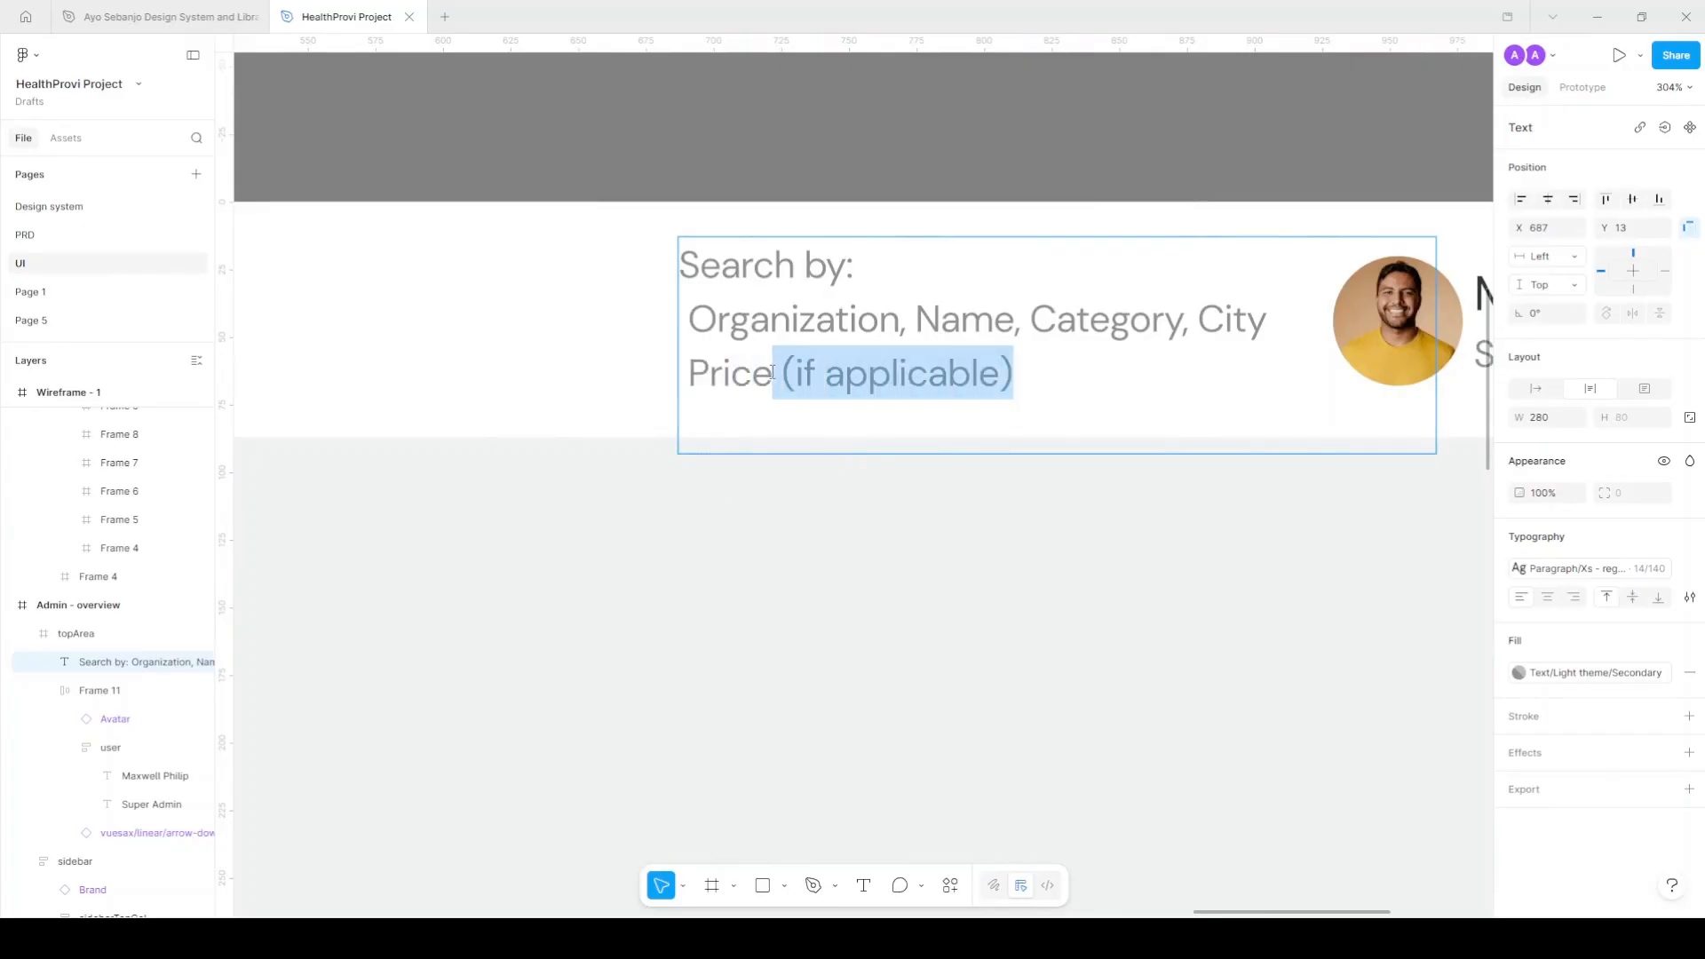
{"action": "key", "text": "BackSpace"}
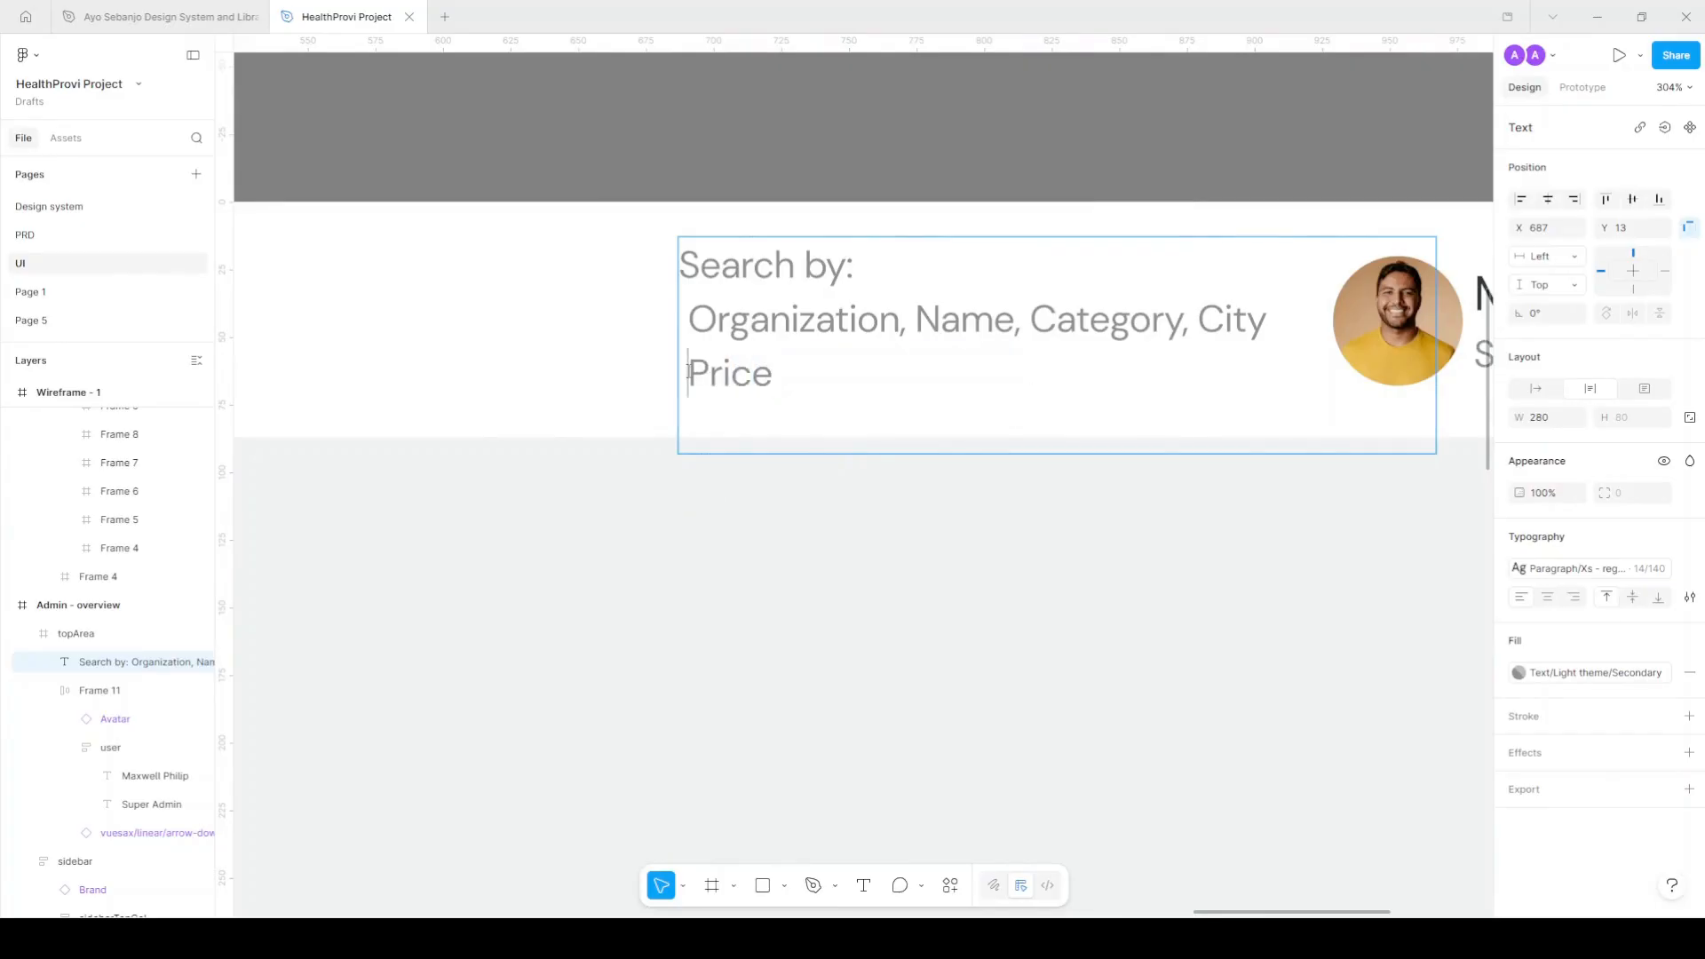
{"action": "key", "text": "BackSpace"}
{"action": "type", "text": ", Price"}
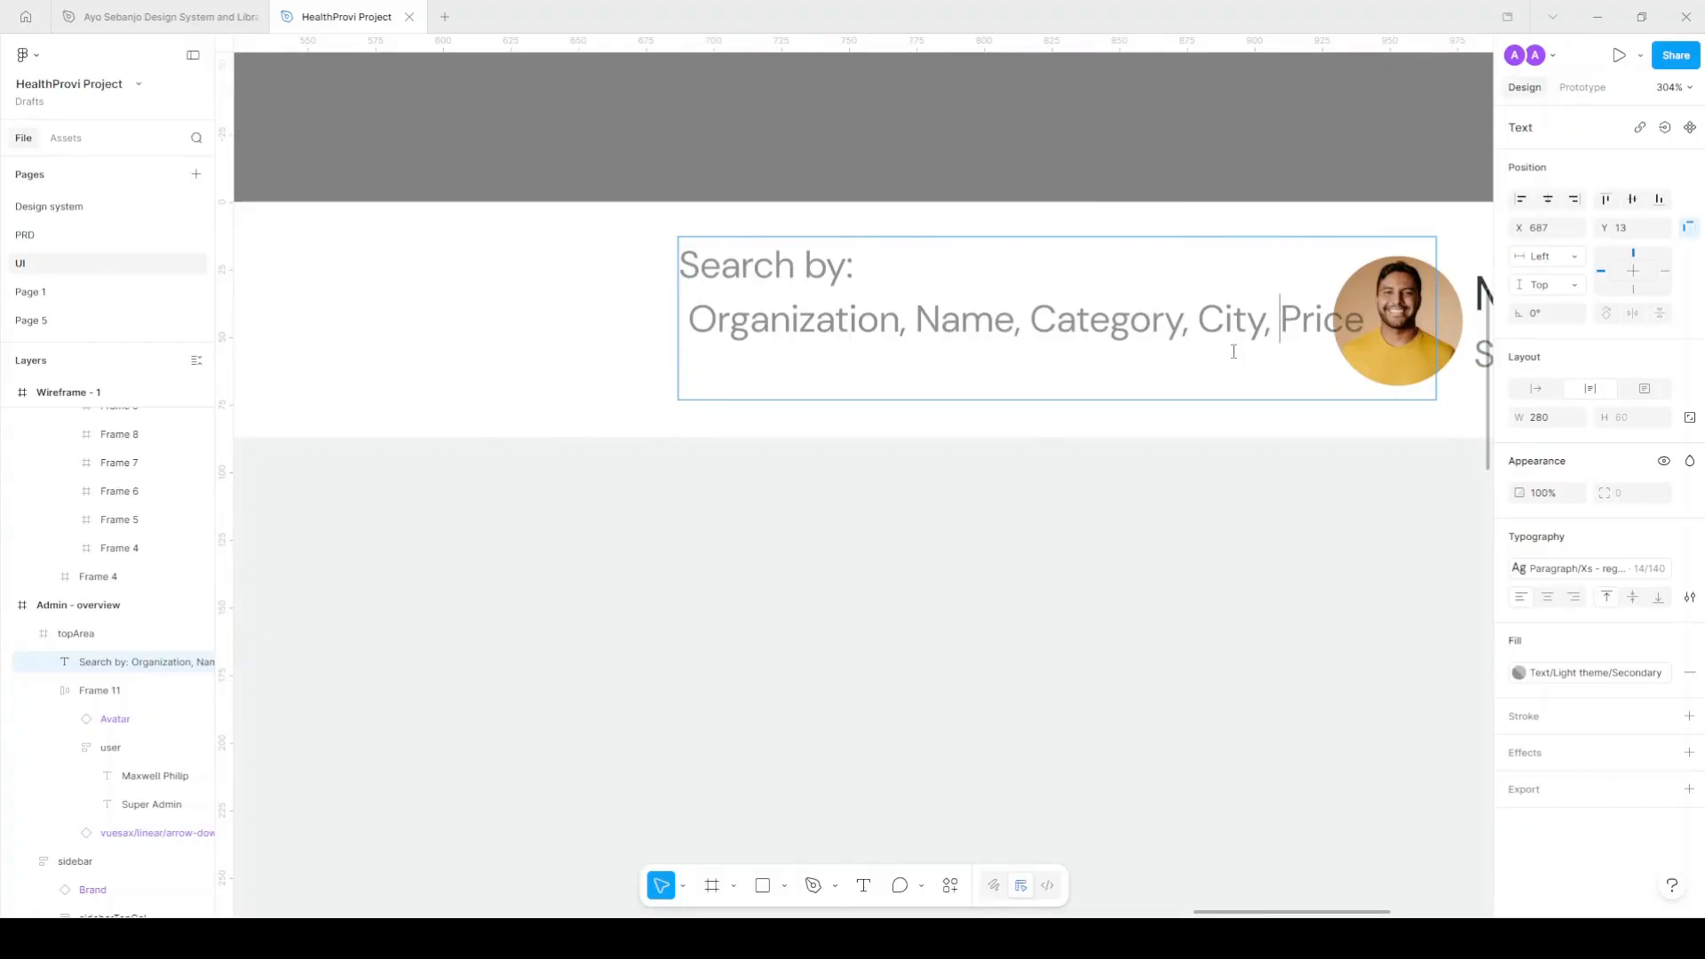
{"action": "key", "text": "Escape"}
Merge the hint into a single line and widen its box to fit.
{"action": "left_click_drag", "start_coordinate": [825, 276], "coordinate": [641, 293]}
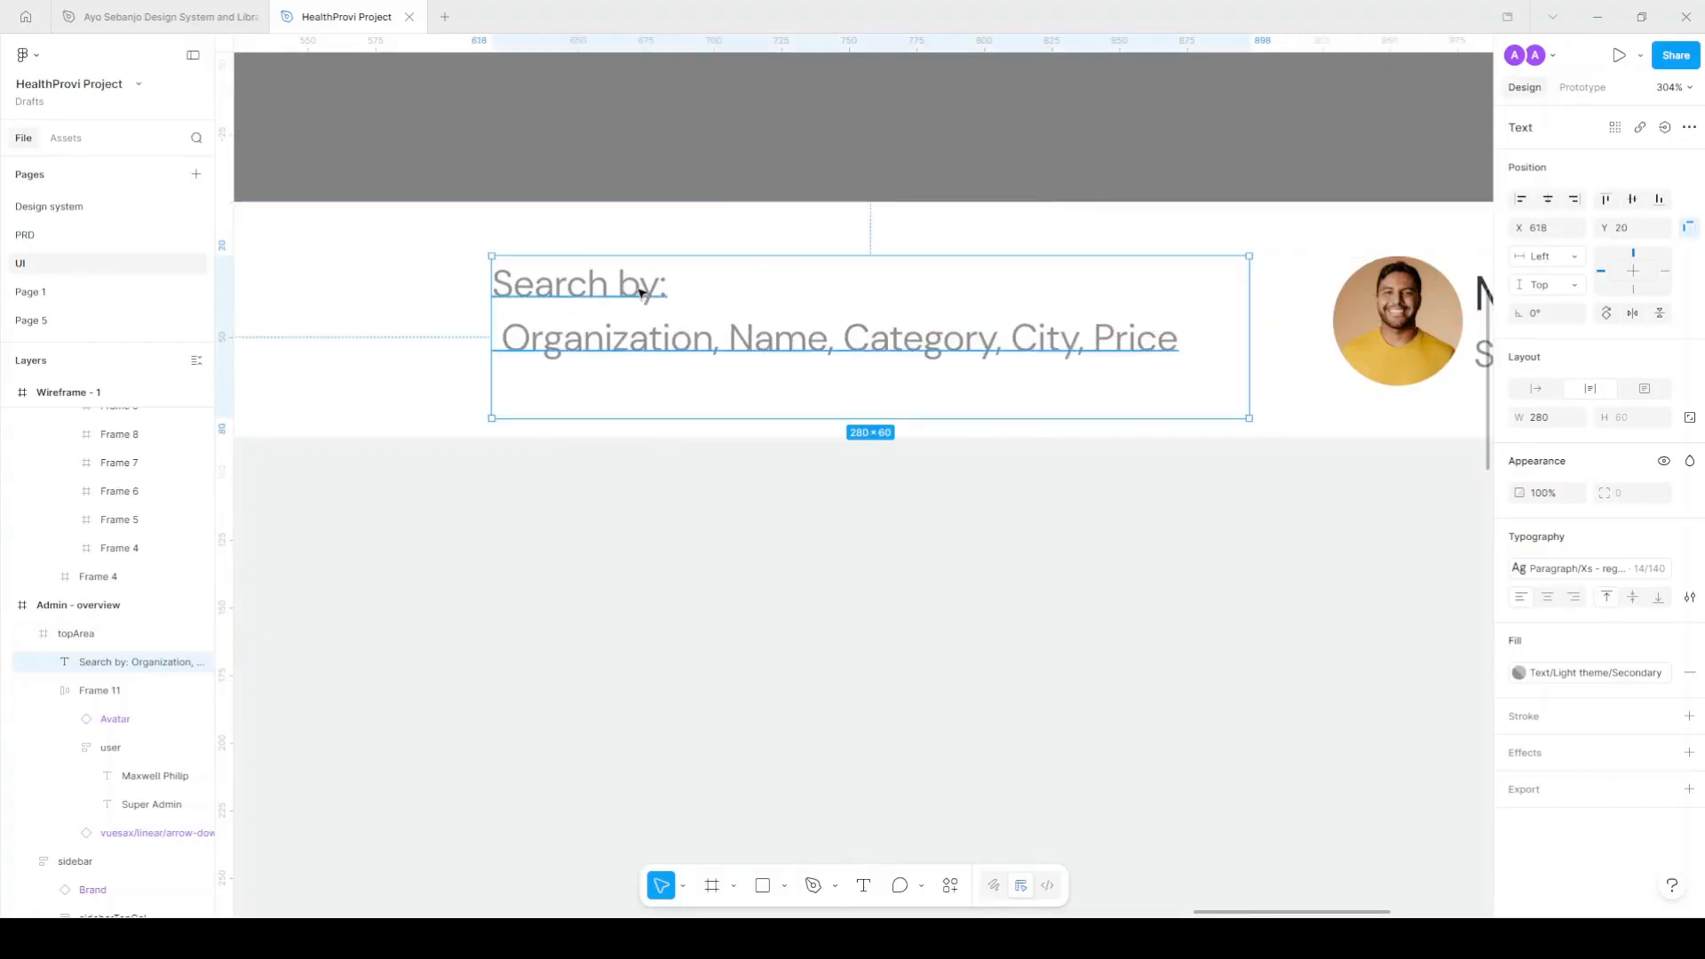
{"action": "double_click", "coordinate": [512, 351]}
{"action": "left_click", "coordinate": [503, 346]}
{"action": "key", "text": "BackSpace"}
{"action": "key", "text": "BackSpace"}
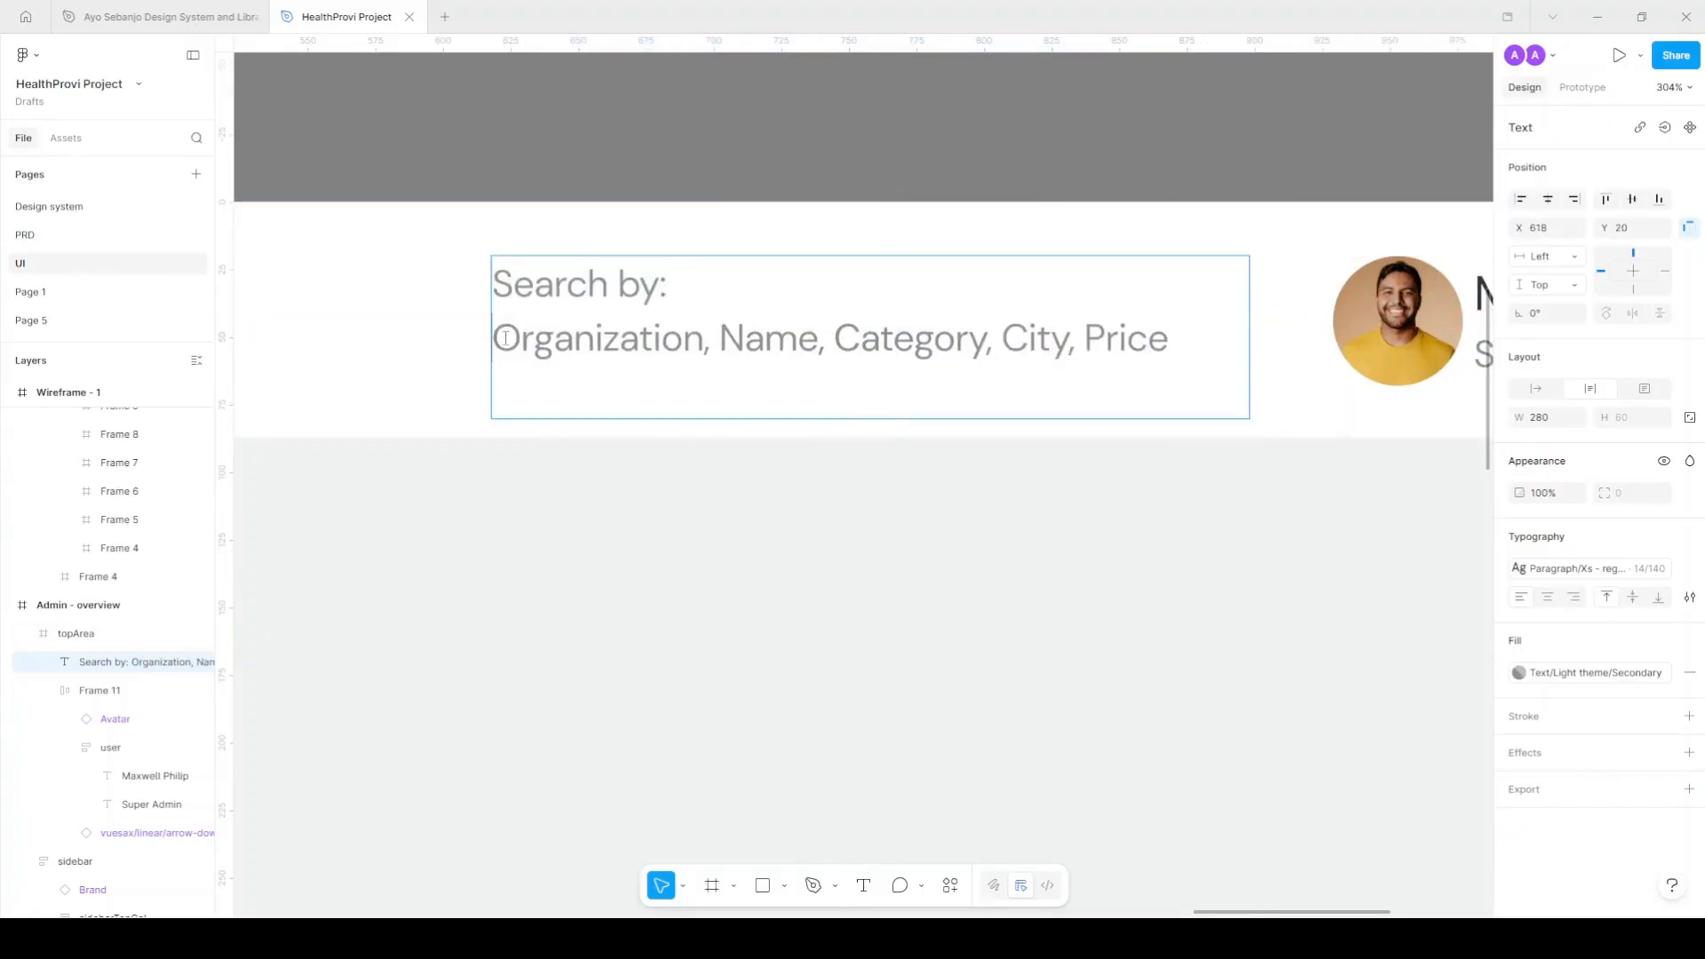
{"action": "key", "text": "Escape"}
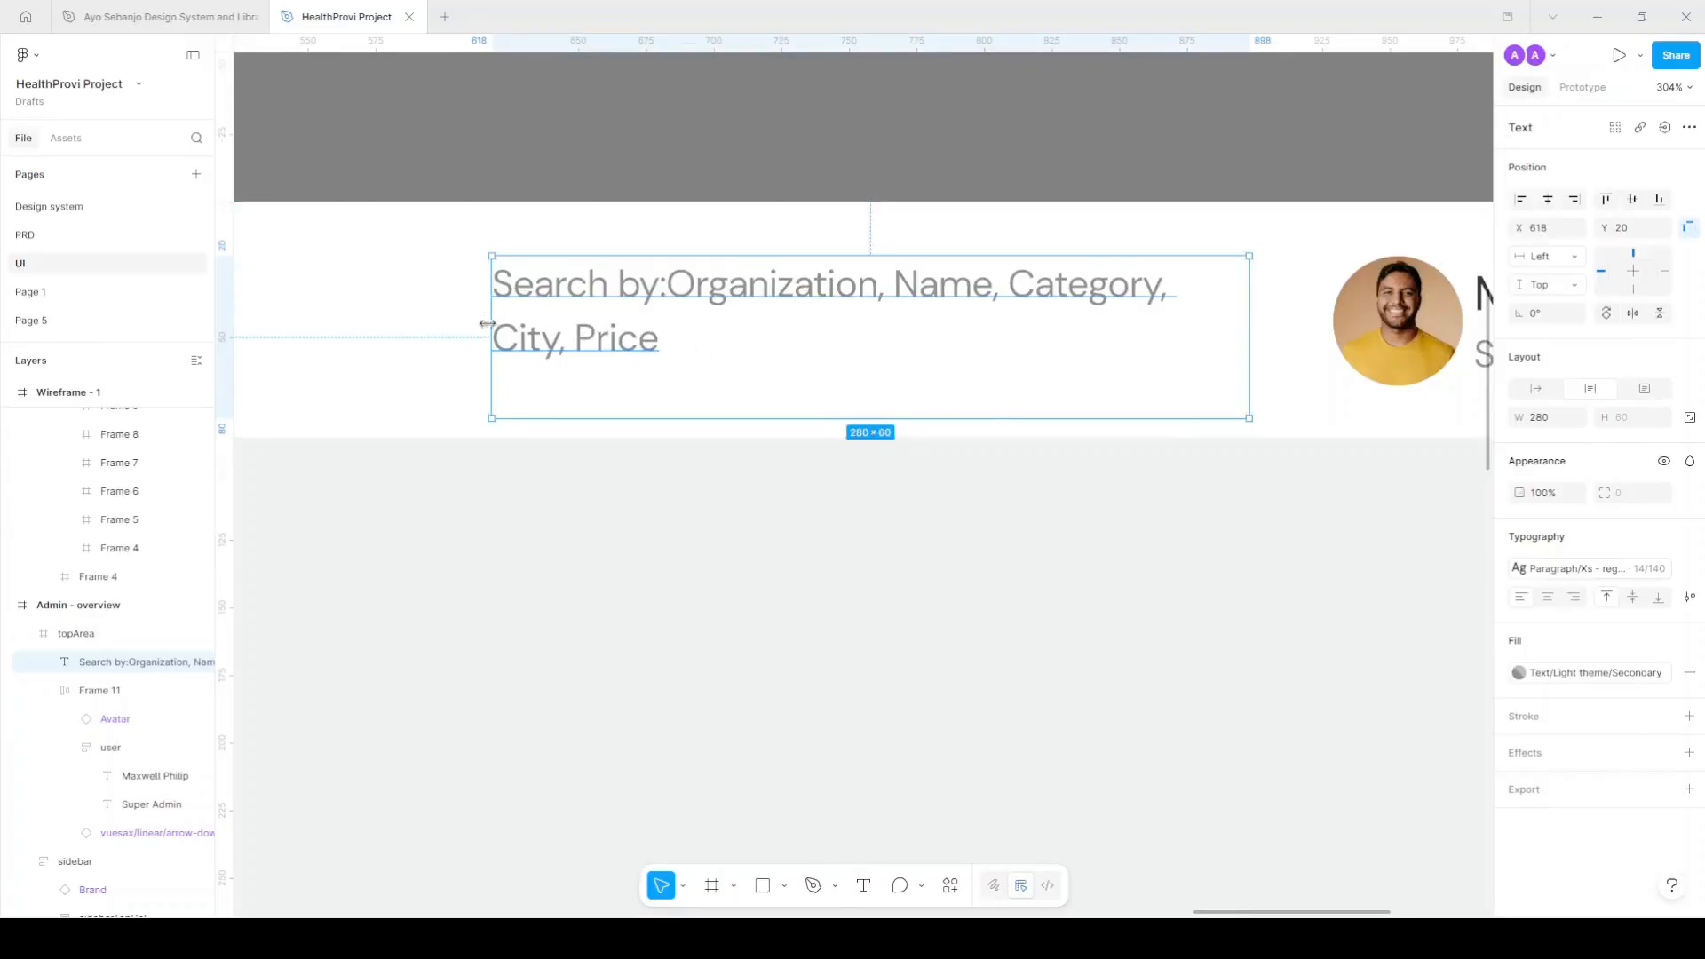
{"action": "left_click_drag", "start_coordinate": [492, 328], "coordinate": [325, 330]}
{"action": "double_click", "coordinate": [1231, 291]}
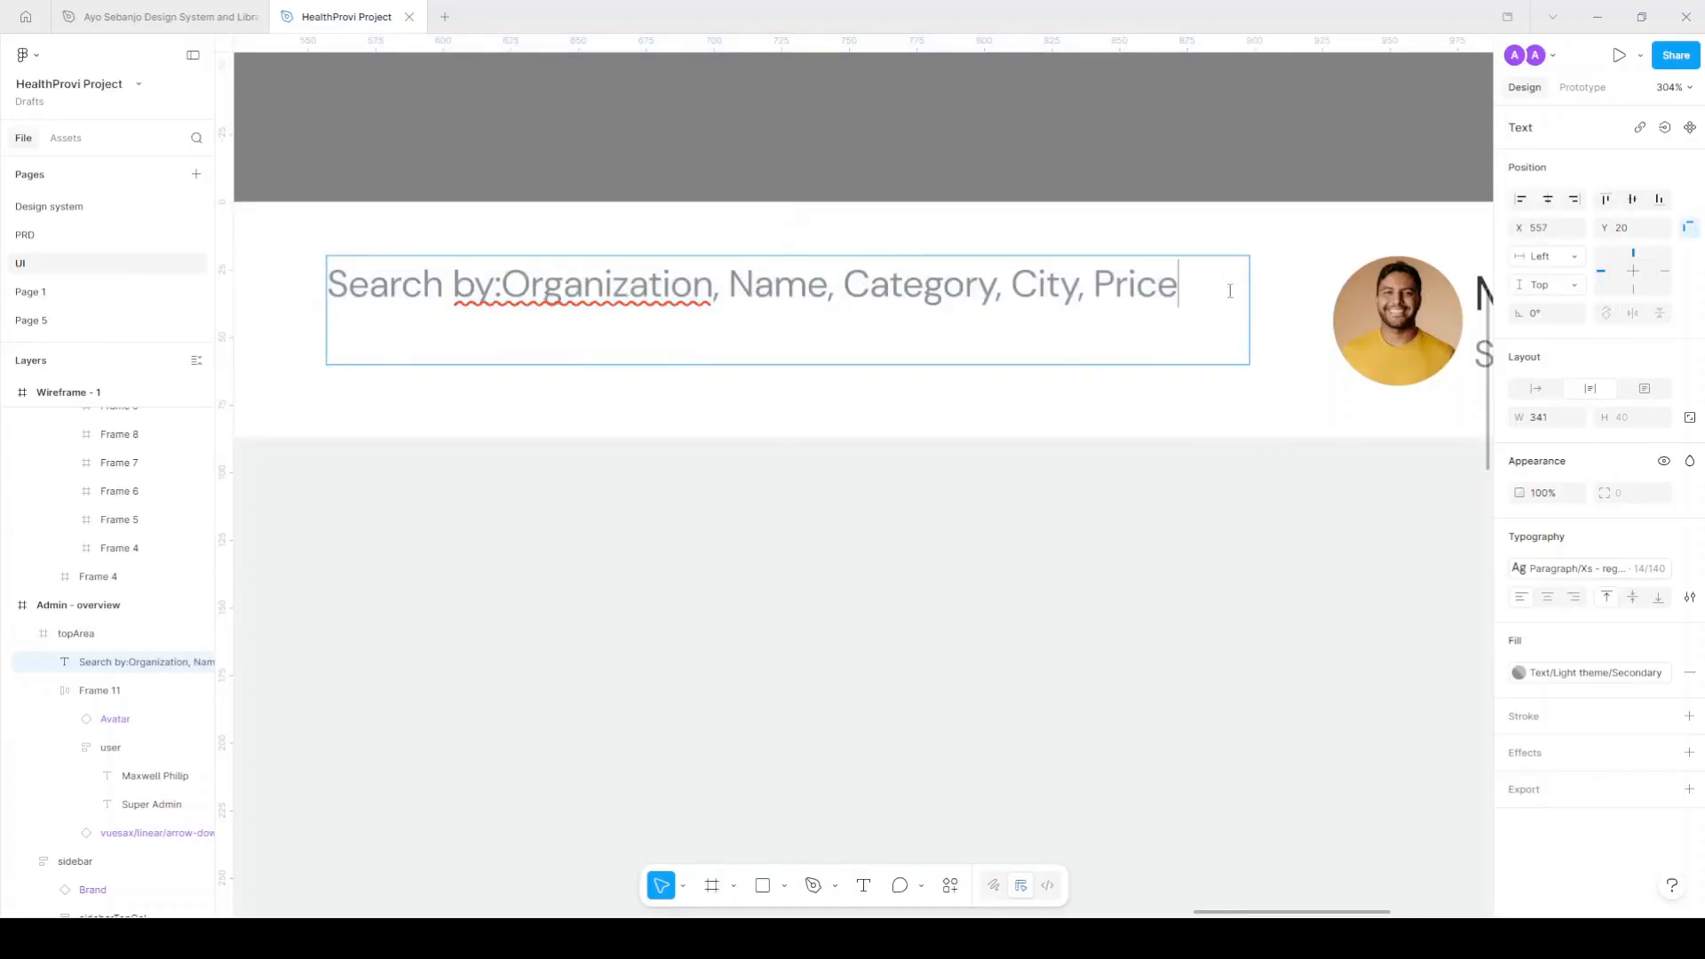
{"action": "key", "text": "BackSpace"}
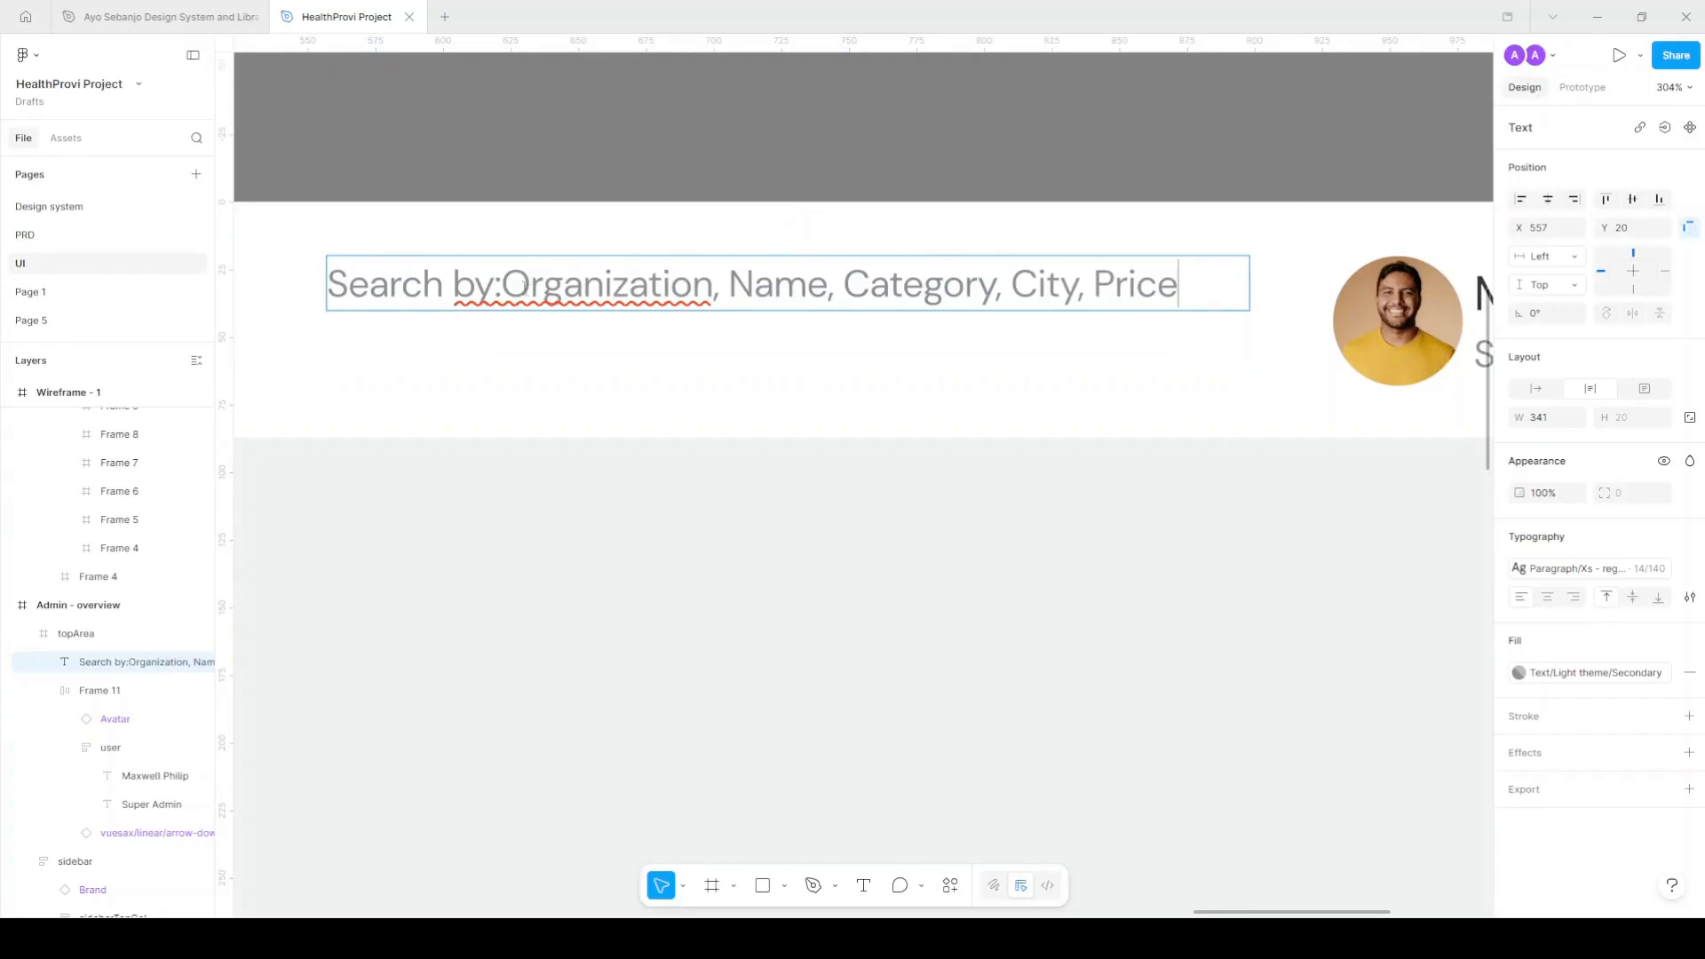
{"action": "left_click", "coordinate": [502, 284]}
{"action": "key", "text": "Escape"}
Nudge the hint text lower and wrap it in an auto-layout frame.
{"action": "scroll", "coordinate": [668, 283], "scroll_direction": "down", "scroll_amount": 4}
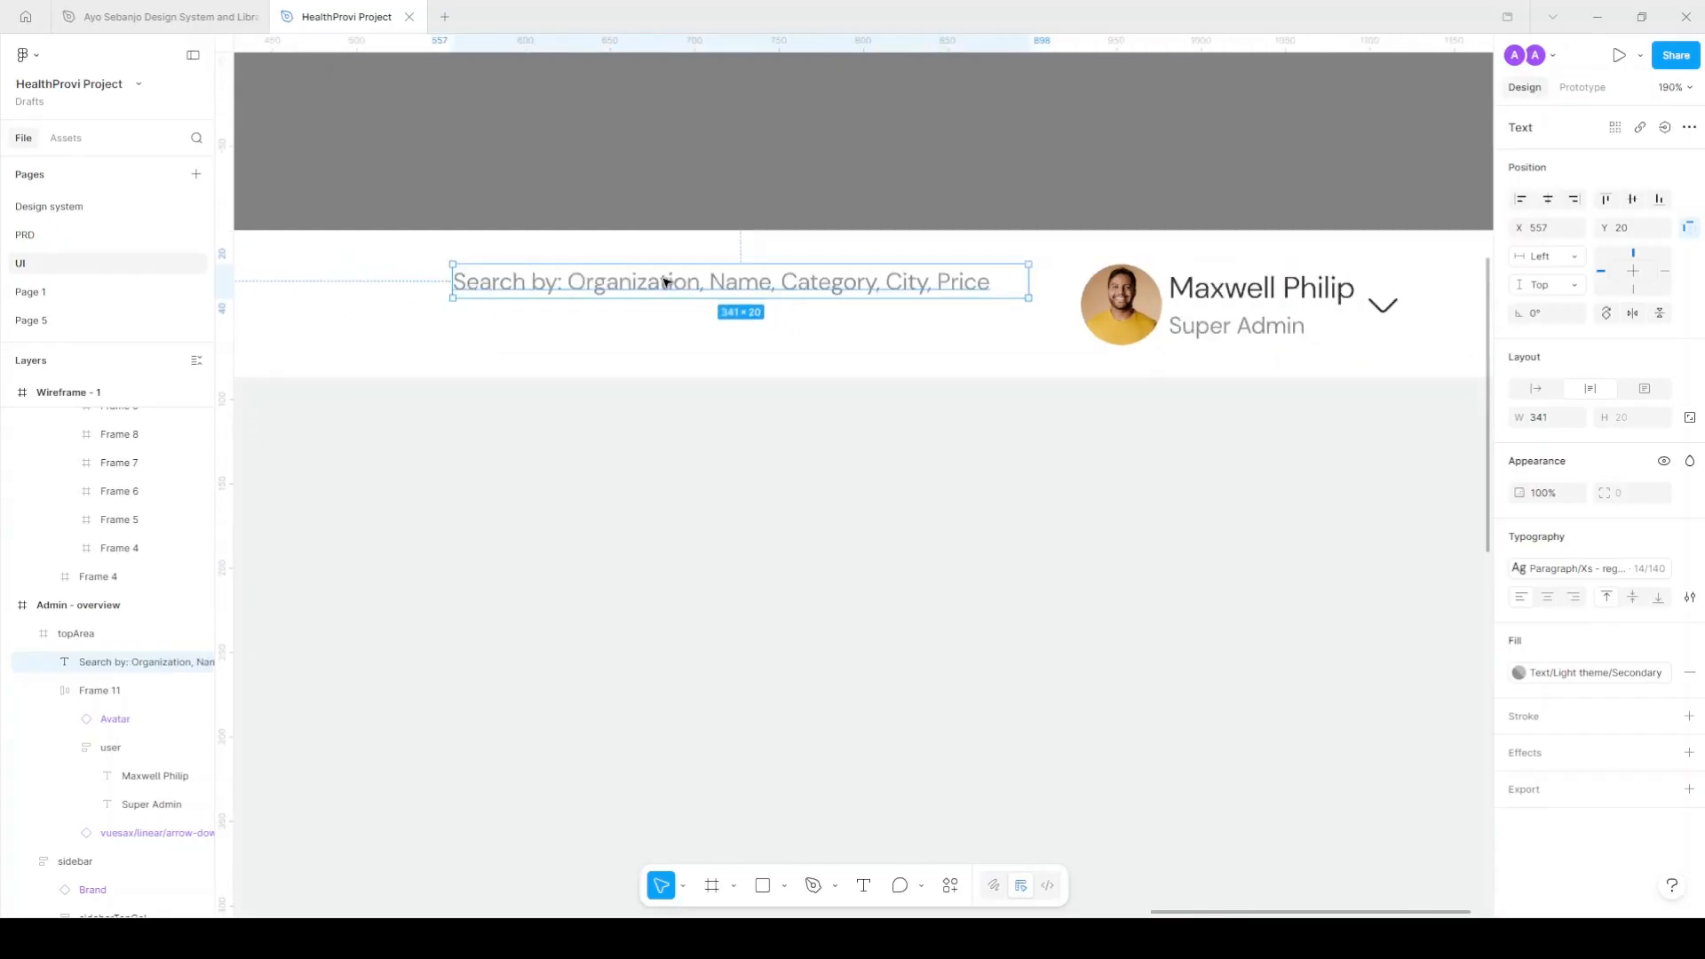
{"action": "scroll", "coordinate": [691, 285], "scroll_direction": "up", "scroll_amount": 2}
{"action": "left_click_drag", "start_coordinate": [693, 307], "coordinate": [696, 311]}
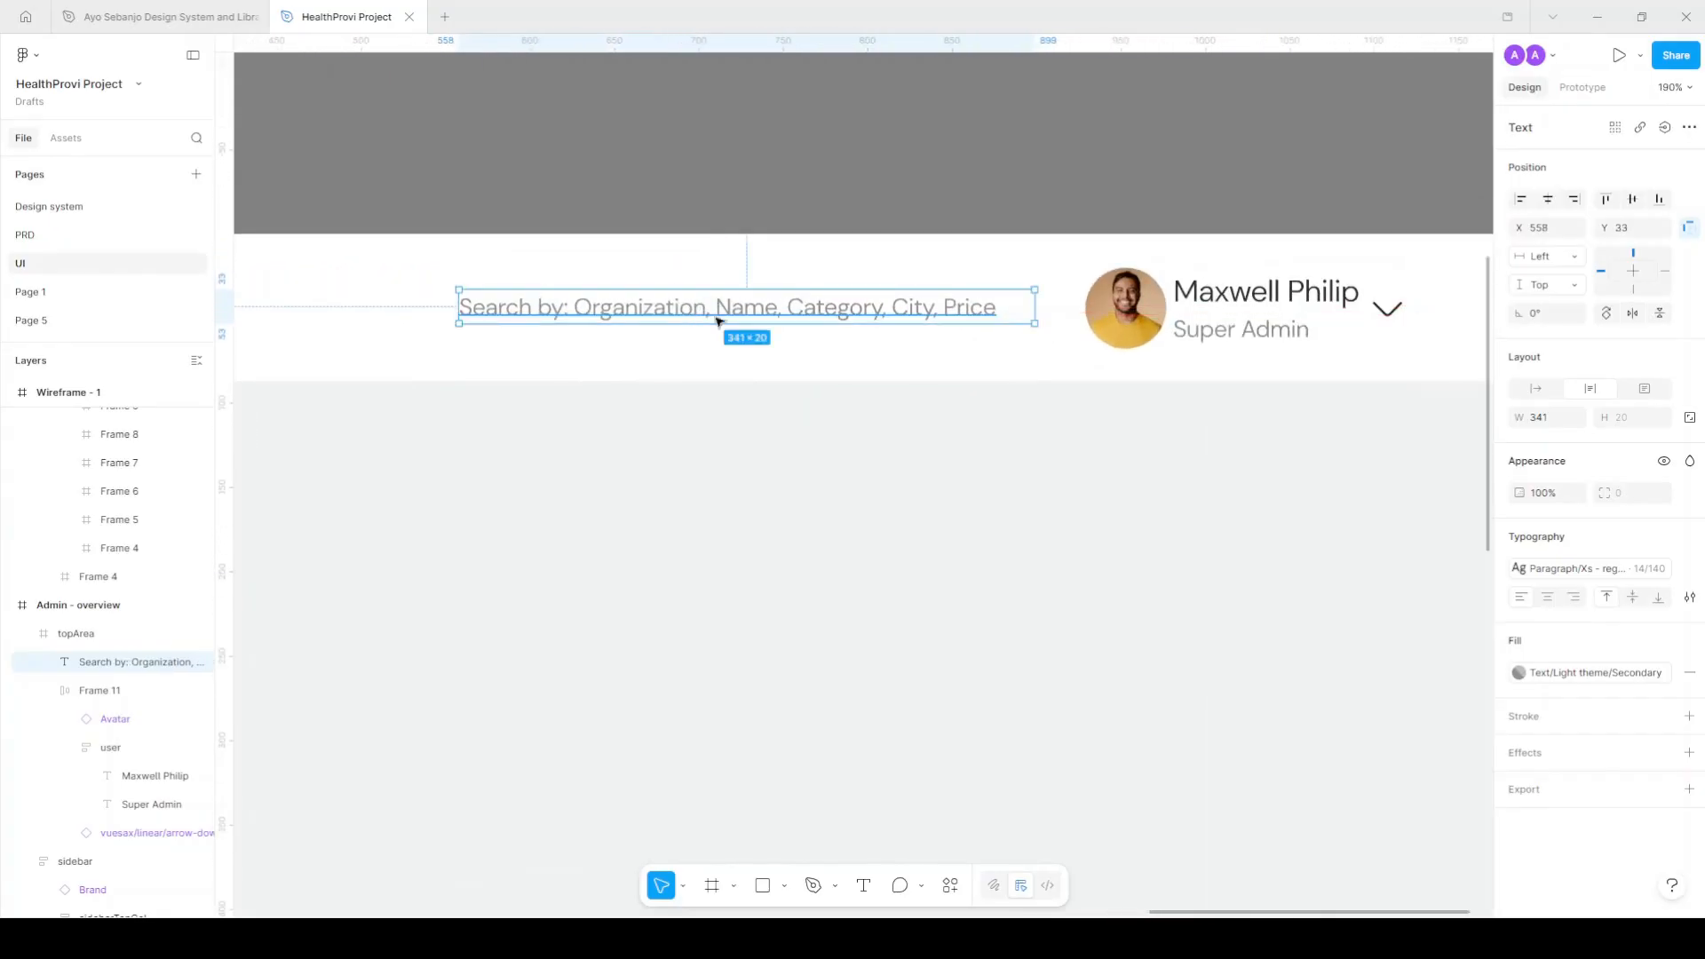
{"action": "key", "text": "shift+a"}
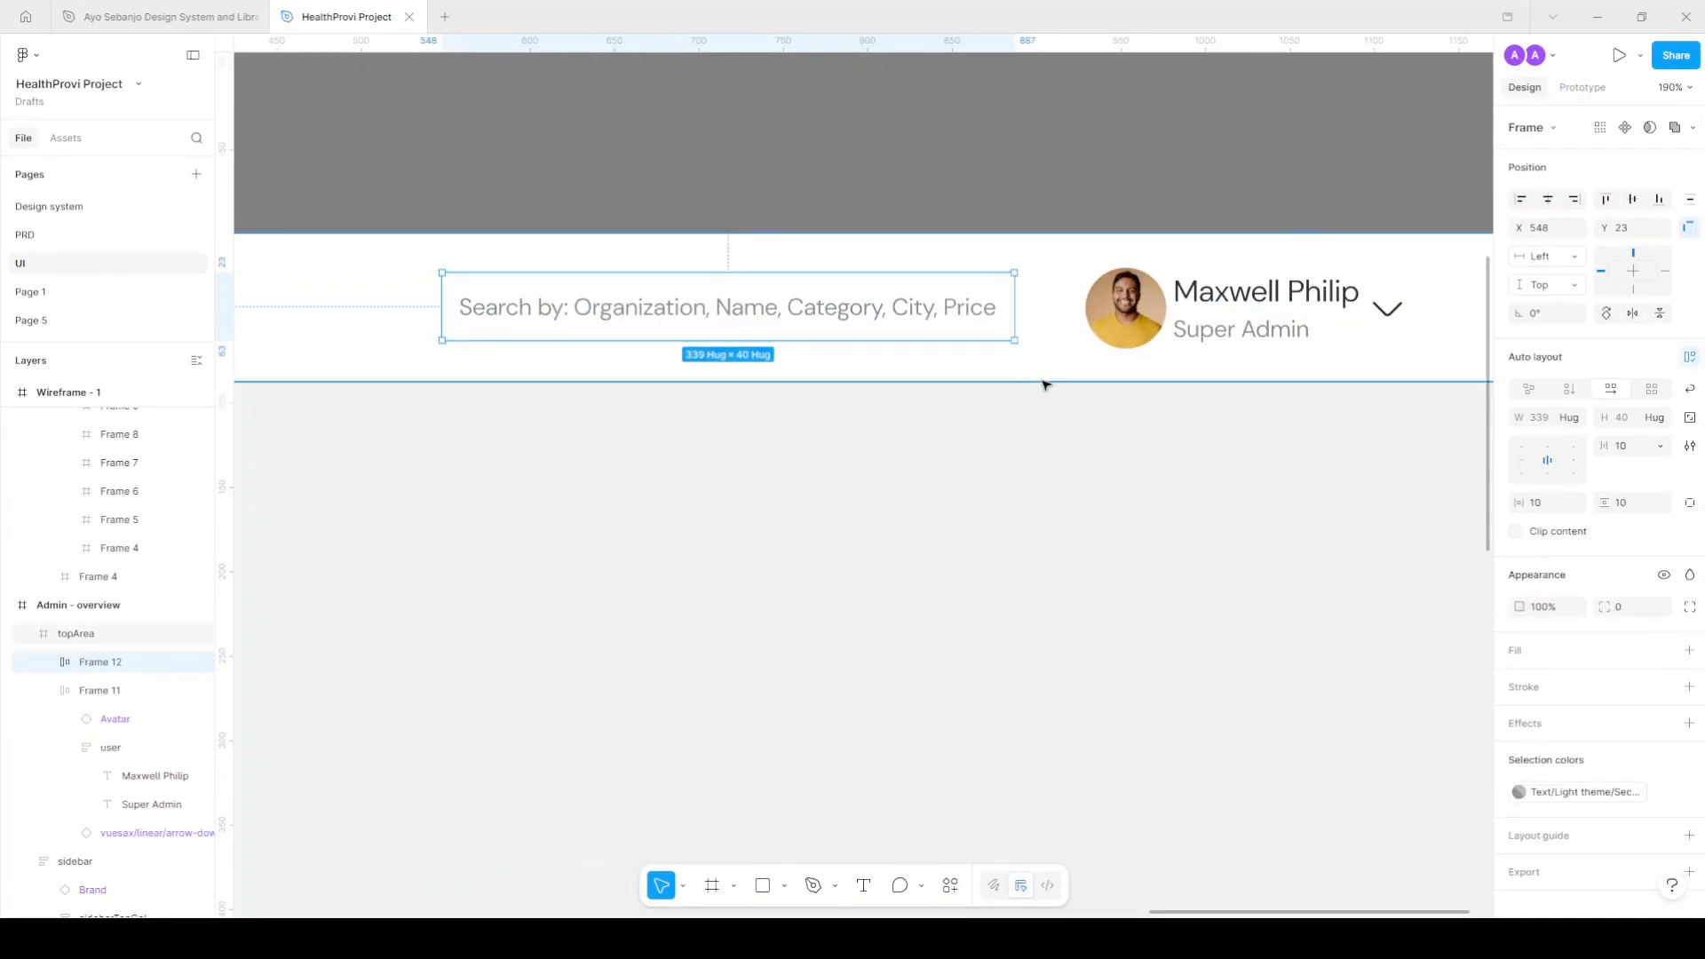
Fill the search frame with Surface/Primary and give its hint text the duplicate Secondary colour.
{"action": "left_click_drag", "start_coordinate": [735, 323], "coordinate": [742, 331]}
{"action": "left_click", "coordinate": [1664, 650]}
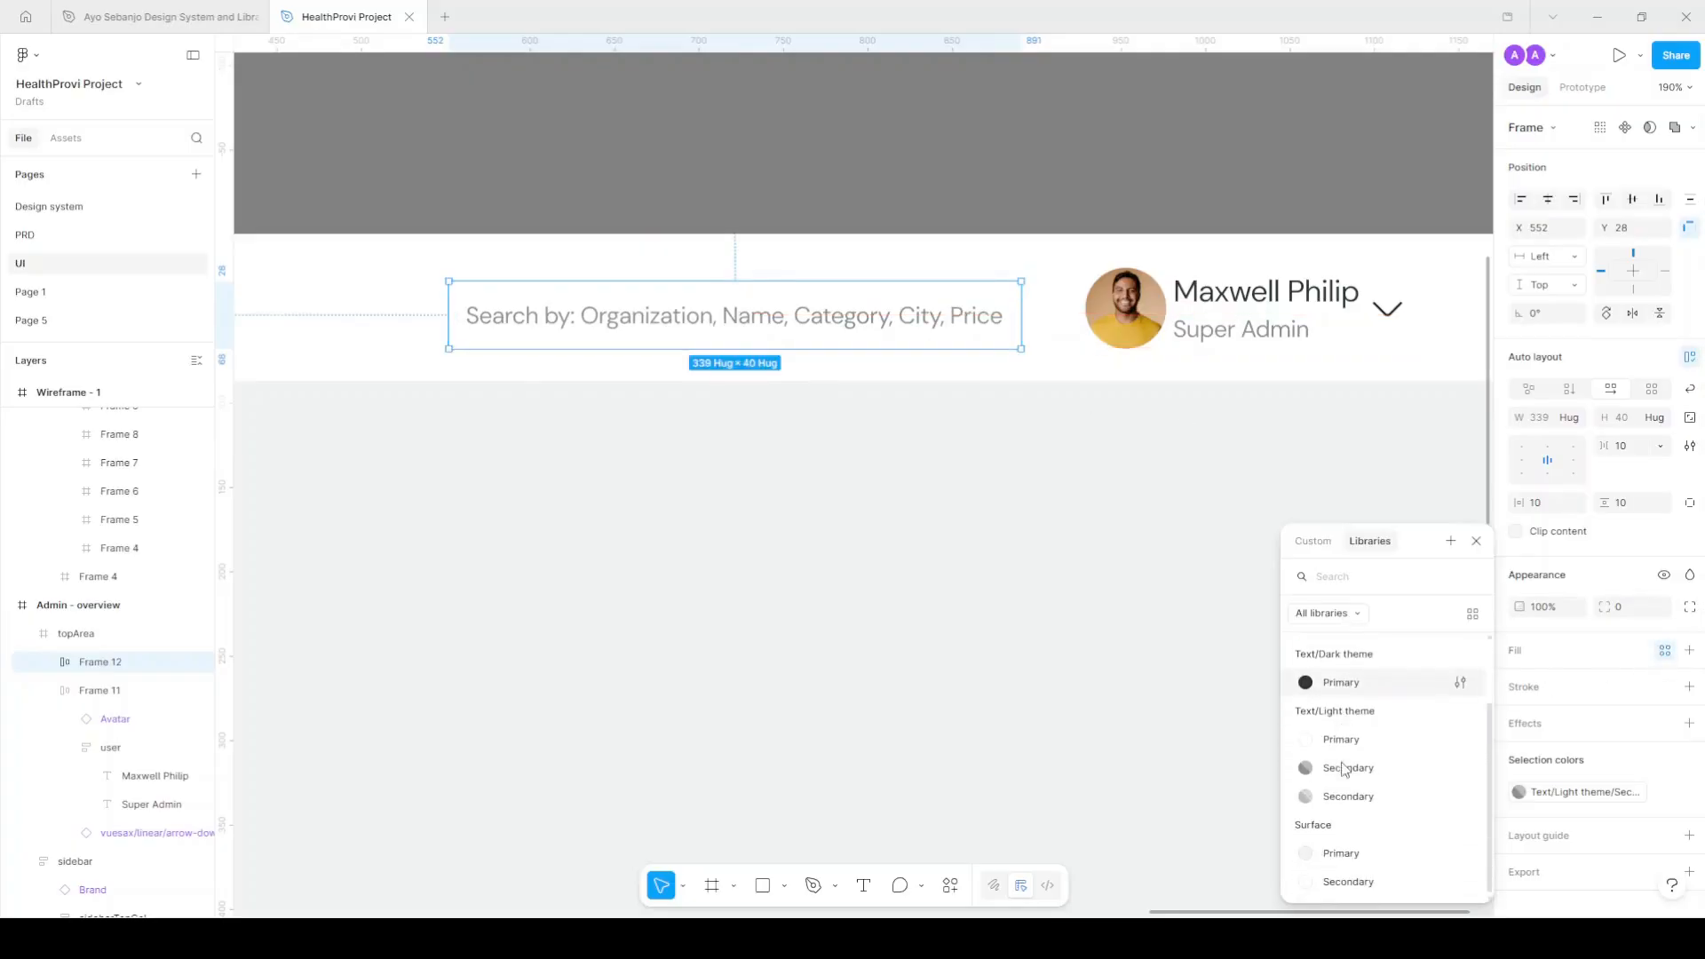
{"action": "left_click", "coordinate": [1341, 854]}
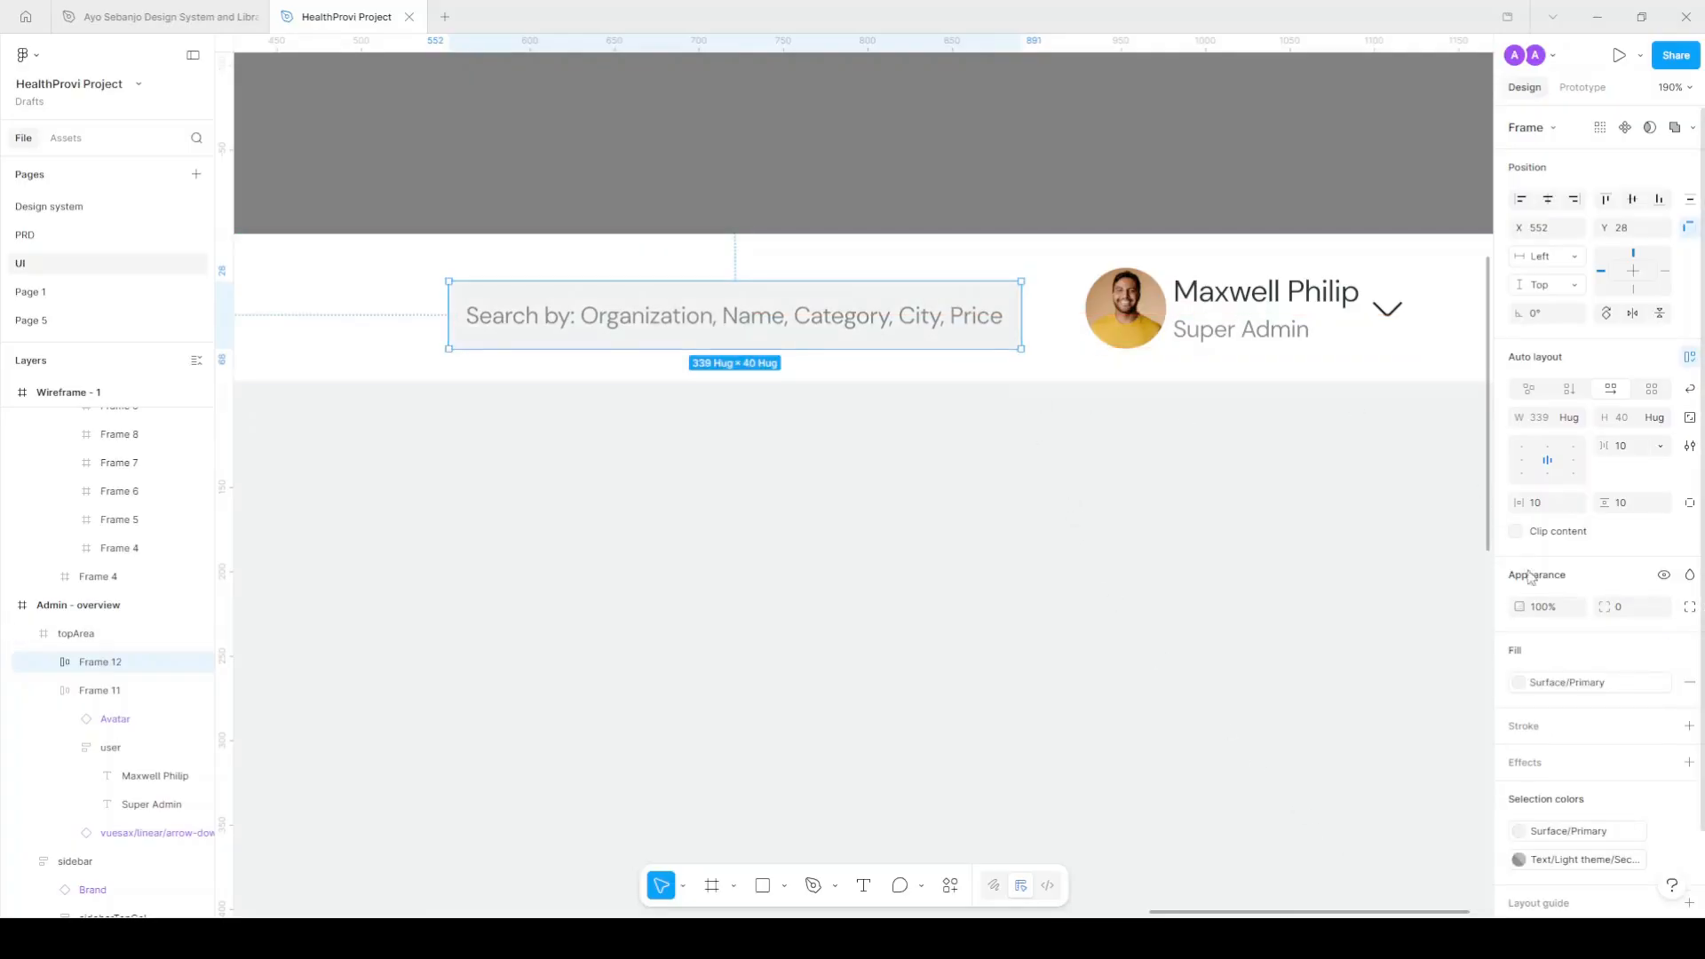
{"action": "double_click", "coordinate": [980, 336]}
{"action": "left_click", "coordinate": [1577, 616]}
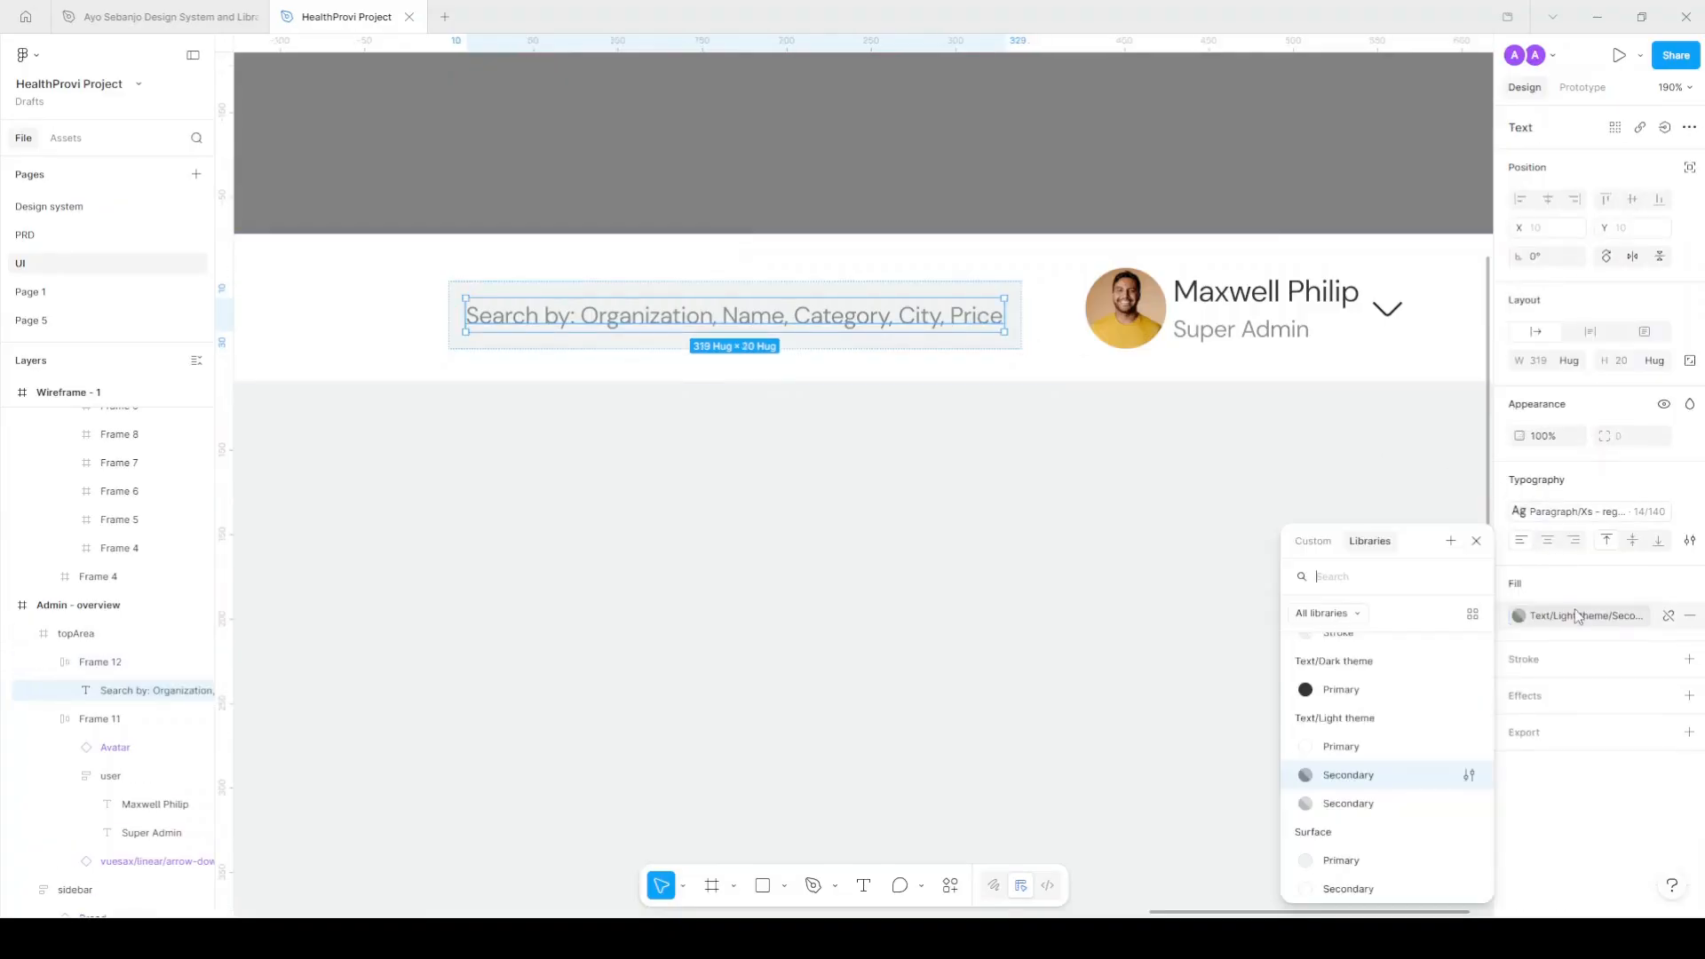
{"action": "left_click", "coordinate": [1351, 803]}
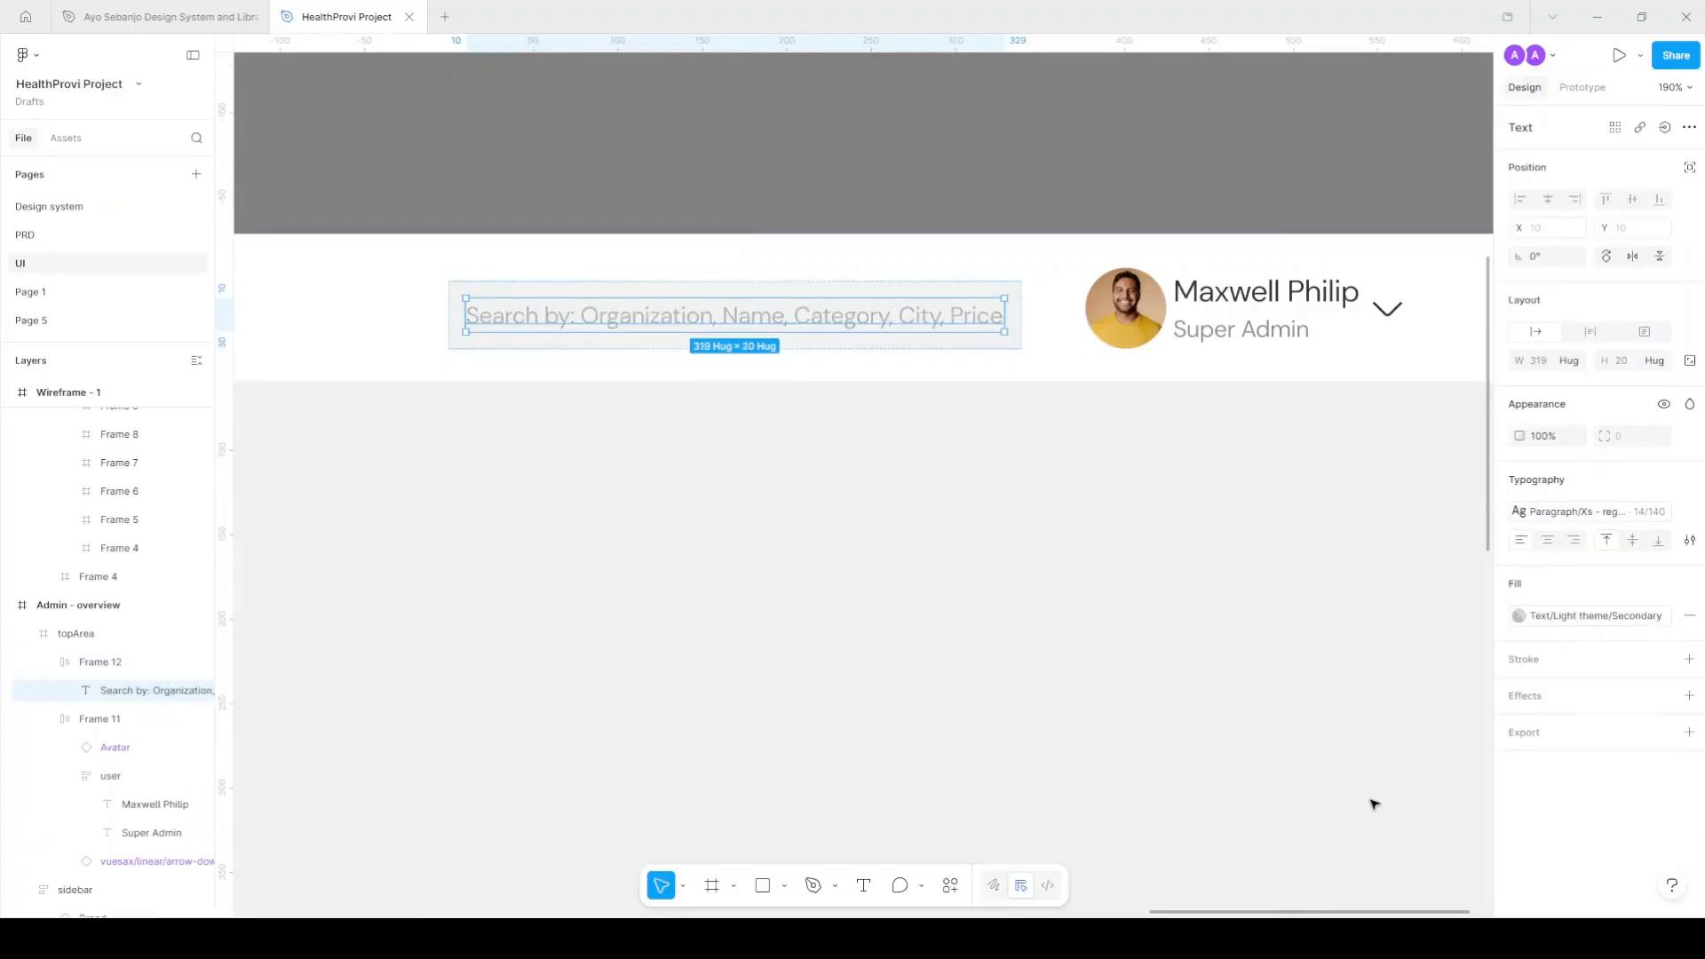
{"action": "left_click", "coordinate": [776, 288]}
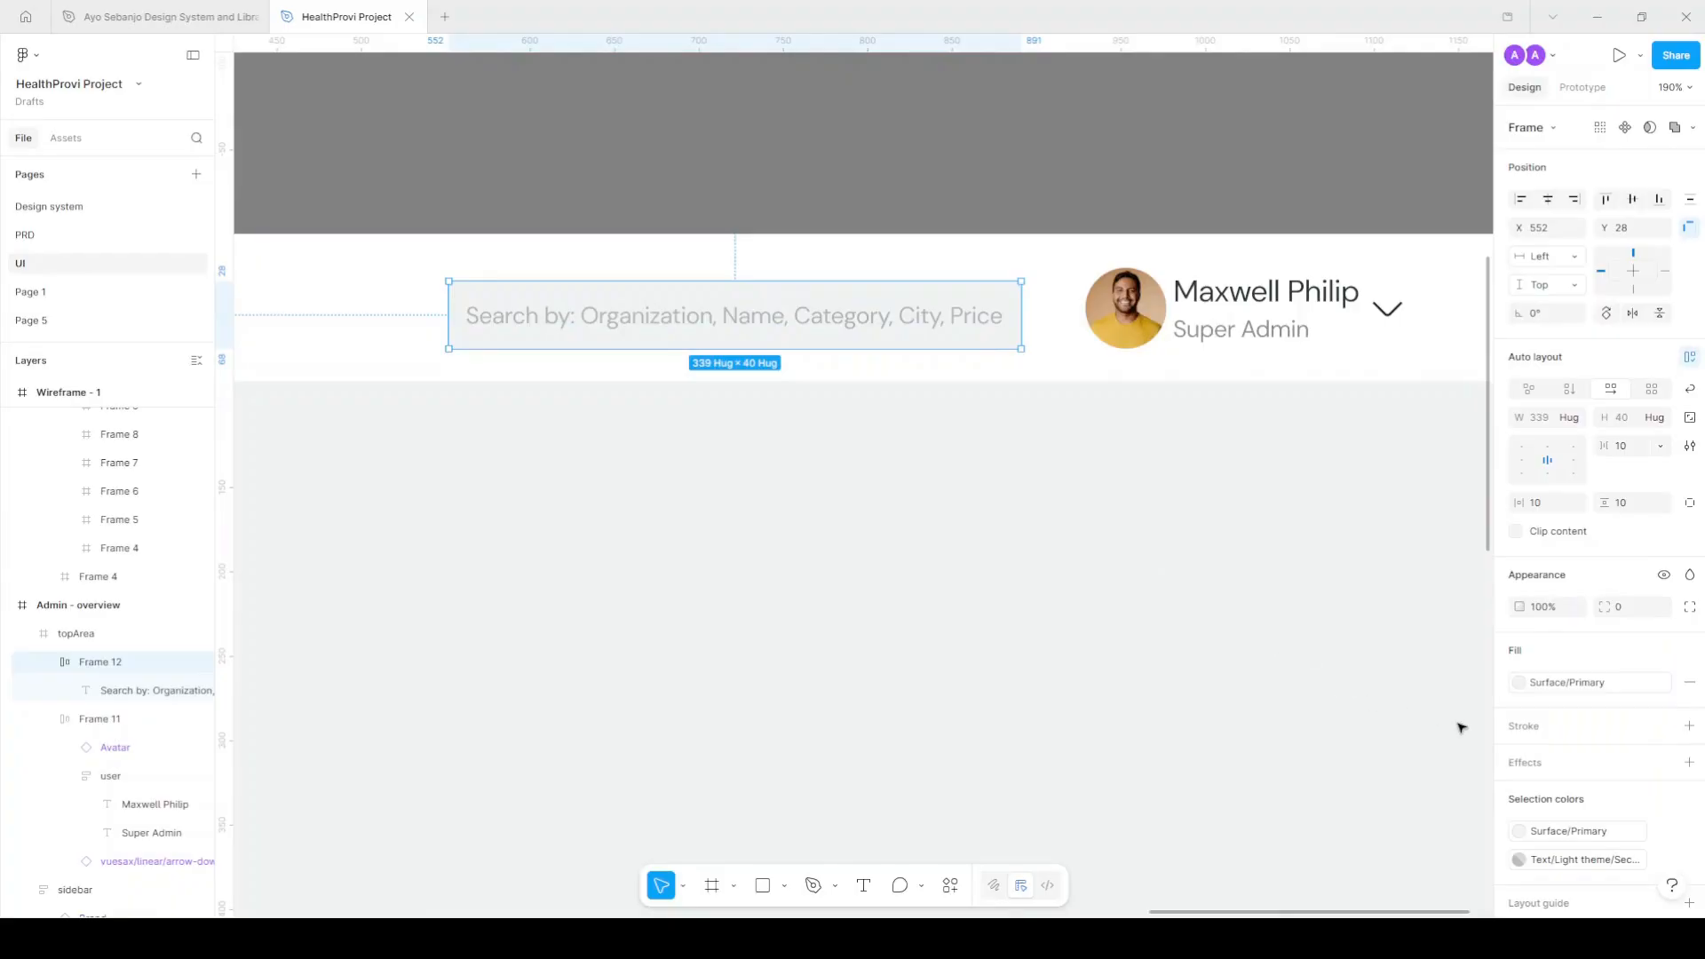
Rename the duplicate light-theme Secondary text colour style to Tertiary.
{"action": "left_click", "coordinate": [1152, 166]}
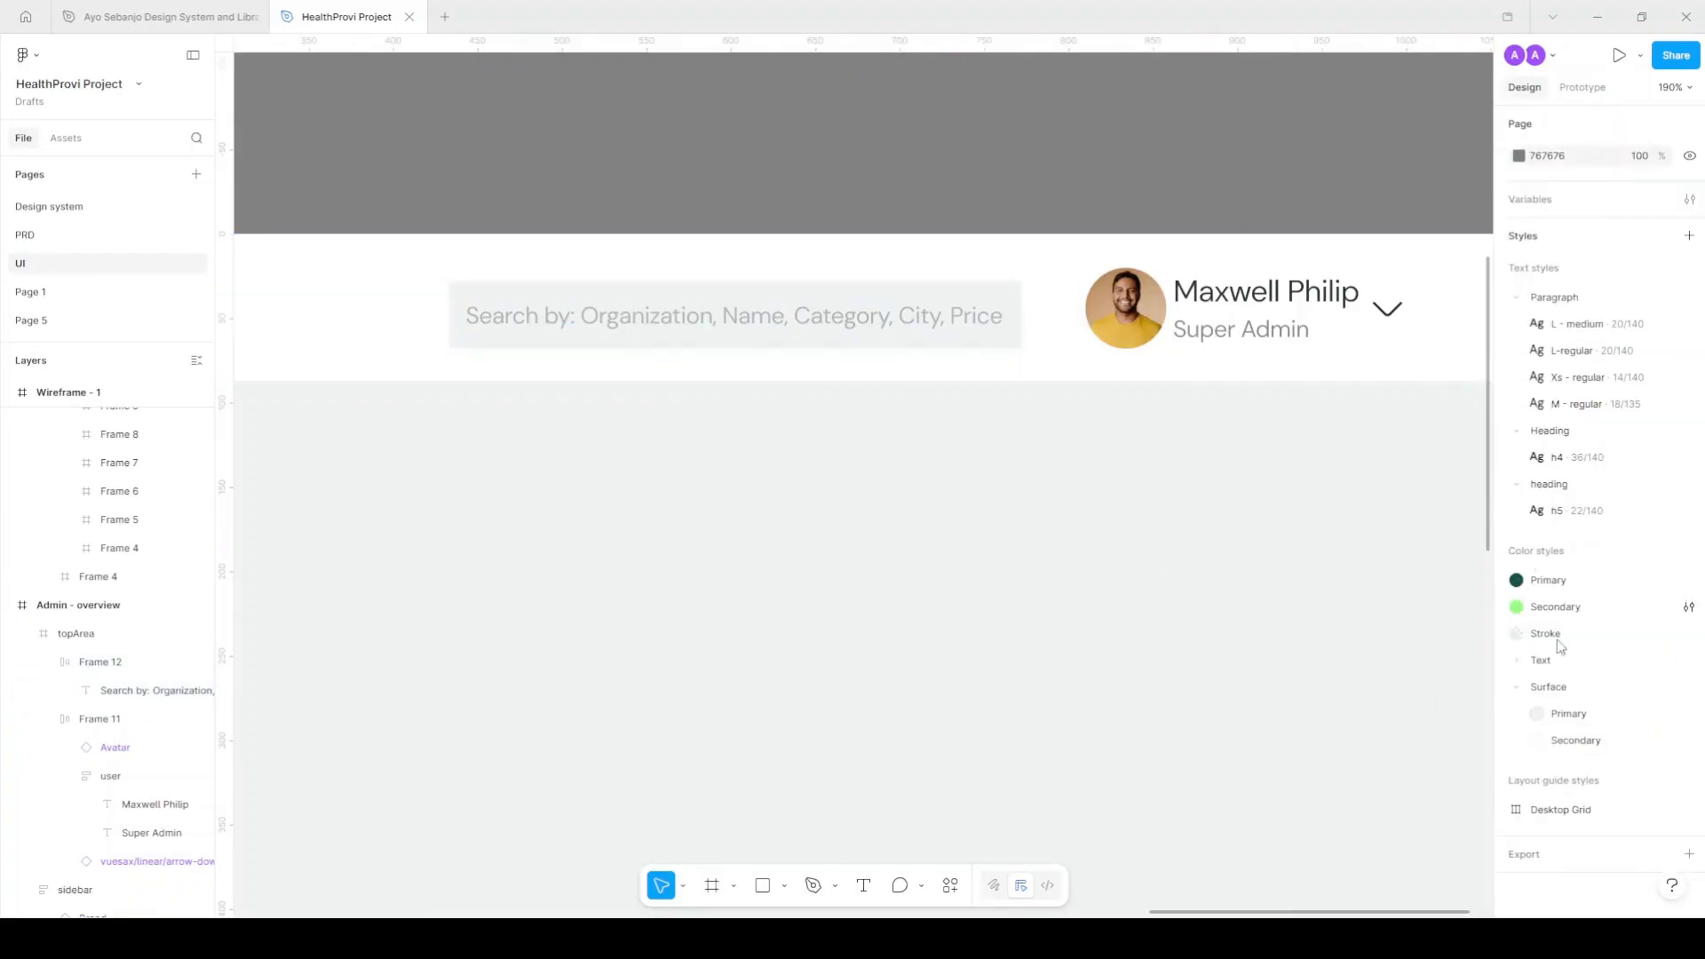
{"action": "left_click", "coordinate": [1521, 661]}
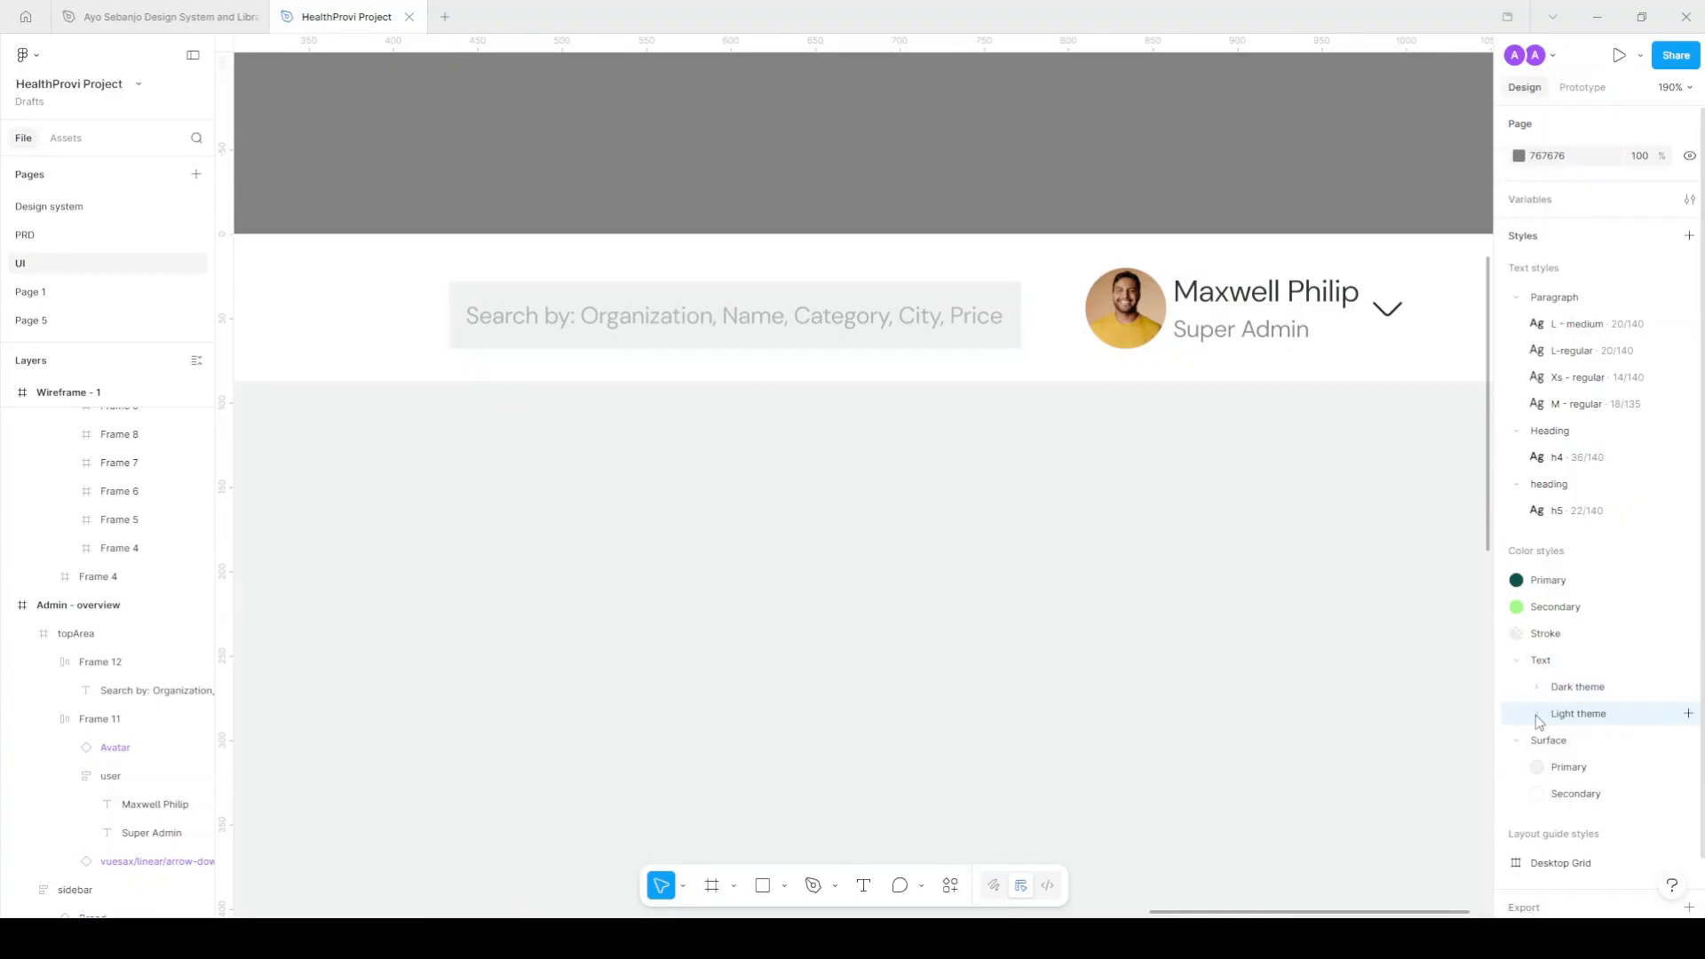
{"action": "left_click", "coordinate": [1537, 715]}
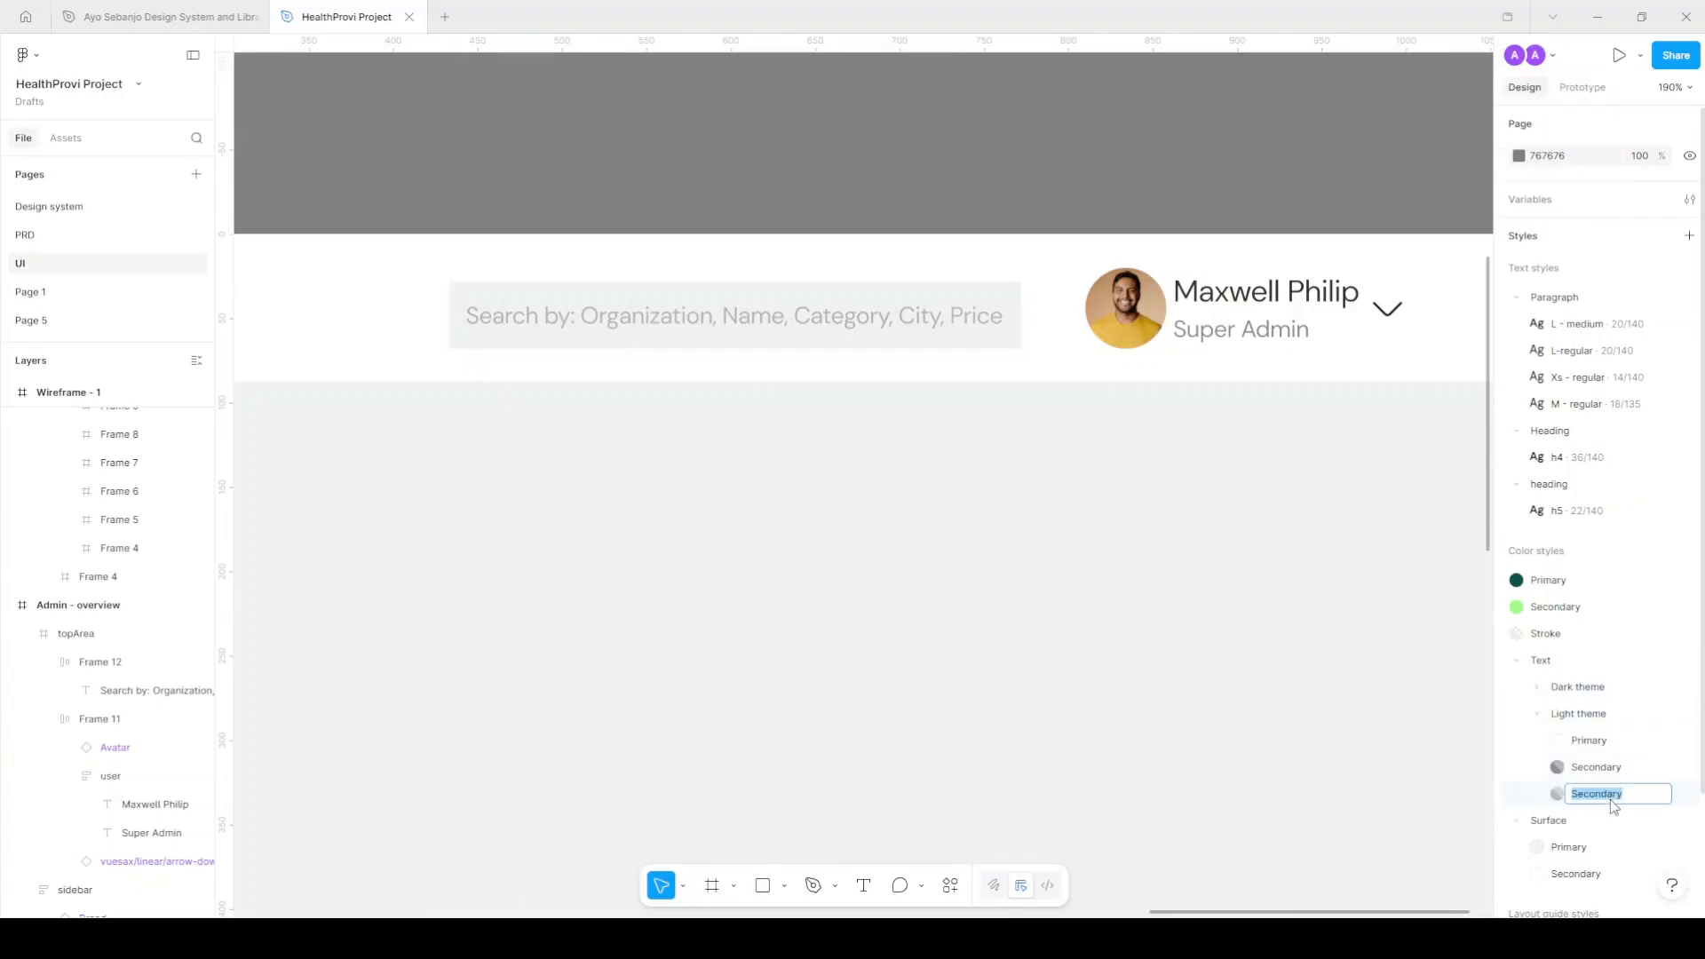
{"action": "left_click", "coordinate": [1611, 799]}
{"action": "type", "text": "Tertiary"}
{"action": "key", "text": "Return"}
Give the search box a 100 corner radius, 18 horizontal padding and vertical centring.
{"action": "double_click", "coordinate": [651, 284]}
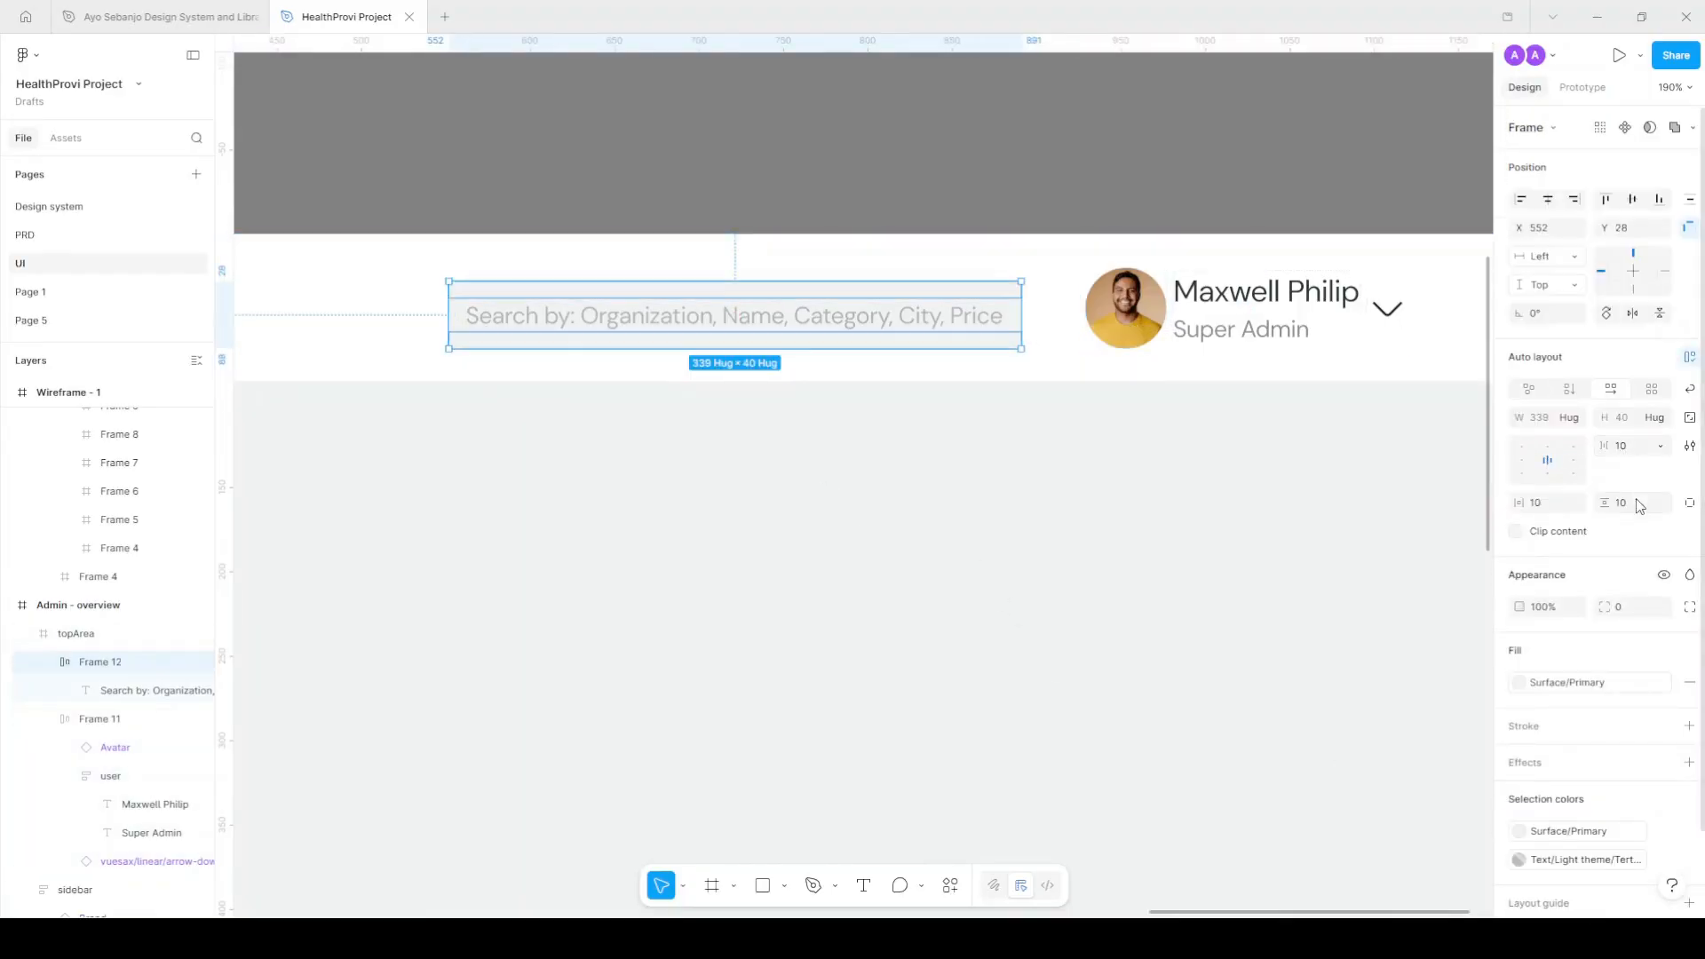
{"action": "left_click", "coordinate": [1635, 609]}
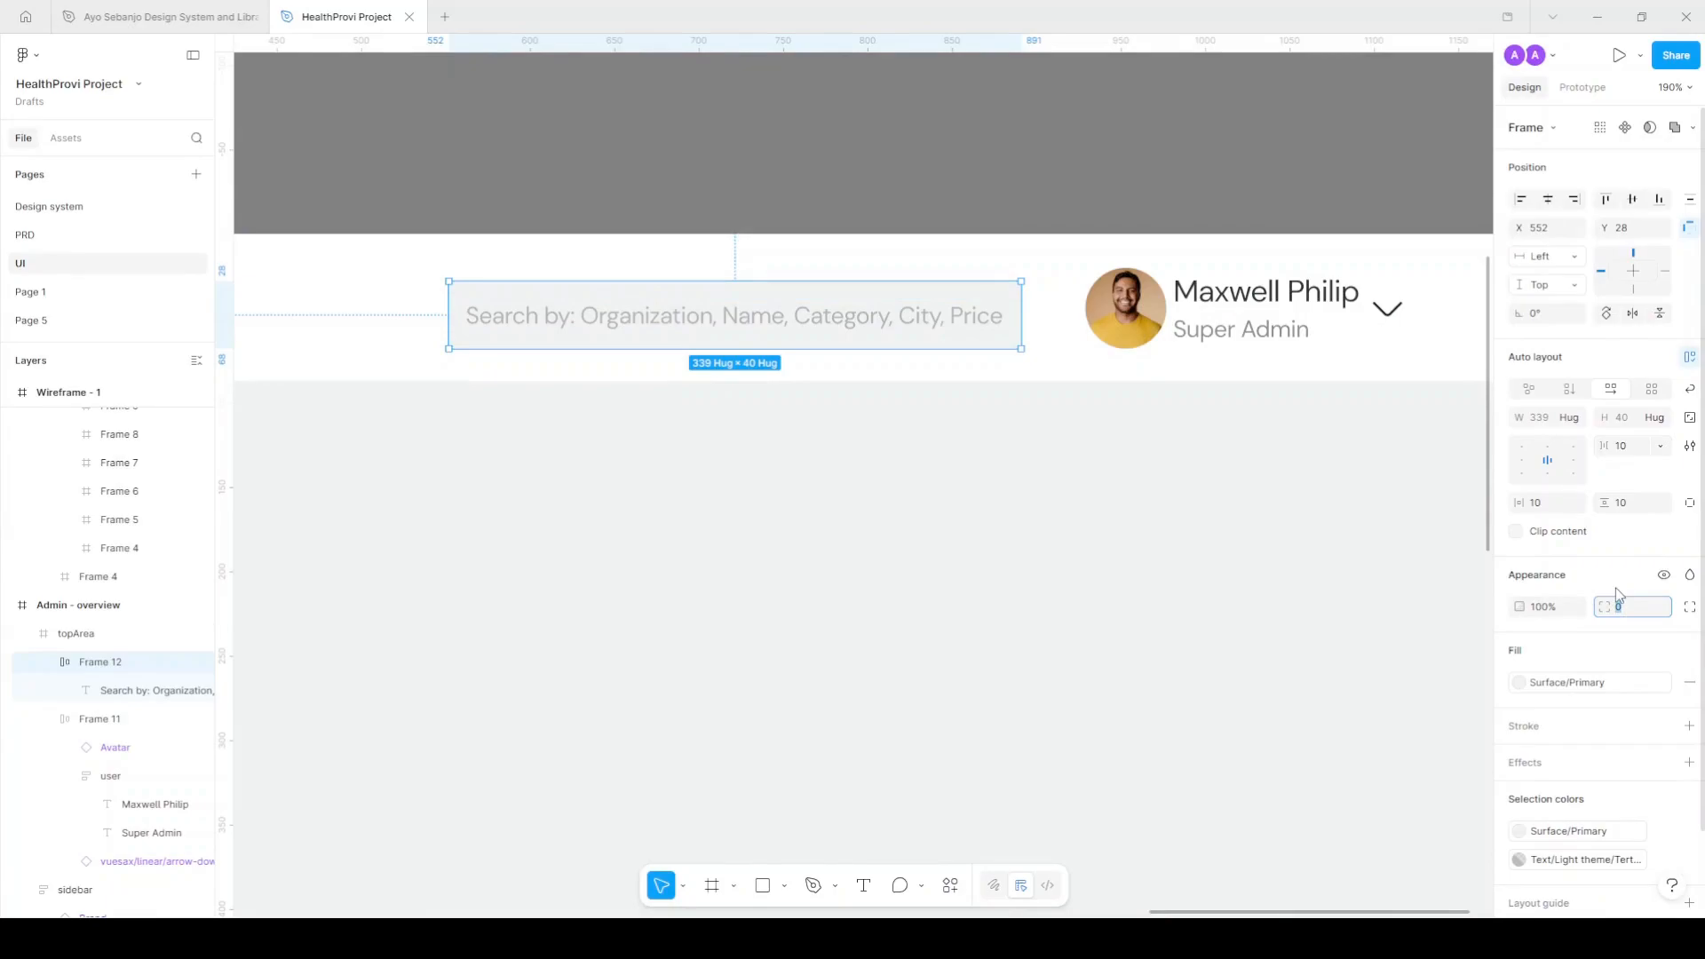
{"action": "type", "text": "100"}
{"action": "key", "text": "Return"}
{"action": "left_click", "coordinate": [1555, 514]}
{"action": "type", "text": "18"}
{"action": "key", "text": "Return"}
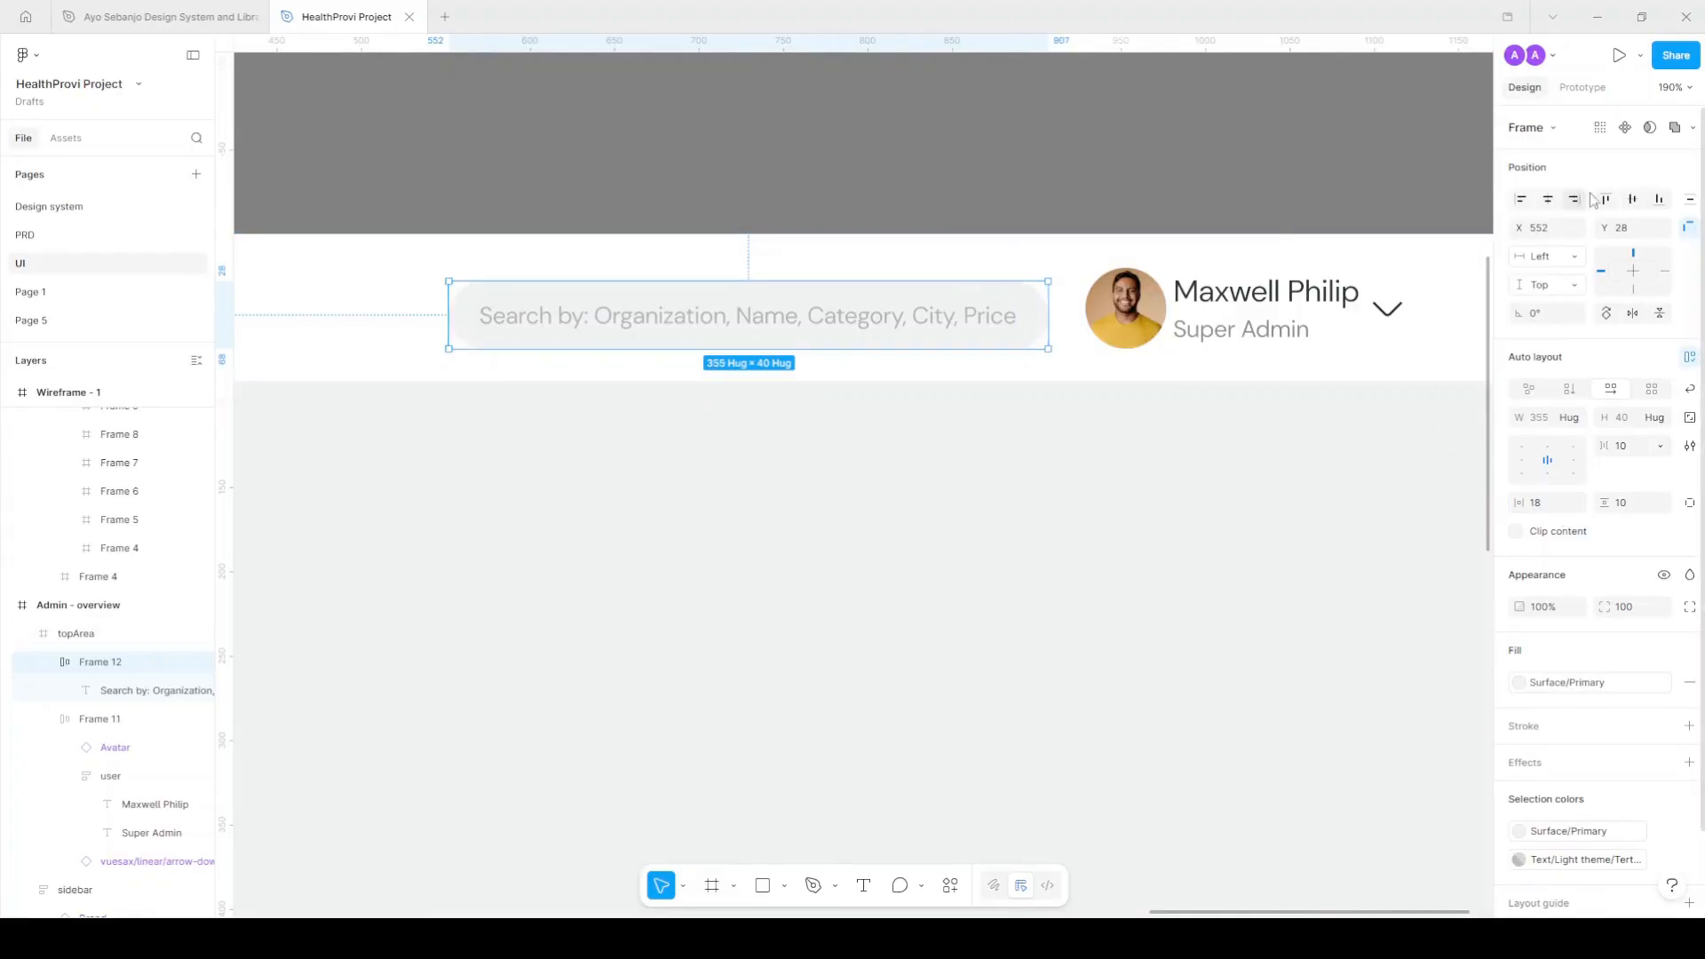
{"action": "left_click", "coordinate": [1632, 199]}
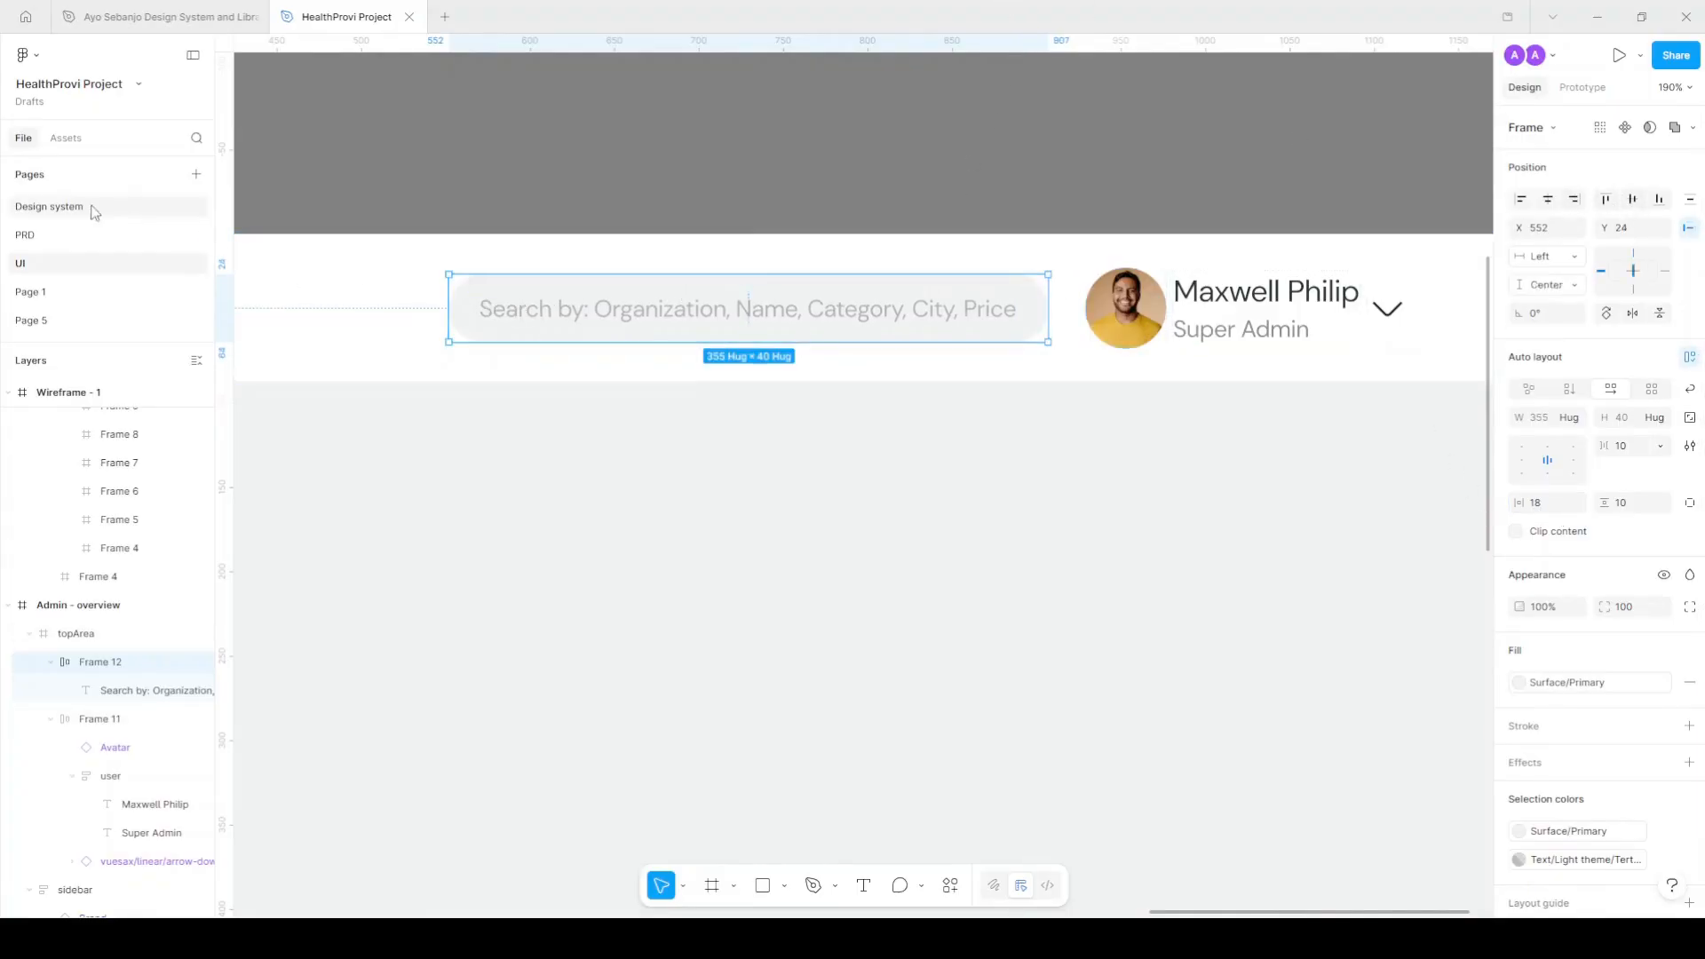
{"action": "left_click", "coordinate": [196, 138]}
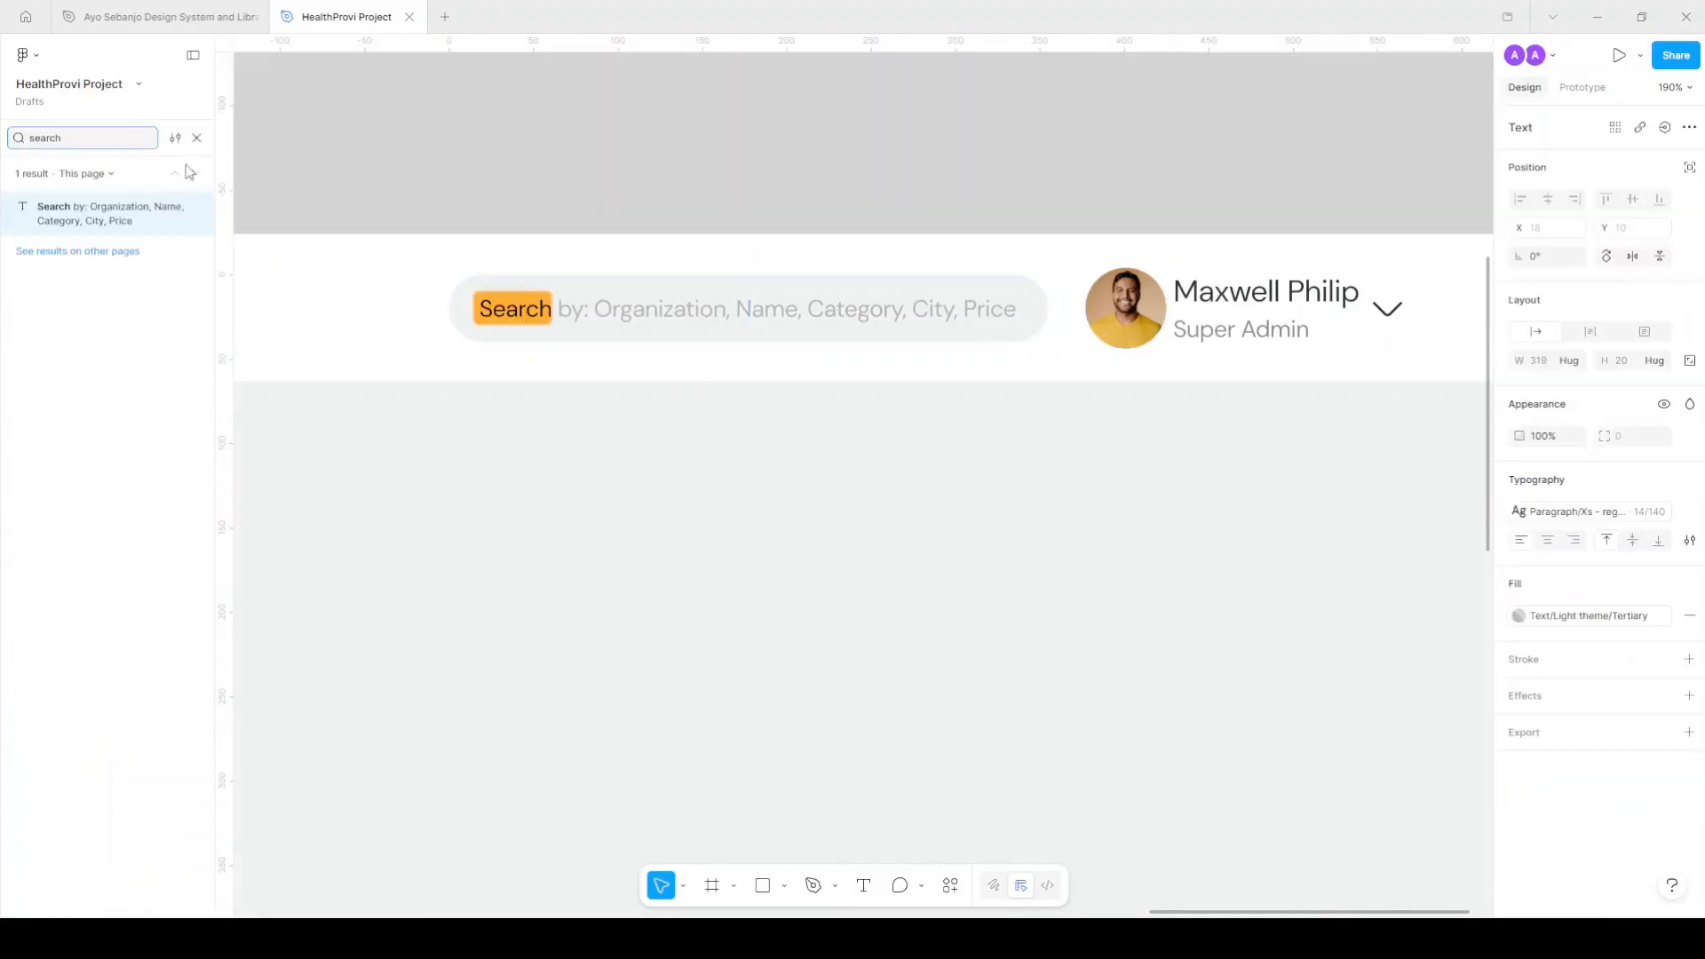
Insert the search-normal icon into the search bar and colour it Text/Light theme/Tertiary.
{"action": "left_click", "coordinate": [196, 138]}
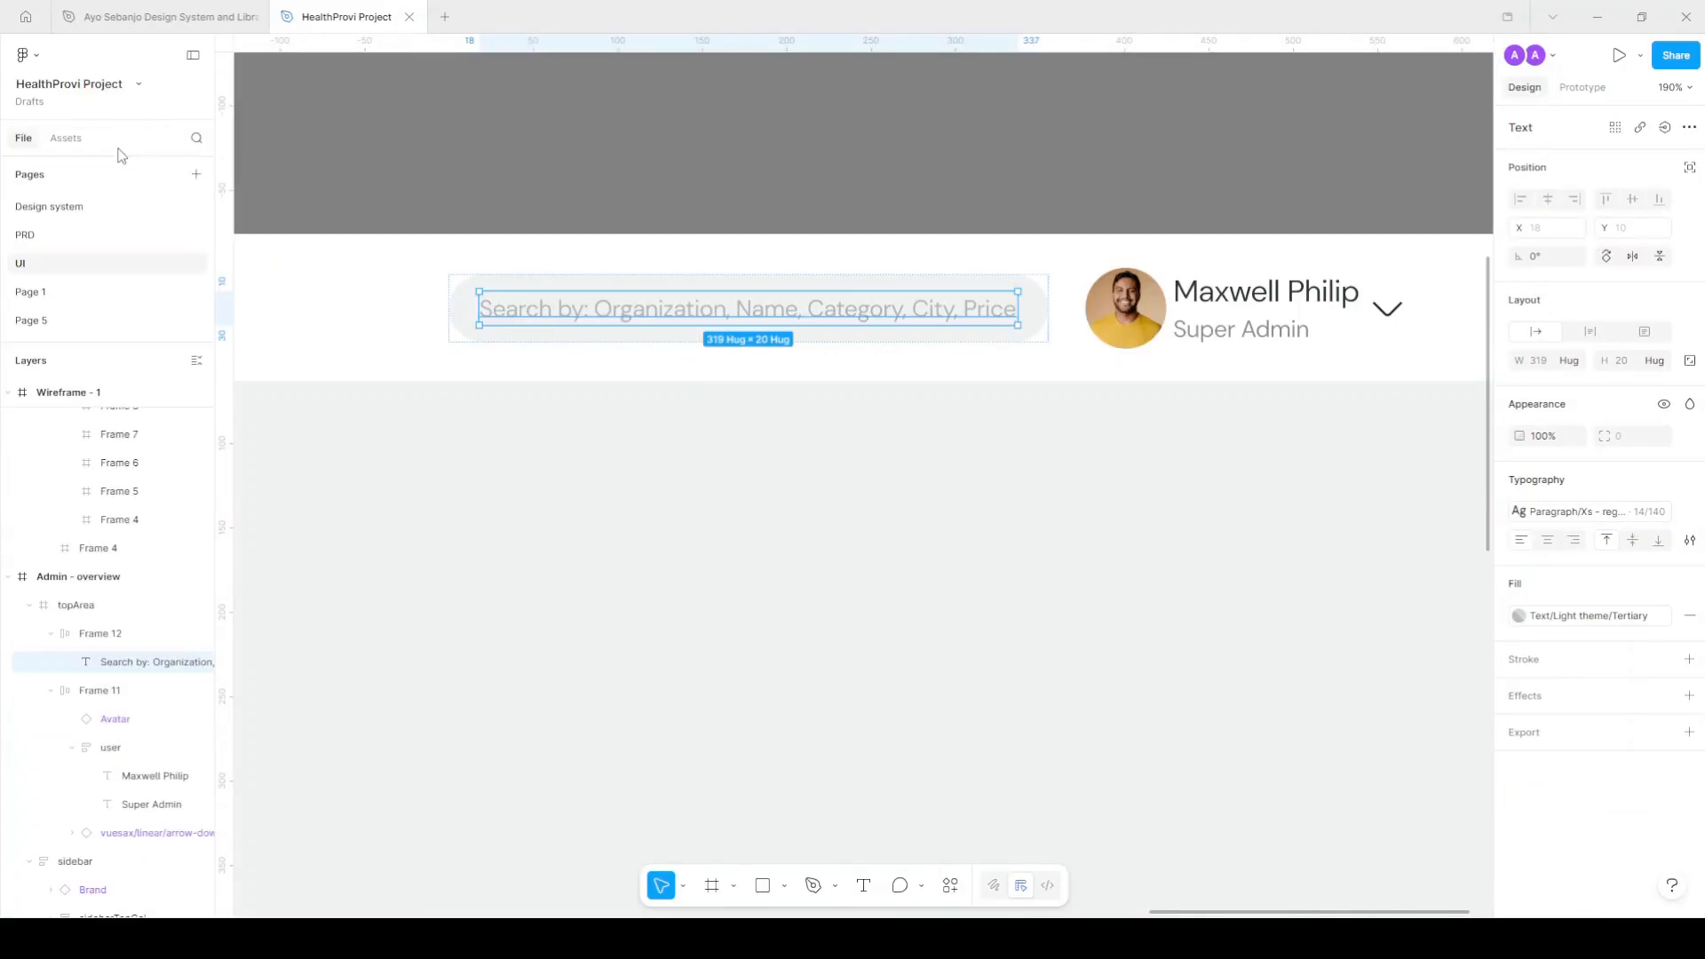
{"action": "left_click", "coordinate": [66, 137]}
{"action": "type", "text": "search"}
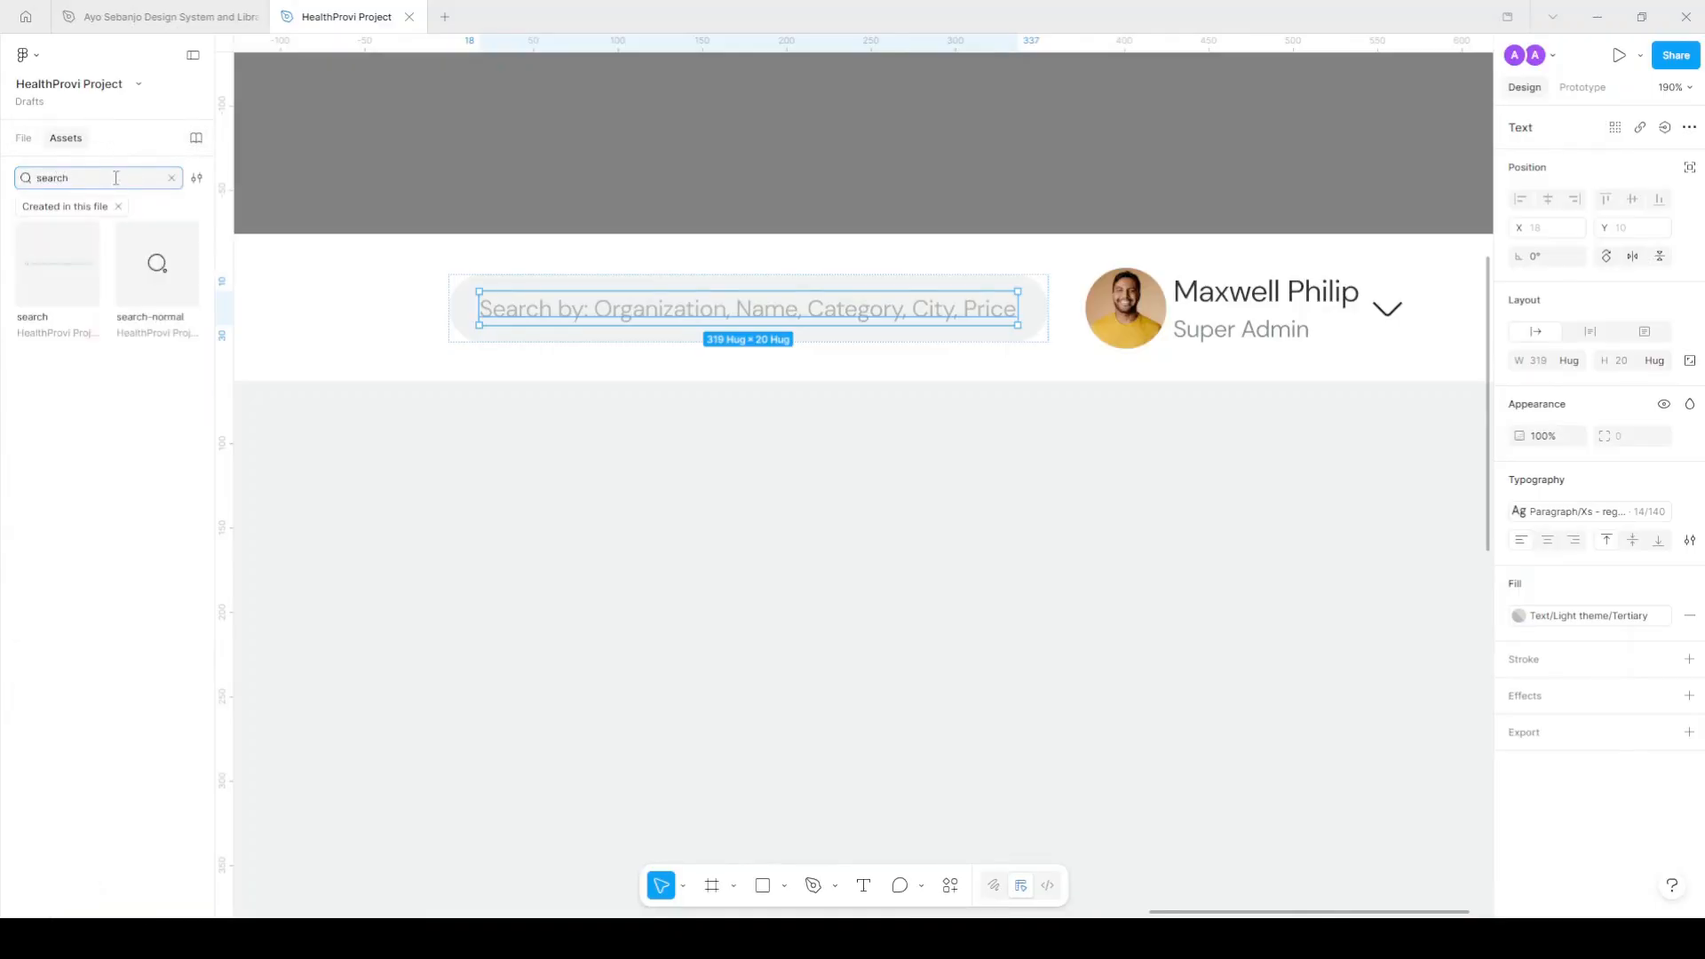
{"action": "left_click_drag", "start_coordinate": [157, 263], "coordinate": [471, 307]}
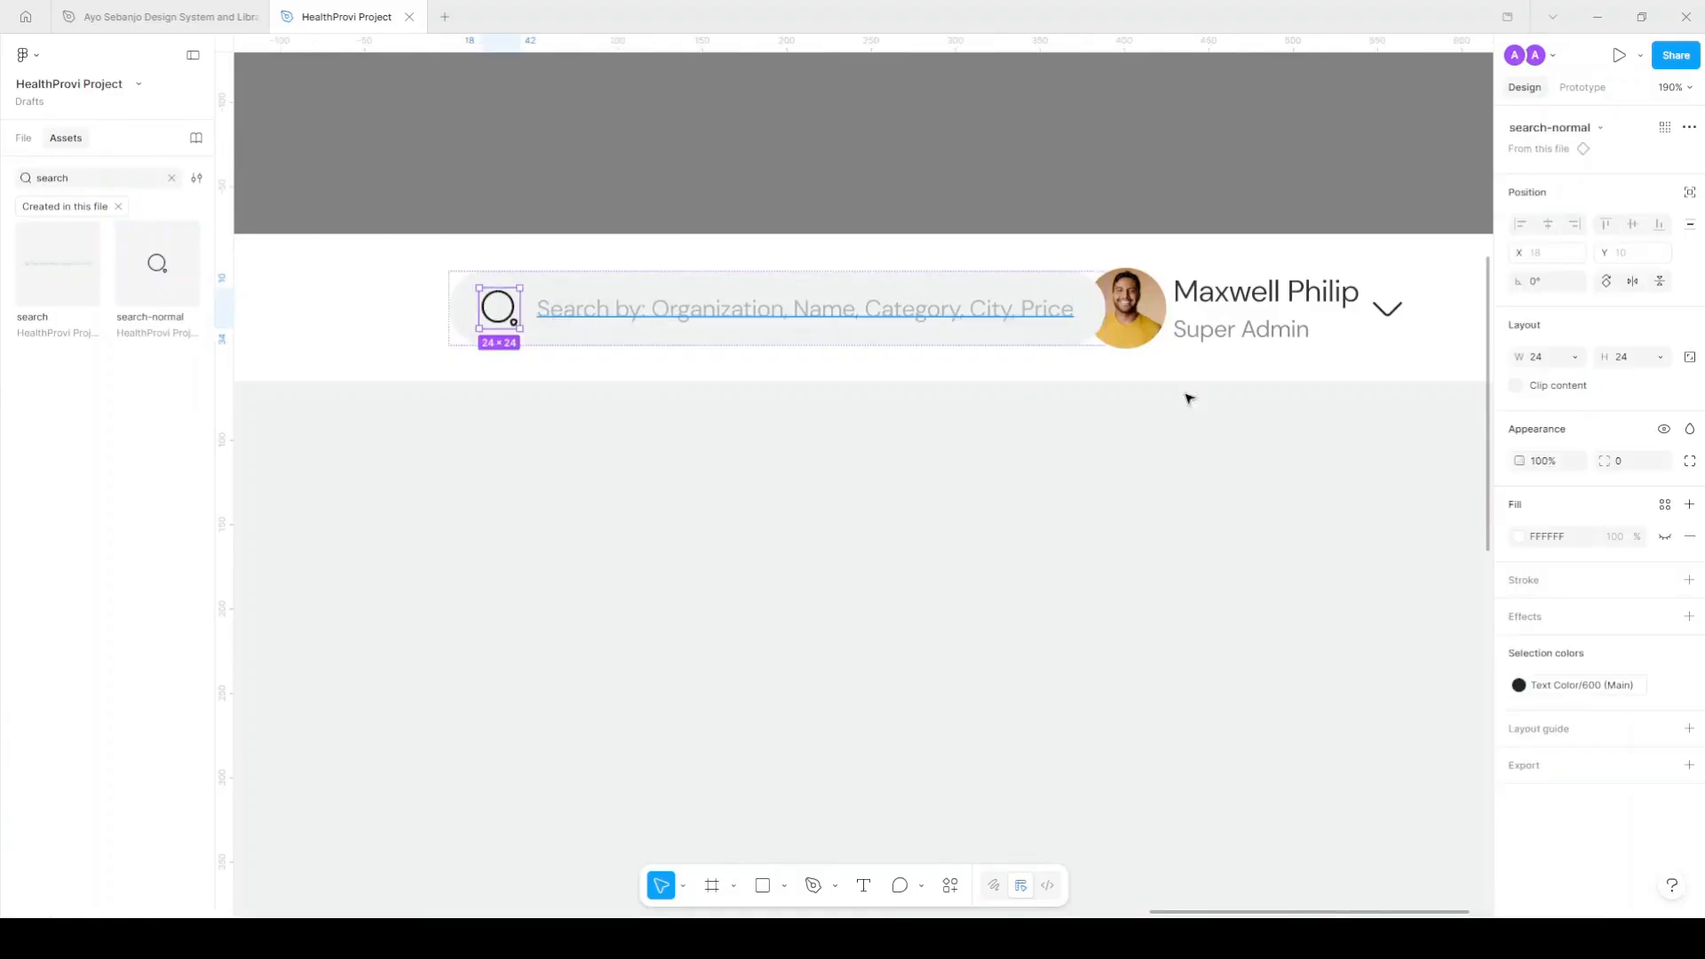
{"action": "left_click", "coordinate": [1610, 690]}
{"action": "scroll", "coordinate": [1354, 815], "scroll_direction": "down", "scroll_amount": 4}
{"action": "scroll", "coordinate": [1358, 809], "scroll_direction": "down", "scroll_amount": 2}
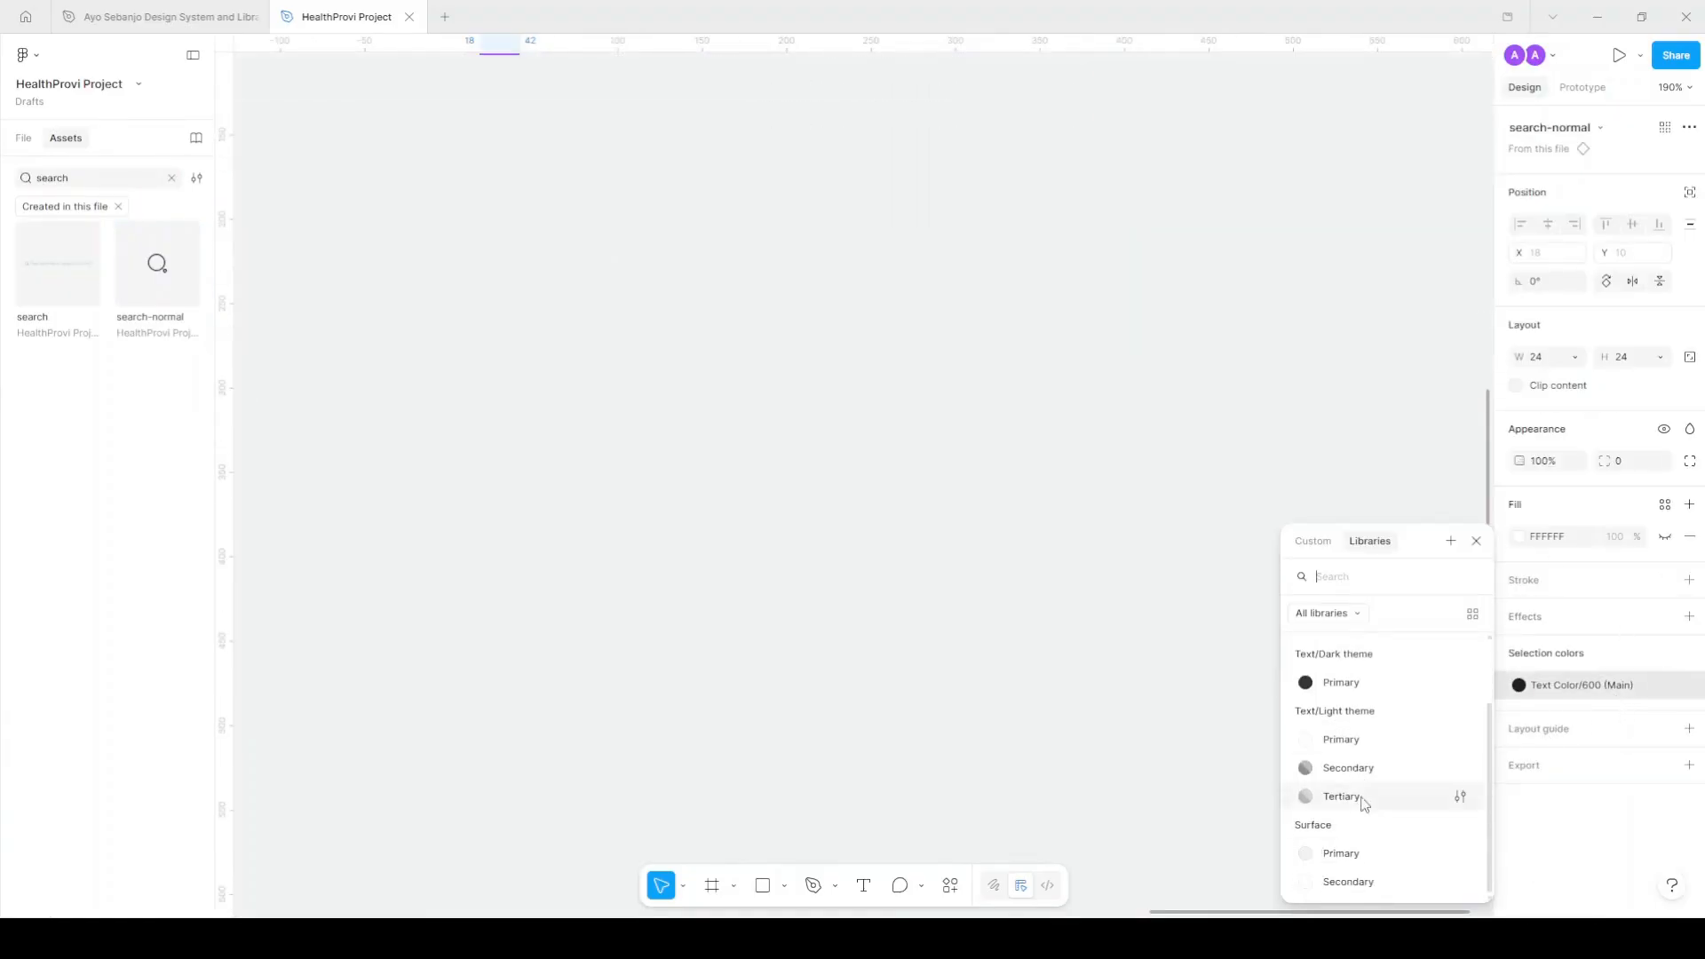
{"action": "left_click", "coordinate": [1363, 799]}
{"action": "scroll", "coordinate": [928, 444], "scroll_direction": "up", "scroll_amount": 4}
{"action": "left_click", "coordinate": [1531, 689]}
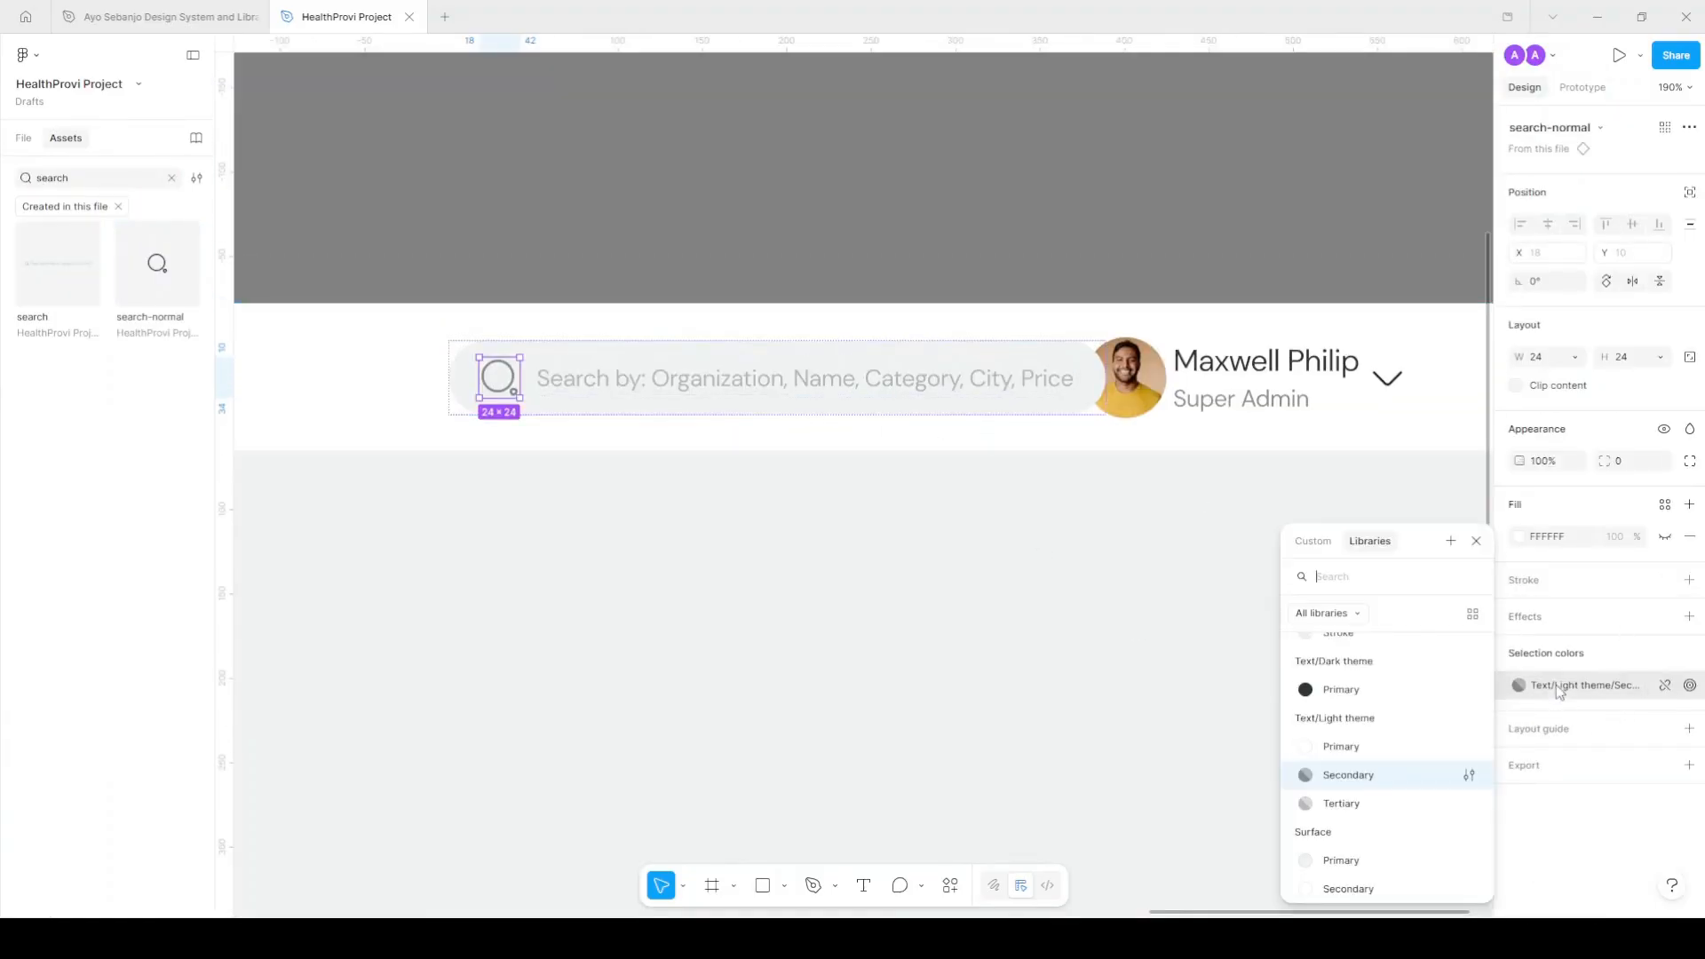
{"action": "left_click", "coordinate": [1348, 803]}
Shift the search bar left, away from the avatar.
{"action": "left_click", "coordinate": [642, 347]}
{"action": "left_click_drag", "start_coordinate": [935, 391], "coordinate": [873, 385]}
{"action": "scroll", "coordinate": [874, 385], "scroll_direction": "down", "scroll_amount": 3}
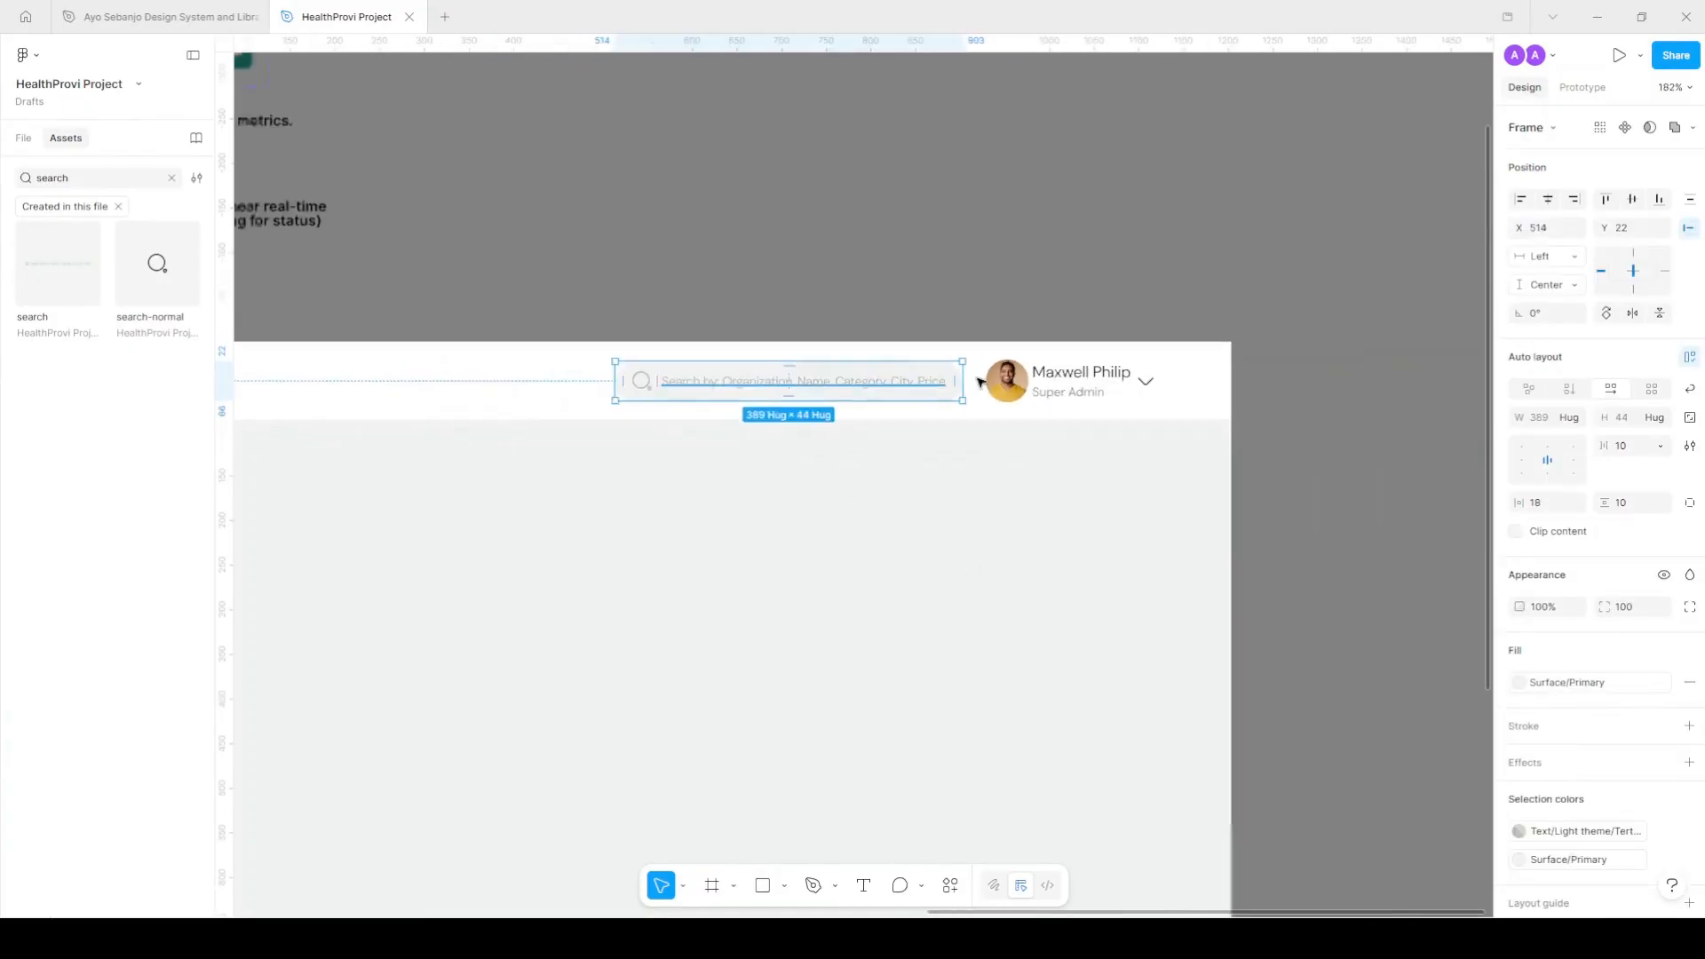
{"action": "scroll", "coordinate": [979, 382], "scroll_direction": "up", "scroll_amount": 2}
{"action": "left_click", "coordinate": [1082, 380]}
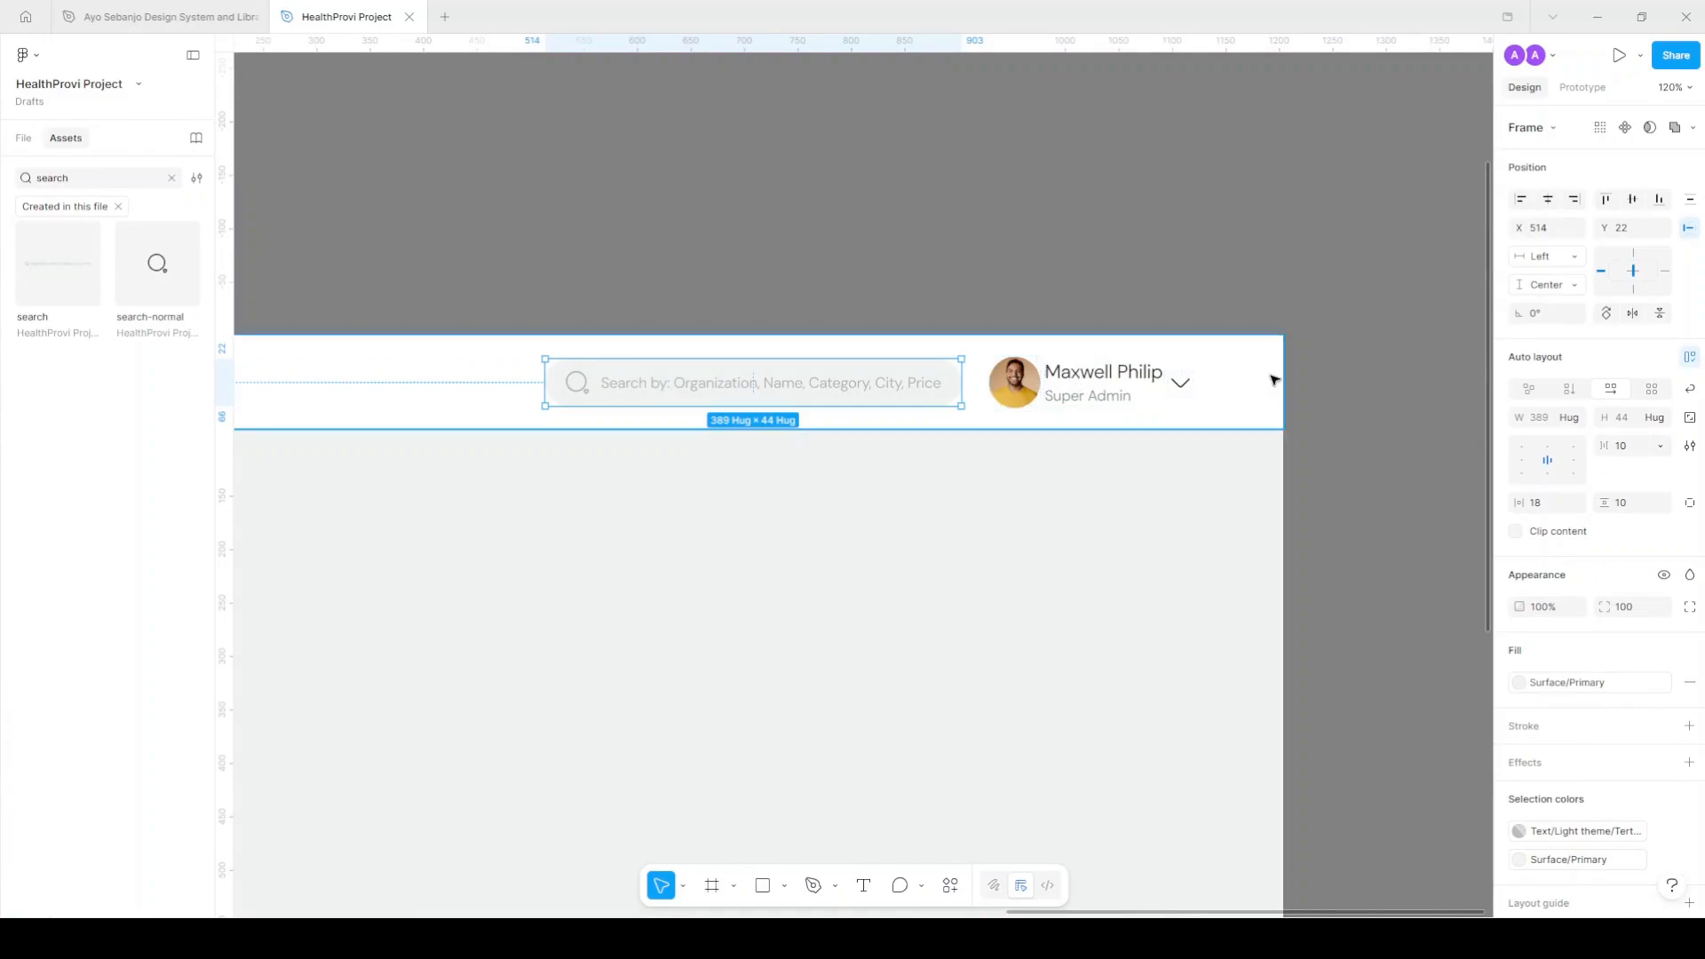
{"action": "scroll", "coordinate": [1265, 378], "scroll_direction": "down", "scroll_amount": 4}
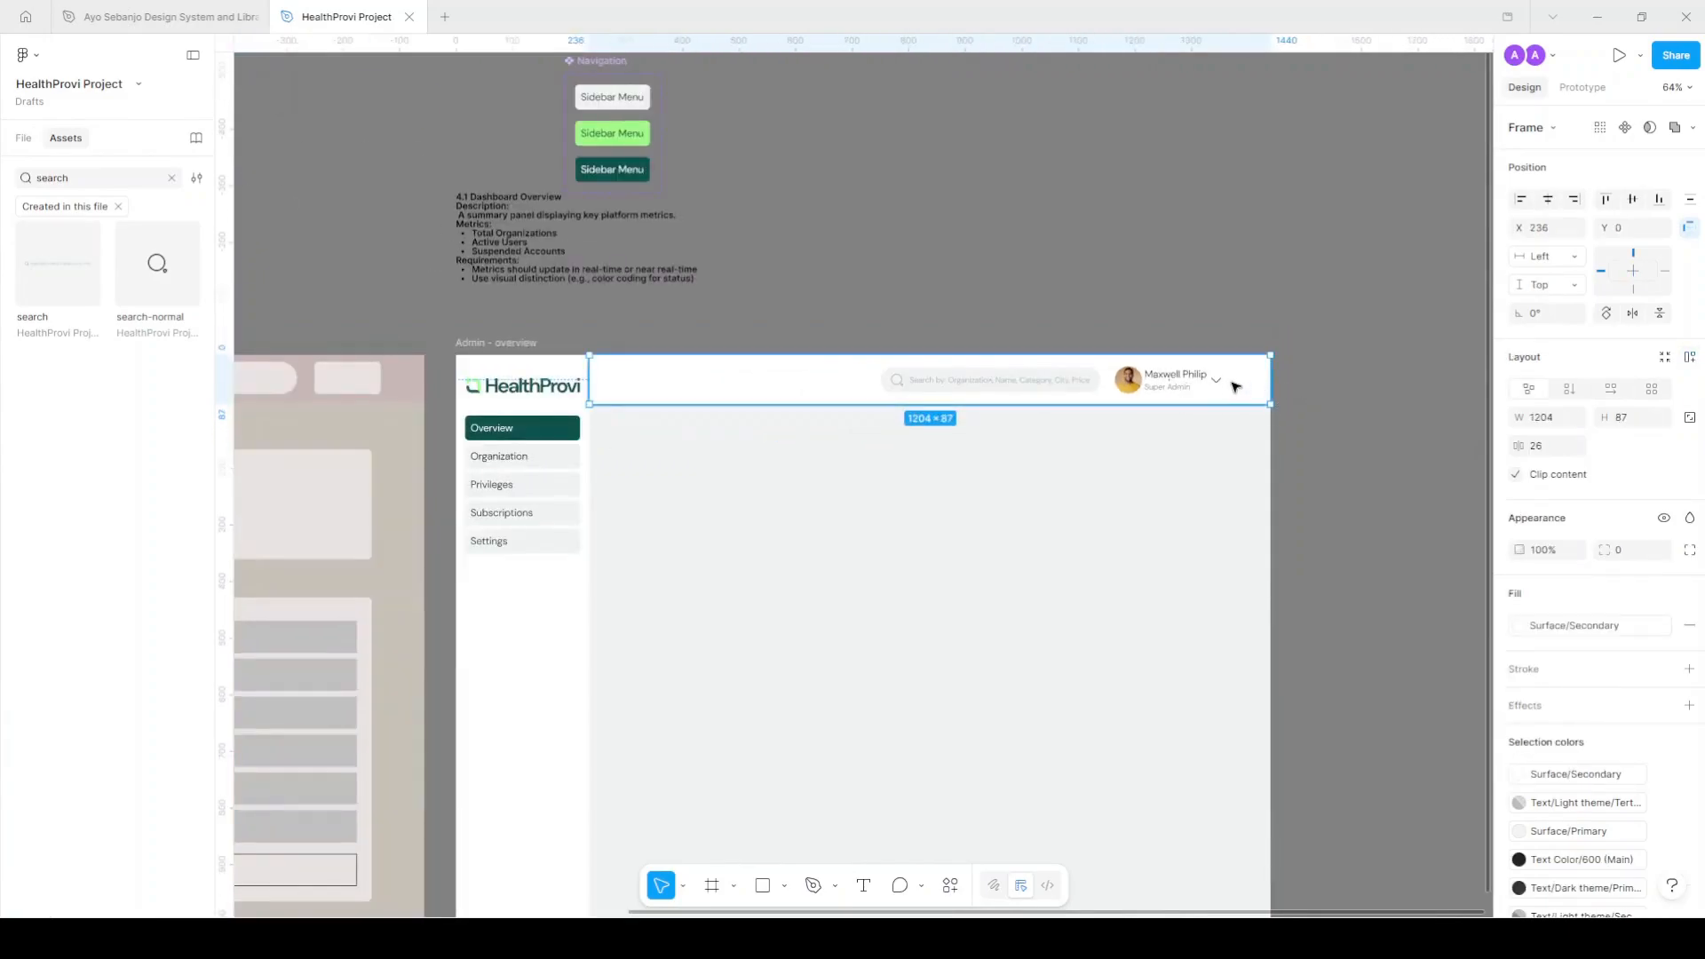
Apply auto layout to the topArea header and stretch it to the full 1204 width.
{"action": "left_click", "coordinate": [23, 138]}
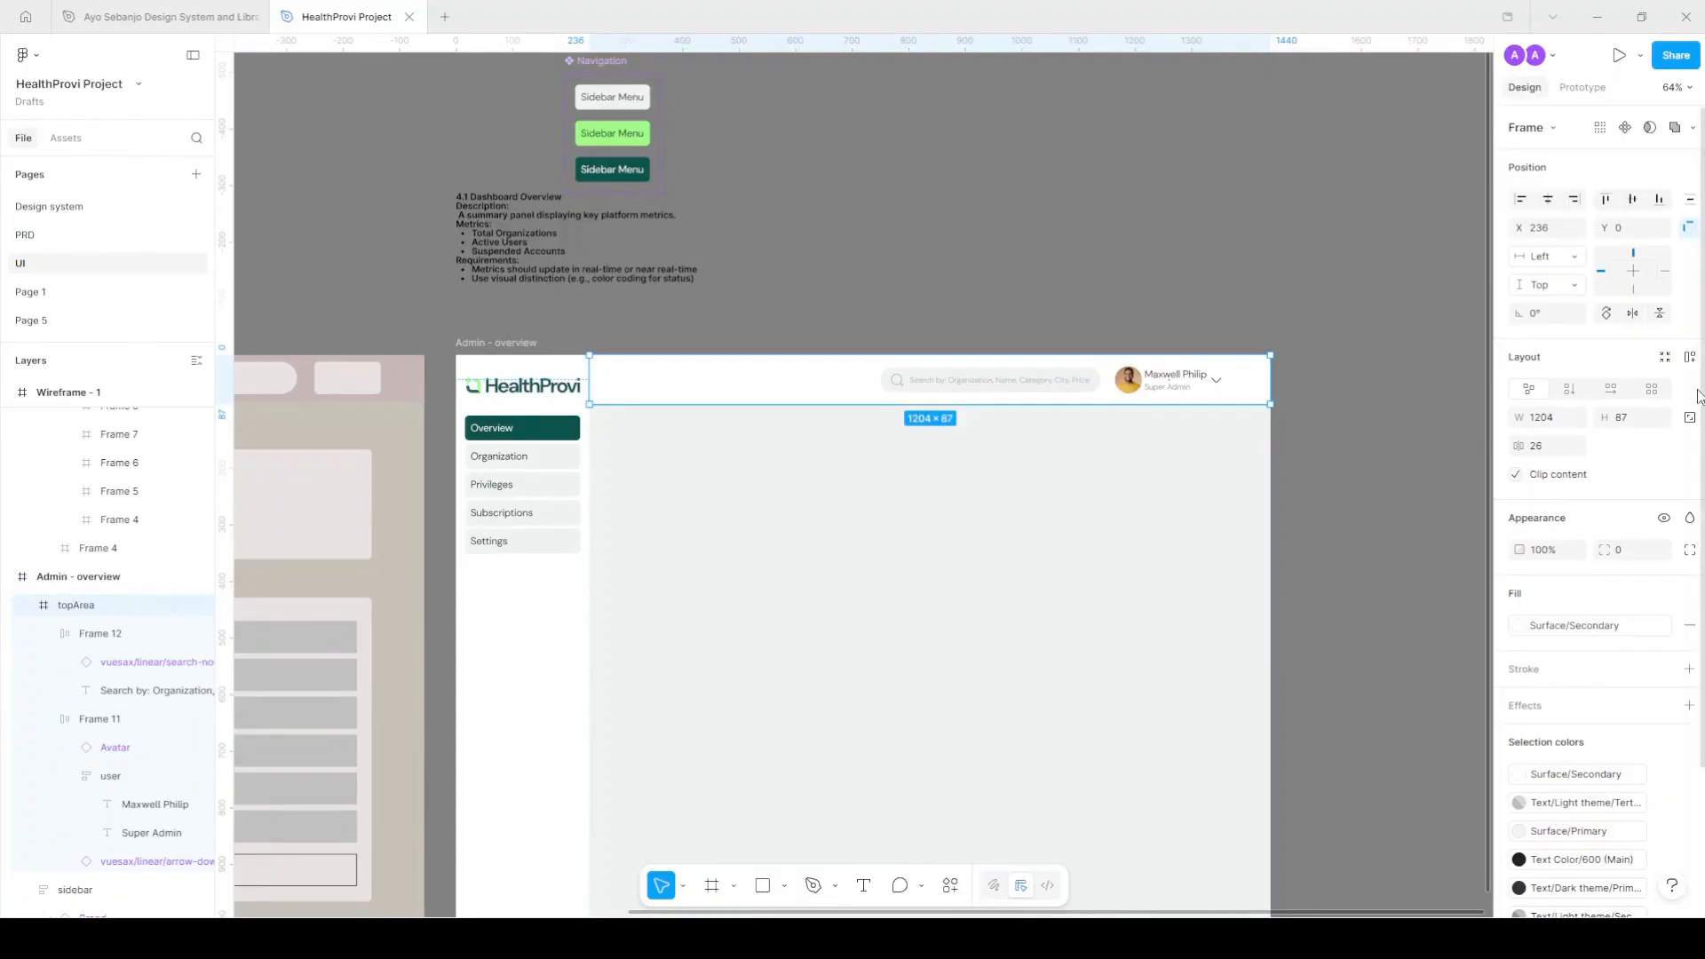
{"action": "left_click", "coordinate": [1691, 363]}
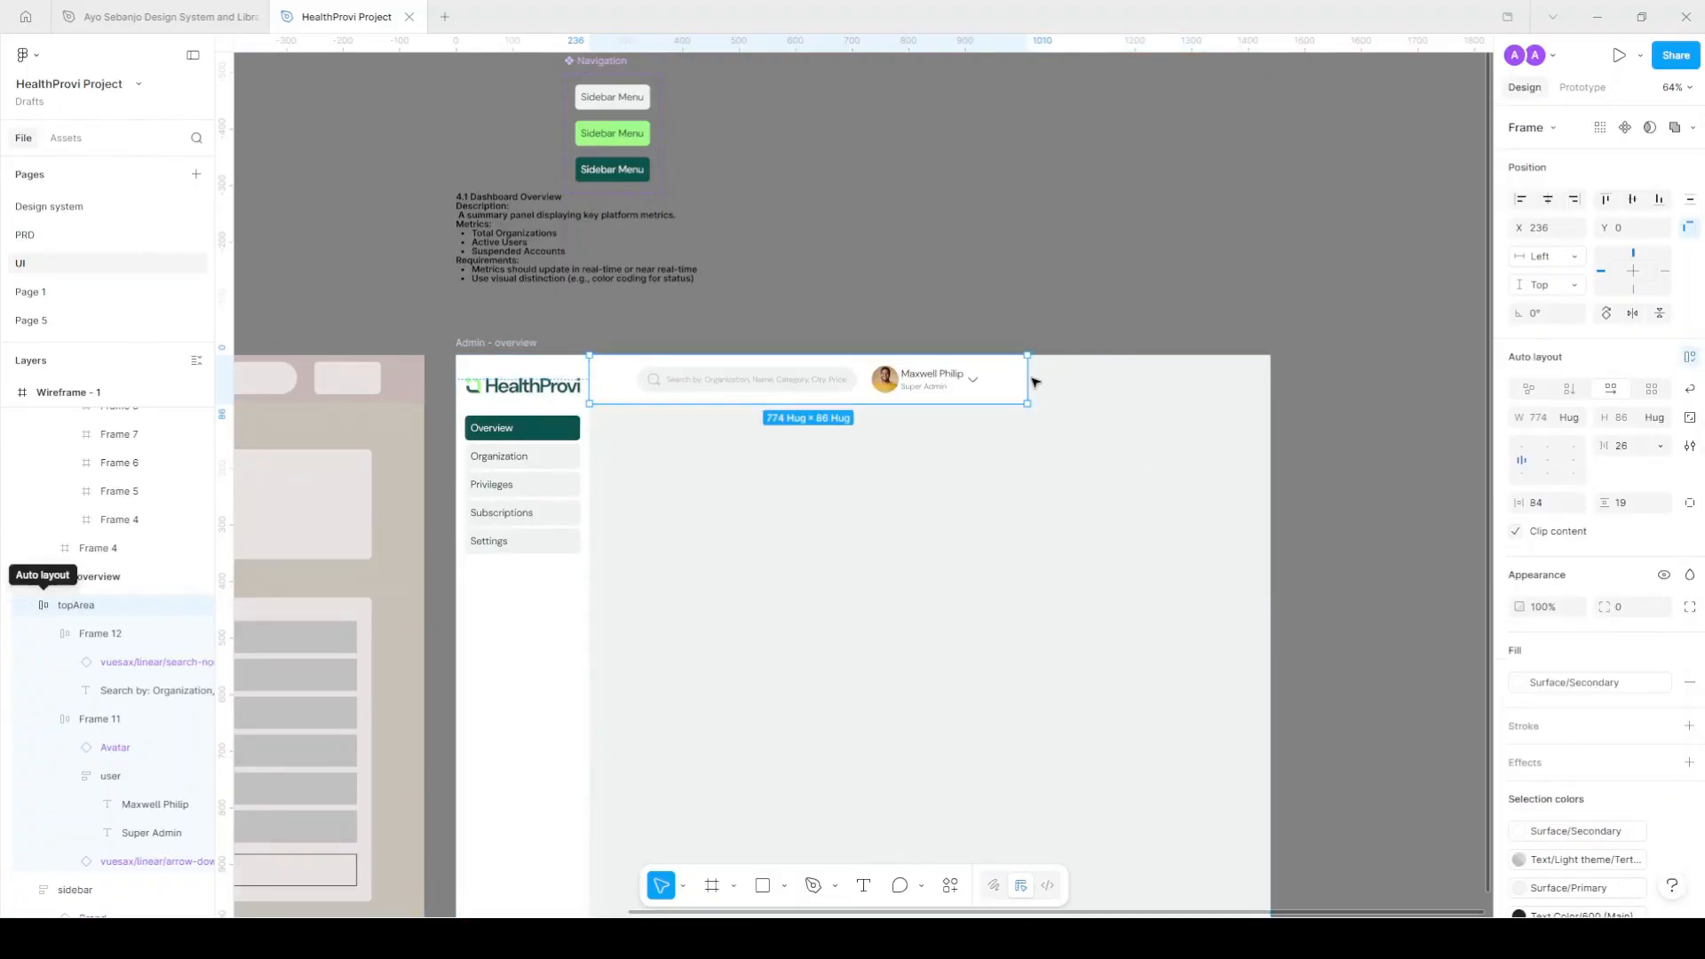
{"action": "scroll", "coordinate": [1022, 378], "scroll_direction": "up", "scroll_amount": 2}
{"action": "left_click_drag", "start_coordinate": [1022, 378], "coordinate": [1362, 382]}
Align header items right-middle with 36 item spacing and 14 vertical padding.
{"action": "left_click", "coordinate": [1573, 460]}
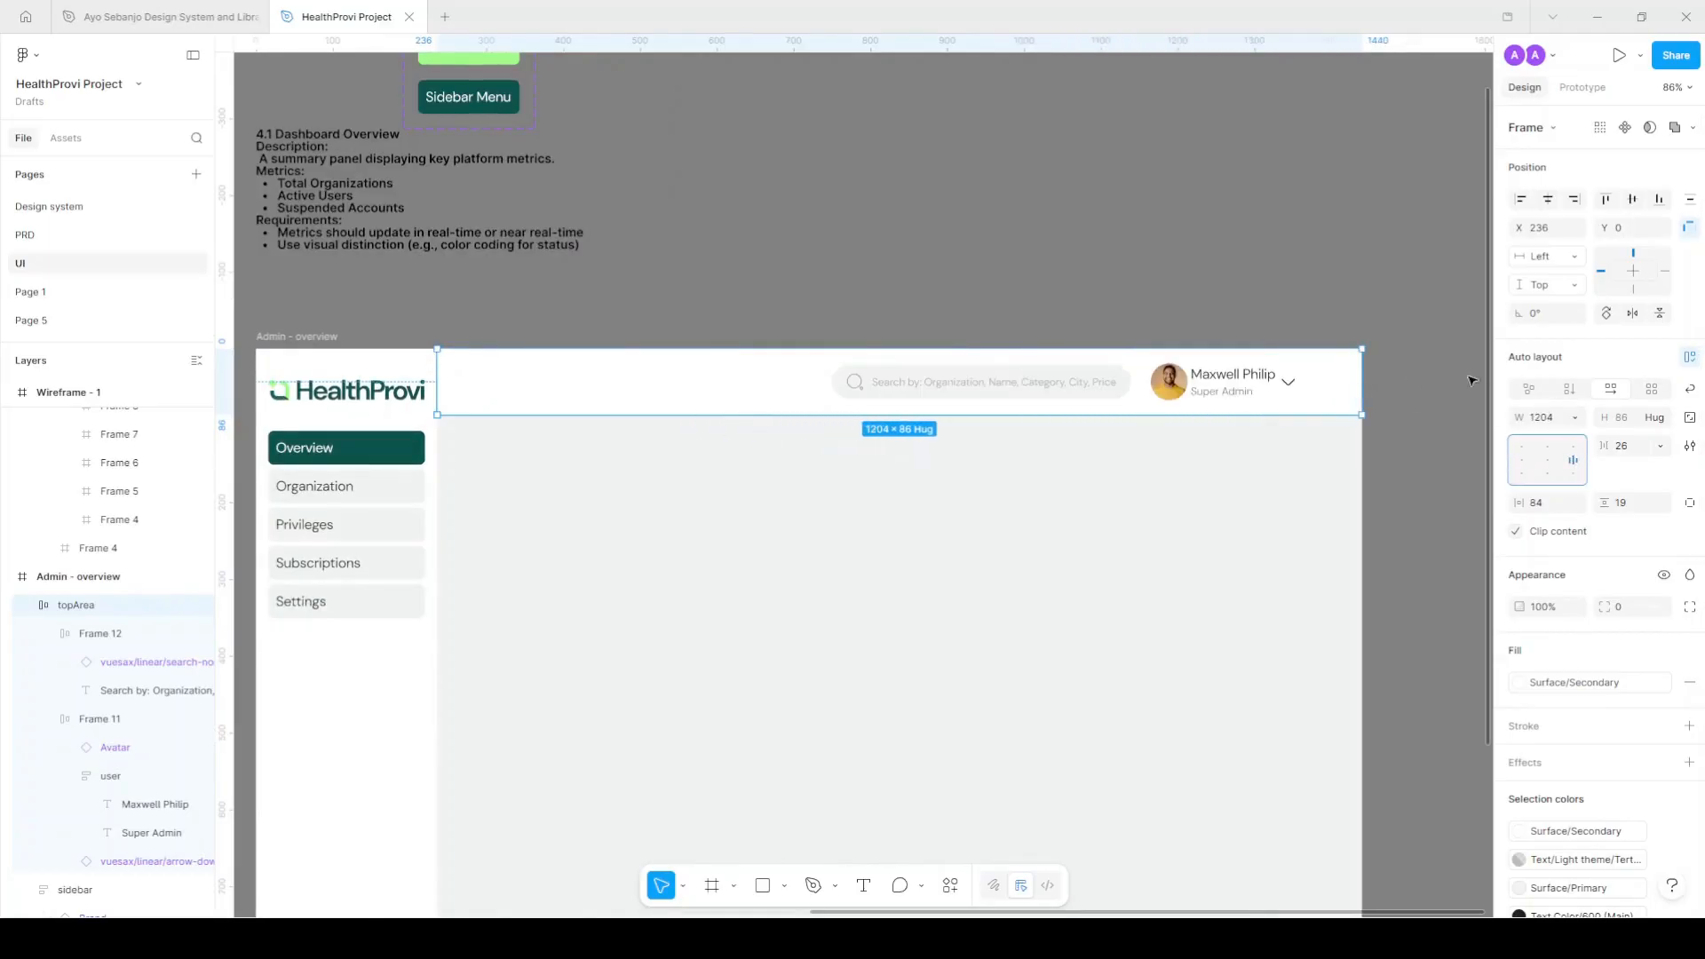
{"action": "left_click", "coordinate": [1637, 446]}
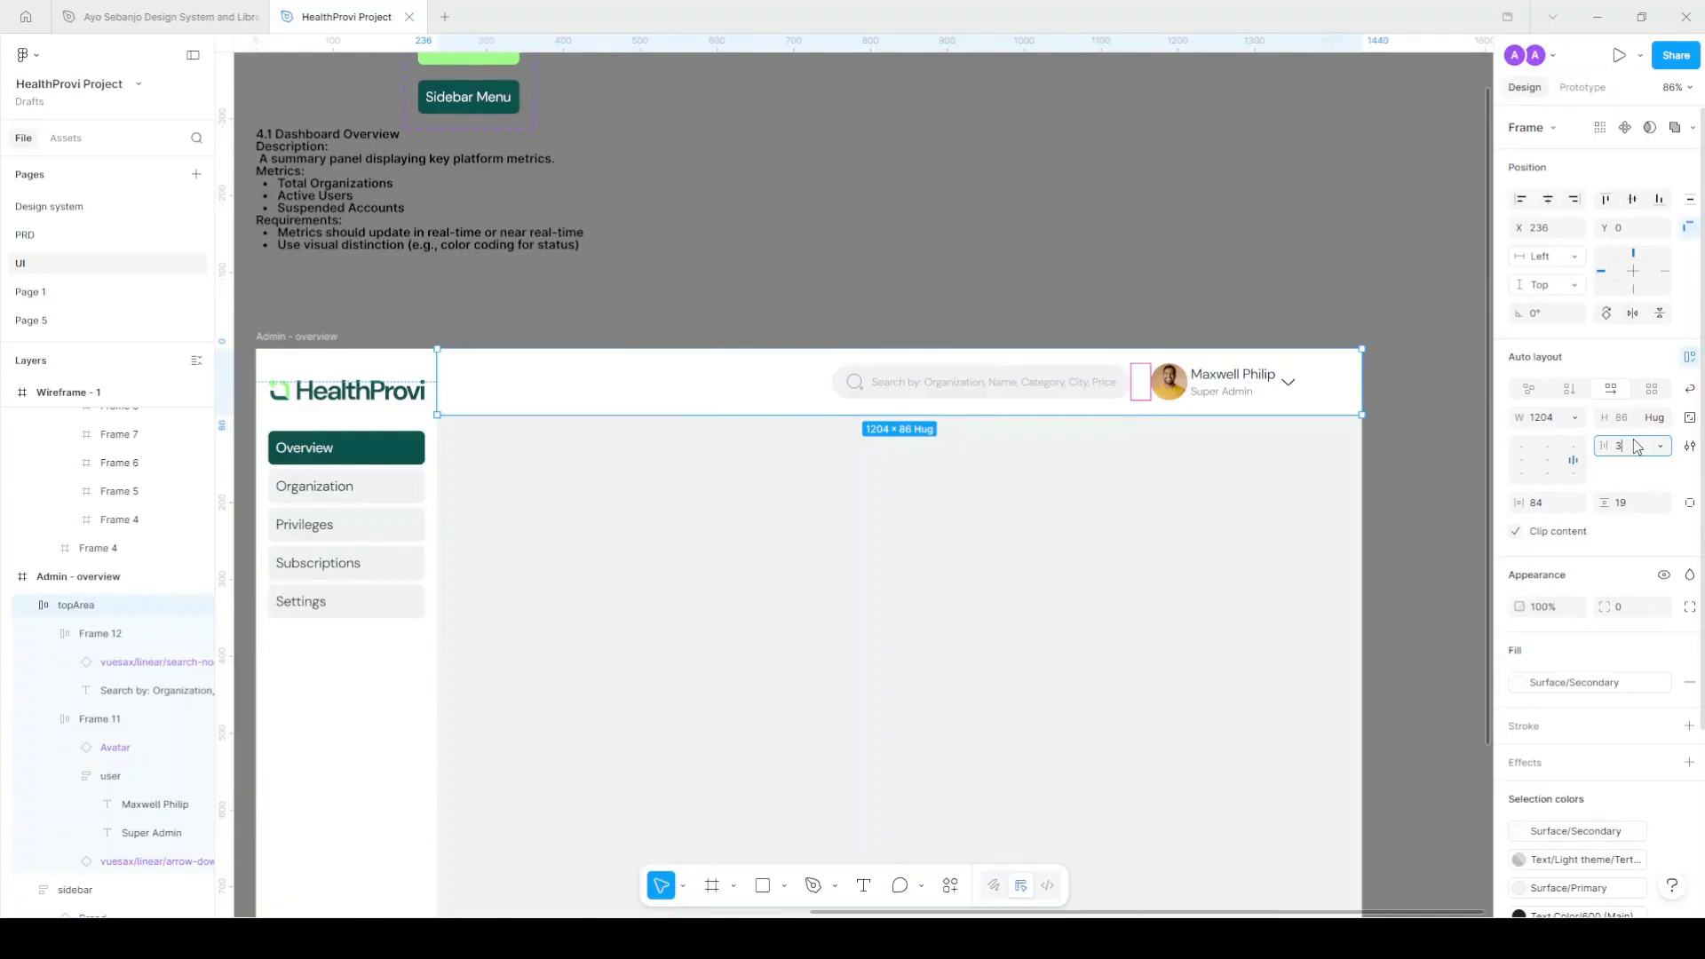
{"action": "key", "text": "Return"}
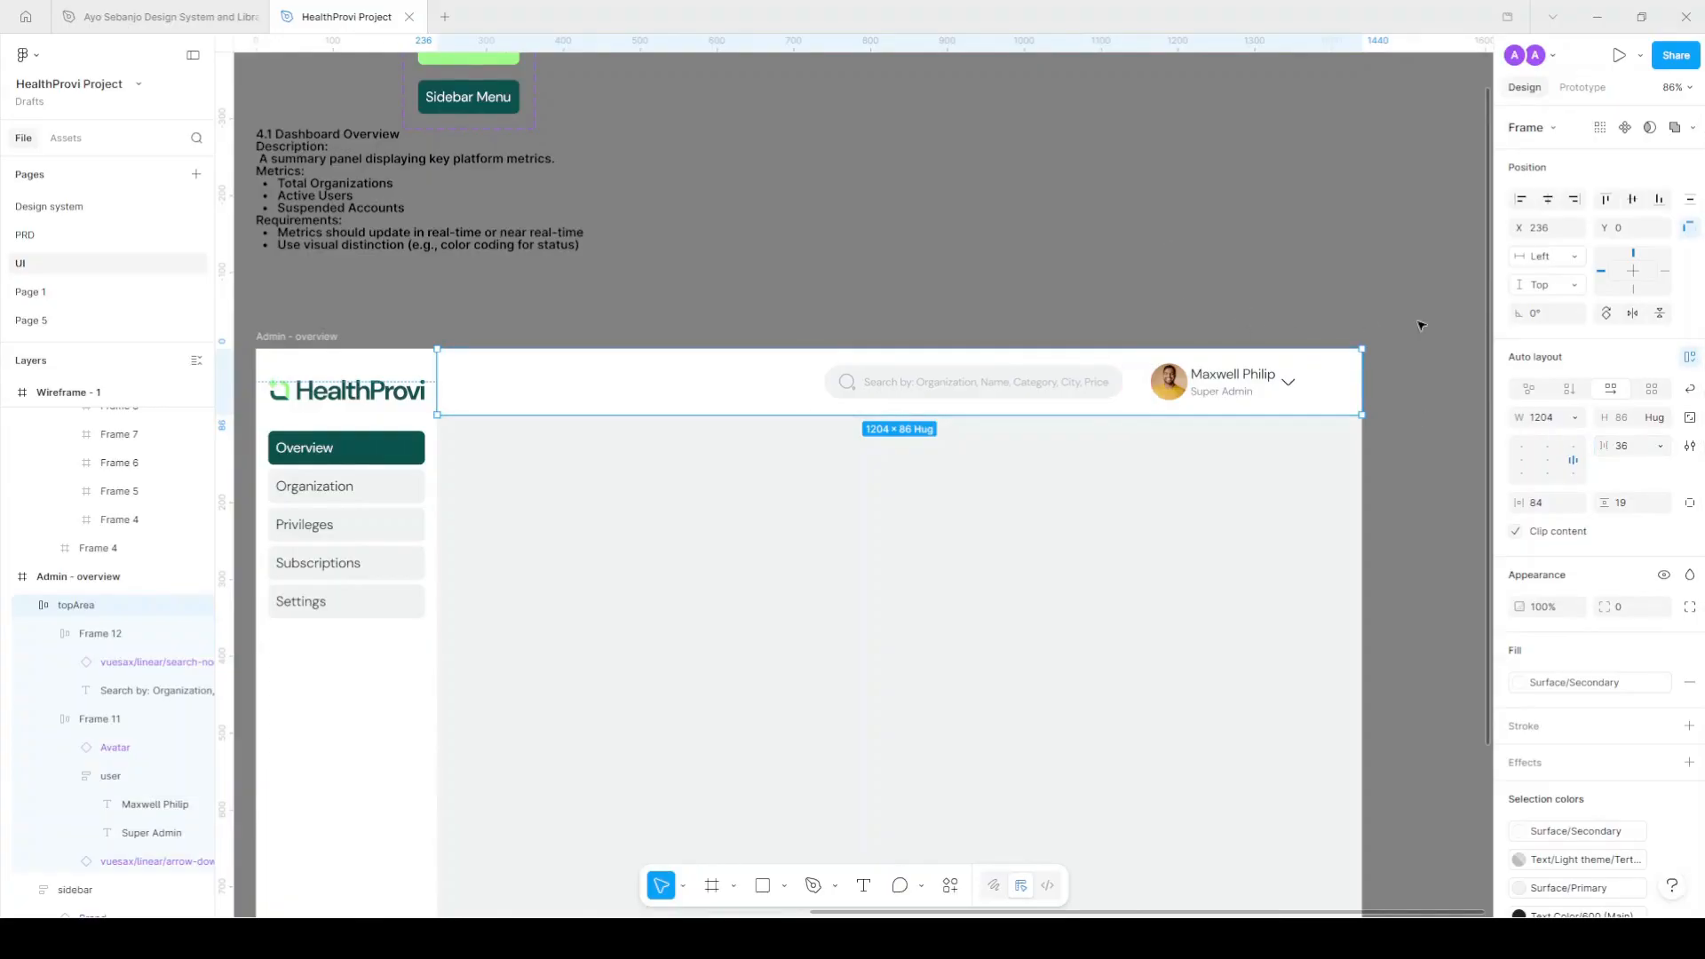
{"action": "left_click", "coordinate": [1640, 504]}
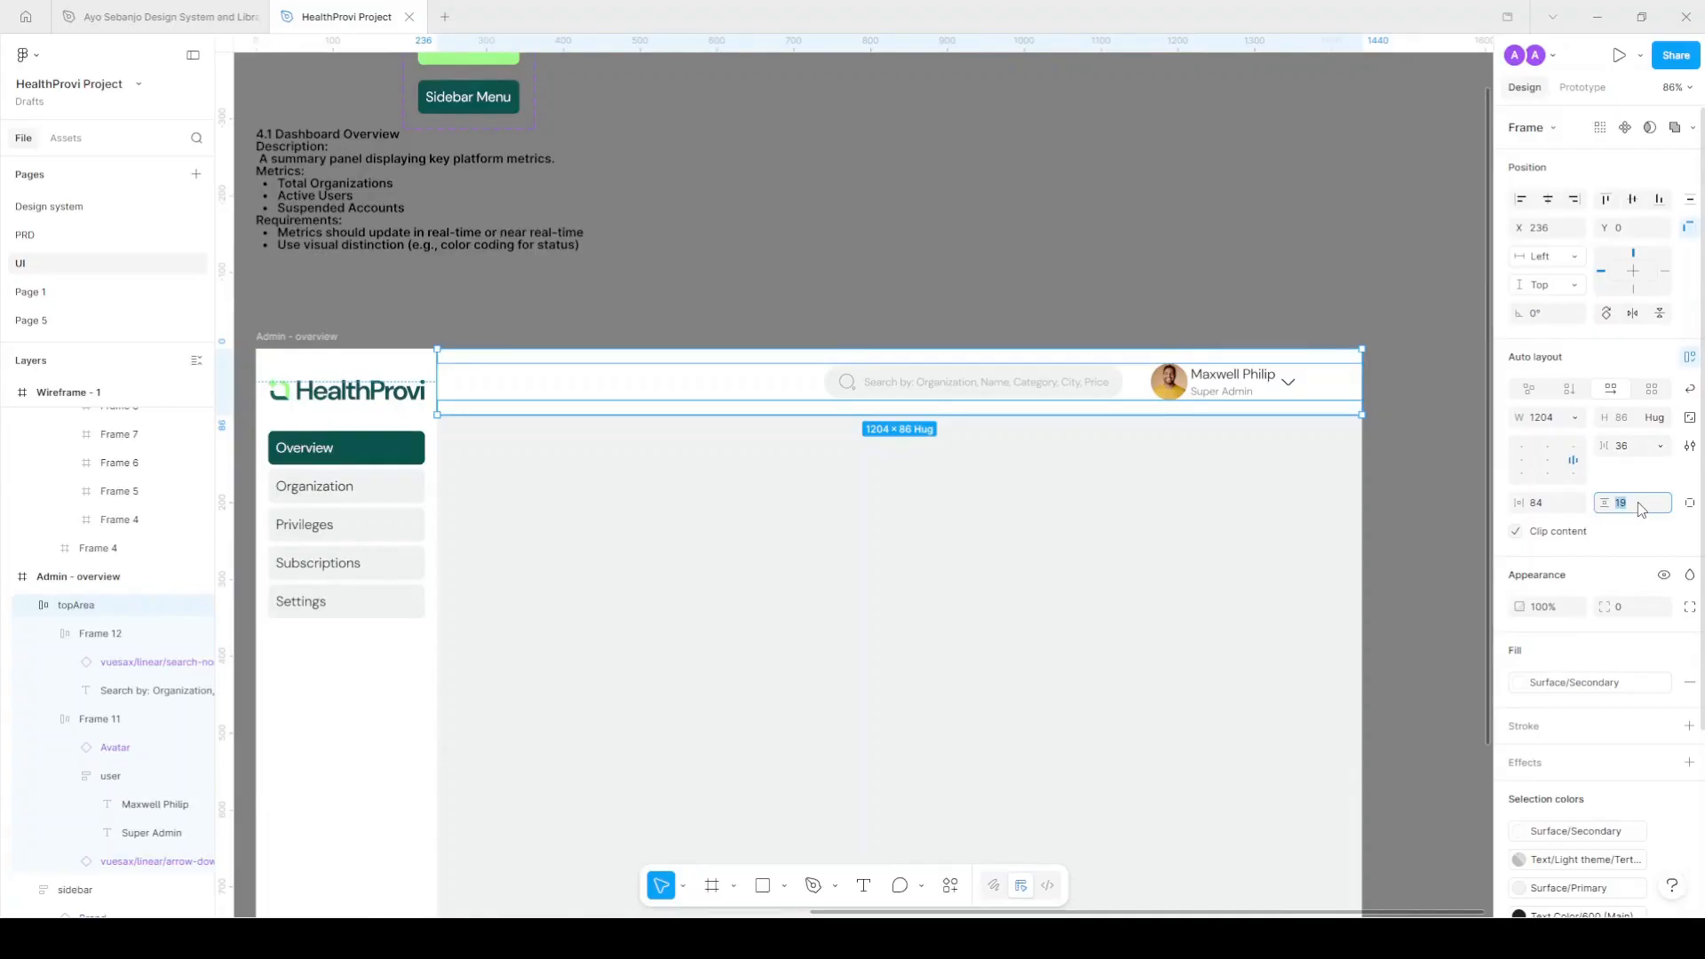
{"action": "type", "text": "14"}
{"action": "key", "text": "Return"}
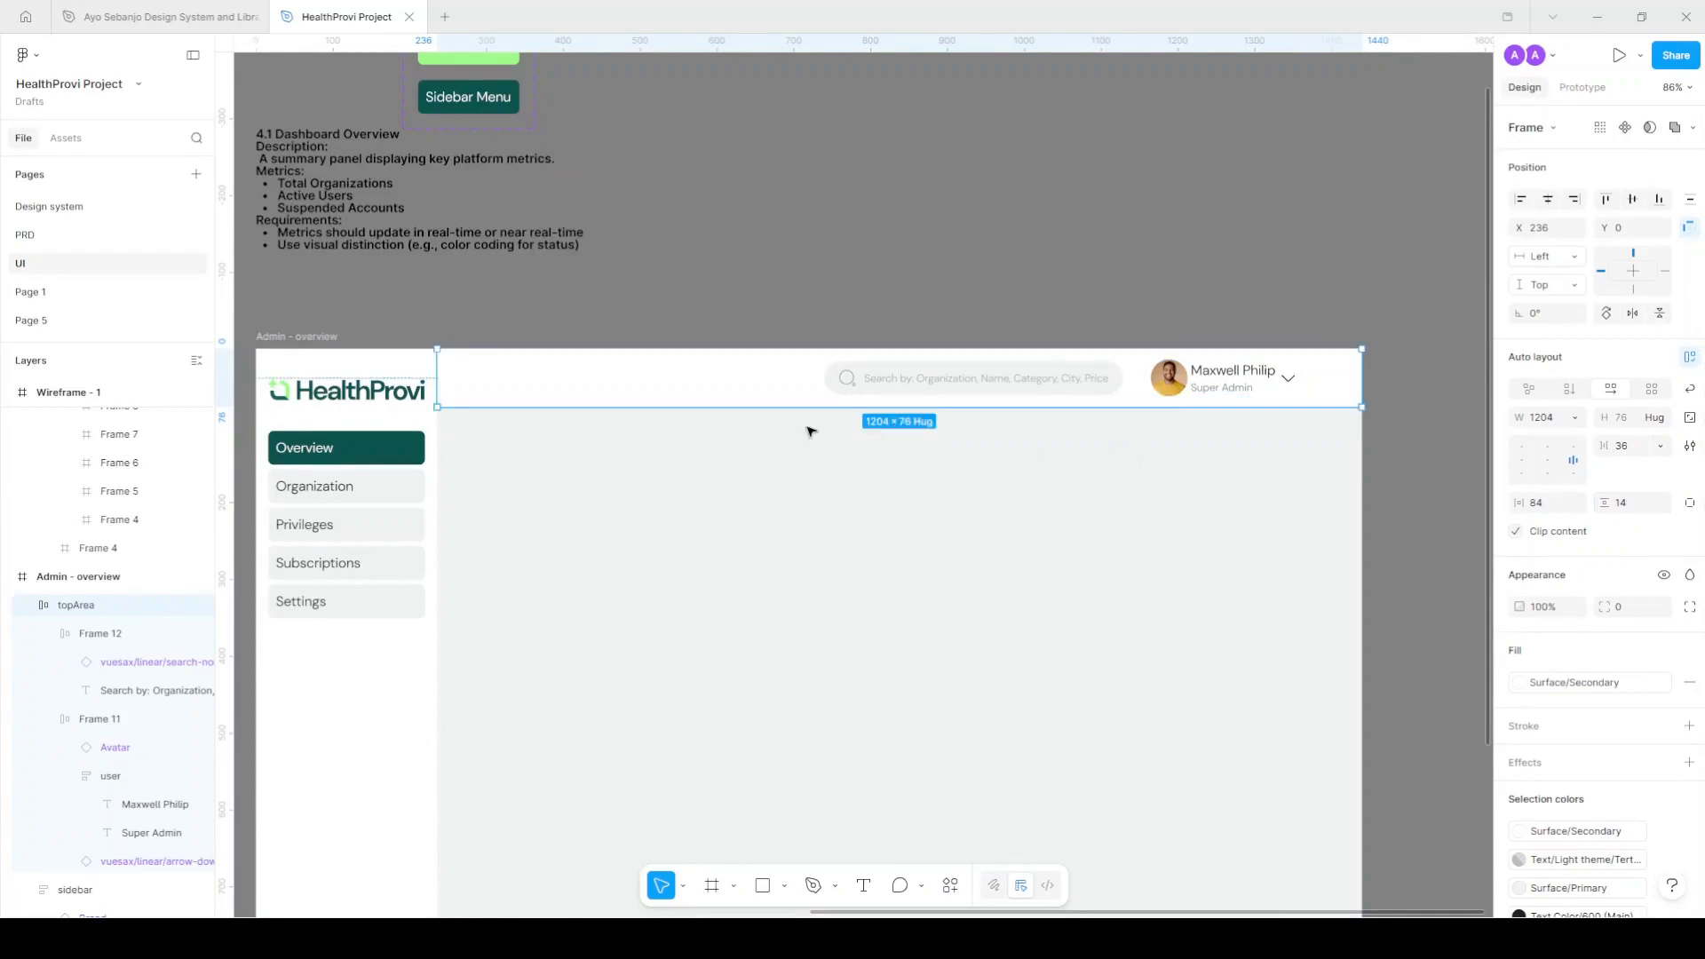
{"action": "scroll", "coordinate": [897, 340], "scroll_direction": "down", "scroll_amount": 3}
{"action": "left_click", "coordinate": [576, 503]}
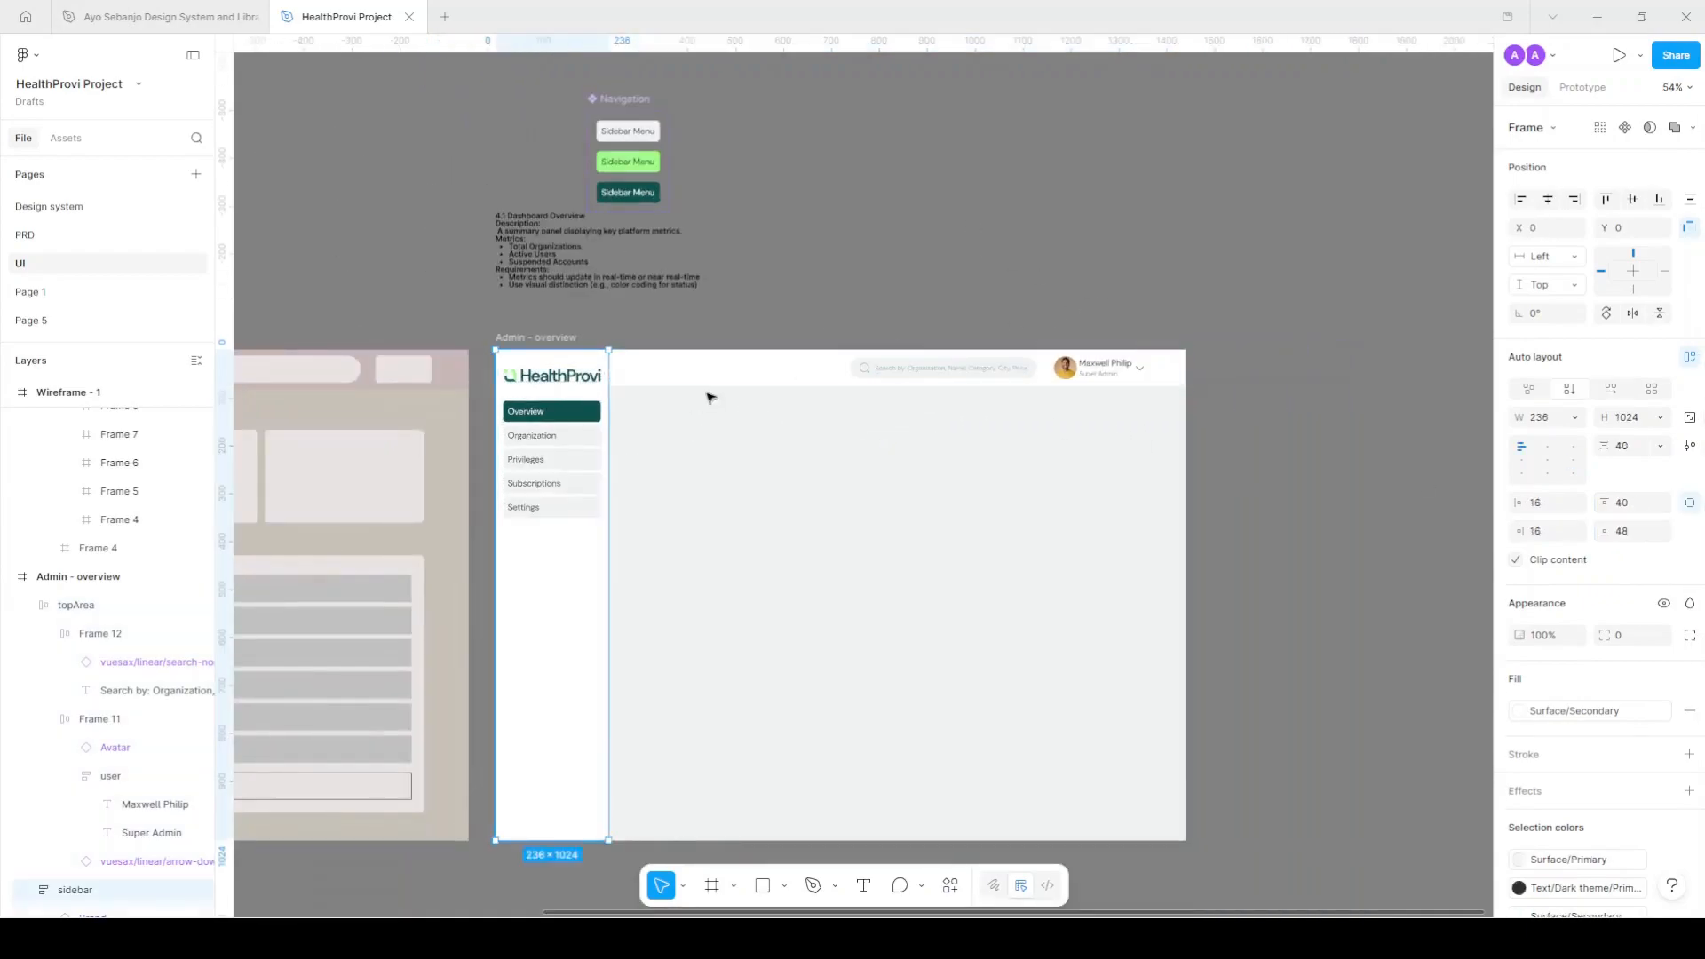
{"action": "left_click", "coordinate": [935, 302]}
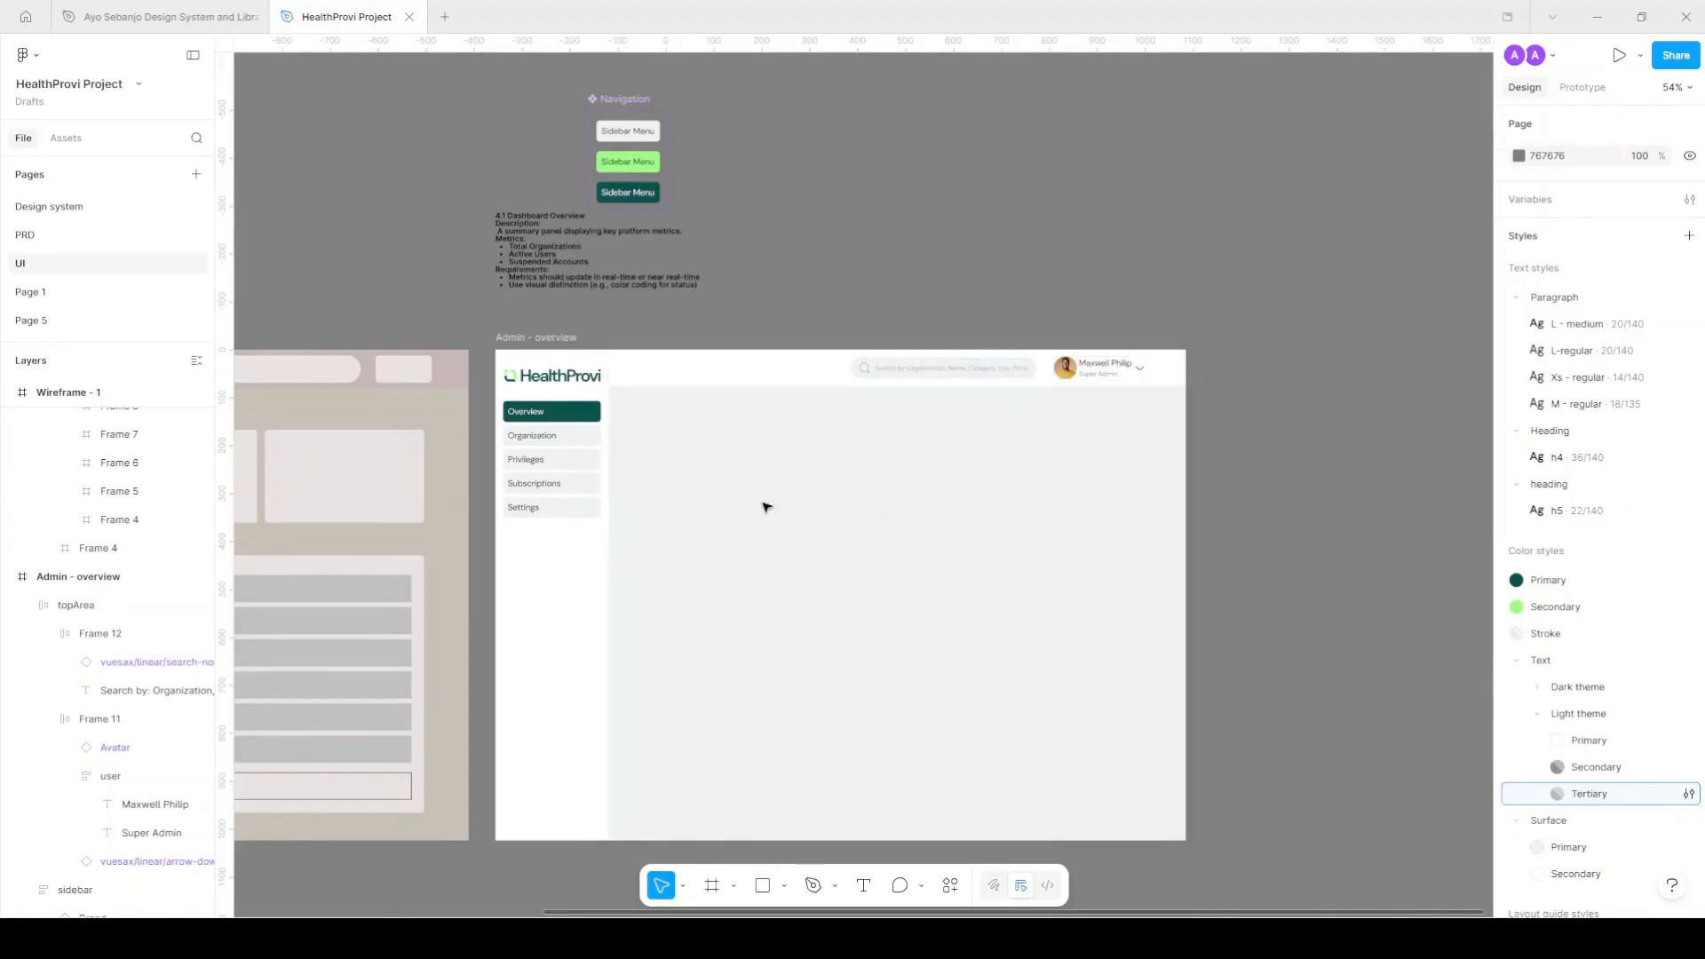
{"action": "scroll", "coordinate": [961, 607], "scroll_direction": "left", "scroll_amount": 3}
{"action": "scroll", "coordinate": [1013, 601], "scroll_direction": "left", "scroll_amount": 2}
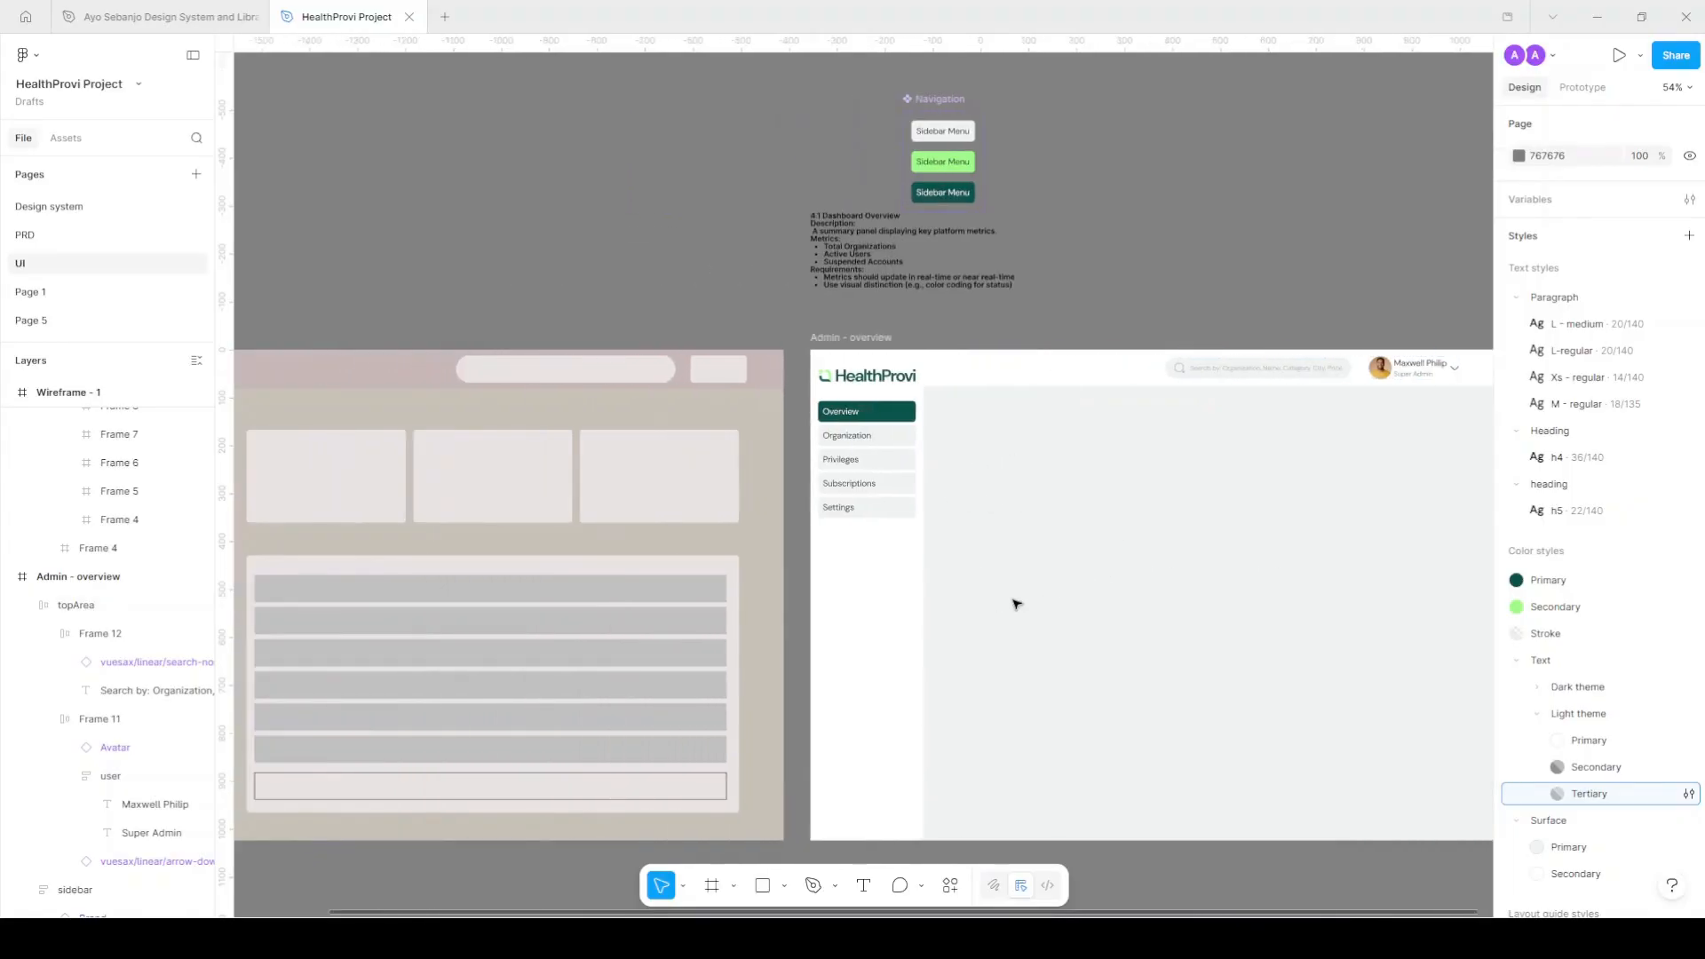
{"action": "scroll", "coordinate": [1035, 597], "scroll_direction": "down", "scroll_amount": 3}
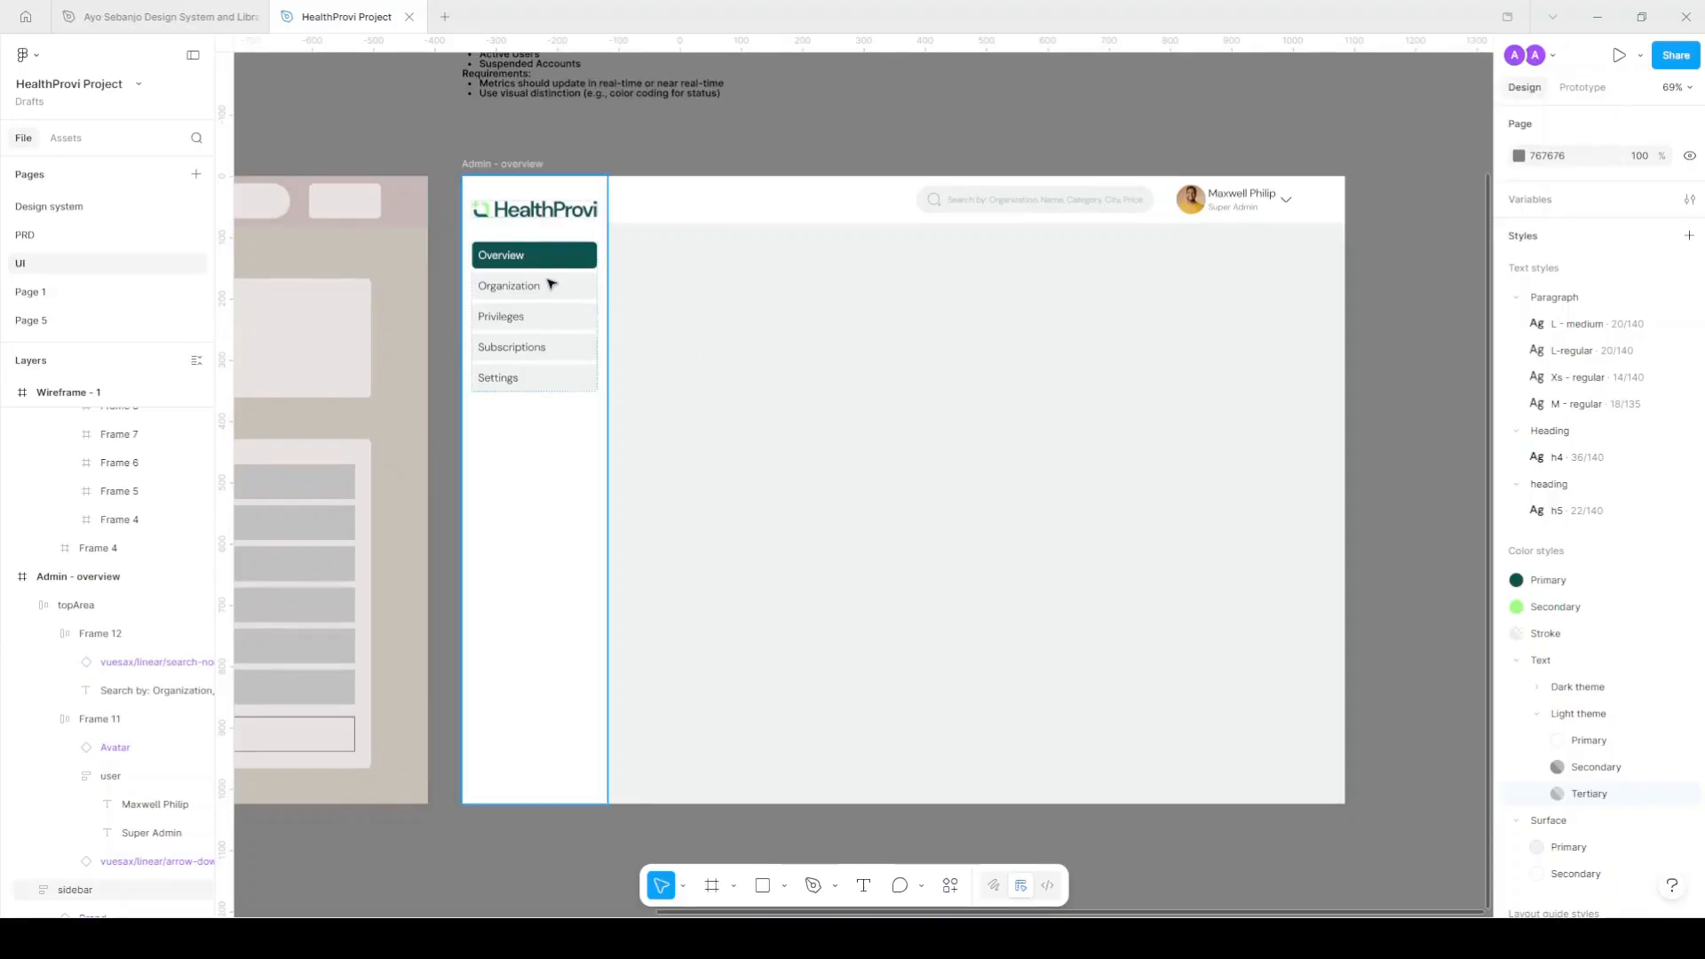
{"action": "scroll", "coordinate": [756, 314], "scroll_direction": "right", "scroll_amount": 1}
Copy the sidebar's Overview label to the top of the content area.
{"action": "scroll", "coordinate": [753, 309], "scroll_direction": "right", "scroll_amount": 1}
{"action": "left_click", "coordinate": [494, 261], "text": "ctrl"}
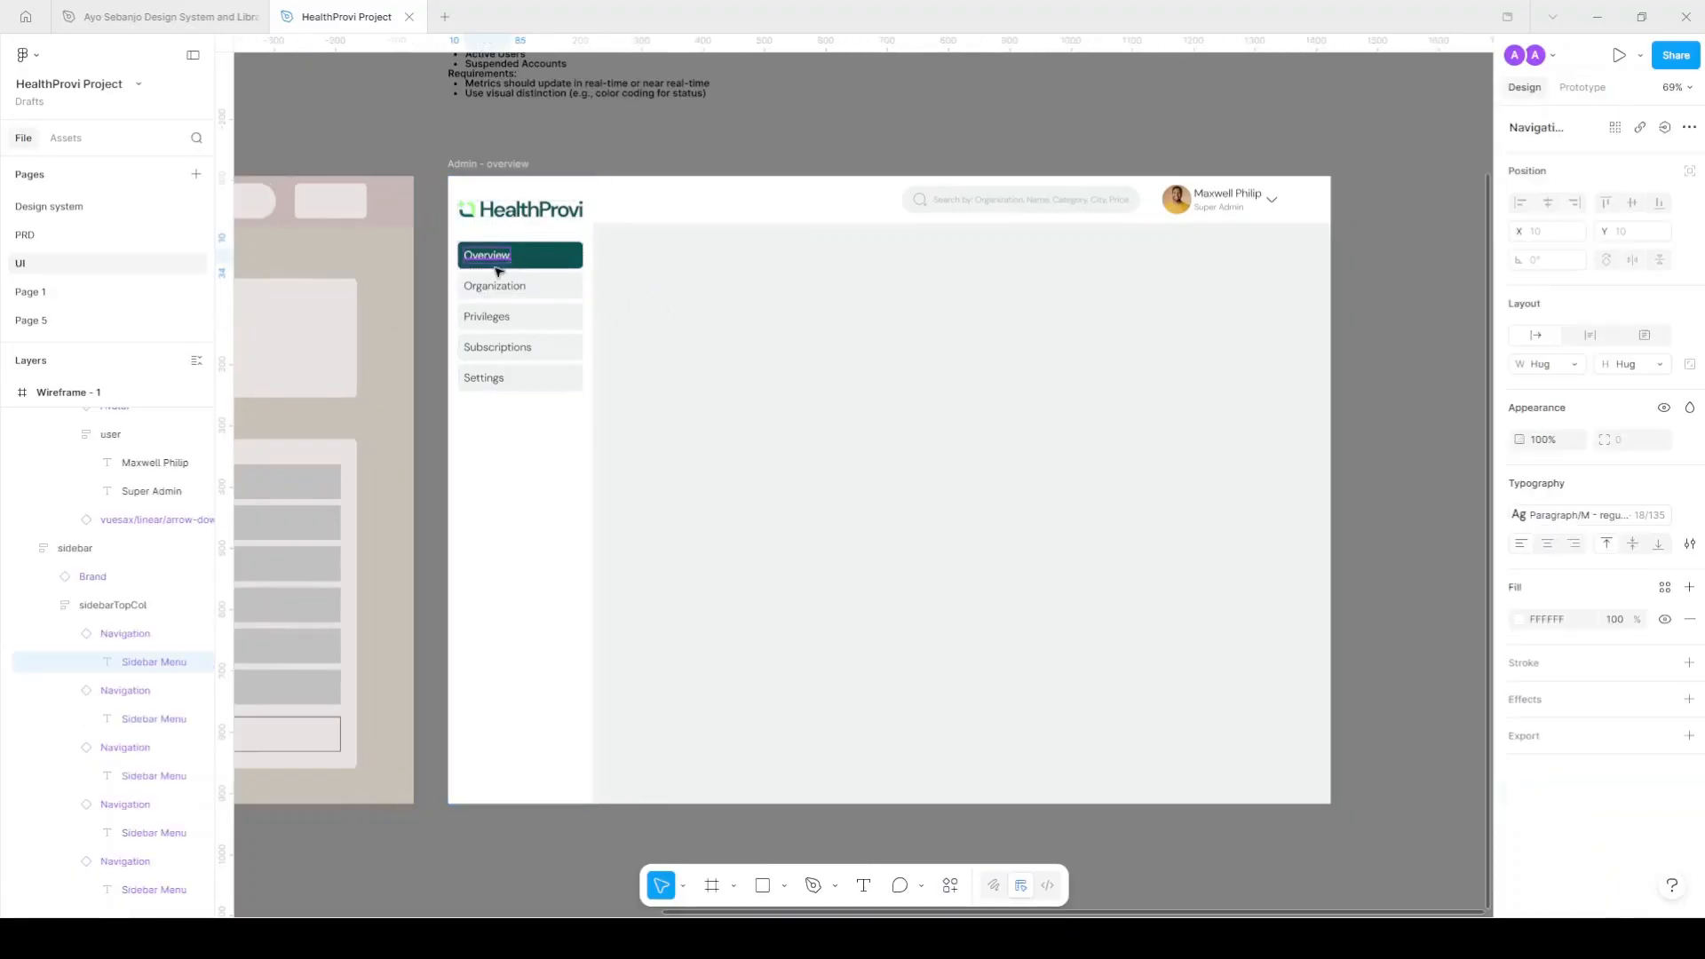
{"action": "left_click", "coordinate": [492, 283], "text": "ctrl"}
{"action": "scroll", "coordinate": [487, 256], "scroll_direction": "up", "scroll_amount": 5}
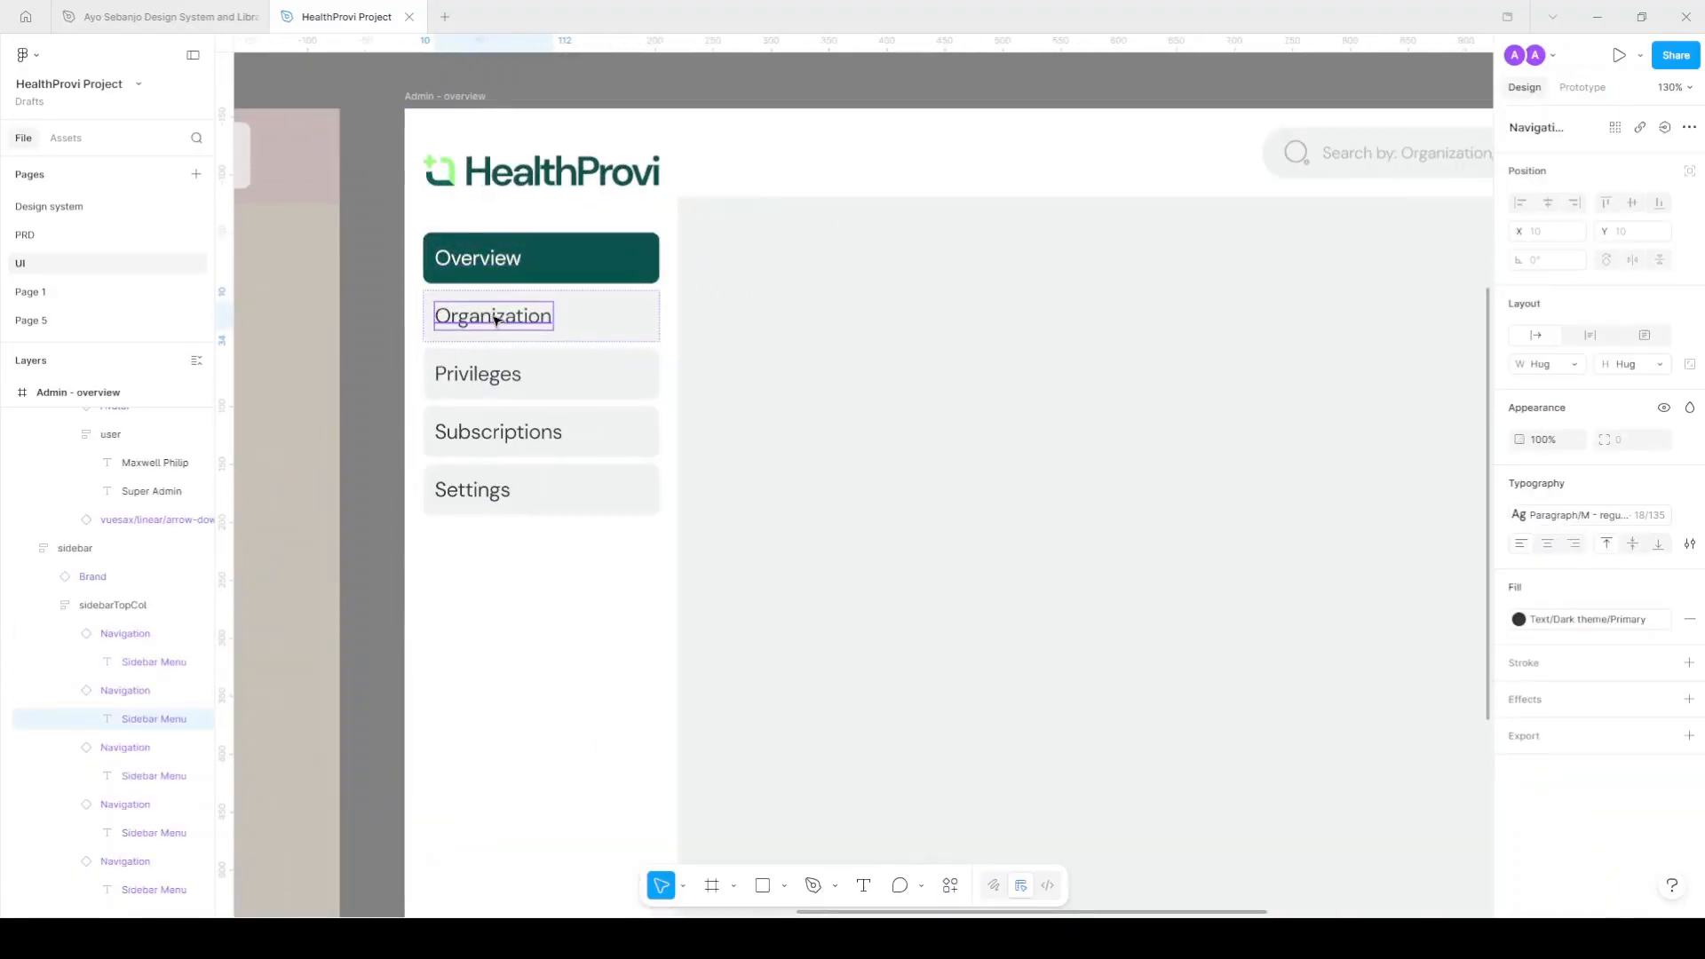
{"action": "left_click", "coordinate": [487, 264], "text": "ctrl"}
{"action": "left_click_drag", "start_coordinate": [487, 264], "coordinate": [742, 278]}
{"action": "scroll", "coordinate": [621, 300], "scroll_direction": "right", "scroll_amount": 3}
{"action": "left_click_drag", "start_coordinate": [620, 299], "coordinate": [602, 260]}
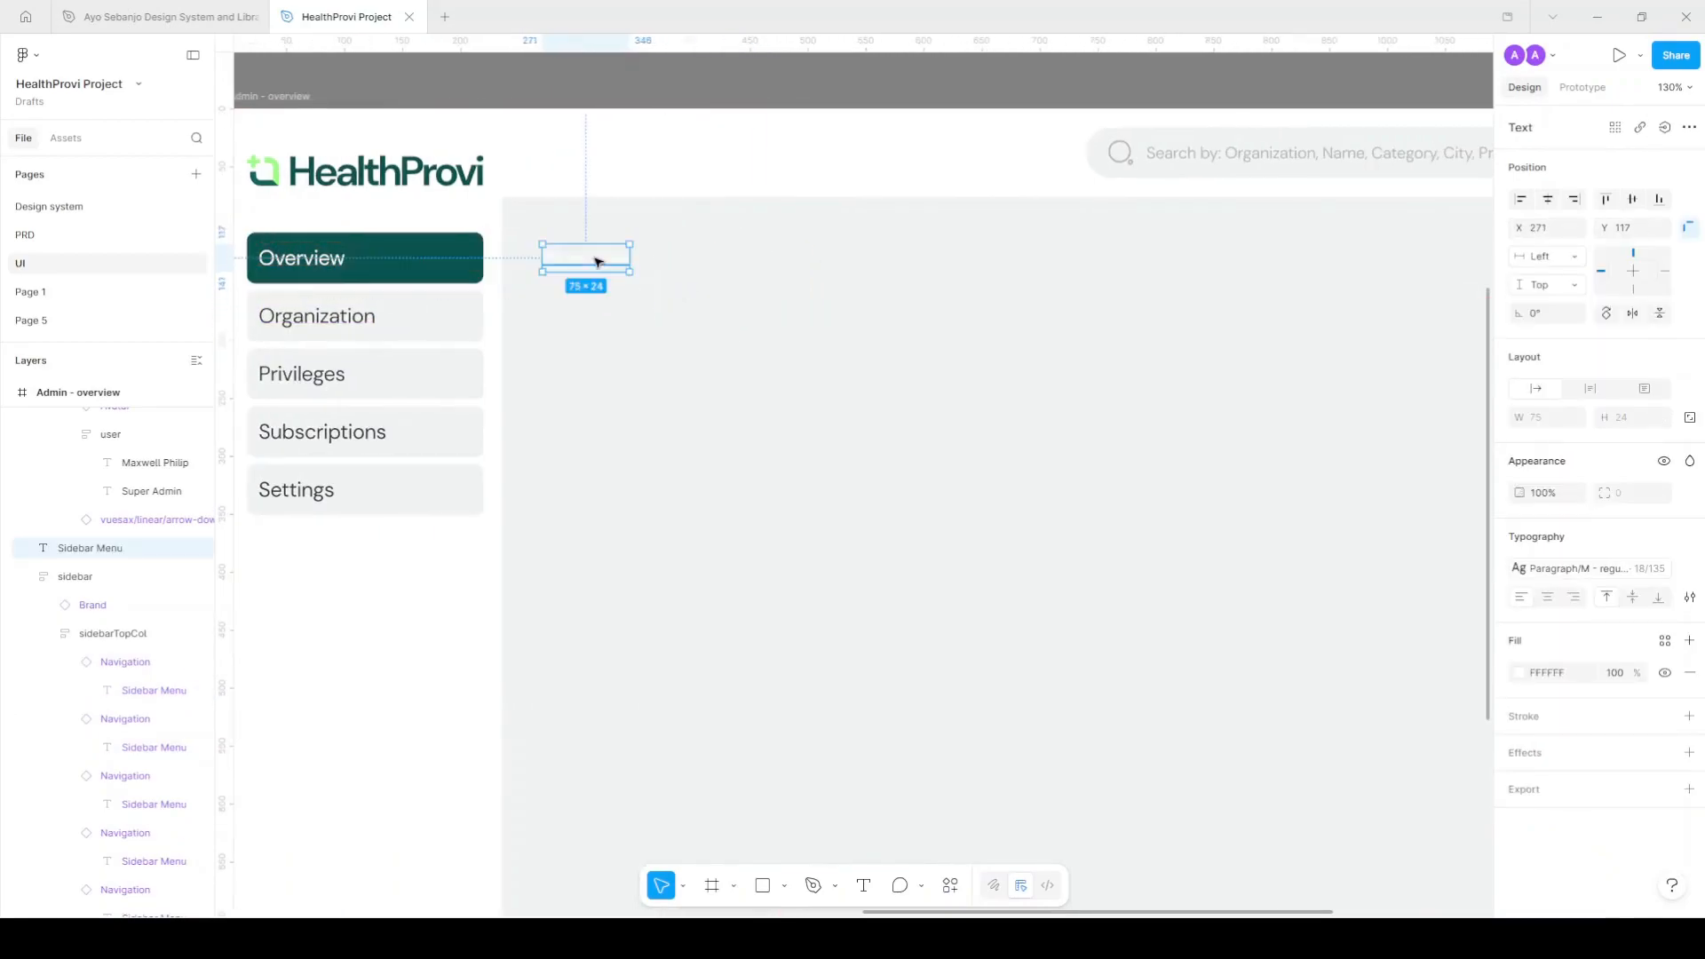
{"action": "scroll", "coordinate": [603, 260], "scroll_direction": "down", "scroll_amount": 5}
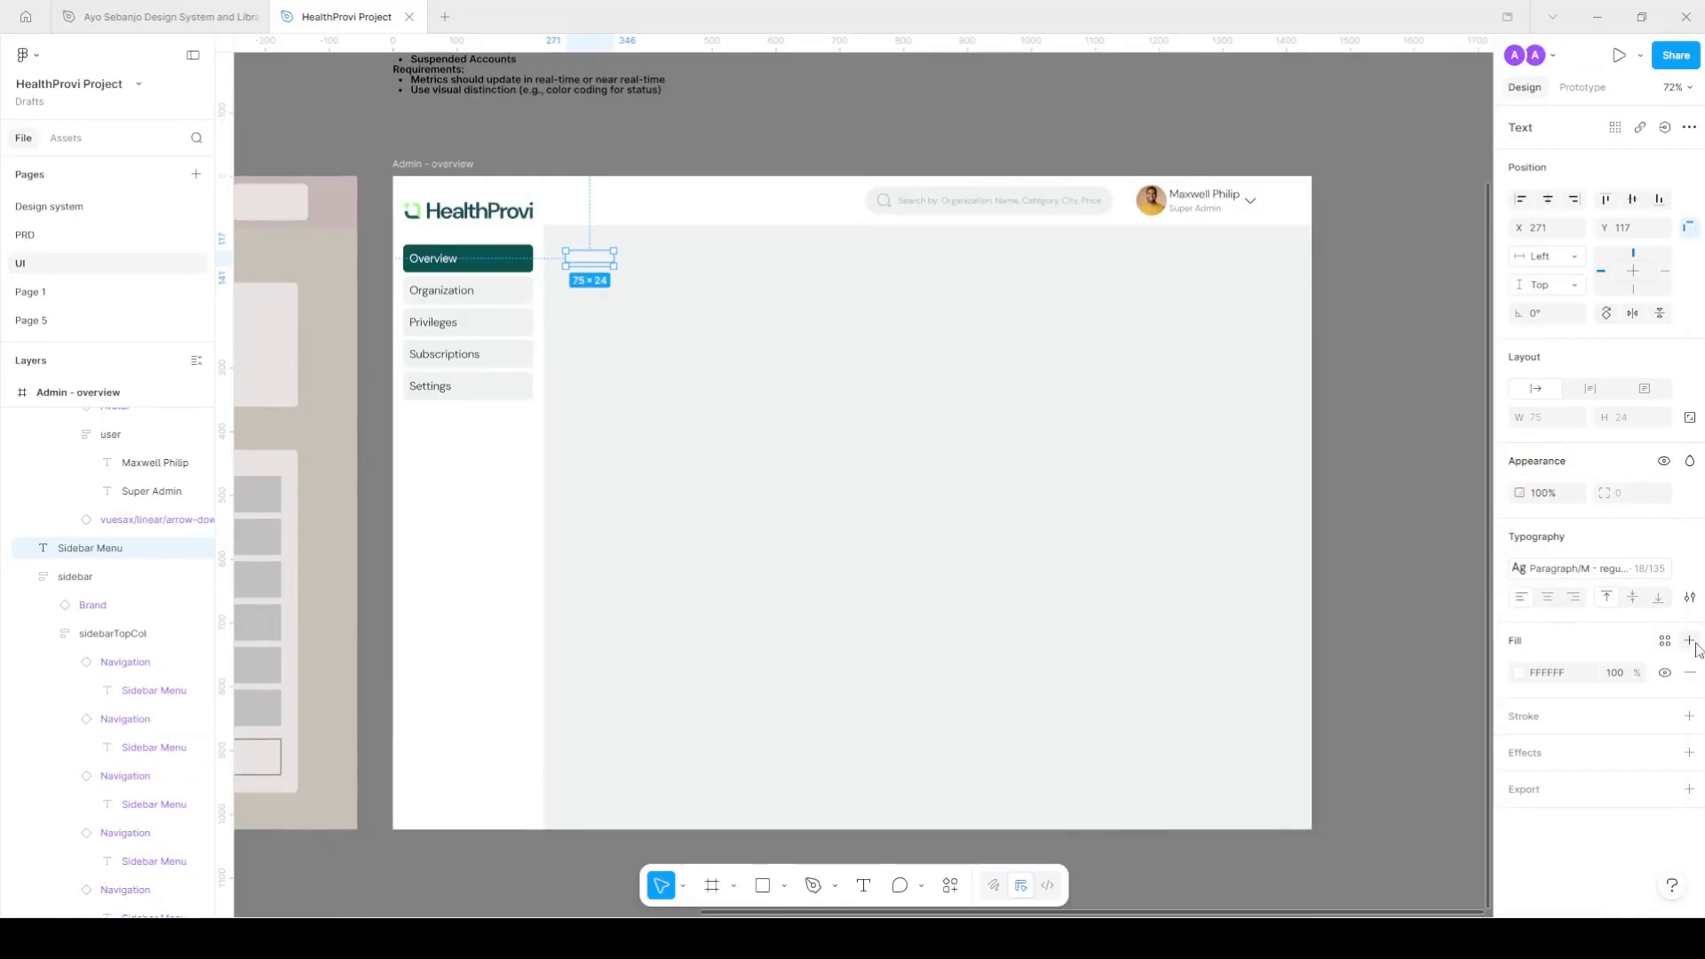
Give the Overview text dark-theme Primary colour and the Heading/h4 text style.
{"action": "left_click", "coordinate": [1665, 641]}
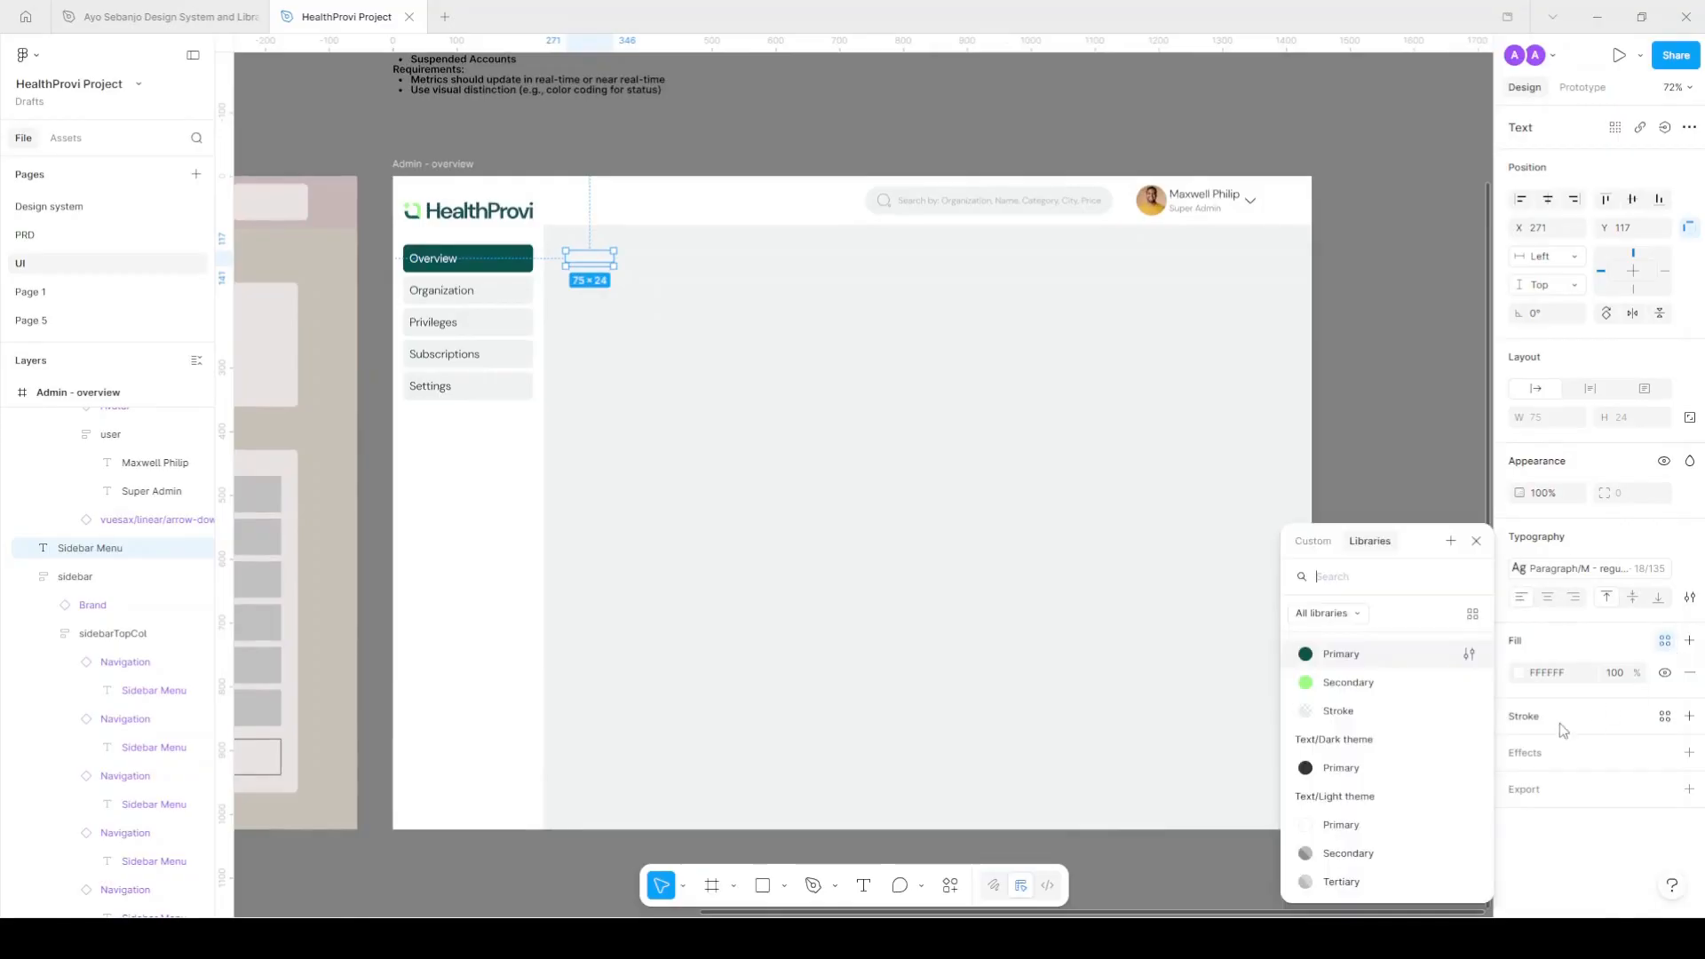
{"action": "left_click", "coordinate": [1380, 771]}
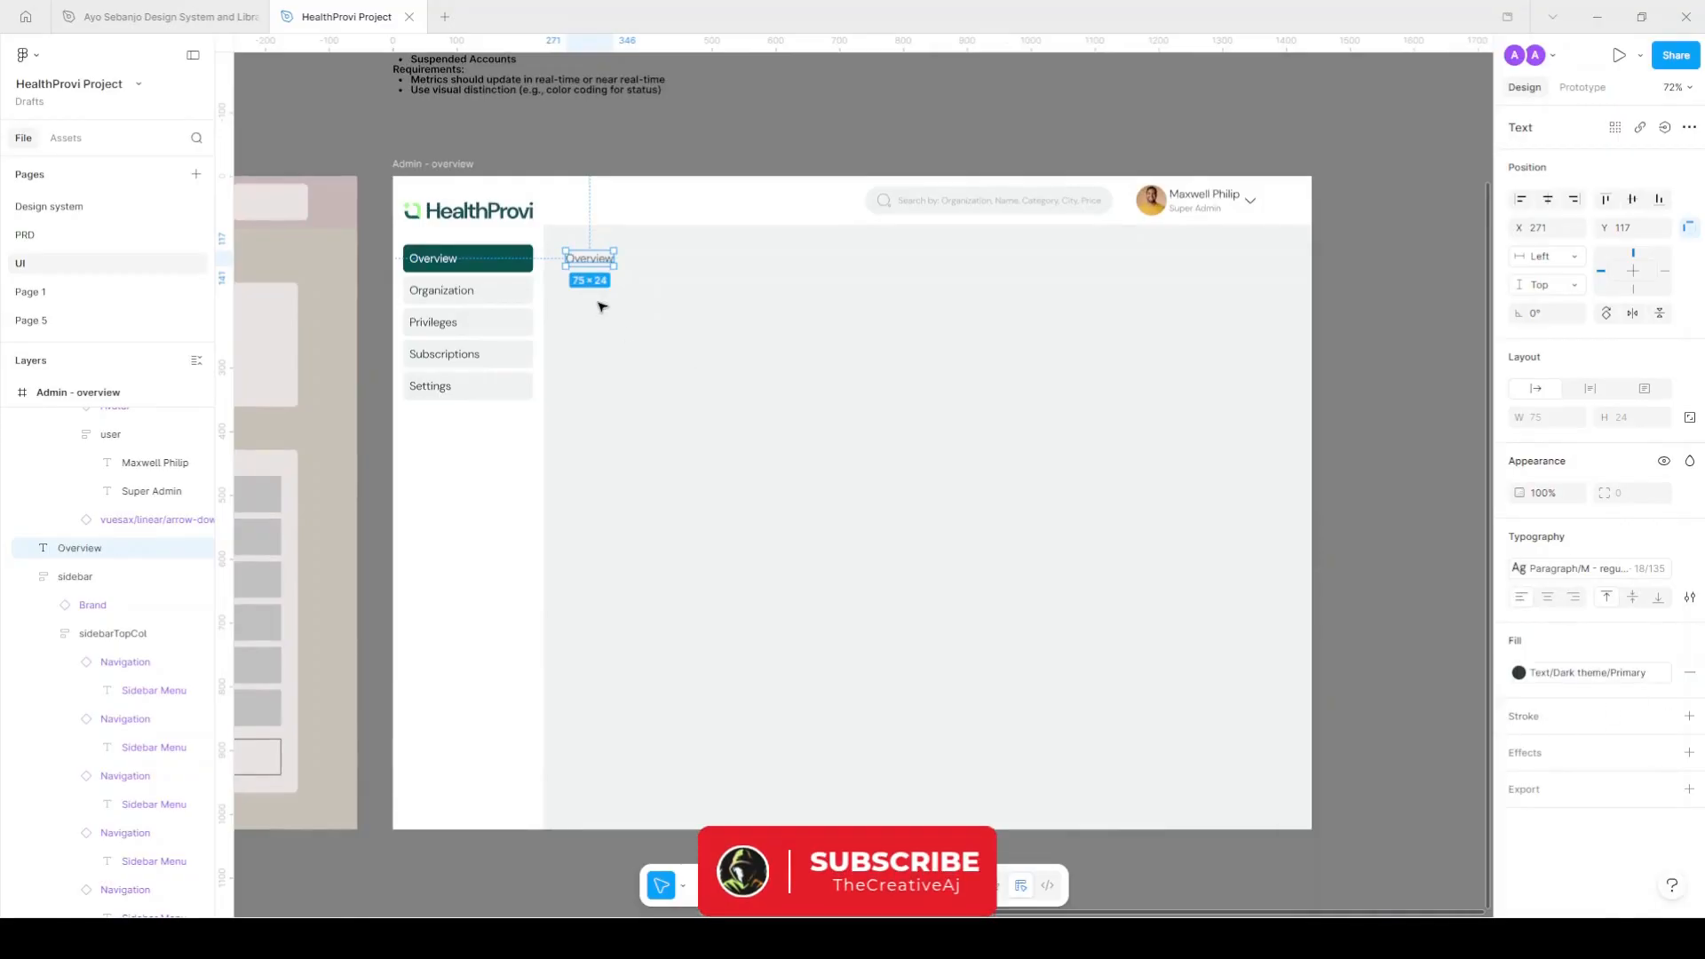
{"action": "left_click", "coordinate": [1652, 570]}
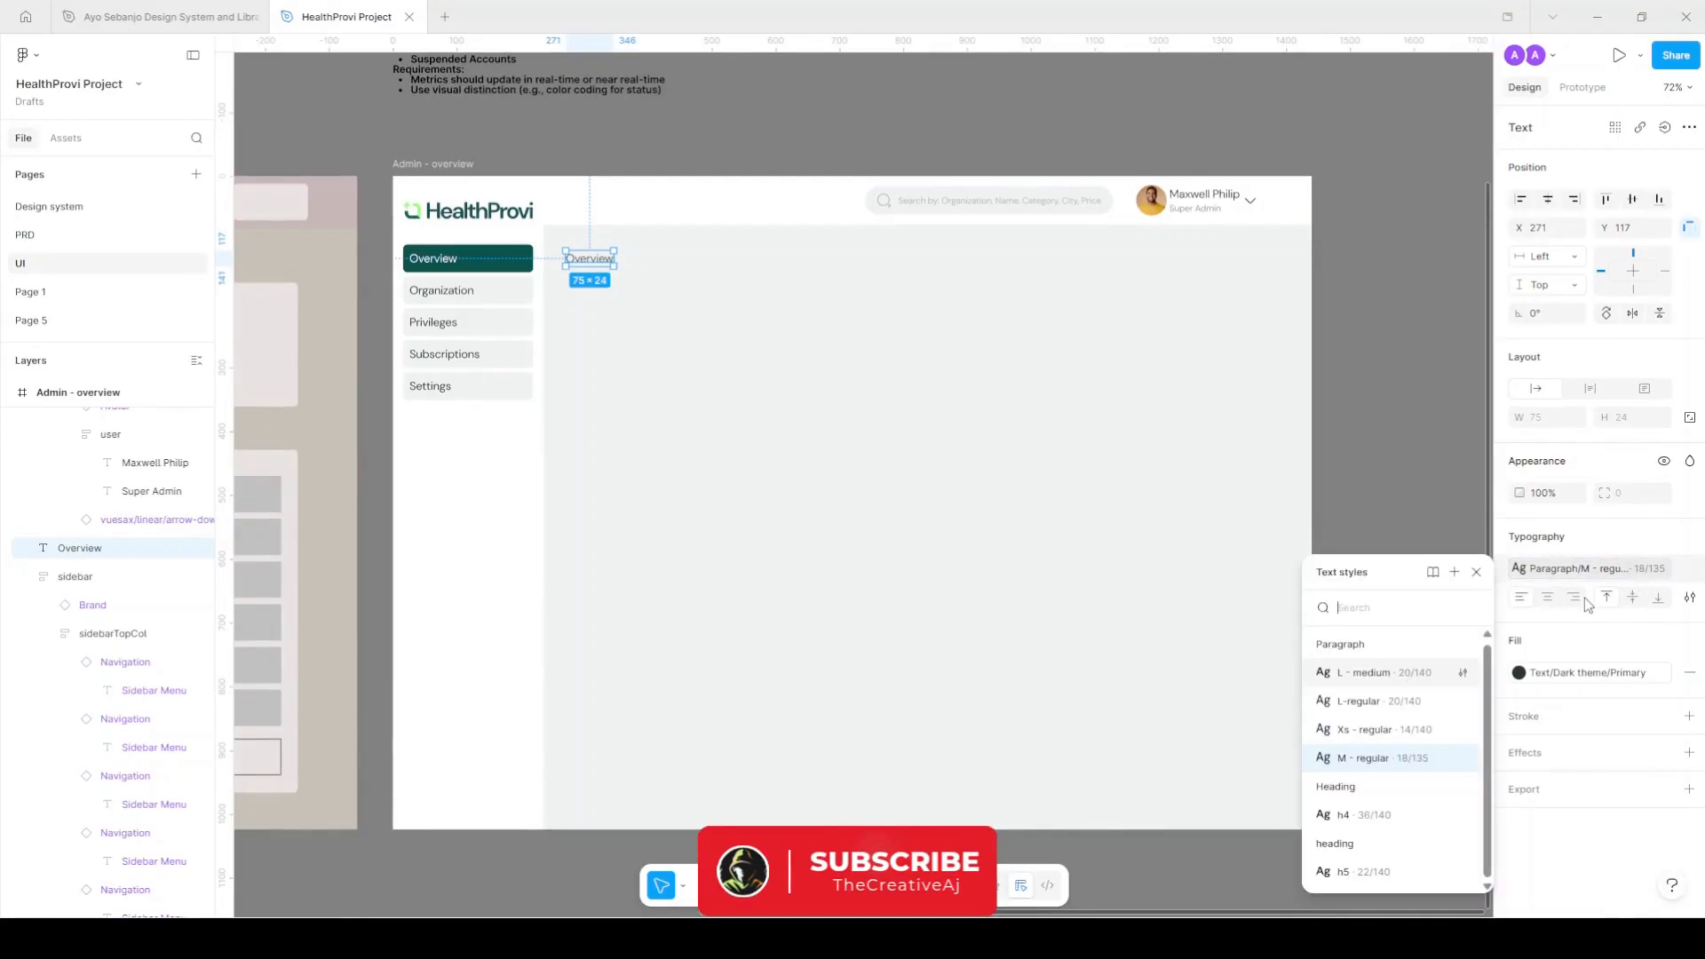
{"action": "left_click", "coordinate": [1392, 815]}
Make the dark navigation button's text Text/Light theme/Primary, then reselect the Overview heading.
{"action": "scroll", "coordinate": [638, 258], "scroll_direction": "up", "scroll_amount": 3}
{"action": "scroll", "coordinate": [638, 257], "scroll_direction": "up", "scroll_amount": 3}
{"action": "scroll", "coordinate": [522, 327], "scroll_direction": "up", "scroll_amount": 5}
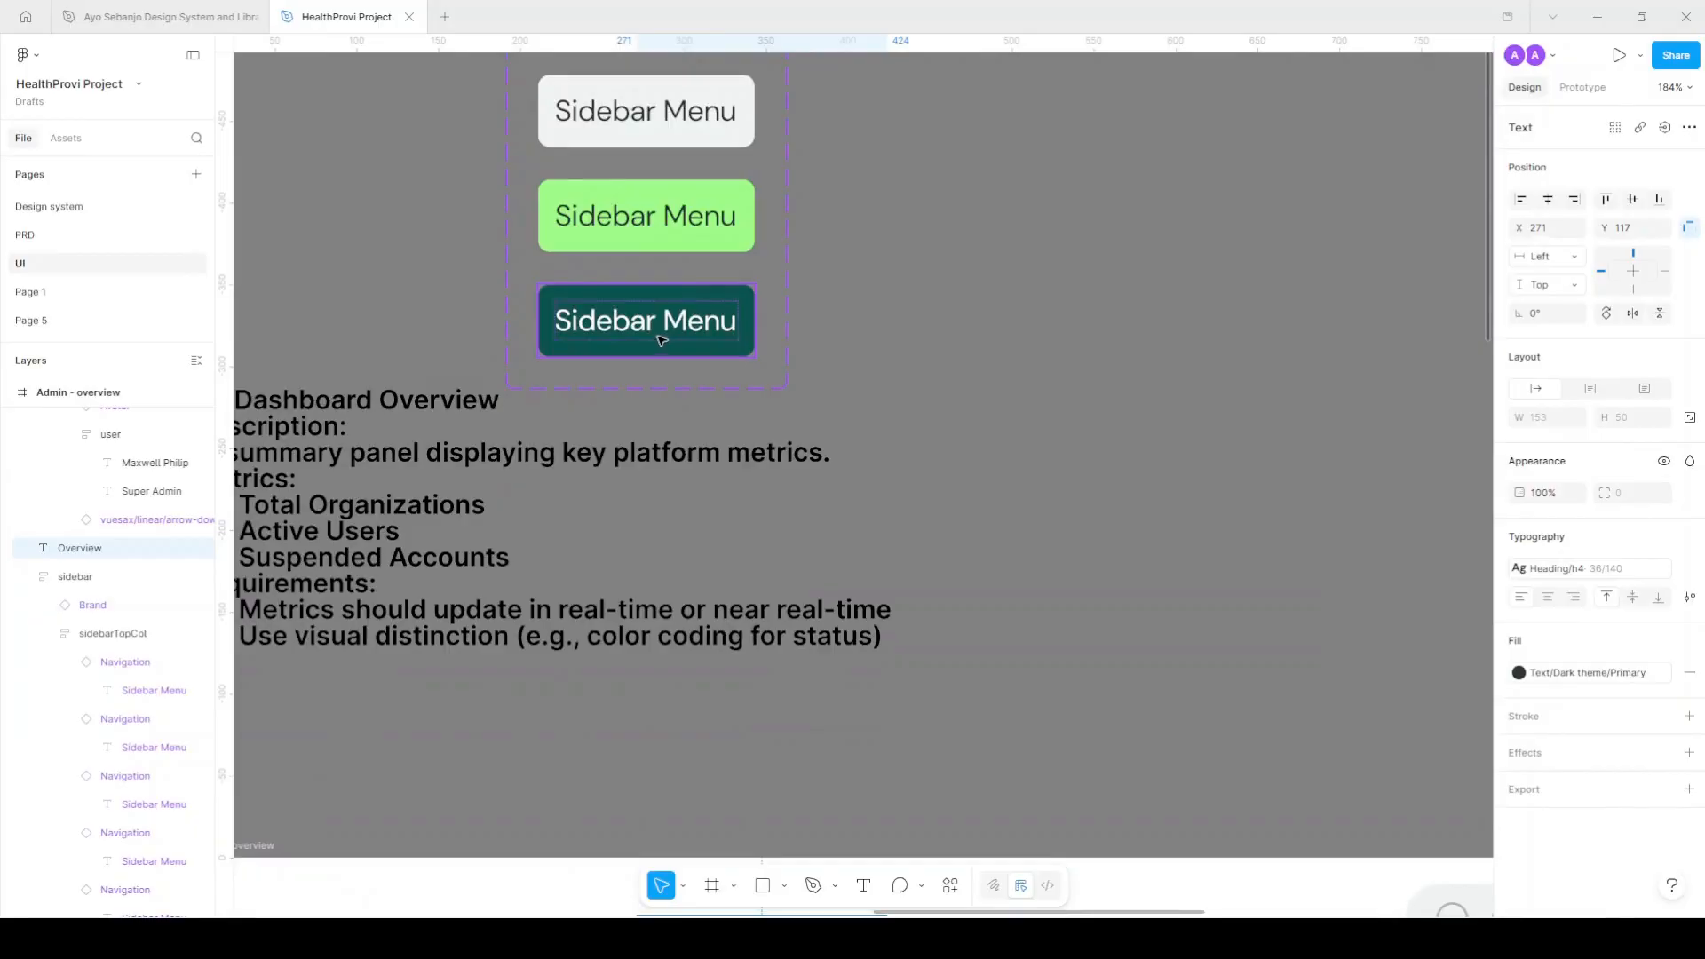
{"action": "scroll", "coordinate": [662, 340], "scroll_direction": "down", "scroll_amount": 5}
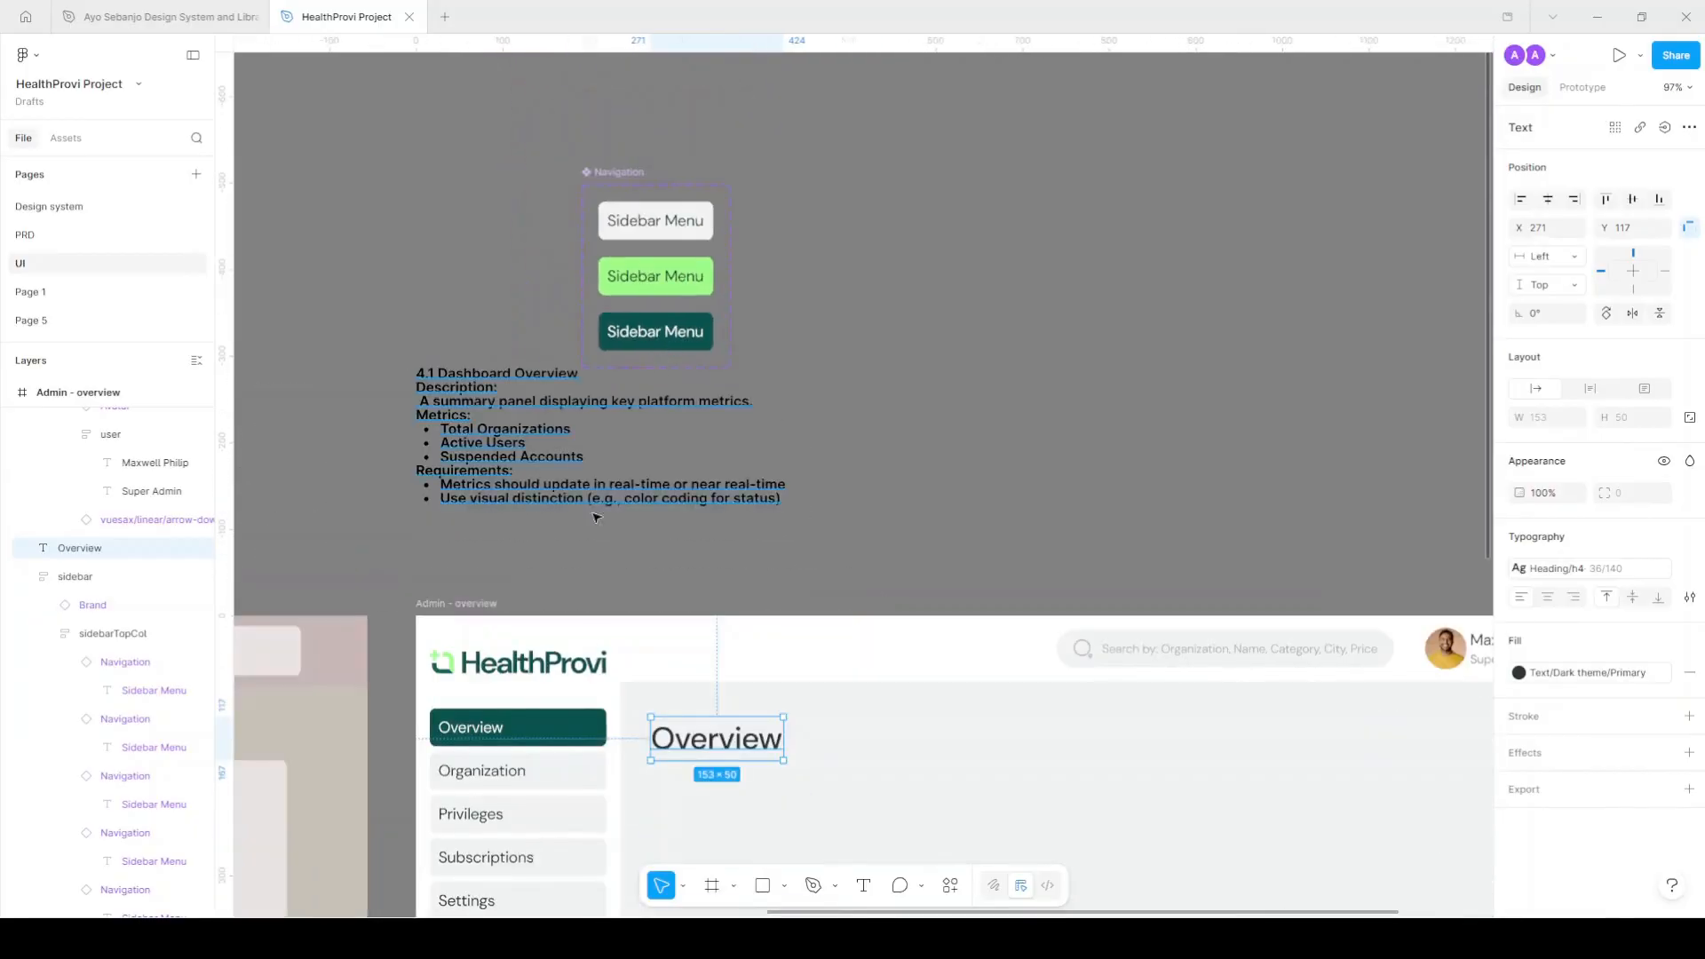
{"action": "double_click", "coordinate": [682, 223]}
{"action": "left_click", "coordinate": [690, 282]}
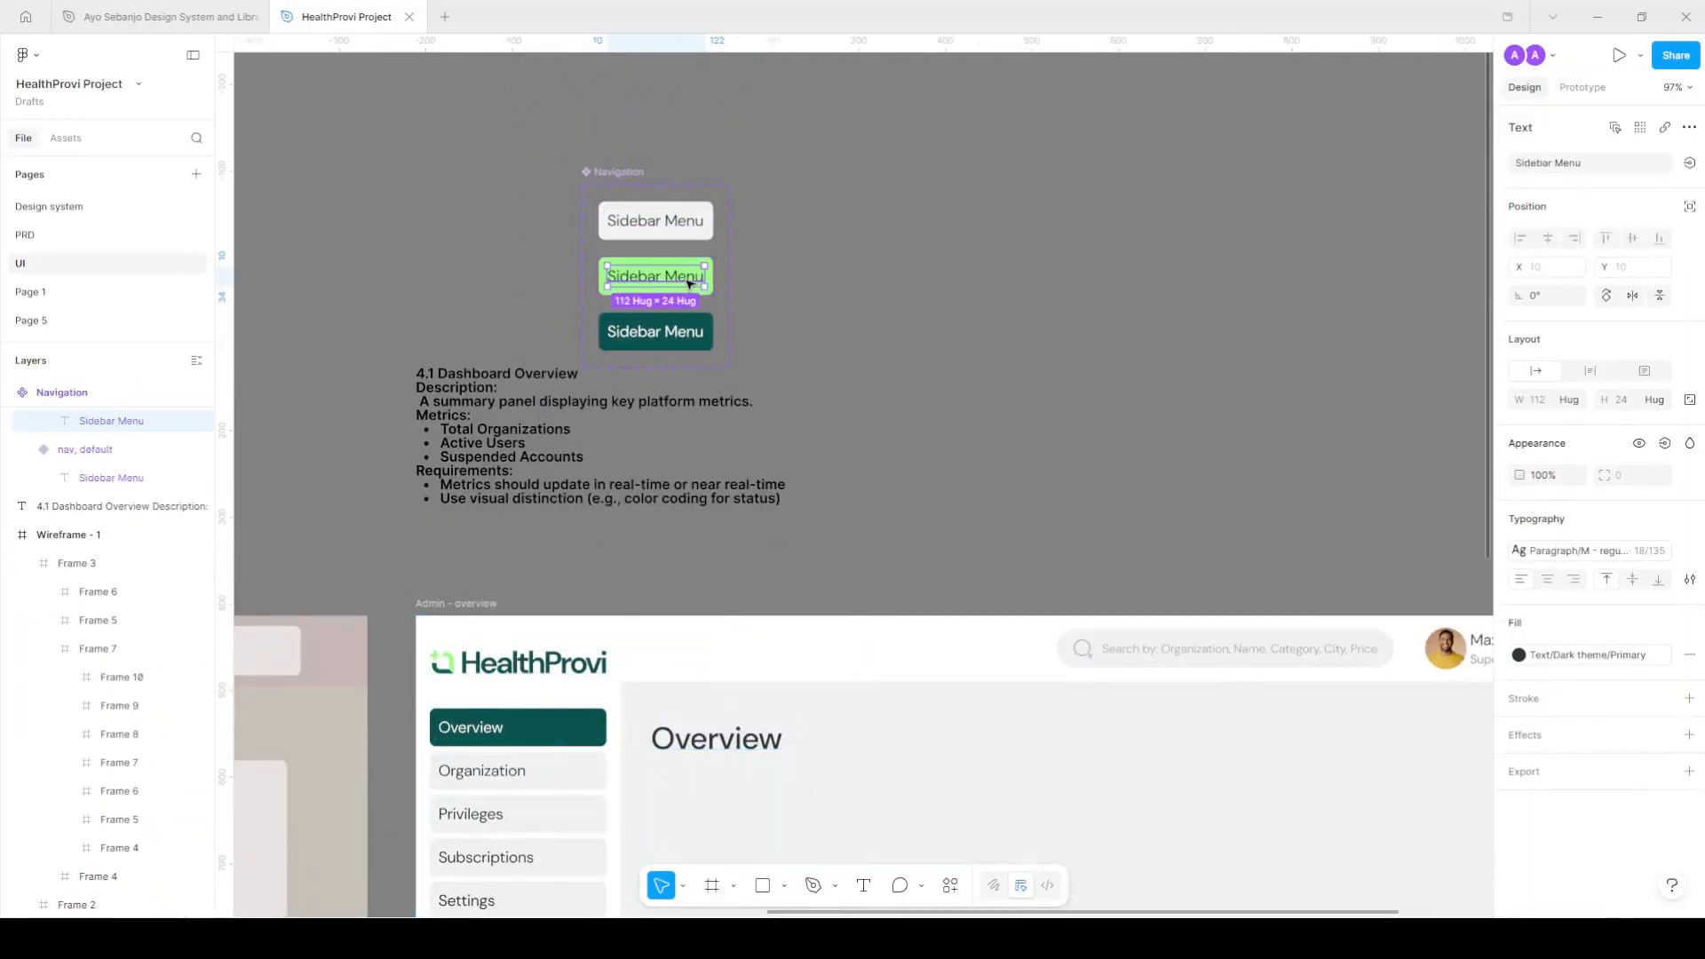
{"action": "left_click", "coordinate": [685, 334]}
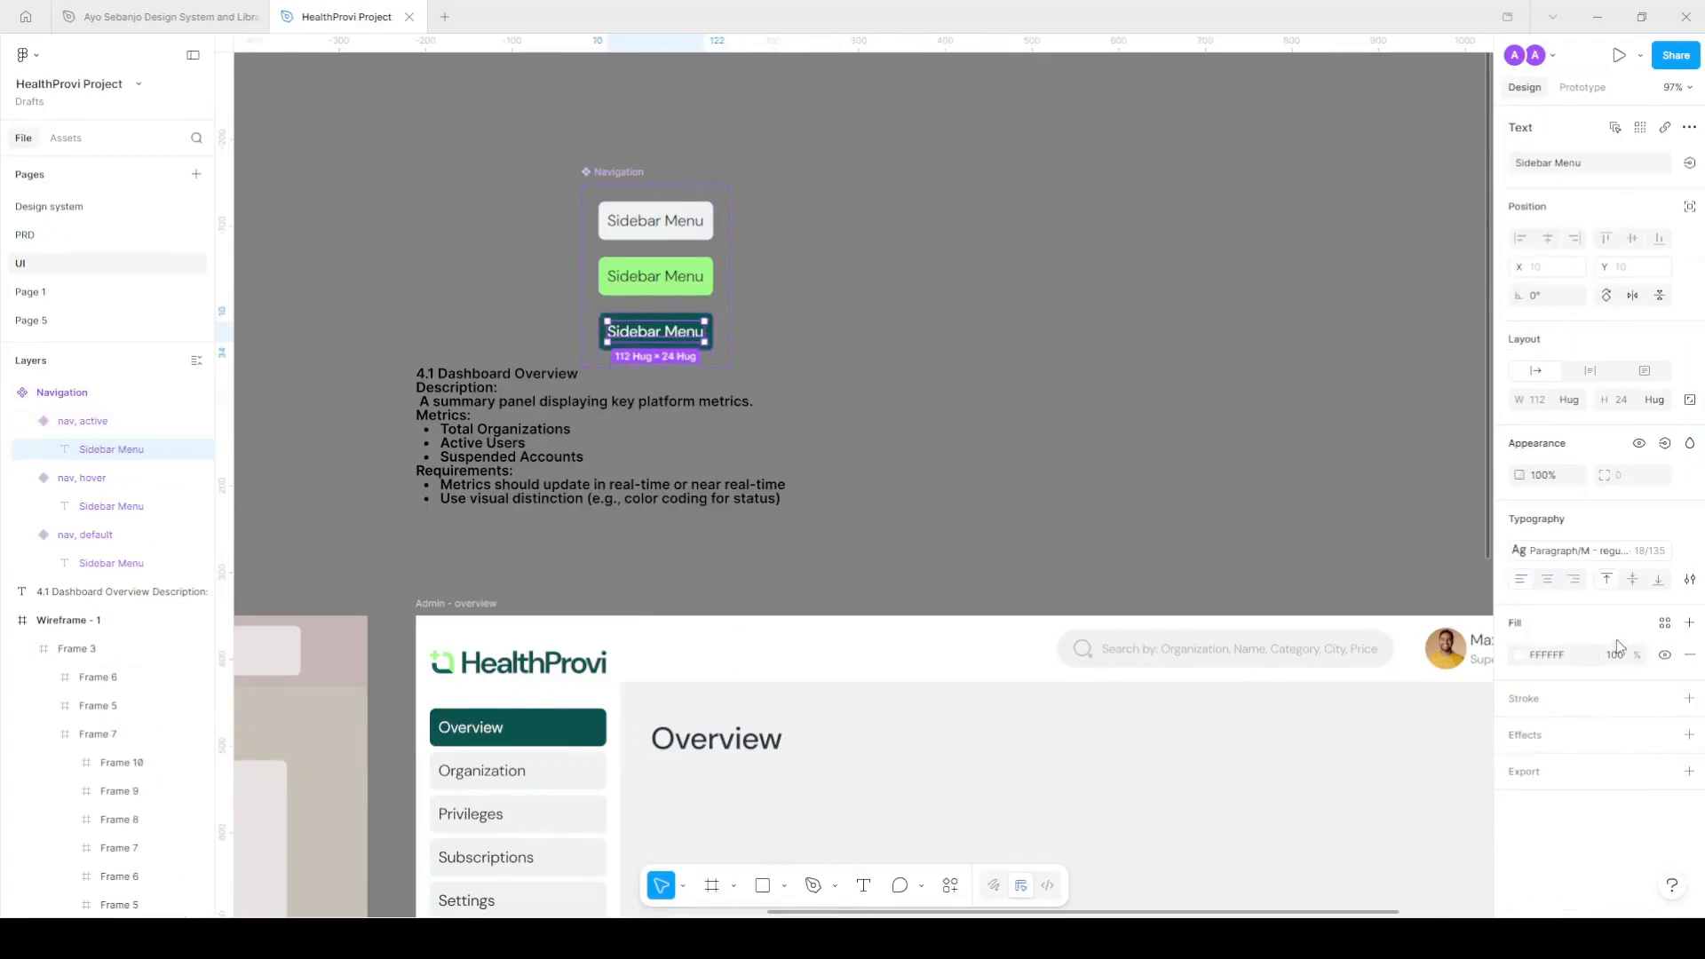
{"action": "left_click", "coordinate": [1665, 623]}
{"action": "scroll", "coordinate": [1412, 746], "scroll_direction": "down", "scroll_amount": 3}
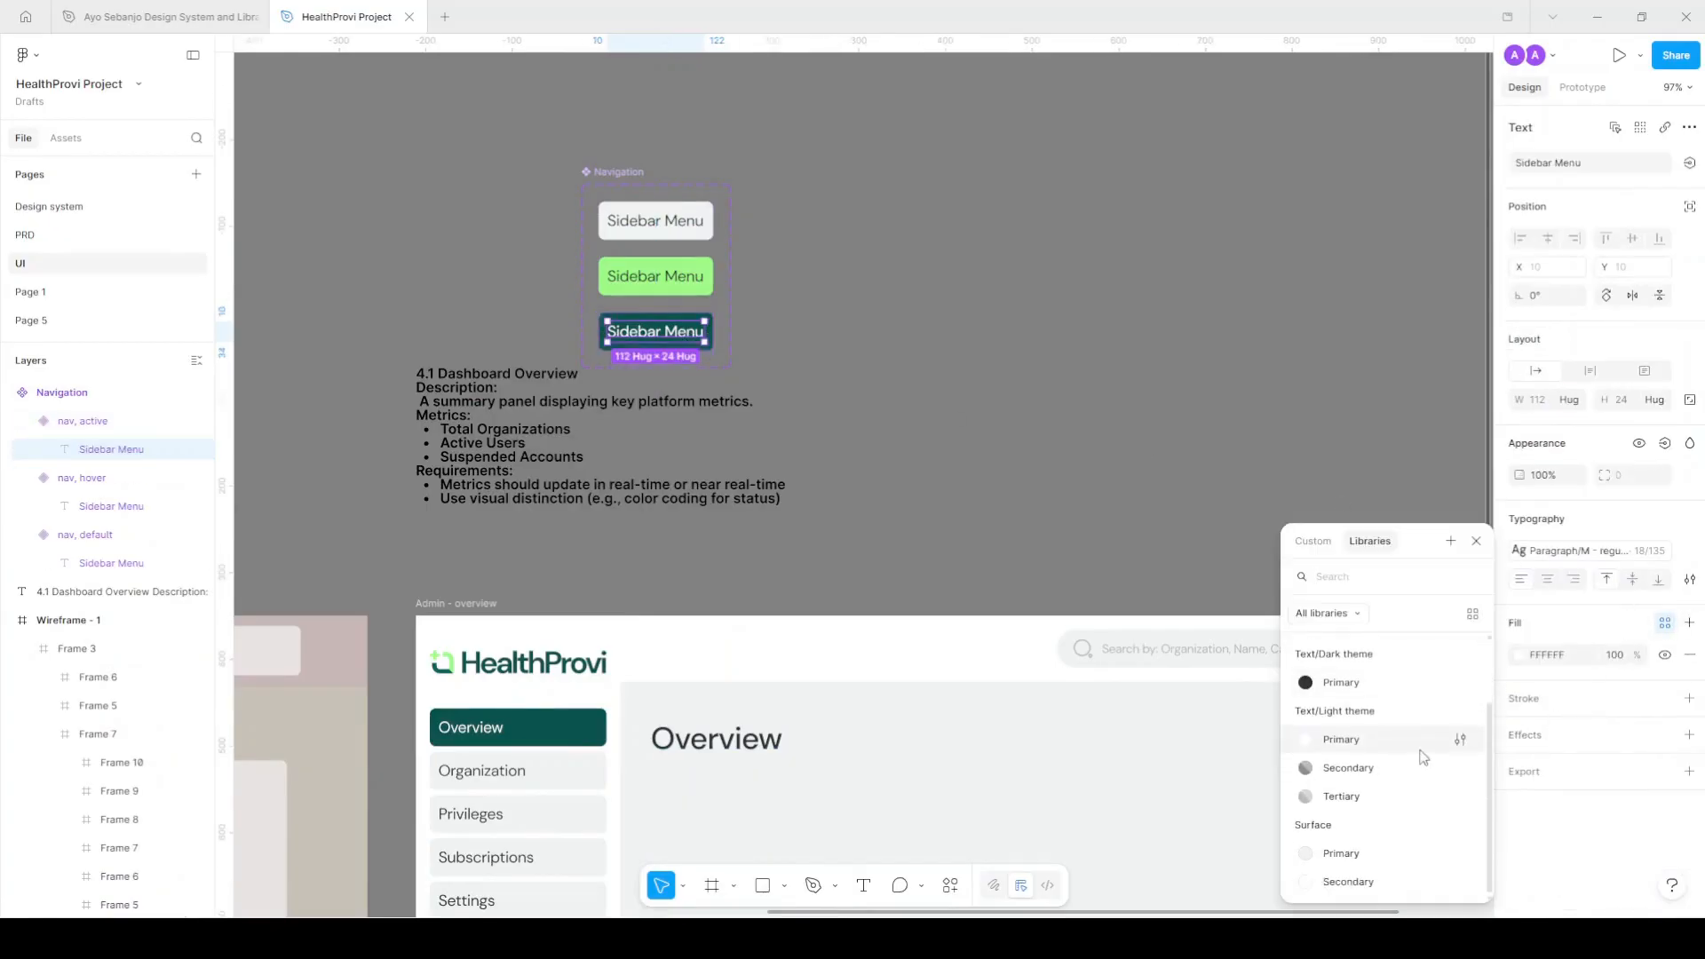
{"action": "left_click", "coordinate": [1368, 746]}
{"action": "scroll", "coordinate": [978, 464], "scroll_direction": "down", "scroll_amount": 3}
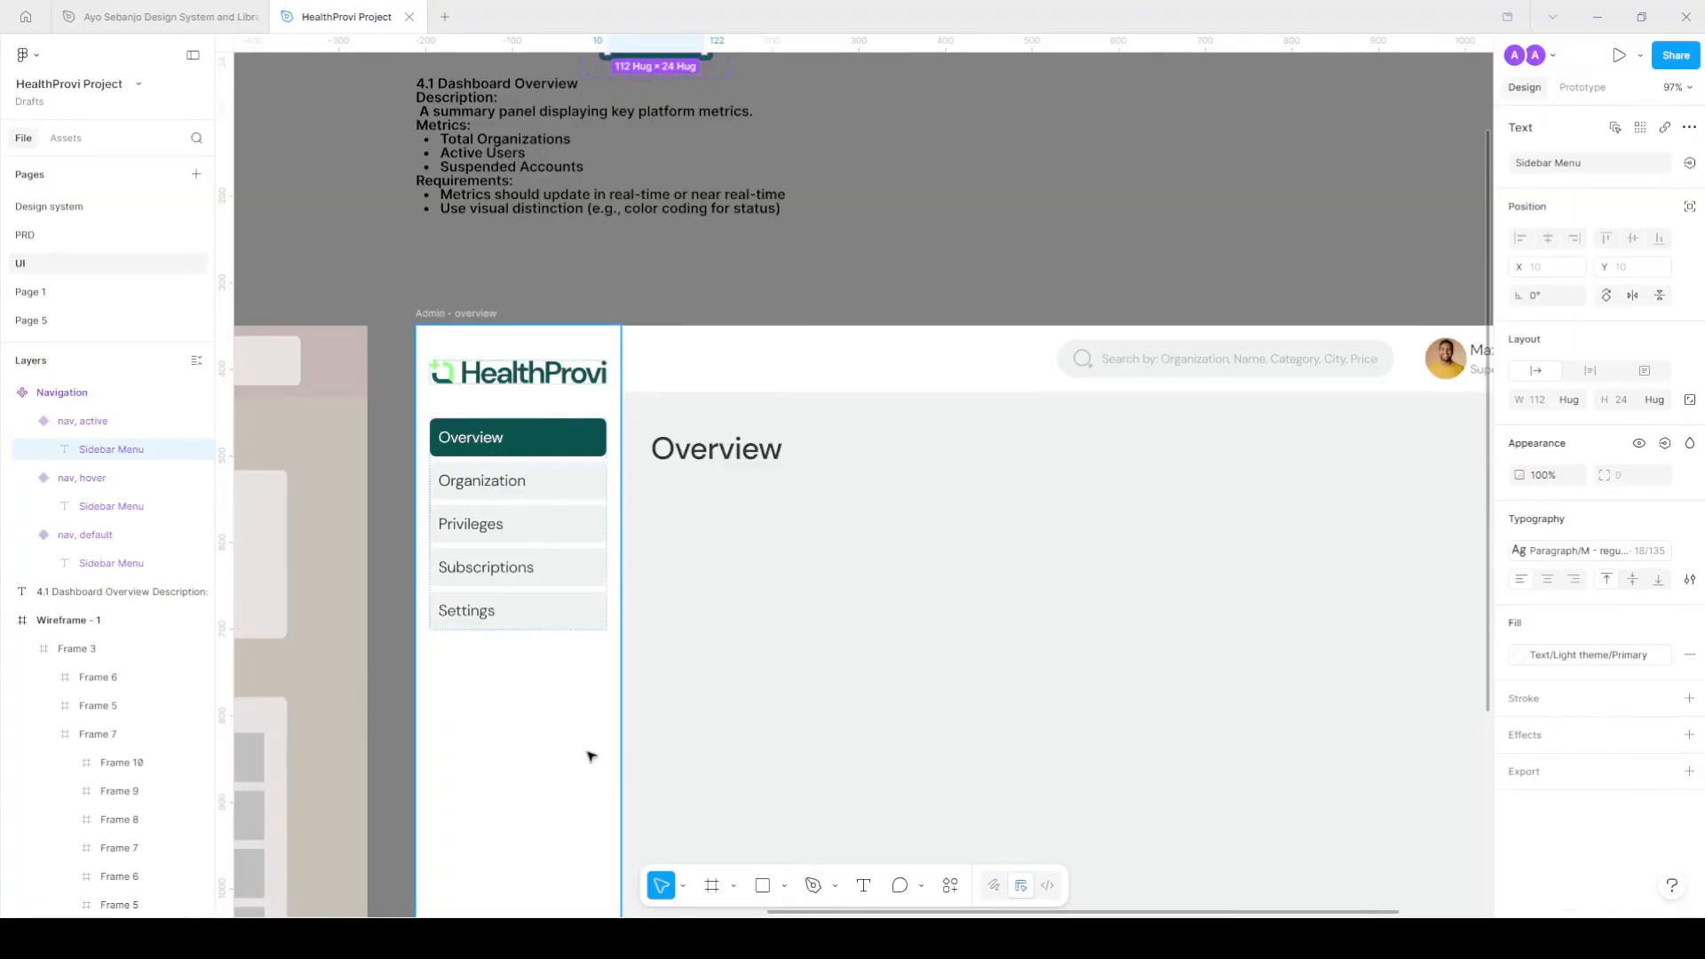
{"action": "left_click", "coordinate": [716, 455]}
{"action": "scroll", "coordinate": [716, 458], "scroll_direction": "down", "scroll_amount": 3}
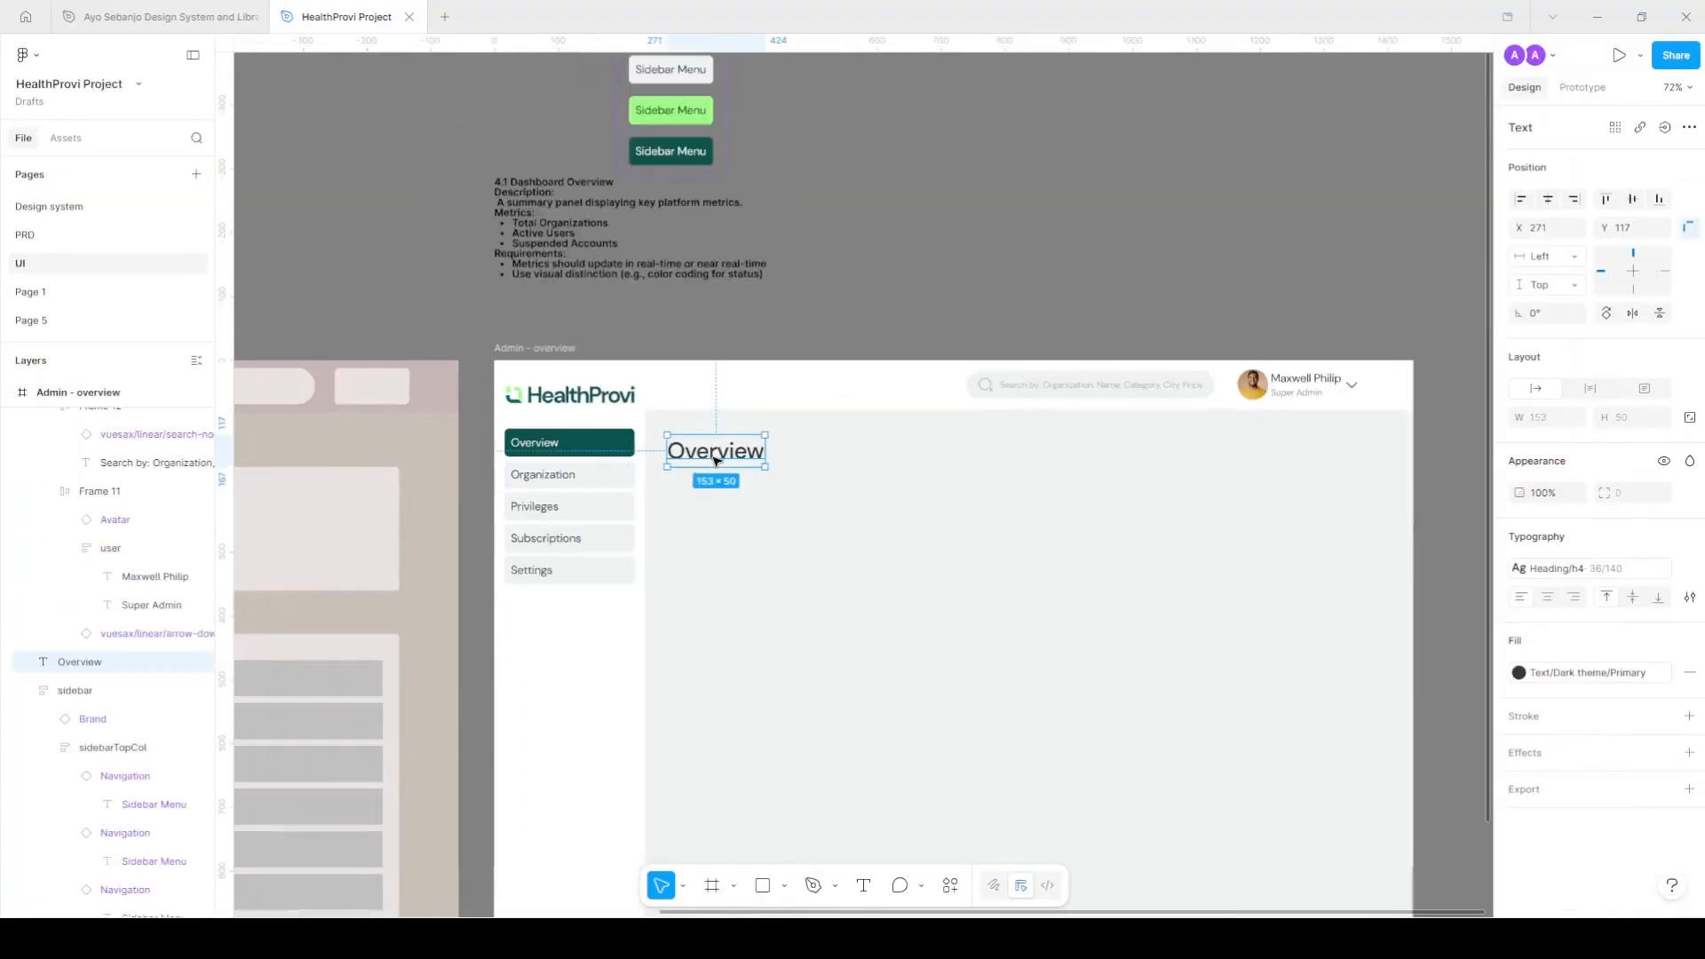
Copy the three metric lines from the 4.1 Dashboard Overview notes.
{"action": "scroll", "coordinate": [540, 162], "scroll_direction": "up", "scroll_amount": 3}
{"action": "left_click", "coordinate": [728, 316]}
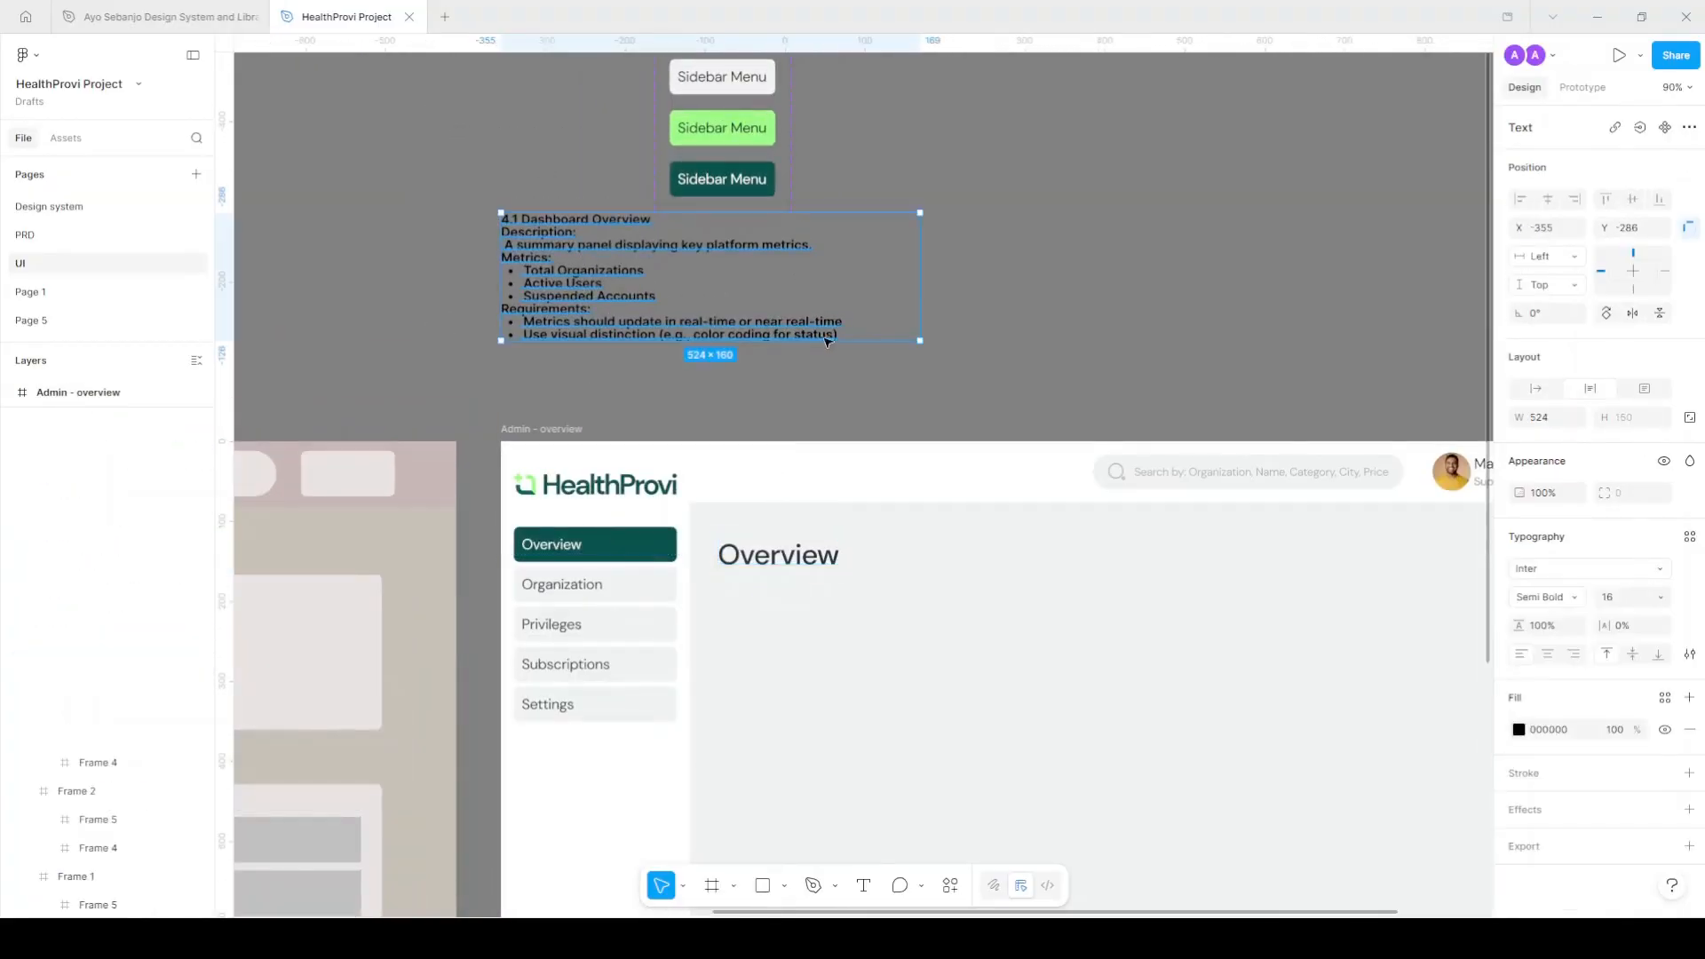
{"action": "scroll", "coordinate": [727, 313], "scroll_direction": "up", "scroll_amount": 2}
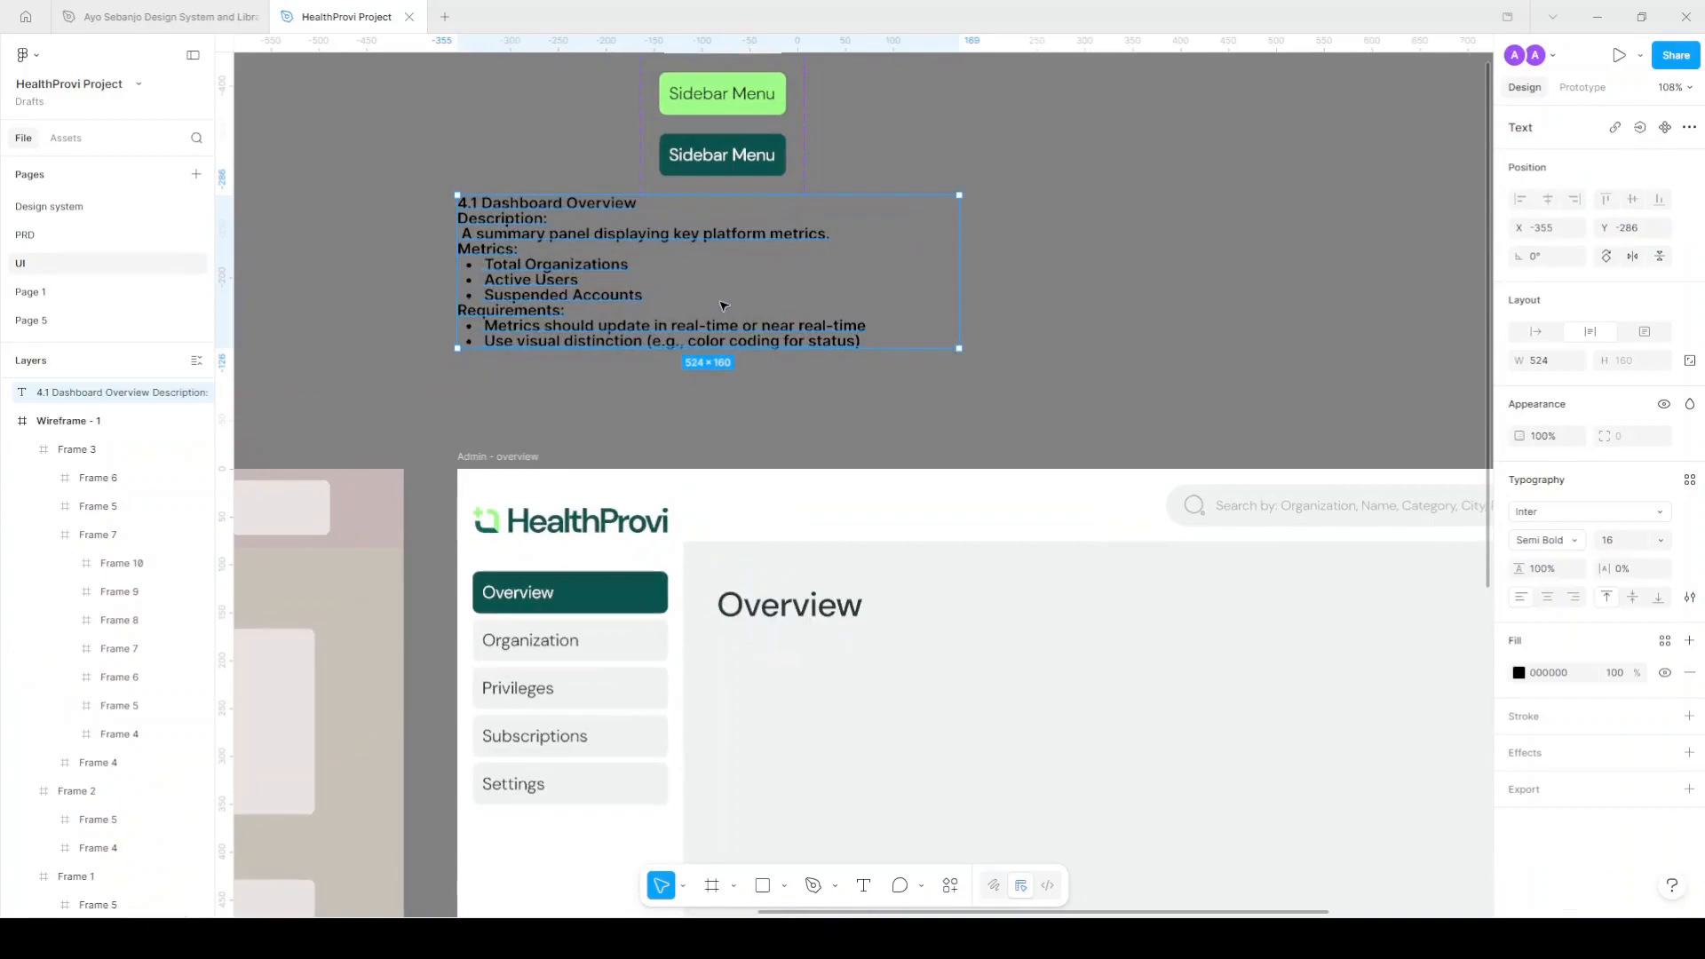
{"action": "double_click", "coordinate": [489, 278]}
{"action": "left_click_drag", "start_coordinate": [485, 264], "coordinate": [643, 296]}
{"action": "key", "text": "ctrl+c"}
{"action": "scroll", "coordinate": [761, 408], "scroll_direction": "down", "scroll_amount": 2}
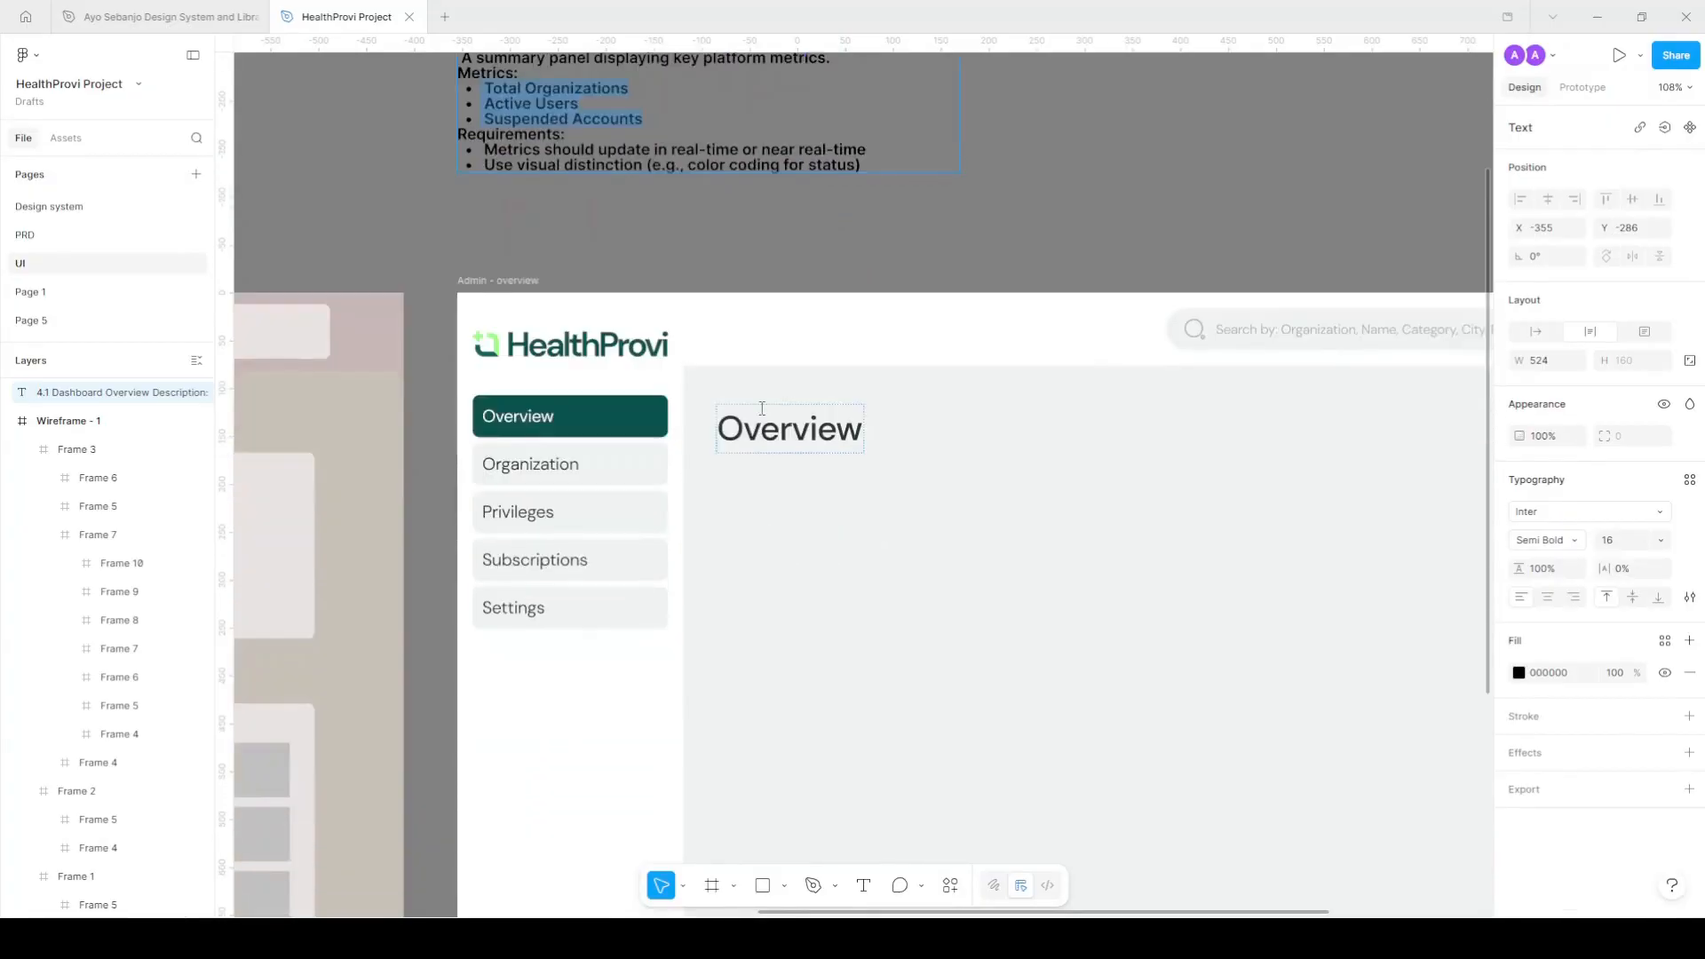
{"action": "scroll", "coordinate": [795, 449], "scroll_direction": "down", "scroll_amount": 4}
{"action": "key", "text": "Escape"}
Duplicate the Organization label into the content area and turn it into Total Organizations.
{"action": "scroll", "coordinate": [902, 533], "scroll_direction": "up", "scroll_amount": 3}
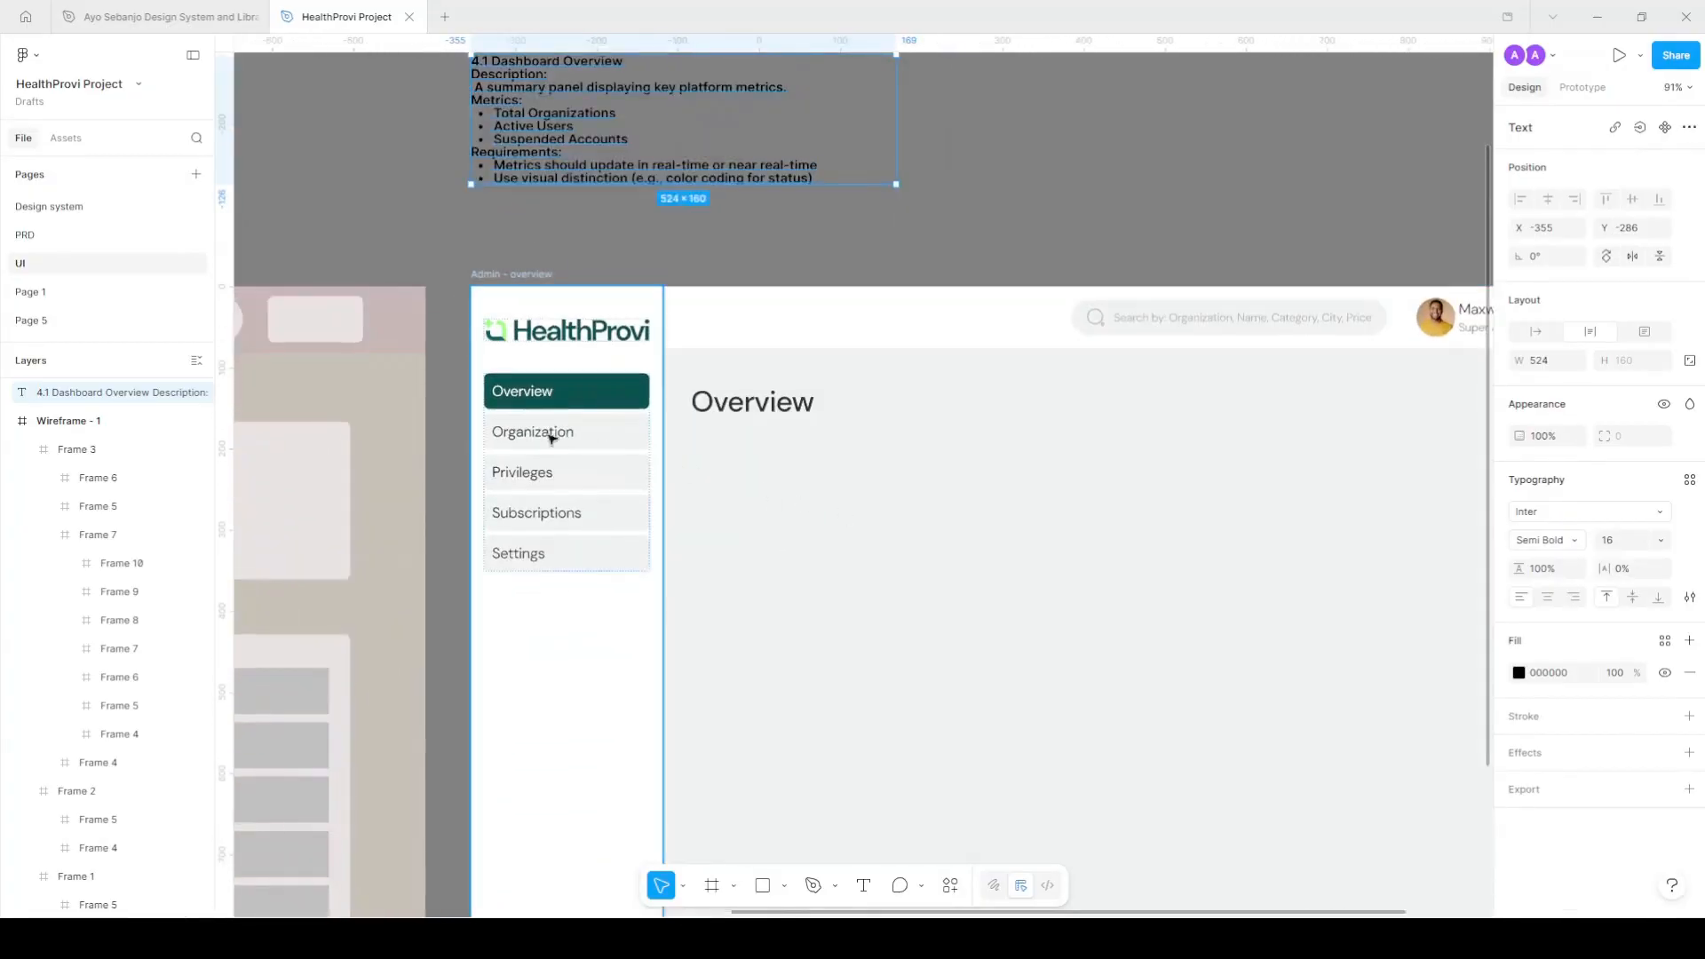
{"action": "left_click", "coordinate": [540, 437], "text": "ctrl"}
{"action": "left_click_drag", "start_coordinate": [540, 436], "coordinate": [773, 500]}
{"action": "double_click", "coordinate": [758, 524]}
{"action": "key", "text": "ctrl+v"}
{"action": "scroll", "coordinate": [702, 515], "scroll_direction": "up", "scroll_amount": 3}
{"action": "left_click", "coordinate": [688, 511]}
{"action": "key", "text": "BackSpace"}
{"action": "left_click_drag", "start_coordinate": [682, 554], "coordinate": [914, 589]}
{"action": "key", "text": "ctrl+c"}
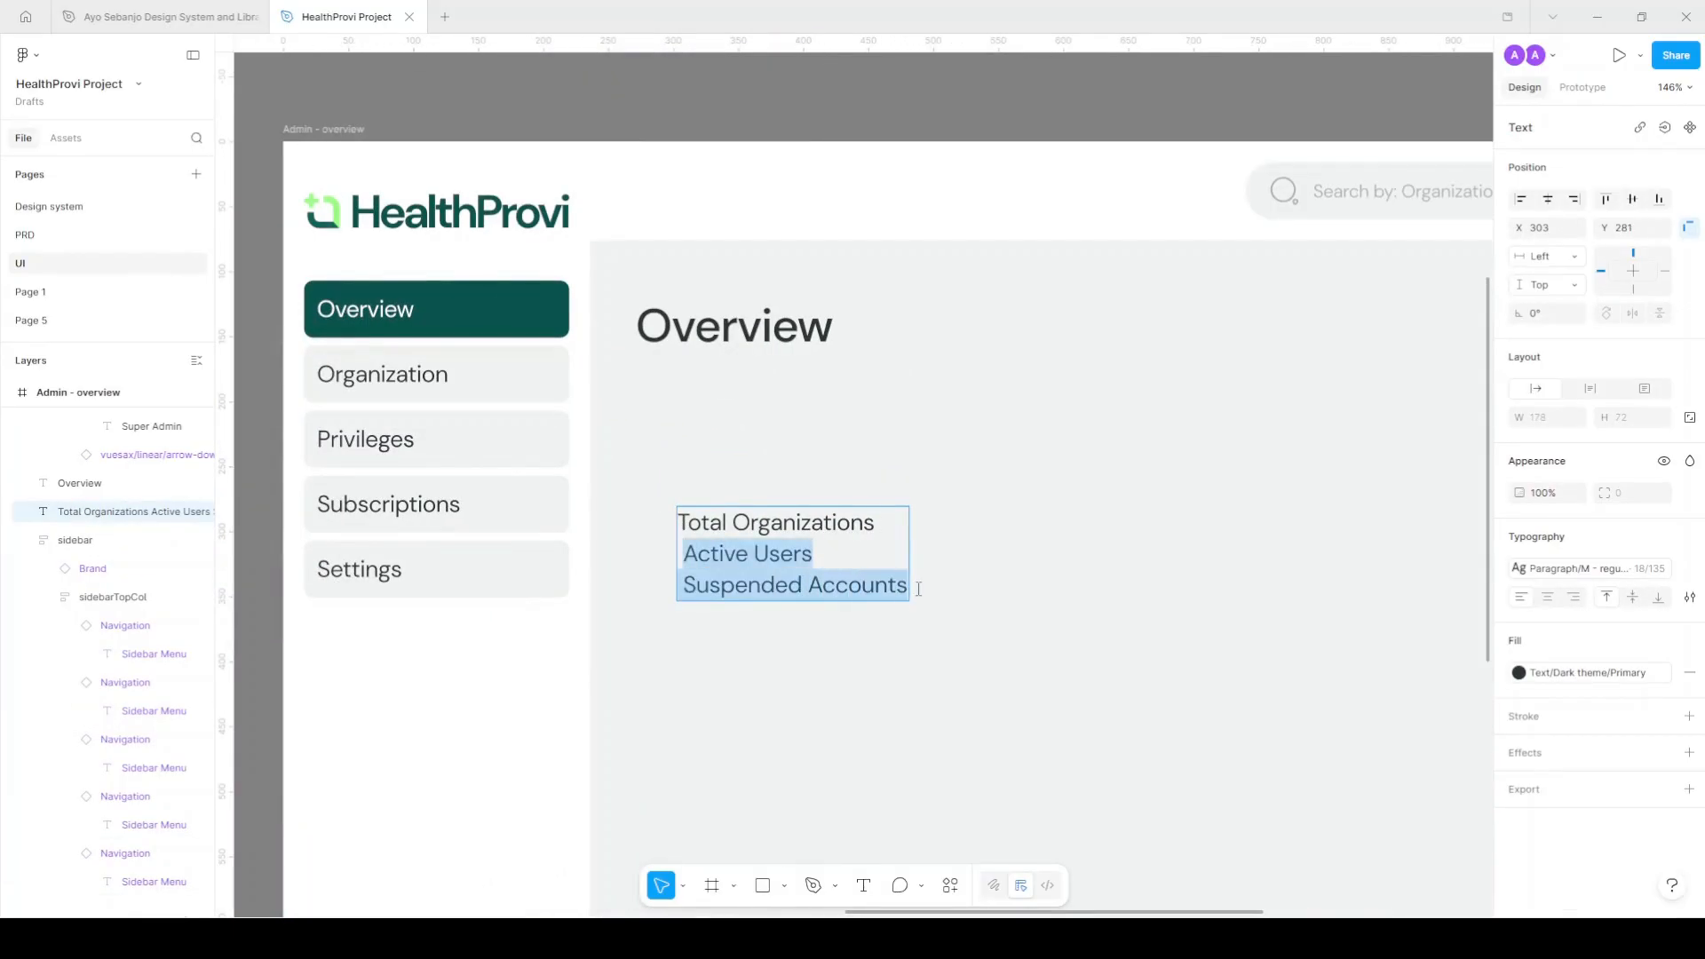
{"action": "key", "text": "BackSpace"}
Duplicate the Total Organizations label twice to the right.
{"action": "left_click", "coordinate": [849, 530]}
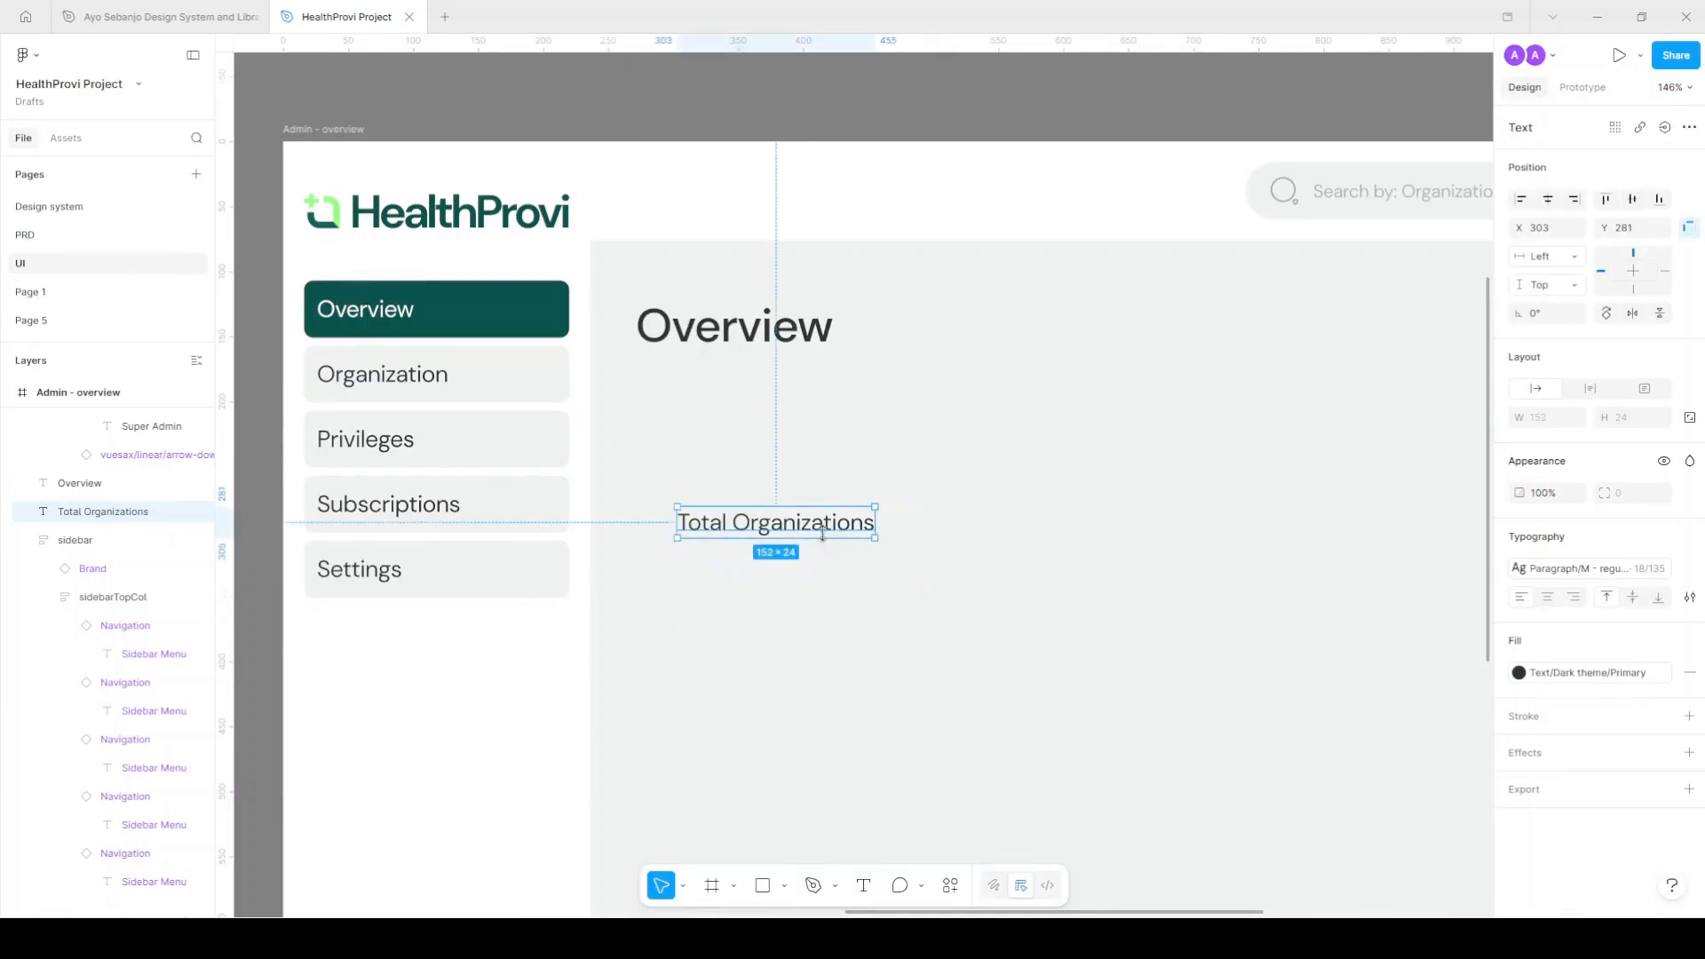
{"action": "scroll", "coordinate": [800, 526], "scroll_direction": "down", "scroll_amount": 5, "text": "ctrl"}
{"action": "left_click_drag", "start_coordinate": [590, 529], "coordinate": [725, 530], "text": "alt"}
{"action": "key", "text": "ctrl+d"}
Rename the two copies to Active Users and Suspended Accounts.
{"action": "double_click", "coordinate": [725, 531]}
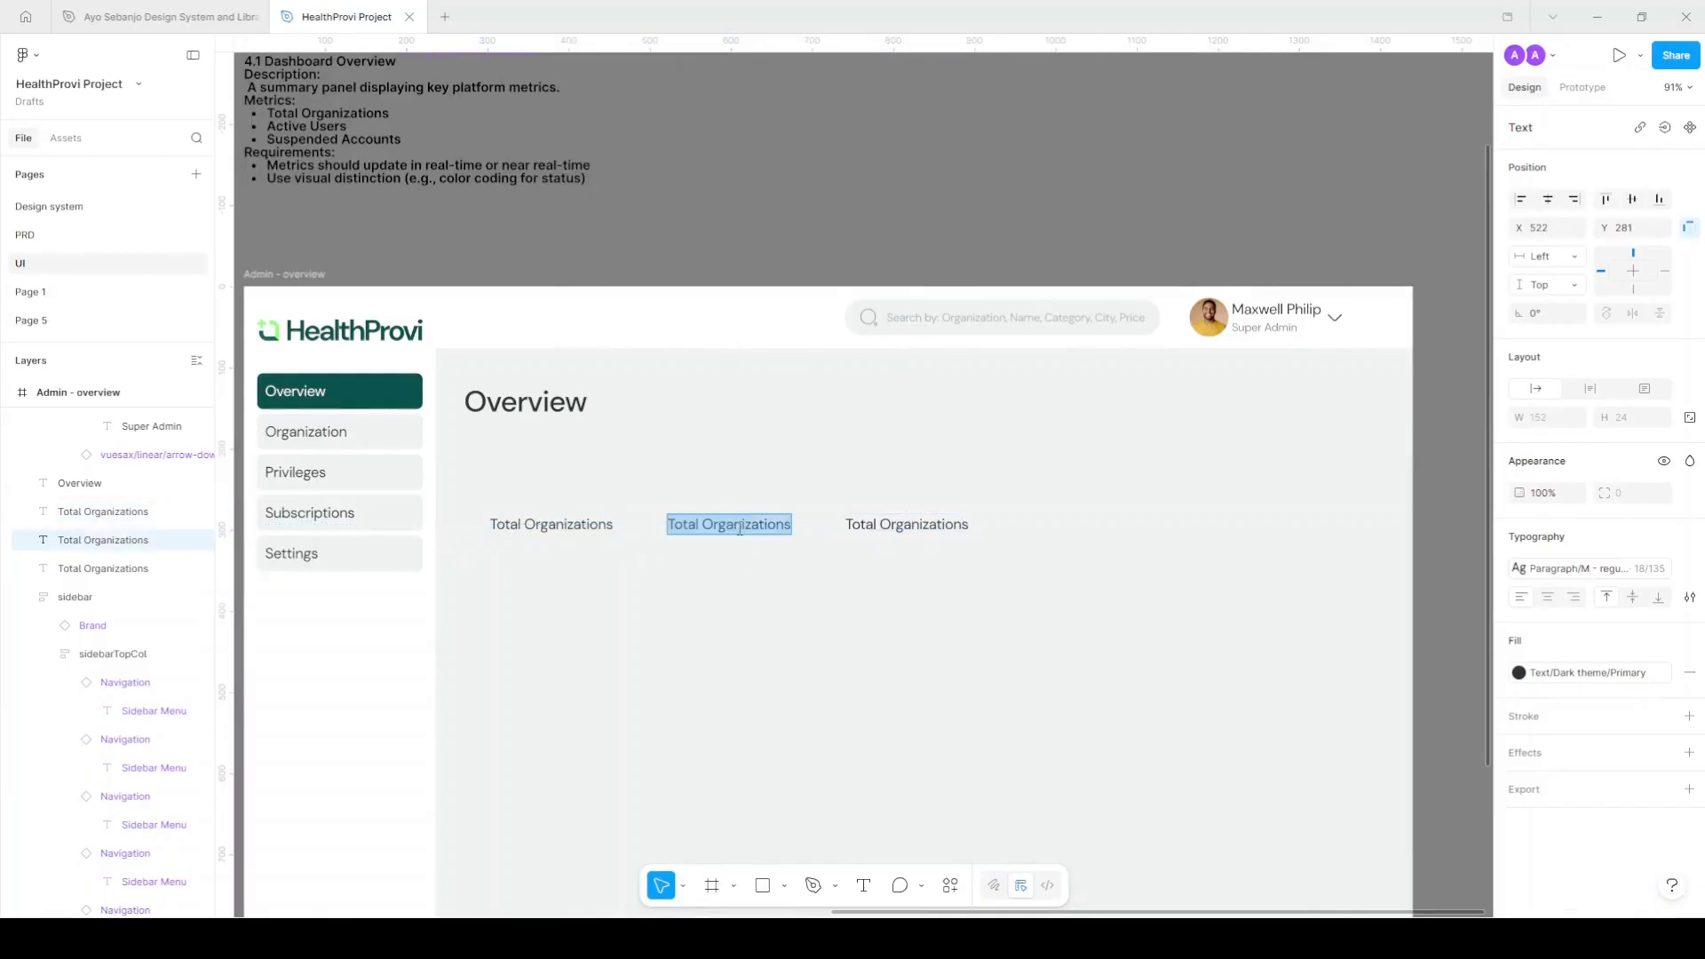
{"action": "key", "text": "ctrl+v"}
{"action": "scroll", "coordinate": [746, 524], "scroll_direction": "up", "scroll_amount": 3, "text": "ctrl"}
{"action": "left_click_drag", "start_coordinate": [748, 519], "coordinate": [864, 545]}
{"action": "key", "text": "ctrl+c"}
{"action": "key", "text": "BackSpace"}
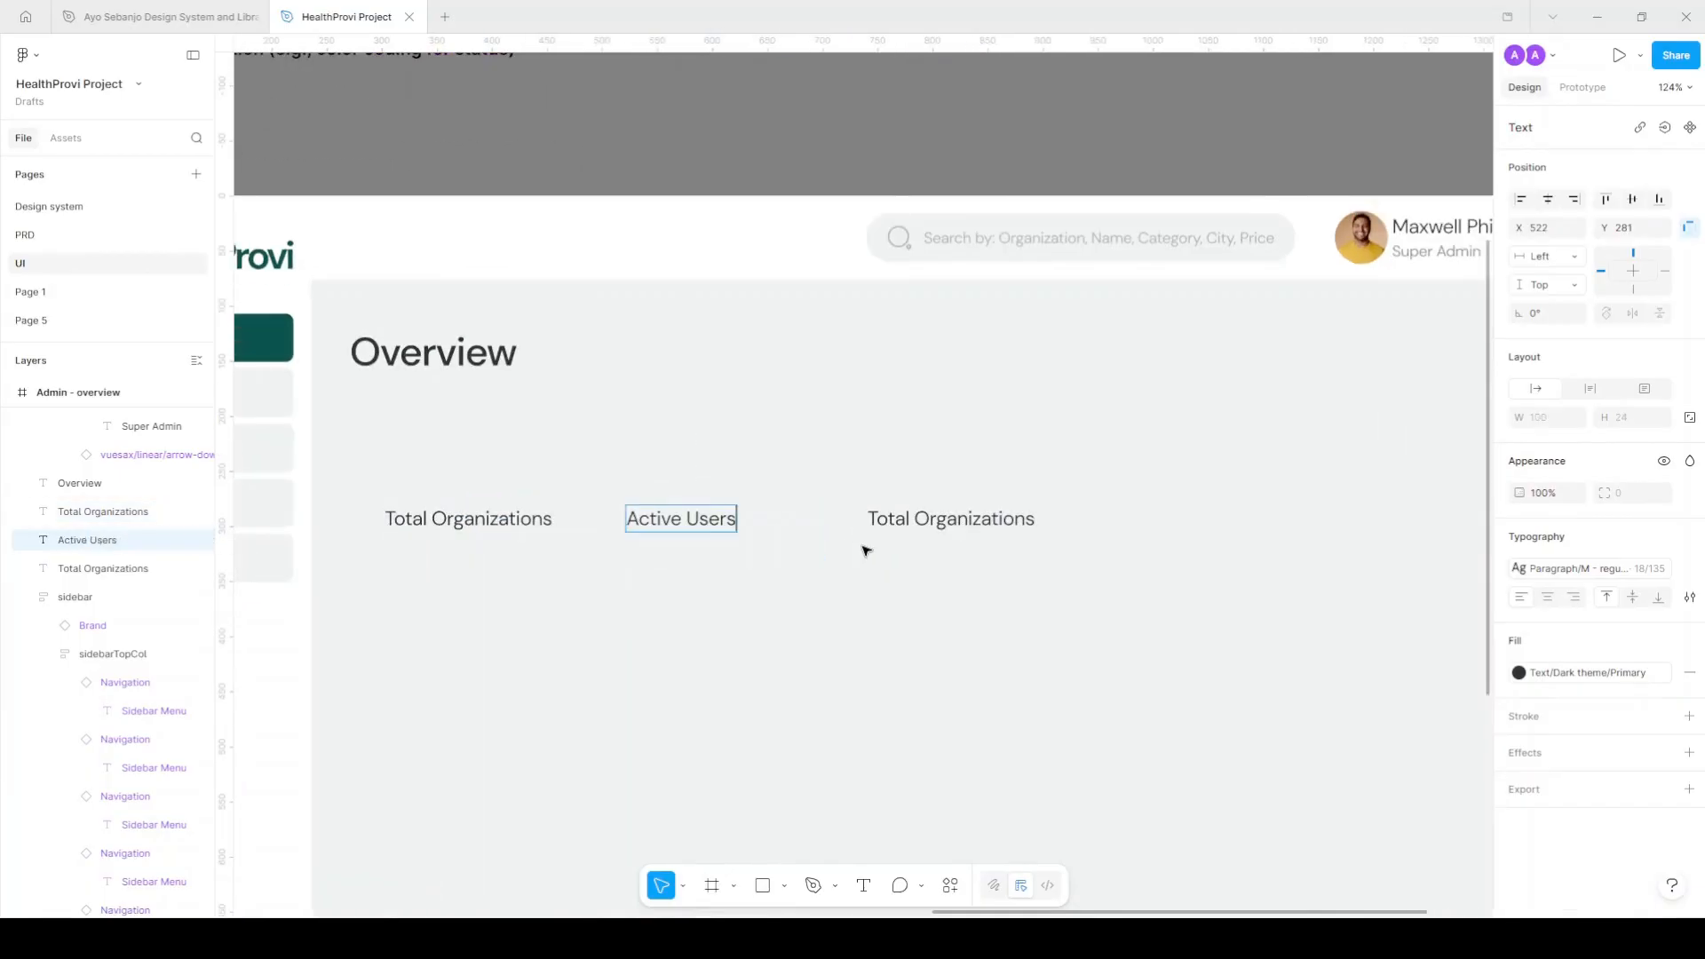
{"action": "double_click", "coordinate": [937, 519]}
{"action": "key", "text": "ctrl+v"}
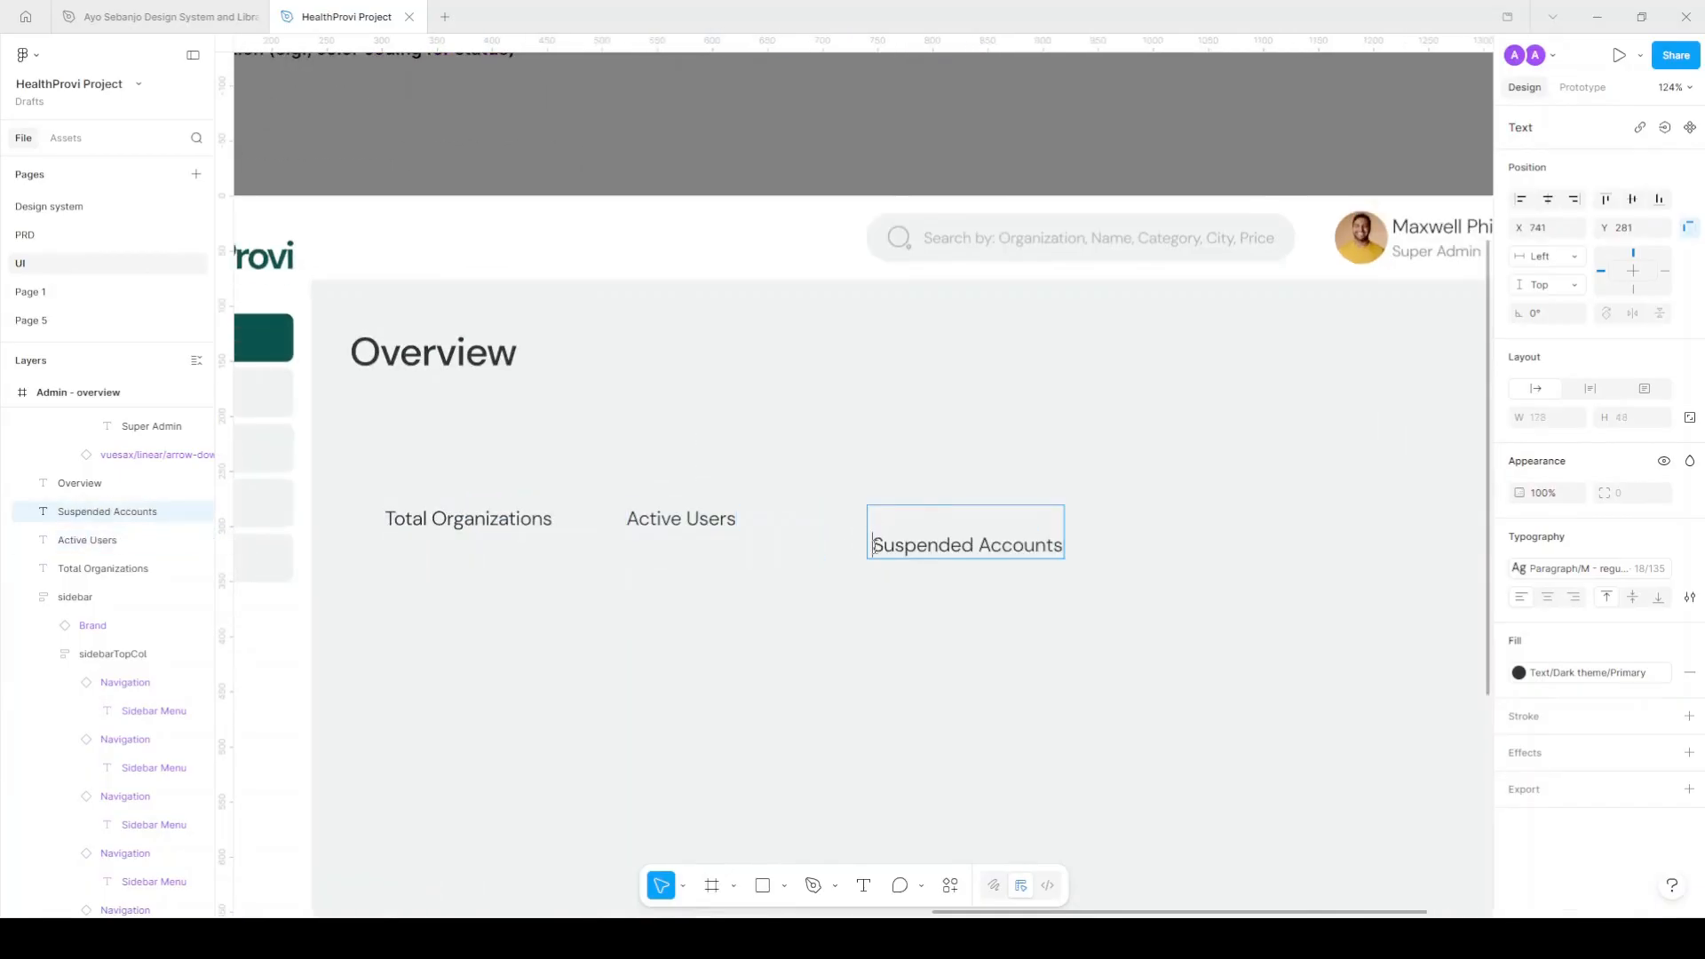
{"action": "key", "text": "BackSpace"}
{"action": "key", "text": "Escape"}
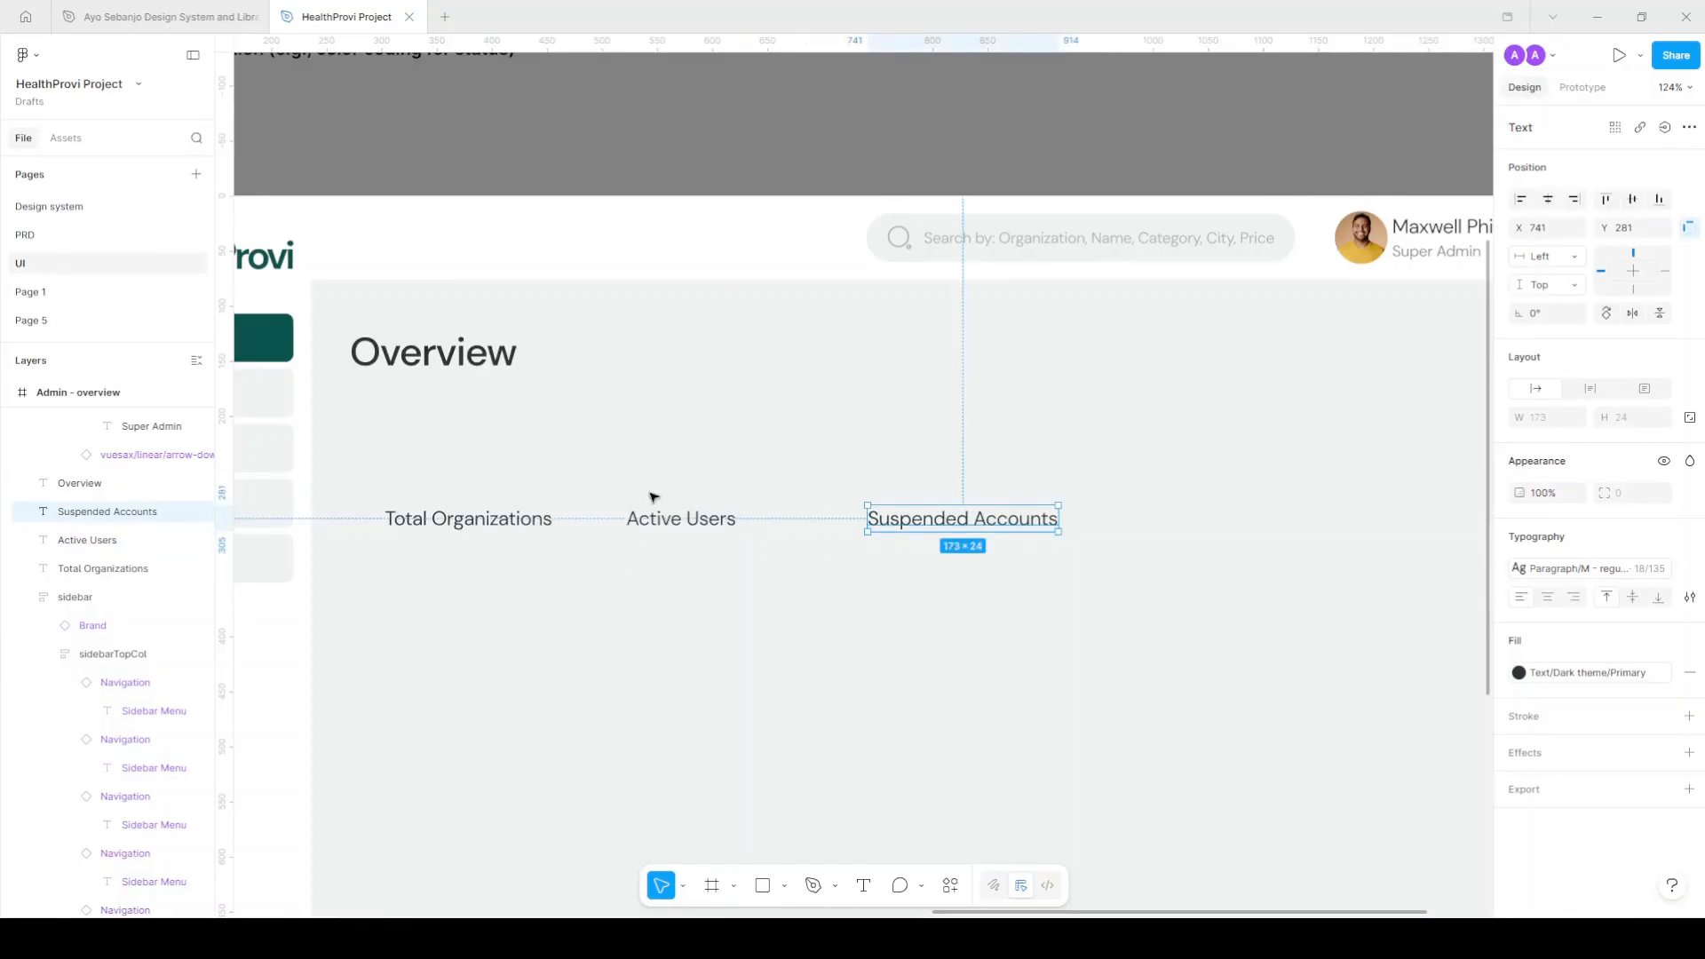
{"action": "scroll", "coordinate": [658, 494], "scroll_direction": "down", "scroll_amount": 4}
{"action": "scroll", "coordinate": [572, 515], "scroll_direction": "up", "scroll_amount": 3}
Duplicate the Overview heading just above Total Organizations.
{"action": "left_click", "coordinate": [587, 520]}
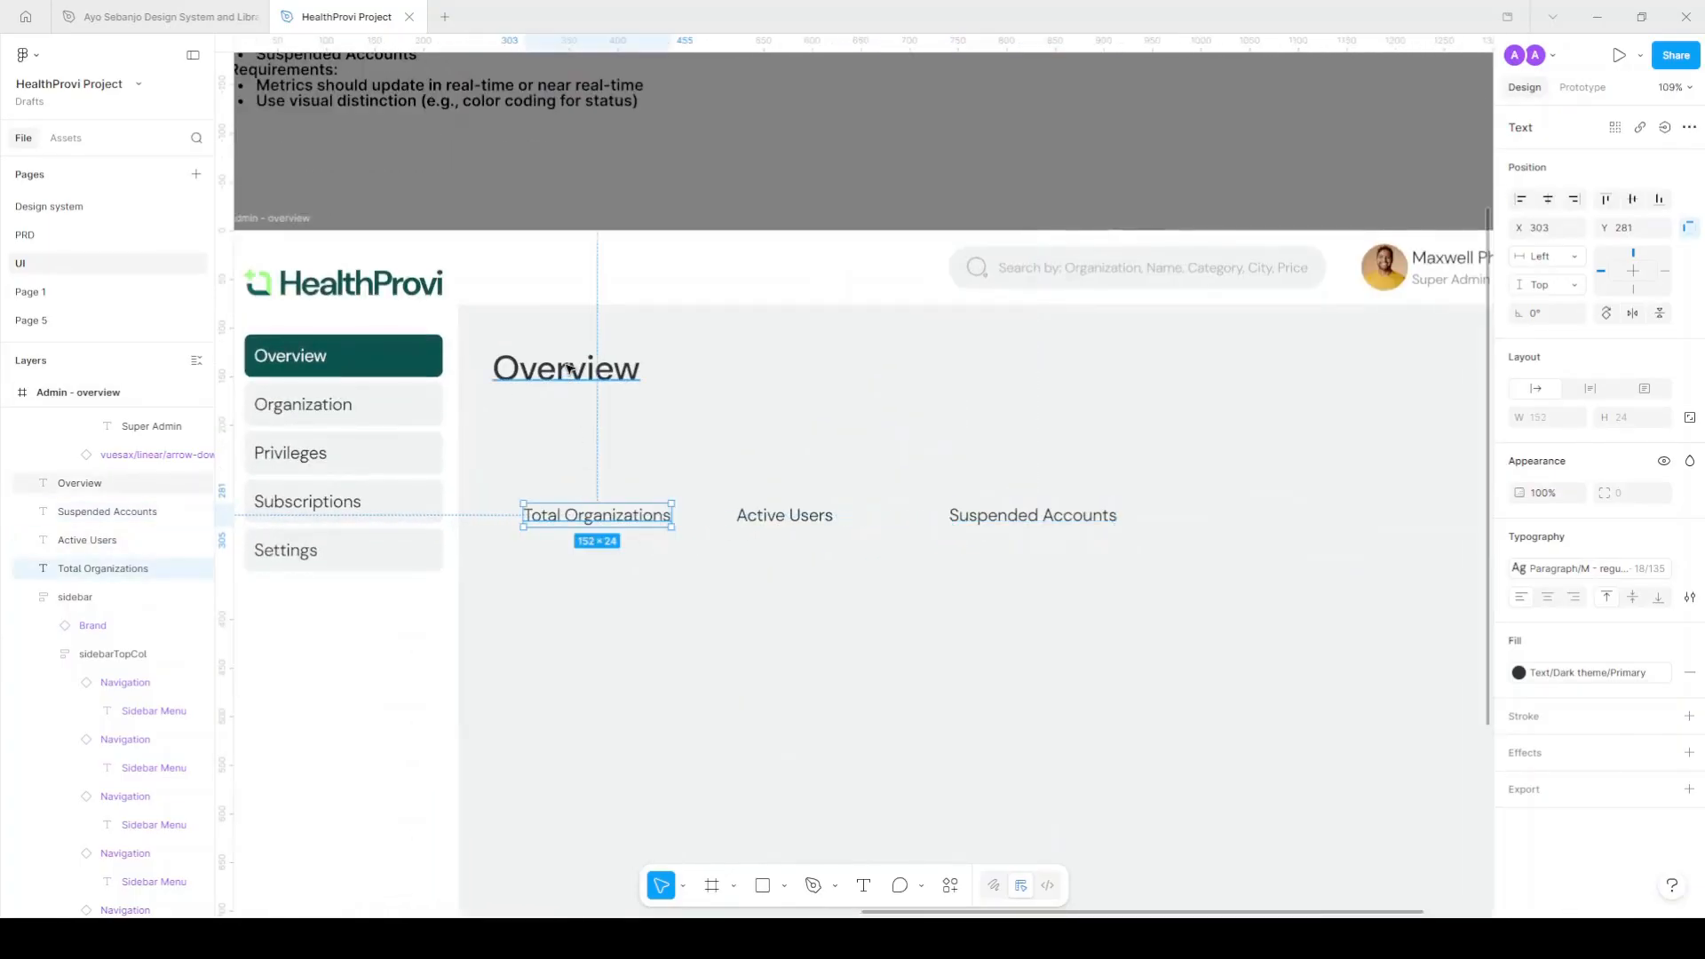
{"action": "left_click", "coordinate": [561, 364]}
{"action": "left_click_drag", "start_coordinate": [563, 369], "coordinate": [594, 469]}
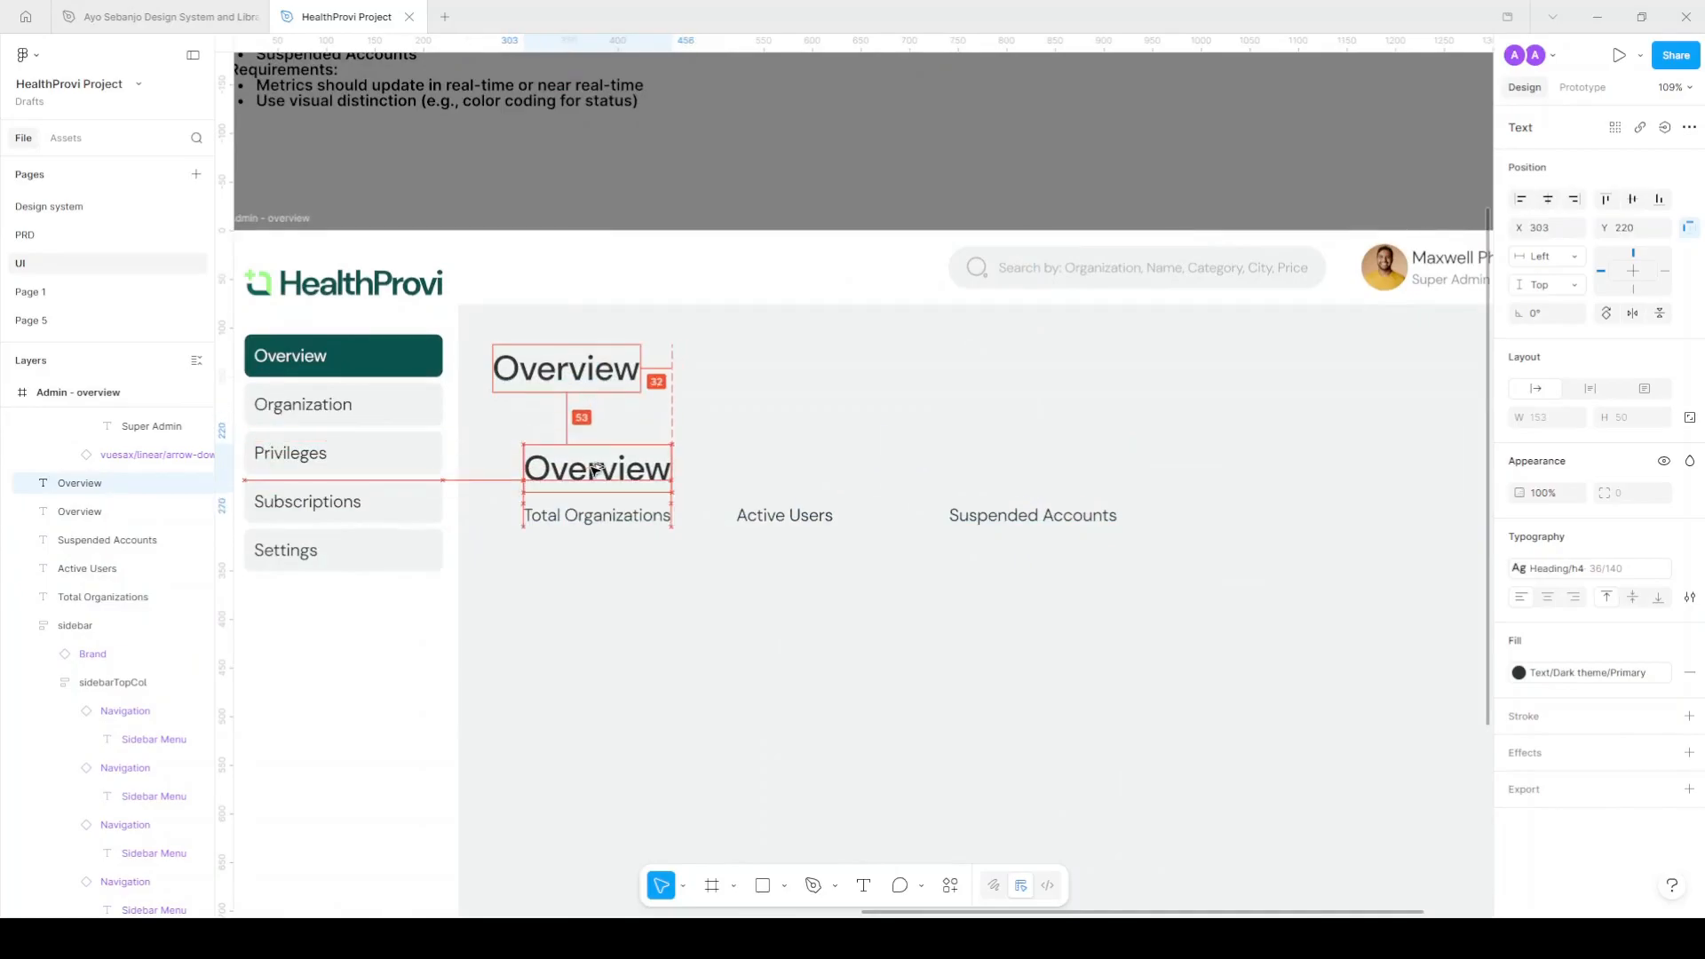
Change the heading copy to 0 and wrap it with Total Organizations in an auto-layout frame.
{"action": "scroll", "coordinate": [594, 469], "scroll_direction": "up", "scroll_amount": 5}
{"action": "double_click", "coordinate": [607, 472]}
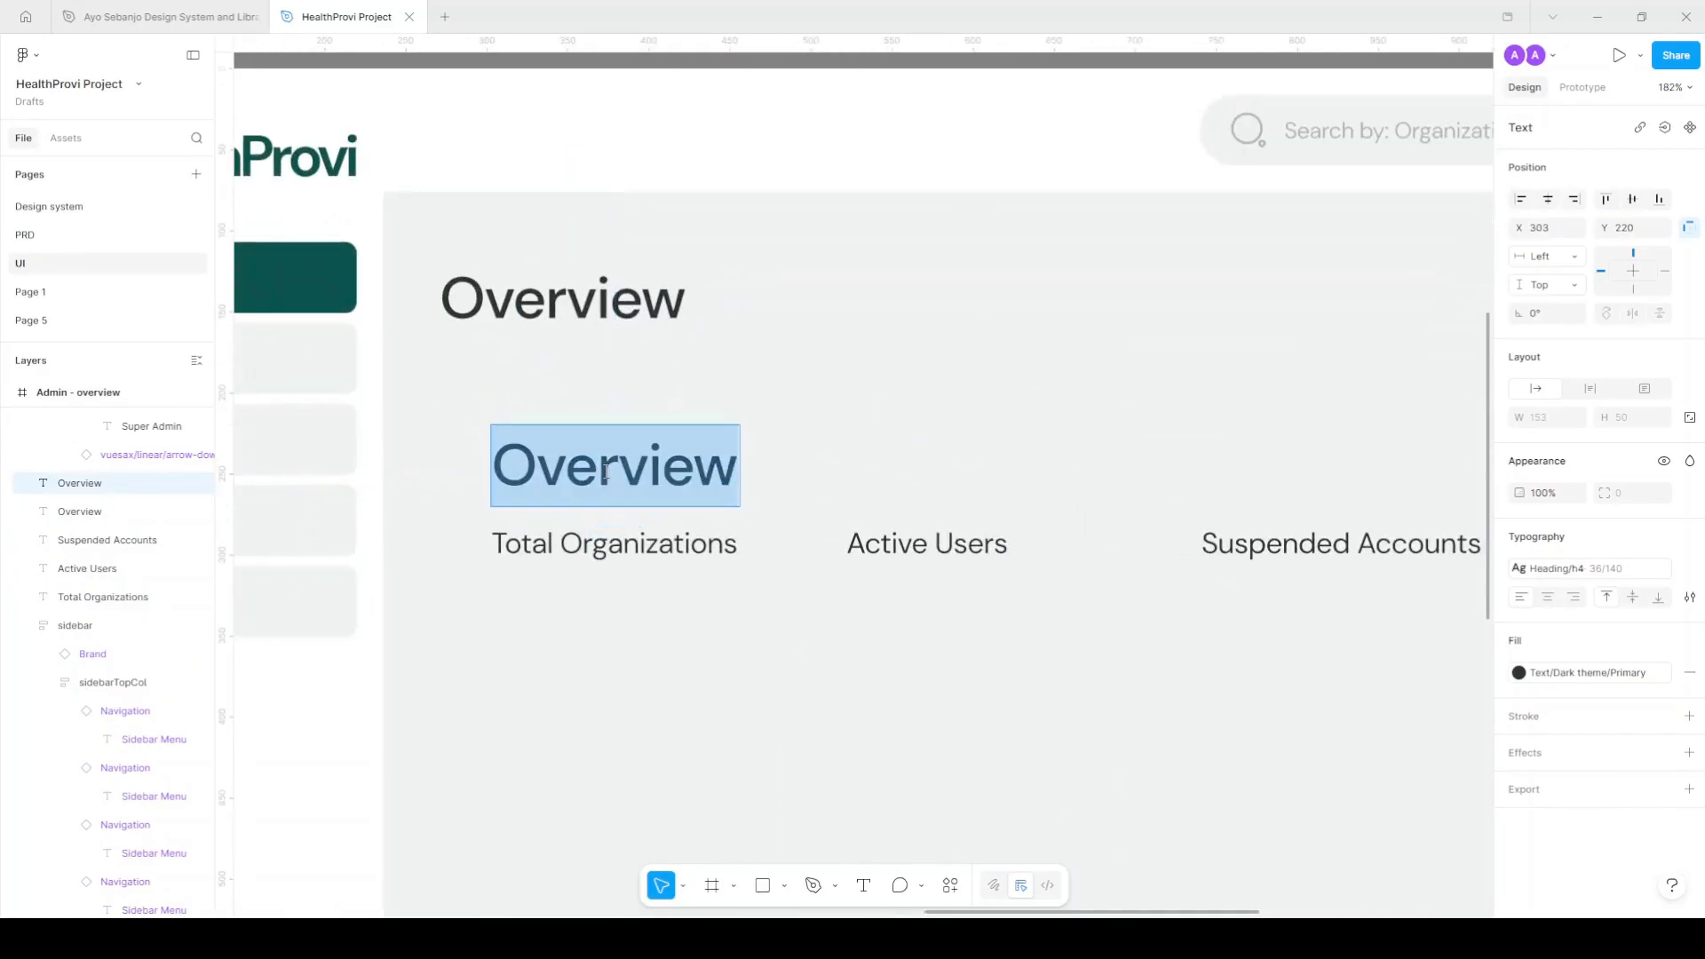
{"action": "type", "text": "0"}
{"action": "key", "text": "Escape"}
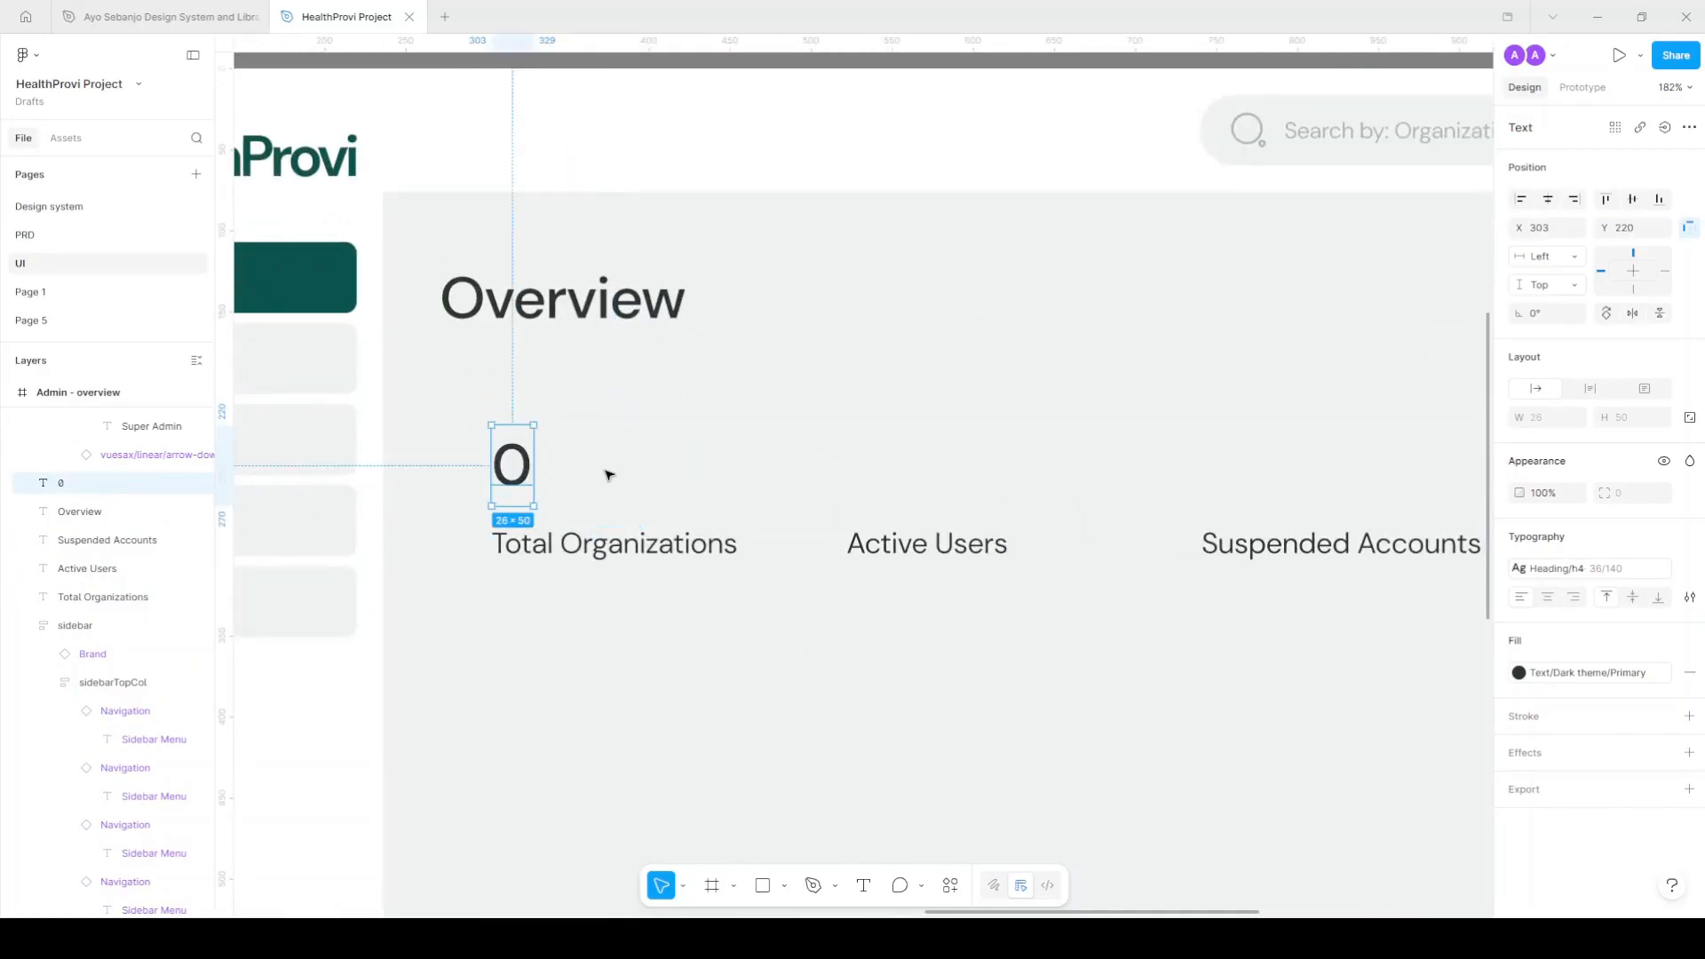
{"action": "scroll", "coordinate": [594, 479], "scroll_direction": "down", "scroll_amount": 4}
{"action": "scroll", "coordinate": [560, 509], "scroll_direction": "up", "scroll_amount": 3}
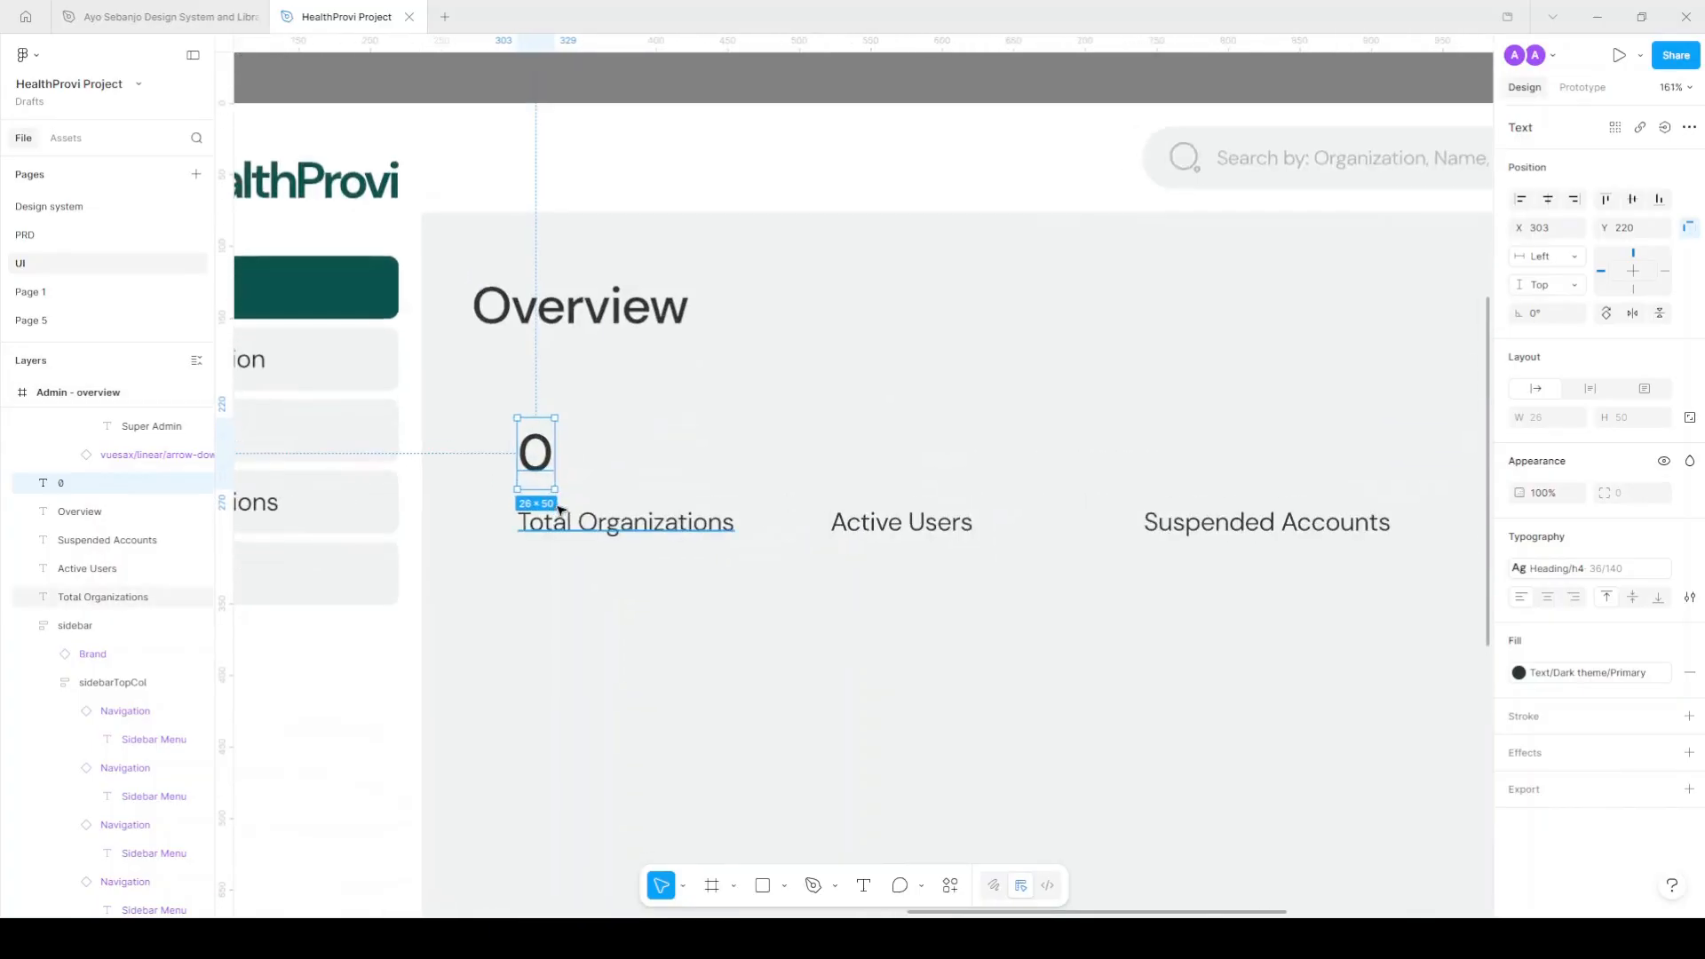
{"action": "left_click", "coordinate": [570, 516], "text": "shift"}
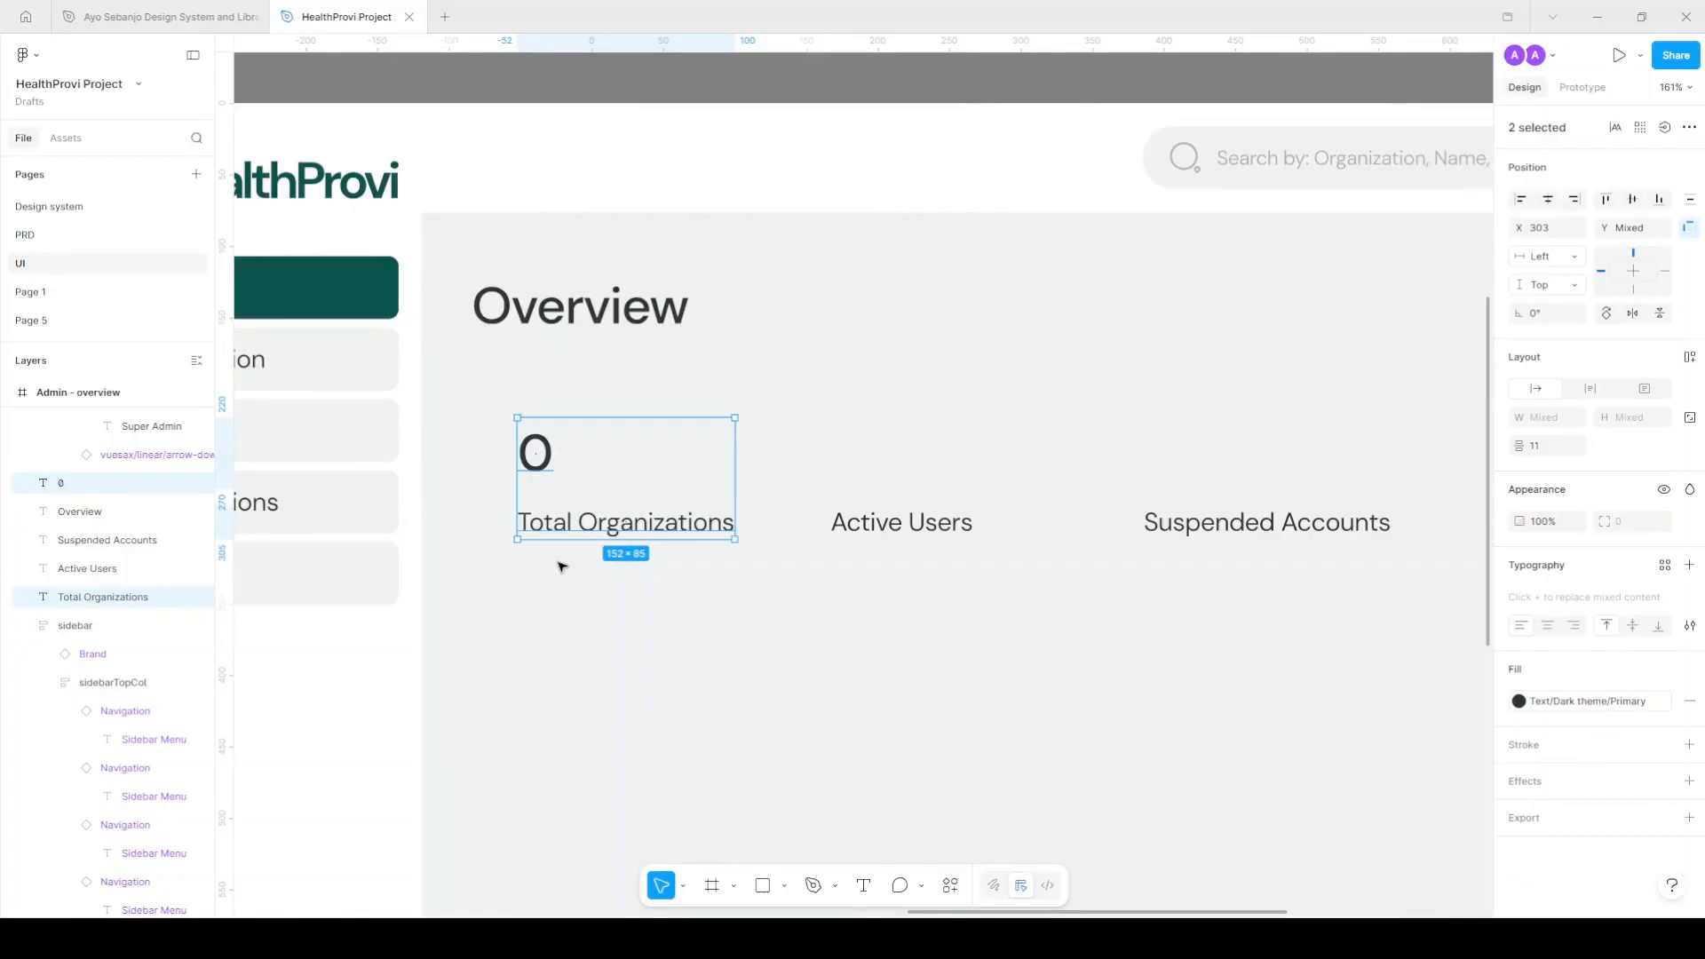
{"action": "key", "text": "shift+a"}
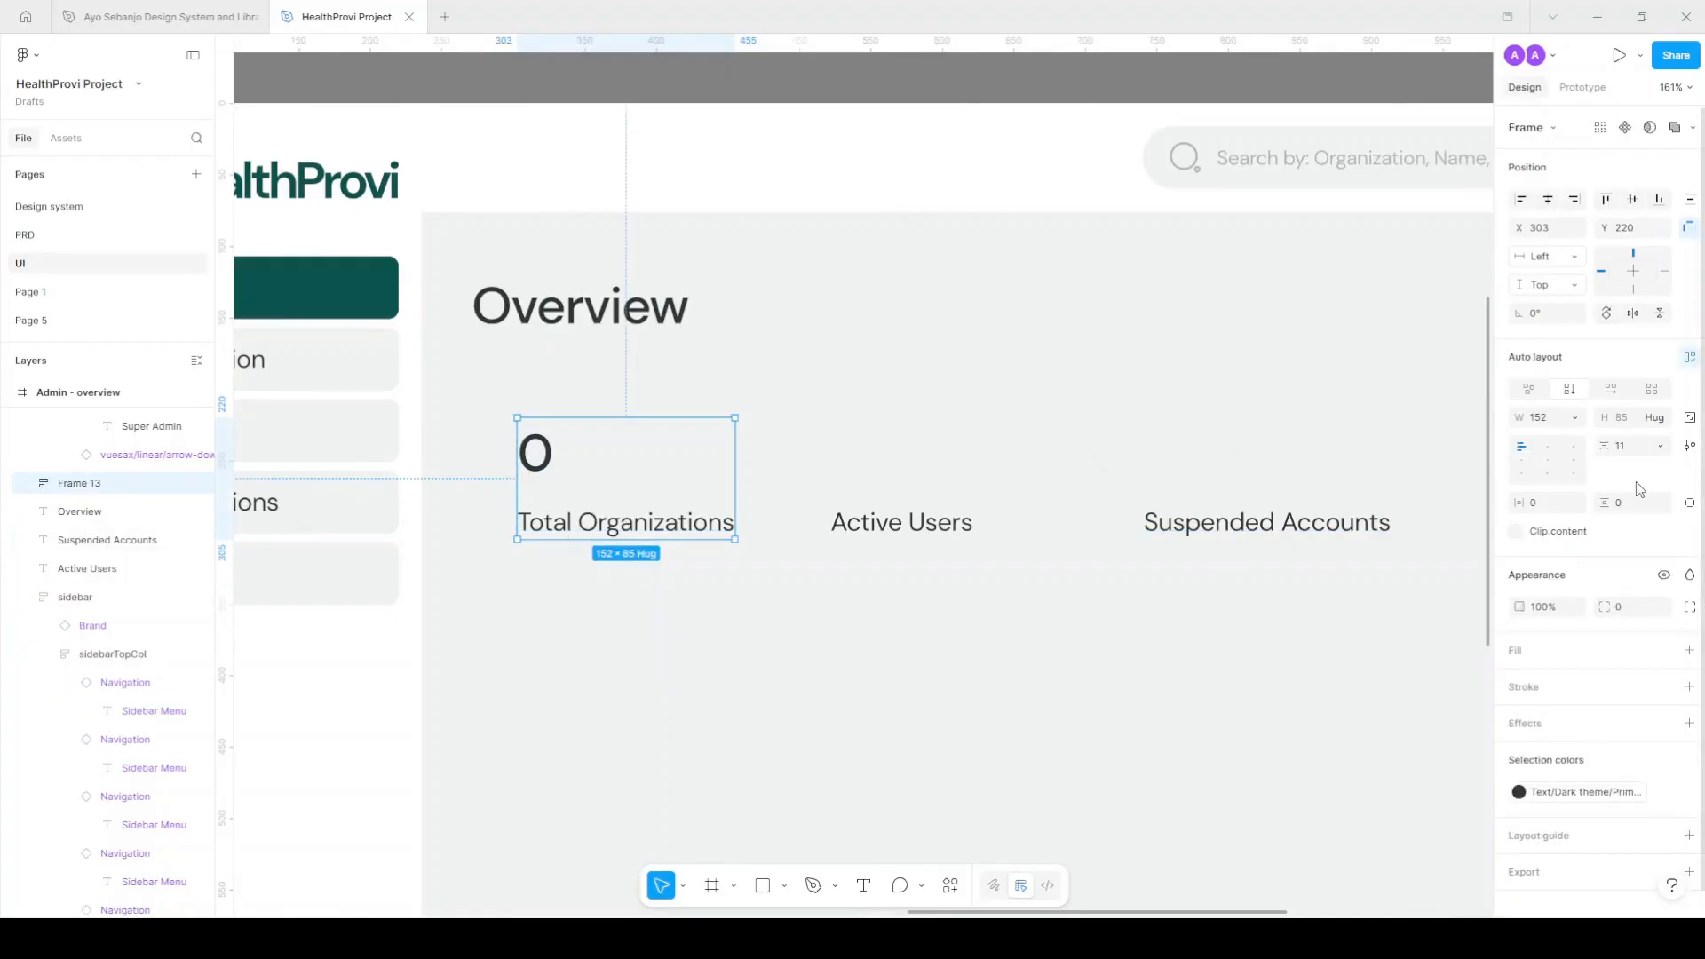
Give the card Surface/Secondary fill, 20 padding on both axes and 20 corner radius.
{"action": "left_click", "coordinate": [1666, 650]}
{"action": "scroll", "coordinate": [1390, 821], "scroll_direction": "down", "scroll_amount": 1}
{"action": "scroll", "coordinate": [1386, 840], "scroll_direction": "down", "scroll_amount": 1}
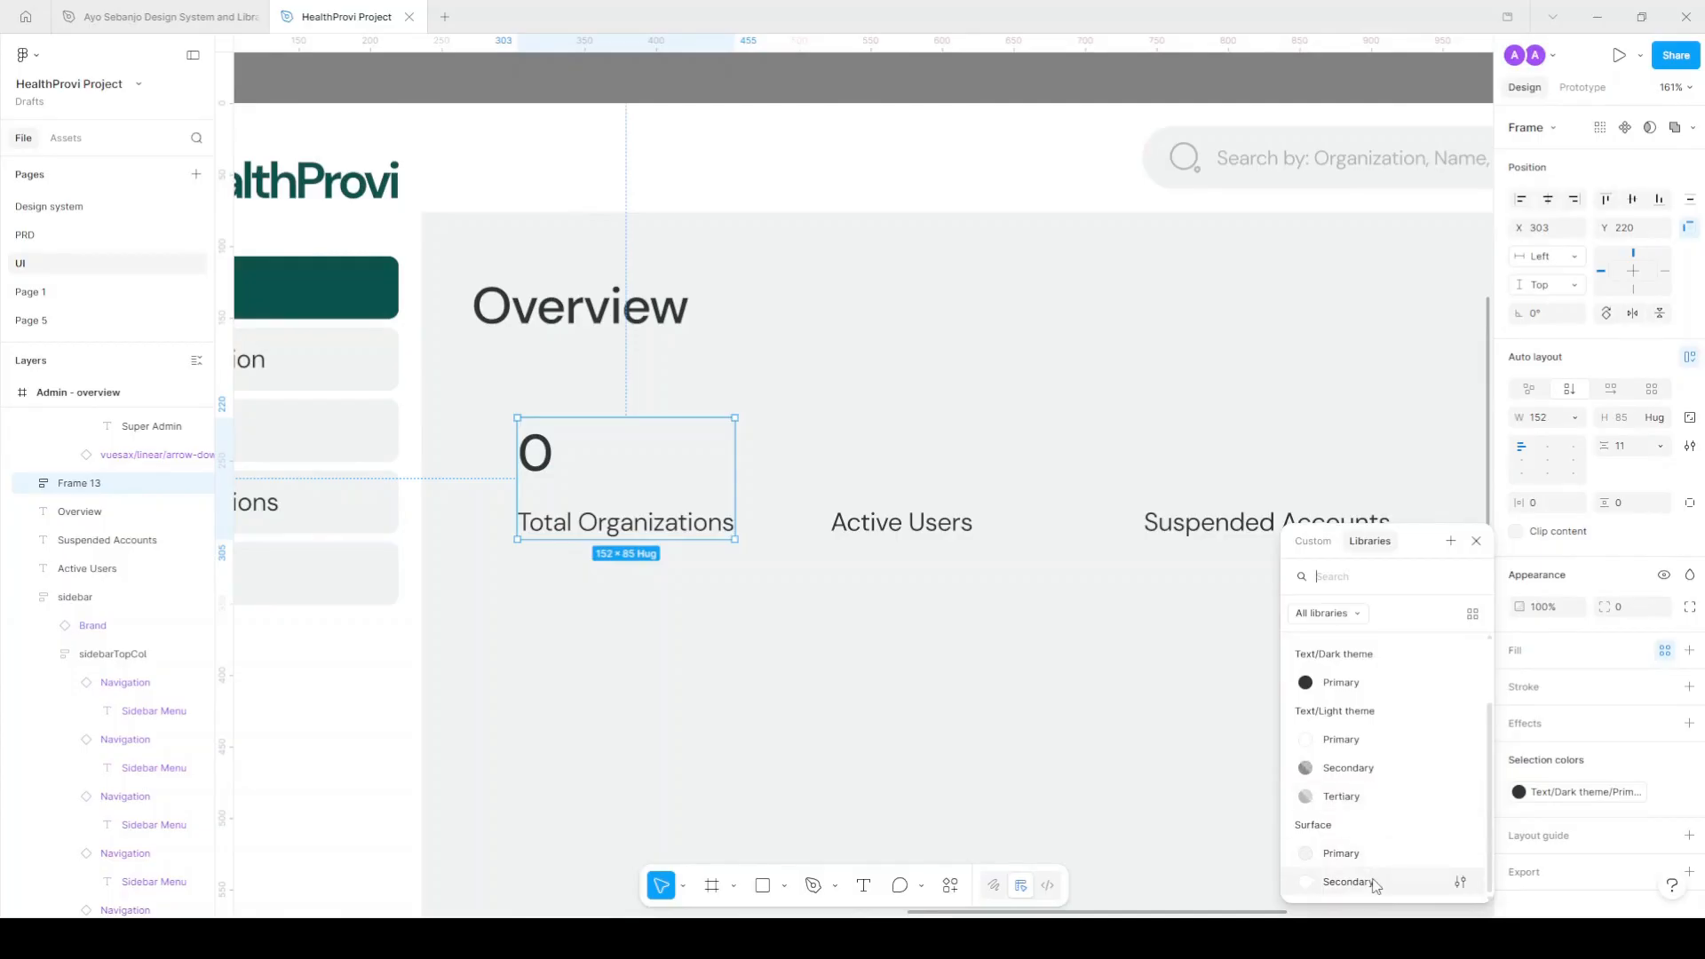
{"action": "left_click", "coordinate": [1347, 882]}
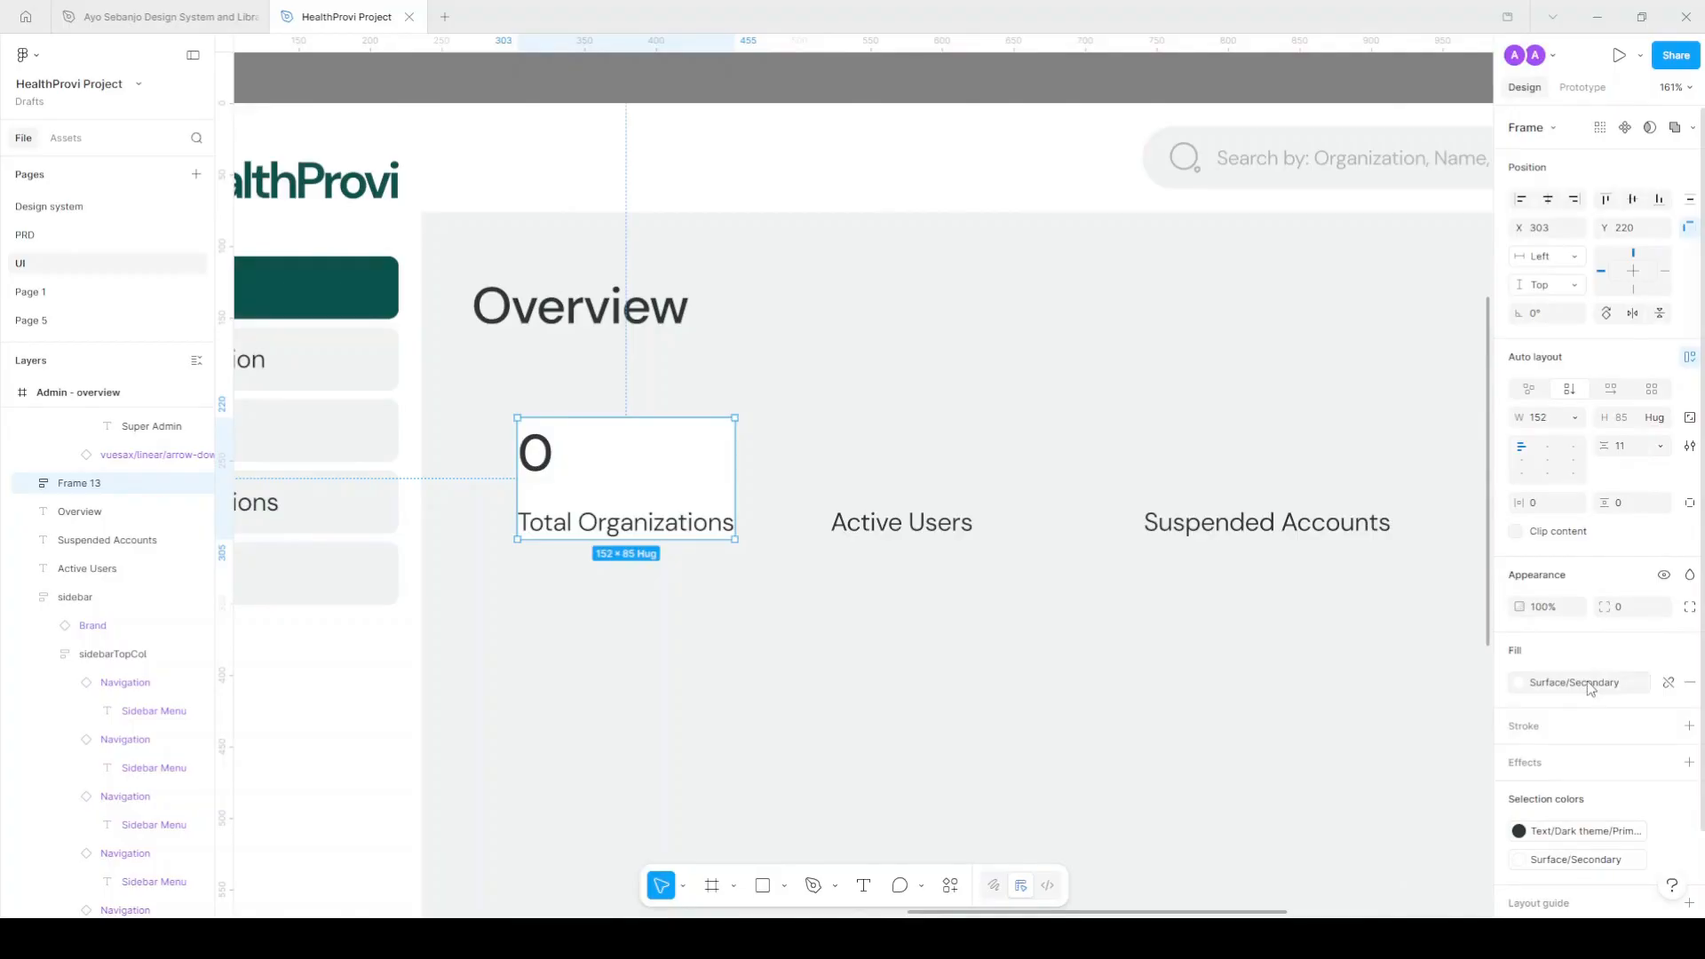
{"action": "left_click", "coordinate": [1551, 512]}
{"action": "type", "text": "20"}
{"action": "key", "text": "Tab"}
{"action": "type", "text": "20"}
{"action": "key", "text": "Return"}
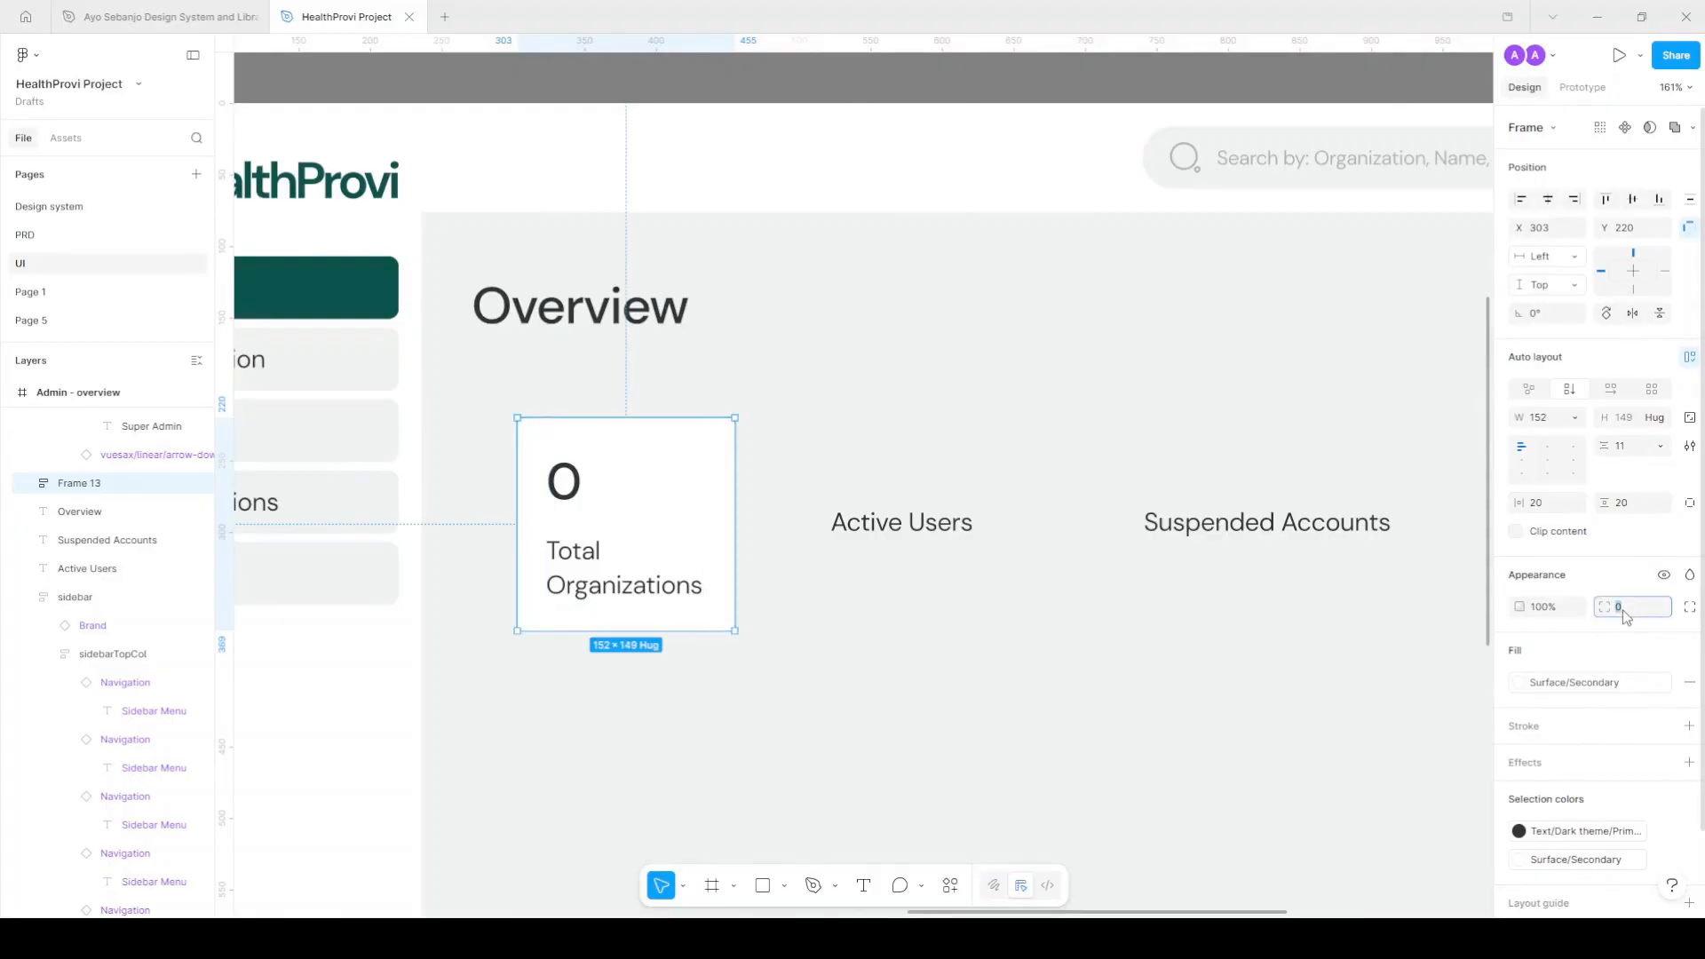
{"action": "key", "text": "Return"}
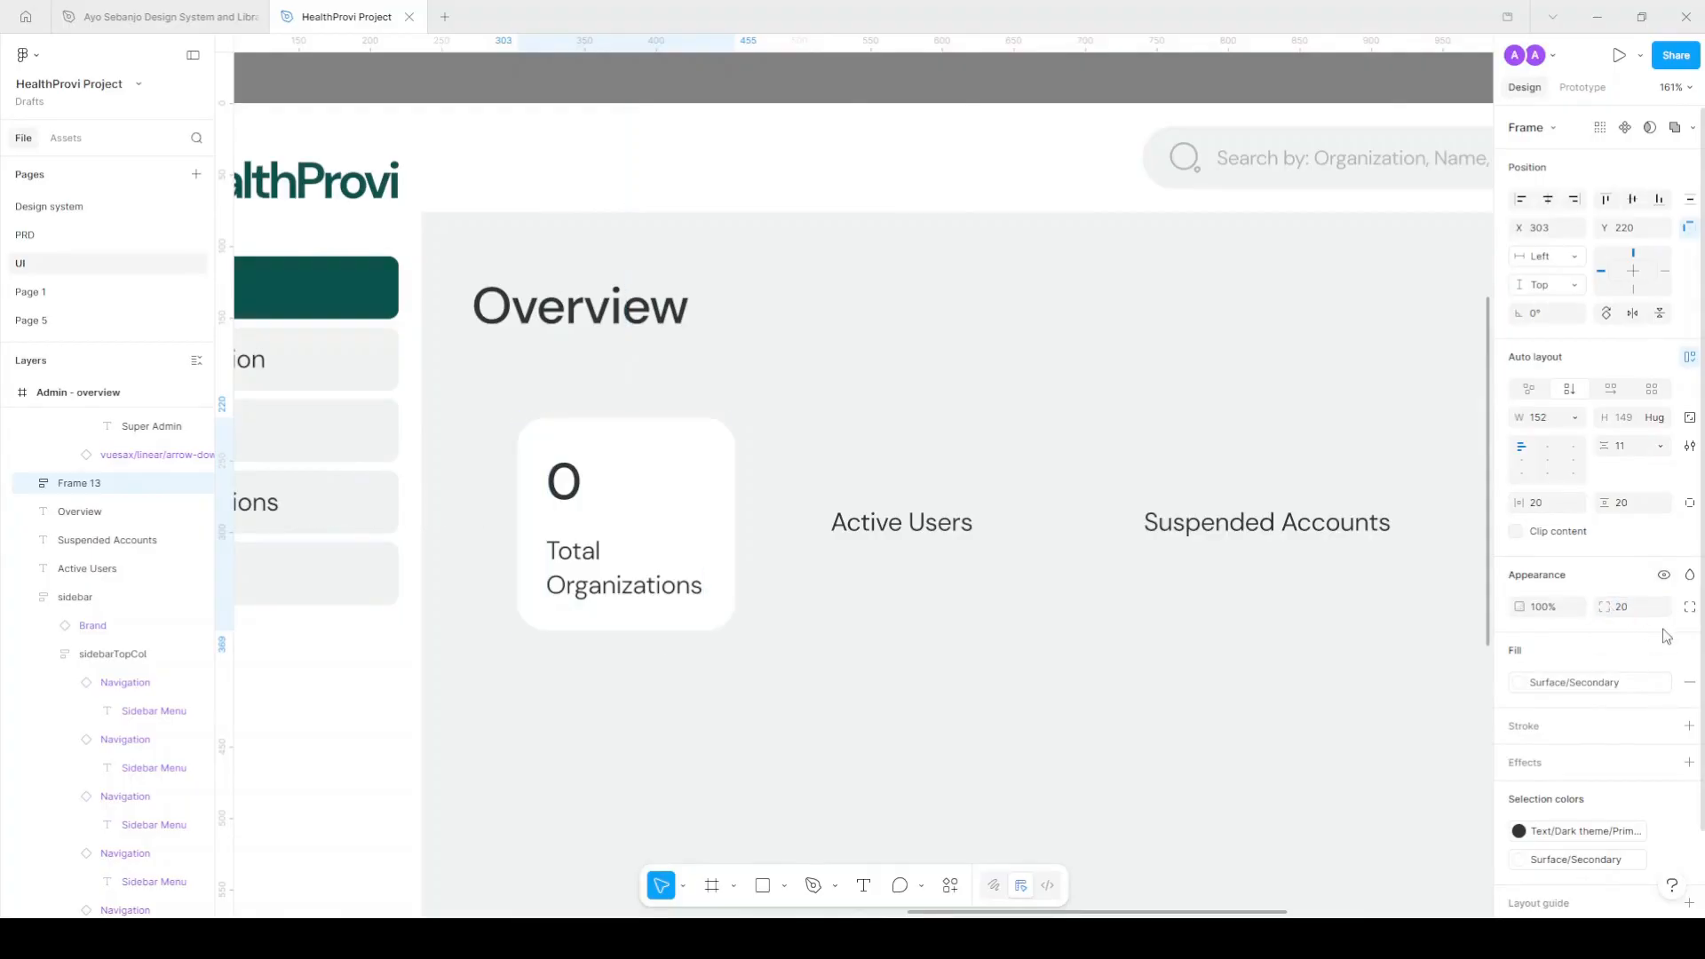
Set the card's corner smoothing to about 57%.
{"action": "left_click", "coordinate": [1691, 607]}
{"action": "left_click", "coordinate": [1690, 666]}
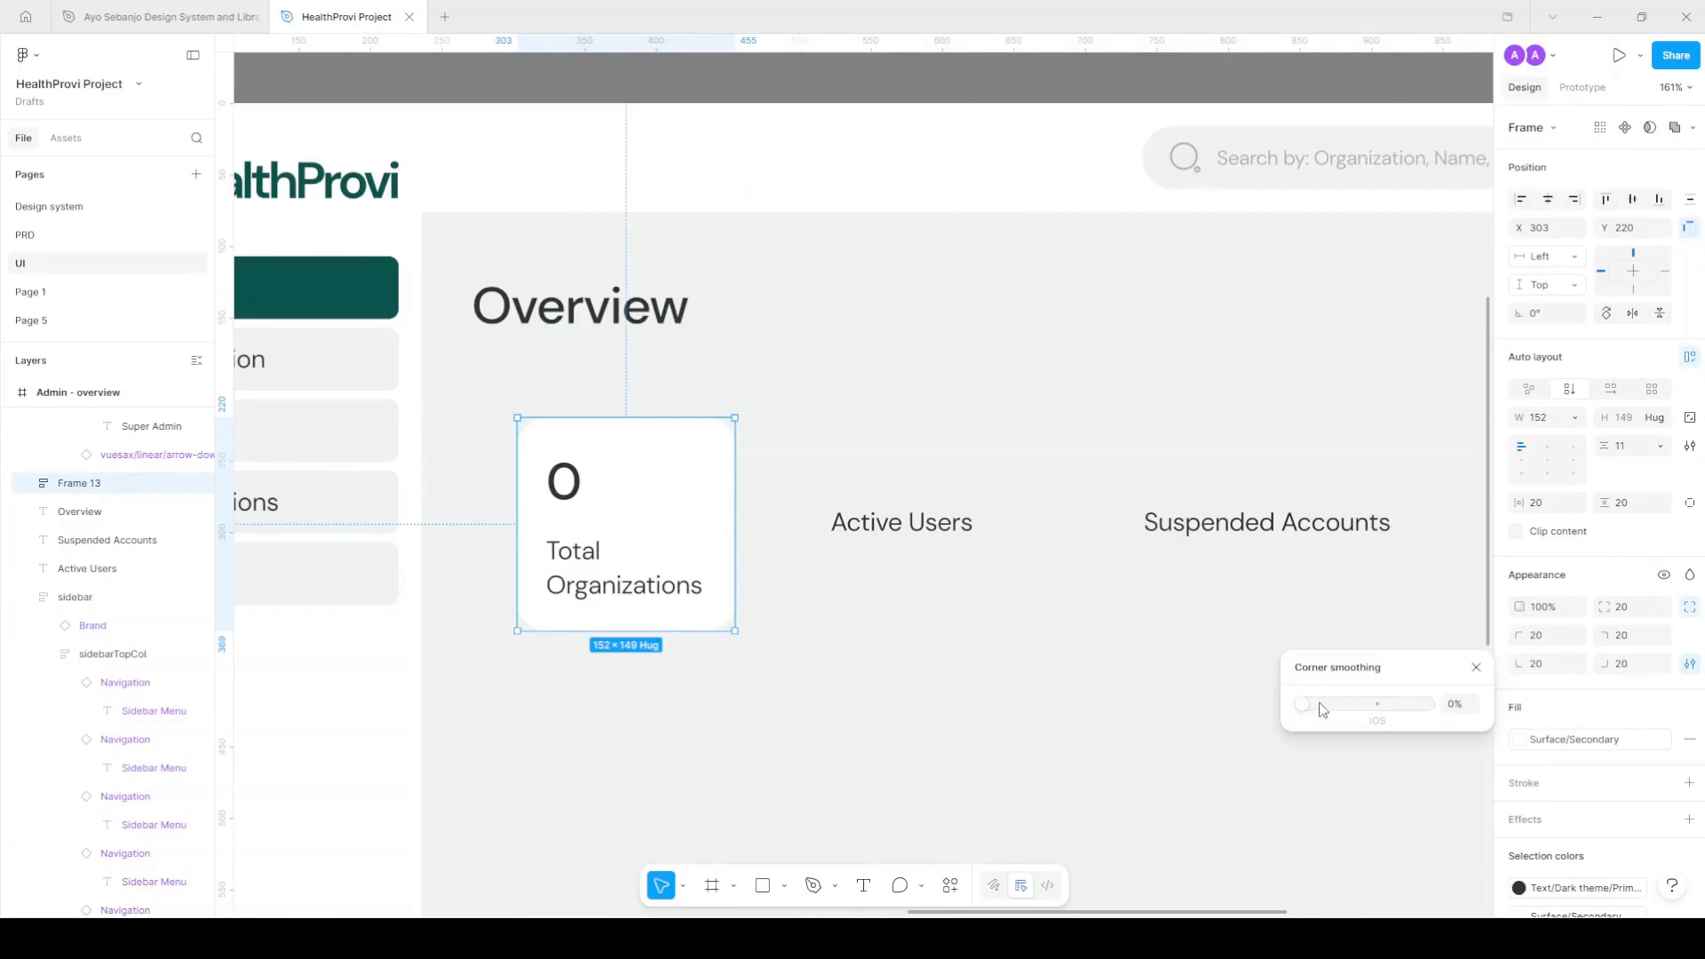
{"action": "left_click_drag", "start_coordinate": [1307, 709], "coordinate": [1374, 714]}
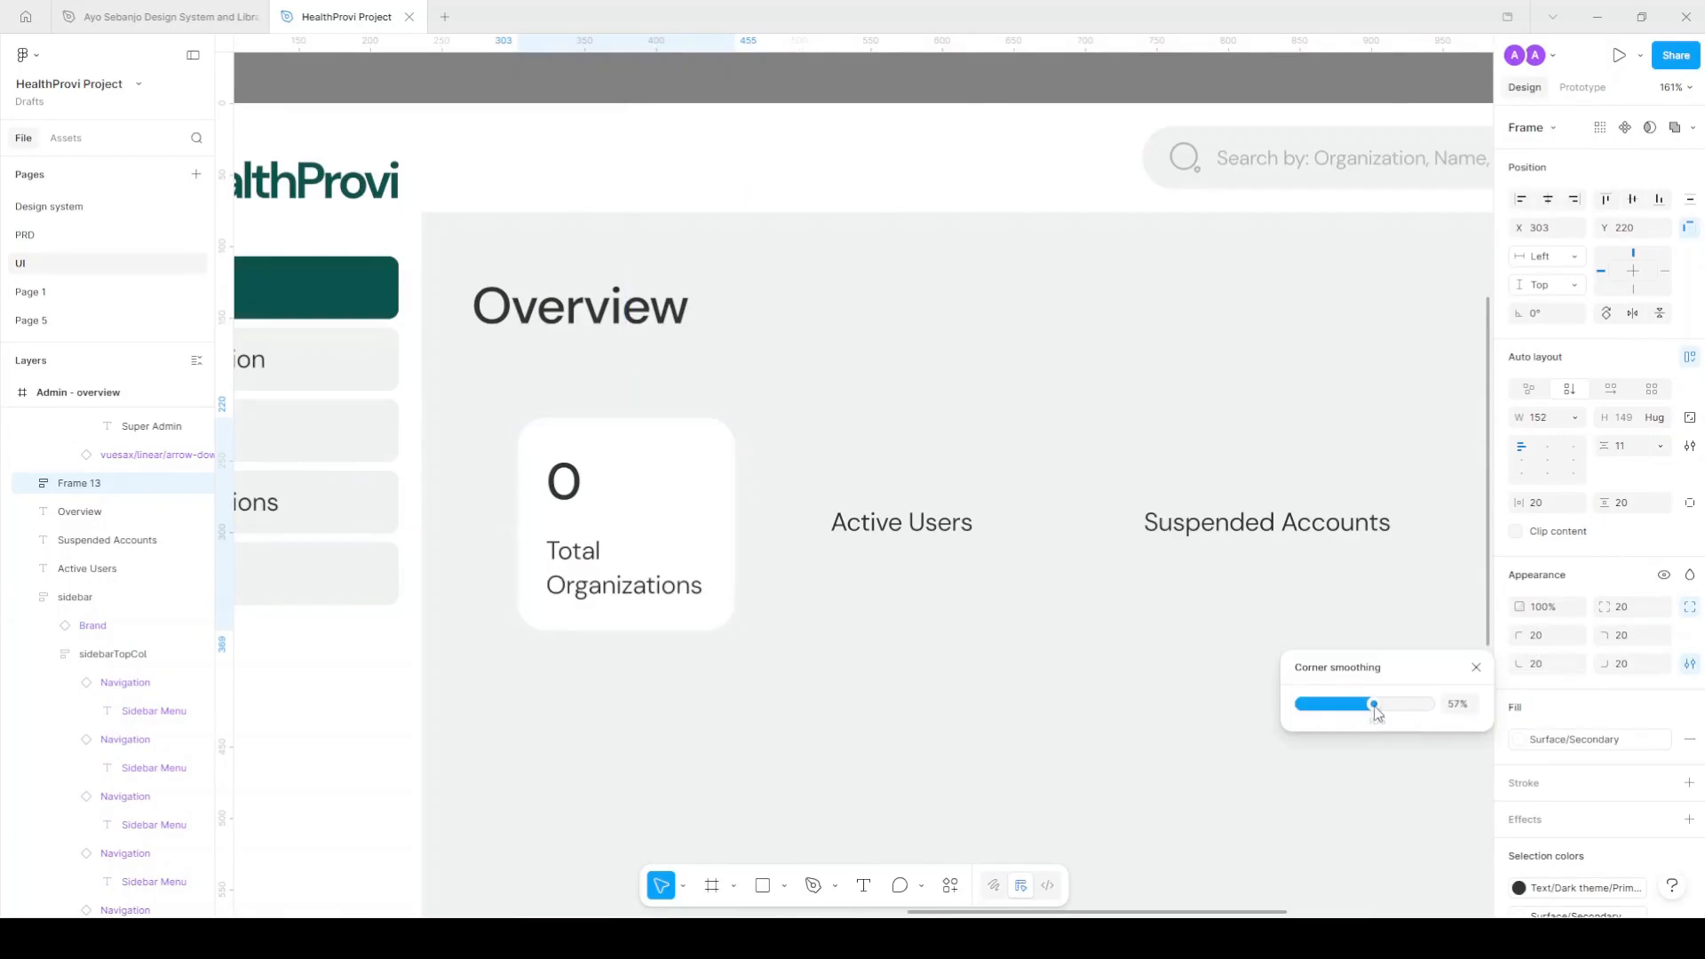
{"action": "left_click", "coordinate": [1476, 667]}
Move Active Users and Suspended Accounts right and widen the card so its label fits one line.
{"action": "scroll", "coordinate": [868, 529], "scroll_direction": "down", "scroll_amount": 3}
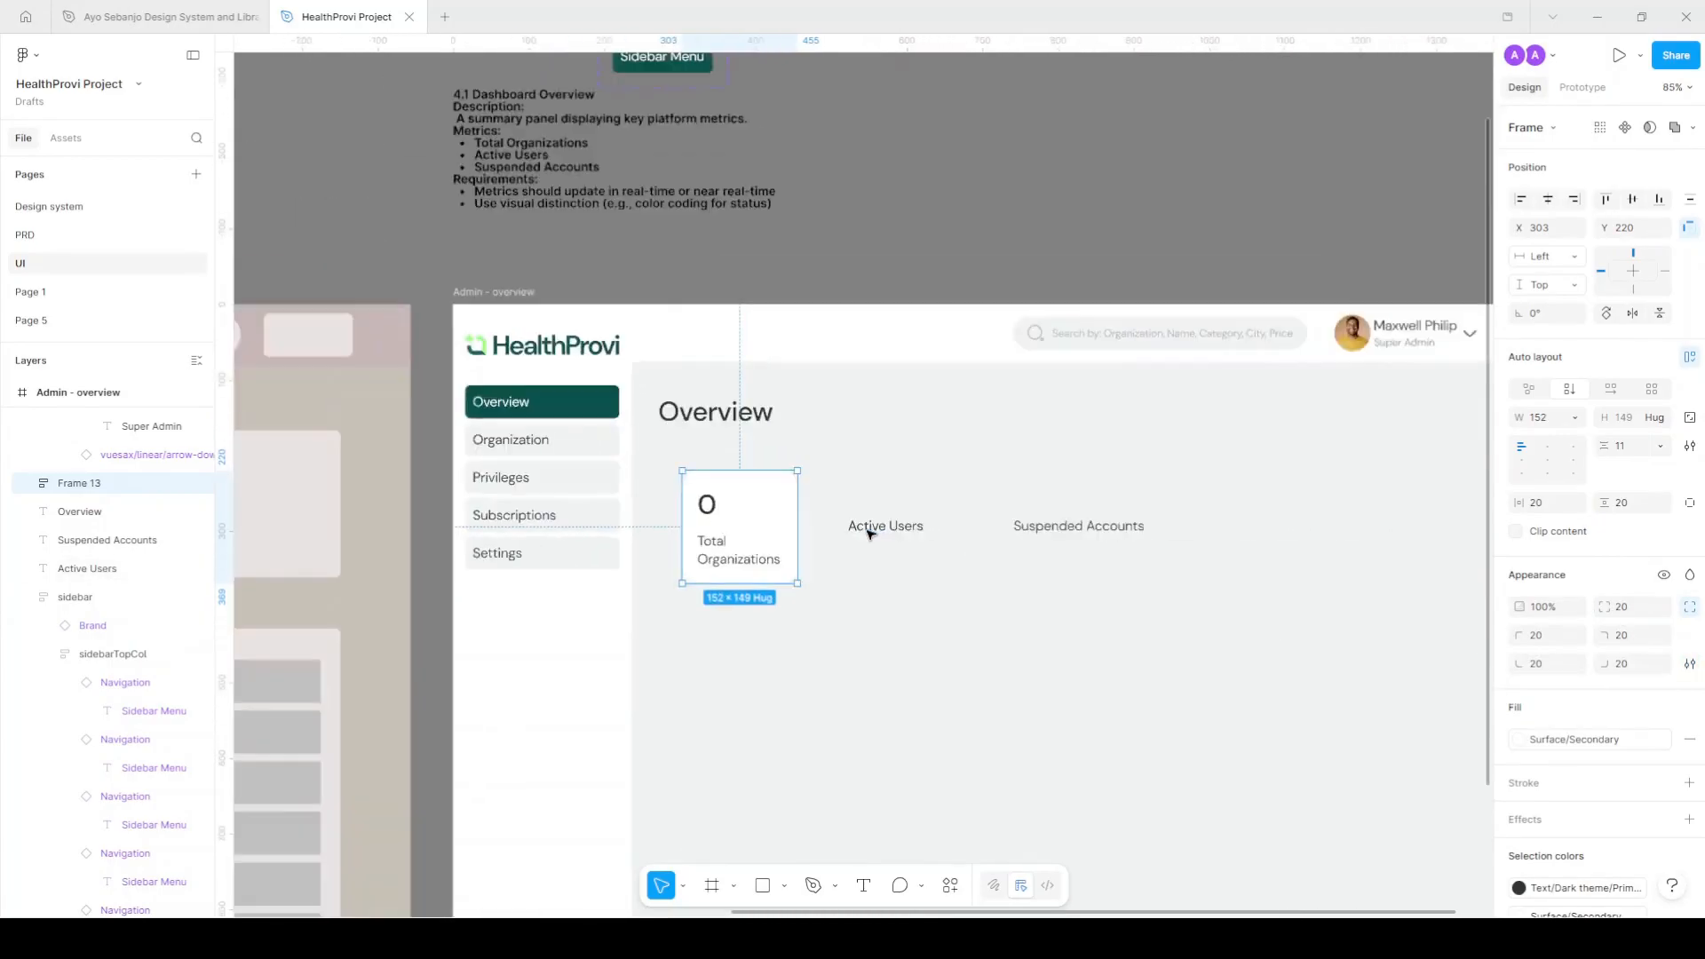
{"action": "left_click", "coordinate": [870, 529]}
{"action": "left_click", "coordinate": [1124, 530], "text": "shift"}
{"action": "left_click_drag", "start_coordinate": [883, 529], "coordinate": [1102, 533]}
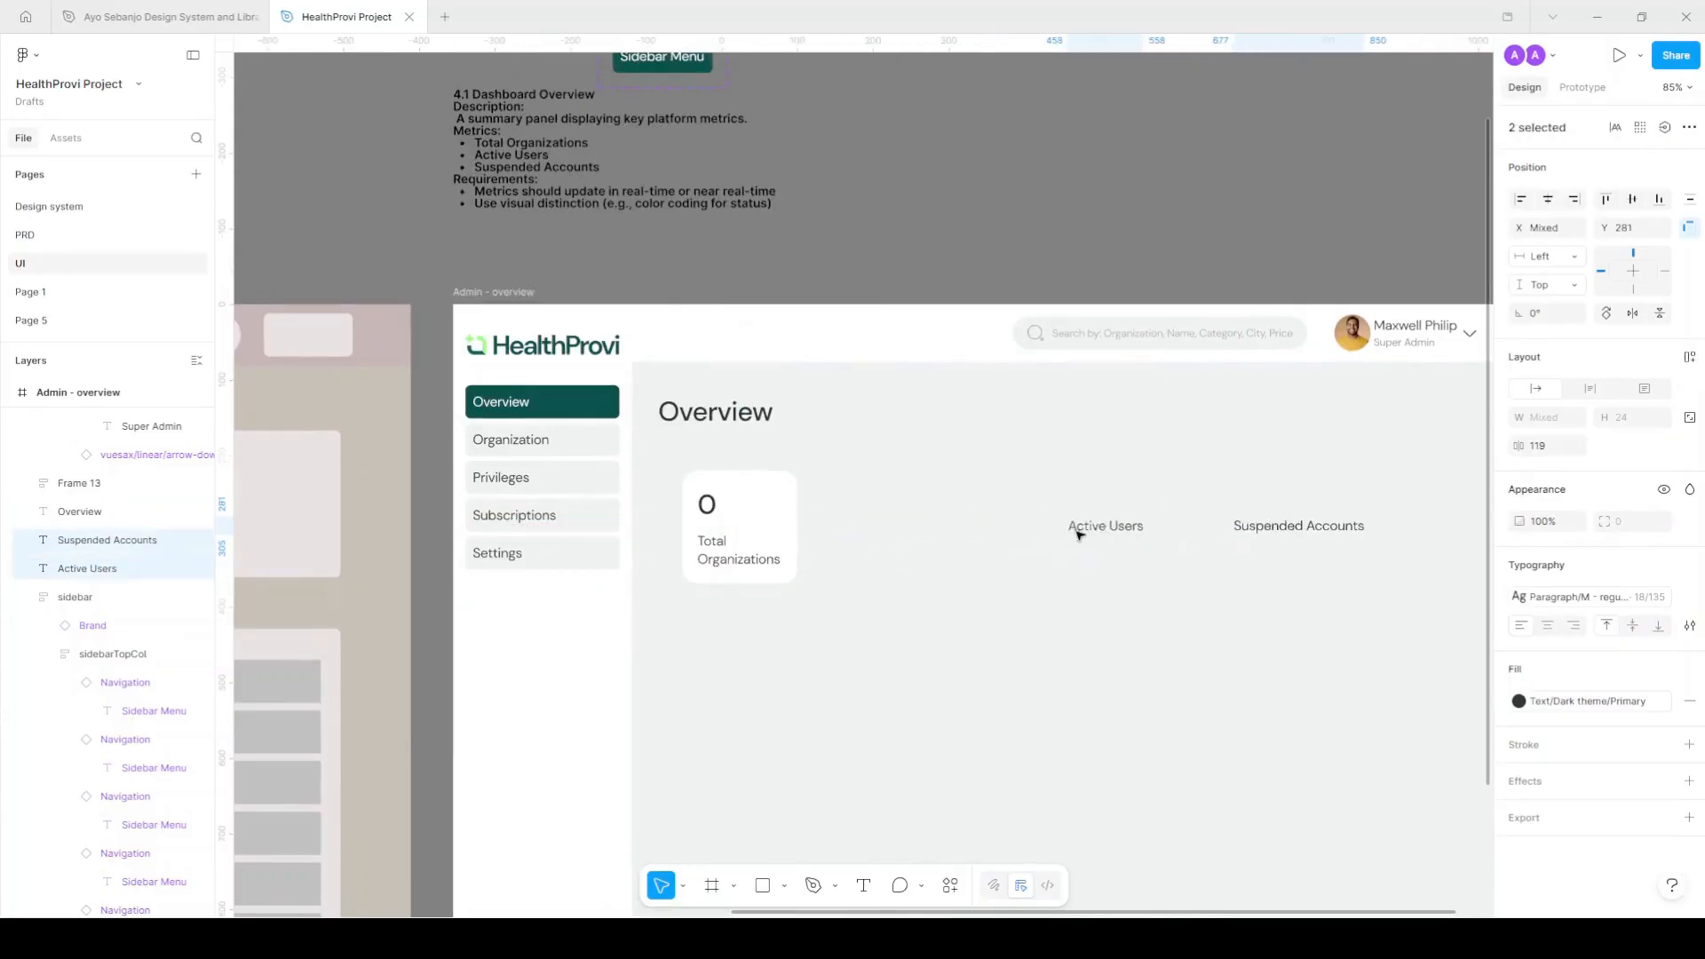
{"action": "left_click", "coordinate": [797, 526]}
{"action": "left_click_drag", "start_coordinate": [798, 526], "coordinate": [874, 524]}
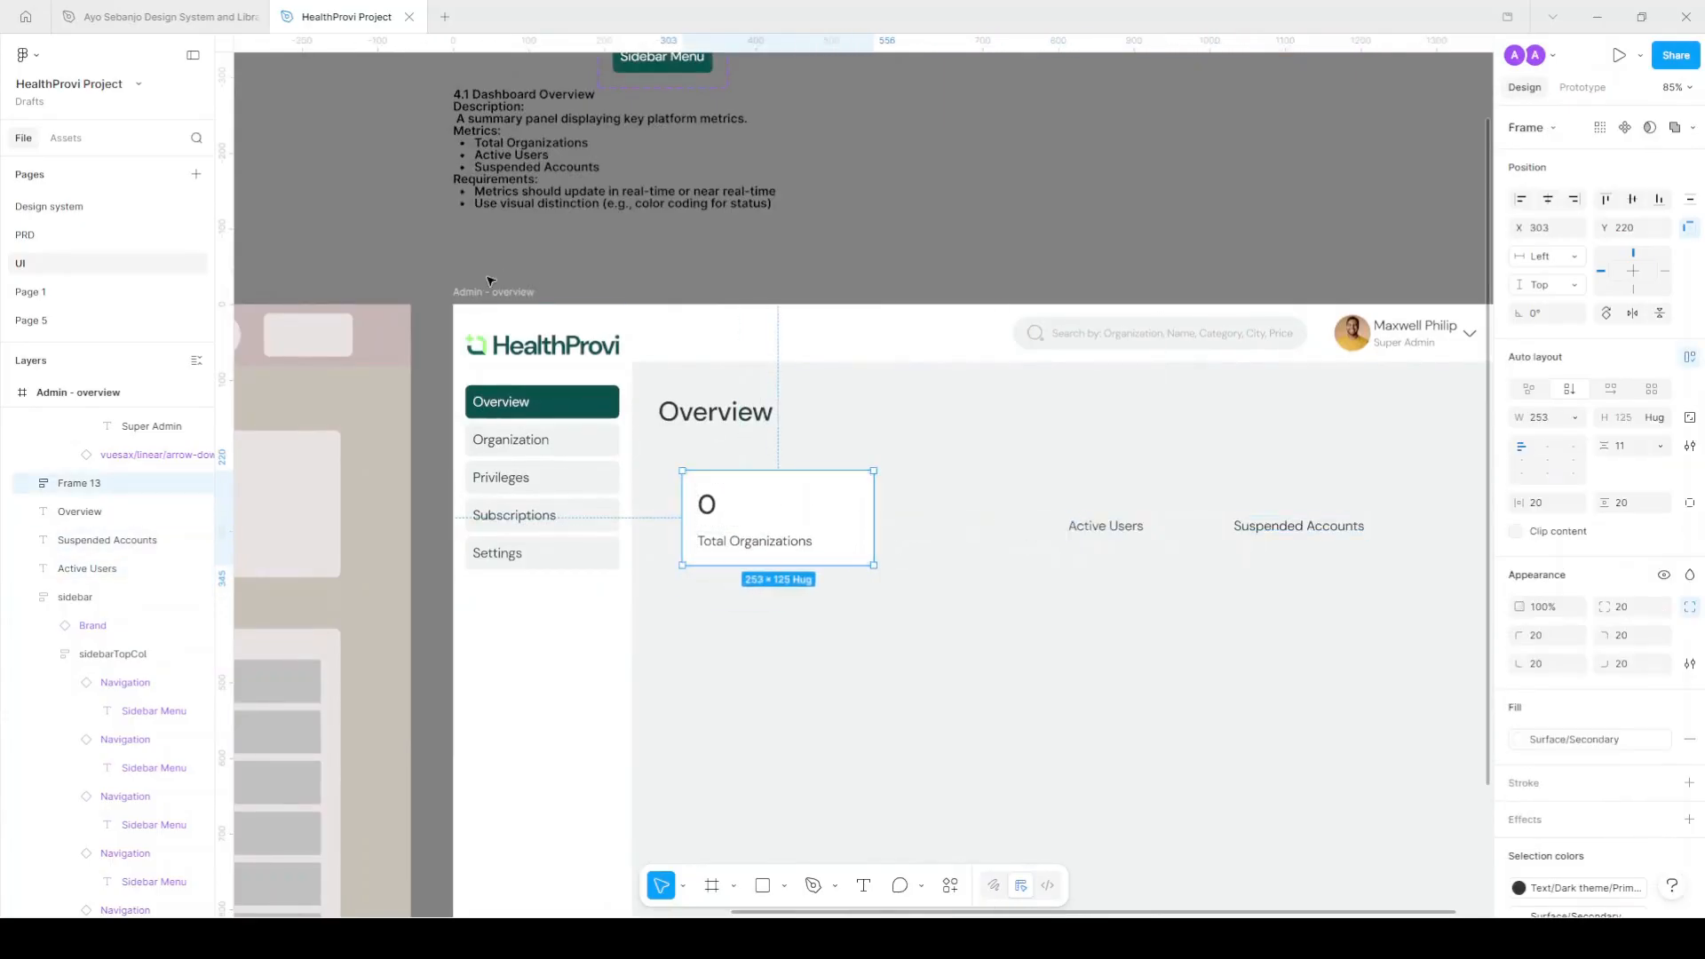
{"action": "left_click", "coordinate": [491, 294]}
{"action": "scroll", "coordinate": [788, 377], "scroll_direction": "down", "scroll_amount": 2}
{"action": "scroll", "coordinate": [788, 376], "scroll_direction": "down", "scroll_amount": 3}
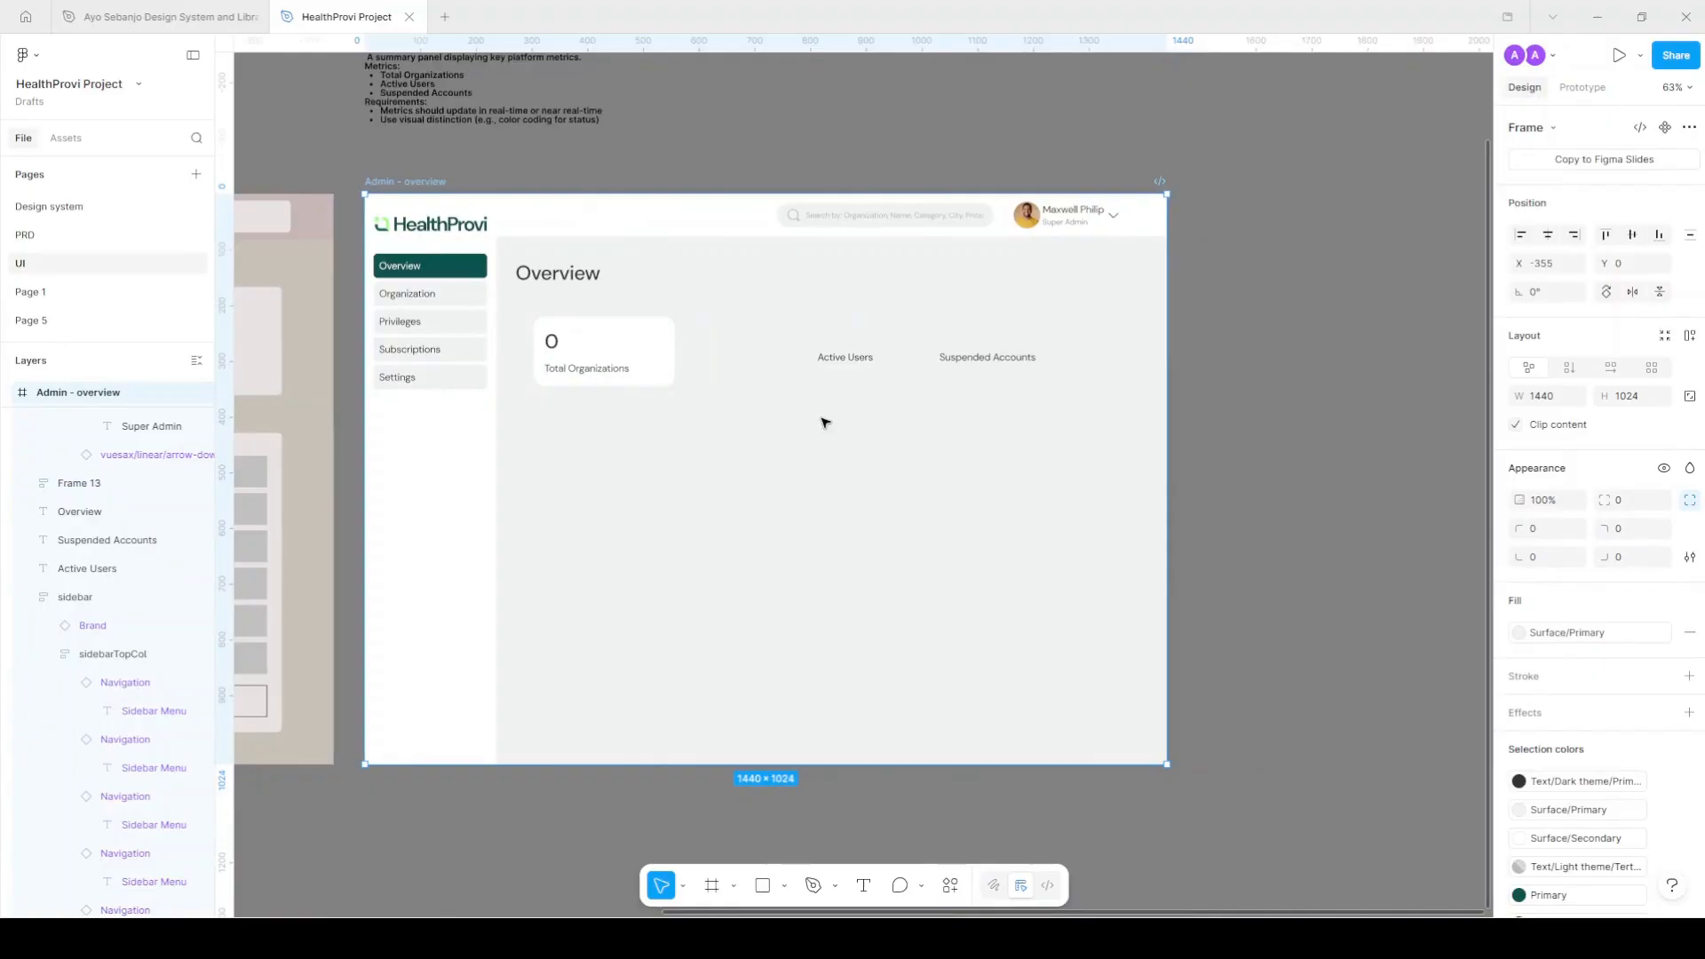
Add a 5-column layout guide with 20 gutters and 0 margin to the Admin - overview frame.
{"action": "scroll", "coordinate": [1590, 622], "scroll_direction": "down", "scroll_amount": 3}
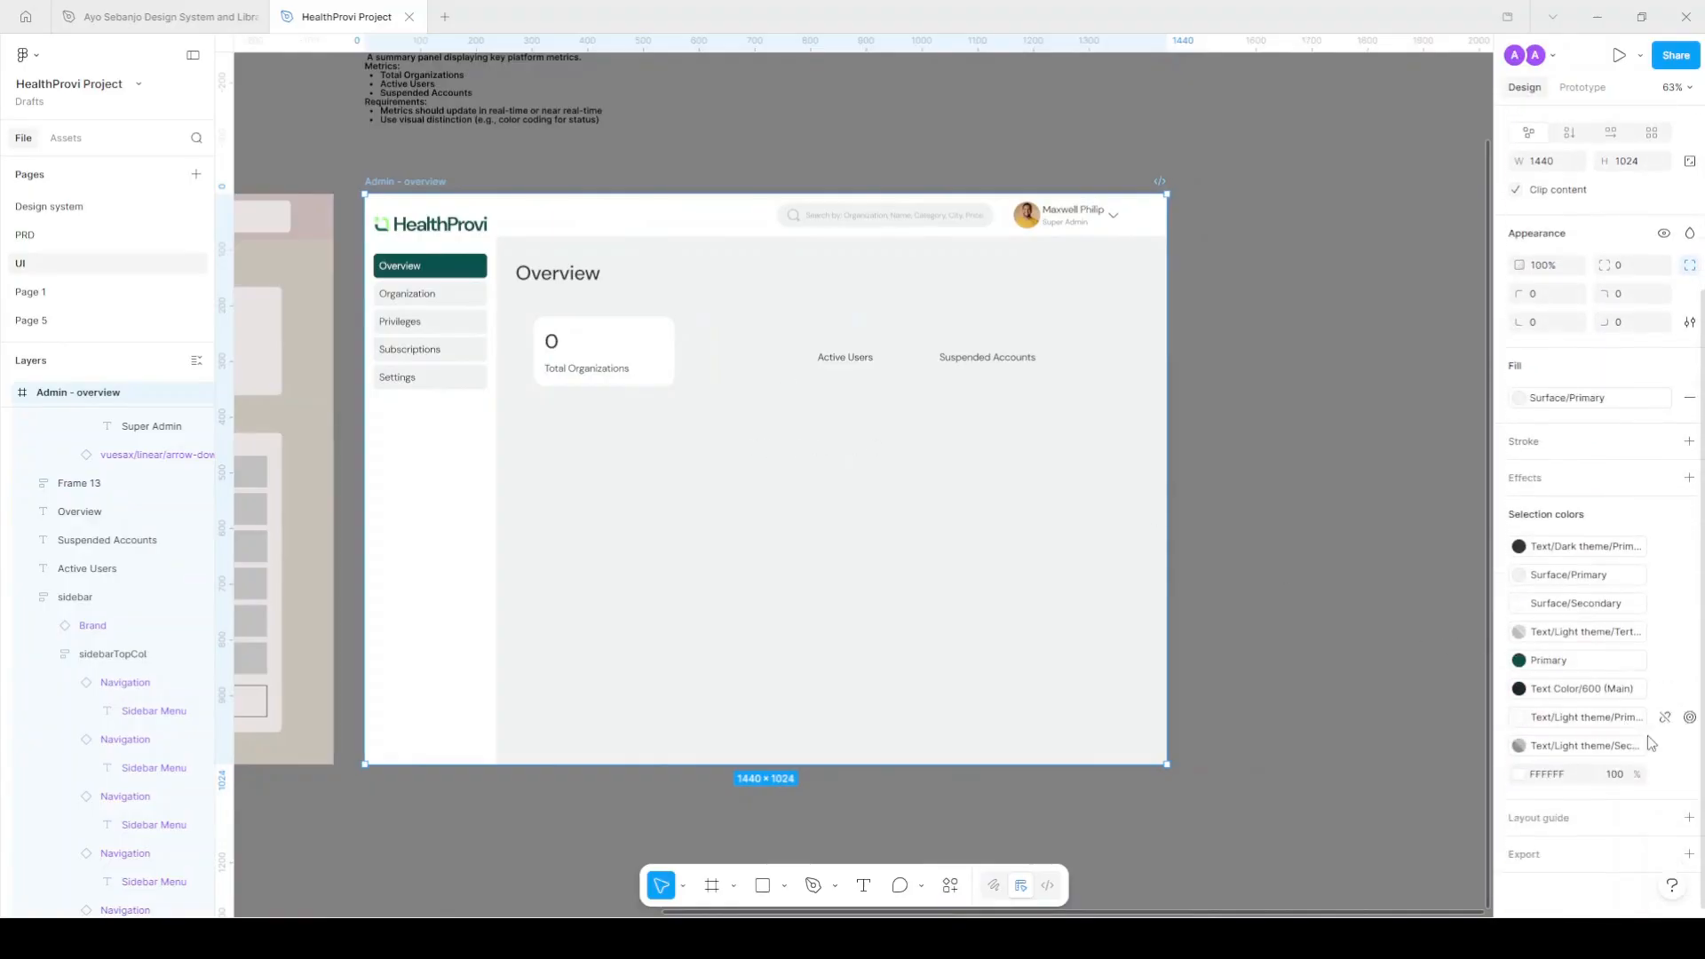
{"action": "left_click", "coordinate": [1689, 818]}
{"action": "left_click", "coordinate": [1326, 811]}
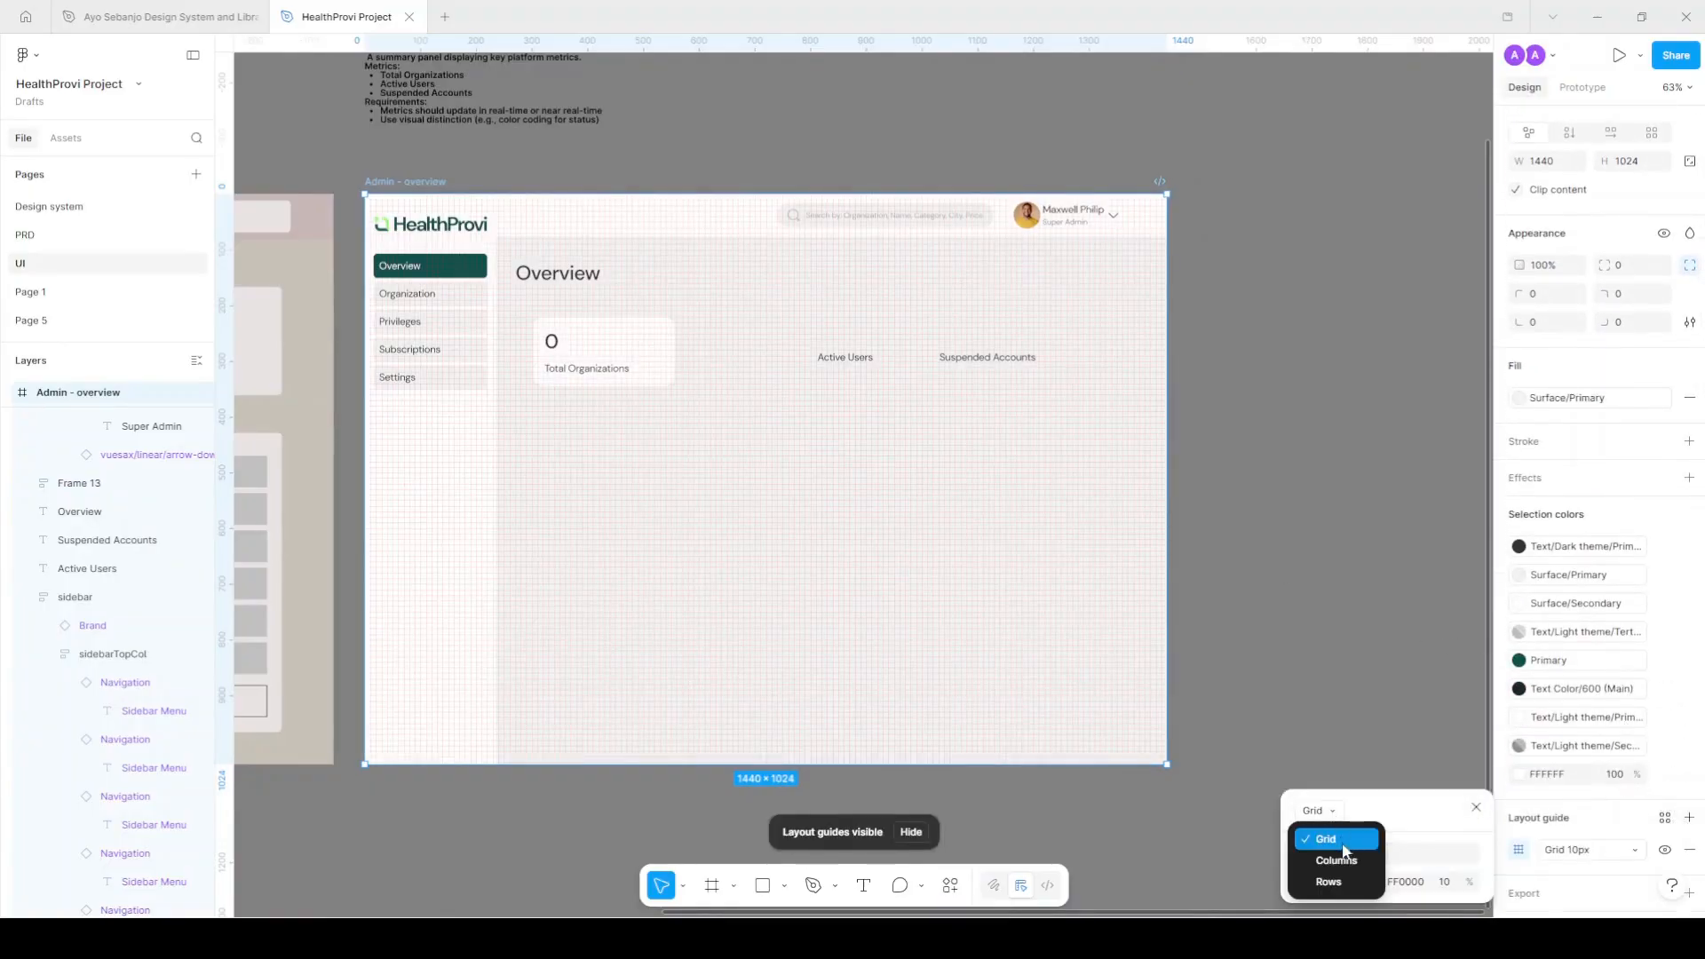
{"action": "left_click", "coordinate": [1350, 863]}
{"action": "left_click", "coordinate": [1397, 857]}
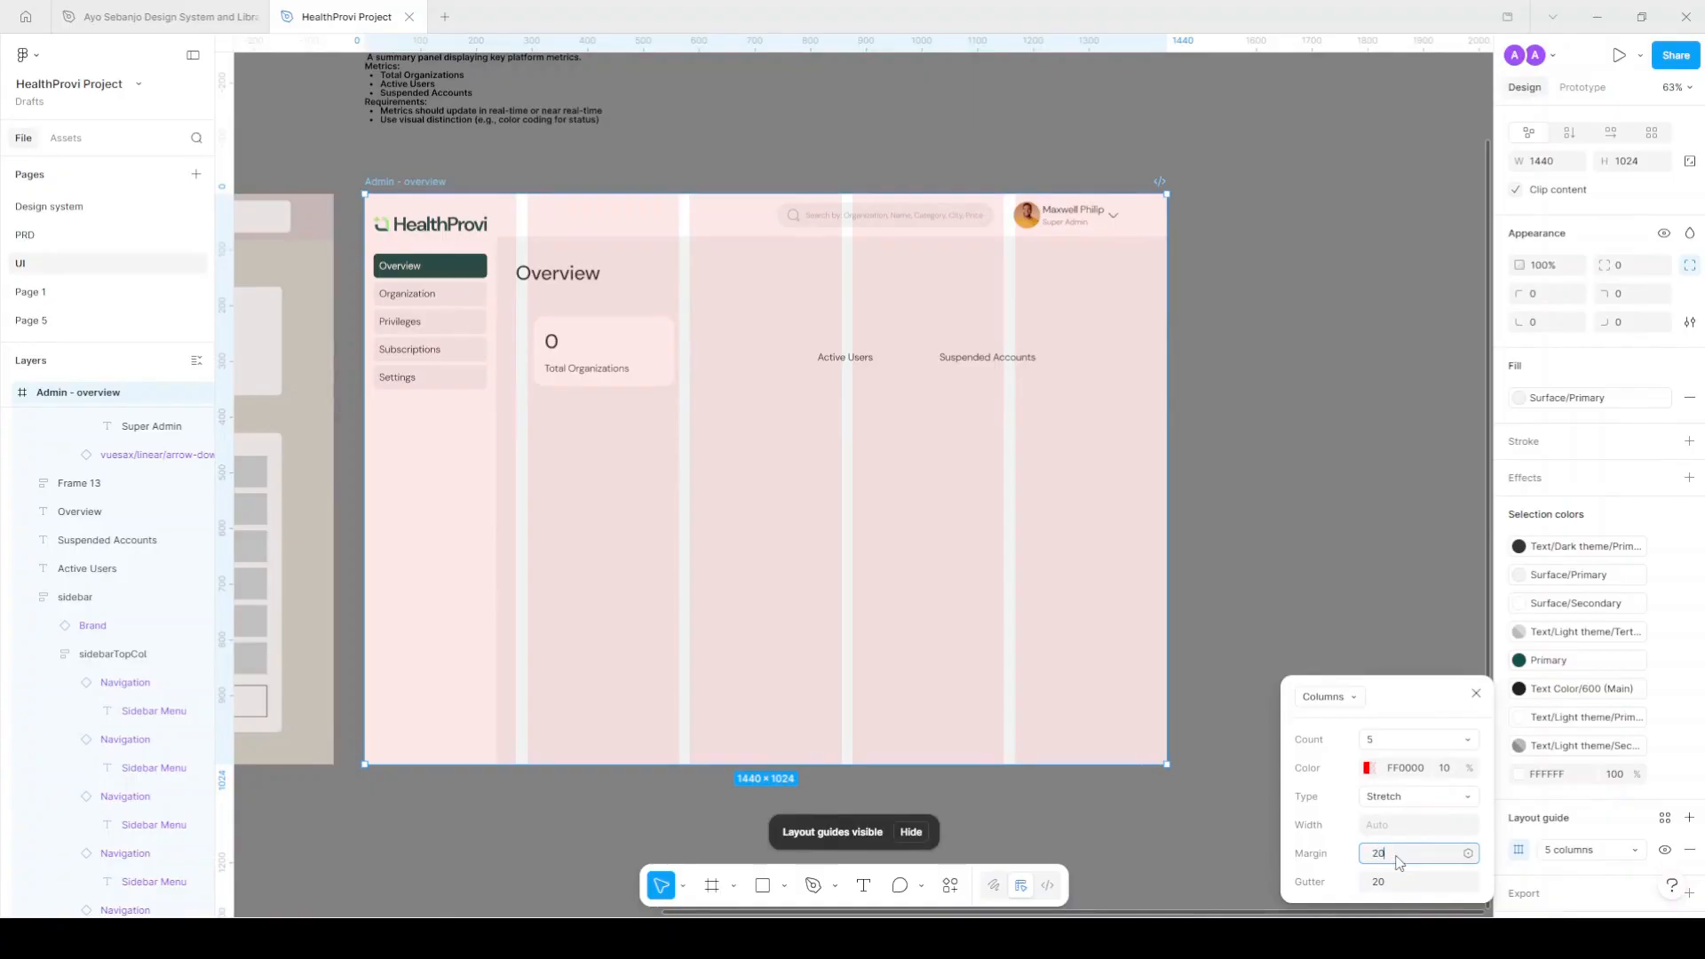
Confirm the 20 px grid margin and change the column count from 5 to 12.
{"action": "key", "text": "Return"}
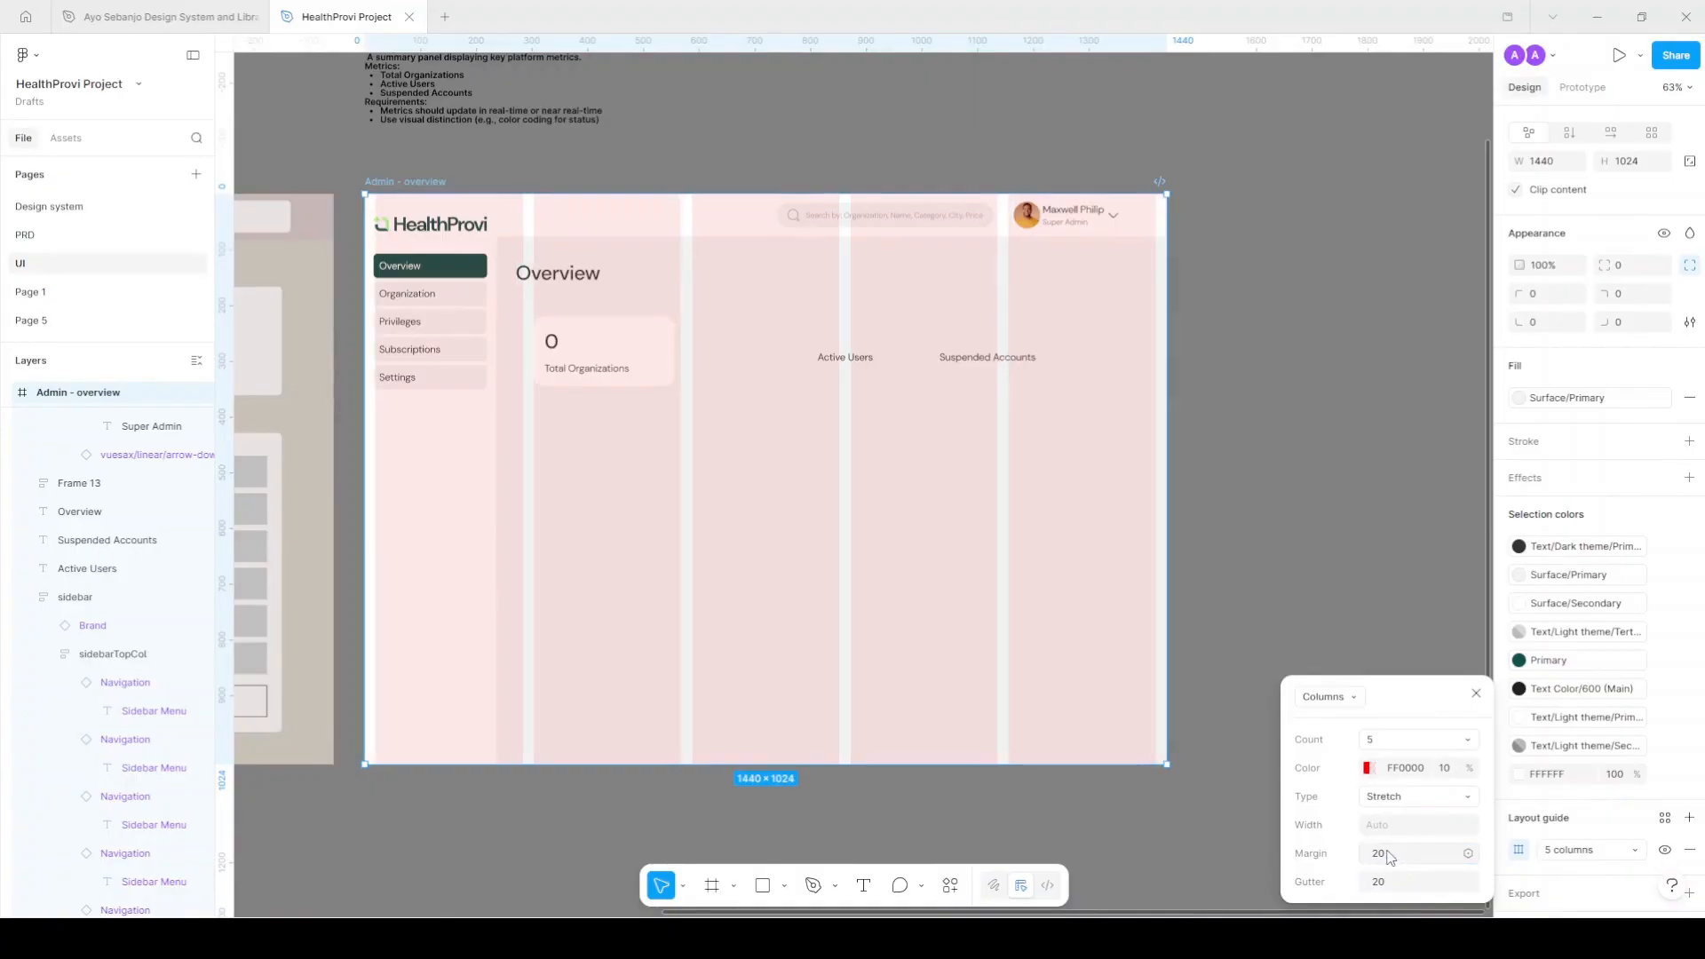
{"action": "left_click", "coordinate": [1466, 741]}
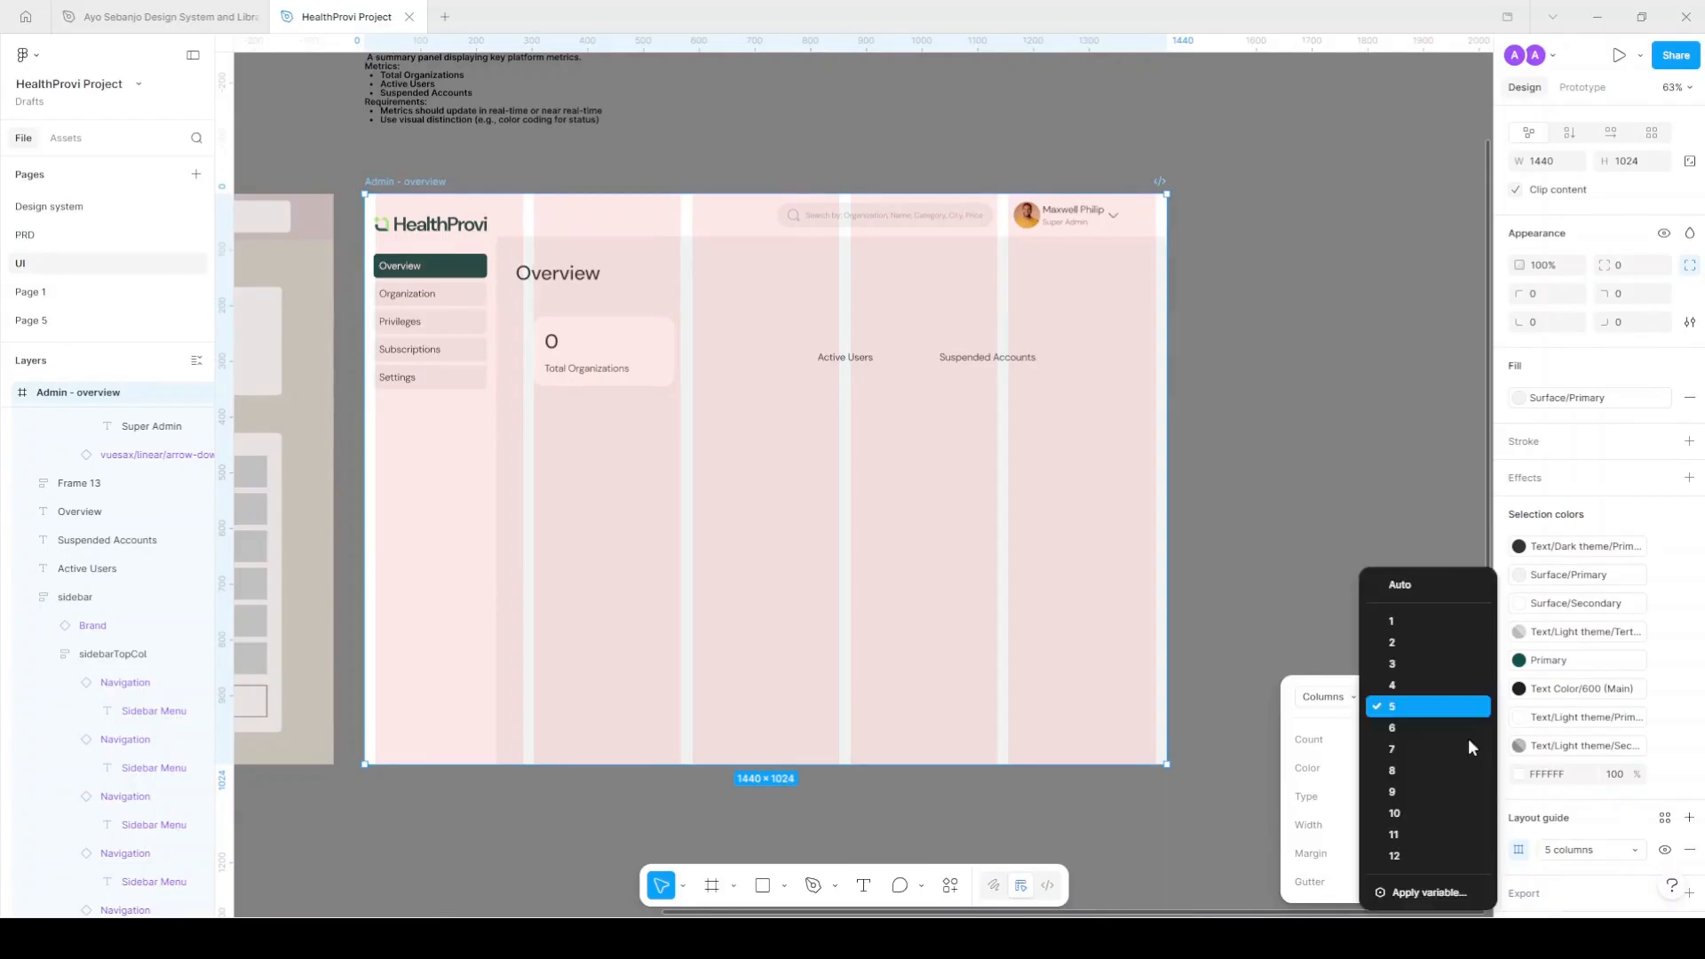
{"action": "left_click", "coordinate": [1397, 857]}
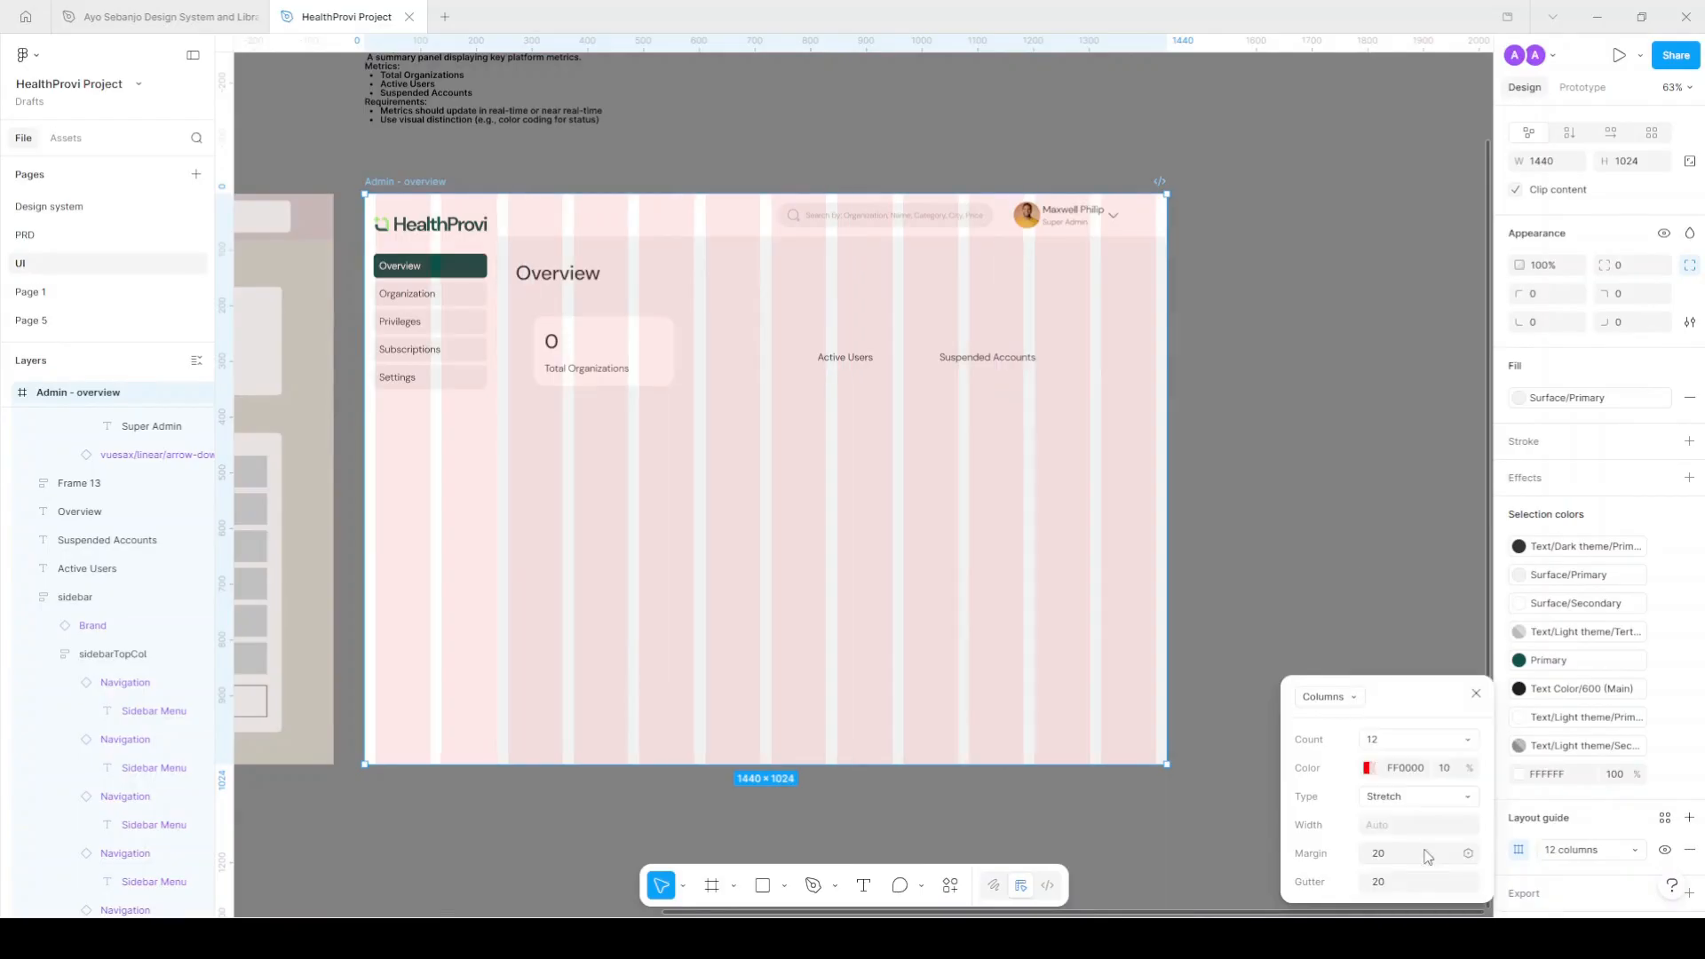
Drag the sidebar frame's right edge one pixel so its width becomes 237 px.
{"action": "left_click", "coordinate": [462, 302]}
{"action": "scroll", "coordinate": [402, 305], "scroll_direction": "up", "scroll_amount": 3}
{"action": "scroll", "coordinate": [417, 311], "scroll_direction": "up", "scroll_amount": 6}
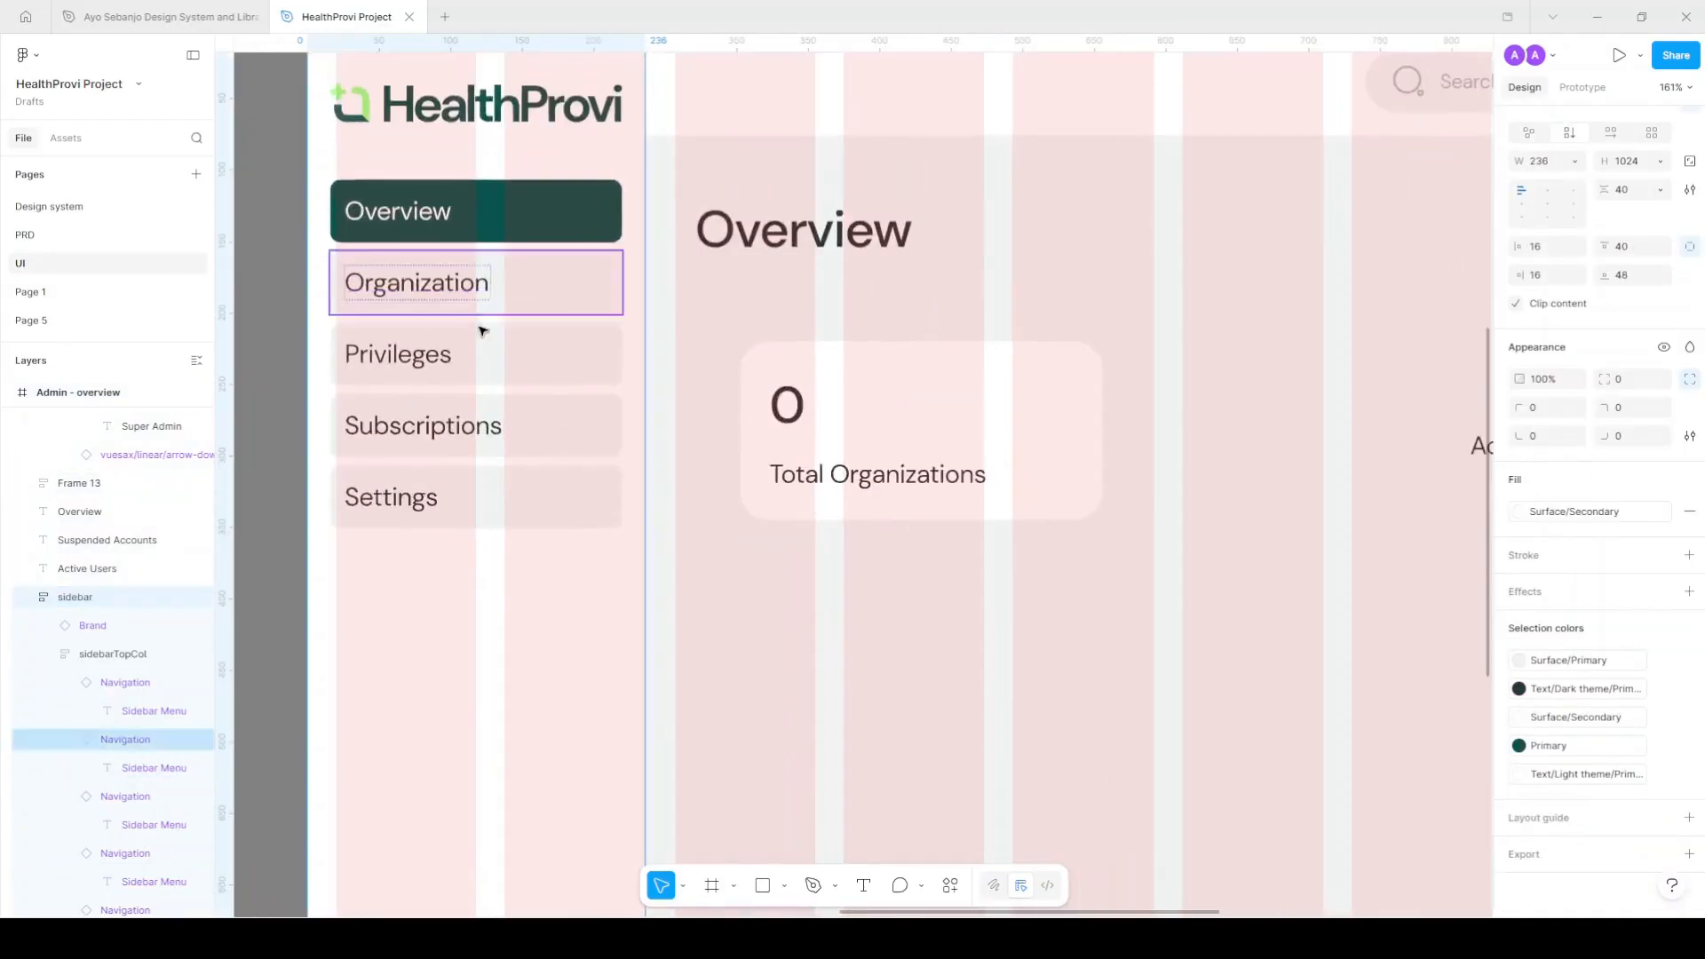
{"action": "scroll", "coordinate": [842, 408], "scroll_direction": "down", "scroll_amount": 2}
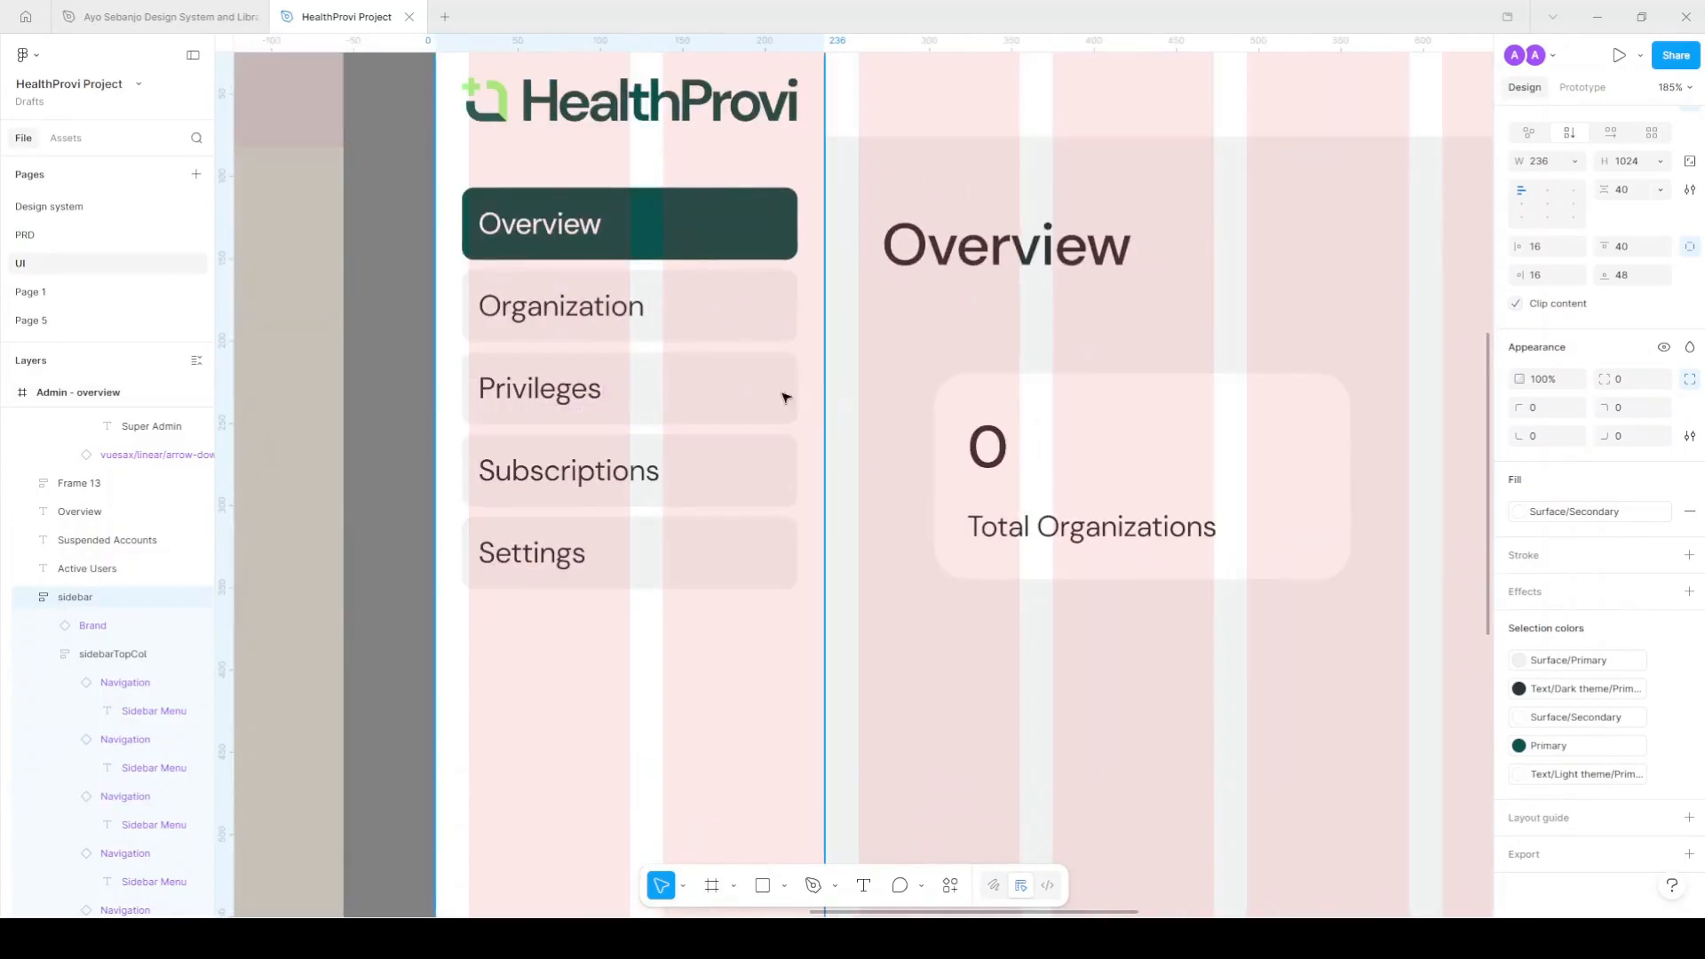
{"action": "scroll", "coordinate": [831, 396], "scroll_direction": "up", "scroll_amount": 10}
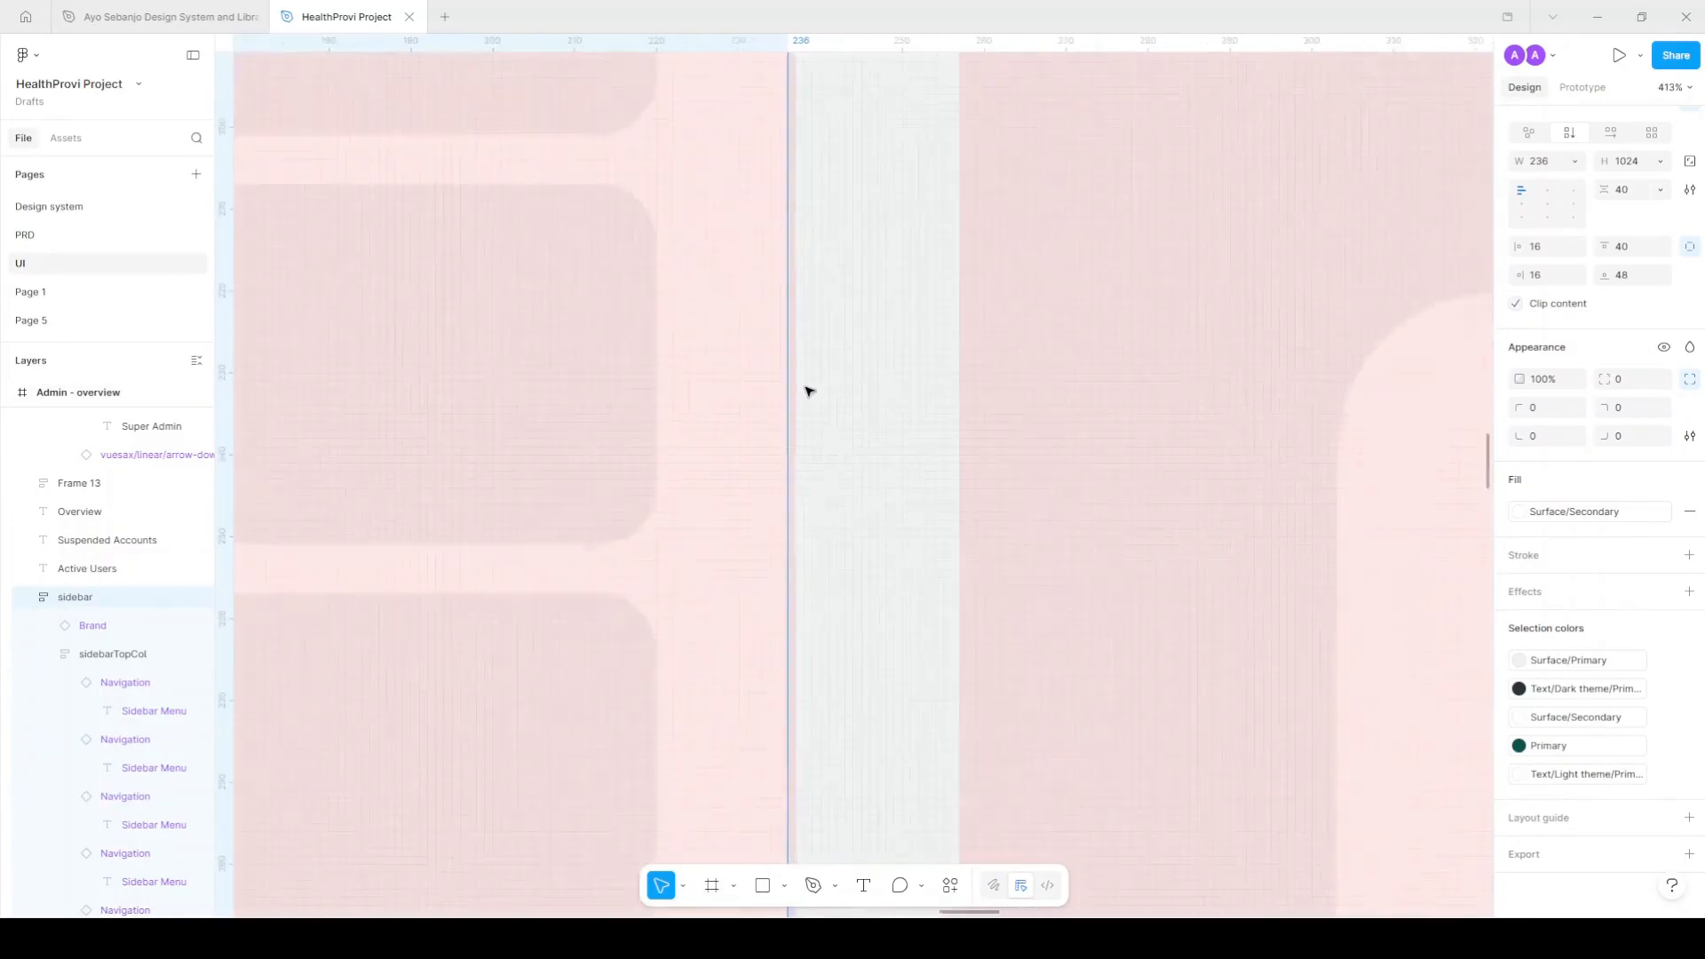
{"action": "left_click_drag", "start_coordinate": [770, 418], "coordinate": [783, 418]}
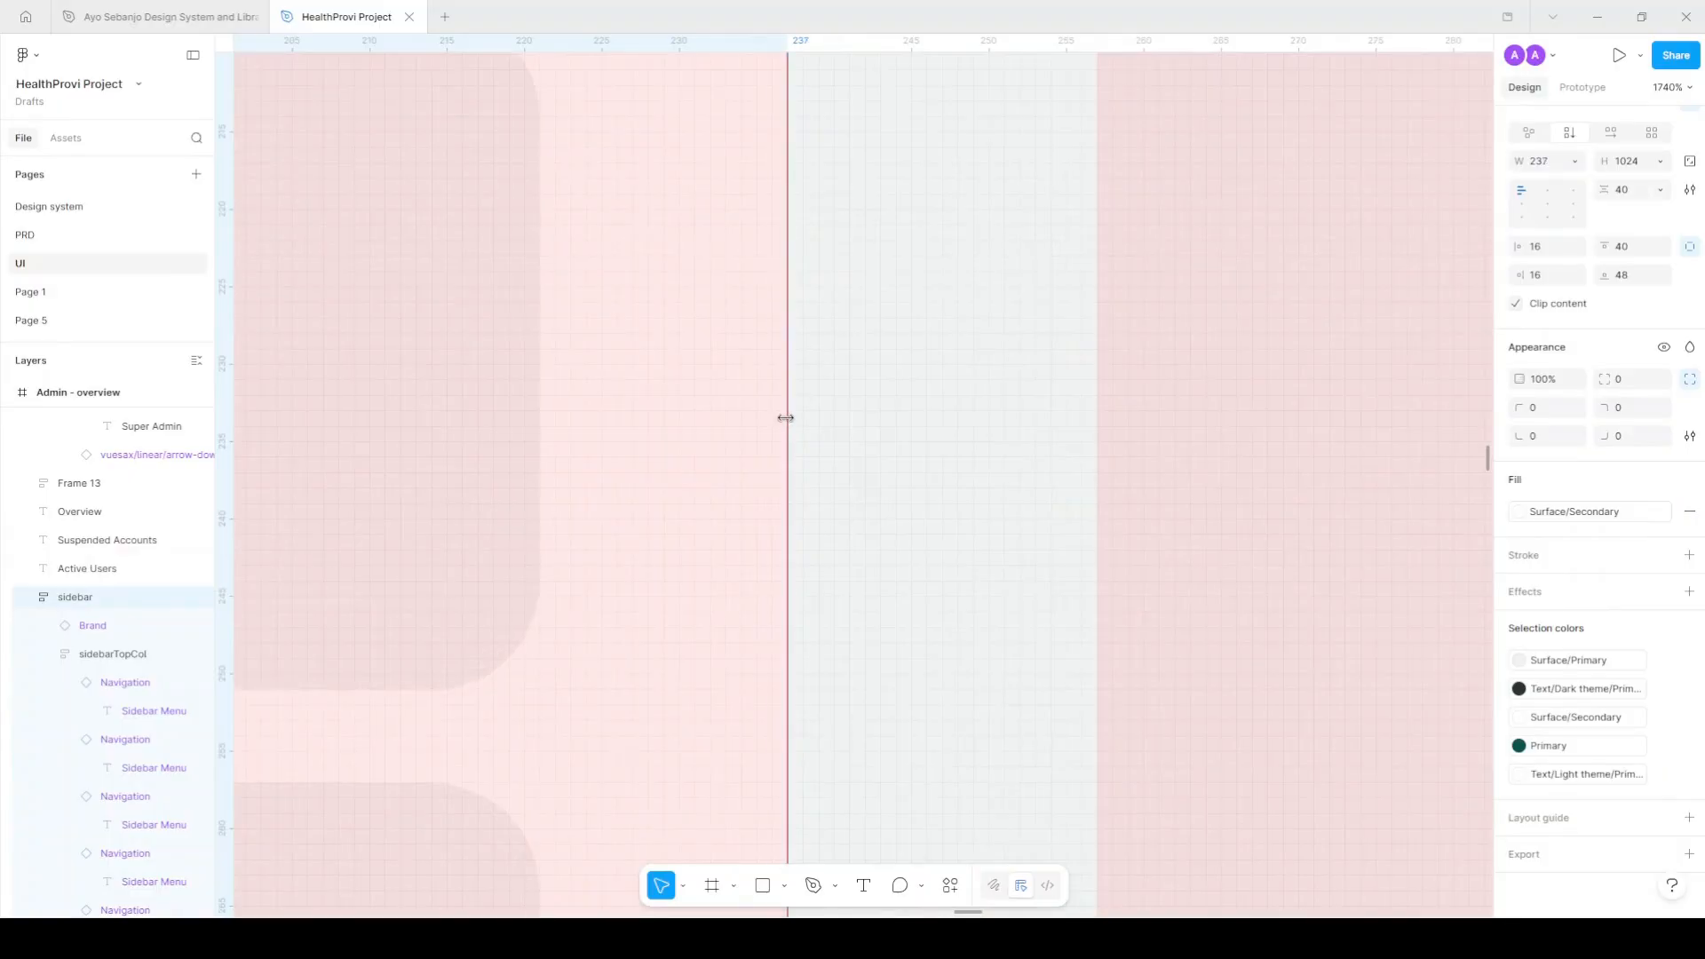
{"action": "scroll", "coordinate": [786, 417], "scroll_direction": "down", "scroll_amount": 10}
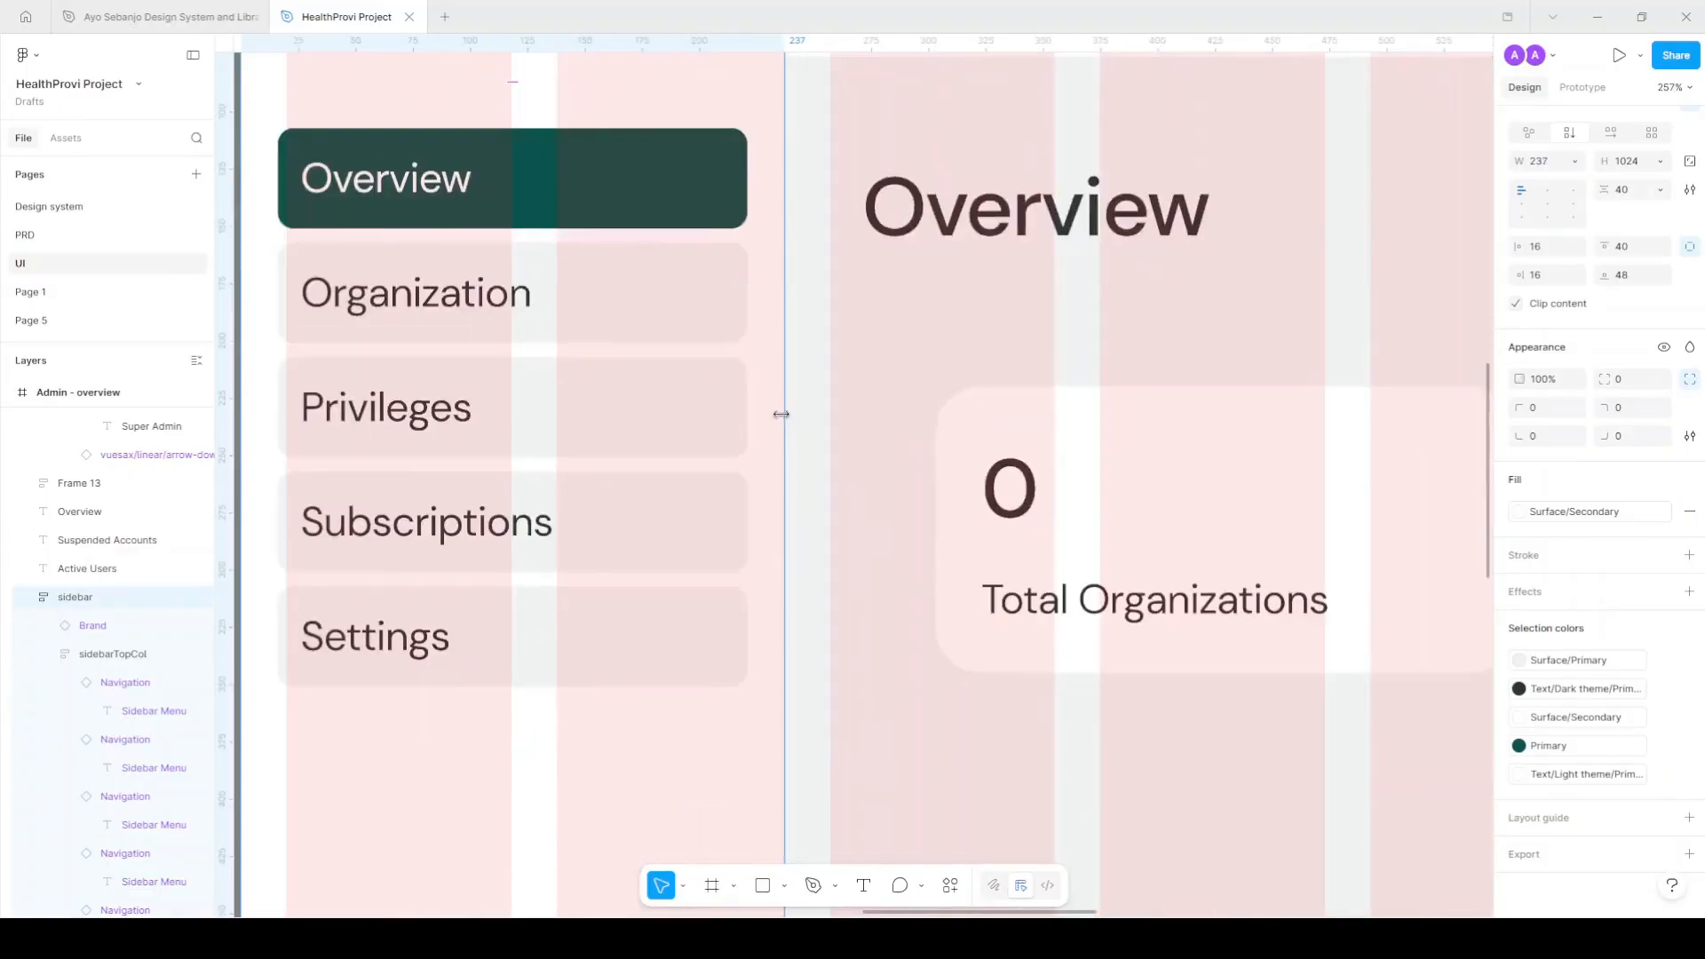
{"action": "scroll", "coordinate": [774, 412], "scroll_direction": "down", "scroll_amount": 2}
{"action": "scroll", "coordinate": [775, 412], "scroll_direction": "down", "scroll_amount": 3}
{"action": "scroll", "coordinate": [775, 412], "scroll_direction": "right", "scroll_amount": 2}
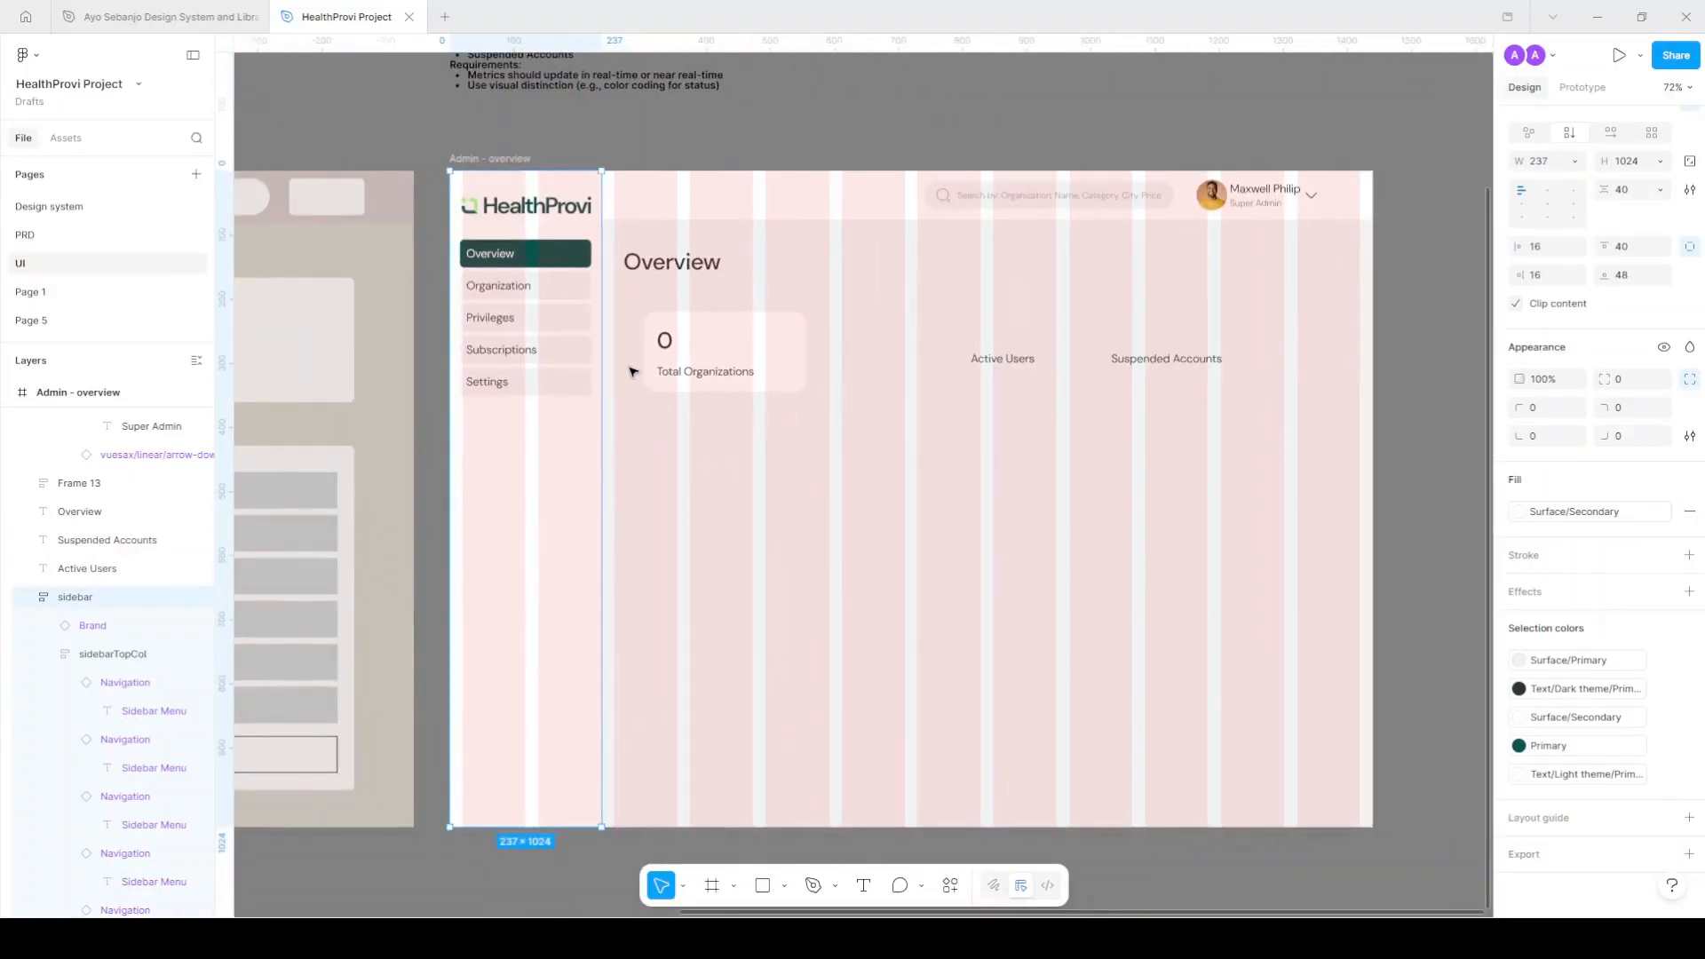
{"action": "scroll", "coordinate": [669, 276], "scroll_direction": "up", "scroll_amount": 2}
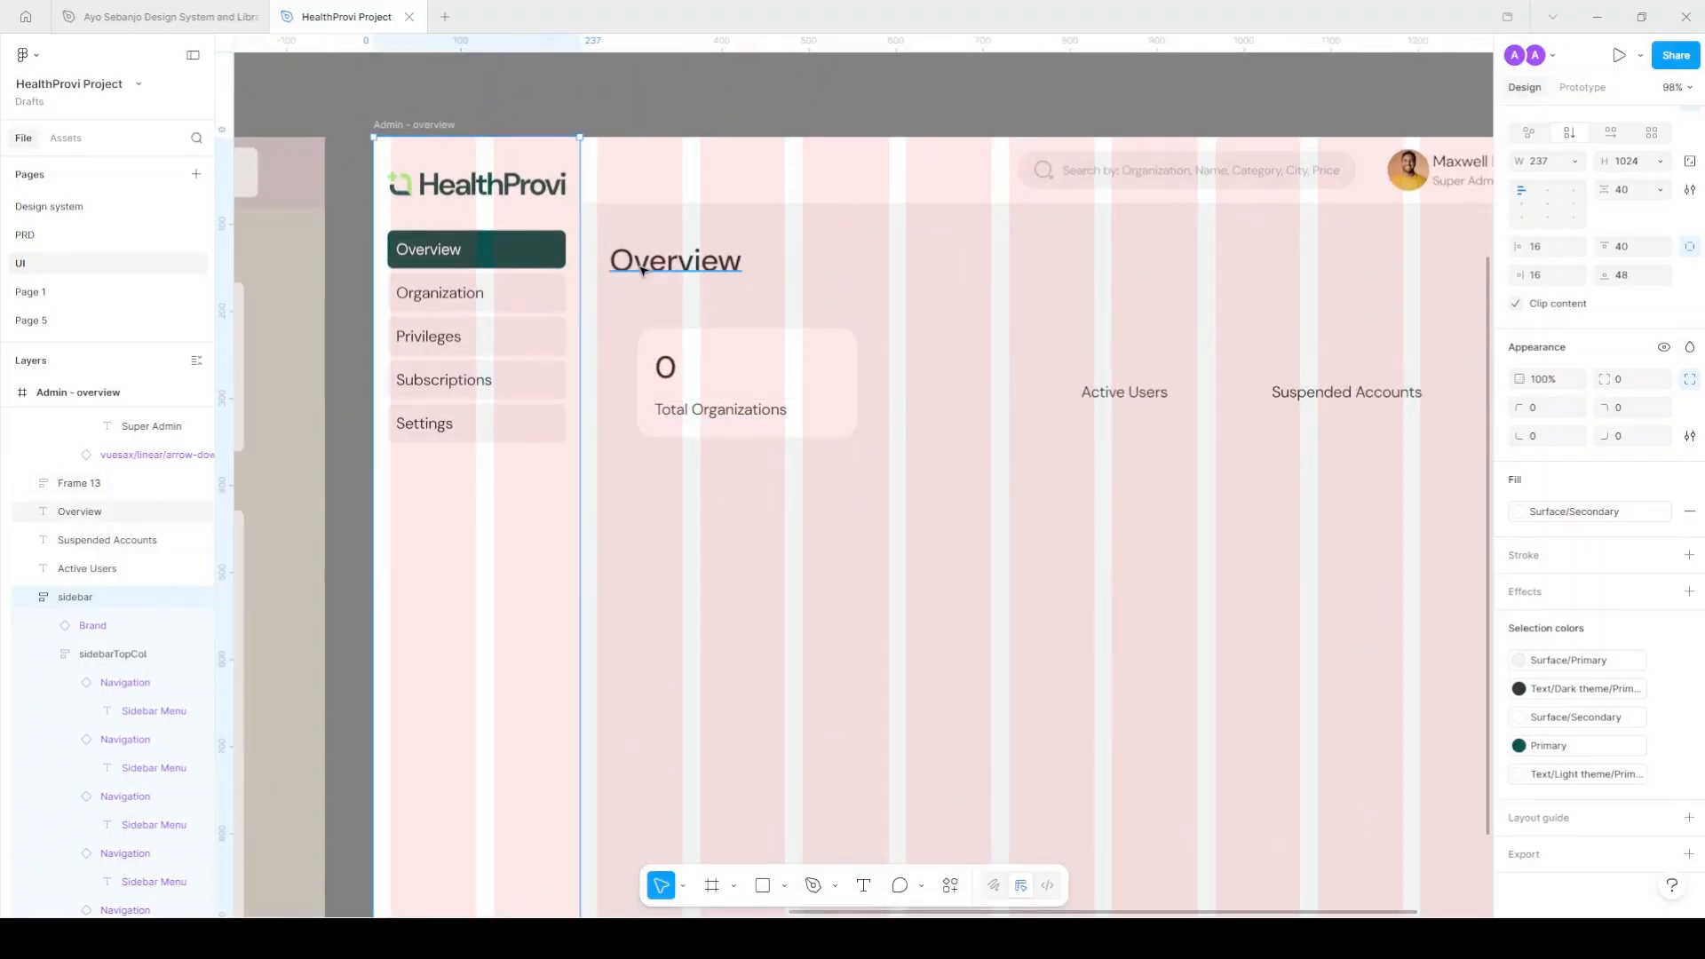
Check the Overview heading and the sidebar frame against the new 12-column grid.
{"action": "left_click", "coordinate": [672, 263]}
{"action": "scroll", "coordinate": [575, 441], "scroll_direction": "up", "scroll_amount": 8}
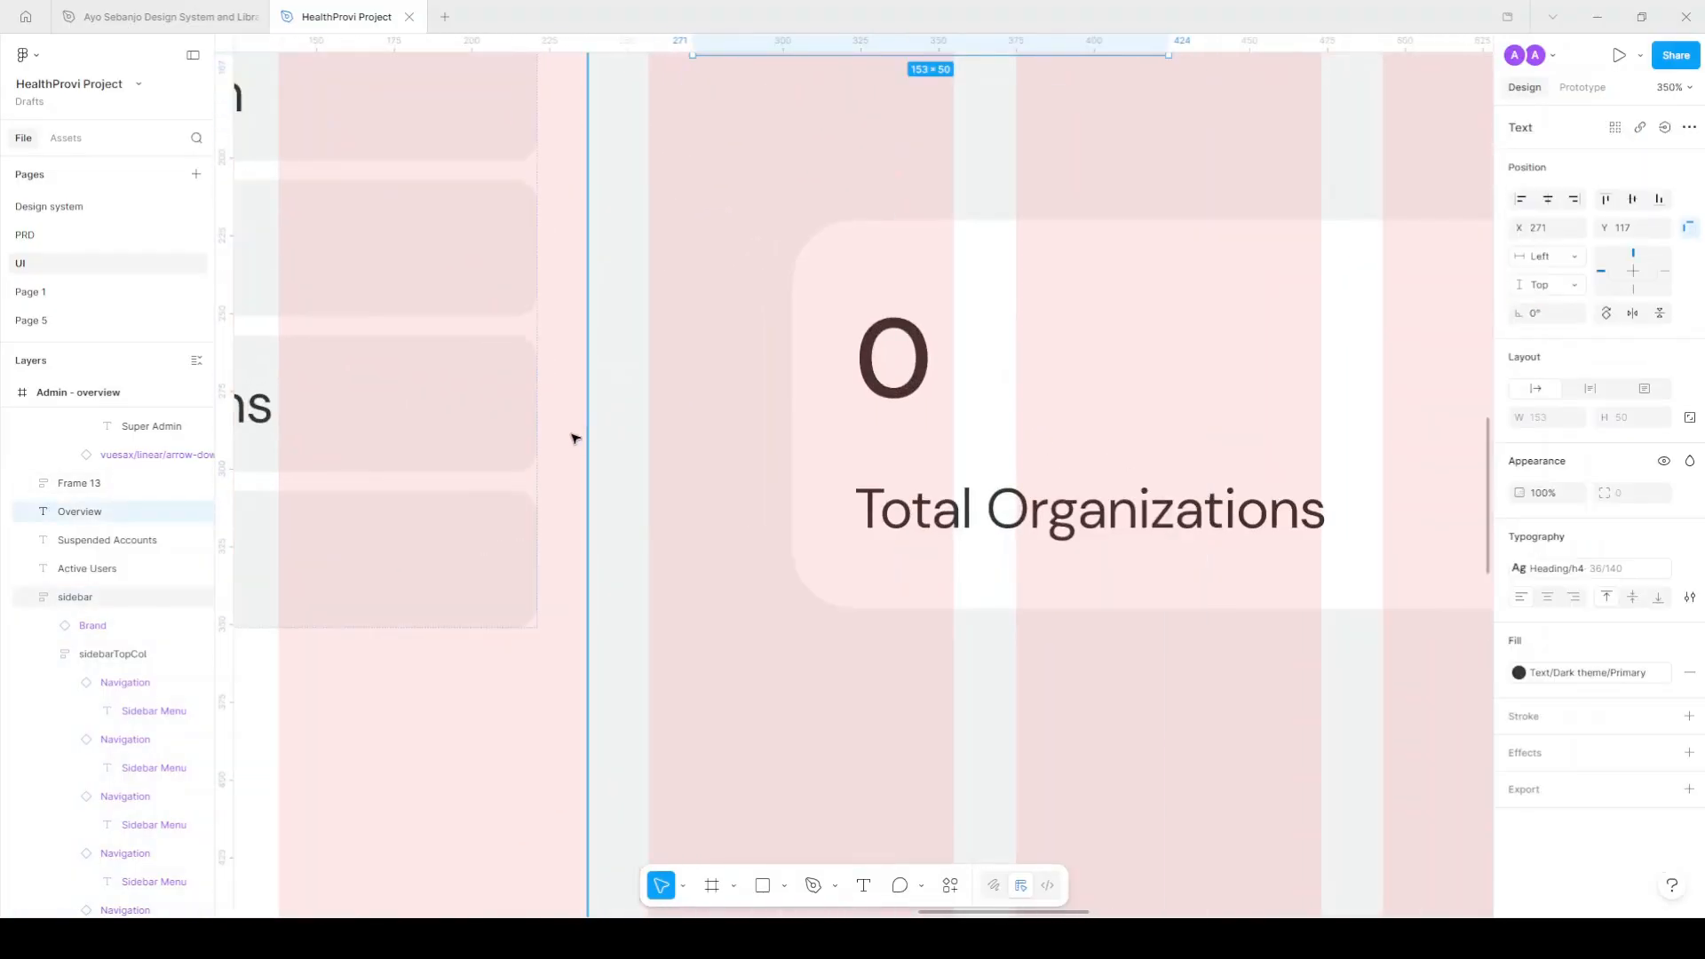
{"action": "scroll", "coordinate": [582, 475], "scroll_direction": "up", "scroll_amount": 15}
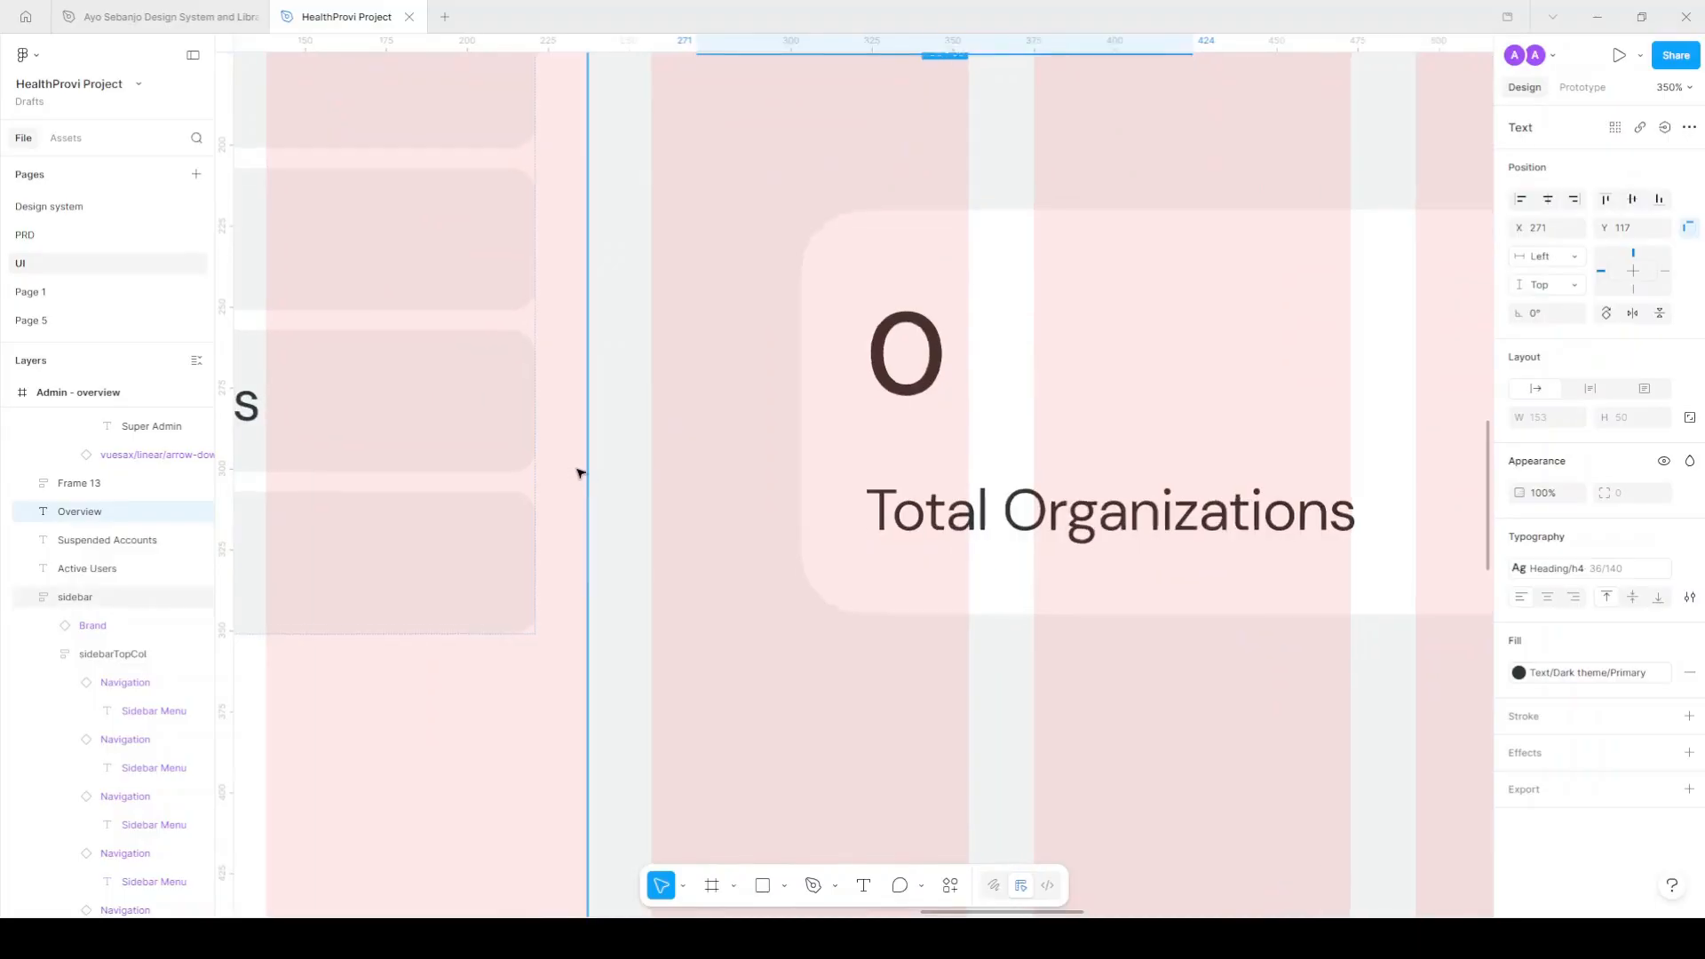
{"action": "left_click", "coordinate": [429, 516]}
{"action": "scroll", "coordinate": [510, 514], "scroll_direction": "down", "scroll_amount": 15}
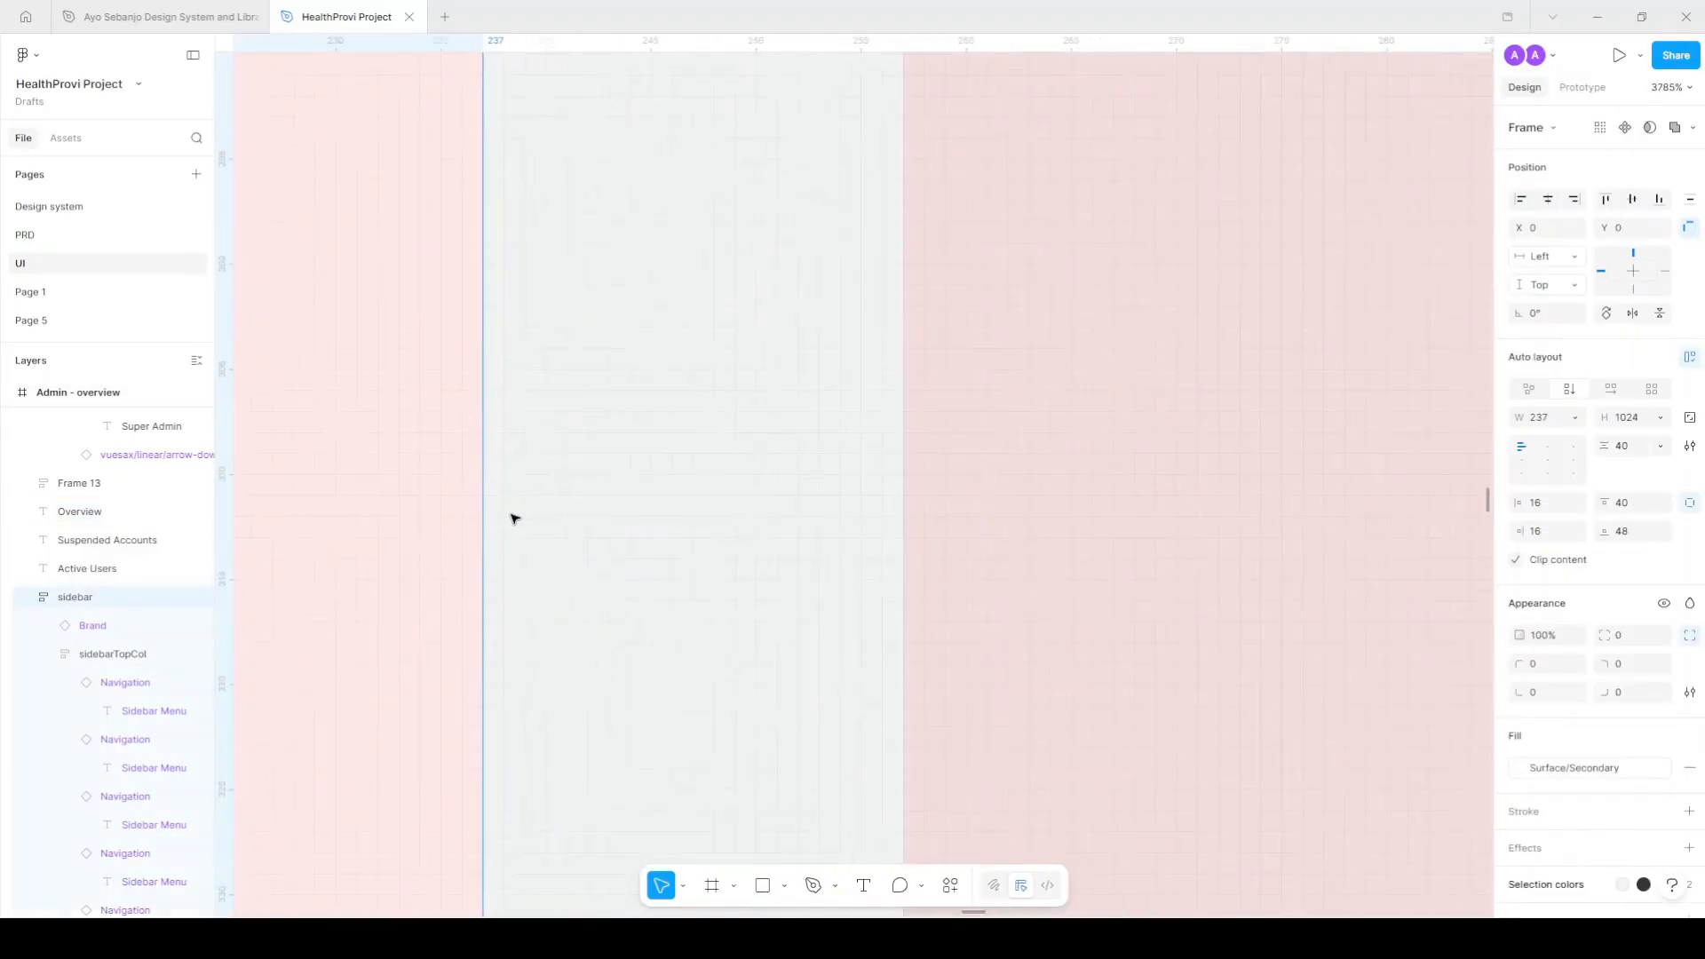
{"action": "scroll", "coordinate": [509, 512], "scroll_direction": "down", "scroll_amount": 6}
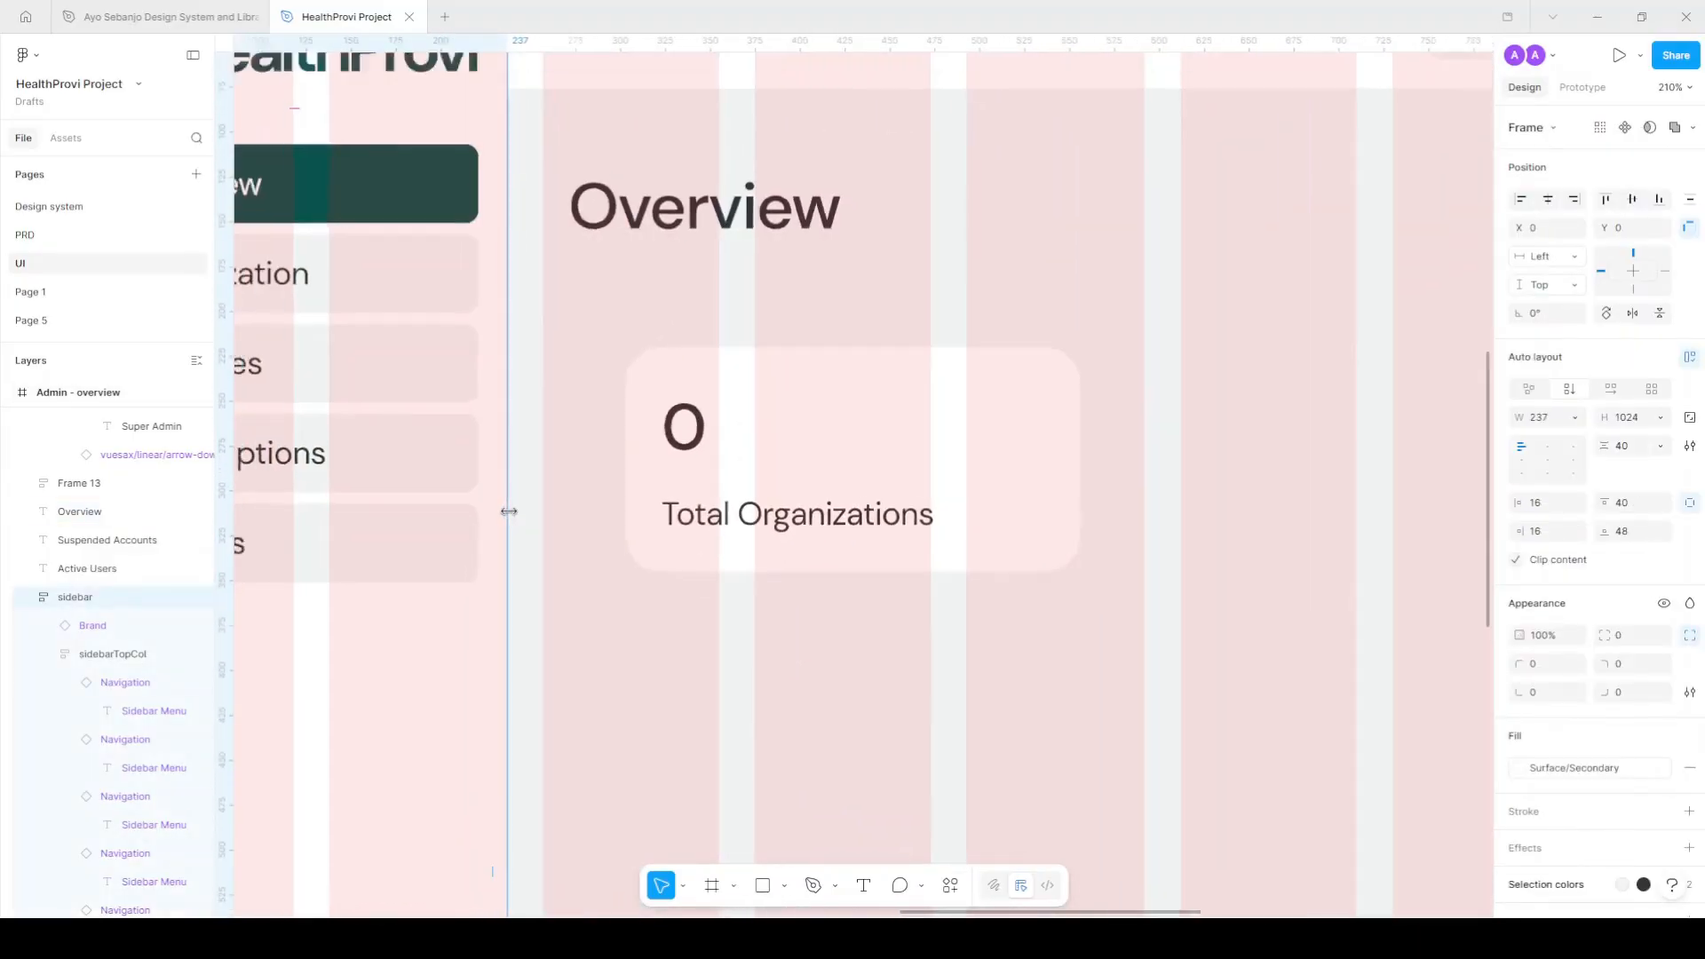
{"action": "scroll", "coordinate": [529, 503], "scroll_direction": "up", "scroll_amount": 5}
{"action": "scroll", "coordinate": [528, 504], "scroll_direction": "up", "scroll_amount": 1}
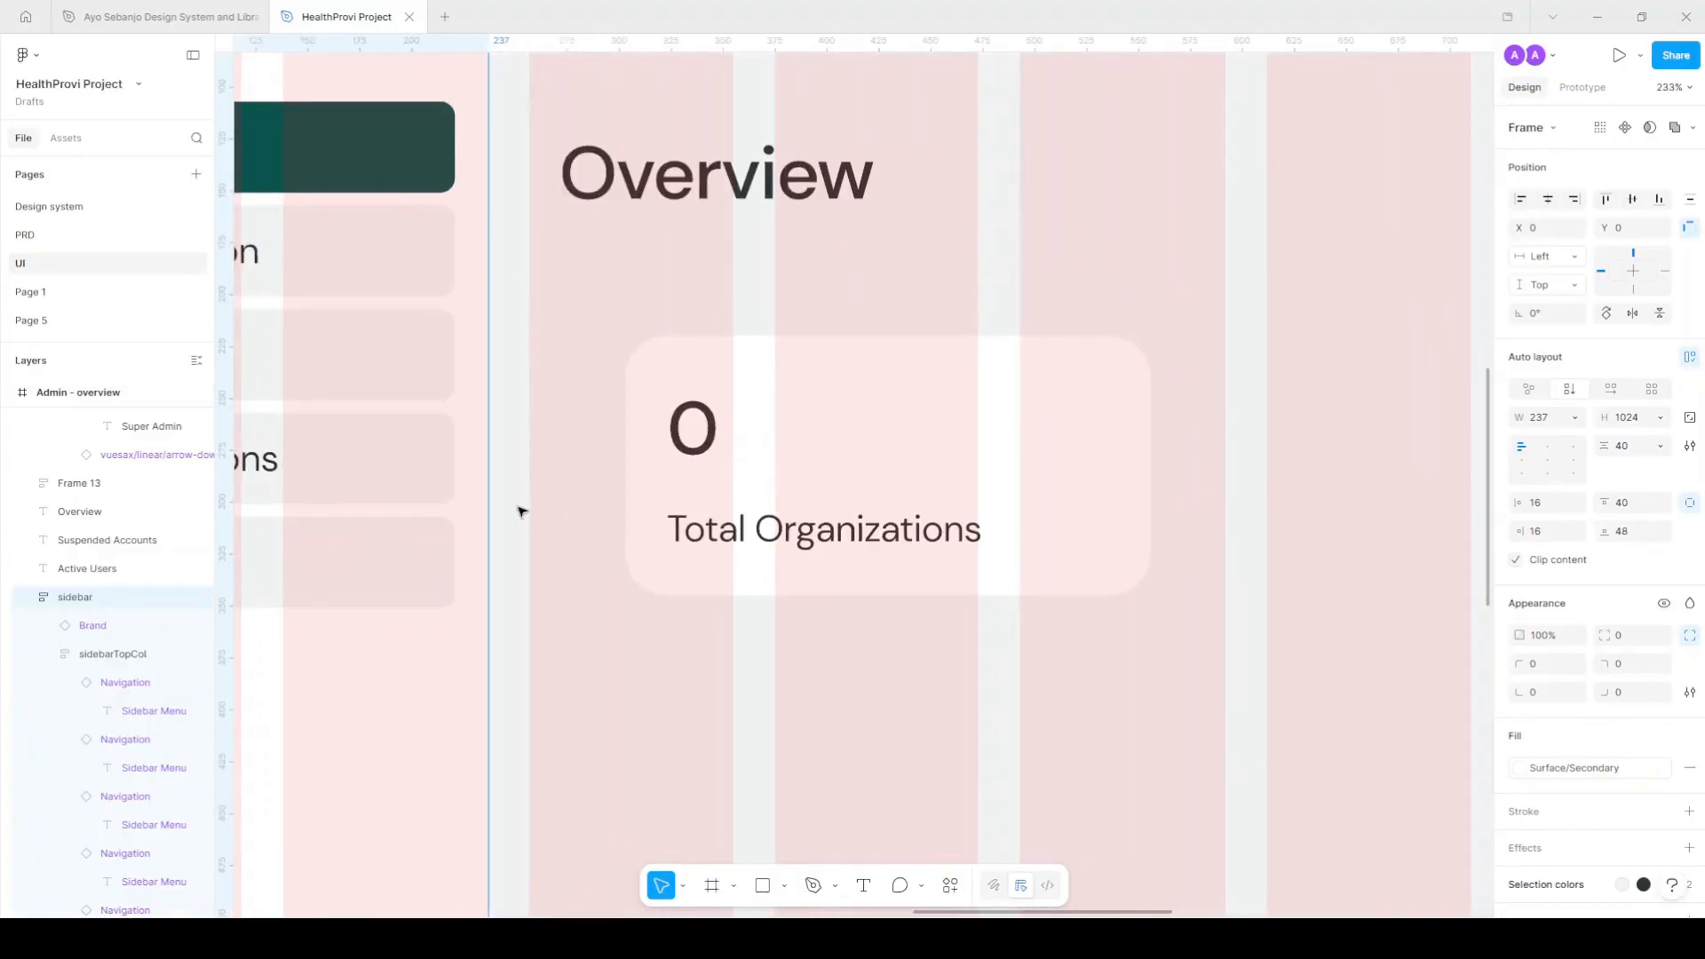
{"action": "scroll", "coordinate": [521, 505], "scroll_direction": "down", "scroll_amount": 3}
Stretch the Total Organizations card on both sides to 335 px wide.
{"action": "left_click", "coordinate": [634, 499]}
{"action": "left_click_drag", "start_coordinate": [584, 480], "coordinate": [525, 478]}
{"action": "left_click_drag", "start_coordinate": [910, 472], "coordinate": [957, 469]}
{"action": "scroll", "coordinate": [868, 468], "scroll_direction": "down", "scroll_amount": 5}
{"action": "left_click", "coordinate": [924, 477]}
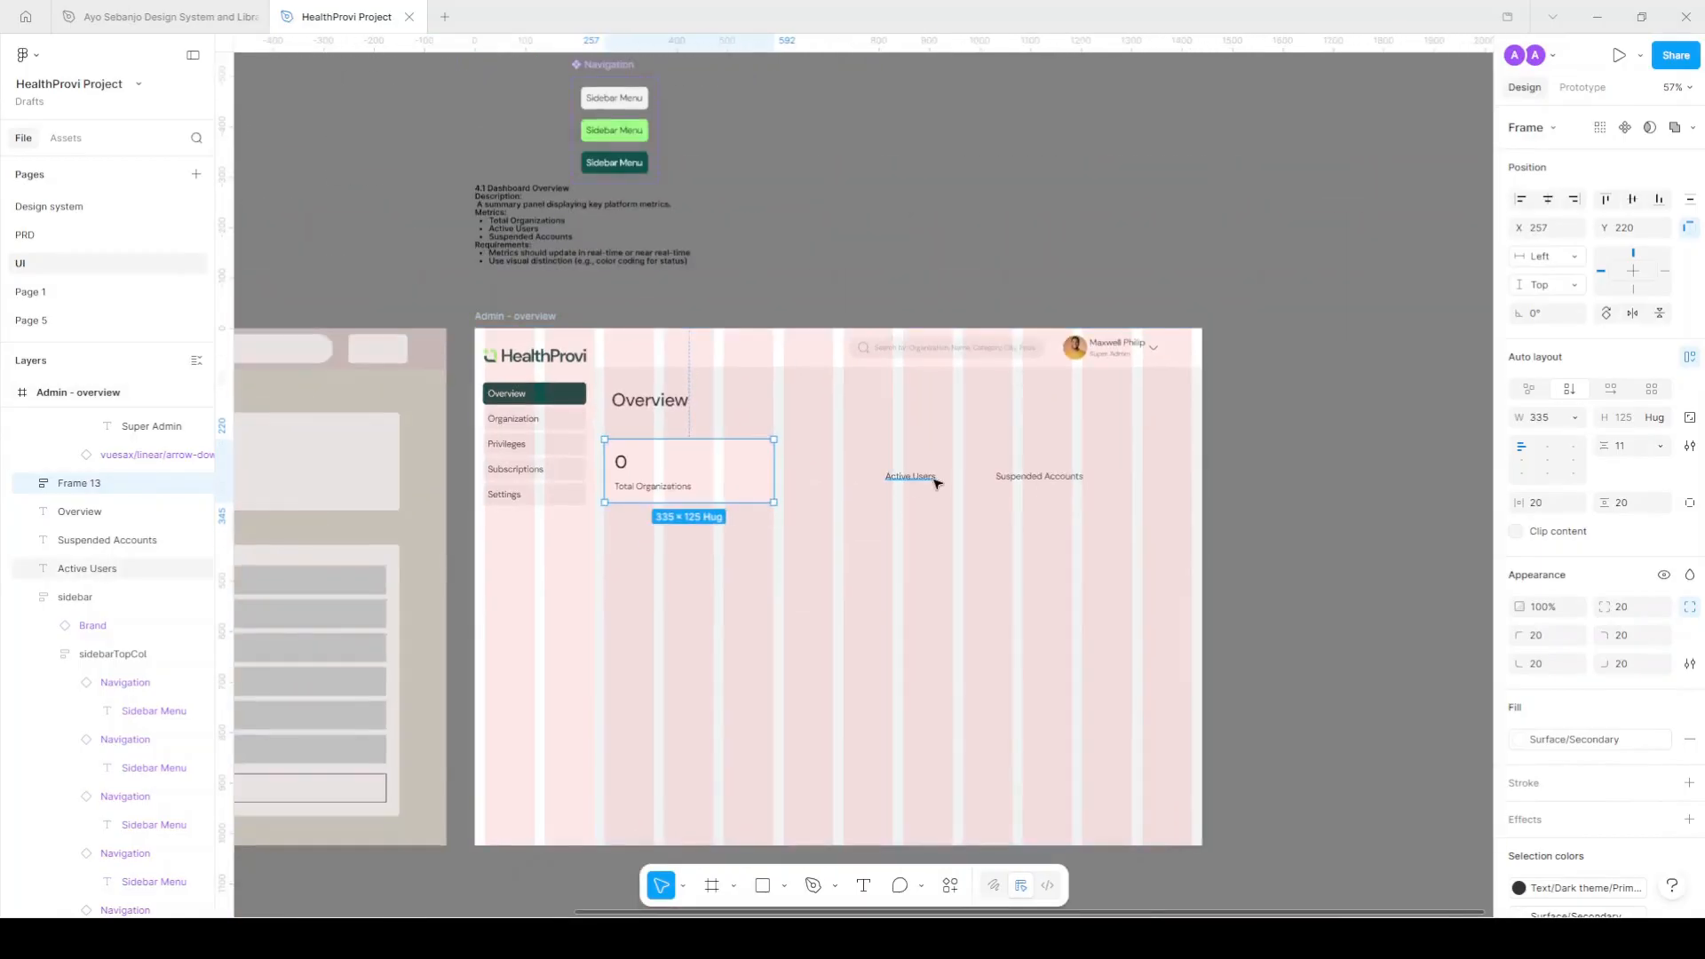
{"action": "left_click", "coordinate": [1061, 484], "text": "shift"}
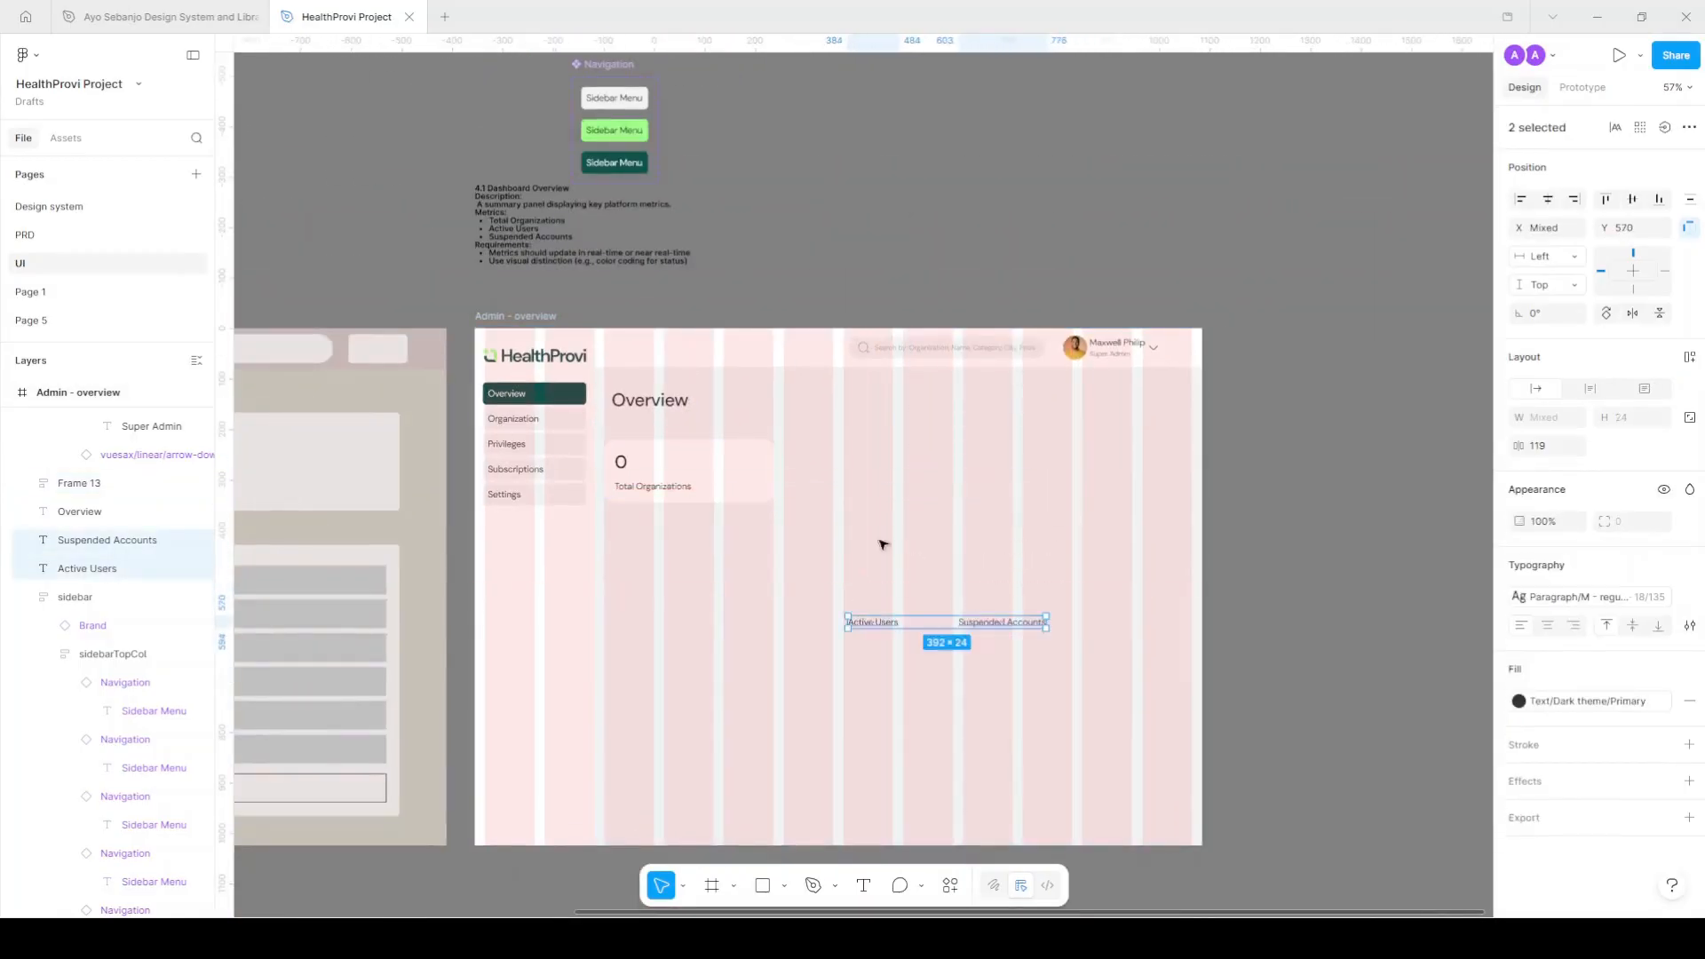
{"action": "scroll", "coordinate": [925, 579], "scroll_direction": "up", "scroll_amount": 5}
Set the card's auto-layout gap to 28 and turn it into a component.
{"action": "left_click", "coordinate": [726, 477]}
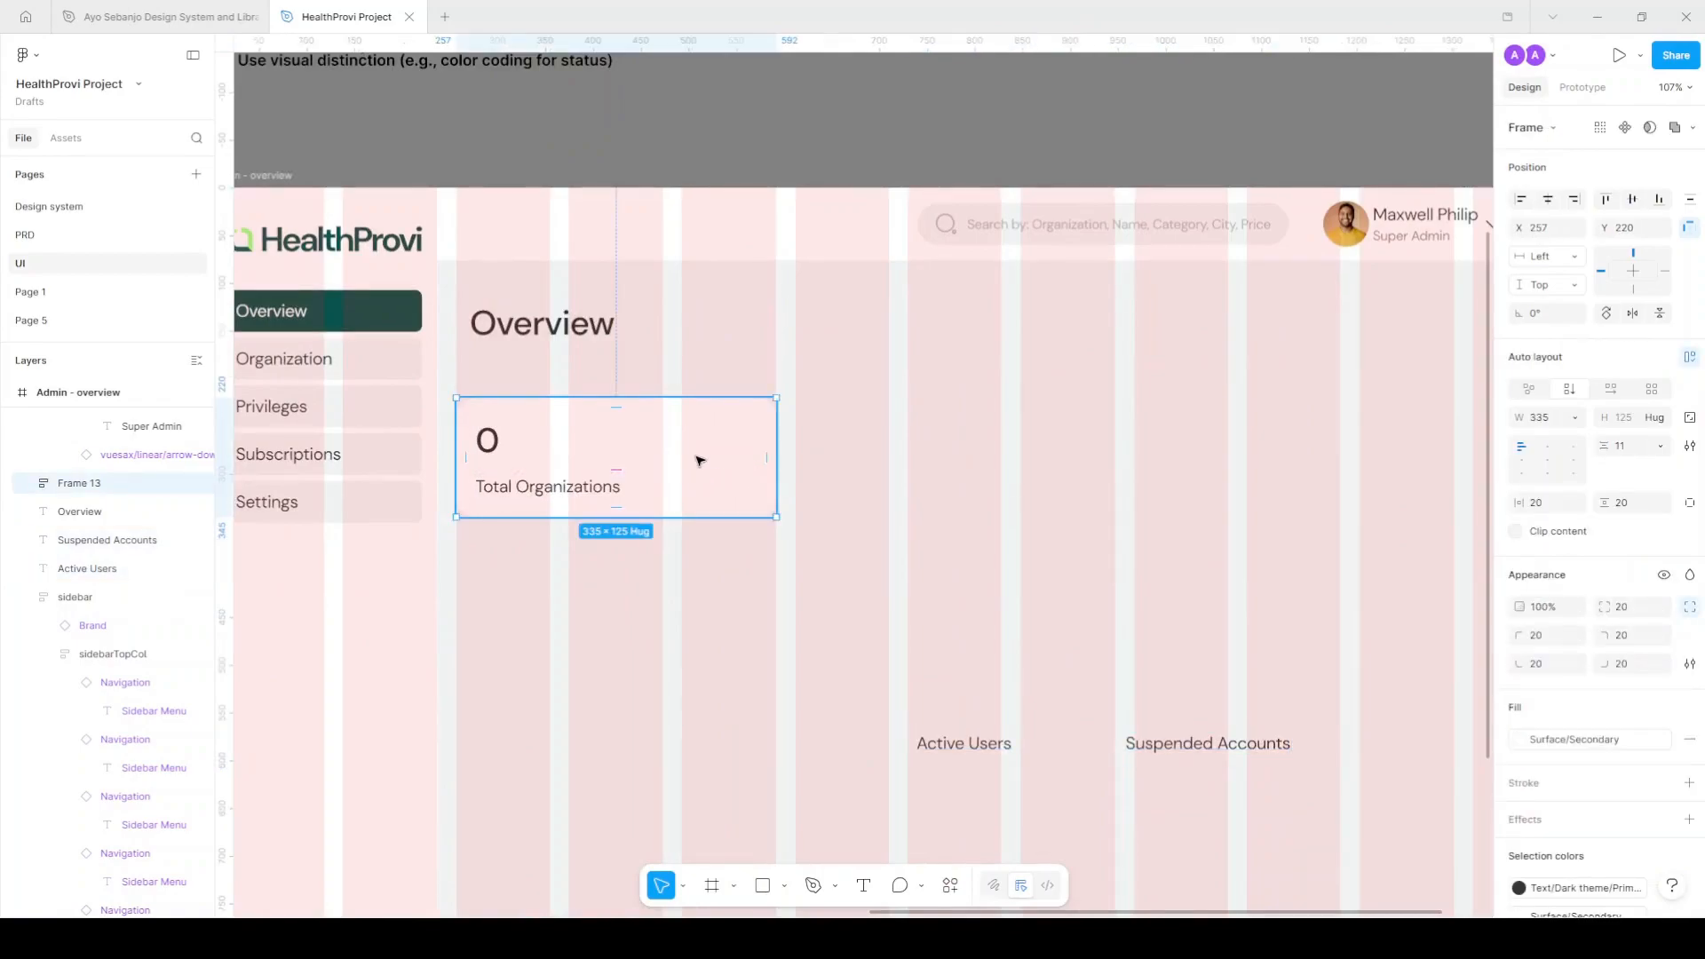
{"action": "scroll", "coordinate": [781, 453], "scroll_direction": "right", "scroll_amount": 2}
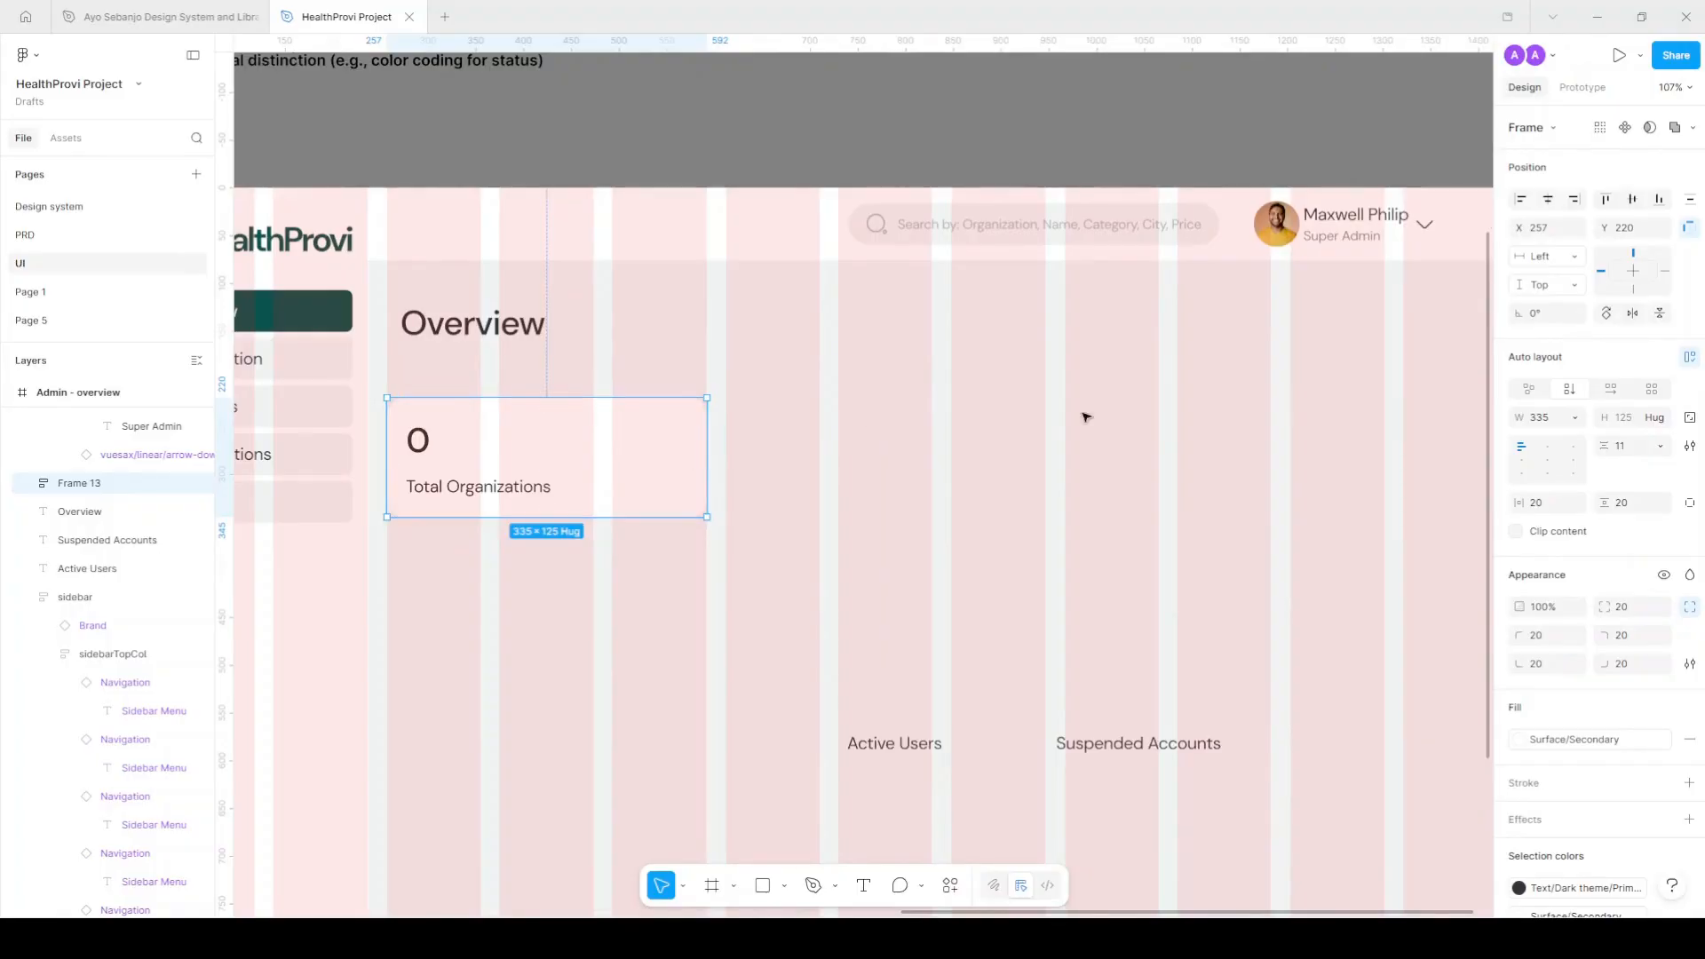
{"action": "left_click", "coordinate": [1623, 447]}
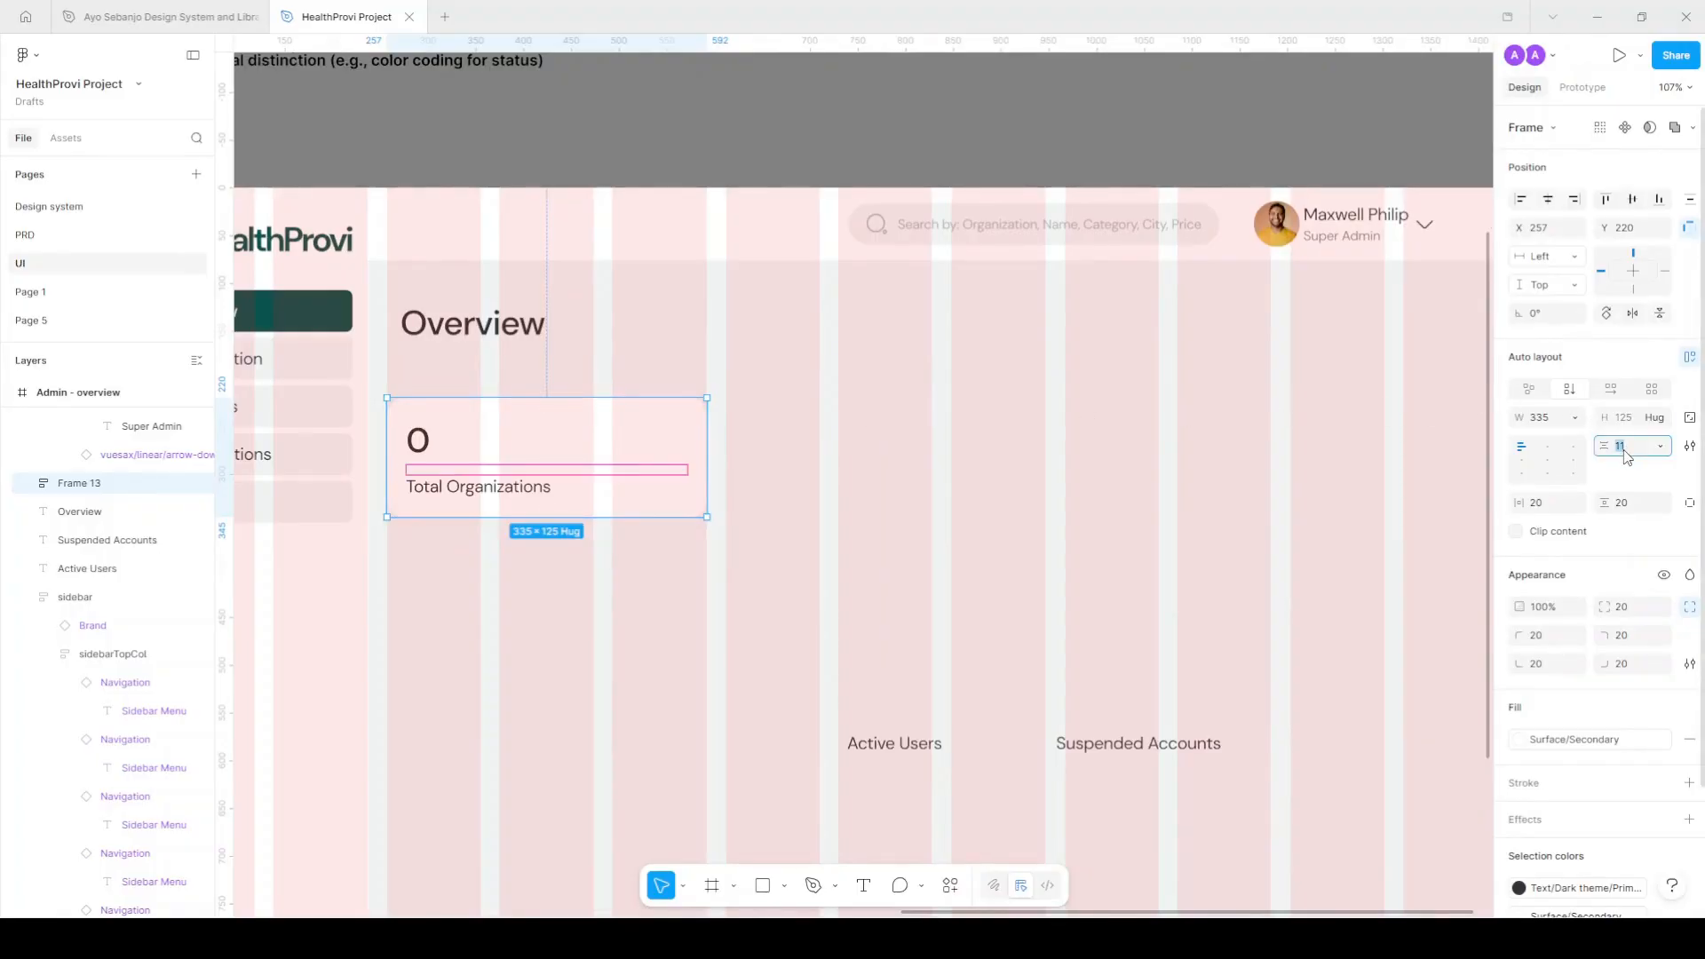
{"action": "key", "text": "Return"}
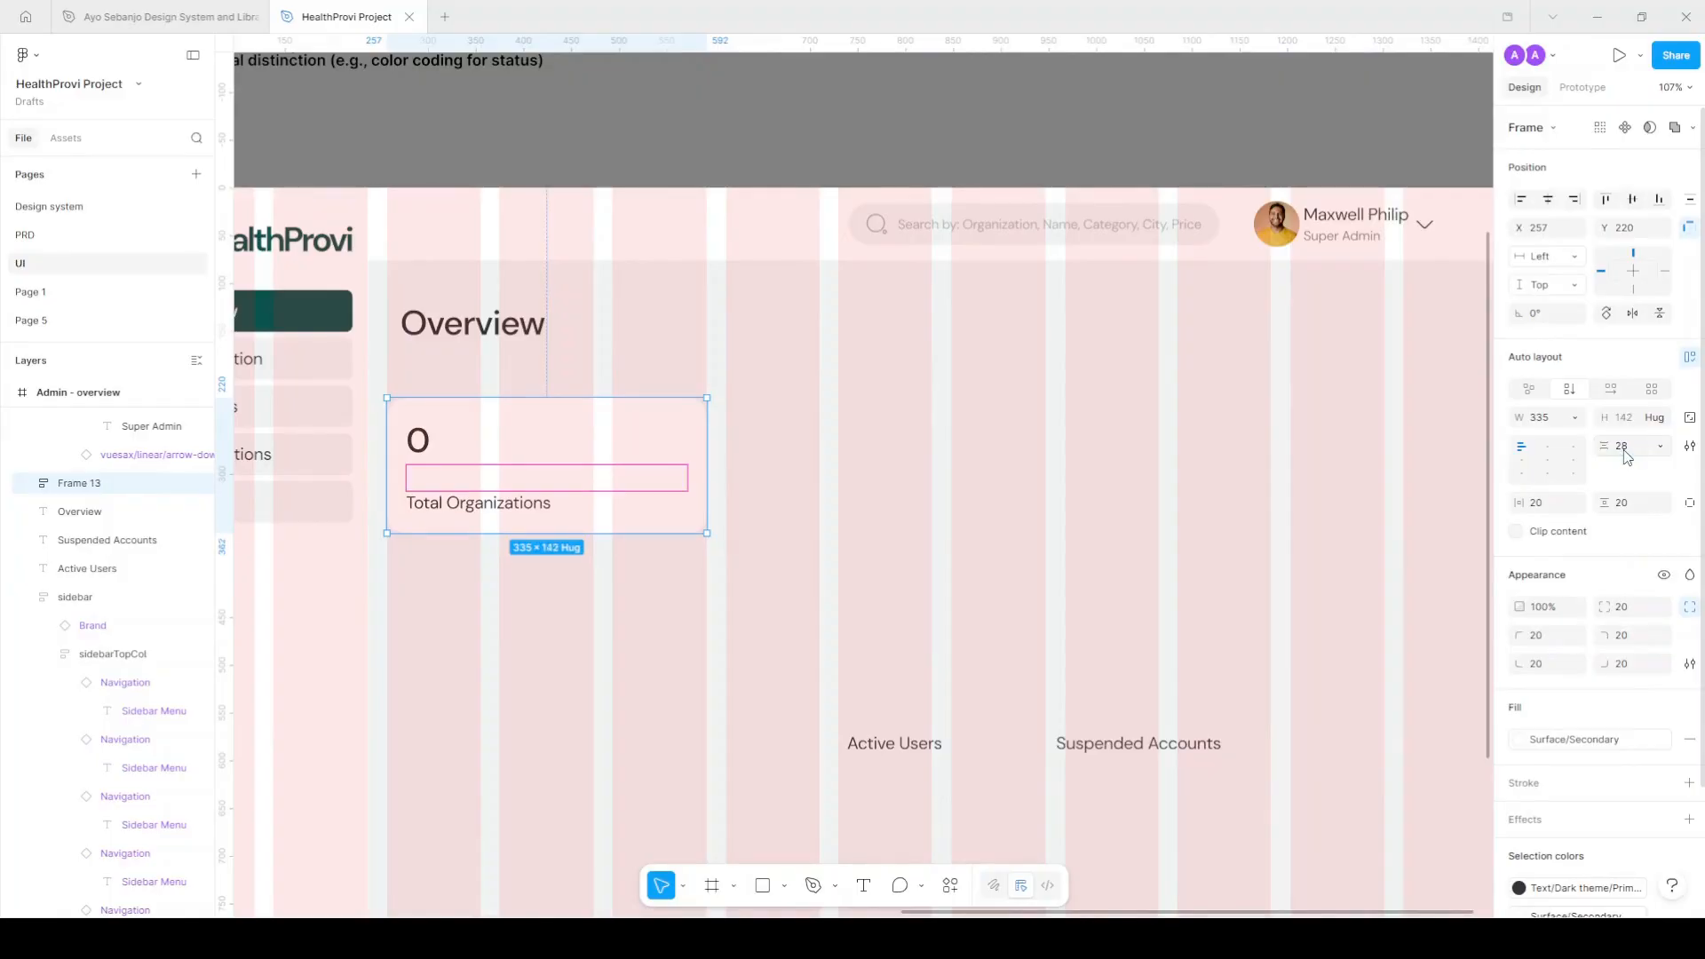
{"action": "left_click", "coordinate": [1625, 129]}
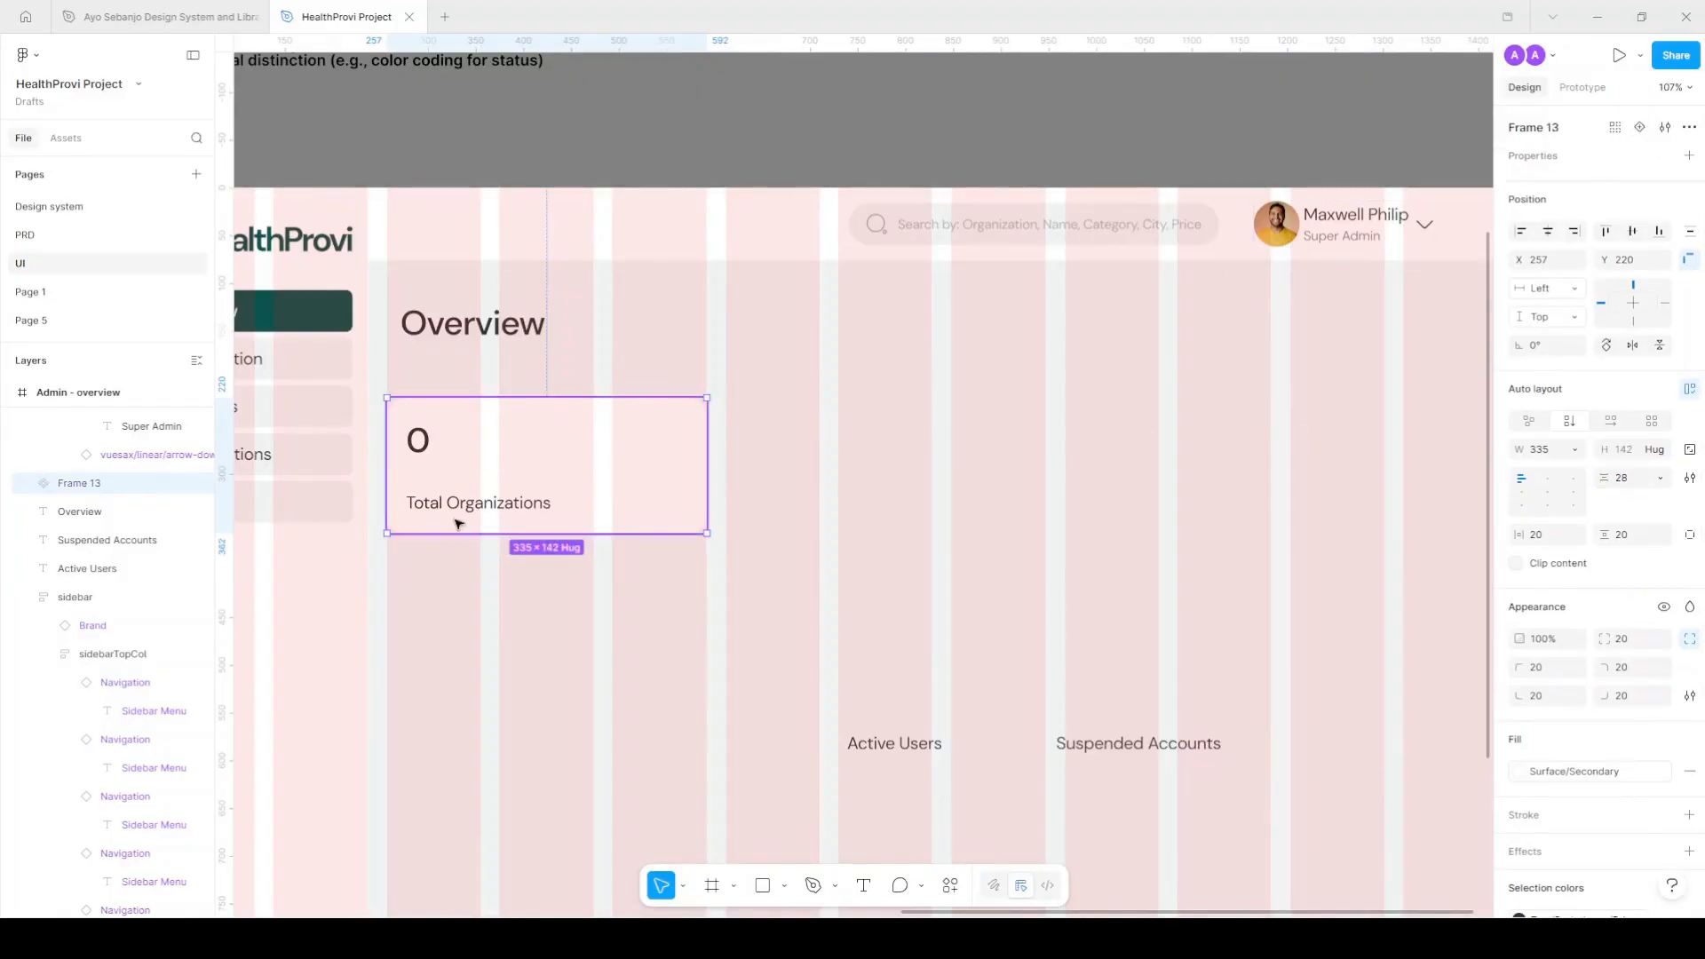
Rename the card component's layer to metricsCard.
{"action": "double_click", "coordinate": [98, 483]}
{"action": "type", "text": "metricsCard"}
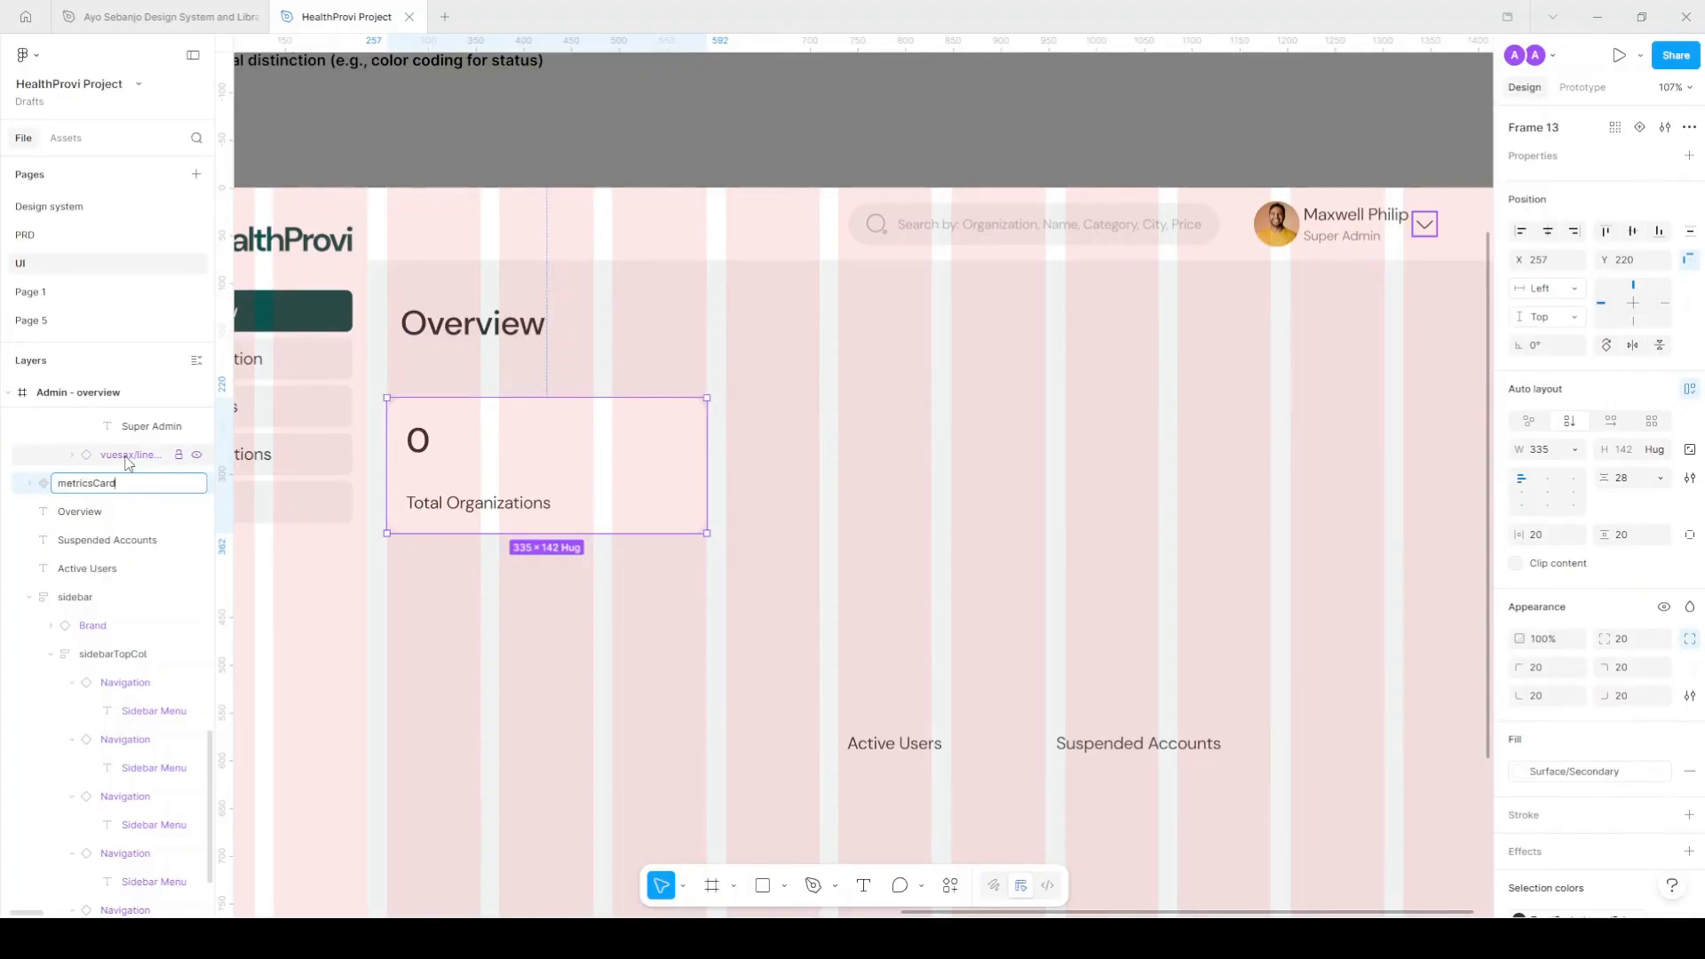
{"action": "key", "text": "Return"}
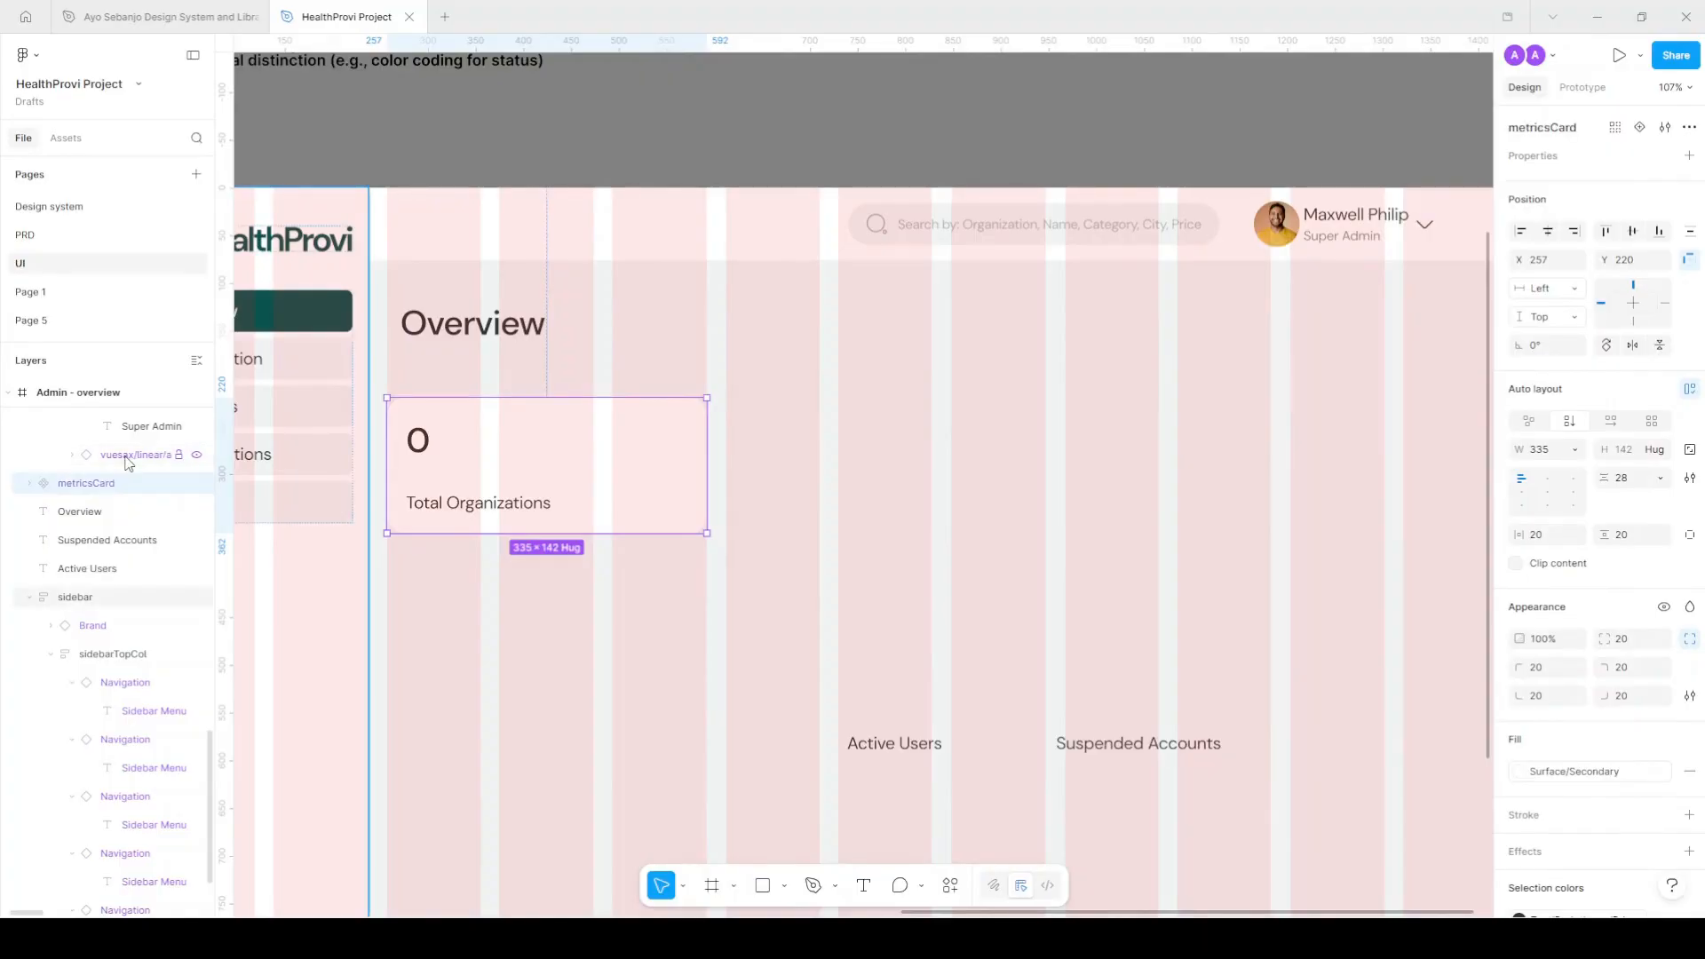
{"action": "left_click", "coordinate": [30, 482]}
{"action": "left_click", "coordinate": [30, 482]}
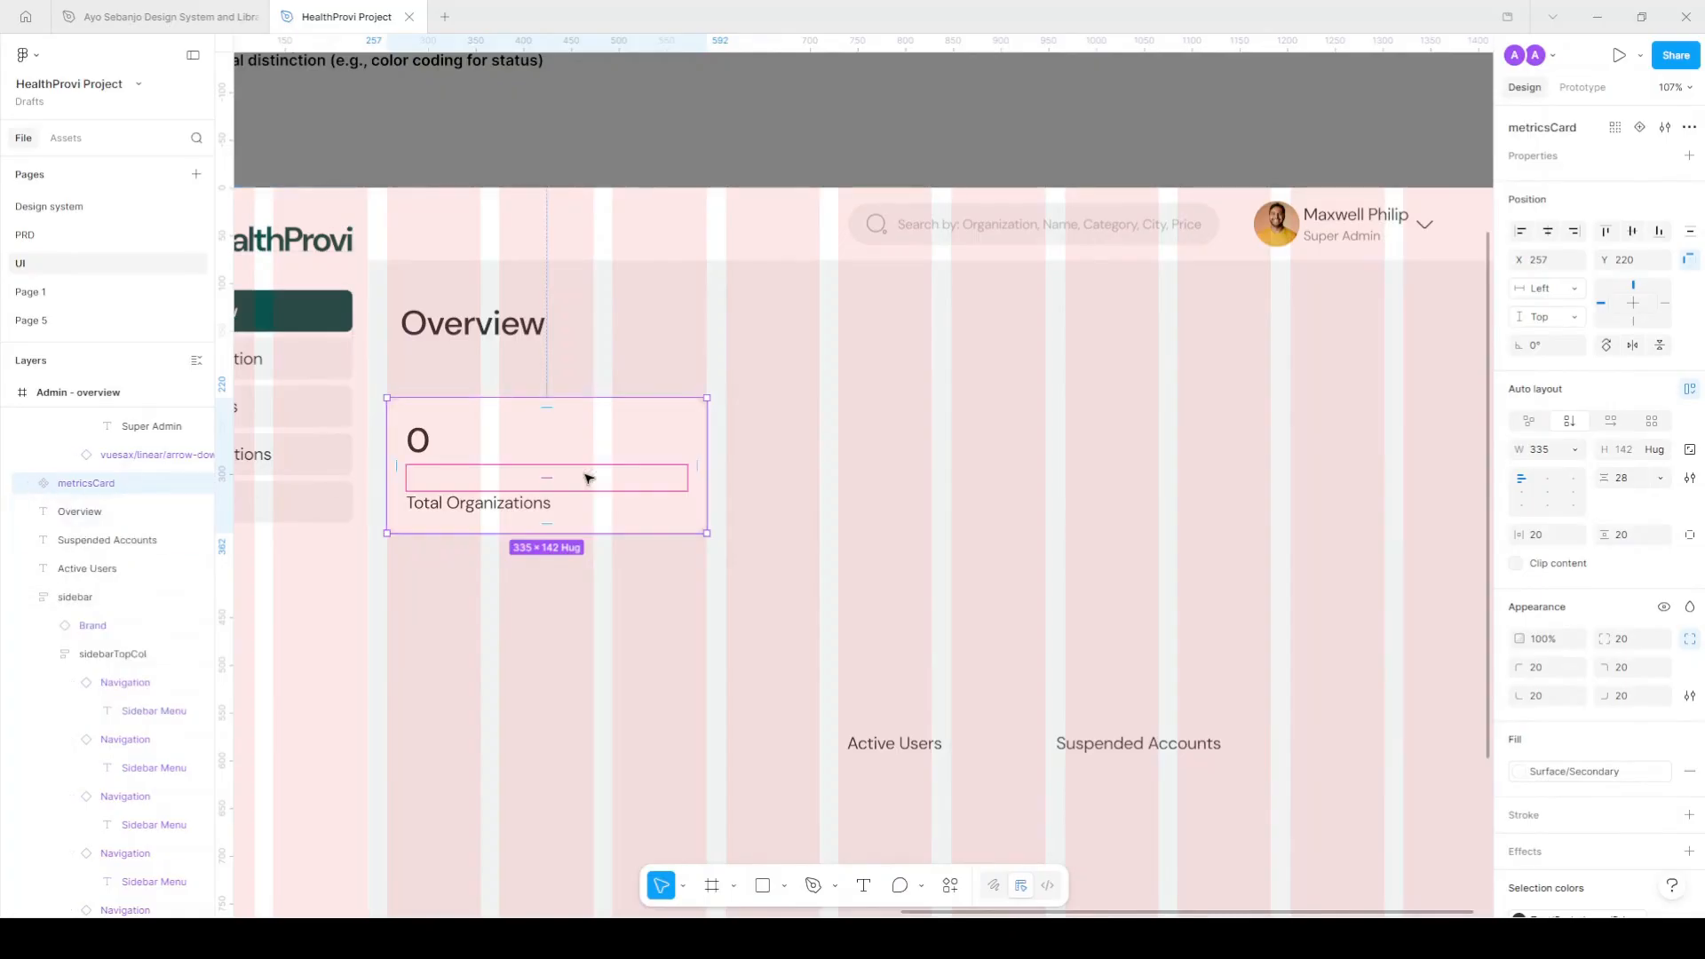
Duplicate the card twice, placing copies at X 614 and 971.
{"action": "left_click_drag", "start_coordinate": [689, 457], "coordinate": [859, 461]}
{"action": "scroll", "coordinate": [859, 461], "scroll_direction": "right", "scroll_amount": 1}
{"action": "scroll", "coordinate": [853, 461], "scroll_direction": "down", "scroll_amount": 3}
{"action": "key", "text": "ctrl+d"}
{"action": "scroll", "coordinate": [854, 458], "scroll_direction": "up", "scroll_amount": 2}
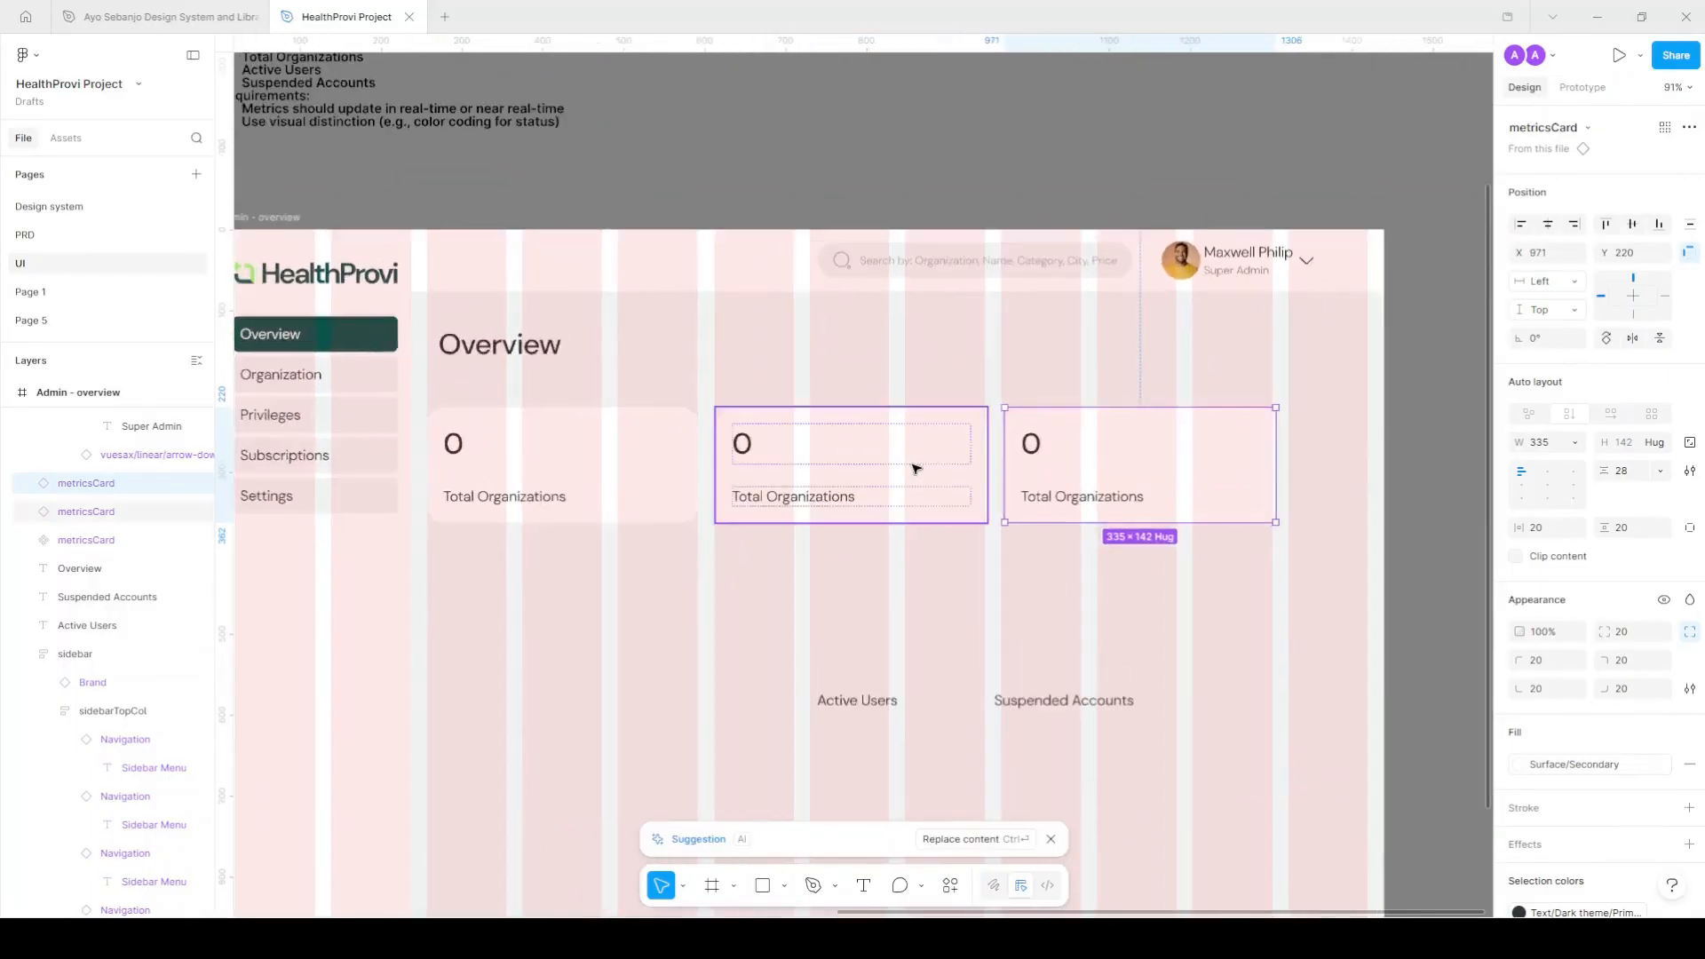
{"action": "scroll", "coordinate": [656, 475], "scroll_direction": "up", "scroll_amount": 1}
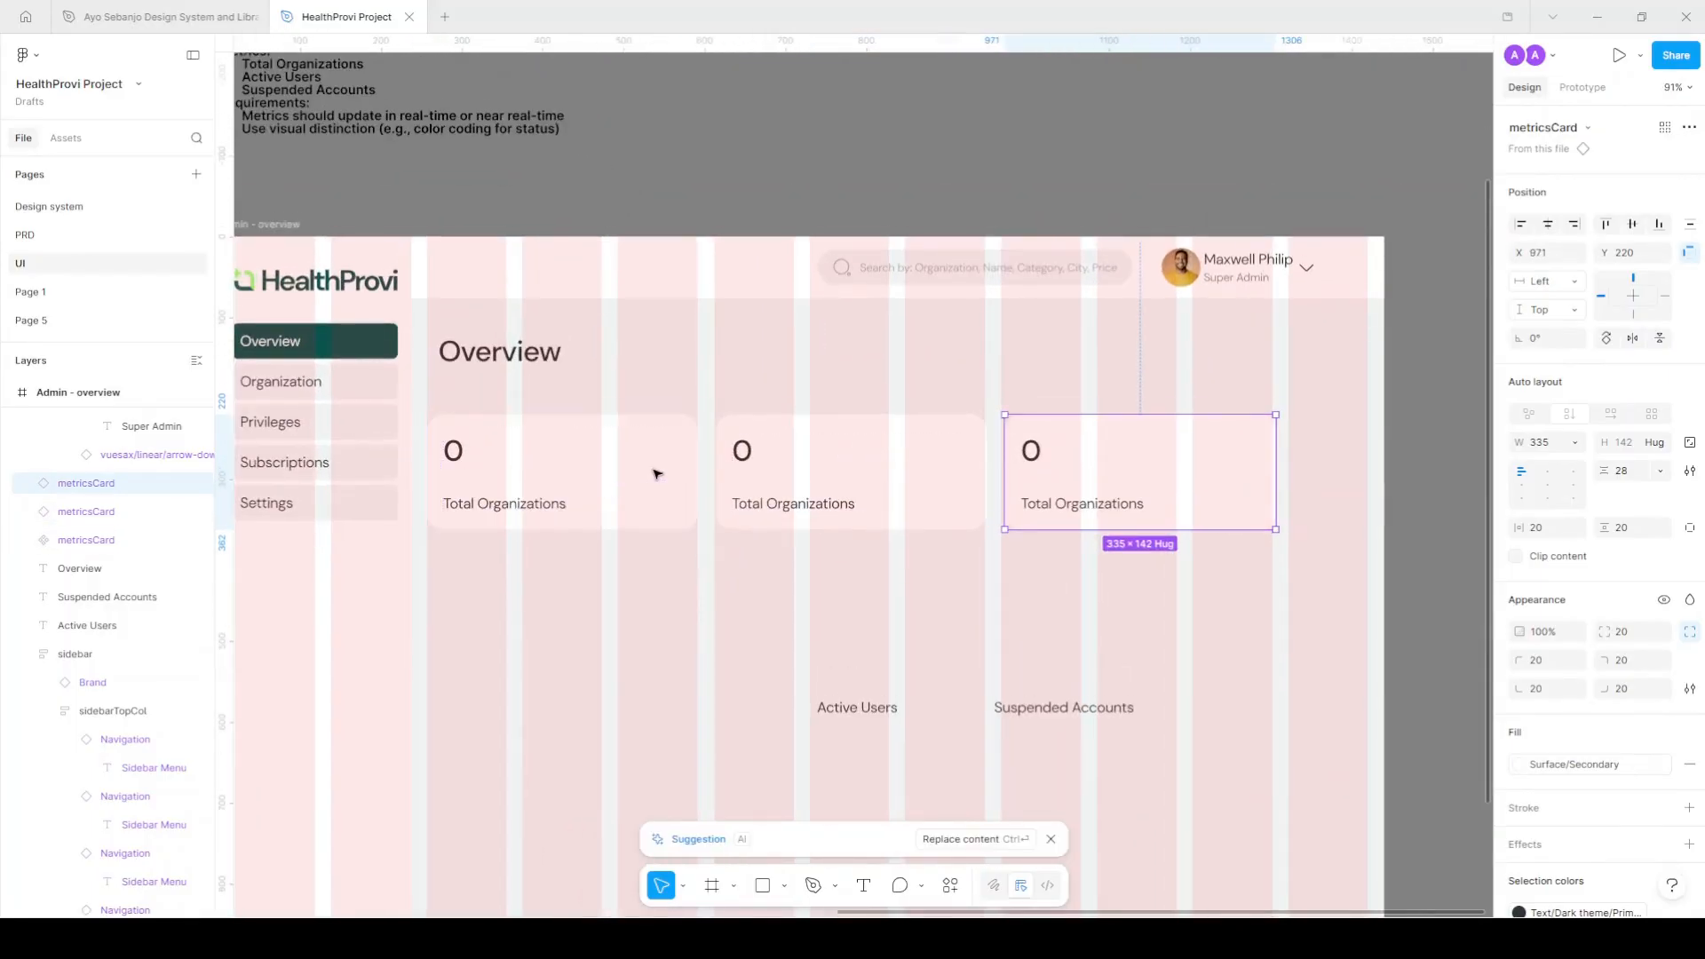
{"action": "scroll", "coordinate": [1058, 465], "scroll_direction": "down", "scroll_amount": 1}
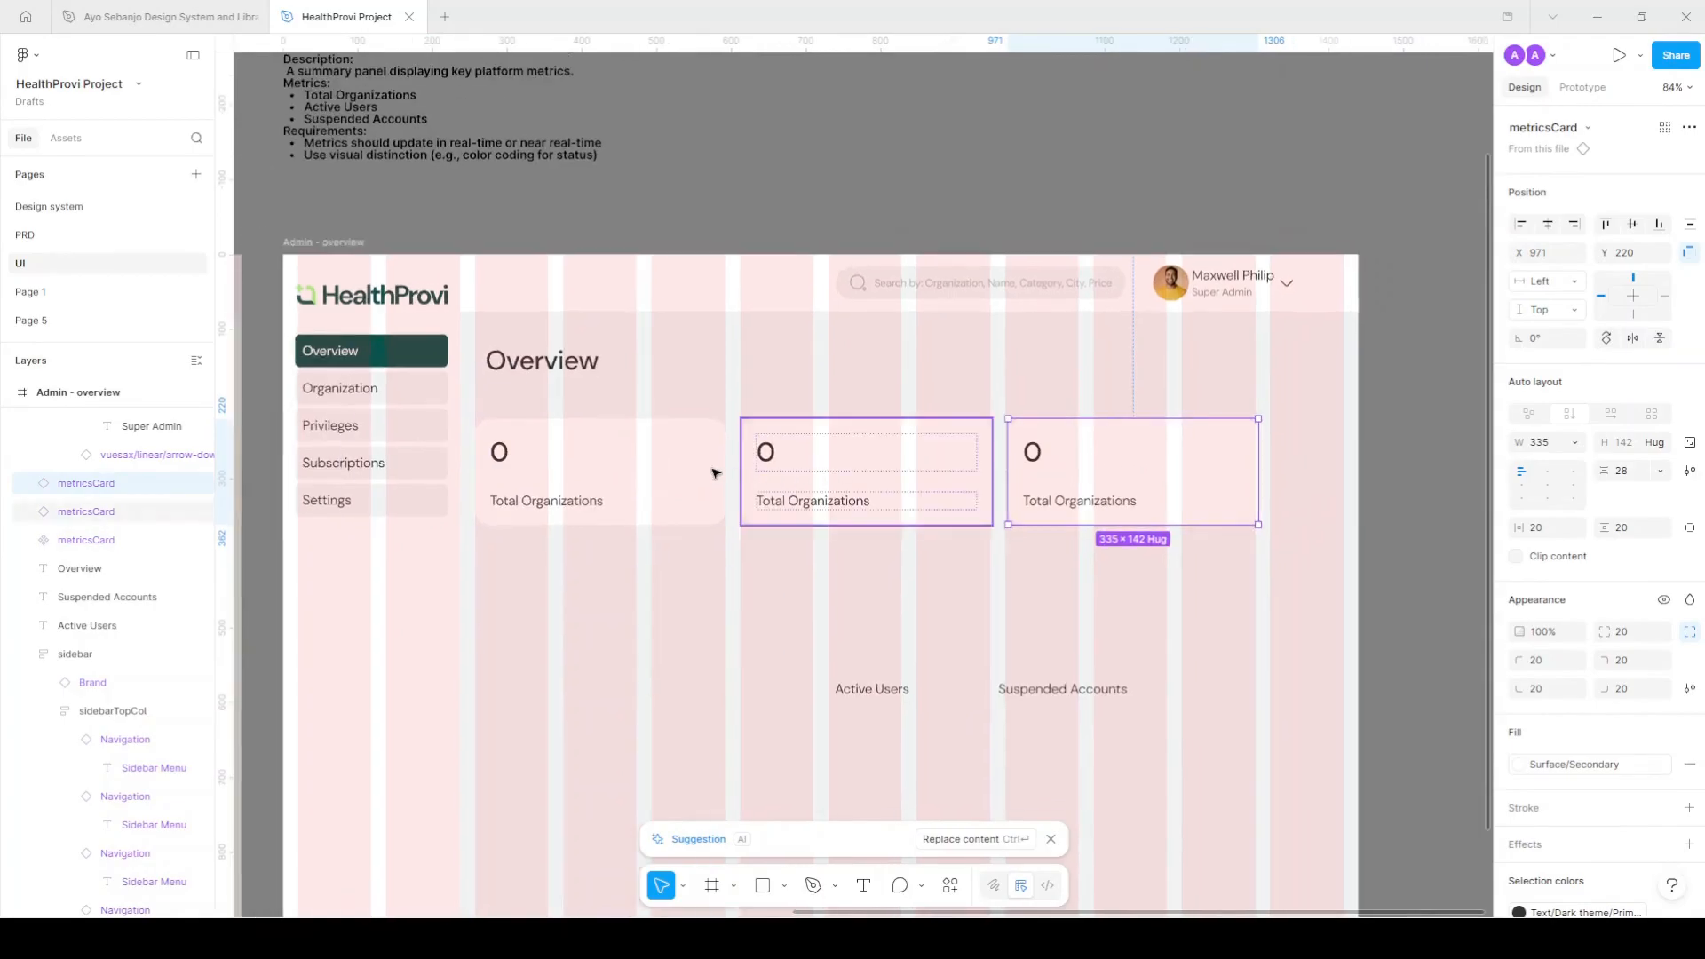
{"action": "left_click", "coordinate": [684, 482]}
{"action": "scroll", "coordinate": [885, 504], "scroll_direction": "down", "scroll_amount": 1}
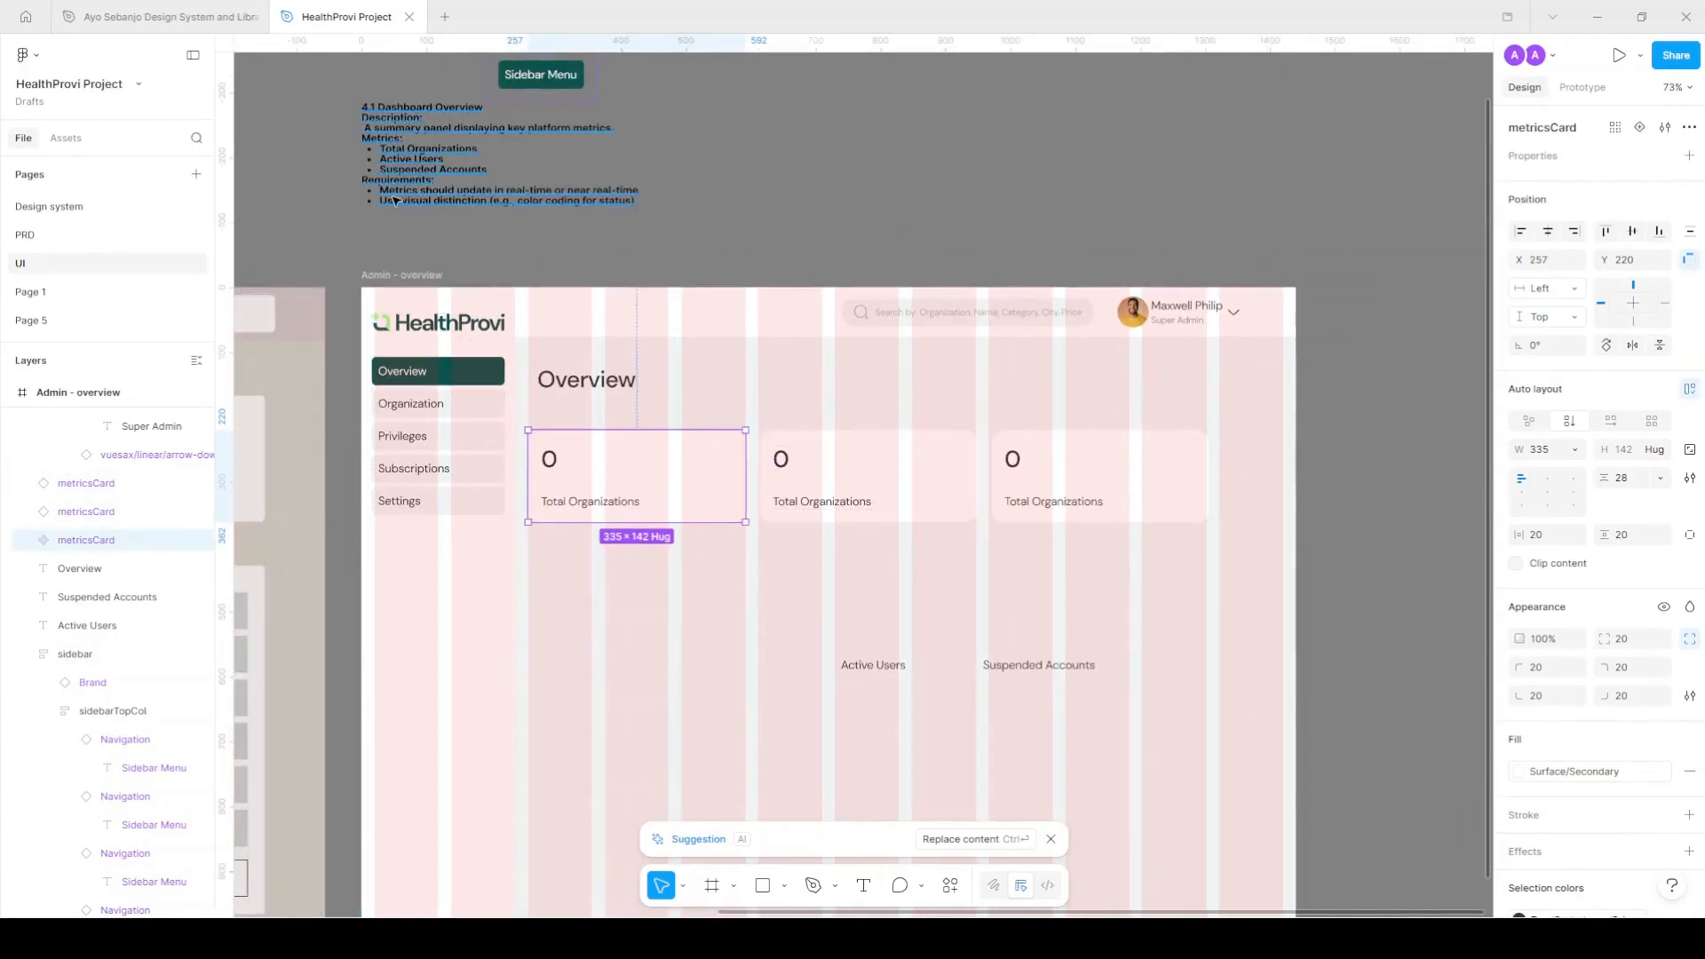
{"action": "scroll", "coordinate": [415, 162], "scroll_direction": "up", "scroll_amount": 3}
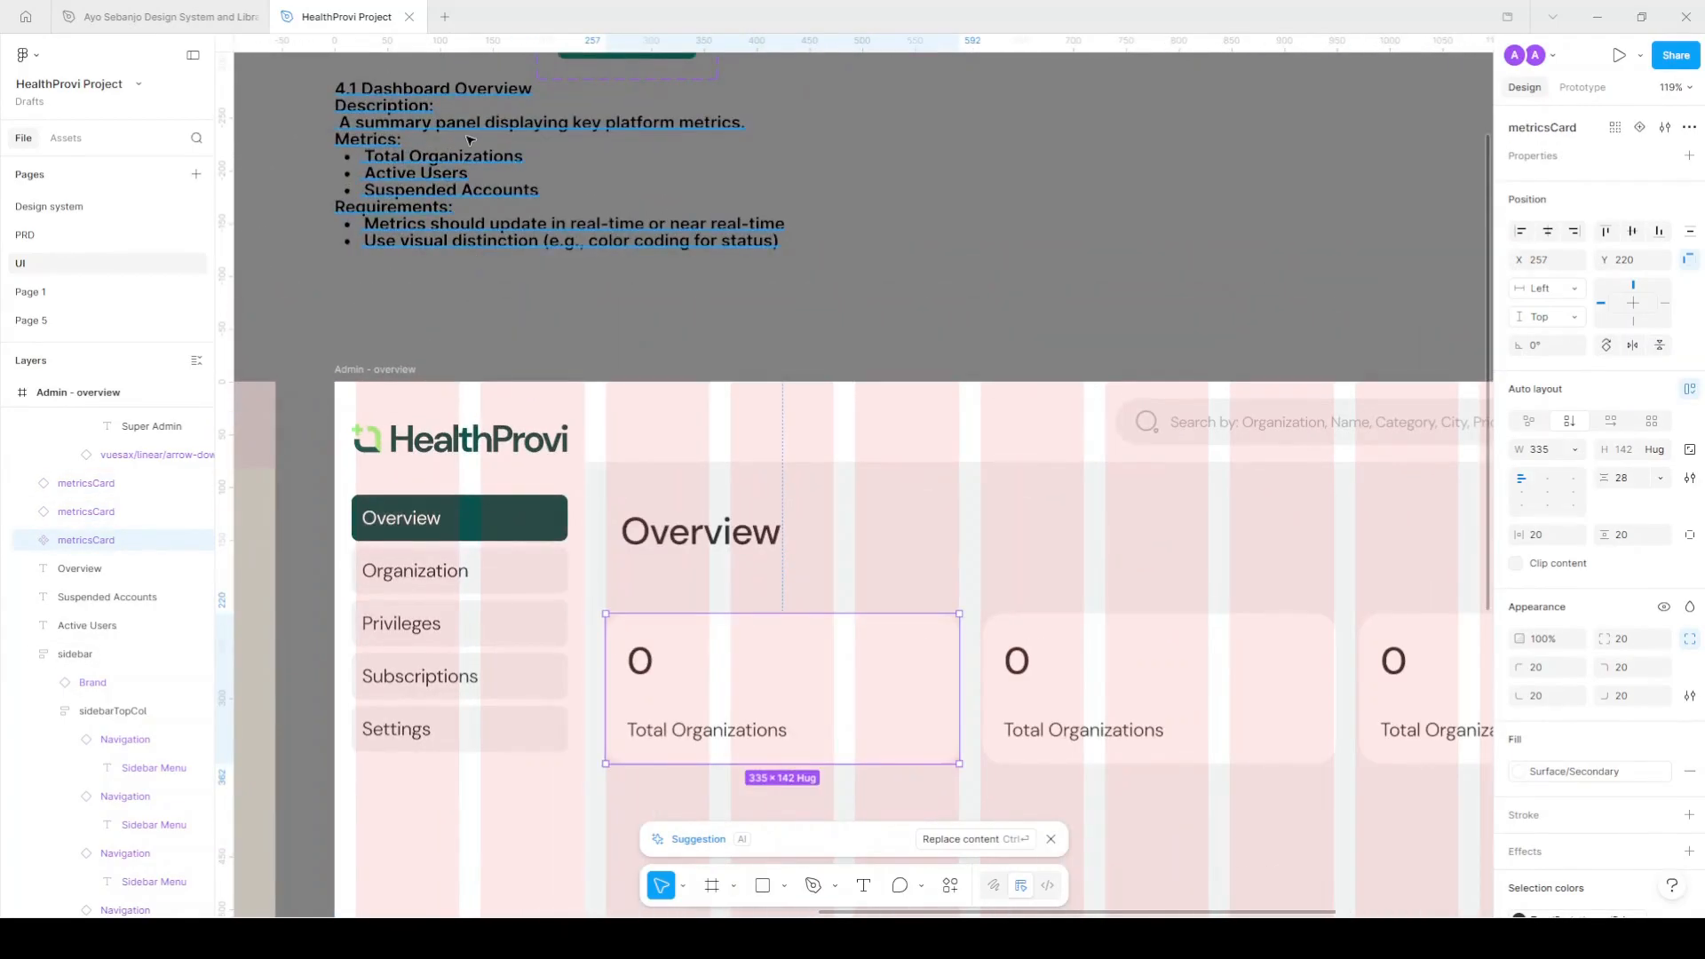
Insert a blank line after 'metrics.' and an empty bullet after Suspended Accounts in the notes.
{"action": "double_click", "coordinate": [753, 124]}
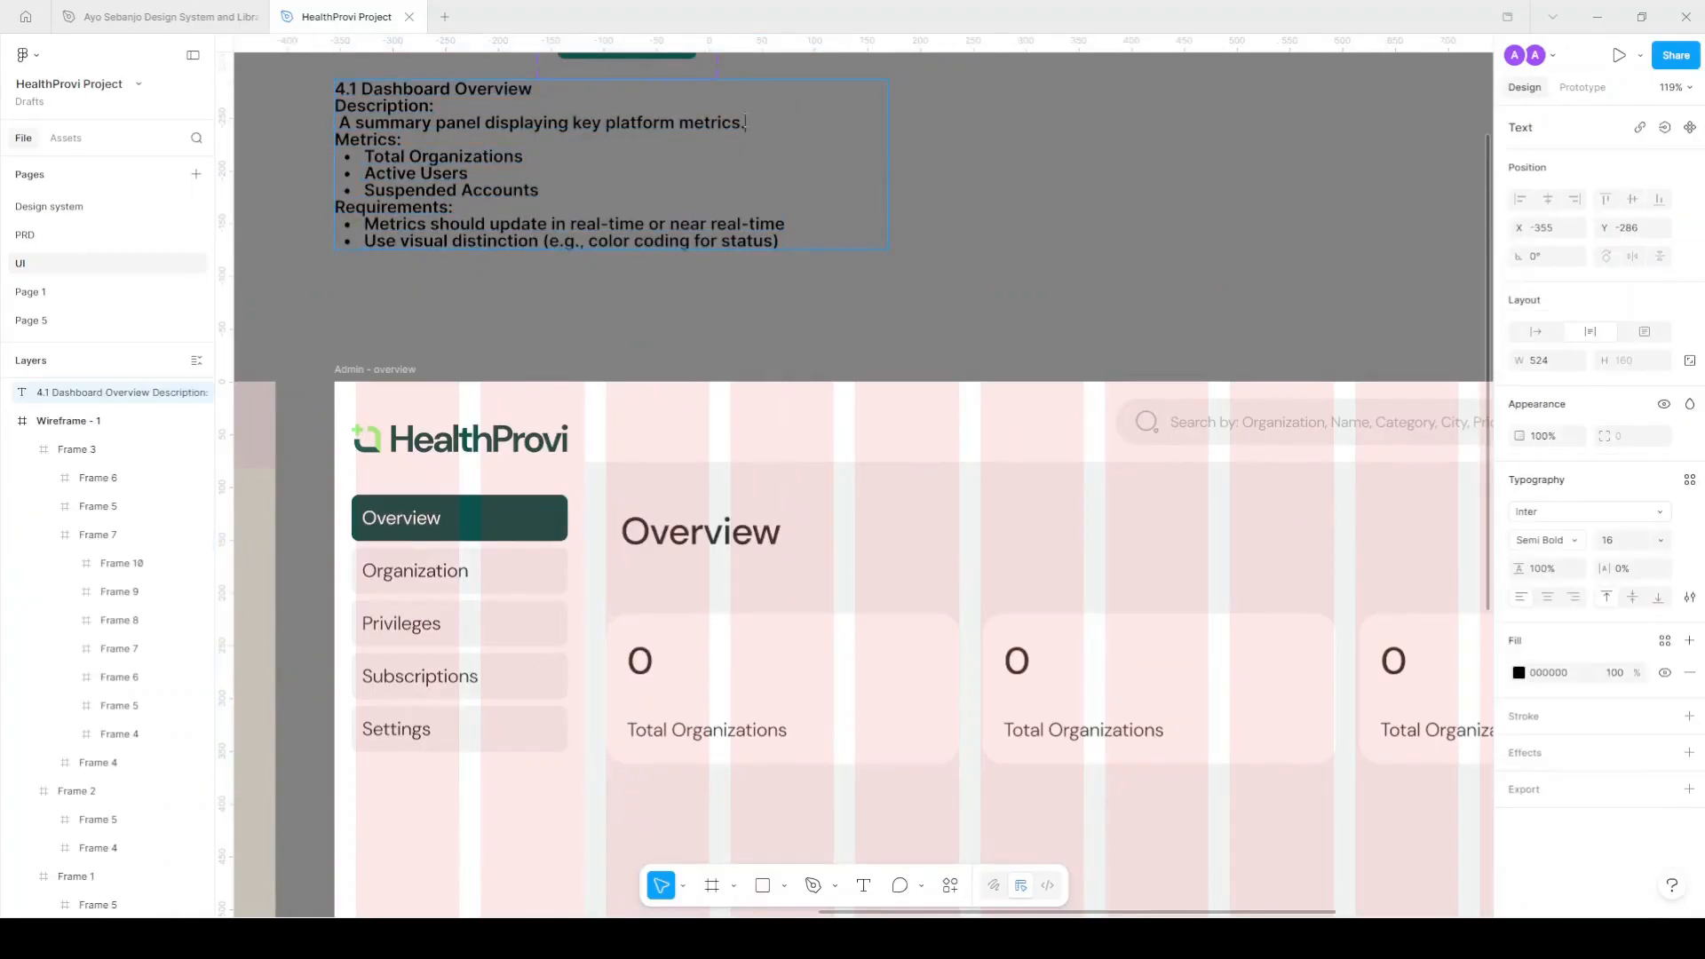
{"action": "key", "text": "Return"}
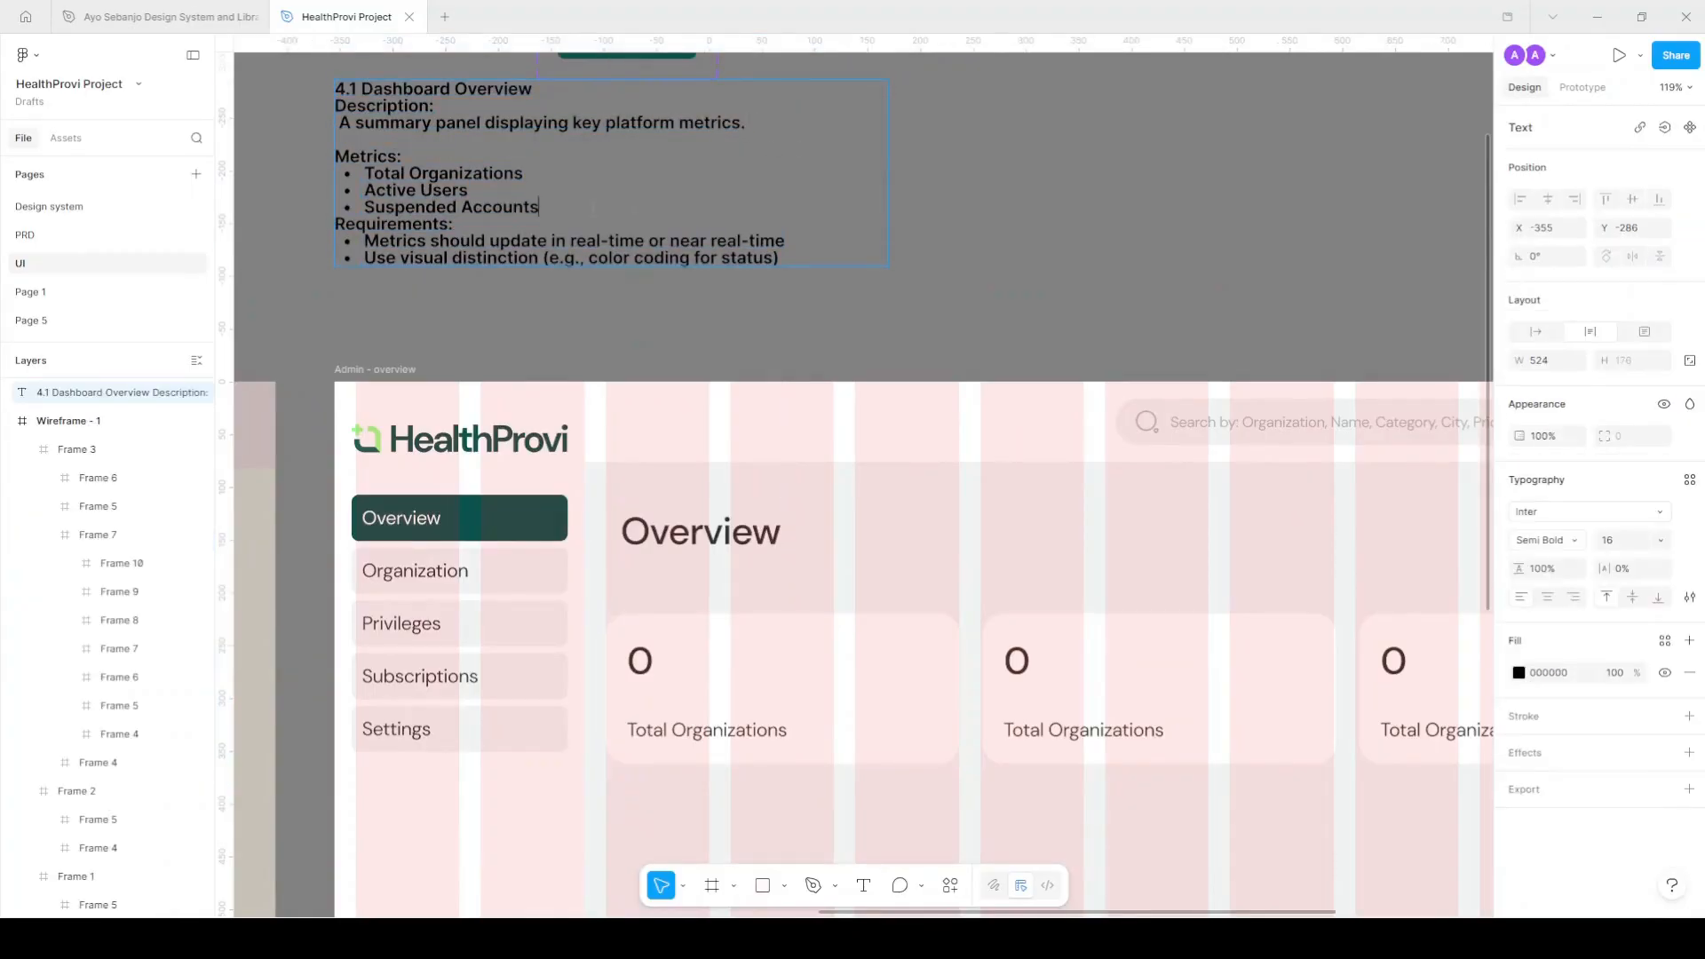
{"action": "key", "text": "Return"}
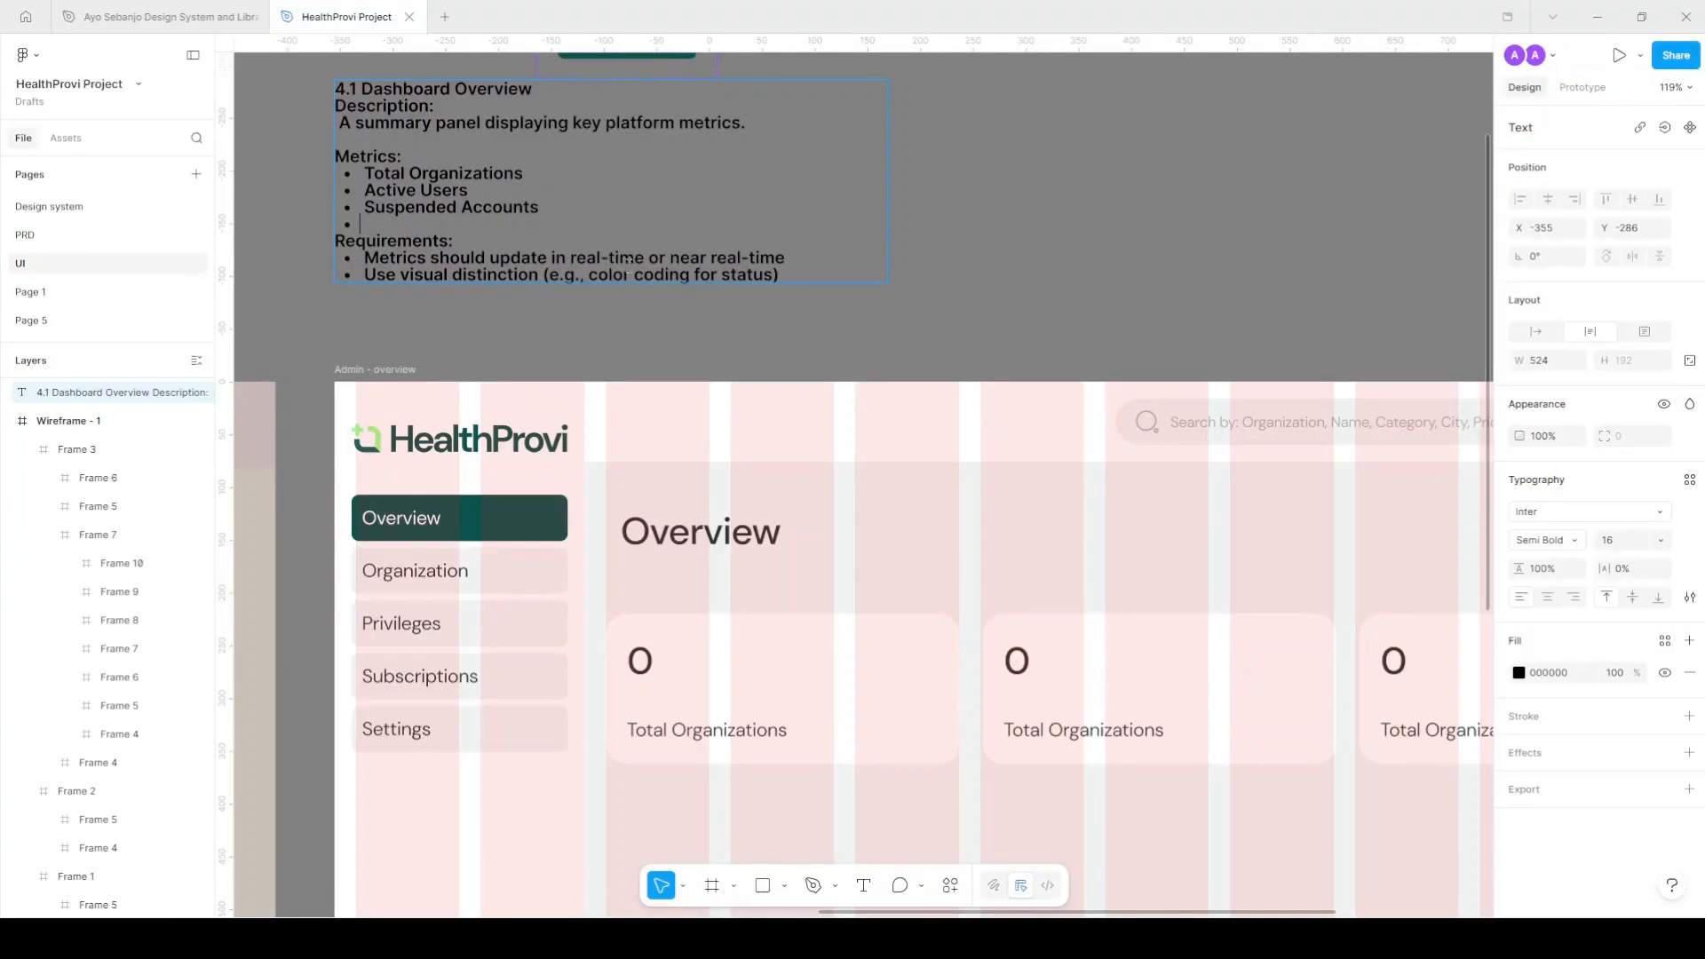
Apply the green Secondary colour style to the Total Organizations label.
{"action": "left_click", "coordinate": [1131, 294]}
{"action": "scroll", "coordinate": [835, 281], "scroll_direction": "down", "scroll_amount": 2}
{"action": "left_click", "coordinate": [1066, 278]}
{"action": "scroll", "coordinate": [980, 508], "scroll_direction": "down", "scroll_amount": 2}
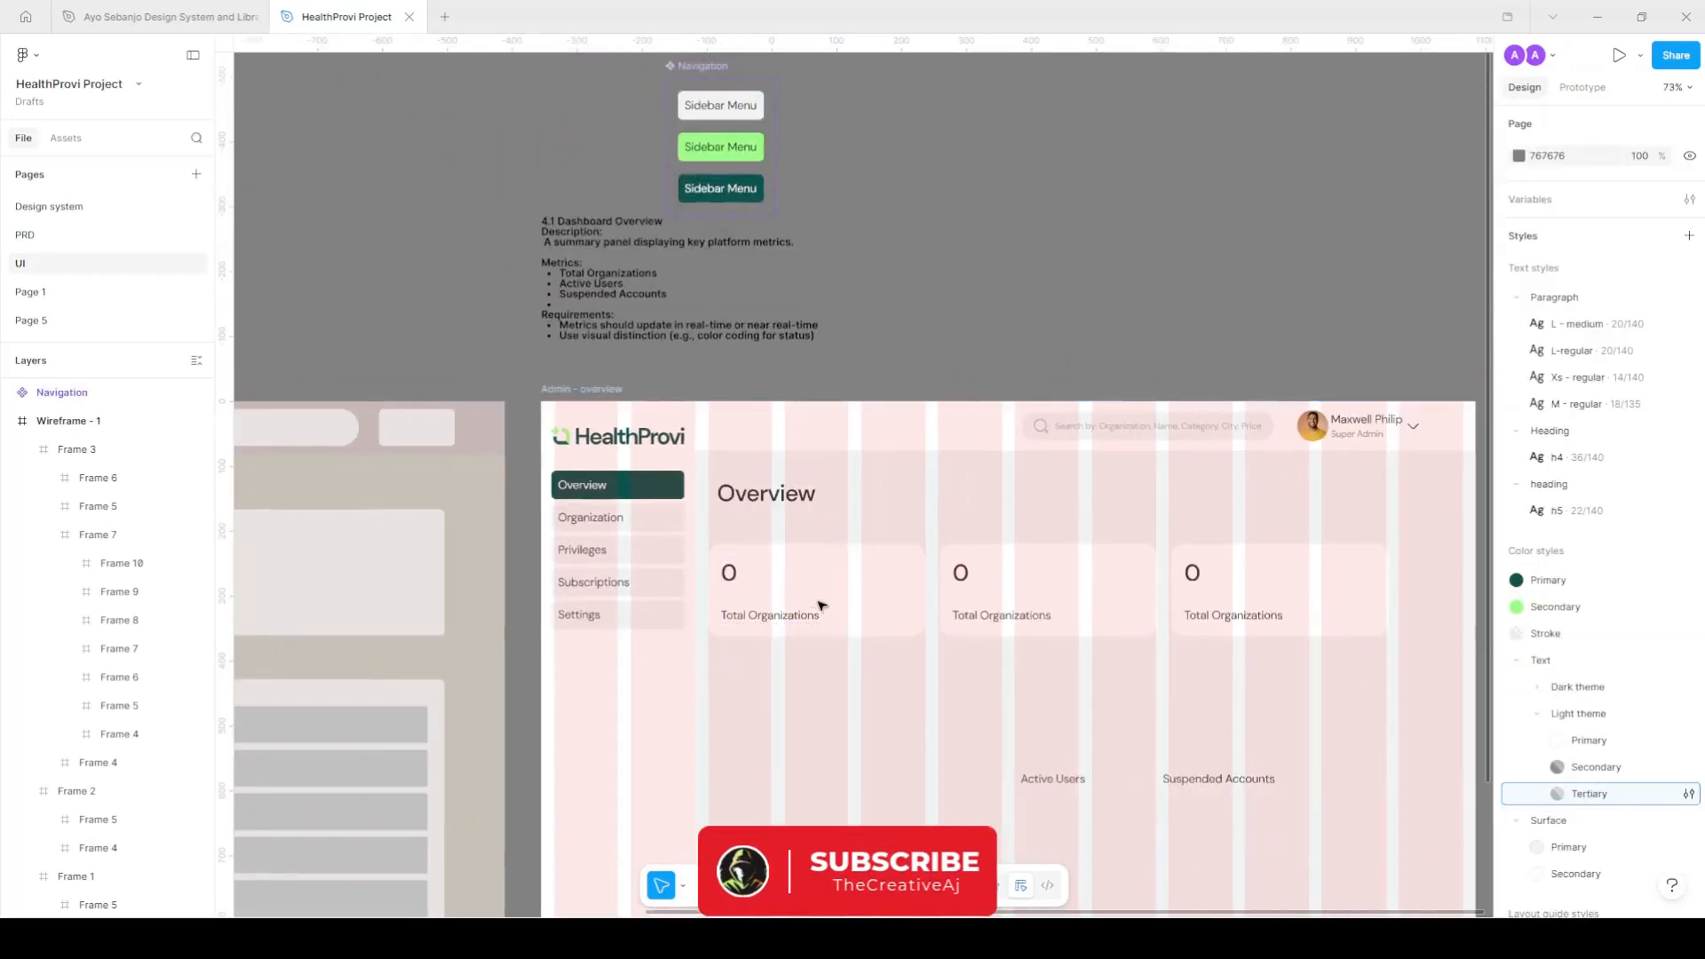
{"action": "scroll", "coordinate": [818, 609], "scroll_direction": "up", "scroll_amount": 1}
{"action": "double_click", "coordinate": [790, 617]}
{"action": "scroll", "coordinate": [802, 612], "scroll_direction": "up", "scroll_amount": 2}
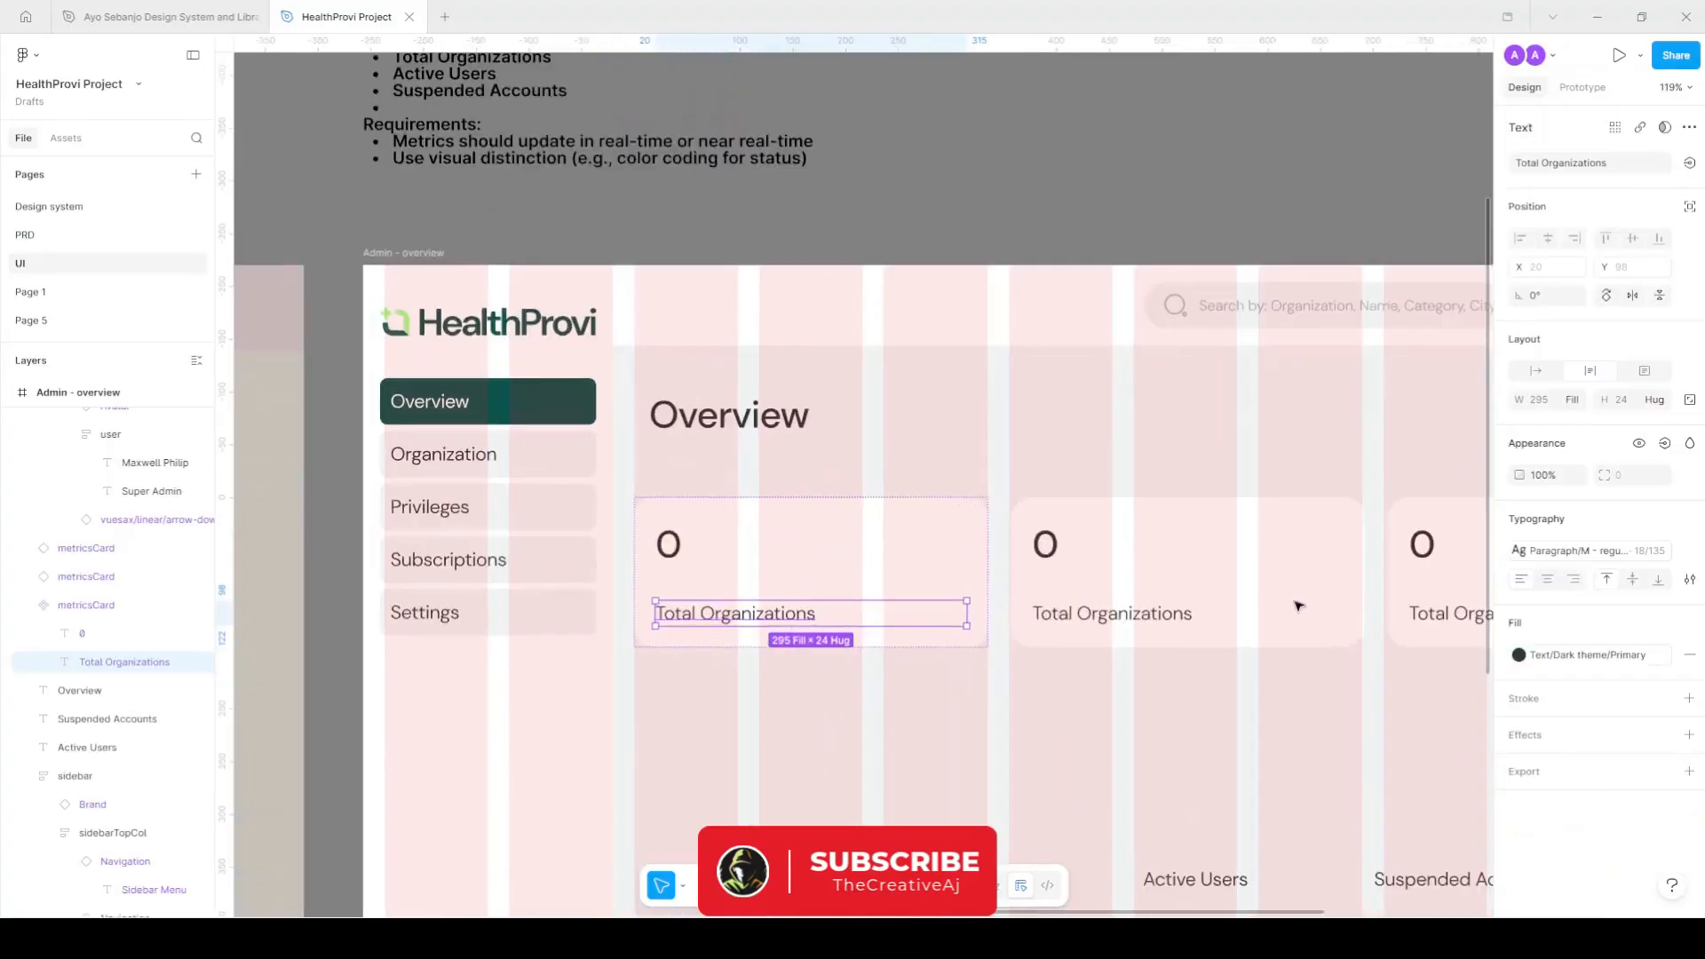
{"action": "left_click", "coordinate": [1586, 659]}
{"action": "left_click", "coordinate": [1353, 687]}
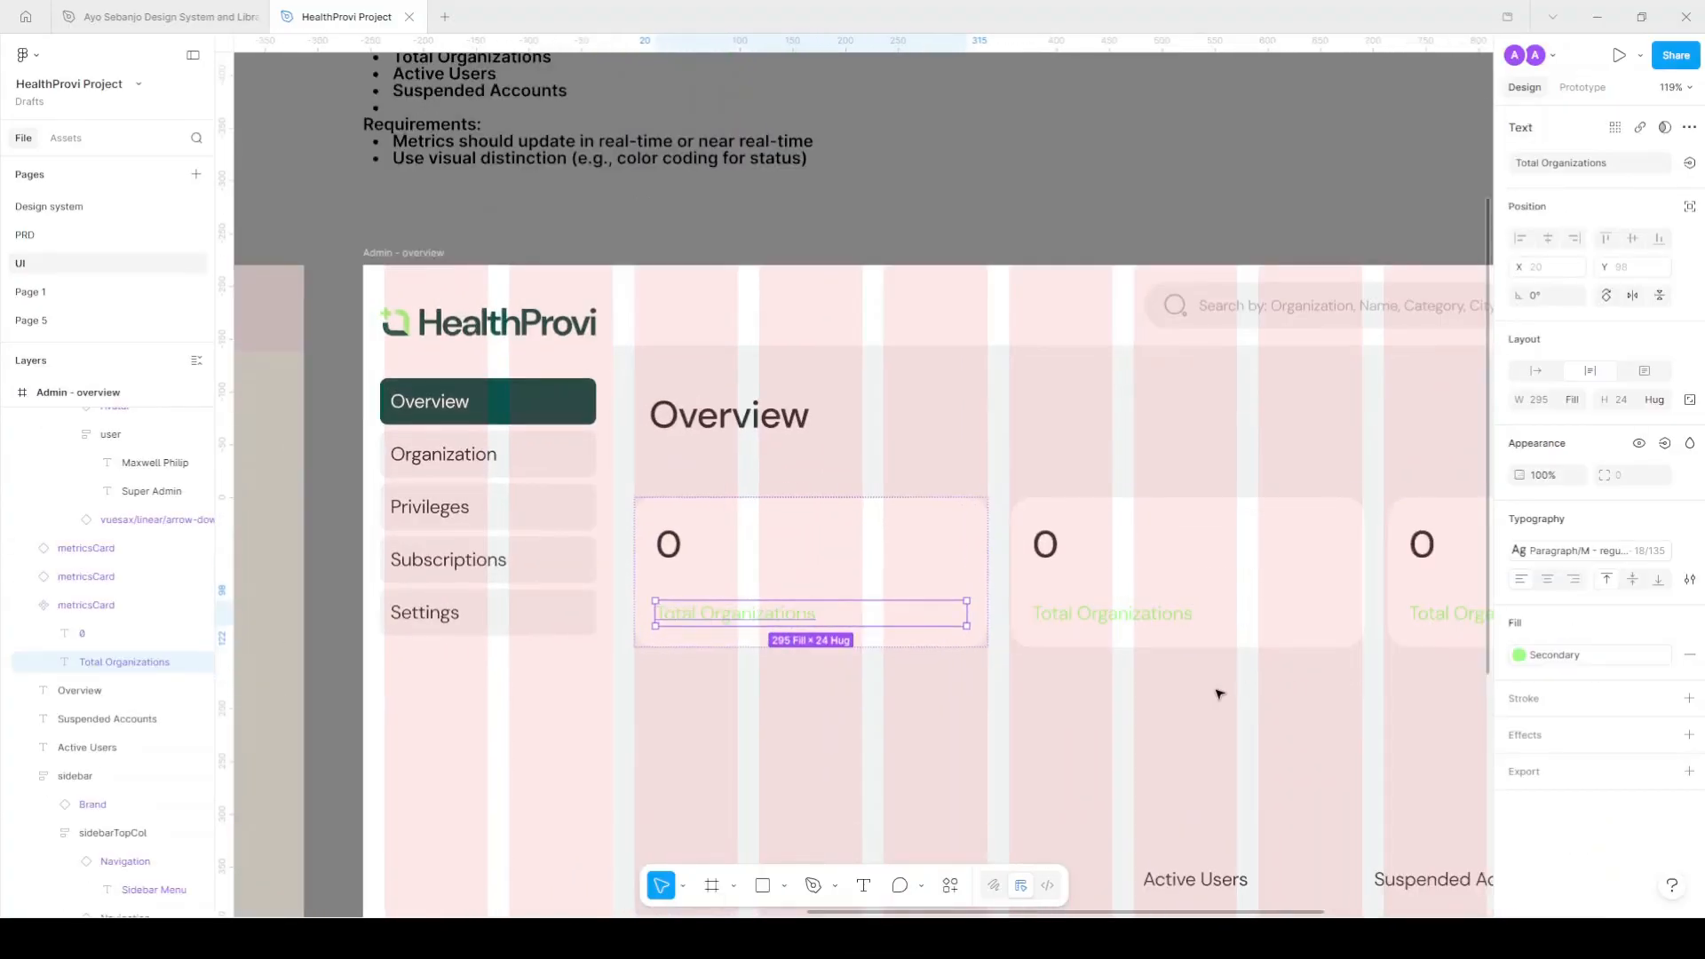
Hide the frame's pink layout grid columns.
{"action": "scroll", "coordinate": [1017, 634], "scroll_direction": "right", "scroll_amount": 3}
{"action": "scroll", "coordinate": [1048, 635], "scroll_direction": "down", "scroll_amount": 1}
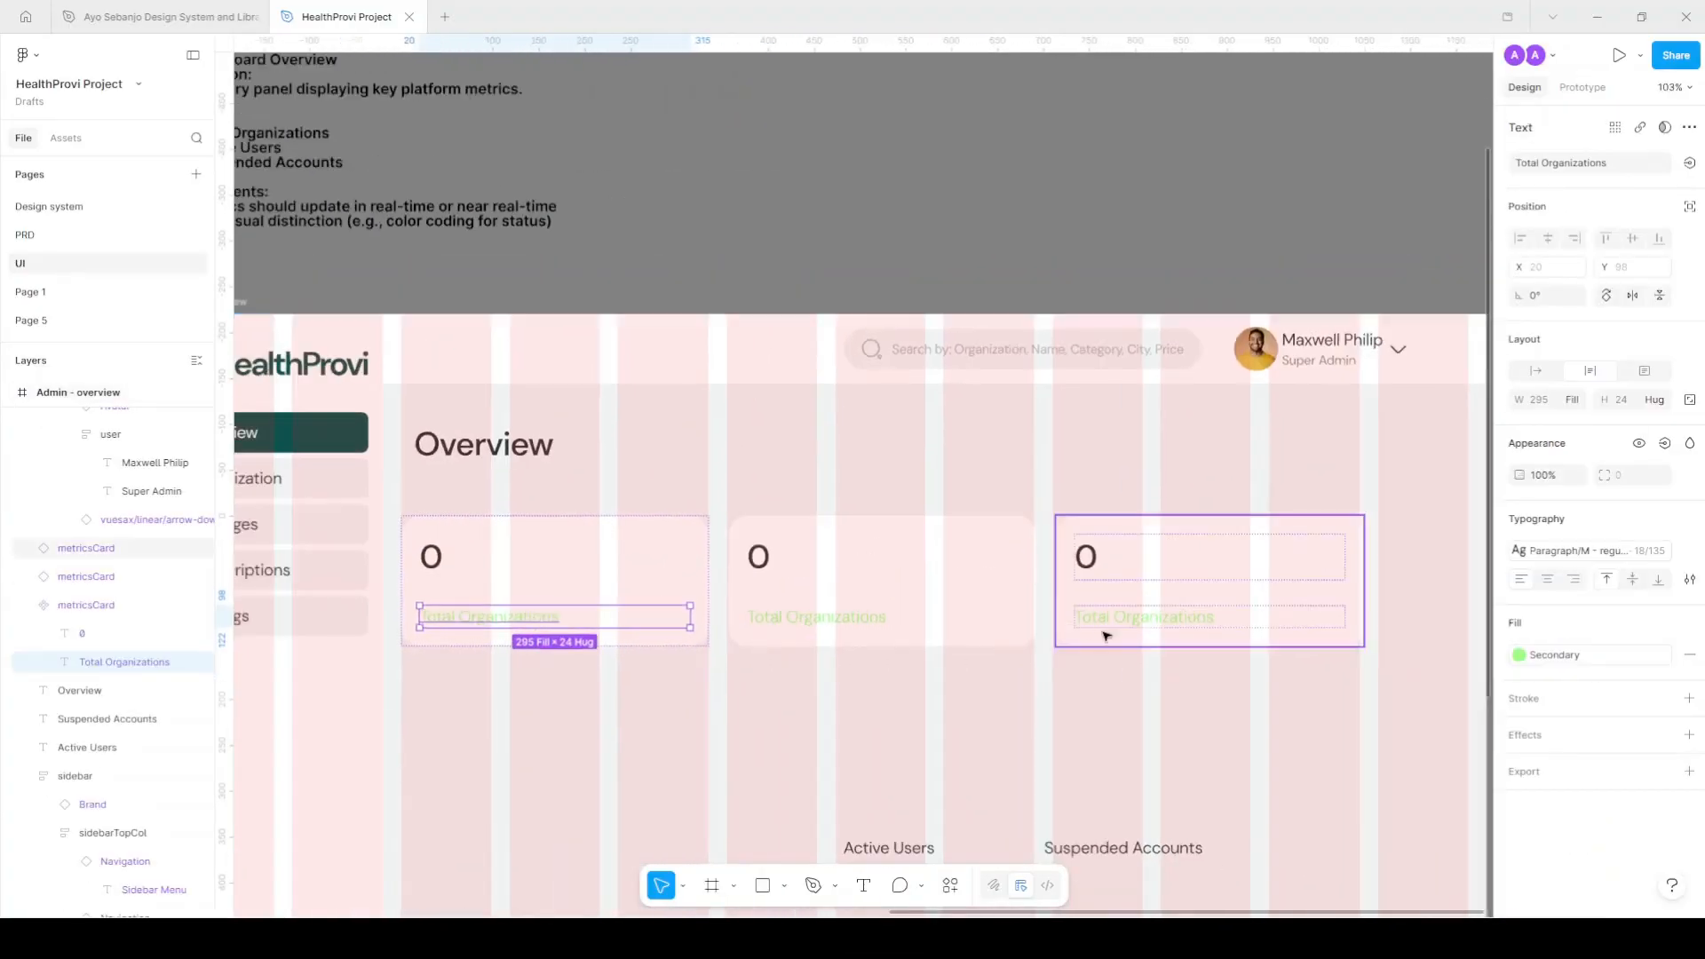
{"action": "left_click", "coordinate": [666, 571]}
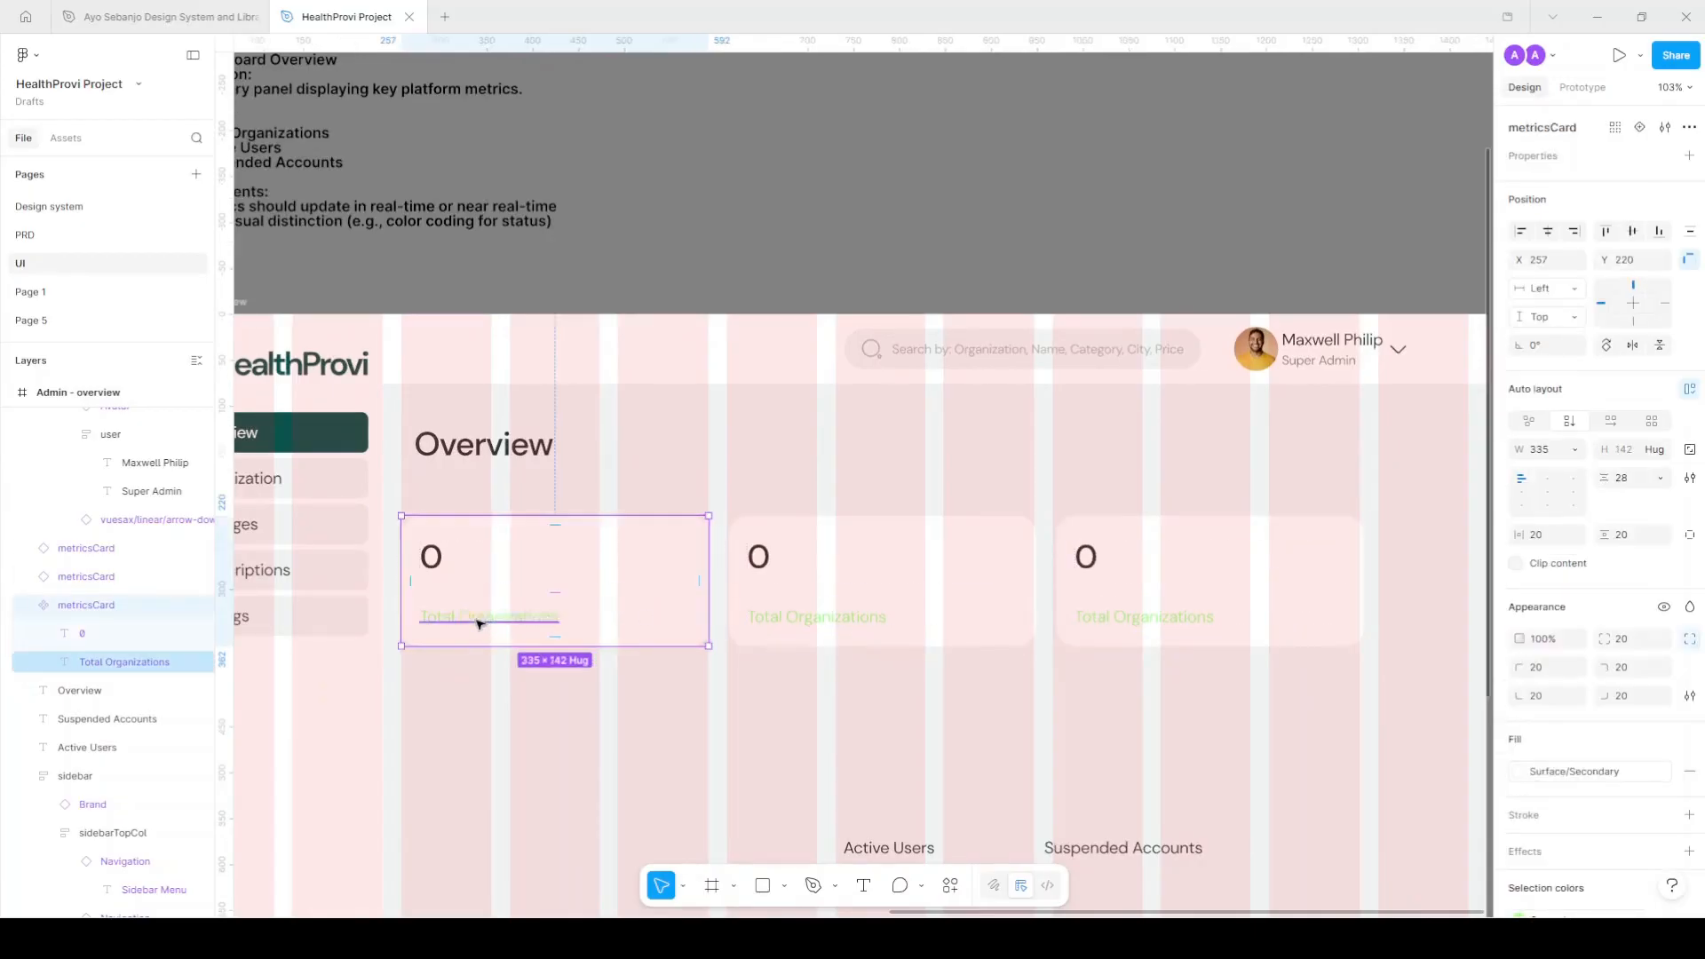
{"action": "key", "text": "shift+g"}
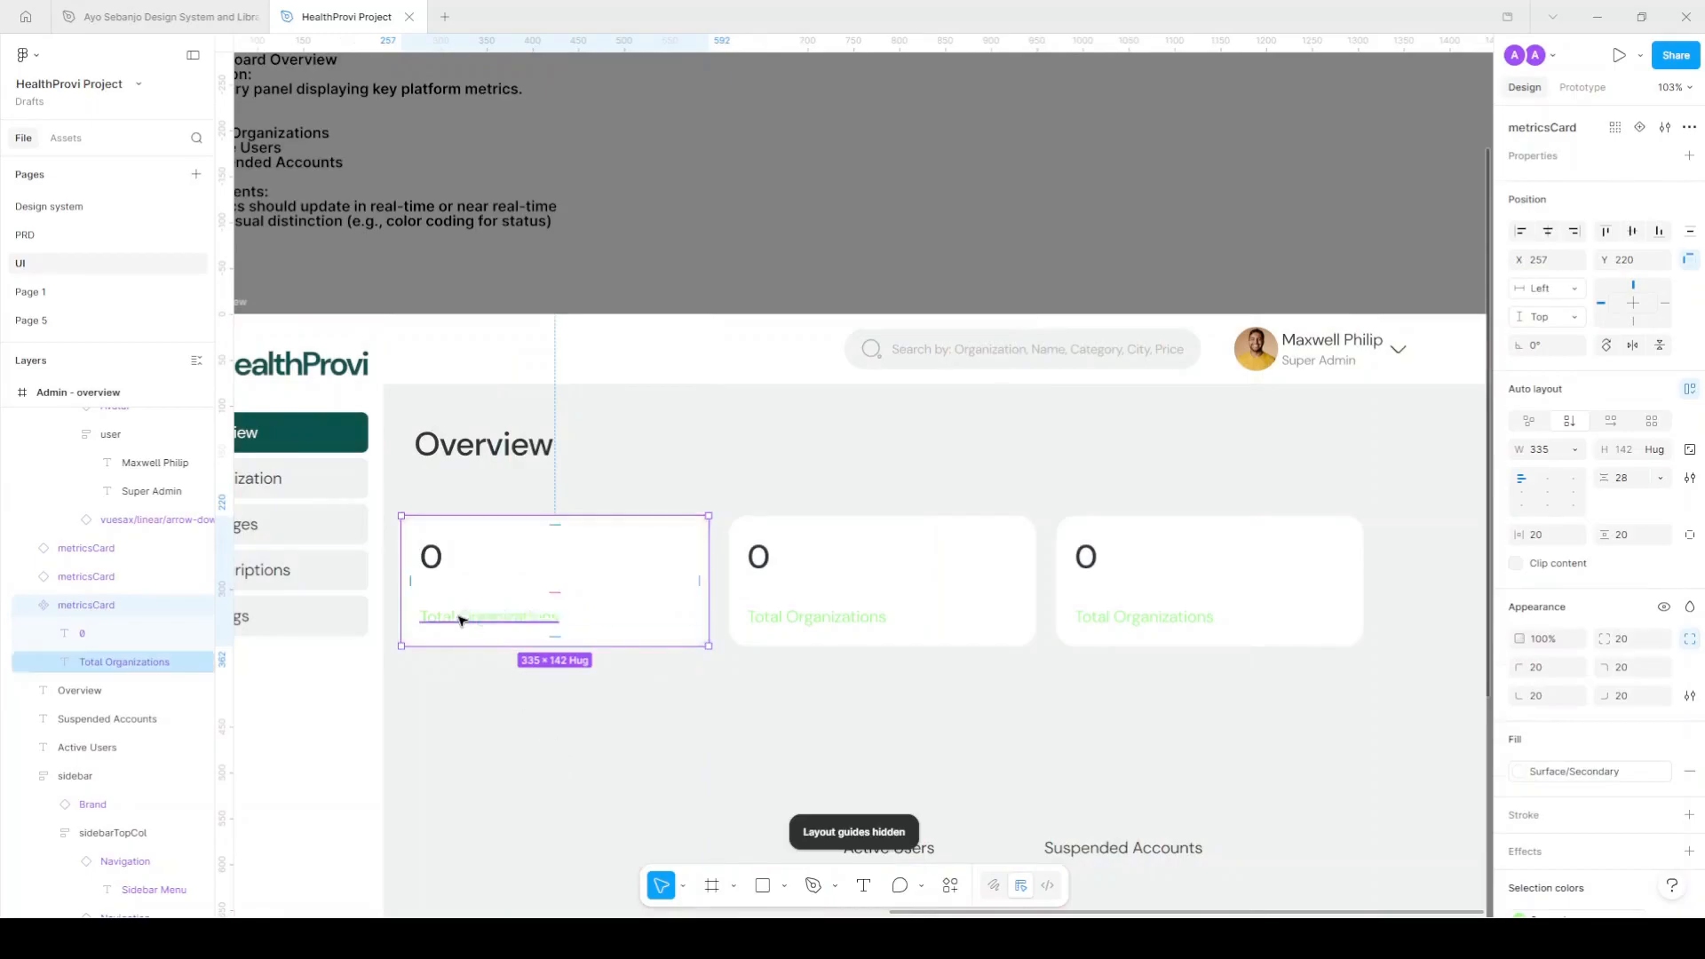
{"action": "scroll", "coordinate": [471, 625], "scroll_direction": "up", "scroll_amount": 5}
Detach the label's colour style and darken the green to lightness 40.
{"action": "left_click", "coordinate": [565, 632]}
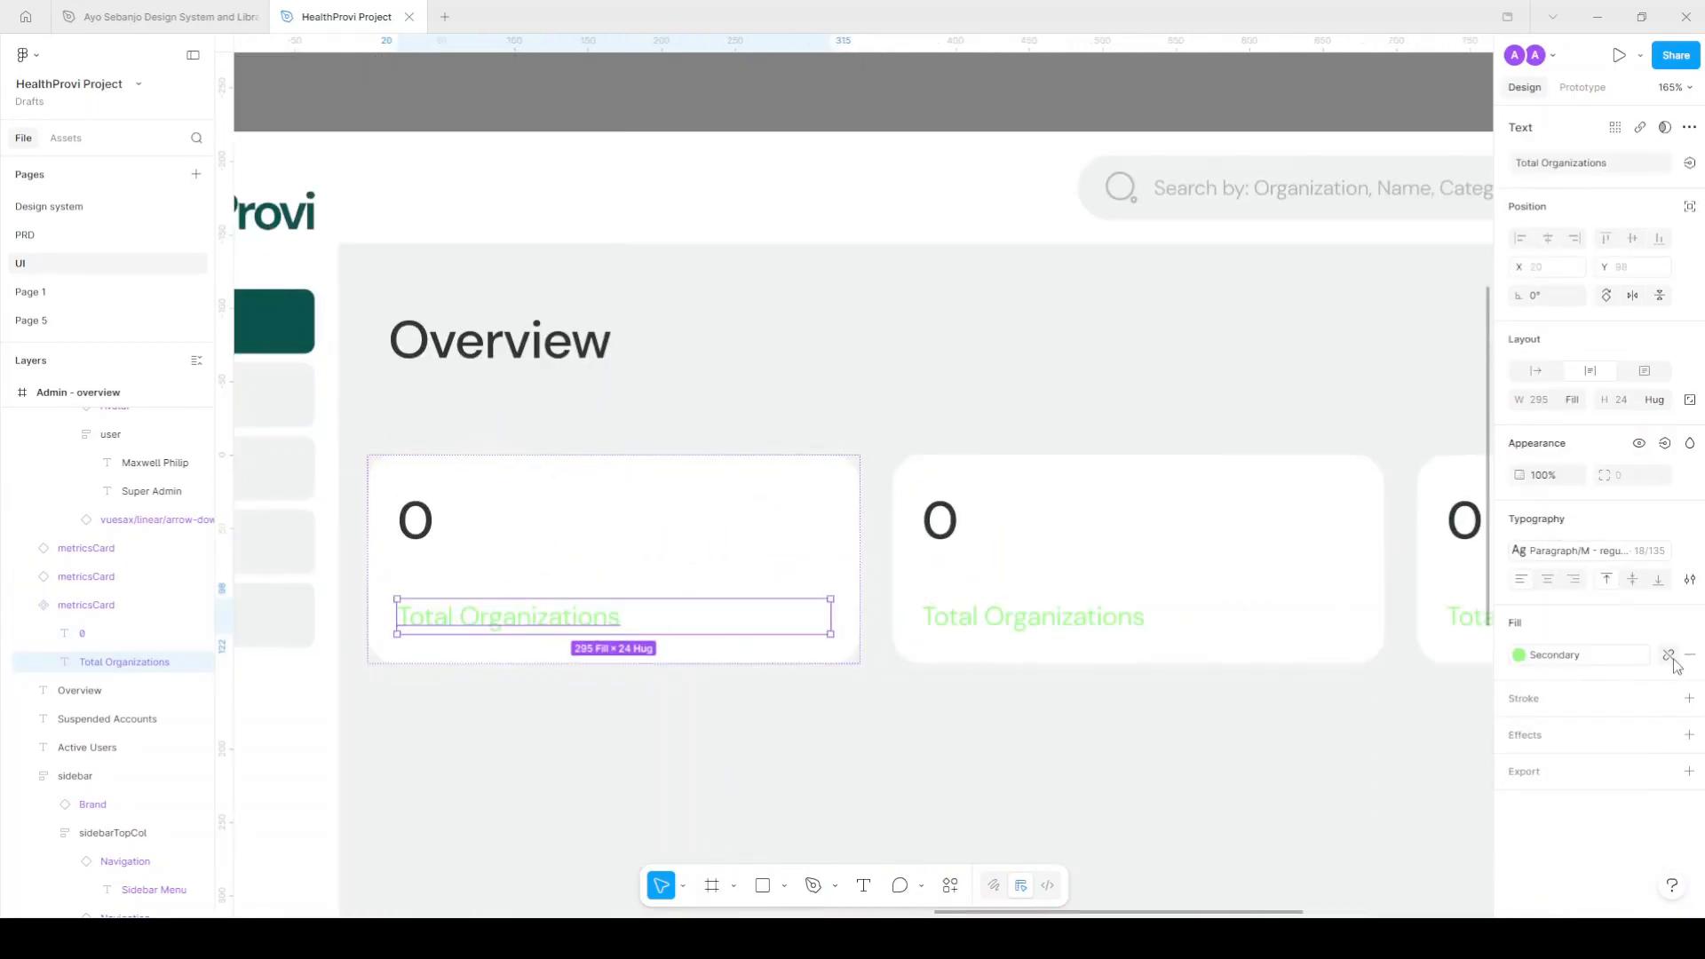
{"action": "left_click", "coordinate": [1519, 655]}
{"action": "left_click", "coordinate": [1415, 789]}
{"action": "type", "text": "40"}
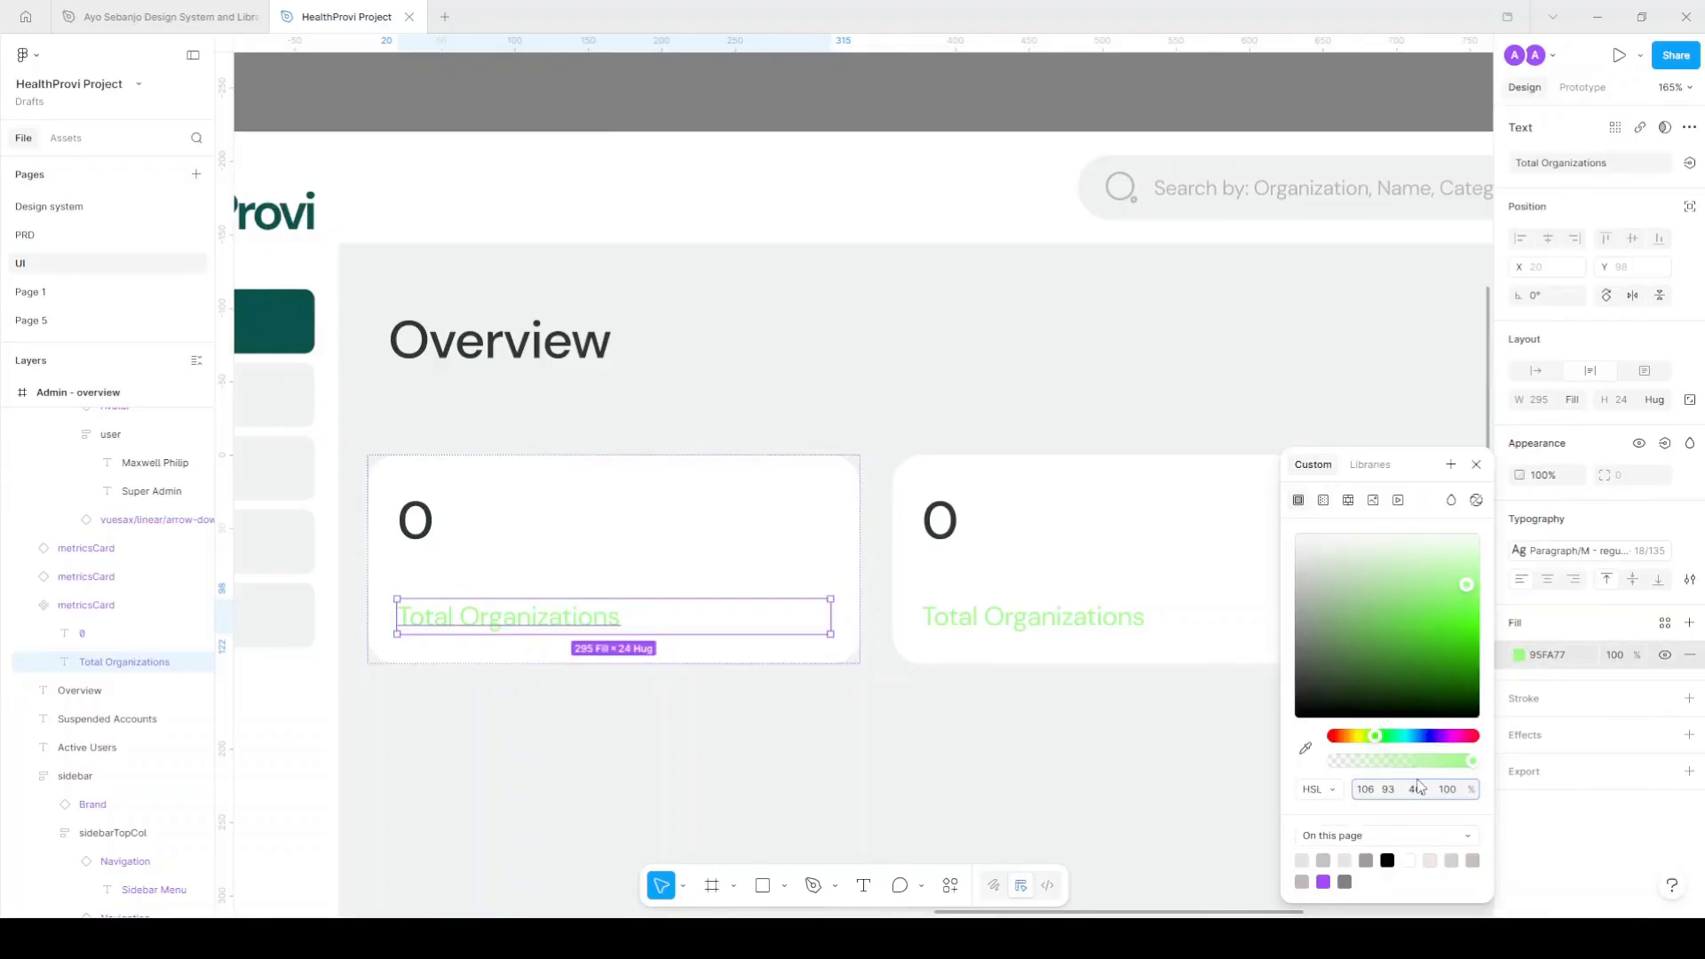
{"action": "key", "text": "Return"}
{"action": "left_click", "coordinate": [1008, 710]}
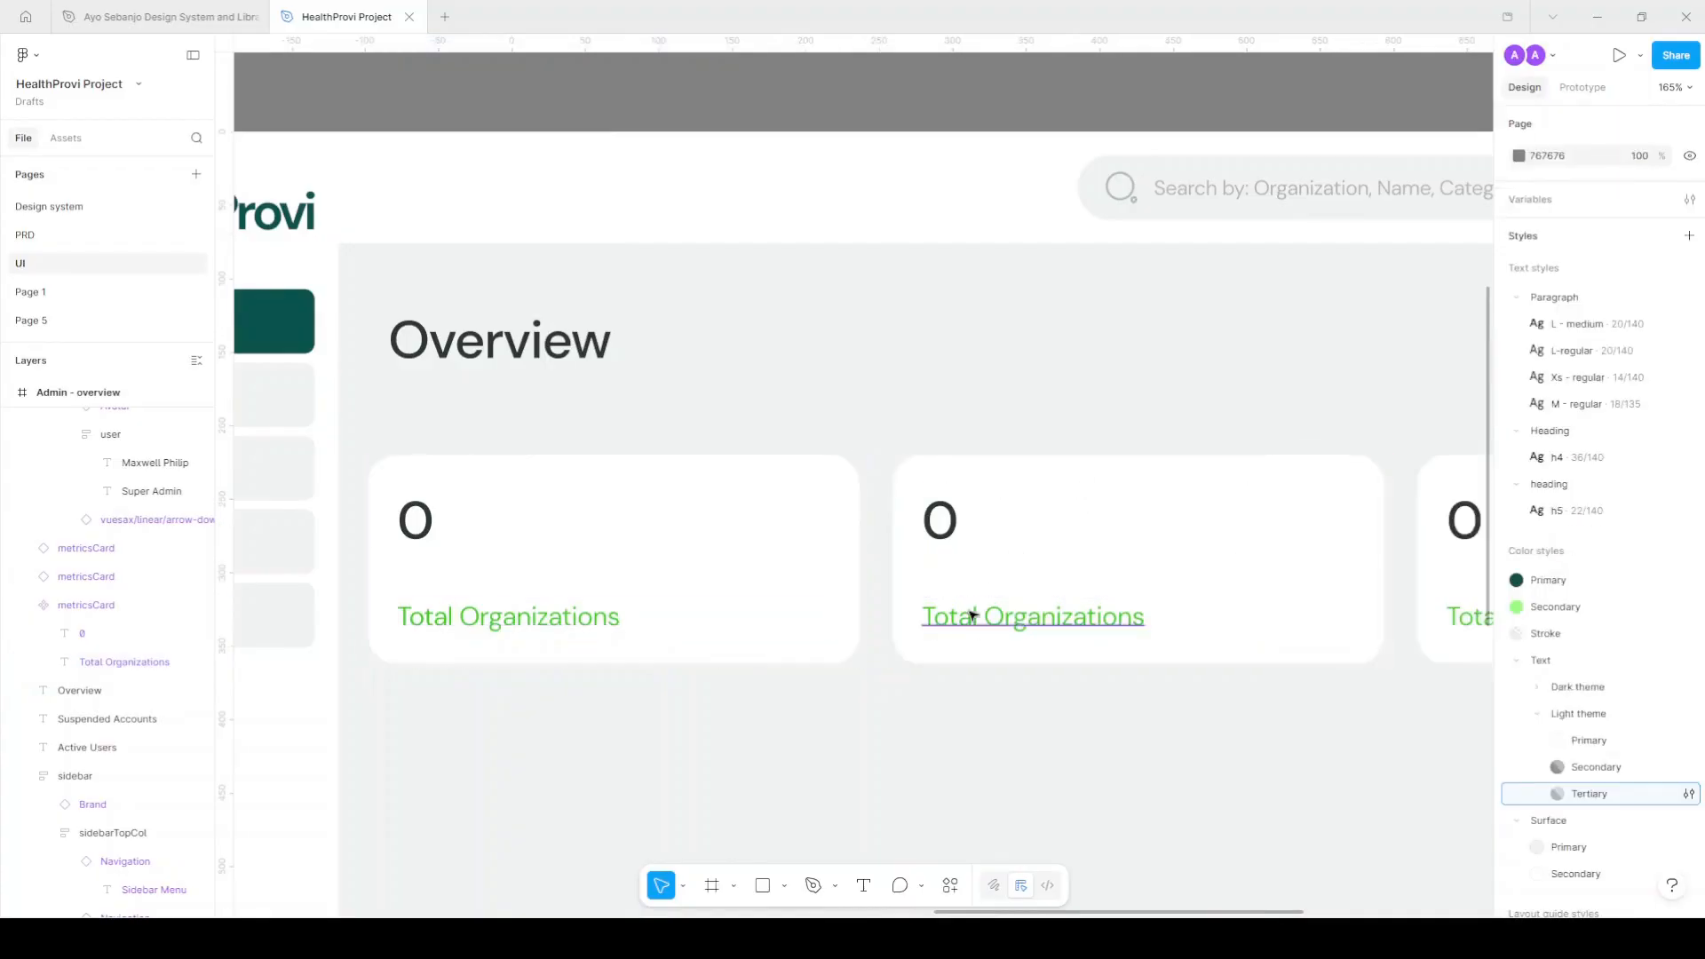
{"action": "scroll", "coordinate": [972, 614], "scroll_direction": "down", "scroll_amount": 4}
{"action": "scroll", "coordinate": [812, 613], "scroll_direction": "up", "scroll_amount": 3}
Replace the card's green selection colour with the Text/Dark theme/Primary style.
{"action": "left_click", "coordinate": [879, 609]}
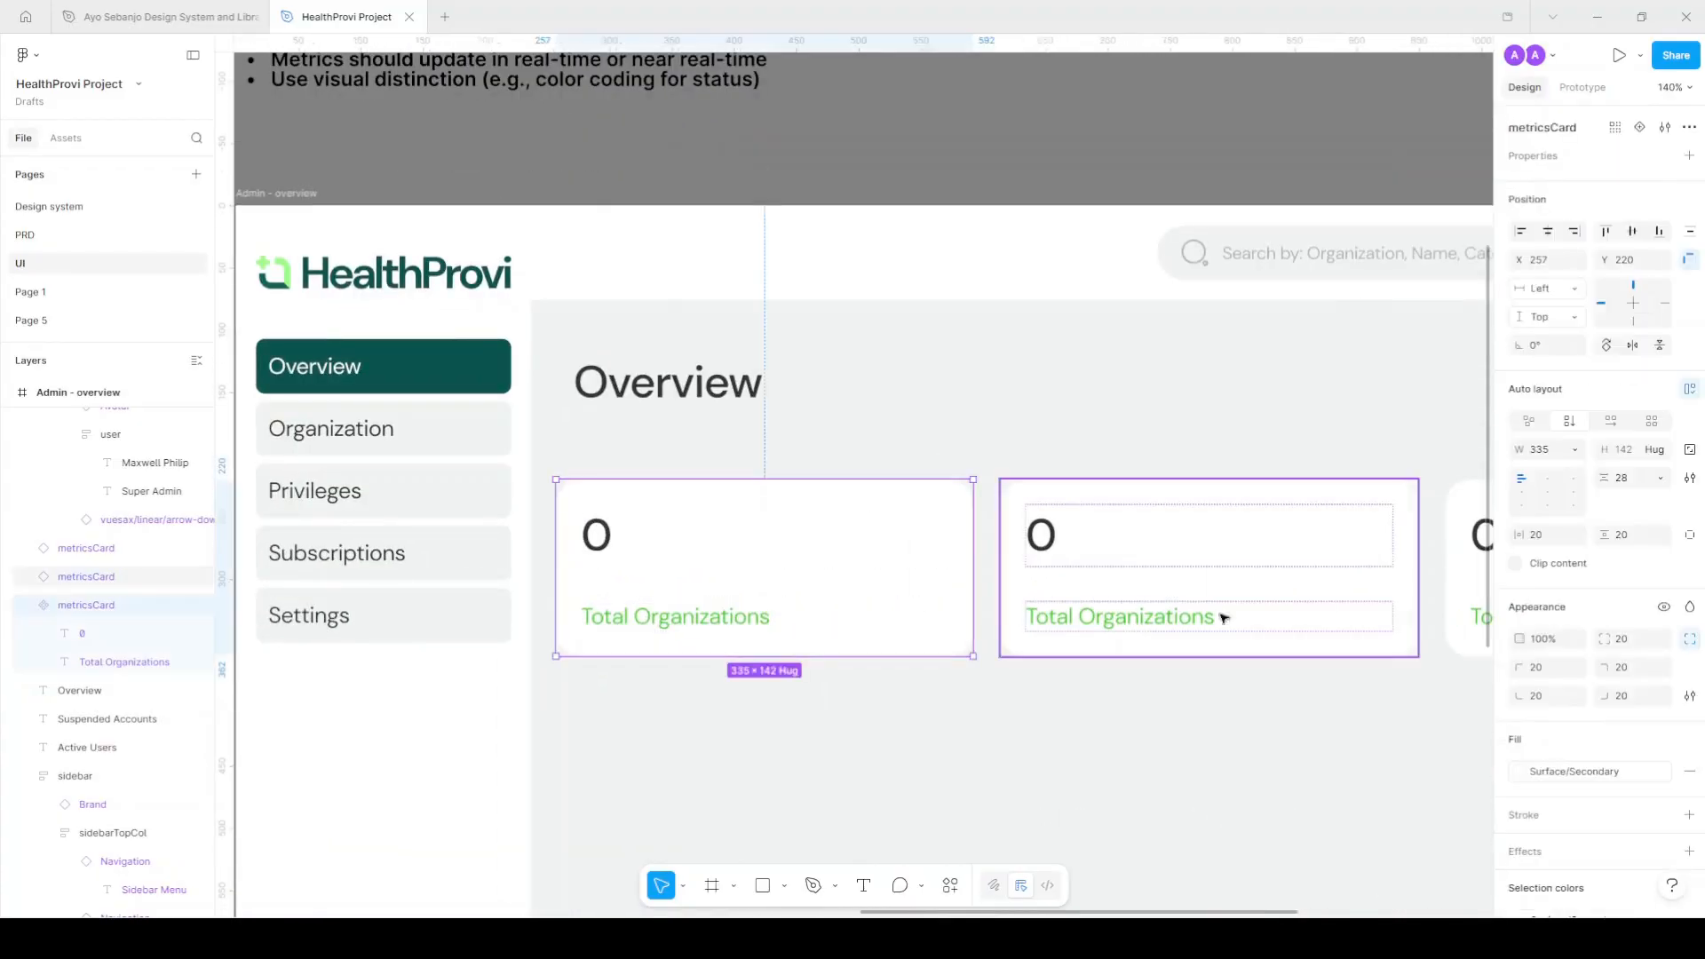
{"action": "left_click", "coordinate": [1596, 773]}
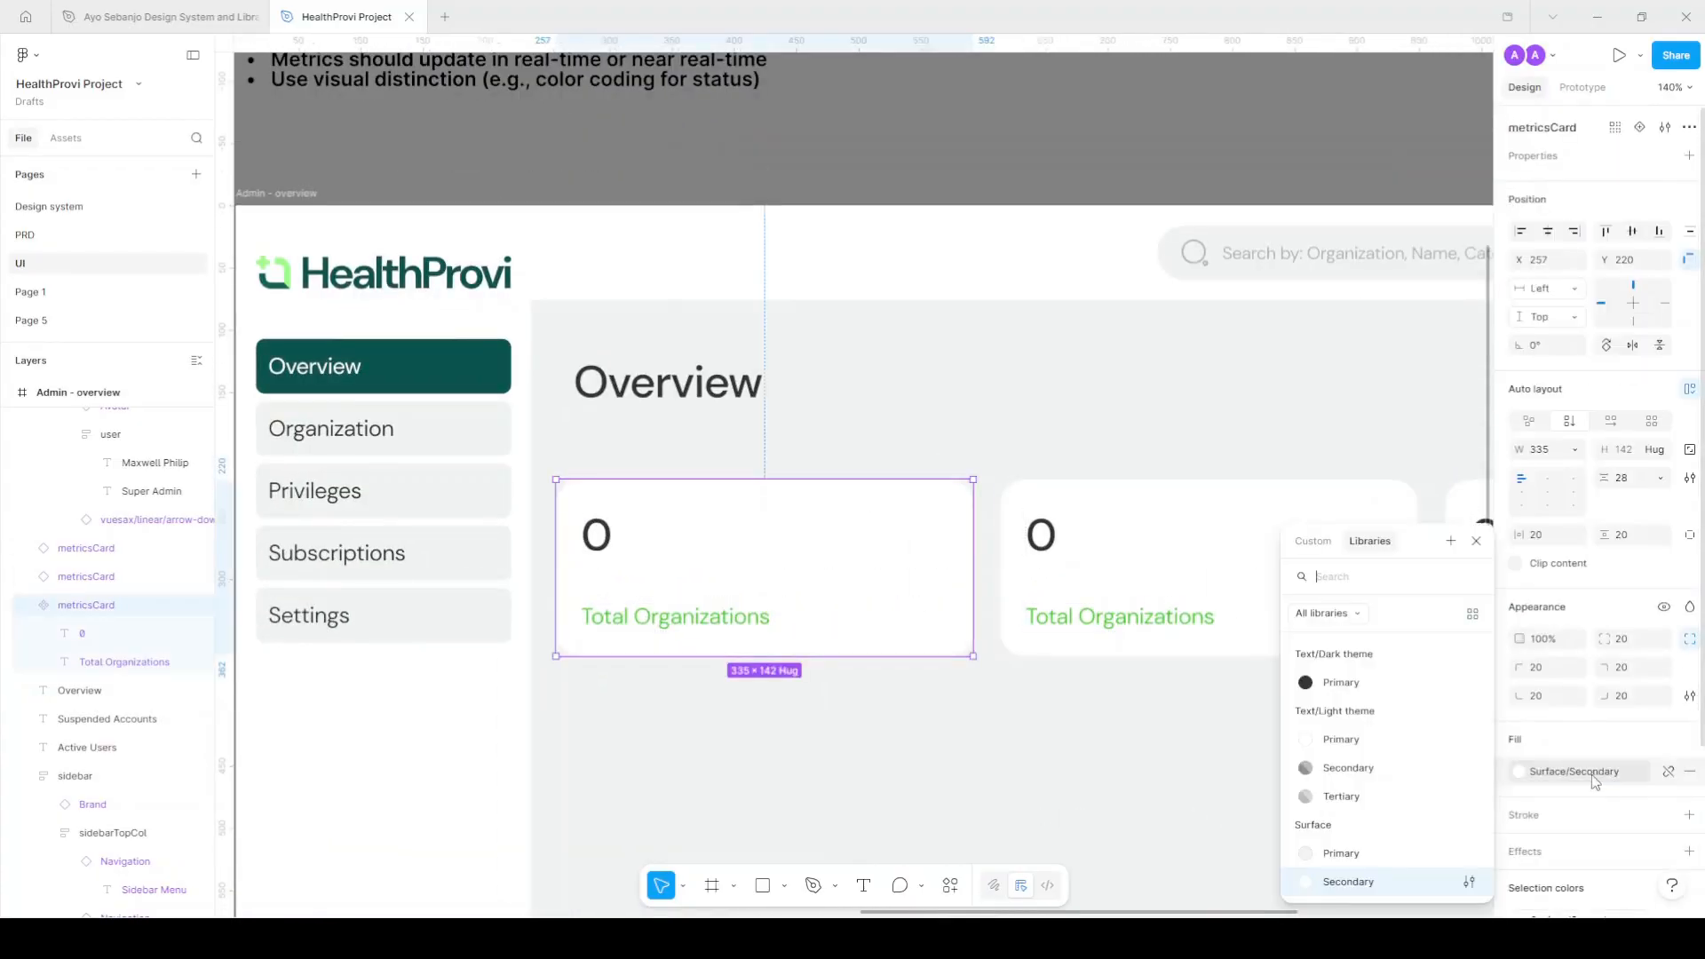
{"action": "scroll", "coordinate": [1595, 775], "scroll_direction": "down", "scroll_amount": 2}
{"action": "left_click", "coordinate": [1665, 774]}
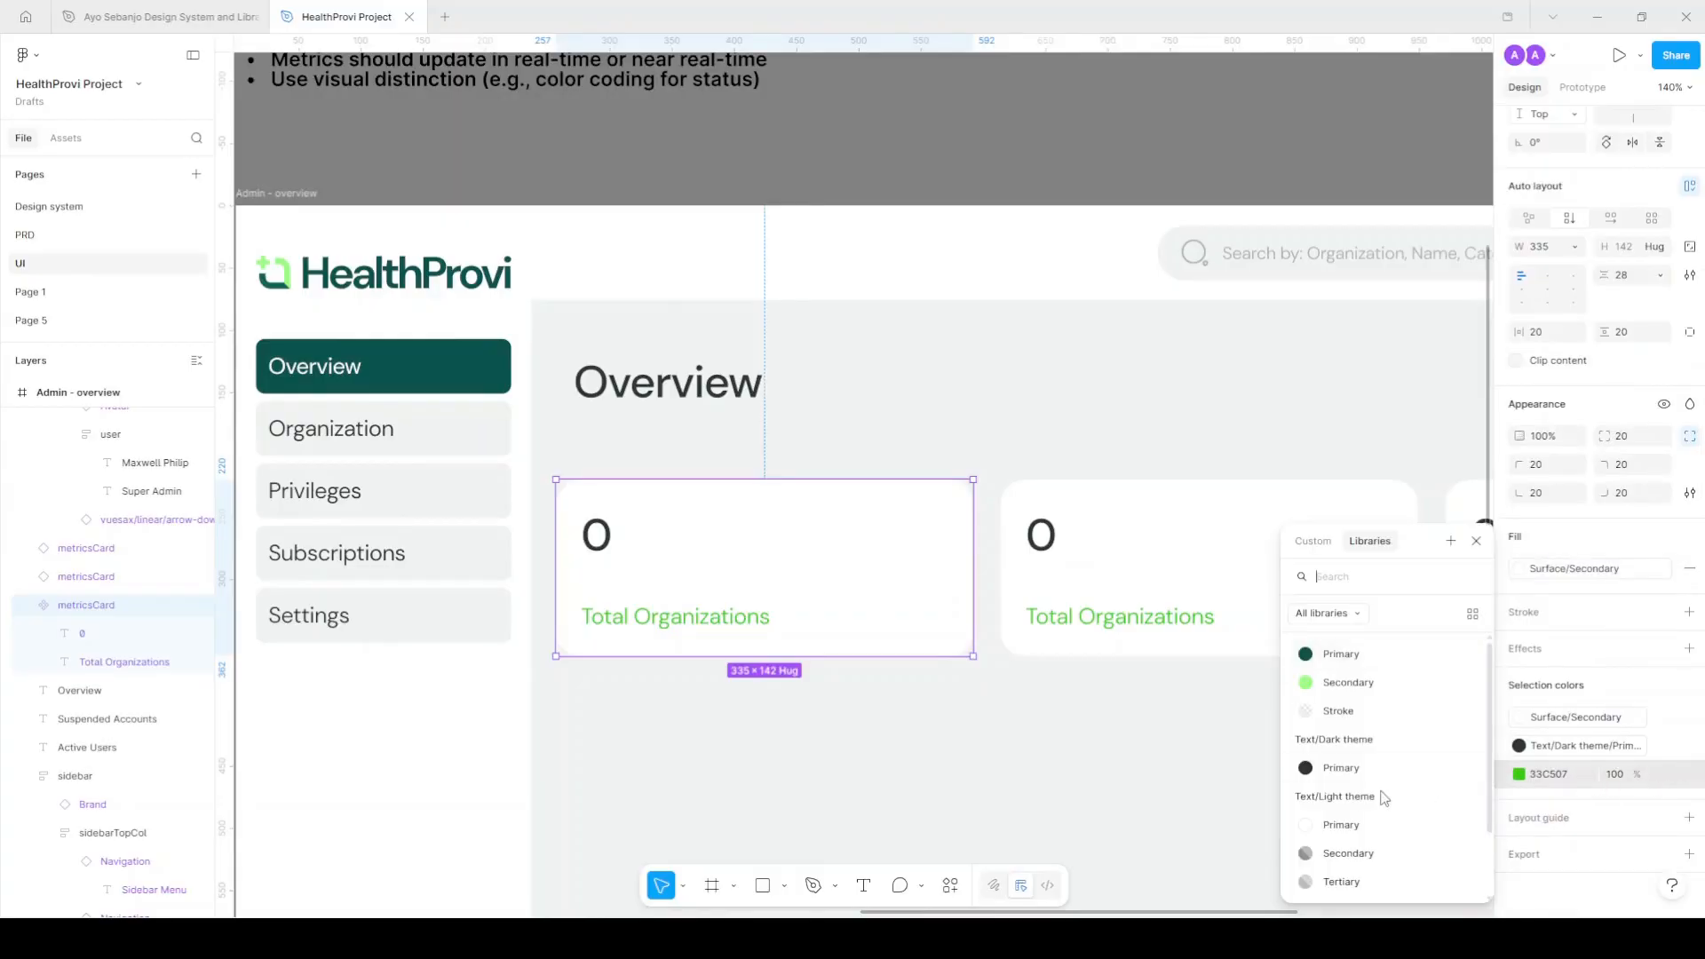
{"action": "left_click", "coordinate": [1359, 771]}
{"action": "scroll", "coordinate": [982, 621], "scroll_direction": "down", "scroll_amount": 4, "text": "ctrl"}
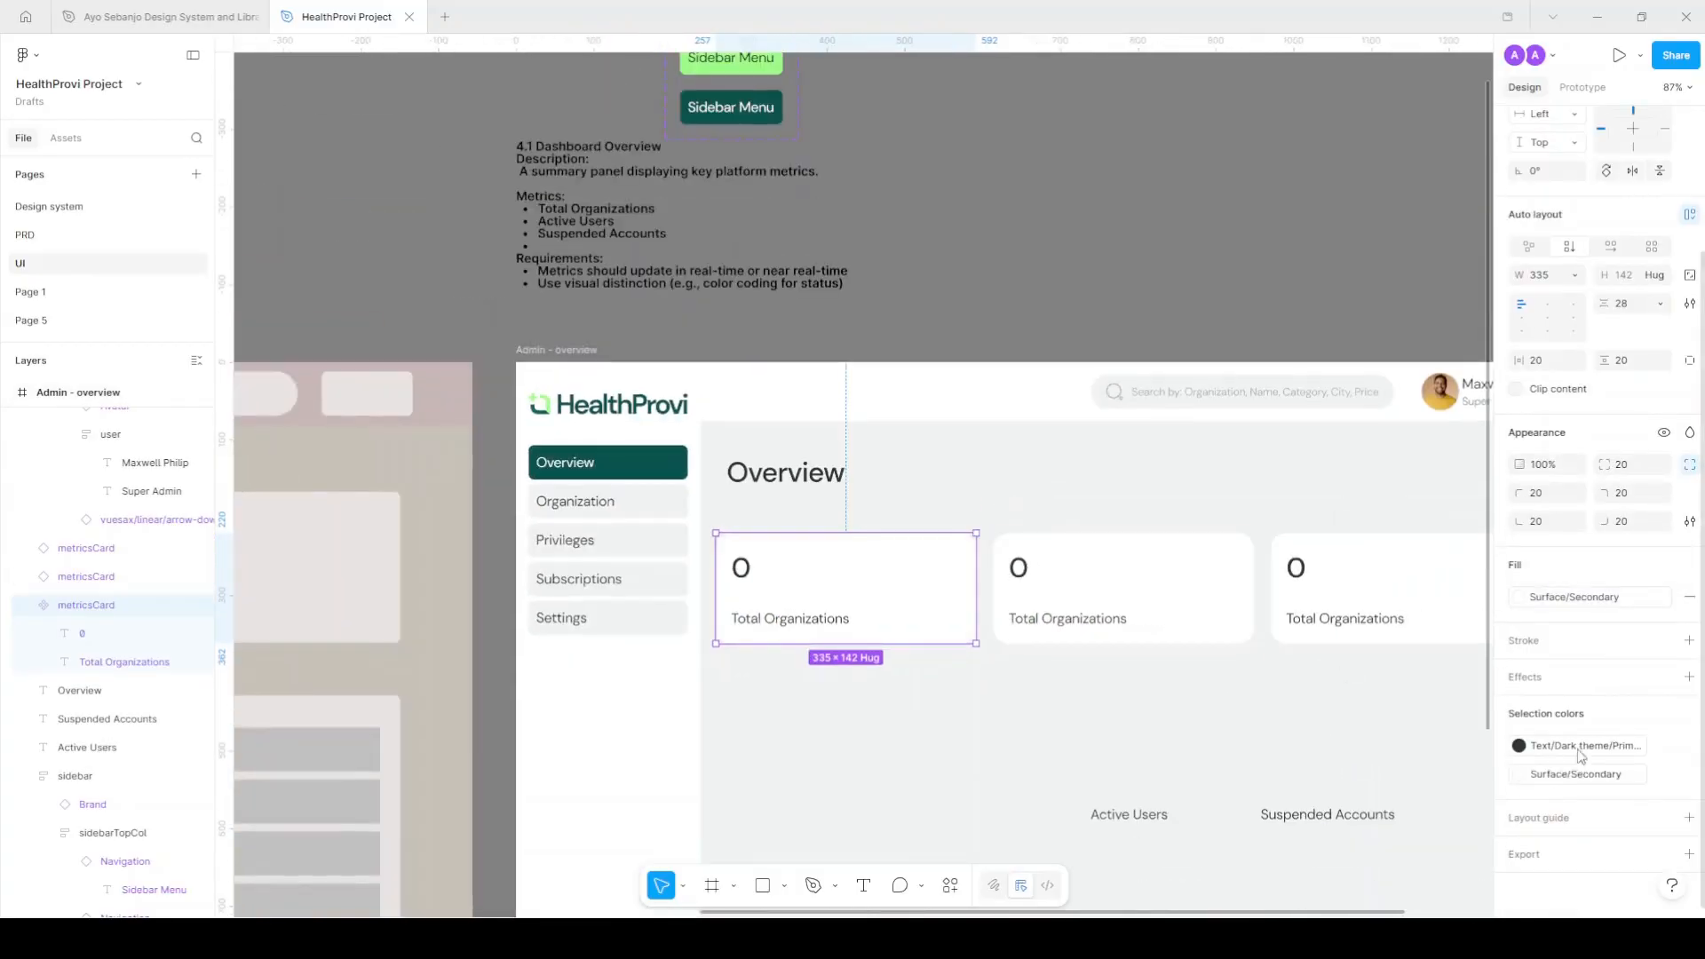
Set the Total Organizations label fill to Text/Light theme/Secondary.
{"action": "left_click", "coordinate": [810, 615]}
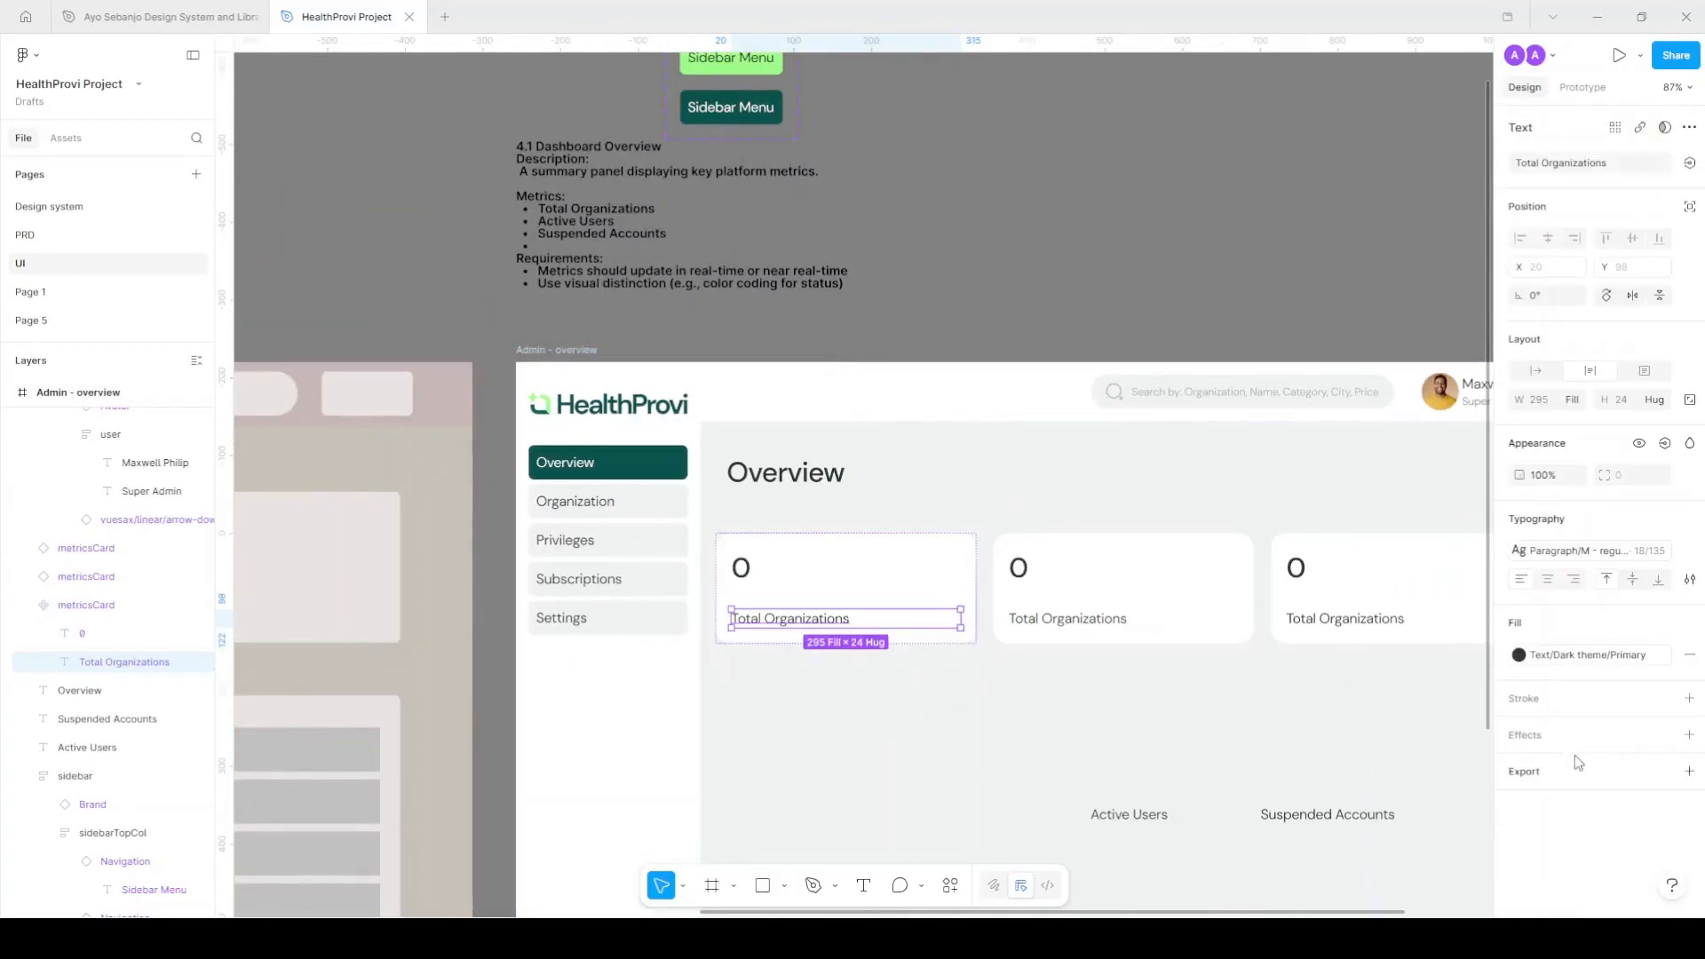
{"action": "left_click", "coordinate": [1551, 658]}
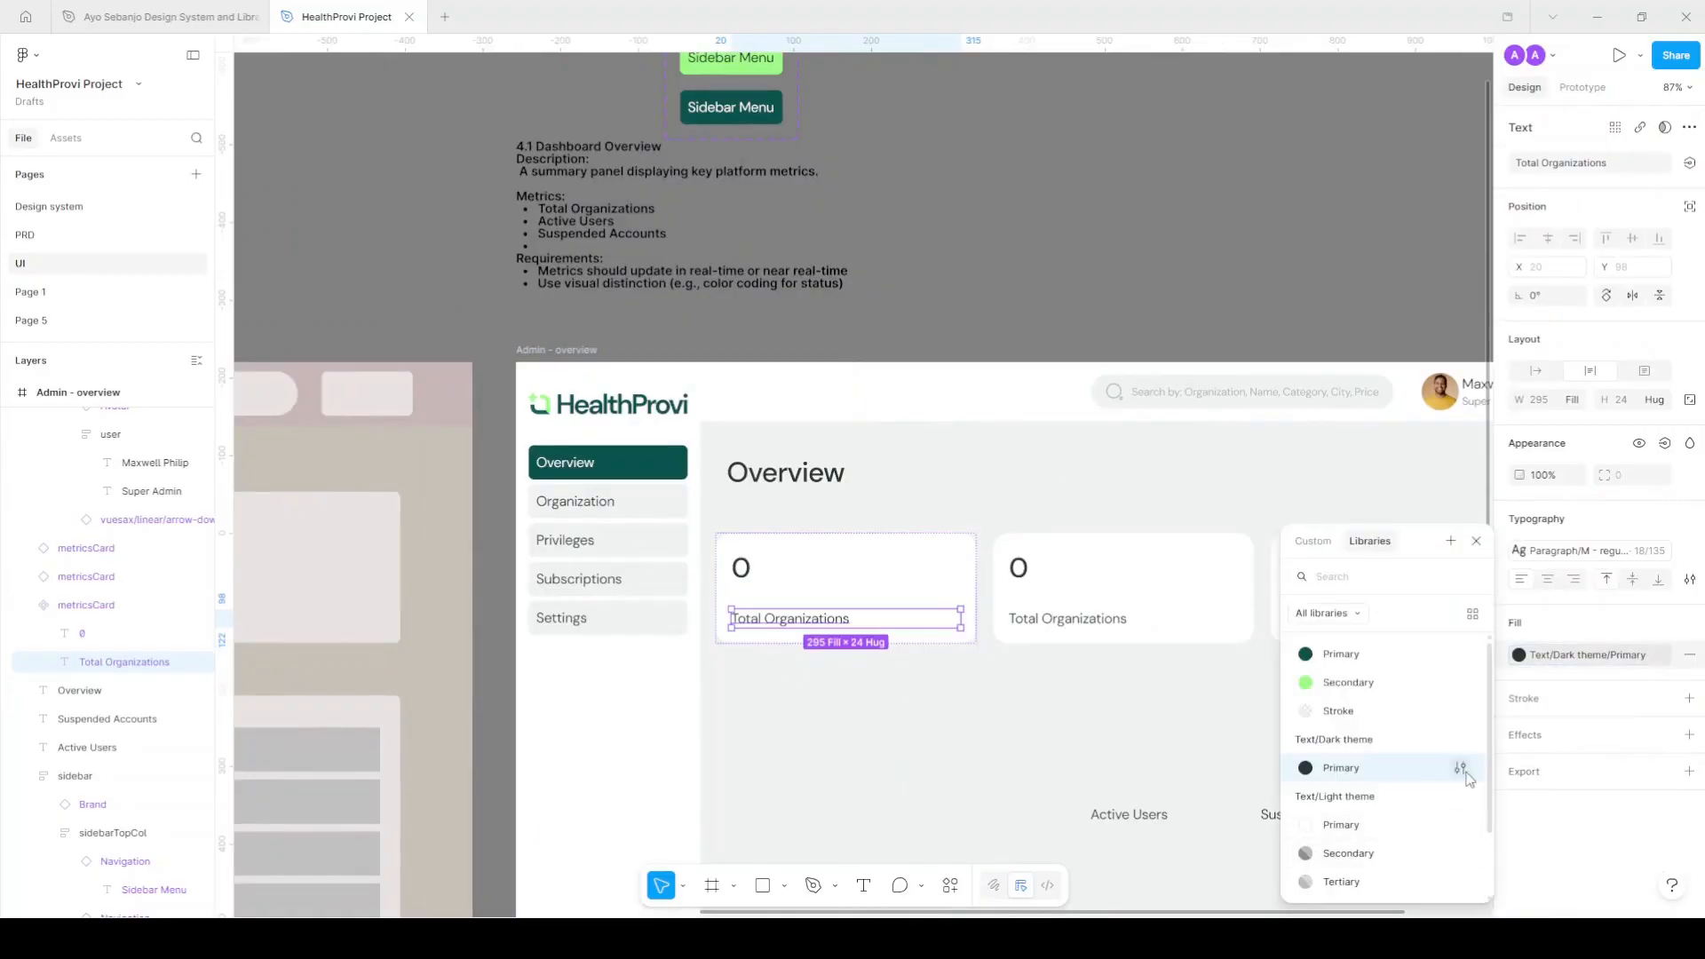
{"action": "left_click", "coordinate": [1354, 854]}
{"action": "left_click", "coordinate": [1111, 702]}
{"action": "scroll", "coordinate": [1107, 696], "scroll_direction": "right", "scroll_amount": 4}
{"action": "scroll", "coordinate": [769, 634], "scroll_direction": "left", "scroll_amount": 3}
{"action": "scroll", "coordinate": [661, 573], "scroll_direction": "up", "scroll_amount": 3, "text": "ctrl"}
Detach the 0 figure from its h4 text style and set its font size to 48.
{"action": "left_click", "coordinate": [650, 576]}
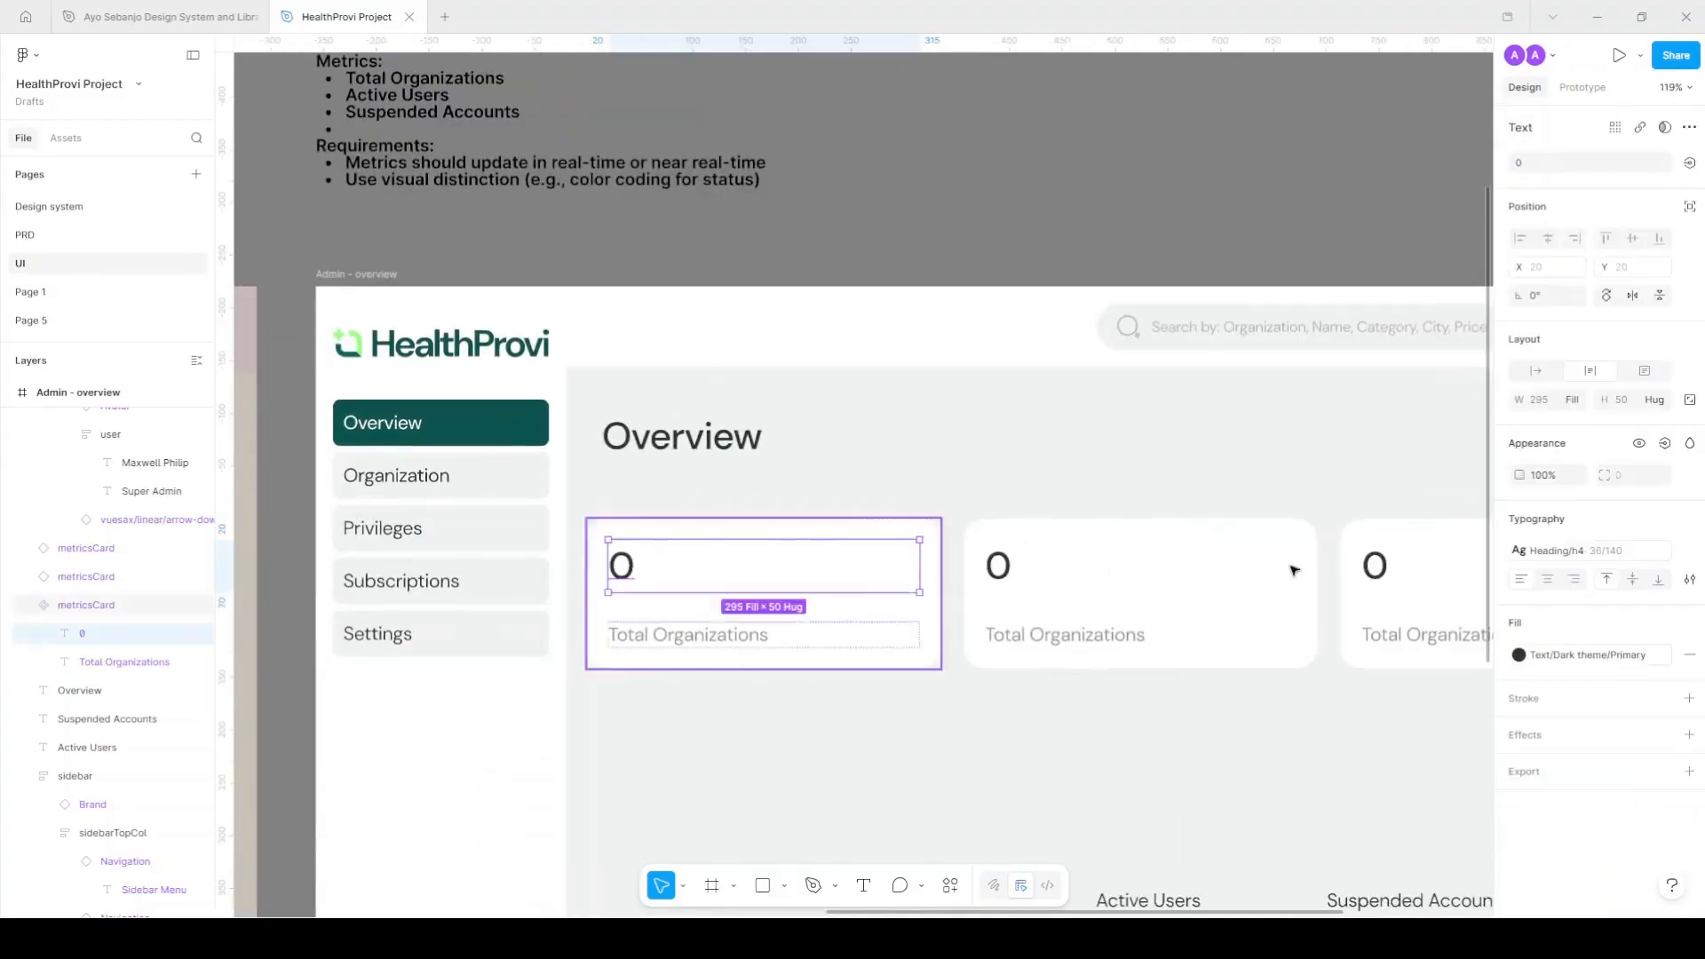
{"action": "left_click", "coordinate": [1616, 555]}
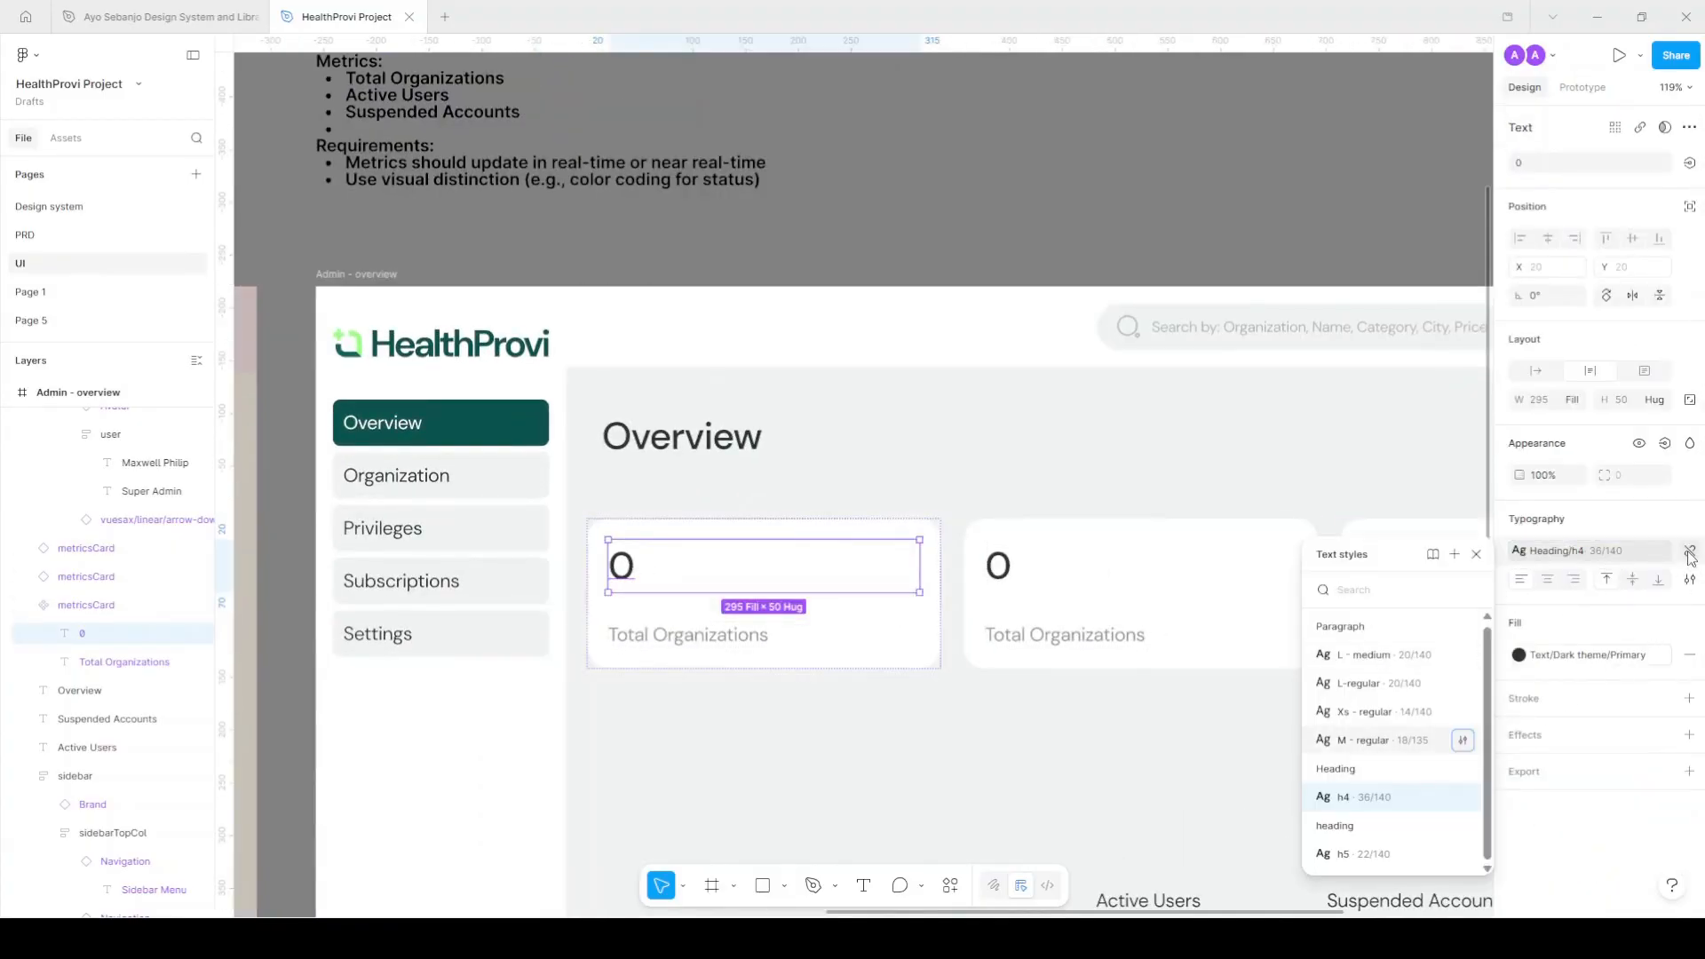
{"action": "left_click", "coordinate": [1691, 551]}
{"action": "left_click", "coordinate": [1628, 580]}
{"action": "type", "text": "48"}
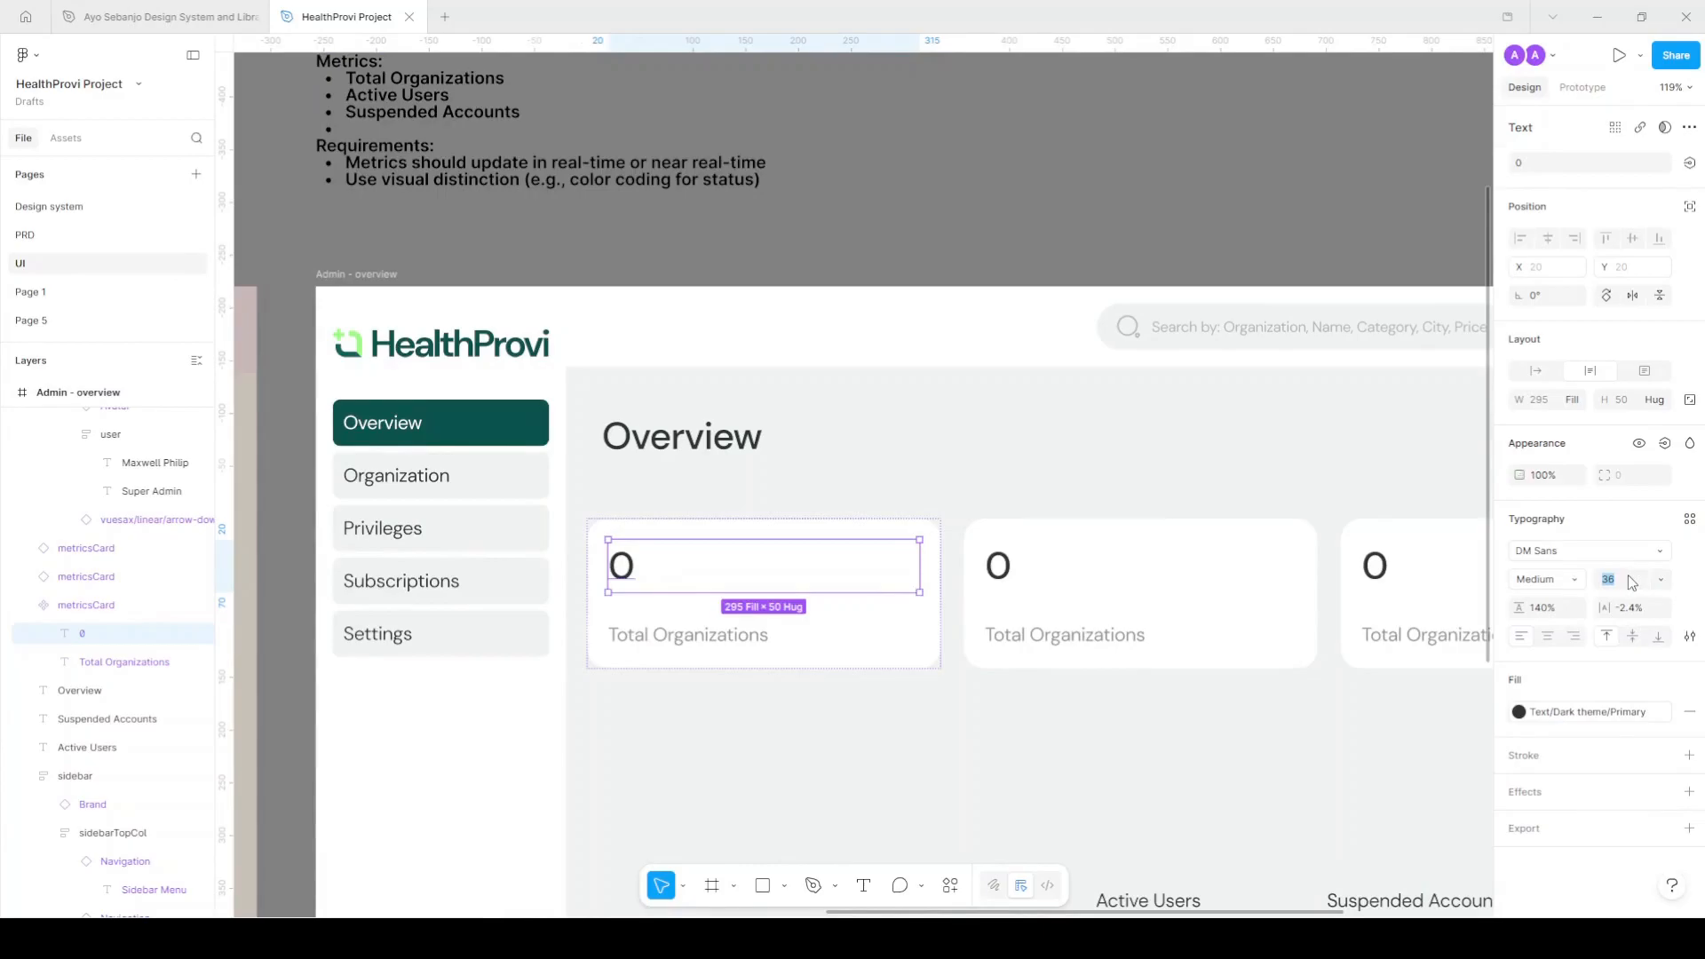
{"action": "key", "text": "Return"}
{"action": "scroll", "coordinate": [1240, 624], "scroll_direction": "down", "scroll_amount": 3}
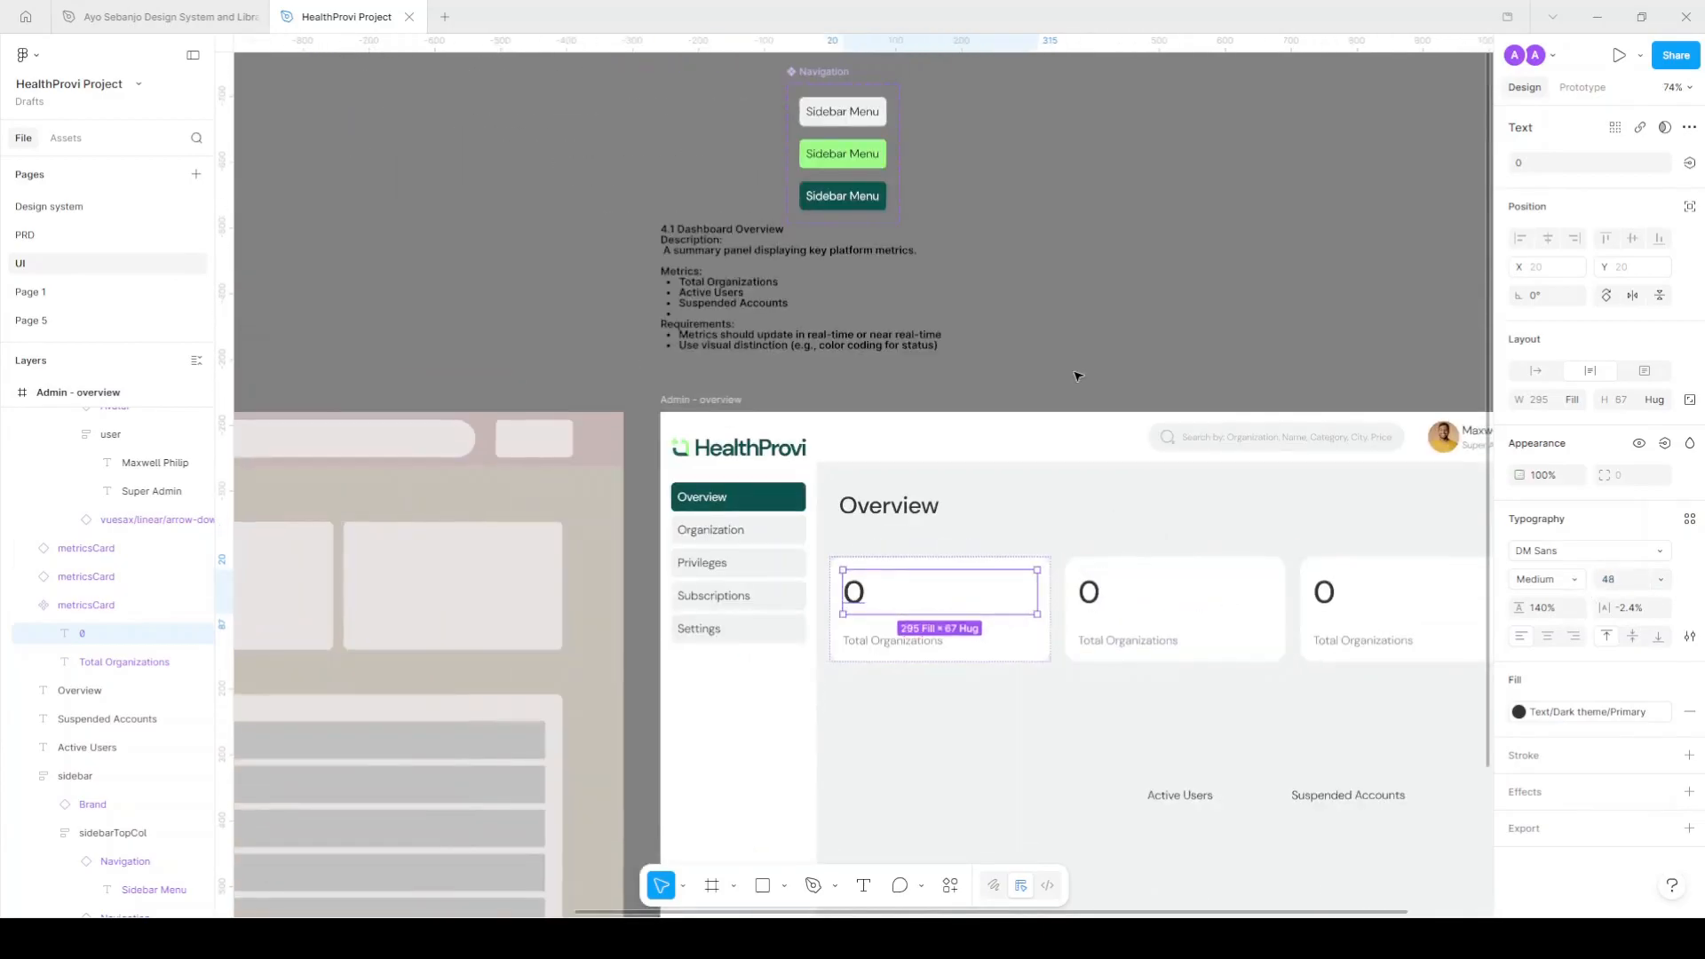
{"action": "left_click", "coordinate": [1078, 373]}
{"action": "scroll", "coordinate": [1077, 373], "scroll_direction": "right", "scroll_amount": 3}
{"action": "scroll", "coordinate": [597, 643], "scroll_direction": "up", "scroll_amount": 3}
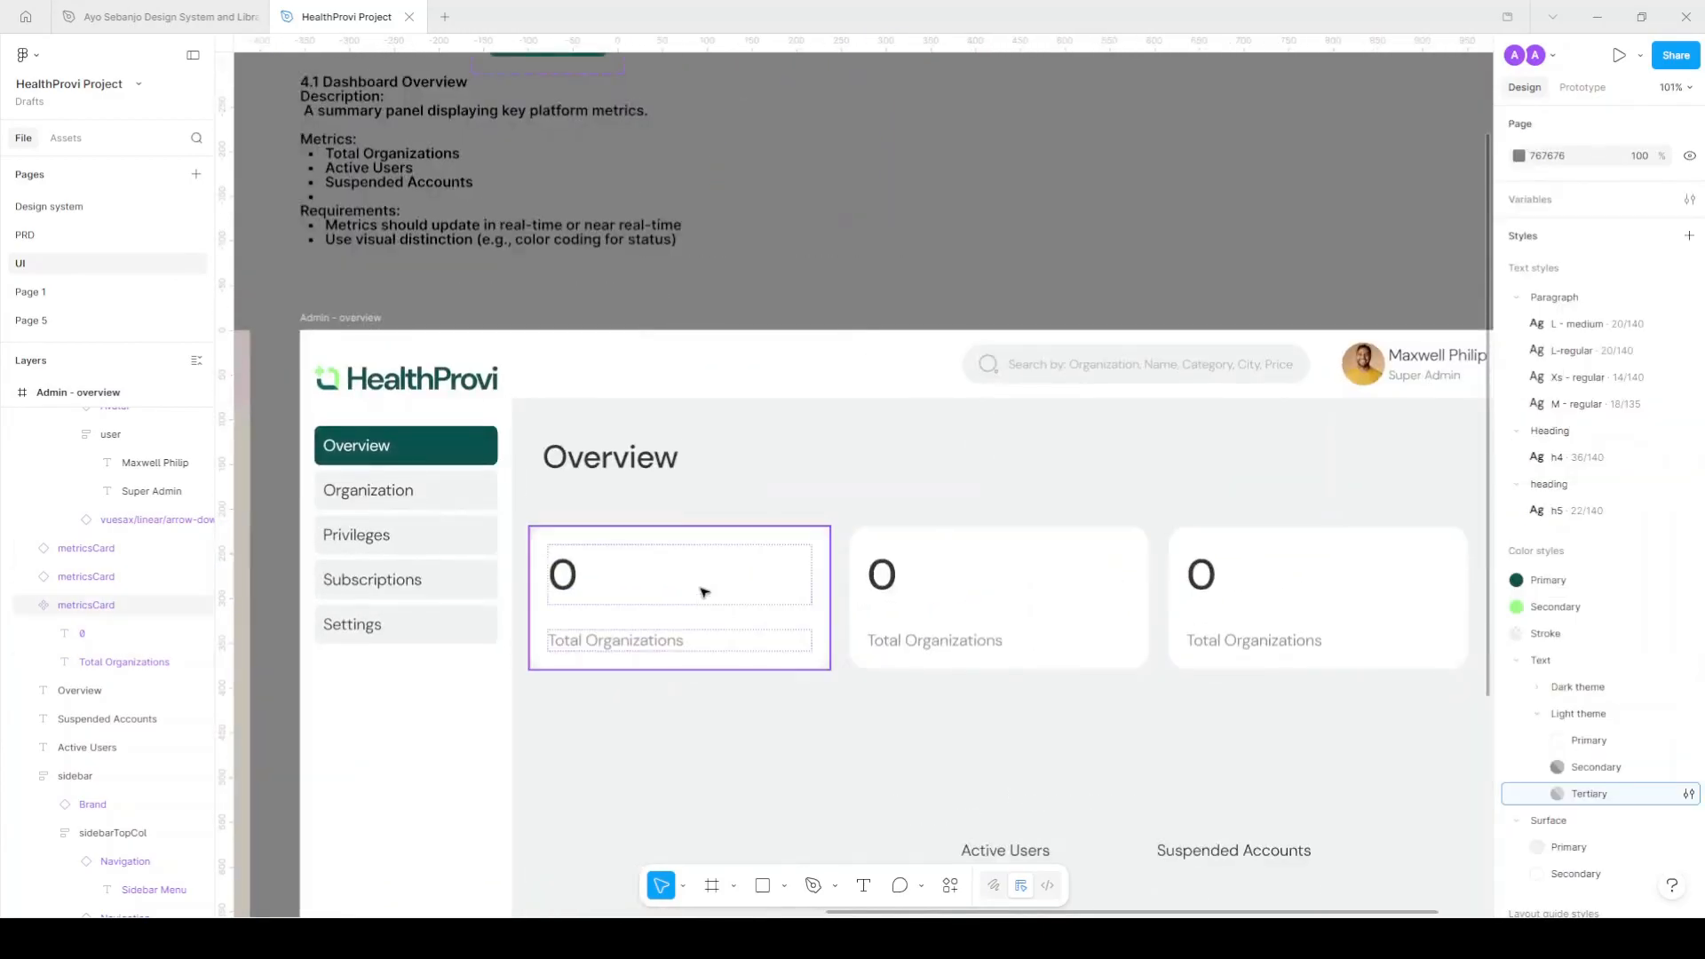
Set the metricsCard auto-layout gap to 20.
{"action": "left_click", "coordinate": [689, 597]}
{"action": "left_click", "coordinate": [1630, 480]}
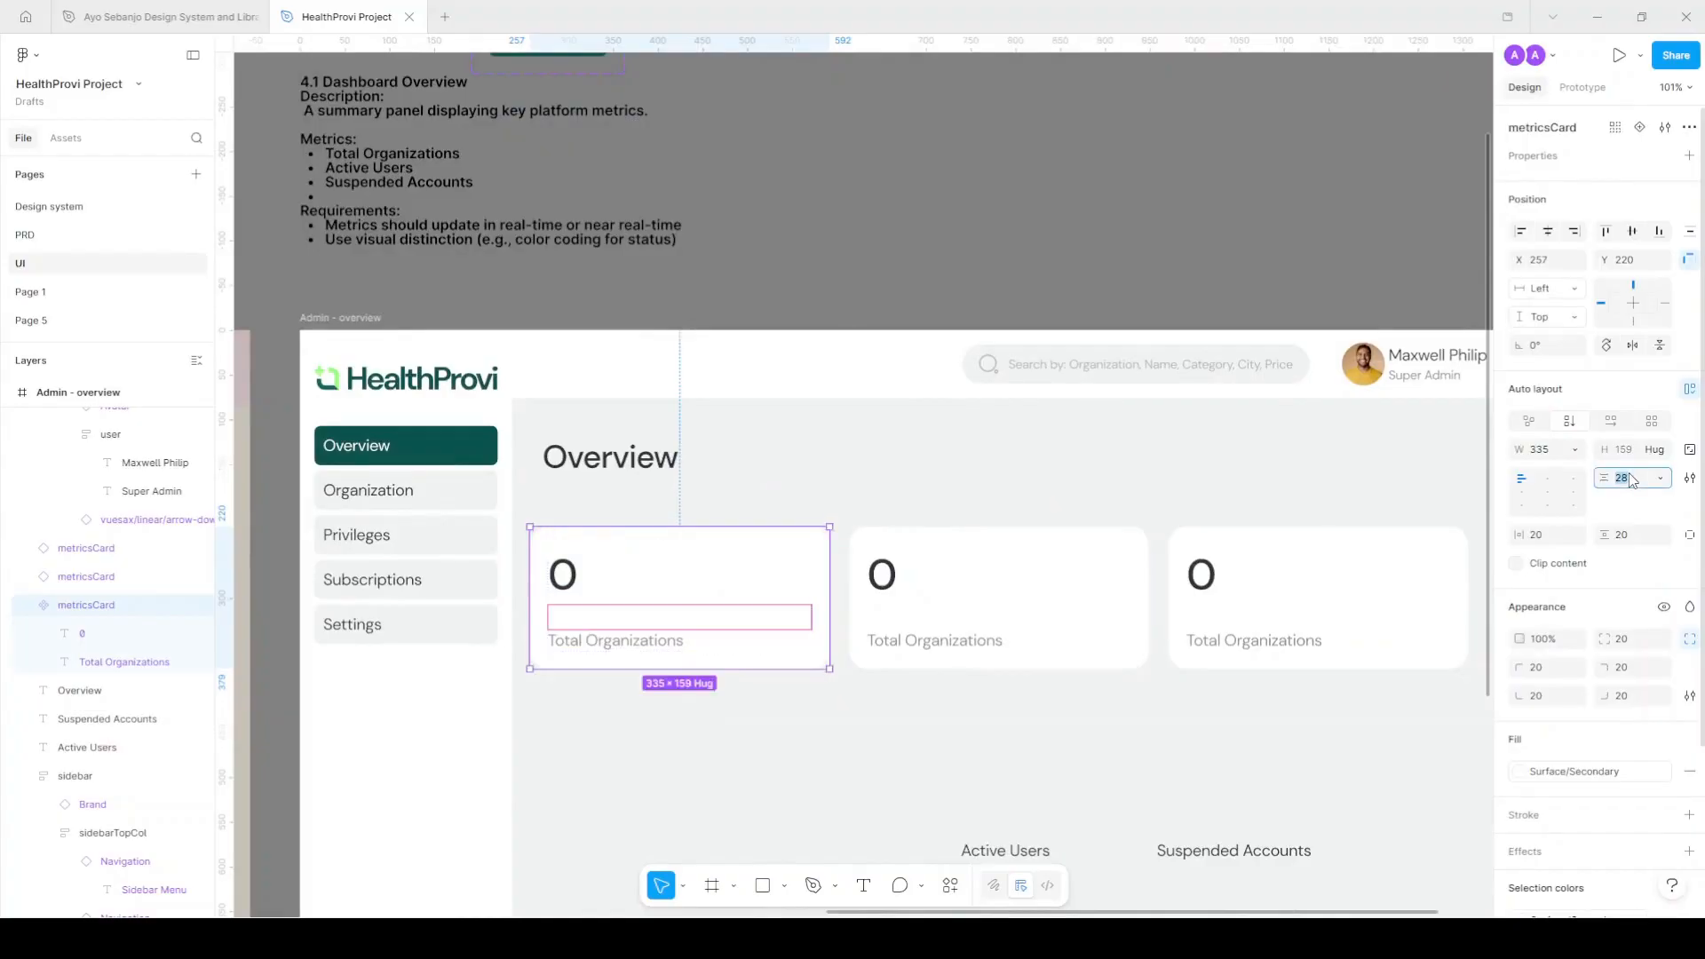
{"action": "type", "text": "20"}
{"action": "key", "text": "Return"}
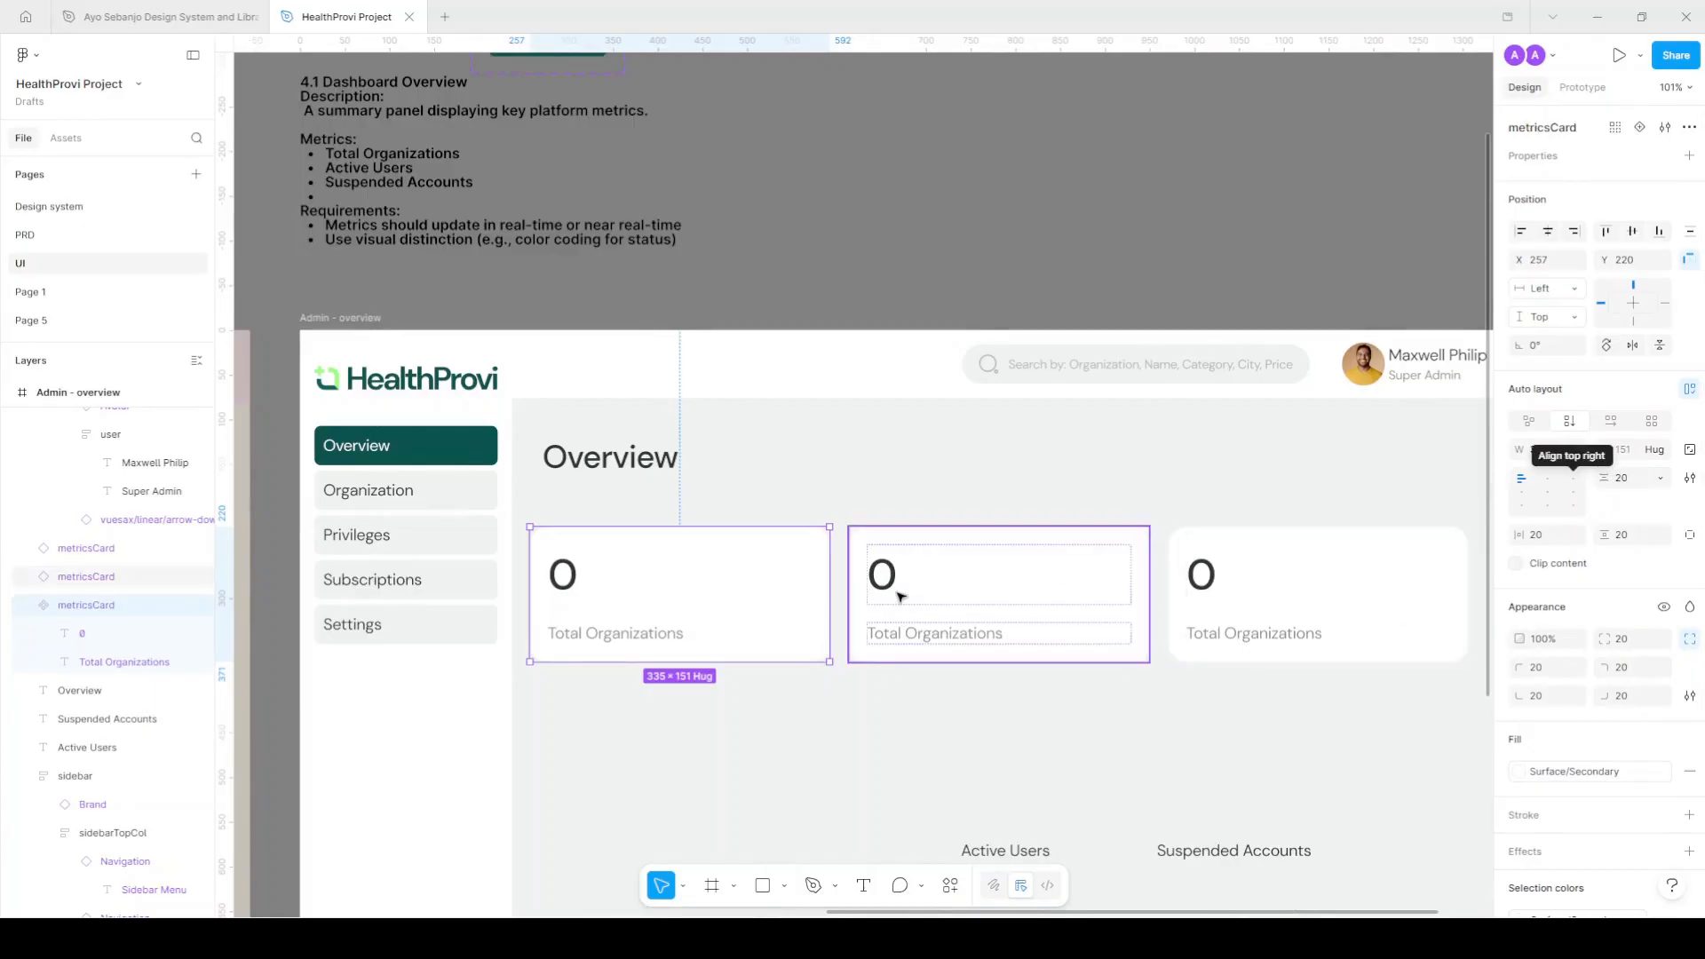
Move the loose Active Users text into the second card's label.
{"action": "scroll", "coordinate": [977, 729], "scroll_direction": "down", "scroll_amount": 1}
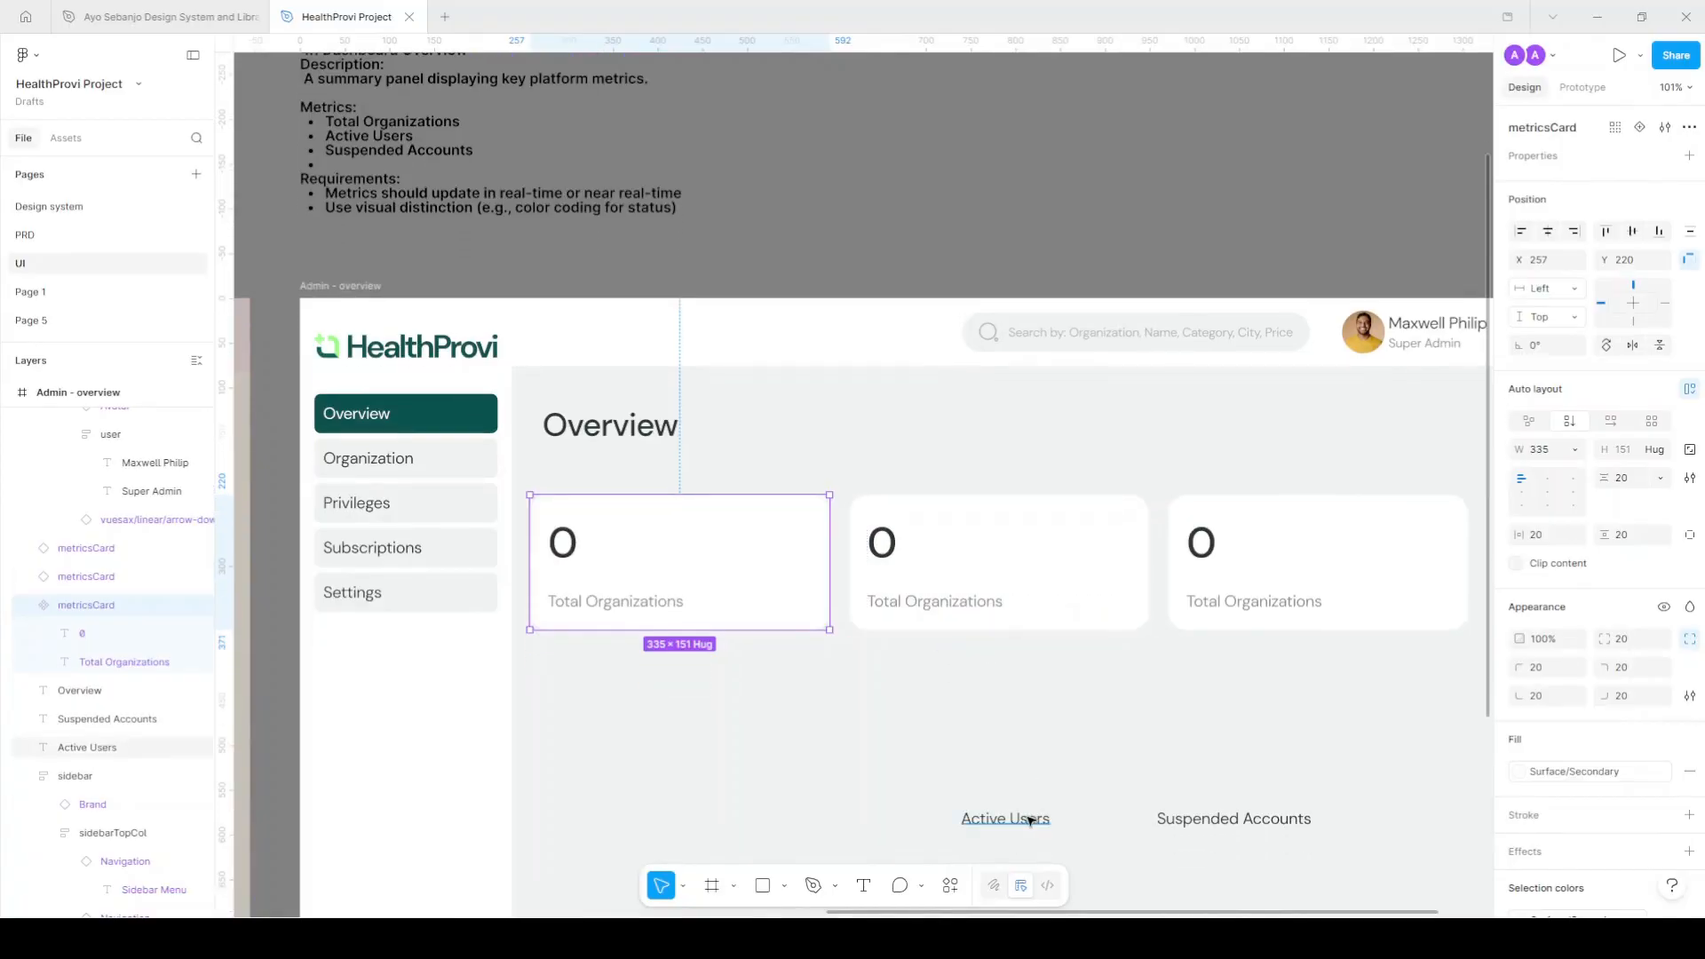
{"action": "double_click", "coordinate": [1023, 815]}
{"action": "key", "text": "ctrl+x"}
{"action": "double_click", "coordinate": [960, 601]}
{"action": "key", "text": "ctrl+v"}
{"action": "scroll", "coordinate": [959, 601], "scroll_direction": "right", "scroll_amount": 4}
Move the loose Suspended Accounts text into the third card's label.
{"action": "left_click", "coordinate": [1061, 818]}
{"action": "double_click", "coordinate": [1070, 818]}
{"action": "key", "text": "ctrl+x"}
{"action": "double_click", "coordinate": [1112, 601]}
{"action": "key", "text": "ctrl+v"}
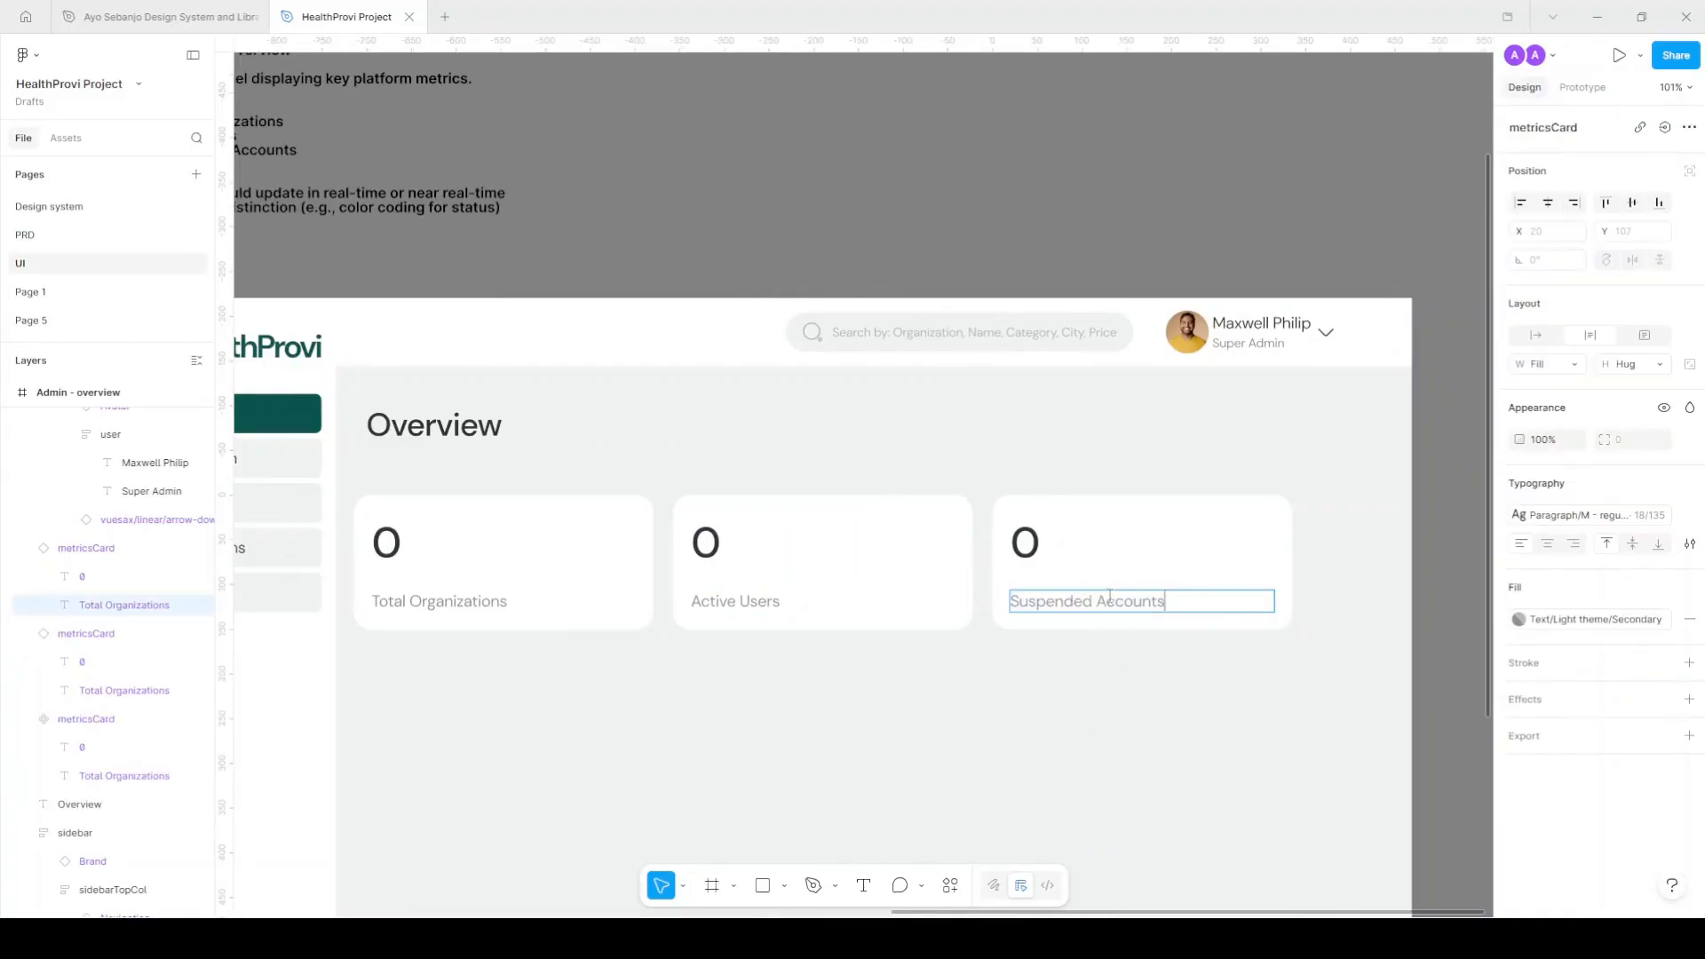
{"action": "left_click", "coordinate": [1195, 253]}
{"action": "scroll", "coordinate": [1137, 650], "scroll_direction": "down", "scroll_amount": 2}
{"action": "scroll", "coordinate": [561, 329], "scroll_direction": "up", "scroll_amount": 4}
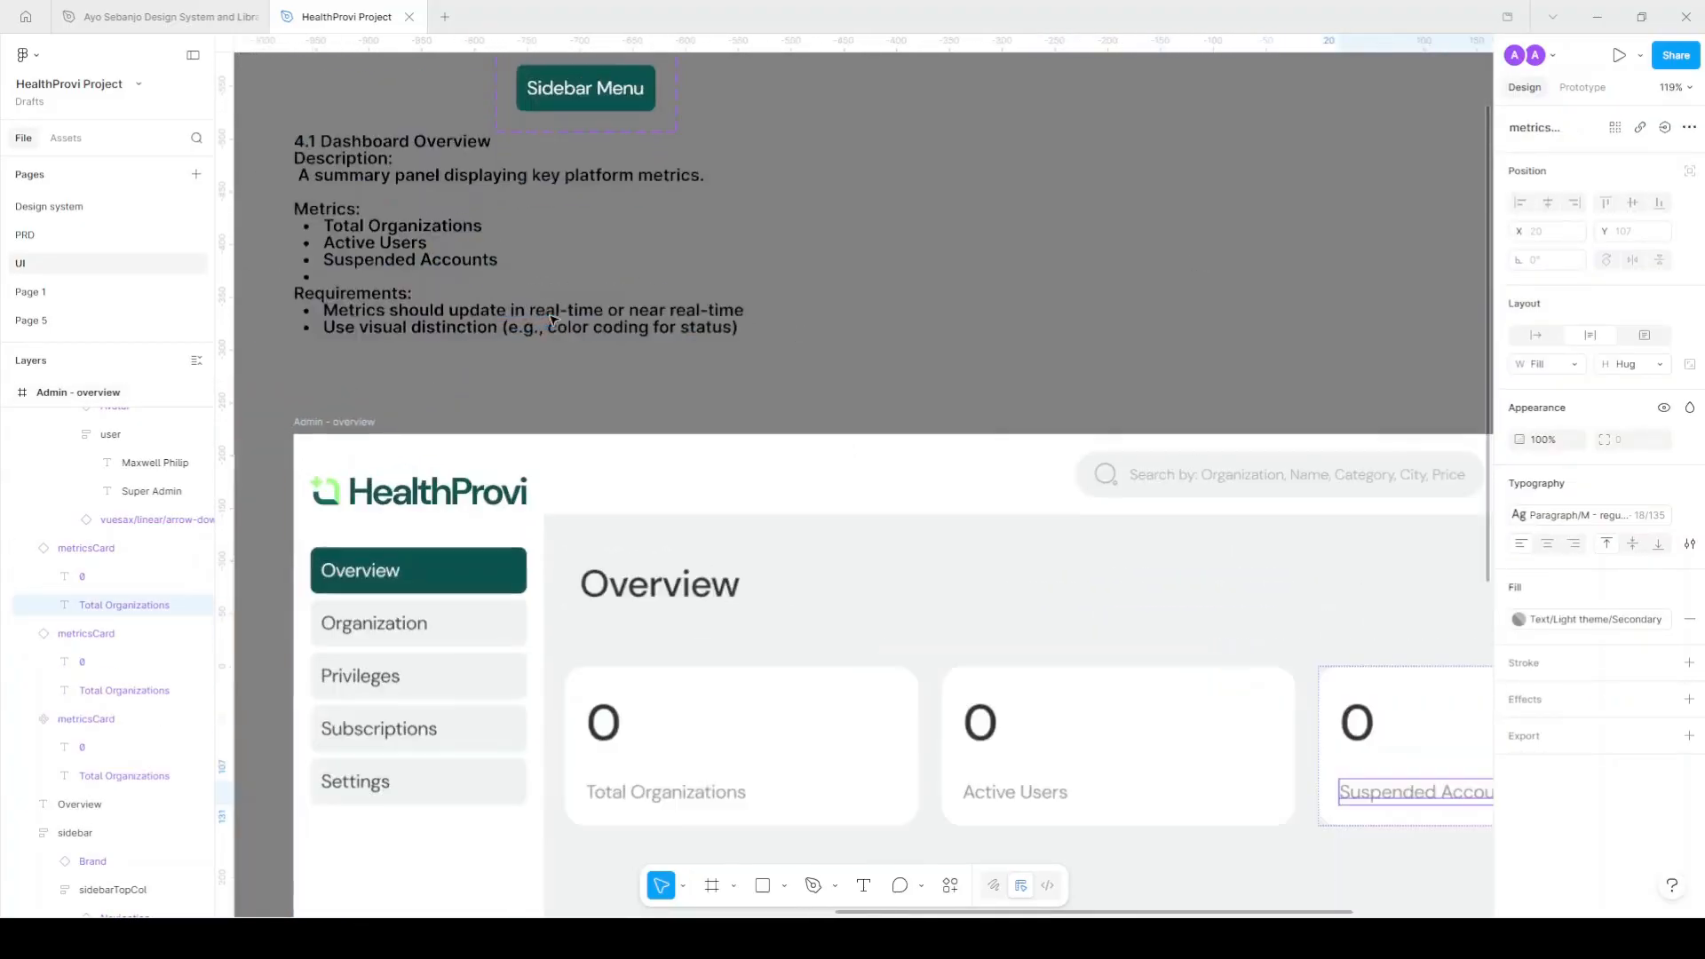
{"action": "scroll", "coordinate": [560, 329], "scroll_direction": "down", "scroll_amount": 1}
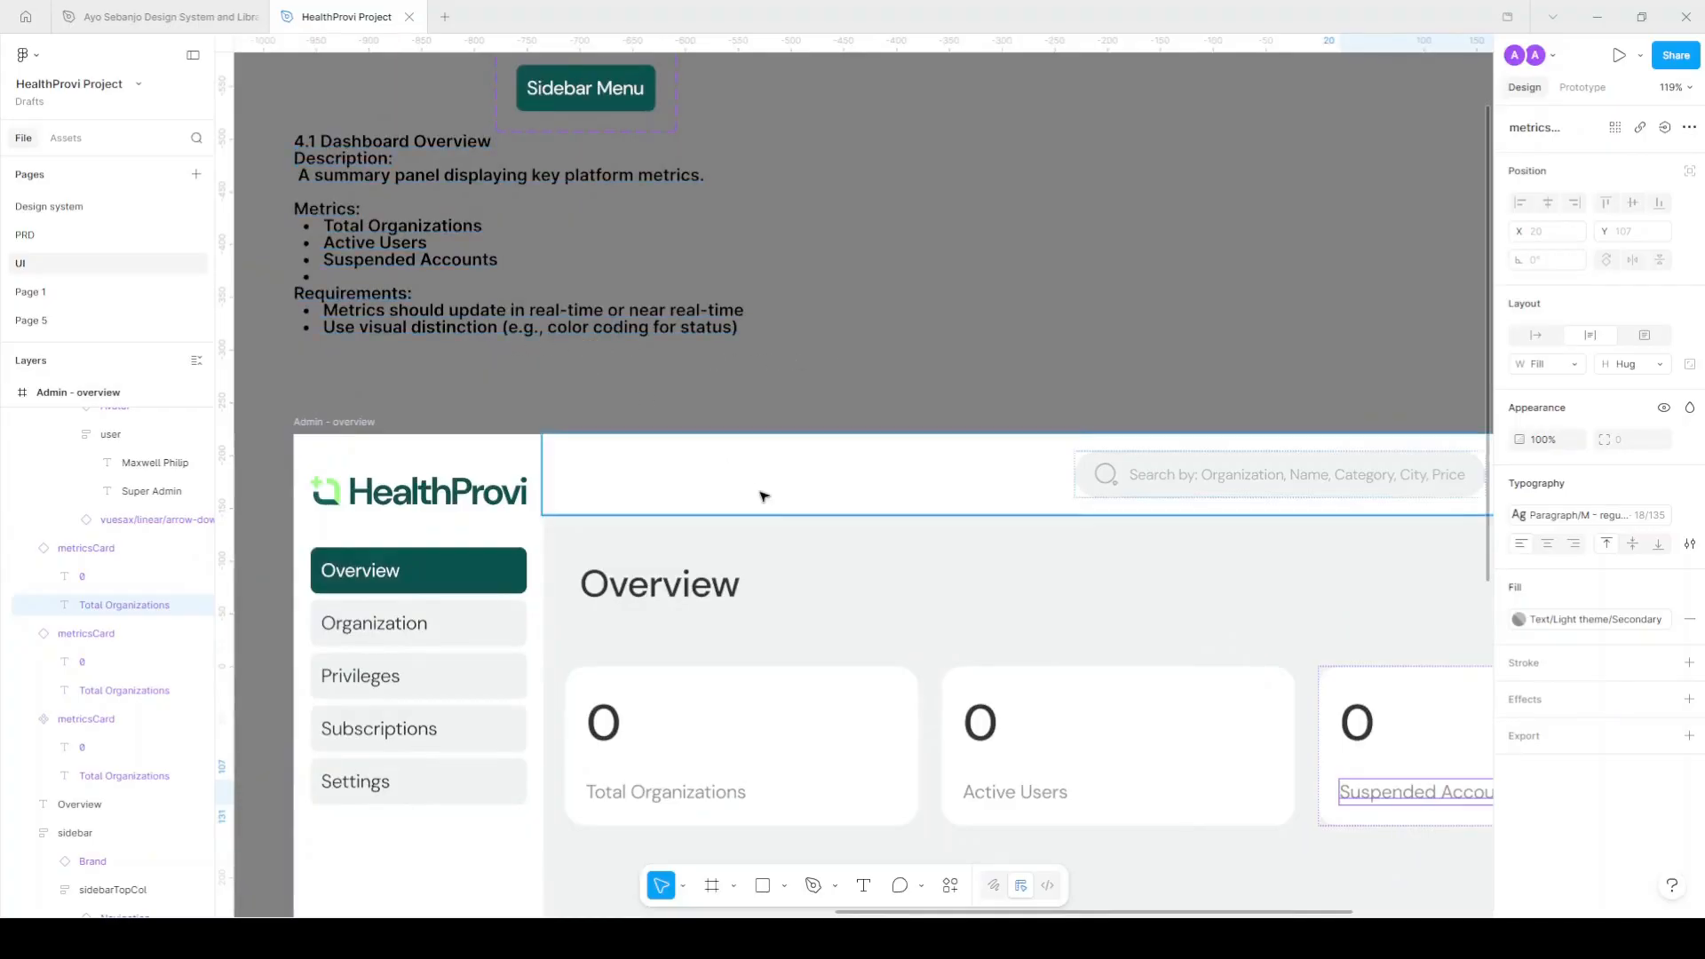
{"action": "scroll", "coordinate": [971, 655], "scroll_direction": "down", "scroll_amount": 2}
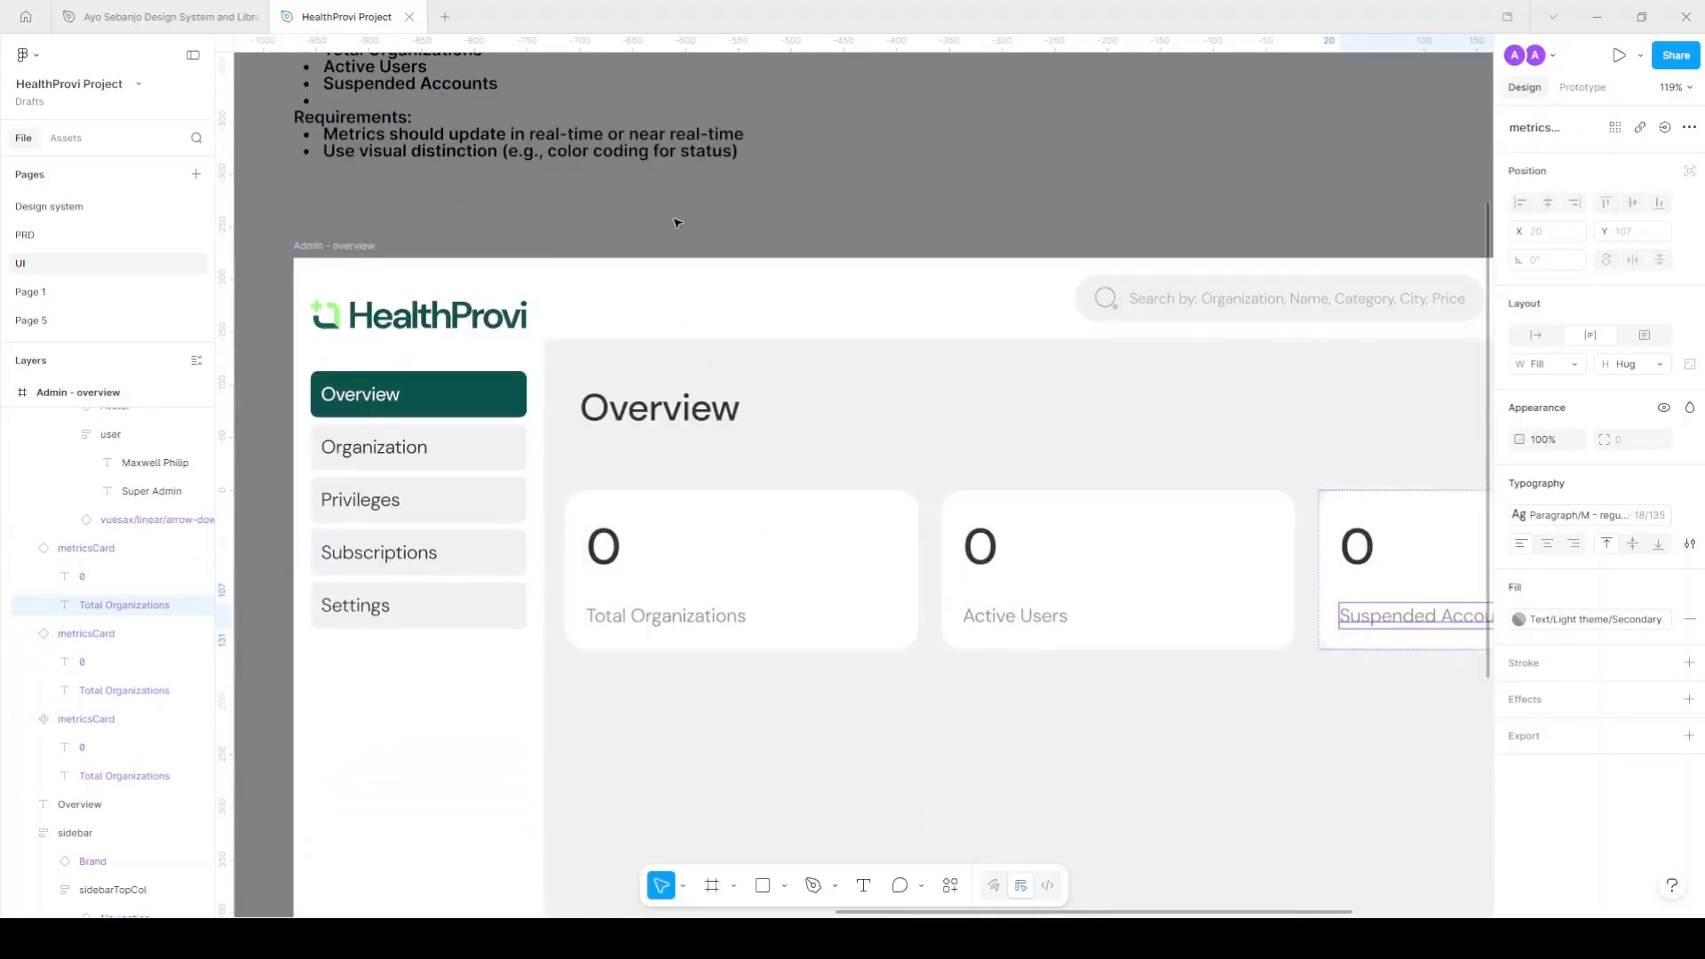
{"action": "scroll", "coordinate": [677, 223], "scroll_direction": "down", "scroll_amount": 1}
{"action": "scroll", "coordinate": [990, 525], "scroll_direction": "right", "scroll_amount": 2}
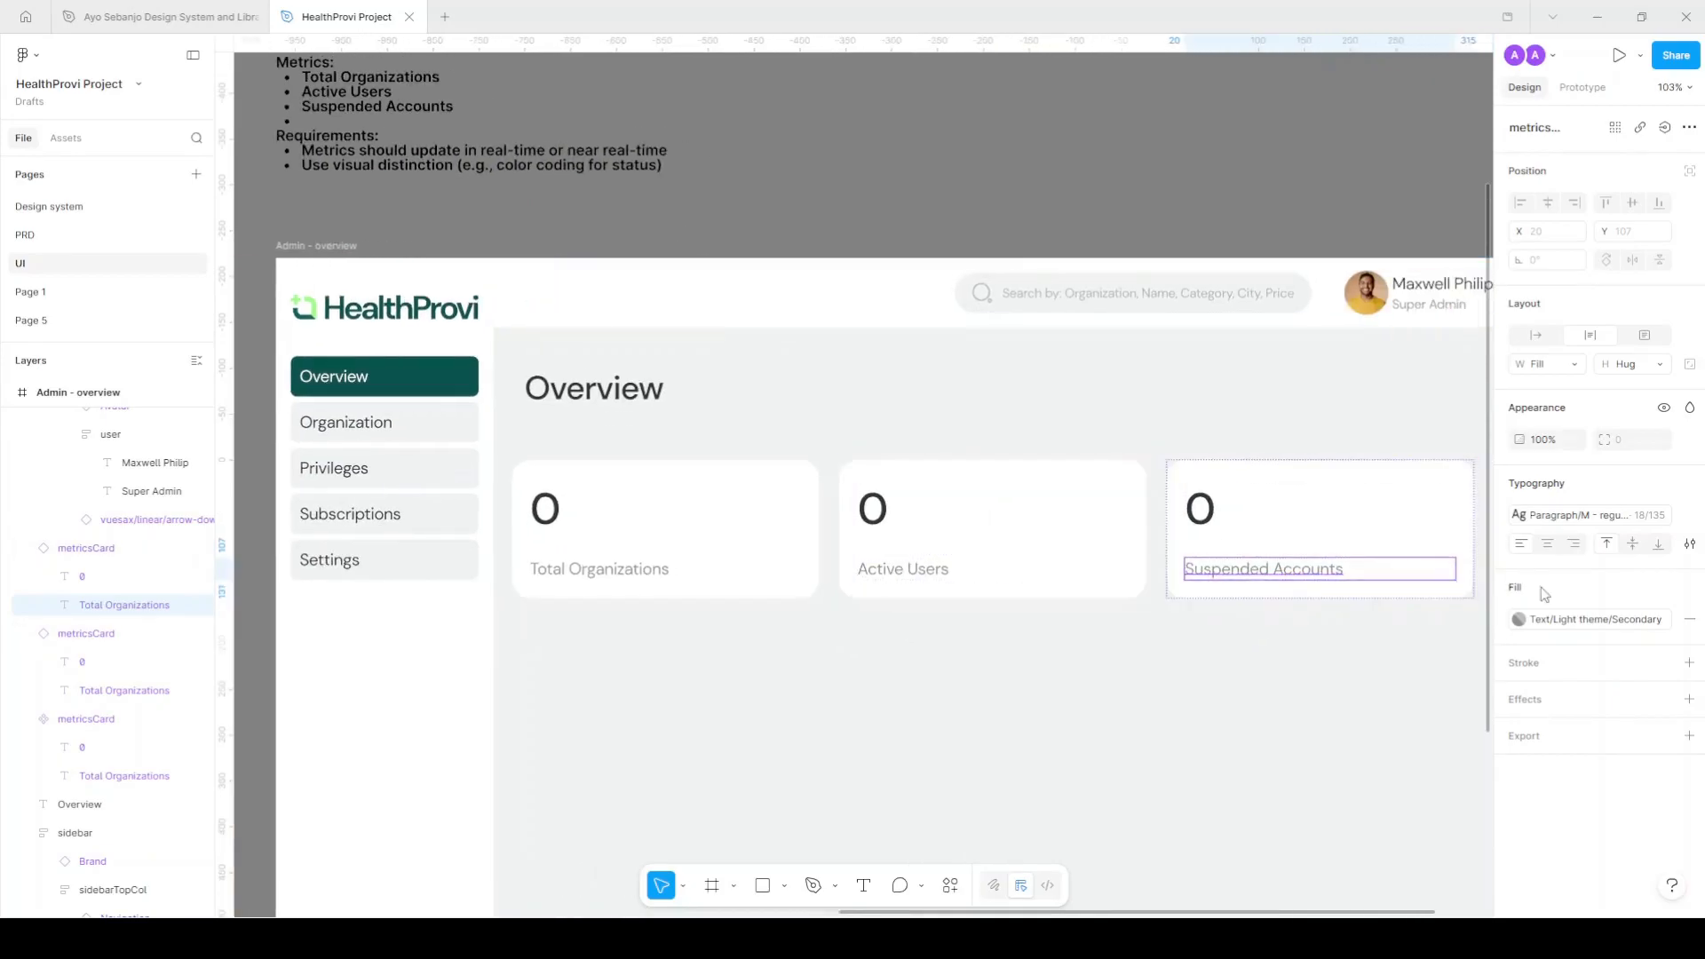
Detach the Suspended Accounts label colour from its style and shift it to deep red.
{"action": "left_click", "coordinate": [1664, 622]}
{"action": "left_click", "coordinate": [1518, 620]}
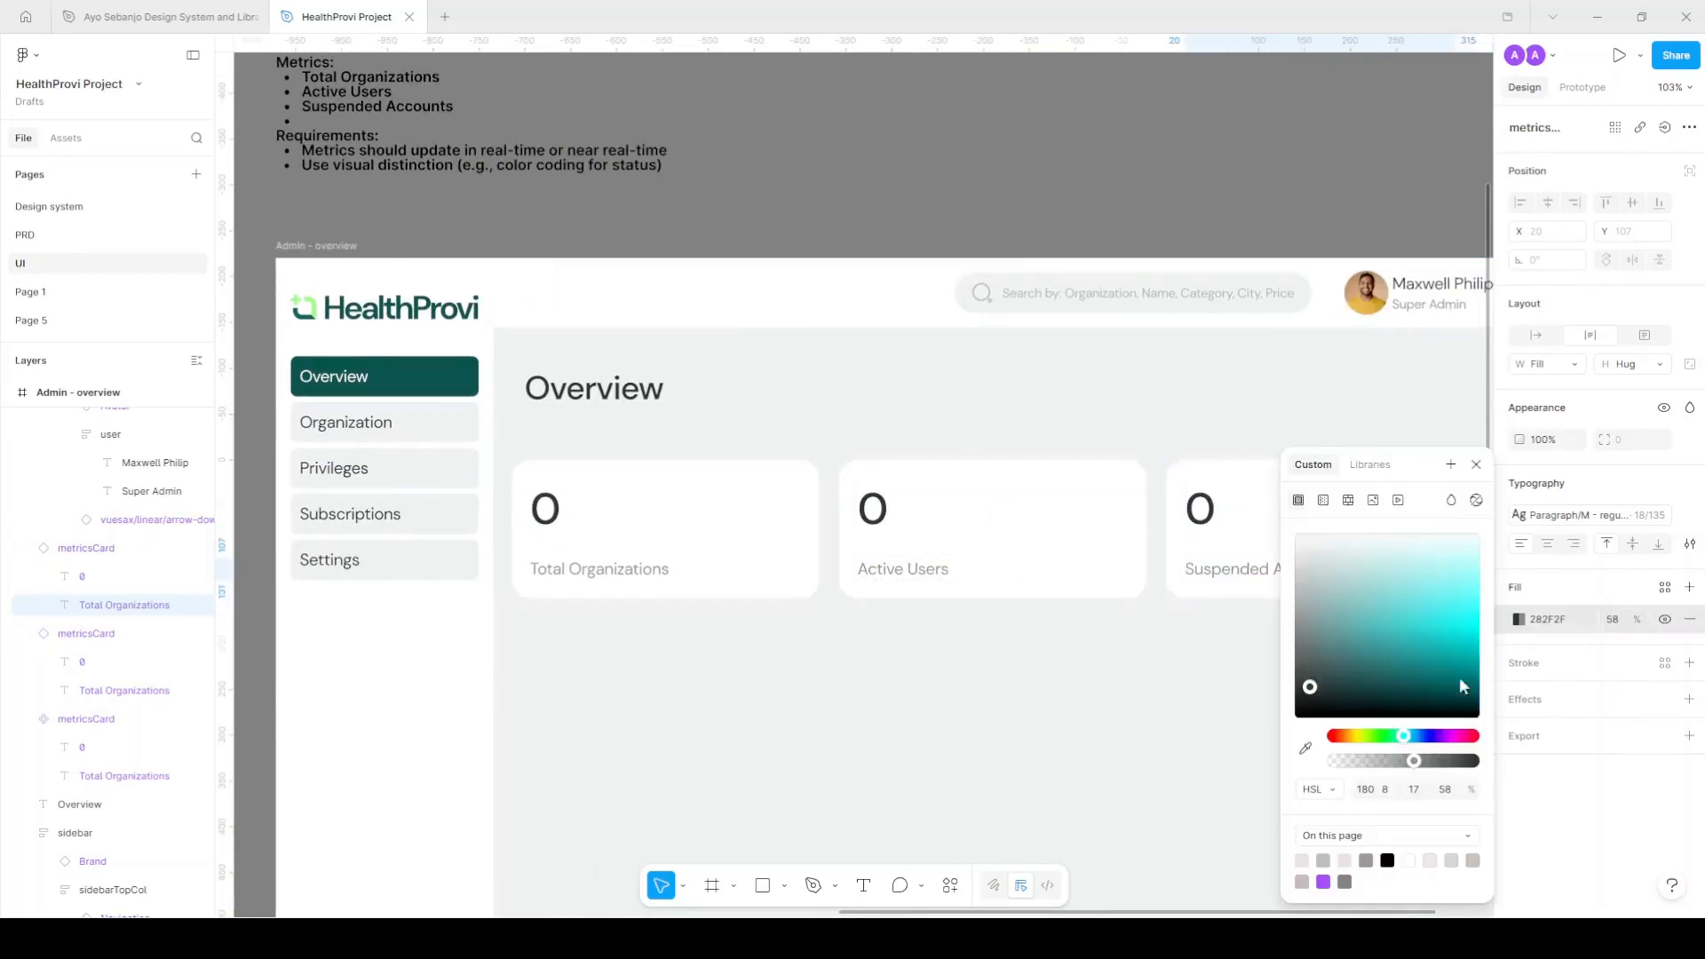
{"action": "left_click_drag", "start_coordinate": [1402, 740], "coordinate": [1474, 686]}
{"action": "left_click", "coordinate": [1476, 465]}
{"action": "left_click", "coordinate": [1017, 567]}
{"action": "scroll", "coordinate": [1329, 582], "scroll_direction": "up", "scroll_amount": 5}
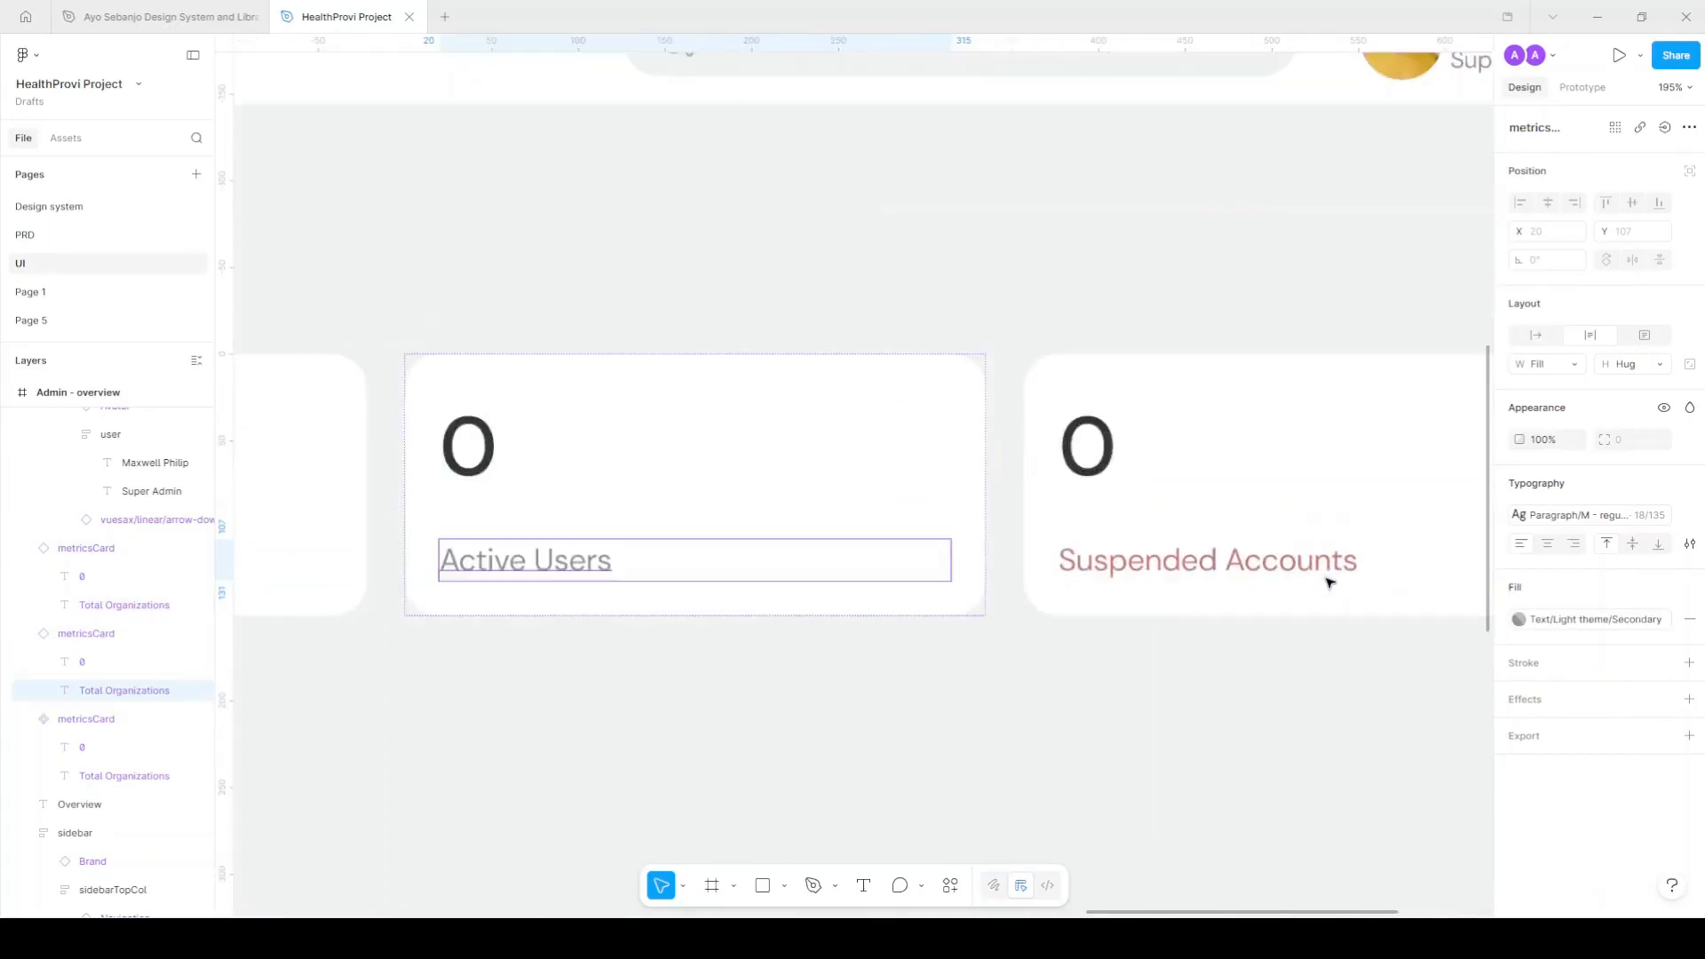
{"action": "scroll", "coordinate": [1330, 582], "scroll_direction": "down", "scroll_amount": 2}
Make Suspended Accounts a solid bright red D20D0D at 100% opacity.
{"action": "left_click", "coordinate": [1316, 575]}
{"action": "left_click", "coordinate": [1616, 621]}
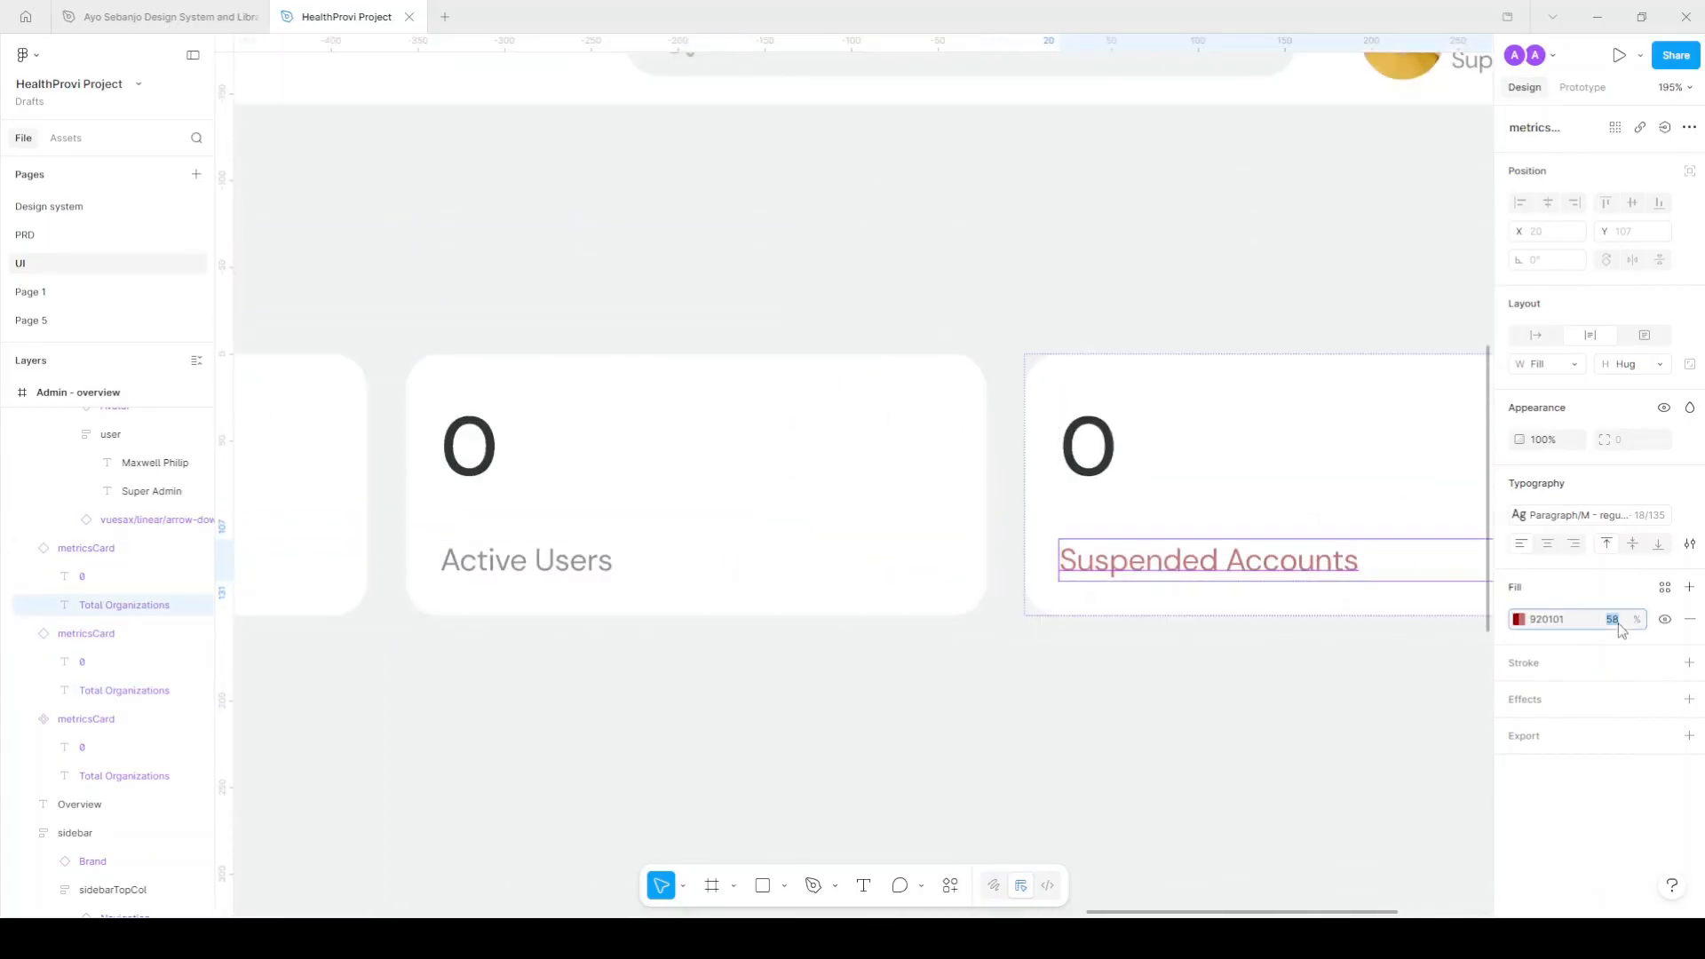
{"action": "type", "text": "100"}
{"action": "key", "text": "Return"}
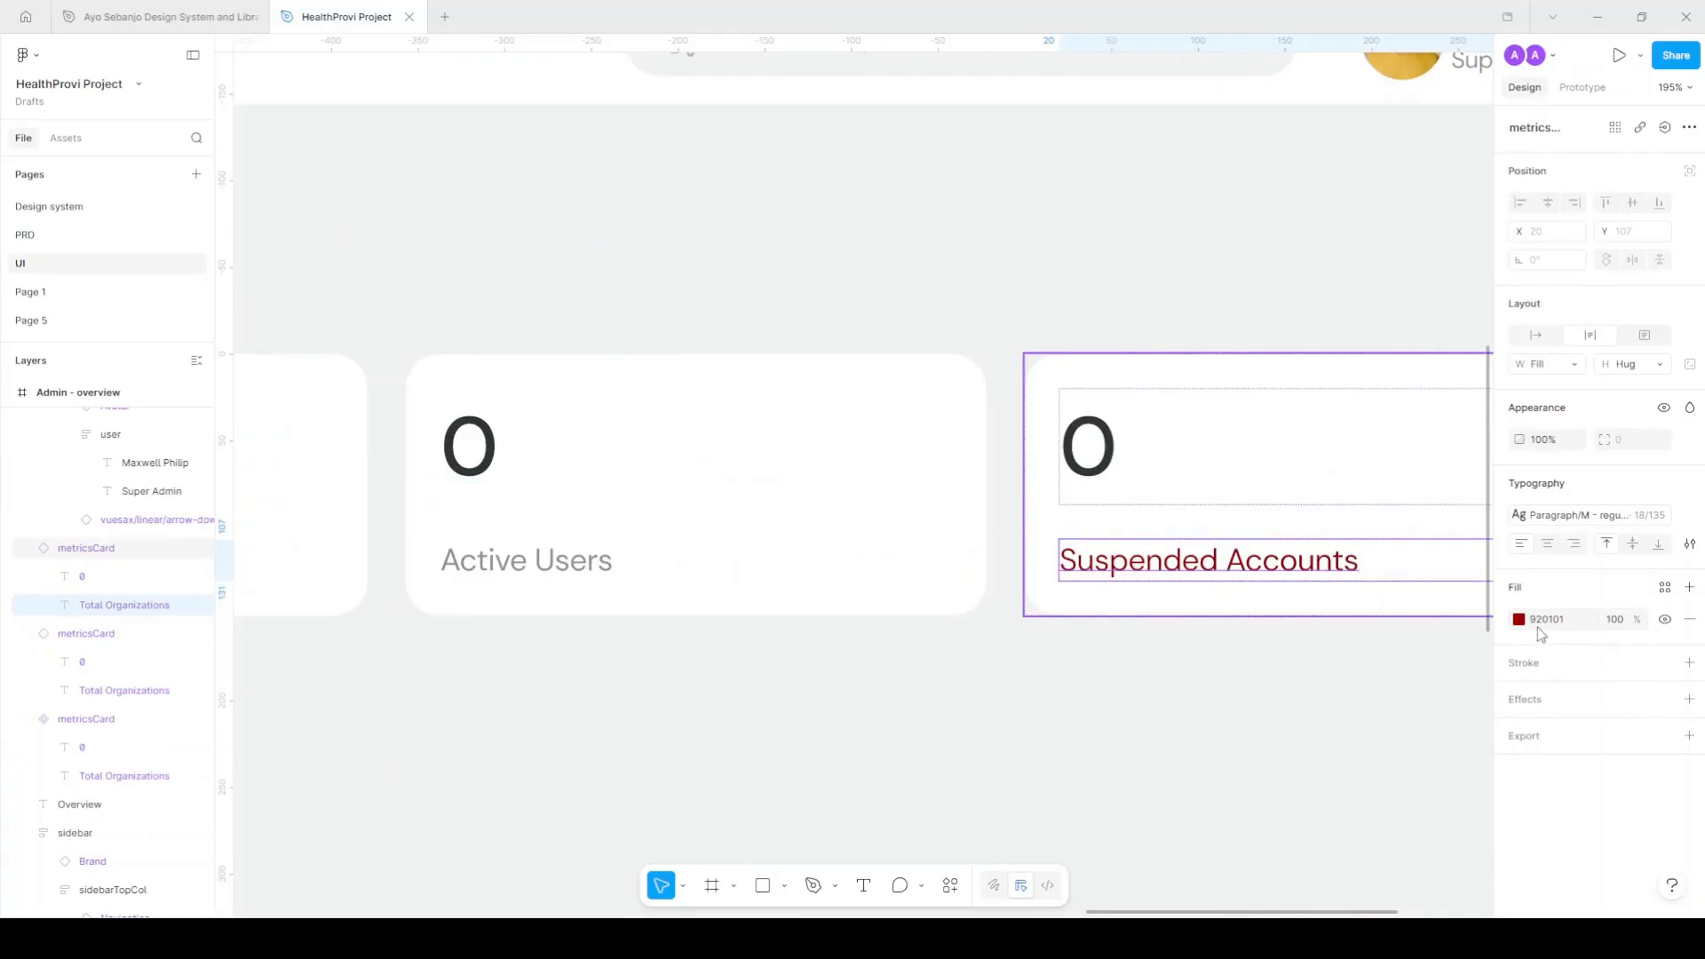
{"action": "left_click", "coordinate": [1519, 619]}
{"action": "left_click_drag", "start_coordinate": [1474, 668], "coordinate": [1457, 646]}
{"action": "left_click", "coordinate": [1555, 619]}
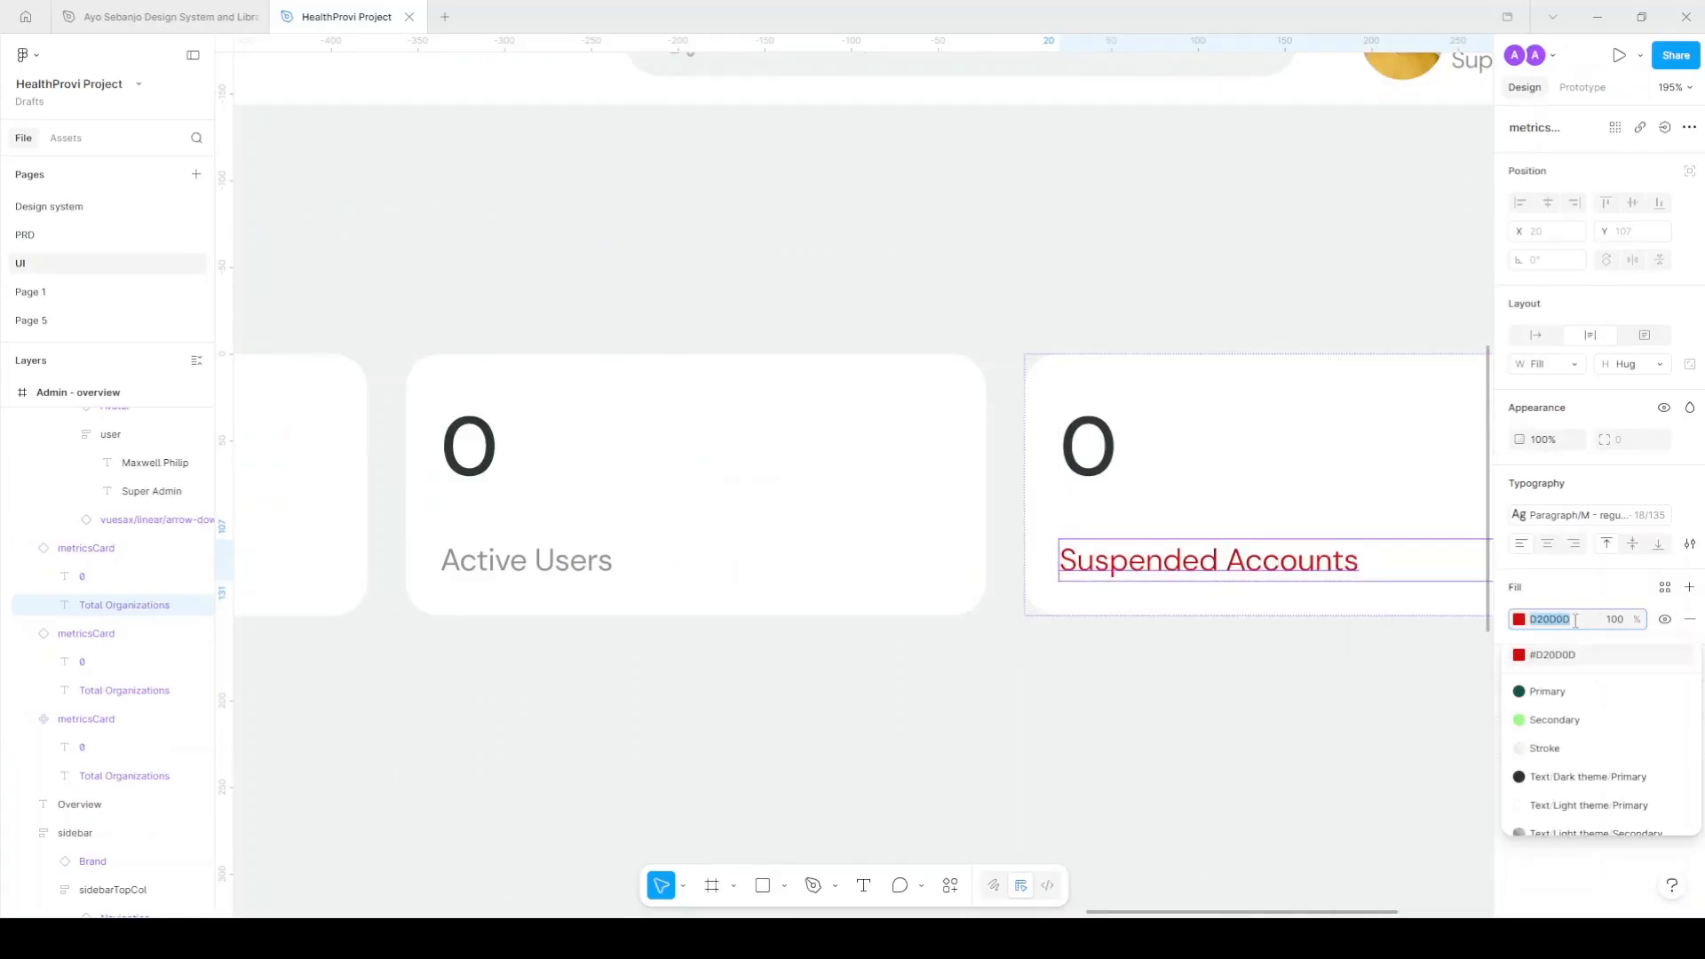
Give the Active Users label the D20D0D colour at 100%, then shift its hue to green 0DD214.
{"action": "left_click", "coordinate": [590, 562]}
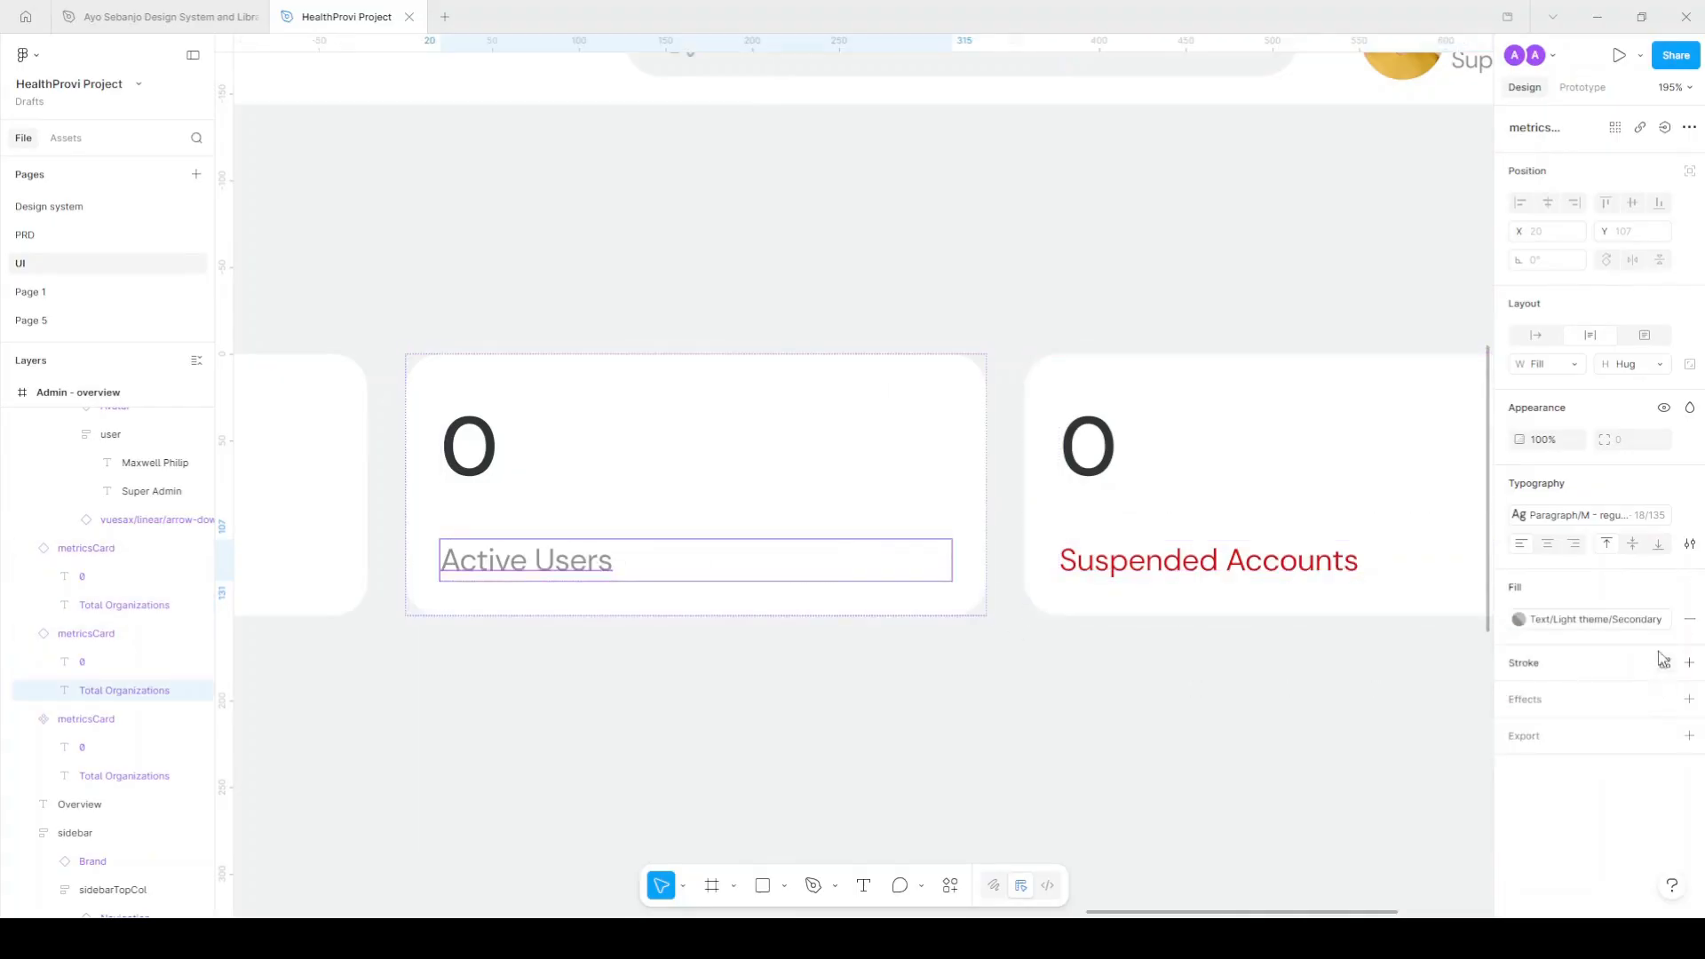
{"action": "left_click", "coordinate": [1553, 619]}
{"action": "key", "text": "ctrl+v"}
{"action": "key", "text": "Return"}
{"action": "left_click", "coordinate": [1615, 621]}
{"action": "type", "text": "1"}
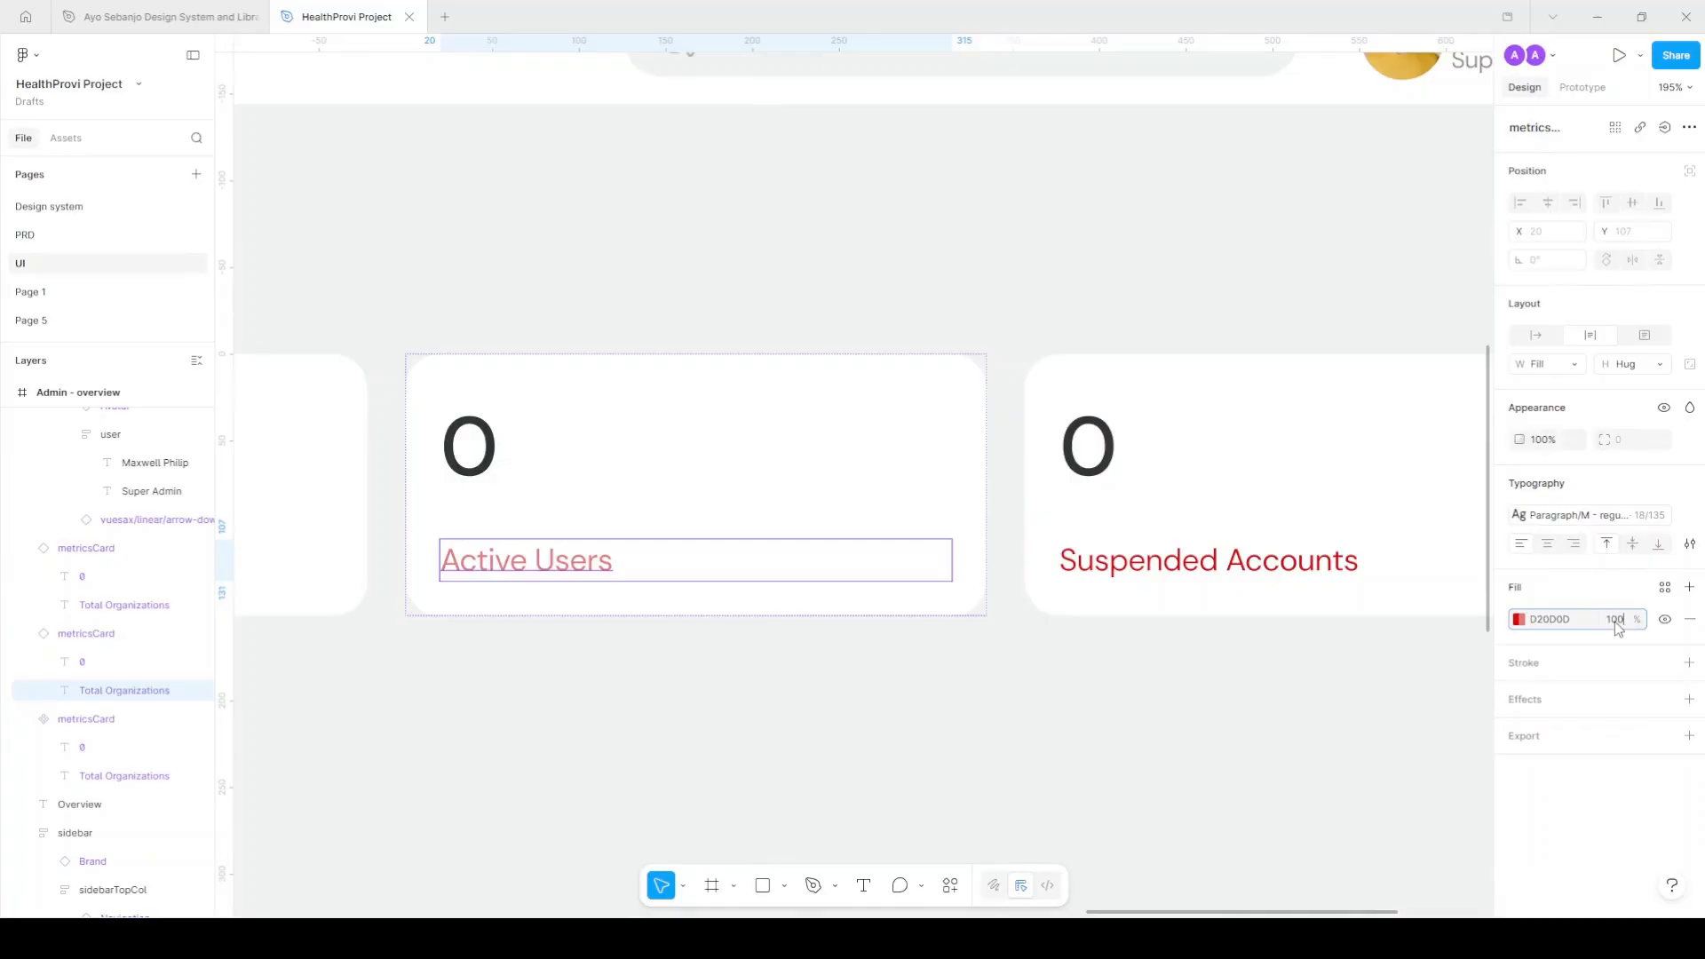
{"action": "type", "text": "00"}
{"action": "left_click", "coordinate": [1519, 619]}
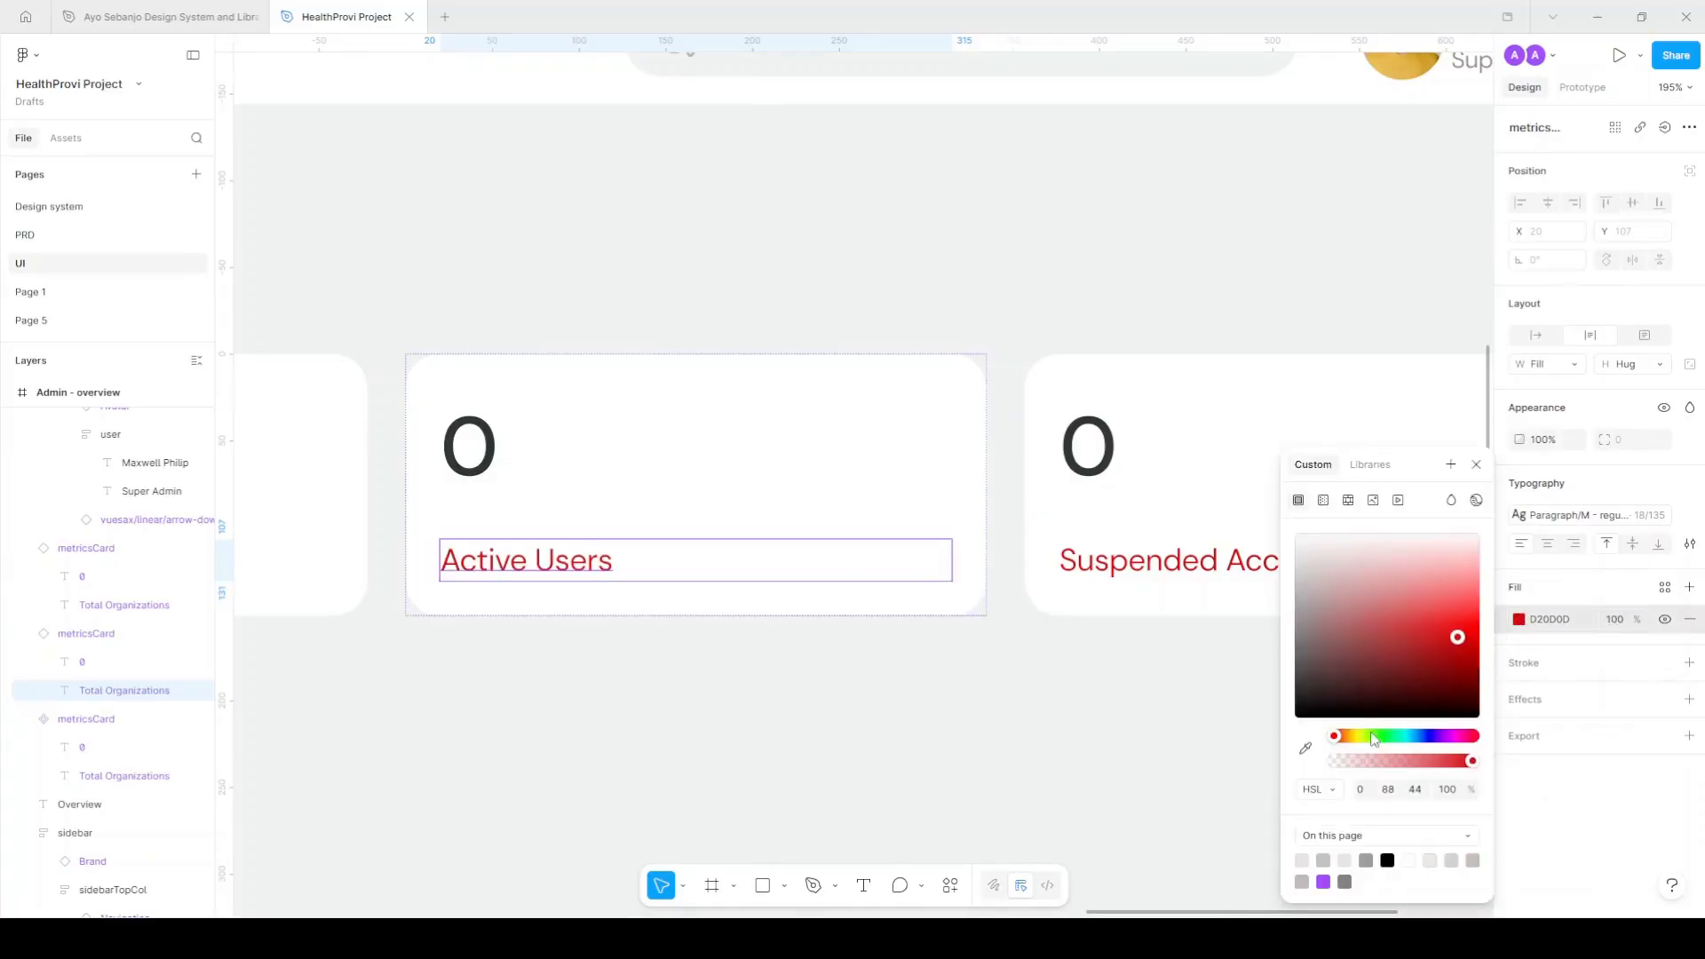
{"action": "left_click_drag", "start_coordinate": [1339, 742], "coordinate": [1383, 740]}
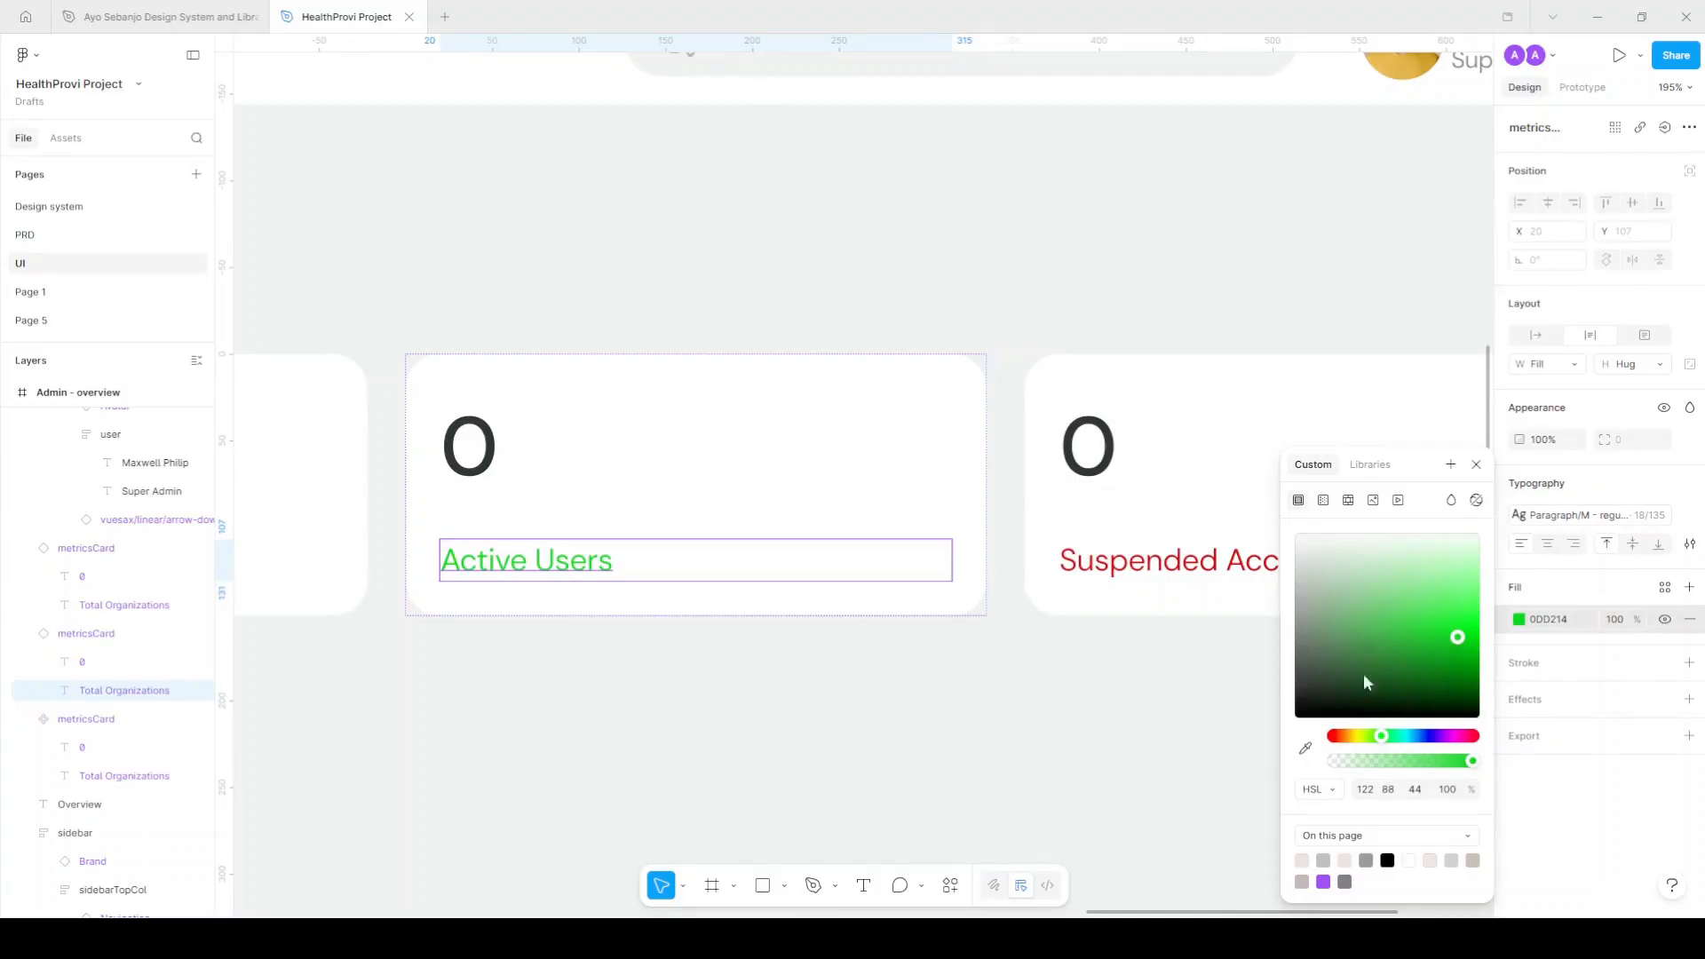
Close the colour picker, pan around the design, and switch to the PRD page.
{"action": "scroll", "coordinate": [779, 716], "scroll_direction": "down", "scroll_amount": 3}
{"action": "left_click", "coordinate": [784, 717]}
{"action": "scroll", "coordinate": [769, 654], "scroll_direction": "down", "scroll_amount": 2}
{"action": "scroll", "coordinate": [1042, 695], "scroll_direction": "left", "scroll_amount": 3}
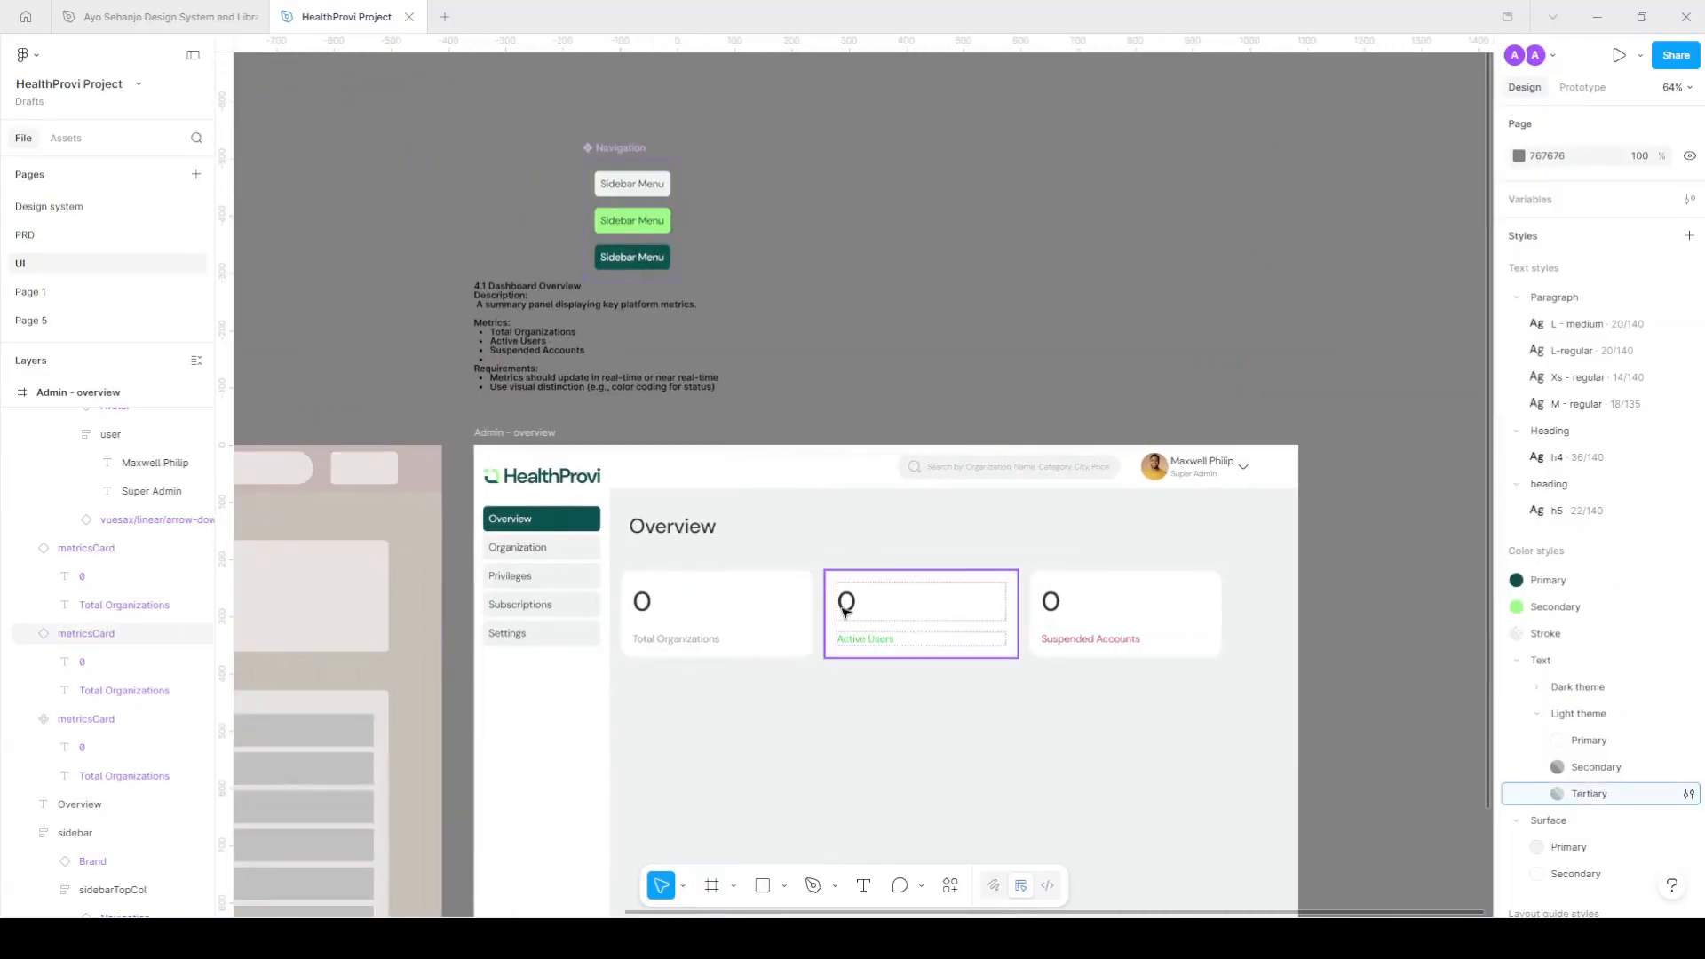
{"action": "scroll", "coordinate": [813, 578], "scroll_direction": "down", "scroll_amount": 3}
{"action": "scroll", "coordinate": [810, 589], "scroll_direction": "down", "scroll_amount": 2}
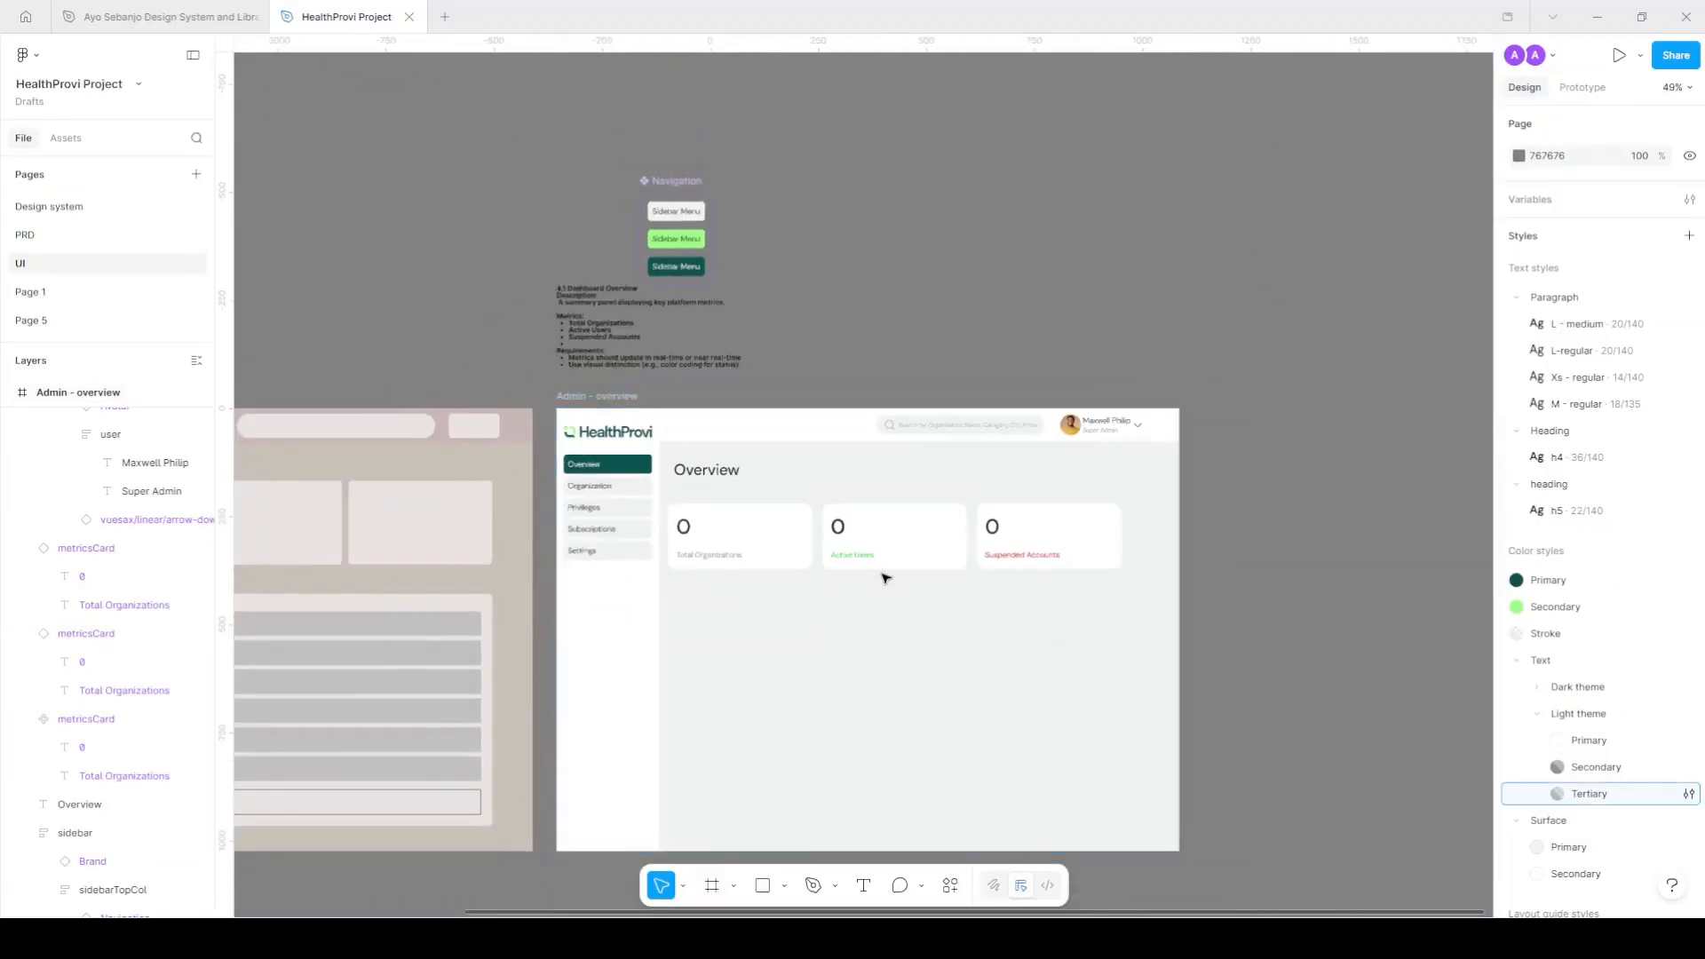
{"action": "scroll", "coordinate": [882, 574], "scroll_direction": "left", "scroll_amount": 3}
{"action": "scroll", "coordinate": [1066, 591], "scroll_direction": "left", "scroll_amount": 2}
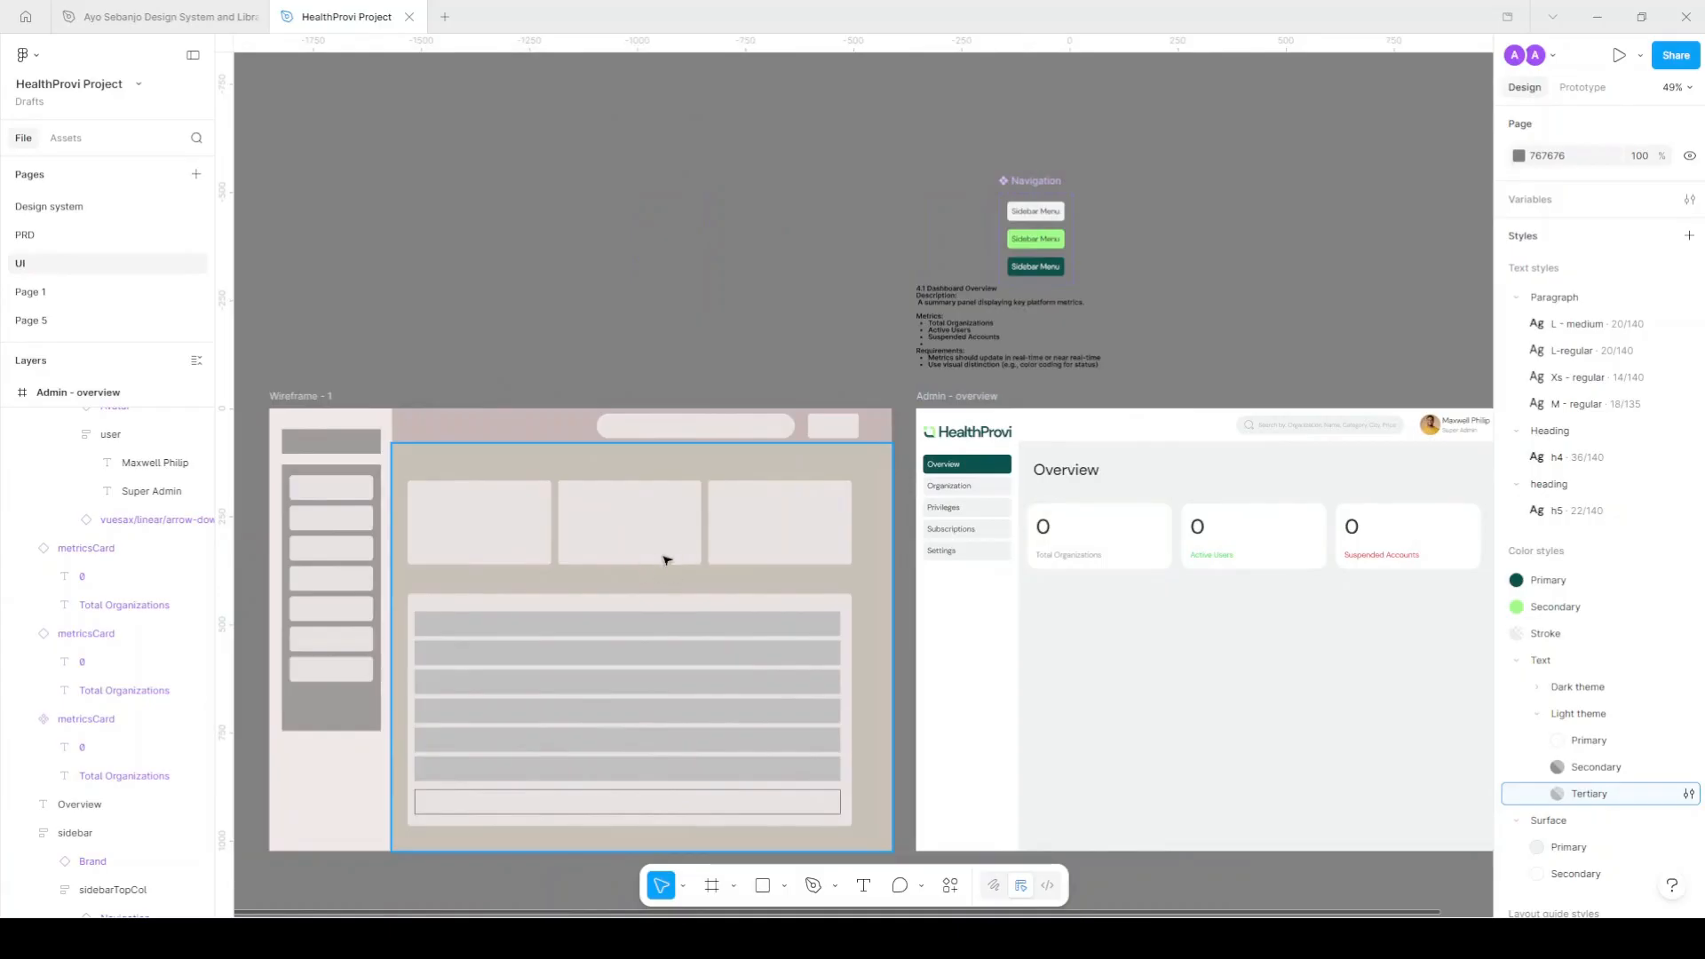
{"action": "scroll", "coordinate": [1079, 519], "scroll_direction": "right", "scroll_amount": 4}
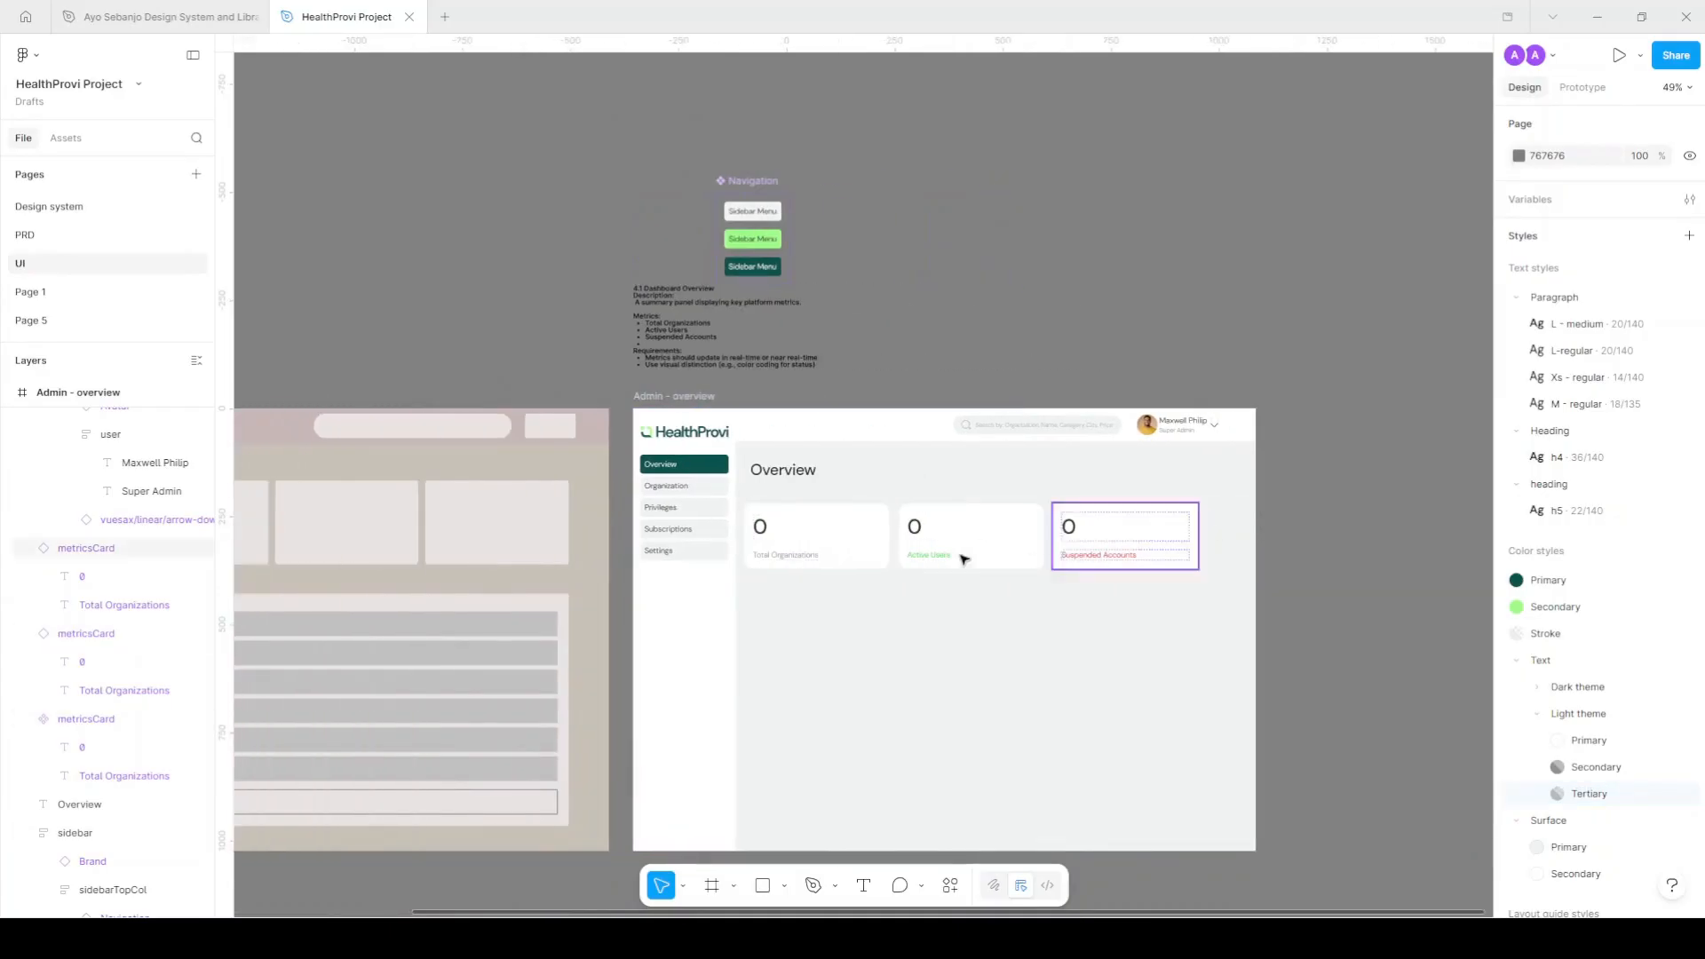
{"action": "scroll", "coordinate": [700, 350], "scroll_direction": "up", "scroll_amount": 5}
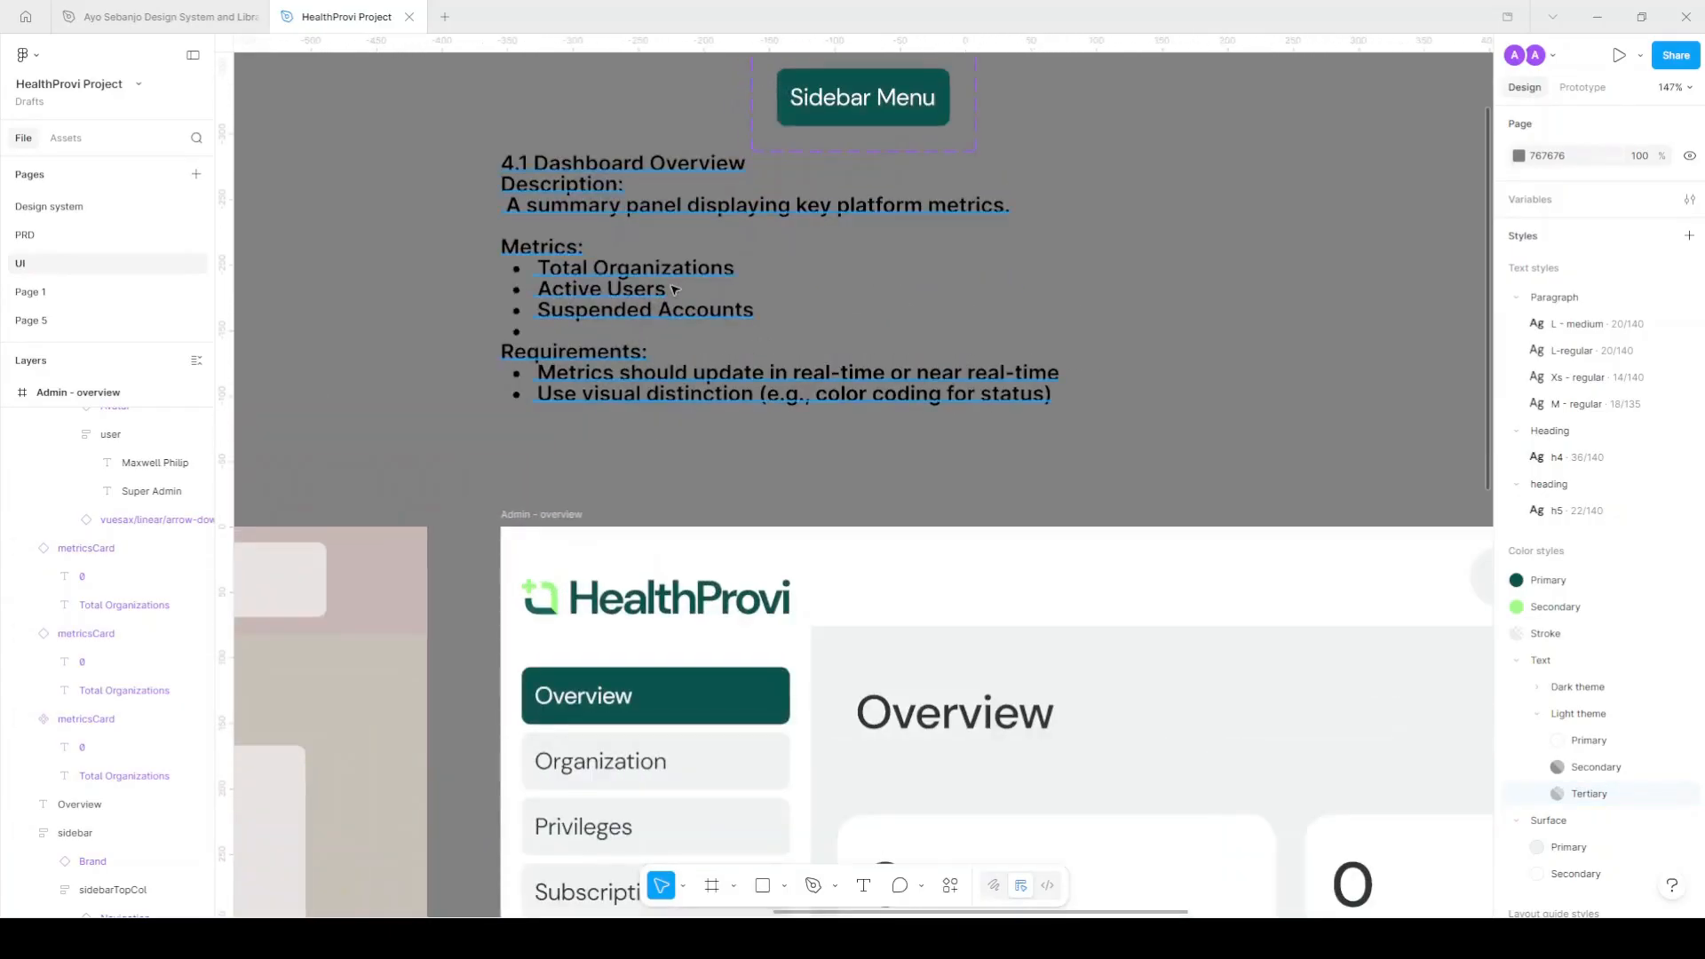
{"action": "left_click_drag", "start_coordinate": [671, 287], "coordinate": [678, 307]}
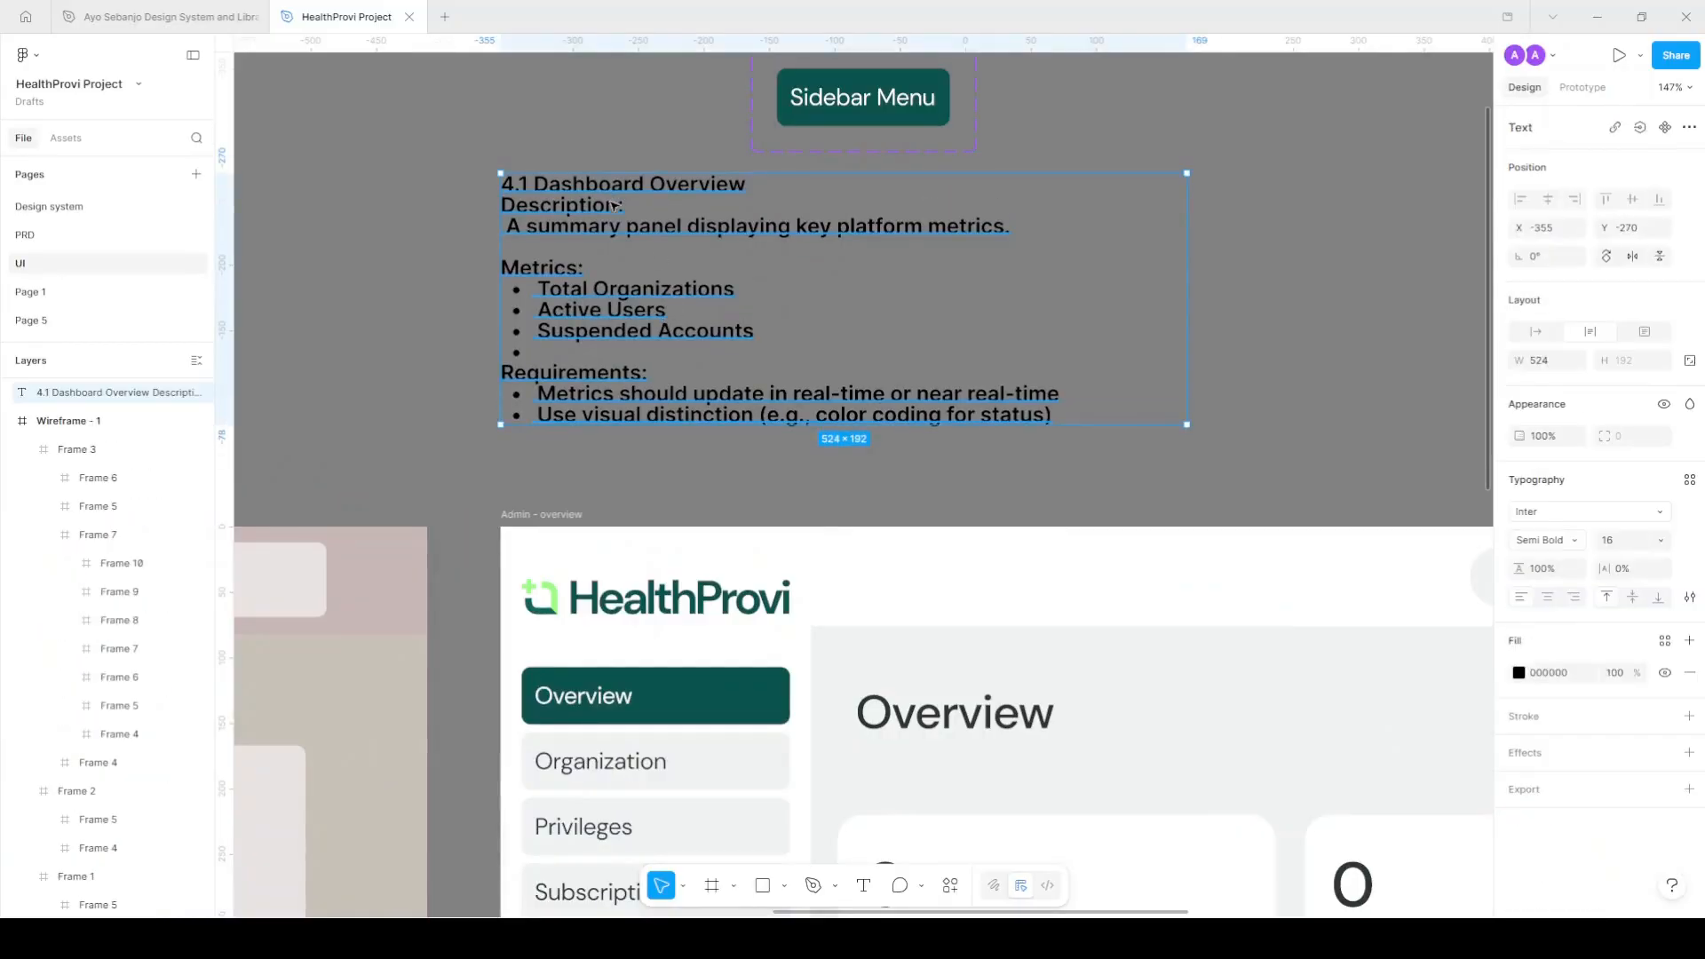
{"action": "left_click", "coordinate": [40, 236]}
Browse the PRD's search, add-organization and table requirements, then go back to the UI page.
{"action": "scroll", "coordinate": [954, 448], "scroll_direction": "down", "scroll_amount": 3}
{"action": "scroll", "coordinate": [364, 695], "scroll_direction": "up", "scroll_amount": 2}
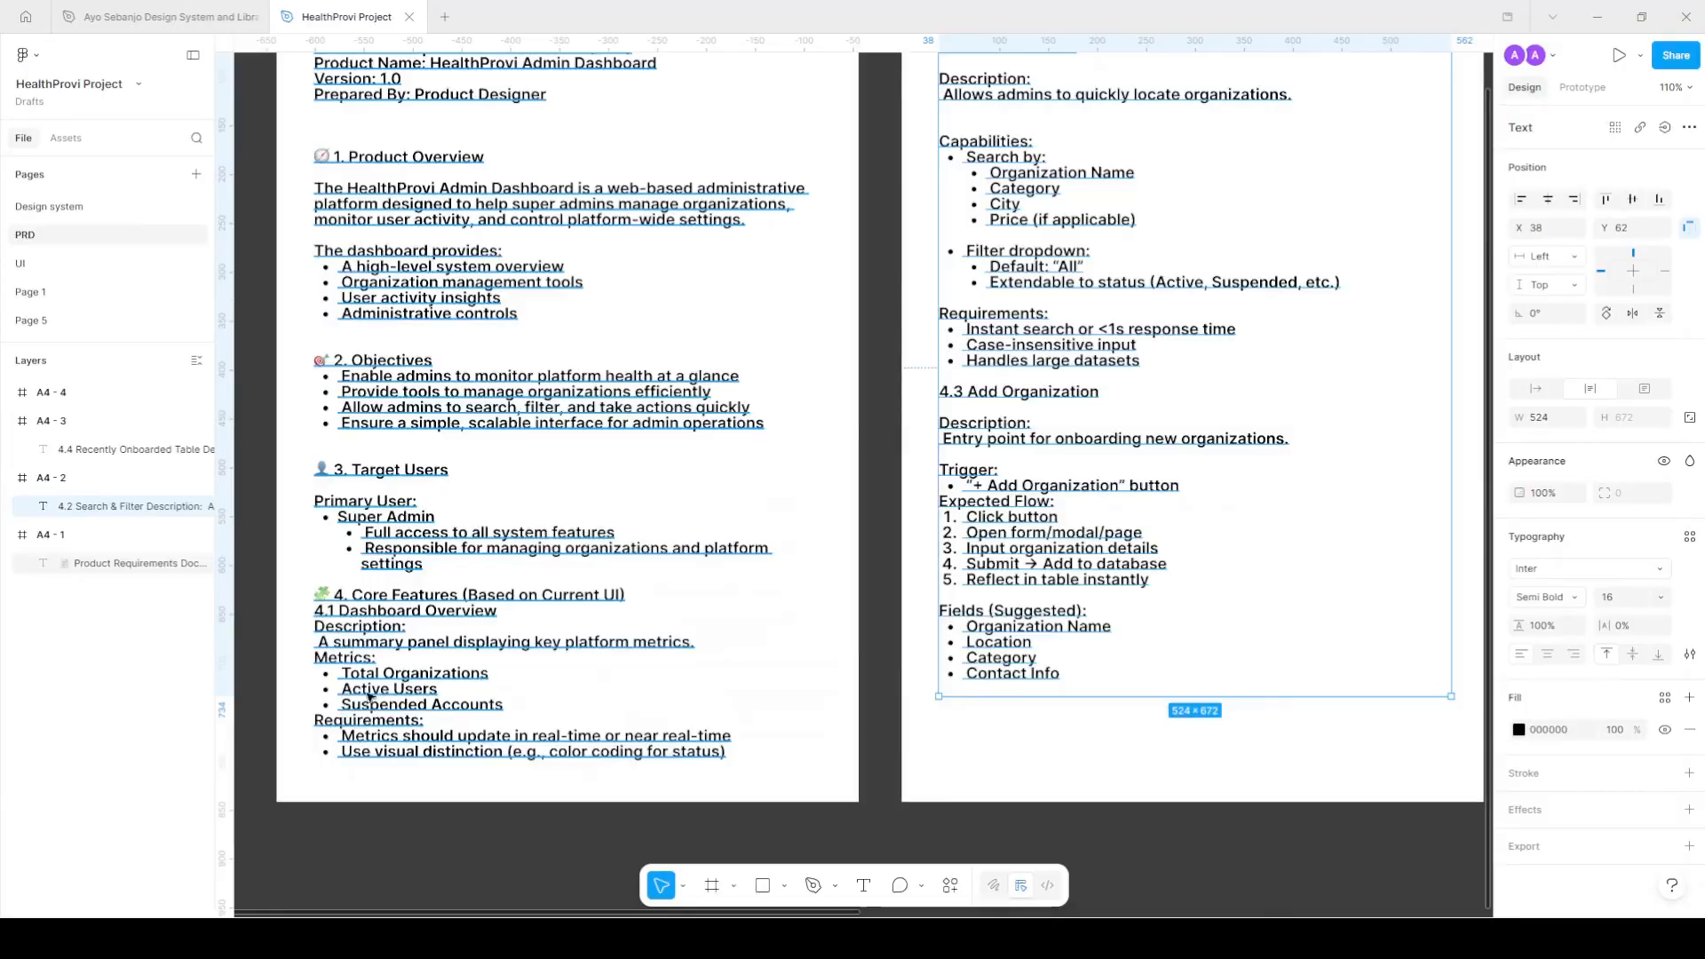
{"action": "scroll", "coordinate": [786, 527], "scroll_direction": "up", "scroll_amount": 2}
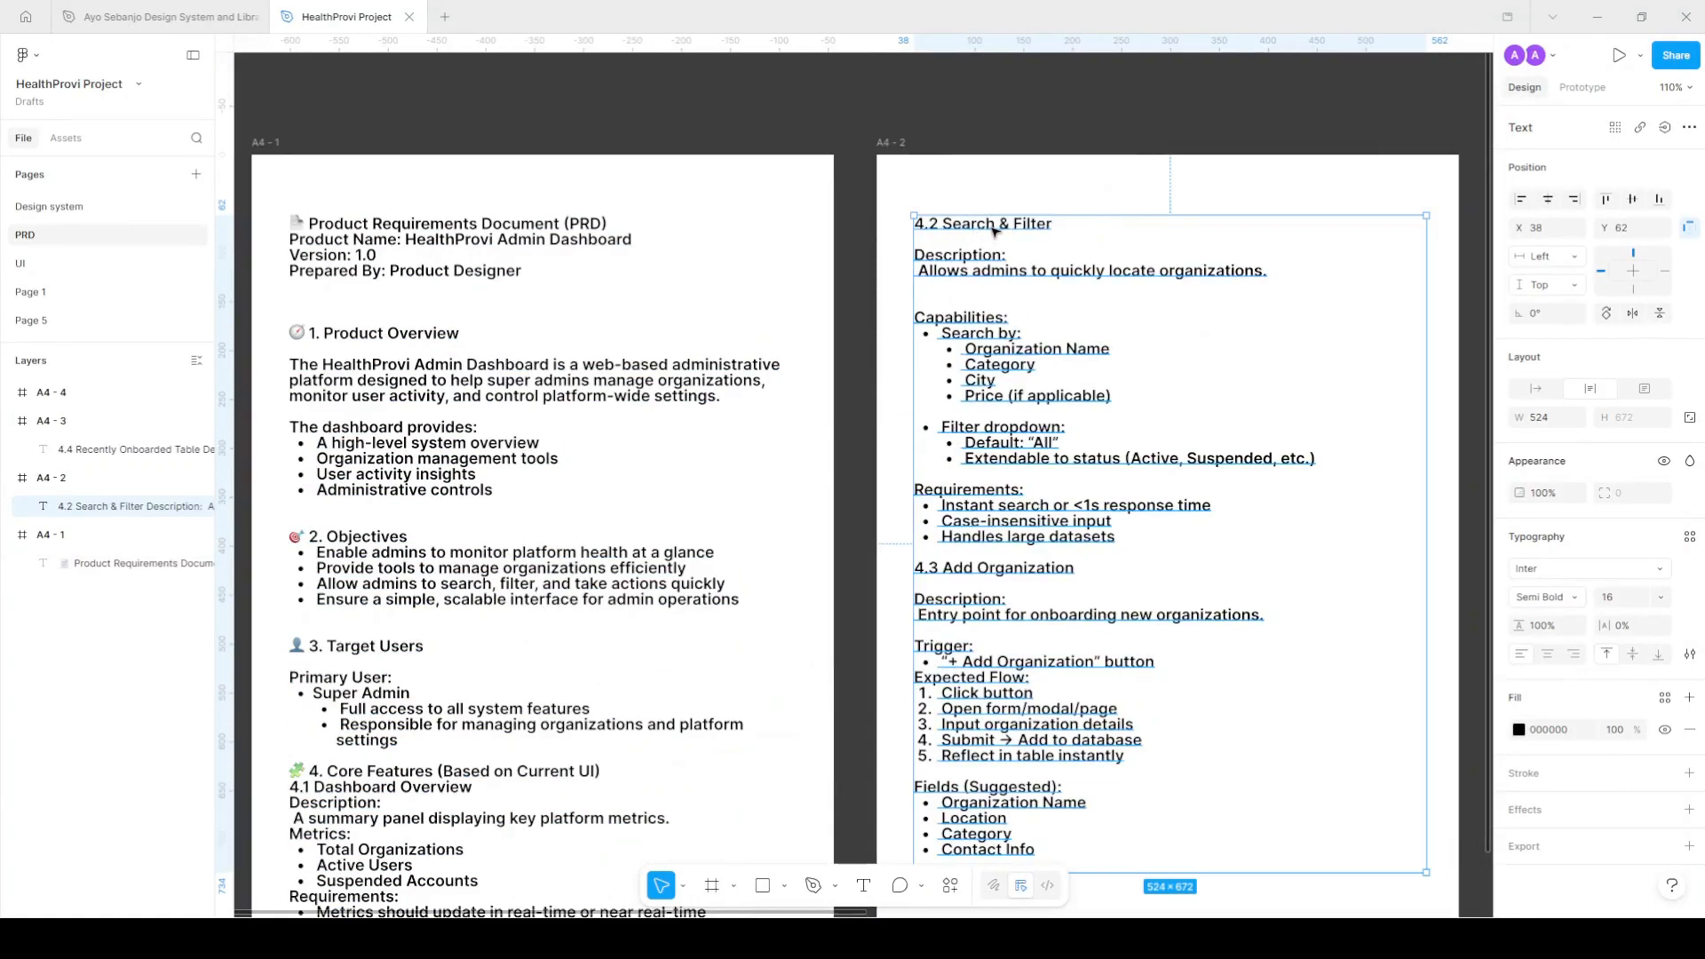
{"action": "scroll", "coordinate": [933, 406], "scroll_direction": "right", "scroll_amount": 2}
{"action": "scroll", "coordinate": [955, 493], "scroll_direction": "right", "scroll_amount": 3}
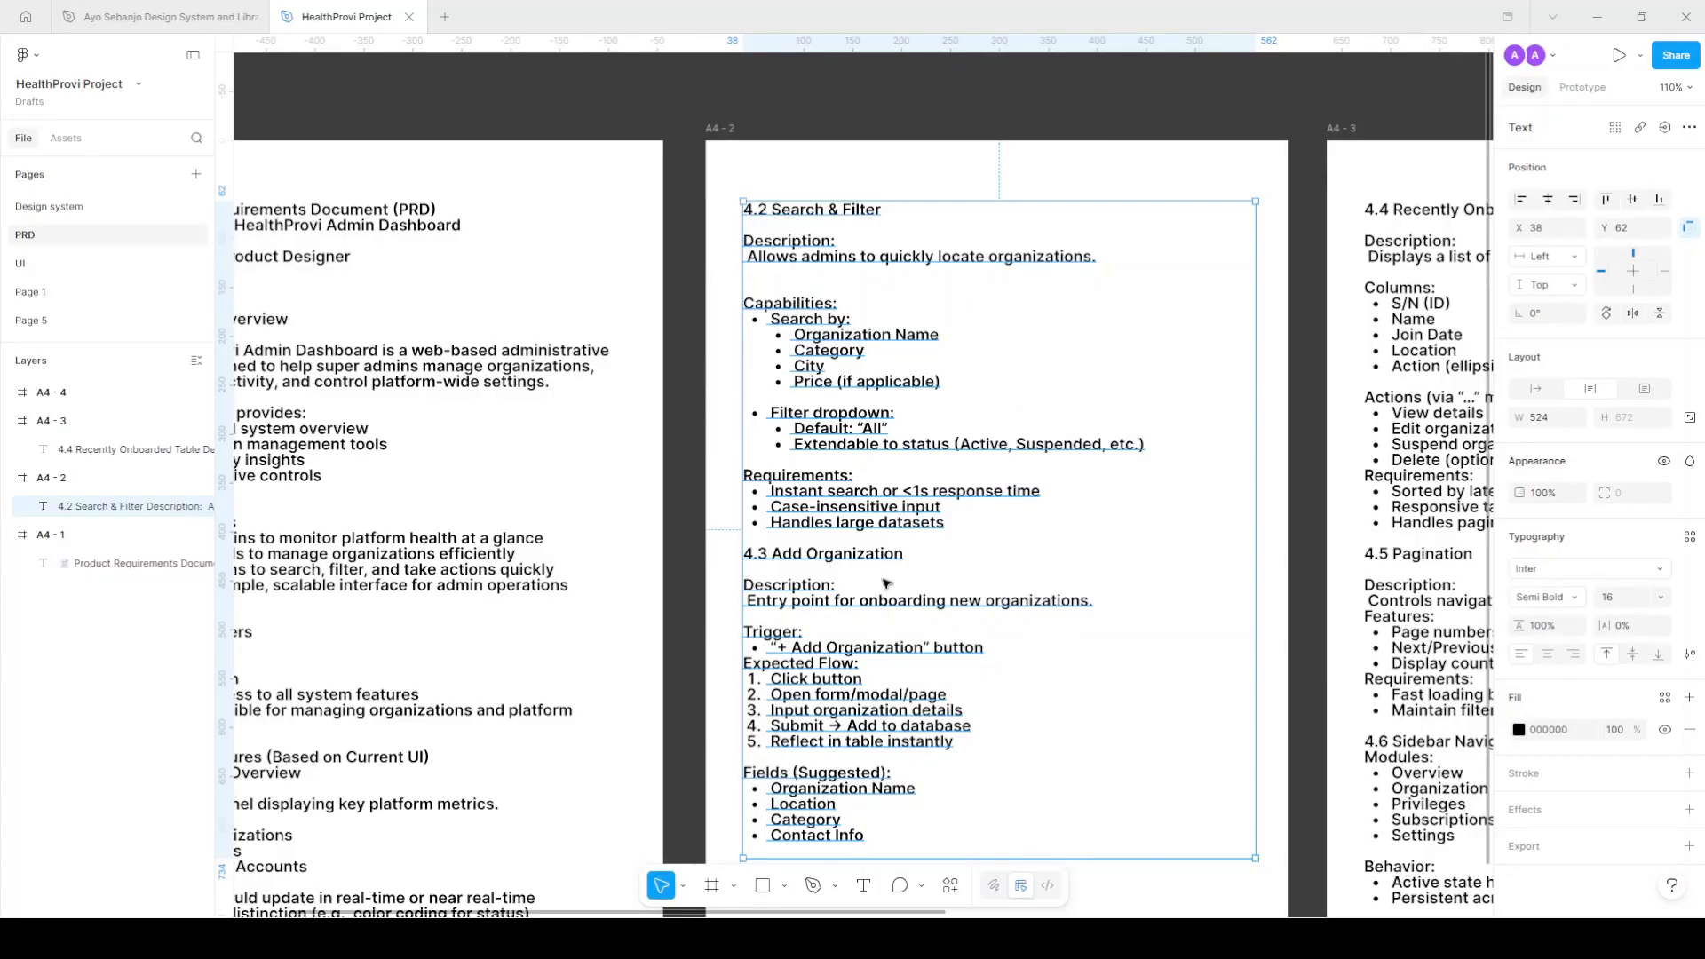
{"action": "scroll", "coordinate": [886, 348], "scroll_direction": "down", "scroll_amount": 5}
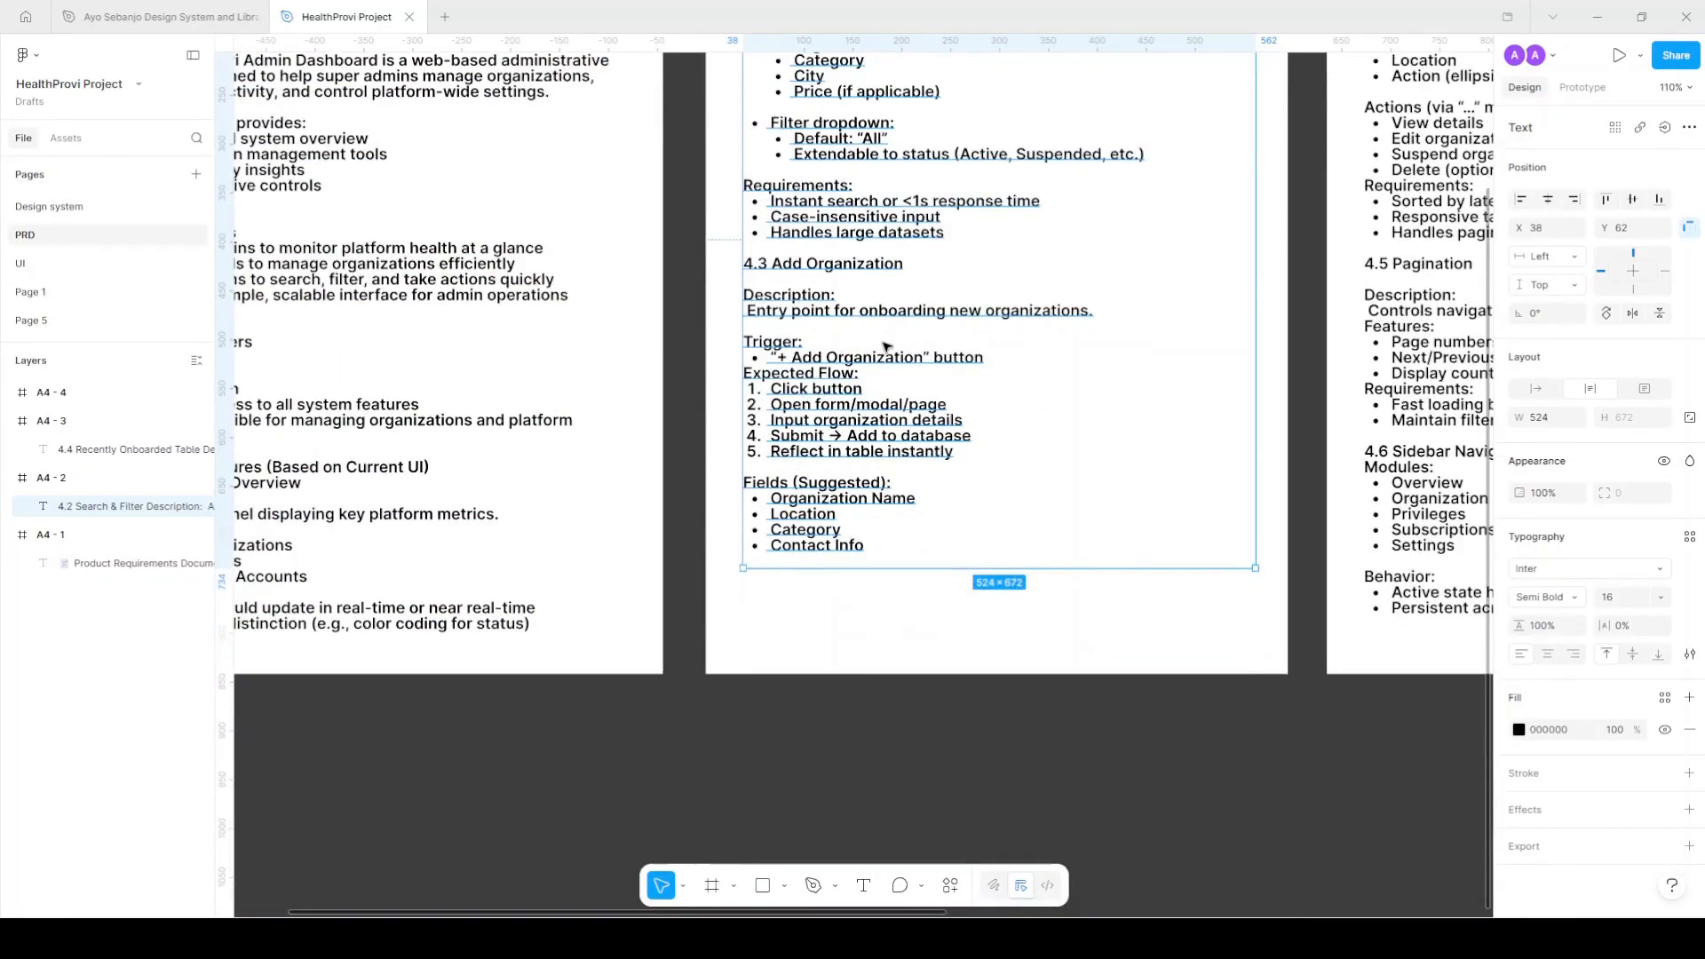
{"action": "scroll", "coordinate": [885, 347], "scroll_direction": "right", "scroll_amount": 3}
{"action": "scroll", "coordinate": [753, 489], "scroll_direction": "up", "scroll_amount": 1}
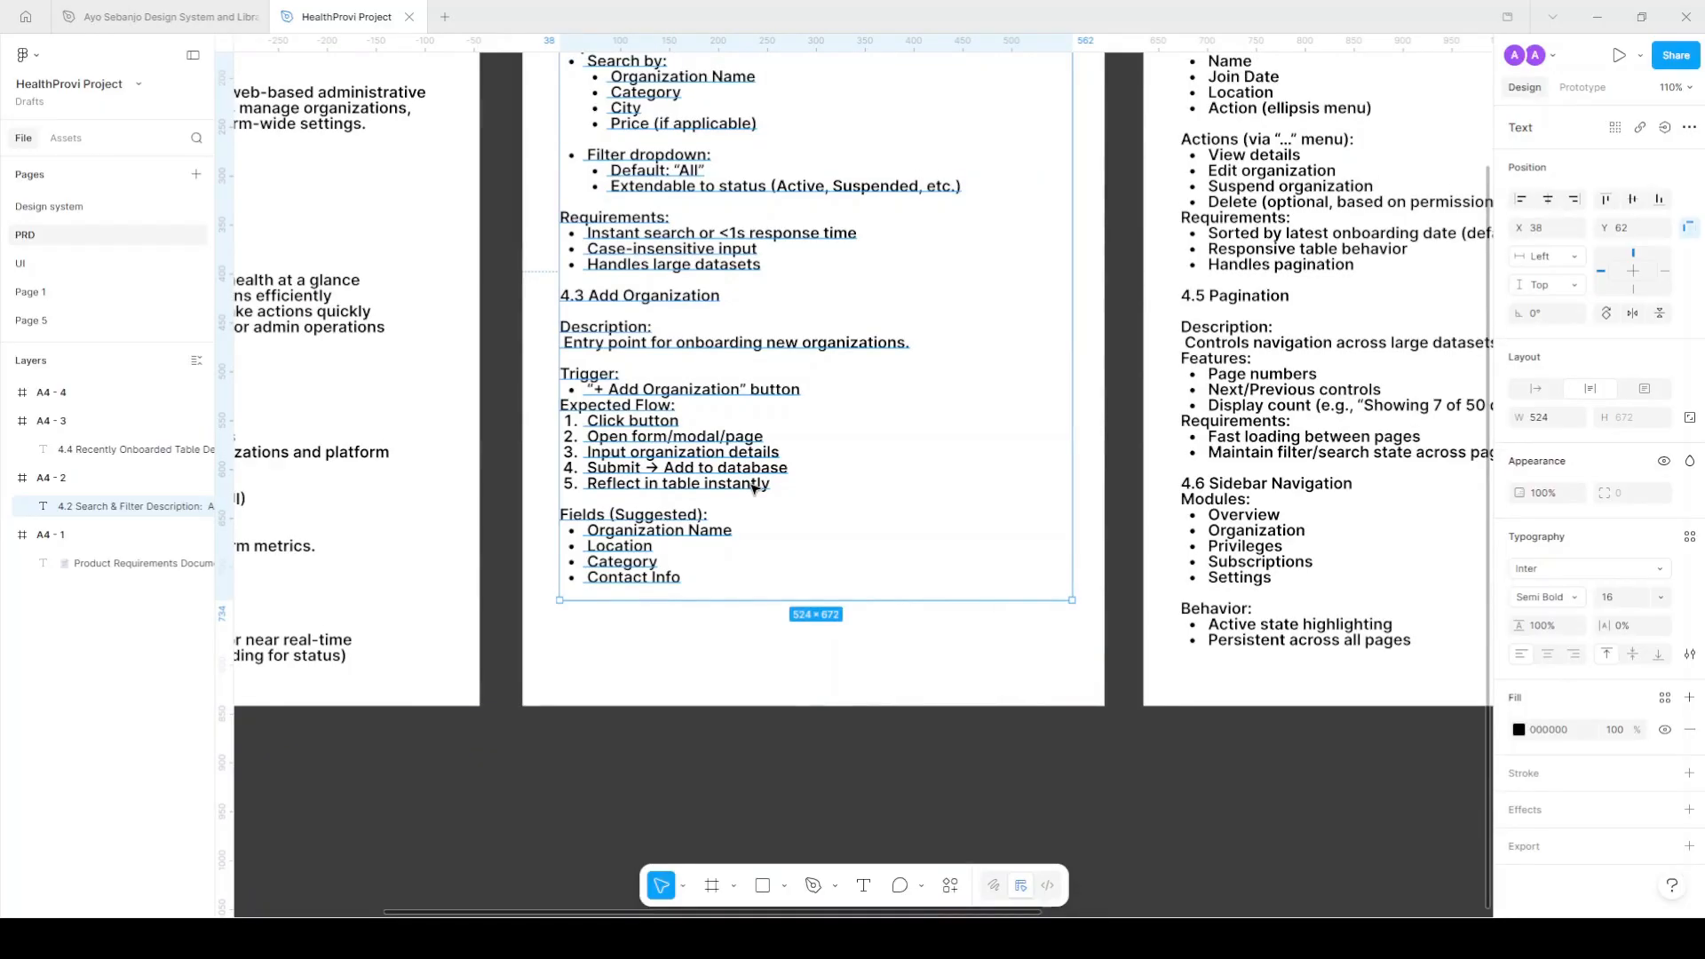
{"action": "scroll", "coordinate": [753, 489], "scroll_direction": "right", "scroll_amount": 5}
{"action": "scroll", "coordinate": [796, 483], "scroll_direction": "up", "scroll_amount": 3}
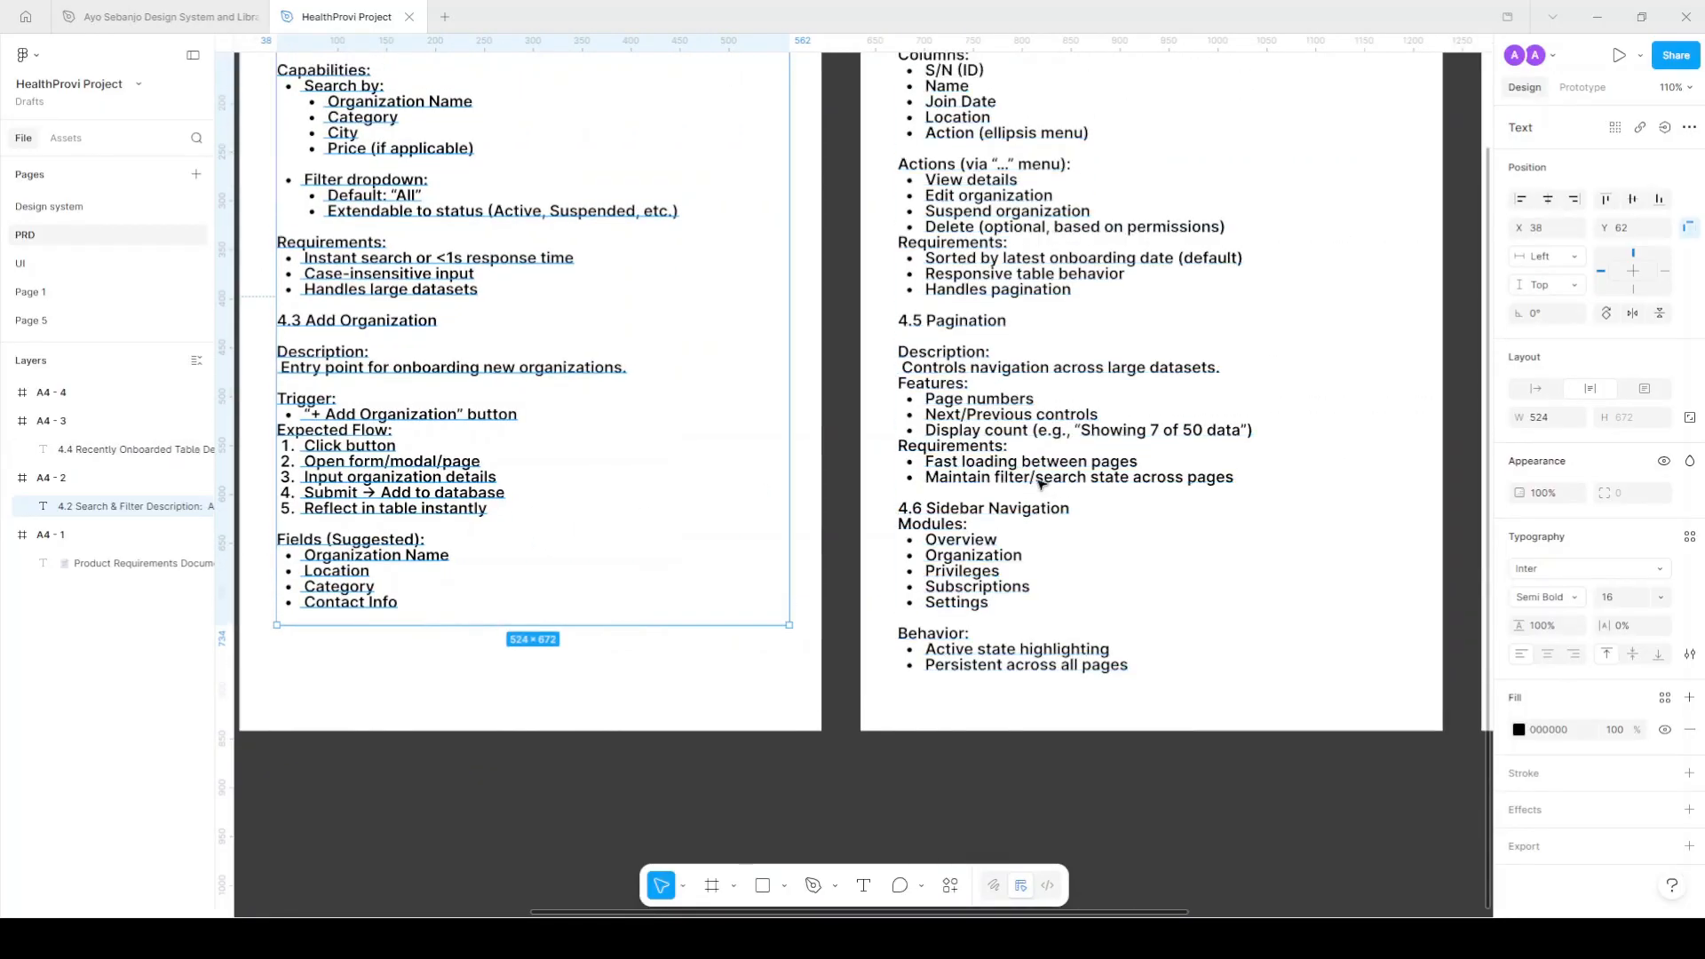
{"action": "scroll", "coordinate": [1030, 480], "scroll_direction": "down", "scroll_amount": 3}
{"action": "scroll", "coordinate": [930, 590], "scroll_direction": "up", "scroll_amount": 5}
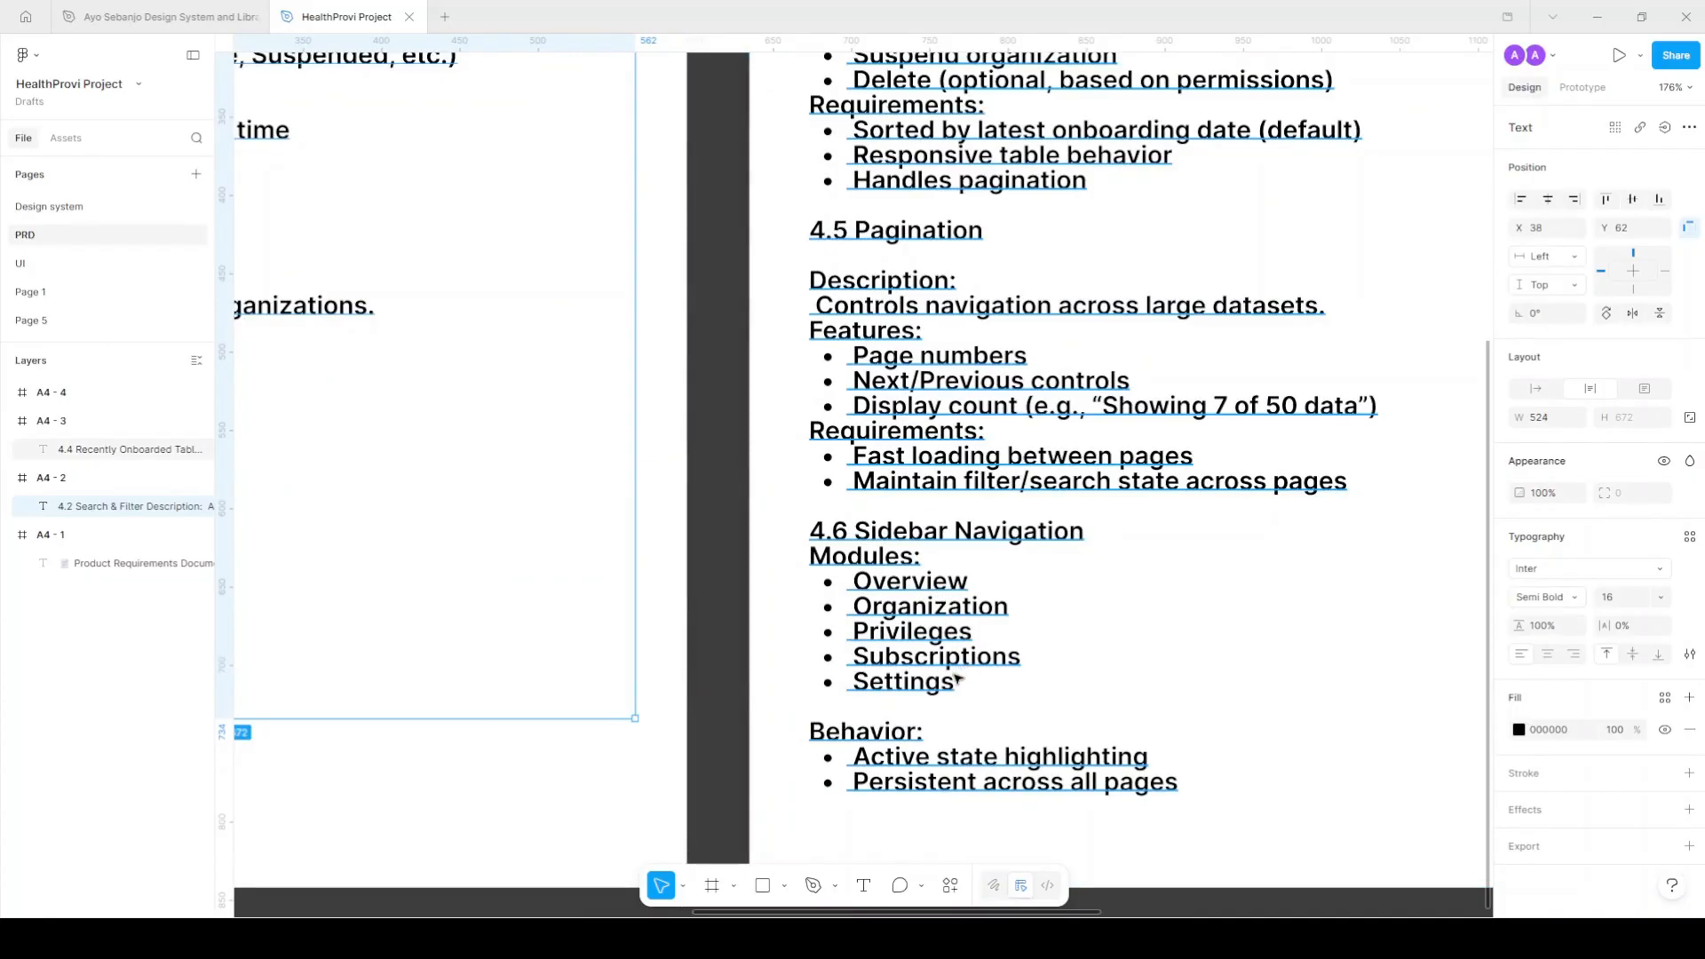
{"action": "scroll", "coordinate": [968, 514], "scroll_direction": "down", "scroll_amount": 1}
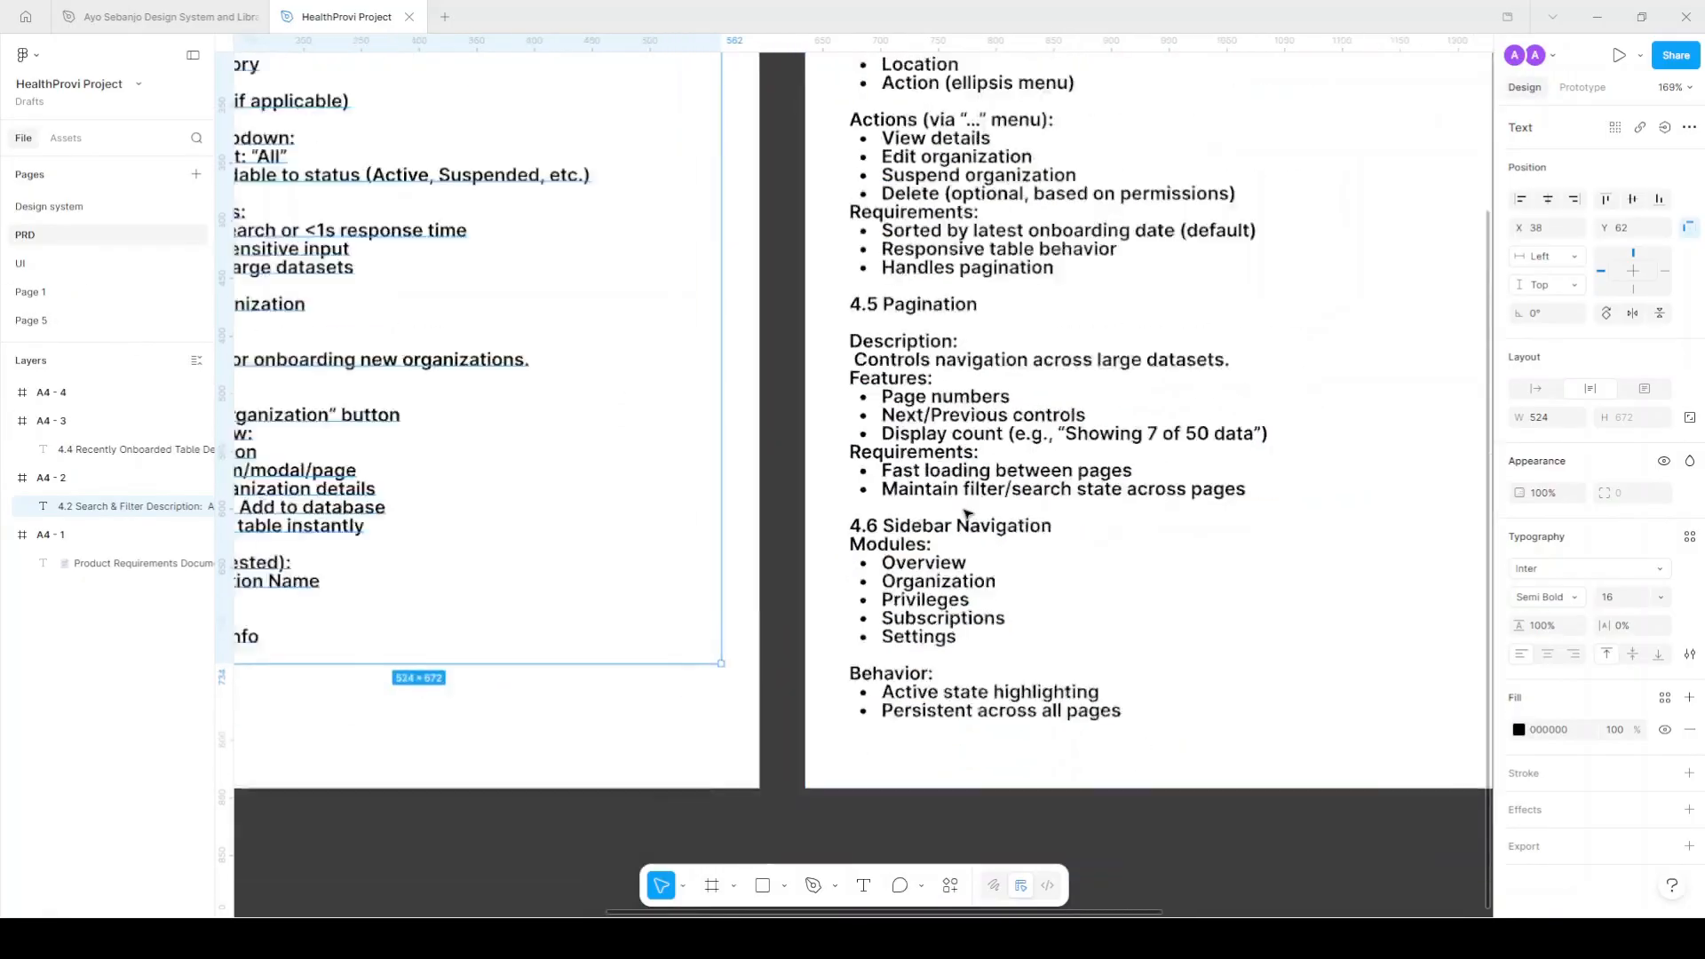
{"action": "scroll", "coordinate": [968, 514], "scroll_direction": "down", "scroll_amount": 5}
{"action": "scroll", "coordinate": [407, 390], "scroll_direction": "up", "scroll_amount": 4}
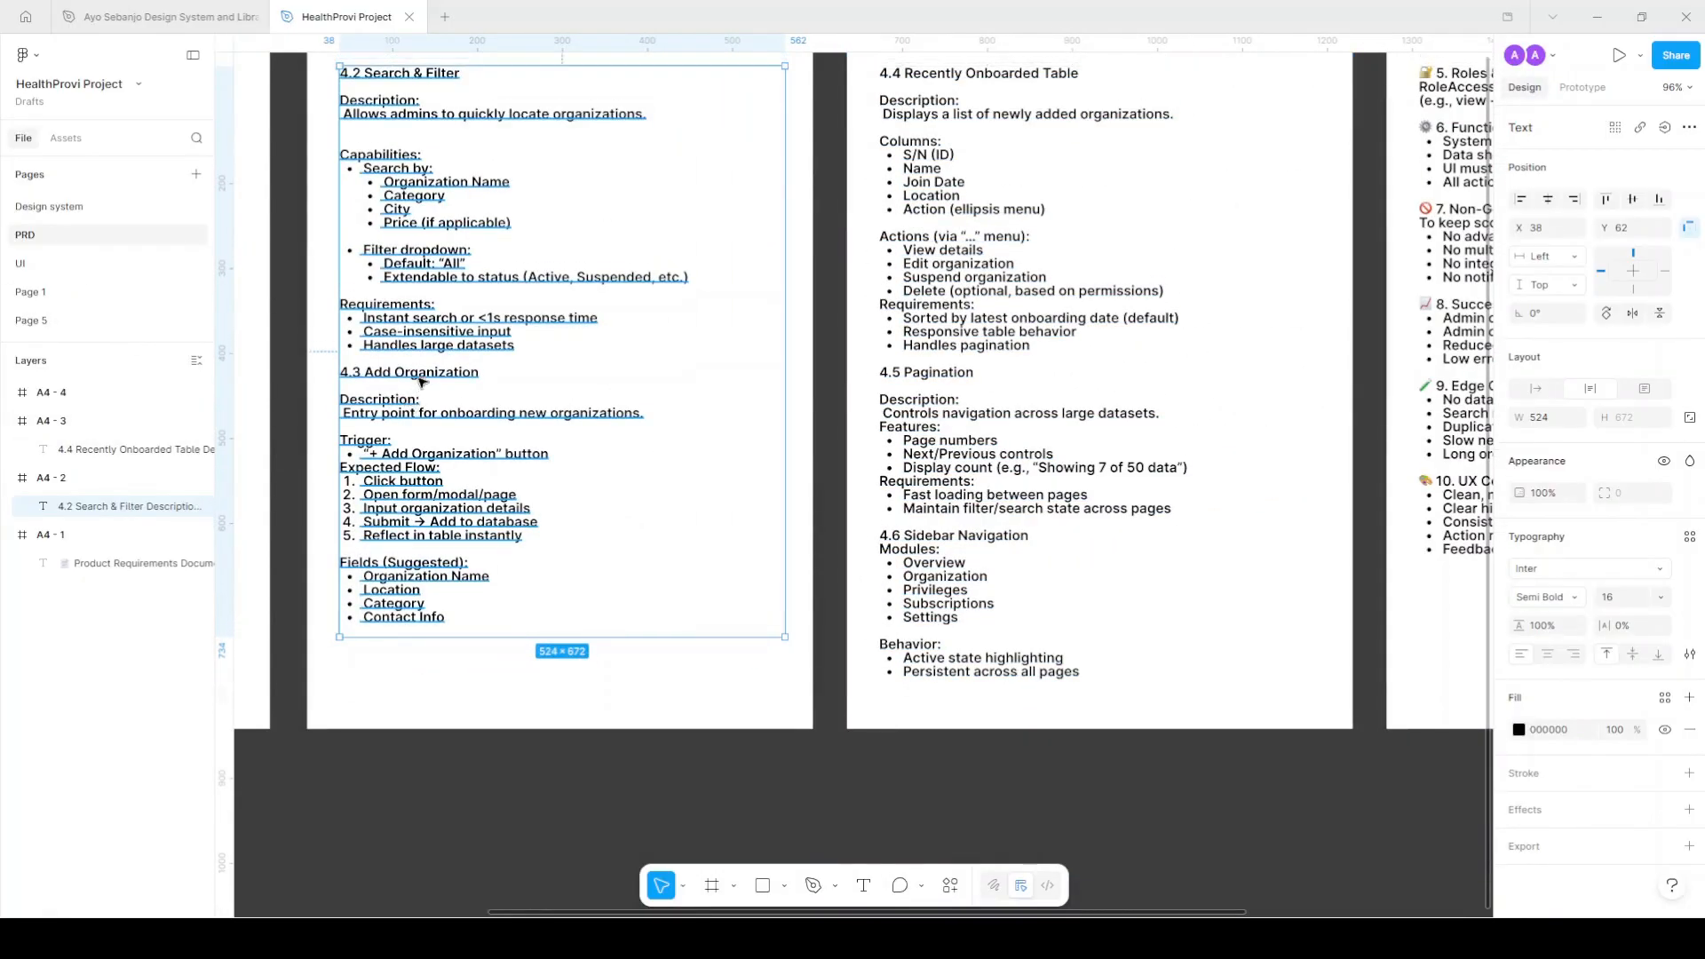
{"action": "scroll", "coordinate": [407, 391], "scroll_direction": "left", "scroll_amount": 4}
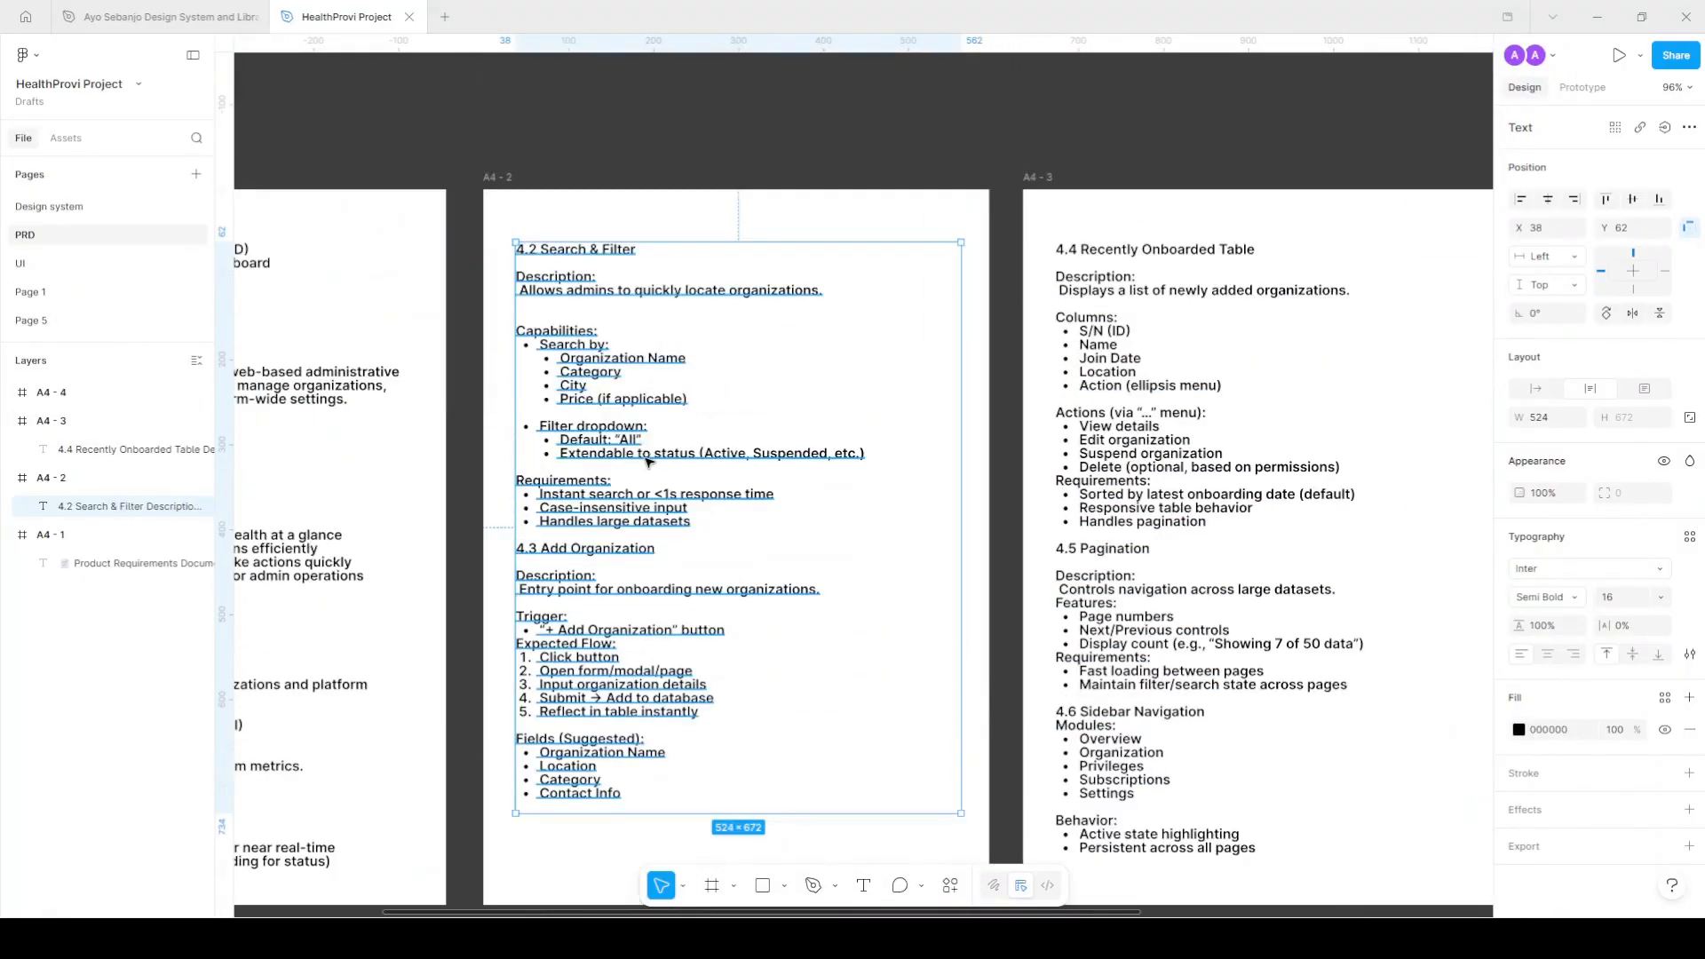
{"action": "scroll", "coordinate": [587, 569], "scroll_direction": "up", "scroll_amount": 3}
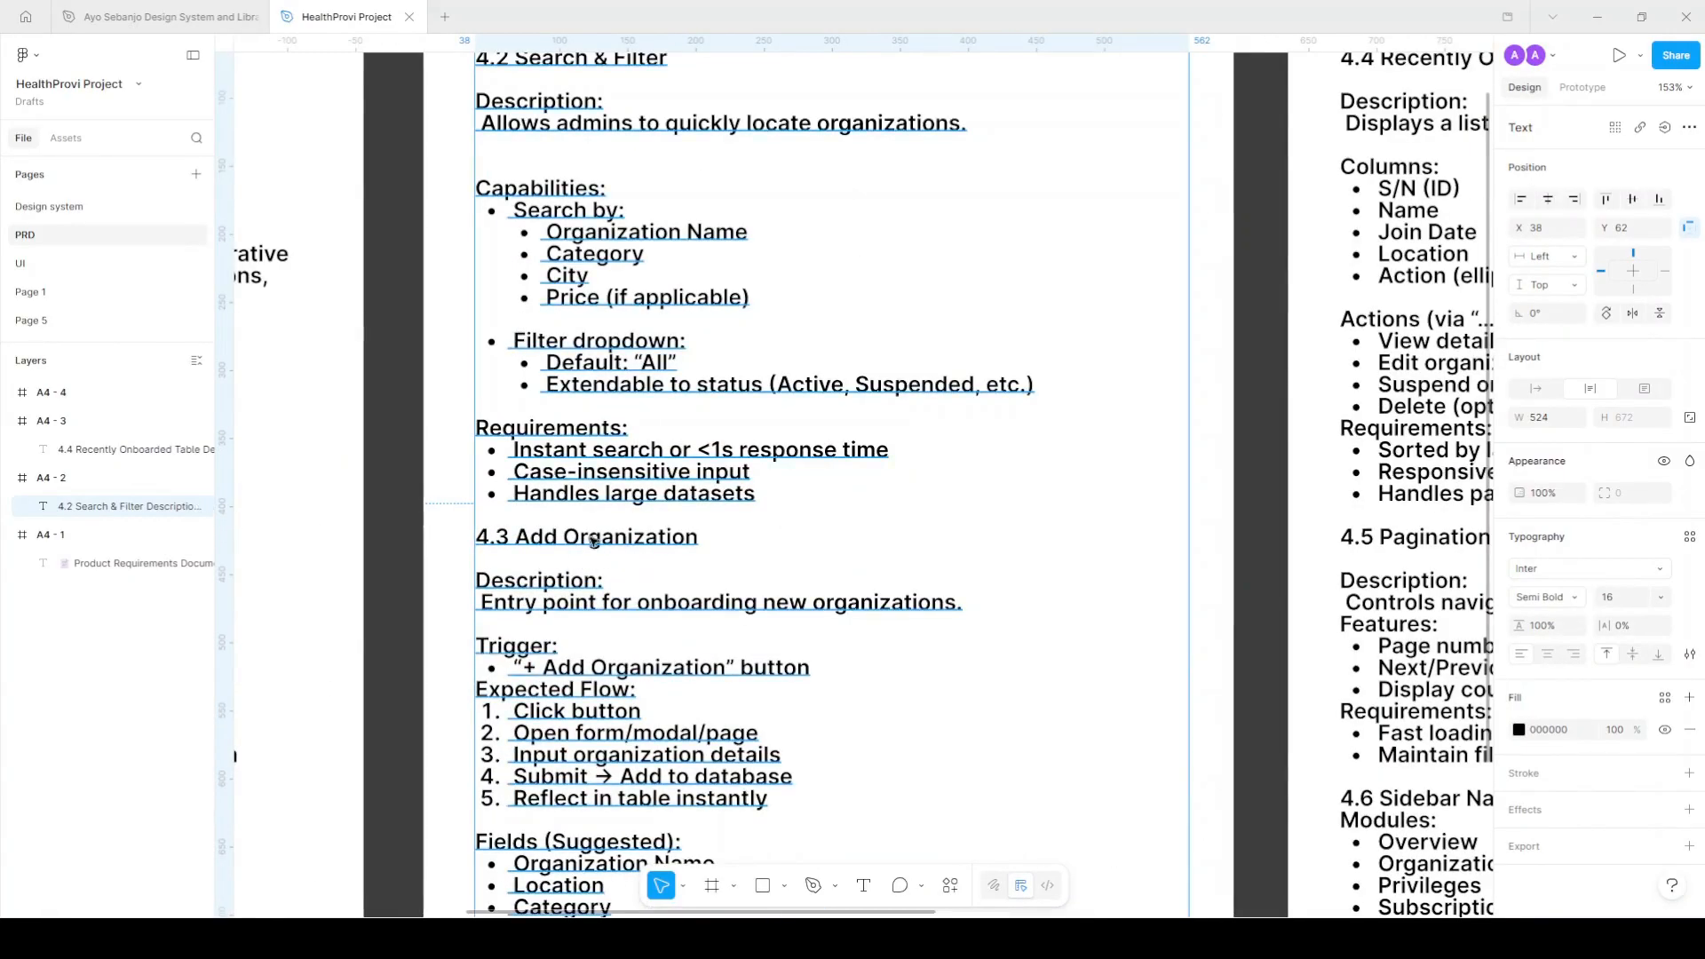
{"action": "left_click", "coordinate": [78, 264]}
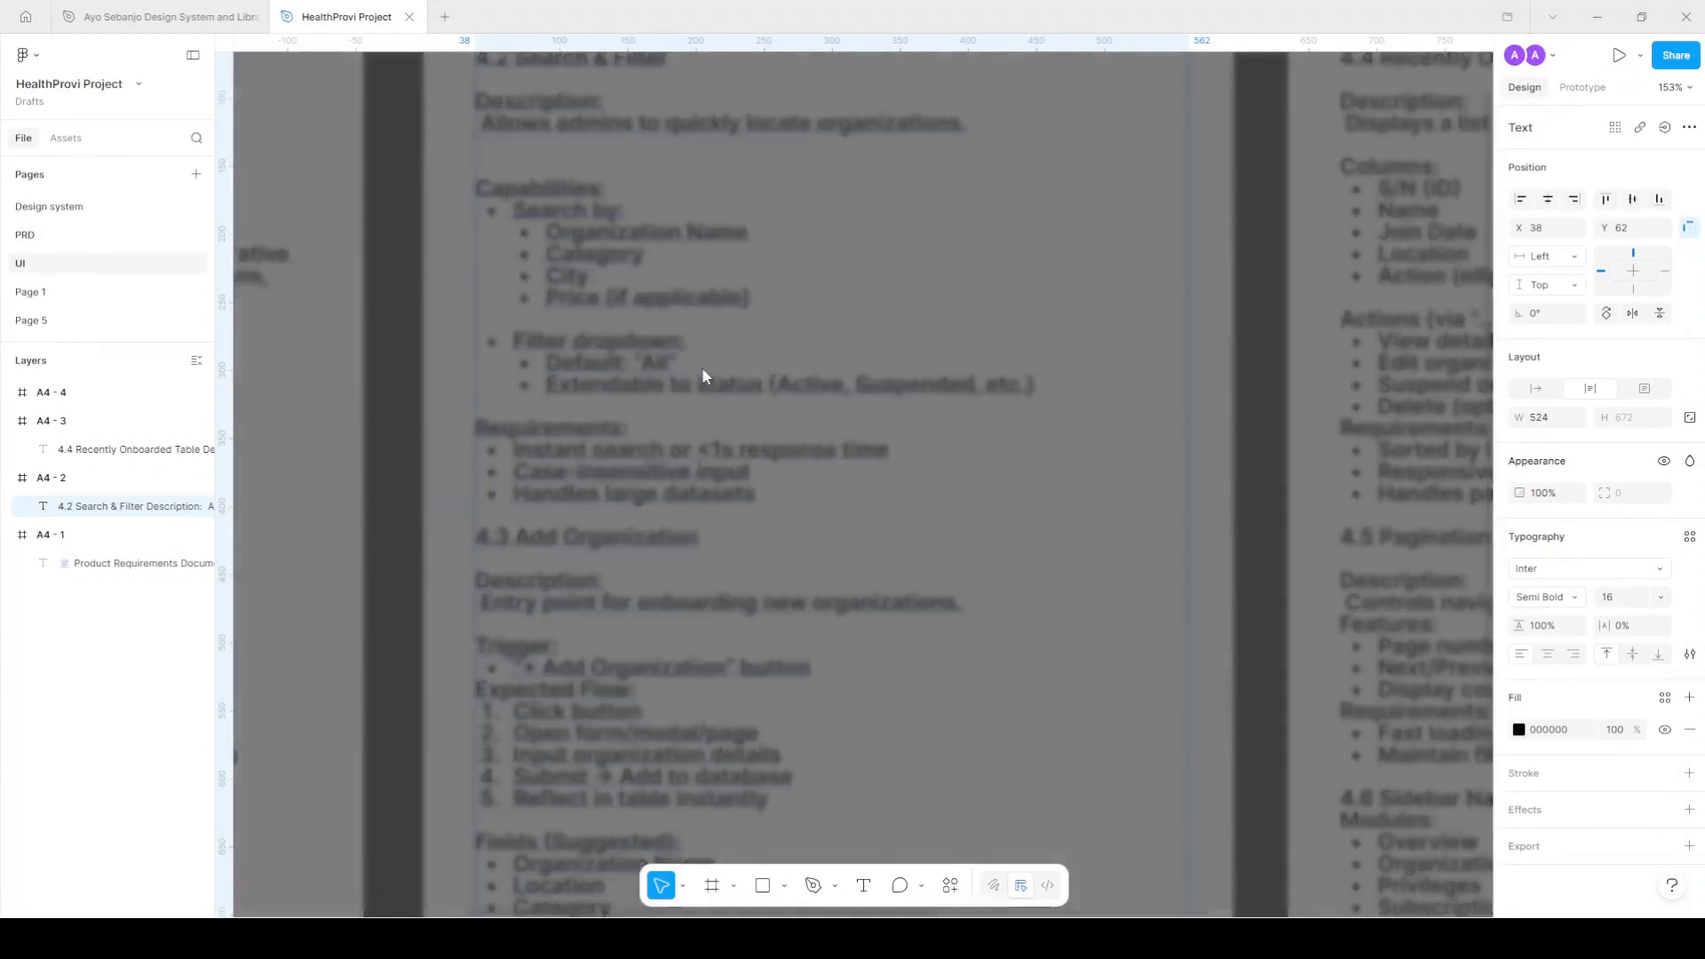
{"action": "scroll", "coordinate": [771, 471], "scroll_direction": "down", "scroll_amount": 2}
{"action": "scroll", "coordinate": [914, 573], "scroll_direction": "up", "scroll_amount": 4}
{"action": "scroll", "coordinate": [595, 518], "scroll_direction": "right", "scroll_amount": 1}
{"action": "scroll", "coordinate": [596, 518], "scroll_direction": "down", "scroll_amount": 1}
{"action": "scroll", "coordinate": [594, 518], "scroll_direction": "down", "scroll_amount": 1}
{"action": "scroll", "coordinate": [544, 533], "scroll_direction": "down", "scroll_amount": 1}
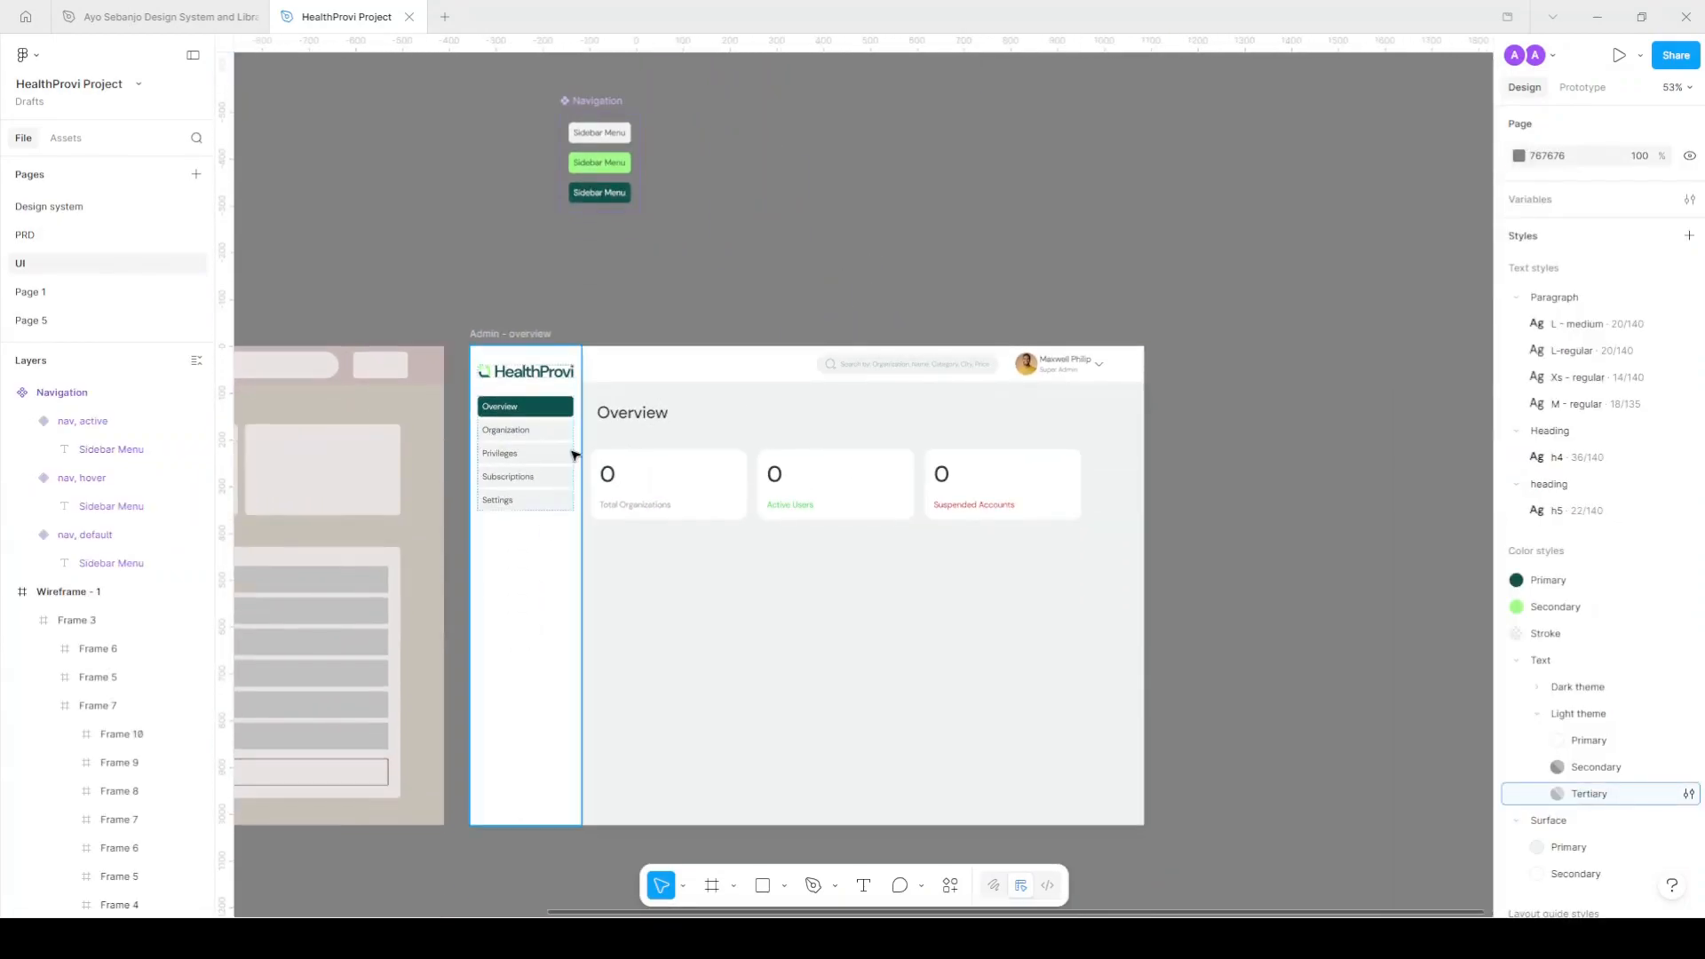
{"action": "scroll", "coordinate": [577, 462], "scroll_direction": "up", "scroll_amount": 2}
{"action": "scroll", "coordinate": [497, 451], "scroll_direction": "right", "scroll_amount": 1}
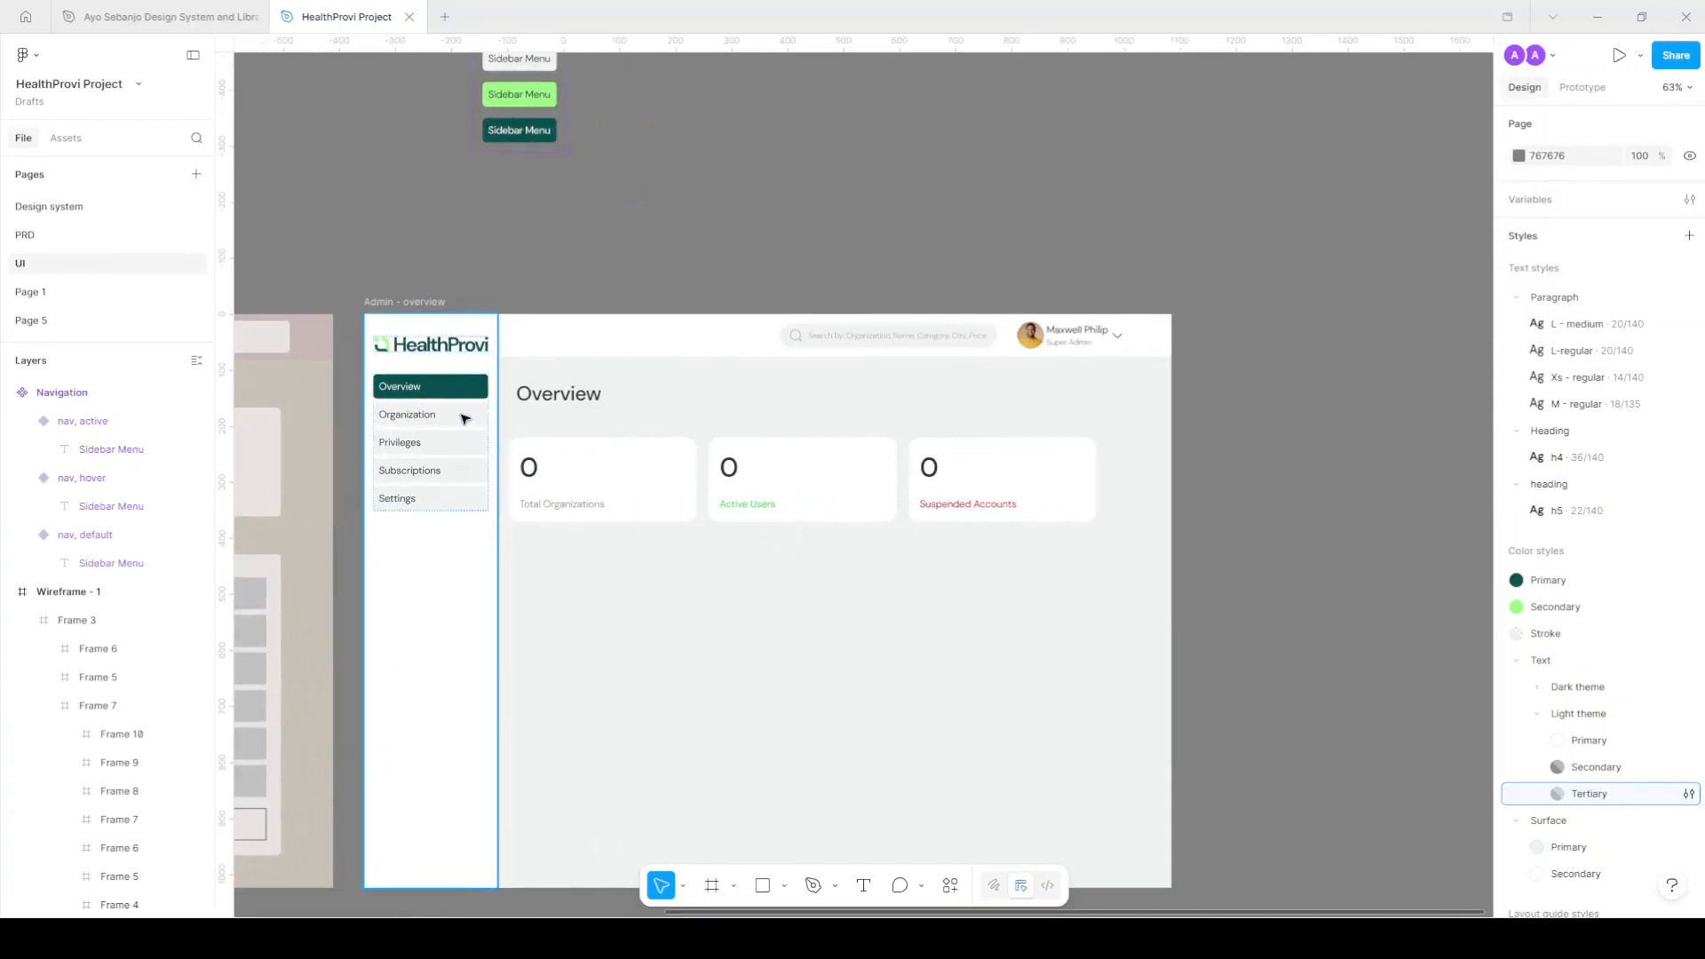
{"action": "left_click", "coordinate": [463, 419]}
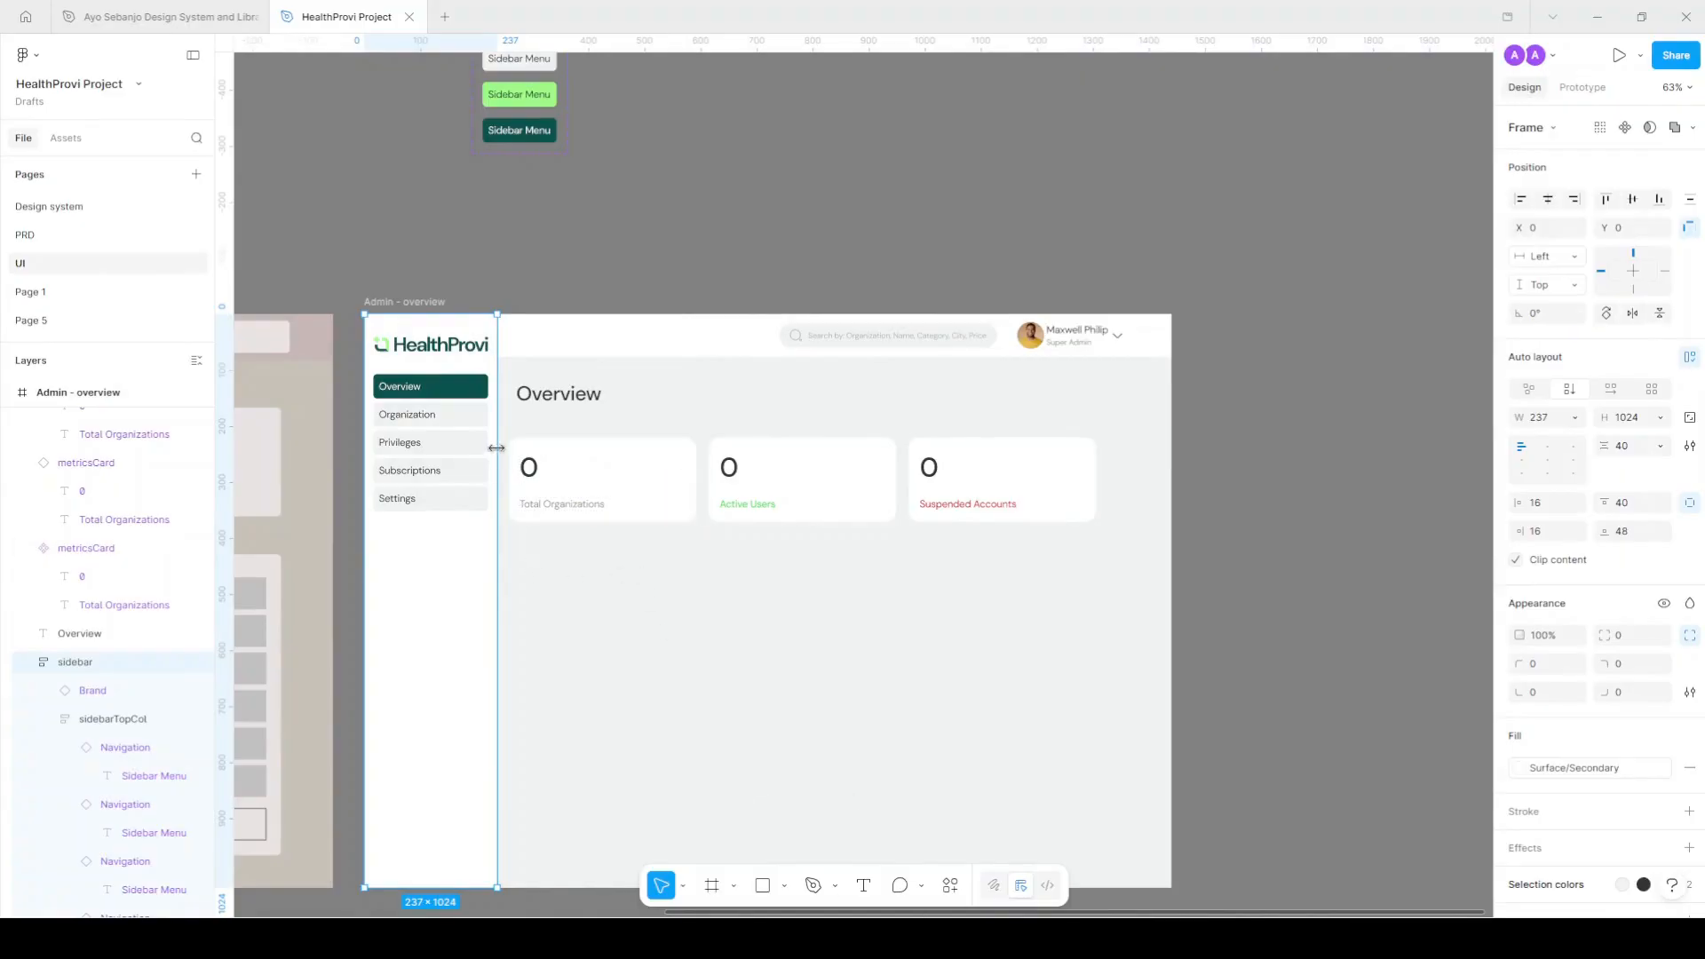
{"action": "scroll", "coordinate": [438, 368], "scroll_direction": "up", "scroll_amount": 3}
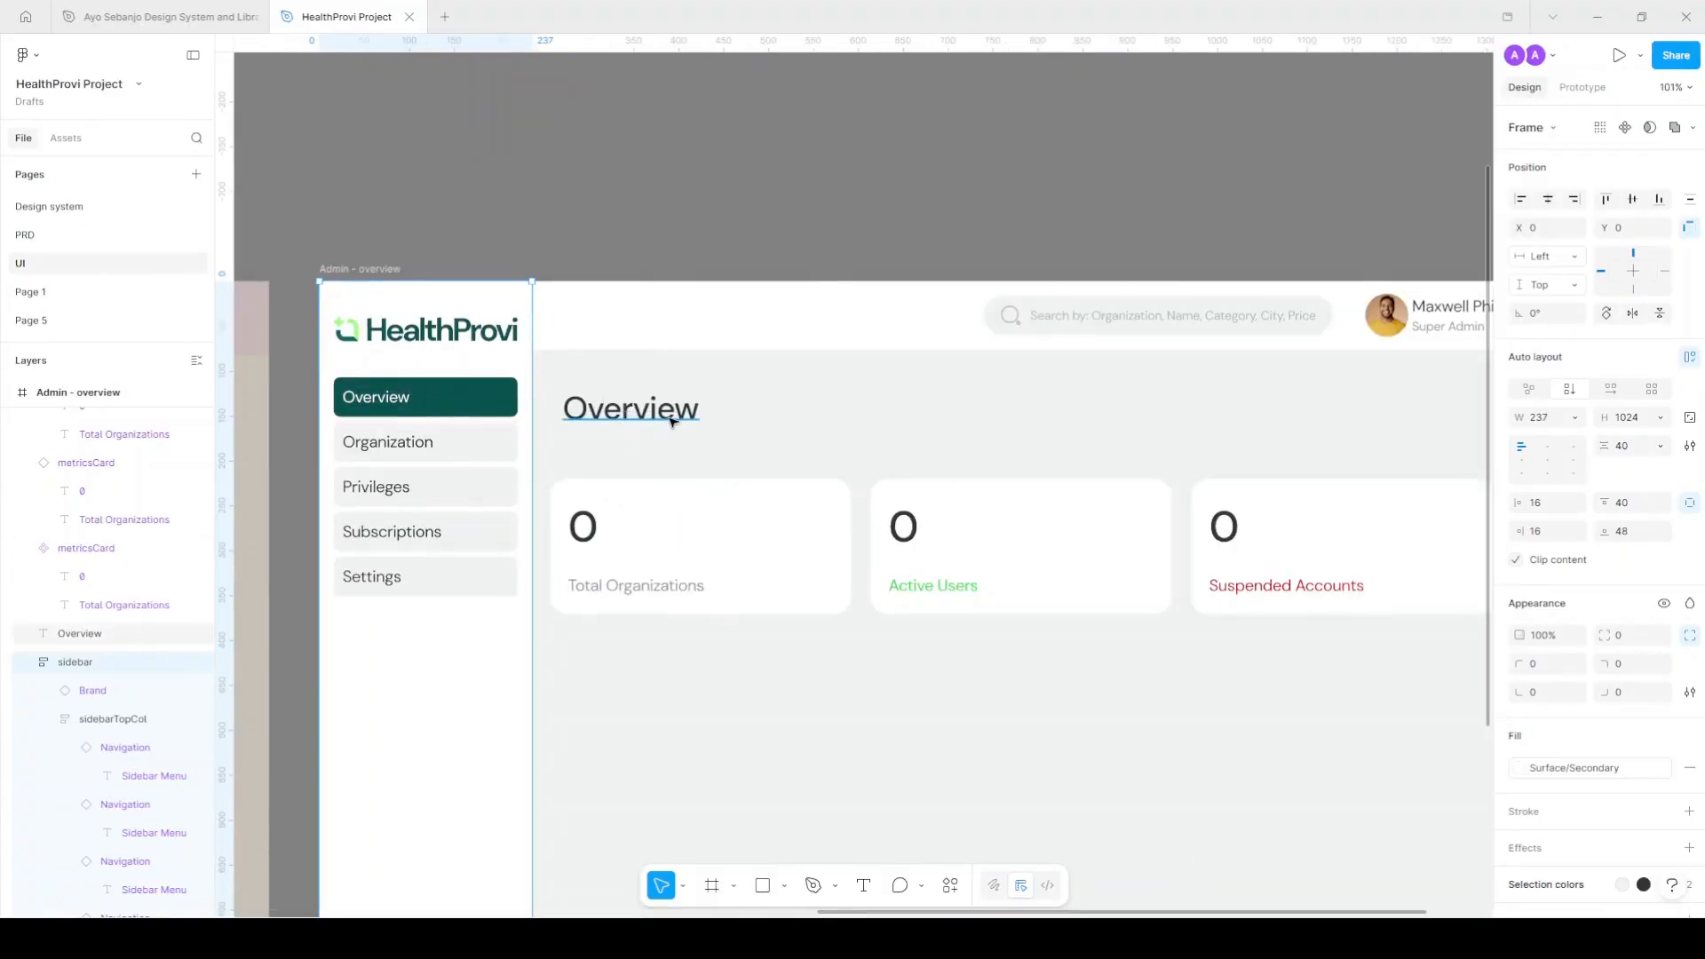
{"action": "scroll", "coordinate": [671, 422], "scroll_direction": "down", "scroll_amount": 2}
{"action": "left_click", "coordinate": [662, 559]}
Move a Total Organizations label to the top right, narrow it and retype it as 'Add Organization'.
{"action": "left_click_drag", "start_coordinate": [661, 562], "coordinate": [1371, 402]}
{"action": "scroll", "coordinate": [1370, 402], "scroll_direction": "right", "scroll_amount": 3}
{"action": "left_click", "coordinate": [1223, 398]}
{"action": "left_click", "coordinate": [1111, 399]}
{"action": "left_click_drag", "start_coordinate": [1221, 397], "coordinate": [1110, 397]}
{"action": "key", "text": "Return"}
{"action": "key", "text": "BackSpace"}
{"action": "type", "text": "Add Orga"}
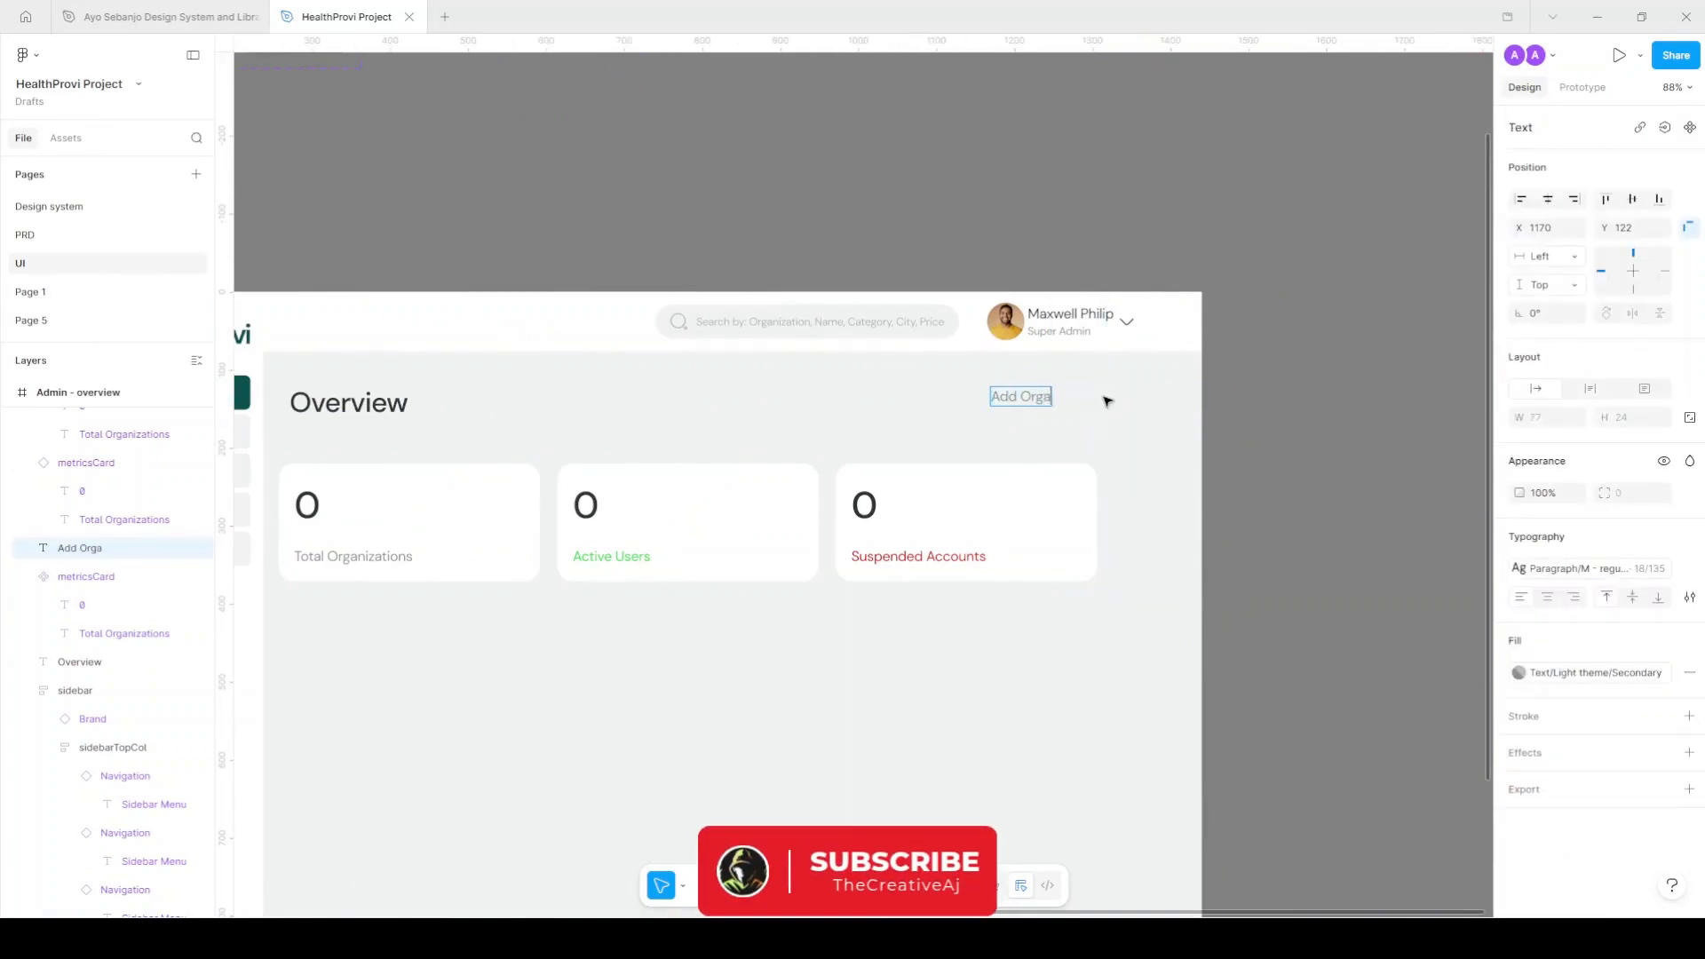
{"action": "type", "text": "nization"}
{"action": "key", "text": "Escape"}
Wrap 'Add Organization' in an auto layout frame with Primary fill and a white Text/Light theme/Primary label.
{"action": "scroll", "coordinate": [1082, 442], "scroll_direction": "up", "scroll_amount": 3}
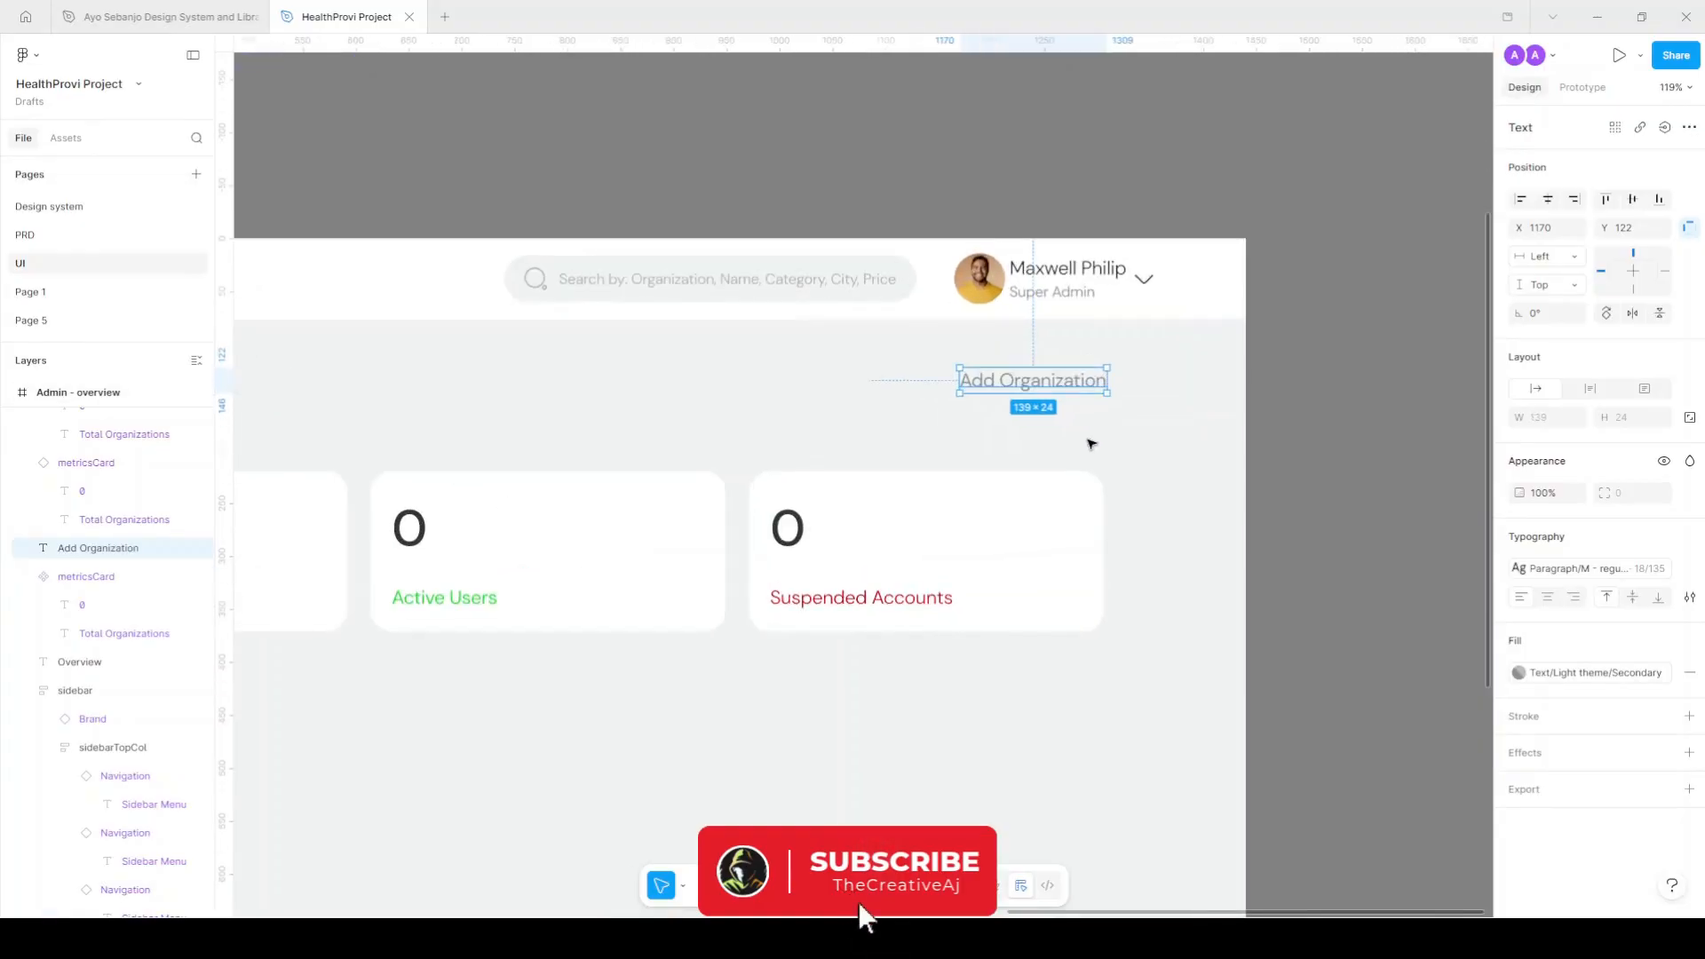
{"action": "key", "text": "shift+a"}
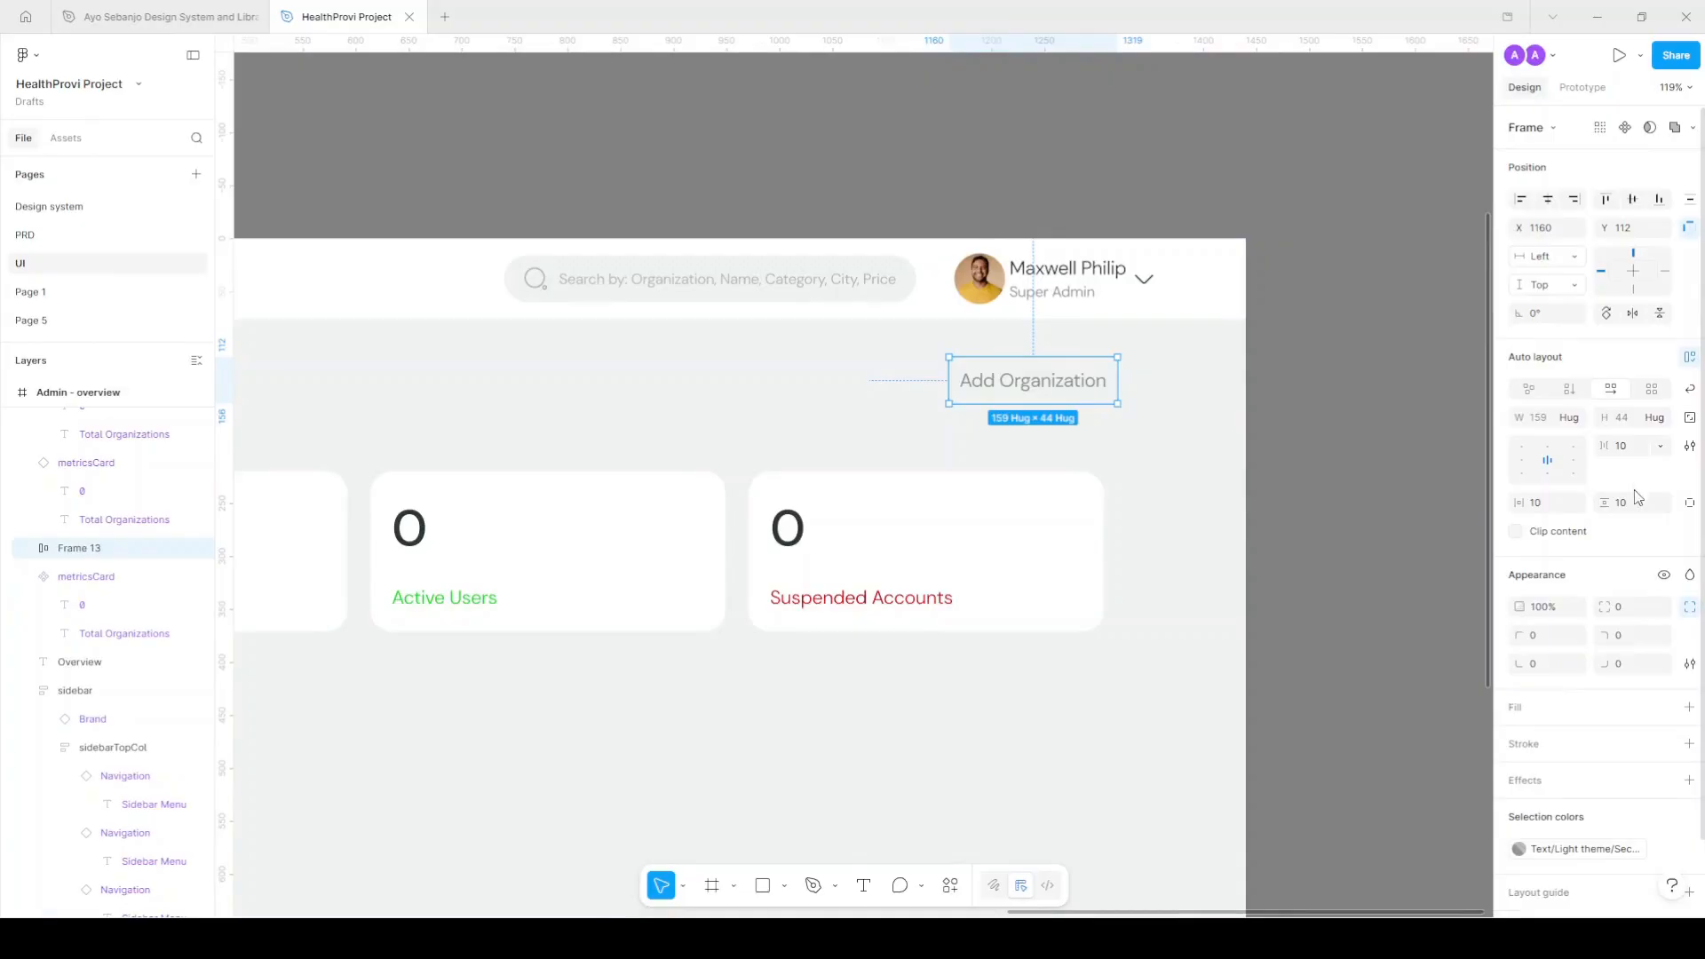
{"action": "left_click", "coordinate": [1665, 708]}
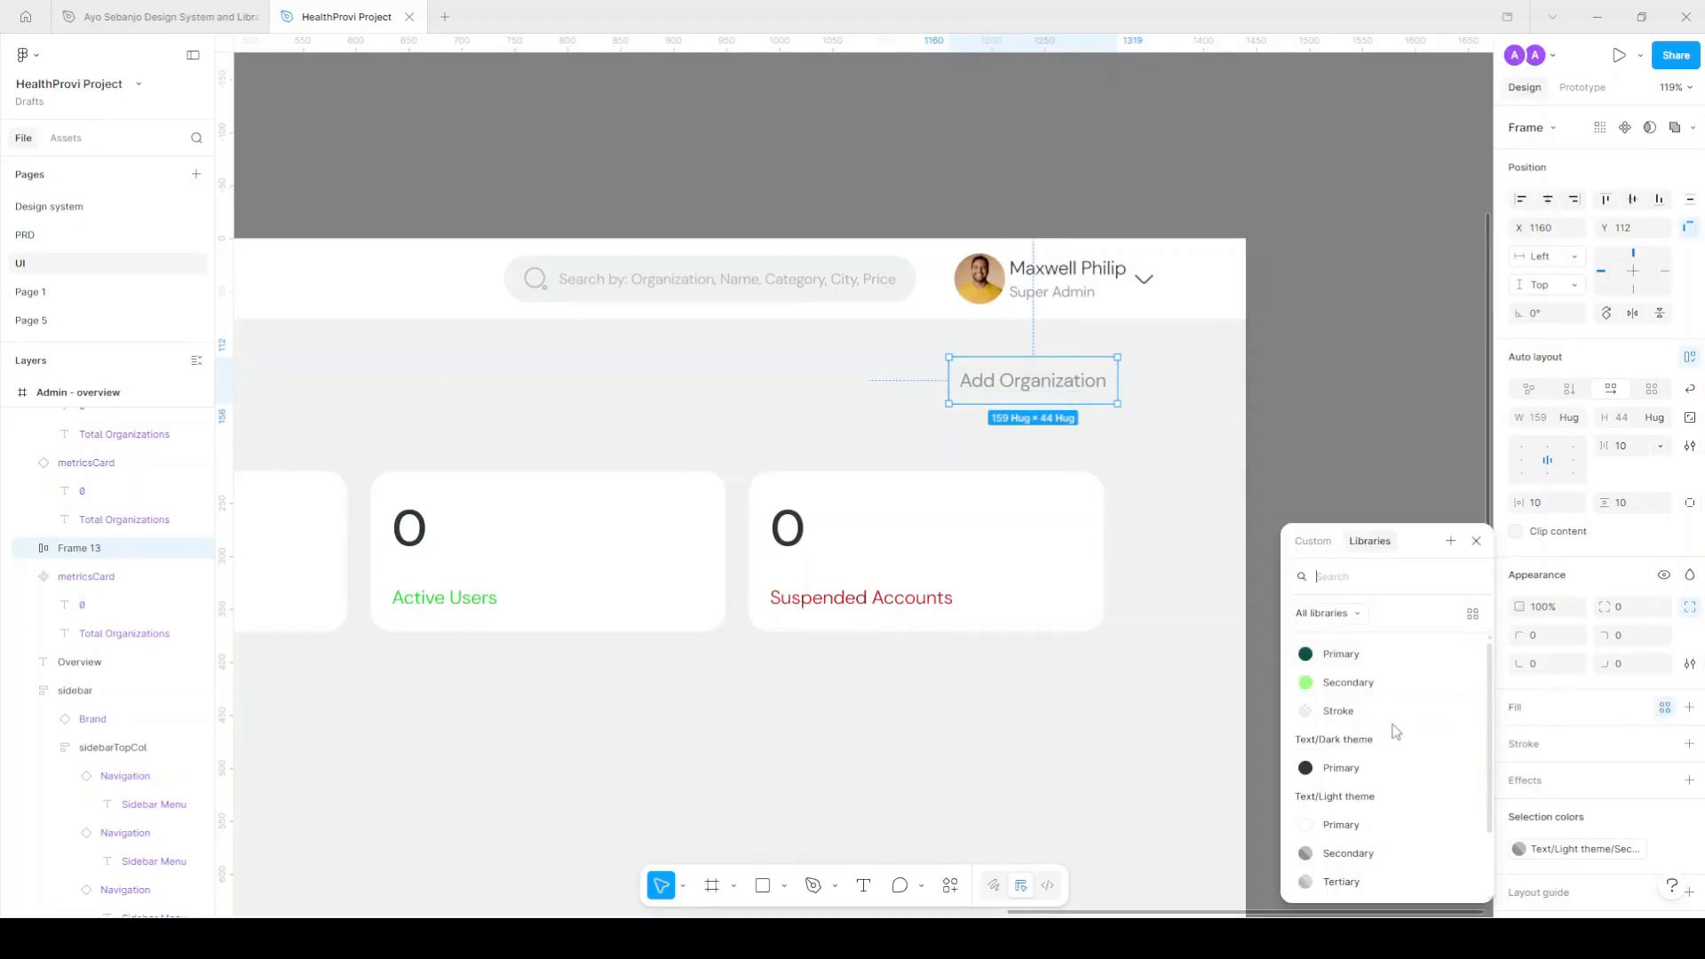
{"action": "left_click", "coordinate": [1367, 653]}
{"action": "scroll", "coordinate": [1644, 824], "scroll_direction": "down", "scroll_amount": 2}
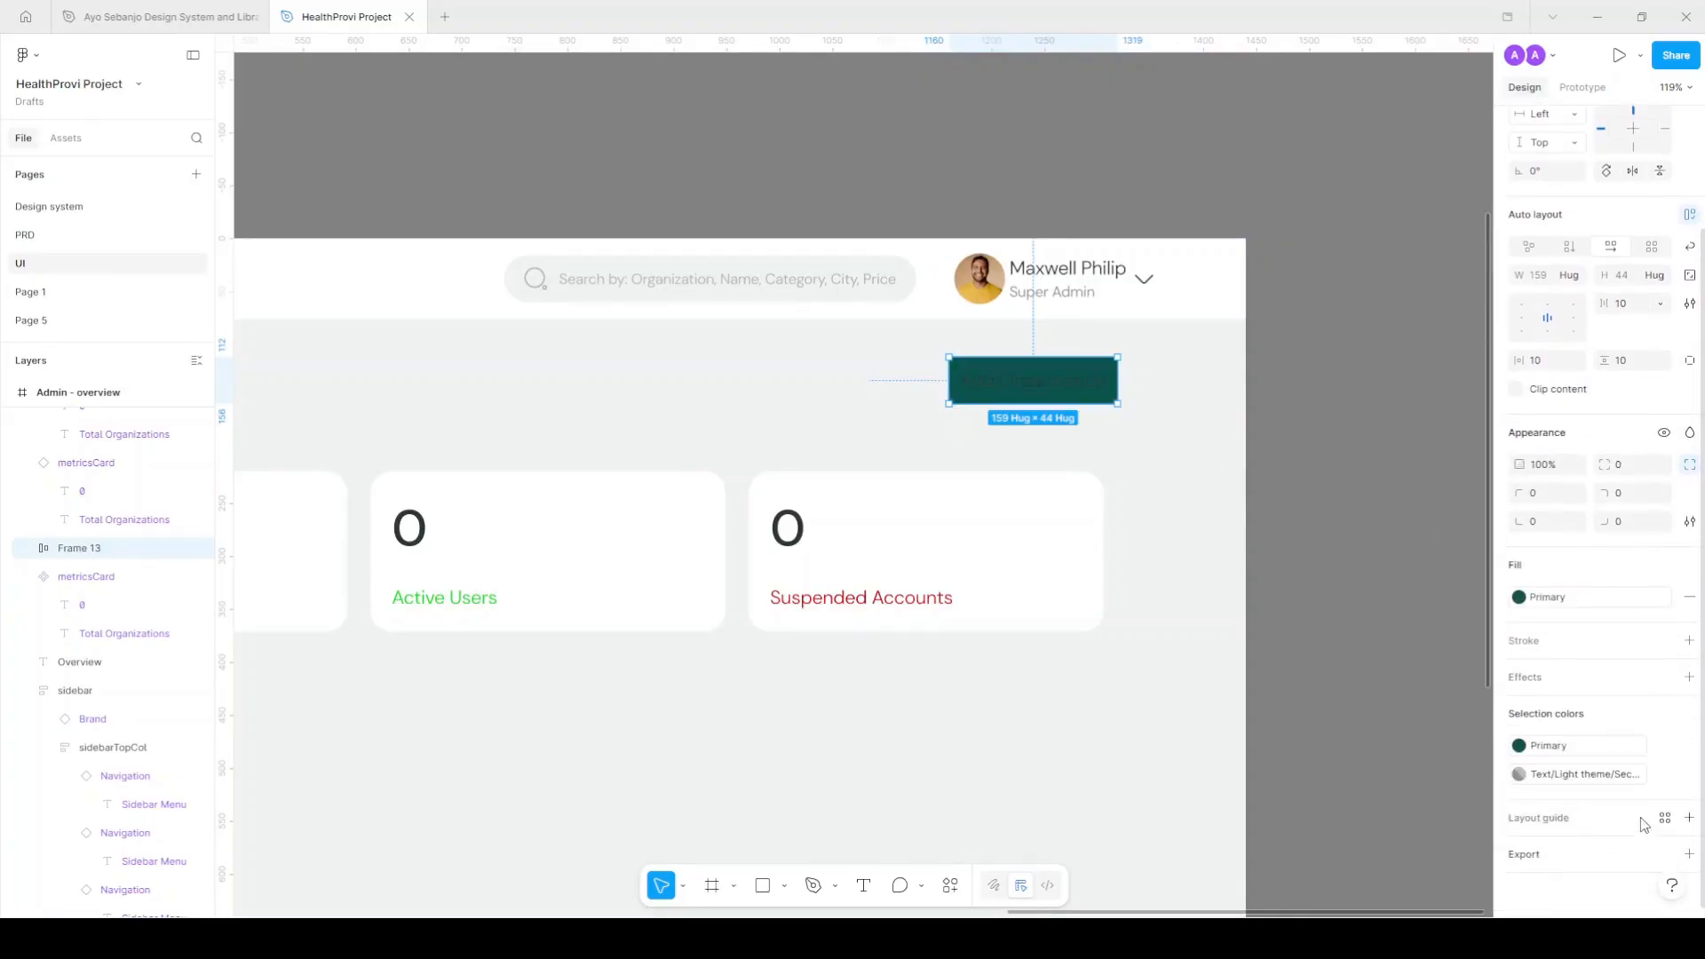
{"action": "left_click", "coordinate": [1520, 774]}
{"action": "left_click", "coordinate": [1342, 740]}
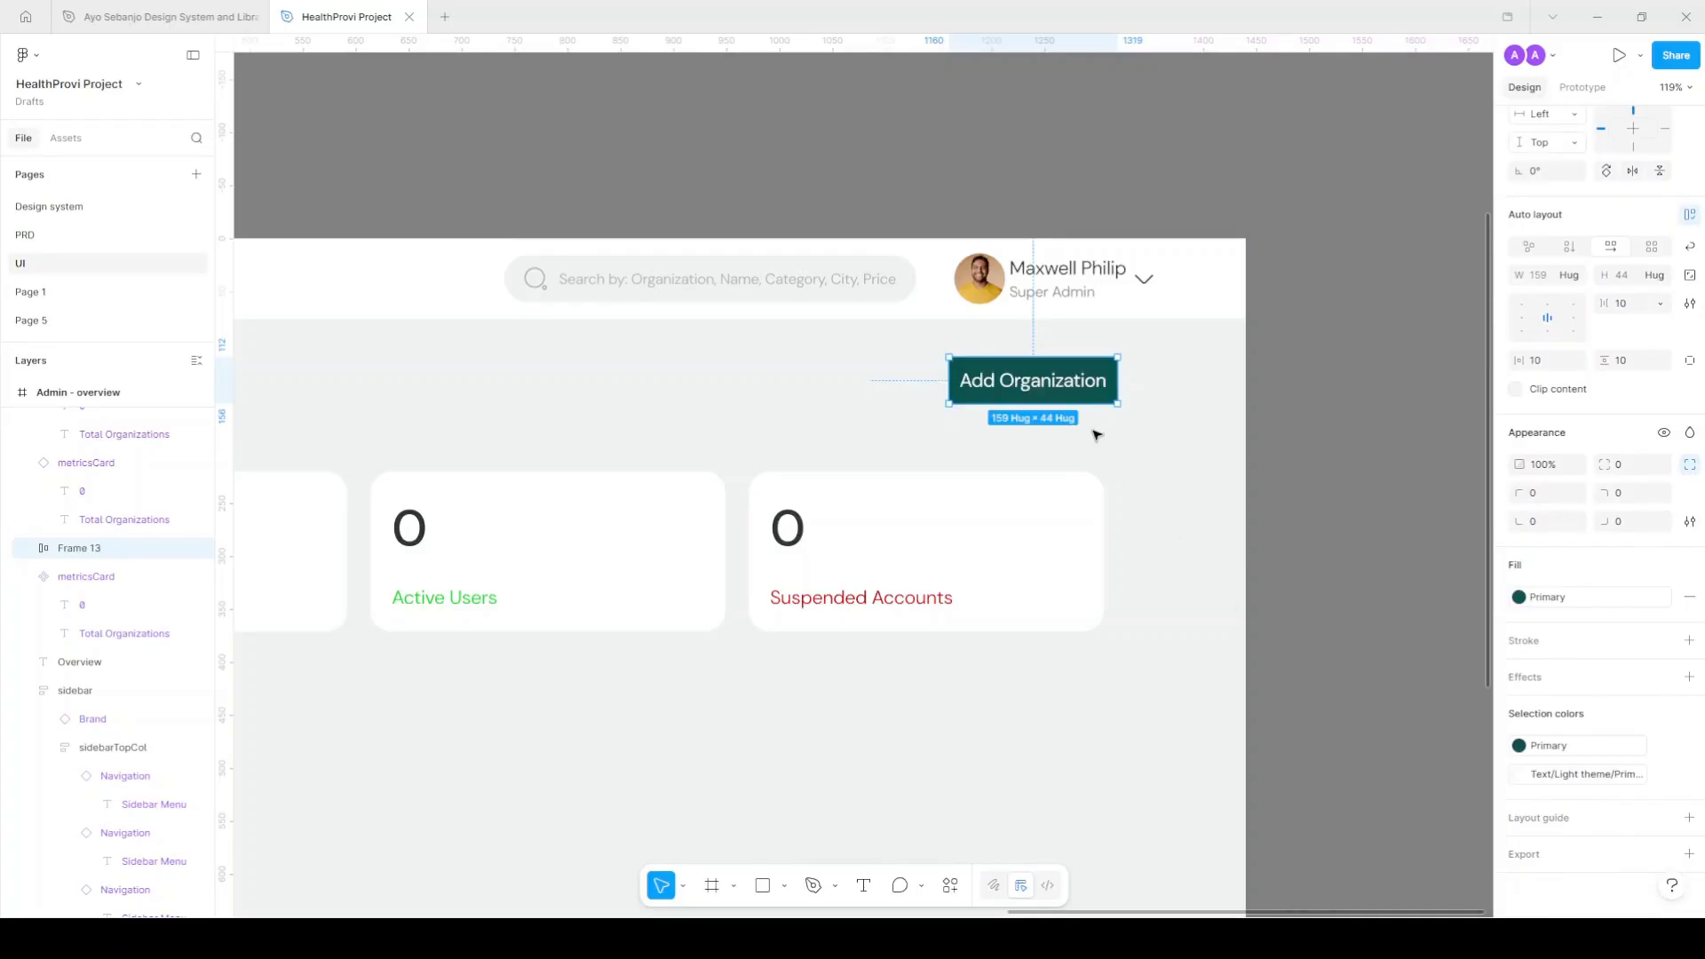
Set the button's horizontal padding to 18.
{"action": "left_click", "coordinate": [1559, 364]}
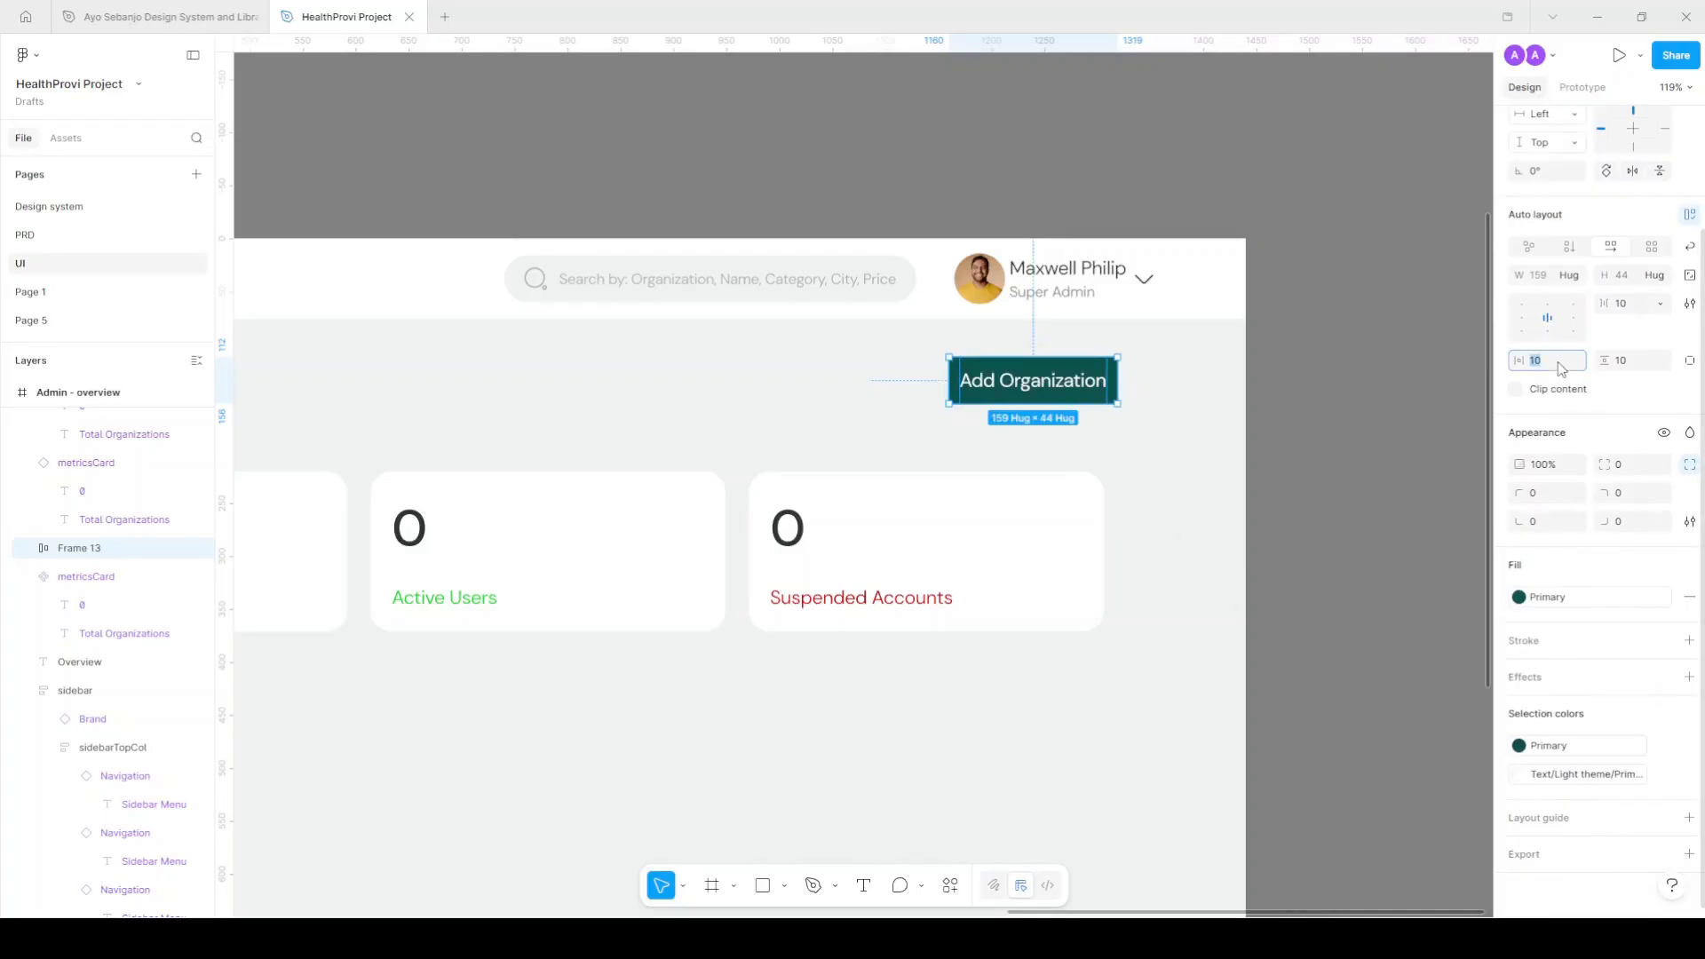
{"action": "type", "text": "18"}
{"action": "key", "text": "Return"}
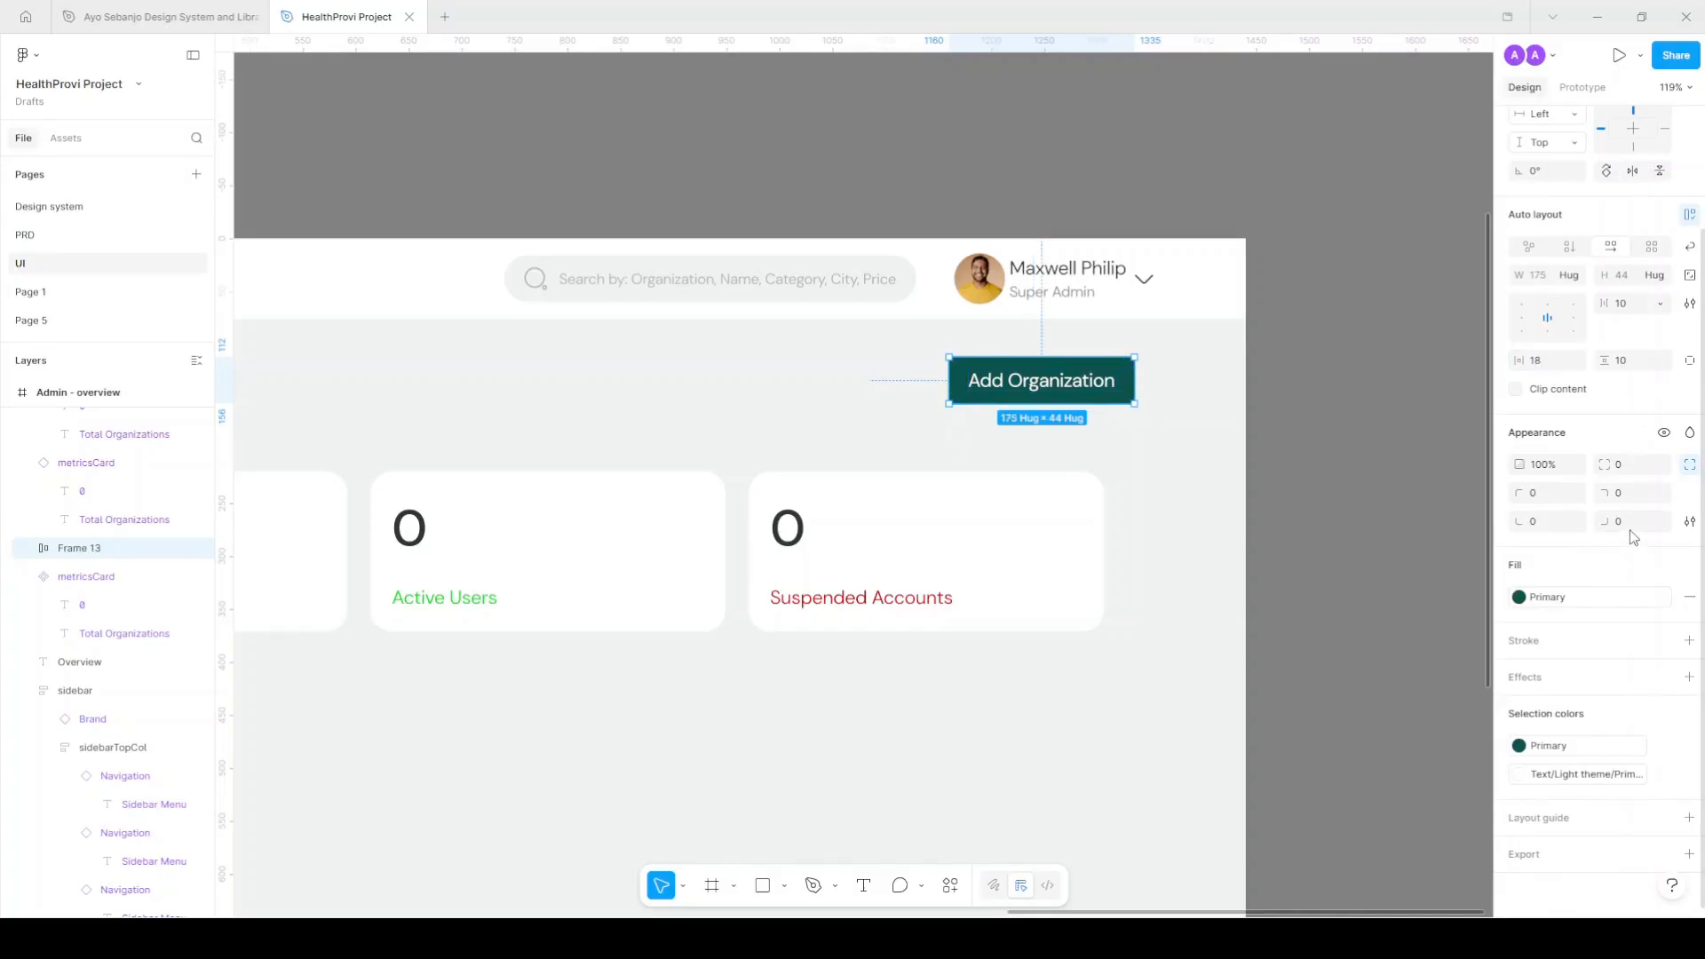
{"action": "scroll", "coordinate": [1135, 453], "scroll_direction": "down", "scroll_amount": 6}
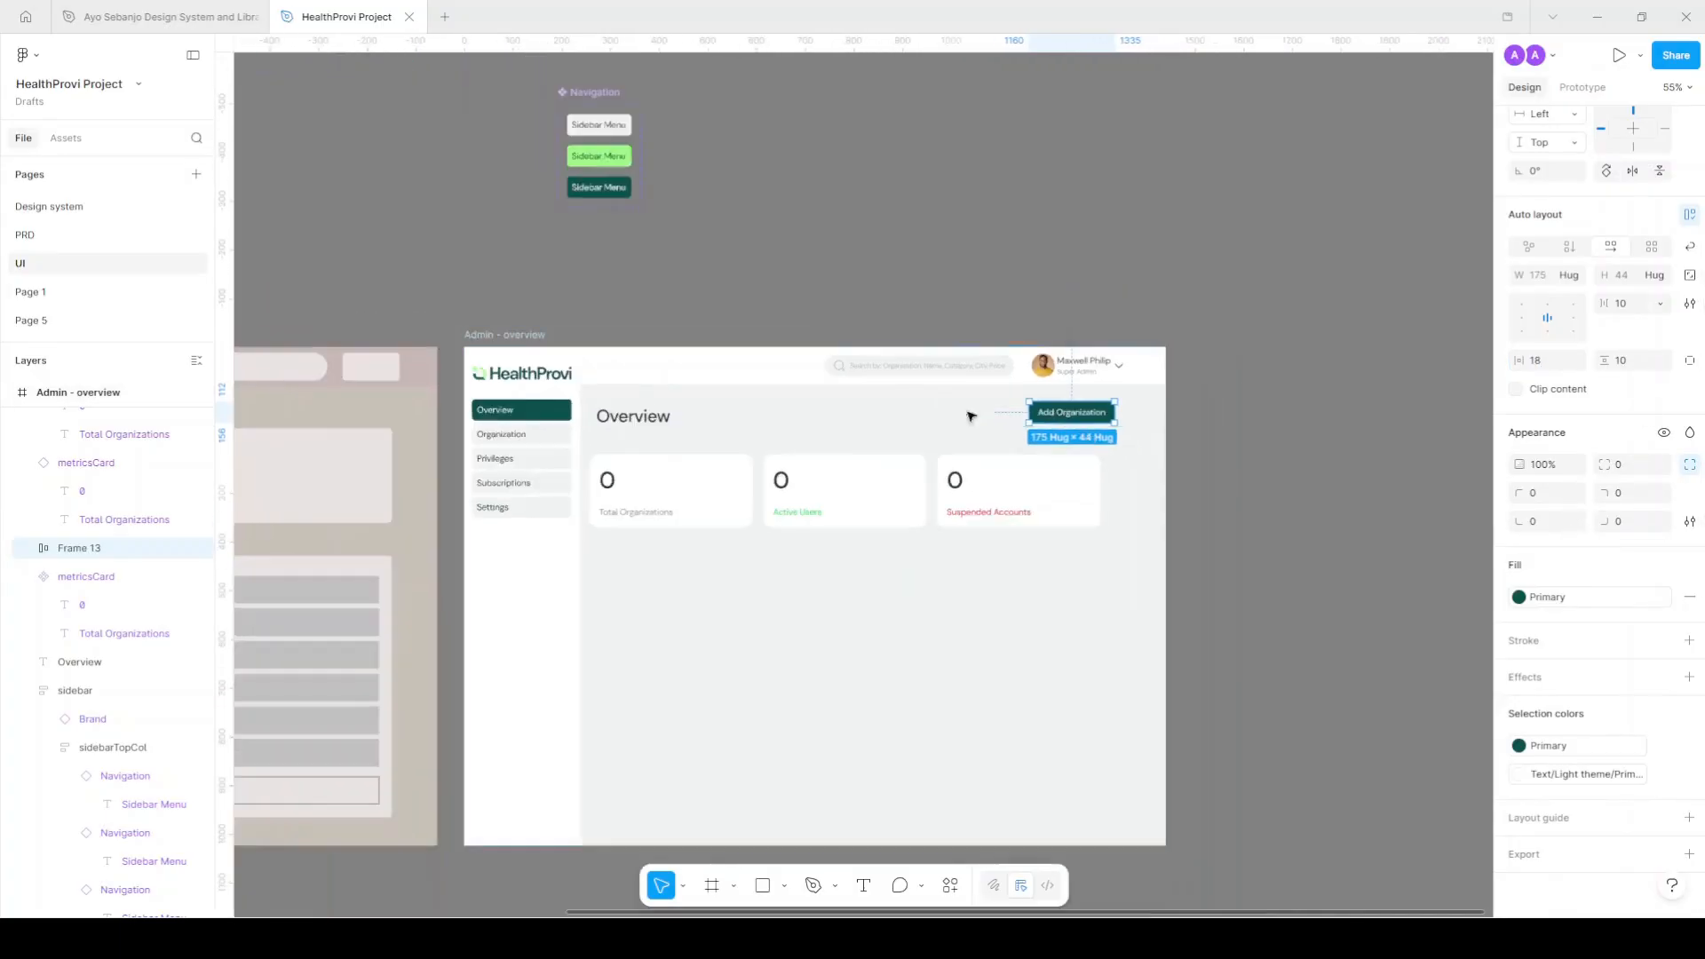
{"action": "scroll", "coordinate": [991, 373], "scroll_direction": "up", "scroll_amount": 4}
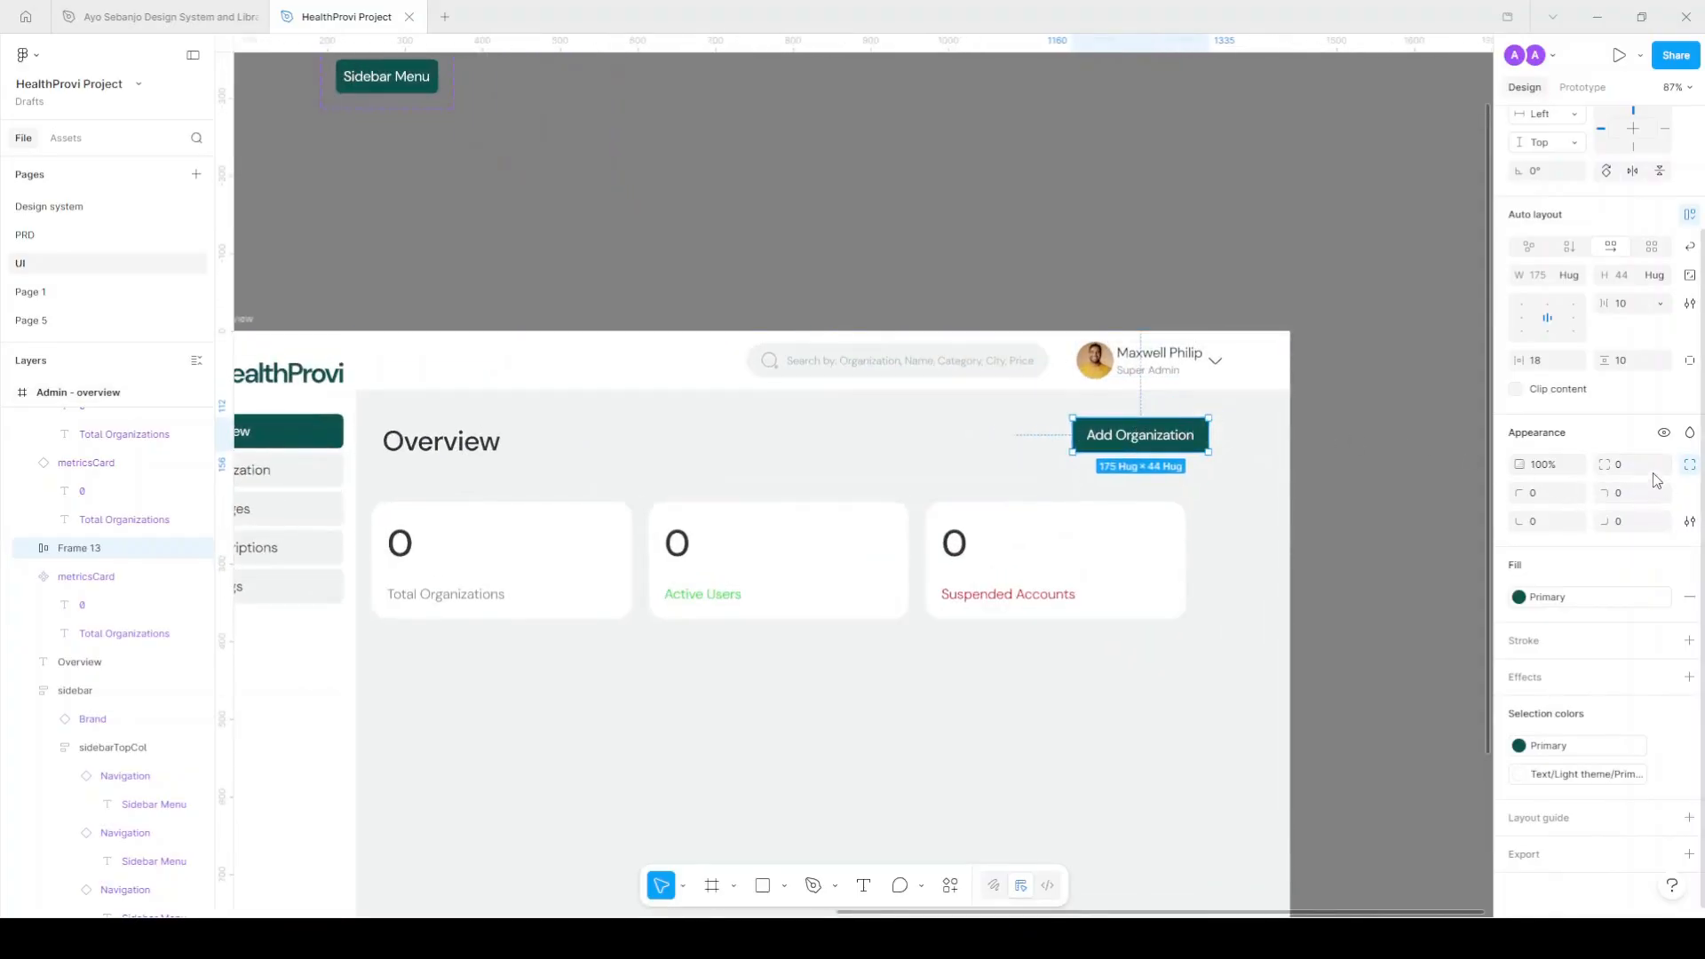
Round the button's corners to 10 and nudge it right and down.
{"action": "key", "text": "Return"}
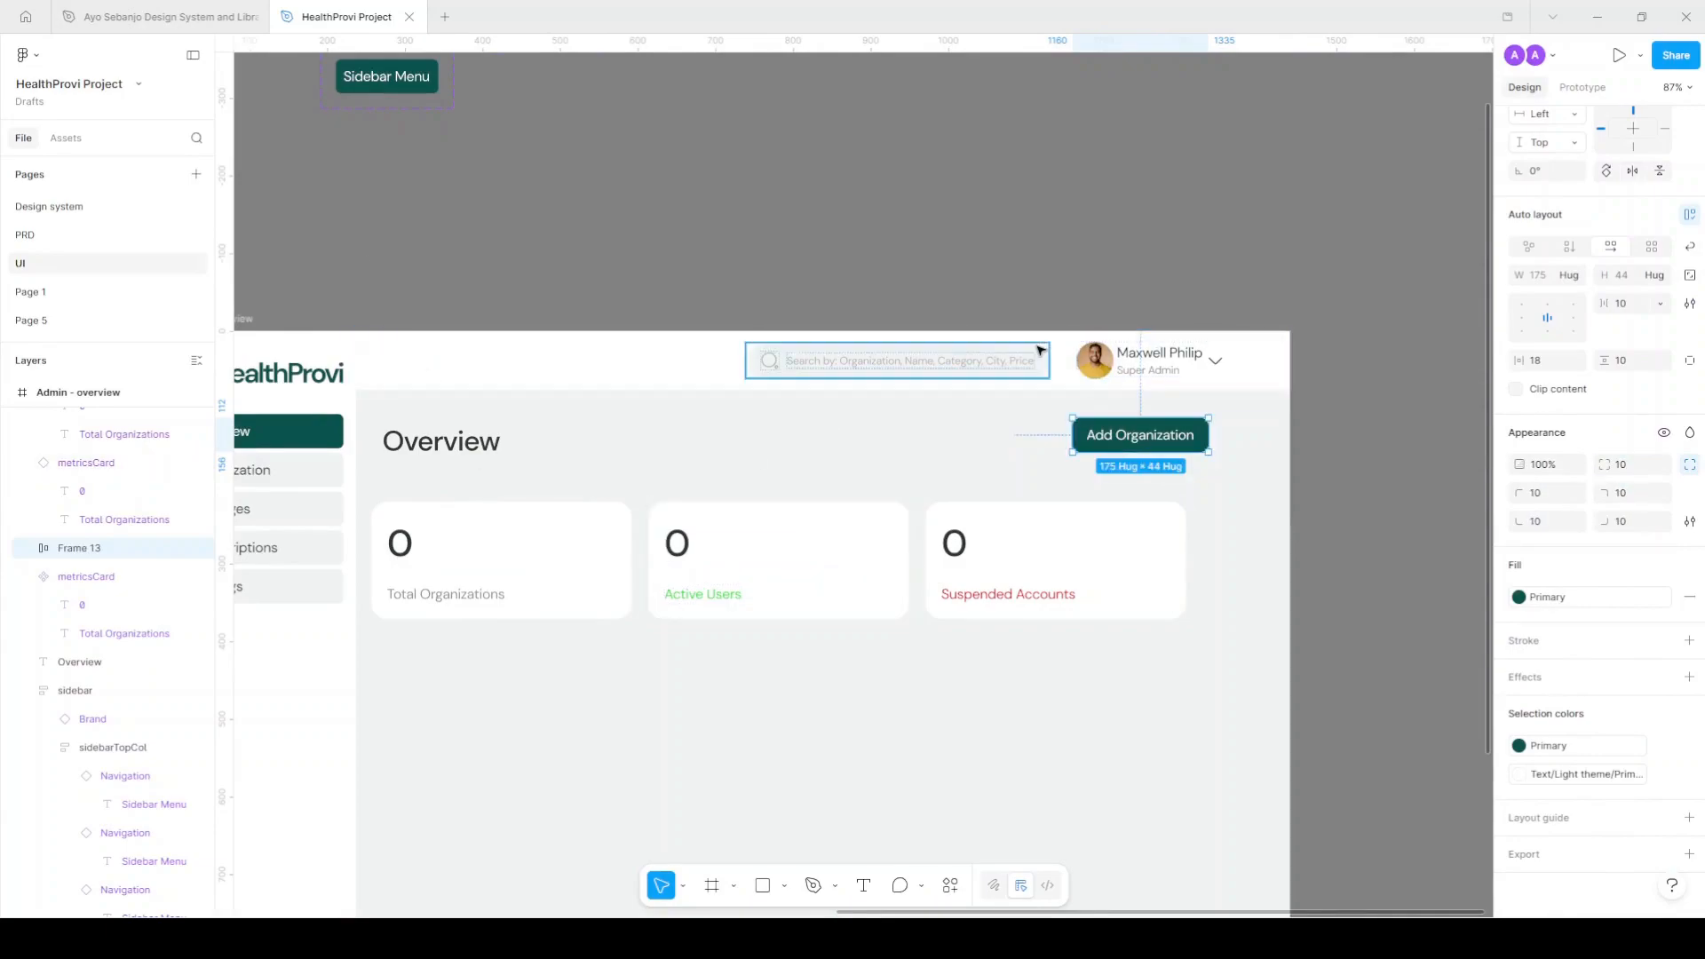
{"action": "scroll", "coordinate": [1048, 364], "scroll_direction": "up", "scroll_amount": 5}
{"action": "scroll", "coordinate": [1065, 383], "scroll_direction": "down", "scroll_amount": 3}
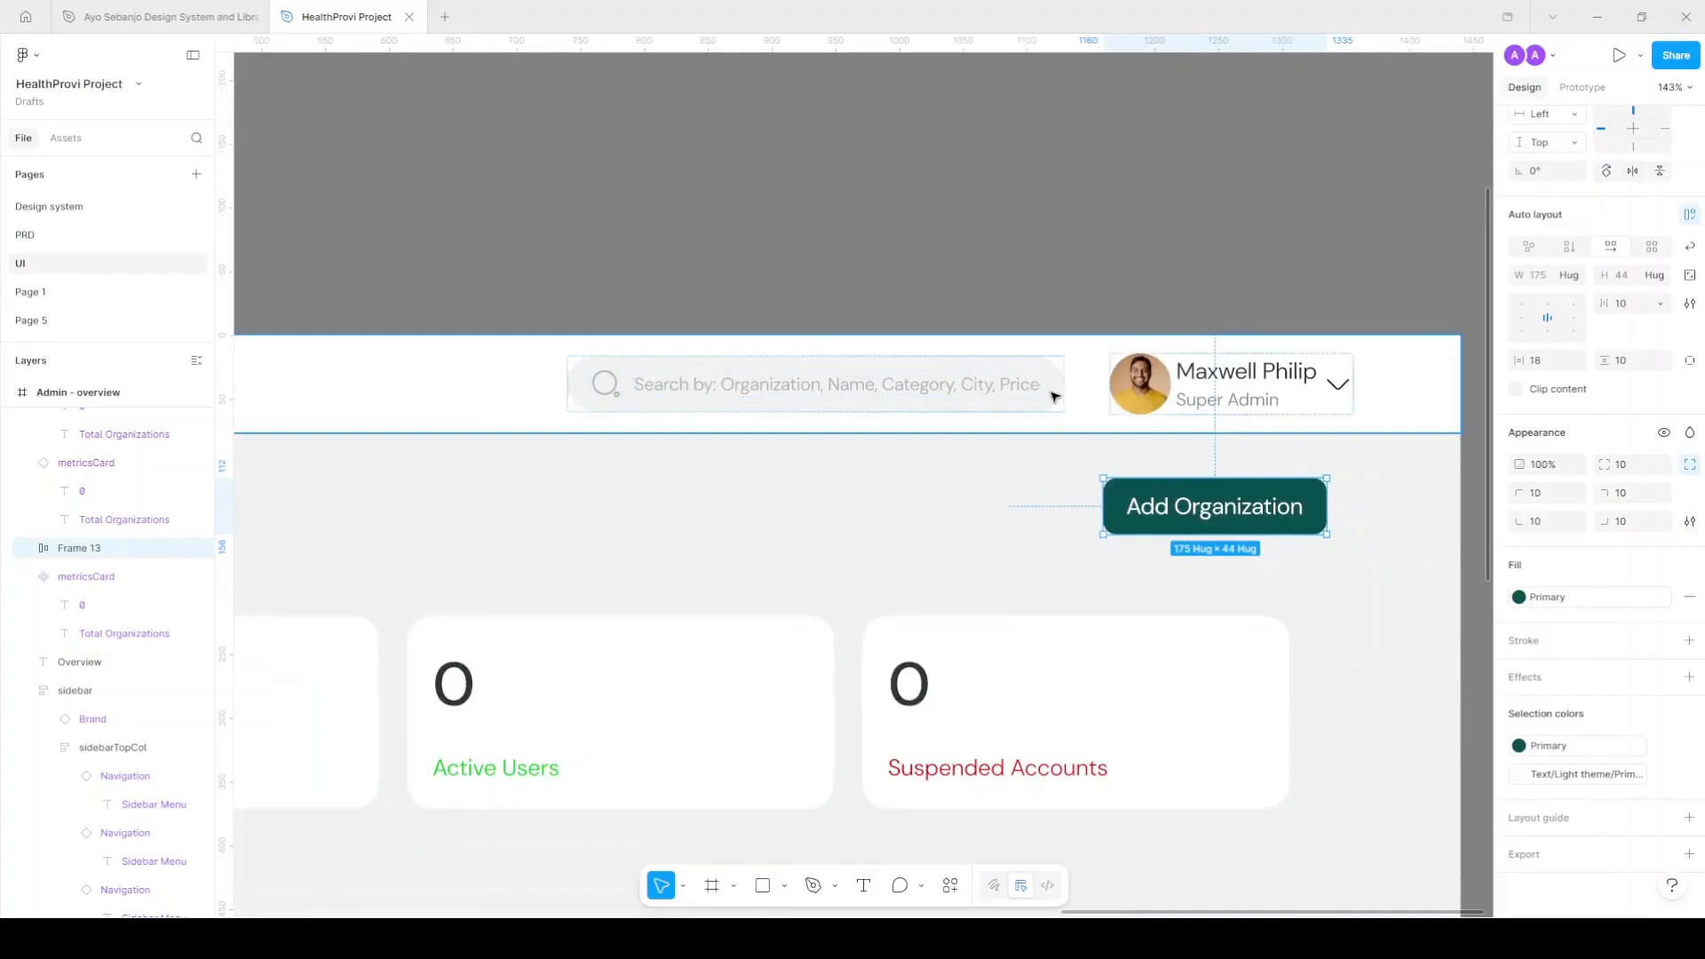
{"action": "scroll", "coordinate": [1057, 395], "scroll_direction": "down", "scroll_amount": 3}
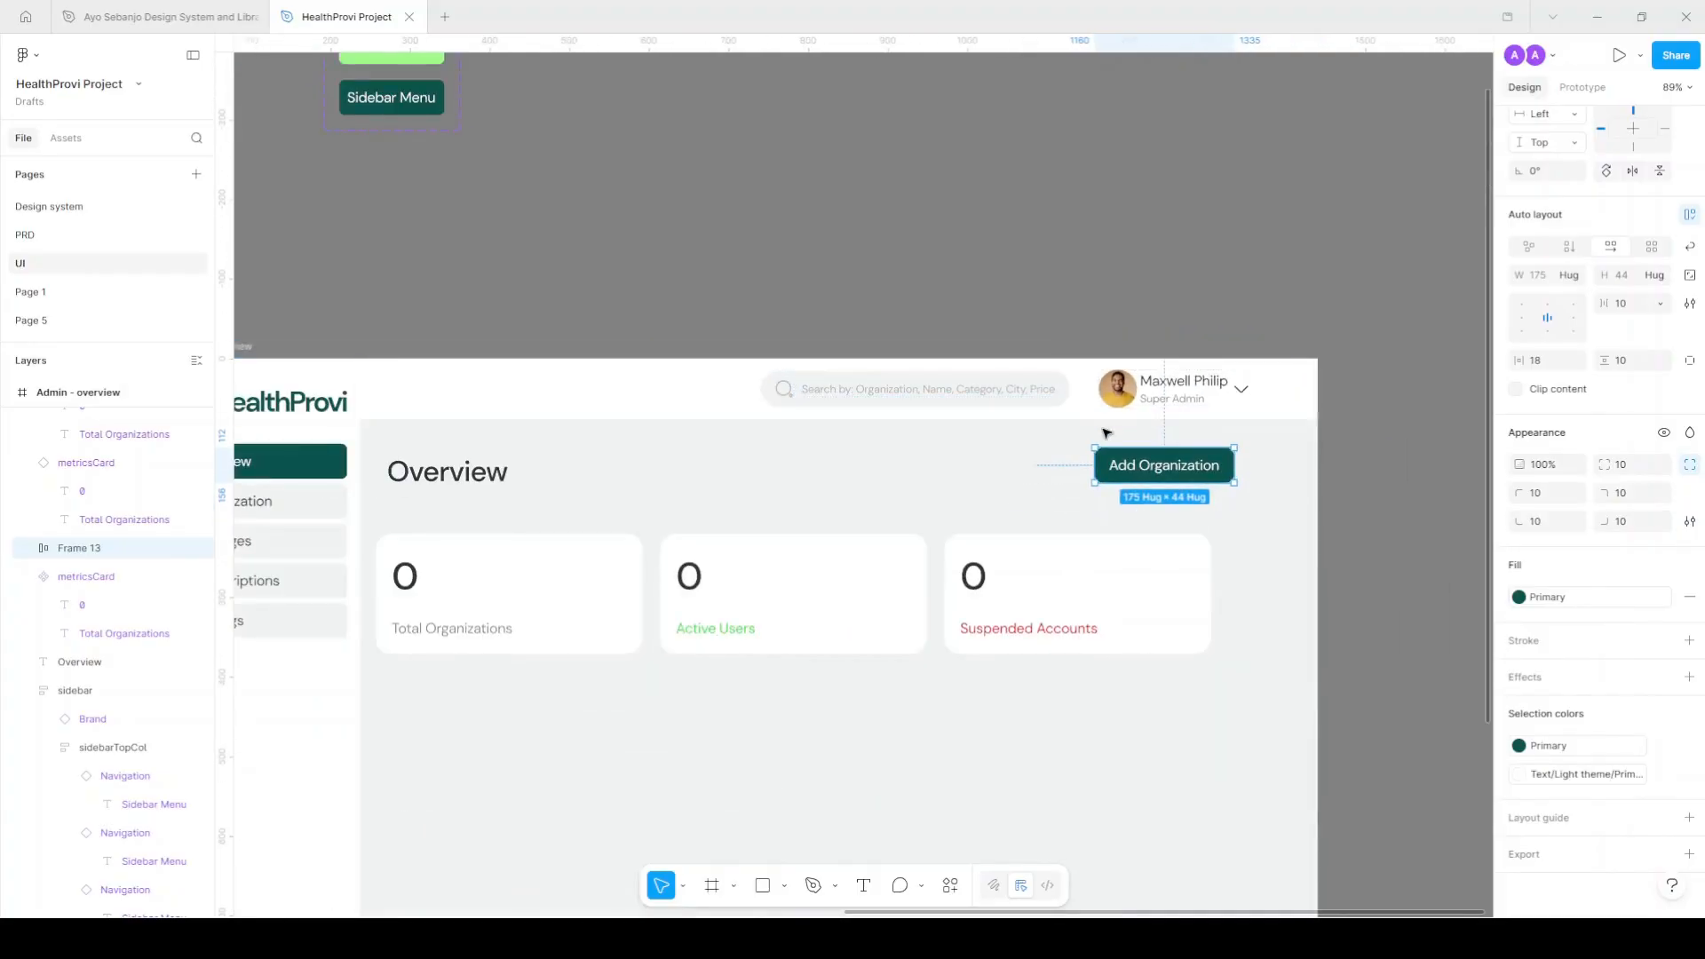
{"action": "scroll", "coordinate": [1031, 423], "scroll_direction": "down", "scroll_amount": 1}
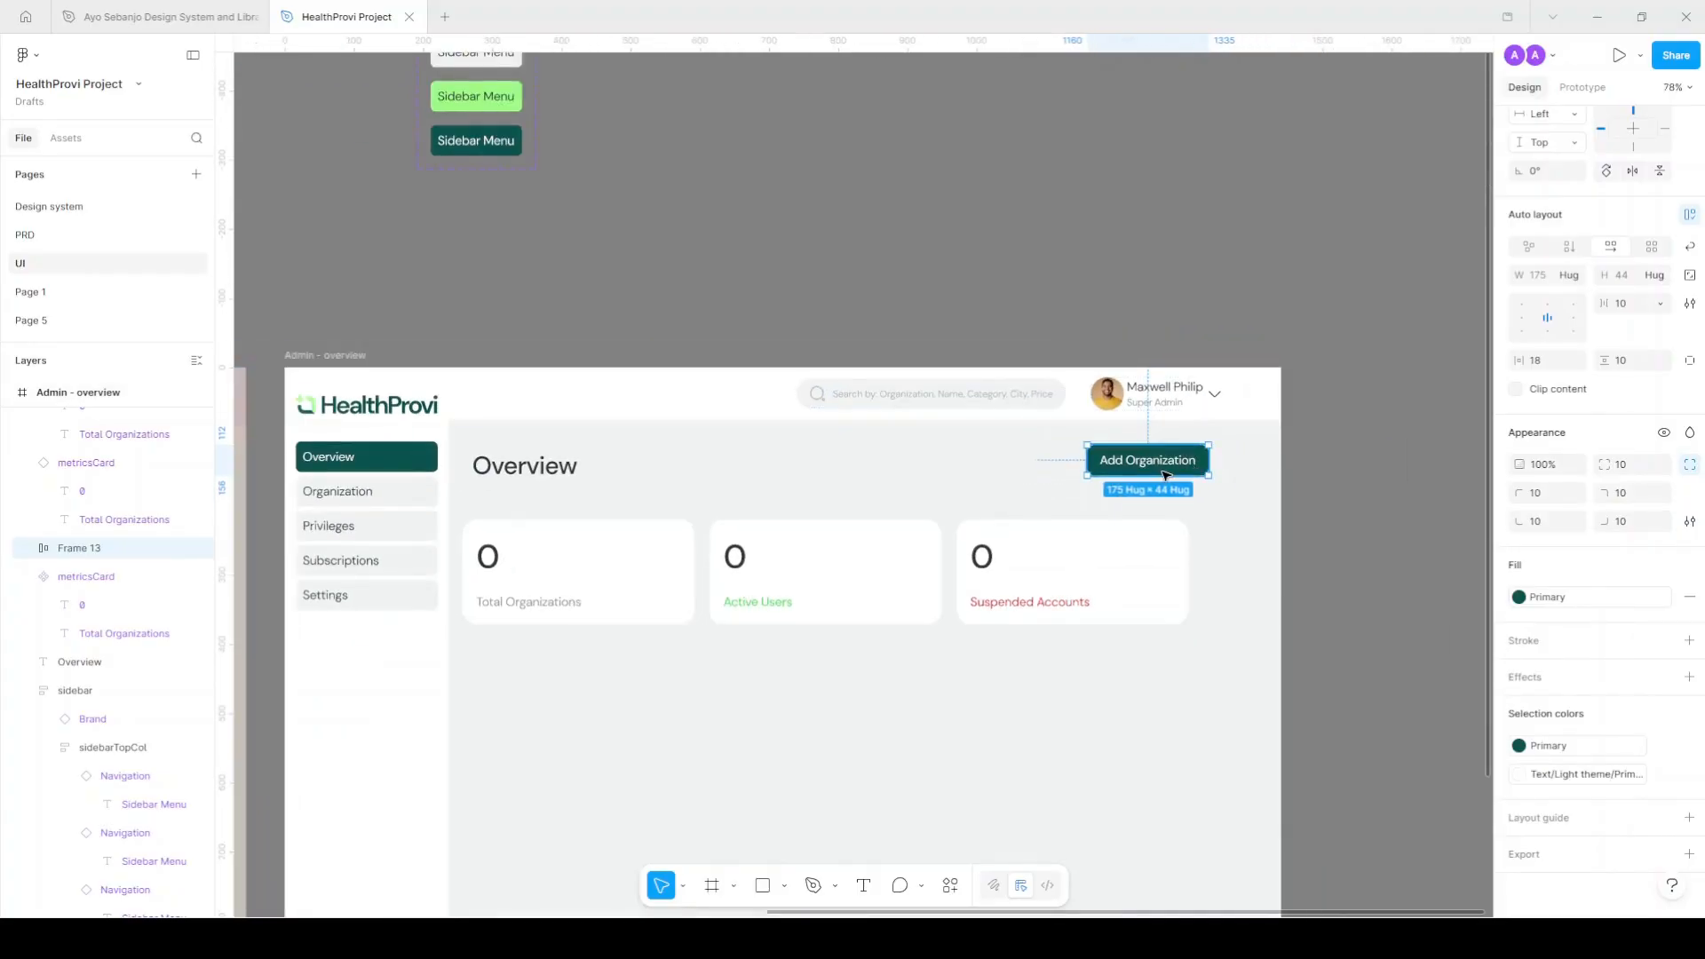
{"action": "left_click_drag", "start_coordinate": [1174, 467], "coordinate": [1190, 475]}
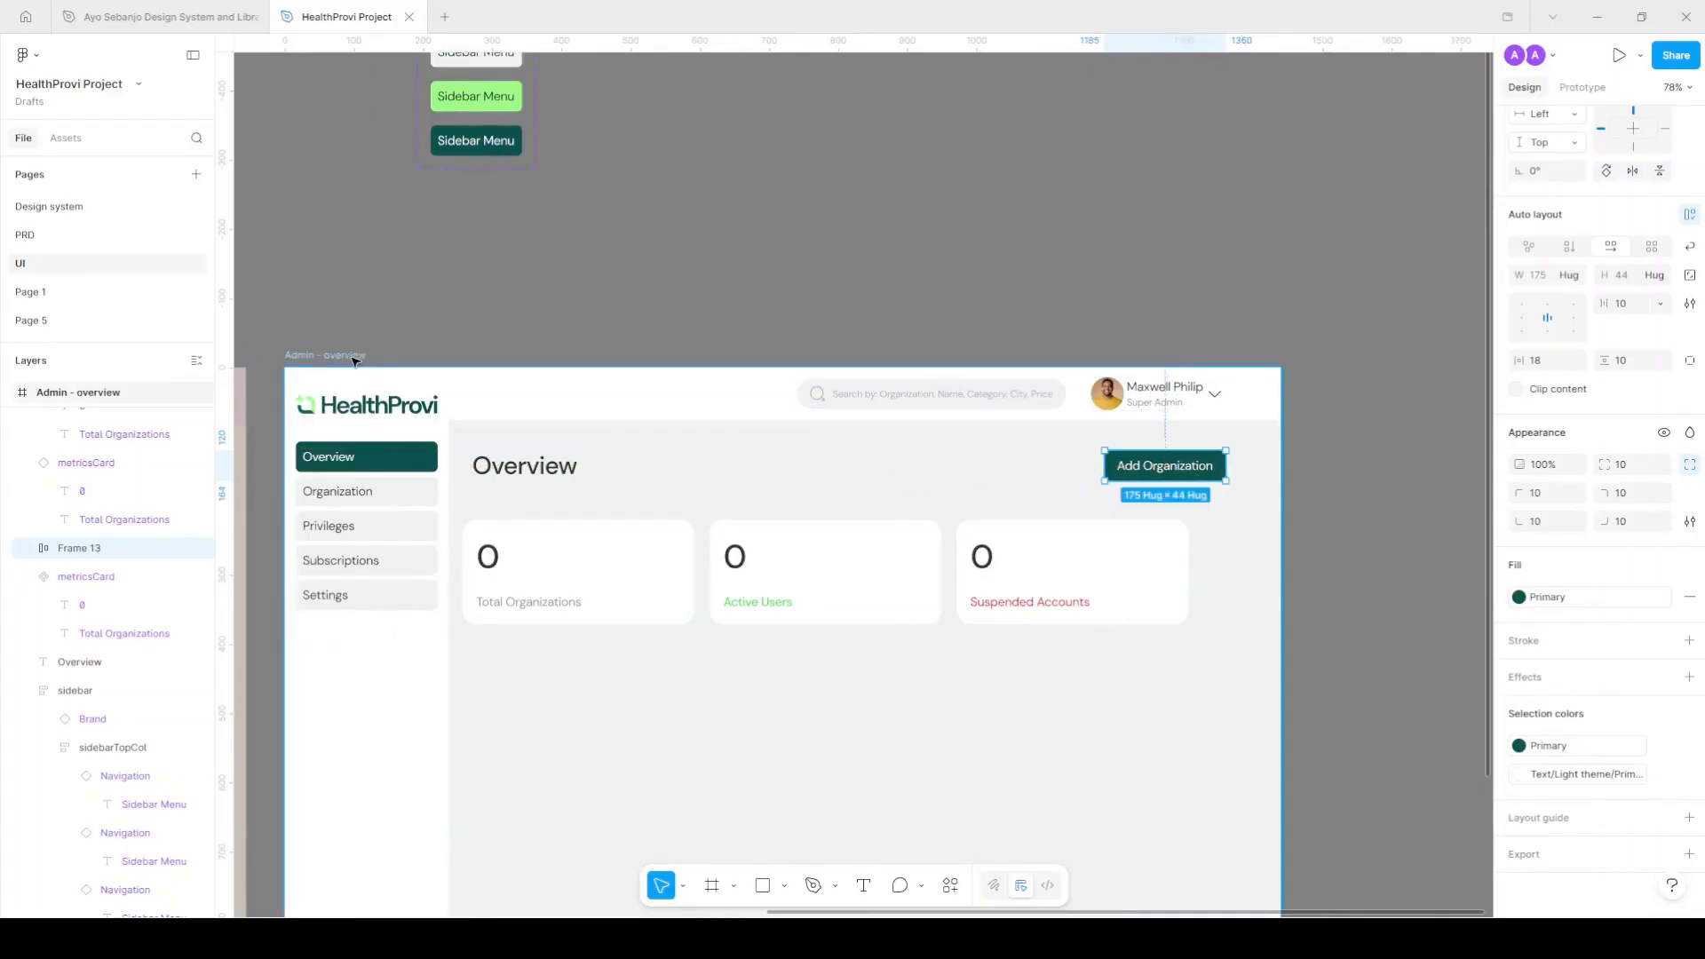
Show the 12-column layout grid on the Admin - overview frame and check its settings.
{"action": "left_click", "coordinate": [360, 357]}
{"action": "key", "text": "shift+g"}
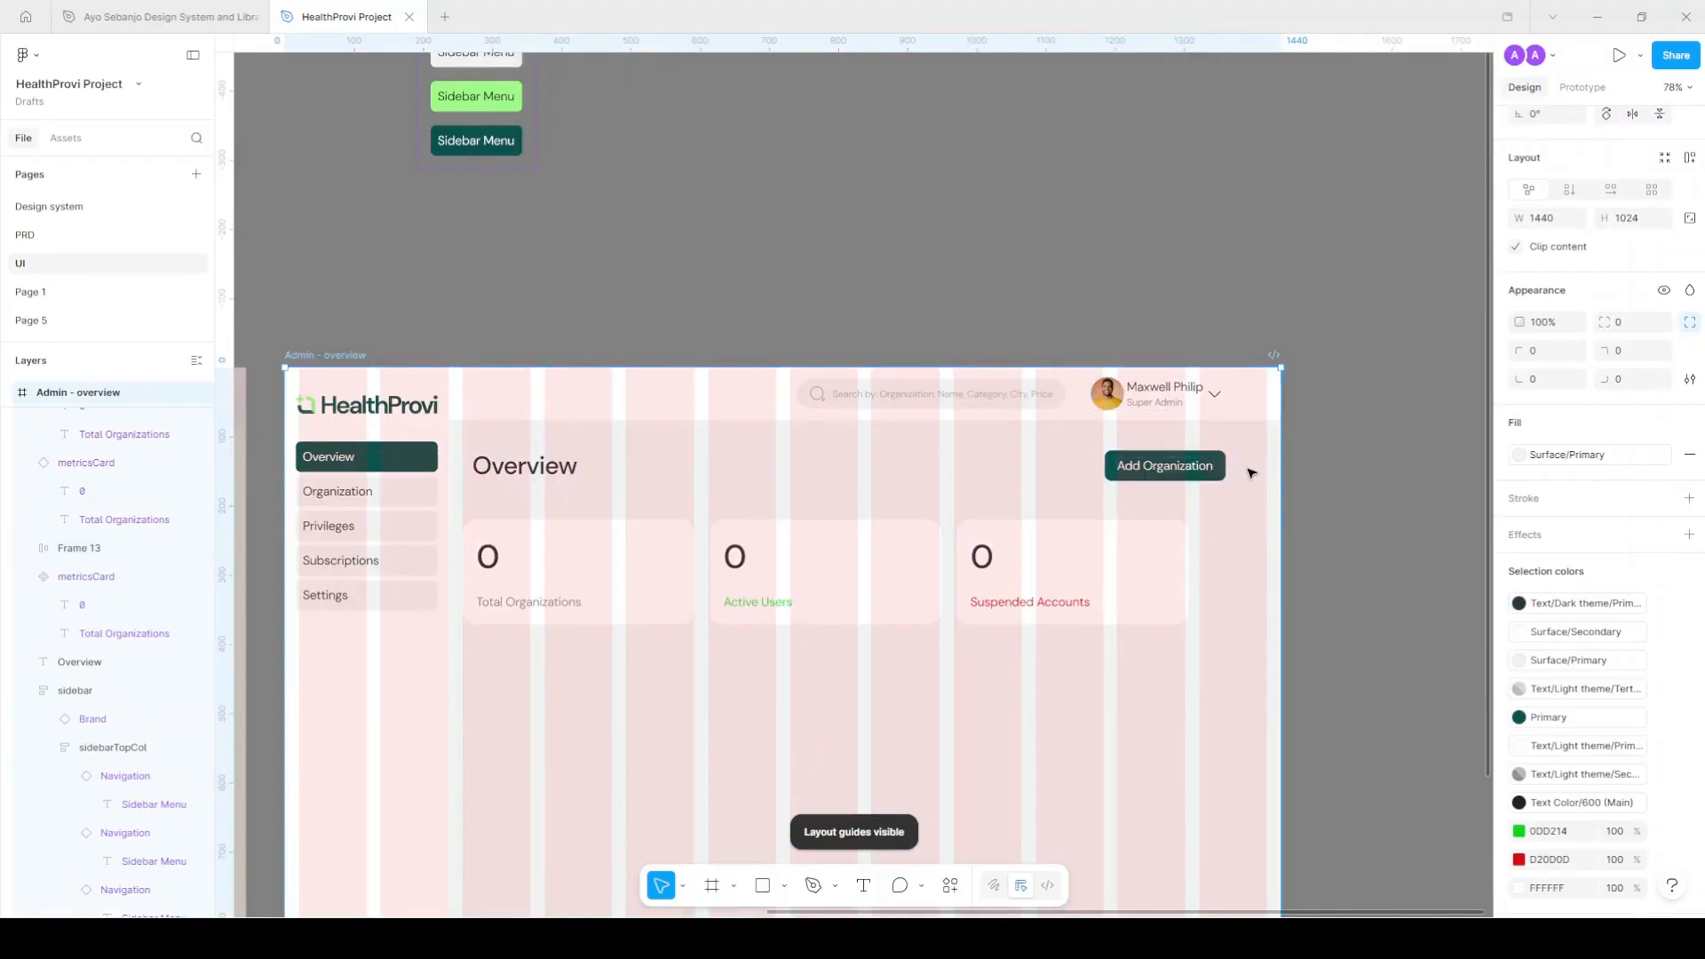
{"action": "scroll", "coordinate": [1261, 479], "scroll_direction": "down", "scroll_amount": 3}
{"action": "scroll", "coordinate": [1243, 438], "scroll_direction": "up", "scroll_amount": 1}
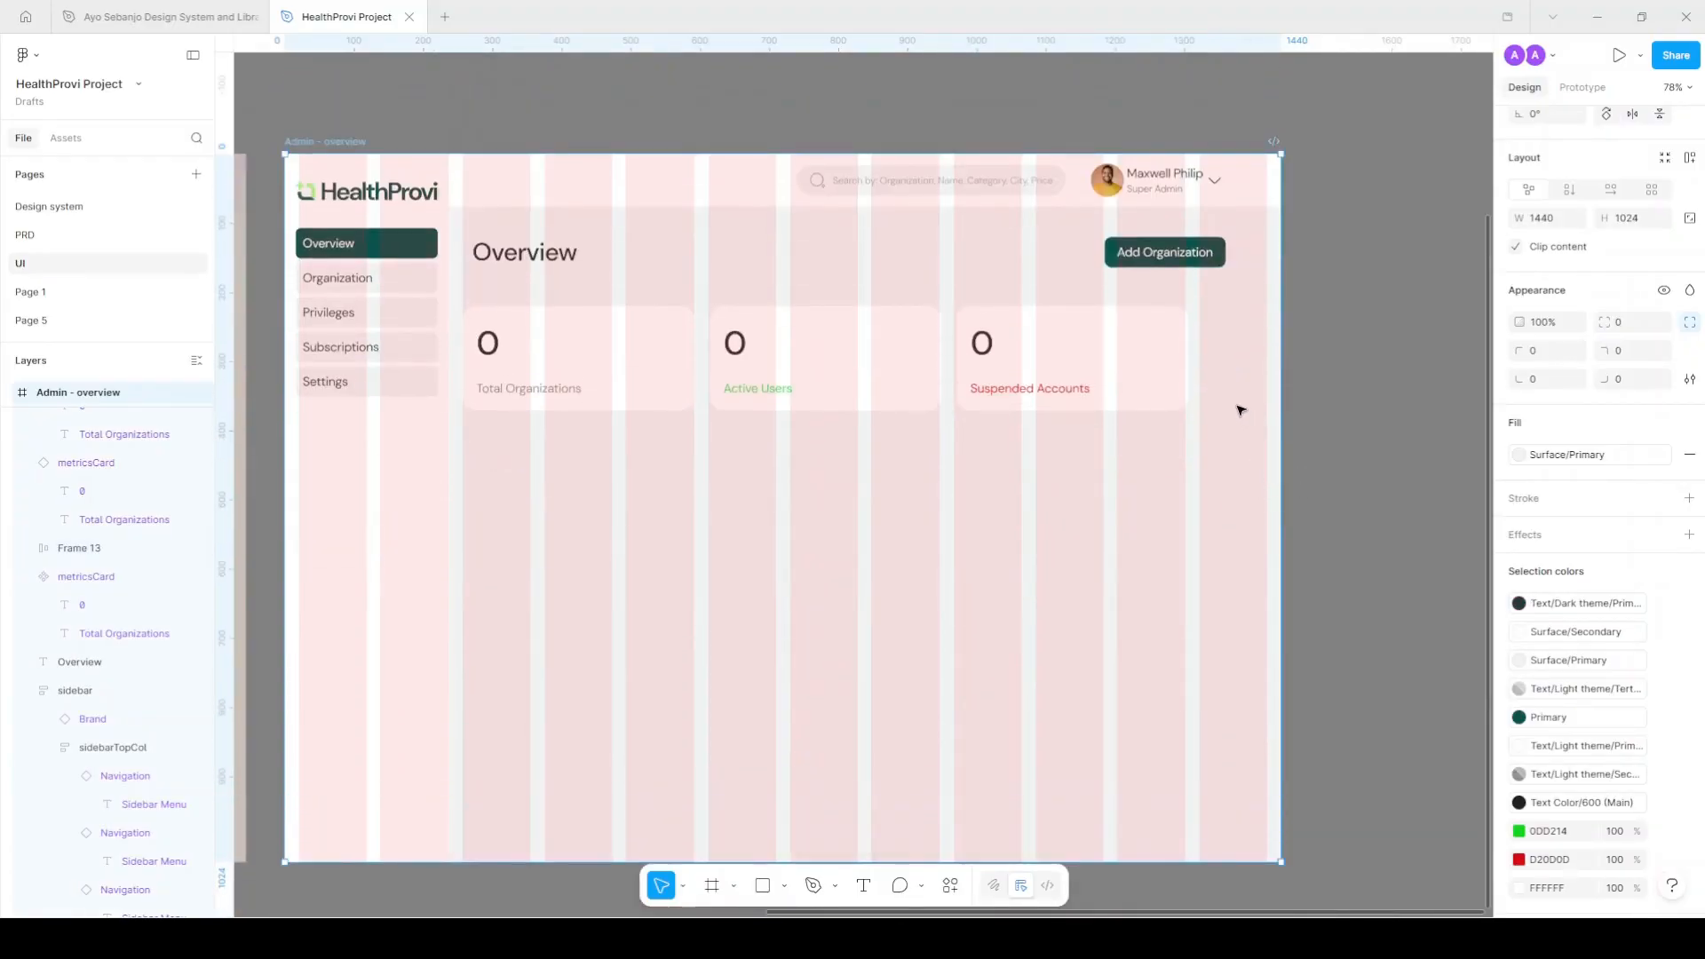
{"action": "scroll", "coordinate": [1563, 746], "scroll_direction": "down", "scroll_amount": 3}
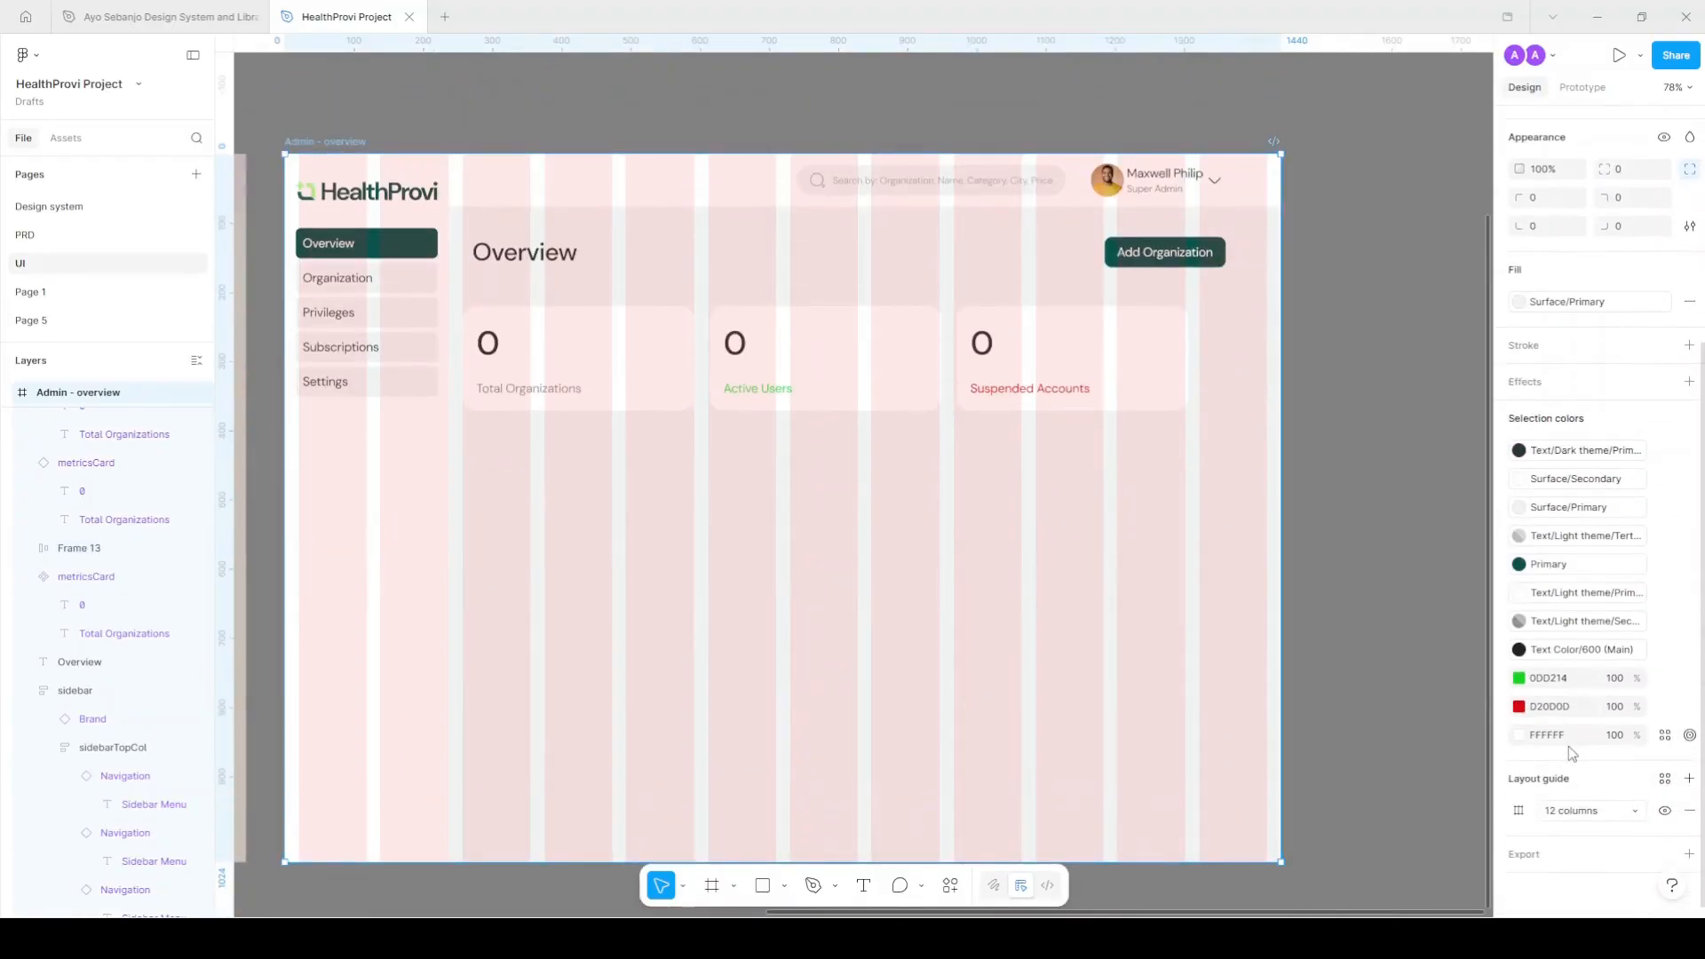
{"action": "left_click", "coordinate": [1474, 857]}
{"action": "left_click", "coordinate": [1445, 700]}
{"action": "left_click", "coordinate": [1476, 694]}
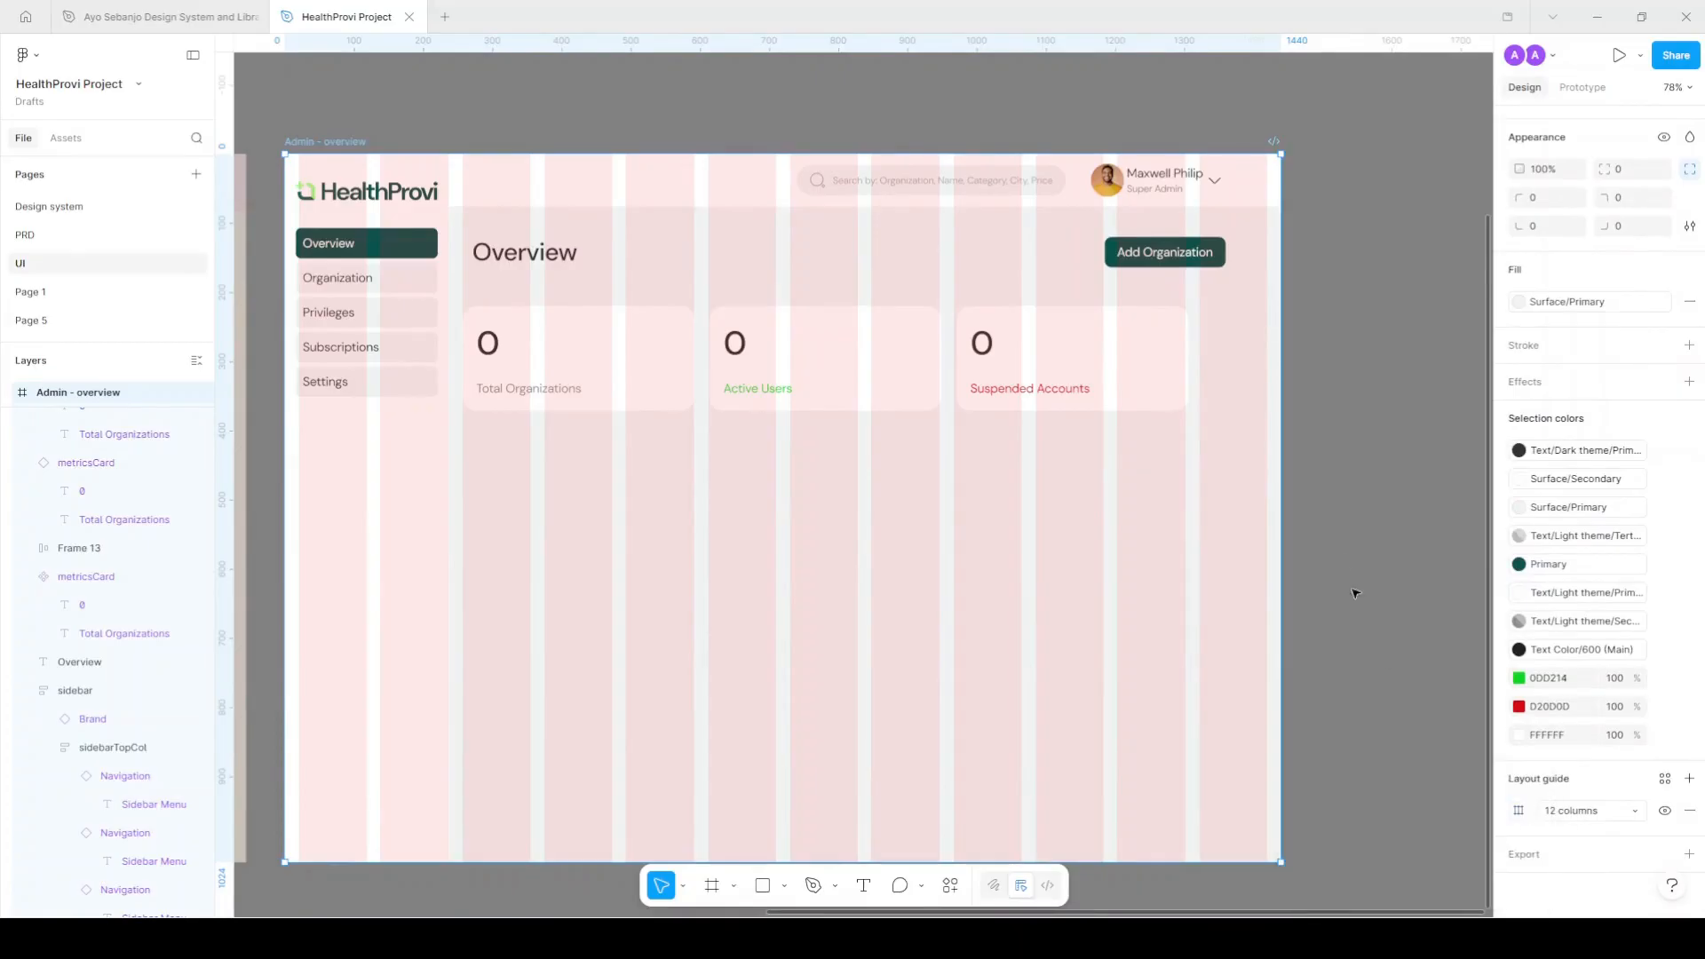
Align the Add Organization button to the grid's right edge at X 1233, then open the PRD page.
{"action": "left_click", "coordinate": [1185, 256]}
{"action": "left_click_drag", "start_coordinate": [1185, 255], "coordinate": [1228, 258]}
{"action": "left_click", "coordinate": [1330, 343]}
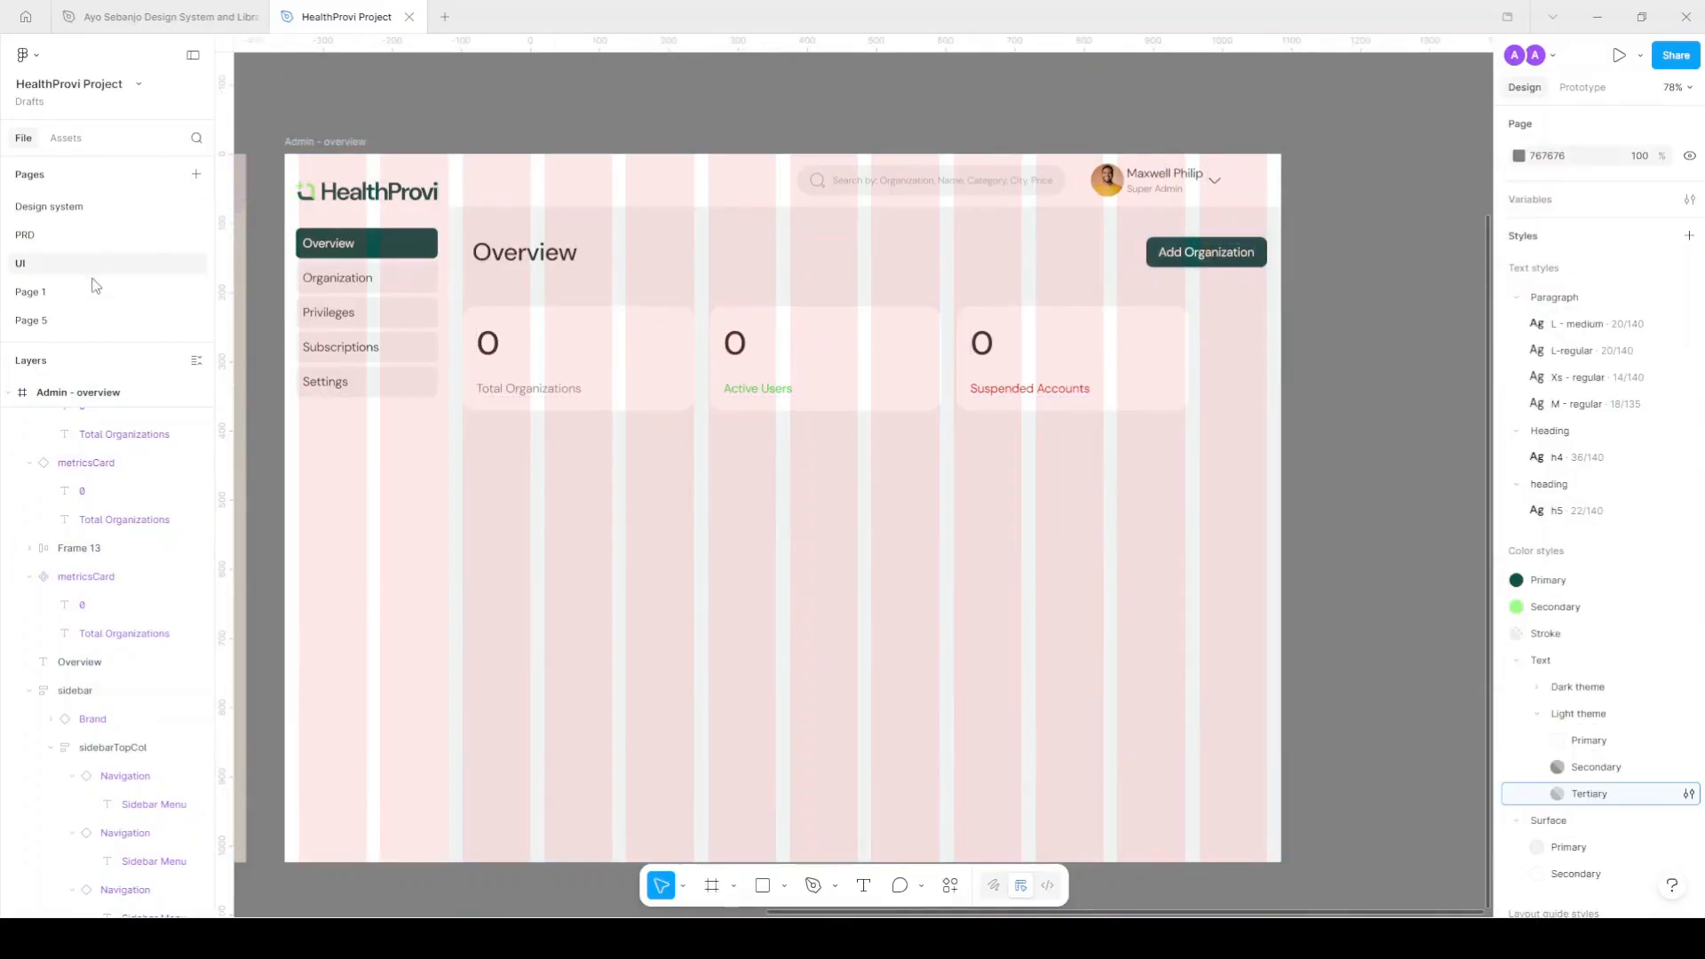
{"action": "left_click", "coordinate": [78, 236]}
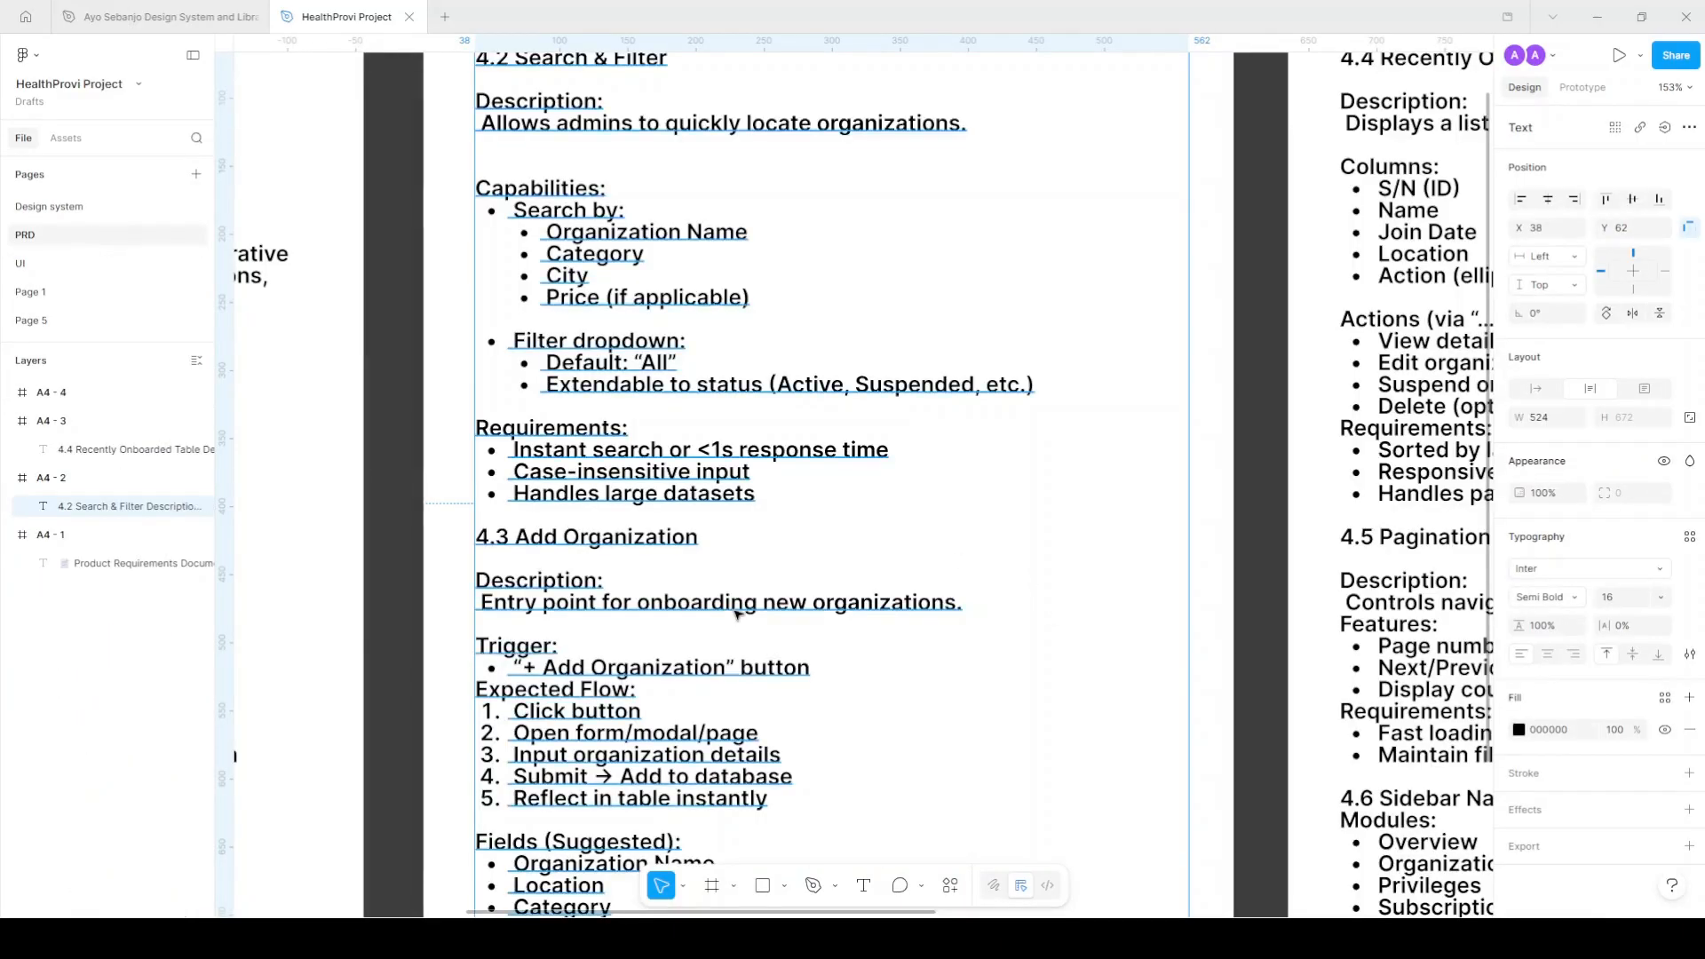
Read the 4.4 Recently Onboarded Table spec (S/N, Name, Join Date, Location, Action), then return to the UI page.
{"action": "scroll", "coordinate": [735, 613], "scroll_direction": "down", "scroll_amount": 3}
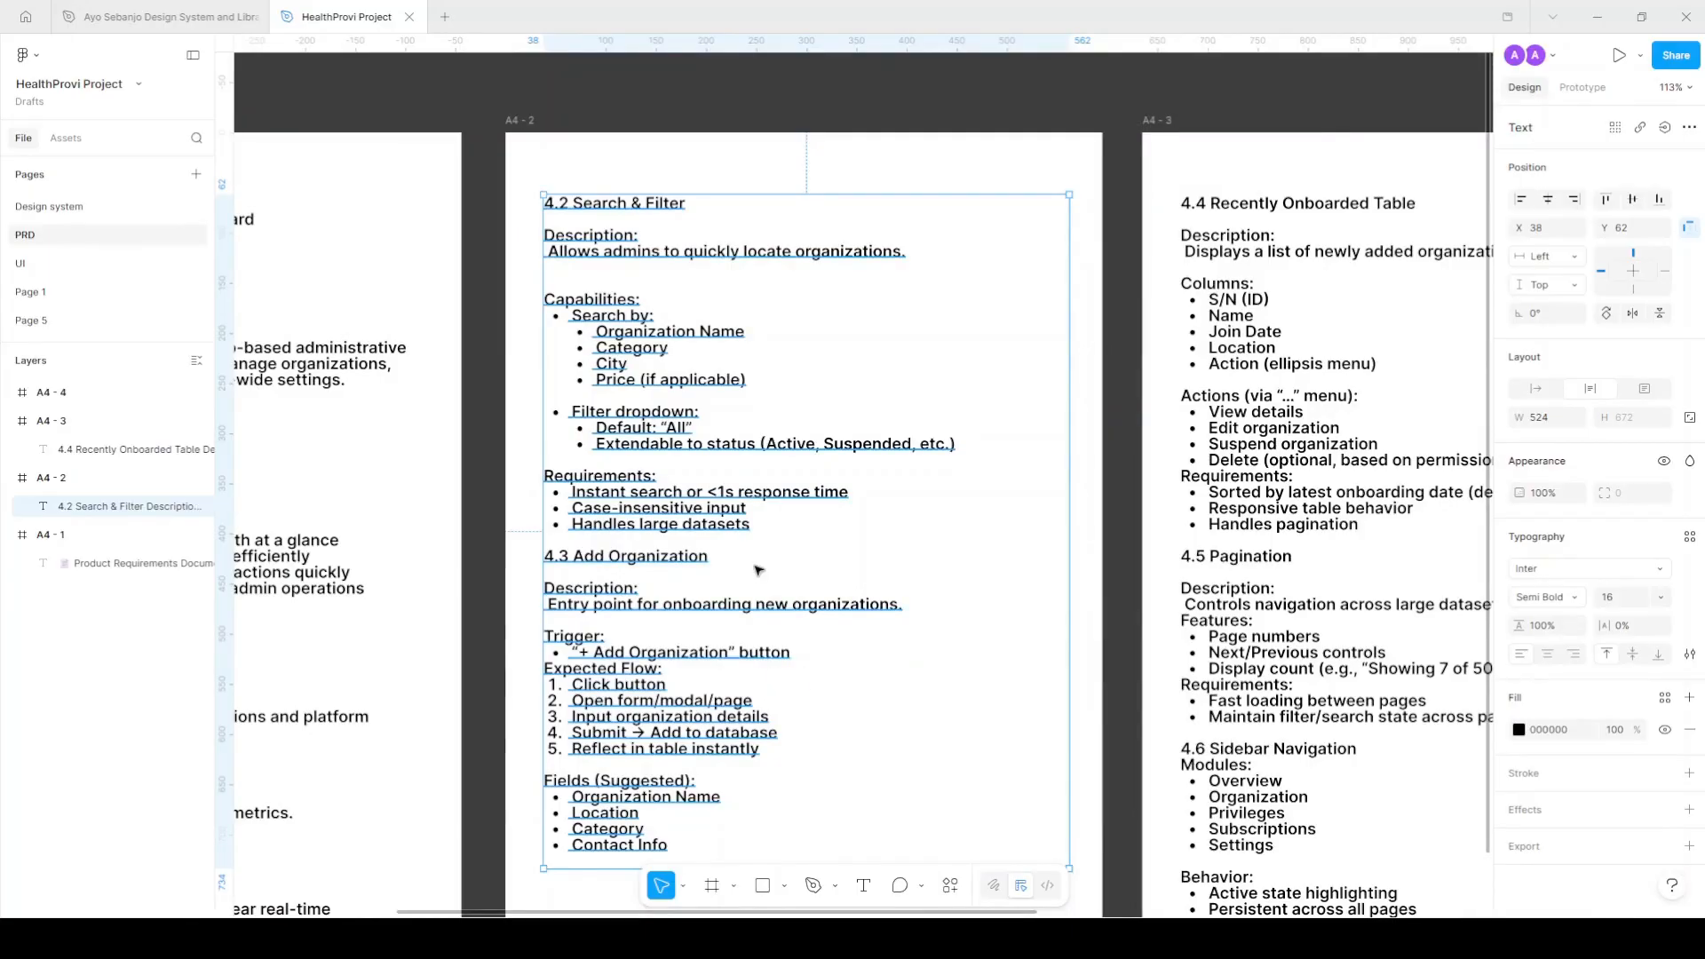
{"action": "scroll", "coordinate": [758, 573], "scroll_direction": "down", "scroll_amount": 1}
{"action": "scroll", "coordinate": [756, 564], "scroll_direction": "right", "scroll_amount": 3}
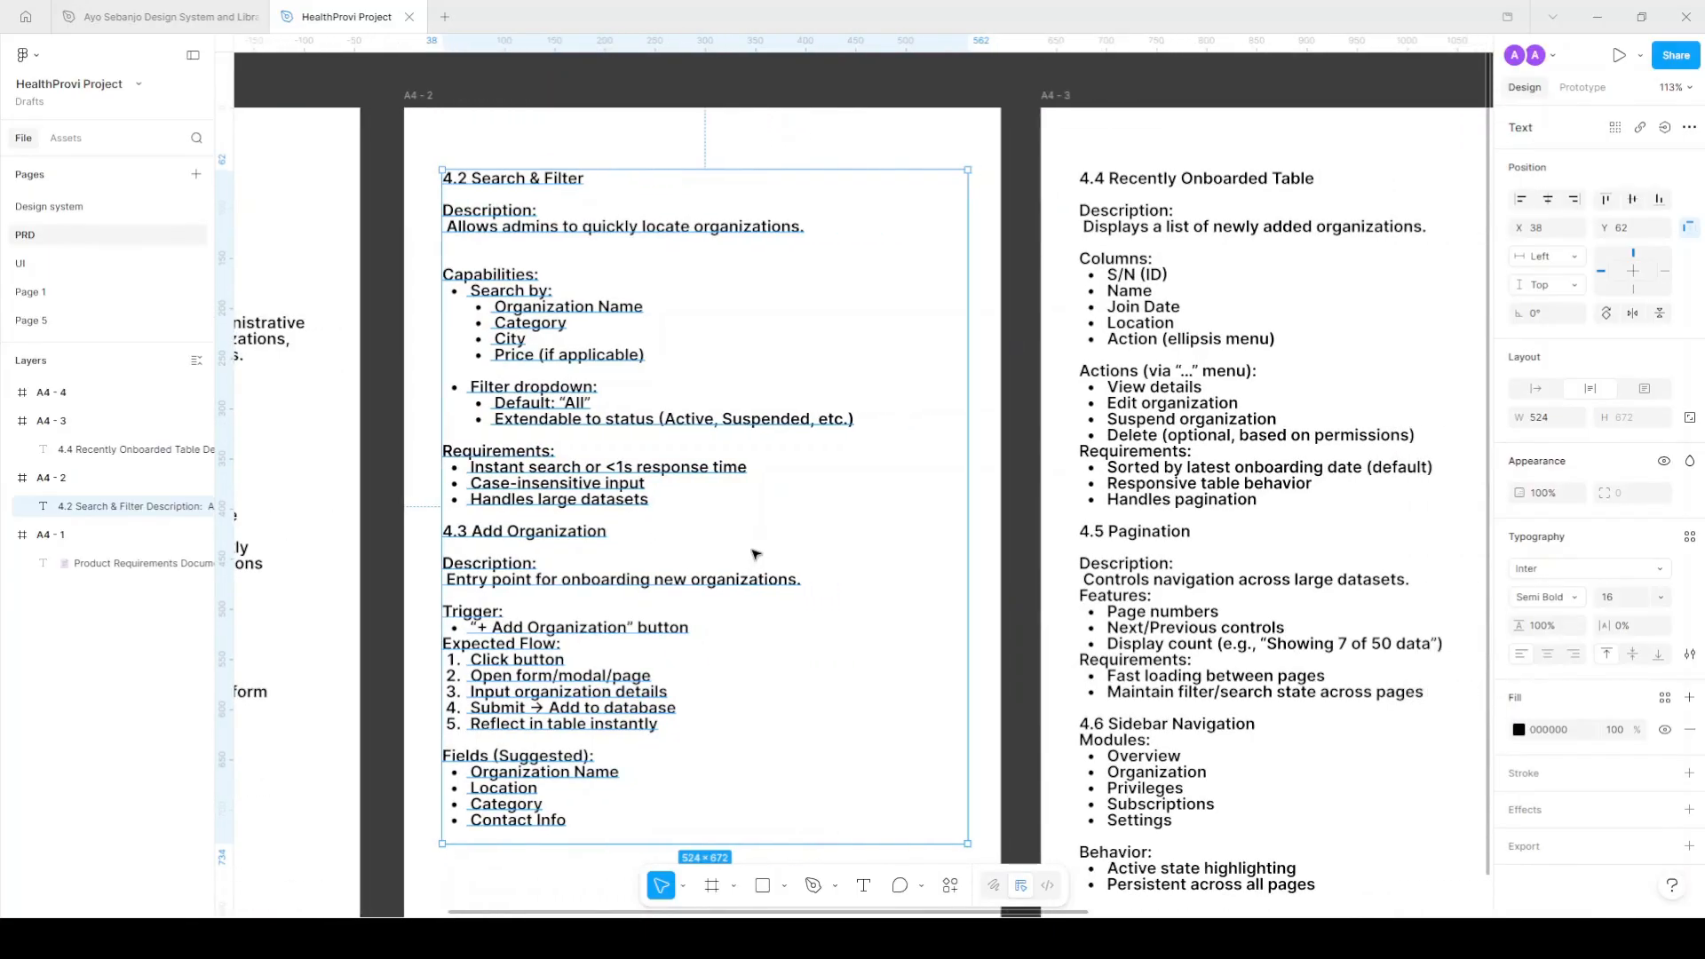
{"action": "scroll", "coordinate": [756, 554], "scroll_direction": "right", "scroll_amount": 1}
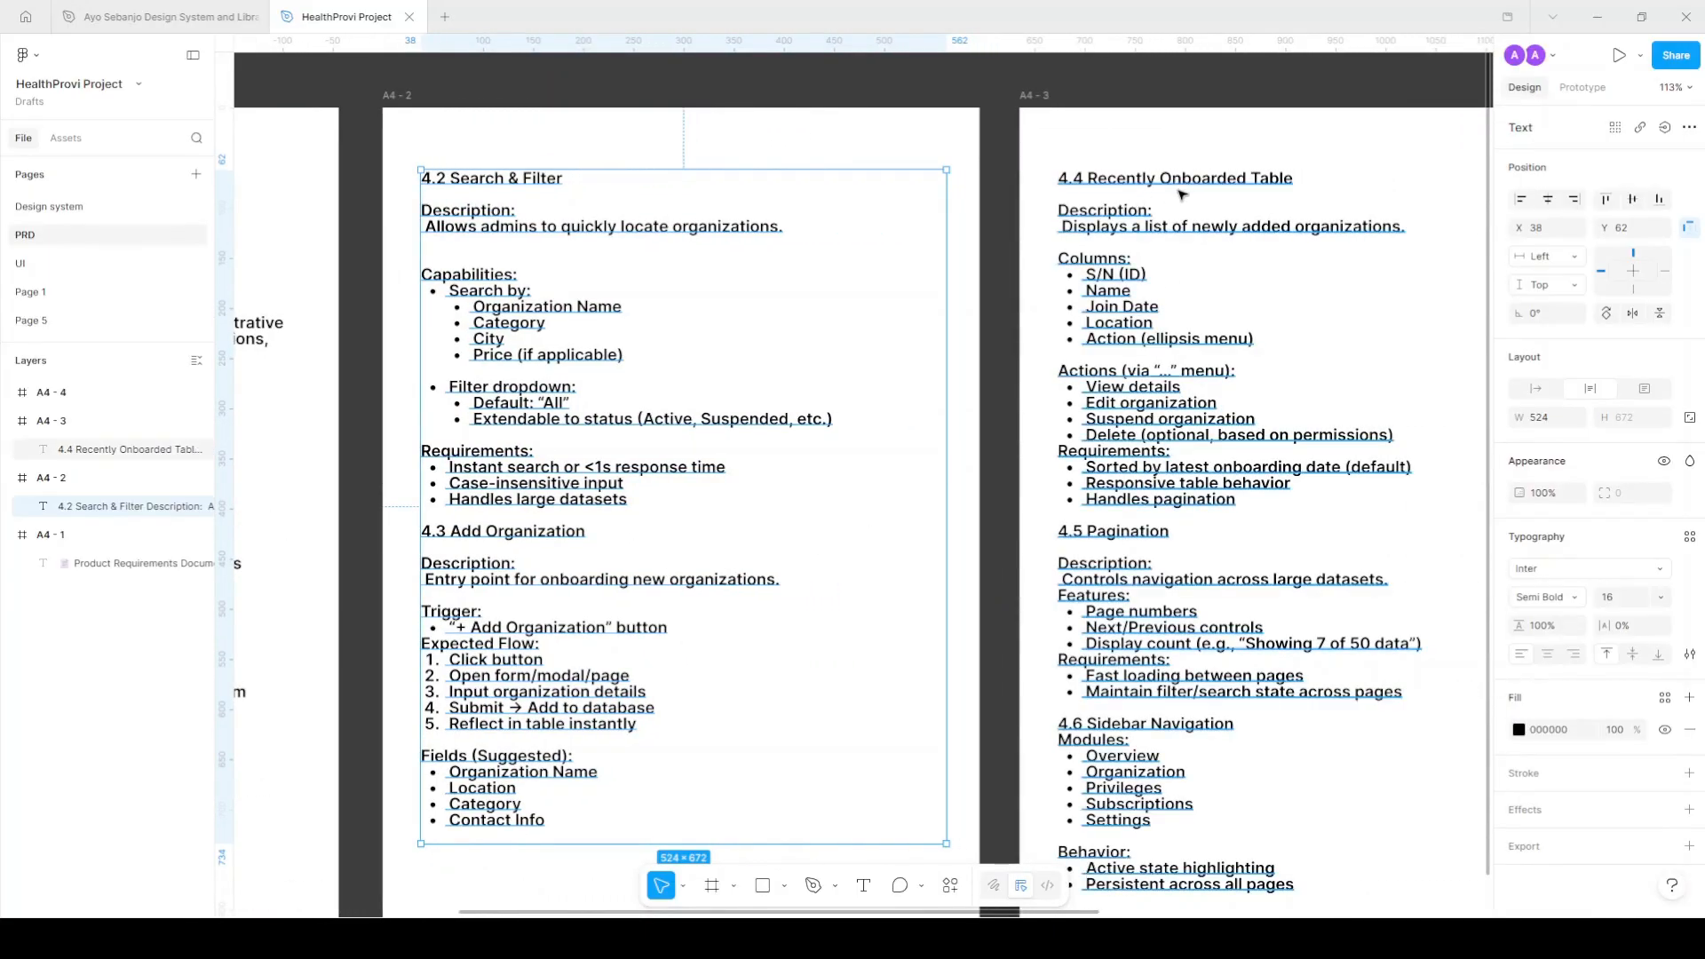
{"action": "left_click", "coordinate": [1133, 184]}
{"action": "left_click_drag", "start_coordinate": [1086, 179], "coordinate": [1144, 324]}
{"action": "left_click", "coordinate": [1144, 323]}
{"action": "left_click_drag", "start_coordinate": [1230, 499], "coordinate": [1084, 370]}
{"action": "left_click", "coordinate": [1246, 434]}
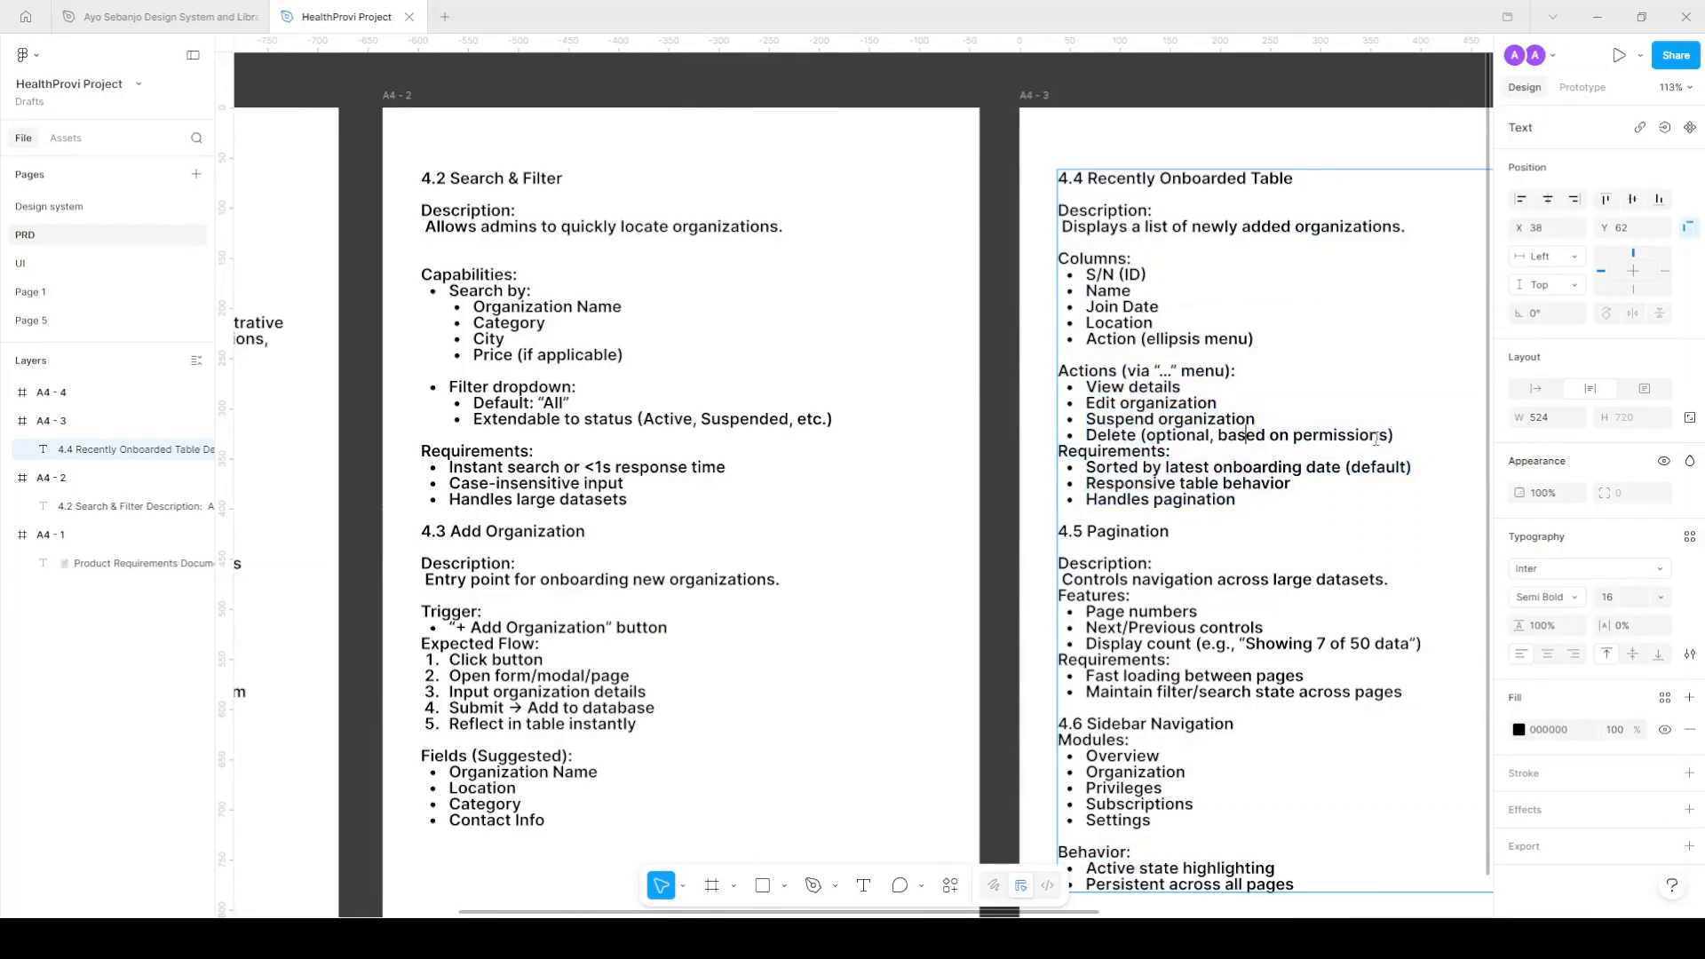
{"action": "left_click_drag", "start_coordinate": [1259, 338], "coordinate": [1088, 174]}
{"action": "key", "text": "ctrl+c"}
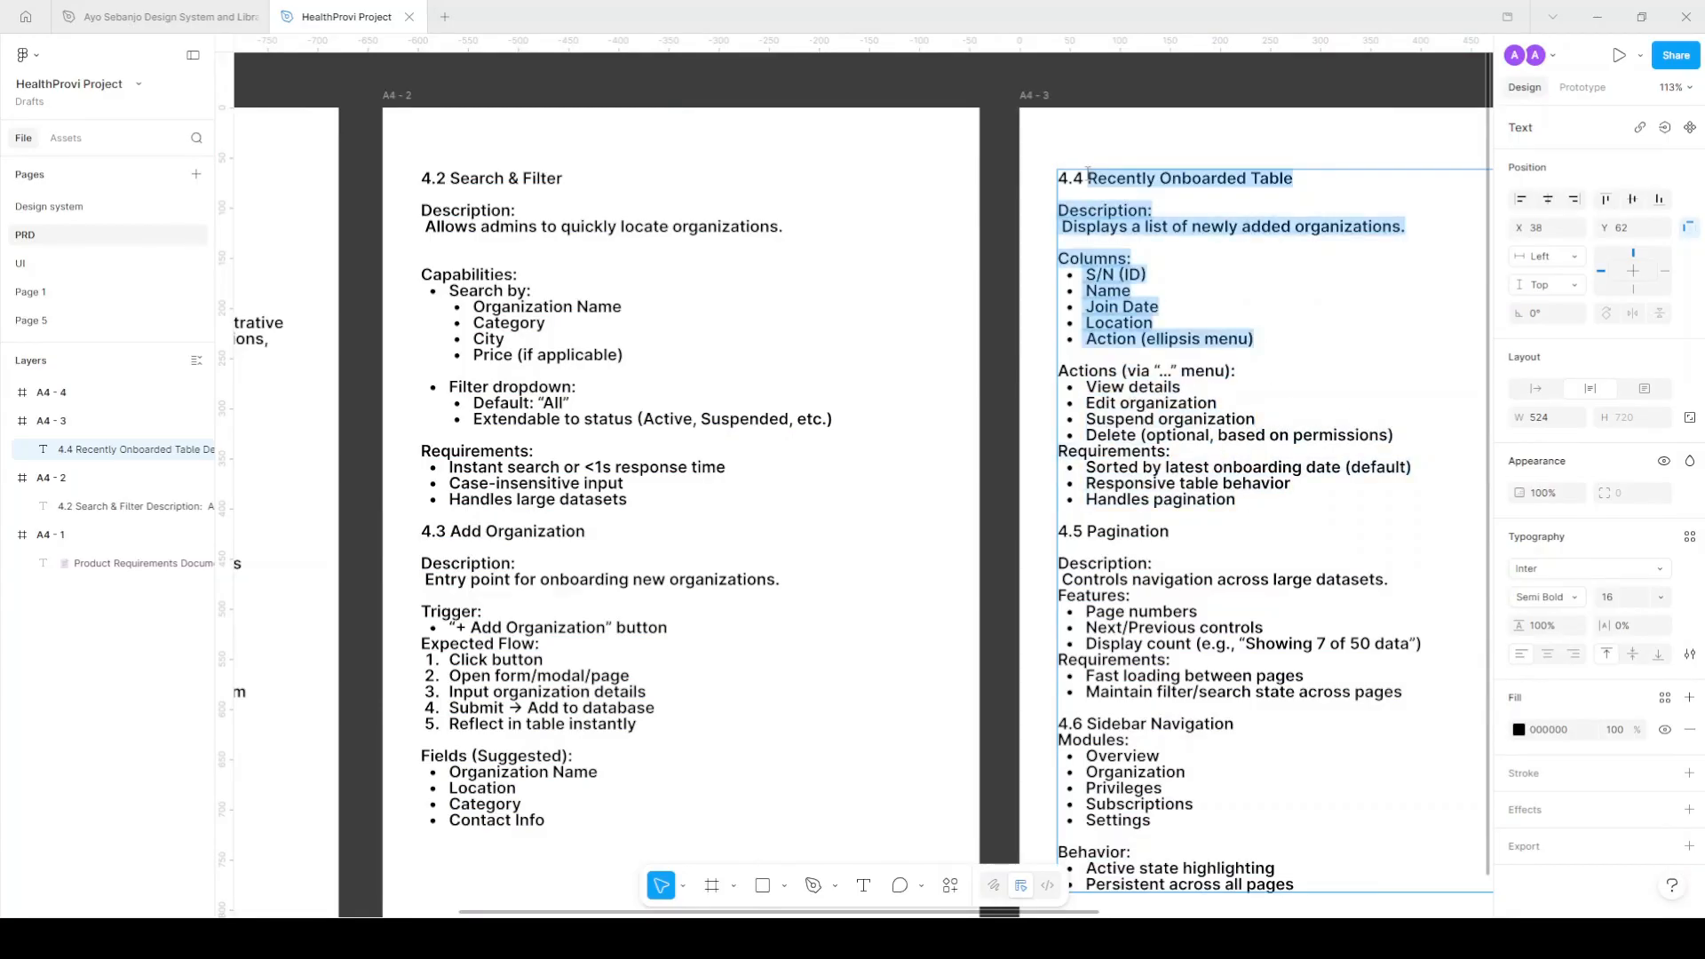
{"action": "left_click", "coordinate": [21, 263]}
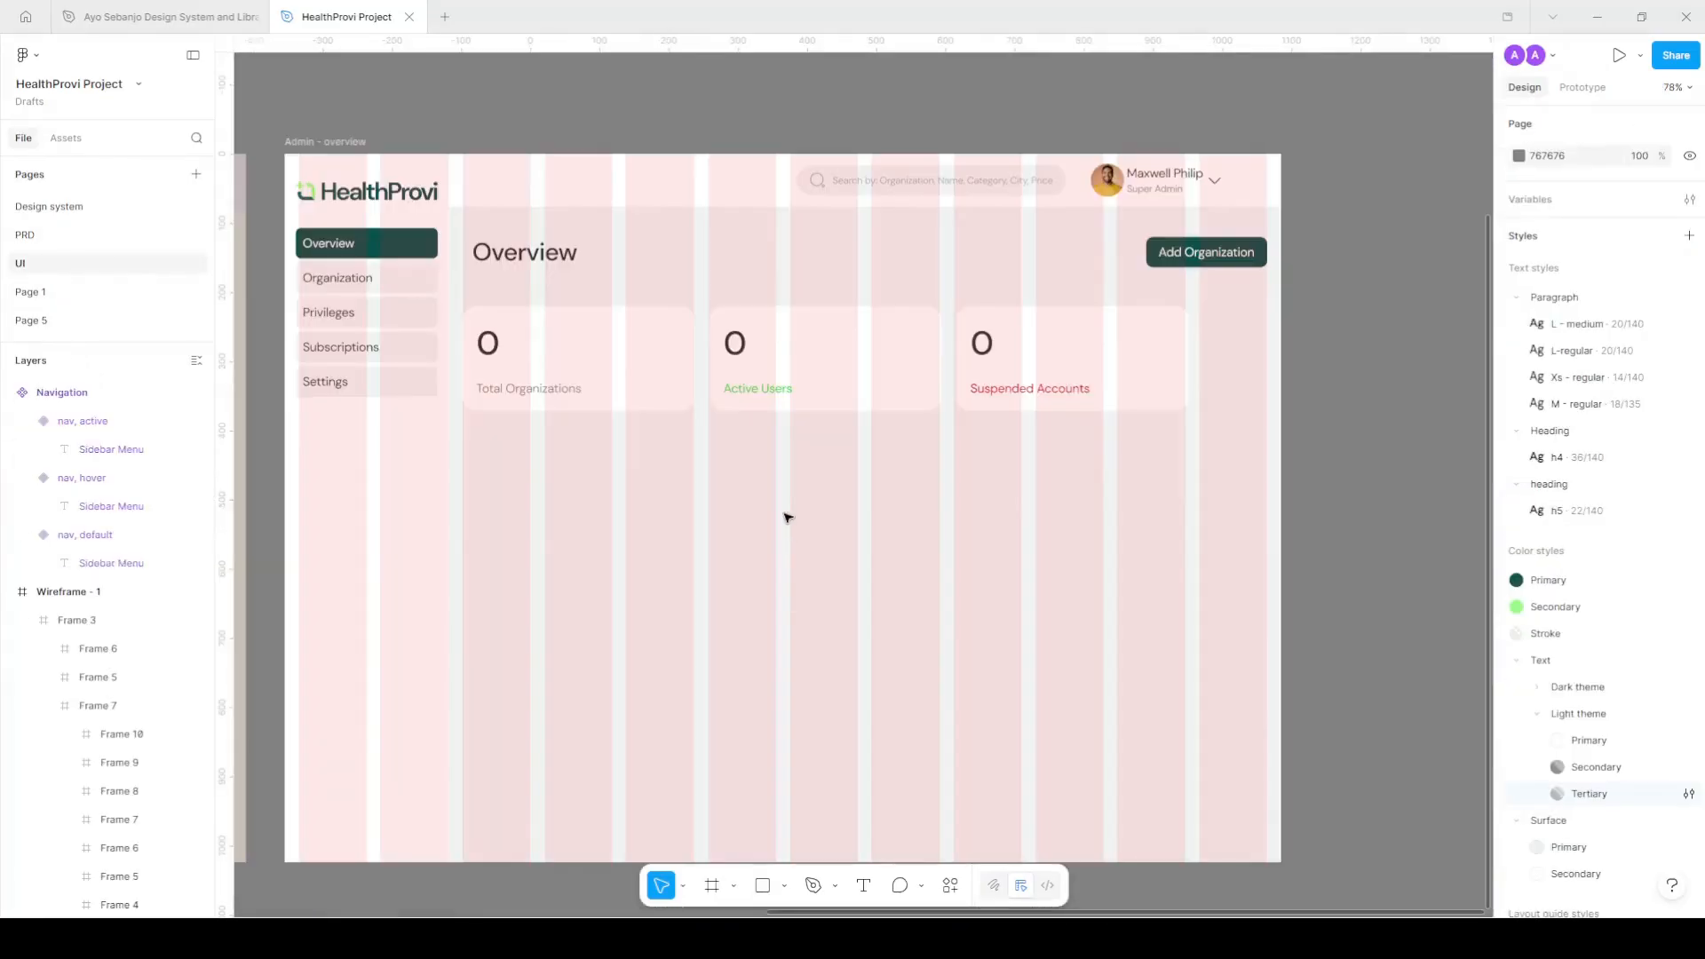
Duplicate the Overview heading below the metric cards and rename it 'Recently Onboarded'.
{"action": "left_click", "coordinate": [550, 255]}
{"action": "key", "text": "ctrl+z"}
{"action": "left_click_drag", "start_coordinate": [537, 255], "coordinate": [525, 481]}
{"action": "double_click", "coordinate": [538, 490]}
{"action": "type", "text": "R"}
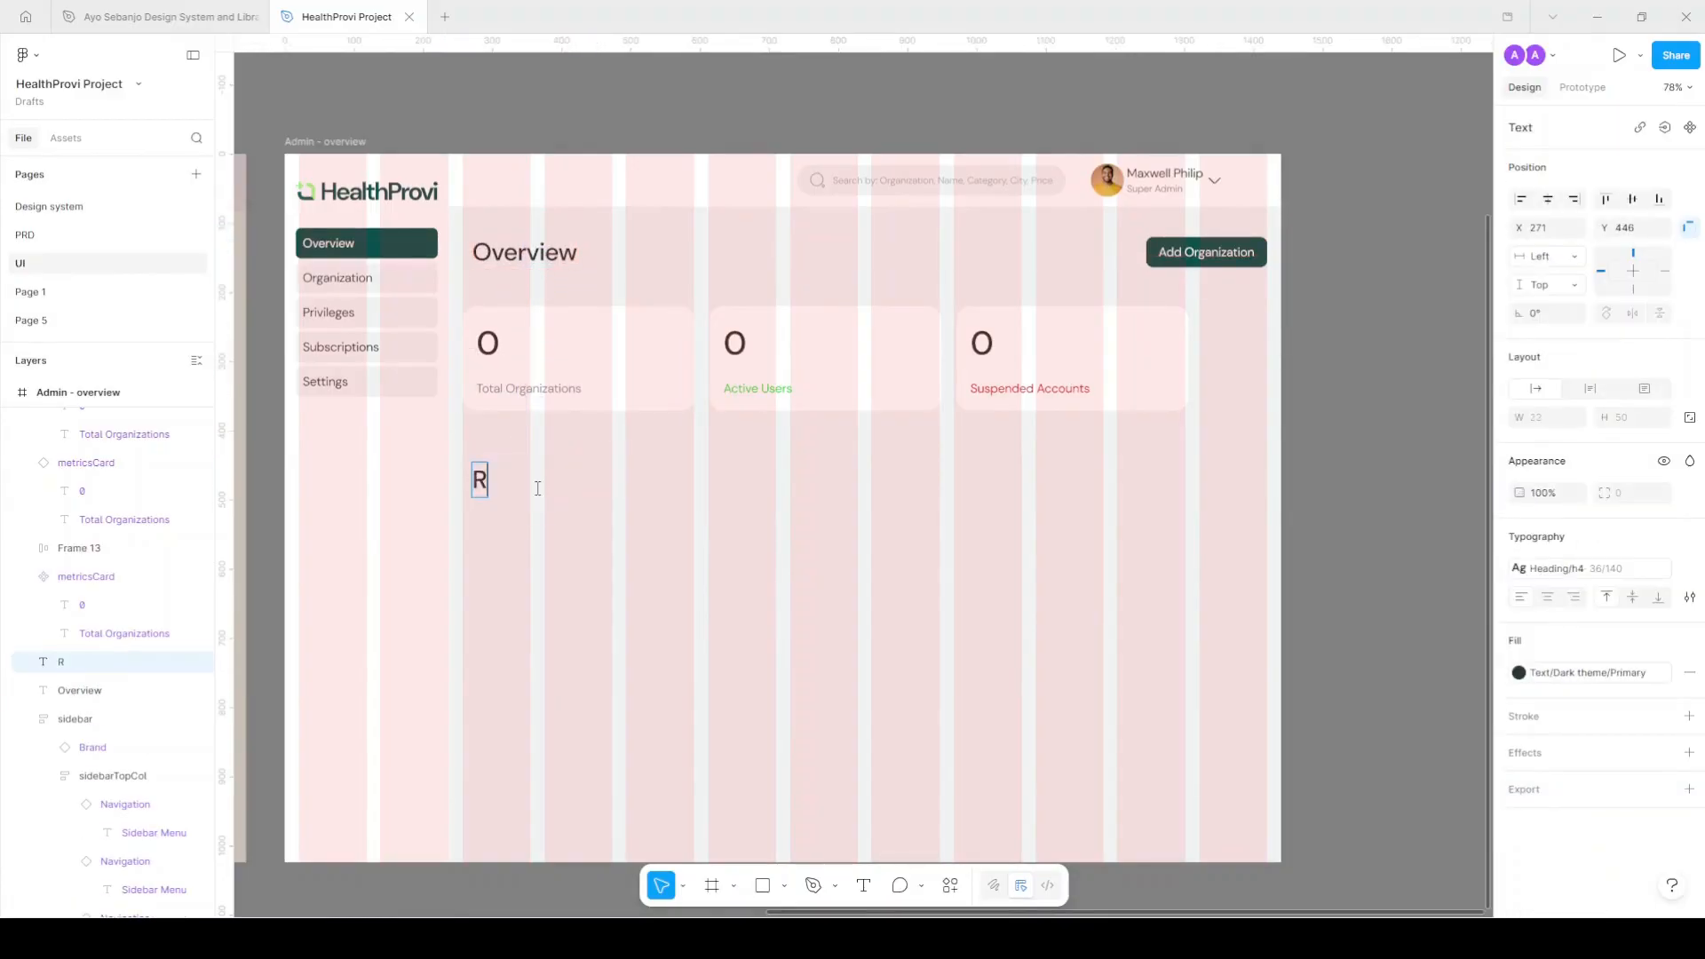
{"action": "type", "text": "ecentl"}
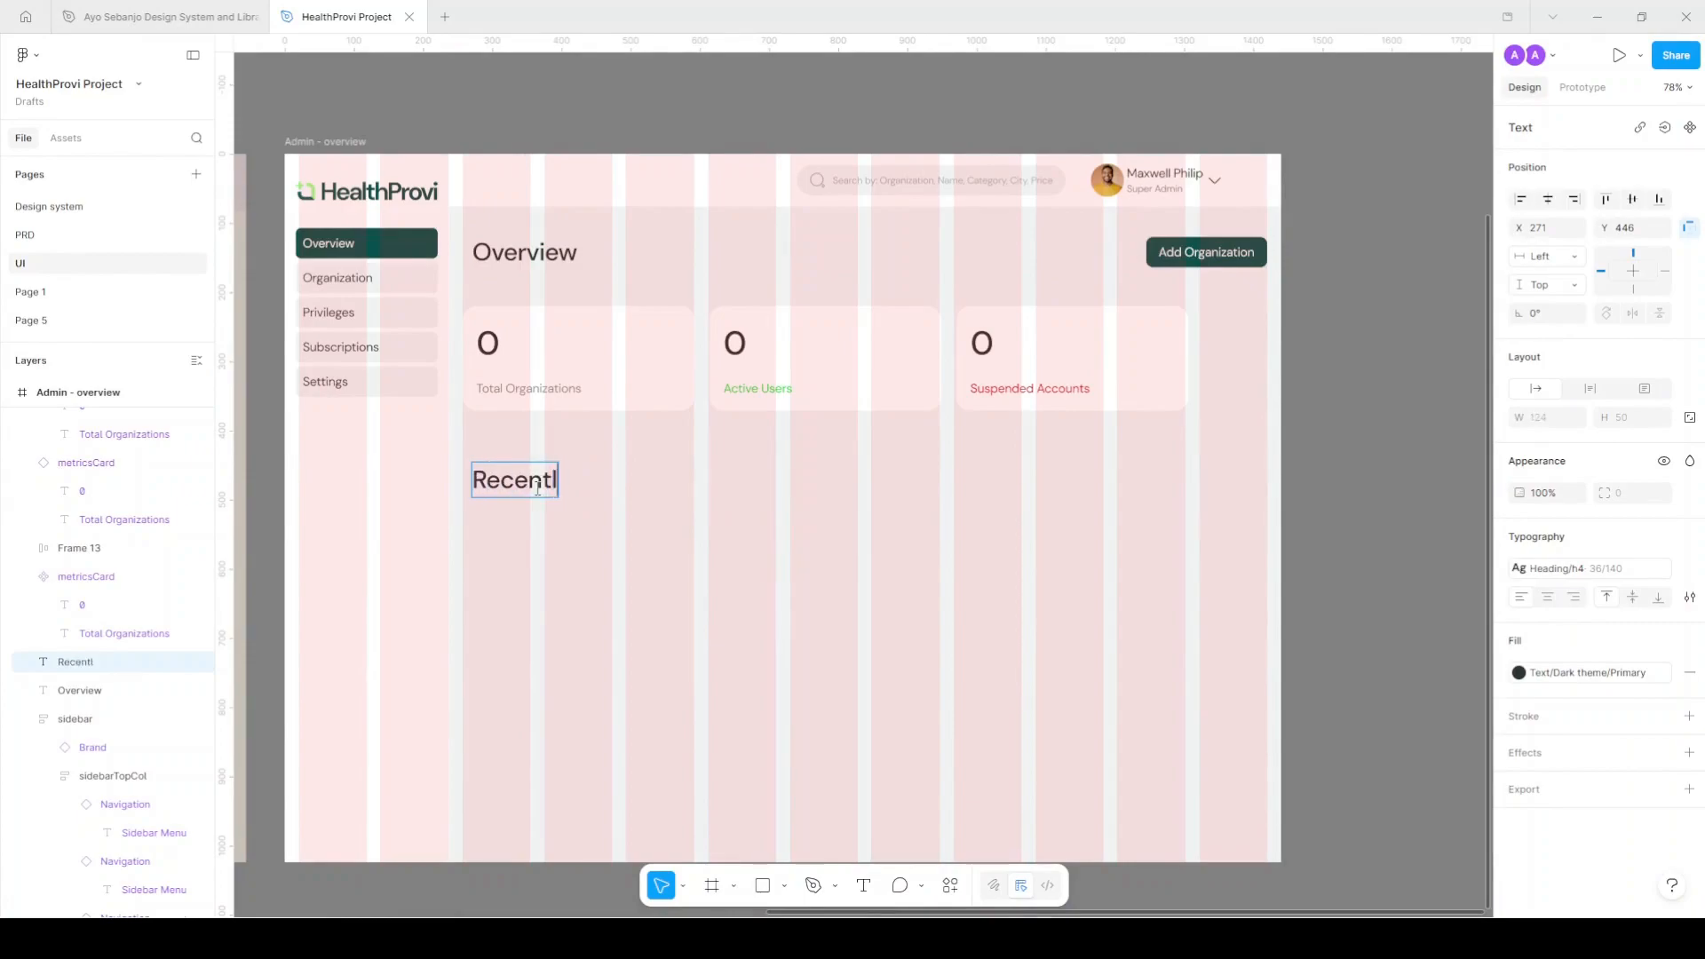
{"action": "type", "text": "y Onboarded"}
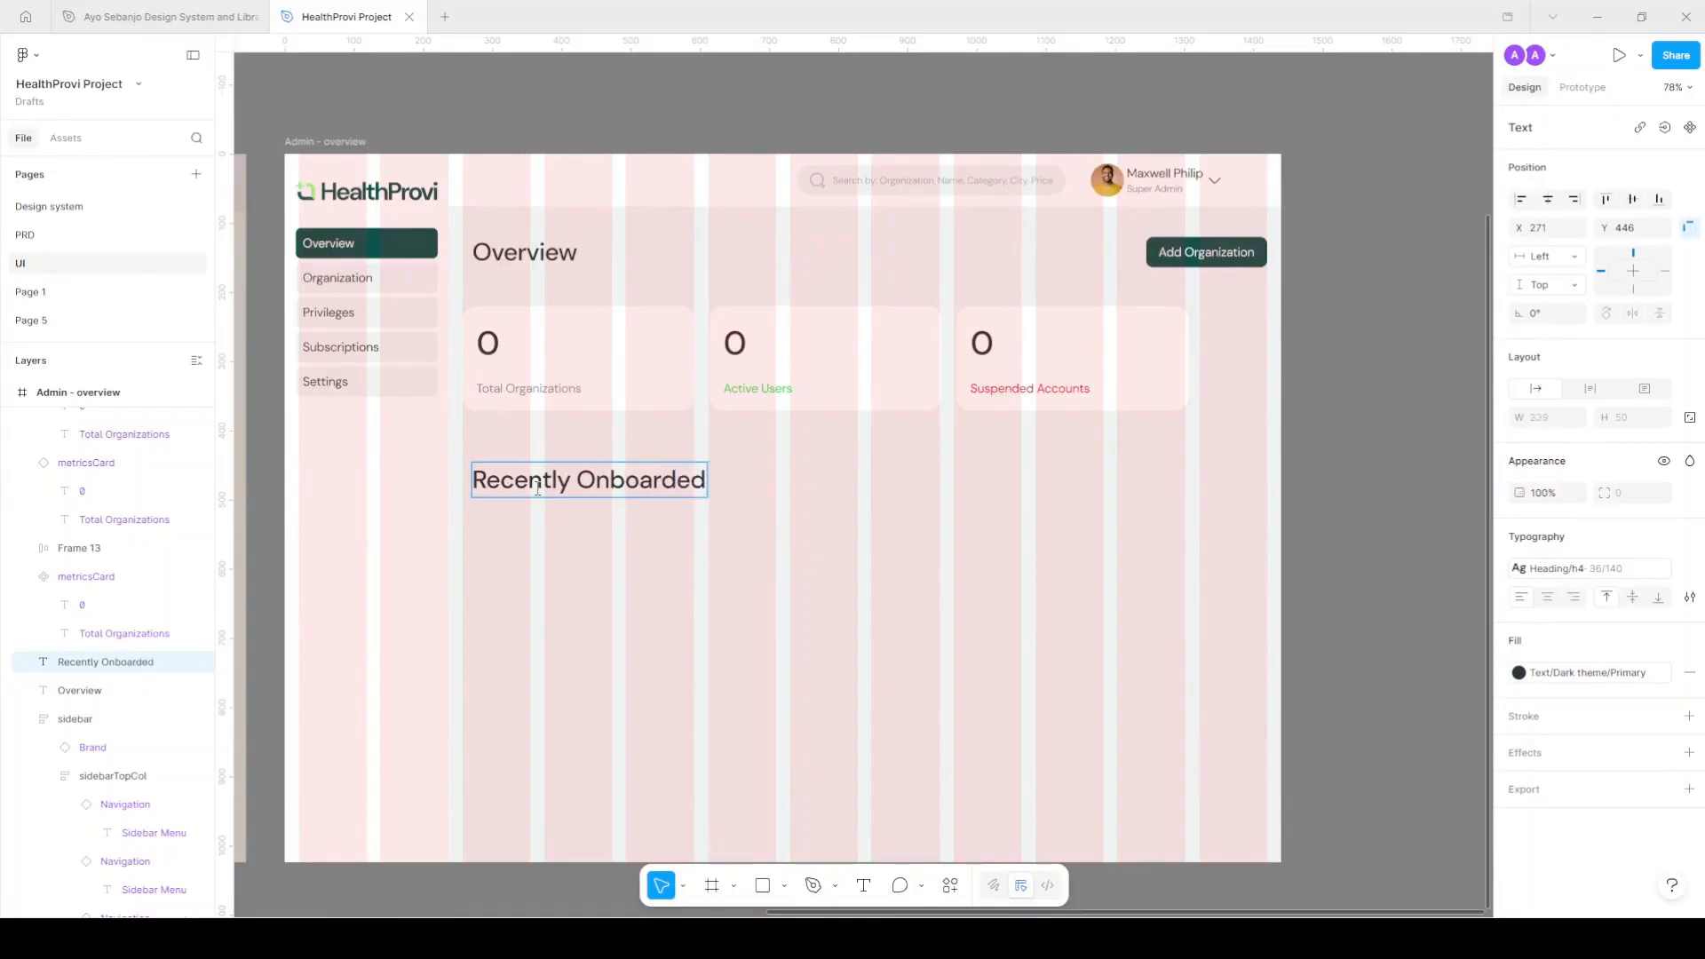
{"action": "key", "text": "Escape"}
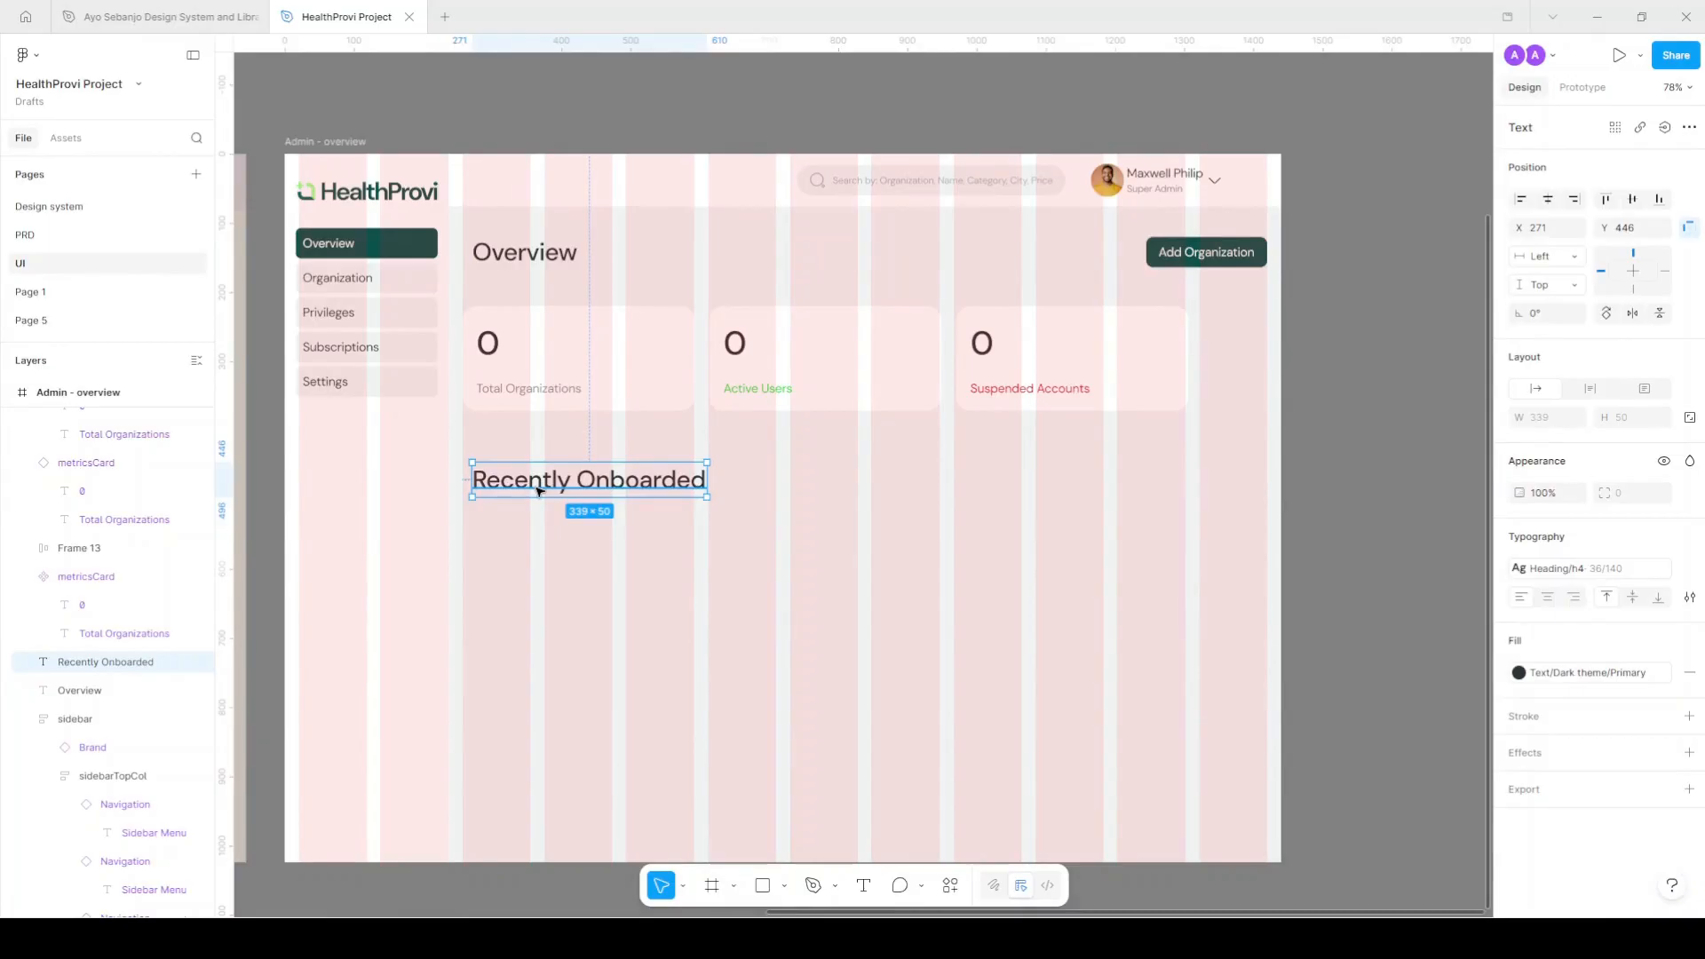
Align Recently Onboarded with the cards' left edge, apply the h5 style, and hide the layout grid.
{"action": "left_click_drag", "start_coordinate": [568, 486], "coordinate": [559, 486]}
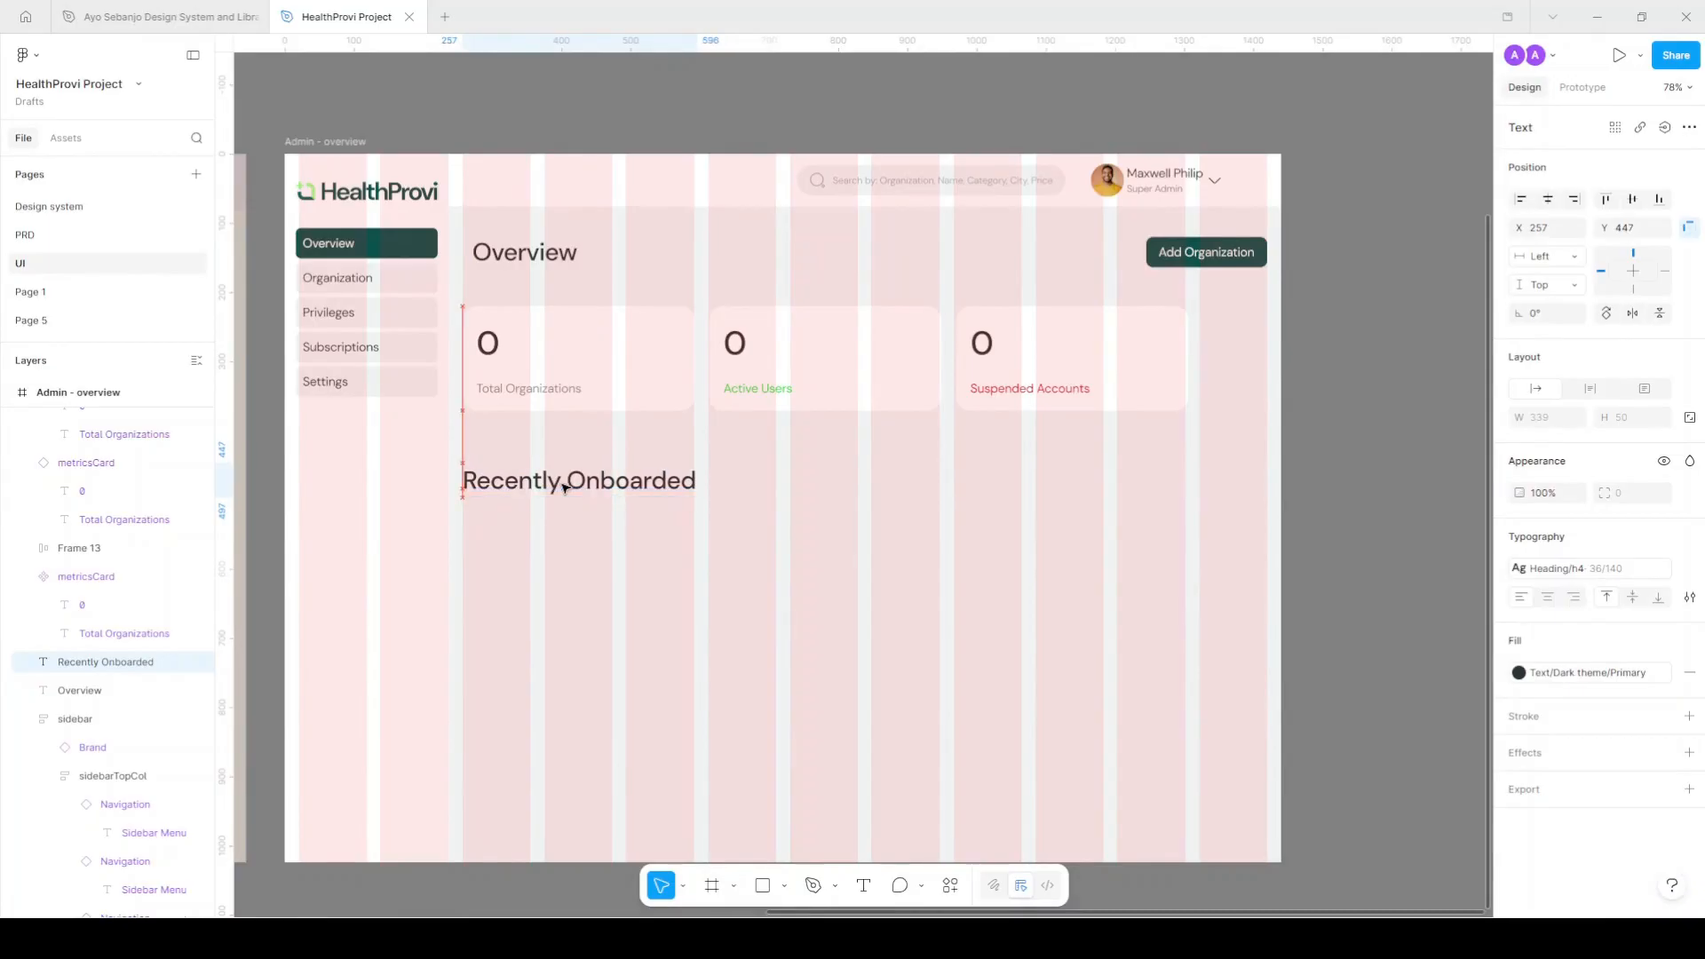
{"action": "left_click", "coordinate": [1590, 573]}
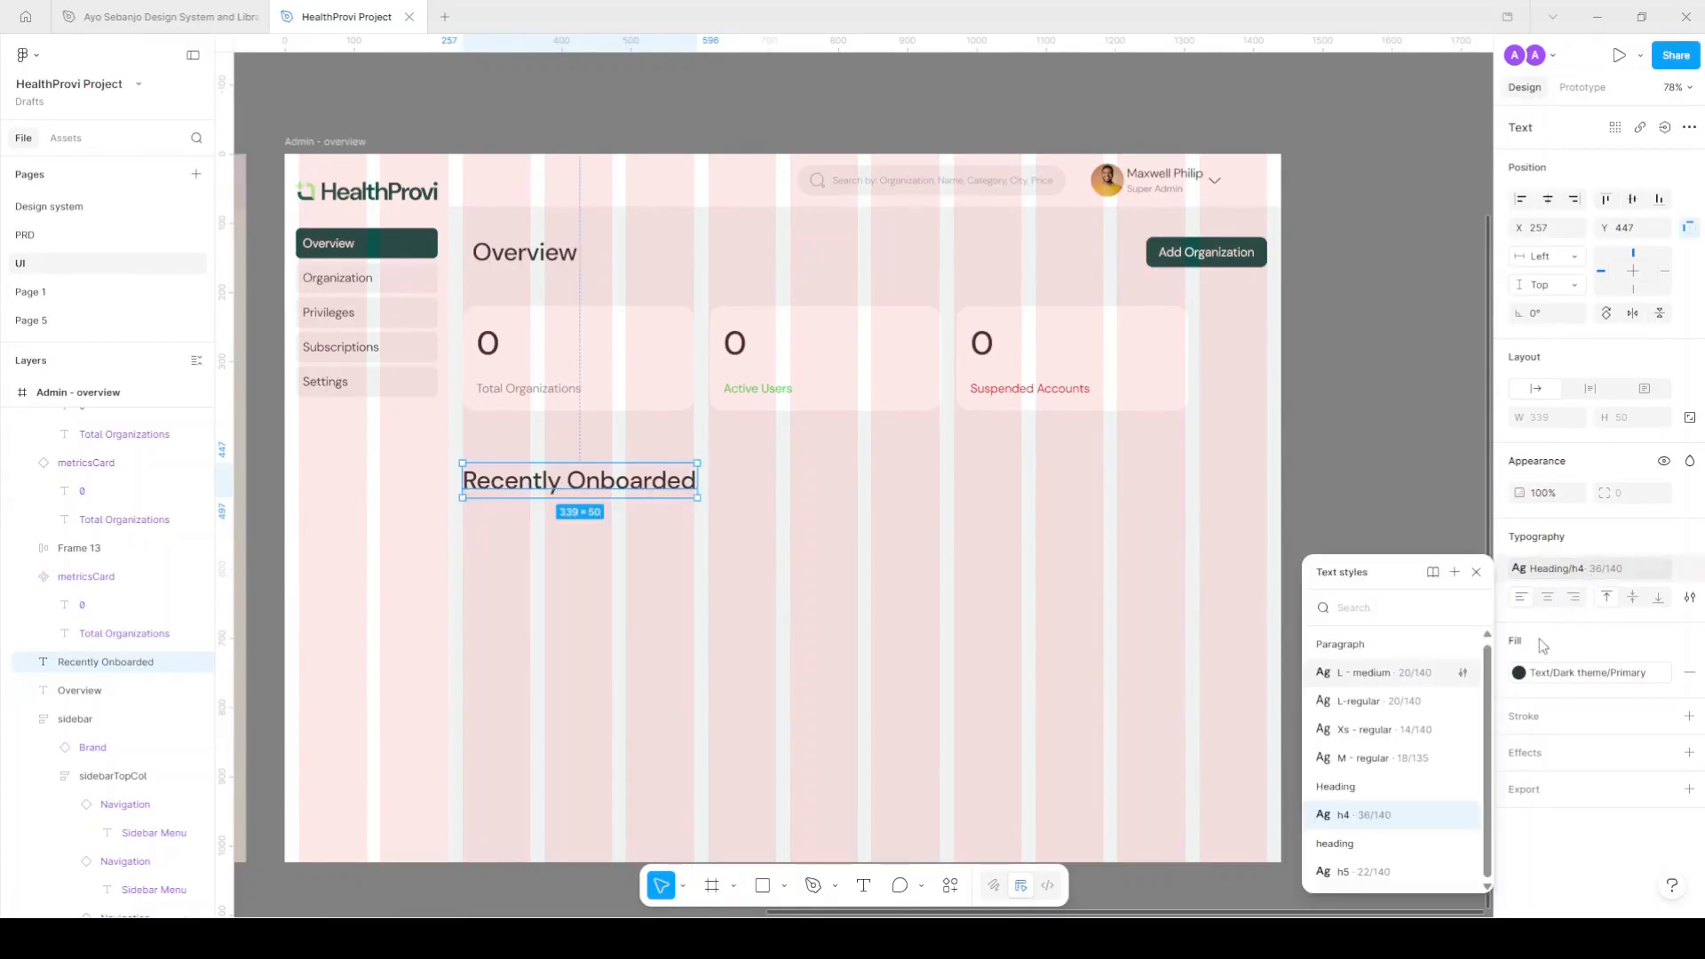
{"action": "left_click", "coordinate": [1416, 875]}
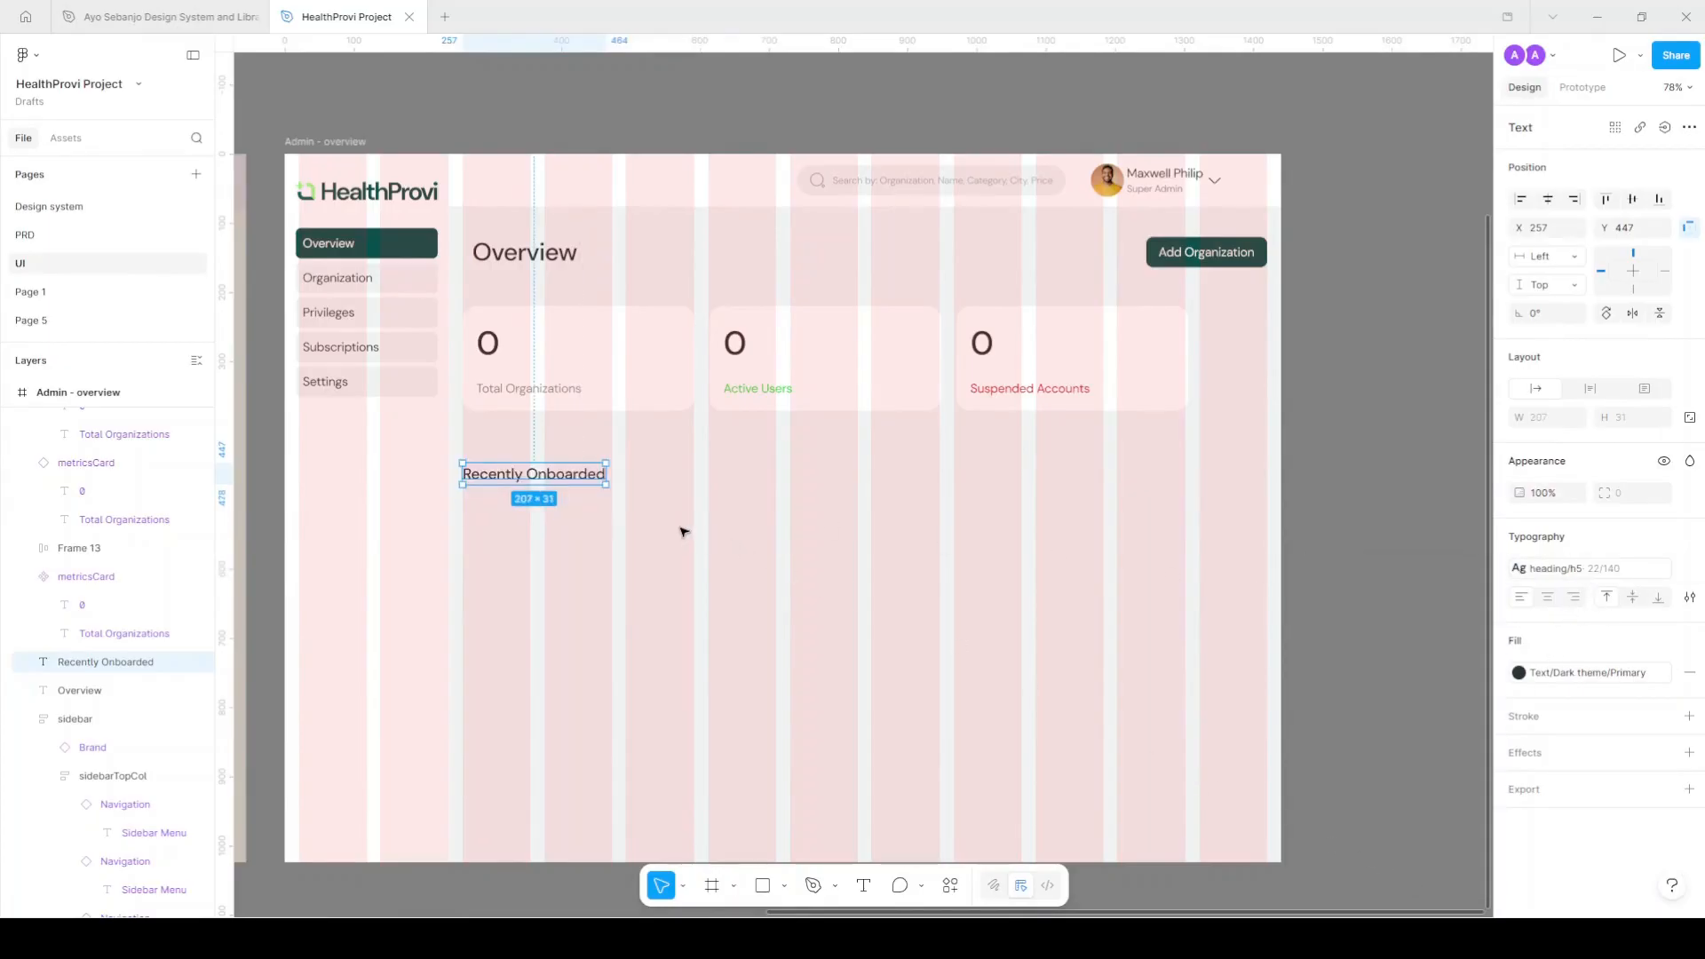
{"action": "left_click", "coordinate": [661, 97]}
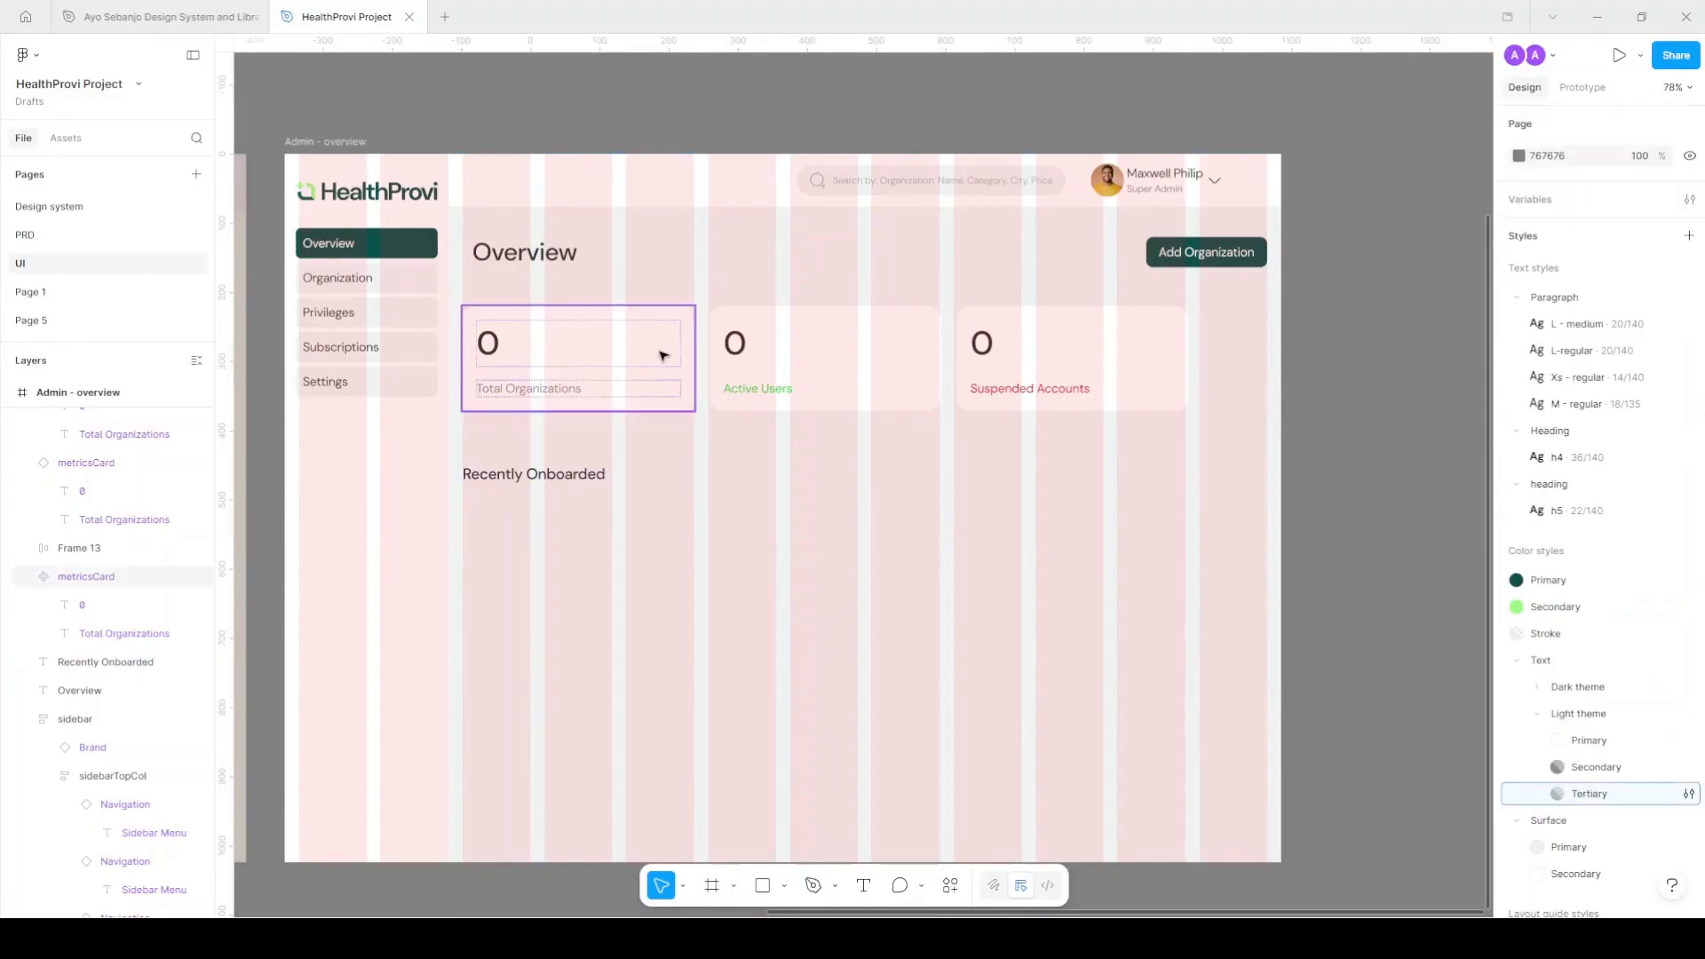
{"action": "key", "text": "ctrl+shift+4"}
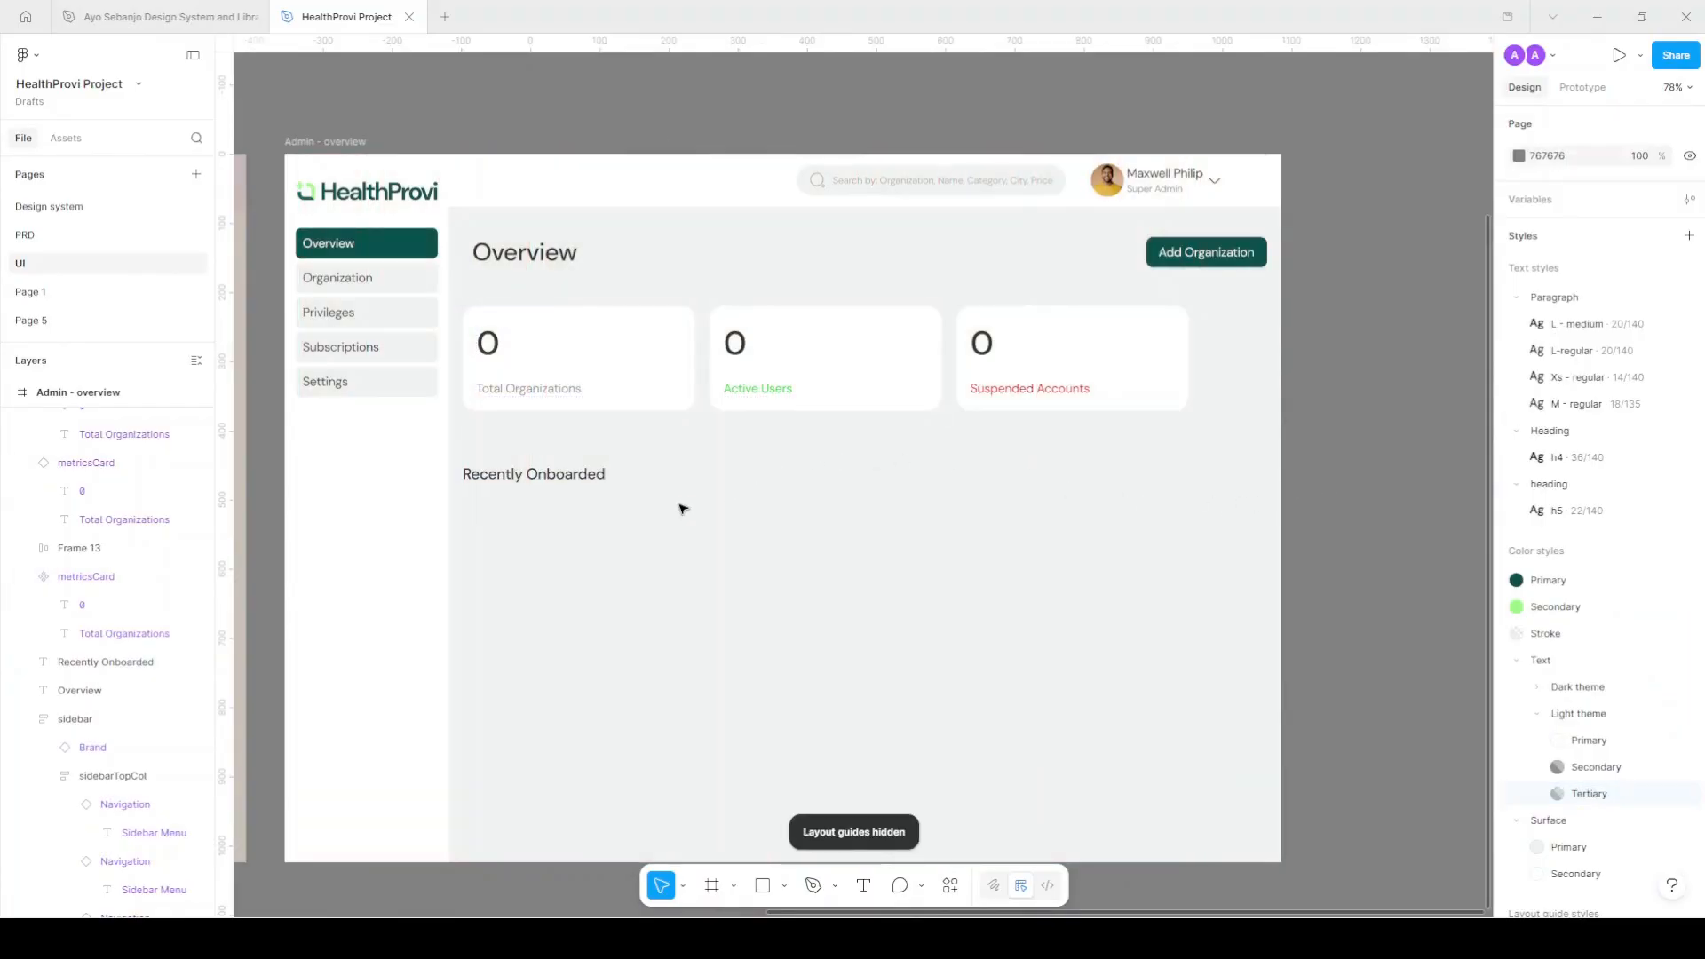
{"action": "scroll", "coordinate": [666, 511], "scroll_direction": "down", "scroll_amount": 2}
Paste the Recently Onboarded Table spec text and position it below the Recently Onboarded heading.
{"action": "key", "text": "ctrl+v"}
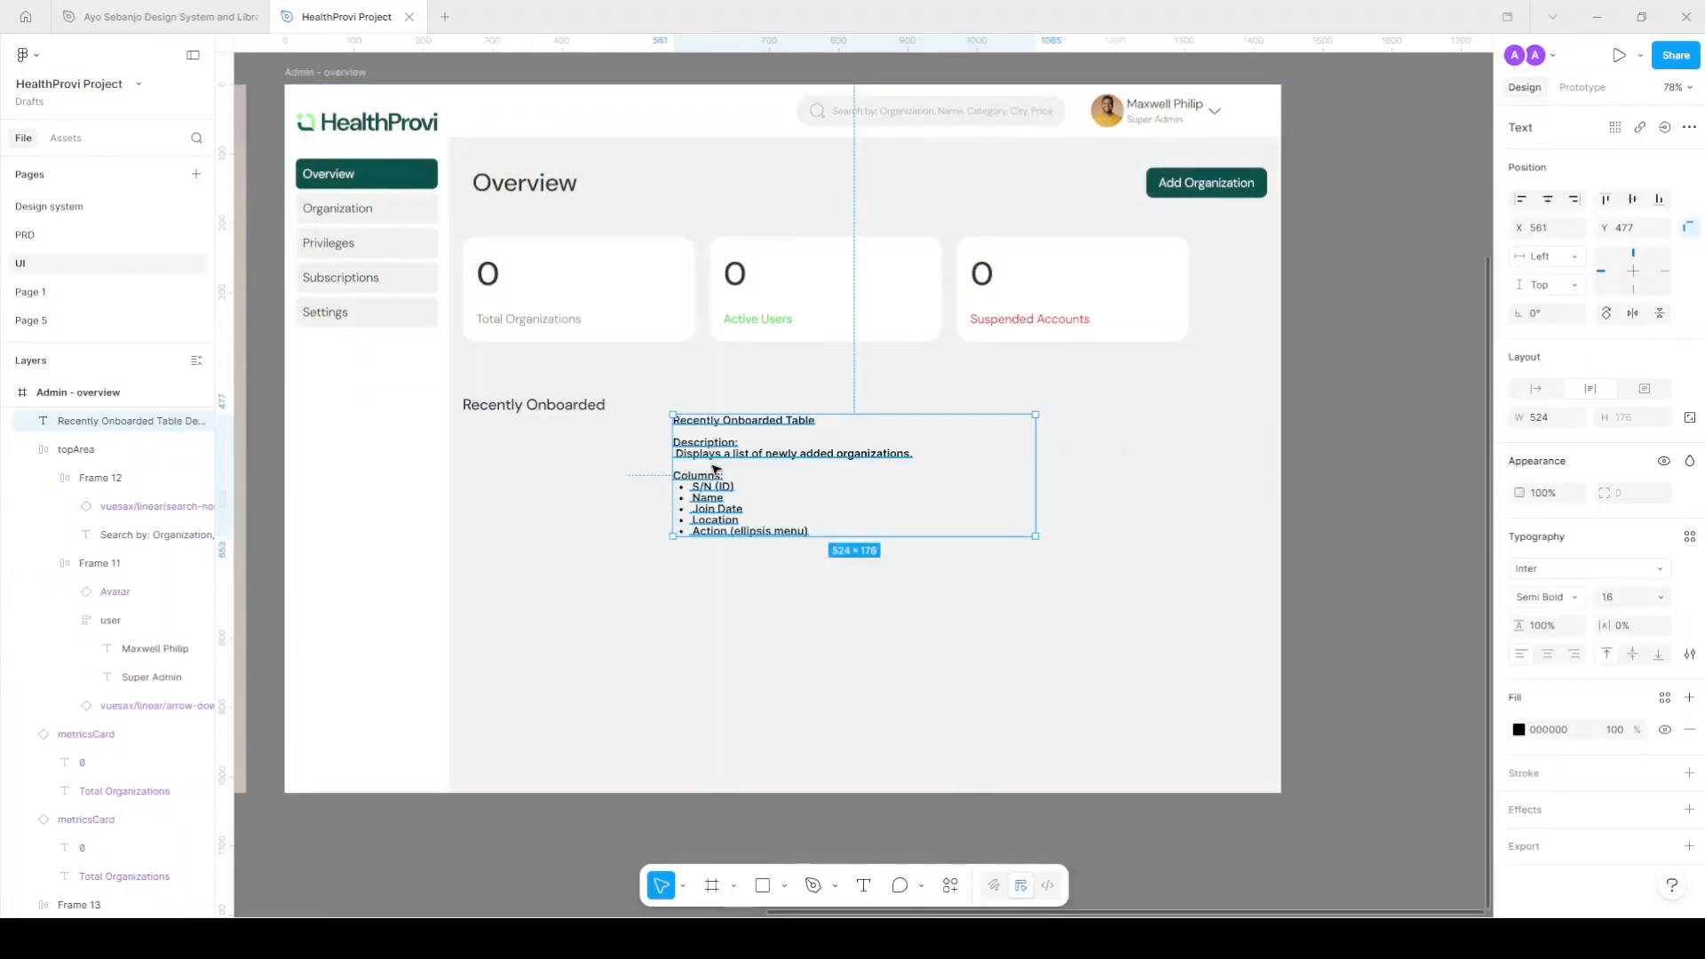
{"action": "left_click_drag", "start_coordinate": [718, 455], "coordinate": [1348, 481]}
{"action": "scroll", "coordinate": [1349, 480], "scroll_direction": "right", "scroll_amount": 1}
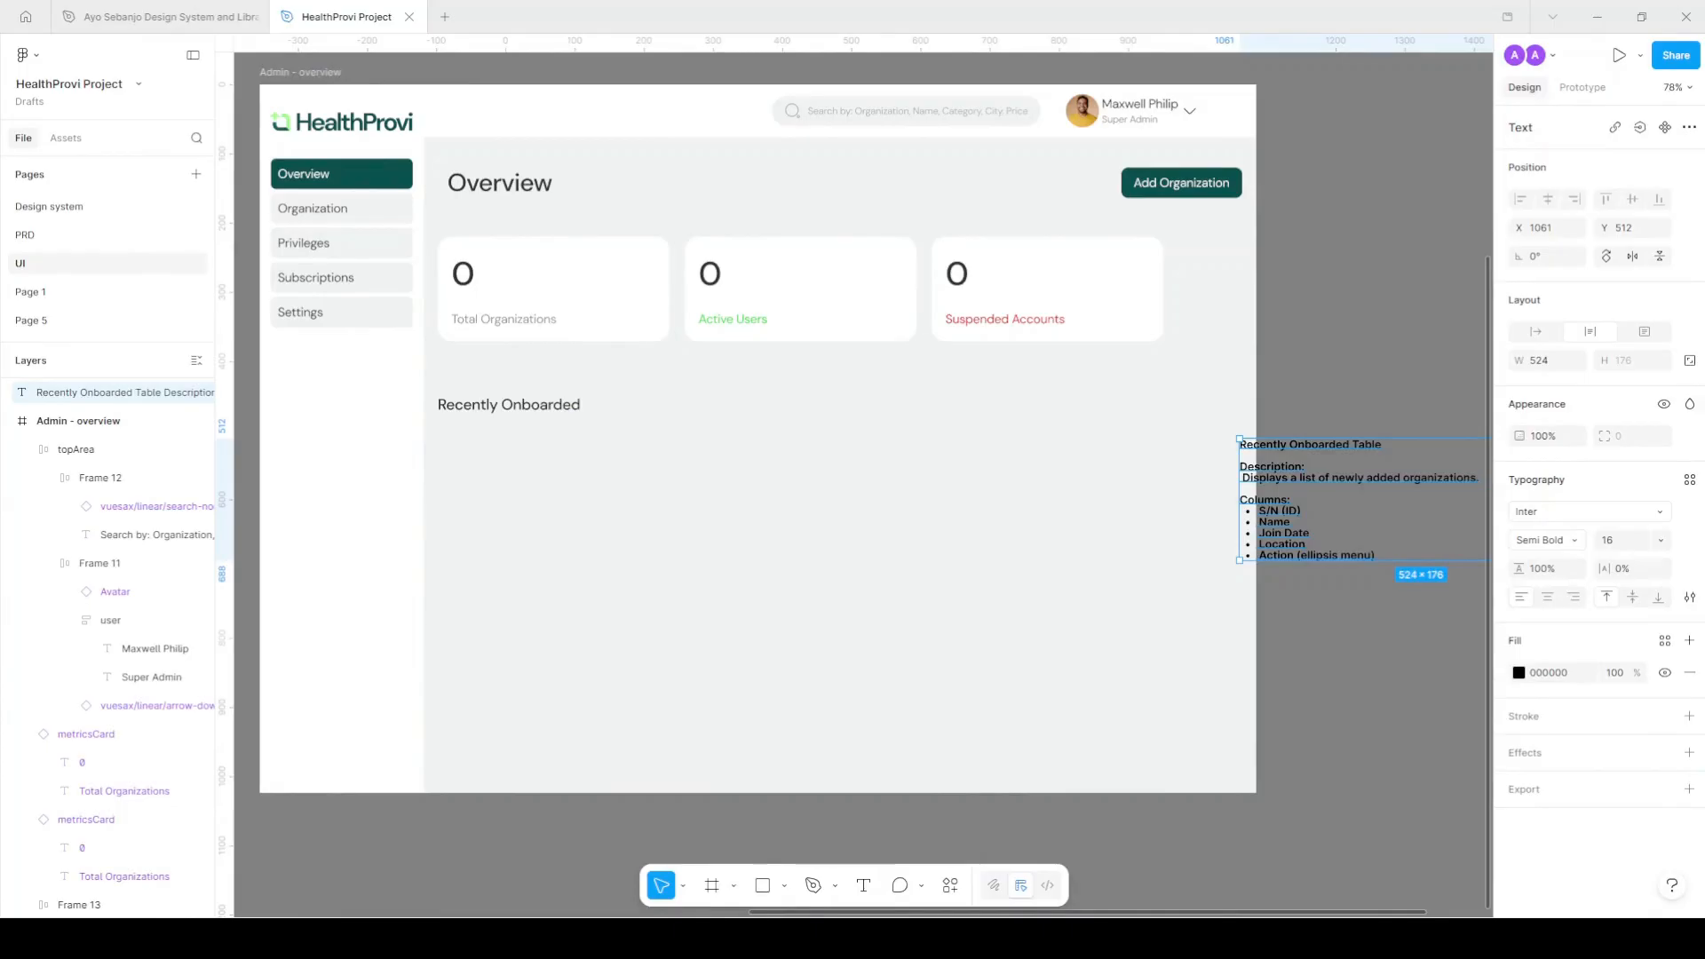
{"action": "left_click_drag", "start_coordinate": [1282, 485], "coordinate": [473, 475]}
{"action": "scroll", "coordinate": [522, 487], "scroll_direction": "up", "scroll_amount": 3}
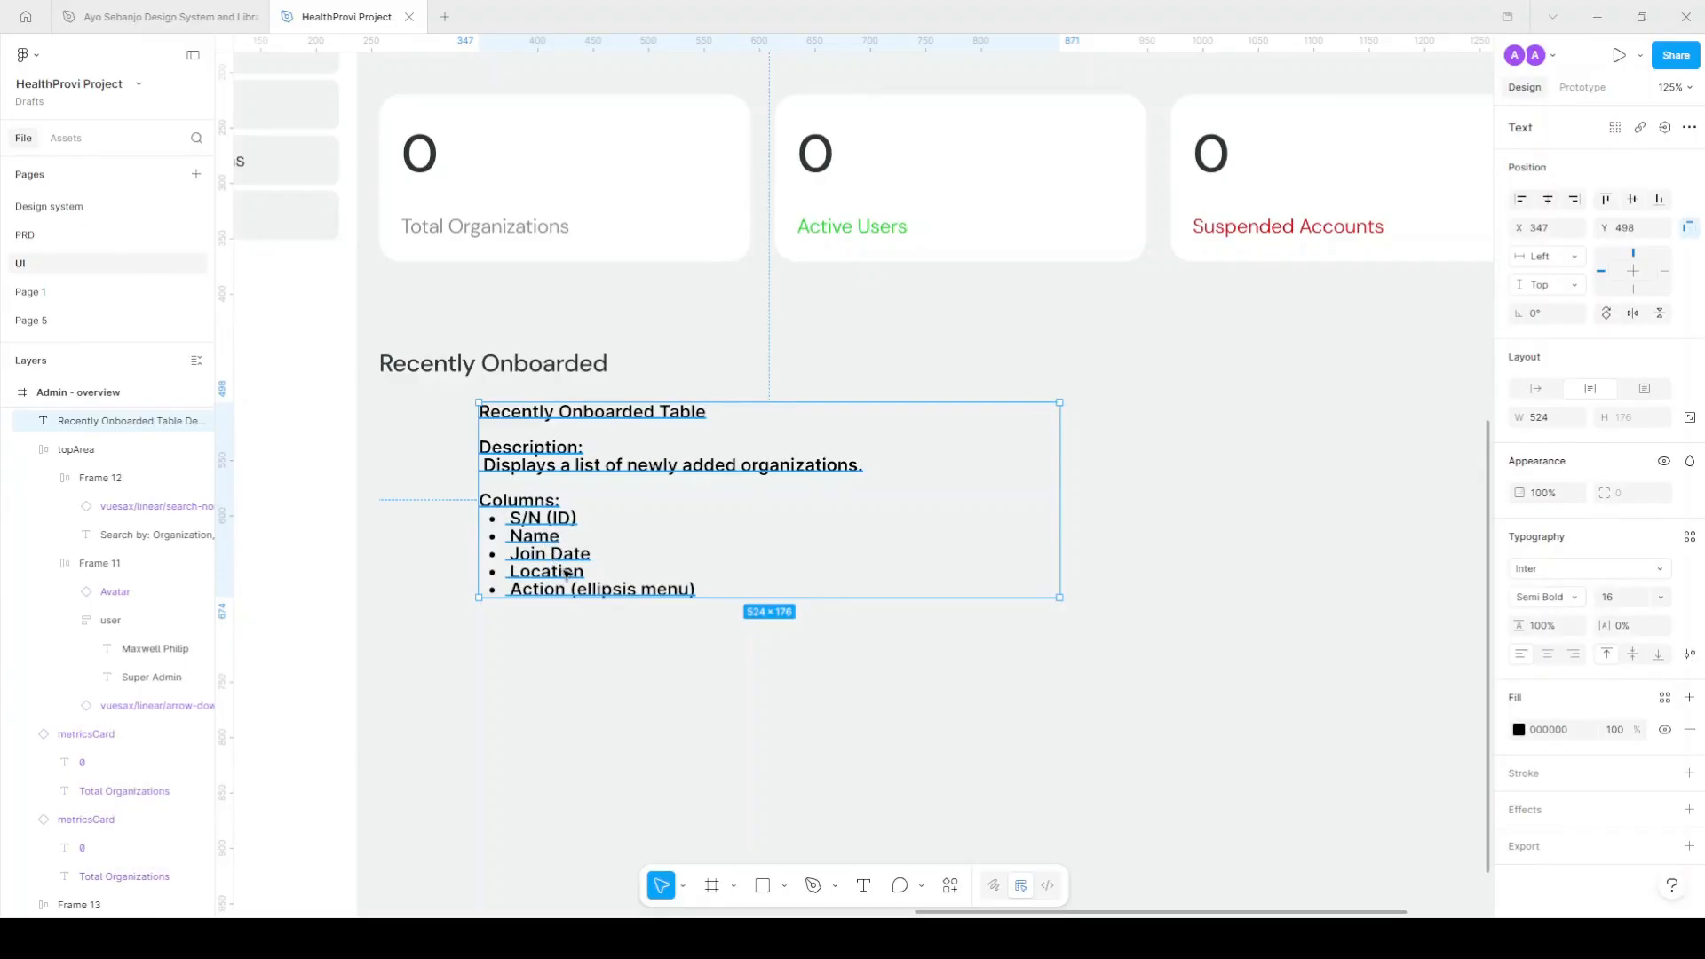
{"action": "left_click_drag", "start_coordinate": [572, 557], "coordinate": [709, 746]}
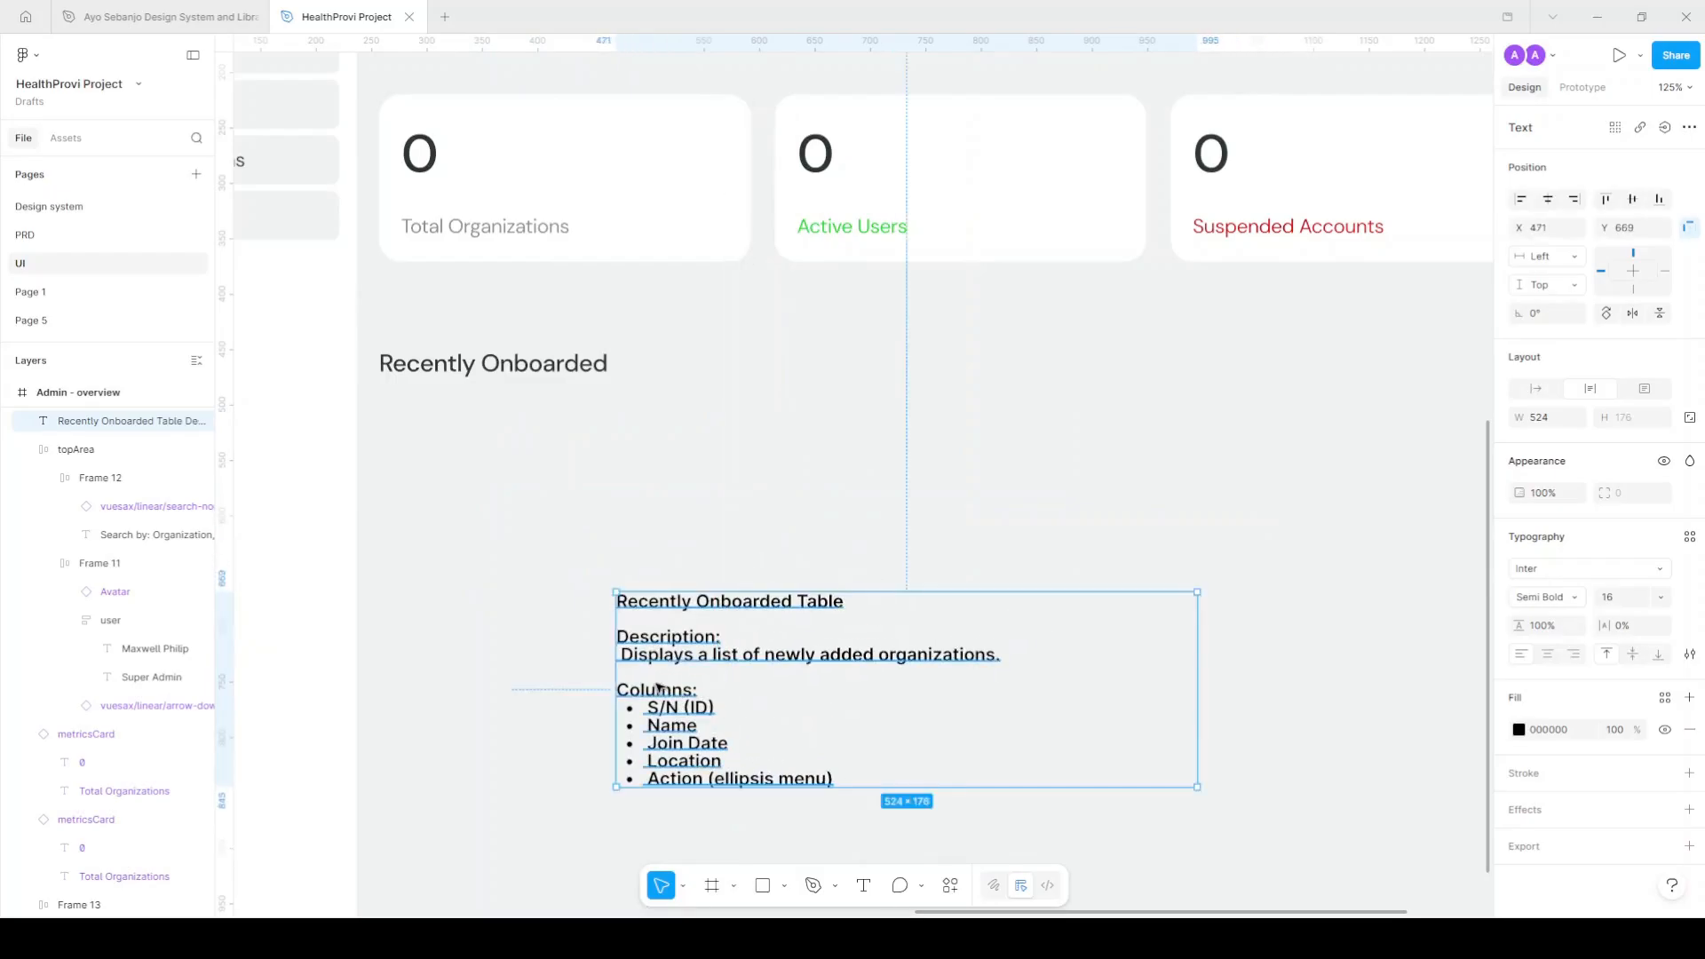
{"action": "left_click_drag", "start_coordinate": [679, 622], "coordinate": [683, 635]}
Open the spec text's column list for editing, then select the first card's Total Organizations label.
{"action": "double_click", "coordinate": [697, 718]}
{"action": "left_click", "coordinate": [840, 781]}
{"action": "left_click", "coordinate": [582, 311]}
{"action": "left_click", "coordinate": [504, 231], "text": "ctrl"}
Copy a Total Organizations label below Recently Onboarded, hug its width, and wrap it in an auto-layout frame named col.
{"action": "left_click_drag", "start_coordinate": [501, 230], "coordinate": [501, 458]}
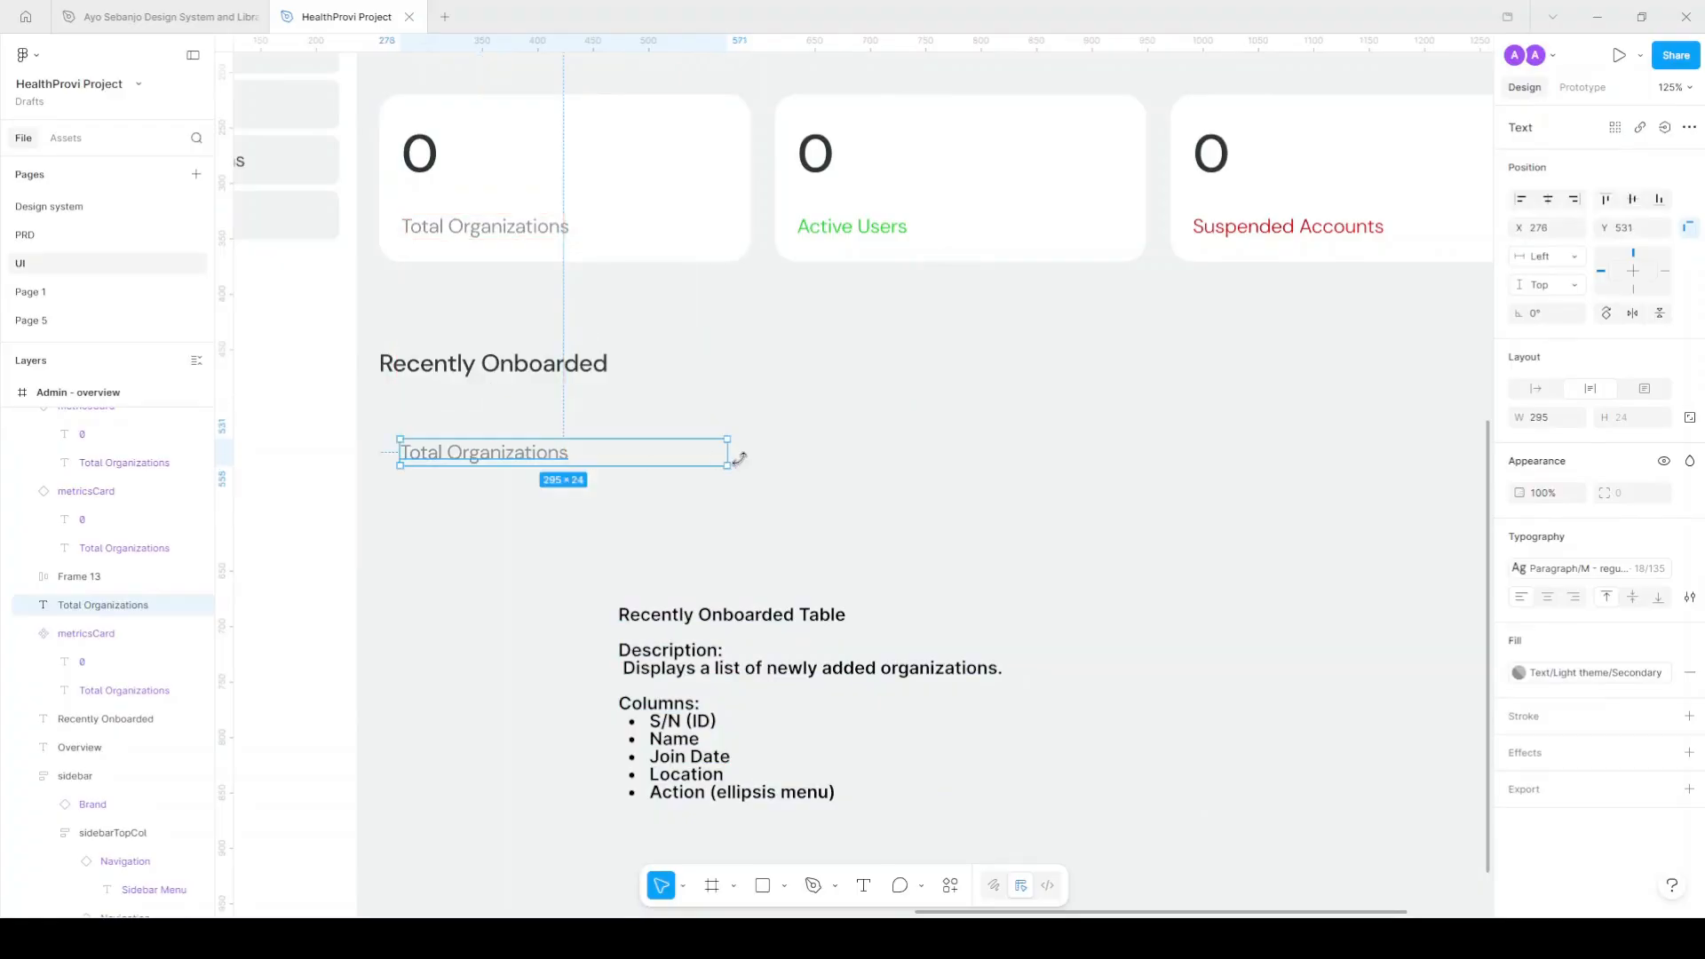
{"action": "double_click", "coordinate": [727, 450]}
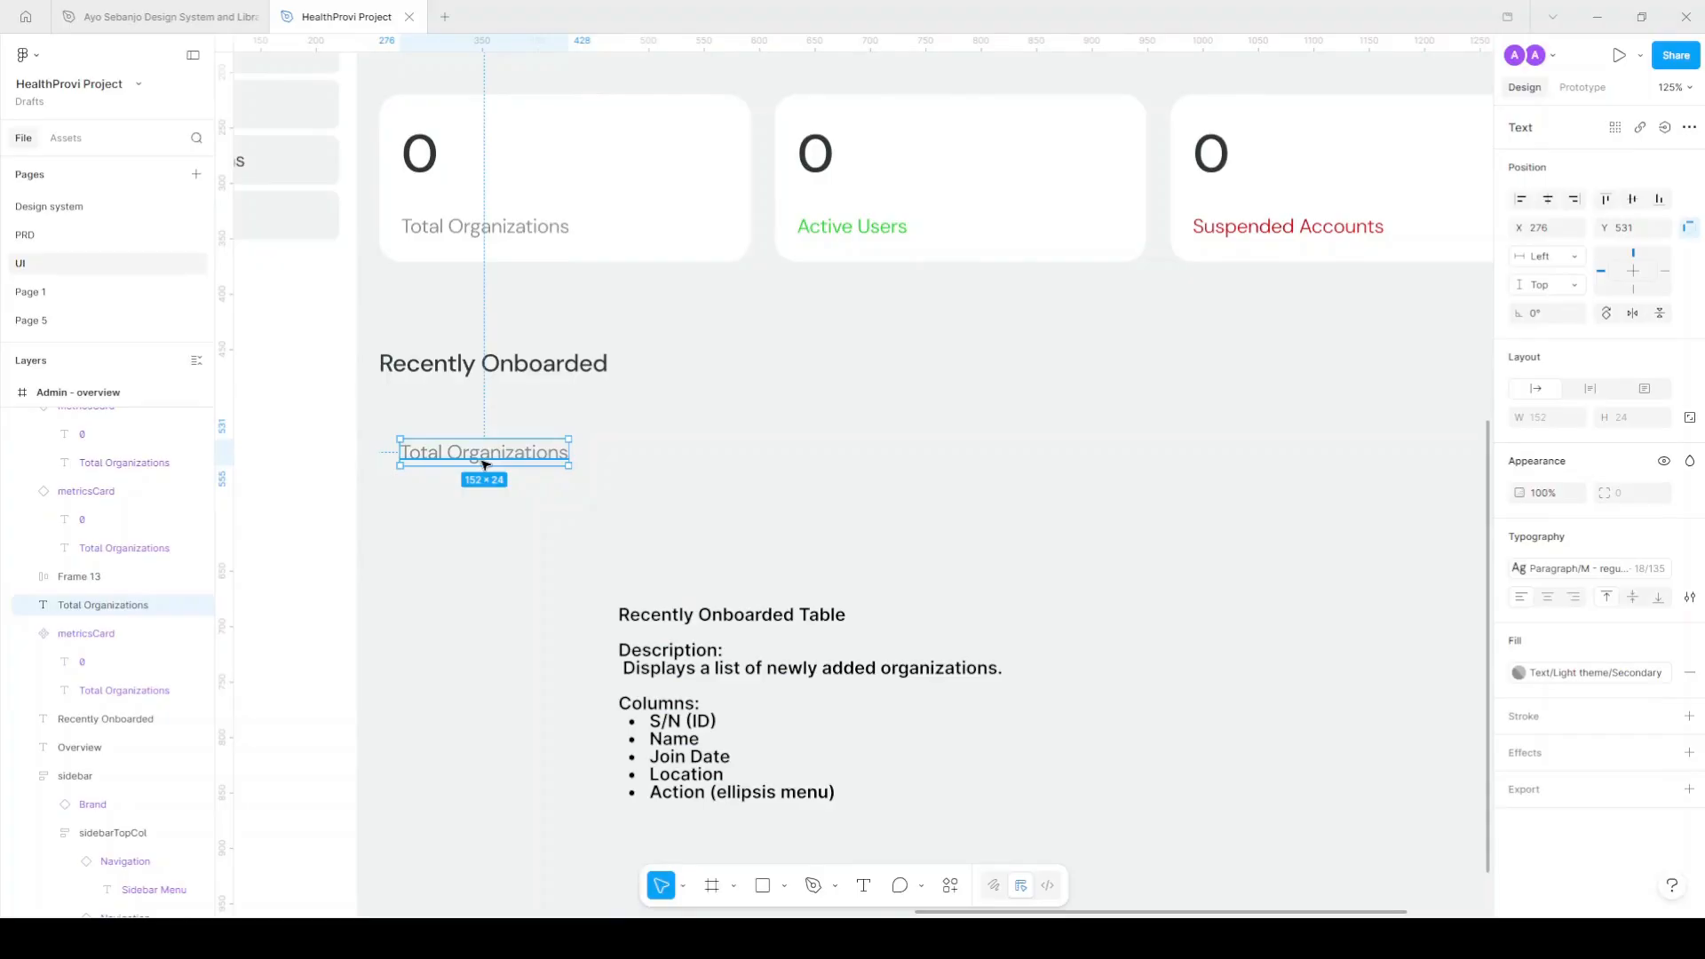
{"action": "key", "text": "shift+a"}
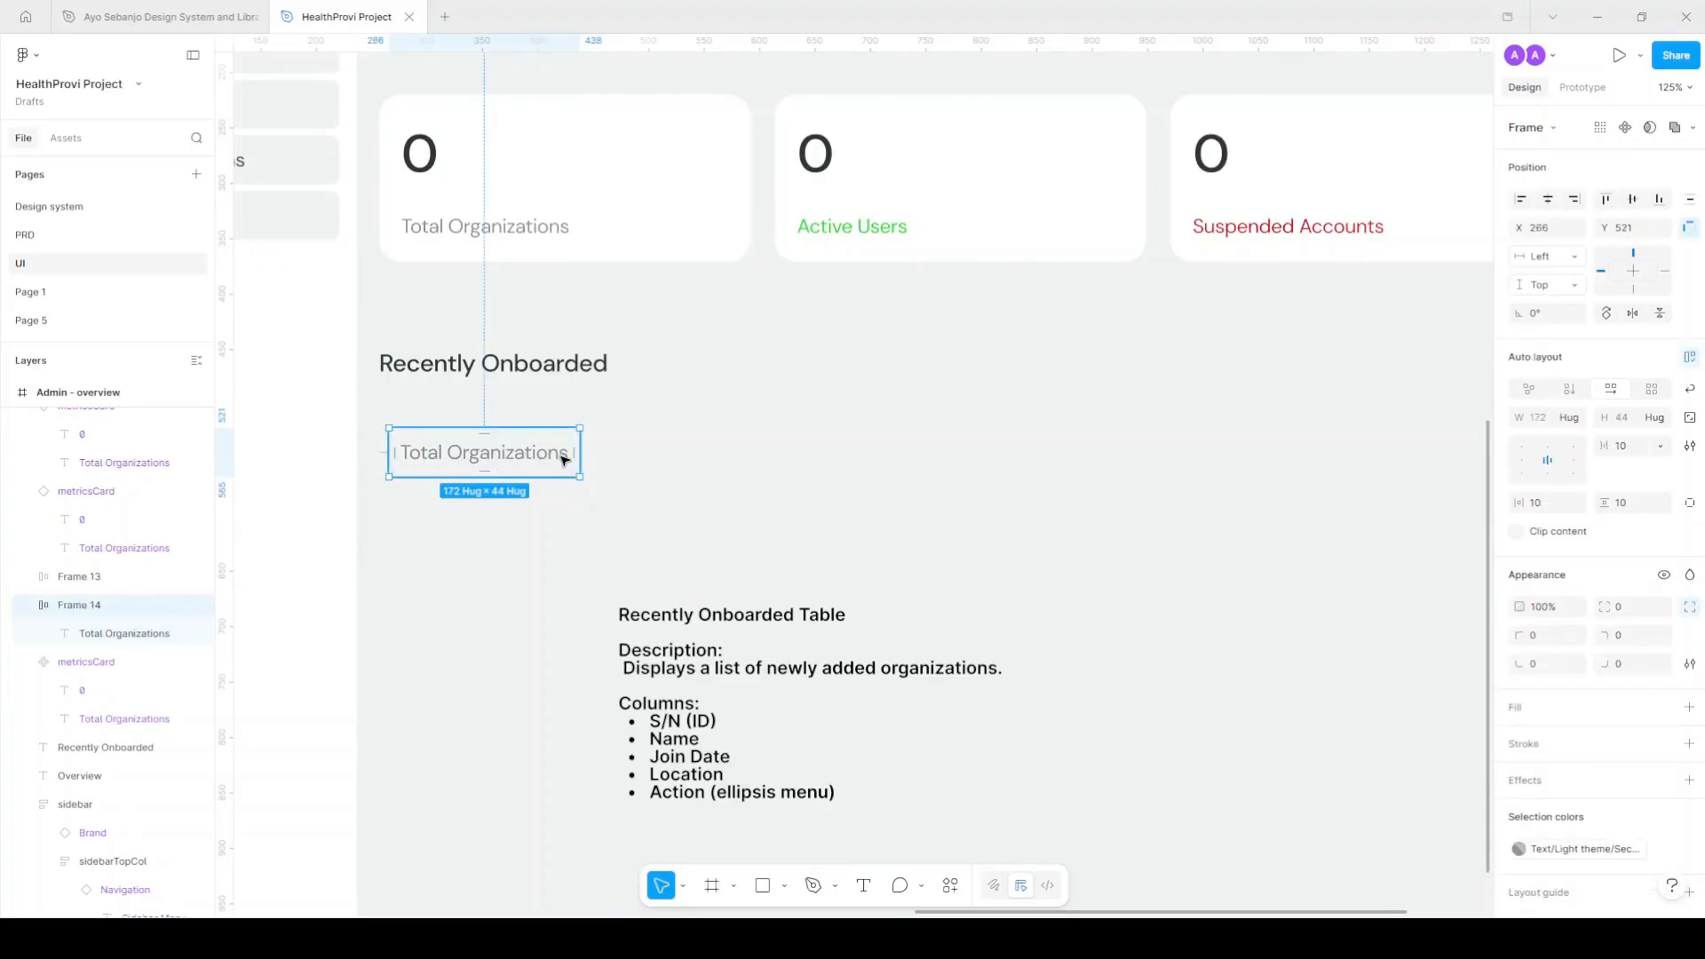
{"action": "double_click", "coordinate": [85, 605]}
{"action": "type", "text": "col"}
{"action": "key", "text": "Return"}
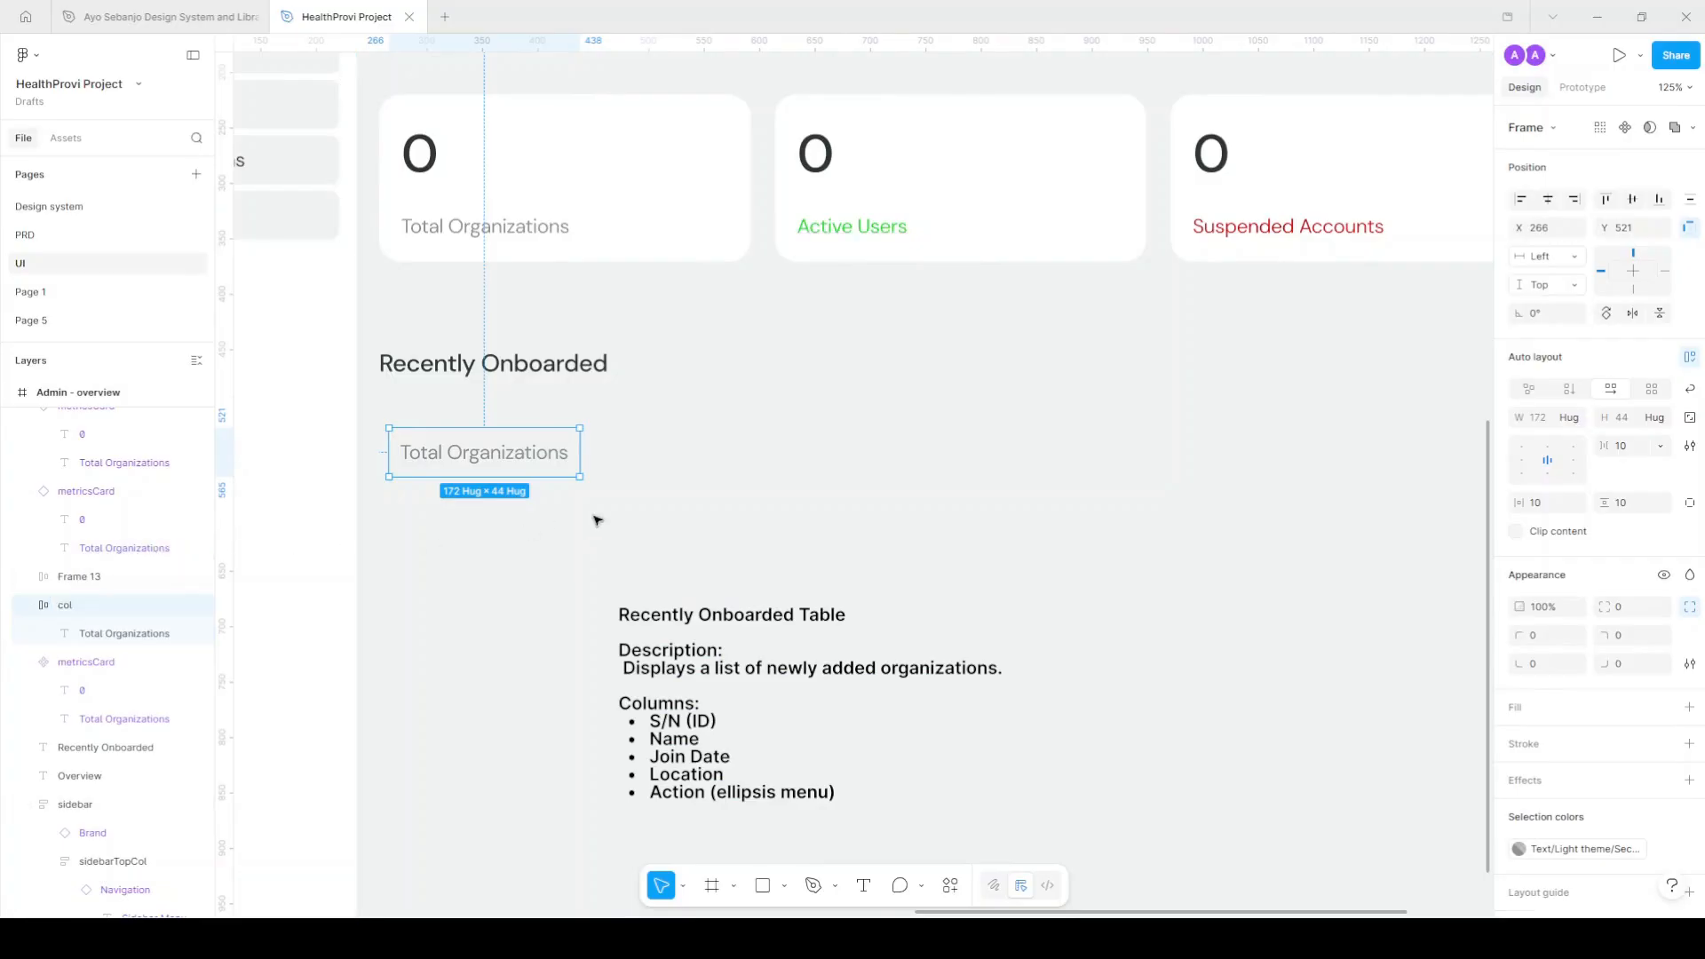
Duplicate the col cell beside itself and wrap both cells in an auto-layout row named tableHead.
{"action": "left_click_drag", "start_coordinate": [477, 453], "coordinate": [498, 470]}
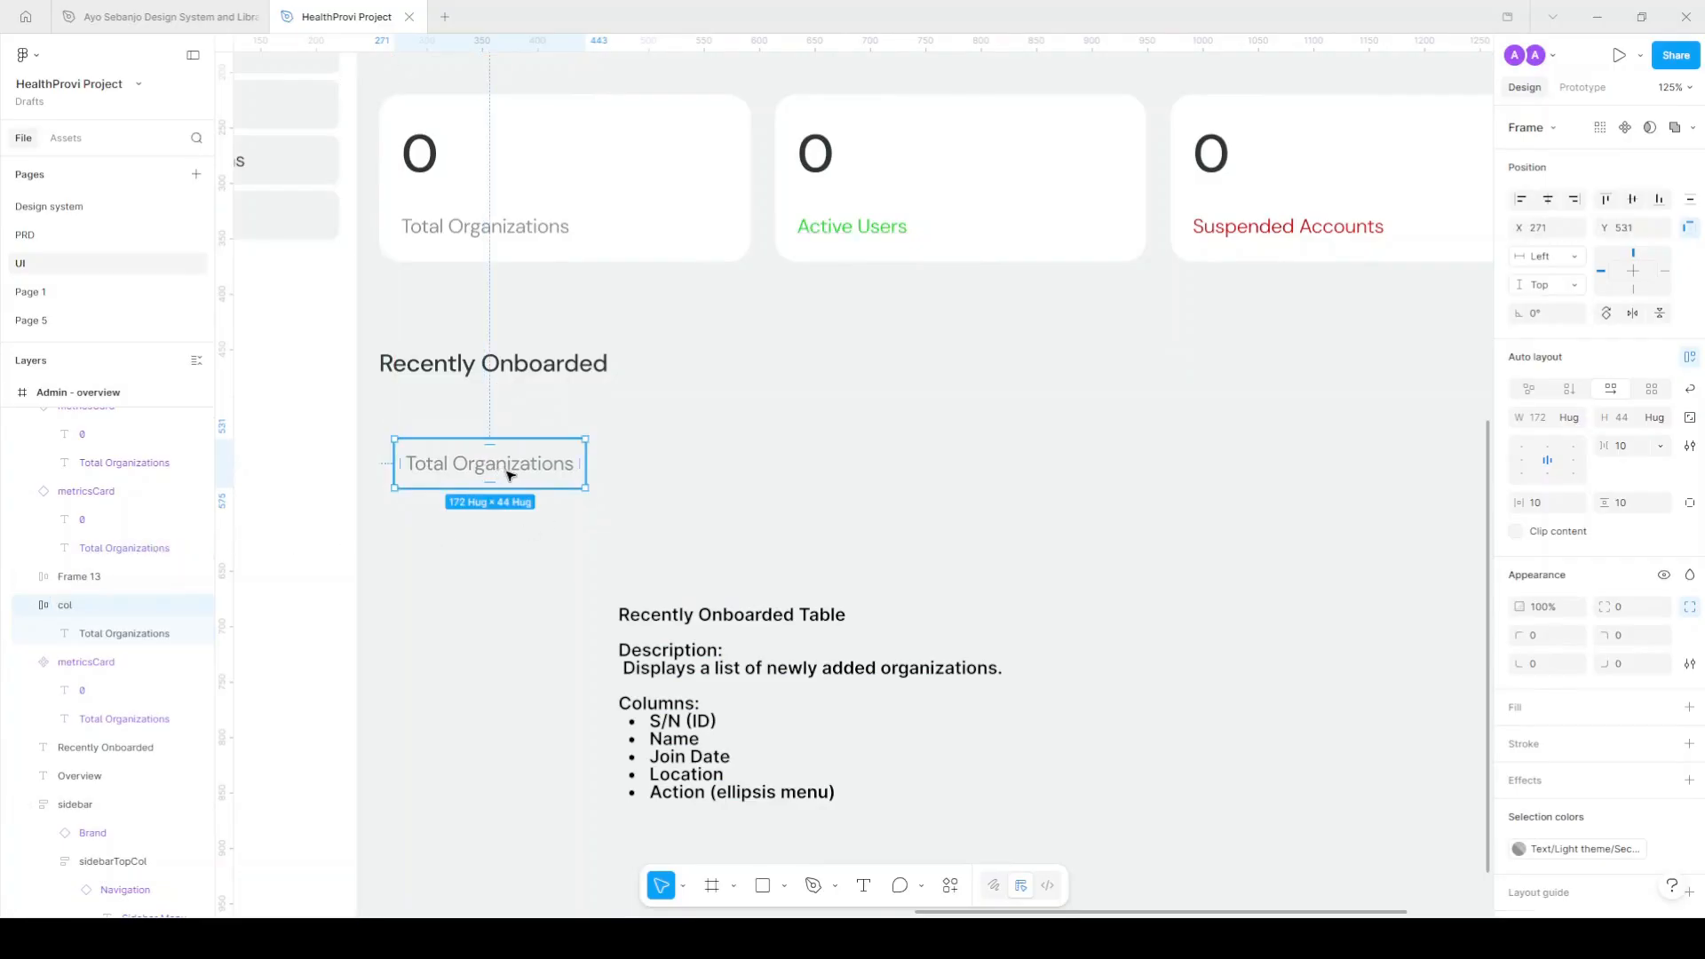
{"action": "key", "text": "ctrl+d"}
{"action": "left_click_drag", "start_coordinate": [687, 468], "coordinate": [724, 471]}
{"action": "left_click", "coordinate": [546, 468], "text": "shift"}
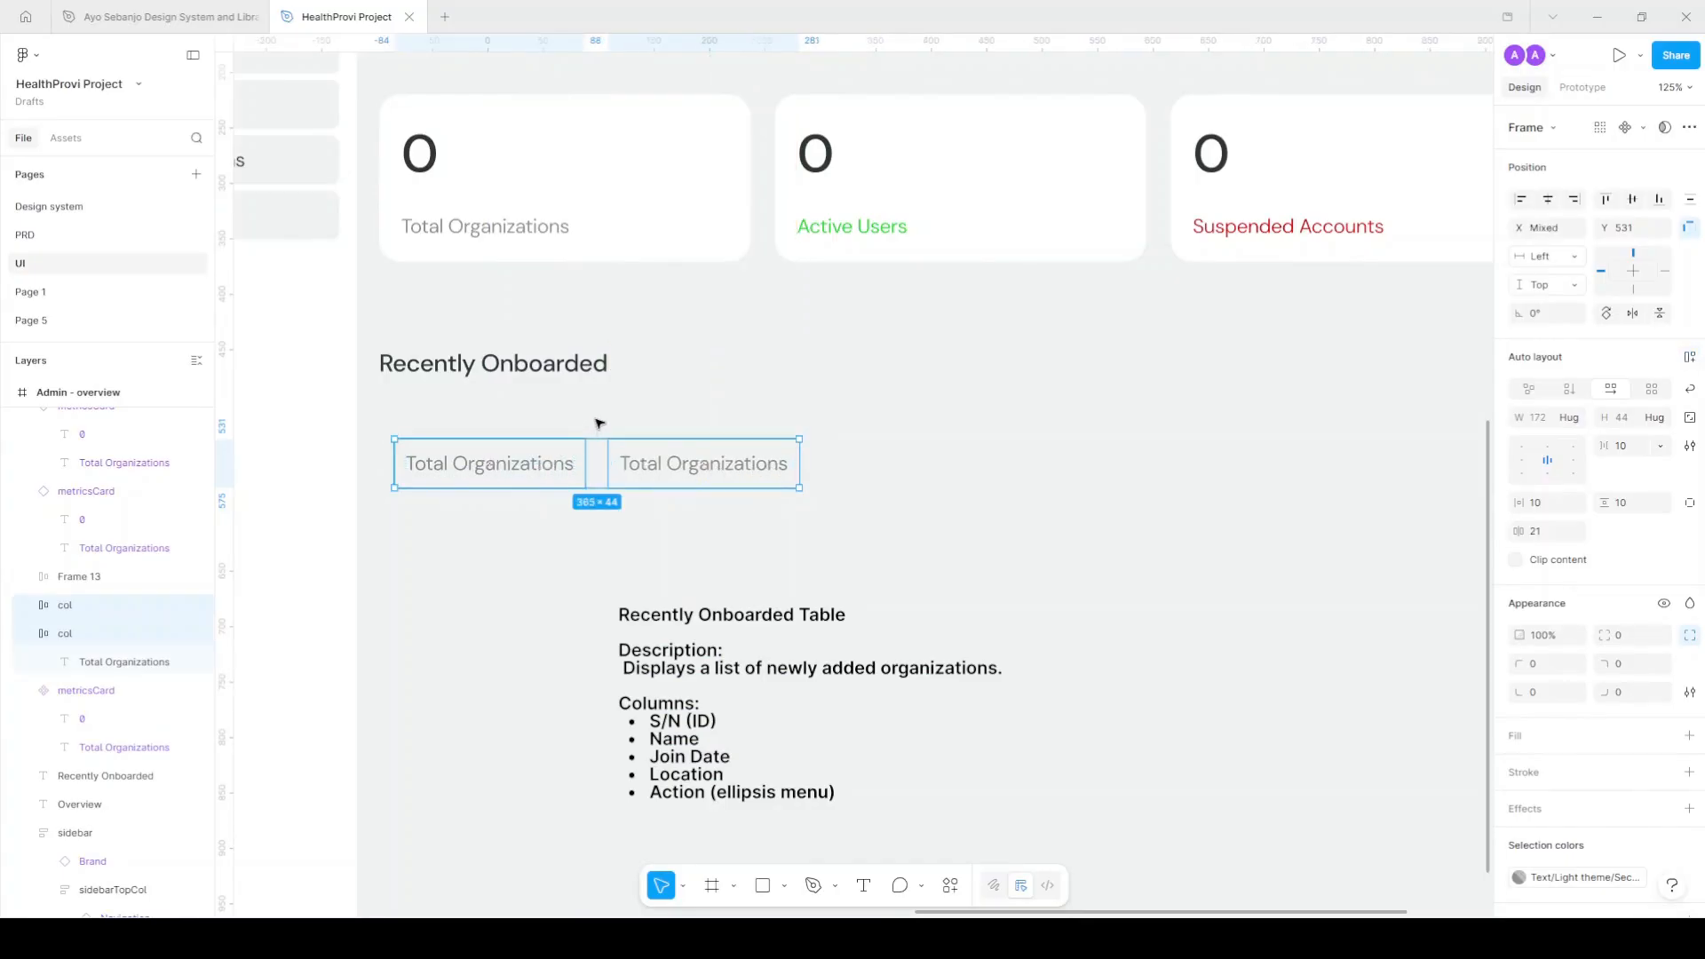
{"action": "key", "text": "shift+a"}
{"action": "double_click", "coordinate": [80, 607]}
{"action": "type", "text": "row"}
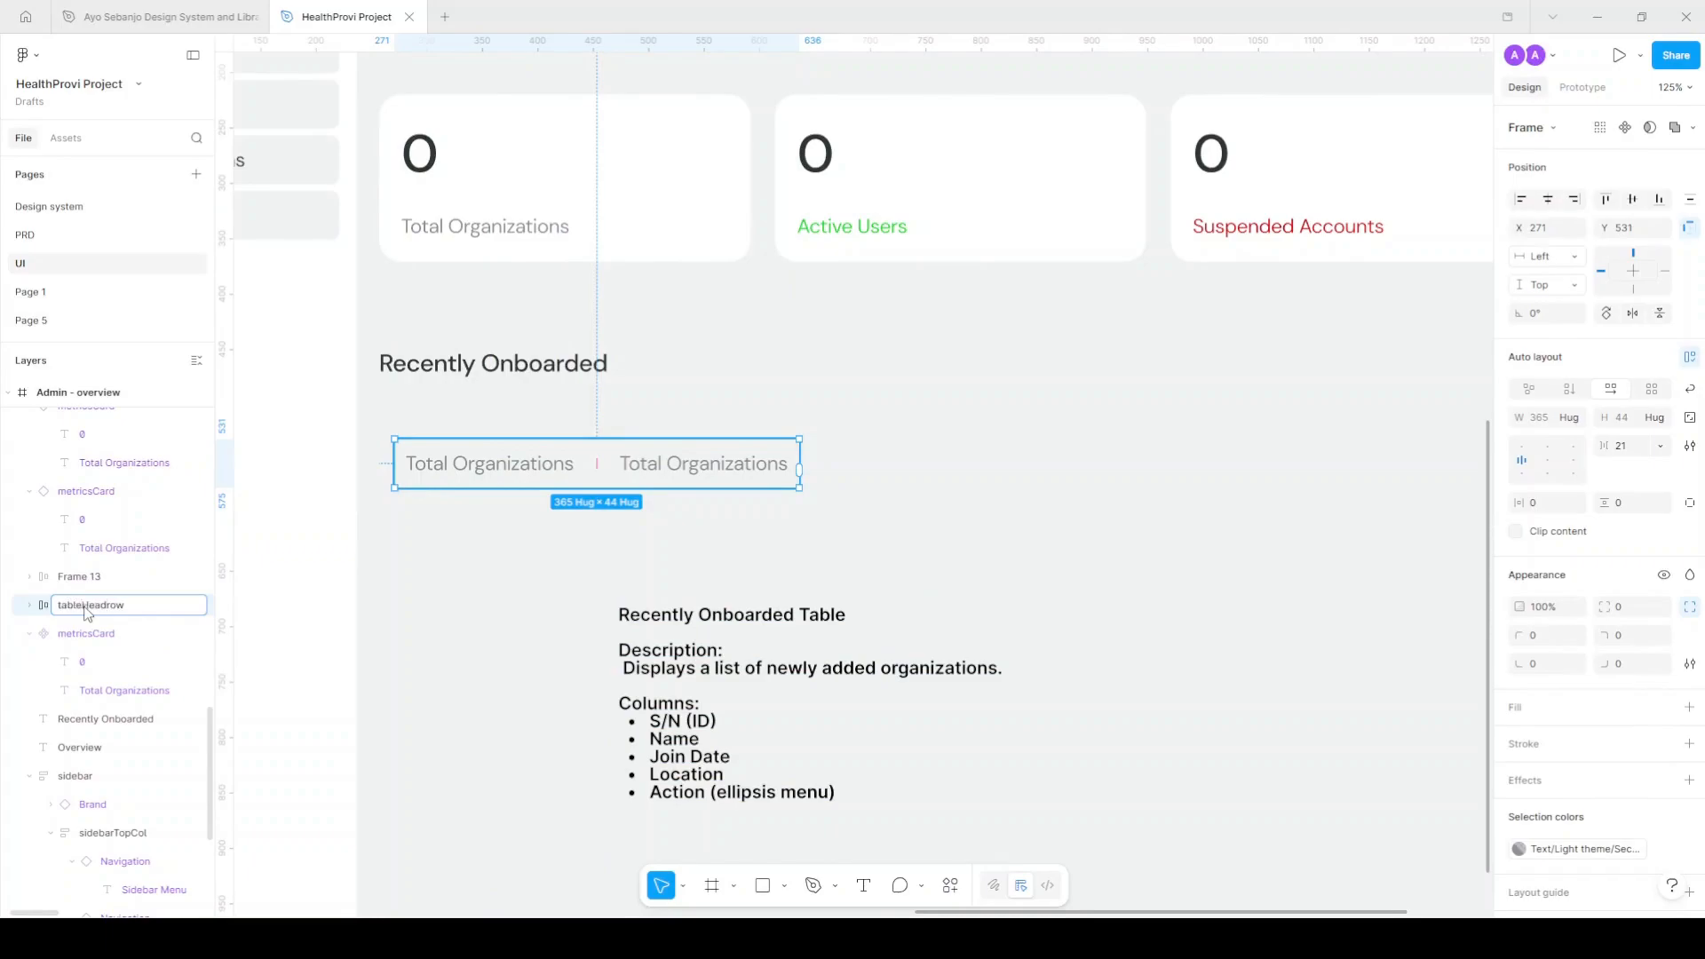
{"action": "key", "text": "Return"}
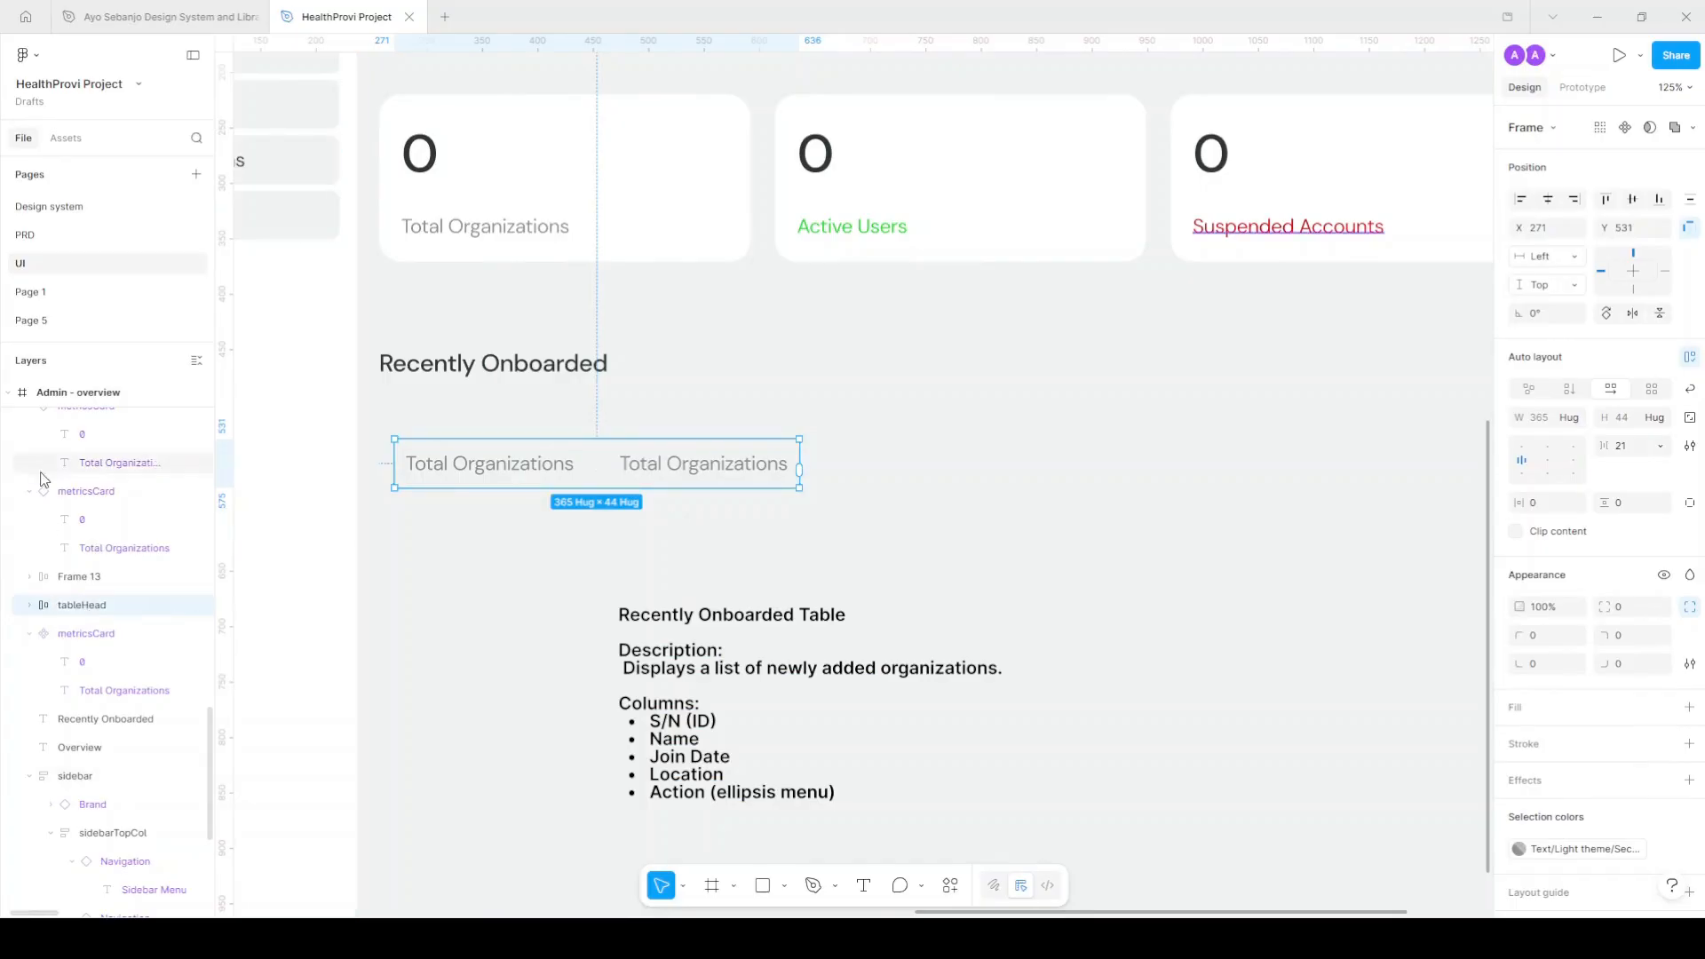
Fill both col cells with the Surface/Primary colour style.
{"action": "left_click", "coordinate": [576, 454]}
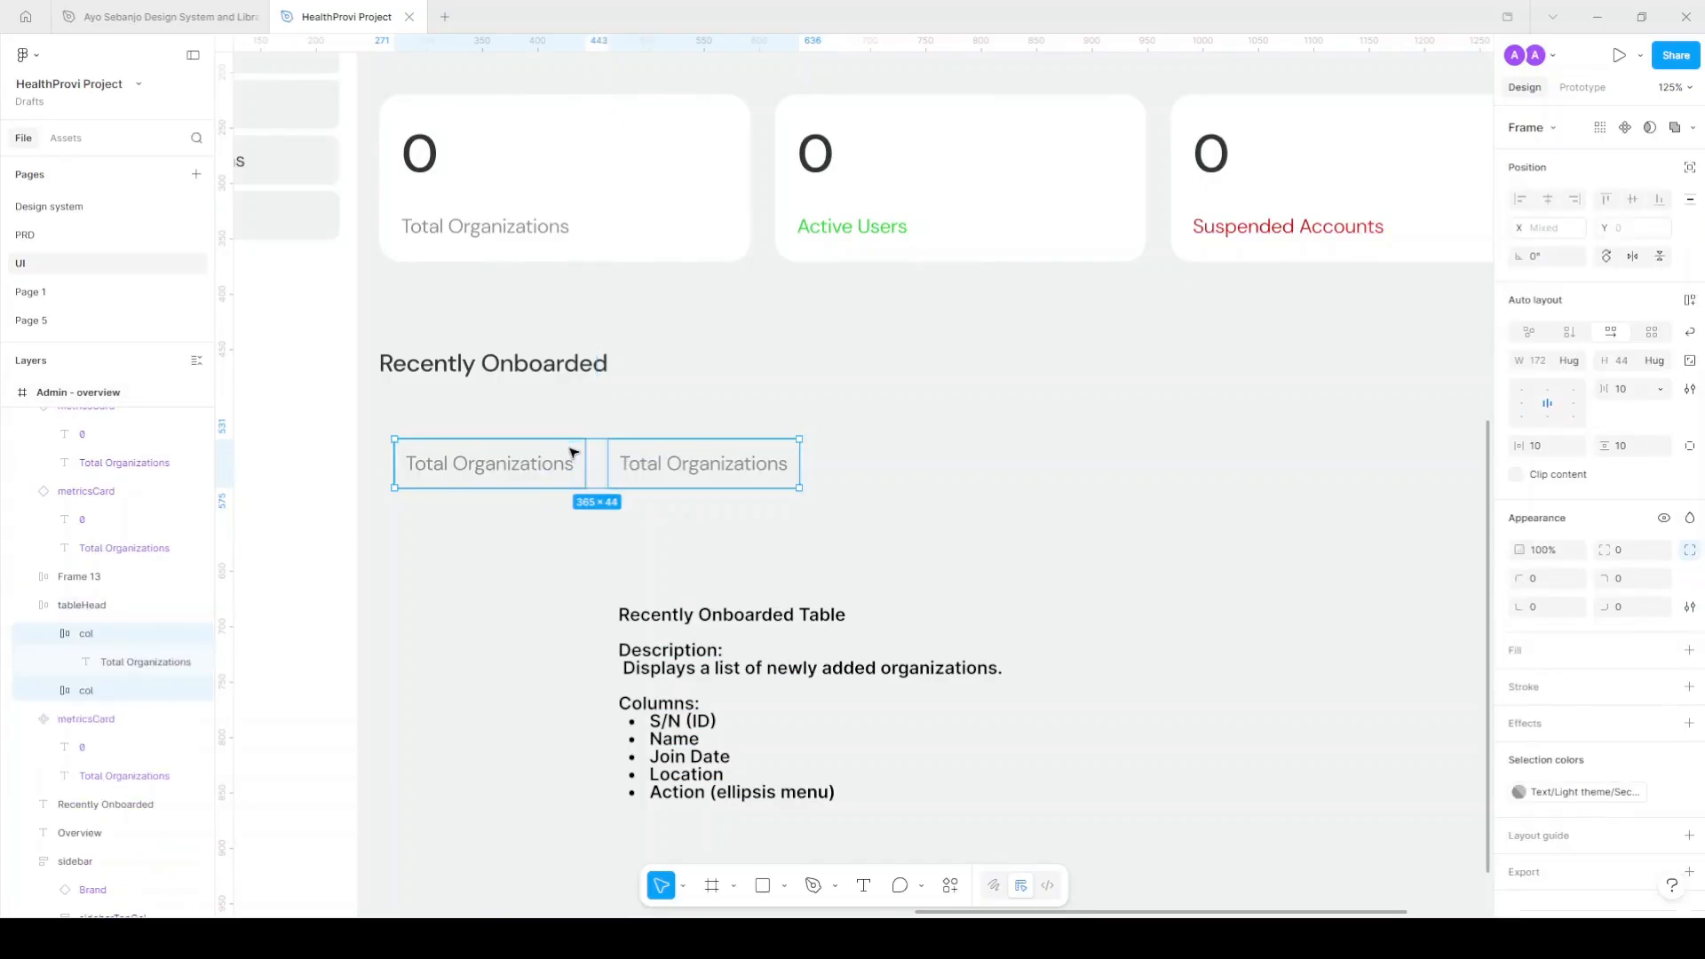
{"action": "left_click", "coordinate": [702, 475], "text": "shift"}
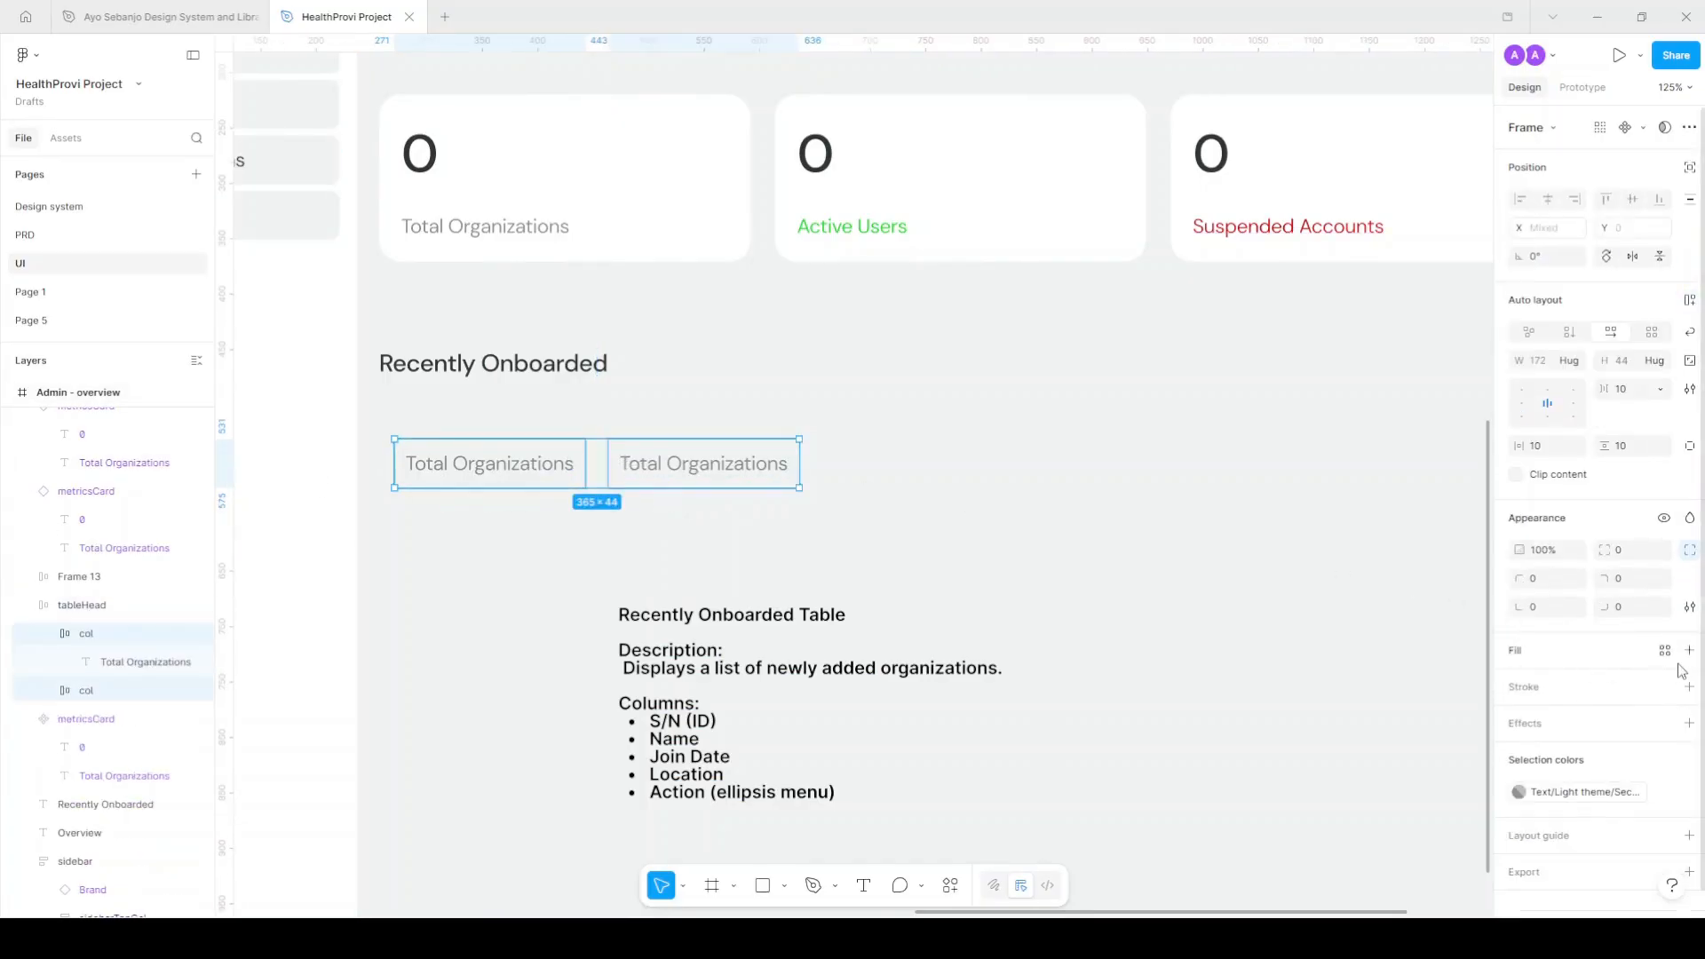
{"action": "left_click", "coordinate": [1665, 650]}
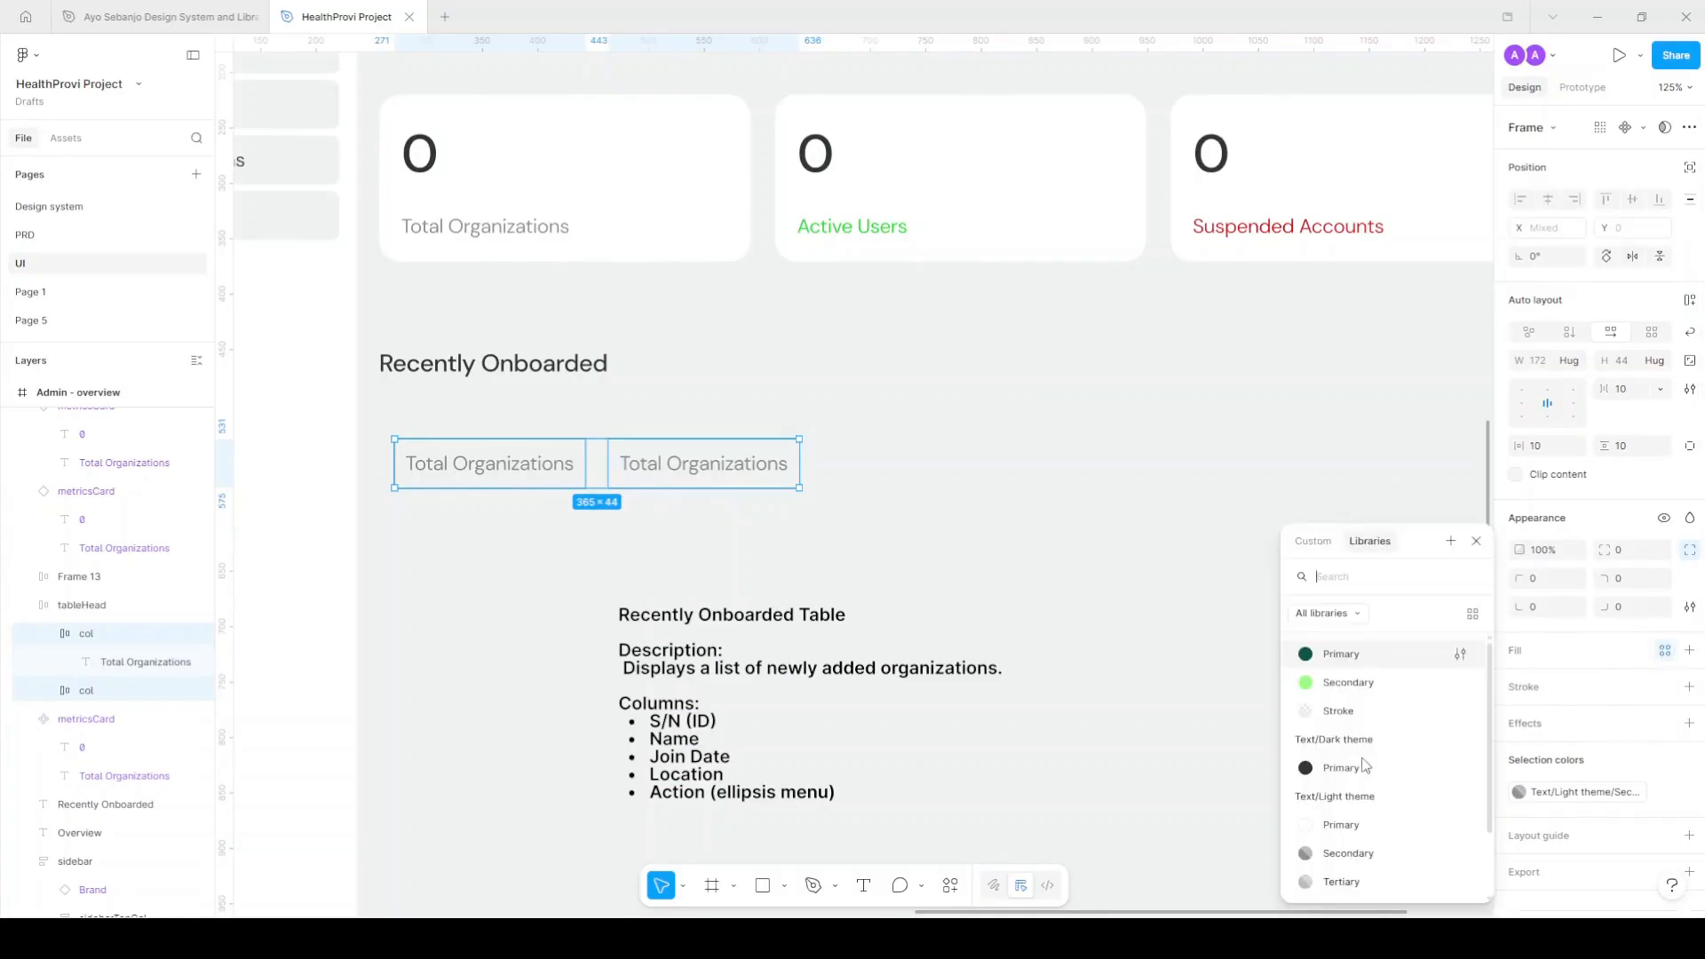
{"action": "scroll", "coordinate": [1367, 795], "scroll_direction": "down", "scroll_amount": 4}
{"action": "left_click", "coordinate": [1373, 860]}
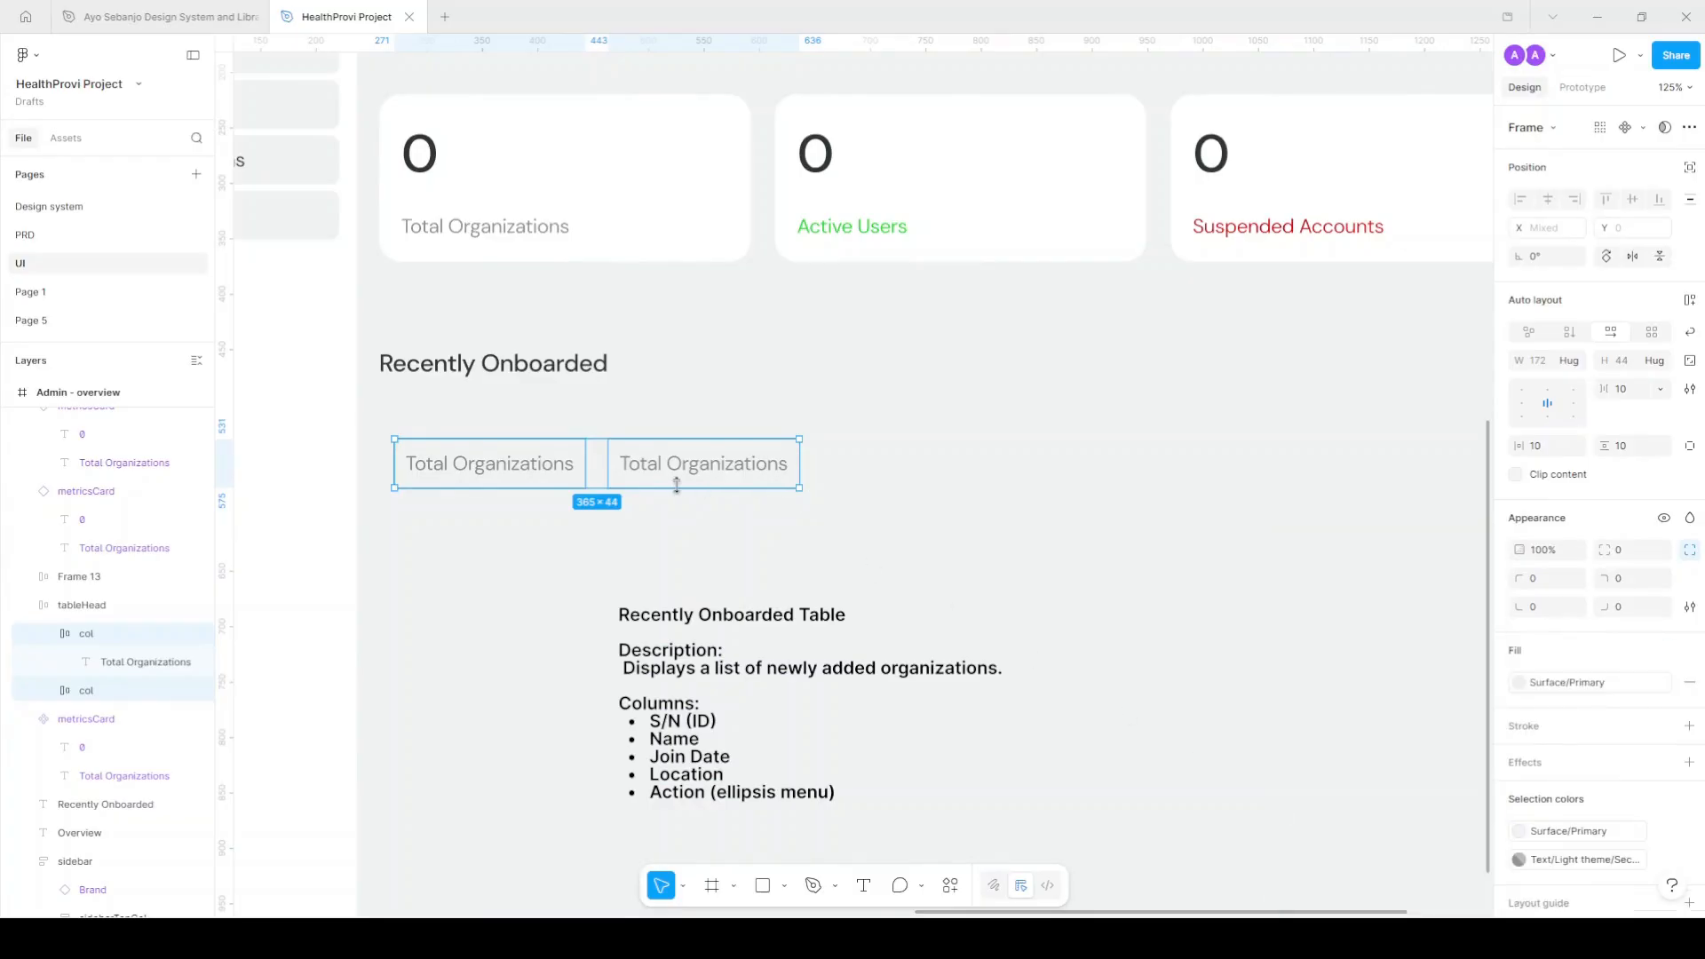
Give the tableHead row a Text/Light theme/Primary fill.
{"action": "left_click", "coordinate": [597, 469]}
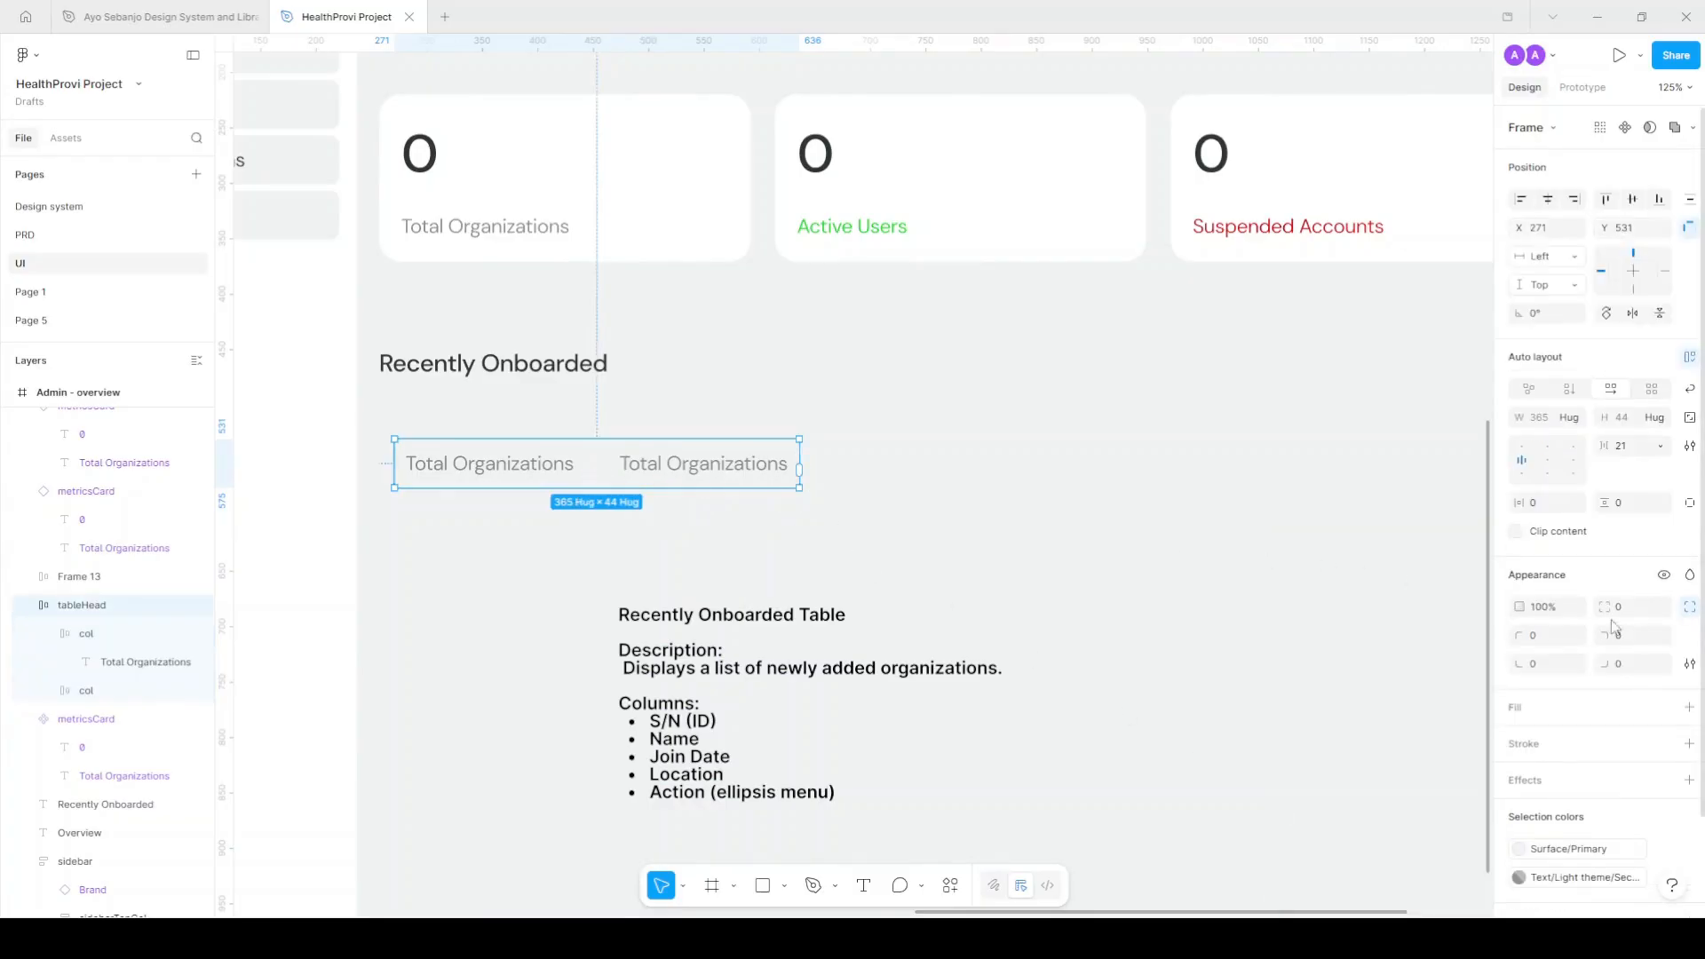
{"action": "left_click", "coordinate": [1665, 707]}
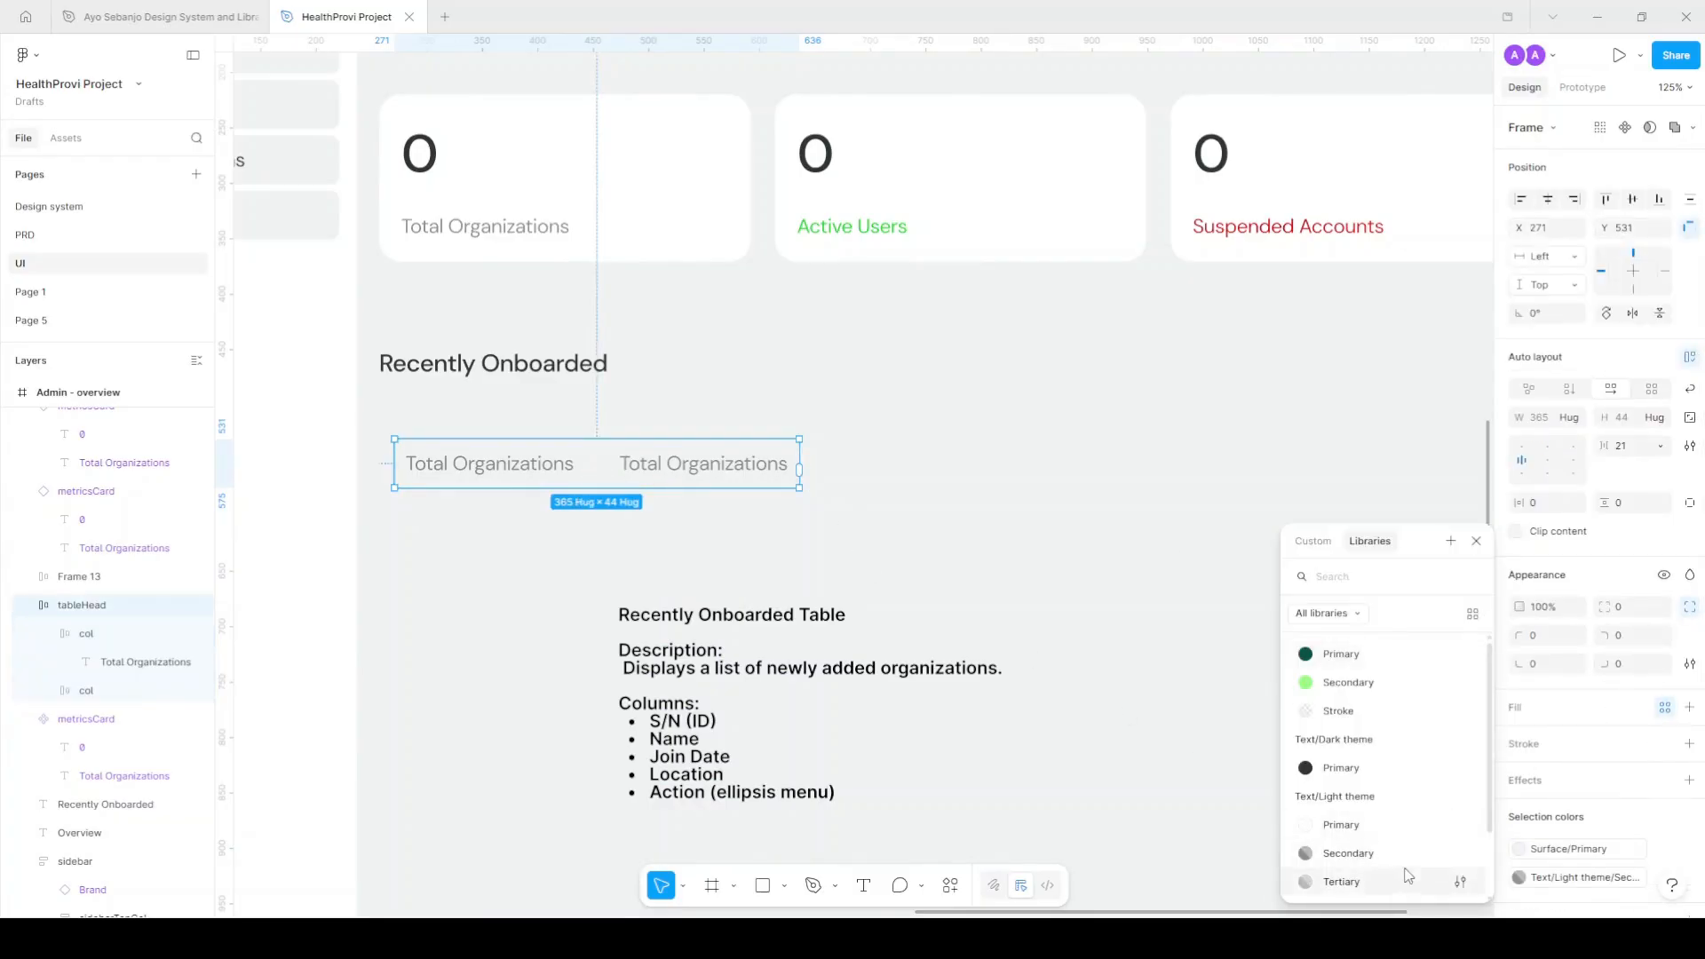
{"action": "left_click", "coordinate": [115, 634]}
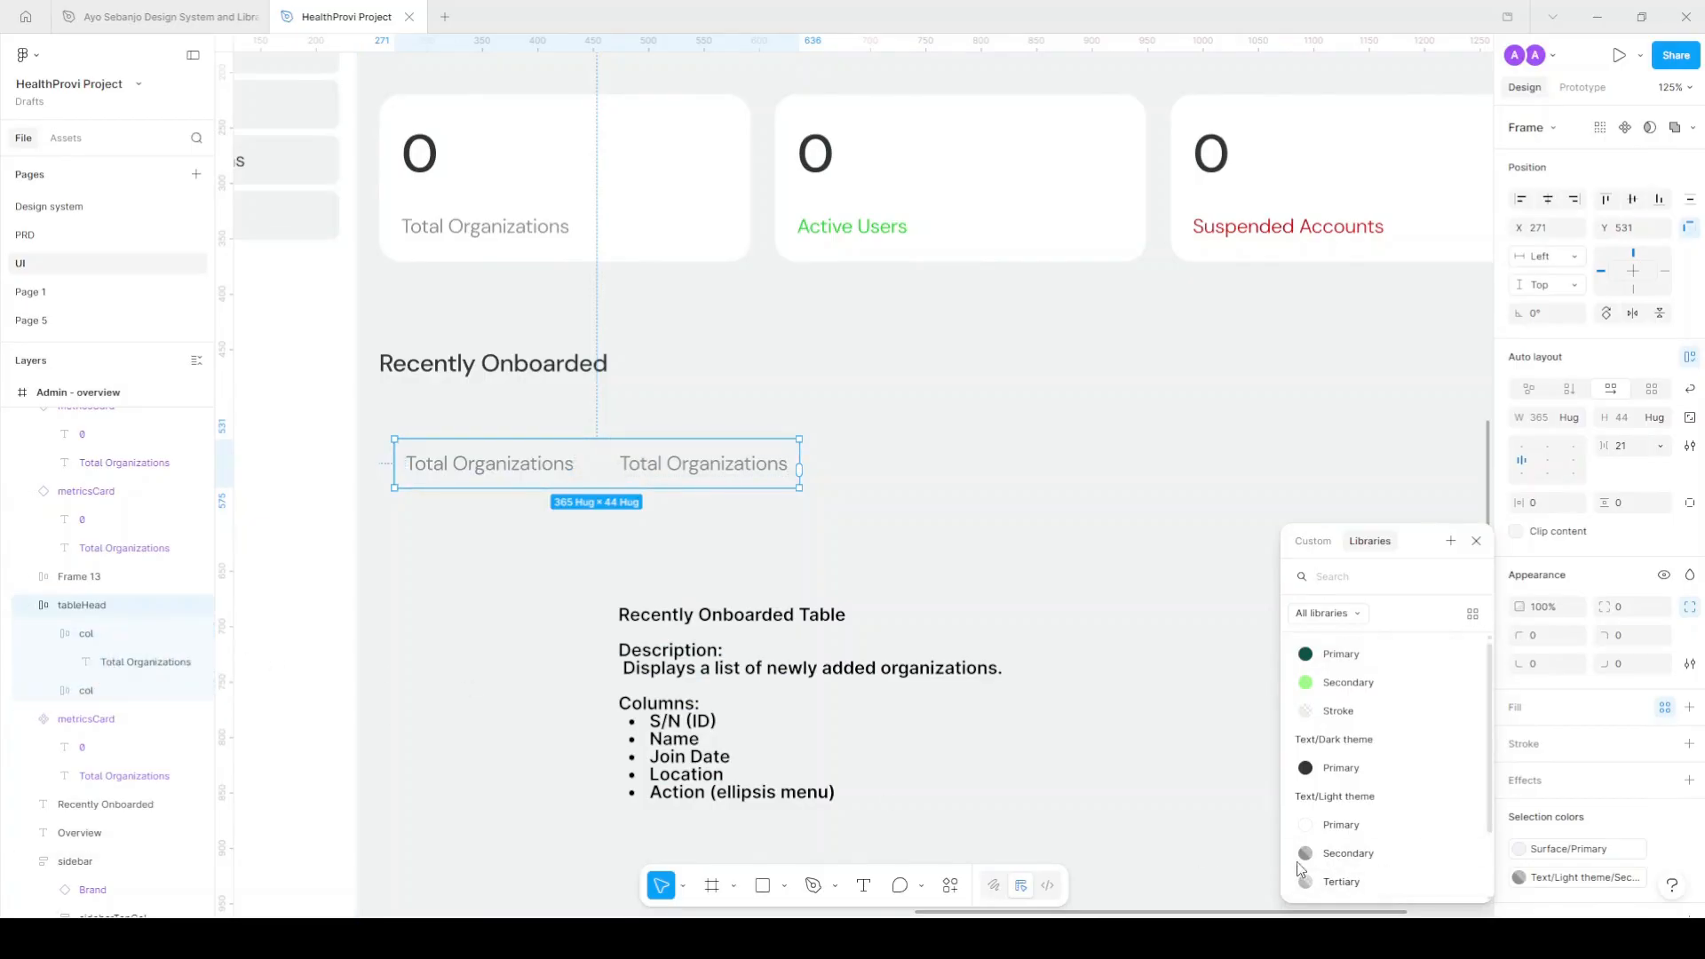
{"action": "left_click", "coordinate": [1341, 825]}
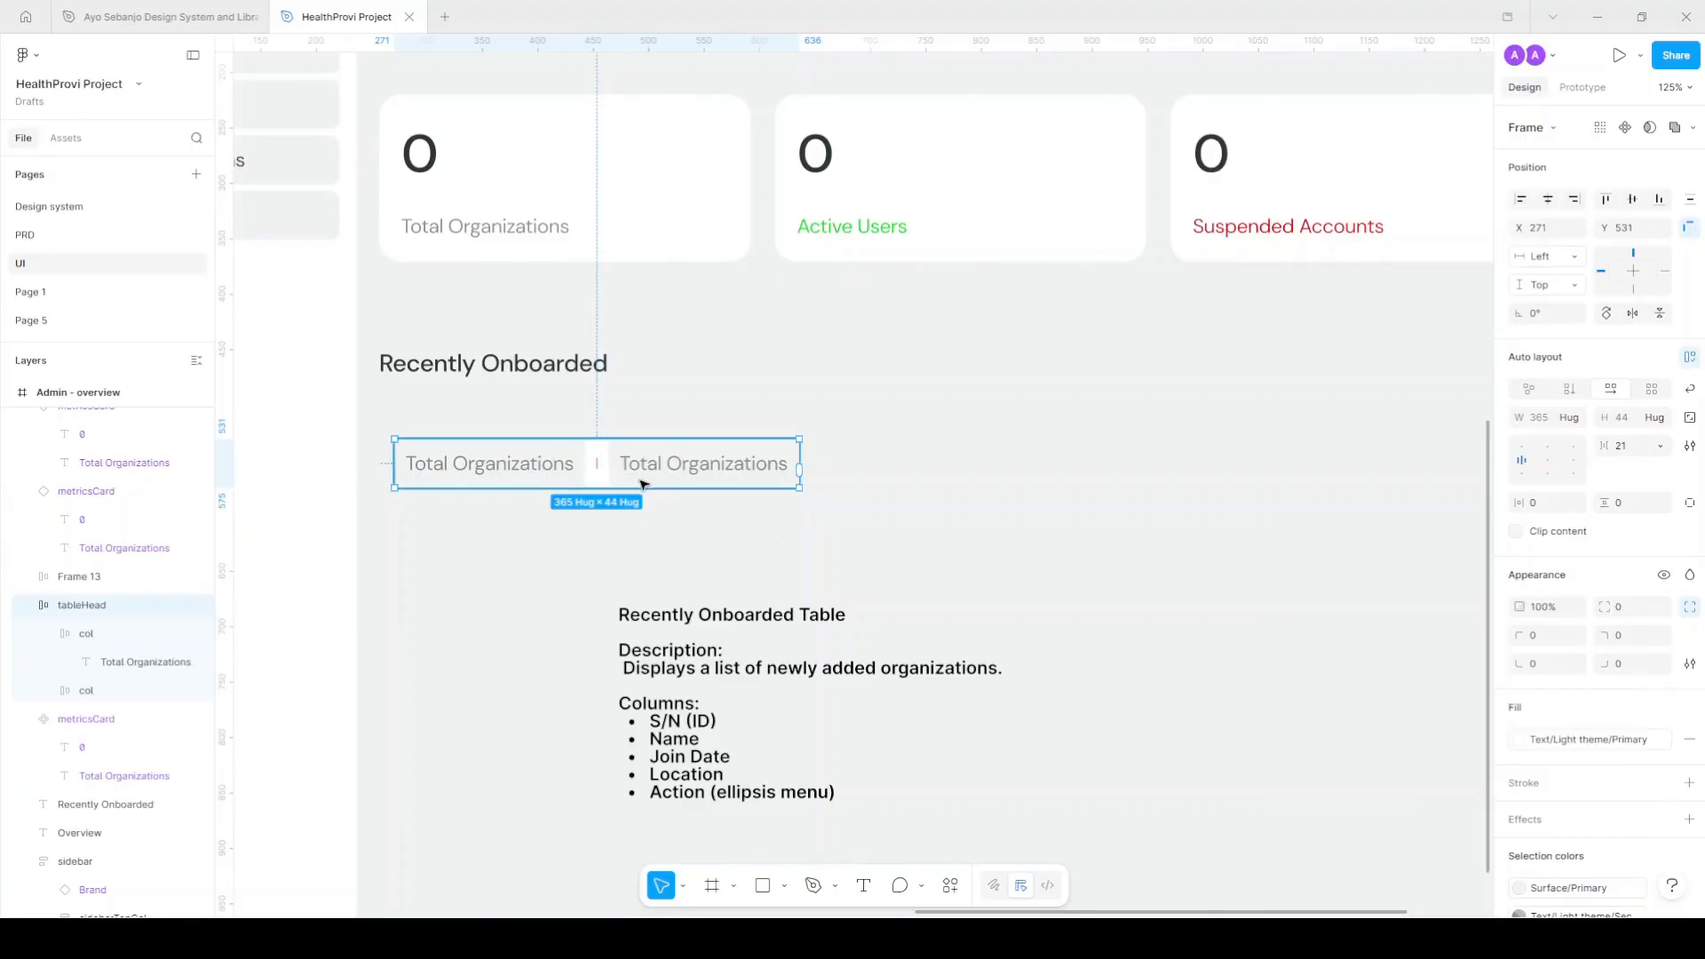
Duplicate a col cell so the header row holds five columns.
{"action": "scroll", "coordinate": [622, 454], "scroll_direction": "up", "scroll_amount": 5}
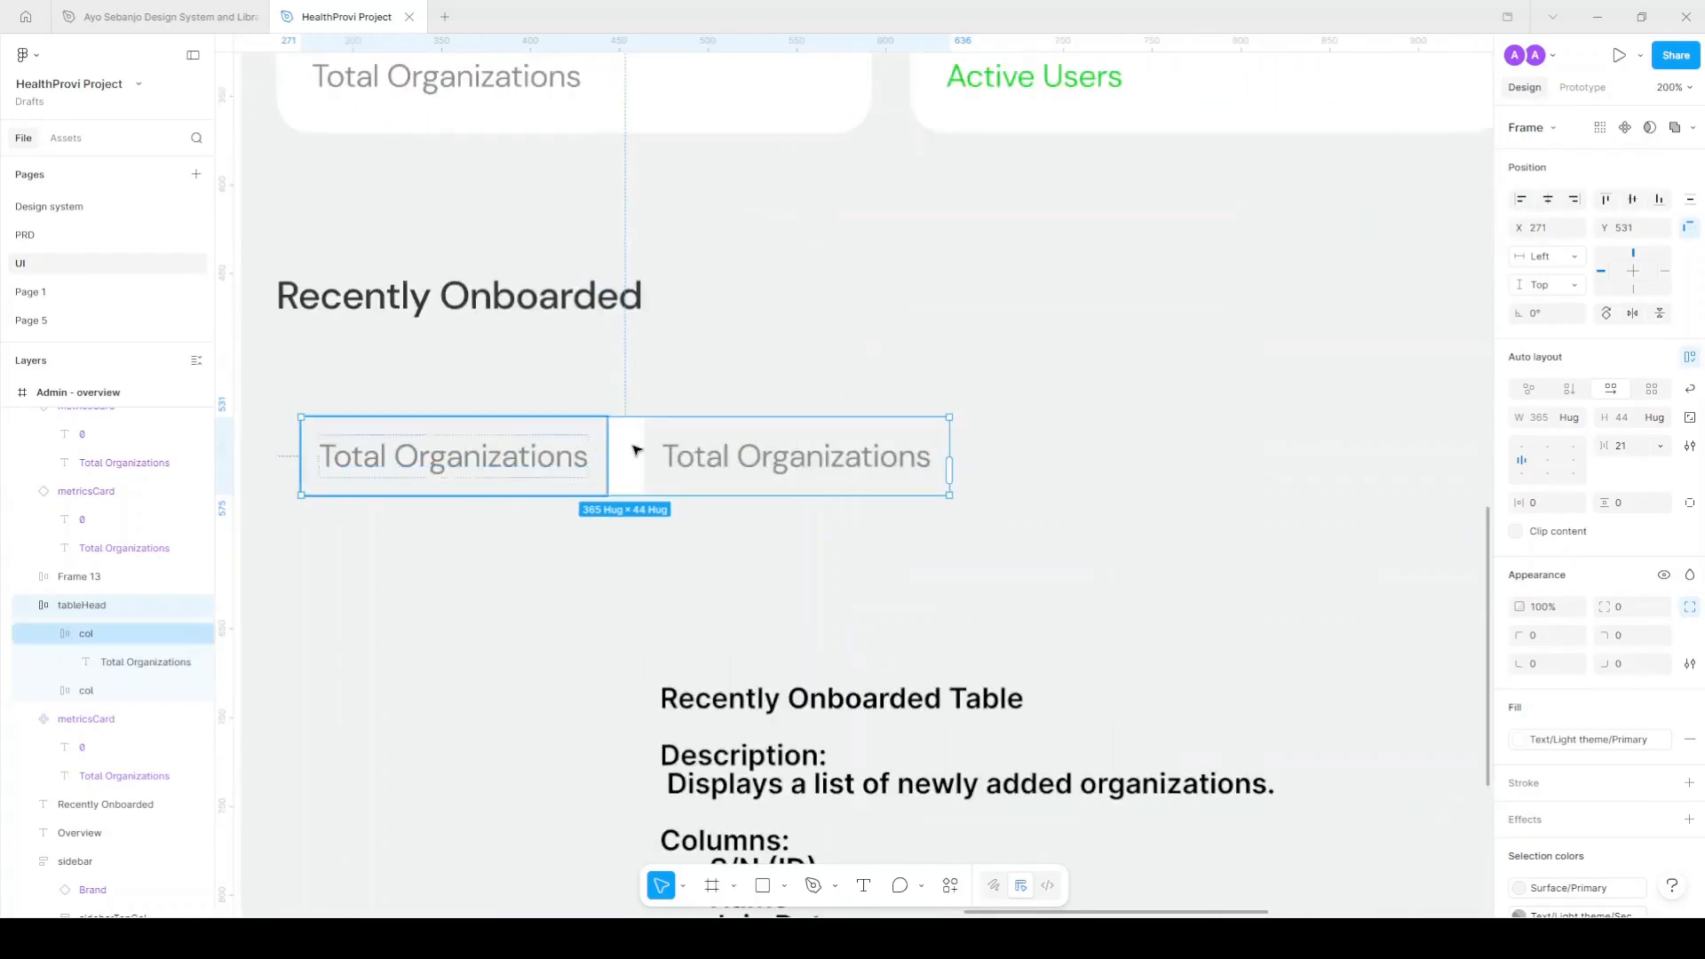
{"action": "double_click", "coordinate": [772, 437]}
{"action": "scroll", "coordinate": [769, 762], "scroll_direction": "down", "scroll_amount": 3}
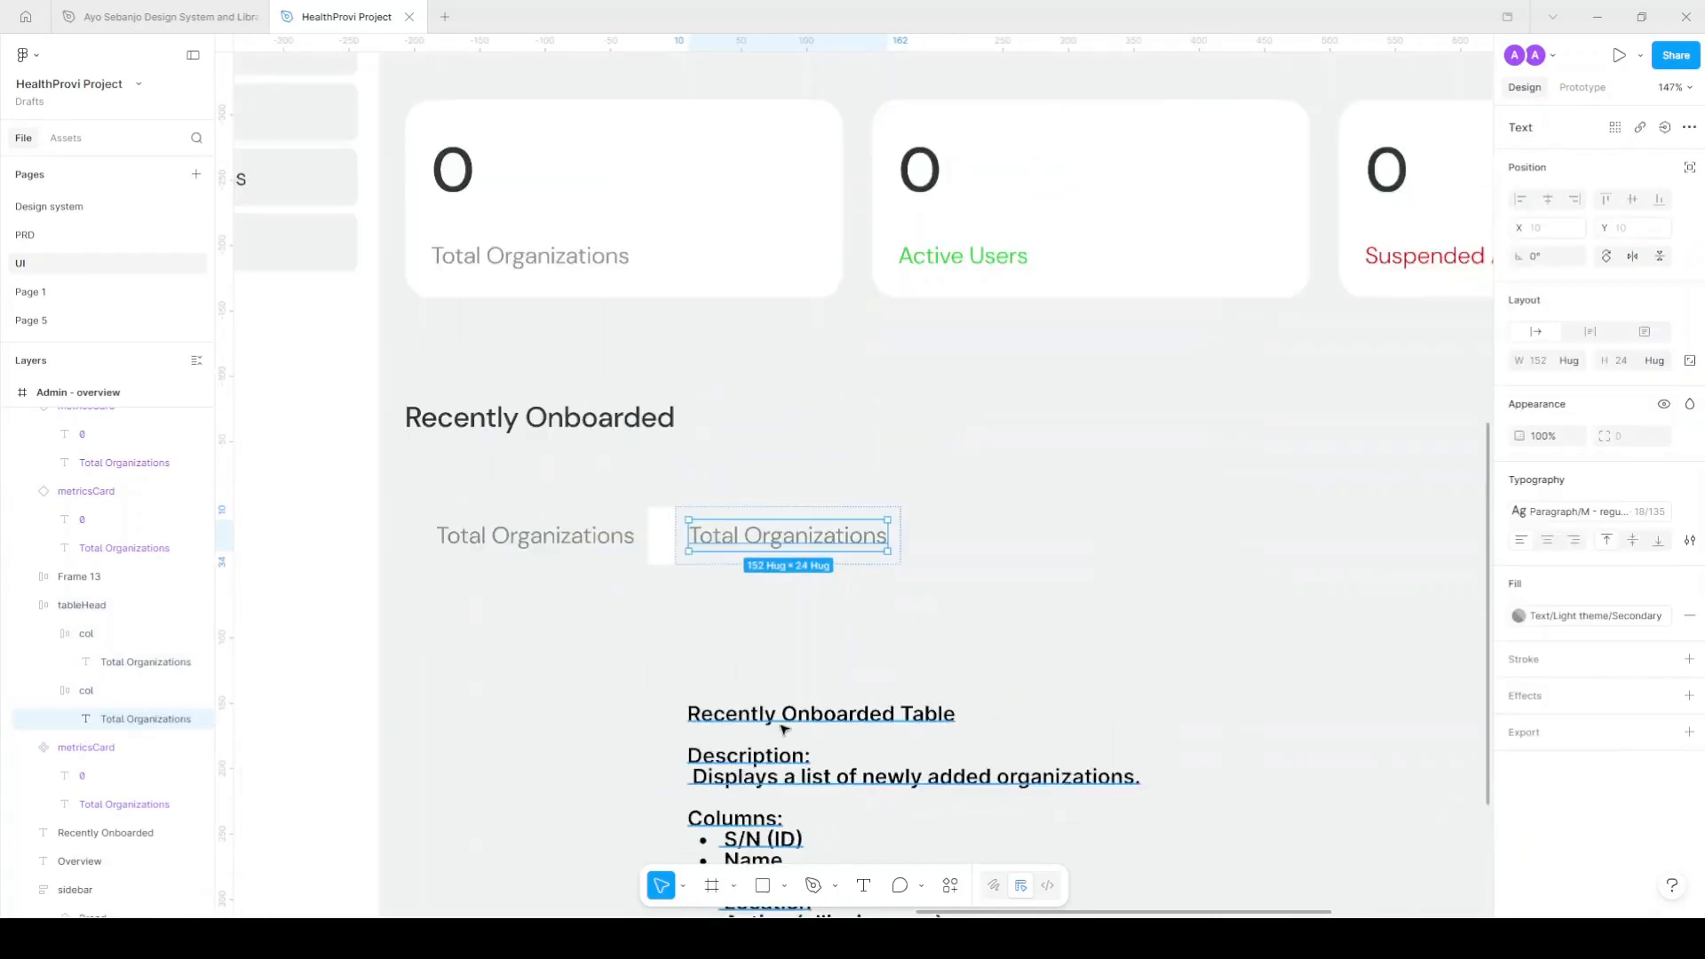
{"action": "scroll", "coordinate": [790, 771], "scroll_direction": "down", "scroll_amount": 2}
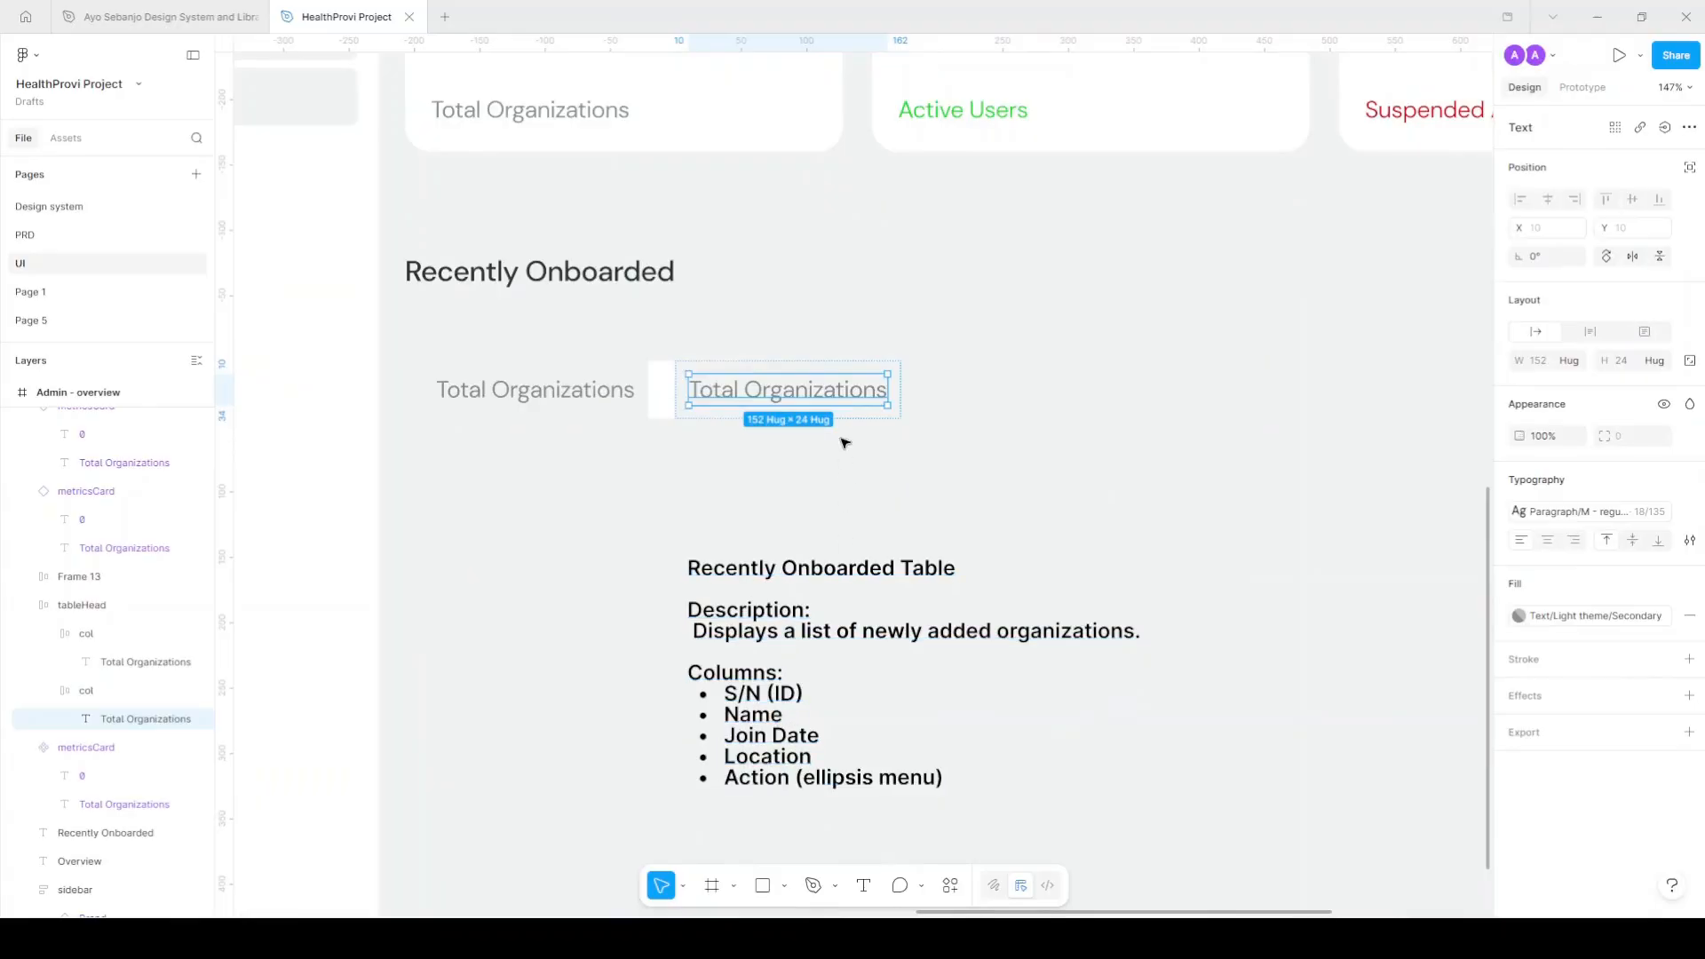
{"action": "left_click", "coordinate": [872, 363]}
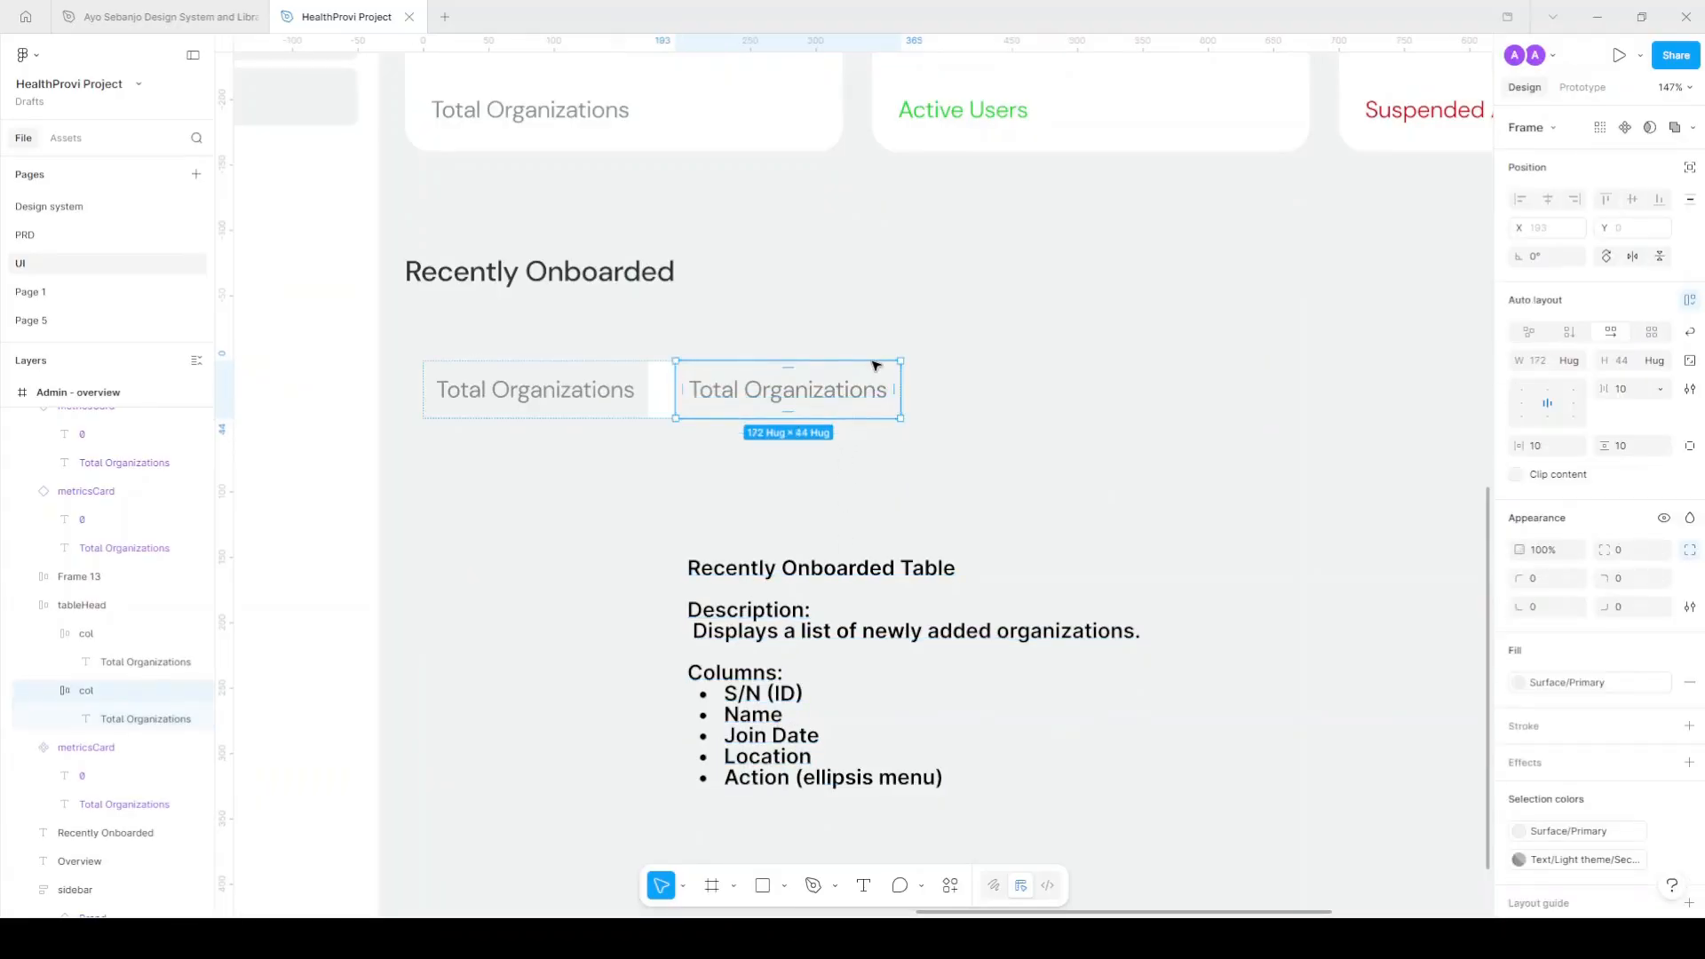
{"action": "key", "text": "ctrl+d"}
{"action": "key", "text": "ctrl+d"}
{"action": "key", "text": "ctrl+d"}
{"action": "scroll", "coordinate": [784, 478], "scroll_direction": "down", "scroll_amount": 2}
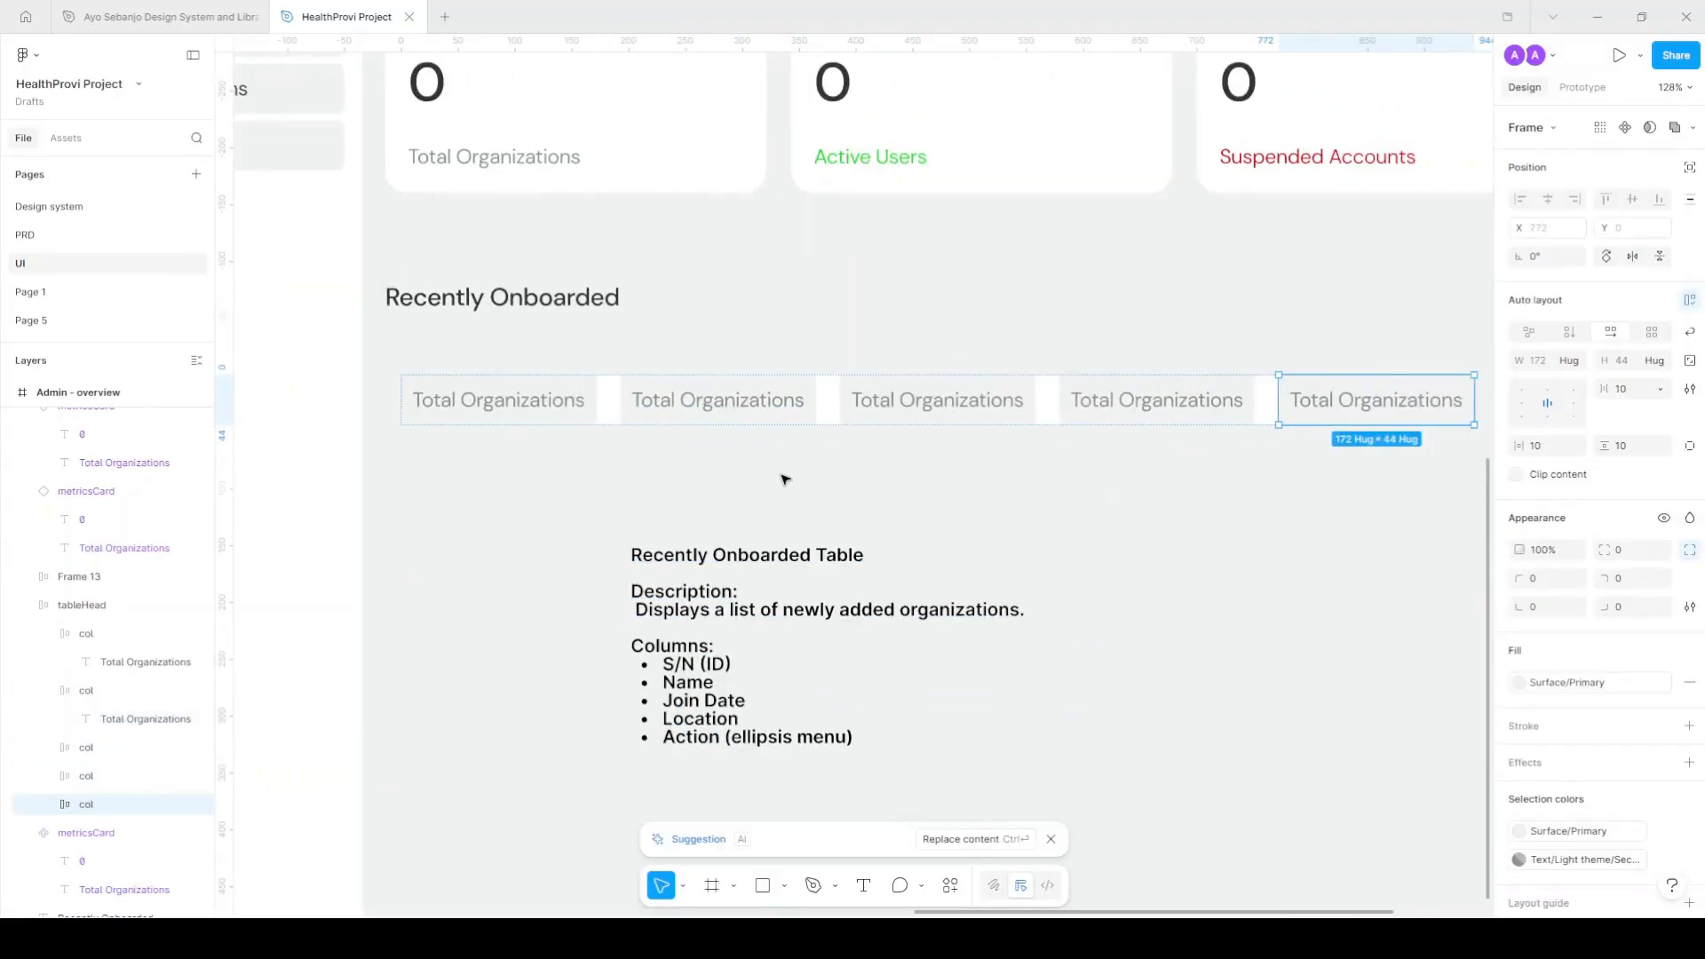
Rename the first two headers to S/N (ID) and Name of Organization.
{"action": "double_click", "coordinate": [494, 399]}
{"action": "type", "text": "S/N"}
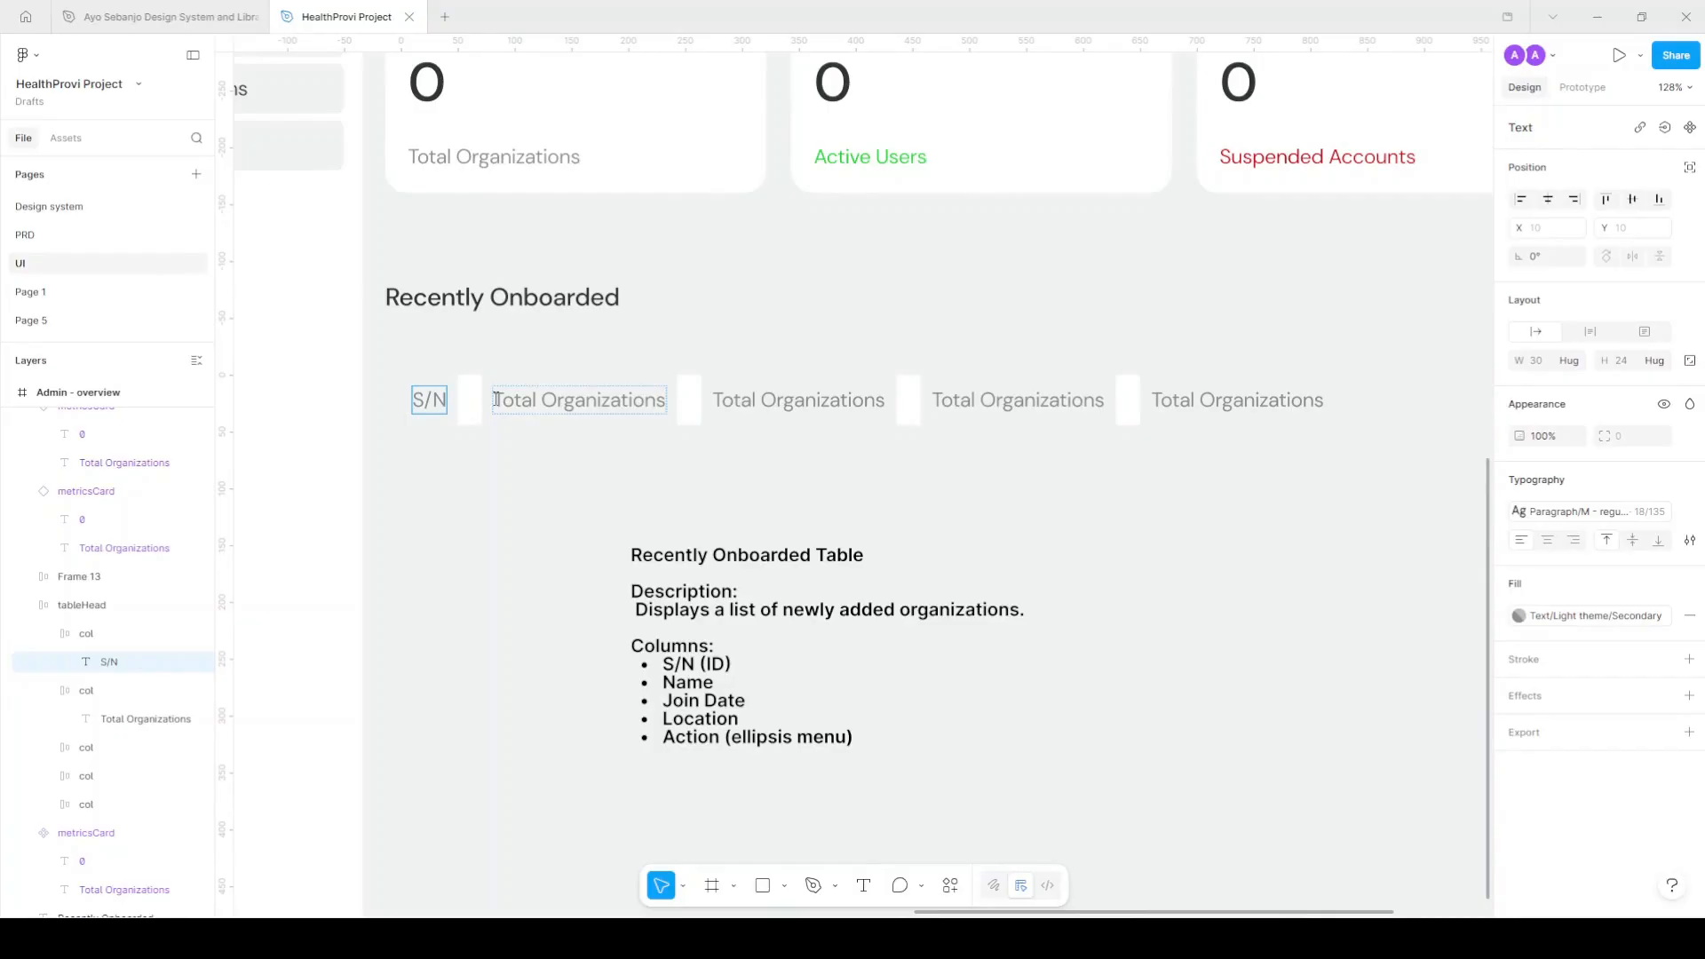
{"action": "type", "text": " (ID)"}
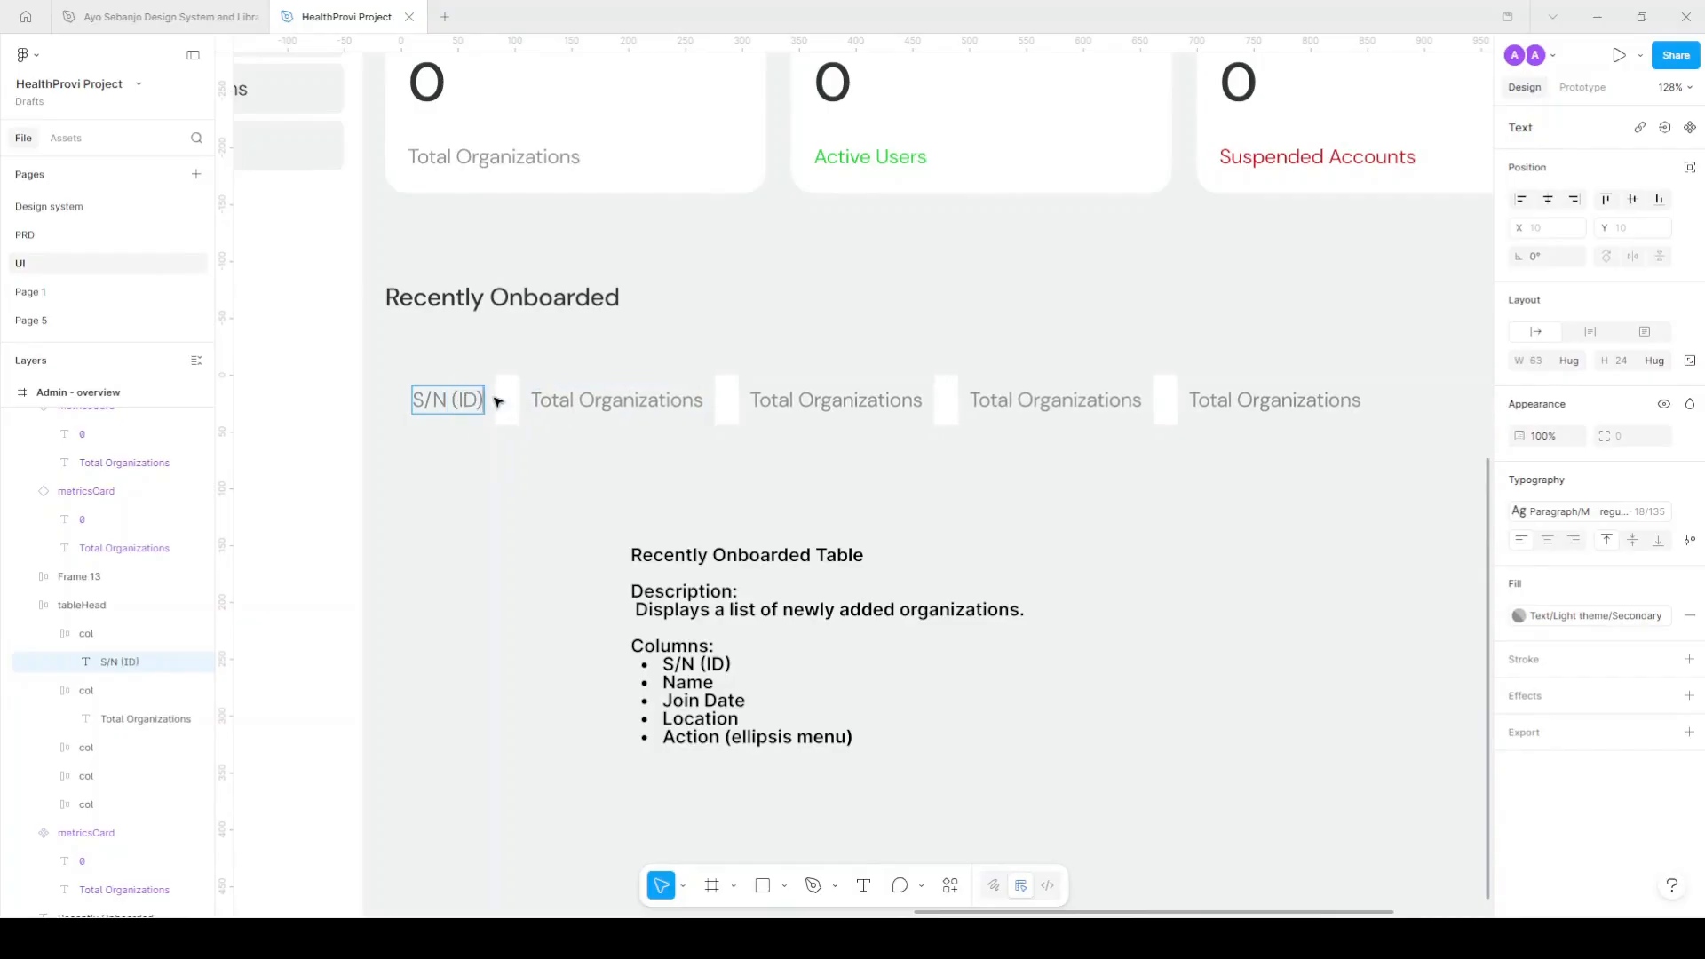
{"action": "key", "text": "Escape"}
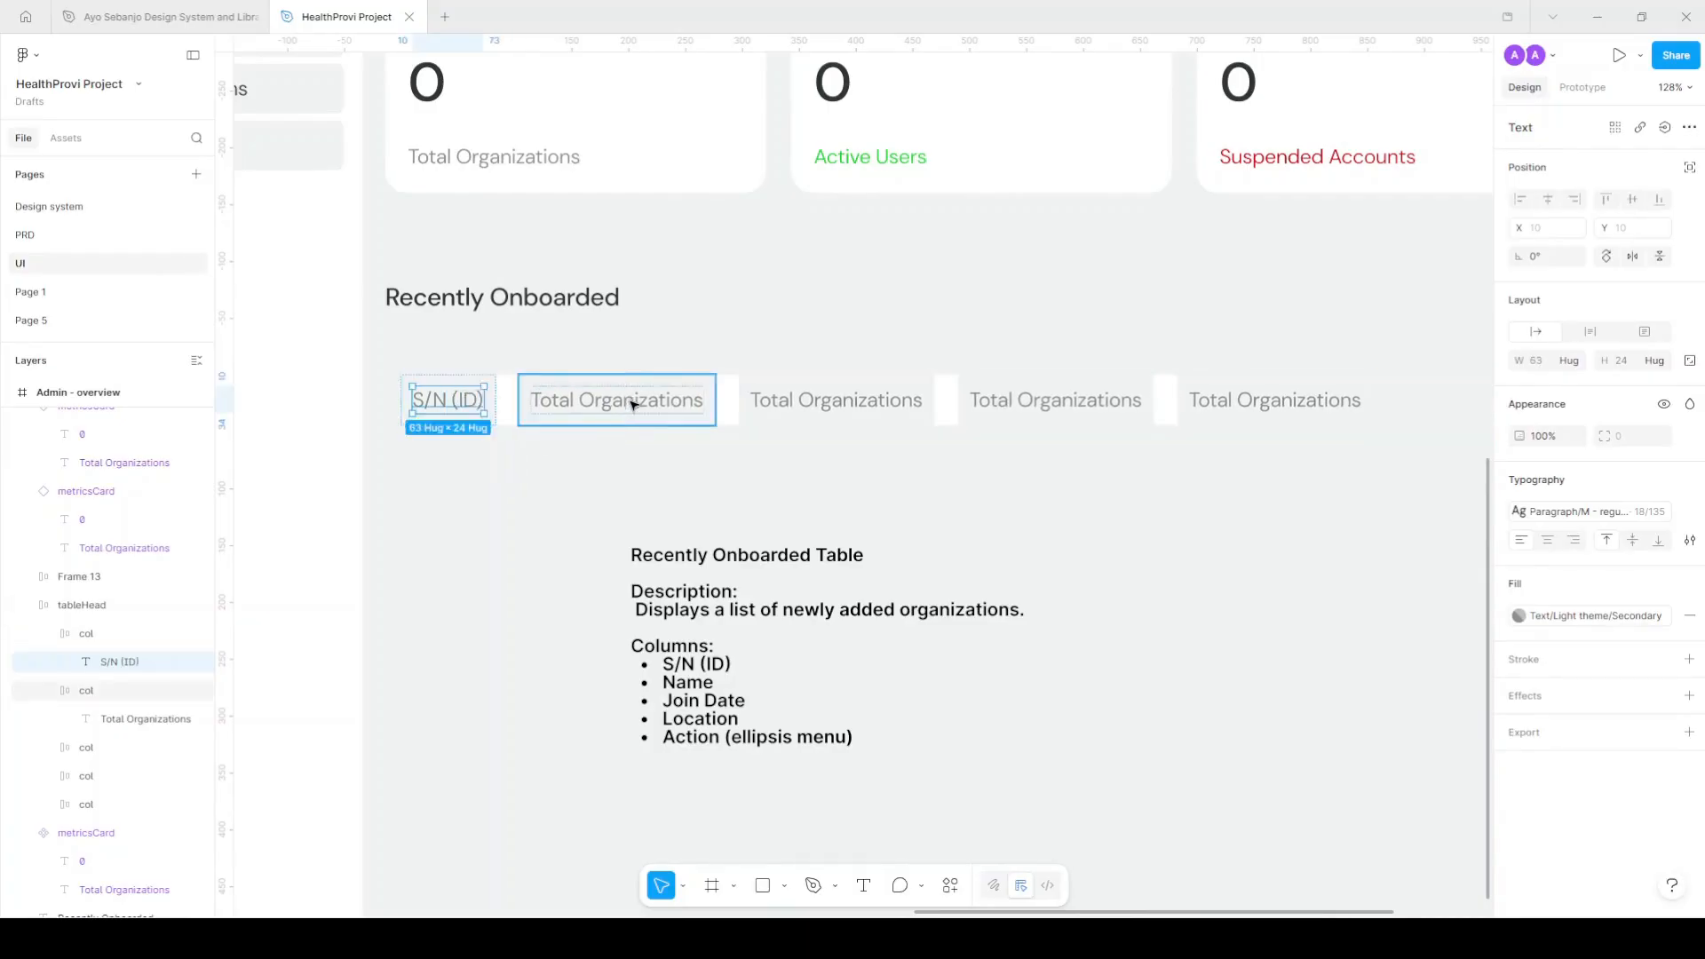
{"action": "double_click", "coordinate": [592, 399]}
{"action": "left_click", "coordinate": [584, 400]}
{"action": "key", "text": "BackSpace"}
{"action": "key", "text": "BackSpace"}
{"action": "key", "text": "BackSpace"}
{"action": "key", "text": "BackSpace"}
{"action": "key", "text": "BackSpace"}
{"action": "key", "text": "BackSpace"}
{"action": "type", "text": "Name "}
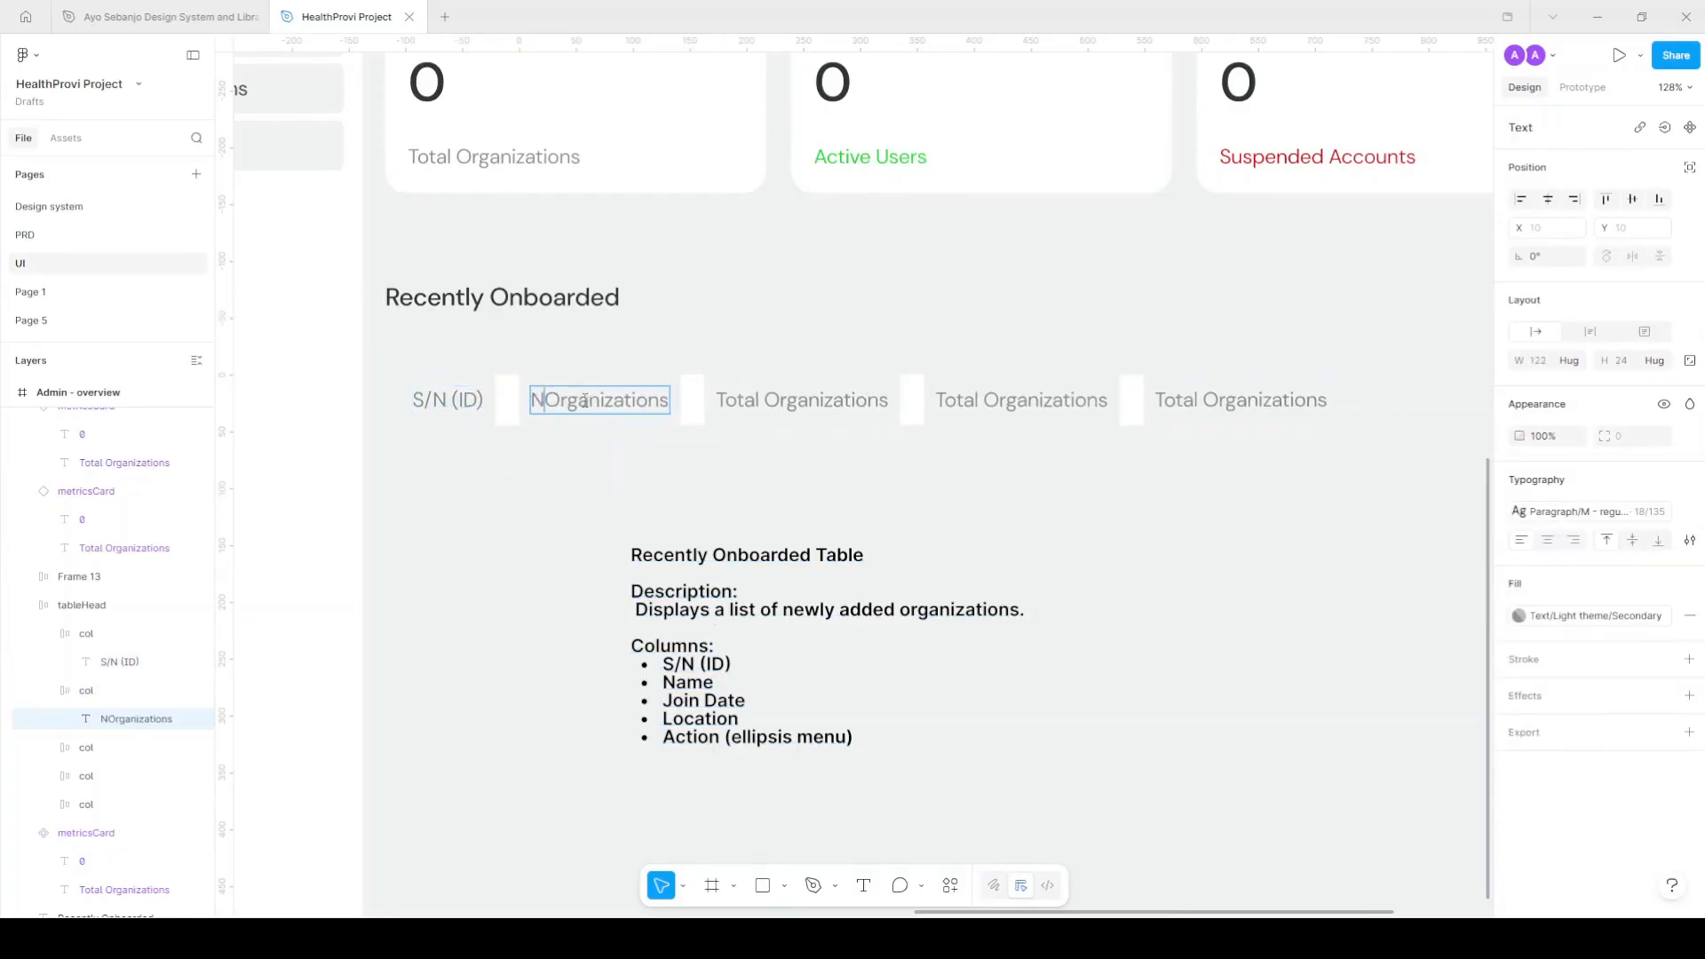
{"action": "type", "text": "of"}
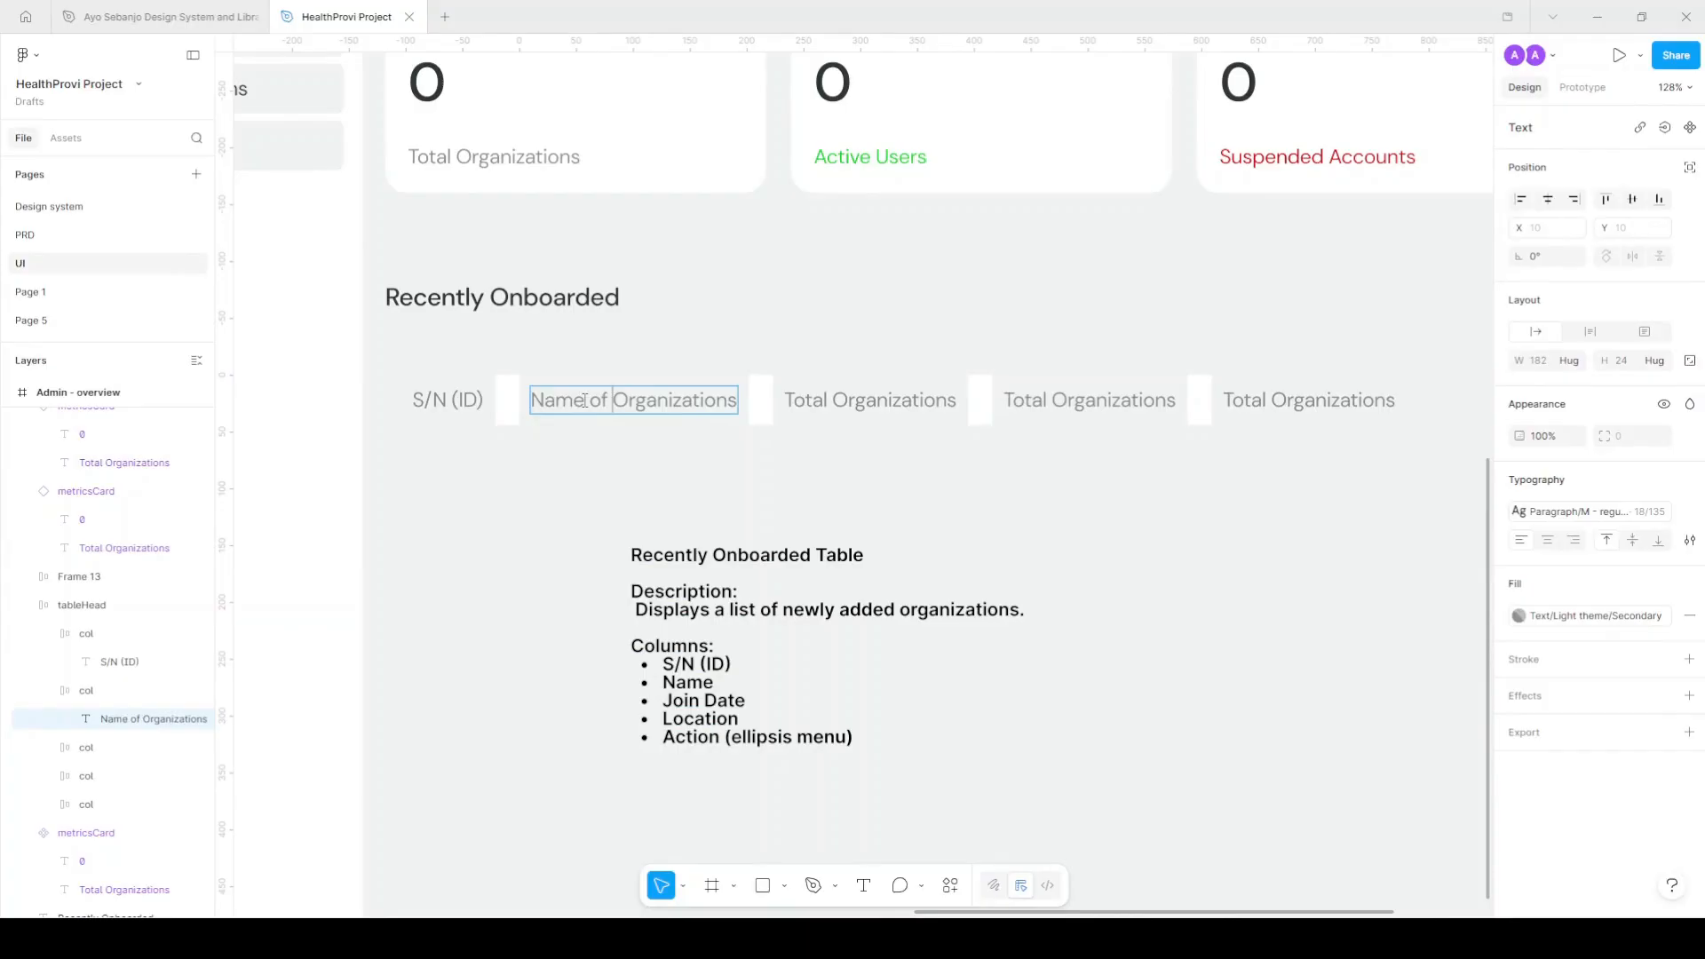
{"action": "key", "text": "BackSpace"}
Label the remaining headers Join Date, Location and Action, then show the layout guides.
{"action": "key", "text": "Tab"}
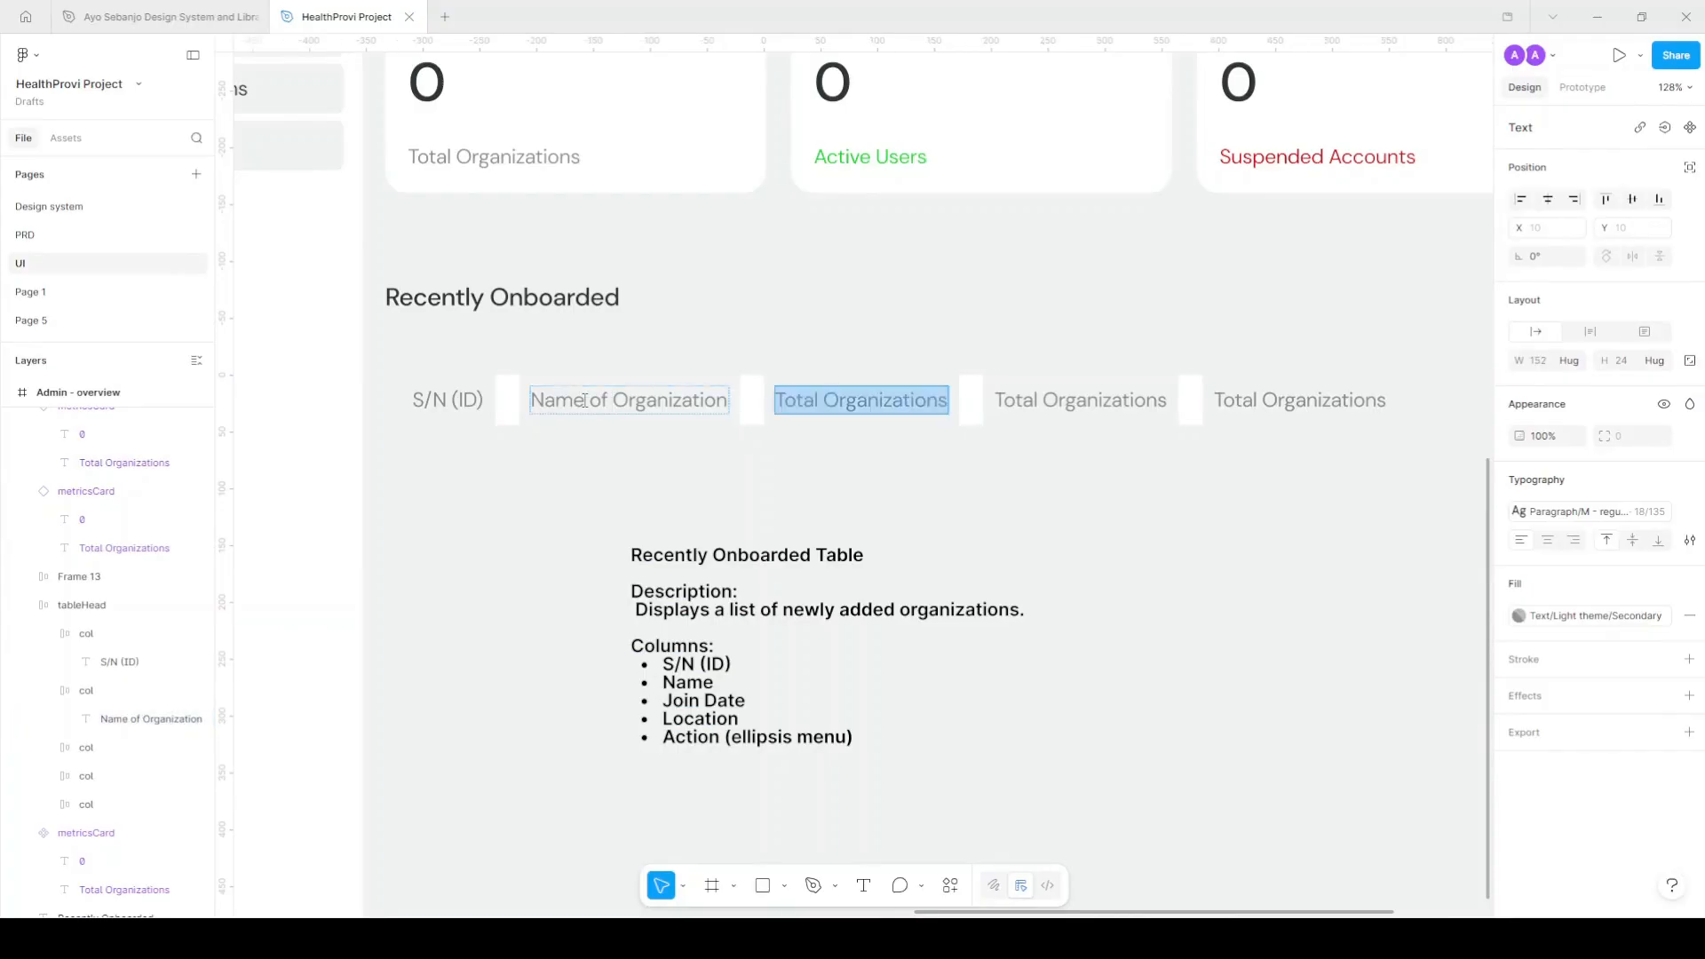
{"action": "type", "text": "Join Date"}
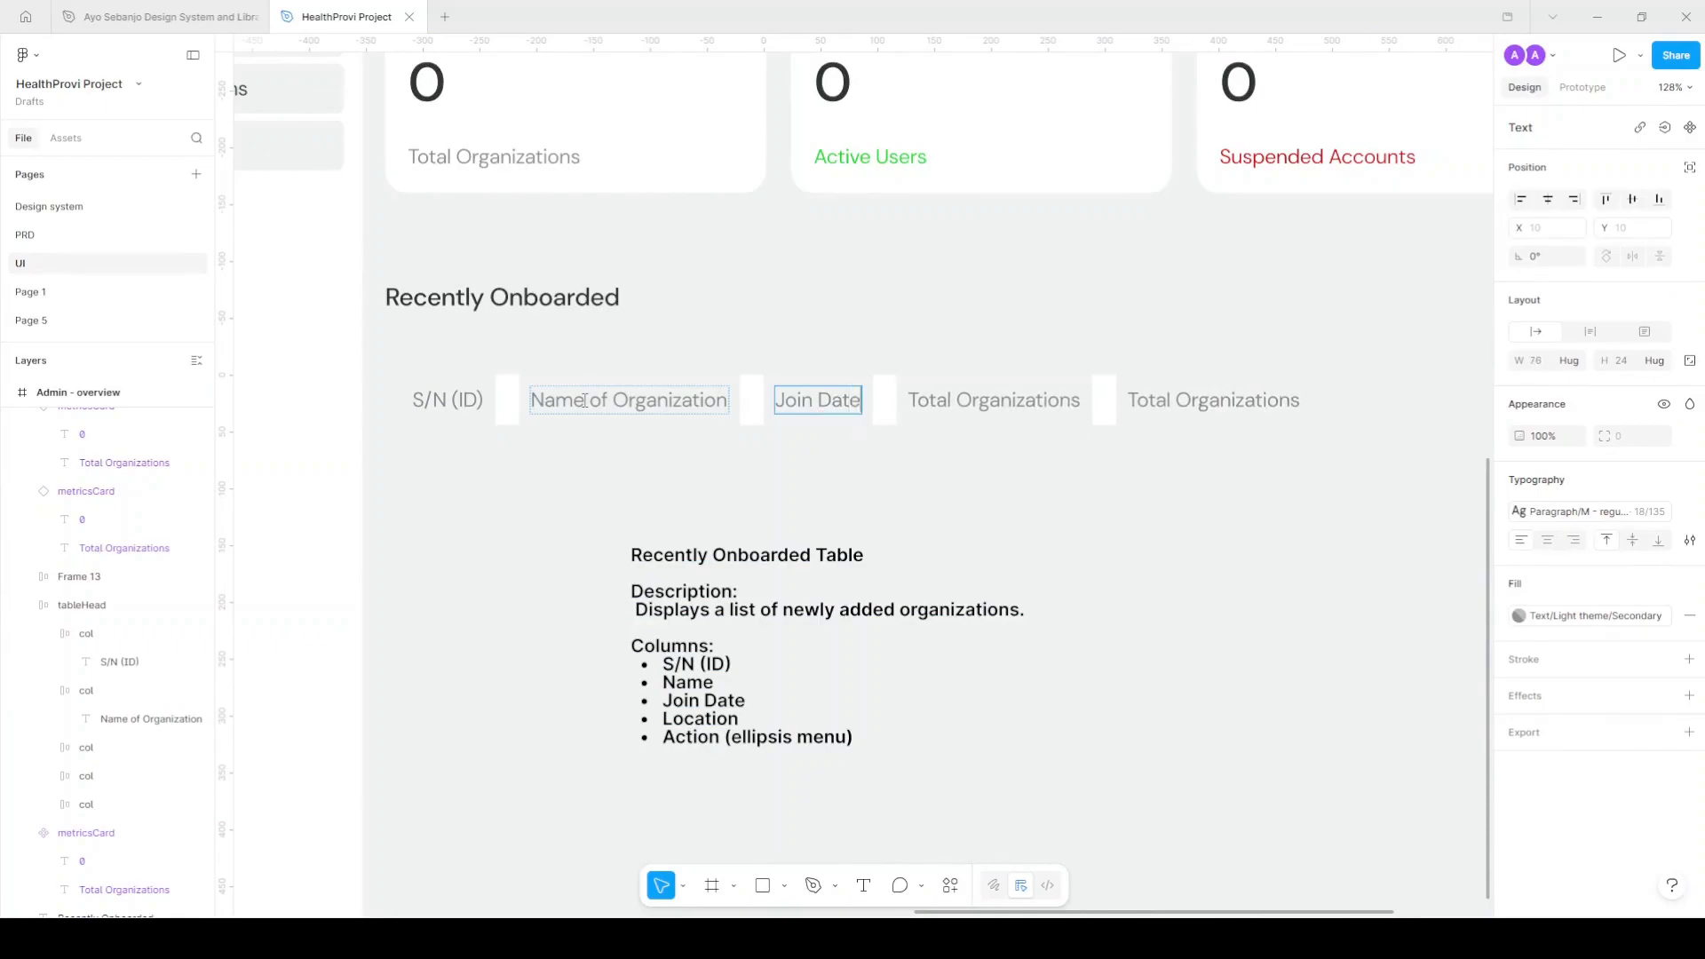
{"action": "key", "text": "Tab"}
{"action": "type", "text": "Location"}
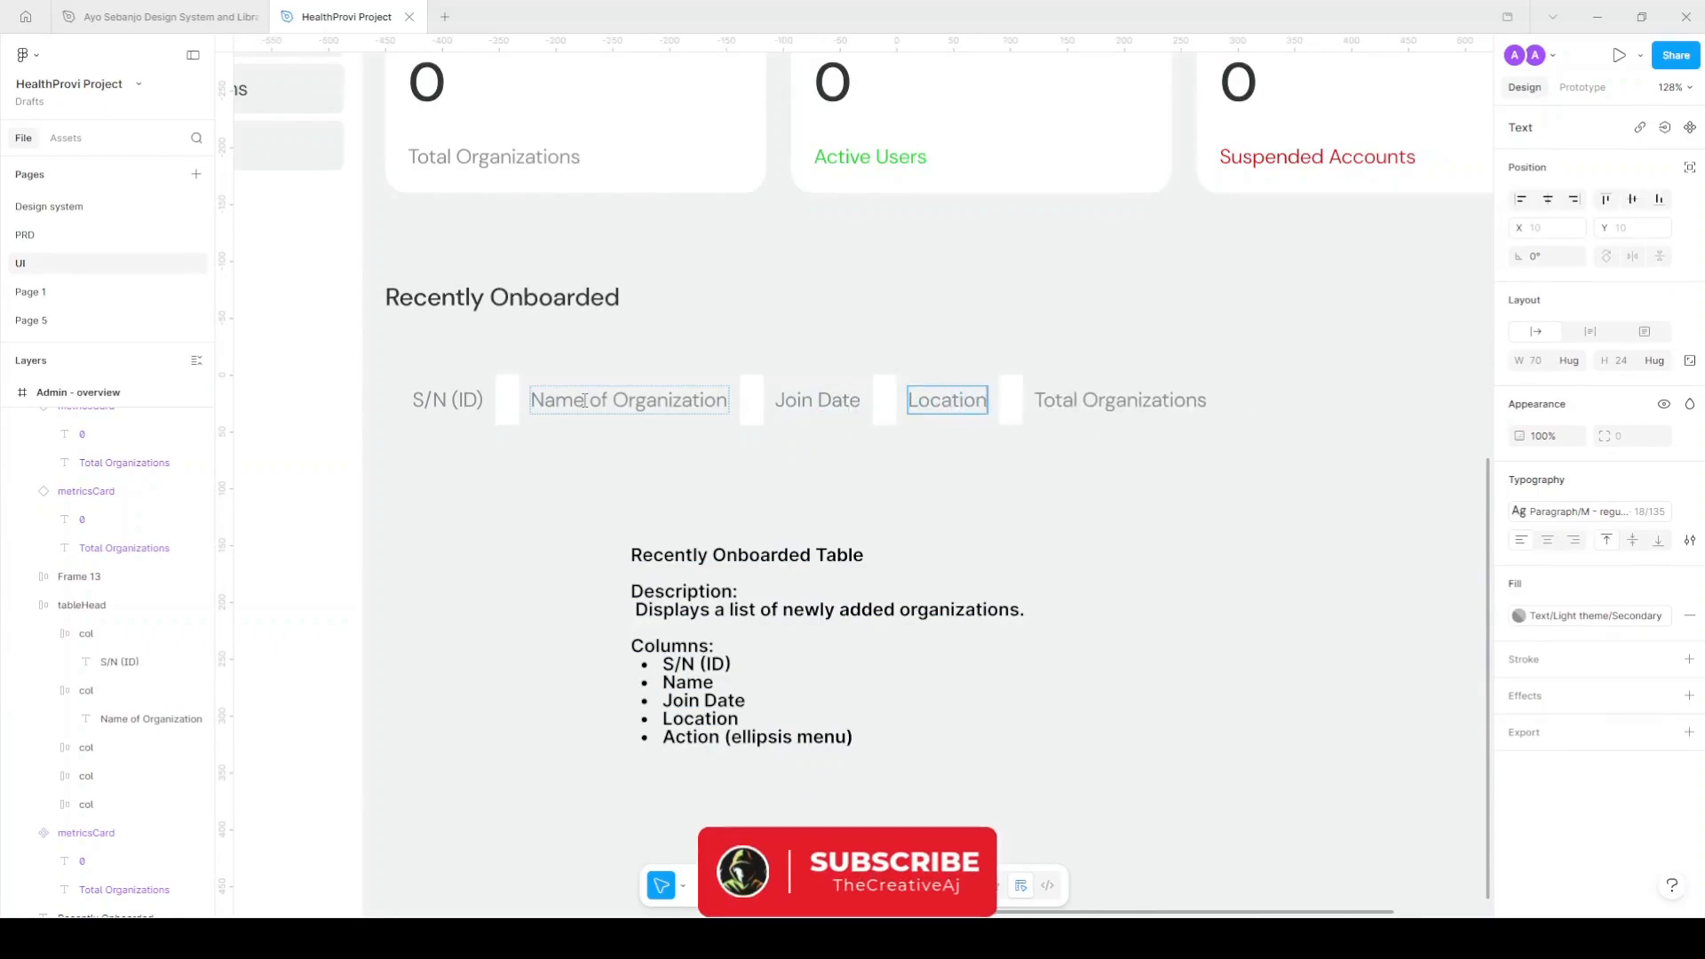
{"action": "key", "text": "Tab"}
{"action": "type", "text": "Action"}
{"action": "key", "text": "Escape"}
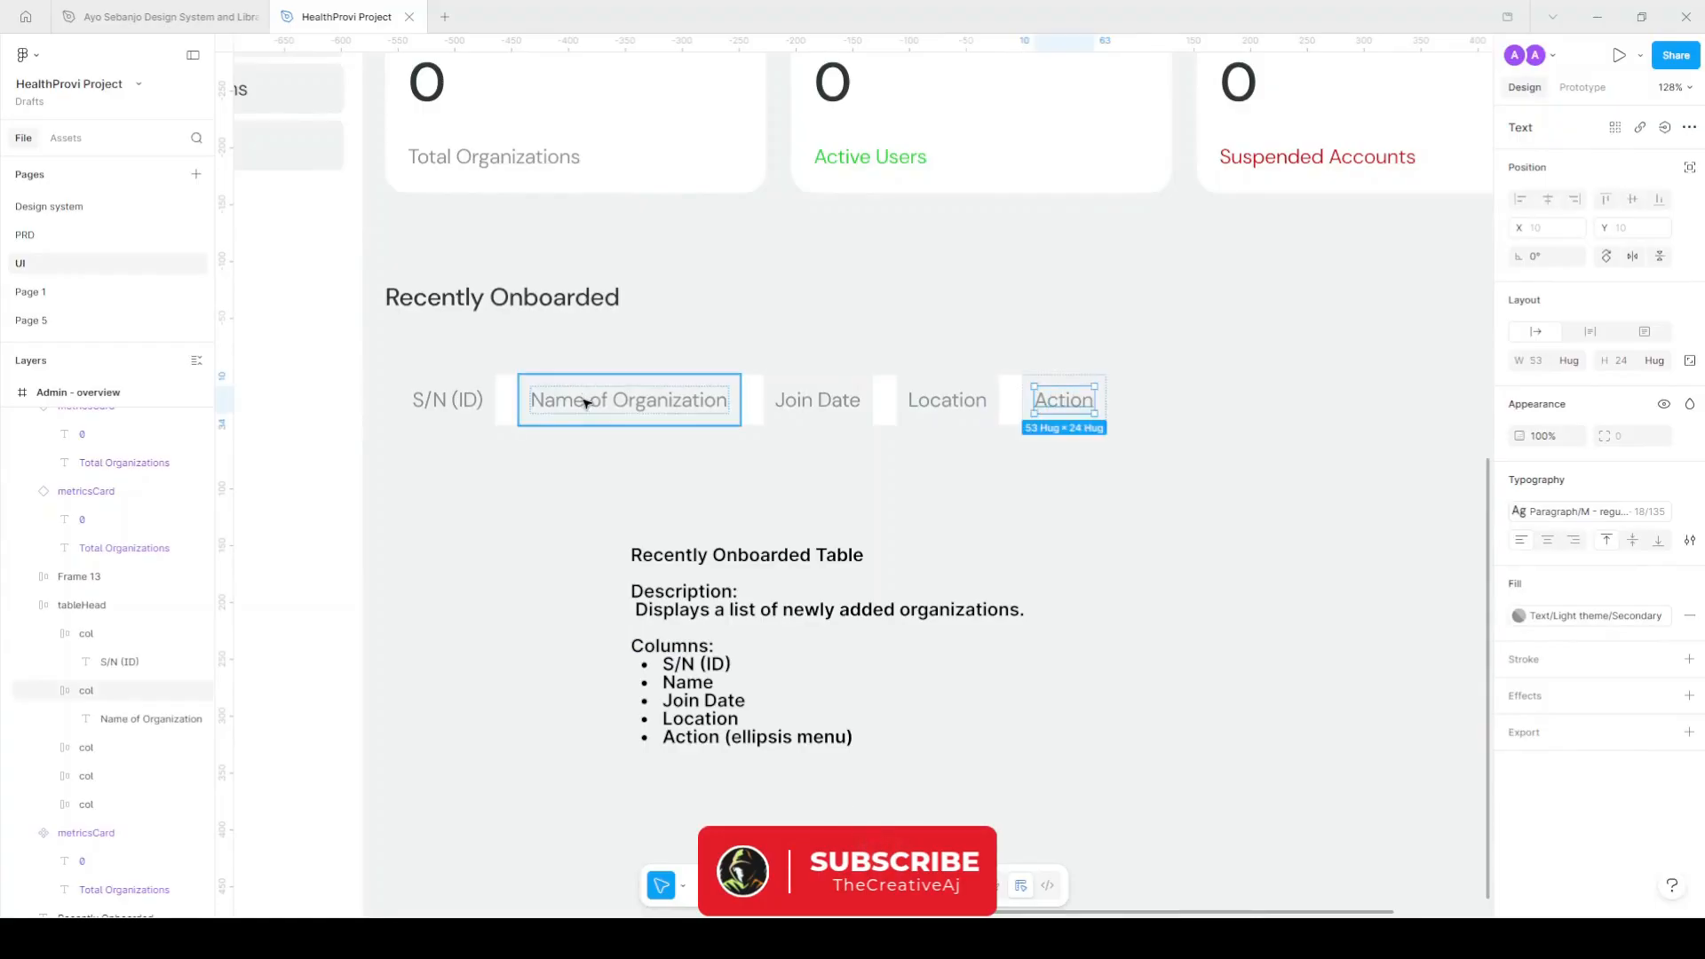
{"action": "left_click", "coordinate": [750, 406]}
{"action": "key", "text": "shift+g"}
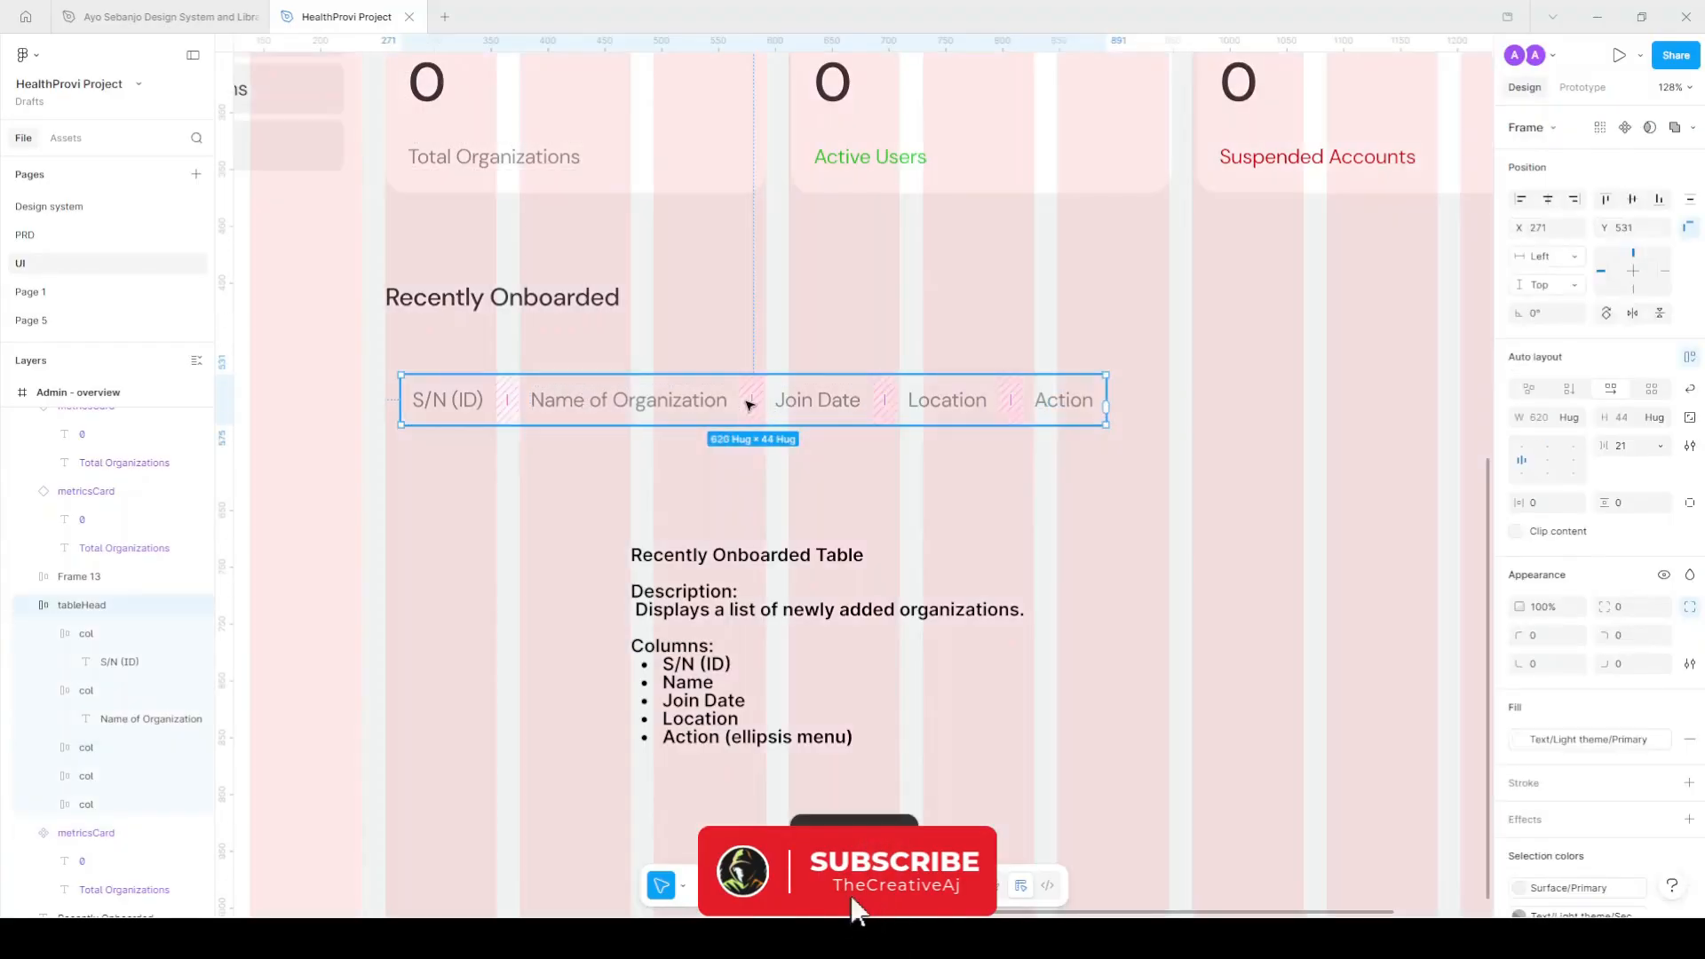
Stretch the header row across the content width and set all five columns to Fill container.
{"action": "left_click", "coordinate": [711, 475]}
{"action": "left_click", "coordinate": [757, 408]}
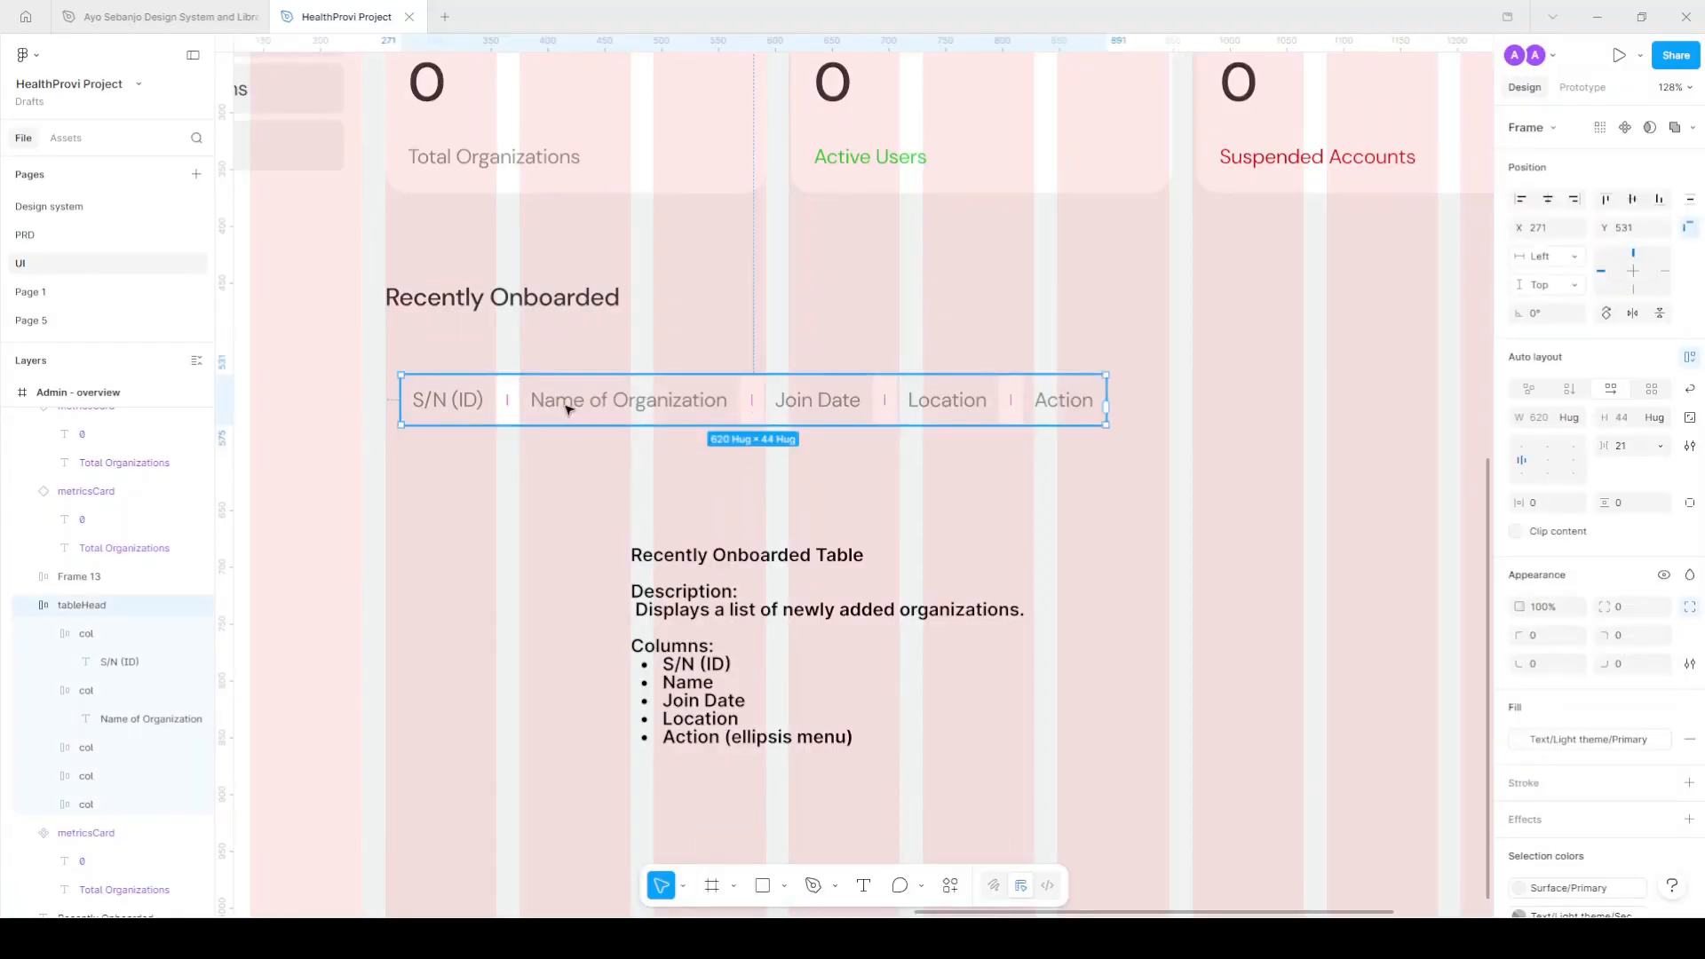
{"action": "left_click_drag", "start_coordinate": [568, 408], "coordinate": [552, 409]}
{"action": "scroll", "coordinate": [538, 415], "scroll_direction": "down", "scroll_amount": 3}
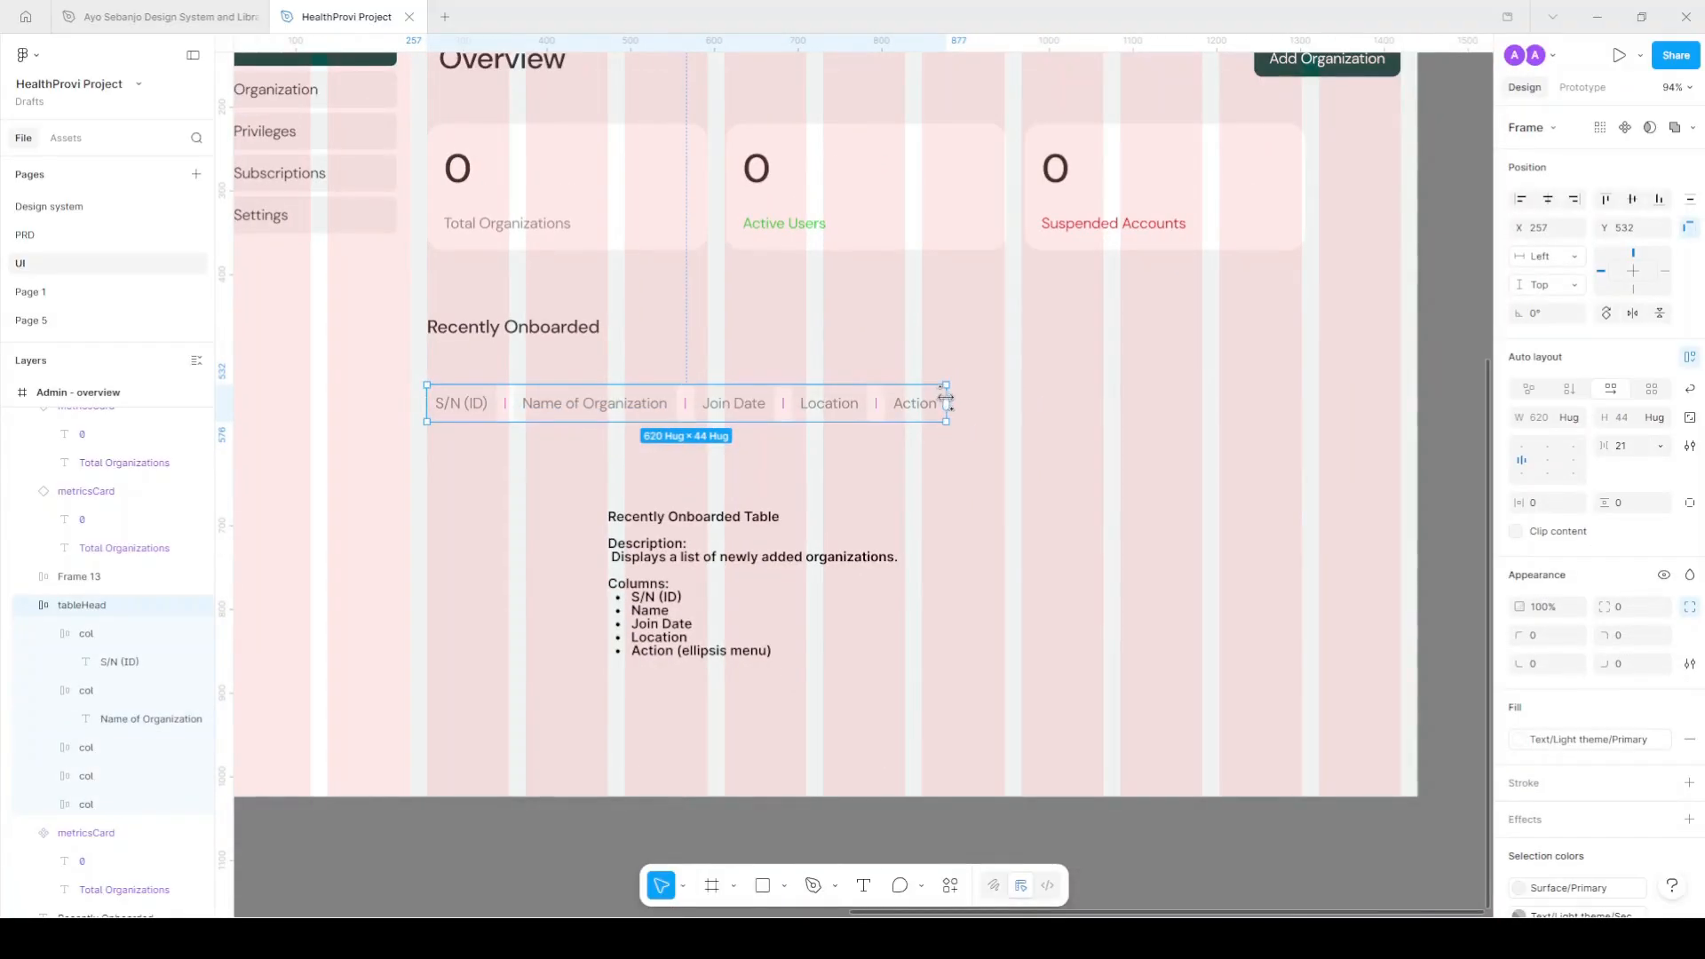
{"action": "scroll", "coordinate": [948, 398], "scroll_direction": "up", "scroll_amount": 3}
{"action": "left_click_drag", "start_coordinate": [1012, 391], "coordinate": [1306, 396]}
{"action": "scroll", "coordinate": [1306, 396], "scroll_direction": "down", "scroll_amount": 3}
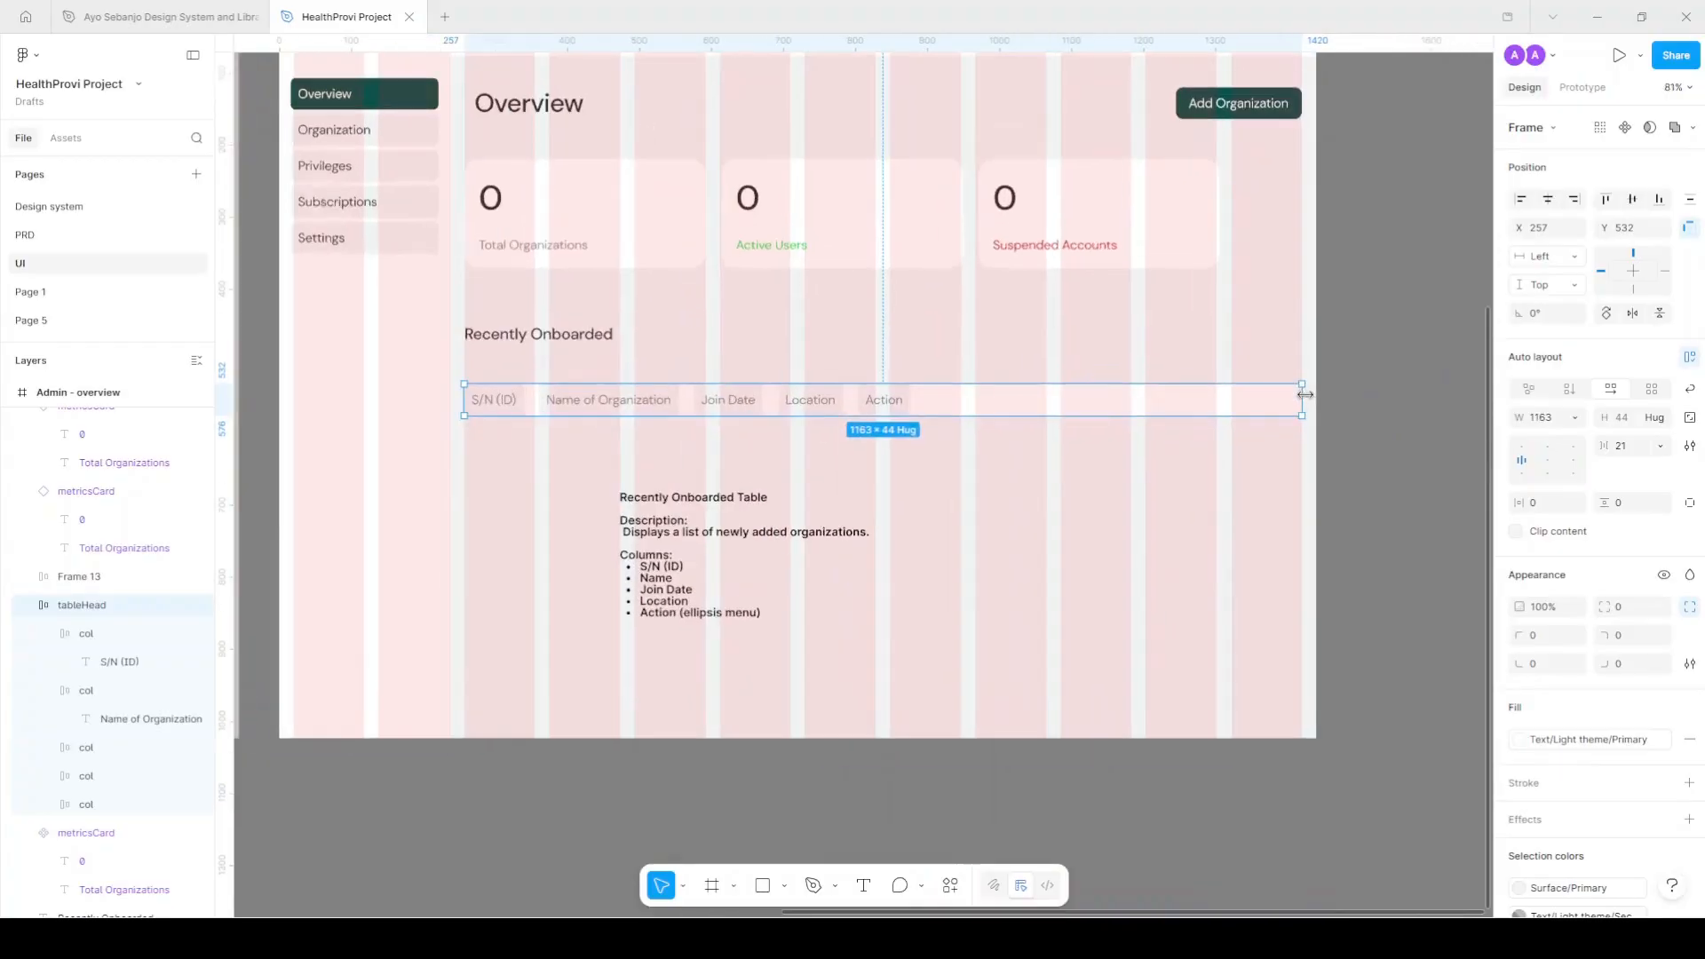
{"action": "scroll", "coordinate": [802, 408], "scroll_direction": "up", "scroll_amount": 3}
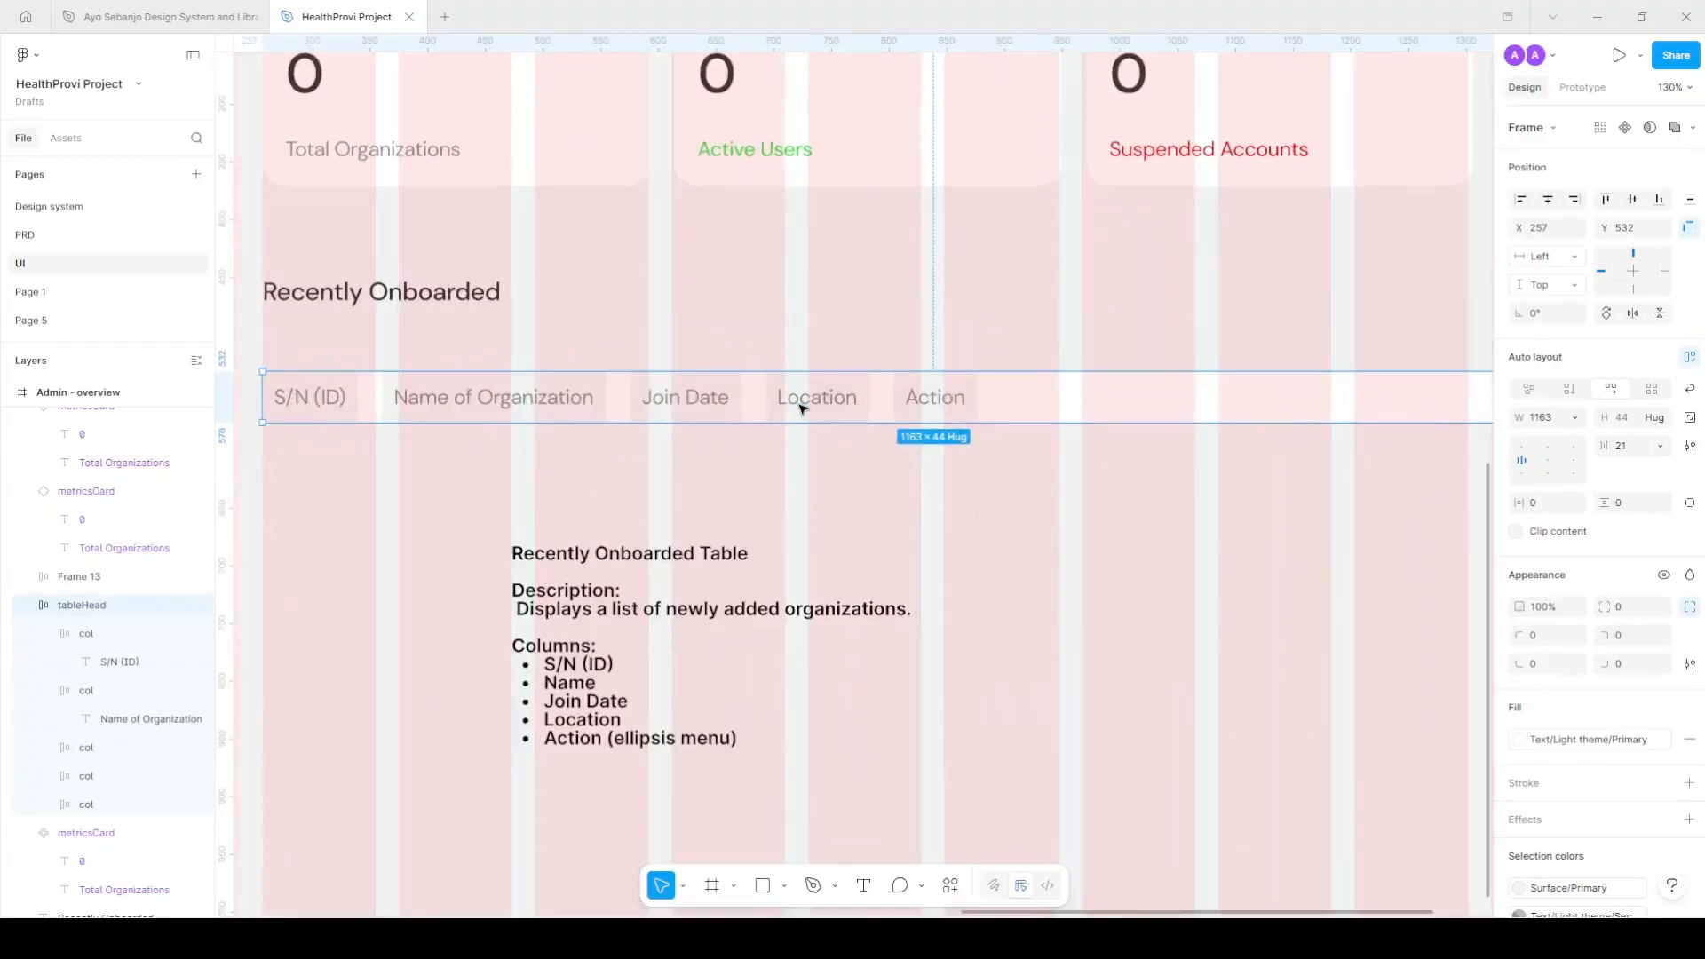
{"action": "scroll", "coordinate": [773, 408], "scroll_direction": "down", "scroll_amount": 2}
{"action": "key", "text": "Return"}
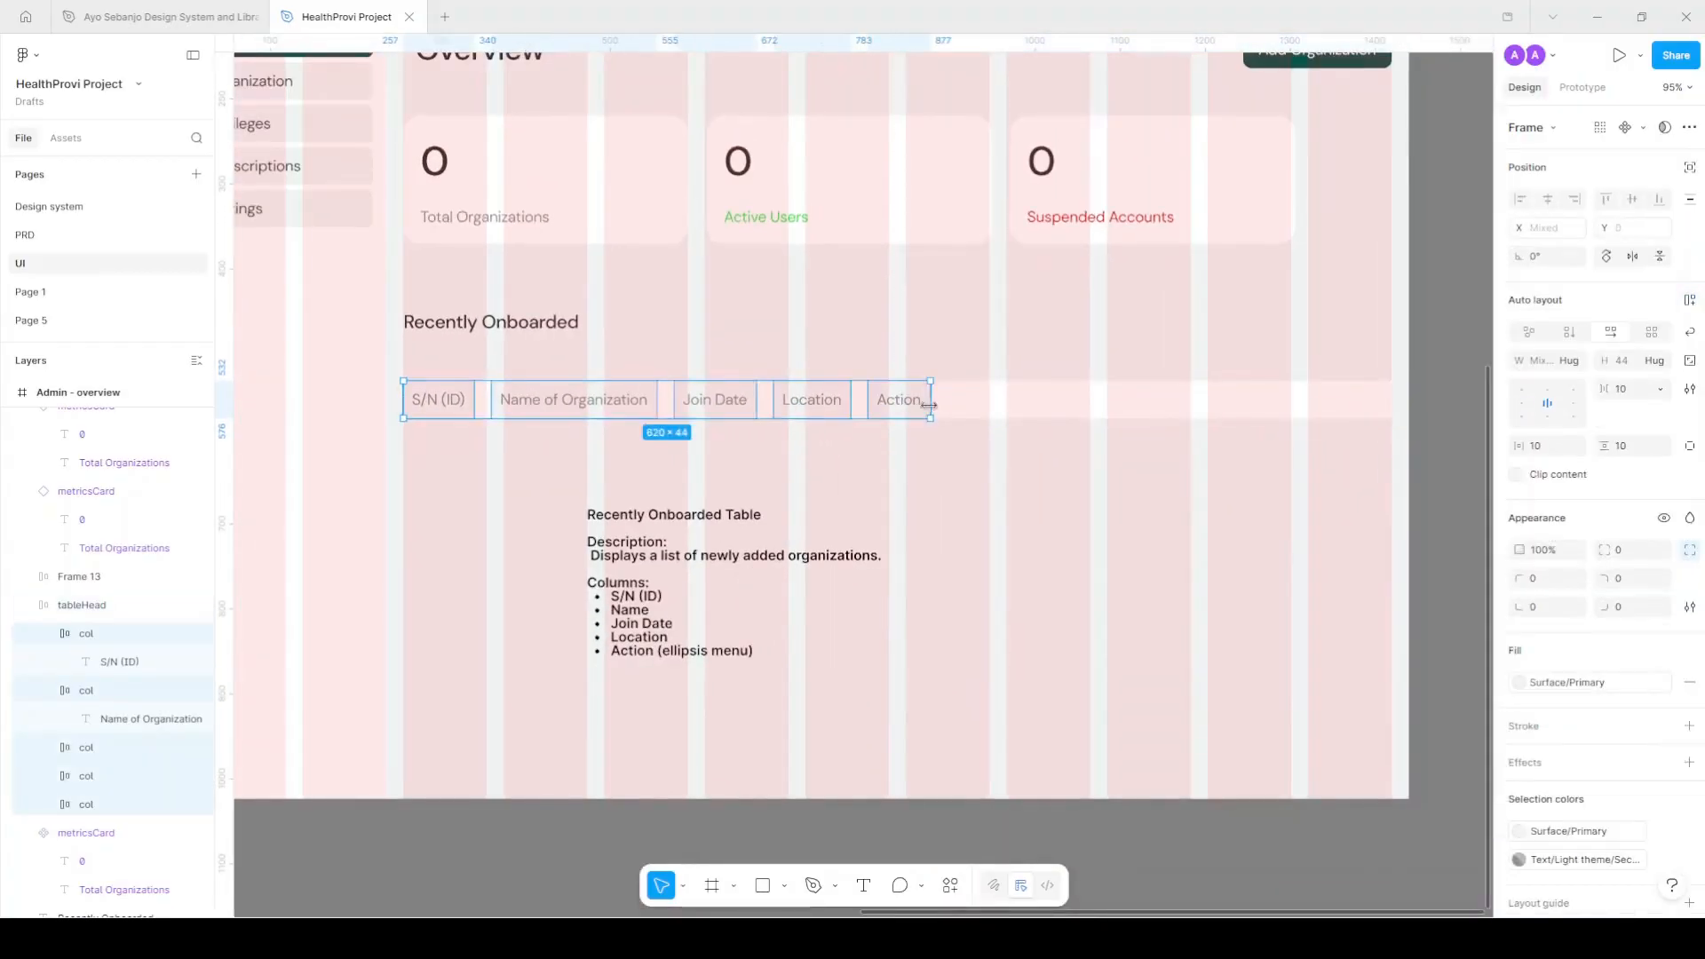
{"action": "left_click", "coordinate": [1576, 368]}
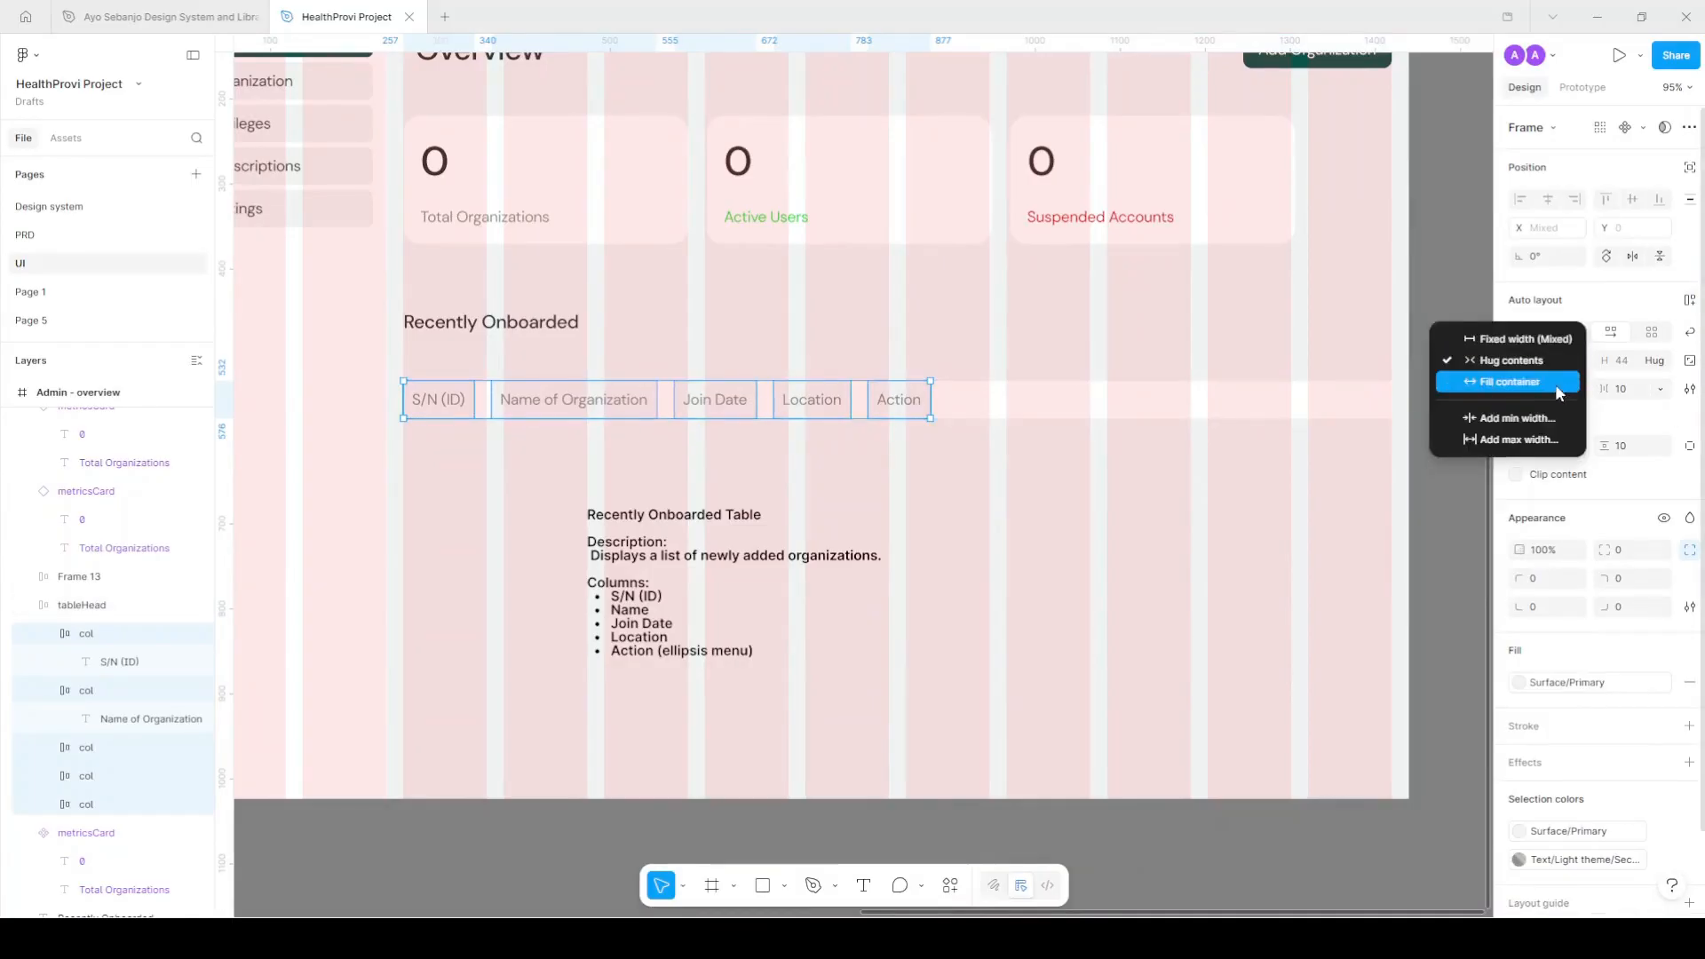
{"action": "left_click", "coordinate": [1559, 383]}
Fix the S/N (ID) column width at 96.
{"action": "left_click", "coordinate": [1314, 406]}
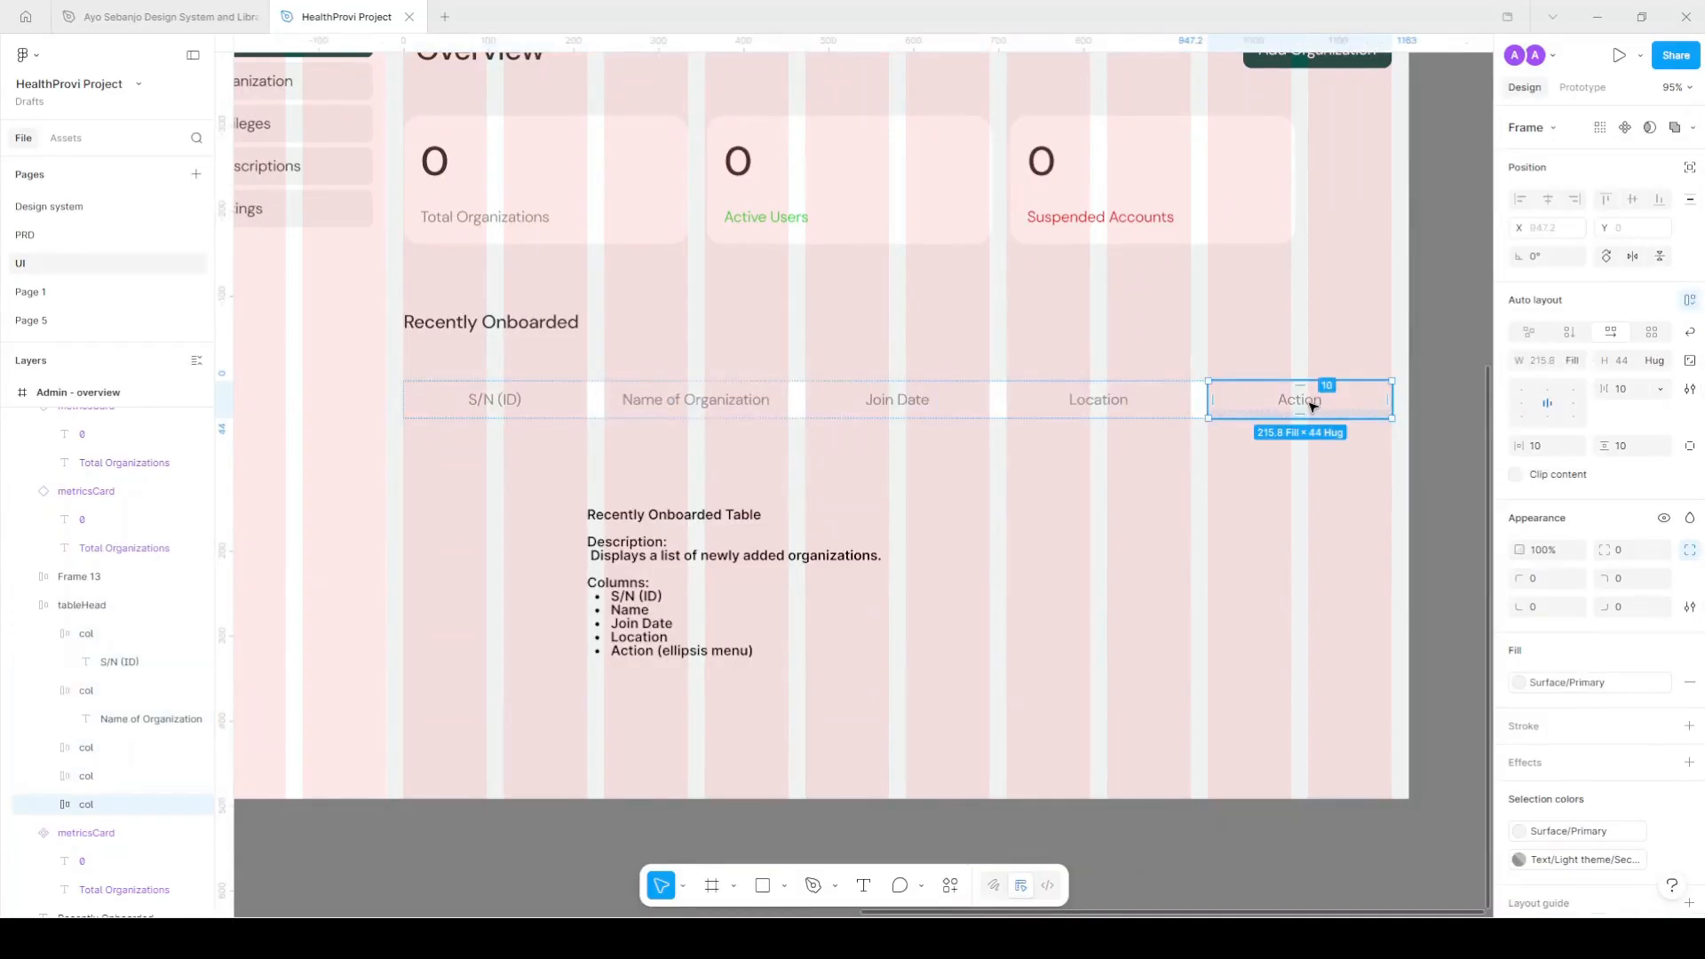
{"action": "left_click", "coordinate": [565, 400]}
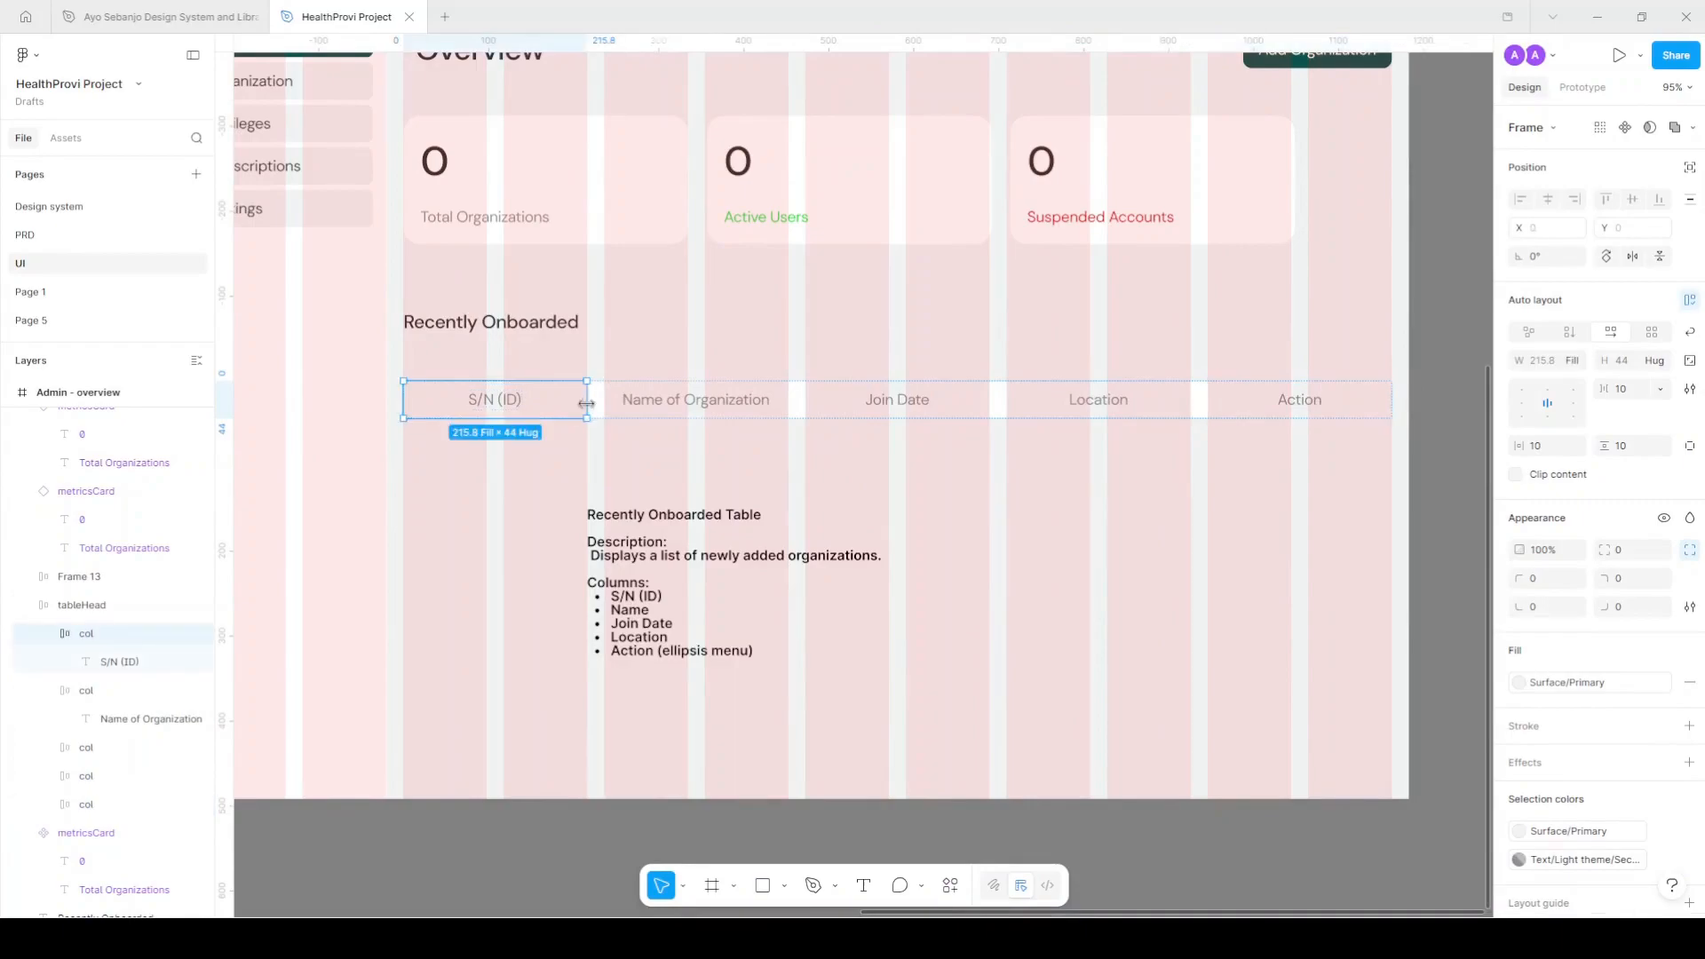
{"action": "left_click", "coordinate": [1543, 359]}
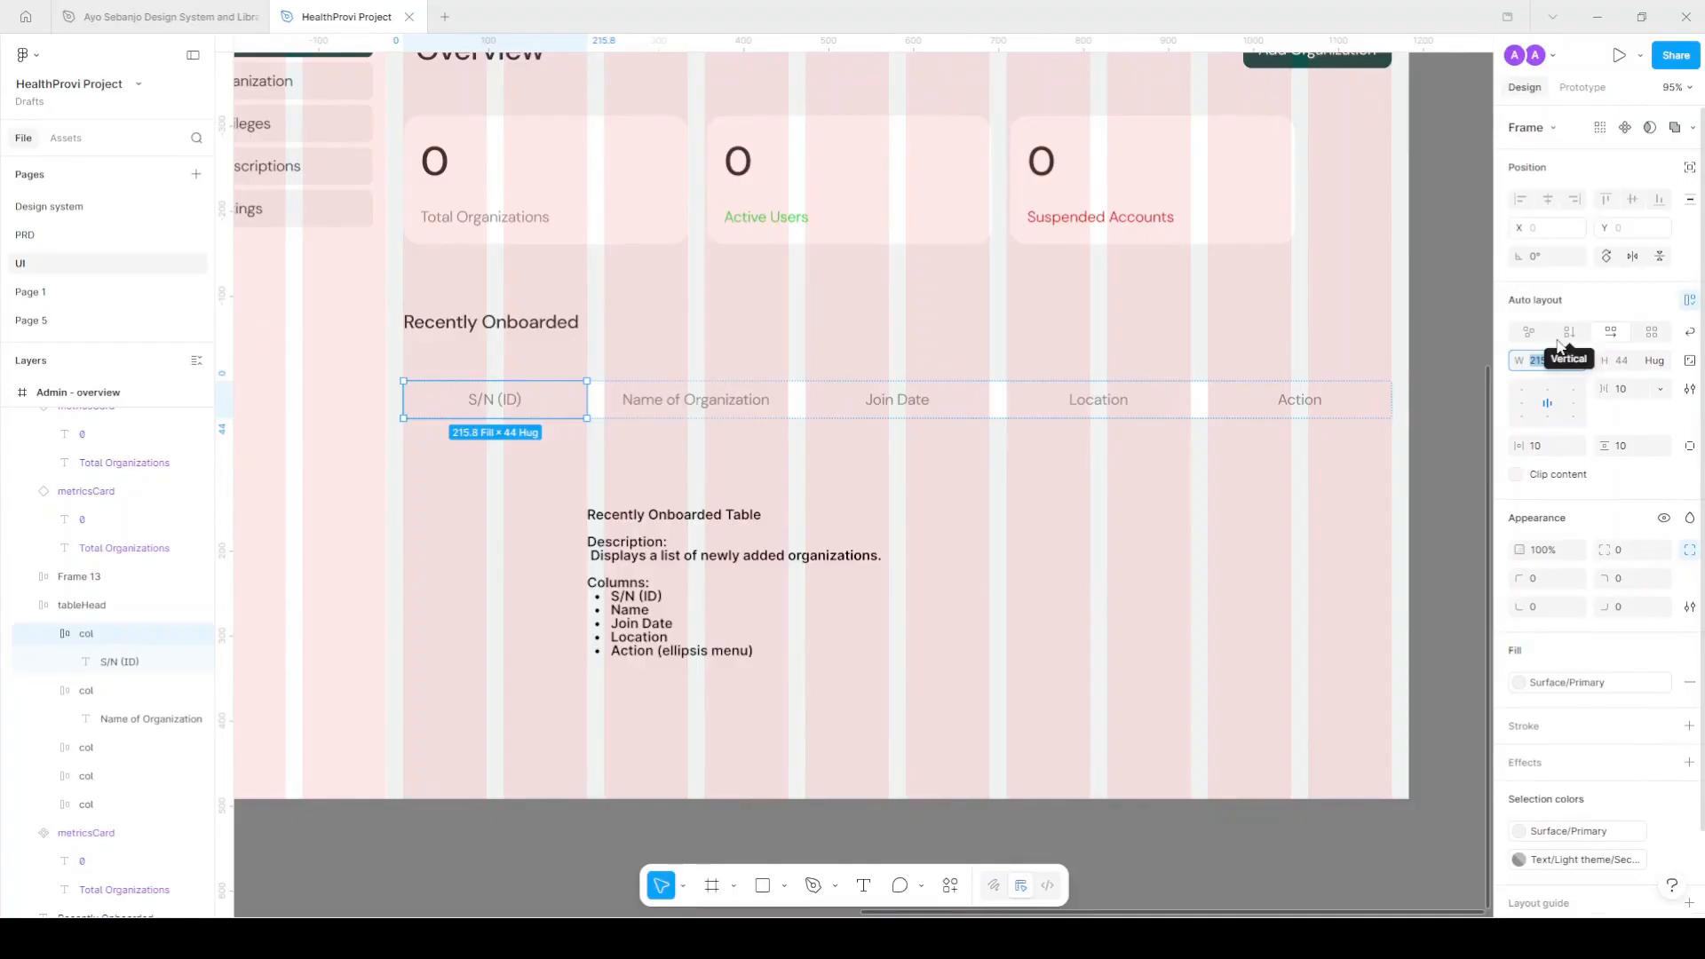
{"action": "key", "text": "Return"}
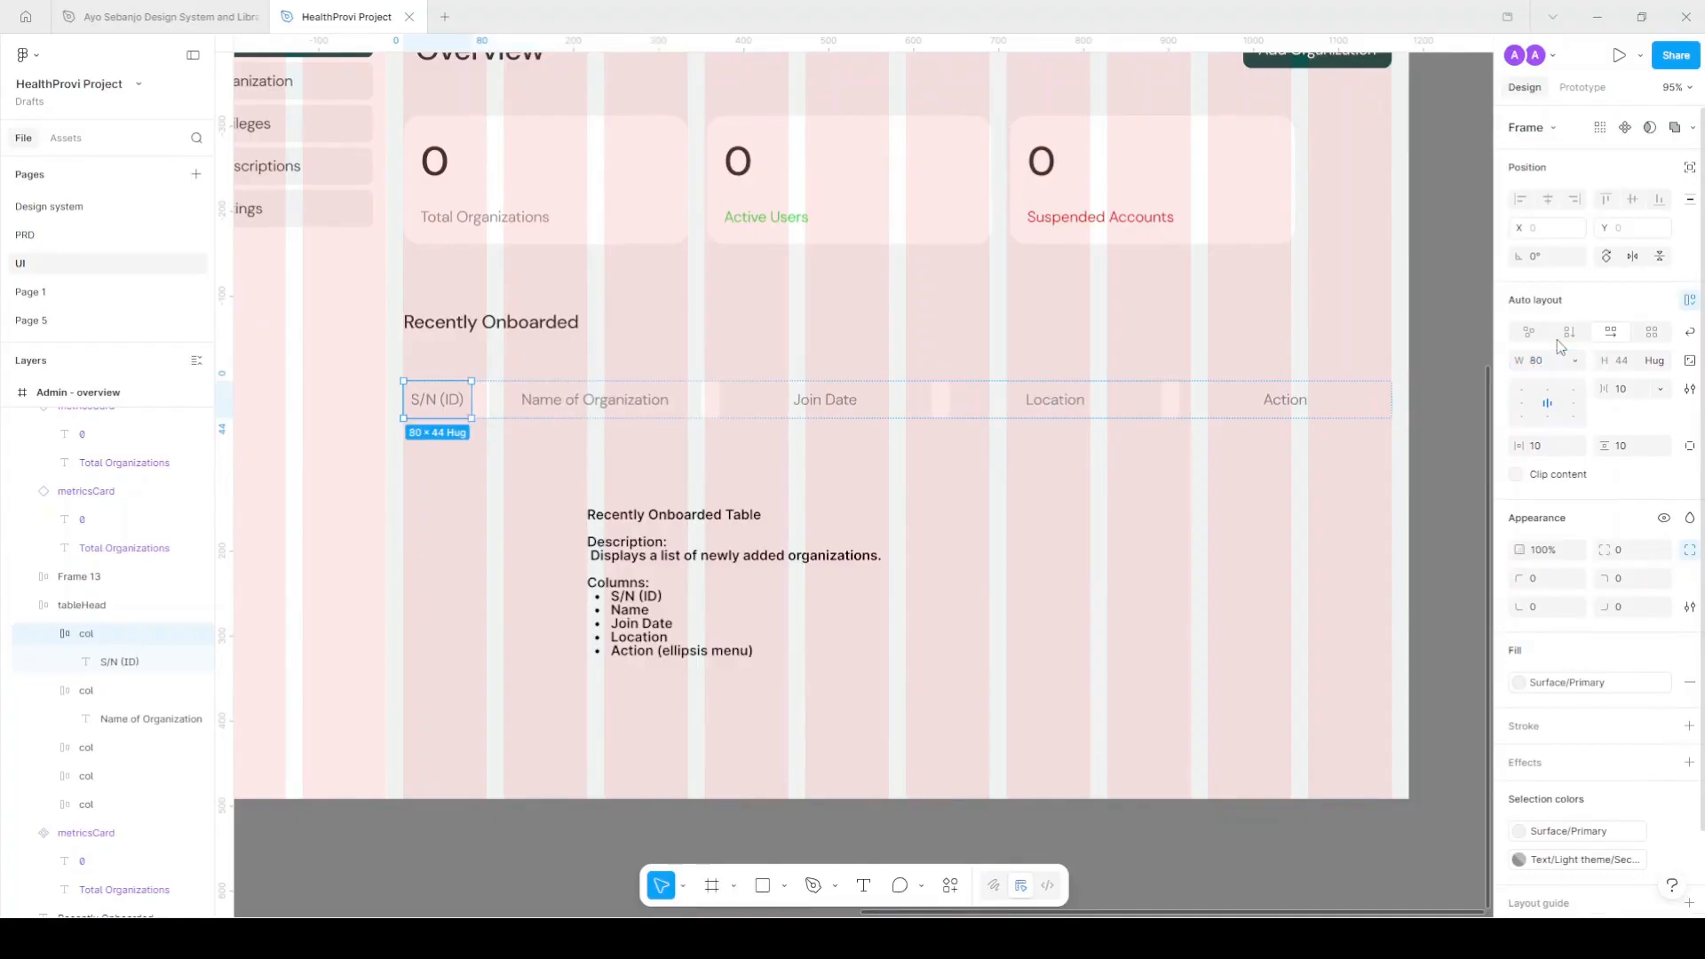
{"action": "left_click", "coordinate": [1558, 339]}
{"action": "left_click", "coordinate": [1552, 364]}
{"action": "type", "text": "96"}
{"action": "key", "text": "Return"}
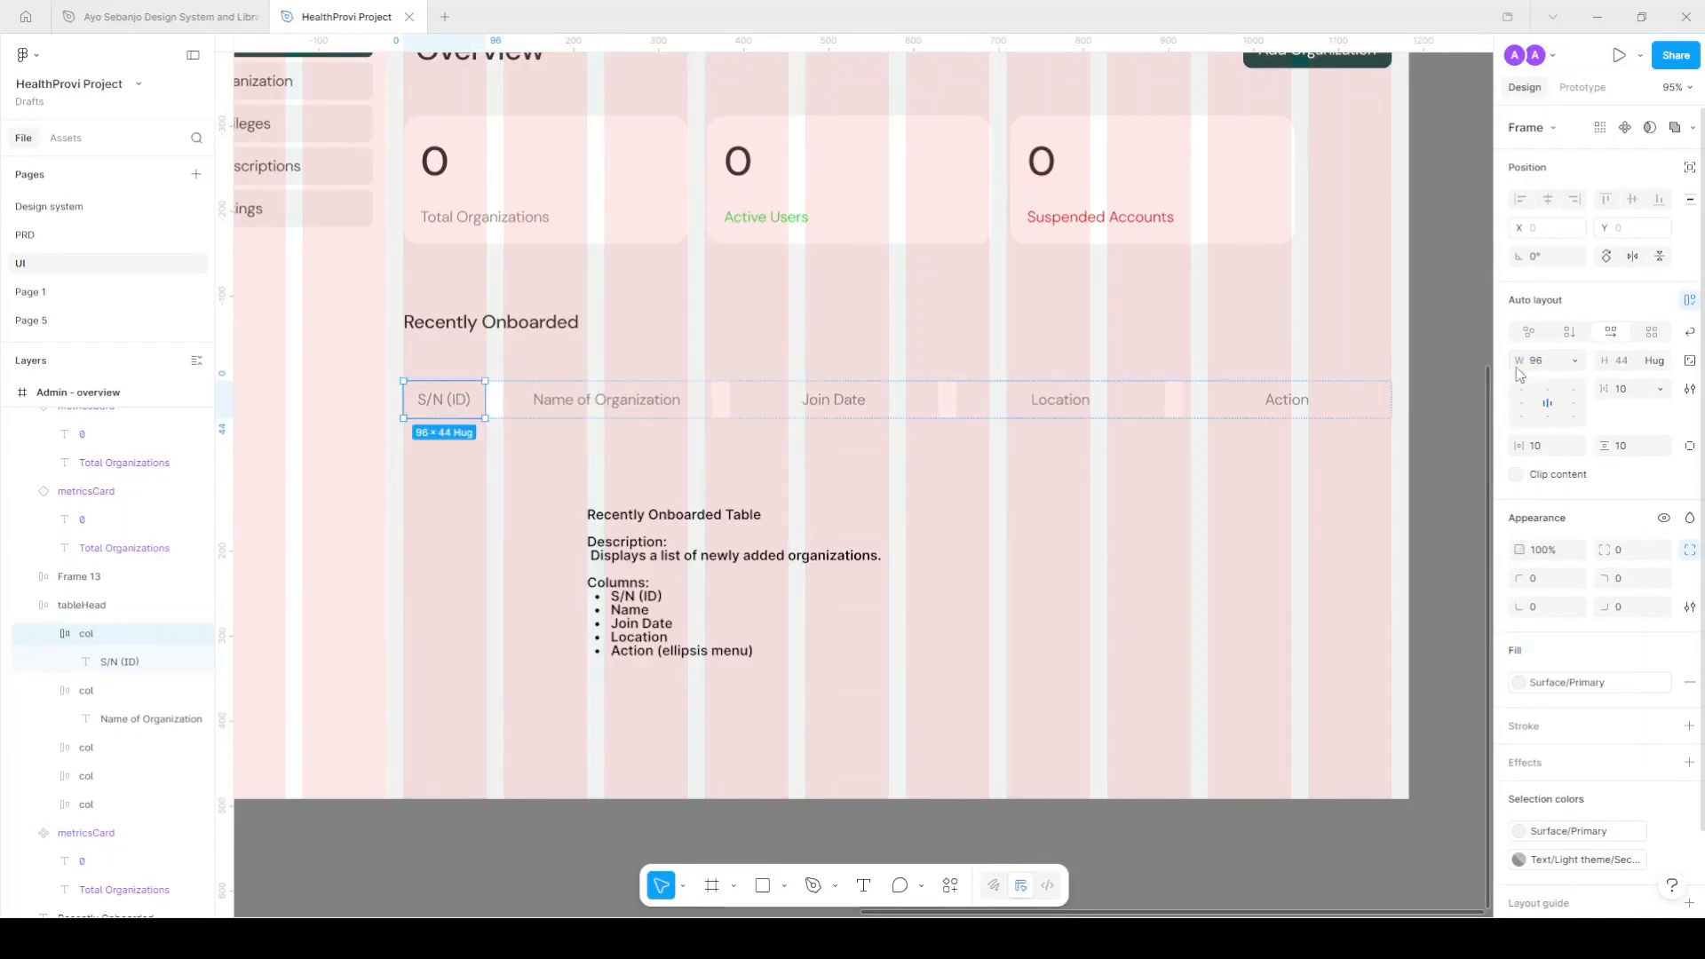
Centre the Action label and fix the Action column width at 96.
{"action": "left_click", "coordinate": [668, 414]}
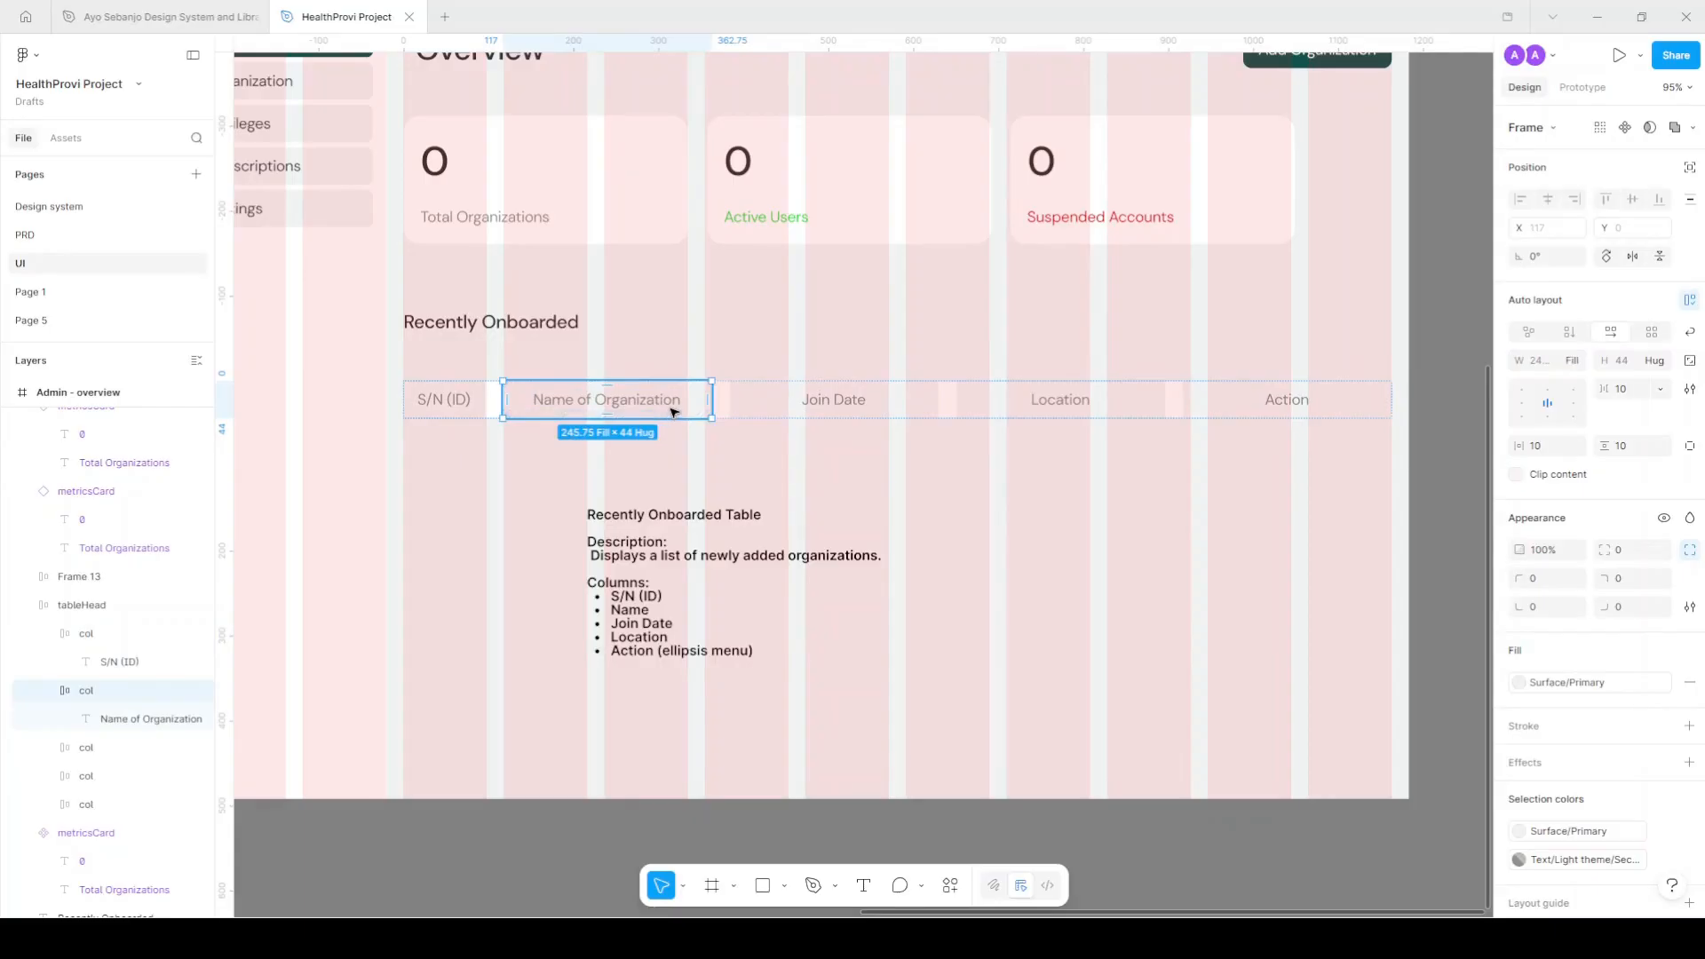
{"action": "left_click", "coordinate": [1195, 398]}
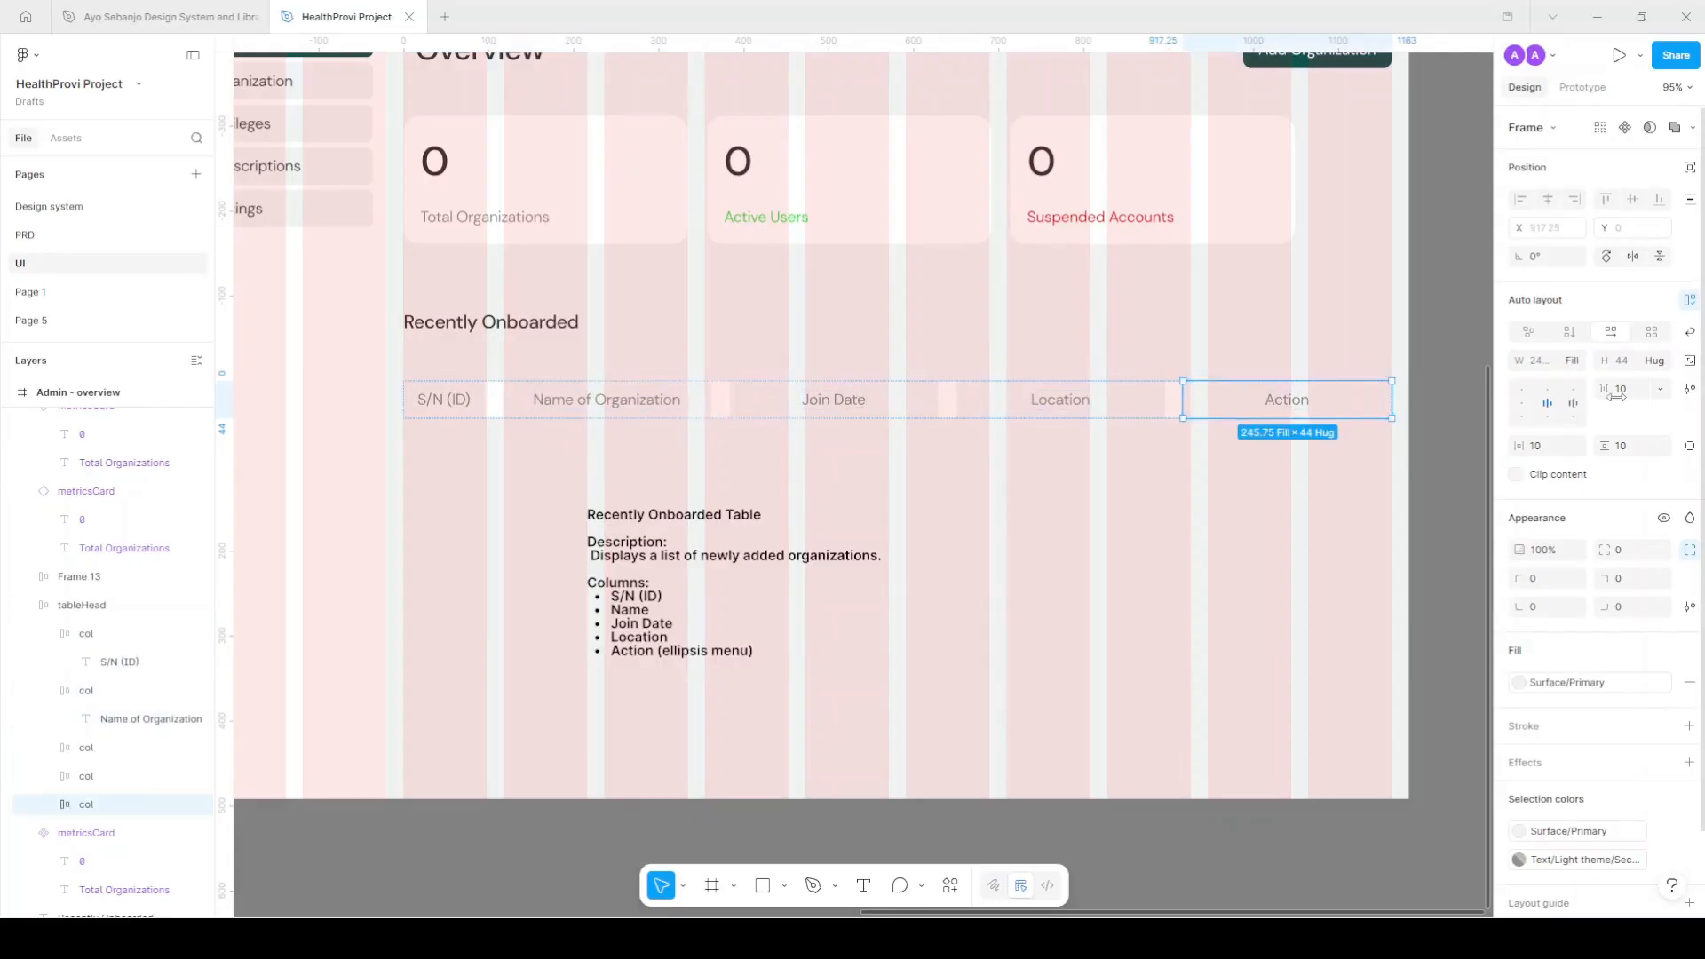
{"action": "left_click", "coordinate": [1545, 391]}
{"action": "left_click", "coordinate": [1547, 361]}
{"action": "type", "text": "96"}
{"action": "key", "text": "Return"}
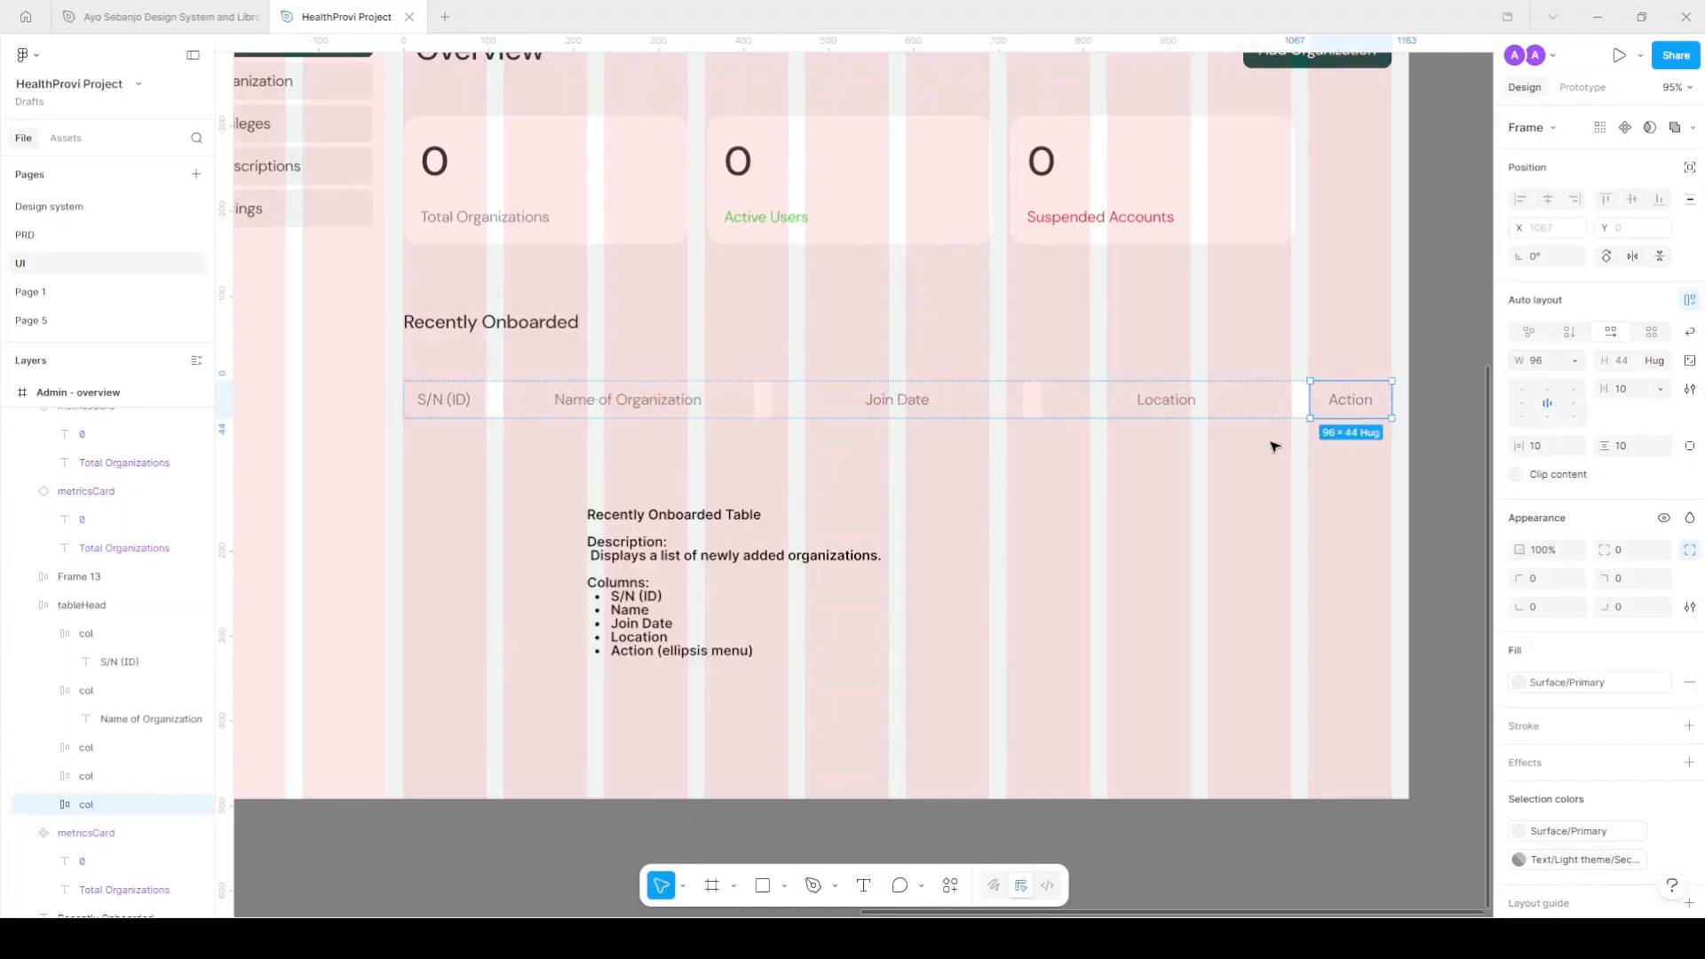
Set the Location column width to 180.
{"action": "left_click", "coordinate": [1193, 400]}
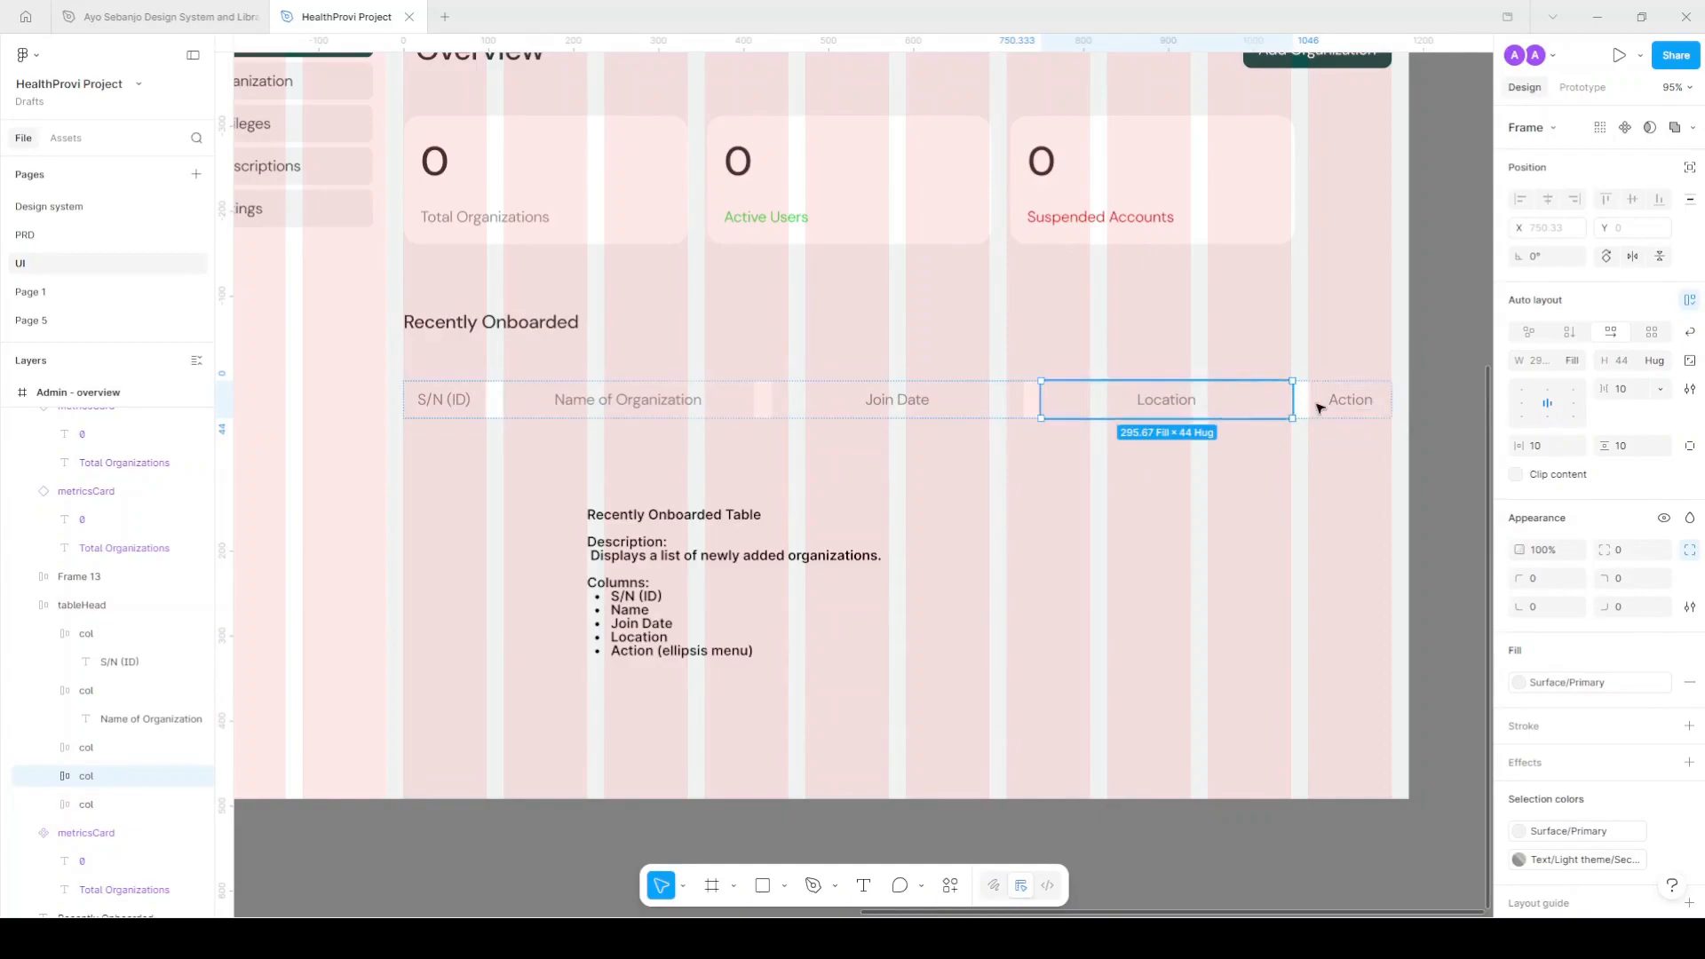
{"action": "left_click", "coordinate": [1549, 366]}
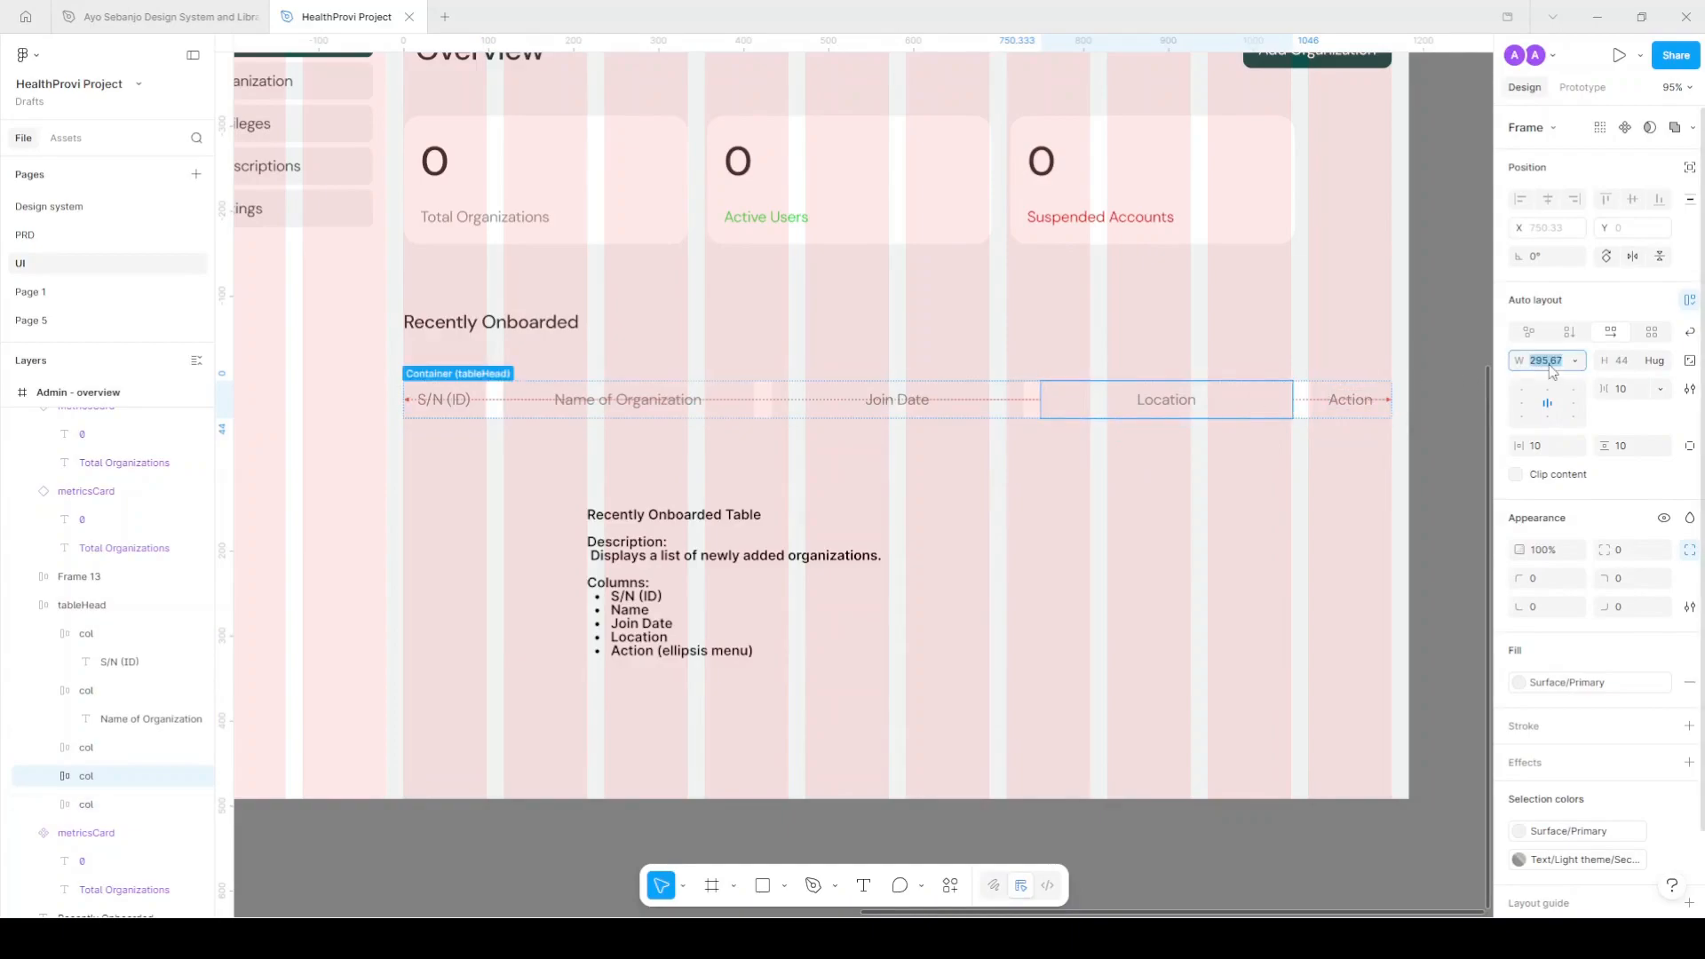
{"action": "type", "text": "160"}
{"action": "key", "text": "Return"}
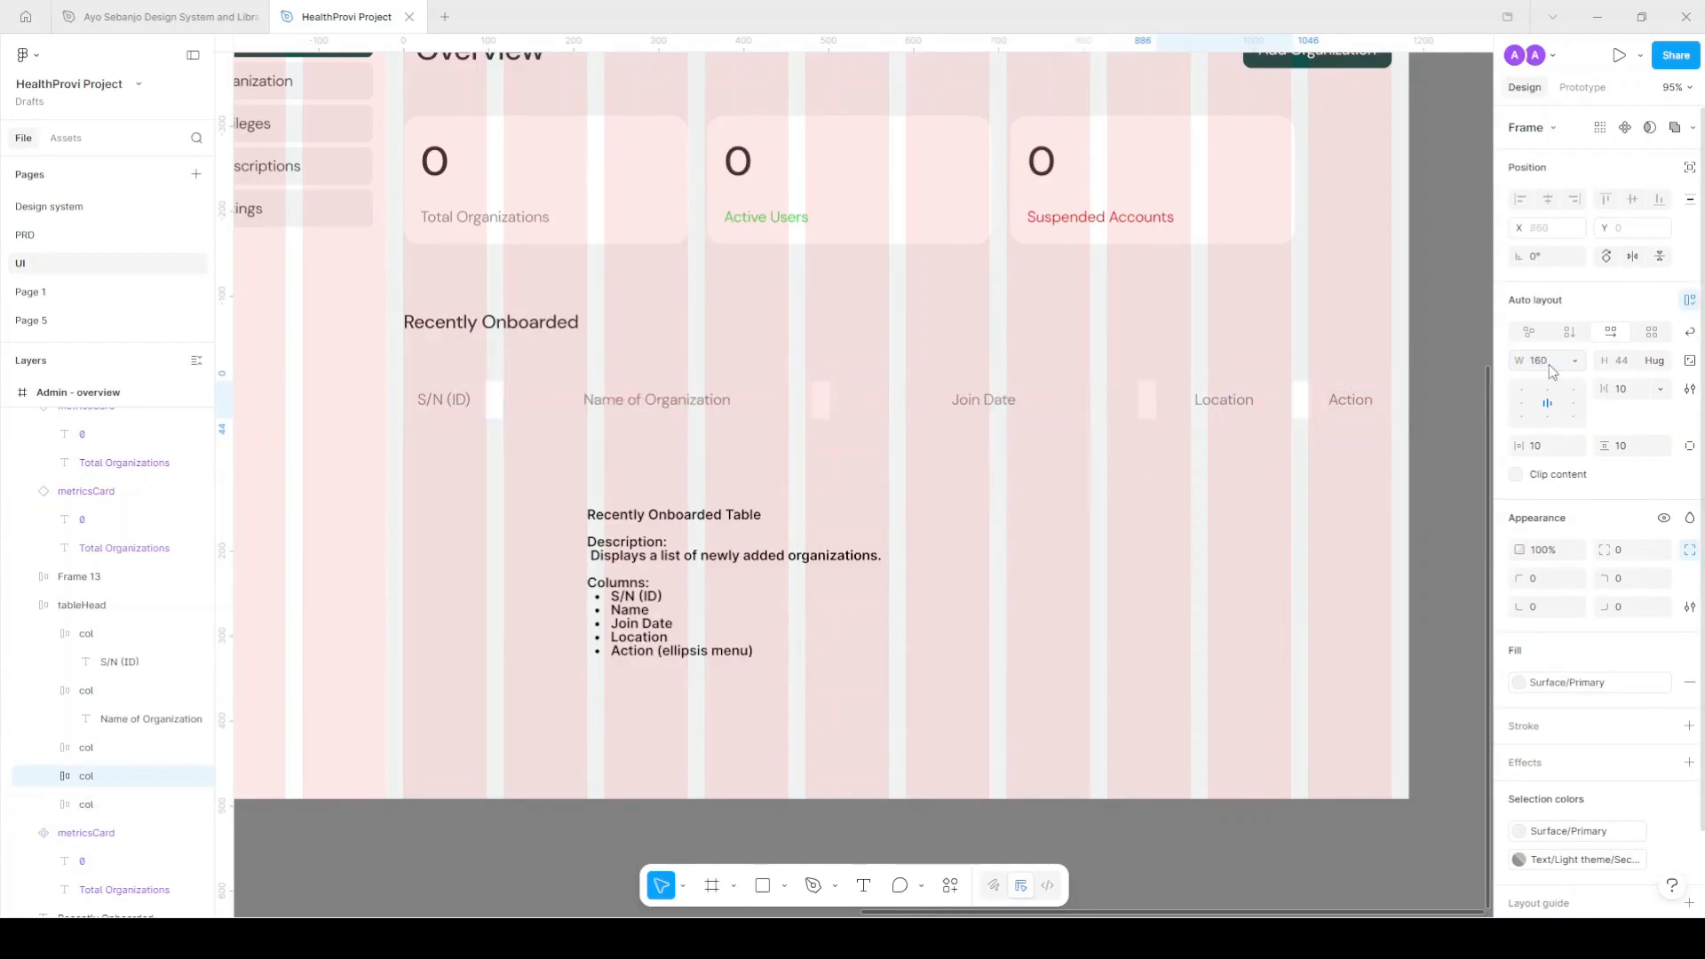
{"action": "left_click", "coordinate": [1549, 365]}
{"action": "type", "text": "180"}
{"action": "key", "text": "Return"}
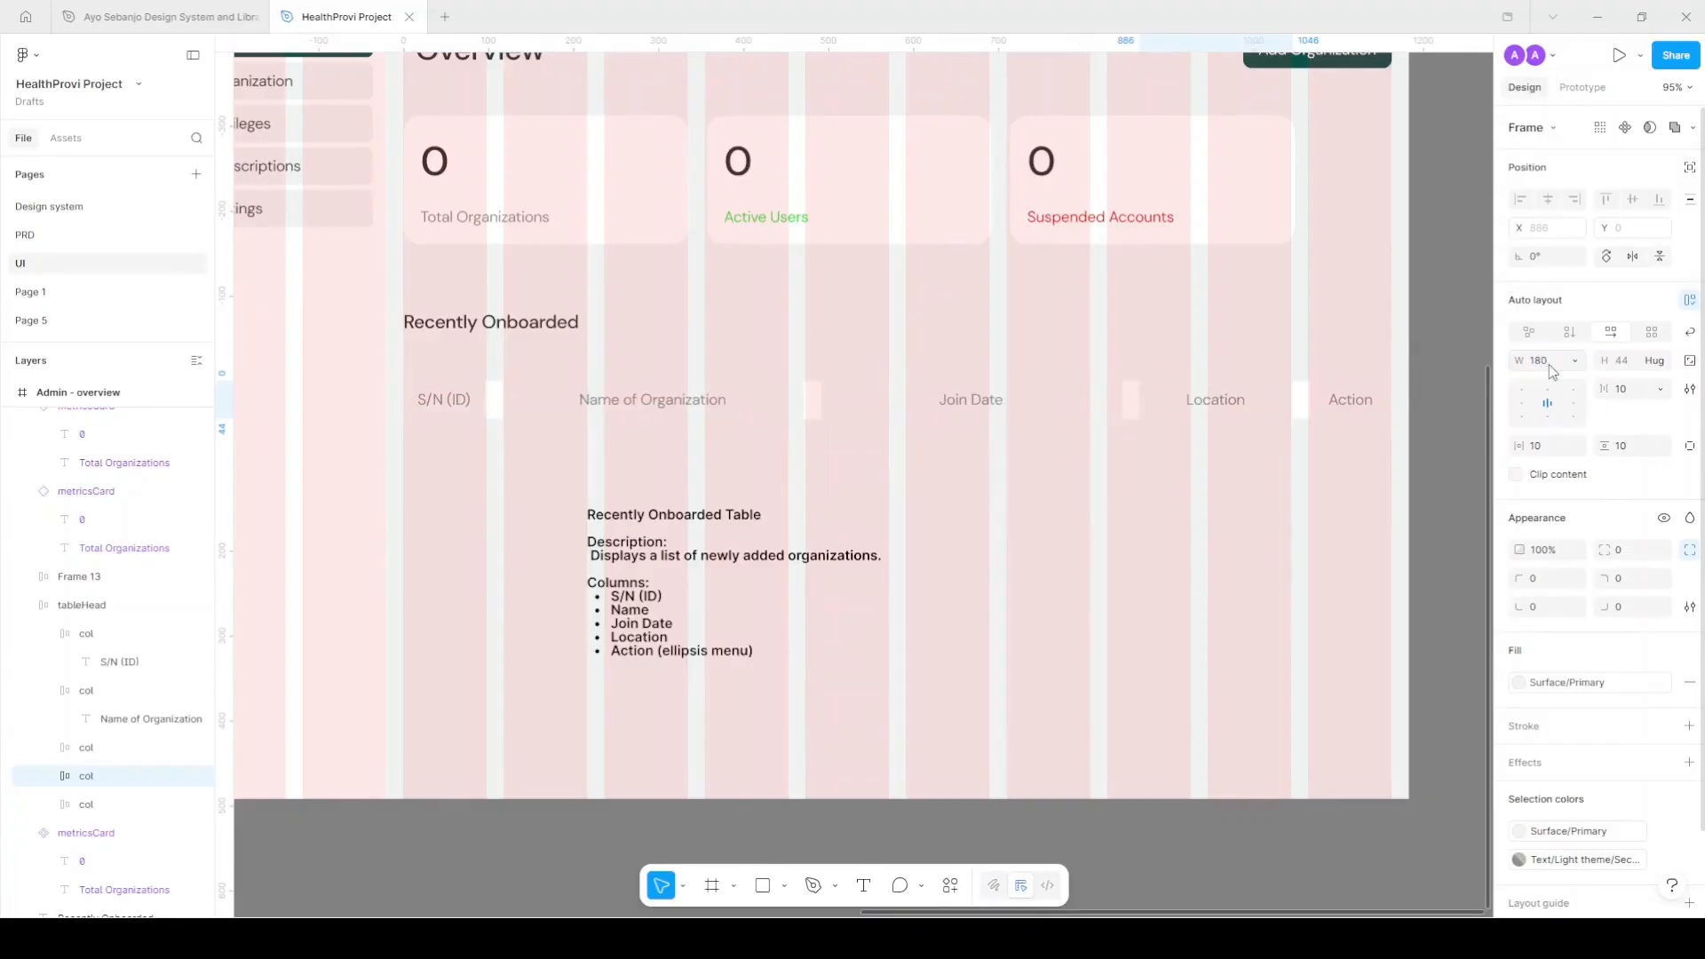
Set 12 spacing between the header columns and hide the layout guides.
{"action": "left_click", "coordinate": [720, 401]}
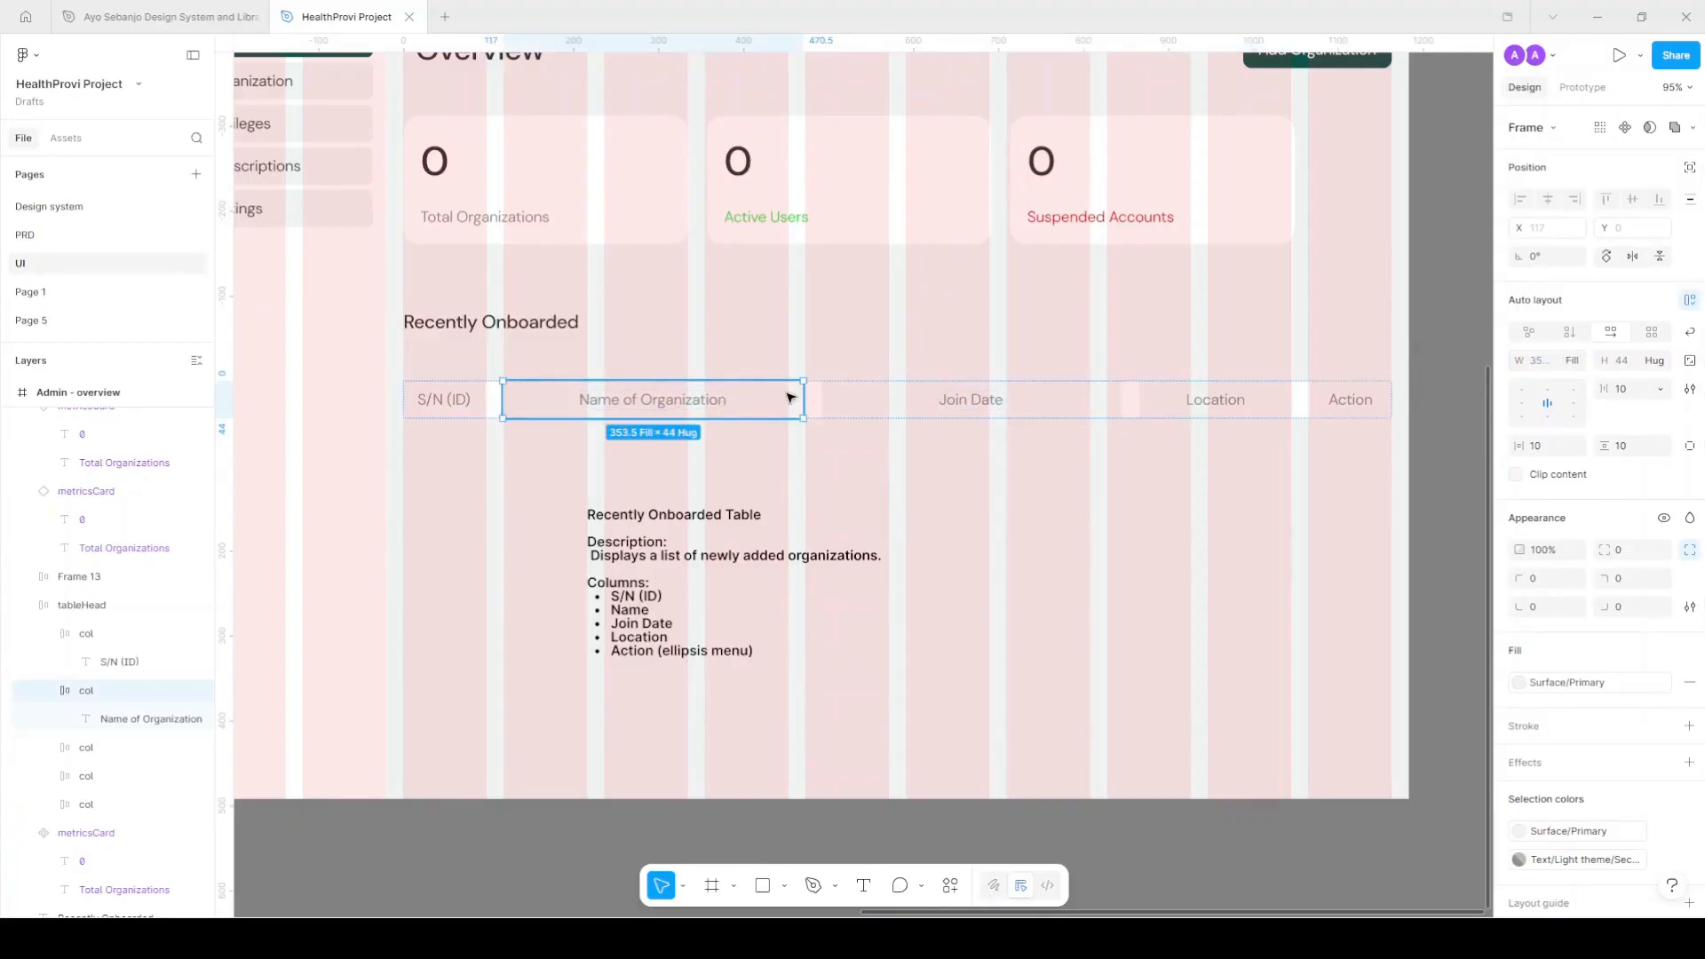
{"action": "left_click", "coordinate": [815, 405]}
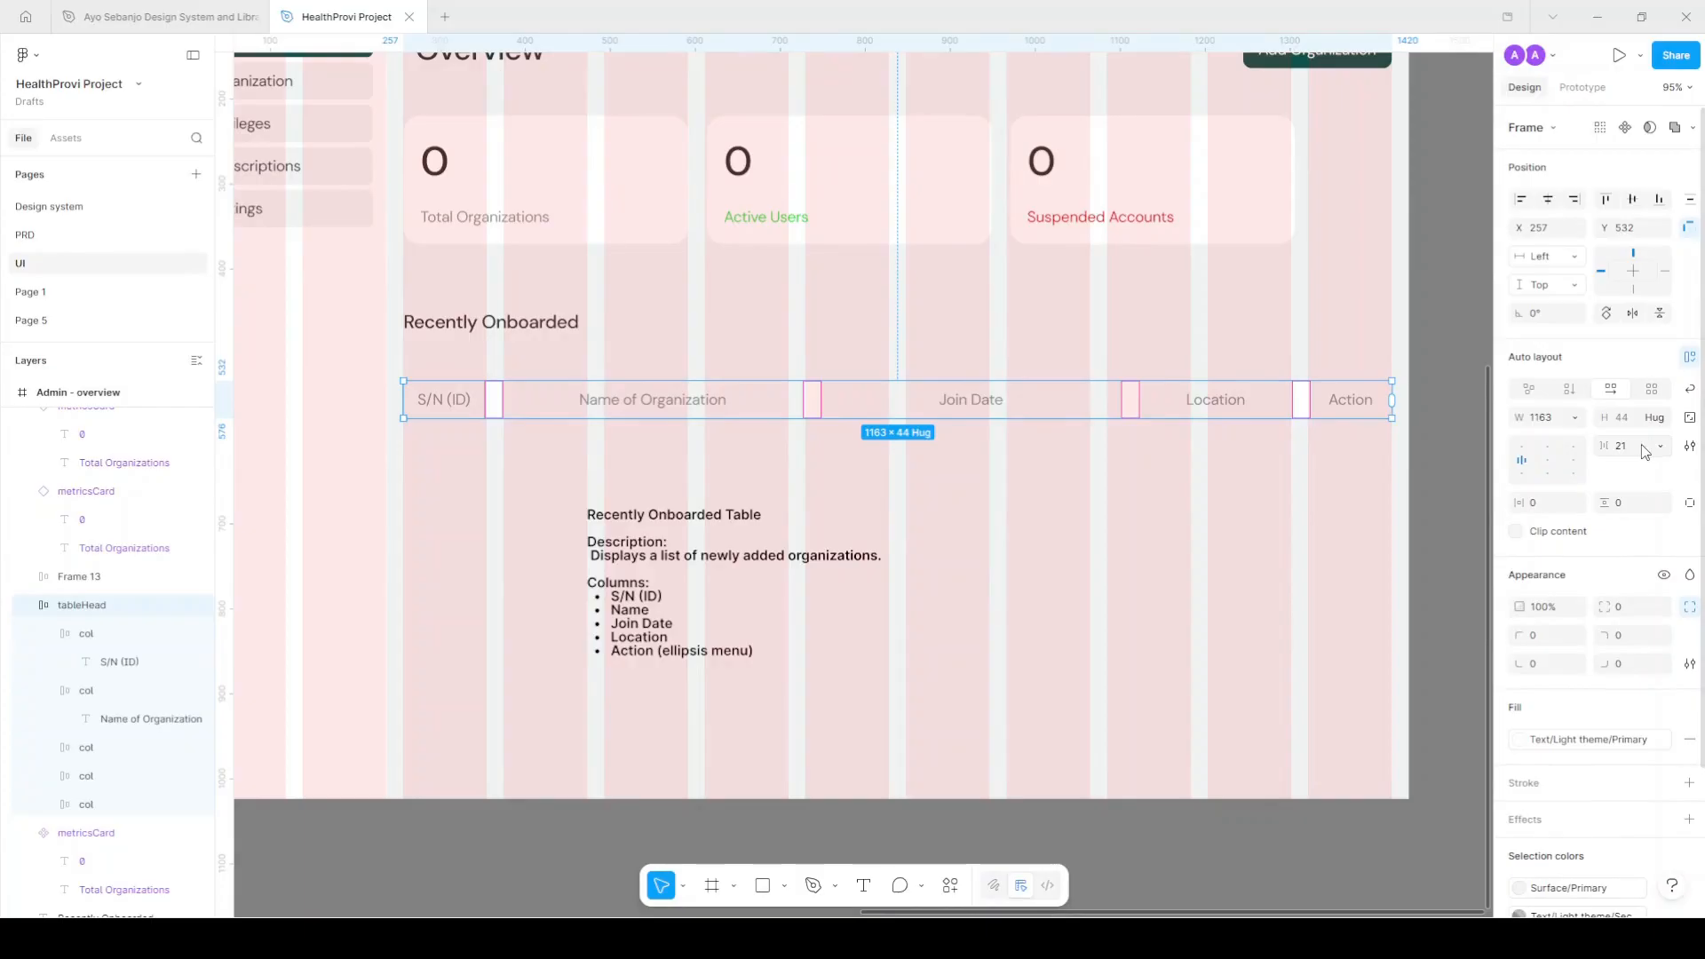
{"action": "left_click", "coordinate": [1646, 453]}
{"action": "type", "text": "12"}
{"action": "key", "text": "Return"}
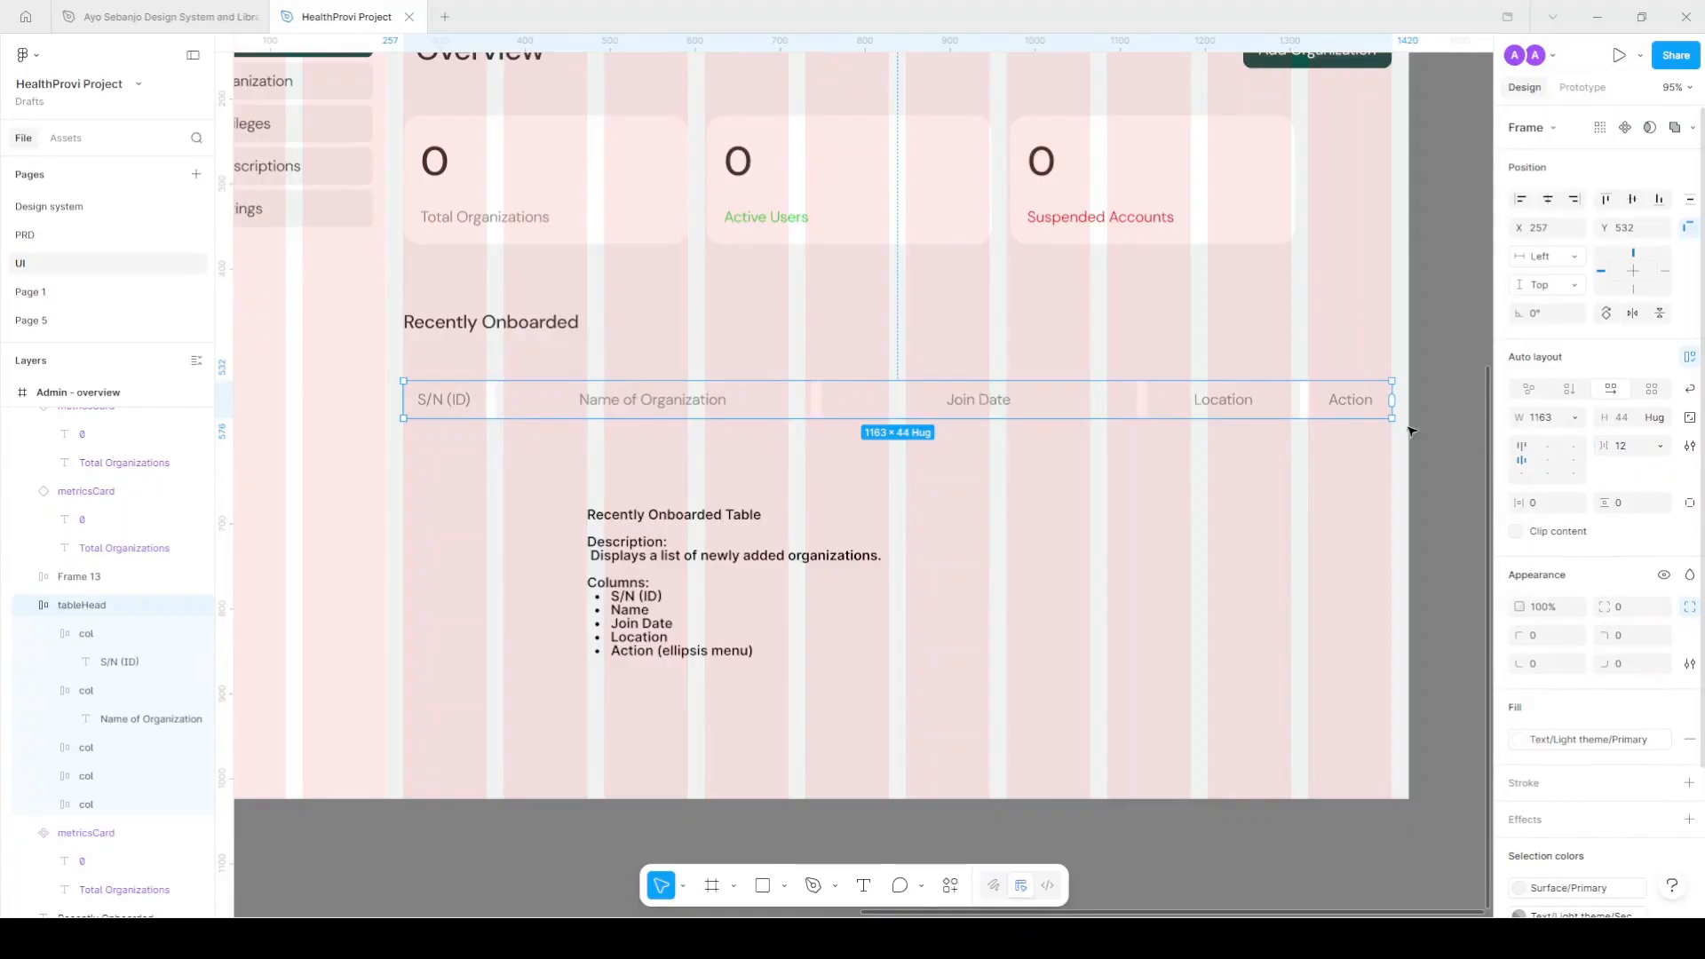
{"action": "left_click", "coordinate": [1448, 402]}
{"action": "left_click", "coordinate": [1173, 407]}
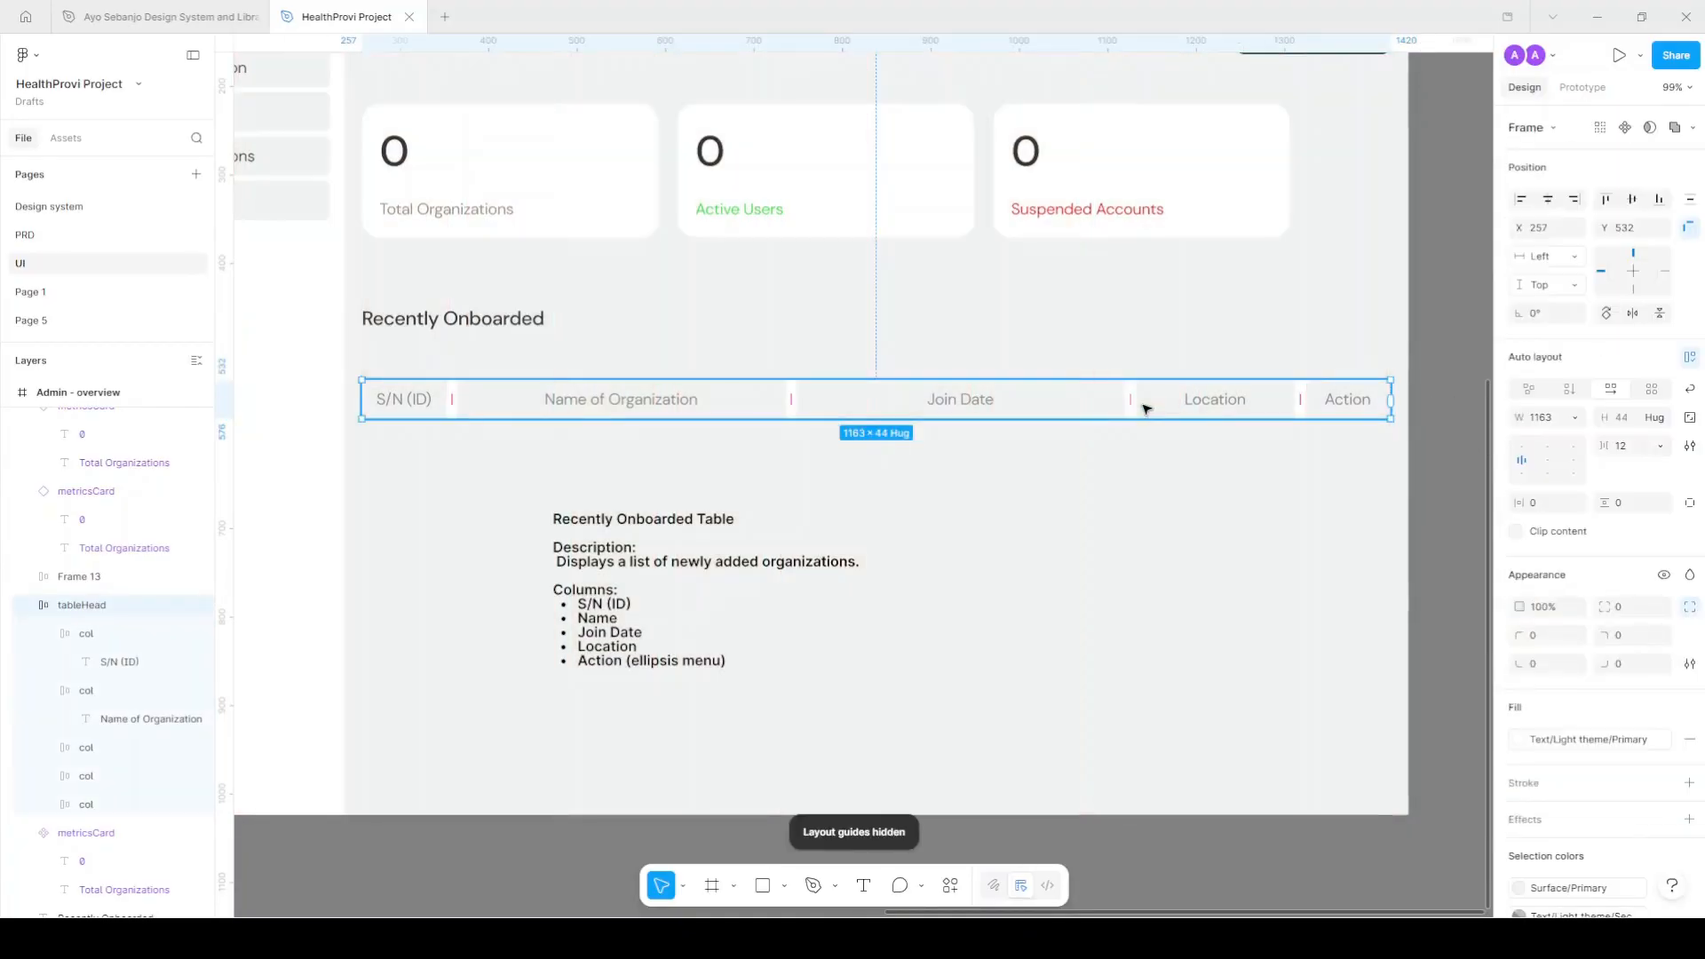
{"action": "key", "text": "ctrl+shift+4"}
Set the Join Date column width to 200.
{"action": "left_click", "coordinate": [1421, 407]}
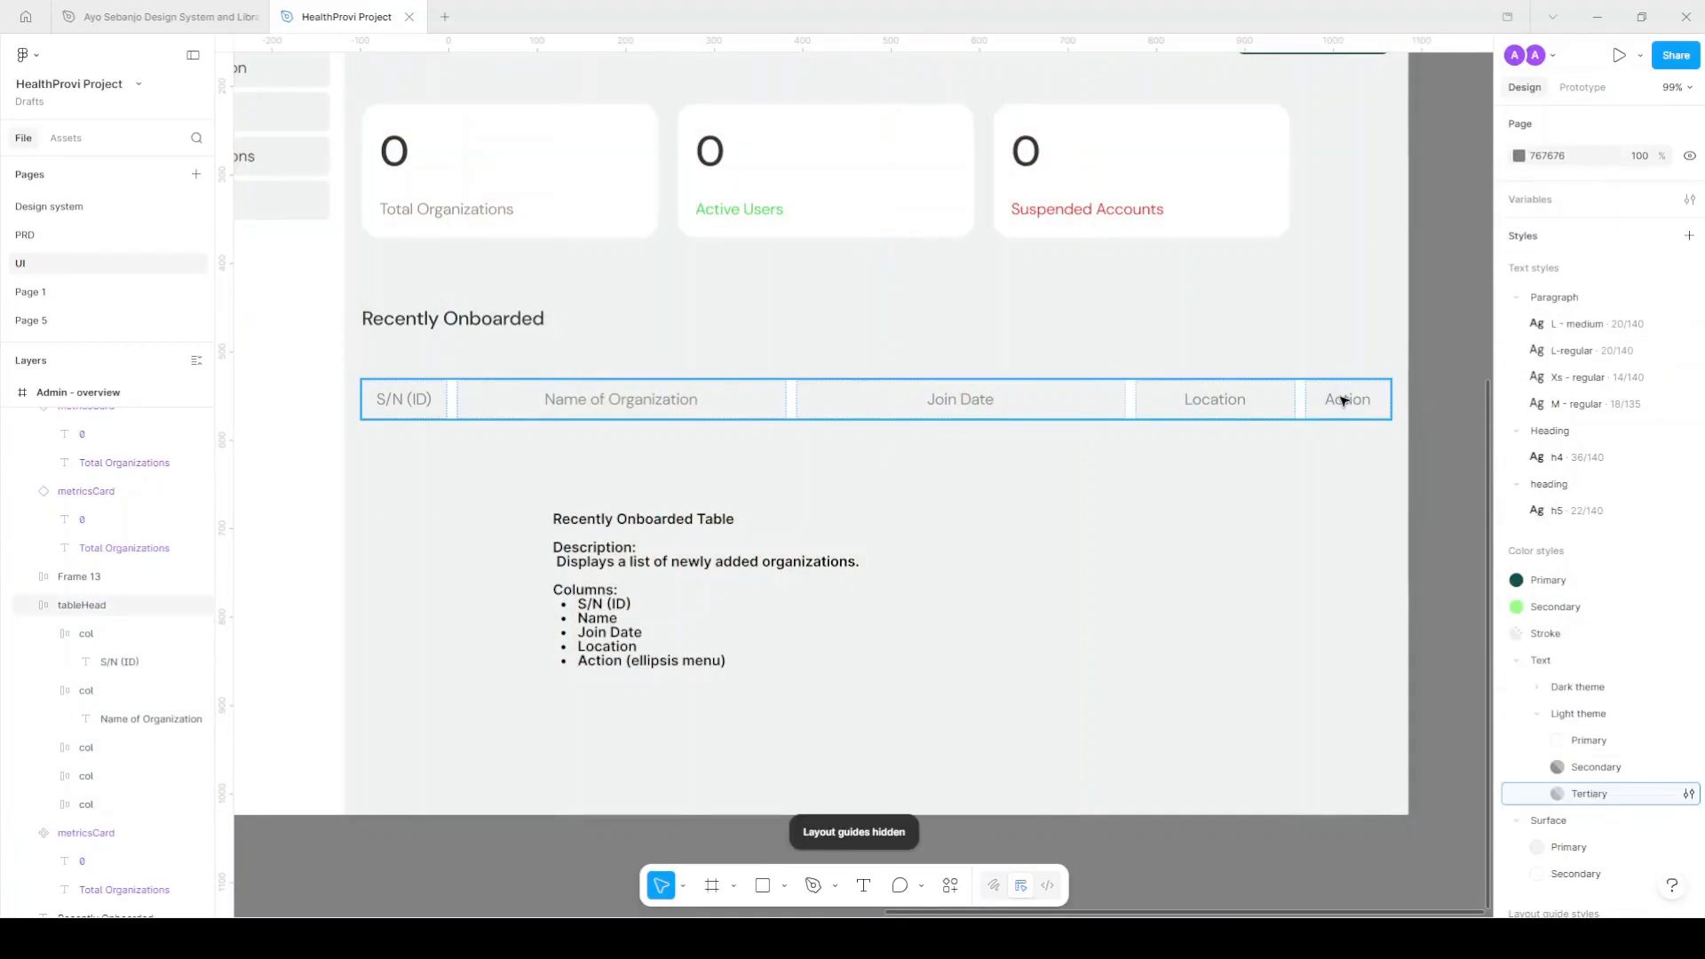
{"action": "left_click", "coordinate": [1104, 416]}
{"action": "left_click", "coordinate": [1059, 413]}
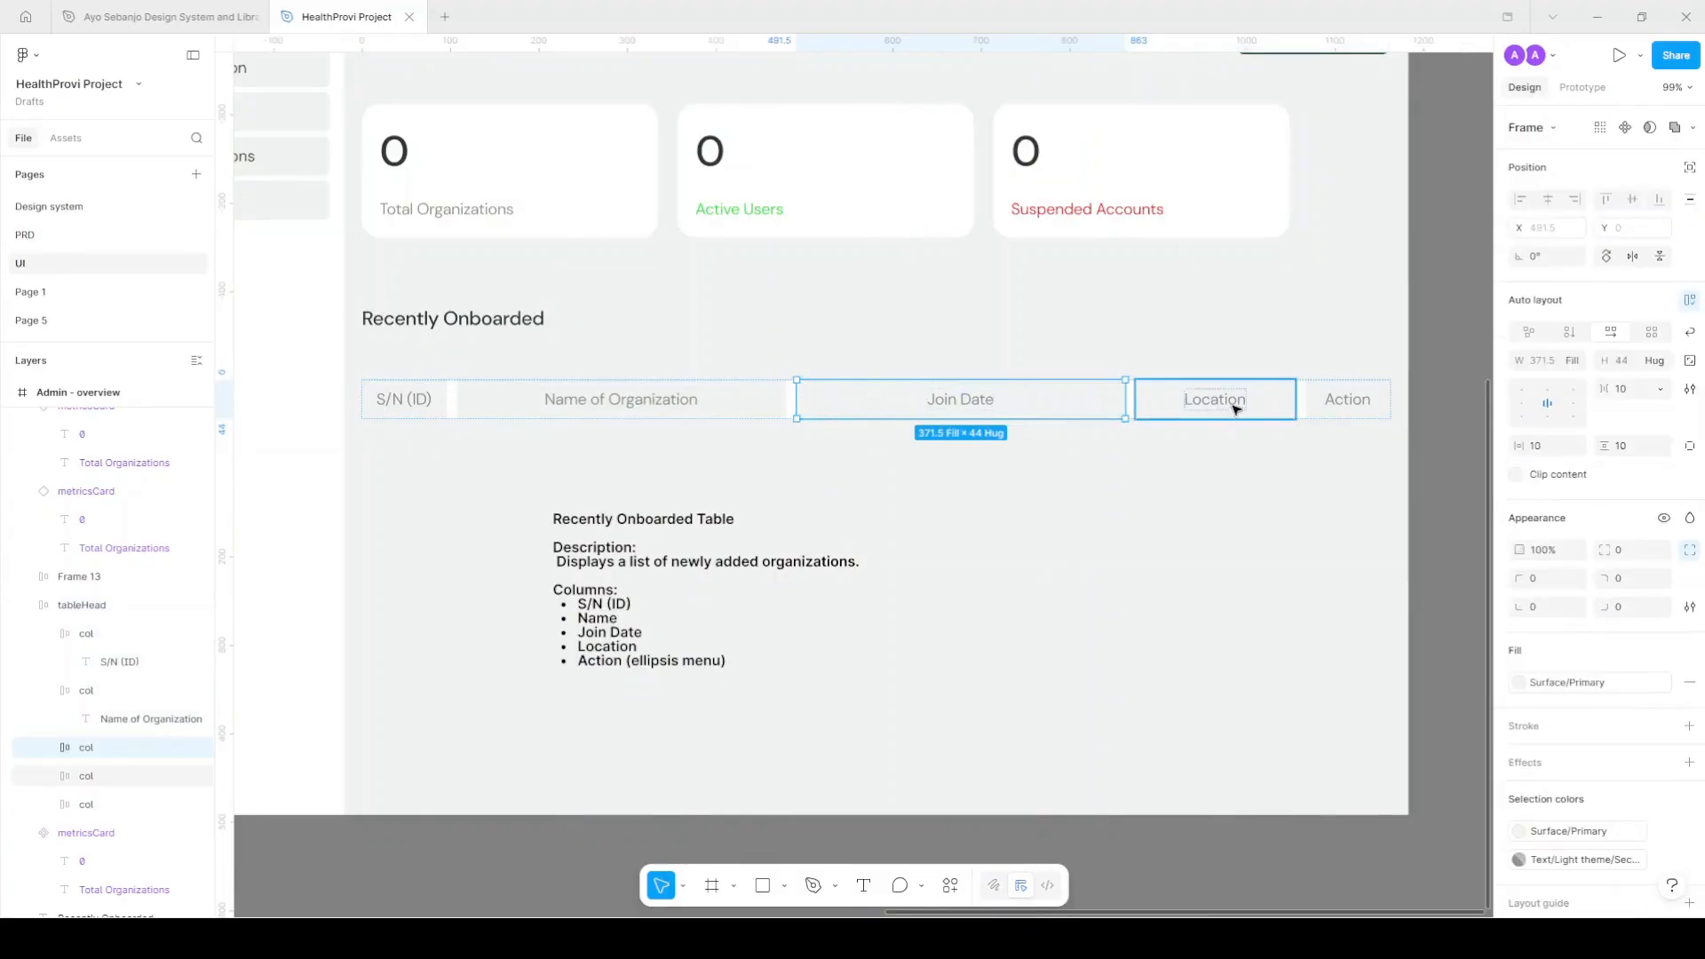
{"action": "left_click", "coordinate": [1546, 362]}
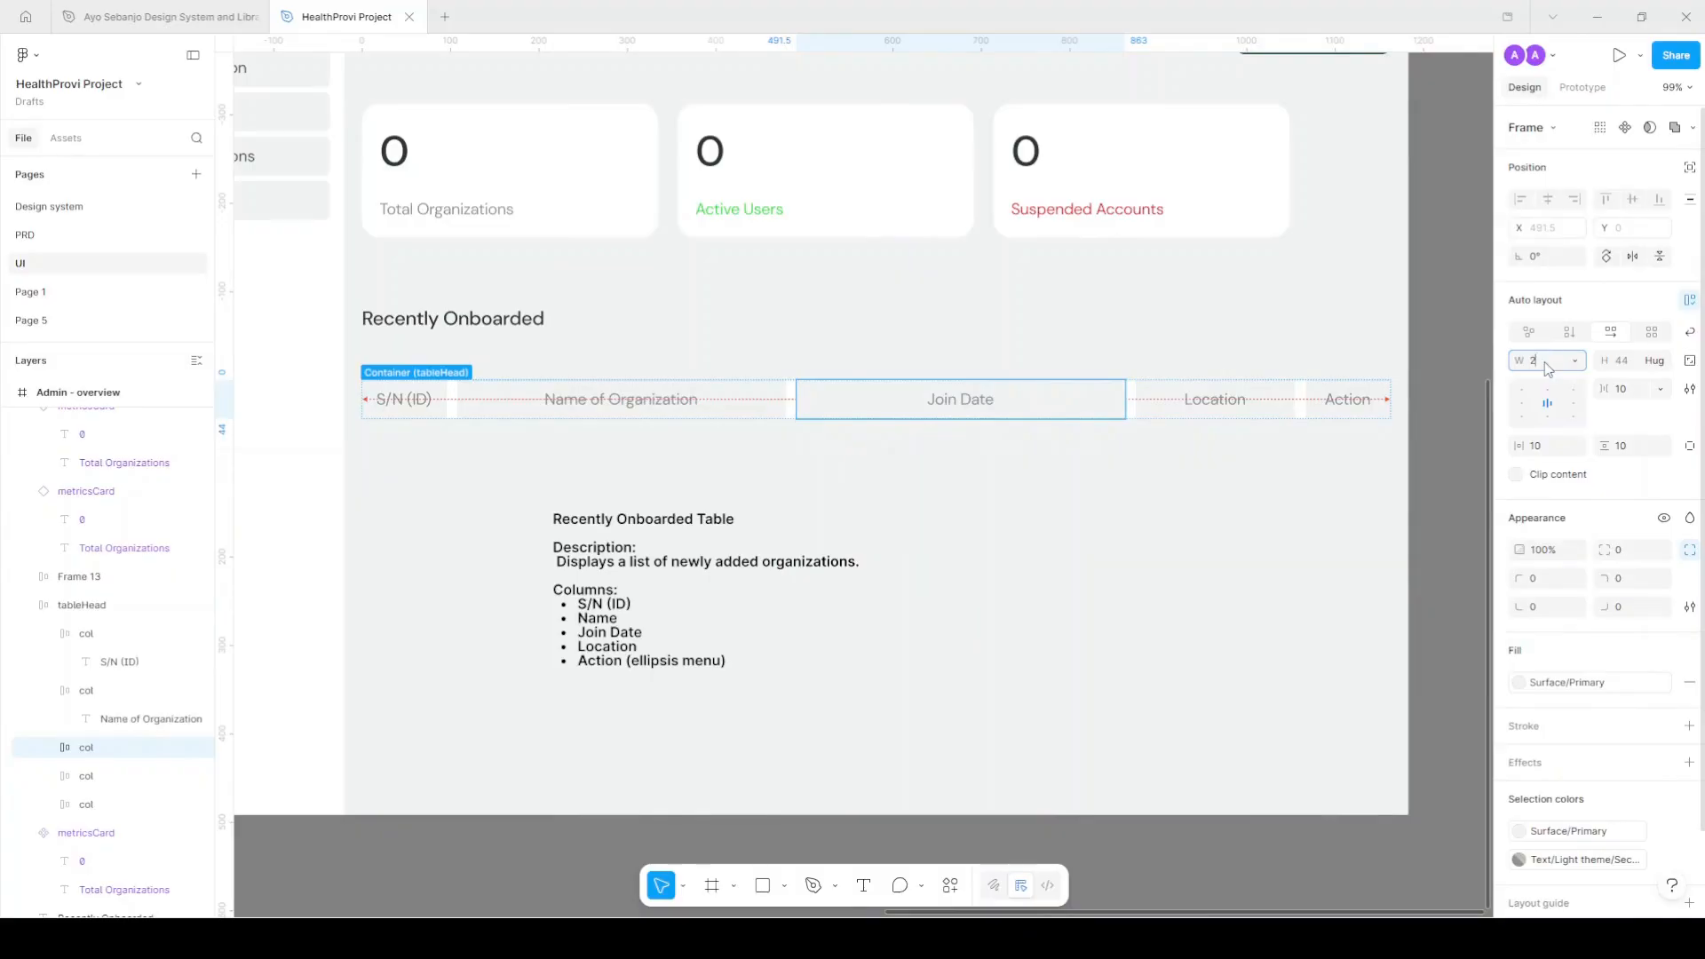
{"action": "type", "text": "200"}
{"action": "key", "text": "Return"}
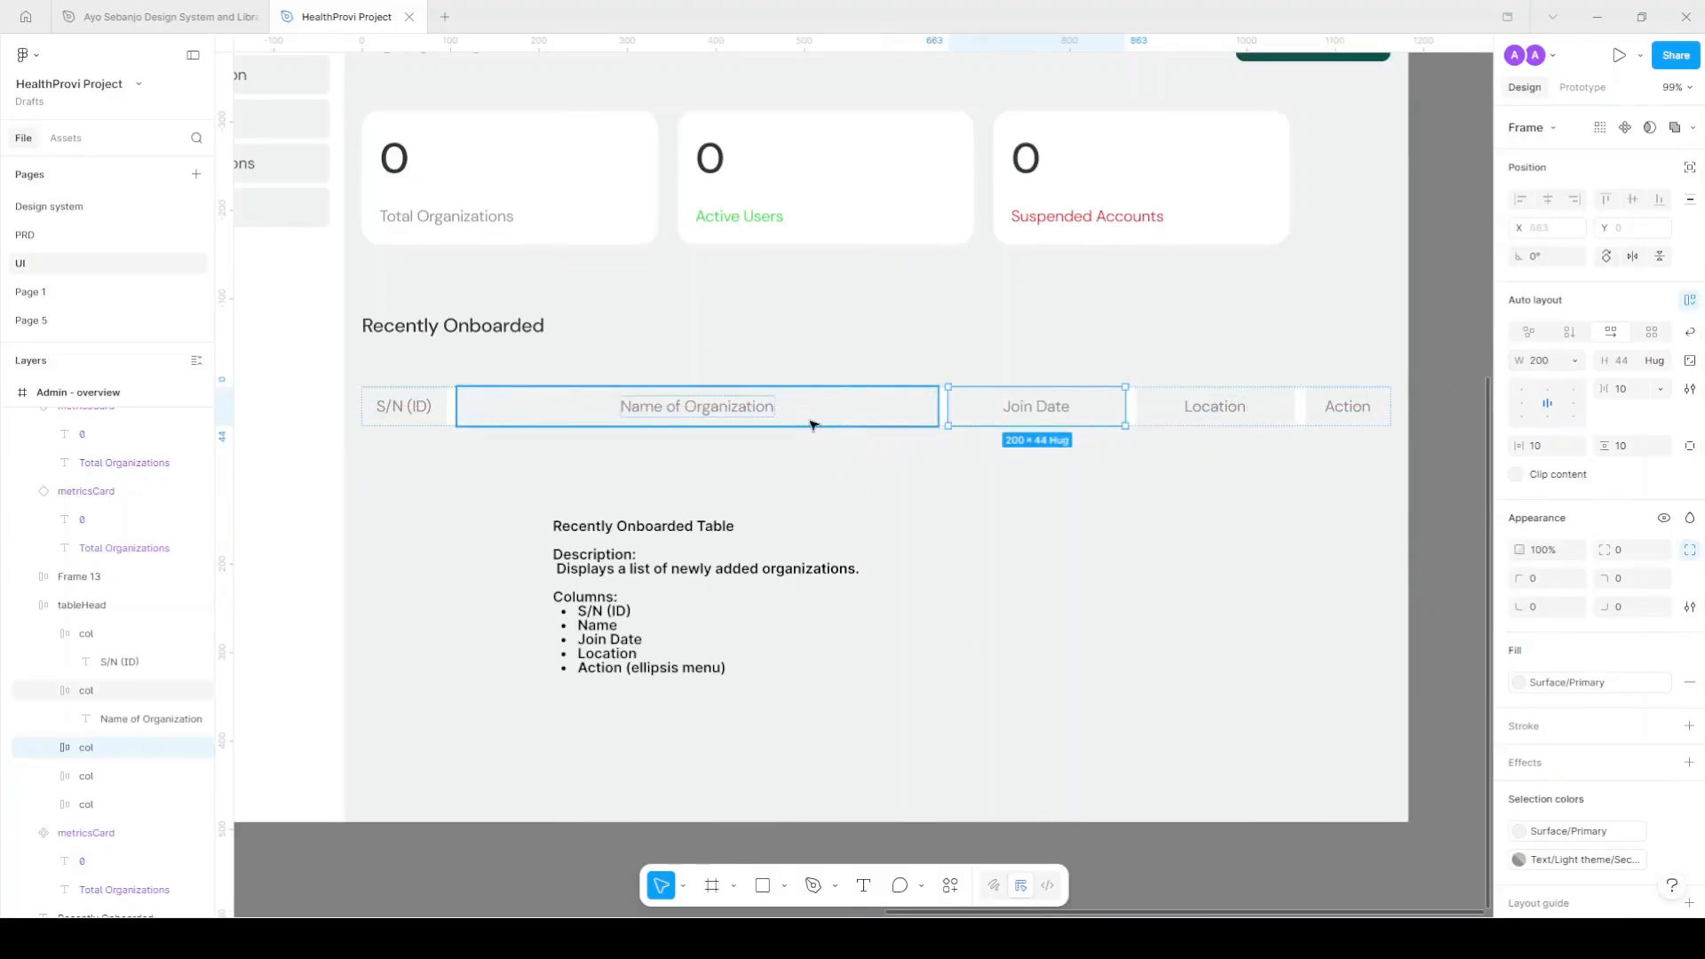
Left-align text in all five header columns and give them 12 horizontal padding.
{"action": "left_click", "coordinate": [417, 414]}
{"action": "left_click", "coordinate": [622, 421], "text": "shift"}
{"action": "left_click", "coordinate": [1102, 417], "text": "shift"}
{"action": "left_click", "coordinate": [1210, 412], "text": "shift"}
{"action": "left_click", "coordinate": [1330, 409], "text": "shift"}
{"action": "left_click", "coordinate": [1523, 404]}
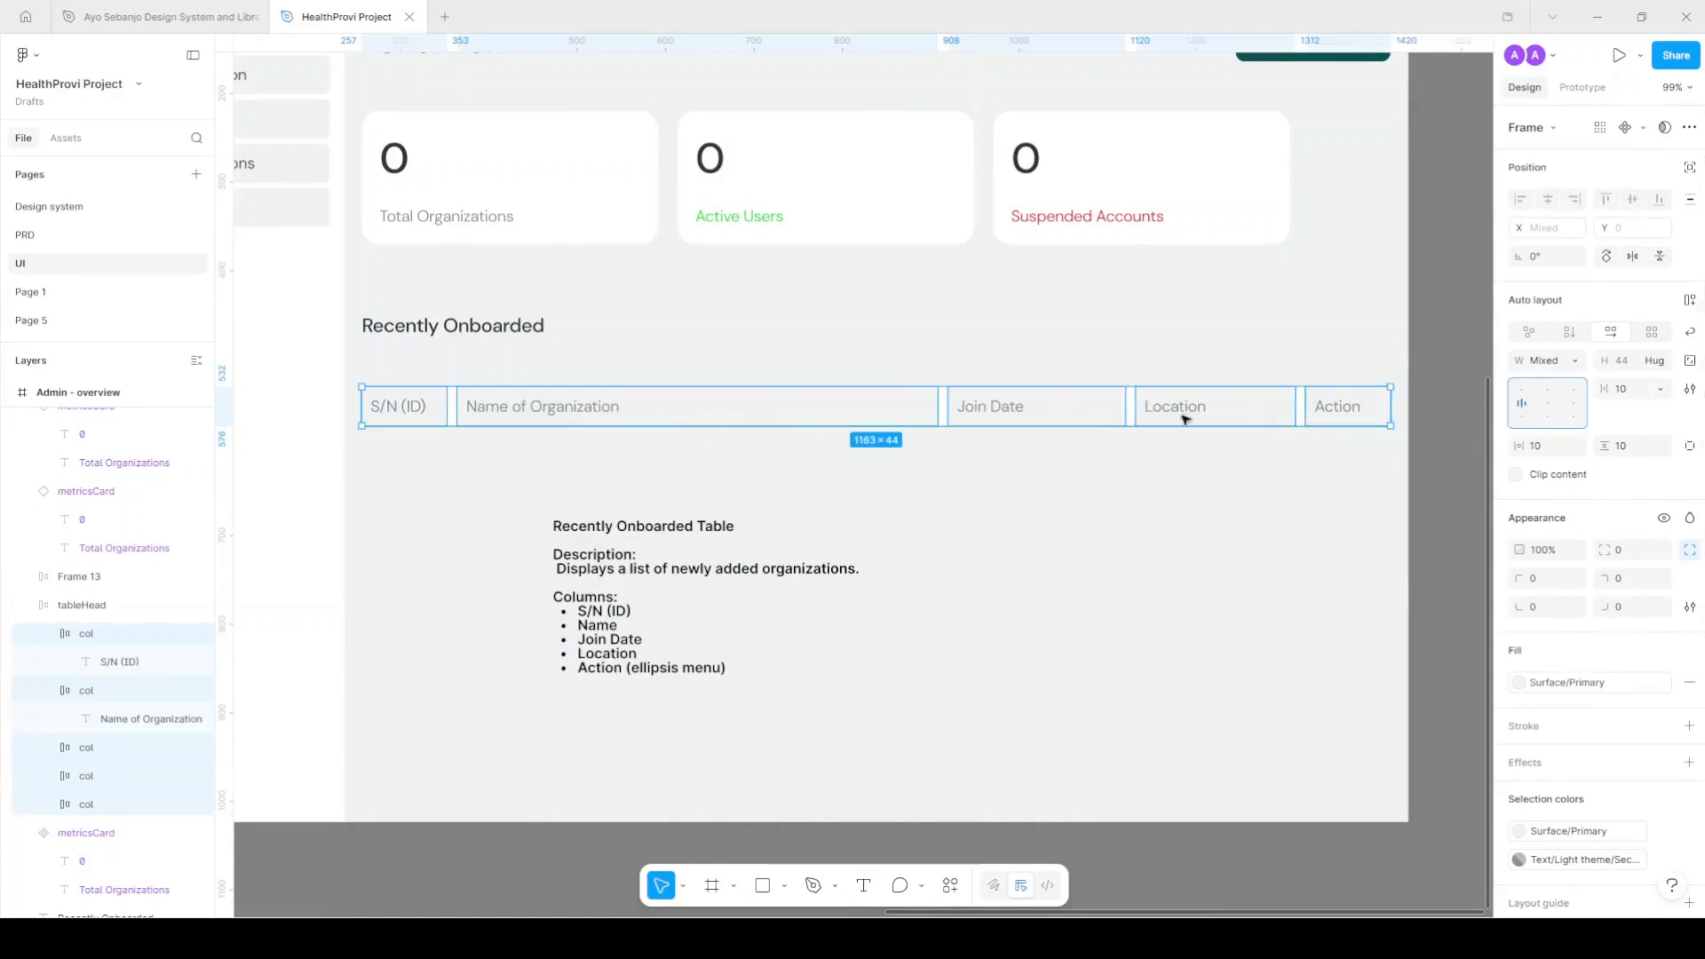
{"action": "left_click", "coordinate": [1519, 446]}
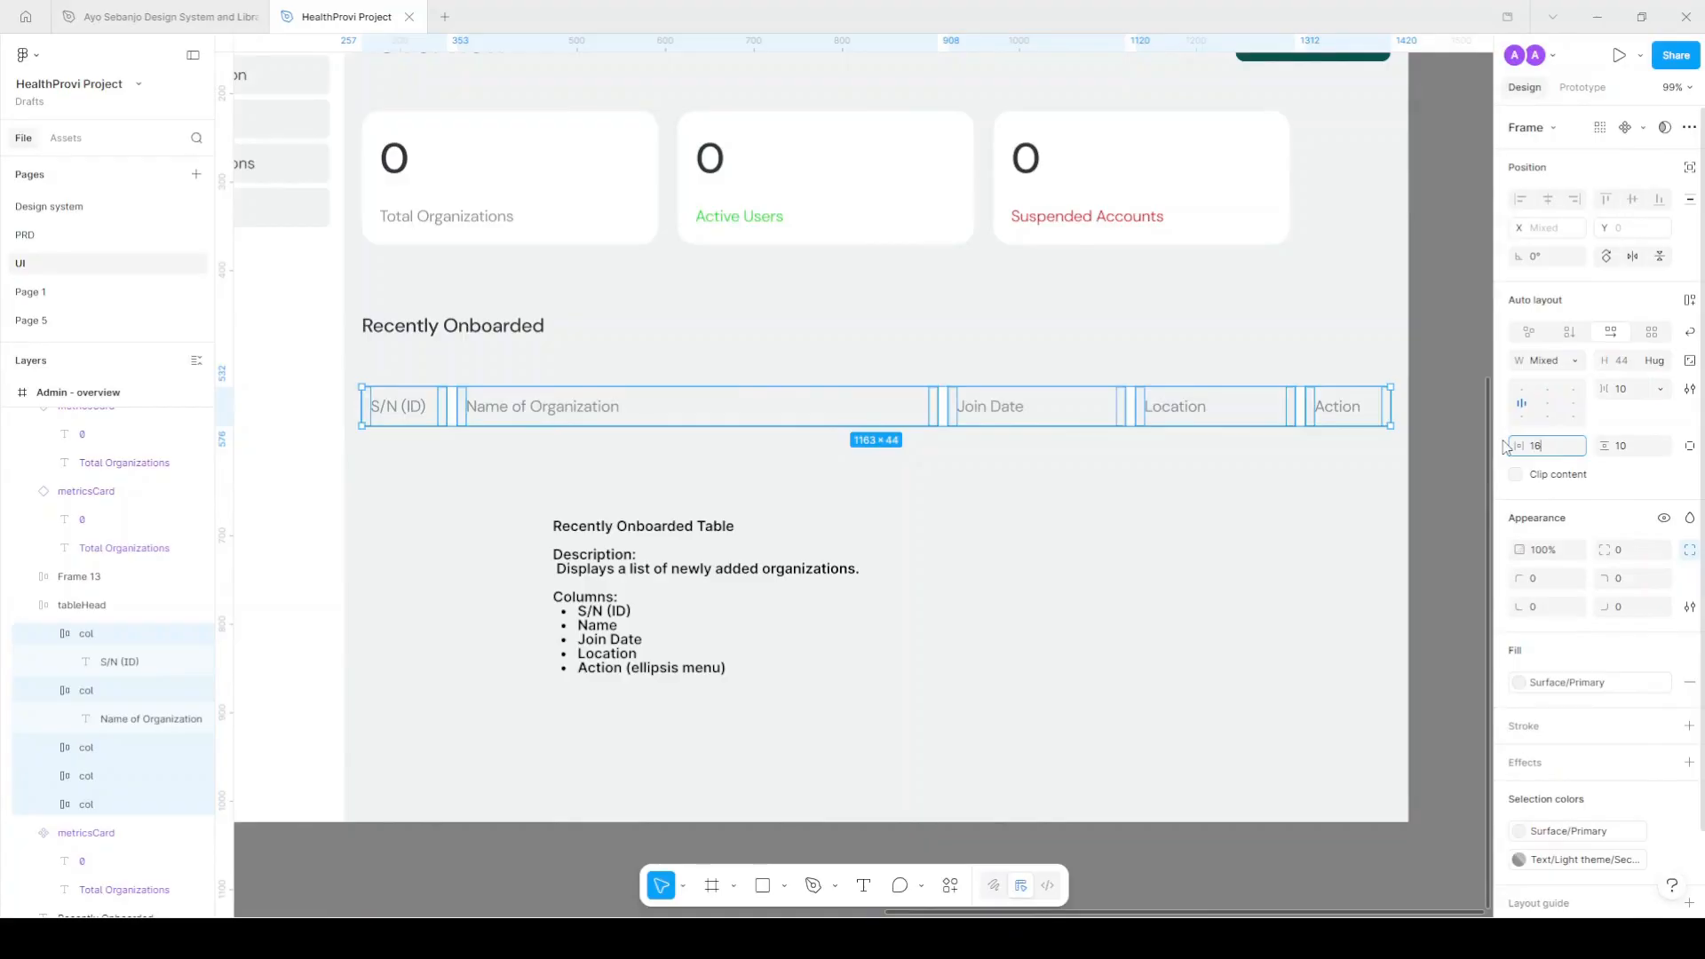
{"action": "type", "text": "12"}
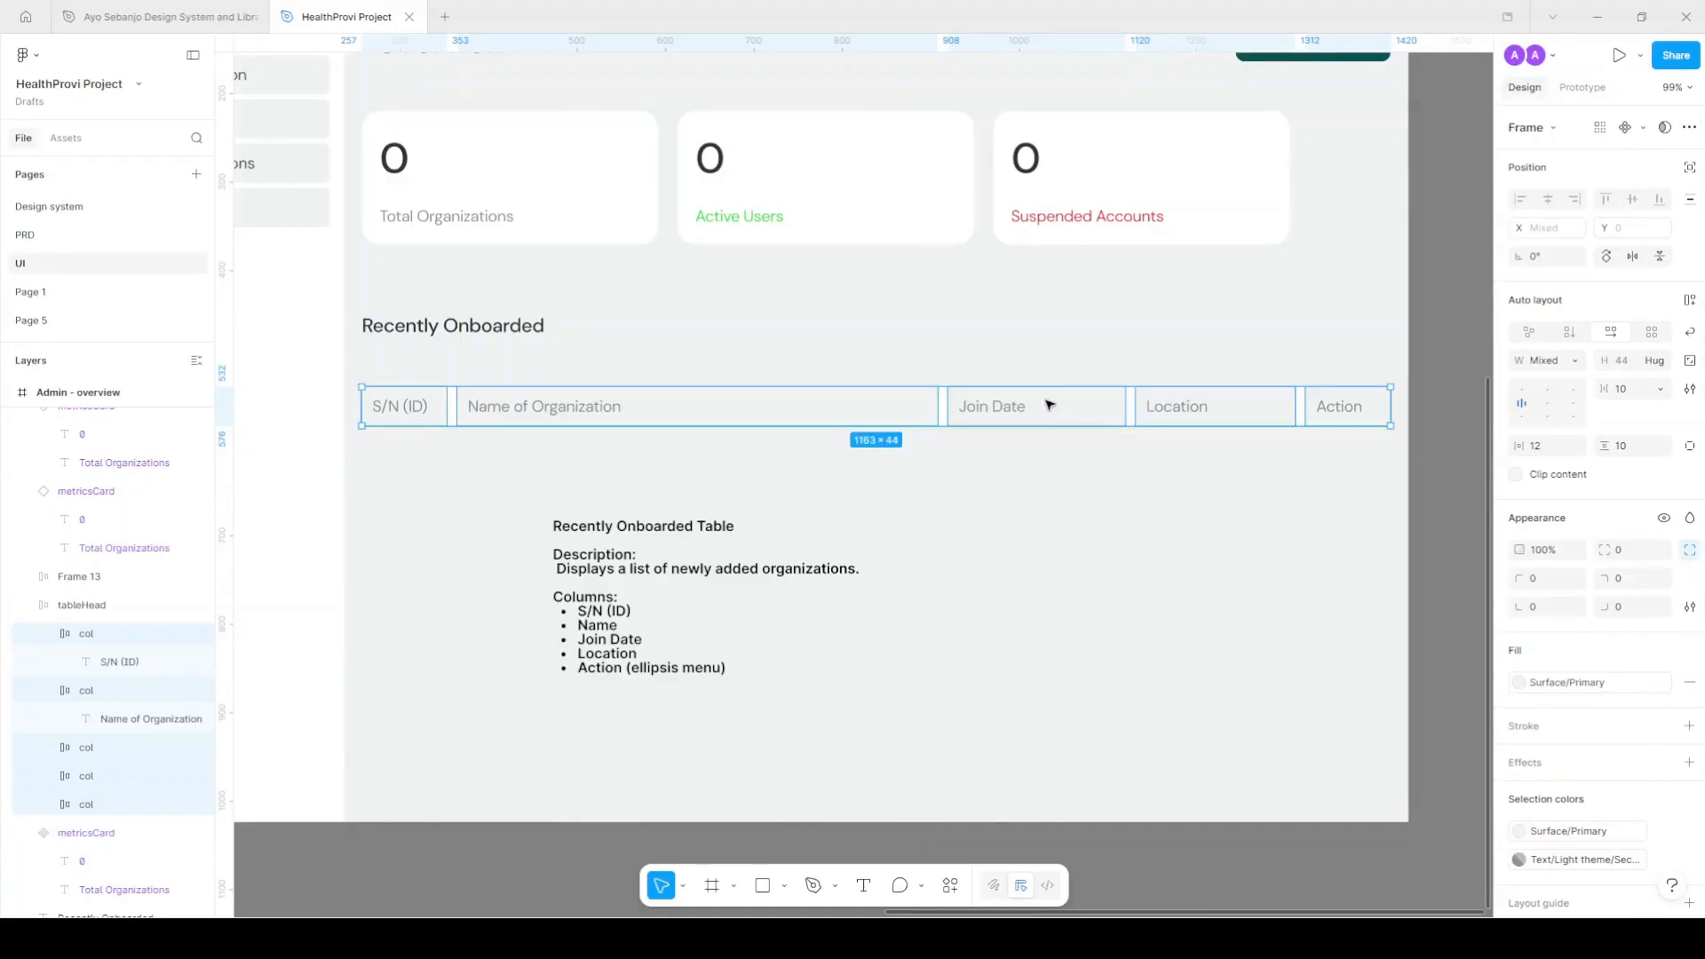
{"action": "left_click", "coordinate": [1089, 499]}
Set the header row's vertical padding to 6, making it 56 high.
{"action": "left_click", "coordinate": [1008, 421]}
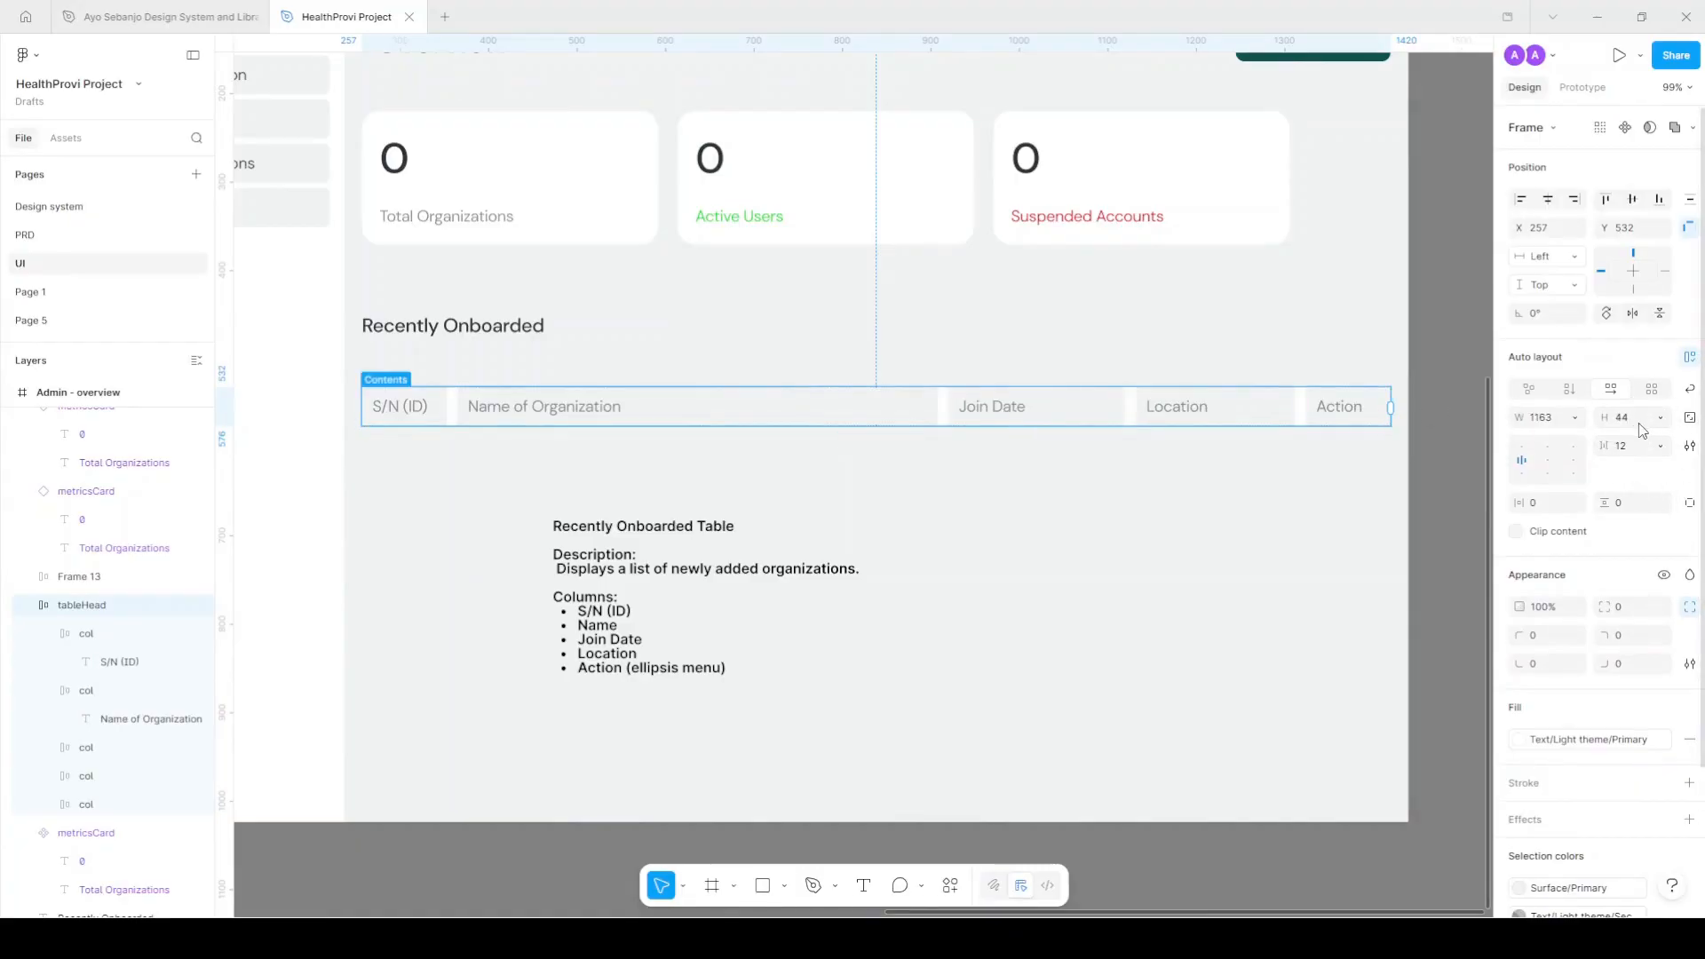
{"action": "left_click", "coordinate": [1637, 506]}
{"action": "type", "text": "4"}
{"action": "key", "text": "Return"}
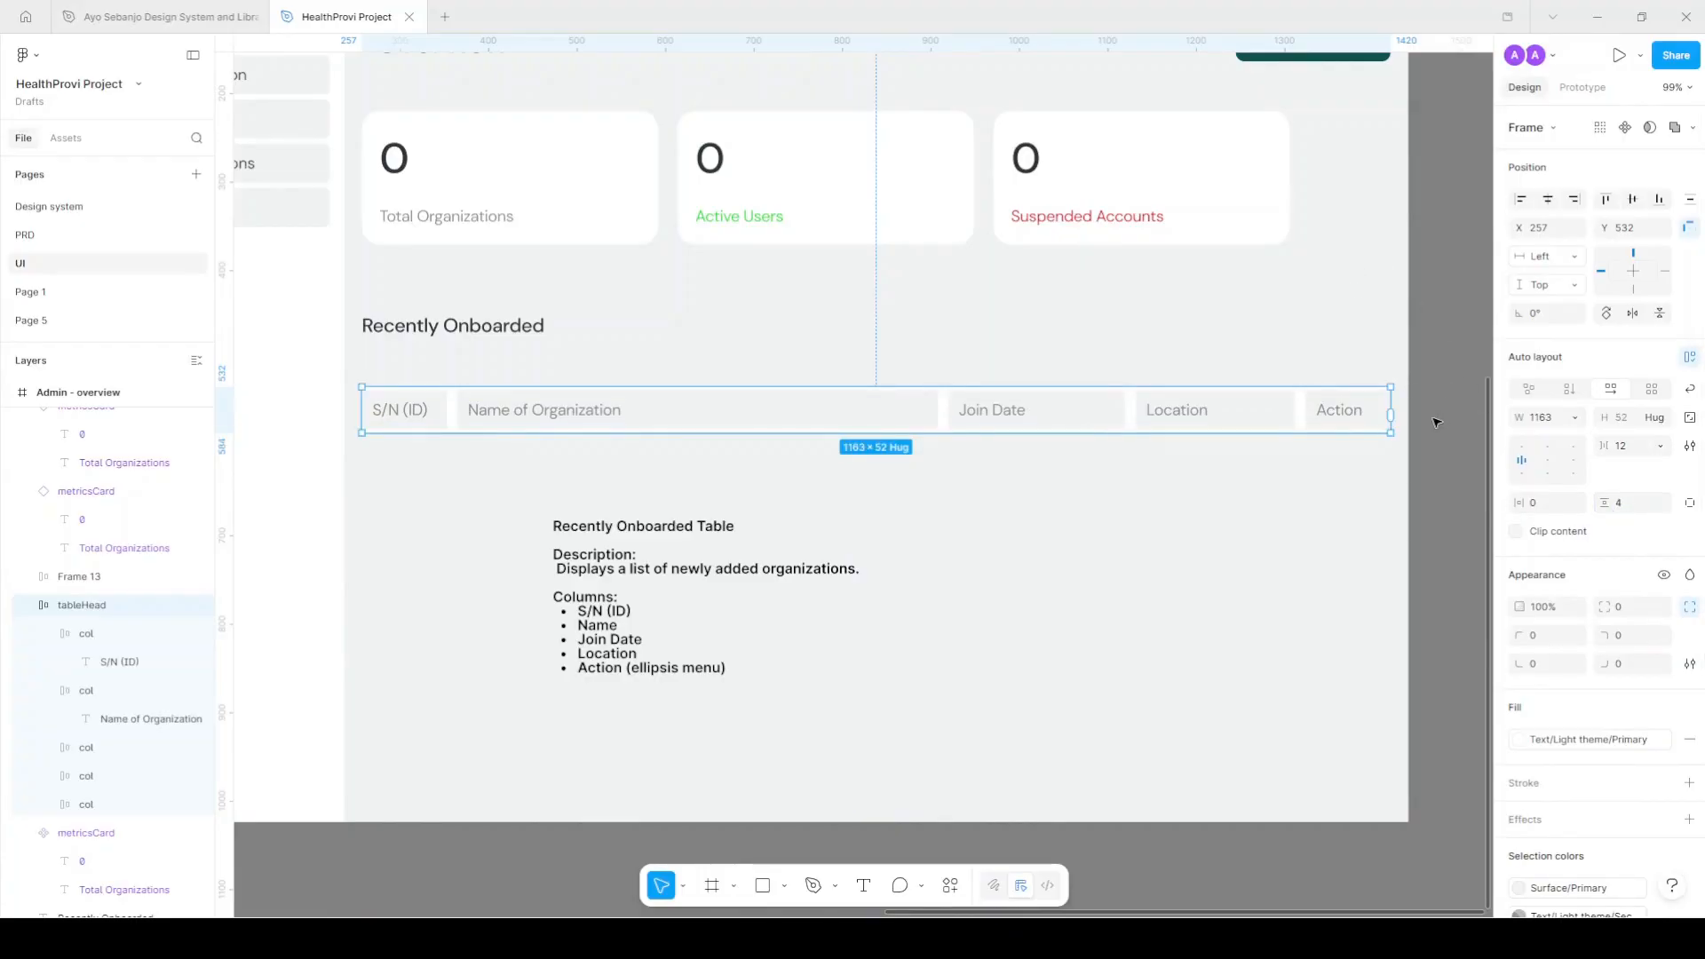
{"action": "type", "text": "6"}
{"action": "key", "text": "Return"}
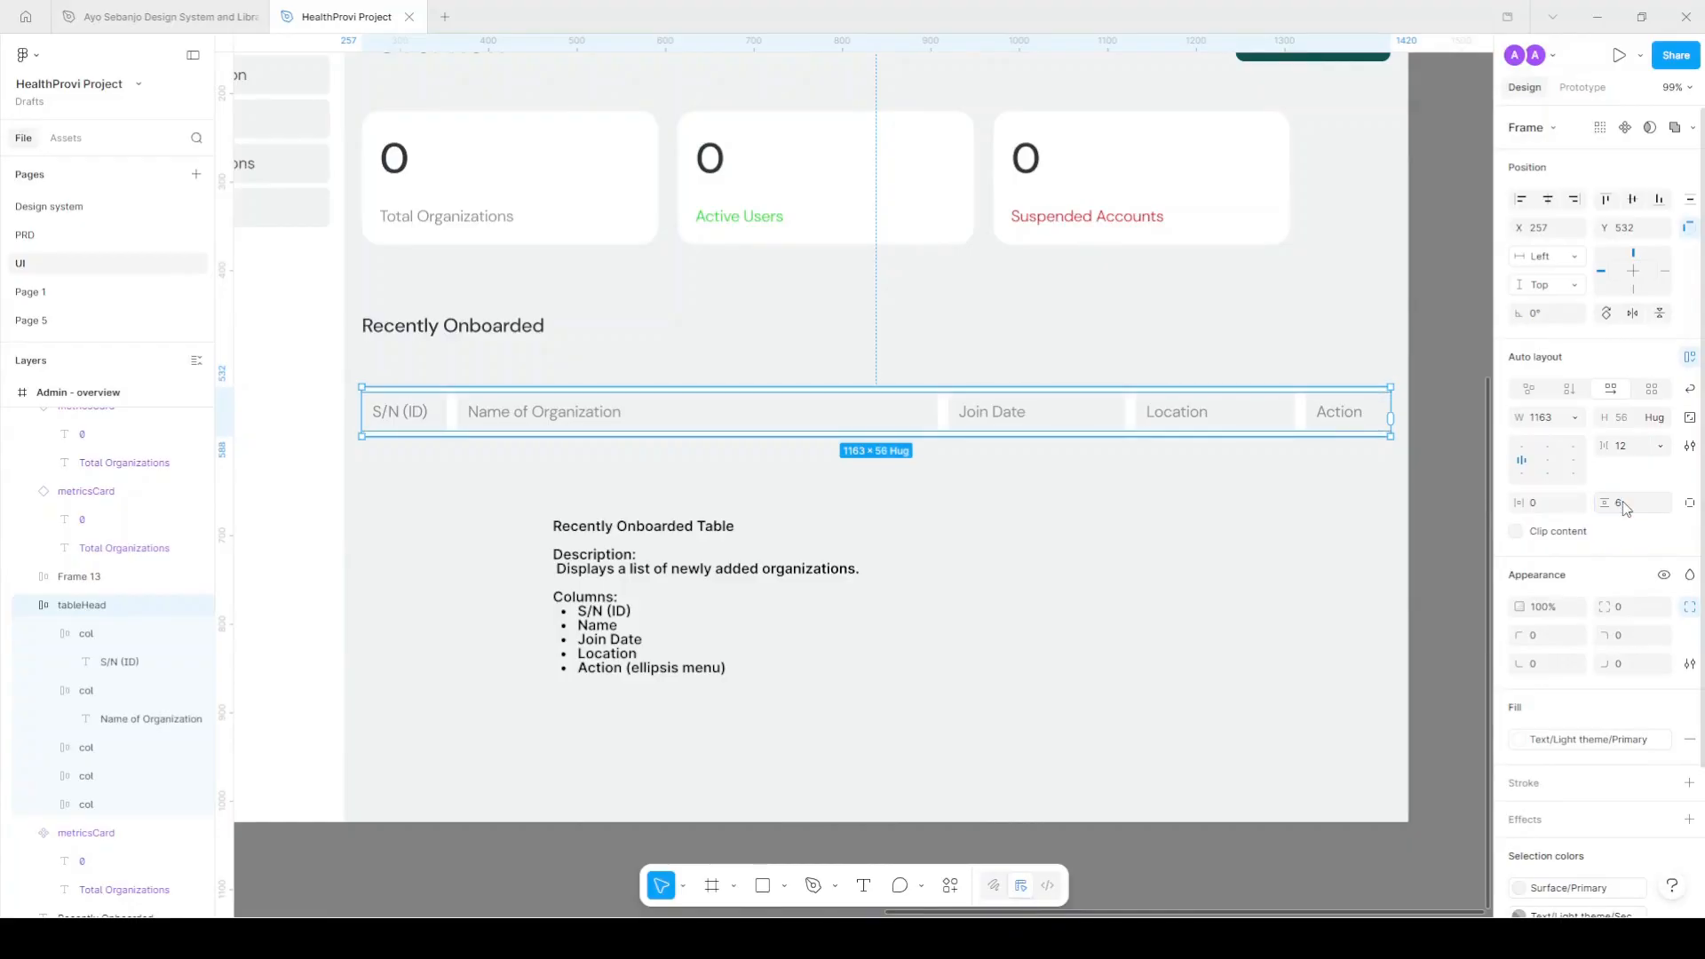
Move the description note beside the page frame and duplicate the header row just below itself.
{"action": "left_click", "coordinate": [1428, 408]}
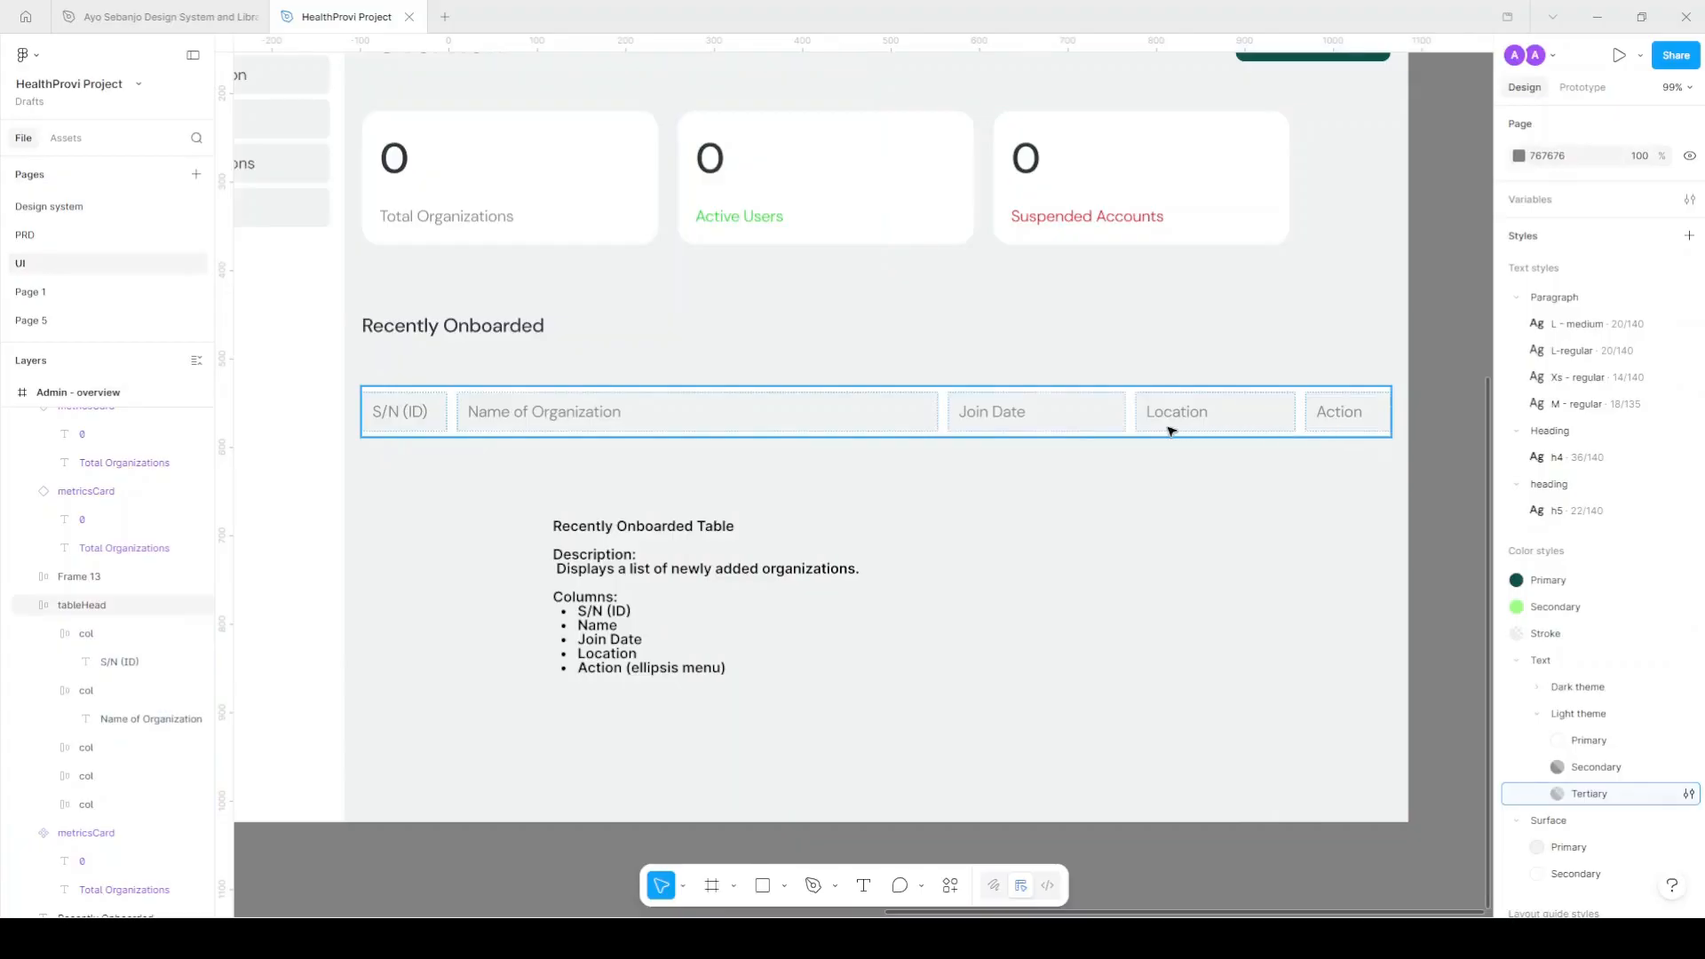
{"action": "left_click_drag", "start_coordinate": [803, 554], "coordinate": [1581, 694]}
{"action": "left_click", "coordinate": [1313, 671]}
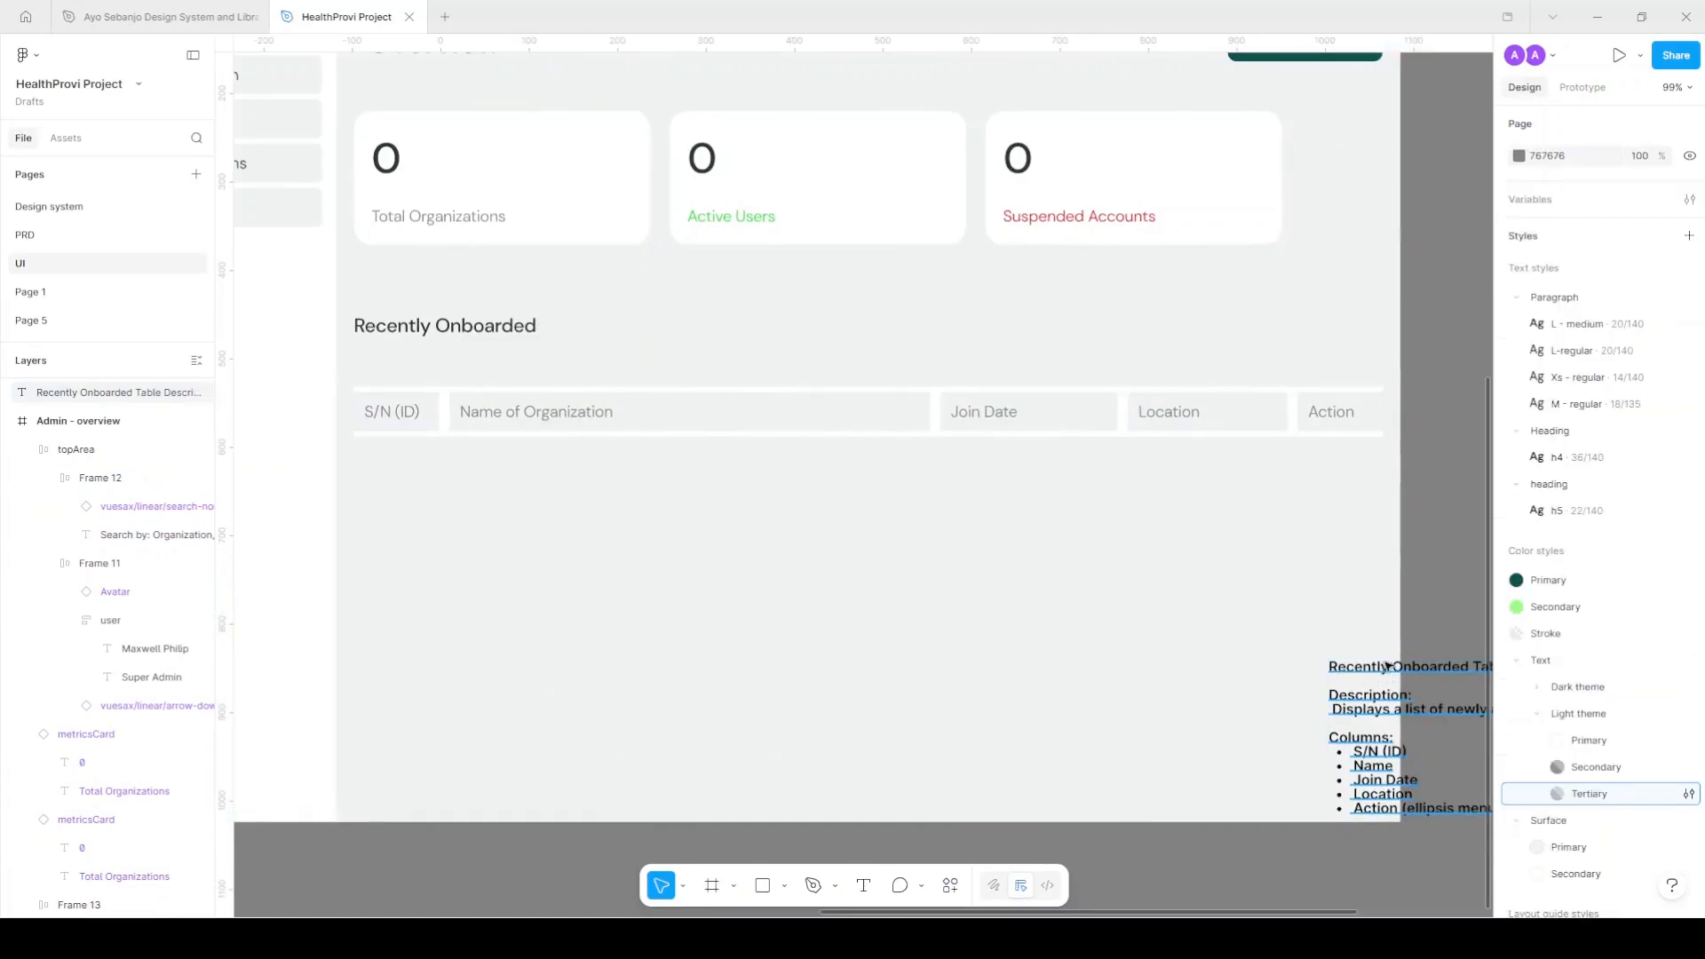
{"action": "left_click_drag", "start_coordinate": [1388, 666], "coordinate": [1465, 635]}
{"action": "left_click", "coordinate": [1152, 409]}
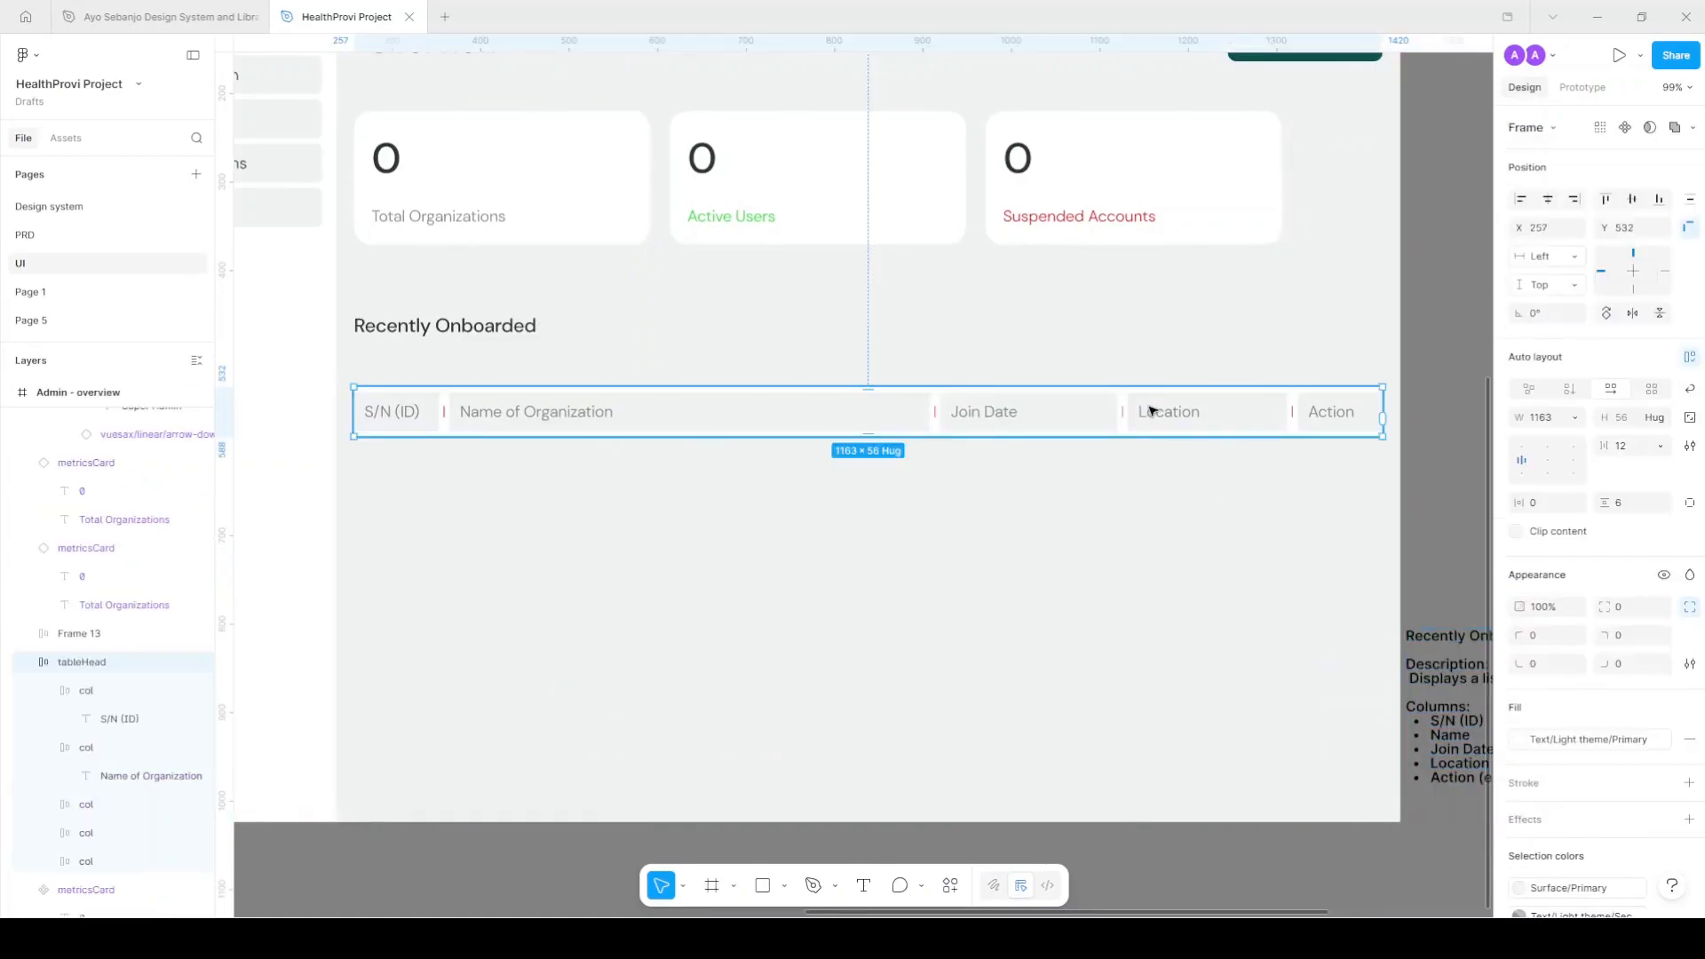
{"action": "left_click_drag", "start_coordinate": [1078, 411], "coordinate": [1078, 477]}
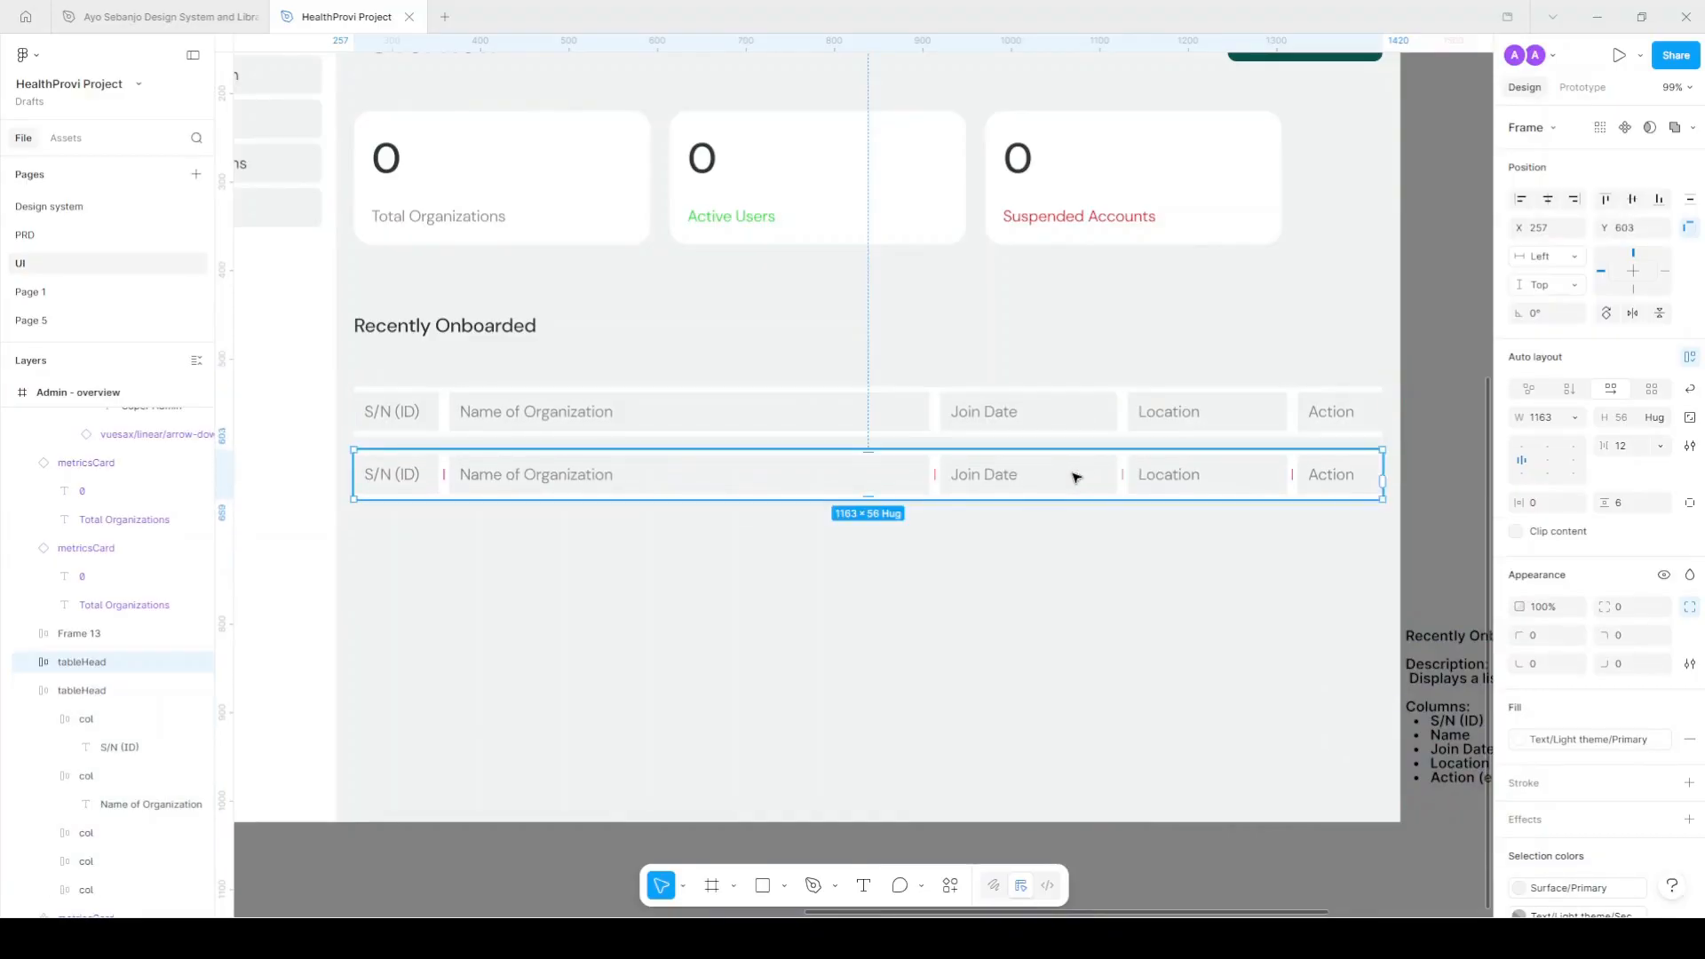
Rename the duplicated header row layer to 'tableRow'.
{"action": "left_click", "coordinate": [1134, 409]}
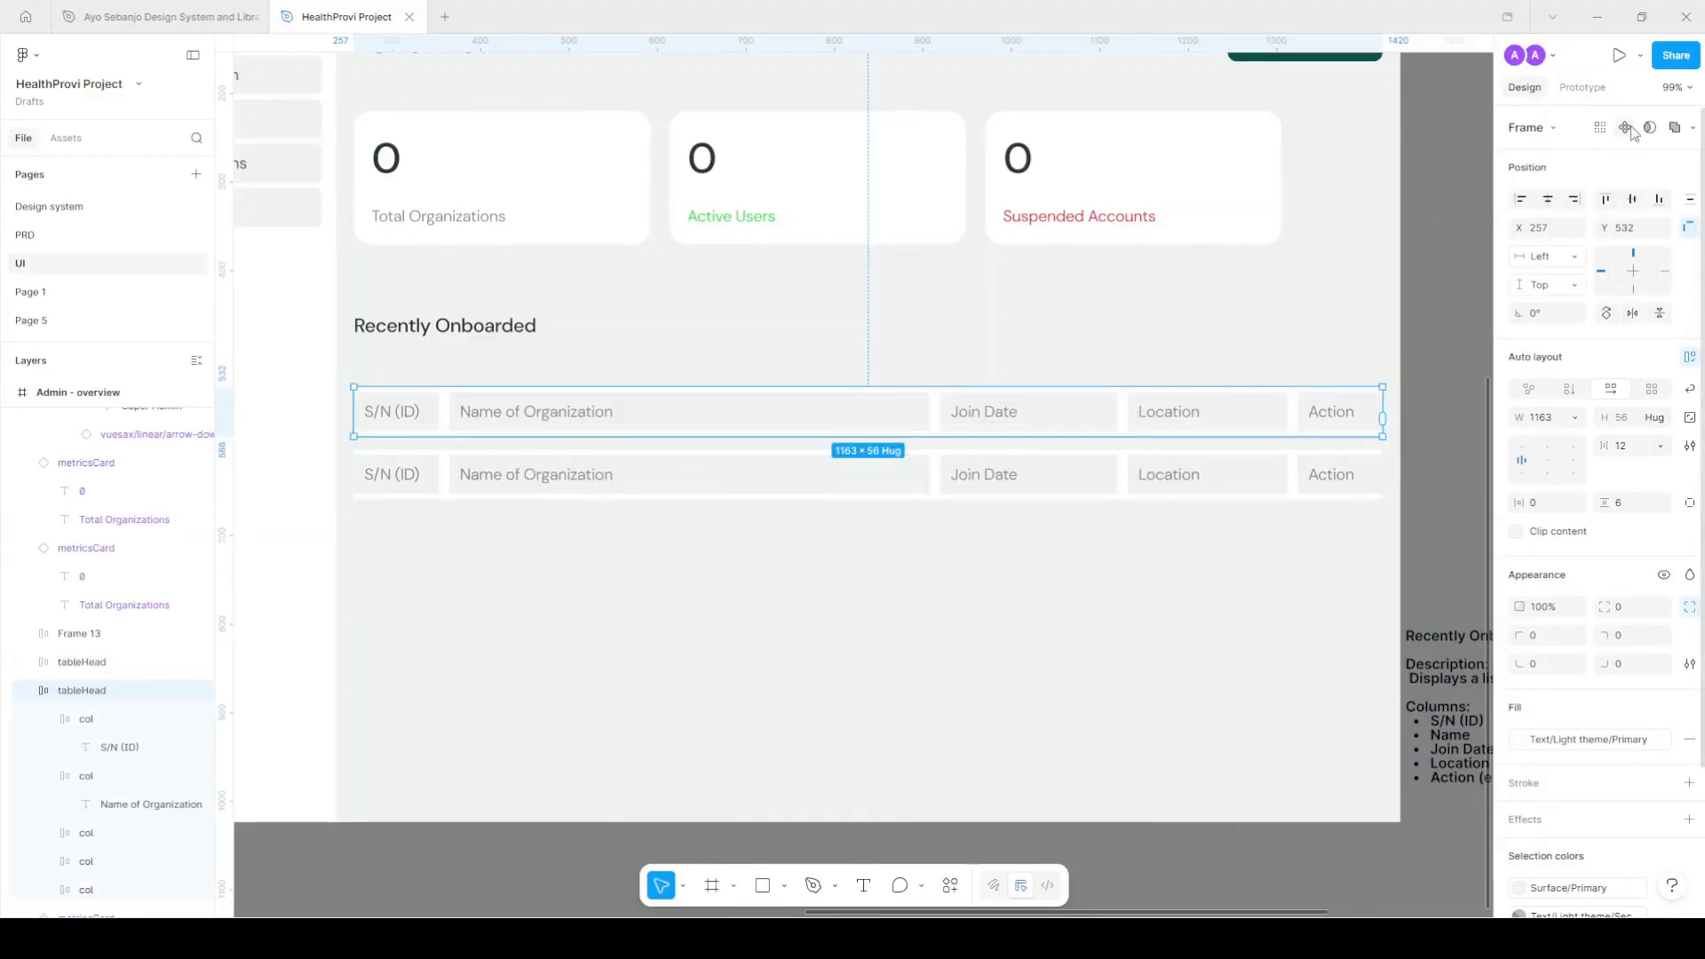
{"action": "left_click", "coordinate": [856, 486]}
{"action": "double_click", "coordinate": [81, 662]}
{"action": "left_click", "coordinate": [112, 667]}
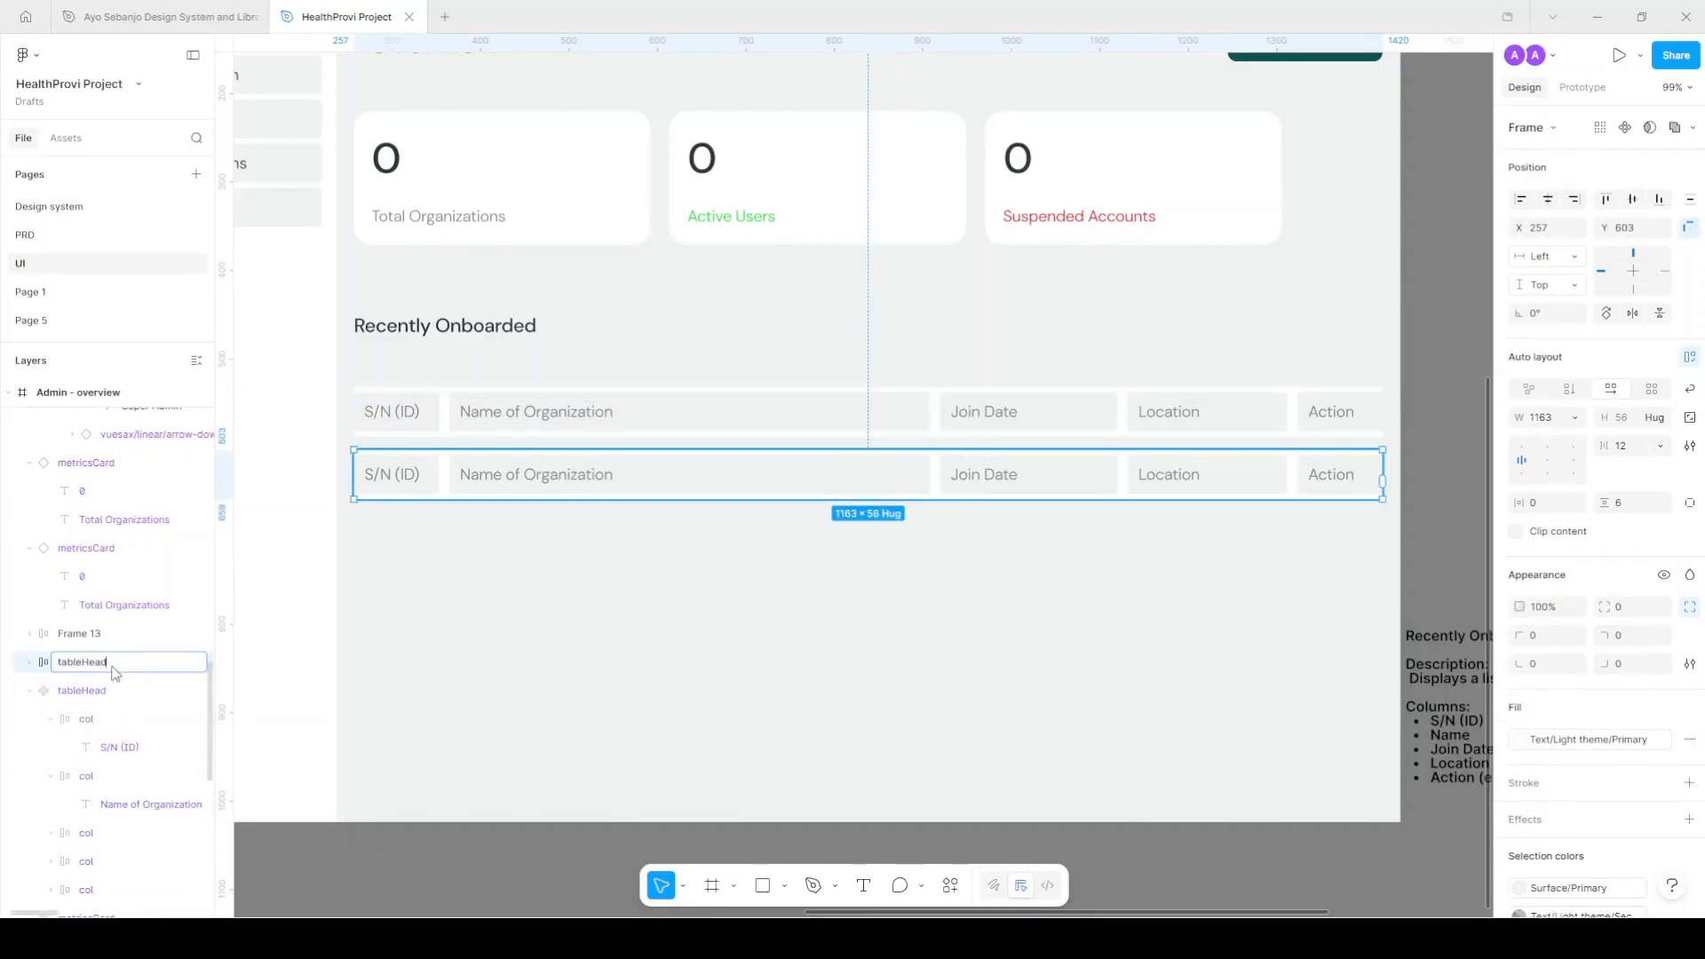
{"action": "type", "text": "Row"}
{"action": "key", "text": "Return"}
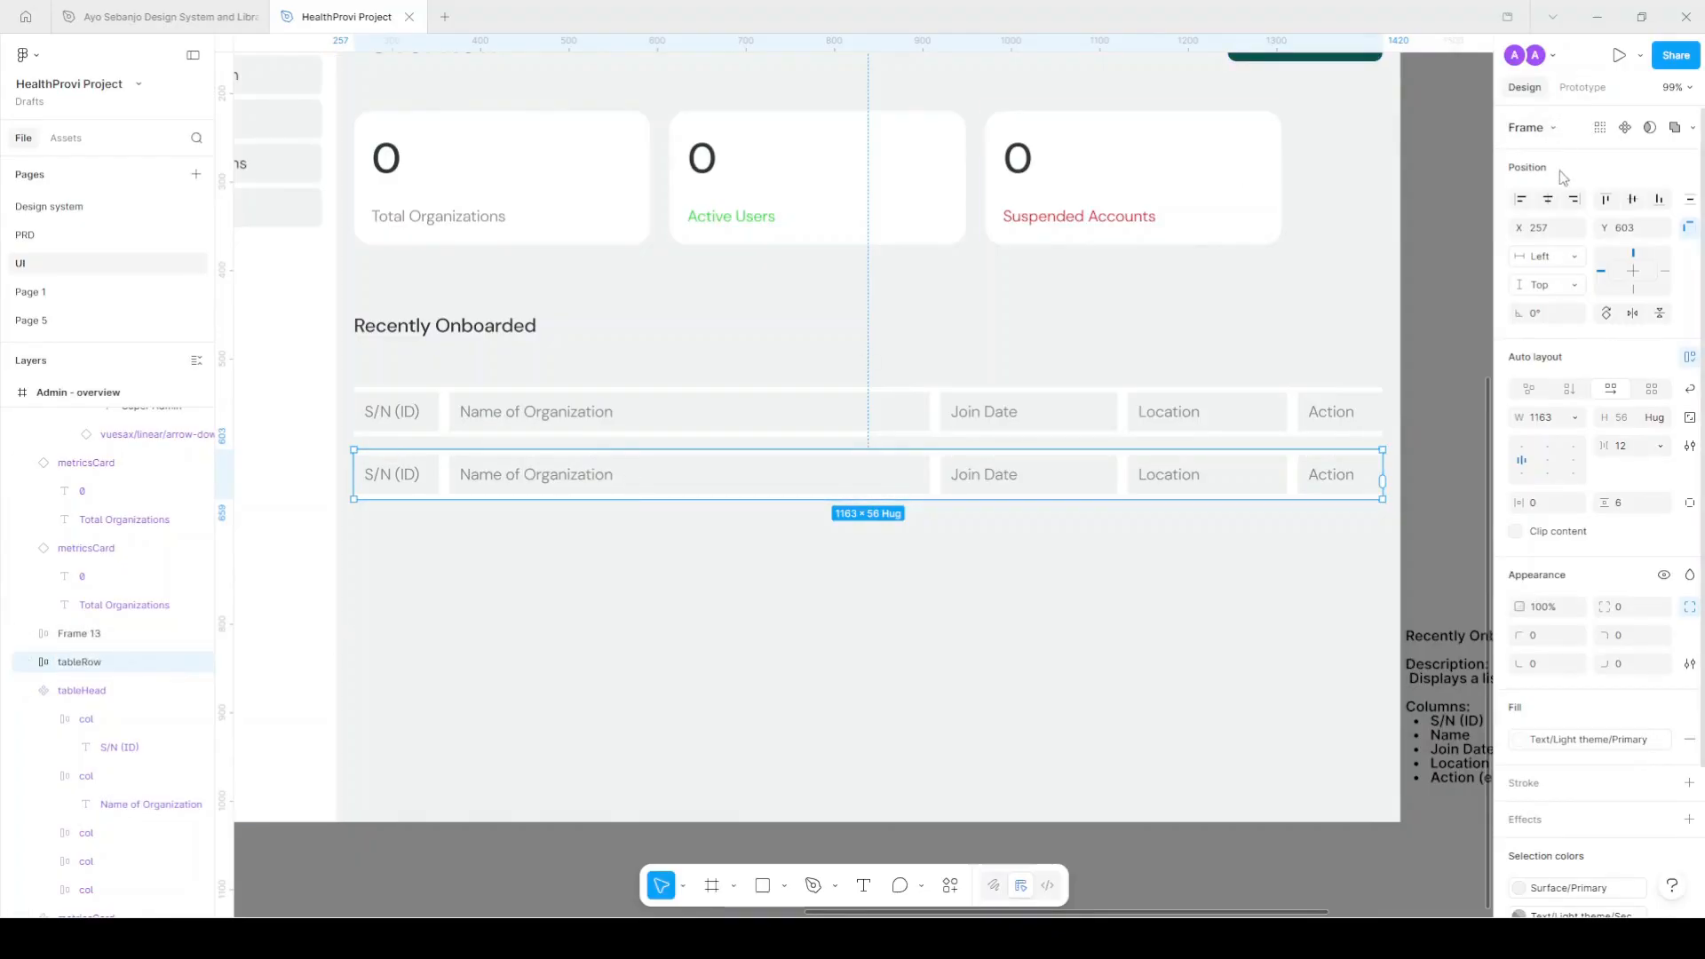
Set the row text to Text/Dark Primary and the cell backgrounds to Surface/Secondary.
{"action": "left_click", "coordinate": [384, 480], "text": "ctrl"}
{"action": "left_click", "coordinate": [563, 479], "text": "ctrl+shift"}
{"action": "left_click", "coordinate": [1010, 480], "text": "ctrl+shift"}
{"action": "left_click", "coordinate": [1168, 476], "text": "ctrl+shift"}
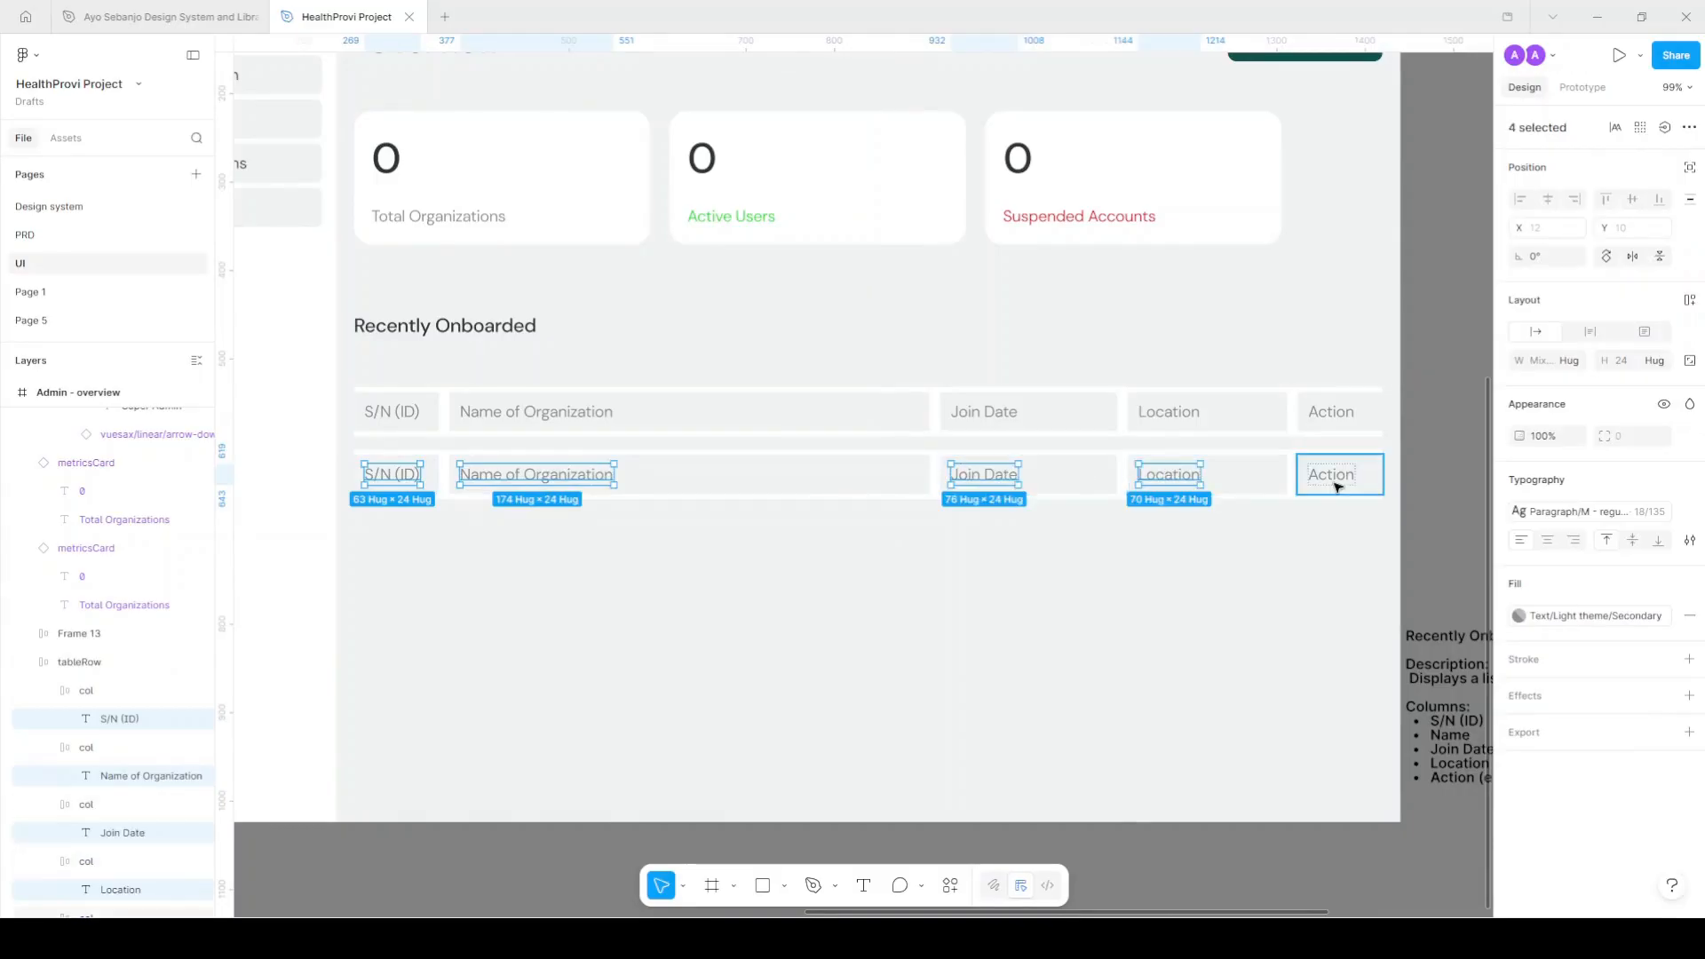
{"action": "left_click", "coordinate": [1336, 482]}
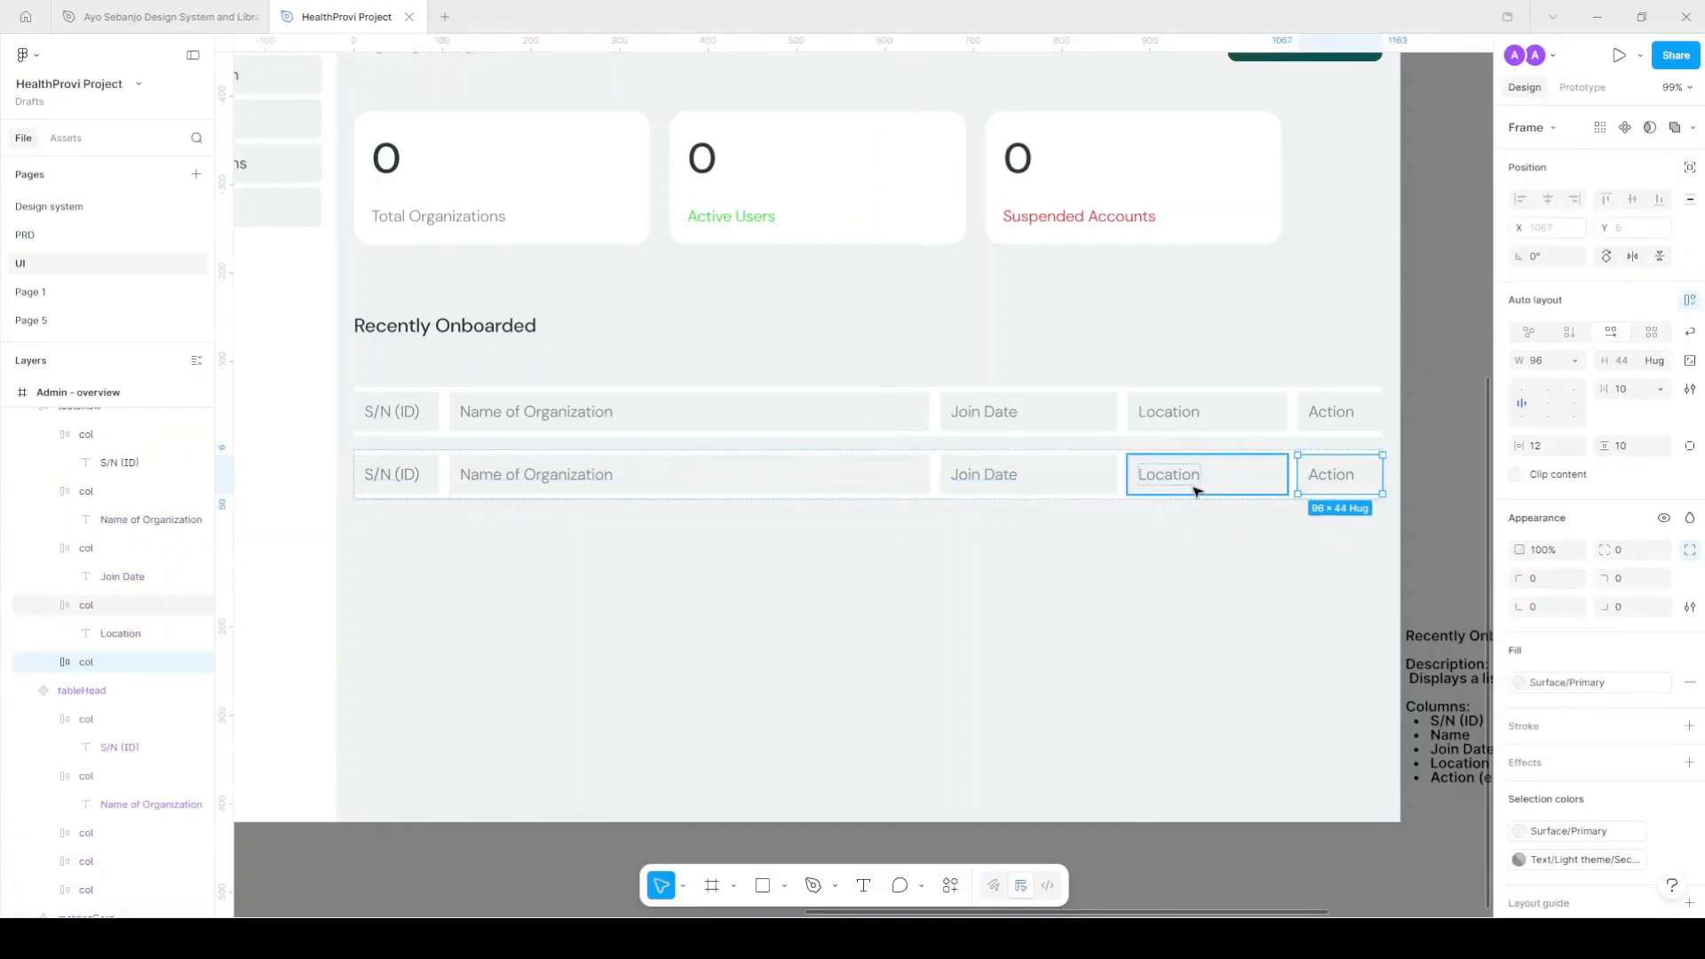
{"action": "key", "text": "shift+Return"}
{"action": "scroll", "coordinate": [1590, 751], "scroll_direction": "down", "scroll_amount": 3}
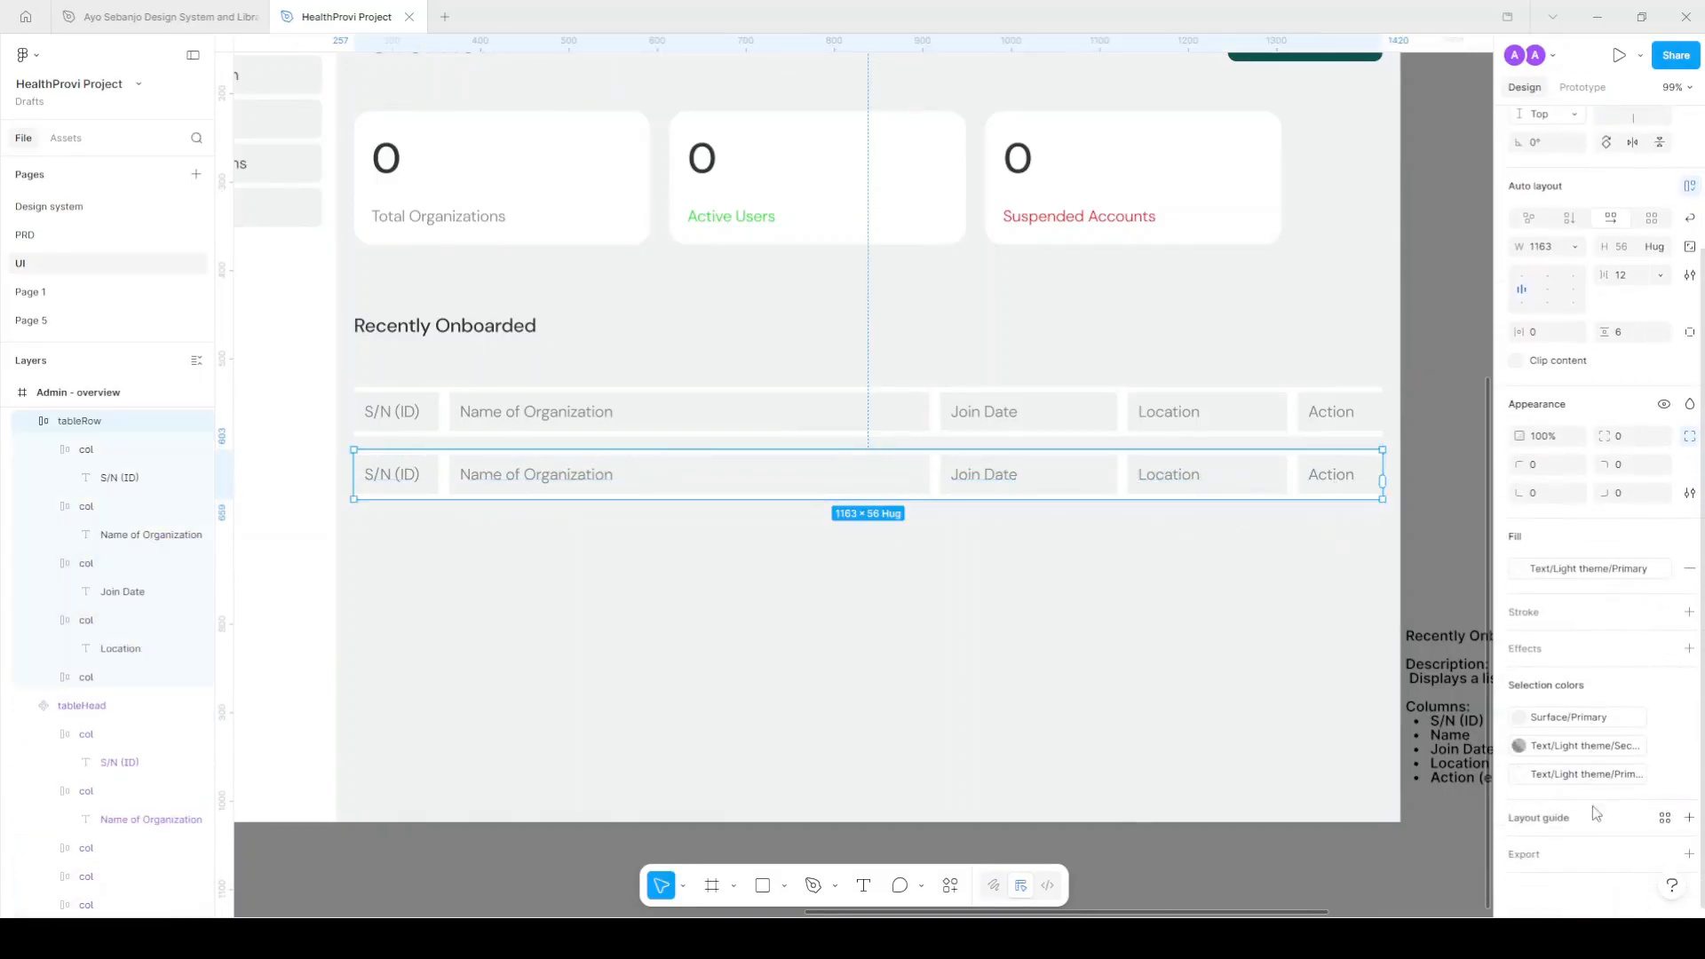
{"action": "left_click", "coordinate": [1571, 748]}
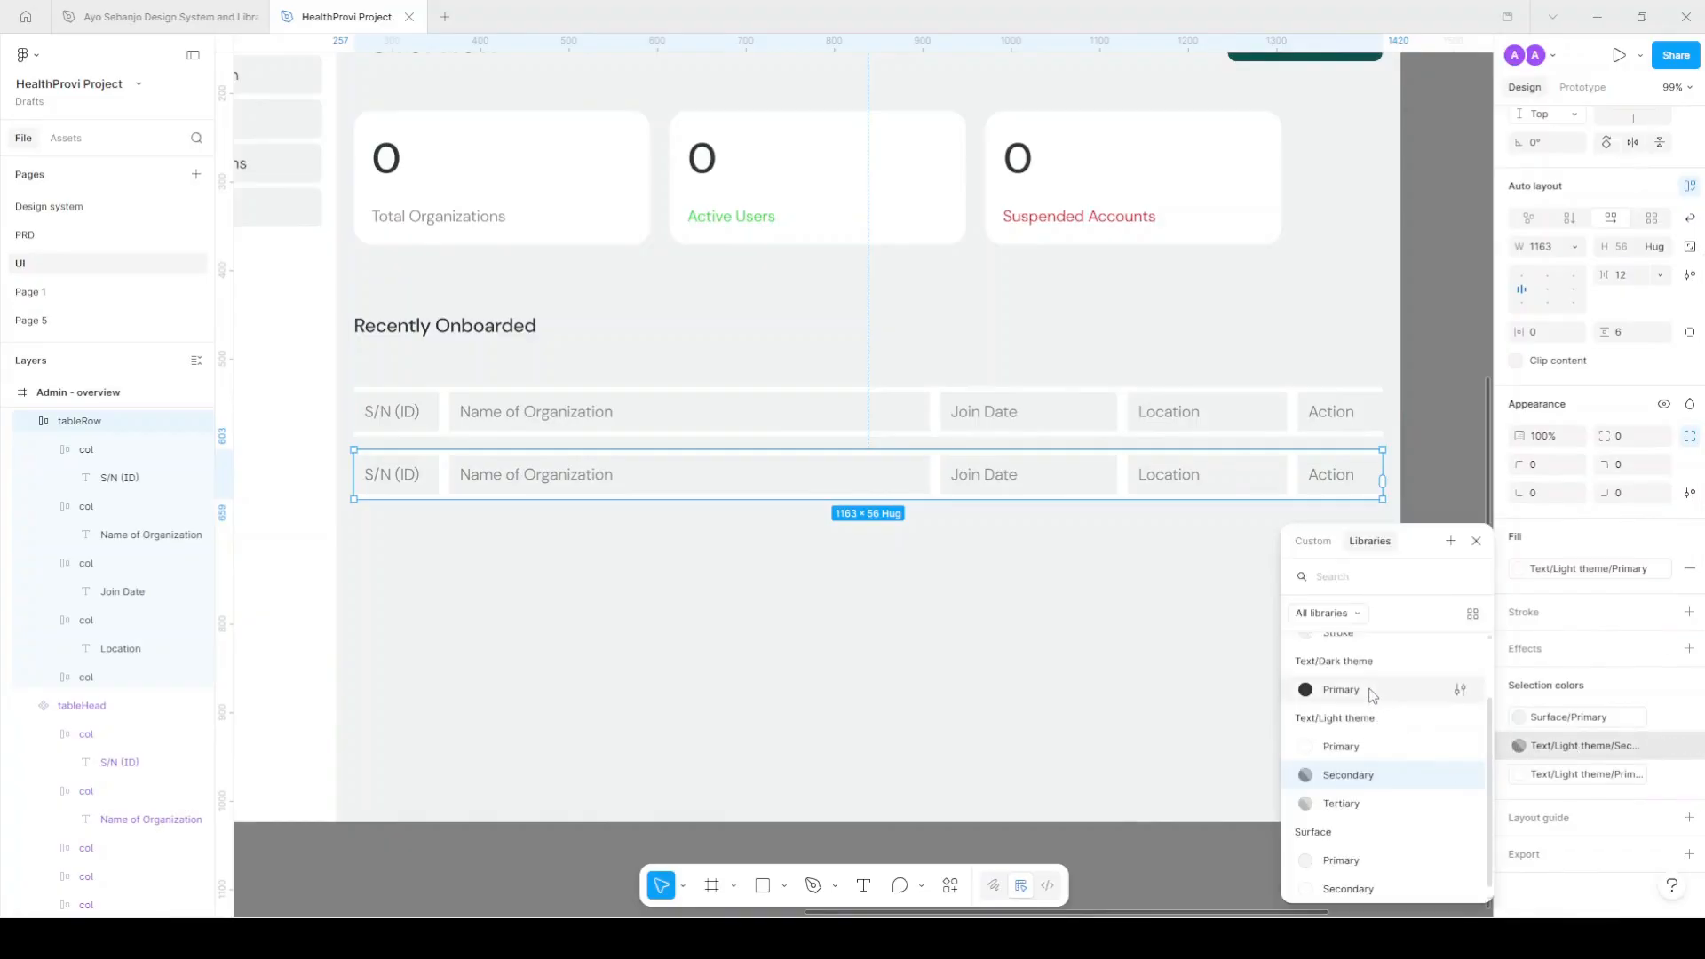
{"action": "left_click", "coordinate": [1341, 690]}
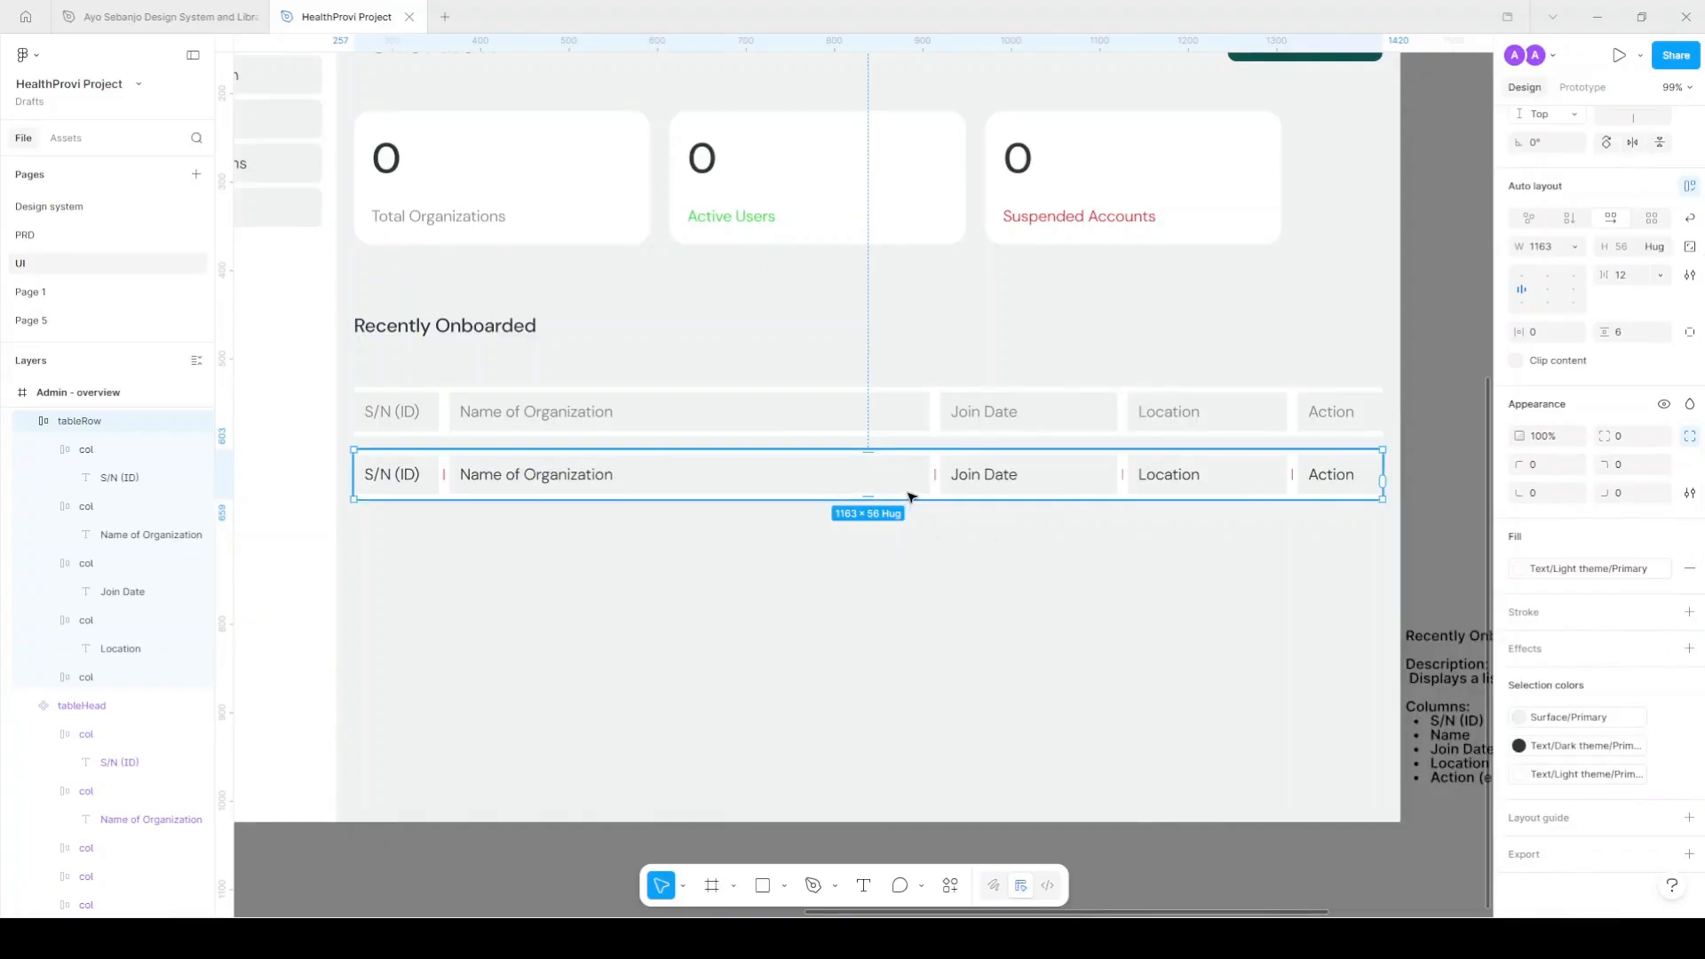
{"action": "left_click", "coordinate": [1590, 717]}
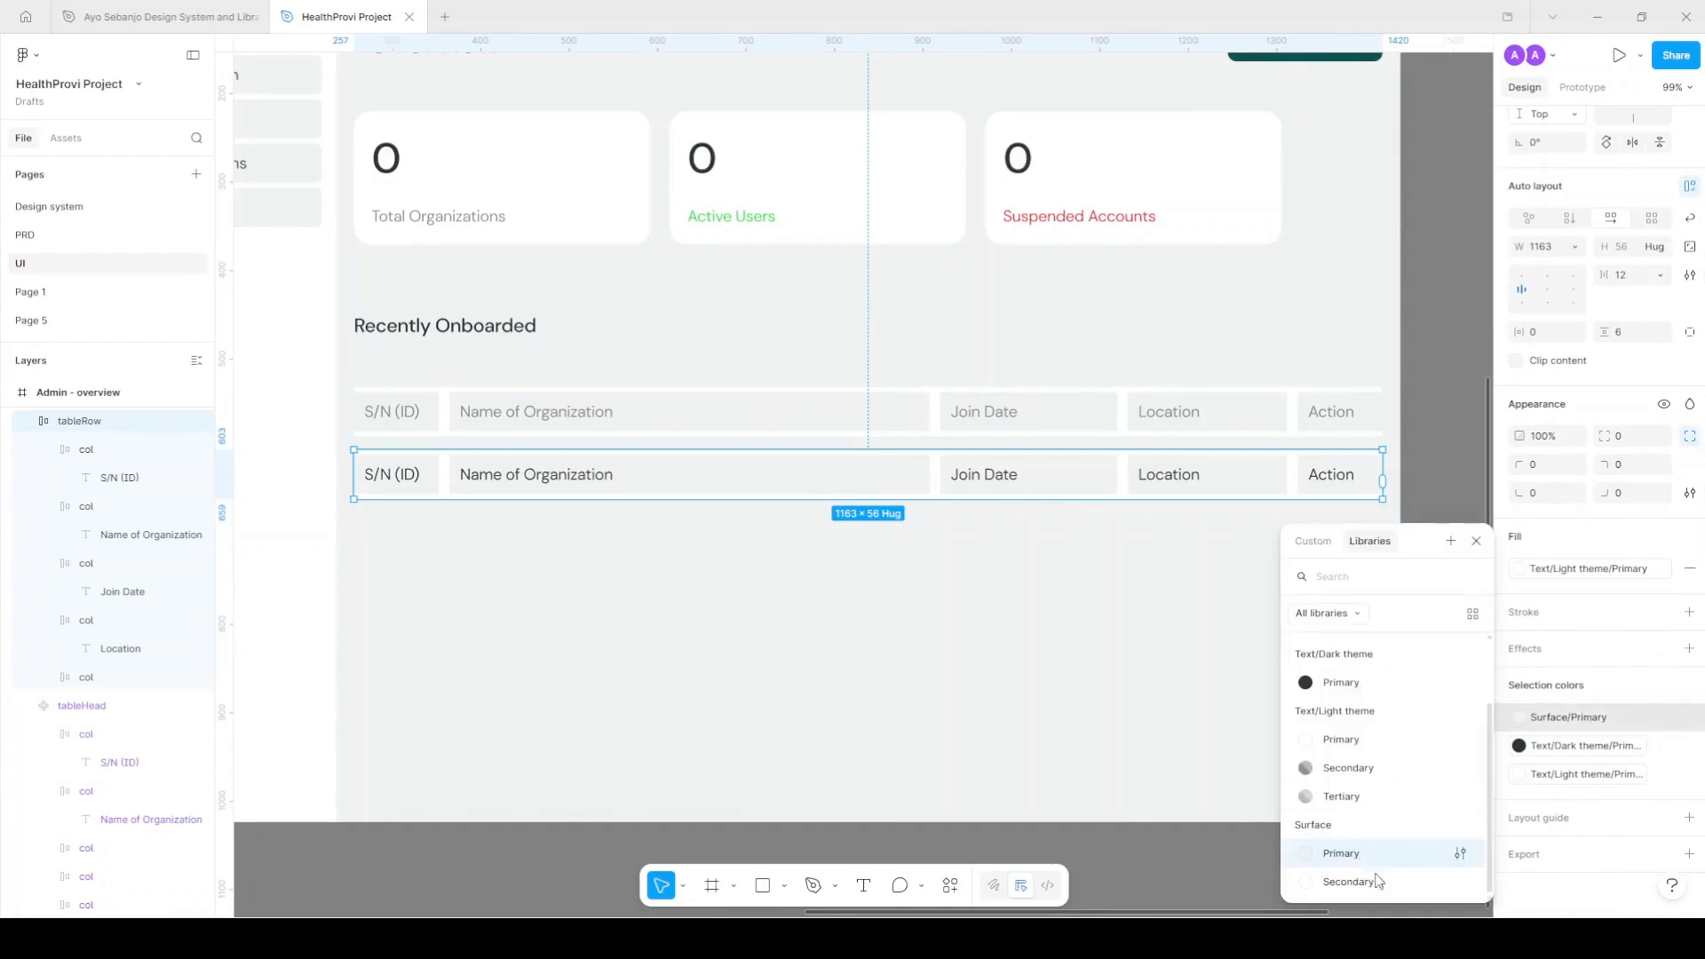
{"action": "left_click", "coordinate": [1352, 879]}
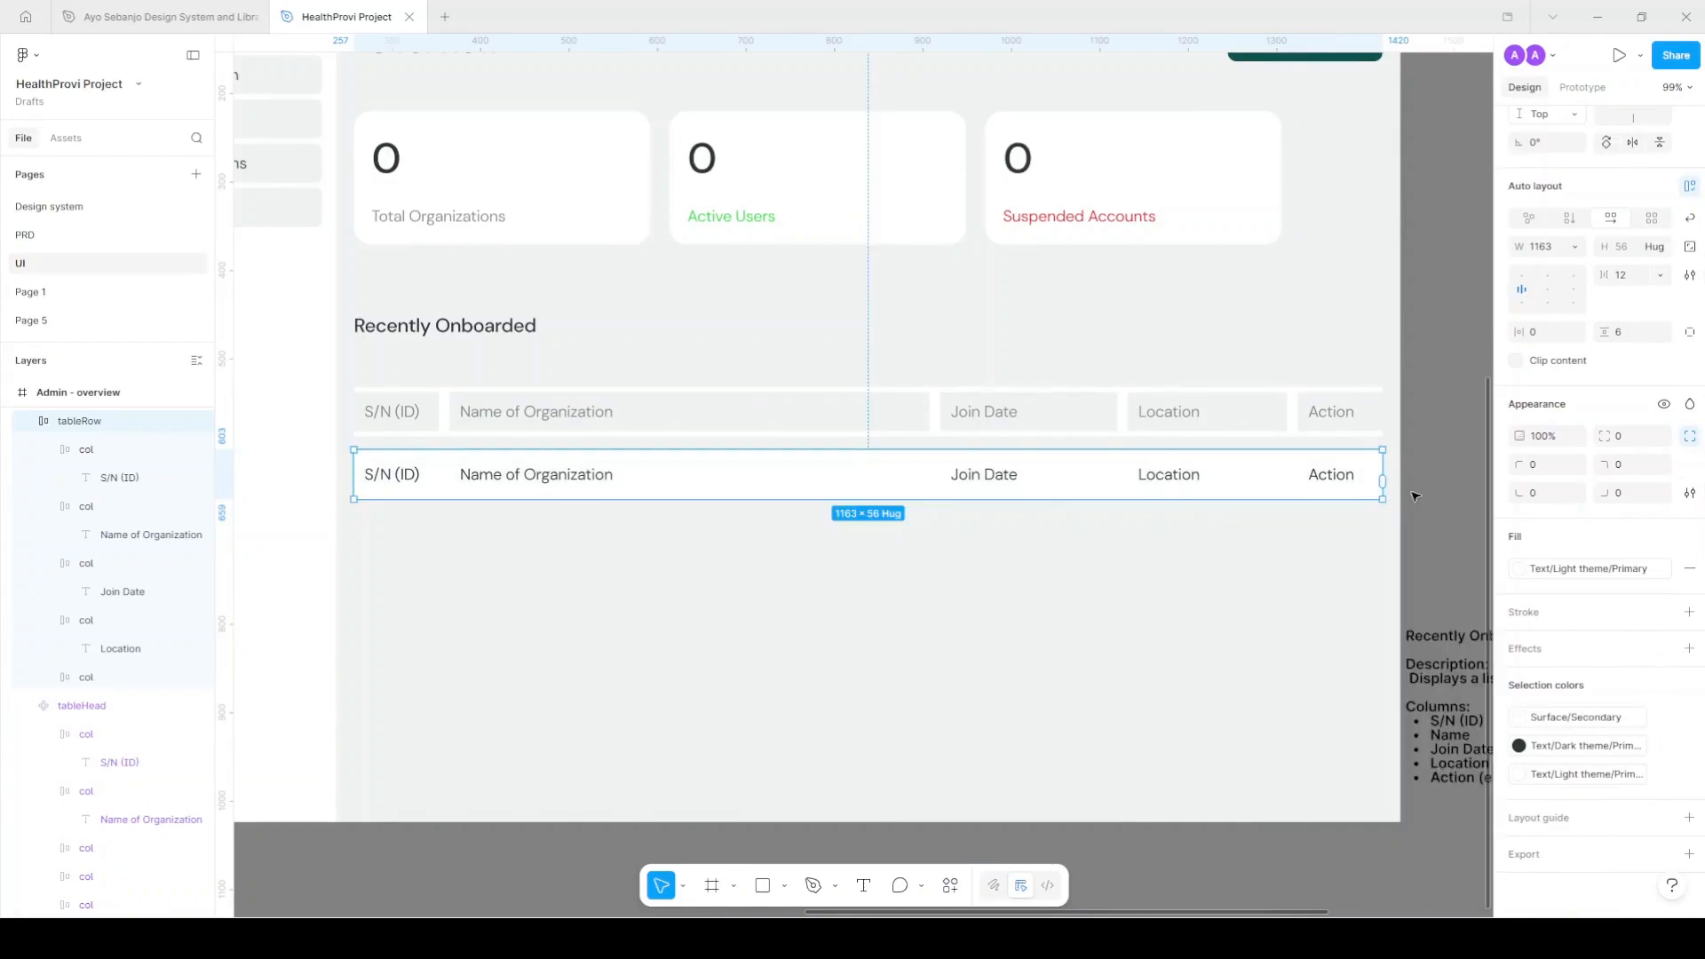
{"action": "scroll", "coordinate": [1630, 190], "scroll_direction": "up", "scroll_amount": 2}
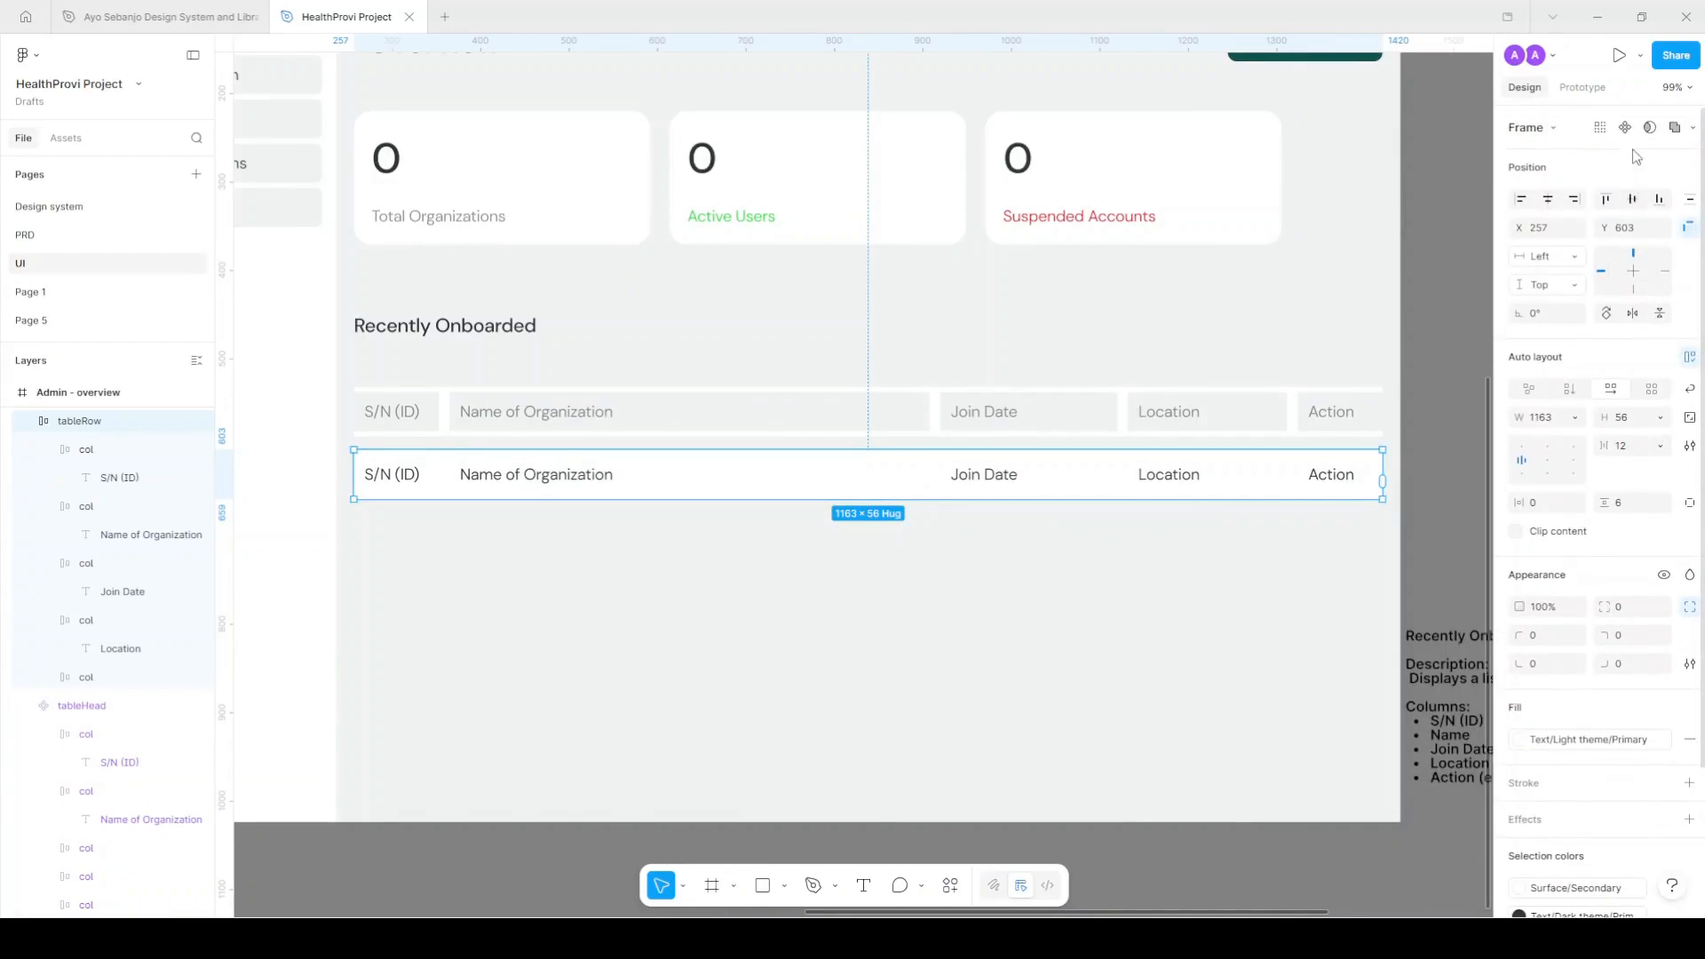
Make tableRow a component and duplicate it into five stacked data rows.
{"action": "left_click", "coordinate": [1625, 127]}
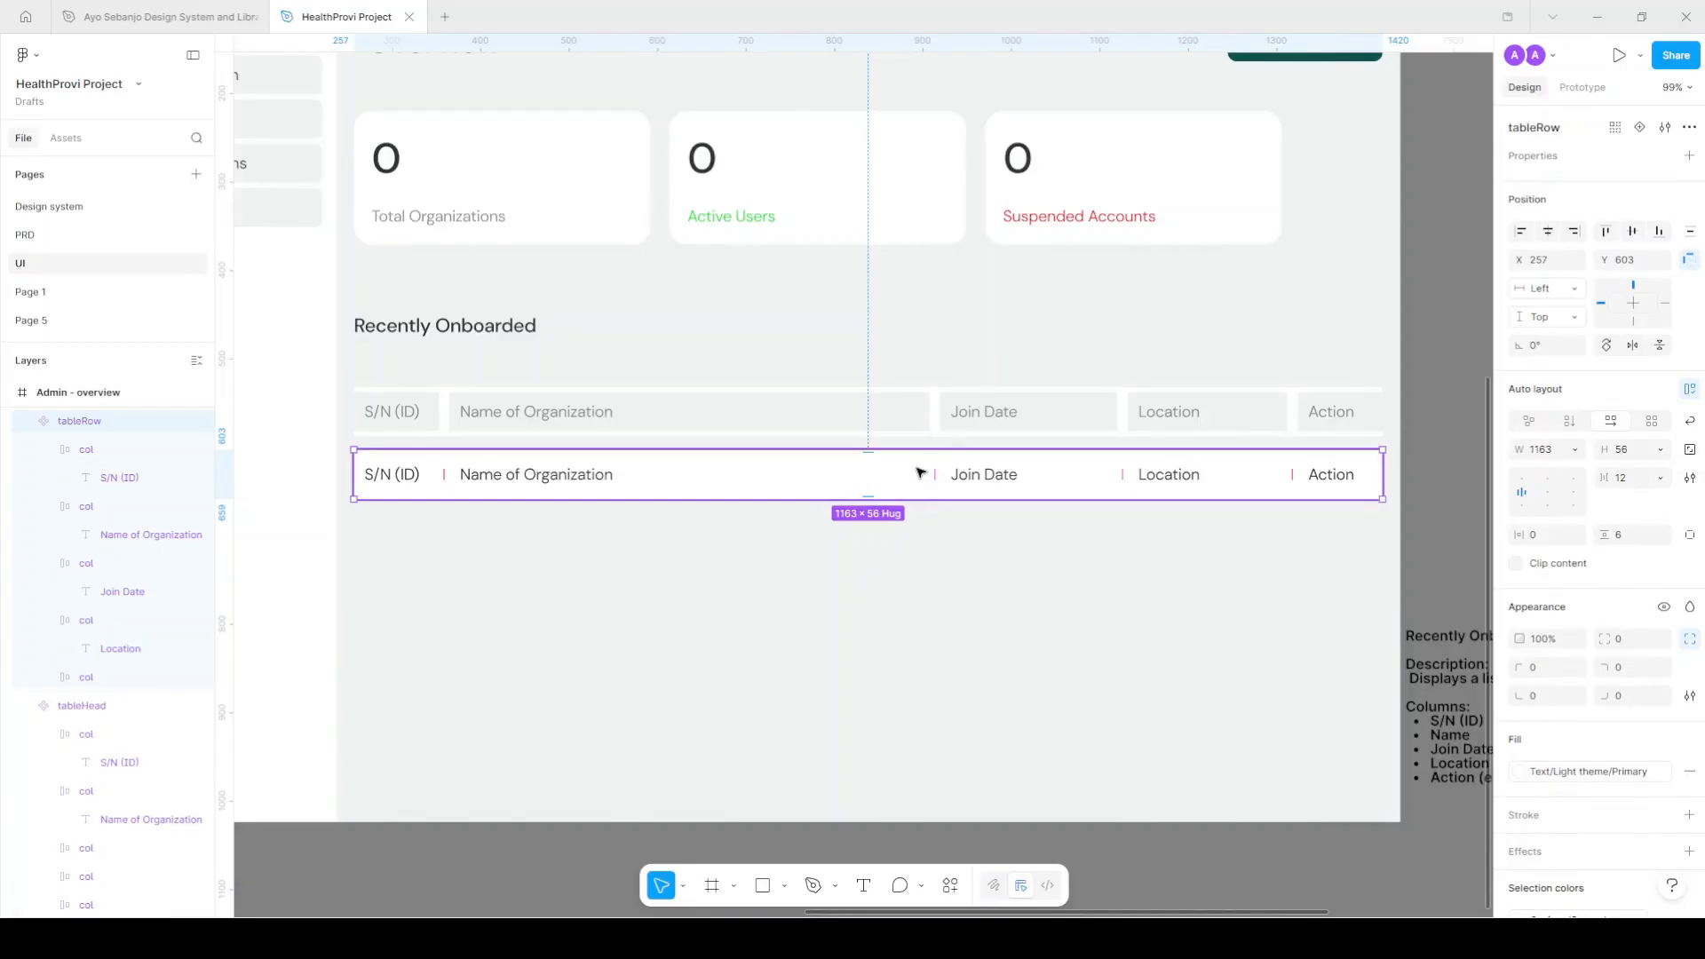
{"action": "left_click_drag", "start_coordinate": [917, 474], "coordinate": [921, 529]}
{"action": "key", "text": "ctrl+d"}
{"action": "key", "text": "ctrl+d"}
{"action": "key", "text": "ctrl+d"}
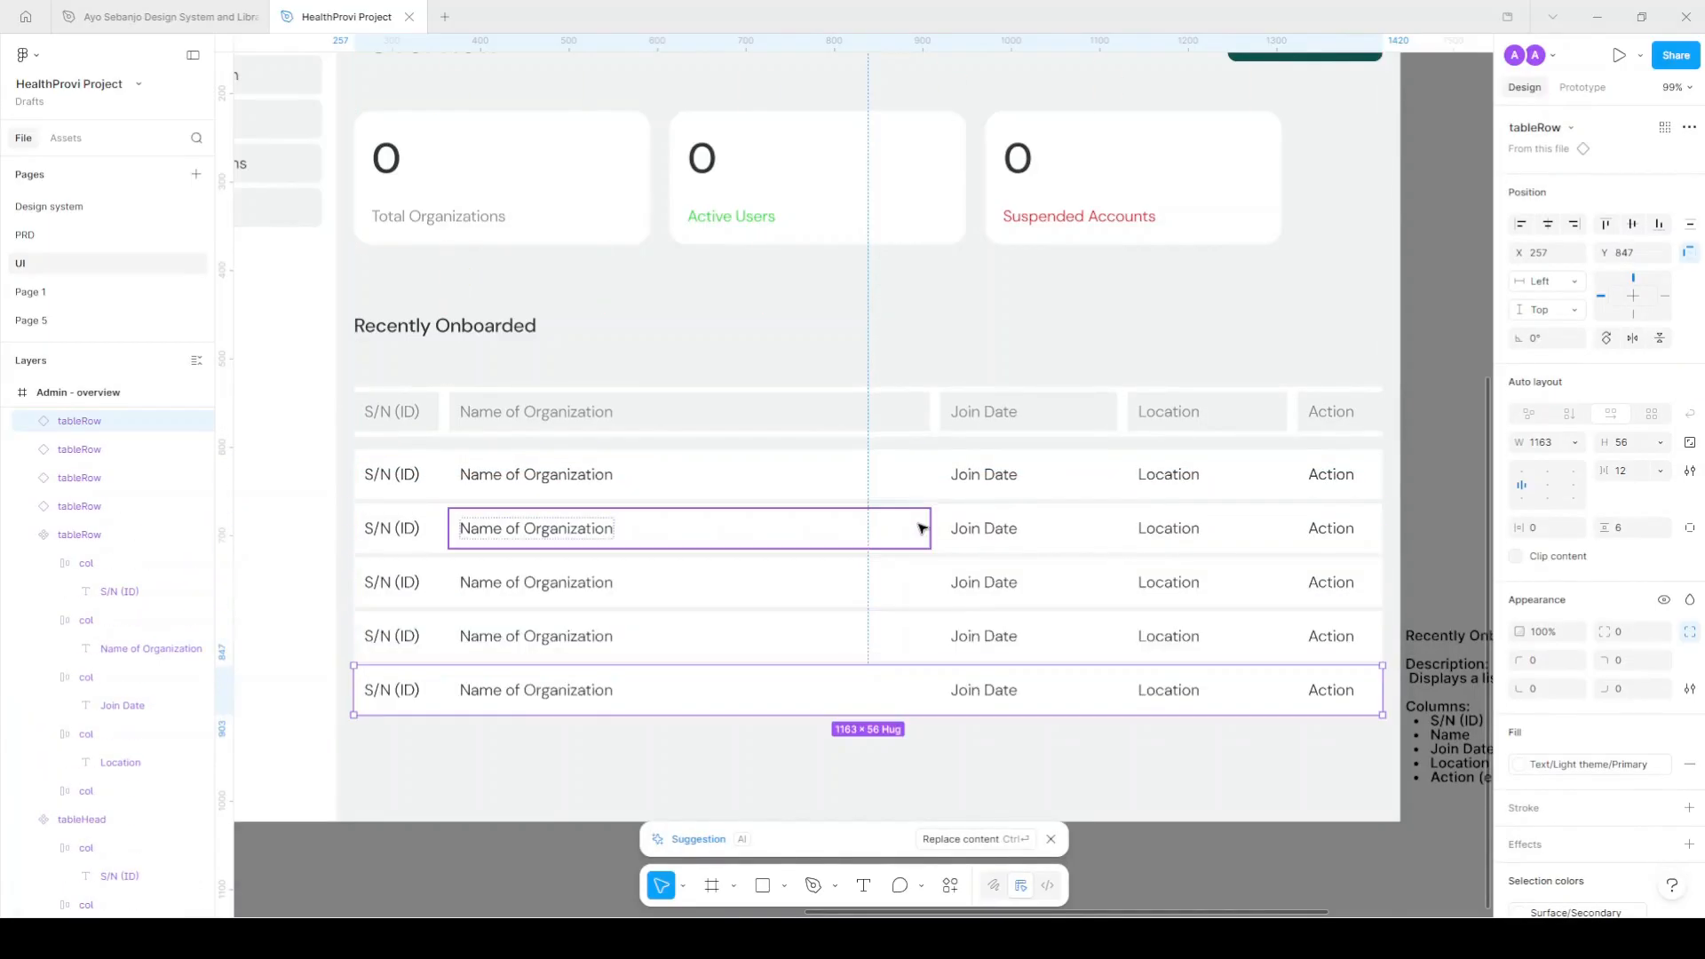
Select all five data rows together.
{"action": "left_click", "coordinate": [754, 475]}
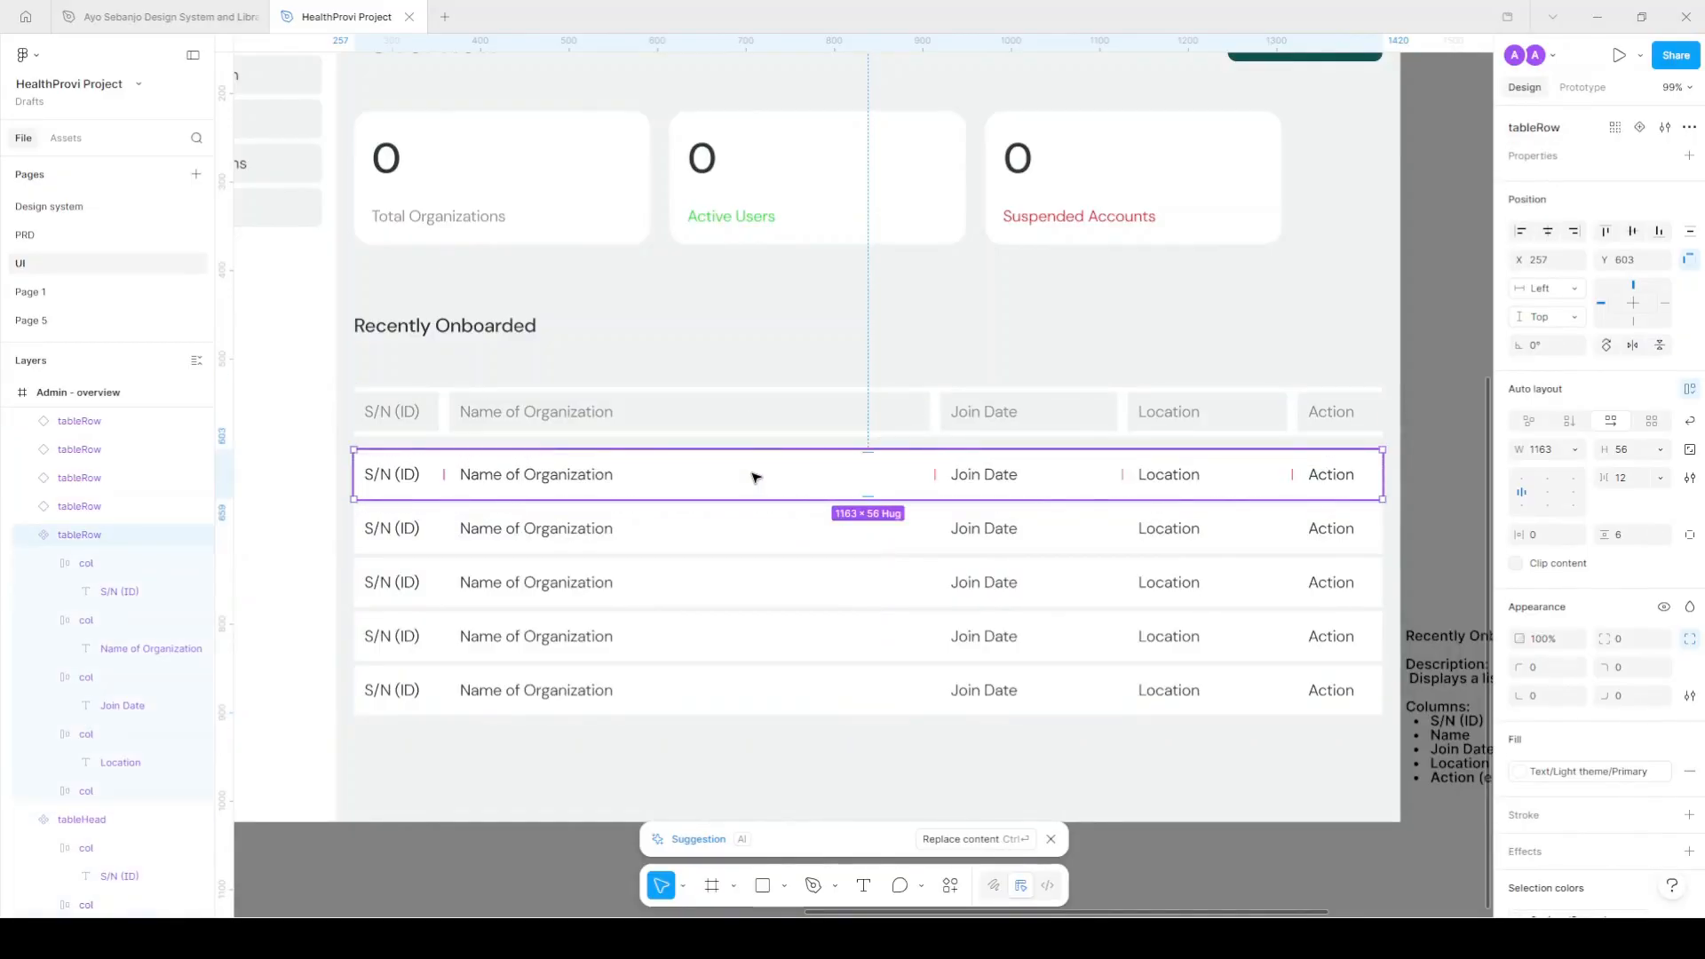
{"action": "left_click", "coordinate": [757, 538], "text": "shift"}
{"action": "left_click", "coordinate": [768, 593], "text": "shift"}
{"action": "left_click", "coordinate": [776, 644], "text": "shift"}
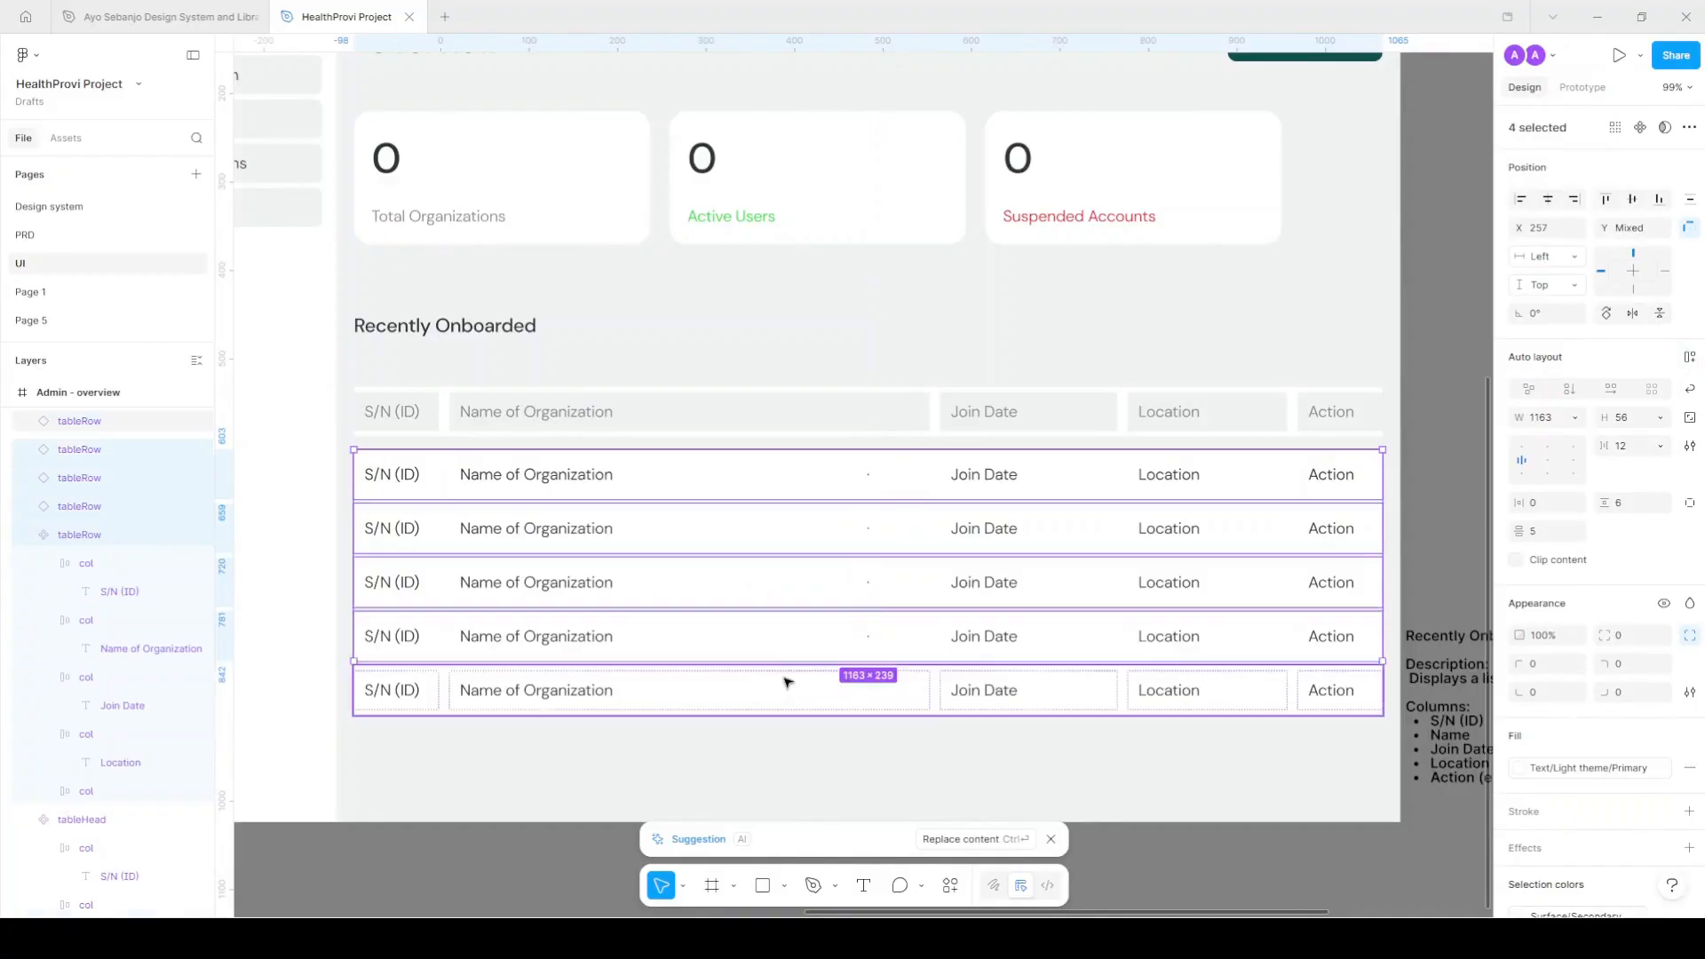
{"action": "left_click", "coordinate": [790, 694], "text": "shift"}
Wrap the five rows in an auto-layout frame named 'tableBody'.
{"action": "key", "text": "shift+a"}
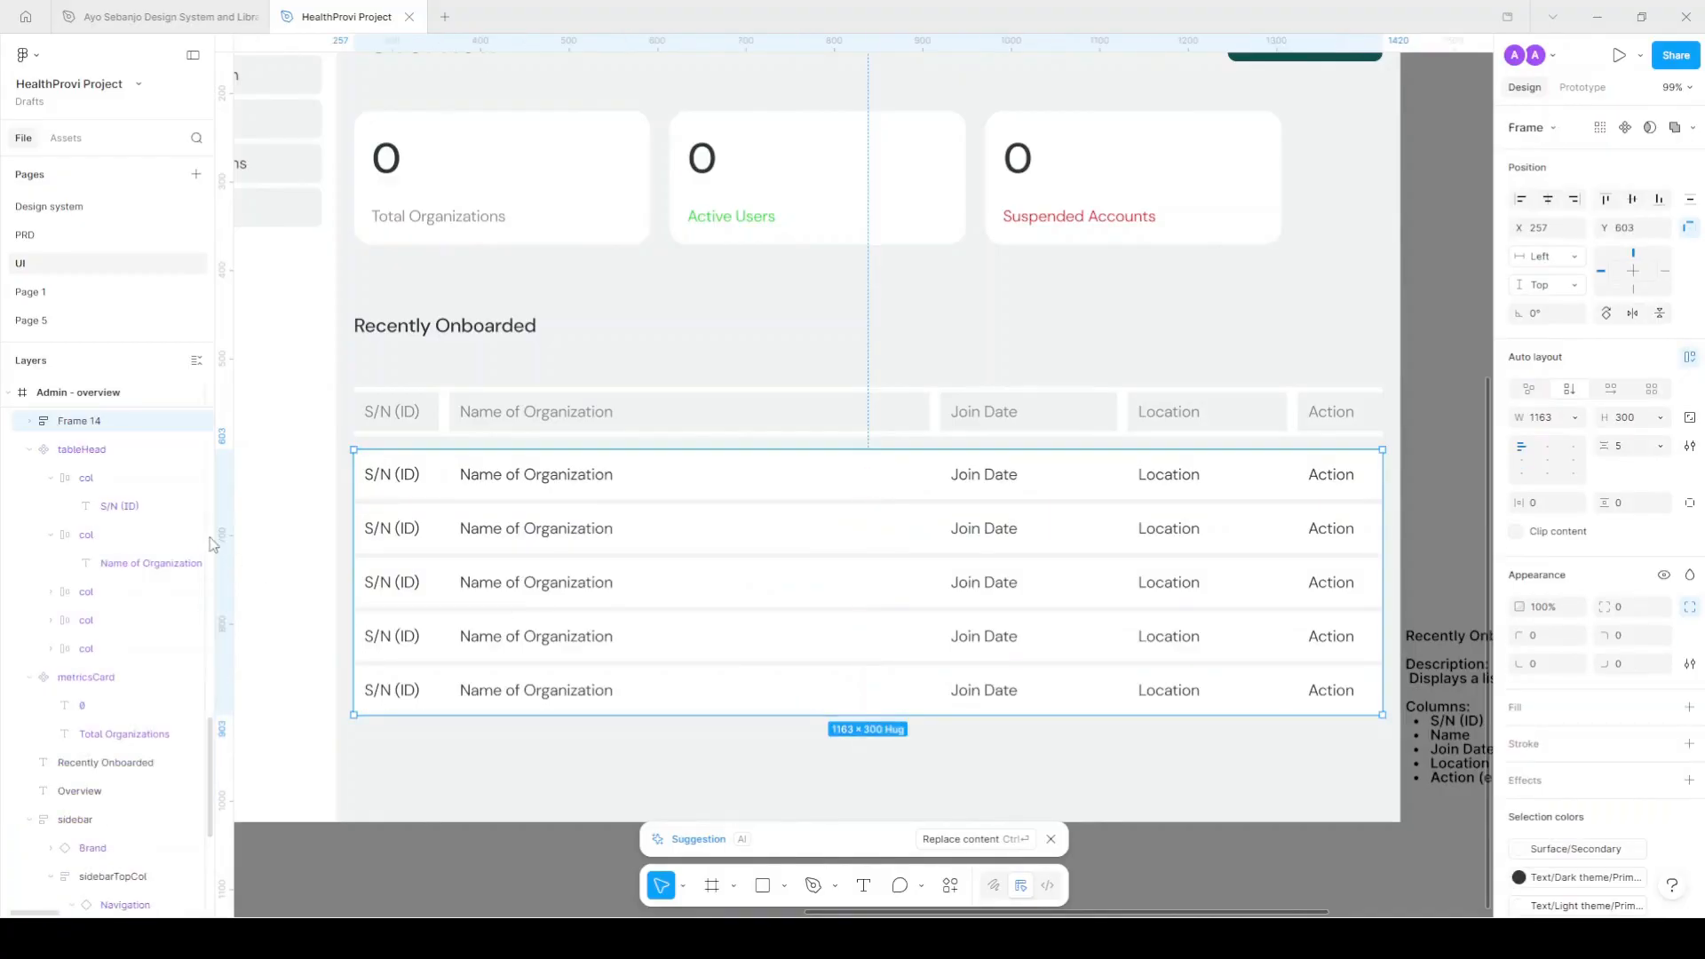
{"action": "double_click", "coordinate": [98, 428]}
{"action": "type", "text": "tabelBody"}
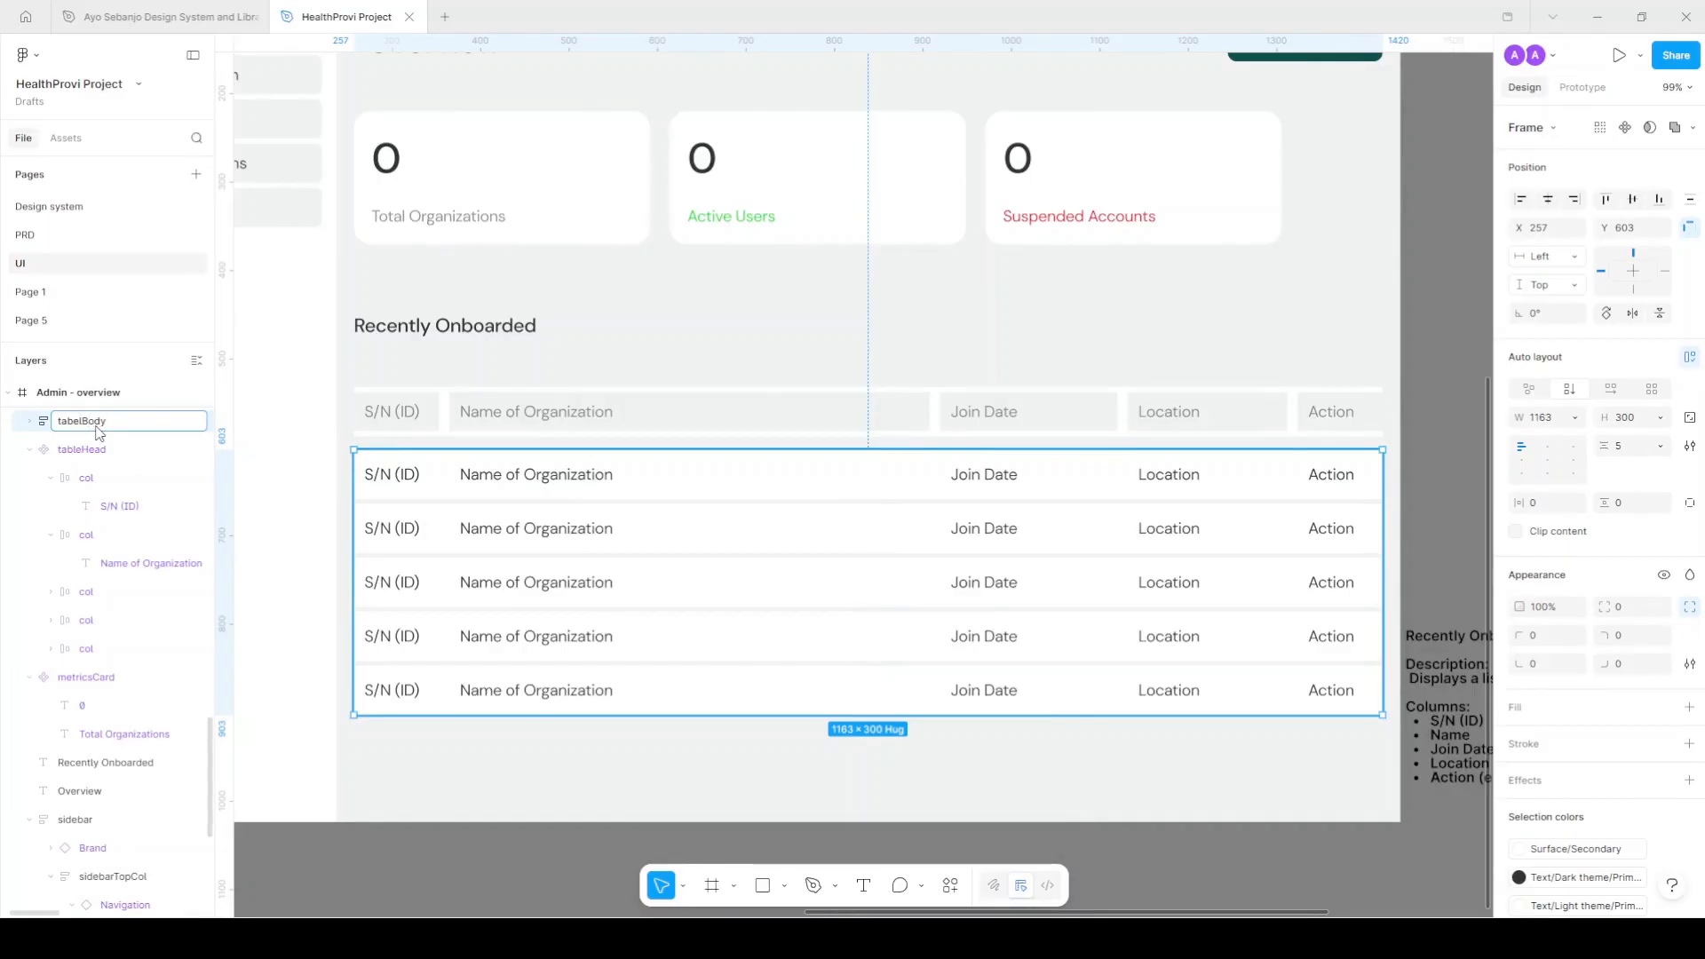
{"action": "key", "text": "Left"}
{"action": "key", "text": "Left"}
{"action": "key", "text": "Left"}
{"action": "key", "text": "Left"}
{"action": "key", "text": "BackSpace"}
{"action": "type", "text": "e"}
{"action": "key", "text": "Return"}
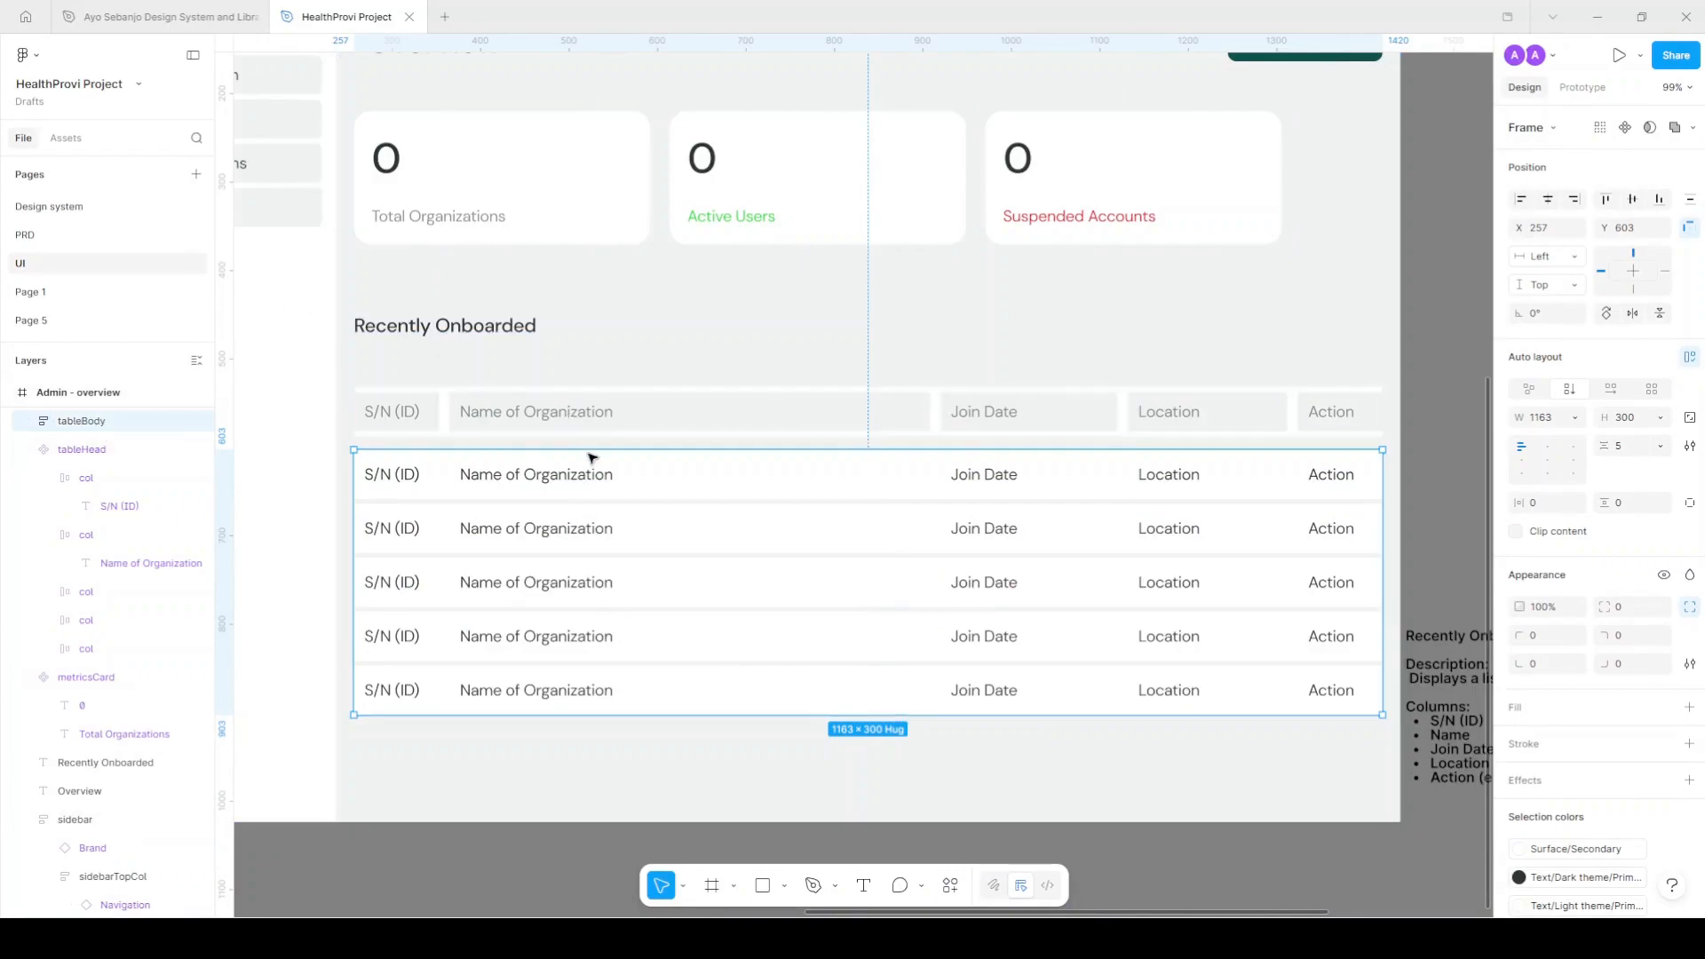
Move the header row into tableBody, placing it above the data rows.
{"action": "left_click", "coordinate": [607, 414]}
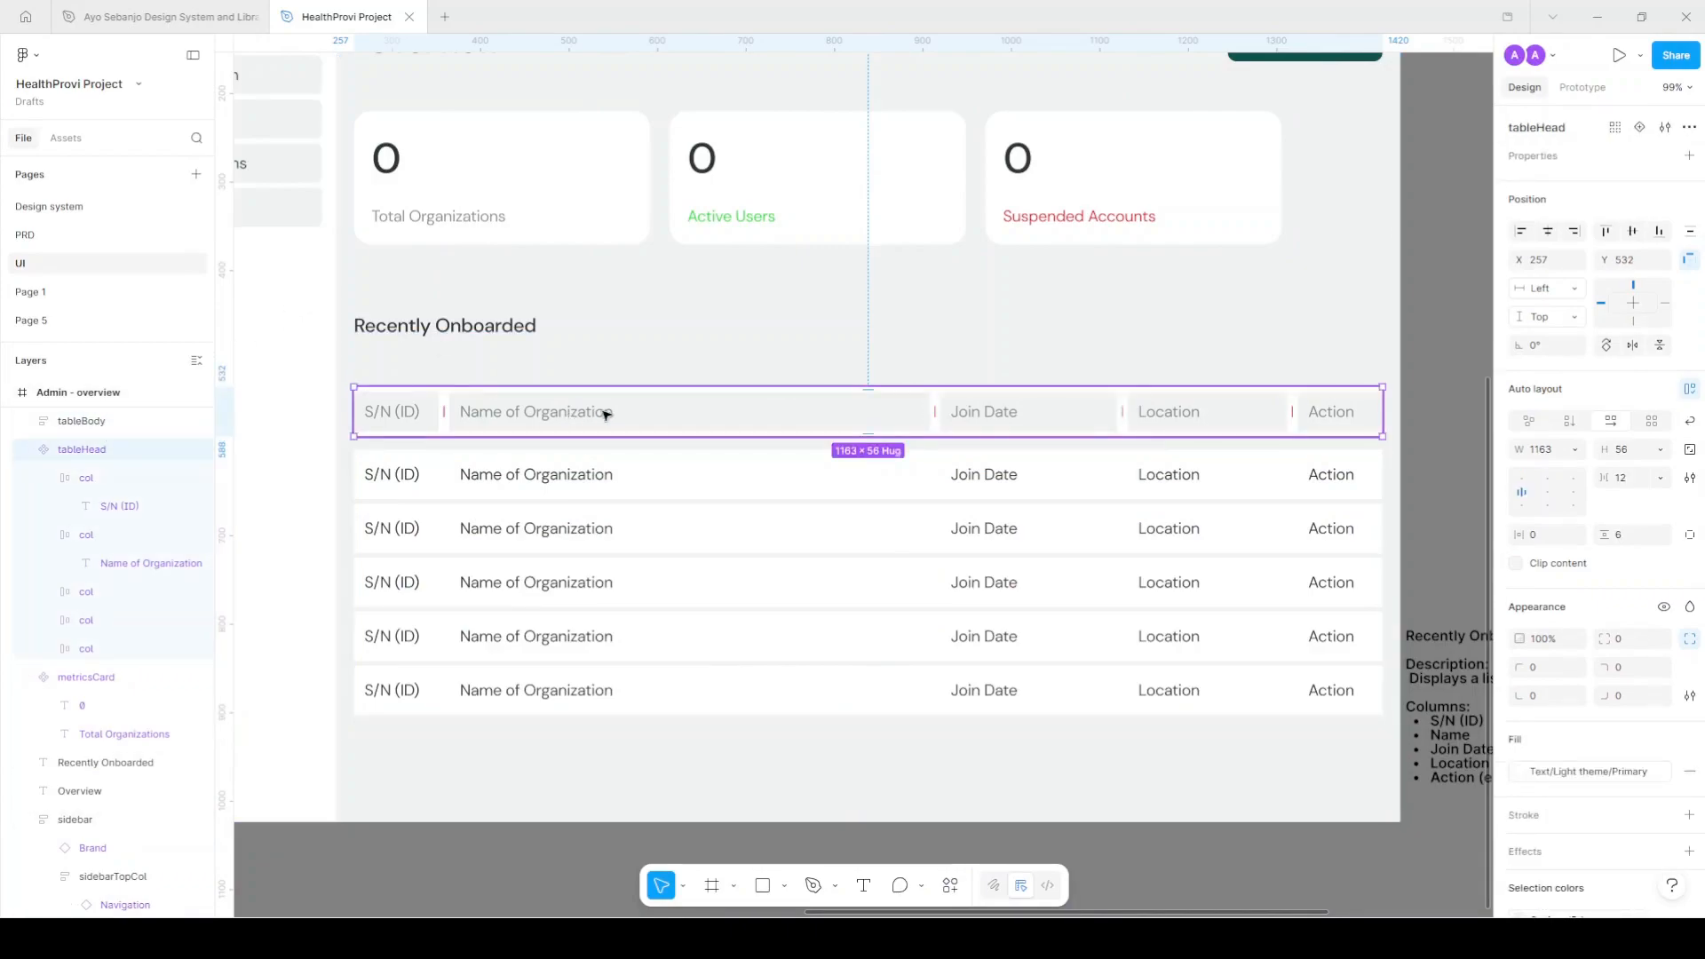
{"action": "left_click", "coordinate": [843, 476]}
{"action": "left_click", "coordinate": [733, 422]}
{"action": "left_click_drag", "start_coordinate": [837, 424], "coordinate": [860, 494]}
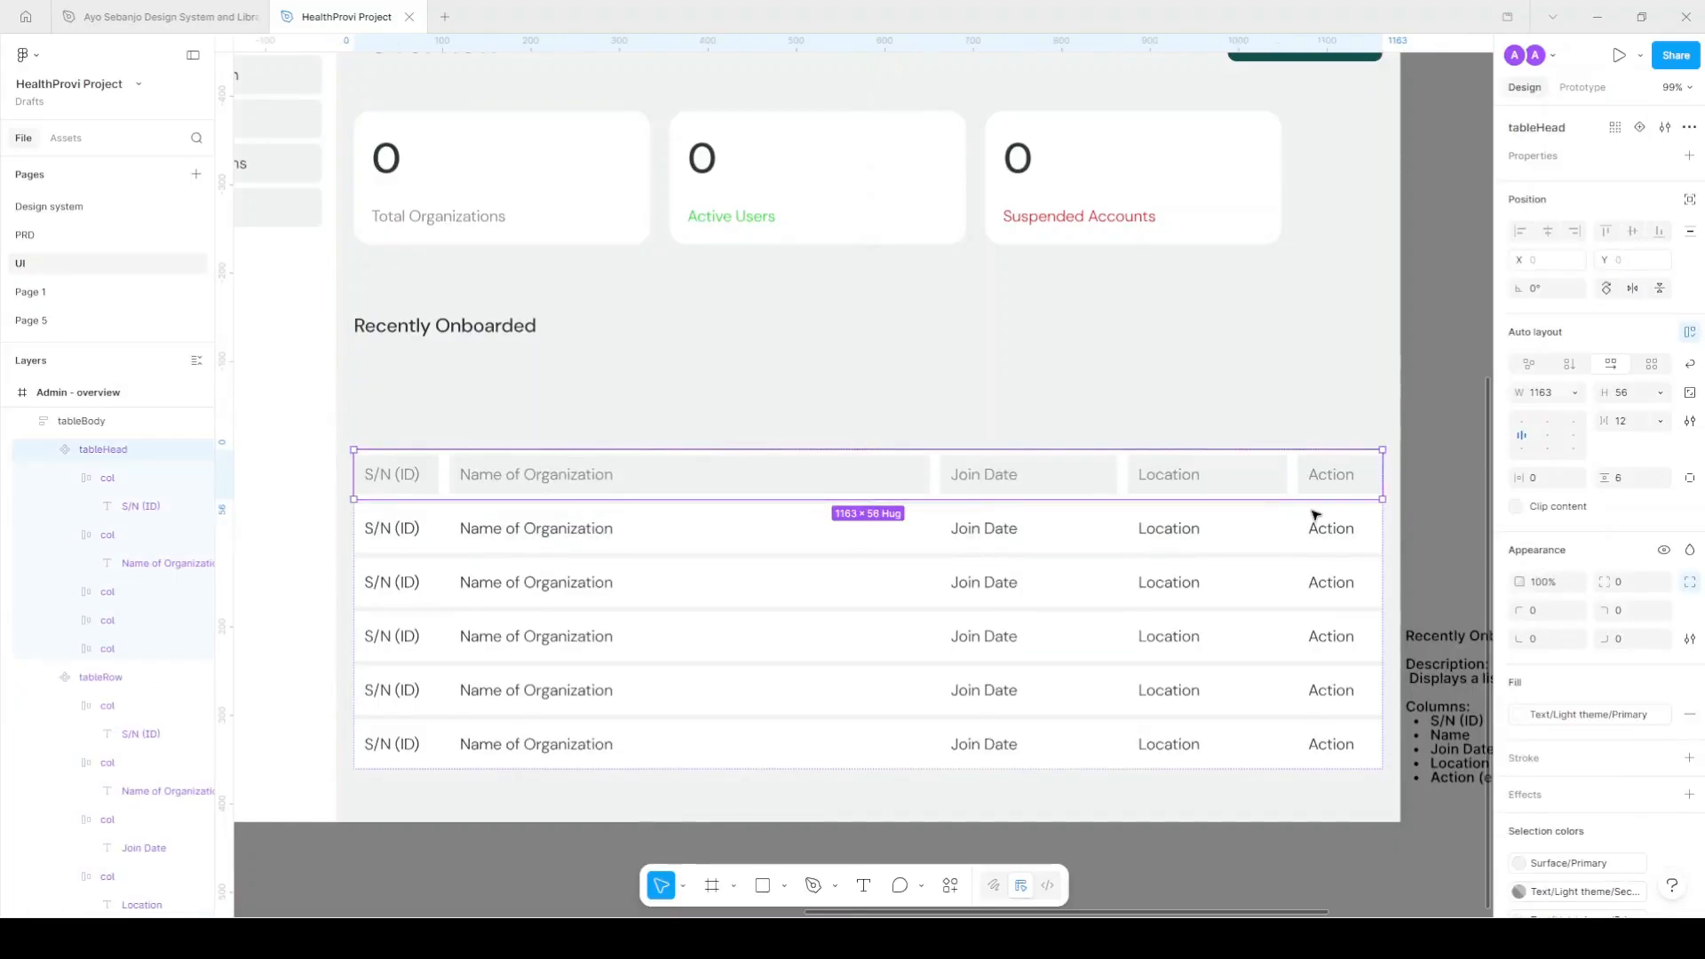
{"action": "scroll", "coordinate": [1400, 511], "scroll_direction": "up", "scroll_amount": 5}
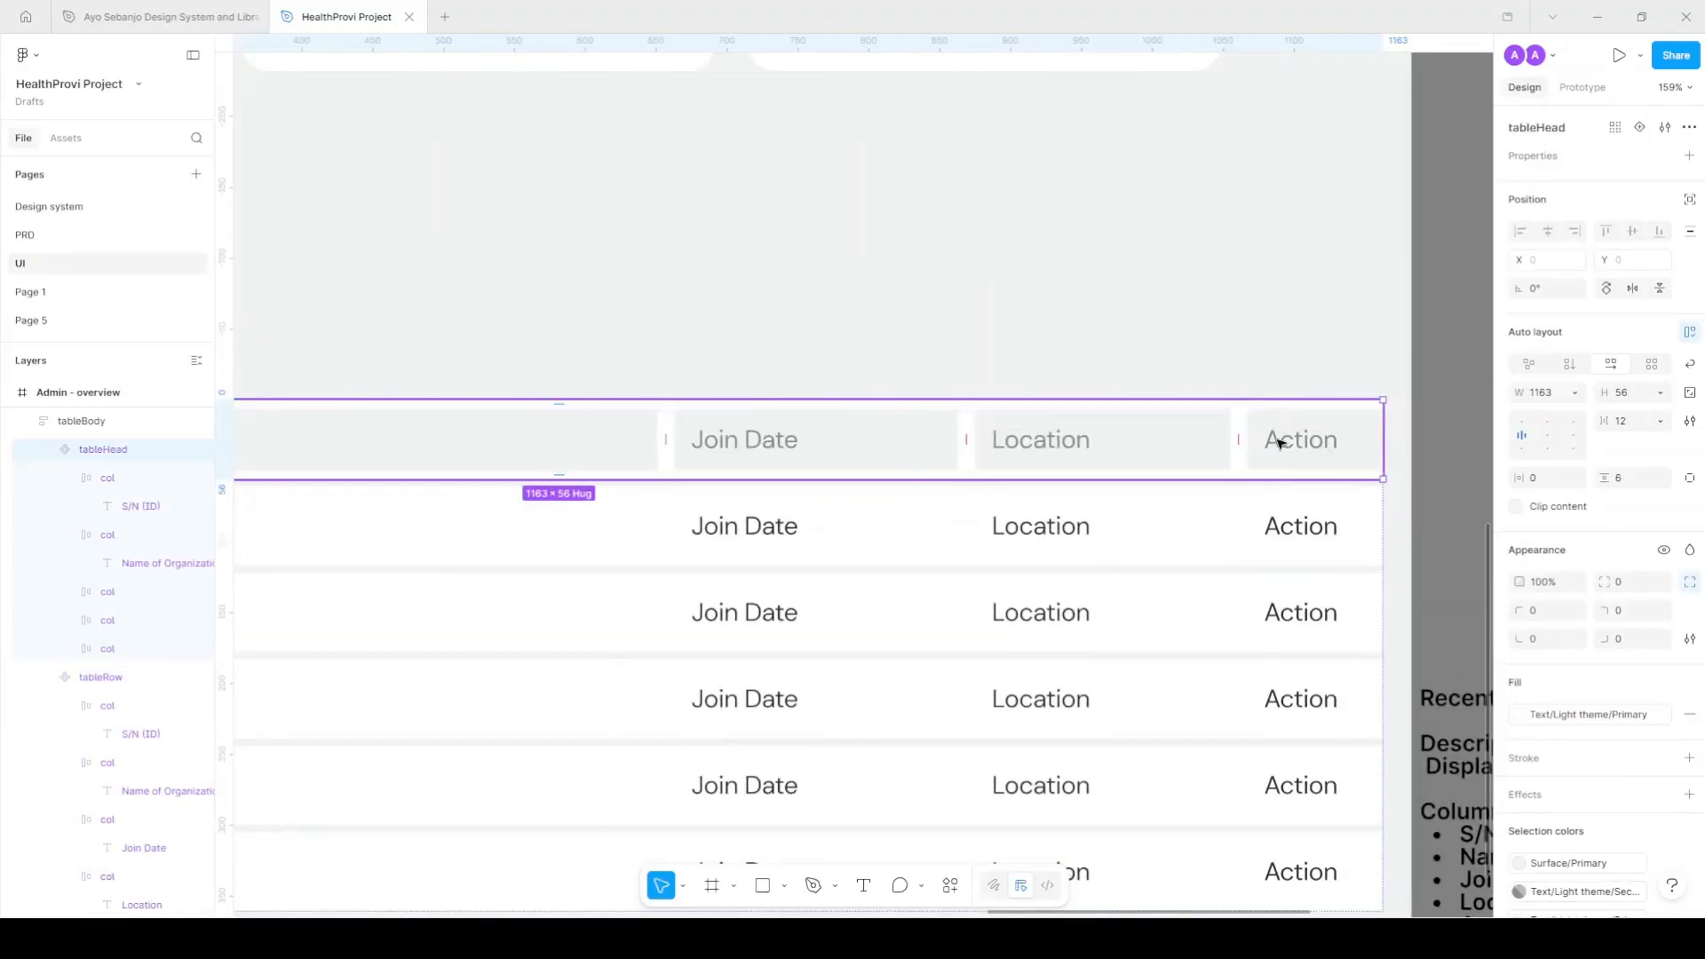
{"action": "scroll", "coordinate": [1557, 704], "scroll_direction": "down", "scroll_amount": 3}
Give the header row a Surface/Primary fill.
{"action": "left_click", "coordinate": [1562, 573]}
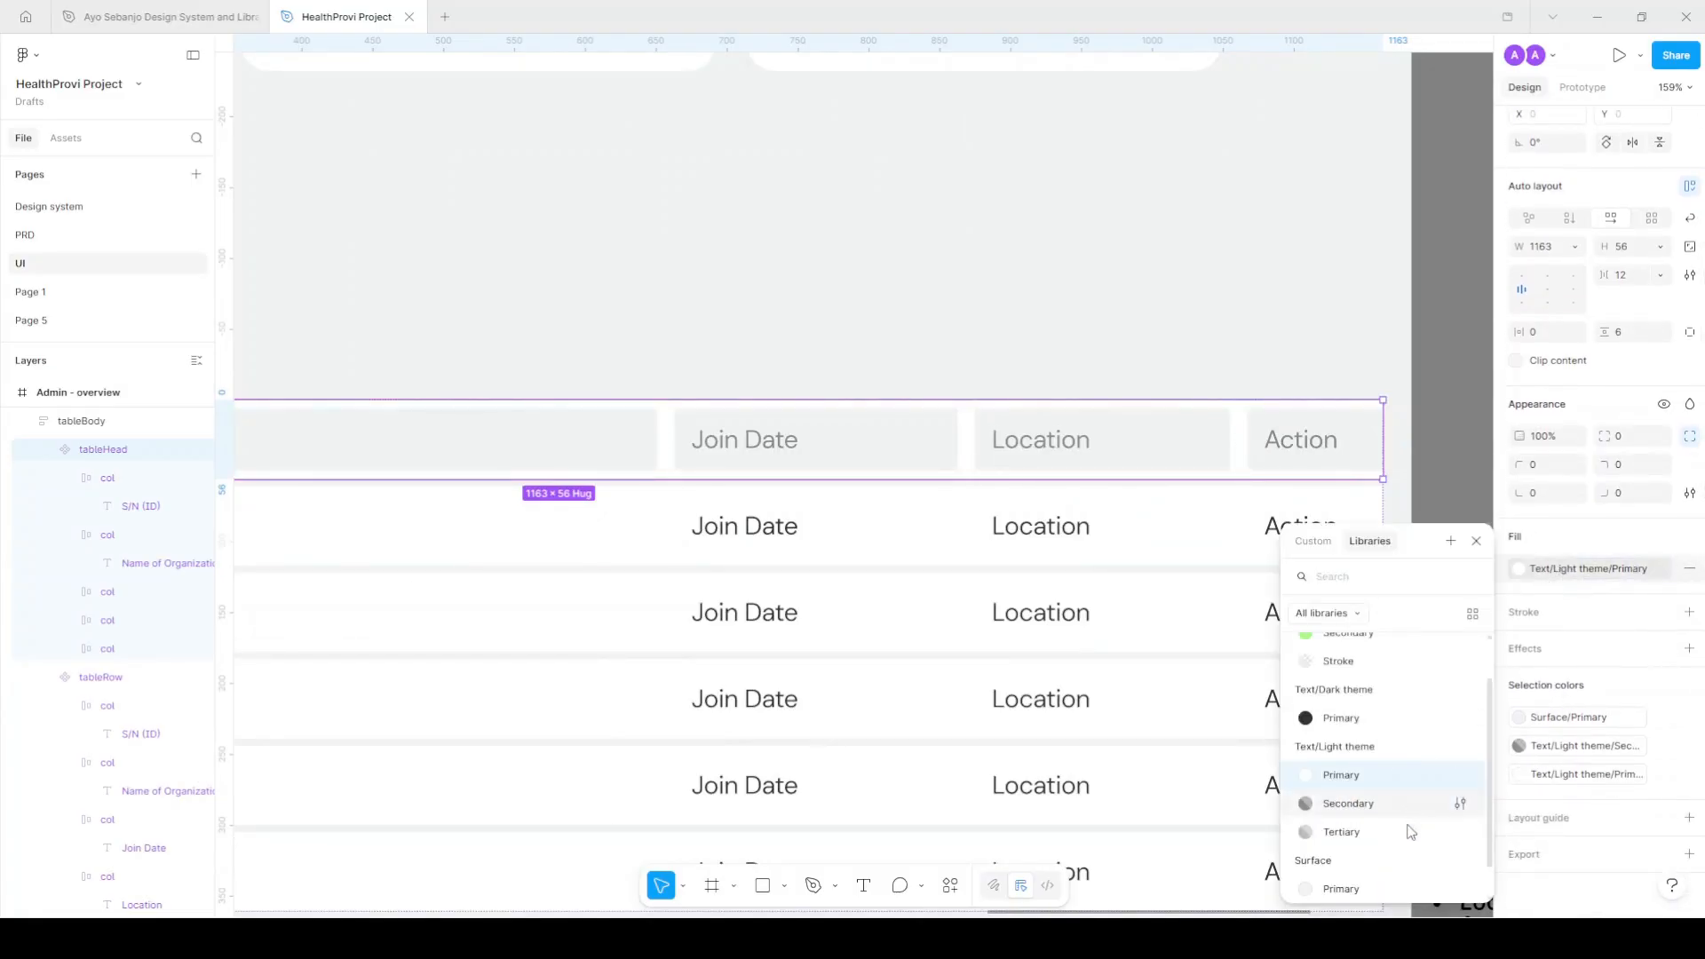
{"action": "scroll", "coordinate": [1376, 853], "scroll_direction": "down", "scroll_amount": 1}
{"action": "left_click", "coordinate": [1358, 860]}
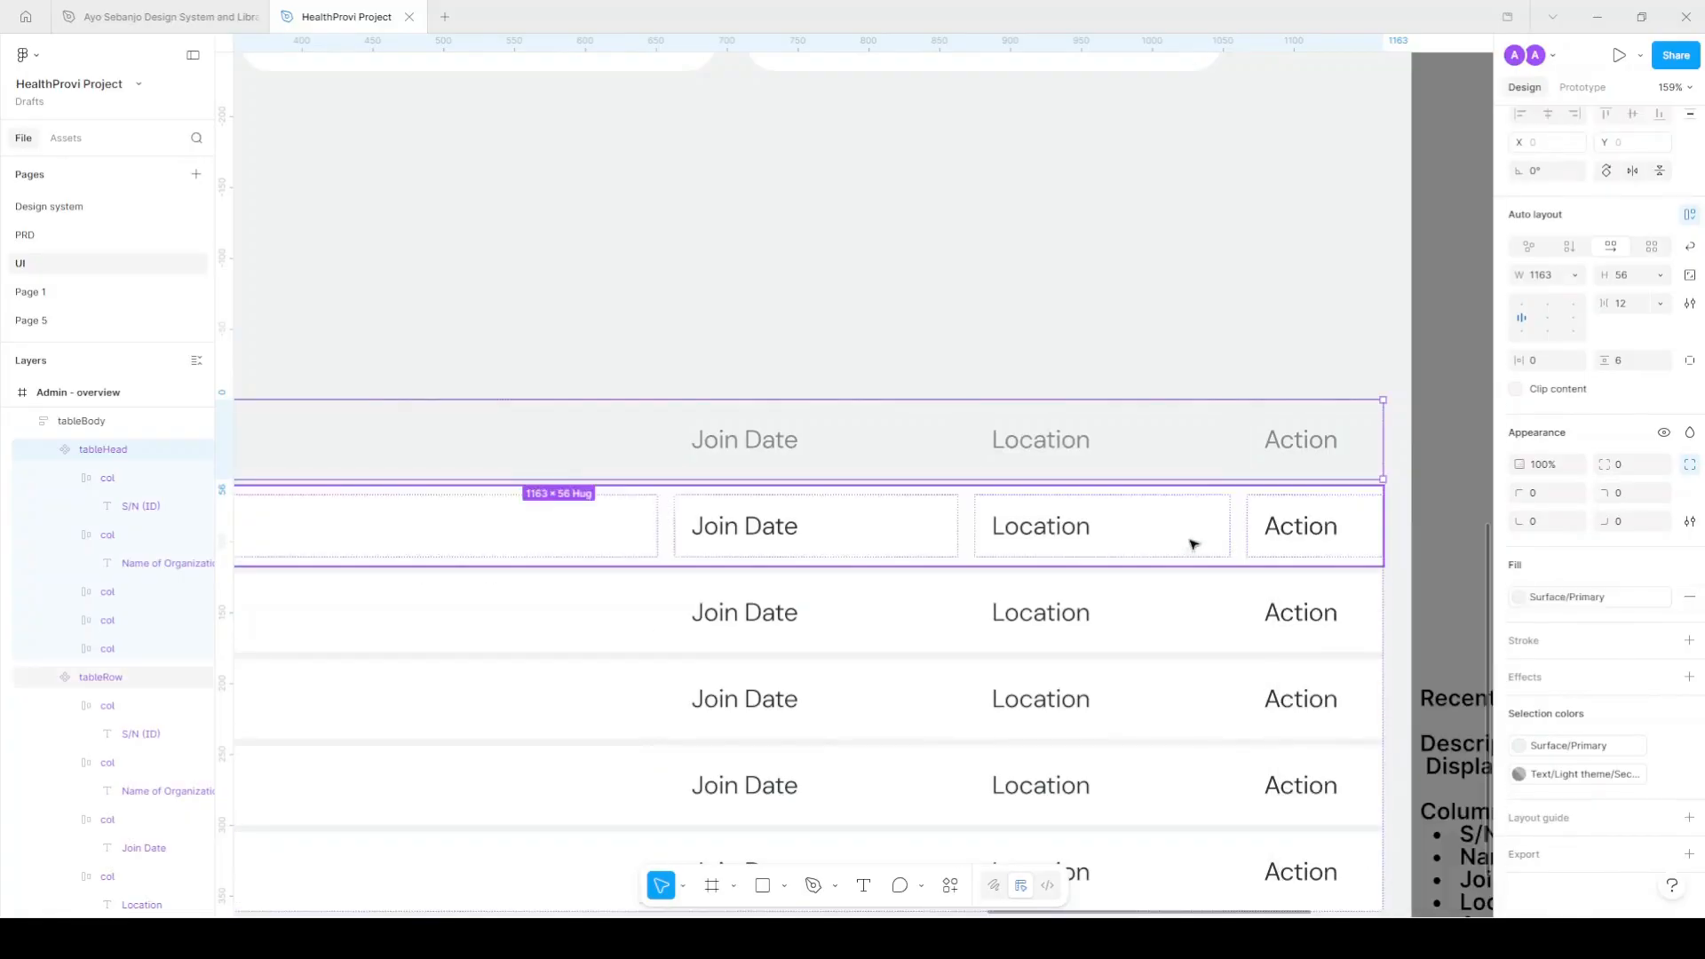
{"action": "scroll", "coordinate": [1211, 487], "scroll_direction": "down", "scroll_amount": 6}
{"action": "left_click", "coordinate": [1226, 530]}
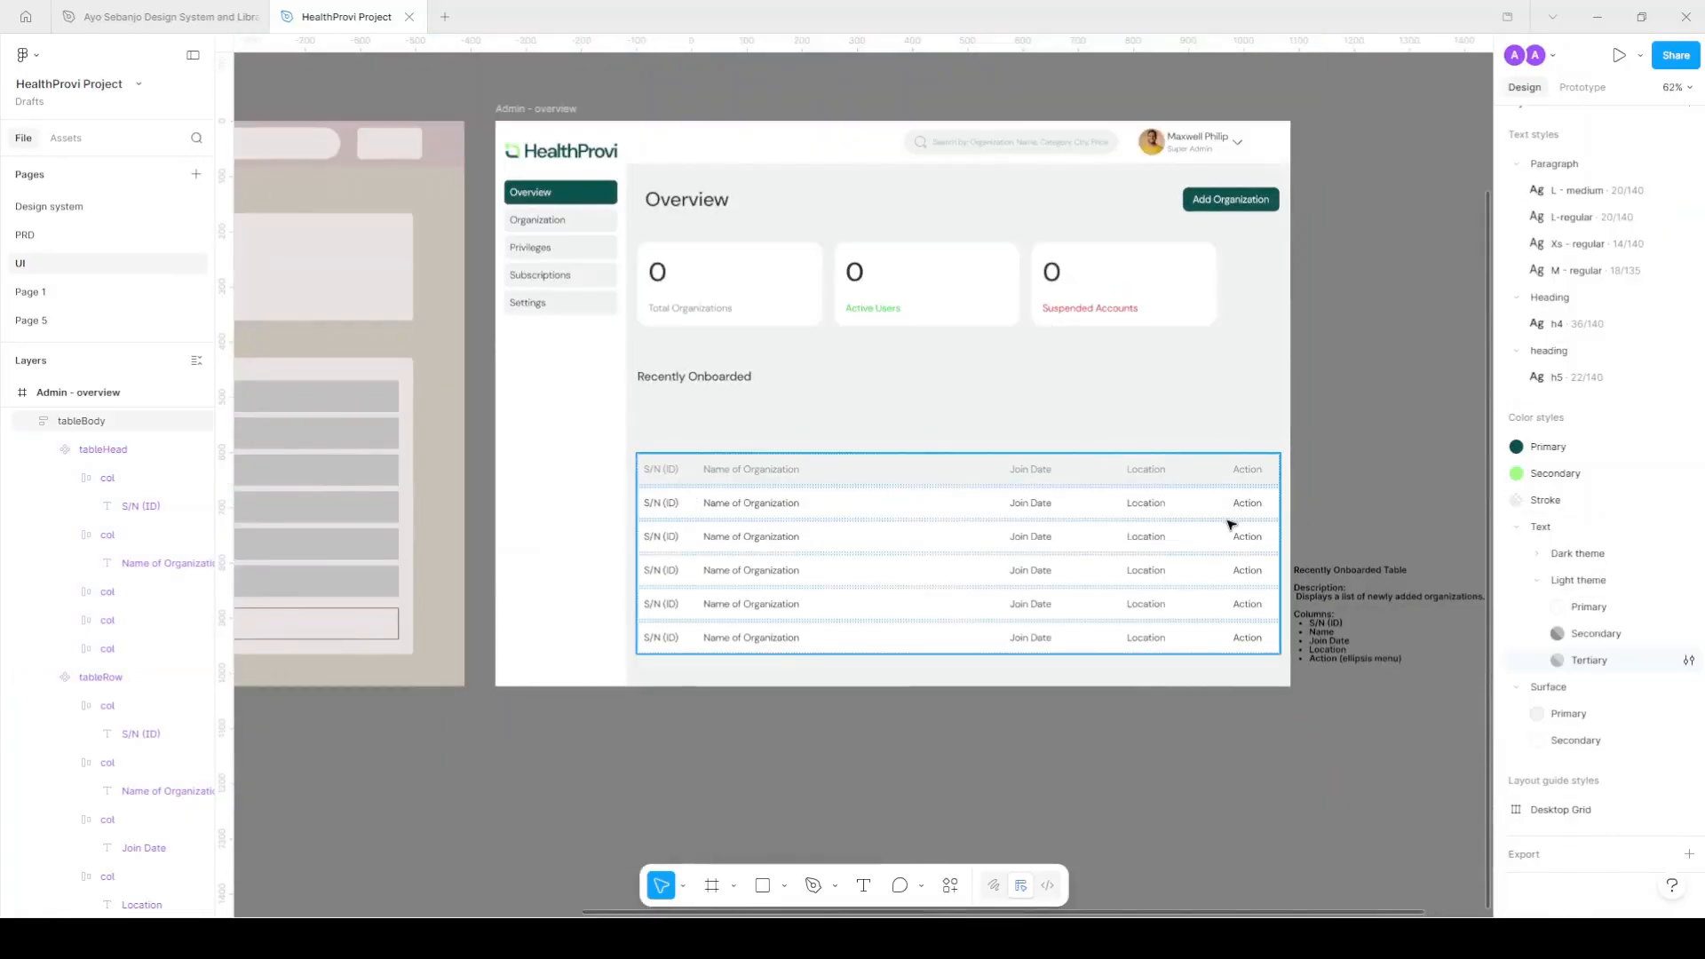
Reposition the table and set its auto-layout padding to 10 horizontal and 10 vertical.
{"action": "left_click_drag", "start_coordinate": [1101, 541], "coordinate": [1081, 474]}
{"action": "left_click_drag", "start_coordinate": [753, 405], "coordinate": [765, 423]}
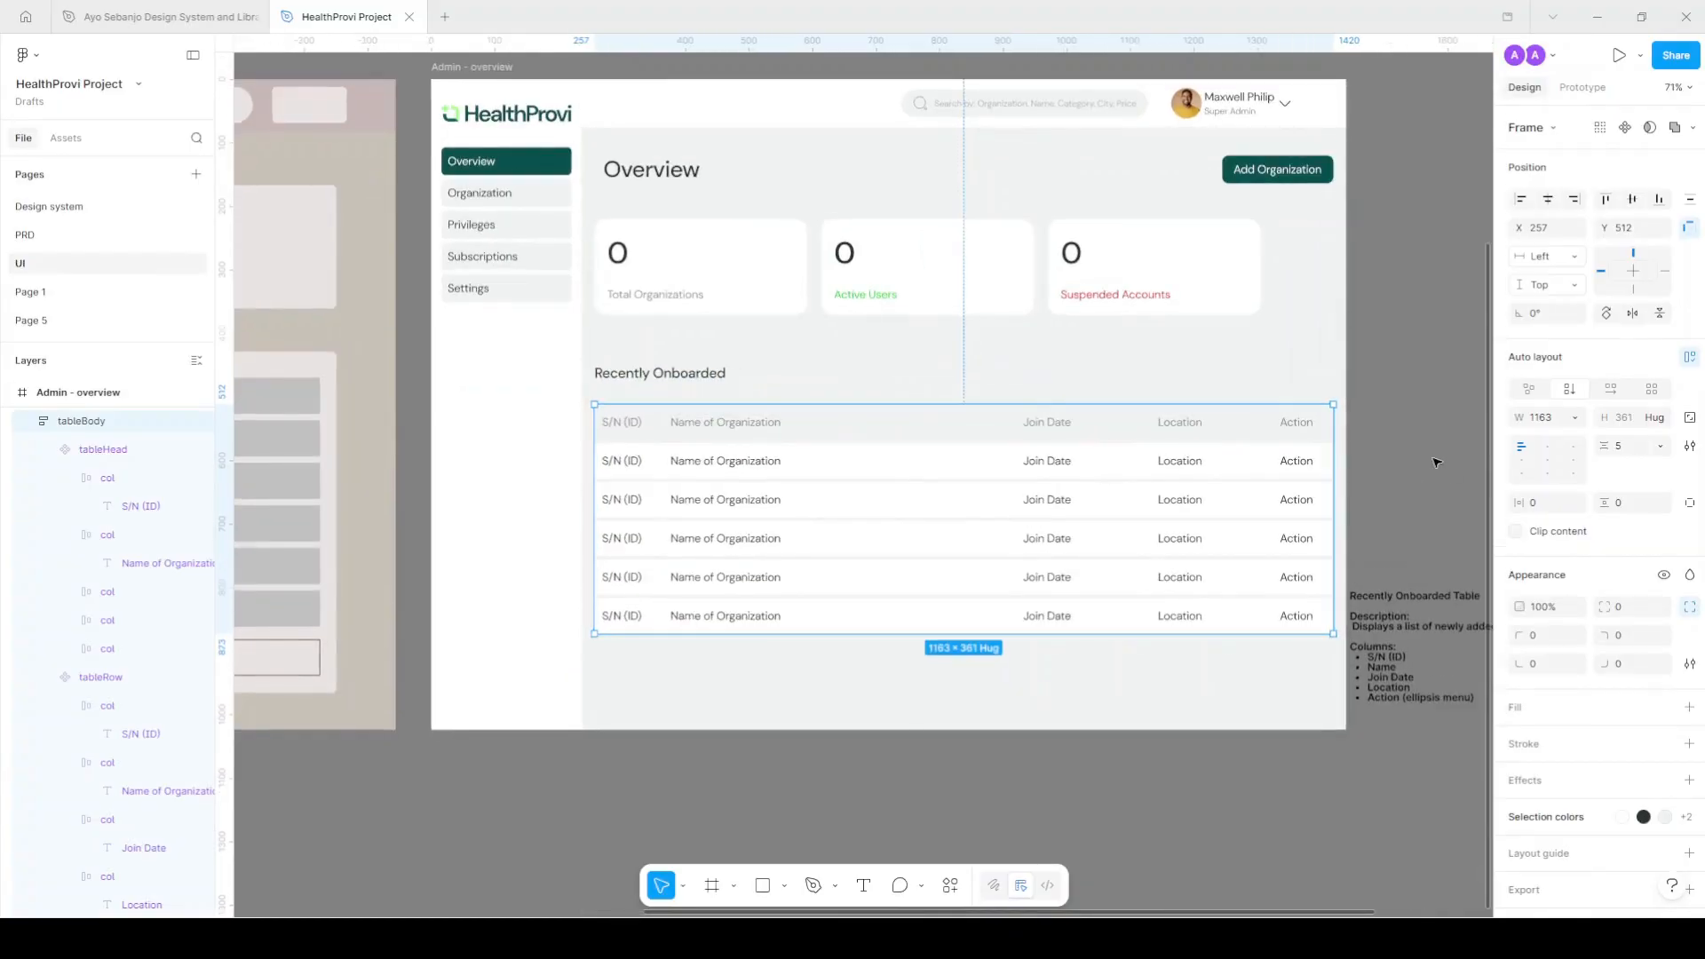
{"action": "left_click", "coordinate": [1543, 512]}
{"action": "key", "text": "Return"}
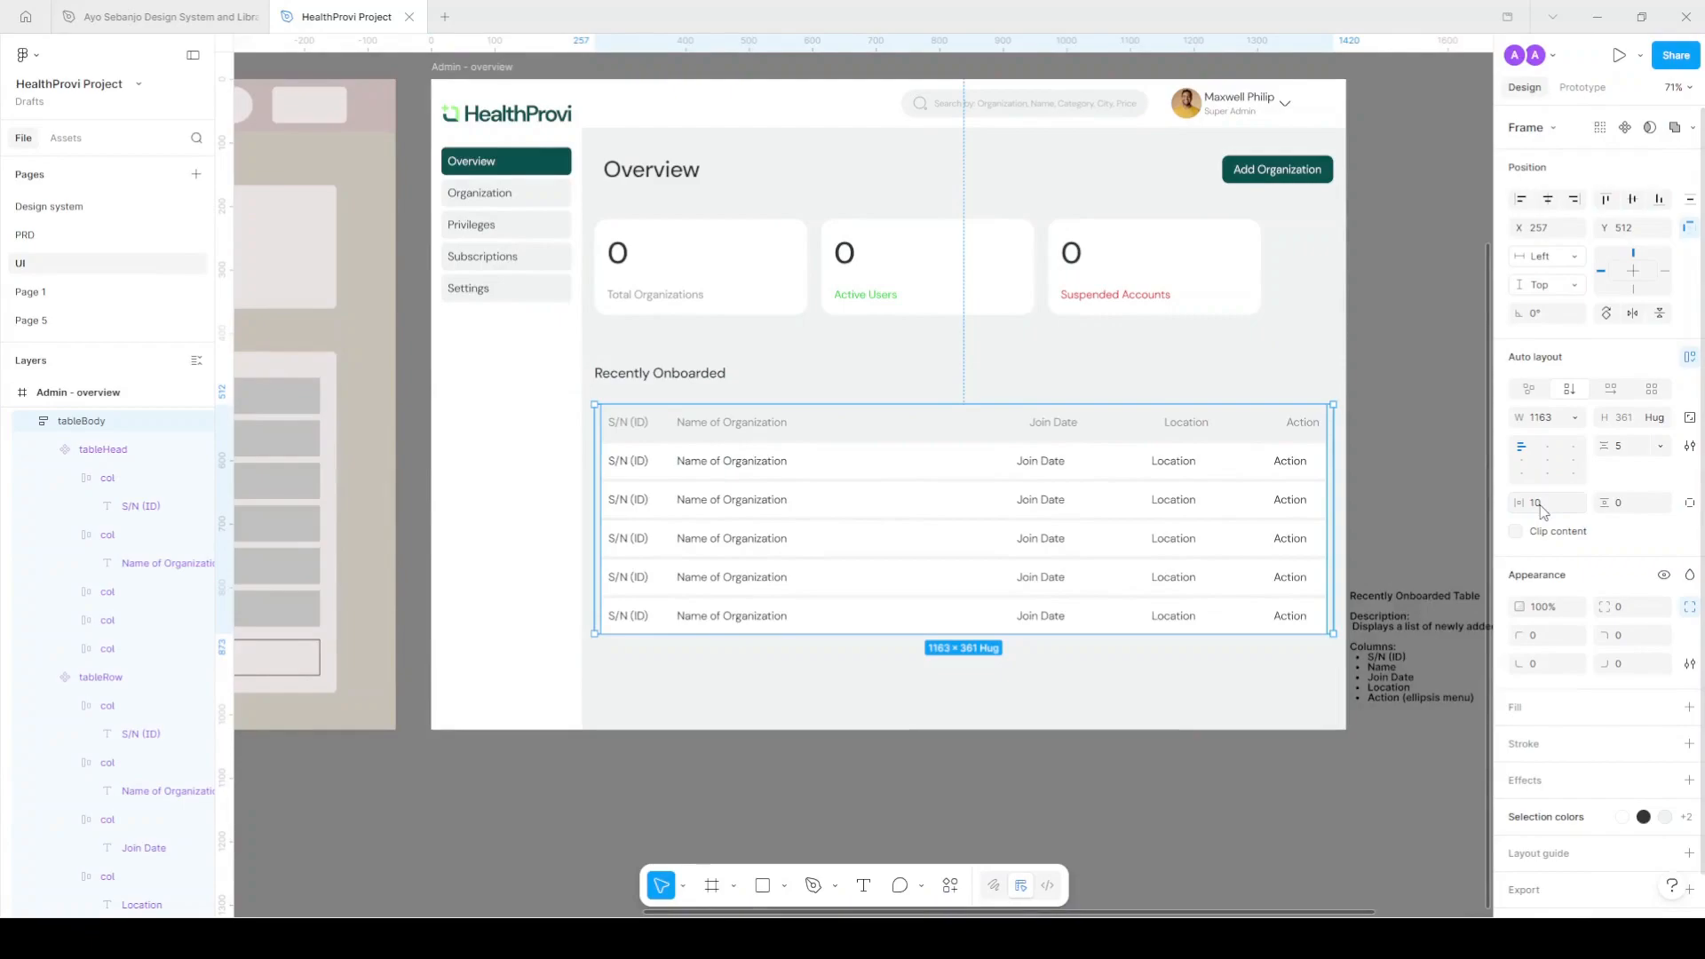
{"action": "left_click", "coordinate": [1627, 504]}
{"action": "type", "text": "10"}
{"action": "key", "text": "Return"}
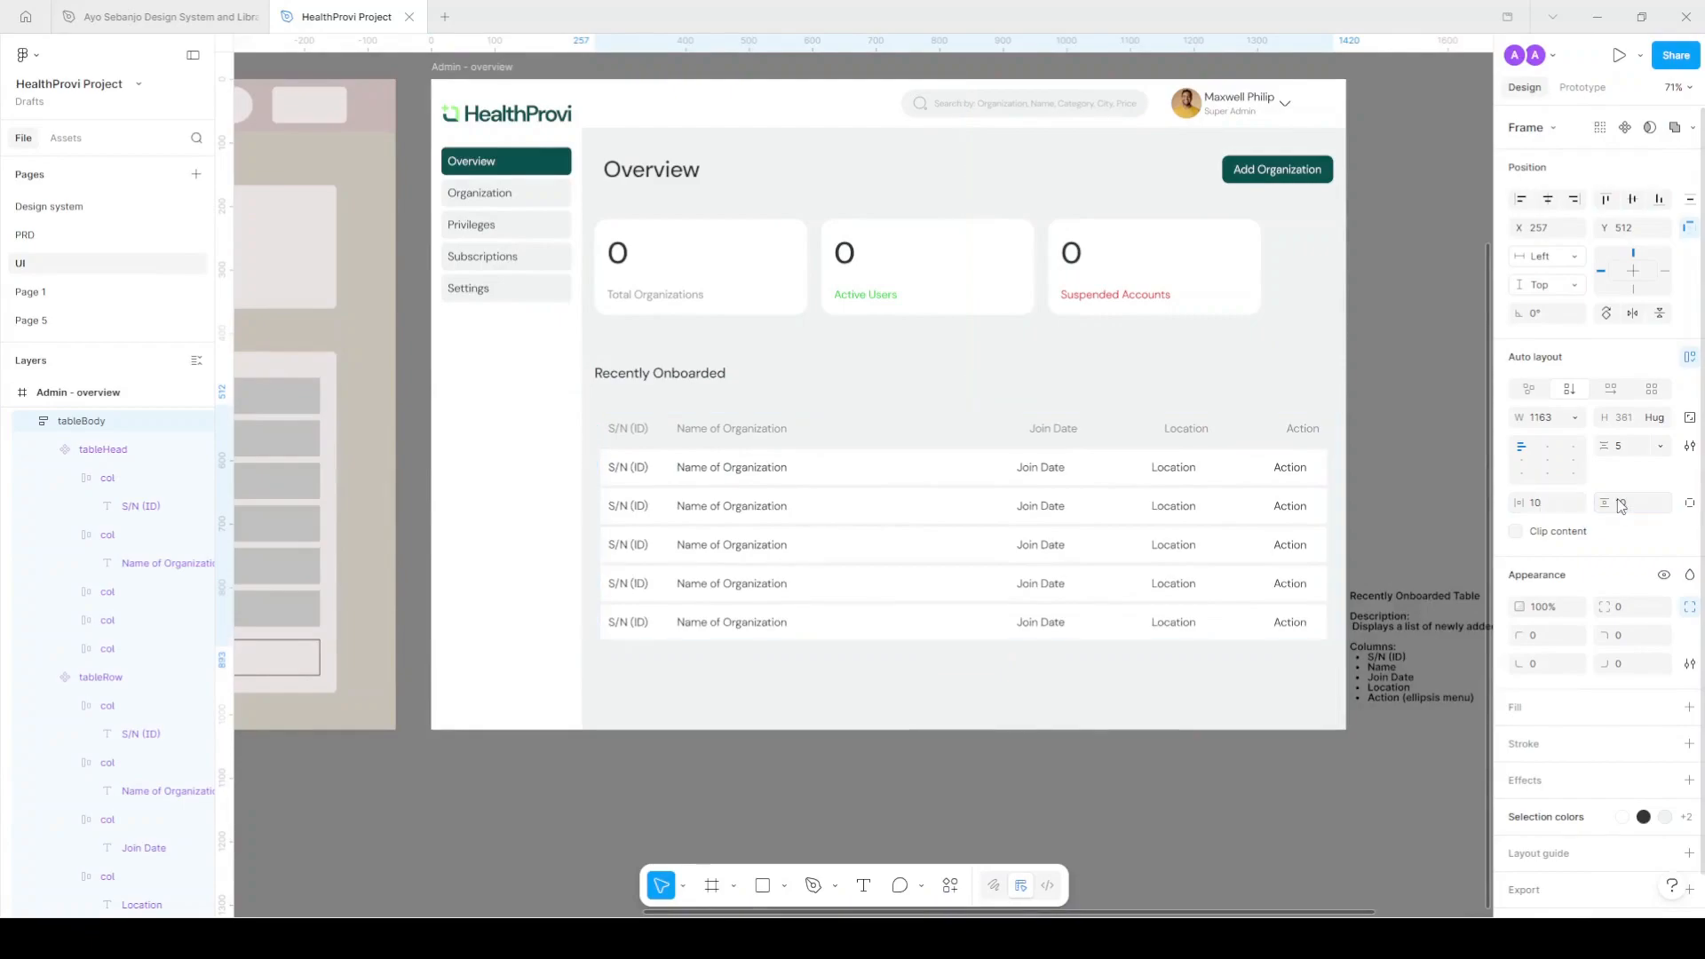
Fill the table body with the Surface/Secondary colour style.
{"action": "left_click", "coordinate": [1665, 708]}
{"action": "scroll", "coordinate": [1386, 799], "scroll_direction": "down", "scroll_amount": 3}
{"action": "left_click", "coordinate": [1375, 883]}
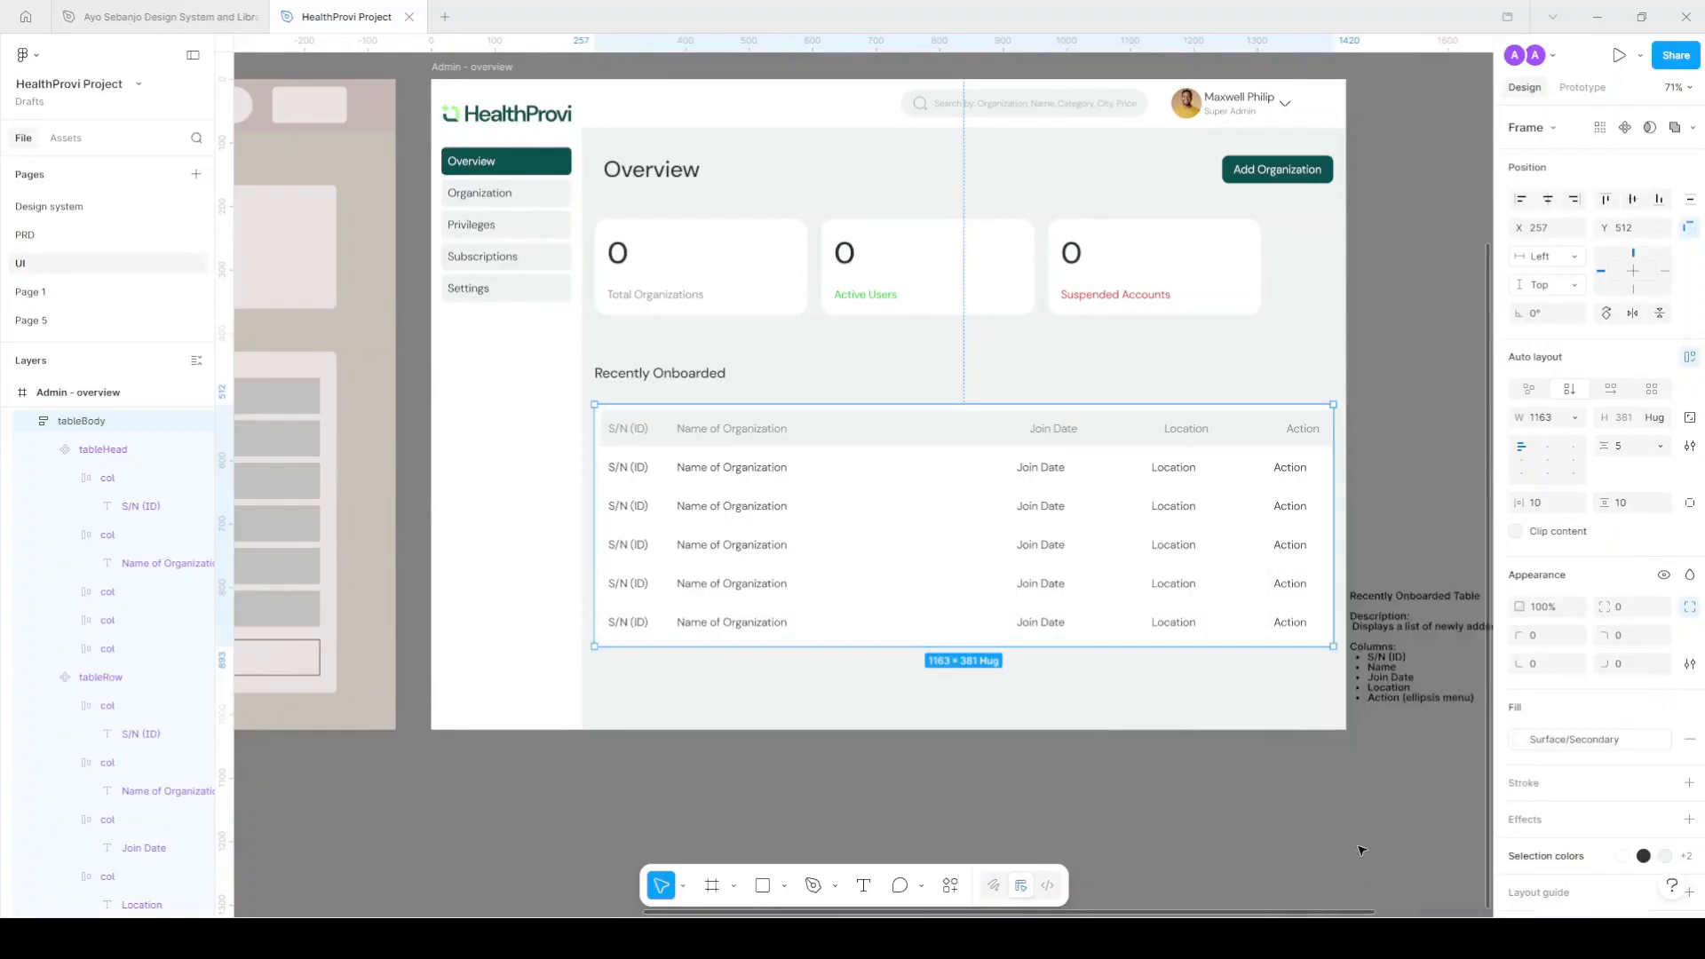
{"action": "left_click", "coordinate": [1379, 481]}
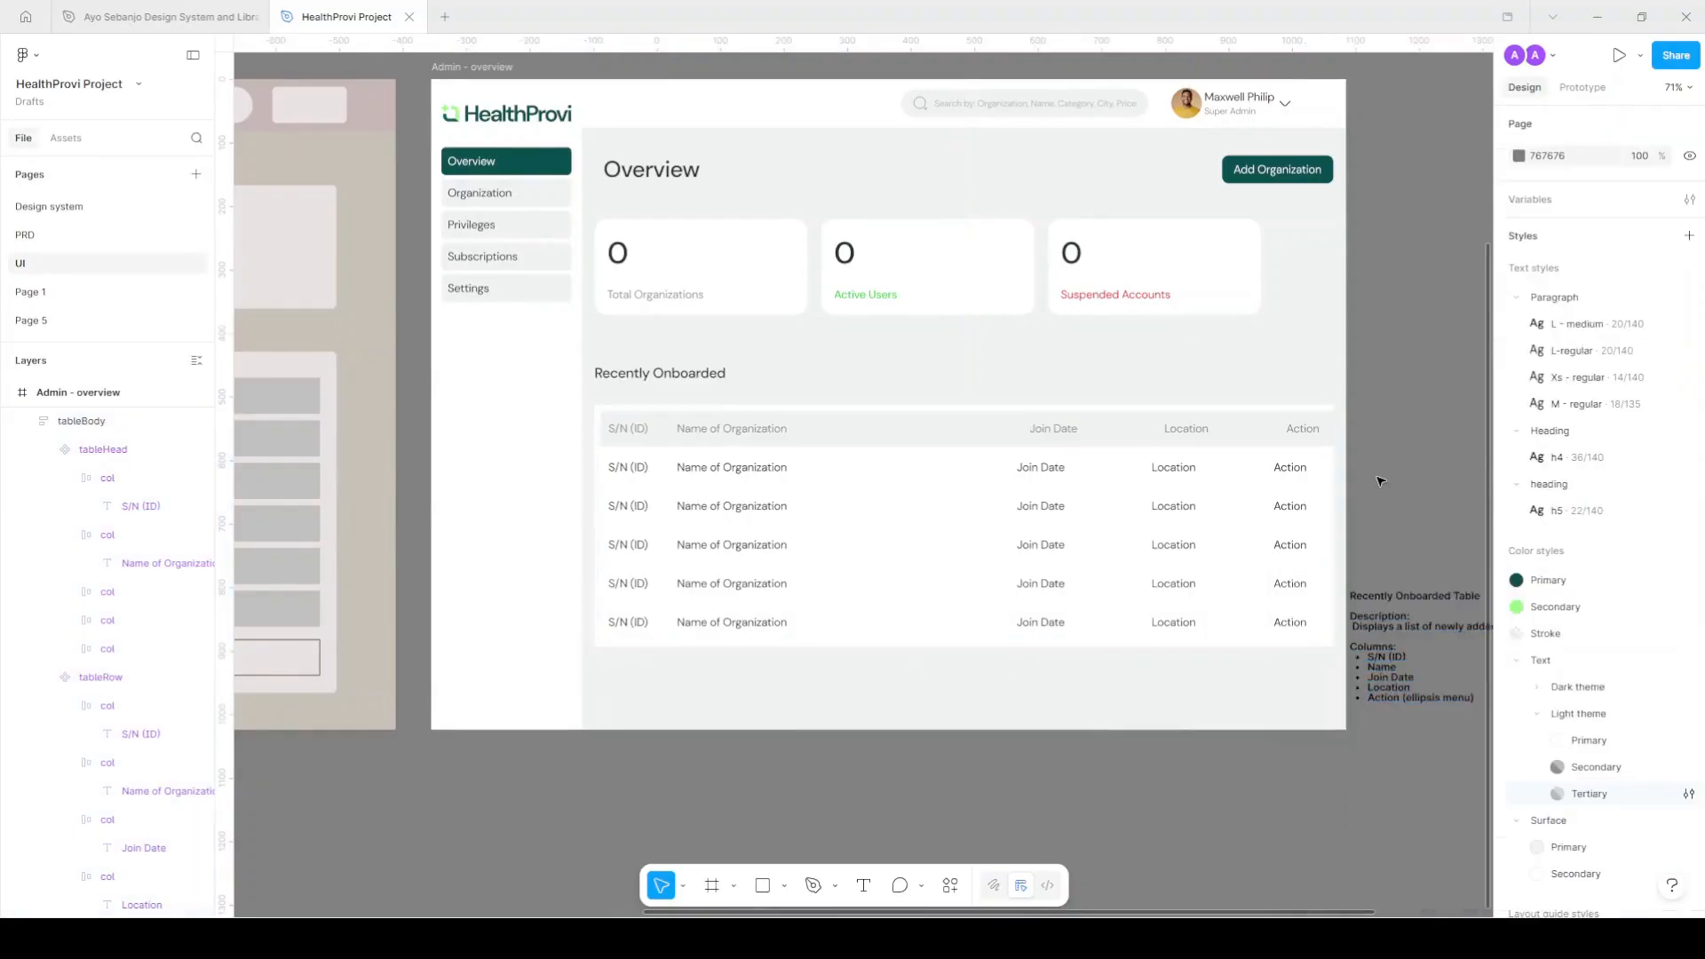
{"action": "left_click", "coordinate": [1312, 409]}
Set the header row width to Fill container.
{"action": "scroll", "coordinate": [1337, 432], "scroll_direction": "up", "scroll_amount": 5}
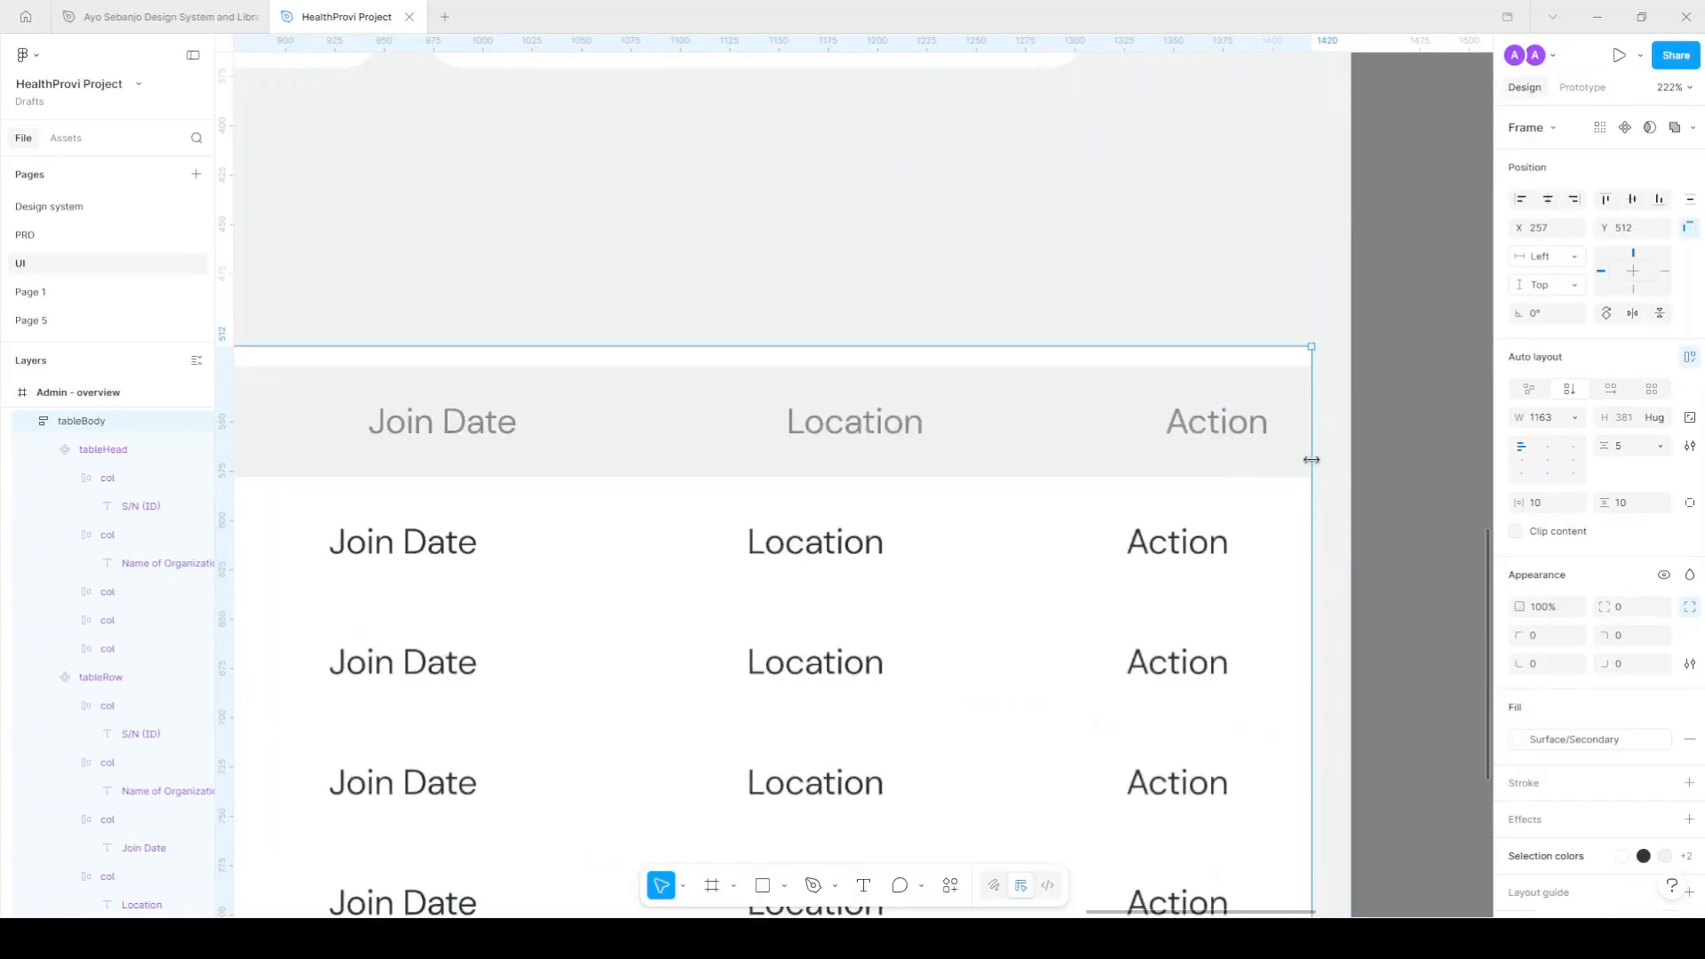
{"action": "left_click", "coordinate": [1336, 432]}
{"action": "left_click", "coordinate": [1594, 398]}
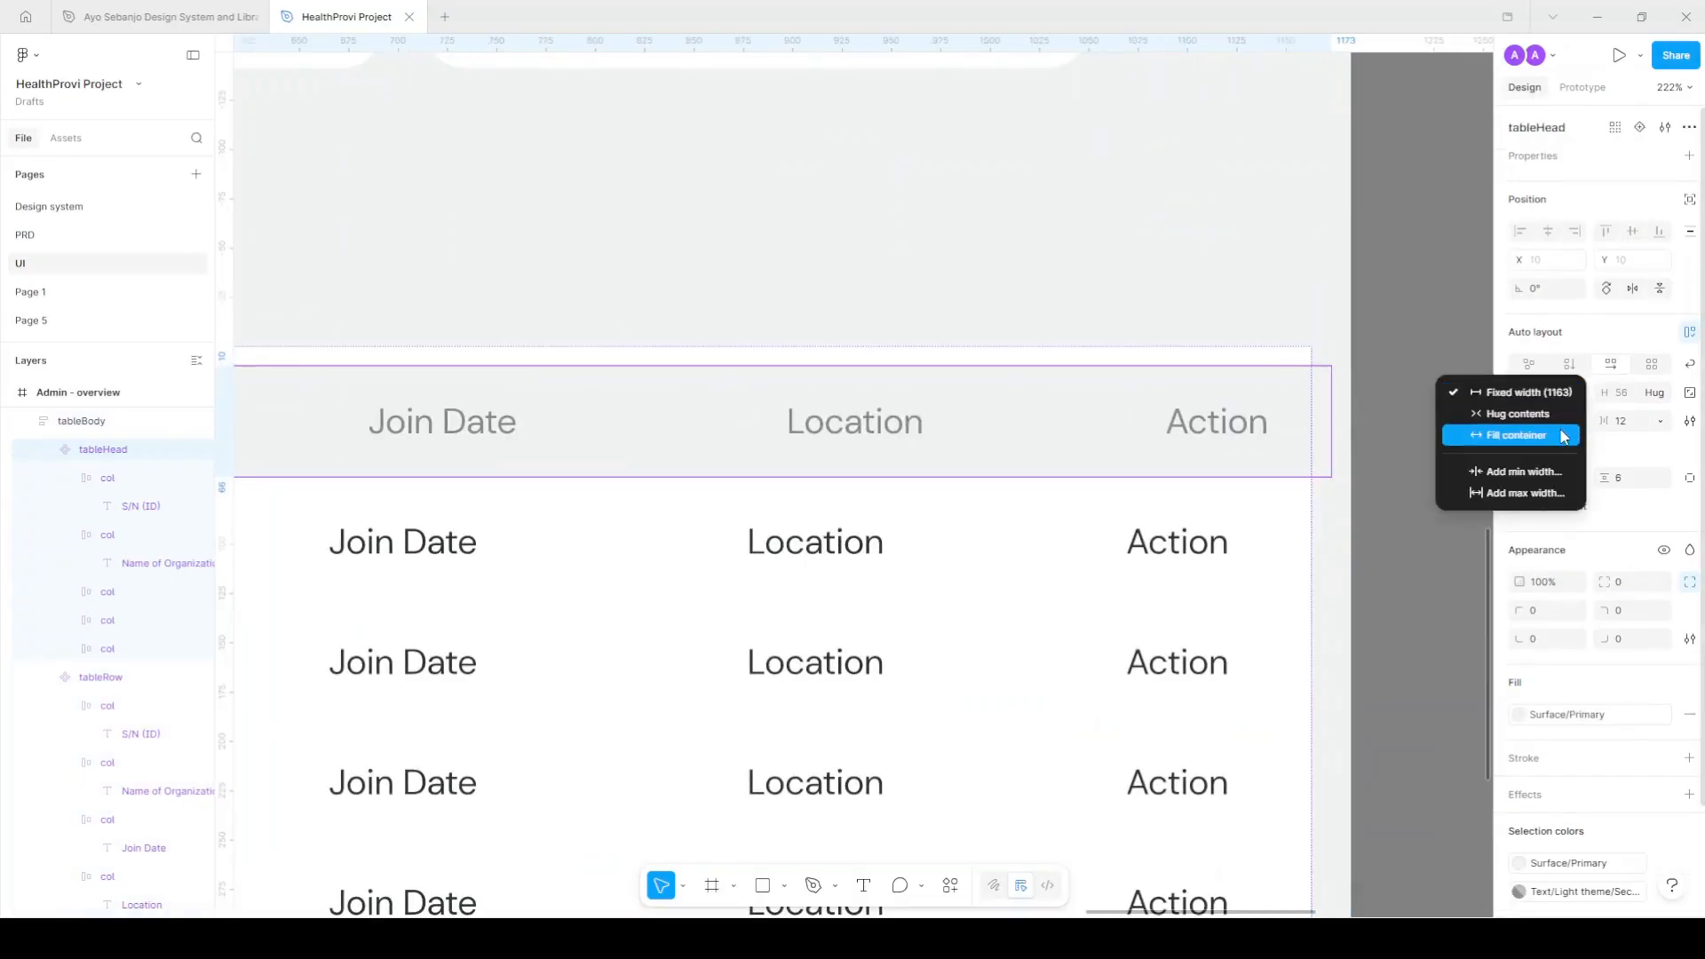
{"action": "left_click", "coordinate": [1559, 434]}
{"action": "scroll", "coordinate": [1389, 476], "scroll_direction": "down", "scroll_amount": 4}
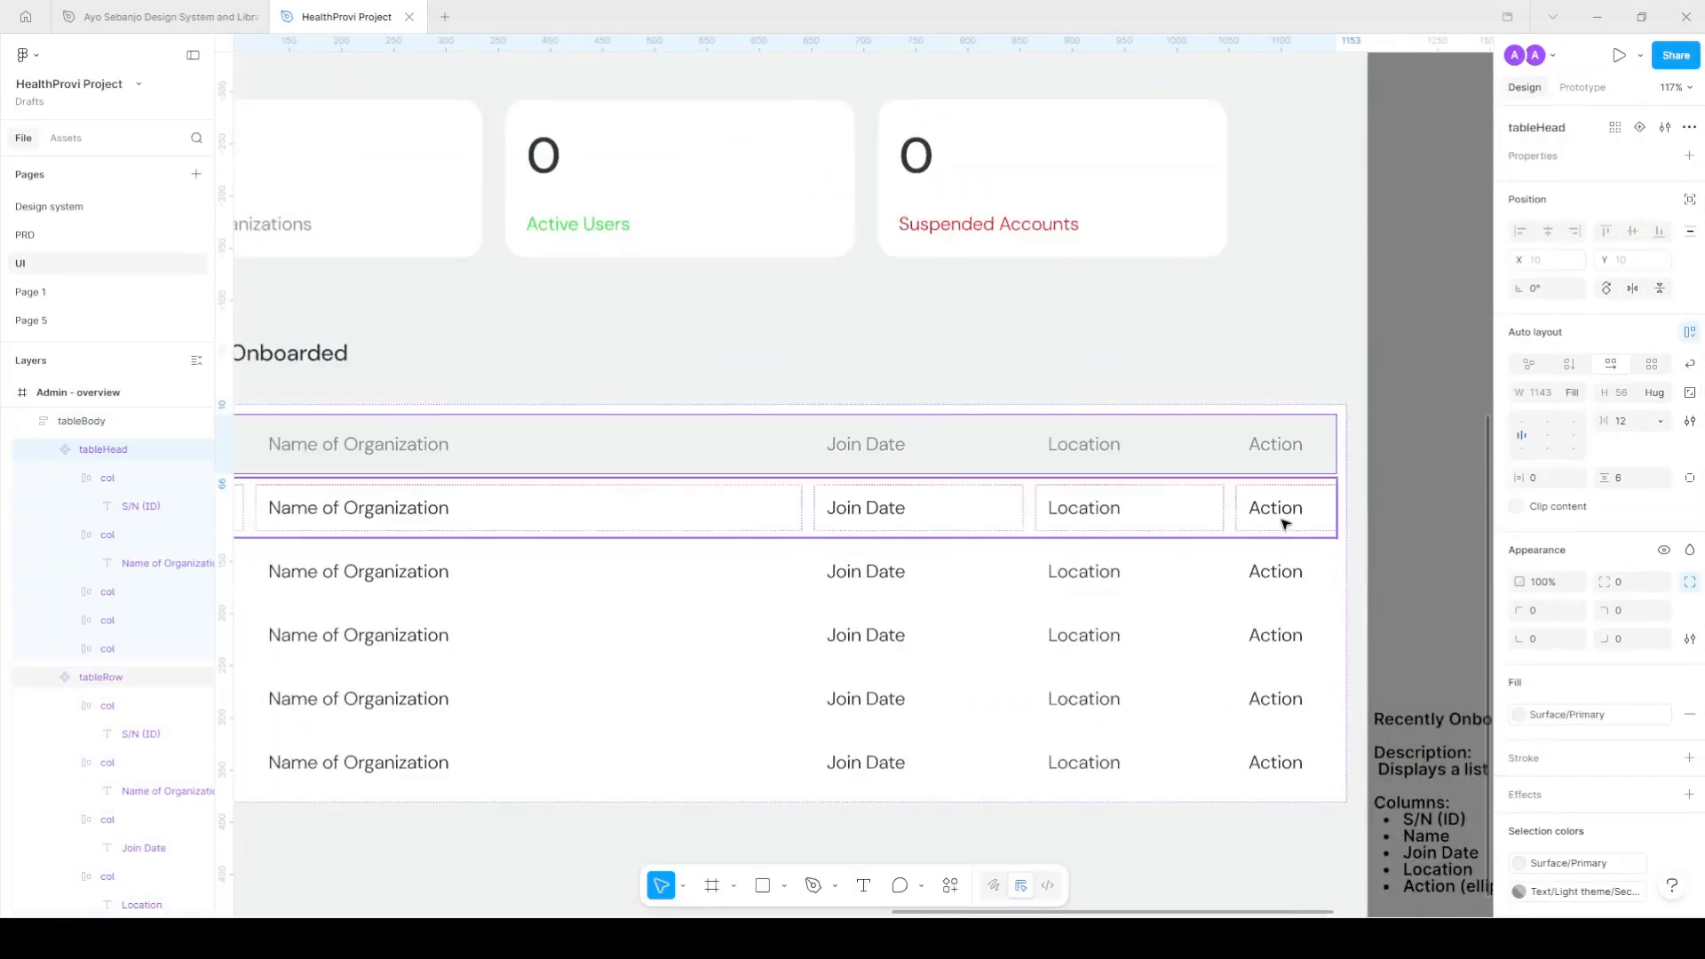
{"action": "left_click", "coordinate": [1401, 496]}
{"action": "scroll", "coordinate": [1402, 495], "scroll_direction": "down", "scroll_amount": 3}
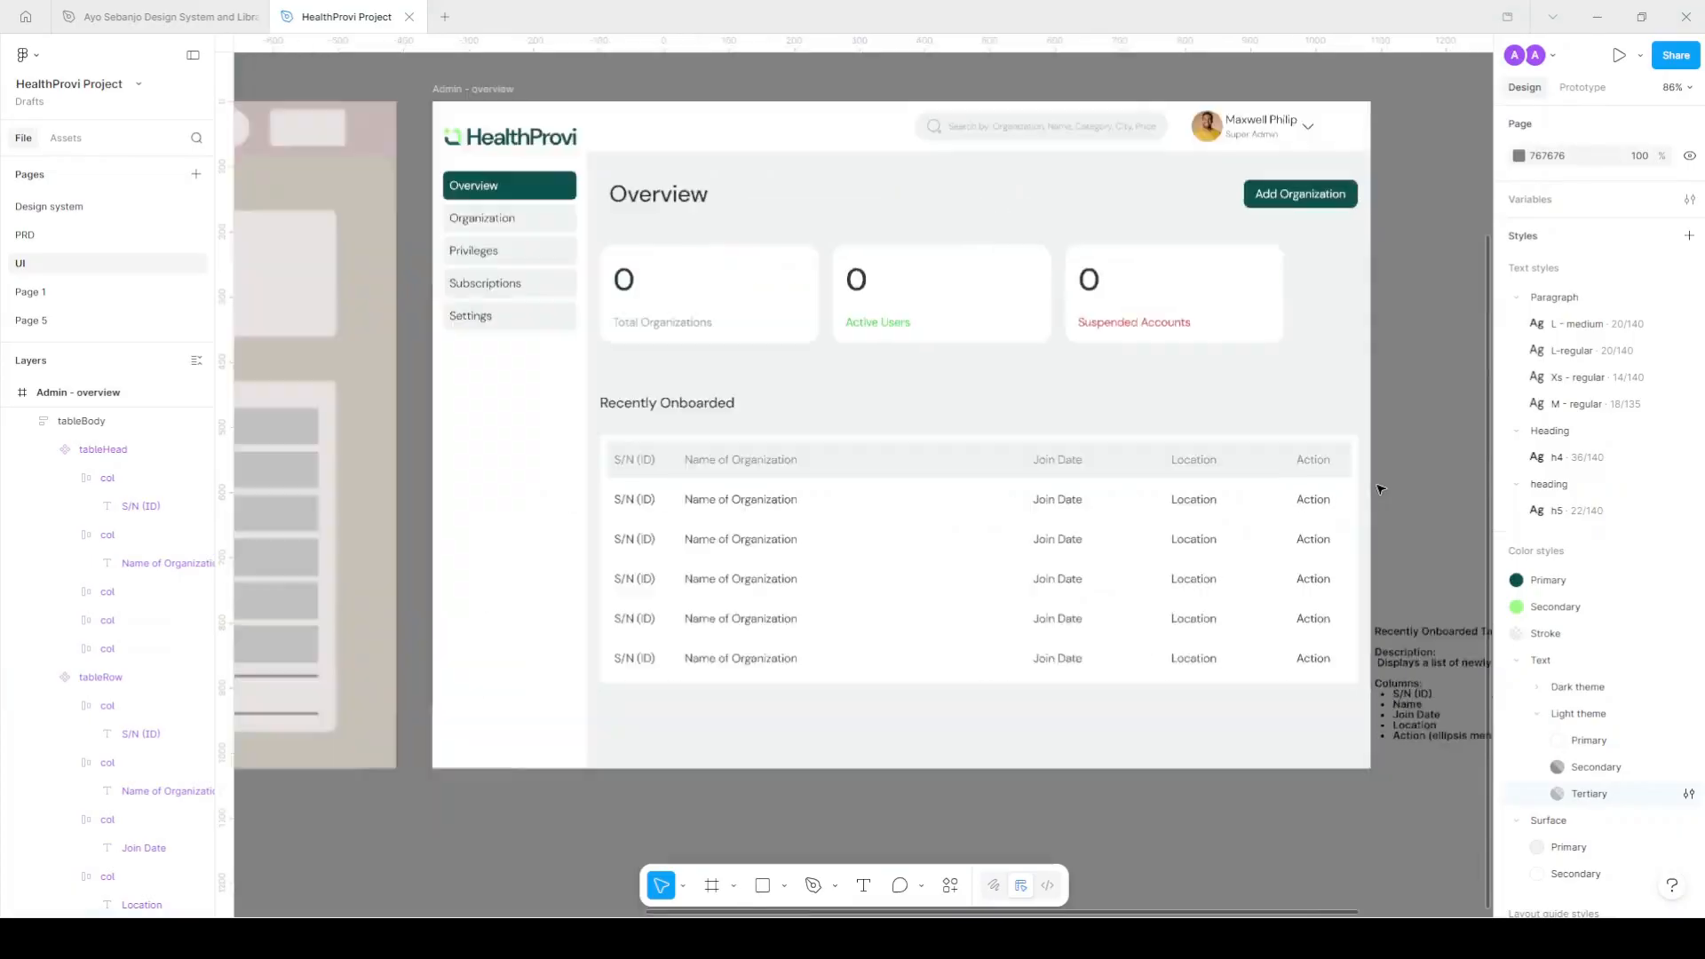
Round all corners of the table body to a radius of 20.
{"action": "left_click", "coordinate": [1351, 440]}
{"action": "left_click", "coordinate": [1687, 608]}
{"action": "left_click", "coordinate": [1630, 618]}
{"action": "type", "text": "20"}
{"action": "key", "text": "Return"}
{"action": "left_click", "coordinate": [1422, 504]}
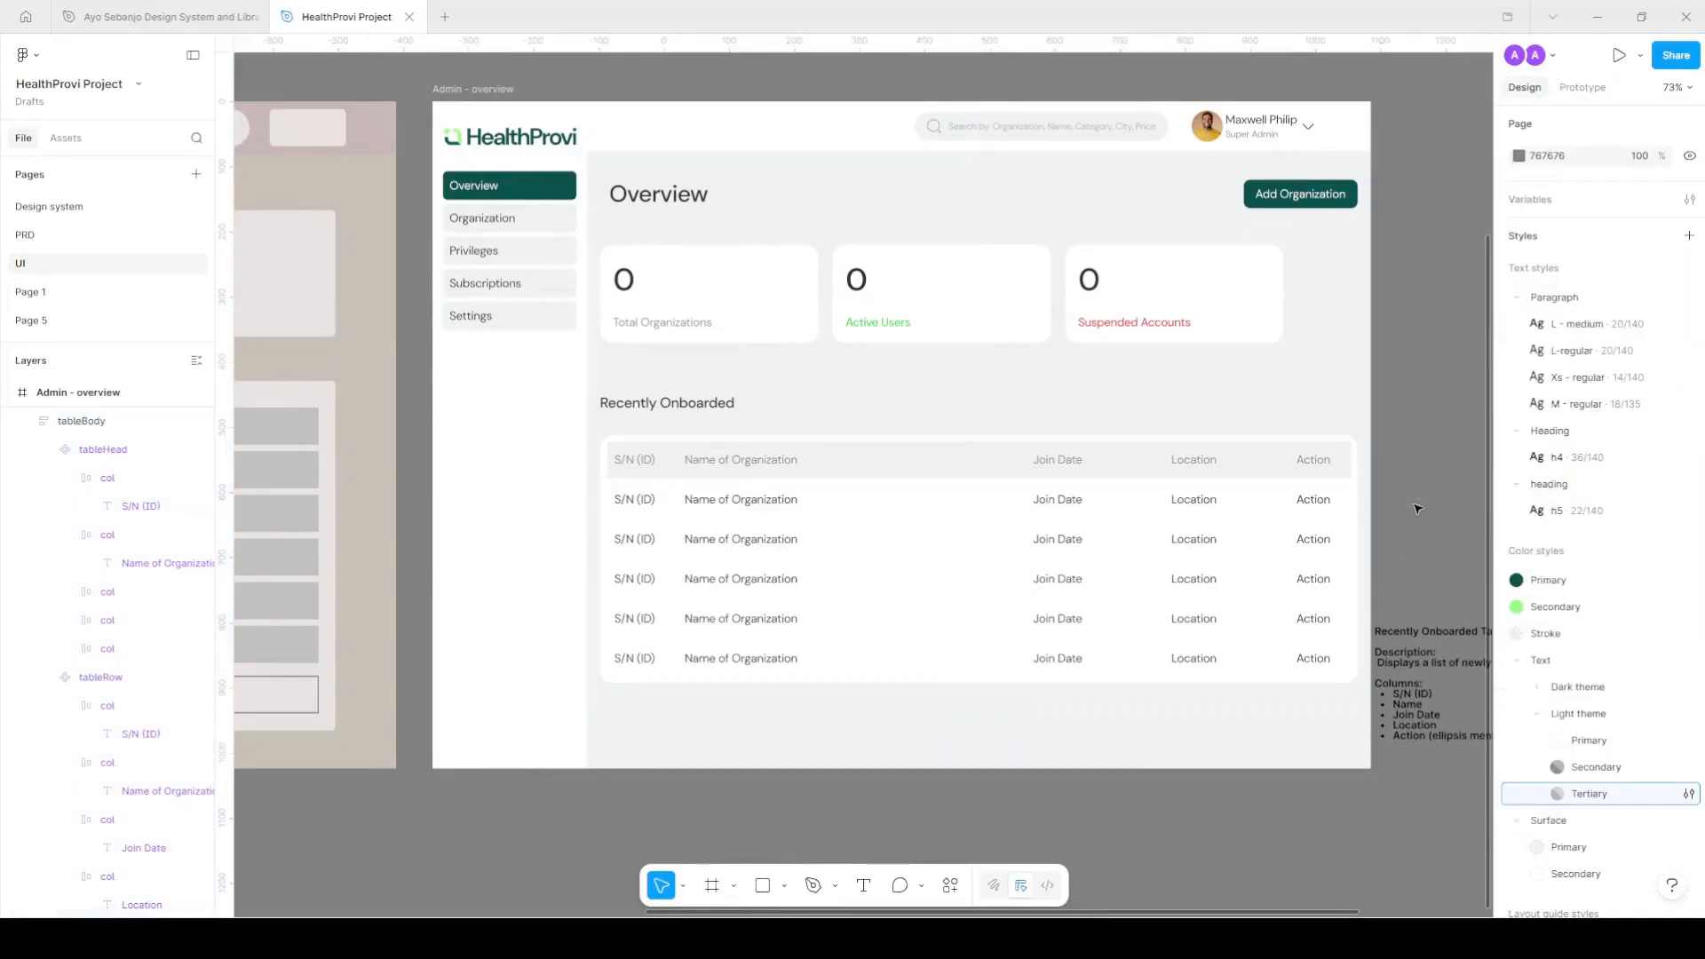
{"action": "scroll", "coordinate": [1412, 509], "scroll_direction": "up", "scroll_amount": 1}
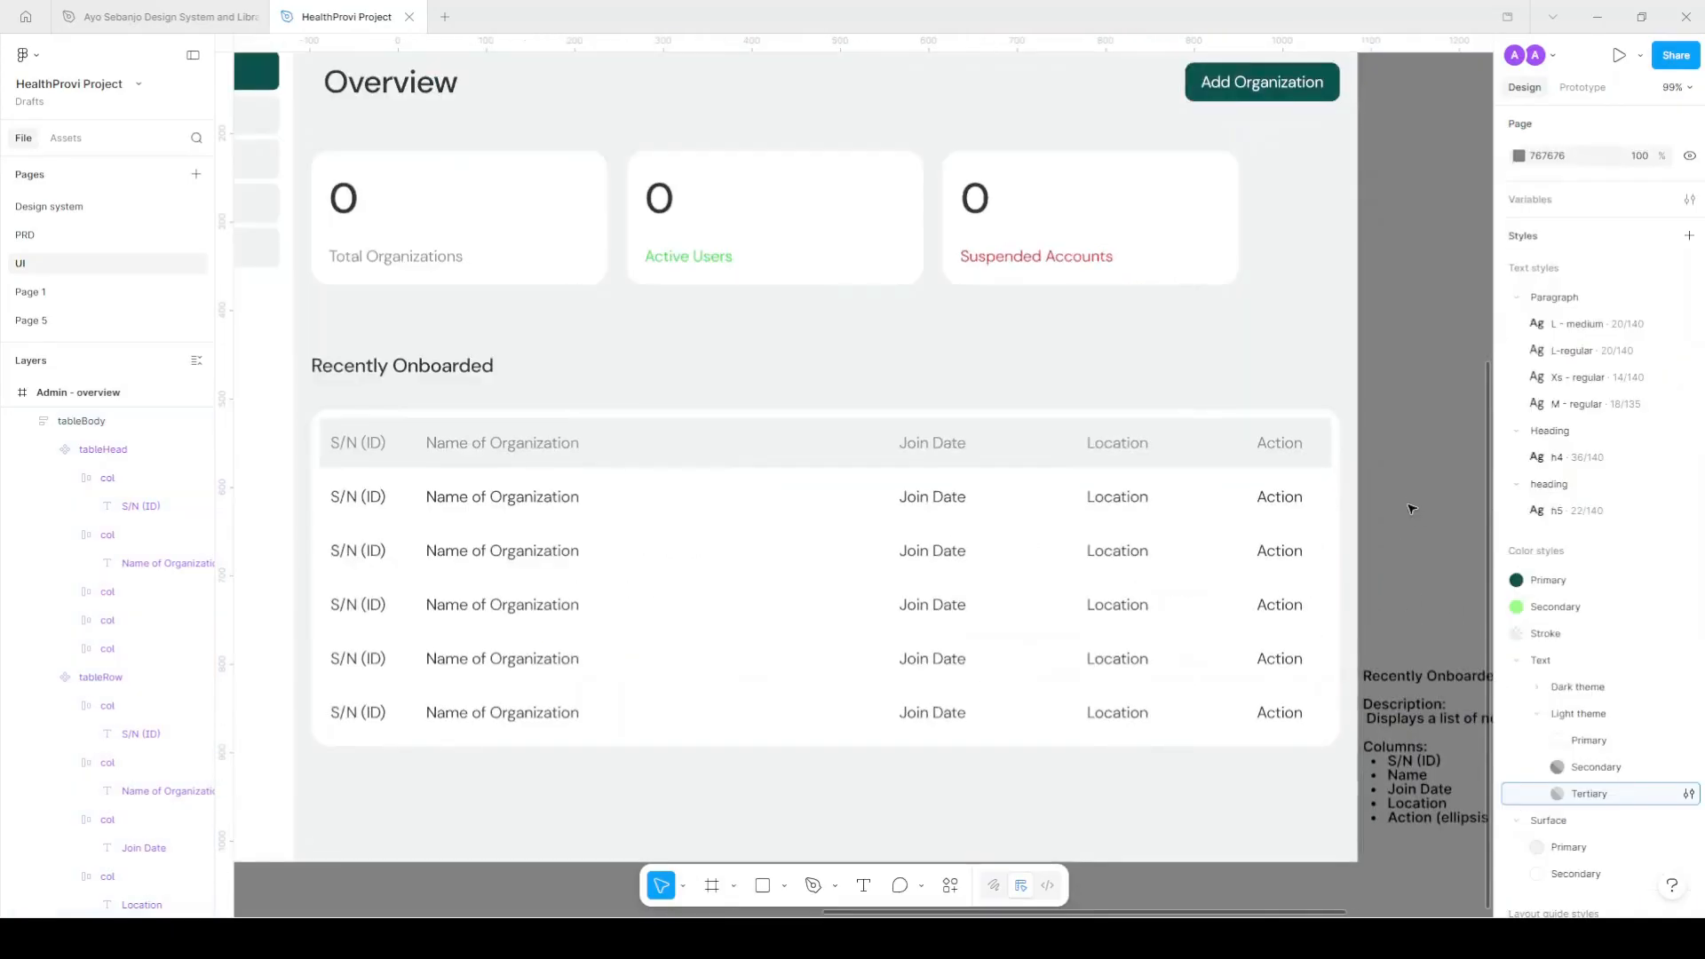
{"action": "scroll", "coordinate": [1412, 509], "scroll_direction": "down", "scroll_amount": 1}
Round the header row's top-left corner to 12.
{"action": "left_click", "coordinate": [998, 490]}
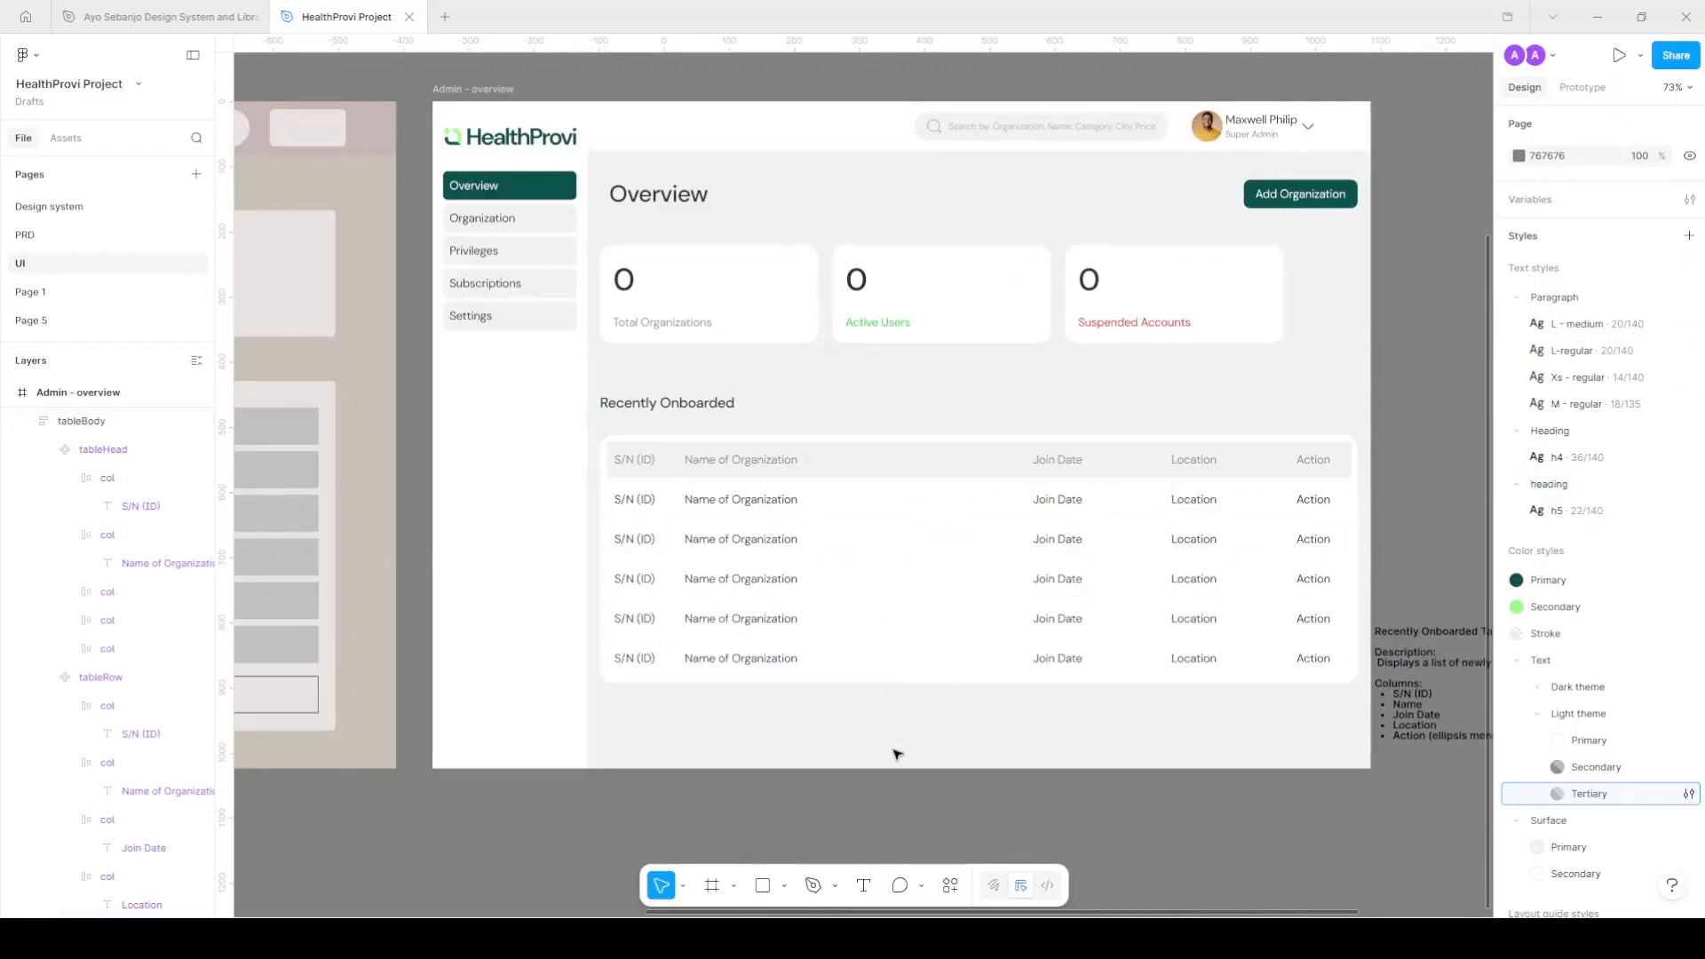
{"action": "left_click", "coordinate": [956, 465]}
{"action": "scroll", "coordinate": [977, 462], "scroll_direction": "up", "scroll_amount": 5}
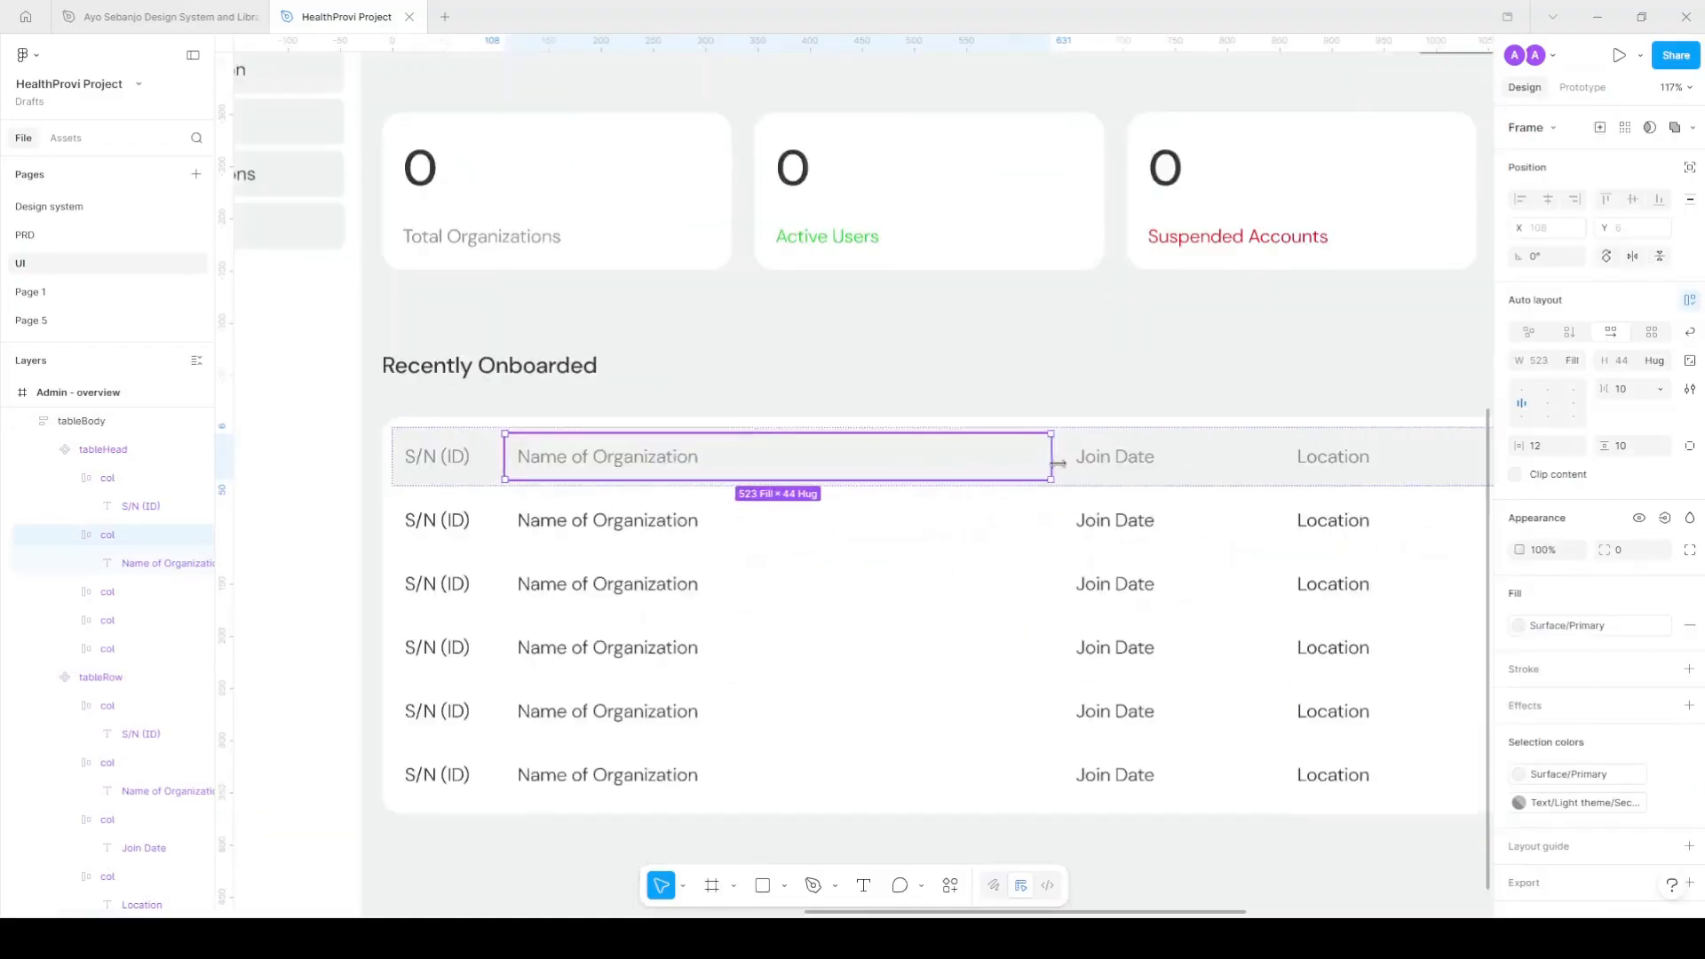
{"action": "left_click", "coordinate": [629, 456]}
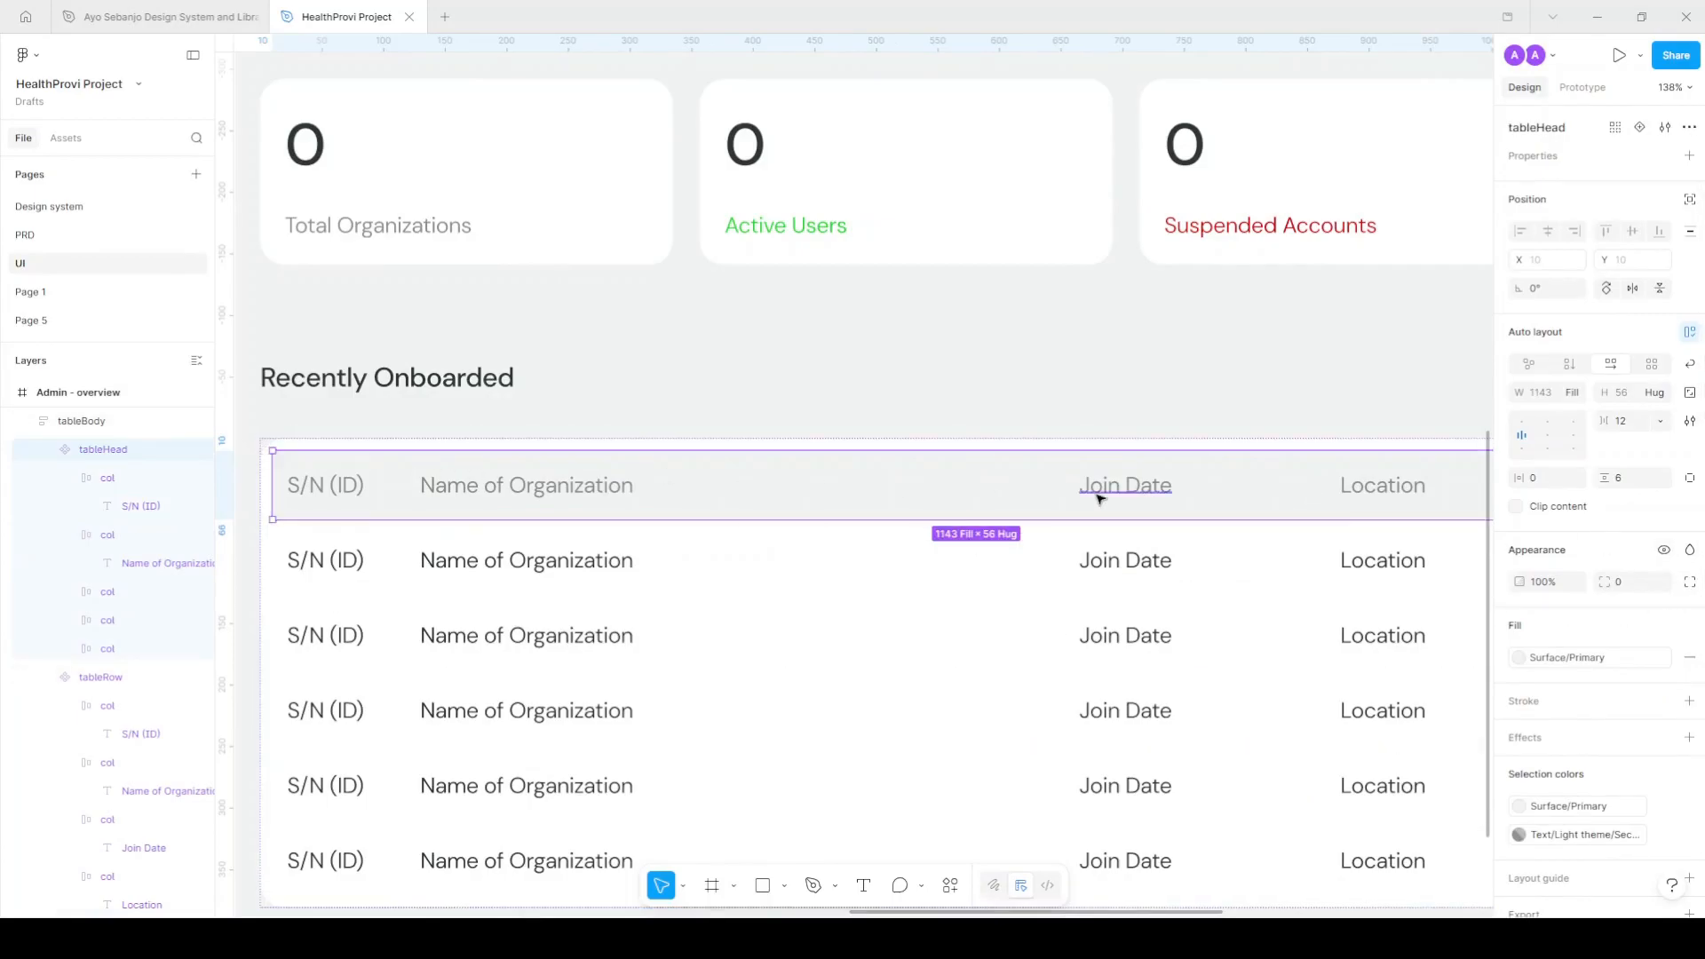
{"action": "scroll", "coordinate": [1102, 495], "scroll_direction": "down", "scroll_amount": 1}
{"action": "scroll", "coordinate": [1108, 499], "scroll_direction": "down", "scroll_amount": 3}
{"action": "scroll", "coordinate": [1142, 491], "scroll_direction": "down", "scroll_amount": 1}
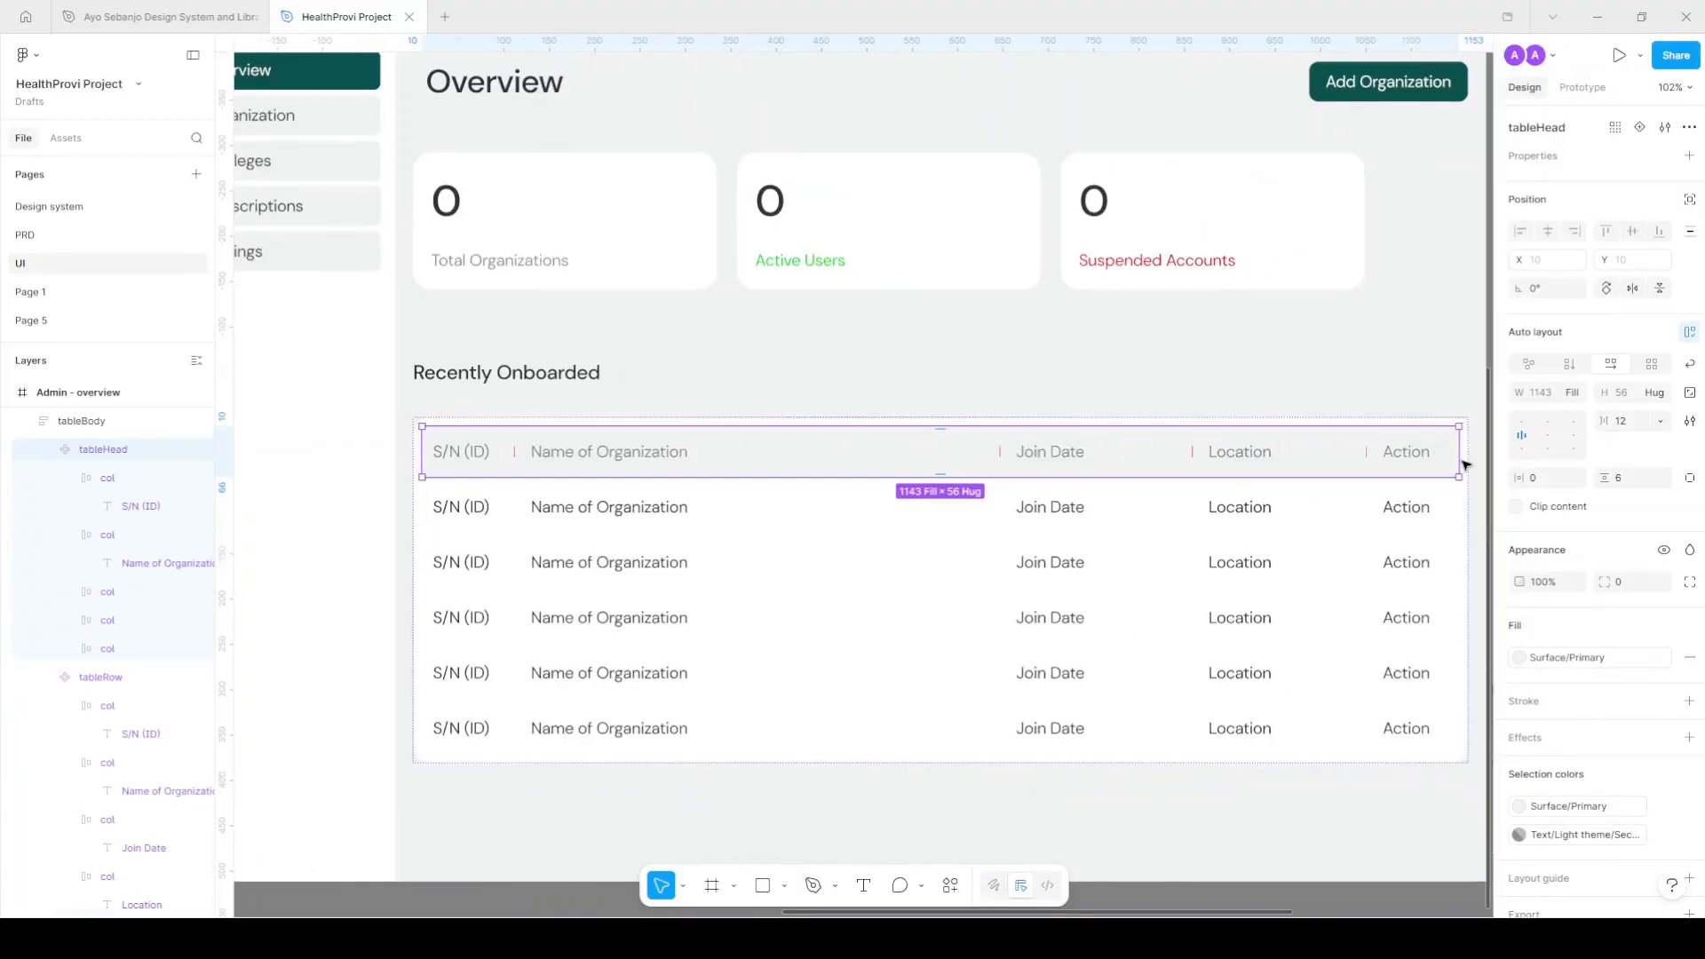
{"action": "left_click", "coordinate": [1690, 582]}
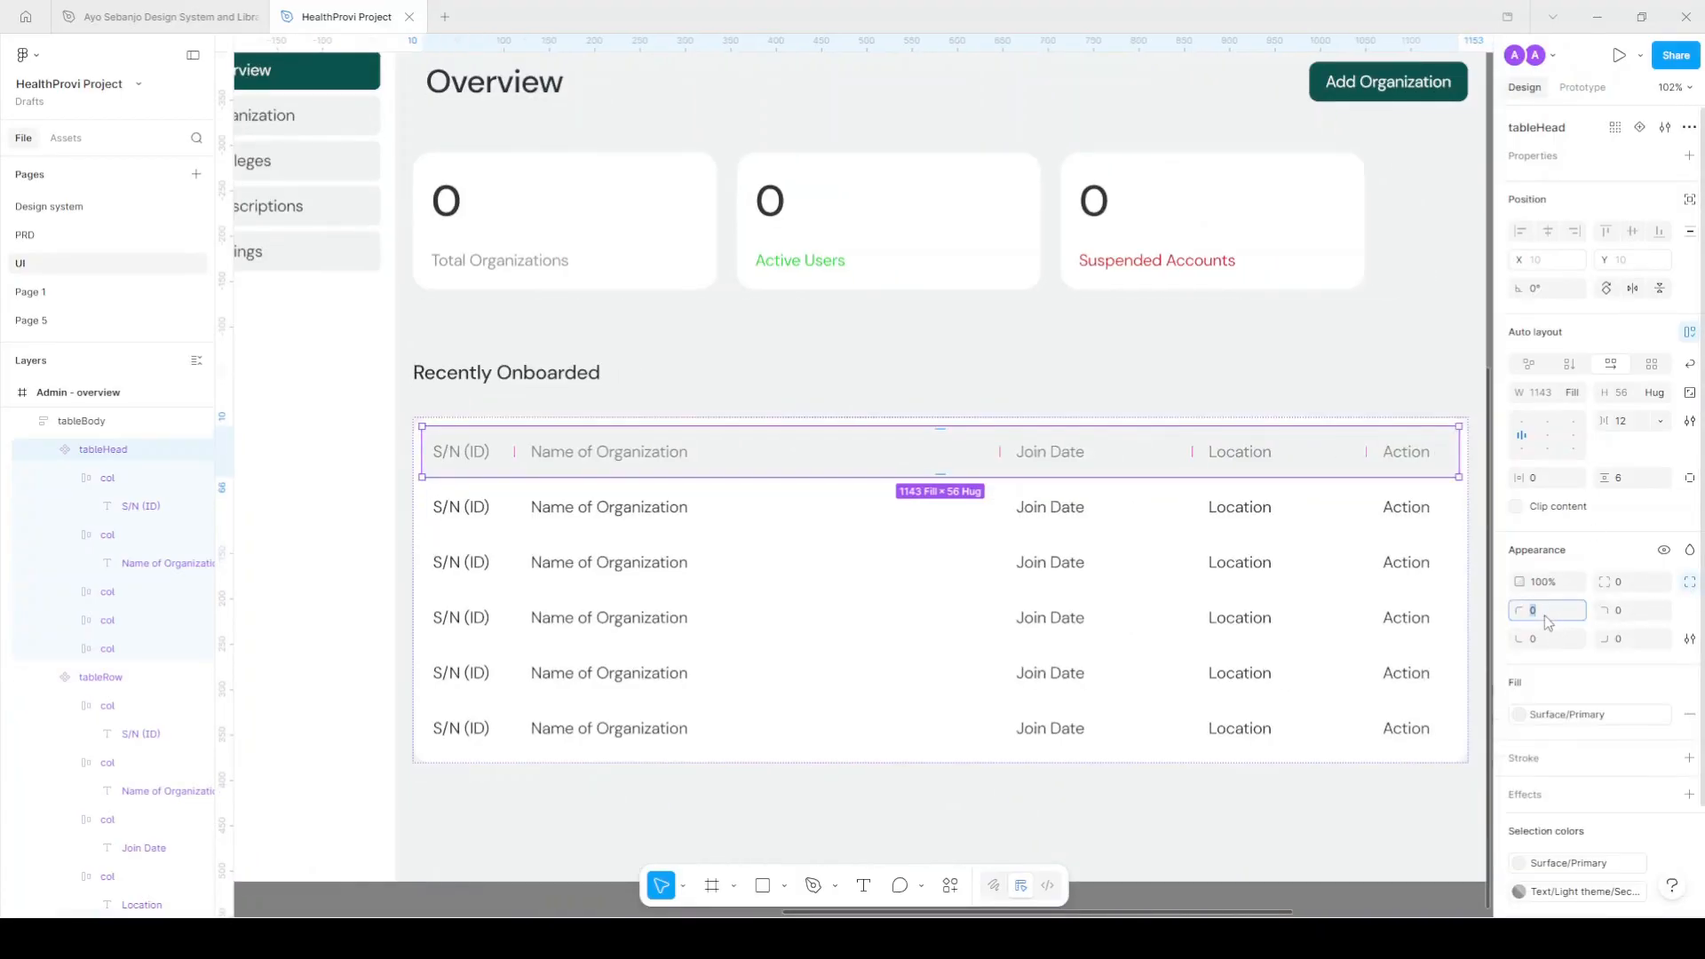
{"action": "key", "text": "Tab"}
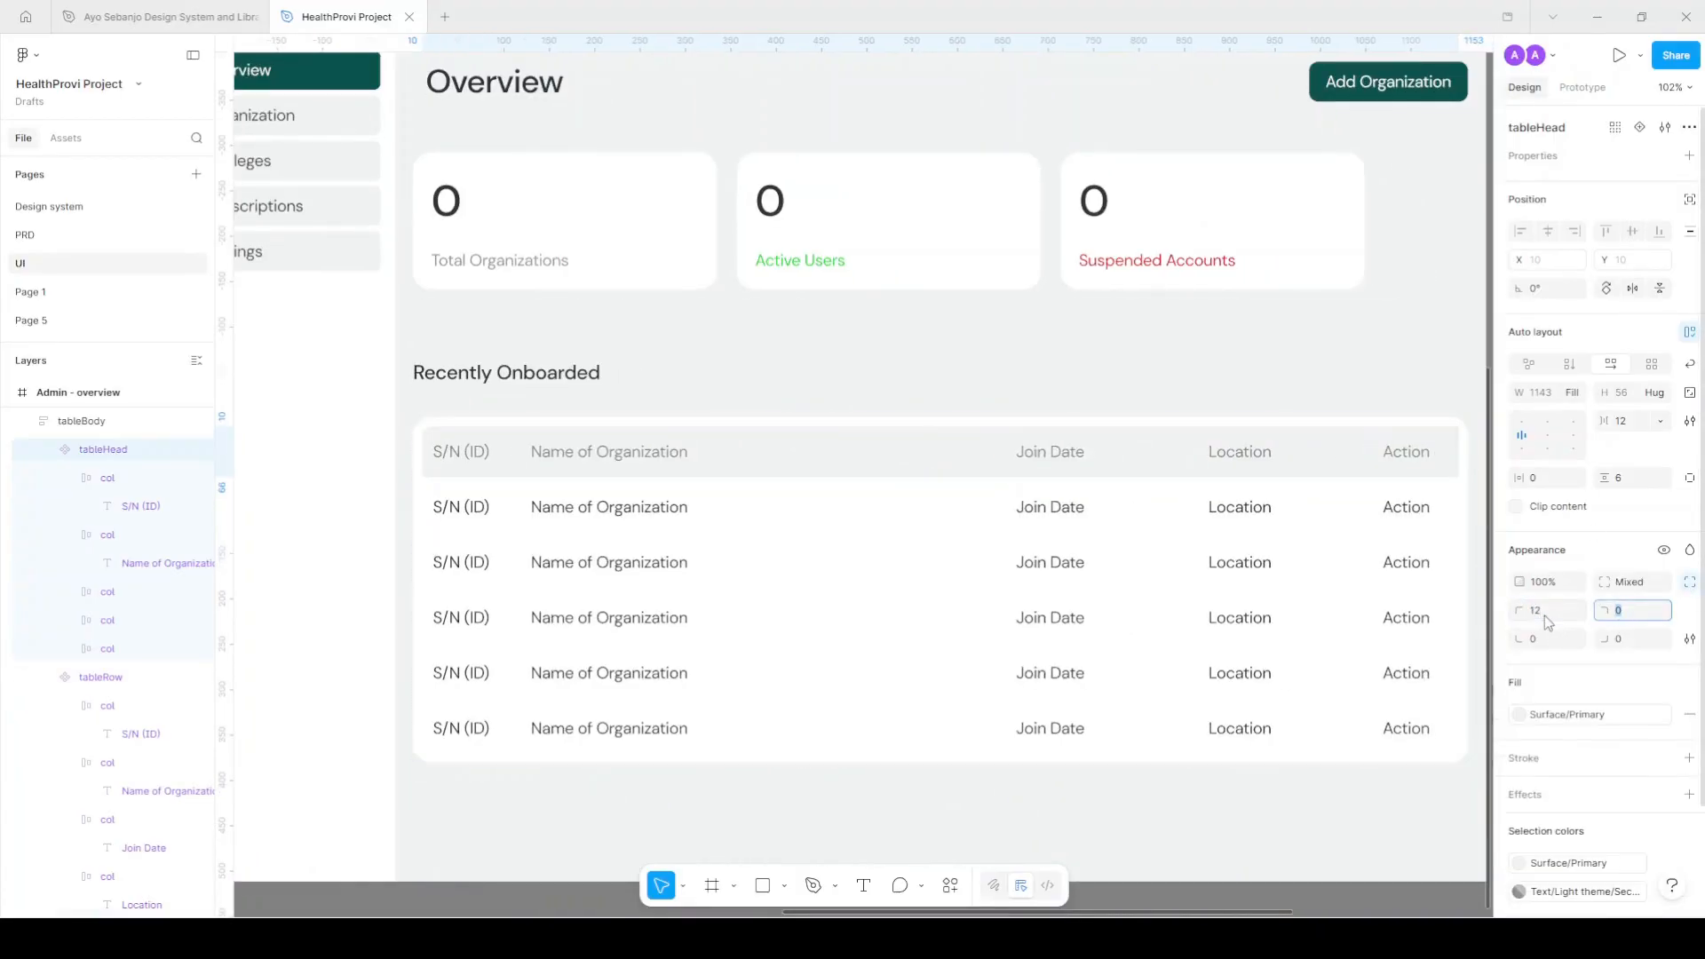
{"action": "left_click", "coordinate": [1173, 365]}
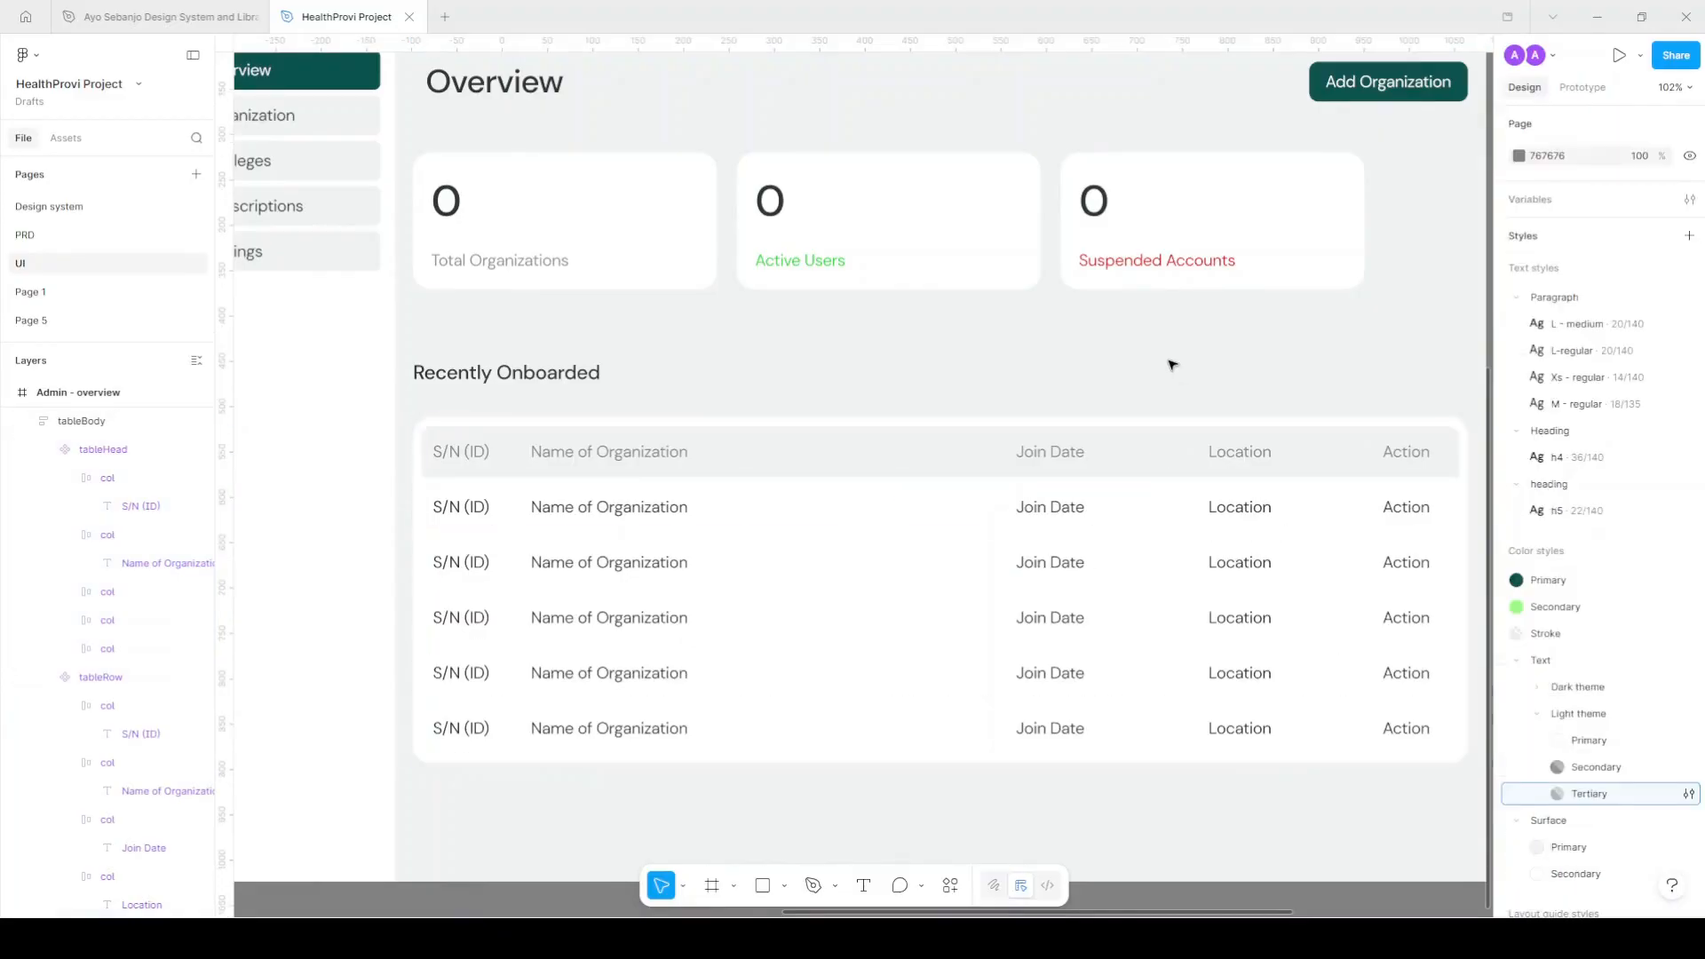
{"action": "scroll", "coordinate": [1173, 365], "scroll_direction": "down", "scroll_amount": 3}
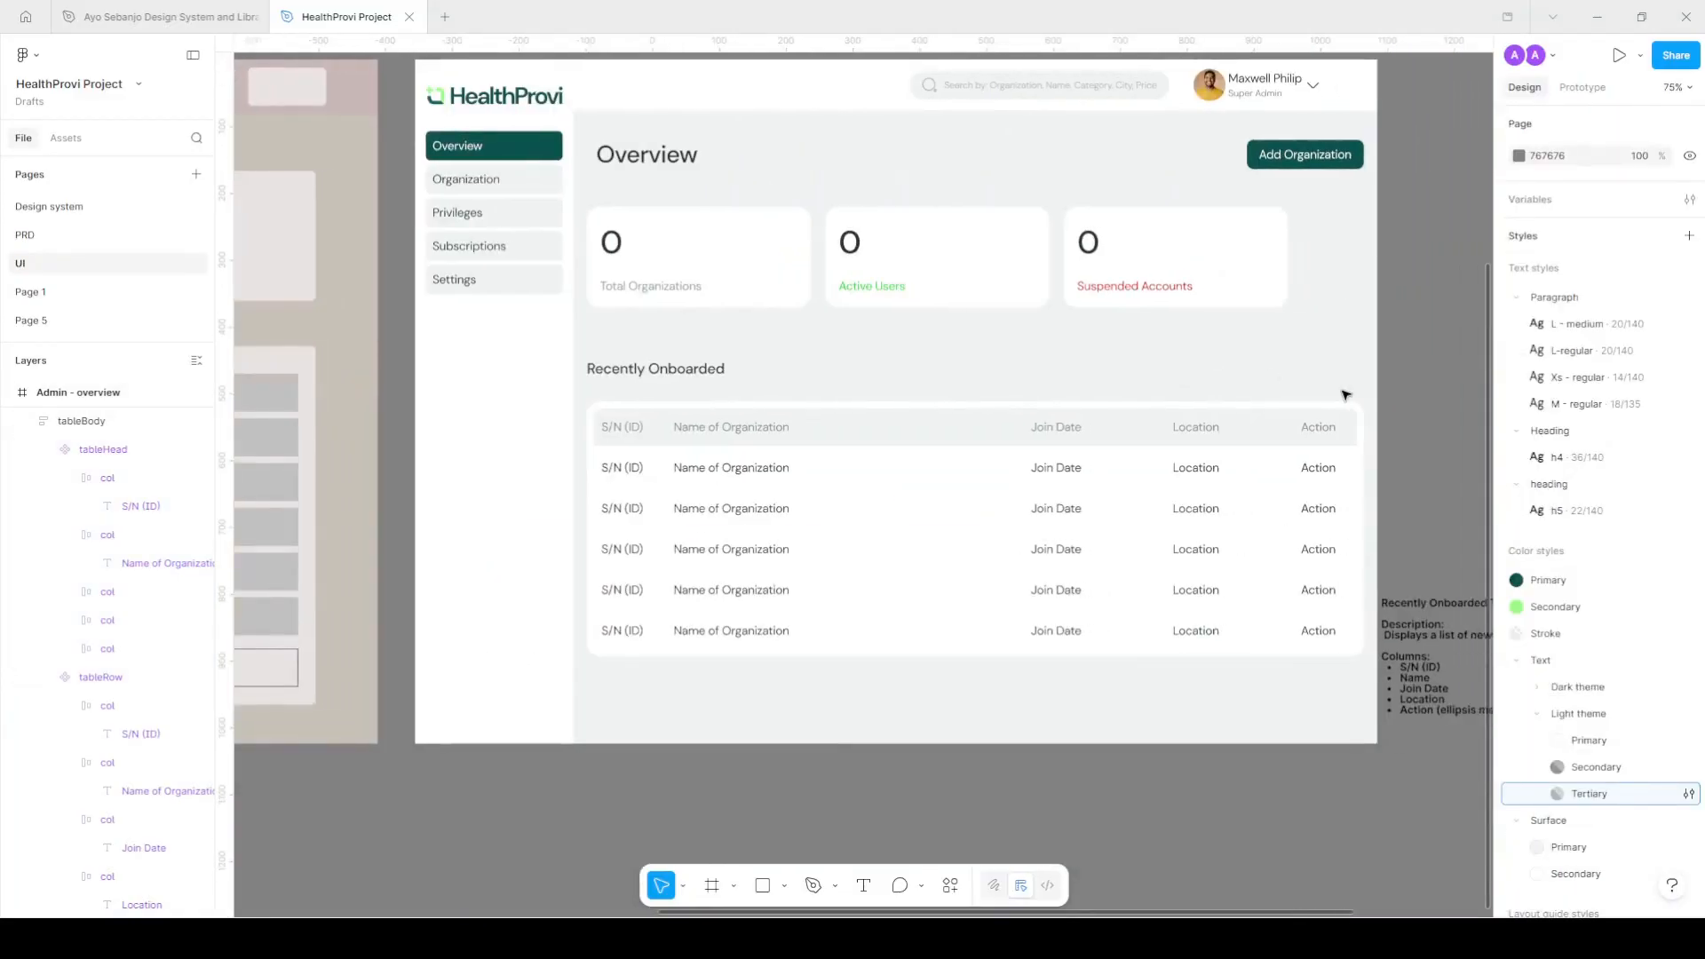
Move the Recently Onboarded heading into the card and place the card below the stat cards.
{"action": "left_click", "coordinate": [683, 375]}
{"action": "scroll", "coordinate": [686, 384], "scroll_direction": "up", "scroll_amount": 3}
{"action": "left_click_drag", "start_coordinate": [686, 368], "coordinate": [758, 412]}
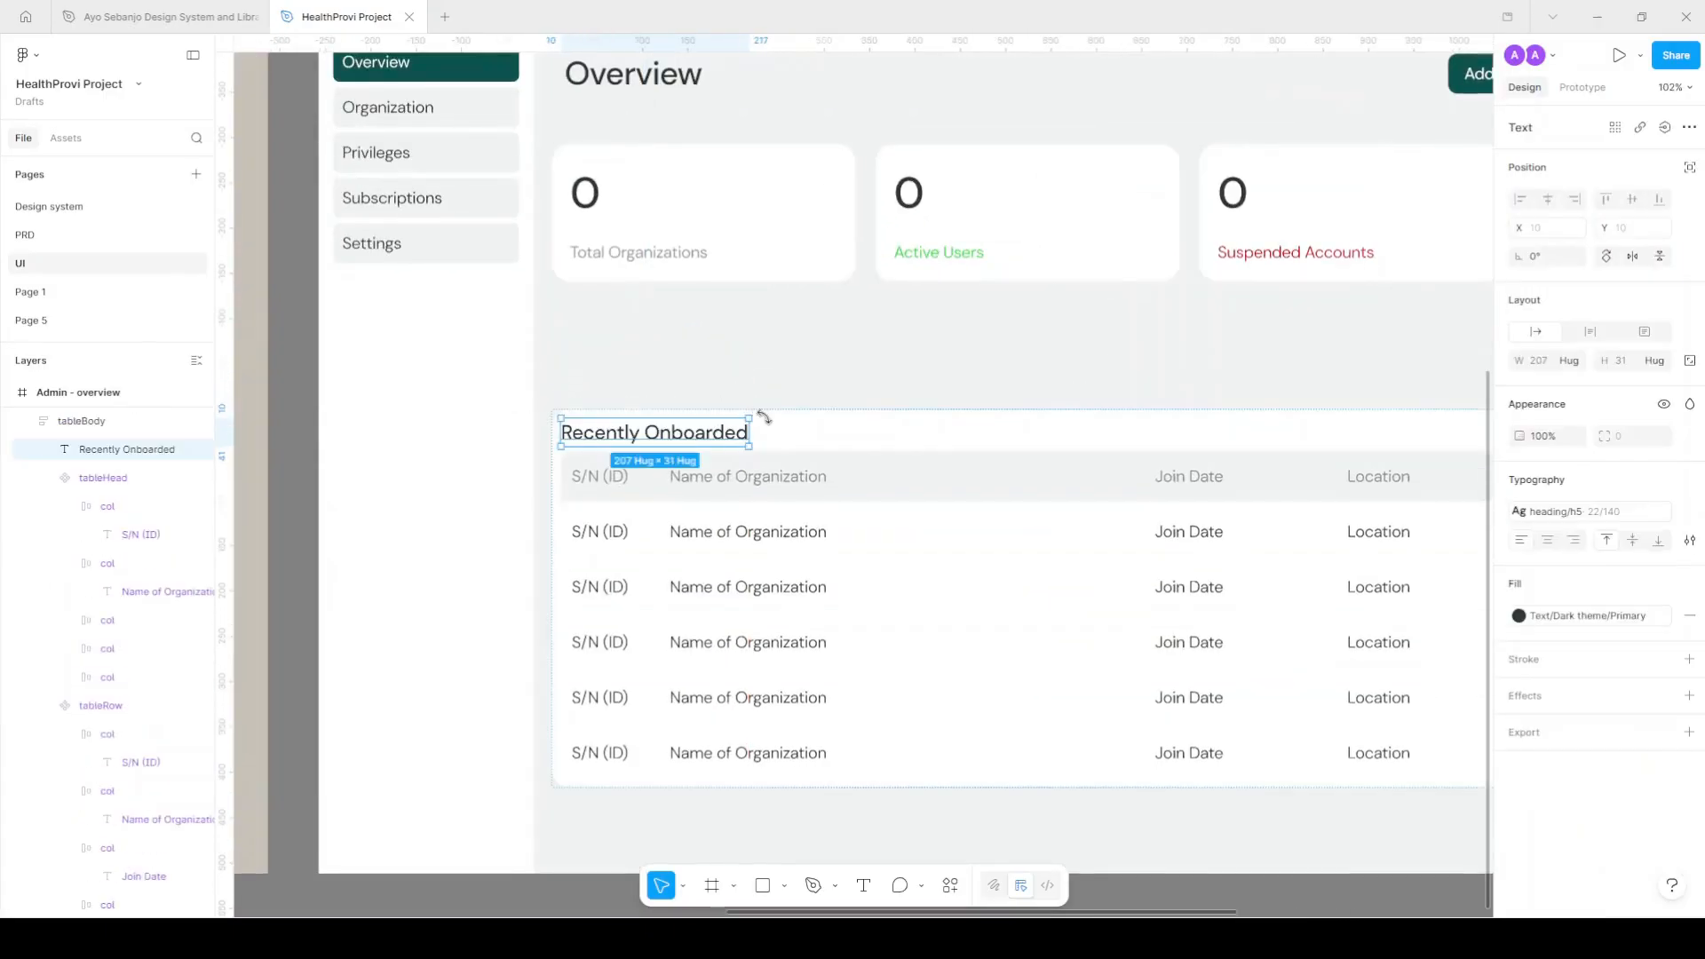
{"action": "left_click", "coordinate": [856, 369]}
{"action": "scroll", "coordinate": [763, 428], "scroll_direction": "down", "scroll_amount": 1}
{"action": "left_click", "coordinate": [837, 475]}
{"action": "left_click_drag", "start_coordinate": [905, 511], "coordinate": [900, 421]}
{"action": "scroll", "coordinate": [898, 423], "scroll_direction": "down", "scroll_amount": 1}
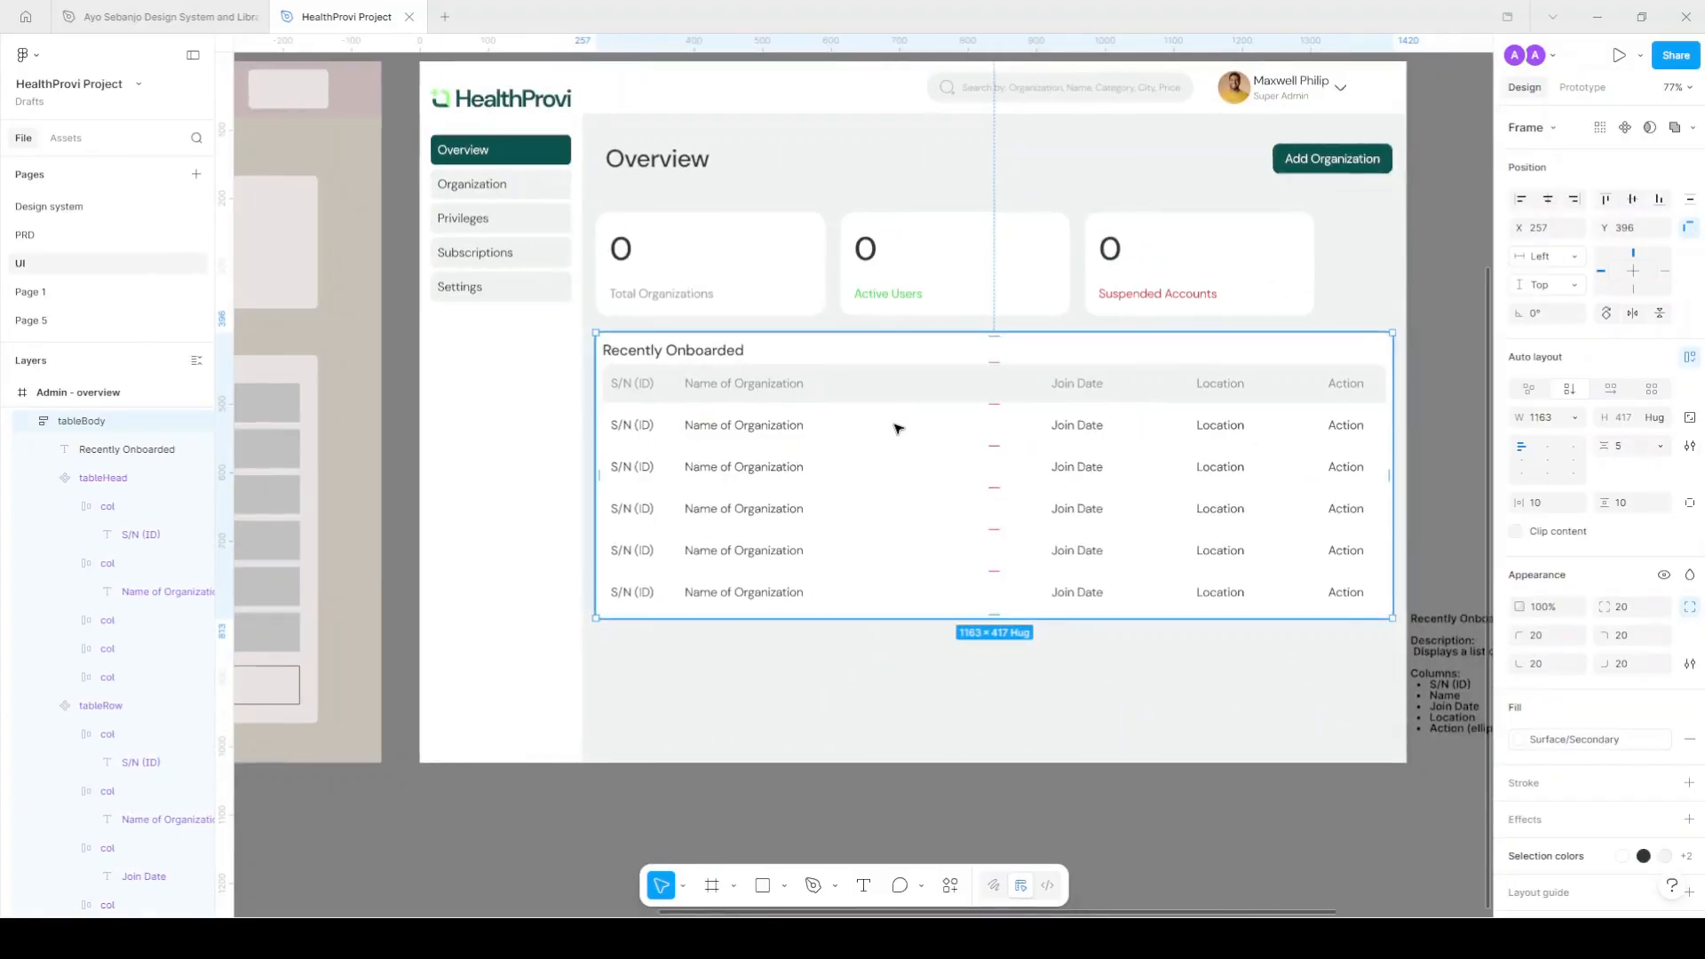
{"action": "scroll", "coordinate": [1116, 499], "scroll_direction": "right", "scroll_amount": 2}
{"action": "left_click", "coordinate": [1378, 454]}
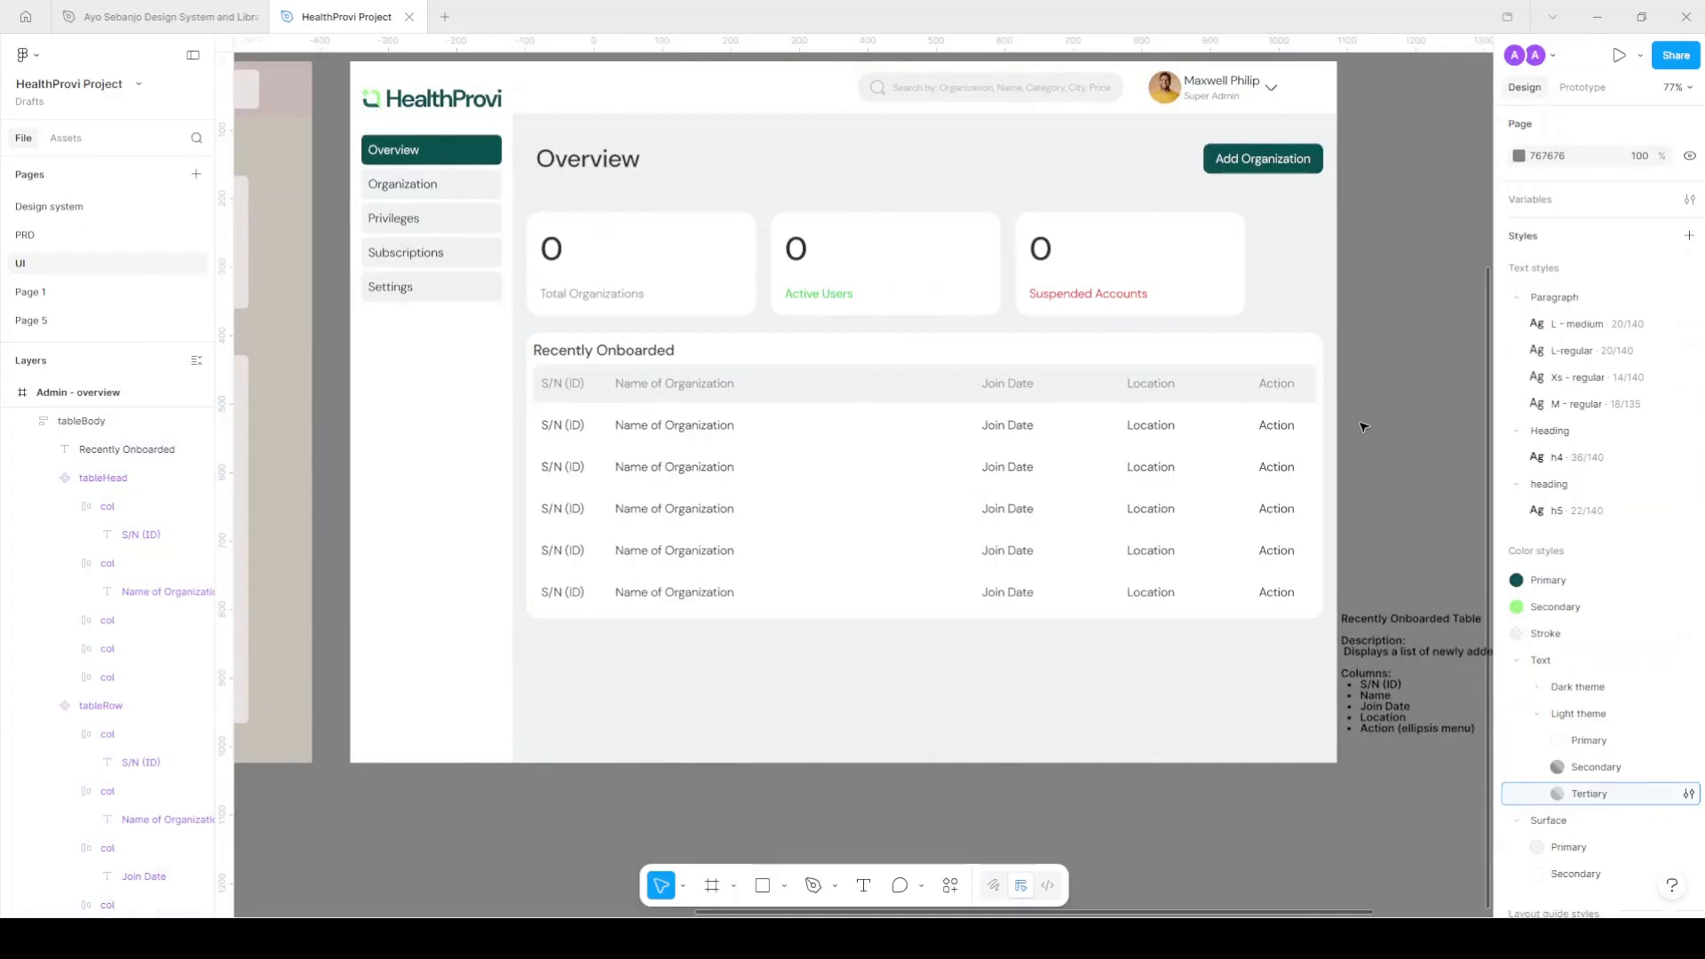
{"action": "scroll", "coordinate": [571, 431], "scroll_direction": "right", "scroll_amount": 2}
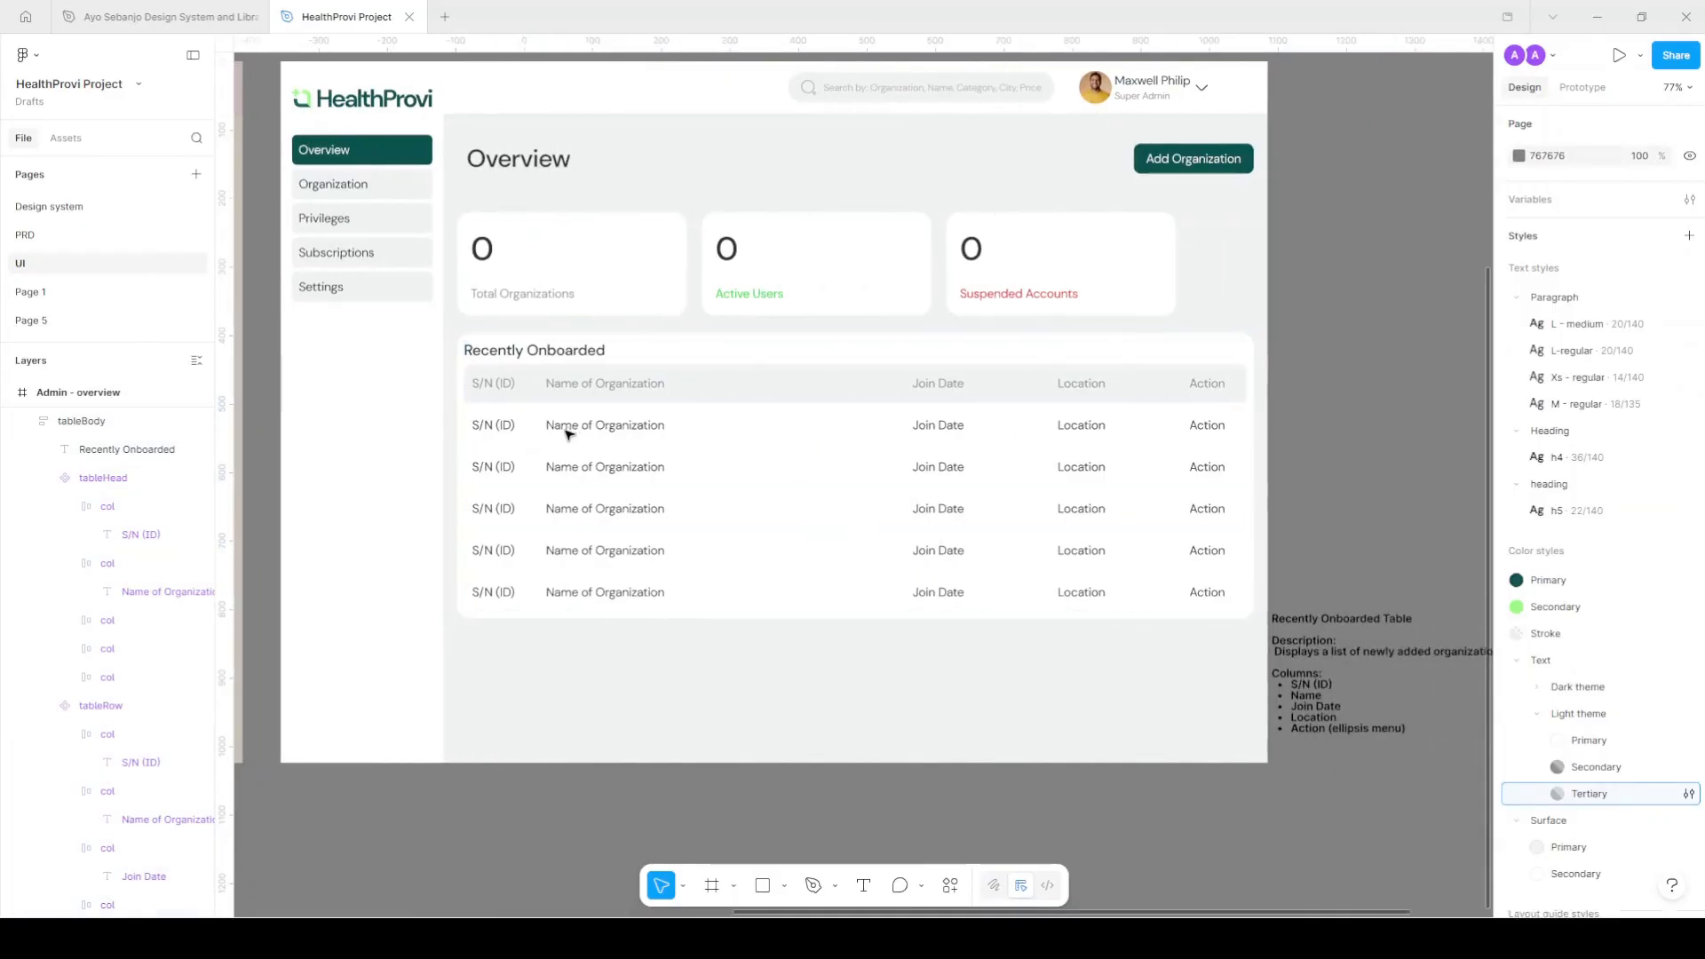
Enter ID HP-0001 and organization name 'Health Ease' in the first data row.
{"action": "double_click", "coordinate": [506, 425]}
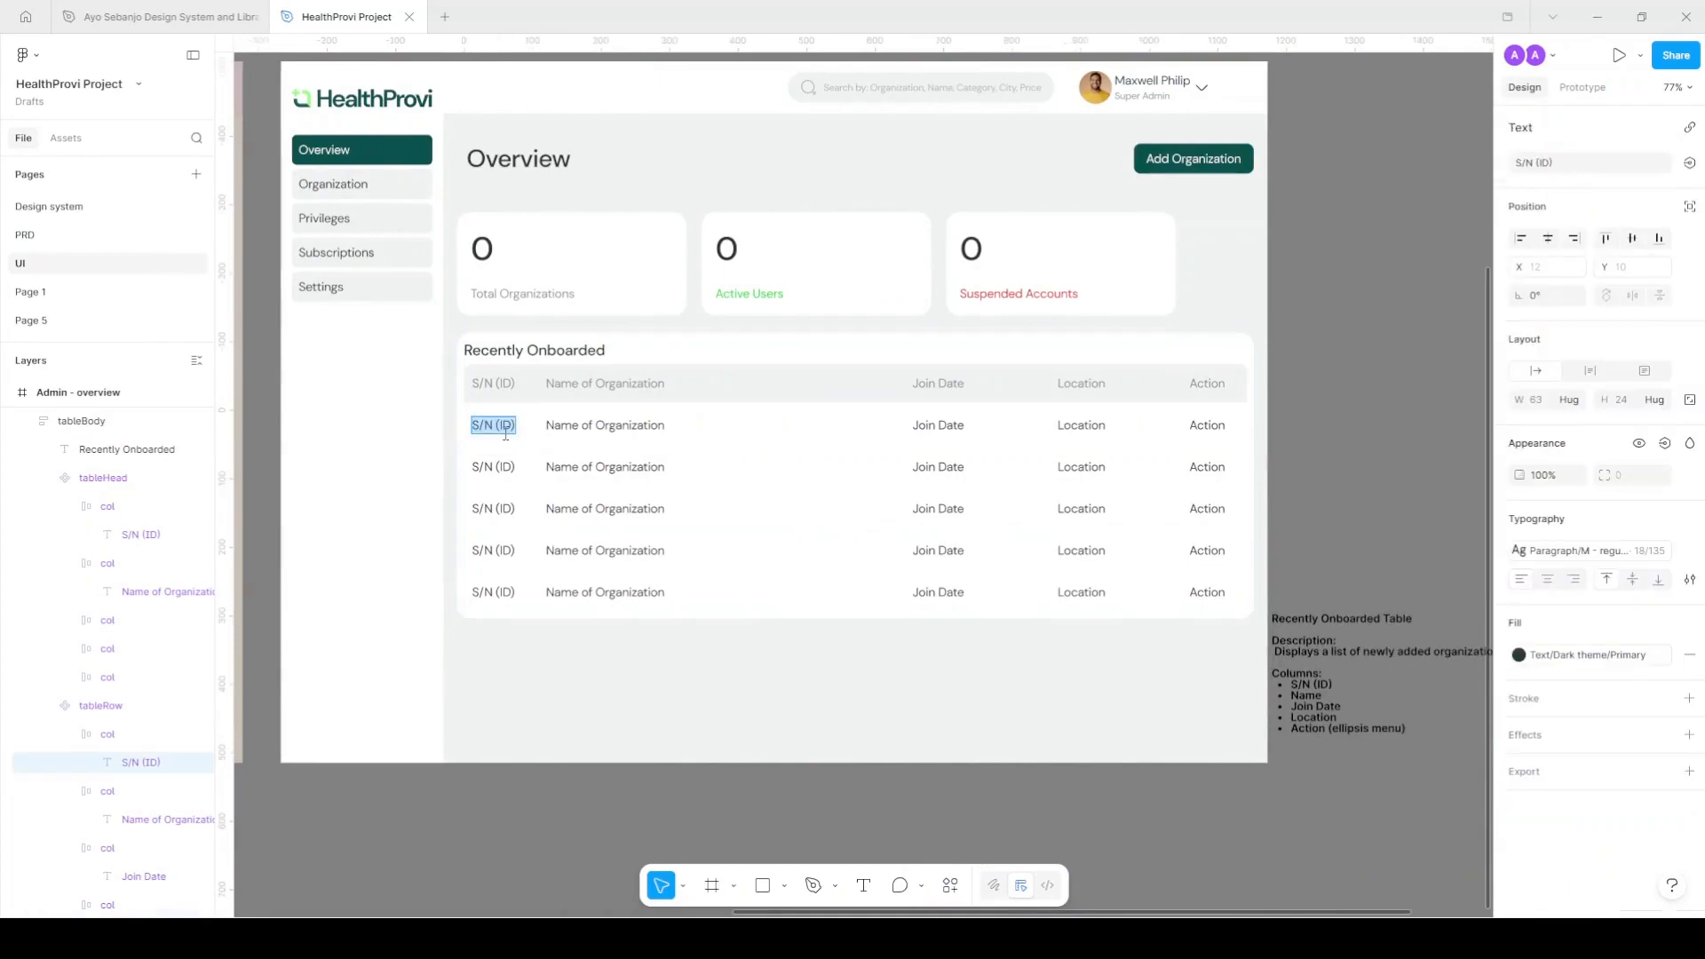
{"action": "type", "text": "HP"}
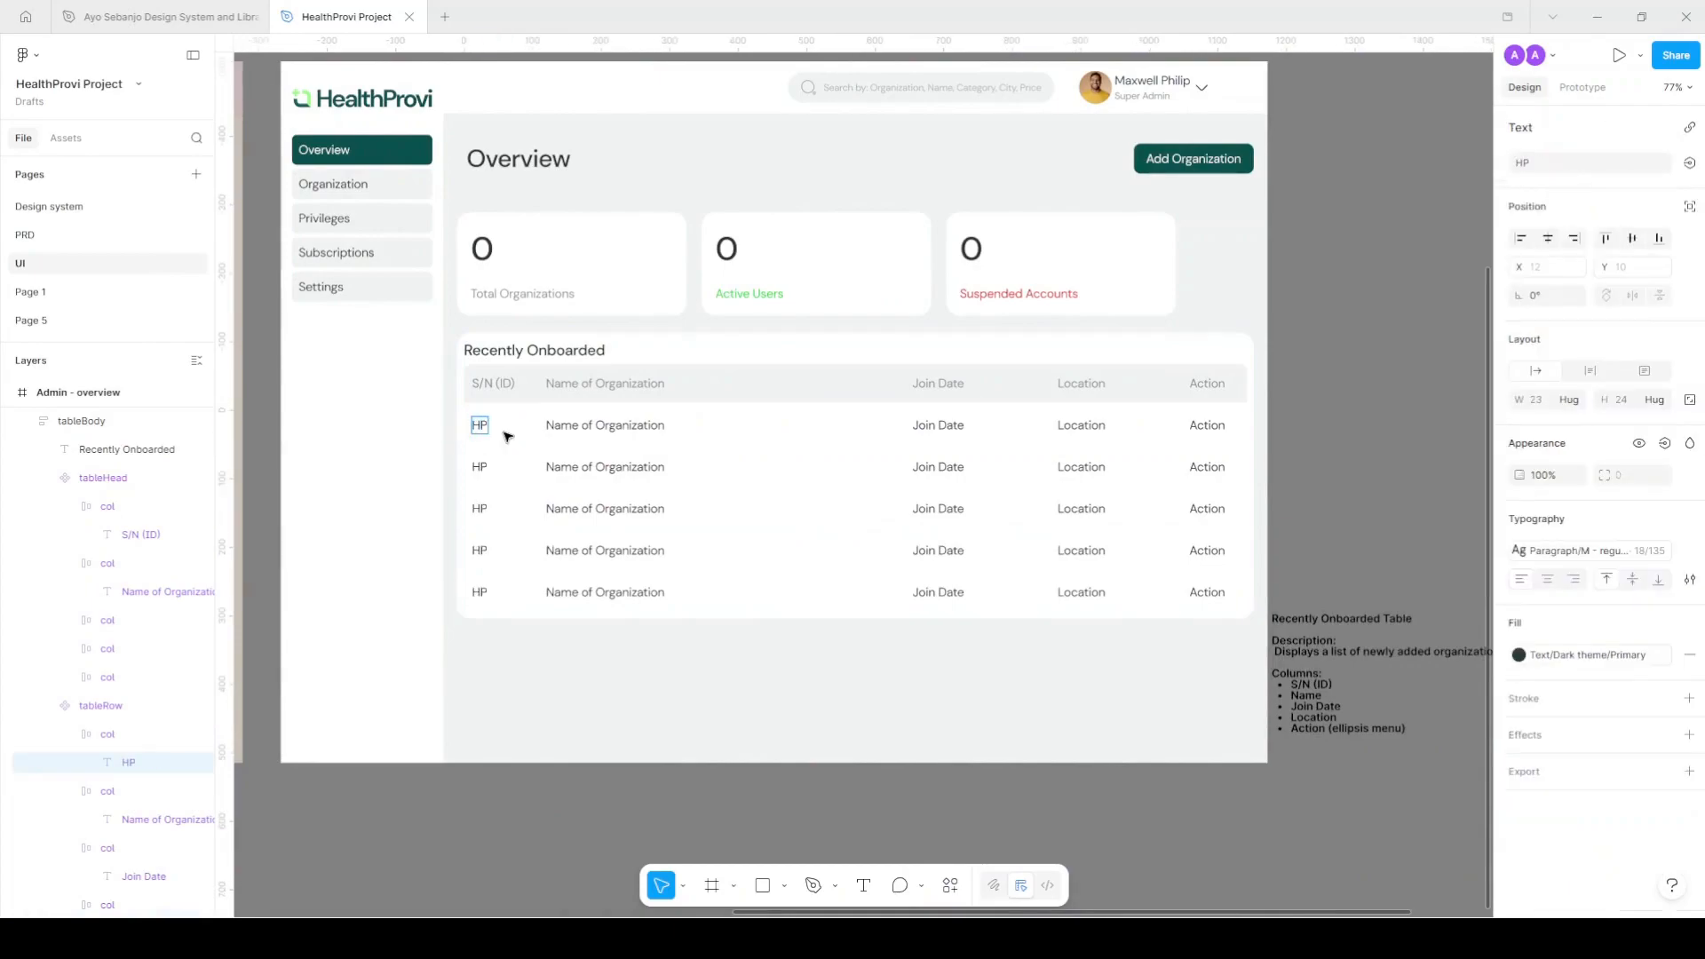
{"action": "type", "text": "-0001"}
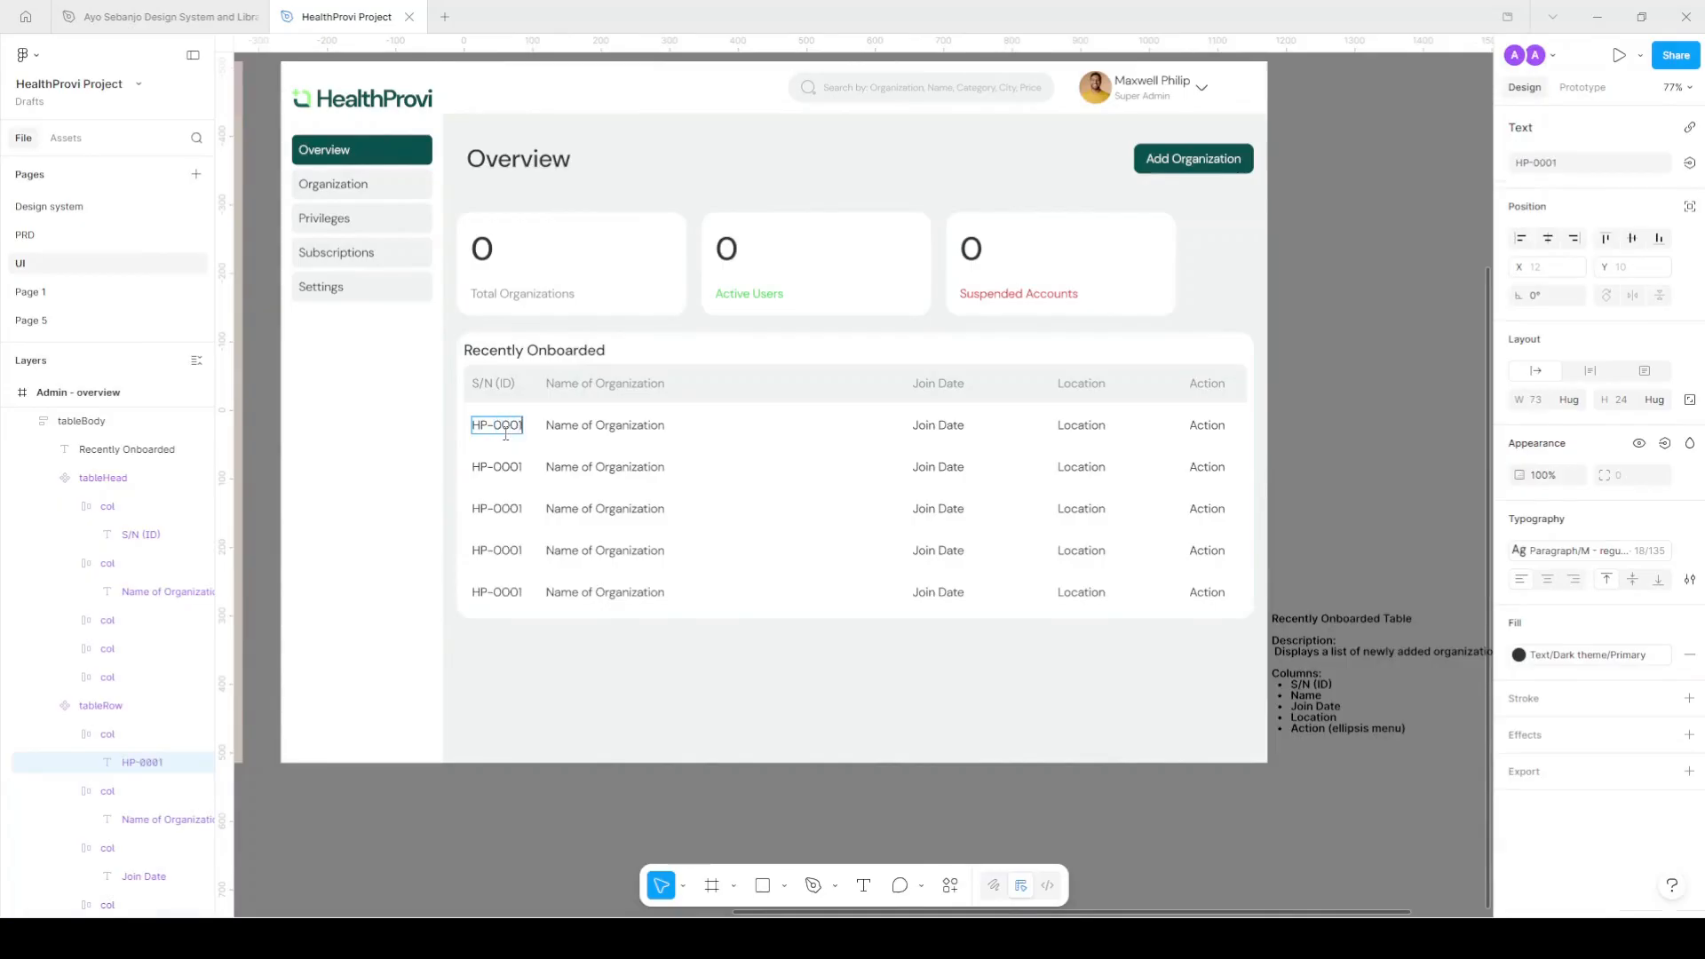
{"action": "scroll", "coordinate": [629, 429], "scroll_direction": "up", "scroll_amount": 1}
{"action": "double_click", "coordinate": [630, 428]}
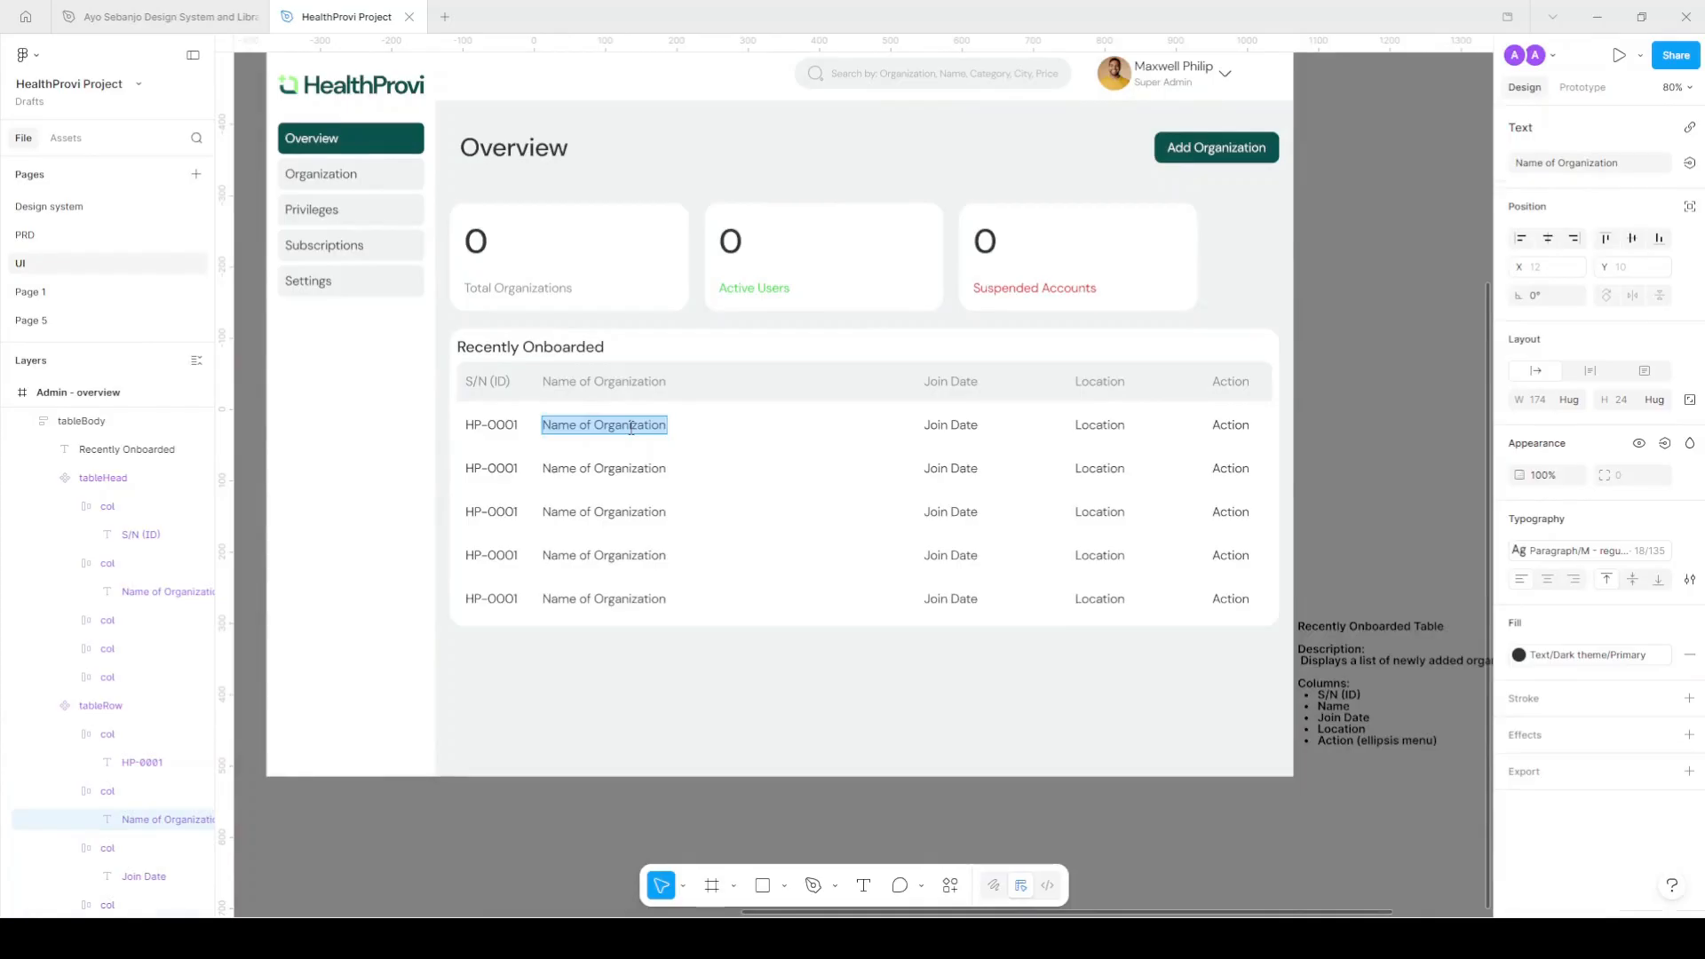
{"action": "type", "text": "Healt"}
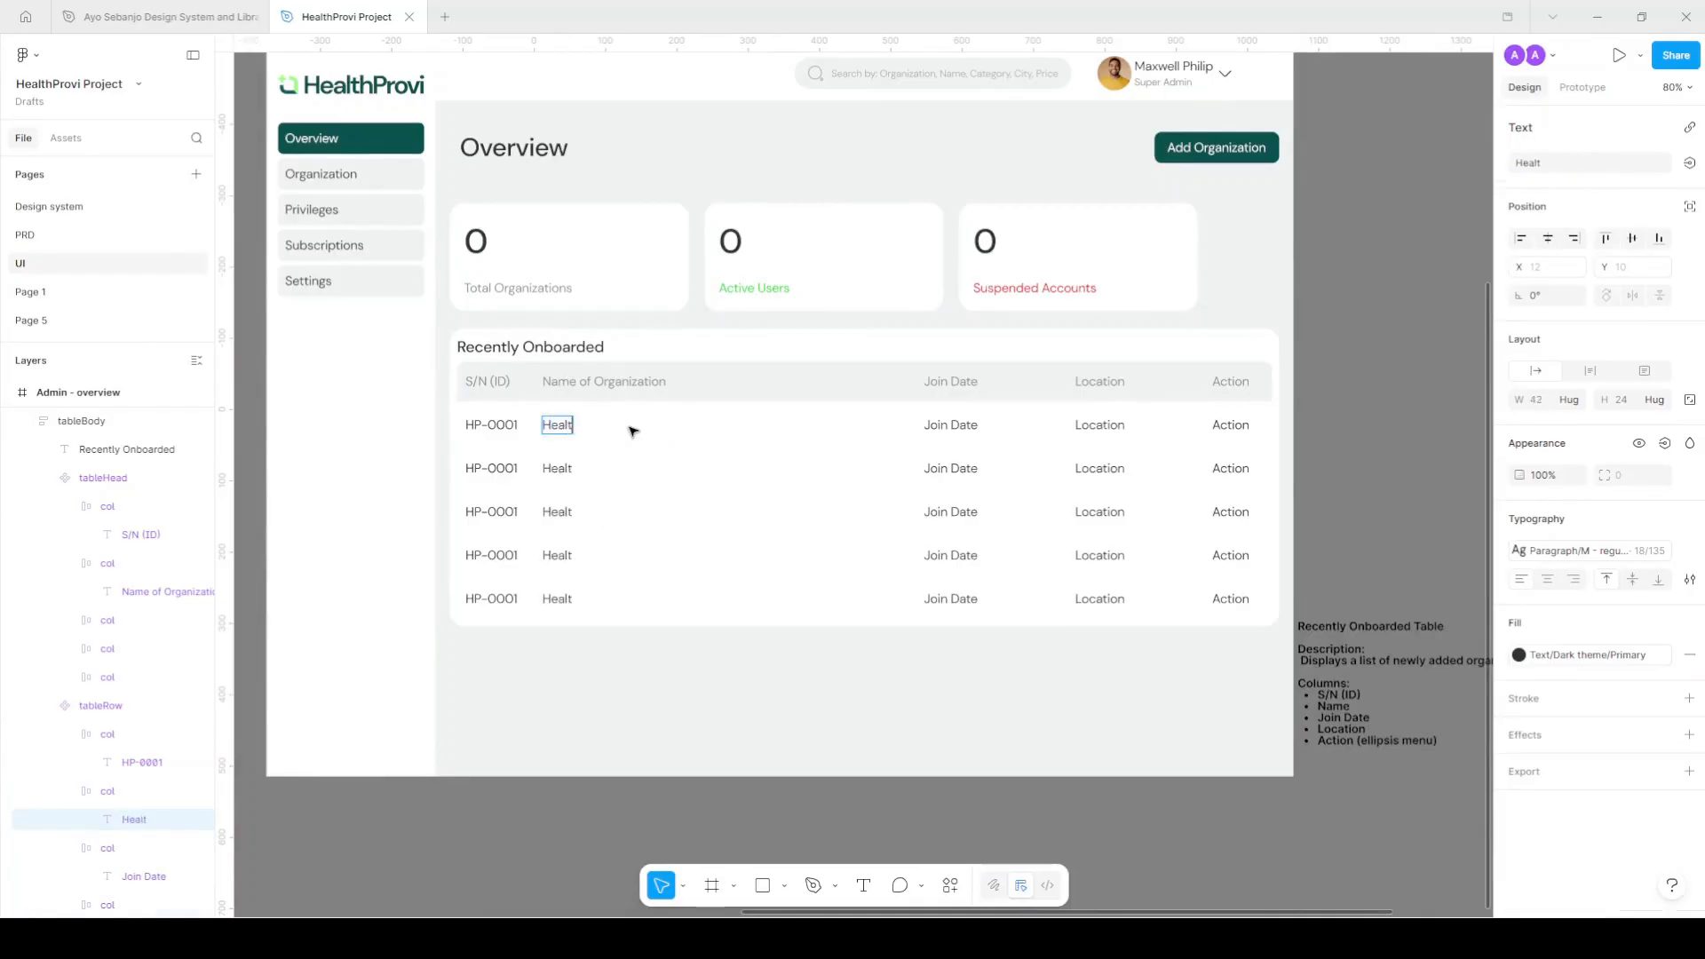
{"action": "type", "text": "h Ease"}
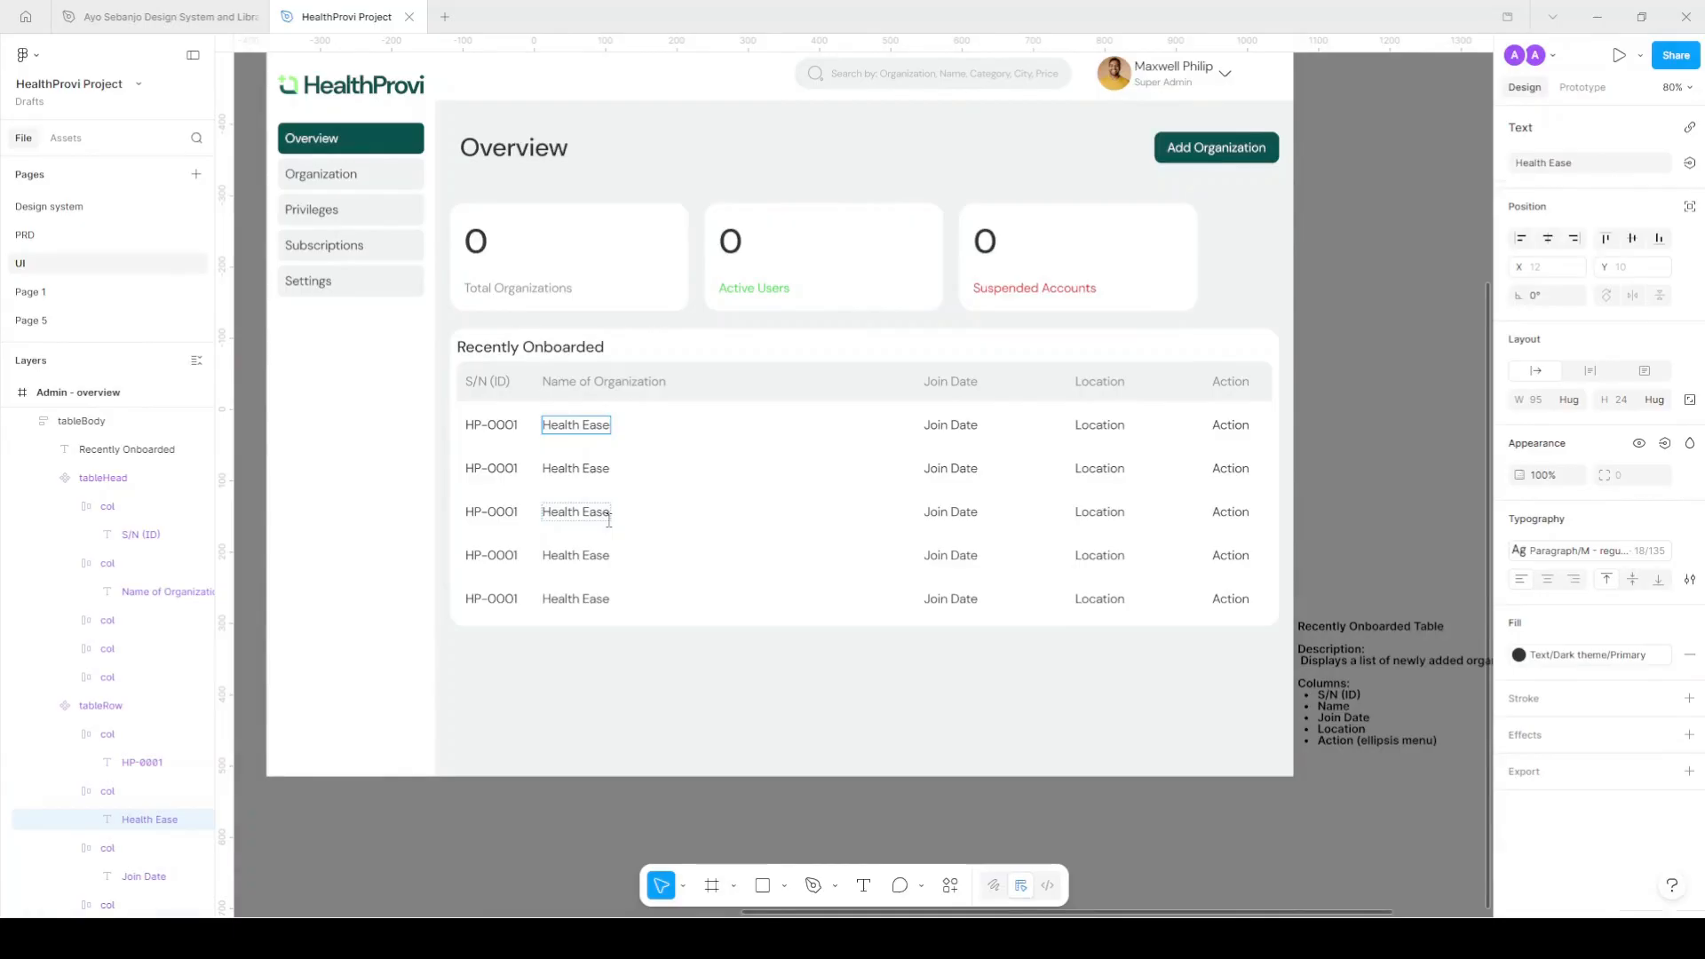
Set the row Join Date to '4 April 2026' and Location to 'California', then show the Assets panel.
{"action": "double_click", "coordinate": [962, 427]}
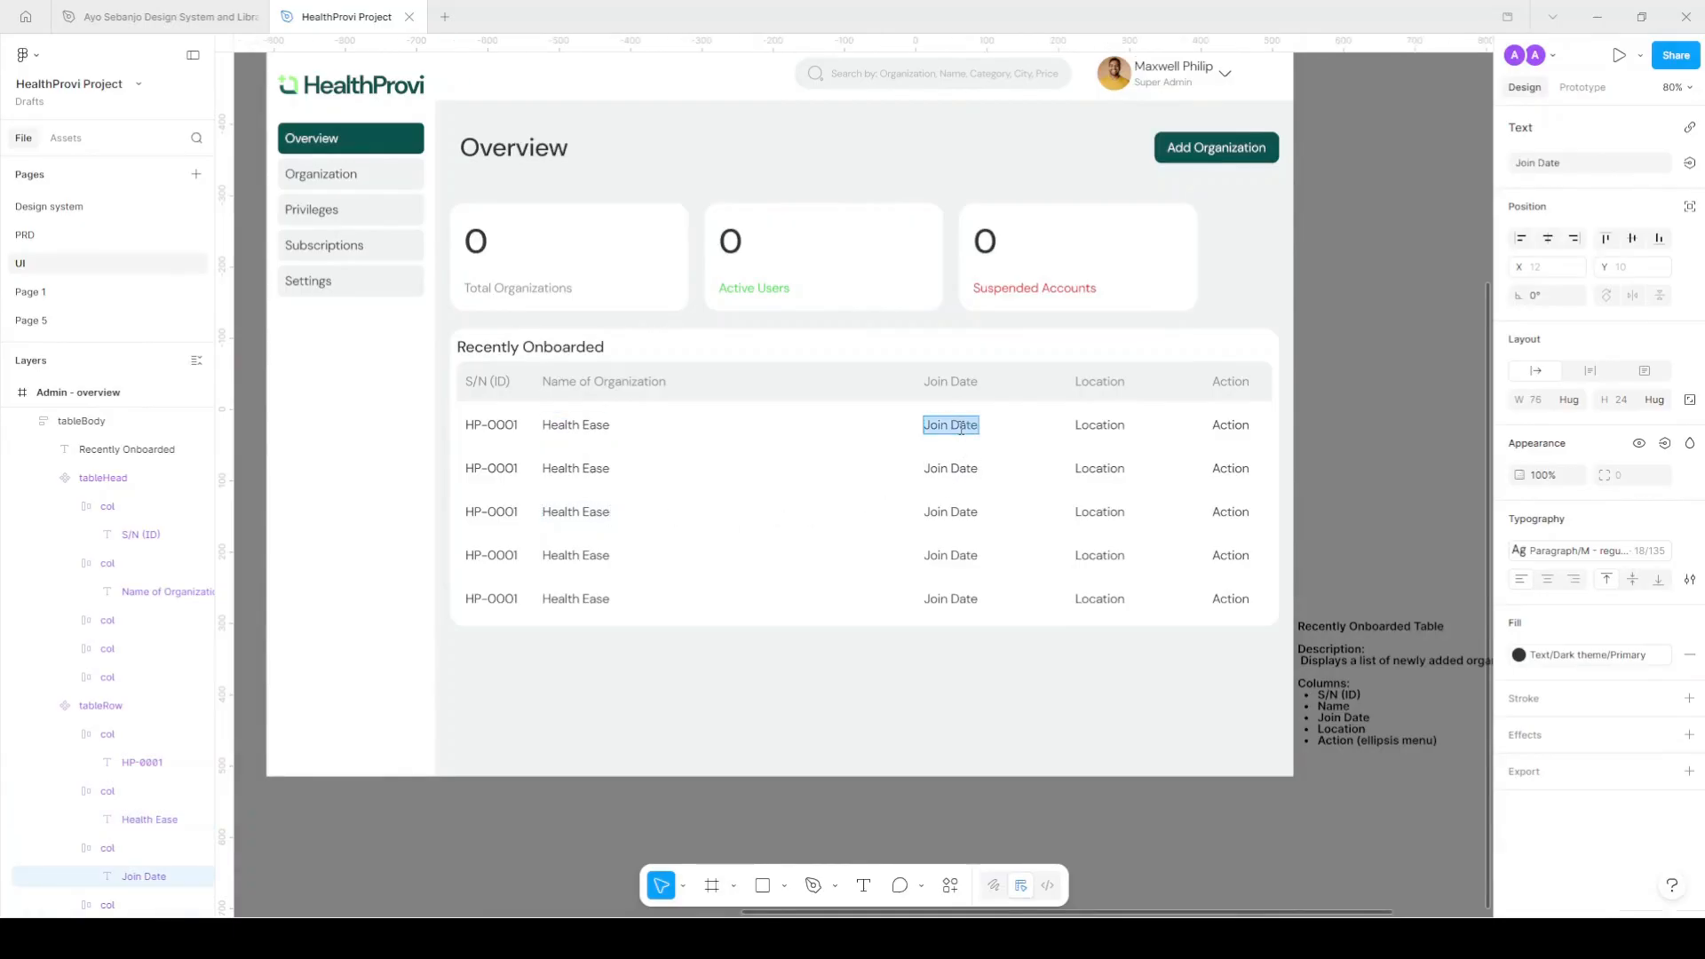
{"action": "type", "text": "4"}
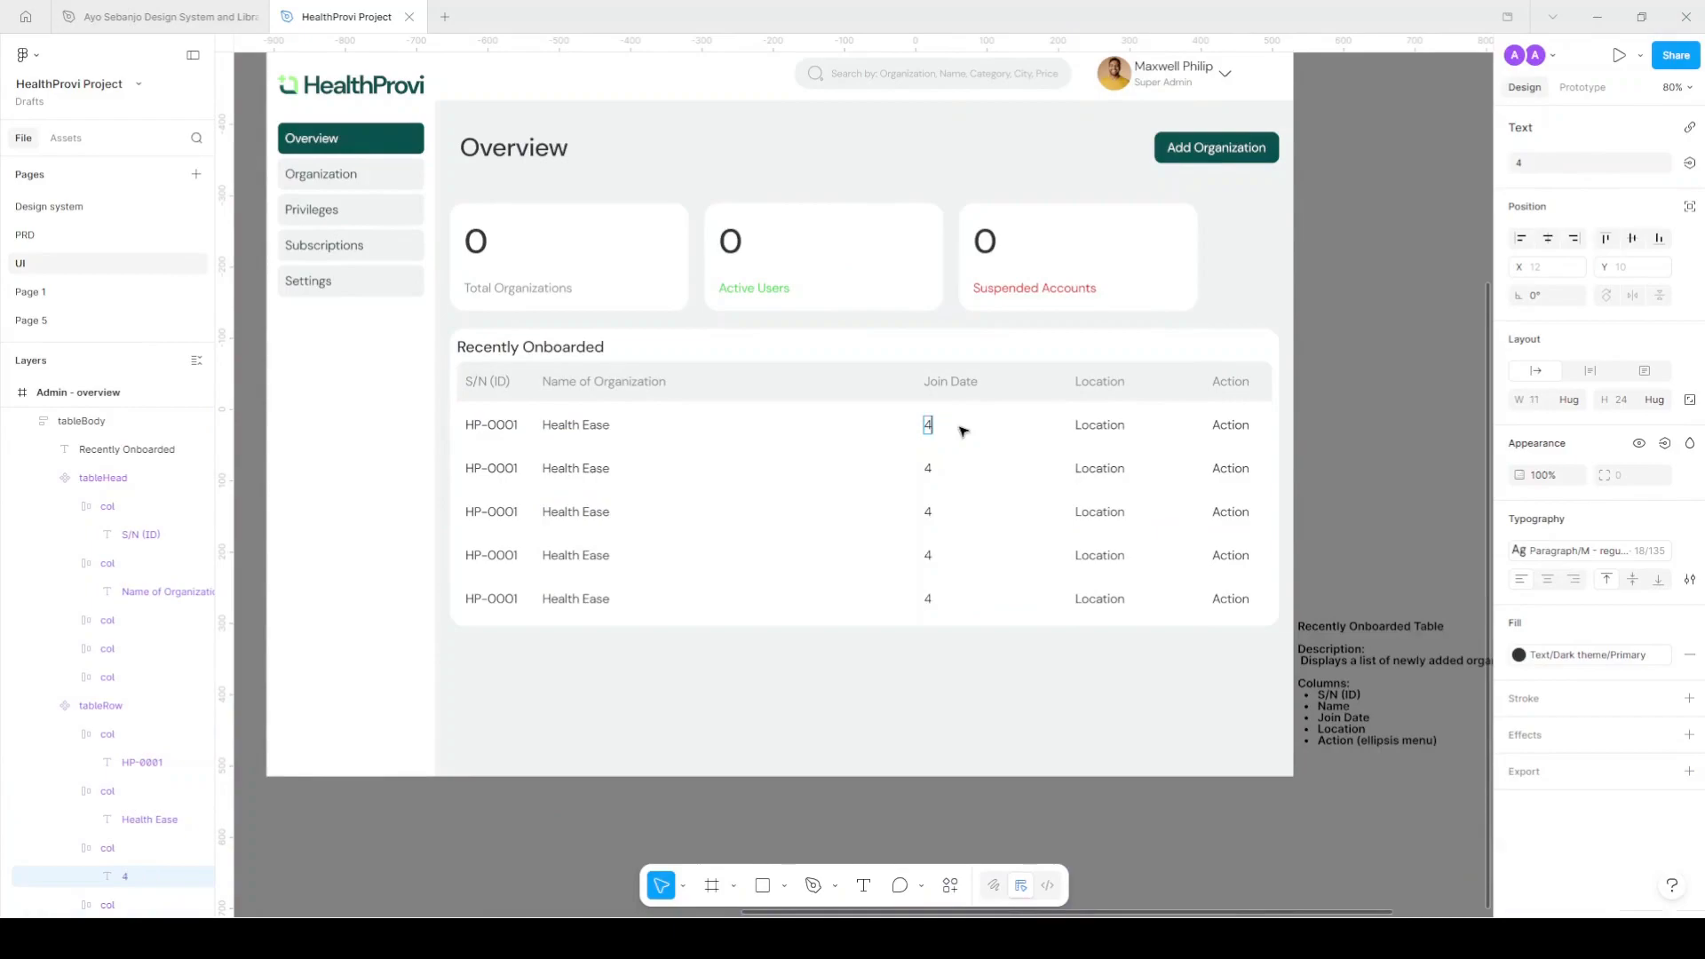
{"action": "type", "text": " Apri"}
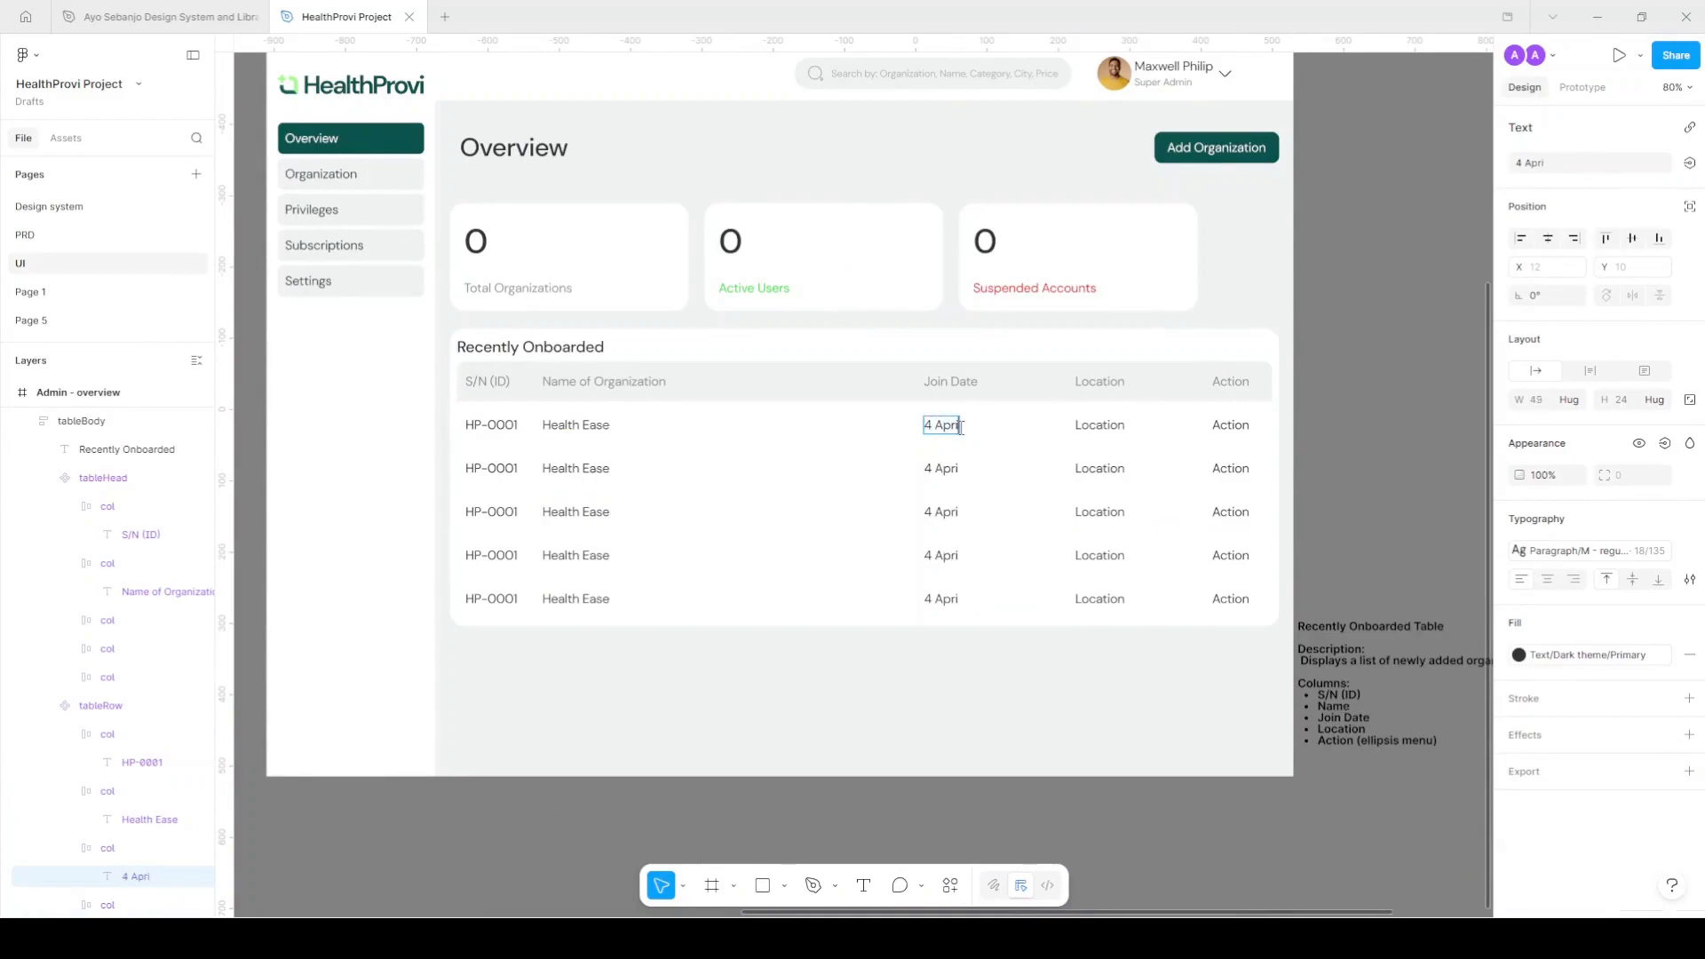
{"action": "type", "text": "l 2026"}
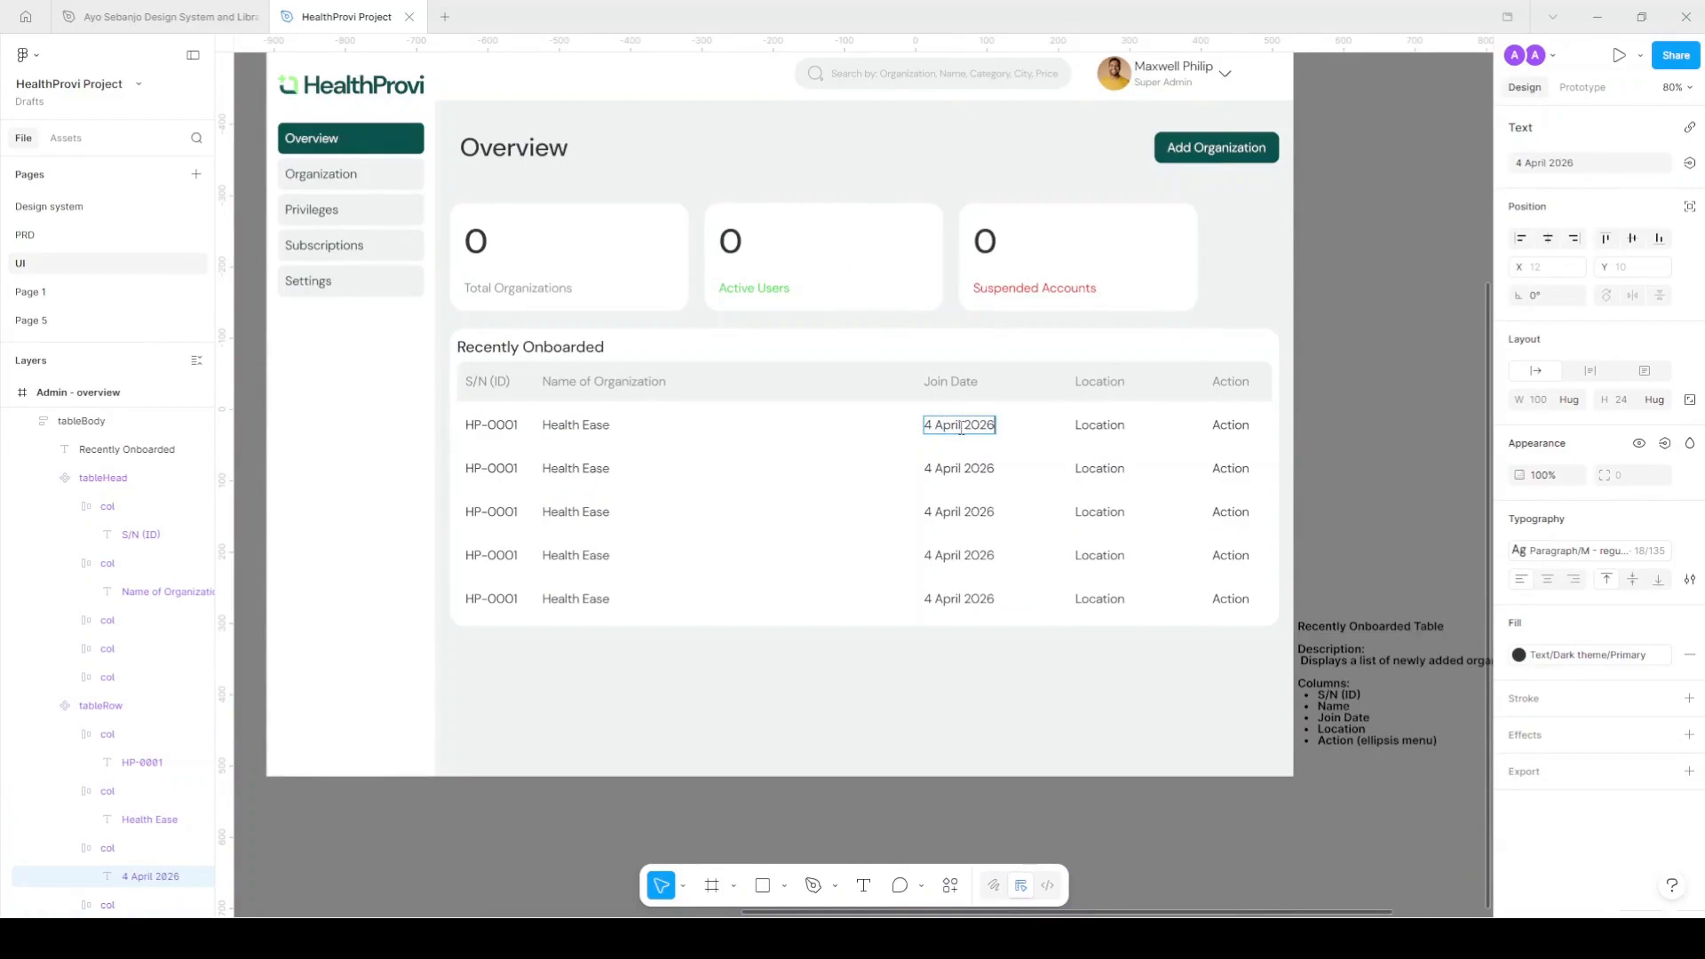
{"action": "double_click", "coordinate": [1120, 430]}
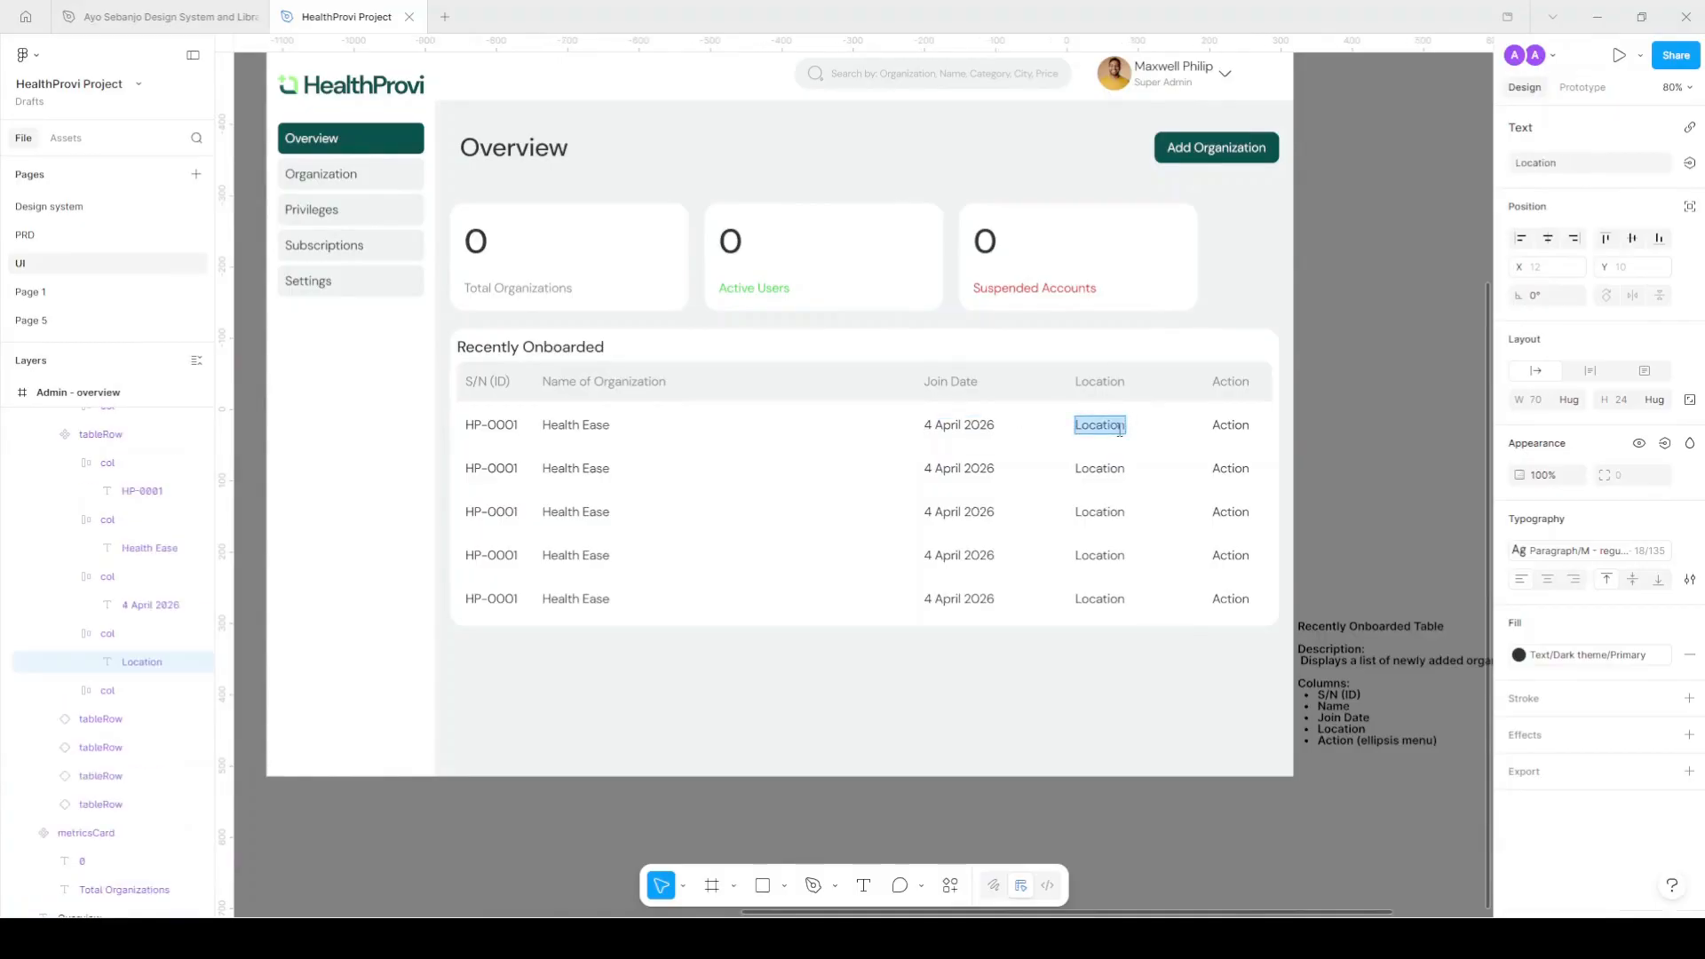
{"action": "type", "text": "California"}
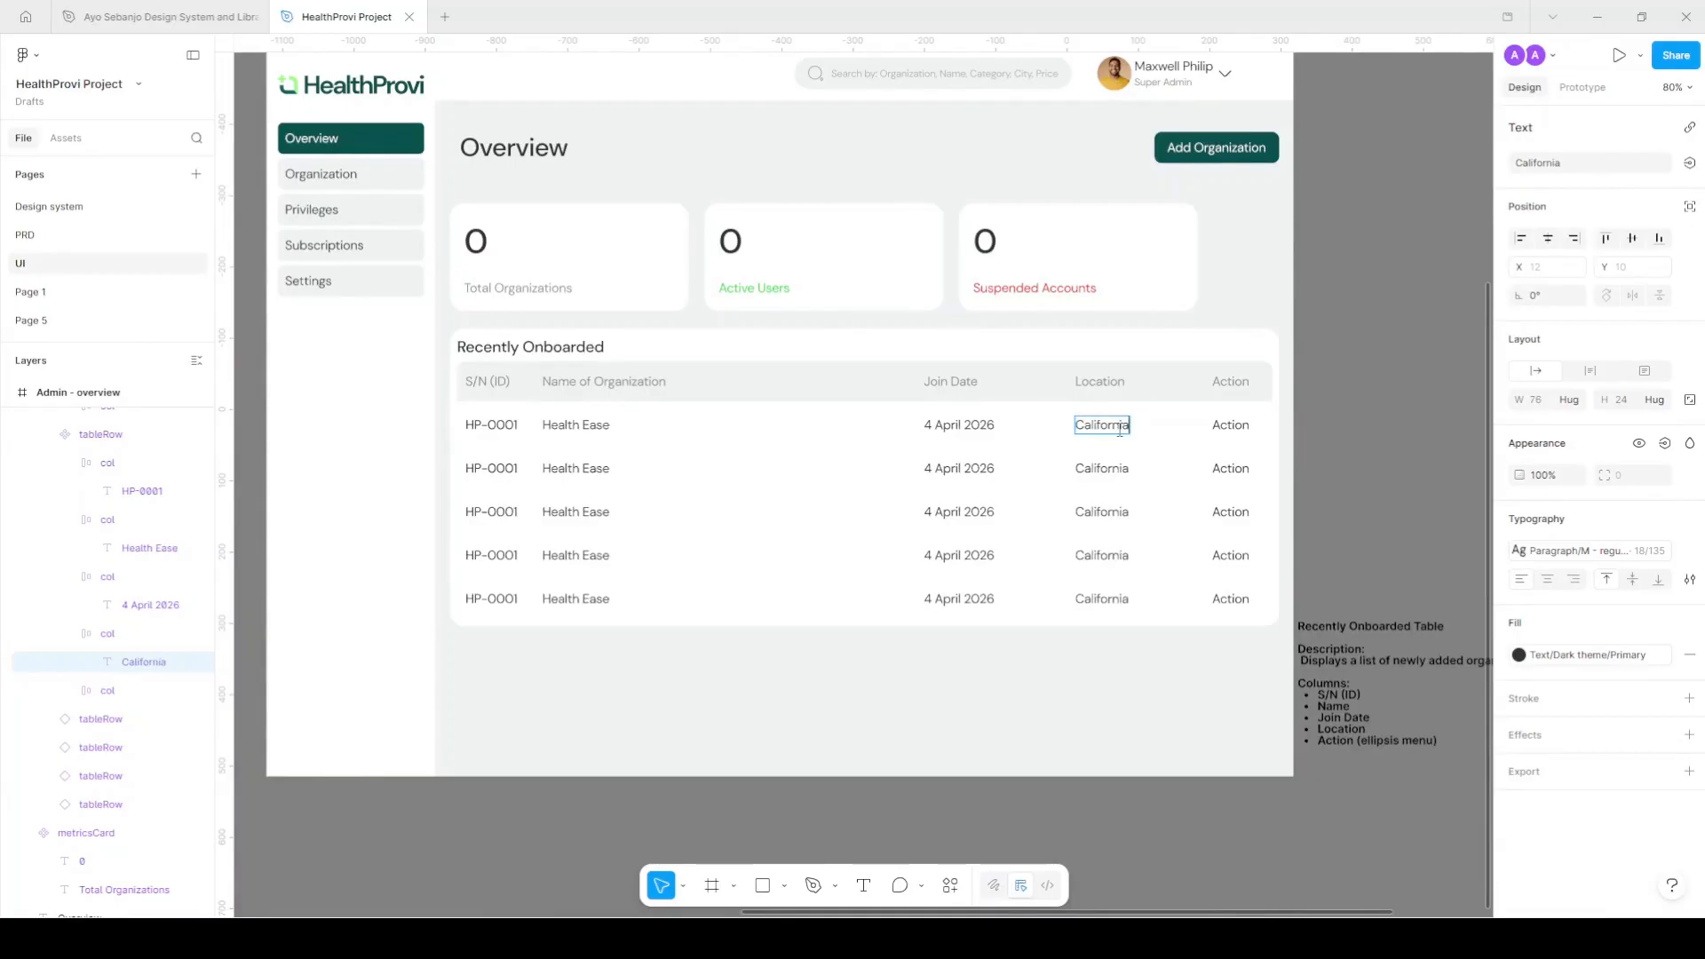
{"action": "key", "text": "Escape"}
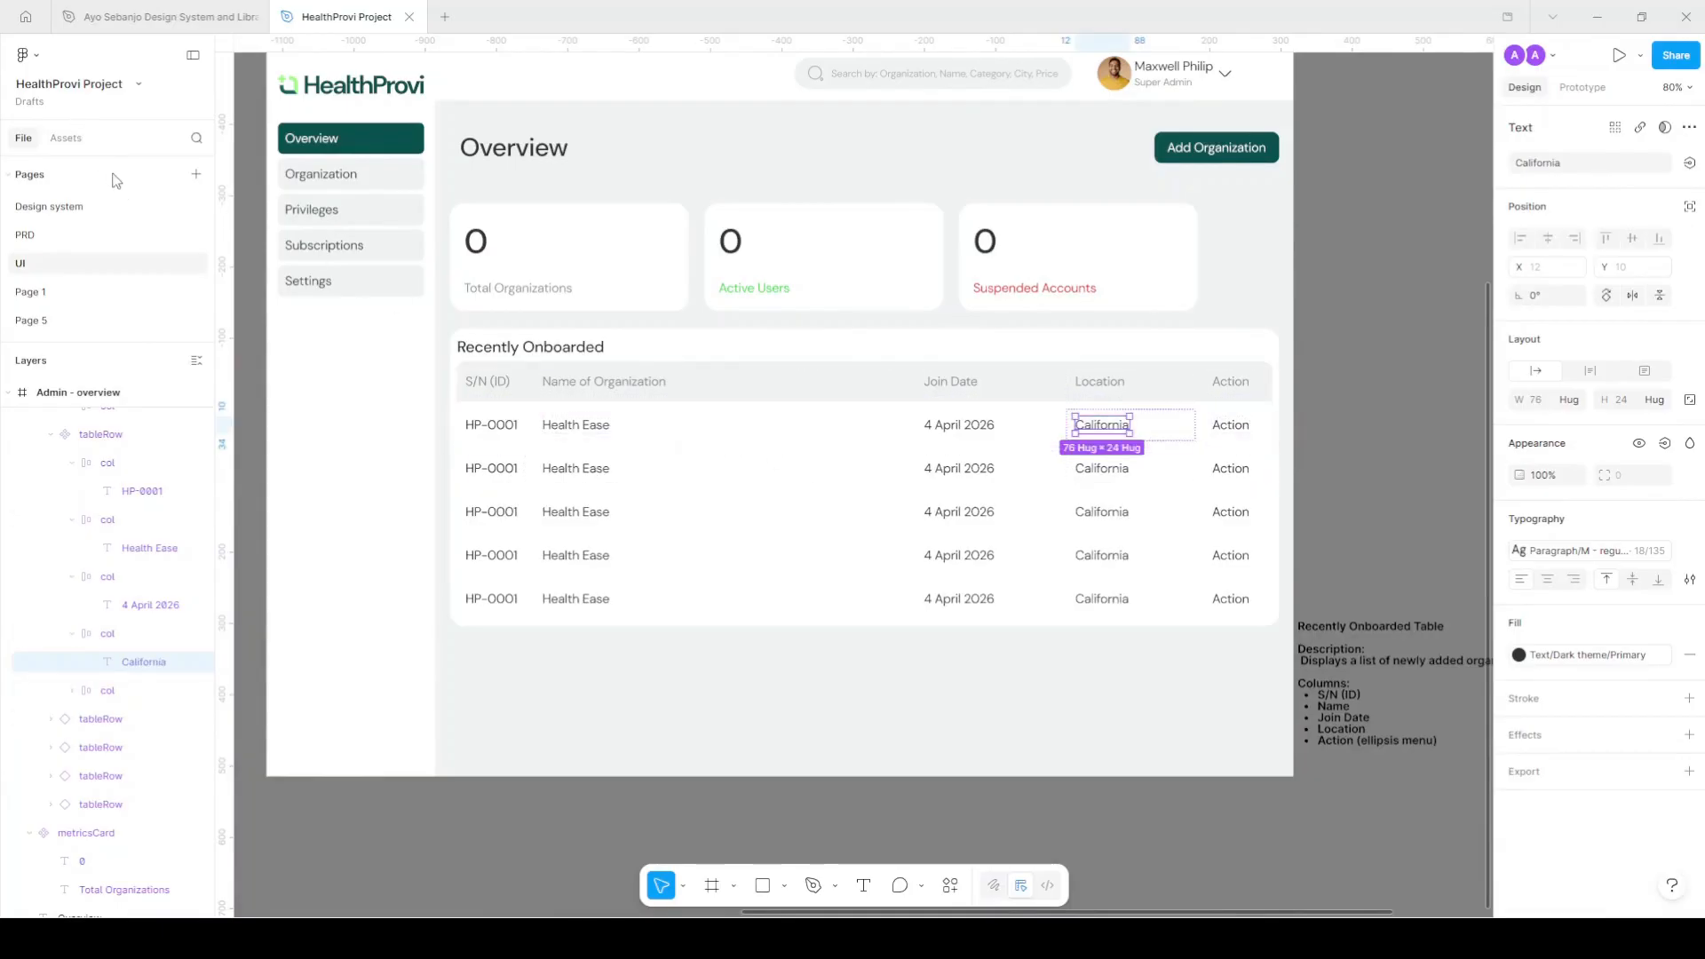
{"action": "key", "text": "shift+i"}
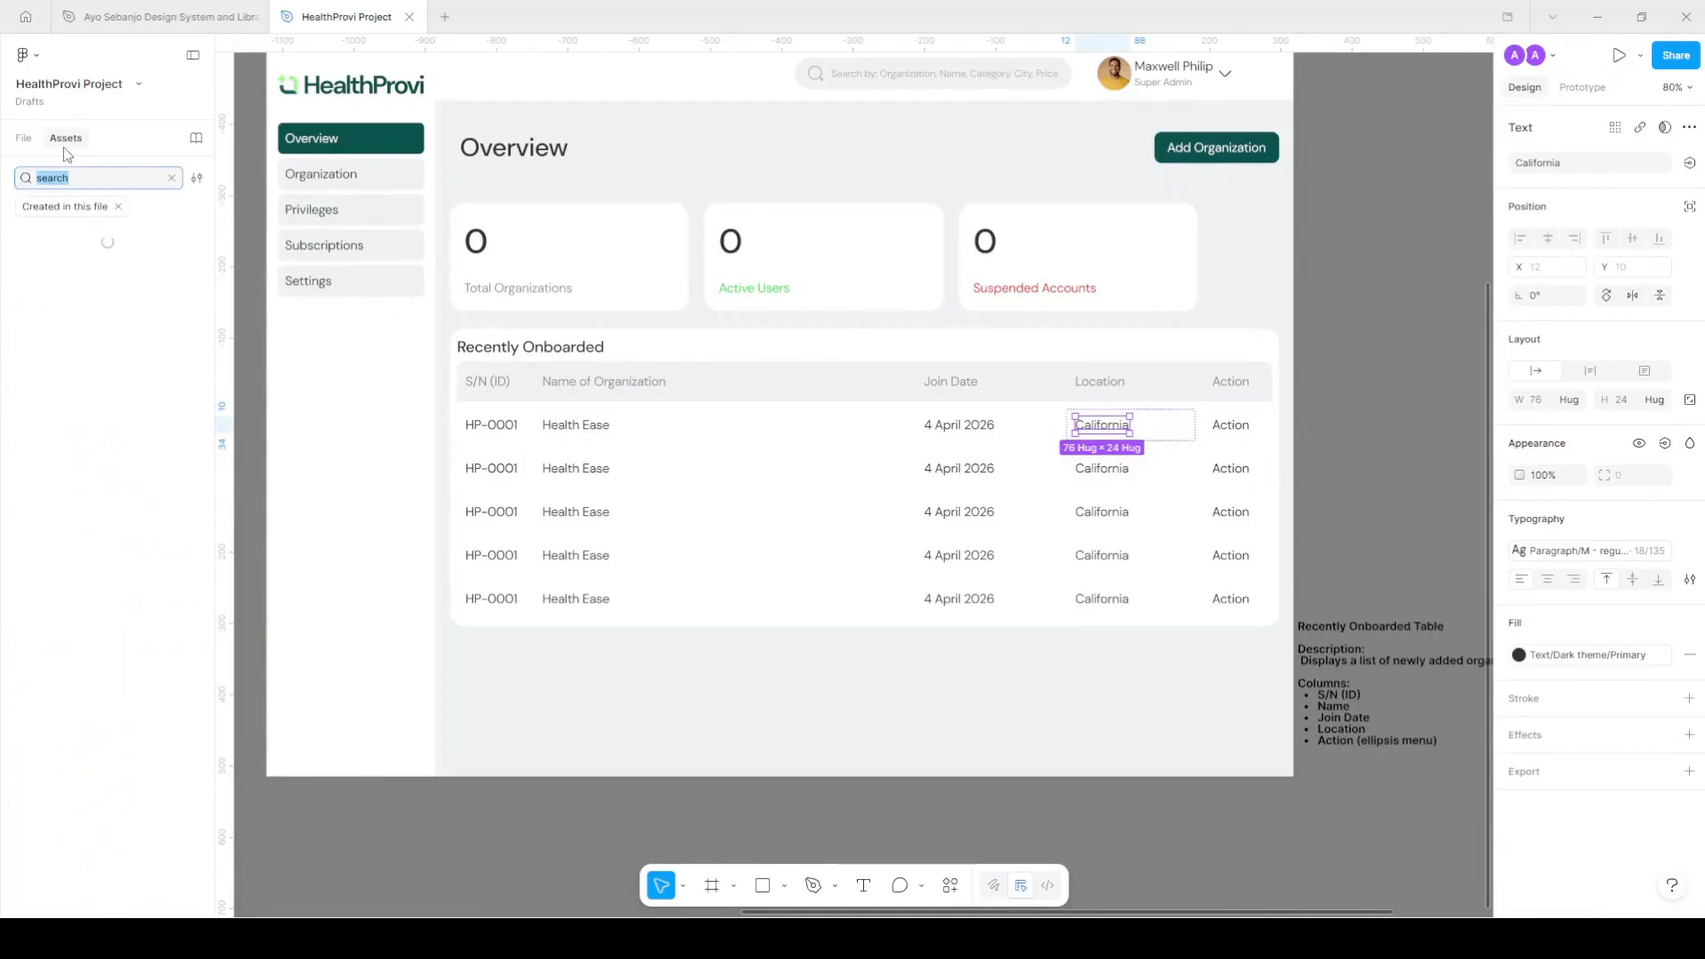
Place the 'more' icon in the Action cell and delete the Action text from every row.
{"action": "left_click", "coordinate": [172, 177]}
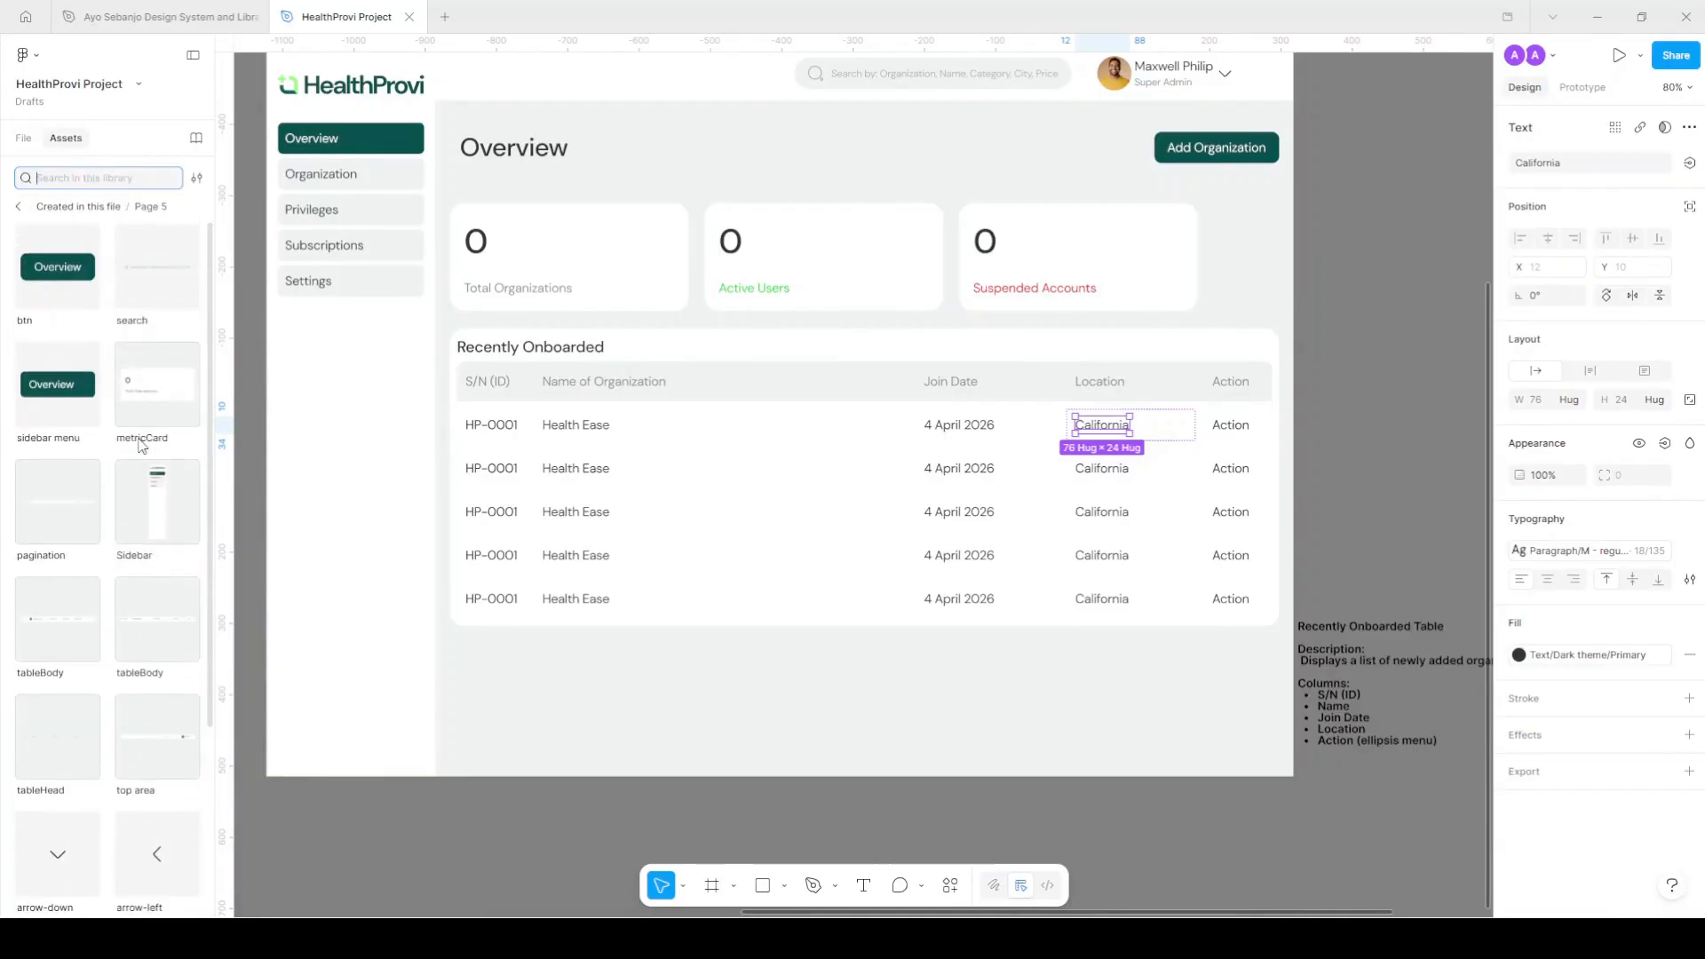
{"action": "mouse_move", "coordinate": [136, 738]}
{"action": "left_mouse_down"}
{"action": "mouse_move", "coordinate": [1057, 511]}
{"action": "mouse_move", "coordinate": [1267, 435]}
{"action": "left_mouse_up"}
{"action": "scroll", "coordinate": [1253, 440], "scroll_direction": "up", "scroll_amount": 4}
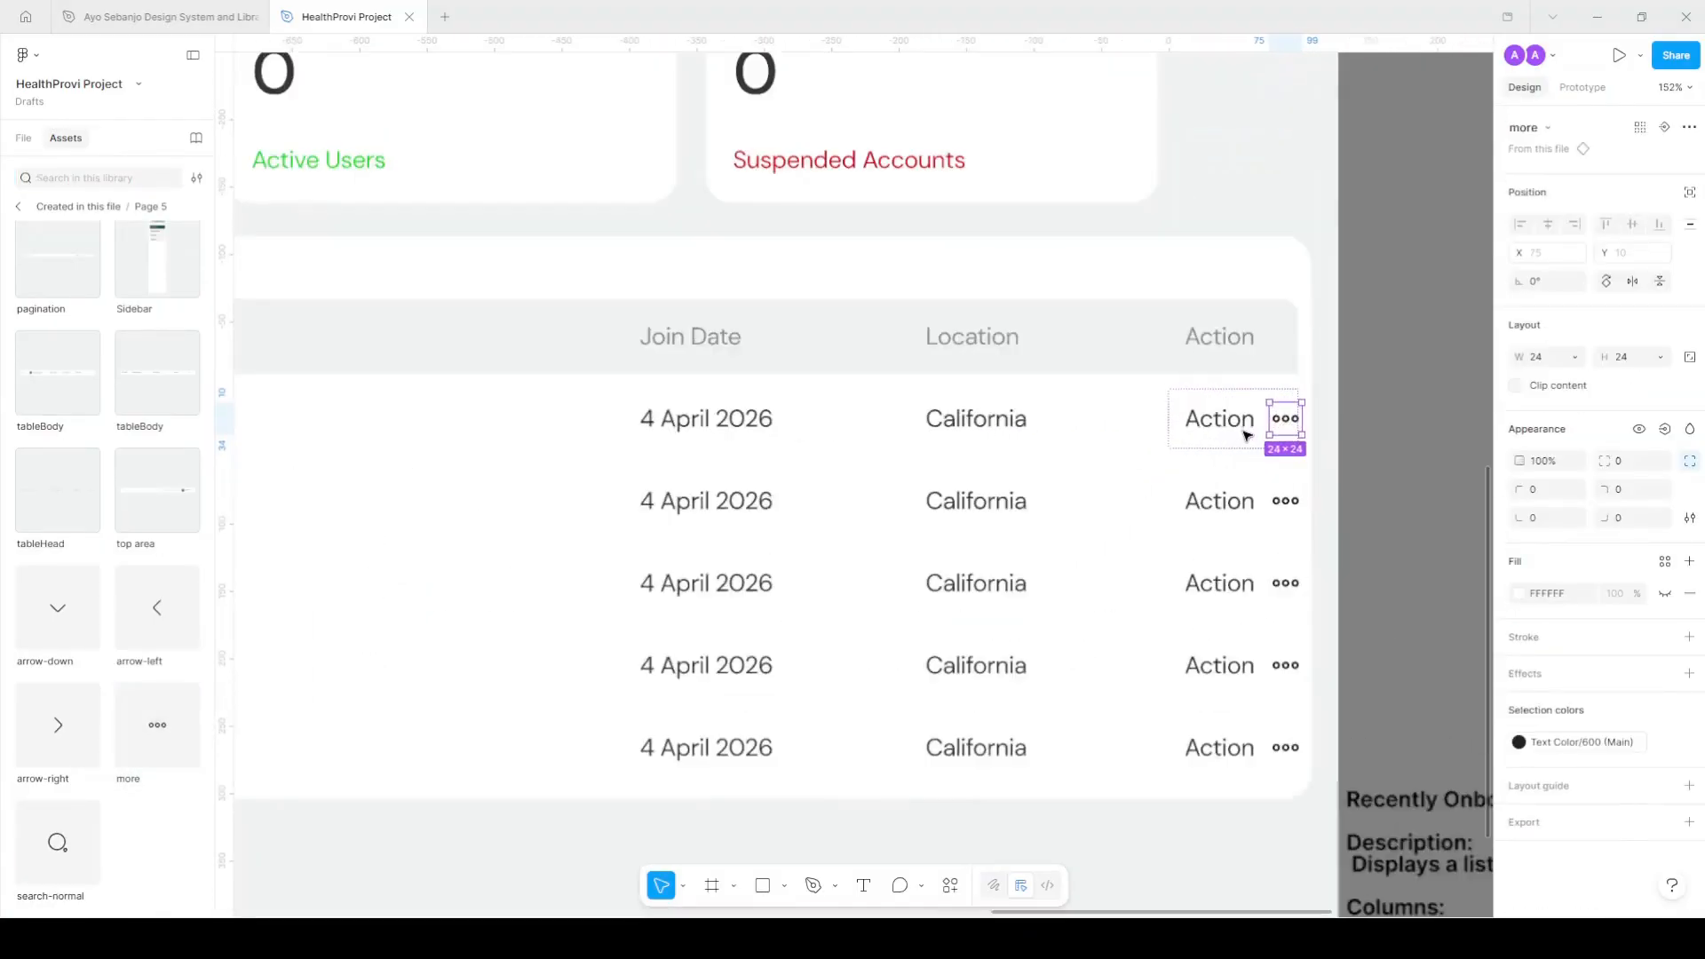
{"action": "scroll", "coordinate": [1241, 441], "scroll_direction": "right", "scroll_amount": 2}
{"action": "left_click", "coordinate": [1166, 446]}
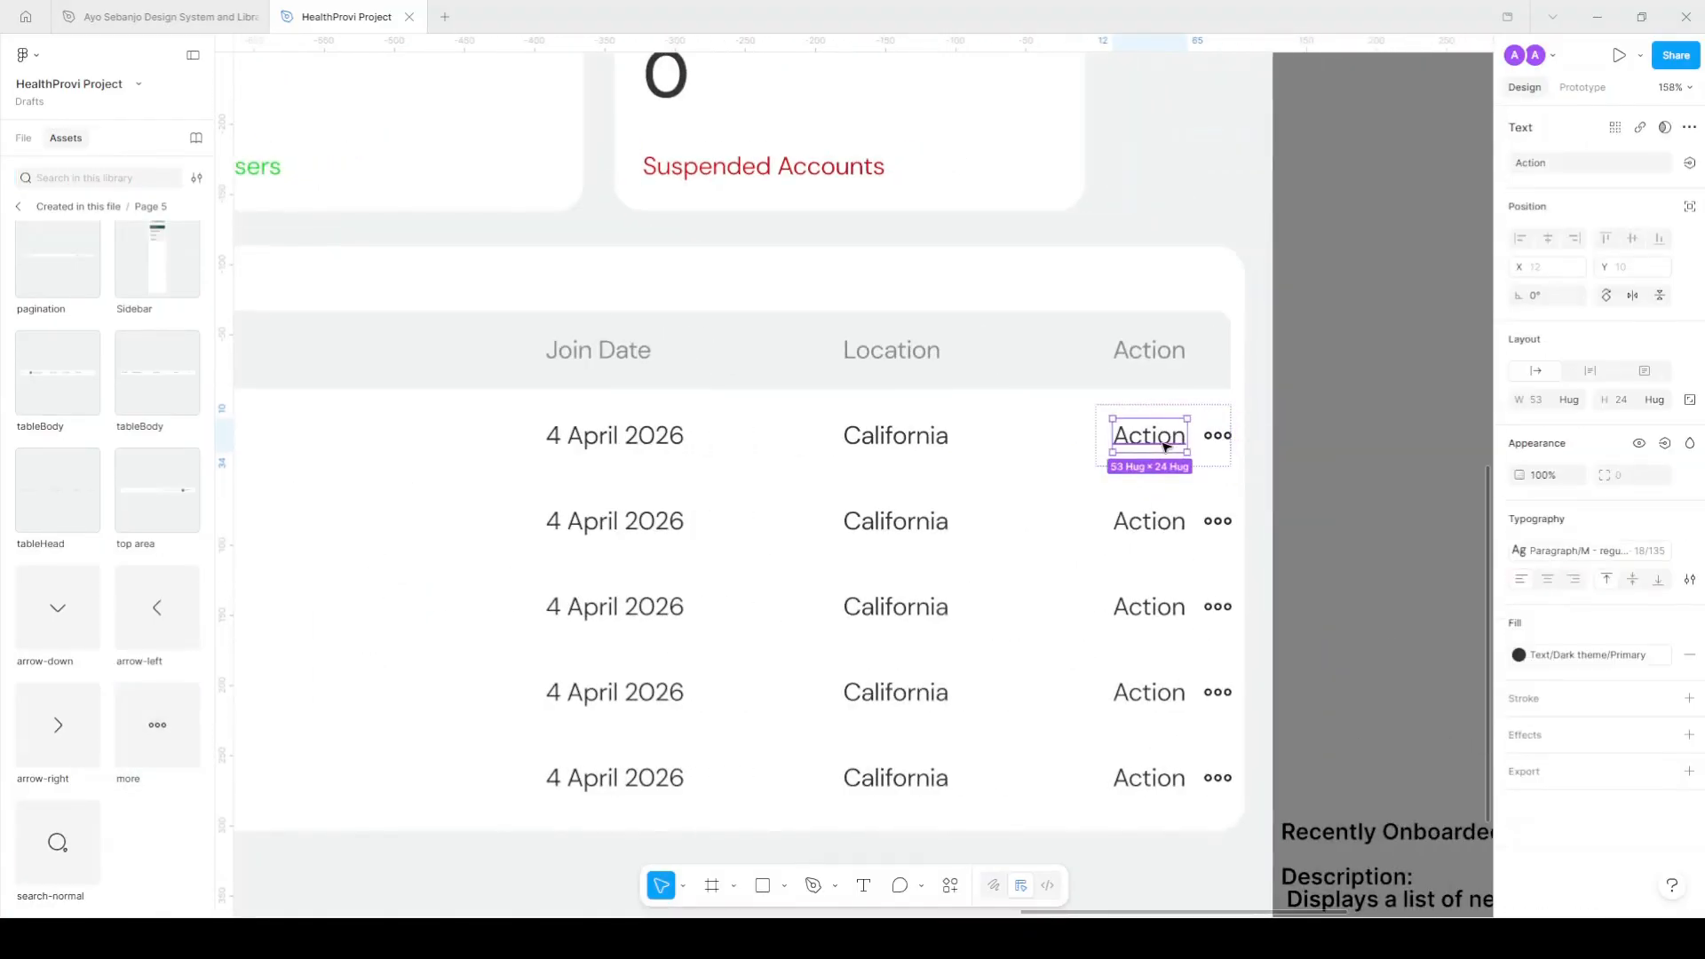
{"action": "key", "text": "Delete"}
Colour the more icon with the Text/Light theme/Tertiary colour style.
{"action": "left_click", "coordinate": [1168, 435]}
{"action": "scroll", "coordinate": [1590, 805], "scroll_direction": "down", "scroll_amount": 1}
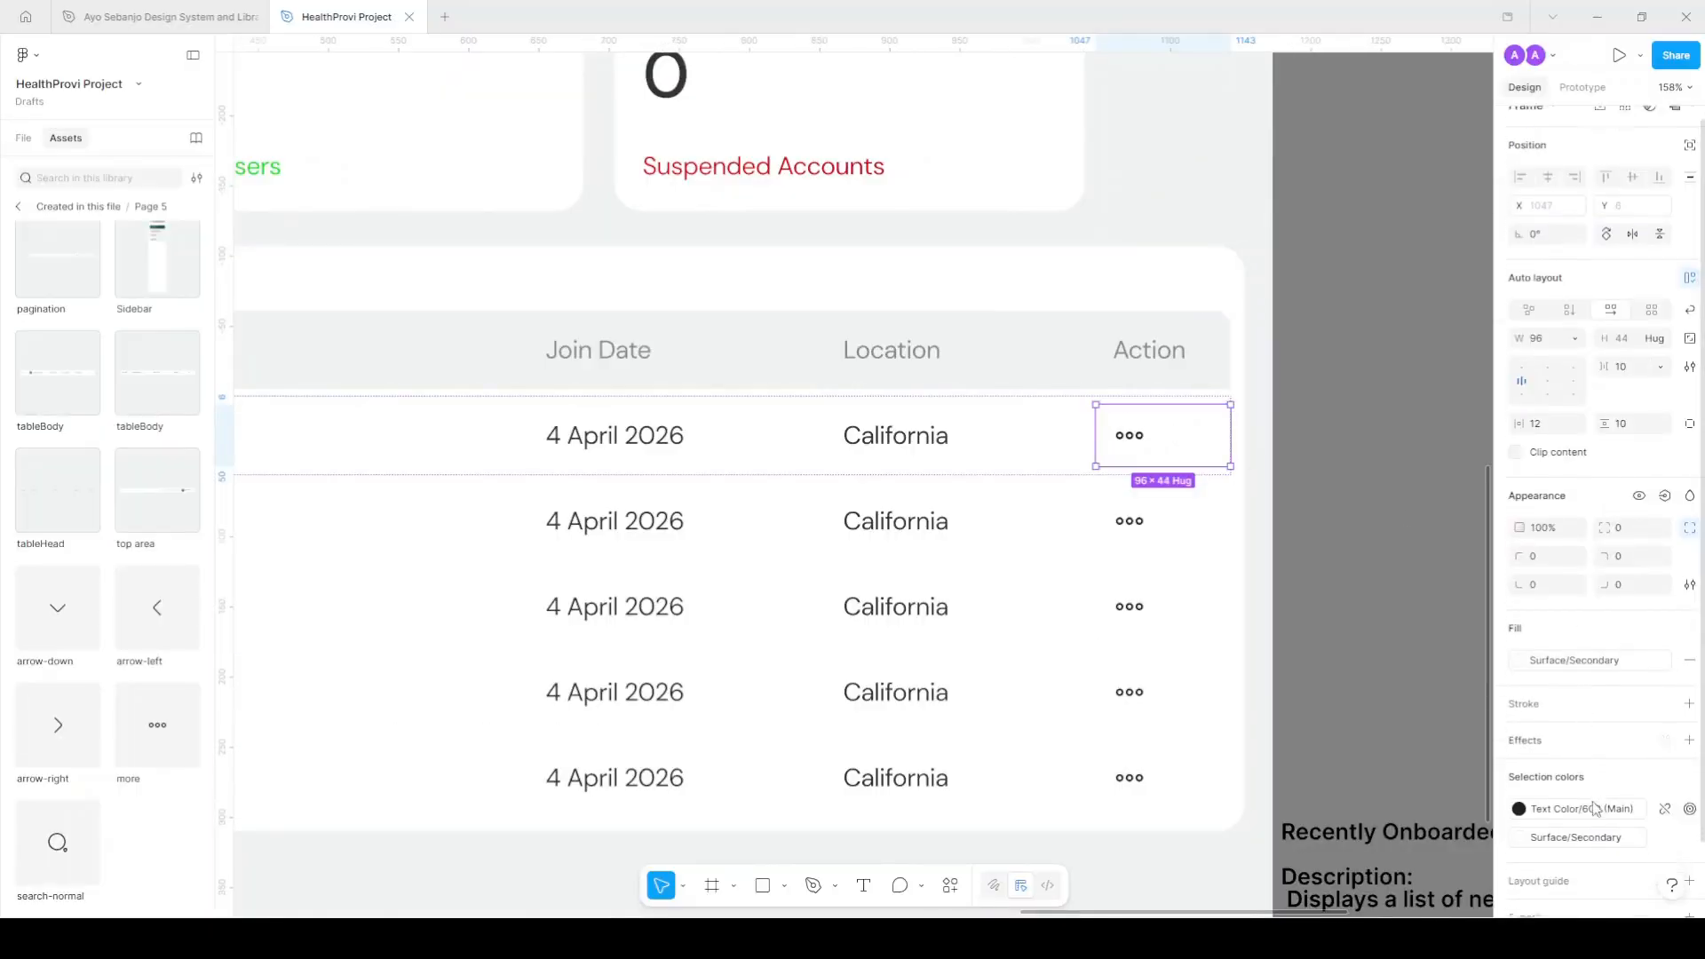
{"action": "scroll", "coordinate": [1591, 805], "scroll_direction": "down", "scroll_amount": 1}
{"action": "left_click", "coordinate": [1581, 745]}
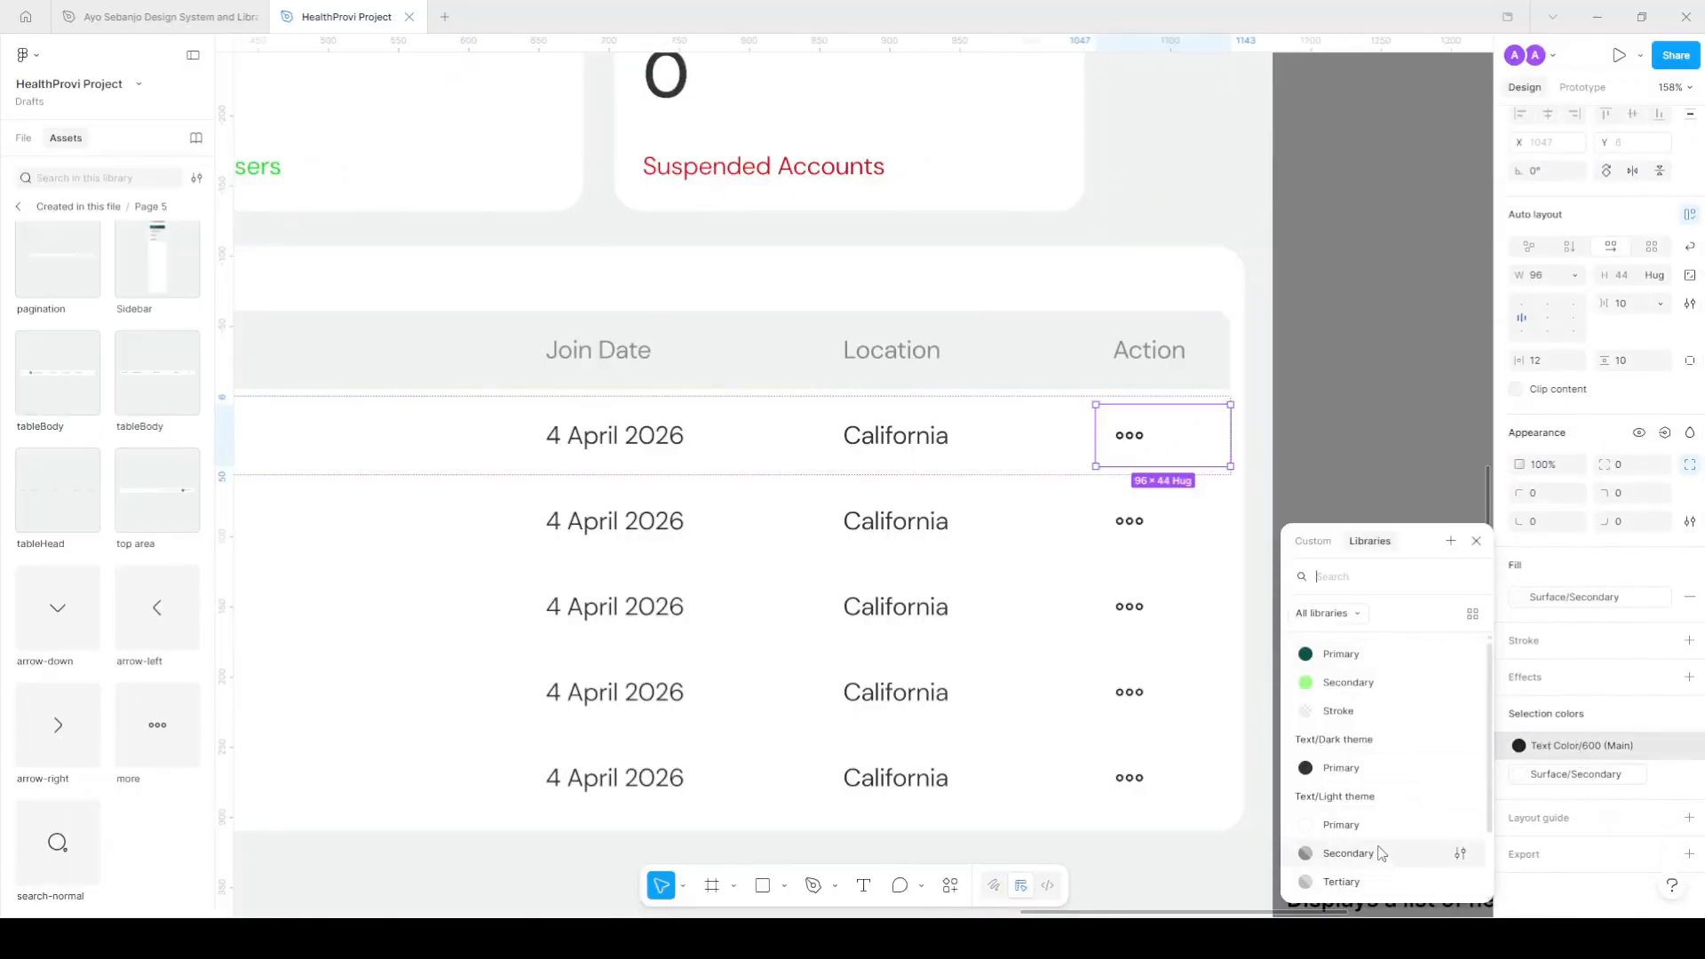
{"action": "scroll", "coordinate": [1382, 853], "scroll_direction": "down", "scroll_amount": 2}
{"action": "left_click", "coordinate": [1370, 775]}
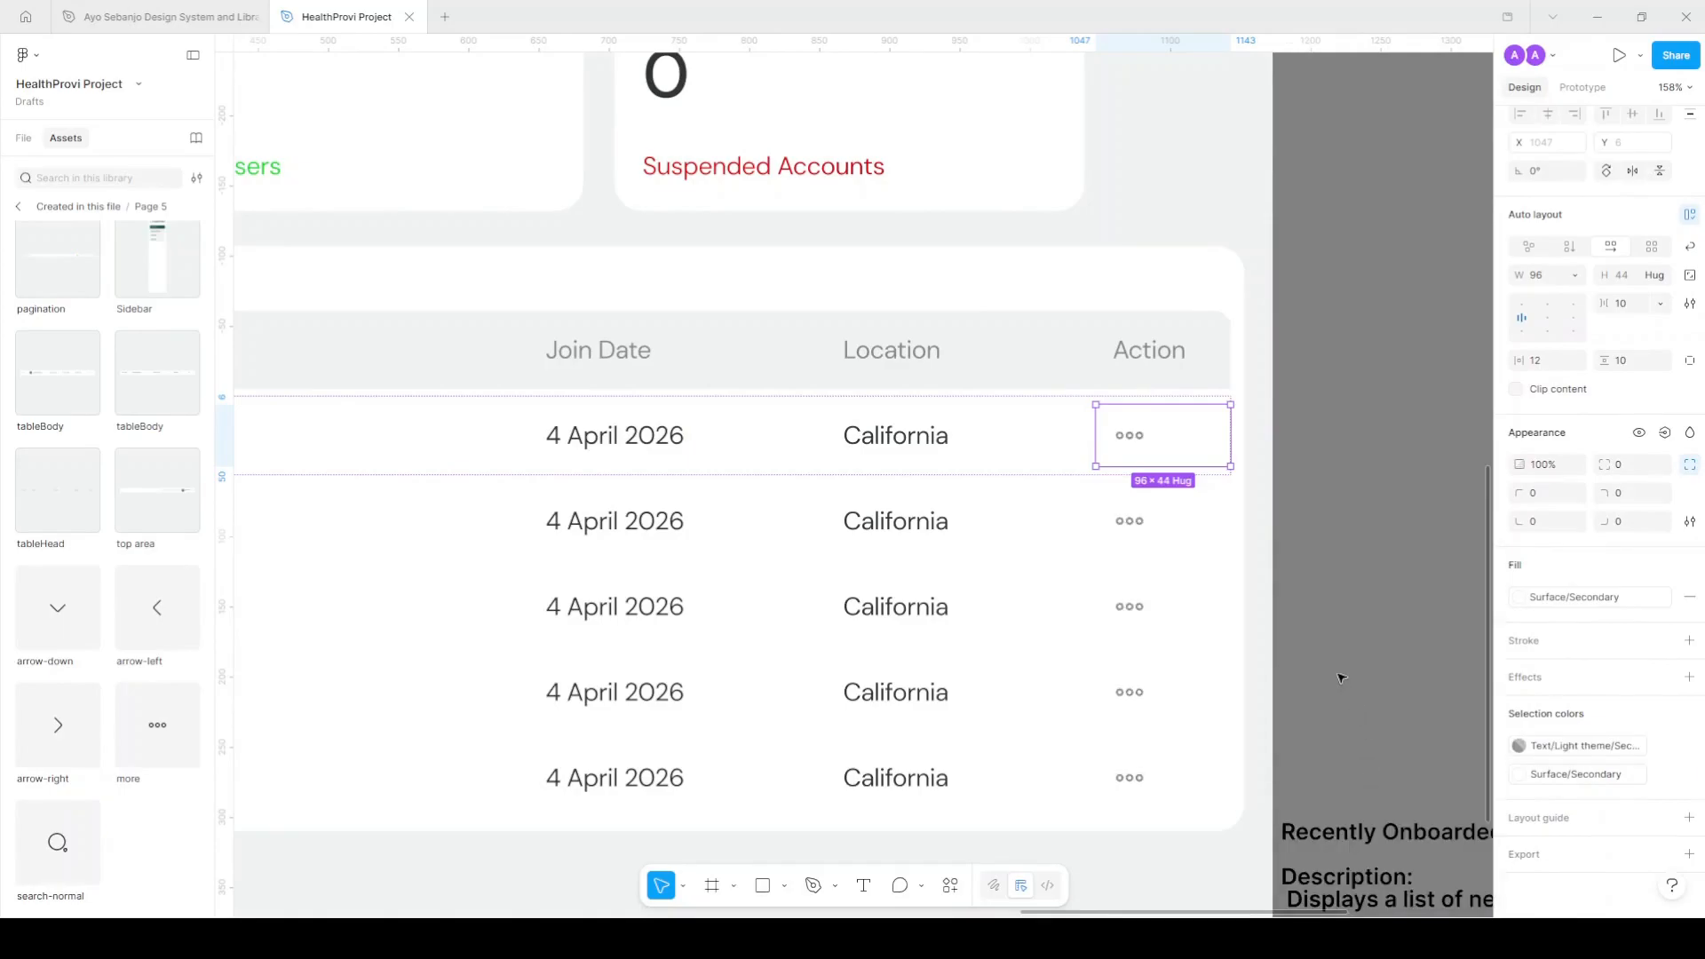
{"action": "left_click", "coordinate": [1574, 748]}
{"action": "left_click", "coordinate": [1364, 806]}
{"action": "left_click", "coordinate": [1360, 677]}
{"action": "scroll", "coordinate": [1360, 677], "scroll_direction": "down", "scroll_amount": 5}
{"action": "key", "text": "ctrl+z"}
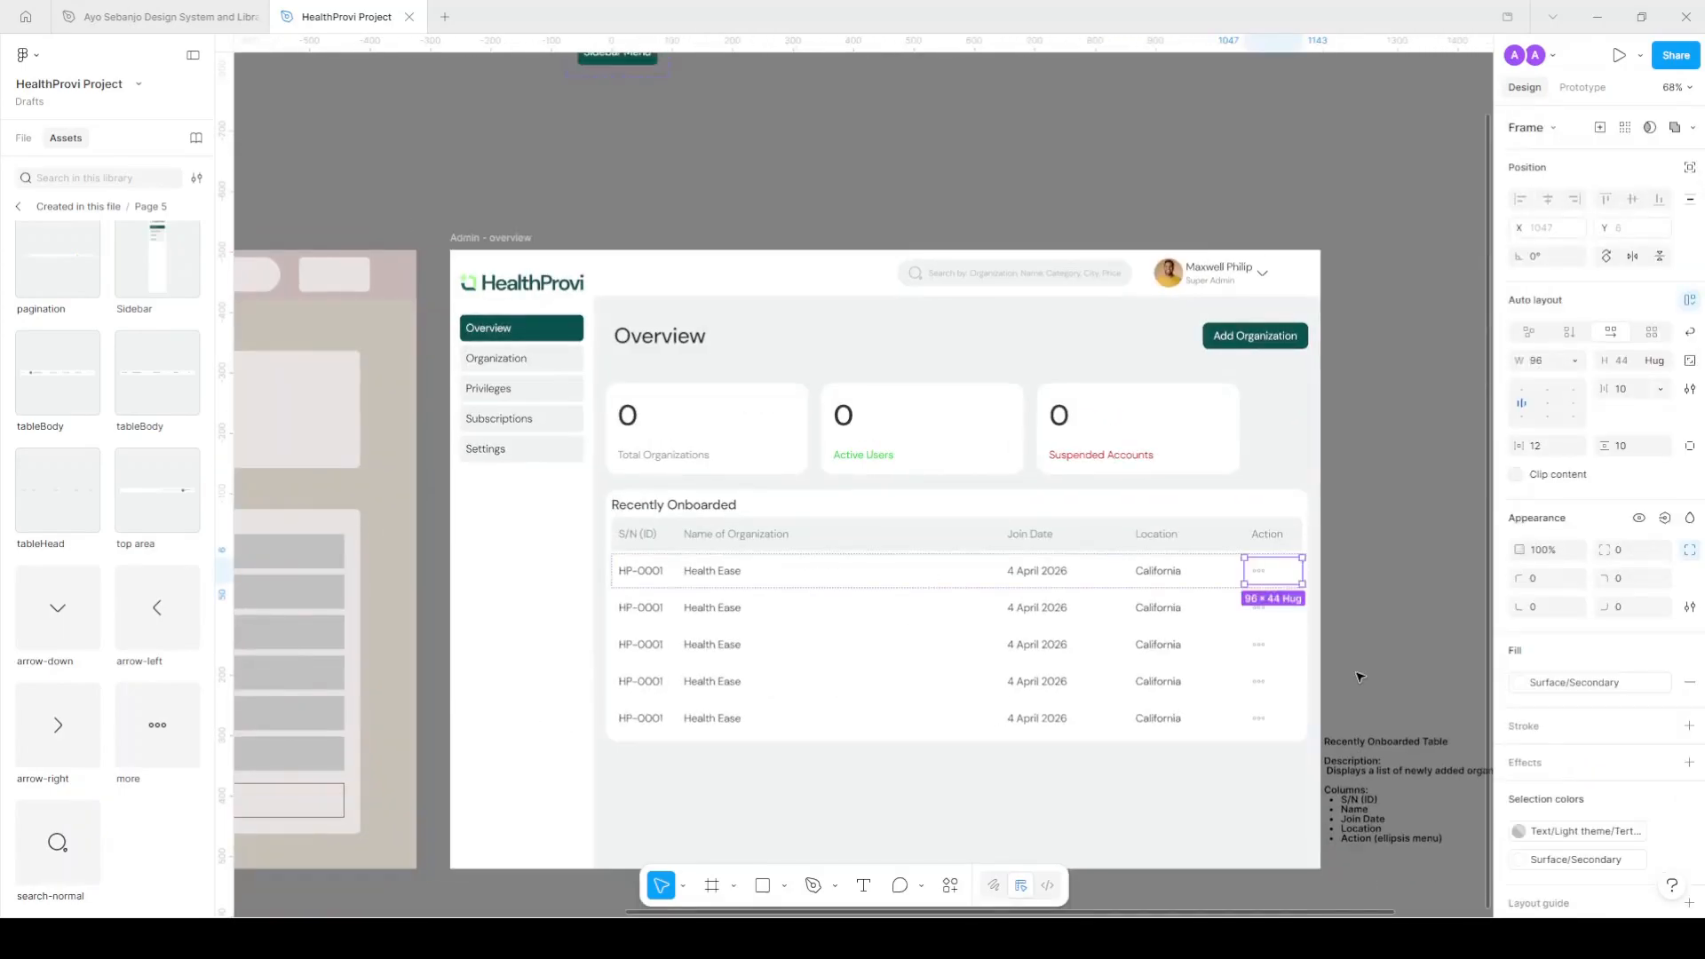
Set the S/N header and HP-0001 cells to a width of 120.
{"action": "left_click", "coordinate": [1358, 677]}
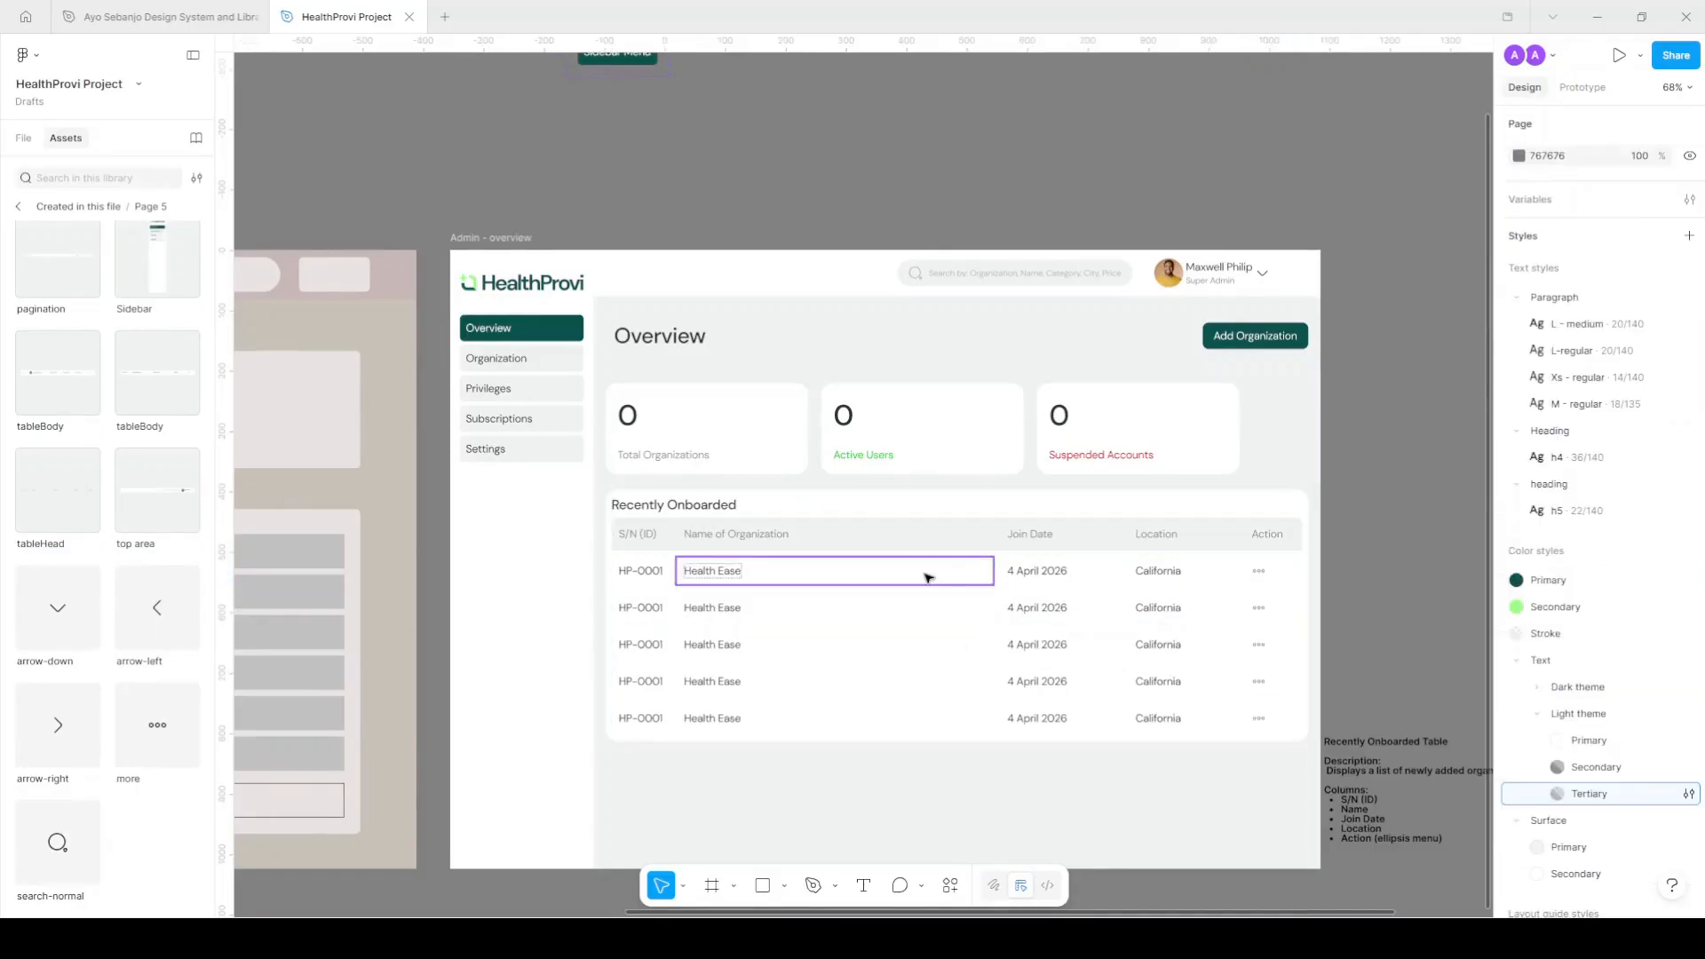
{"action": "scroll", "coordinate": [676, 536], "scroll_direction": "up", "scroll_amount": 4}
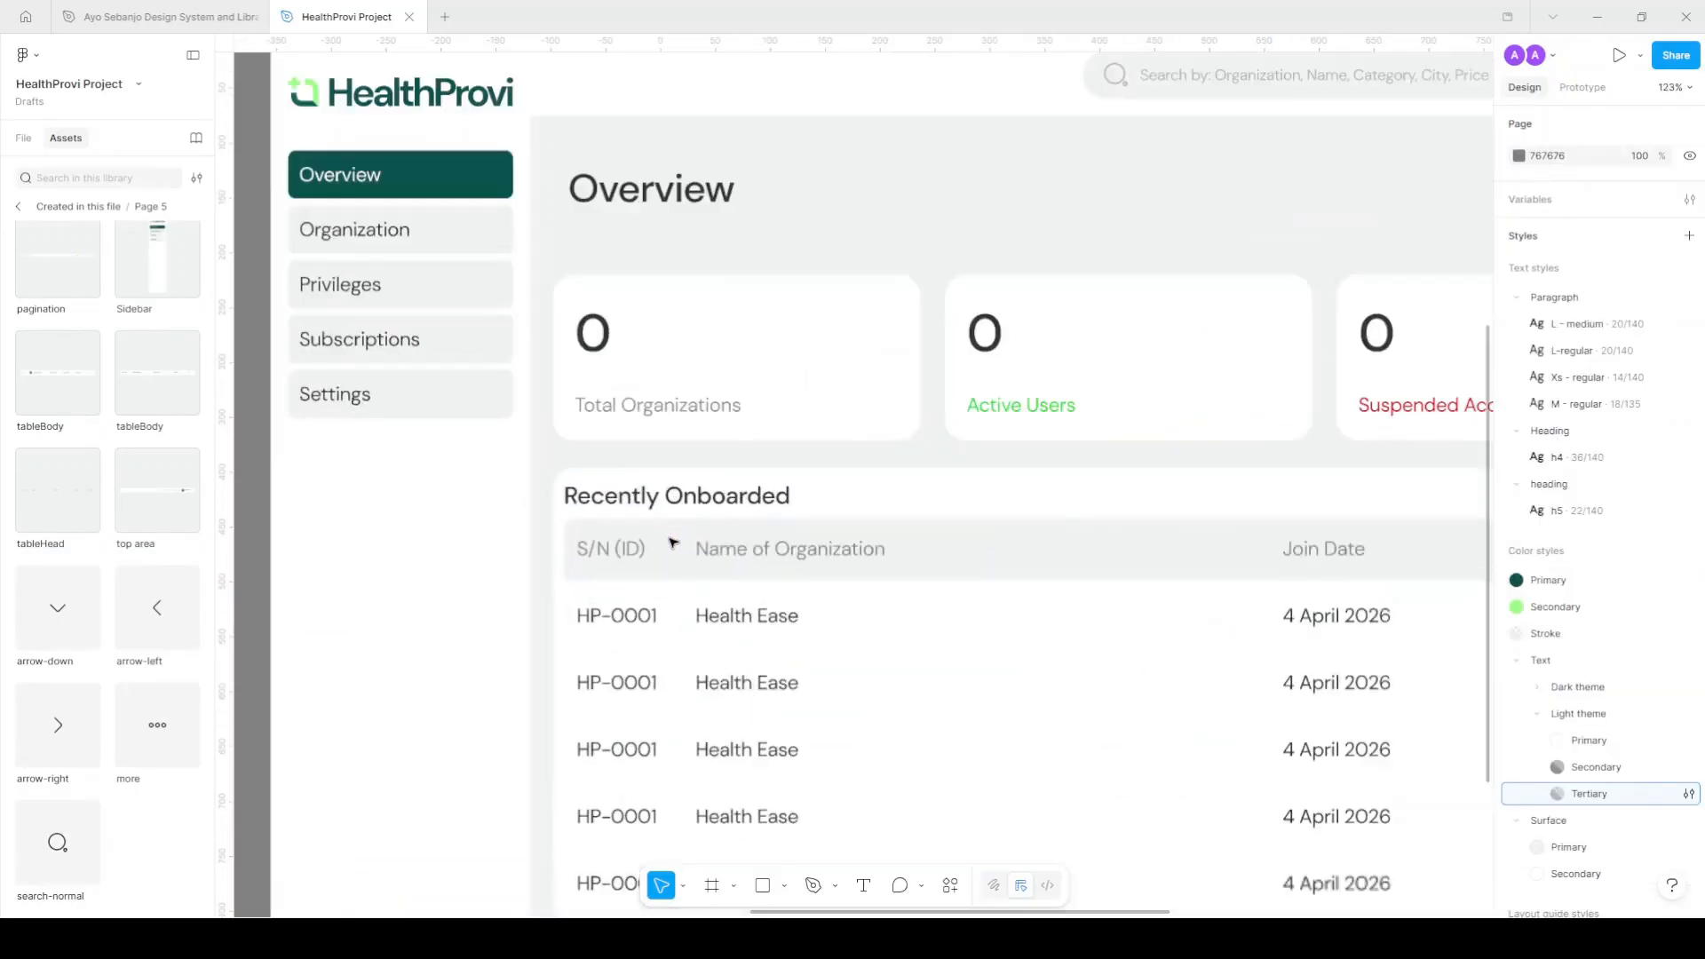
{"action": "left_click", "coordinate": [672, 554]}
{"action": "left_click", "coordinate": [675, 610], "text": "shift"}
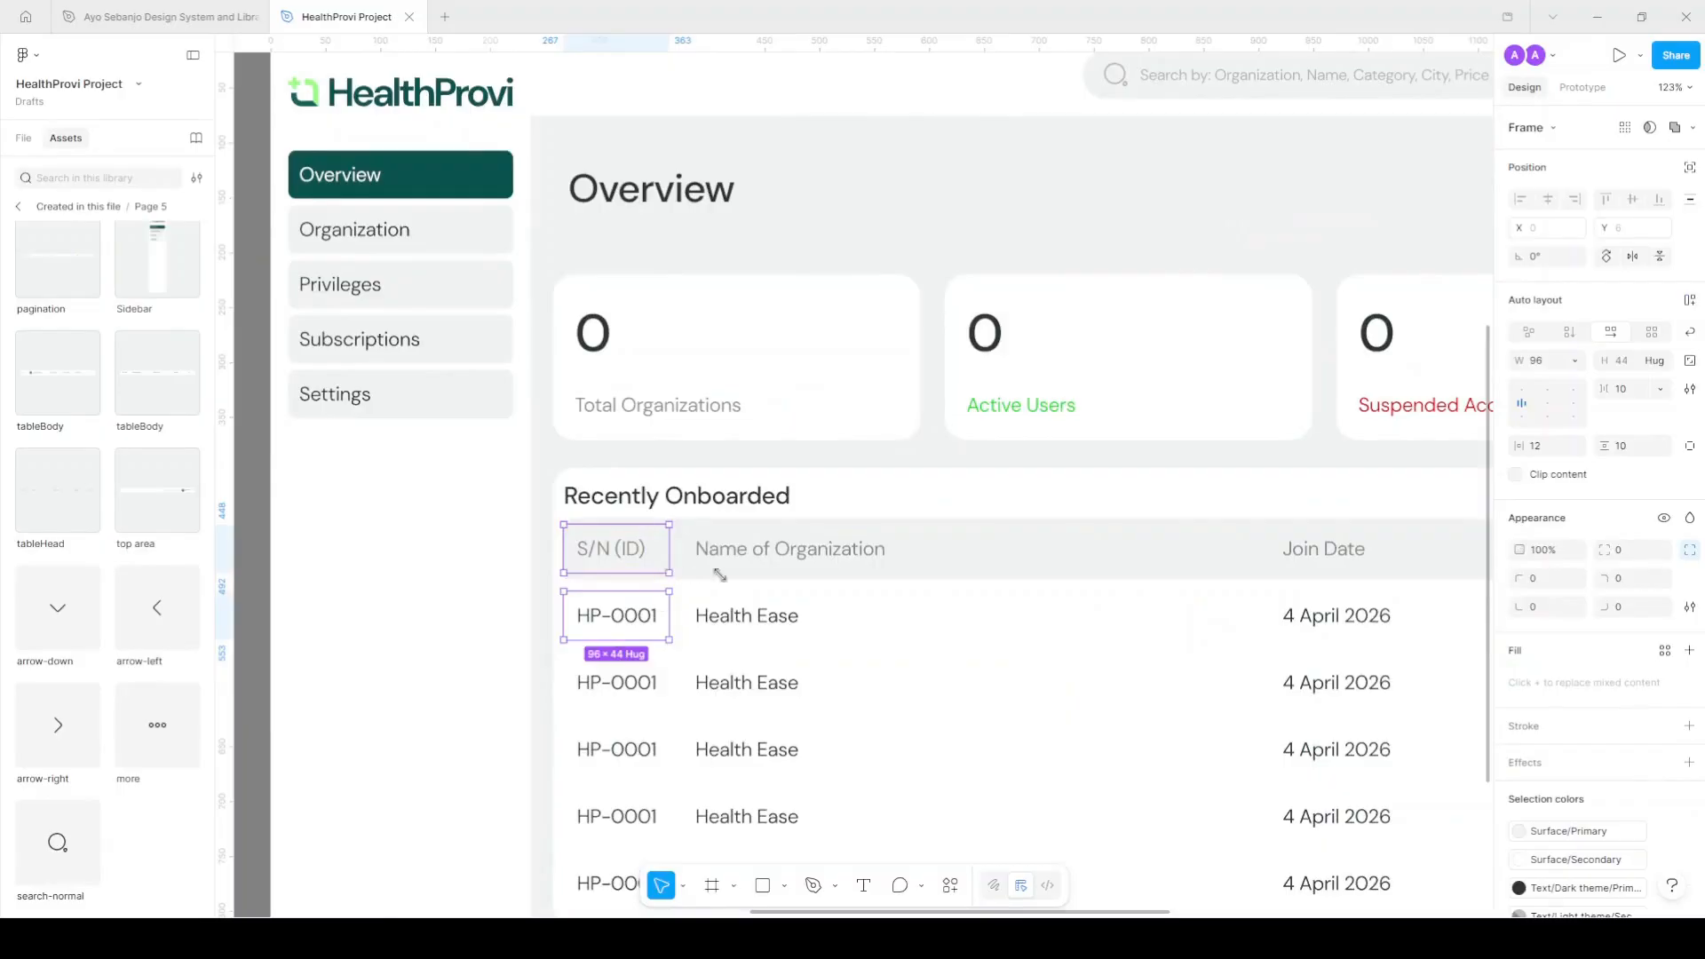
{"action": "left_click", "coordinate": [1541, 364]}
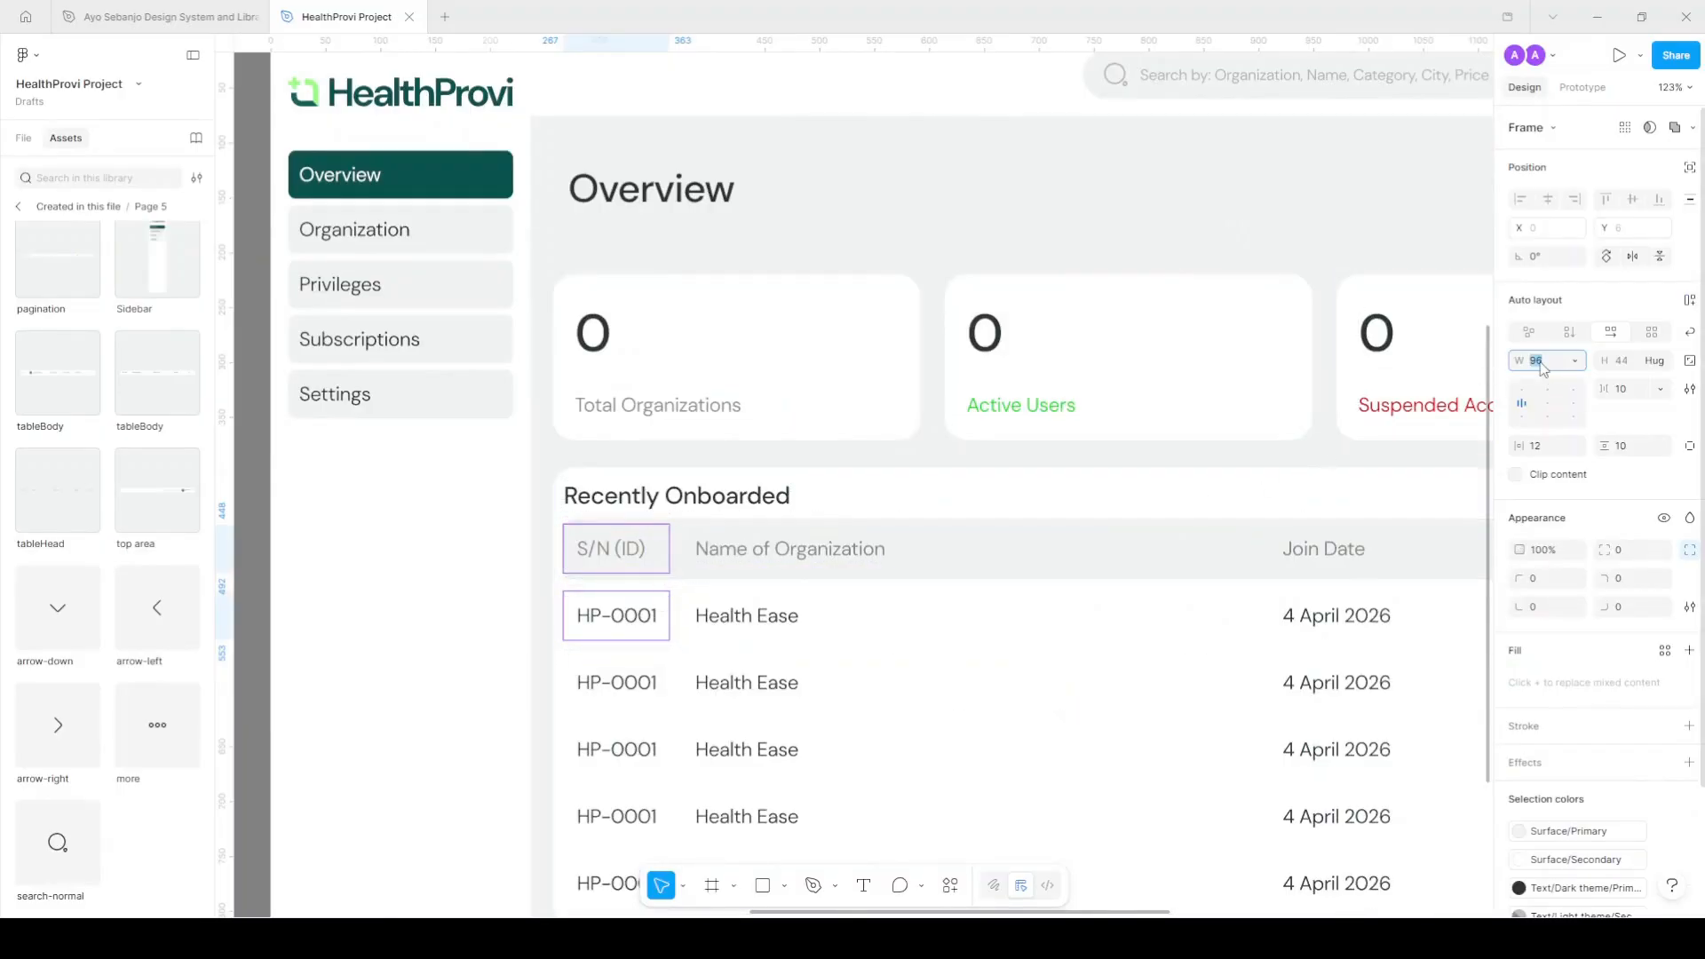
{"action": "key", "text": "Return"}
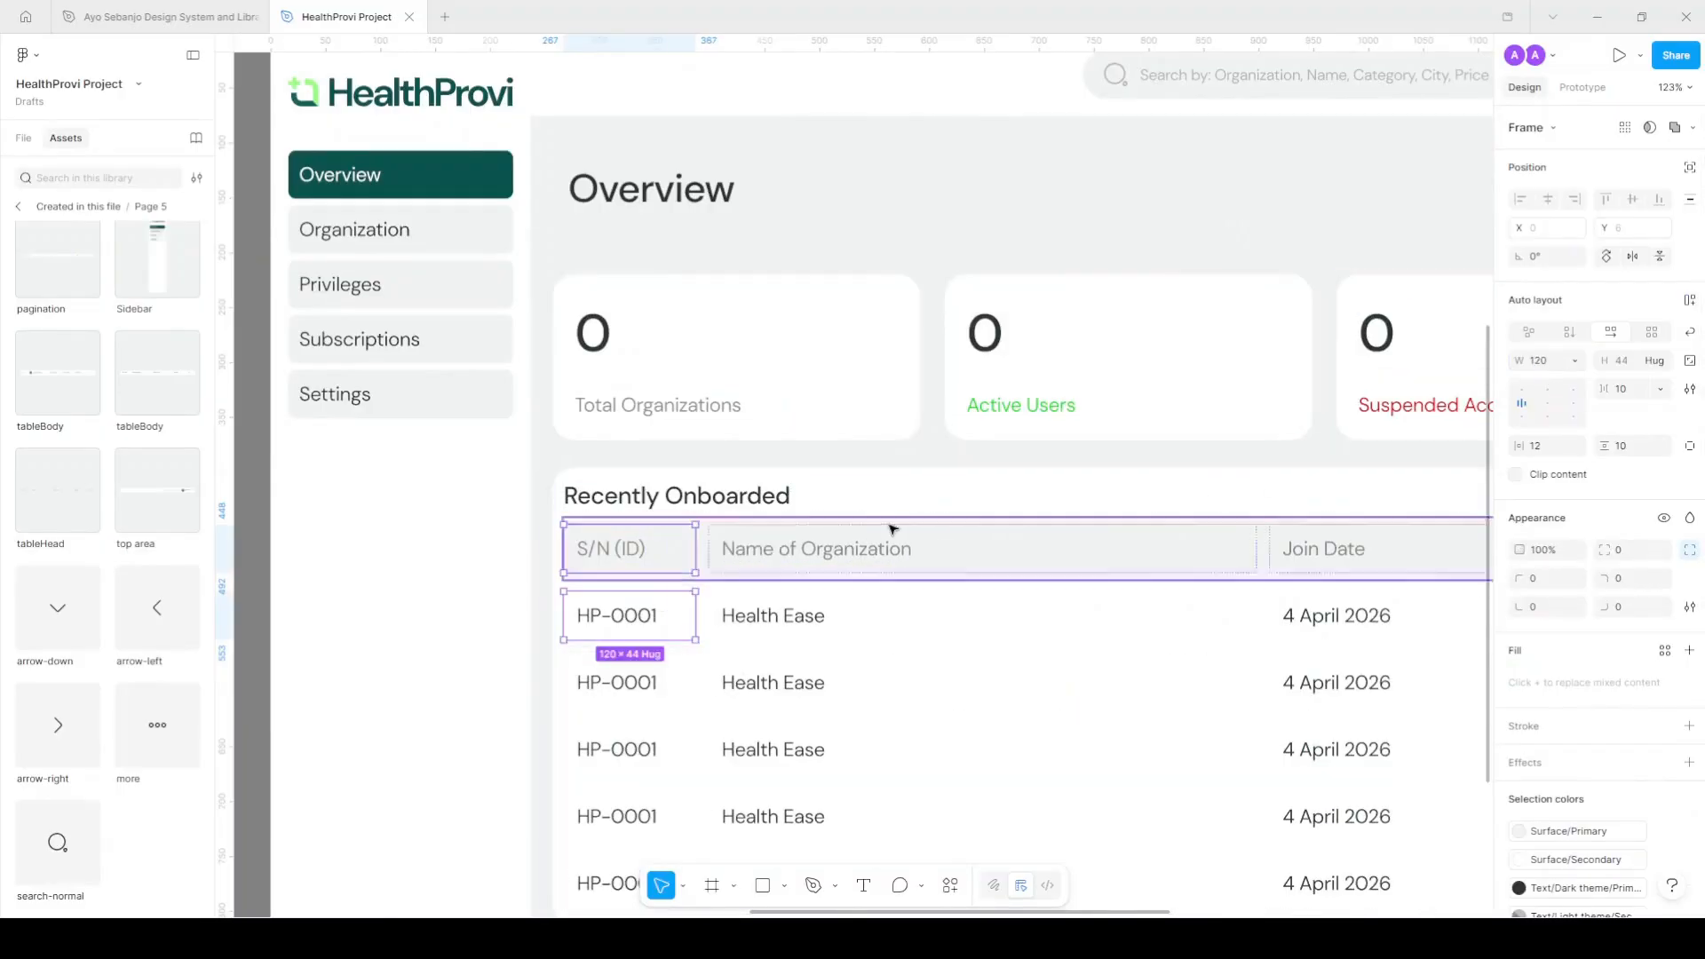
Set the Join Date, Location and Action header and first-row cells to width 200.
{"action": "scroll", "coordinate": [890, 533], "scroll_direction": "down", "scroll_amount": 3}
{"action": "left_click", "coordinate": [1142, 541]}
{"action": "left_click", "coordinate": [1277, 541], "text": "shift"}
{"action": "left_click", "coordinate": [1385, 541], "text": "shift"}
{"action": "left_click", "coordinate": [1128, 582], "text": "shift"}
{"action": "left_click", "coordinate": [1291, 579], "text": "shift"}
{"action": "left_click", "coordinate": [1375, 579], "text": "shift"}
{"action": "left_click", "coordinate": [1543, 360]}
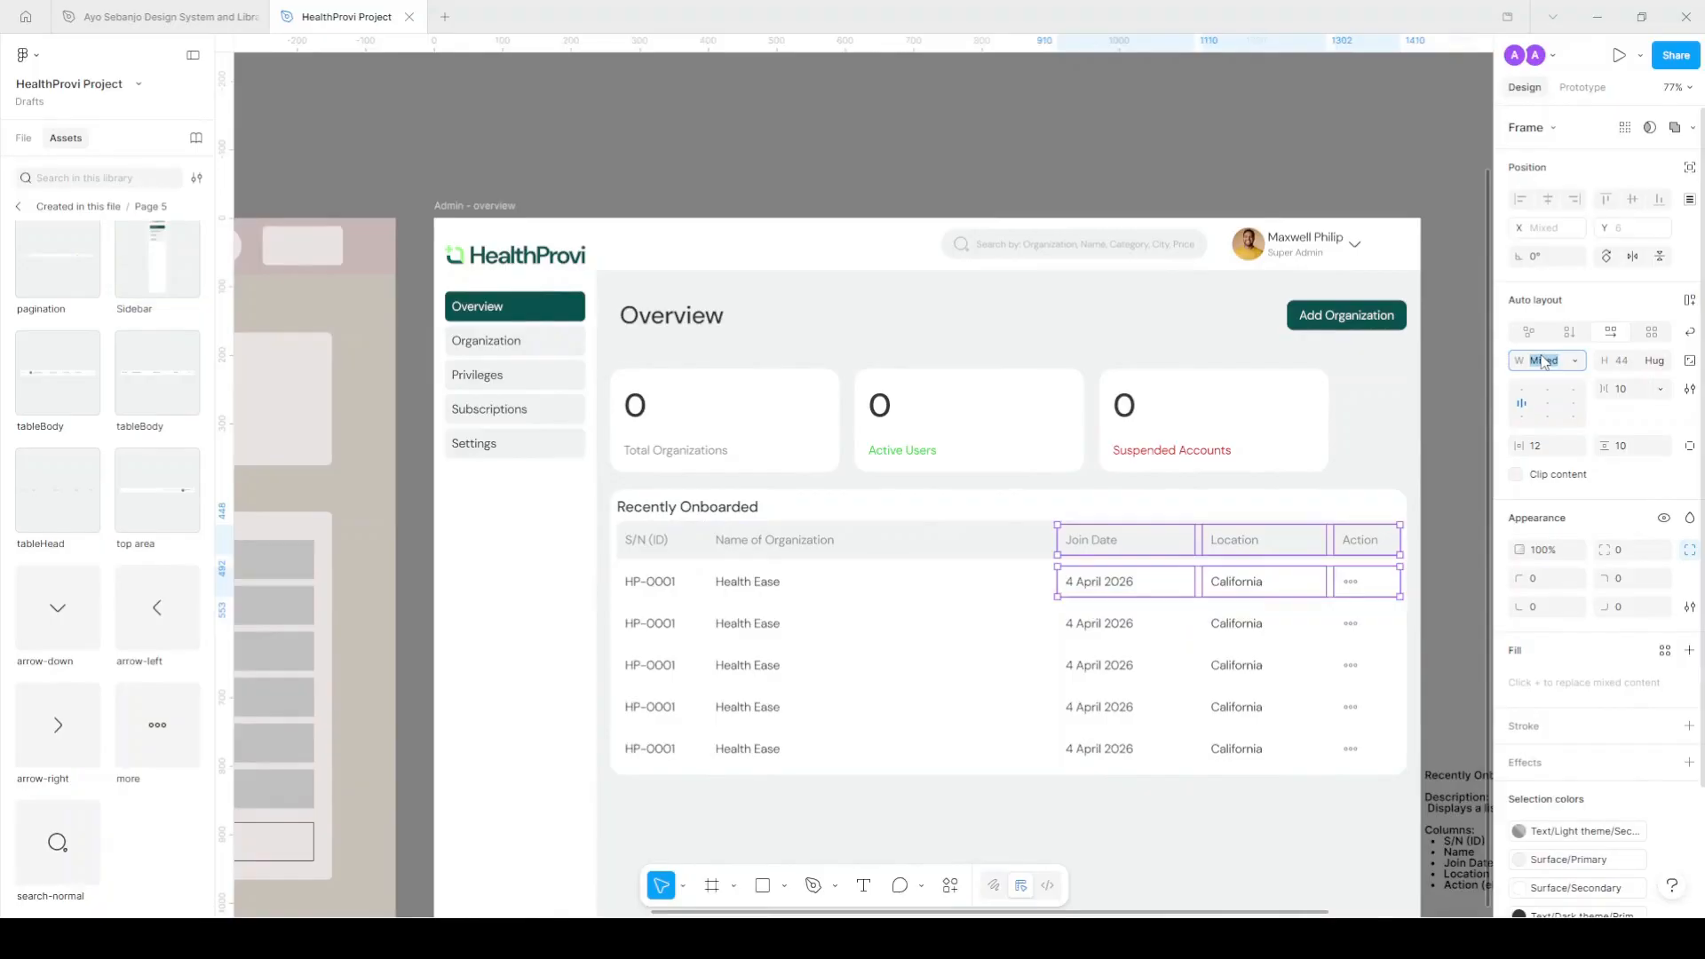
{"action": "type", "text": "200"}
{"action": "key", "text": "Return"}
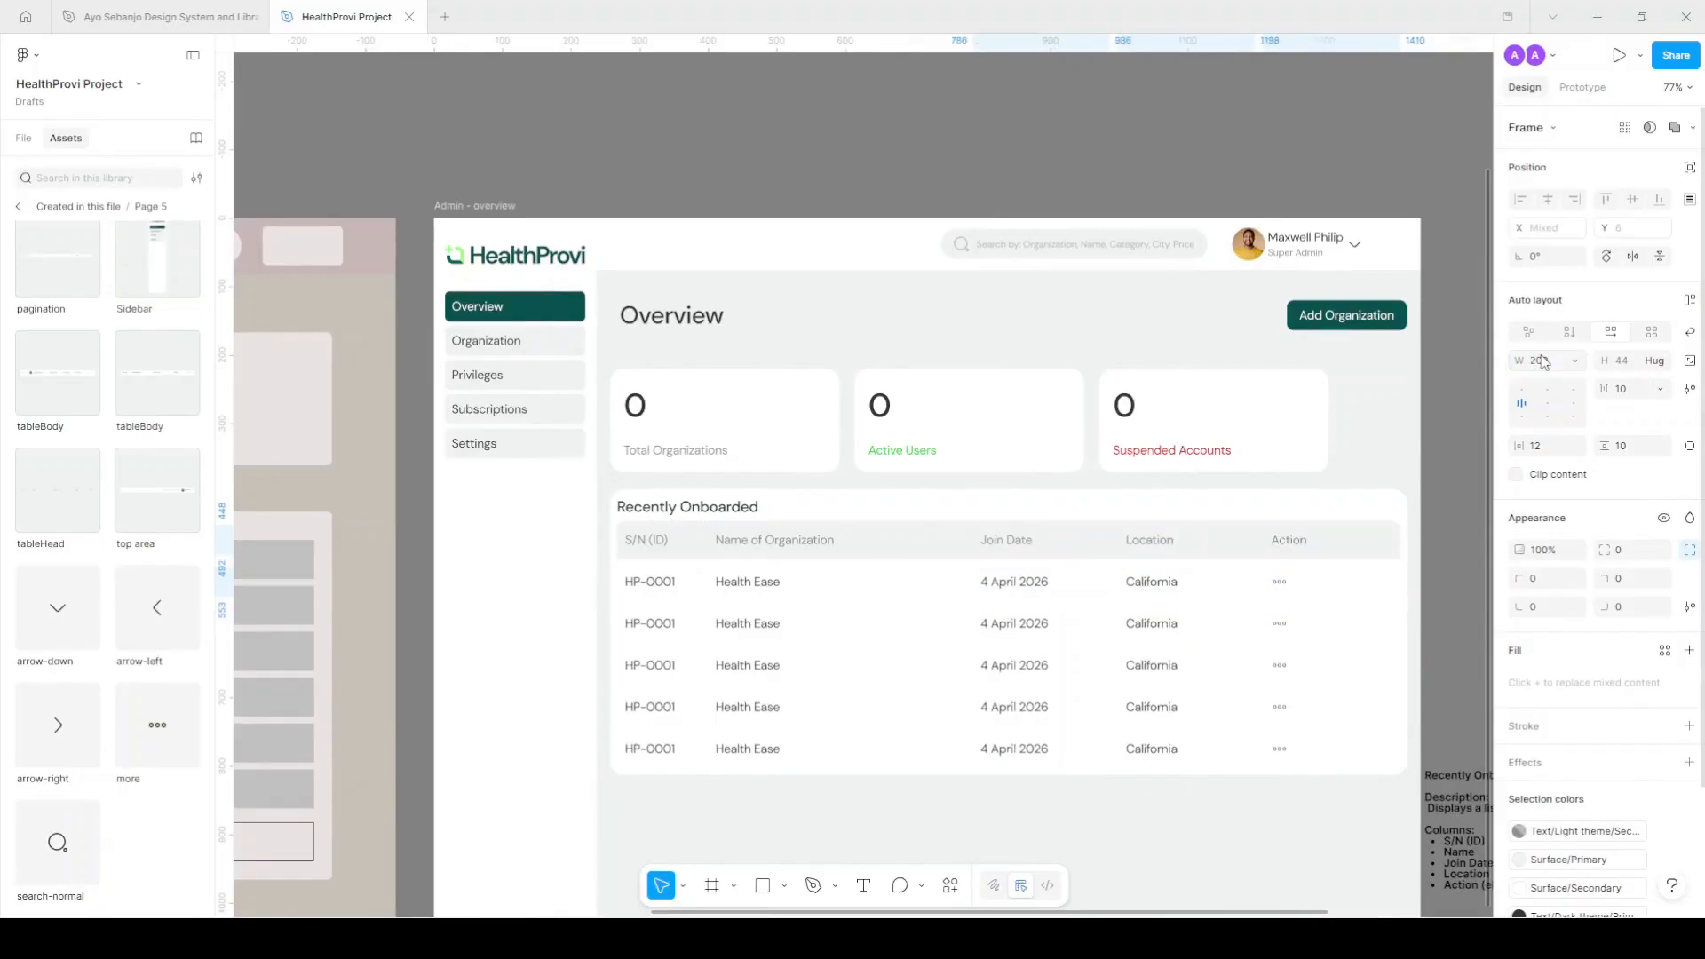
Readjust the width of the S/N header and HP-0001 cells by entering 20/140.
{"action": "left_click", "coordinate": [742, 551]}
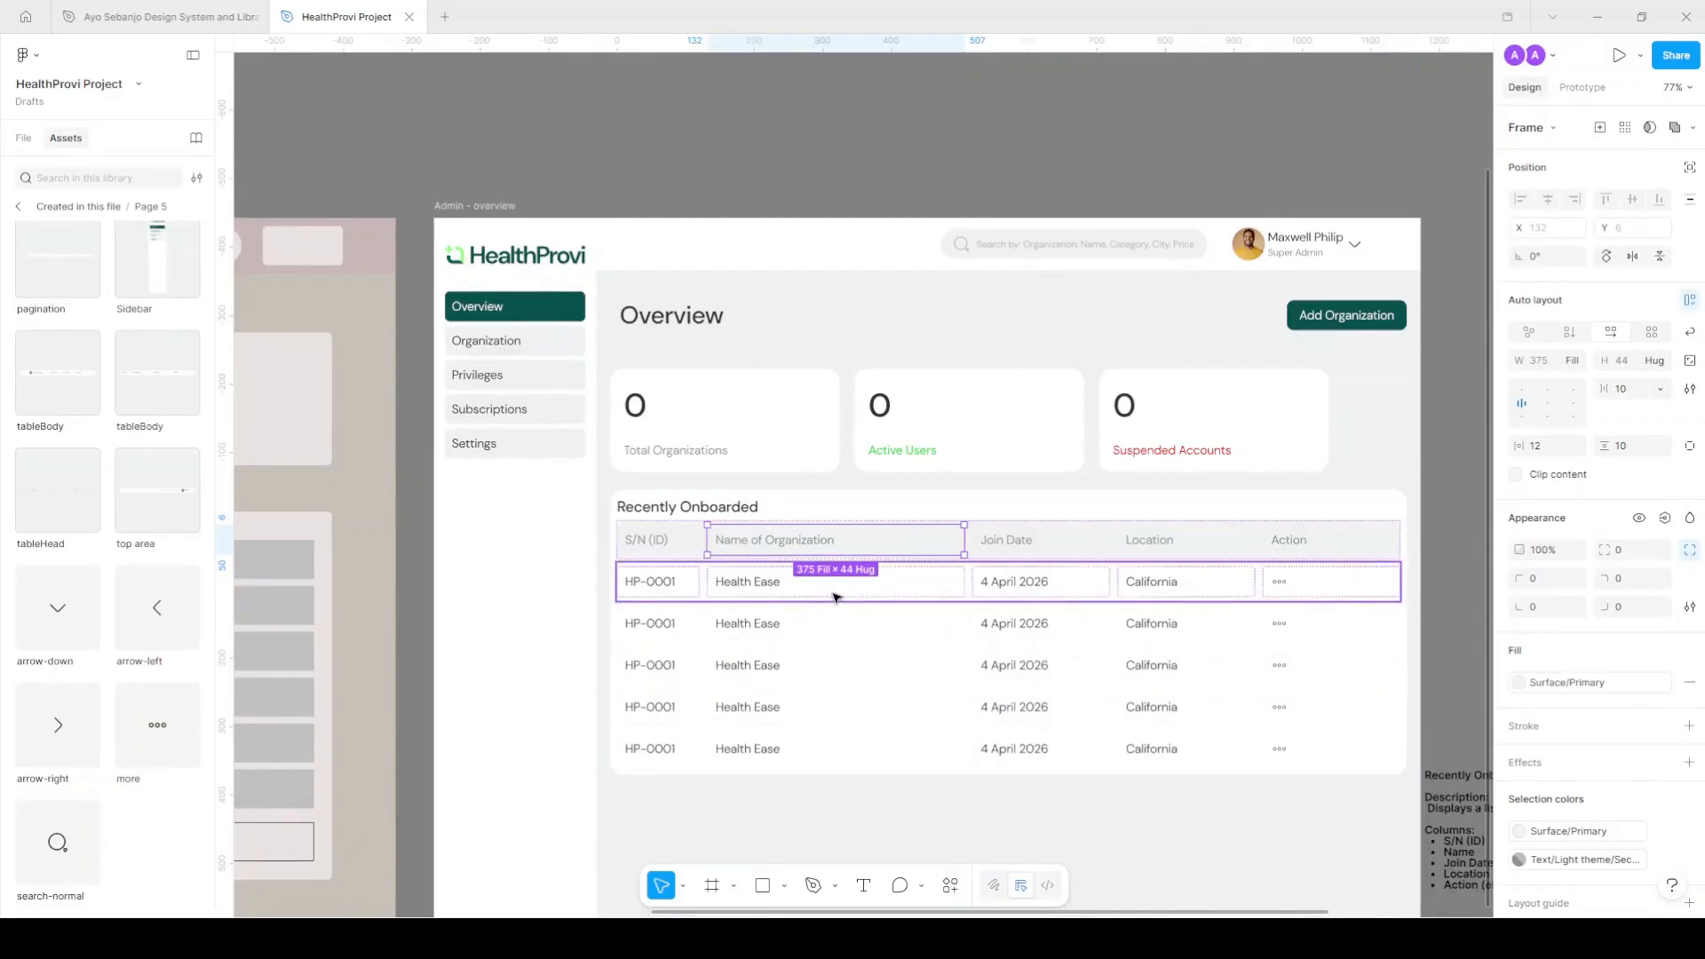
{"action": "scroll", "coordinate": [835, 597], "scroll_direction": "down", "scroll_amount": 1}
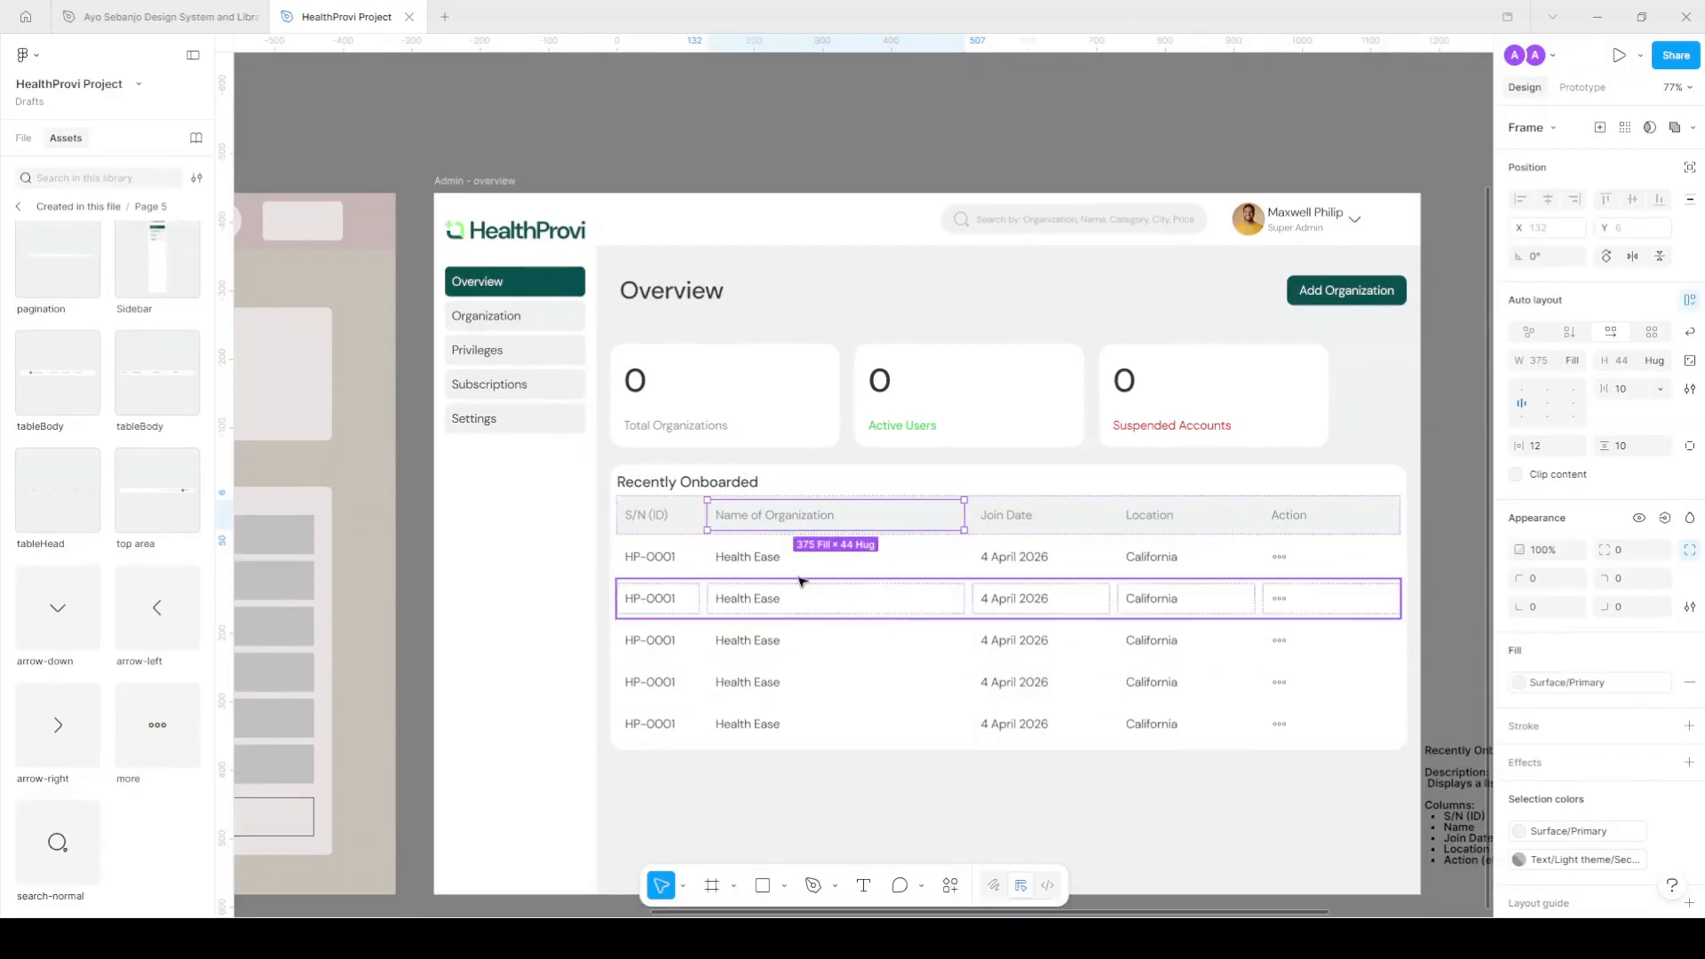
{"action": "left_click", "coordinate": [694, 519]}
{"action": "left_click", "coordinate": [684, 557], "text": "shift"}
{"action": "left_click", "coordinate": [1556, 364]}
{"action": "type", "text": "20/140"}
{"action": "key", "text": "Return"}
{"action": "left_click", "coordinate": [1074, 121]}
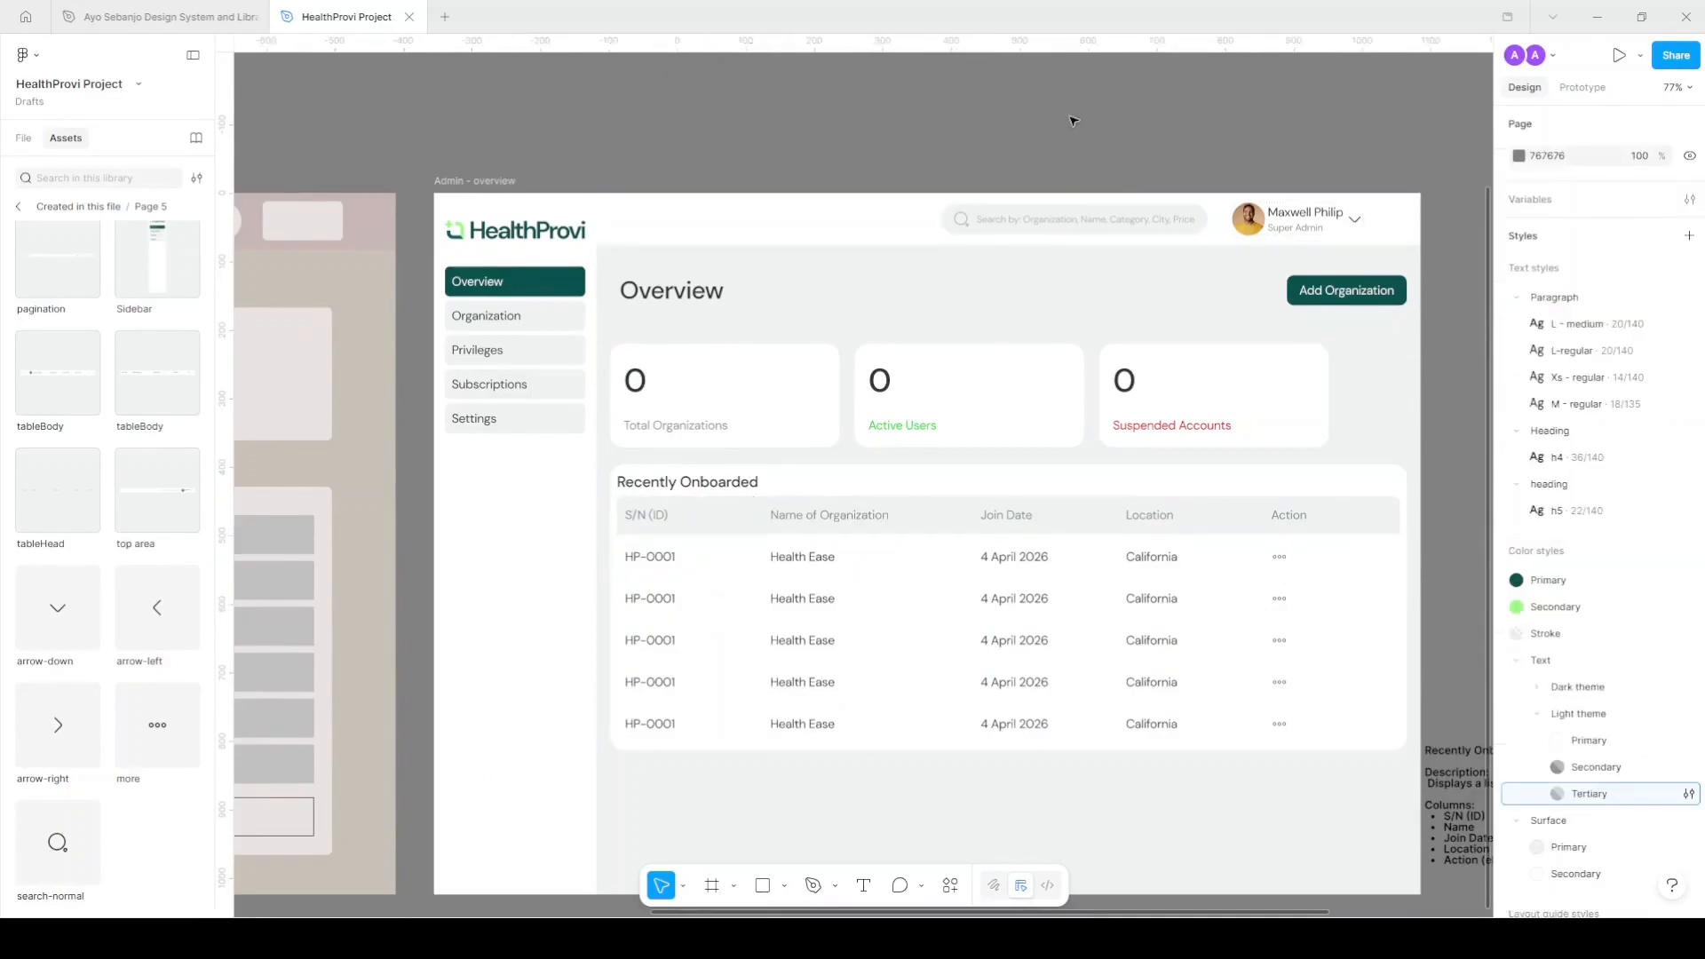
Select the Recently Onboarded table's tableHead layer in the layer list, collapsing its rows.
{"action": "scroll", "coordinate": [1088, 207], "scroll_direction": "down", "scroll_amount": 3}
{"action": "scroll", "coordinate": [1039, 427], "scroll_direction": "up", "scroll_amount": 5}
{"action": "scroll", "coordinate": [1161, 411], "scroll_direction": "right", "scroll_amount": 2}
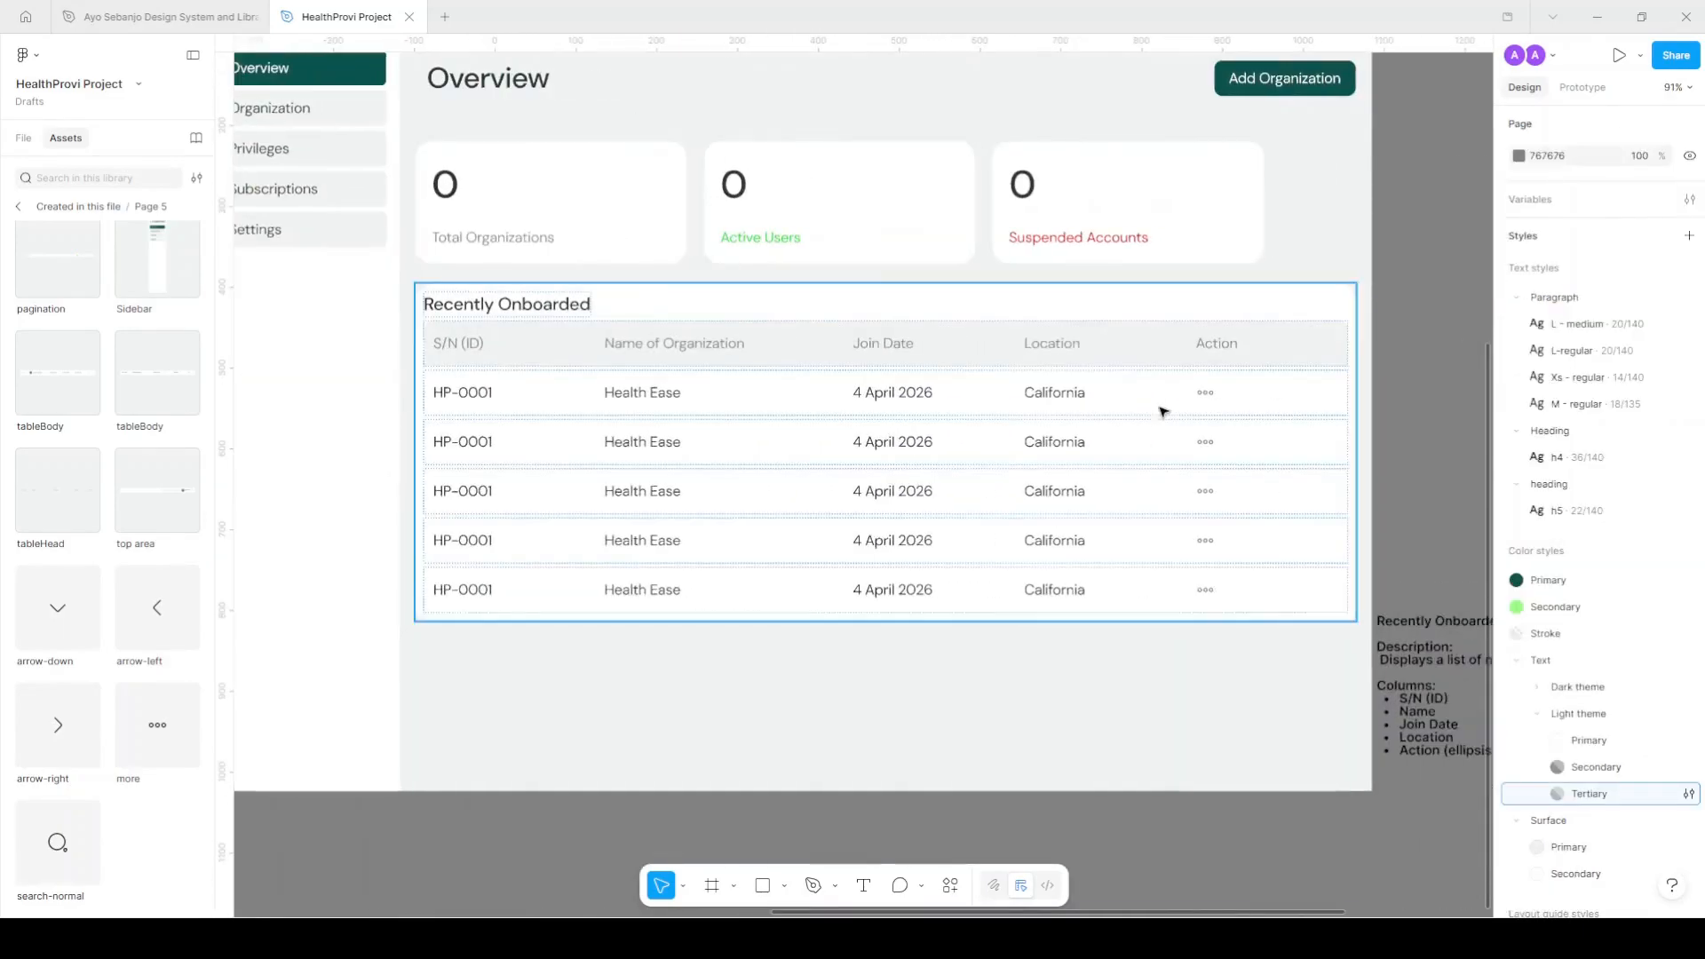
{"action": "scroll", "coordinate": [1315, 392], "scroll_direction": "down", "scroll_amount": 2}
{"action": "scroll", "coordinate": [1355, 370], "scroll_direction": "right", "scroll_amount": 2}
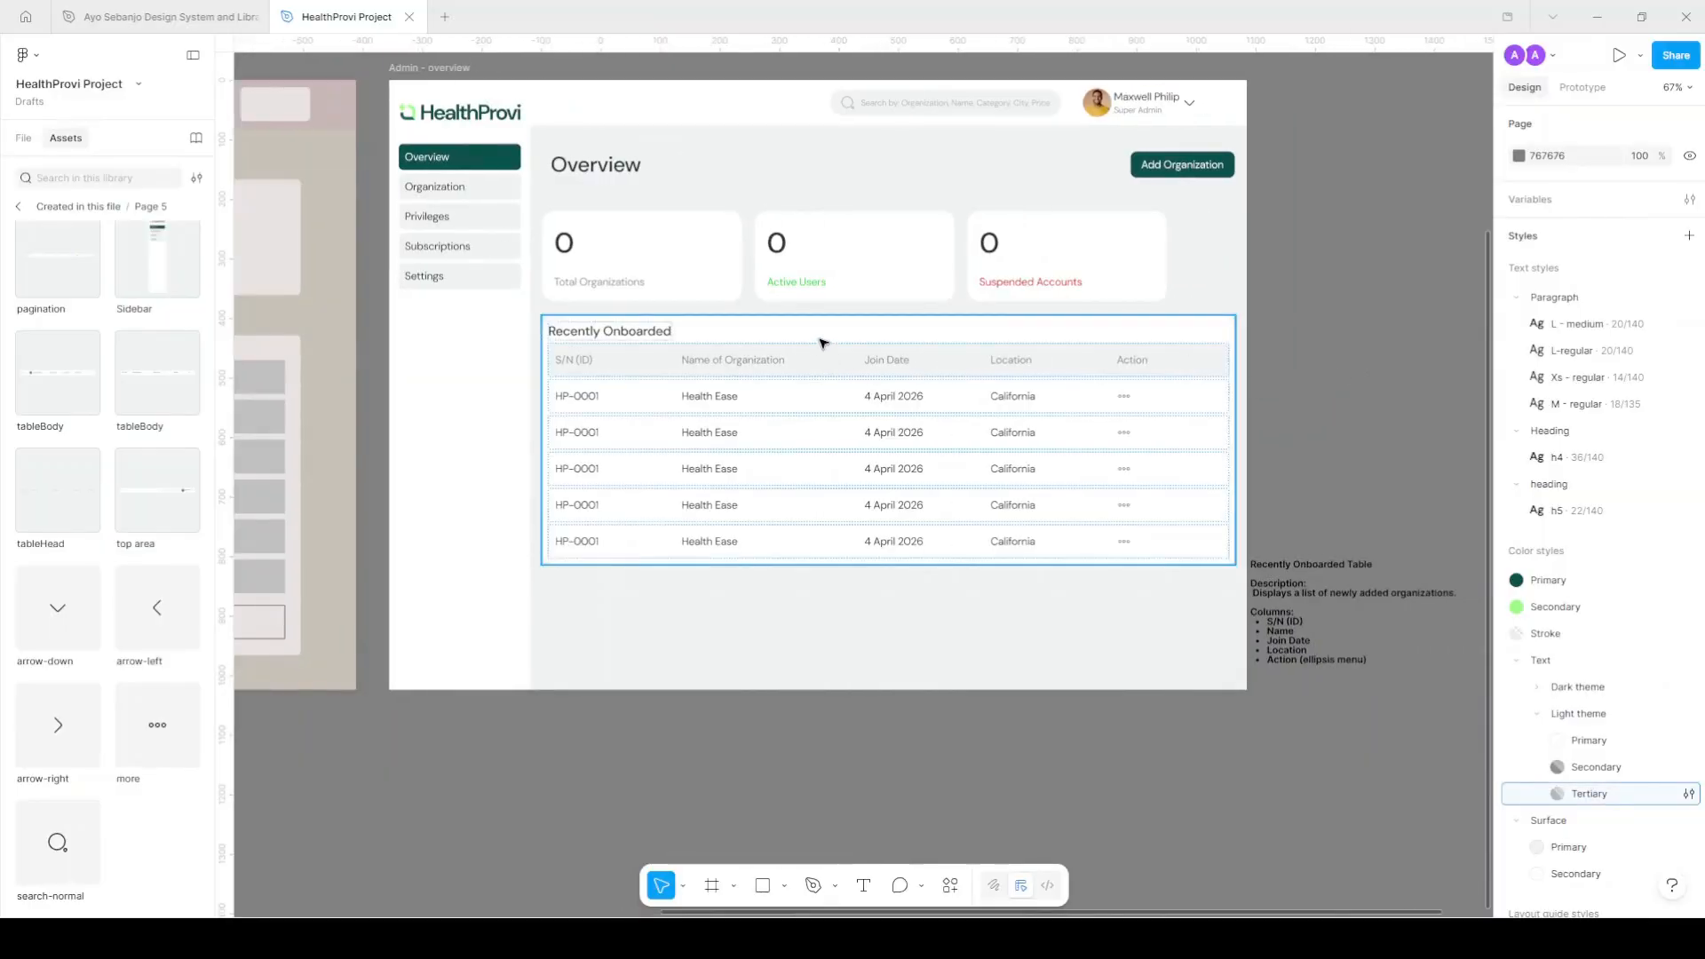
{"action": "left_click", "coordinate": [858, 347]}
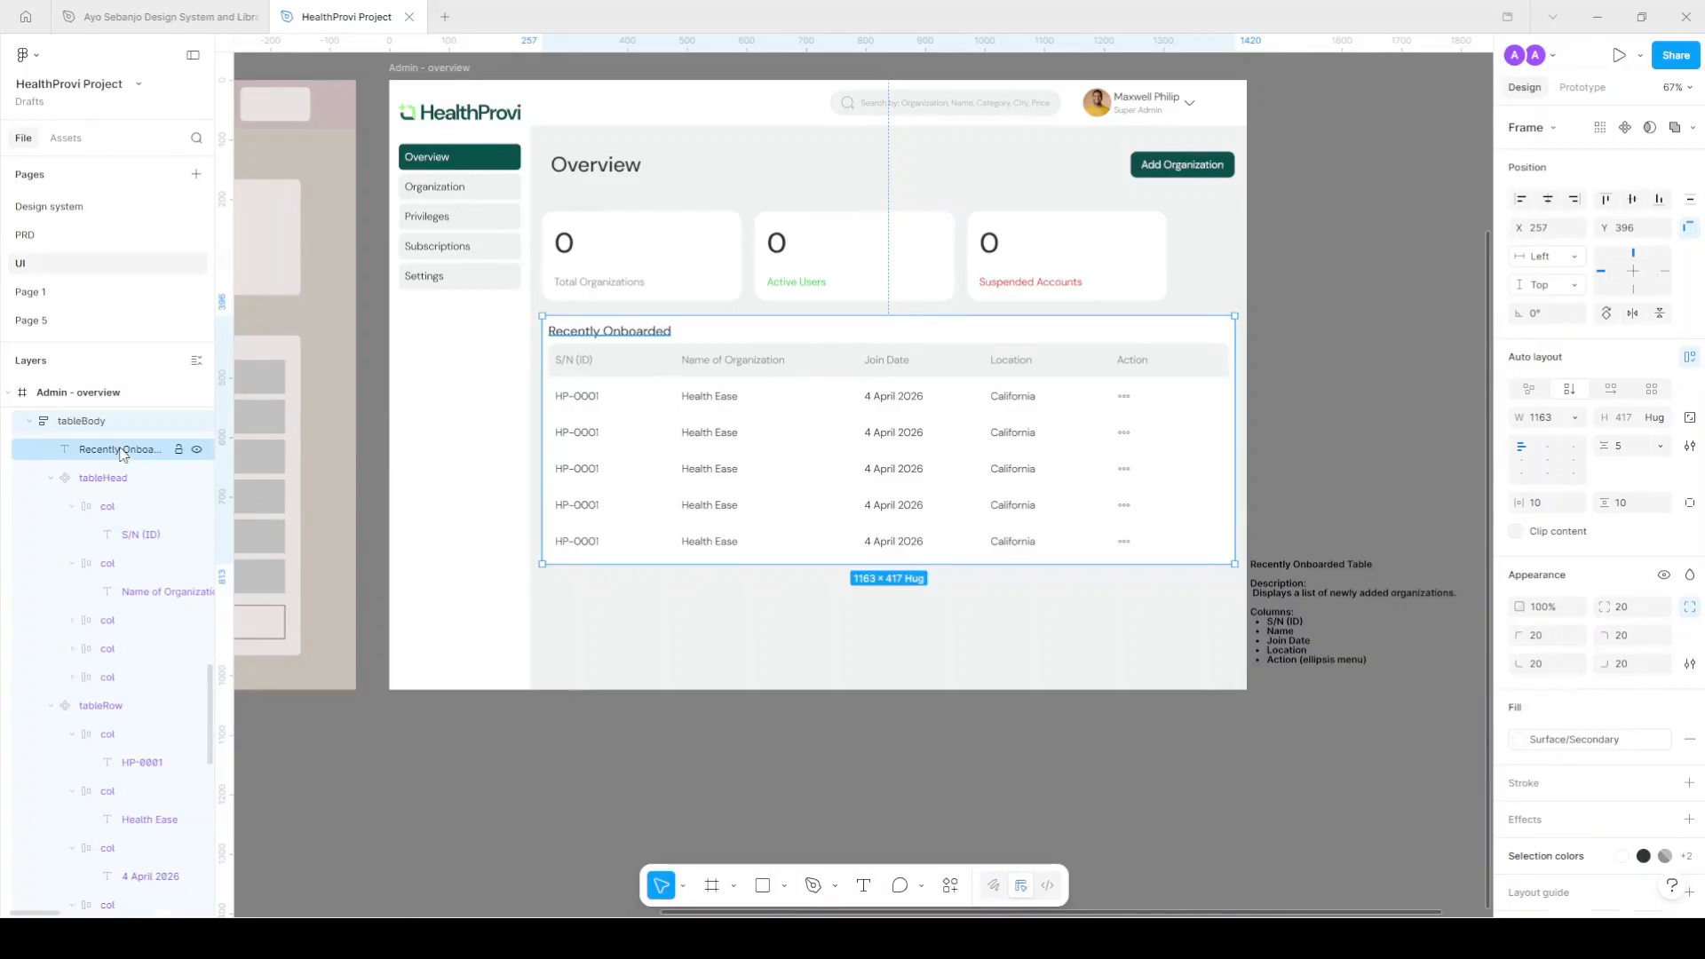
{"action": "left_click", "coordinate": [122, 451]}
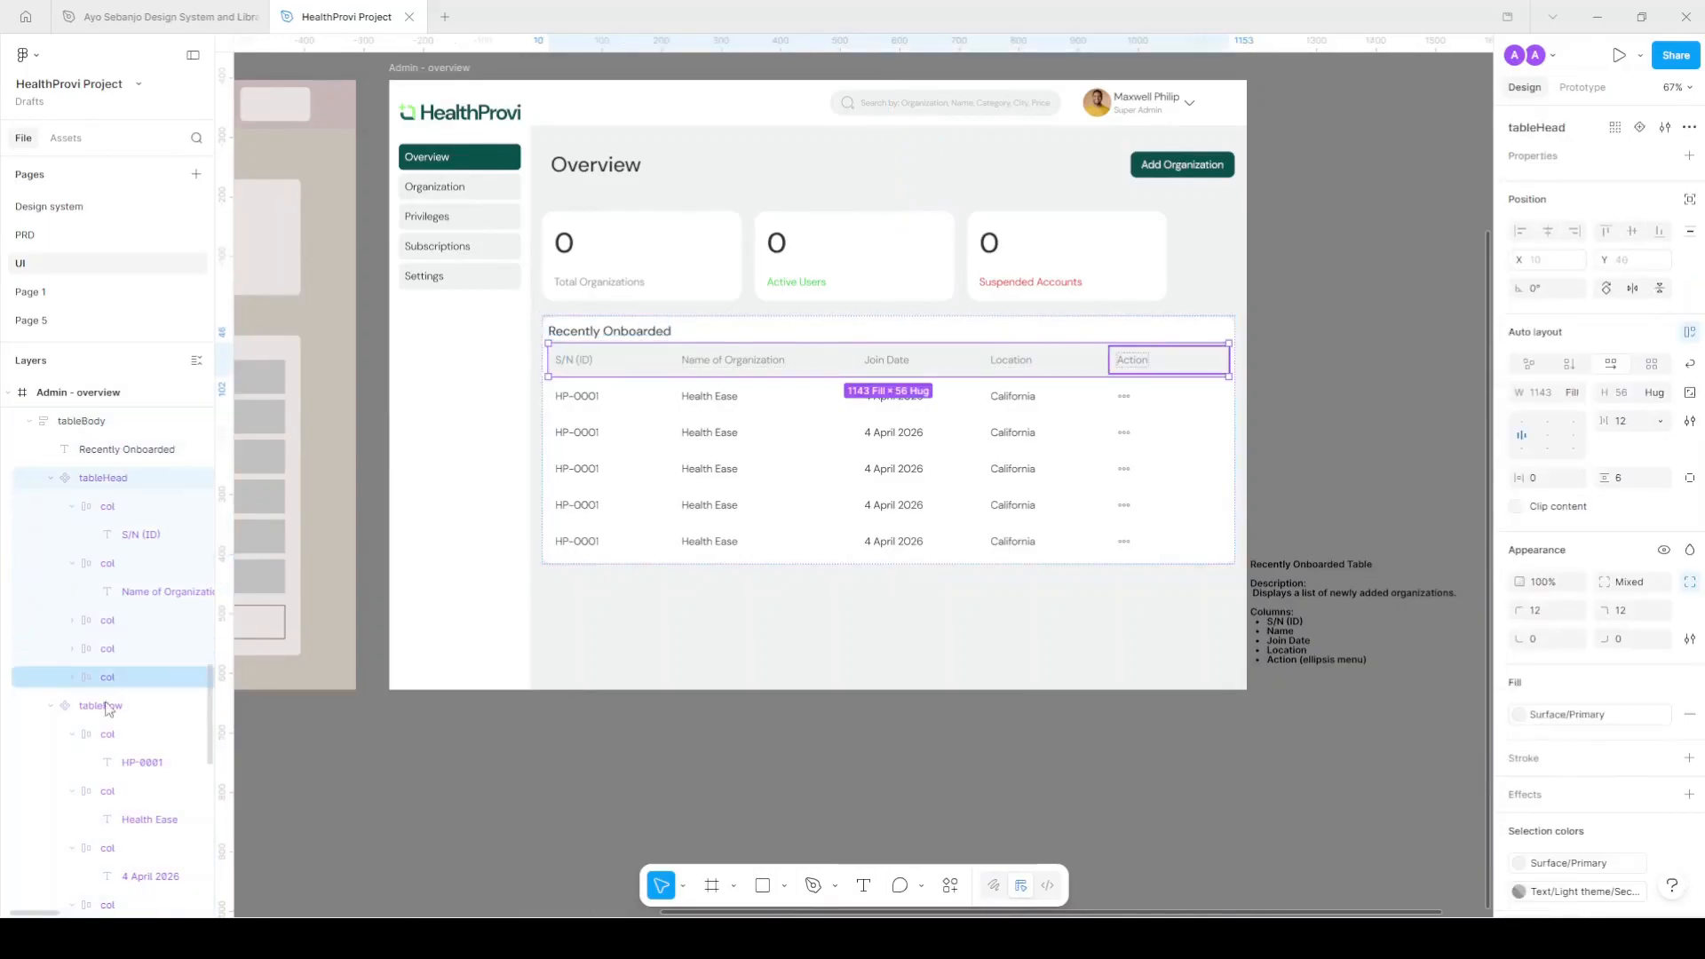
{"action": "left_click", "coordinate": [55, 485]}
{"action": "left_click", "coordinate": [54, 480]}
{"action": "left_click", "coordinate": [53, 506]}
Wrap tableHead and all five tableRow layers together in a new frame, Frame 14.
{"action": "left_click", "coordinate": [113, 506], "text": "shift"}
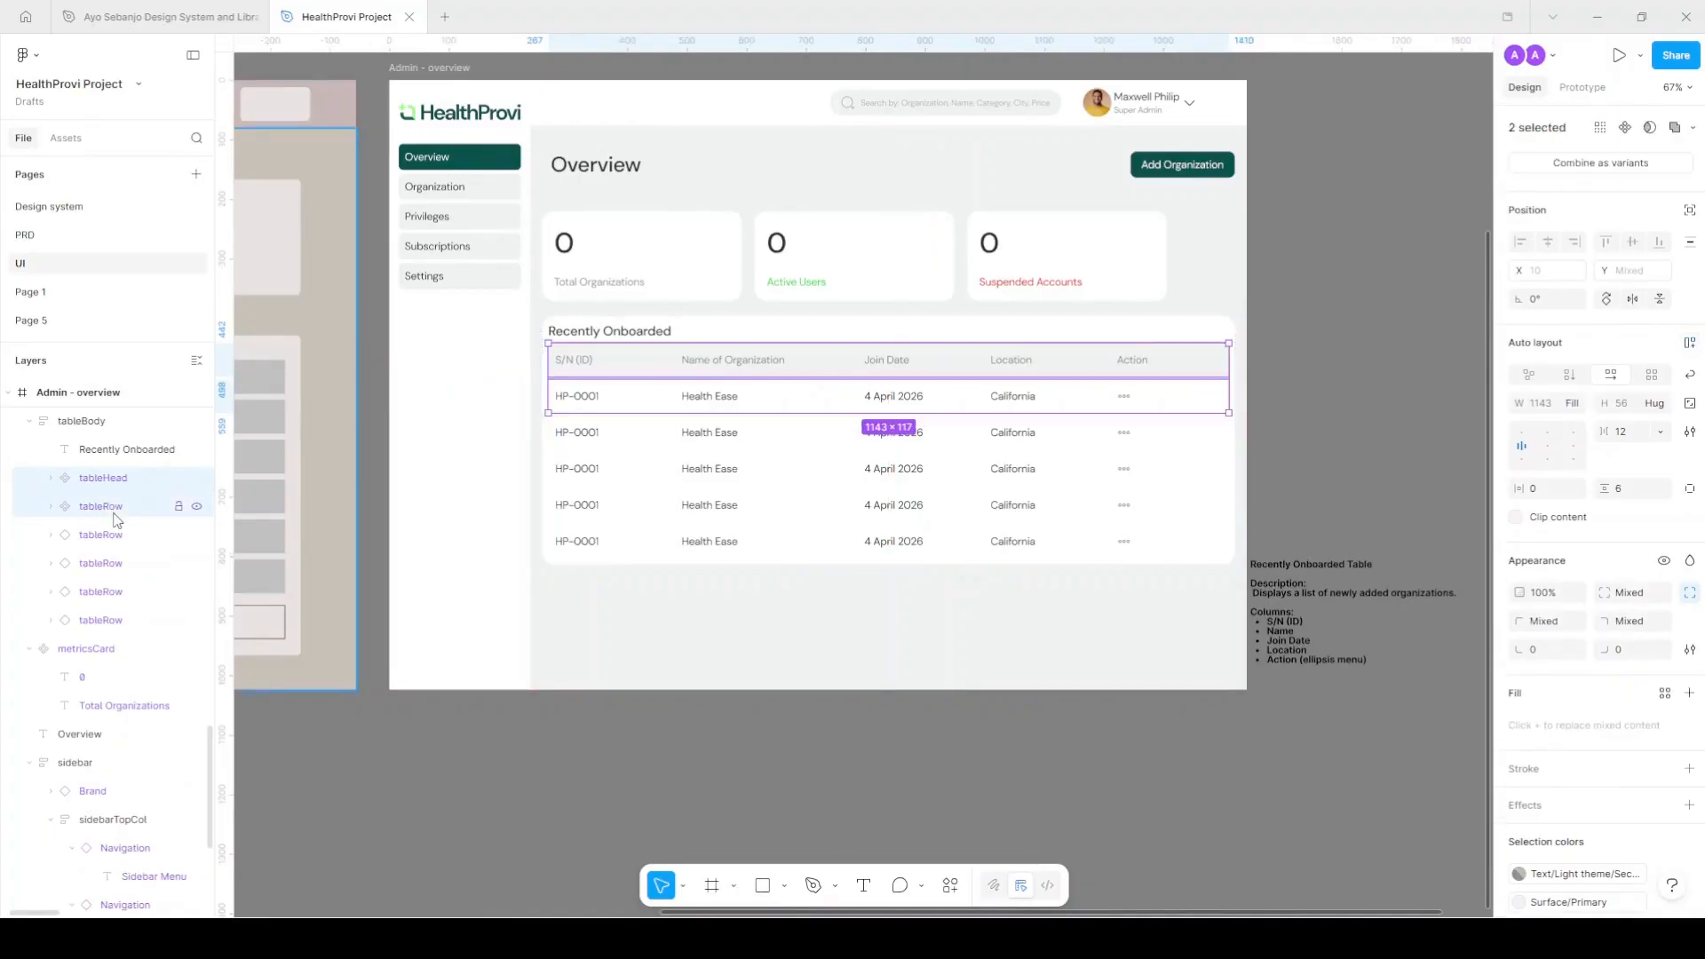
{"action": "left_click", "coordinate": [117, 477]}
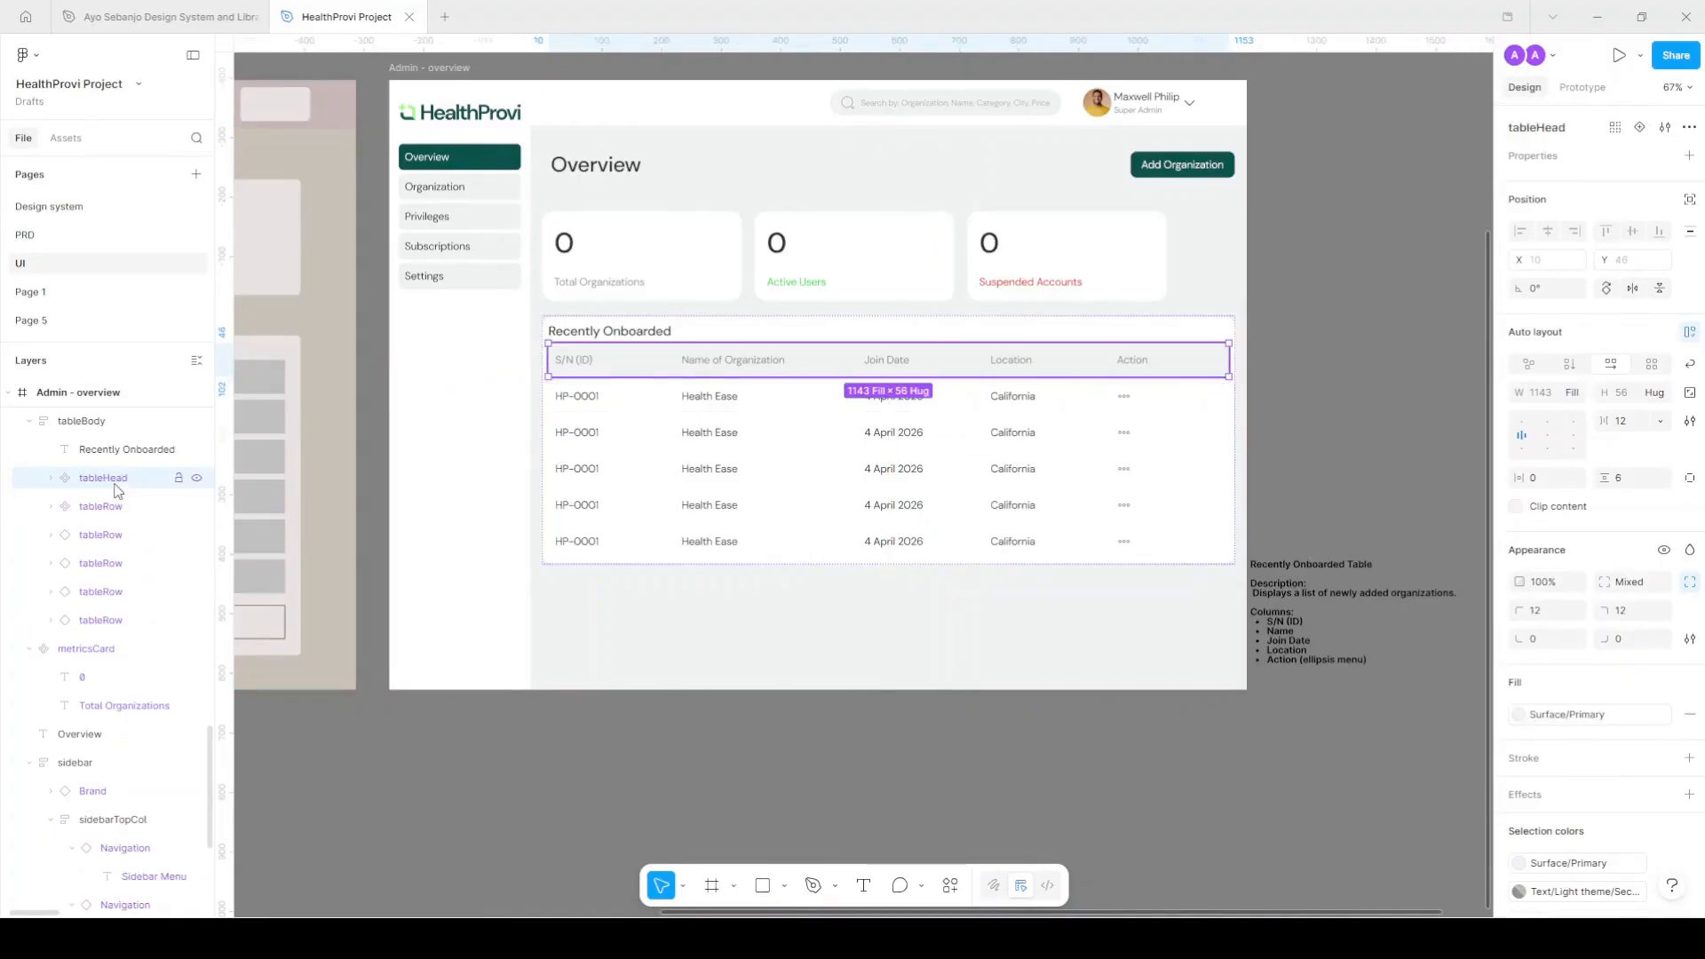
{"action": "left_click", "coordinate": [120, 622], "text": "shift"}
{"action": "key", "text": "ctrl+alt+g"}
{"action": "left_click", "coordinate": [751, 328]}
{"action": "scroll", "coordinate": [649, 320], "scroll_direction": "up", "scroll_amount": 5}
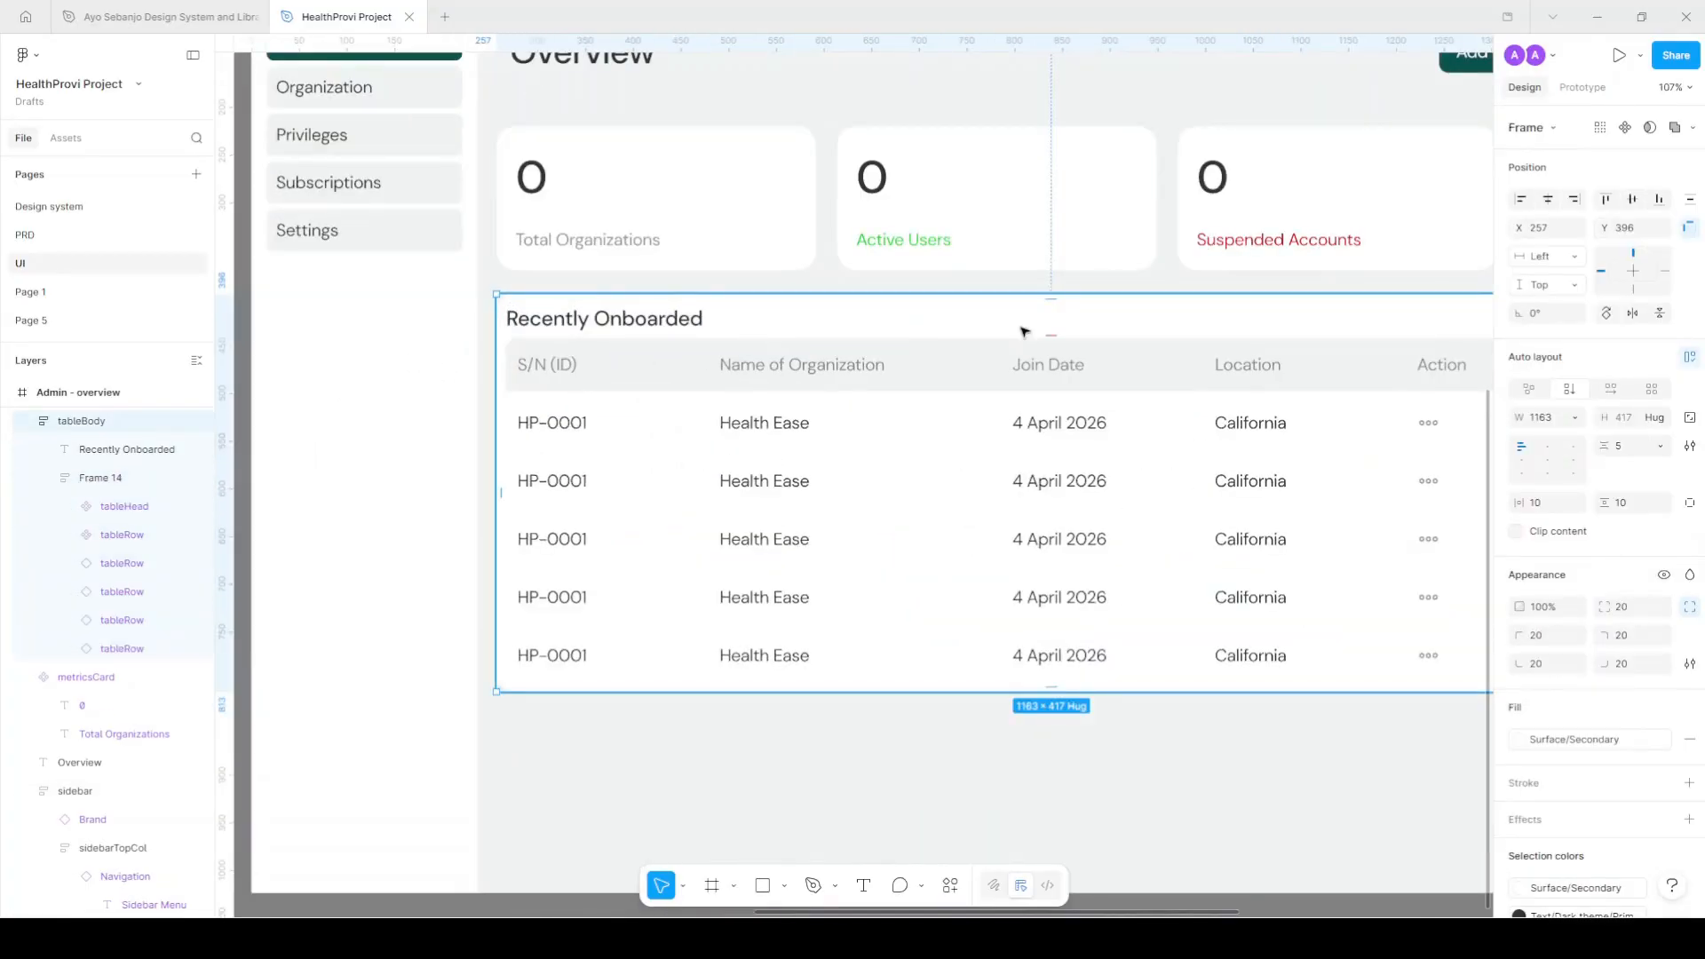
Give the table body a 20 gap and 16 top padding.
{"action": "left_click", "coordinate": [1642, 449]}
{"action": "type", "text": "20"}
{"action": "key", "text": "Return"}
{"action": "scroll", "coordinate": [647, 645], "scroll_direction": "down", "scroll_amount": 3}
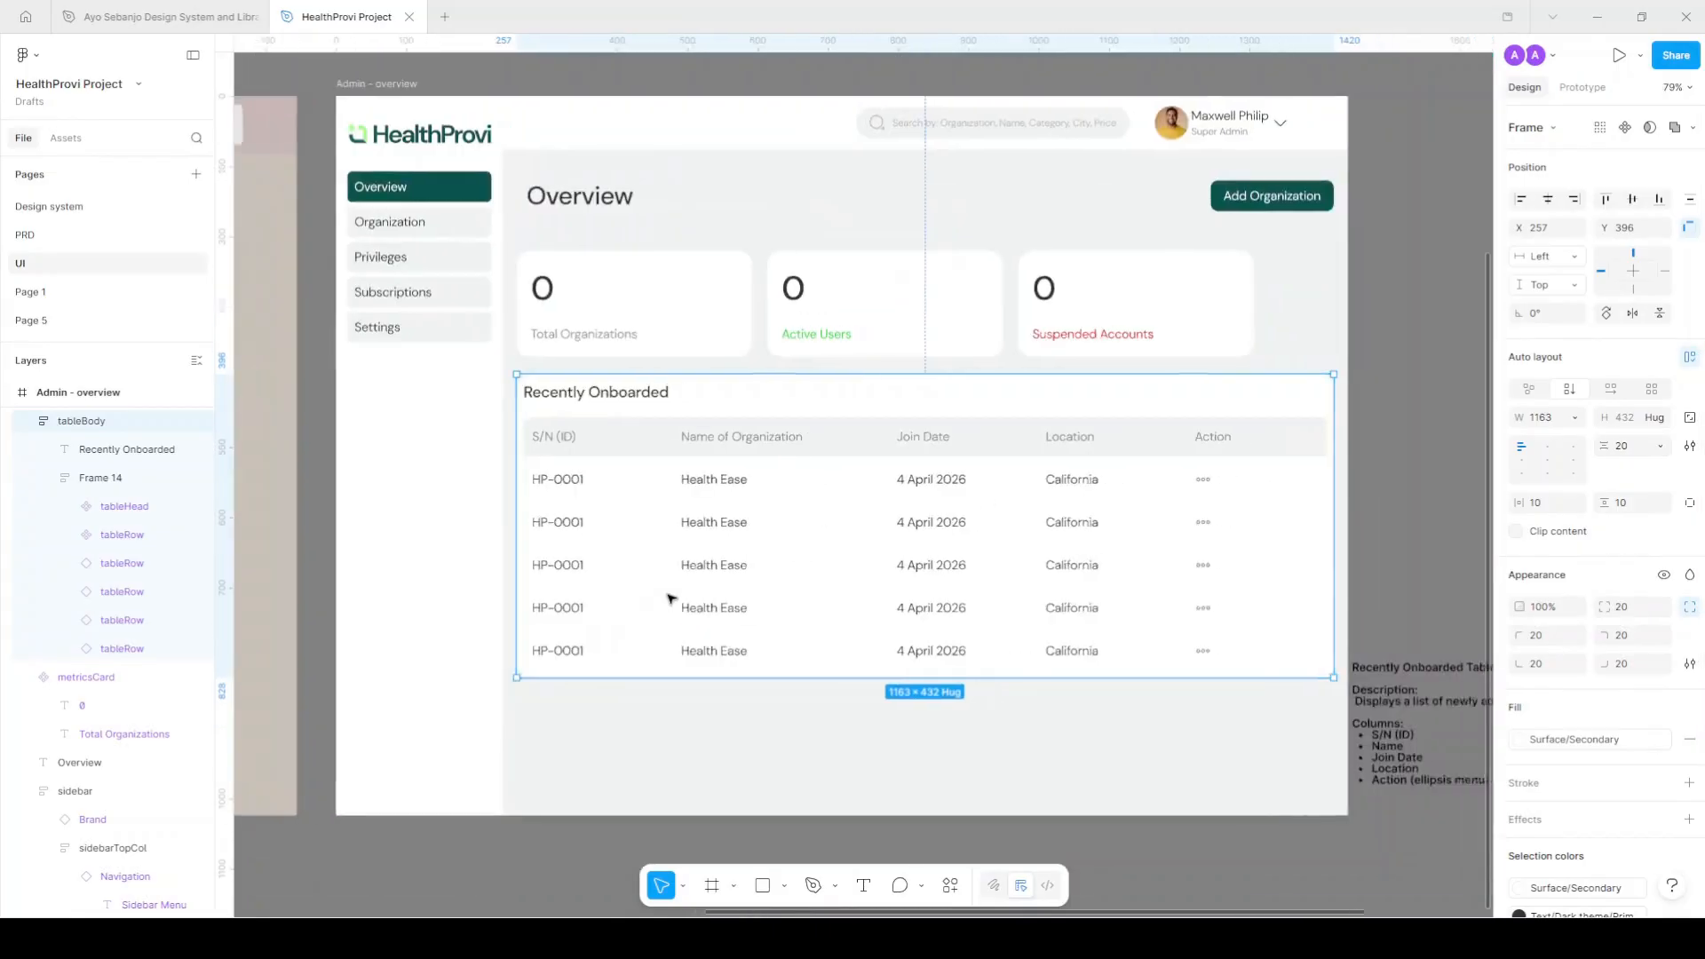
{"action": "scroll", "coordinate": [1657, 506], "scroll_direction": "down", "scroll_amount": 2}
{"action": "left_click", "coordinate": [1691, 417]}
{"action": "left_click", "coordinate": [1641, 422]}
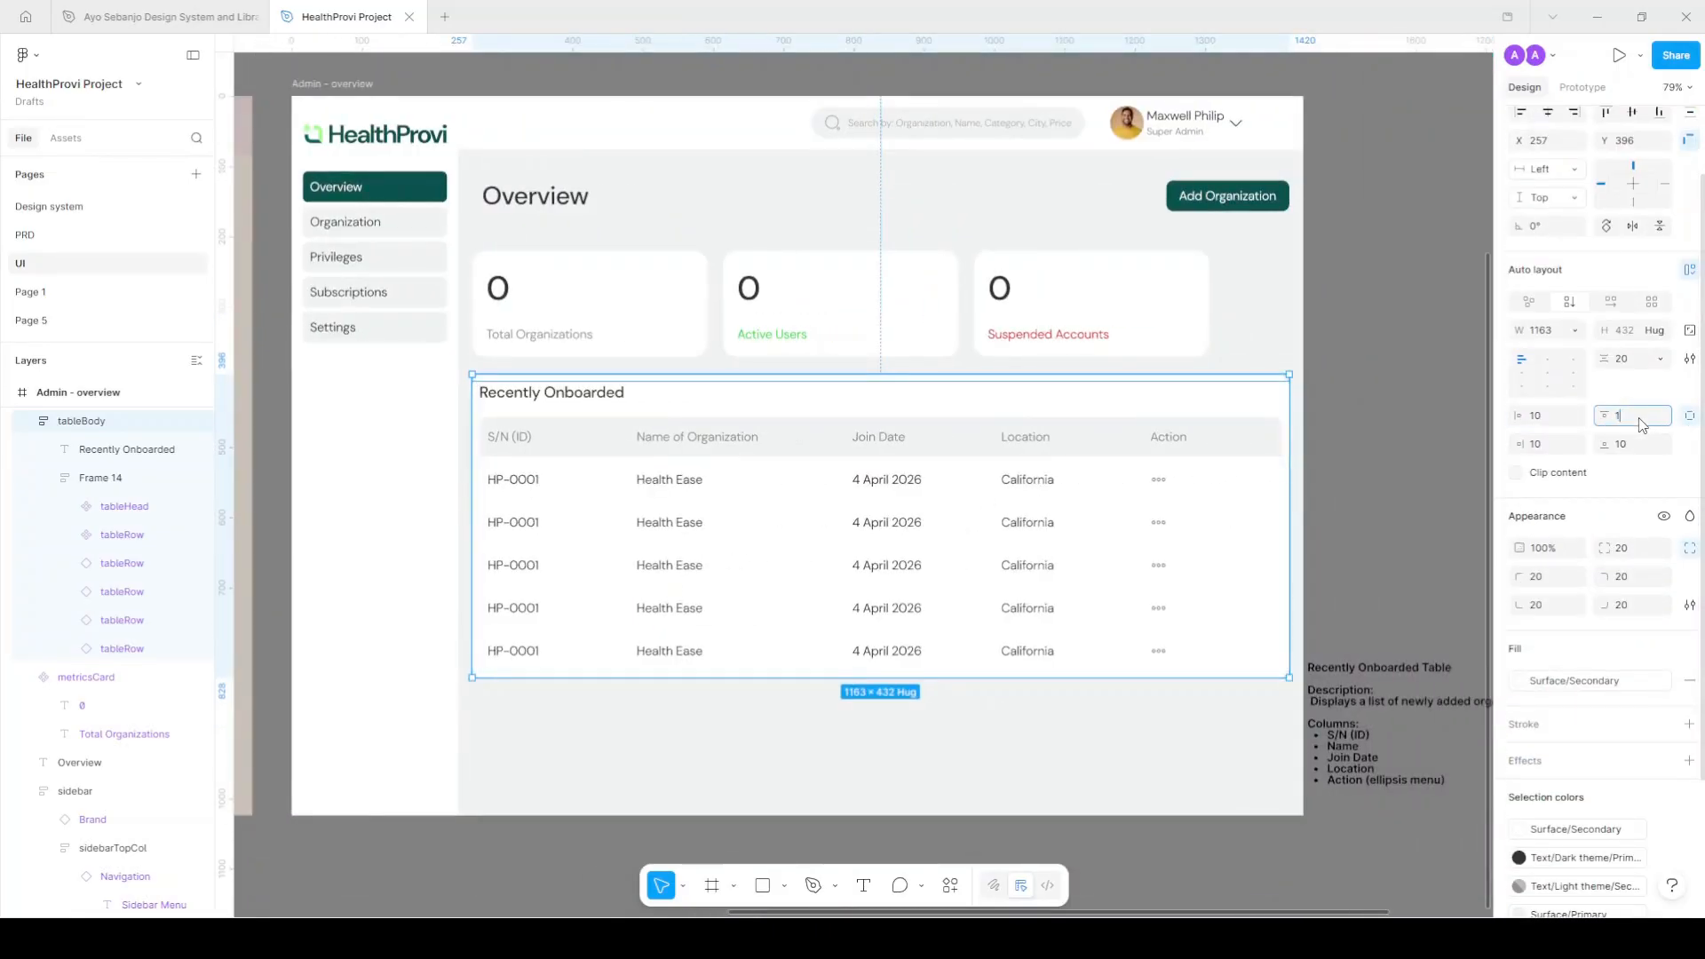
{"action": "type", "text": "16"}
{"action": "key", "text": "Return"}
{"action": "left_click", "coordinate": [1446, 495]}
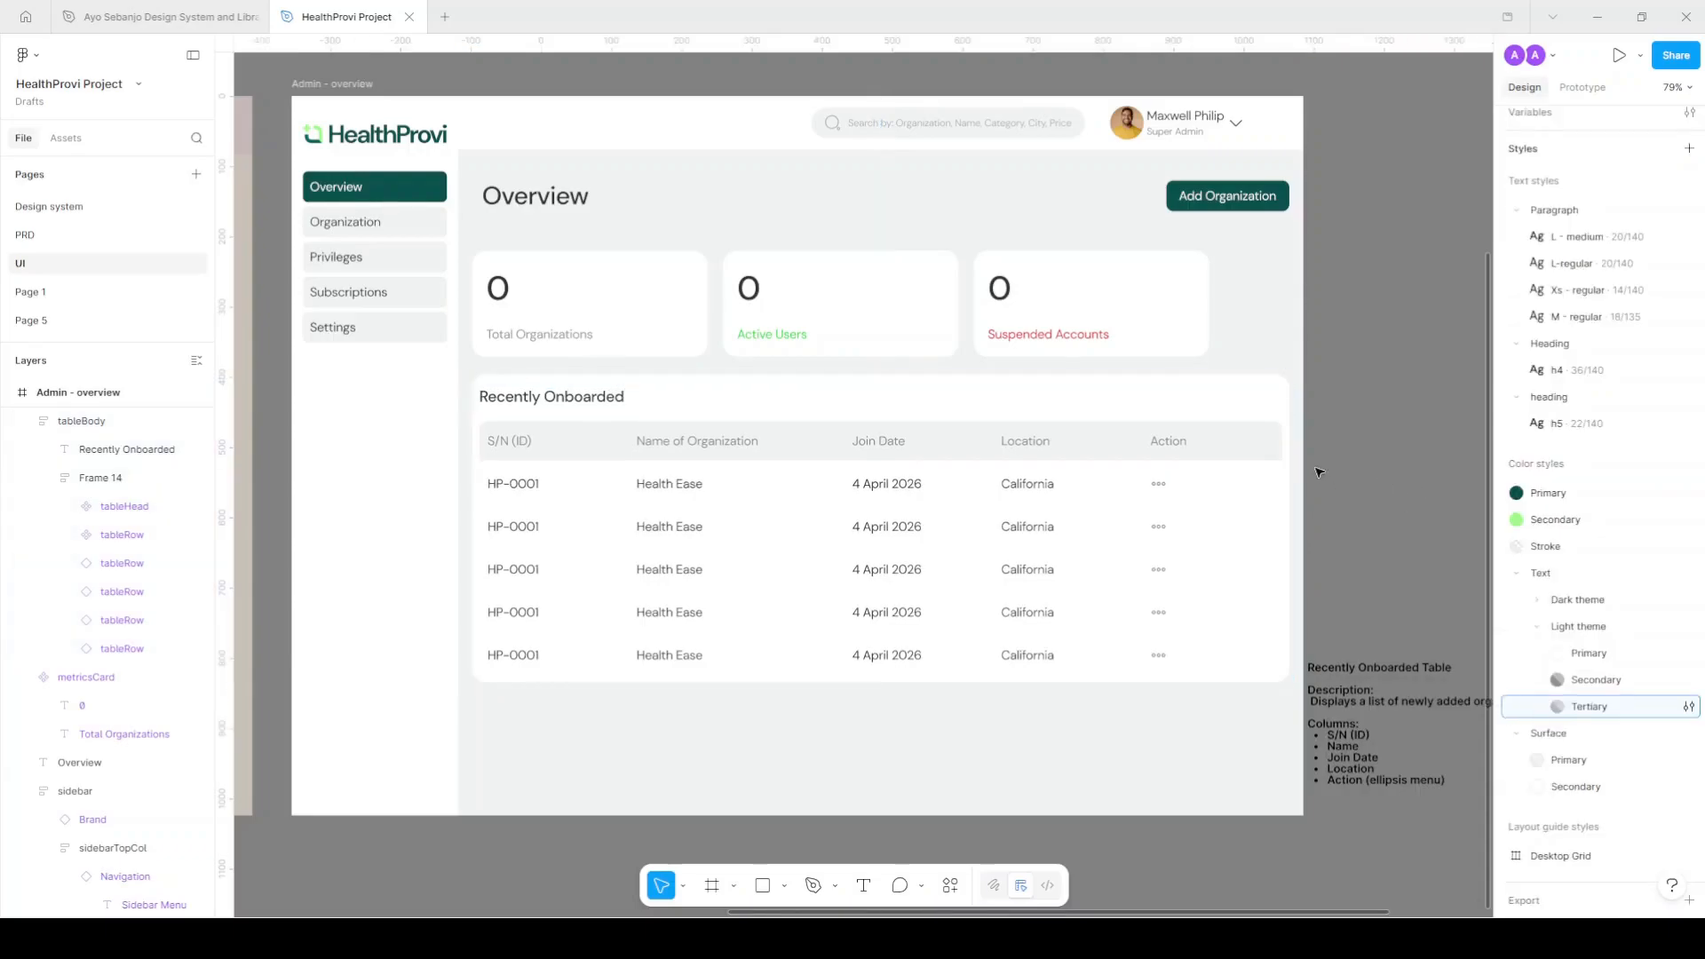
Set the table's horizontal padding to 16.
{"action": "left_click", "coordinate": [1197, 401]}
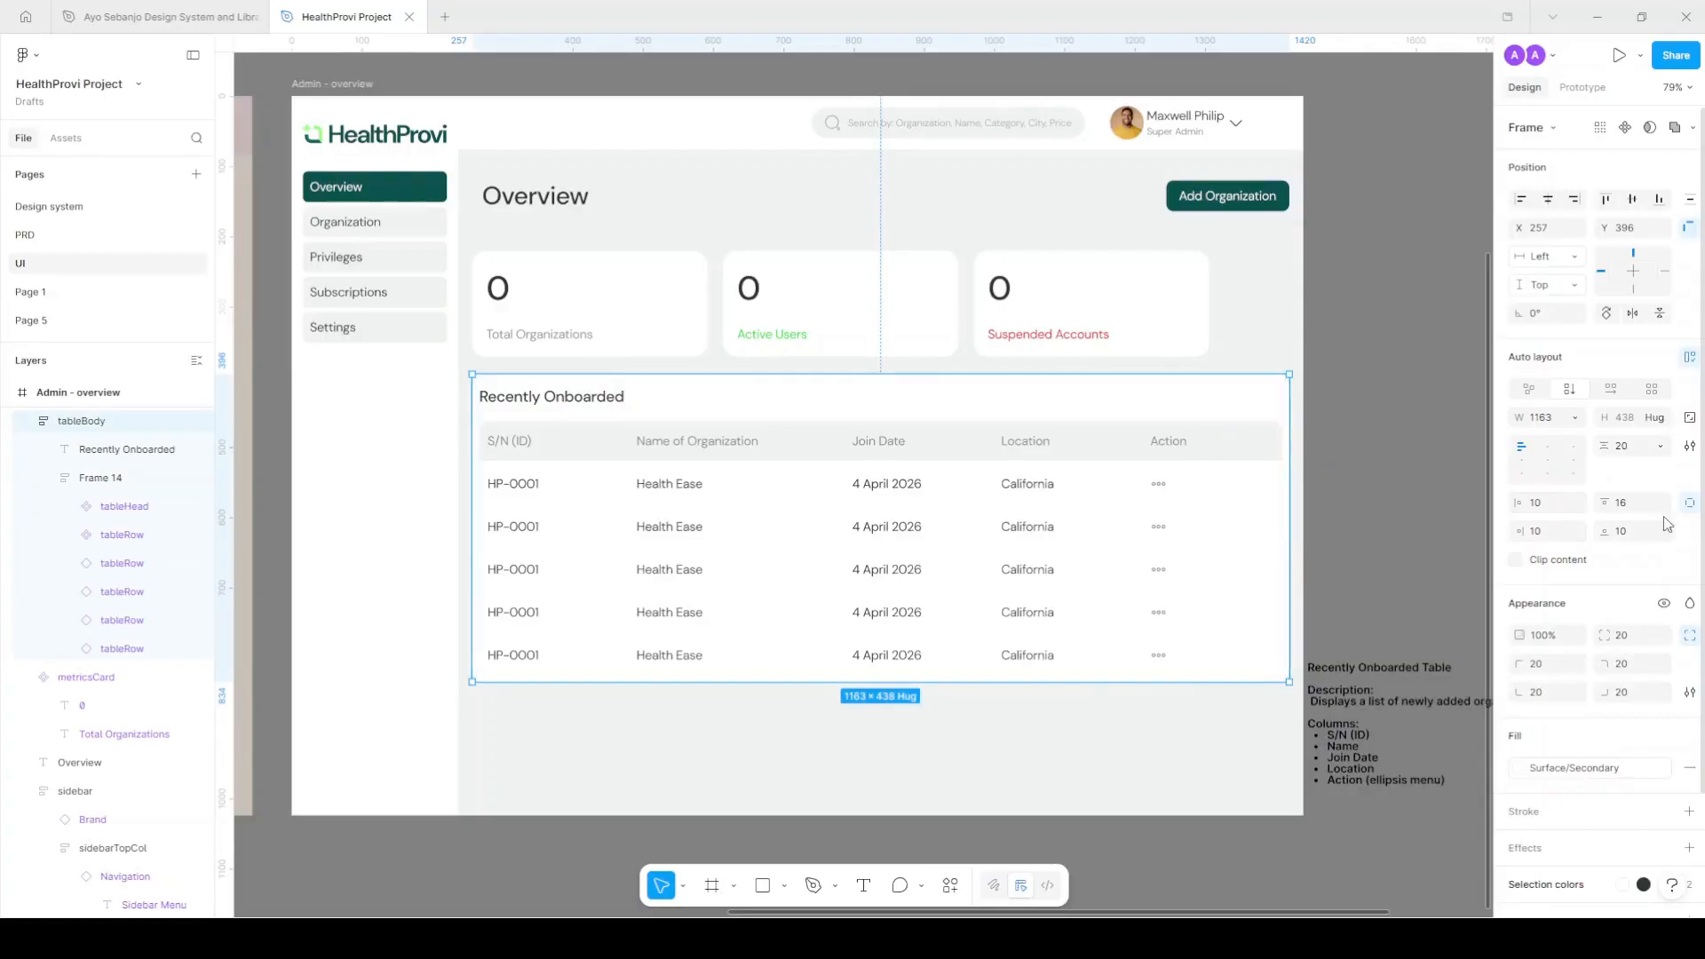
{"action": "left_click", "coordinate": [1689, 502]}
{"action": "left_click", "coordinate": [1554, 507]}
{"action": "type", "text": "16"}
{"action": "key", "text": "Return"}
{"action": "left_click", "coordinate": [1350, 452]}
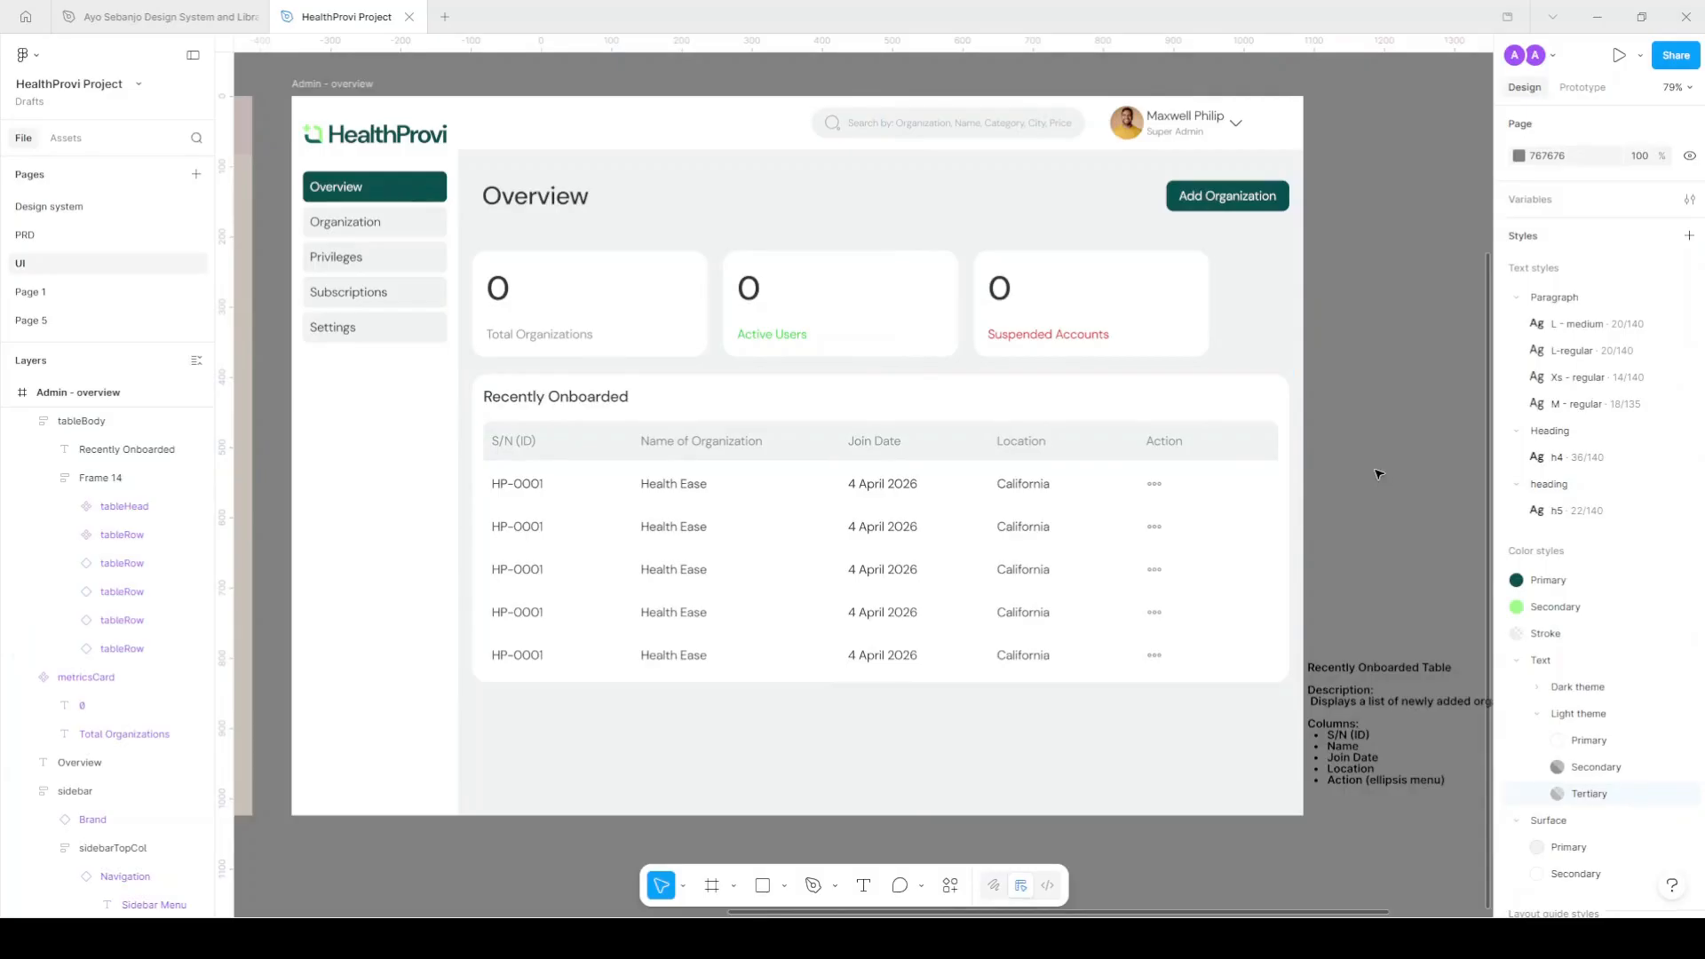
Duplicate the fourth row to add a sixth data row, then go to the PRD page.
{"action": "left_click", "coordinate": [1244, 401]}
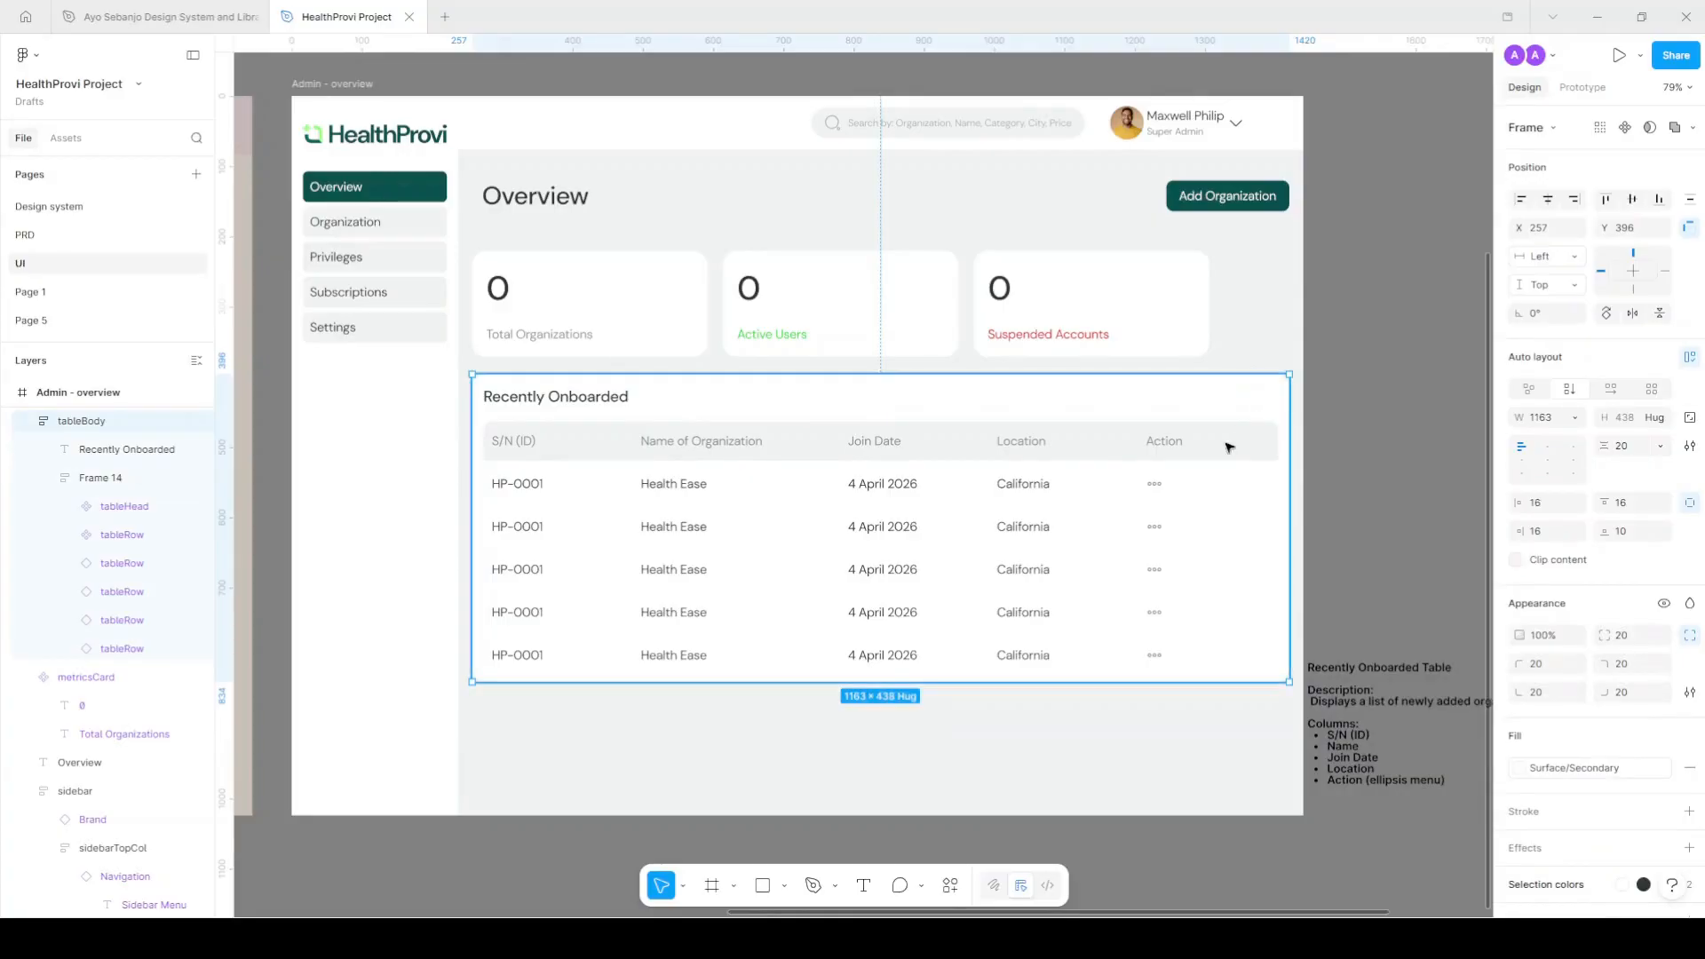
{"action": "left_click", "coordinate": [1136, 610]}
{"action": "key", "text": "ctrl+d"}
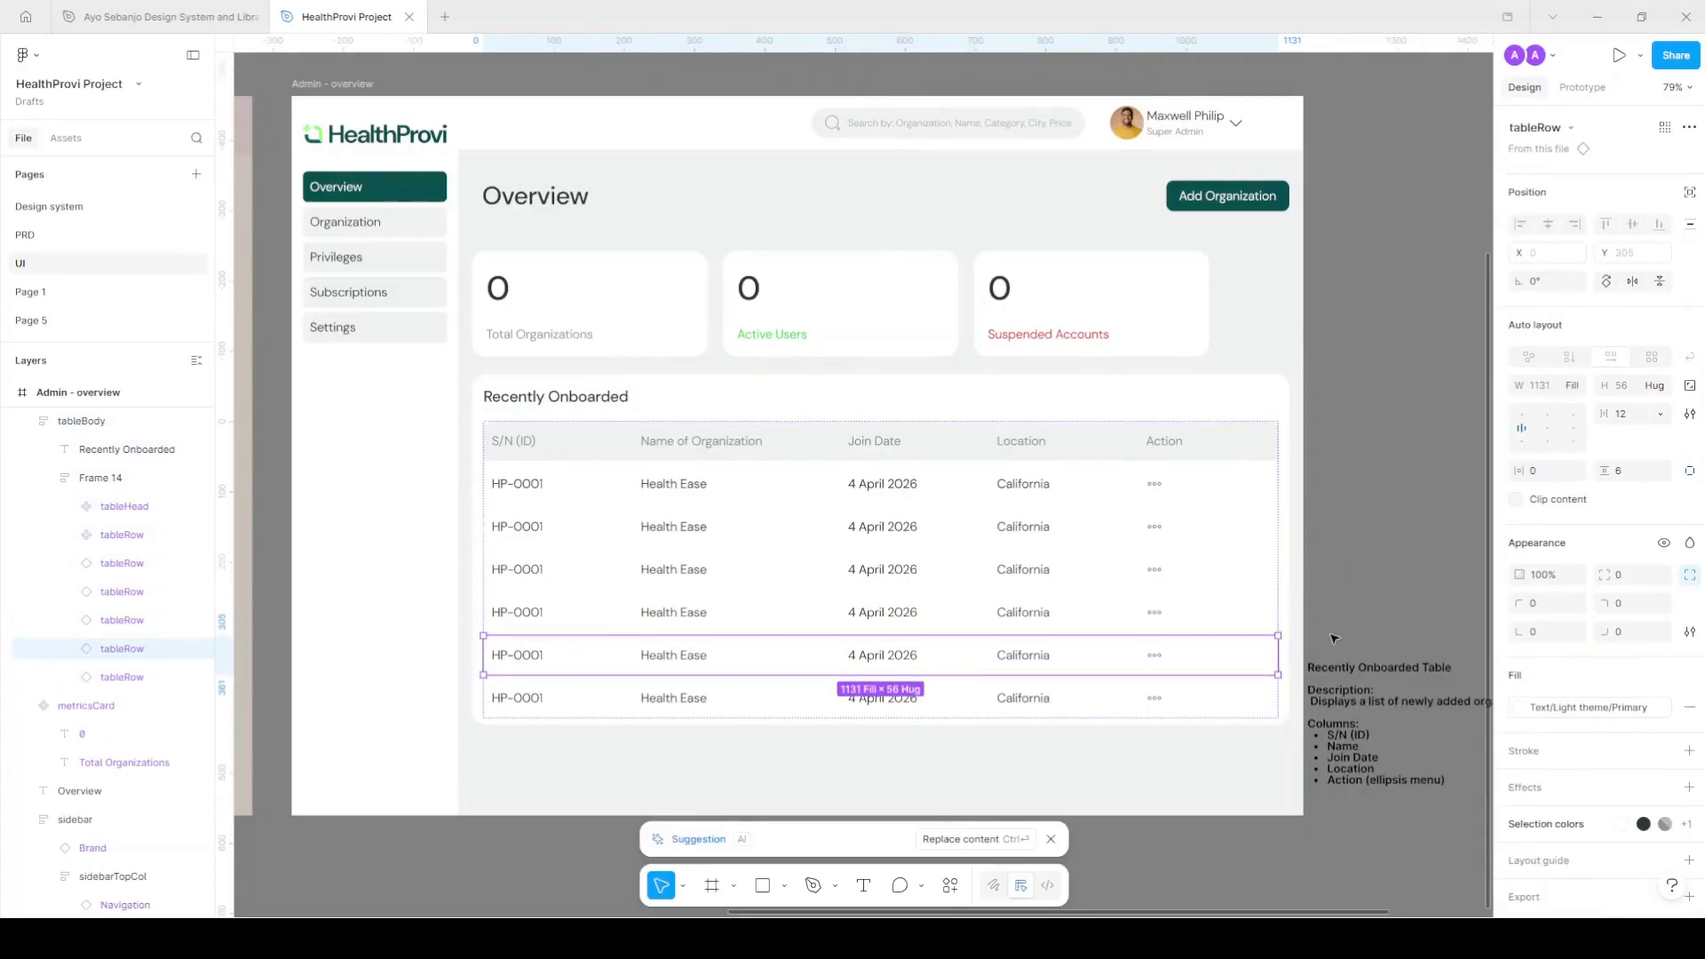
{"action": "left_click", "coordinate": [1381, 614]}
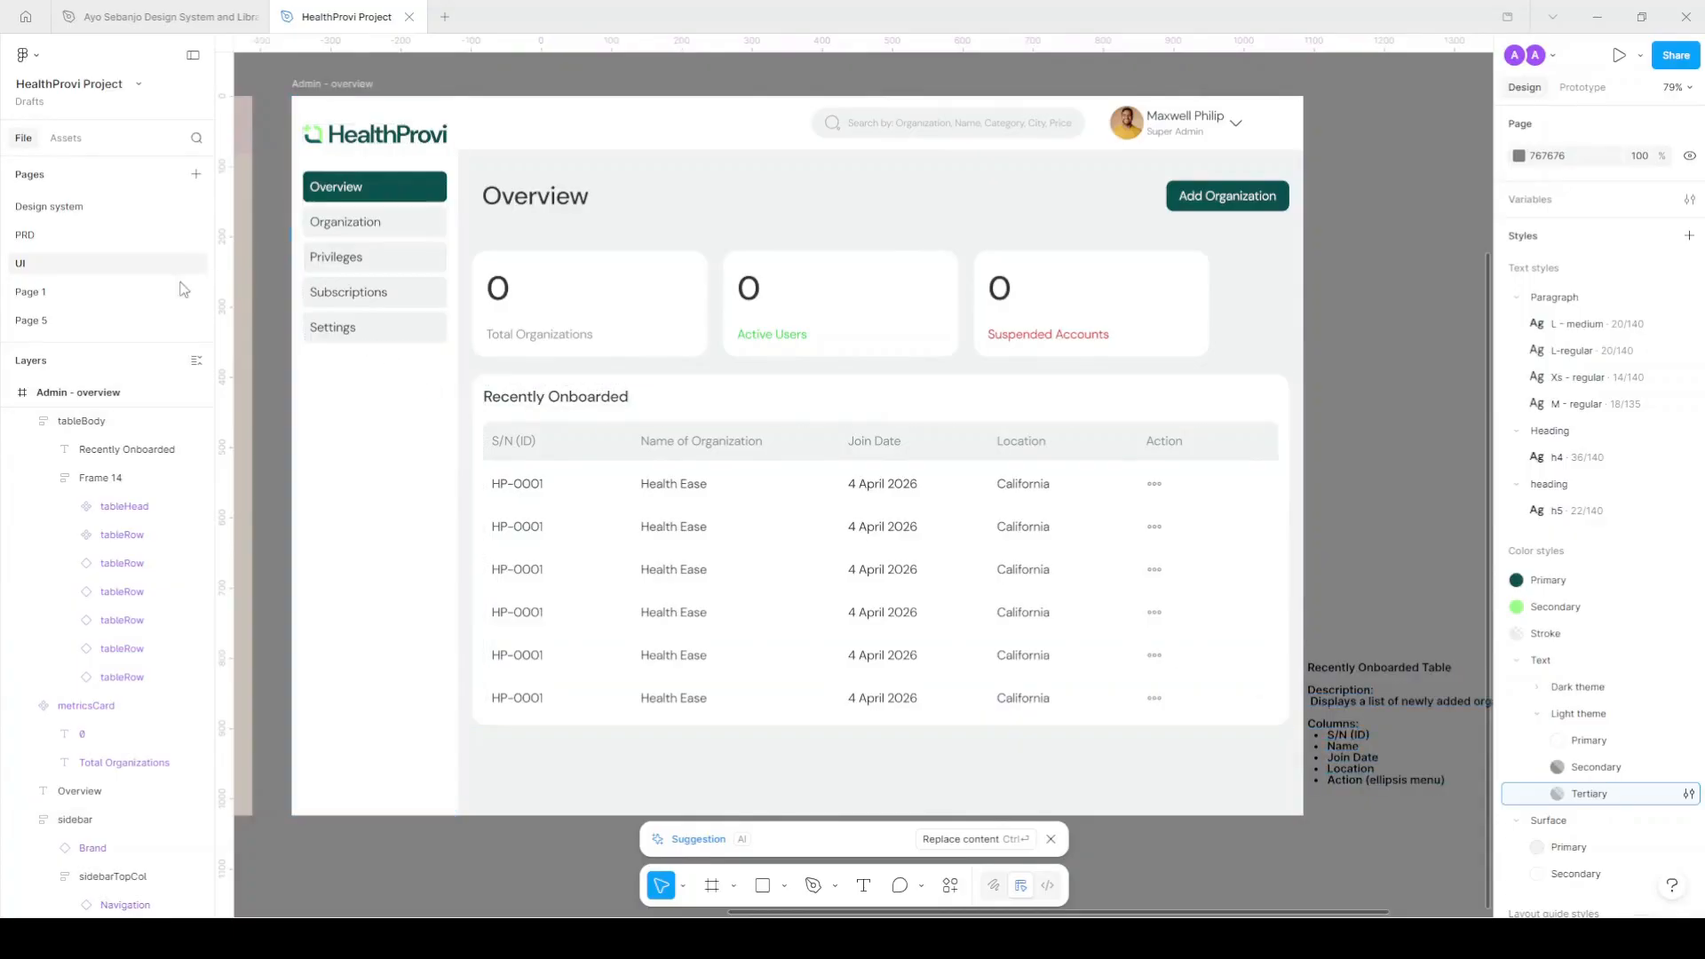
{"action": "left_click", "coordinate": [57, 240]}
Select the Recently Onboarded Table spec text on the PRD page and read through it.
{"action": "left_click", "coordinate": [1130, 343]}
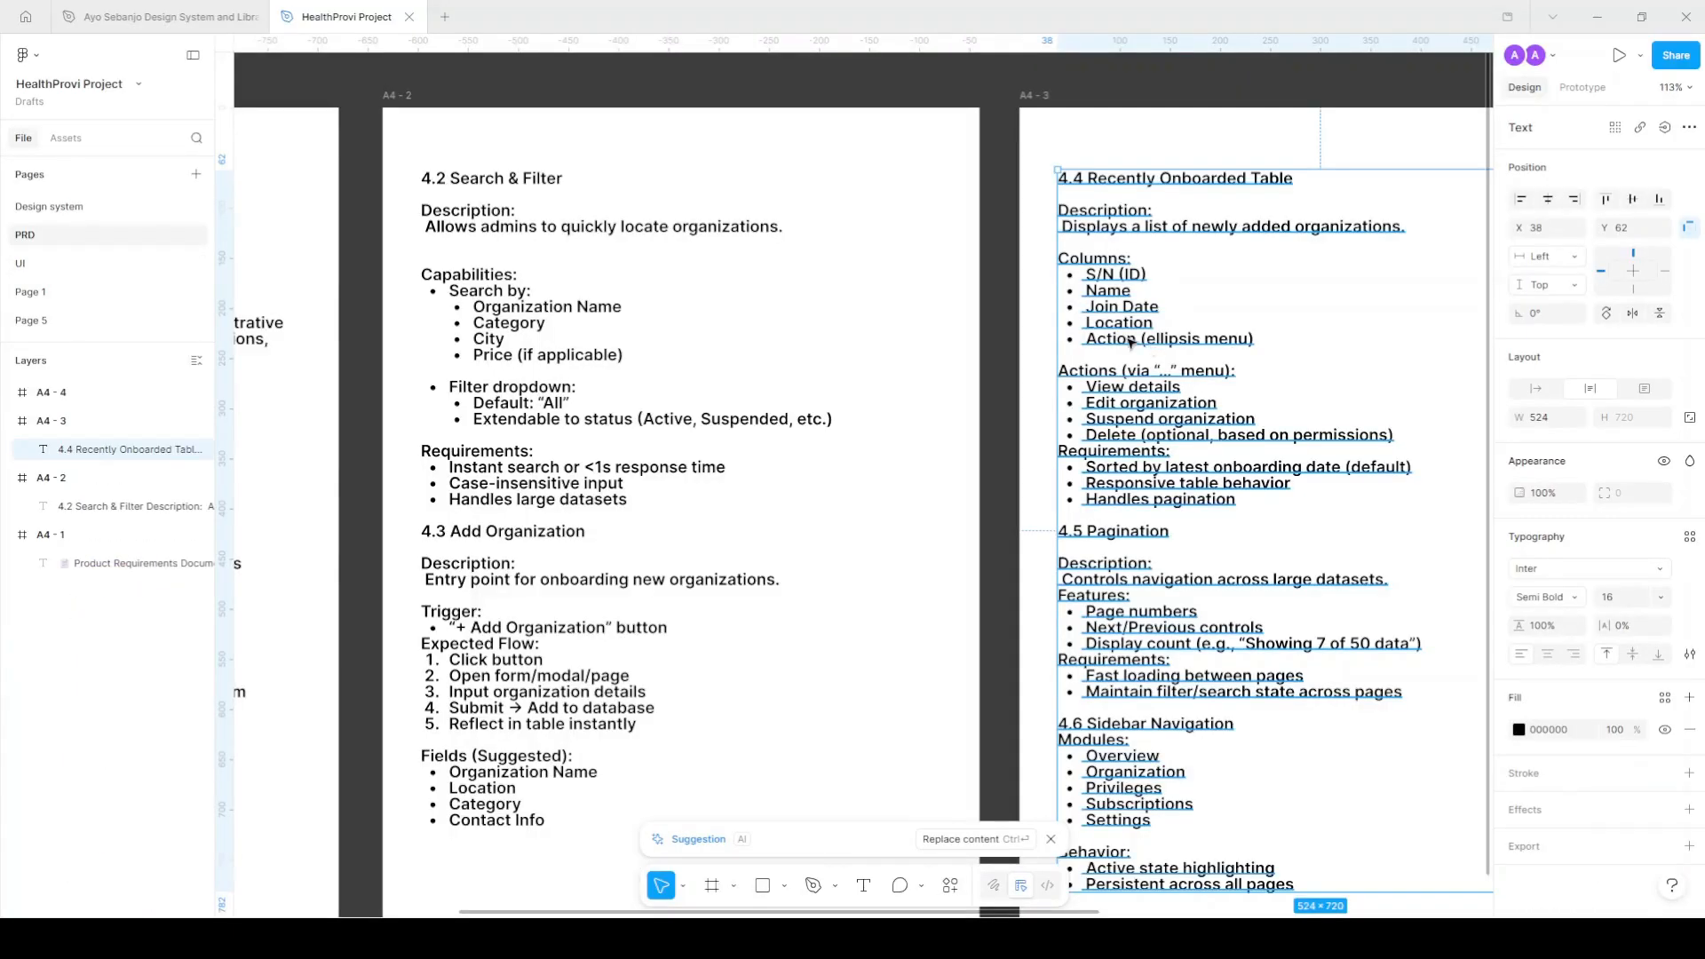
{"action": "scroll", "coordinate": [1130, 344], "scroll_direction": "up", "scroll_amount": 3}
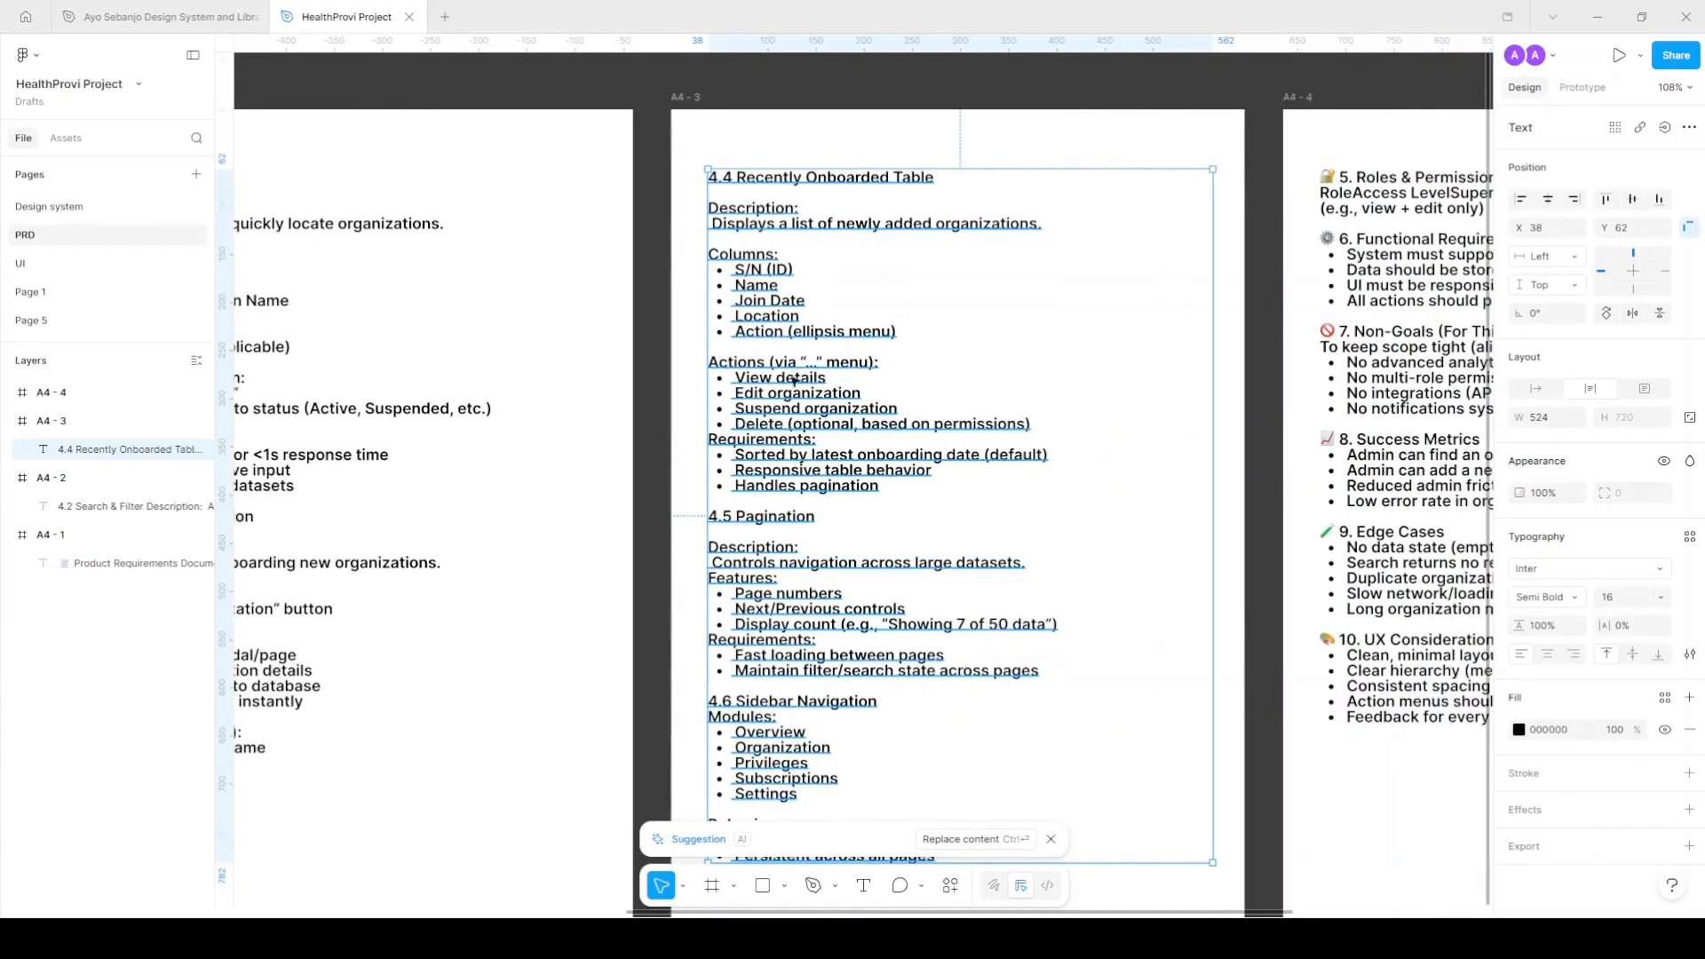
{"action": "scroll", "coordinate": [845, 309], "scroll_direction": "up", "scroll_amount": 3}
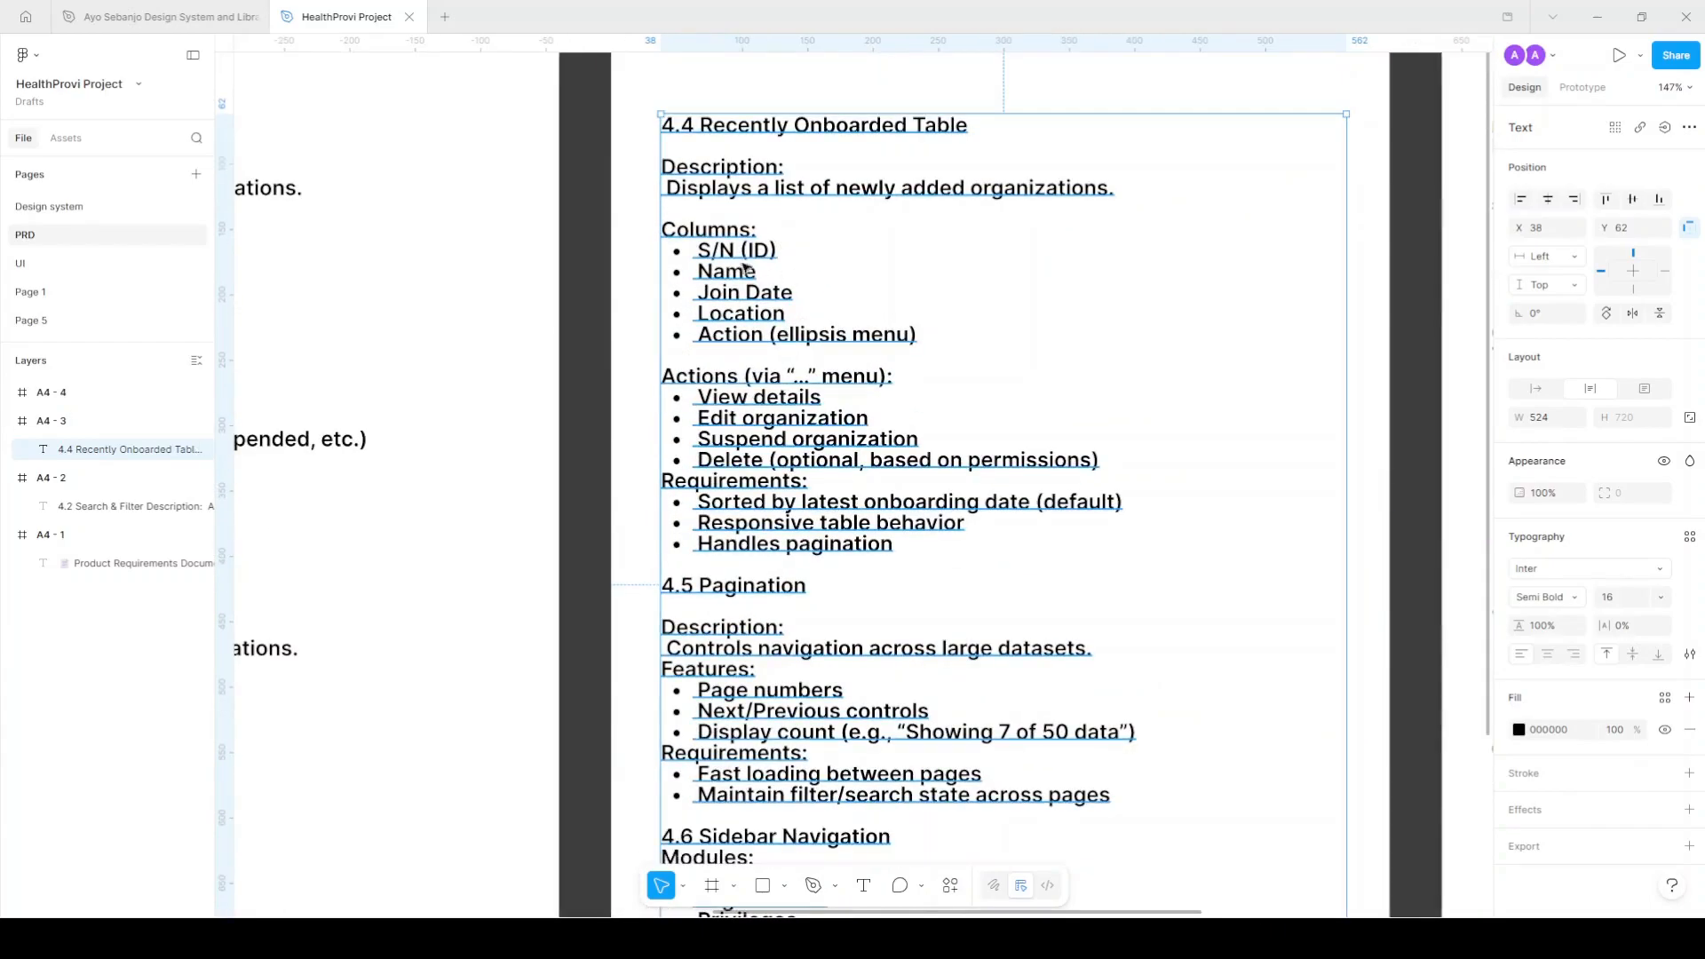
{"action": "scroll", "coordinate": [750, 438], "scroll_direction": "right", "scroll_amount": 1}
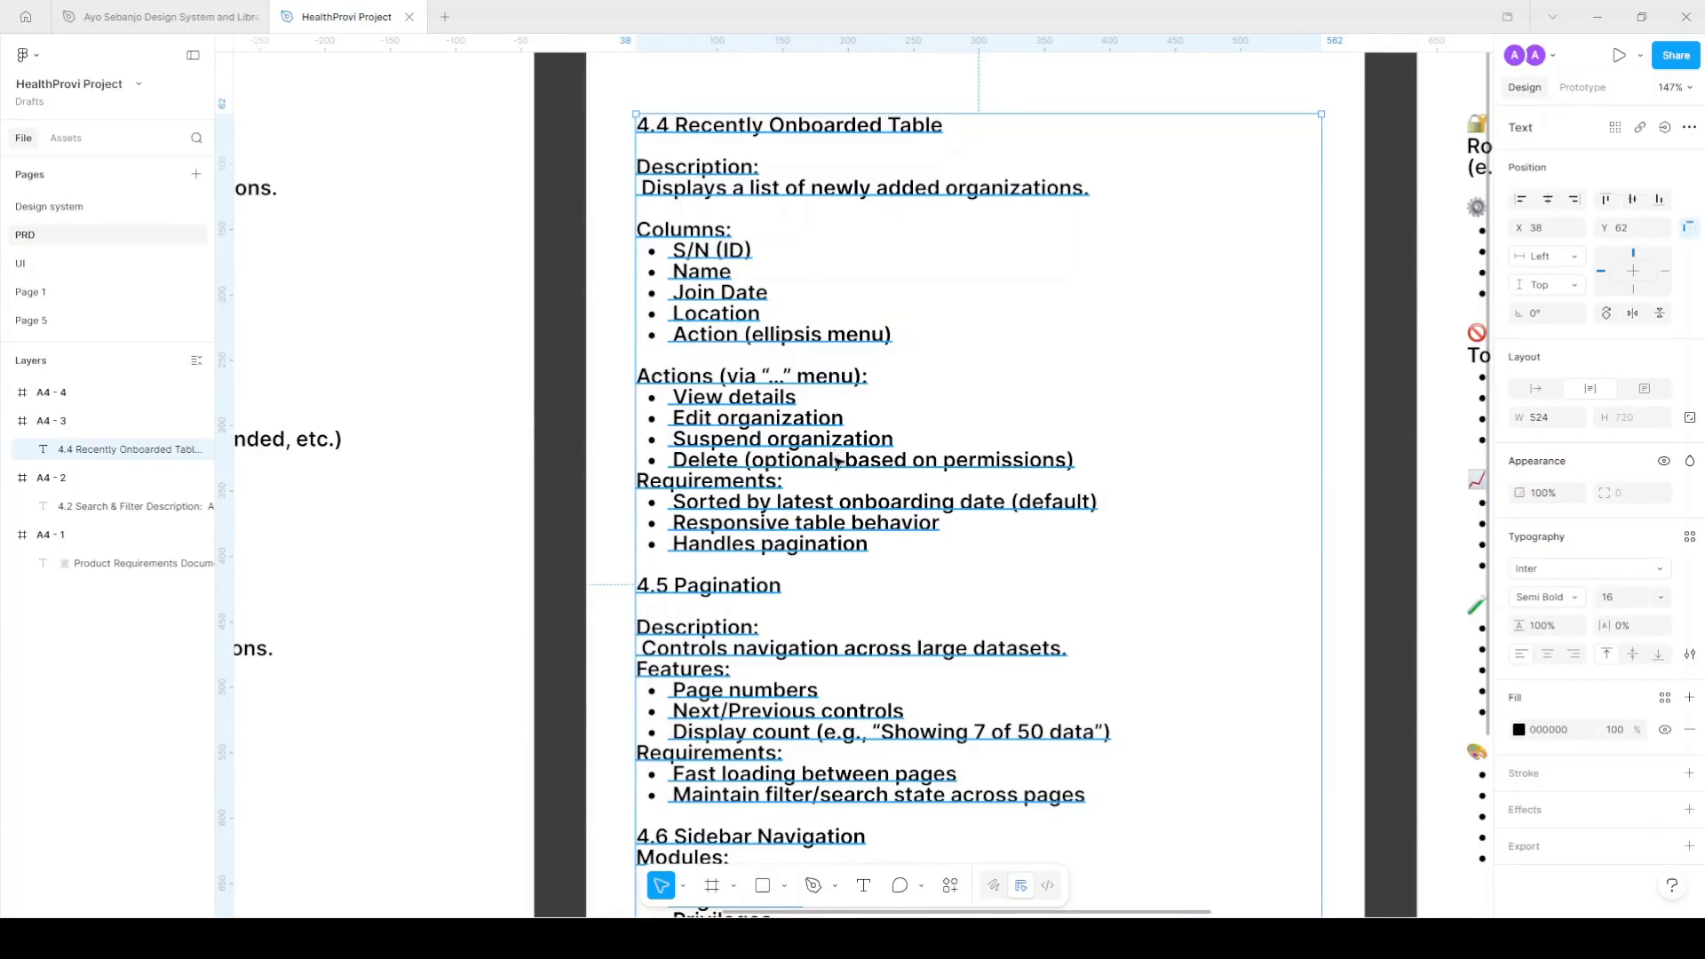
{"action": "scroll", "coordinate": [837, 464], "scroll_direction": "down", "scroll_amount": 4}
{"action": "scroll", "coordinate": [746, 542], "scroll_direction": "down", "scroll_amount": 1}
{"action": "scroll", "coordinate": [742, 542], "scroll_direction": "right", "scroll_amount": 1}
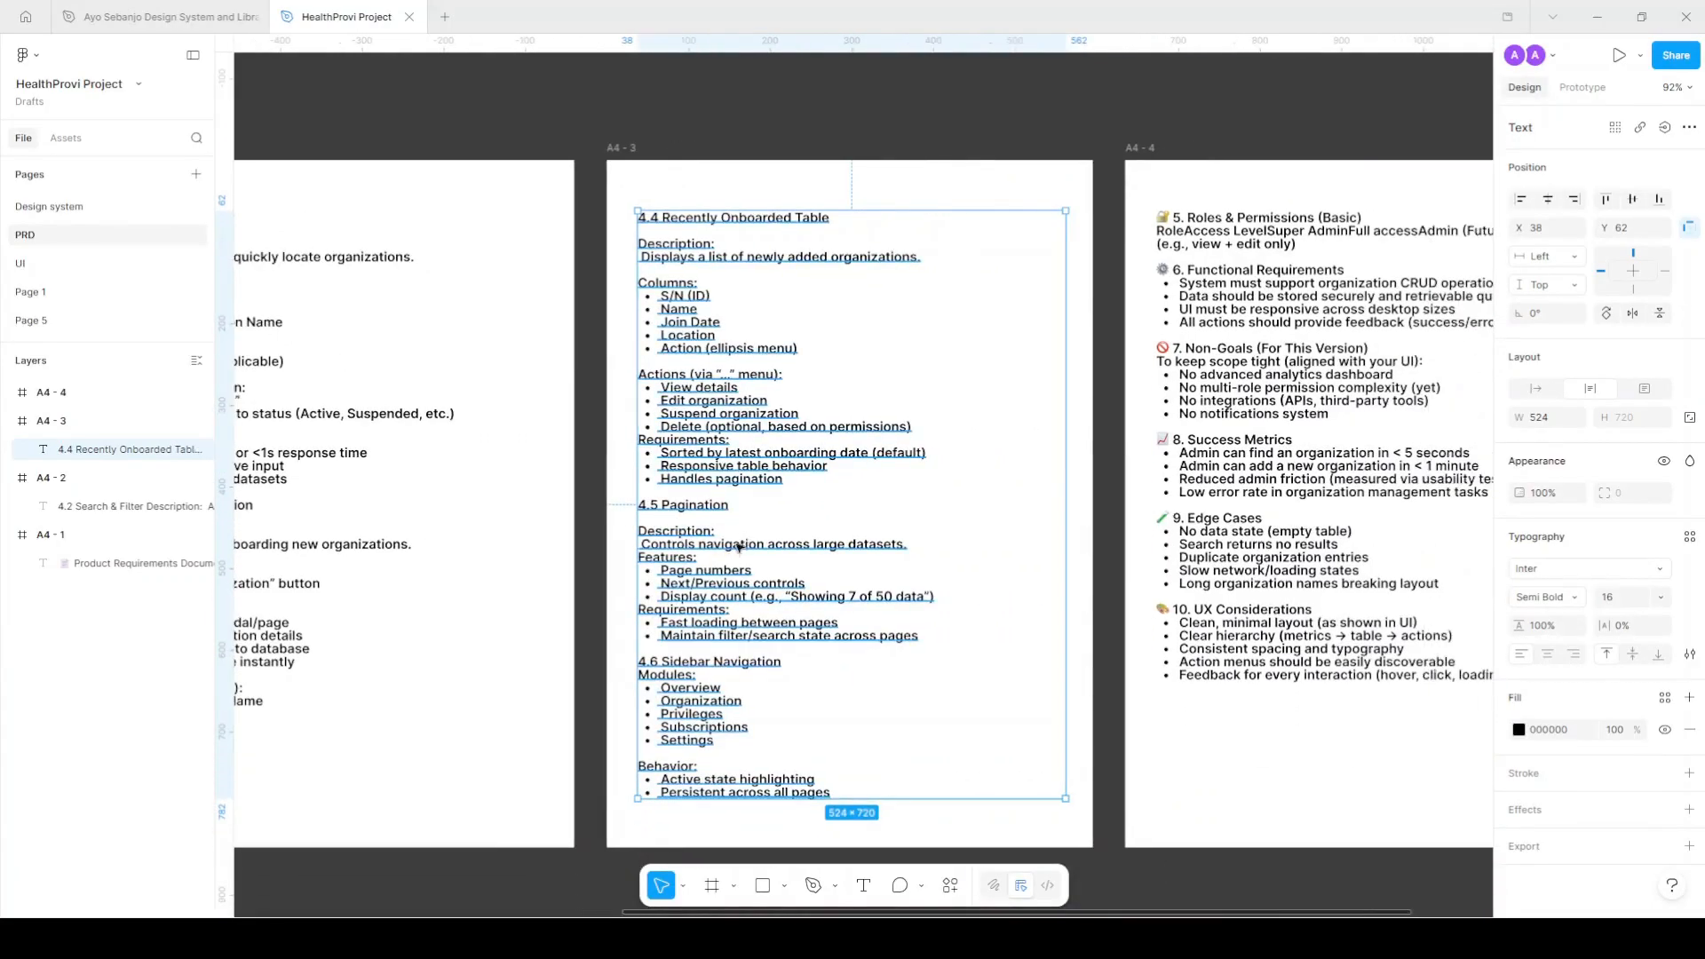
{"action": "scroll", "coordinate": [742, 543], "scroll_direction": "down", "scroll_amount": 1}
{"action": "scroll", "coordinate": [711, 560], "scroll_direction": "up", "scroll_amount": 3, "text": "ctrl"}
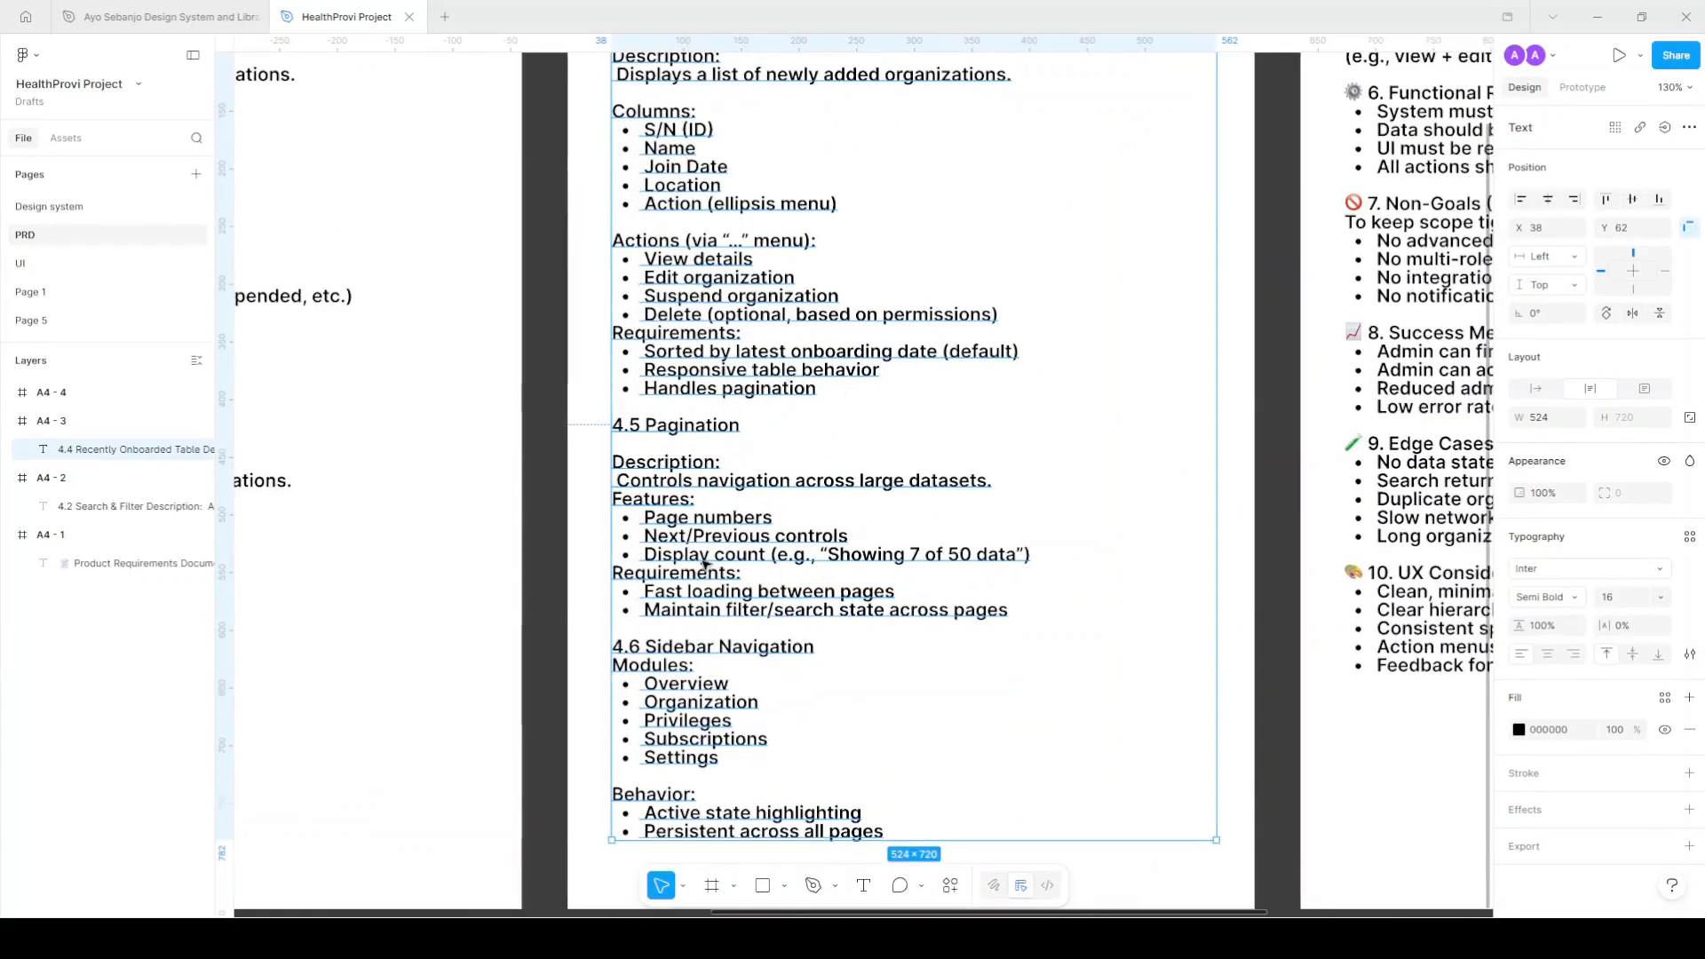
Select the 4.5 Pagination section in the spec text and return to the UI page.
{"action": "key", "text": "Return"}
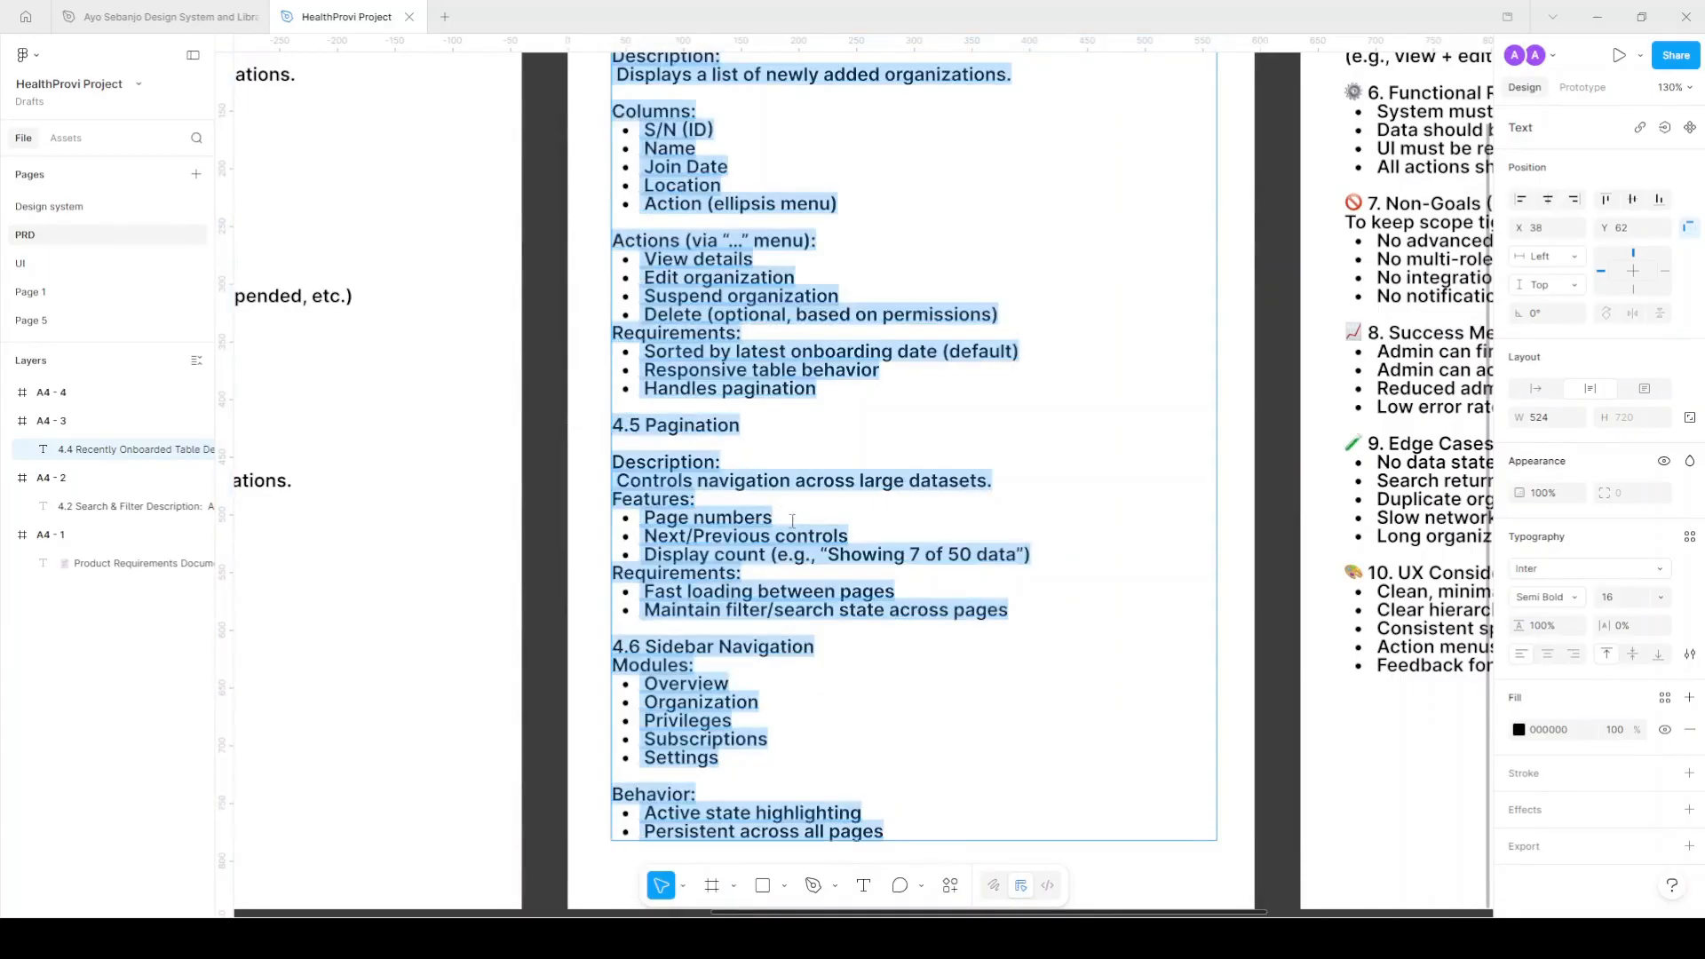
{"action": "left_click", "coordinate": [806, 567]}
{"action": "left_click_drag", "start_coordinate": [1043, 619], "coordinate": [619, 425]}
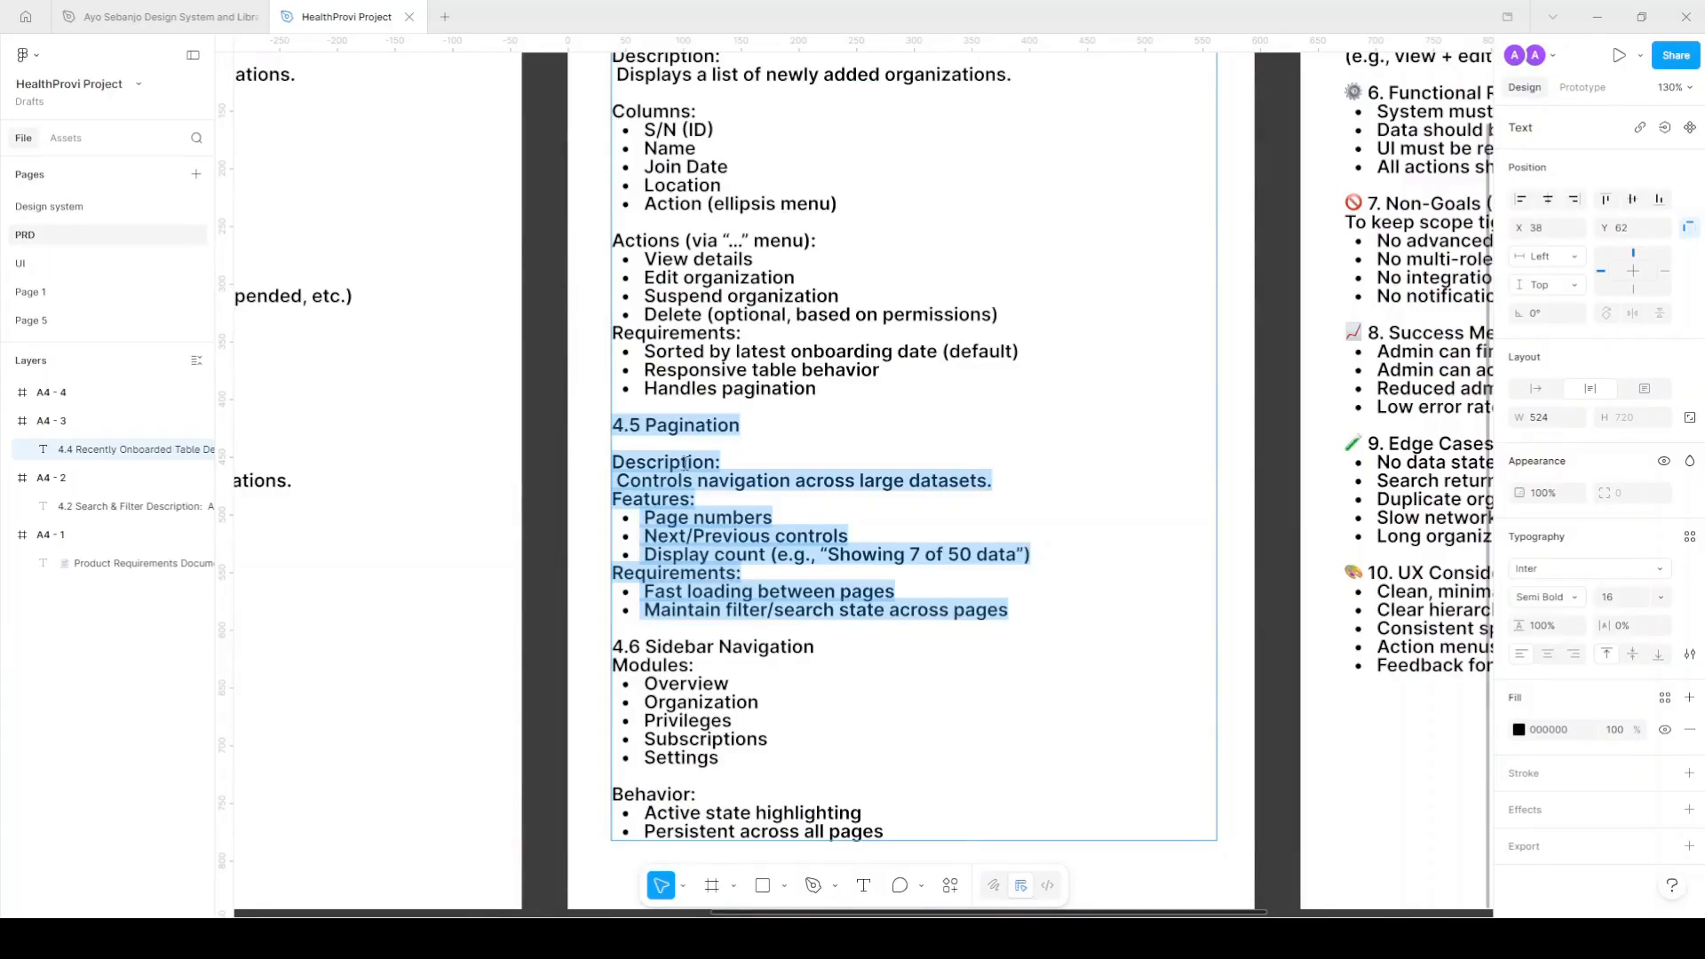
{"action": "scroll", "coordinate": [687, 462], "scroll_direction": "down", "scroll_amount": 3}
{"action": "left_click", "coordinate": [36, 263]}
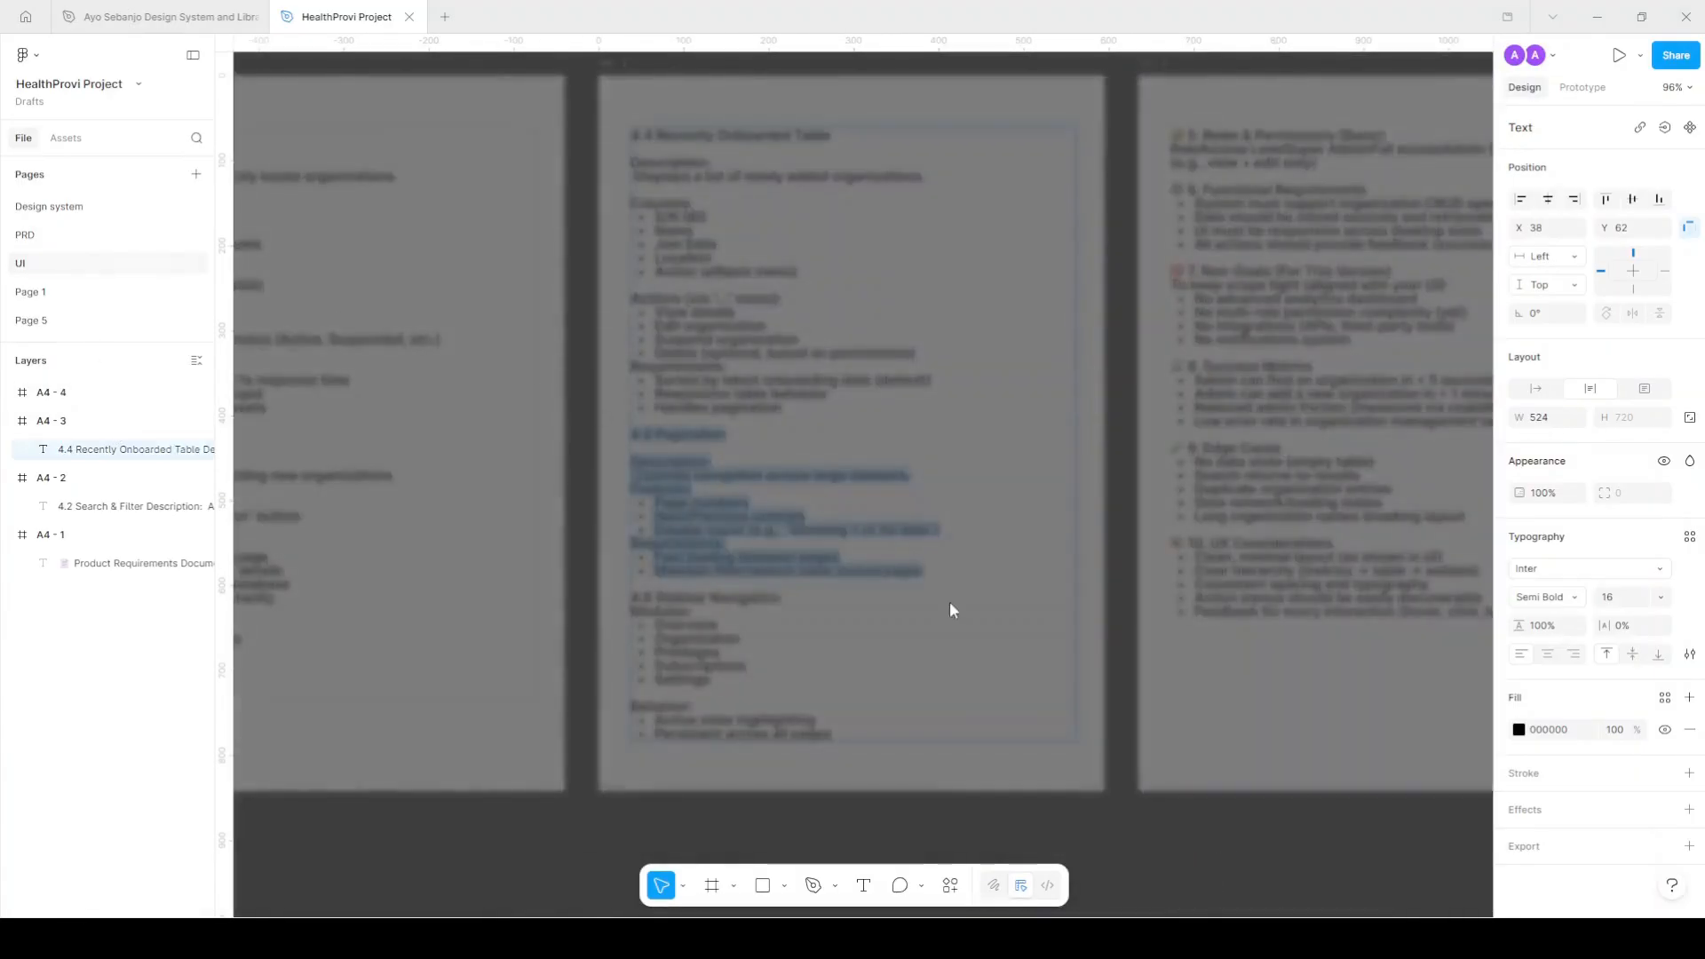
Paste the pagination notes and move them below the dashboard frame.
{"action": "scroll", "coordinate": [1181, 711], "scroll_direction": "down", "scroll_amount": 5}
{"action": "key", "text": "ctrl+v"}
{"action": "scroll", "coordinate": [975, 647], "scroll_direction": "up", "scroll_amount": 3}
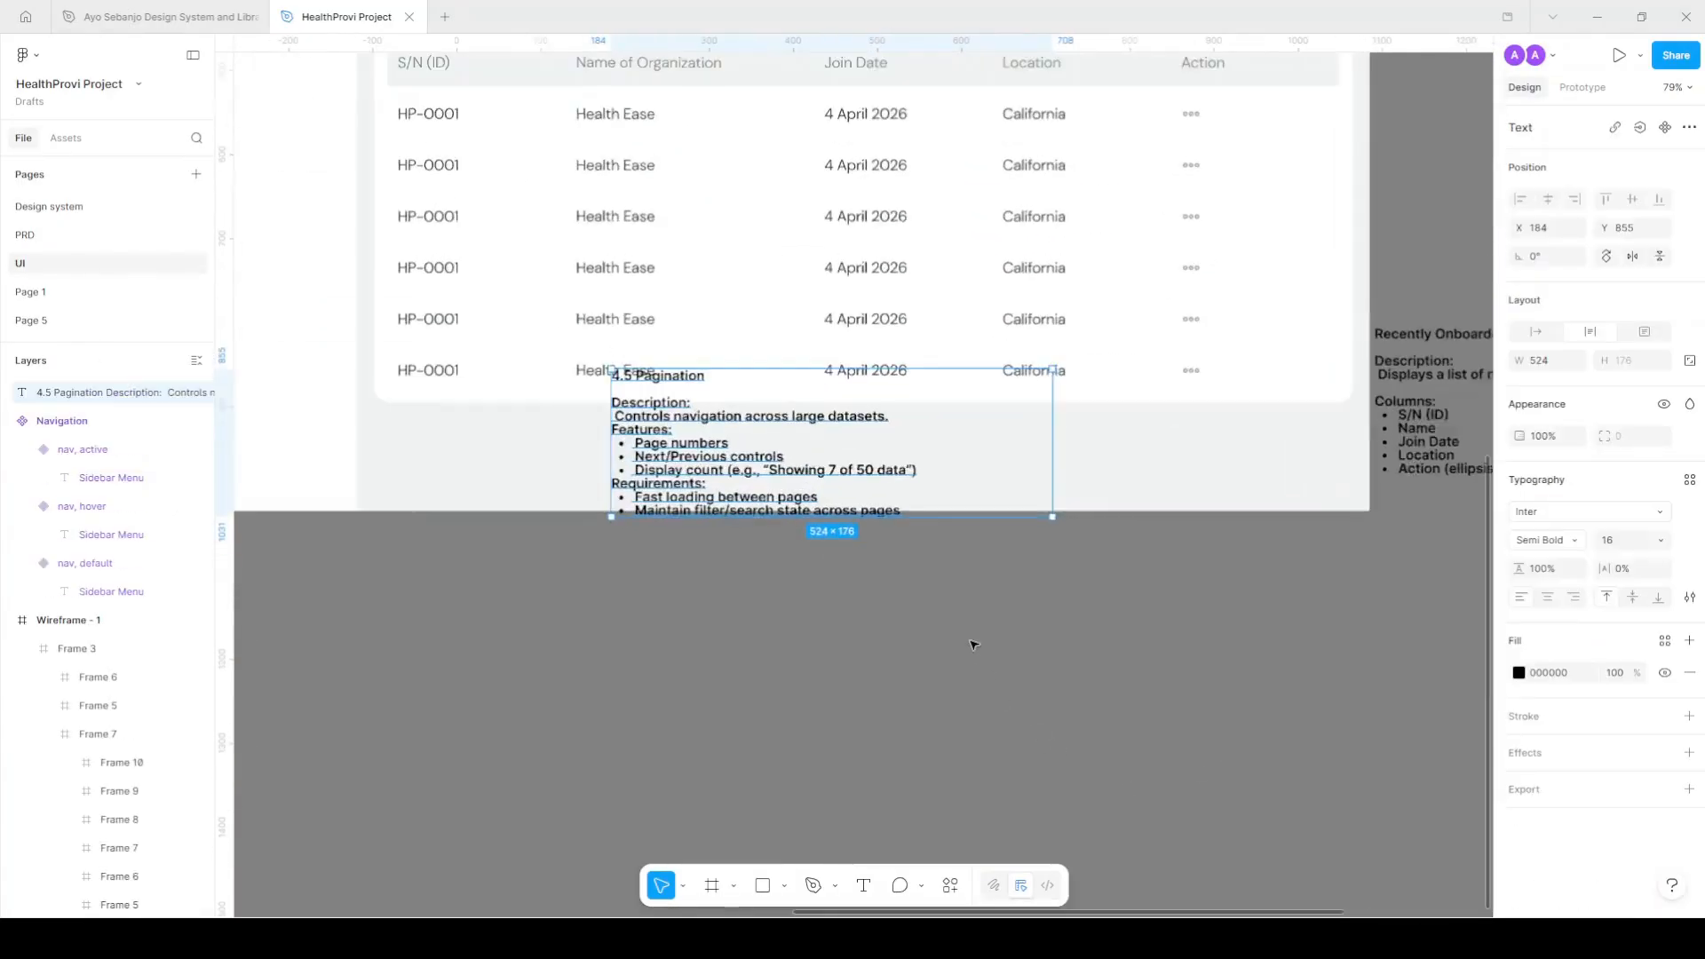
{"action": "left_click_drag", "start_coordinate": [728, 422], "coordinate": [710, 632]}
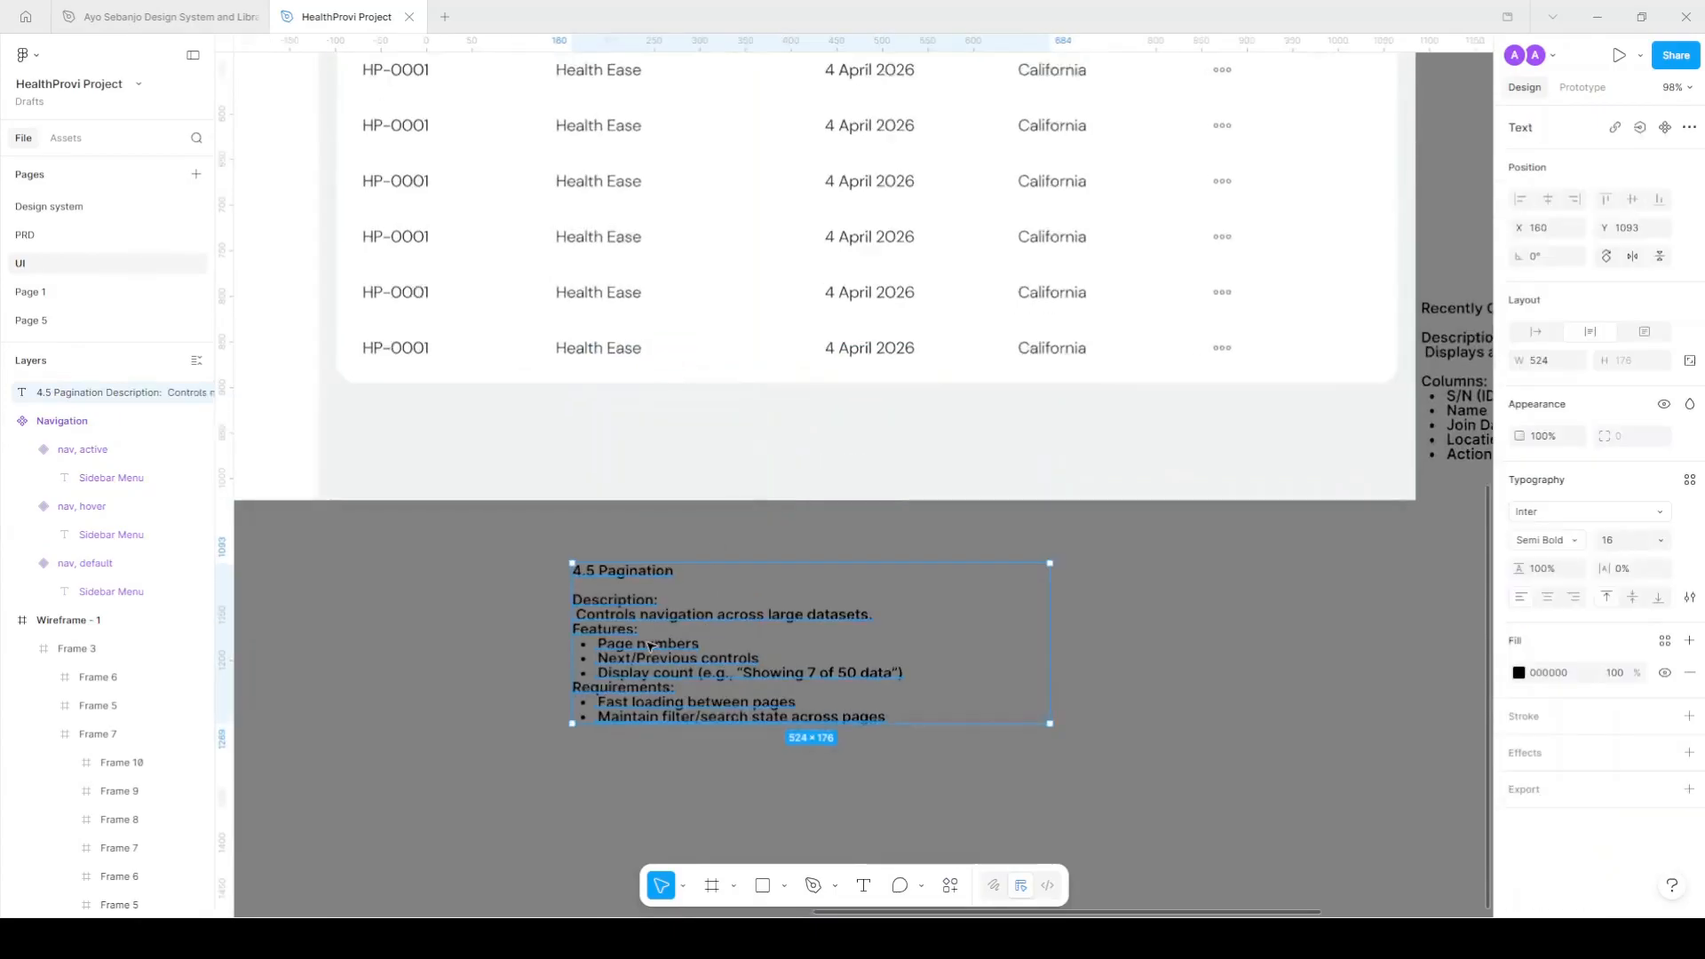
{"action": "scroll", "coordinate": [711, 632], "scroll_direction": "up", "scroll_amount": 2}
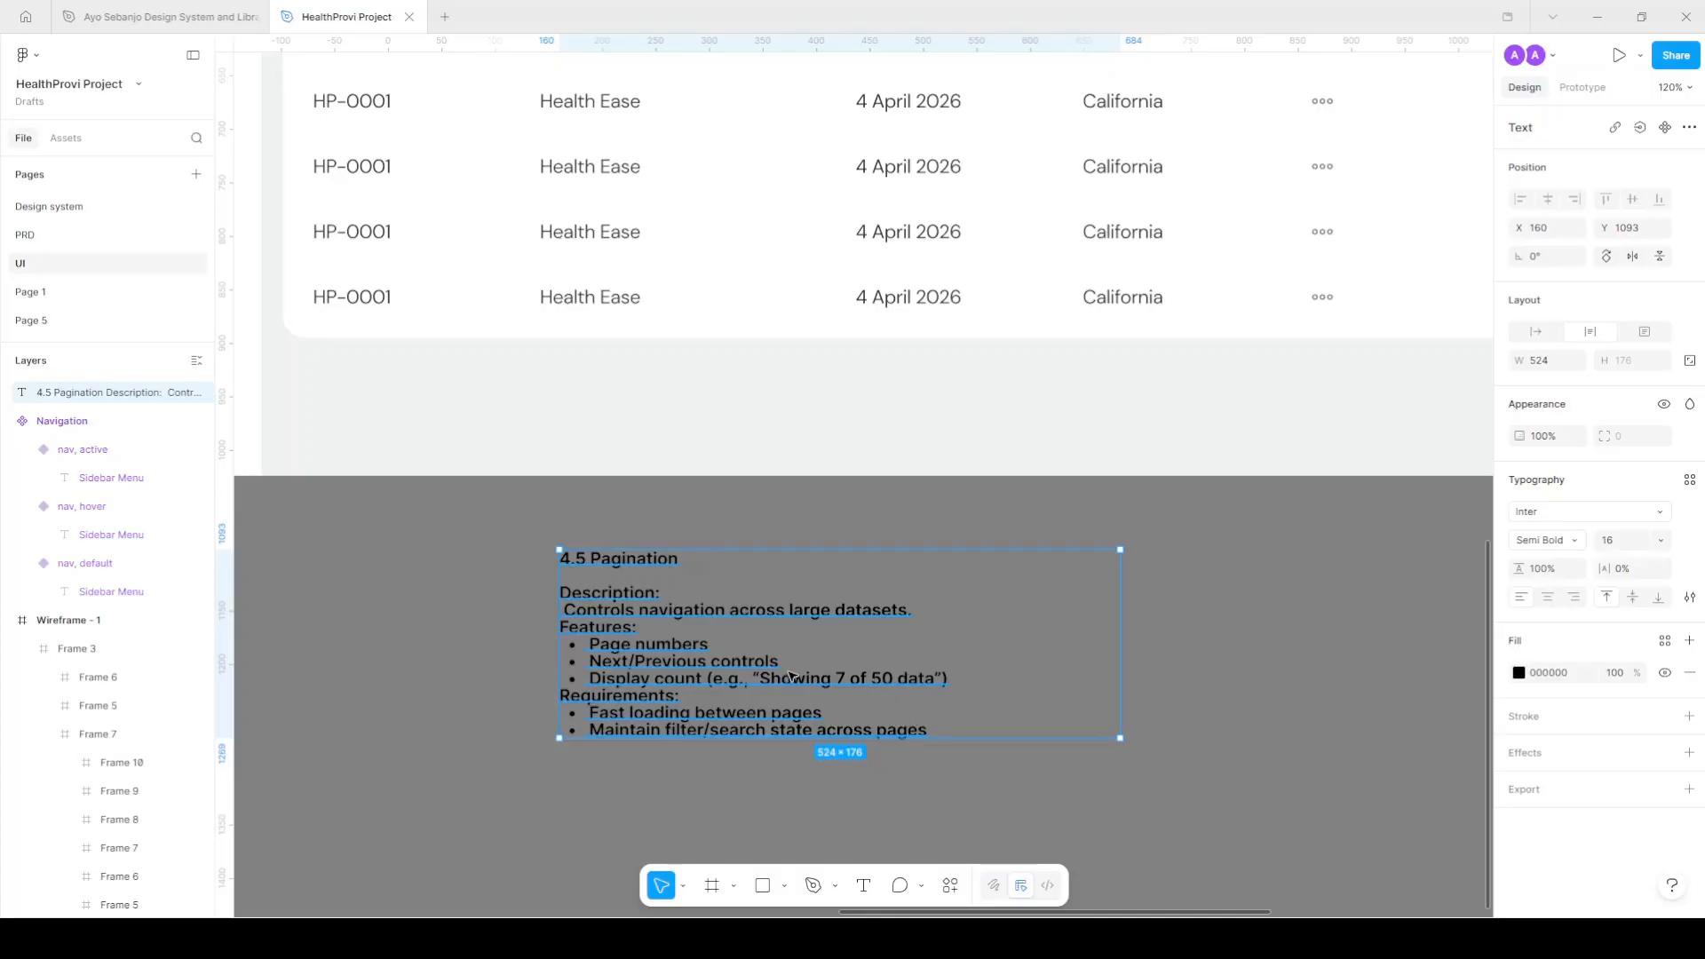
Copy the 'Showing 7 of 50 data' line into its own text layer under the table.
{"action": "double_click", "coordinate": [942, 677]}
{"action": "left_click_drag", "start_coordinate": [924, 678], "coordinate": [760, 664]}
{"action": "key", "text": "ctrl+c"}
{"action": "key", "text": "Escape"}
{"action": "key", "text": "ctrl+v"}
{"action": "left_click_drag", "start_coordinate": [719, 564], "coordinate": [673, 376]}
Remove the caption's bullet, style it Xs - regular, hug its text, and align it under the table.
{"action": "double_click", "coordinate": [600, 380]}
{"action": "left_click", "coordinate": [541, 373]}
{"action": "key", "text": "BackSpace"}
{"action": "key", "text": "Escape"}
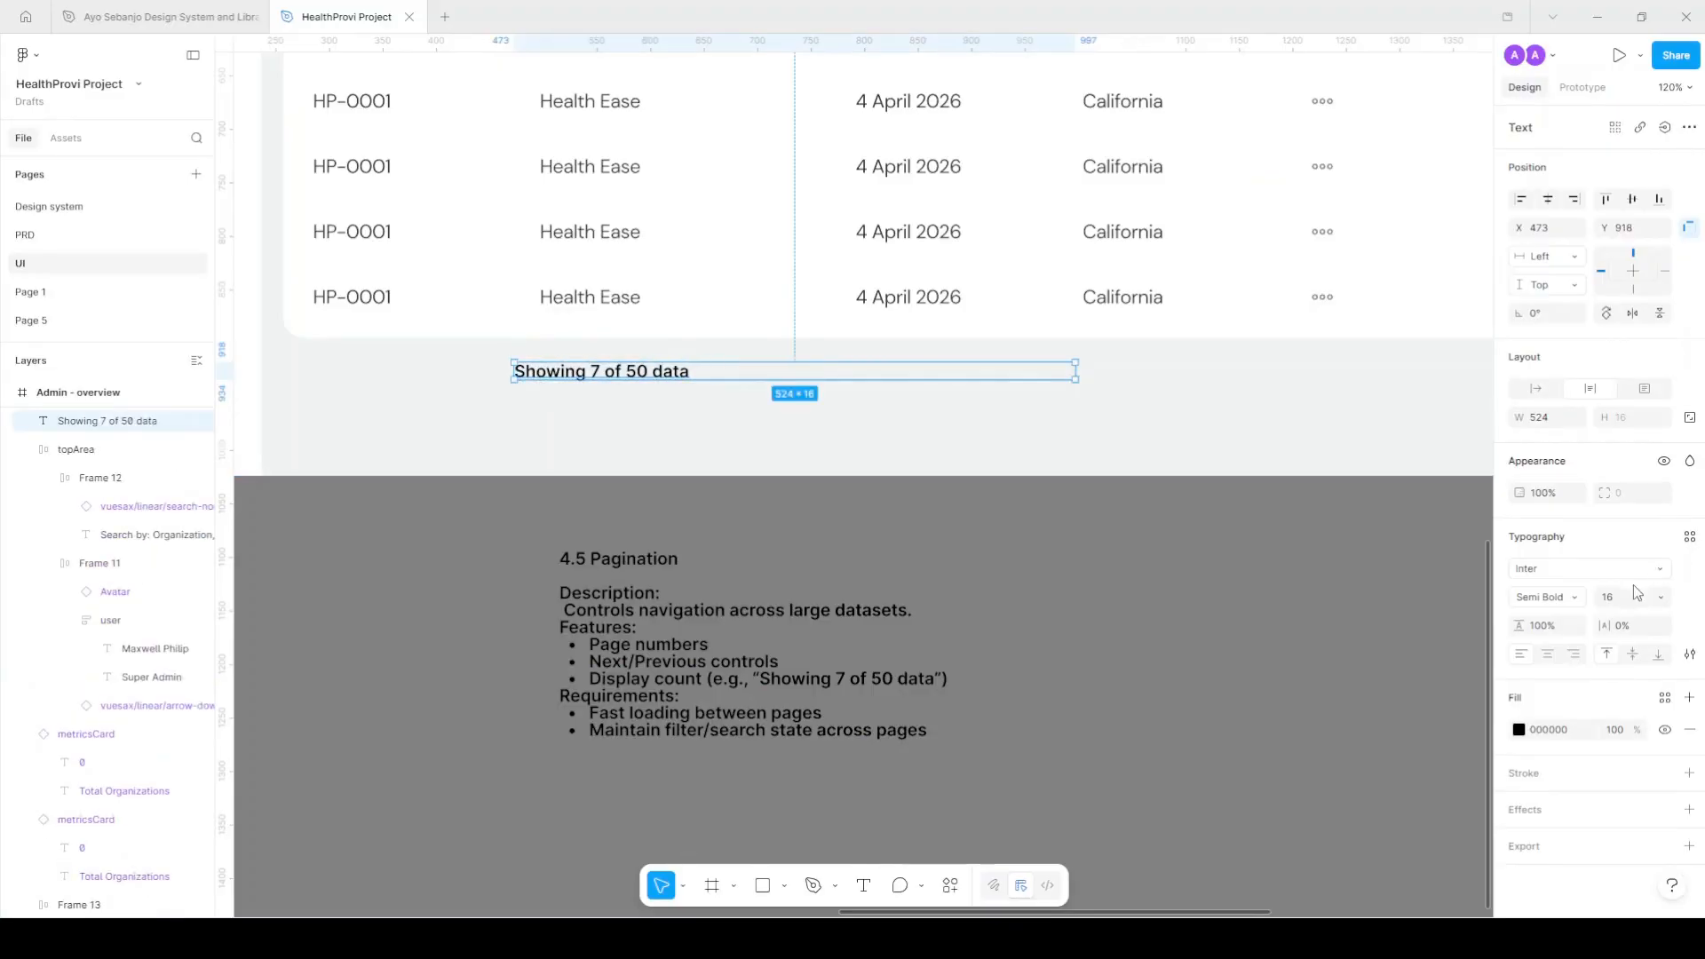
{"action": "left_click", "coordinate": [1689, 536]}
{"action": "left_click", "coordinate": [1372, 698]}
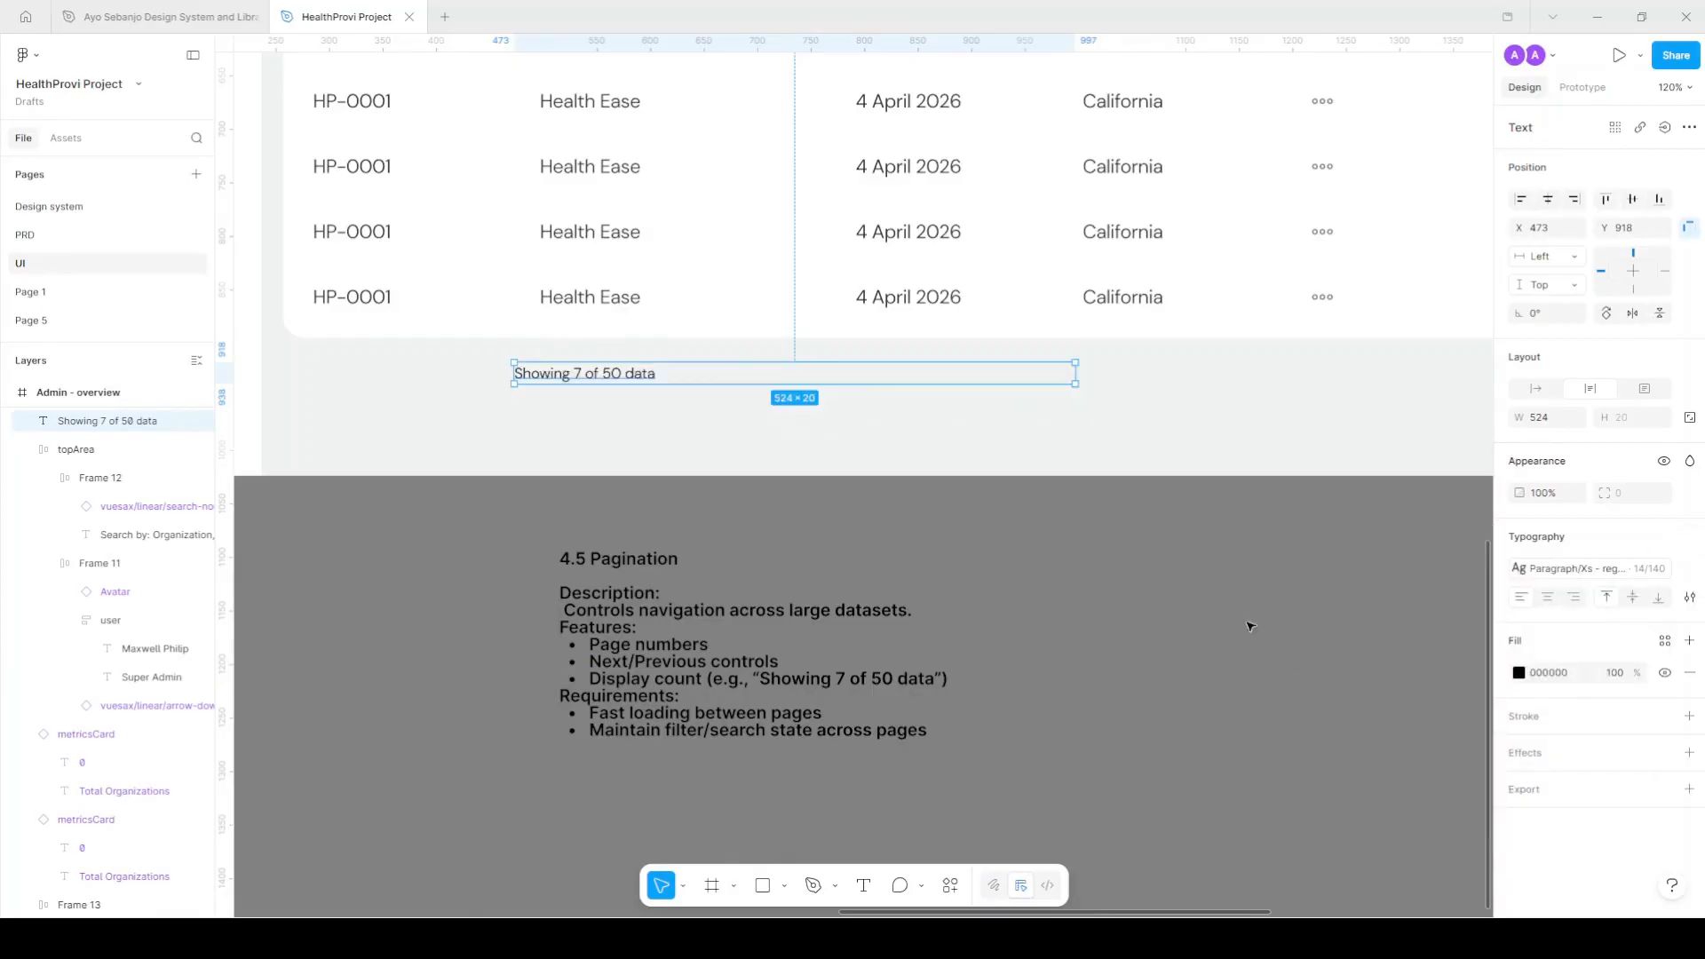
{"action": "double_click", "coordinate": [1079, 373]}
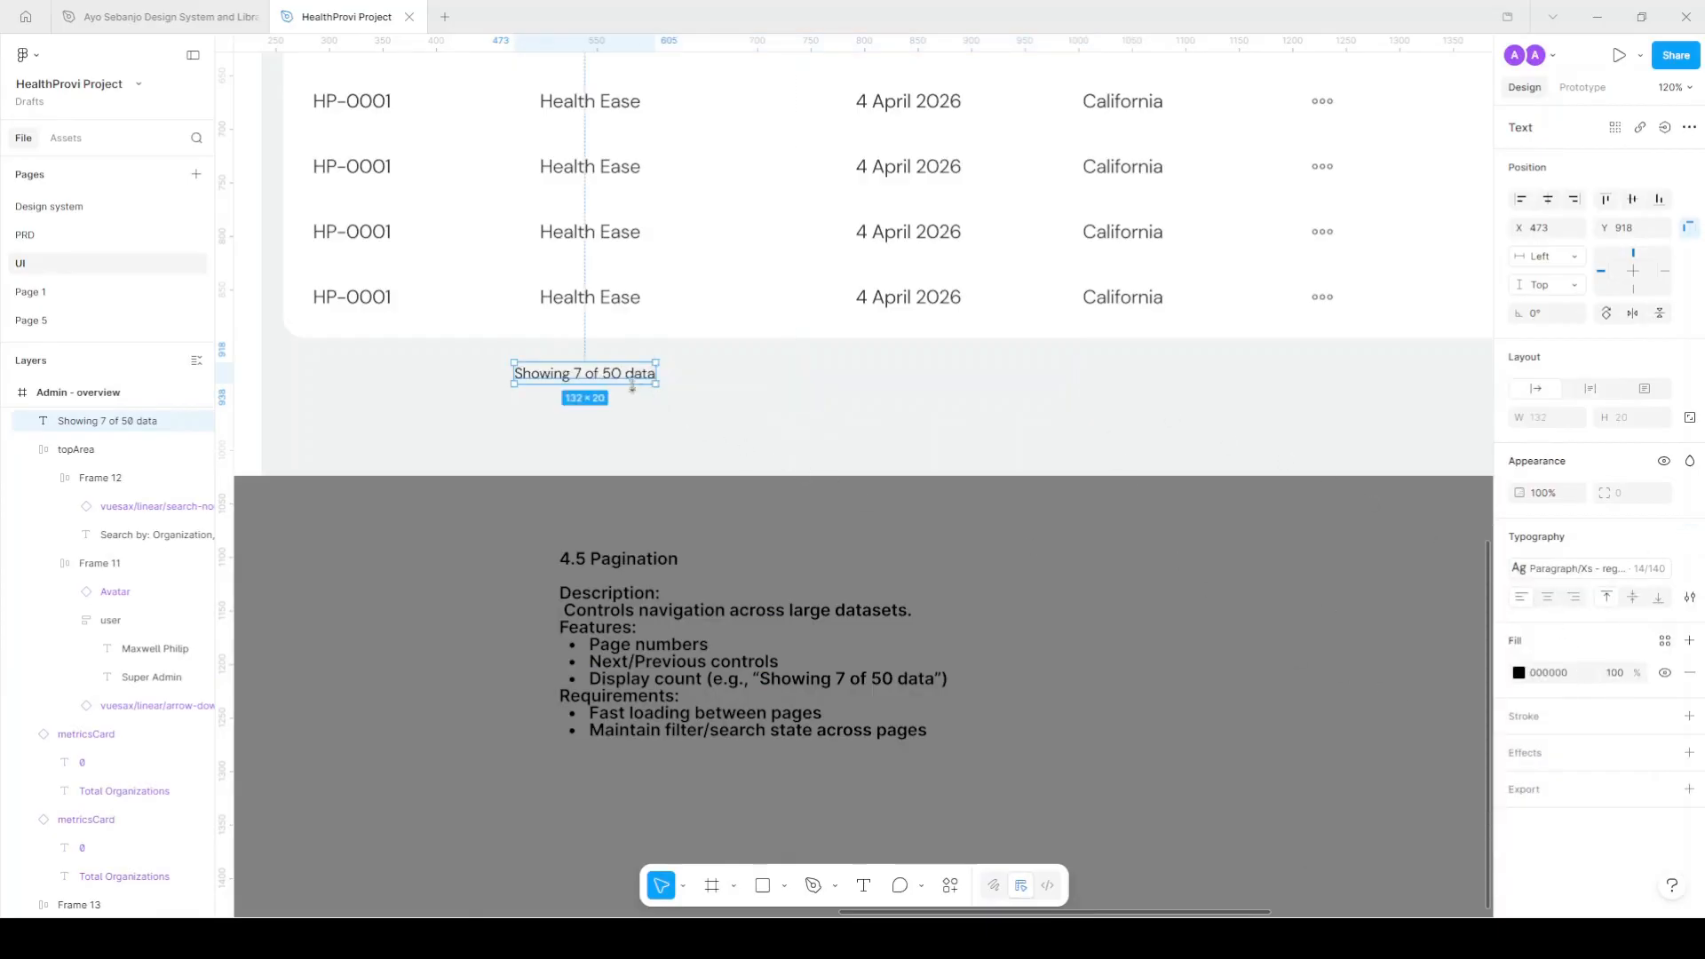
{"action": "left_click_drag", "start_coordinate": [625, 377], "coordinate": [611, 389]}
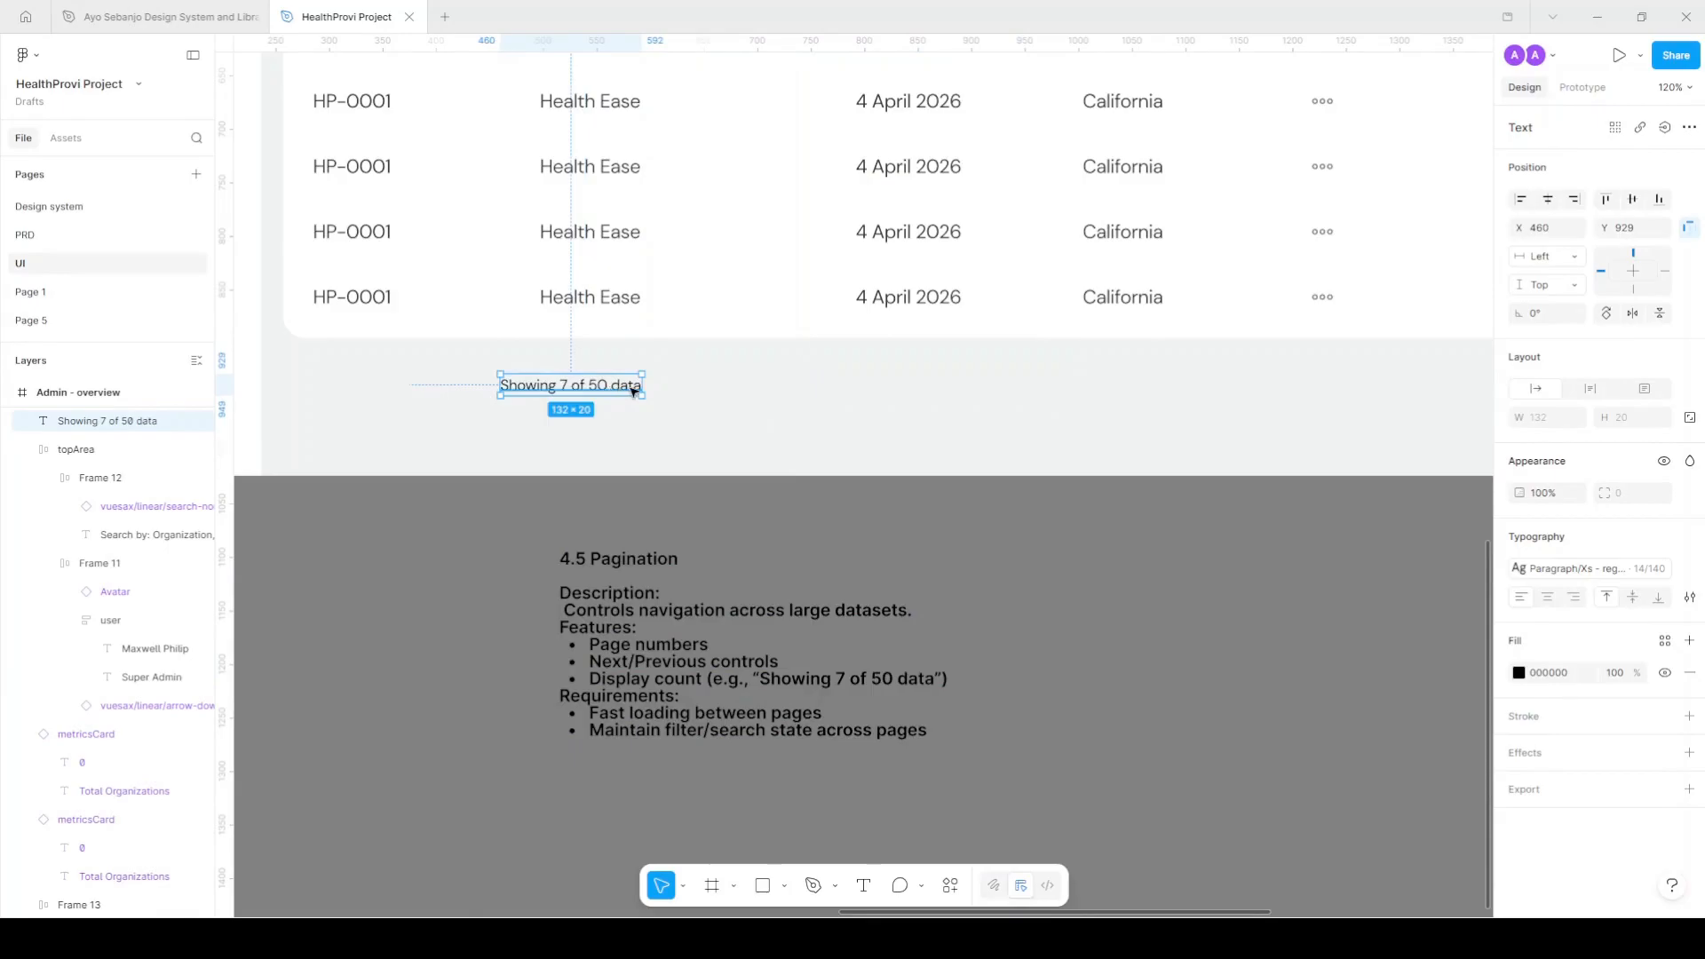
{"action": "scroll", "coordinate": [1066, 276], "scroll_direction": "down", "scroll_amount": 5}
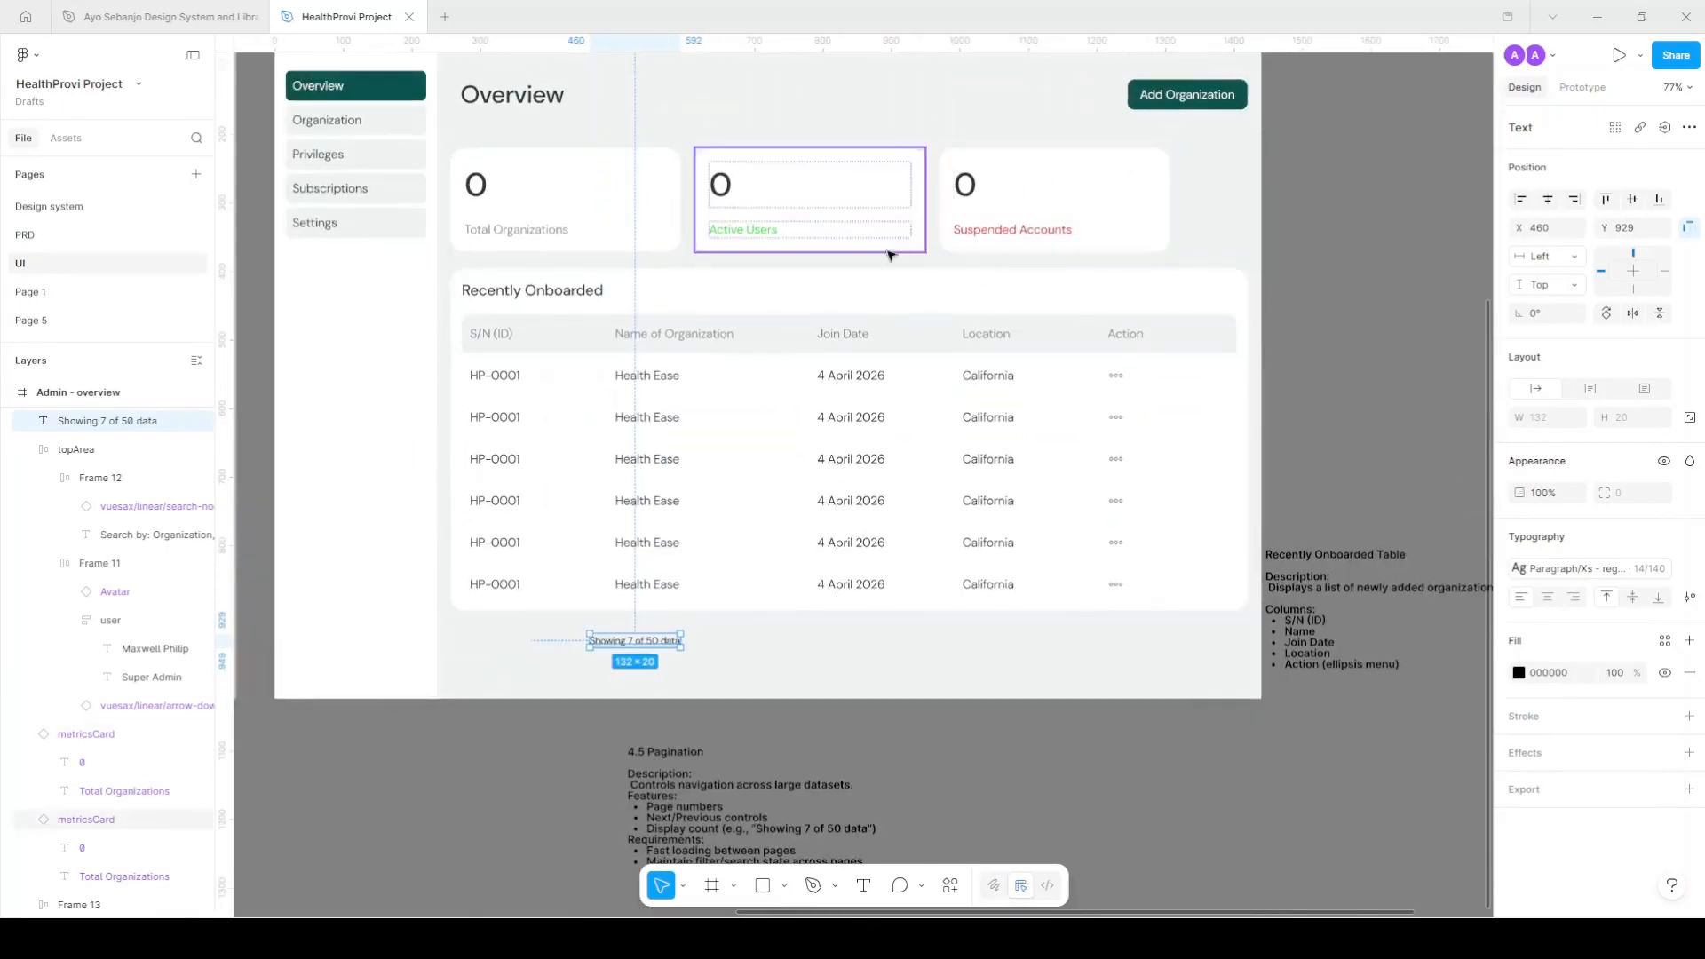
Place left and right arrow icons beside the 'Showing 7 of 50 data' caption.
{"action": "left_click", "coordinate": [66, 137]}
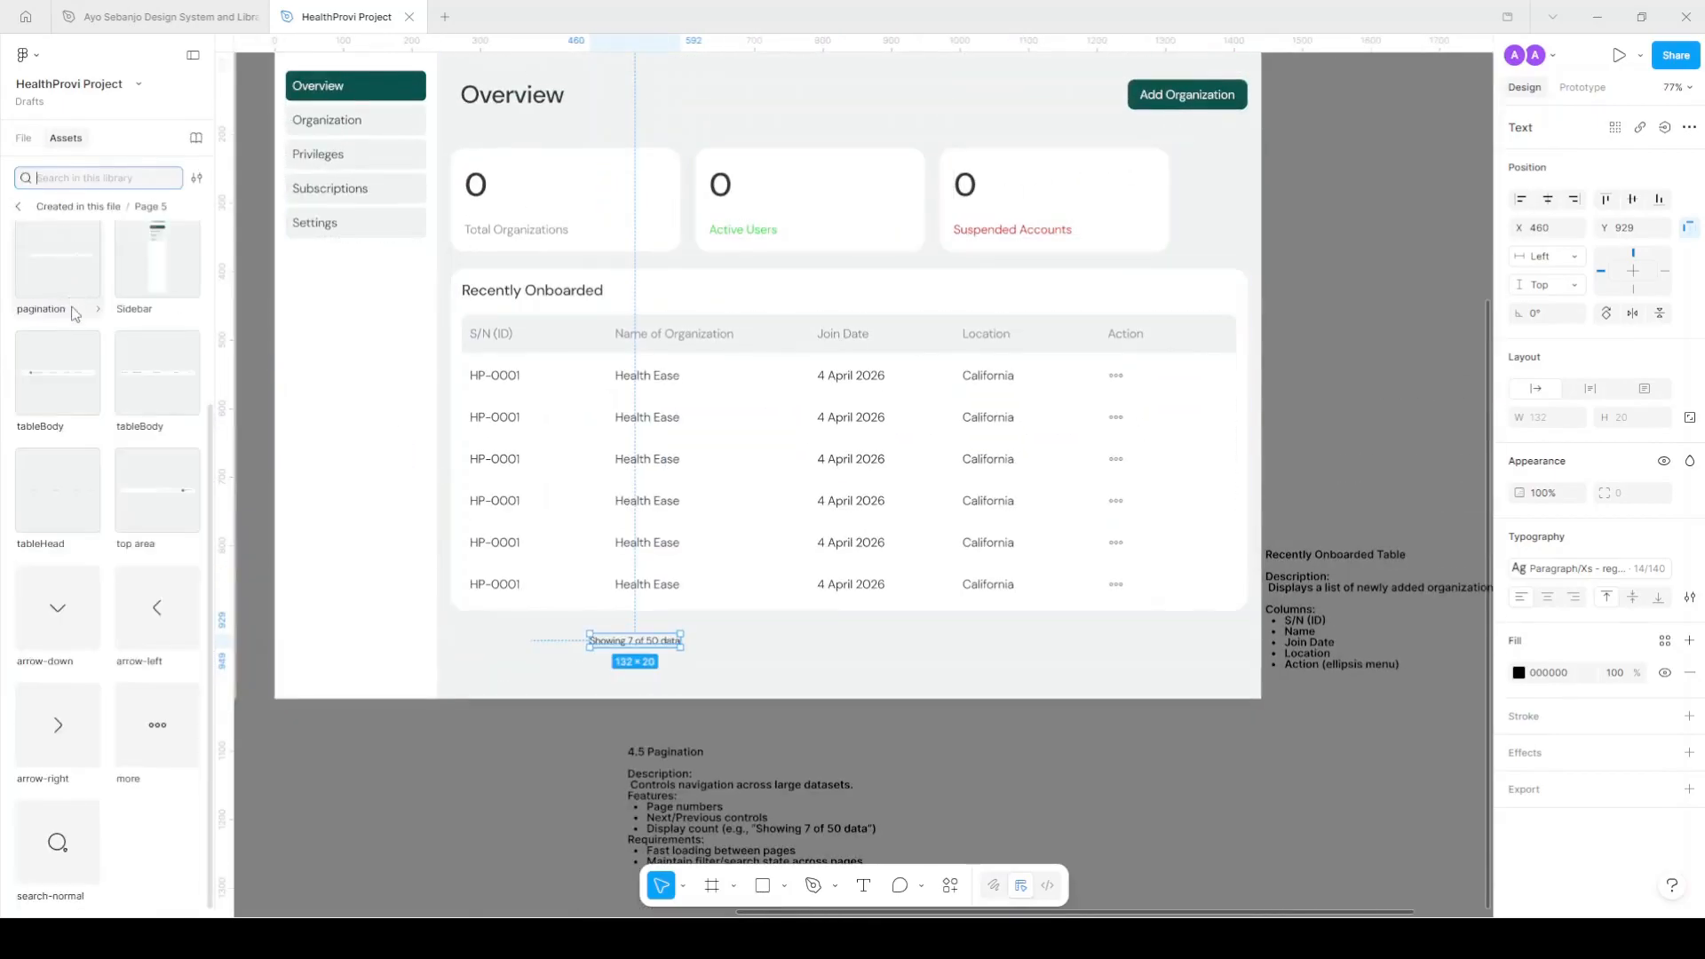
{"action": "left_click_drag", "start_coordinate": [157, 608], "coordinate": [711, 651]}
{"action": "scroll", "coordinate": [710, 644], "scroll_direction": "up", "scroll_amount": 3}
{"action": "left_click_drag", "start_coordinate": [57, 725], "coordinate": [781, 649]}
{"action": "scroll", "coordinate": [737, 662], "scroll_direction": "up", "scroll_amount": 3}
{"action": "scroll", "coordinate": [727, 661], "scroll_direction": "up", "scroll_amount": 5}
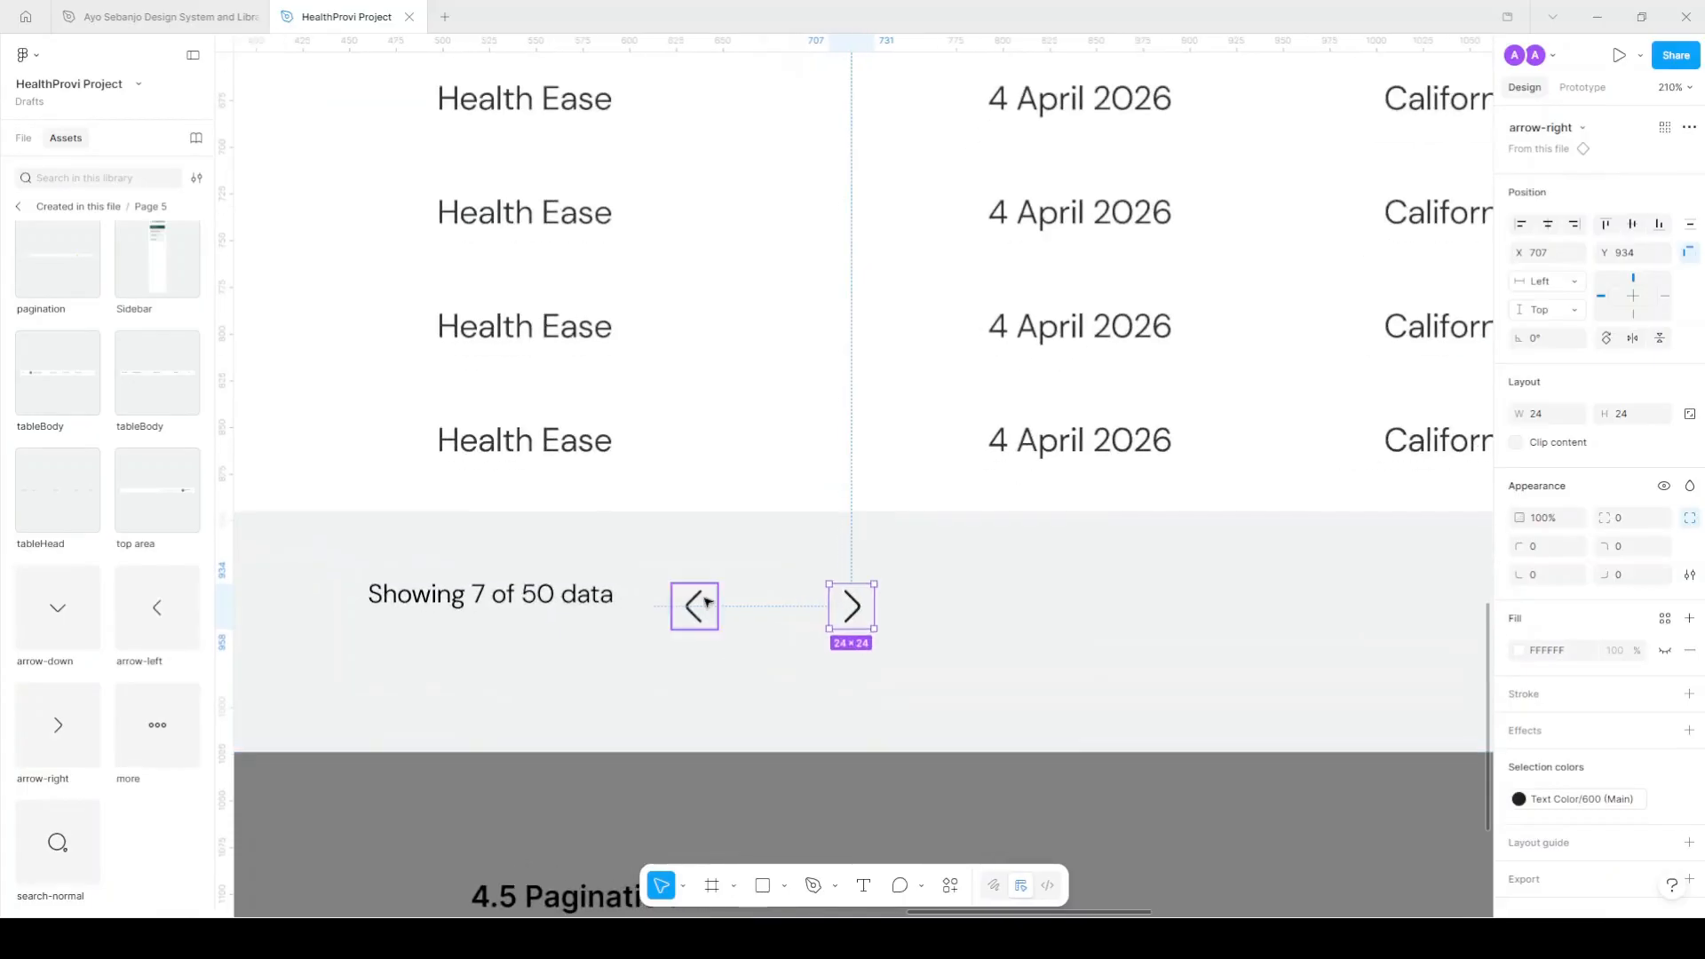
Vertically centre the count text with the two arrows.
{"action": "left_click", "coordinate": [704, 608], "text": "shift"}
{"action": "left_click", "coordinate": [498, 594], "text": "shift"}
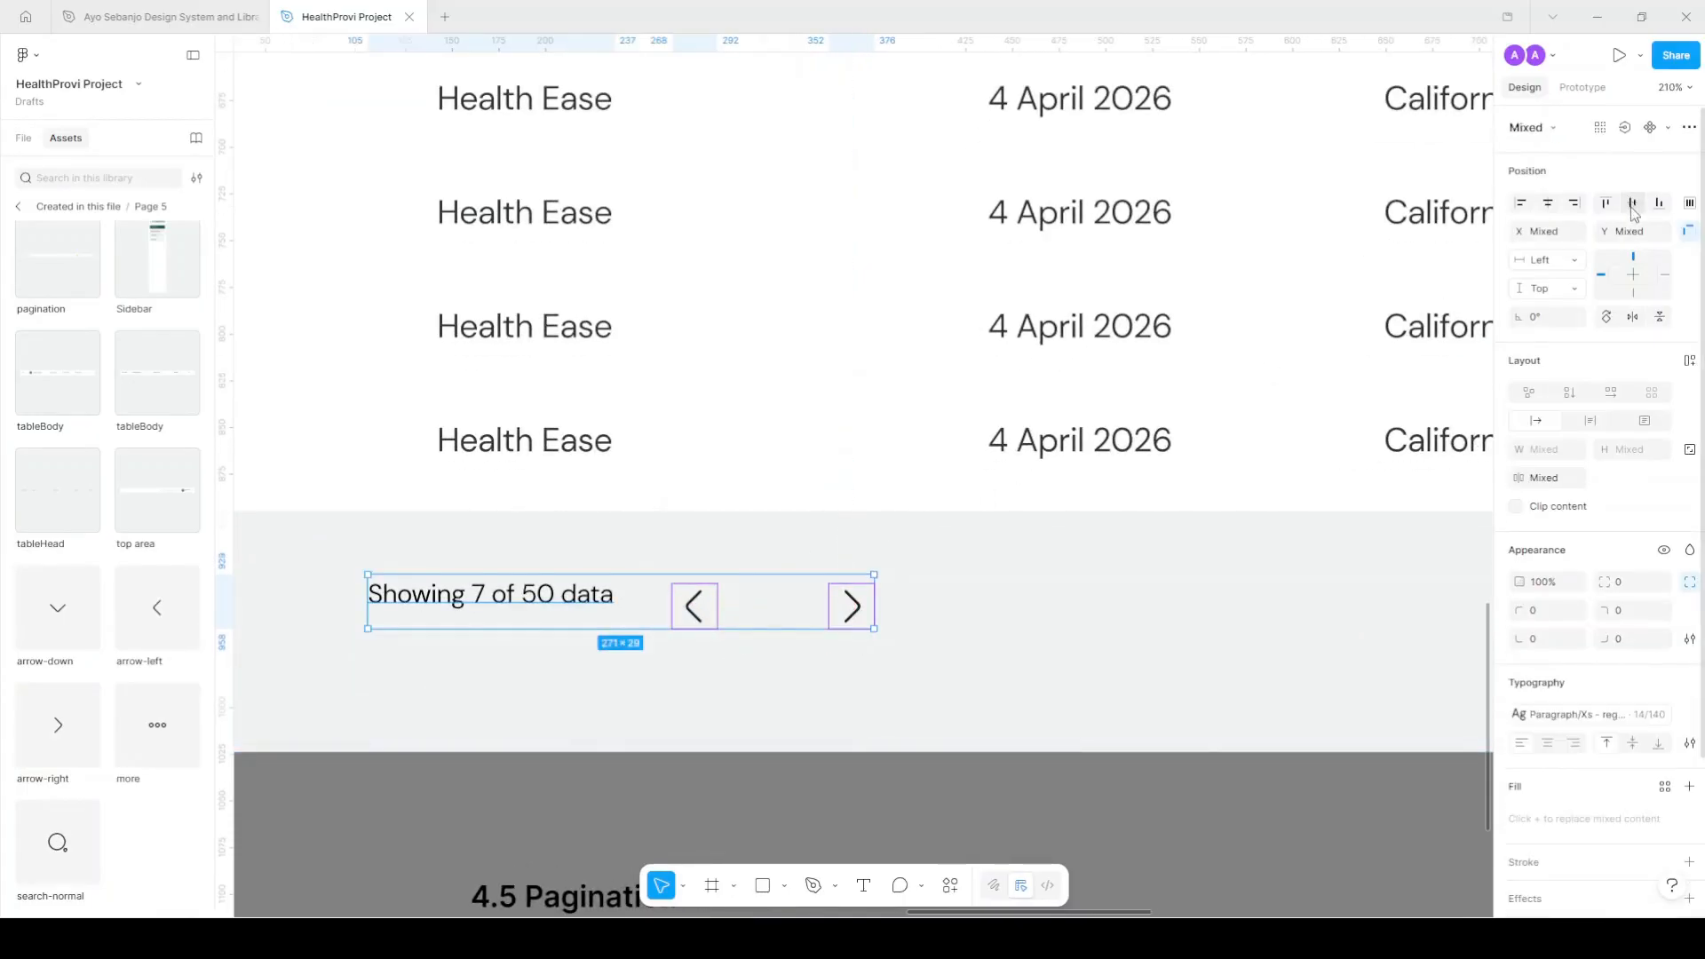
{"action": "key", "text": "alt+v"}
{"action": "left_click", "coordinate": [853, 602]}
{"action": "scroll", "coordinate": [852, 602], "scroll_direction": "down", "scroll_amount": 5}
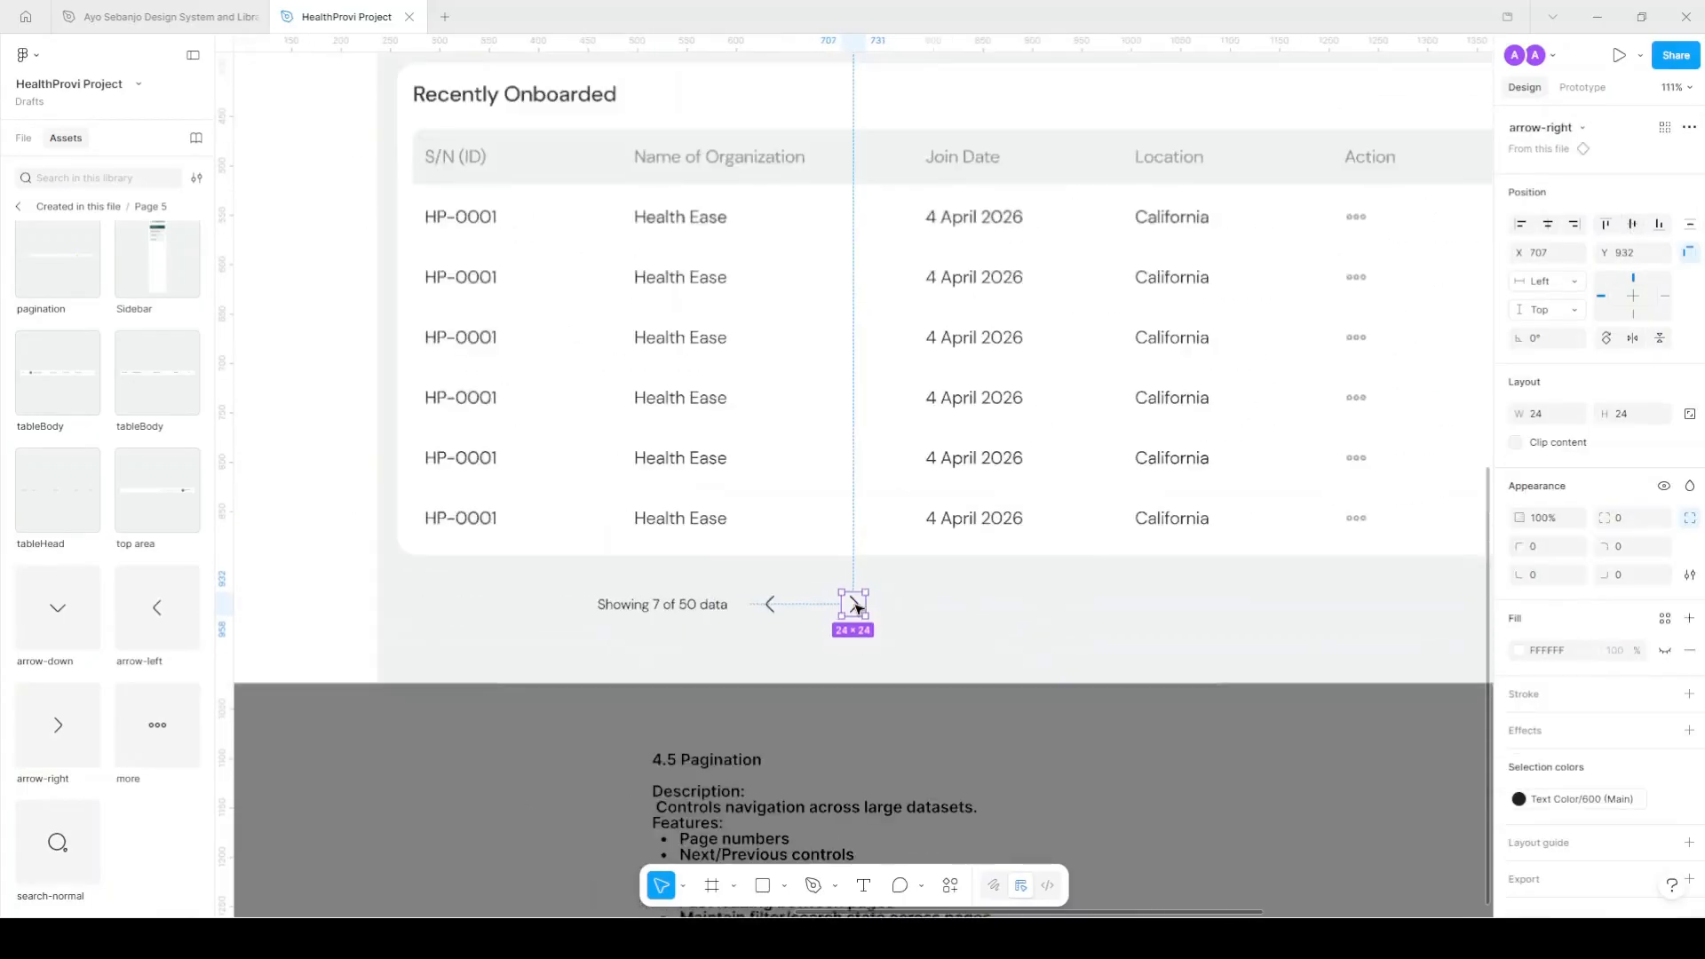
{"action": "scroll", "coordinate": [799, 583], "scroll_direction": "right", "scroll_amount": 3}
{"action": "scroll", "coordinate": [799, 583], "scroll_direction": "down", "scroll_amount": 3}
{"action": "scroll", "coordinate": [573, 576], "scroll_direction": "up", "scroll_amount": 4}
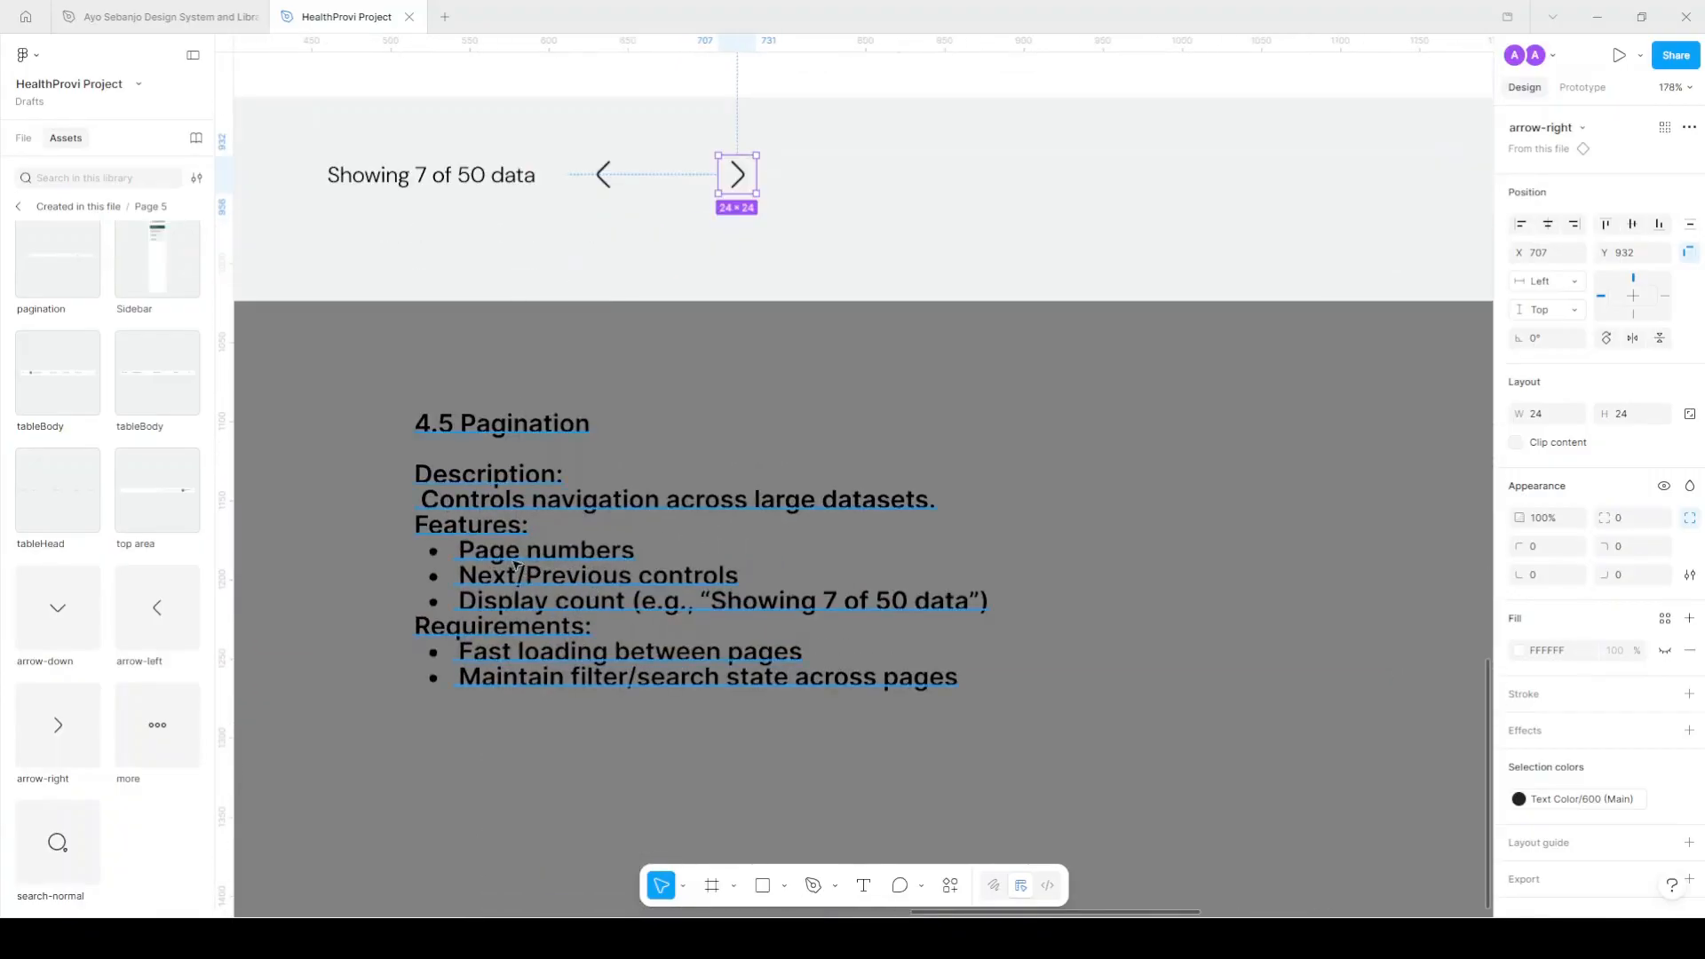
Copy the count text between the arrows, change it to 1, and wrap it in auto layout.
{"action": "left_click", "coordinate": [431, 175]}
{"action": "left_click_drag", "start_coordinate": [738, 175], "coordinate": [856, 175]}
{"action": "left_click_drag", "start_coordinate": [466, 175], "coordinate": [724, 176]}
{"action": "double_click", "coordinate": [725, 176]}
{"action": "type", "text": "1"}
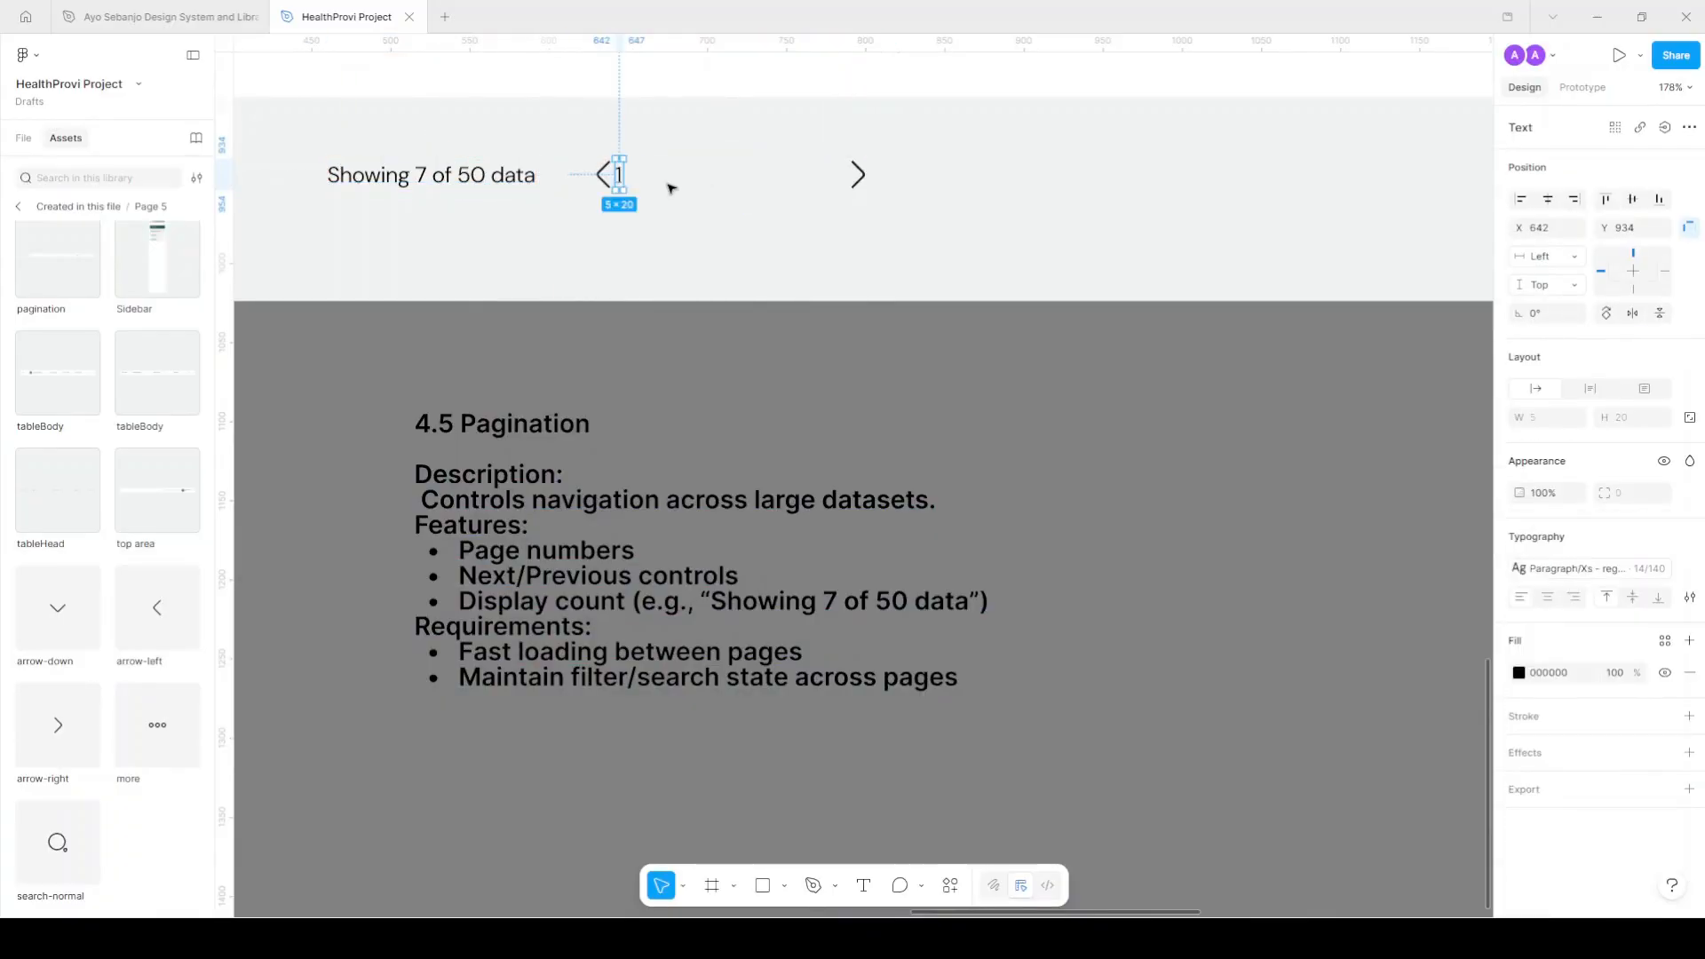
{"action": "key", "text": "shift+a"}
{"action": "scroll", "coordinate": [666, 191], "scroll_direction": "up", "scroll_amount": 5}
{"action": "left_click_drag", "start_coordinate": [662, 194], "coordinate": [702, 194]}
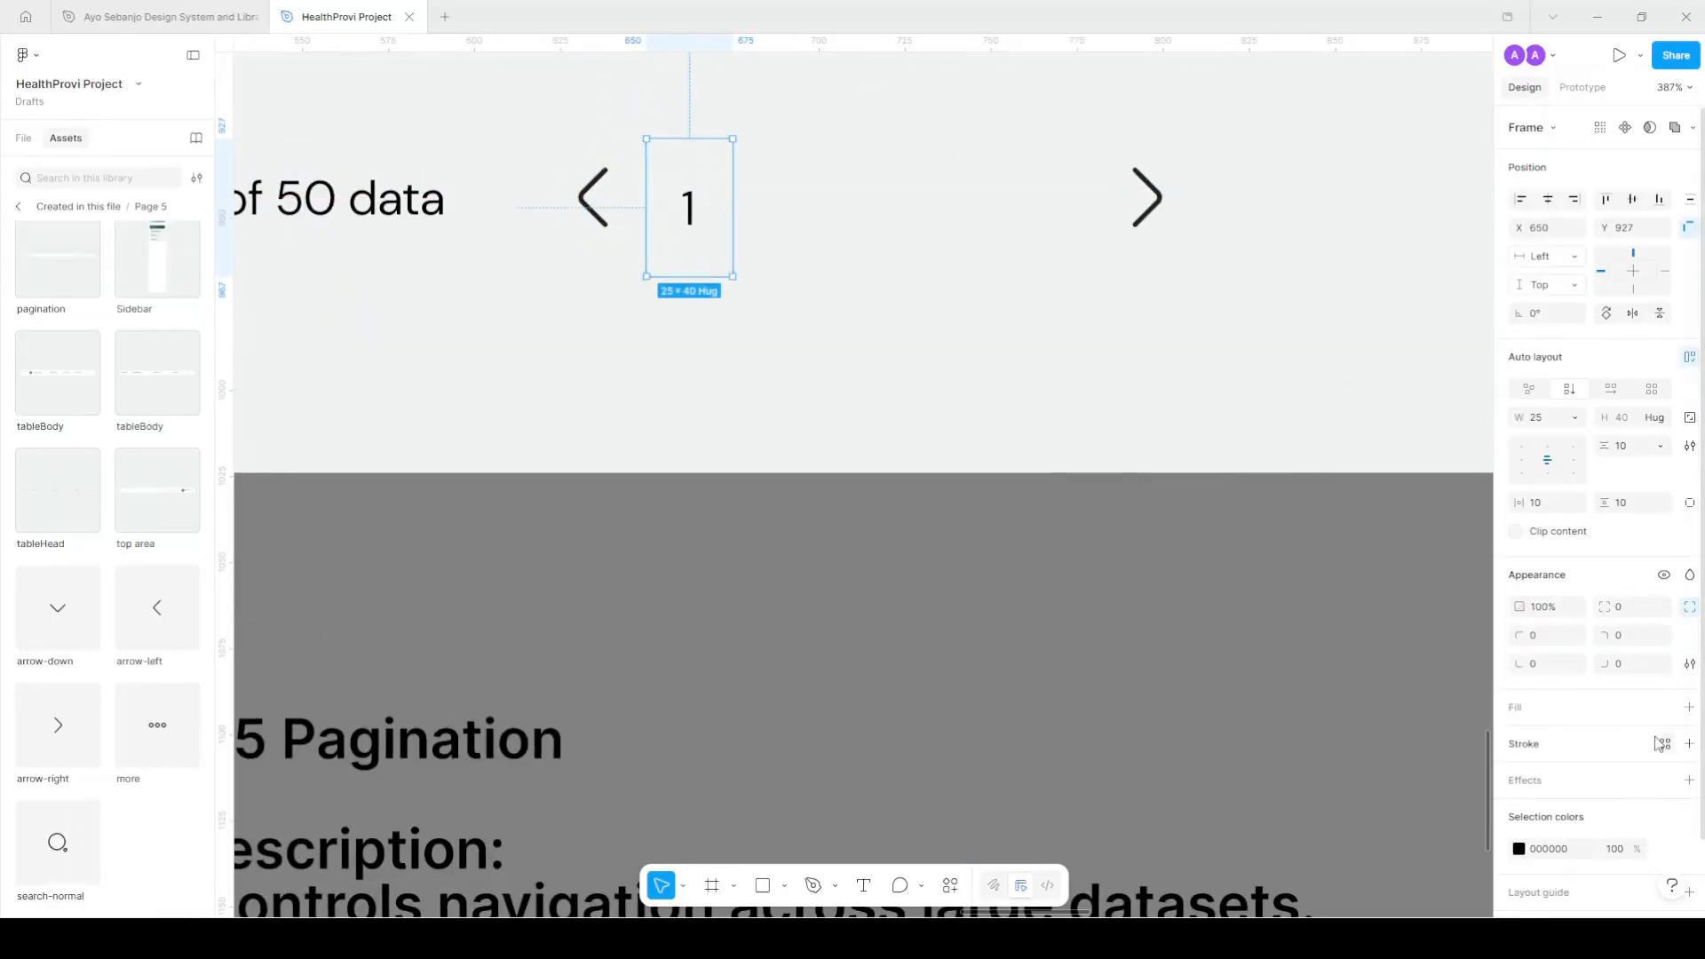
Fill the page 1 box with Surface/Secondary and size it 28×28.
{"action": "left_click", "coordinate": [1664, 707]}
{"action": "scroll", "coordinate": [1422, 799], "scroll_direction": "down", "scroll_amount": 3}
{"action": "left_click", "coordinate": [1379, 858]}
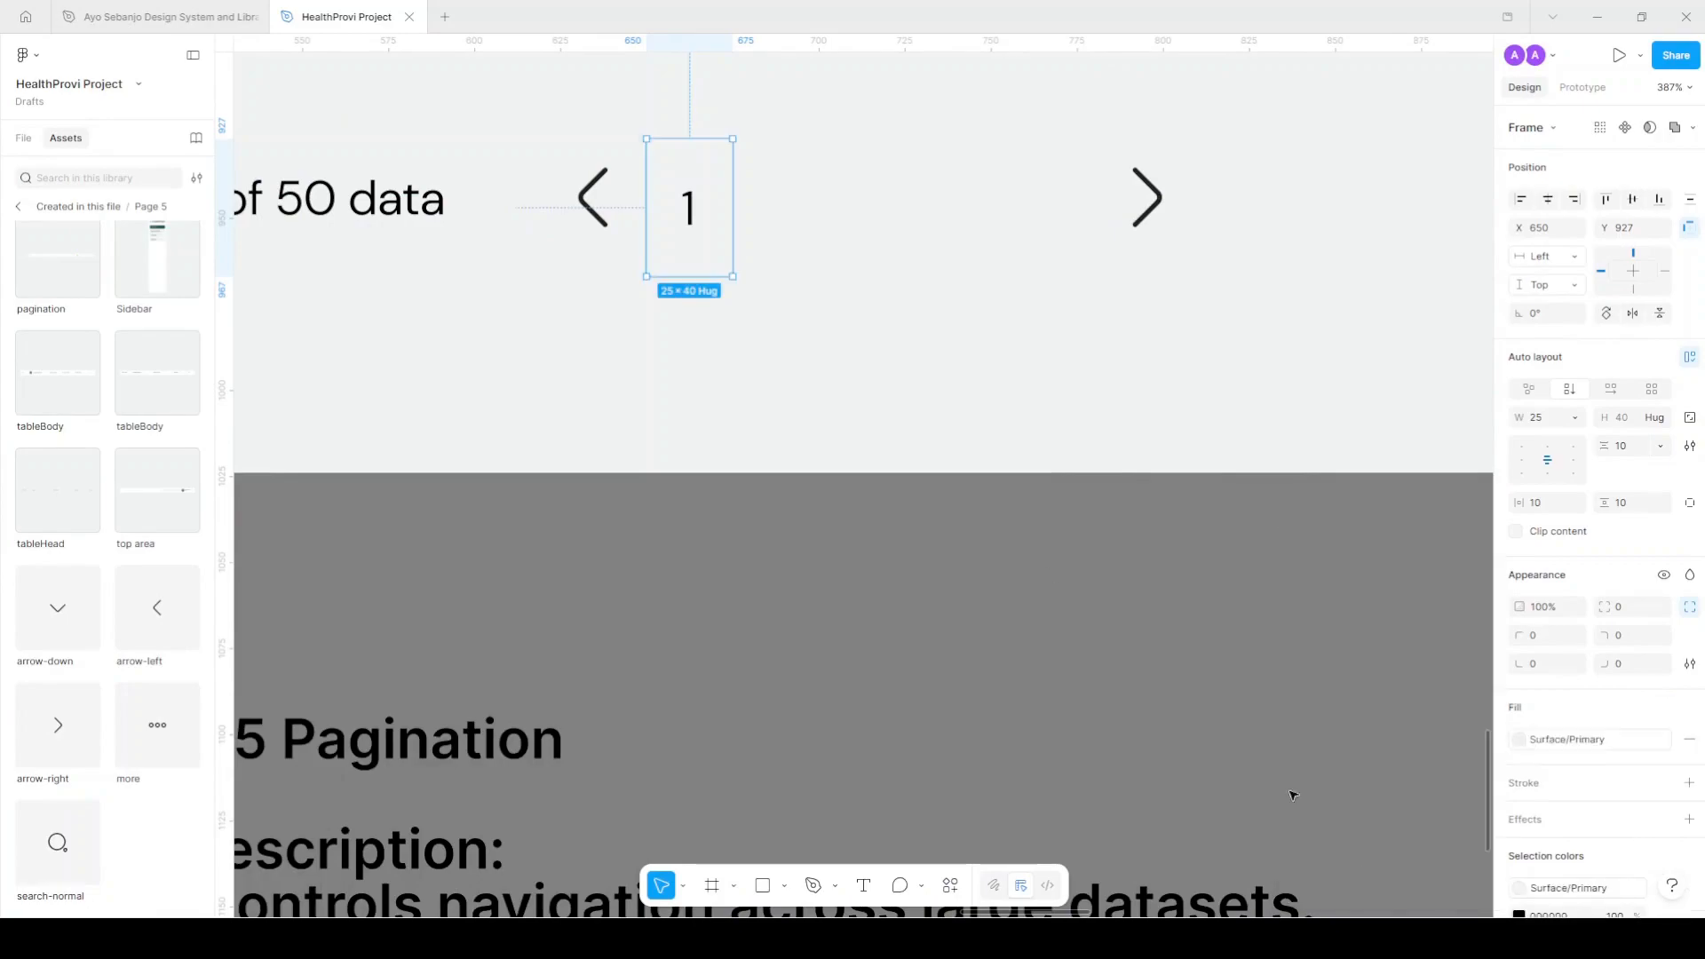
{"action": "left_click", "coordinate": [1576, 746]}
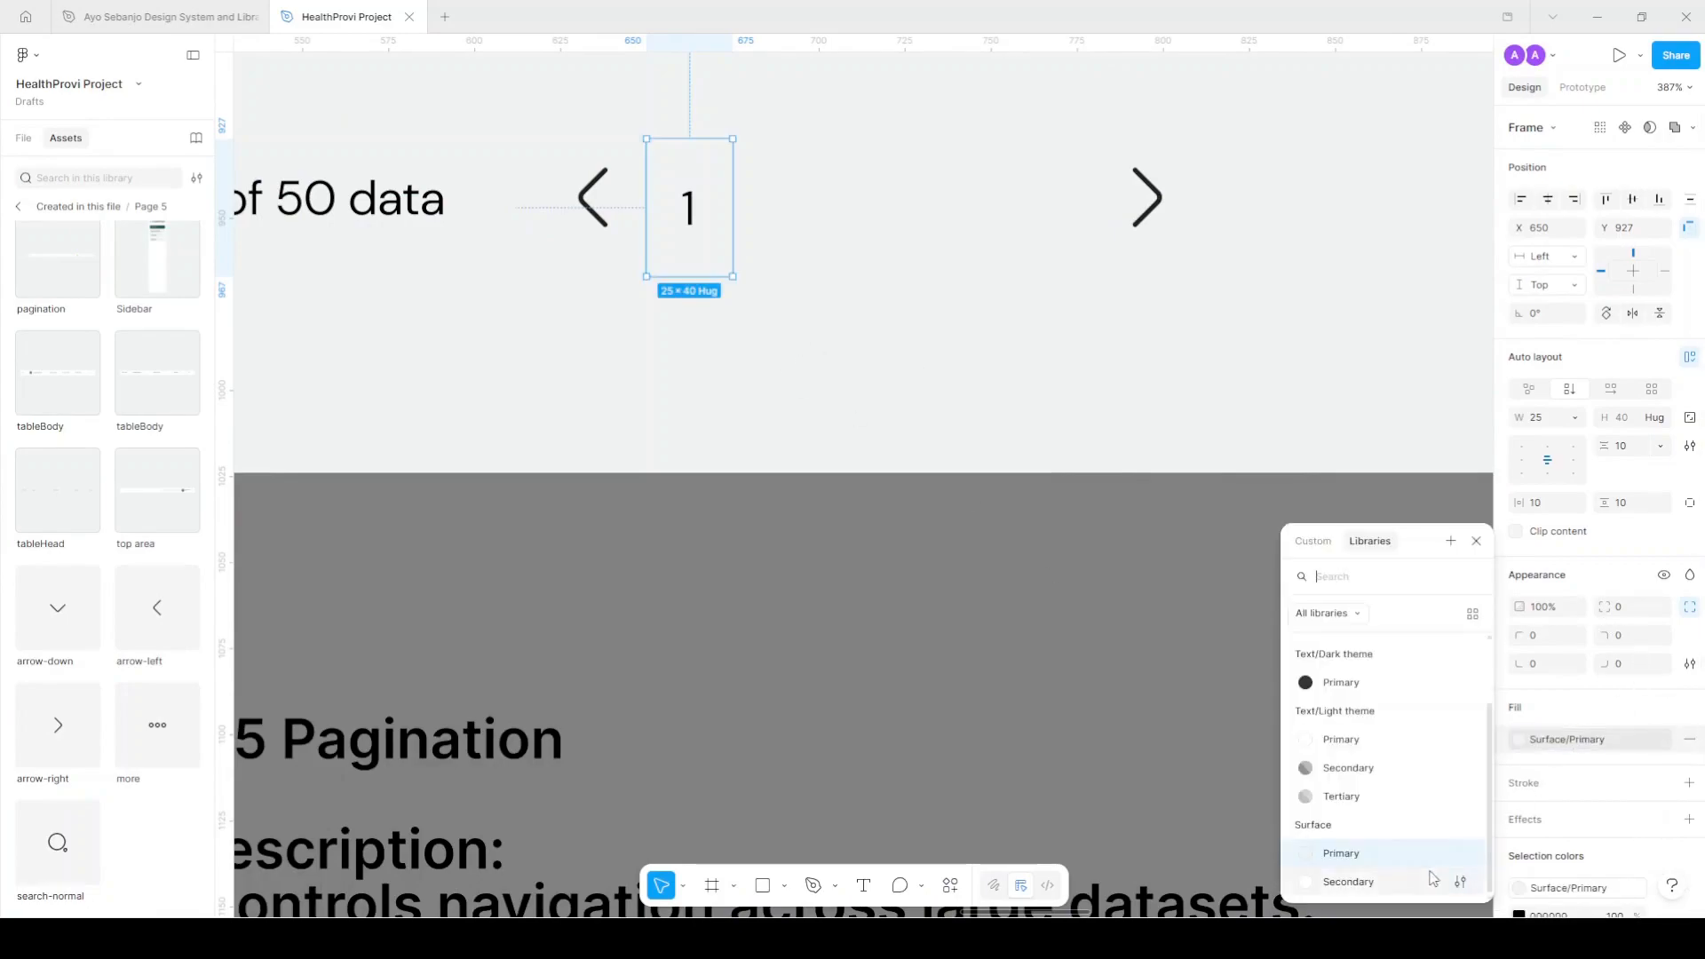
{"action": "left_click", "coordinate": [1412, 879]}
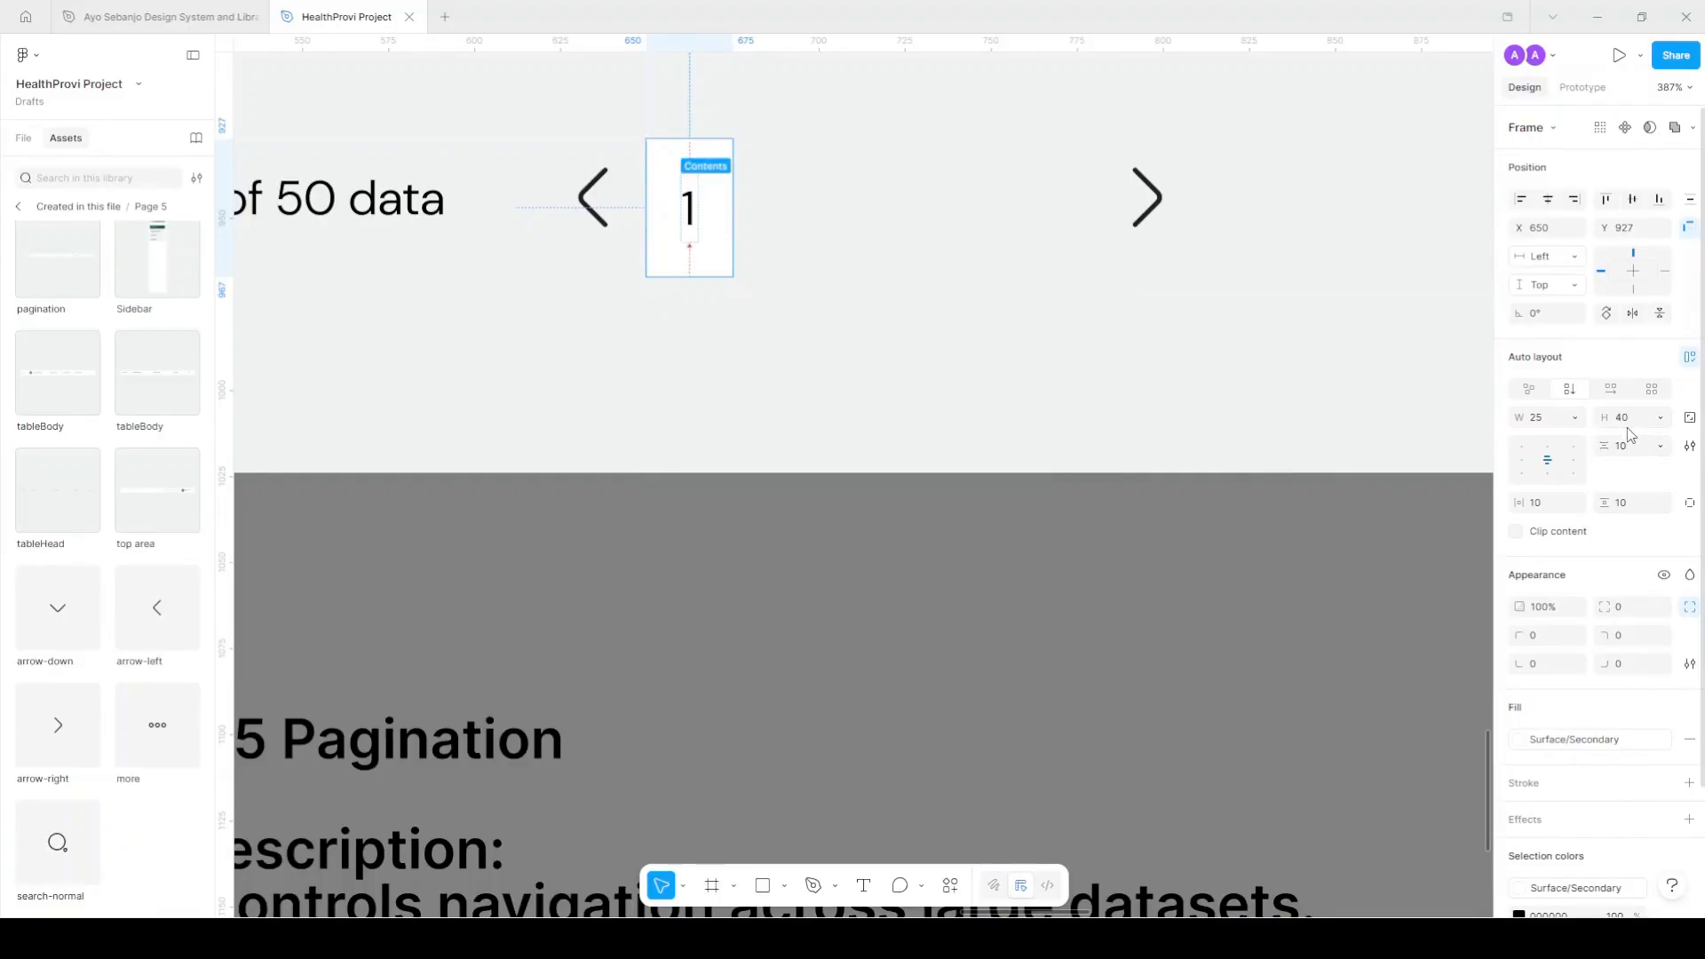
{"action": "left_click", "coordinate": [1548, 423]}
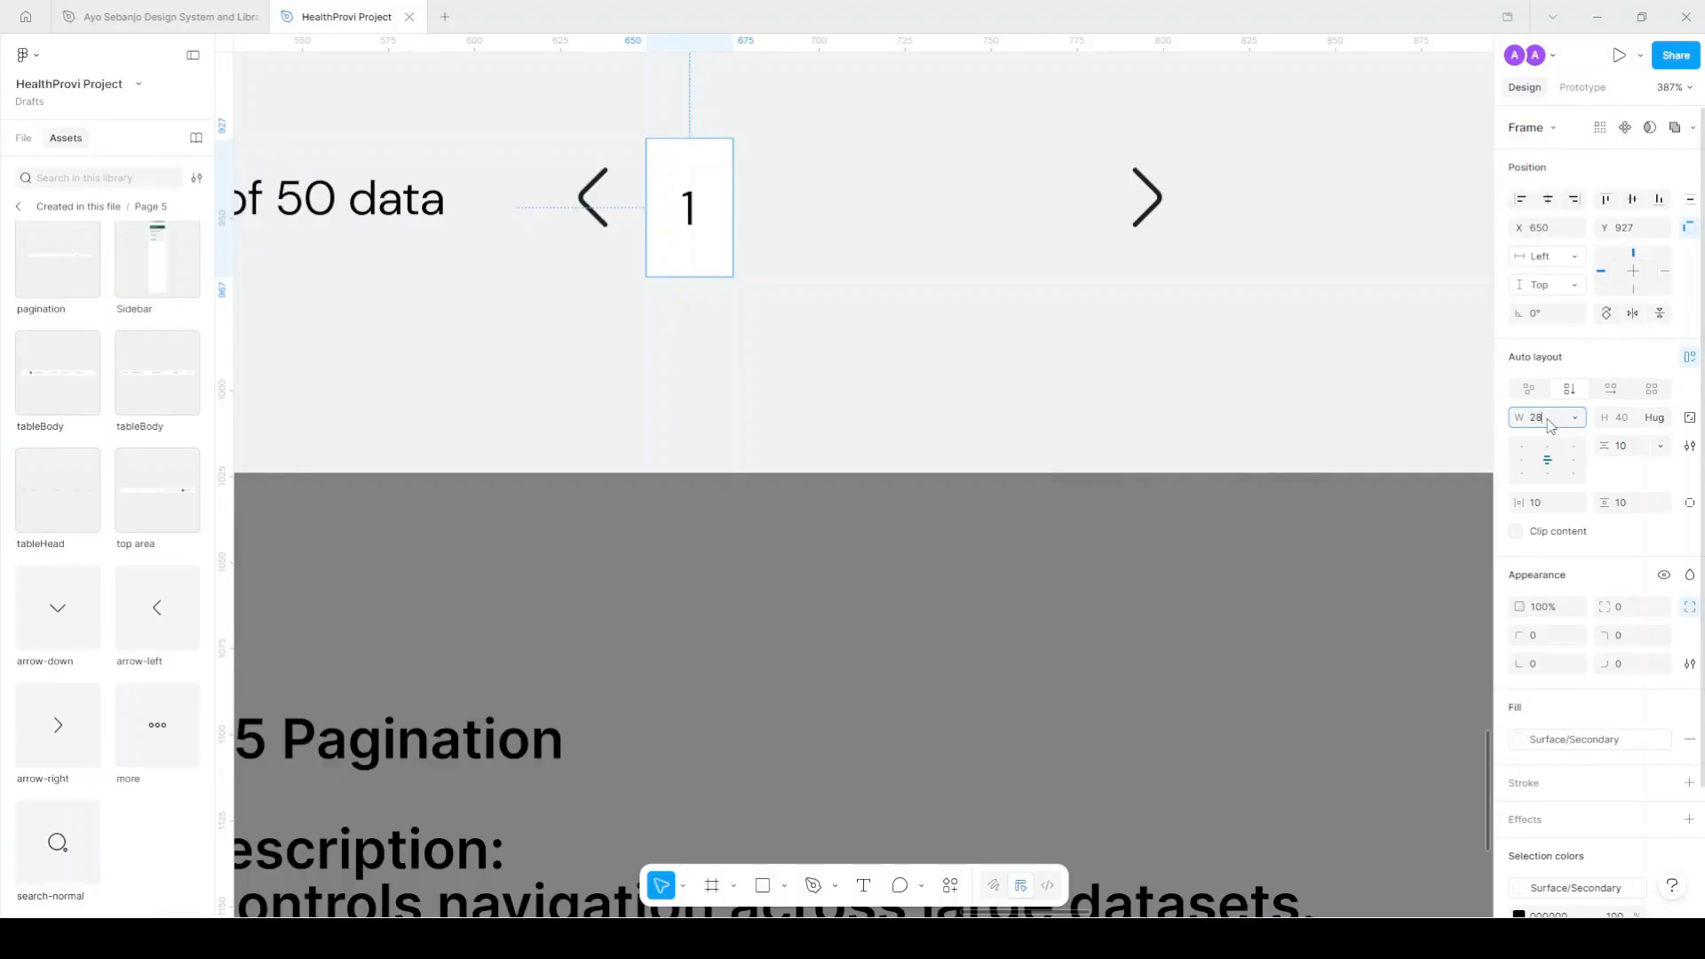
{"action": "left_click", "coordinate": [1631, 421]}
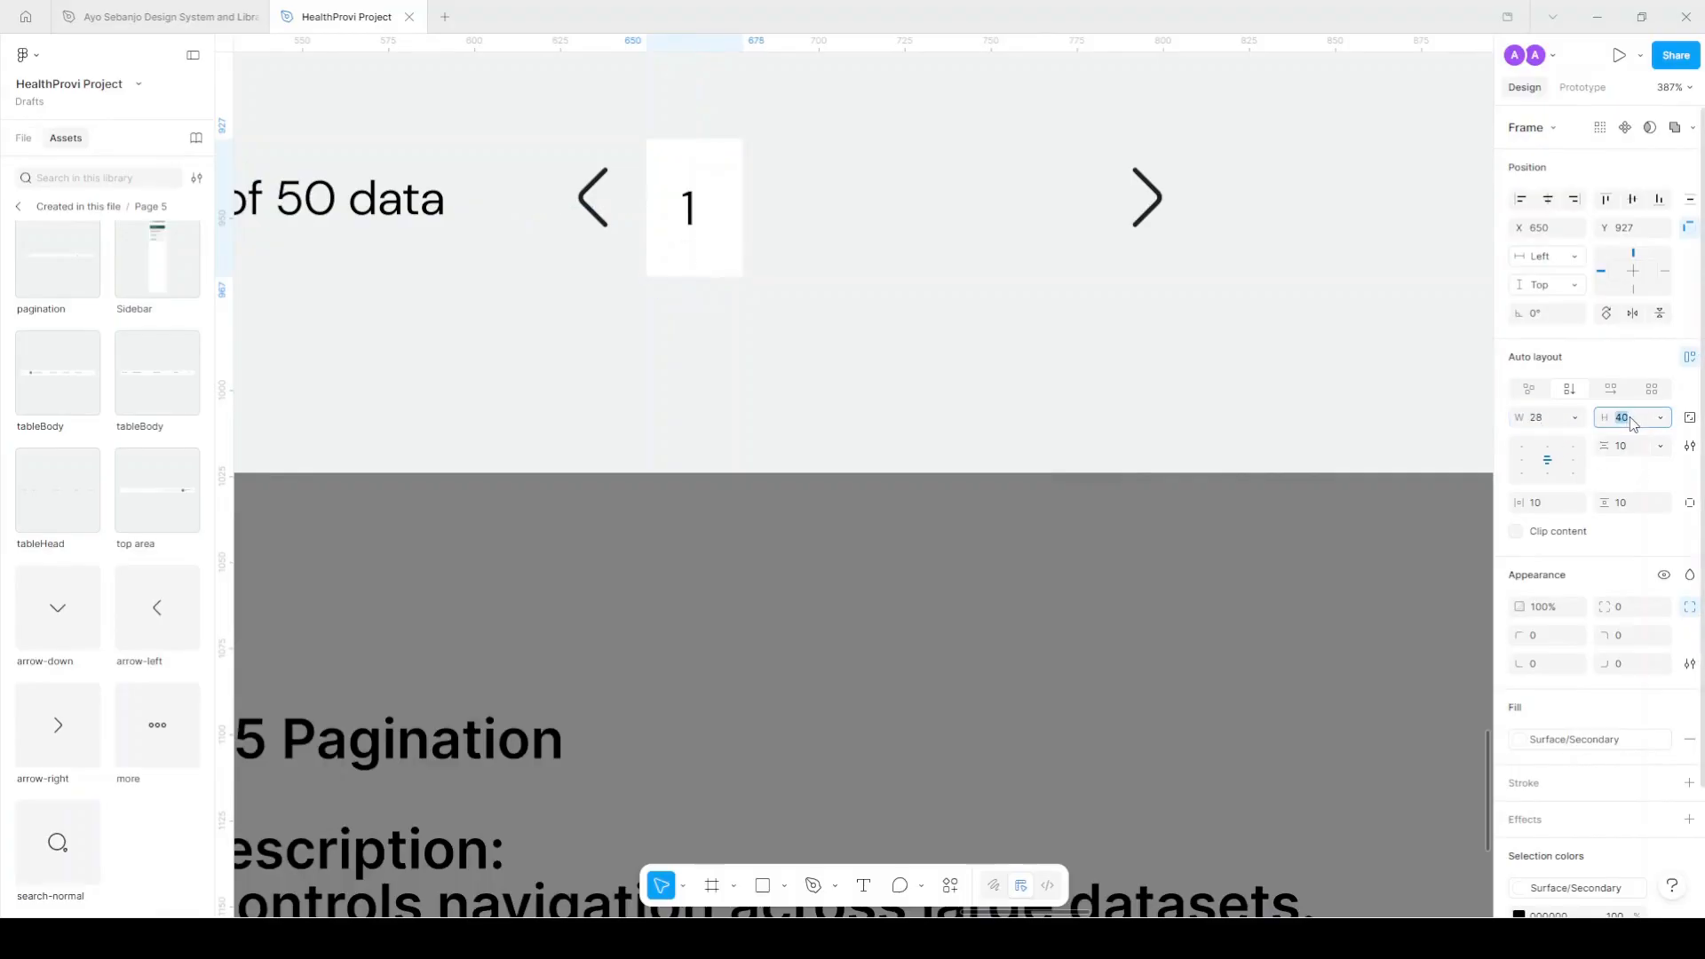
{"action": "key", "text": "Return"}
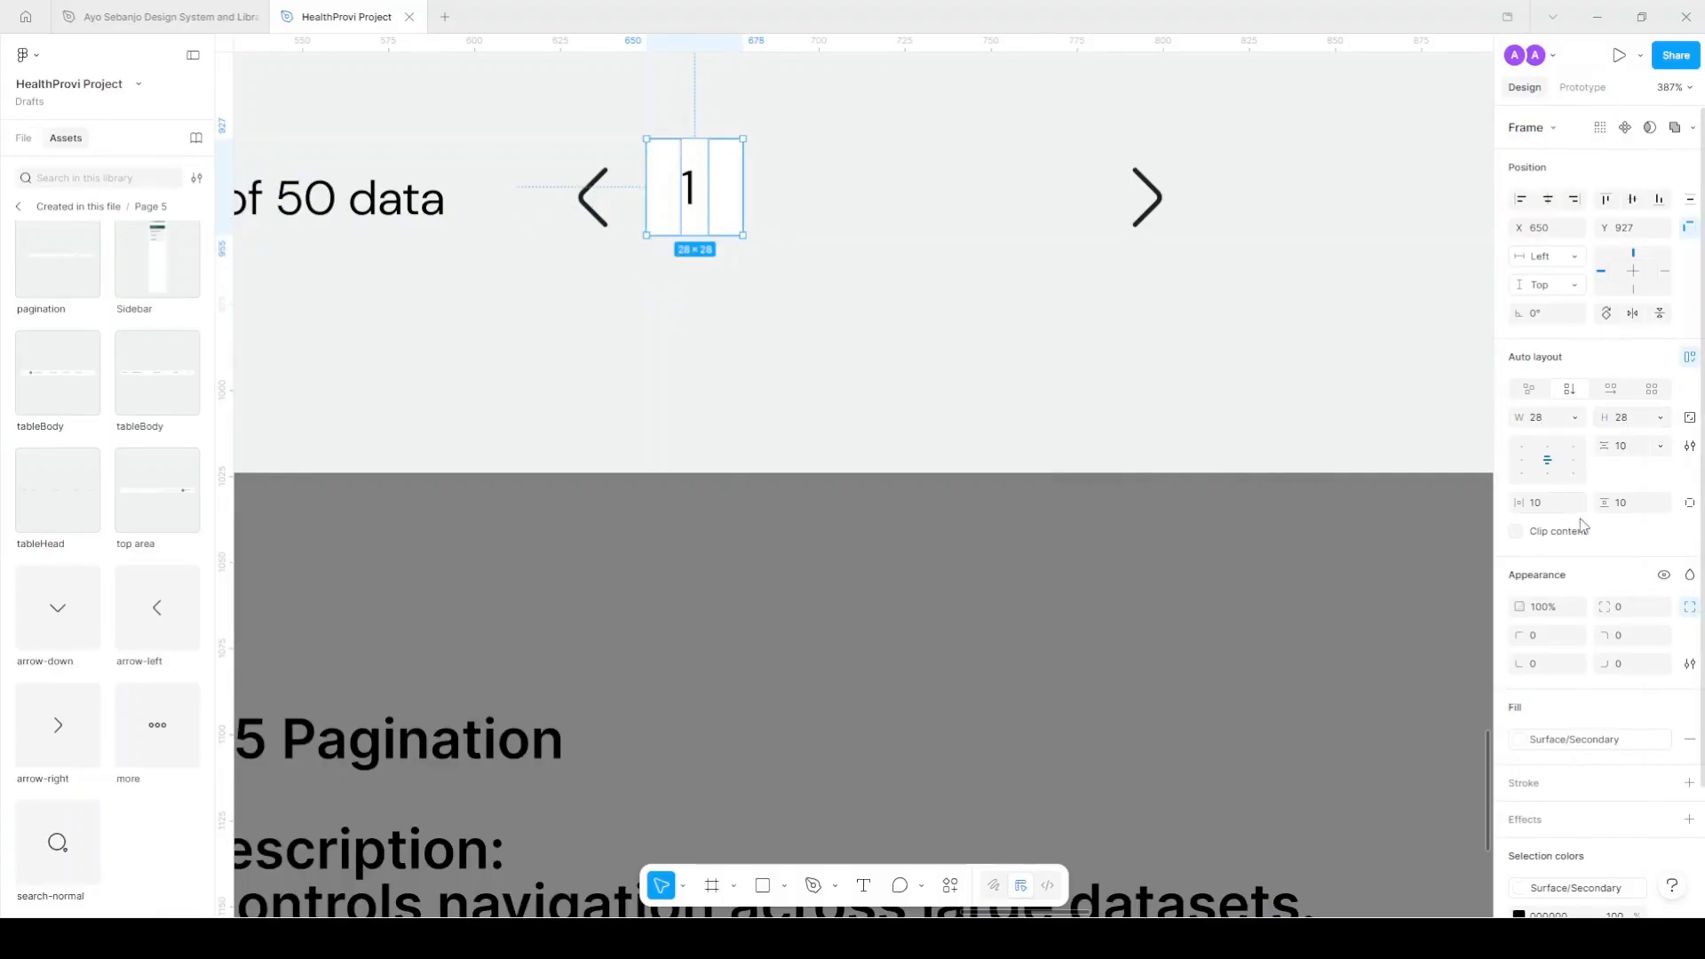
Duplicate the box four times and renumber the copies 2, 3, 4 and 5.
{"action": "left_click_drag", "start_coordinate": [705, 181], "coordinate": [794, 207]}
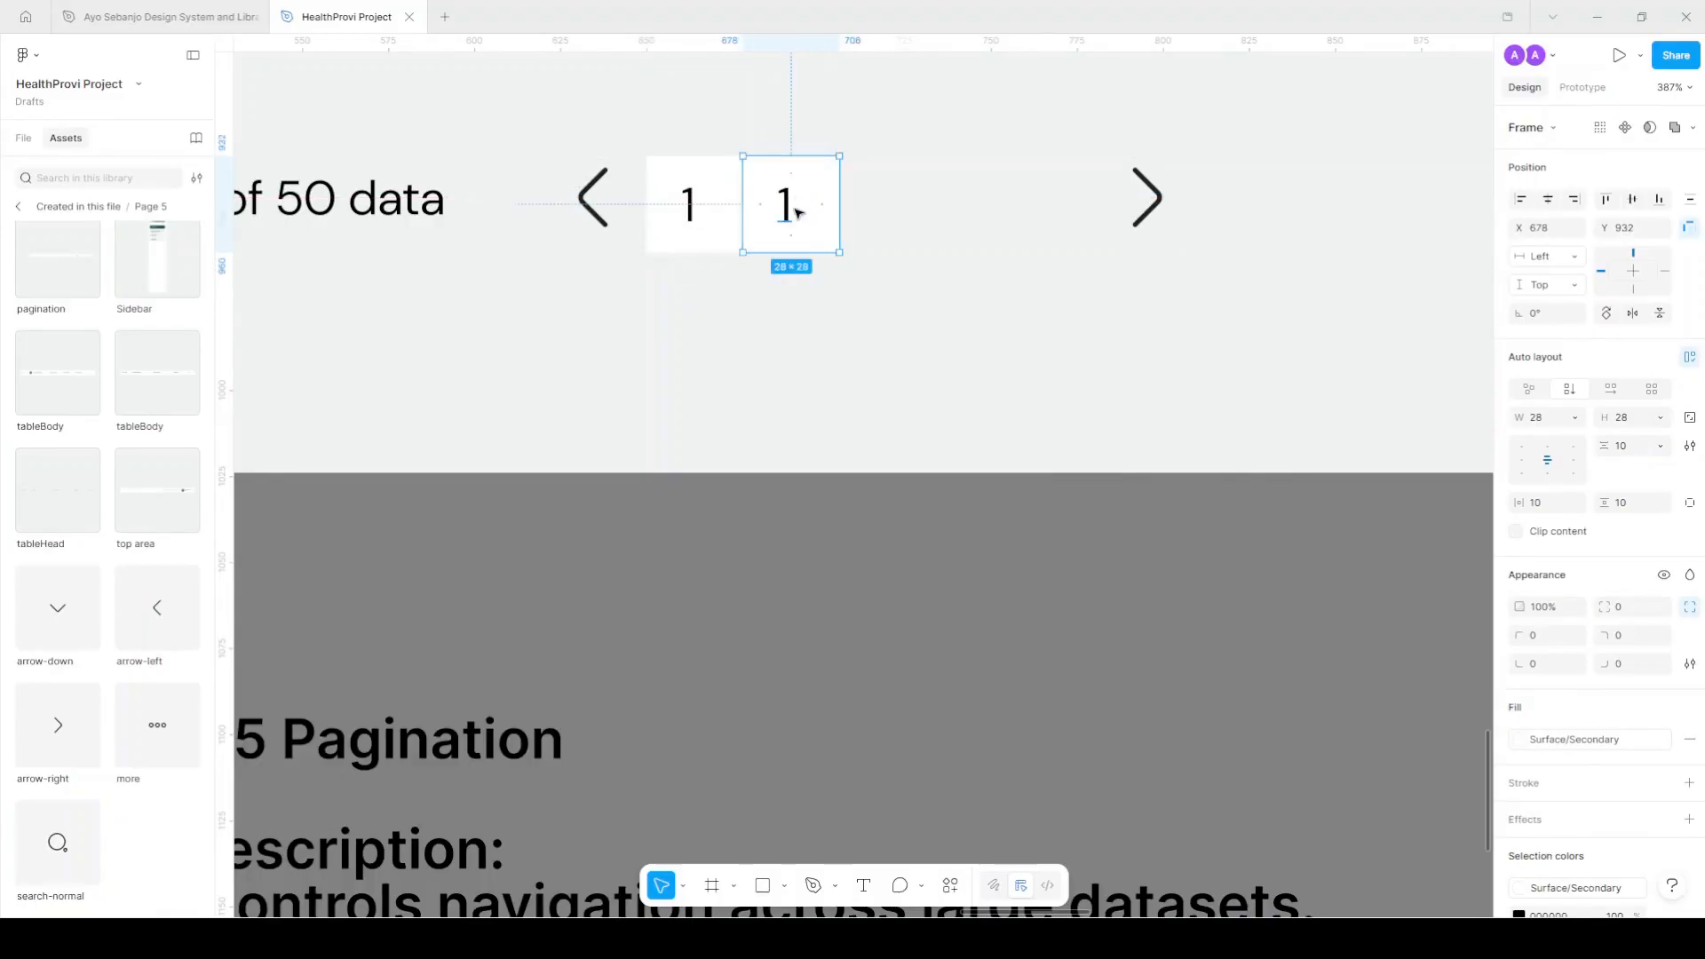
{"action": "key", "text": "ctrl+d"}
{"action": "key", "text": "ctrl+d"}
{"action": "key", "text": "ctrl+d"}
{"action": "left_click", "coordinate": [788, 213]}
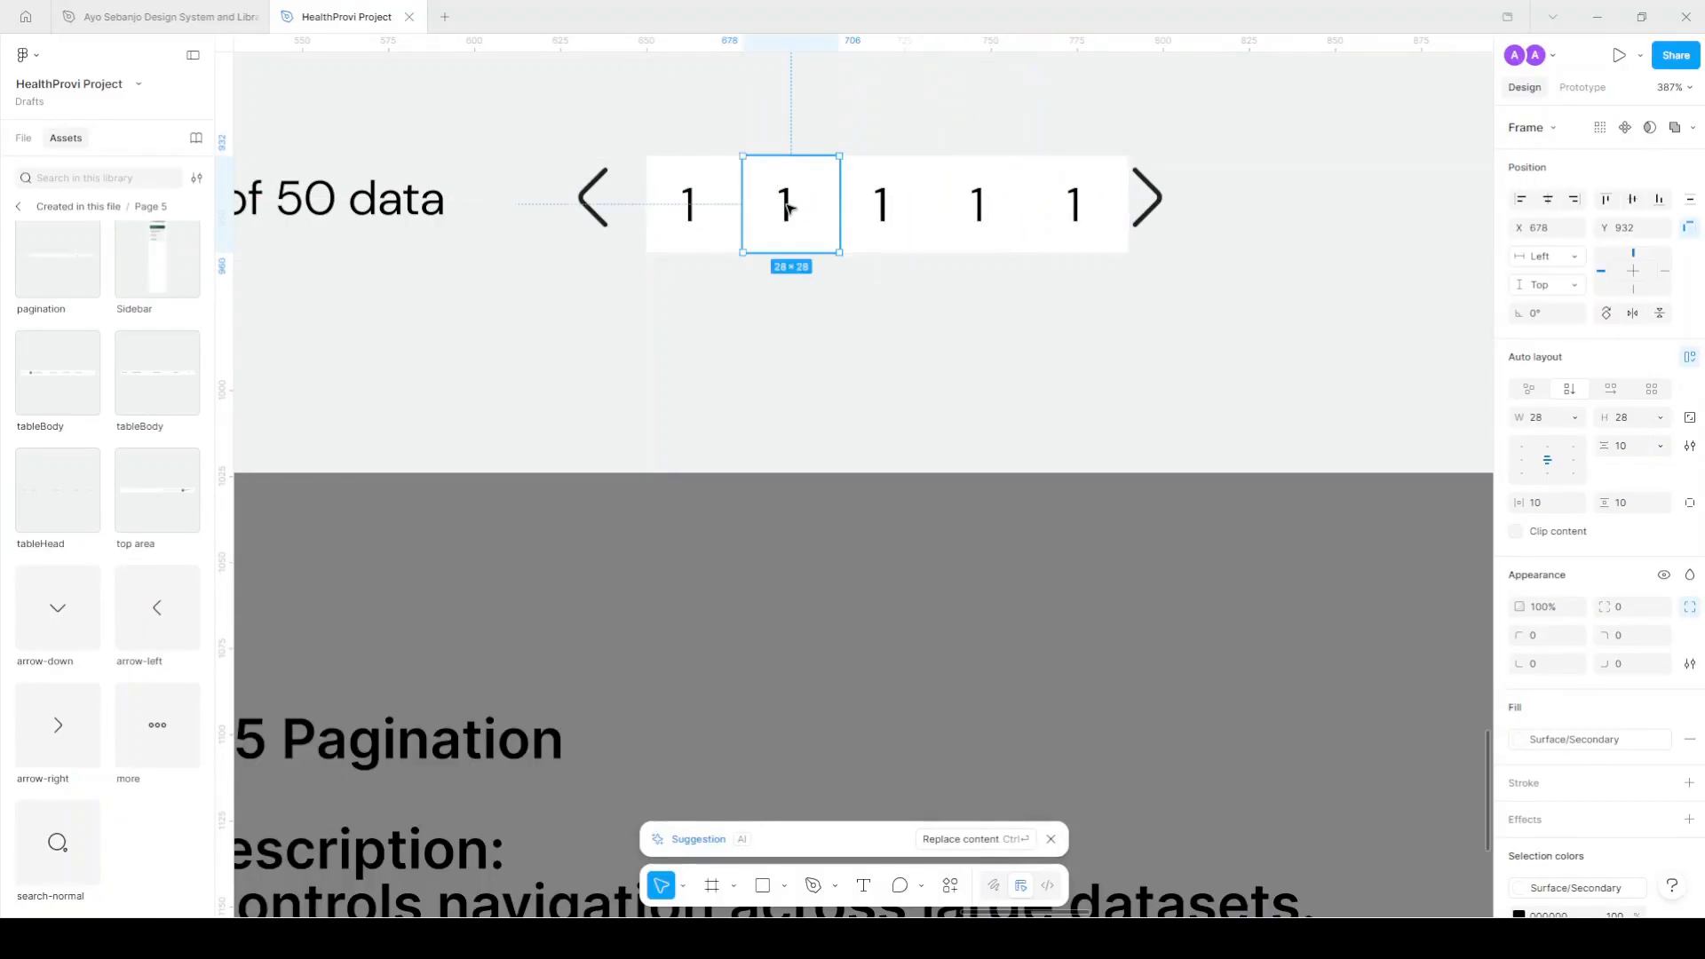
{"action": "double_click", "coordinate": [786, 206]}
{"action": "type", "text": "2"}
{"action": "double_click", "coordinate": [867, 201]}
{"action": "type", "text": "3"}
{"action": "double_click", "coordinate": [957, 196]}
{"action": "type", "text": "4"}
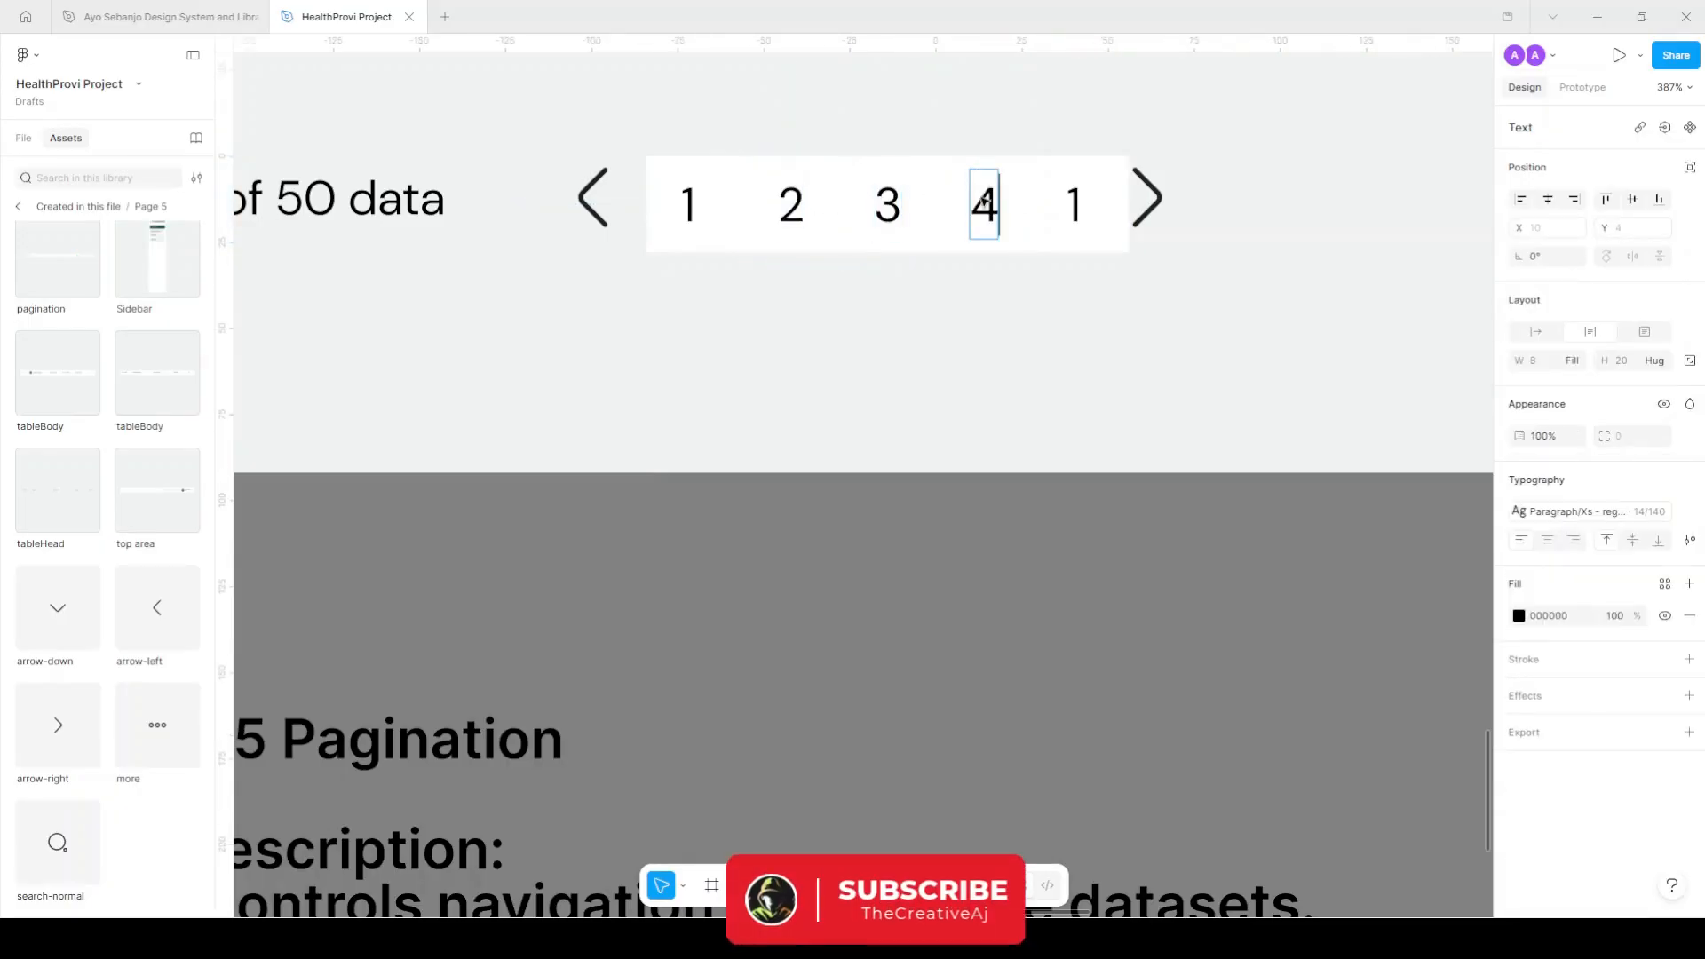
{"action": "double_click", "coordinate": [1051, 196]}
{"action": "type", "text": "5"}
{"action": "key", "text": "Escape"}
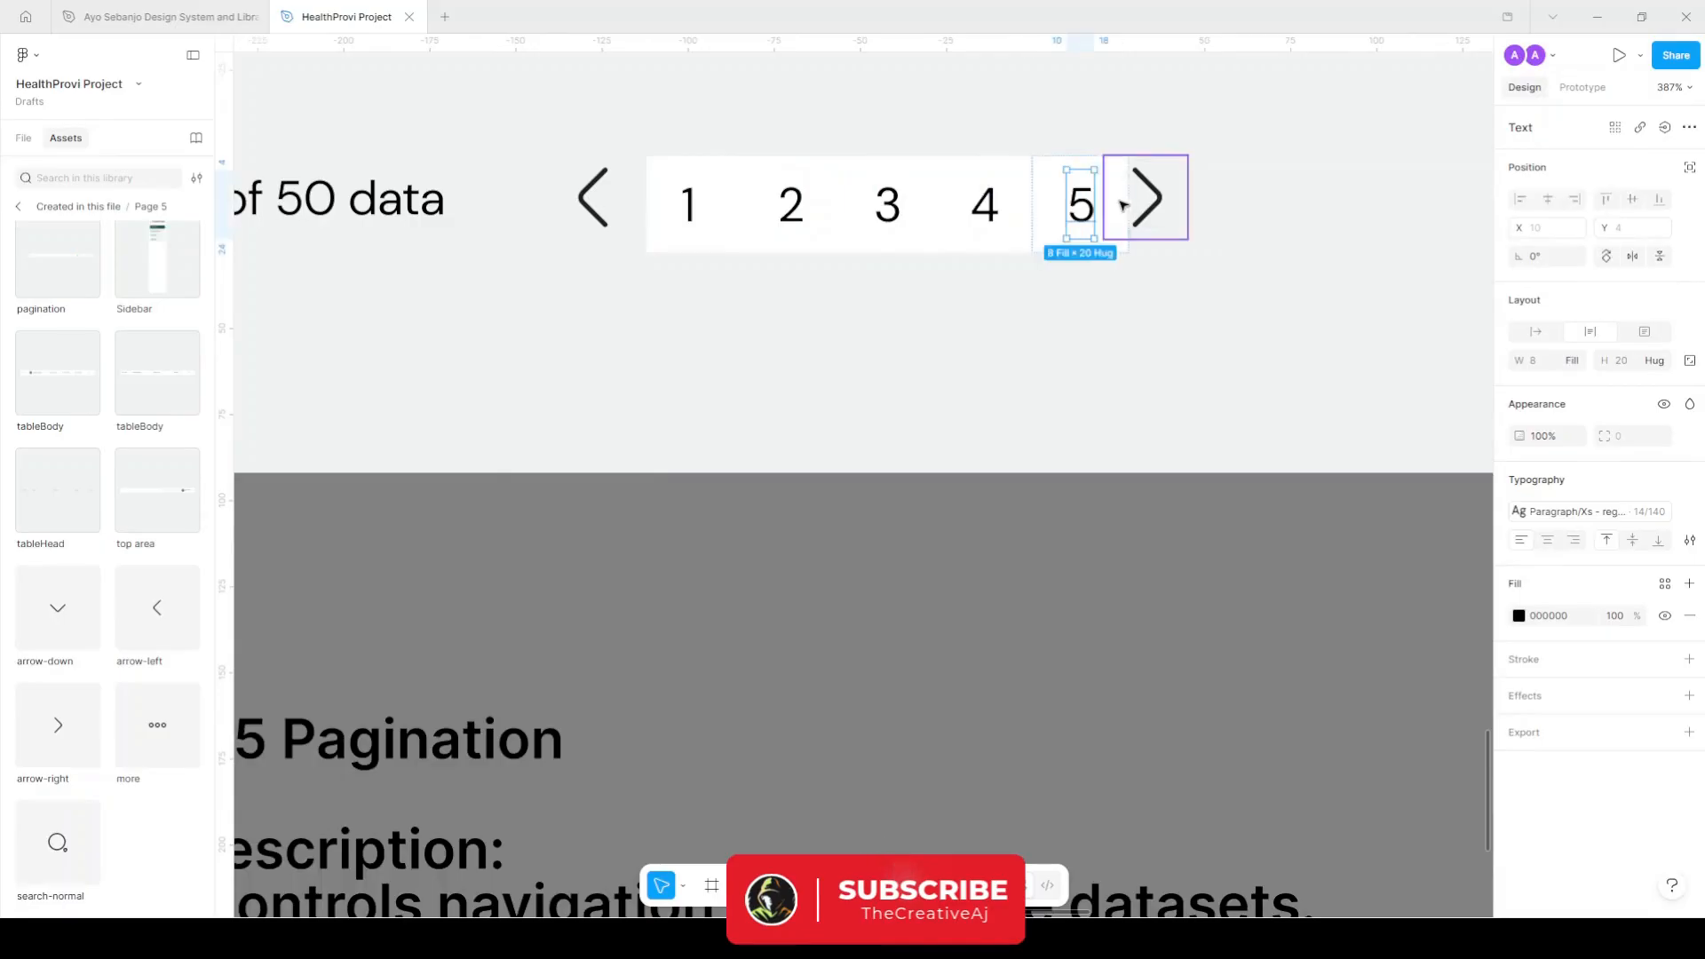
{"action": "scroll", "coordinate": [1131, 202], "scroll_direction": "down", "scroll_amount": 5}
{"action": "scroll", "coordinate": [1057, 355], "scroll_direction": "right", "scroll_amount": 2}
{"action": "left_click", "coordinate": [1077, 427]}
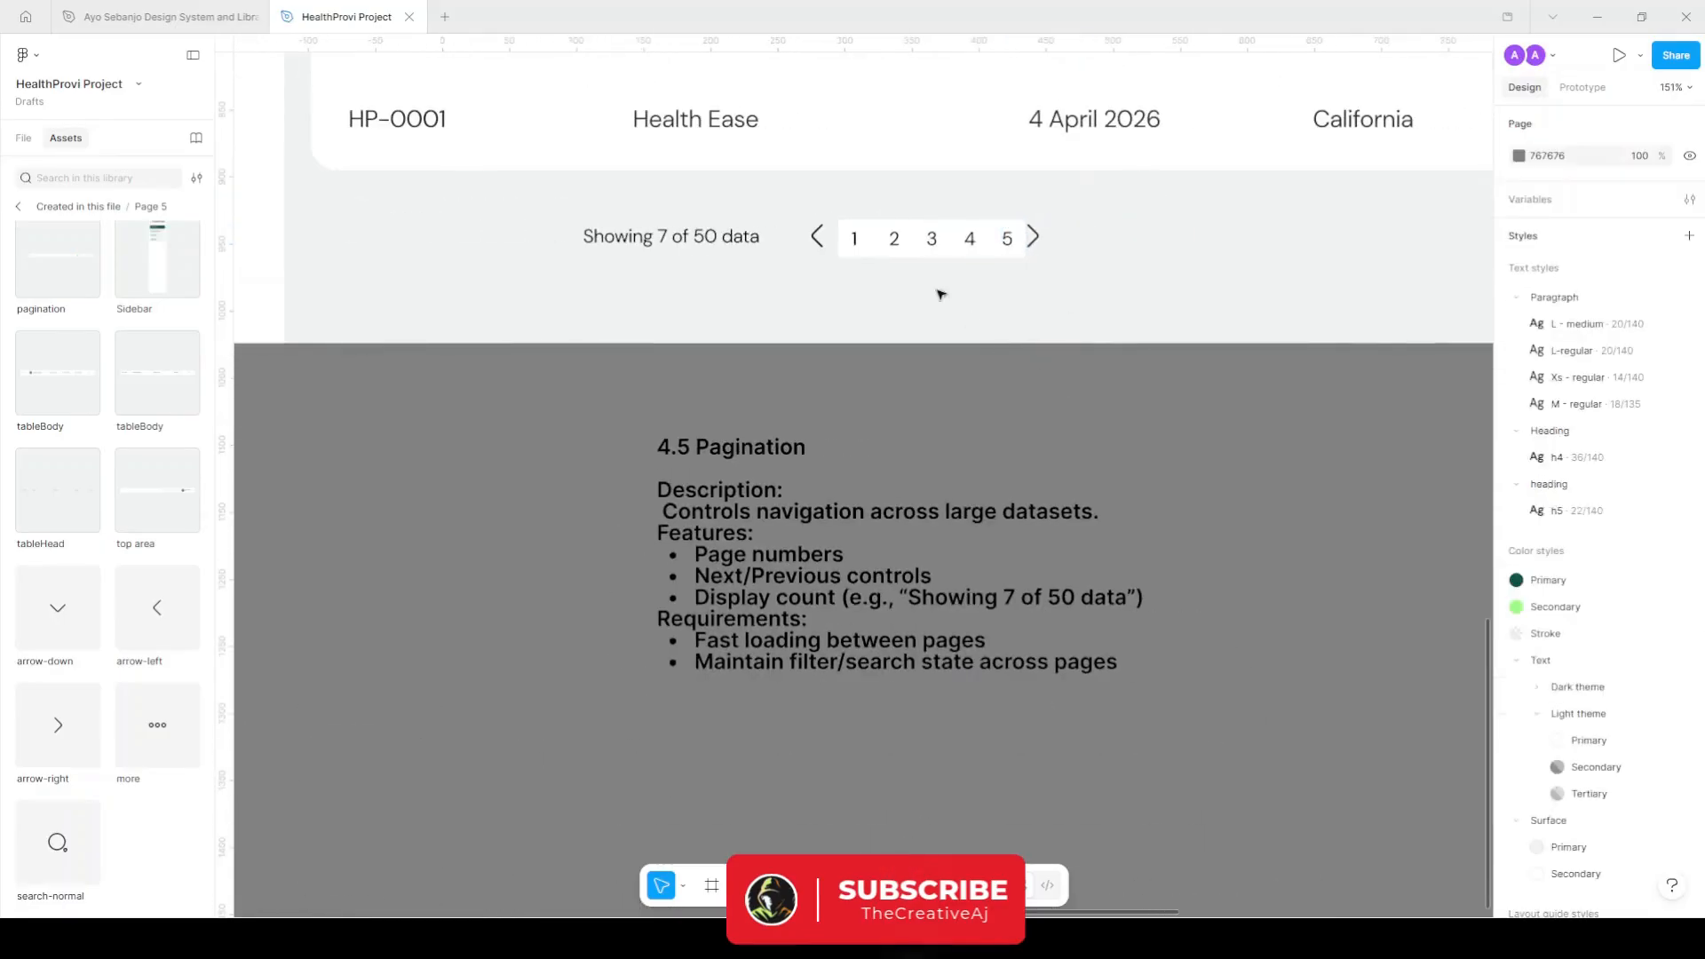
Wrap the arrows and page numbers in an auto-layout row aligned middle-left.
{"action": "scroll", "coordinate": [901, 262], "scroll_direction": "up", "scroll_amount": 1}
{"action": "left_click", "coordinate": [1065, 233]}
{"action": "scroll", "coordinate": [1065, 233], "scroll_direction": "up", "scroll_amount": 2}
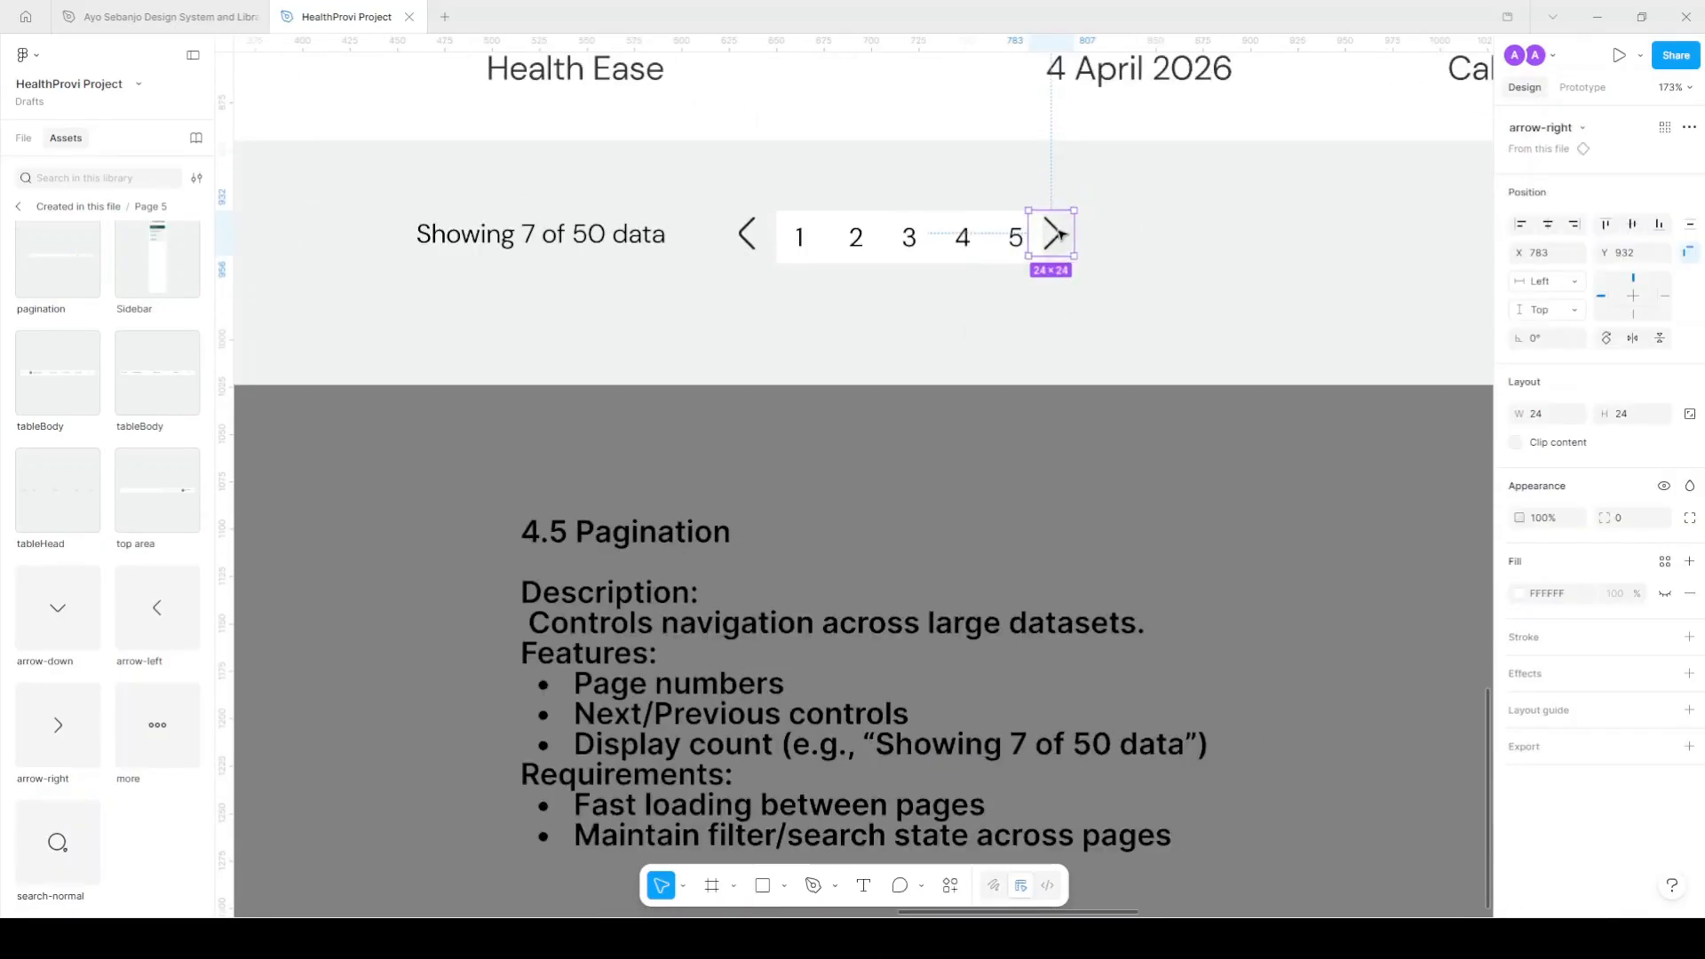
{"action": "left_click_drag", "start_coordinate": [1212, 475], "coordinate": [708, 189]}
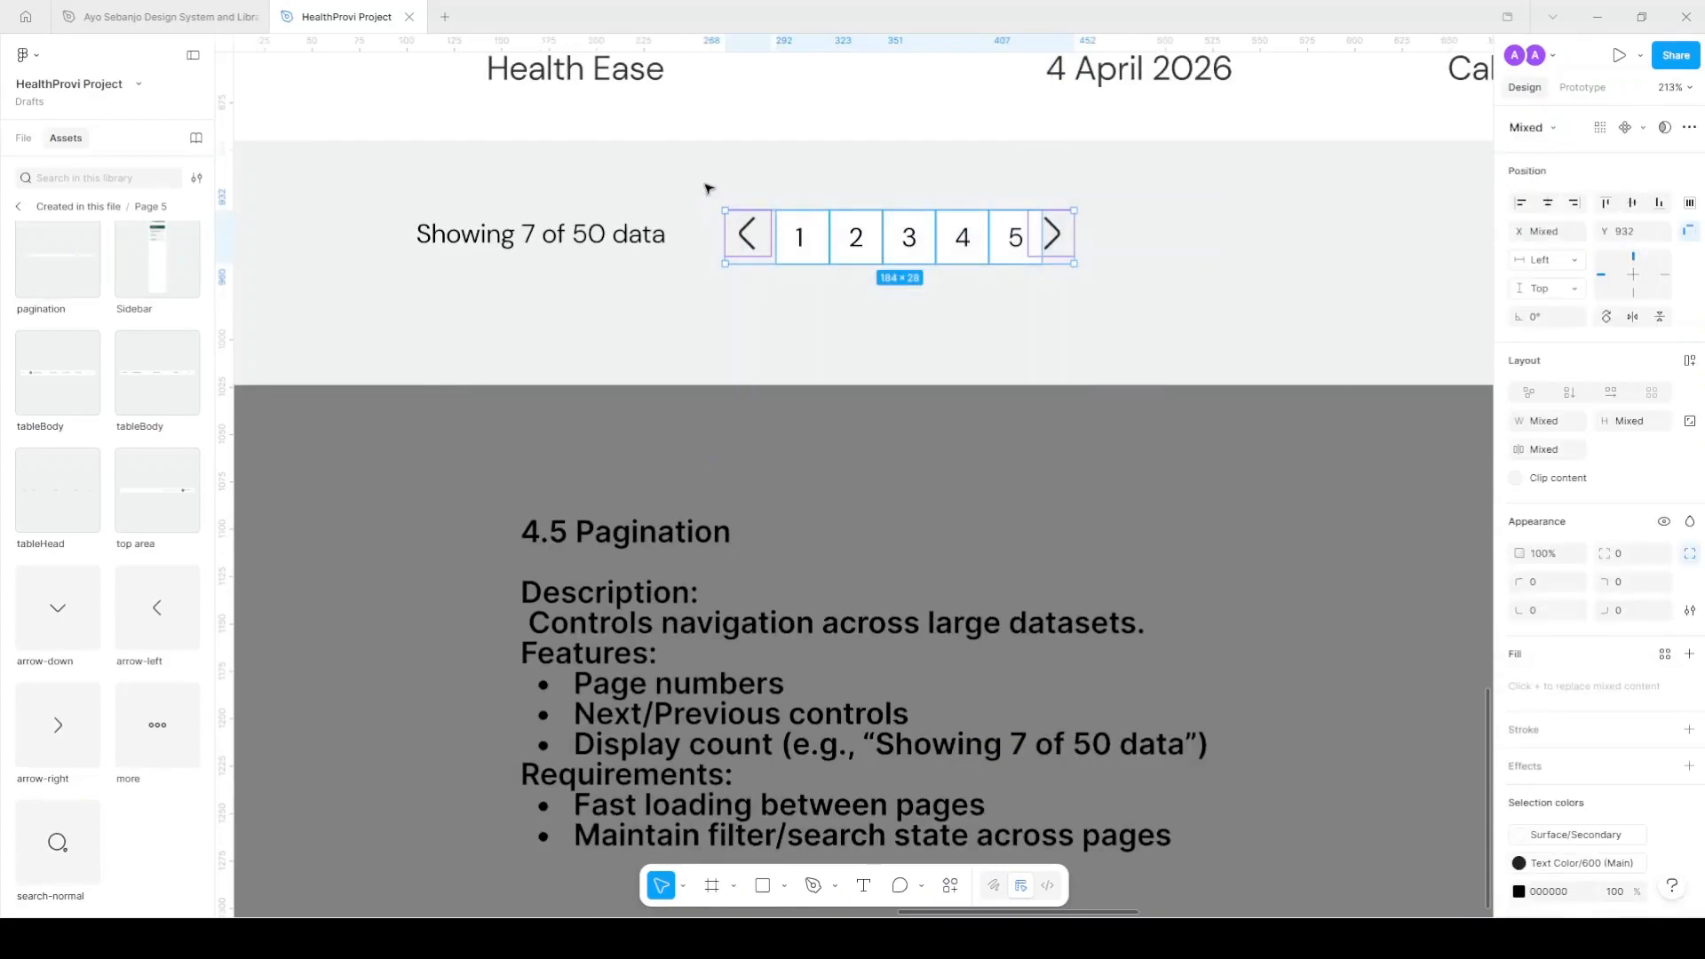
{"action": "key", "text": "shift+a"}
{"action": "left_click", "coordinate": [1523, 461]}
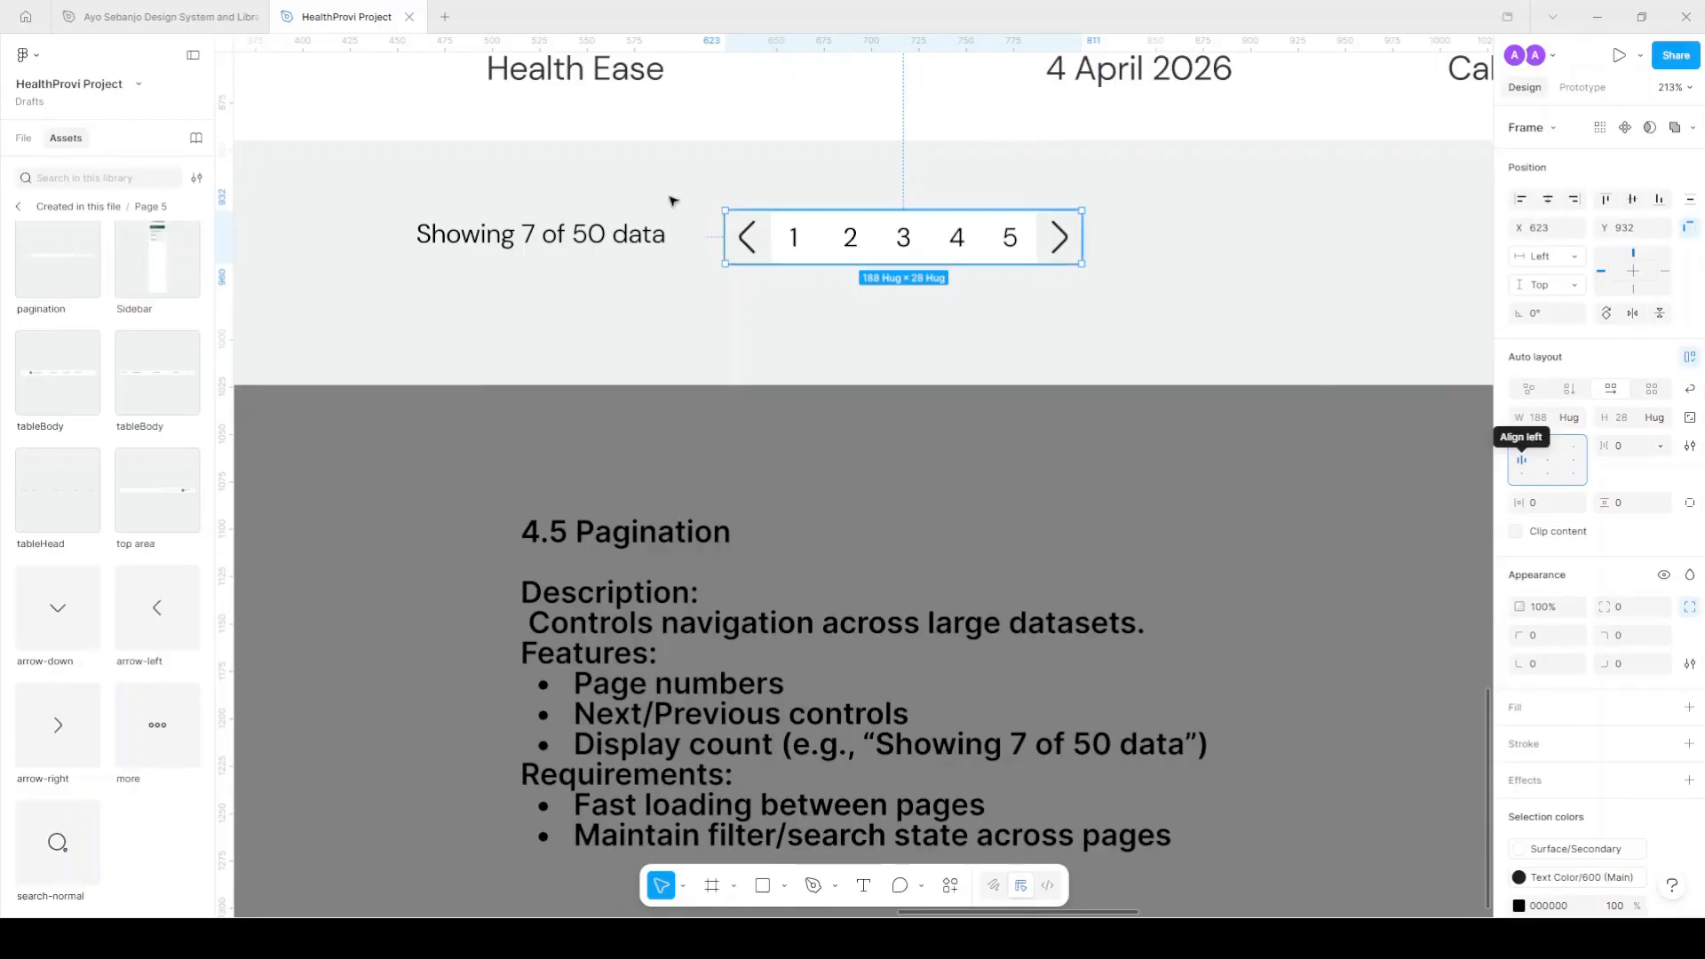
Wrap the count text and page row in one frame filled Surface/Secondary.
{"action": "scroll", "coordinate": [784, 238], "scroll_direction": "down", "scroll_amount": 3}
{"action": "left_click", "coordinate": [681, 246], "text": "shift"}
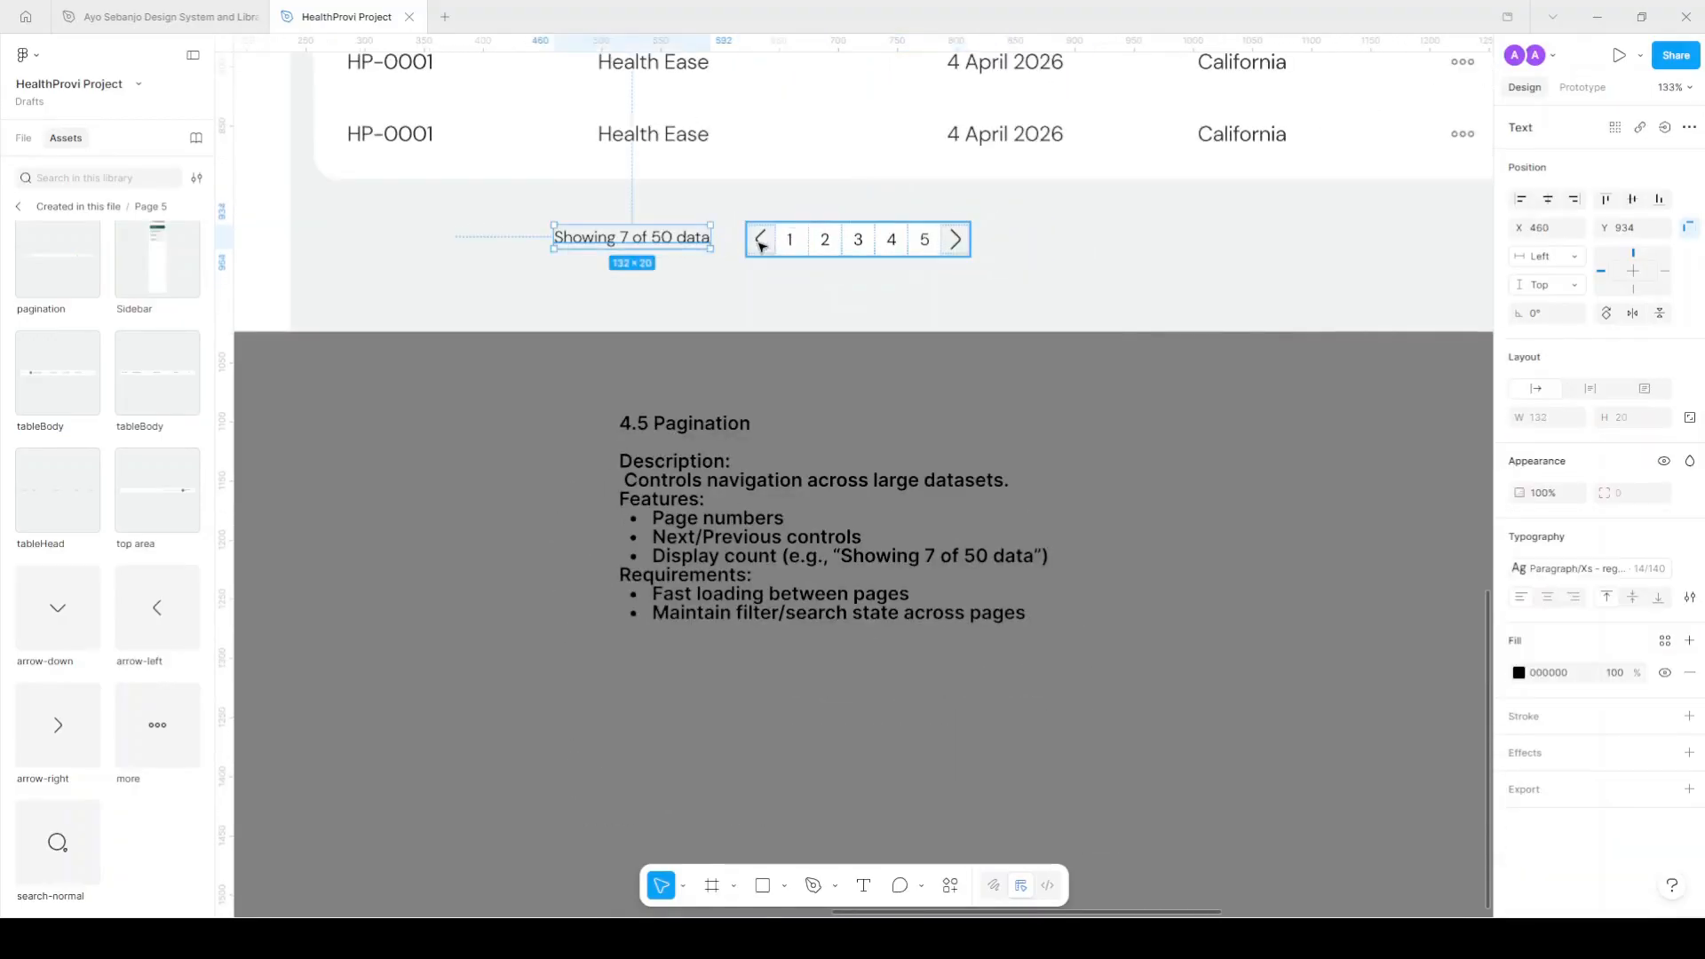
{"action": "key", "text": "shift+a"}
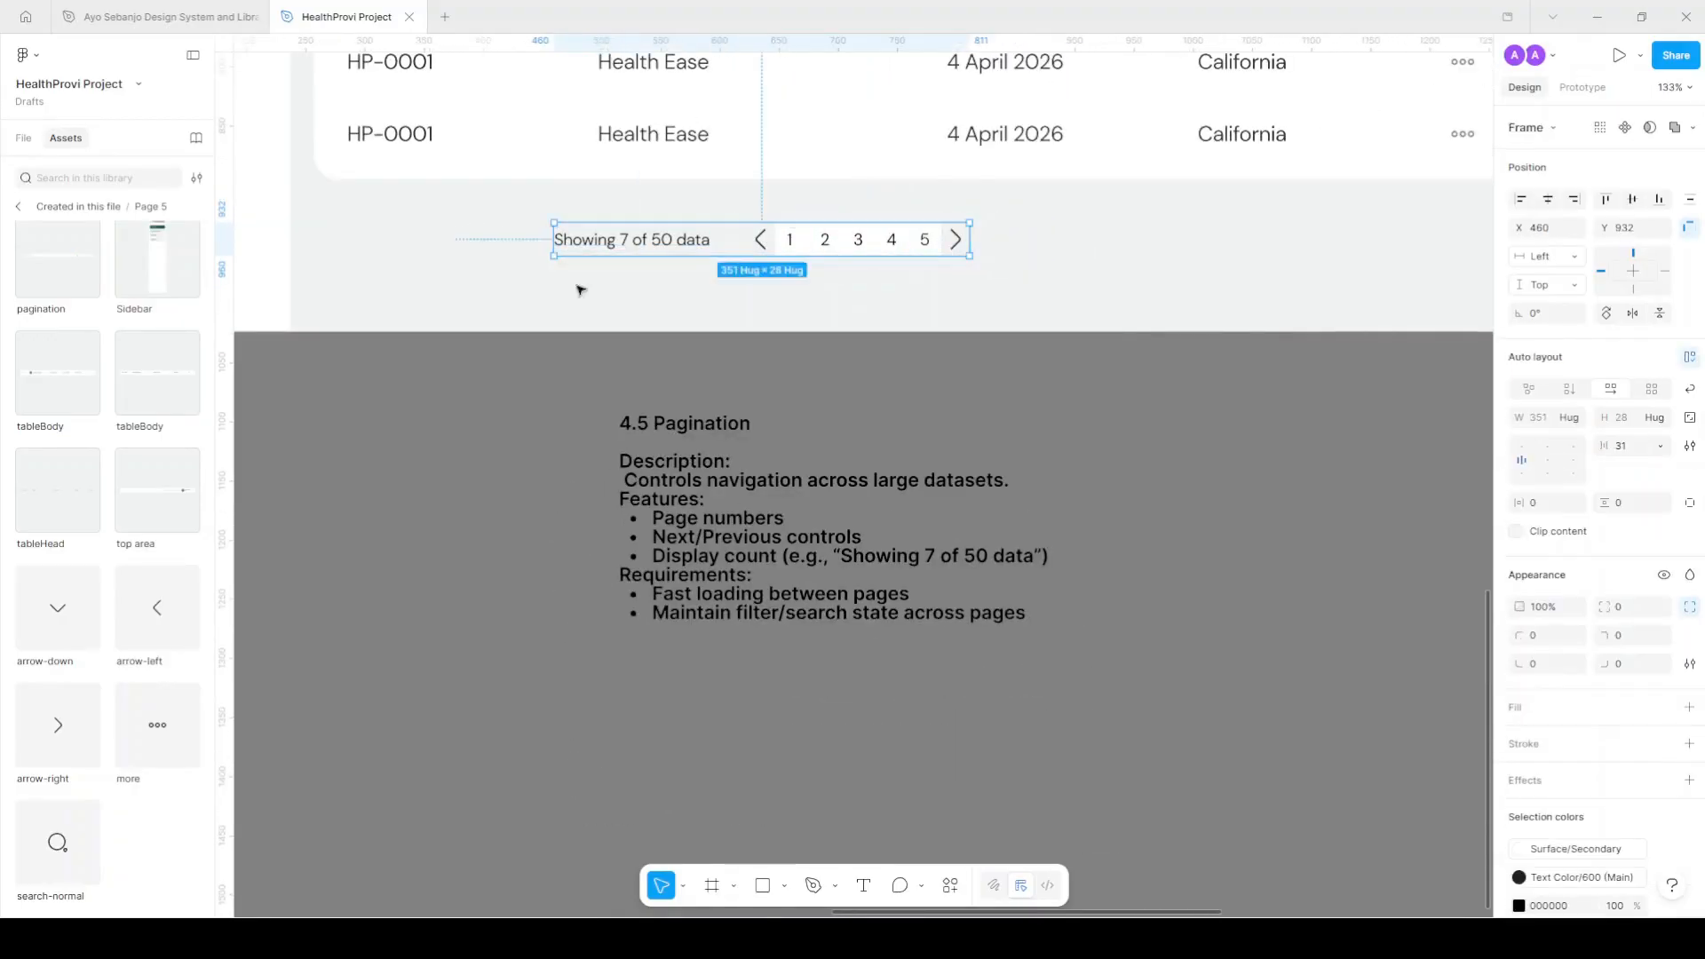
{"action": "left_click", "coordinate": [23, 137]}
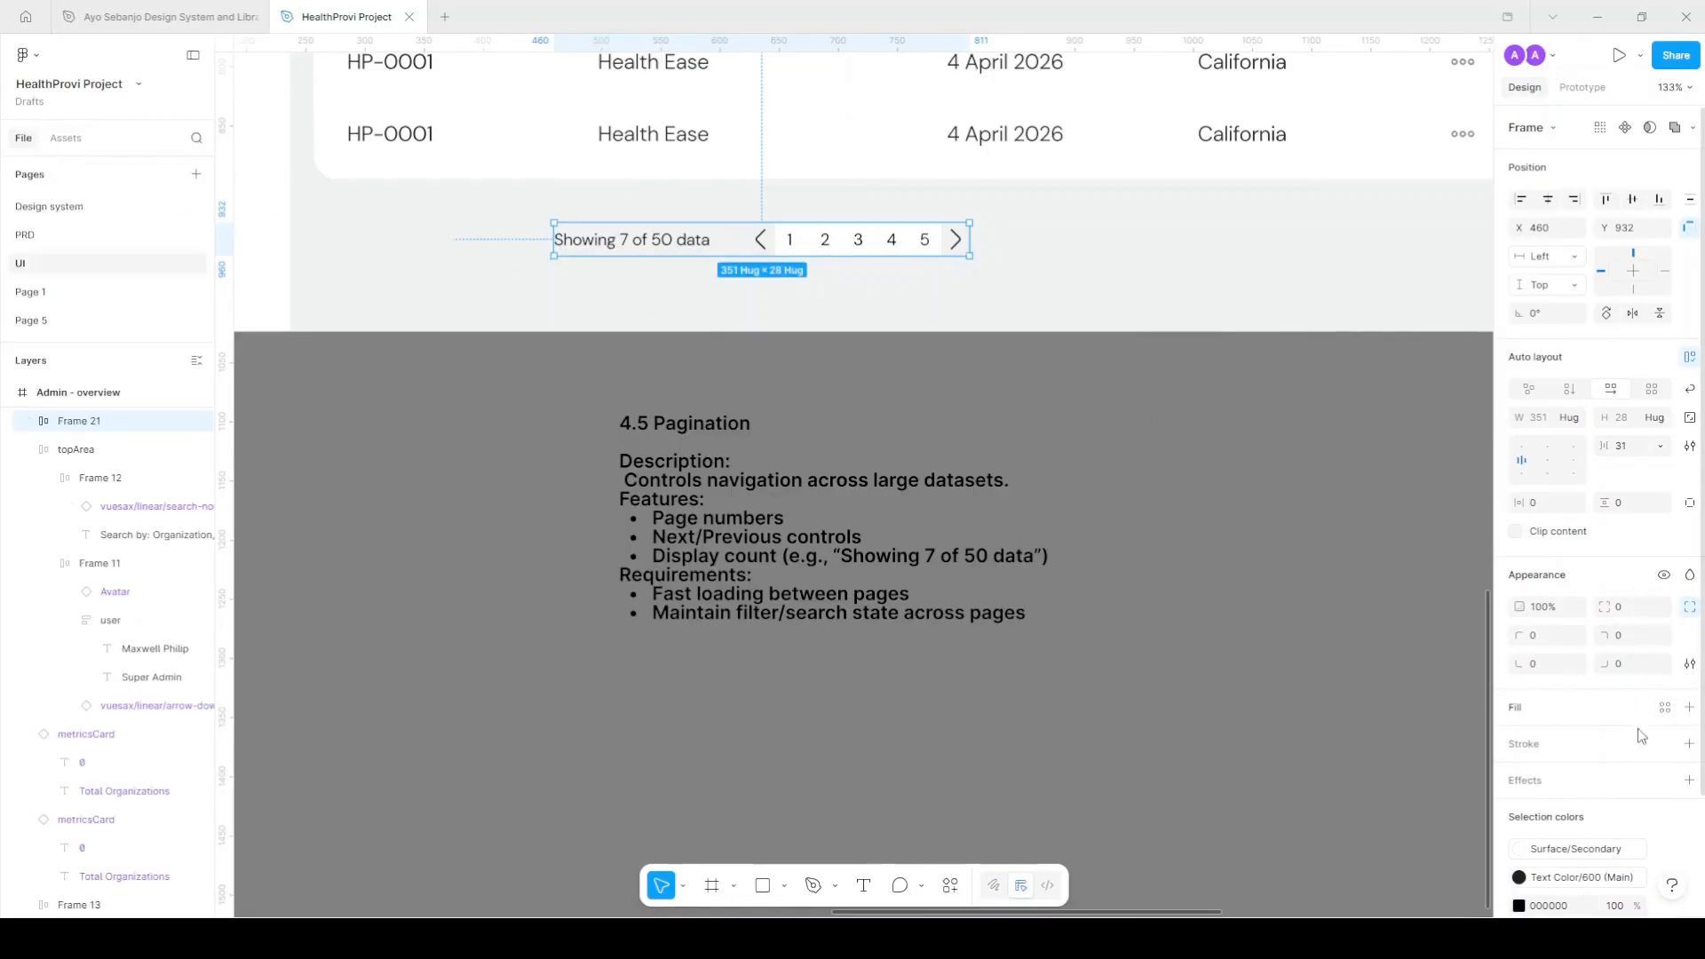
{"action": "left_click", "coordinate": [1665, 707]}
{"action": "scroll", "coordinate": [1421, 818], "scroll_direction": "down", "scroll_amount": 1}
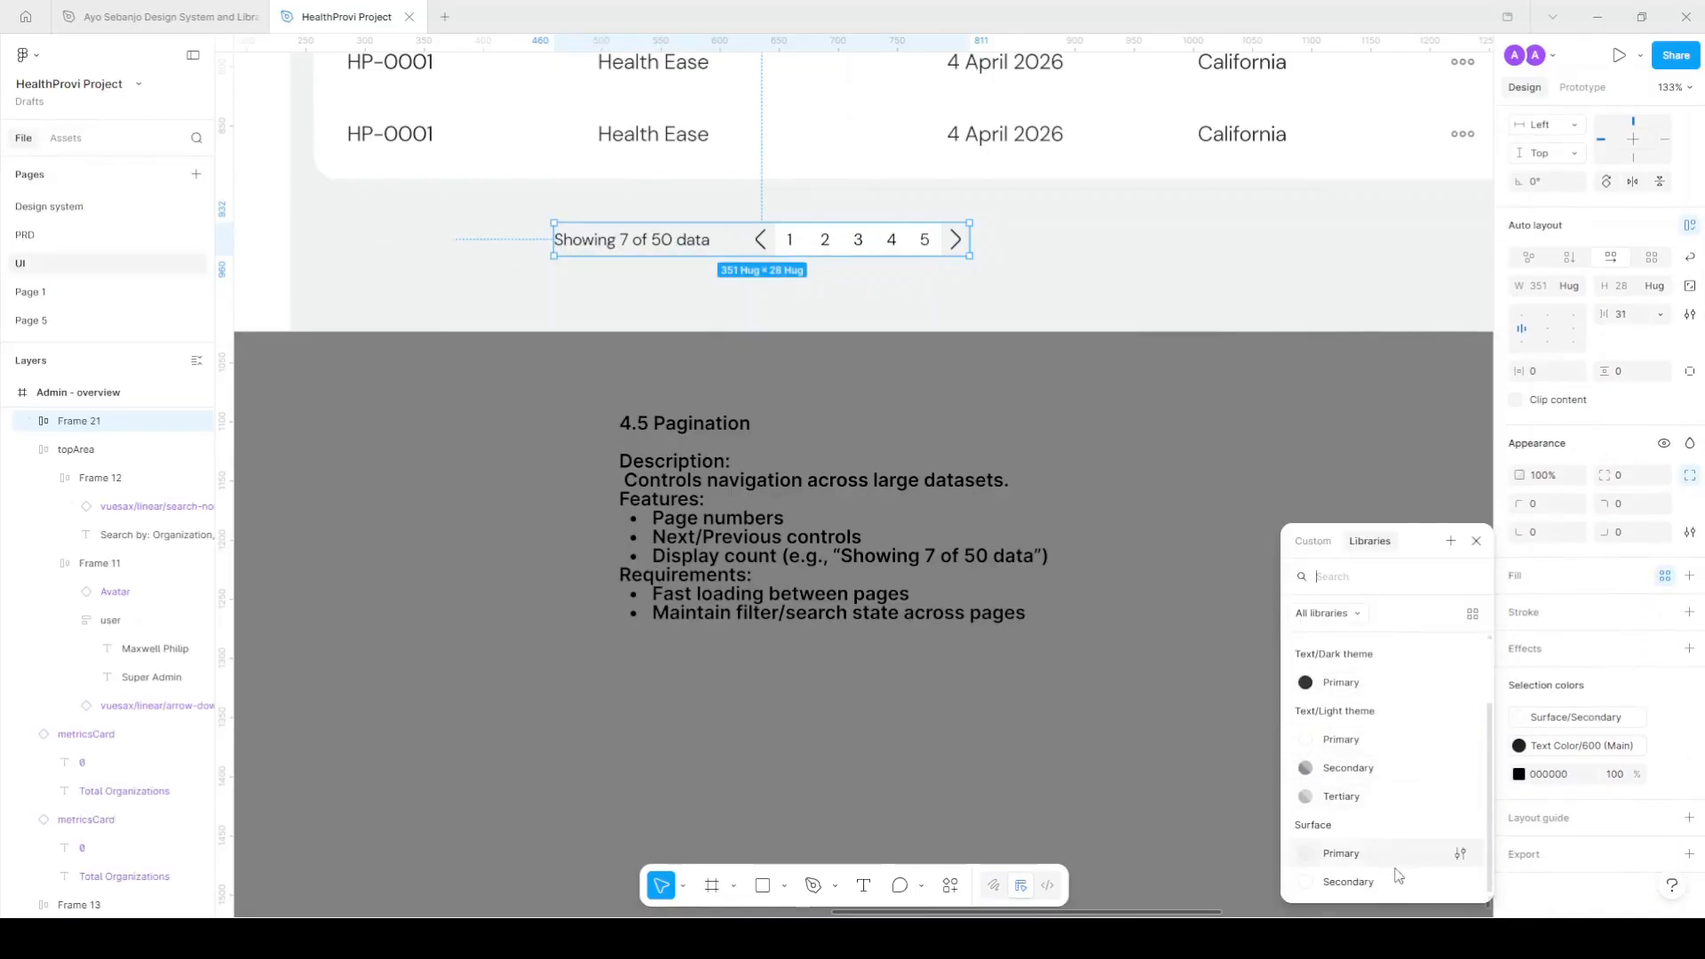
{"action": "left_click", "coordinate": [1397, 871]}
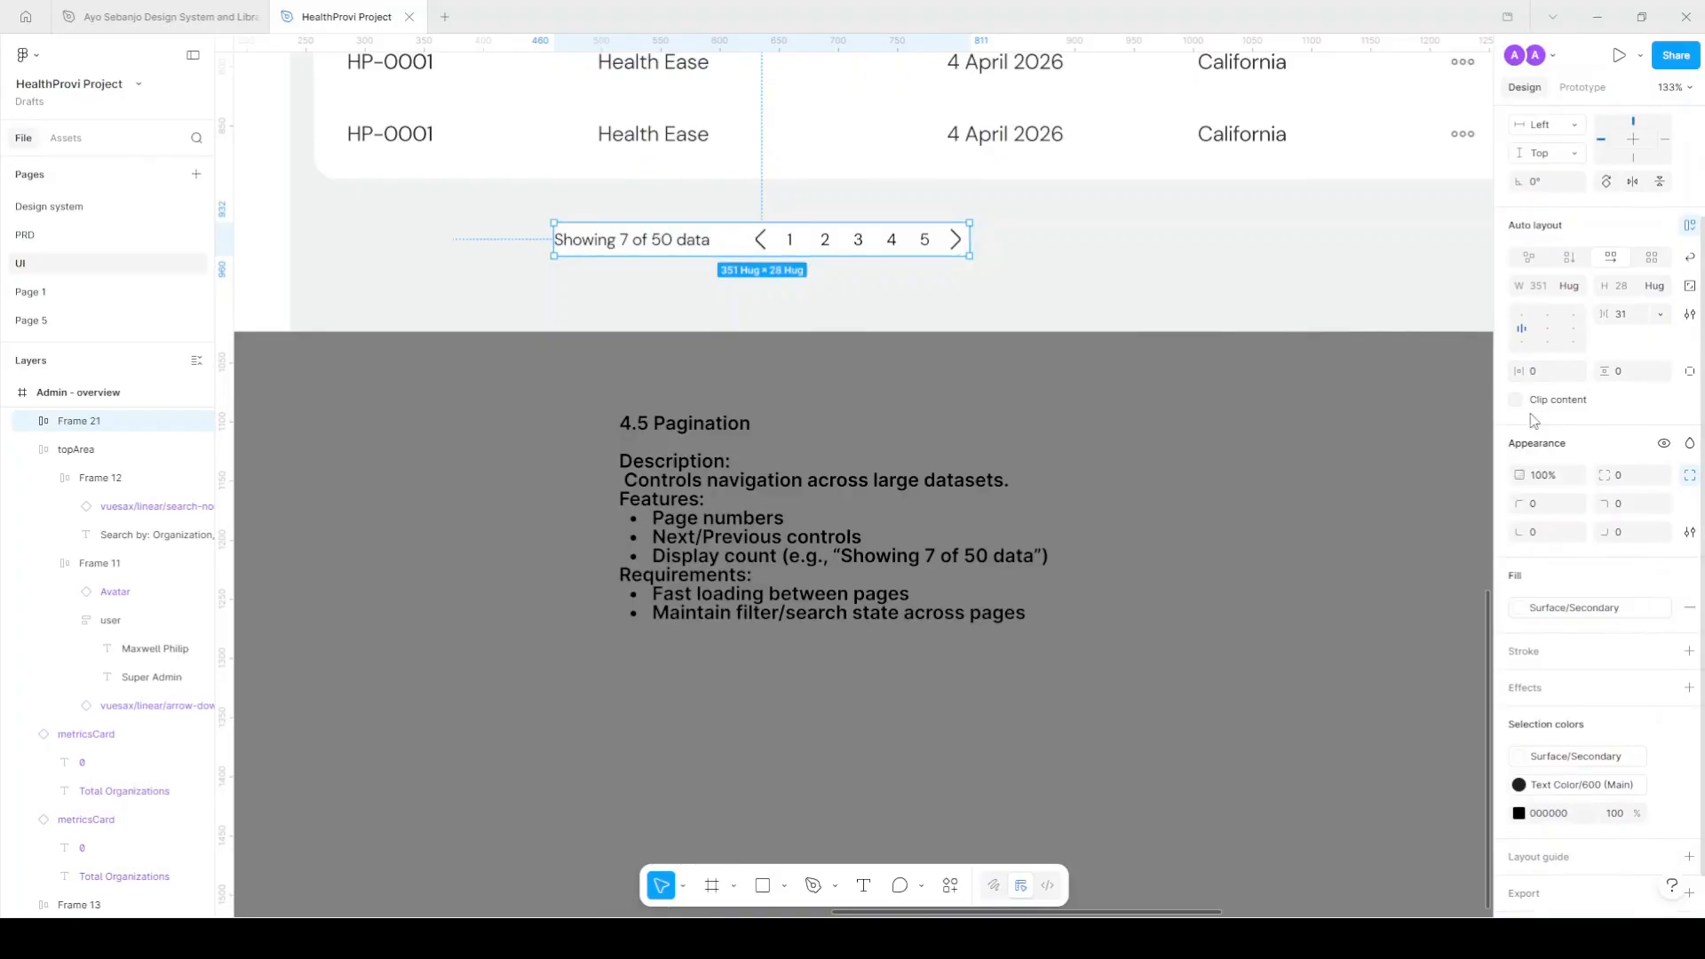
{"action": "left_click", "coordinate": [1550, 373]}
Give the pagination frame horizontal padding 12 and vertical padding 8.
{"action": "key", "text": "Return"}
{"action": "left_click", "coordinate": [1618, 373]}
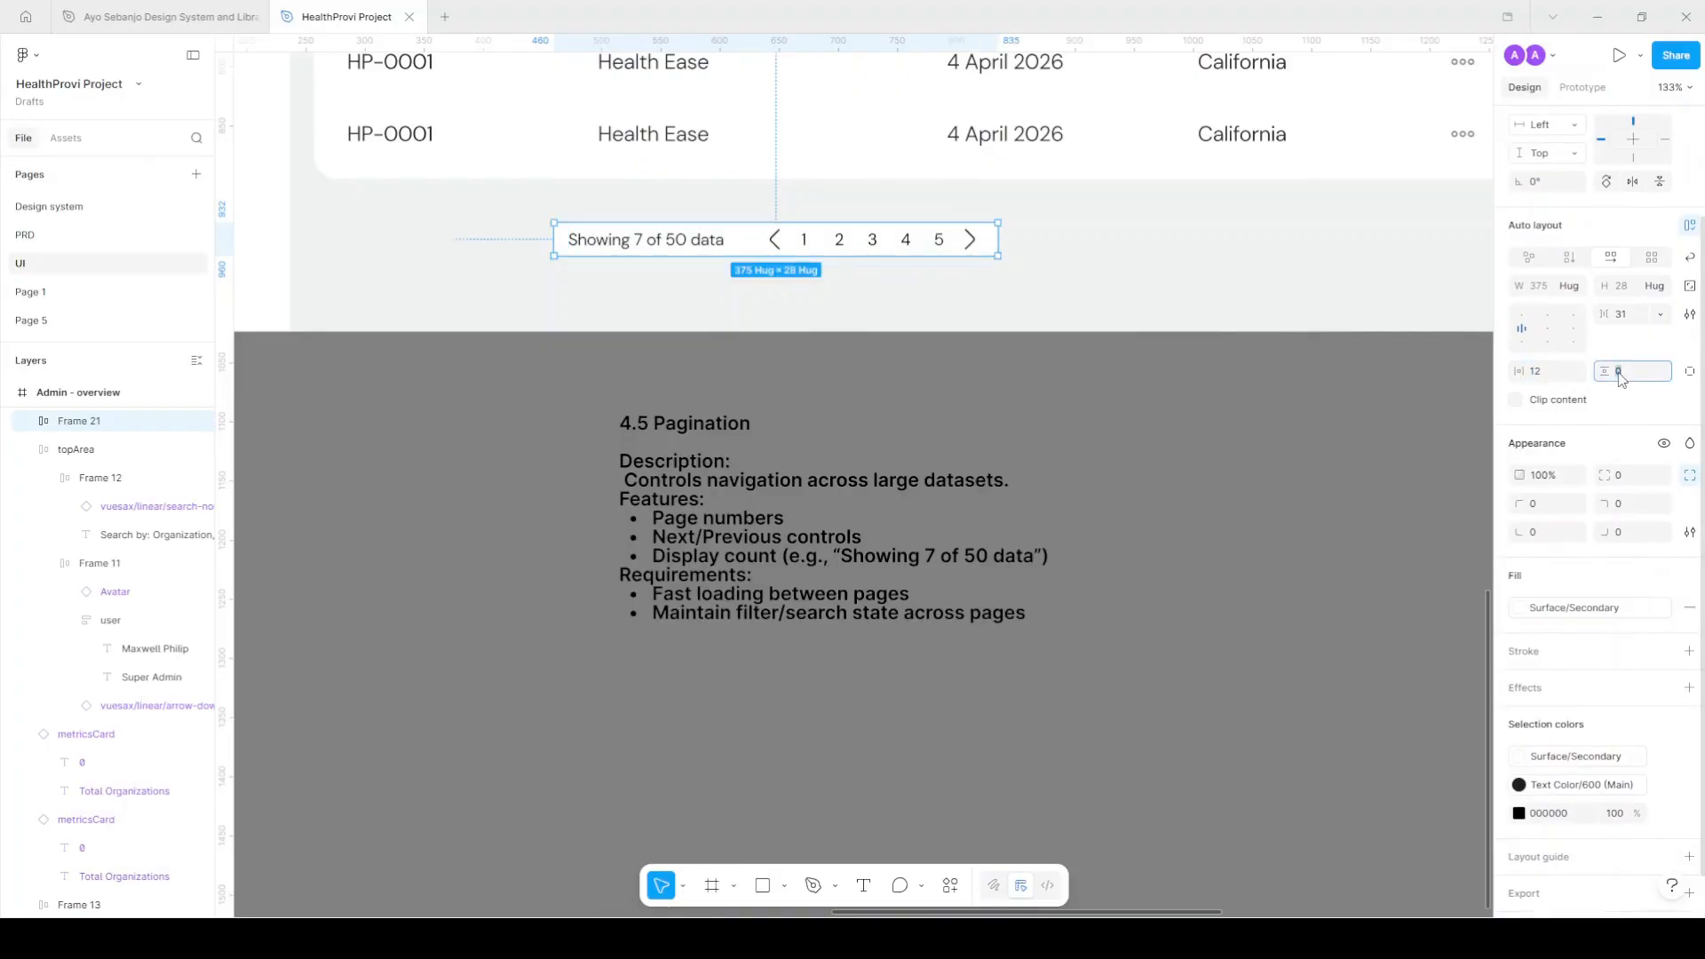
{"action": "type", "text": "8"}
{"action": "key", "text": "Return"}
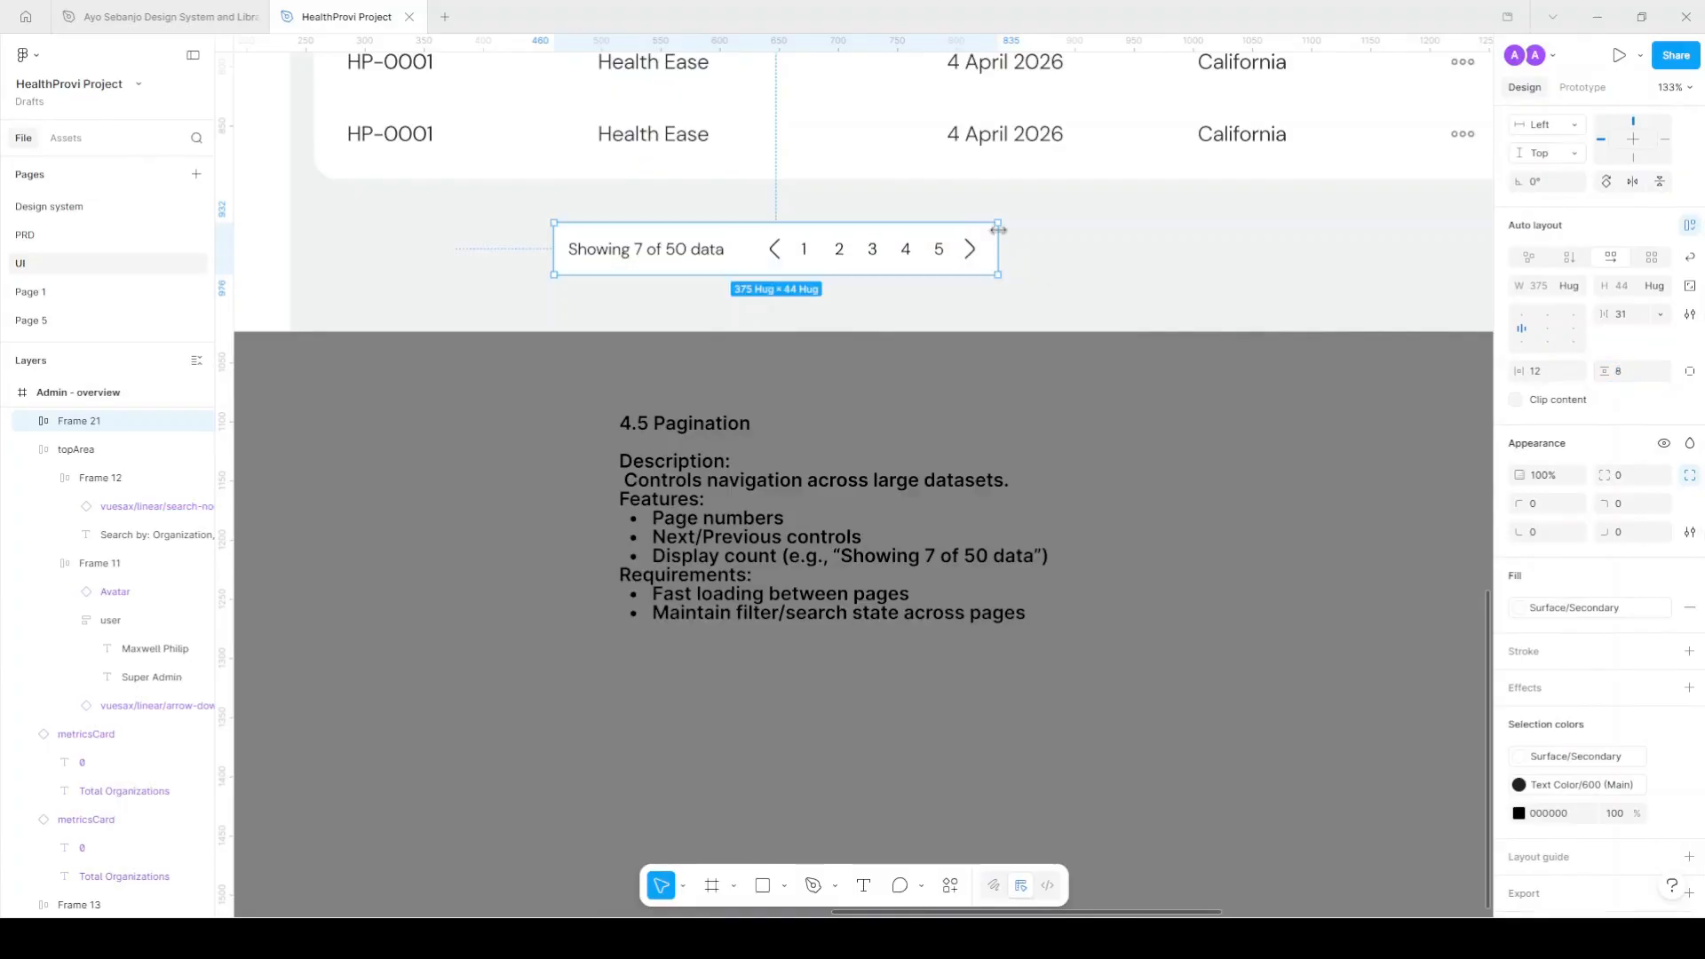
Move the pagination bar into the table as its last row, Fill container width, space-between alignment.
{"action": "scroll", "coordinate": [799, 282], "scroll_direction": "up", "scroll_amount": 1}
{"action": "scroll", "coordinate": [821, 272], "scroll_direction": "down", "scroll_amount": 1}
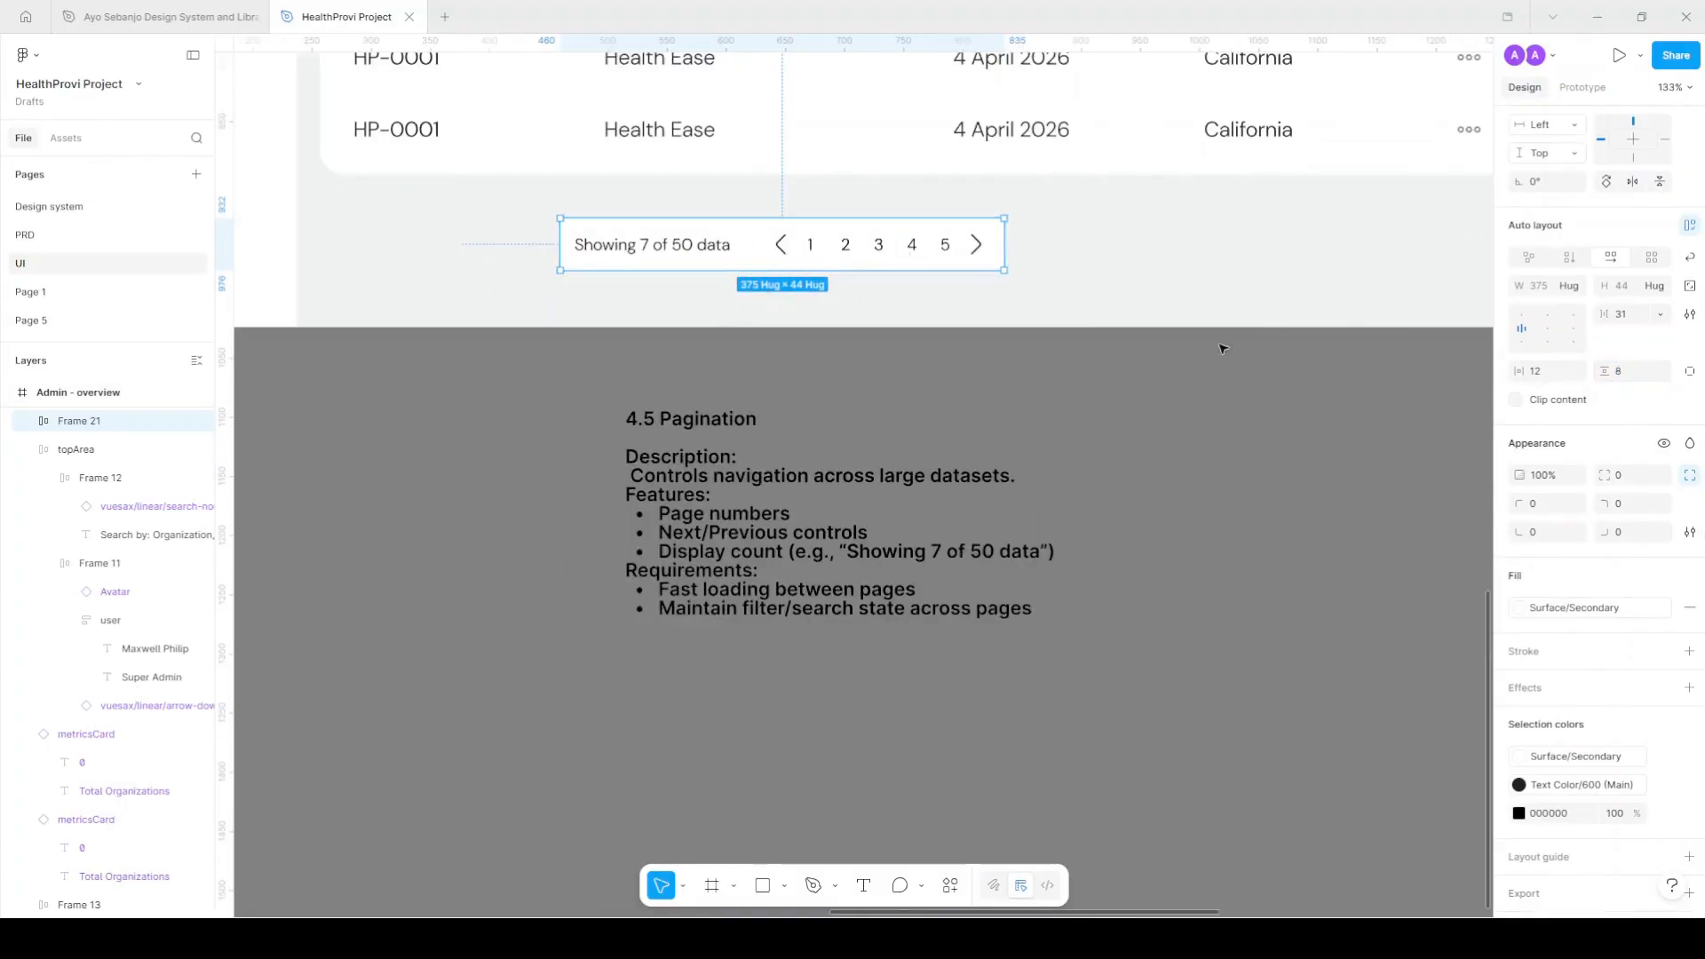
{"action": "scroll", "coordinate": [800, 243], "scroll_direction": "up", "scroll_amount": 1}
{"action": "left_click_drag", "start_coordinate": [876, 267], "coordinate": [826, 189]}
{"action": "scroll", "coordinate": [819, 182], "scroll_direction": "down", "scroll_amount": 2}
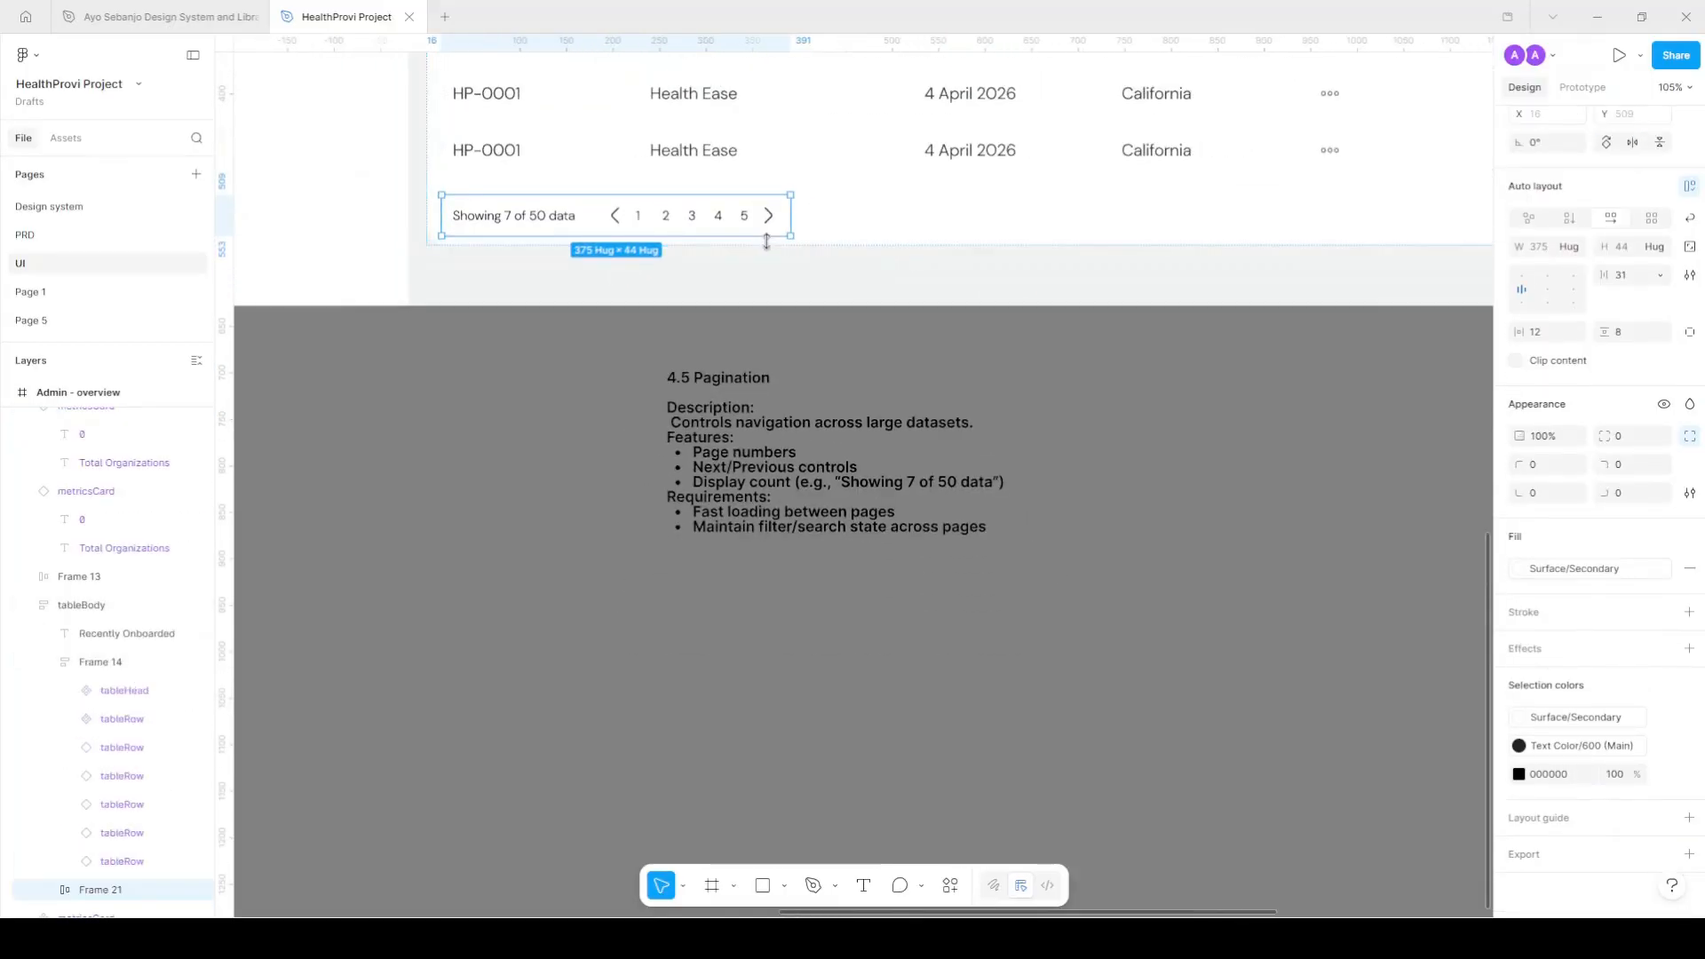
{"action": "scroll", "coordinate": [766, 242], "scroll_direction": "right", "scroll_amount": 2}
{"action": "left_click", "coordinate": [1569, 247]}
{"action": "left_click", "coordinate": [1555, 284]}
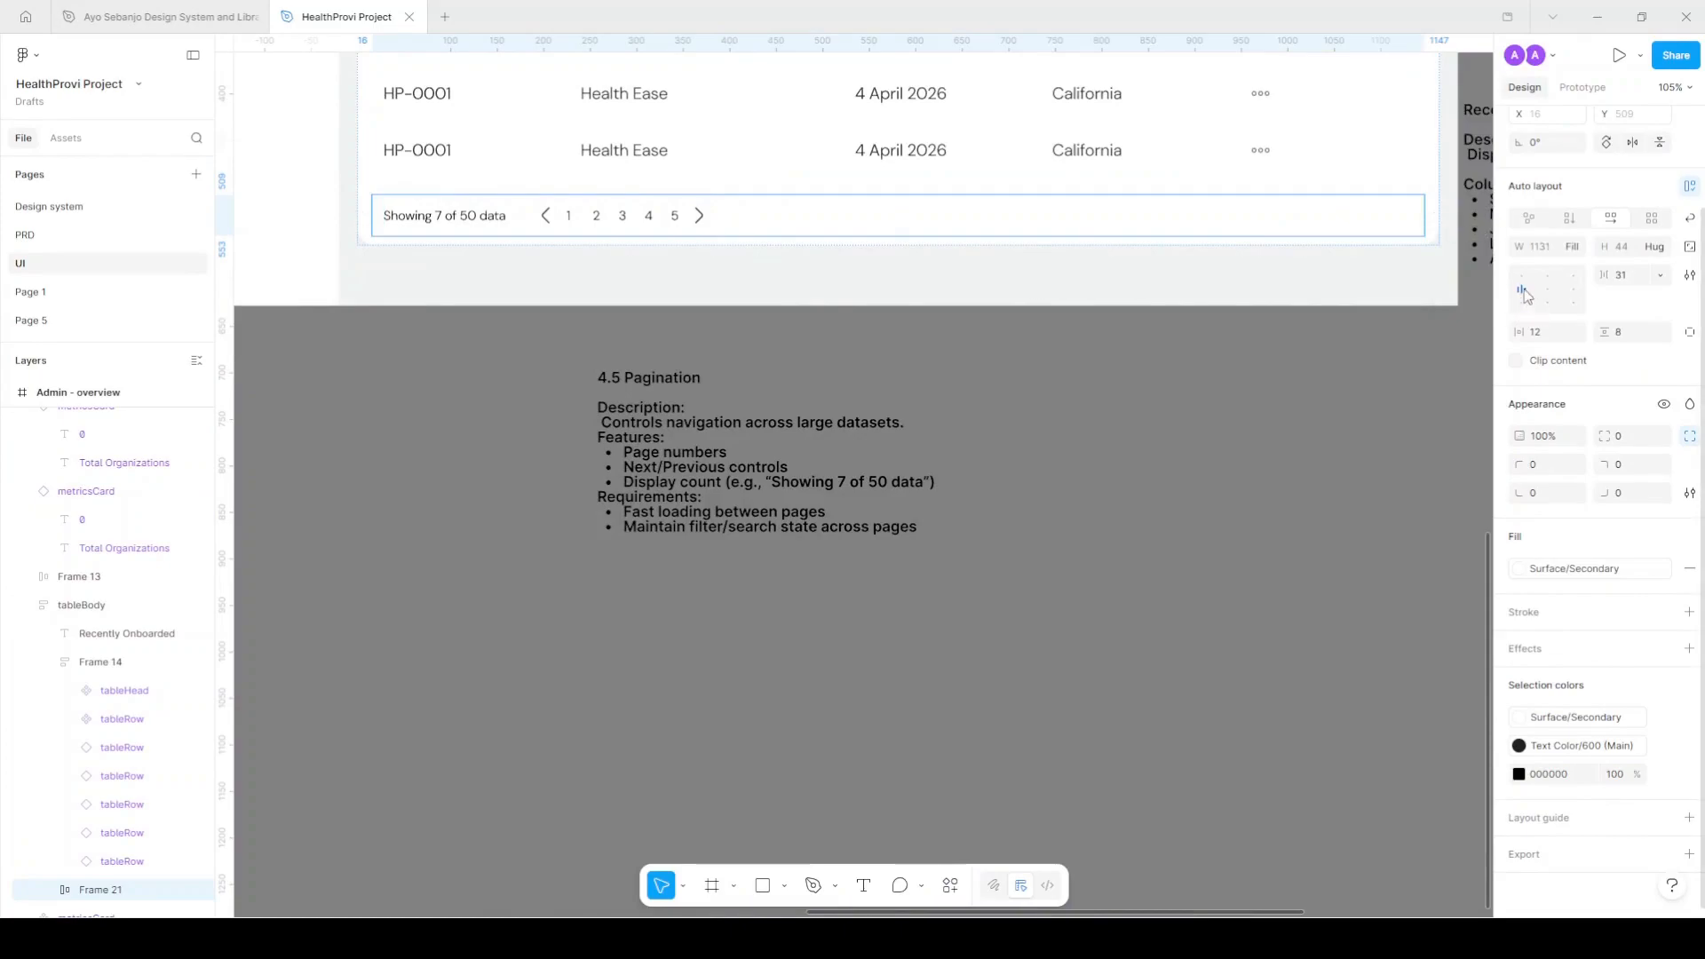
{"action": "double_click", "coordinate": [1524, 295]}
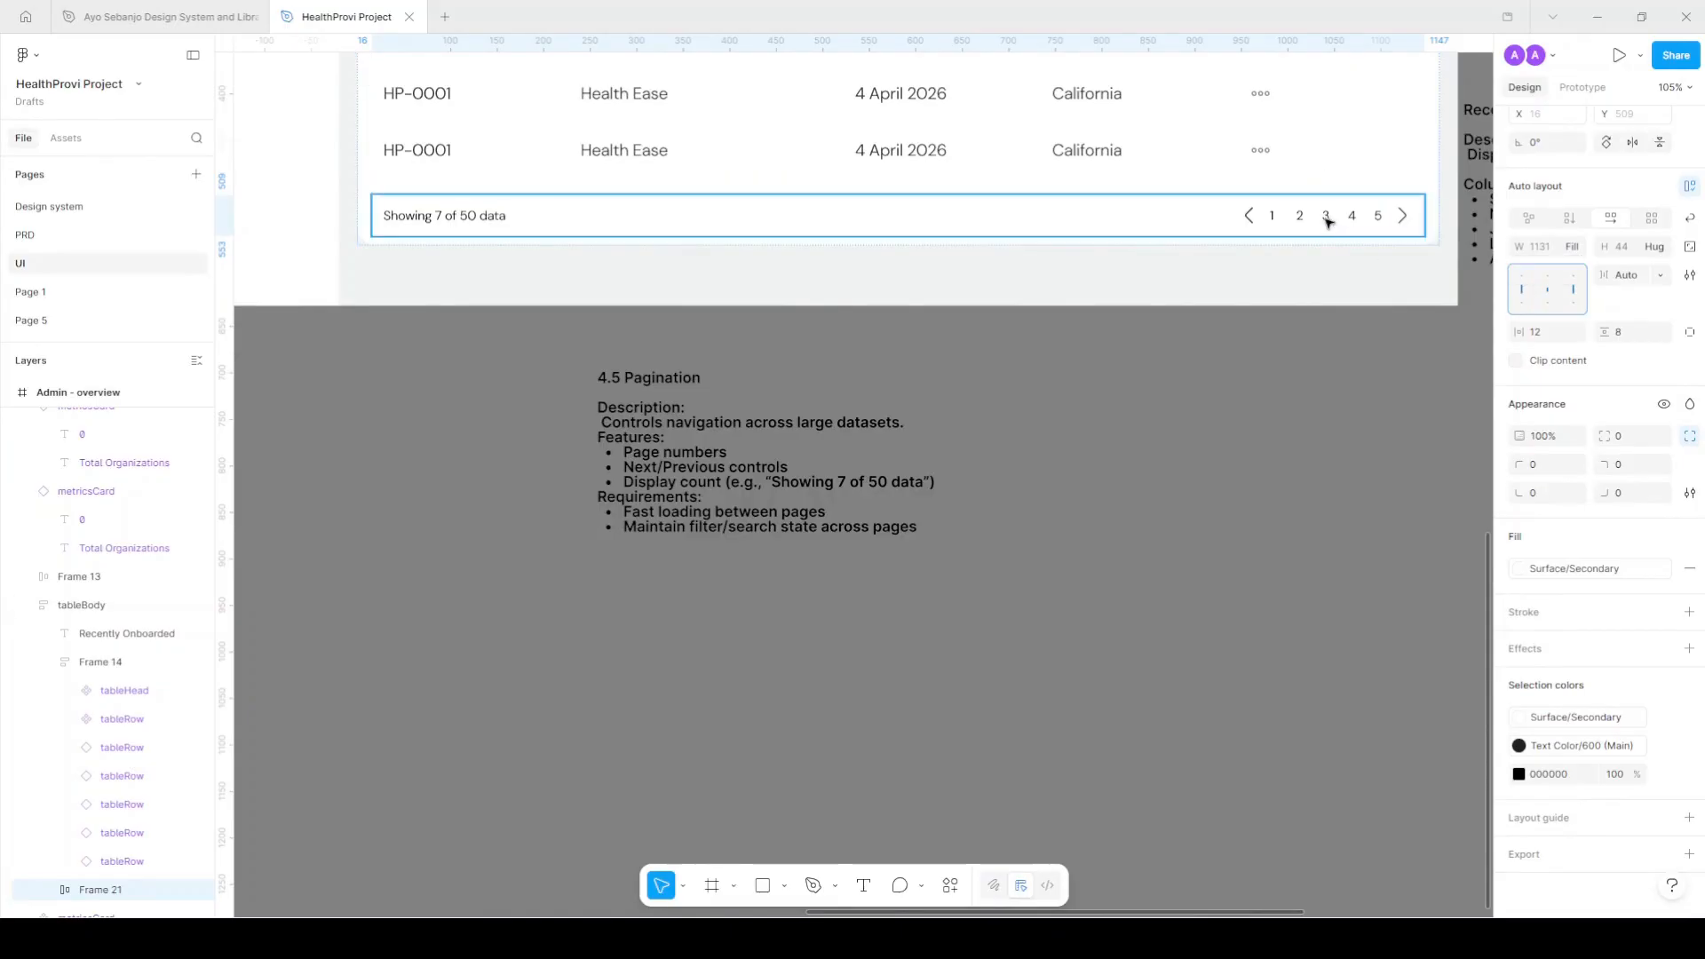
Color the 'Showing 7 of 50 data' text Text/Light theme/Secondary.
{"action": "left_click", "coordinate": [484, 215]}
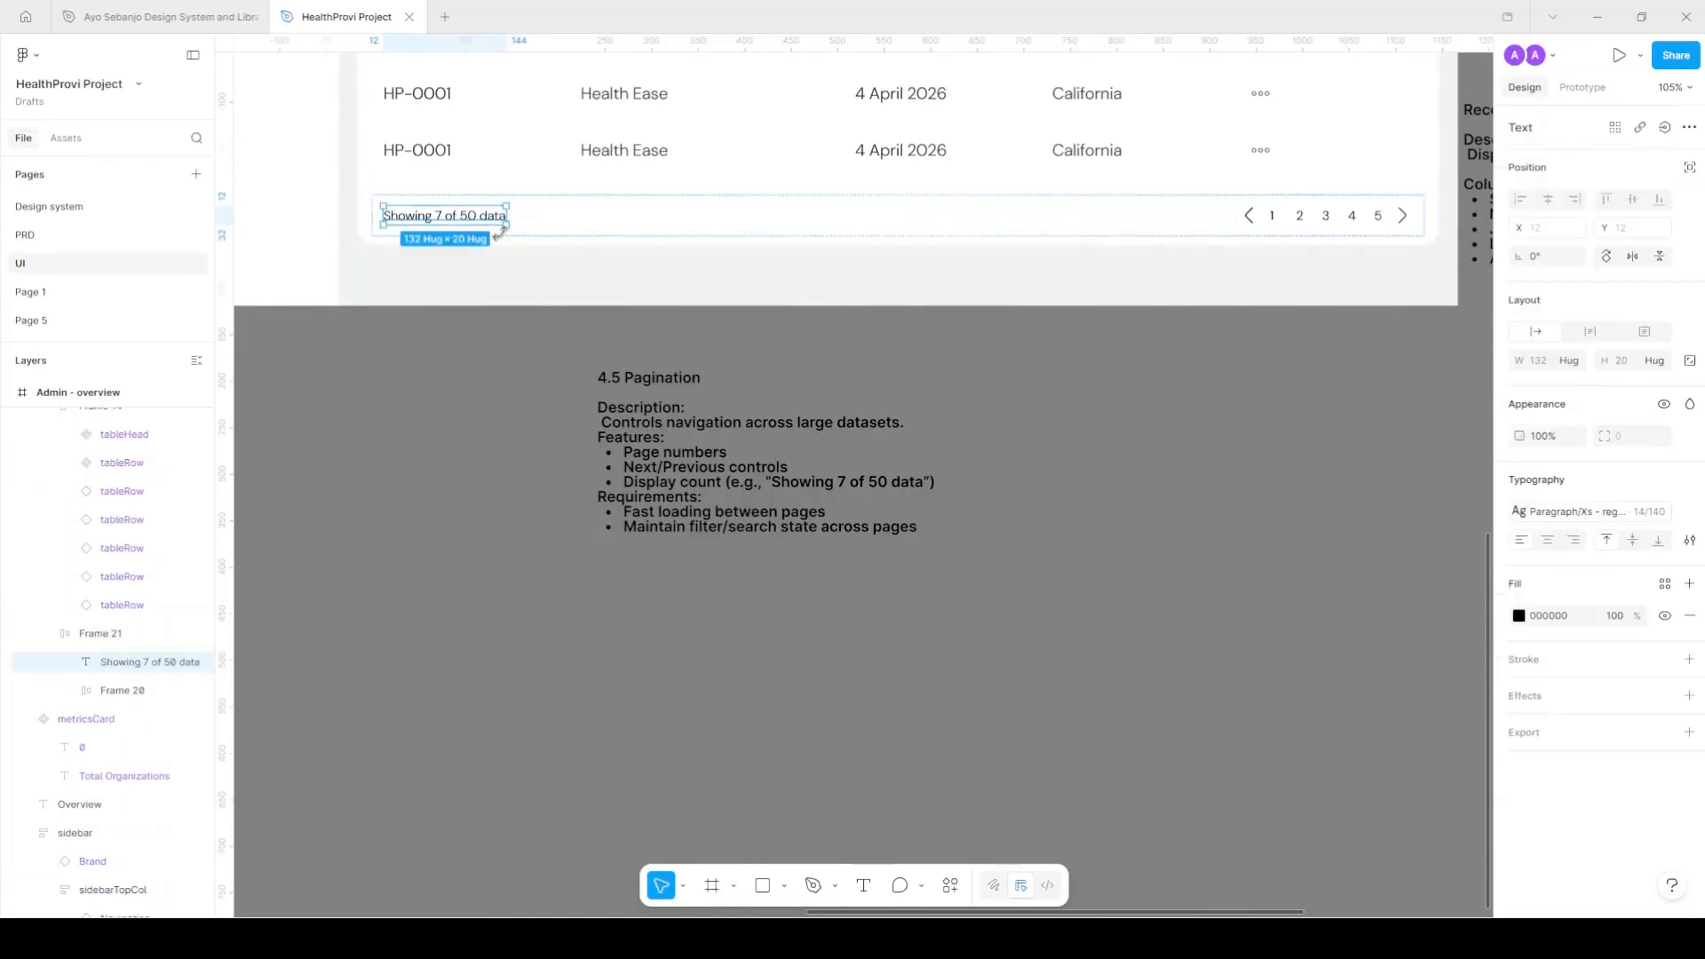
{"action": "left_click", "coordinate": [1666, 584]}
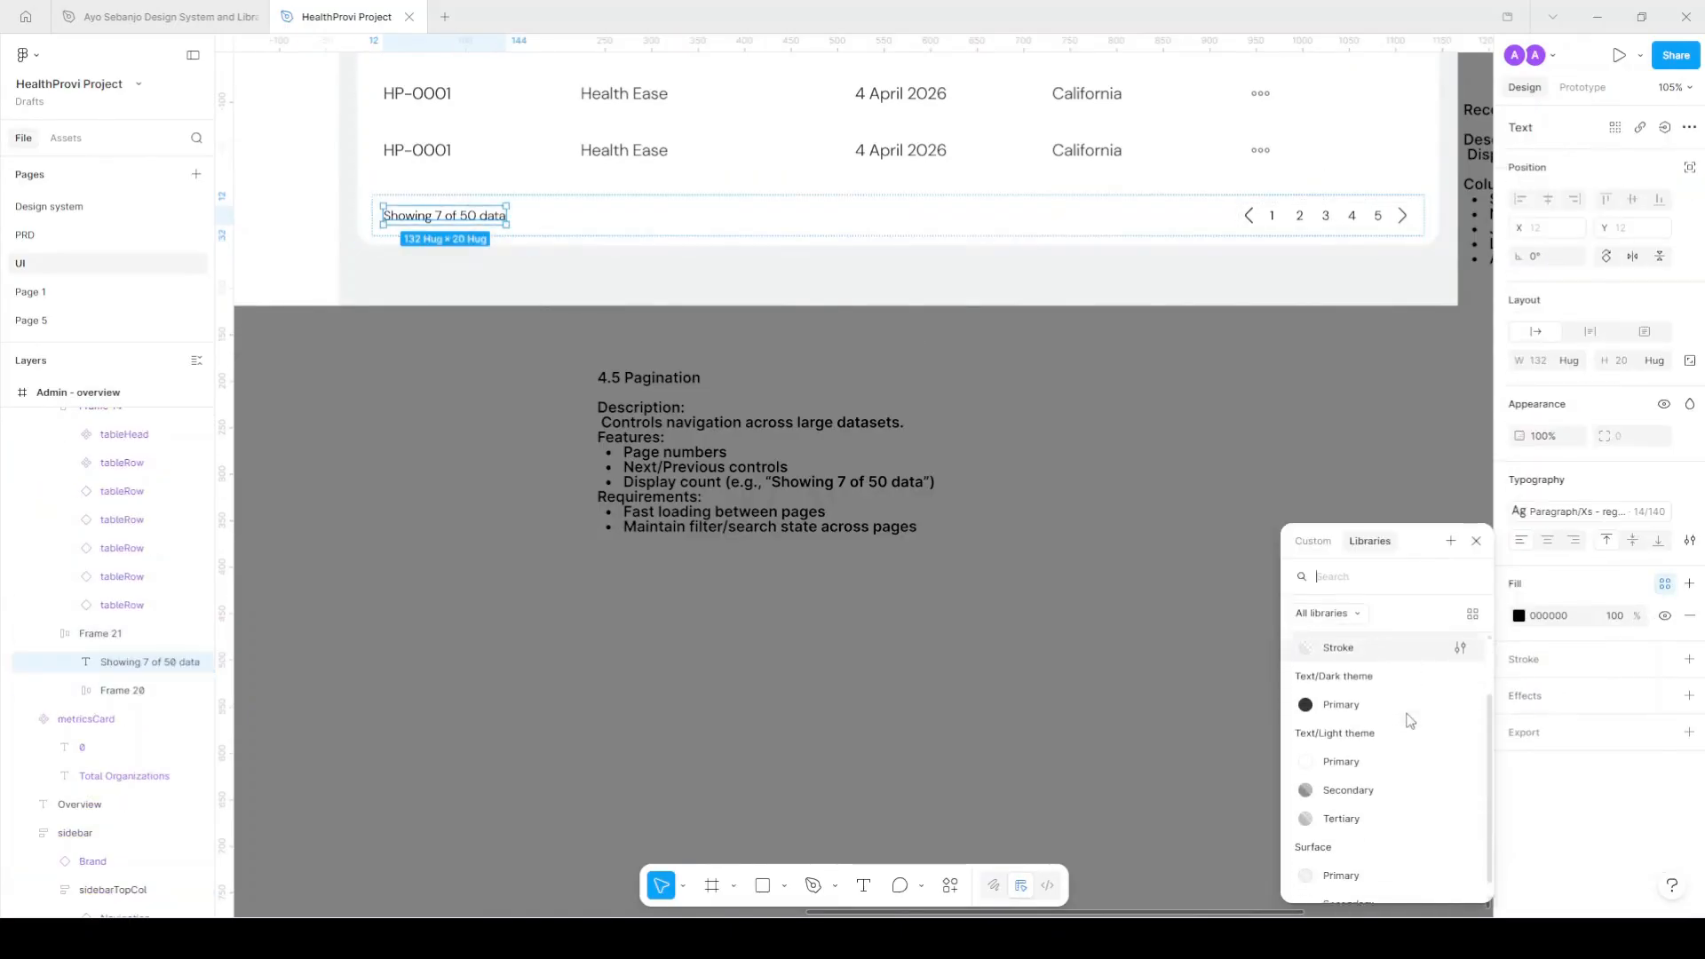
{"action": "left_click", "coordinate": [1397, 767]}
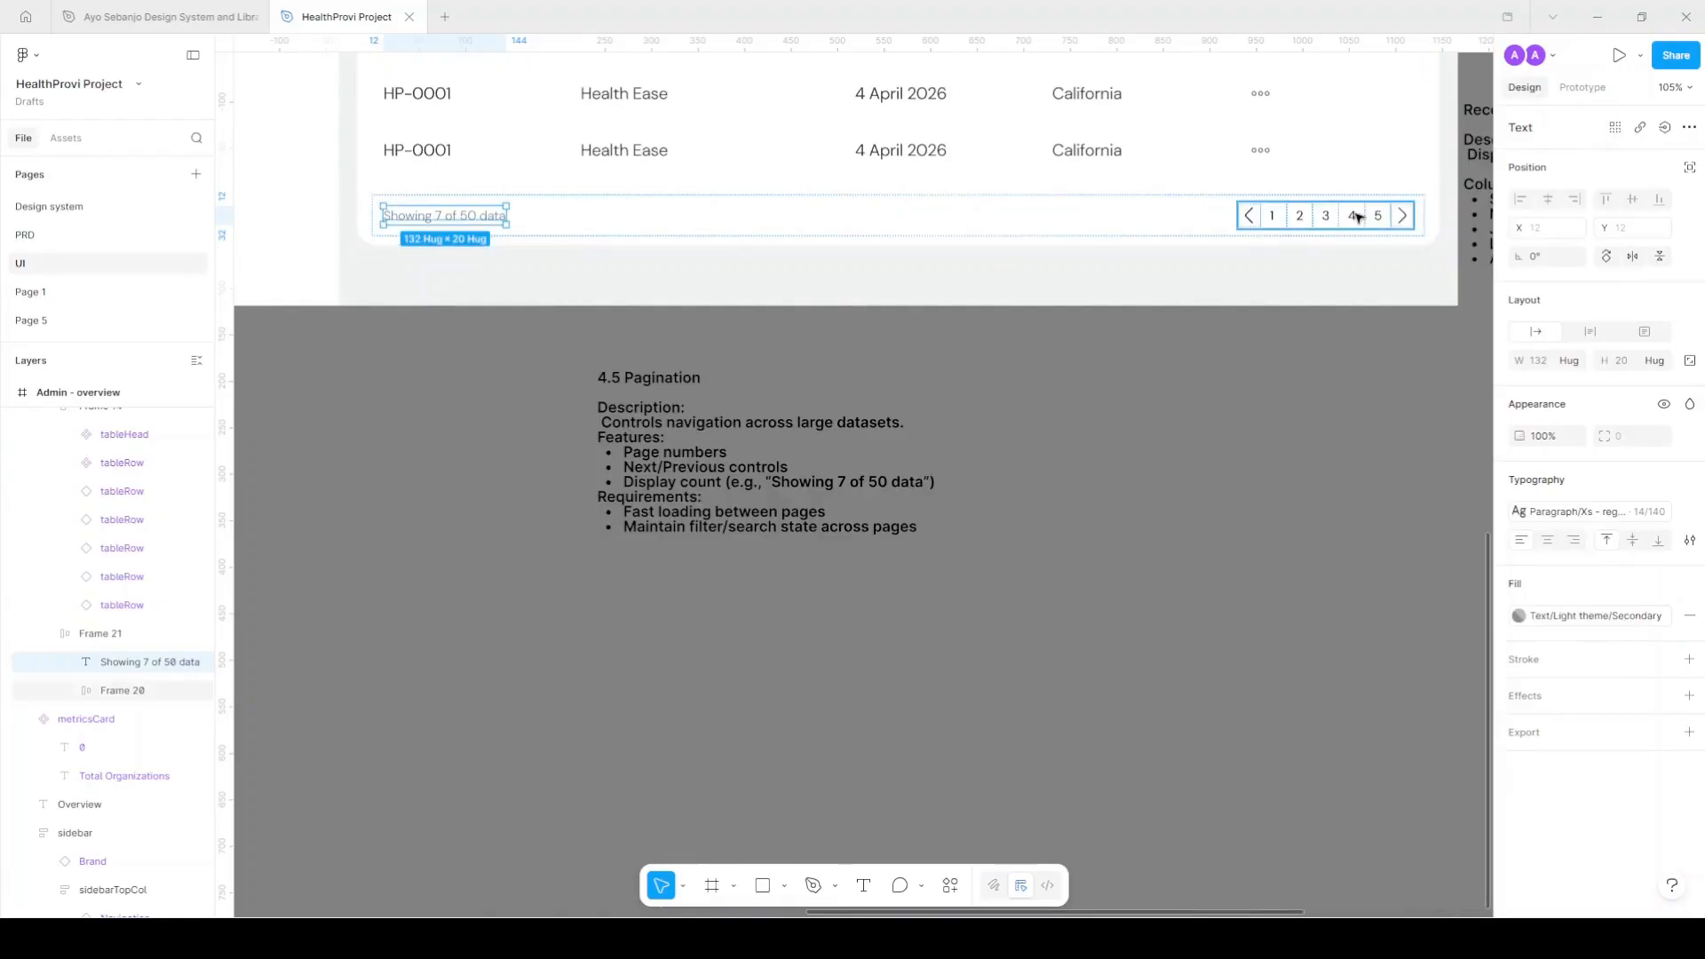
Fill page box 1 with Text/Dark theme/Primary and make its digit Light Primary with Hug width.
{"action": "scroll", "coordinate": [1359, 218], "scroll_direction": "up", "scroll_amount": 6}
{"action": "left_click", "coordinate": [1328, 251]}
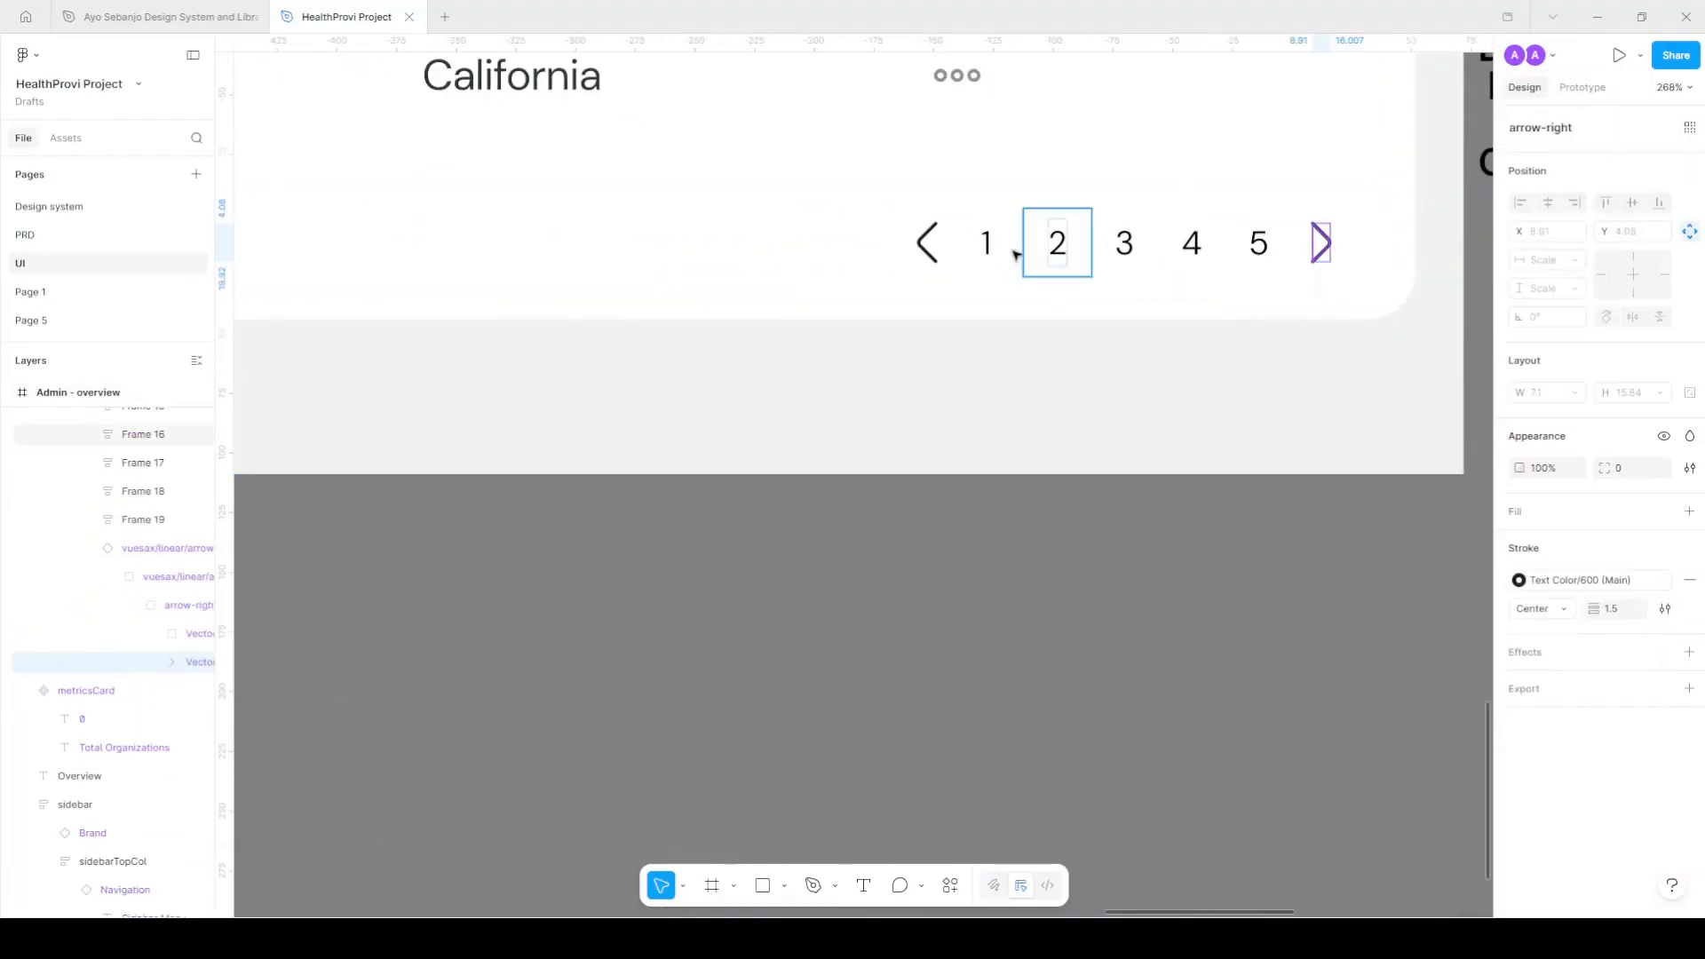
{"action": "left_click", "coordinate": [984, 247]}
{"action": "left_click", "coordinate": [1599, 685]}
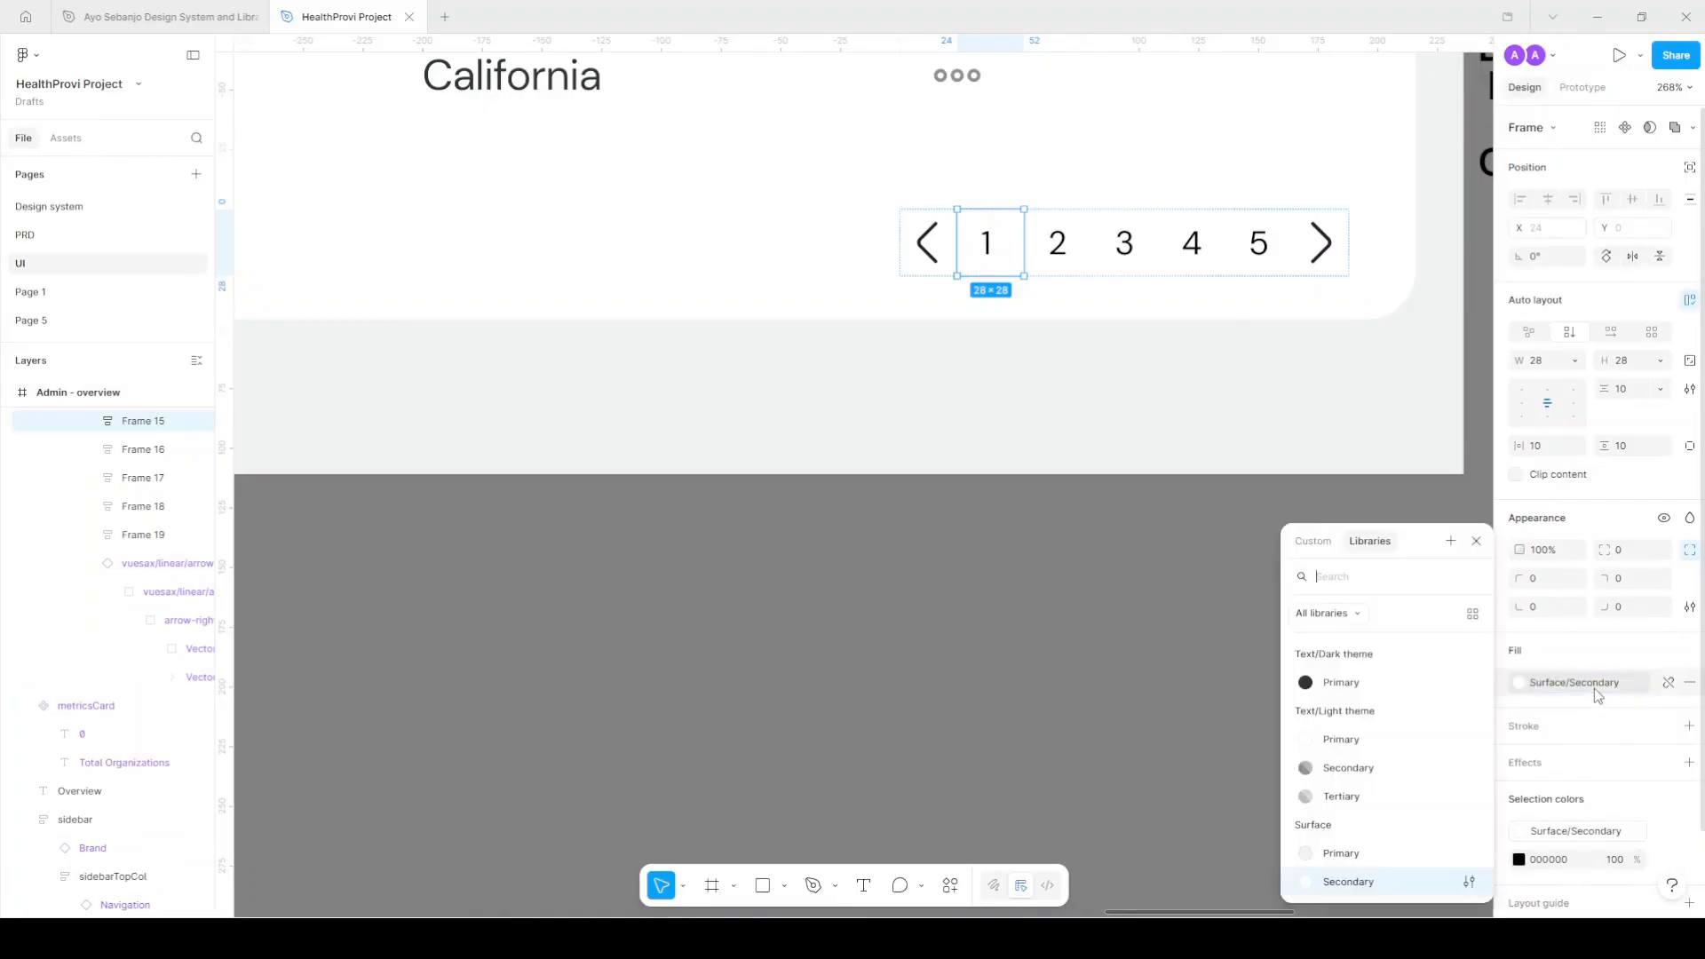
{"action": "left_click", "coordinate": [1357, 684]}
{"action": "scroll", "coordinate": [1581, 655], "scroll_direction": "down", "scroll_amount": 1}
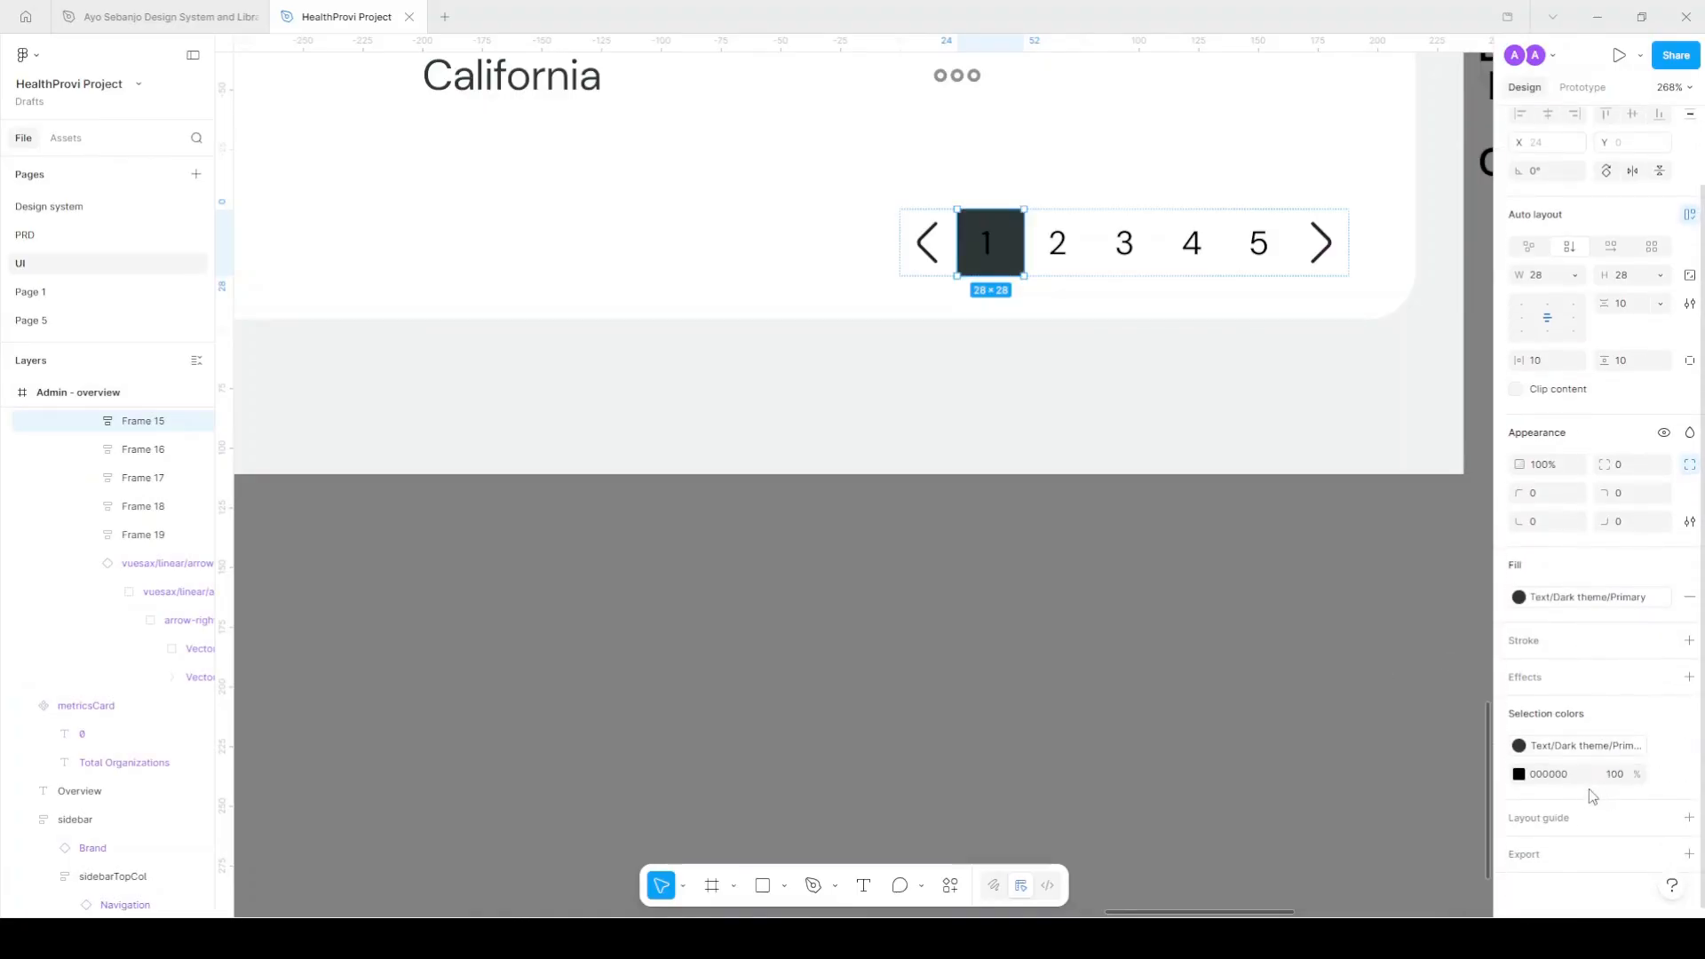
{"action": "left_click", "coordinate": [1661, 774]}
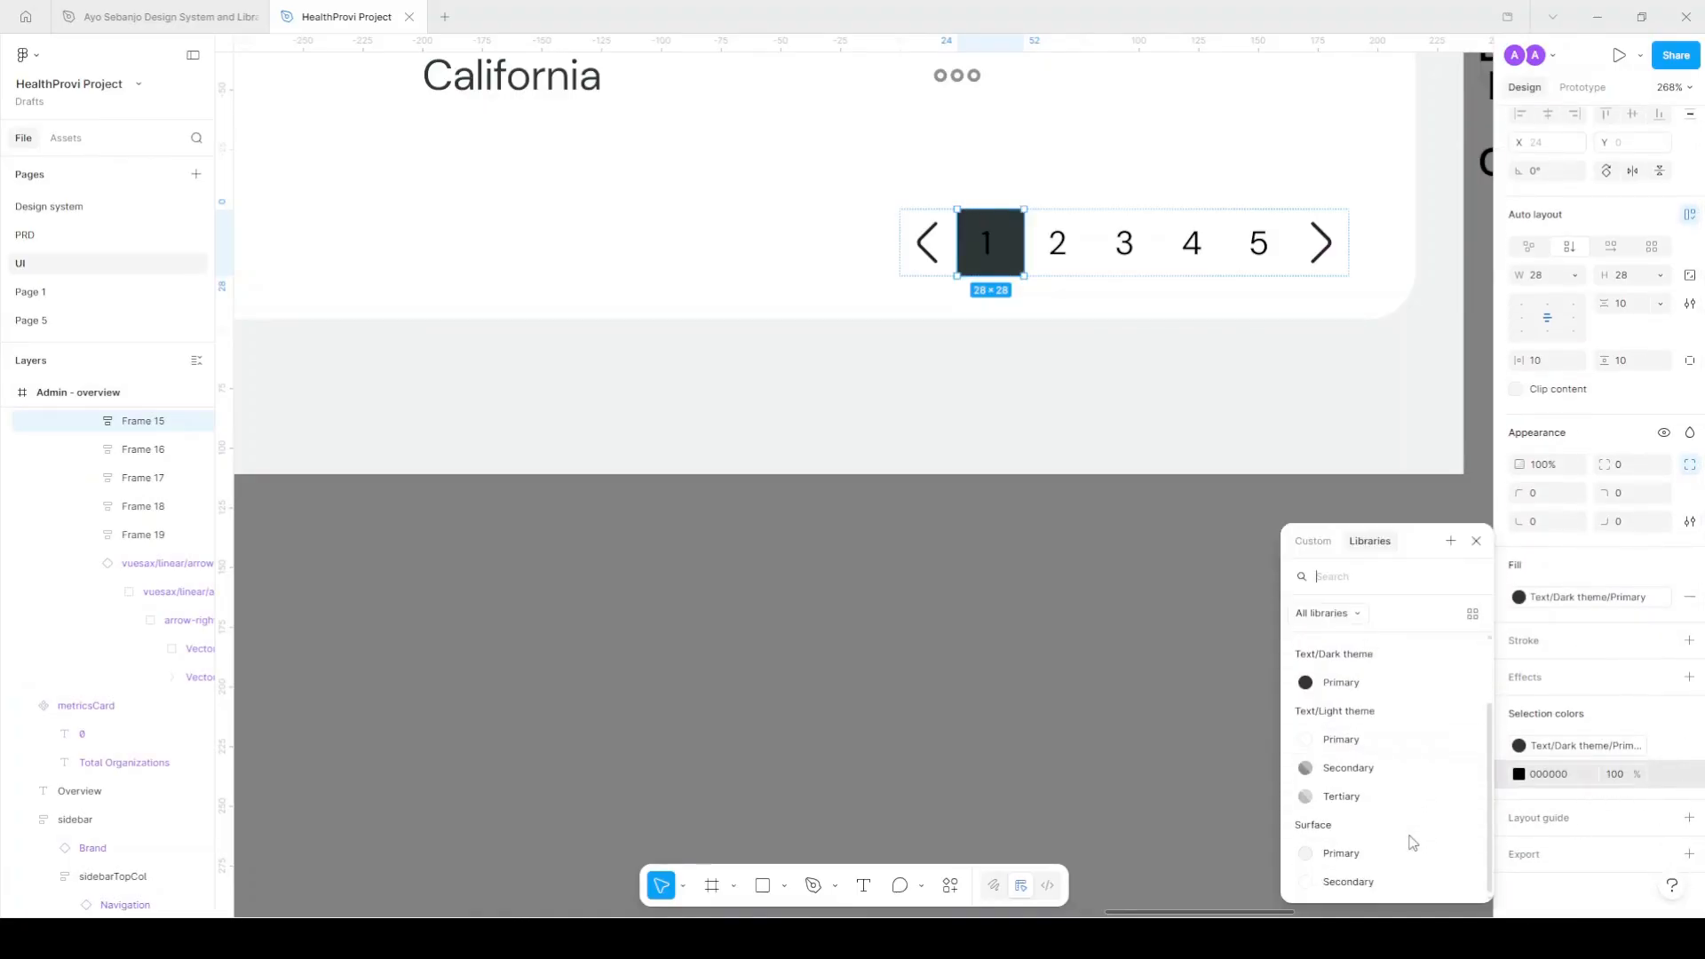
{"action": "left_click", "coordinate": [1341, 739]}
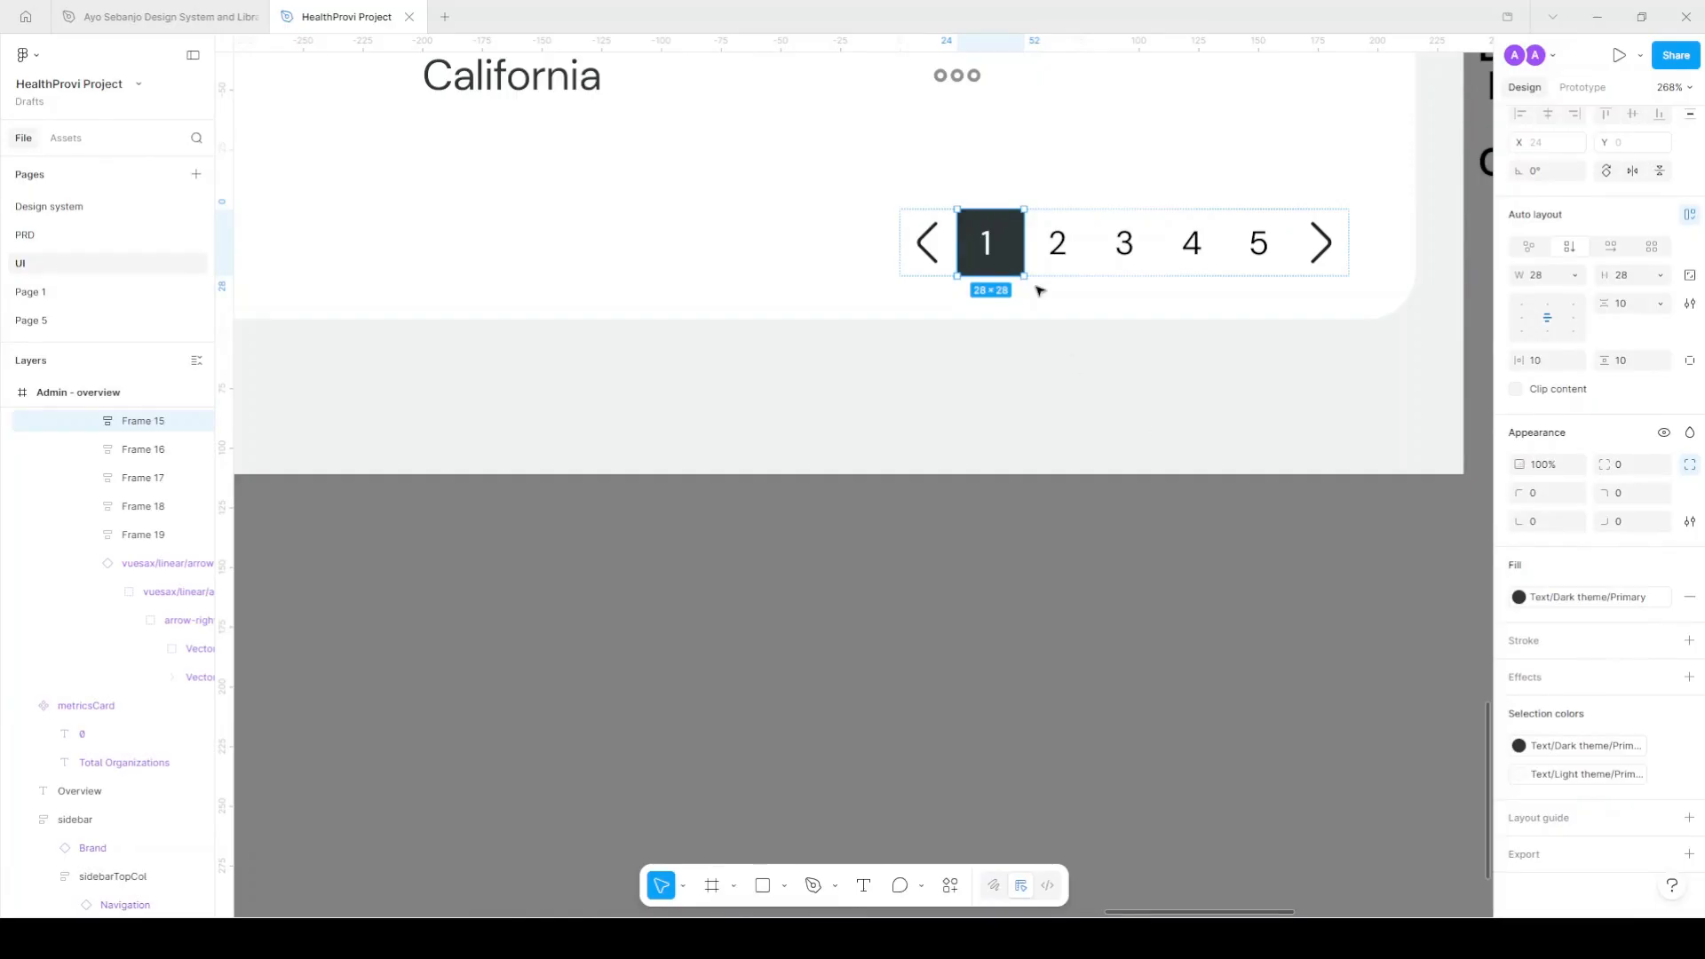
{"action": "double_click", "coordinate": [989, 249]}
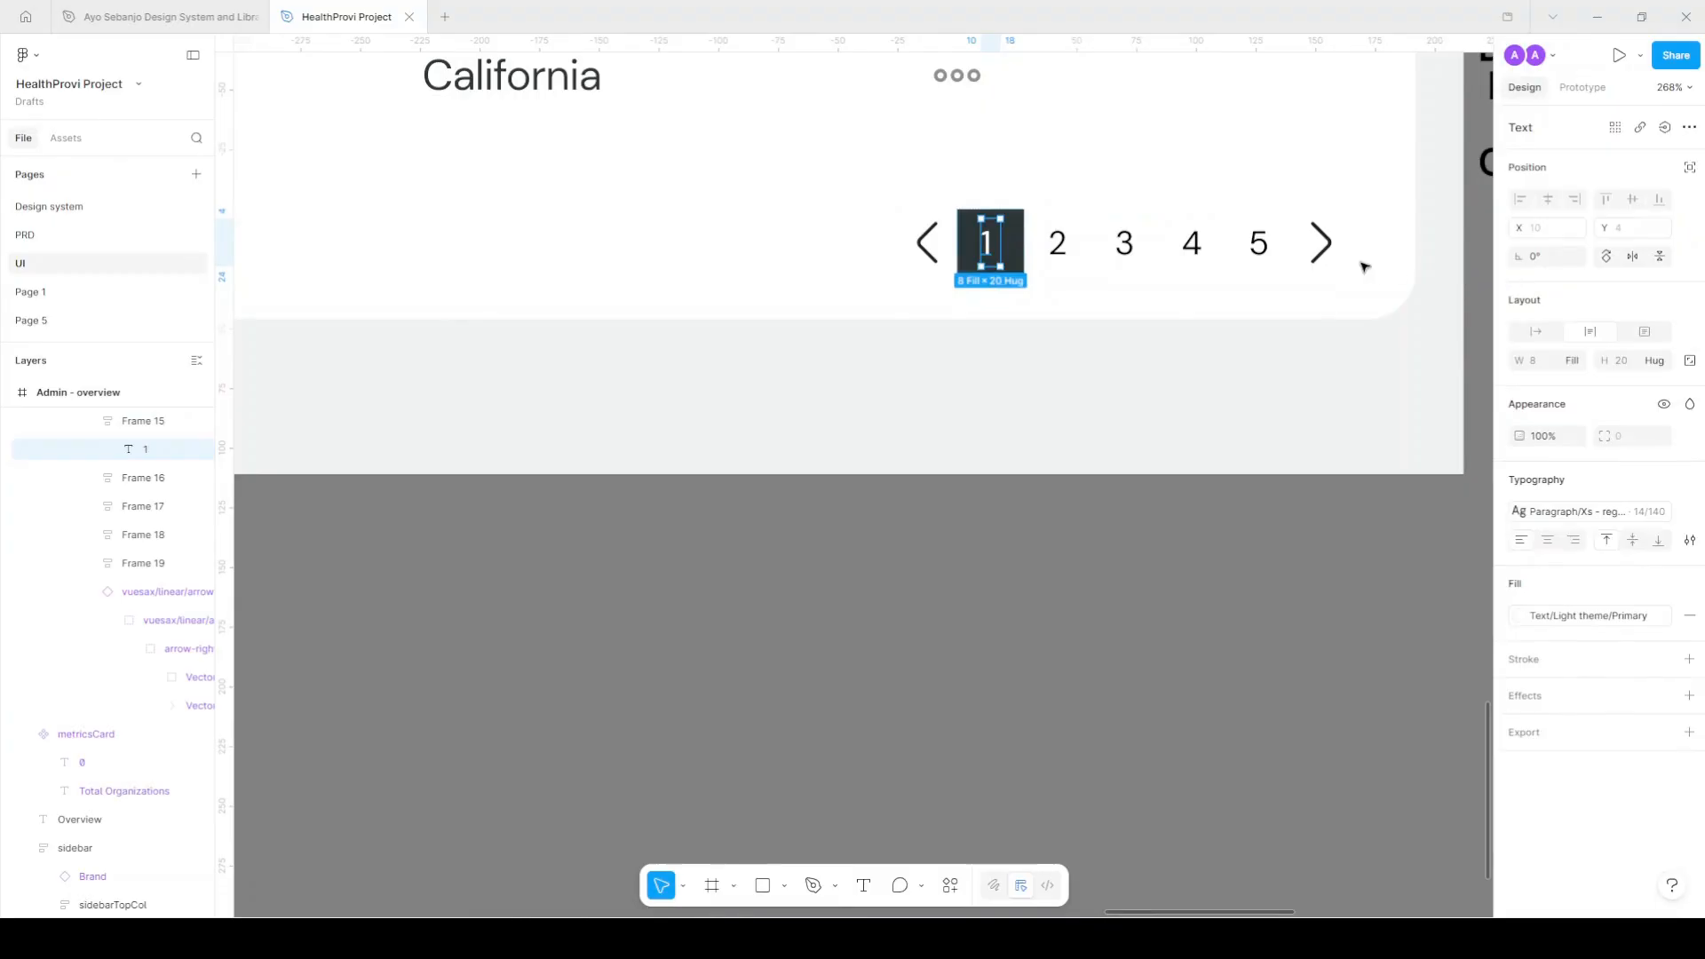
{"action": "left_click", "coordinate": [1565, 366]}
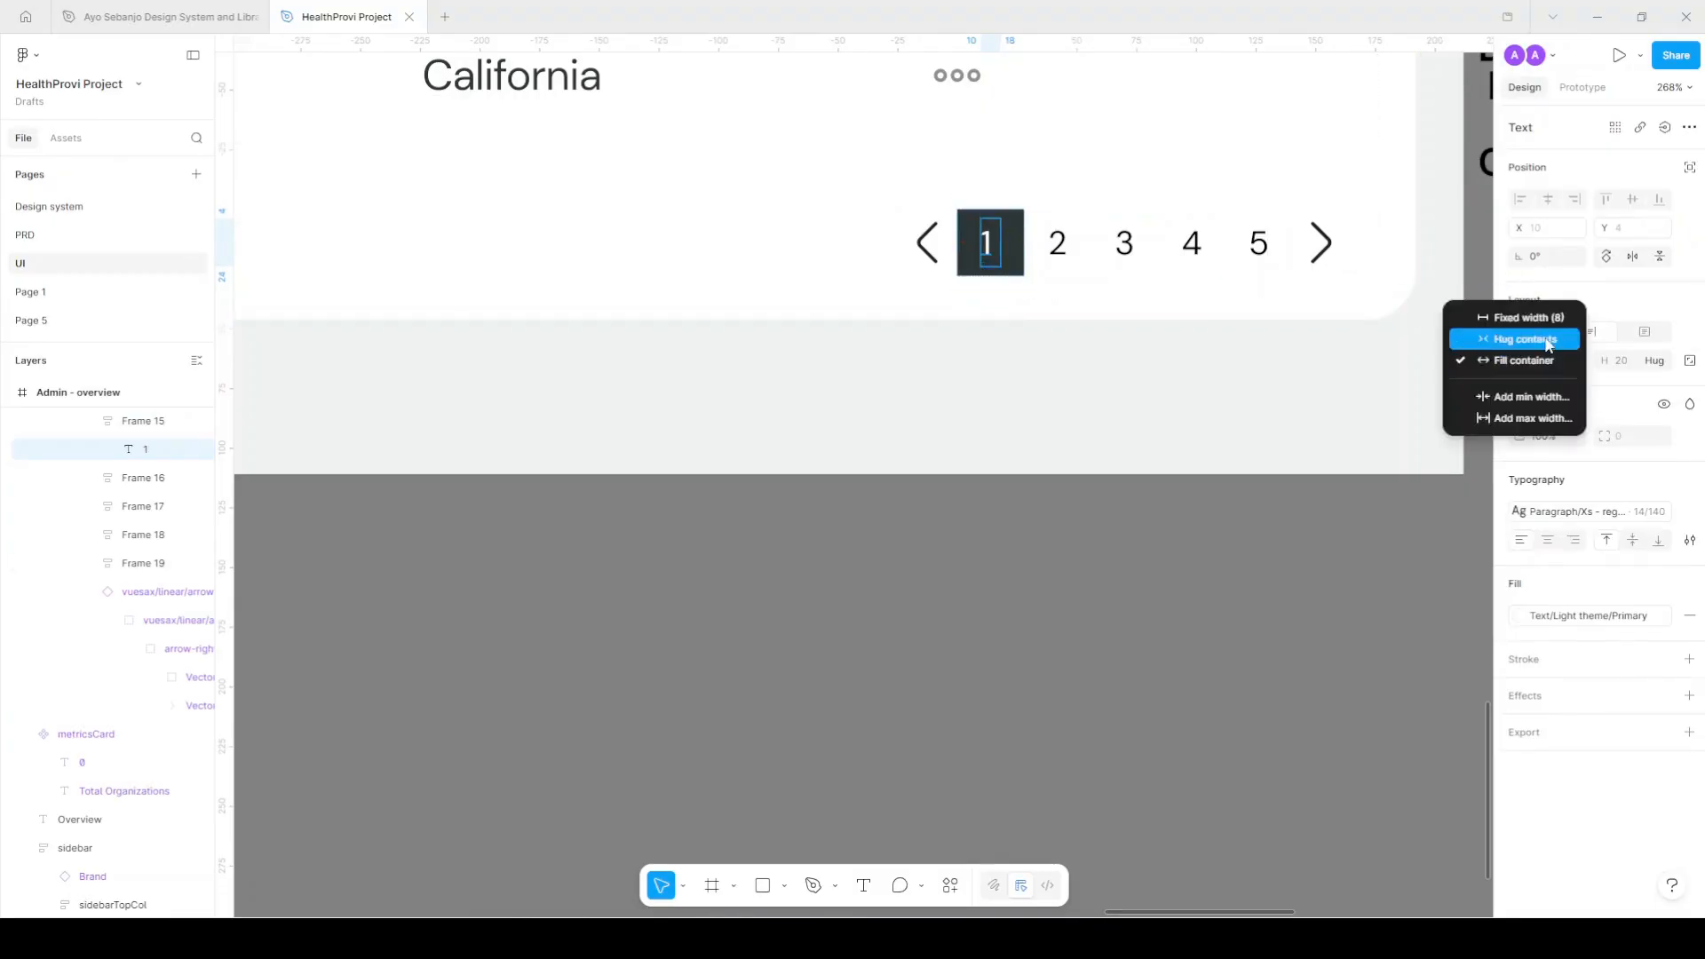
{"action": "left_click", "coordinate": [1526, 339]}
Give all five page-number boxes a uniform corner radius of 5.
{"action": "scroll", "coordinate": [1013, 240], "scroll_direction": "up", "scroll_amount": 4}
{"action": "left_click", "coordinate": [1019, 237]}
{"action": "left_click", "coordinate": [1104, 236], "text": "shift"}
{"action": "left_click", "coordinate": [1208, 235], "text": "shift"}
{"action": "left_click", "coordinate": [1400, 234], "text": "shift"}
{"action": "scroll", "coordinate": [1009, 266], "scroll_direction": "right", "scroll_amount": 3}
{"action": "left_click", "coordinate": [1183, 247], "text": "shift"}
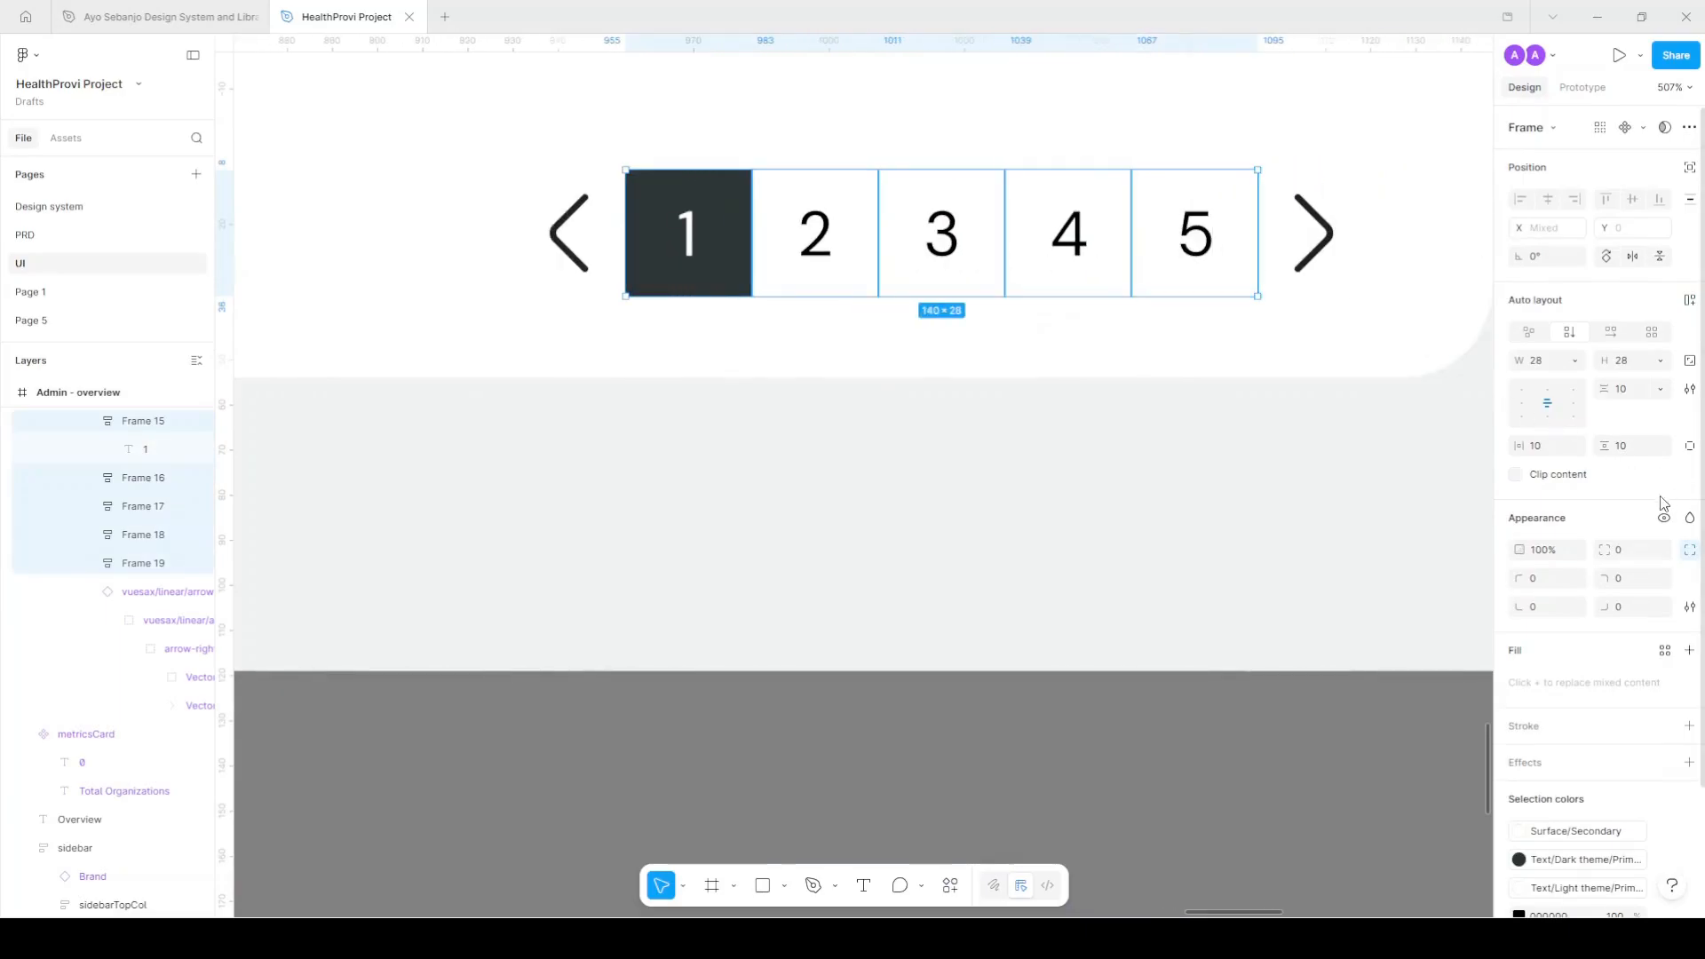
{"action": "left_click", "coordinate": [1690, 550]}
{"action": "left_click", "coordinate": [1636, 550]}
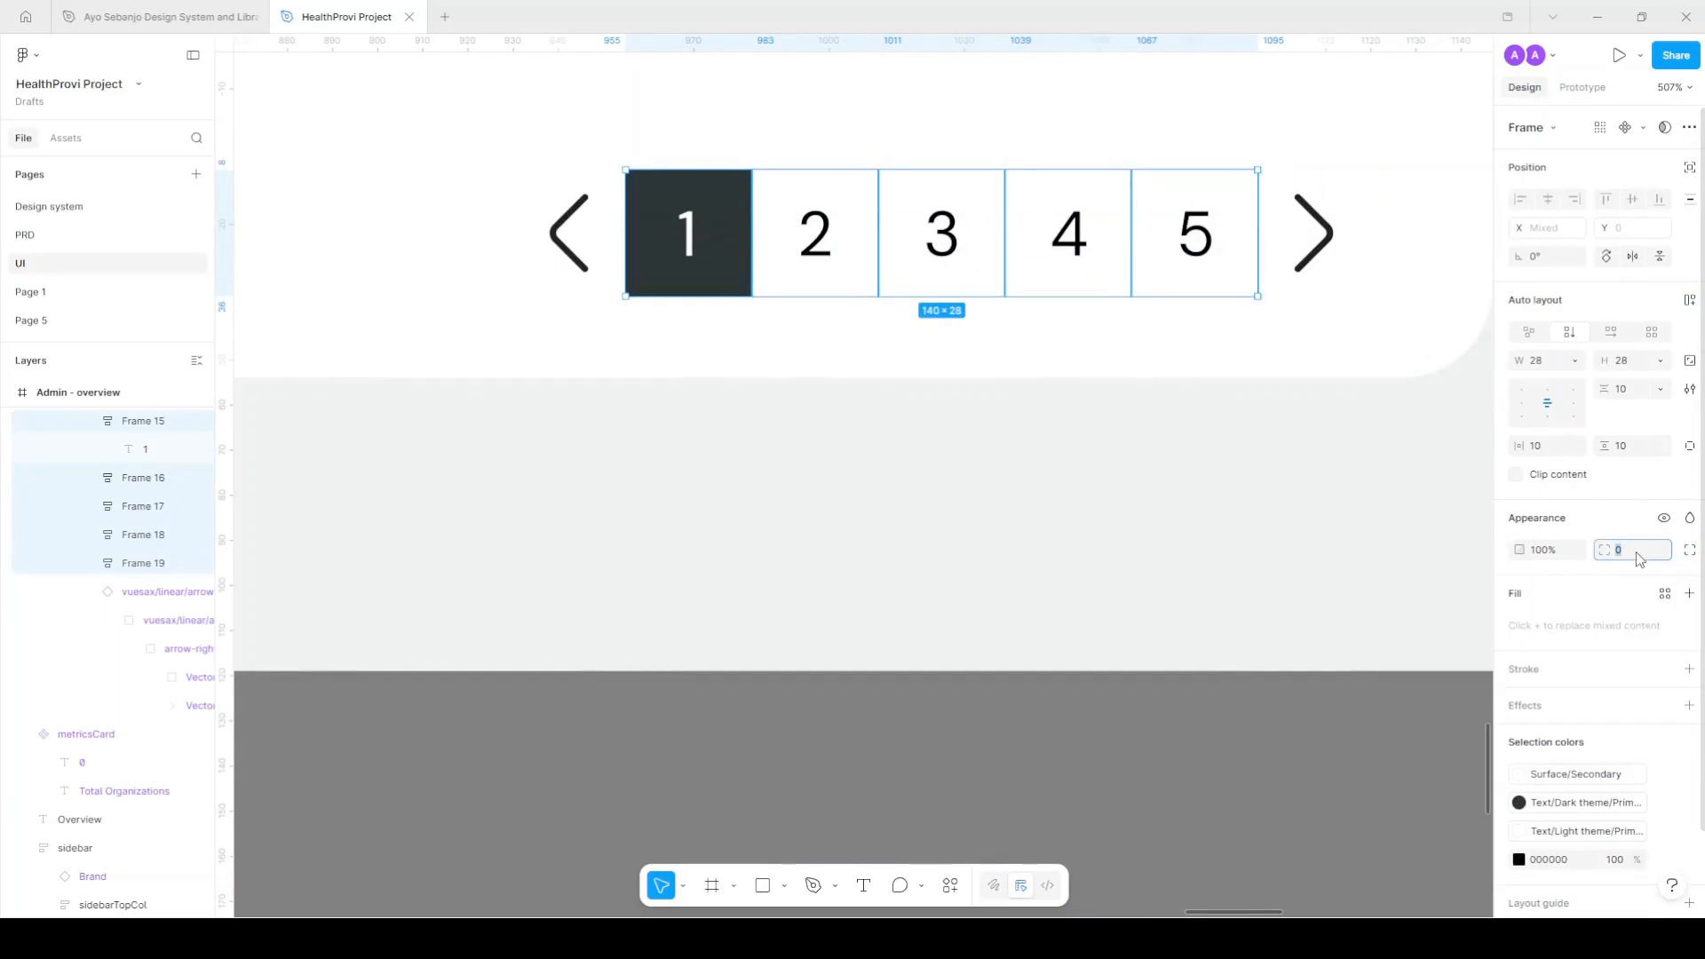
{"action": "type", "text": "5"}
{"action": "key", "text": "Return"}
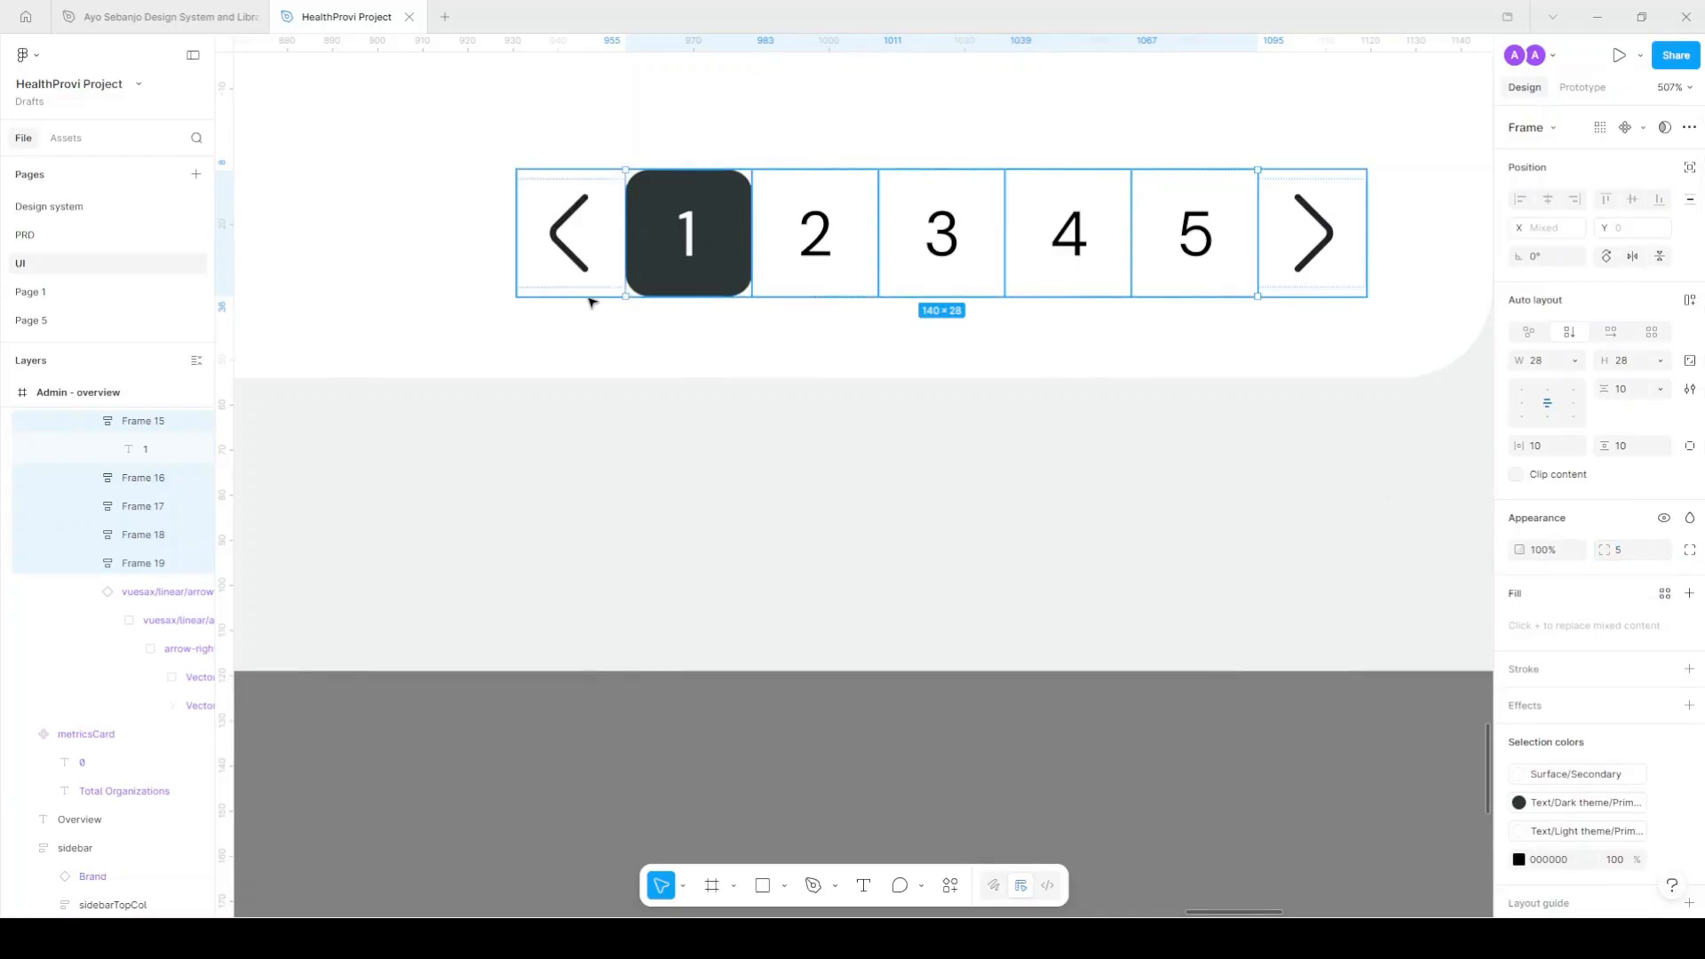
Wrap the pagination items in auto layout filled Surface/Secondary with a gap of 5.
{"action": "key", "text": "shift+a"}
{"action": "left_click", "coordinate": [1665, 593]}
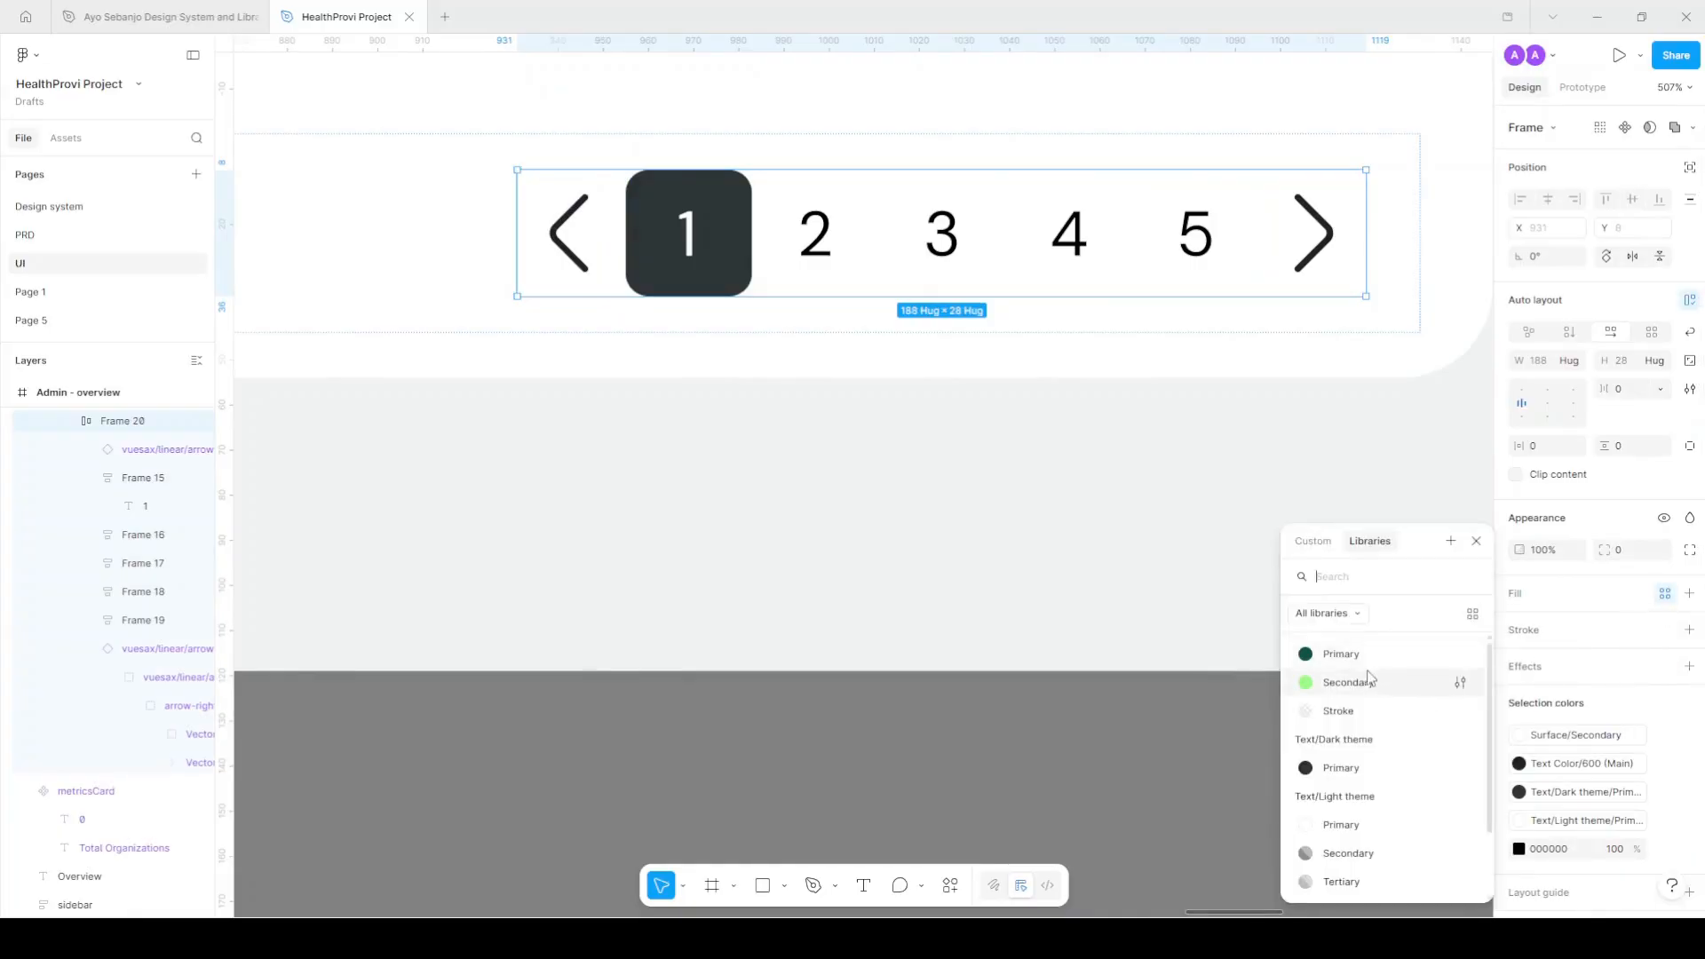
{"action": "scroll", "coordinate": [1370, 853], "scroll_direction": "down", "scroll_amount": 2}
{"action": "left_click", "coordinate": [1359, 881]}
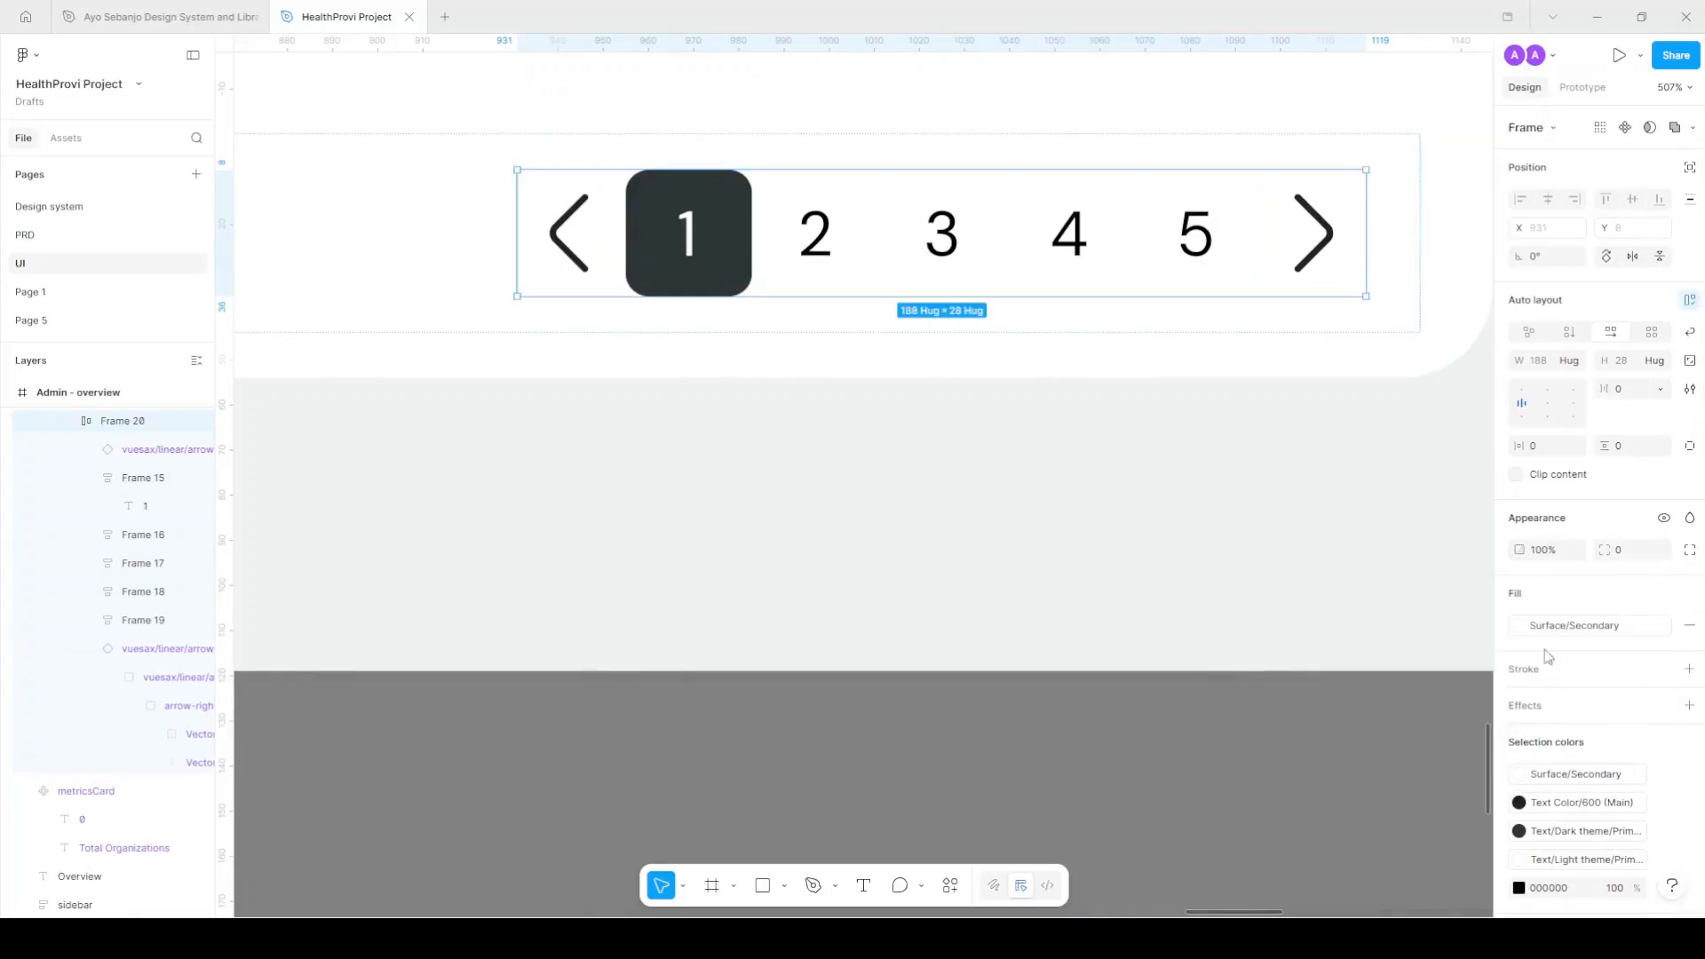
{"action": "left_click", "coordinate": [1632, 395]}
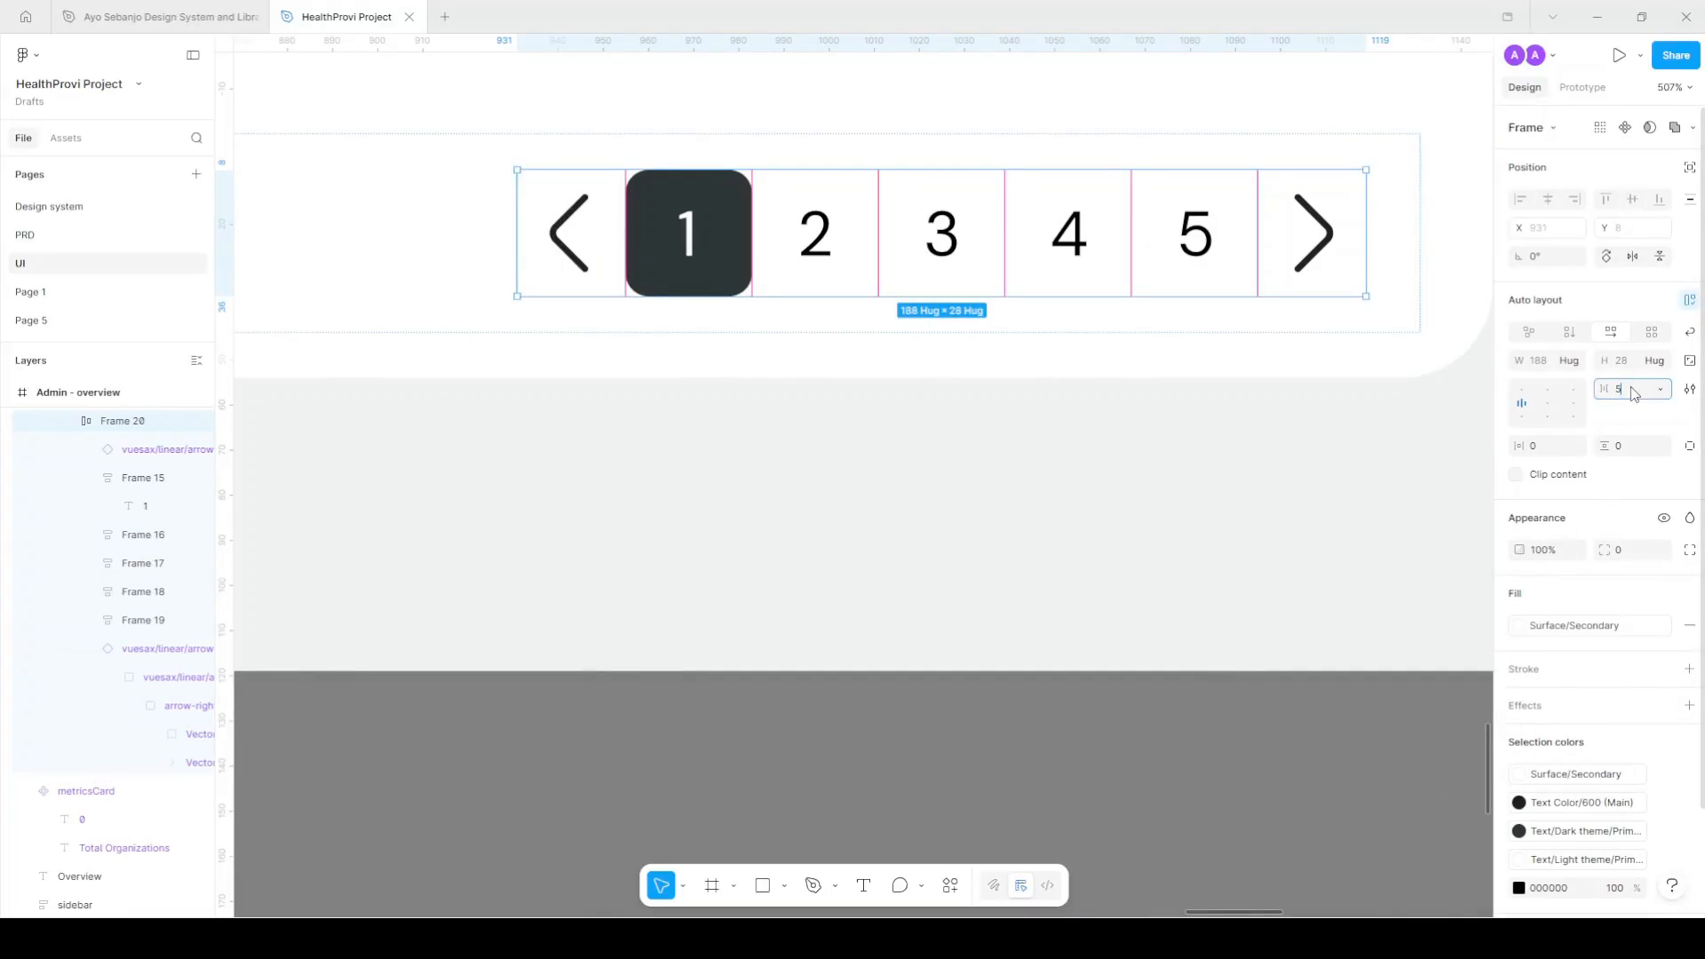
{"action": "key", "text": "Return"}
{"action": "scroll", "coordinate": [1237, 392], "scroll_direction": "down", "scroll_amount": 3}
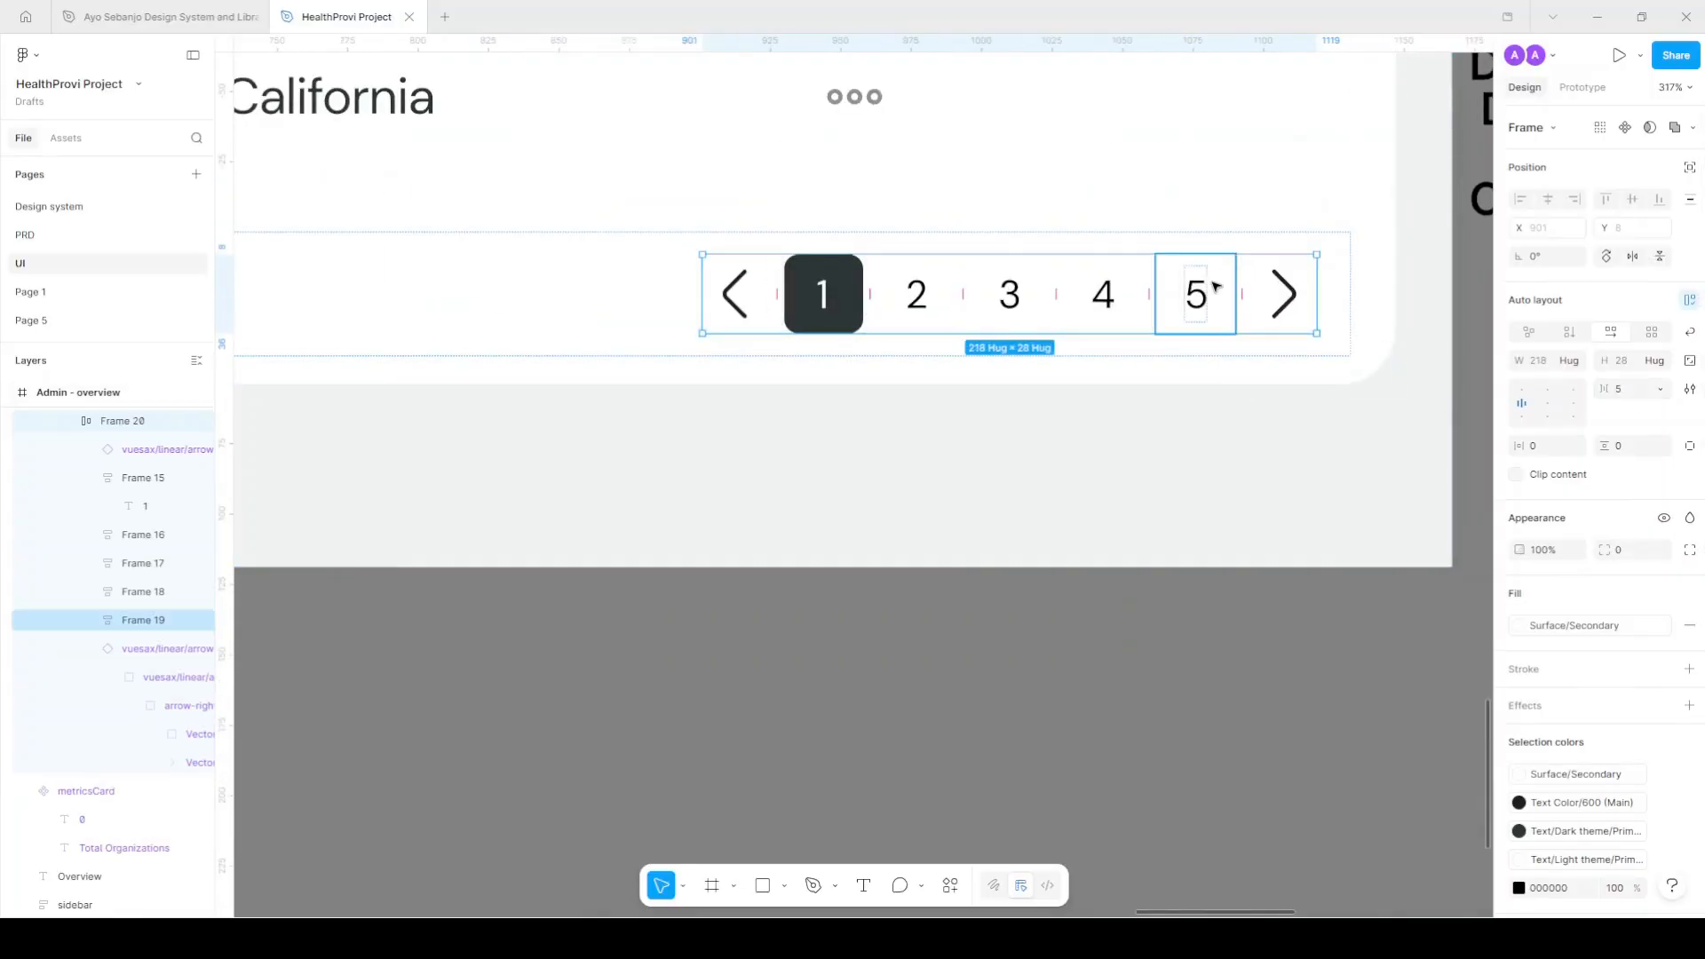
Outline page boxes 2–5 with the Stroke colour style.
{"action": "left_click", "coordinate": [1101, 283]}
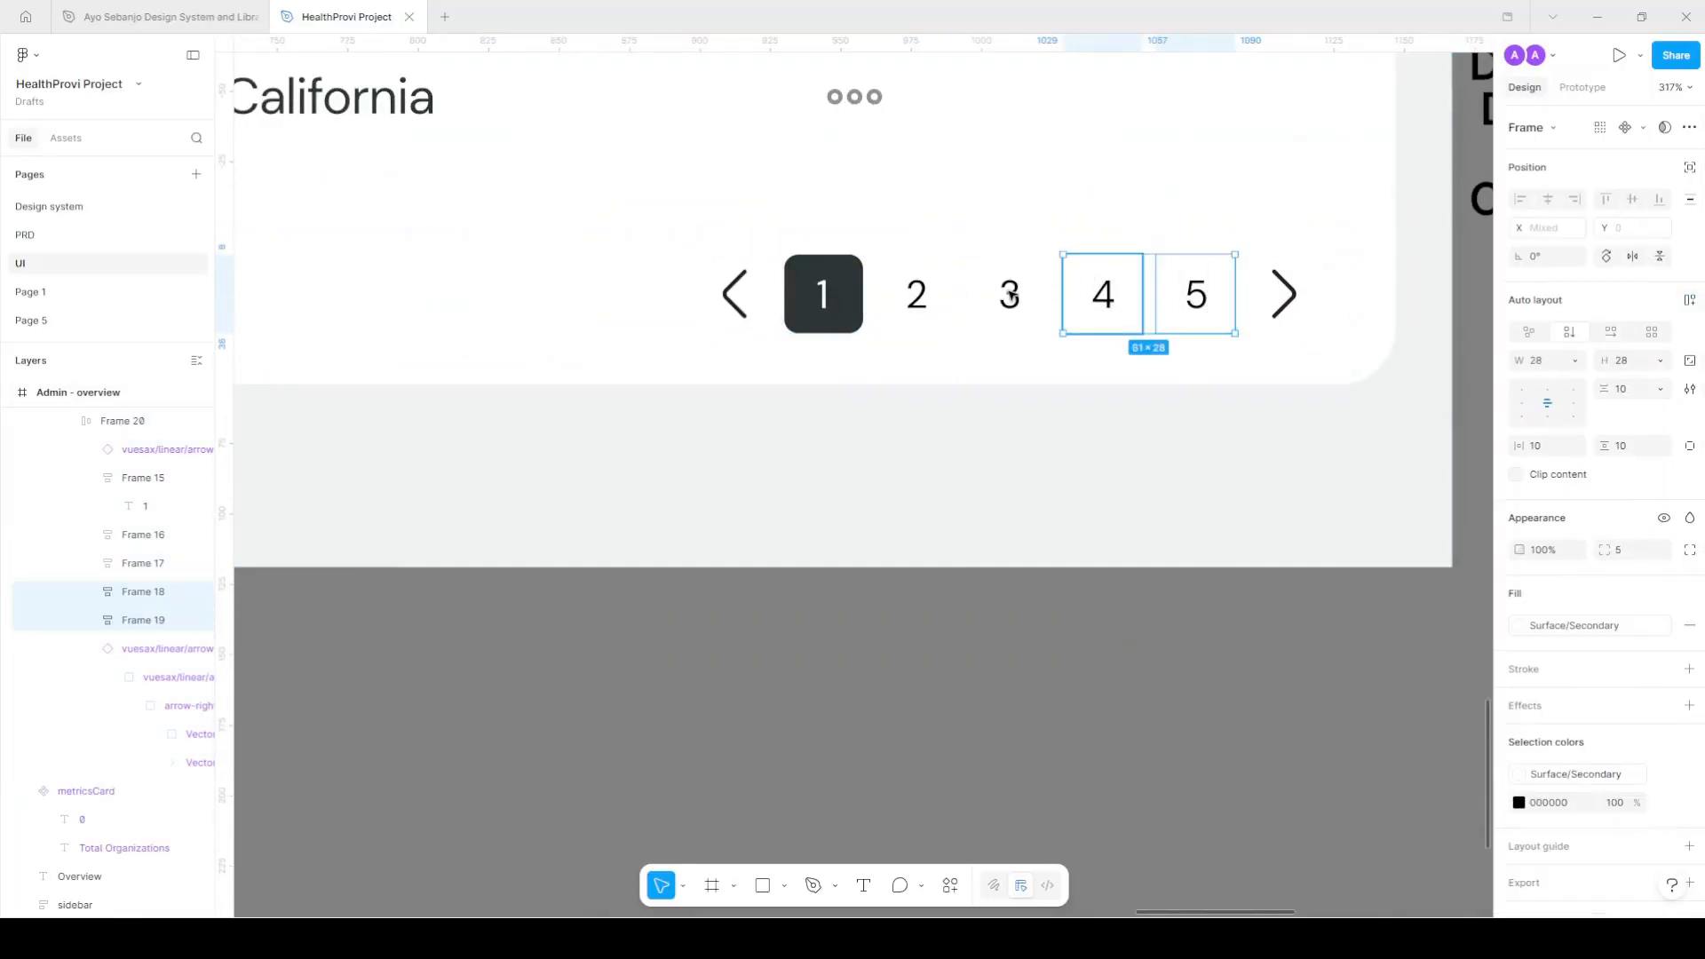
{"action": "key", "text": "Tab"}
{"action": "left_click", "coordinate": [1031, 311], "text": "shift"}
{"action": "left_click", "coordinate": [919, 302], "text": "shift"}
{"action": "left_click", "coordinate": [1115, 294], "text": "shift"}
{"action": "left_click", "coordinate": [1665, 669]}
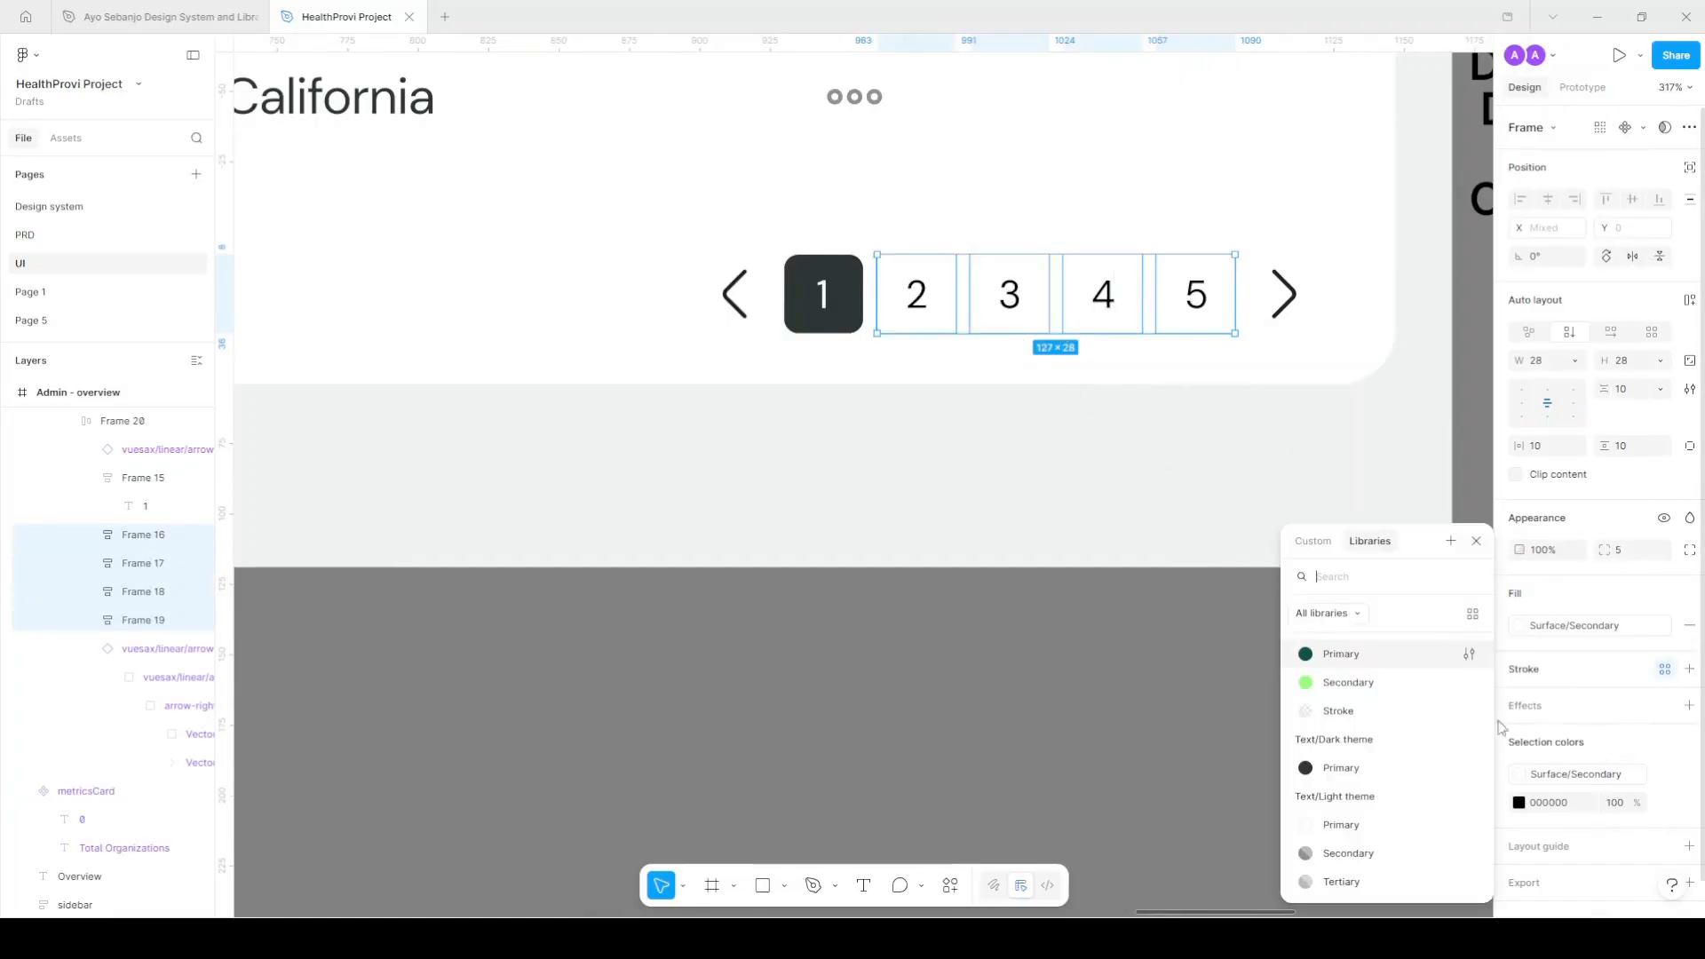
{"action": "left_click", "coordinate": [1360, 709]}
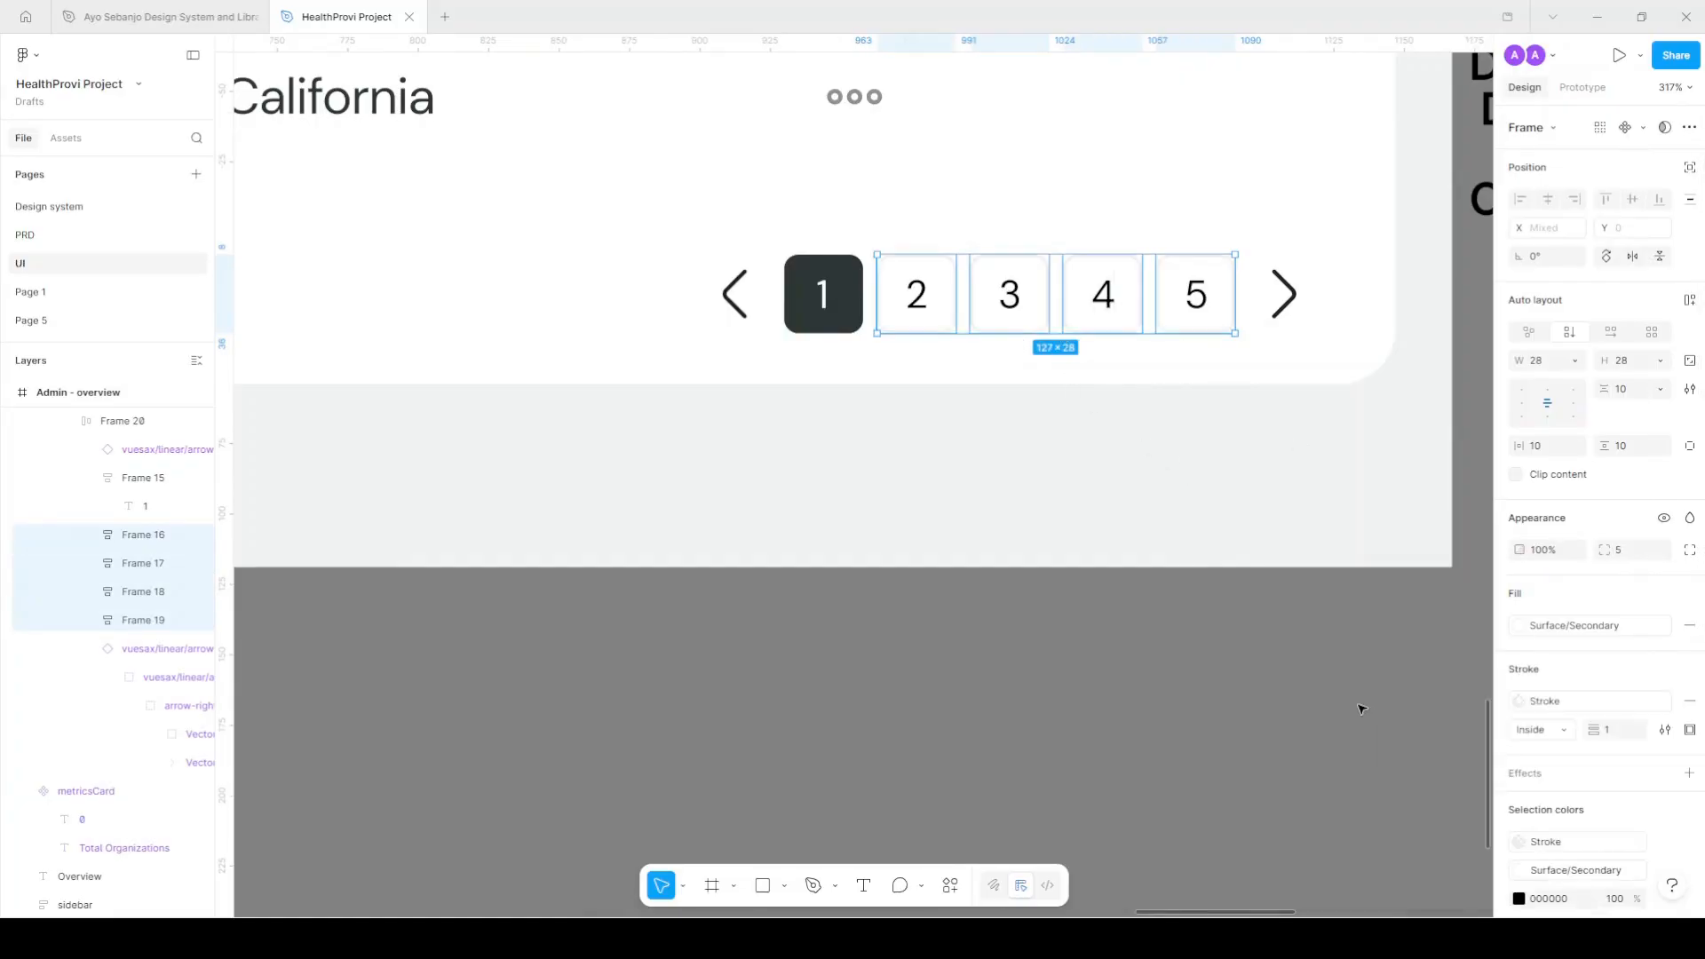
{"action": "left_click", "coordinate": [1271, 692]}
Color the digits 2–5 Text/Light theme/Secondary.
{"action": "scroll", "coordinate": [1268, 689], "scroll_direction": "down", "scroll_amount": 3}
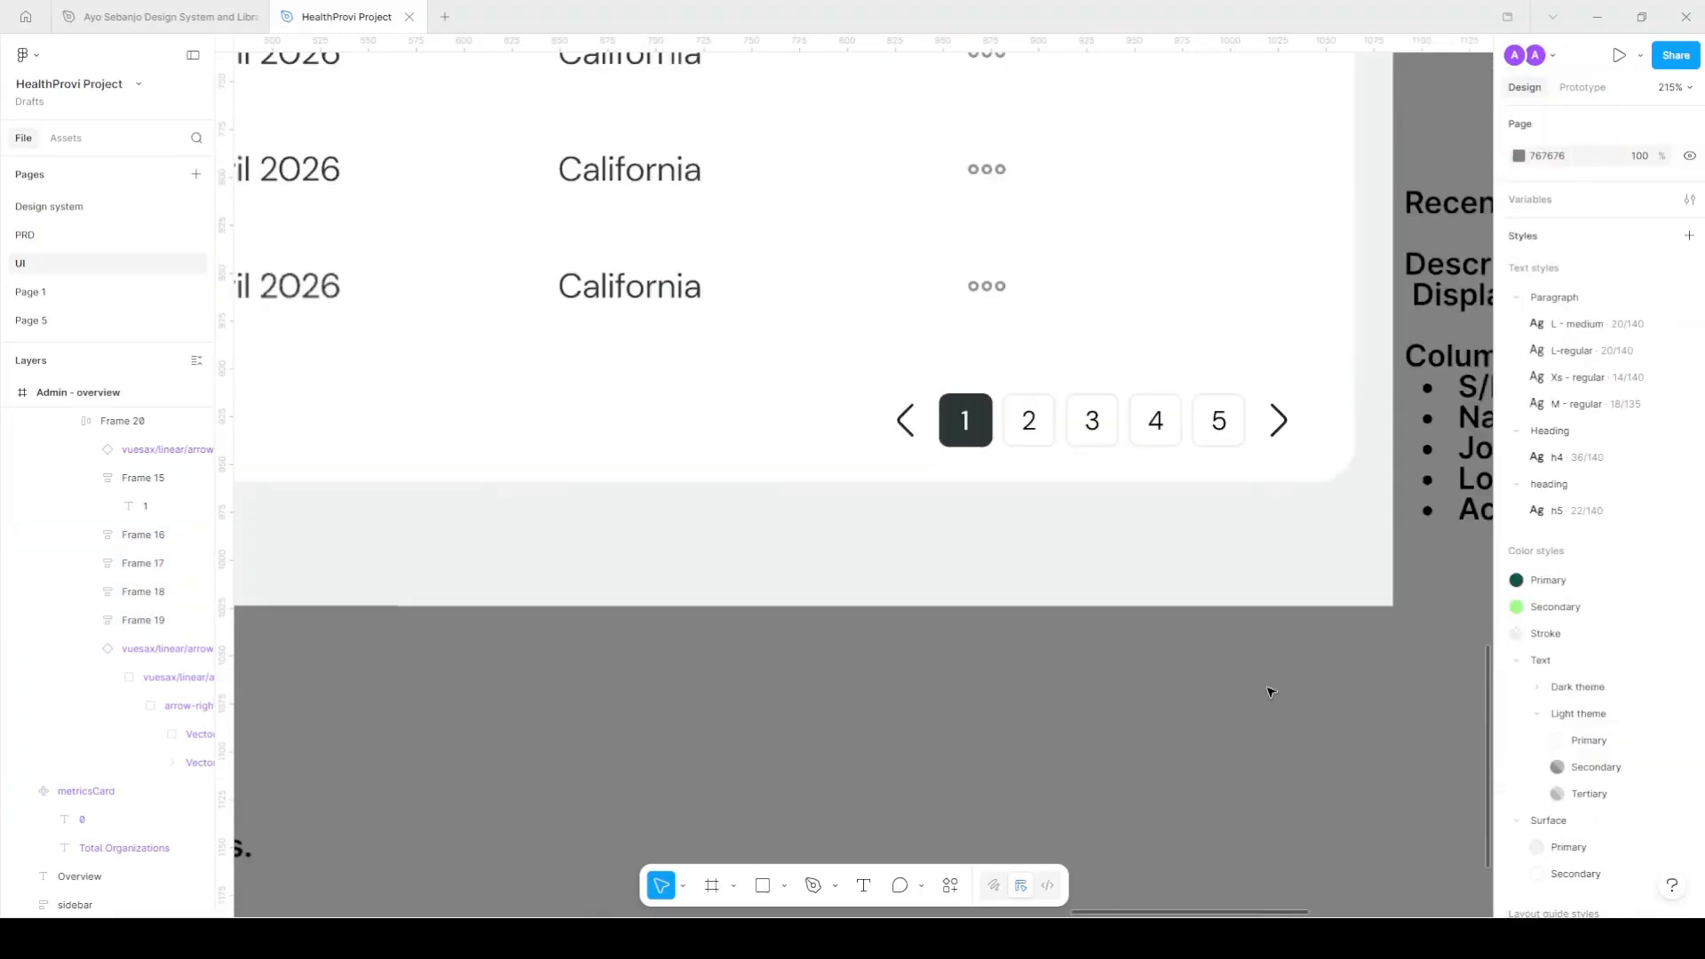
{"action": "scroll", "coordinate": [1226, 435], "scroll_direction": "up", "scroll_amount": 4}
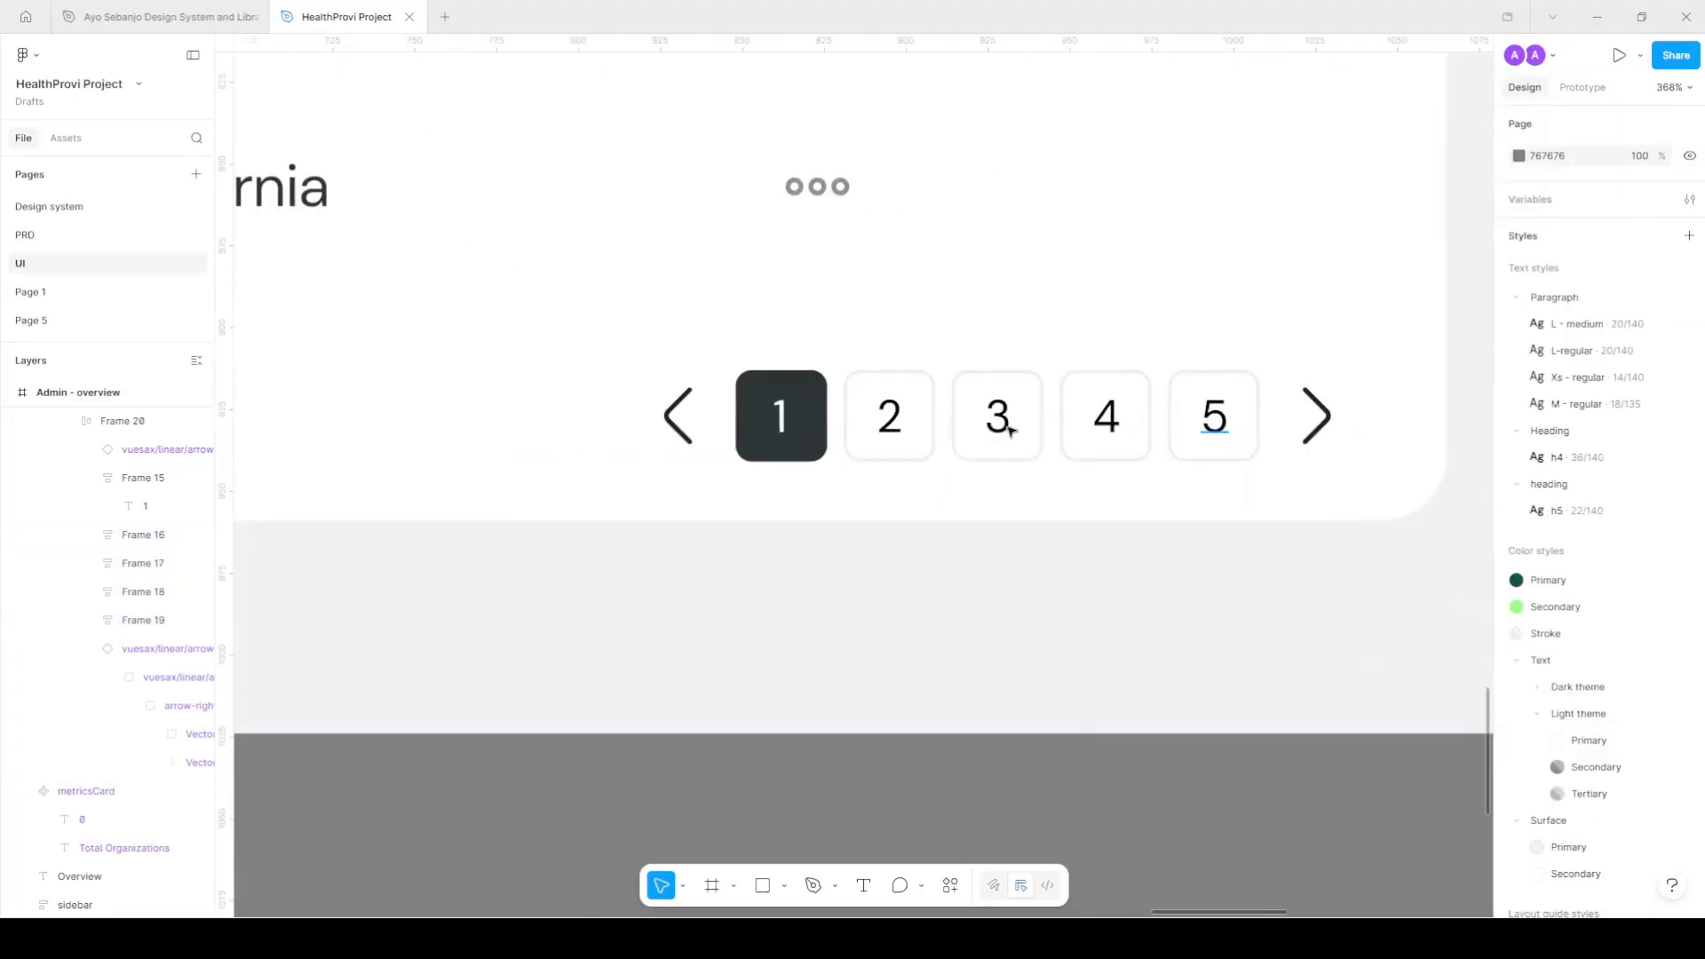
{"action": "left_click", "coordinate": [1215, 426], "text": "ctrl+shift"}
{"action": "left_click", "coordinate": [1107, 426], "text": "ctrl+shift"}
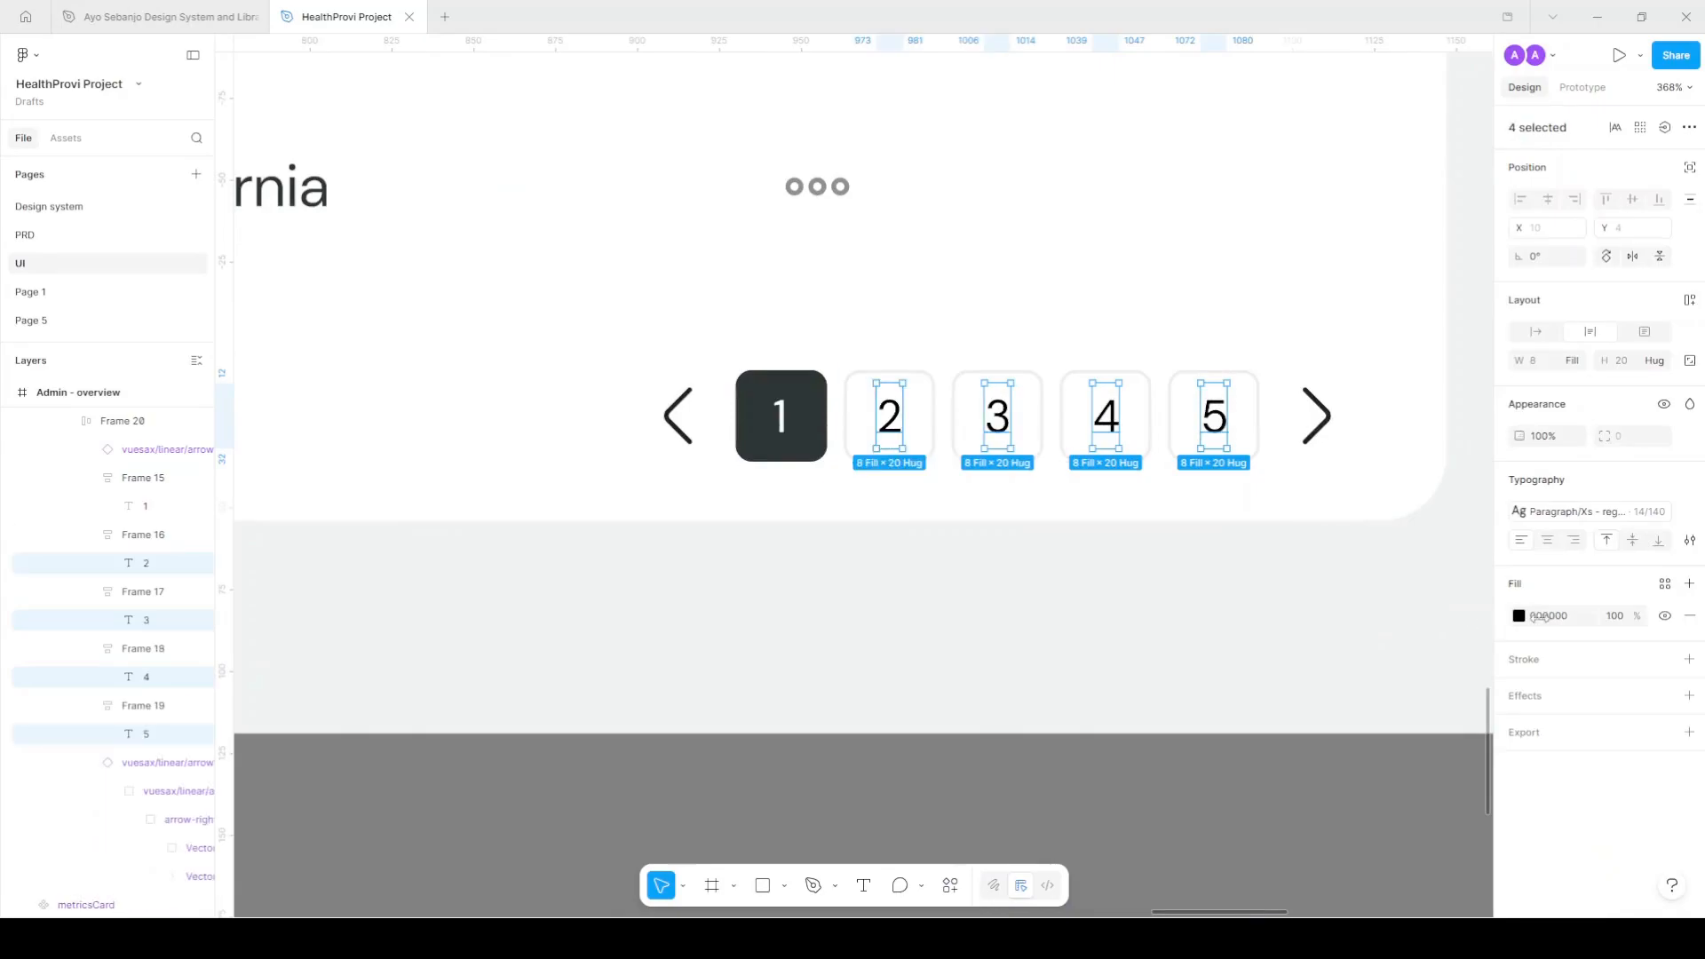
{"action": "left_click", "coordinate": [1664, 586]}
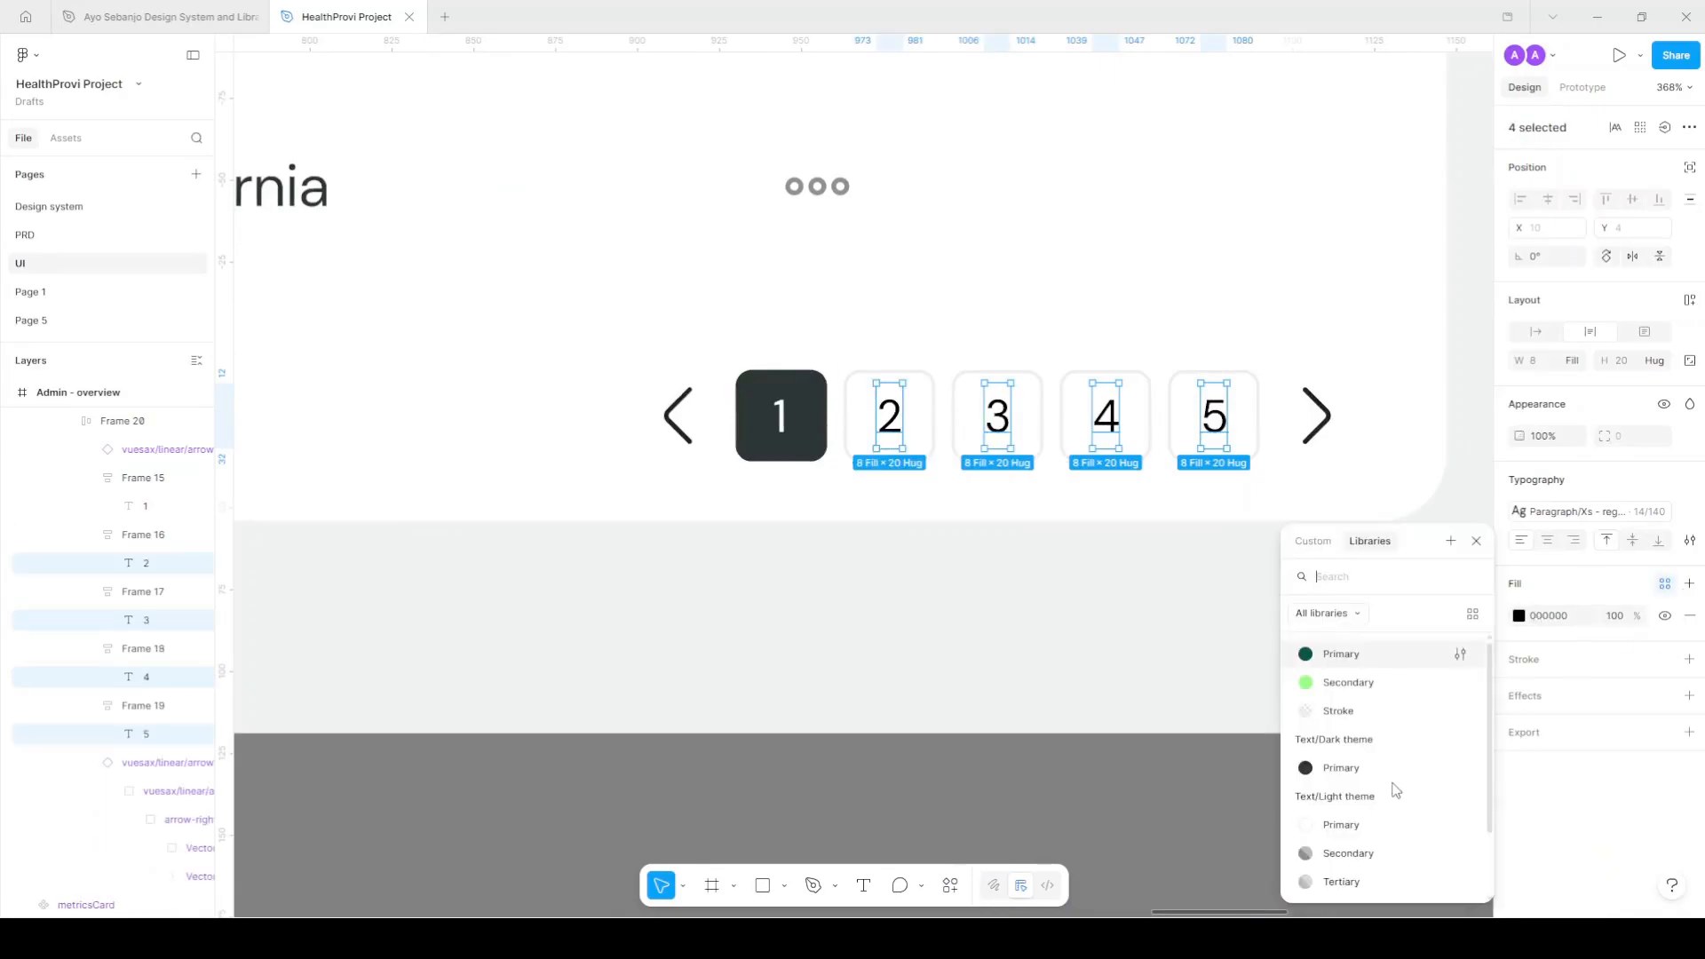
{"action": "left_click", "coordinate": [1359, 855]}
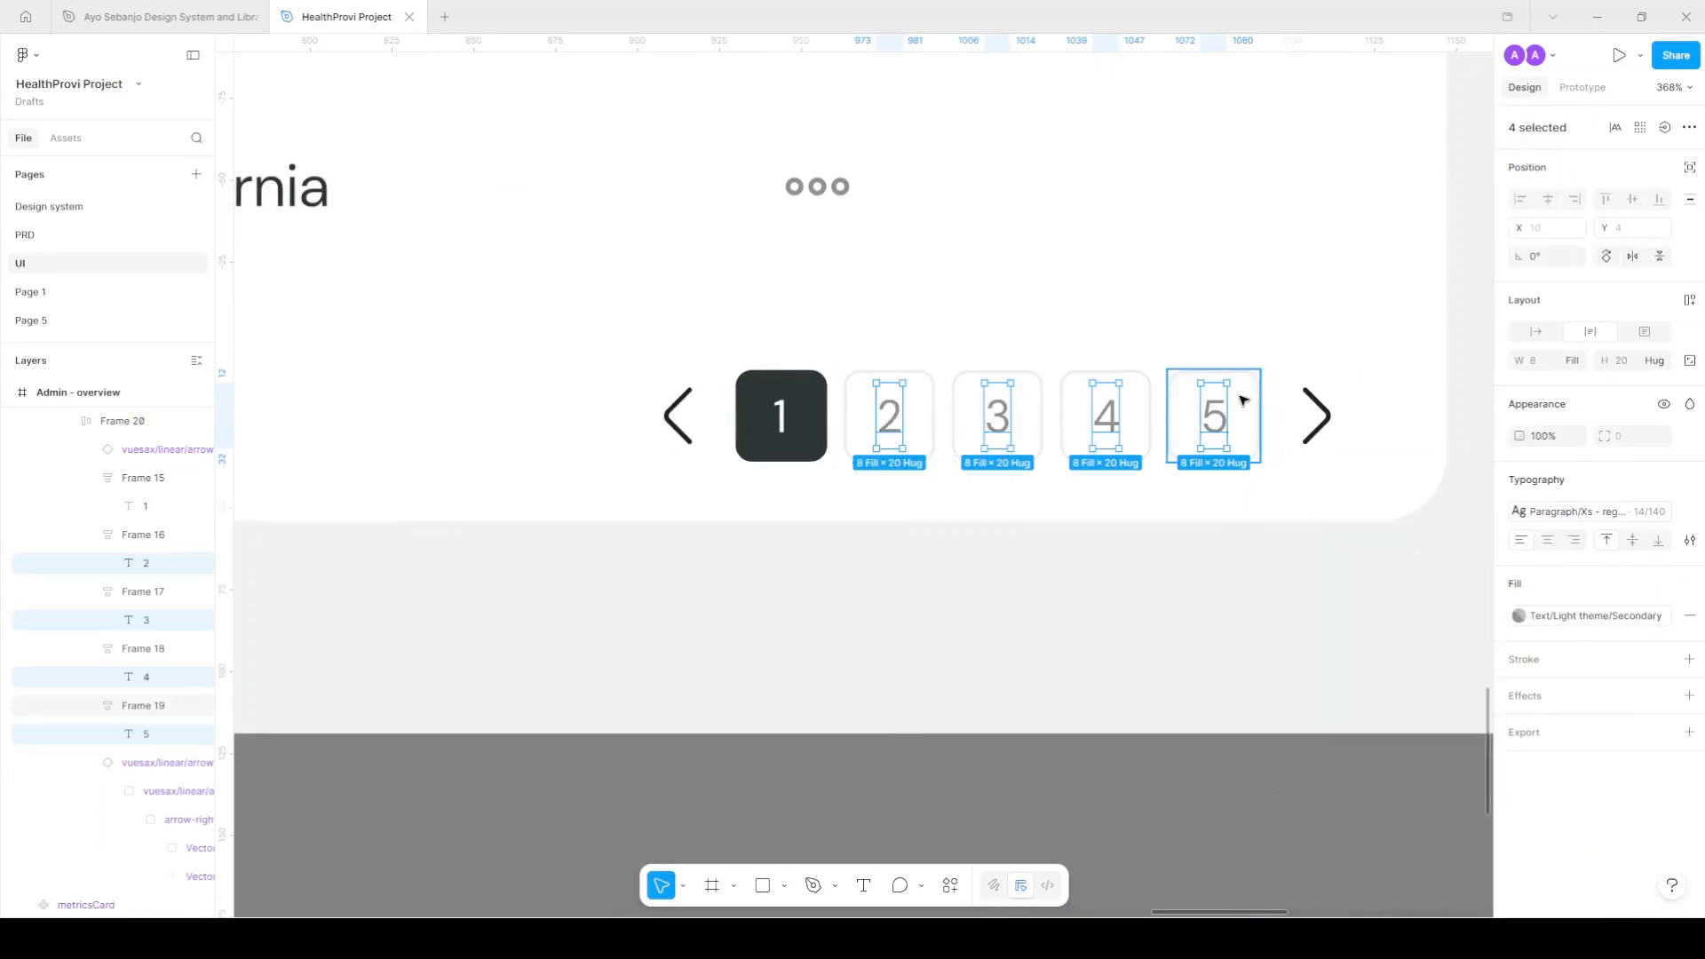
Set the stroke weight of page boxes 2–5 to 0.7.
{"action": "left_click", "coordinate": [1185, 415]}
{"action": "left_click", "coordinate": [1080, 415], "text": "shift"}
{"action": "left_click", "coordinate": [972, 414], "text": "shift"}
{"action": "left_click", "coordinate": [912, 417], "text": "shift"}
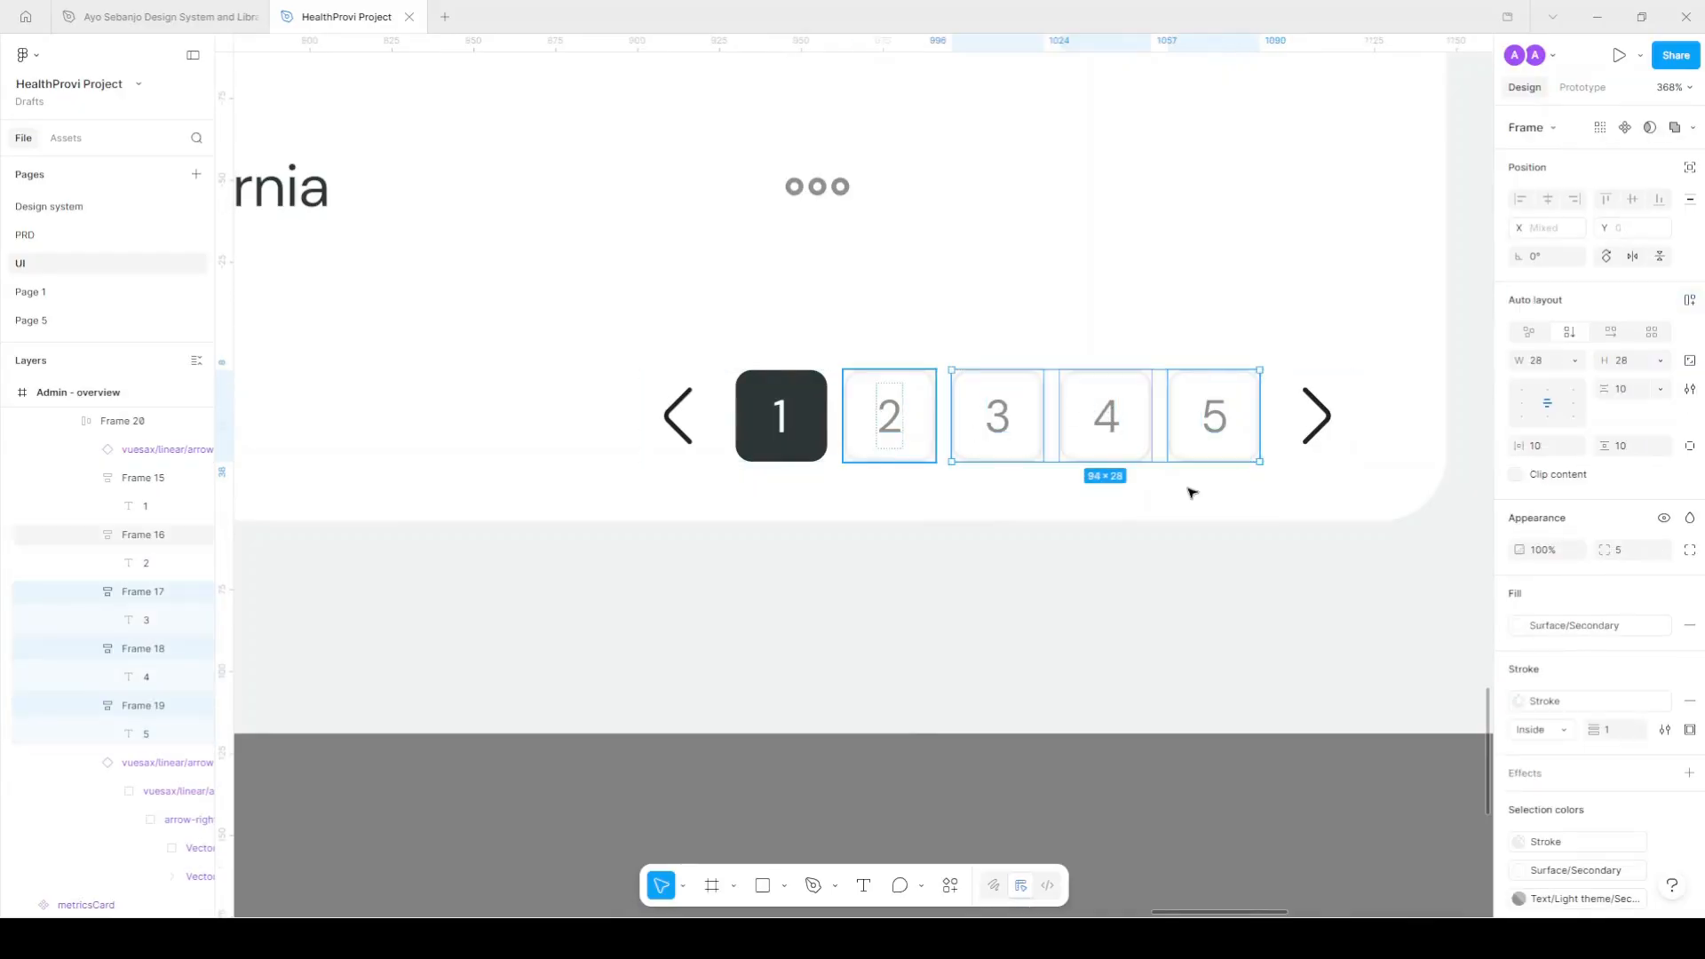
{"action": "type", "text": "0.7"}
{"action": "key", "text": "Return"}
Grey the previous-page arrow with Text/Light theme/Tertiary.
{"action": "scroll", "coordinate": [1303, 683], "scroll_direction": "down", "scroll_amount": 3}
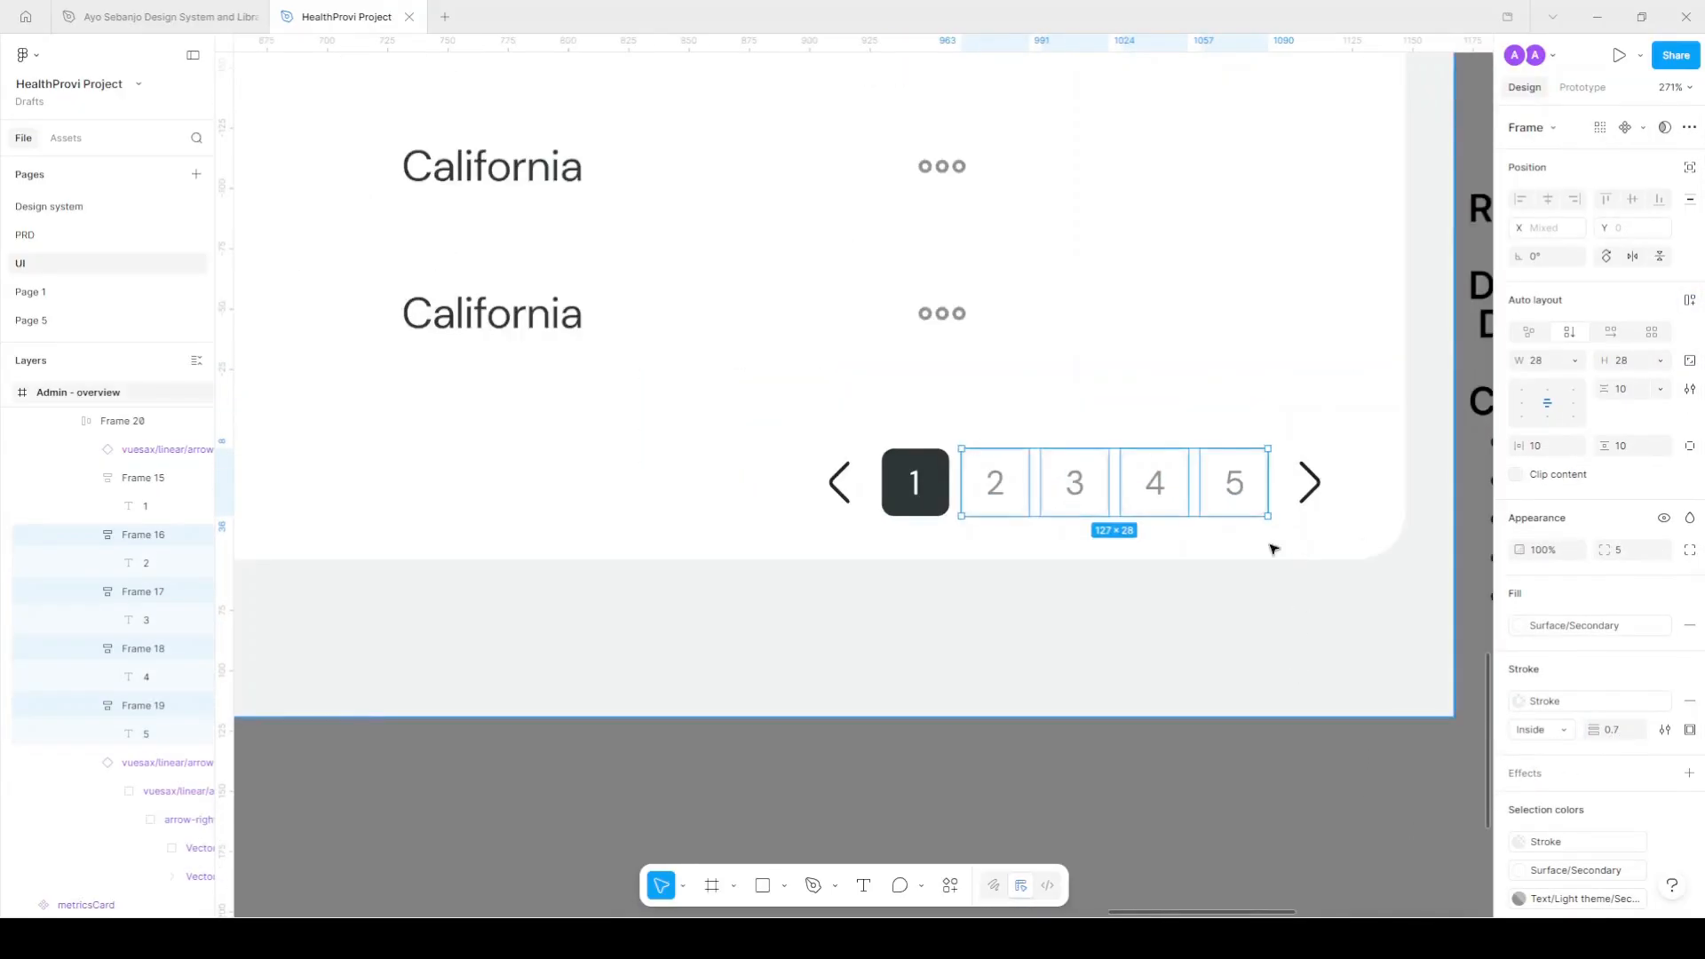
{"action": "left_click", "coordinate": [839, 482]}
{"action": "scroll", "coordinate": [853, 489], "scroll_direction": "down", "scroll_amount": 2}
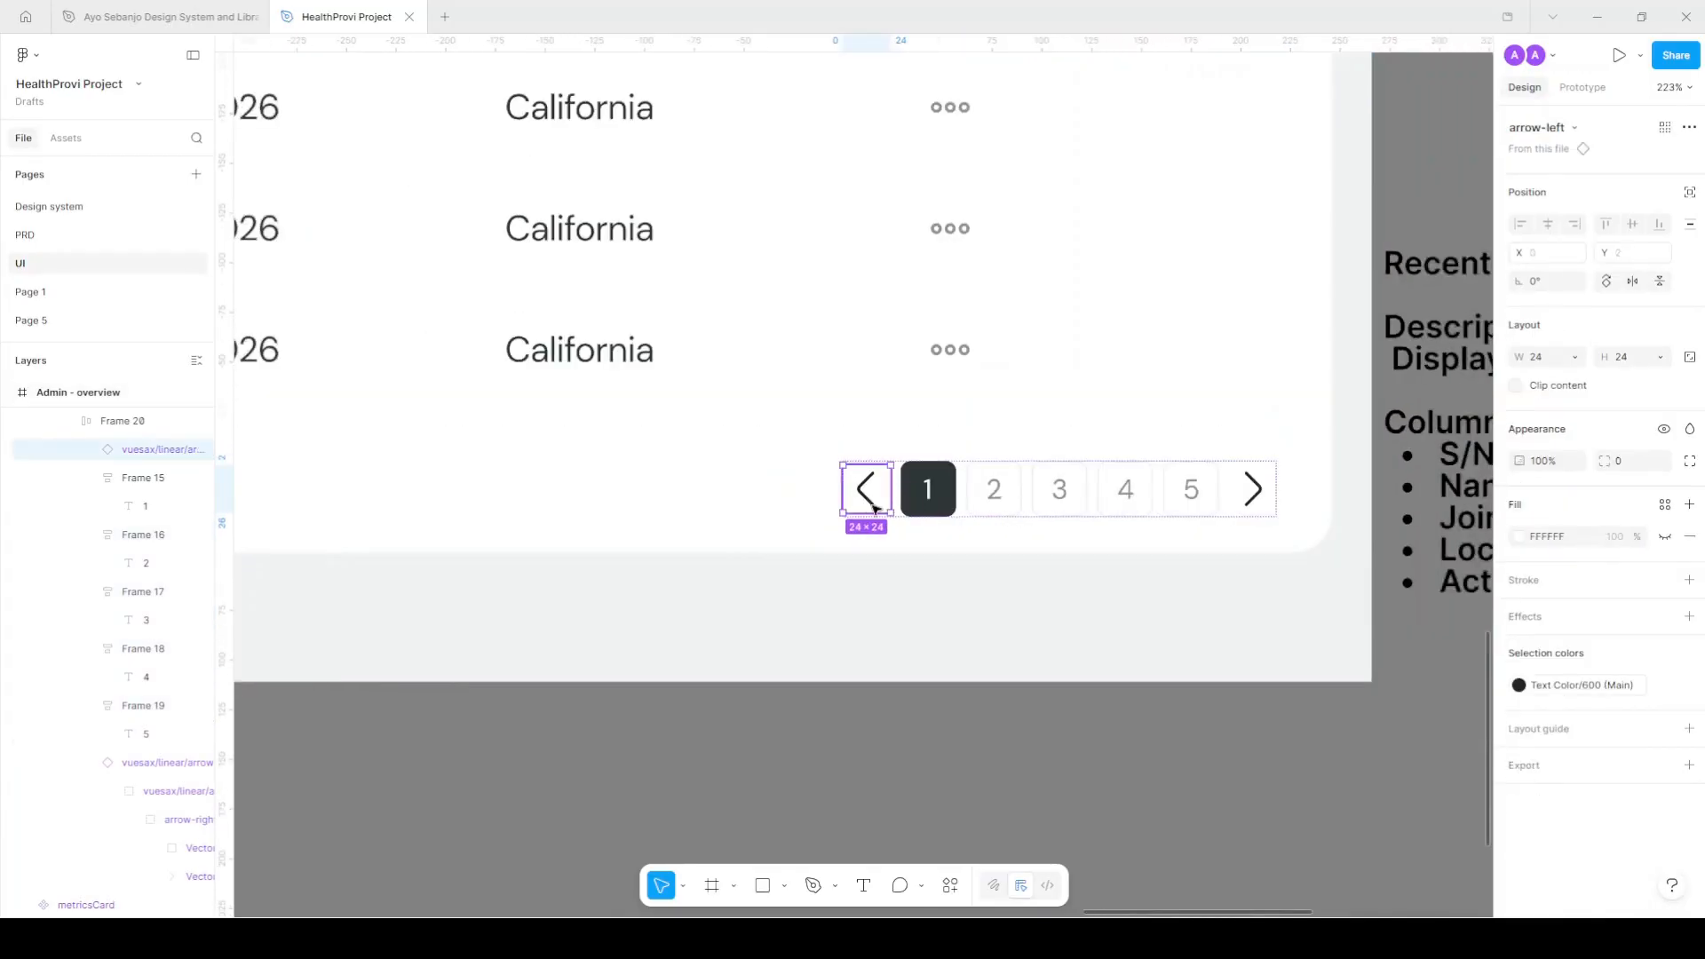
{"action": "left_click", "coordinate": [1565, 689]}
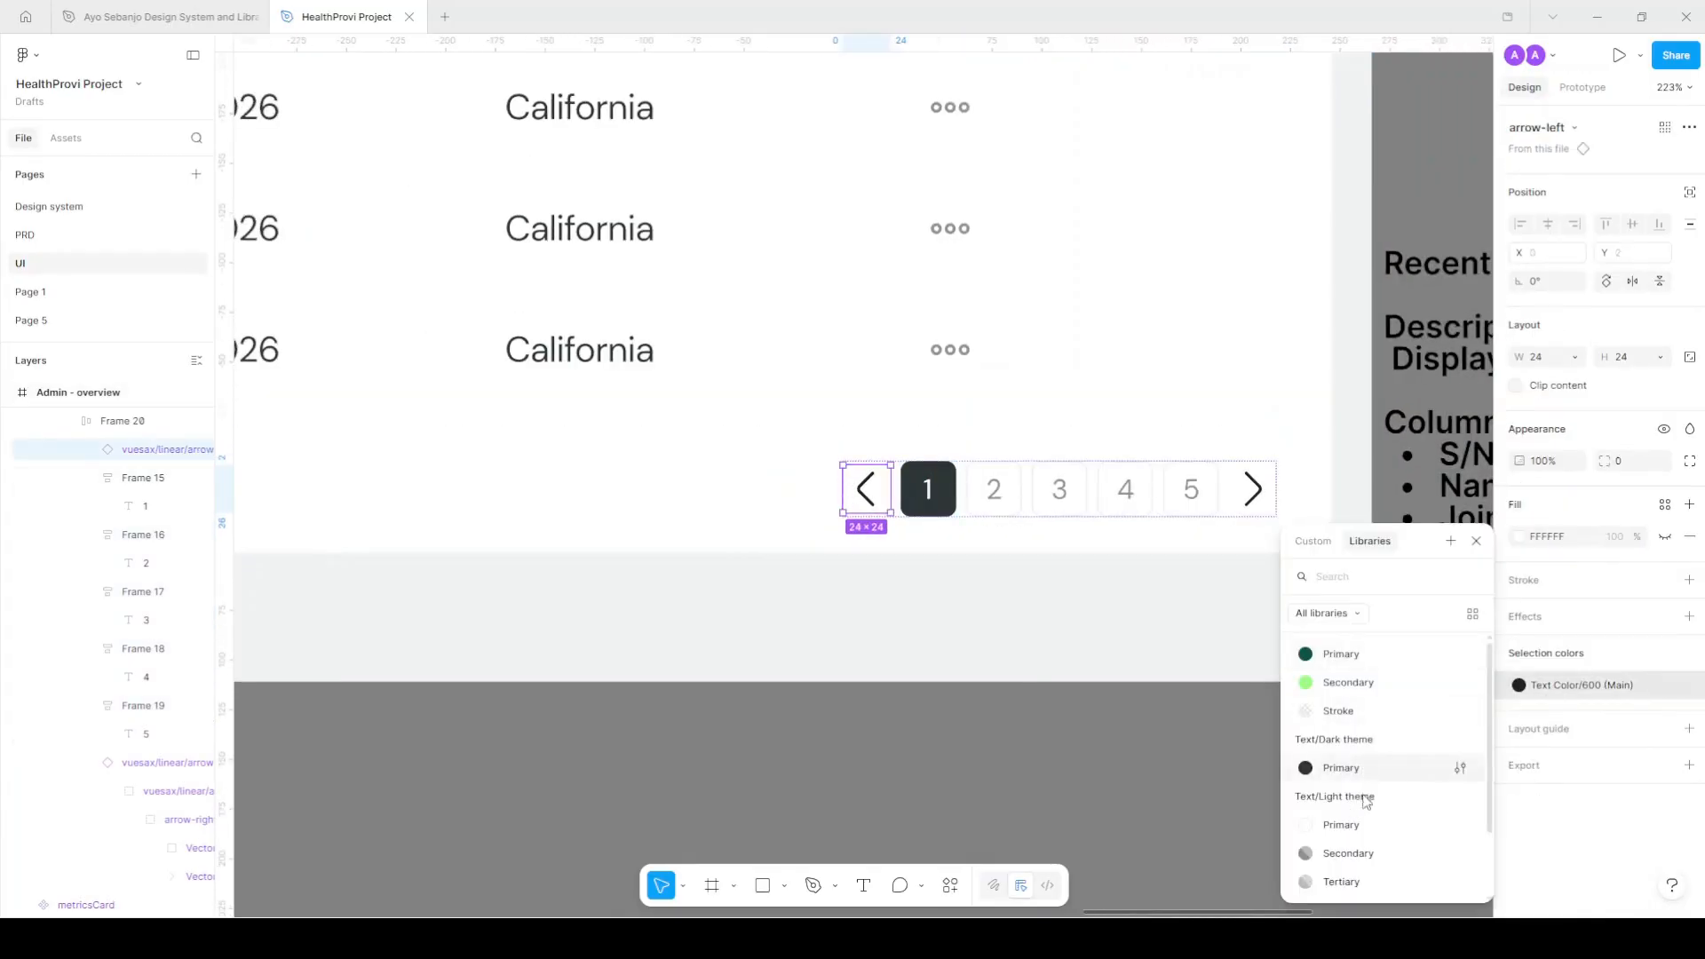
{"action": "left_click", "coordinate": [1359, 885]}
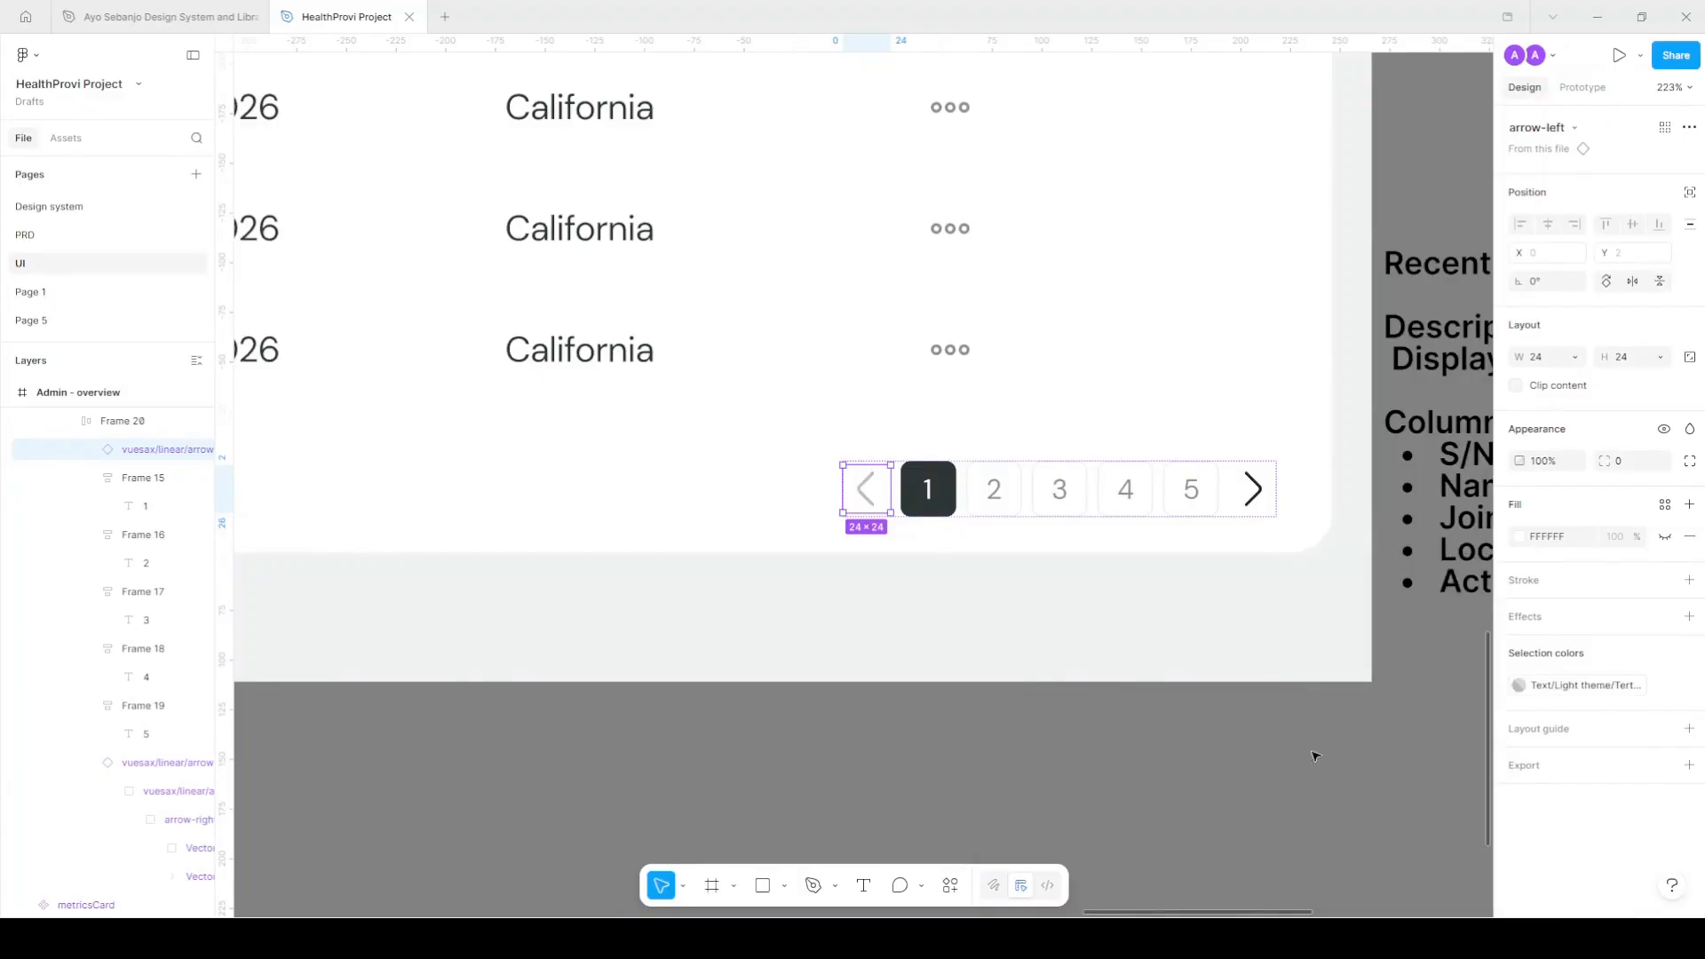
{"action": "left_click", "coordinate": [1315, 807]}
{"action": "scroll", "coordinate": [1266, 511], "scroll_direction": "down", "scroll_amount": 5}
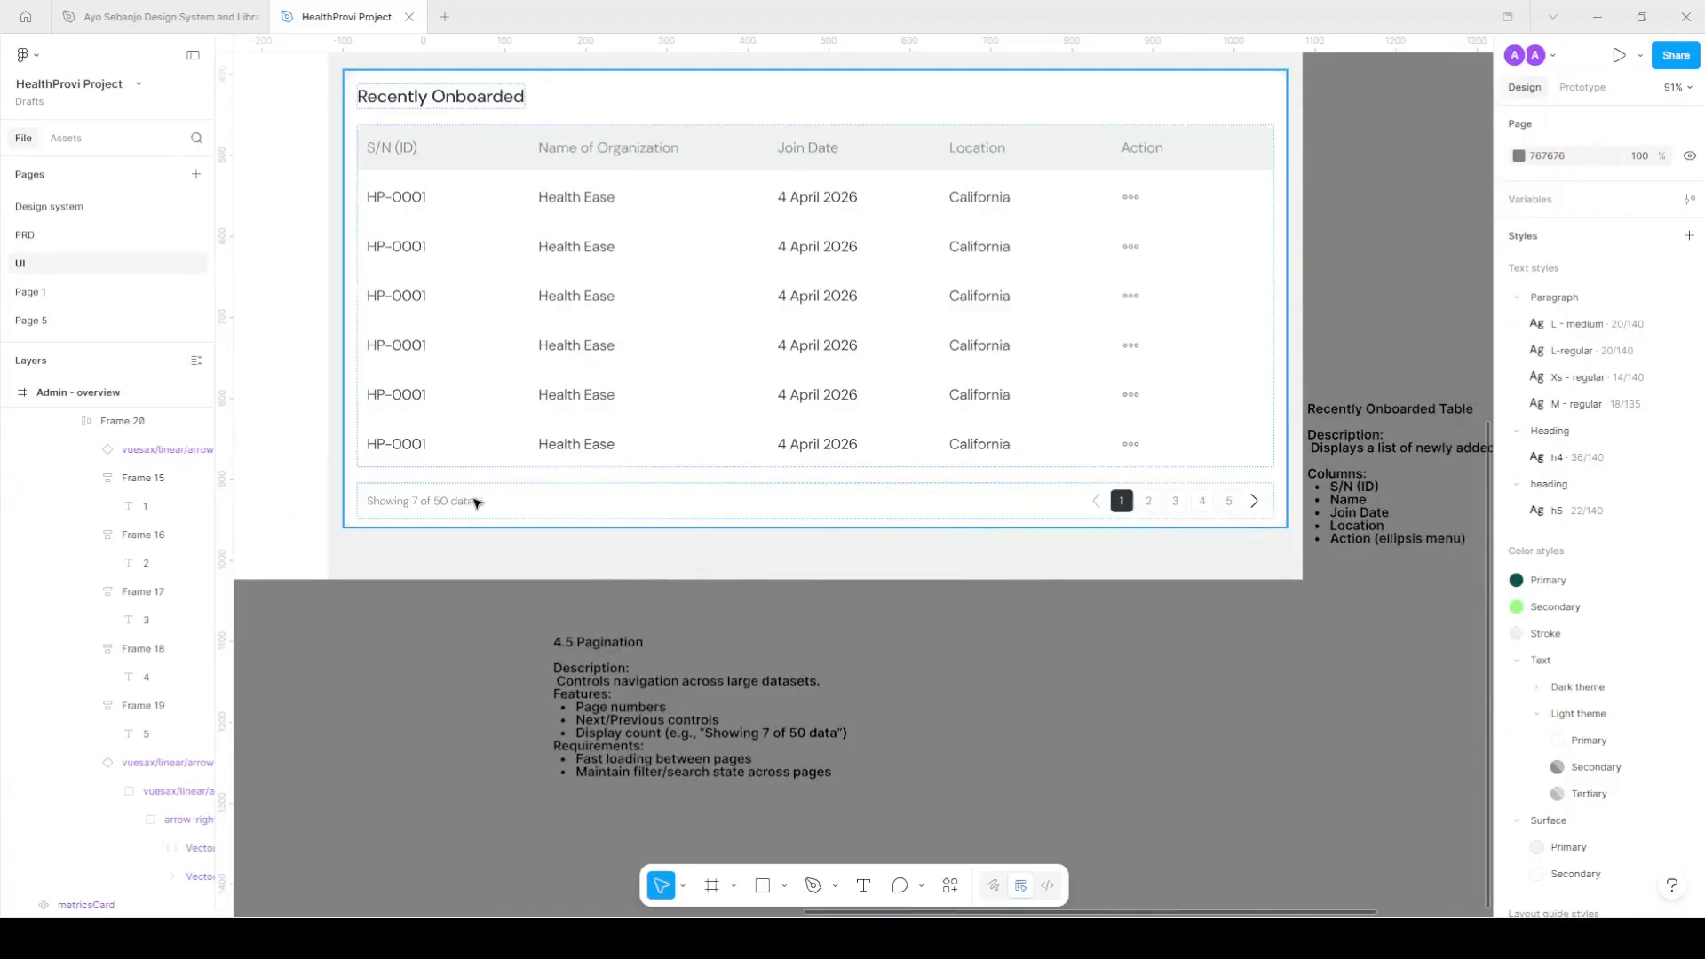
Make the table's pagination row a component.
{"action": "left_click", "coordinate": [621, 496]}
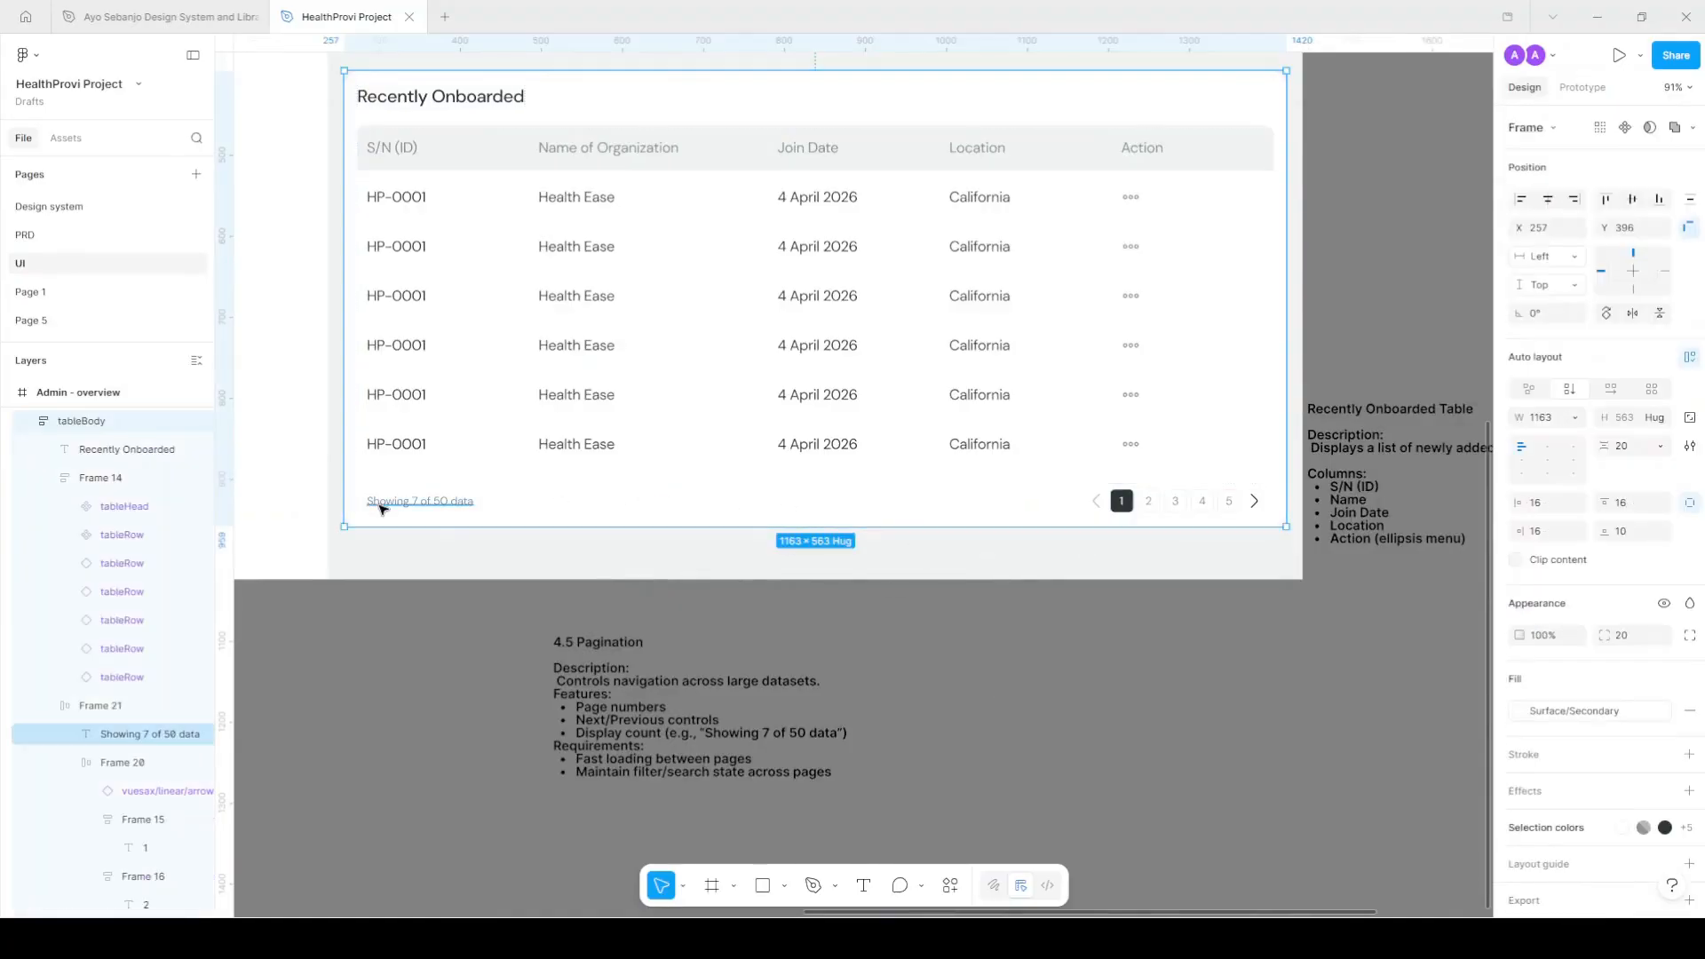
{"action": "left_click", "coordinate": [708, 500]}
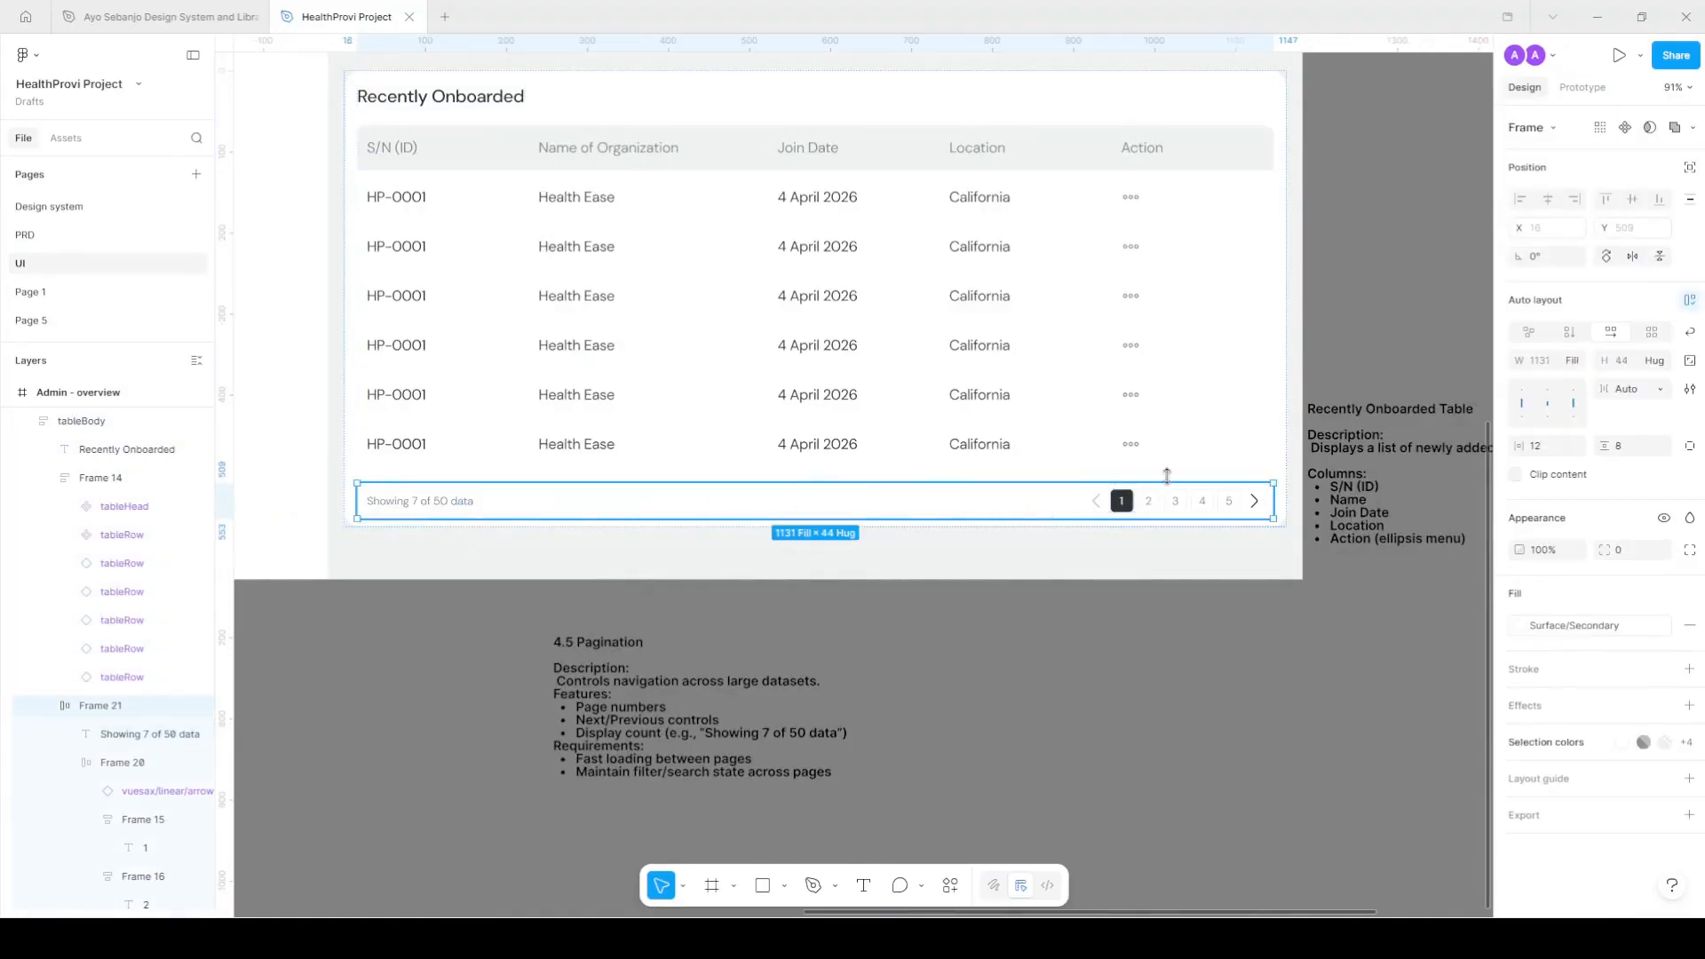
{"action": "left_click", "coordinate": [1630, 129]}
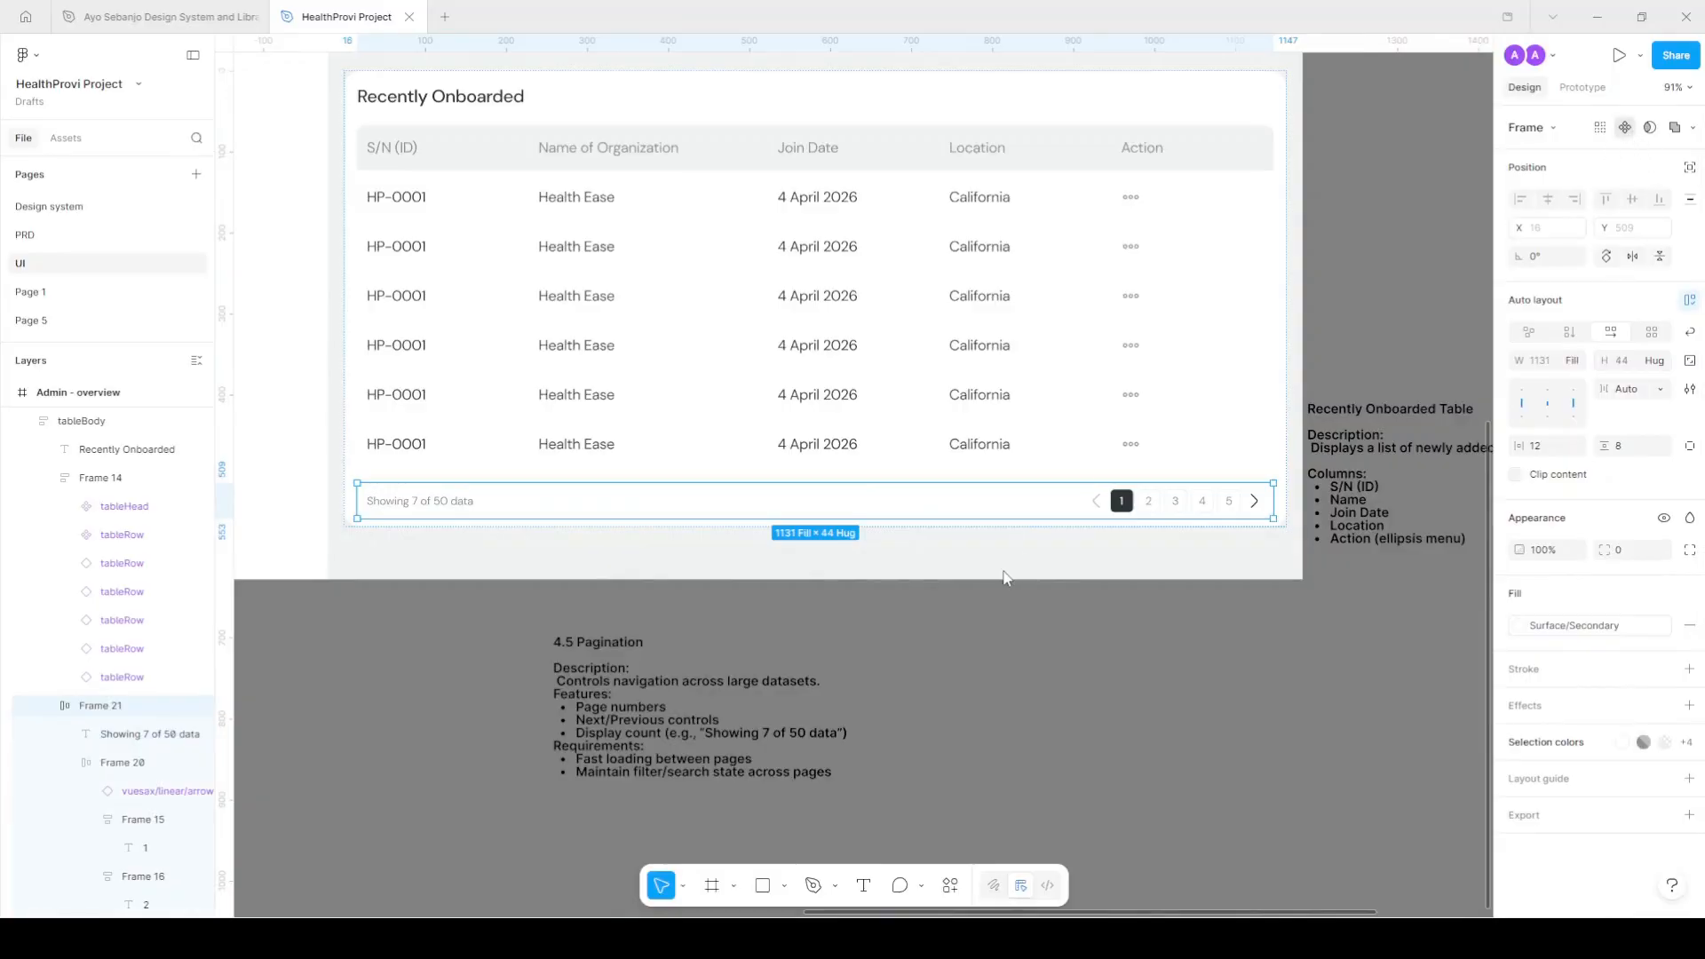
Move the Recently Onboarded Table note below the dashboard beside the Pagination note.
{"action": "scroll", "coordinate": [1004, 578], "scroll_direction": "down", "scroll_amount": 5}
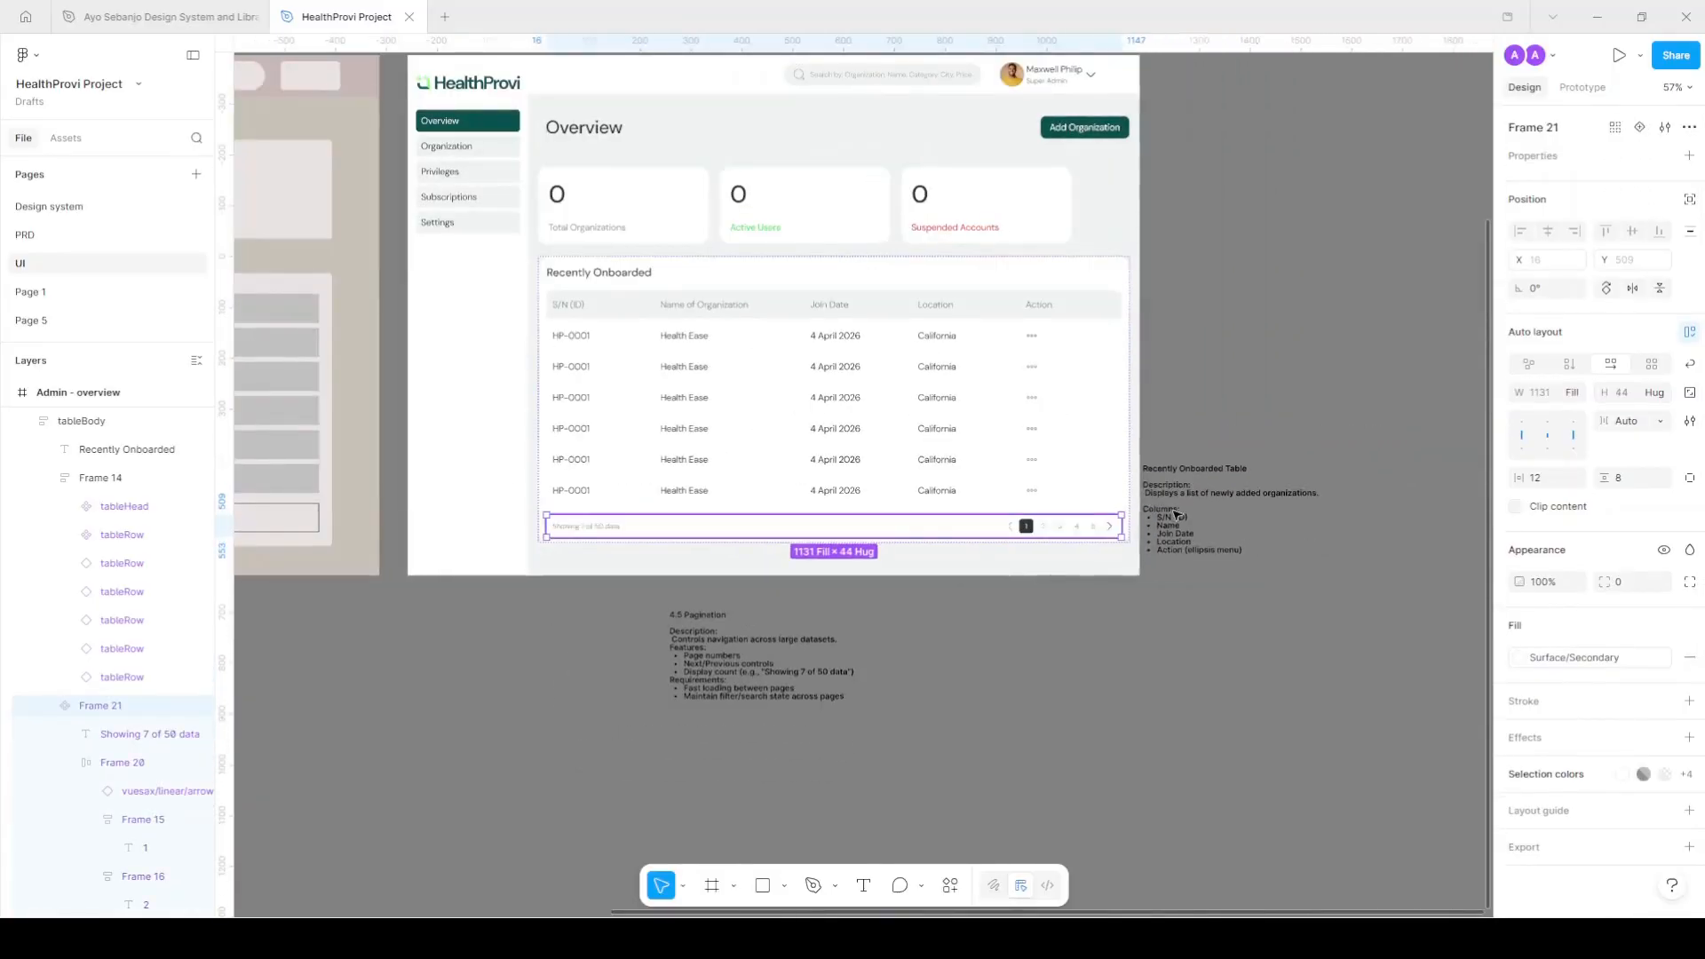
{"action": "left_click", "coordinate": [1166, 553]}
{"action": "left_click_drag", "start_coordinate": [1166, 552], "coordinate": [891, 699]}
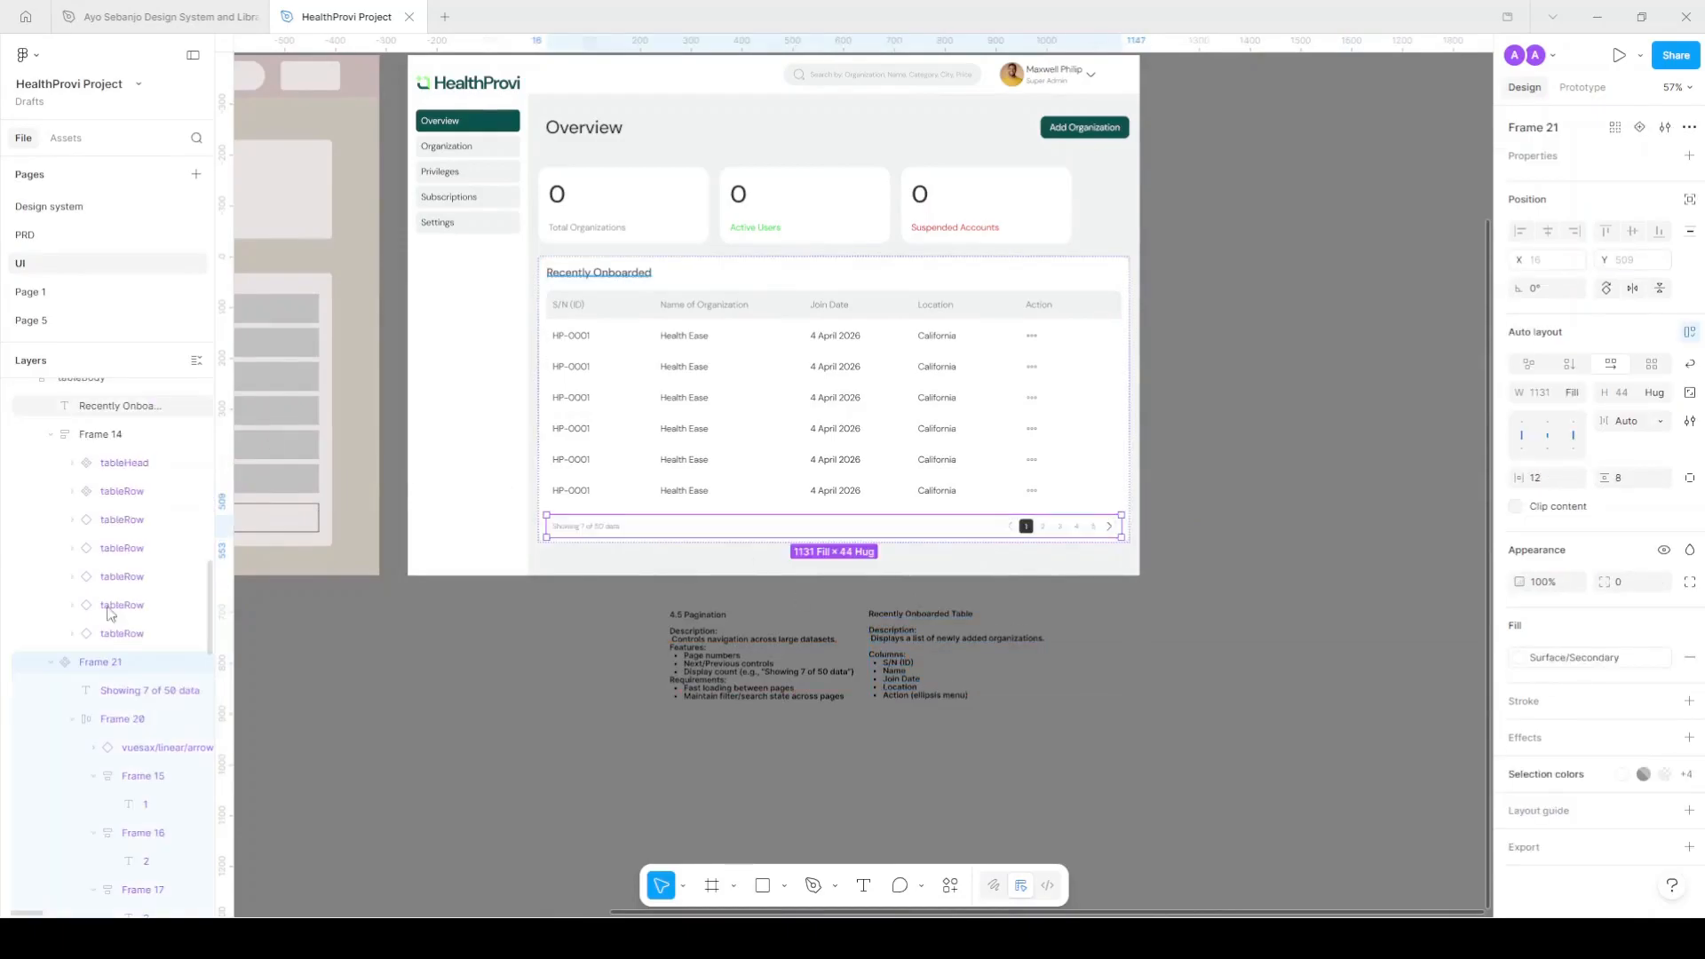
Rename the row layer 'pagination' and its page-controls group 'rightRow'.
{"action": "double_click", "coordinate": [101, 662]}
{"action": "type", "text": "pag"}
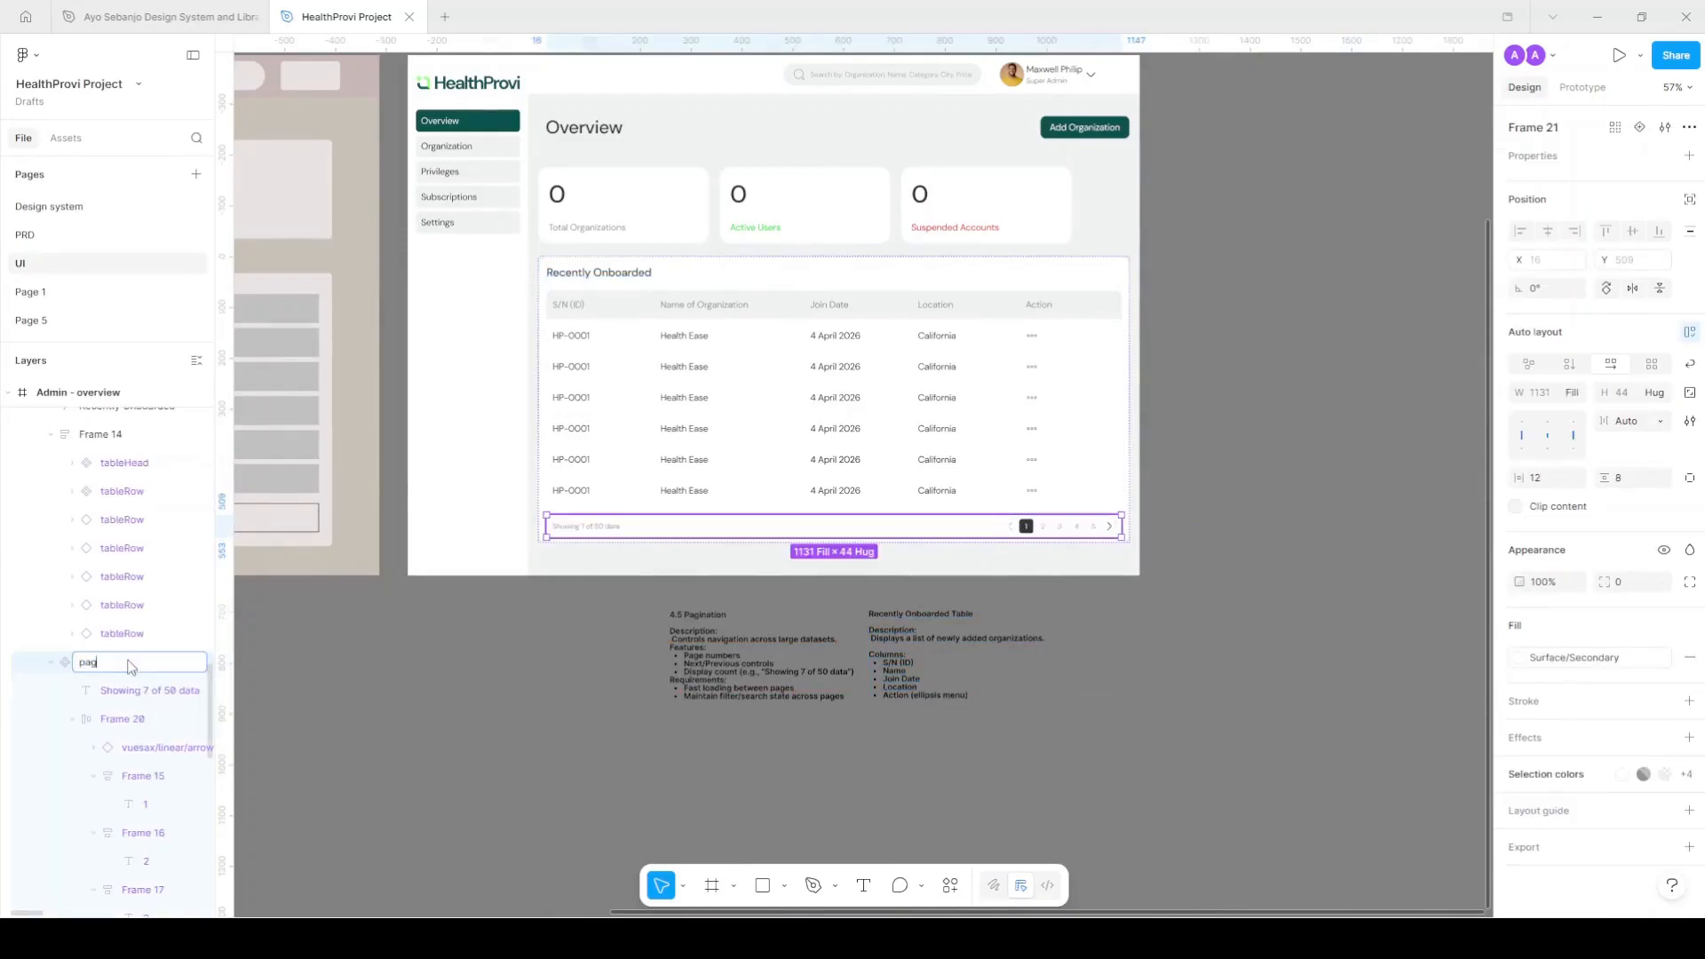
{"action": "type", "text": "ination"}
{"action": "key", "text": "Return"}
{"action": "left_click", "coordinate": [108, 719]}
{"action": "double_click", "coordinate": [115, 726]}
{"action": "type", "text": "rightR"}
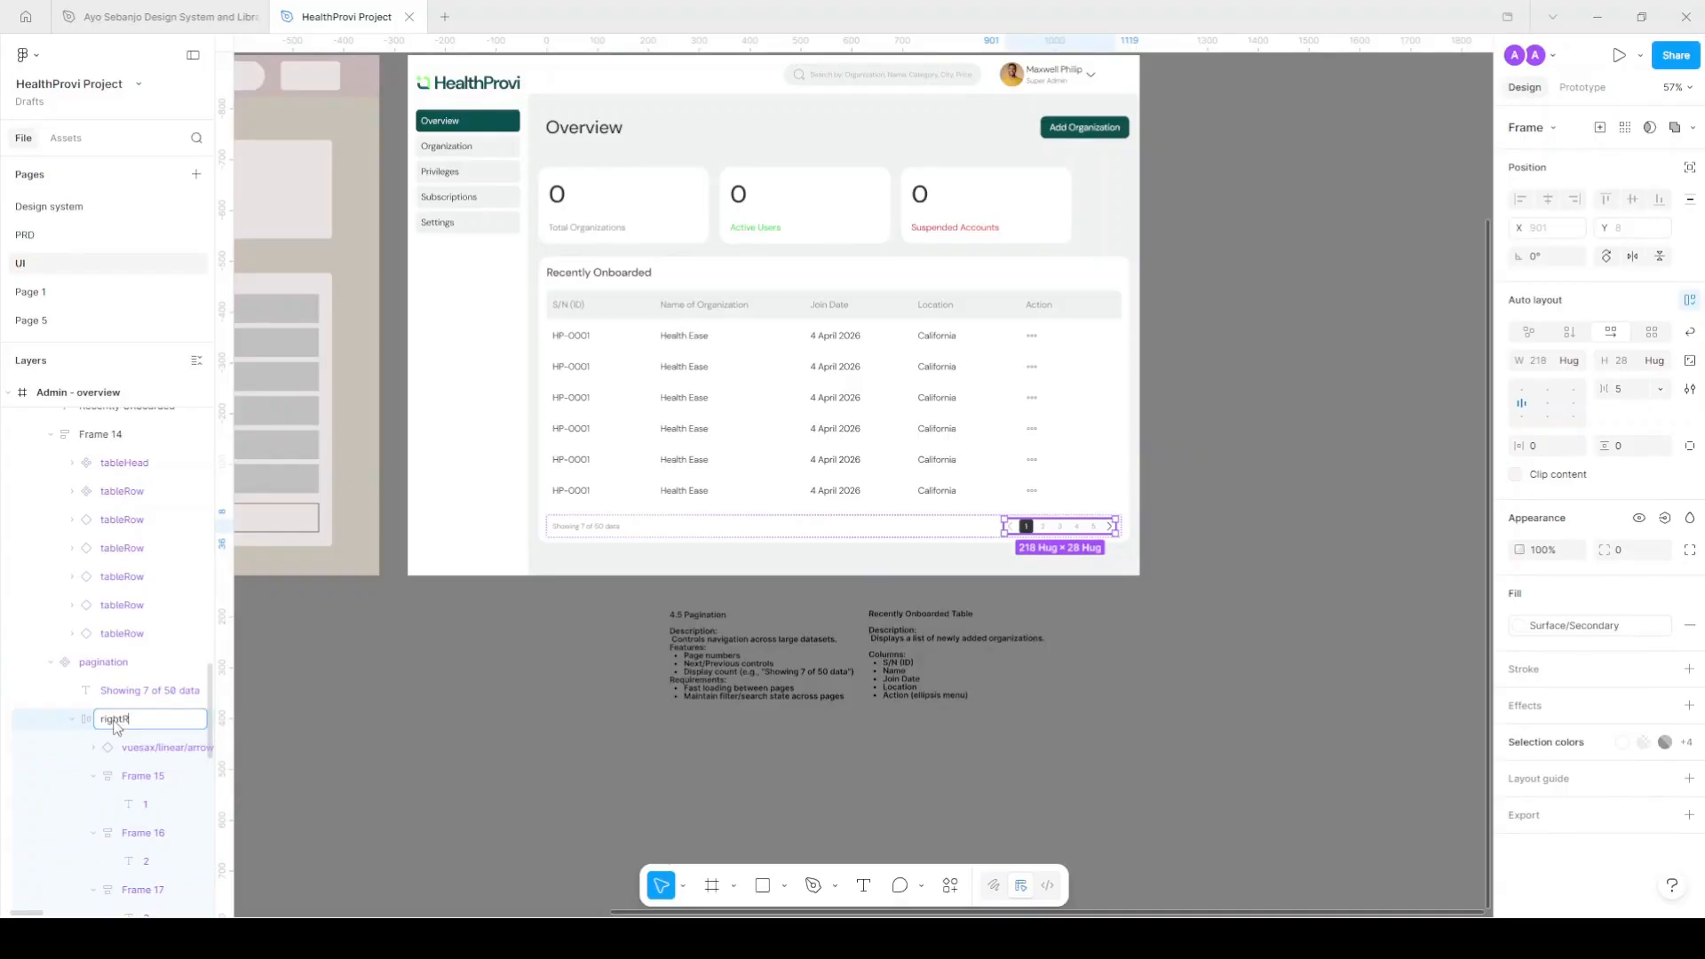
{"action": "key", "text": "Return"}
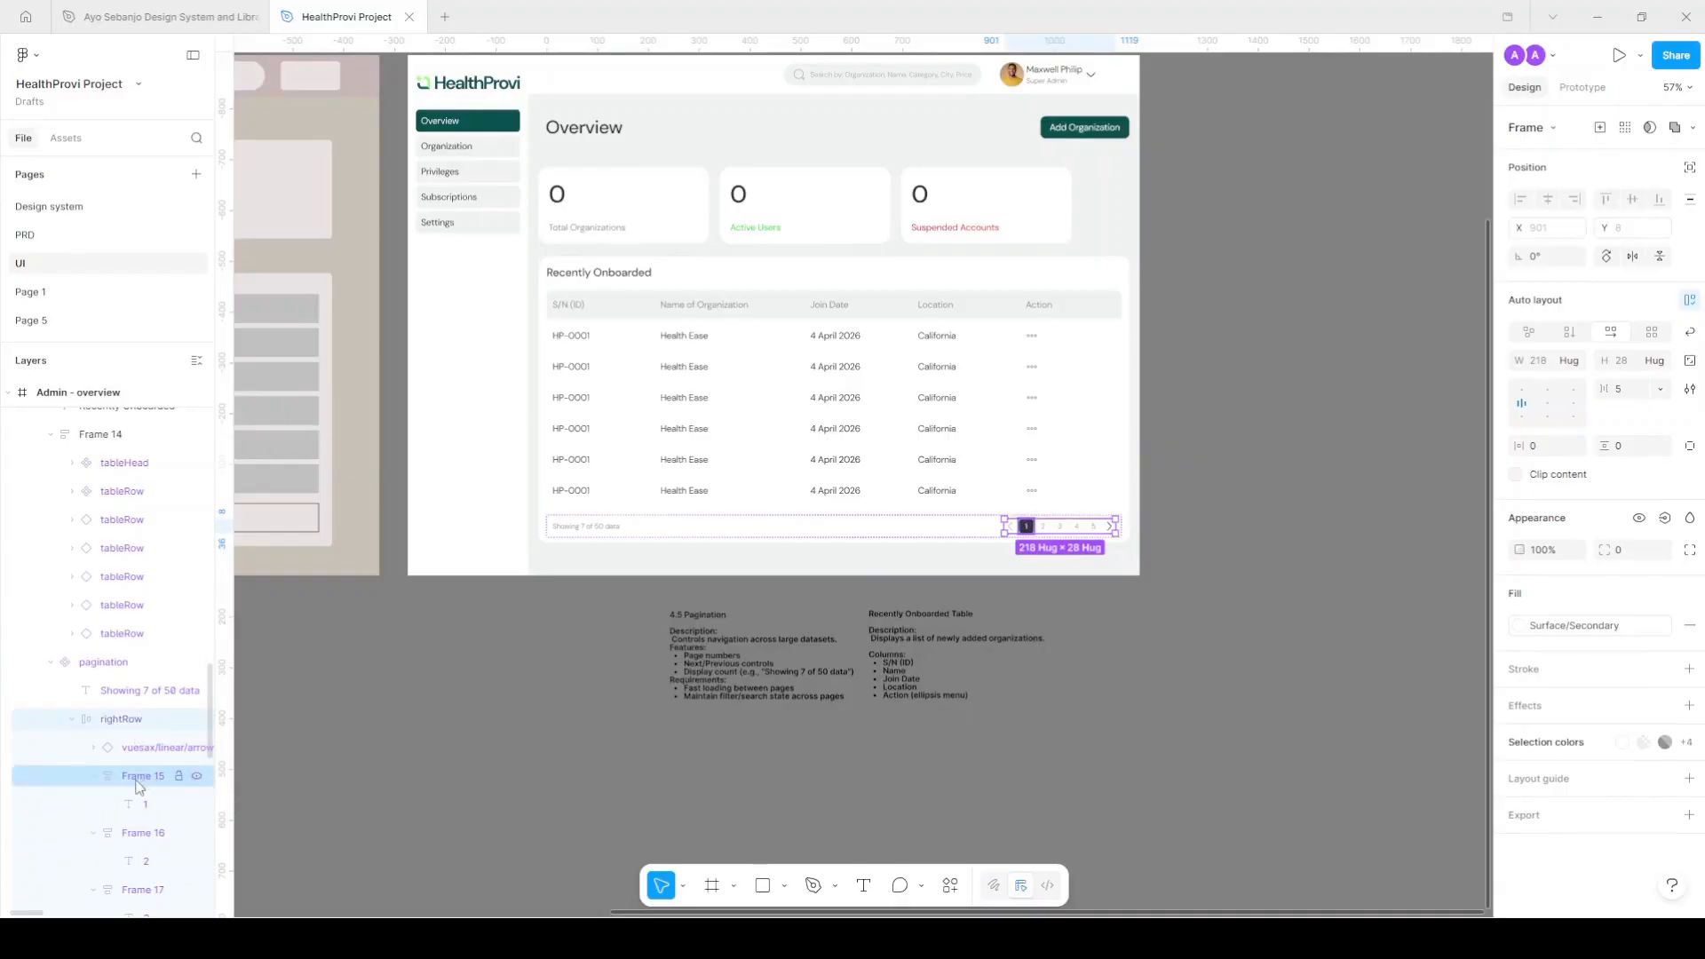
Batch-rename the five page-number frames to 'pages'.
{"action": "left_click", "coordinate": [142, 774]}
{"action": "scroll", "coordinate": [147, 765], "scroll_direction": "down", "scroll_amount": 4}
{"action": "left_click", "coordinate": [140, 657], "text": "shift"}
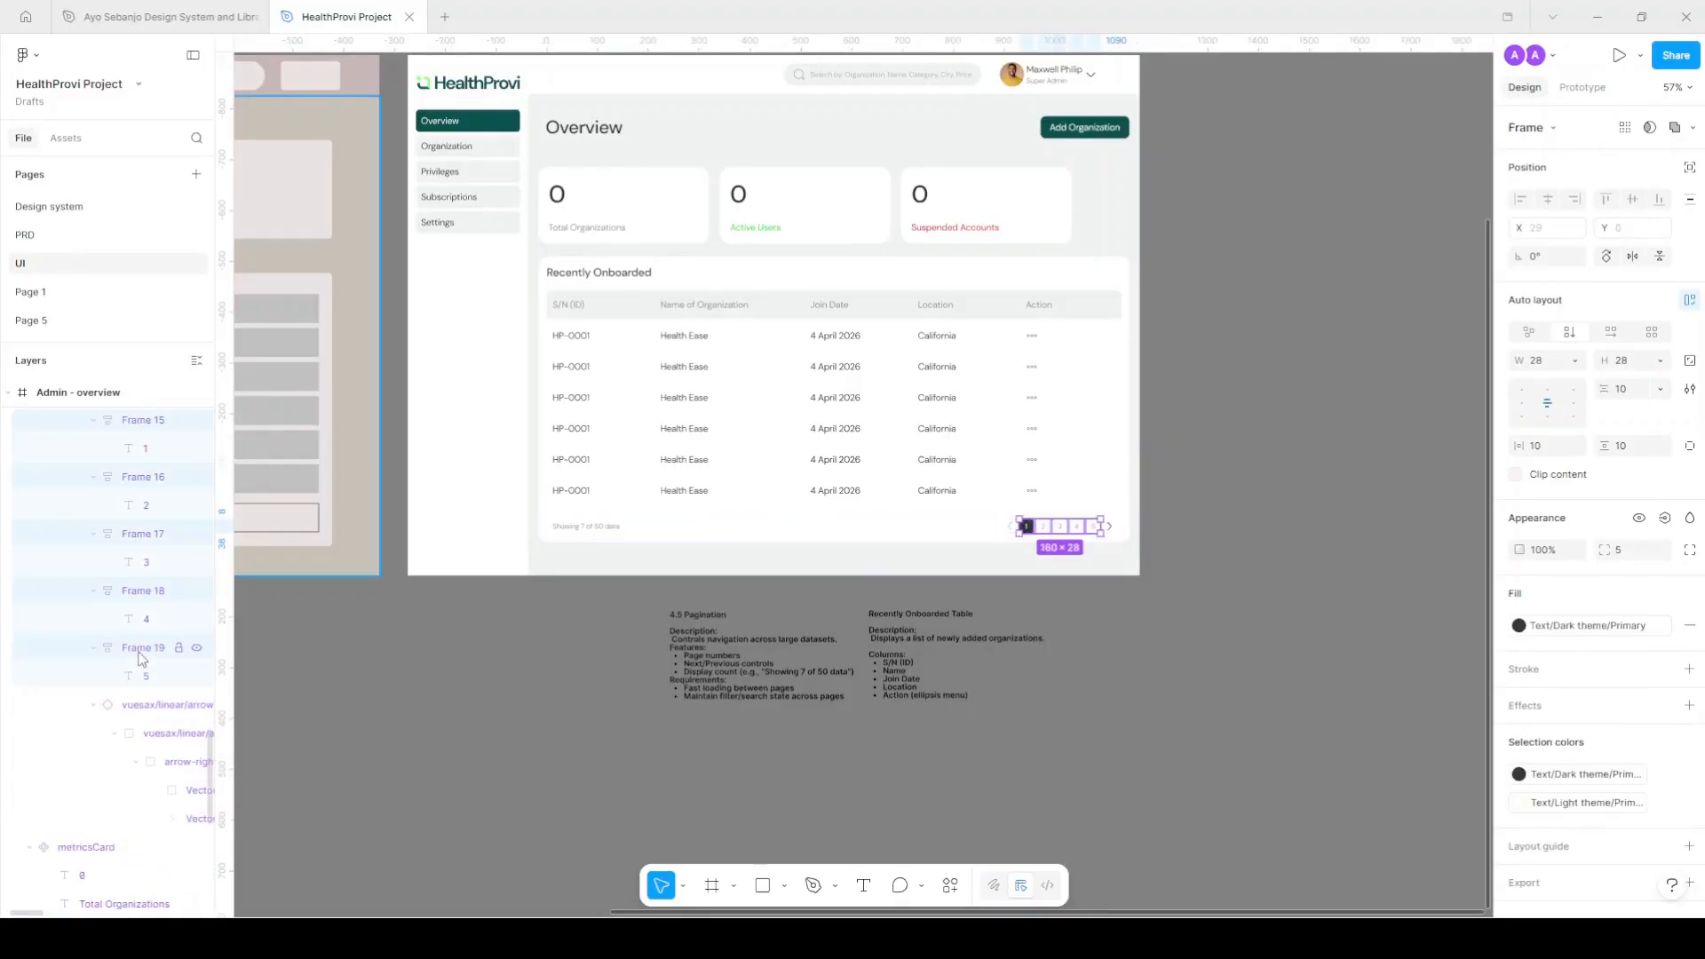
{"action": "key", "text": "ctrl+r"}
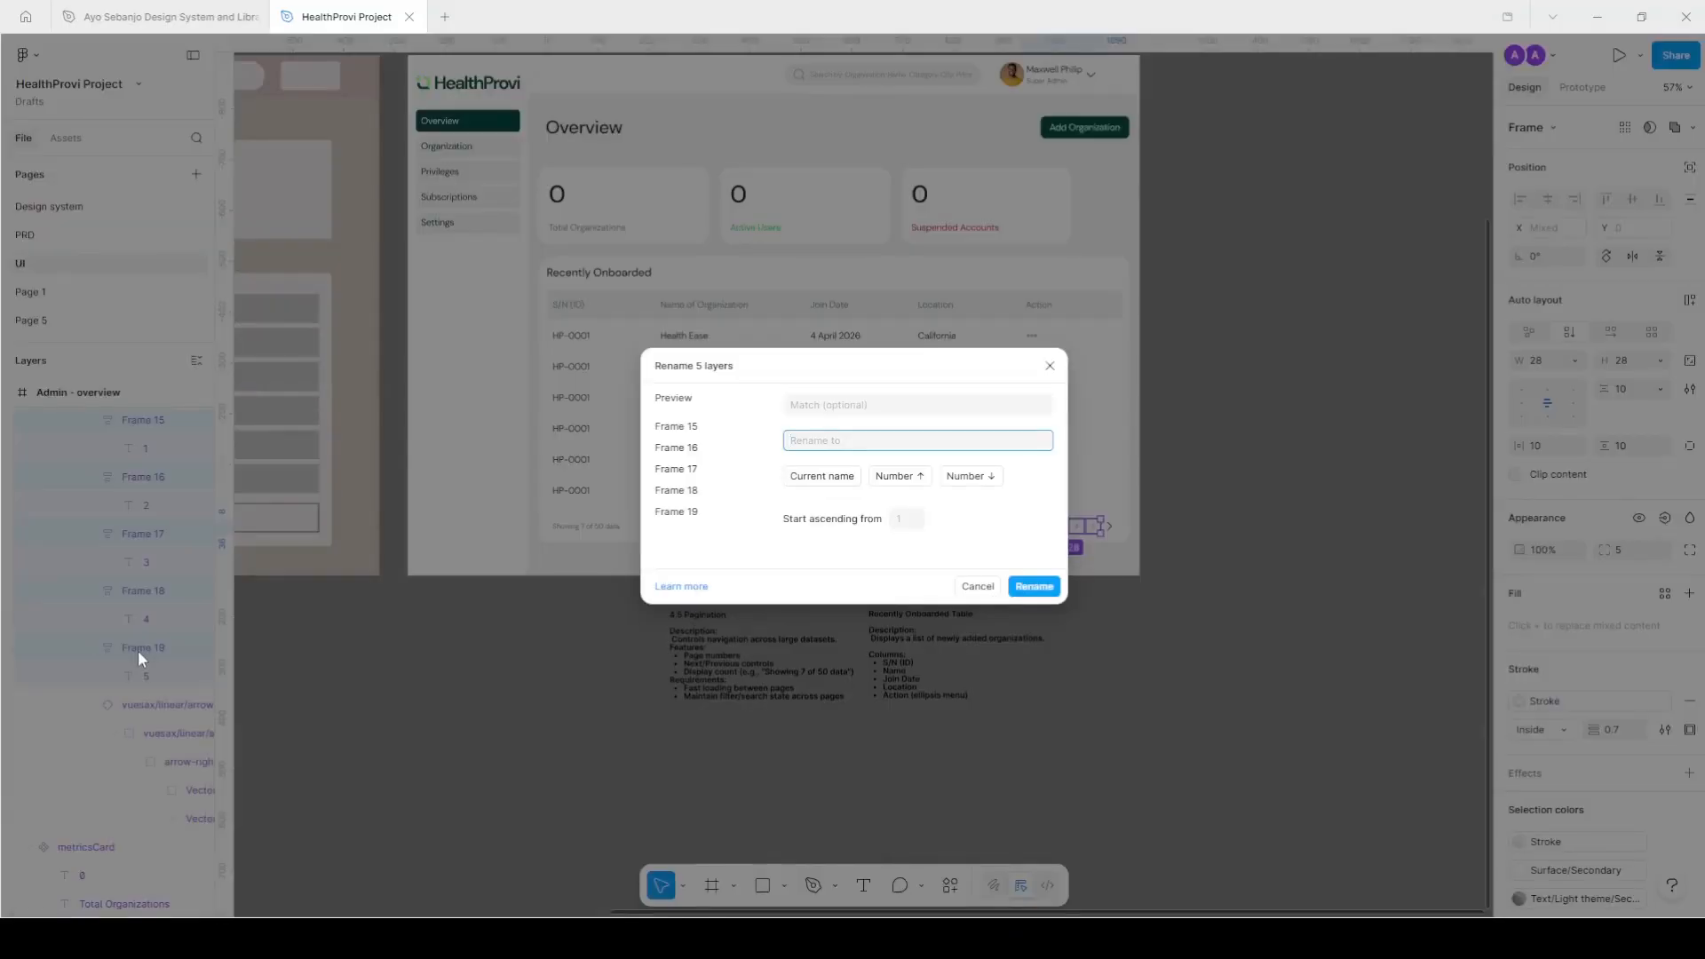
{"action": "type", "text": "pages"}
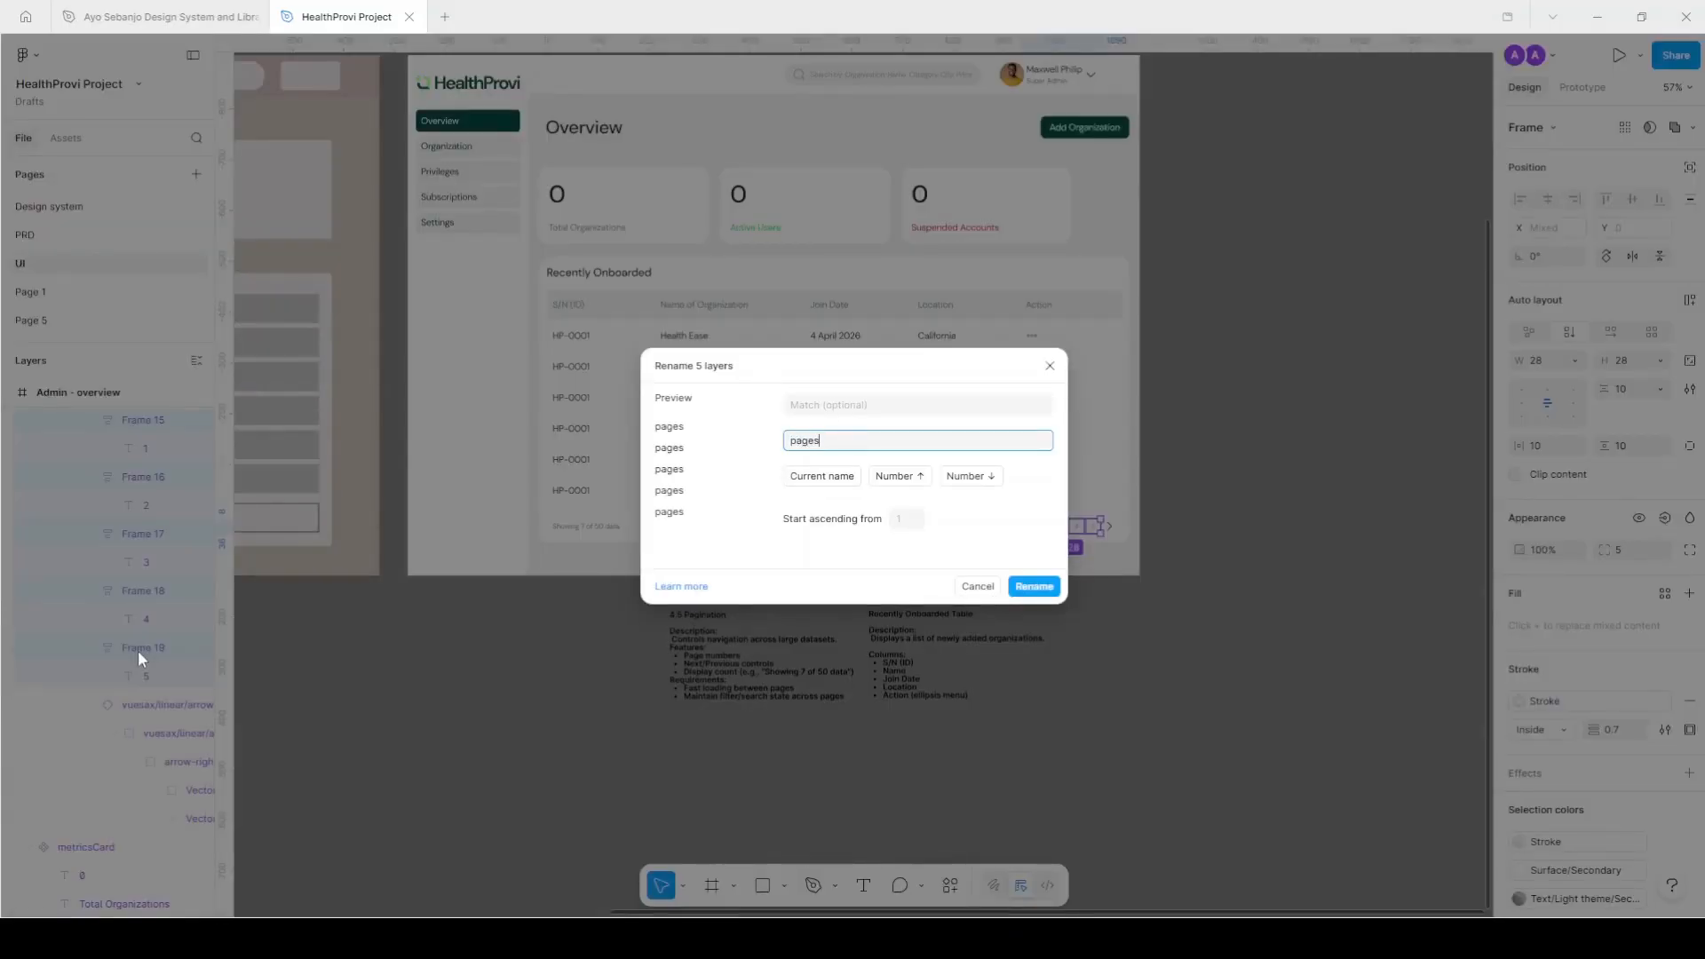
{"action": "key", "text": "Return"}
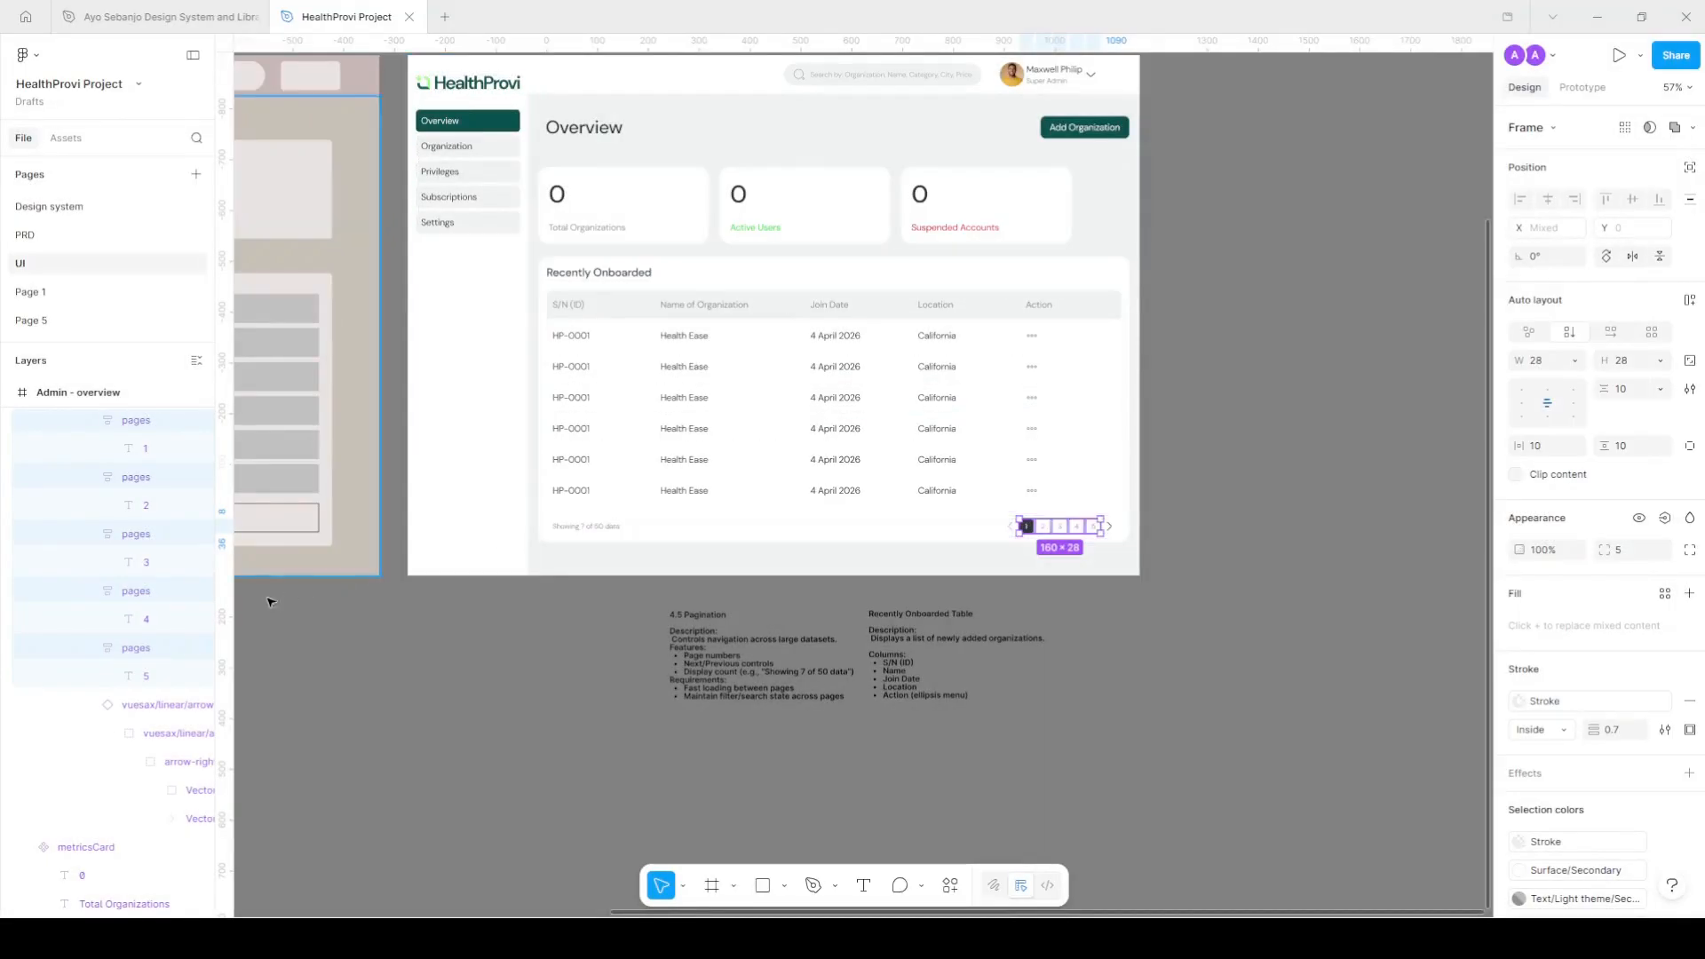
{"action": "scroll", "coordinate": [102, 608], "scroll_direction": "up", "scroll_amount": 4}
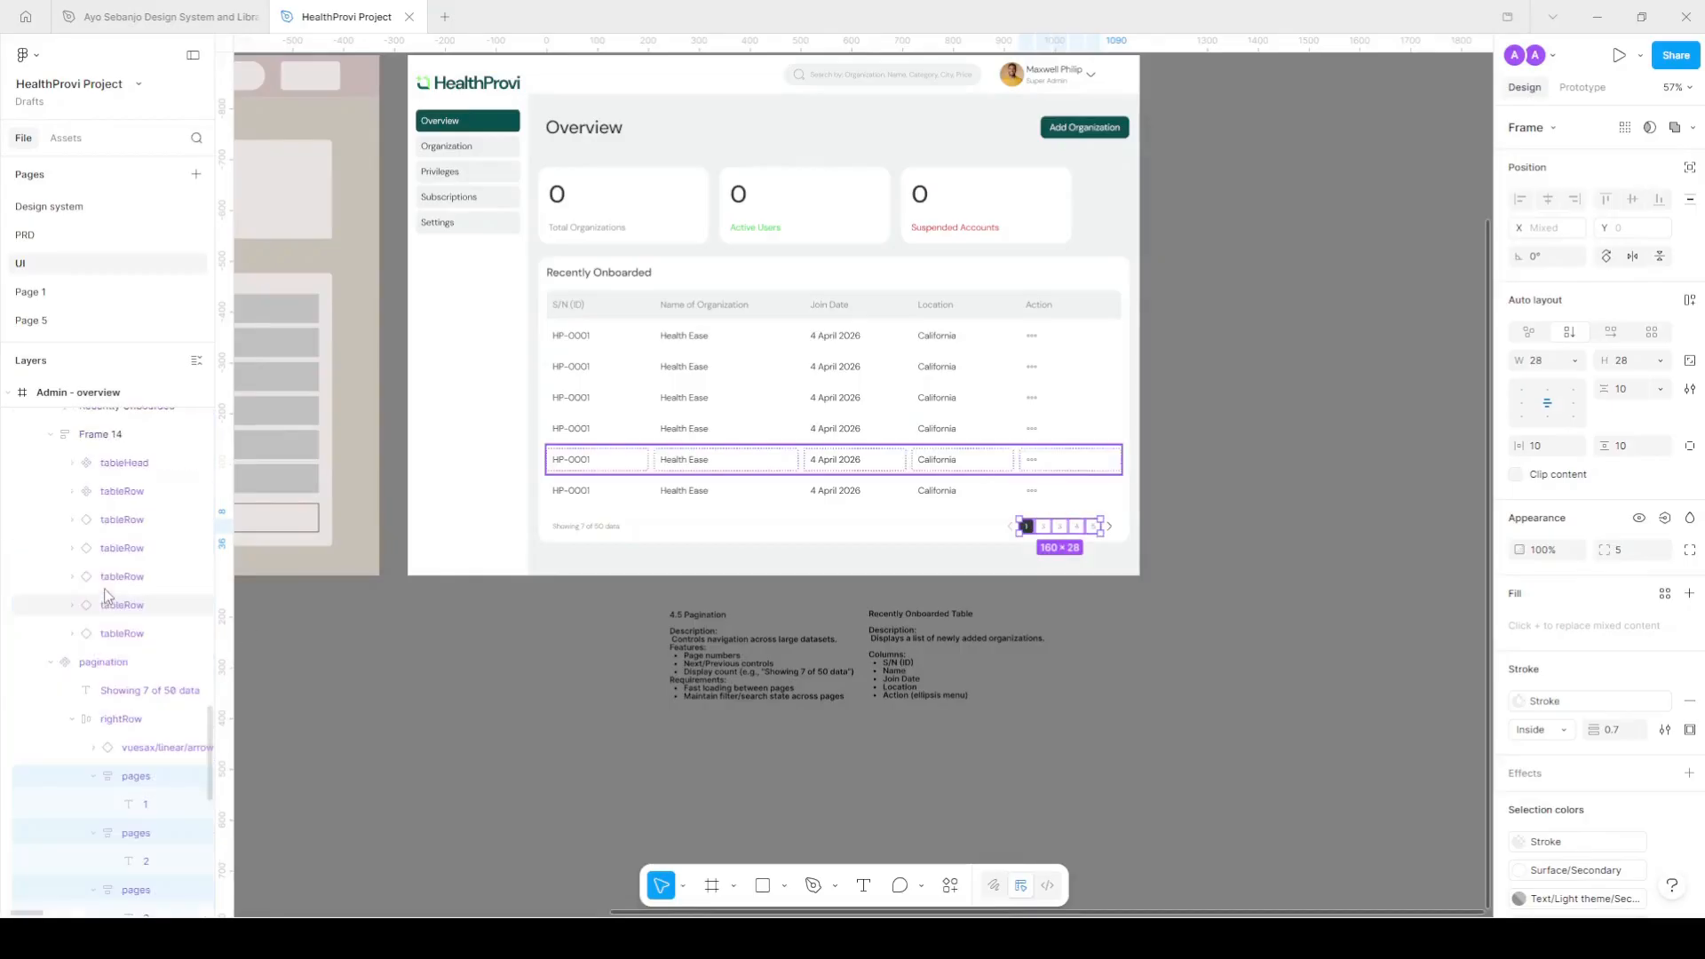
{"action": "left_click", "coordinate": [50, 663]}
{"action": "left_click", "coordinate": [50, 662]}
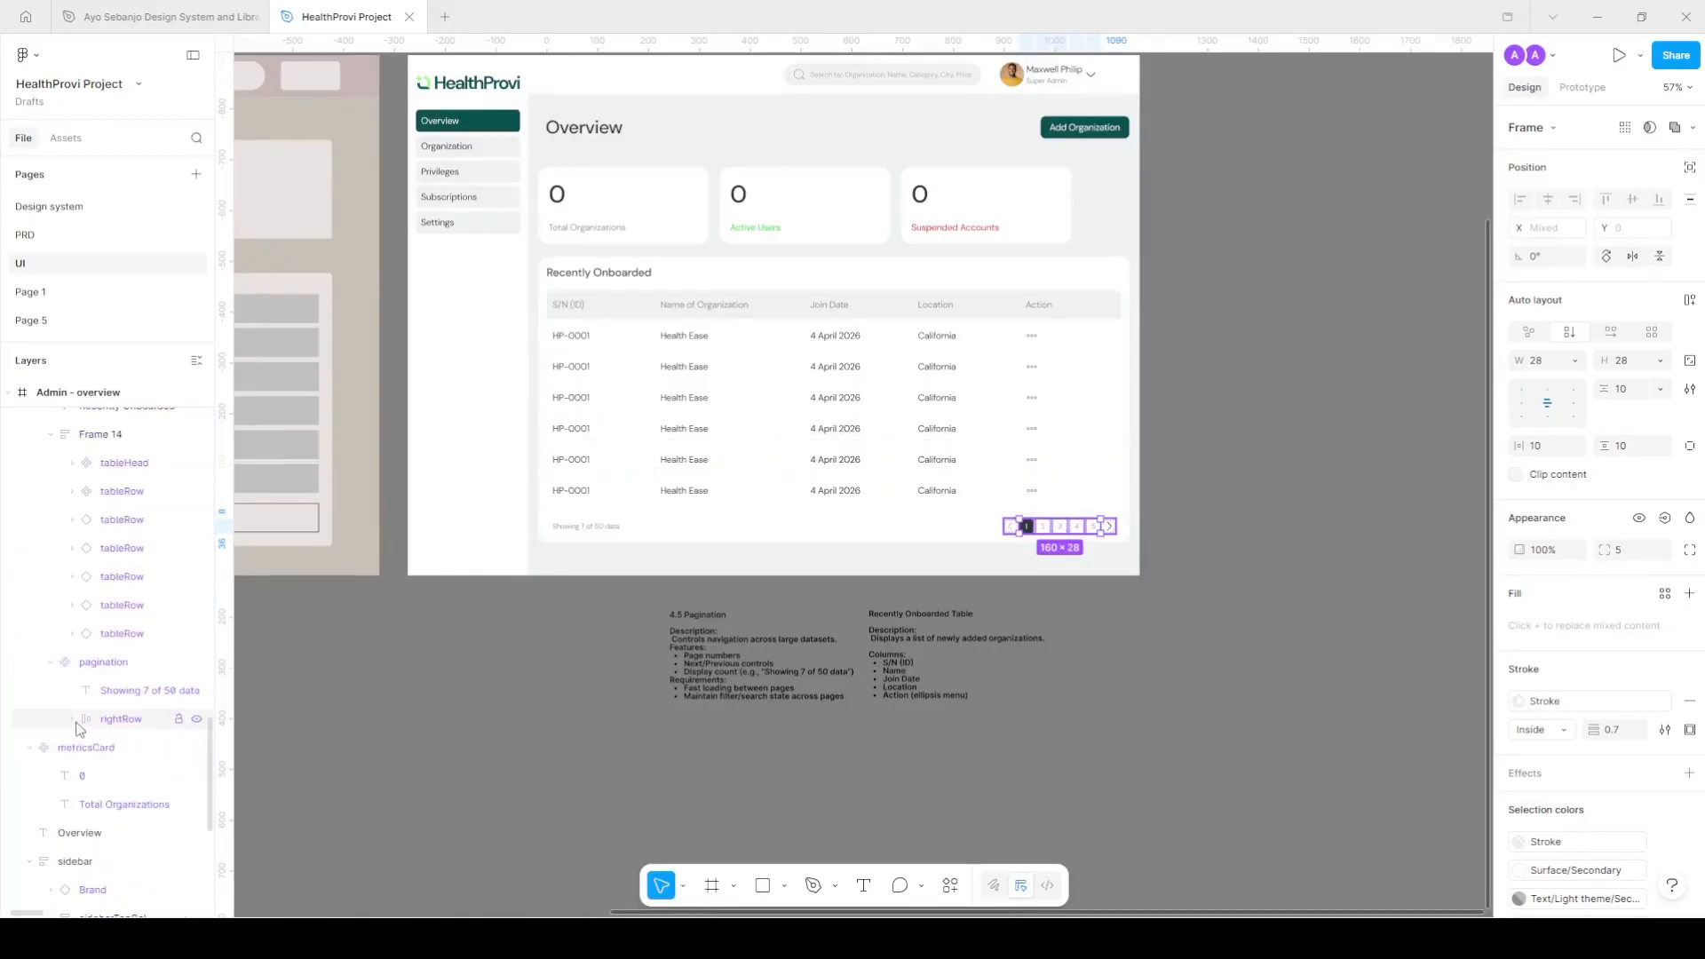
Delete the 4.5 Pagination and Recently Onboarded Table notes below the dashboard.
{"action": "left_click", "coordinate": [746, 529]}
{"action": "left_click", "coordinate": [1035, 595]}
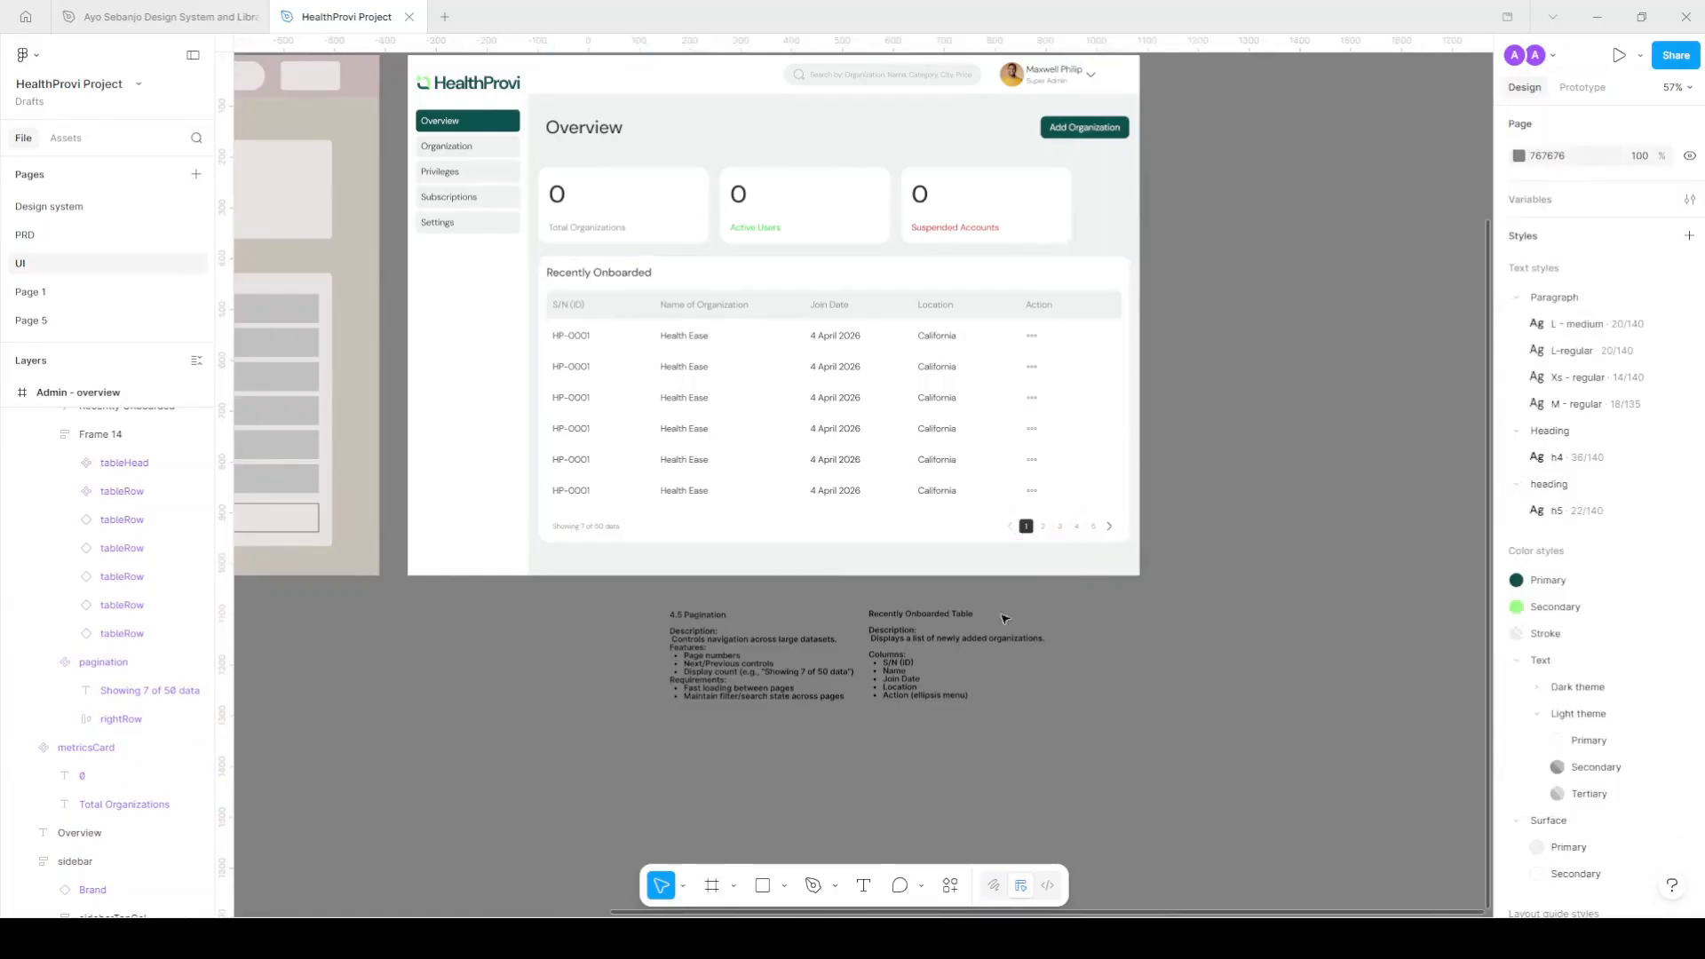
{"action": "left_click", "coordinate": [899, 664]}
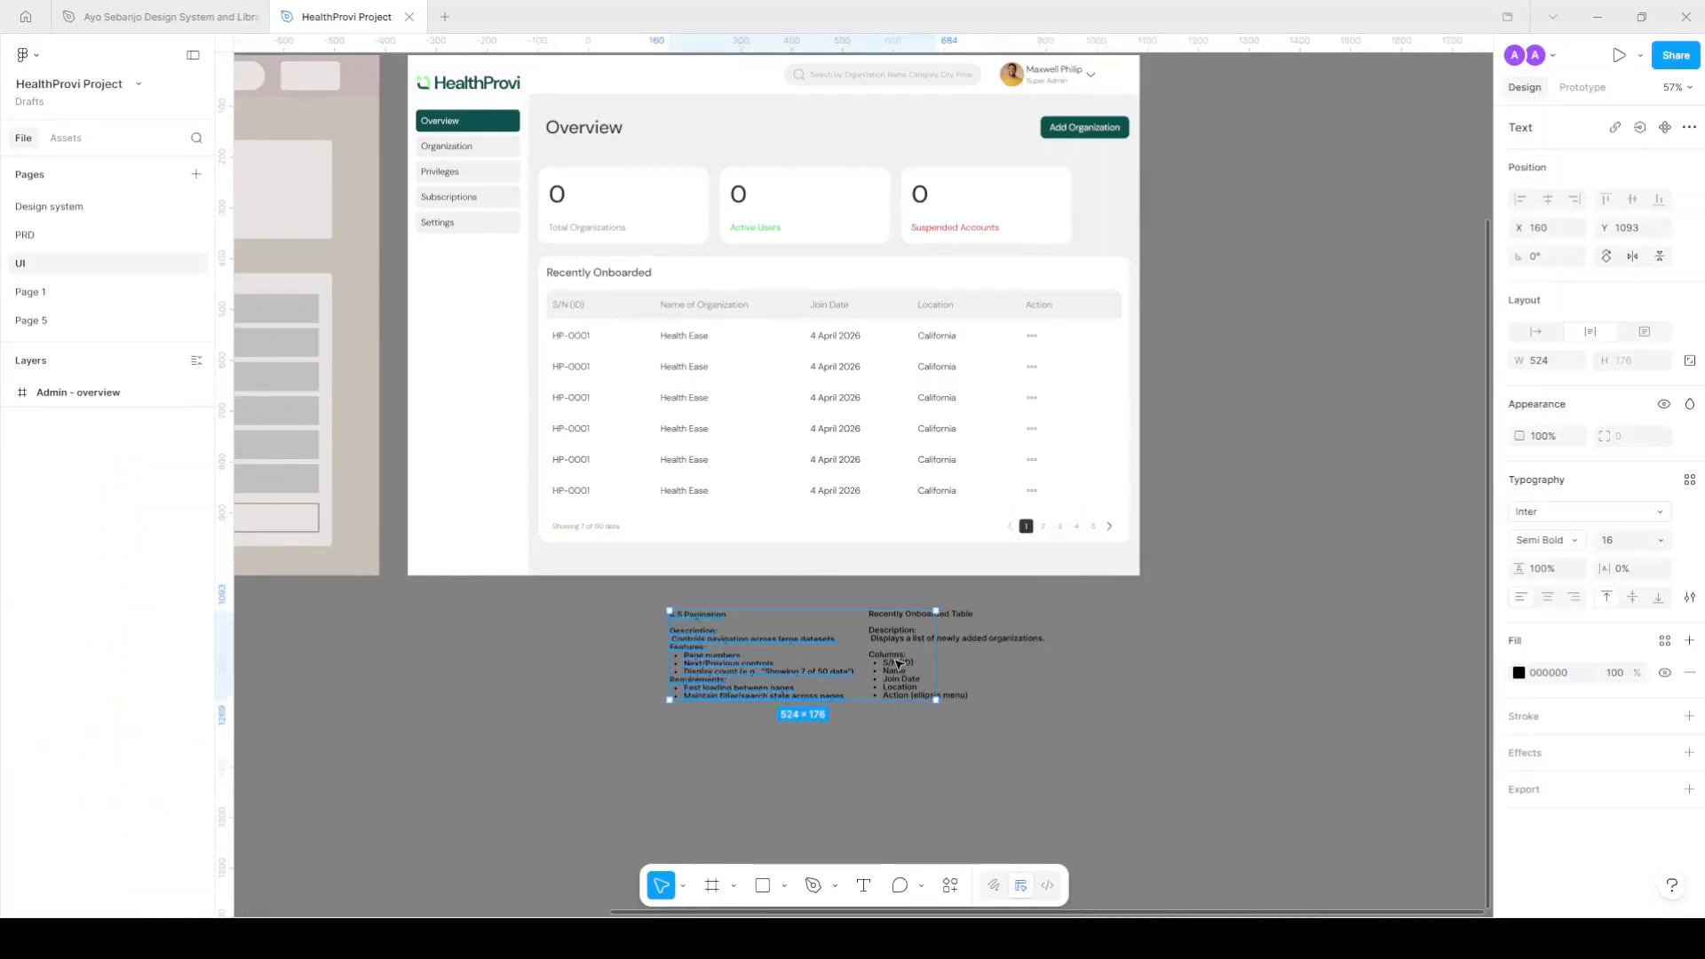
{"action": "left_click", "coordinate": [1074, 665], "text": "shift"}
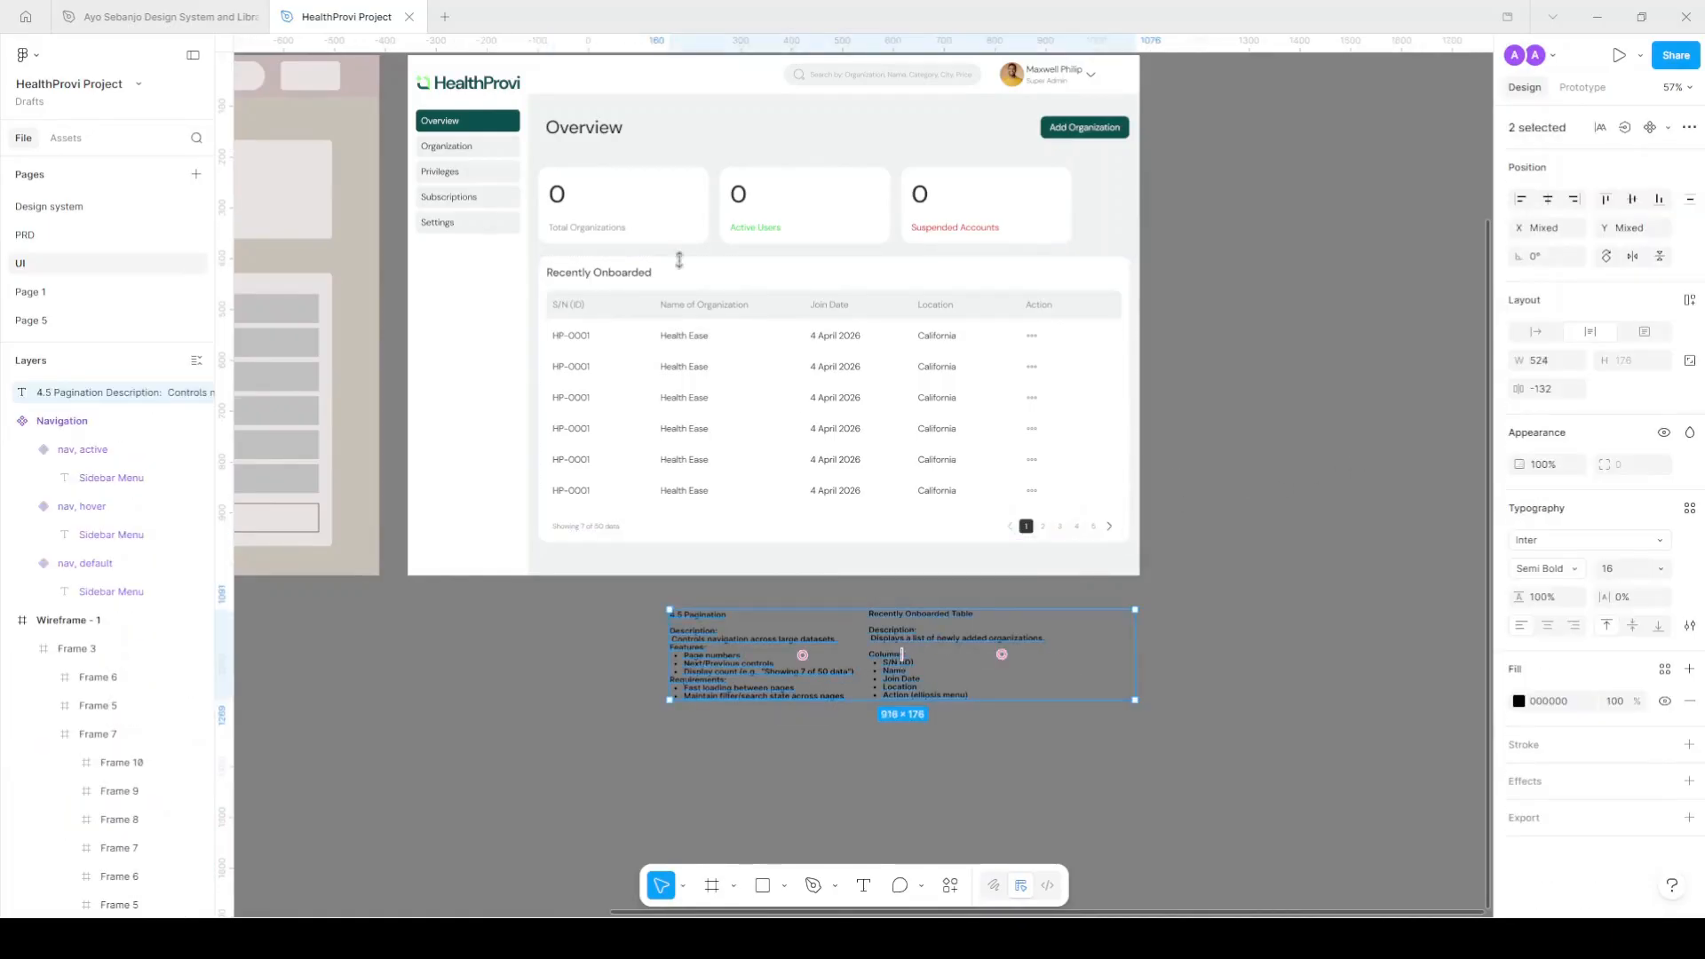
{"action": "key", "text": "Delete"}
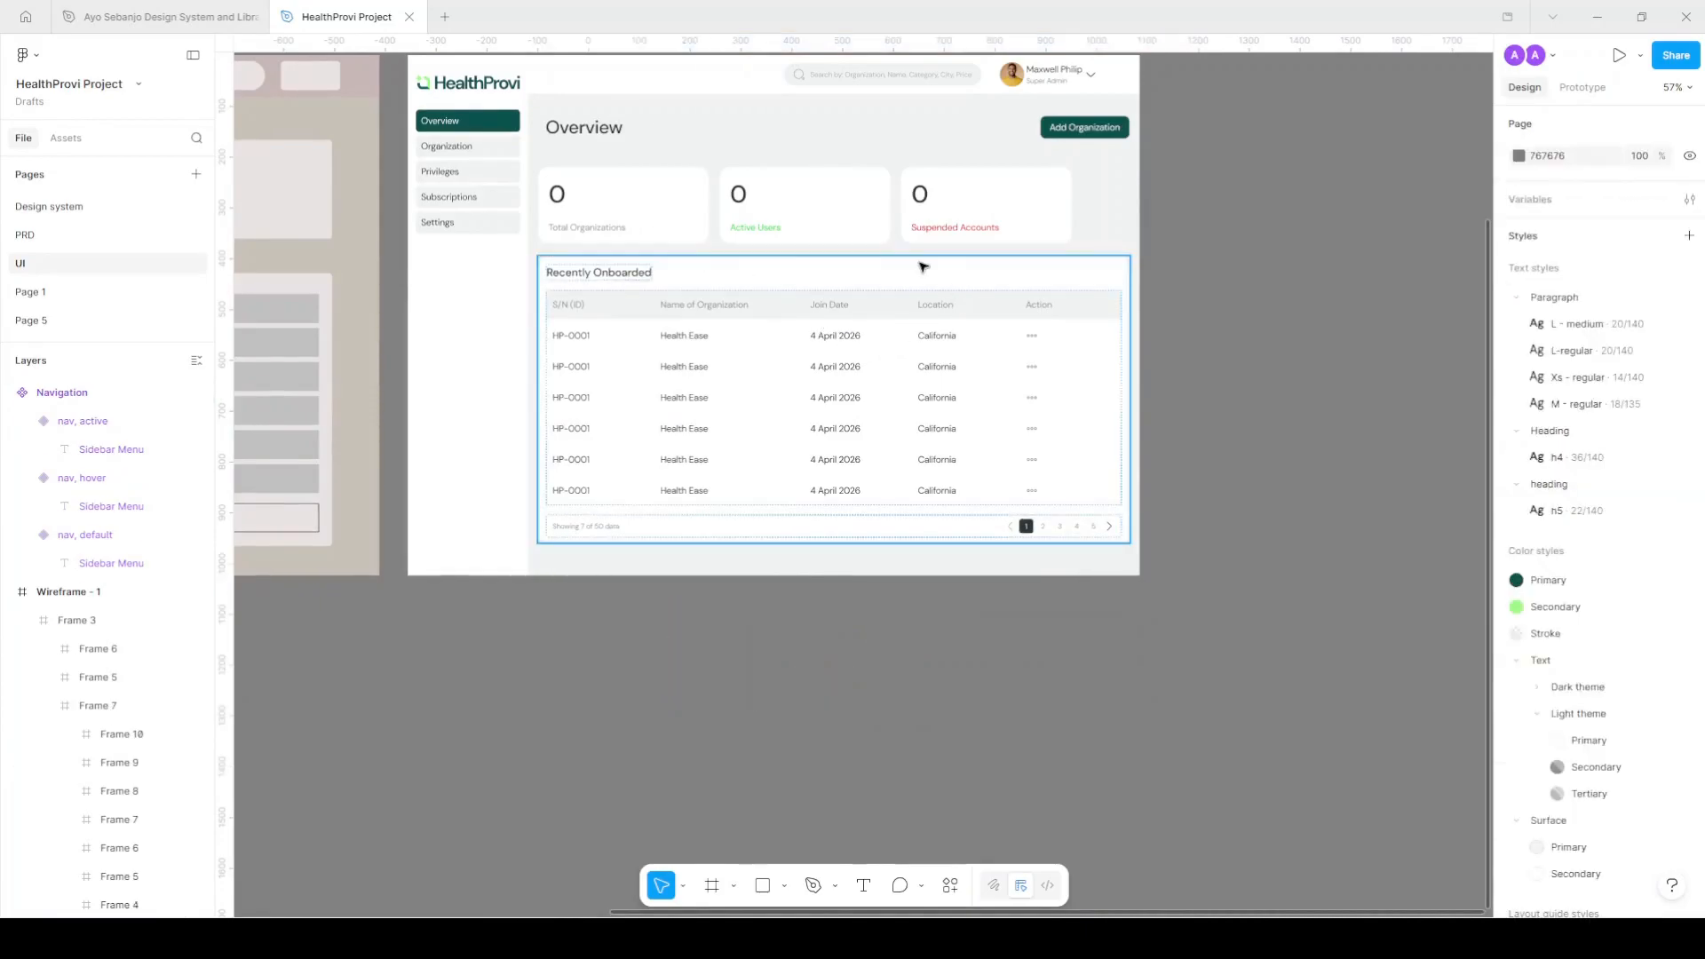
{"action": "scroll", "coordinate": [924, 267], "scroll_direction": "up", "scroll_amount": 3}
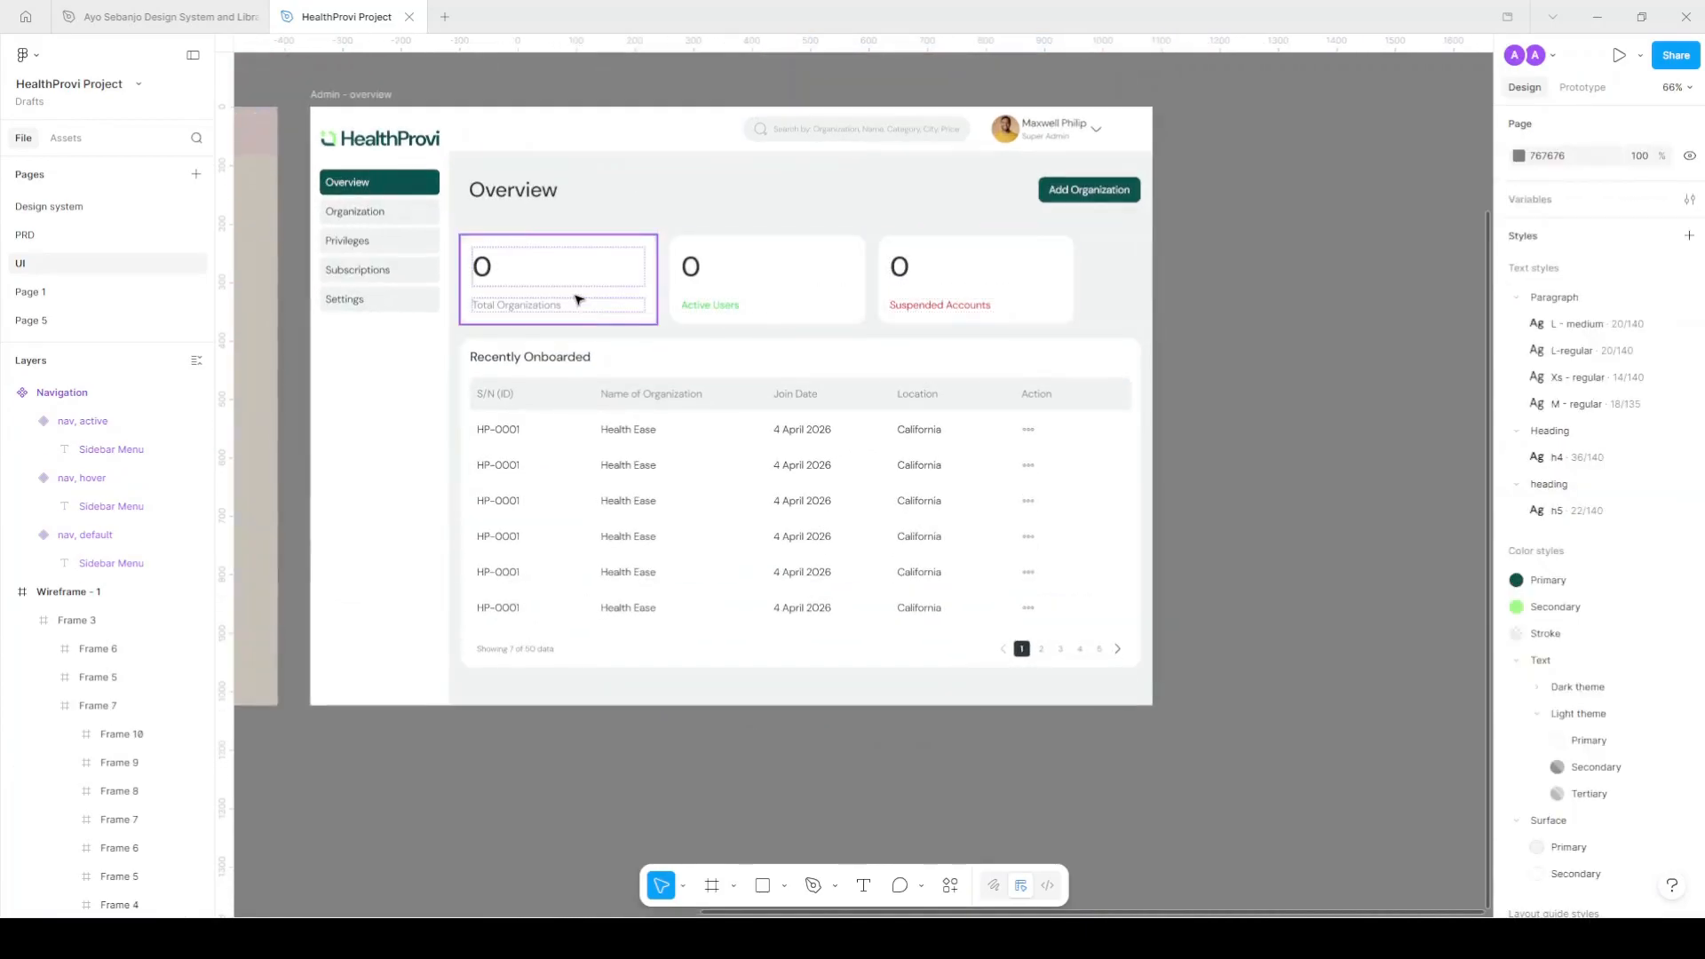
Wrap the Total Organizations, Active Users and Suspended Accounts cards in auto-layout with 20 padding.
{"action": "left_click", "coordinate": [628, 278]}
{"action": "scroll", "coordinate": [466, 234], "scroll_direction": "up", "scroll_amount": 2}
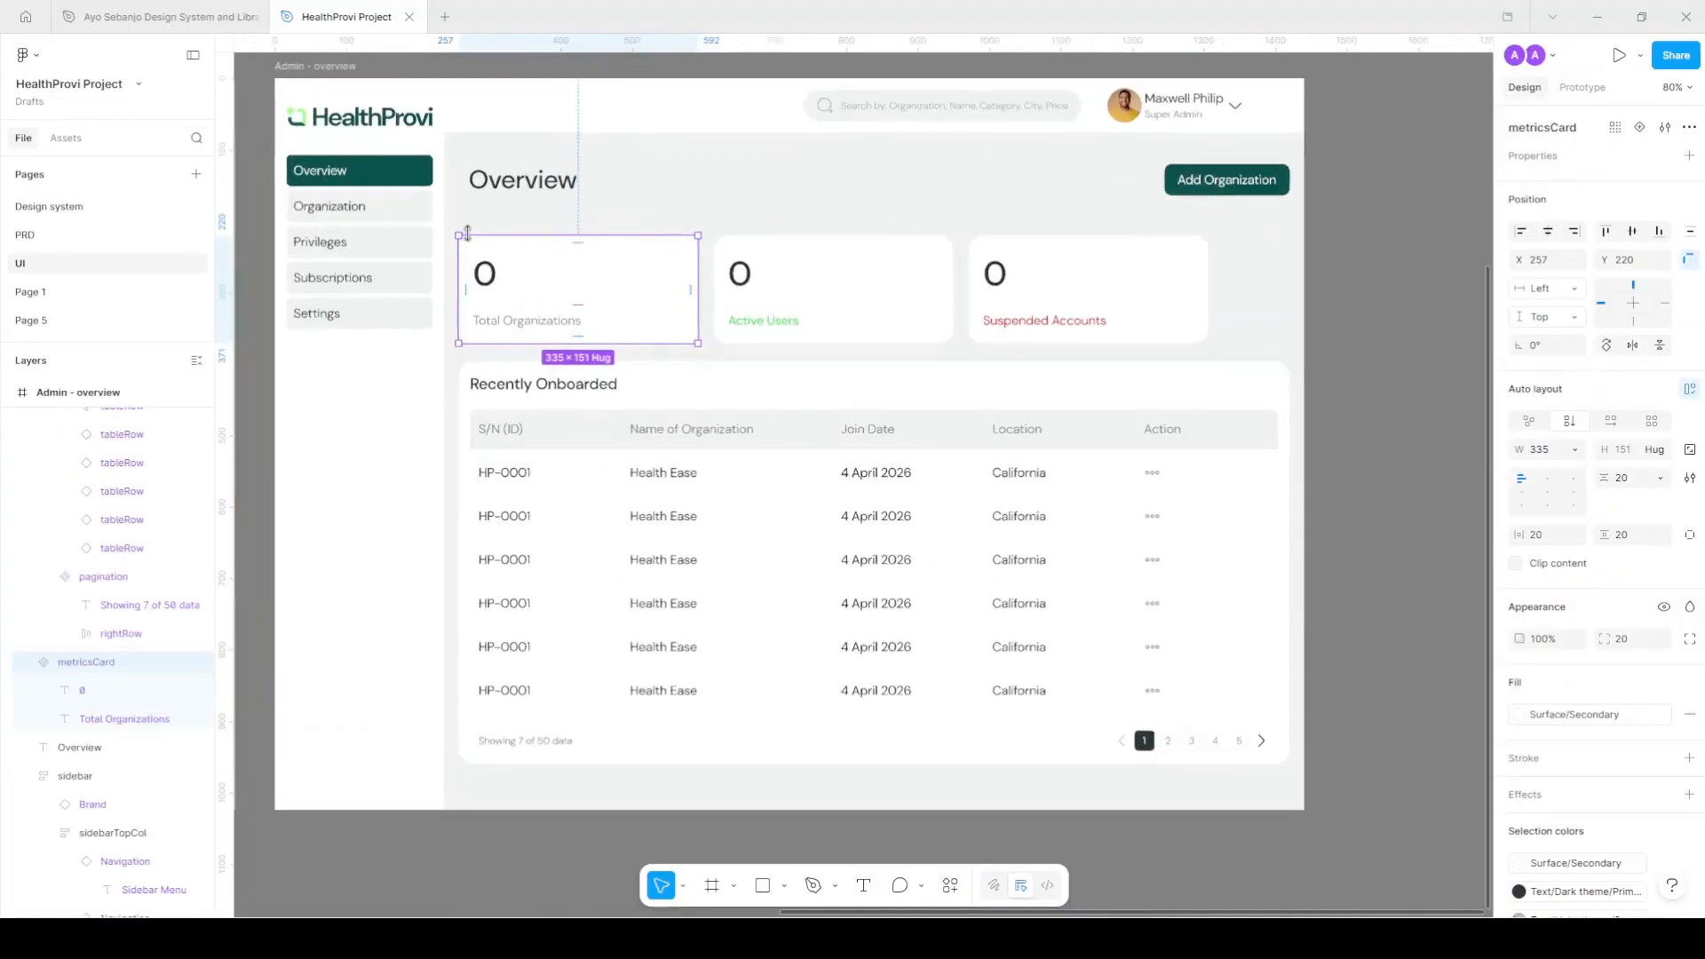
{"action": "left_click", "coordinate": [813, 291], "text": "shift"}
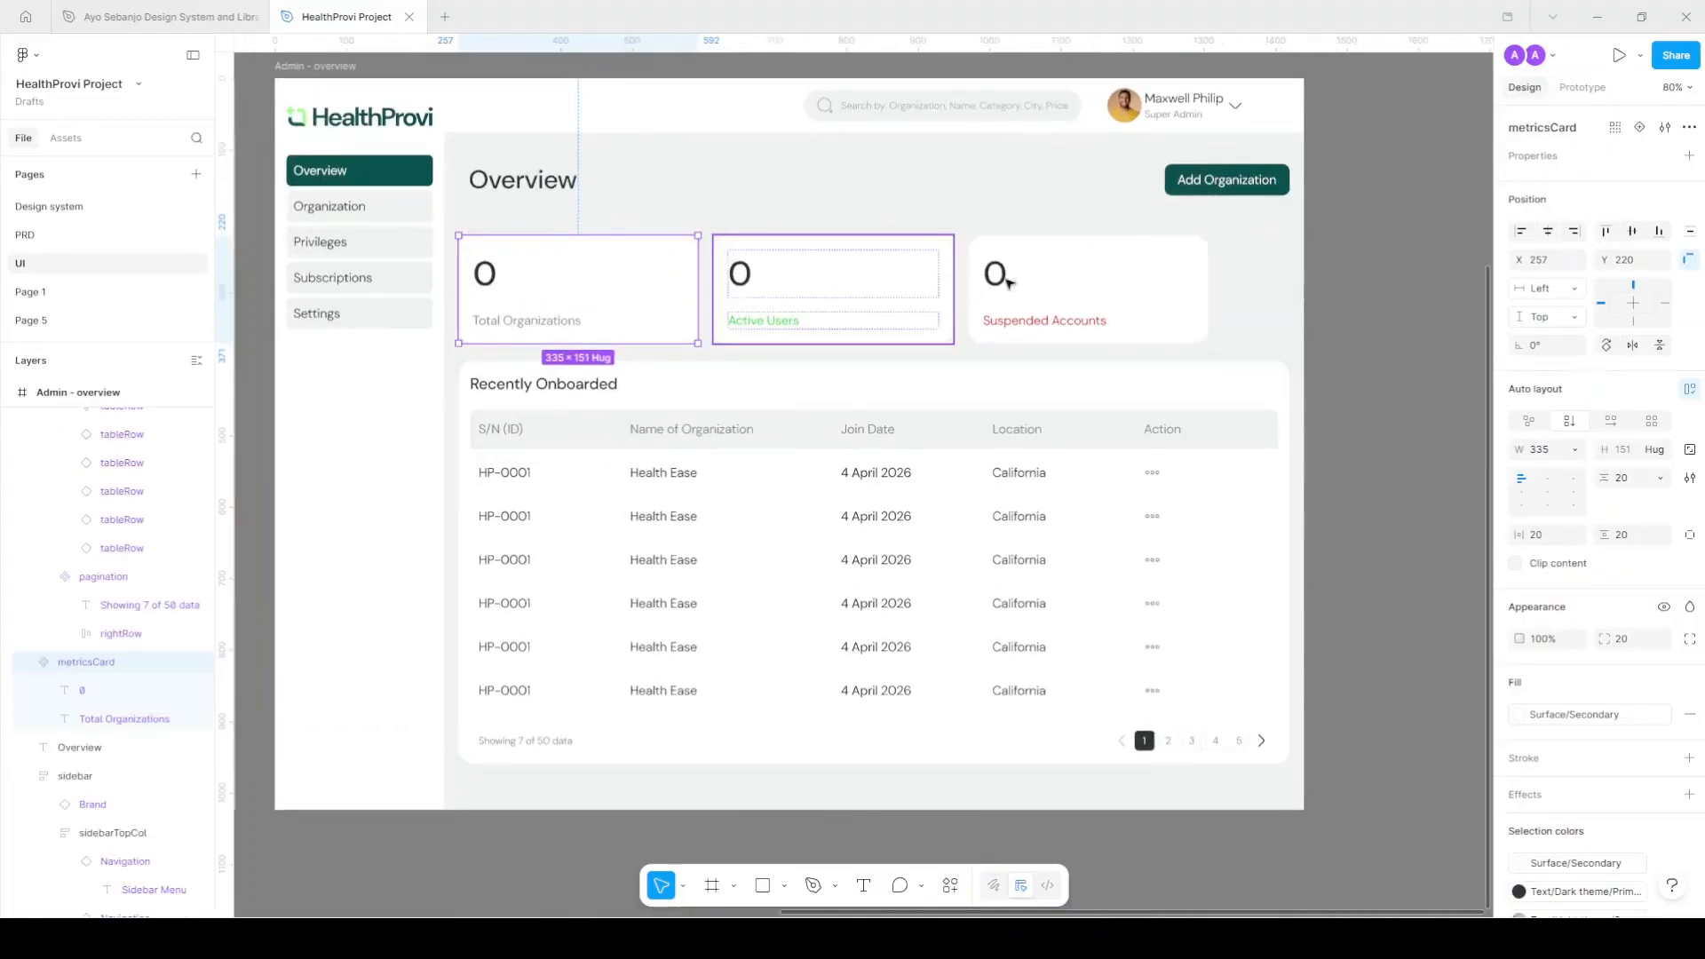
{"action": "left_click", "coordinate": [1121, 287], "text": "shift"}
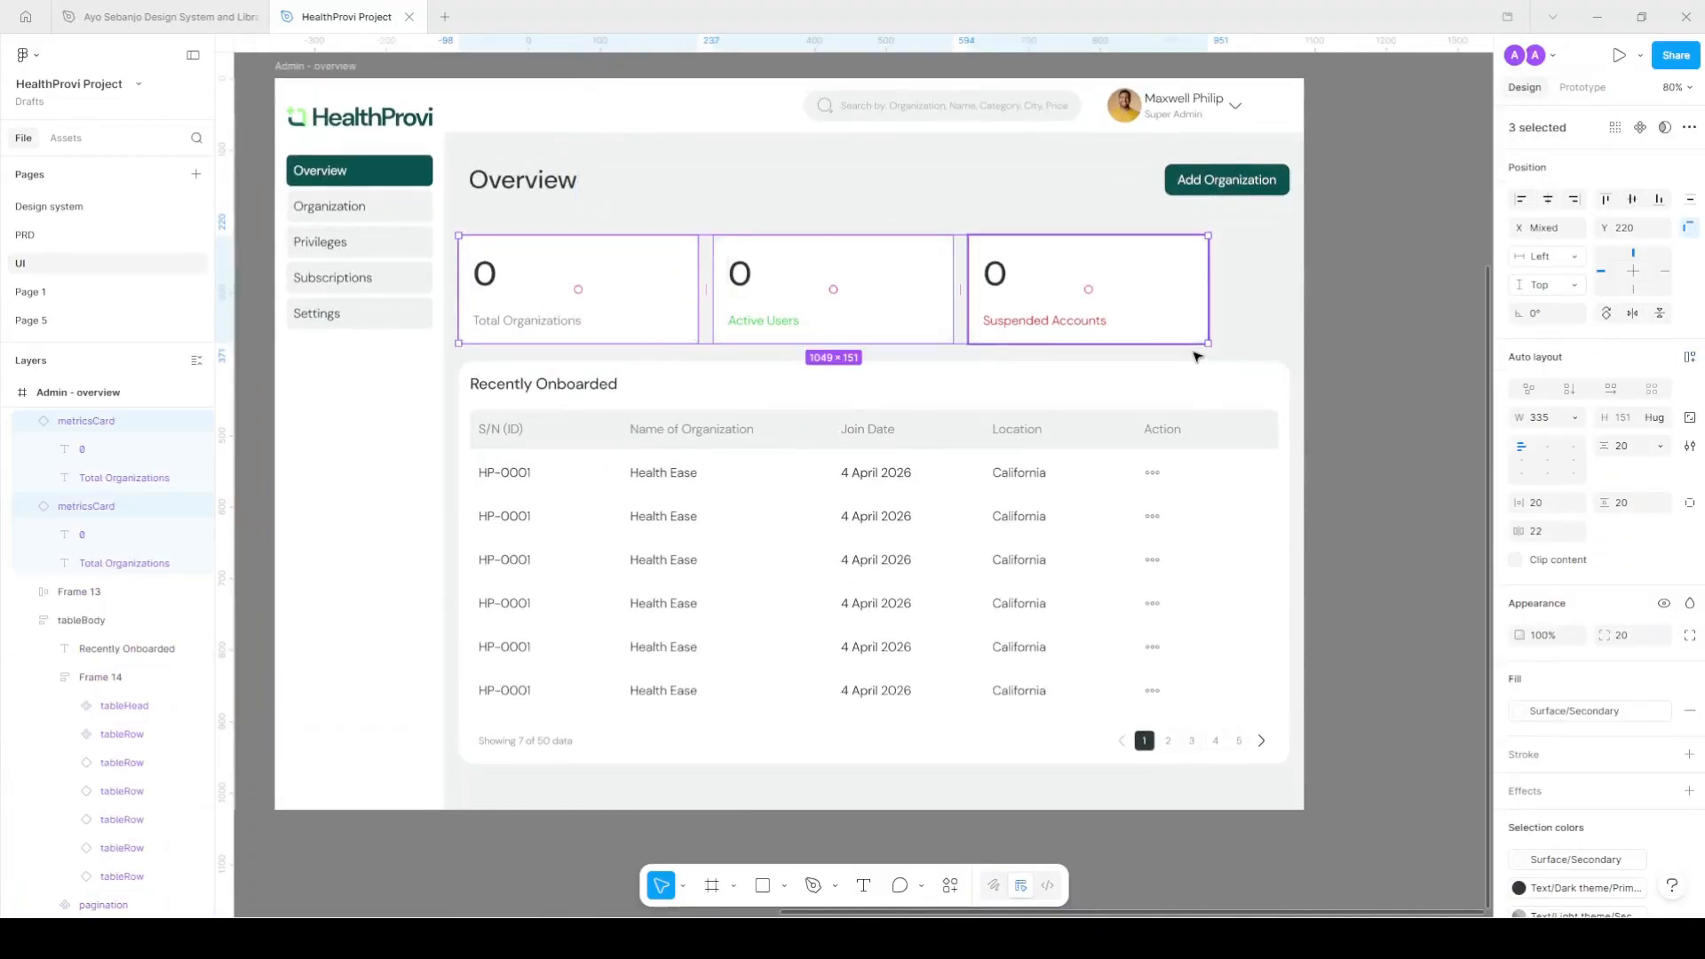
{"action": "key", "text": "shift+a"}
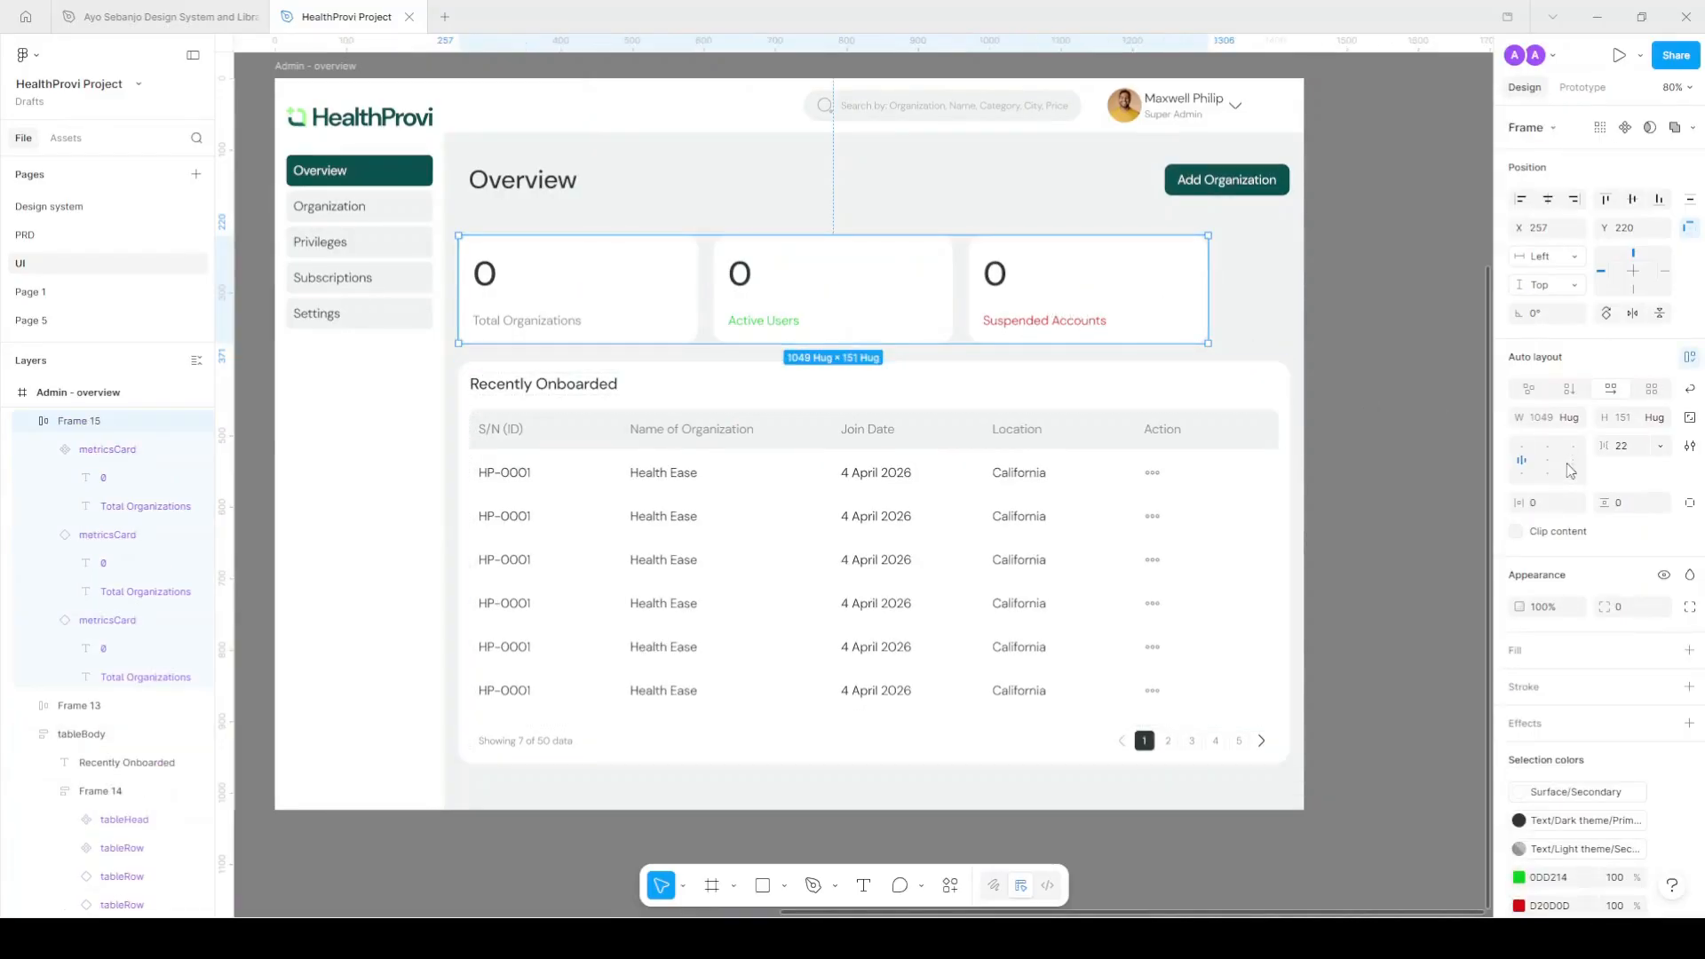
{"action": "left_click", "coordinate": [1556, 511]}
{"action": "type", "text": "20"}
{"action": "key", "text": "Tab"}
{"action": "type", "text": "20"}
{"action": "key", "text": "Return"}
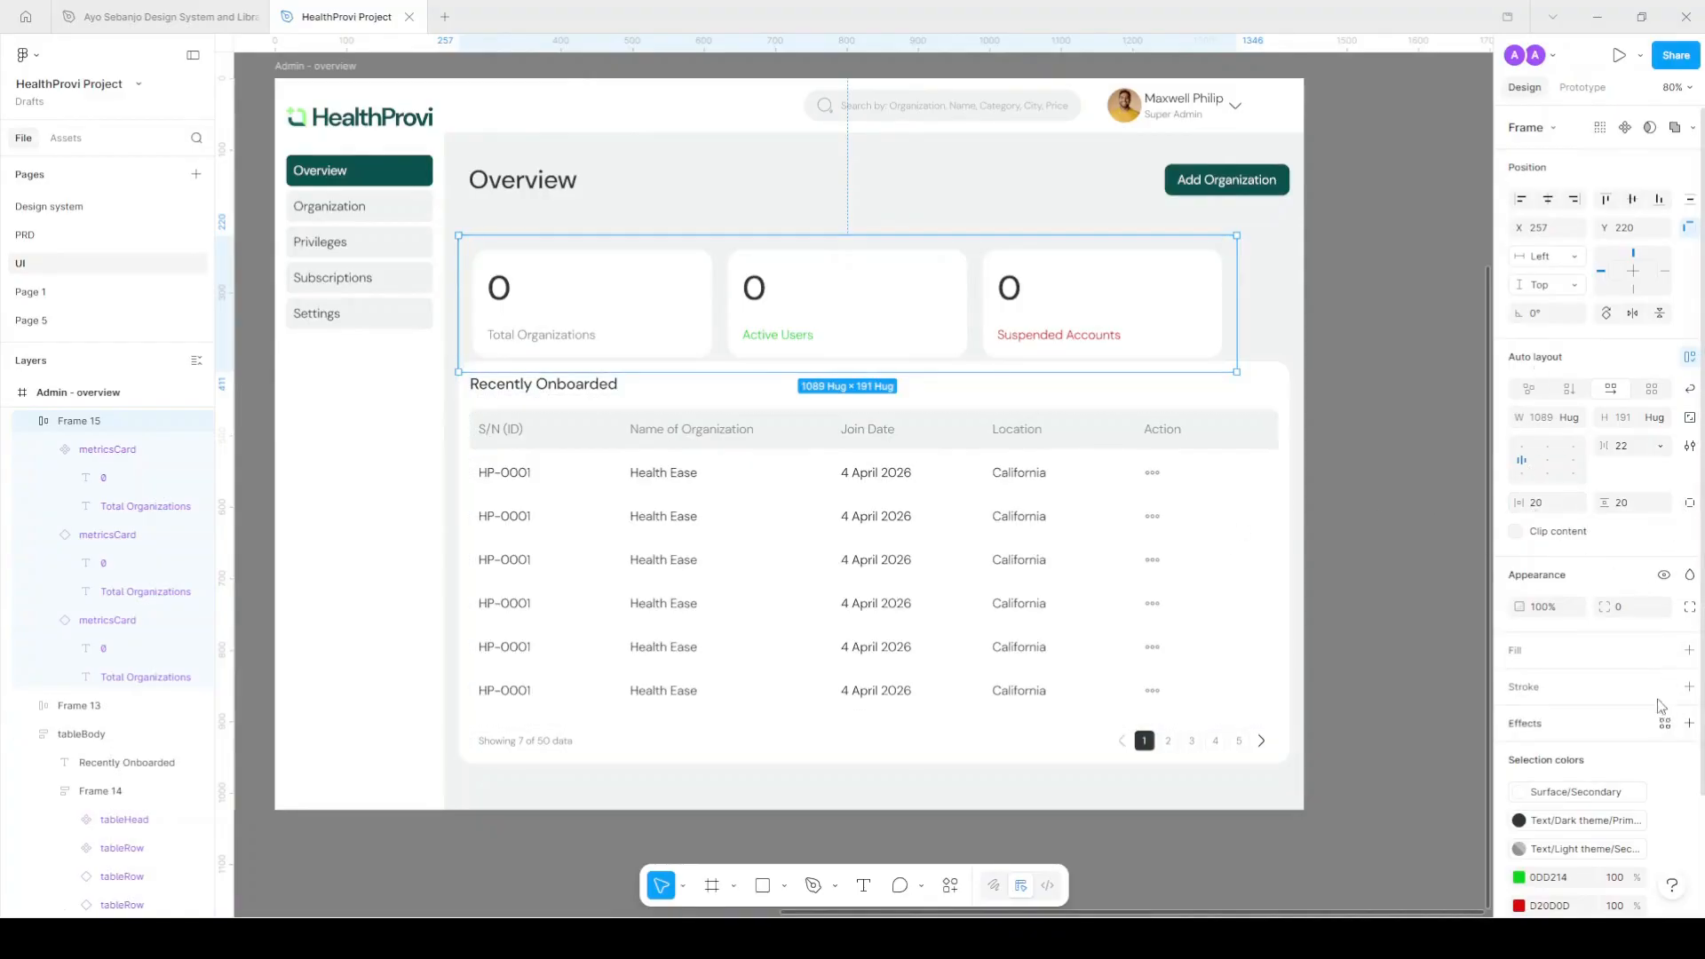
Fill the cards frame with Surface/Secondary and move it up toward the Overview title.
{"action": "left_click", "coordinate": [1664, 649]}
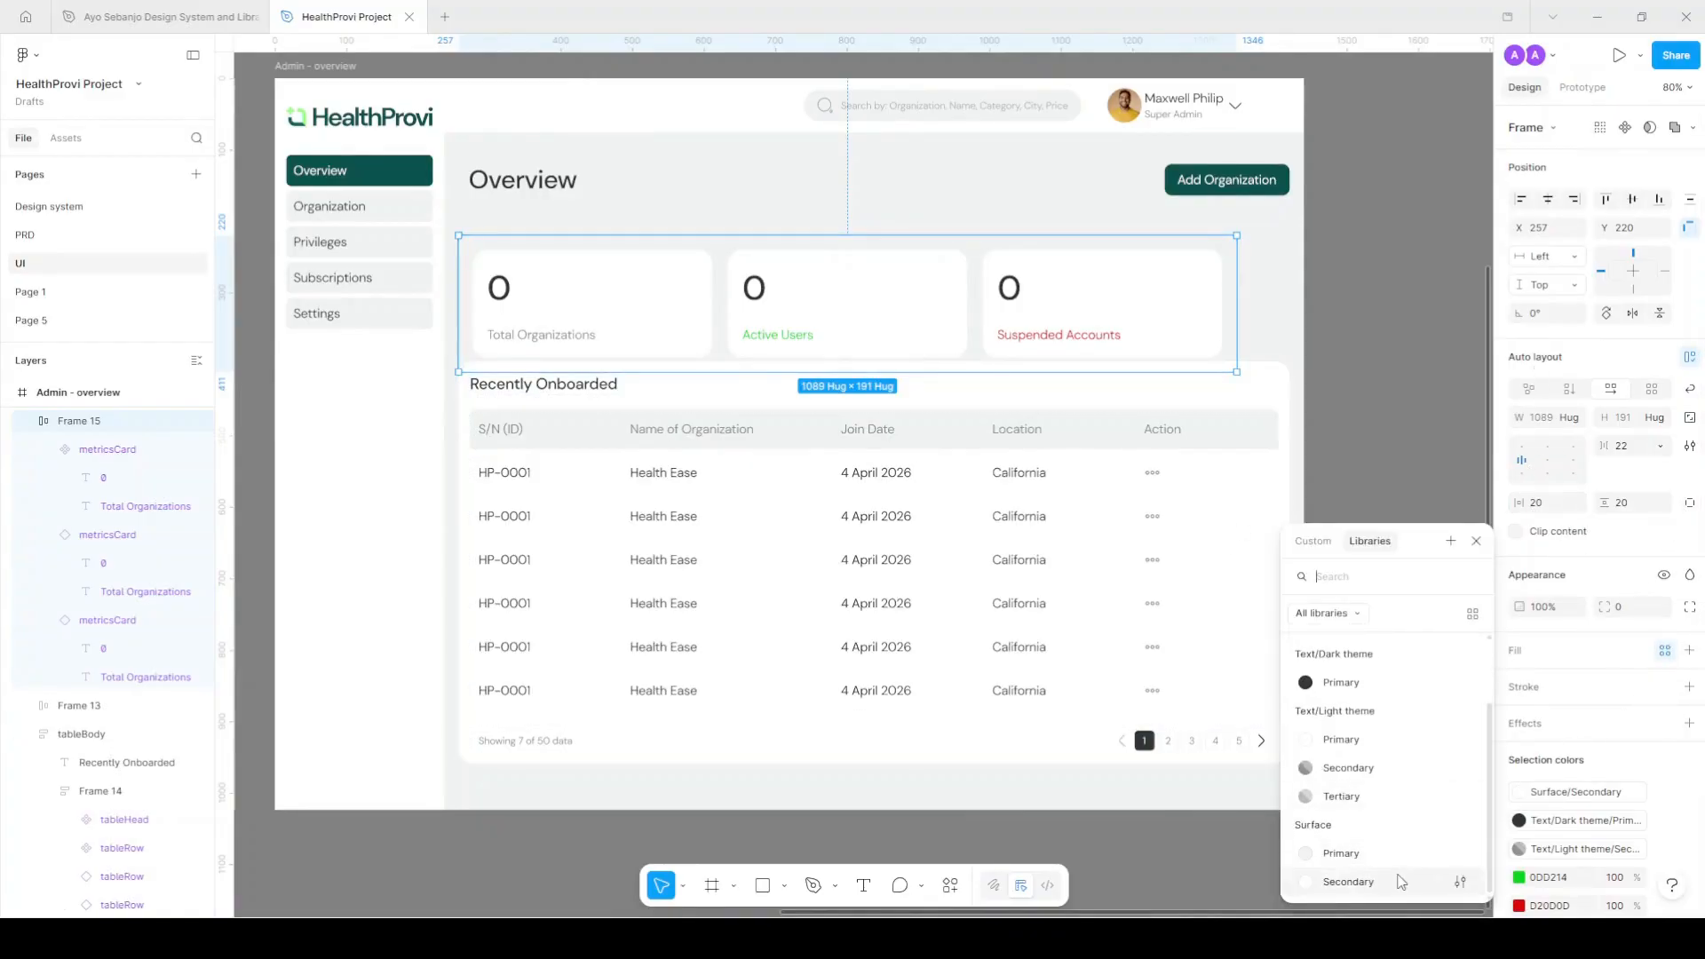
{"action": "left_click", "coordinate": [1397, 882]}
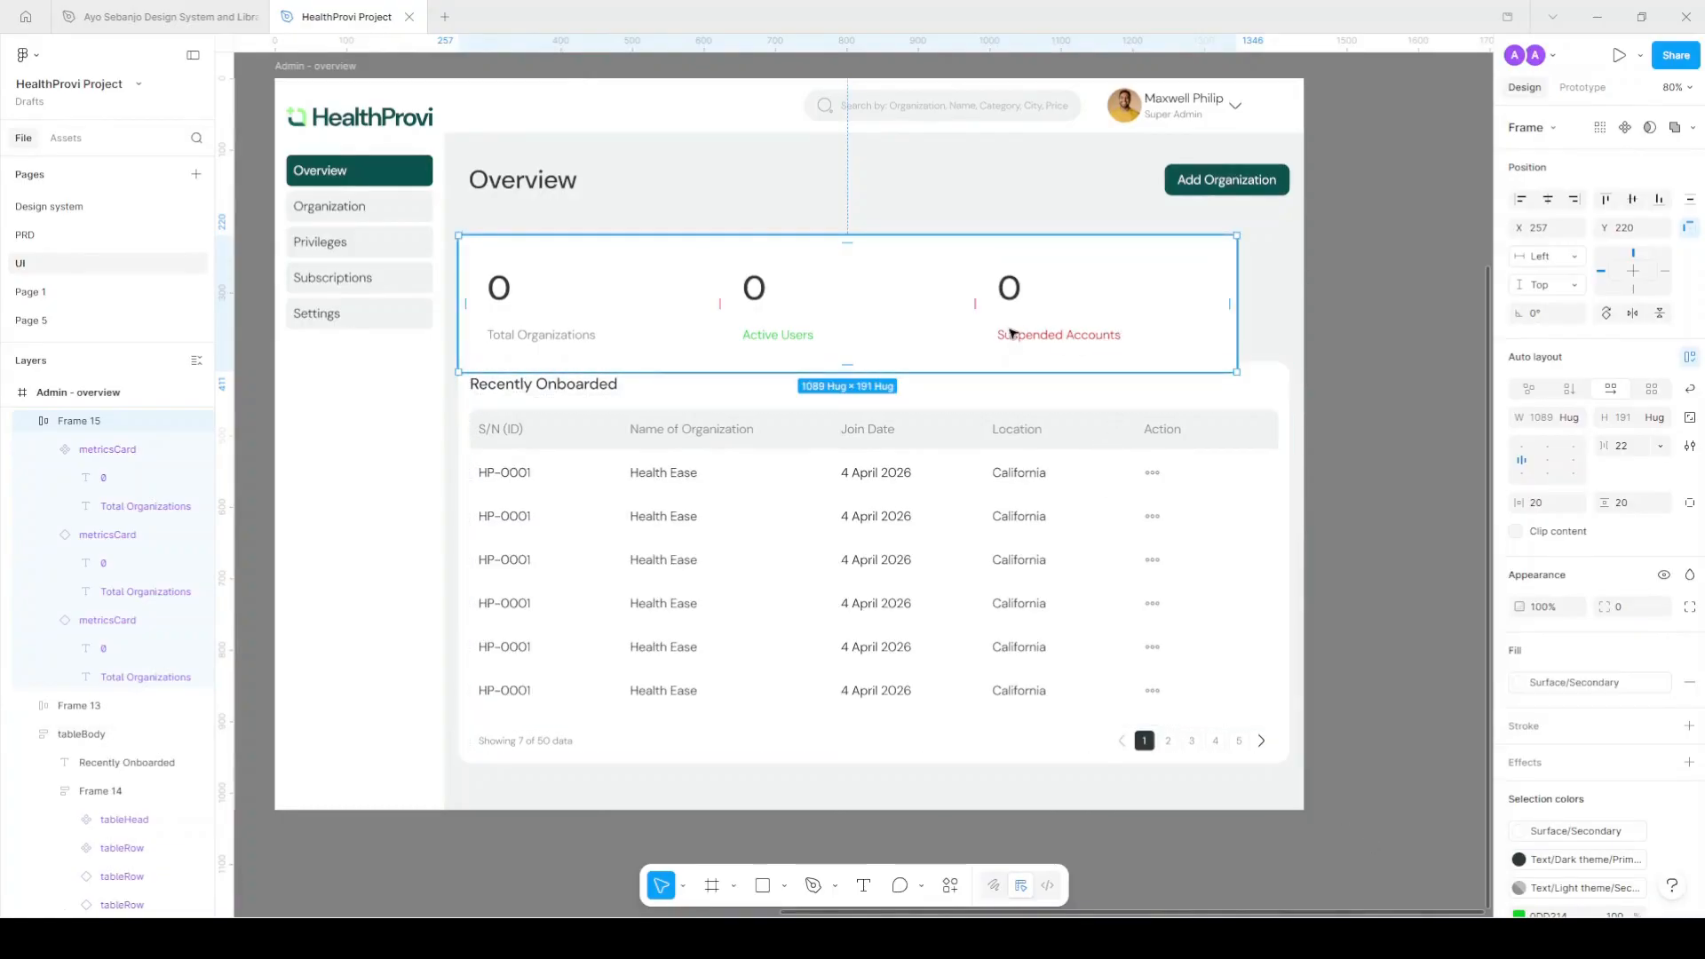
{"action": "left_click_drag", "start_coordinate": [1017, 314], "coordinate": [666, 290]}
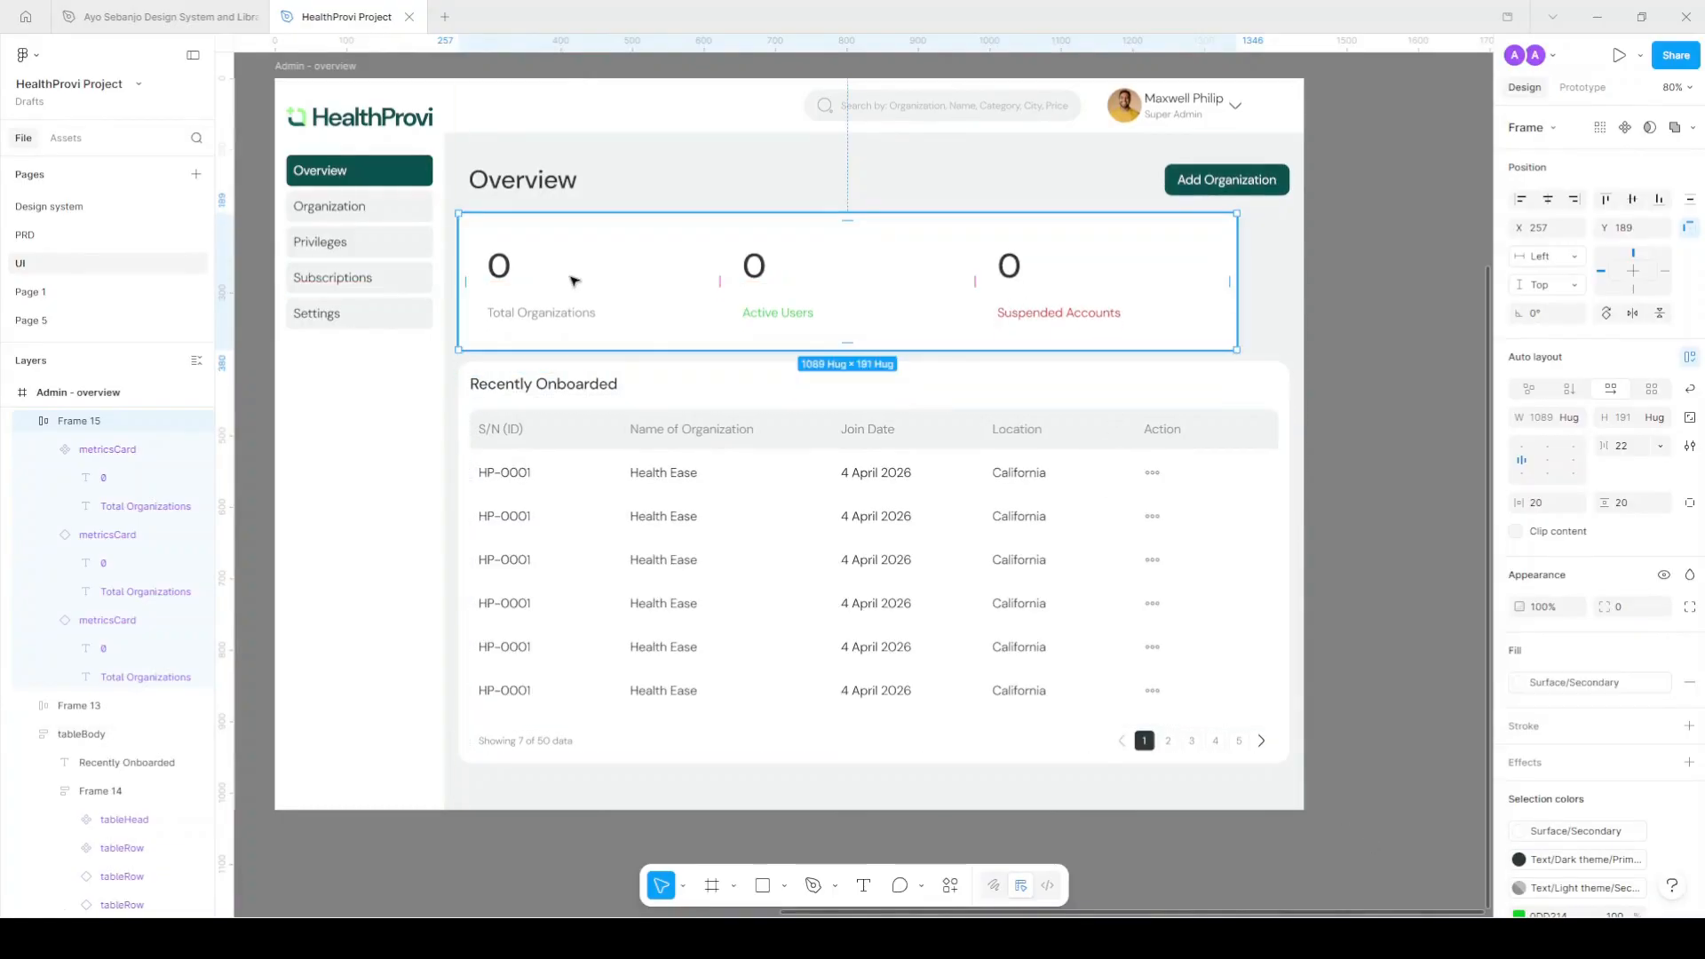
{"action": "key", "text": "shift+Right"}
Outline the metric cards with the Stroke colour style.
{"action": "left_click", "coordinate": [666, 271]}
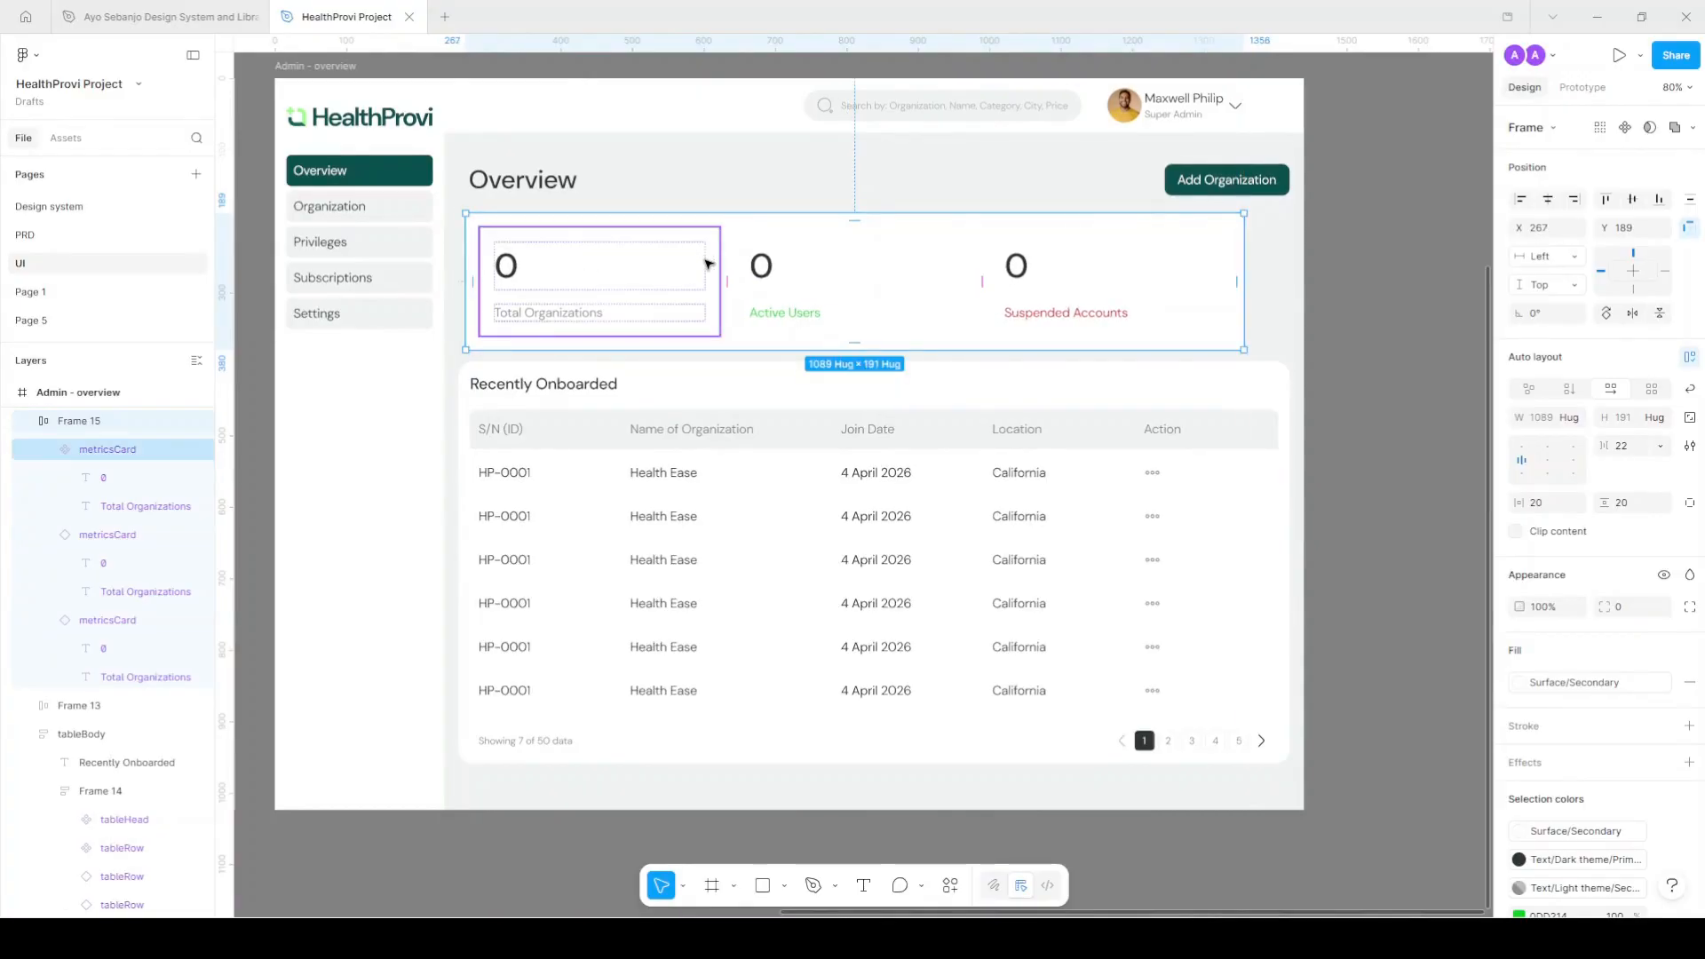
{"action": "left_click", "coordinate": [708, 264]}
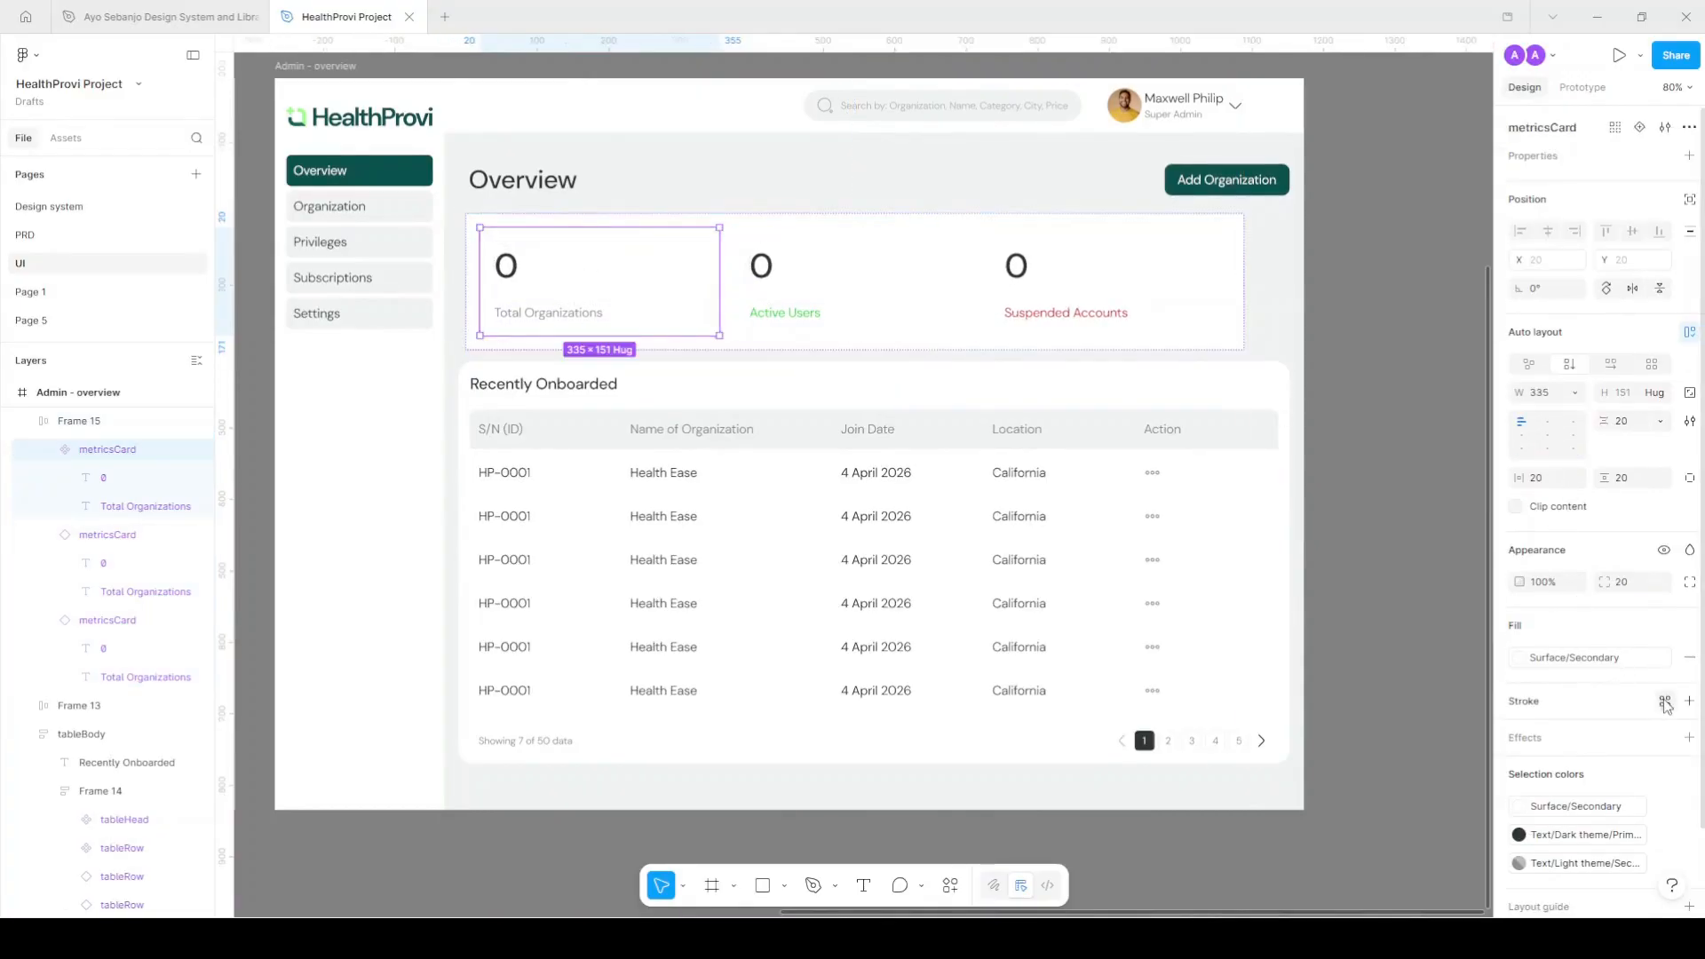
{"action": "left_click", "coordinate": [1666, 703]}
{"action": "left_click", "coordinate": [1402, 708]}
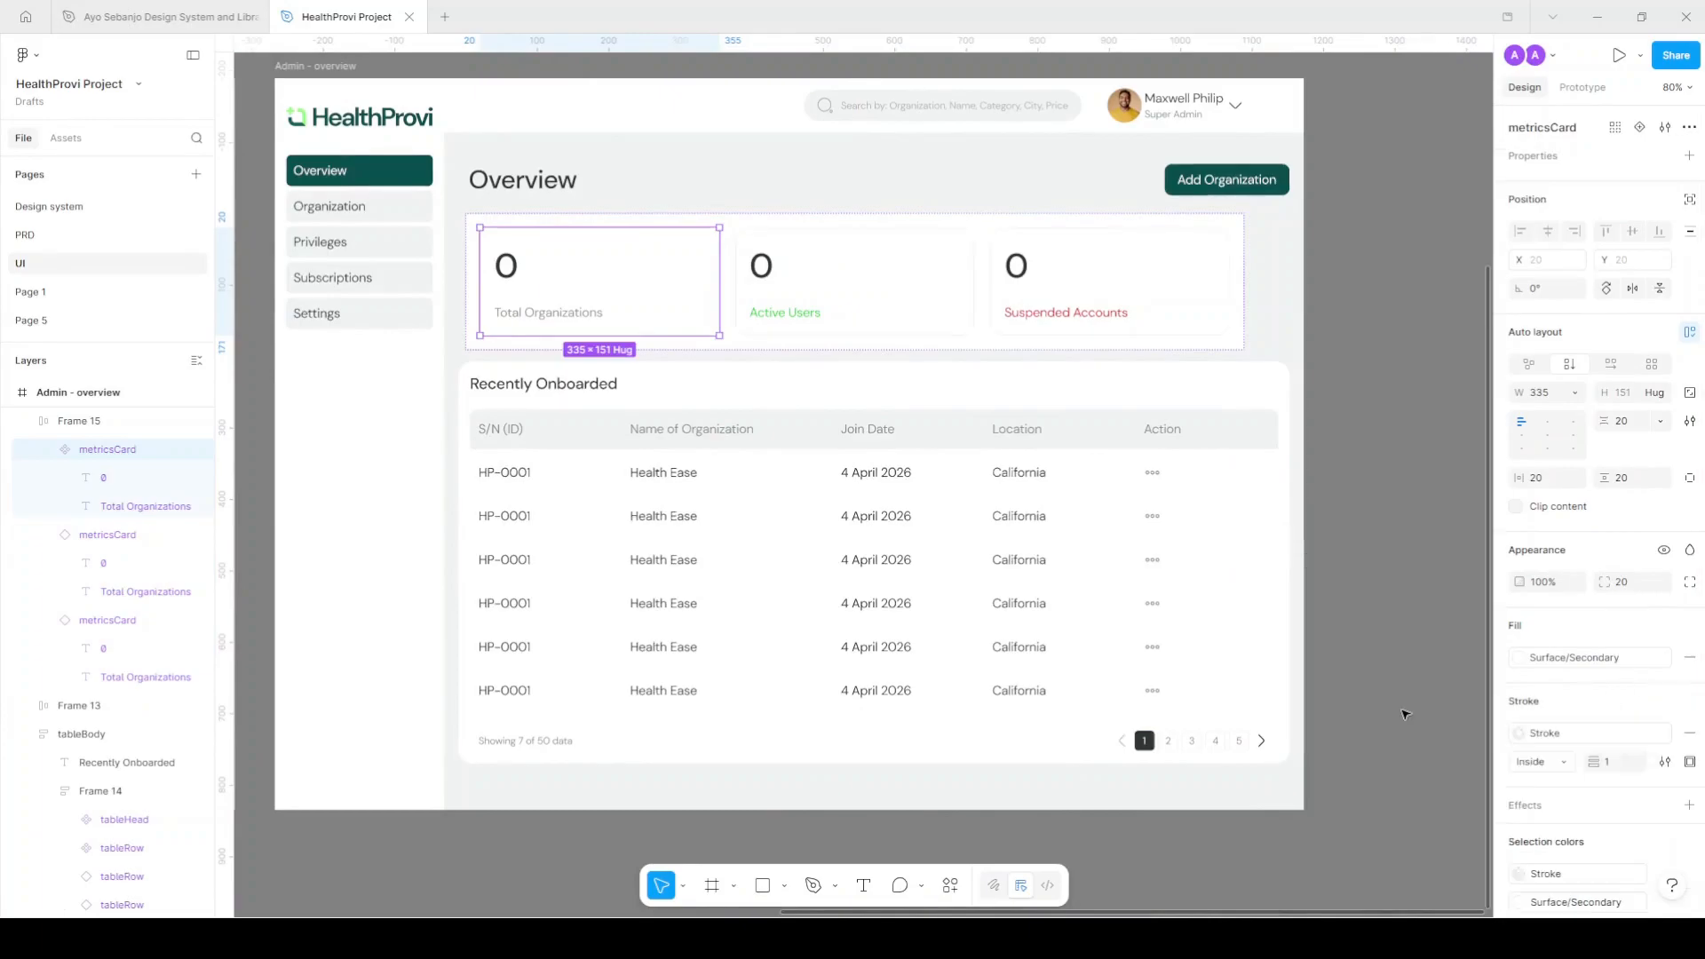
{"action": "left_click", "coordinate": [1401, 536]}
{"action": "scroll", "coordinate": [564, 258], "scroll_direction": "up", "scroll_amount": 3}
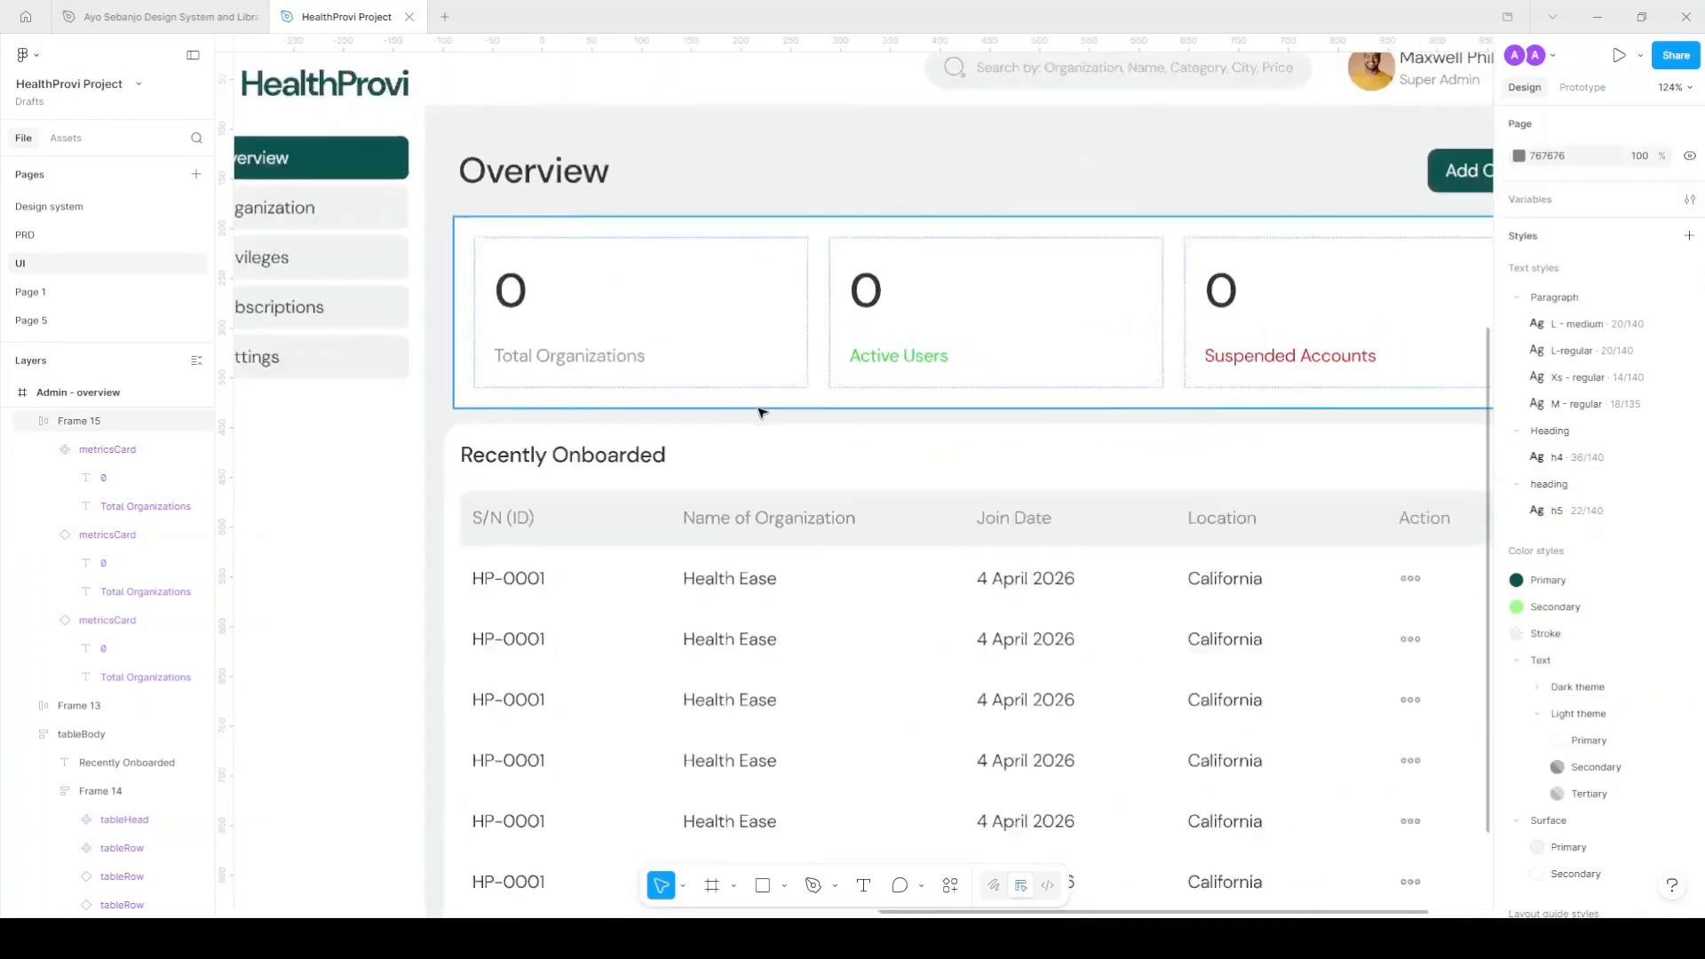
{"action": "scroll", "coordinate": [761, 412], "scroll_direction": "down", "scroll_amount": 3}
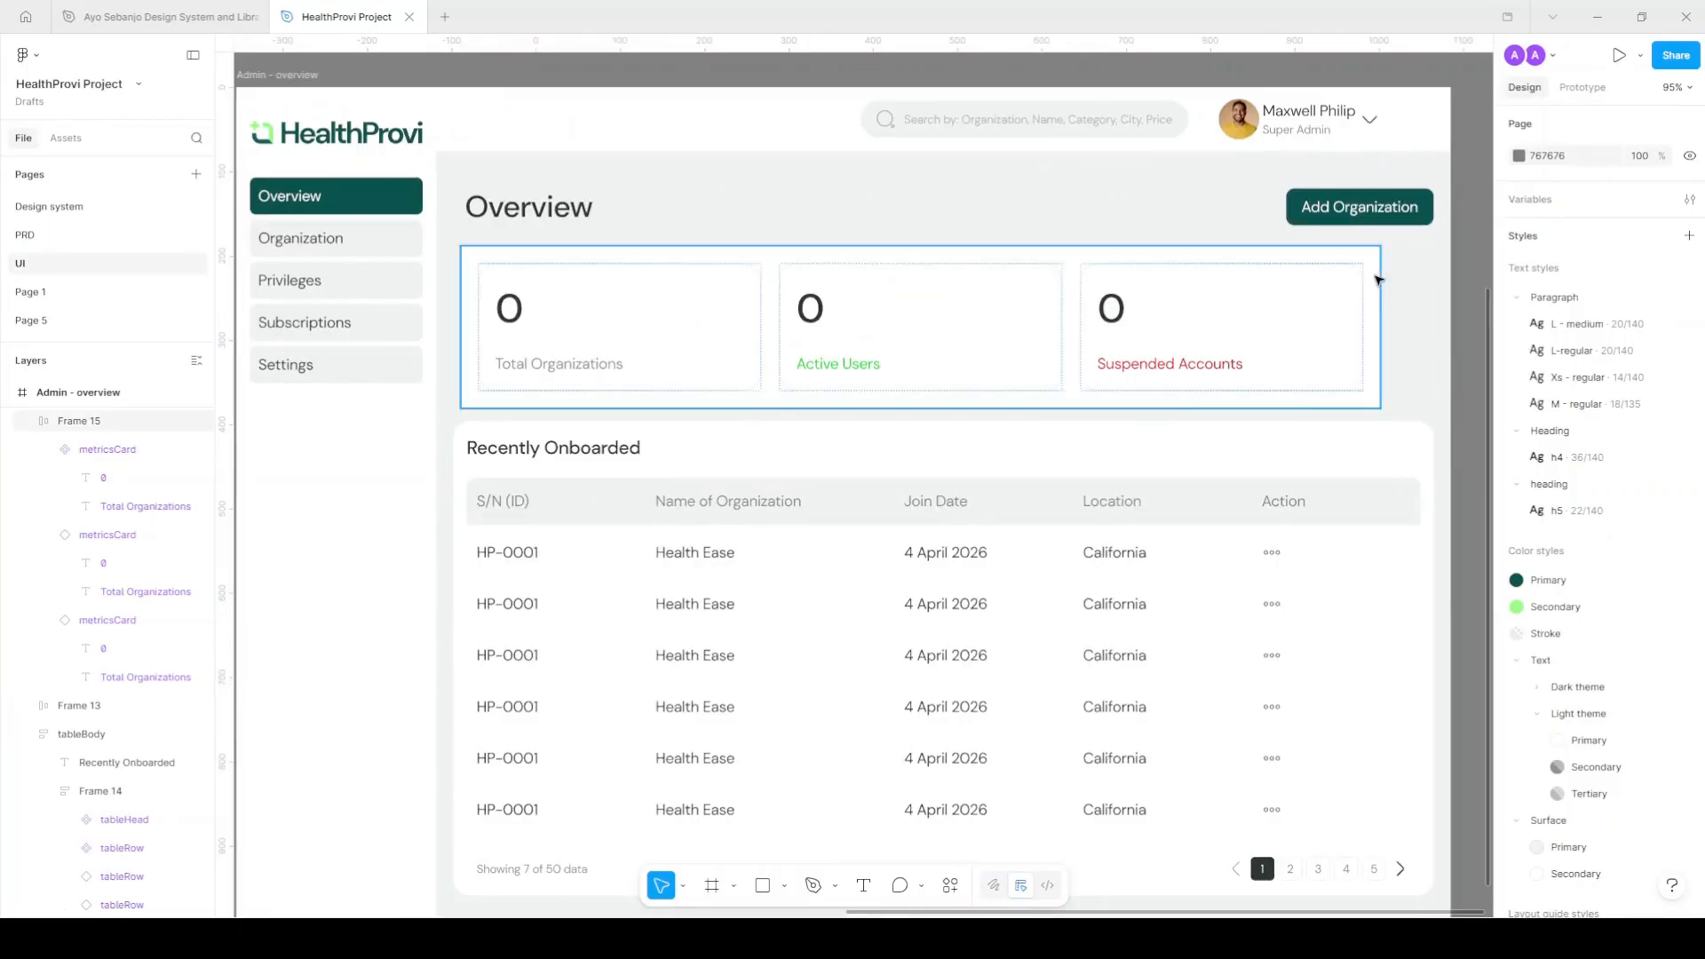
Round the metrics panel frame's corners to 20.
{"action": "left_click", "coordinate": [1357, 329]}
{"action": "left_click", "coordinate": [1634, 609]}
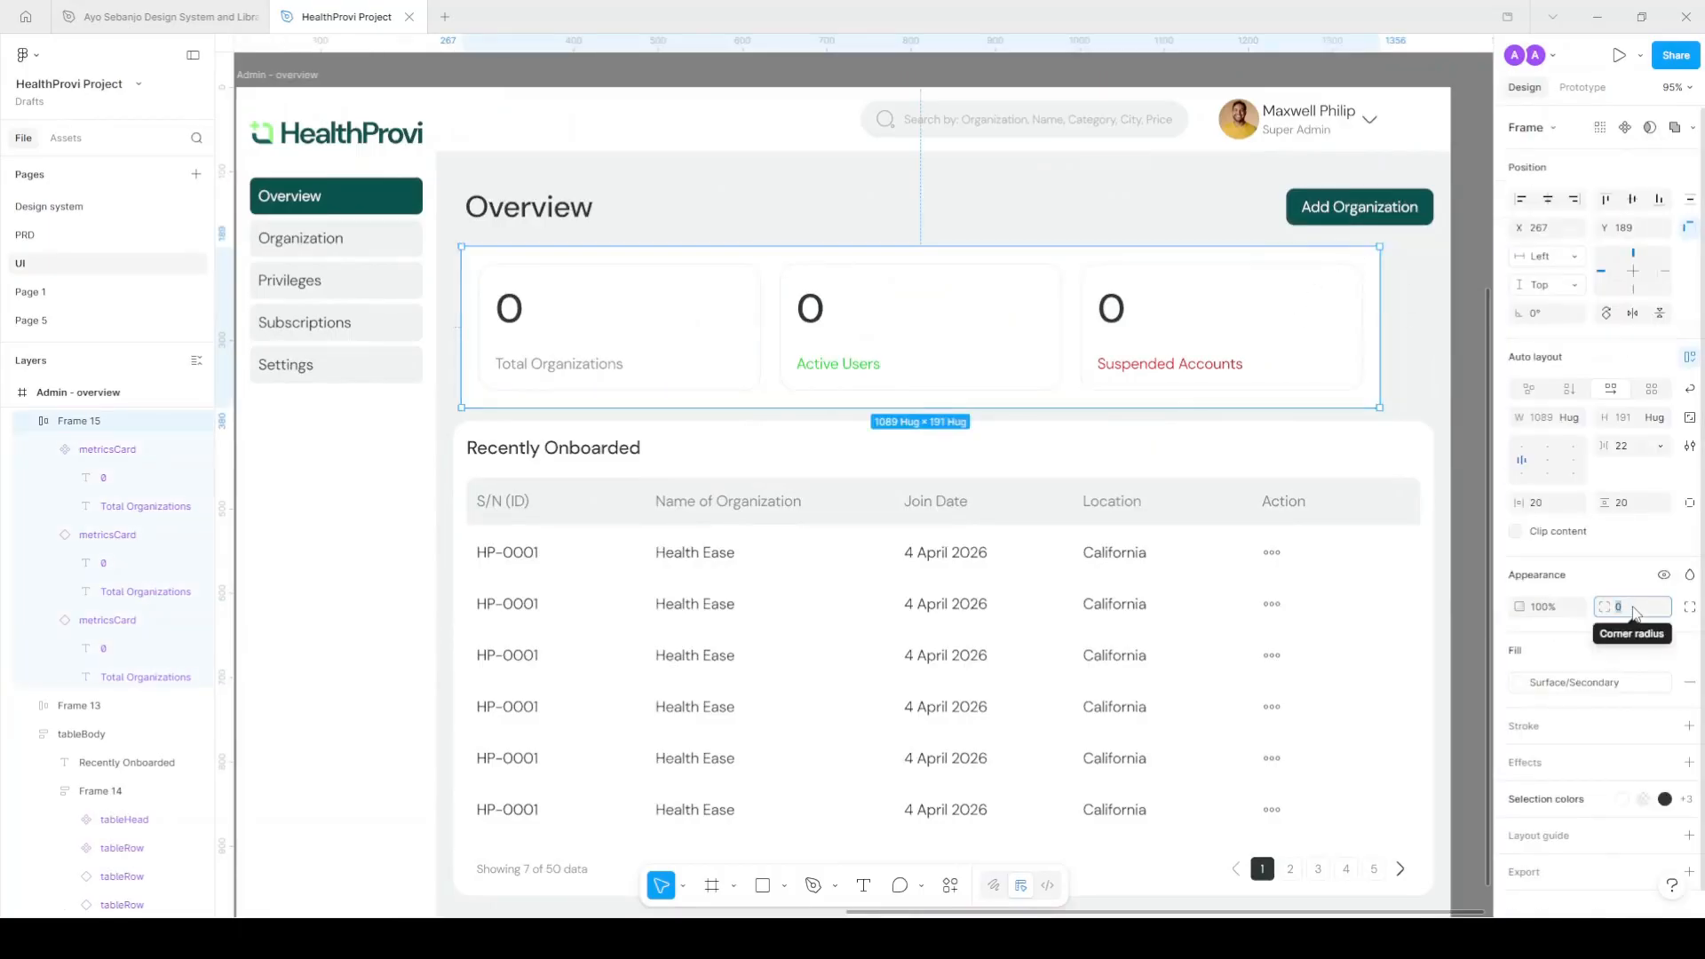
{"action": "type", "text": "20"}
{"action": "key", "text": "Return"}
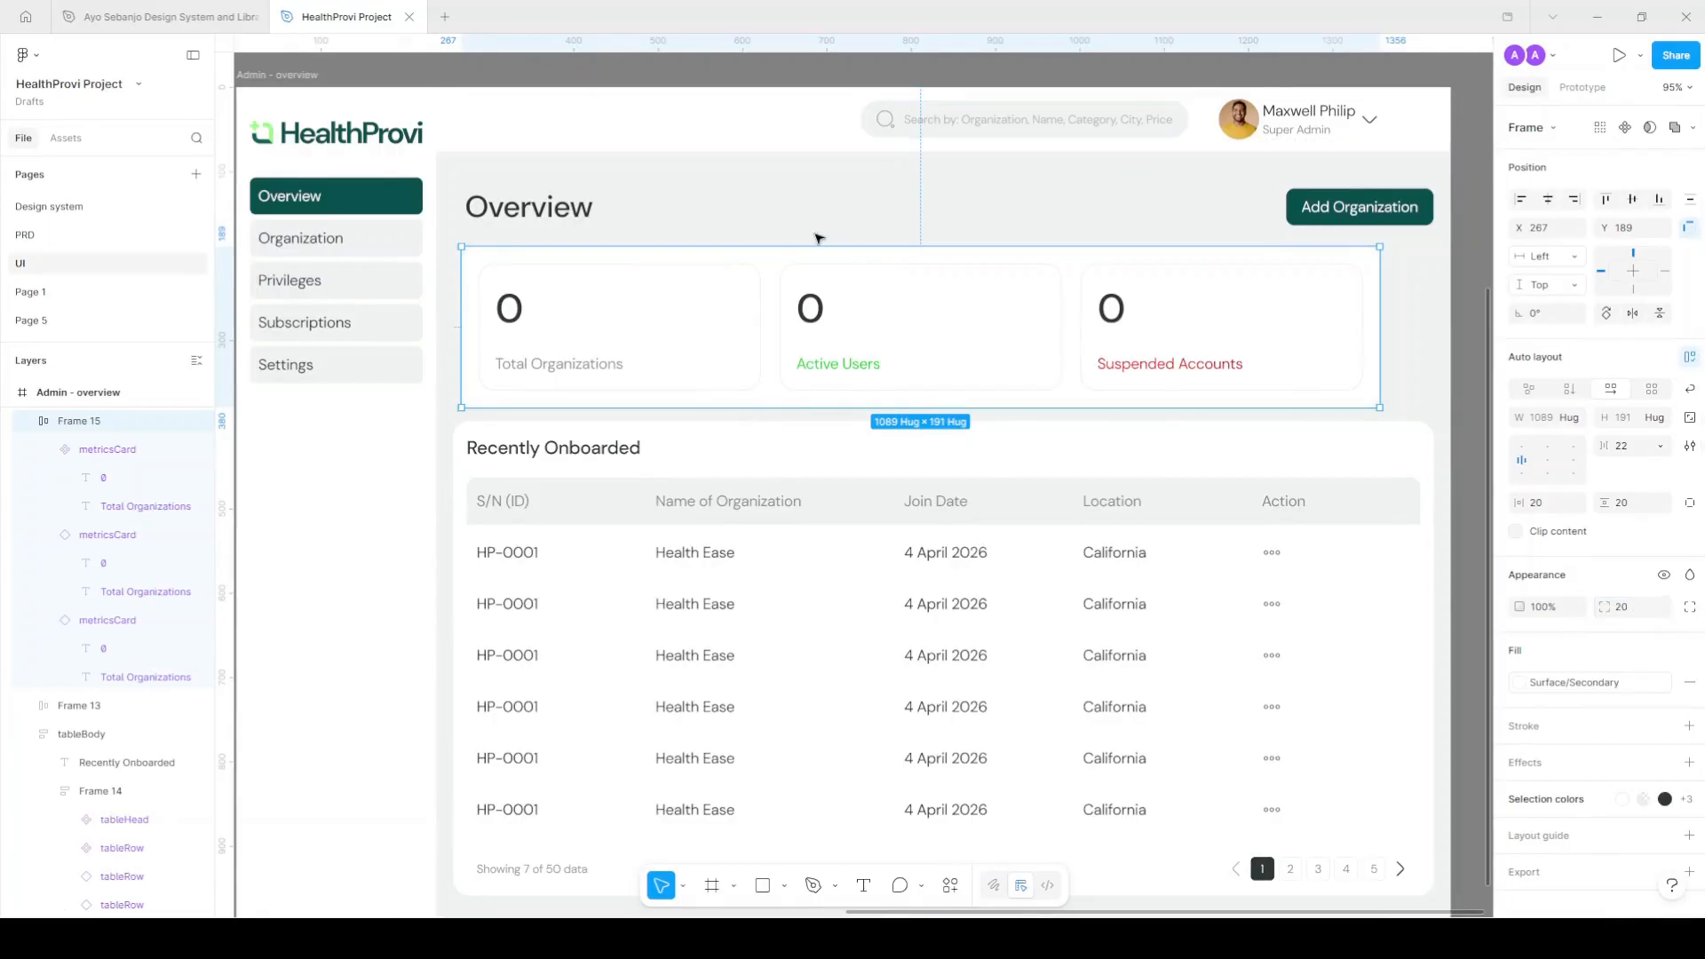
Wrap the Overview heading and Add Organization button in an auto-layout row.
{"action": "left_click", "coordinate": [582, 210]}
{"action": "left_click", "coordinate": [1384, 208], "text": "shift"}
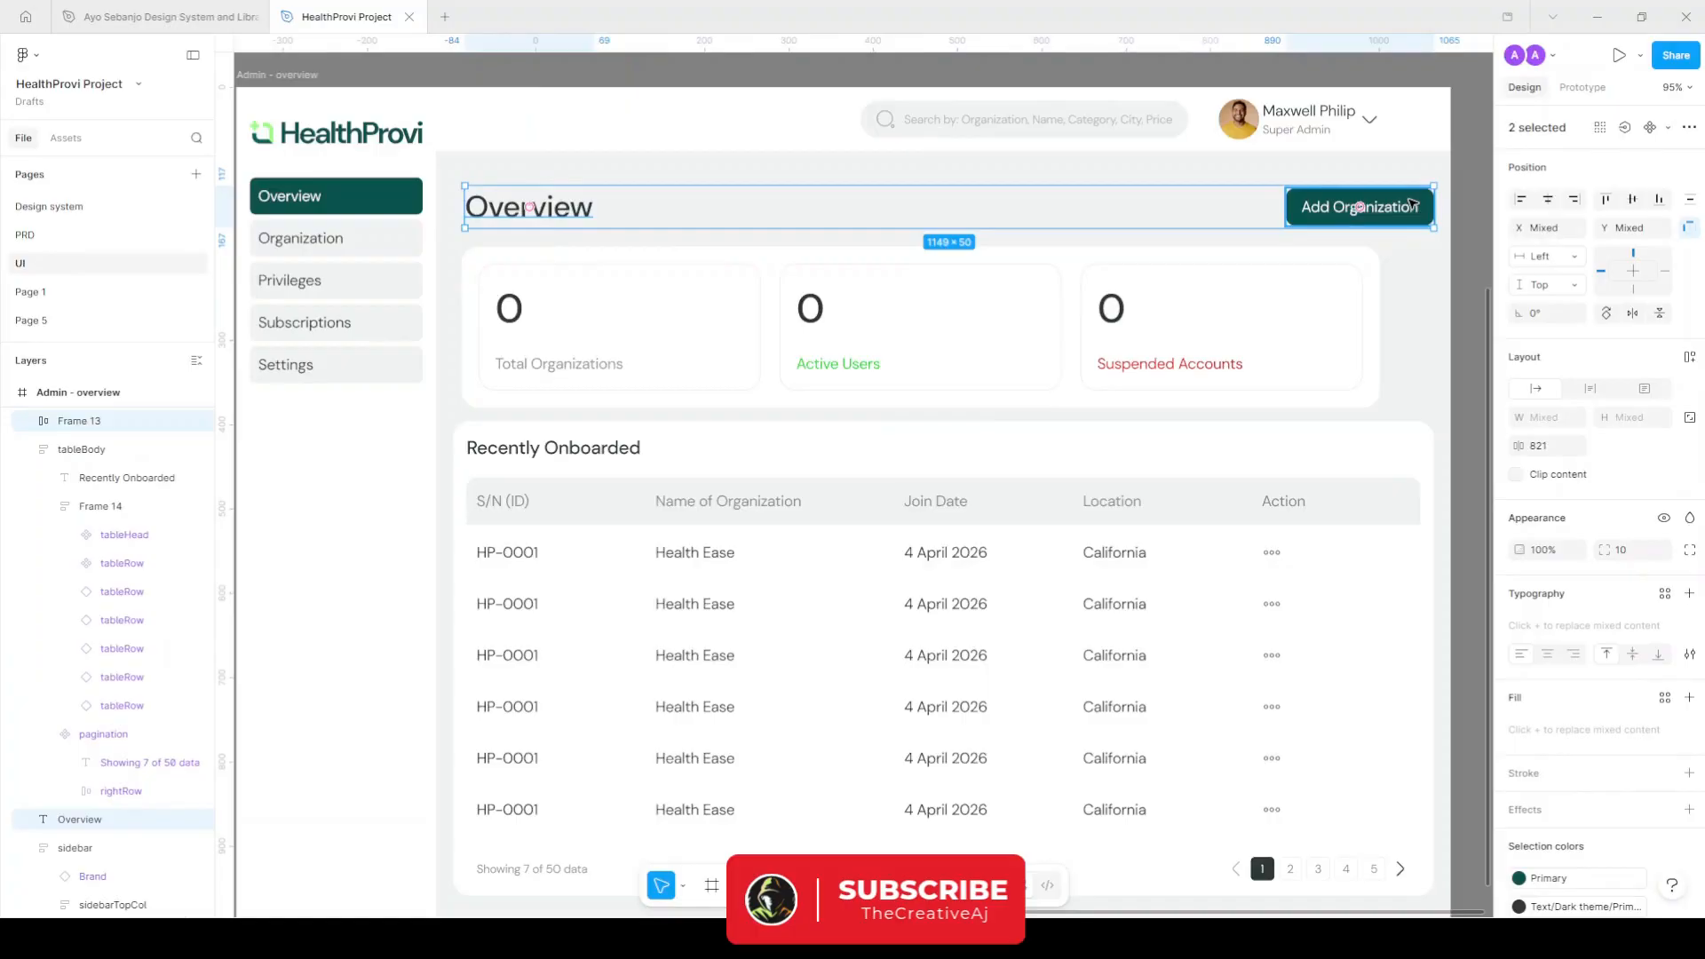
{"action": "key", "text": "shift+a"}
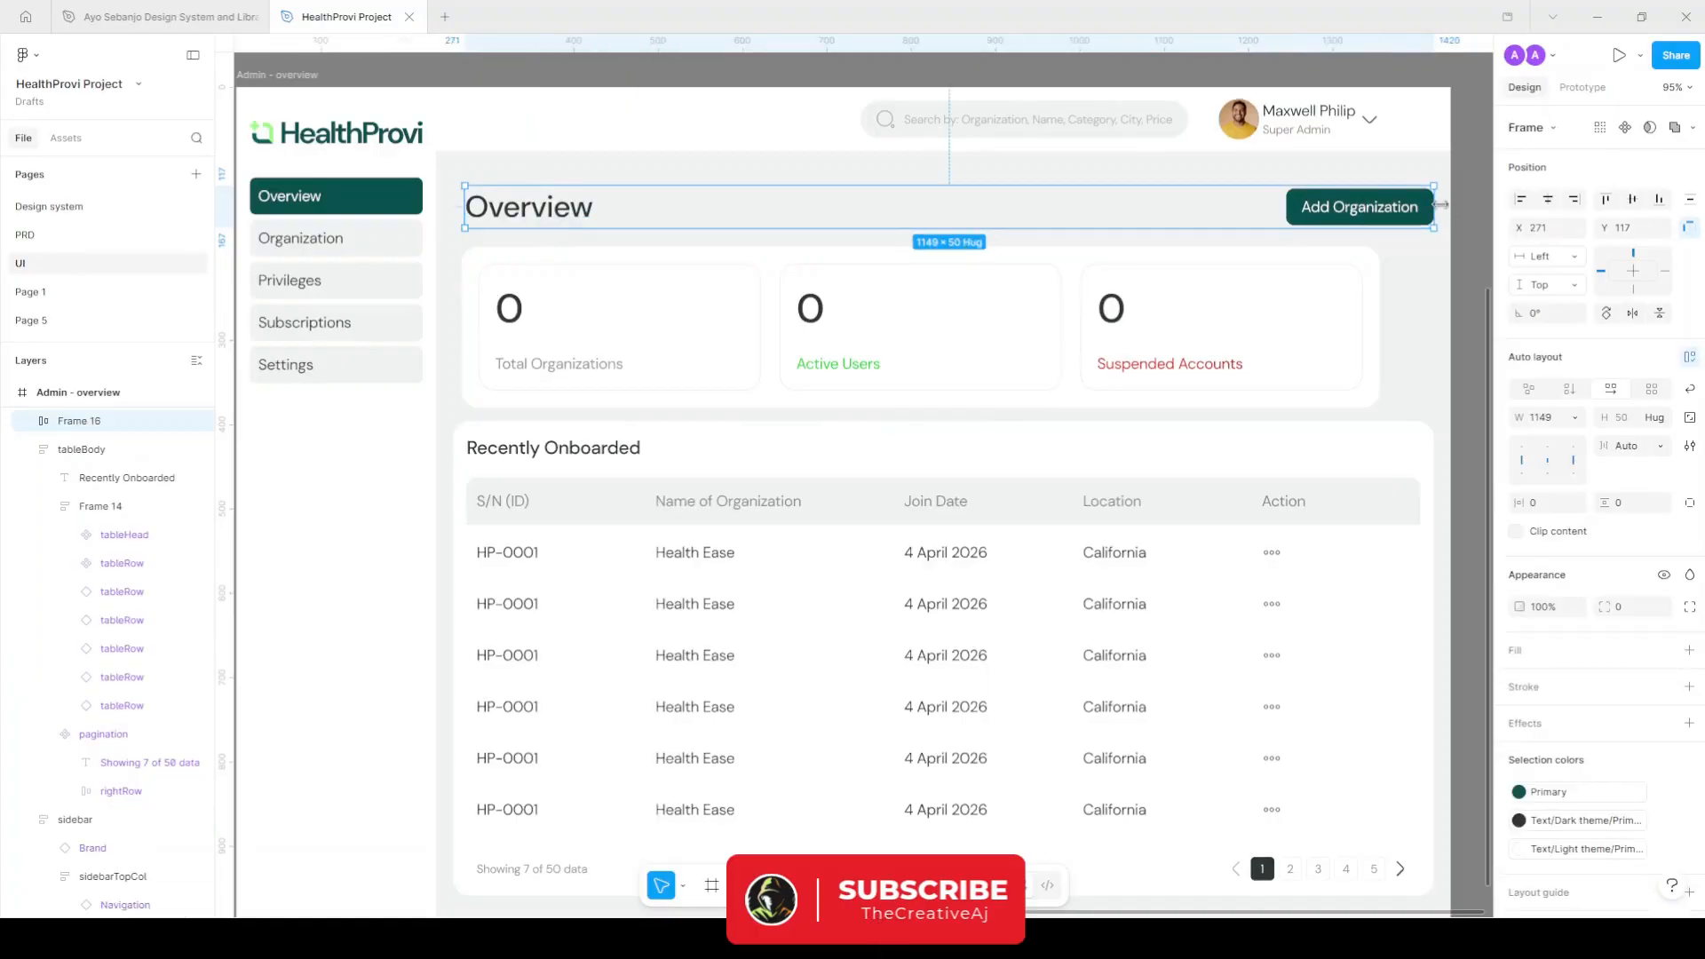
Stack the header row, metrics panel and tableBody vertically with 28 spacing, 1203 wide.
{"action": "left_click", "coordinate": [1356, 297], "text": "shift"}
{"action": "scroll", "coordinate": [1075, 501], "scroll_direction": "right", "scroll_amount": 2}
{"action": "scroll", "coordinate": [1075, 502], "scroll_direction": "down", "scroll_amount": 3}
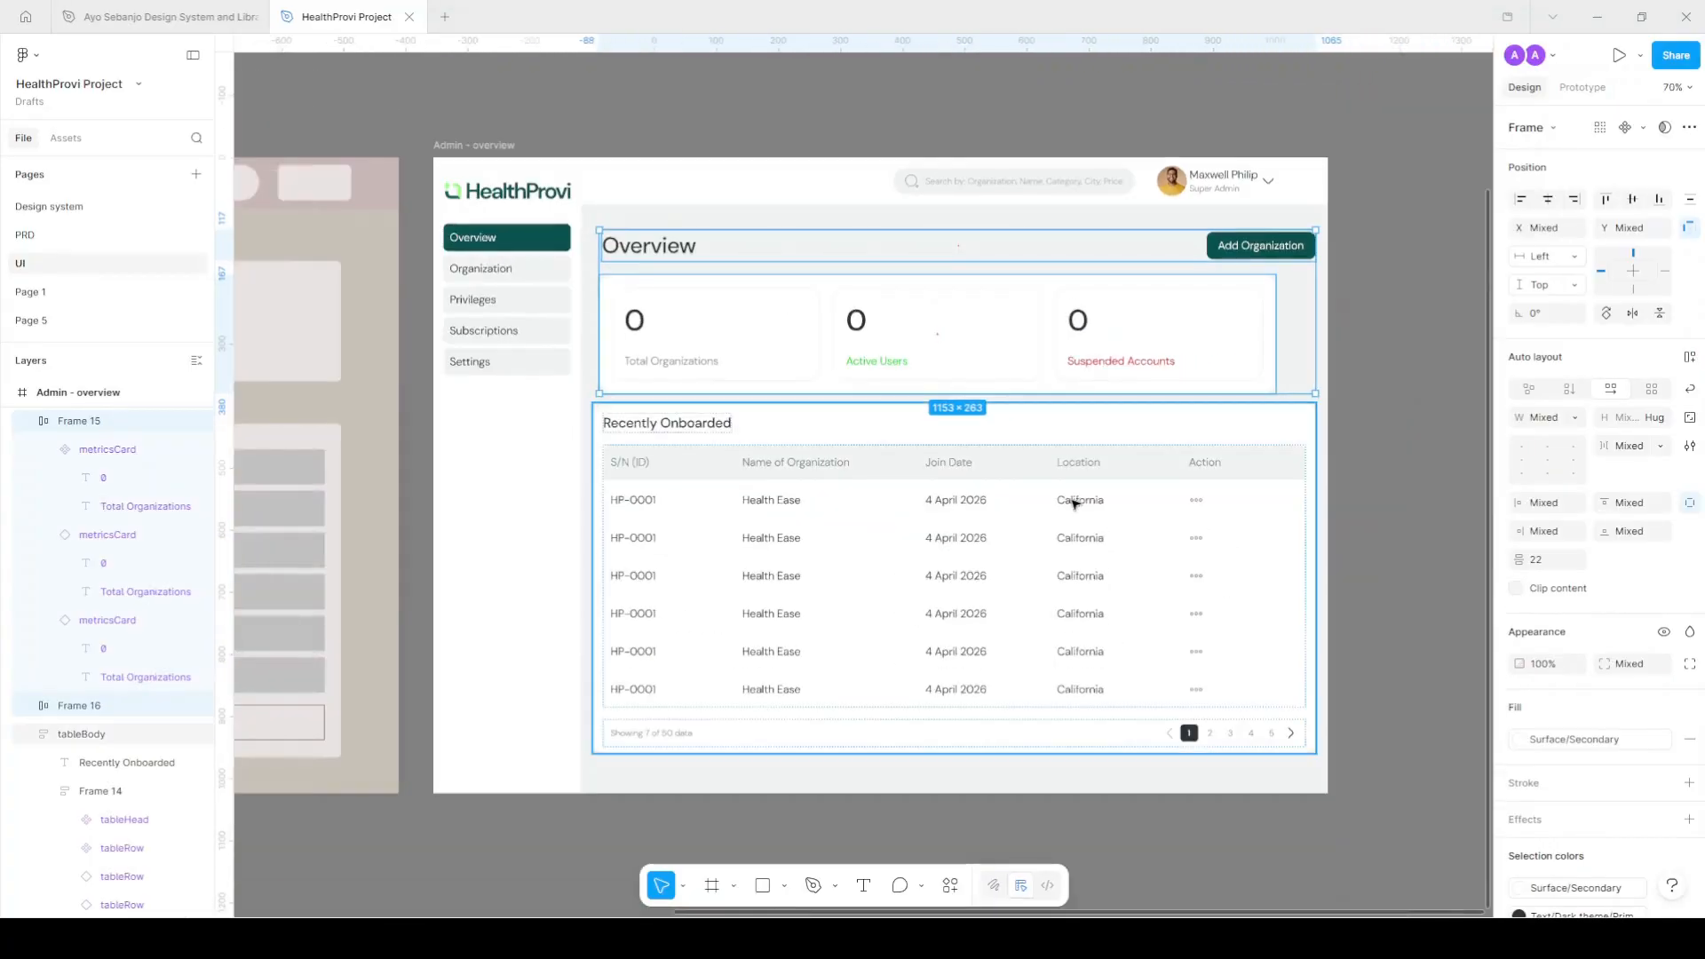
{"action": "left_click", "coordinate": [1078, 501], "text": "shift"}
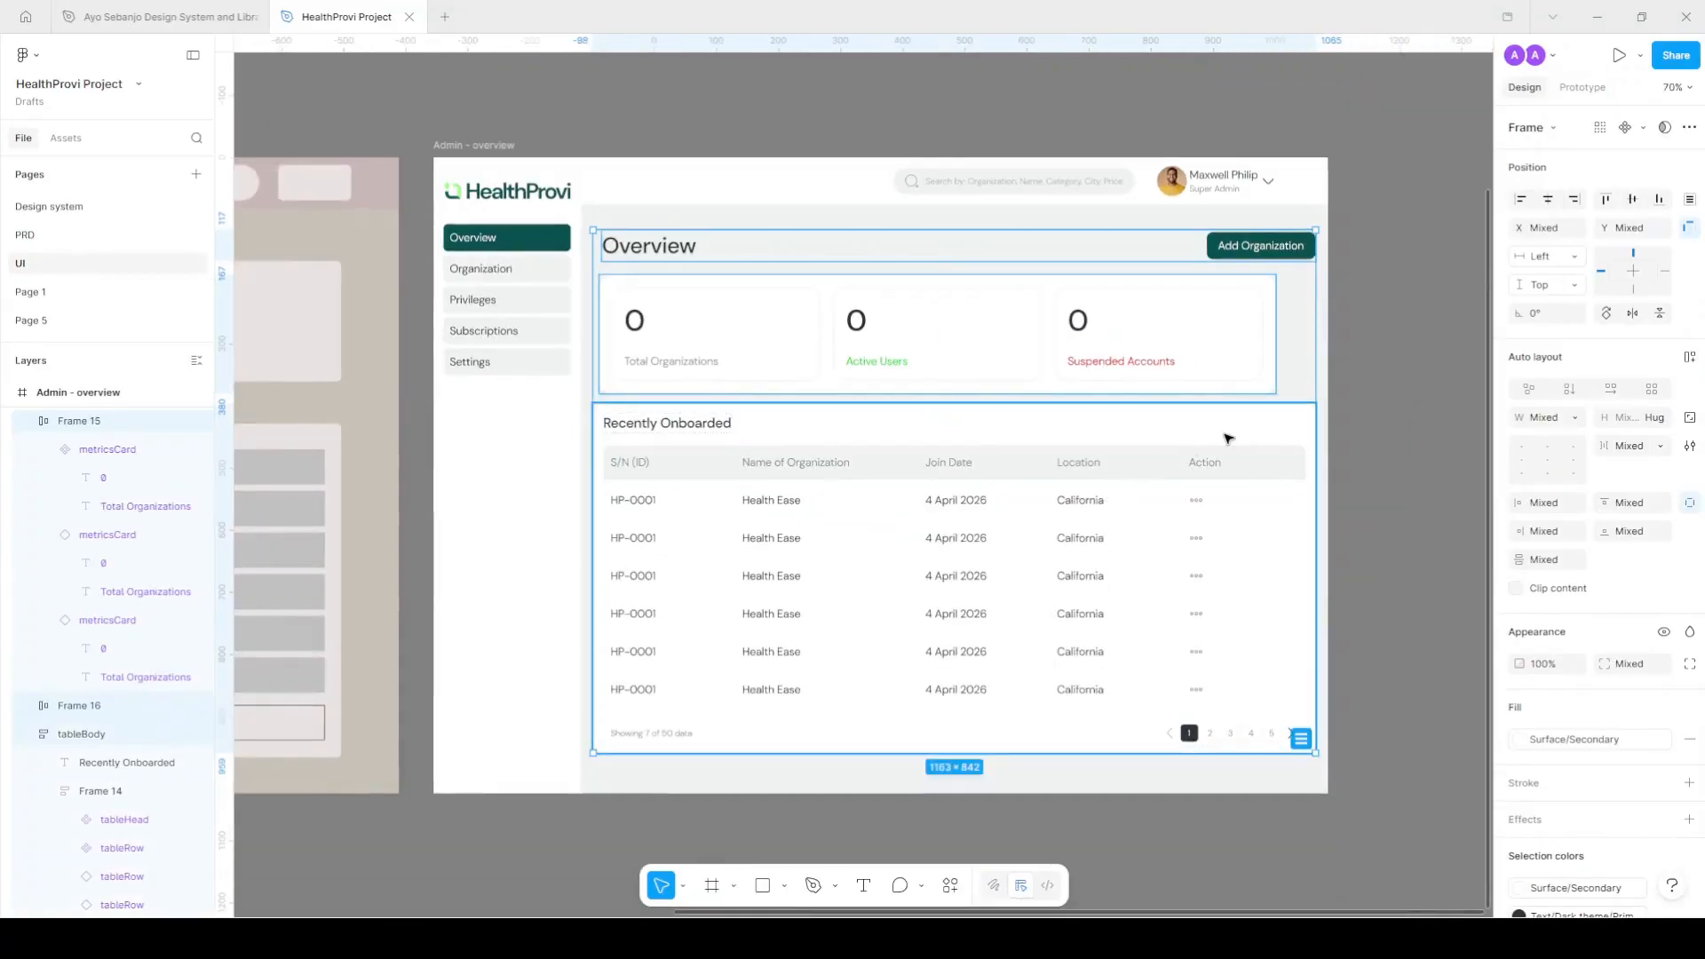
{"action": "key", "text": "shift+a"}
{"action": "left_click", "coordinate": [1641, 456]}
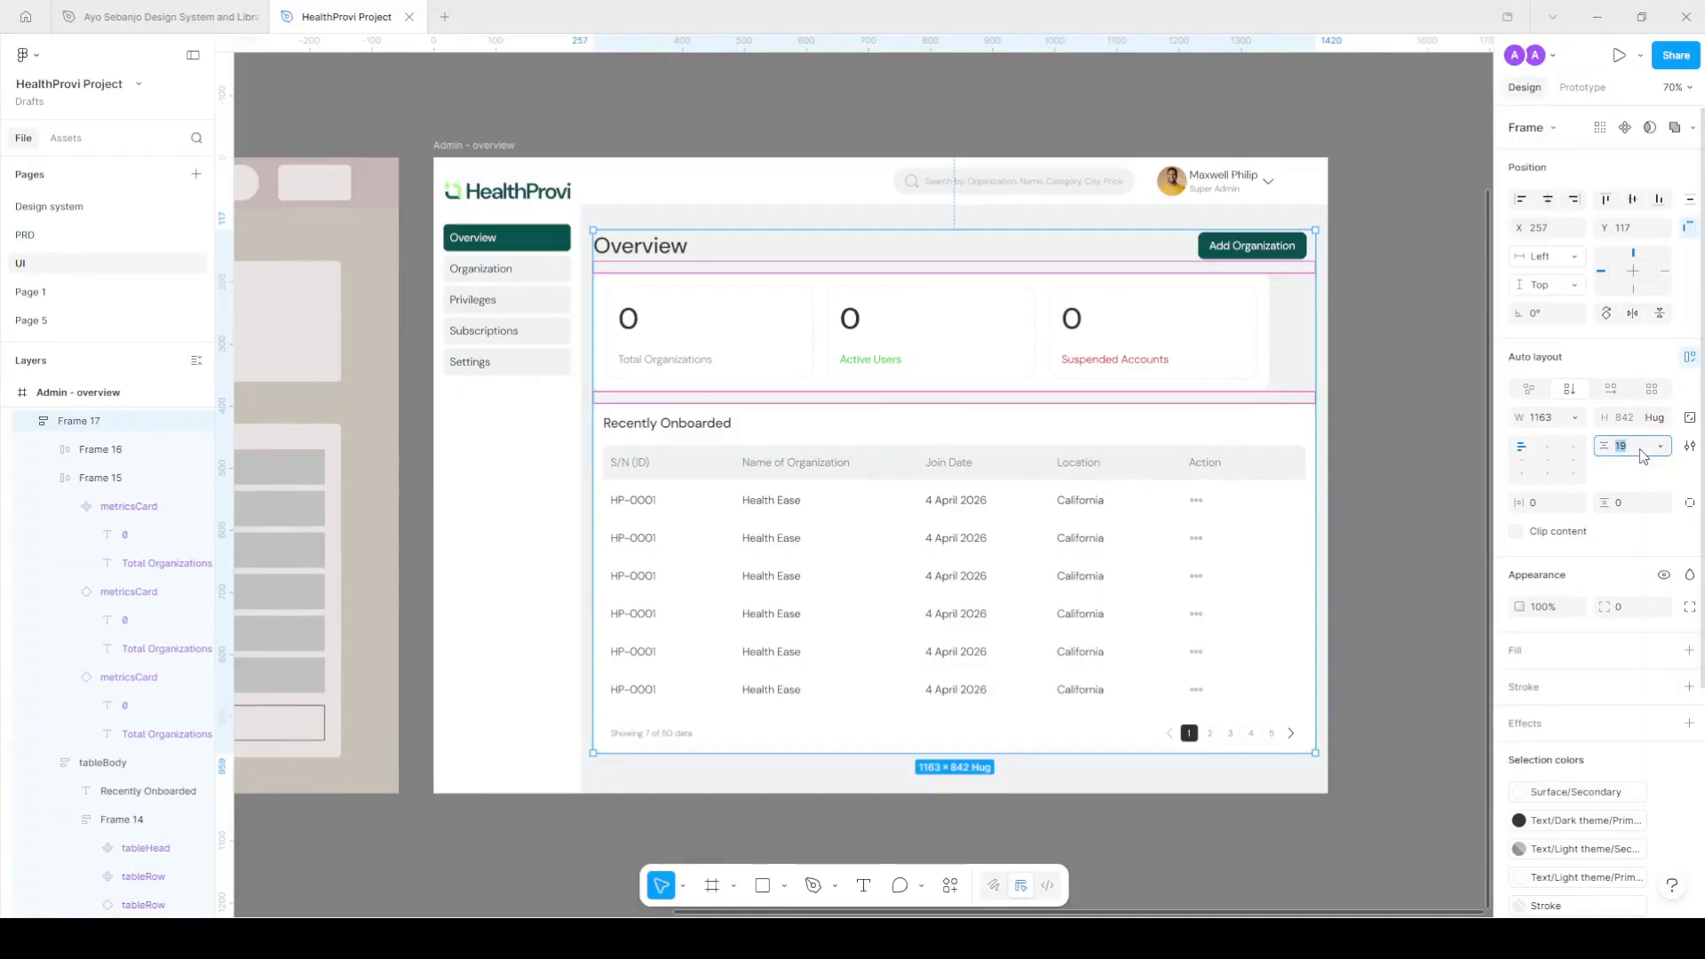
{"action": "key", "text": "Return"}
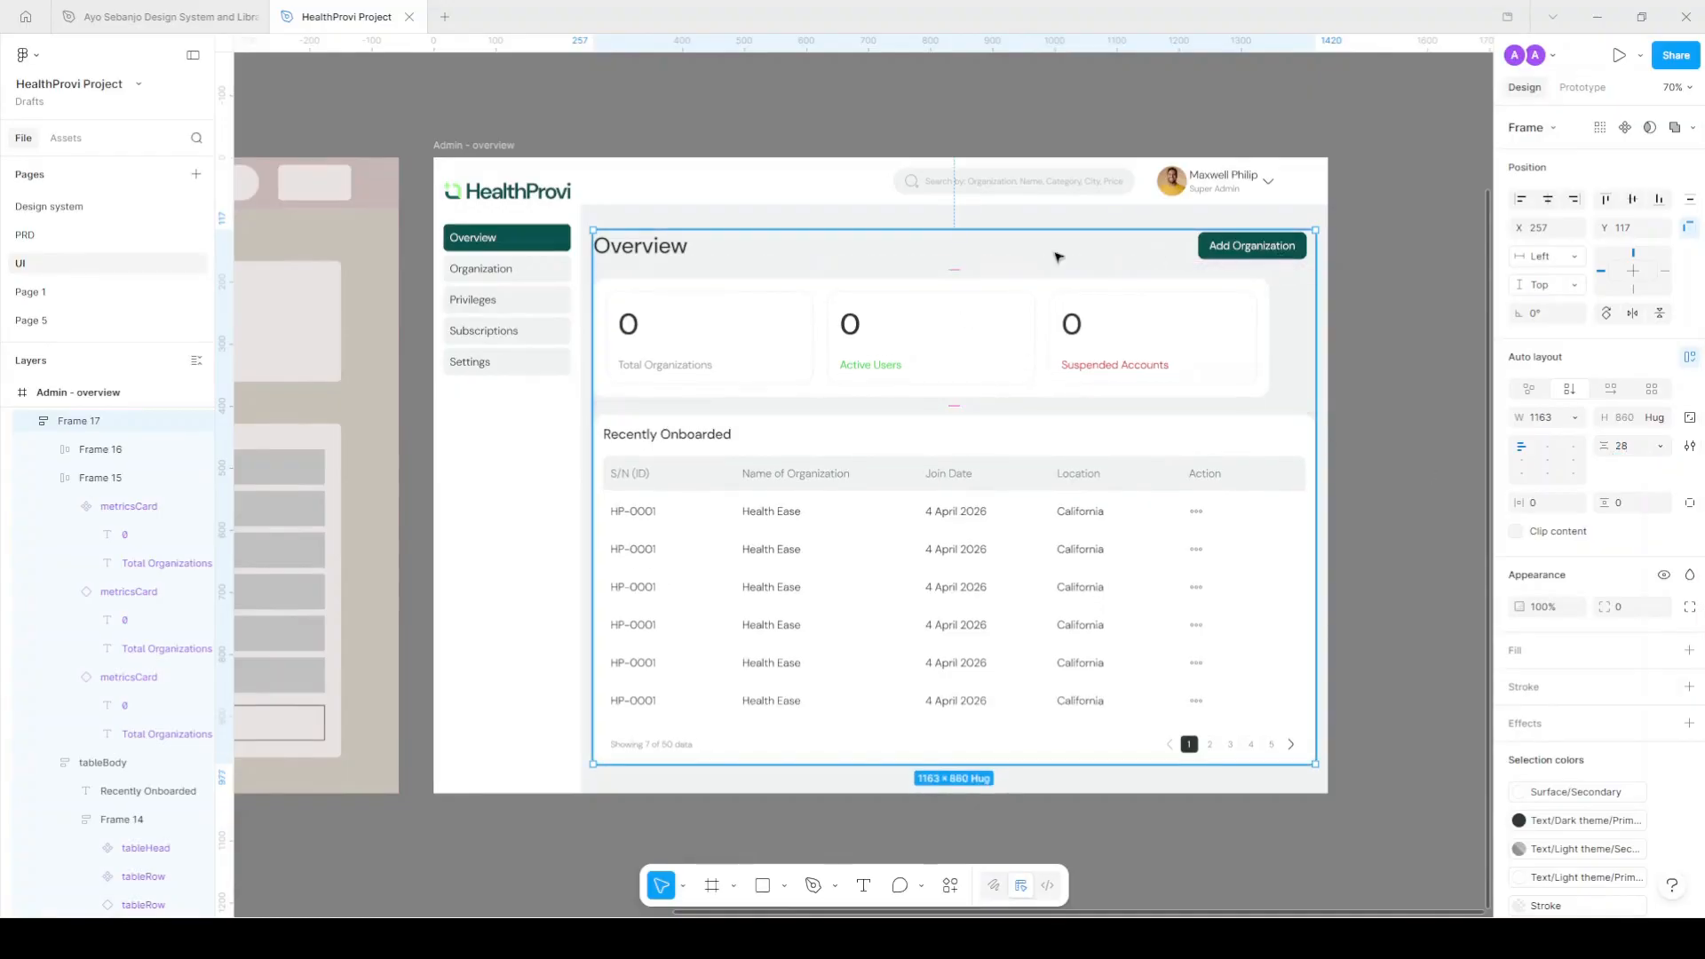
{"action": "left_click_drag", "start_coordinate": [1030, 360], "coordinate": [1021, 335]}
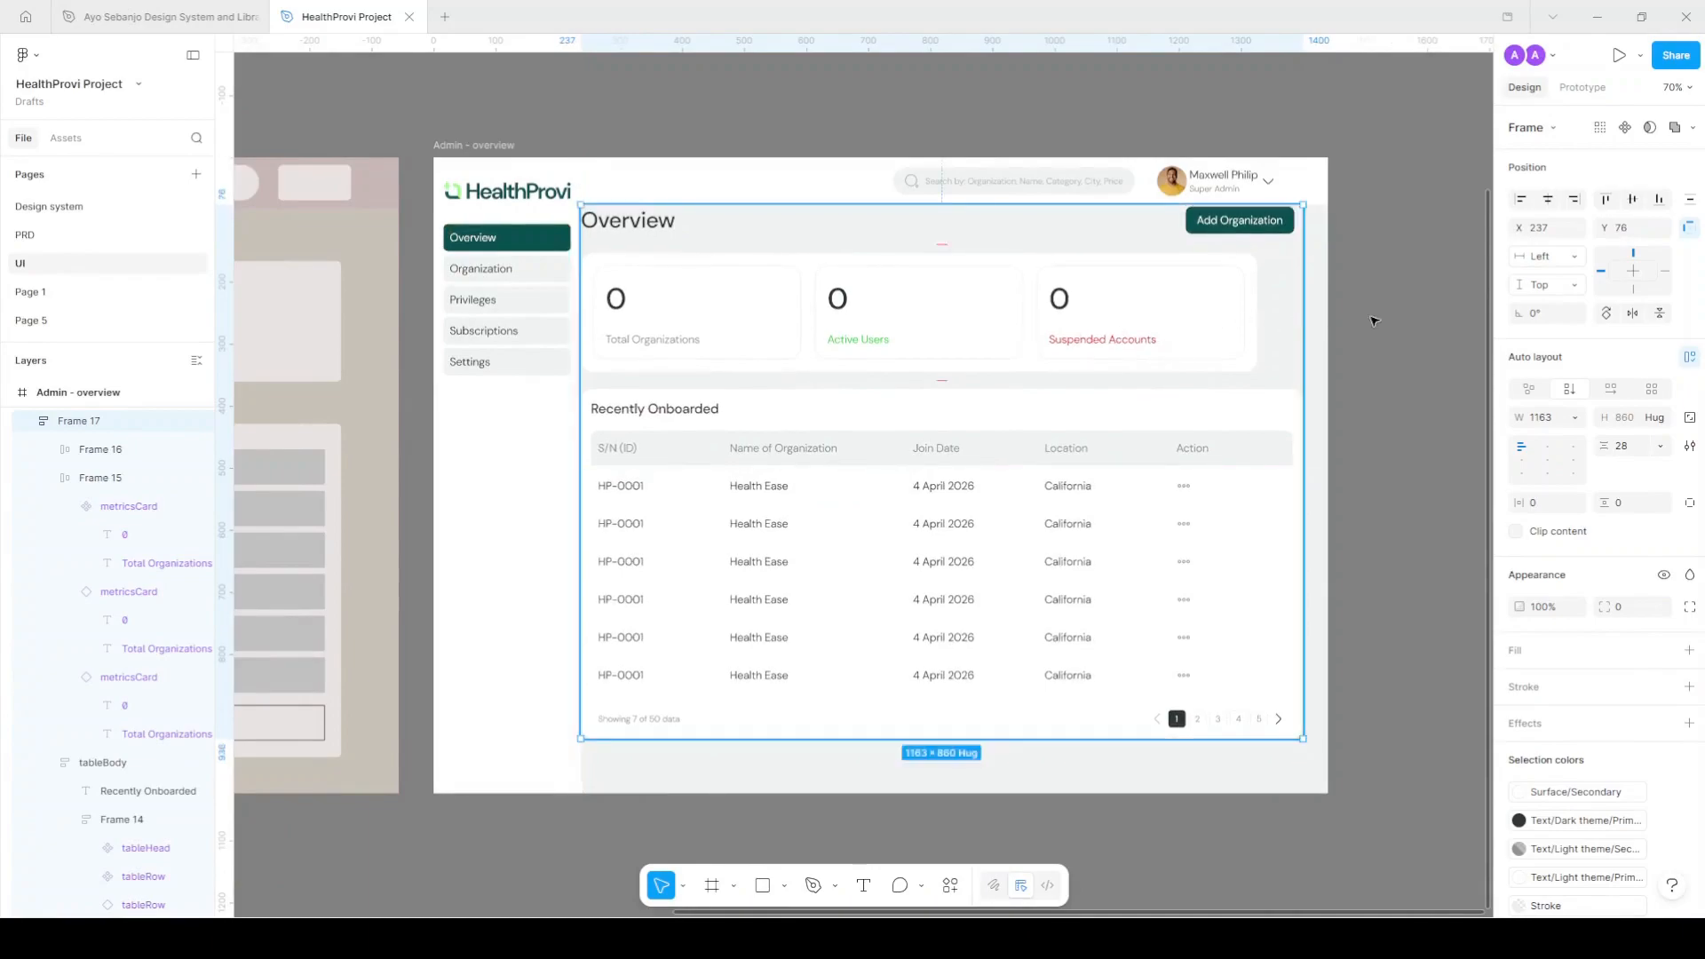
{"action": "left_click_drag", "start_coordinate": [1312, 353], "coordinate": [1328, 354]}
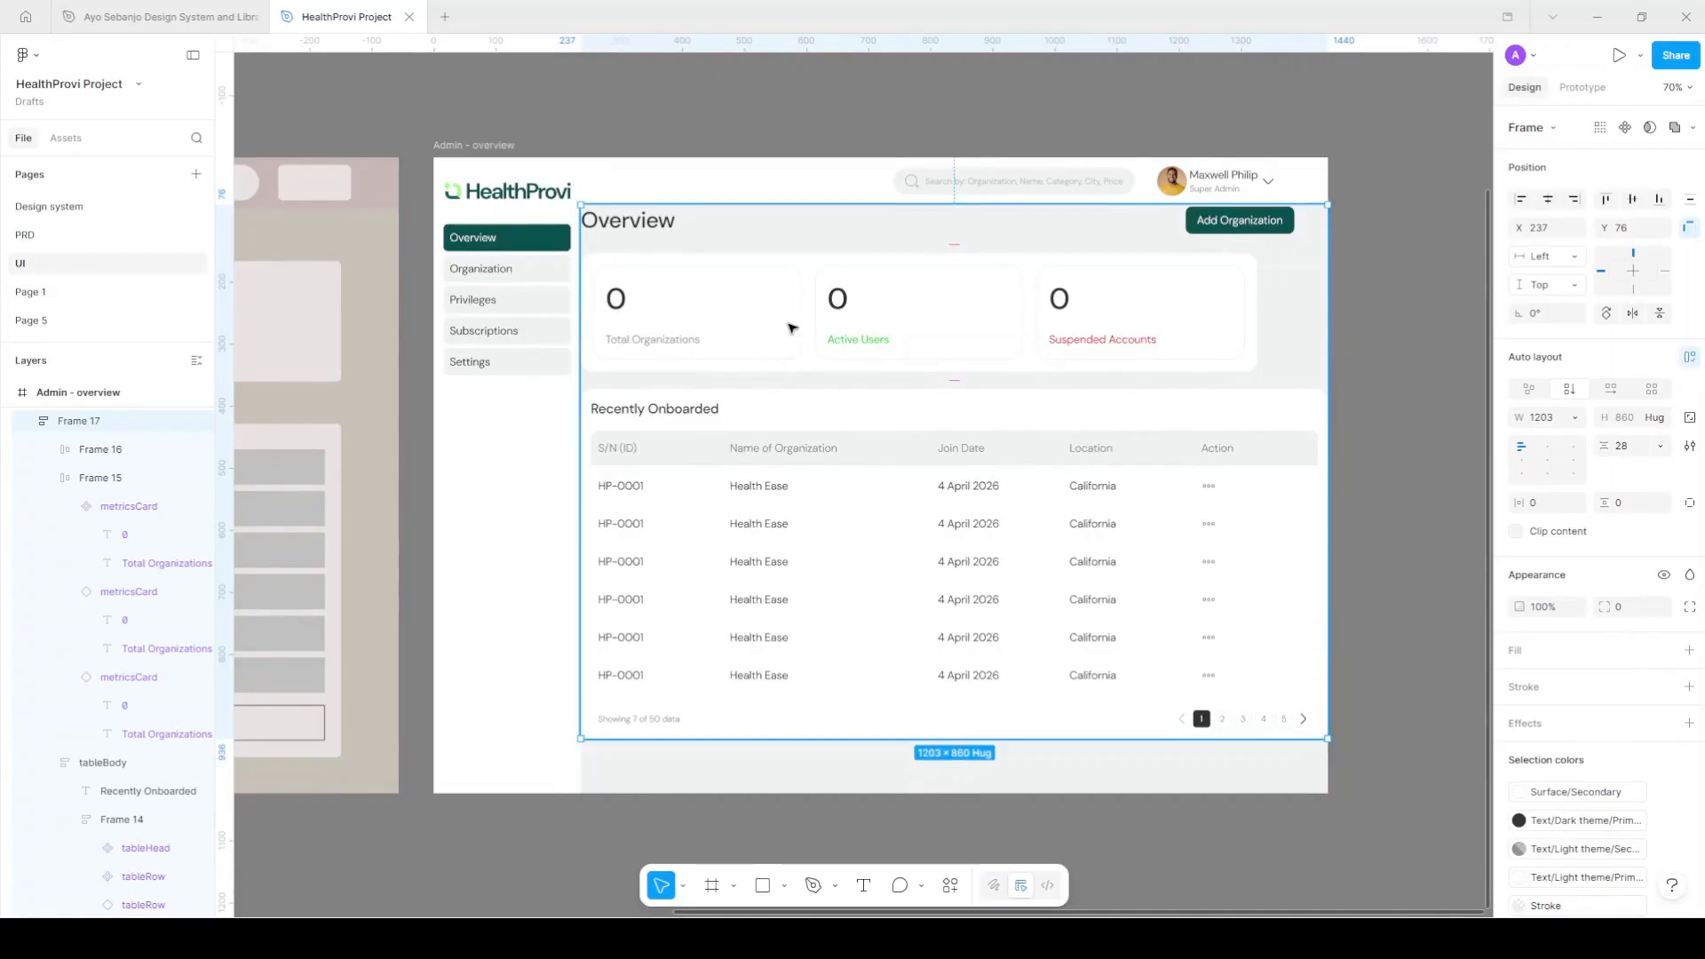
Set the container's padding to 20 left, 40 right, 28 top and 40 bottom.
{"action": "left_click", "coordinate": [1550, 507]}
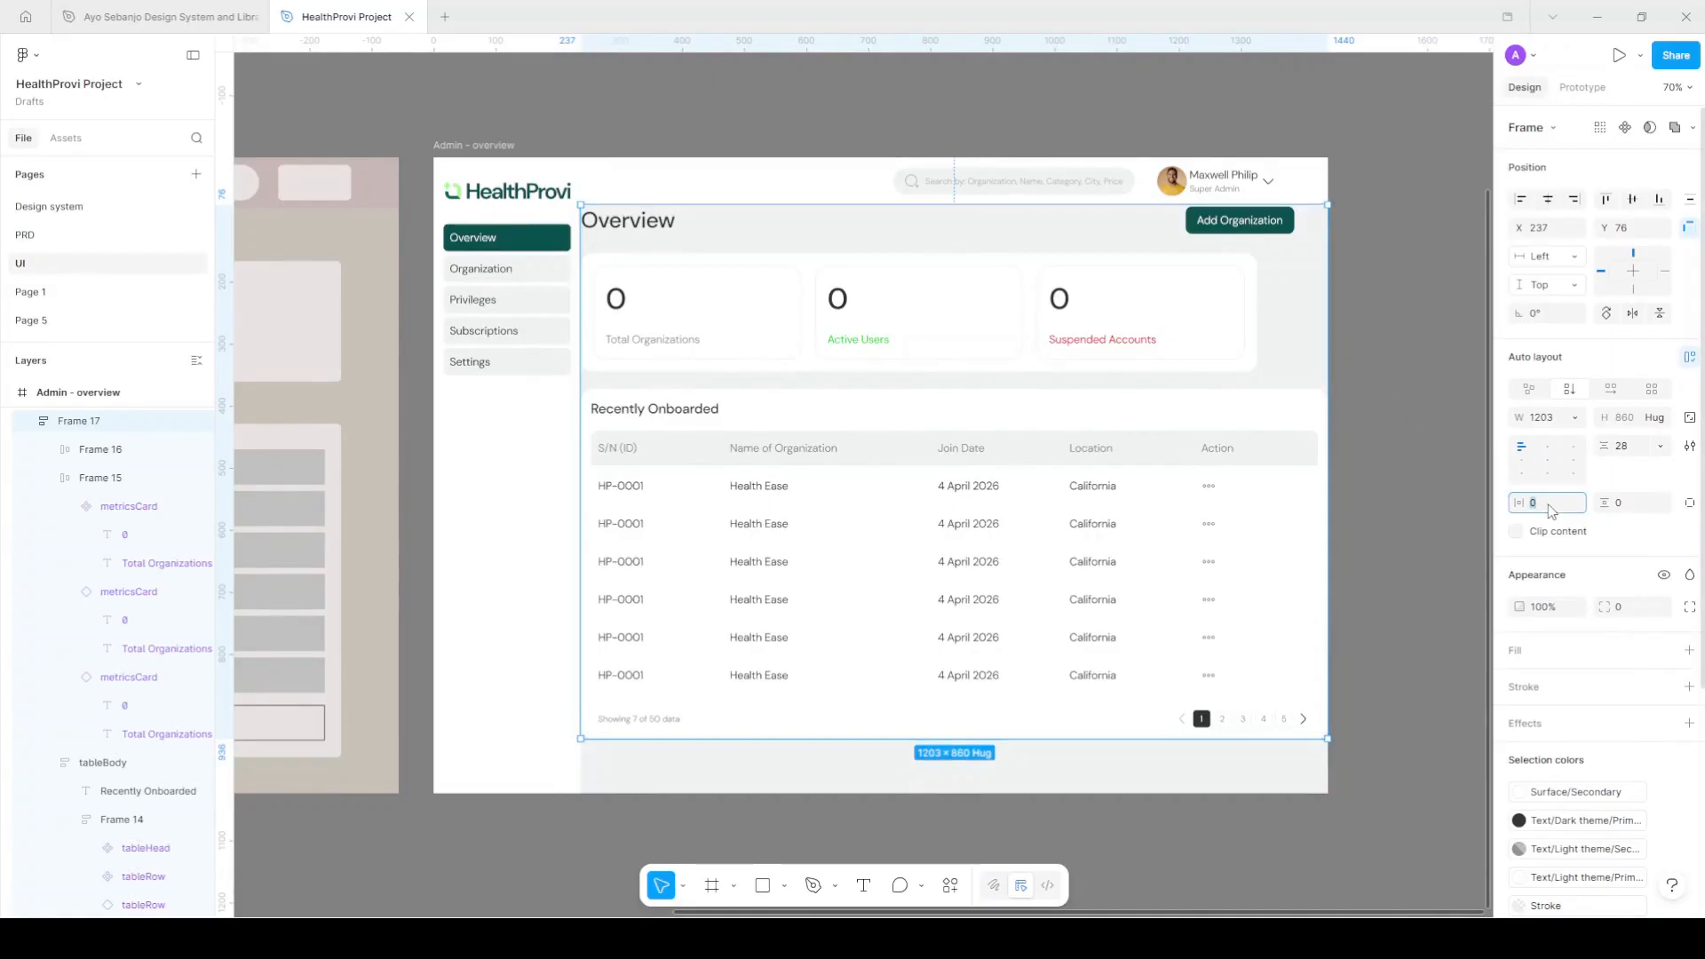
{"action": "left_click", "coordinate": [1690, 503]}
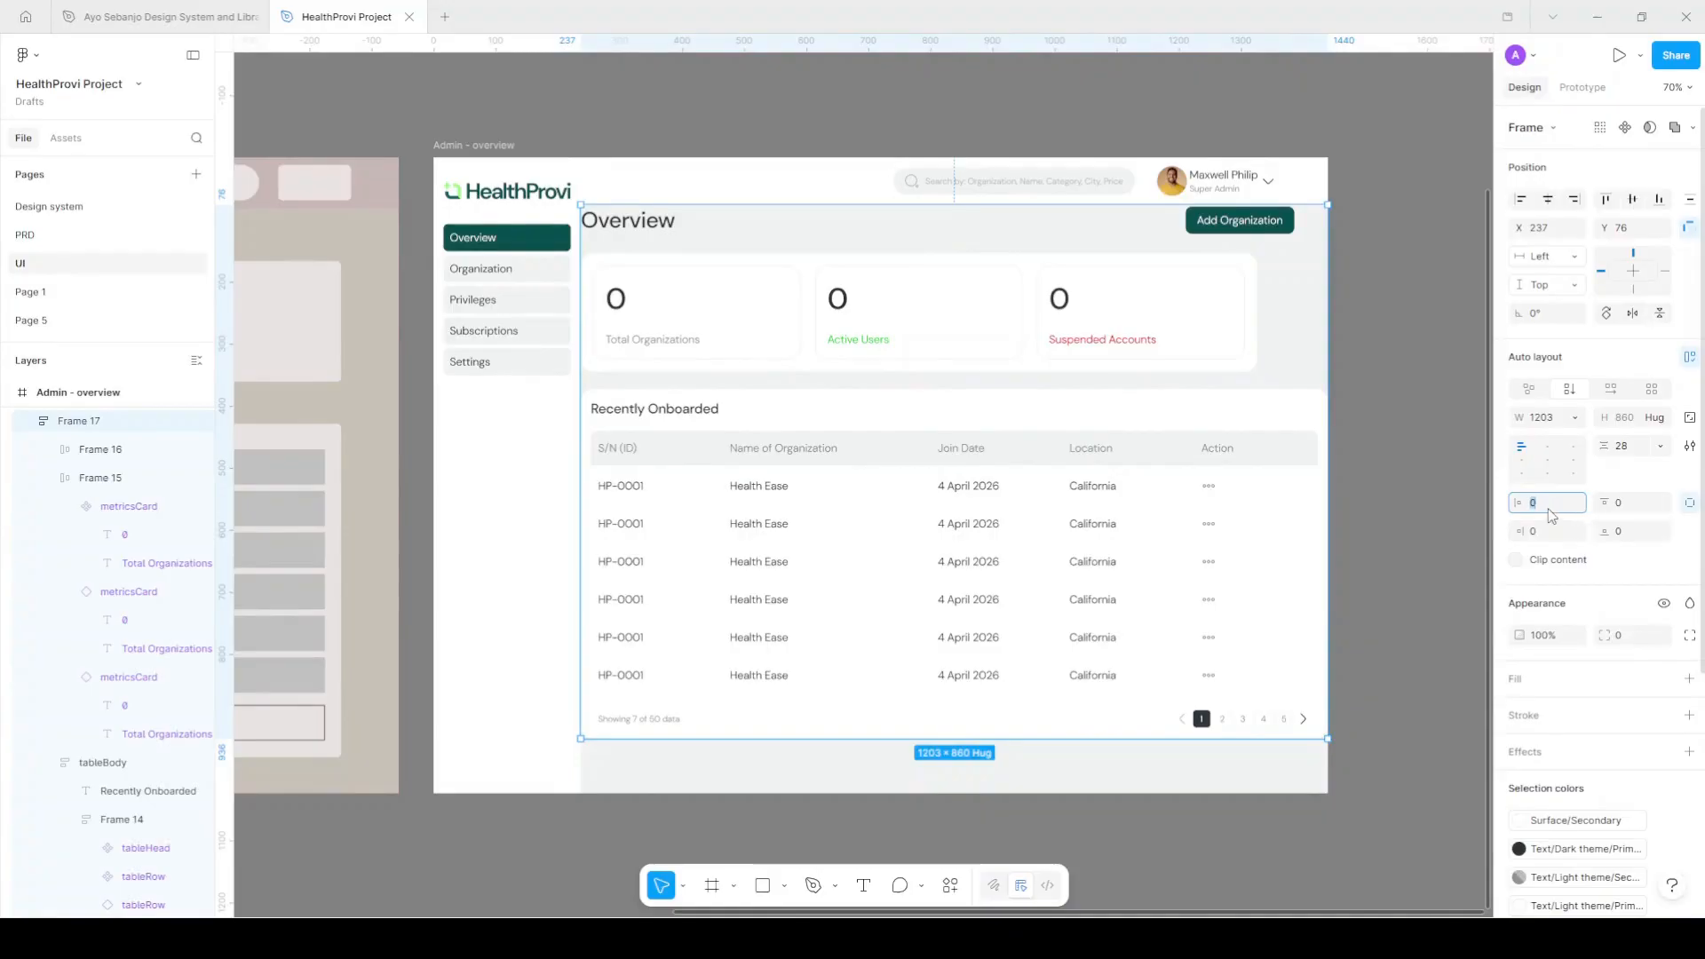
{"action": "type", "text": "20"}
{"action": "key", "text": "Return"}
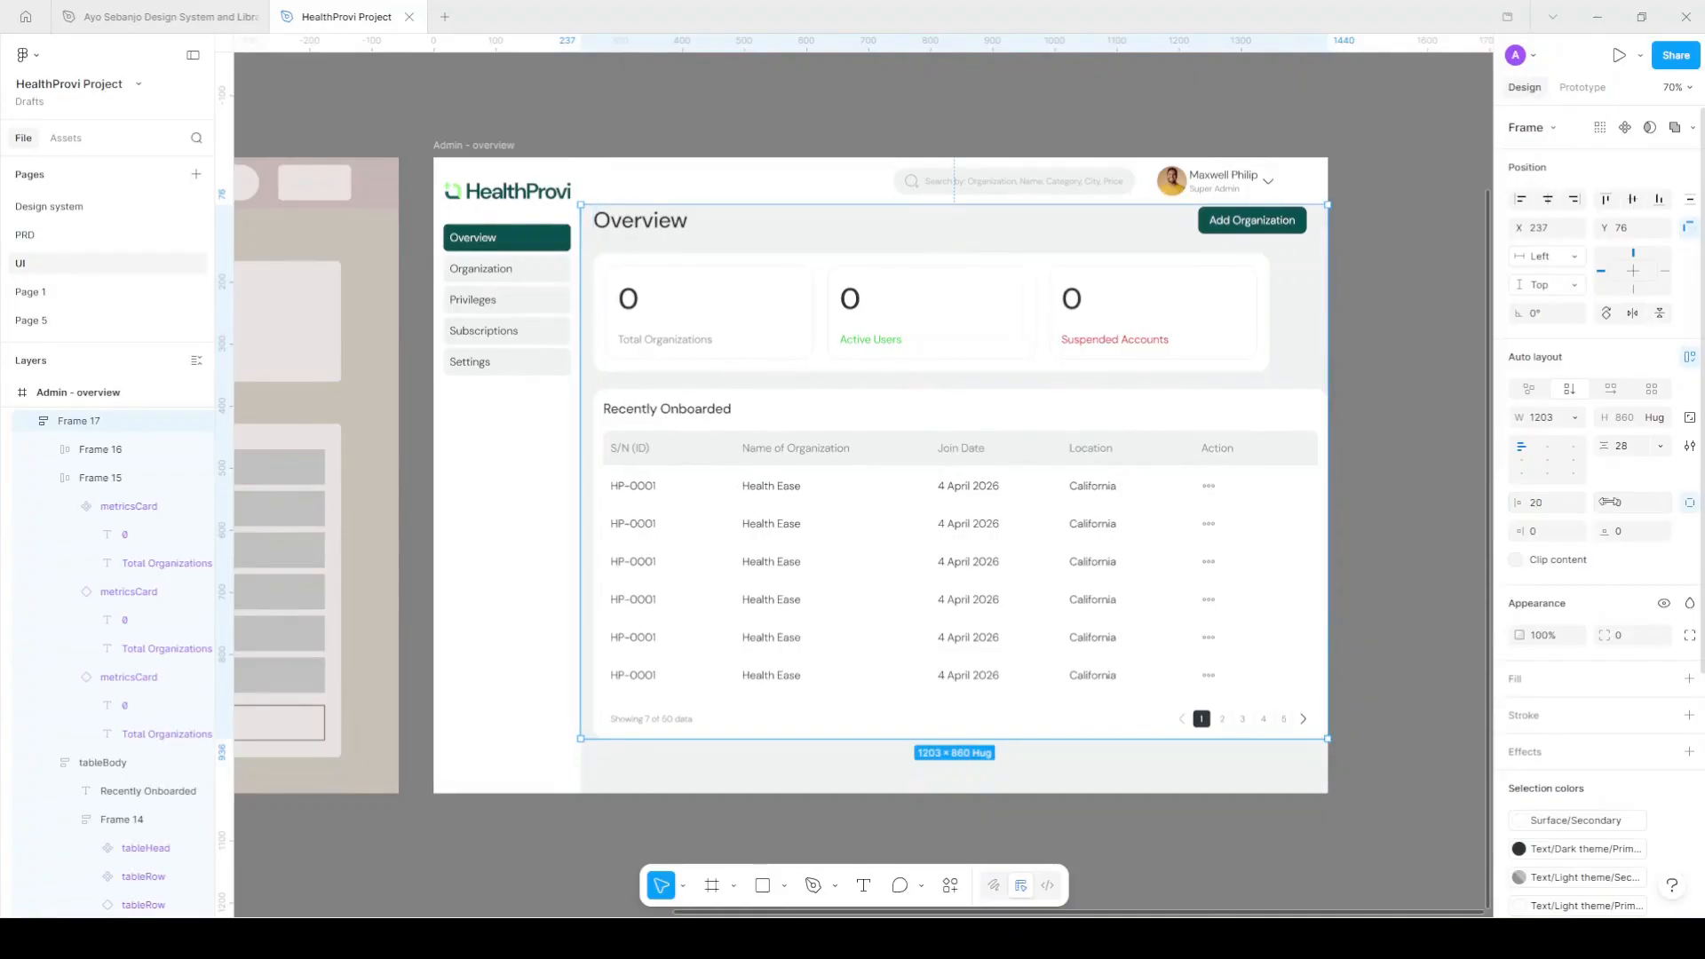
{"action": "left_click", "coordinate": [1545, 533]}
{"action": "type", "text": "40"}
{"action": "key", "text": "Return"}
{"action": "left_click", "coordinate": [1627, 508]}
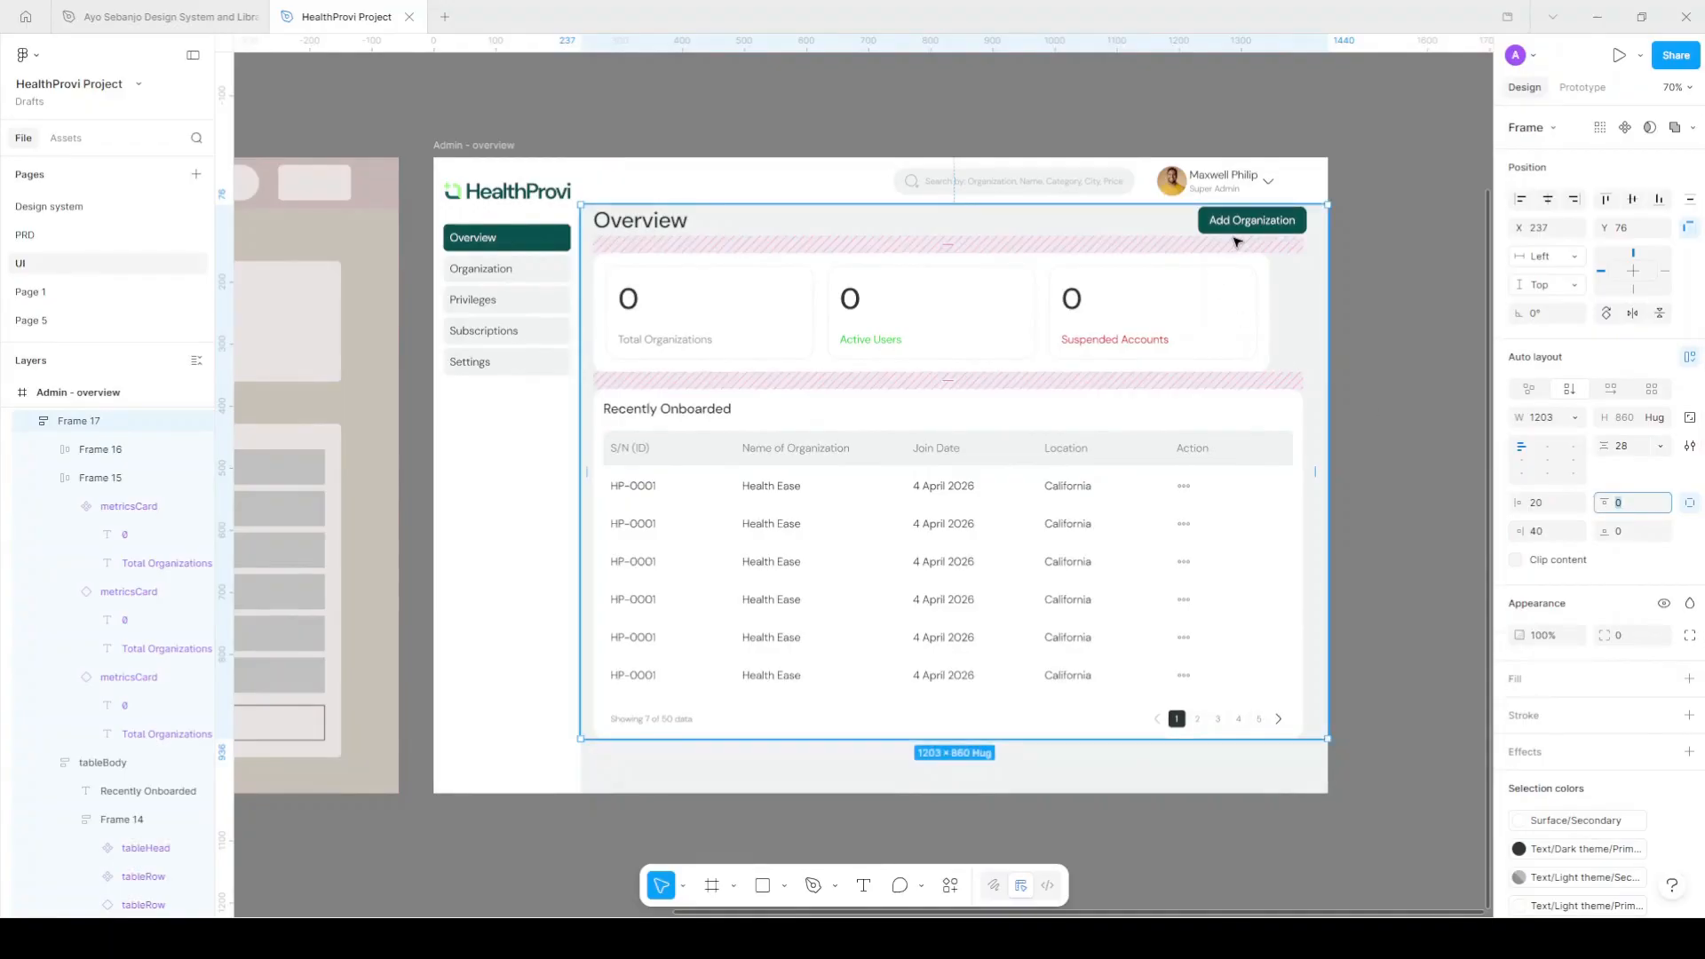
{"action": "type", "text": "28"}
{"action": "key", "text": "Return"}
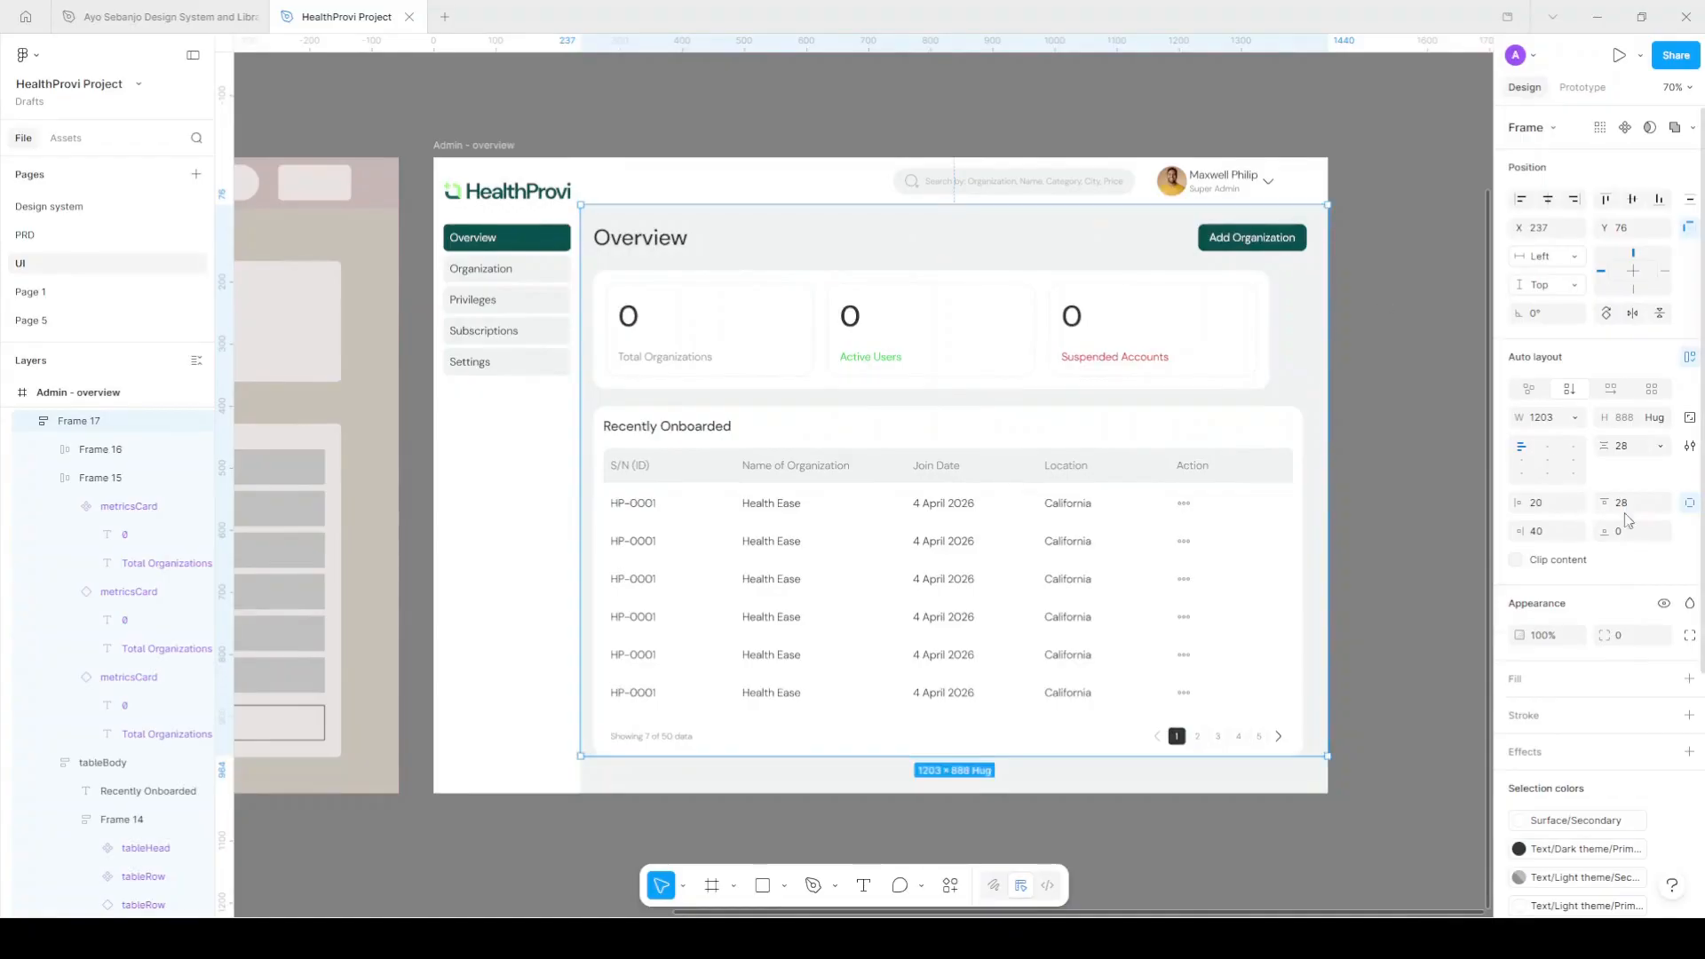
{"action": "key", "text": "Return"}
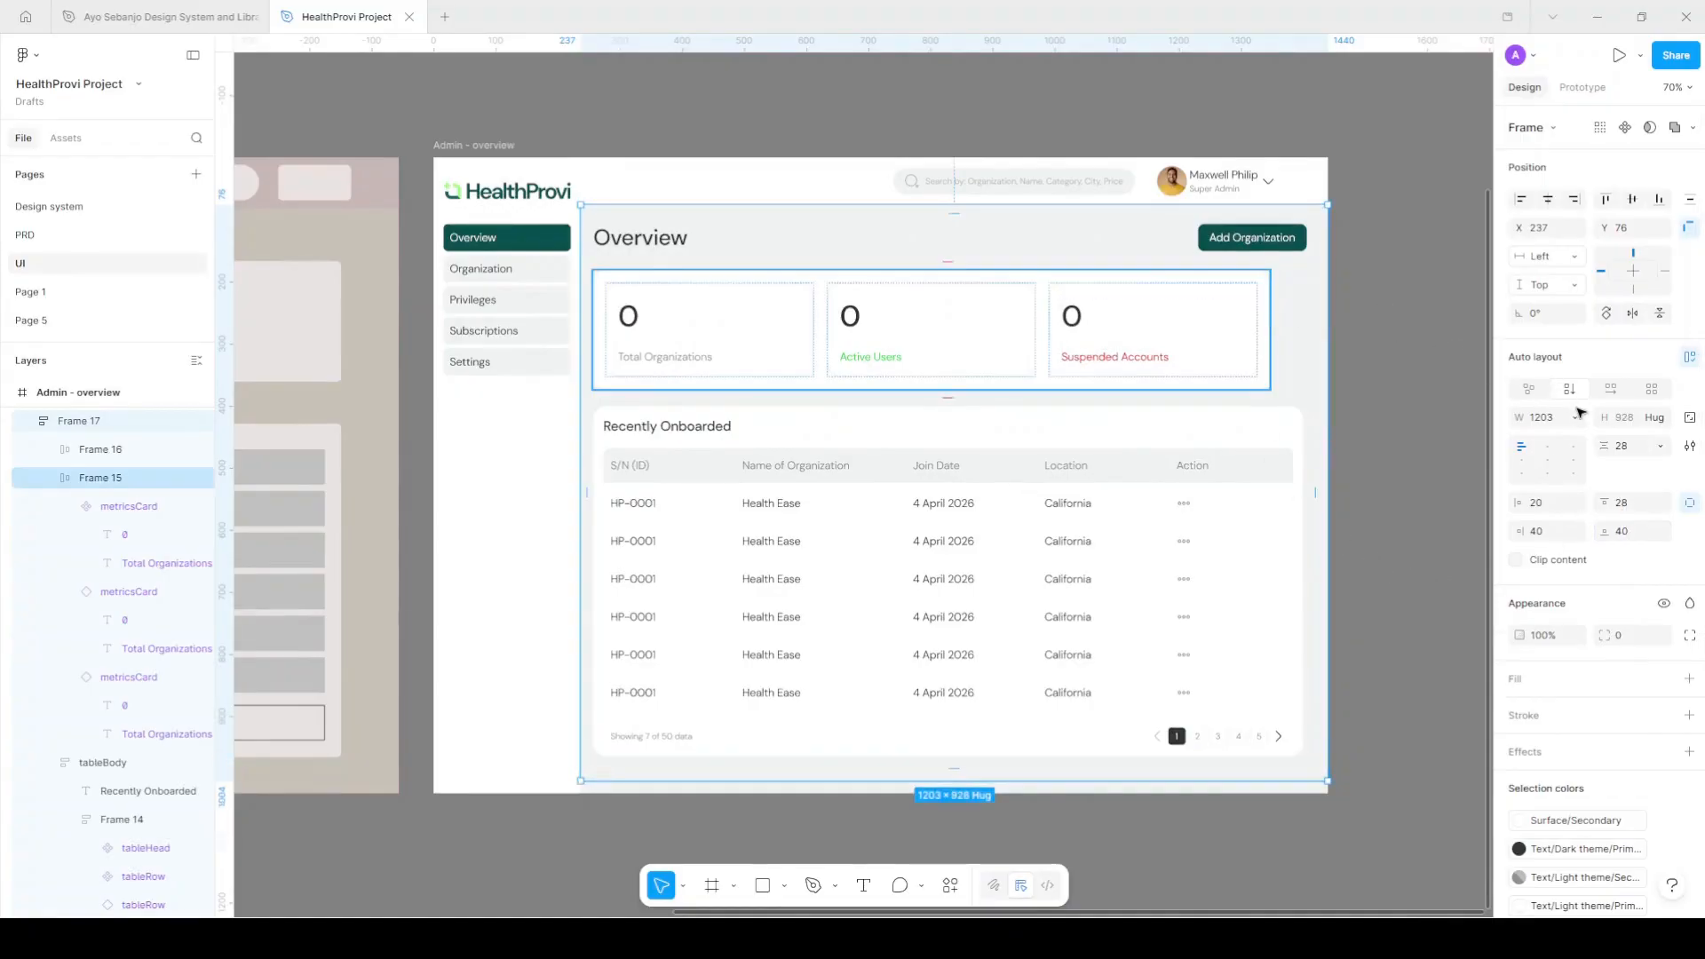
Make the metrics panel and its three cards fill the container width.
{"action": "left_click", "coordinate": [1576, 363]}
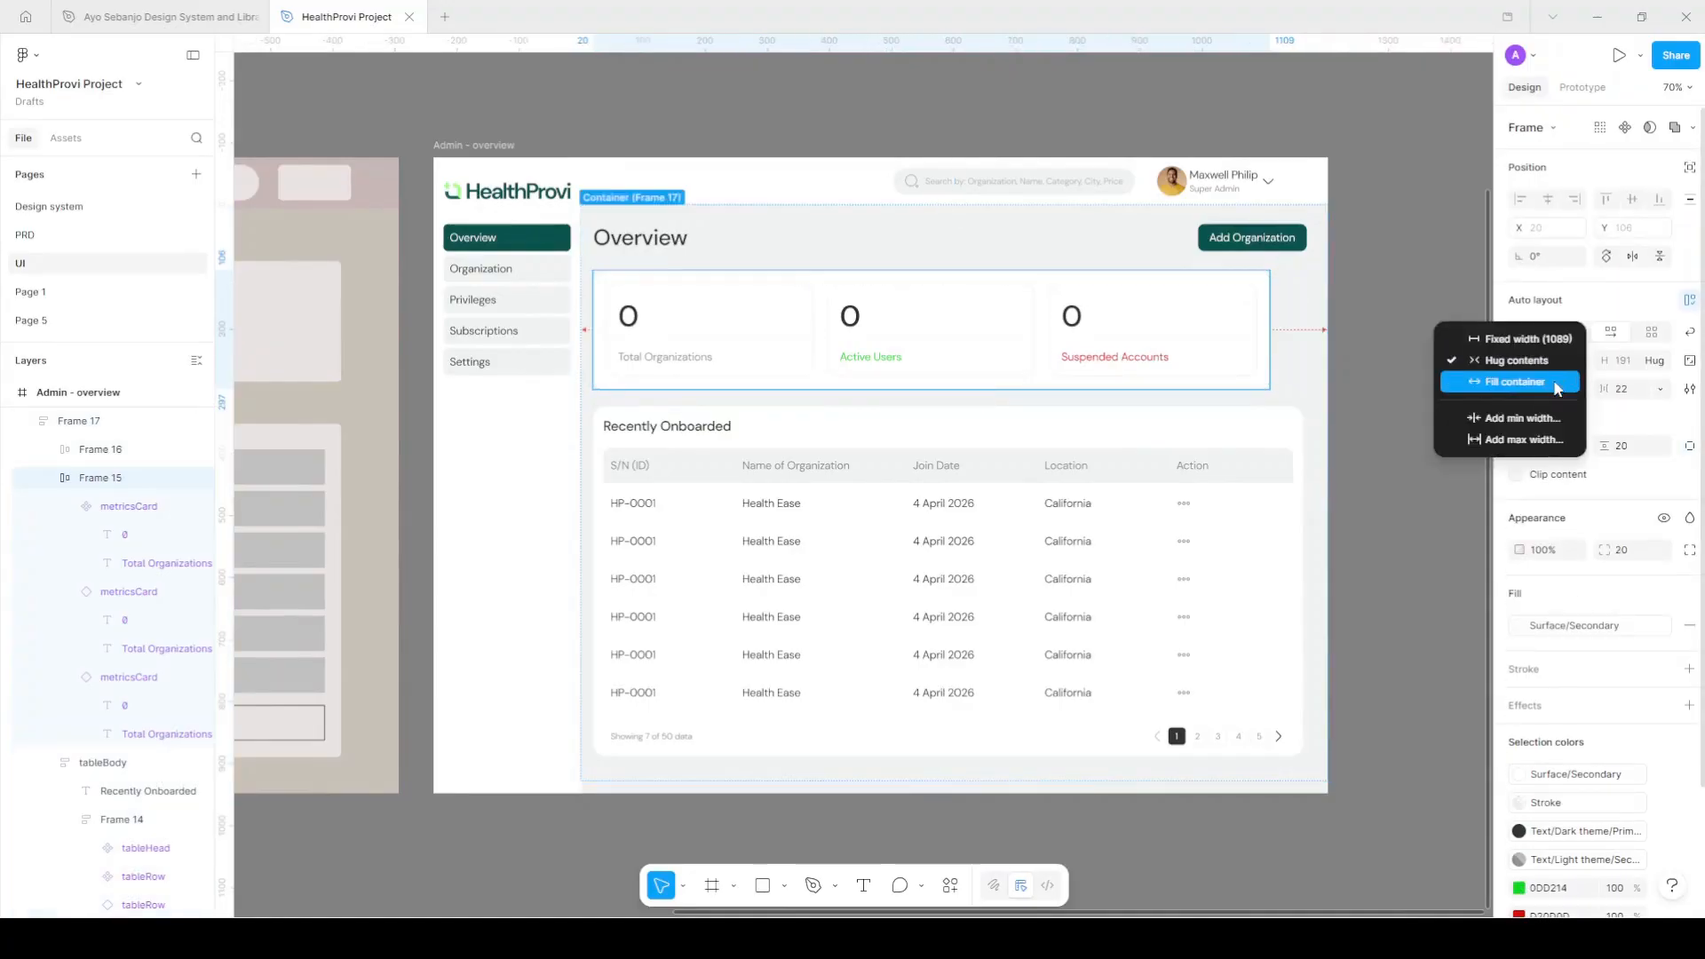
{"action": "left_click", "coordinate": [1557, 386]}
{"action": "key", "text": "Return"}
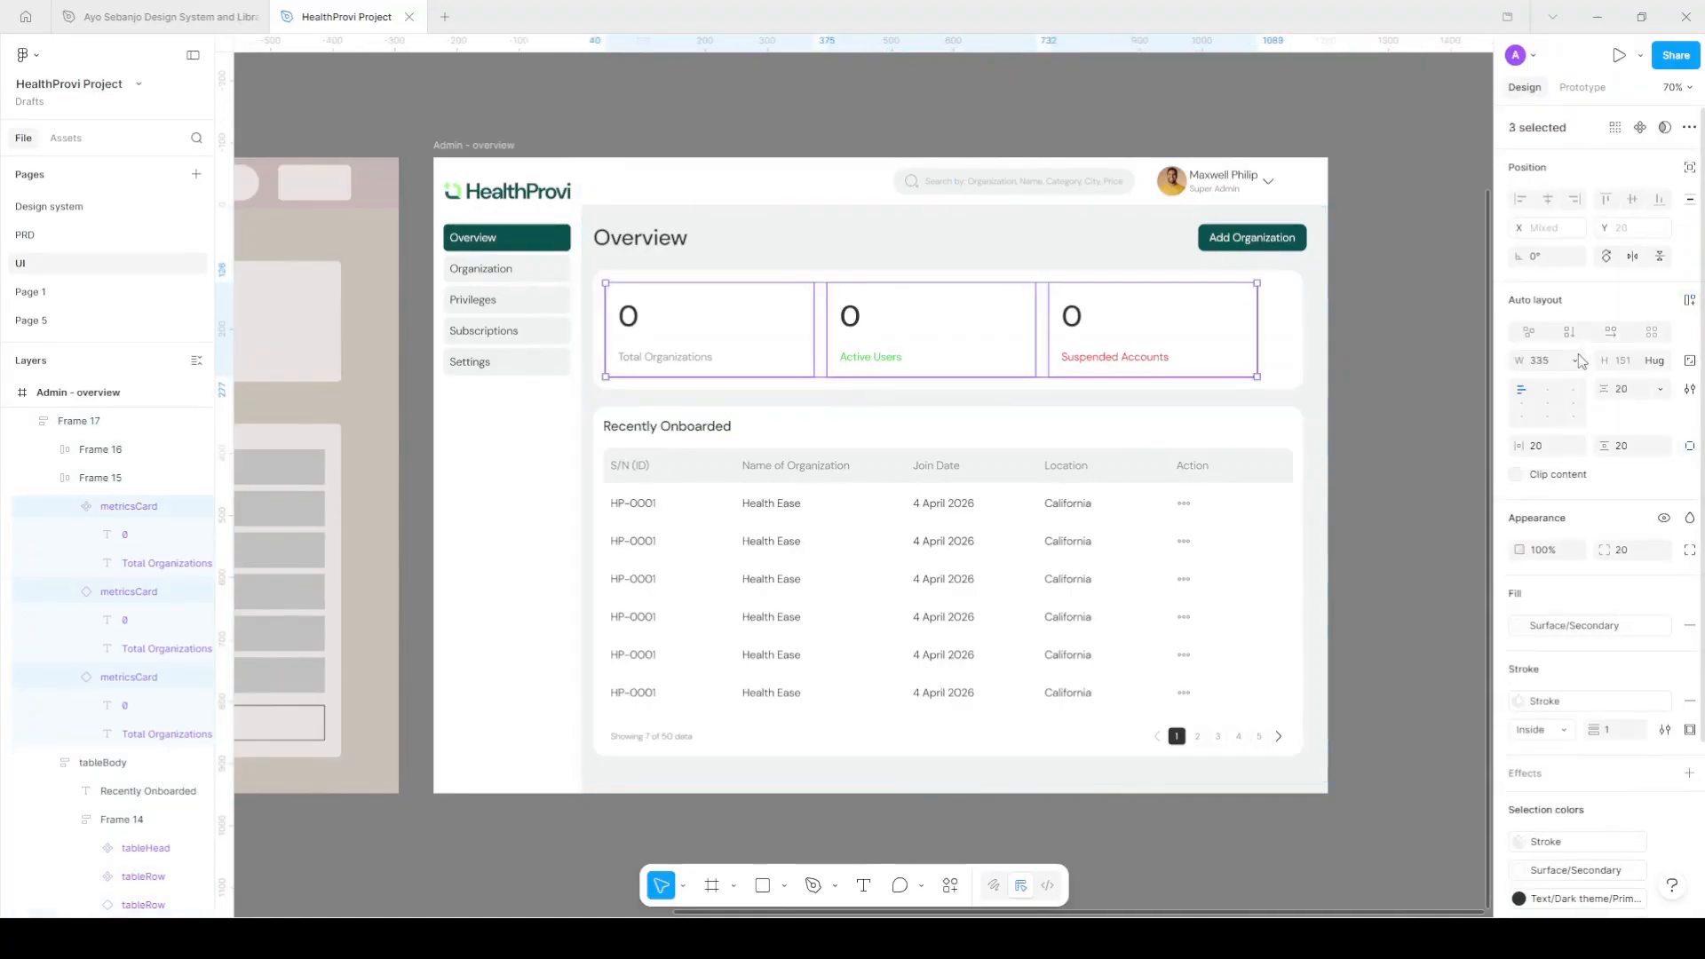
{"action": "left_click", "coordinate": [1577, 362]}
{"action": "left_click", "coordinate": [1550, 399]}
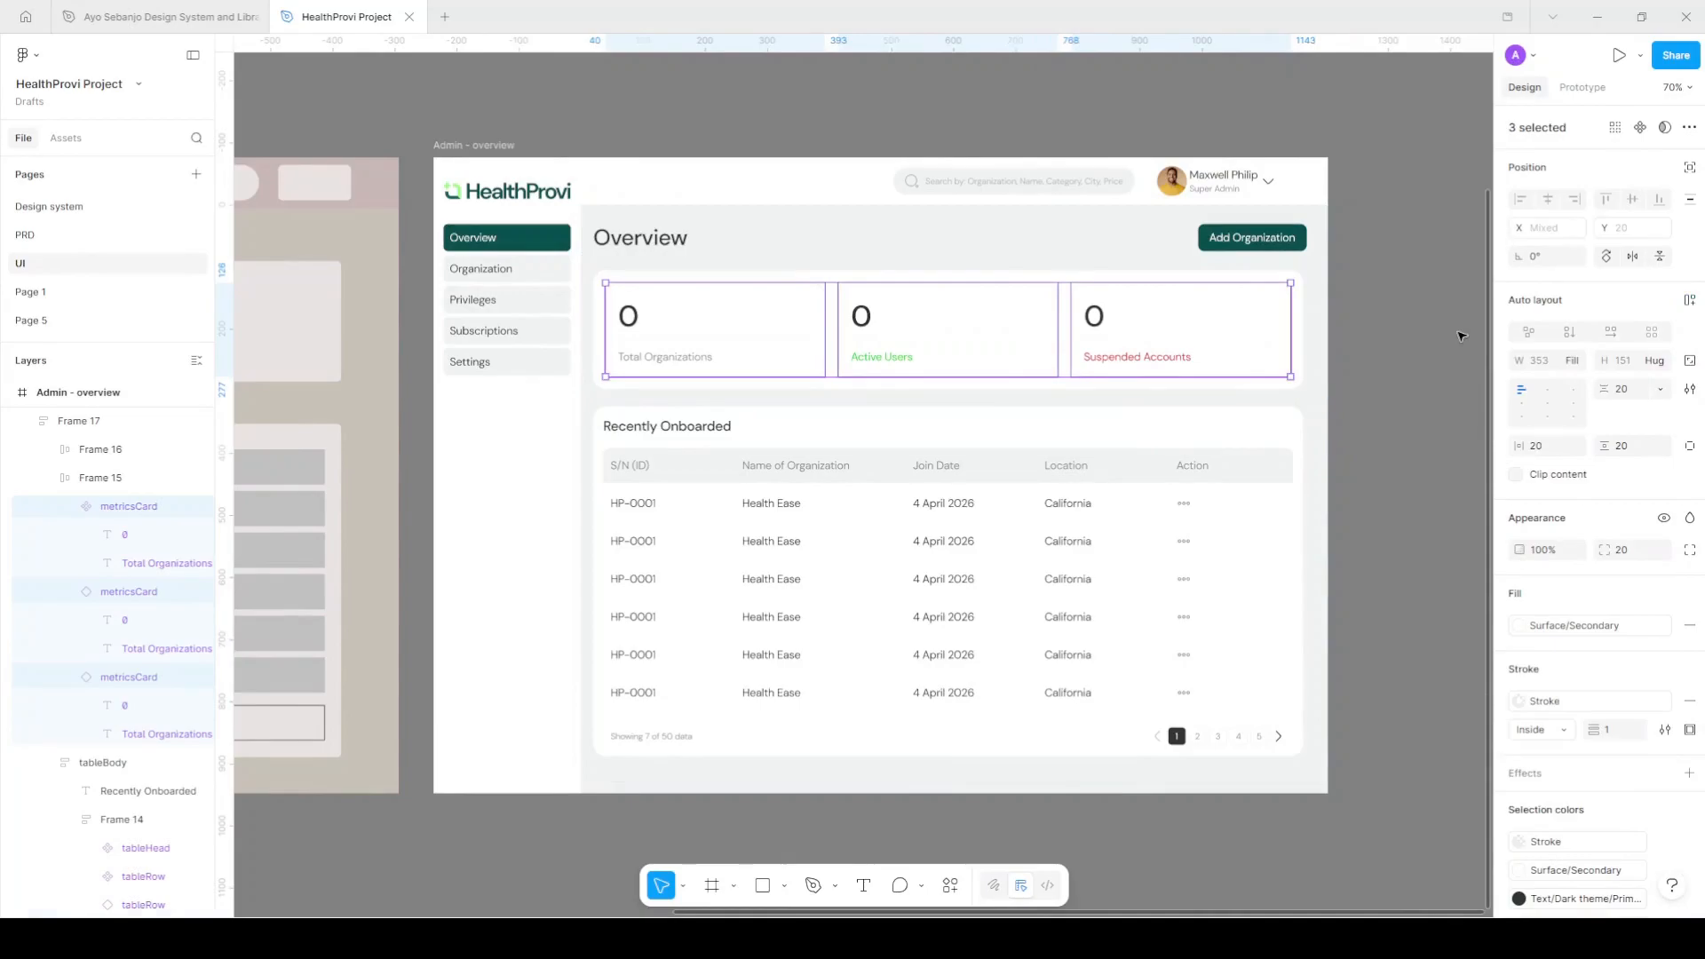
{"action": "left_click", "coordinate": [1436, 356]}
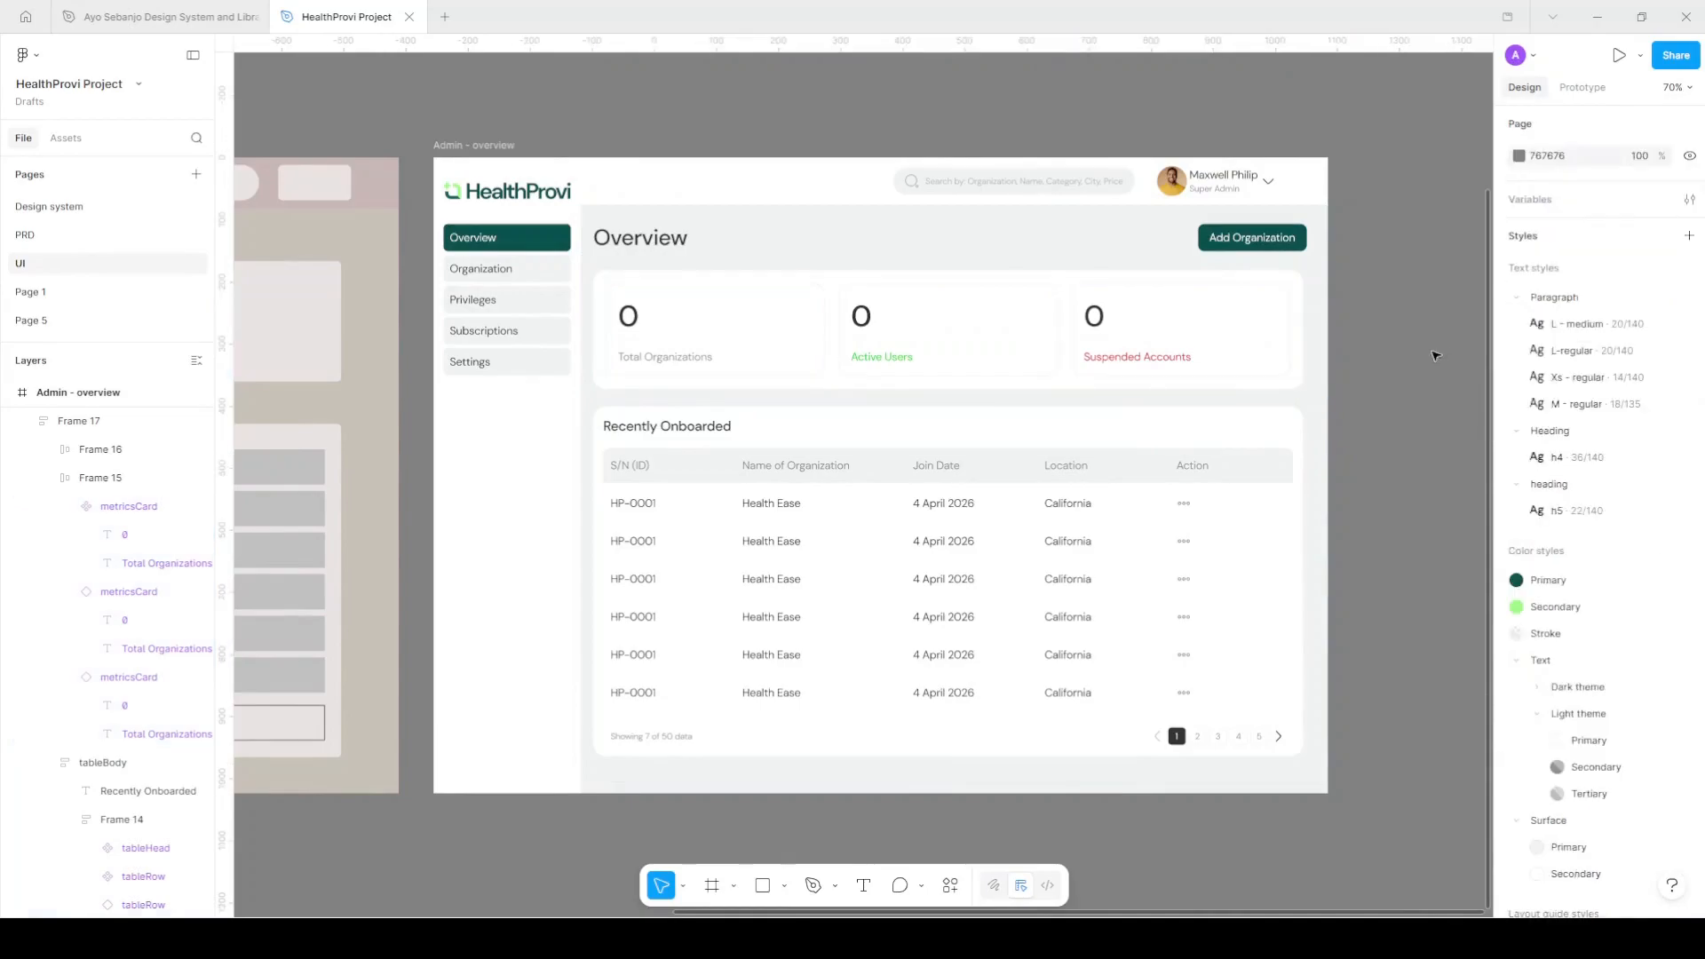
Fill the outer container frame with the Surface/Primary colour style.
{"action": "left_click", "coordinate": [1179, 257]}
{"action": "left_click", "coordinate": [1665, 679]}
{"action": "scroll", "coordinate": [1416, 769], "scroll_direction": "down", "scroll_amount": 2}
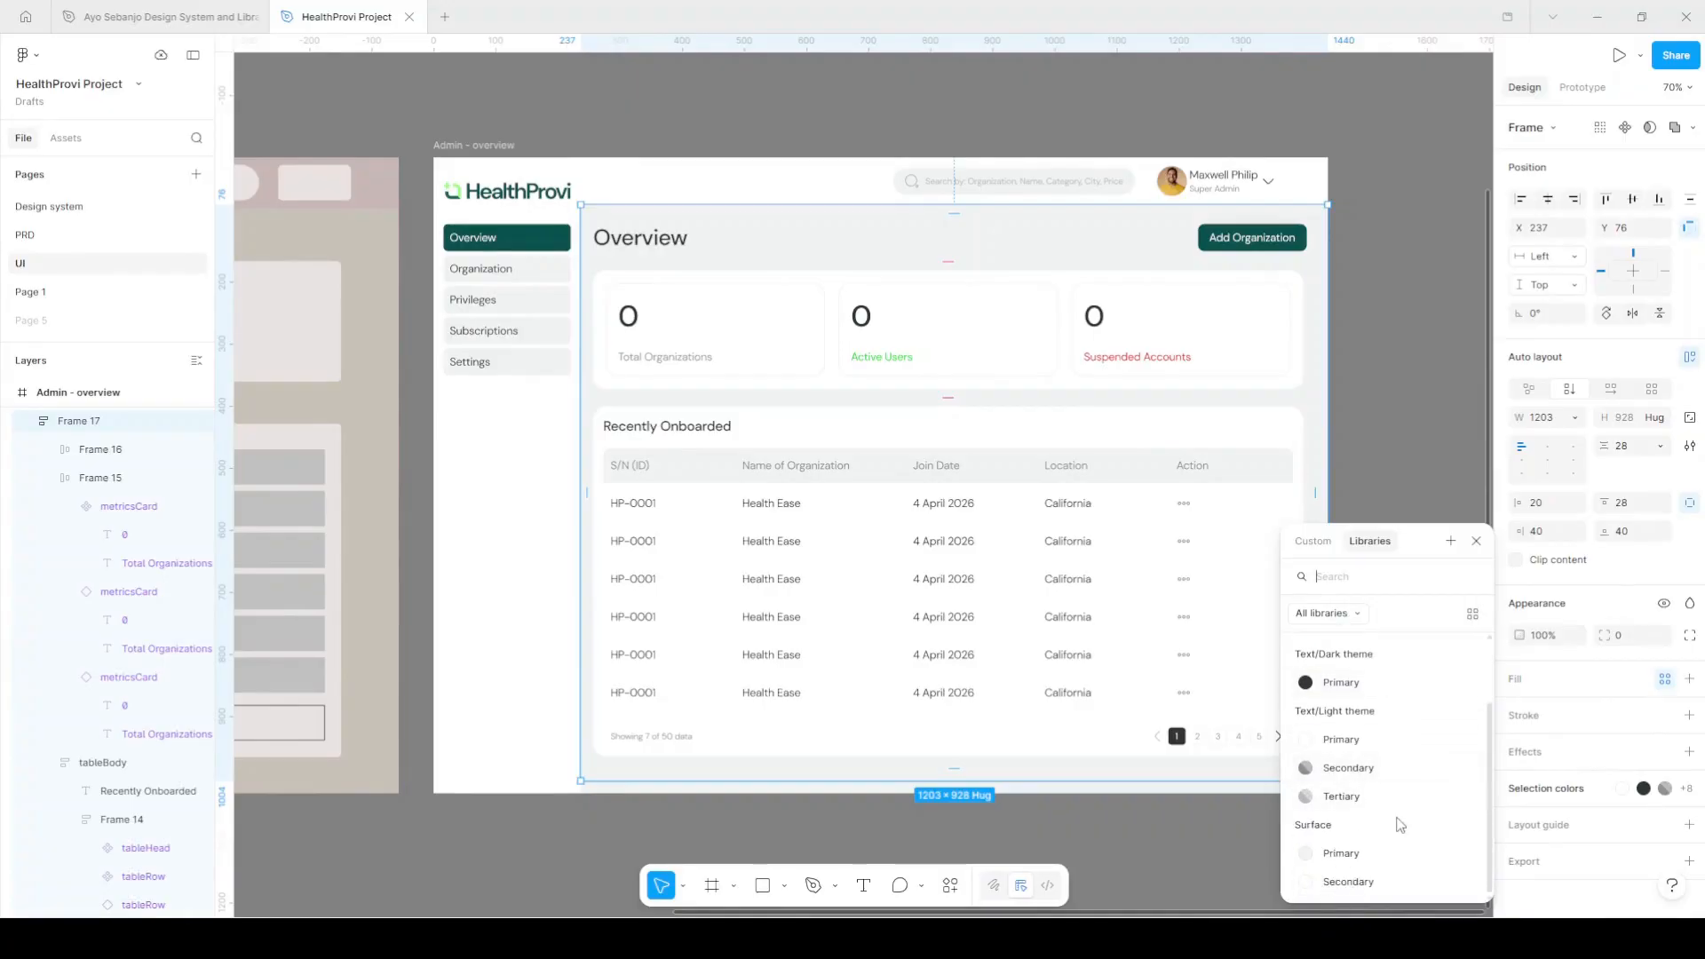
{"action": "left_click", "coordinate": [1379, 853]}
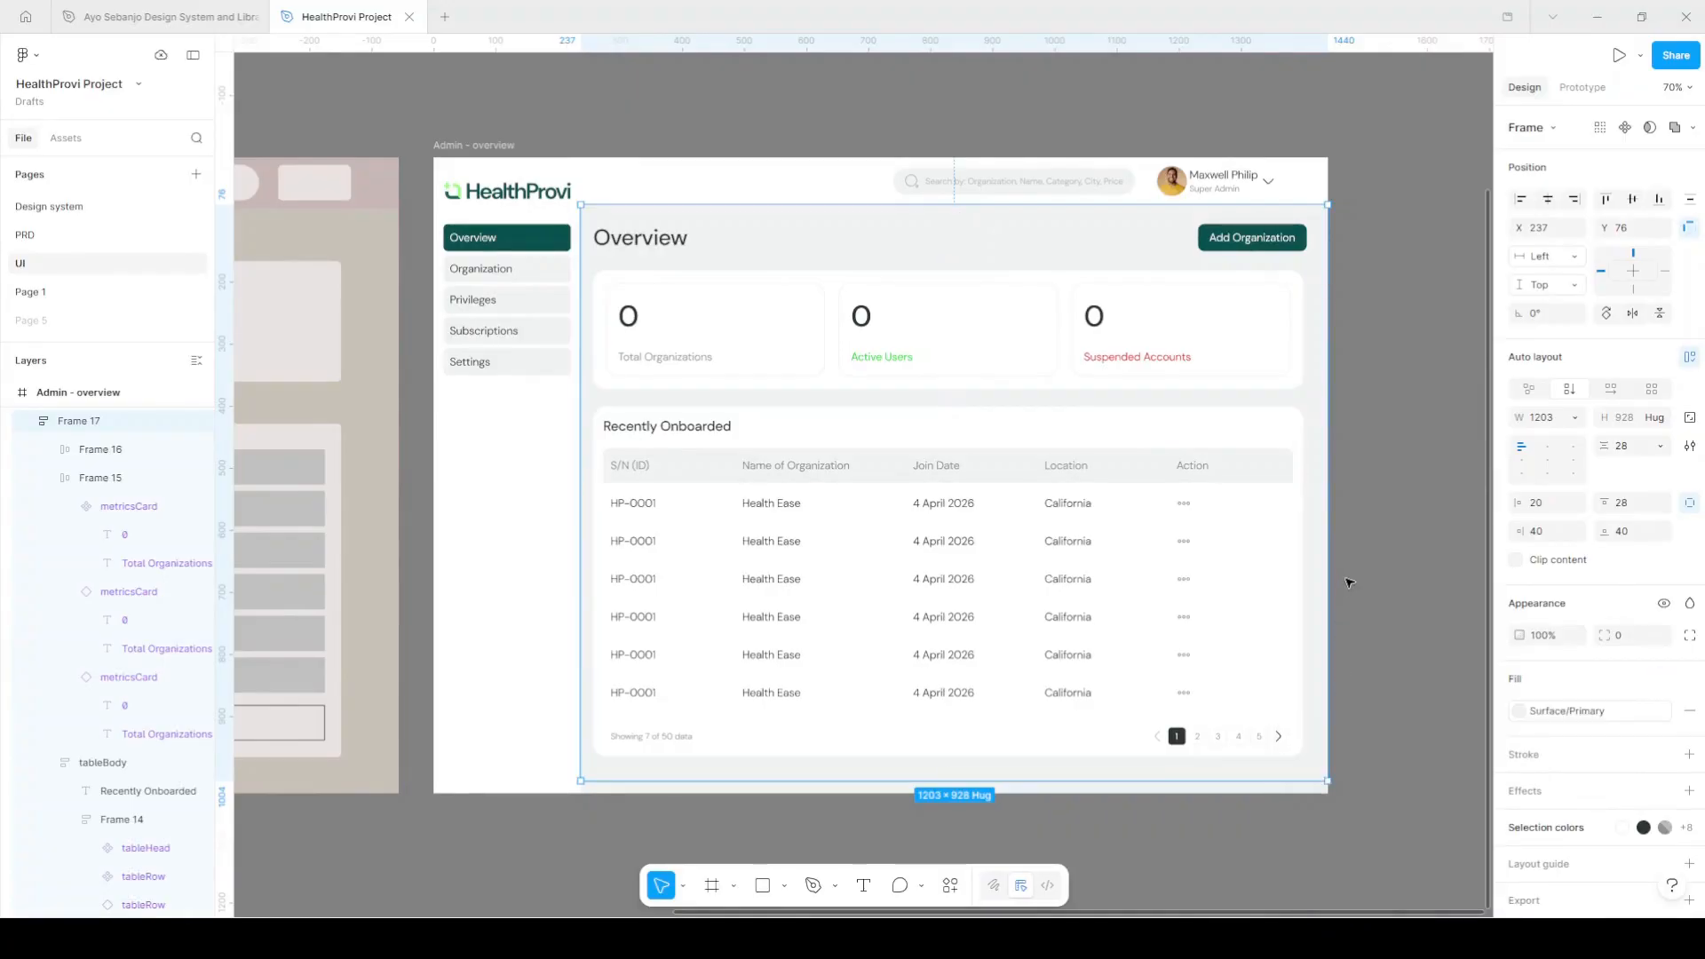
{"action": "left_click", "coordinate": [1379, 517]}
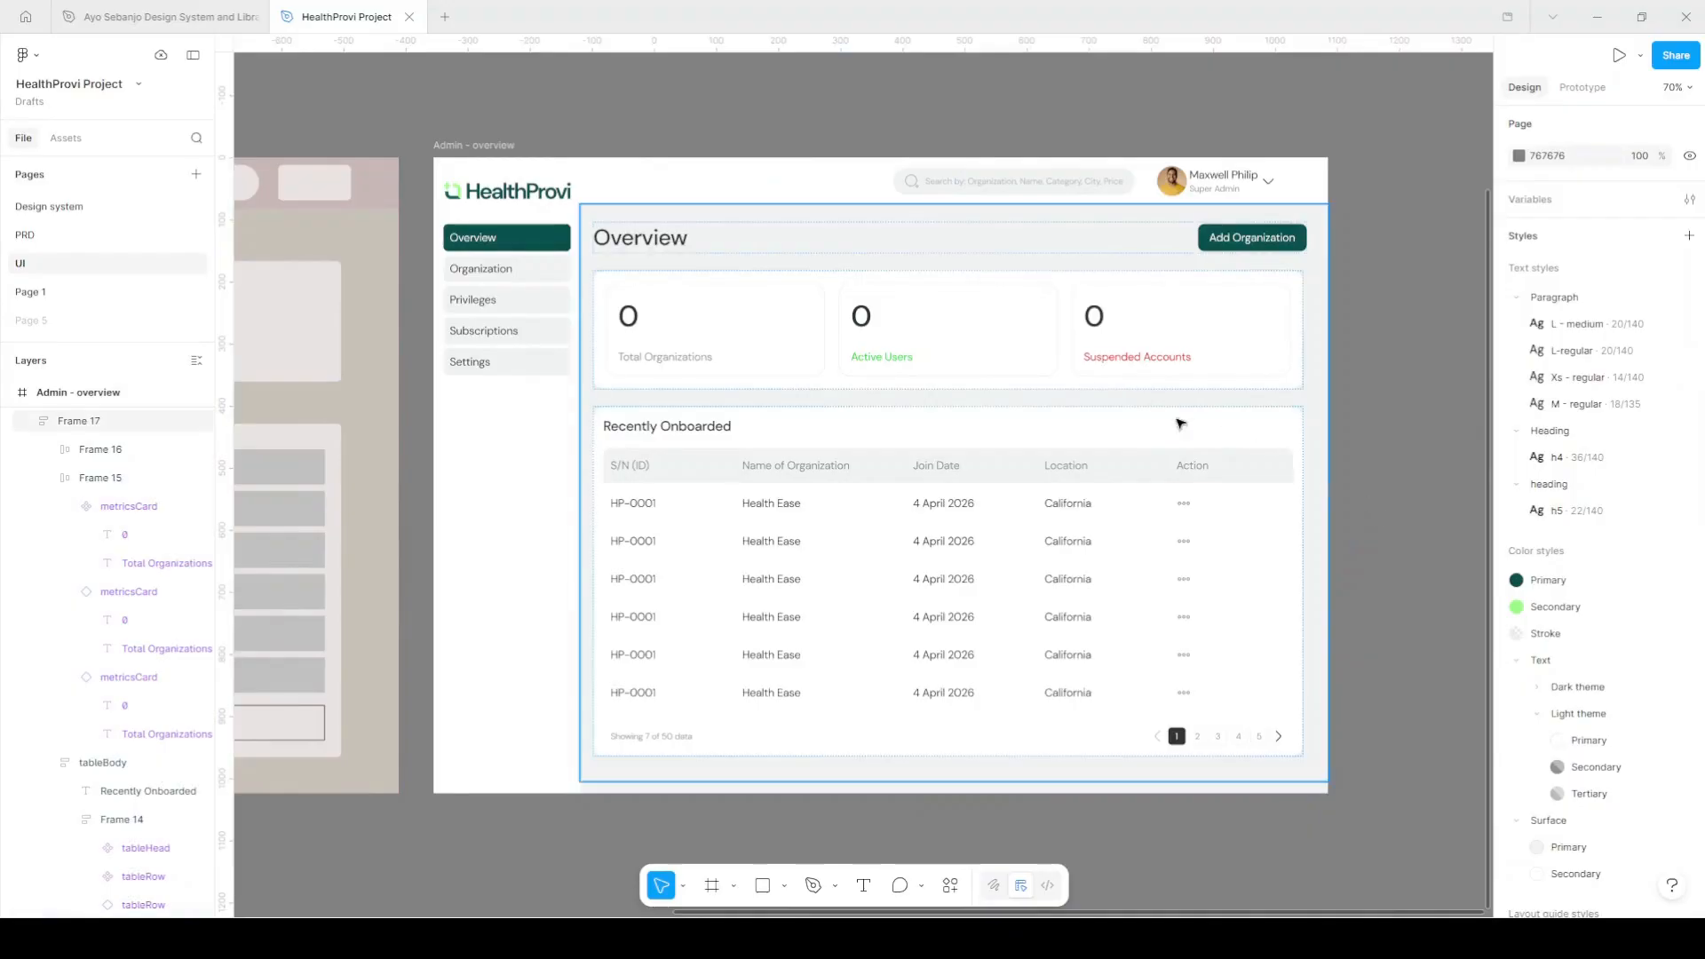
{"action": "left_click", "coordinate": [1095, 378]}
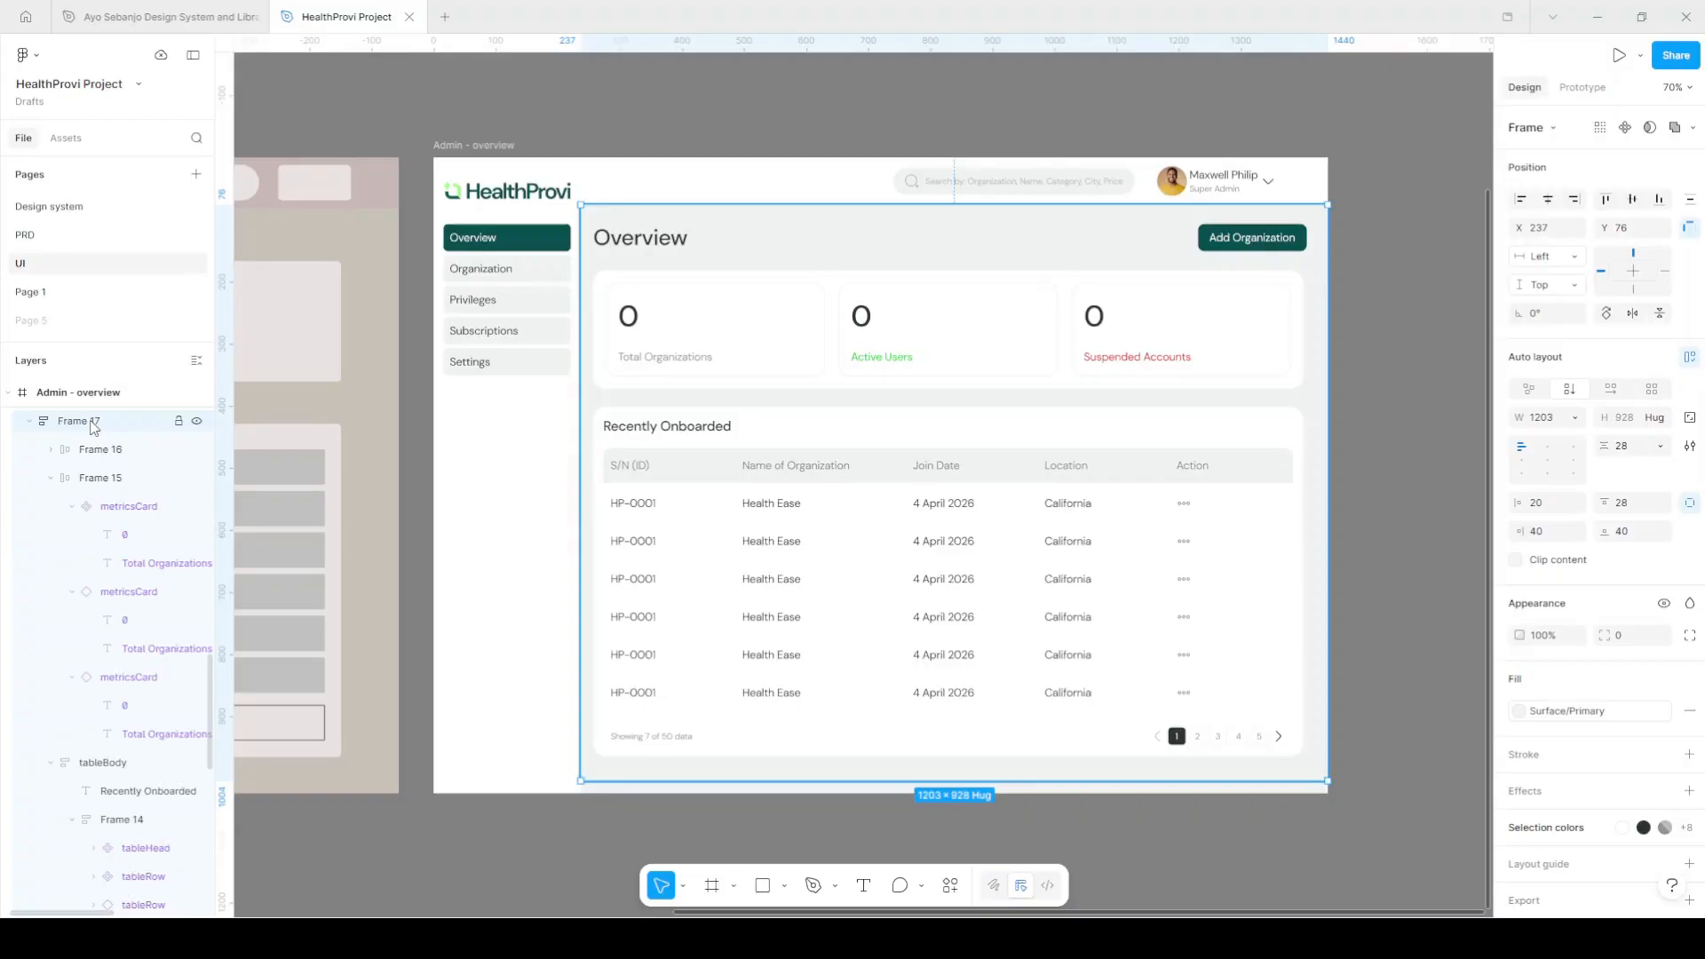
{"action": "left_click", "coordinate": [85, 244]}
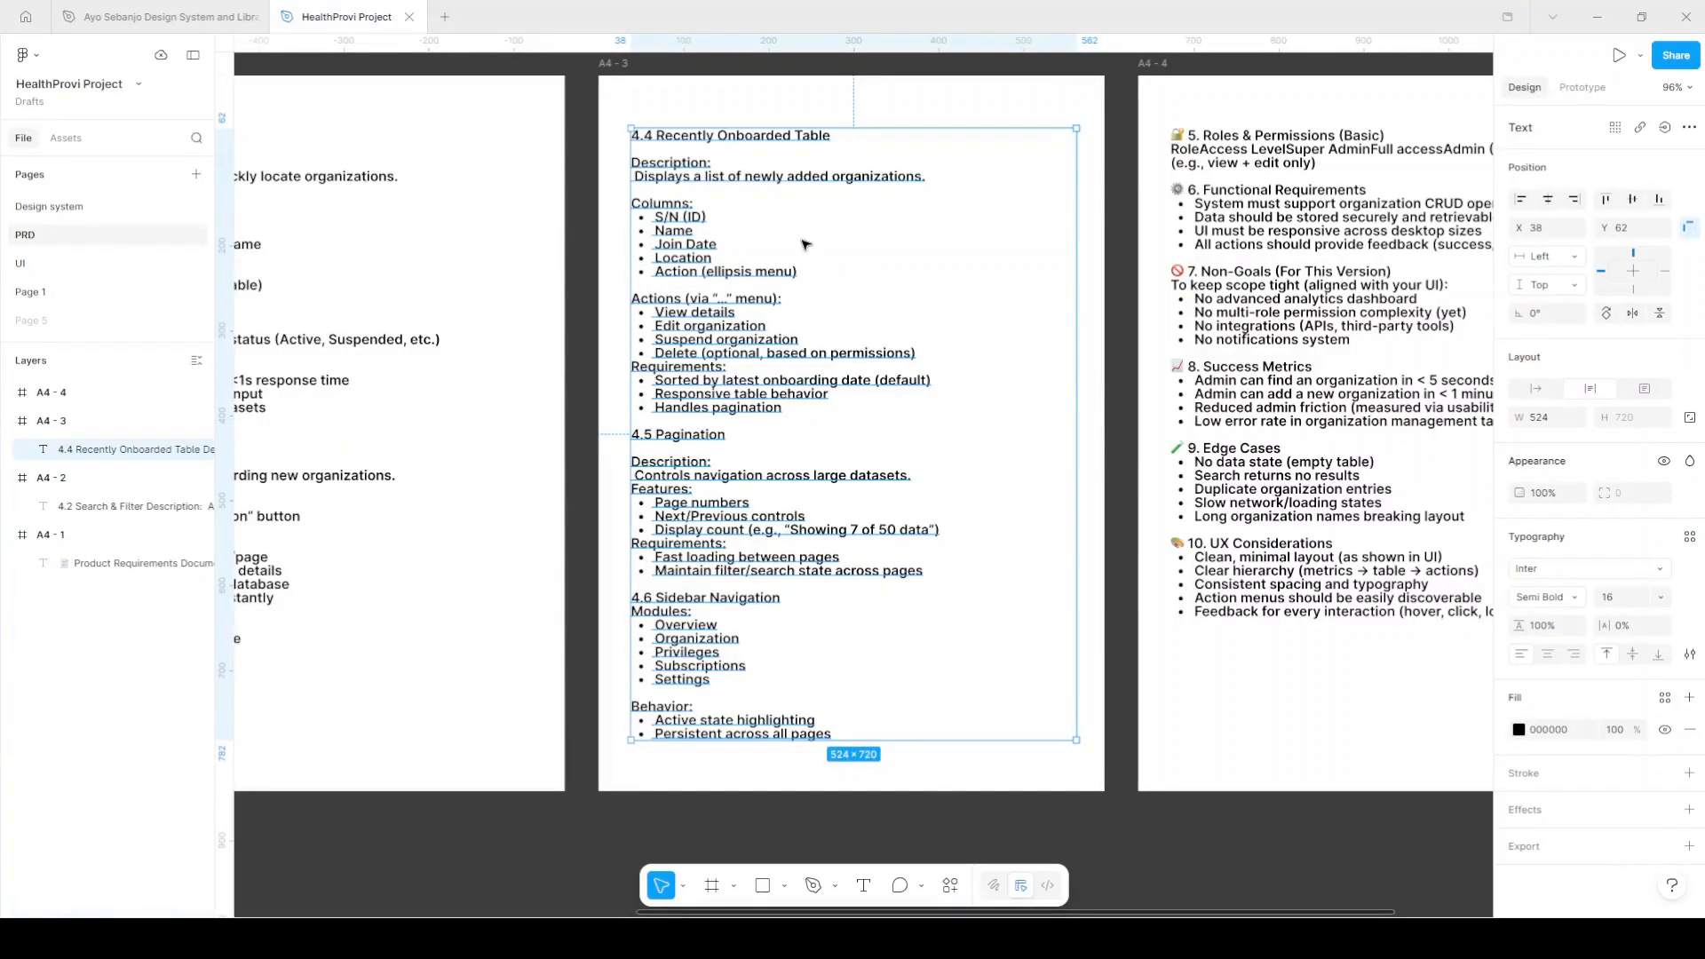
{"action": "scroll", "coordinate": [804, 244], "scroll_direction": "left", "scroll_amount": 5}
{"action": "scroll", "coordinate": [579, 141], "scroll_direction": "up", "scroll_amount": 3}
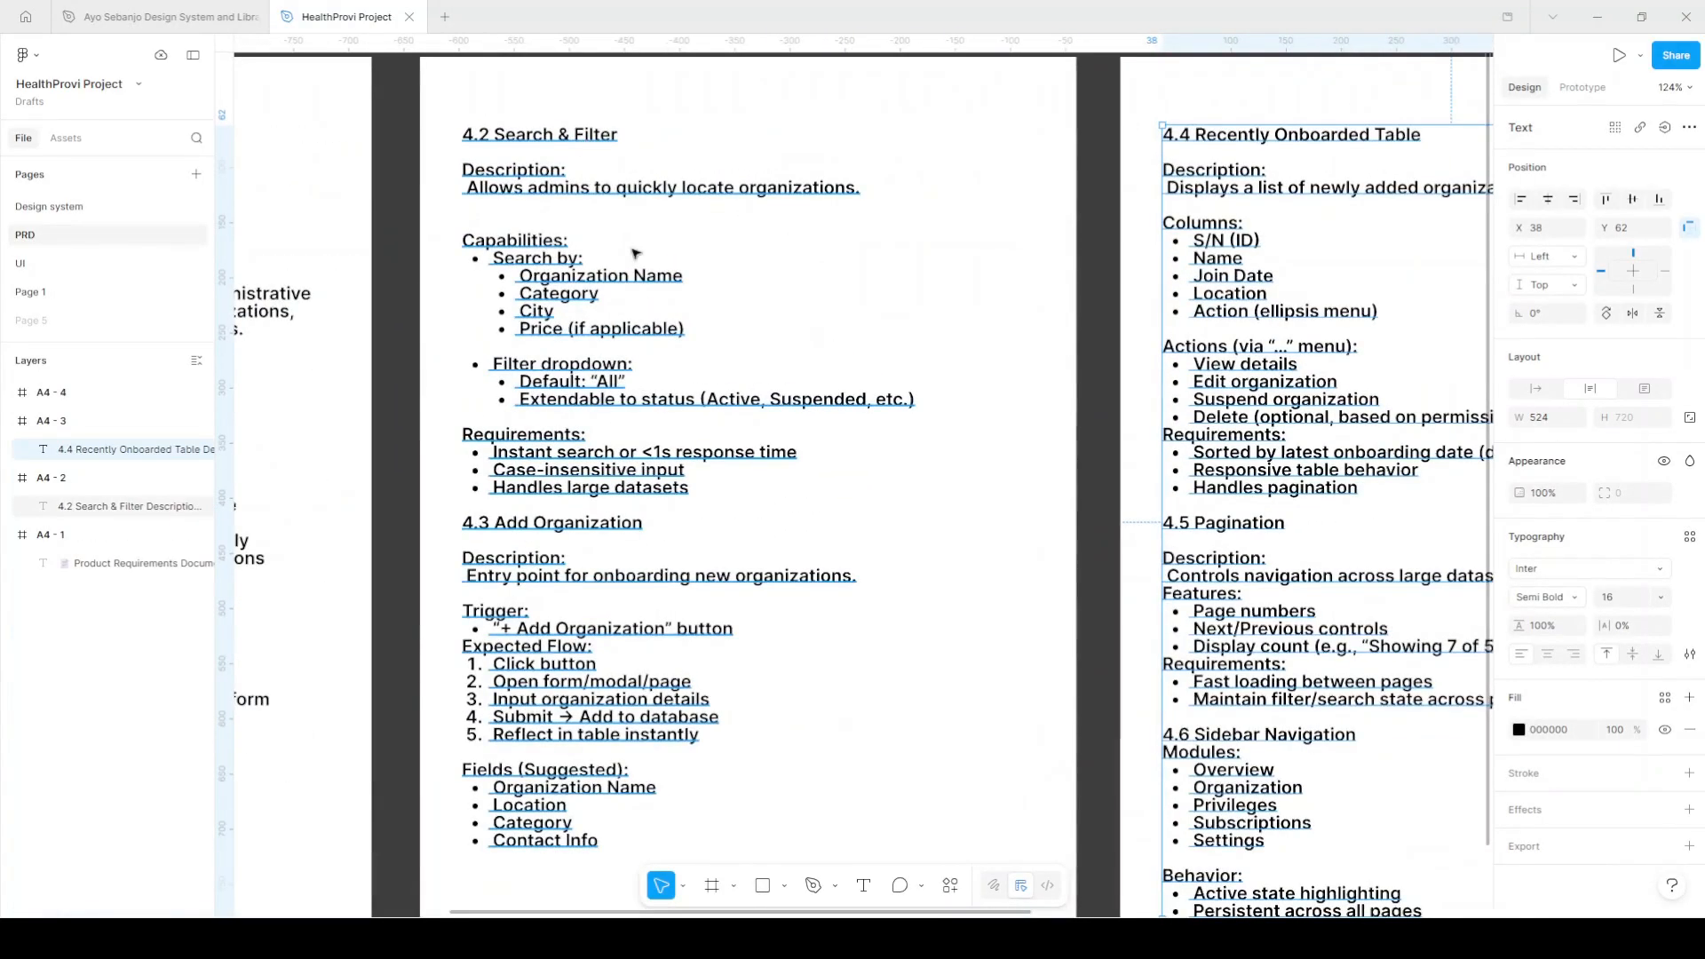
{"action": "left_click", "coordinate": [113, 264]}
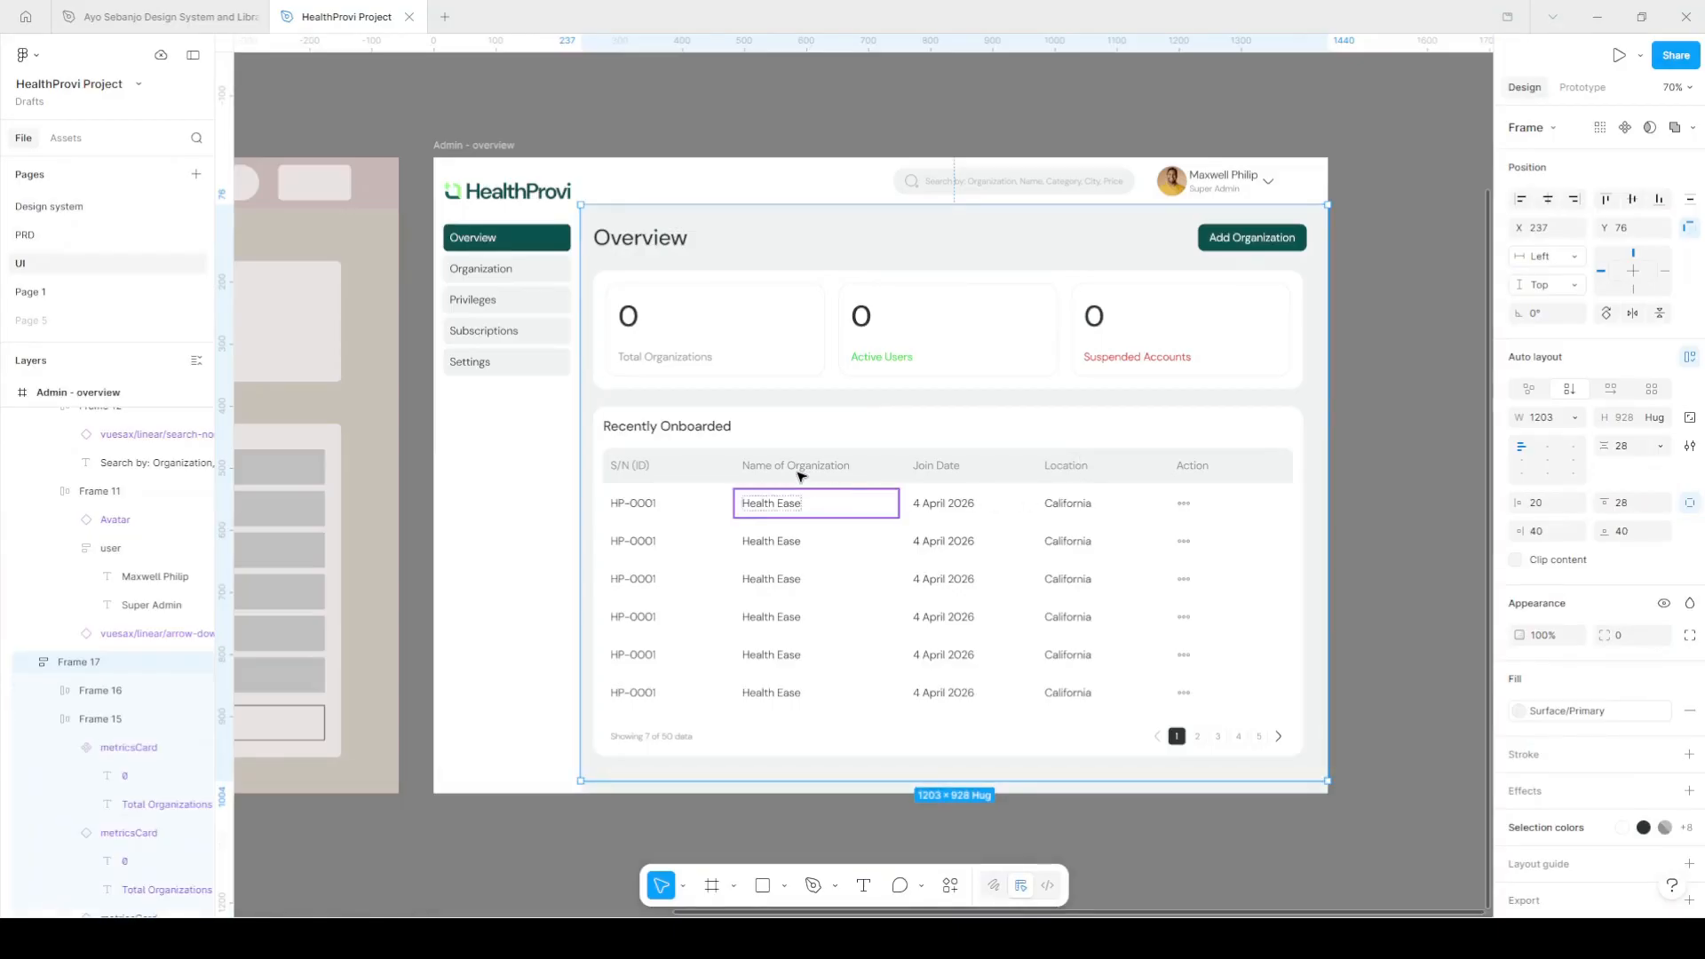
Move the copied column label beside the table title and retype it as 'Filter'.
{"action": "left_click", "coordinate": [810, 467], "text": "ctrl"}
{"action": "left_click_drag", "start_coordinate": [823, 471], "coordinate": [796, 442]}
{"action": "double_click", "coordinate": [665, 463]}
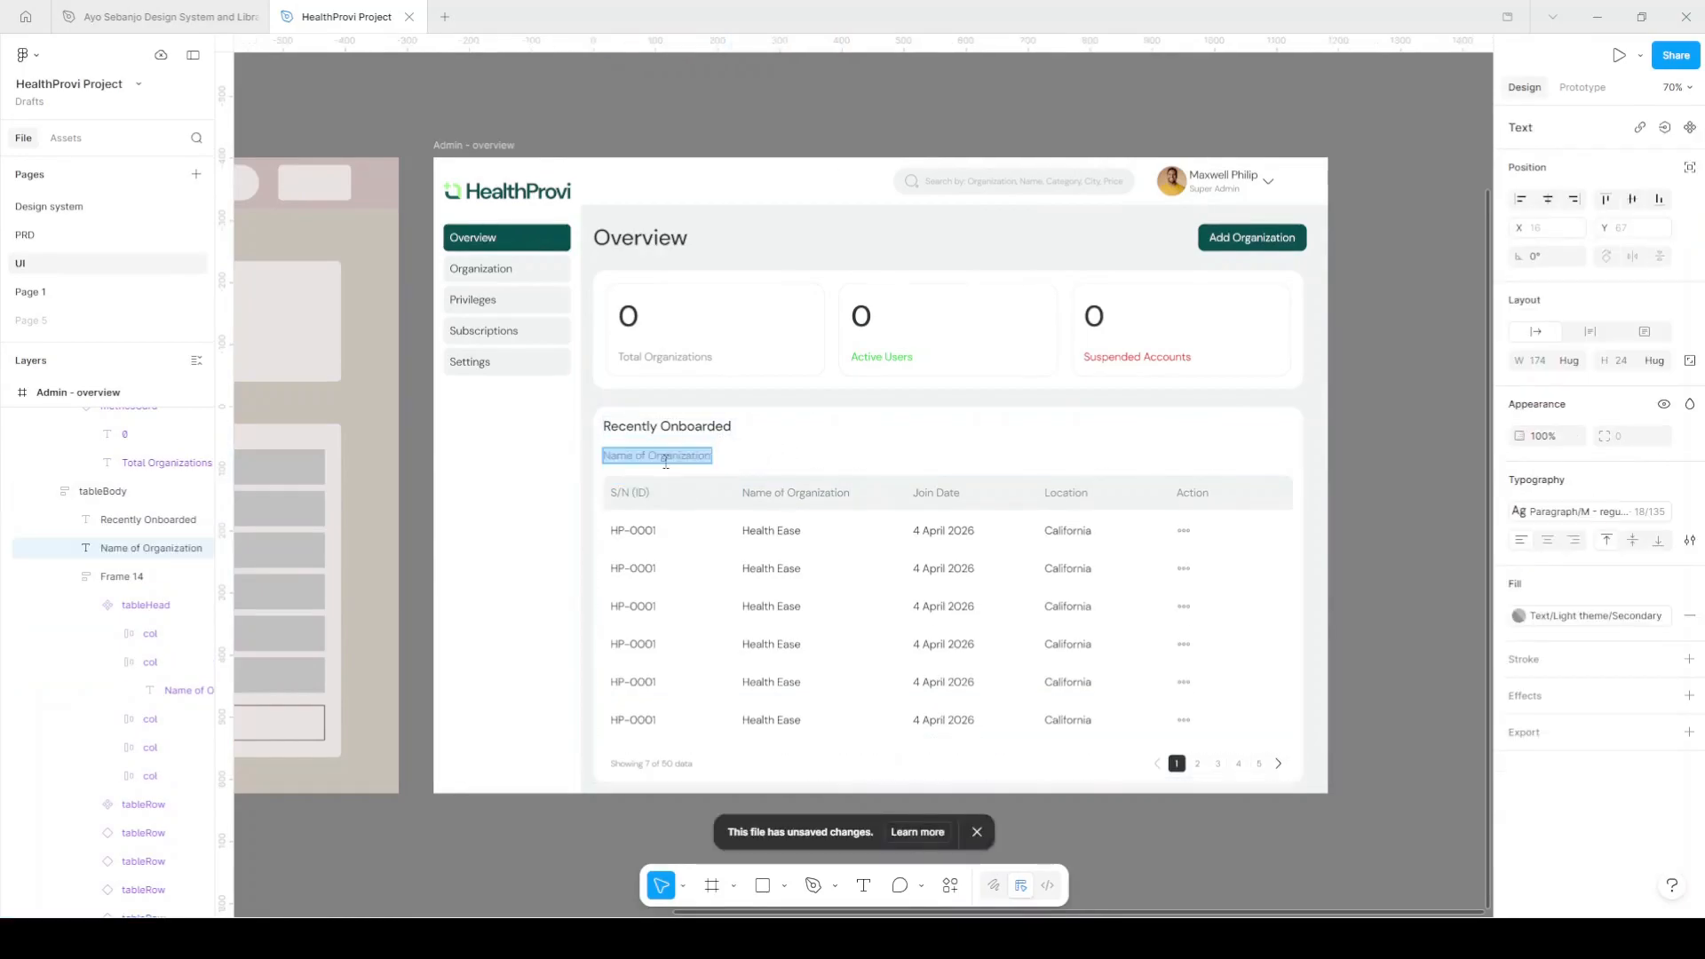
{"action": "type", "text": "Filter"}
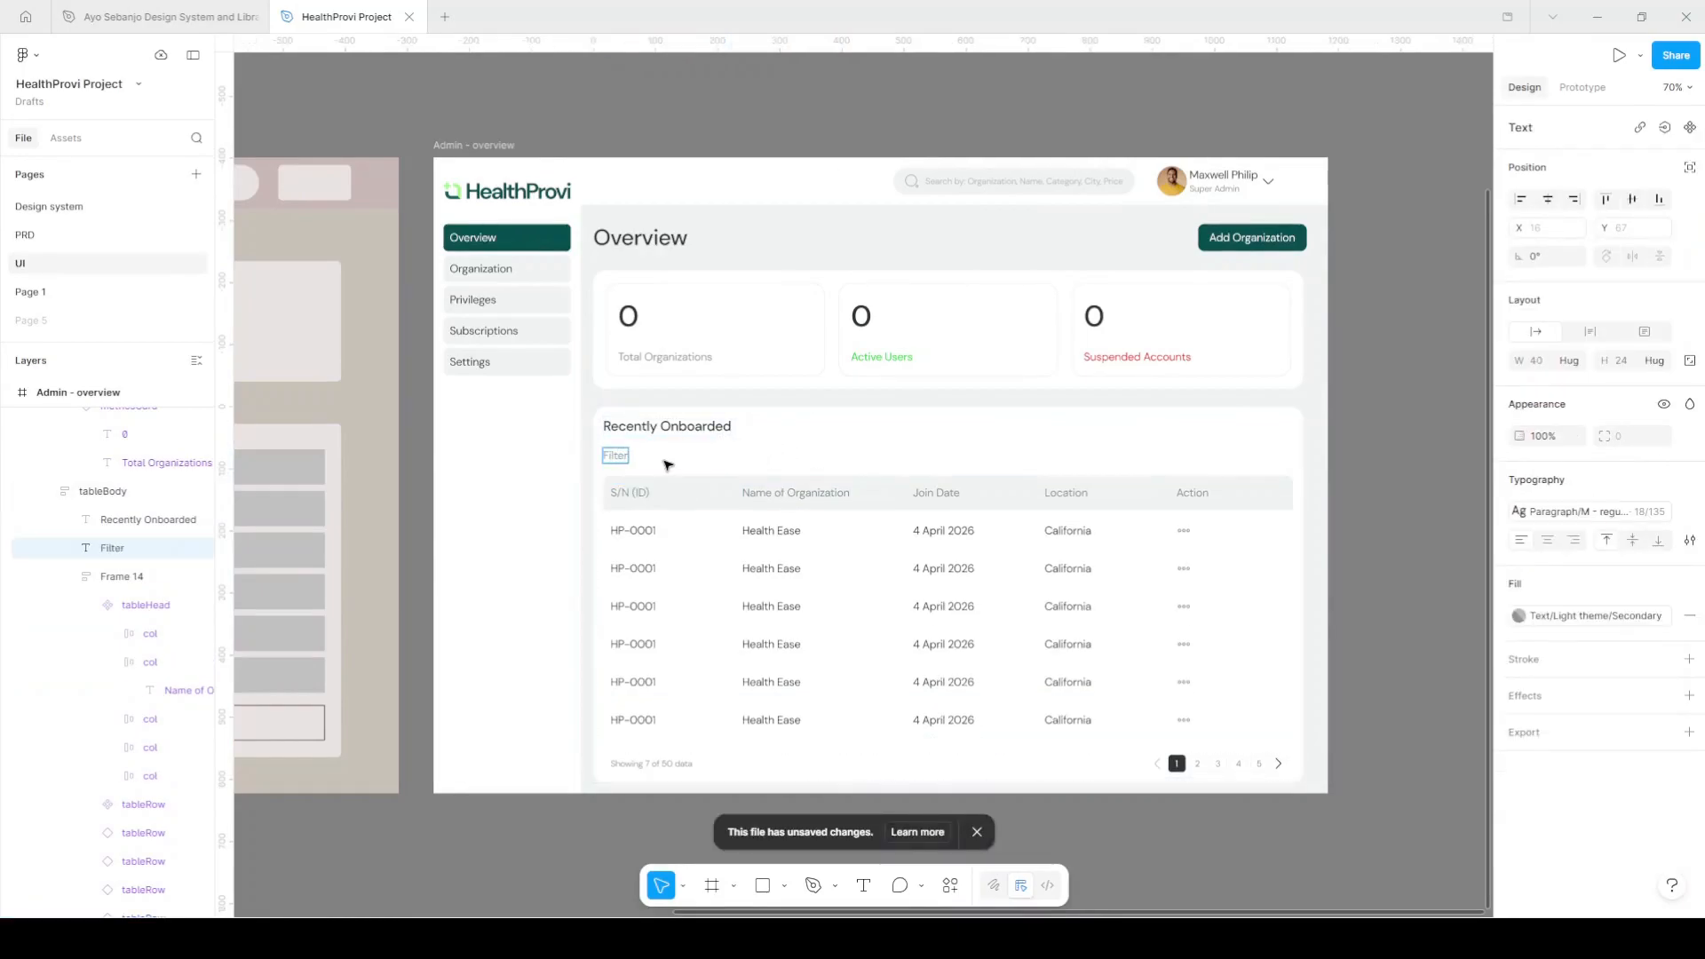
{"action": "key", "text": "Escape"}
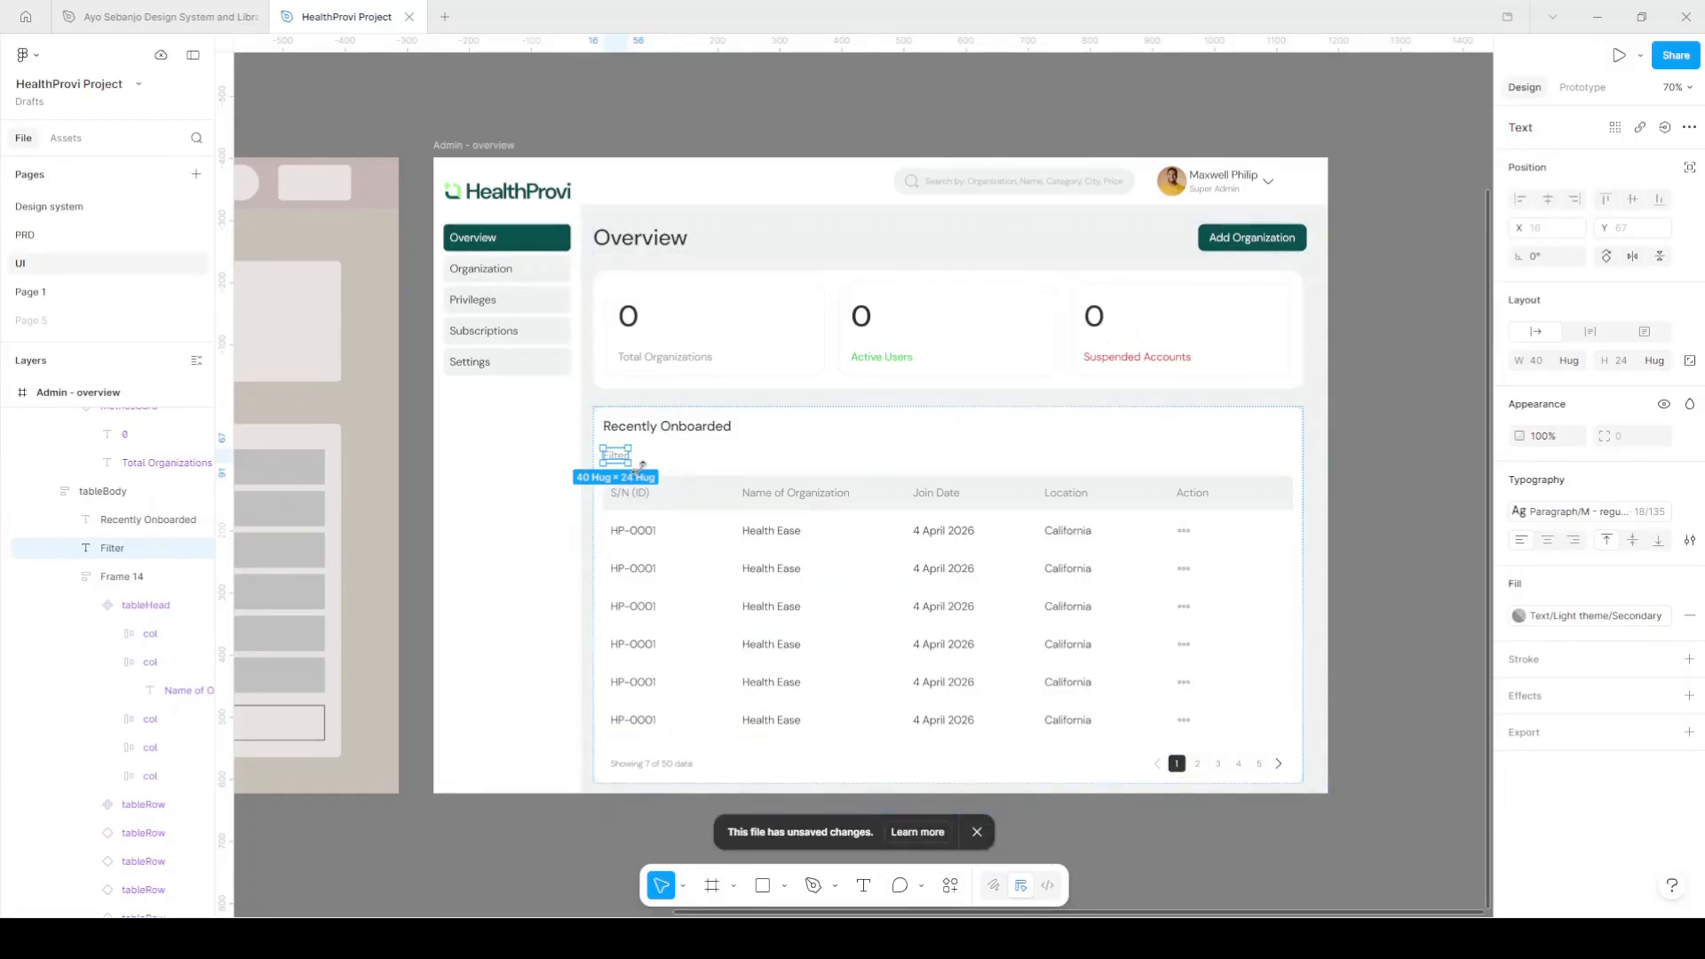
Place the header's down-arrow icon by Filter and wrap both in a horizontal auto-layout frame.
{"action": "left_click", "coordinate": [1210, 174]}
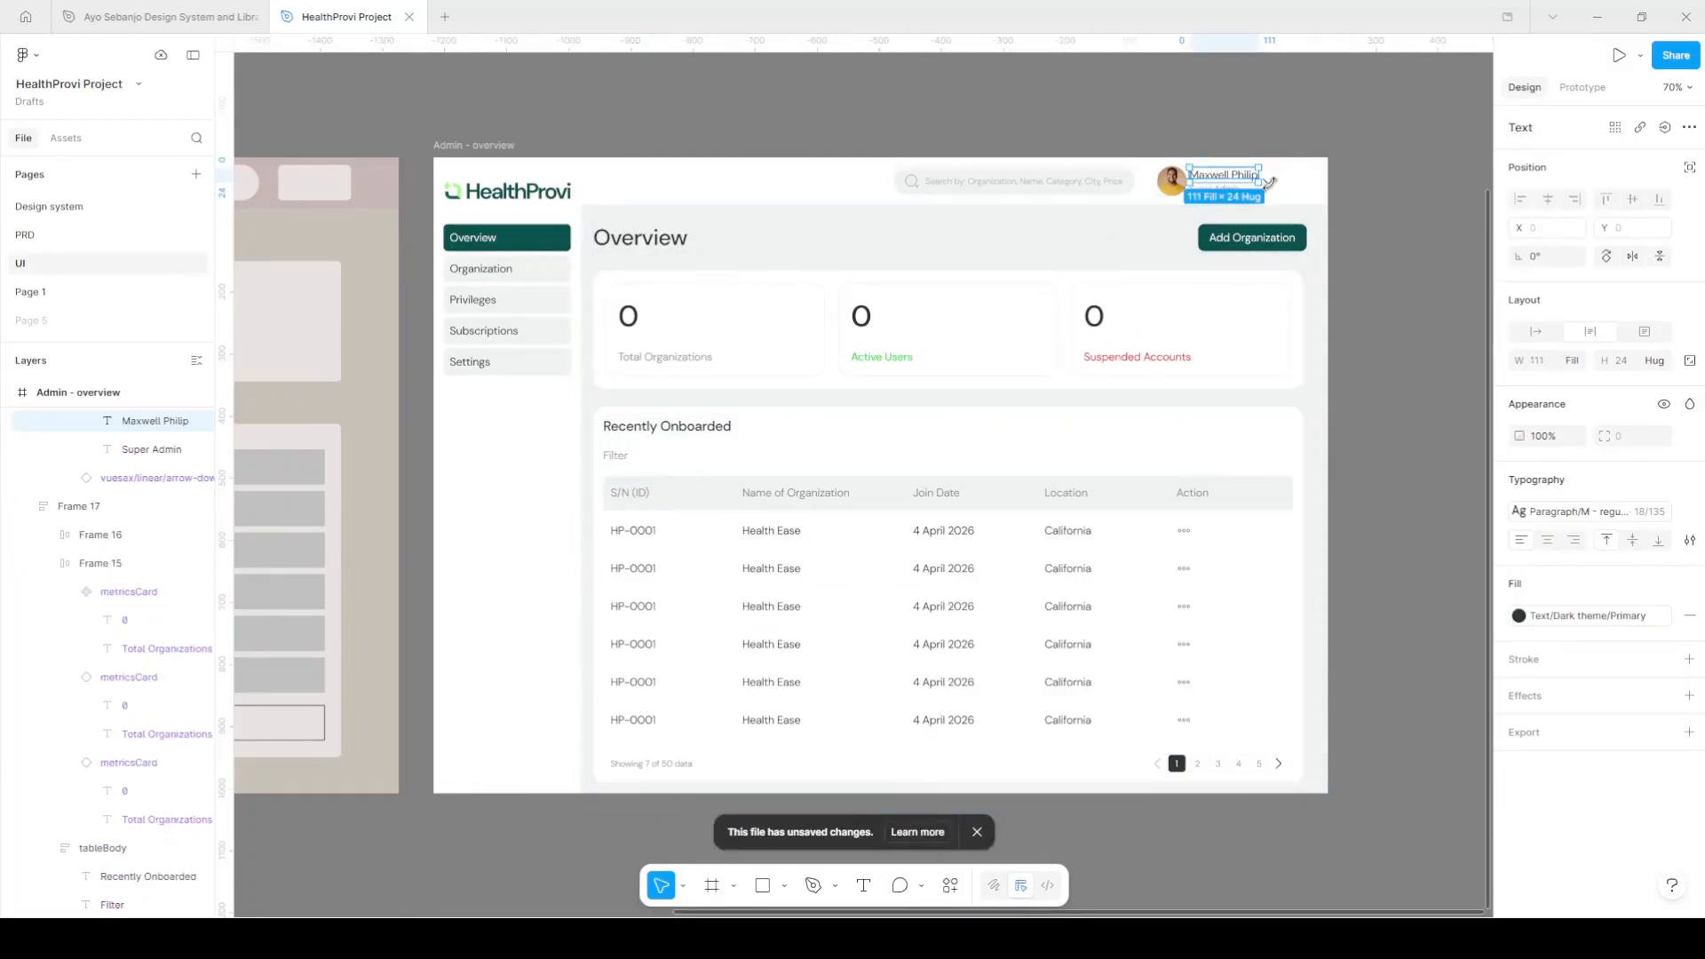
{"action": "scroll", "coordinate": [1278, 183], "scroll_direction": "up", "scroll_amount": 3}
{"action": "left_click", "coordinate": [1270, 181]}
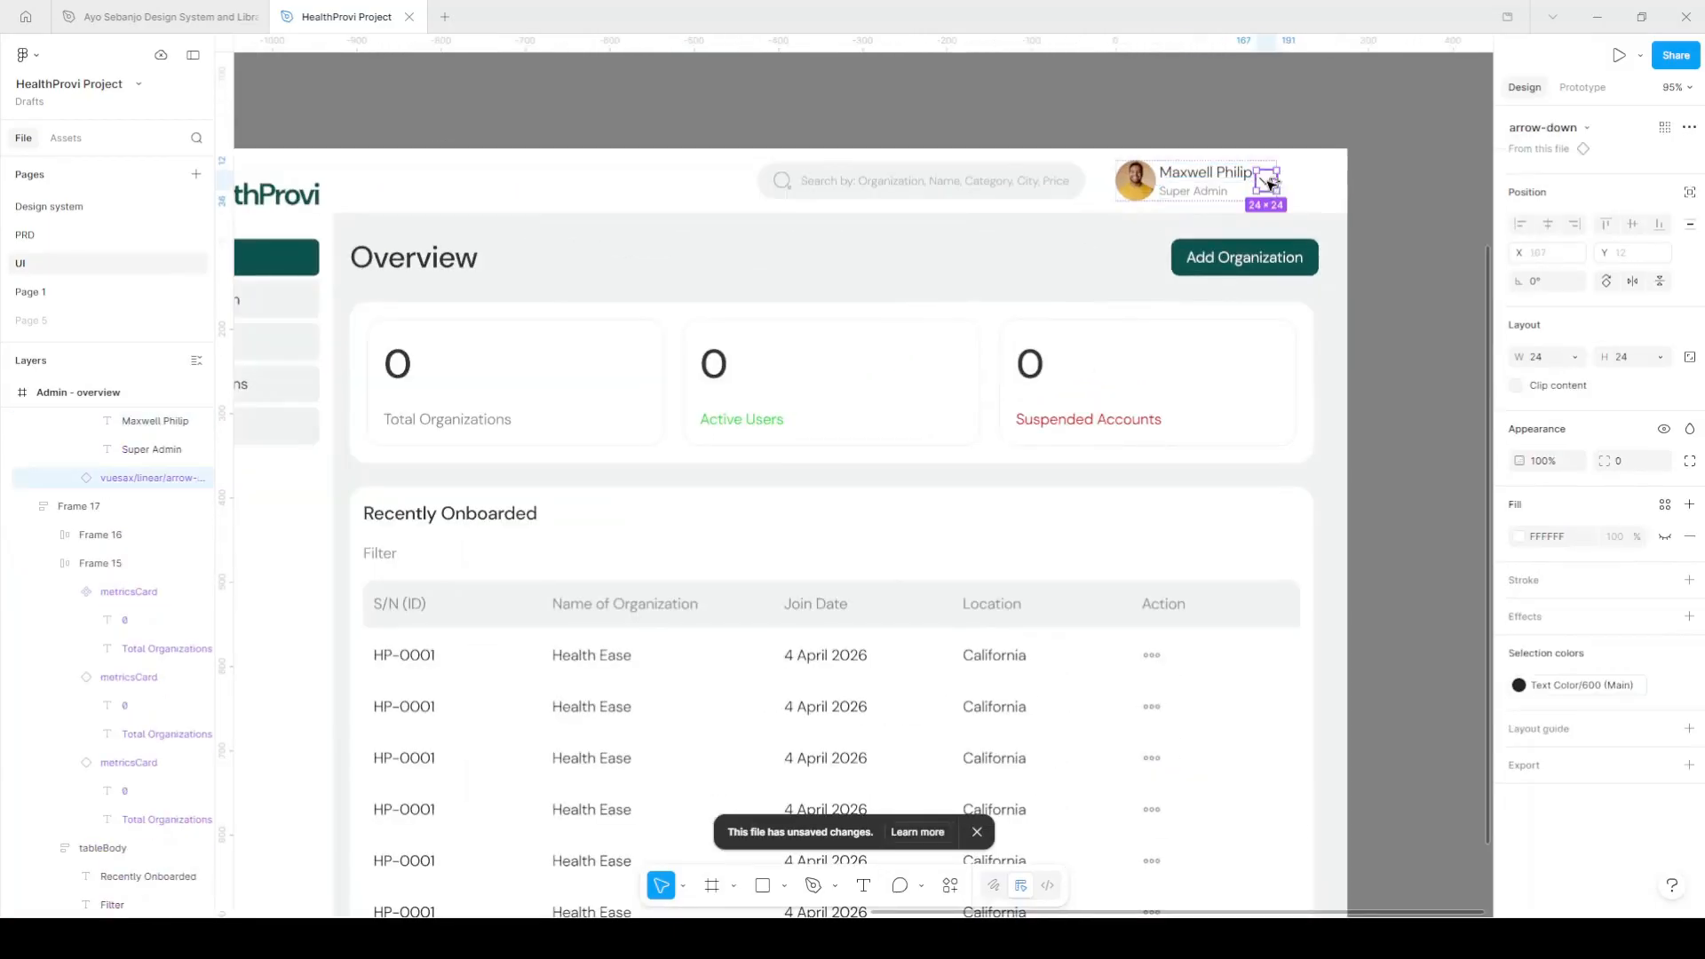
{"action": "left_click_drag", "start_coordinate": [566, 558], "coordinate": [545, 559]}
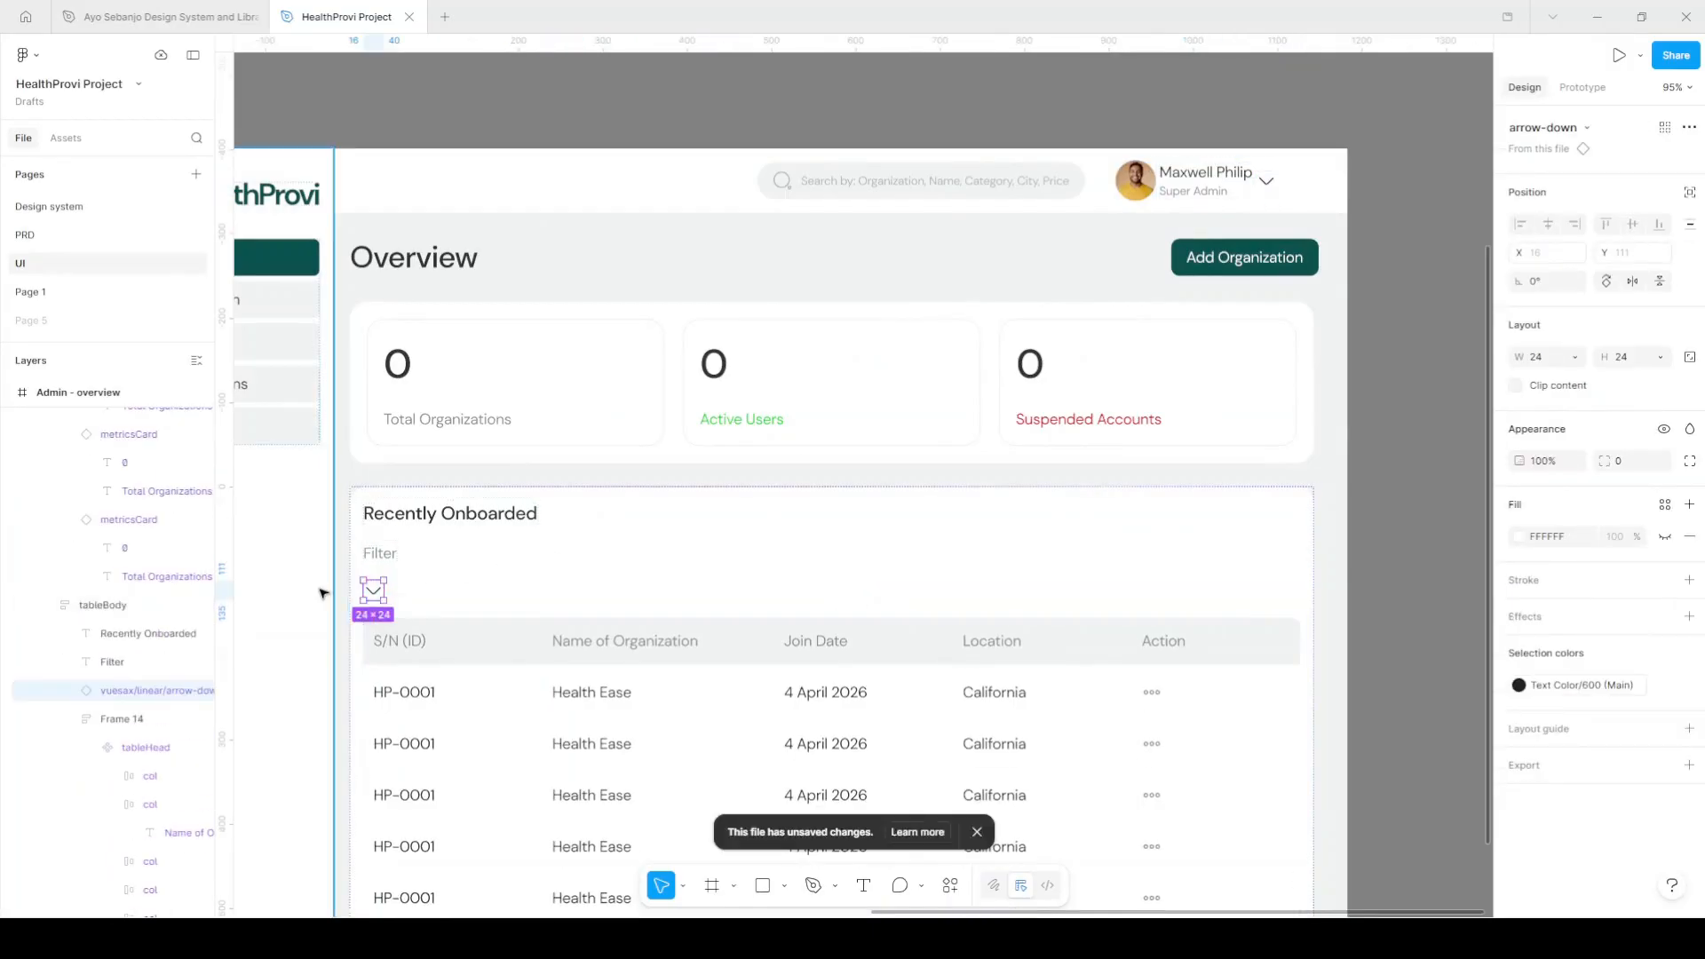
{"action": "left_click", "coordinate": [380, 555], "text": "shift"}
{"action": "key", "text": "shift+a"}
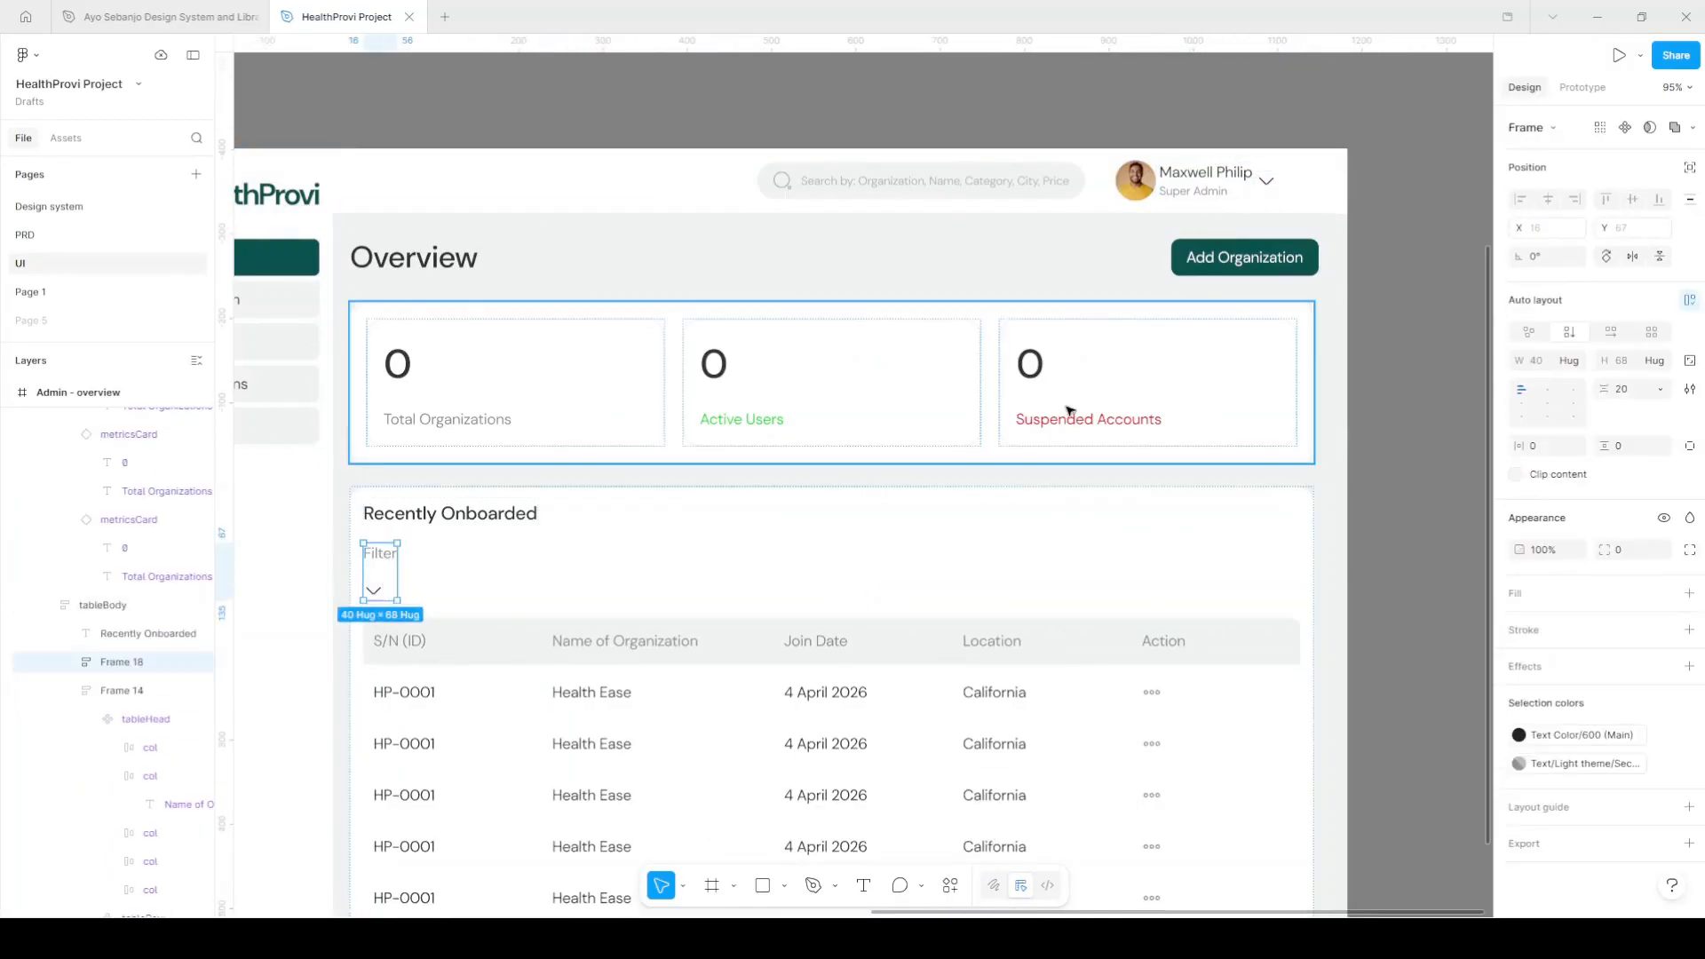
{"action": "left_click", "coordinate": [1611, 332]}
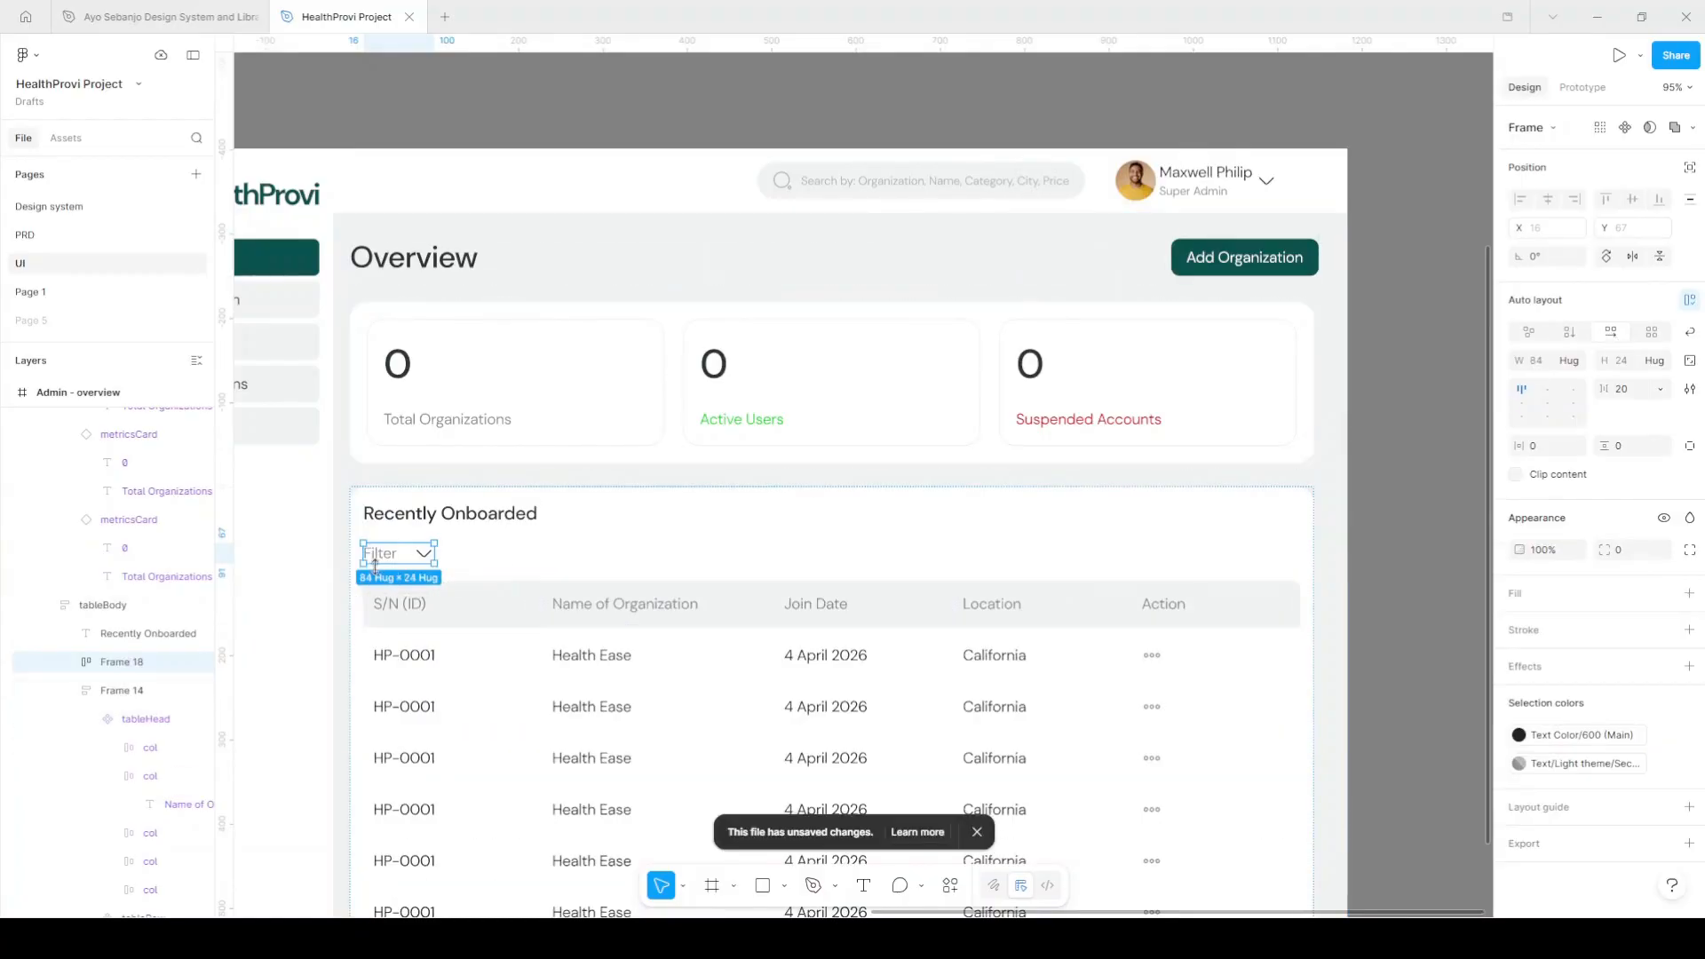
{"action": "scroll", "coordinate": [374, 567], "scroll_direction": "up", "scroll_amount": 5}
{"action": "left_click", "coordinate": [1543, 450]}
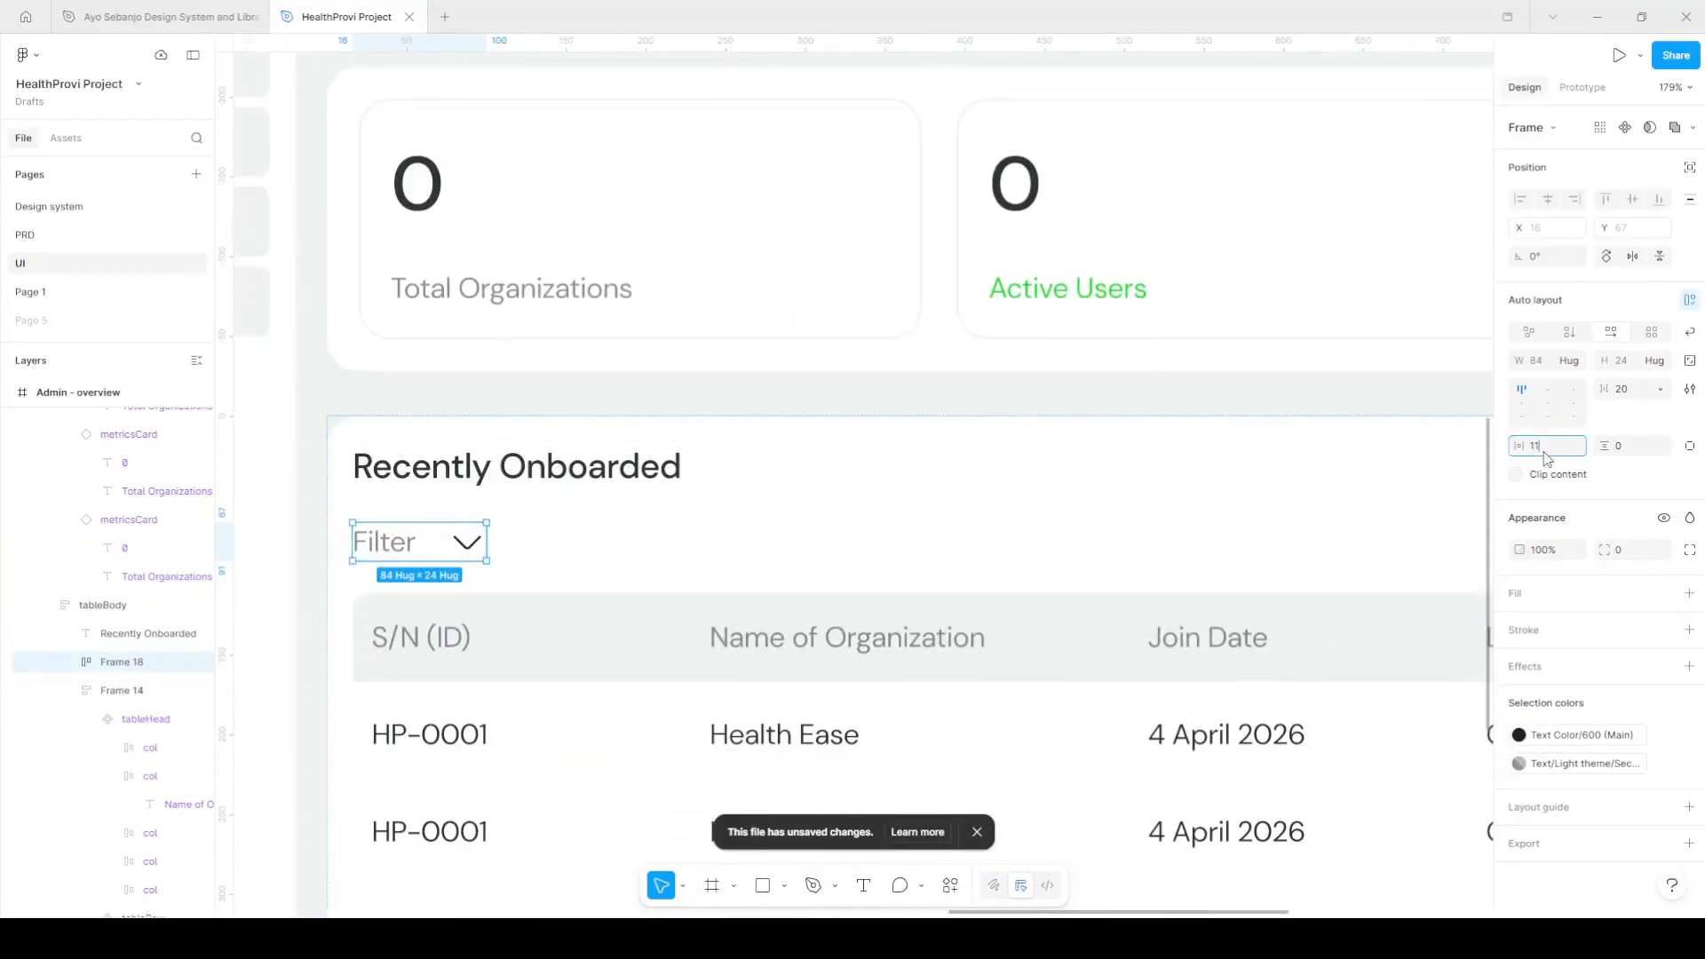
Set the Filter frame's padding to 11 and 10 and fill it with Surface/Secondary.
{"action": "key", "text": "Tab"}
{"action": "type", "text": "10"}
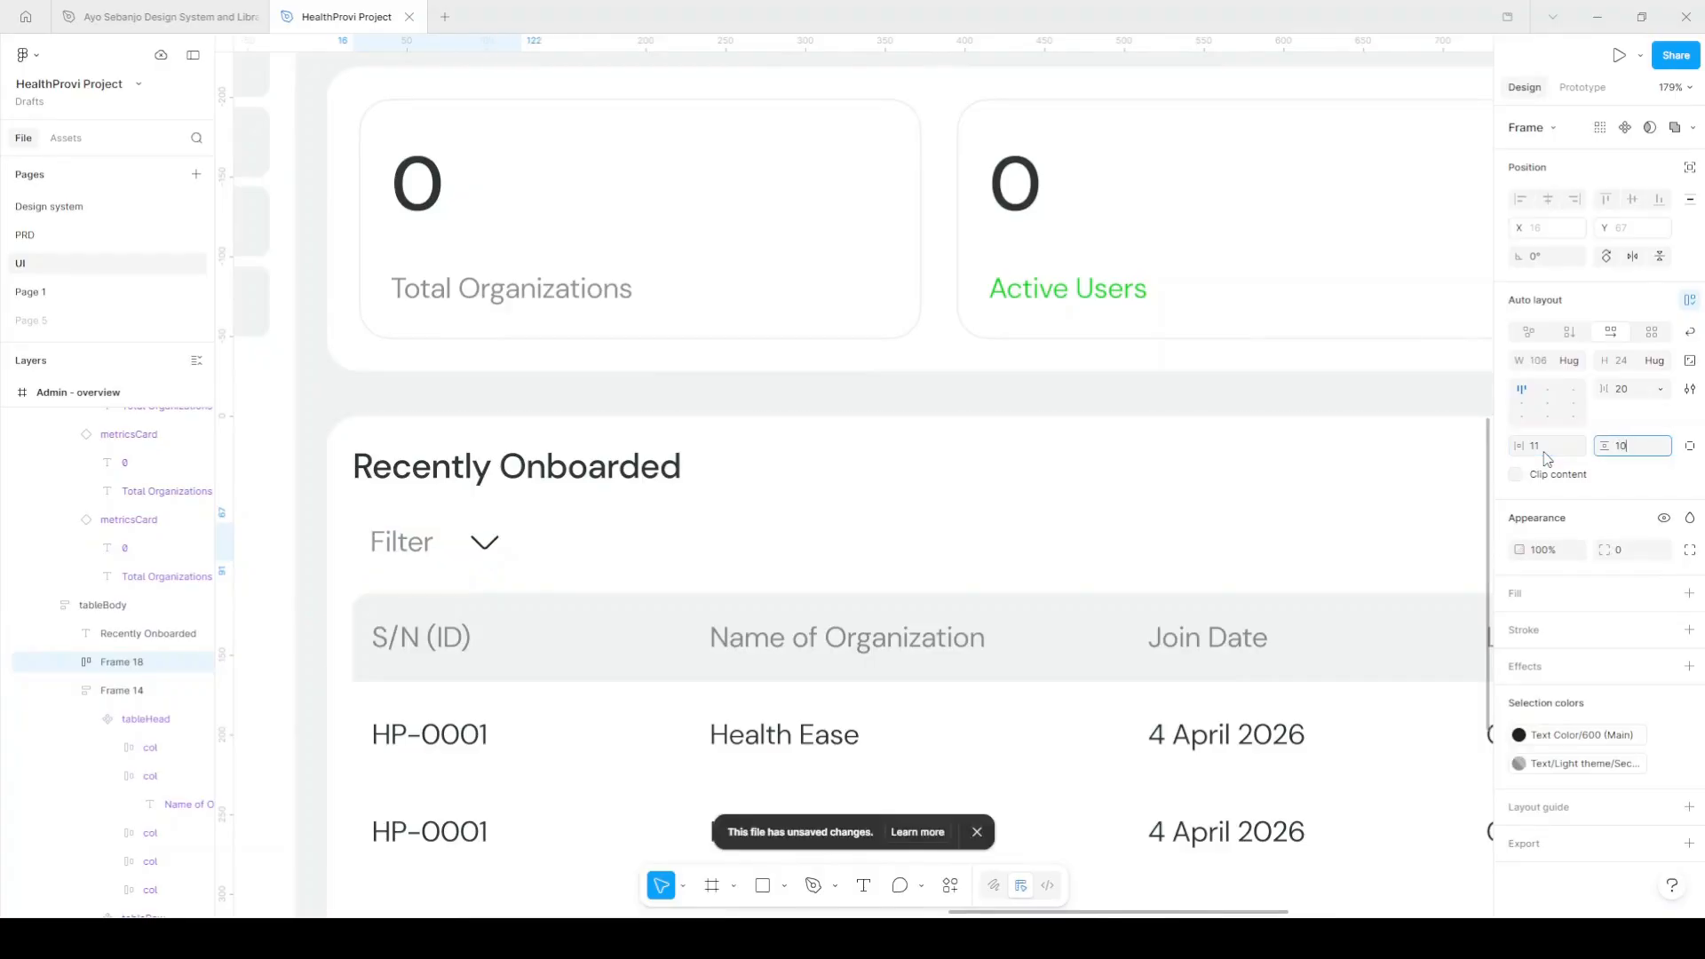
{"action": "key", "text": "Return"}
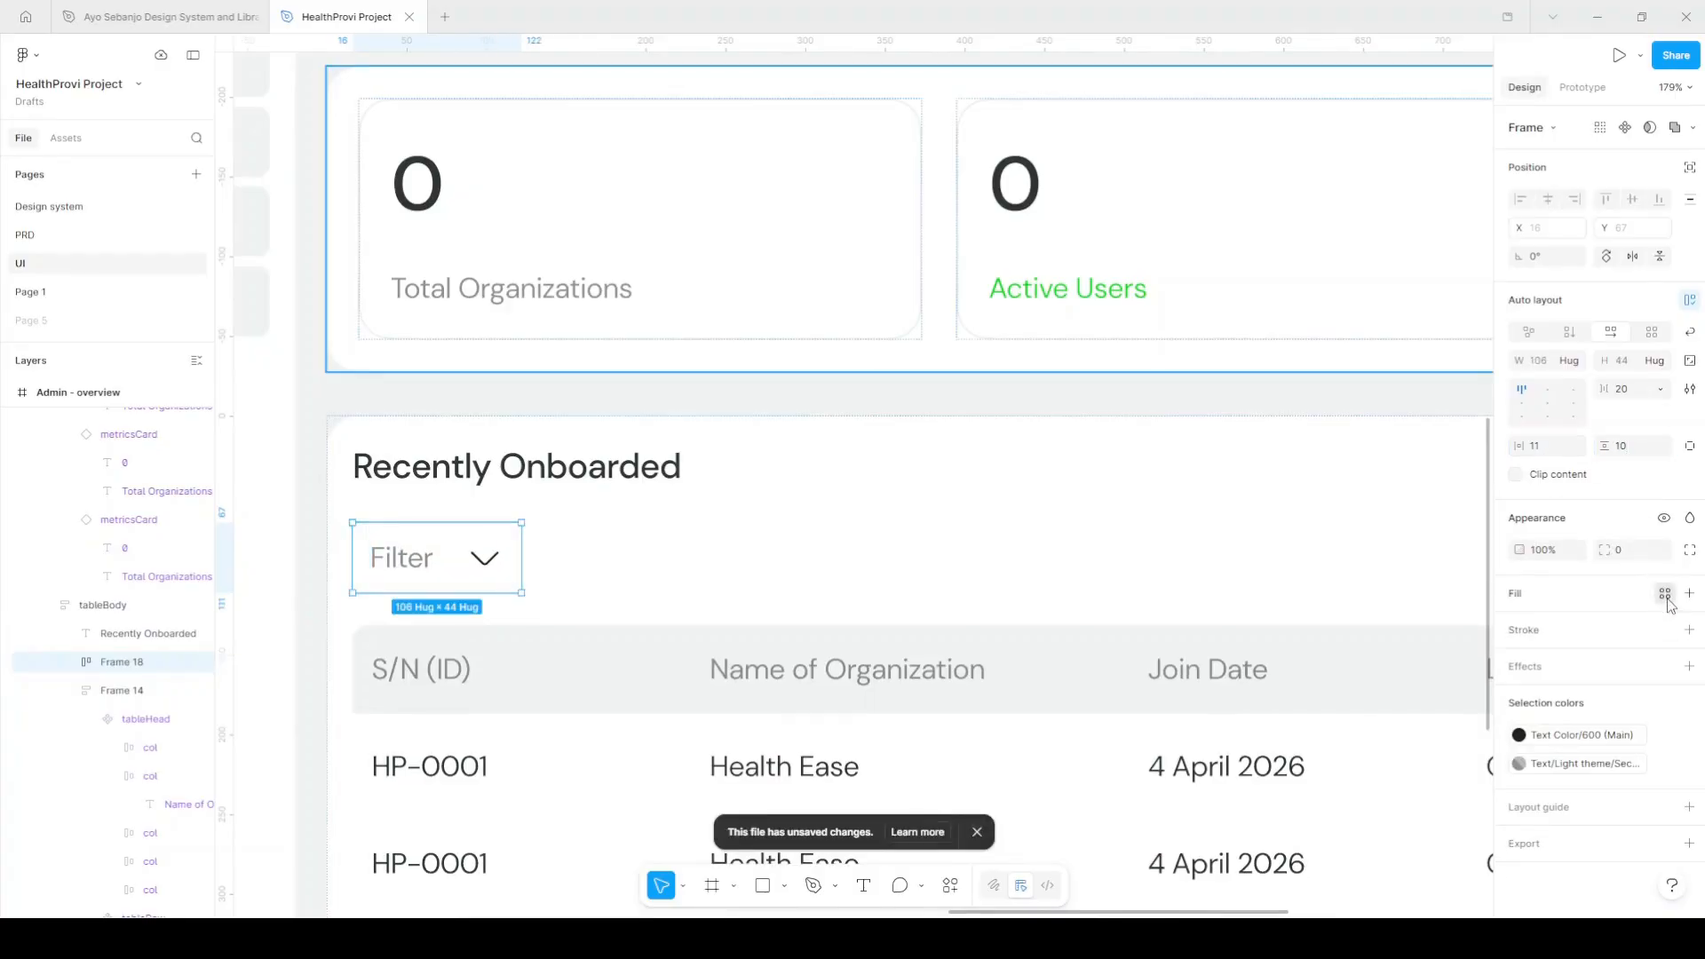
{"action": "left_click", "coordinate": [1666, 593]}
{"action": "scroll", "coordinate": [1399, 799], "scroll_direction": "down", "scroll_amount": 3}
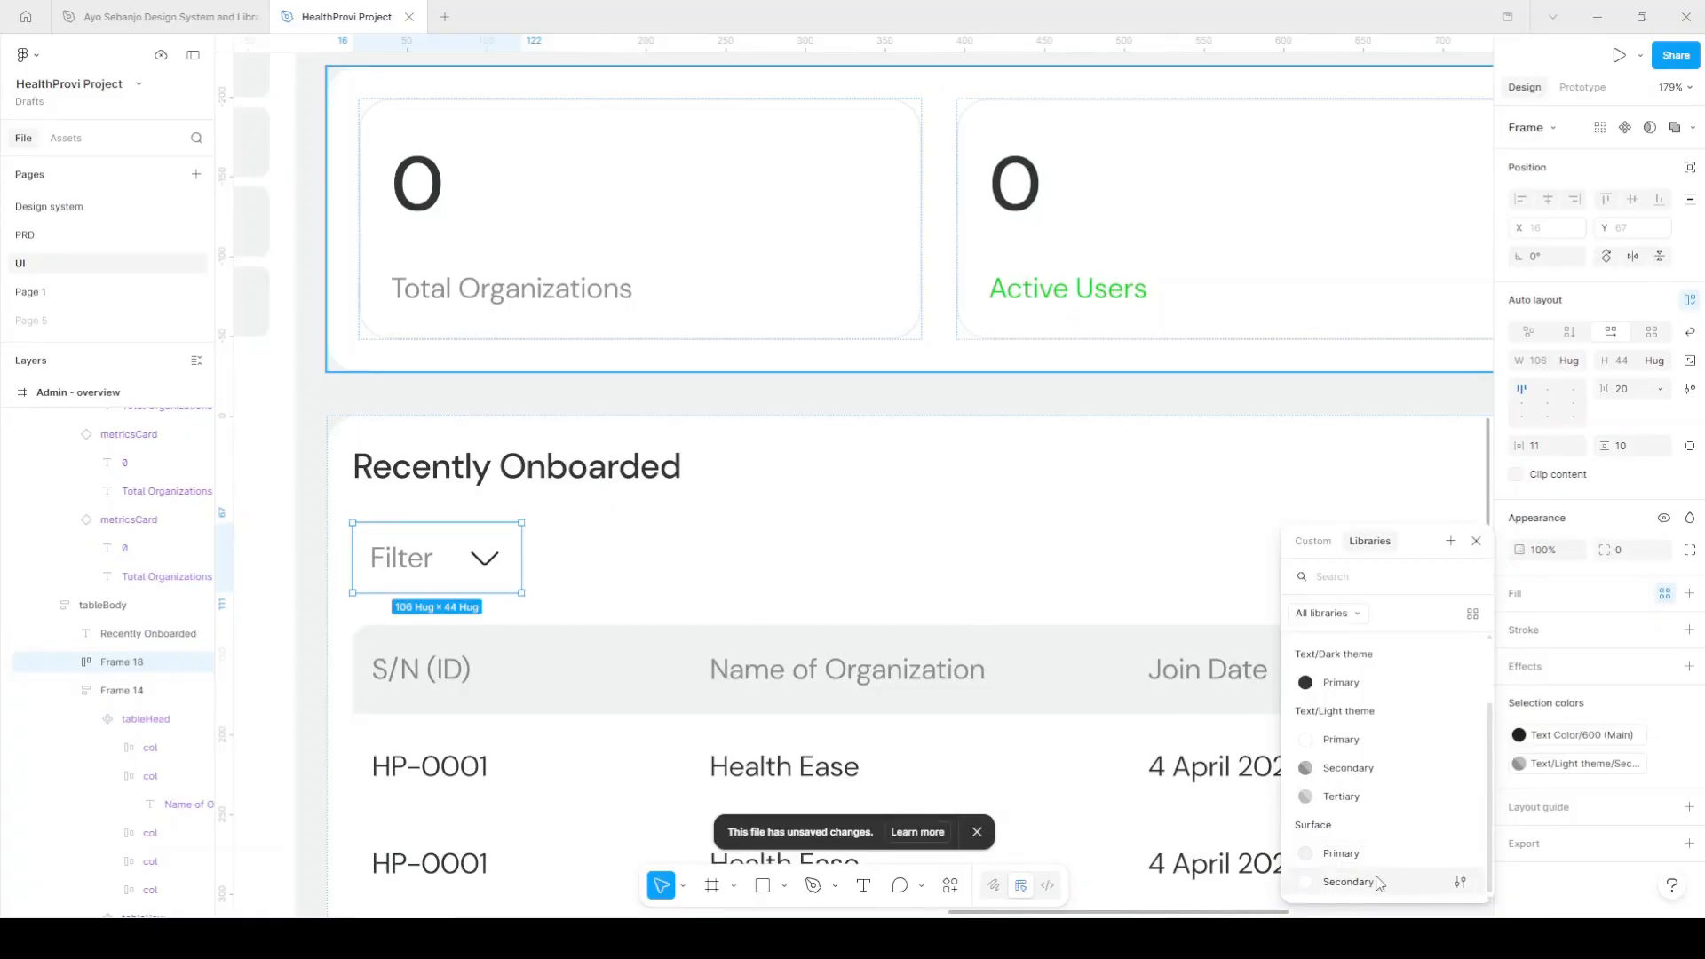
{"action": "left_click", "coordinate": [1394, 880]}
Give the Filter box a Stroke border, 6 corner radius and a 7 gap.
{"action": "left_click", "coordinate": [1666, 669]}
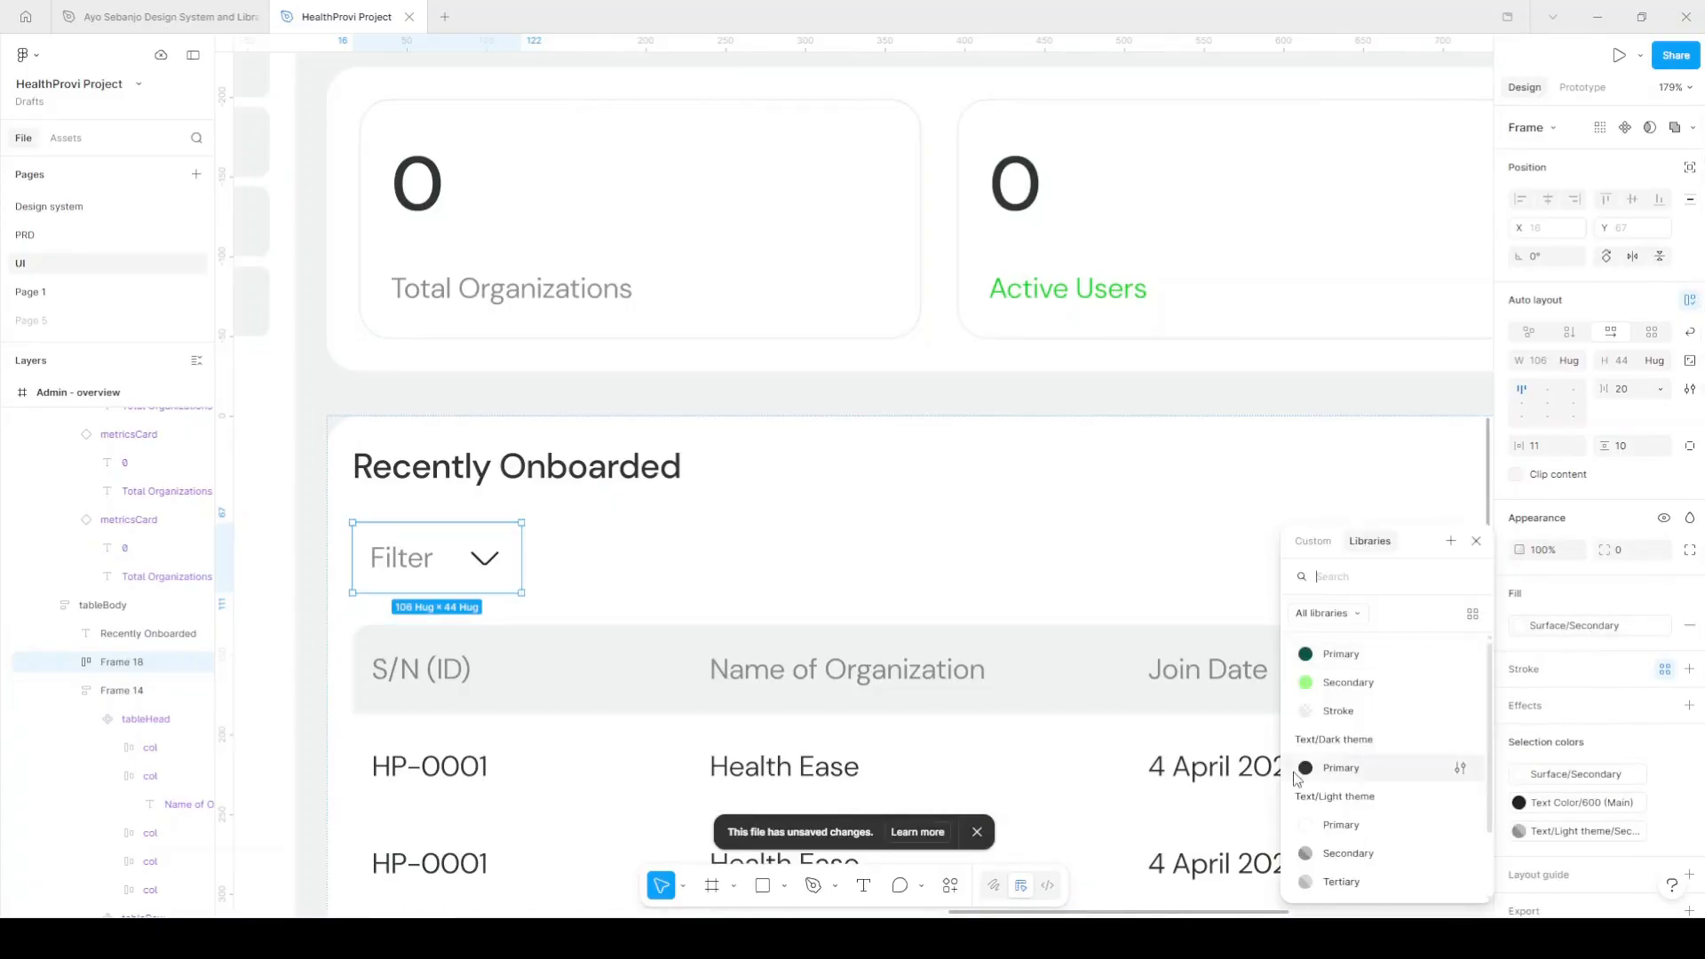
{"action": "left_click", "coordinate": [1341, 711]}
{"action": "left_click", "coordinate": [1634, 553]}
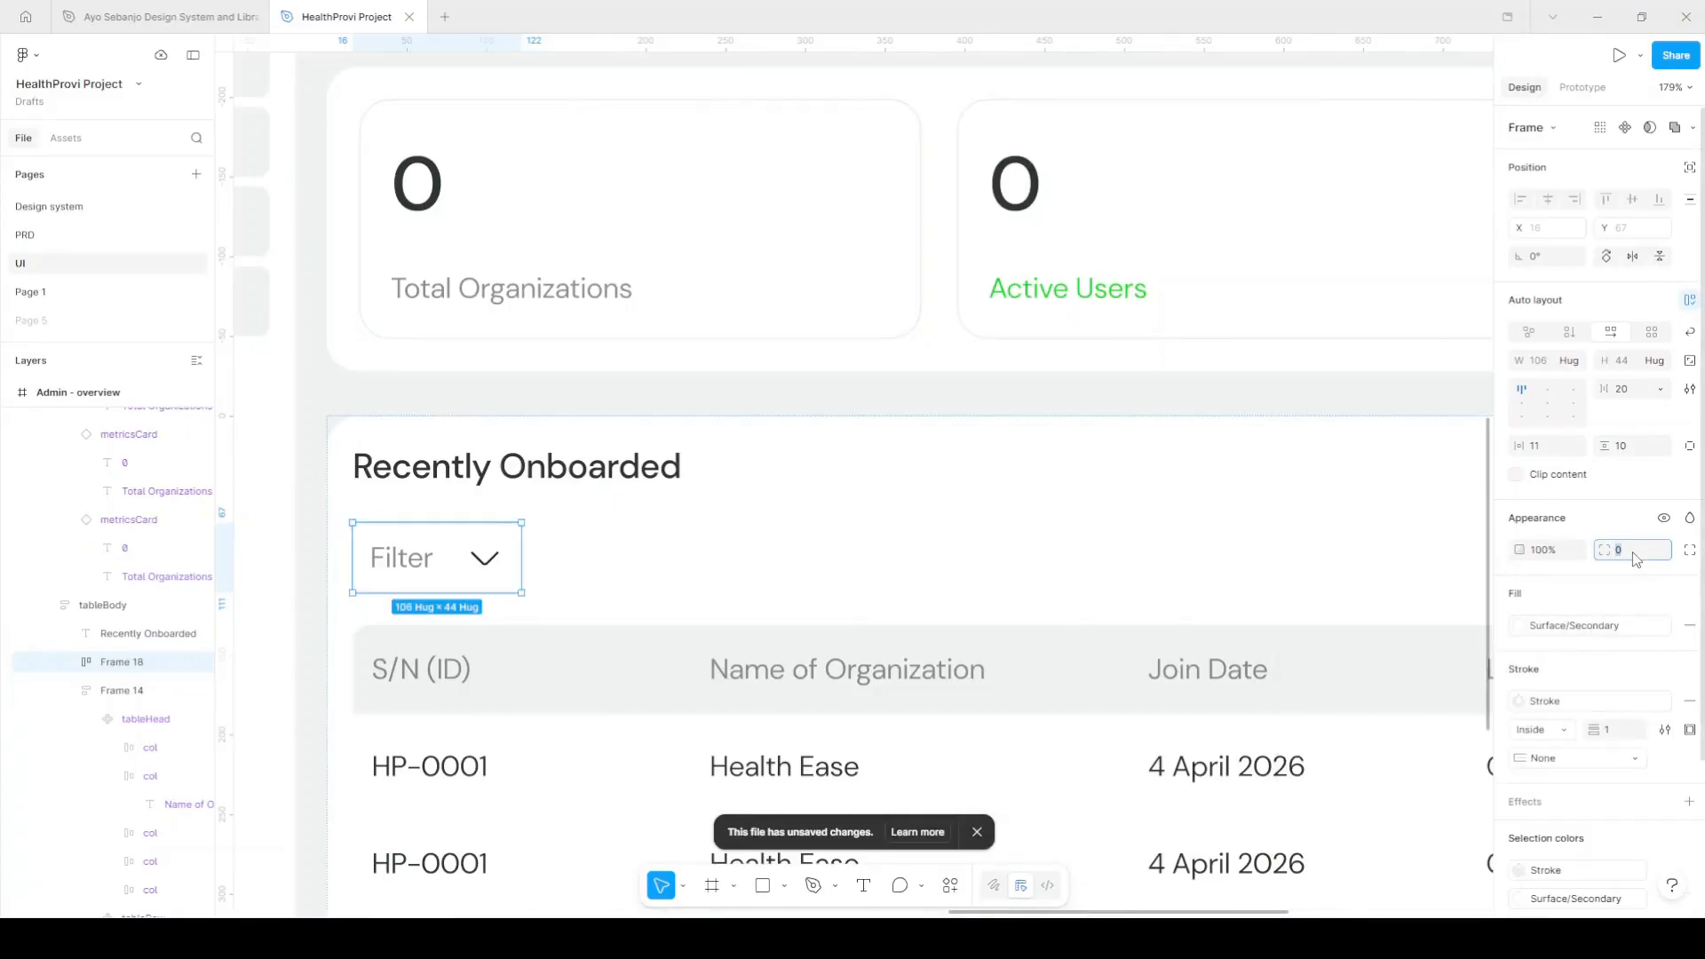
{"action": "type", "text": "6"}
{"action": "key", "text": "Return"}
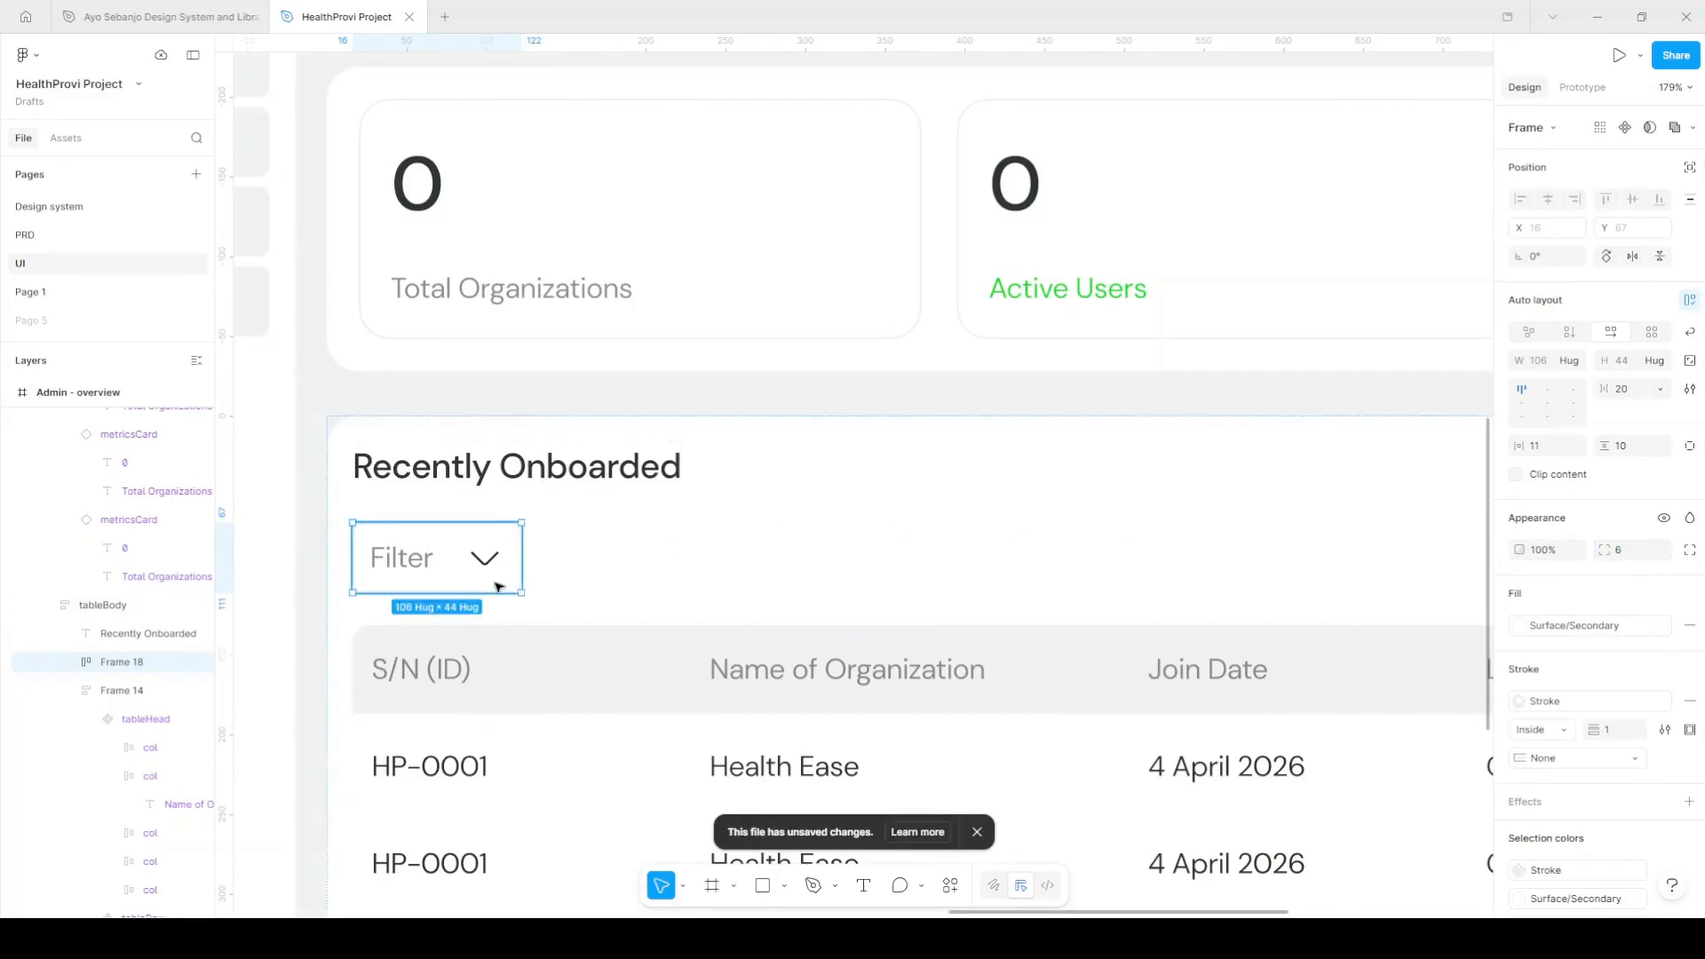
{"action": "scroll", "coordinate": [464, 585], "scroll_direction": "down", "scroll_amount": 3}
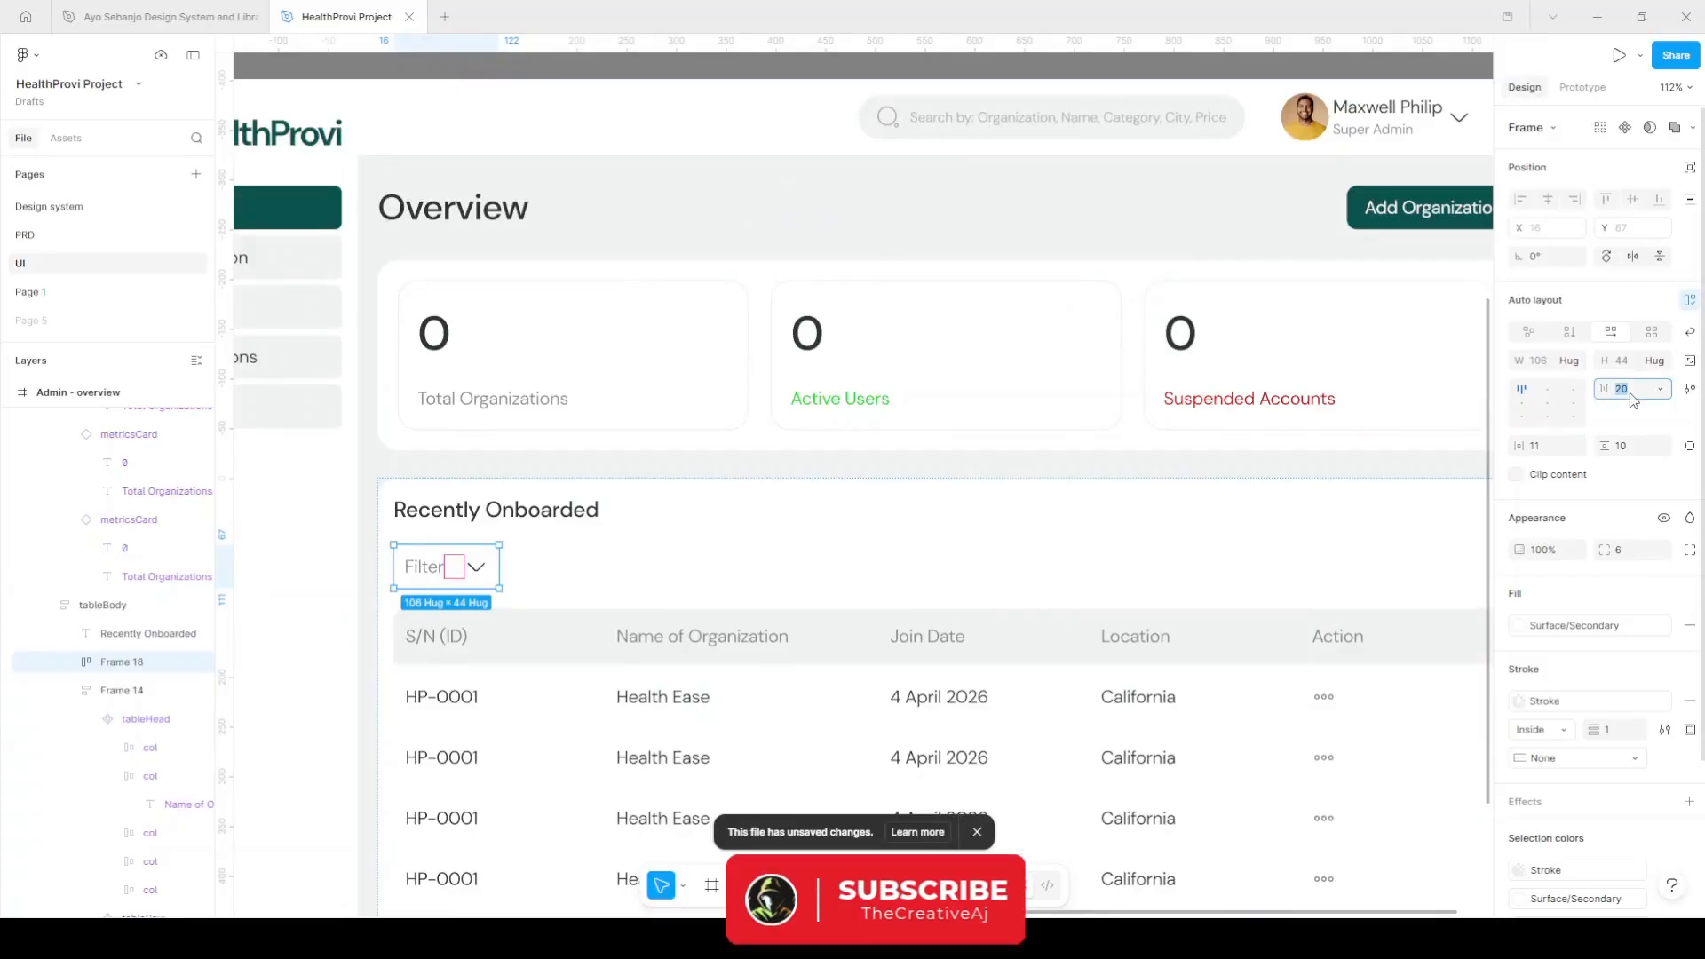
{"action": "type", "text": "7"}
{"action": "key", "text": "Return"}
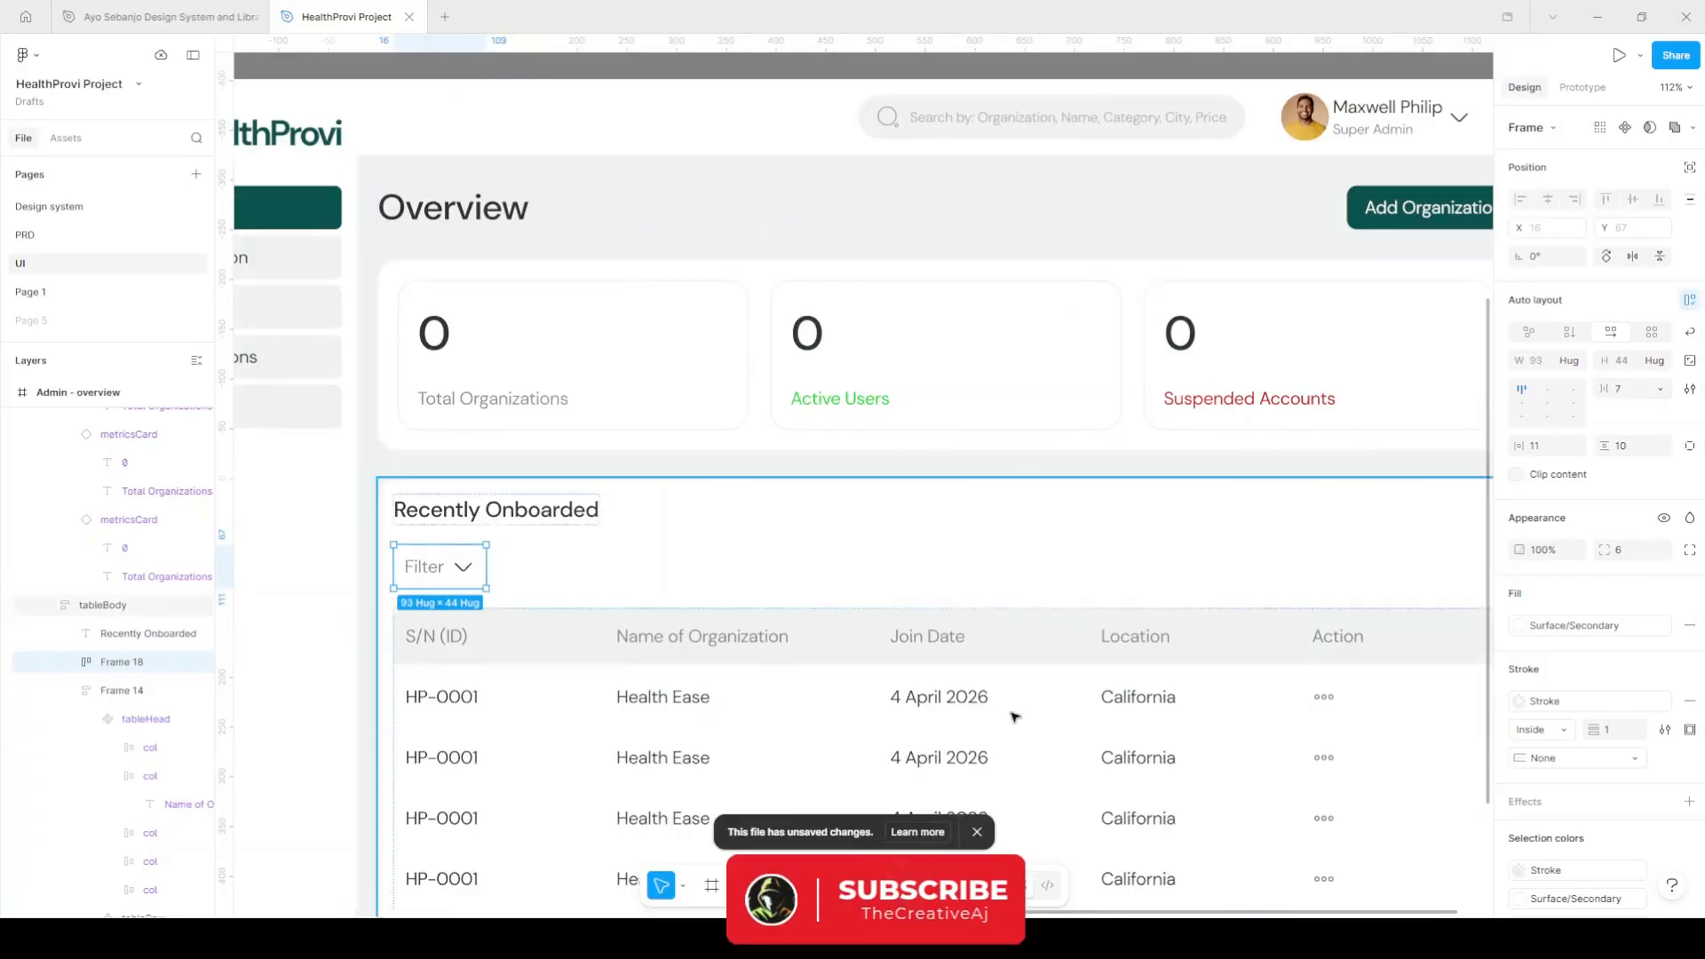
Row the Recently Onboarded heading and Filter horizontally, centred, fill width, with auto spacing pushing Filter right.
{"action": "left_click", "coordinate": [497, 510], "text": "shift"}
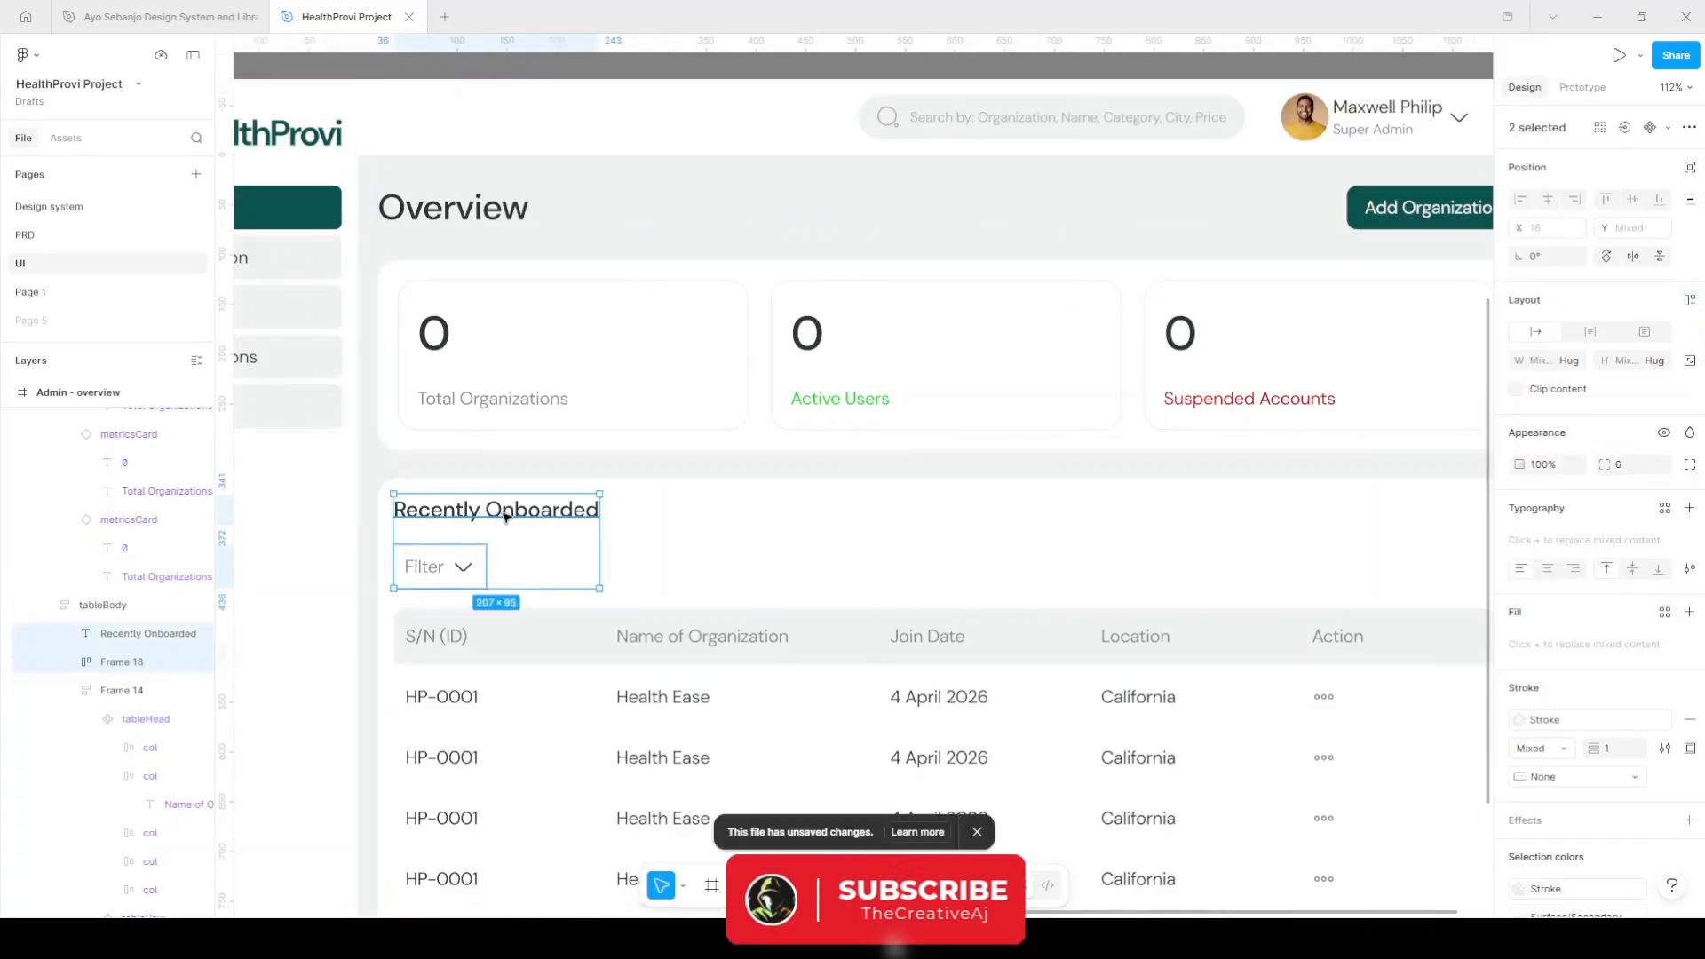
{"action": "key", "text": "shift+a"}
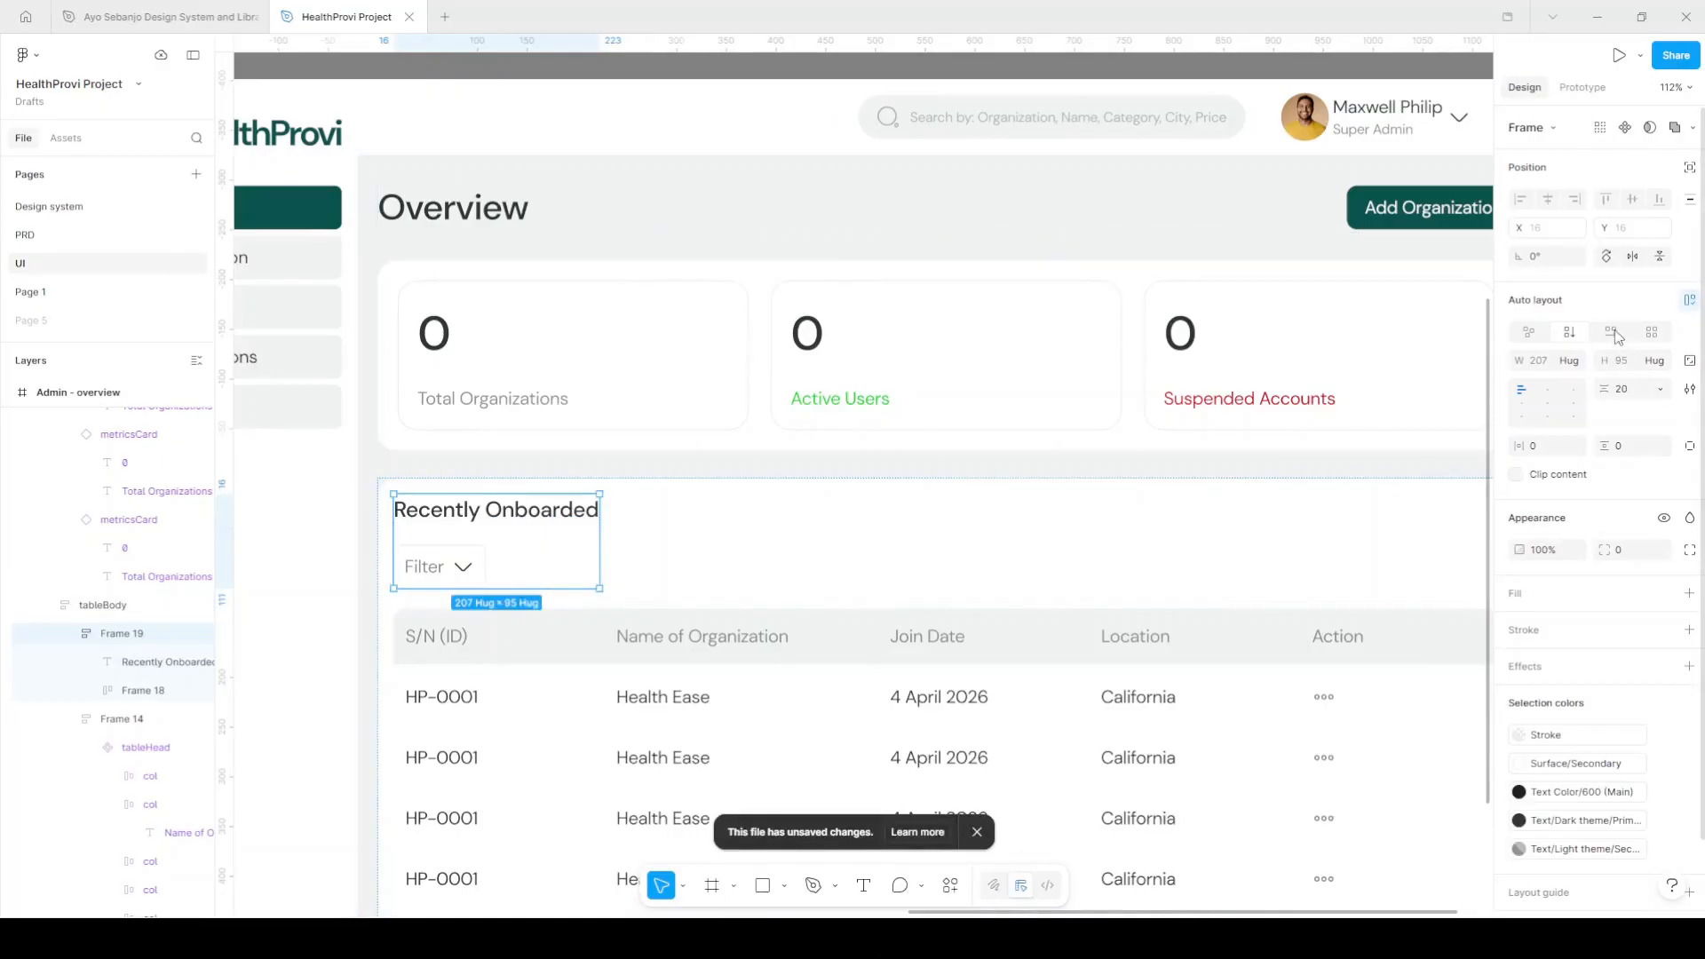
{"action": "left_click", "coordinate": [1613, 333]}
{"action": "left_click", "coordinate": [1521, 403]}
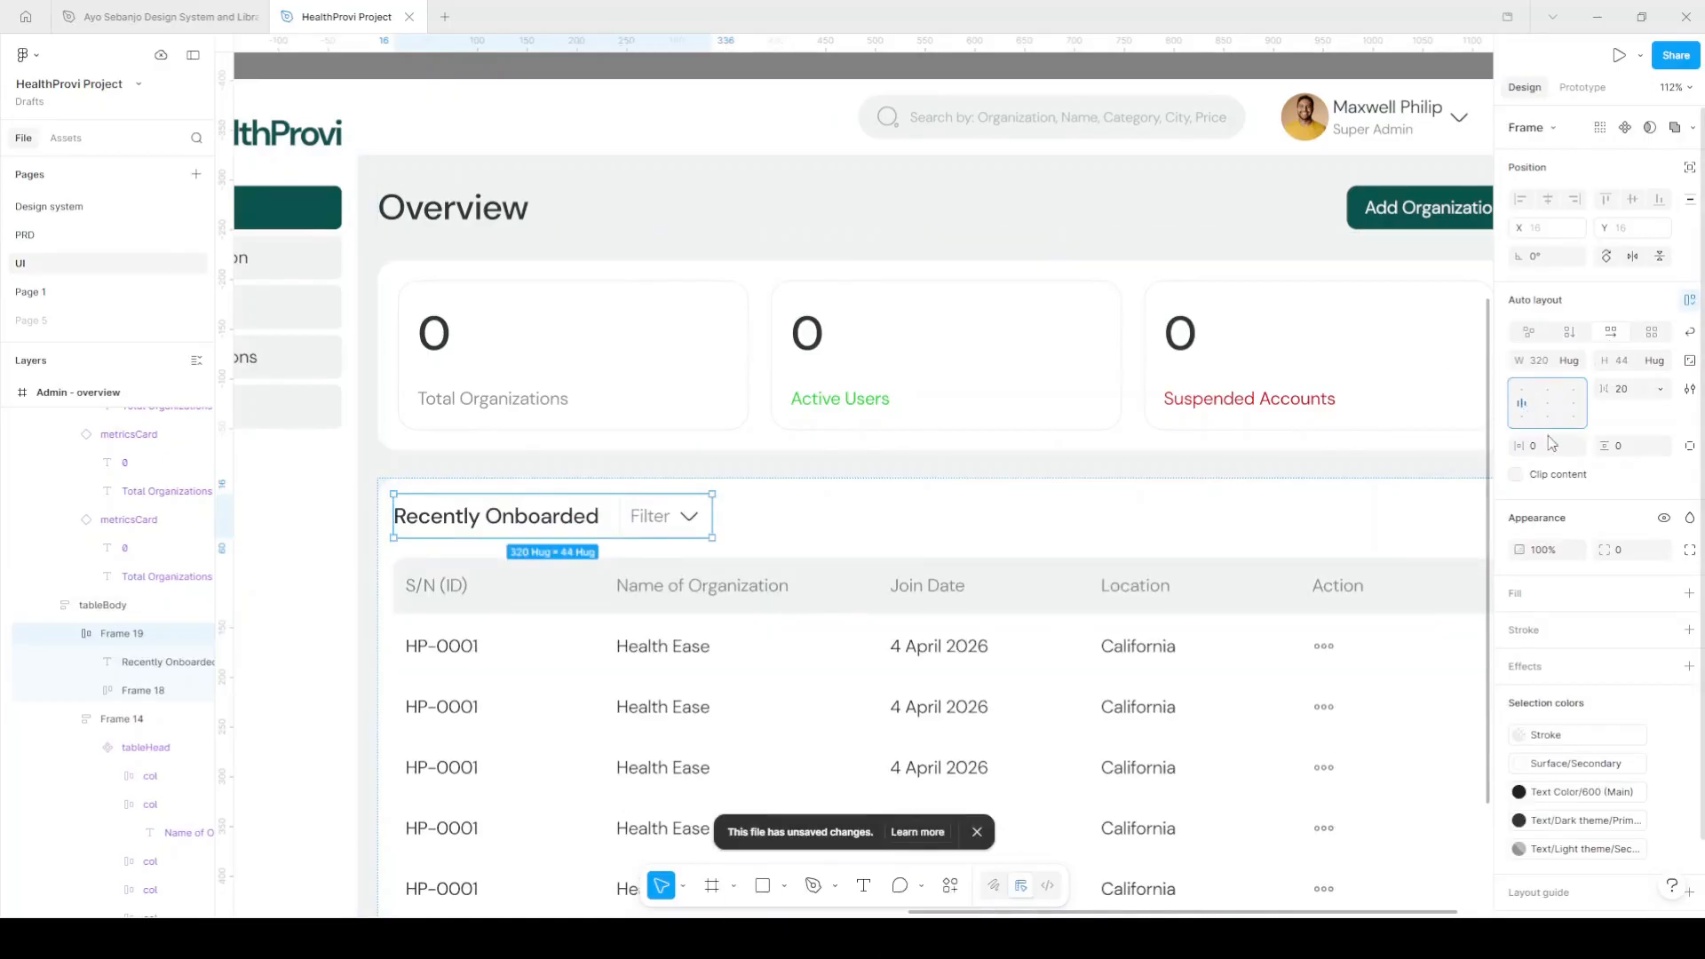
{"action": "left_click", "coordinate": [1575, 360]}
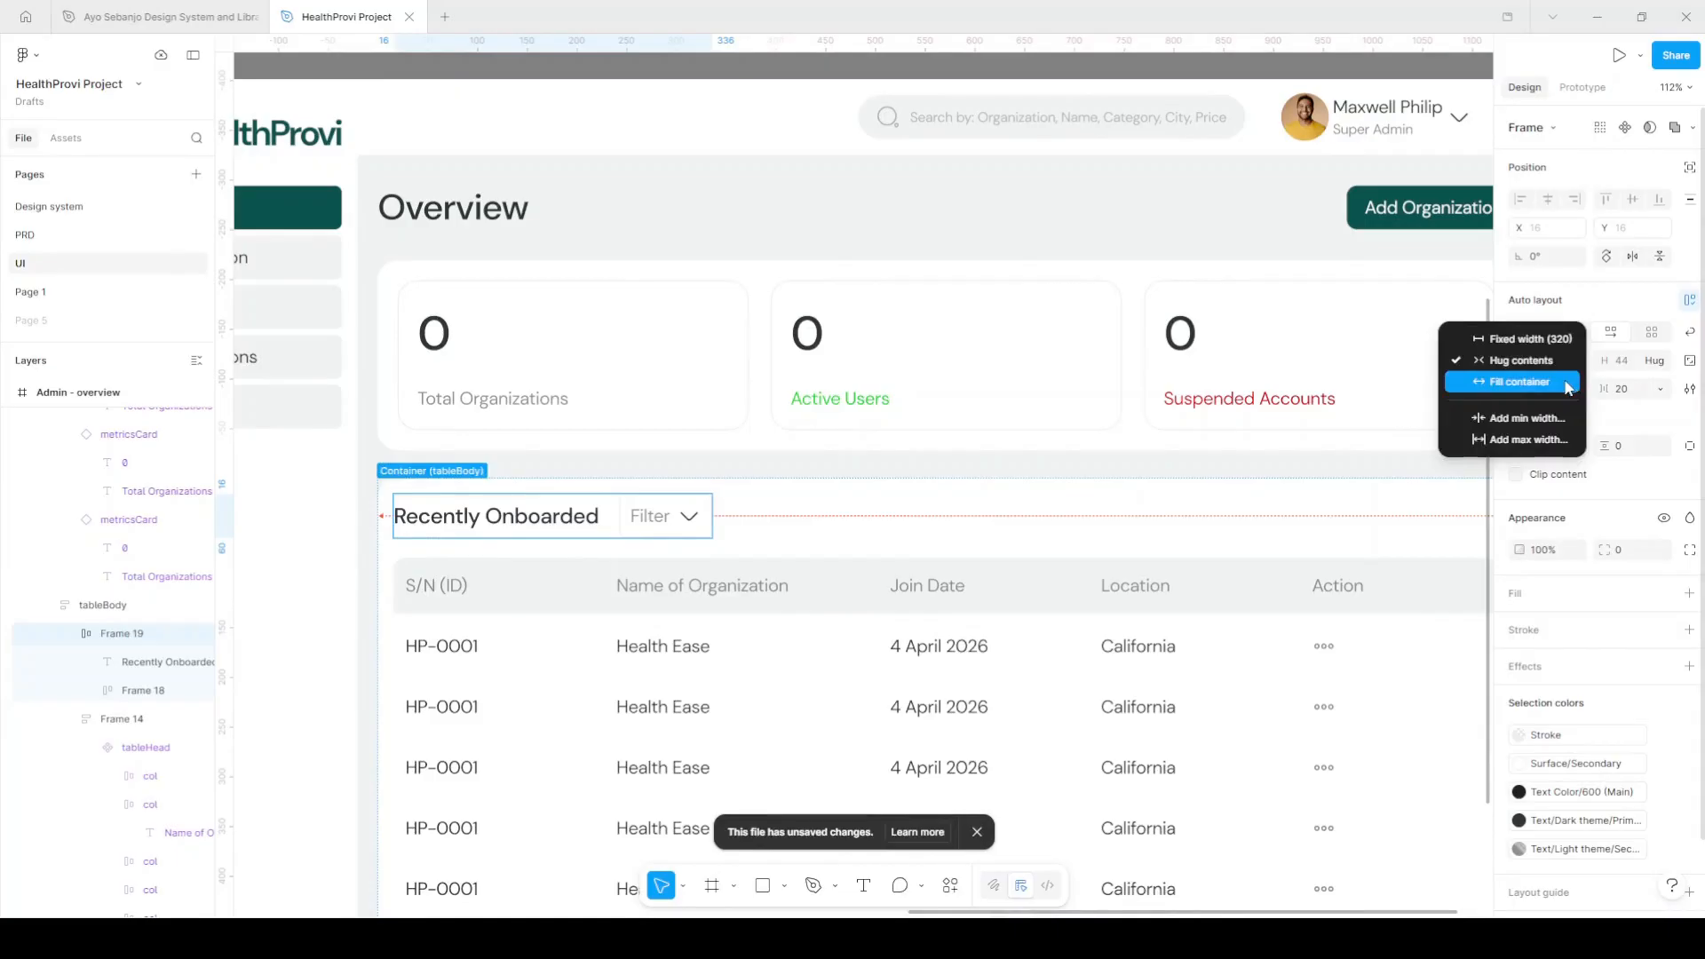
{"action": "left_click", "coordinate": [1564, 383]}
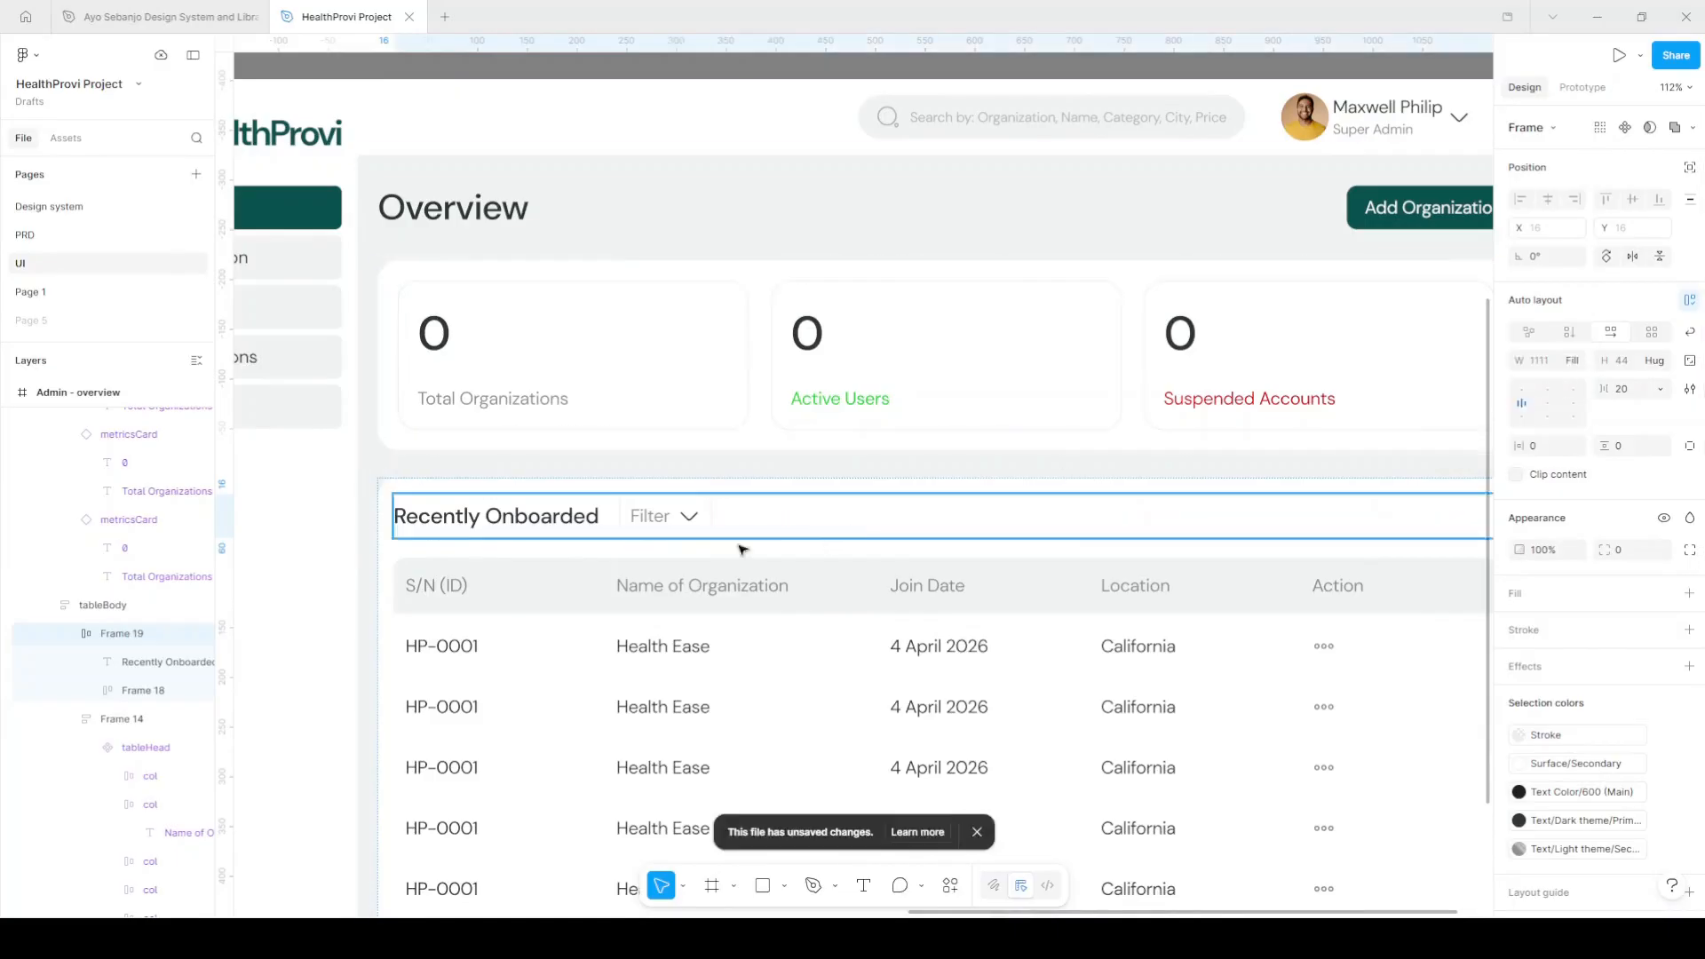
{"action": "double_click", "coordinate": [1528, 406]}
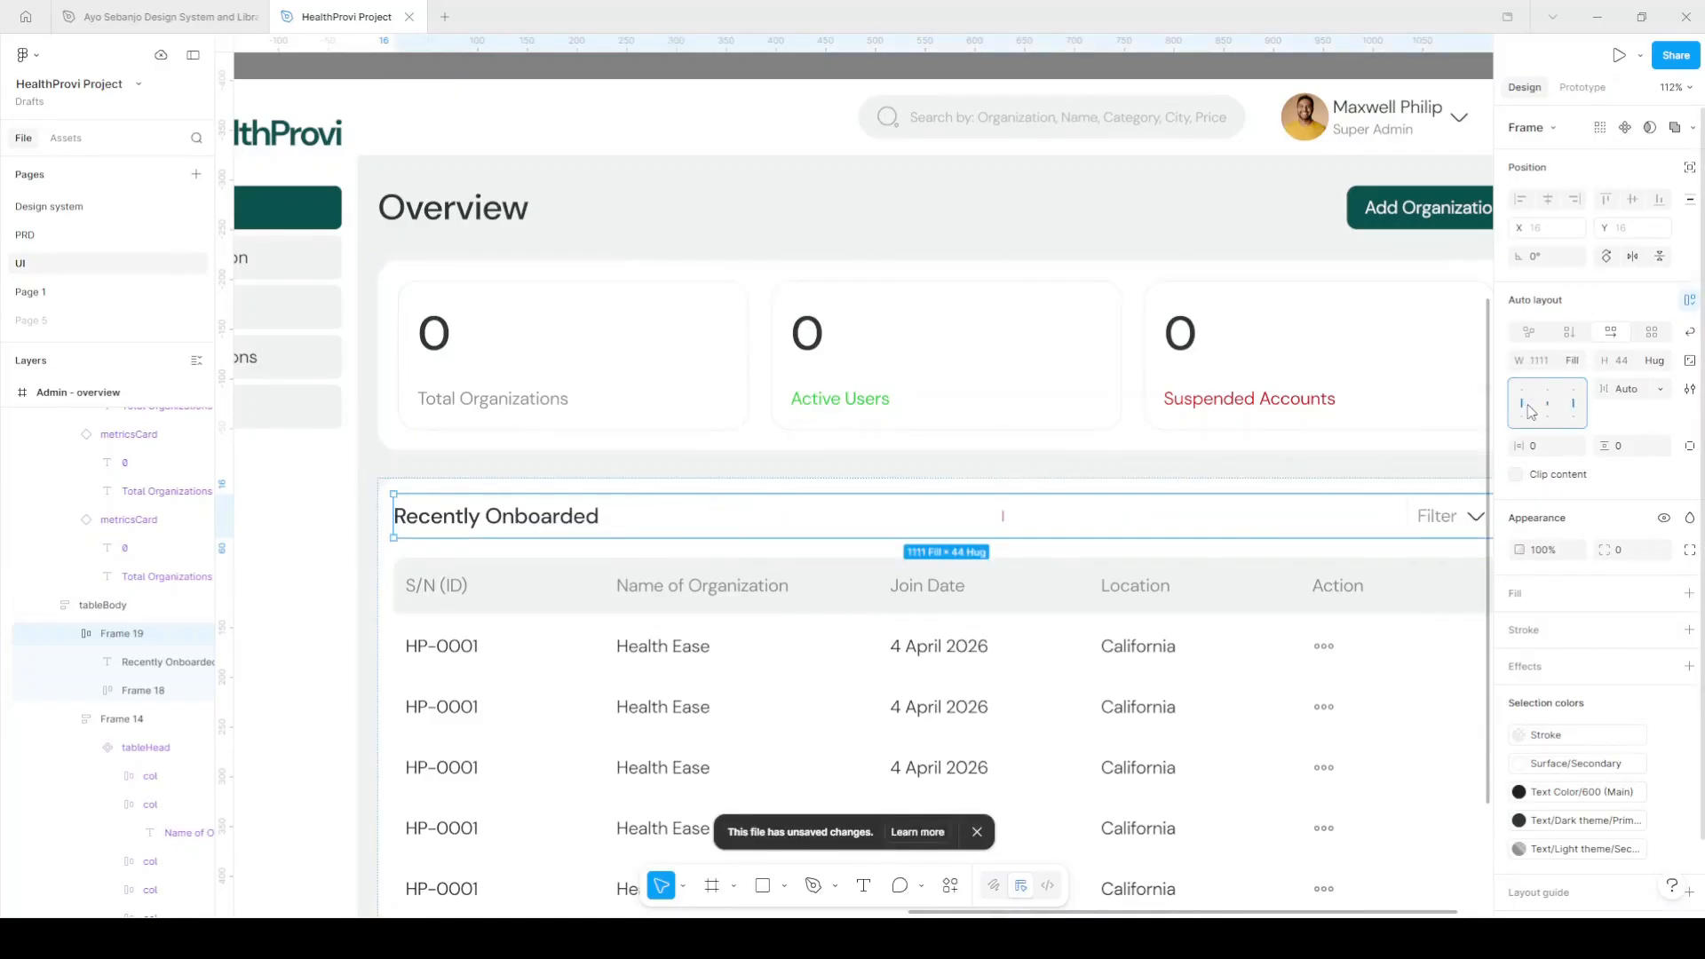
{"action": "scroll", "coordinate": [951, 522], "scroll_direction": "down", "scroll_amount": 3}
{"action": "scroll", "coordinate": [951, 521], "scroll_direction": "right", "scroll_amount": 1}
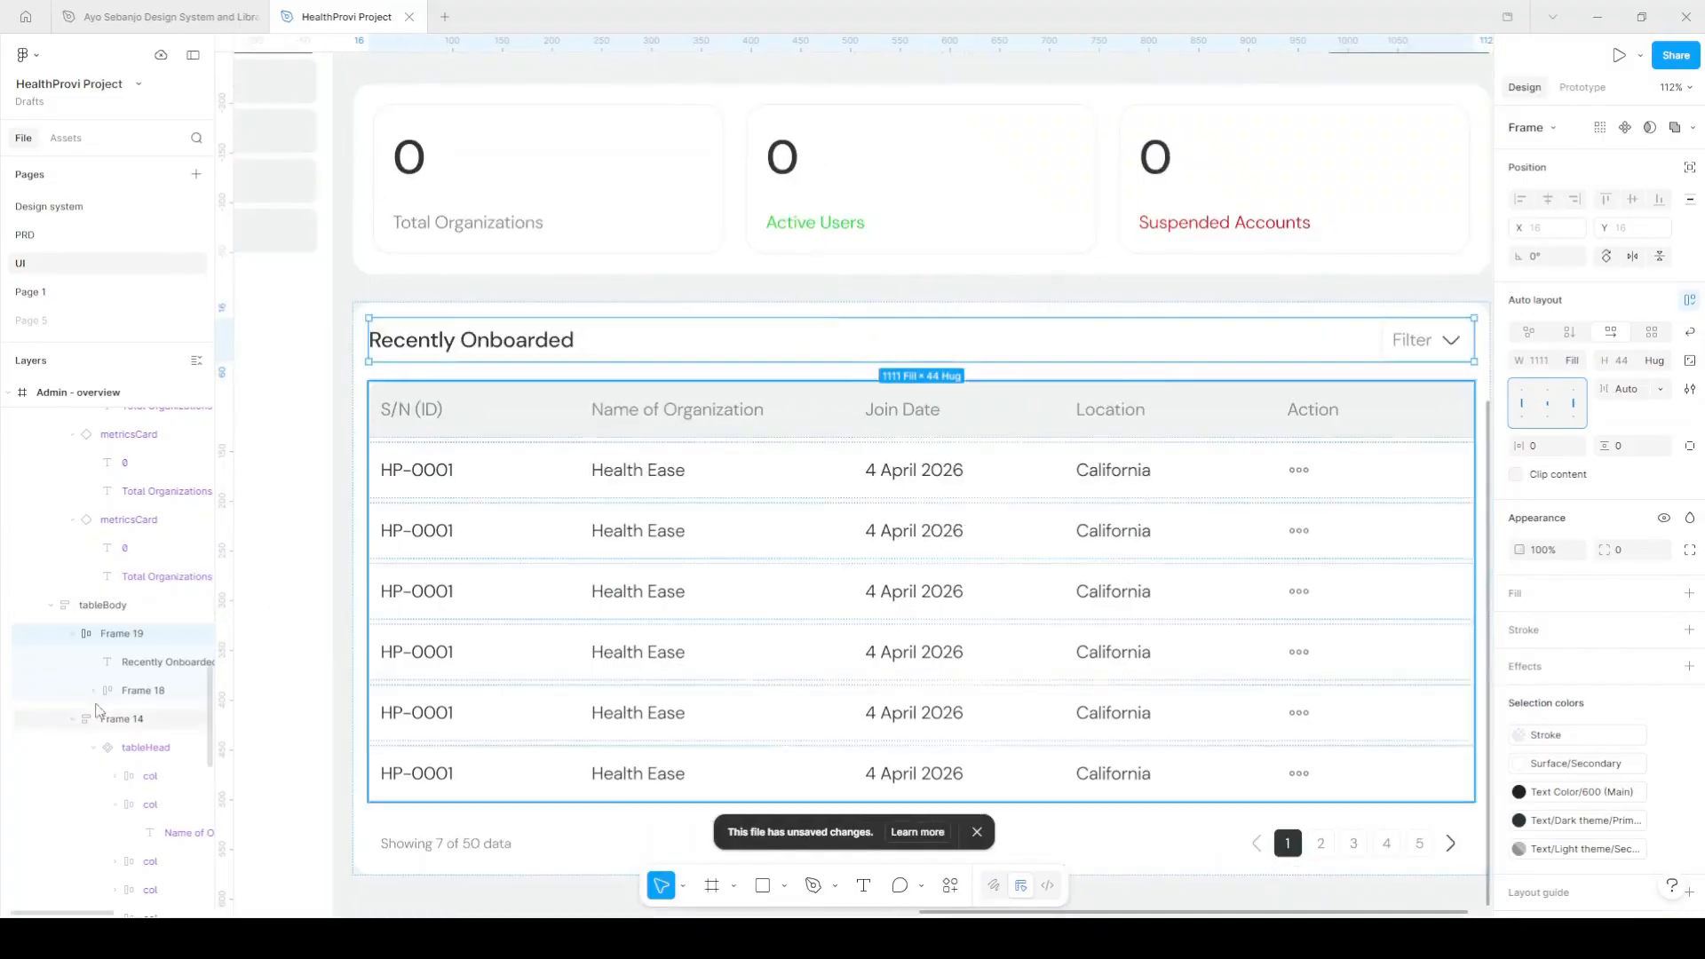
Rename the heading row, Filter frame and table frame layers to title, filter and tableBody.
{"action": "double_click", "coordinate": [121, 634]}
{"action": "type", "text": "title"}
{"action": "key", "text": "Return"}
{"action": "left_click", "coordinate": [136, 694]}
{"action": "double_click", "coordinate": [136, 691]}
{"action": "type", "text": "filter"}
{"action": "key", "text": "Return"}
{"action": "double_click", "coordinate": [133, 719]}
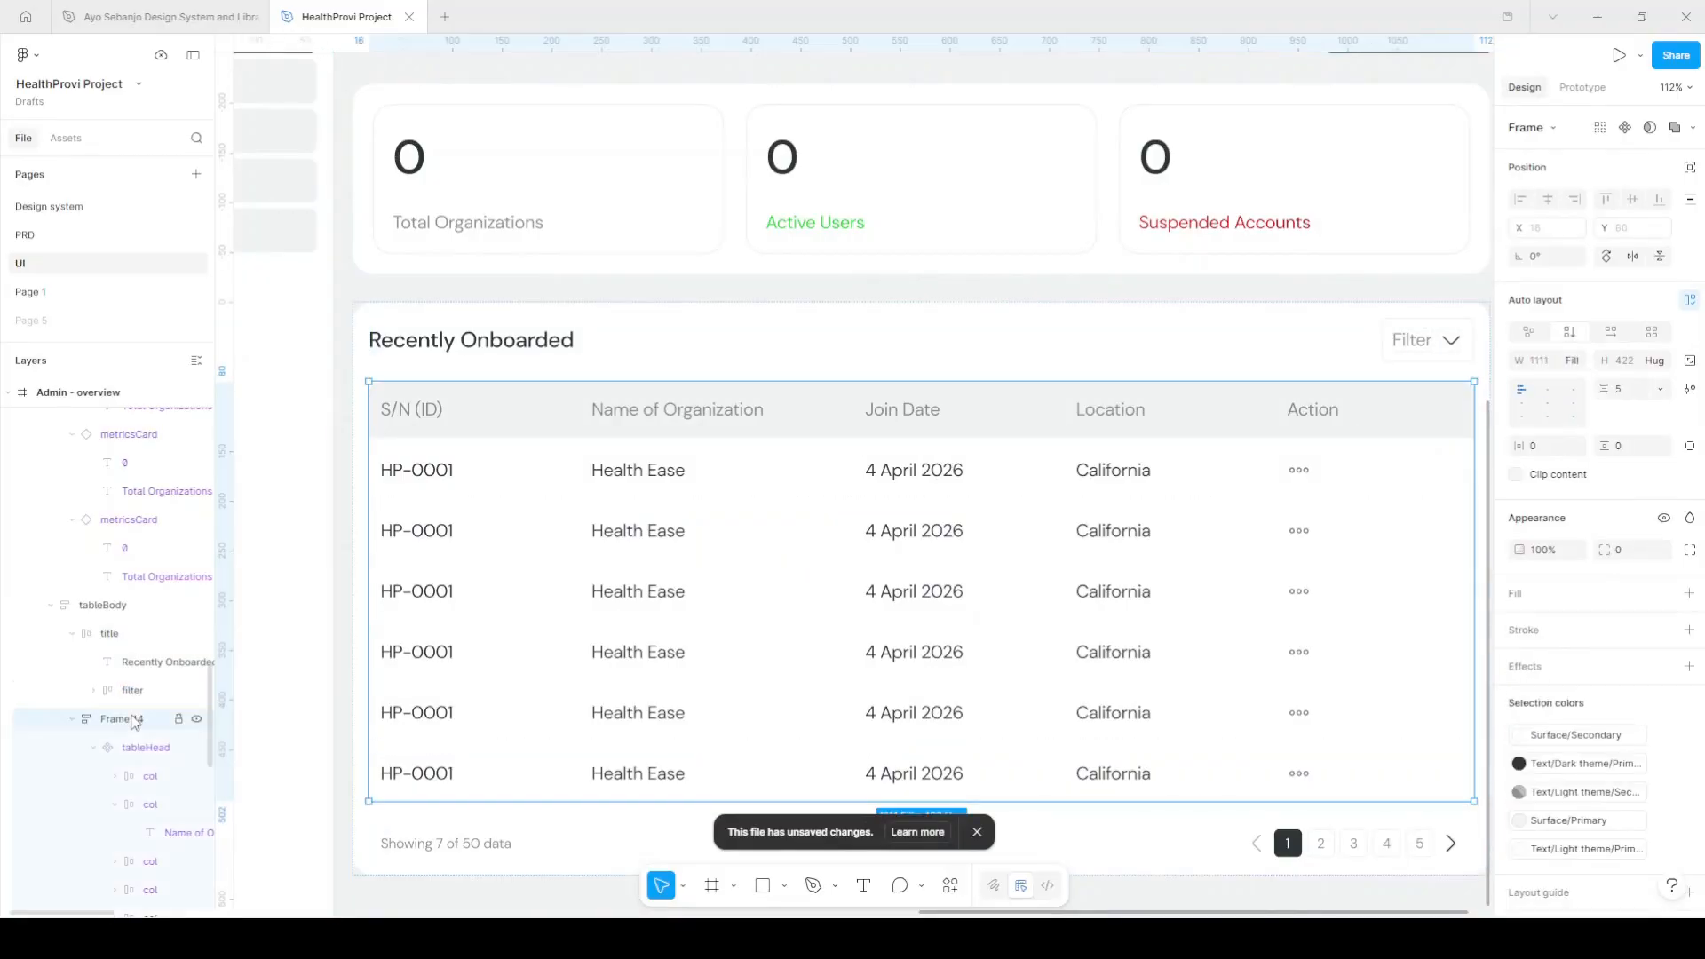
{"action": "type", "text": "tab"}
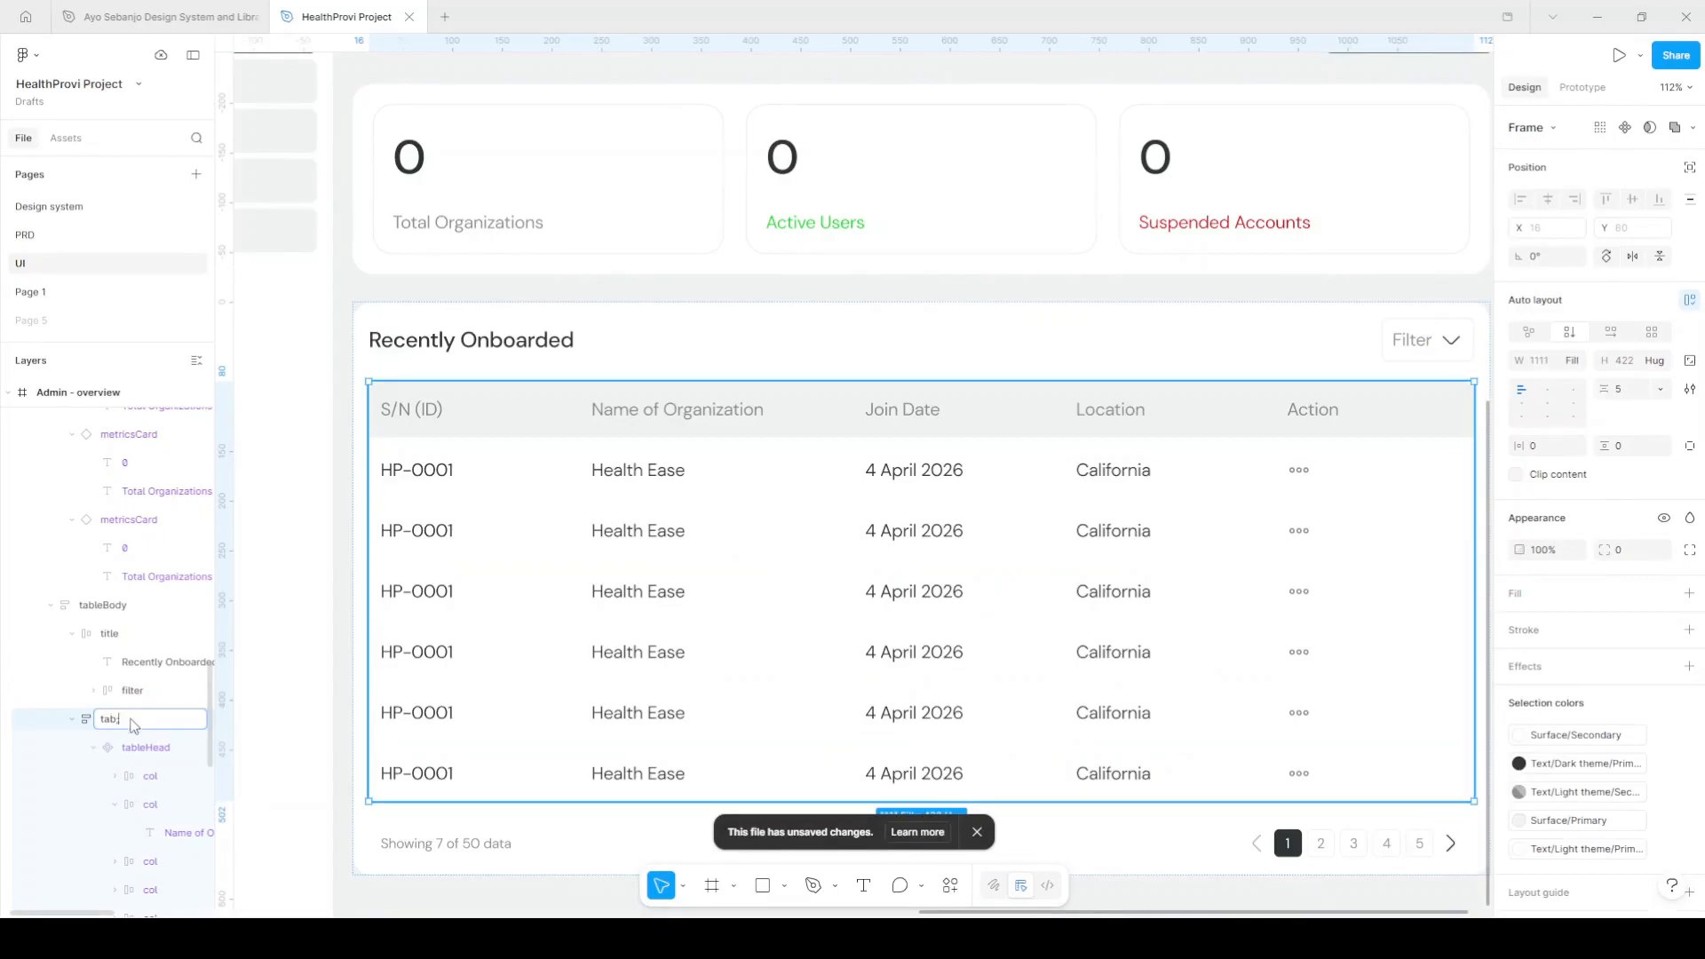
{"action": "type", "text": "leBody"}
{"action": "key", "text": "Return"}
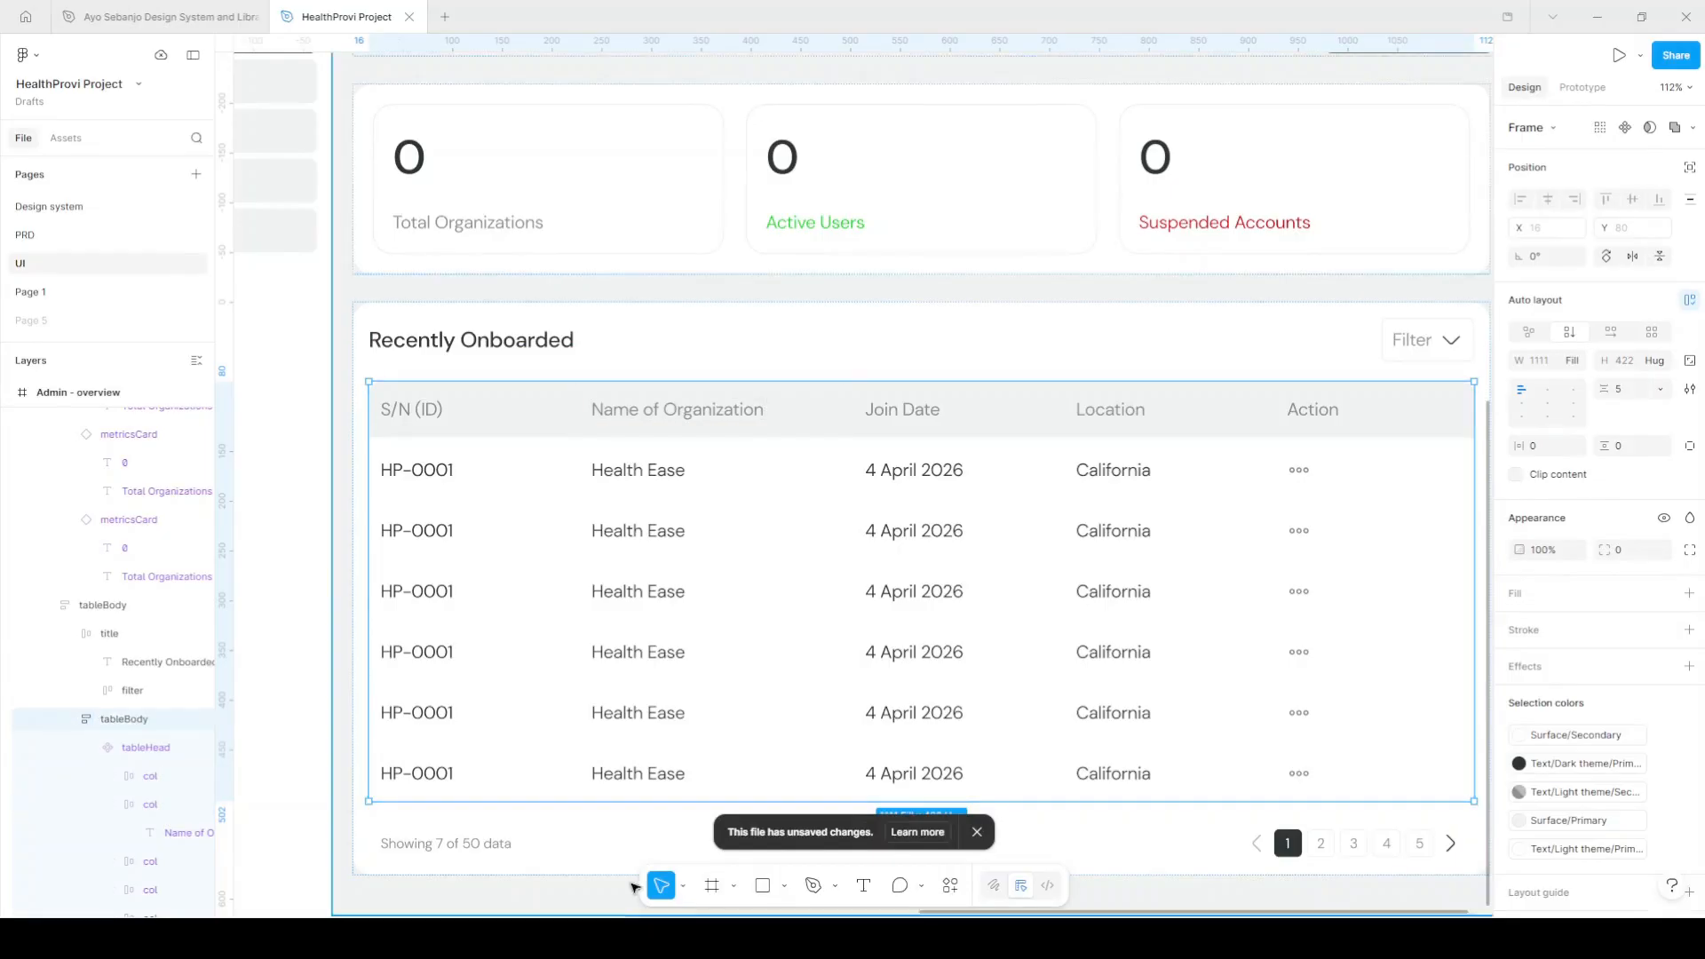
Collapse the tableHead layer and select the whole Admin - overview frame.
{"action": "left_click", "coordinate": [95, 747]}
{"action": "scroll", "coordinate": [693, 639], "scroll_direction": "down", "scroll_amount": 5}
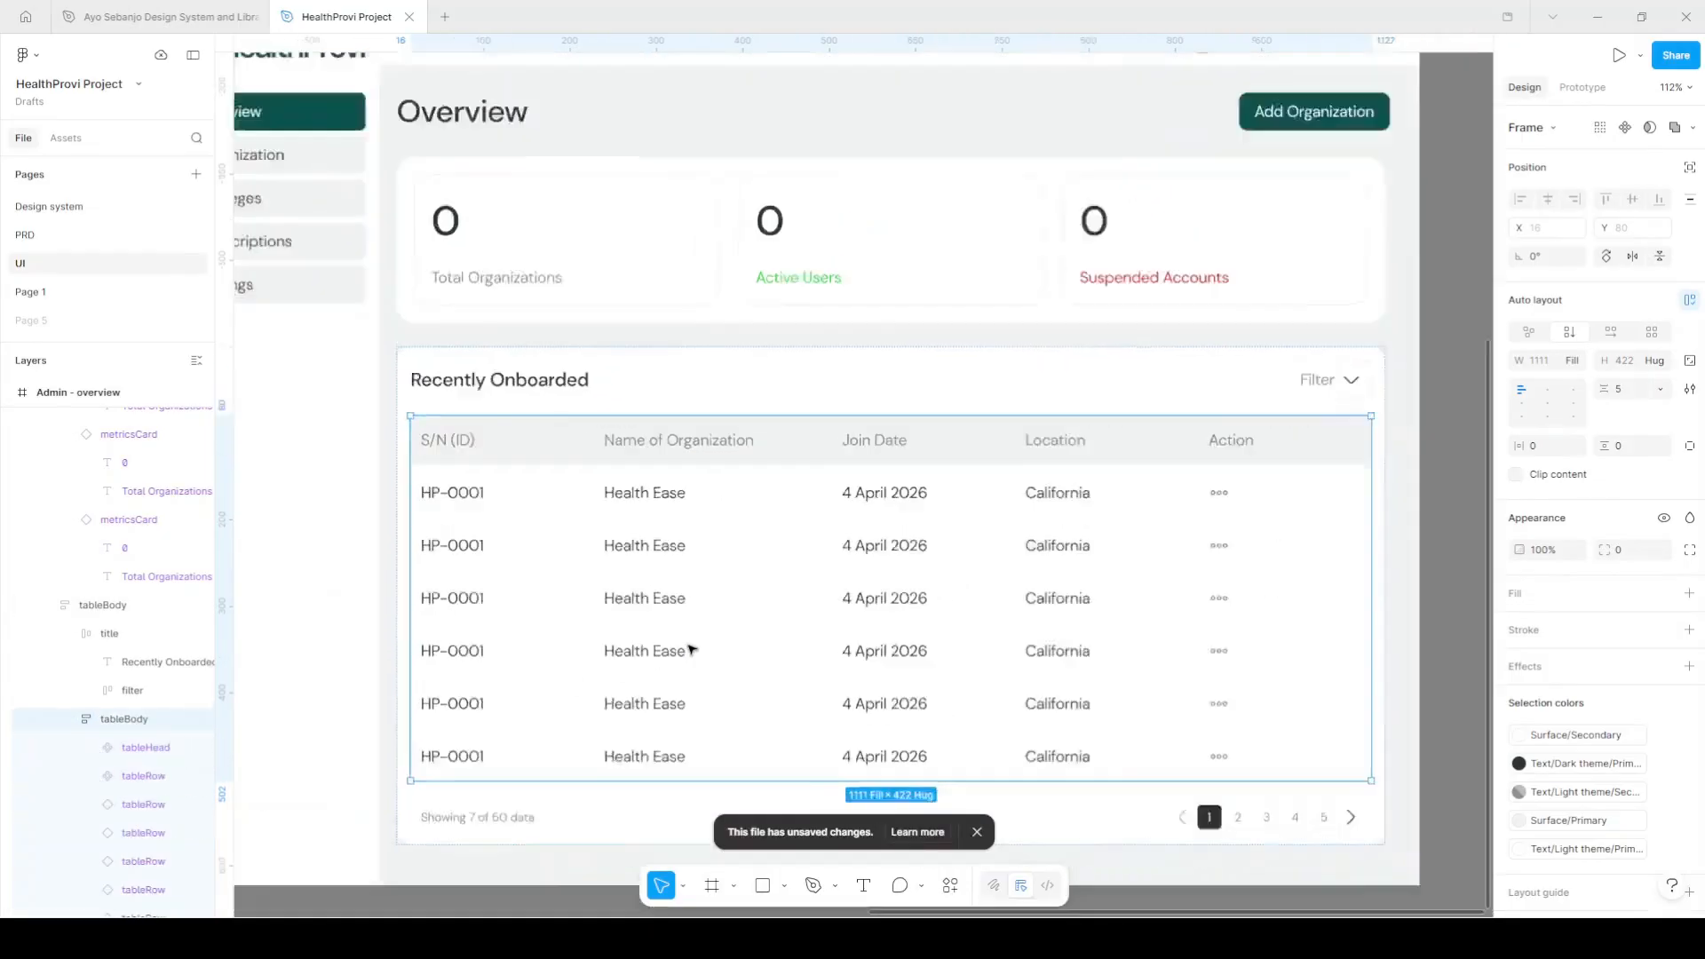
{"action": "left_click", "coordinate": [1282, 442]}
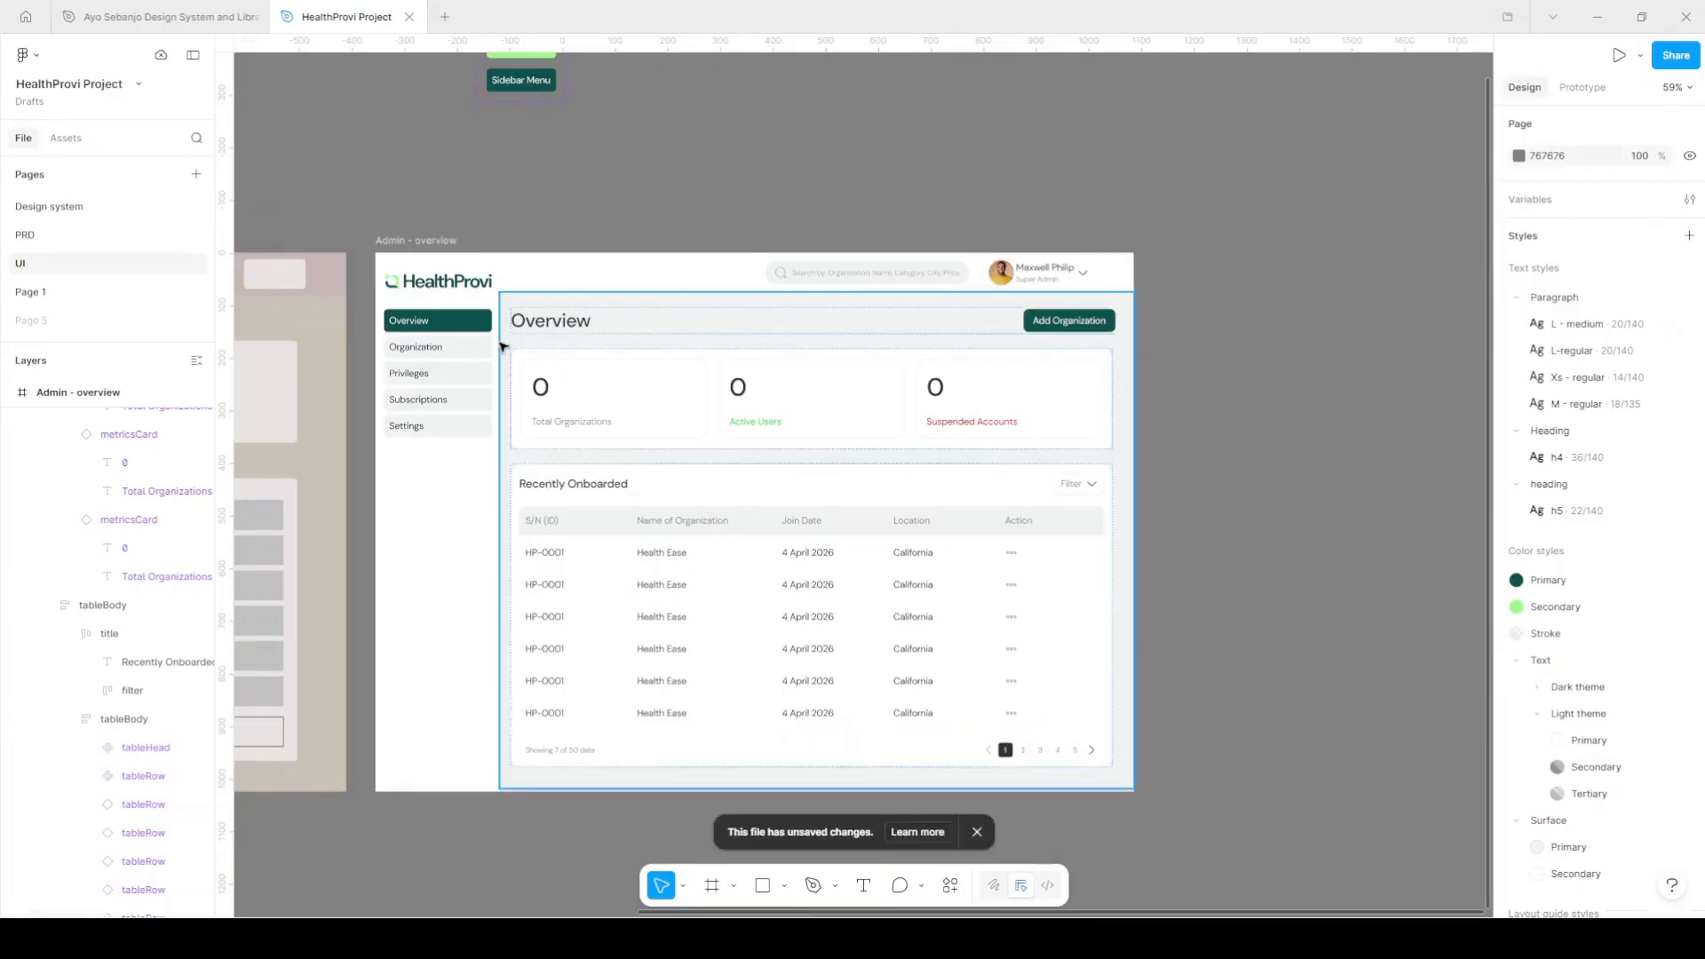
{"action": "left_click", "coordinate": [445, 242]}
{"action": "scroll", "coordinate": [503, 231], "scroll_direction": "left", "scroll_amount": 3}
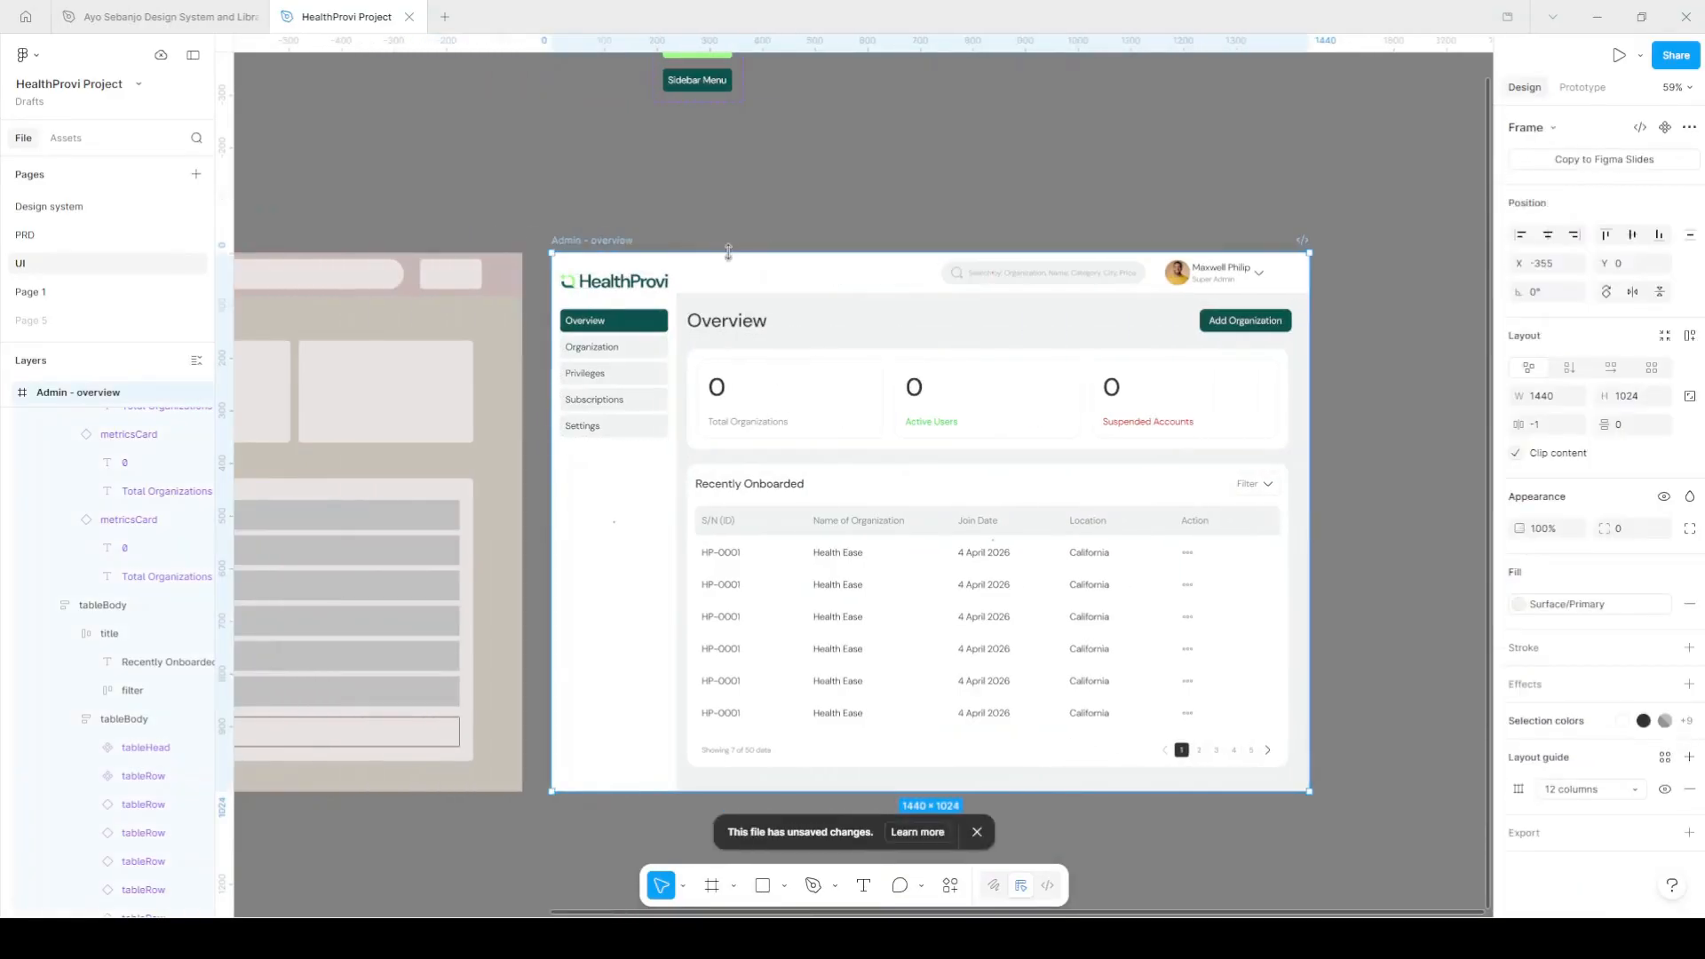